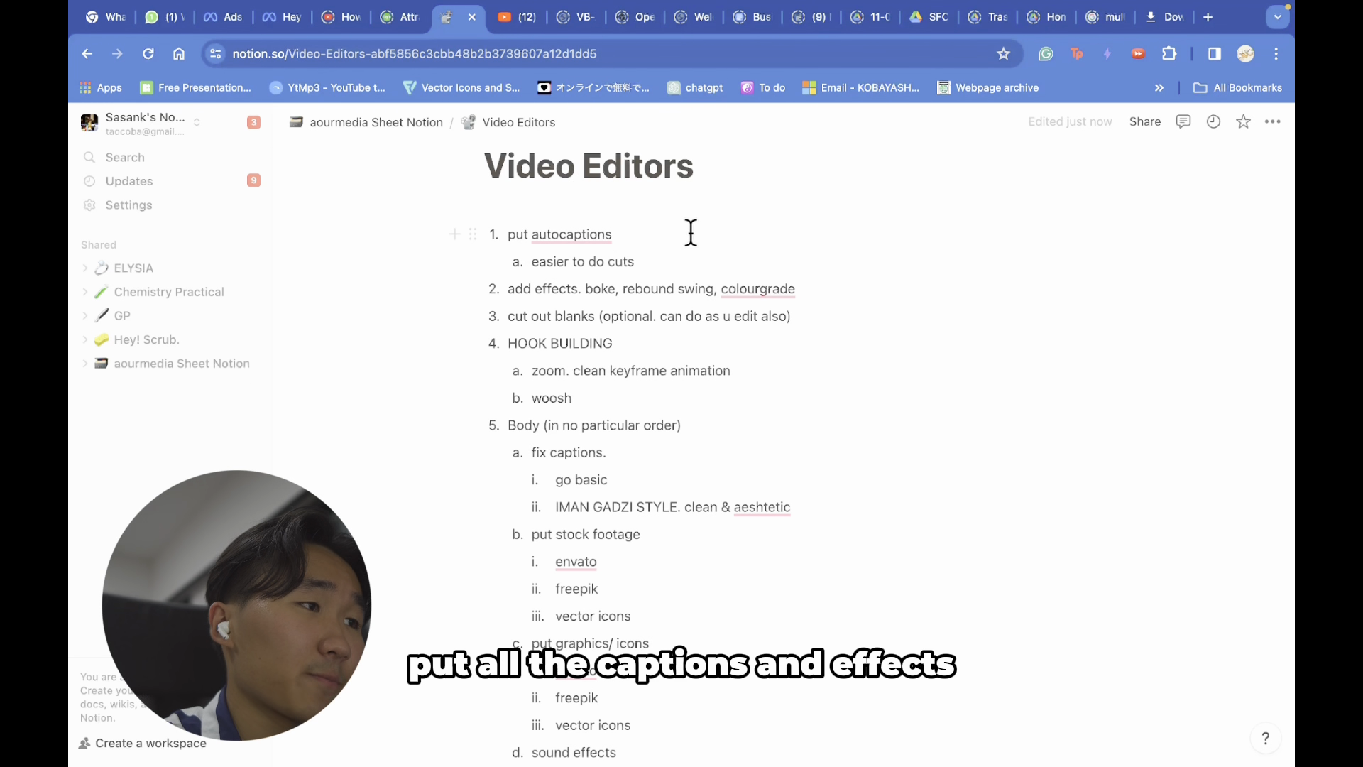
- Review the Video Editors checklist from the autocaptions item through the export settings
scroll(643, 320, down, 15)
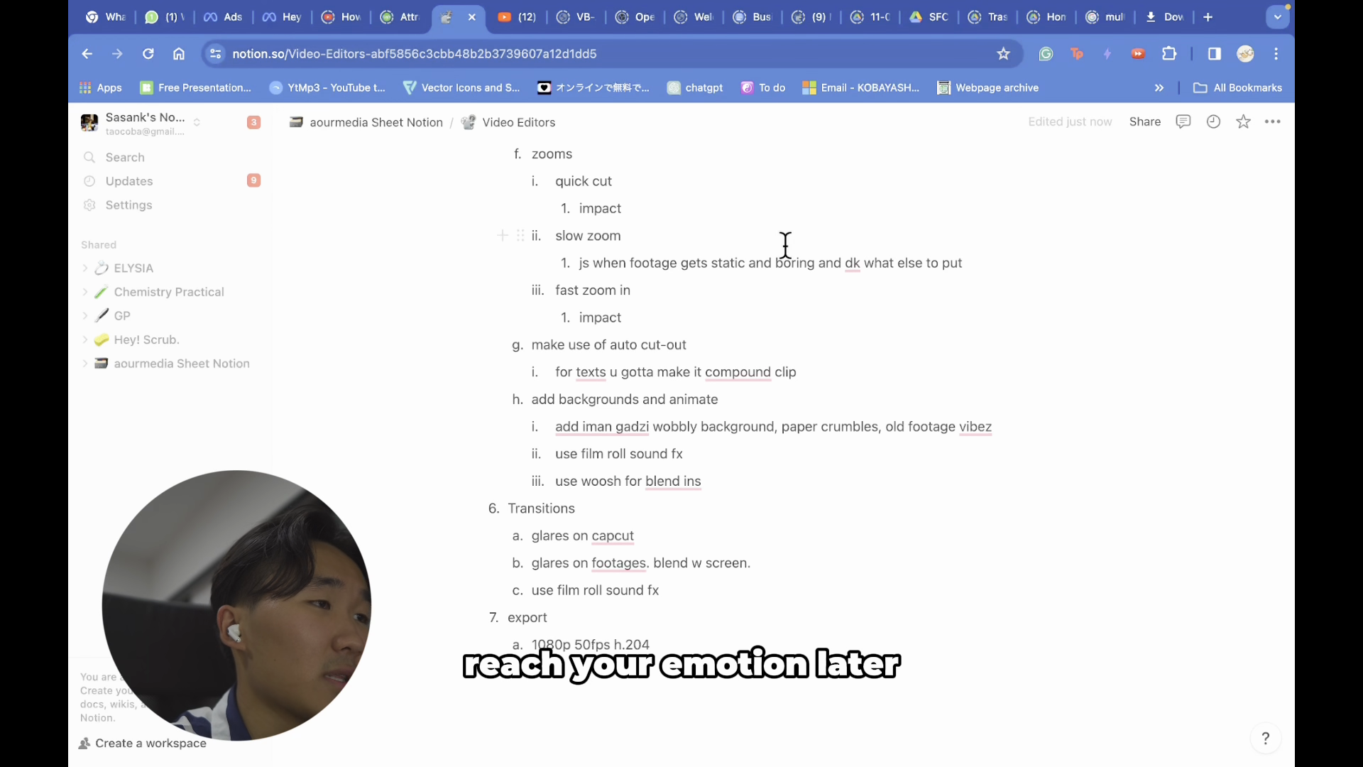
scroll(786, 248, up, 20)
scroll(743, 317, down, 3)
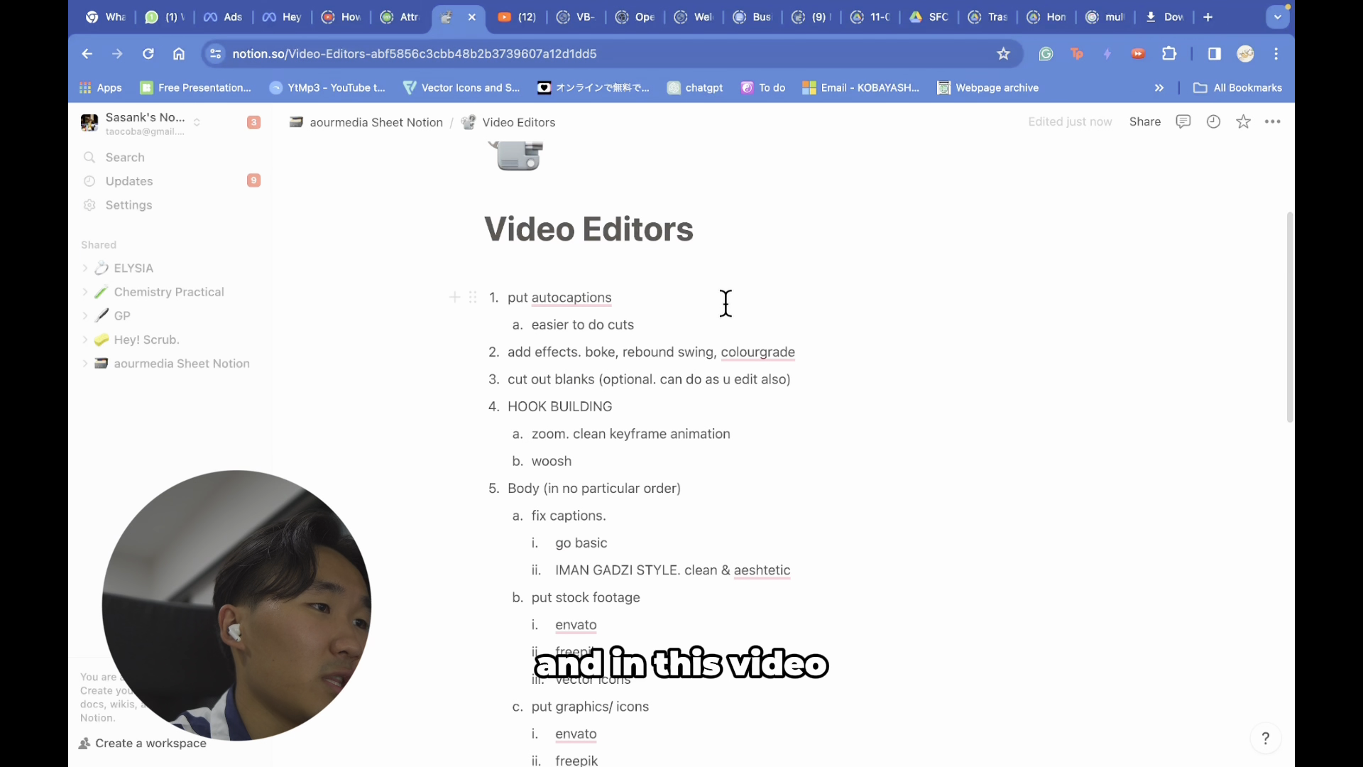
scroll(640, 314, down, 1)
scroll(640, 314, down, 12)
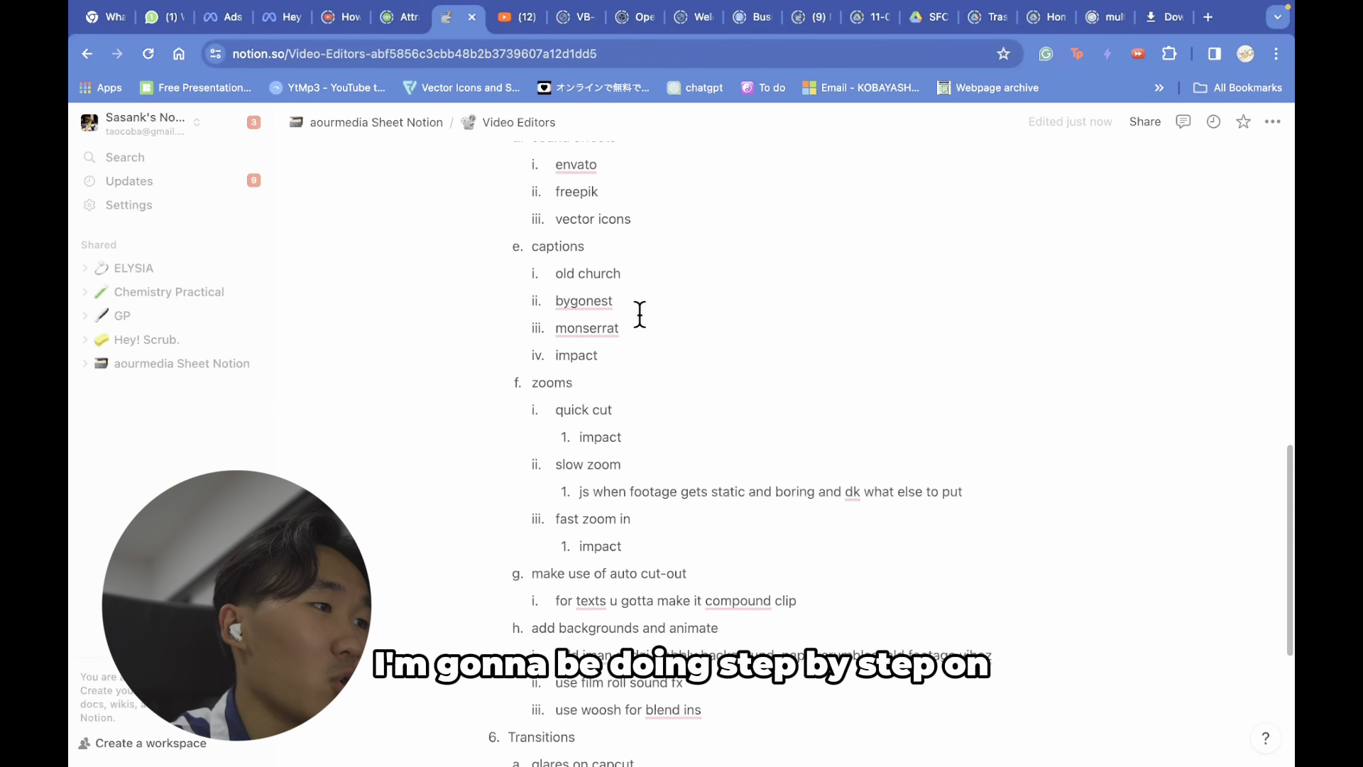
scroll(642, 313, up, 10)
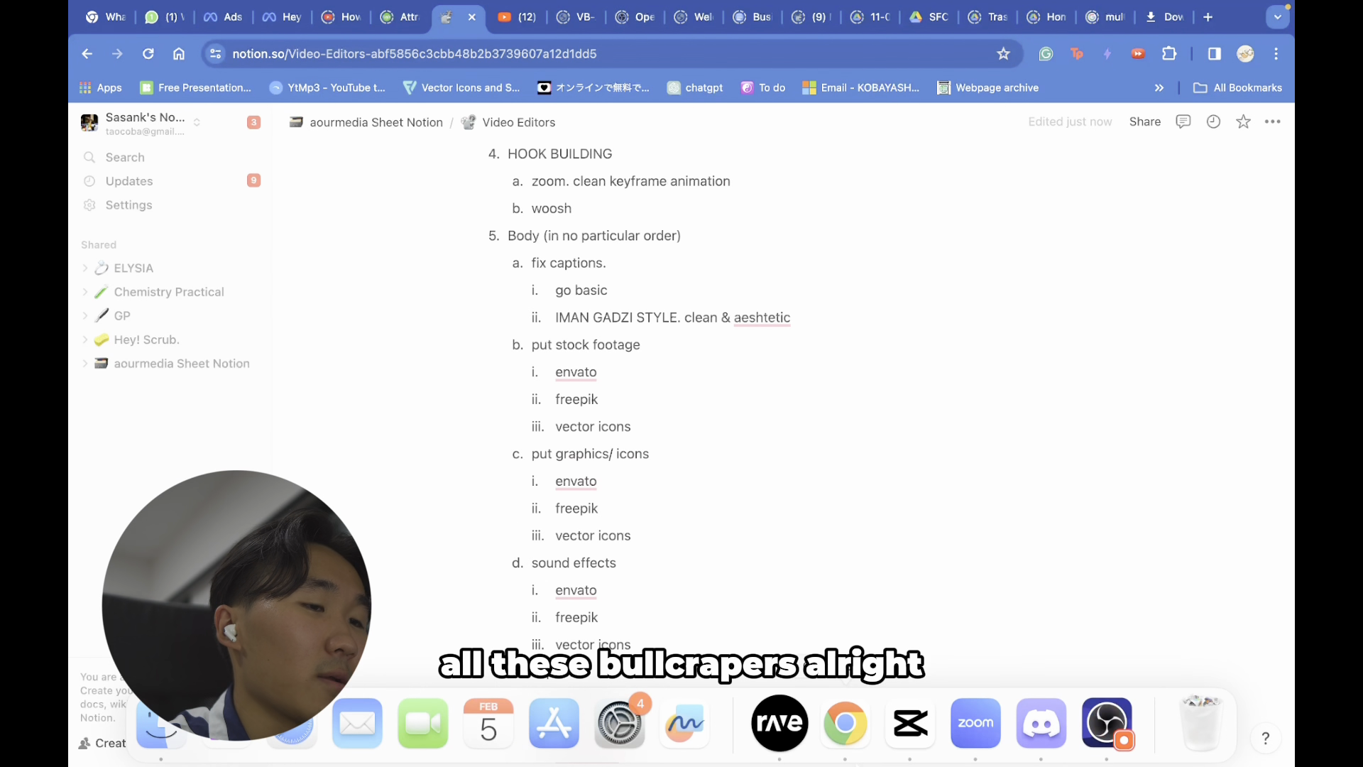
- Switch to CapCut, add Script 10.MP4 to the empty timeline and preview a short portion of it
click(907, 727)
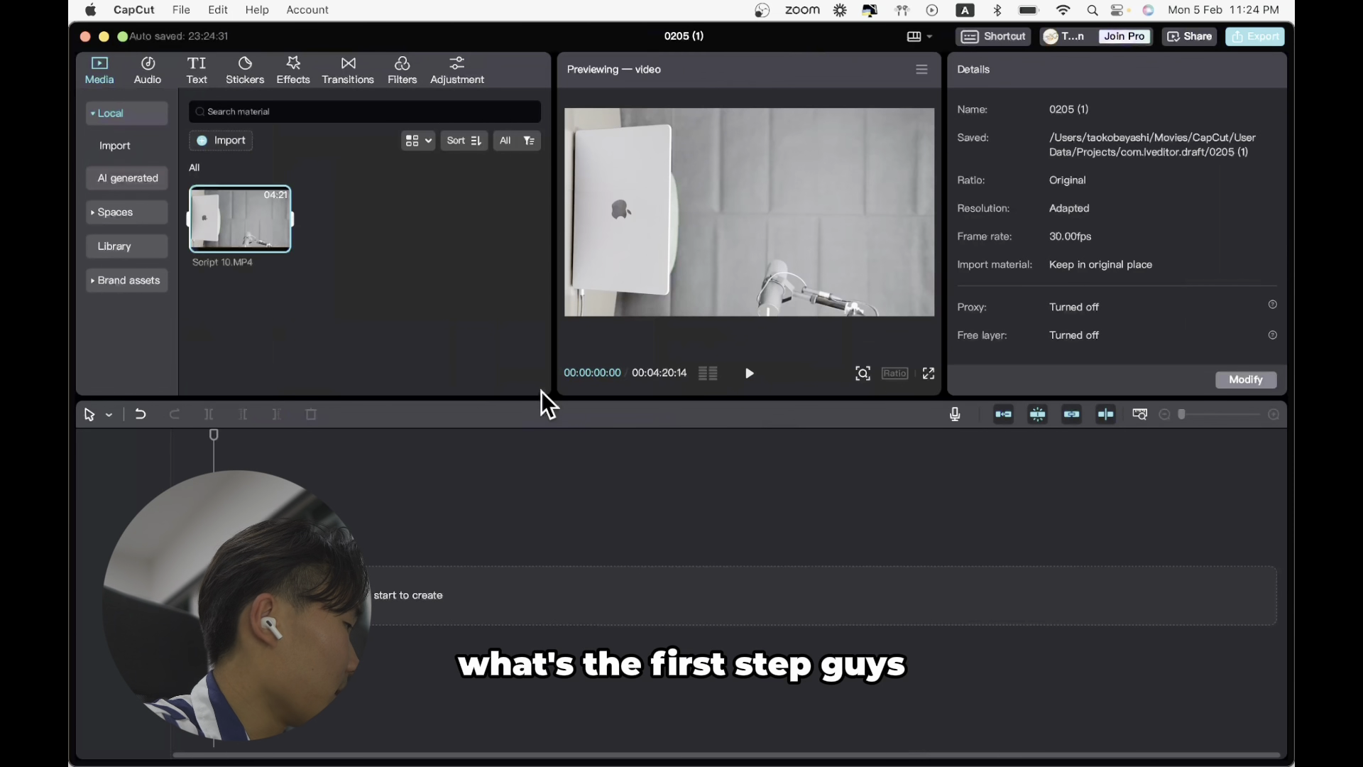
drag(236, 185, 372, 571)
scroll(372, 568, up, 3)
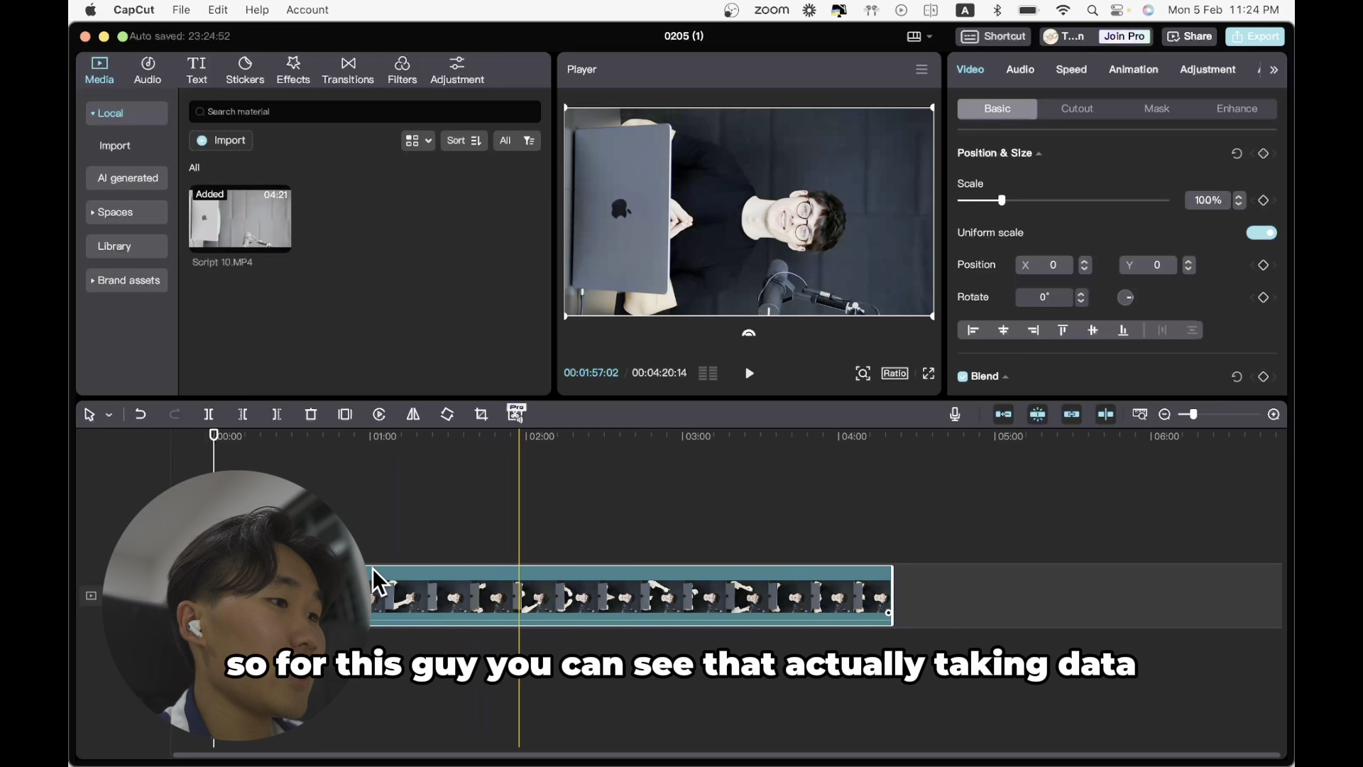
click(309, 521)
key(space)
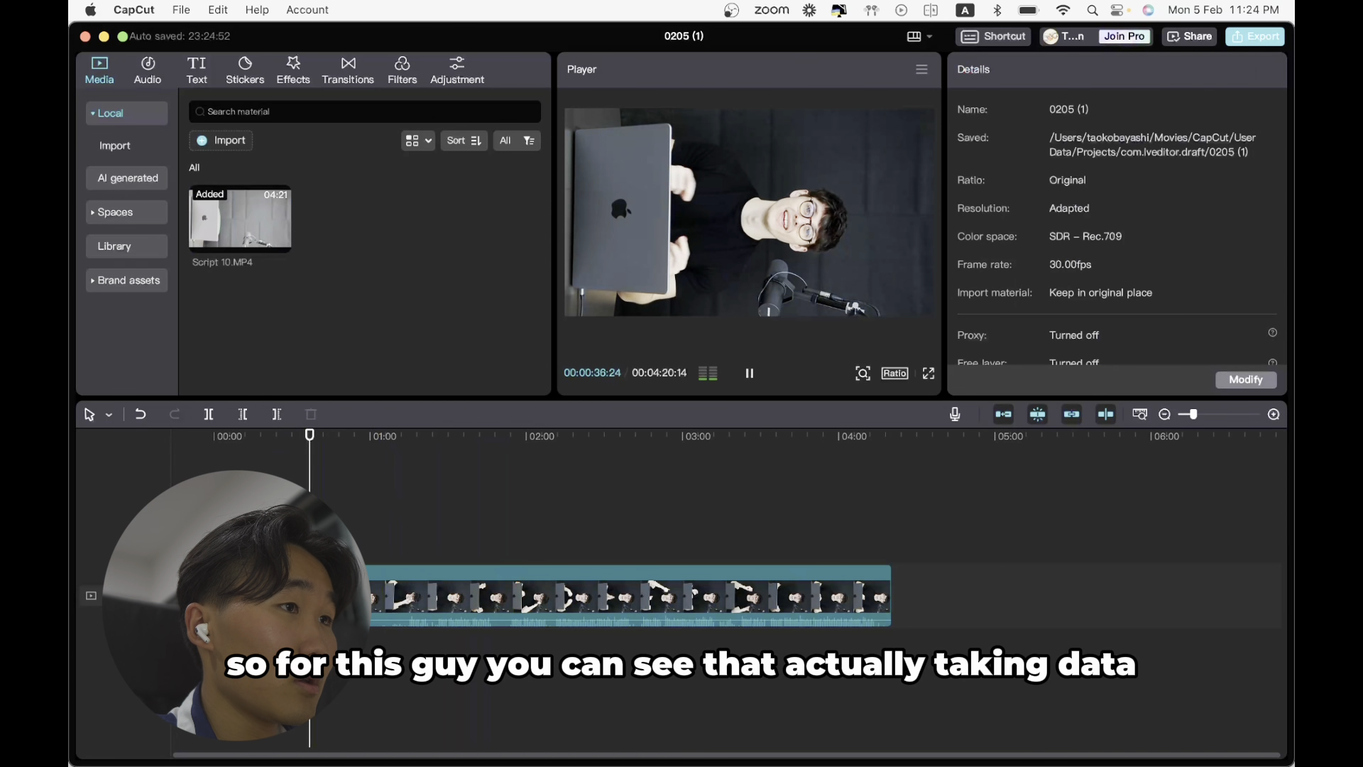
key(space)
- Select the clip on the timeline and change the project's aspect ratio to 9:16
click(240, 597)
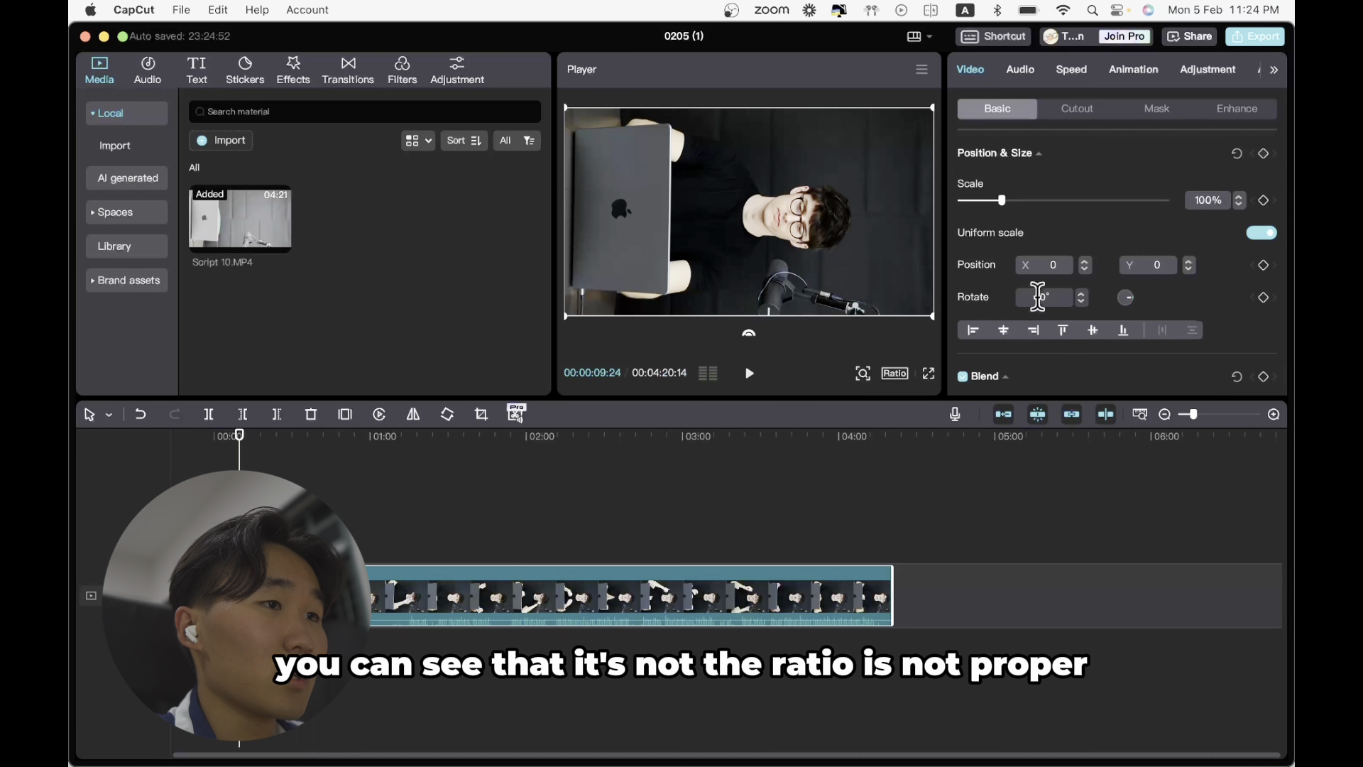
click(893, 372)
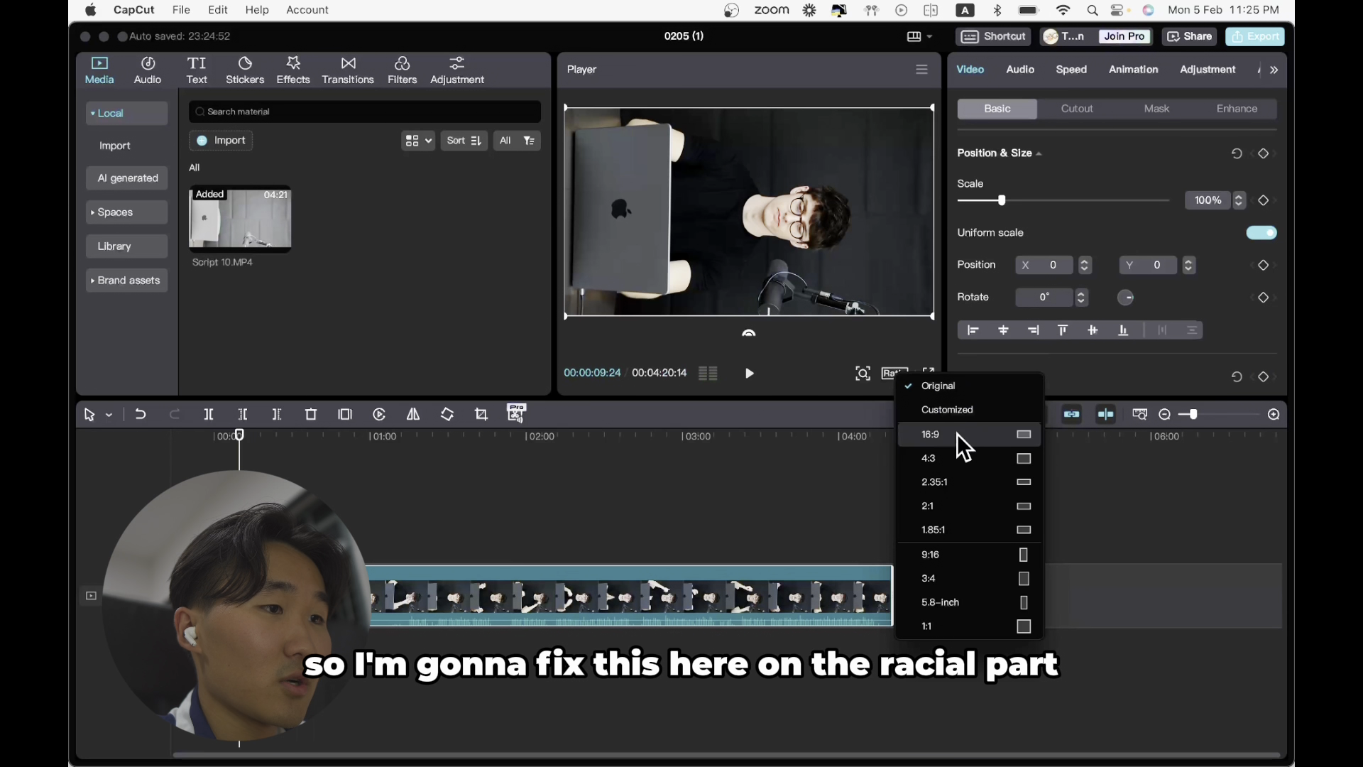
click(951, 555)
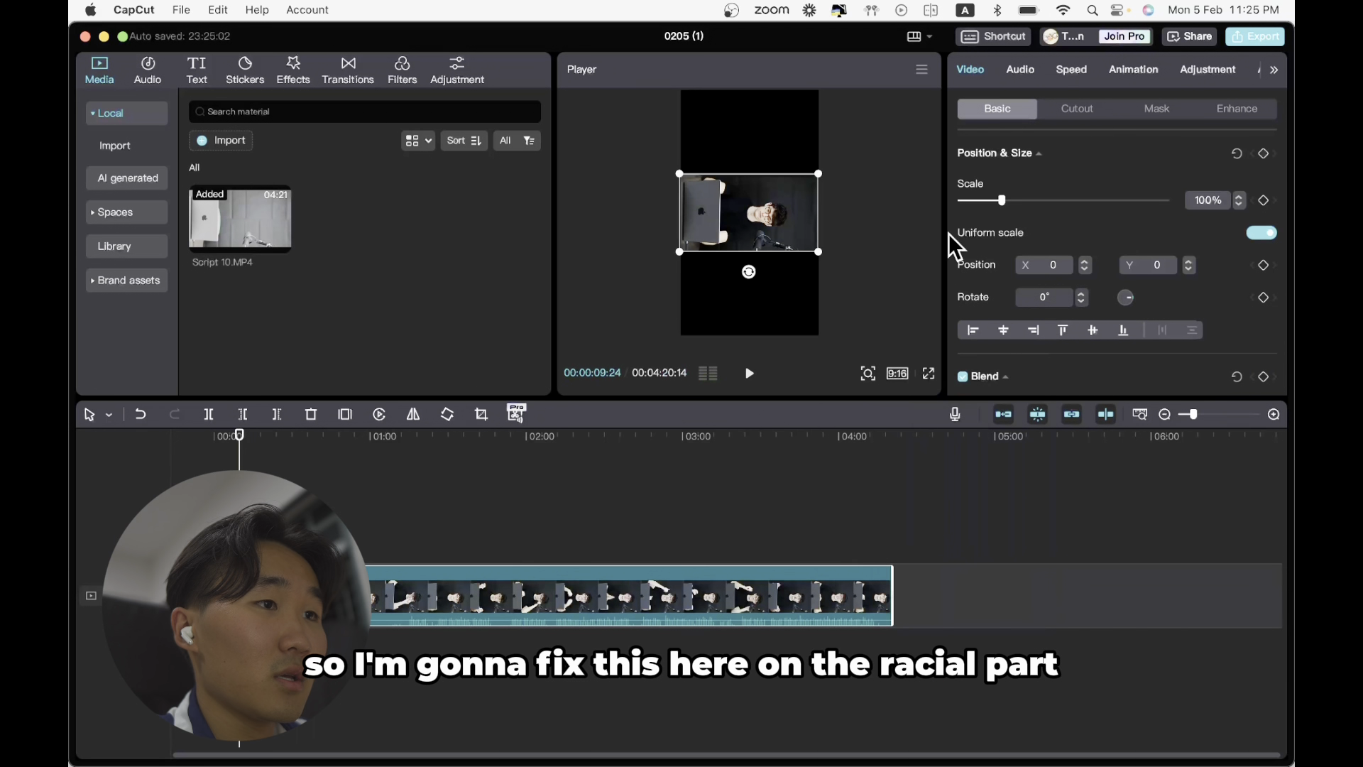
- Rotate the selected clip to -90° and set its scale to 180%
text(90)
key(Return)
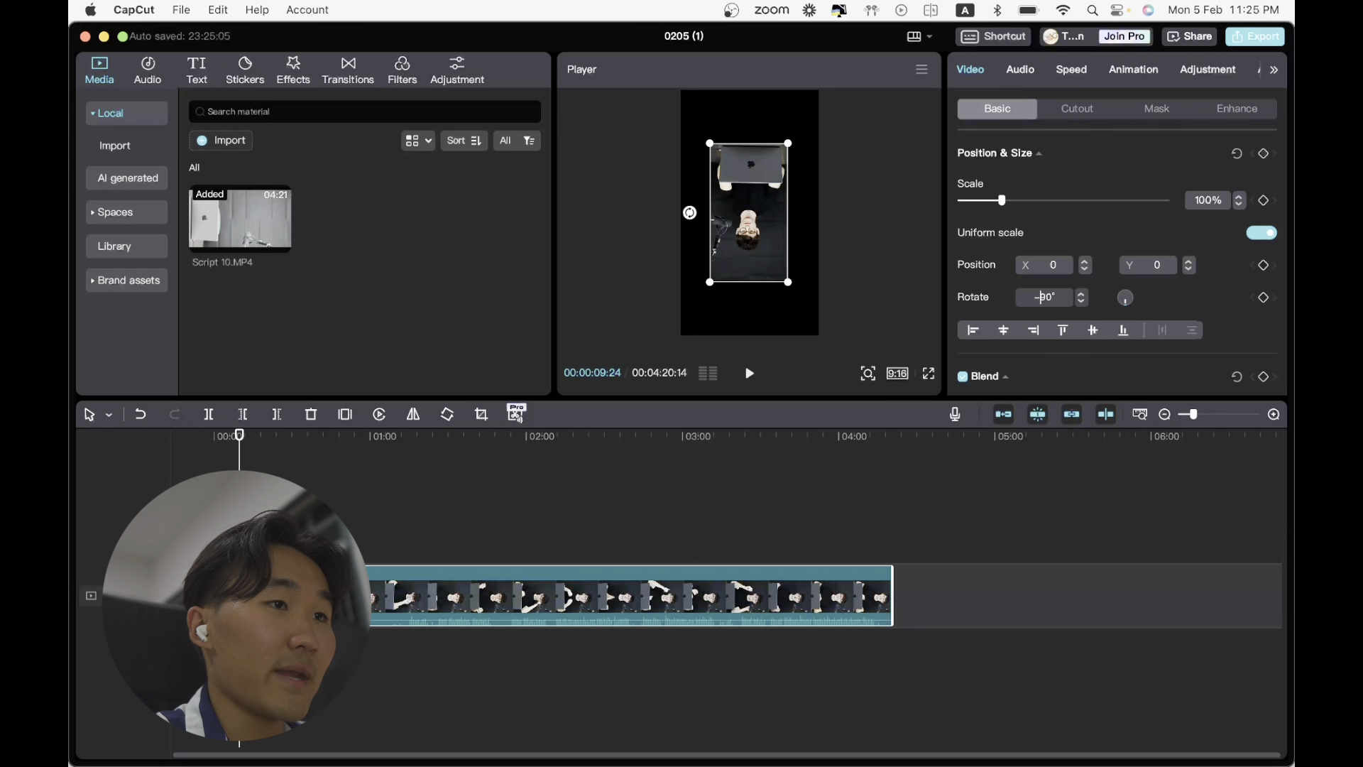
key(Return)
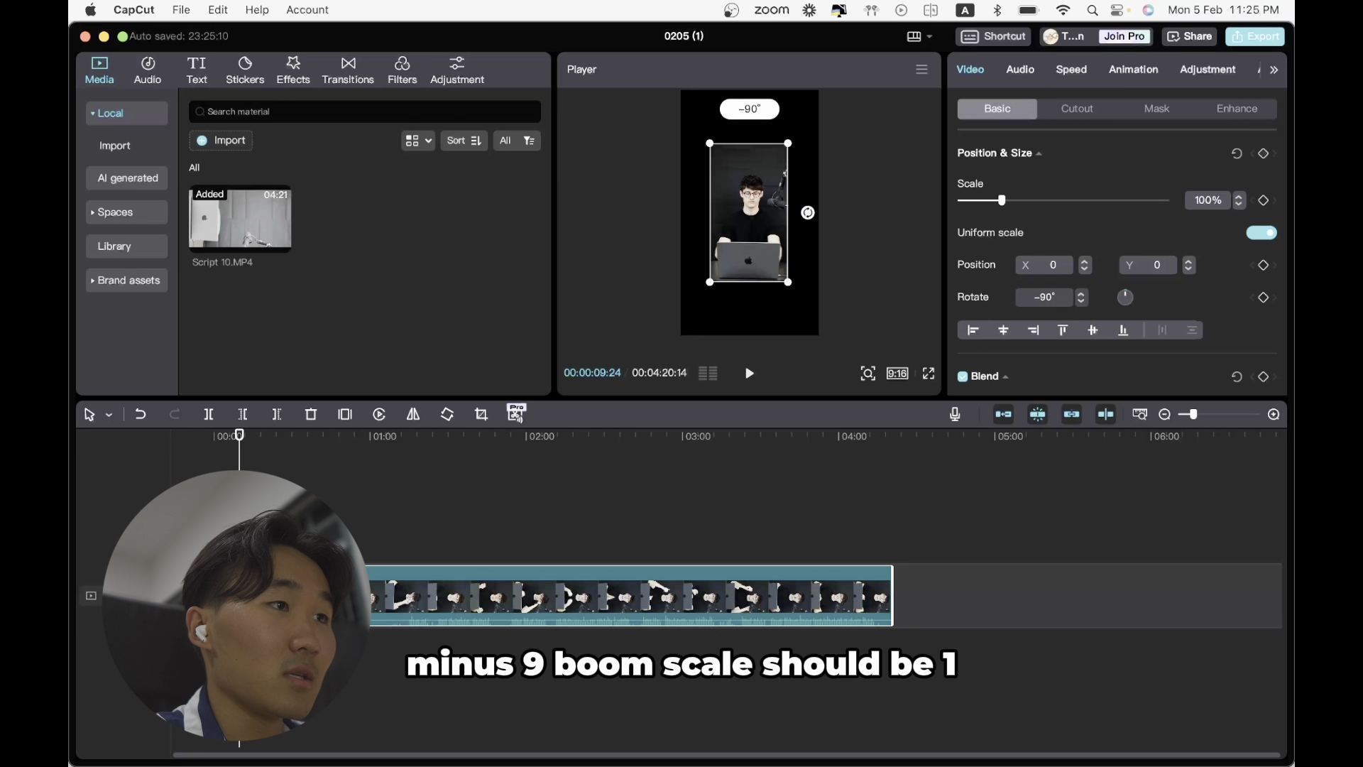
click(1229, 192)
text(180)
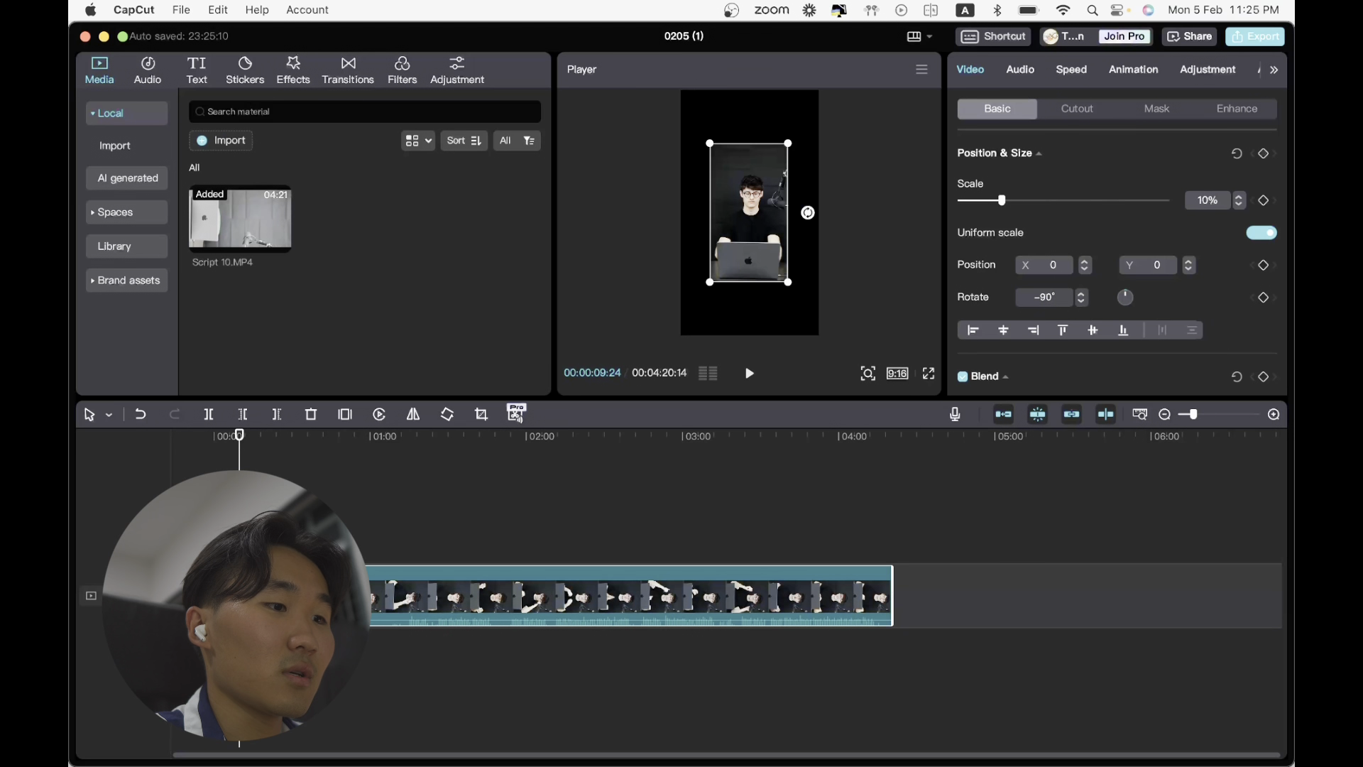
key(Return)
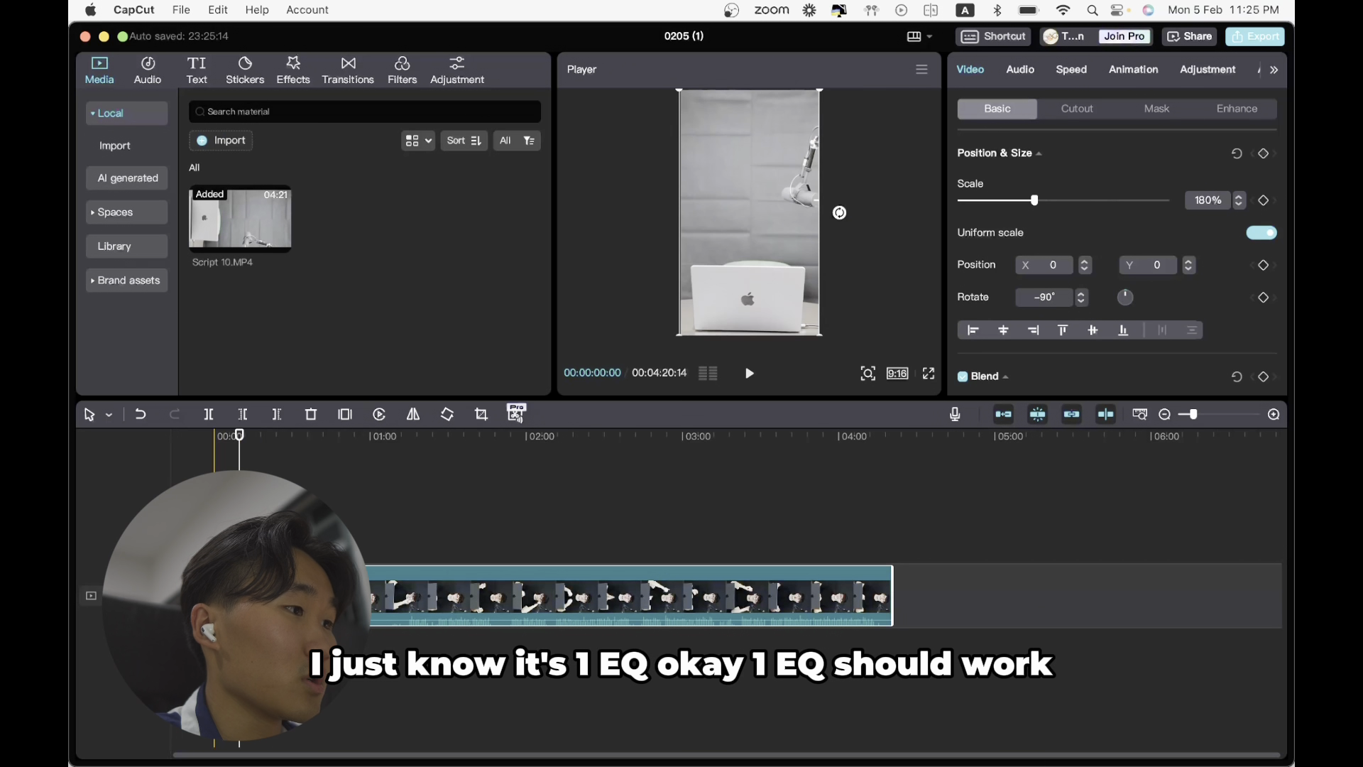
- Play the reframed clip at several points along the timeline to check the framing and the repeated takes
click(219, 519)
key(space)
key(space)
click(295, 518)
key(space)
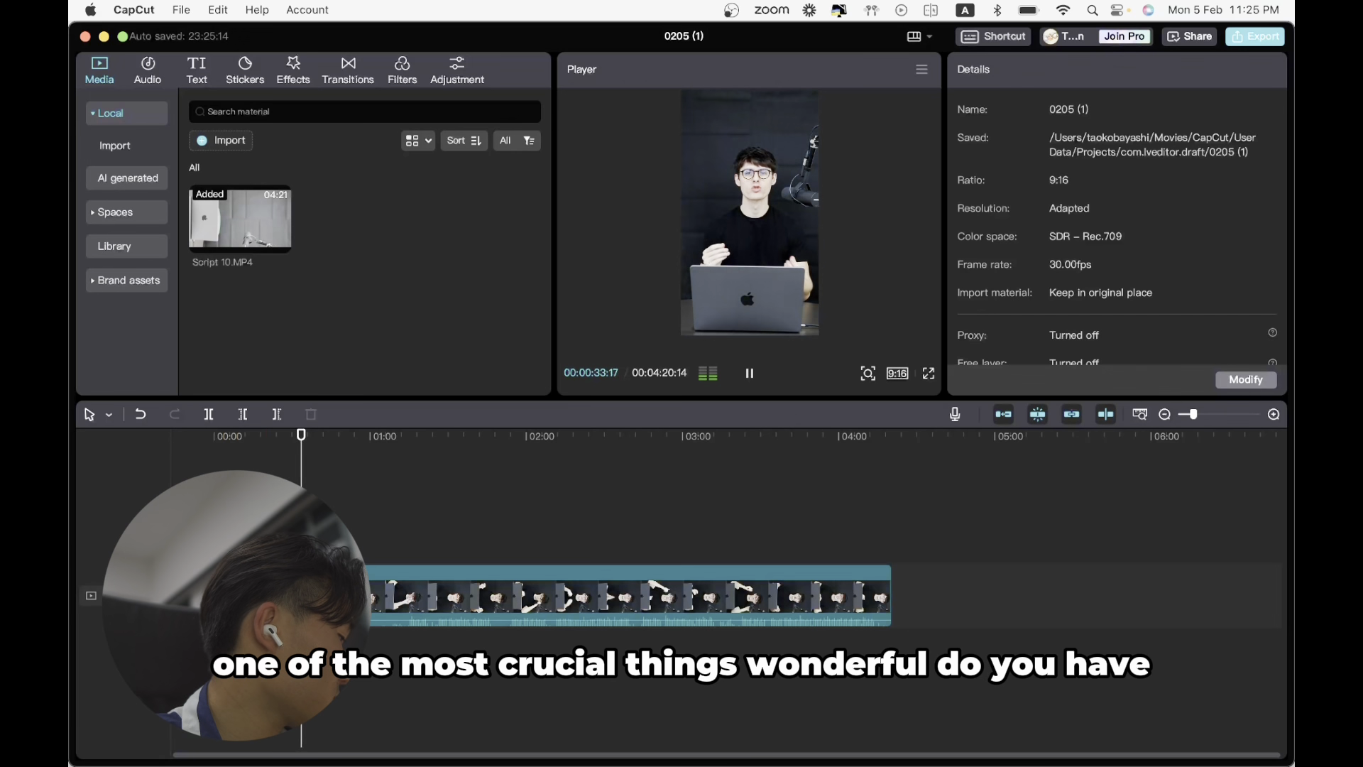
key(space)
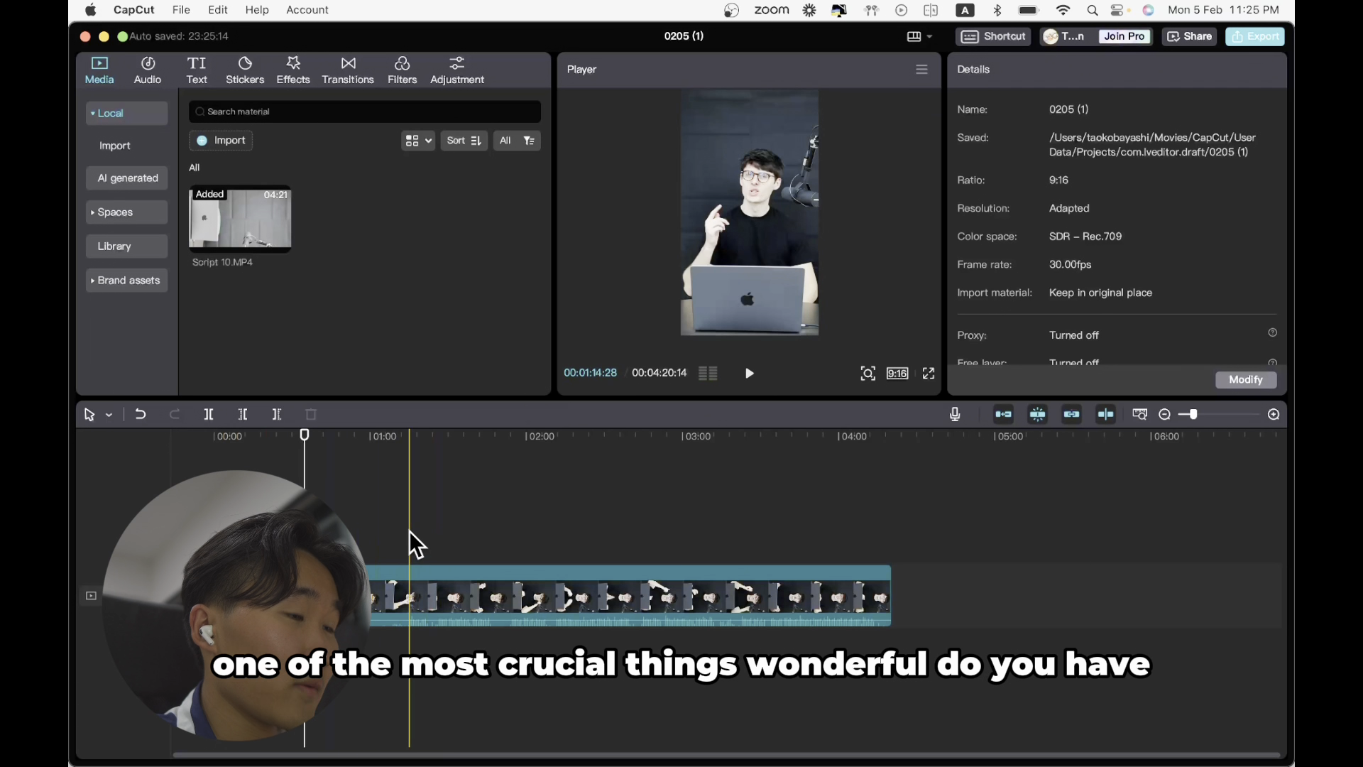
click(409, 530)
key(space)
key(space)
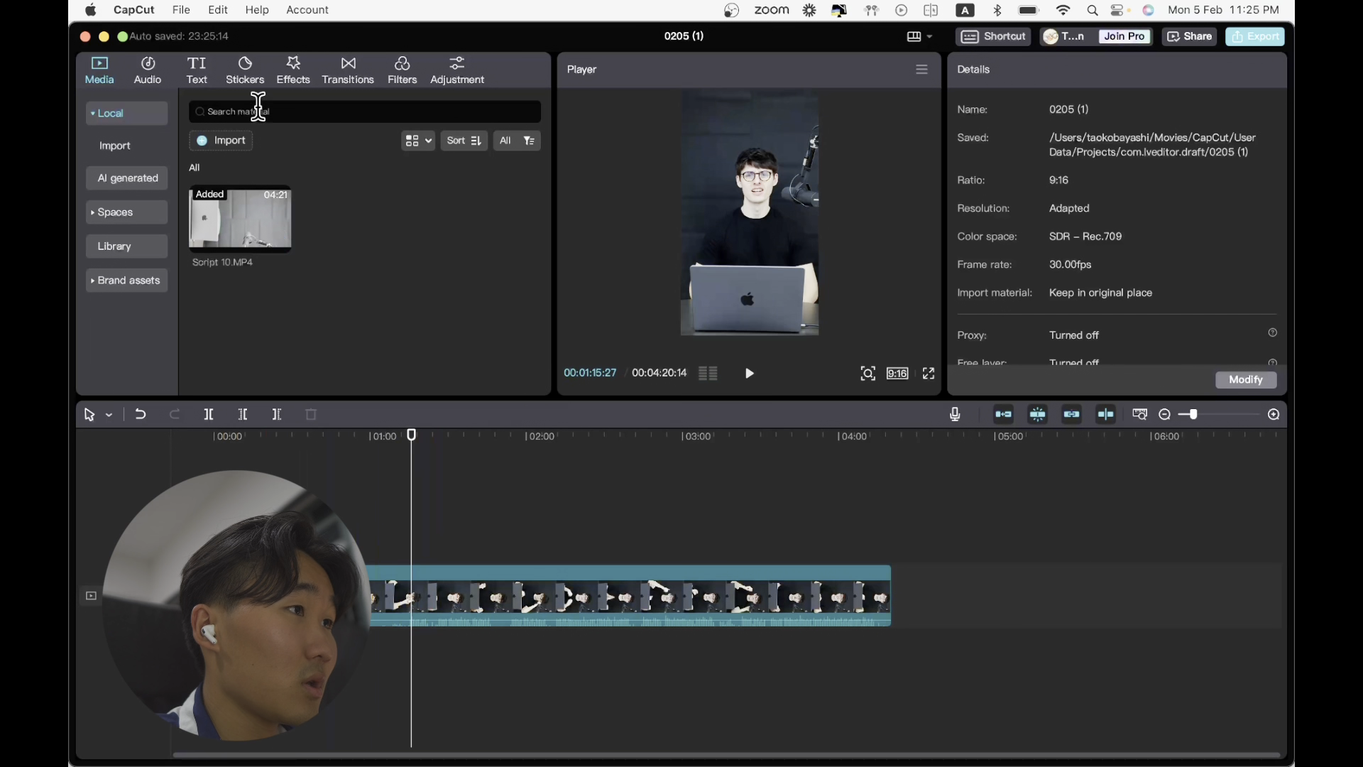
- Generate auto captions for the video with English as the spoken language
click(209, 66)
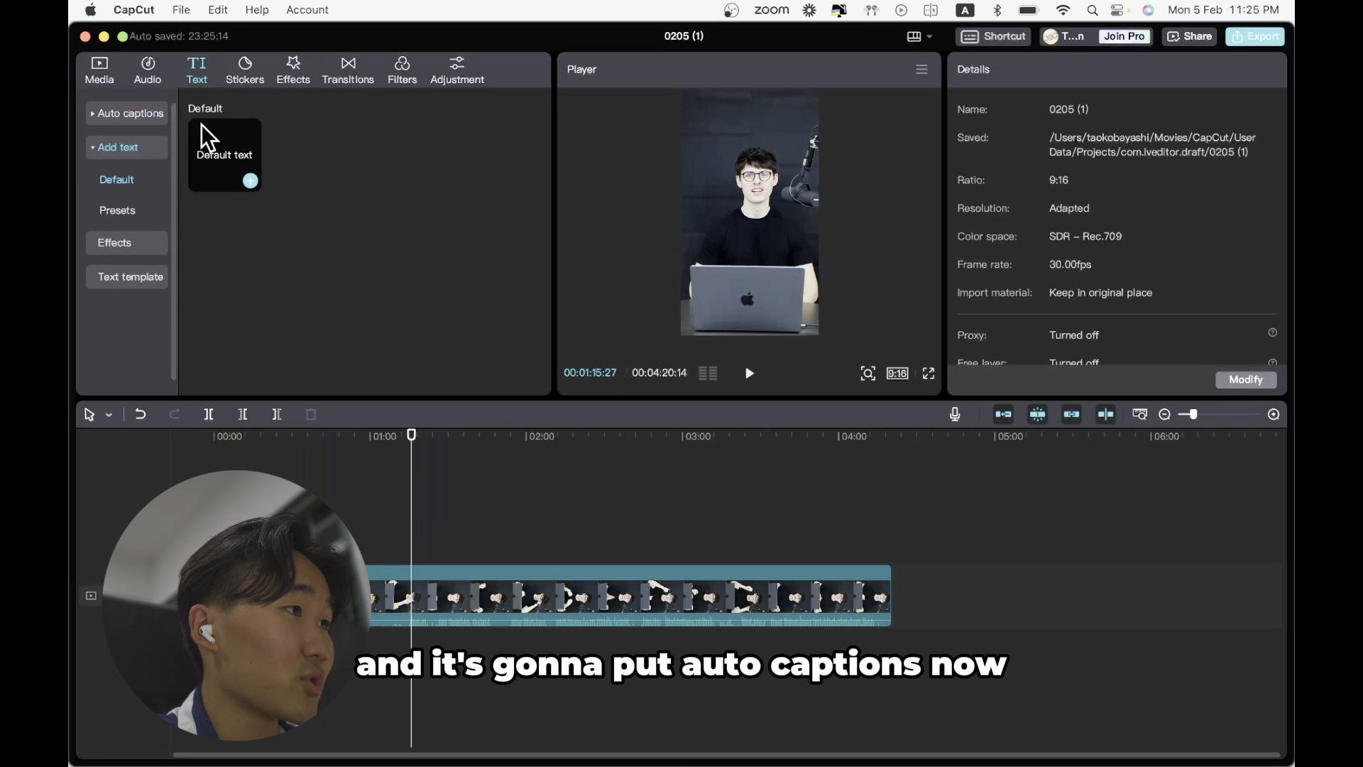
click(142, 114)
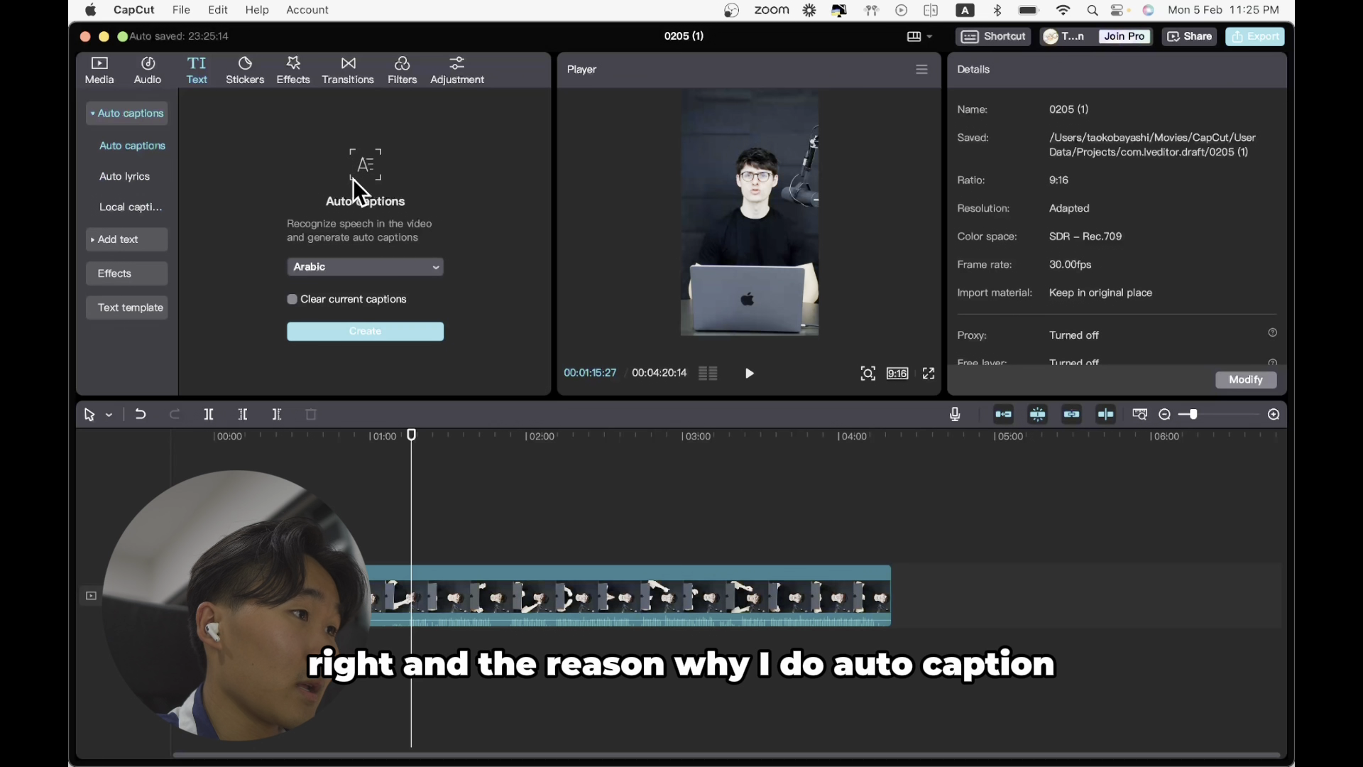
click(369, 271)
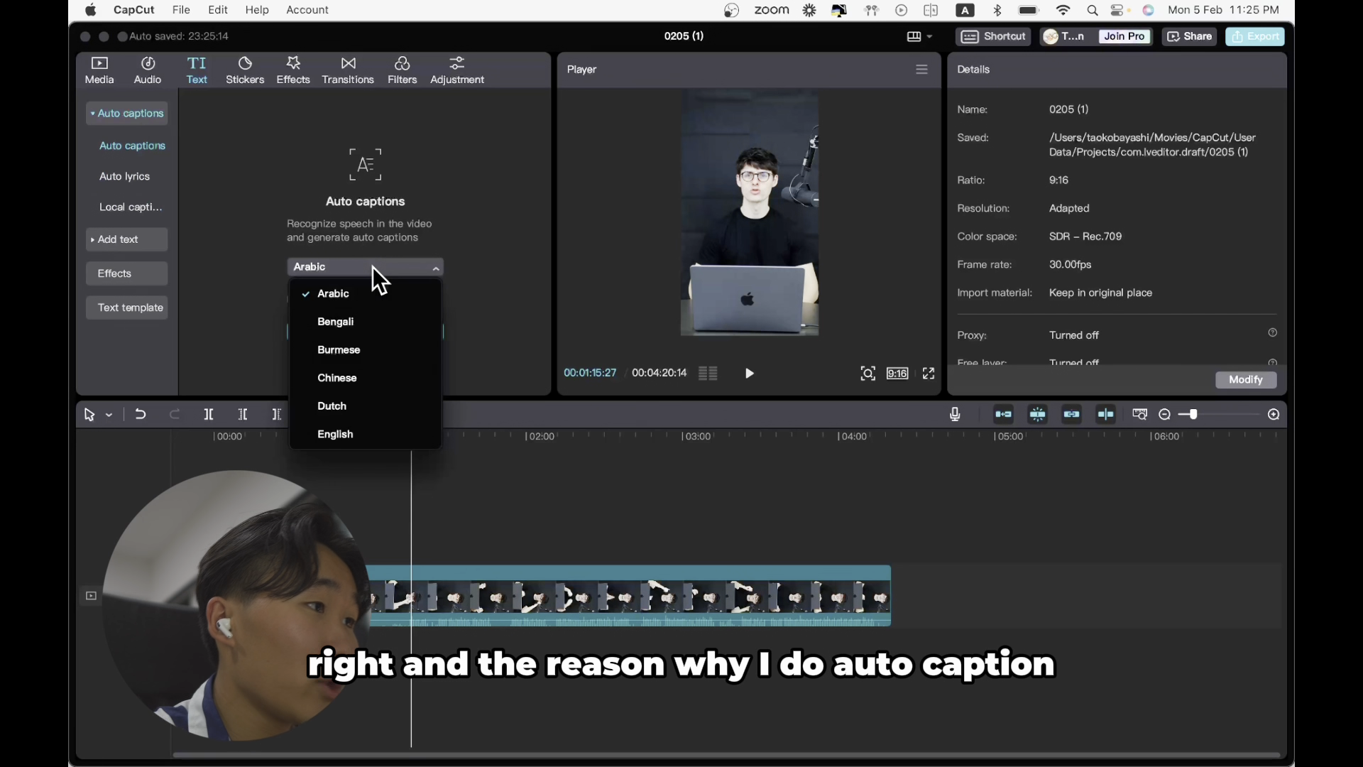
click(336, 435)
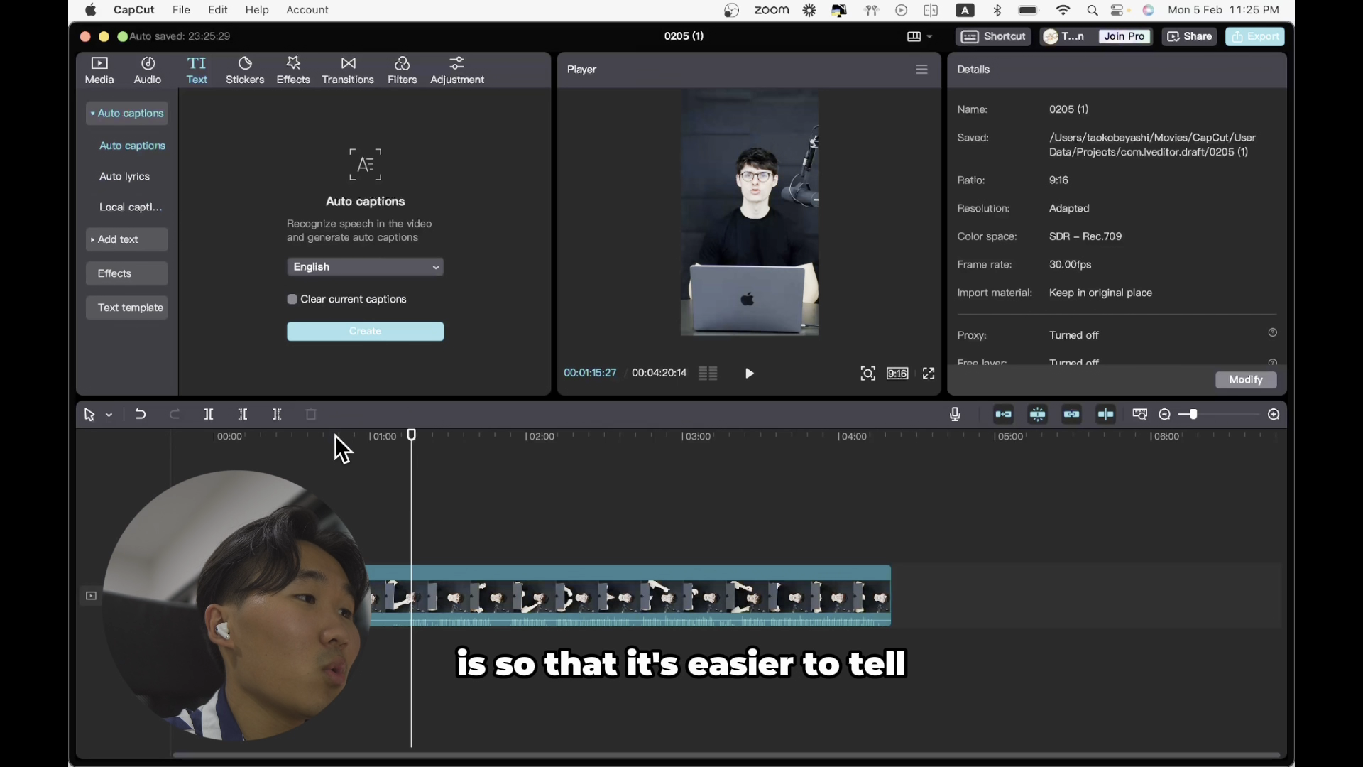
click(384, 325)
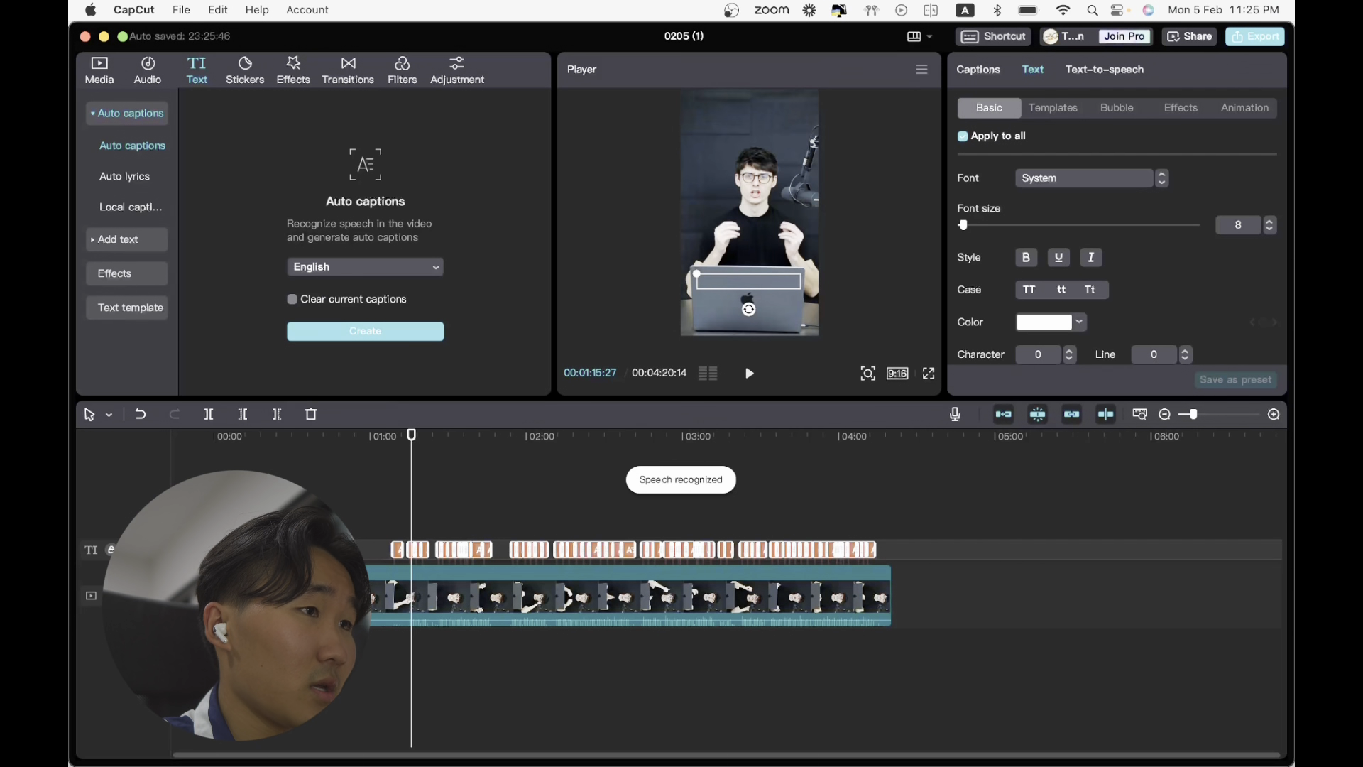
- Examine the generated captions along the timeline for restarted takes and find where the last complete take begins
click(316, 494)
click(327, 504)
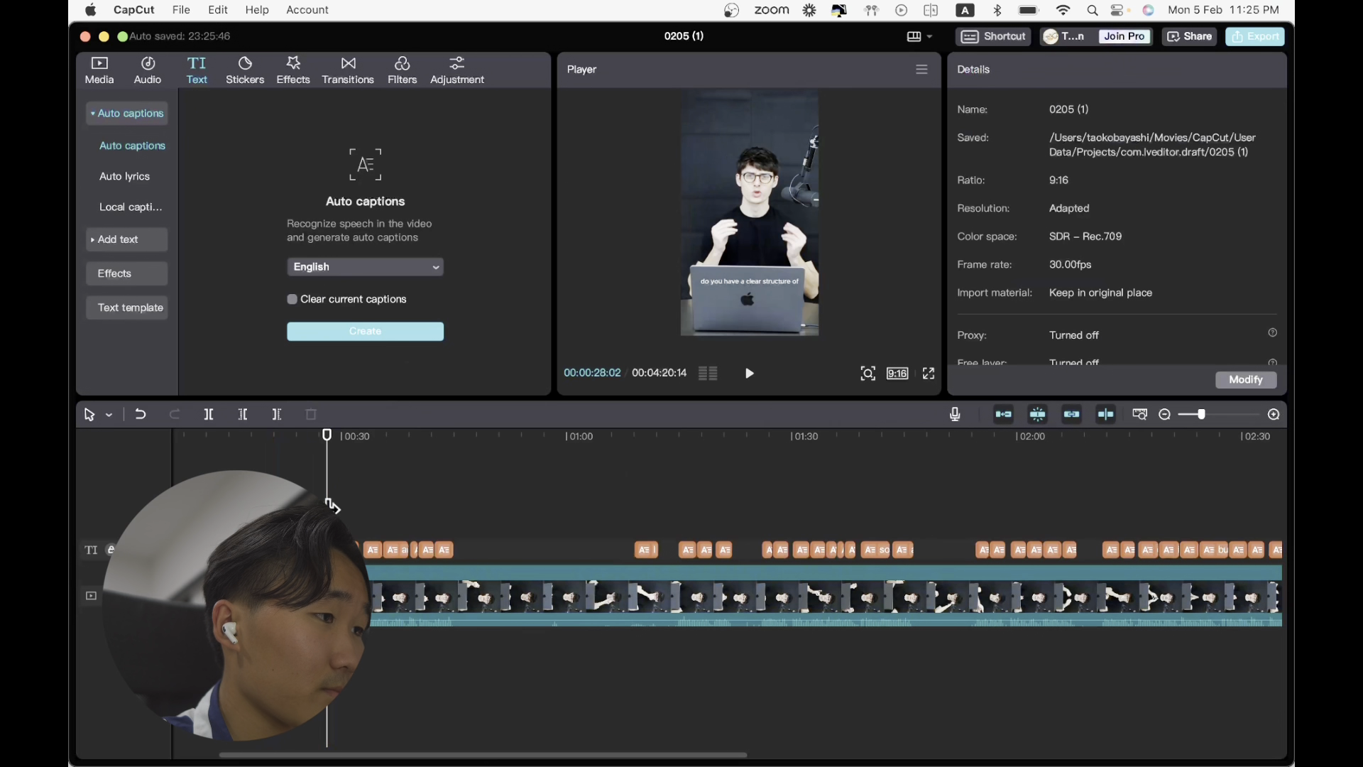
click(637, 508)
click(679, 488)
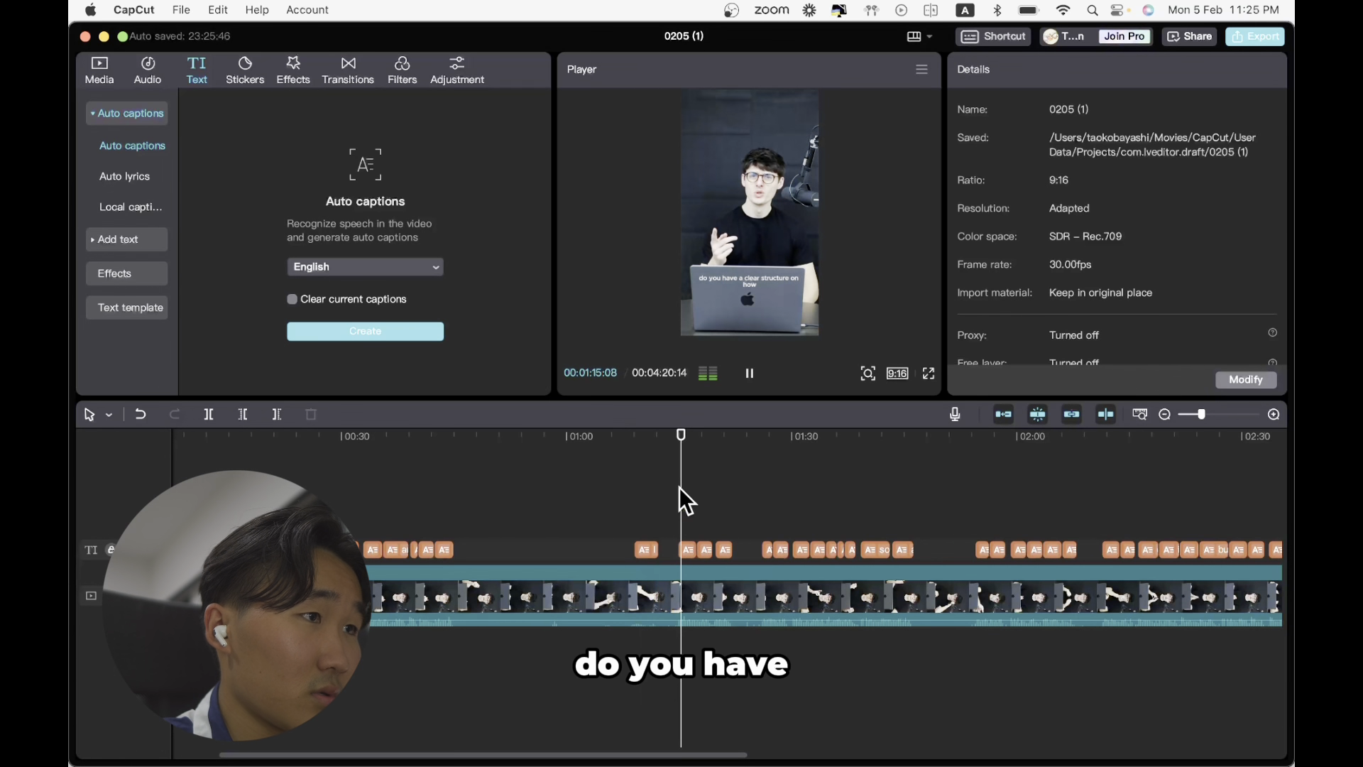
scroll(679, 487, right, 5)
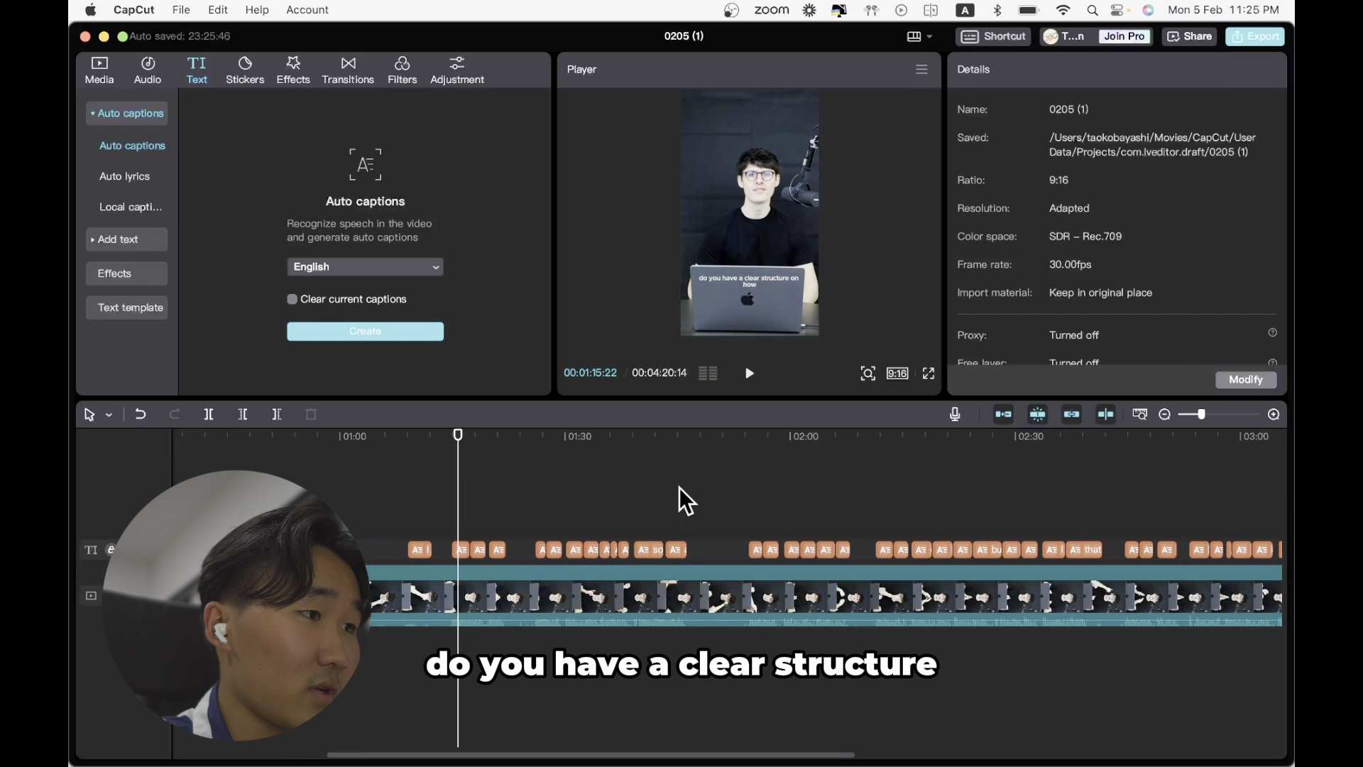
click(535, 477)
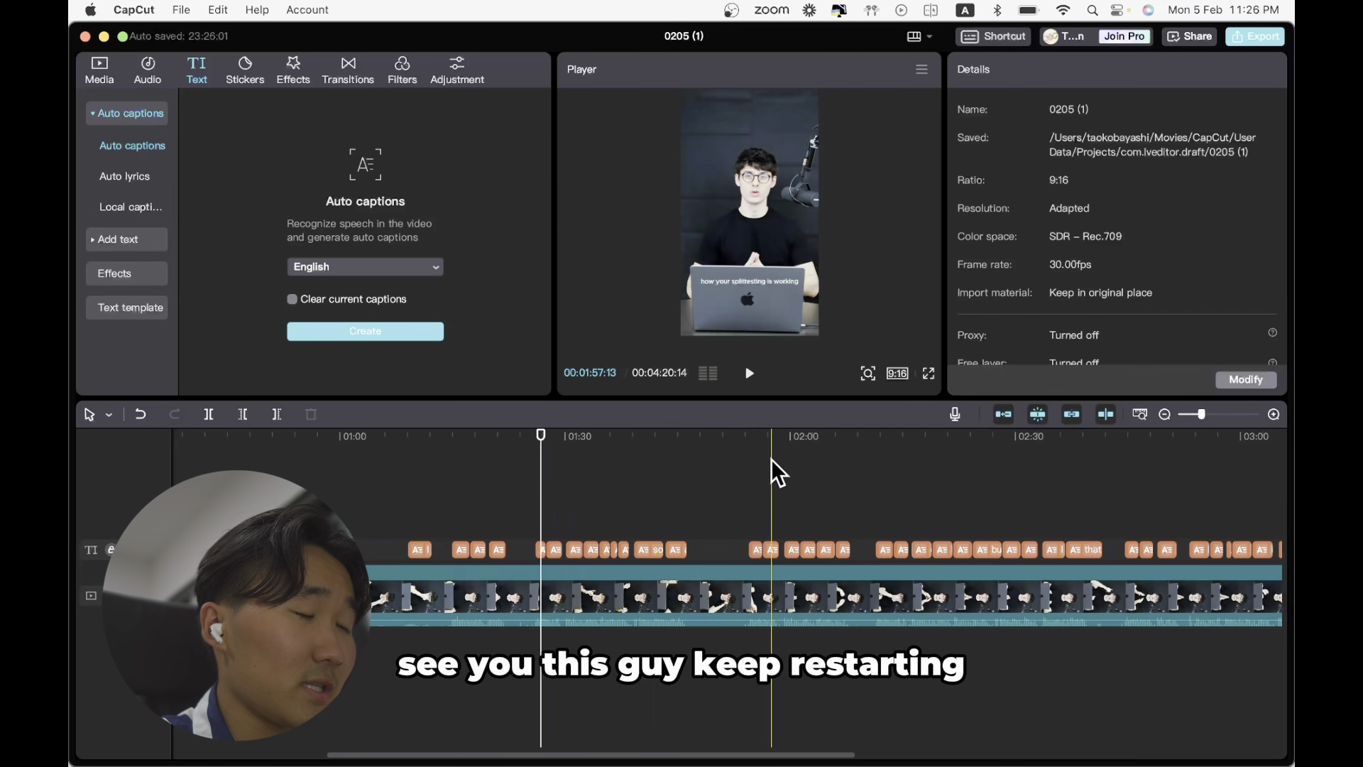
scroll(425, 462, left, 7)
scroll(425, 462, right, 3)
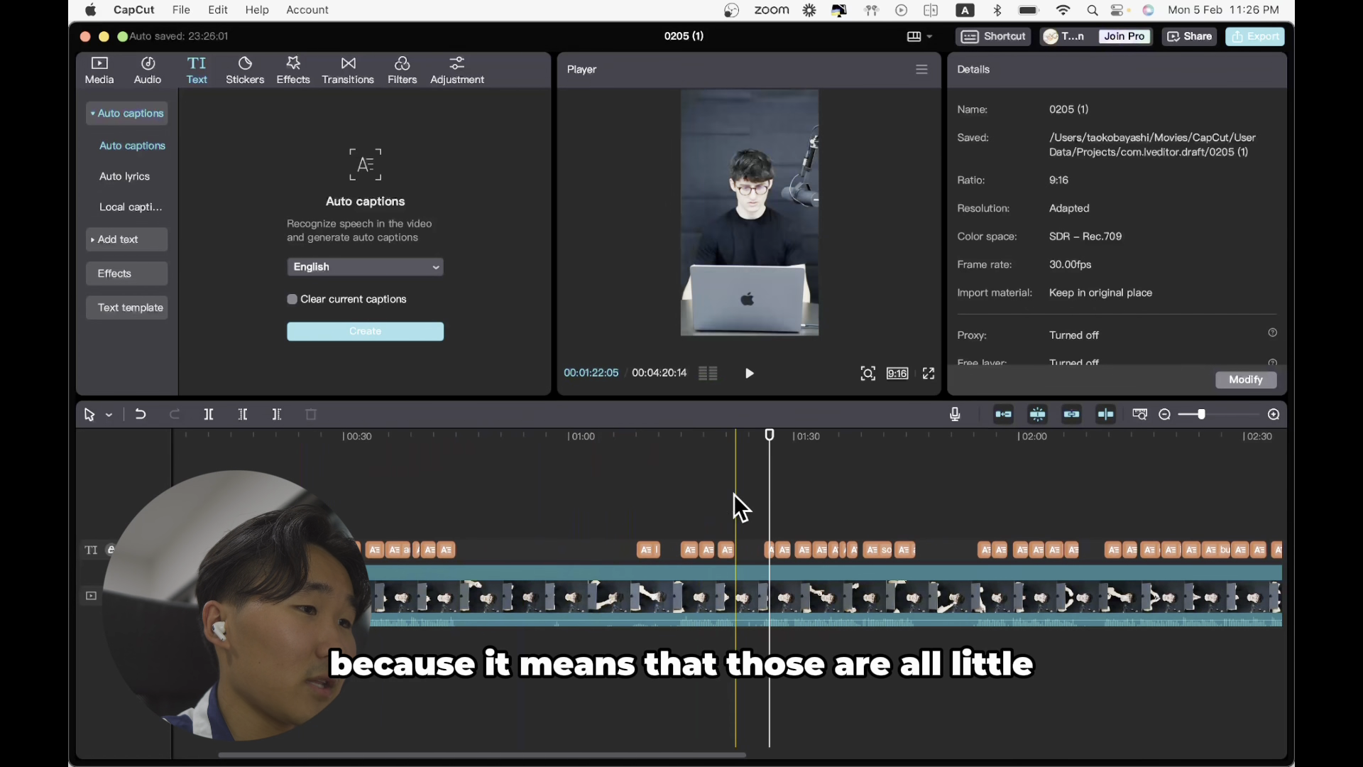
click(896, 498)
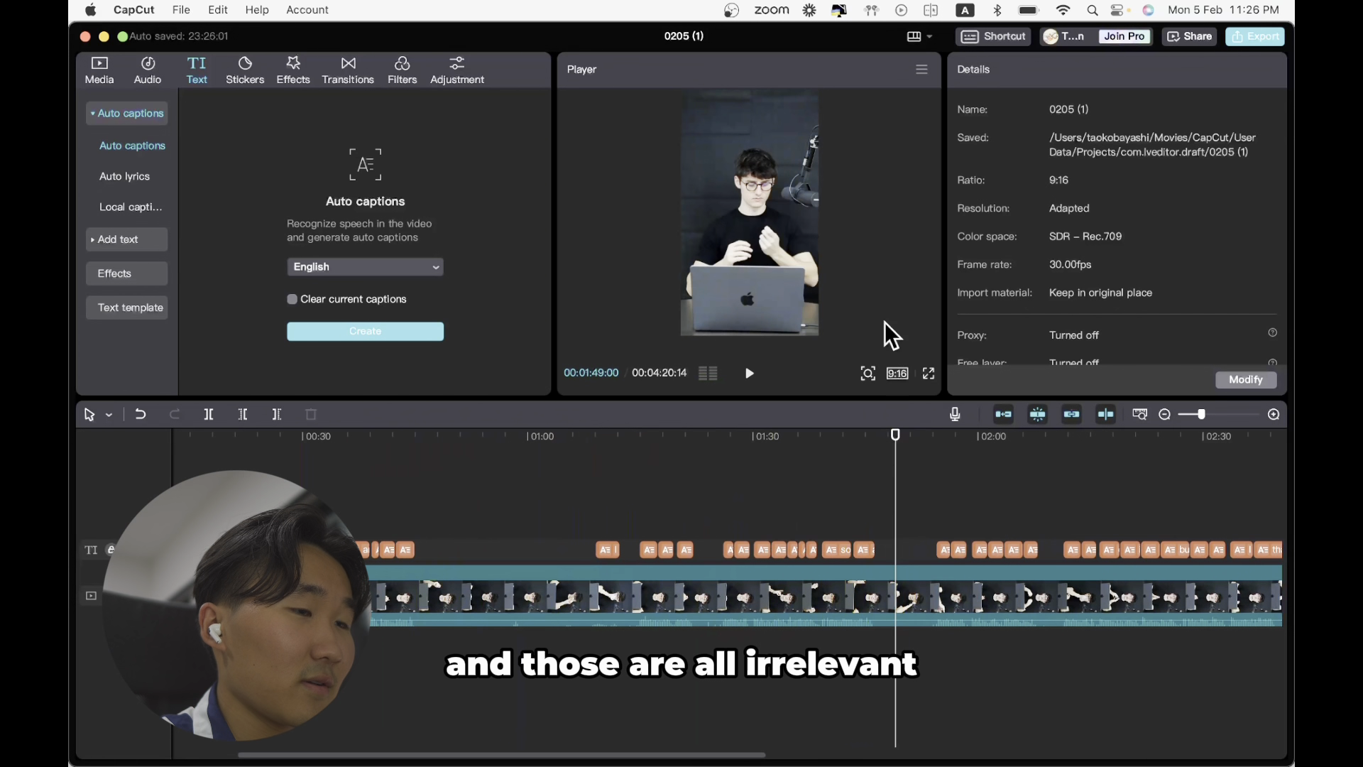
scroll(937, 619, right, 6)
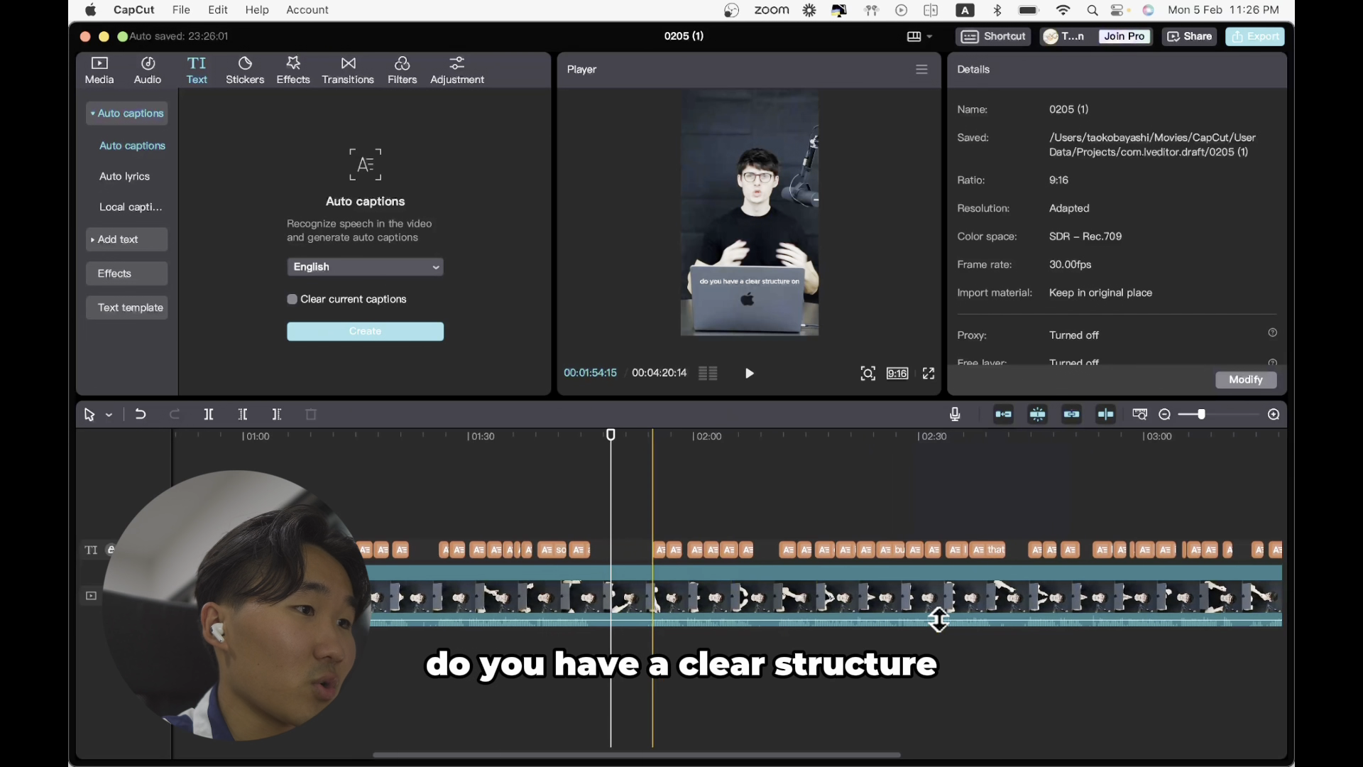
scroll(784, 504, right, 4)
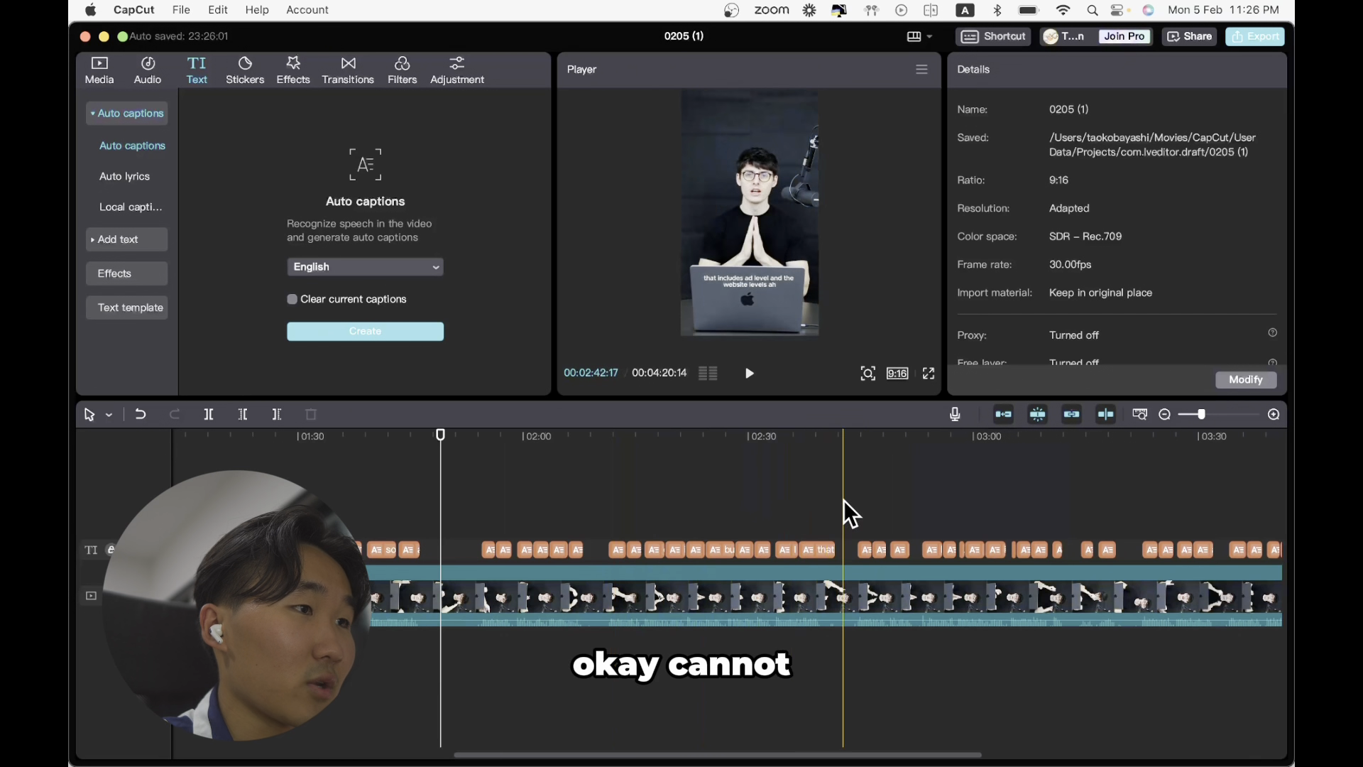
click(857, 512)
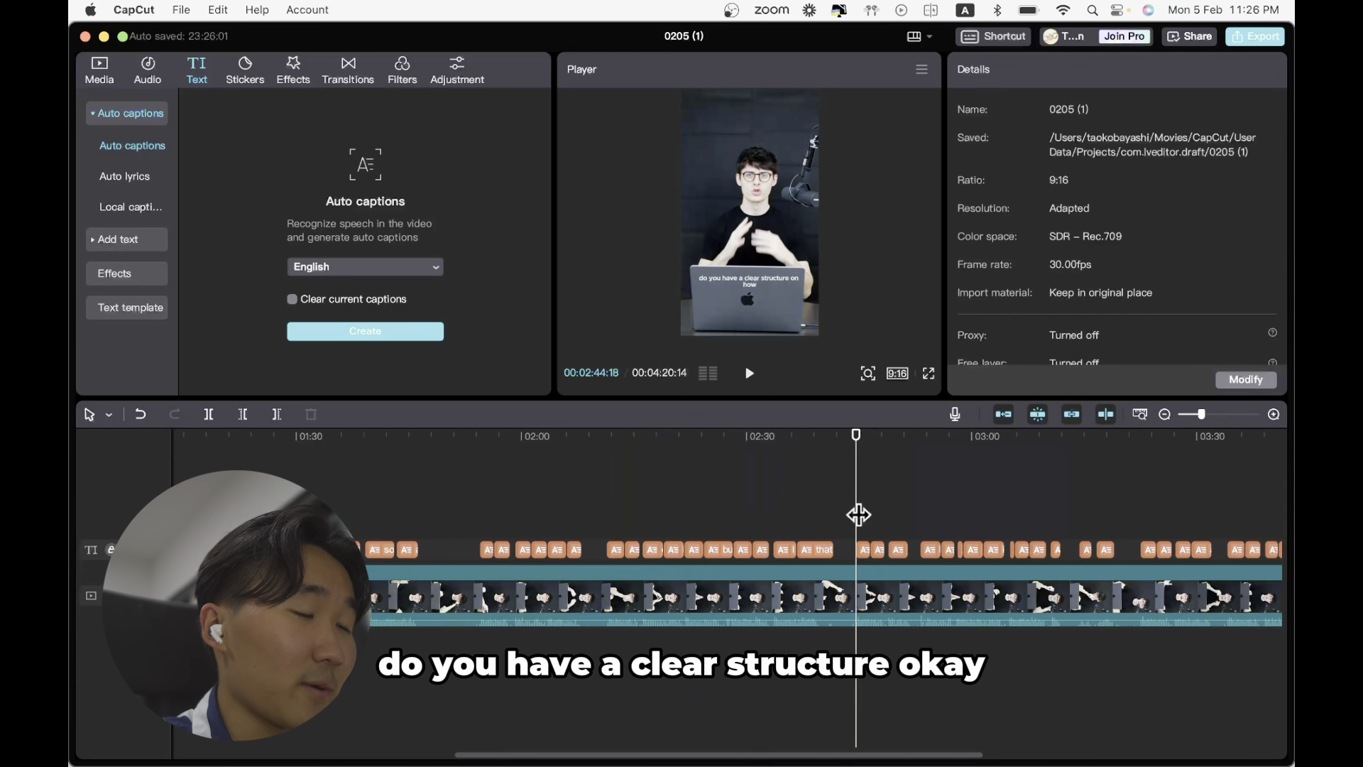
scroll(858, 514, right, 5)
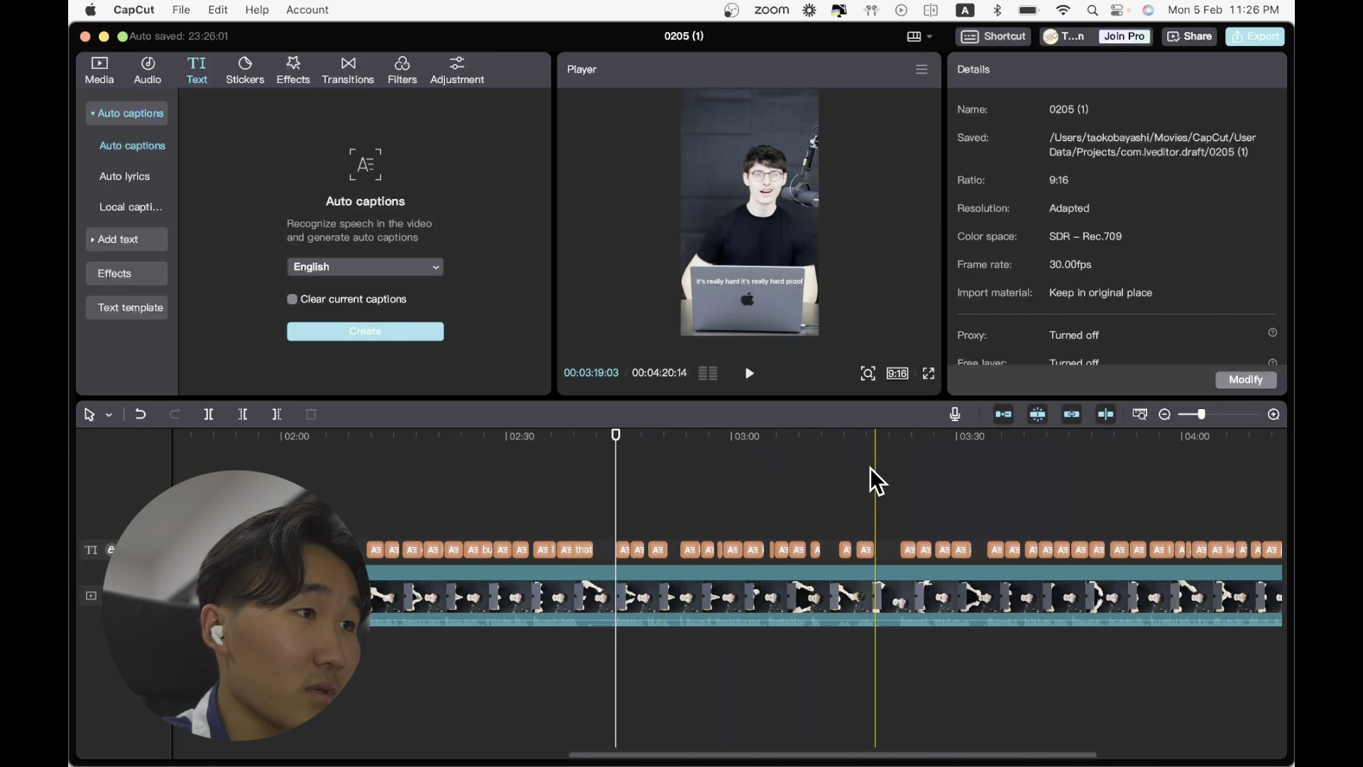
click(909, 468)
scroll(909, 476, right, 1)
scroll(908, 484, right, 5)
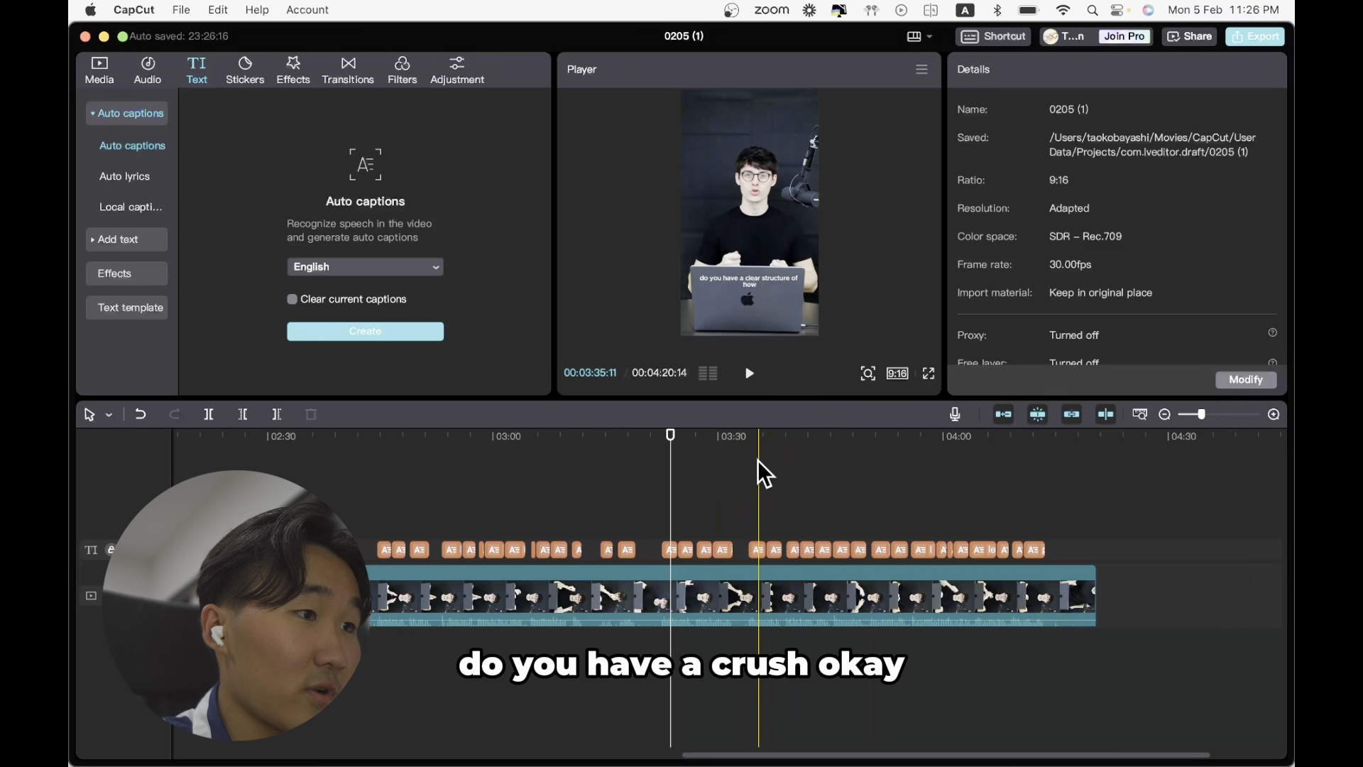
- Split the Script 10.MP4 clip at 00:03:33:06, just before the last complete take begins
click(755, 481)
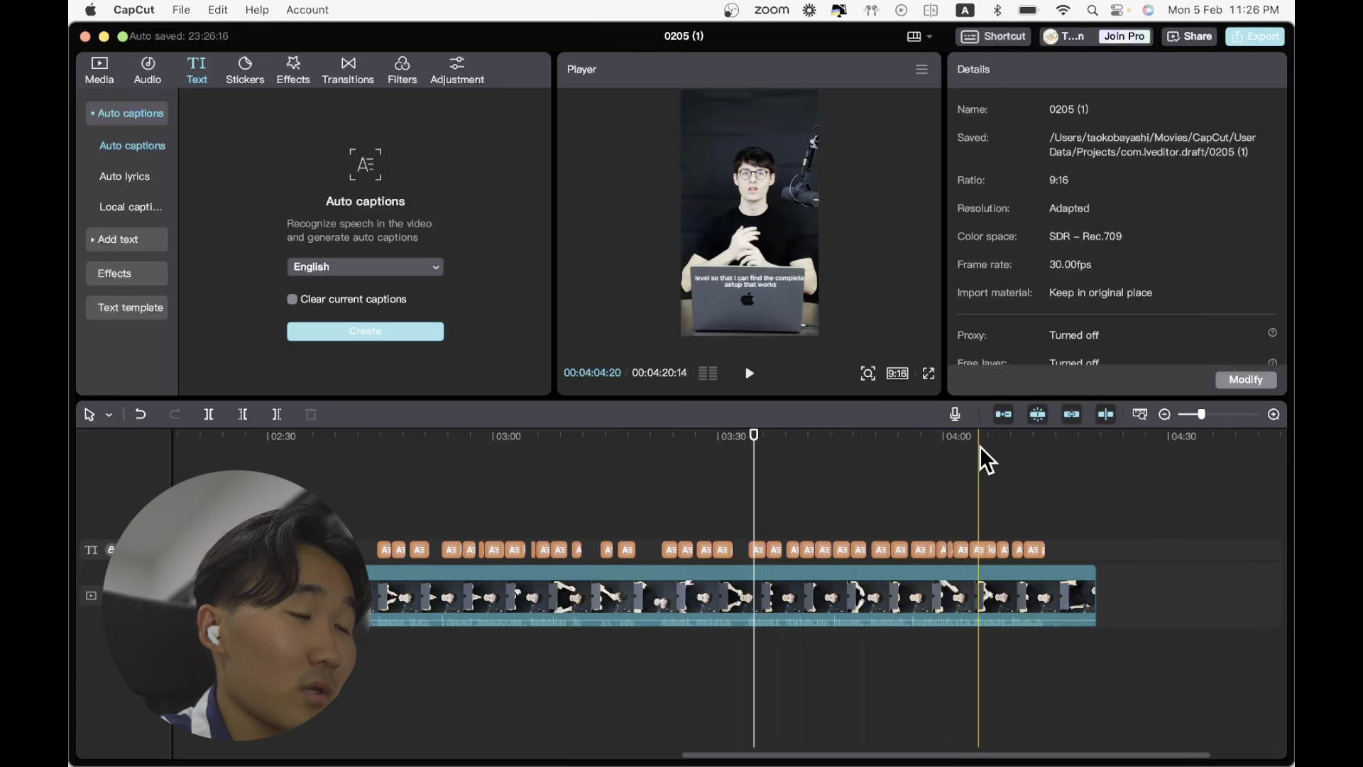
click(742, 481)
click(727, 602)
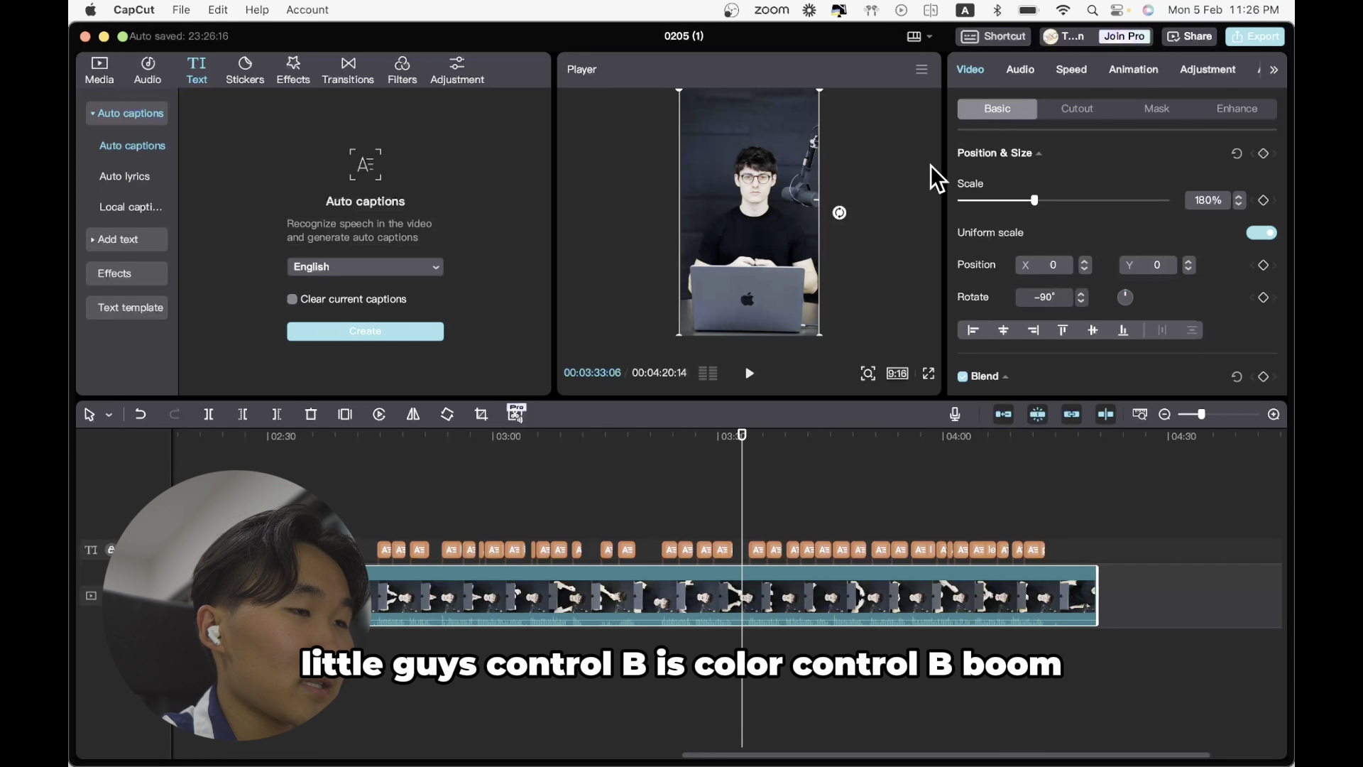
key(super+b)
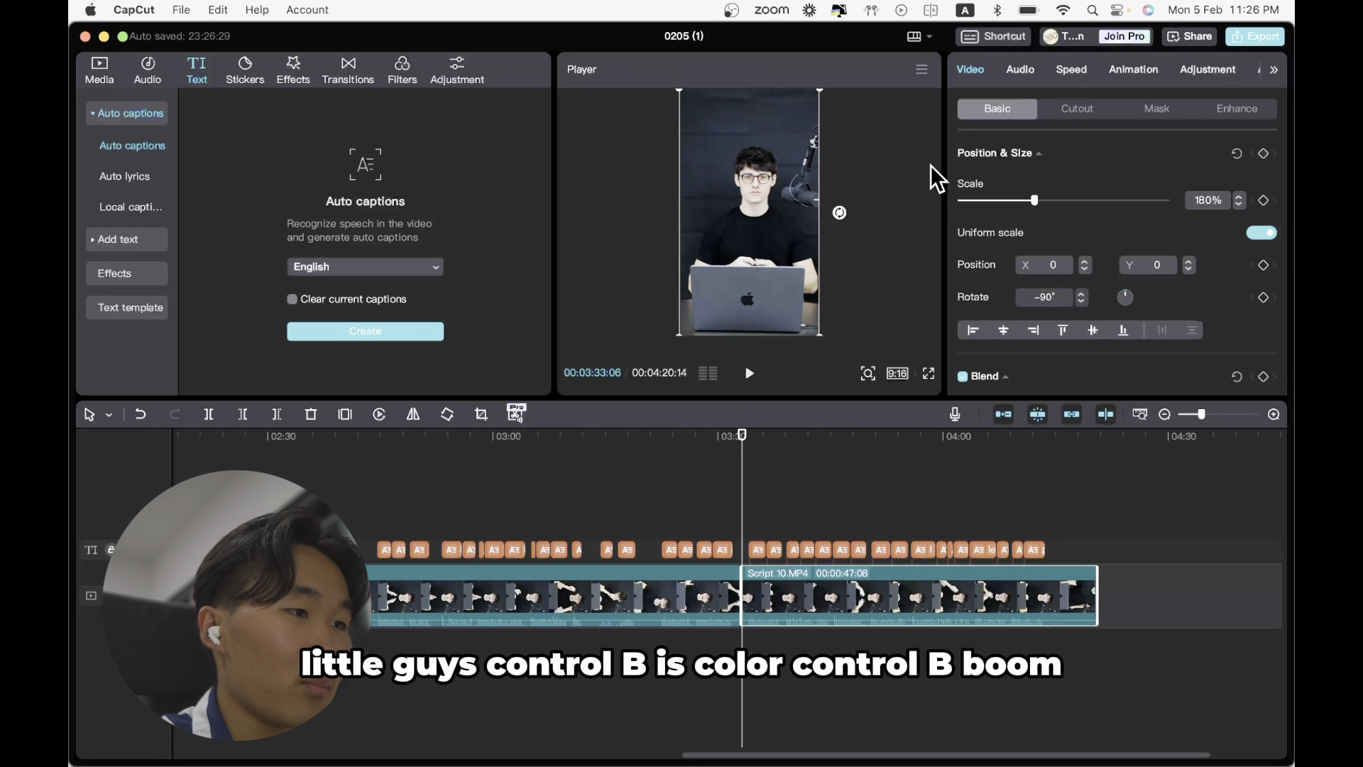
- Delete the footage before the split together with all its captions, keeping only the final take
scroll(696, 688, left, 5)
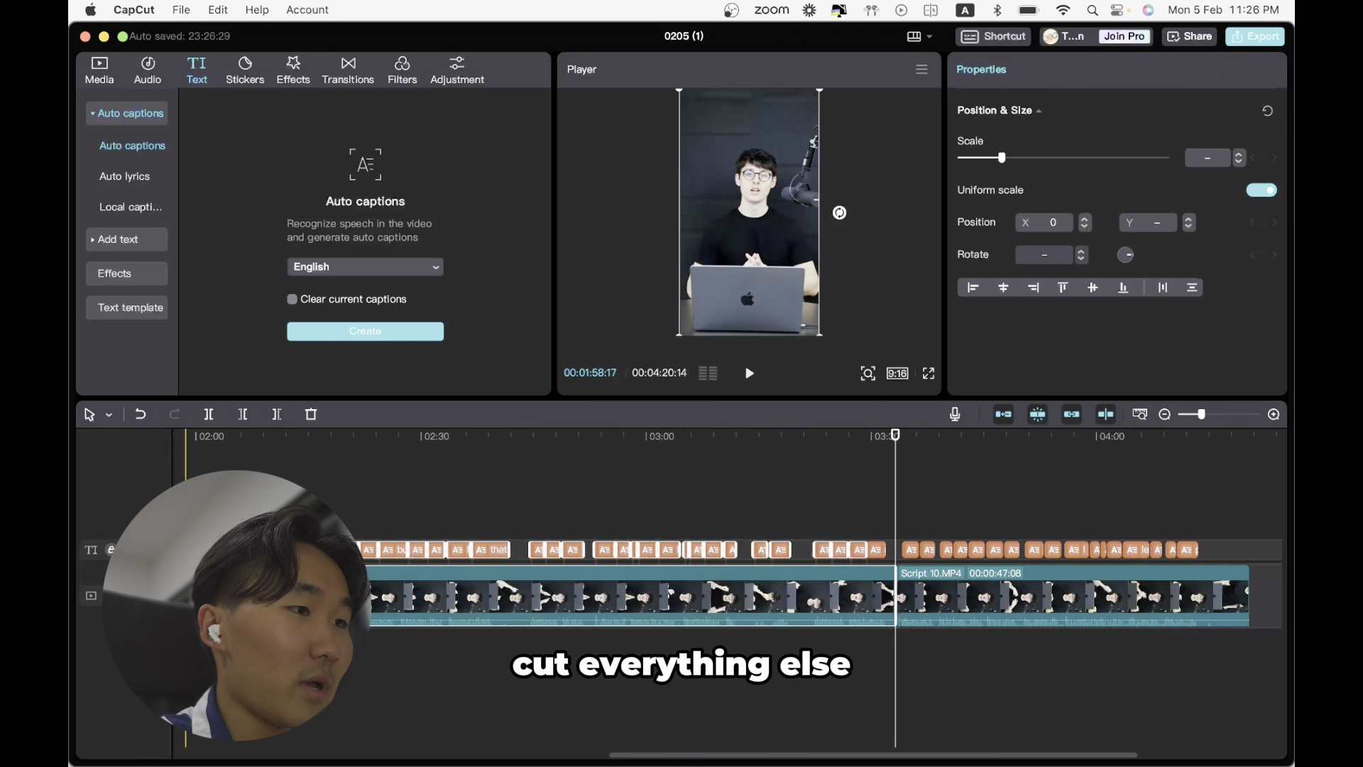
click(696, 688)
drag(880, 672, 75, 523)
key(BackSpace)
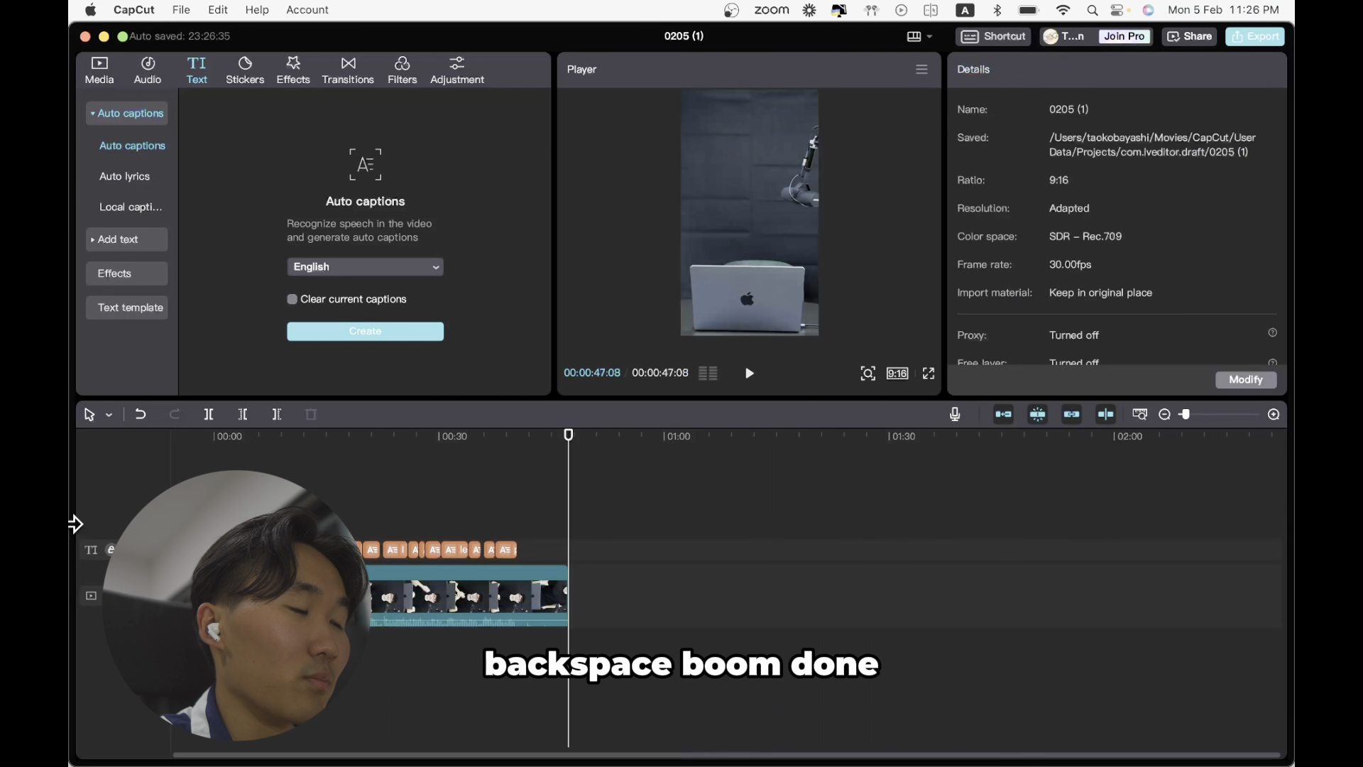
- Bring up the Lens category of the video effects
scroll(379, 497, up, 5)
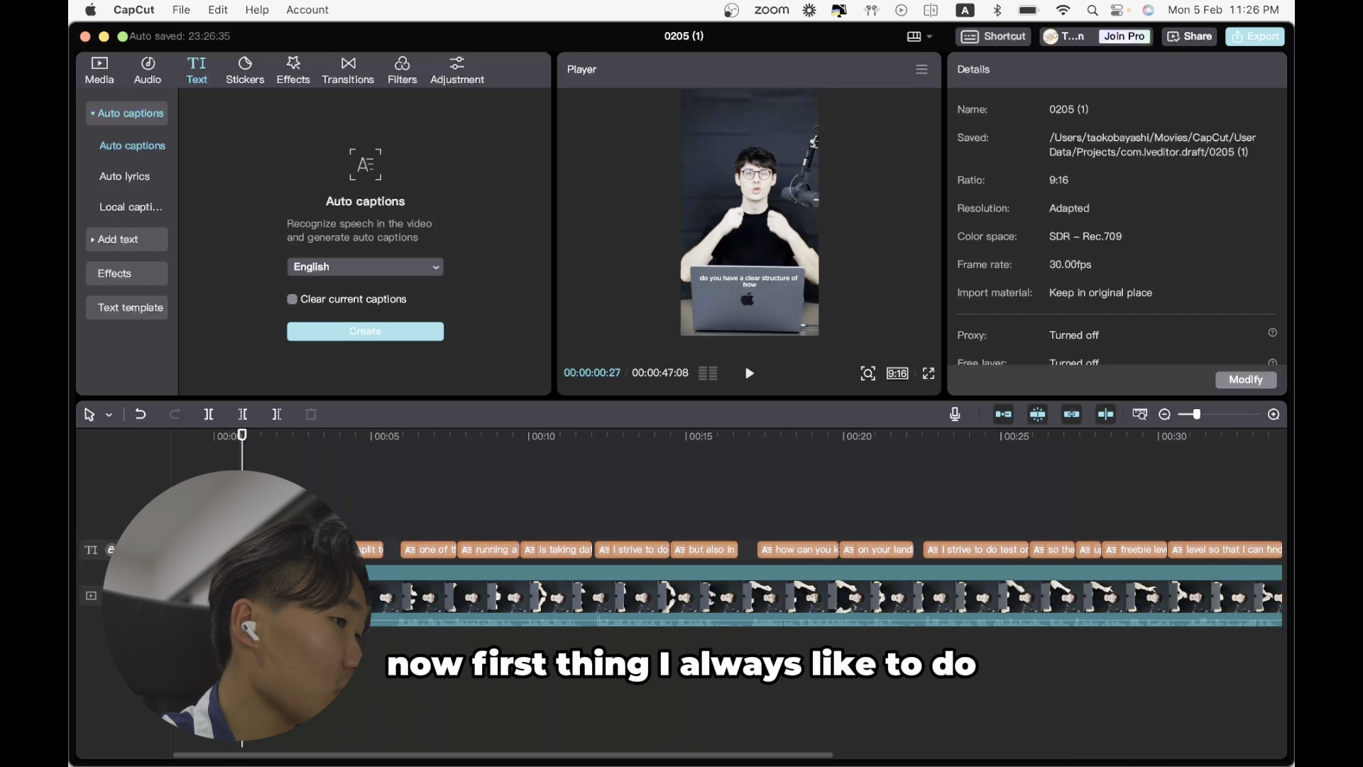
click(297, 62)
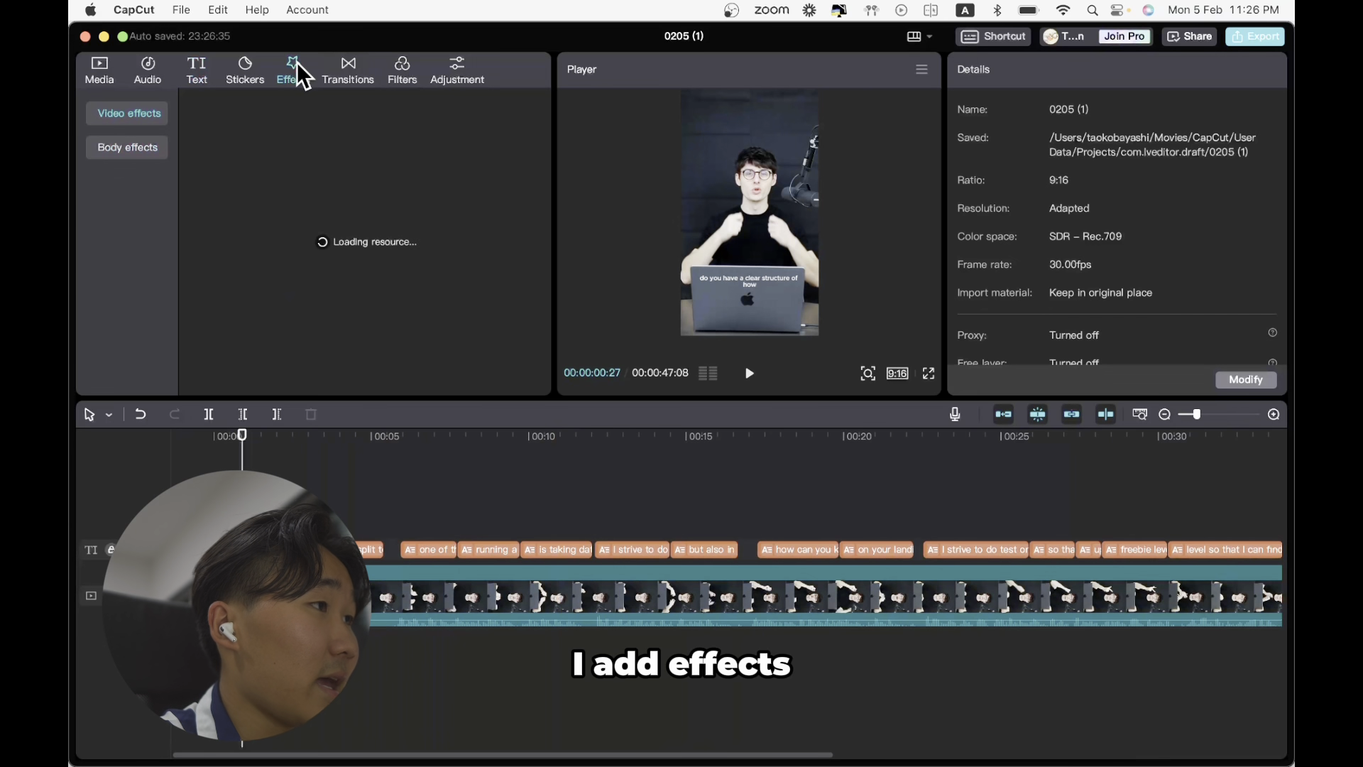
click(102, 71)
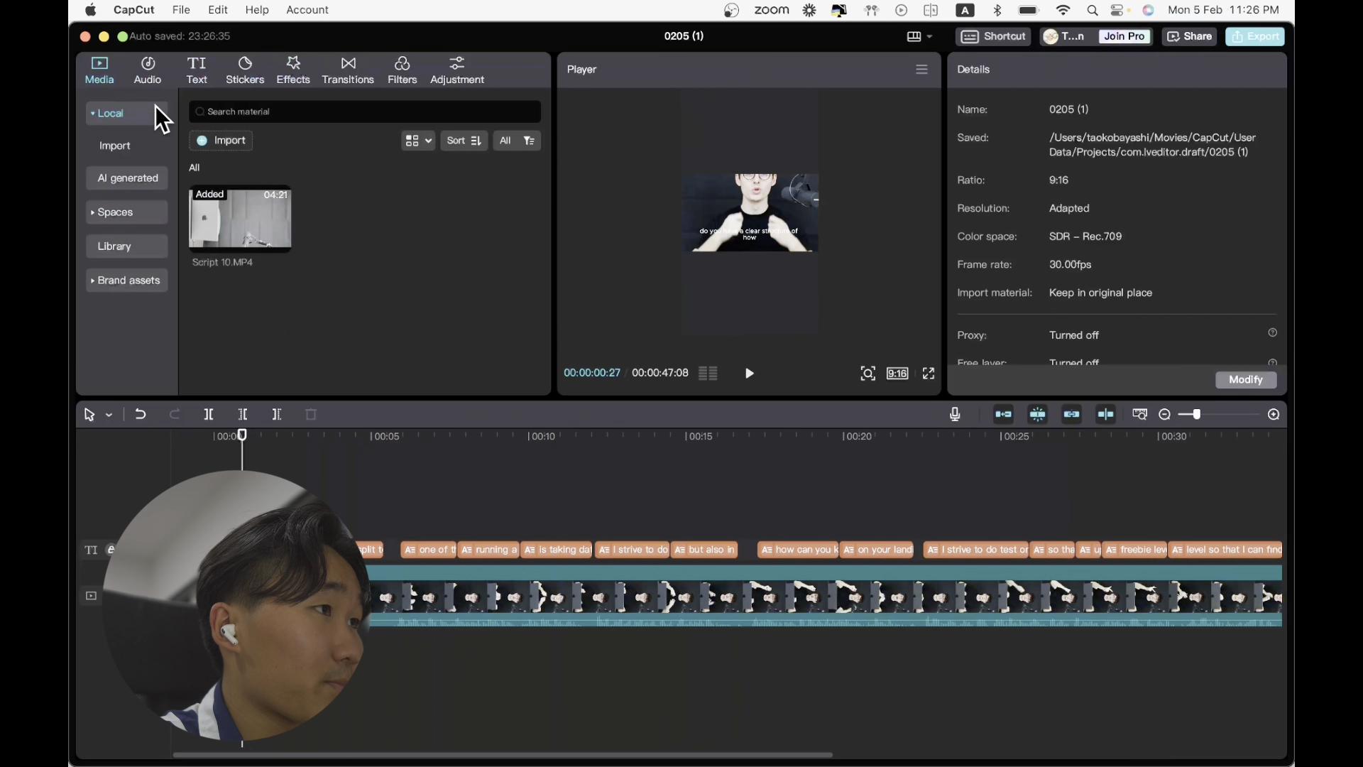
click(294, 71)
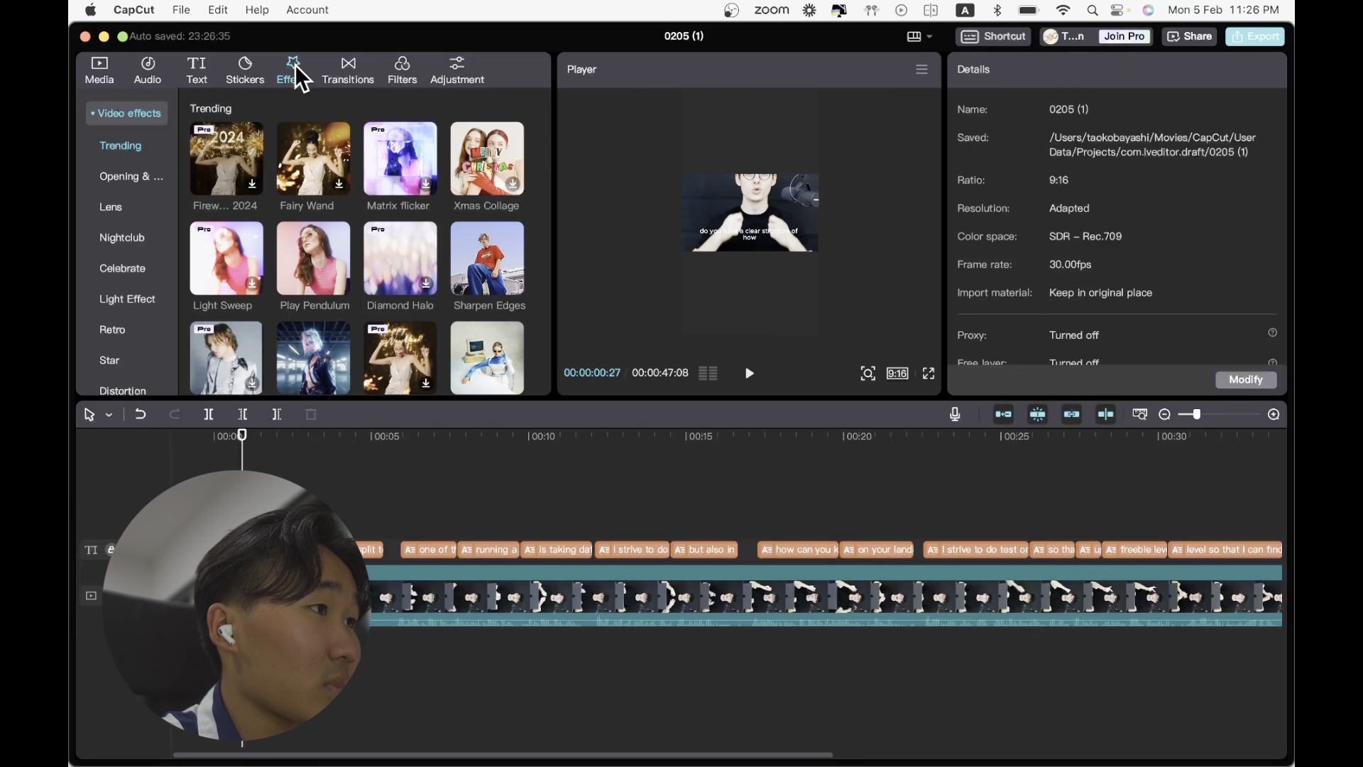
scroll(127, 230, down, 1)
click(121, 189)
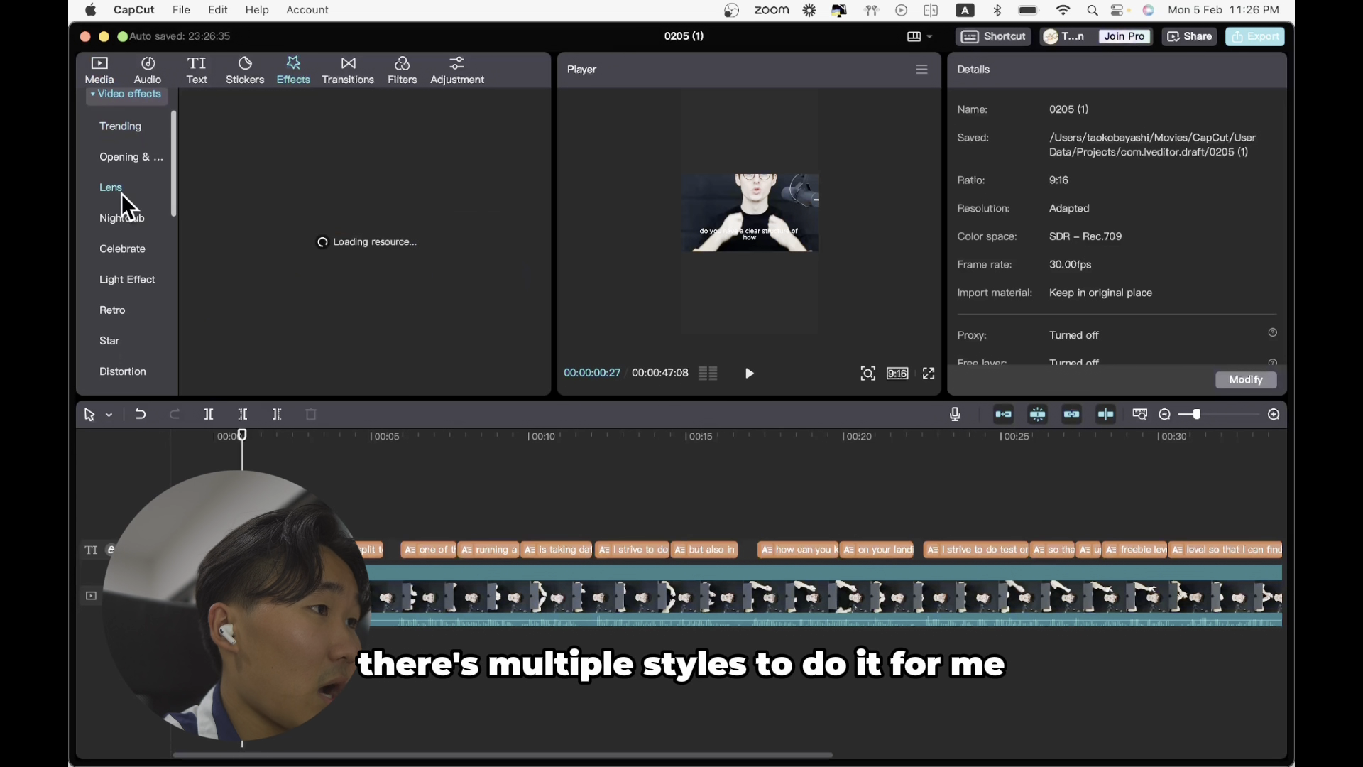
- Find the Hazy lens effect and apply it directly to the Script 10.MP4 clip
scroll(373, 223, down, 1)
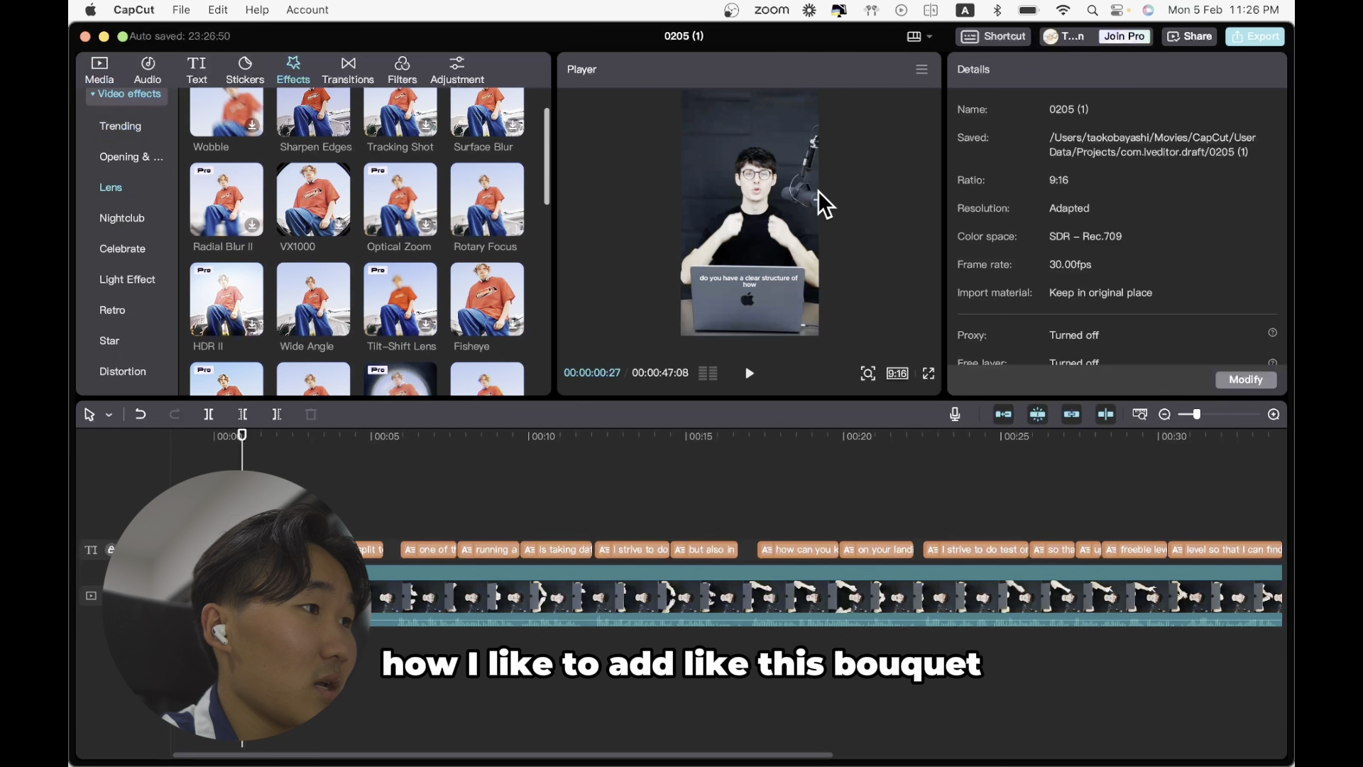
scroll(351, 266, down, 1)
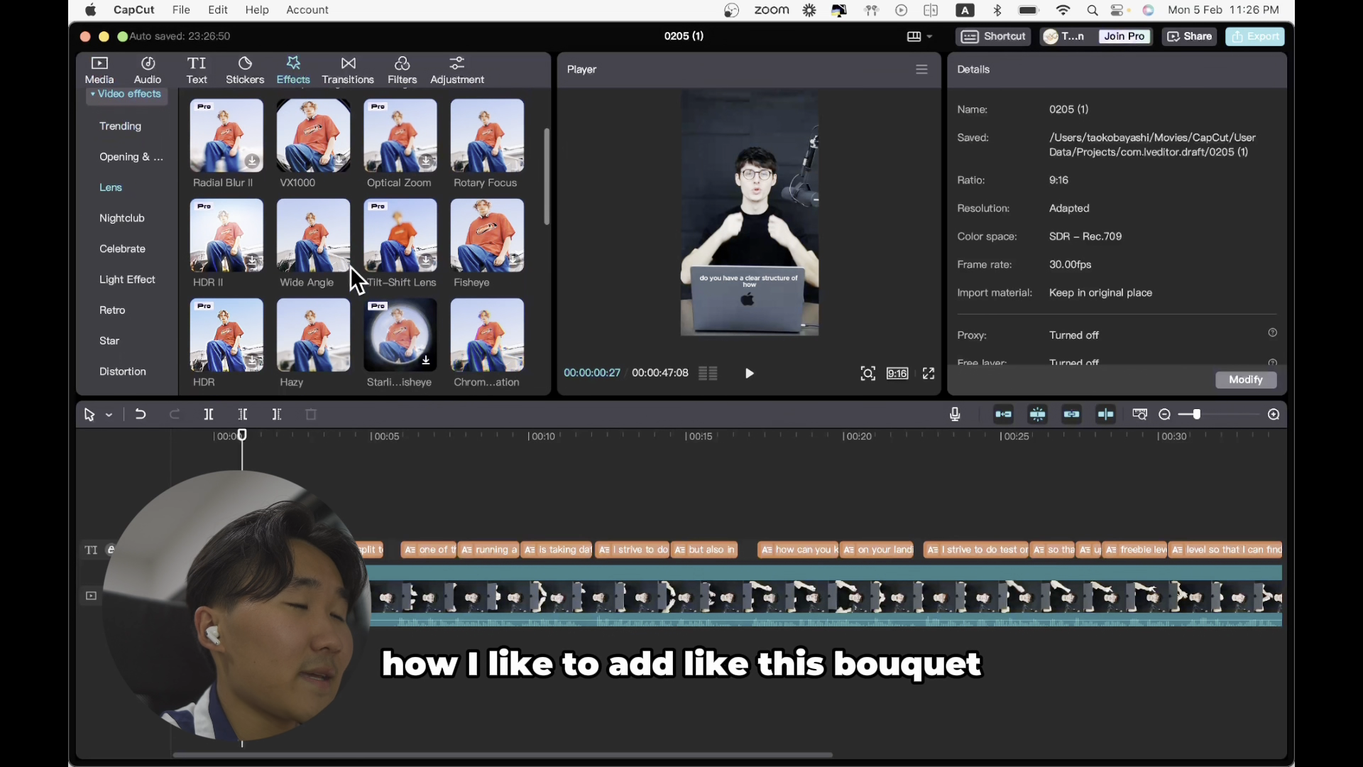
scroll(351, 266, down, 1)
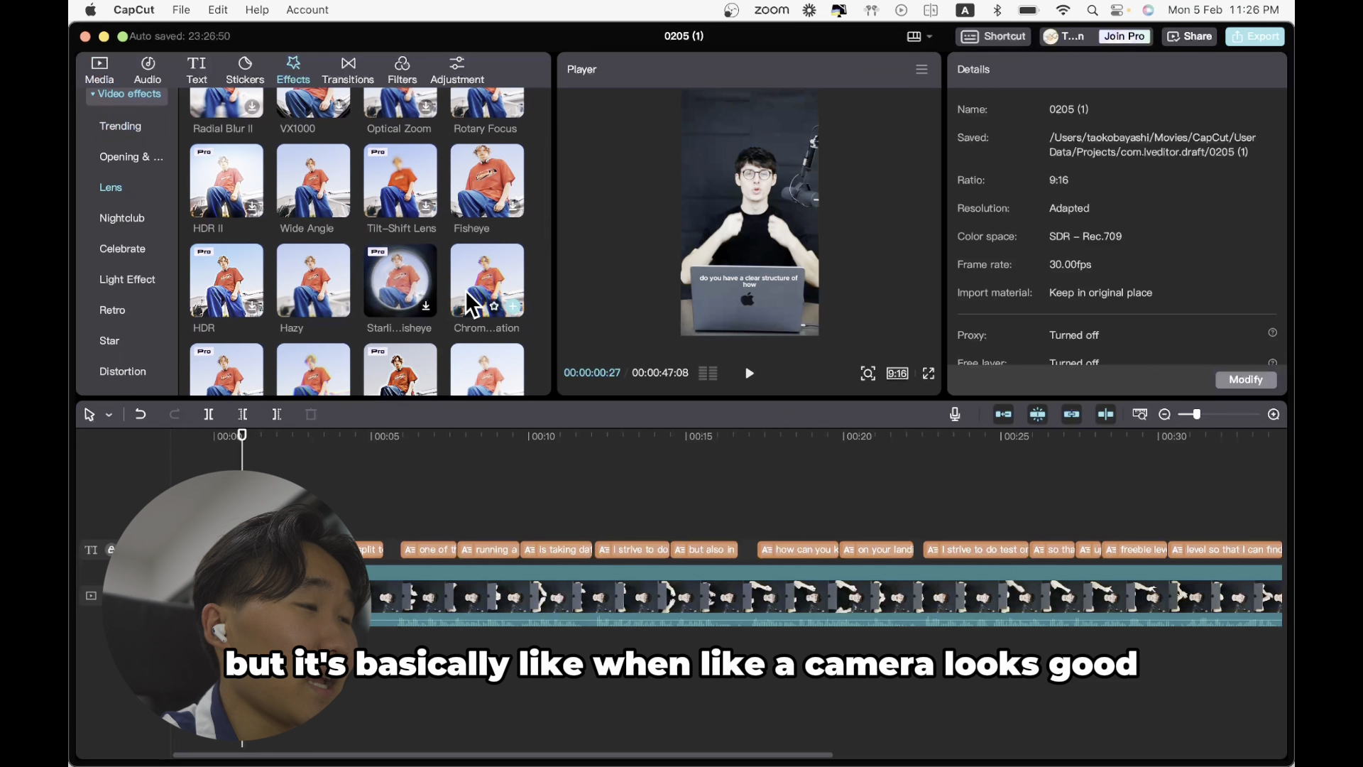
scroll(466, 295, down, 1)
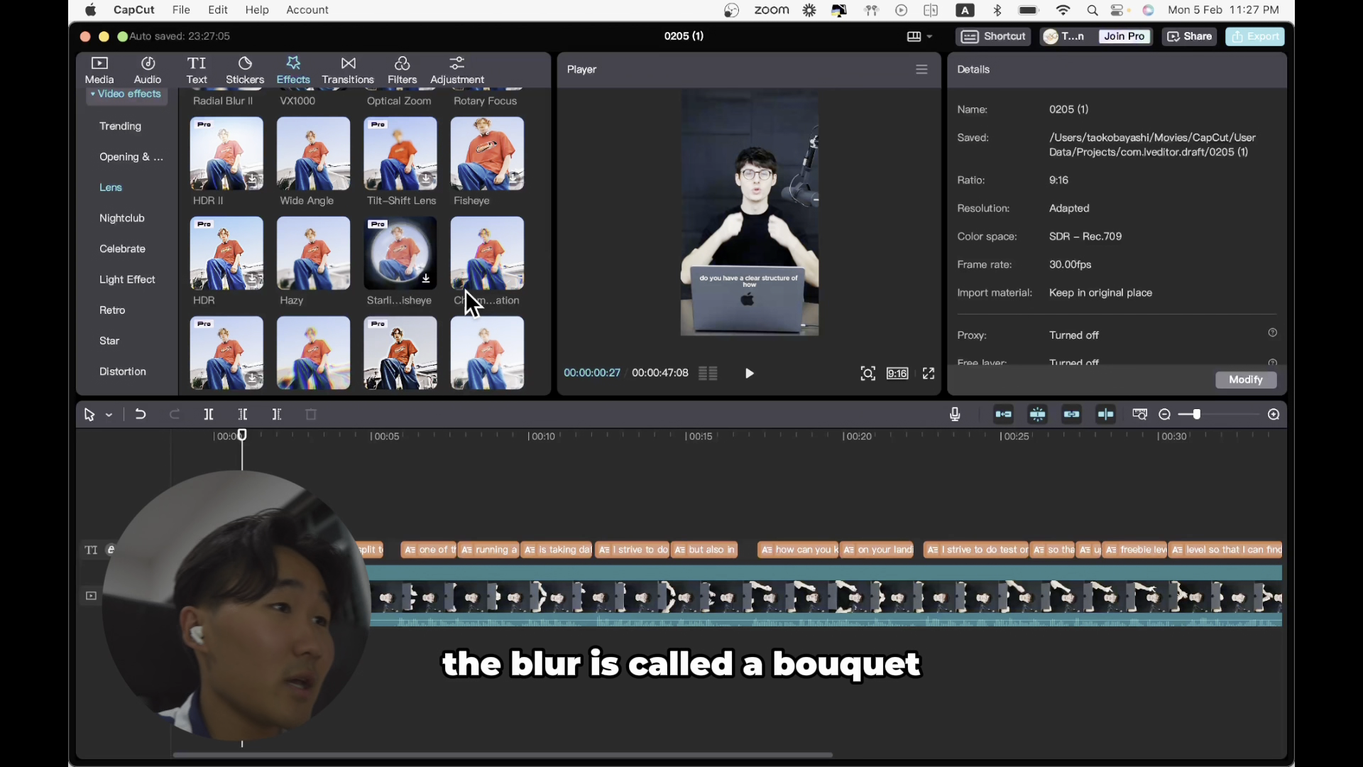
scroll(390, 242, down, 2)
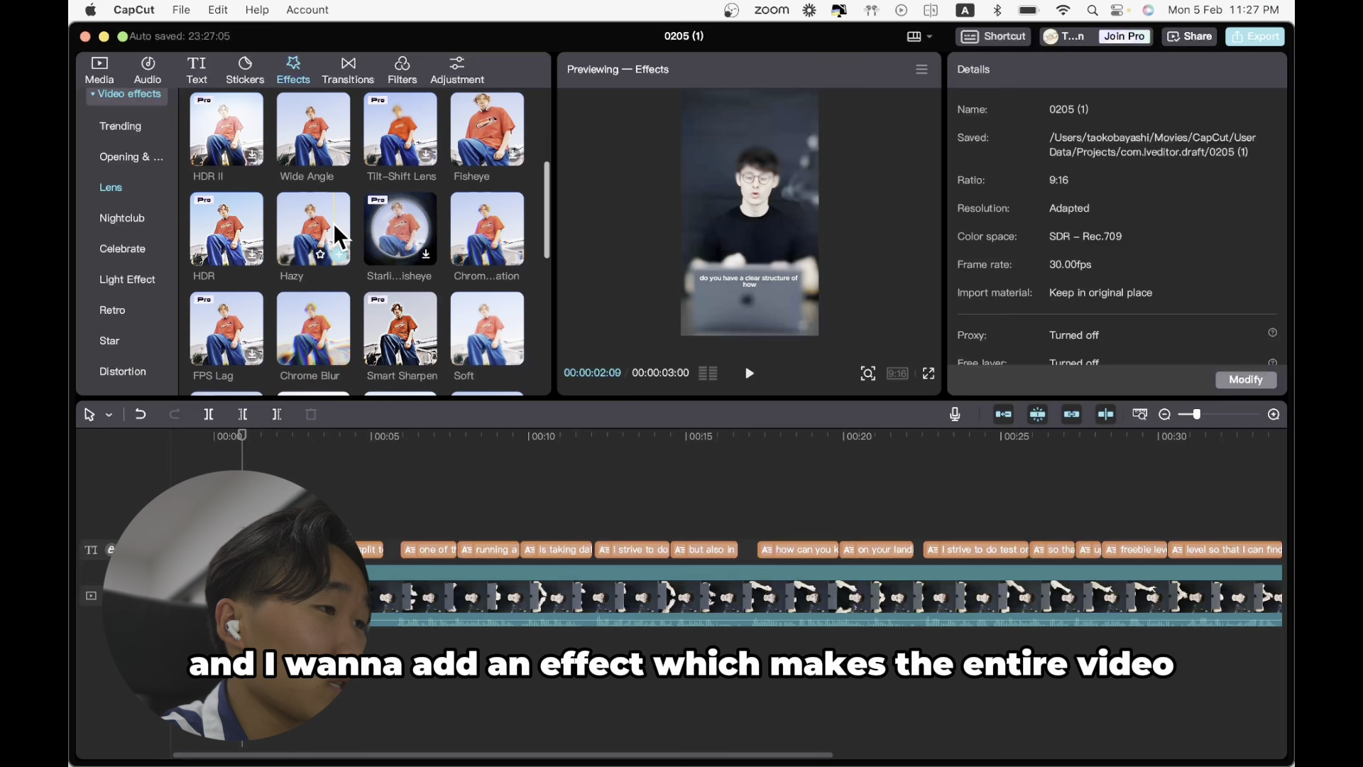
drag(334, 223, 398, 596)
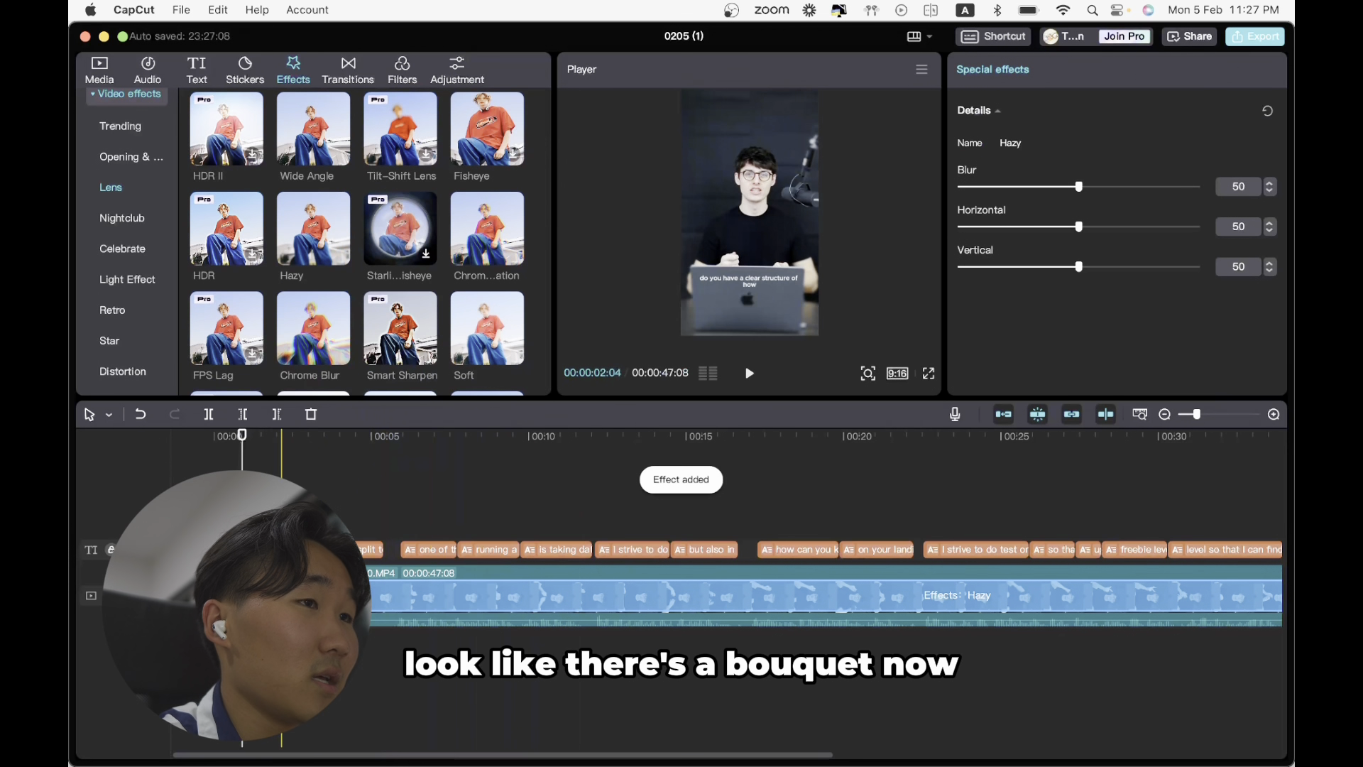
- Open the settings of the clip's Hazy effect and set its Blur to 100
click(286, 667)
click(368, 600)
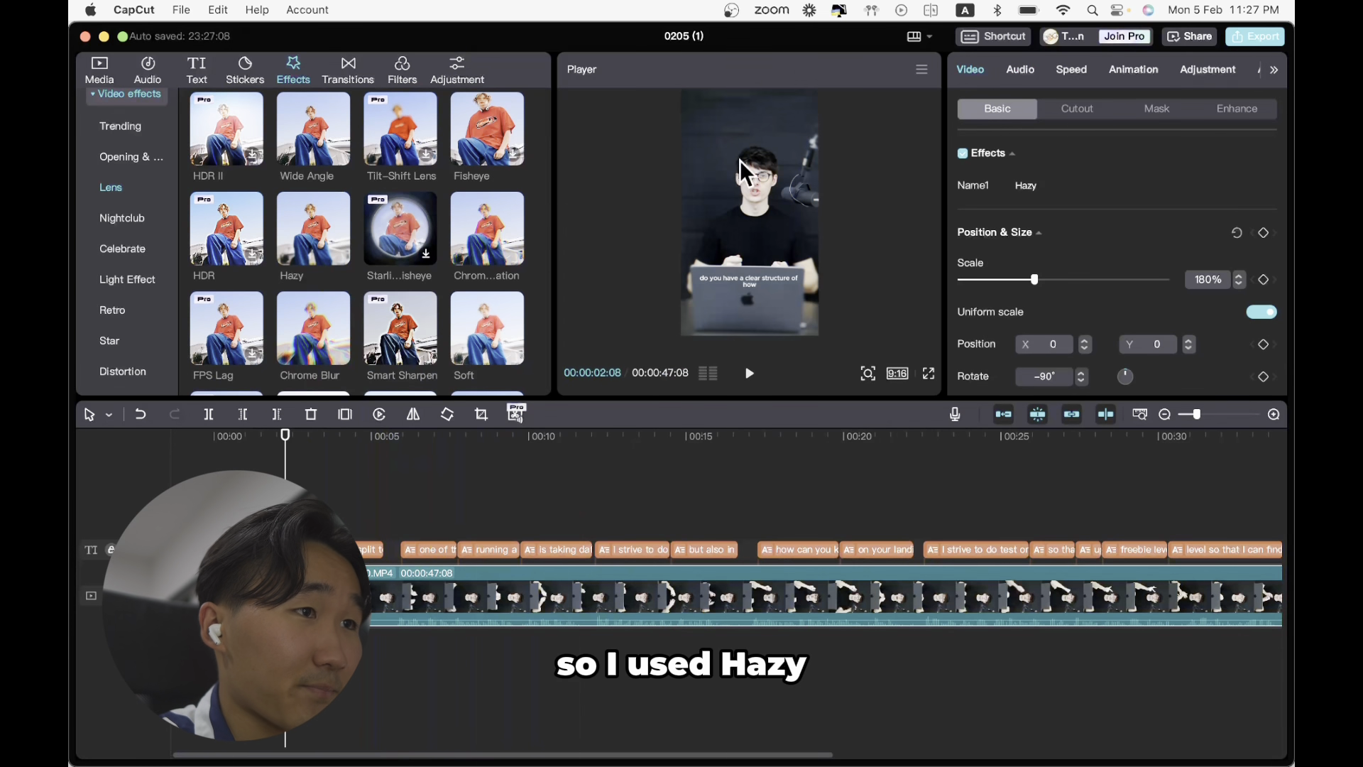
click(1055, 185)
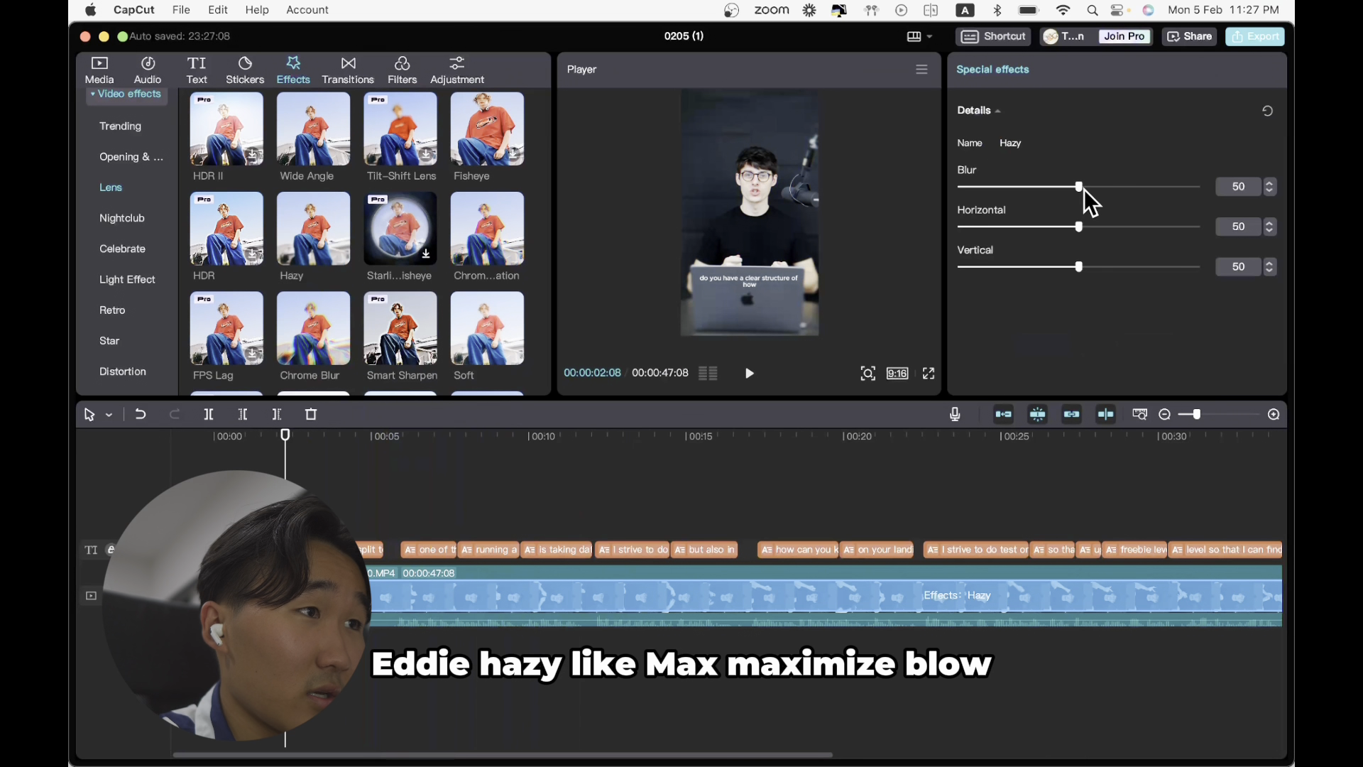
drag(1080, 187, 1270, 191)
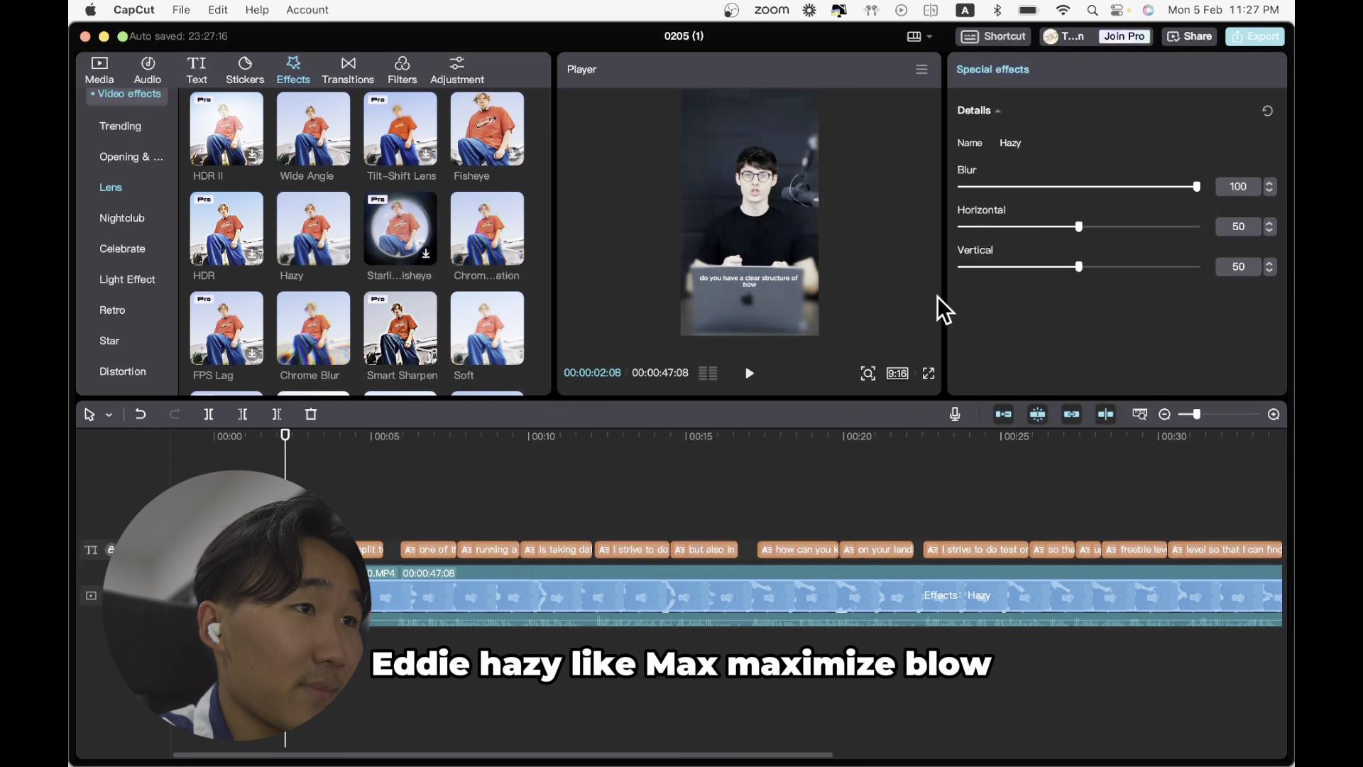
- Adjust the Hazy effect's Horizontal value, check the blur in a full-screen preview and set Horizontal to 72
drag(1080, 219, 1144, 223)
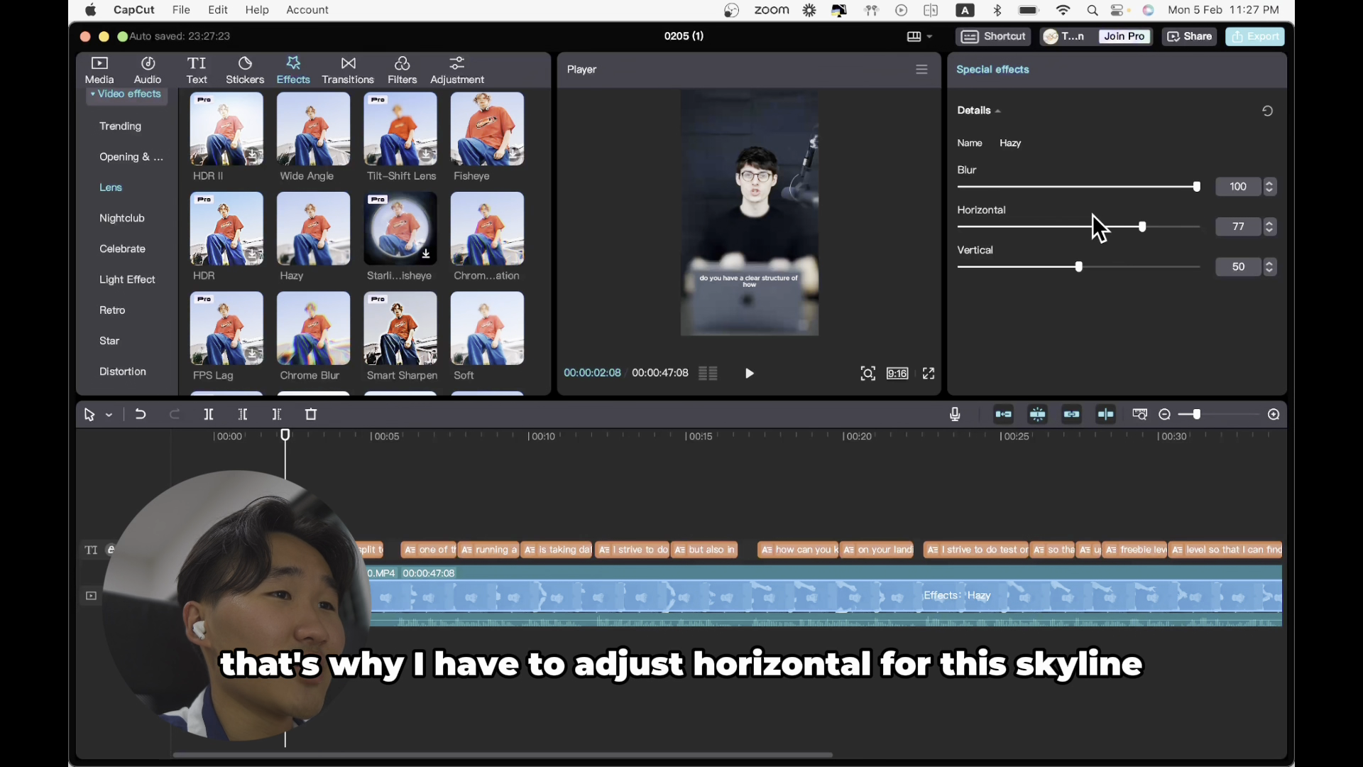
click(929, 373)
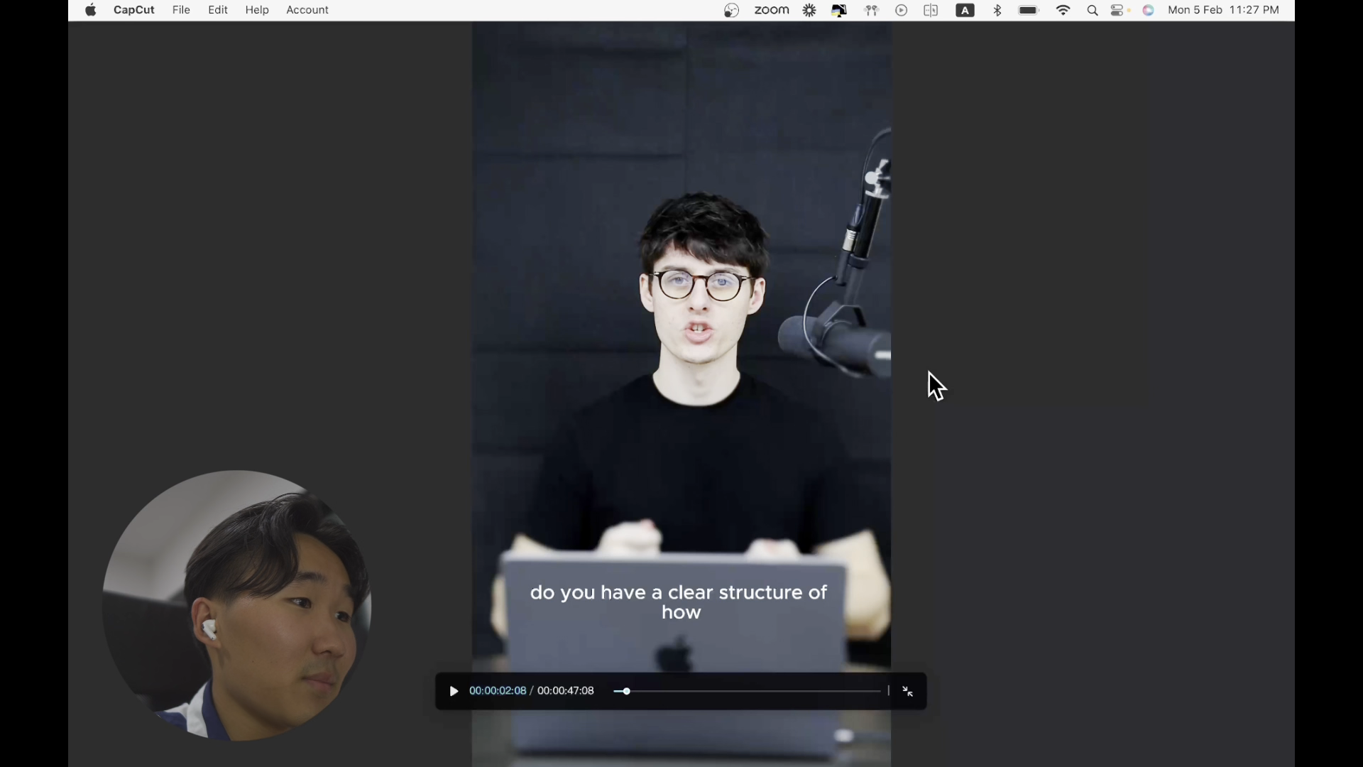
key(Escape)
text(72)
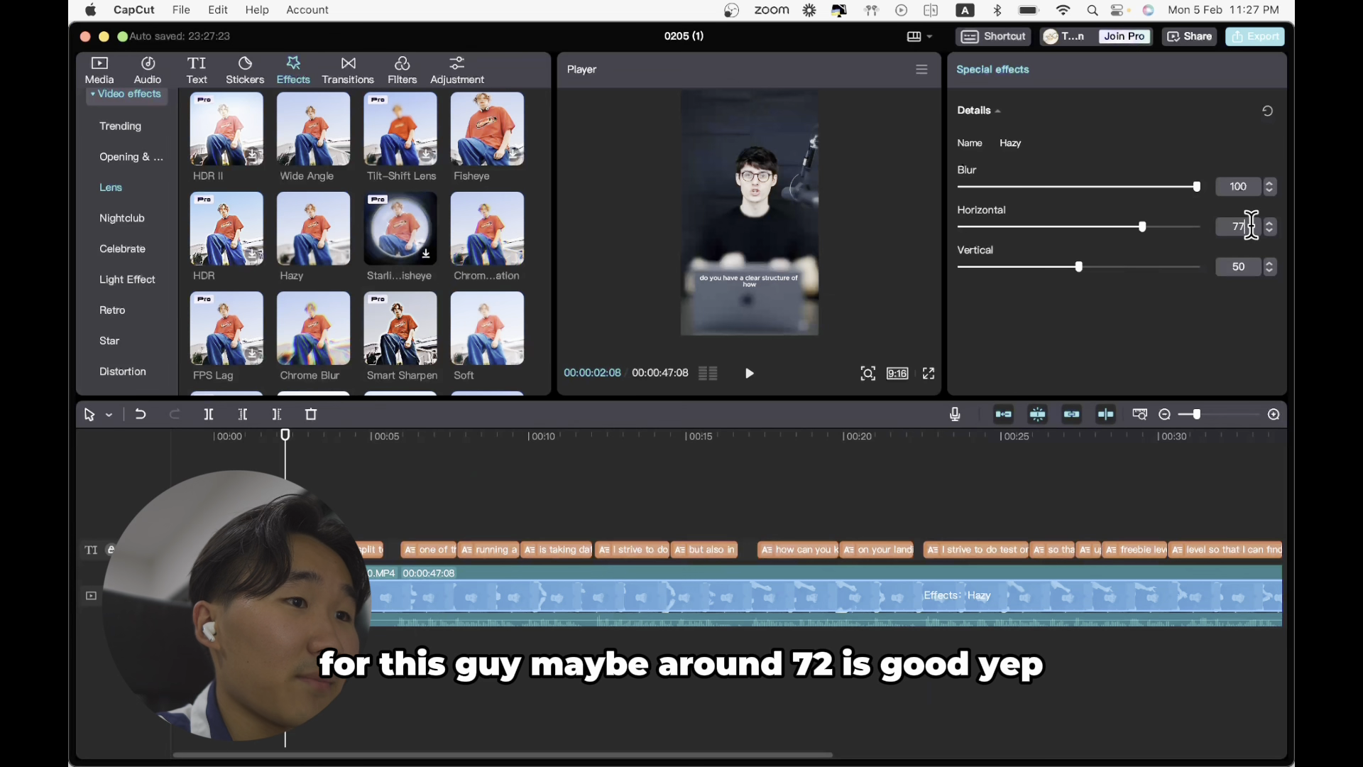
key(Return)
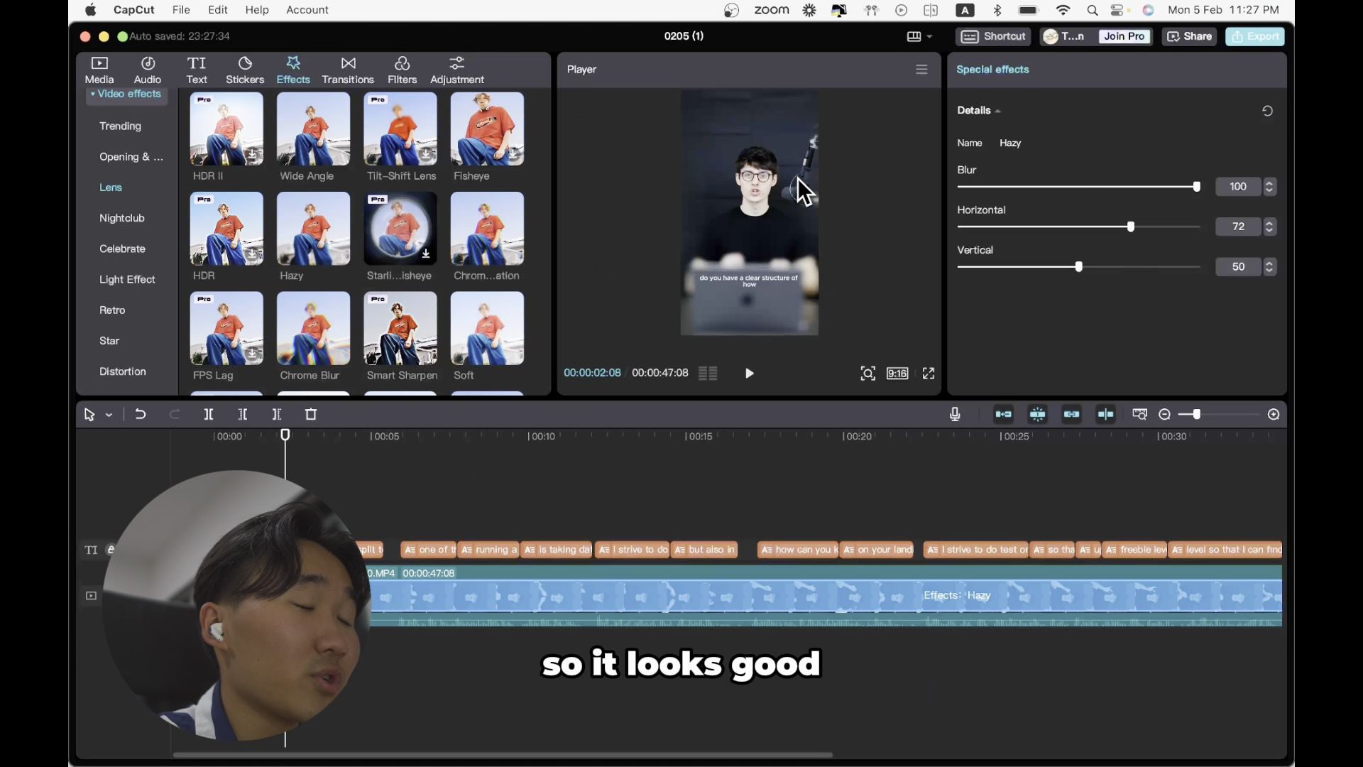
- Play the opening seconds in full screen to check the Hazy blur around the speaker
click(929, 373)
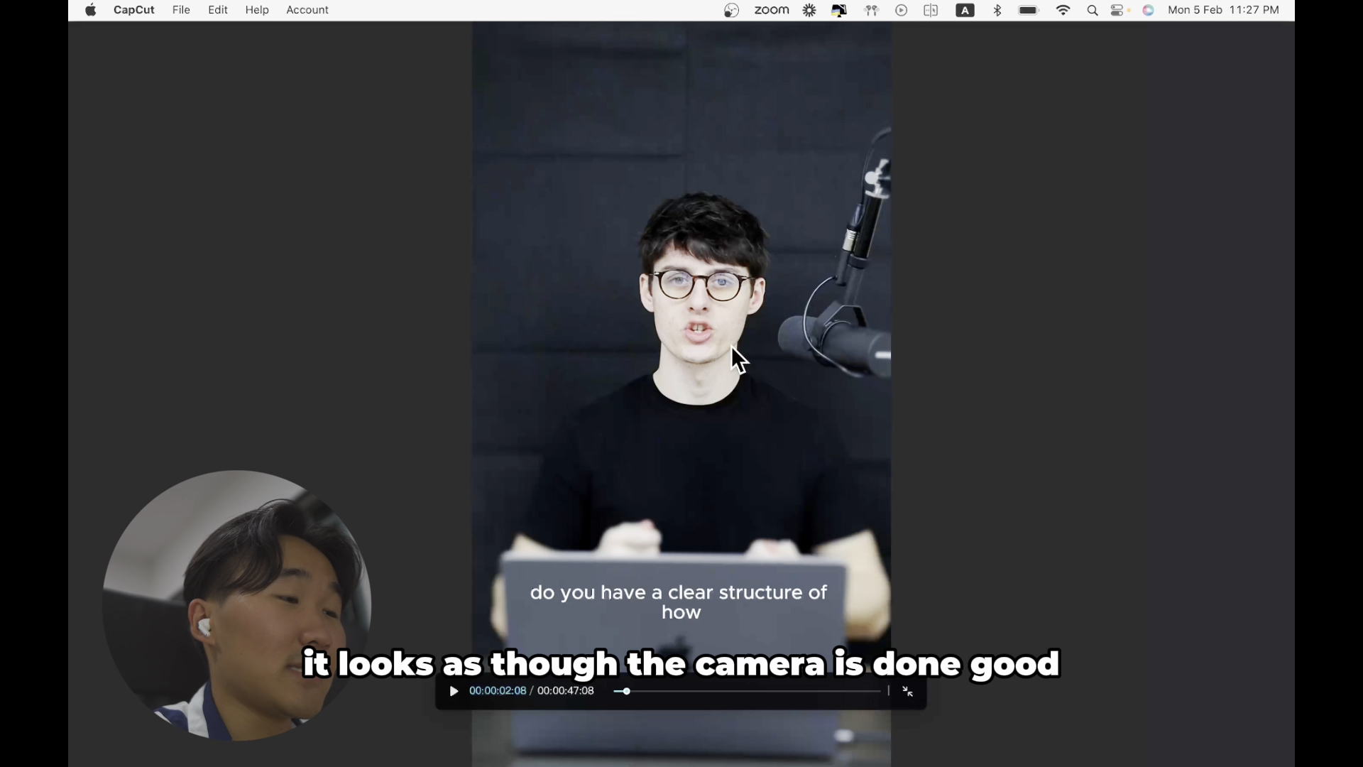
key(space)
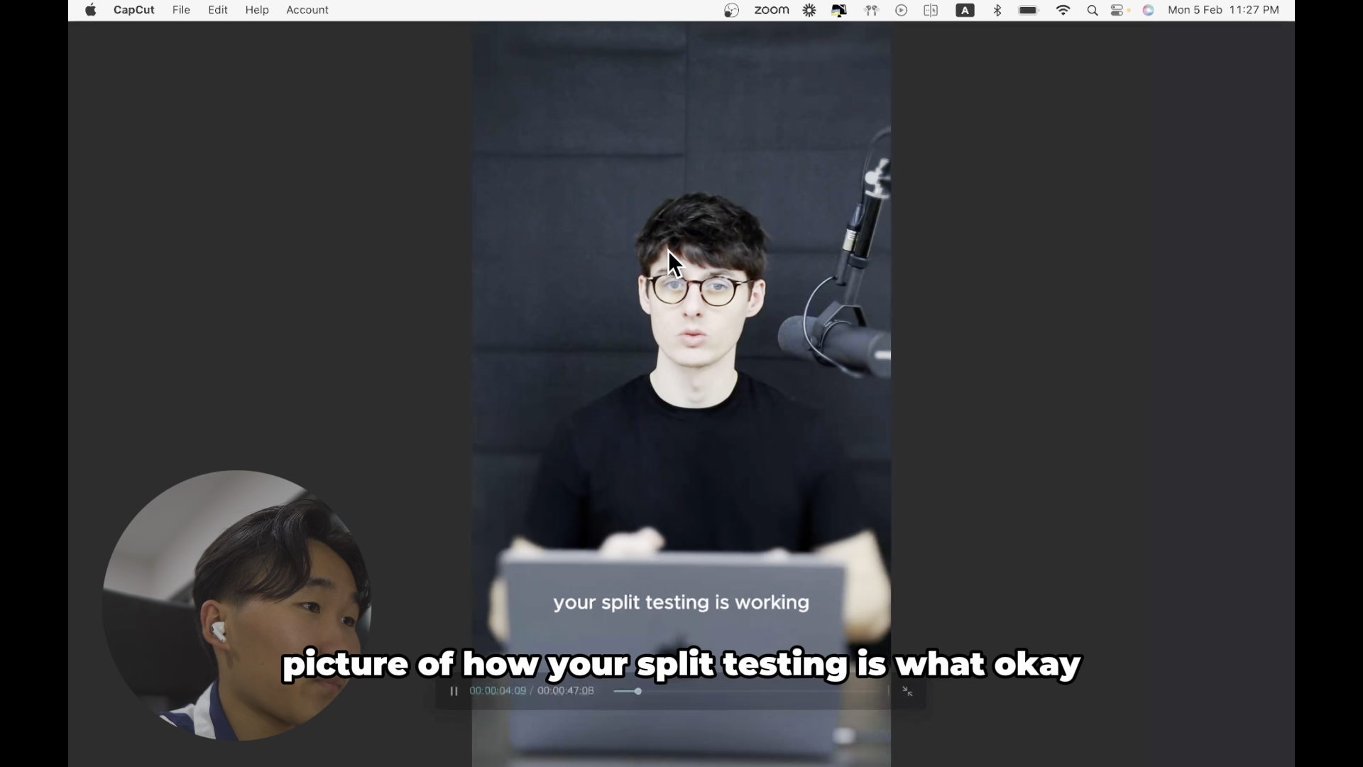
key(space)
key(Escape)
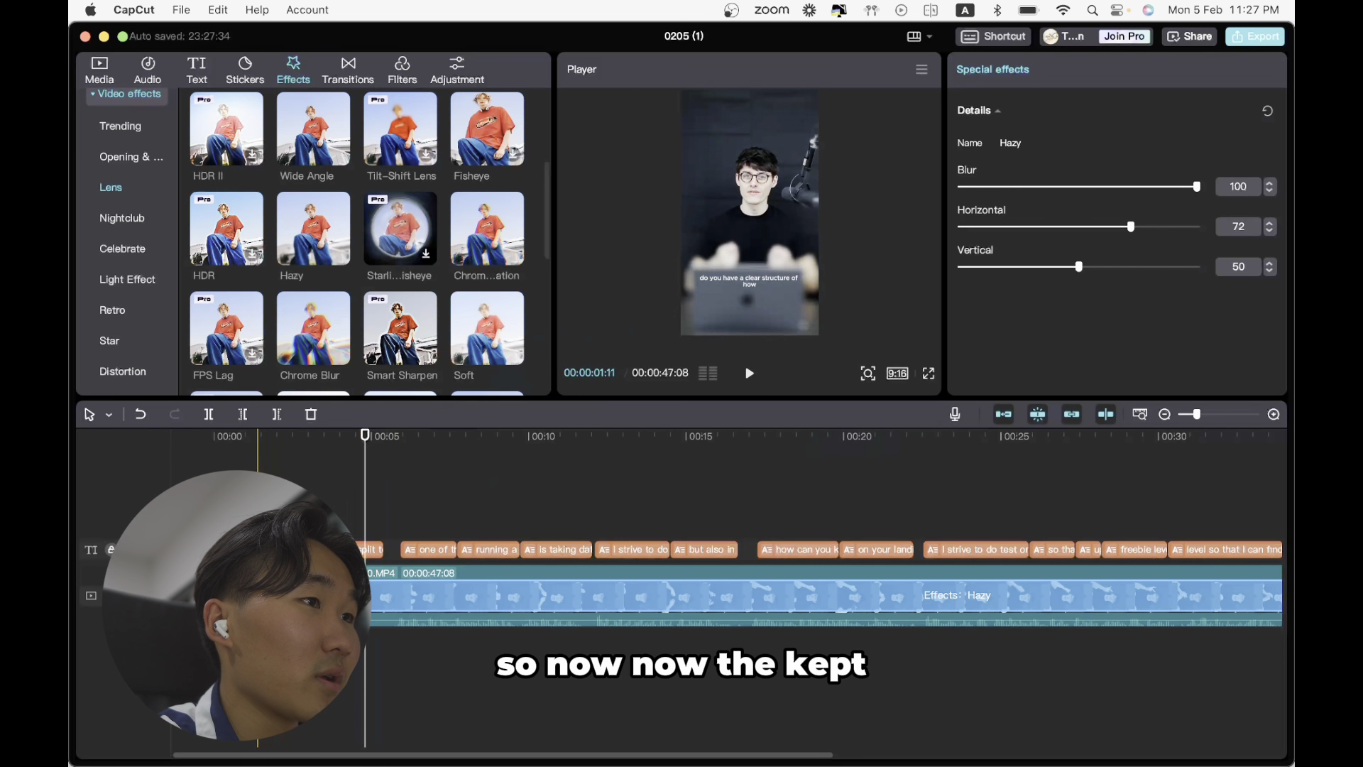
- Add the Rebound Swing effect from the Nightclub category on its own track above the captions and extend it across the video
click(256, 468)
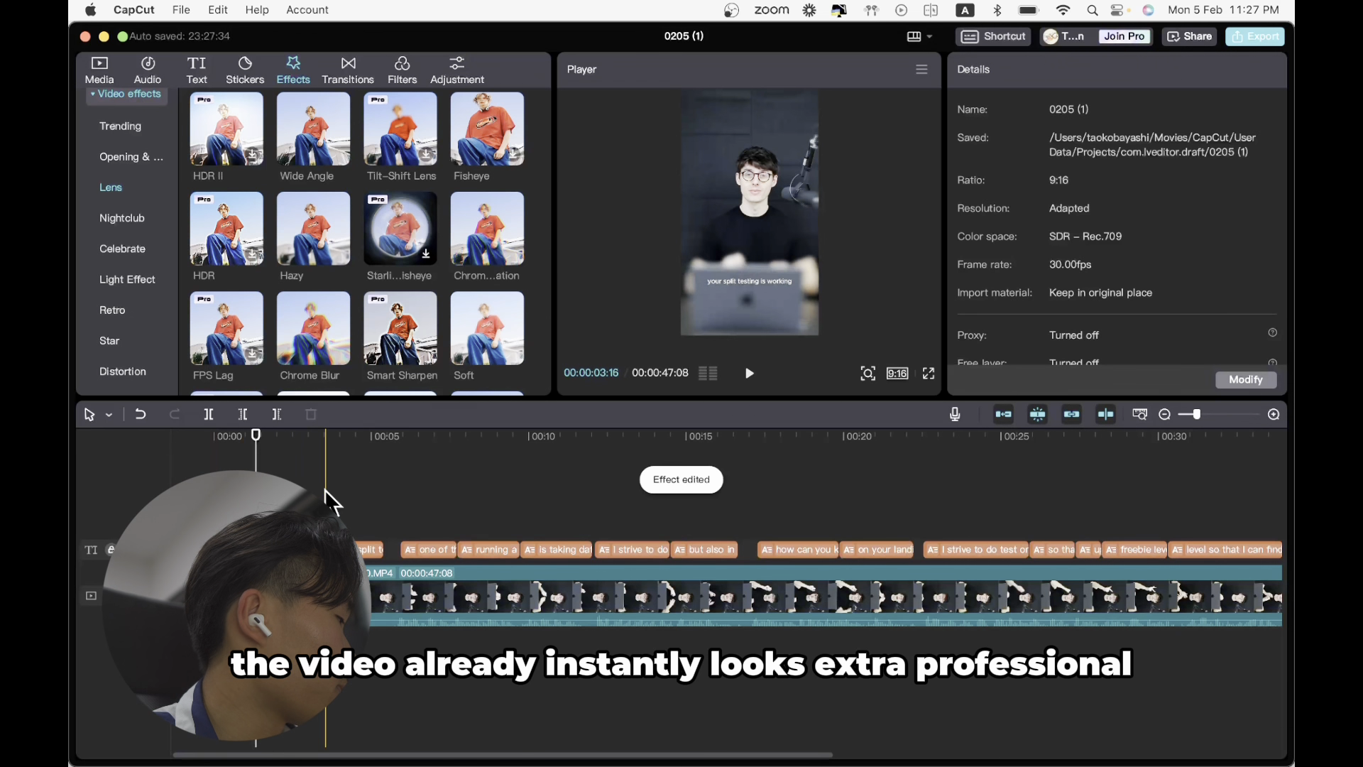
click(131, 157)
click(127, 216)
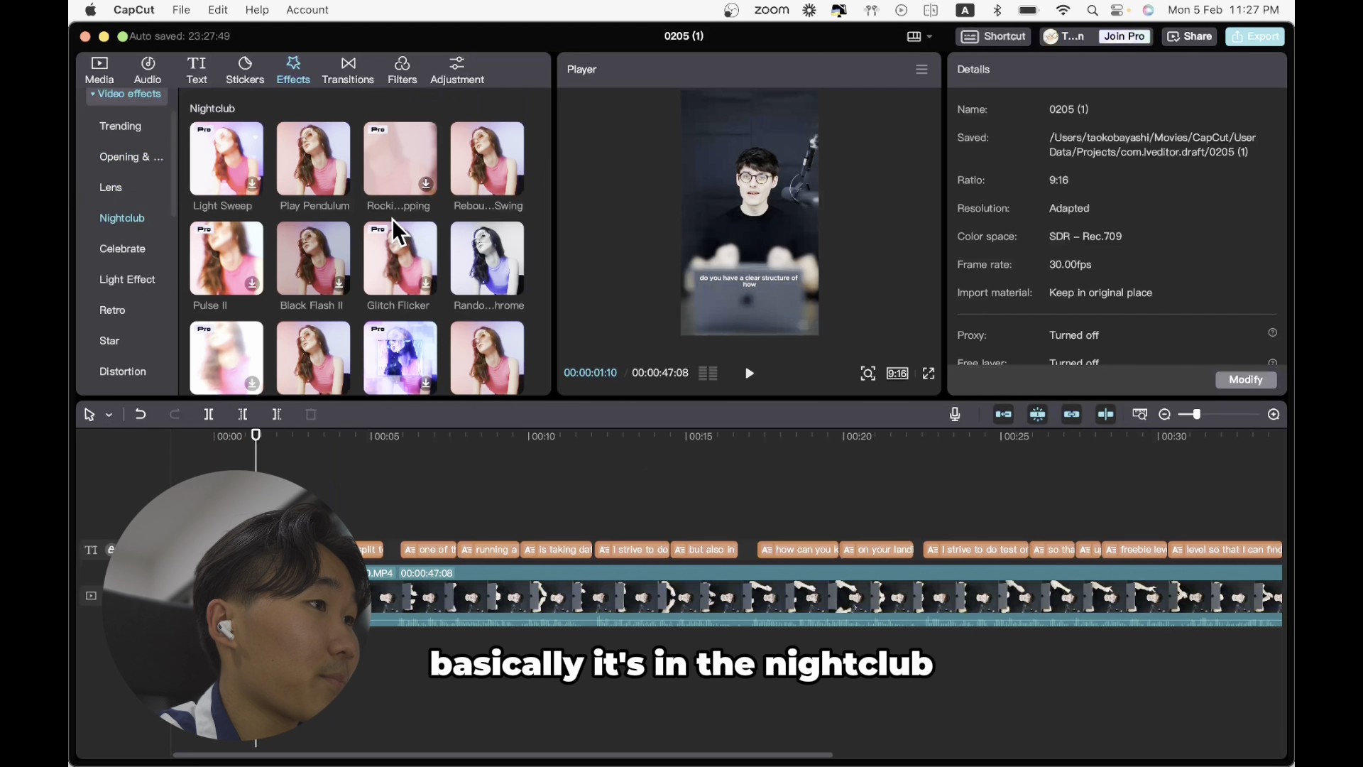
drag(497, 143, 206, 471)
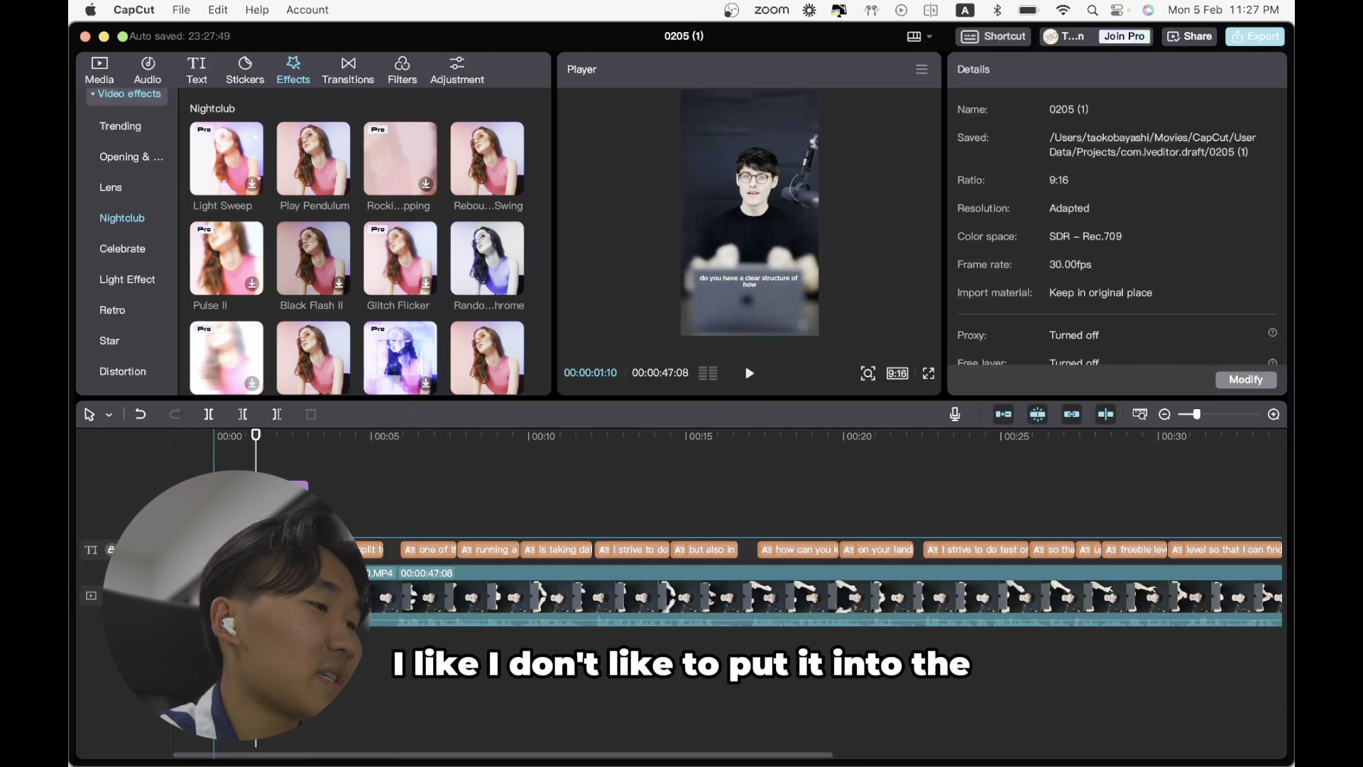
drag(263, 491, 274, 595)
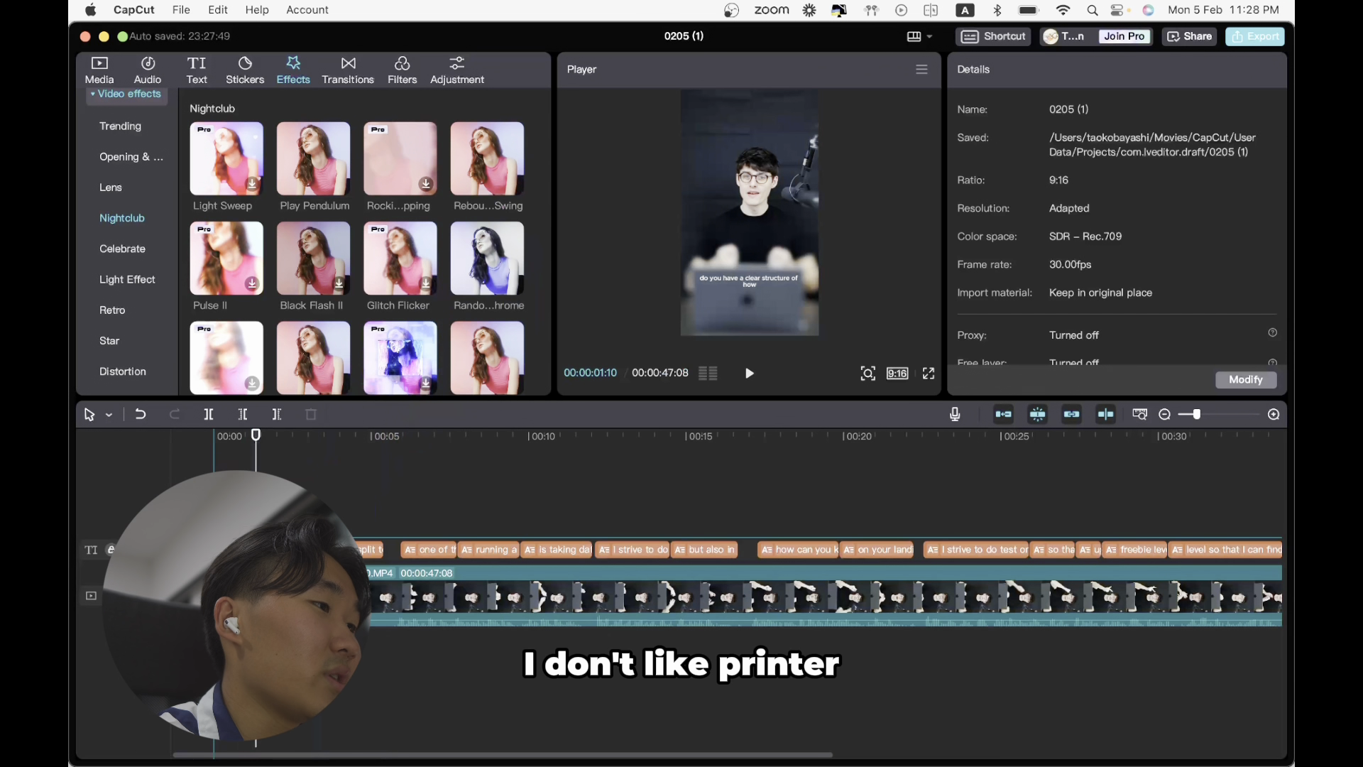
drag(355, 526, 727, 564)
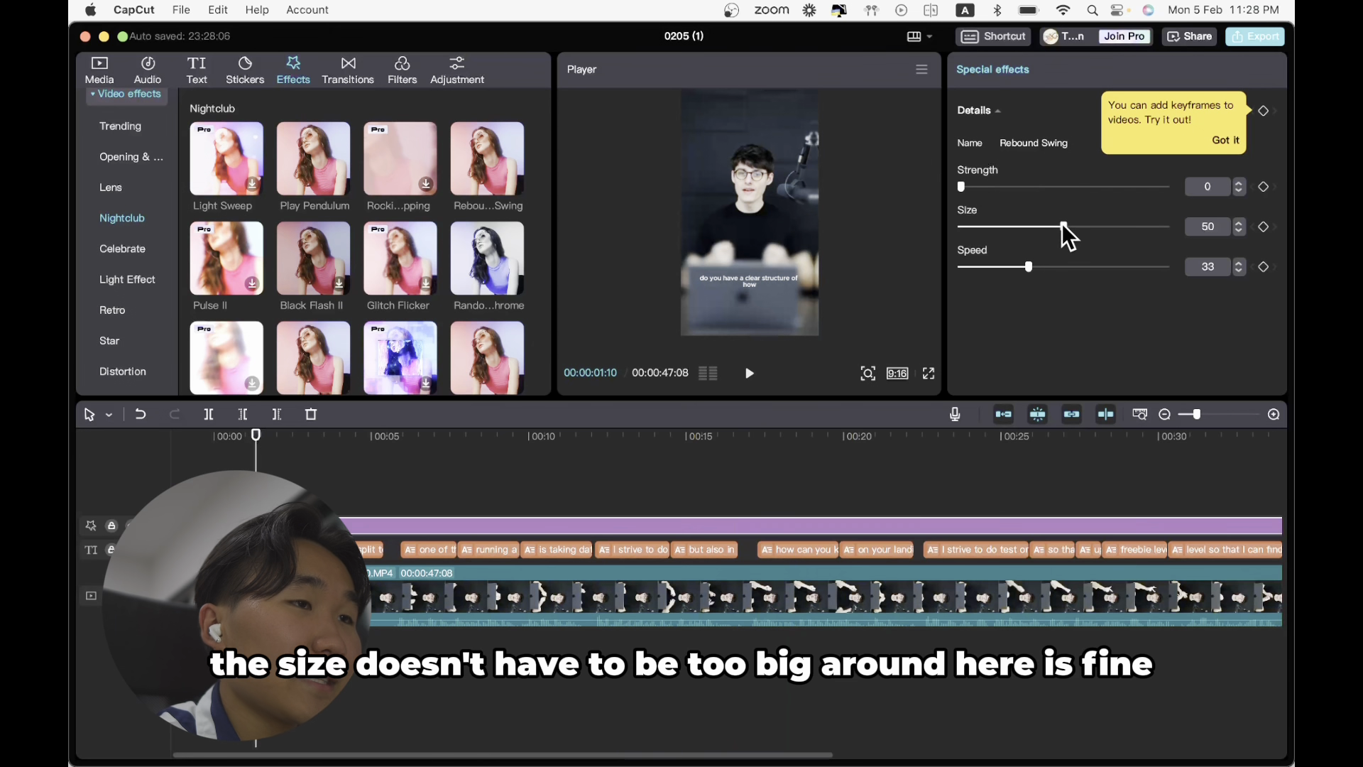
- Set the Rebound Swing effect's Size to 24 and Speed to 15, and play the opening seconds to check the motion
drag(1063, 226, 991, 266)
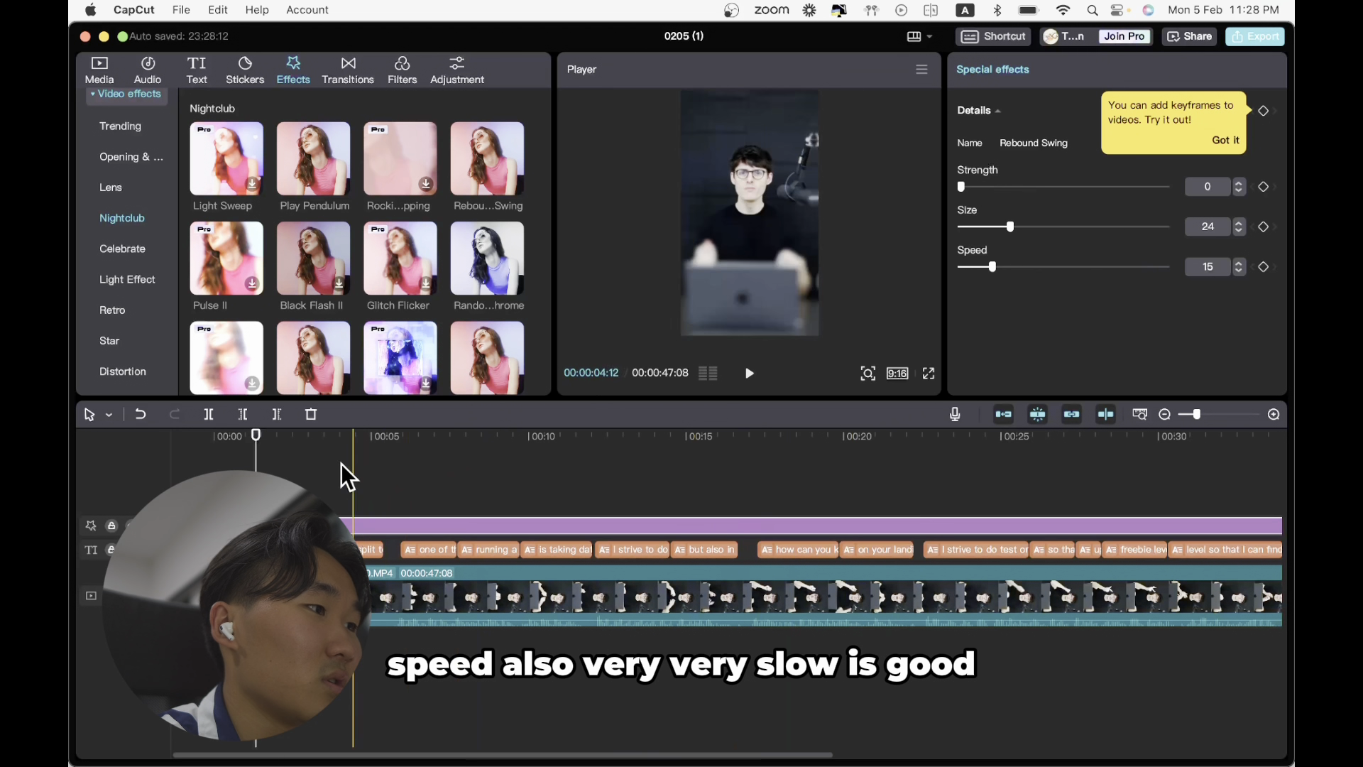
click(221, 463)
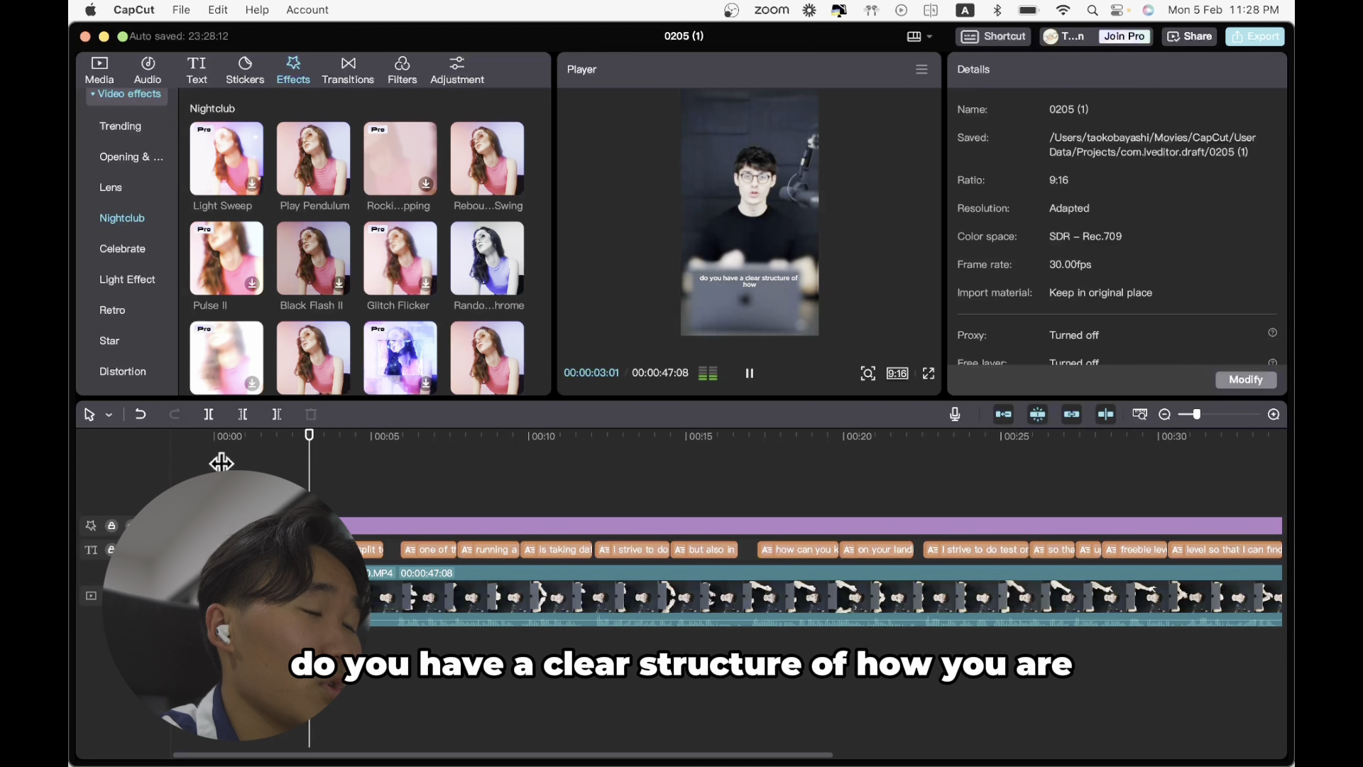
key(space)
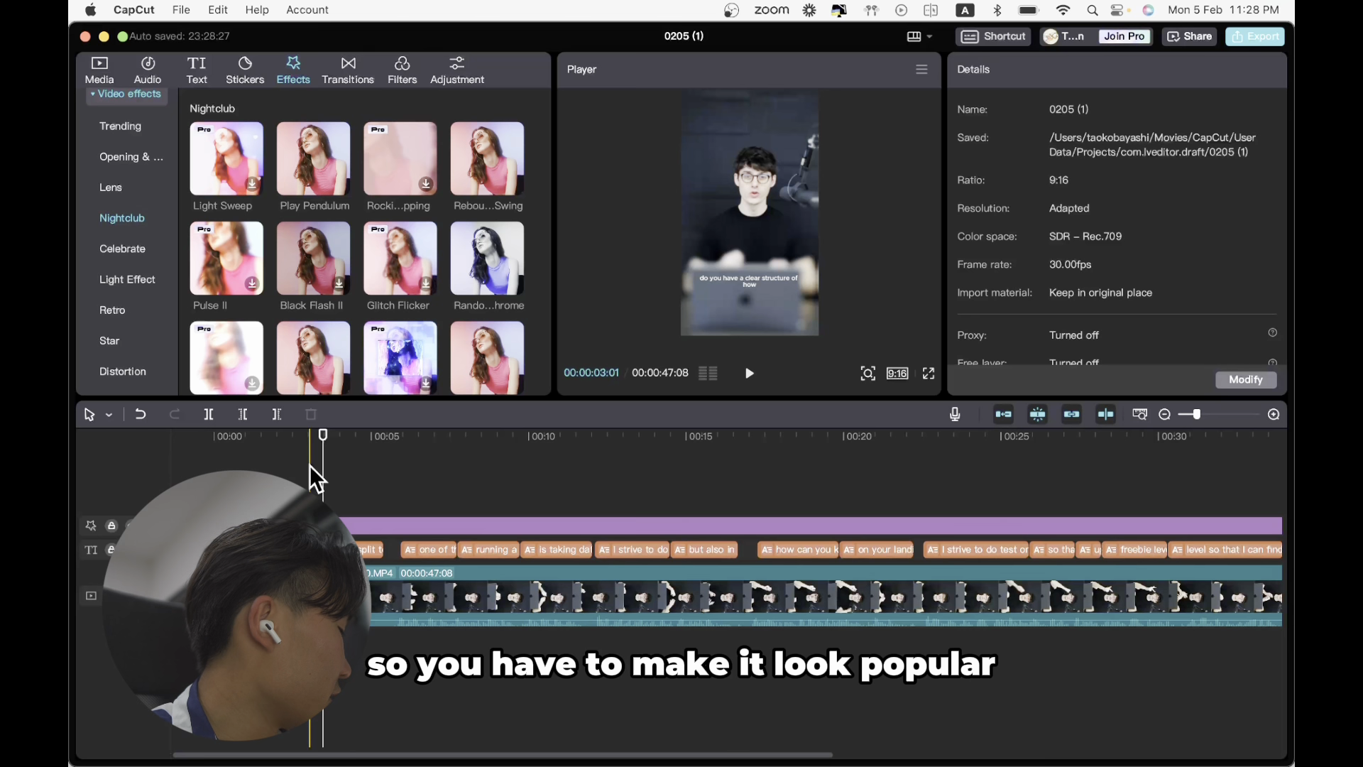
click(408, 612)
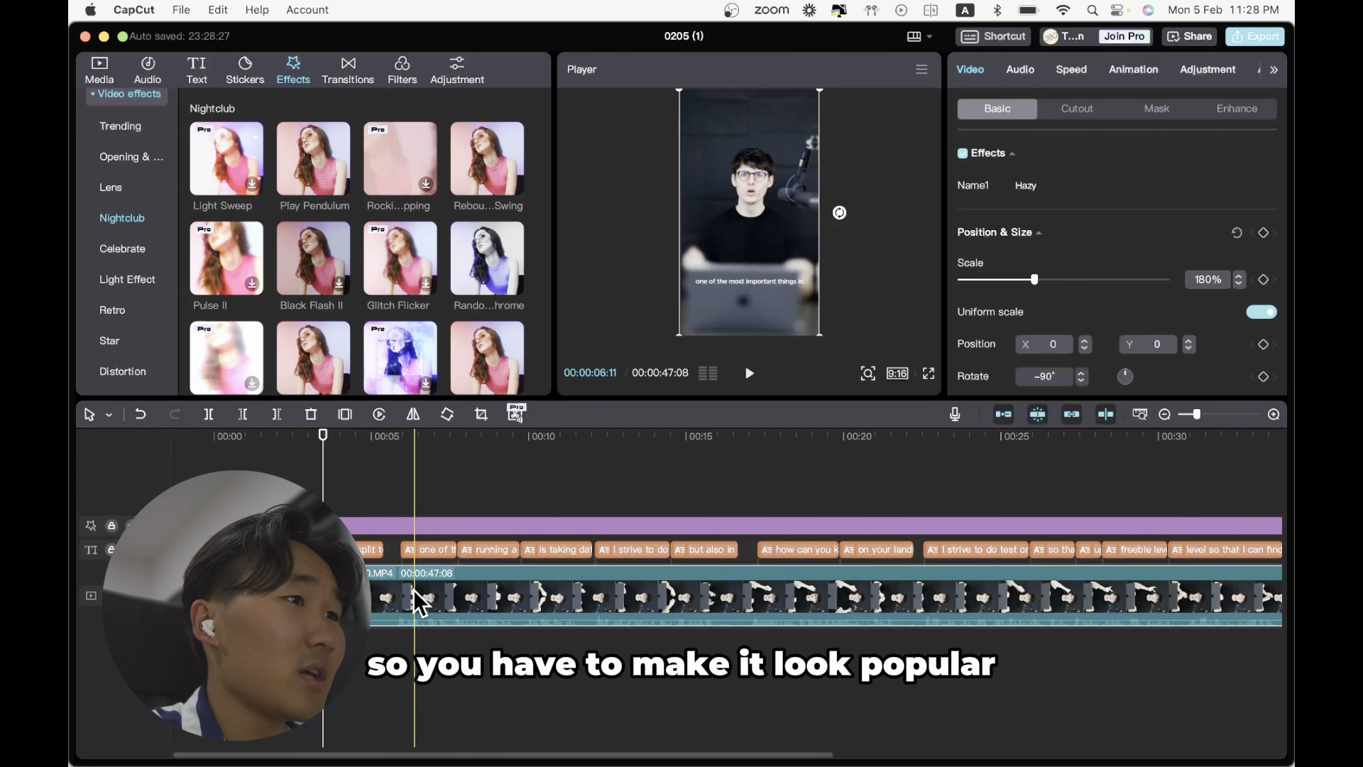
- Try a Brightness of -6 and a Contrast of 9 on the Script 10.MP4 clip, and undo both adjustments
click(1200, 78)
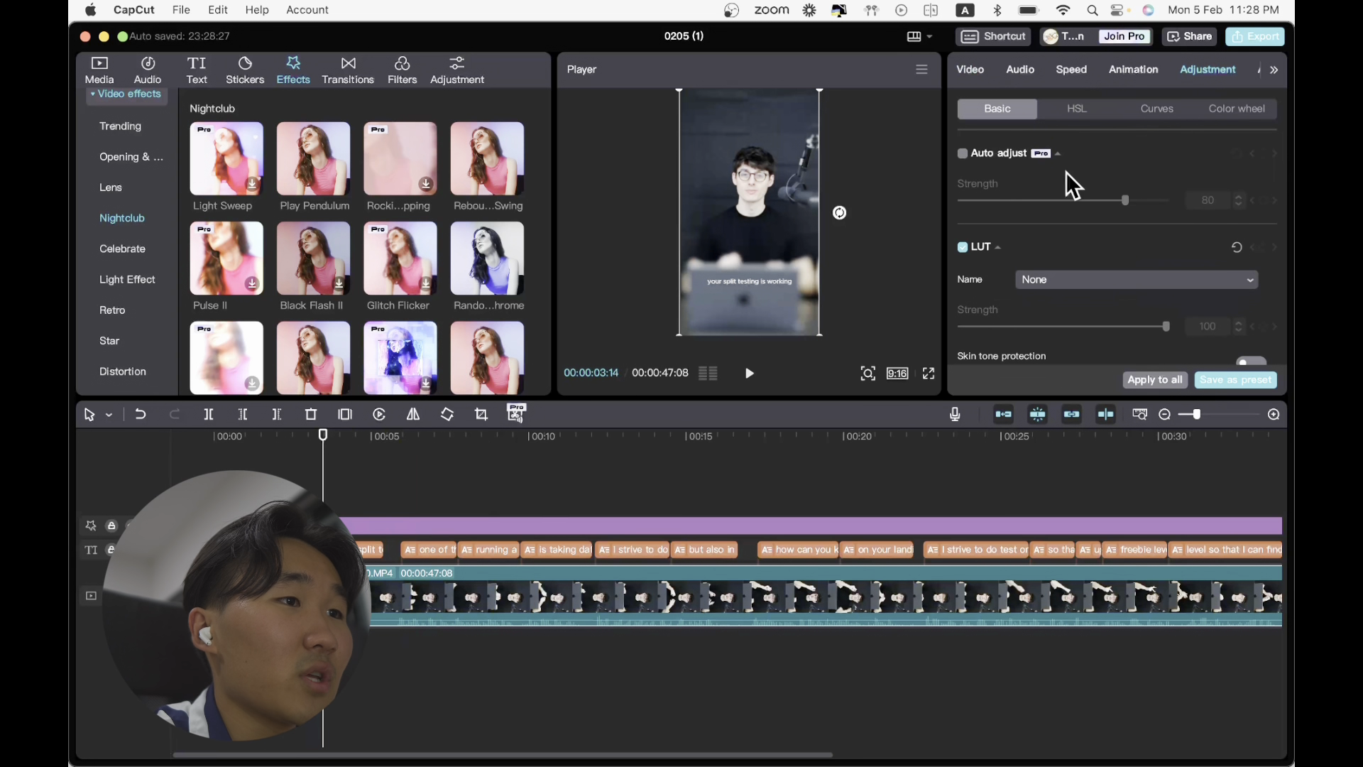
scroll(1067, 172, down, 10)
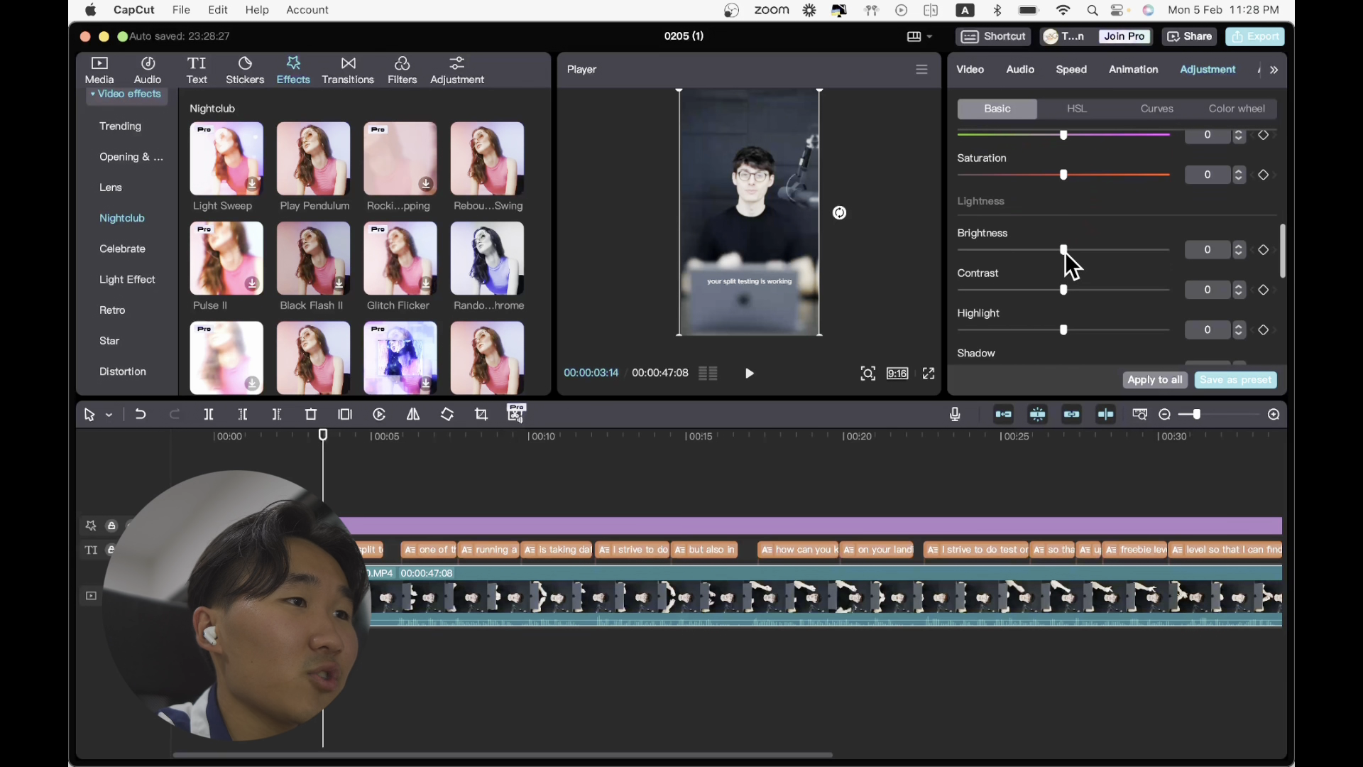
drag(1065, 252, 1080, 290)
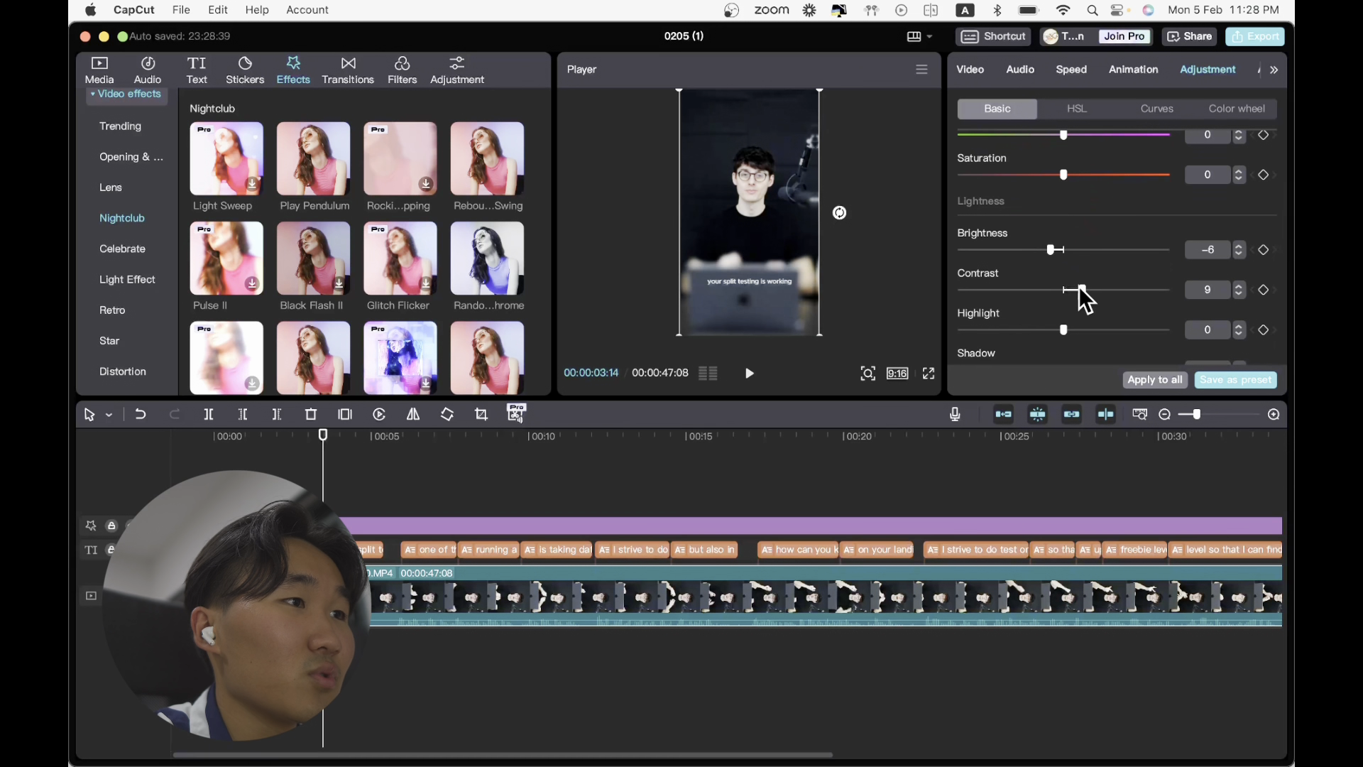
key(super+z)
key(super+z)
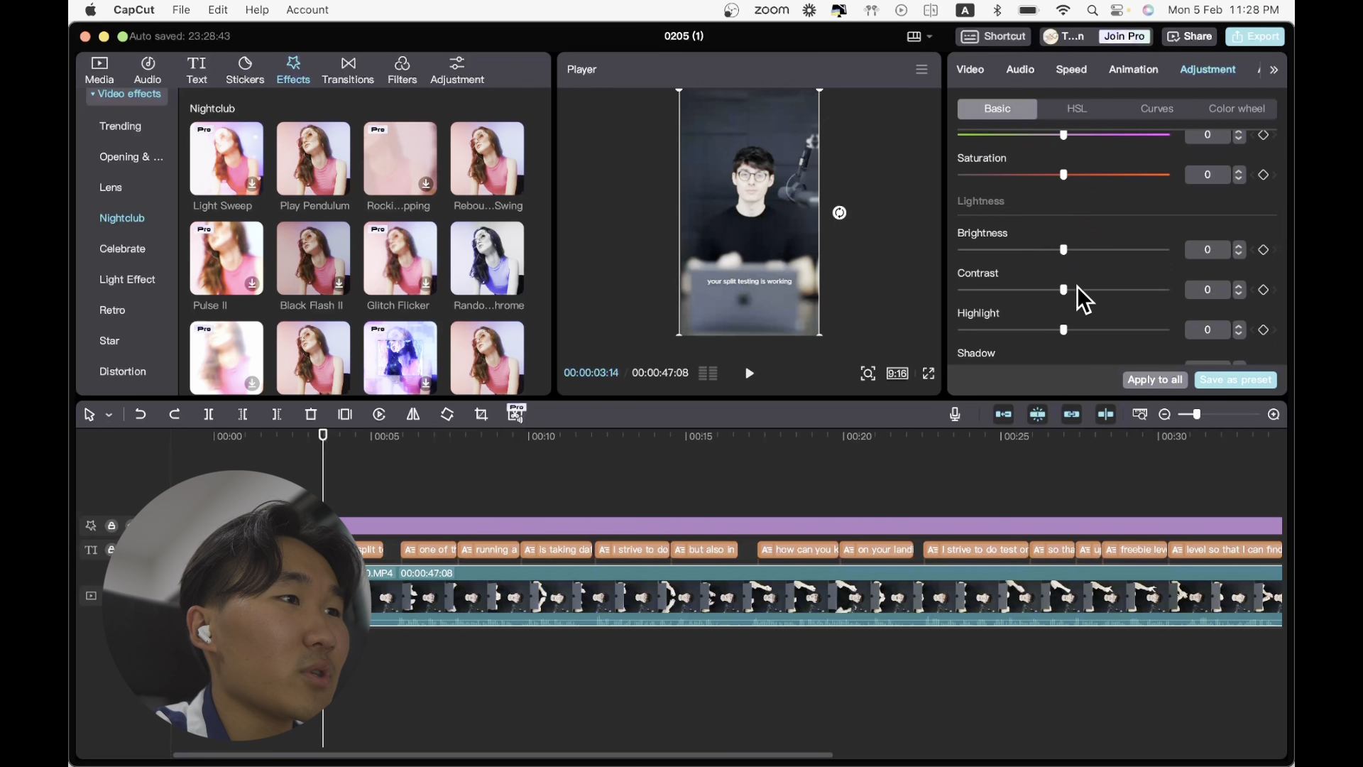
- Examine the current frame in a full-screen preview and review the clip's Lightness adjustments
scroll(1014, 242, down, 2)
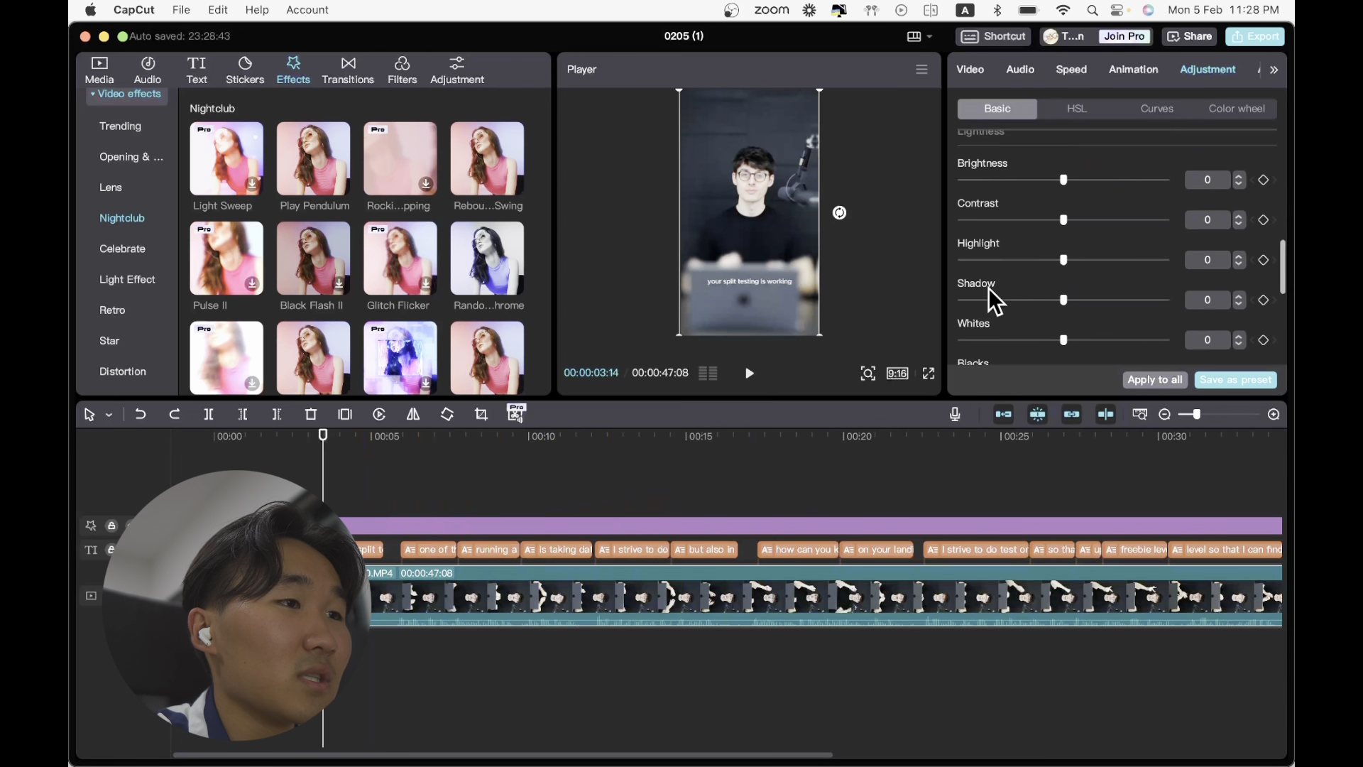
click(929, 373)
key(Escape)
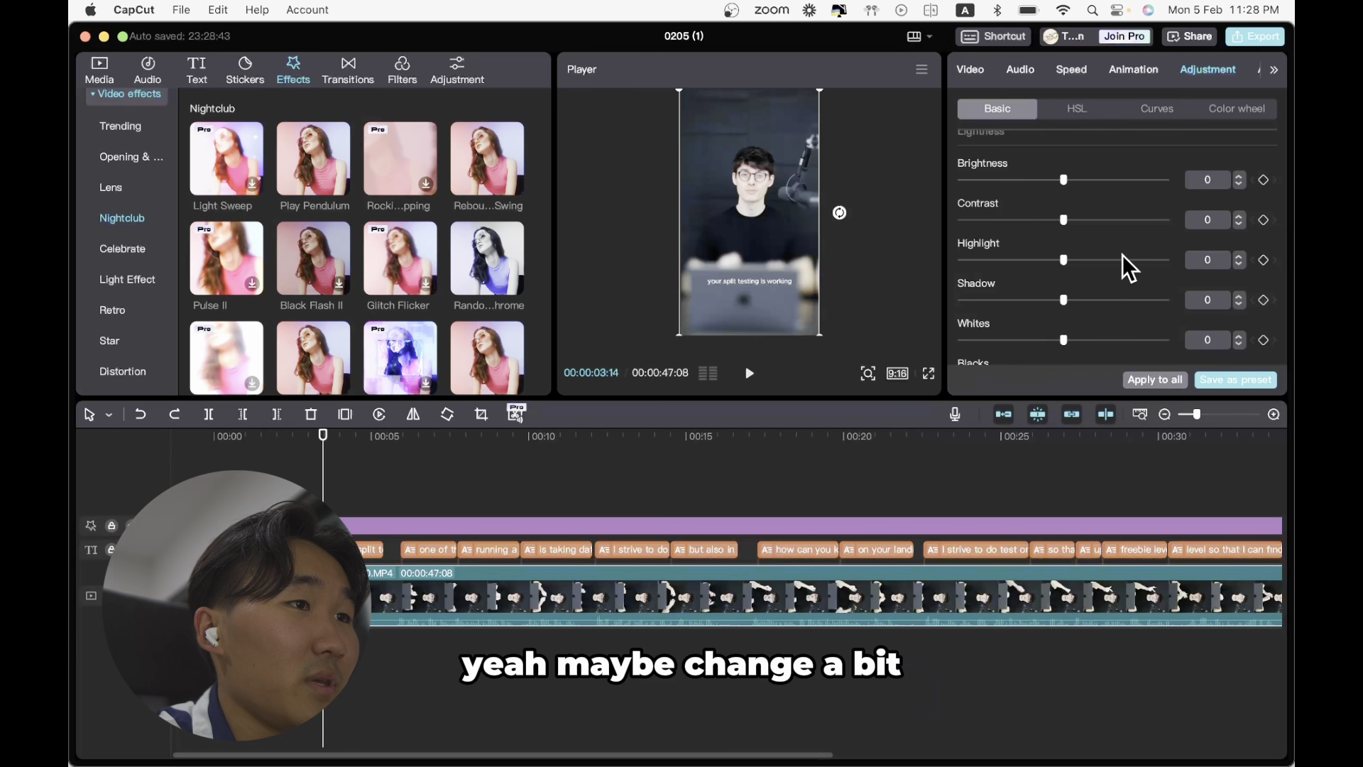
scroll(1127, 267, up, 1)
mouse_move(1064, 210)
mouse_down()
mouse_move(1045, 210)
mouse_move(1064, 210)
mouse_up()
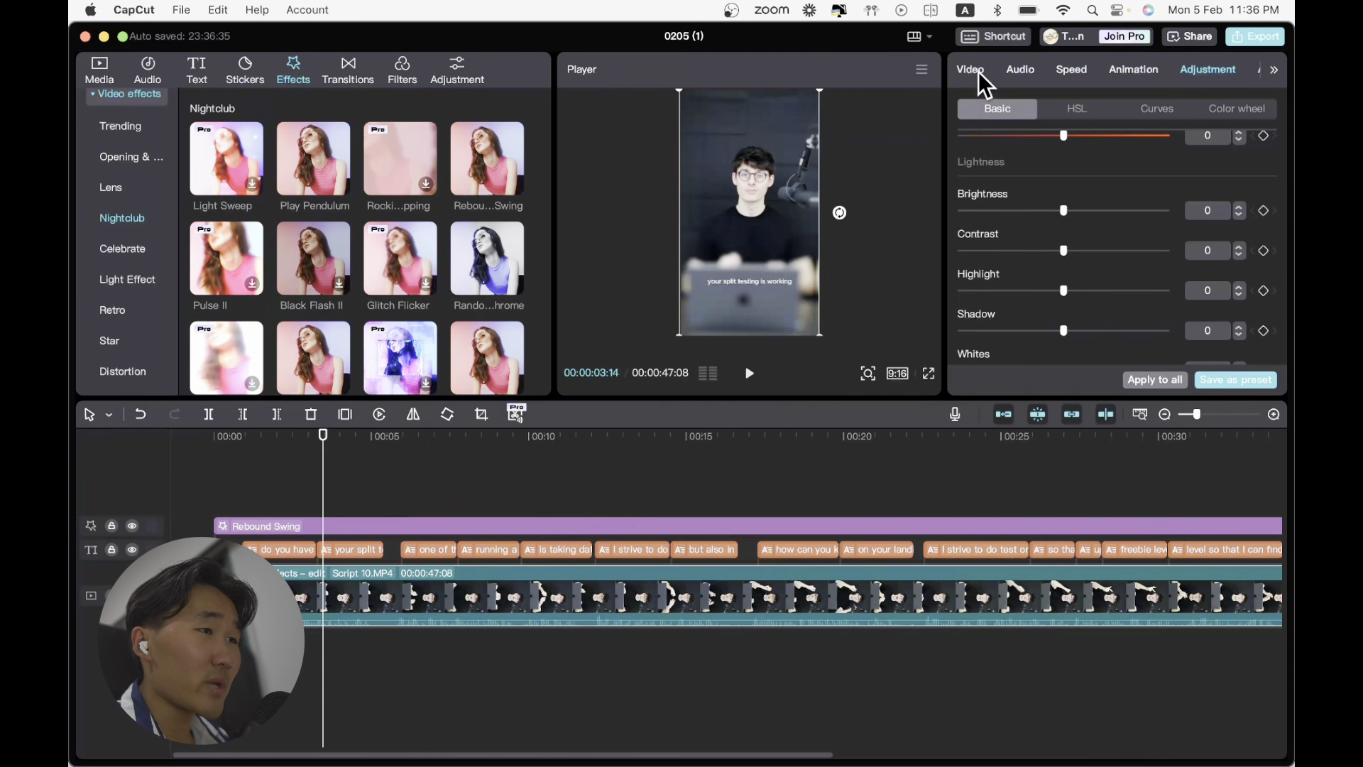
- Turn off the Hazy effect on the Script 10.MP4 clip and duplicate the clip onto the track above, starting at 00:00
click(972, 69)
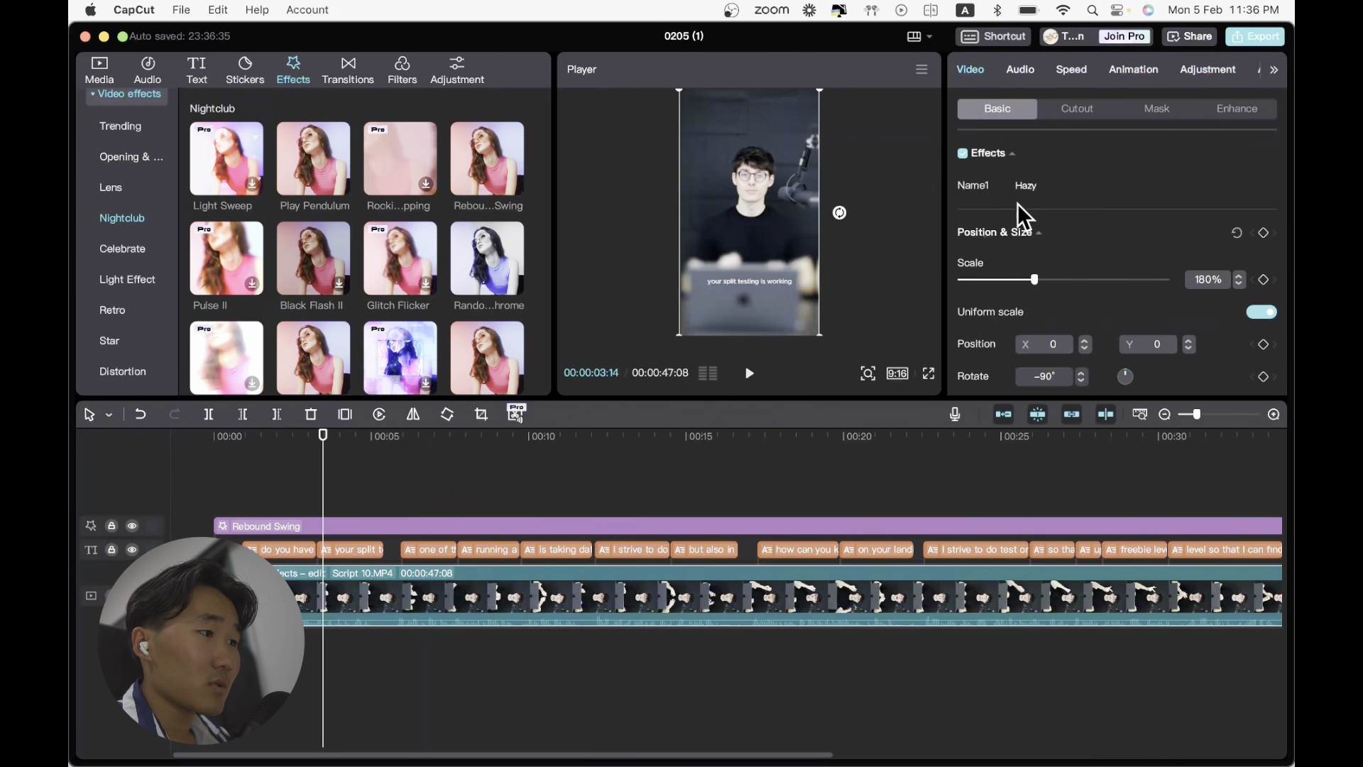
click(962, 152)
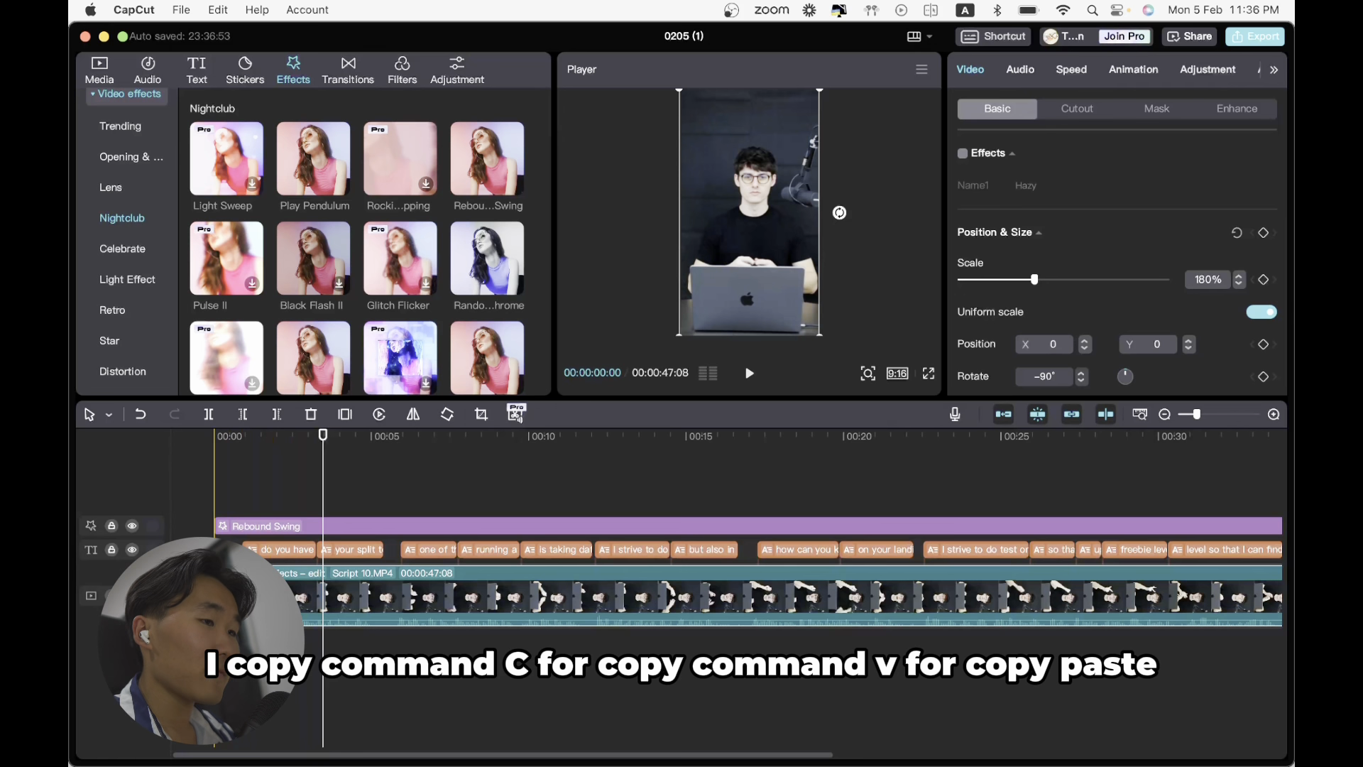
key(super+v)
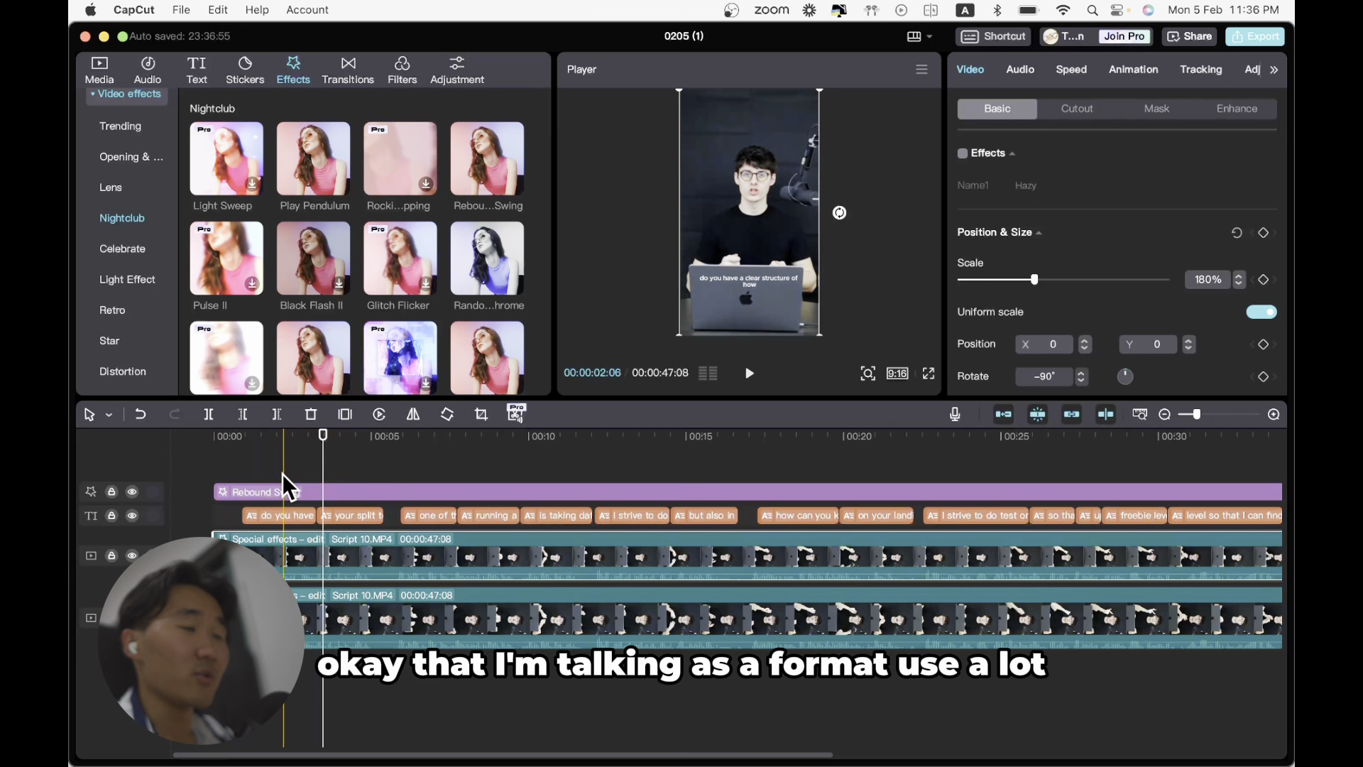
- Look through the timeline keyboard shortcuts list and close it without changes
click(998, 39)
scroll(574, 336, down, 4)
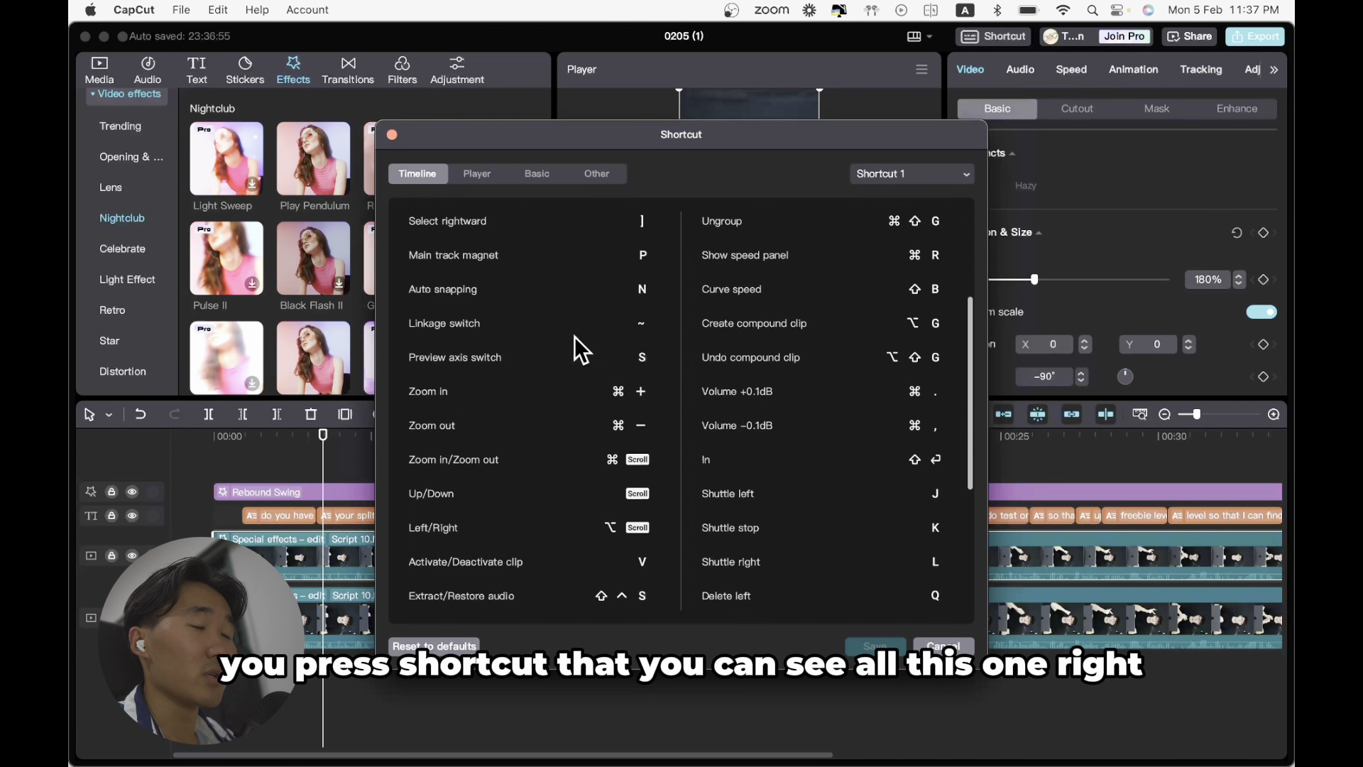
scroll(573, 336, up, 3)
scroll(574, 337, up, 1)
click(937, 648)
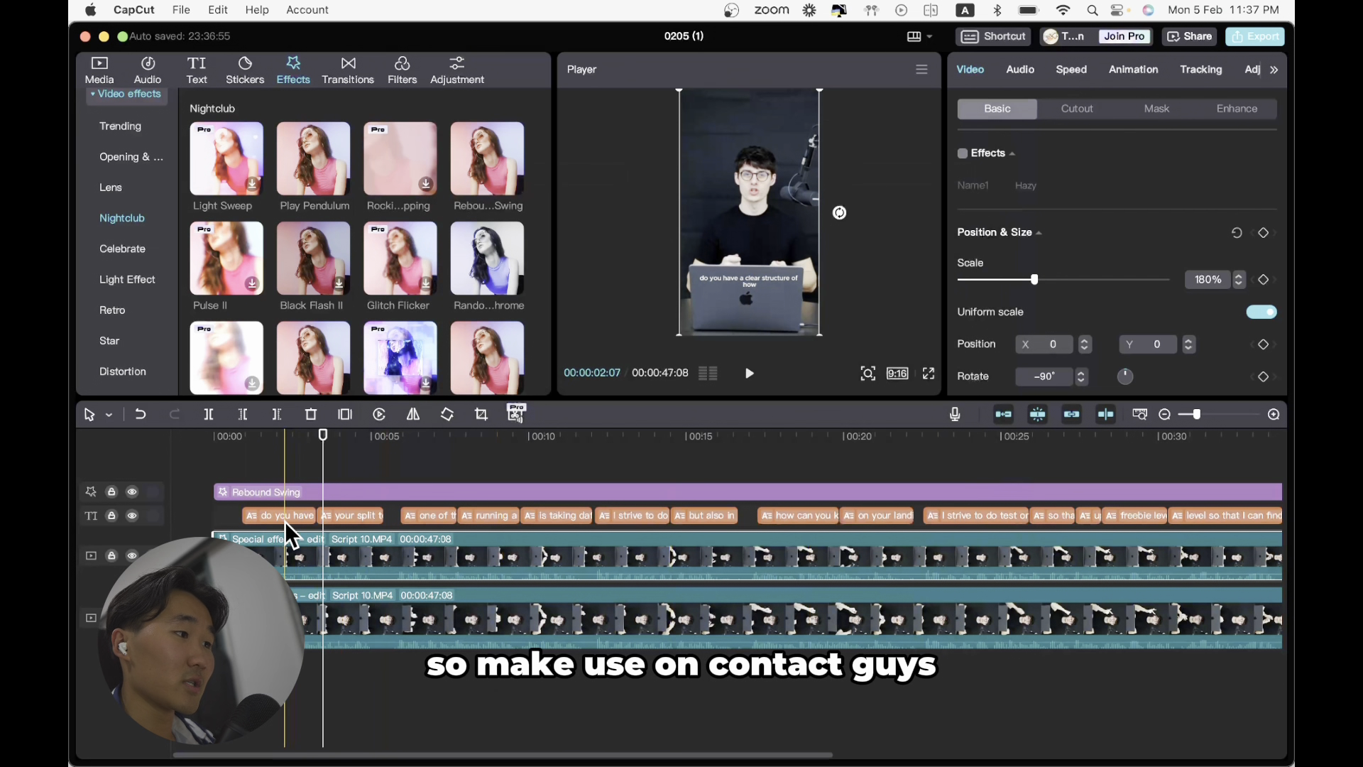
- Find the Blur effect in the Lens category of the video effects and add it to the favorites
click(100, 72)
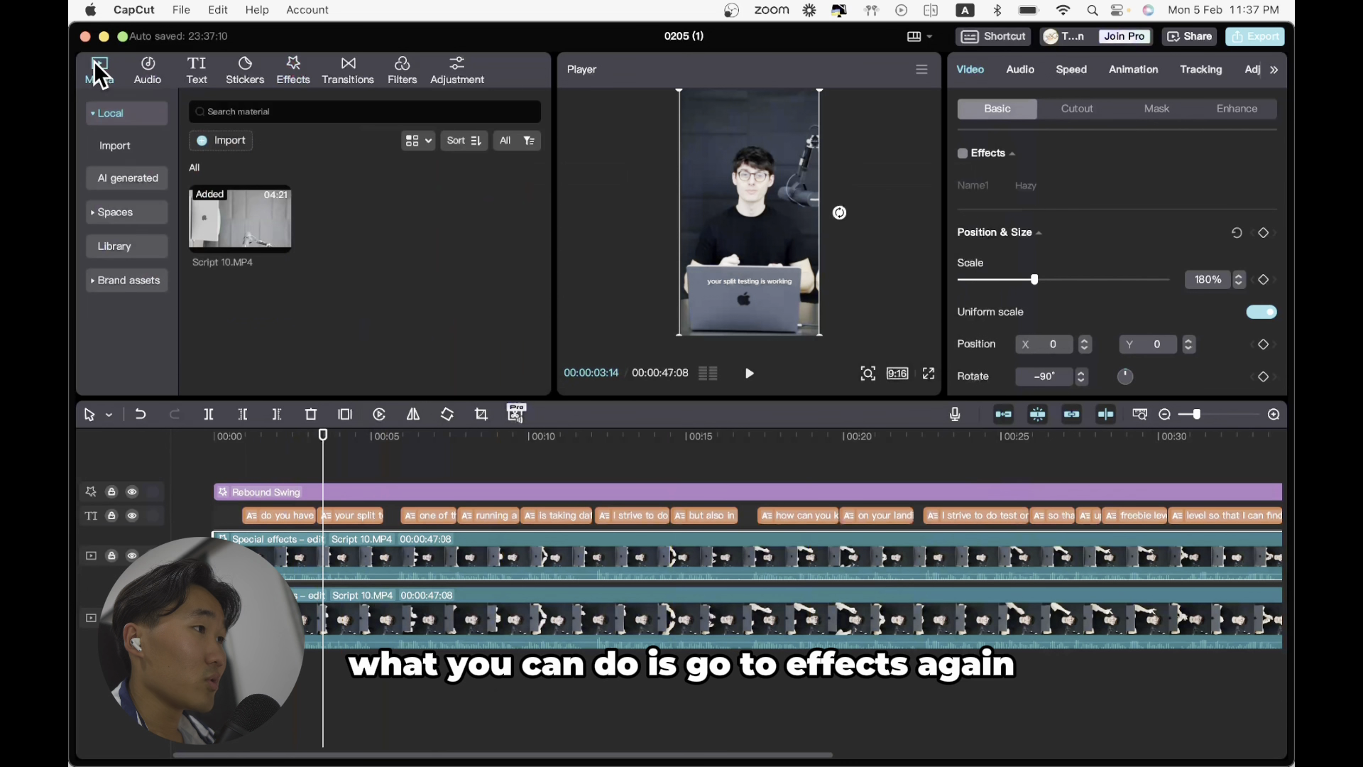
click(288, 80)
click(108, 189)
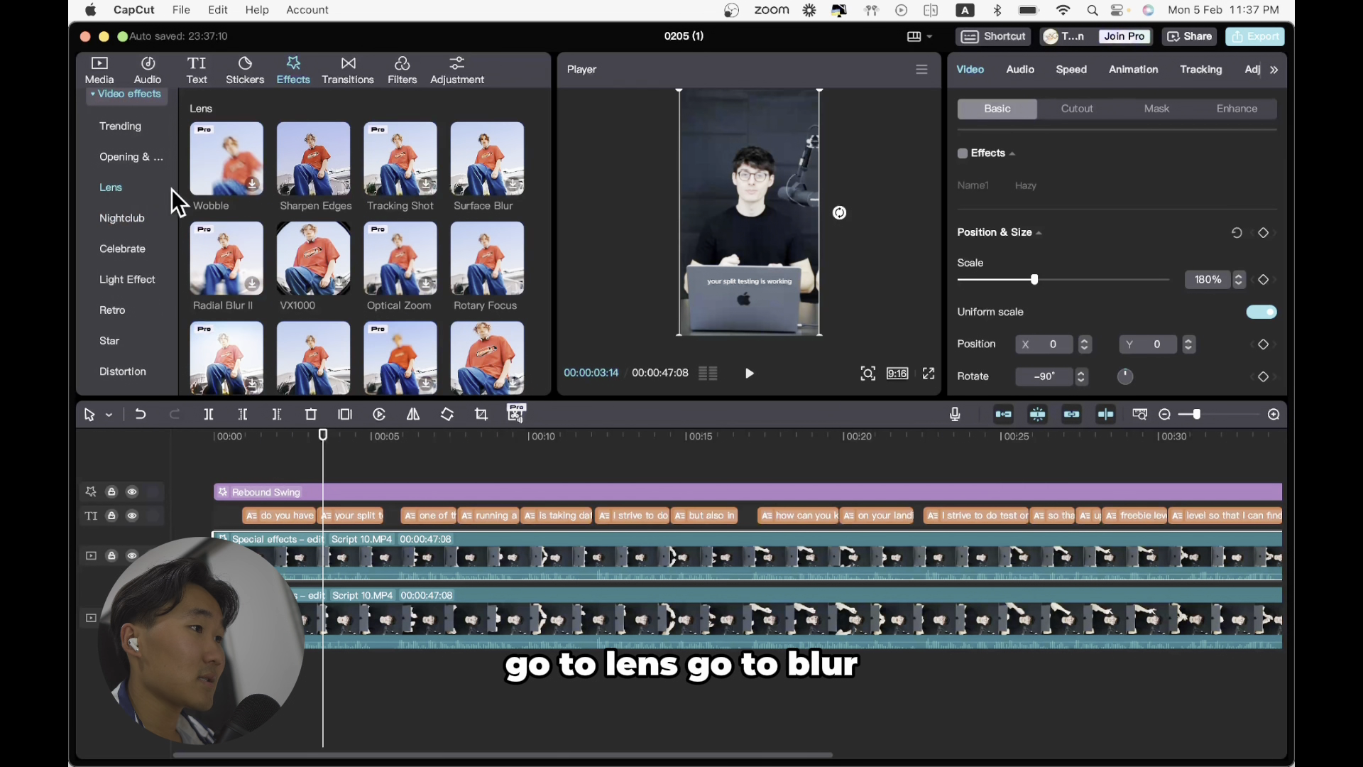
scroll(279, 197, down, 2)
scroll(280, 197, down, 5)
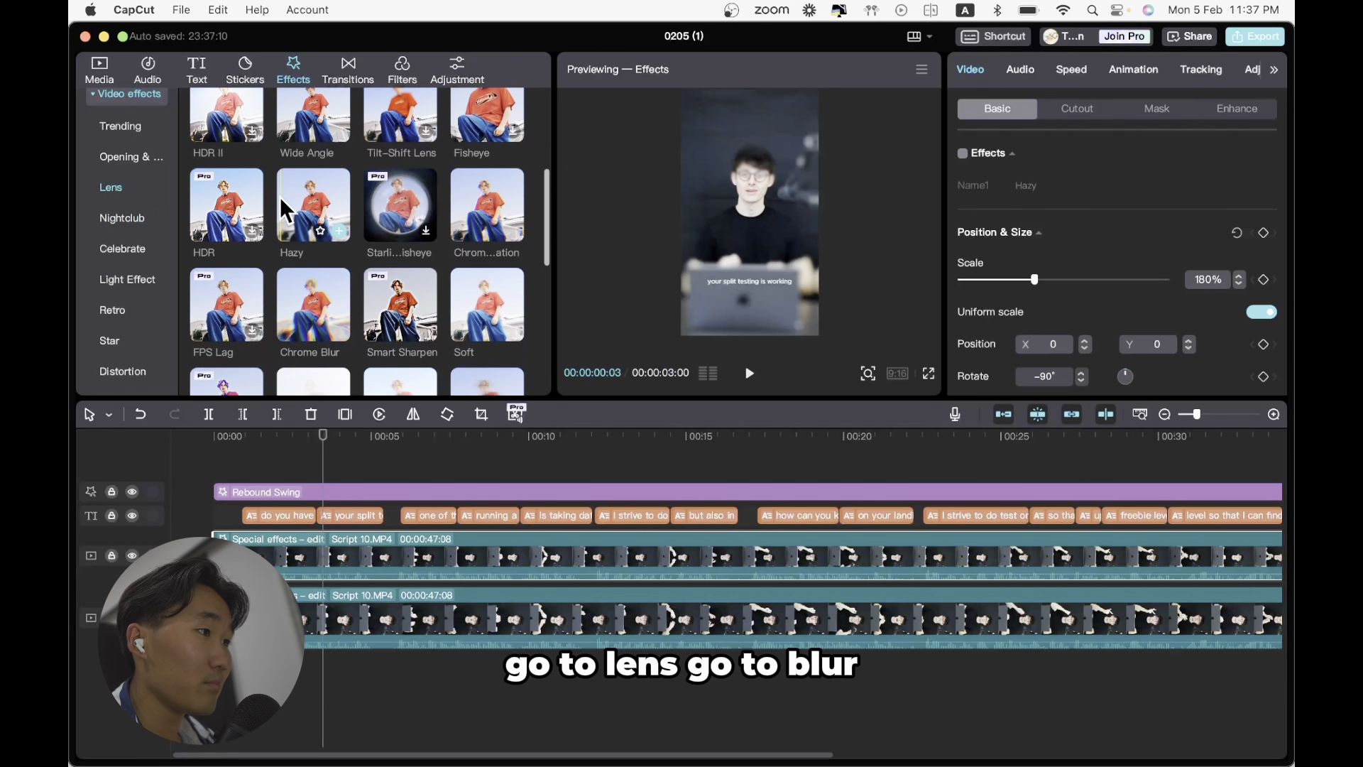
scroll(388, 262, down, 5)
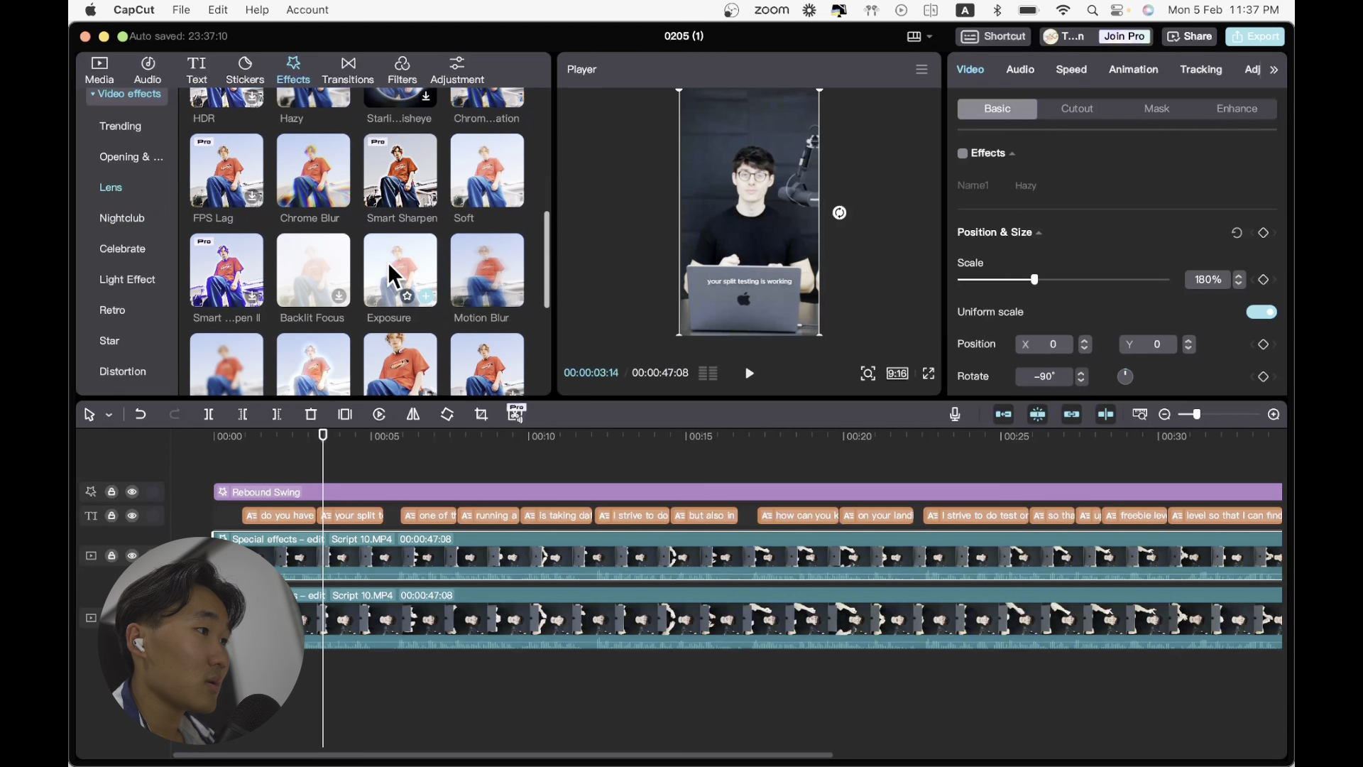
click(233, 303)
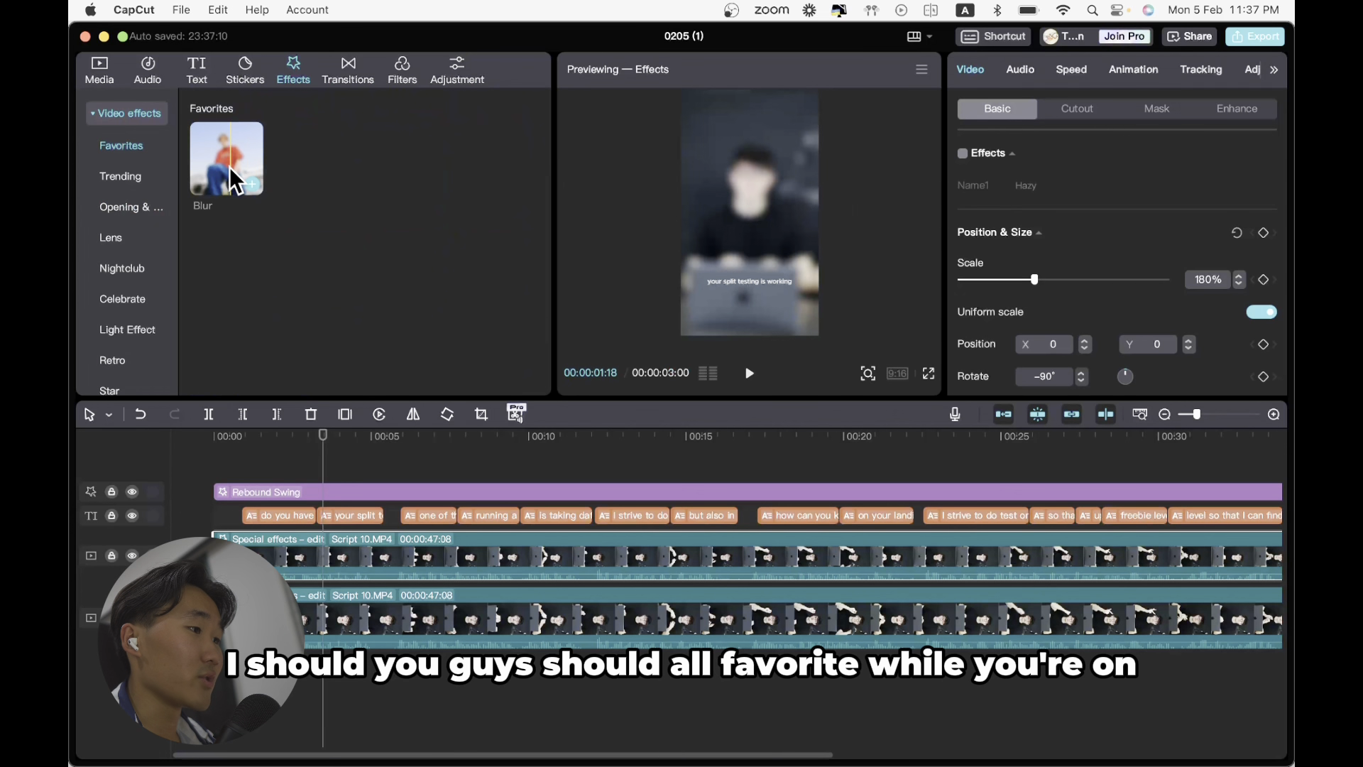
- Apply the favorite Blur effect to the upper clip copy at strength 100 and remove that copy's Hazy effect
drag(229, 170, 376, 560)
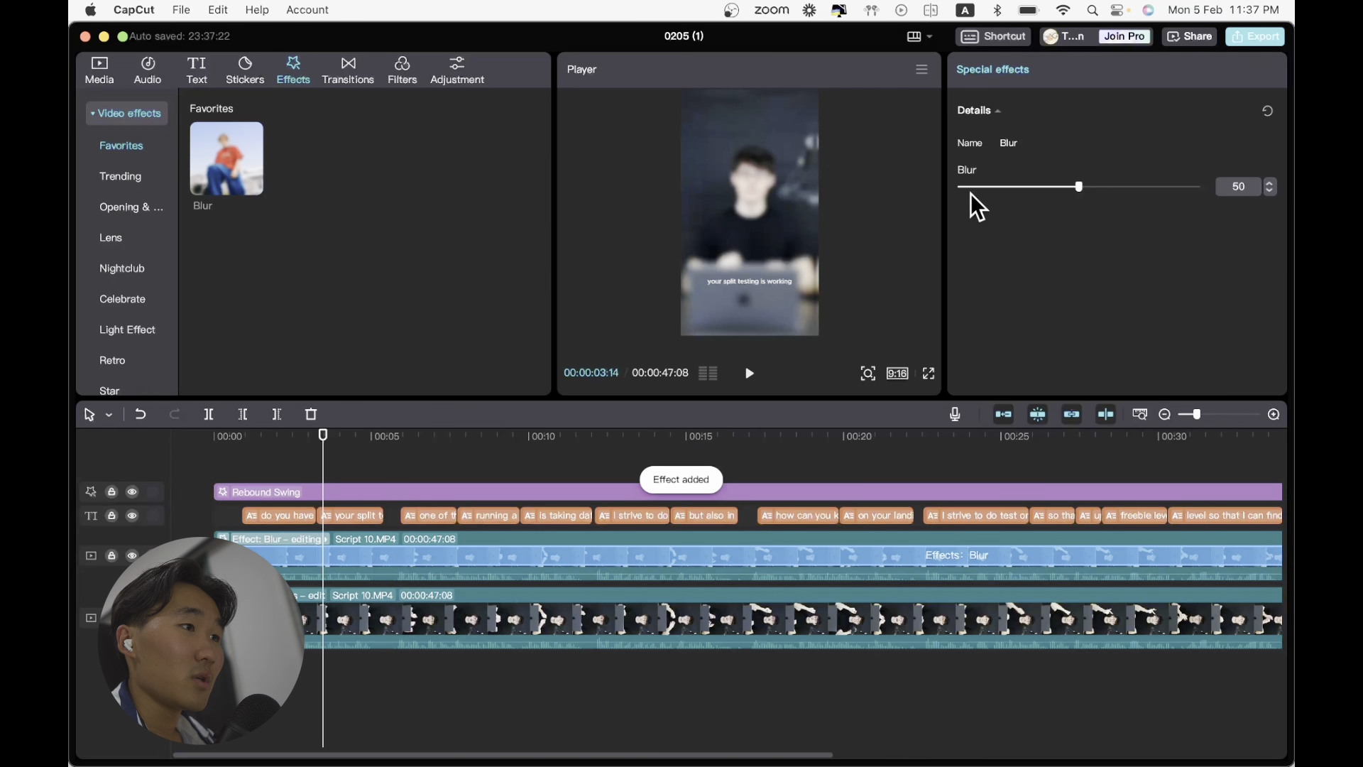
click(1086, 186)
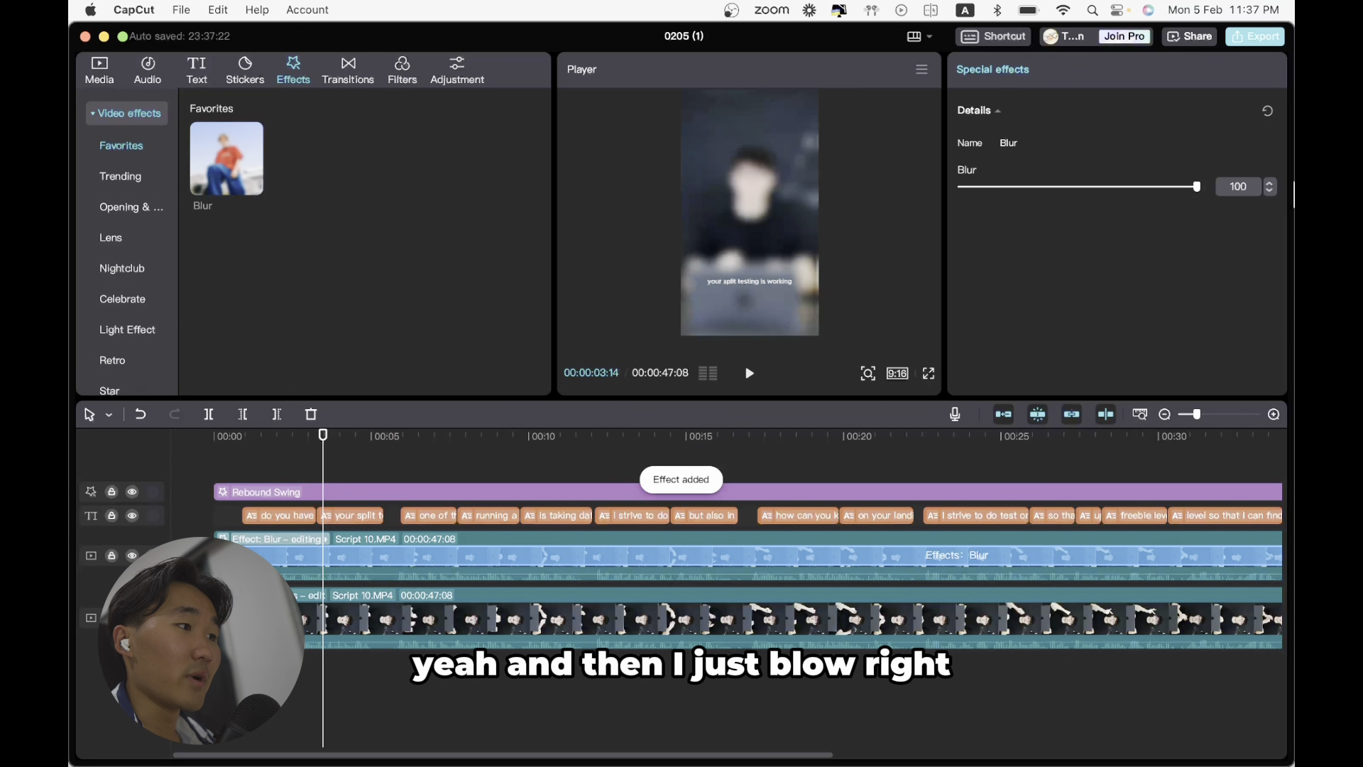
click(299, 472)
click(383, 576)
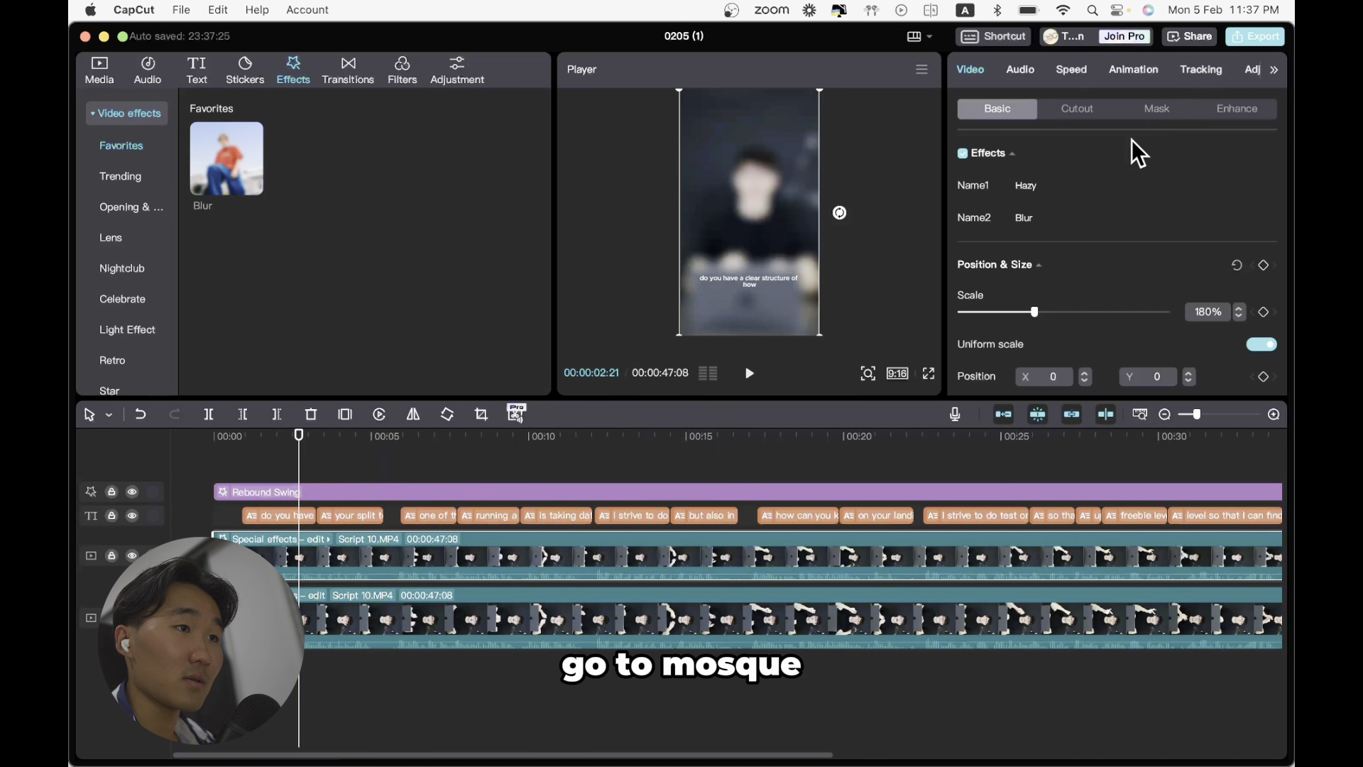
click(1079, 186)
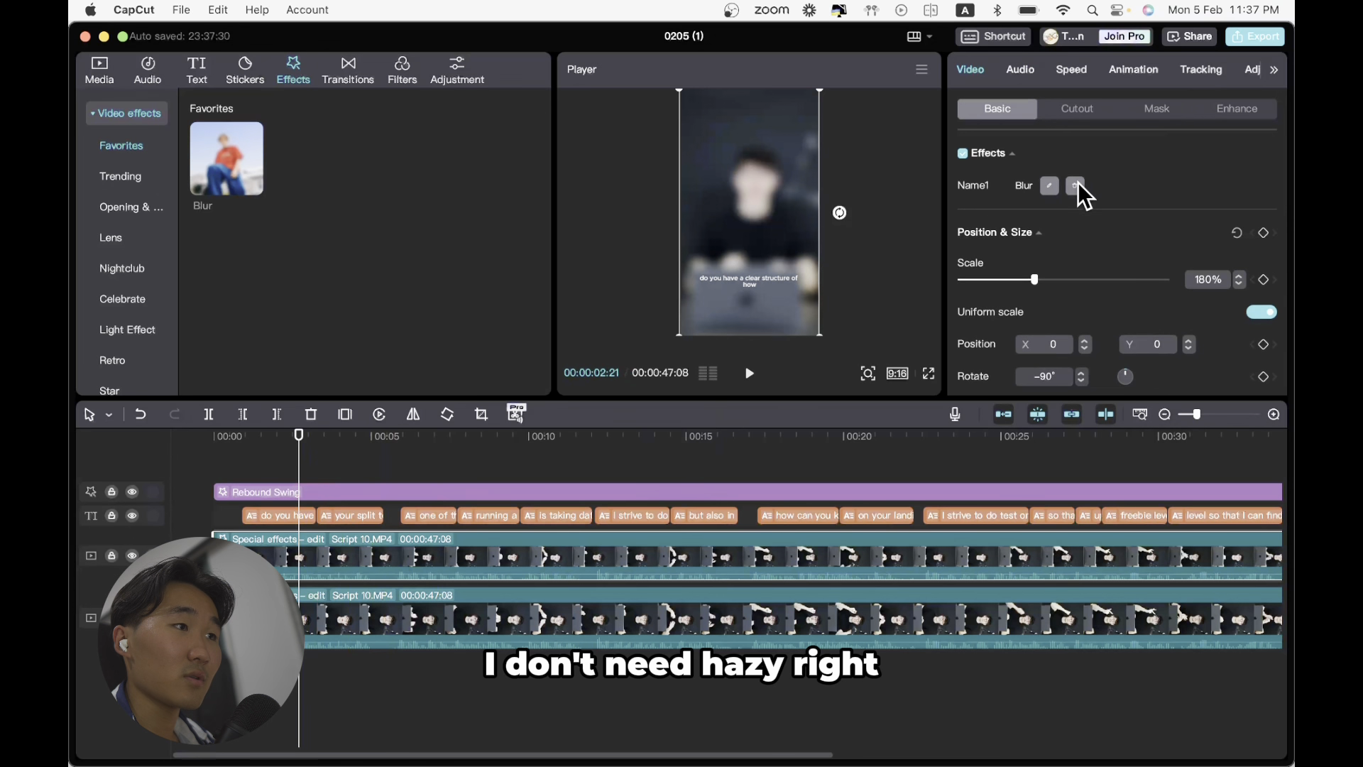
- Add a circle mask to the upper clip copy and position it over the speaker's face at about X 228, Y -38
click(1161, 113)
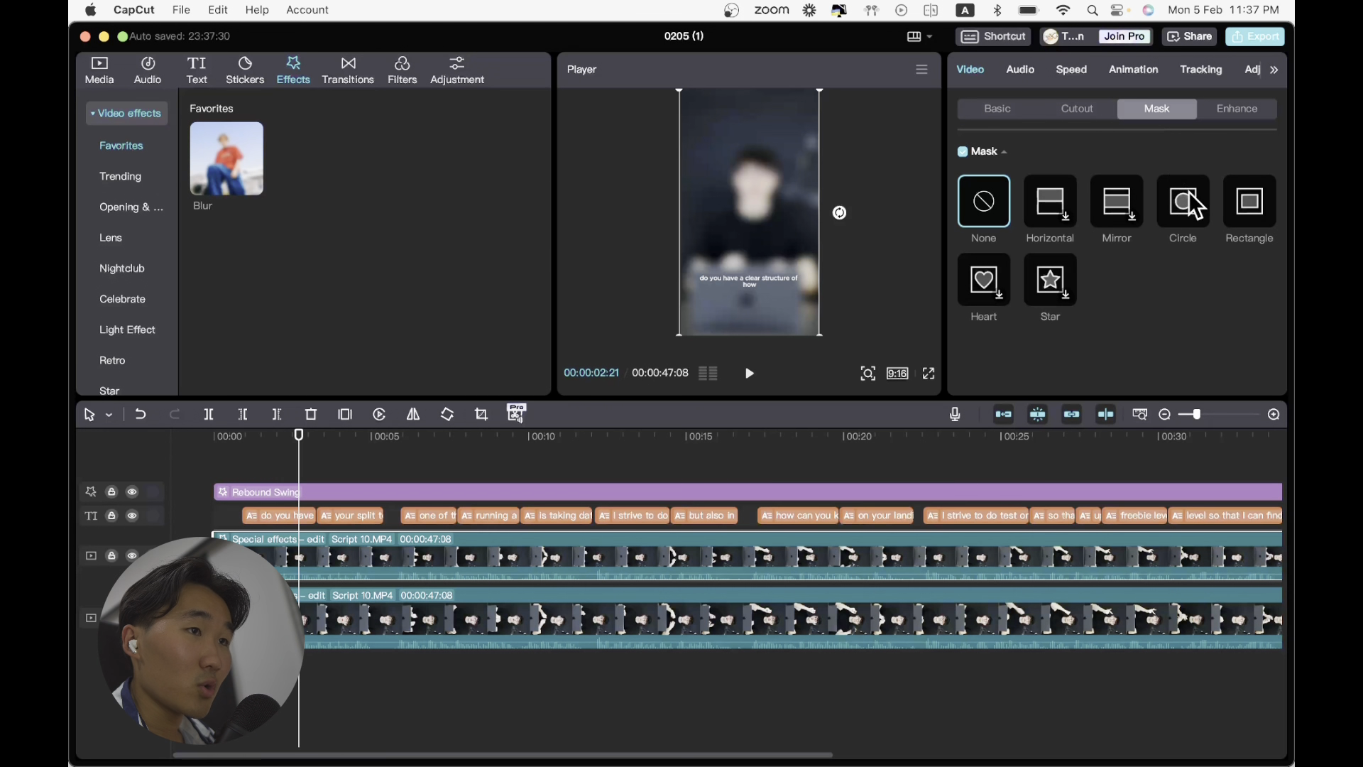
click(1197, 211)
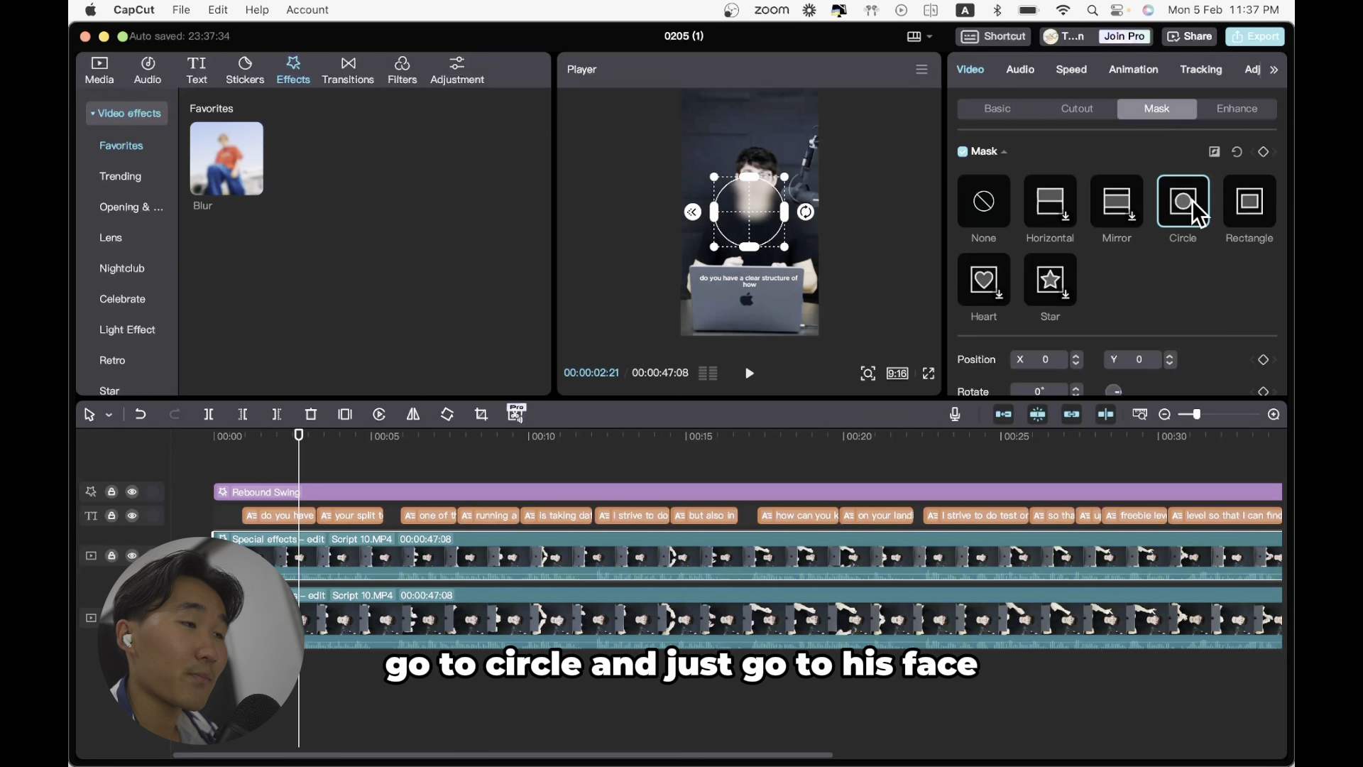
drag(754, 222, 758, 191)
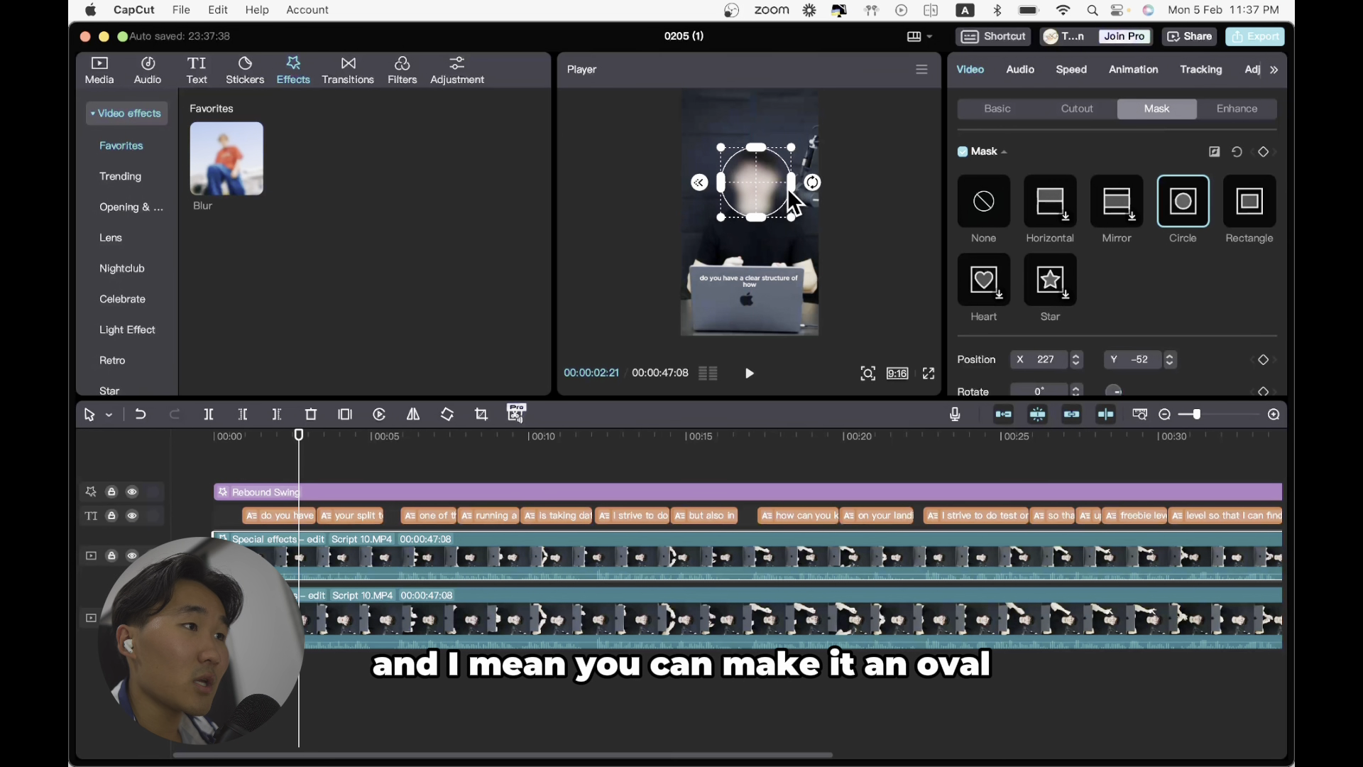
drag(793, 191, 792, 192)
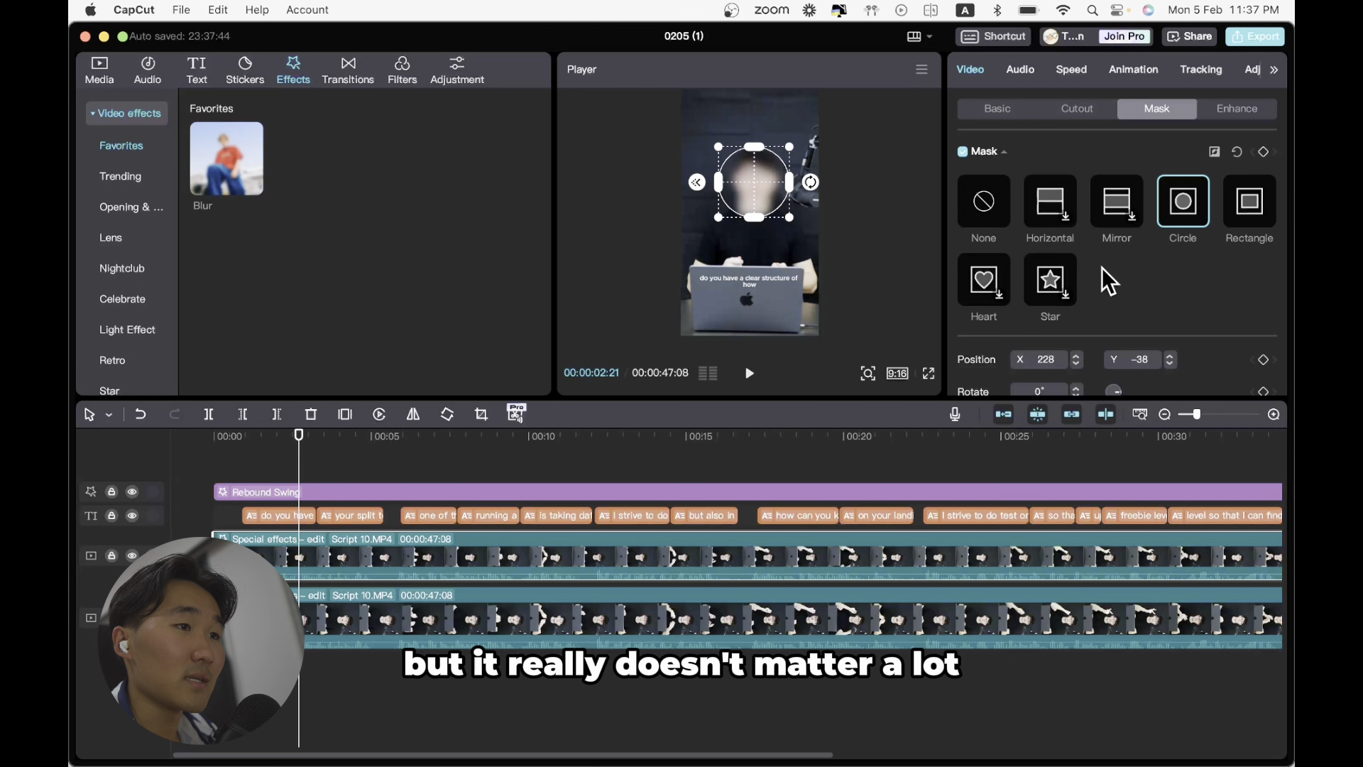
- Invert the circle mask so the blur falls outside the face, and play the opening seconds to check it
scroll(1107, 281, down, 2)
scroll(1108, 280, up, 2)
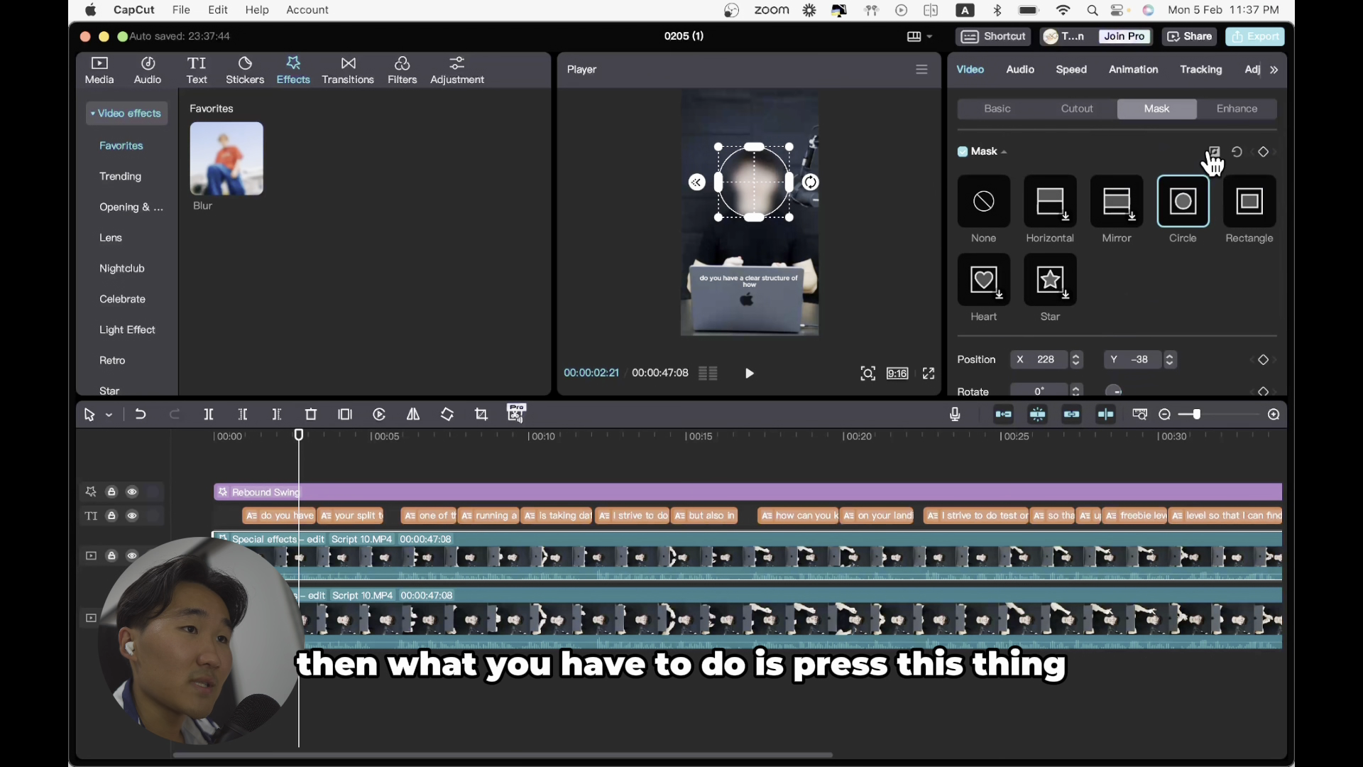
click(1215, 155)
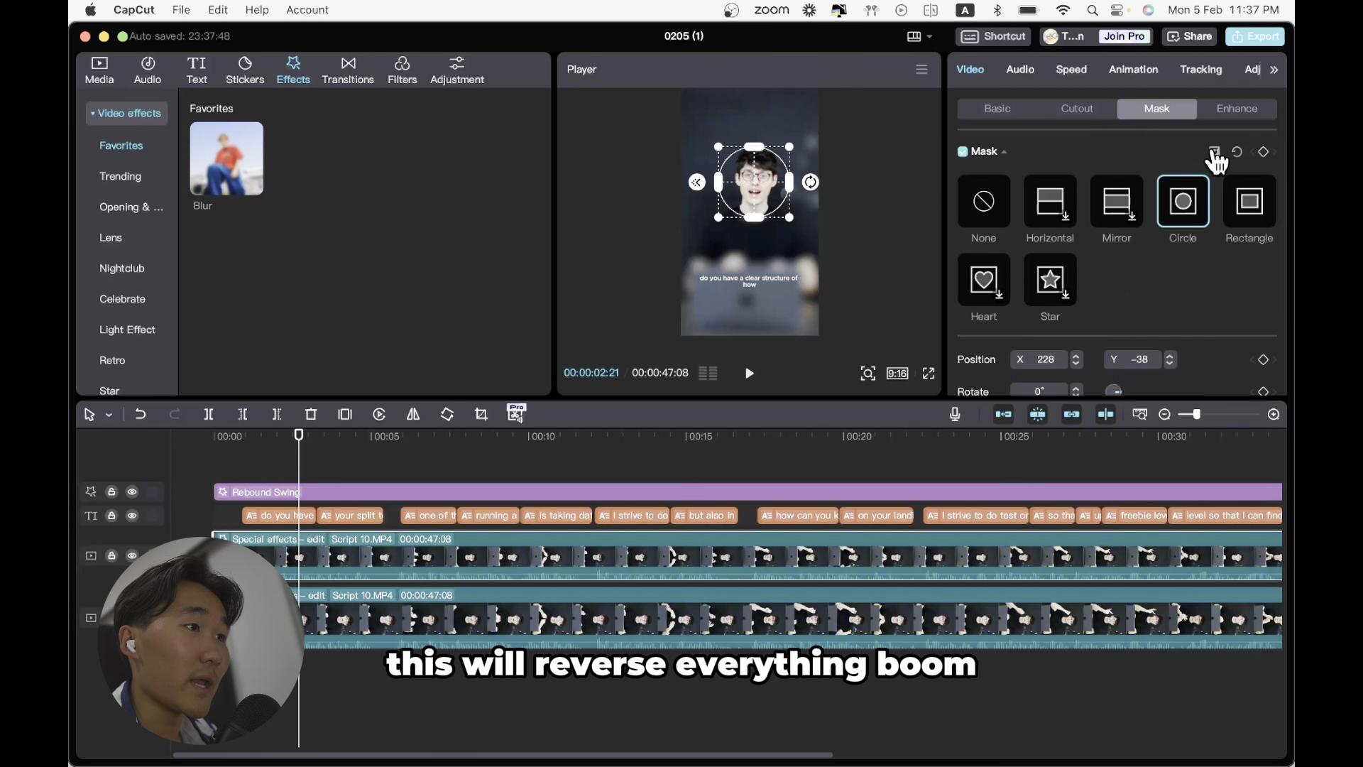
click(241, 454)
key(space)
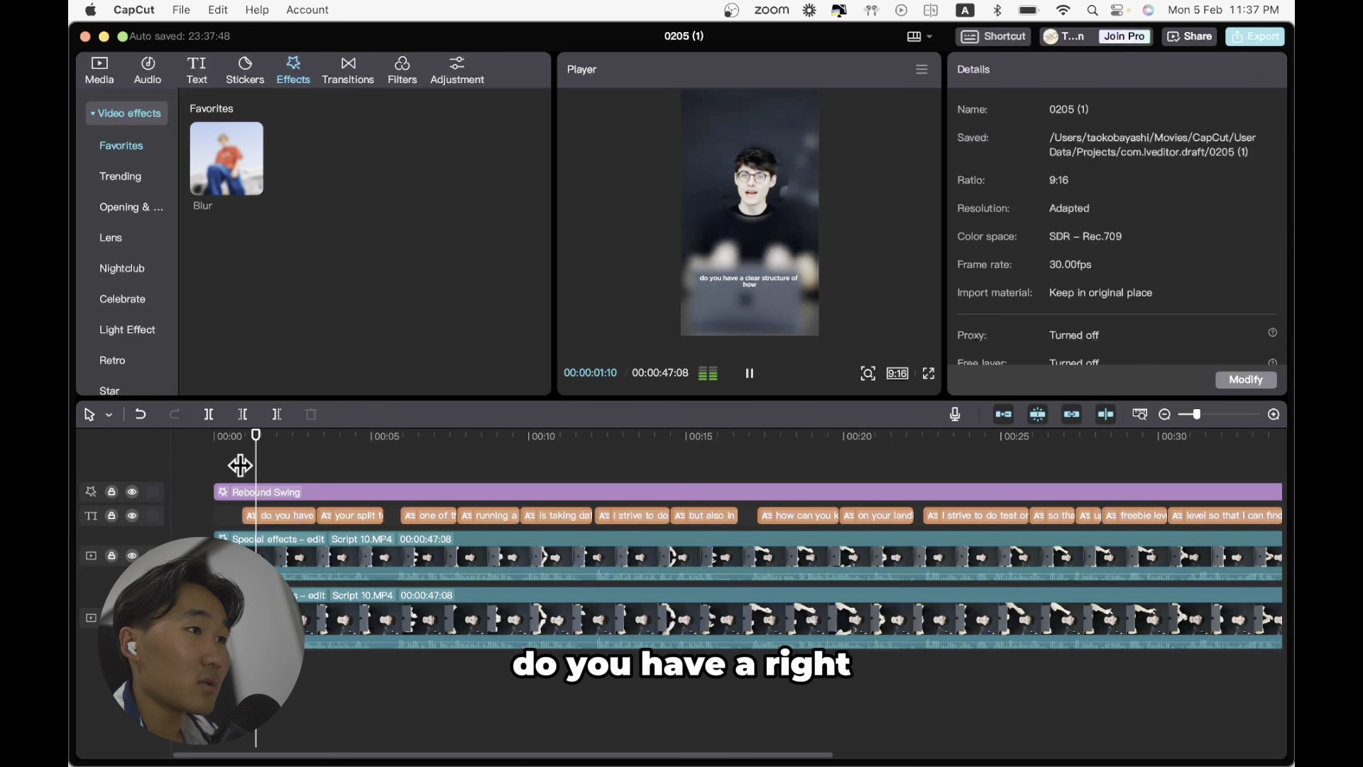
- Enlarge the upper clip's circle mask to about 818 × 821 around the head and set its Feather to 6
click(272, 544)
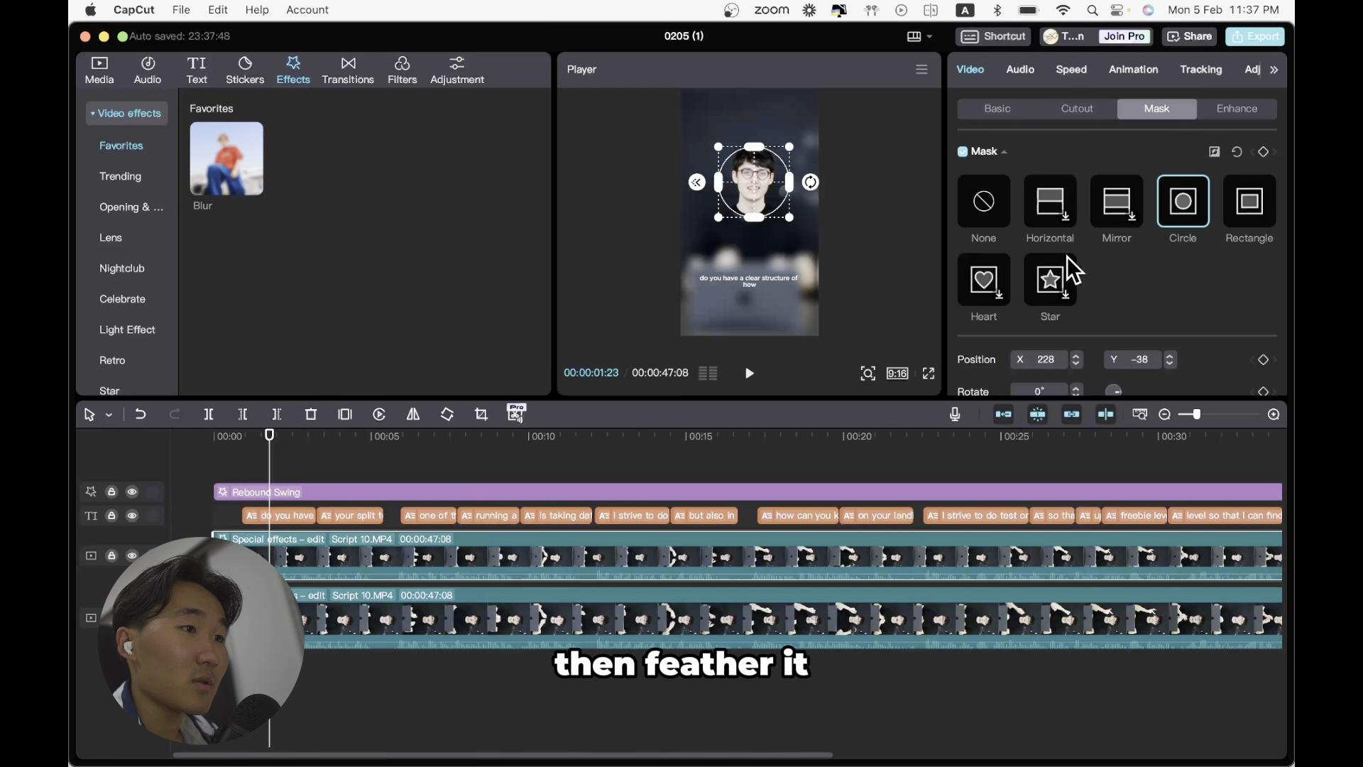
scroll(1067, 257, down, 3)
drag(966, 369, 1081, 367)
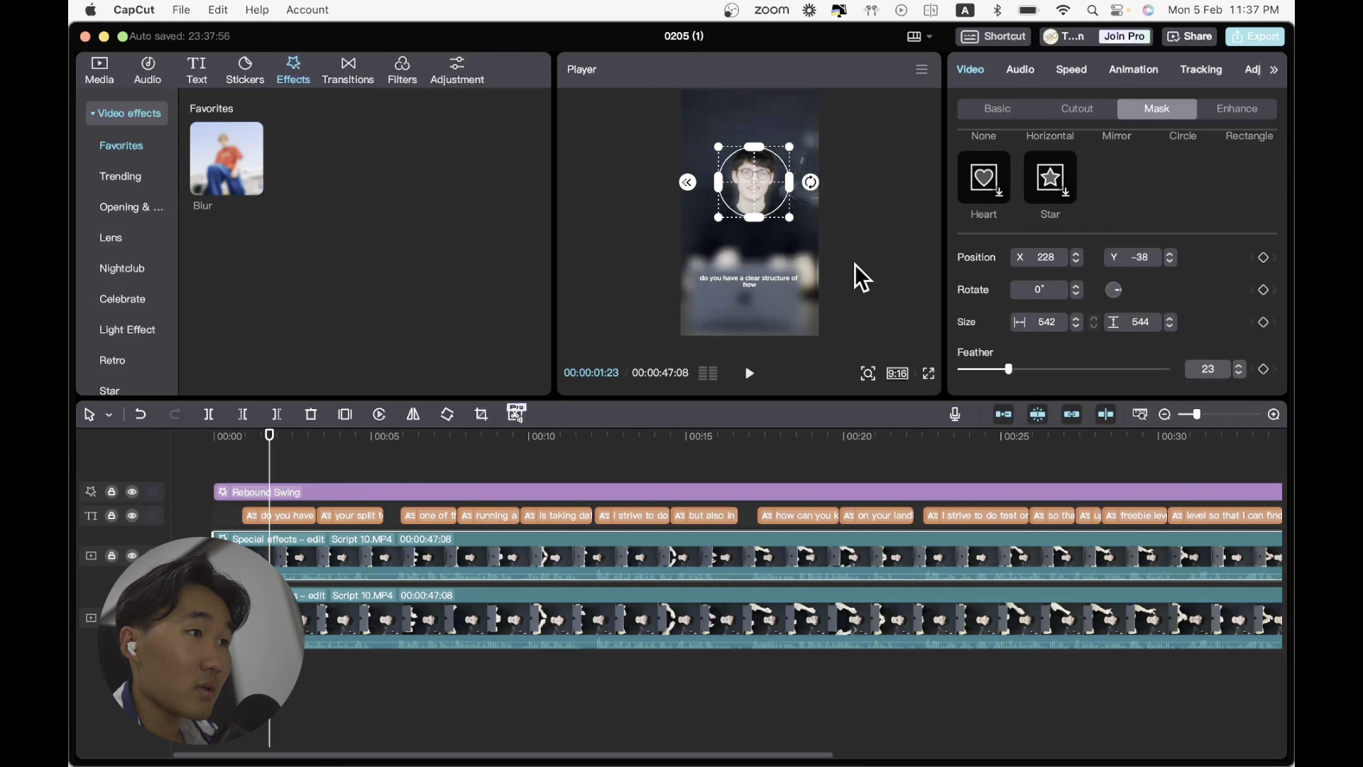
drag(791, 219, 812, 237)
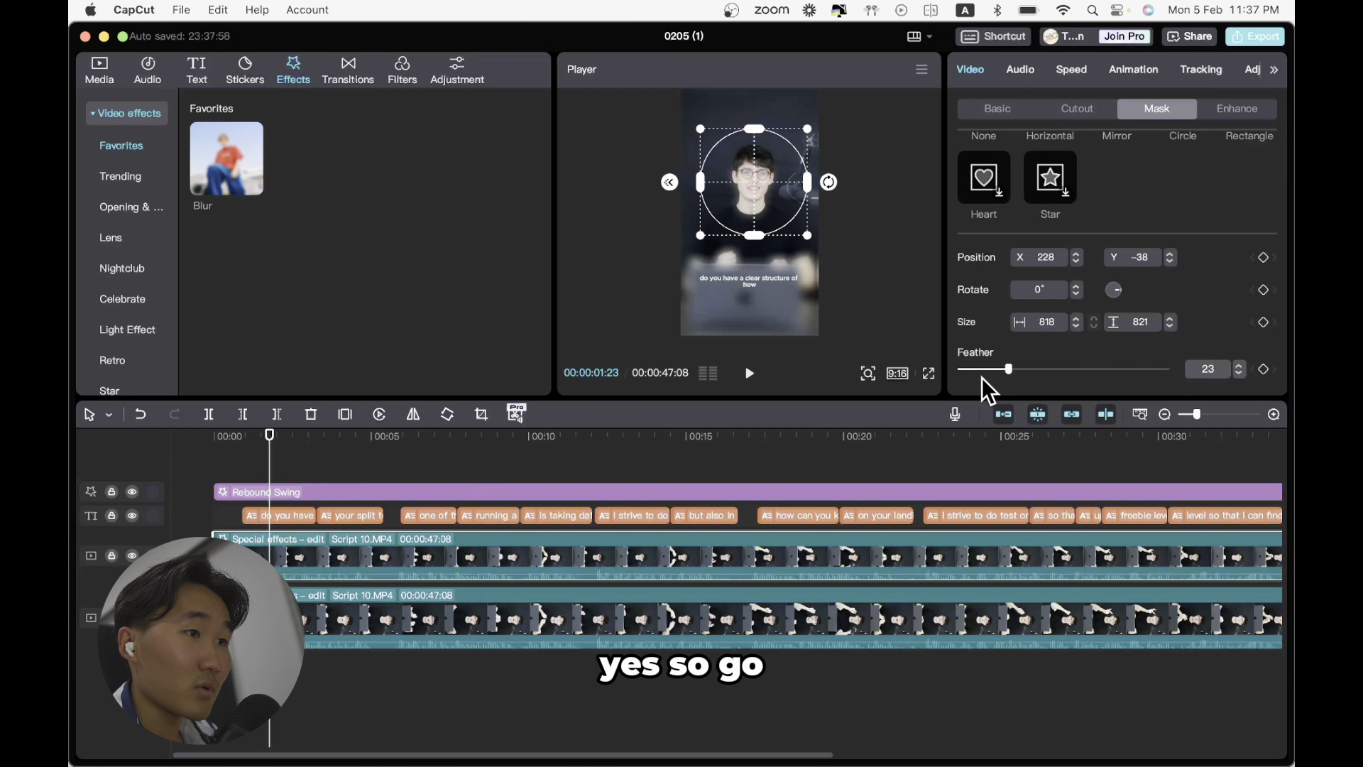
drag(1000, 367, 973, 368)
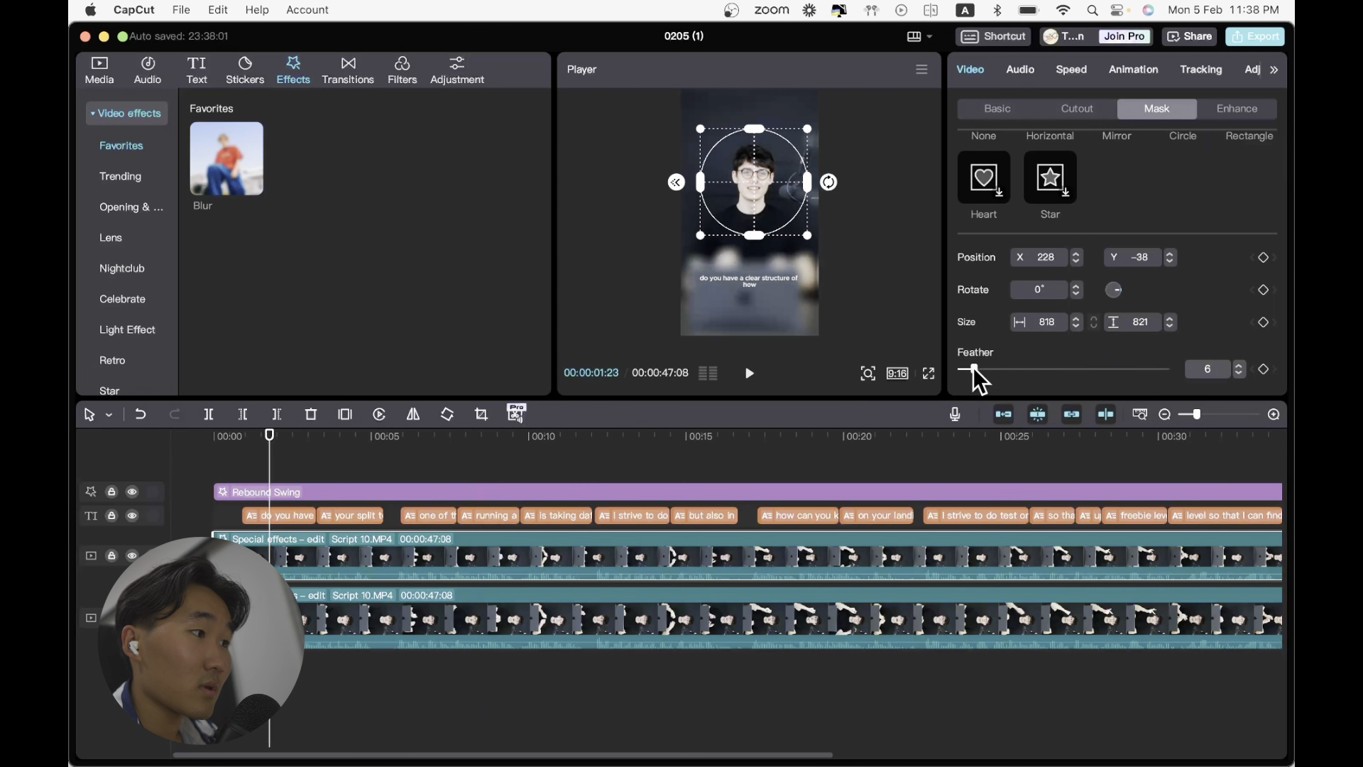
- Play the opening seconds in full screen to check the masked blur, and open the upper clip's Blur effect settings
click(253, 451)
key(space)
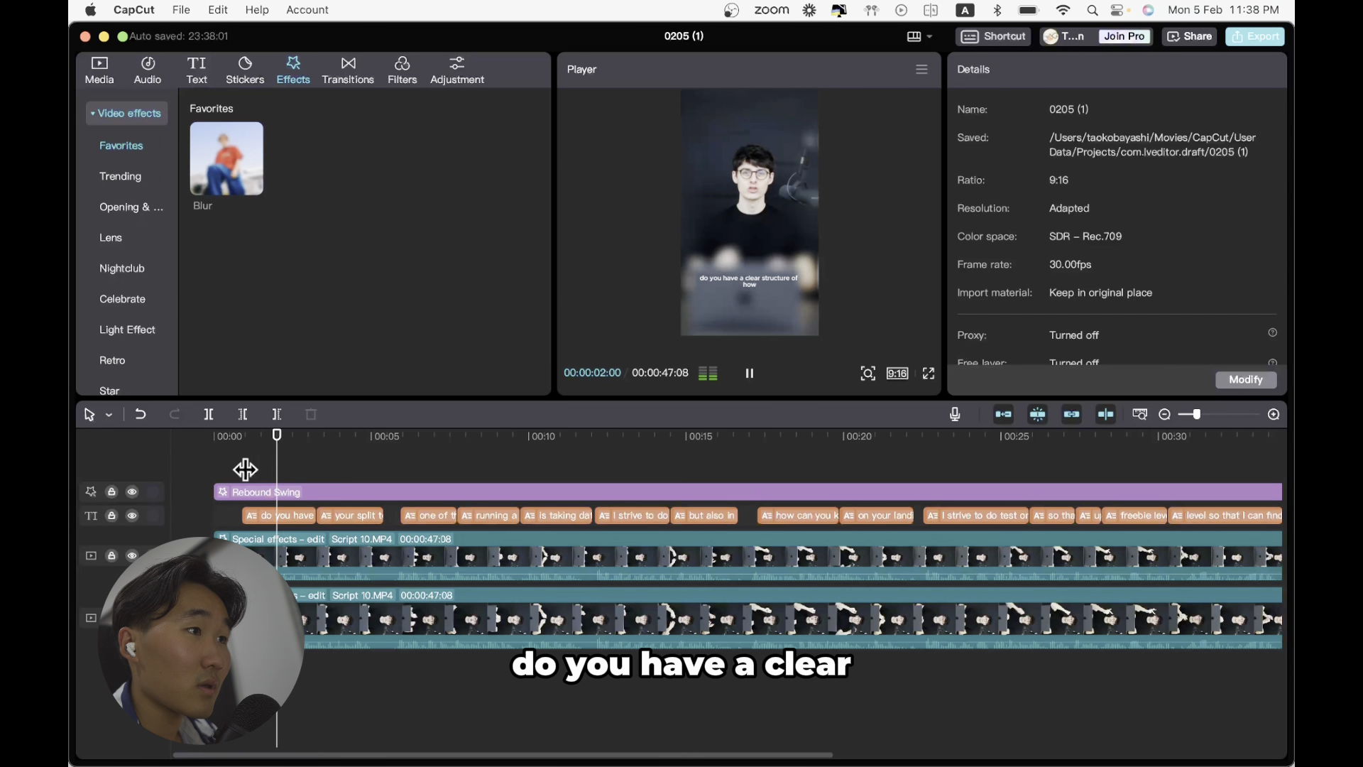
click(929, 373)
key(space)
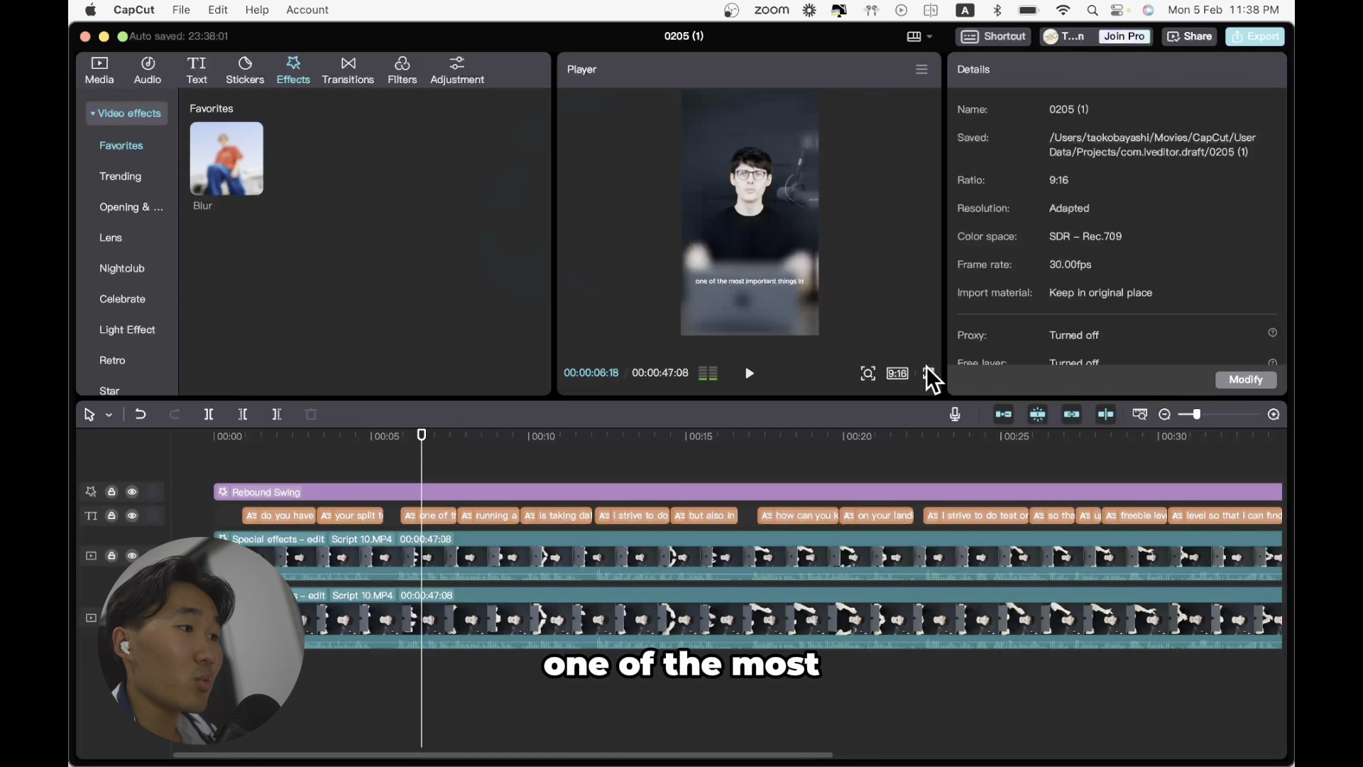
key(Escape)
click(264, 551)
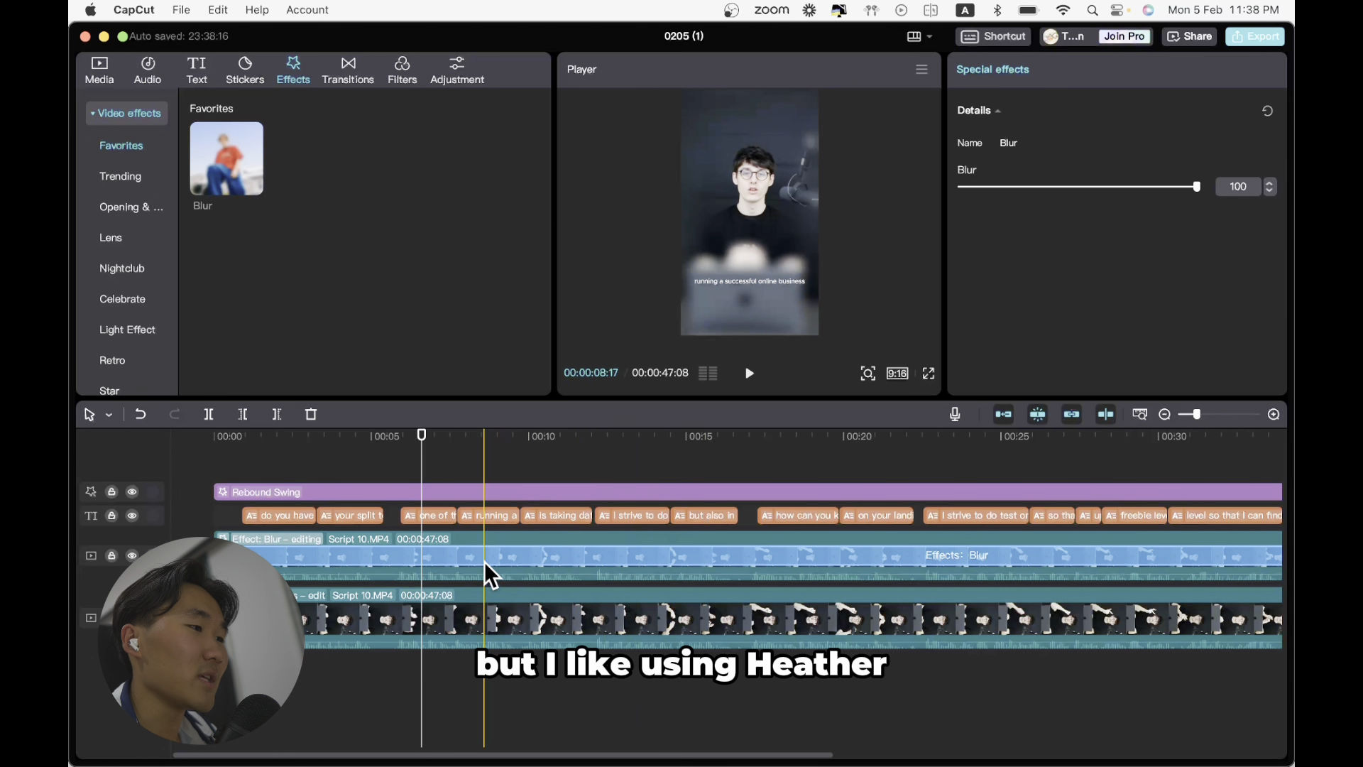
- Replace the upper clip's Blur effect with the Hazy effect from the Lens video effects
key(Delete)
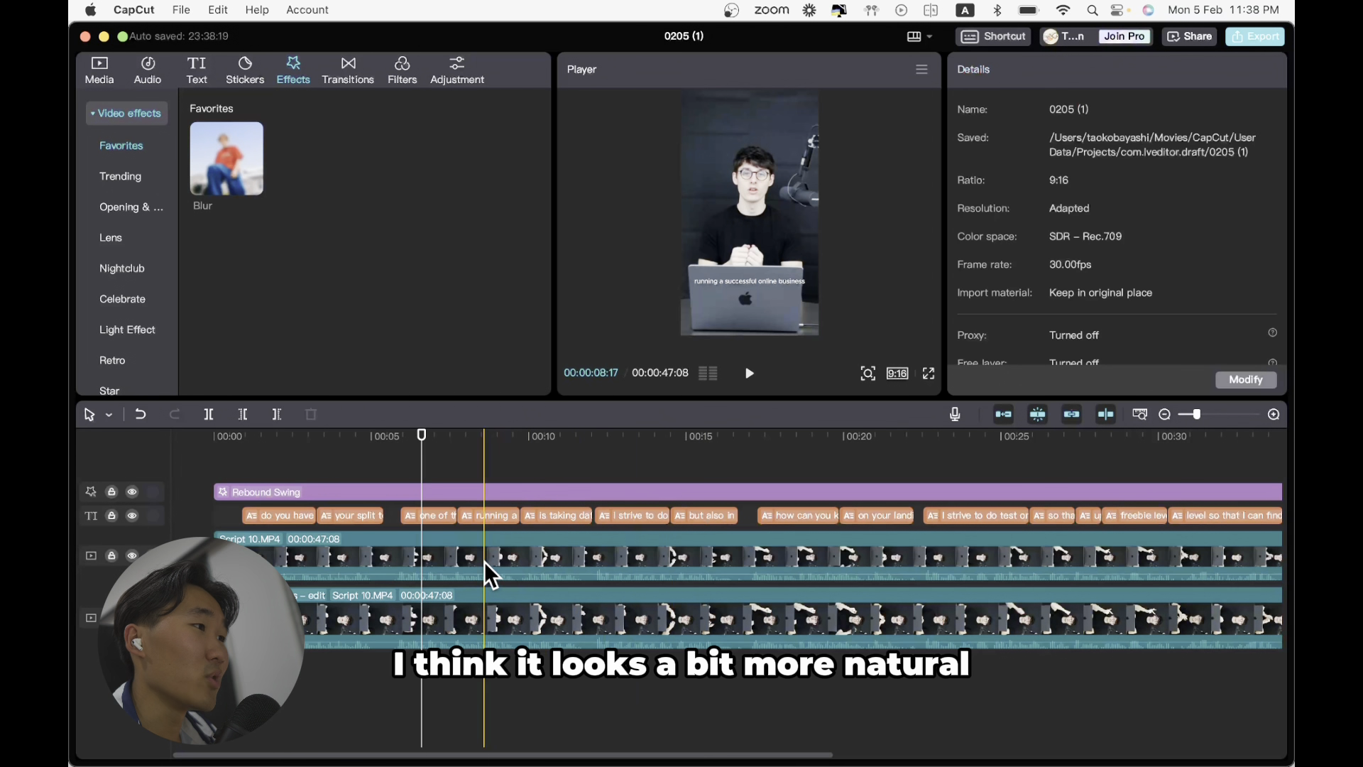
click(110, 237)
scroll(340, 226, down, 5)
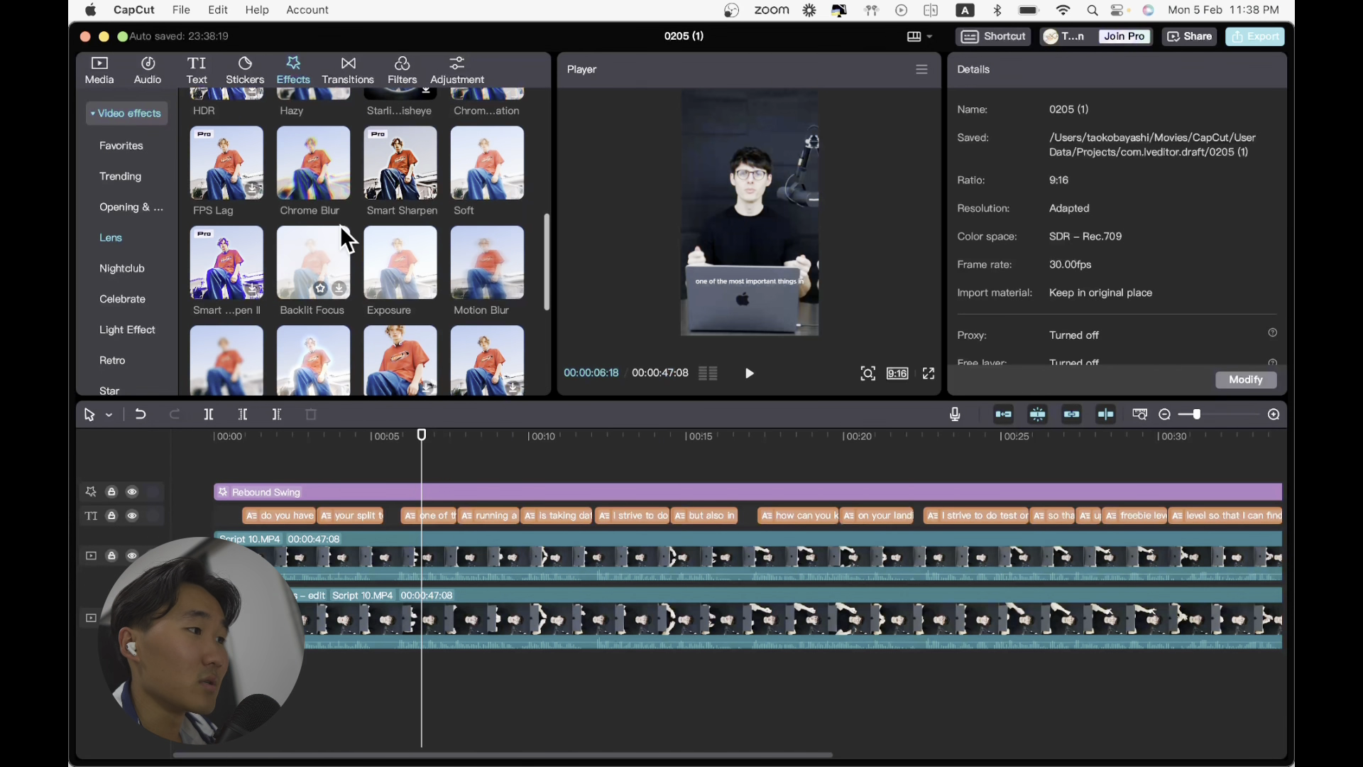
scroll(340, 226, down, 4)
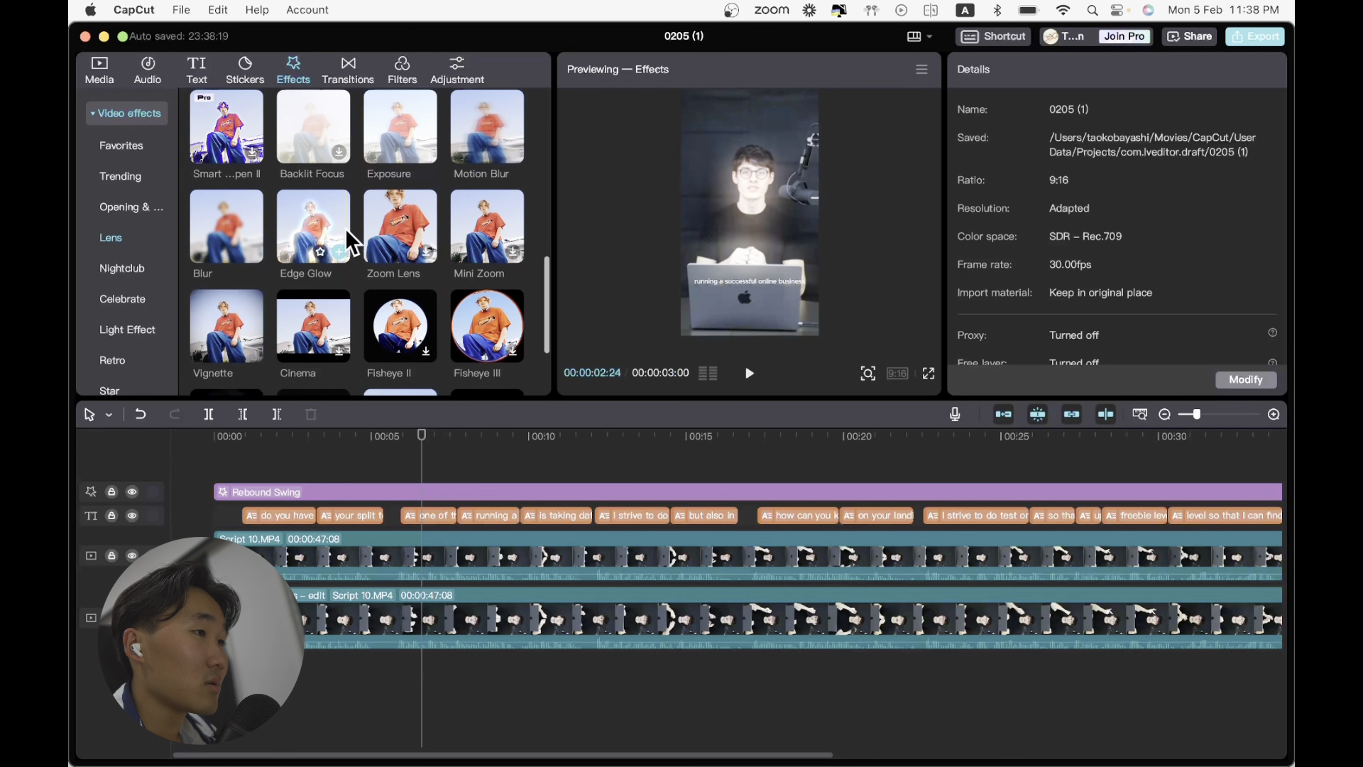
scroll(345, 228, up, 4)
scroll(345, 228, up, 2)
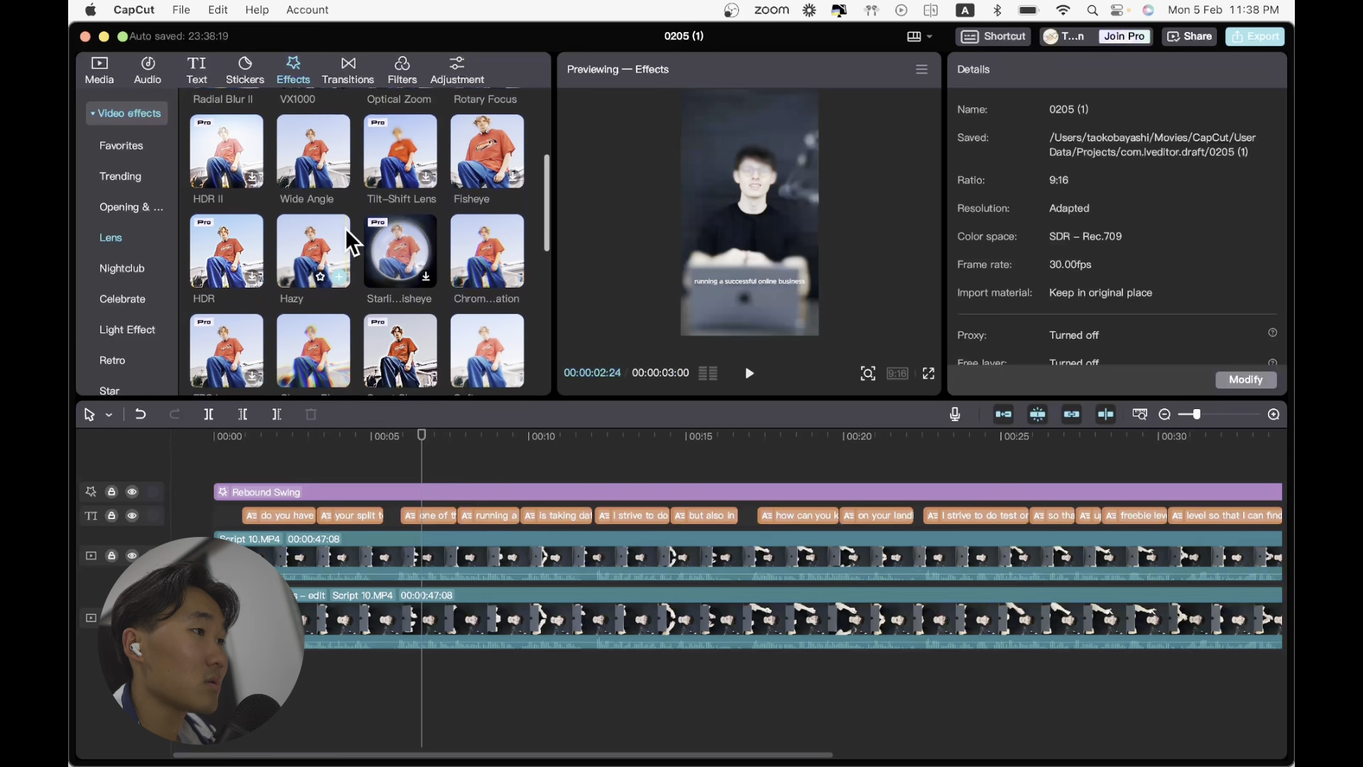
drag(318, 266, 279, 545)
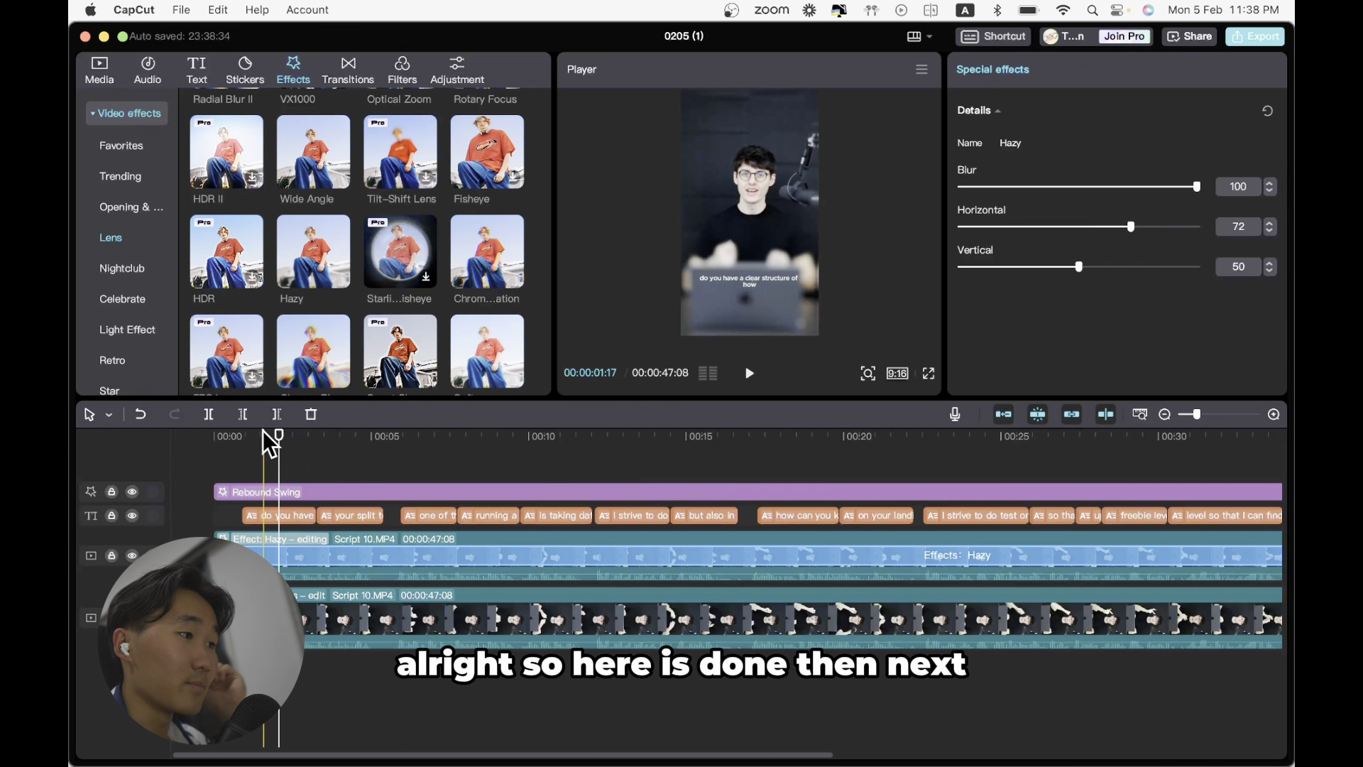
- Scrub the opening seconds, inspect the lower clip's effect settings, and delete the upper copy of Script 10.MP4
click(231, 446)
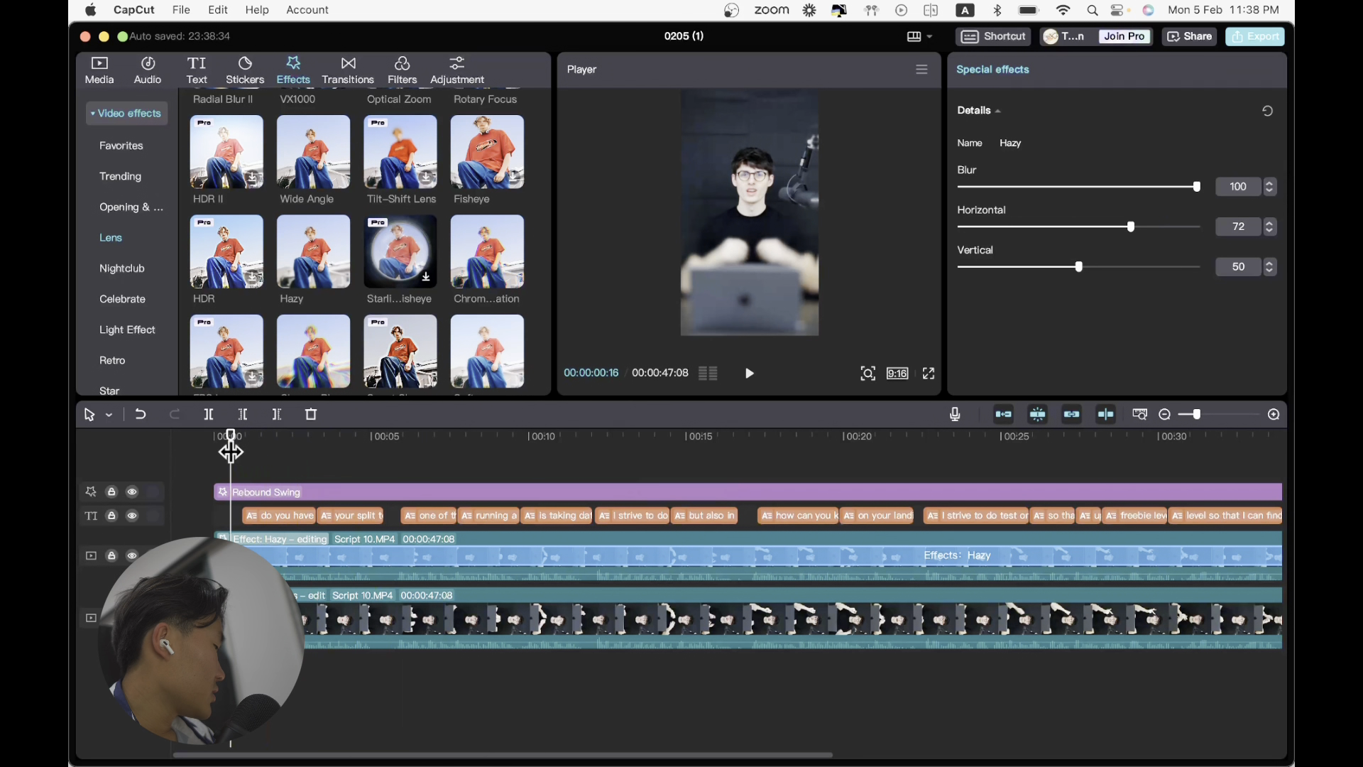
click(262, 437)
scroll(340, 577, up, 2)
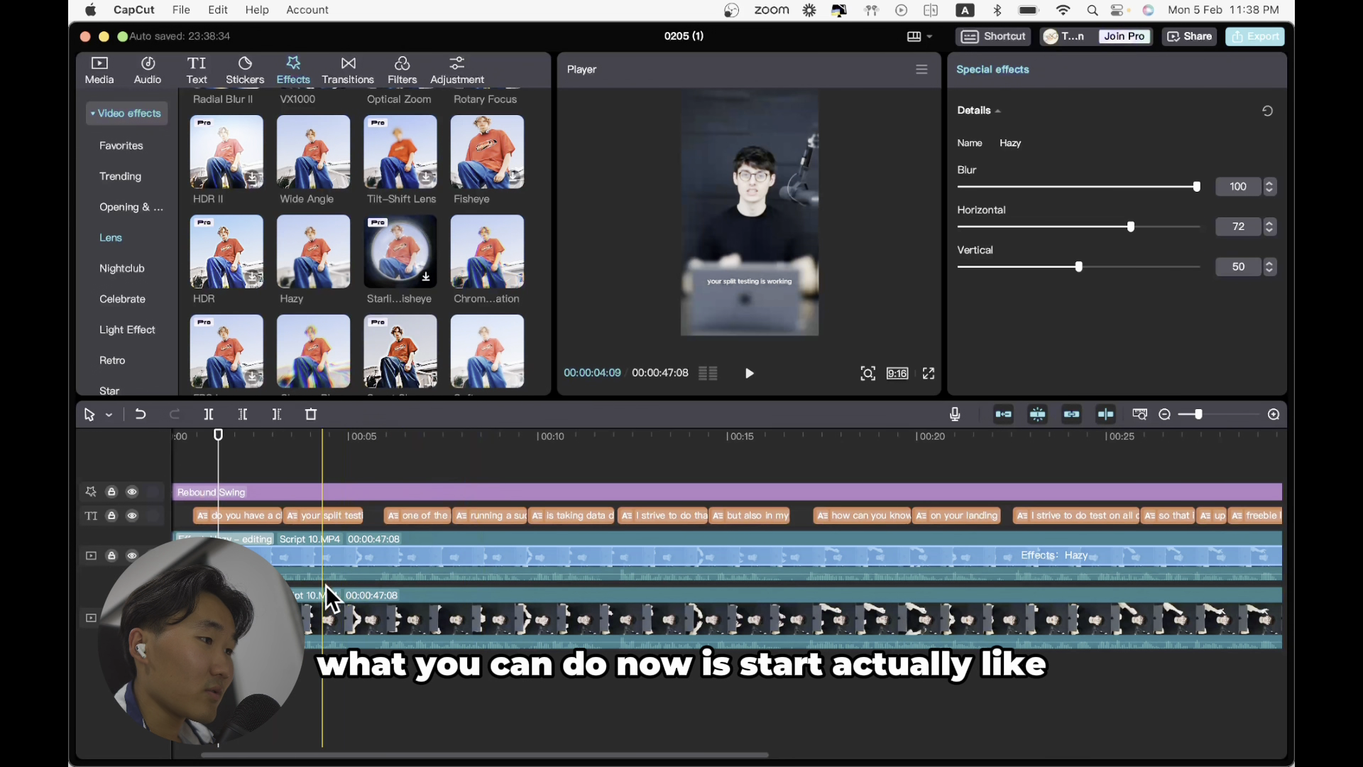
click(334, 614)
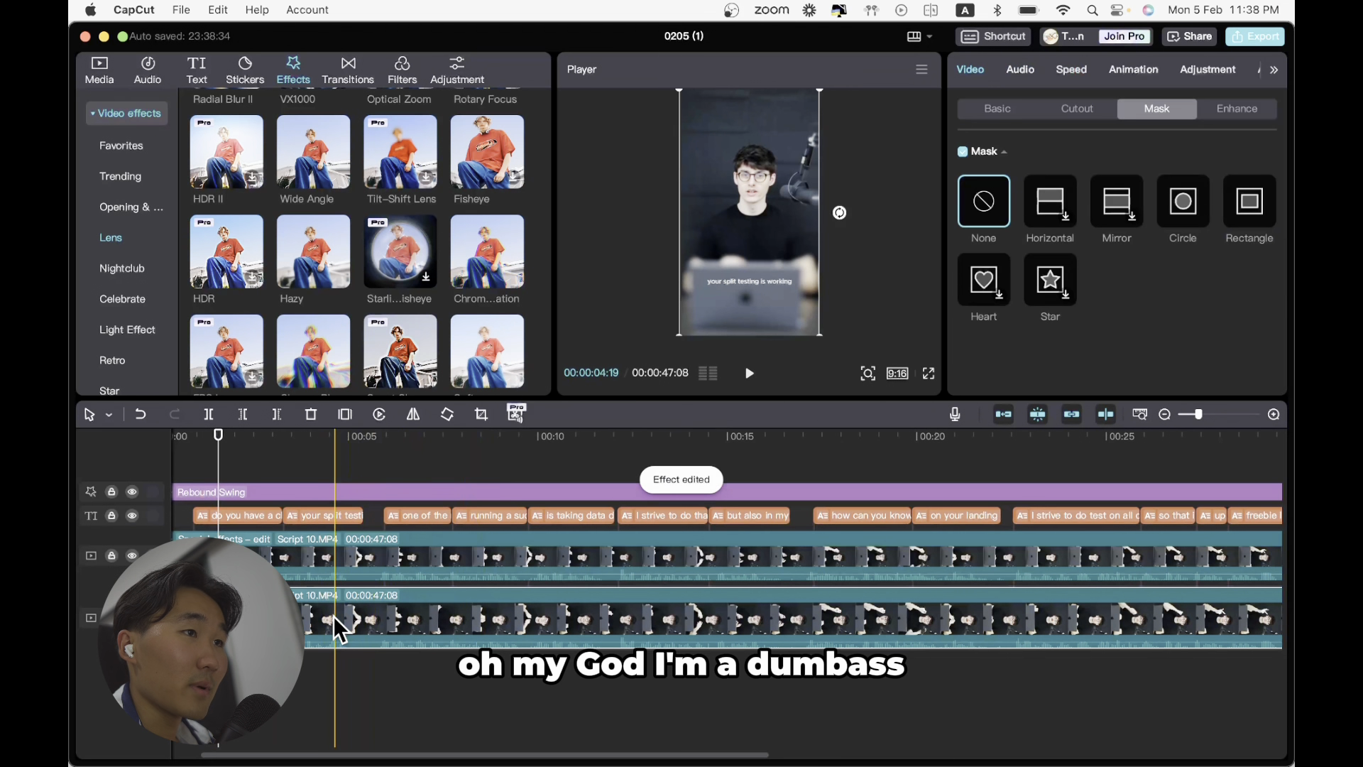
click(1013, 103)
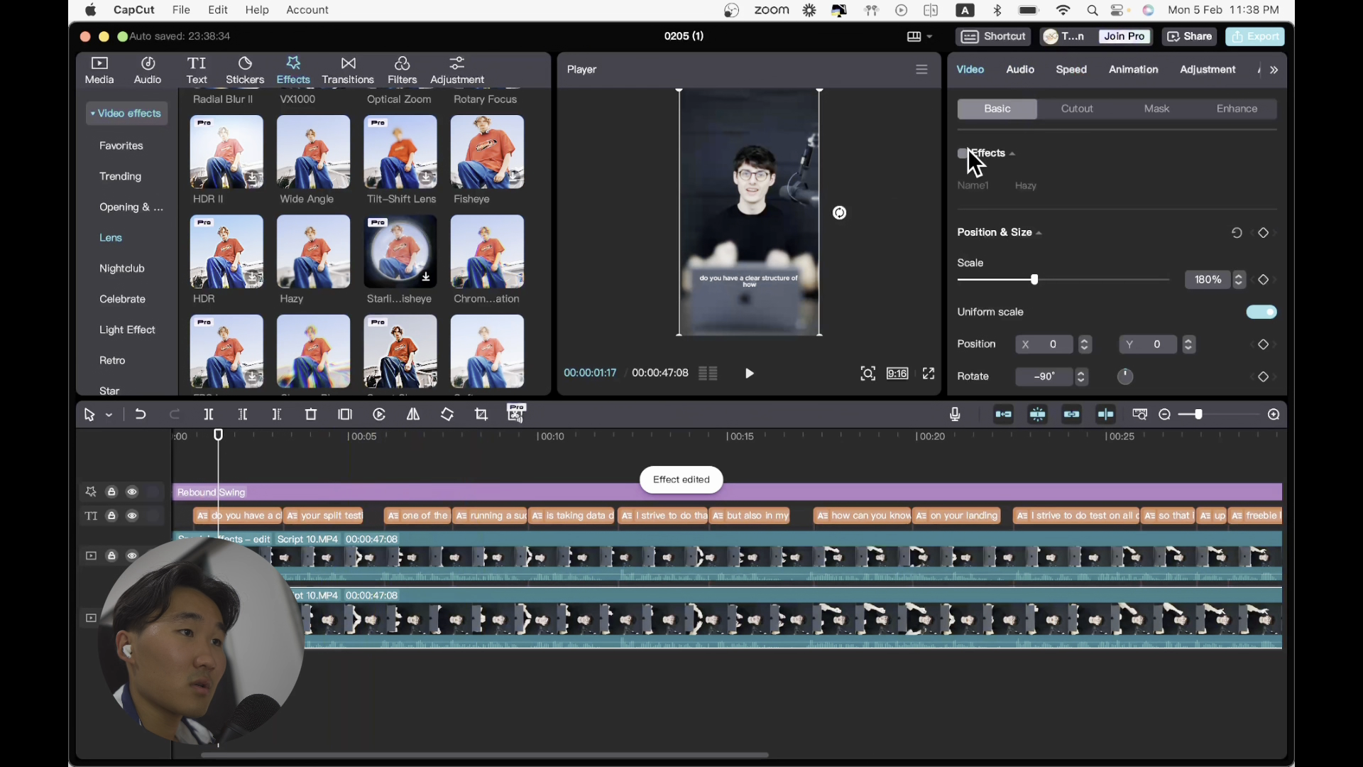
key(Delete)
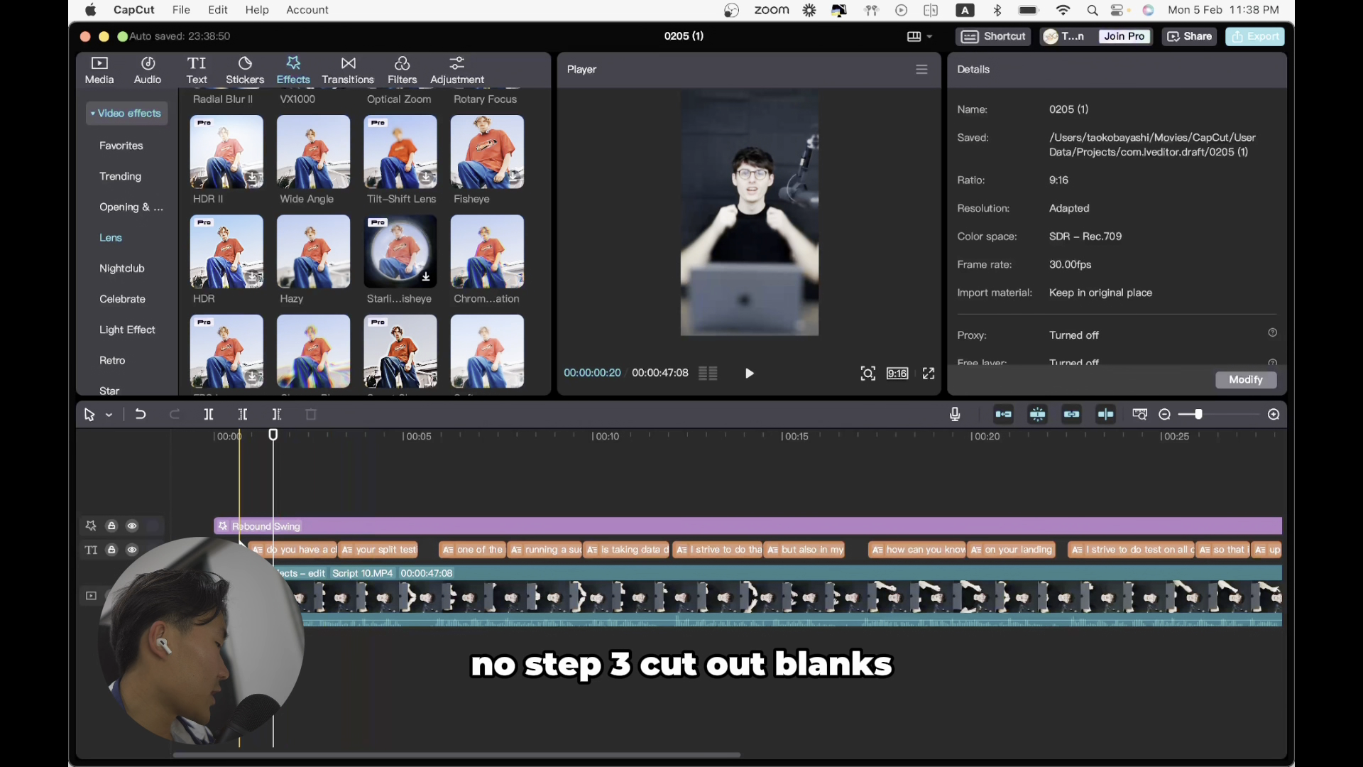
- Split the clip at about 00:00:04:29 and trim about 27 frames off the start of the second piece
click(350, 495)
key(space)
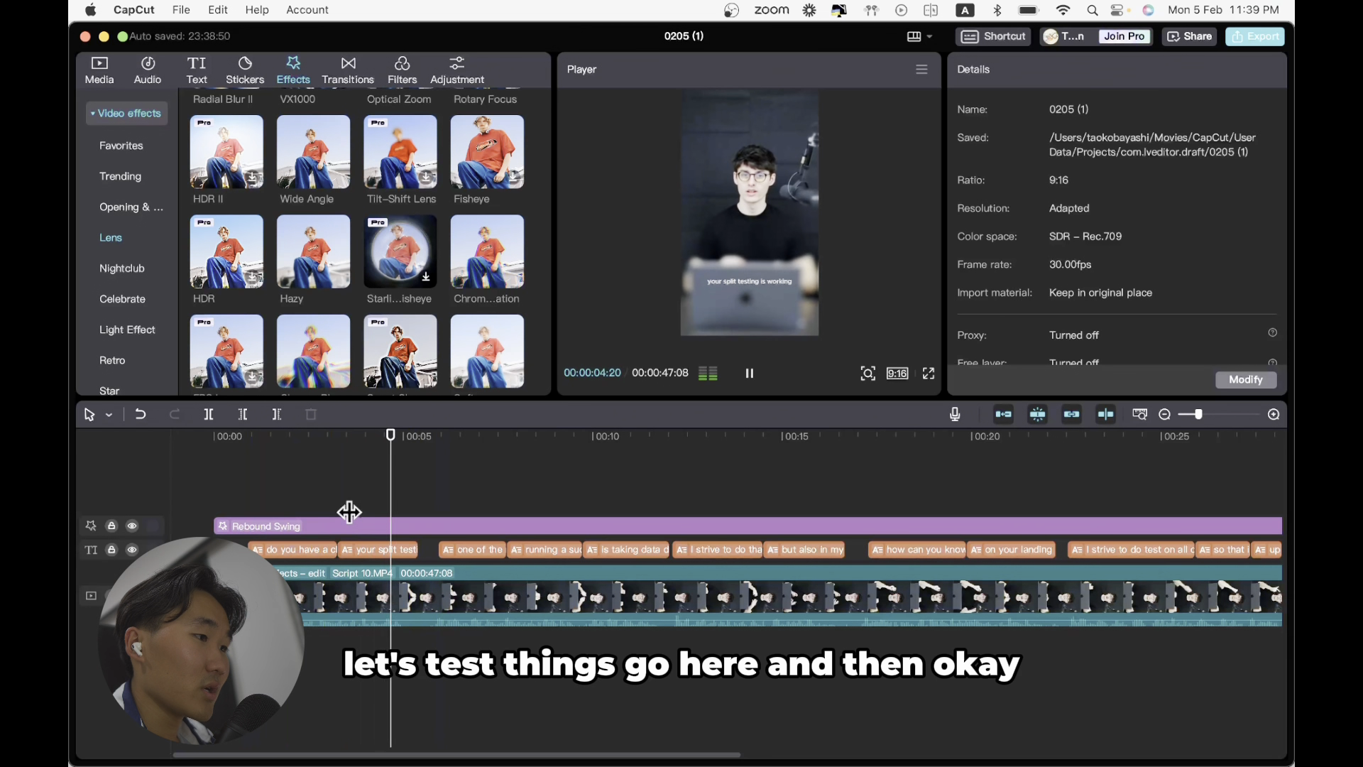
key(space)
key(super+b)
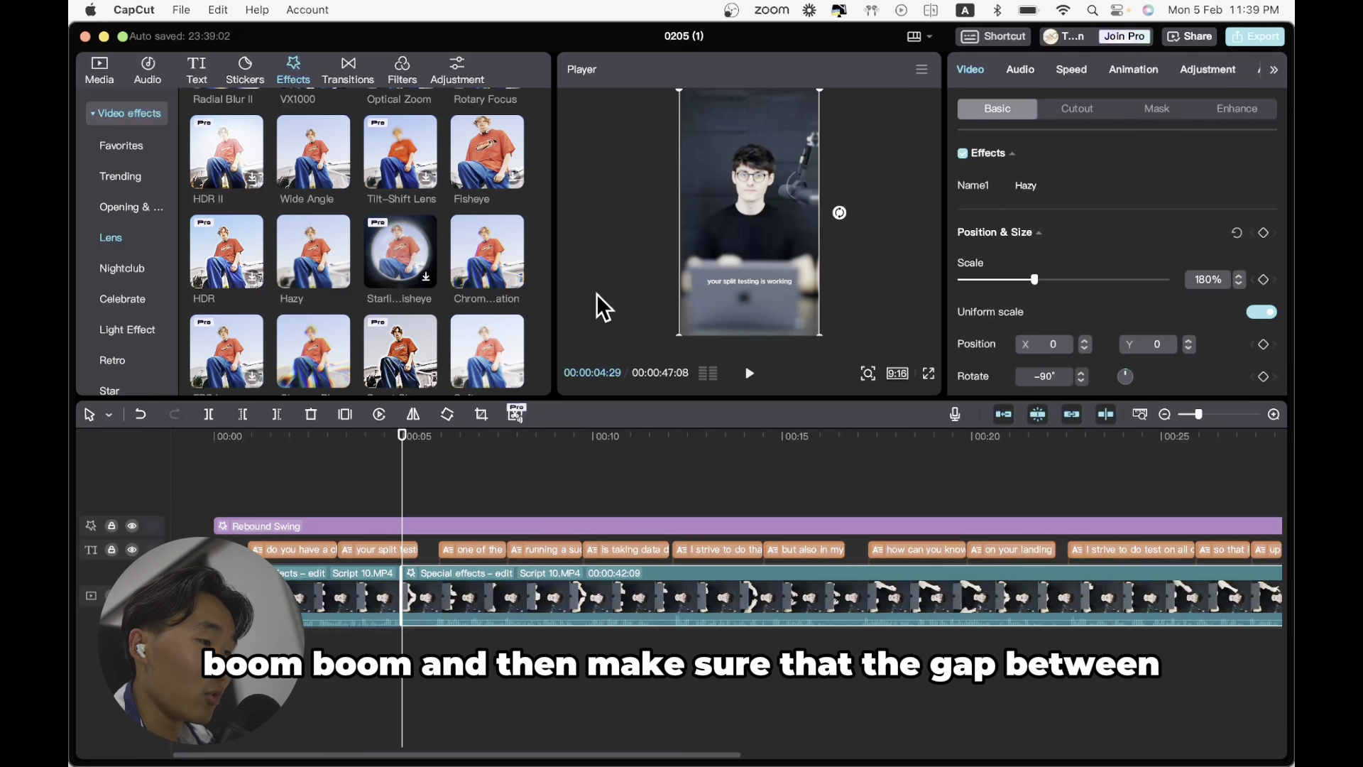
scroll(404, 583, up, 5)
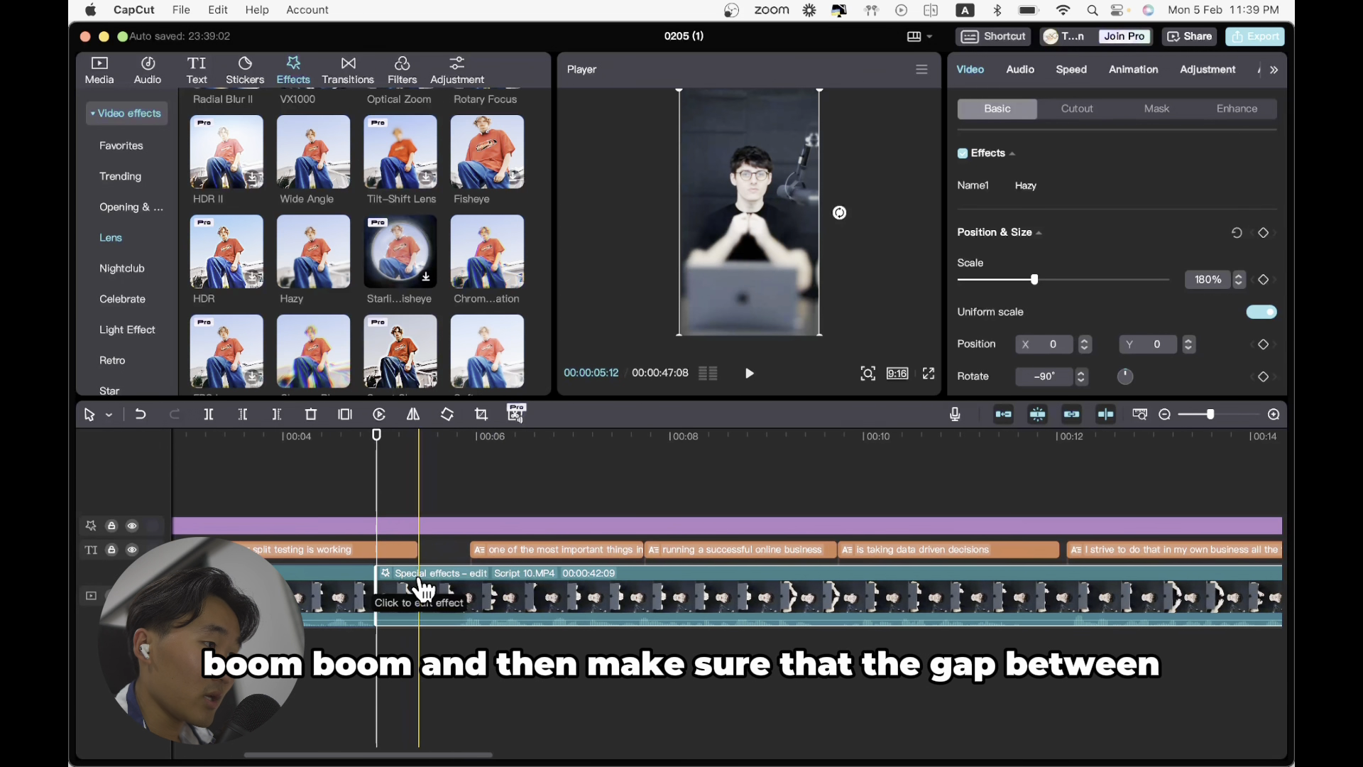
drag(353, 583, 499, 586)
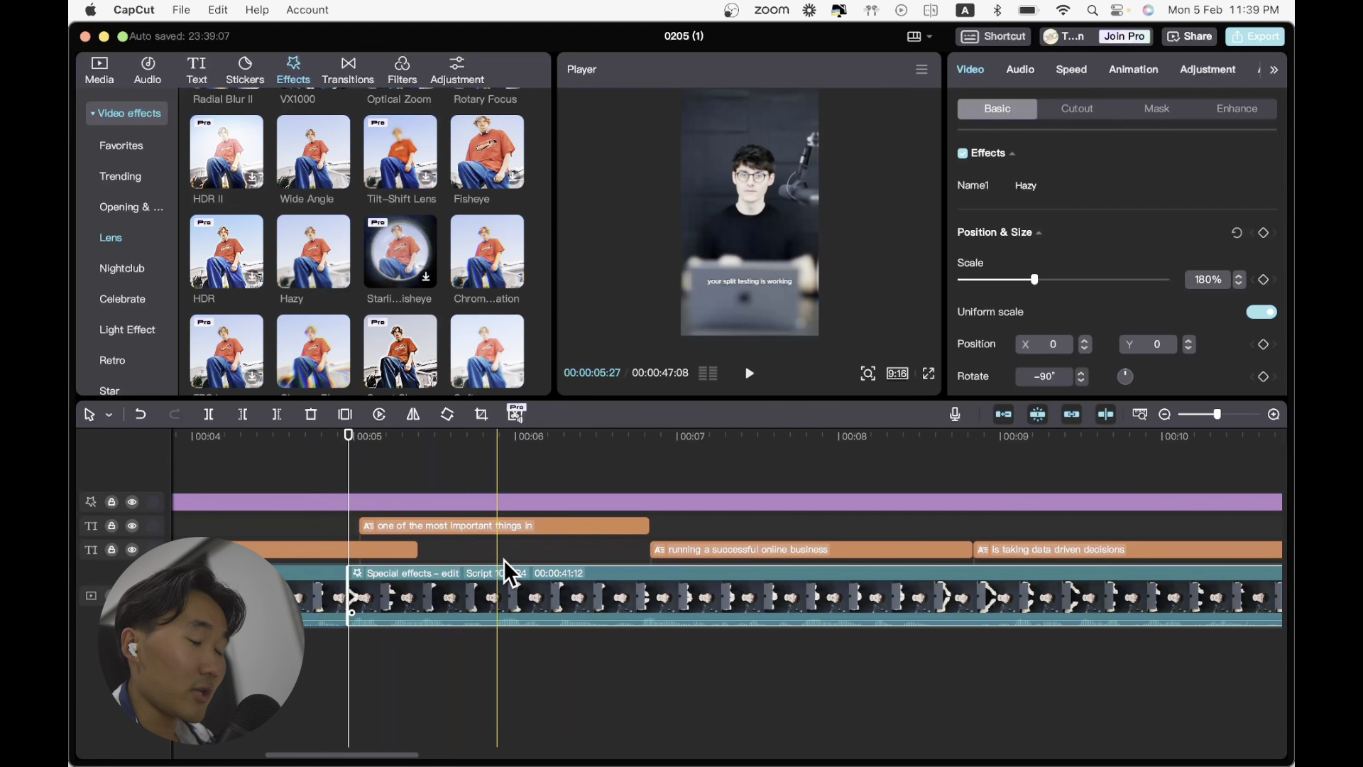
- Play the section after the cut through the caption "is taking data driven decisions" to find the next pause
scroll(607, 552, up, 2)
click(509, 542)
key(space)
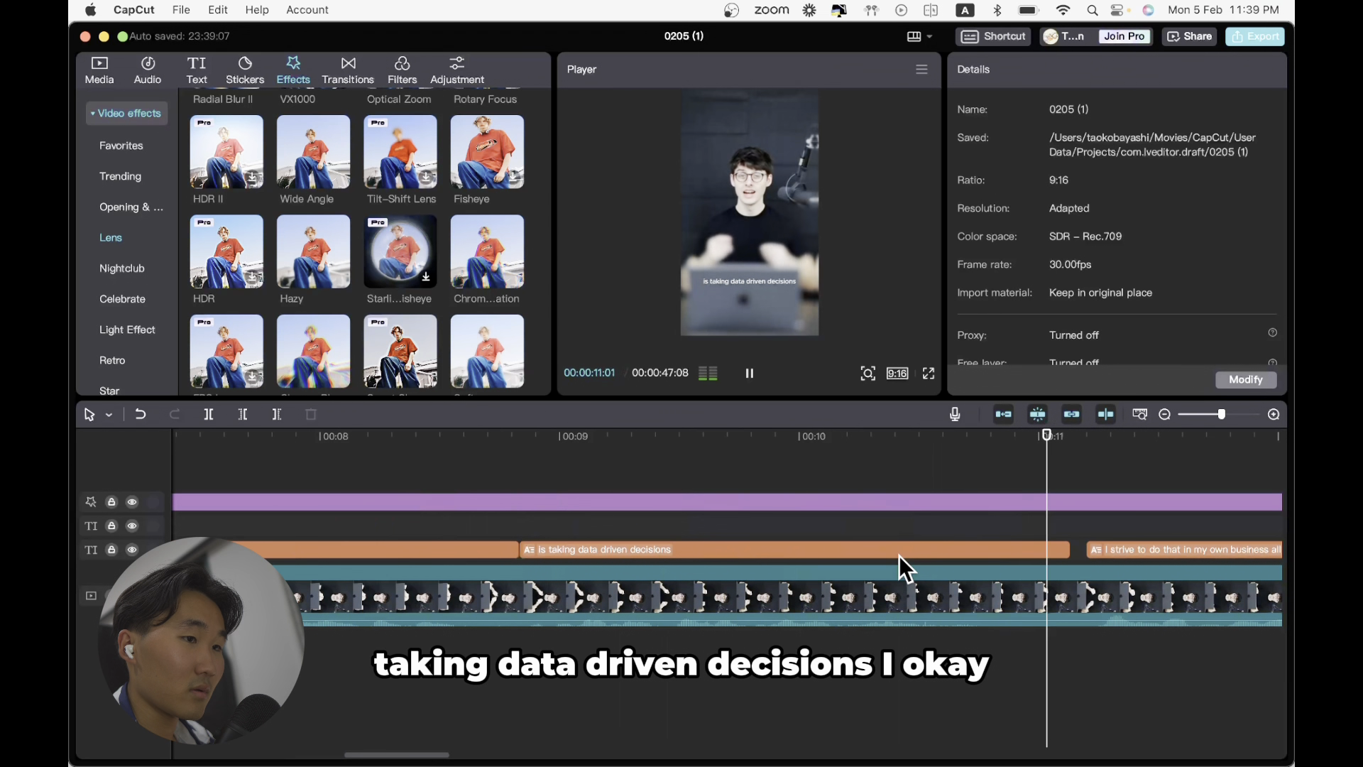
key(space)
key(super+minus)
key(super+minus)
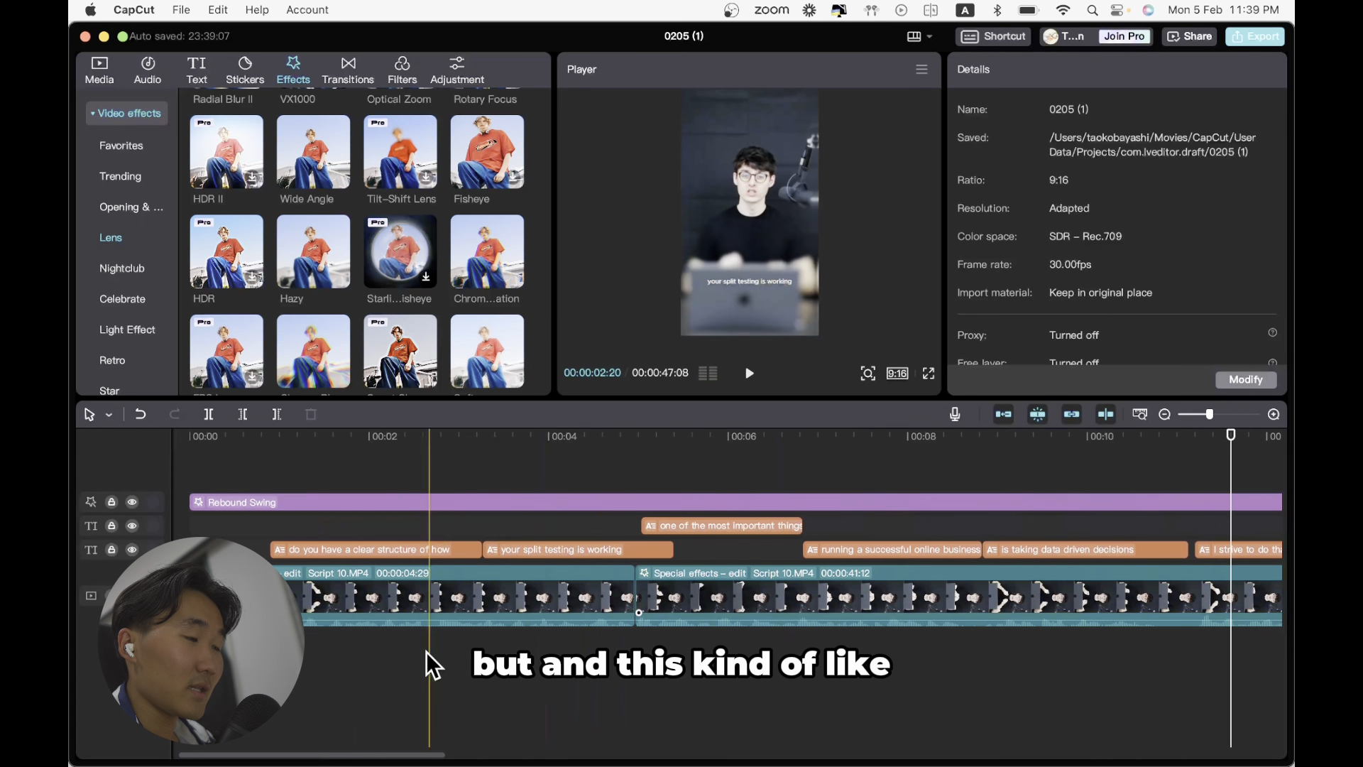
- Undo the trim and the split so the clip is one piece again
key(super+equal)
click(616, 591)
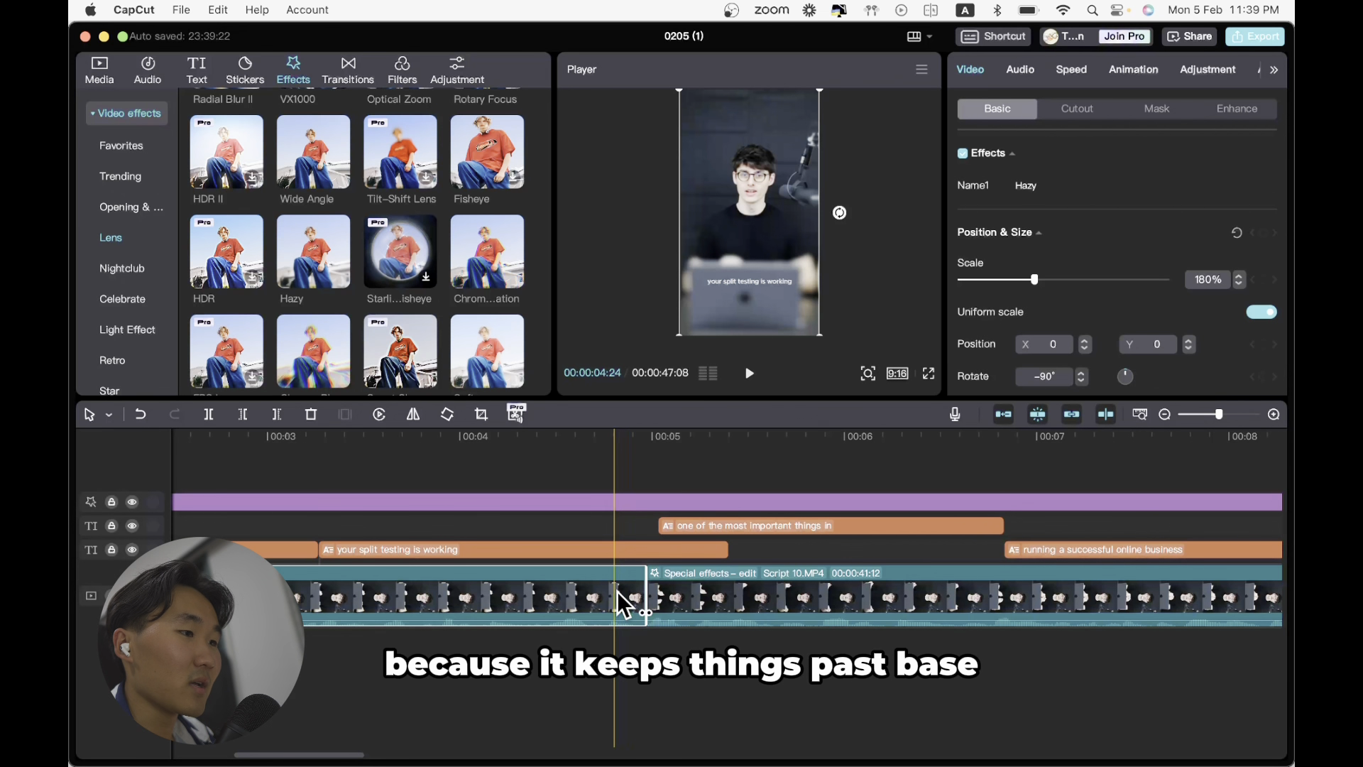
key(super+z)
scroll(618, 597, left, 5)
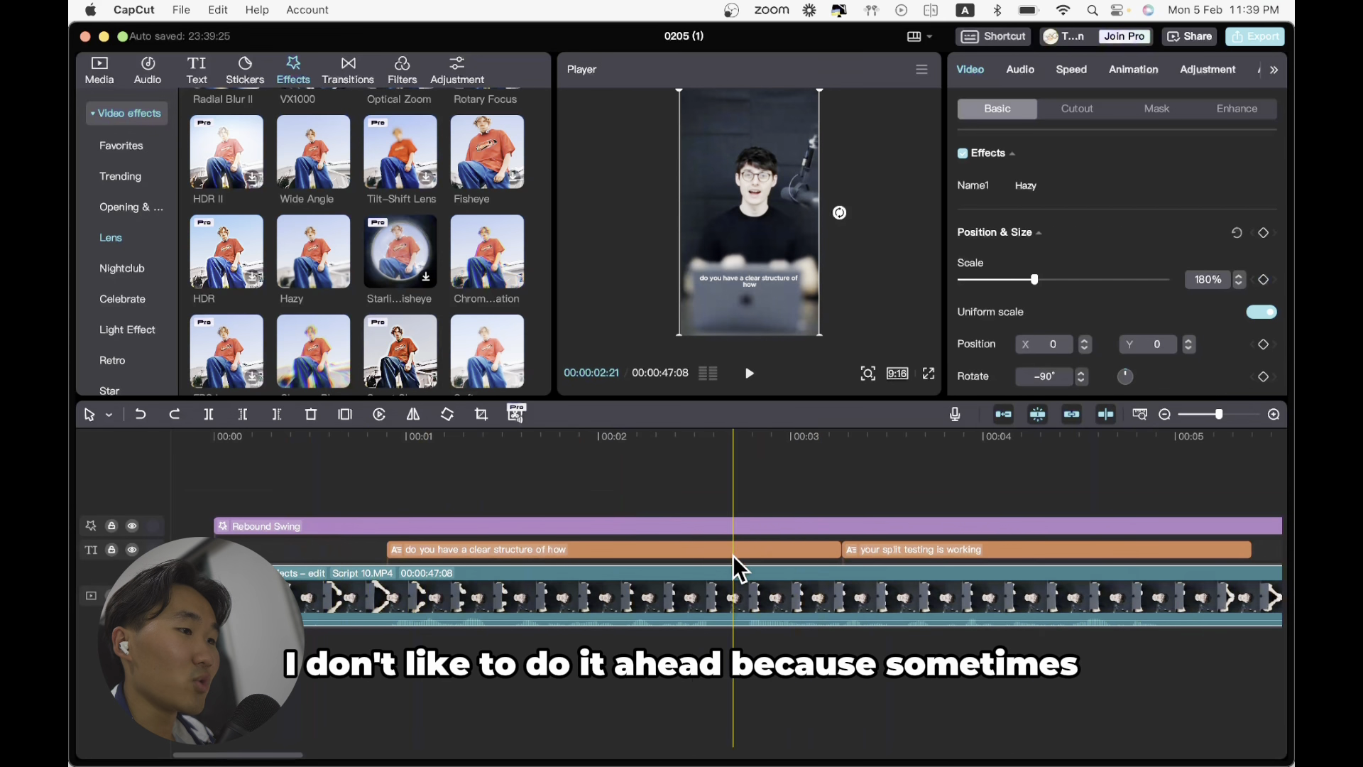
- Split the clip at about 00:00:04:29, near the end of the caption "your split testing is working"
key(super+minus)
key(super+minus)
key(super+minus)
key(super+minus)
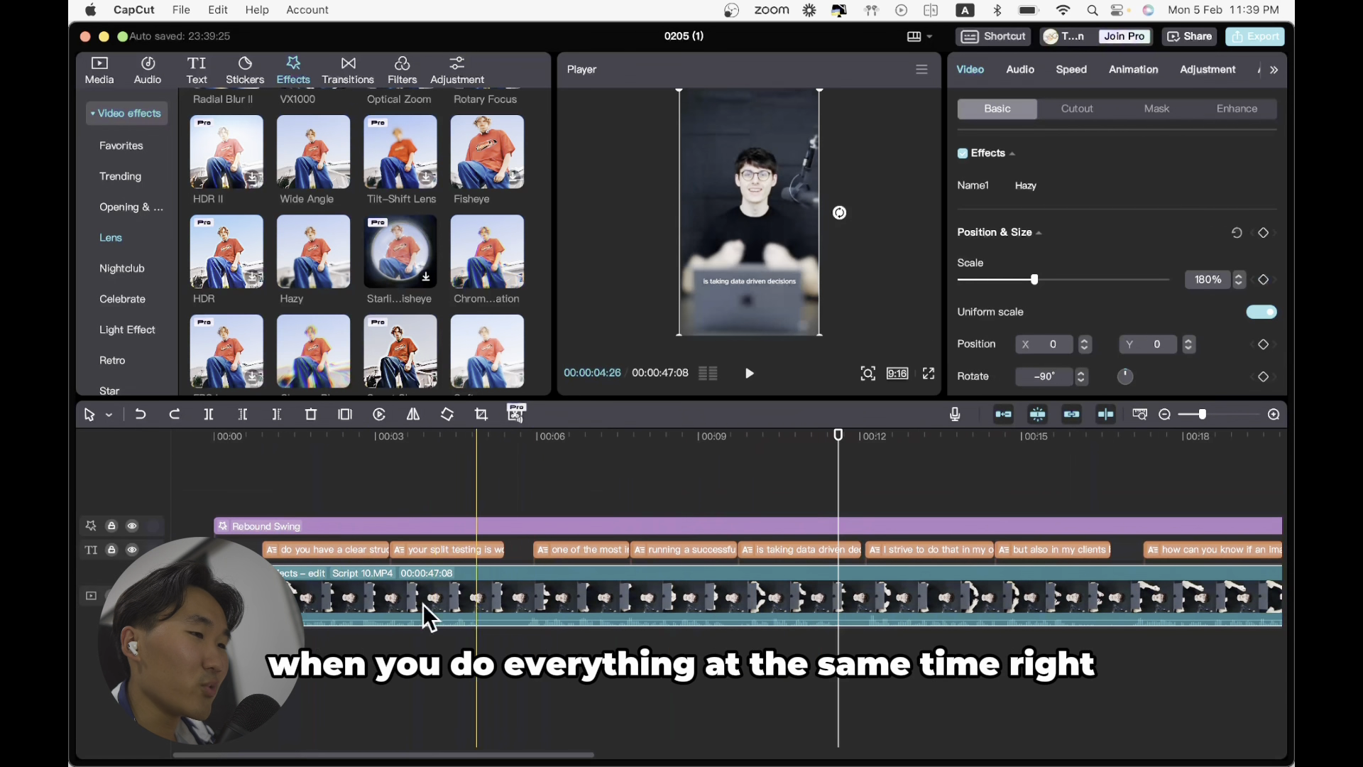
click(434, 675)
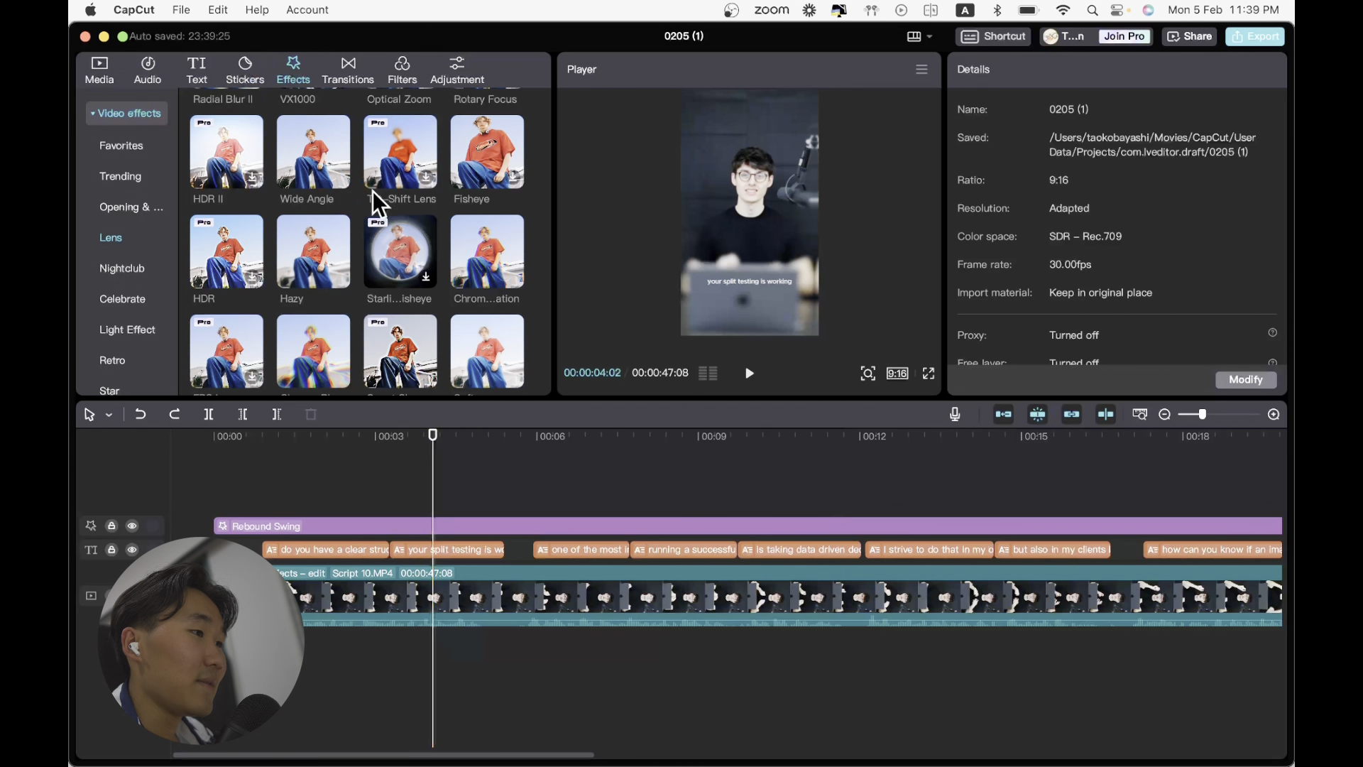
click(480, 591)
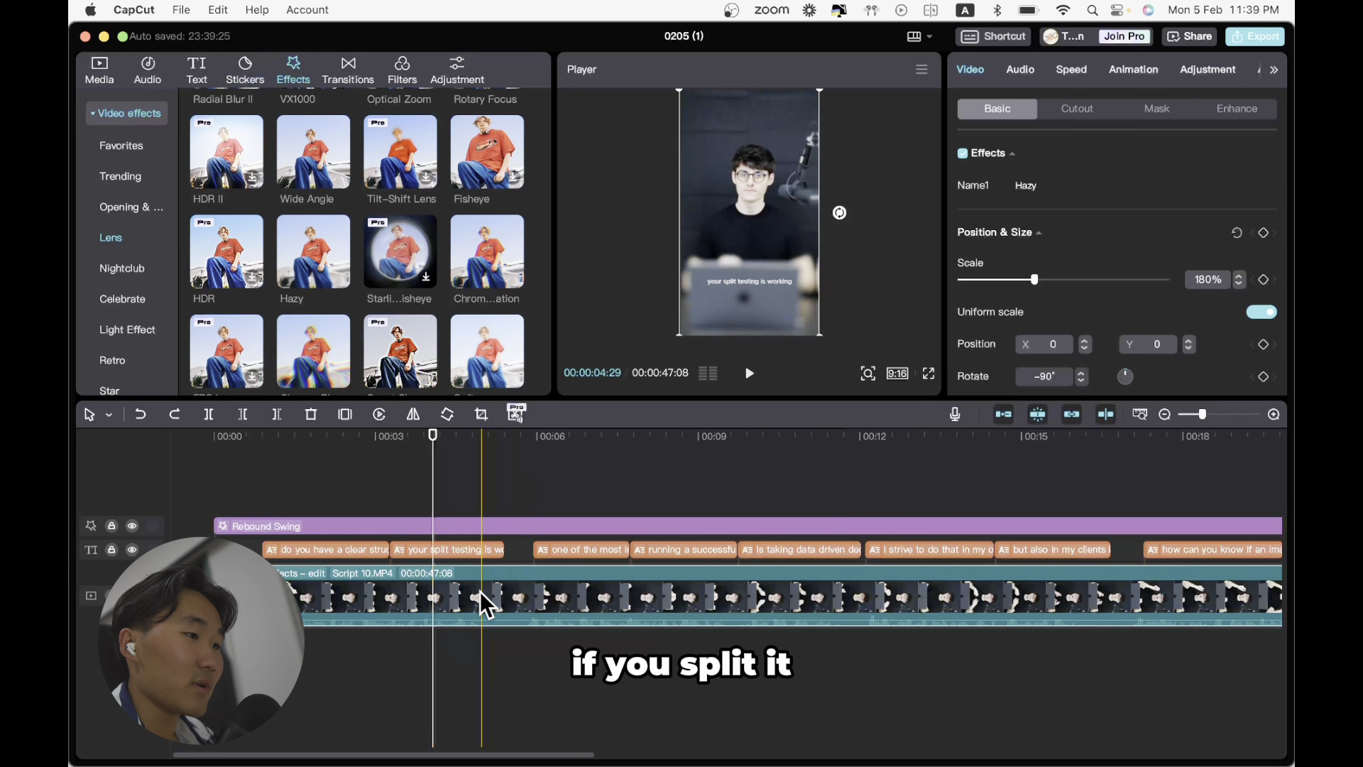
key(super+b)
- Try the Wide Angle lens effect on both clip pieces, and undo the effects and the split
click(422, 486)
drag(318, 154, 440, 578)
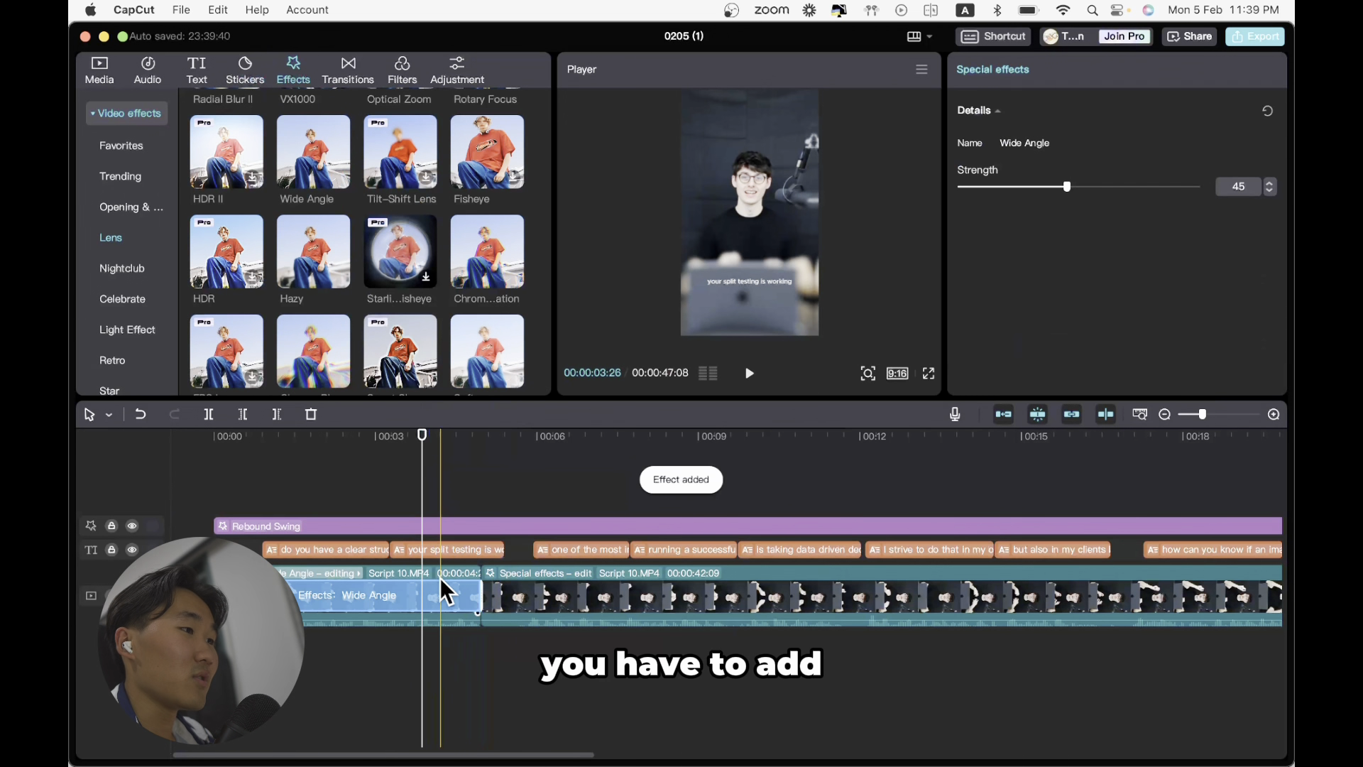
drag(338, 173, 557, 611)
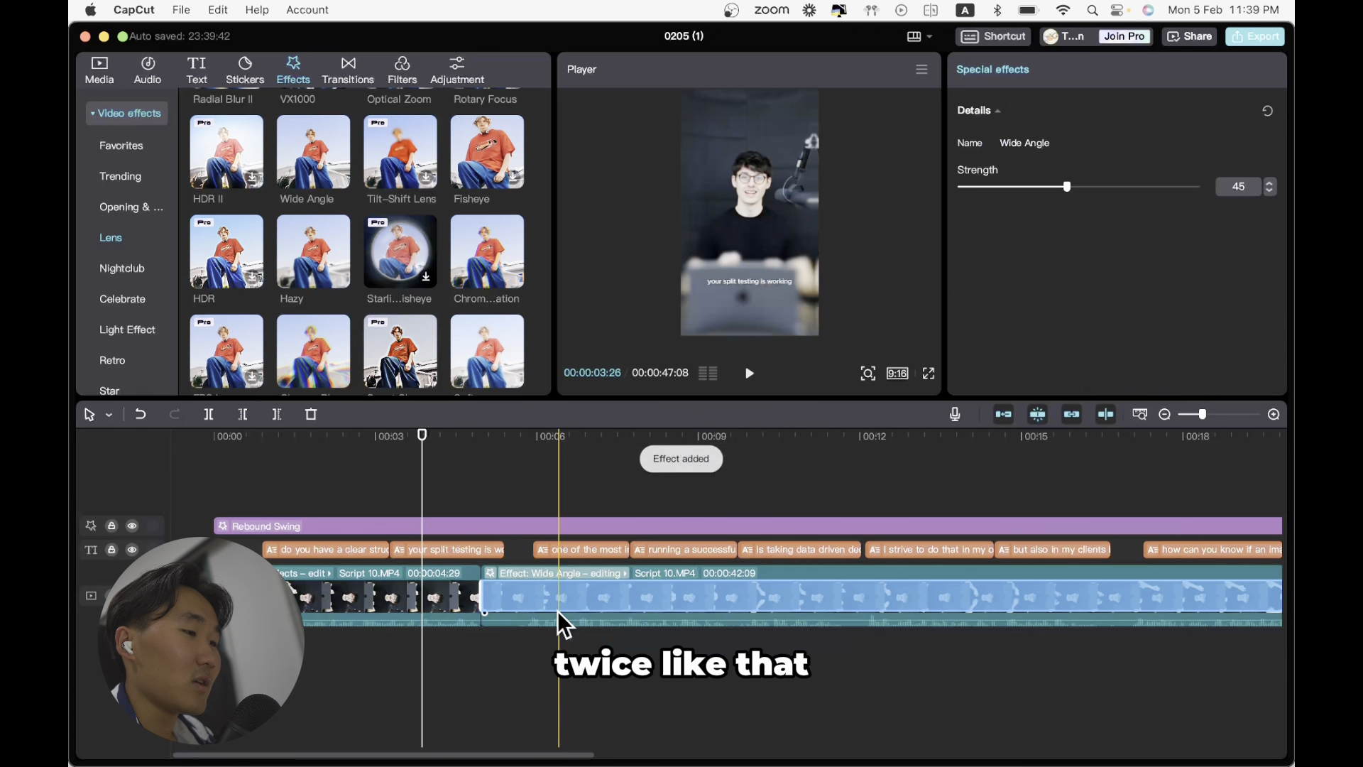
key(super+z)
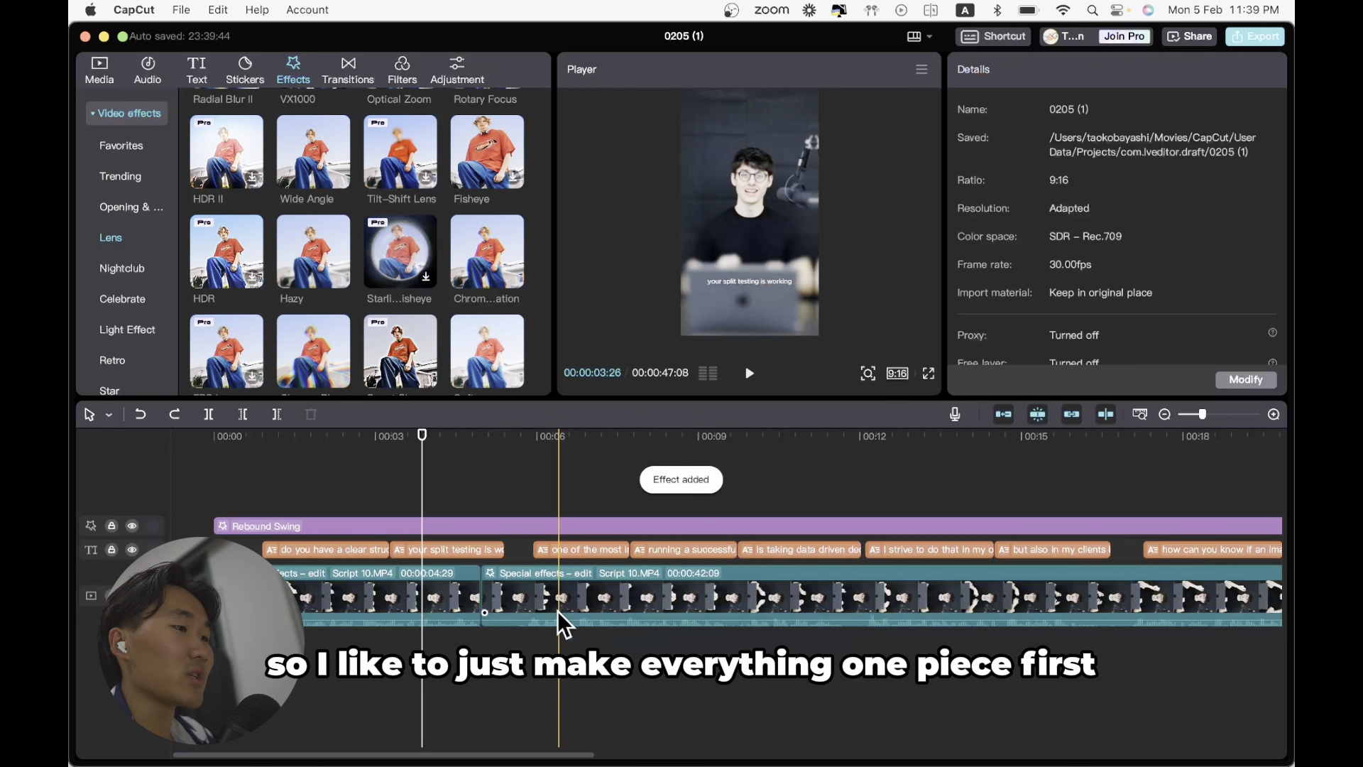
key(super+z)
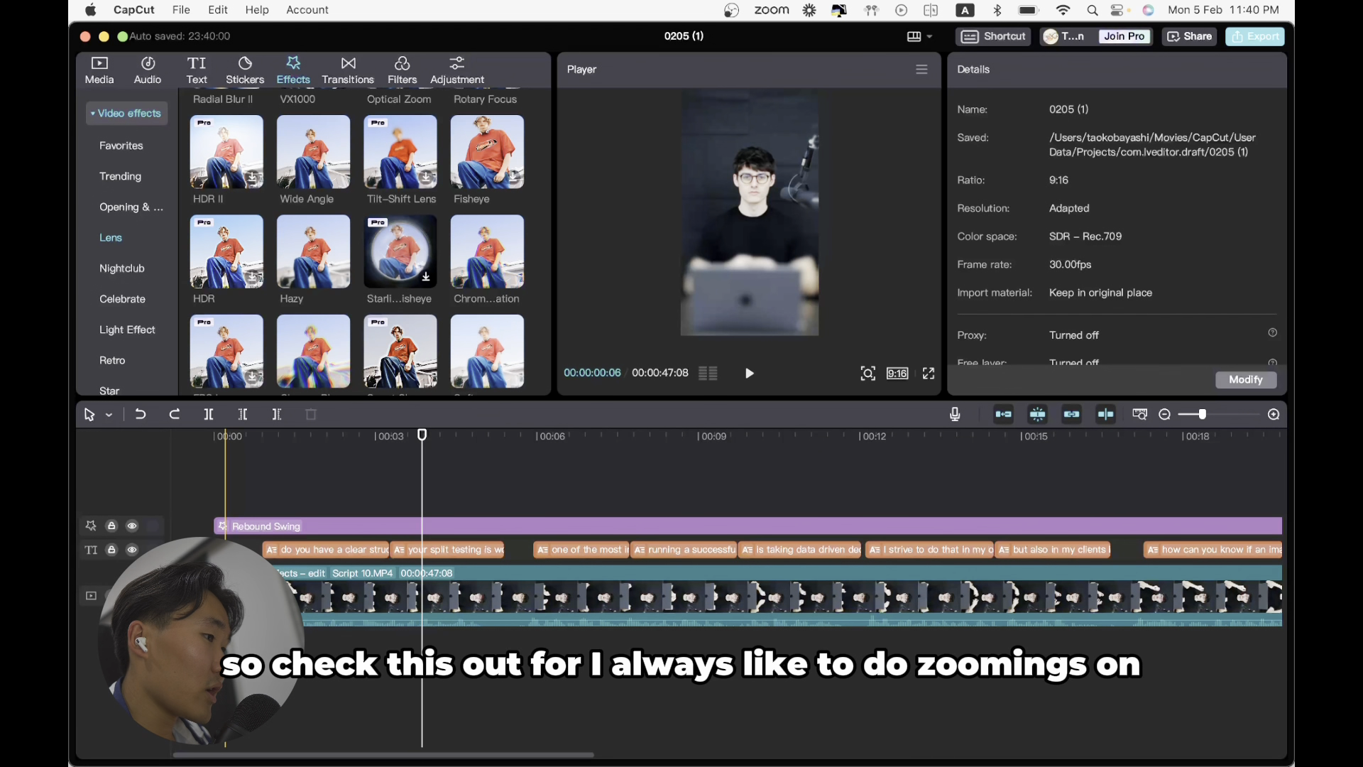
- Import spotifydown.com - Aware.mp3 from the Sound effects folder and place it beneath the video clip from the timeline's start
key(space)
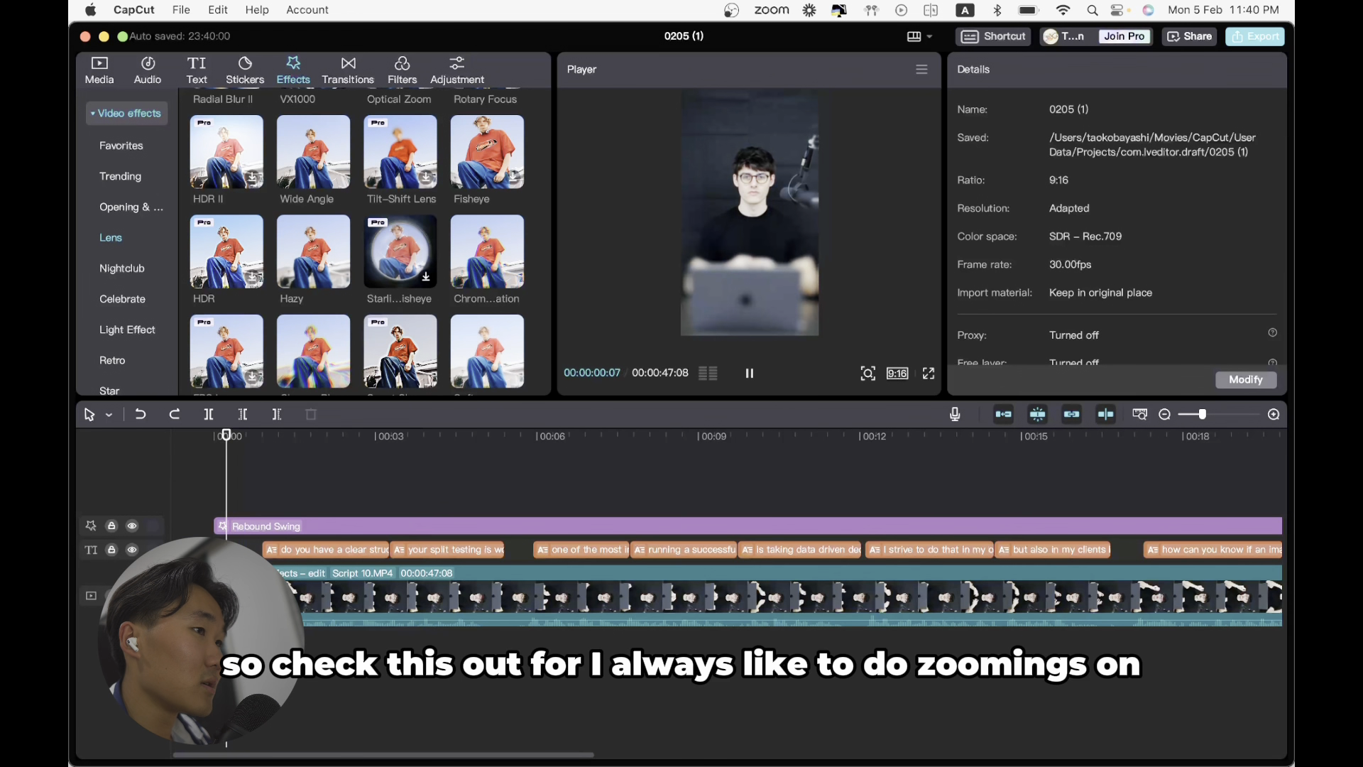
key(space)
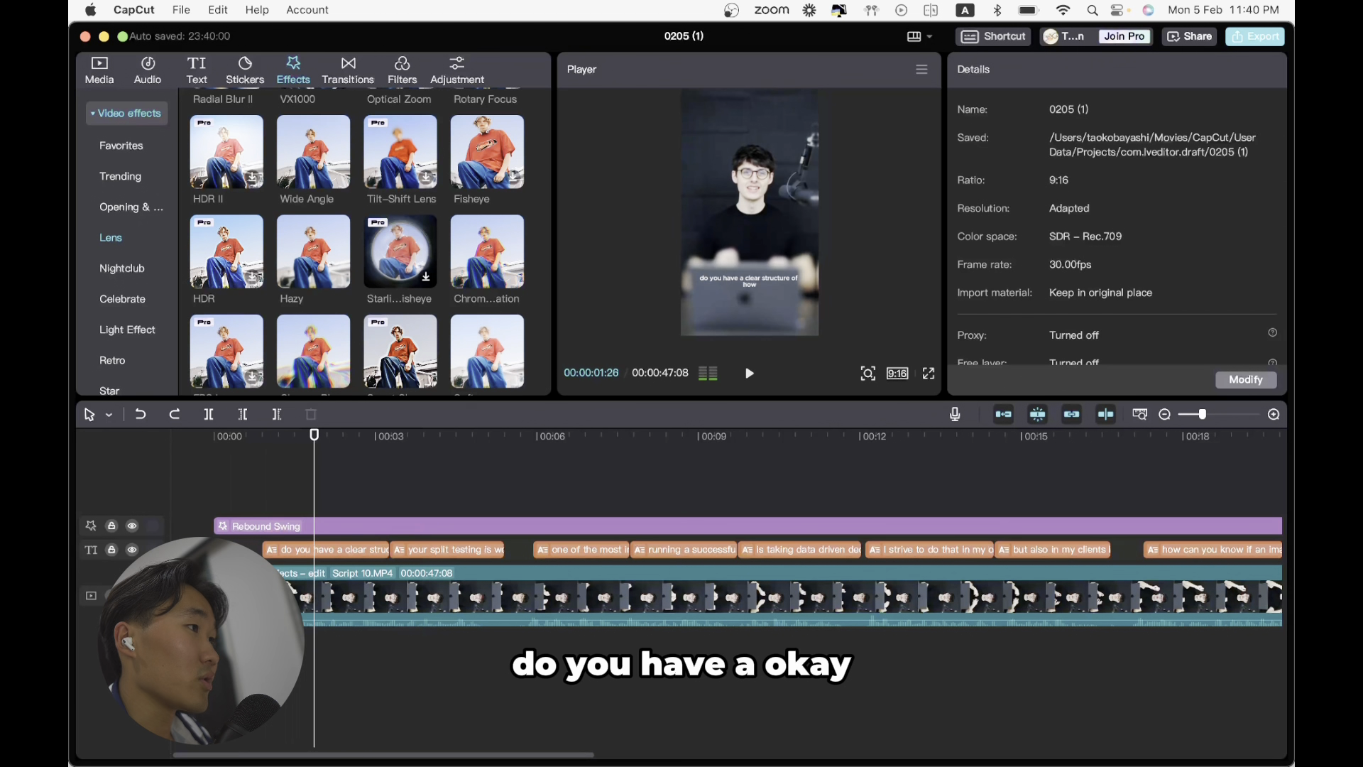
click(90, 70)
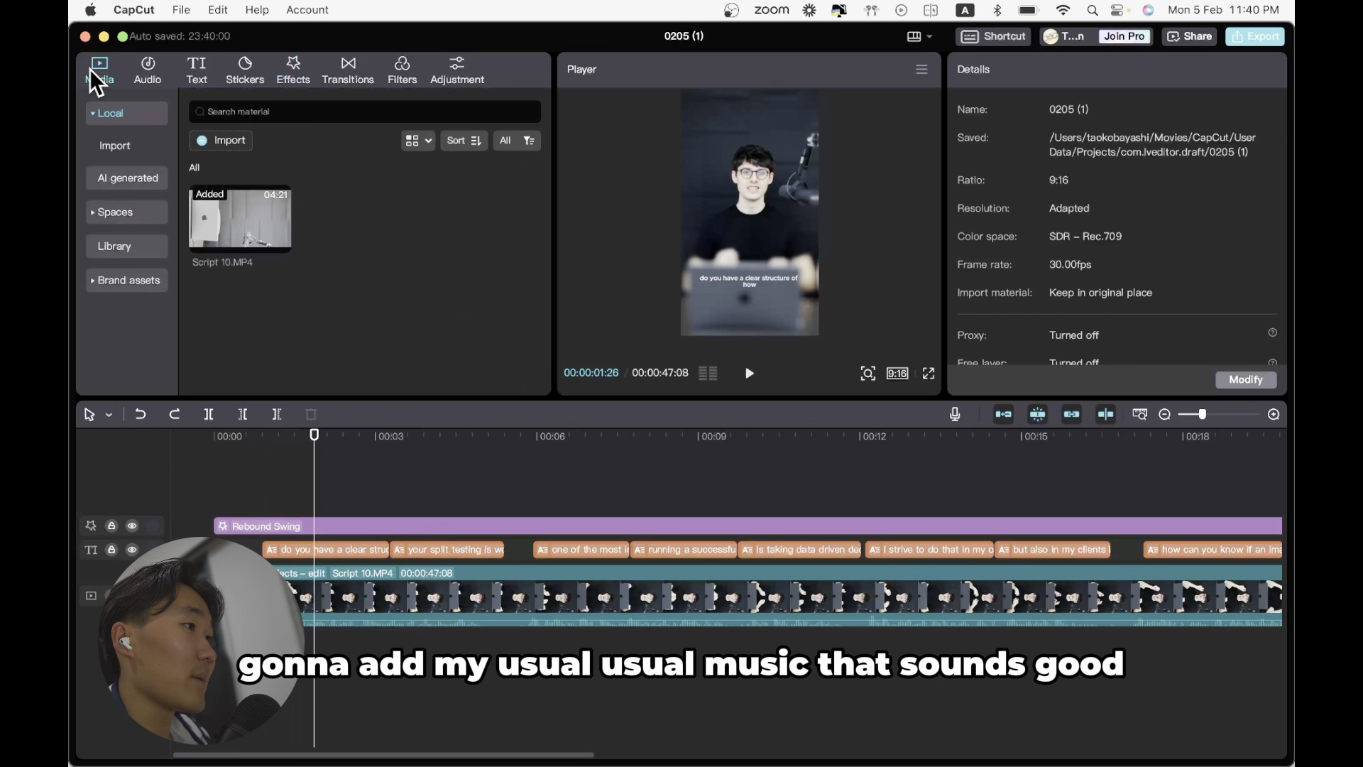
click(223, 145)
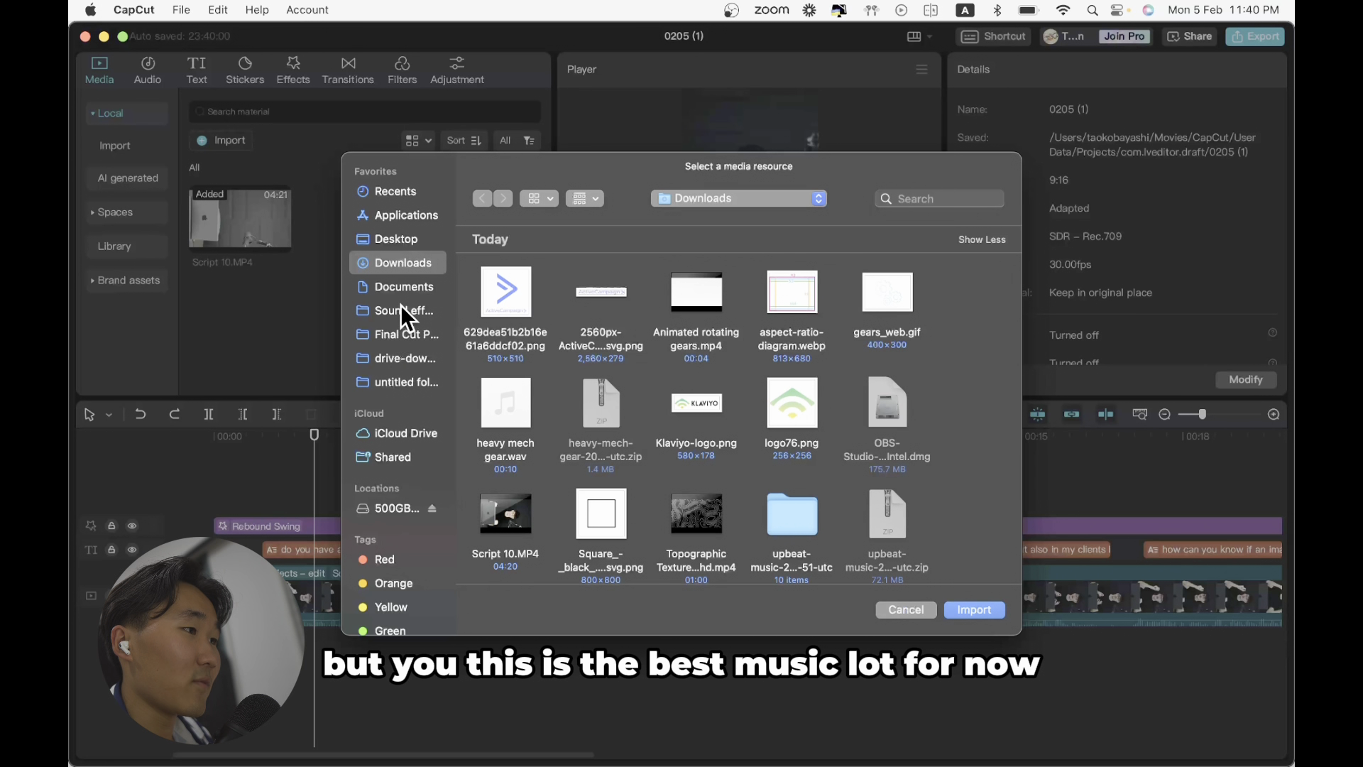
click(394, 335)
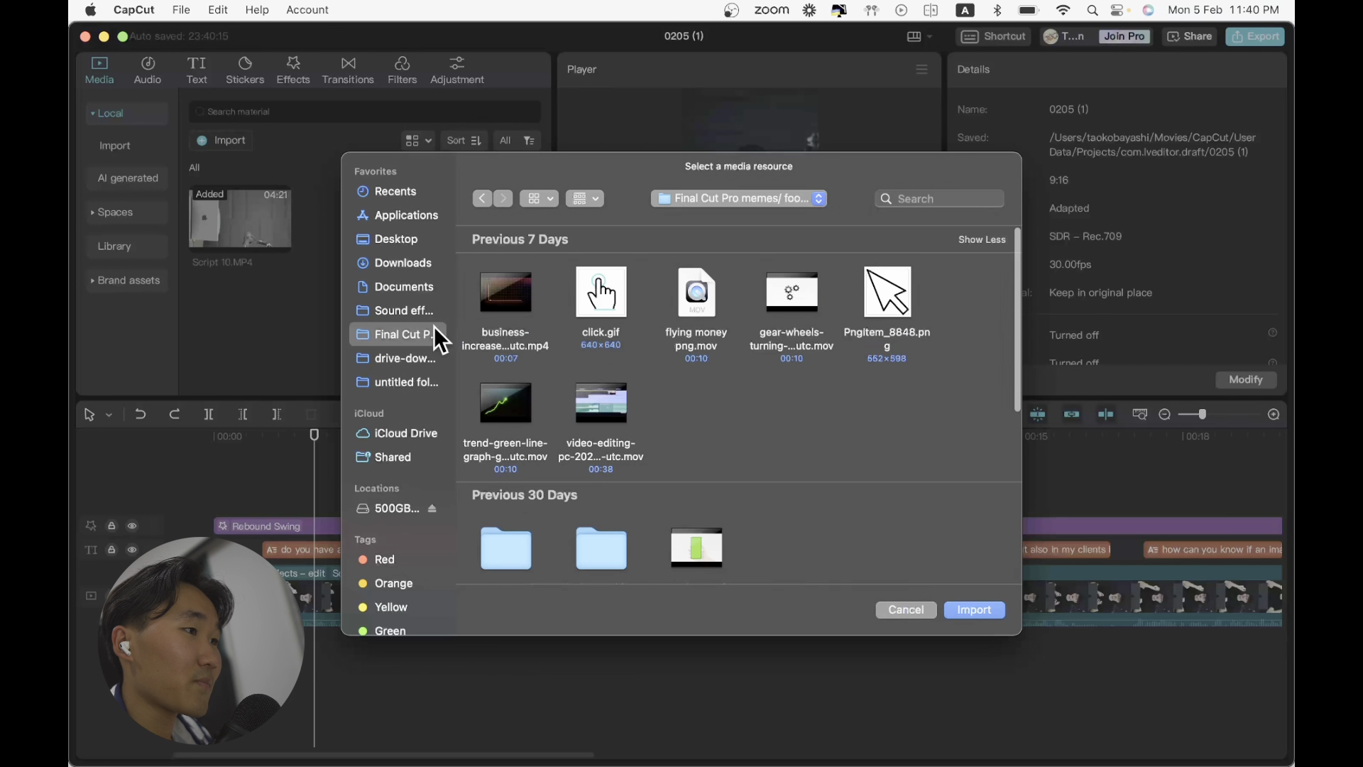
click(409, 356)
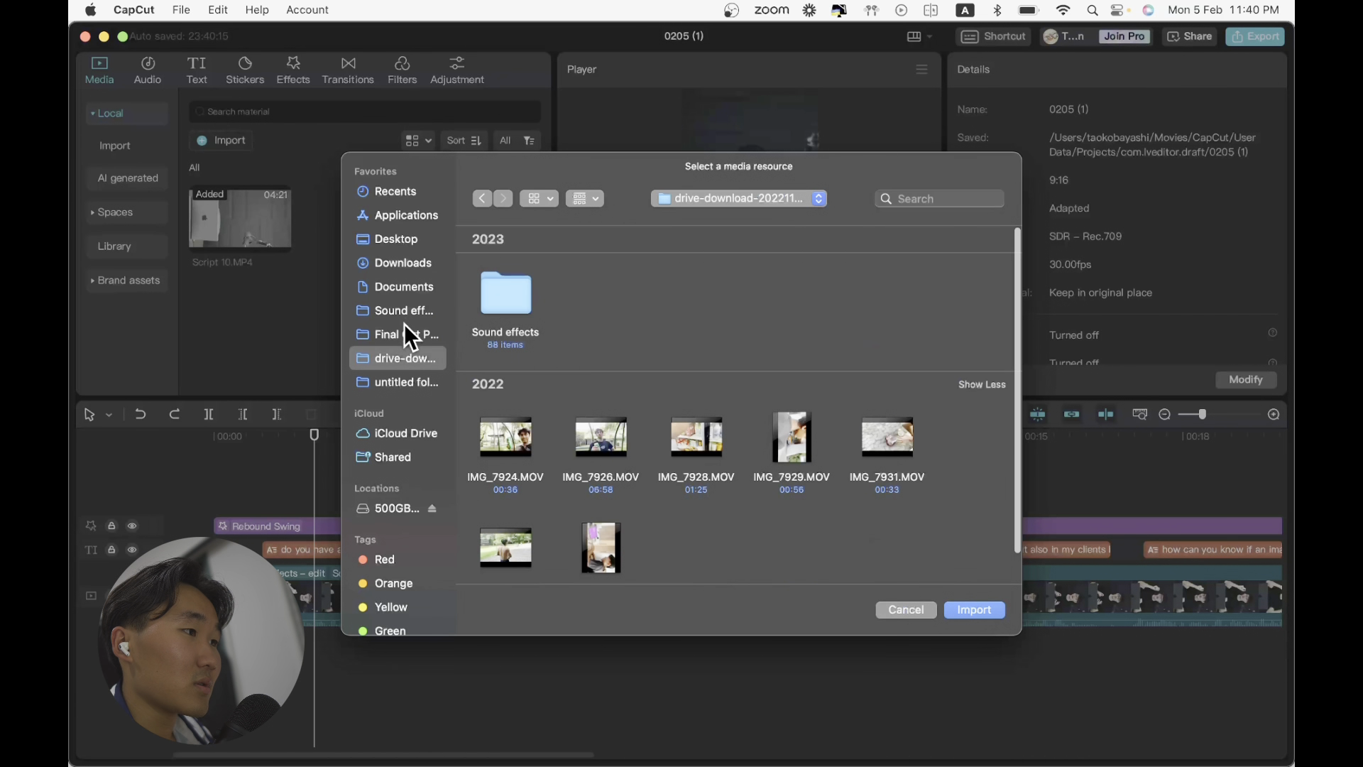
click(404, 325)
click(416, 314)
scroll(710, 292, down, 4)
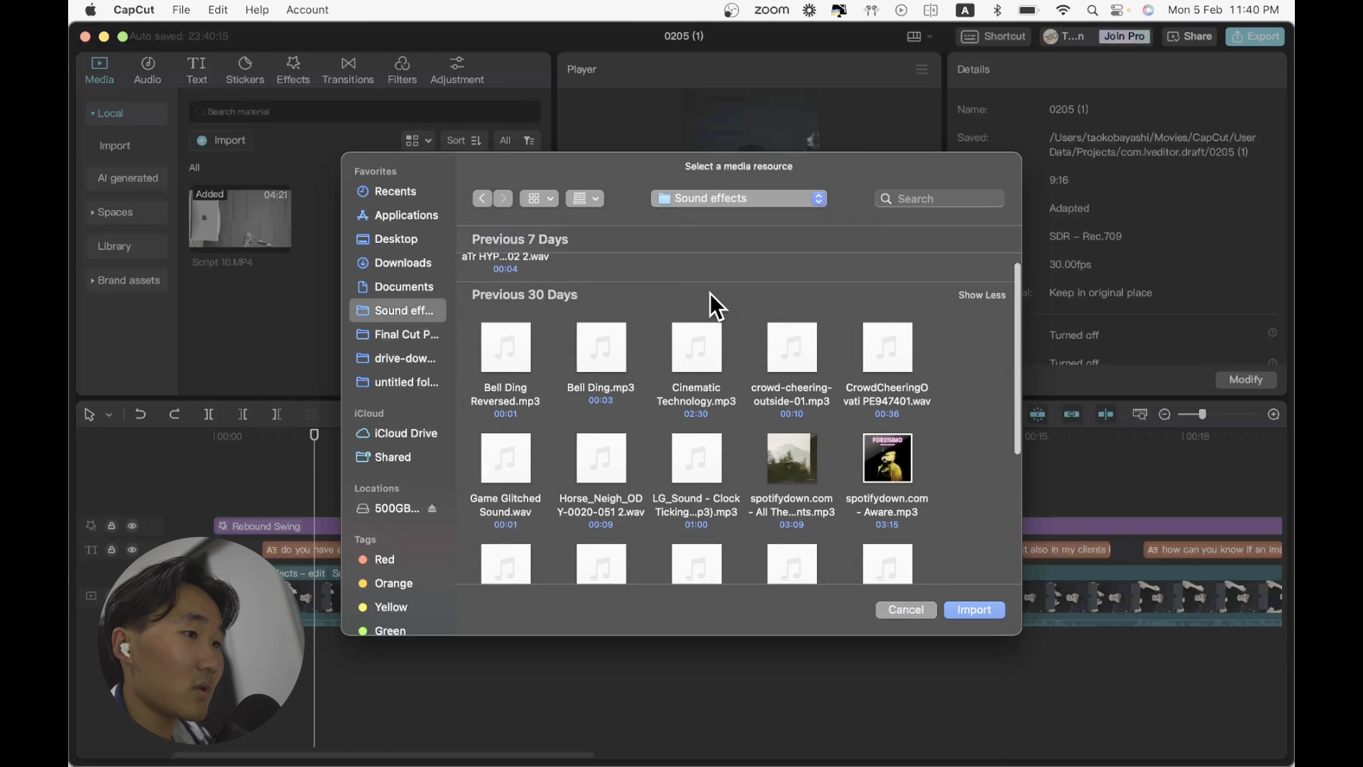
click(916, 440)
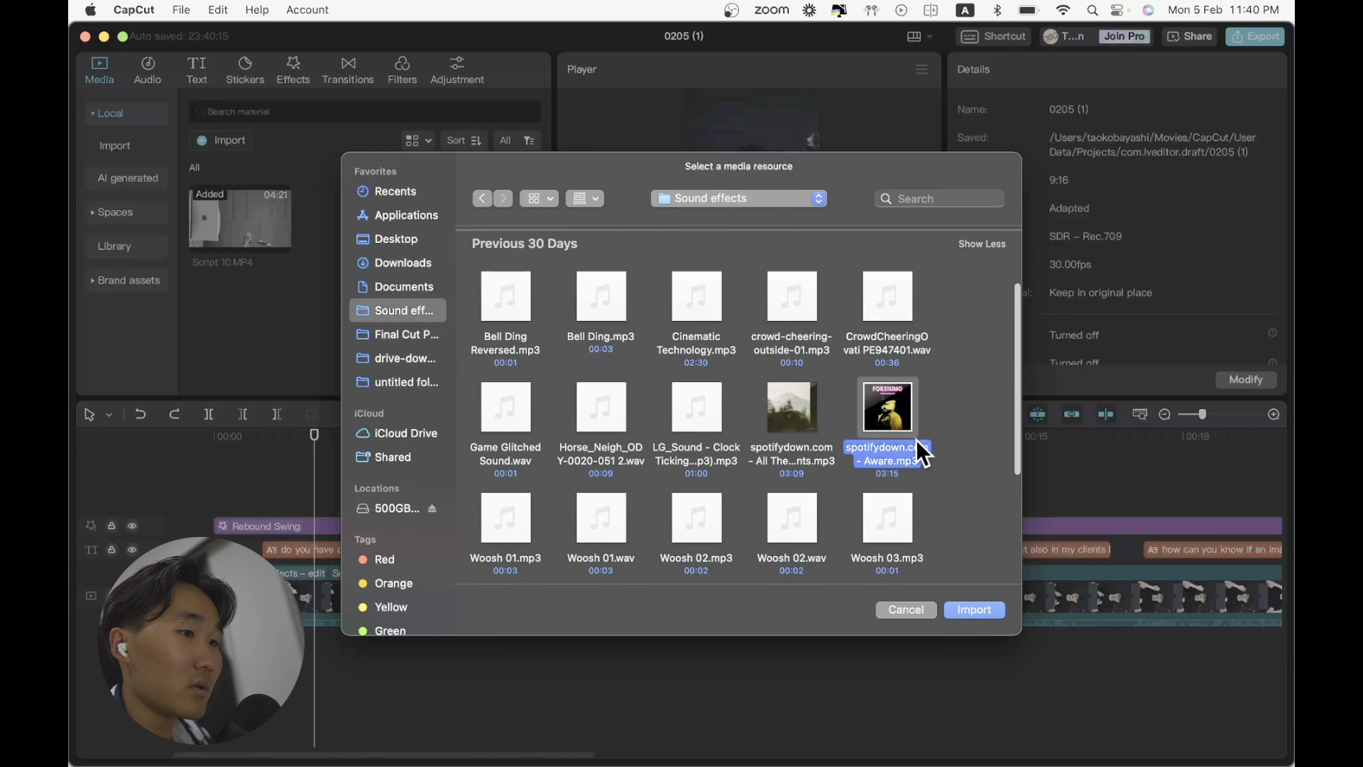
click(992, 611)
drag(340, 241, 345, 534)
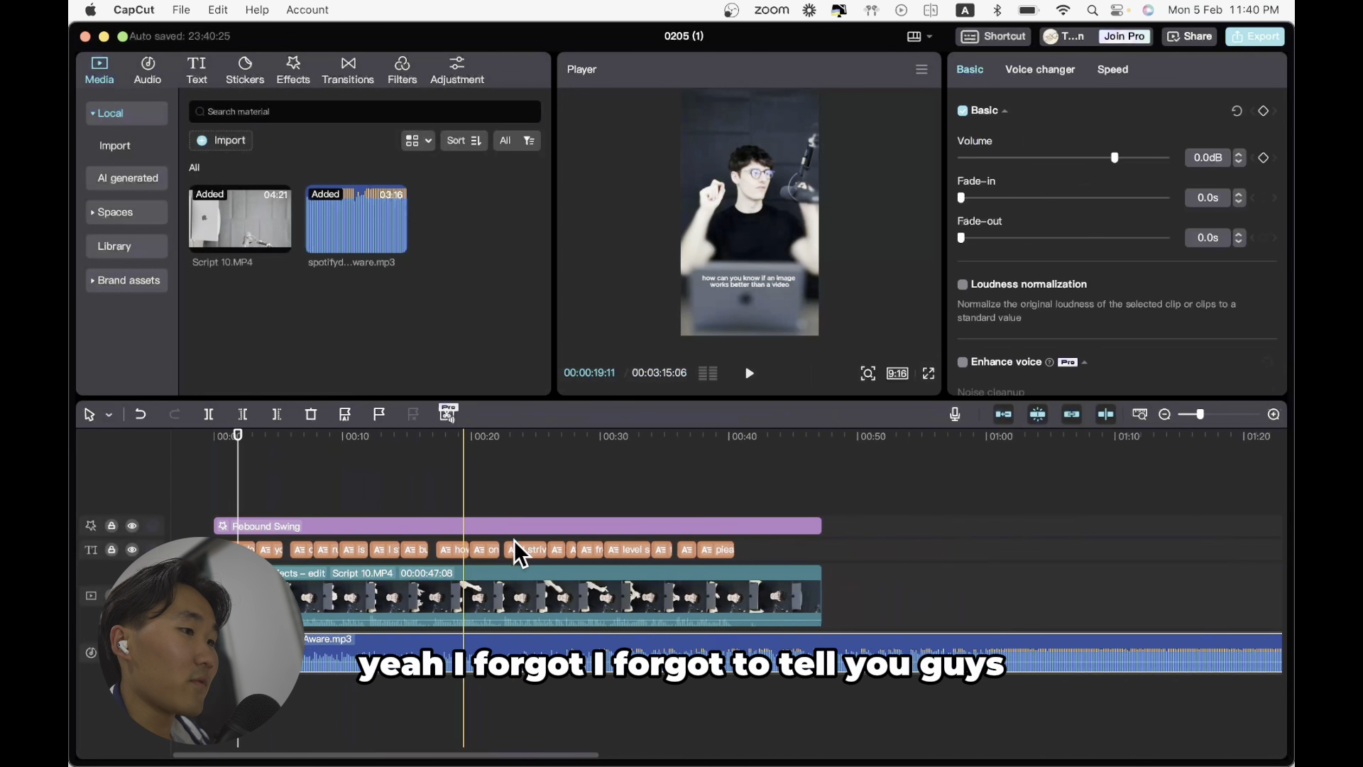
- Raise the volume of the talking-head video clip to 6.9 dB
scroll(514, 539, down, 1)
click(821, 617)
click(492, 595)
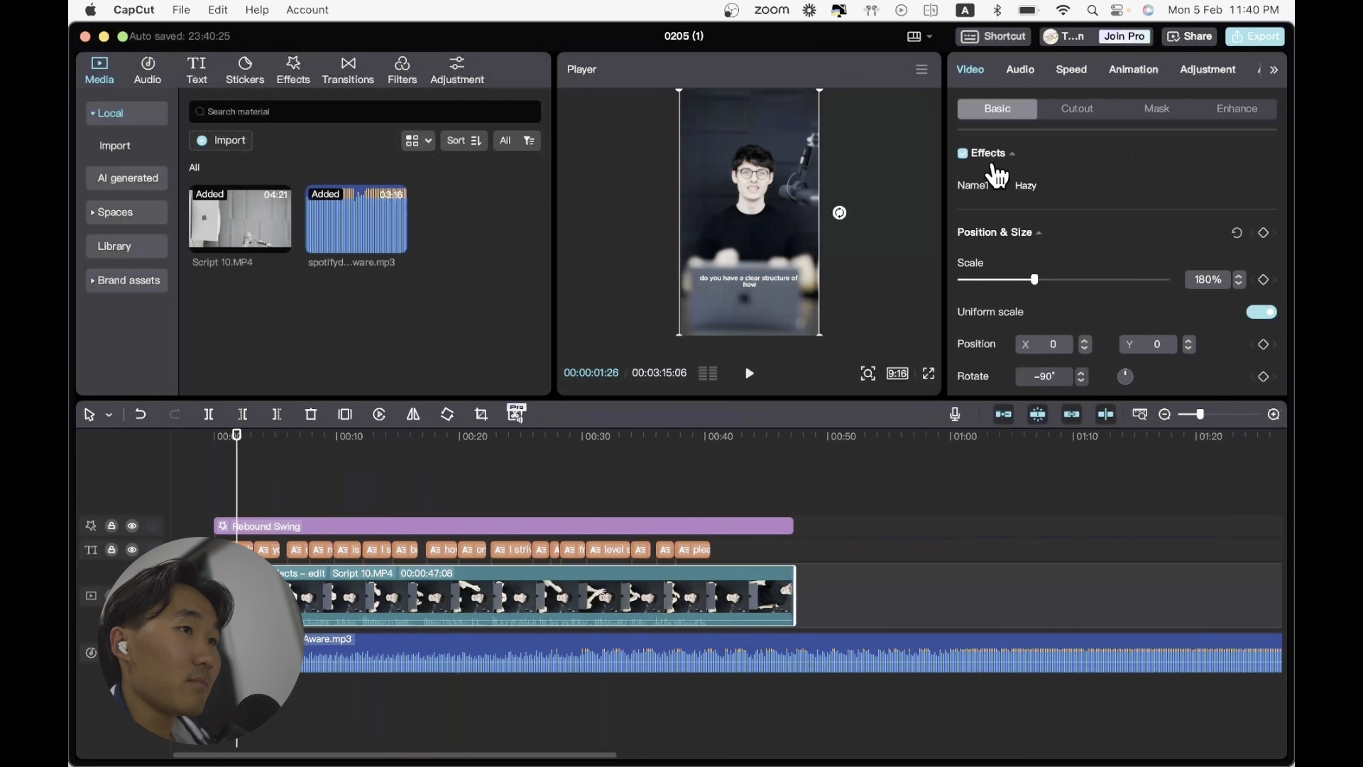
click(1021, 70)
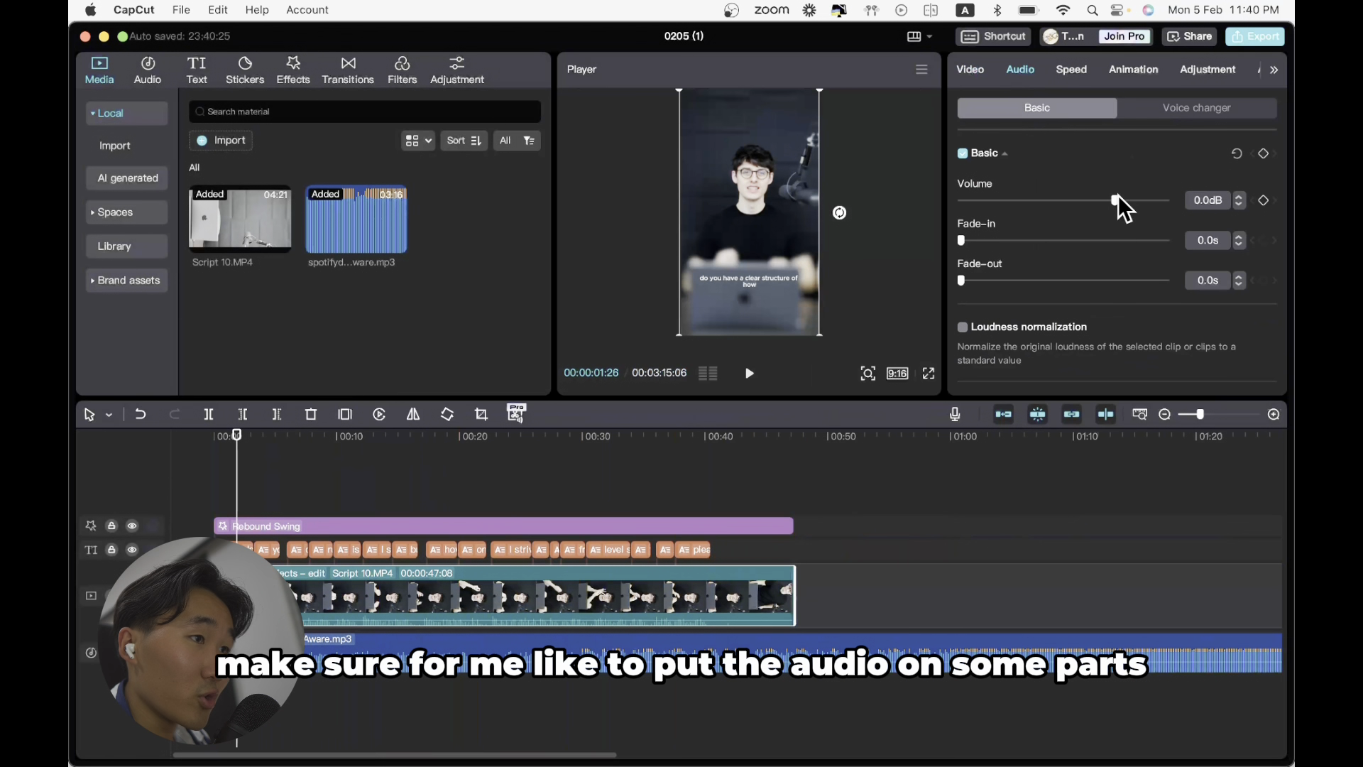
drag(1118, 199, 1136, 201)
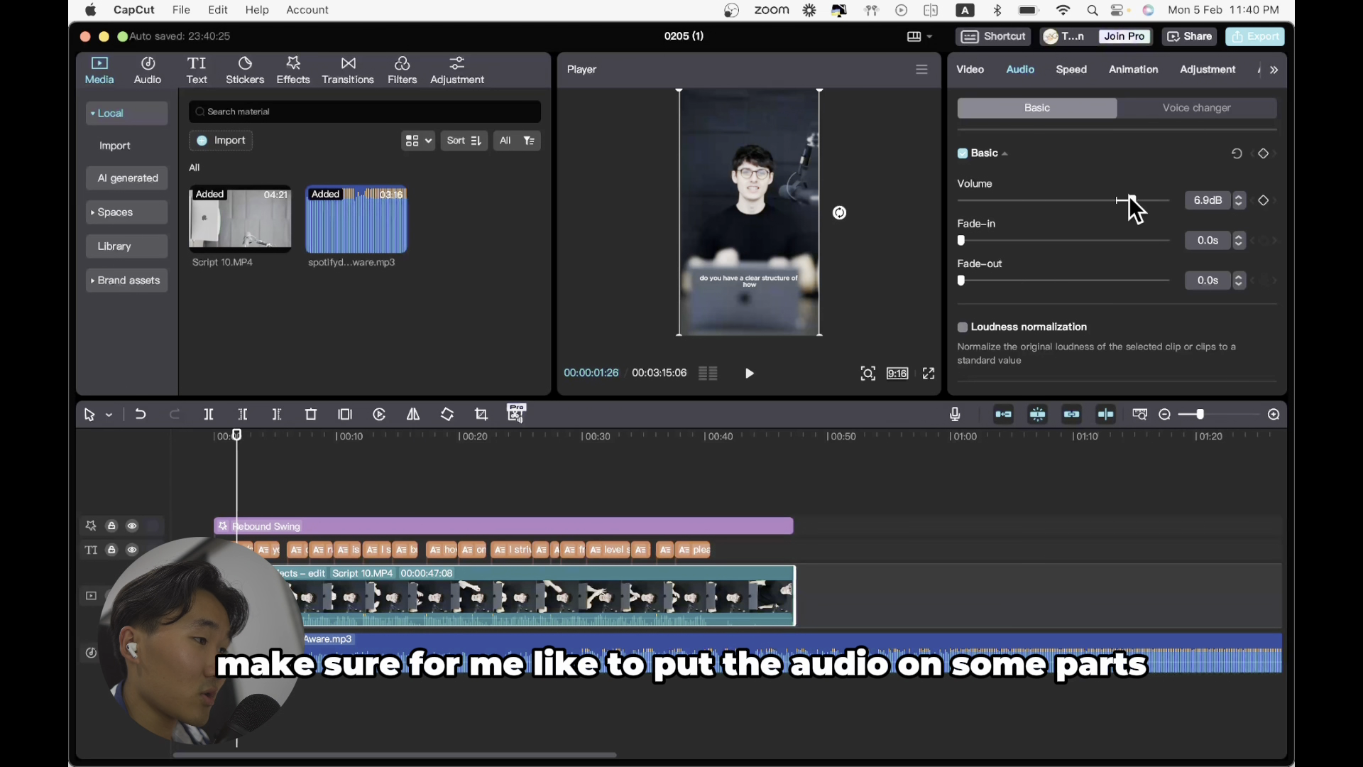
- Lower the background music's volume to -15.9 dB and play back the opening seconds to check the balance with the voice
click(321, 660)
drag(1116, 156, 1075, 158)
key(space)
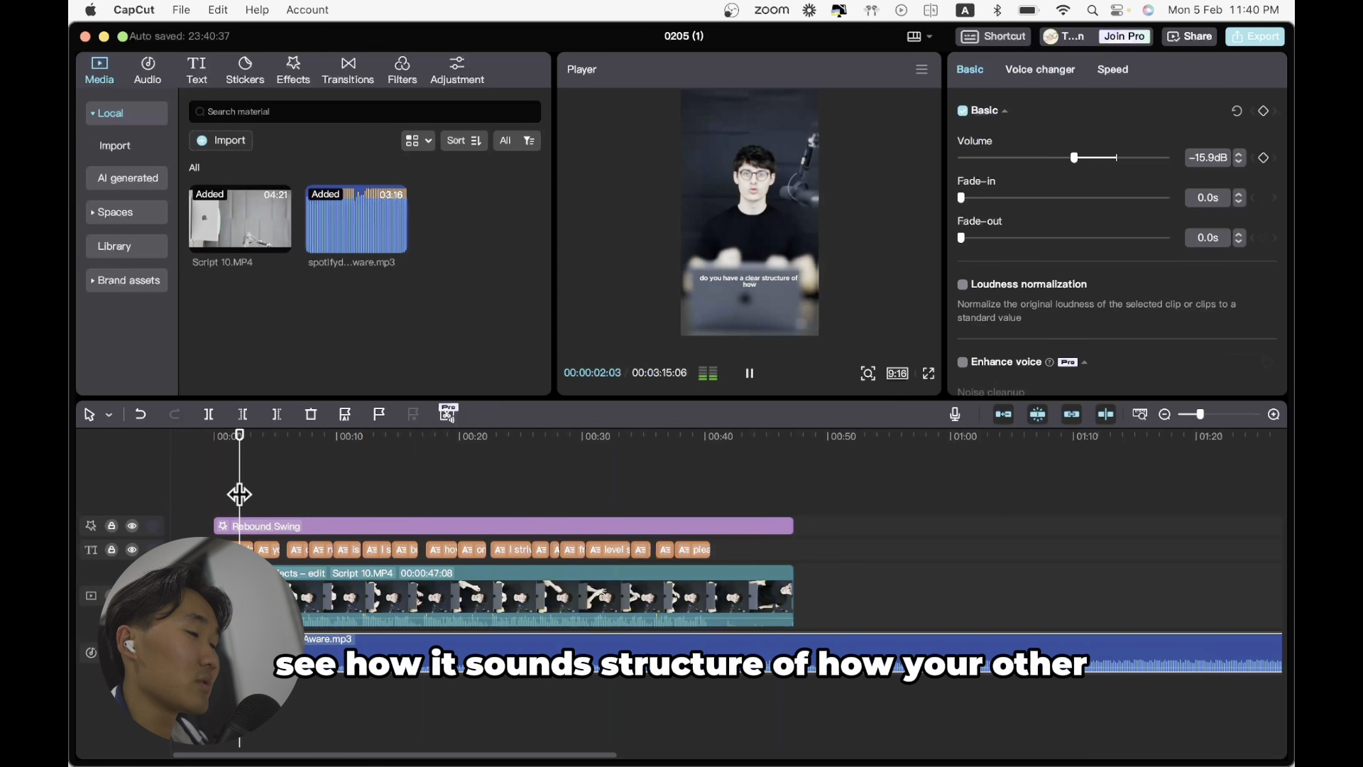
key(space)
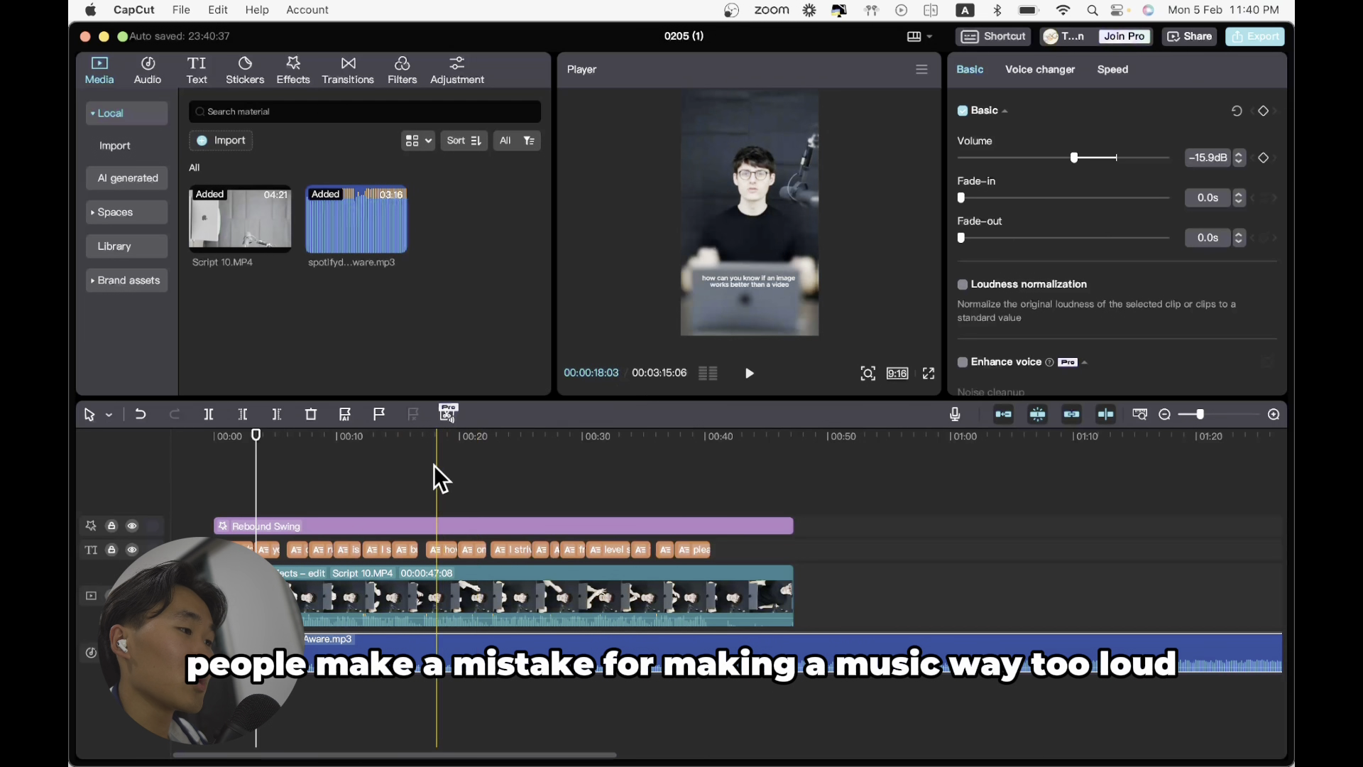
click(230, 485)
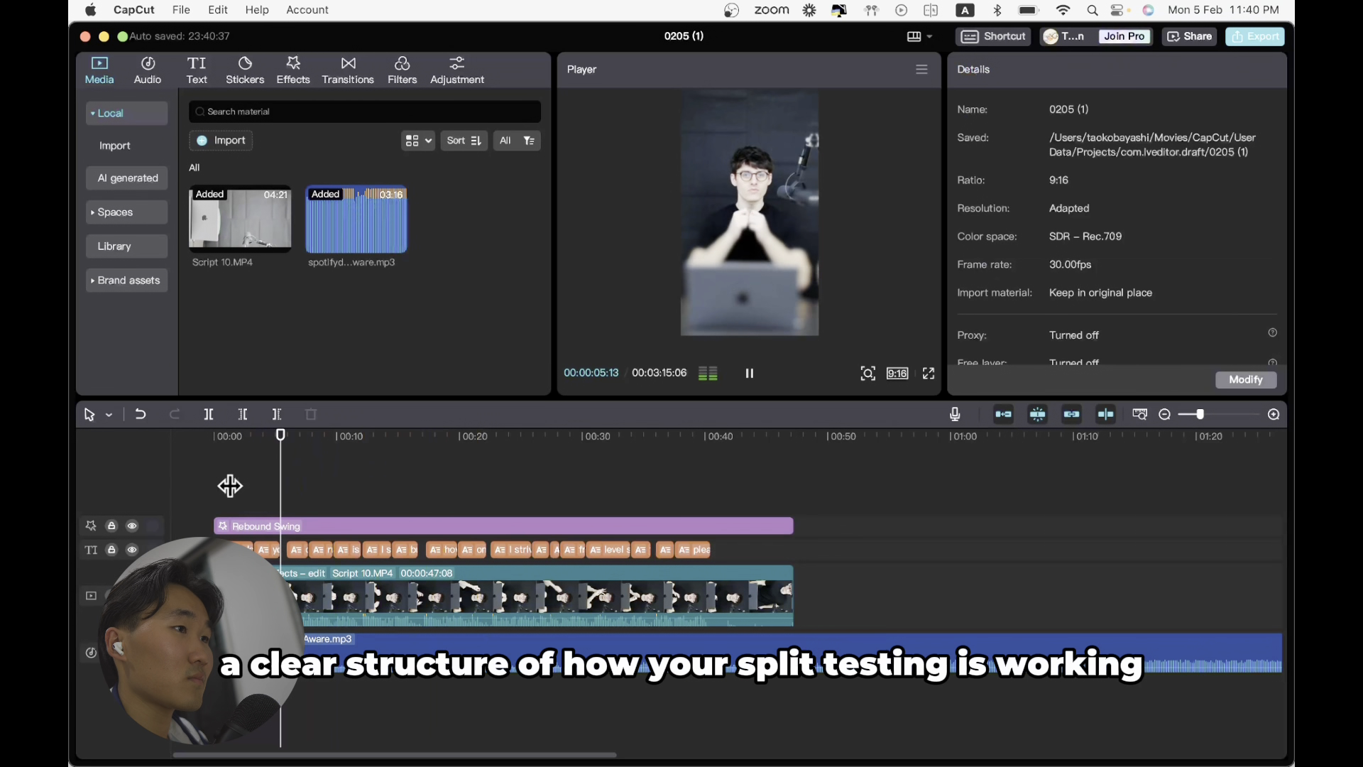
key(space)
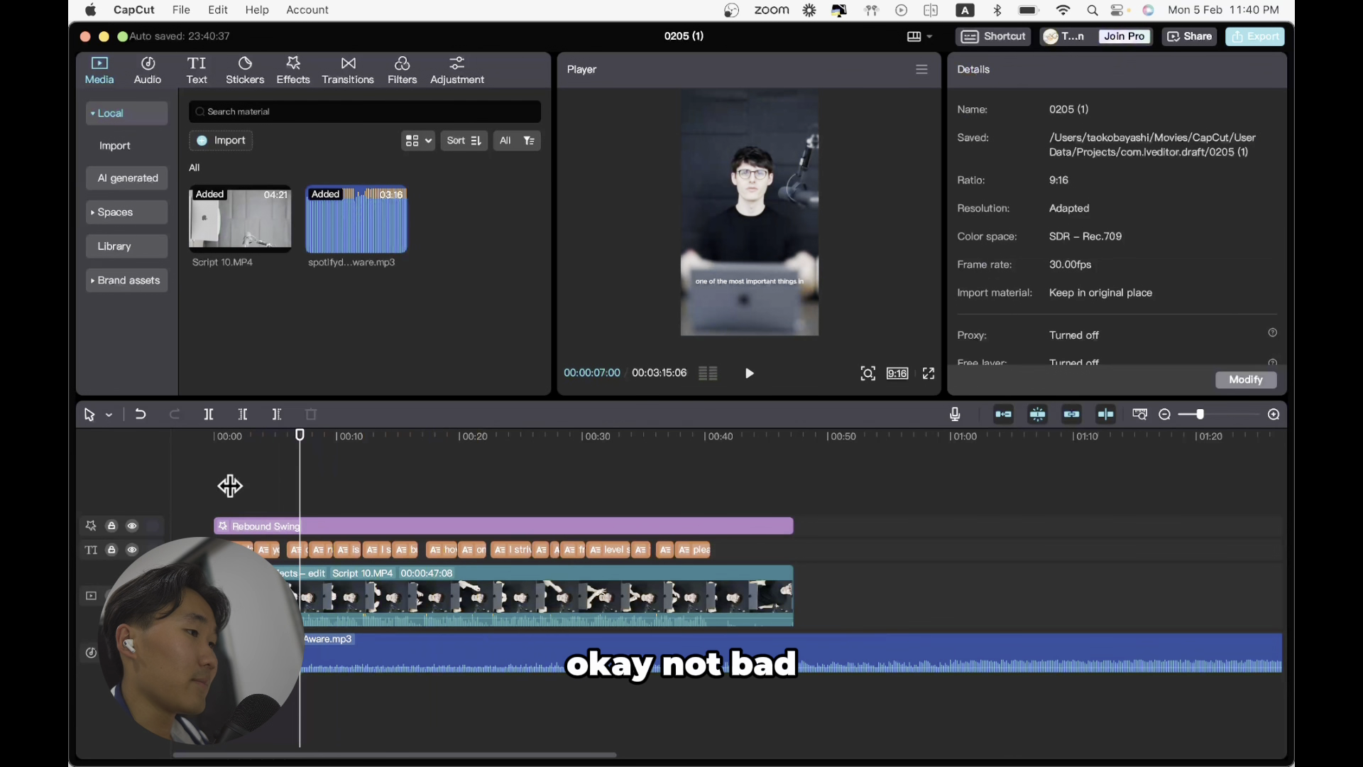
- Play the clip's opening to find where the speech starts, and toggle auto snapping off and on again
scroll(230, 486, up, 5)
scroll(230, 485, up, 2)
scroll(230, 486, left, 3)
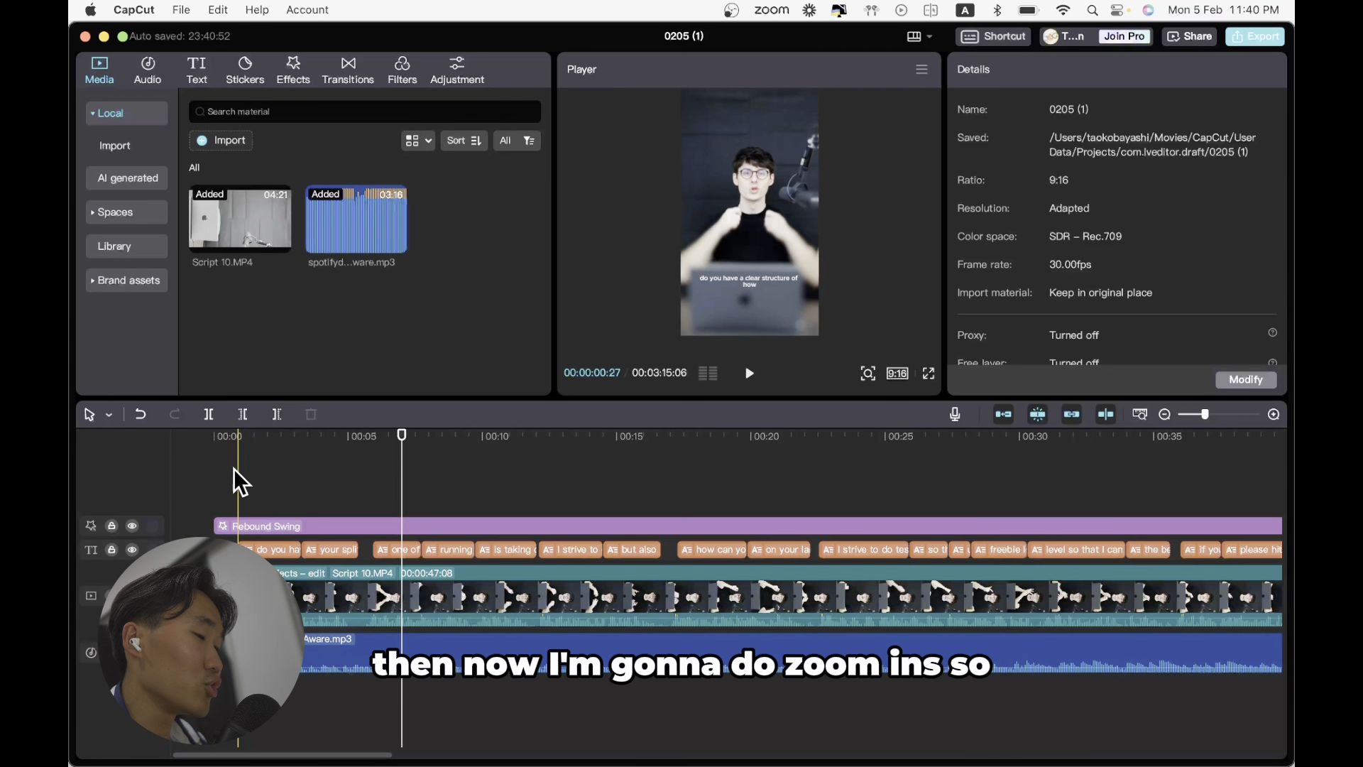
click(237, 471)
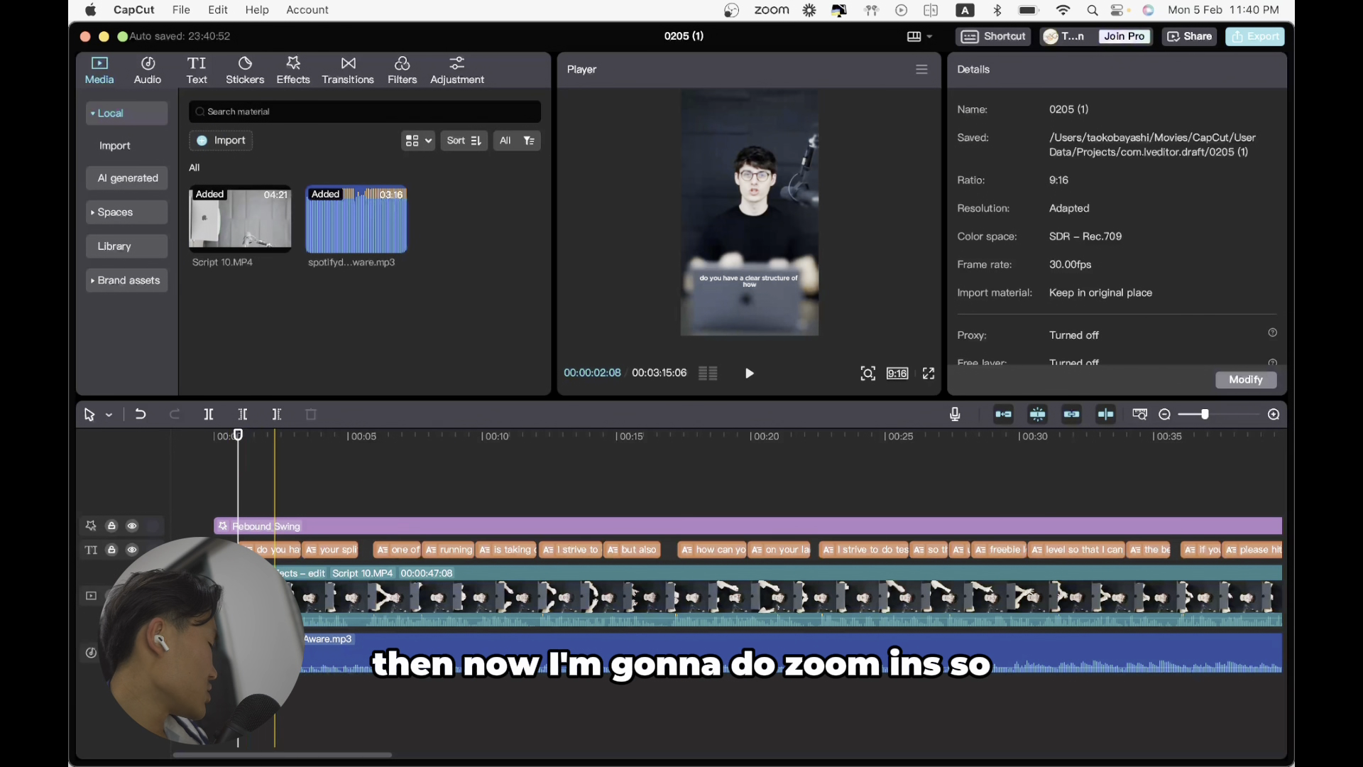
click(275, 597)
scroll(275, 596, up, 2)
scroll(272, 597, left, 1)
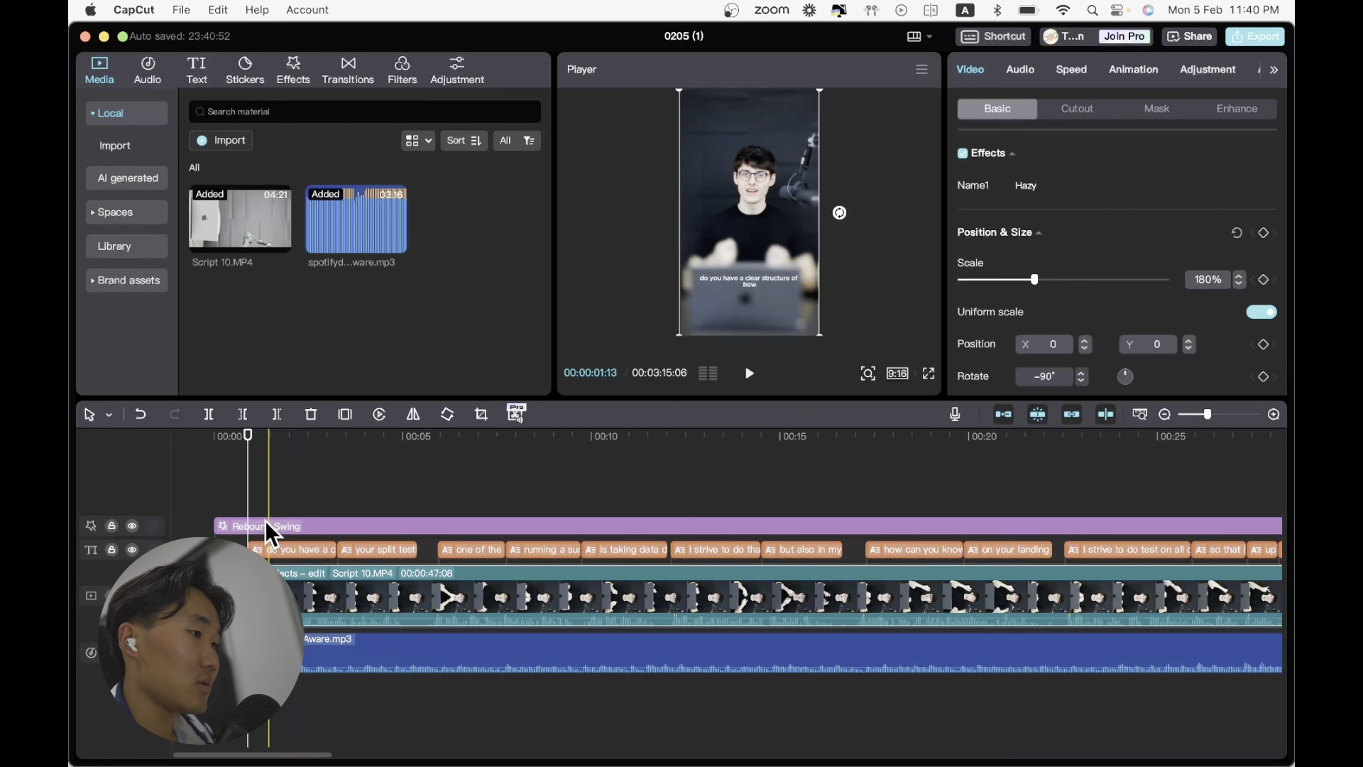
click(219, 507)
key(space)
key(space)
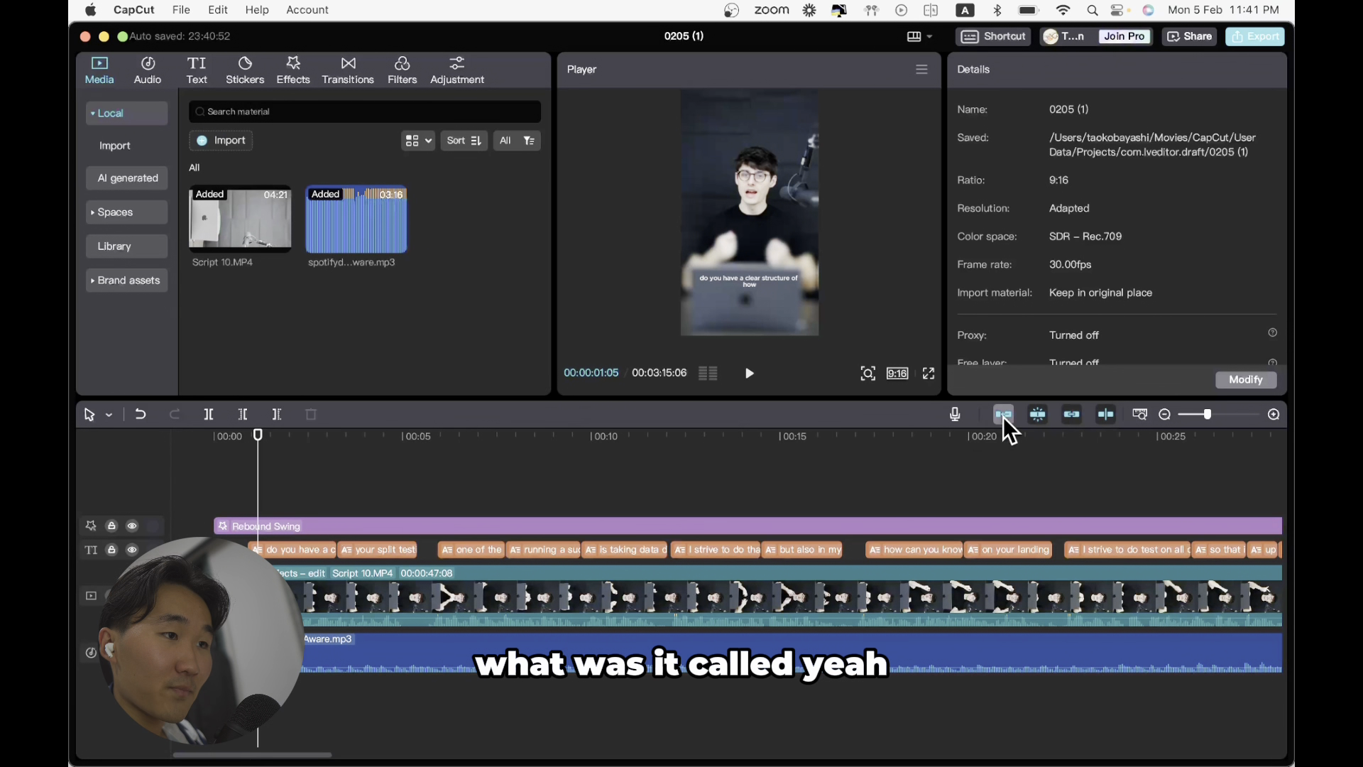
click(1037, 415)
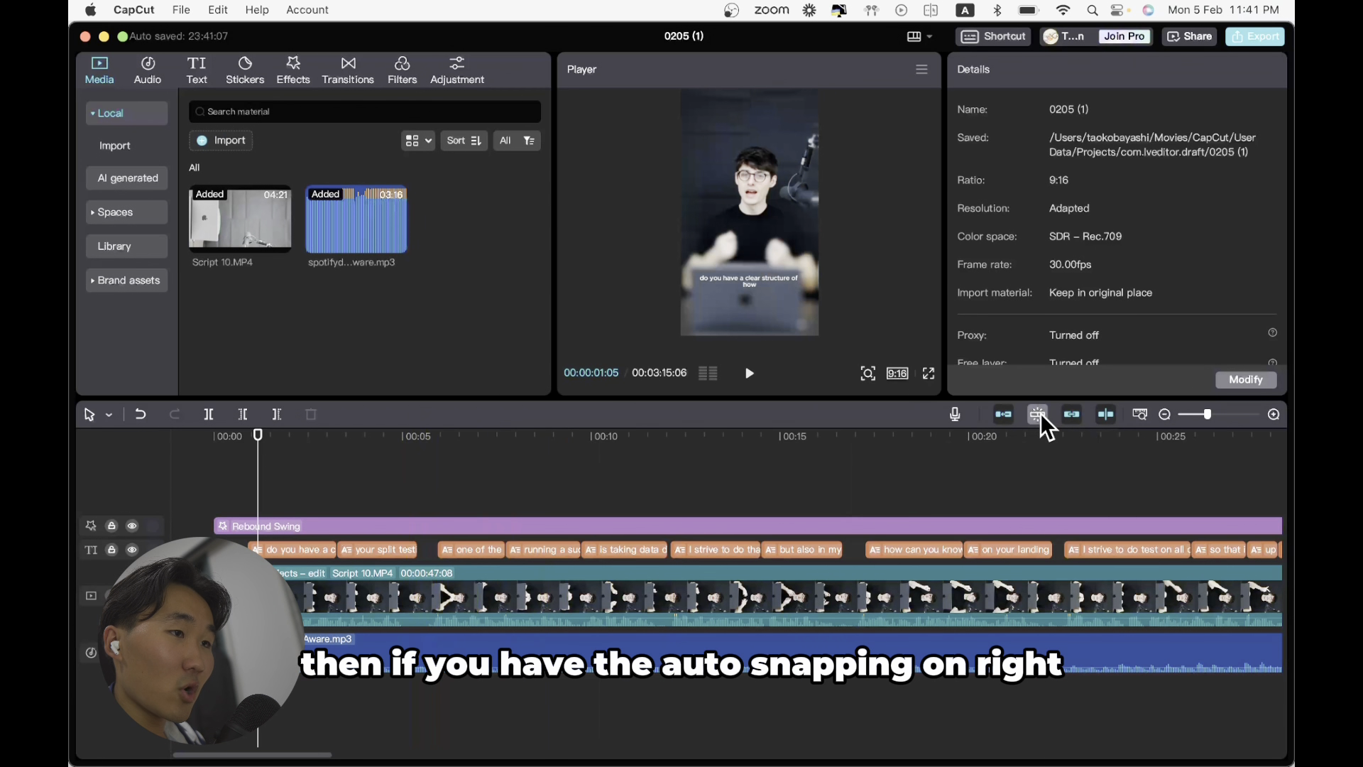
click(1041, 413)
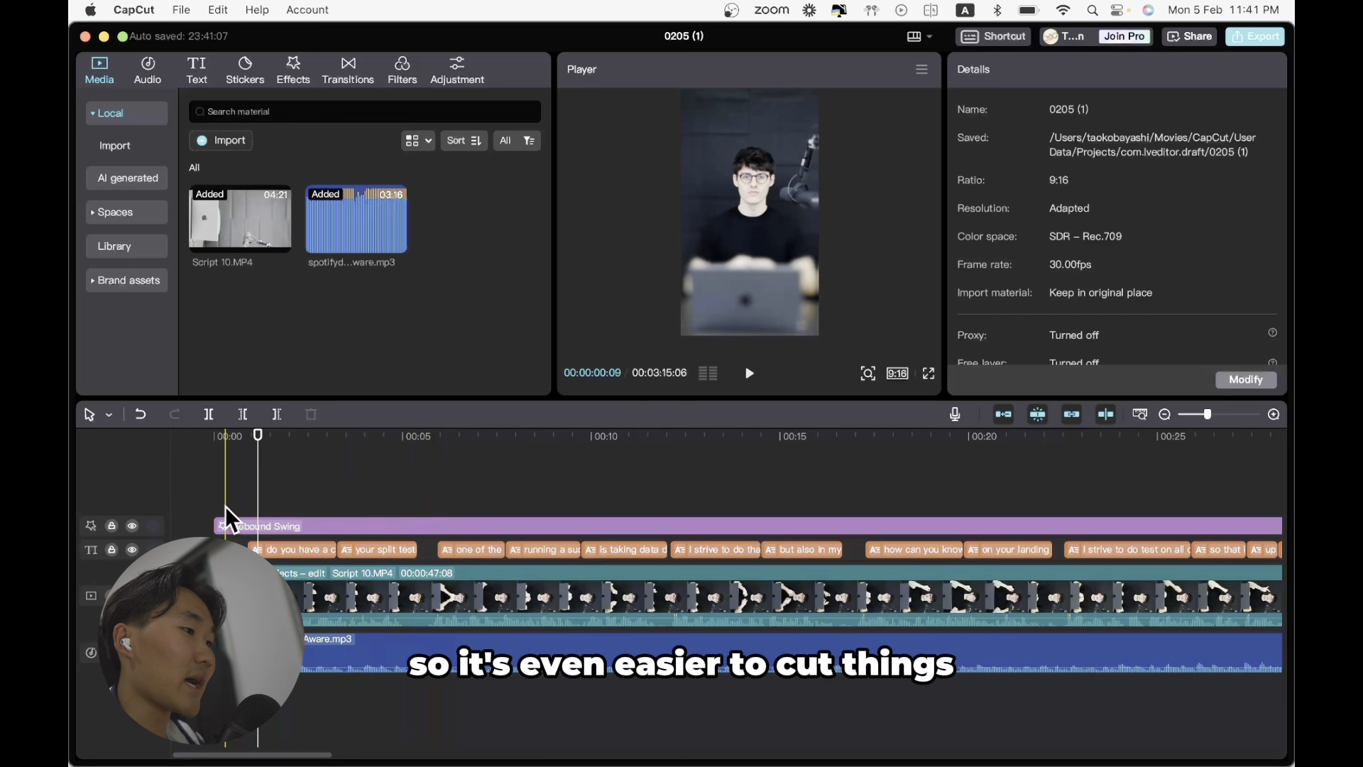
- Add a Position & Size keyframe to the video clip at 00:00:00:27, and move the playhead six frames back to 00:00:00:21
click(248, 490)
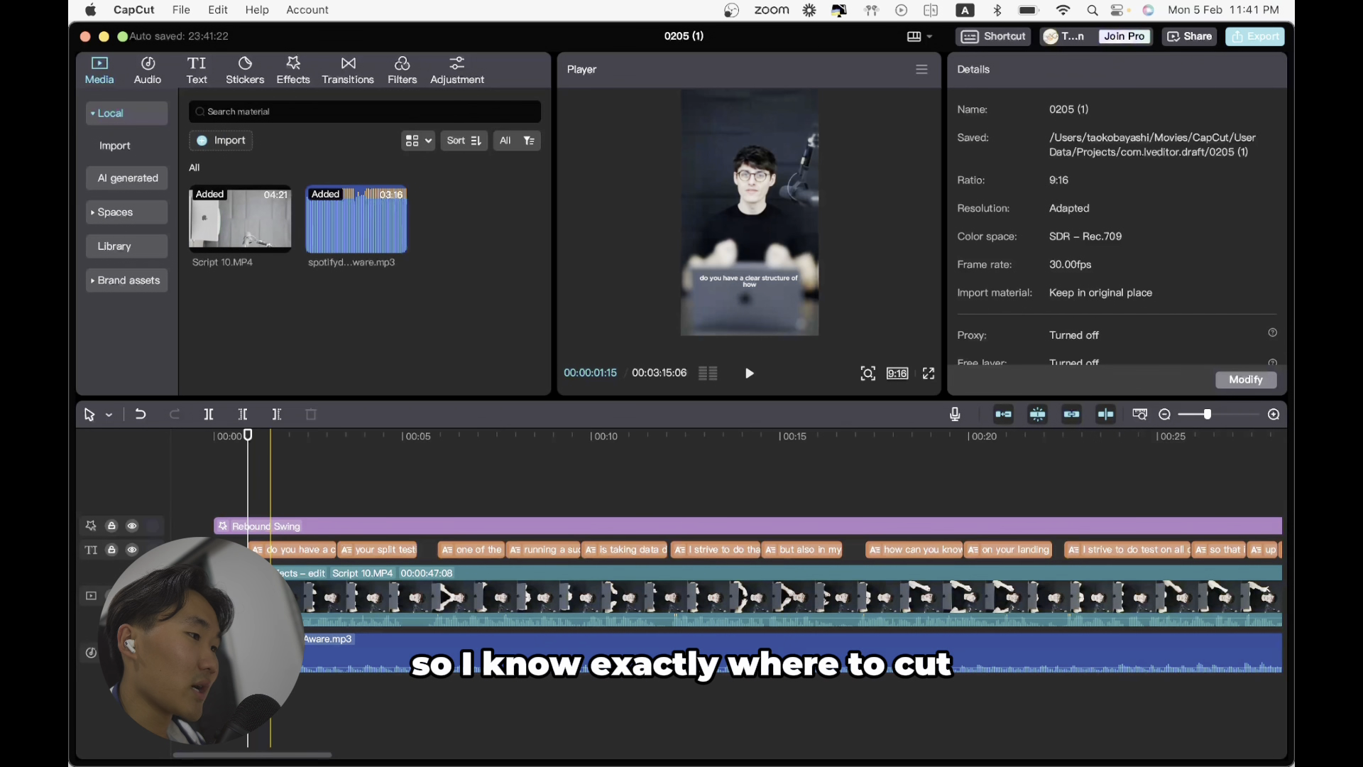
click(271, 596)
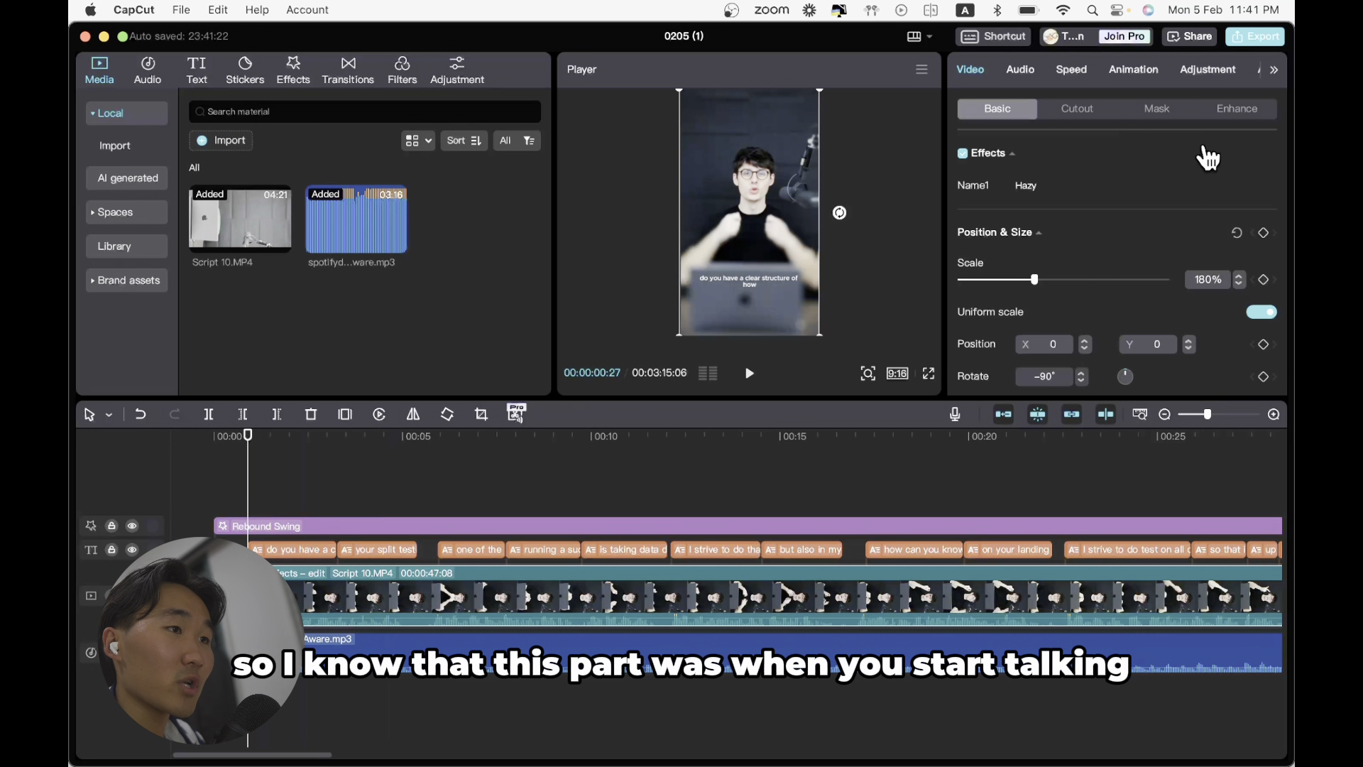
scroll(1160, 244, down, 1)
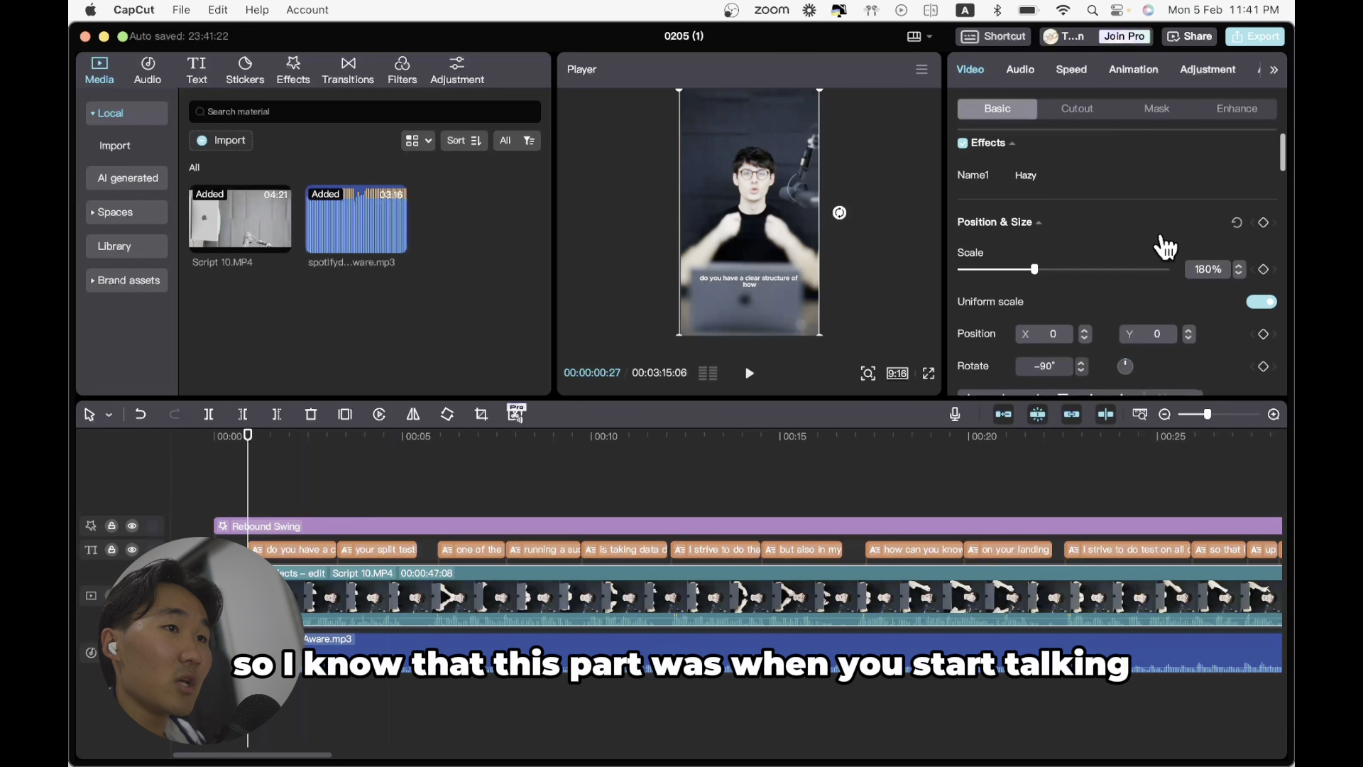
click(1262, 214)
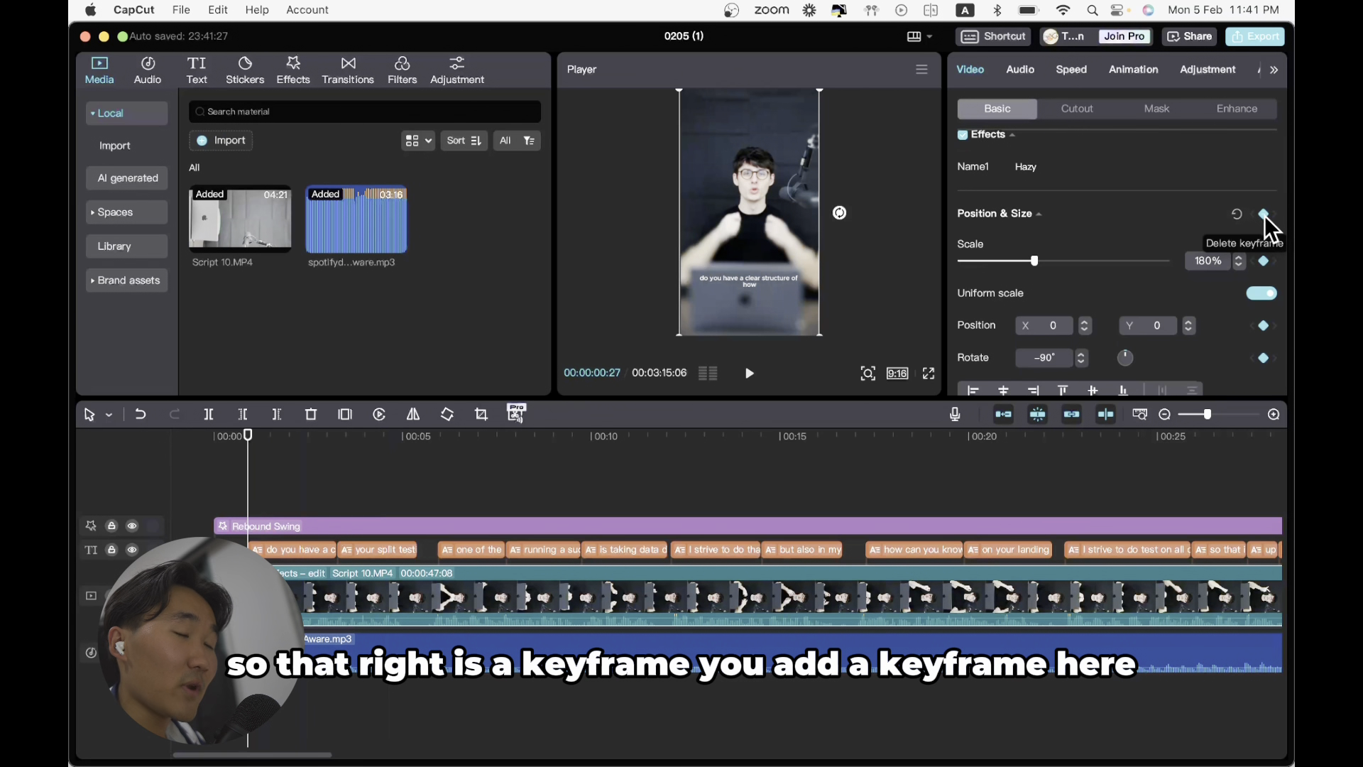
key(Left)
key(Left)
key(Left)
key(Left)
key(Left)
key(Left)
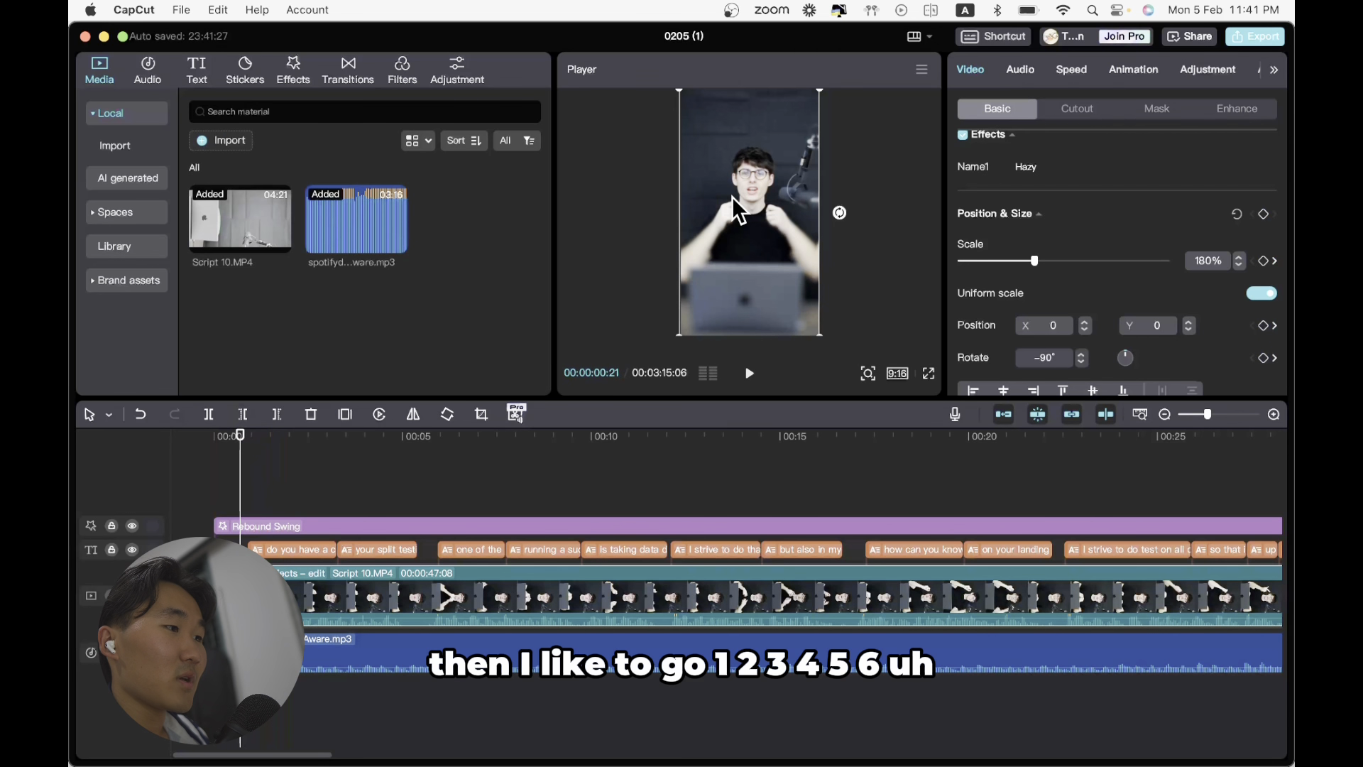
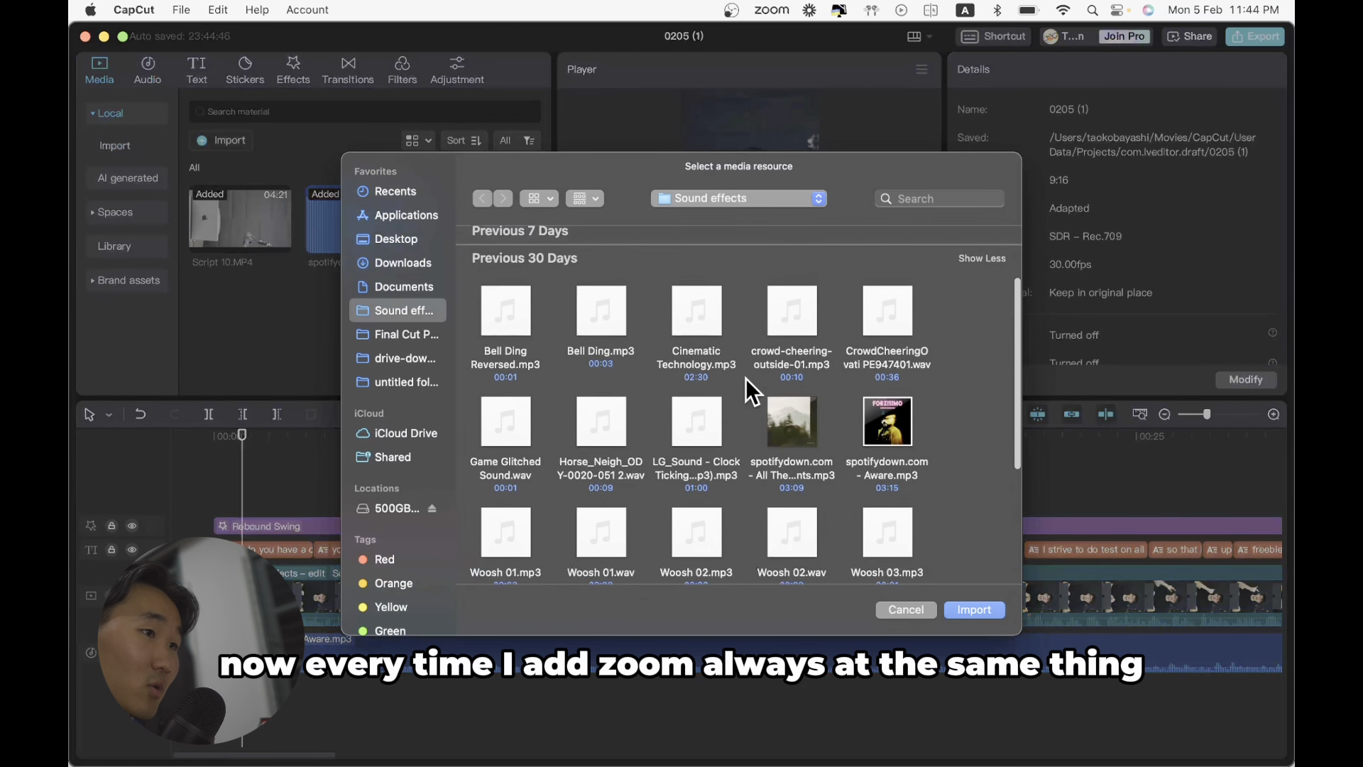
- Import Woosh 02.mp3 from the Sound effects folder and place it beneath the music track at the timeline's start
scroll(902, 369, down, 5)
scroll(901, 369, up, 1)
scroll(902, 369, up, 1)
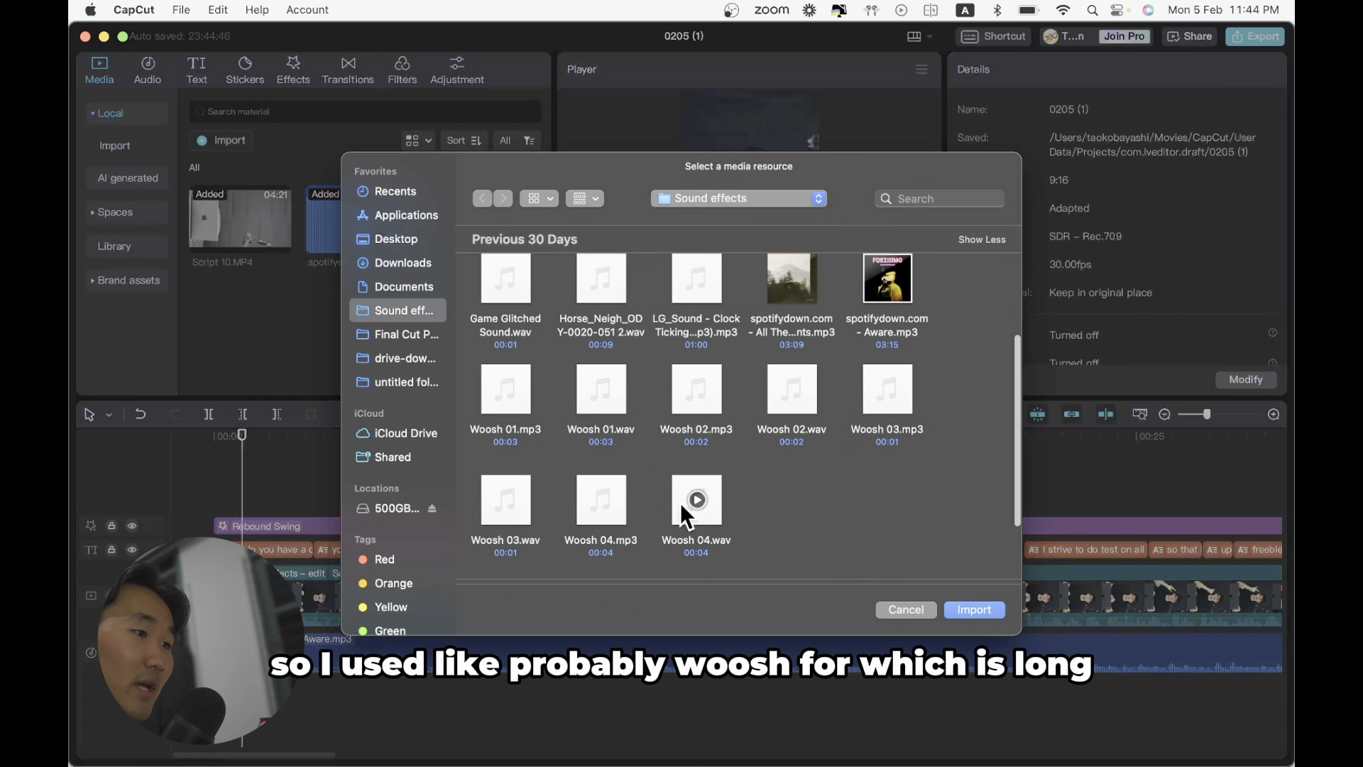
click(603, 497)
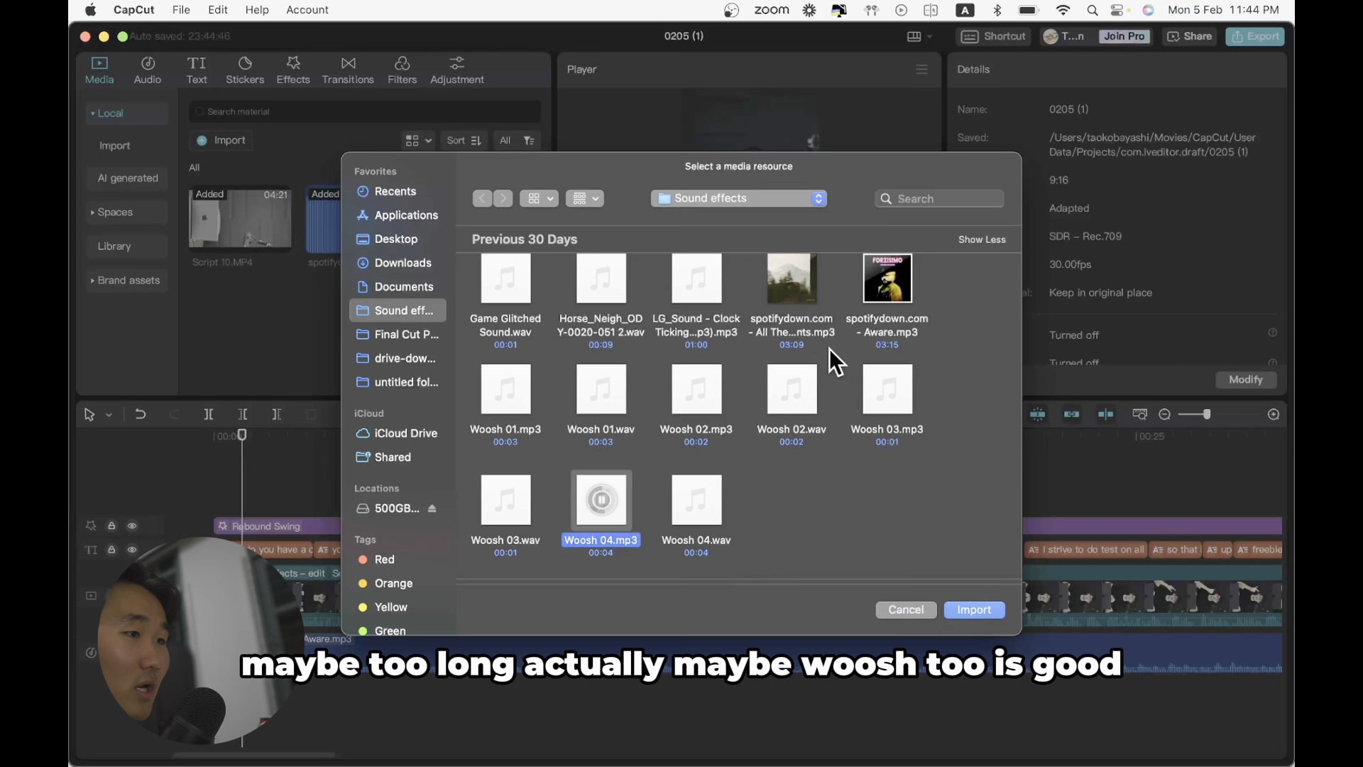
click(698, 390)
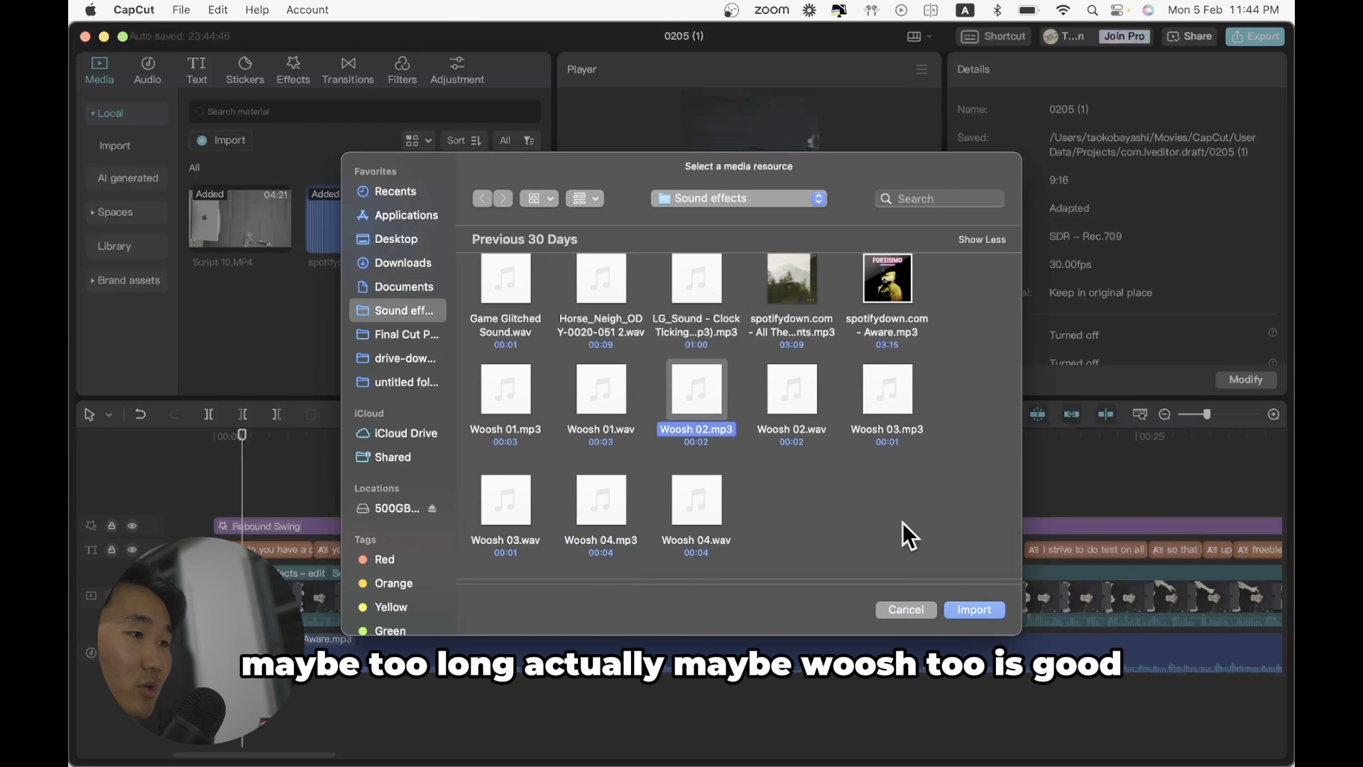
click(982, 615)
drag(438, 227, 221, 688)
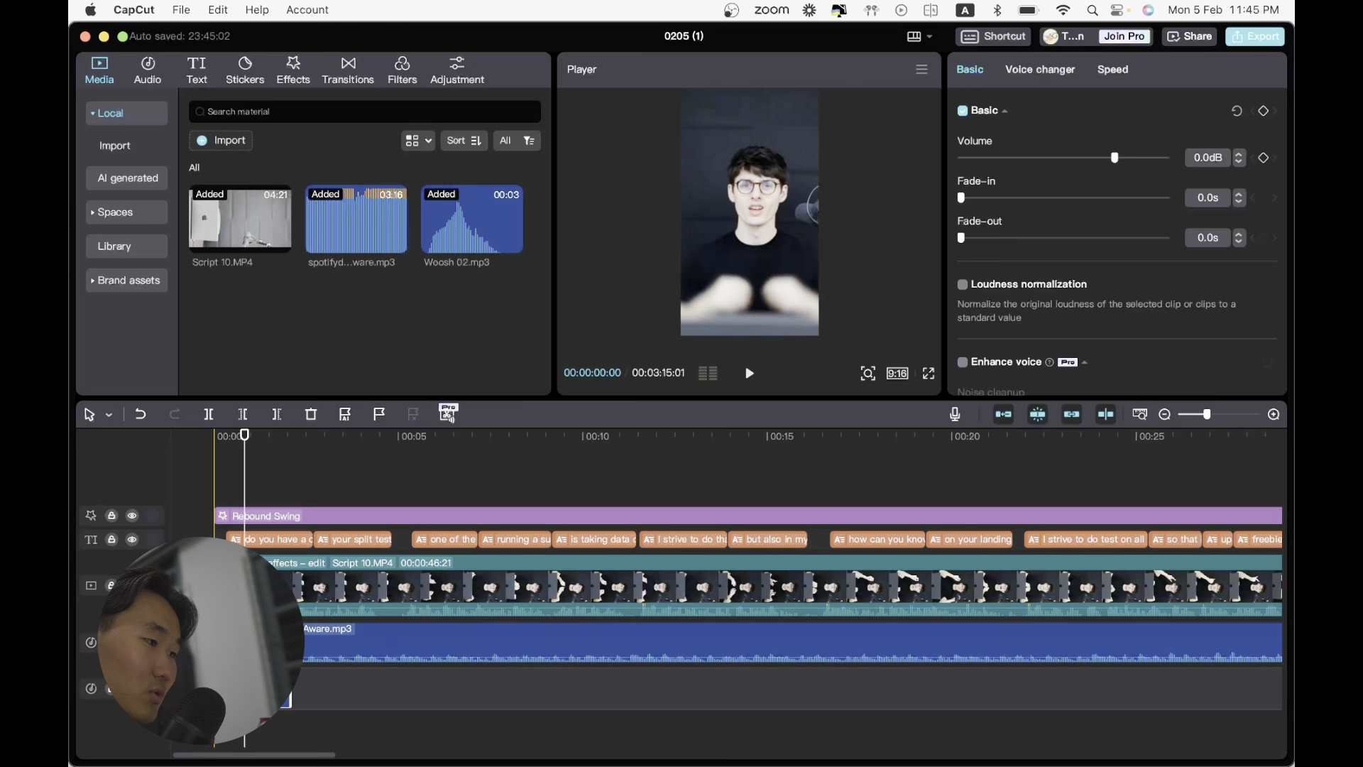
- Trim the end of the Woosh 02.mp3 clip back to about 00:00:01:16 and play the result briefly
key(super+equal)
key(super+equal)
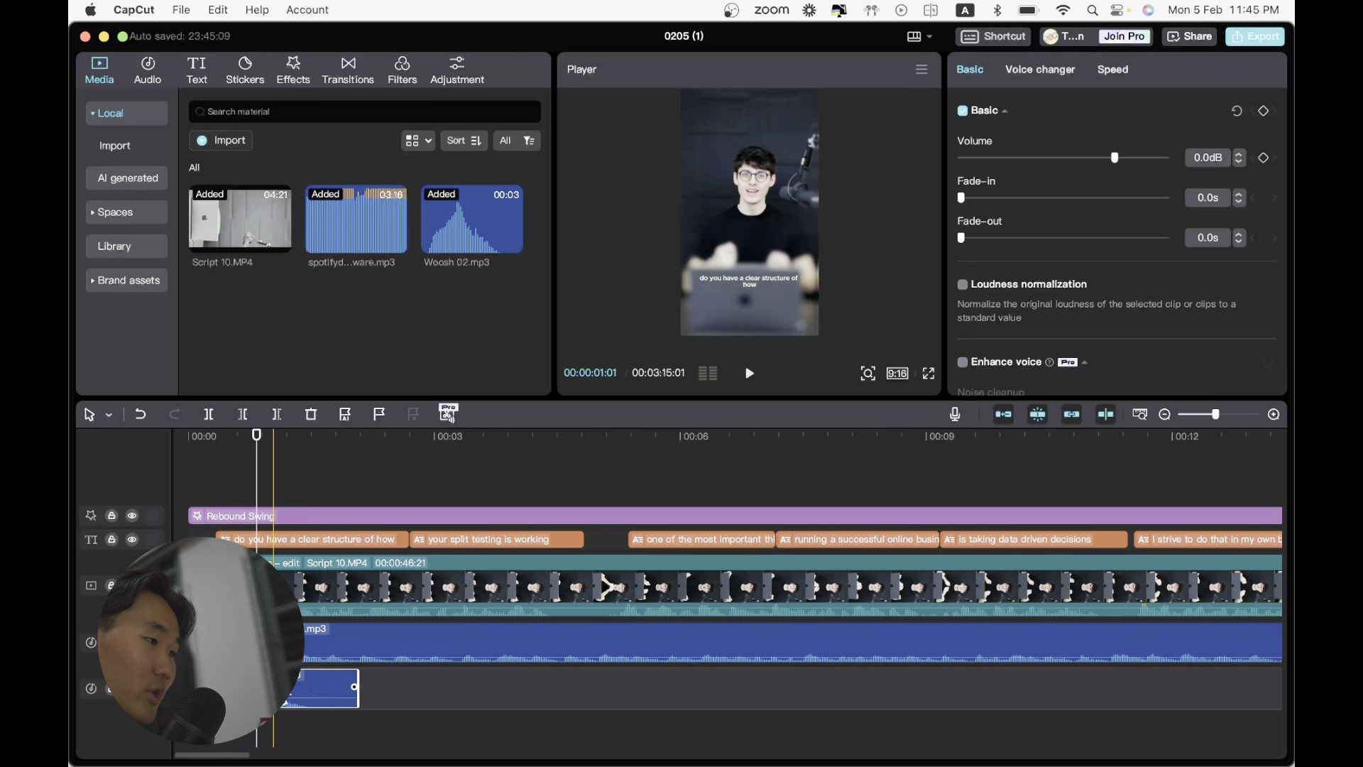
drag(354, 686, 314, 687)
key(space)
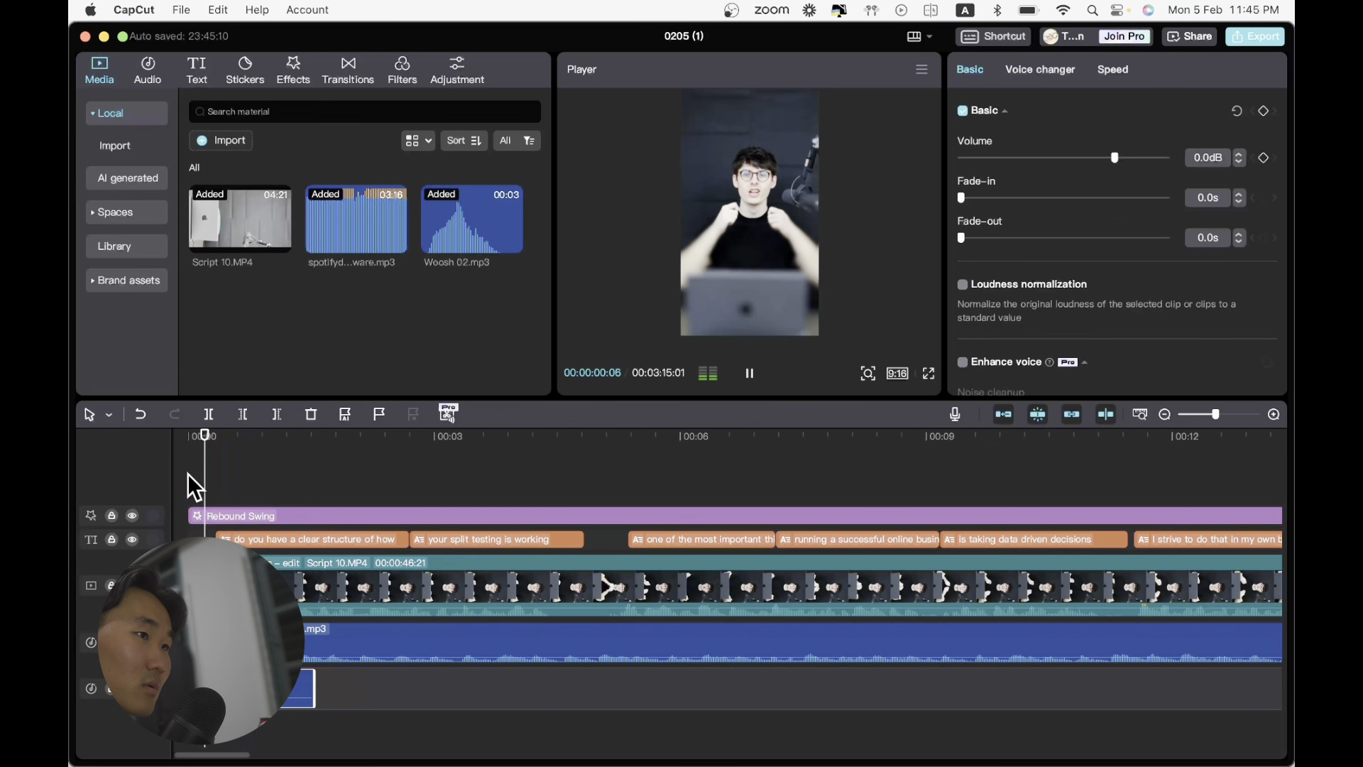
key(space)
- Replay the first second or two repeatedly to check how the whoosh sound matches the opening zoom and speech
click(193, 453)
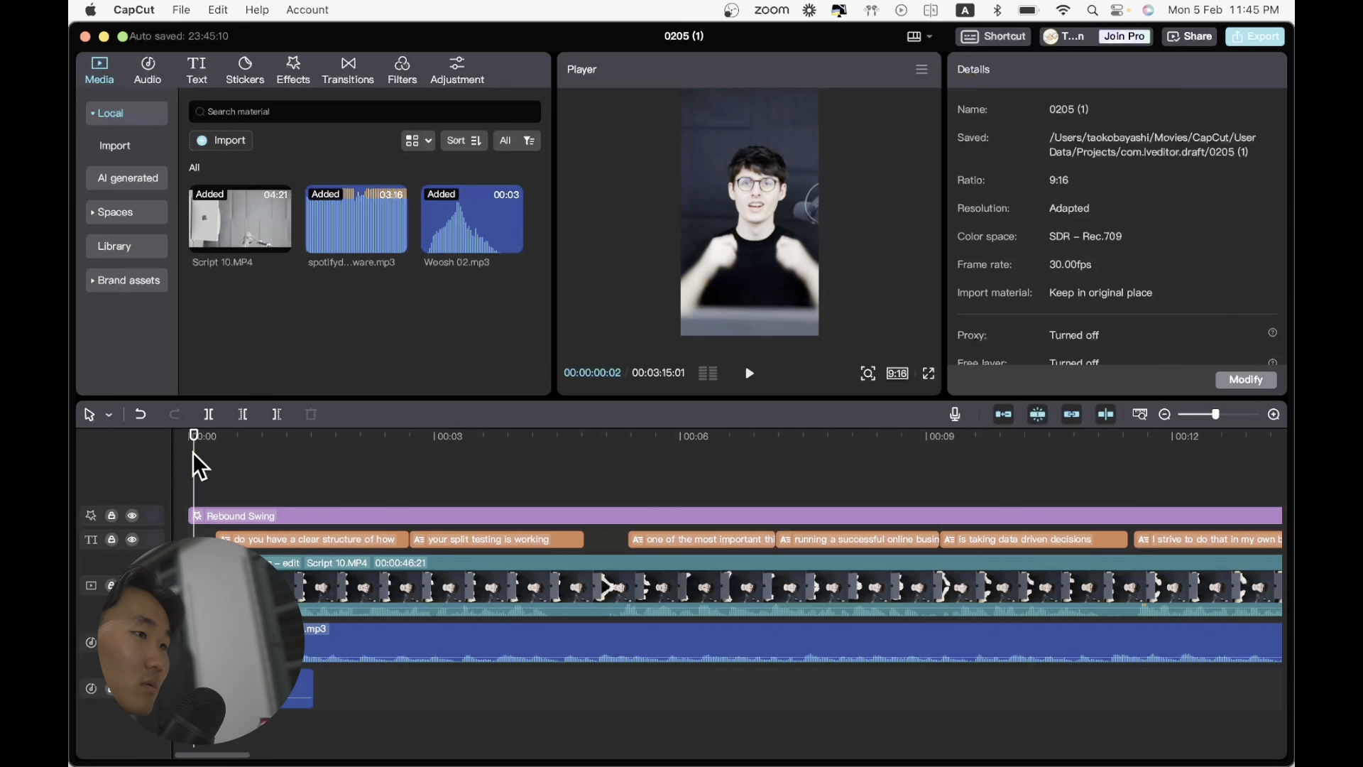
key(space)
key(space)
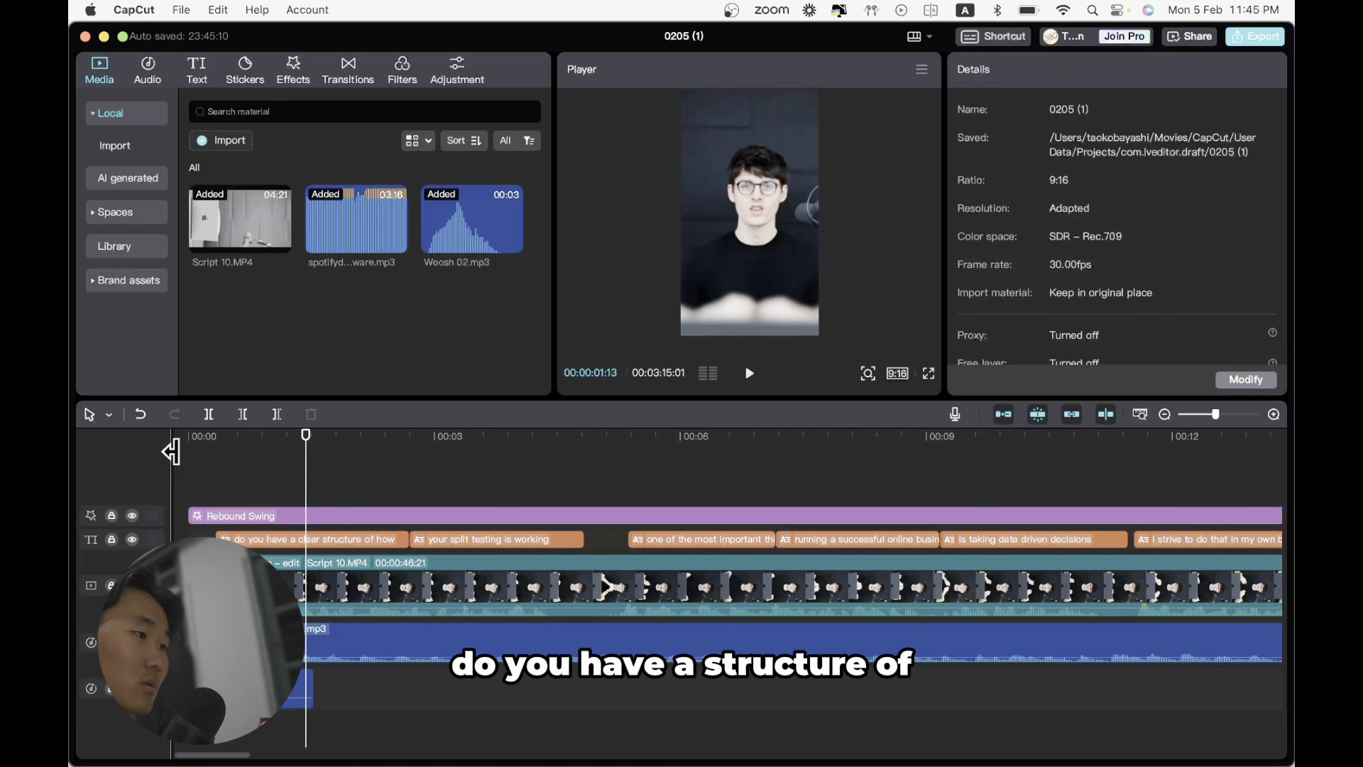
key(space)
click(195, 447)
key(space)
key(space)
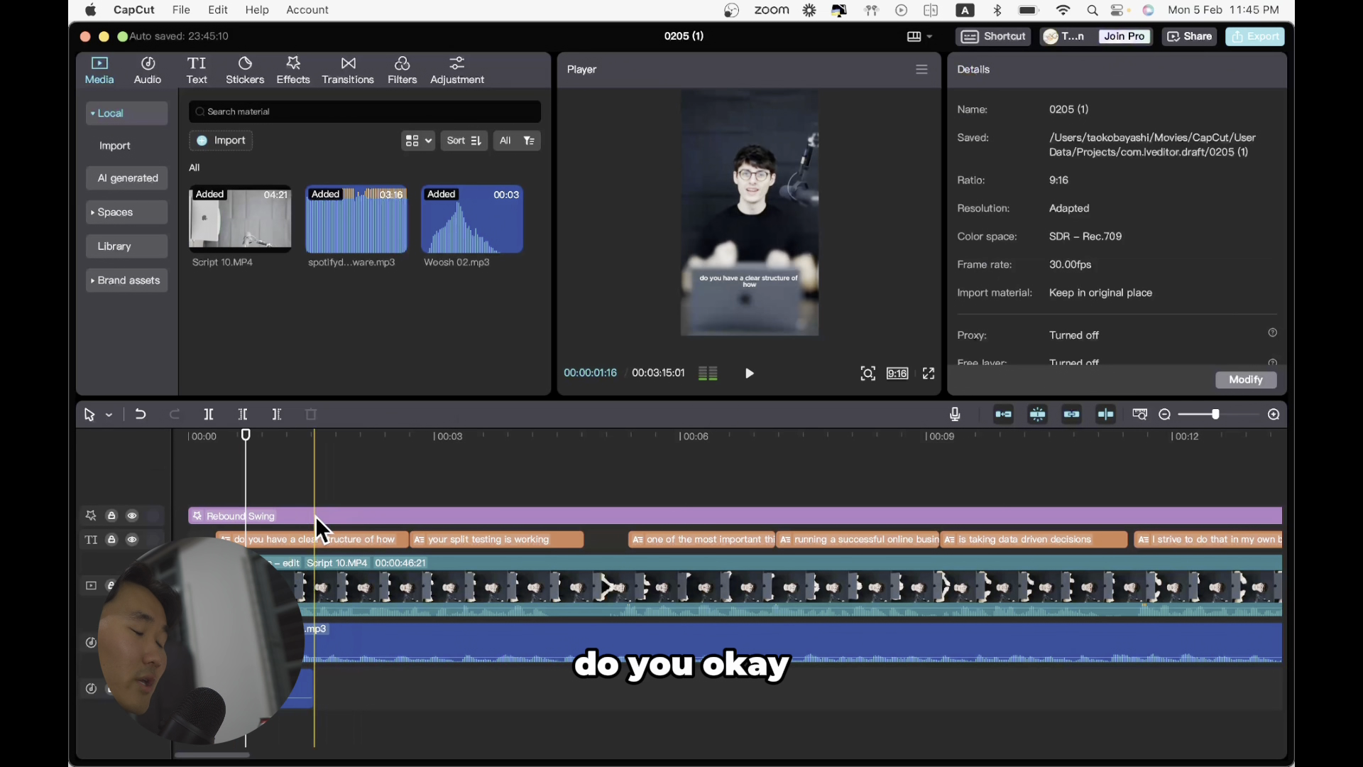
scroll(315, 517, left, 1)
key(space)
key(space)
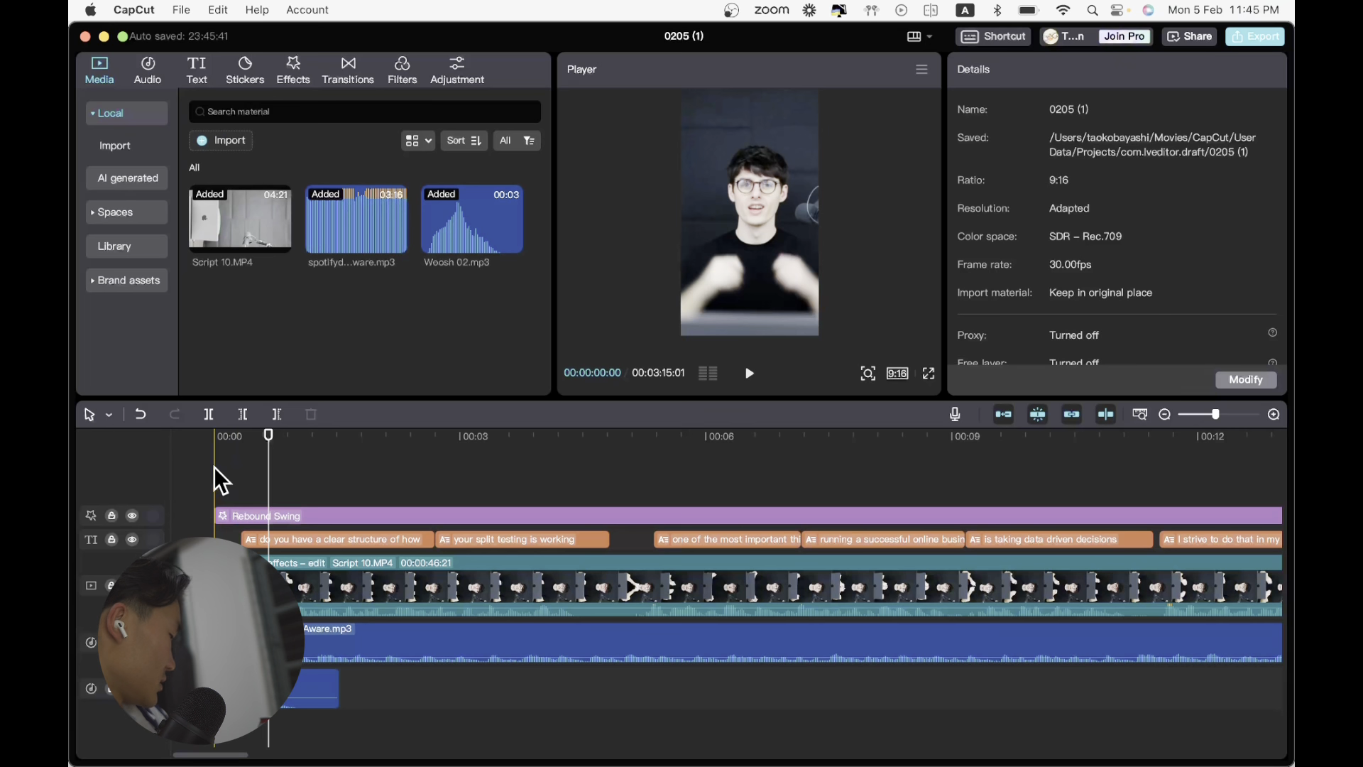
key(space)
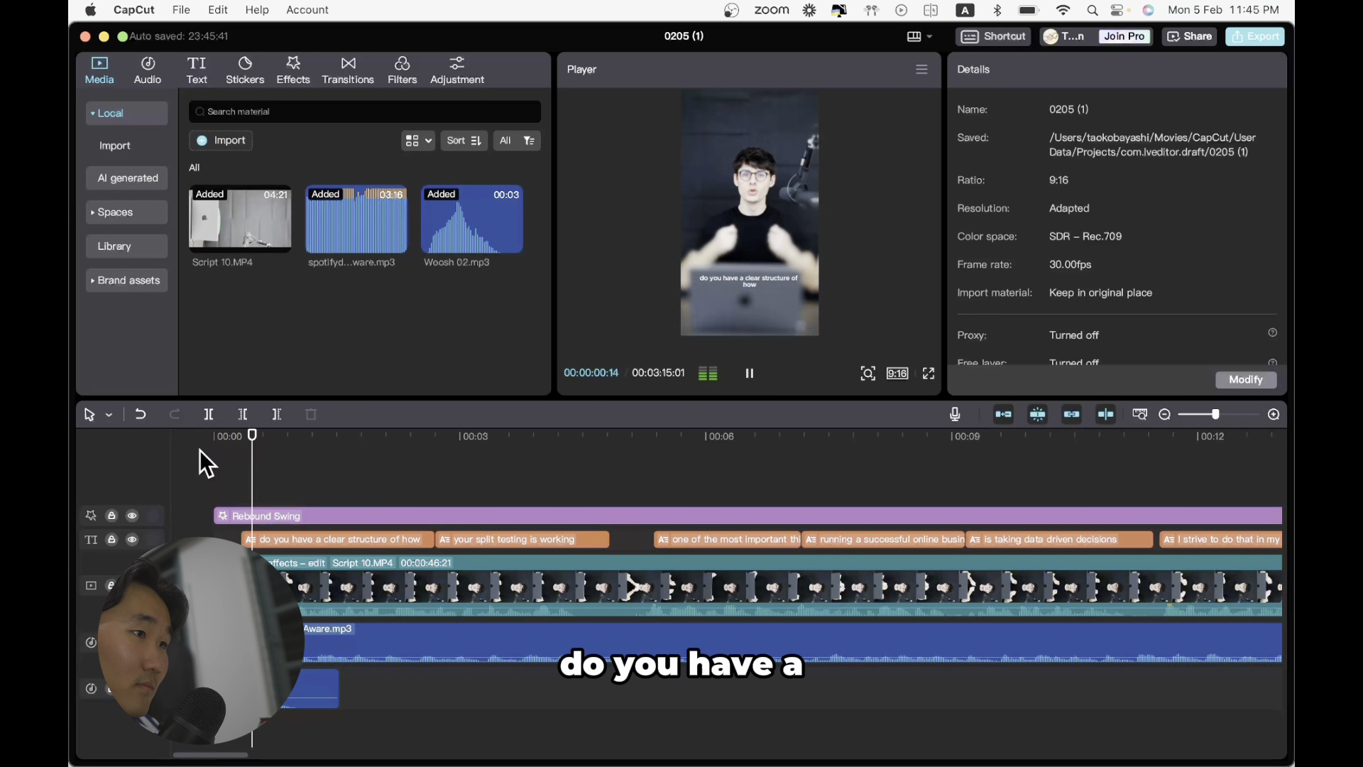
key(space)
- Play the timeline from the start through the caption "I strive to do that in my own business all the time" to review the edit
scroll(192, 463, down, 2)
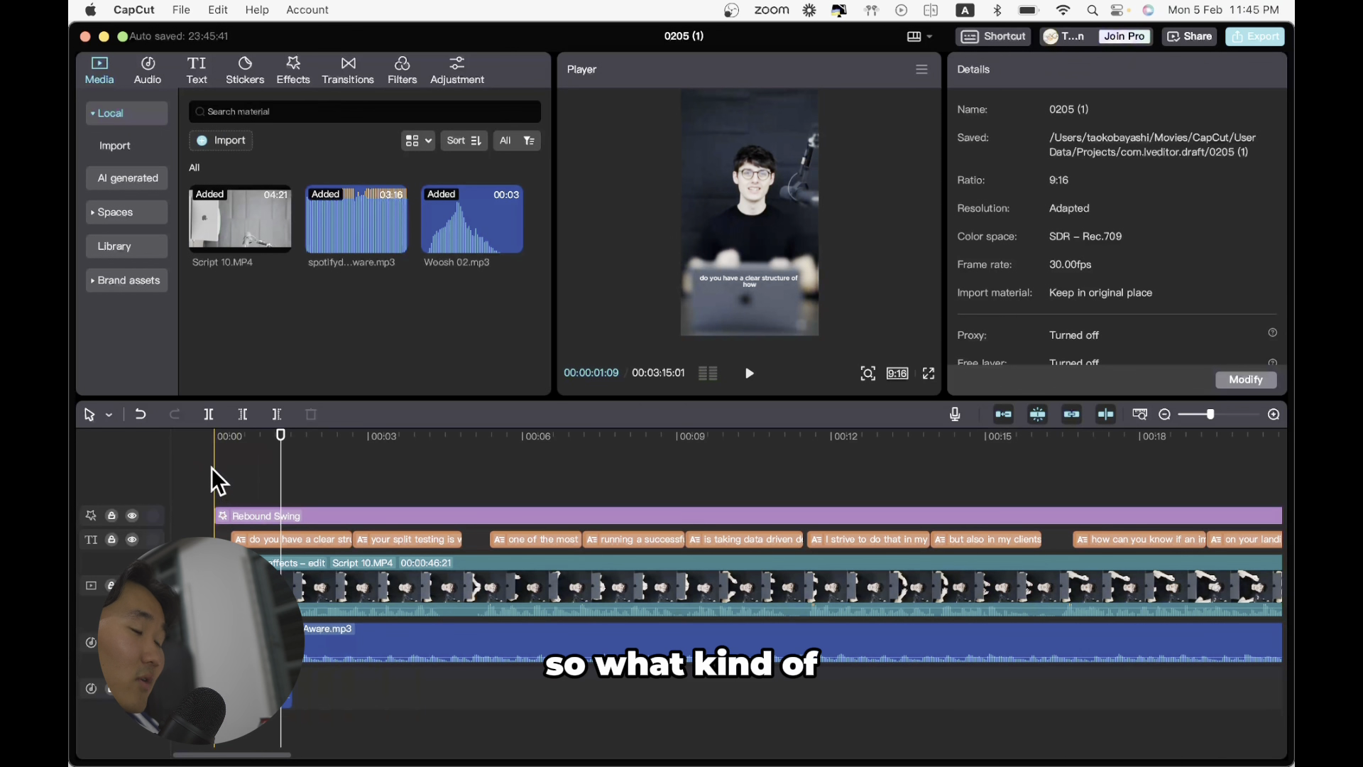
click(211, 466)
key(space)
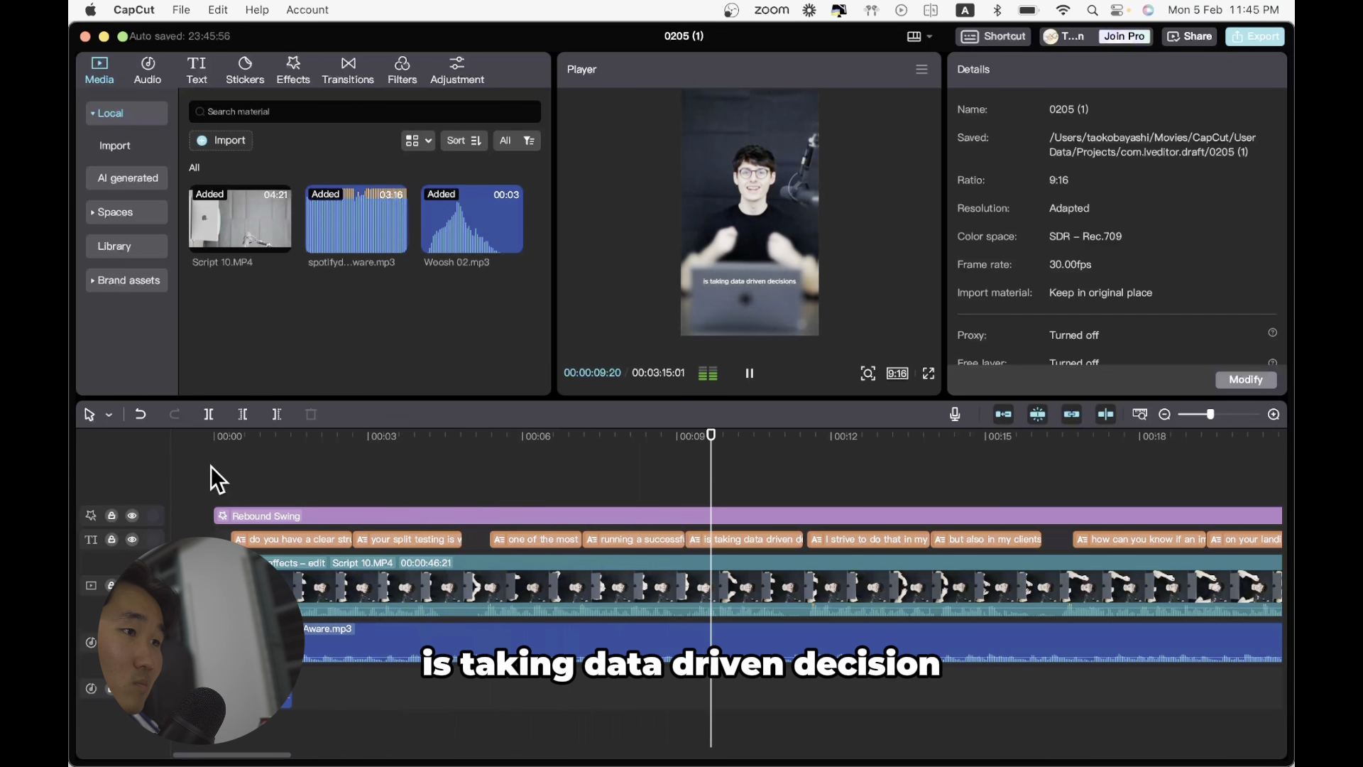
key(space)
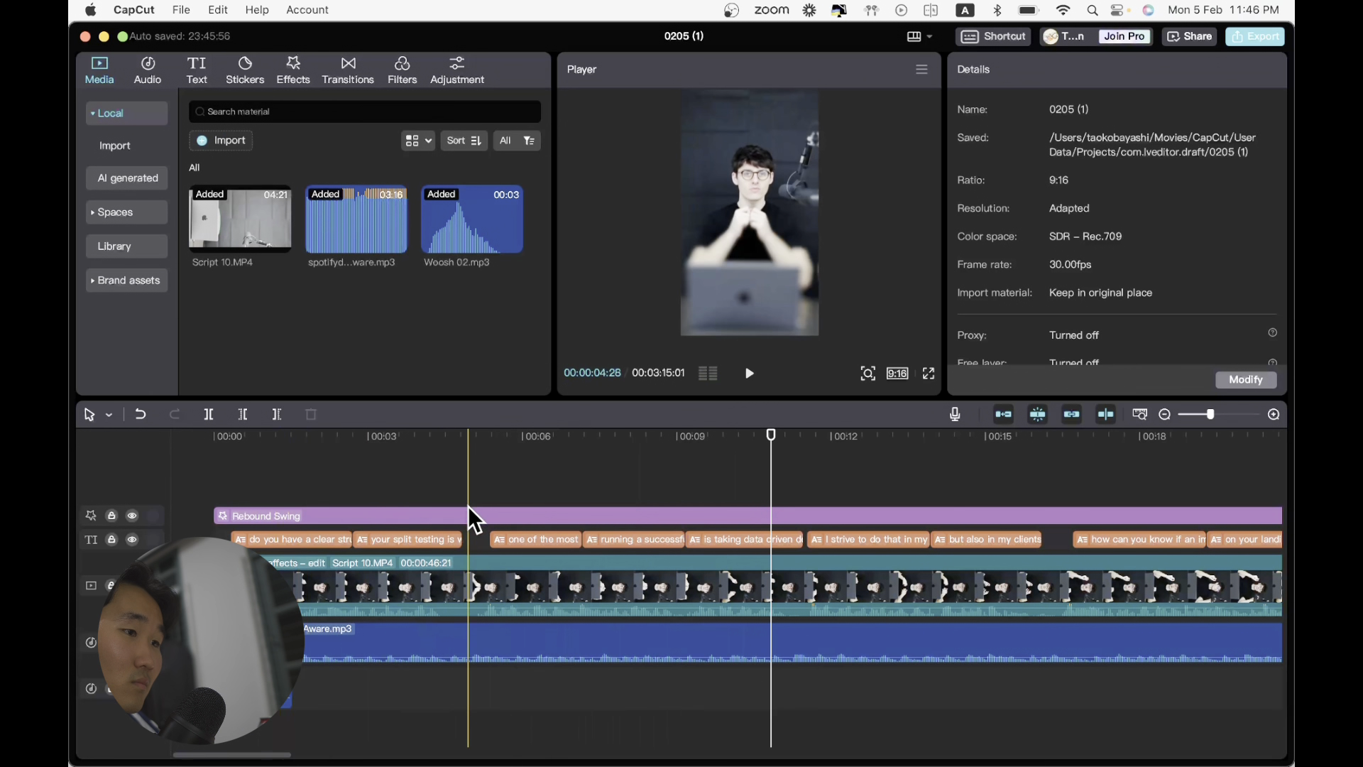
scroll(554, 489, right, 2)
key(space)
key(space)
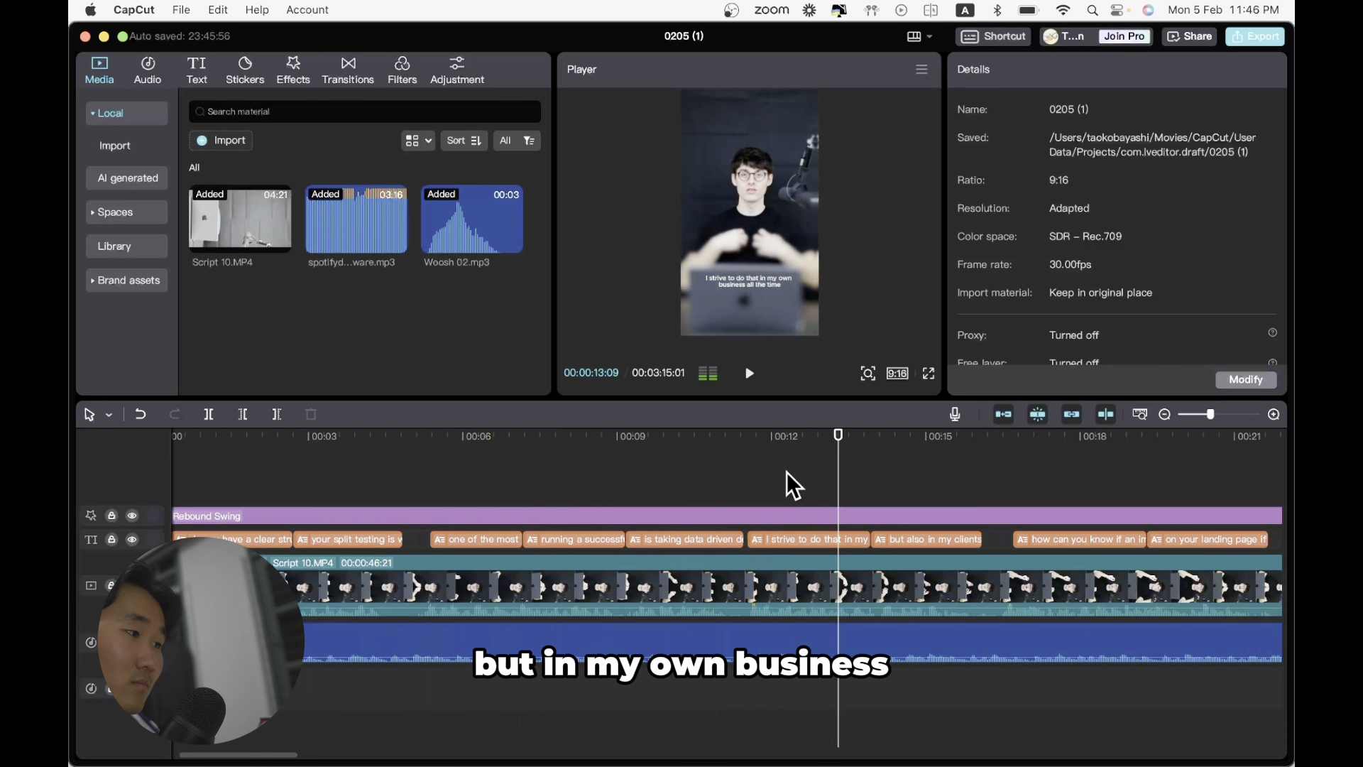
scroll(355, 487, left, 2)
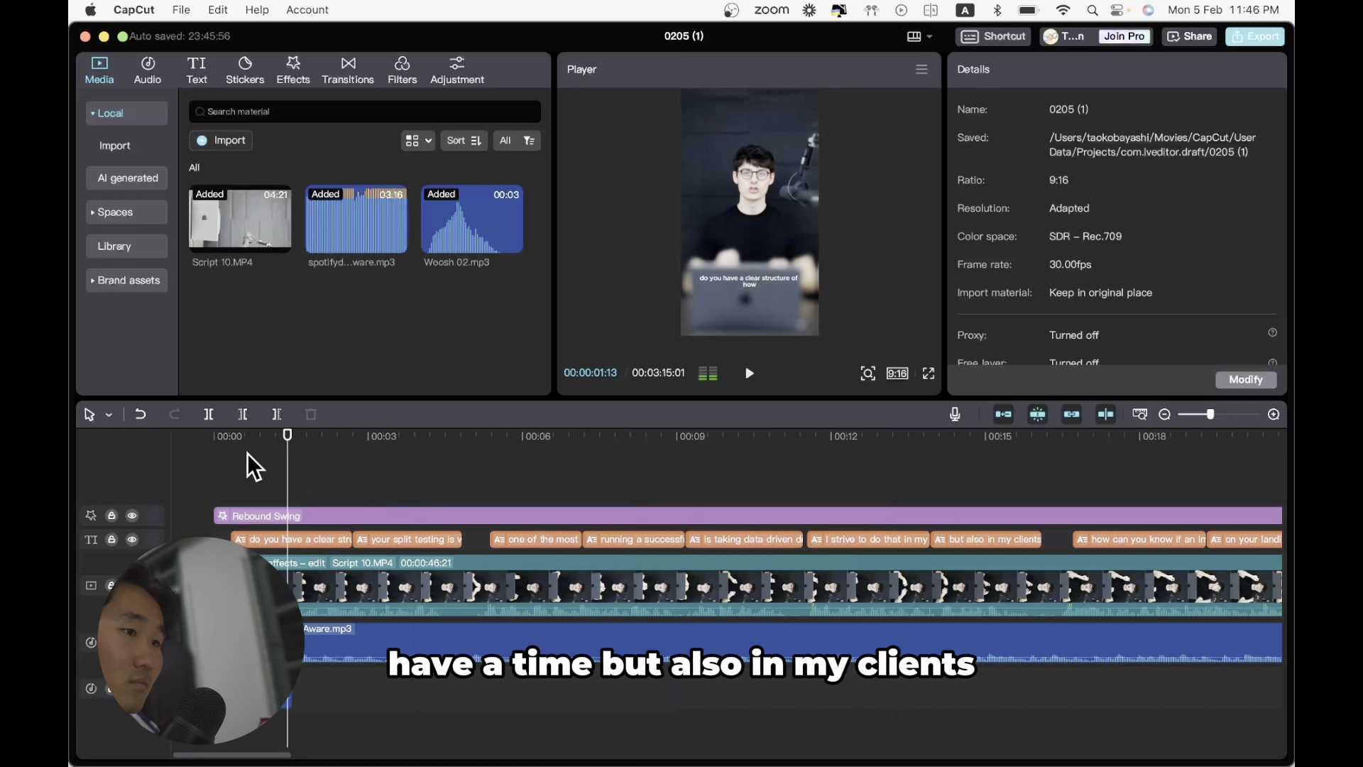
- Review playback from the caption "but also in my clients businesses" through "the best for my clients", and replay the opening hook briefly
key(space)
scroll(906, 482, right, 5)
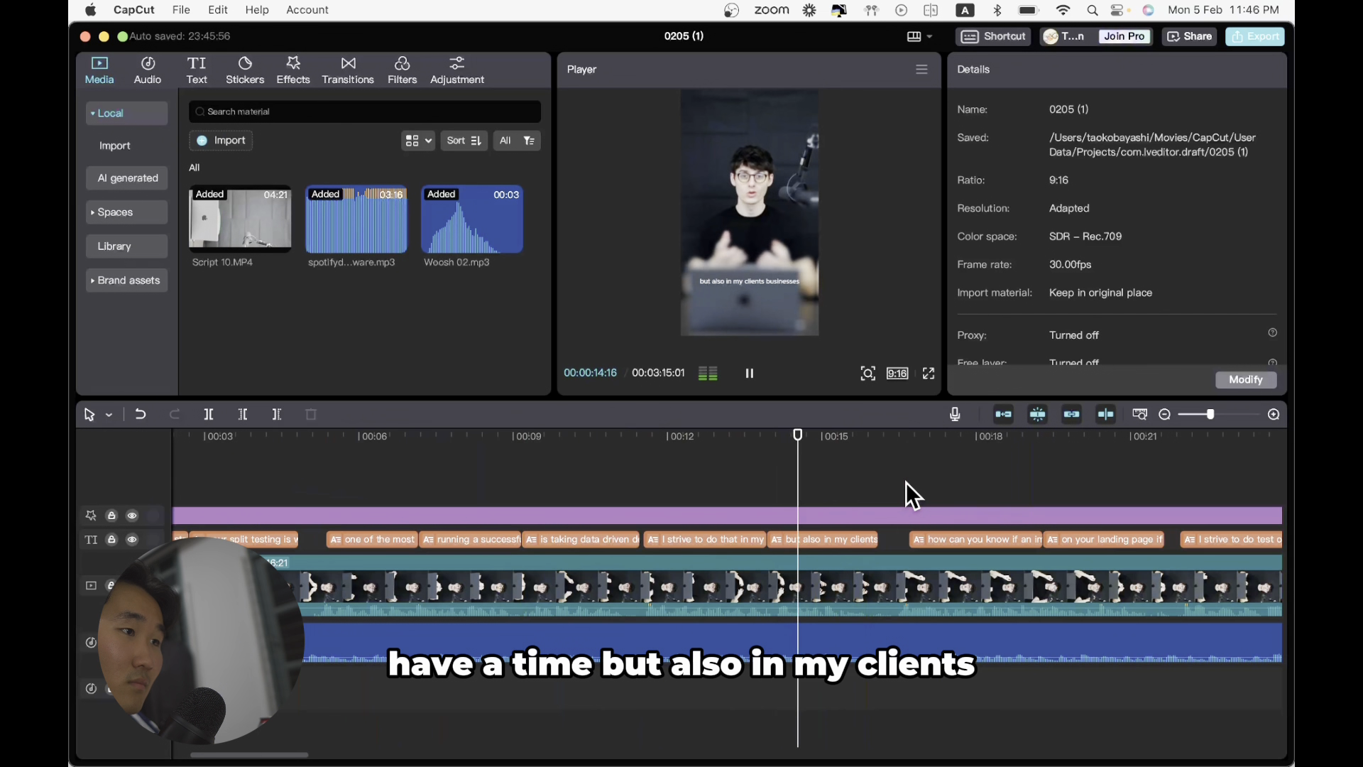
scroll(902, 483, right, 4)
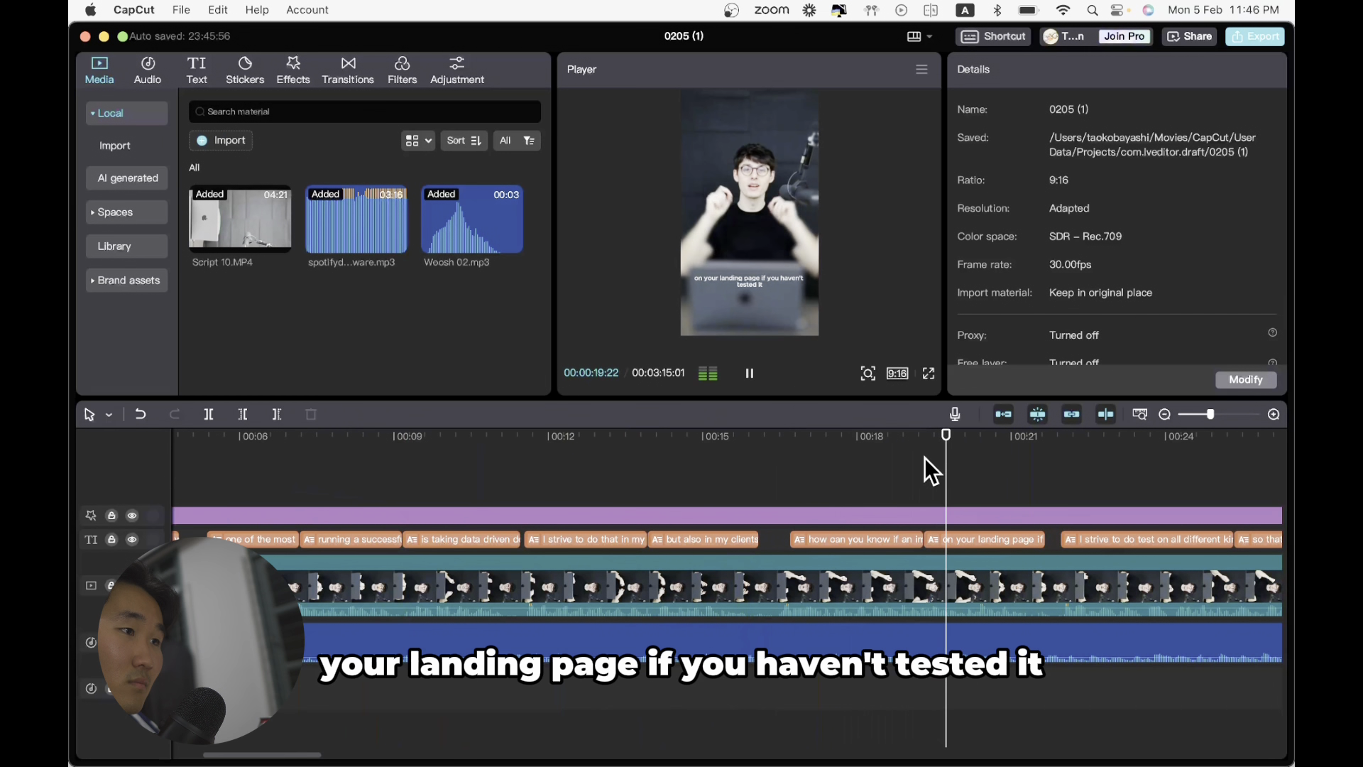
scroll(924, 457, right, 4)
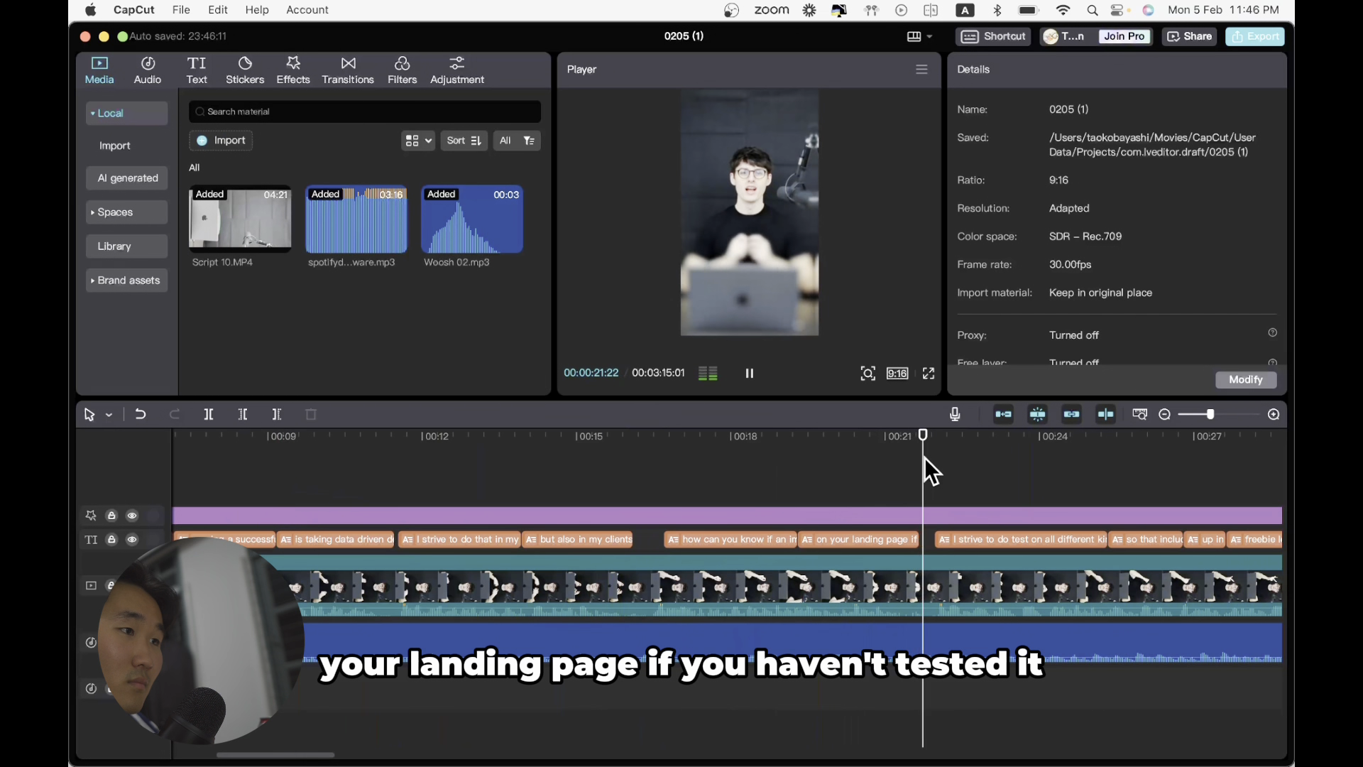
key(space)
scroll(924, 457, right, 15)
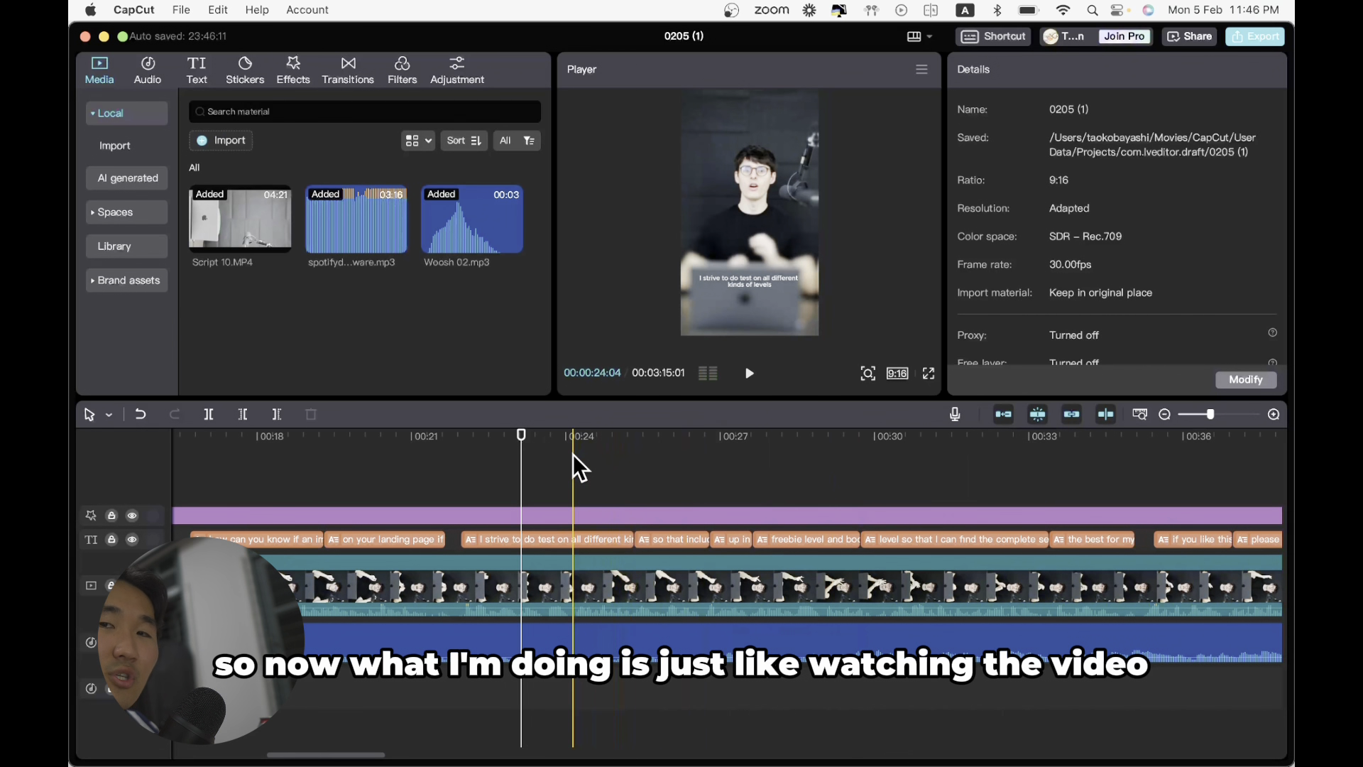
key(space)
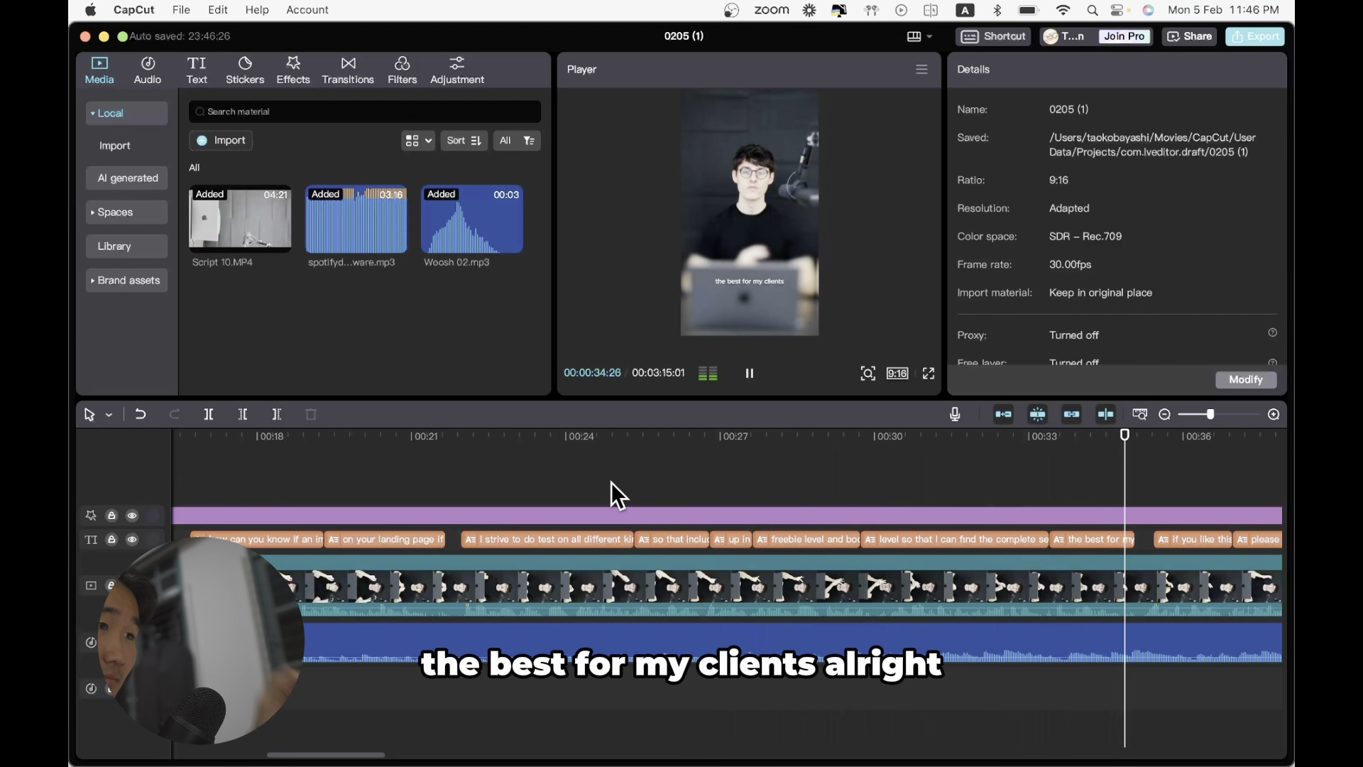
key(Home)
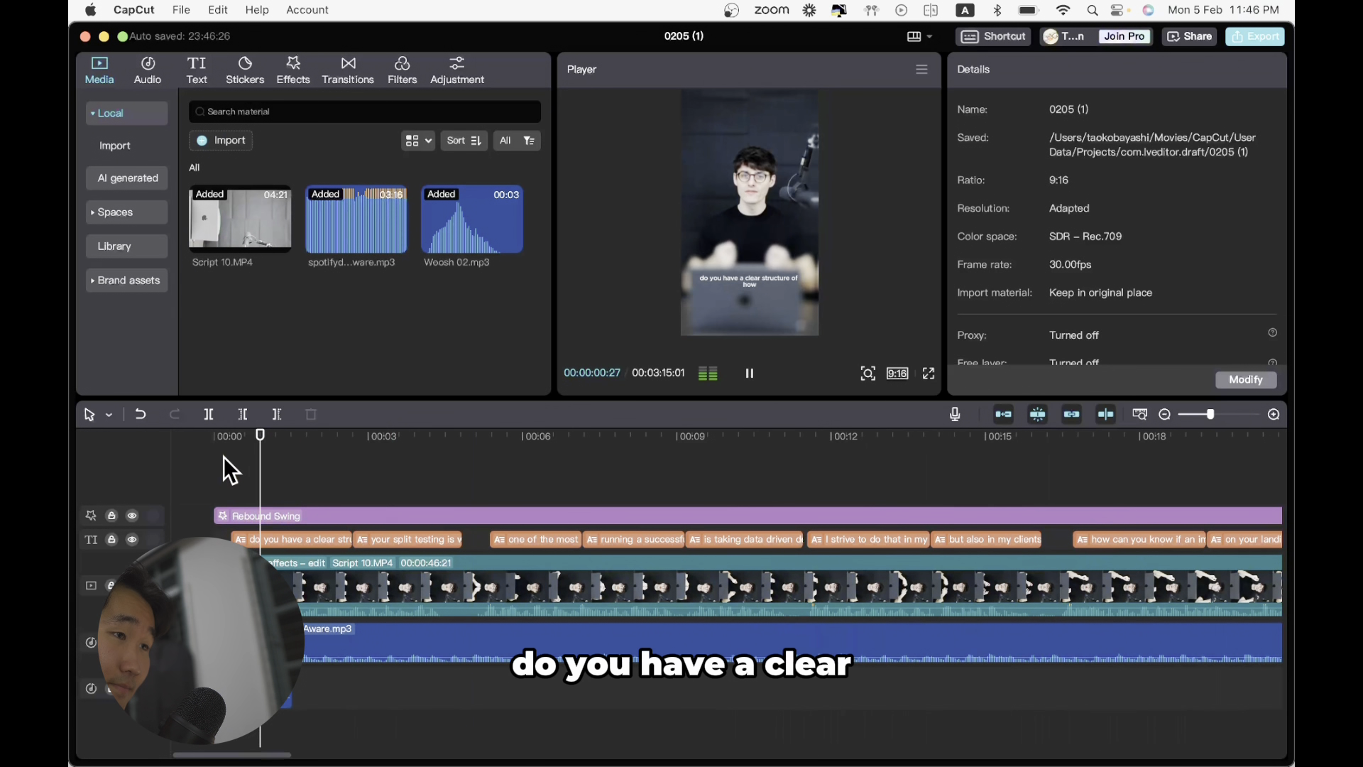
key(space)
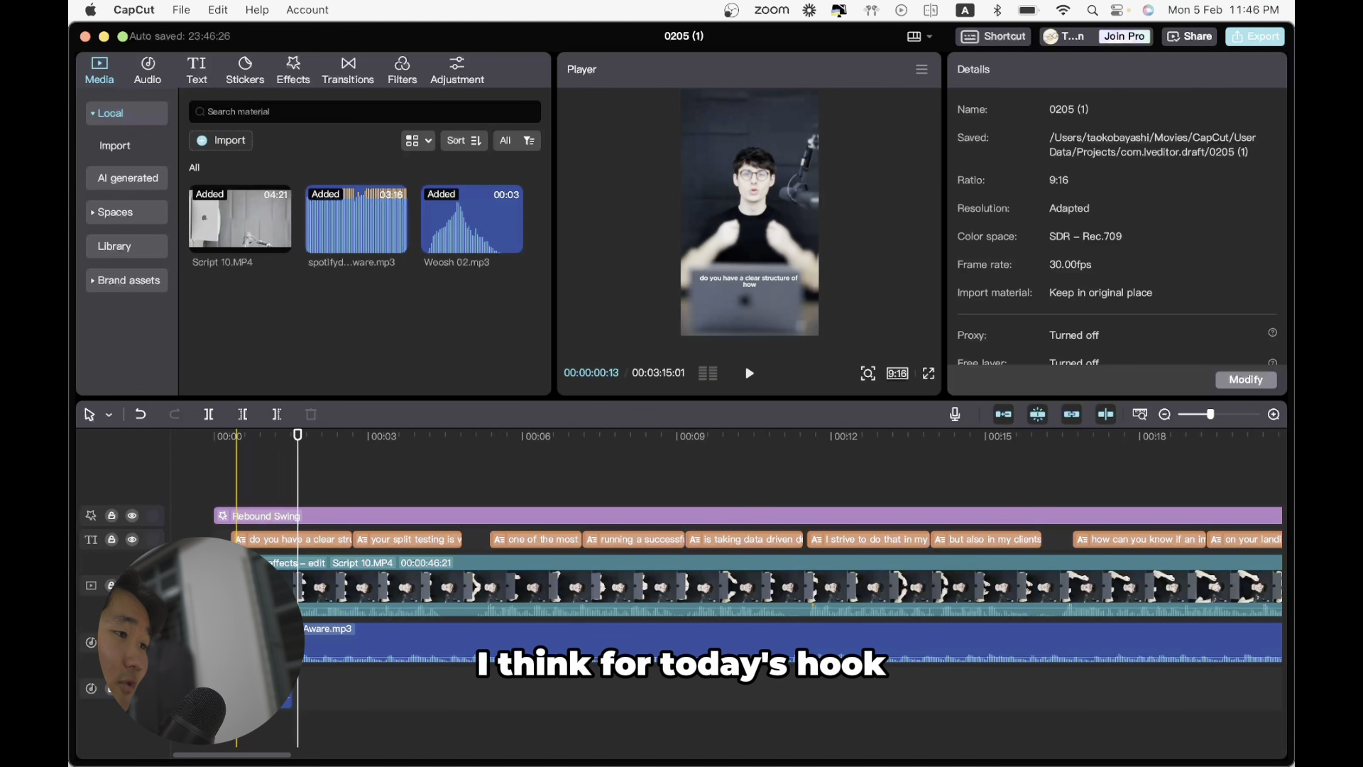
- Set the font of all captions to Montserrat Light and make them bold
scroll(231, 611, down, 5)
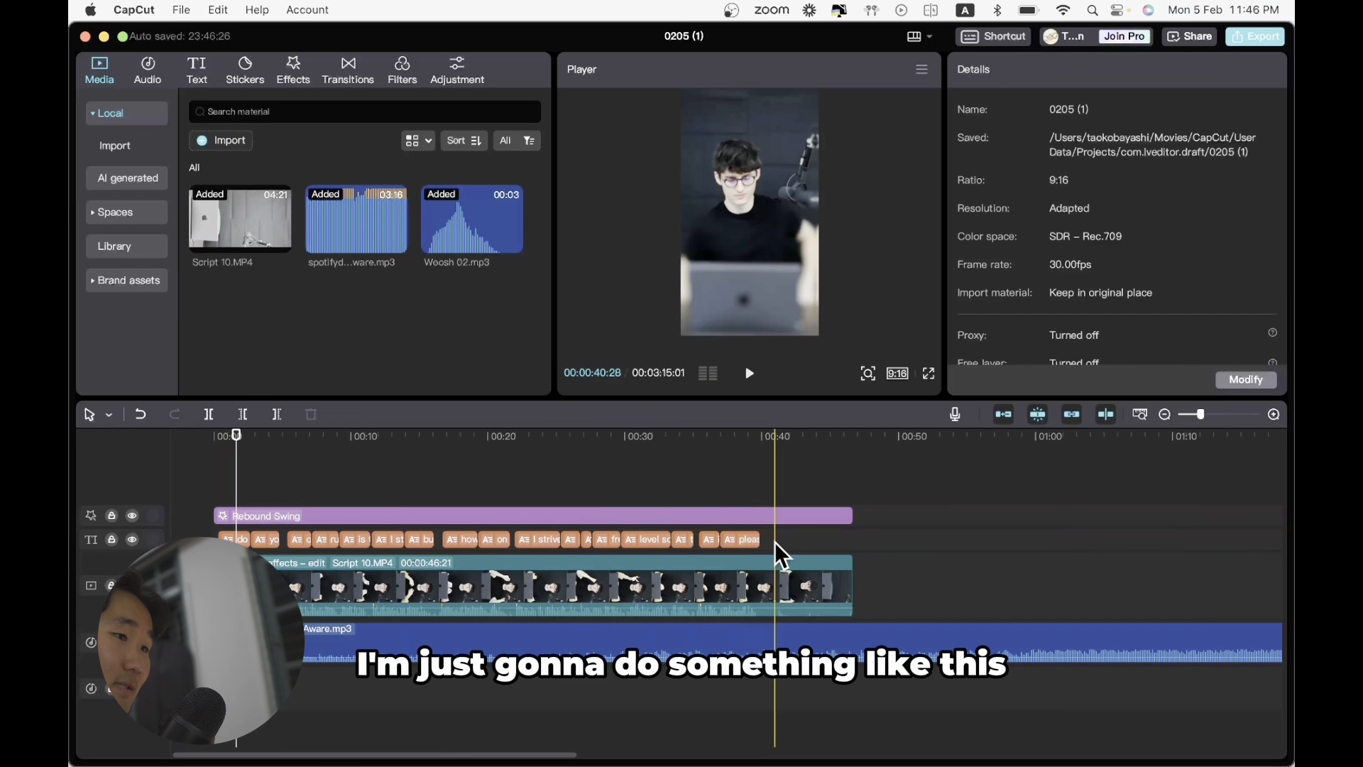
click(454, 540)
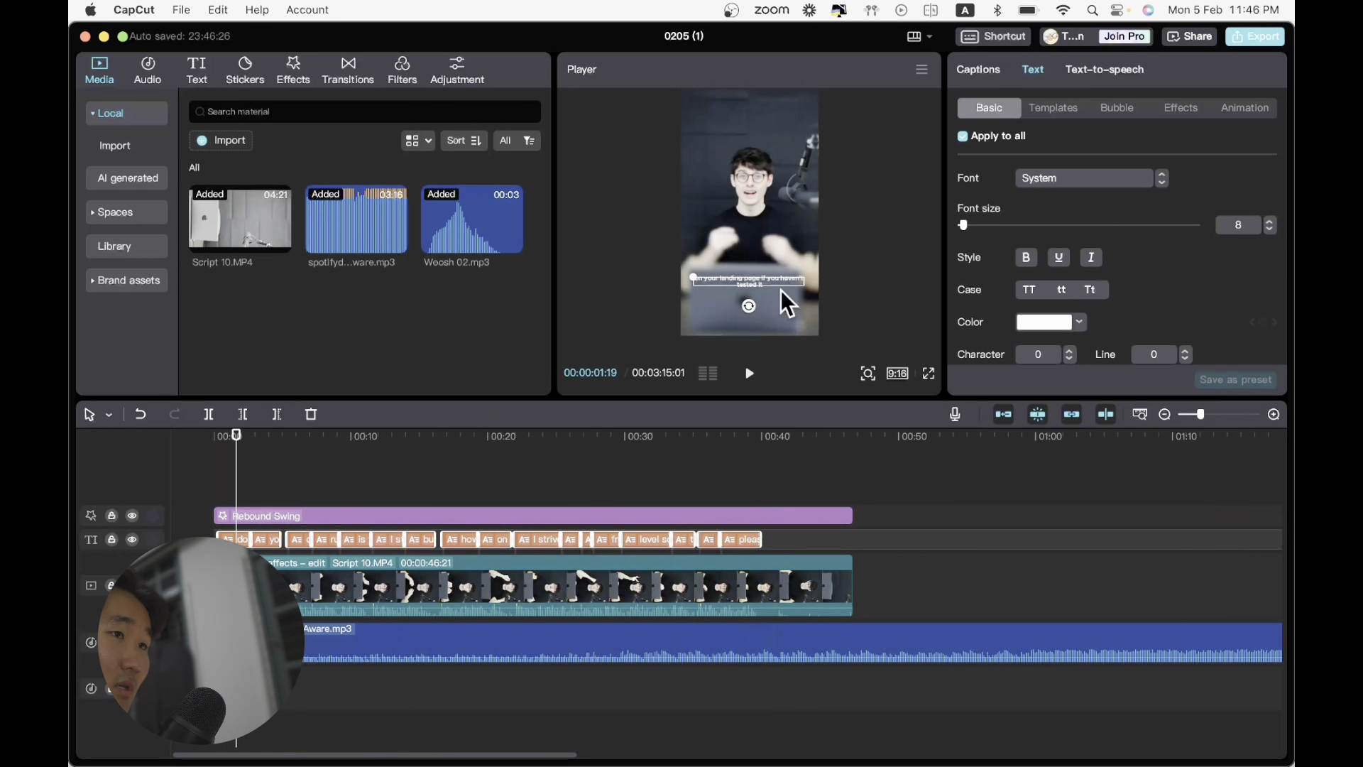
click(1093, 180)
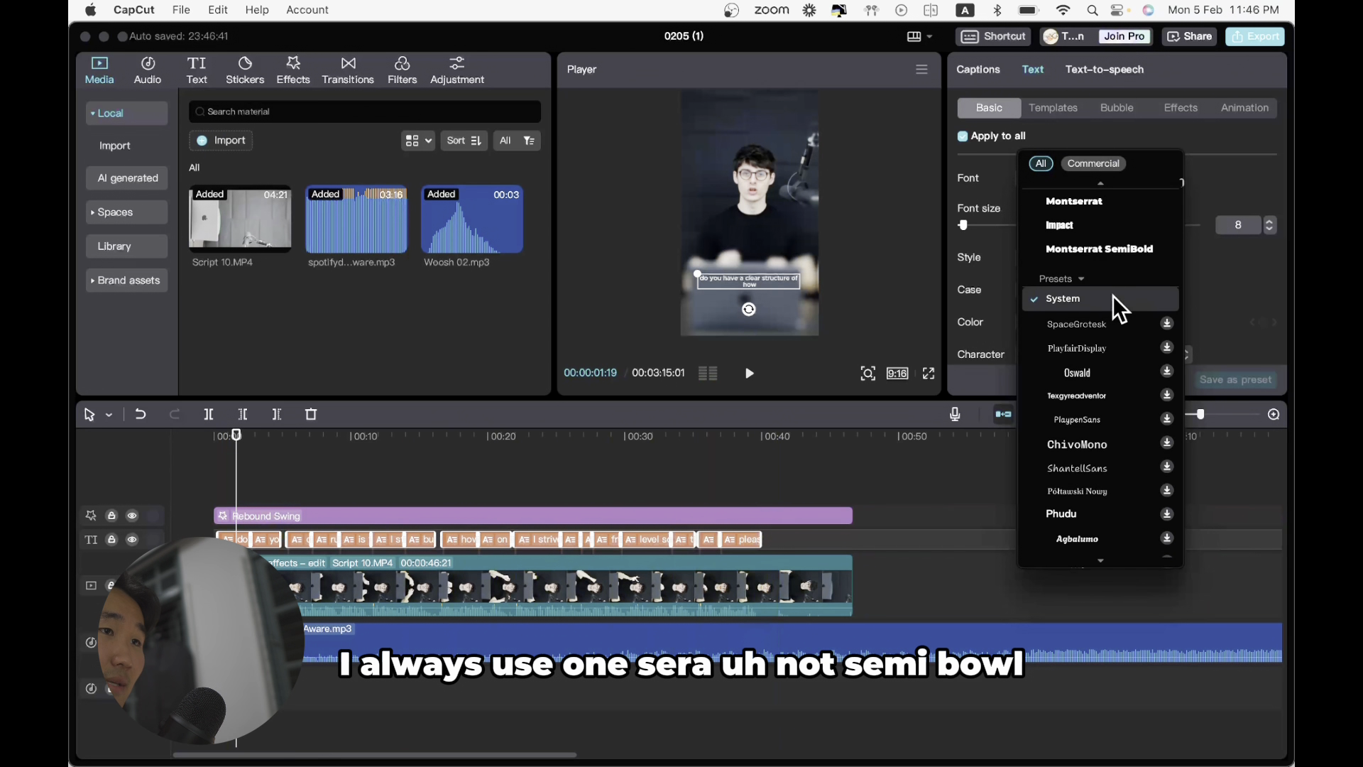
click(1115, 250)
click(1109, 178)
scroll(1097, 355, down, 2)
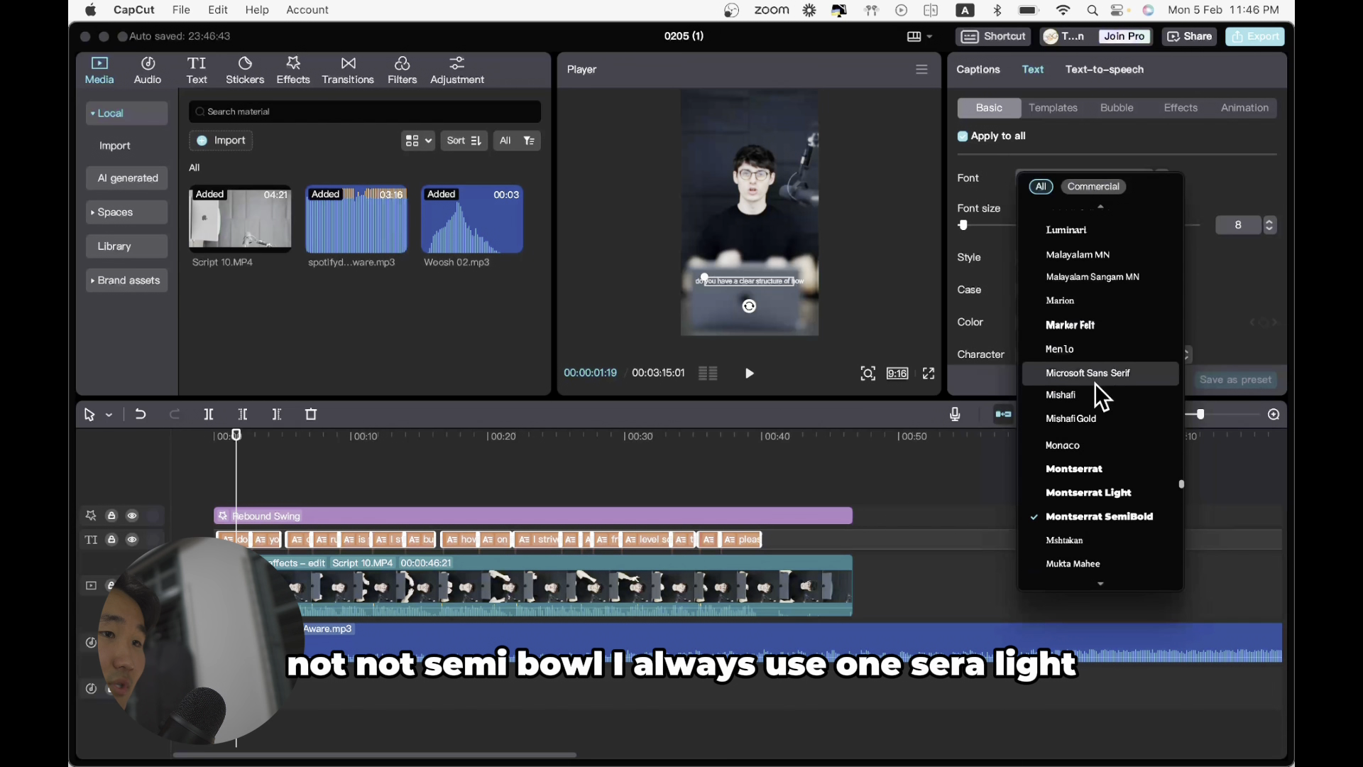
click(1092, 481)
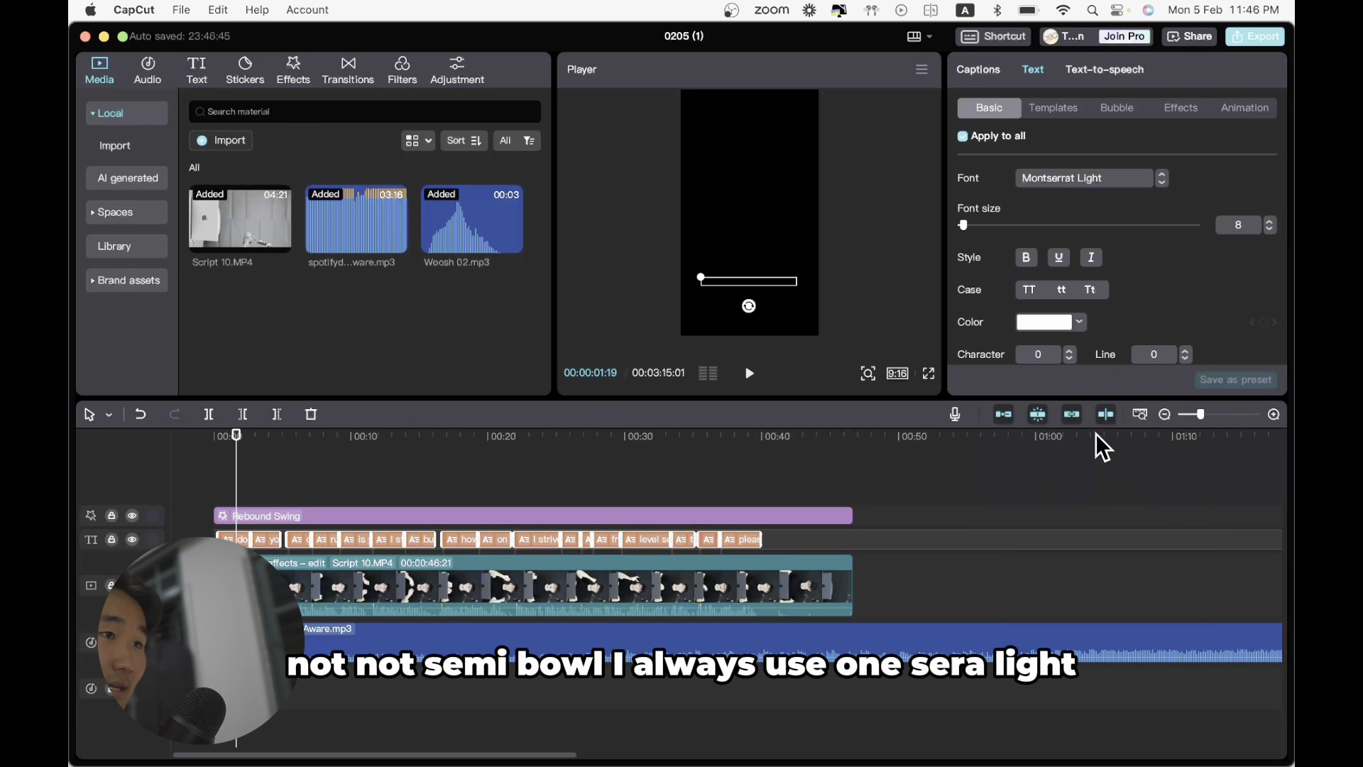
click(1027, 258)
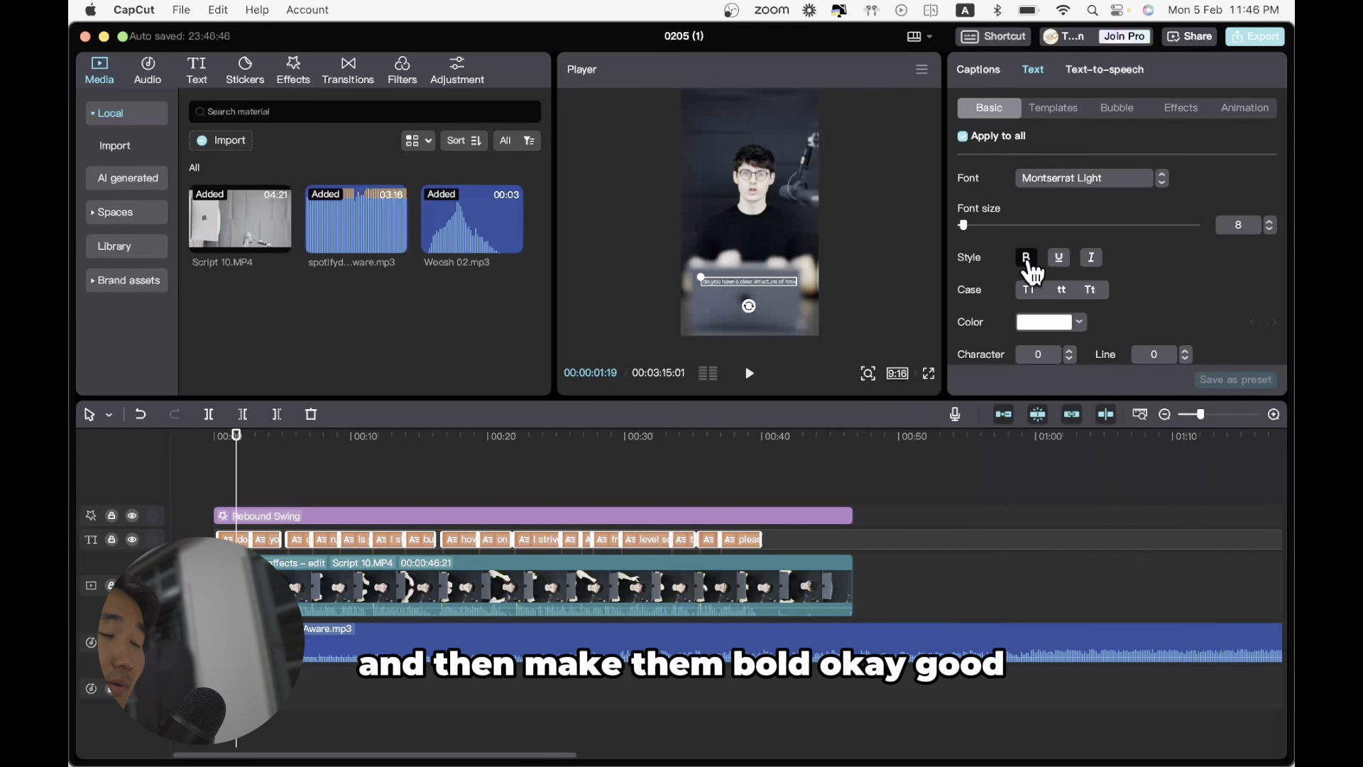
- Set the font size of all captions to 16
click(220, 470)
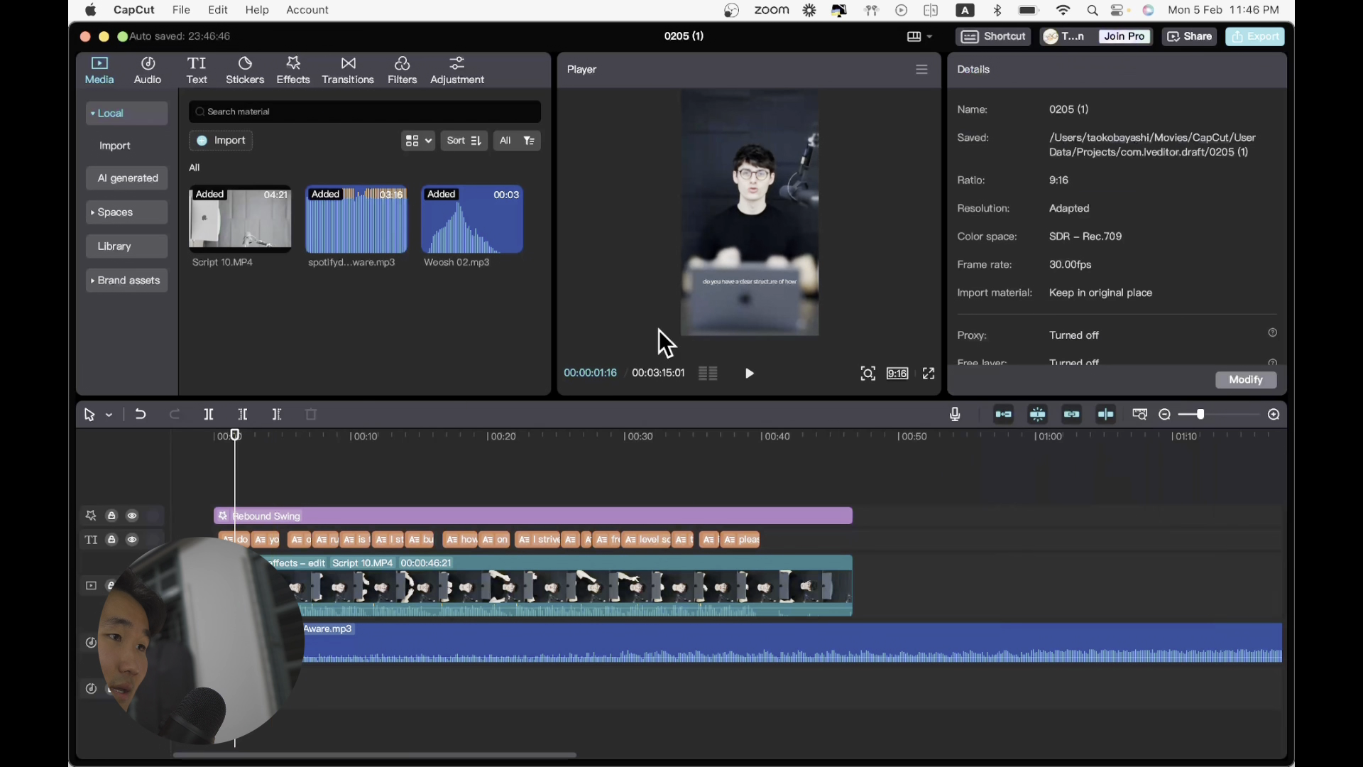
click(750, 282)
text(1)
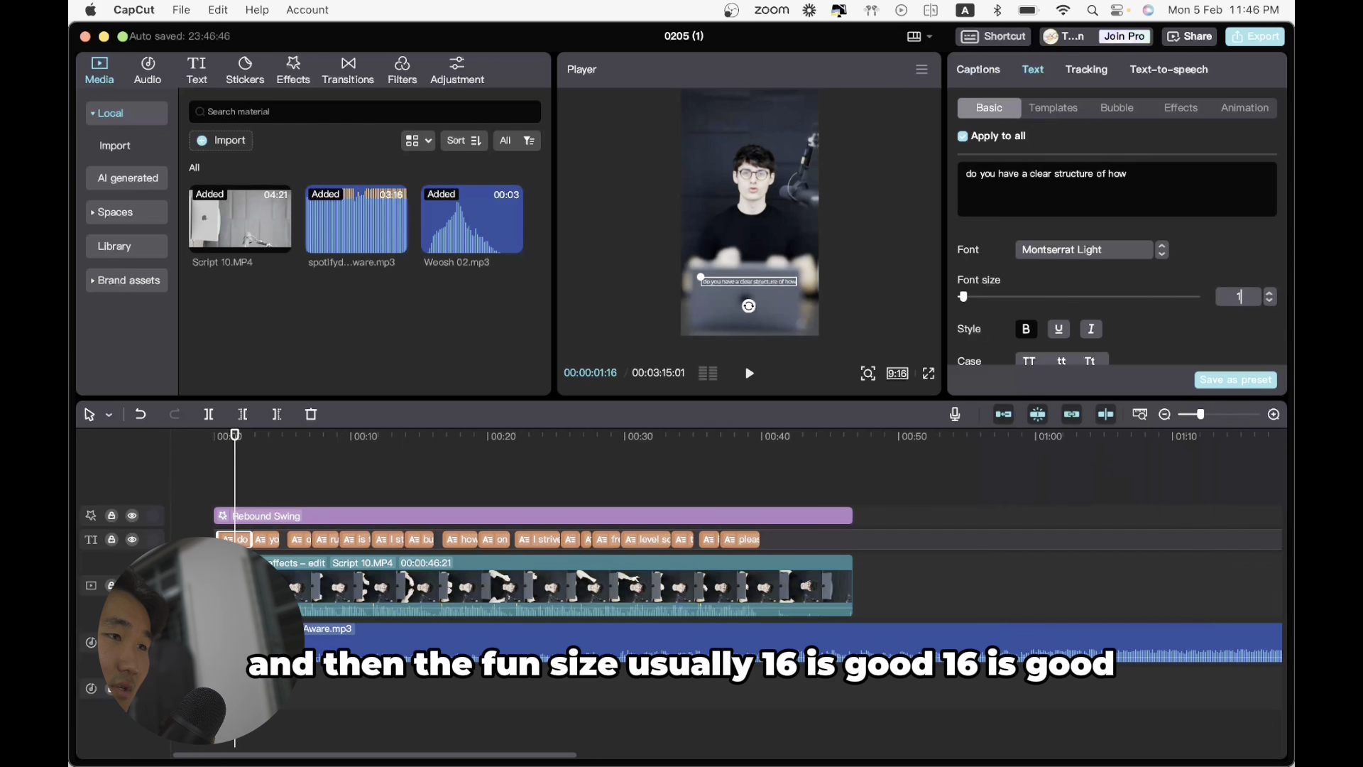
text(6)
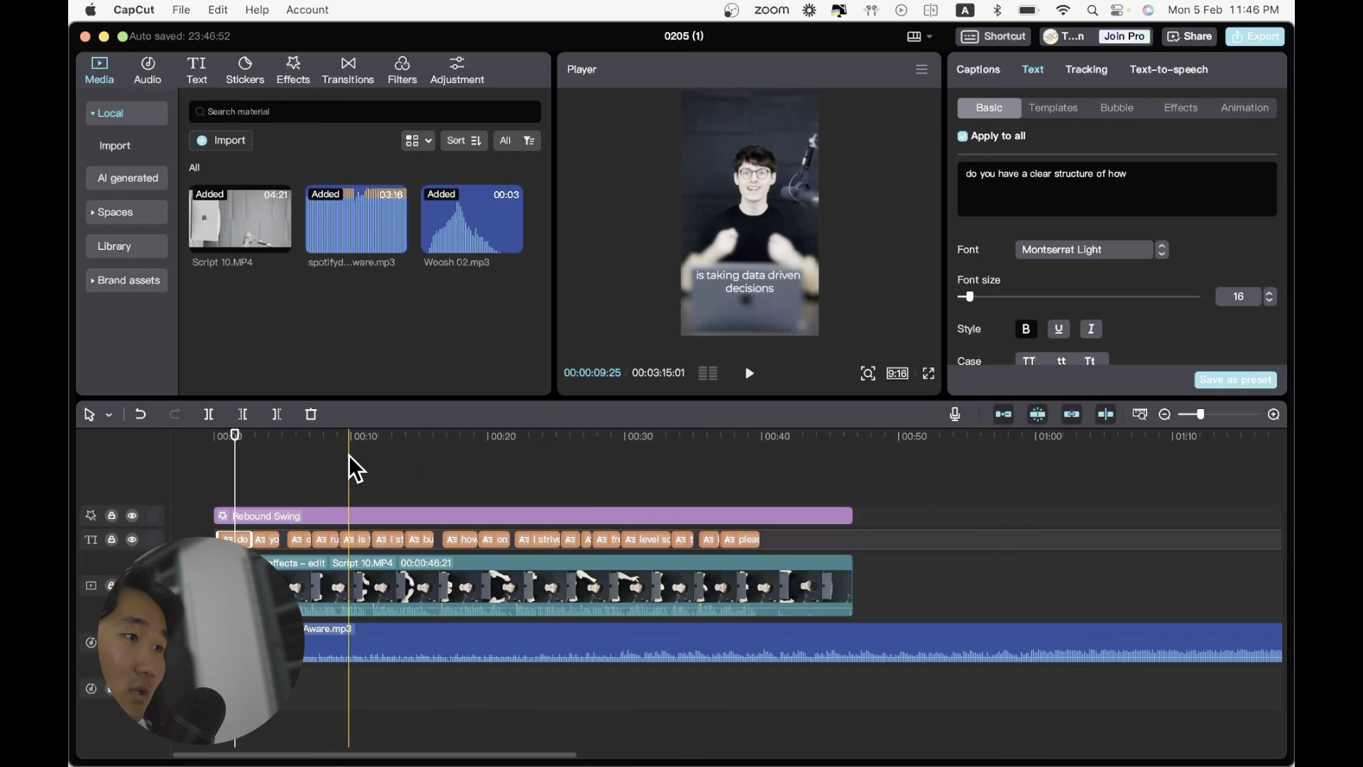
- Split the caption "I strive to do that in my own business all the time" before "all the time" and play the result
click(387, 462)
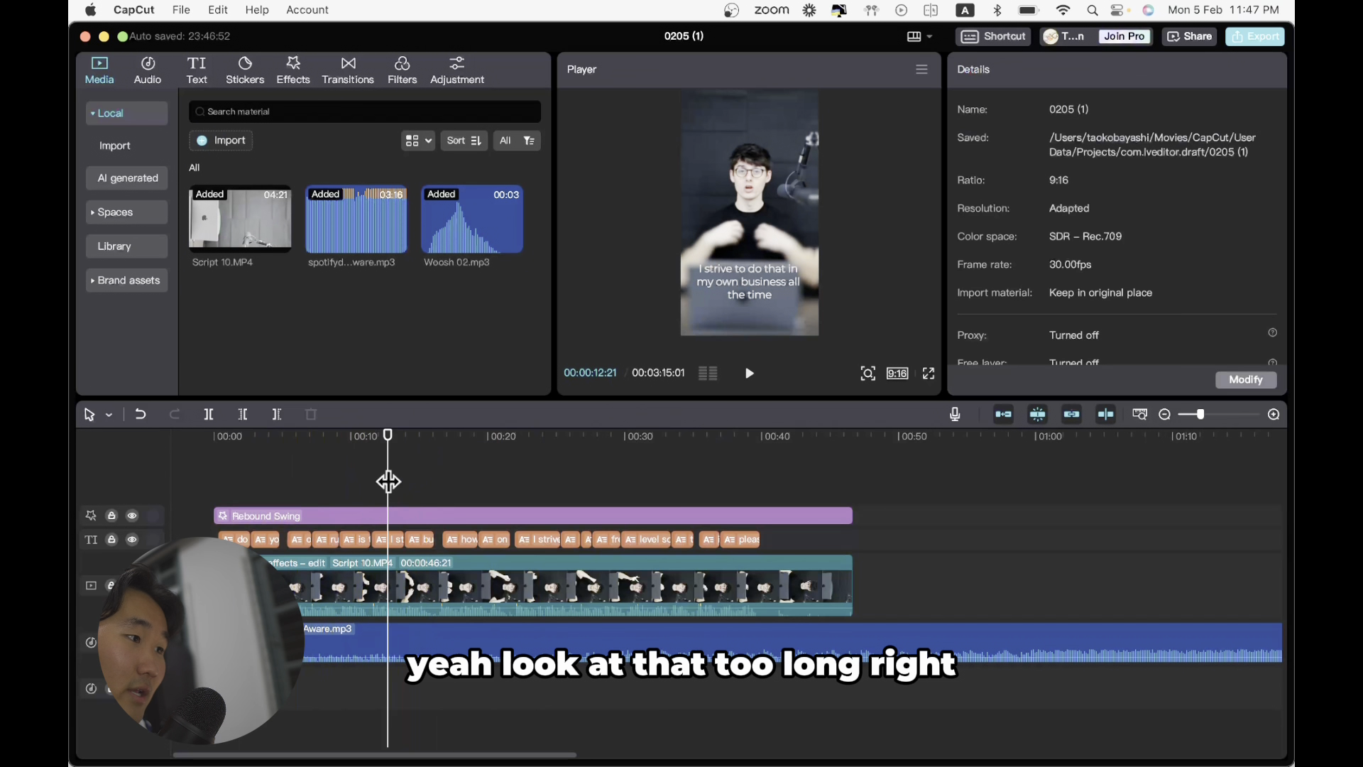
click(383, 539)
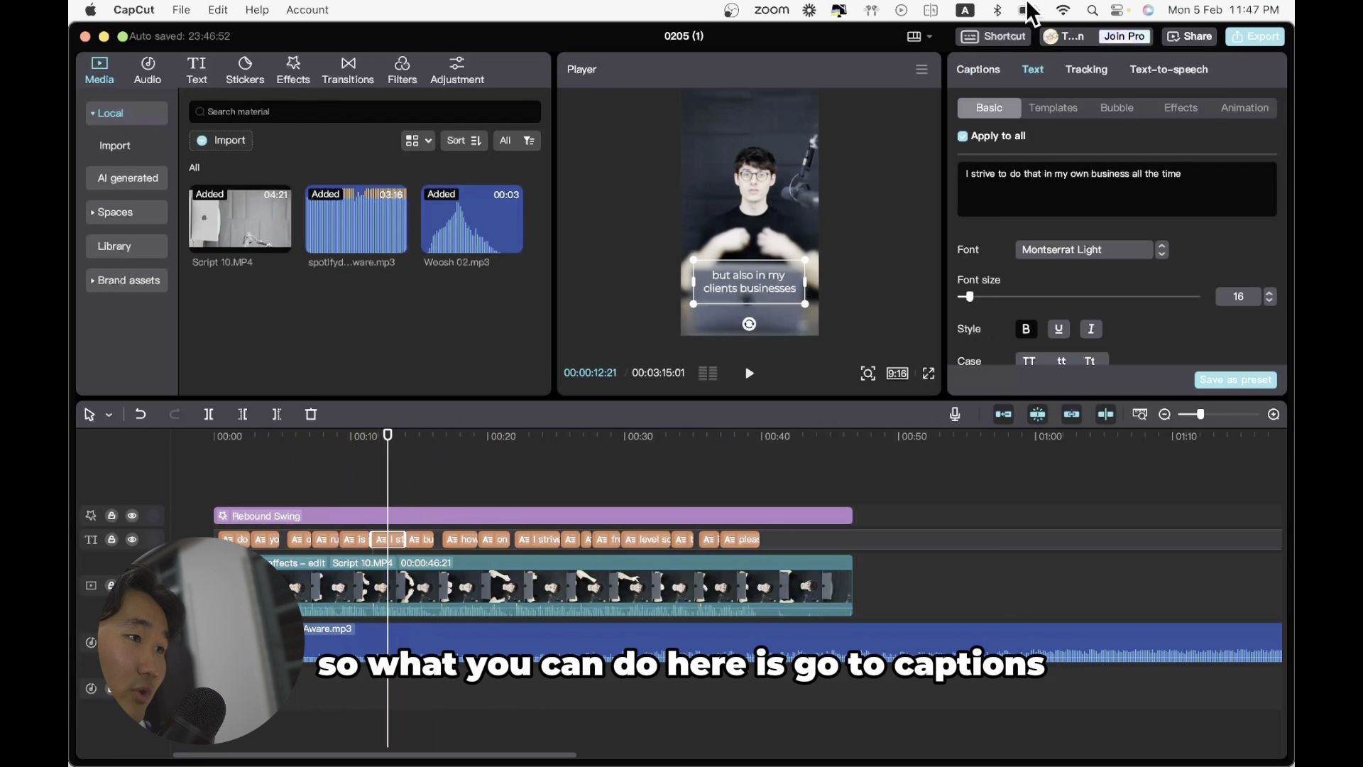
click(990, 69)
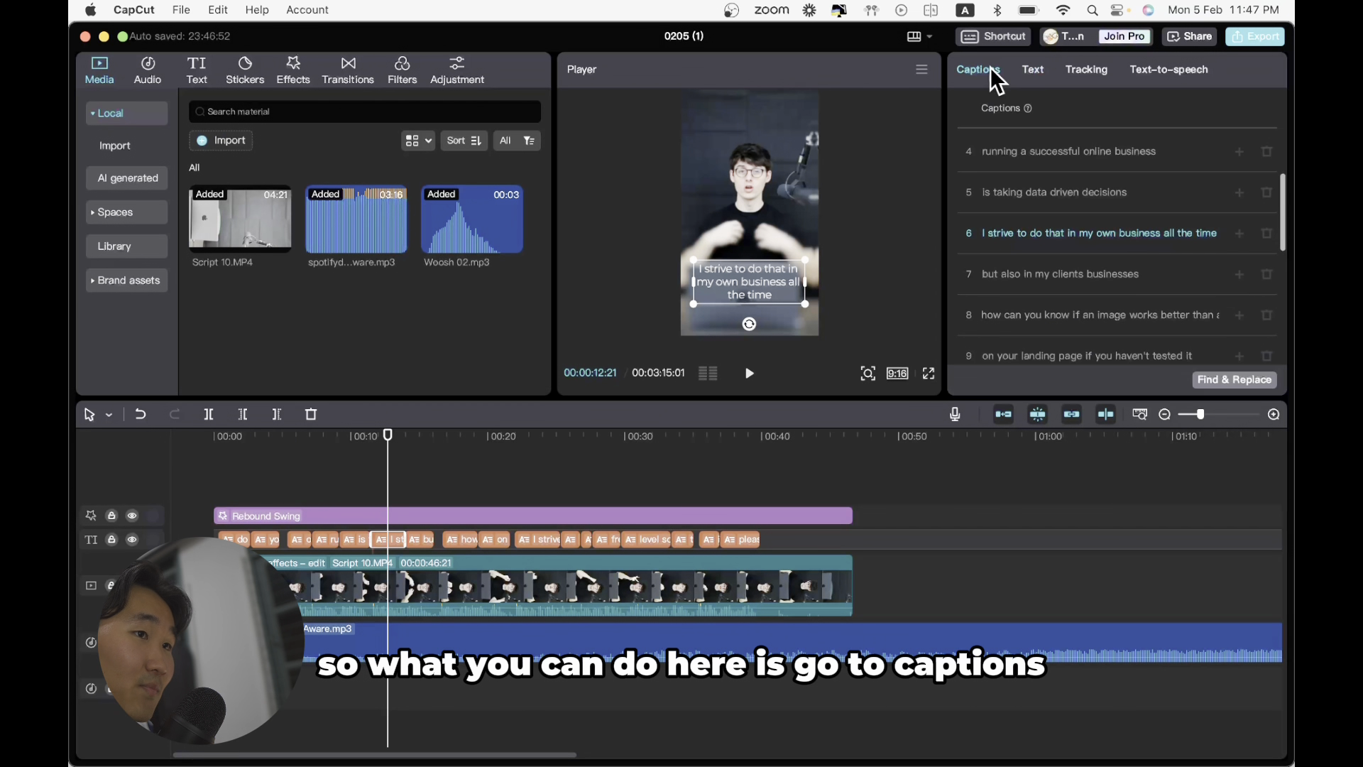
click(1164, 234)
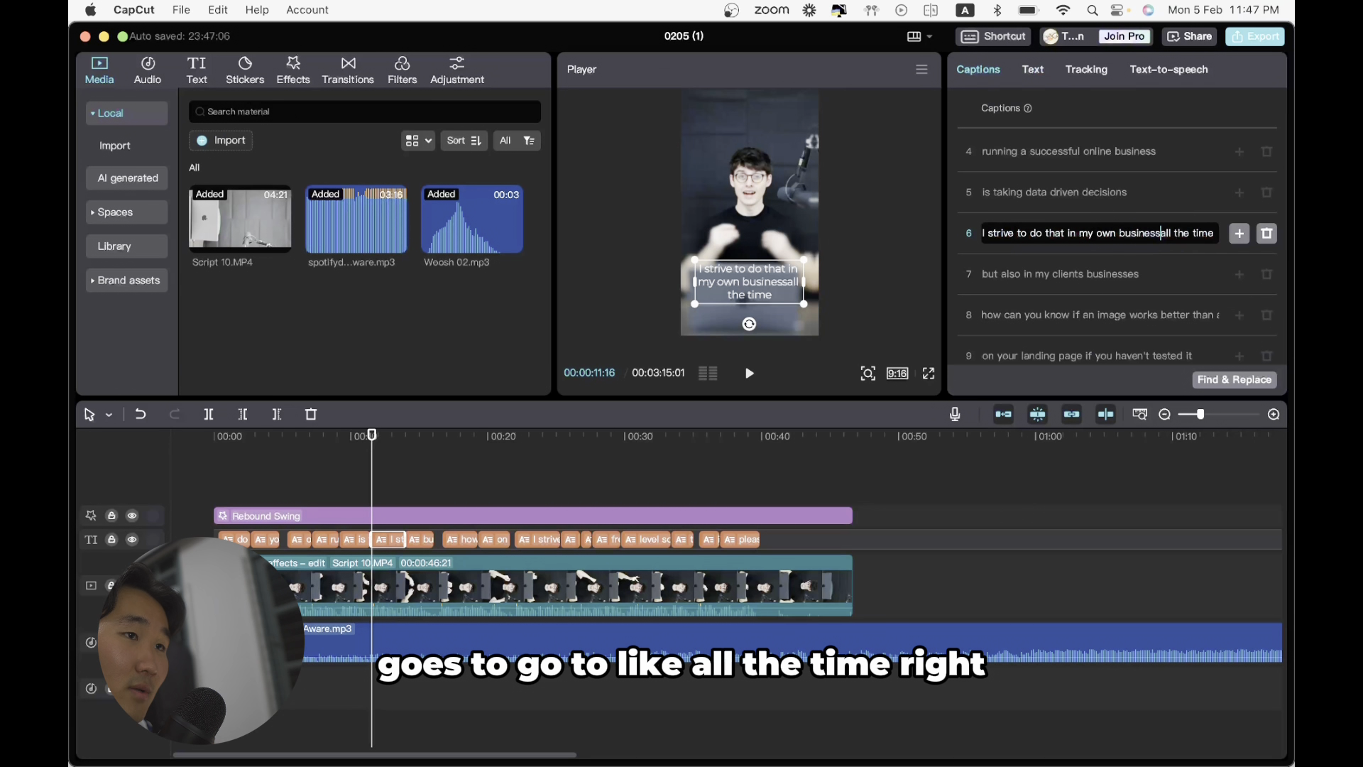
key(Return)
click(374, 455)
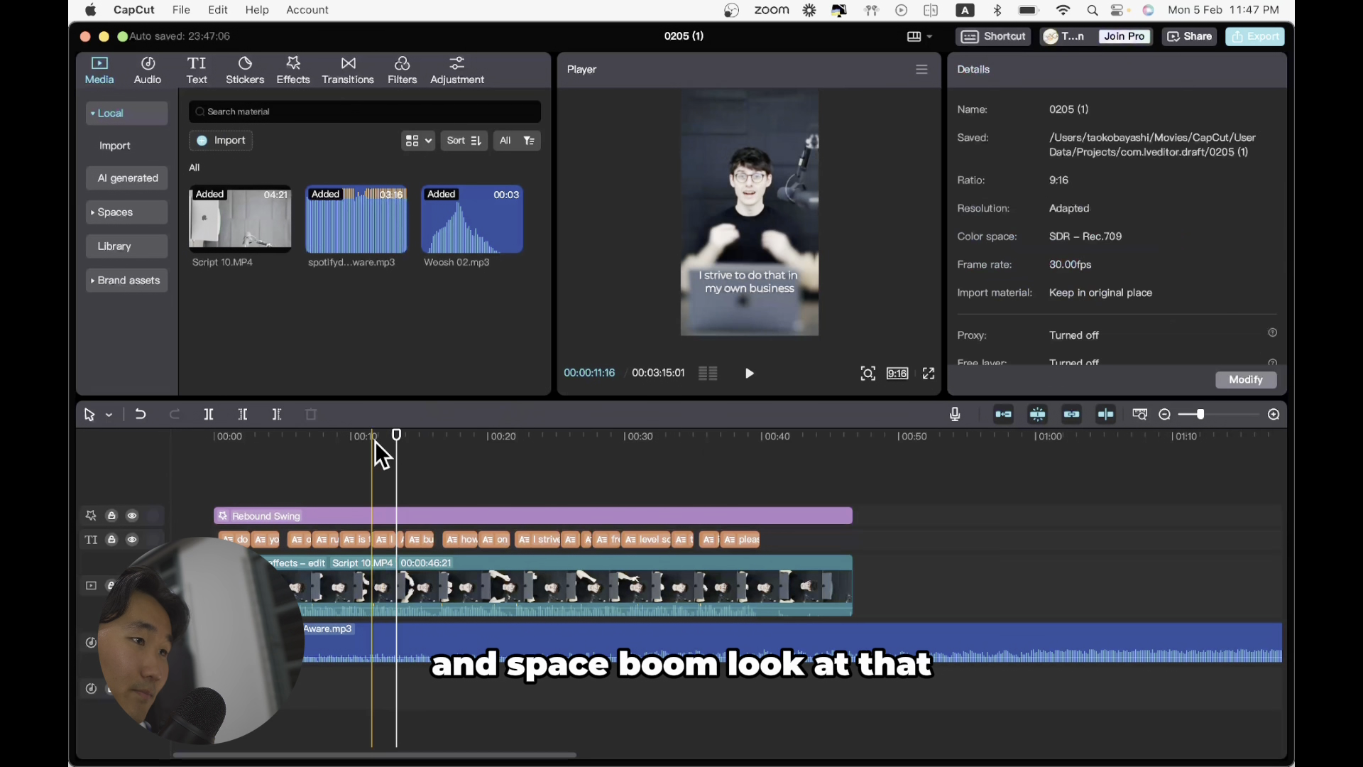
key(space)
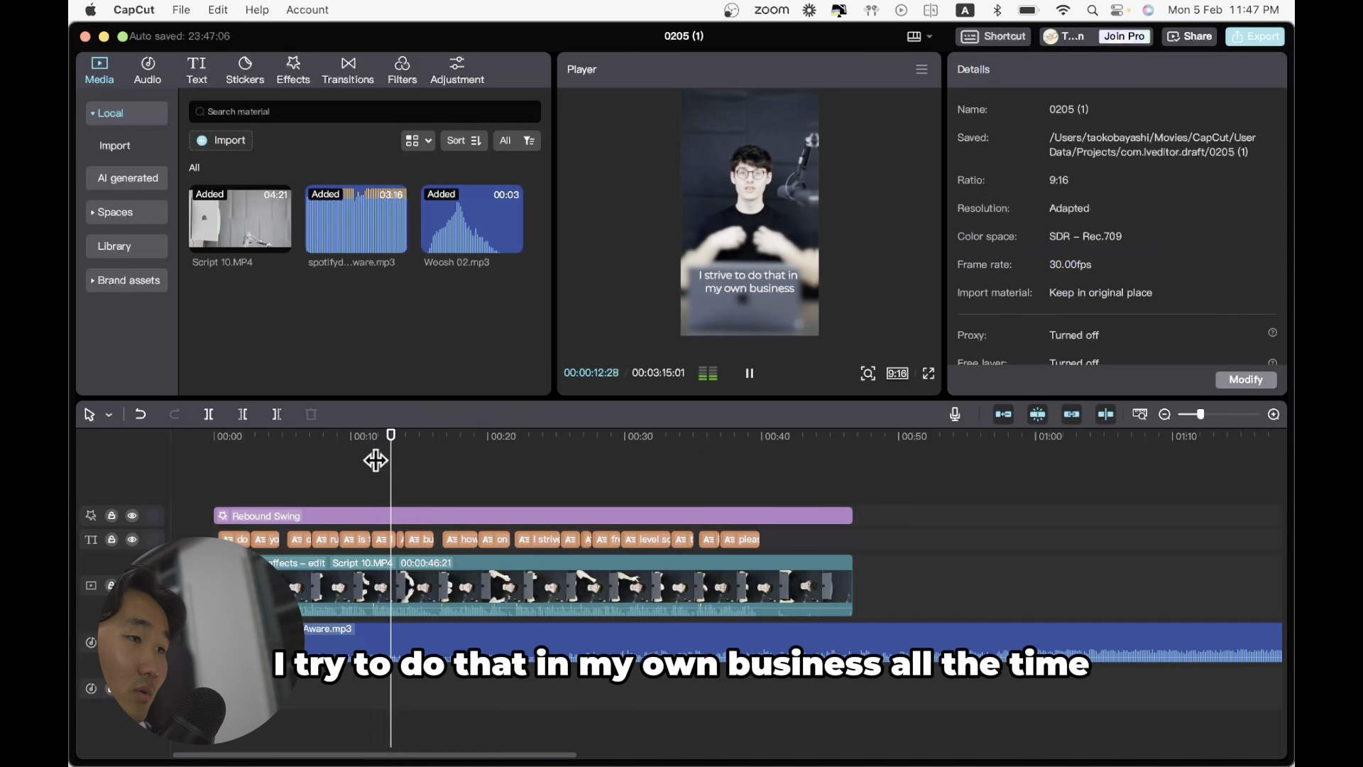
key(space)
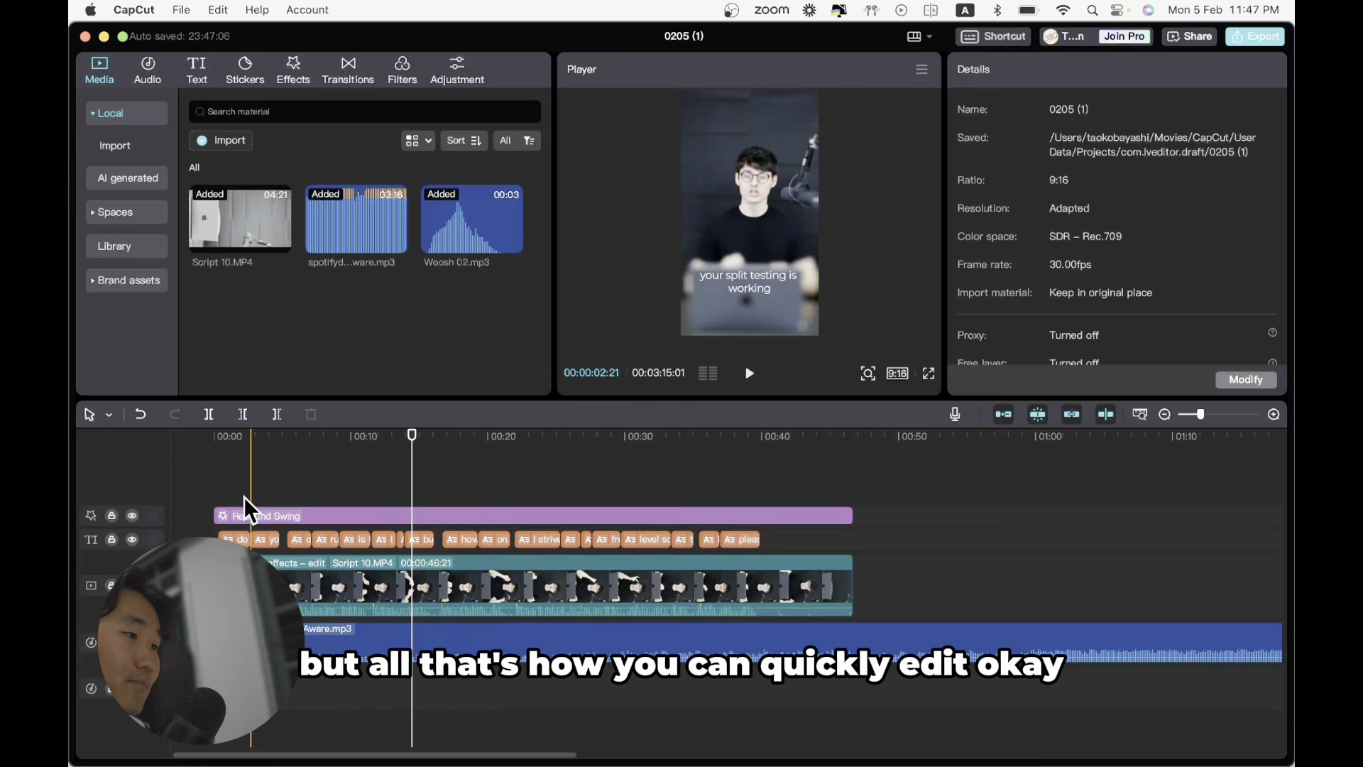
- Undo the last edit at the caption "but also in my clients businesses" and replay the opening captions
click(214, 494)
click(417, 542)
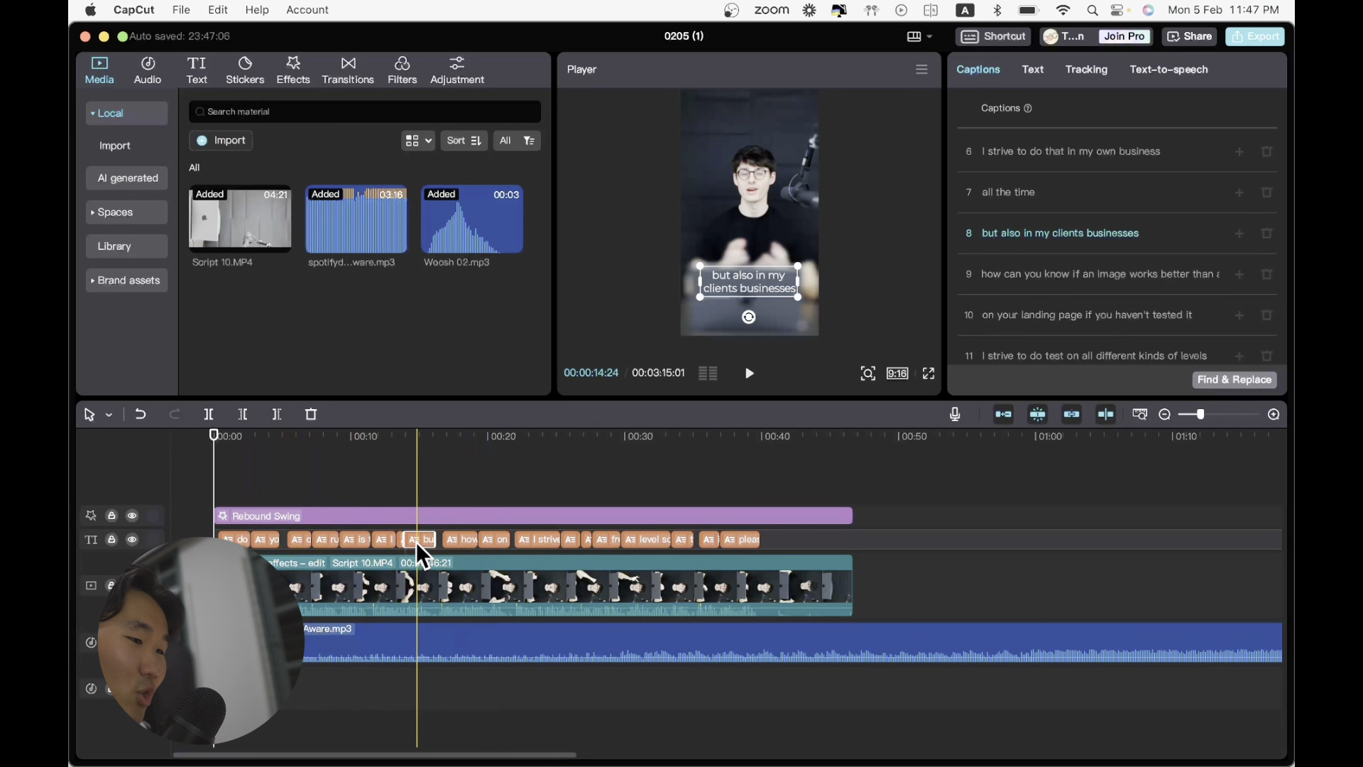
key(cmd+z)
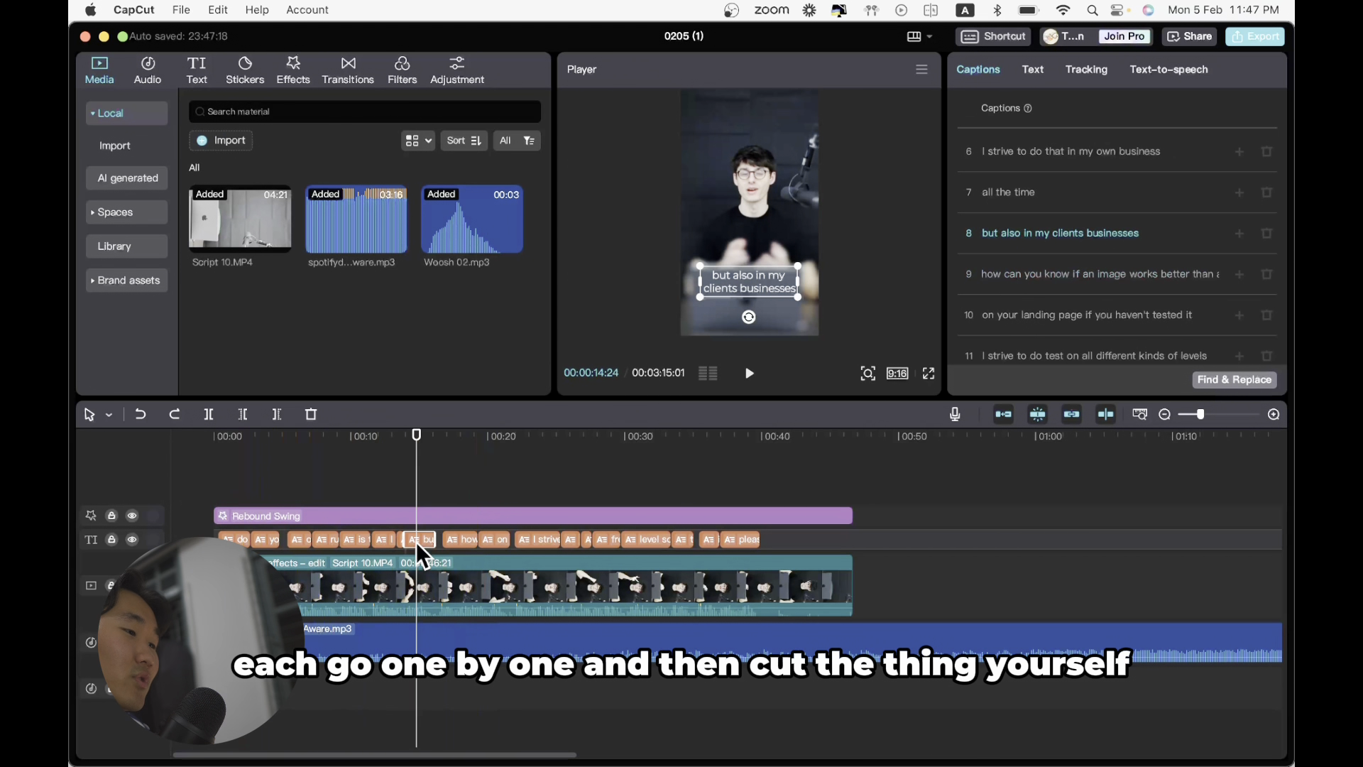
click(219, 456)
key(space)
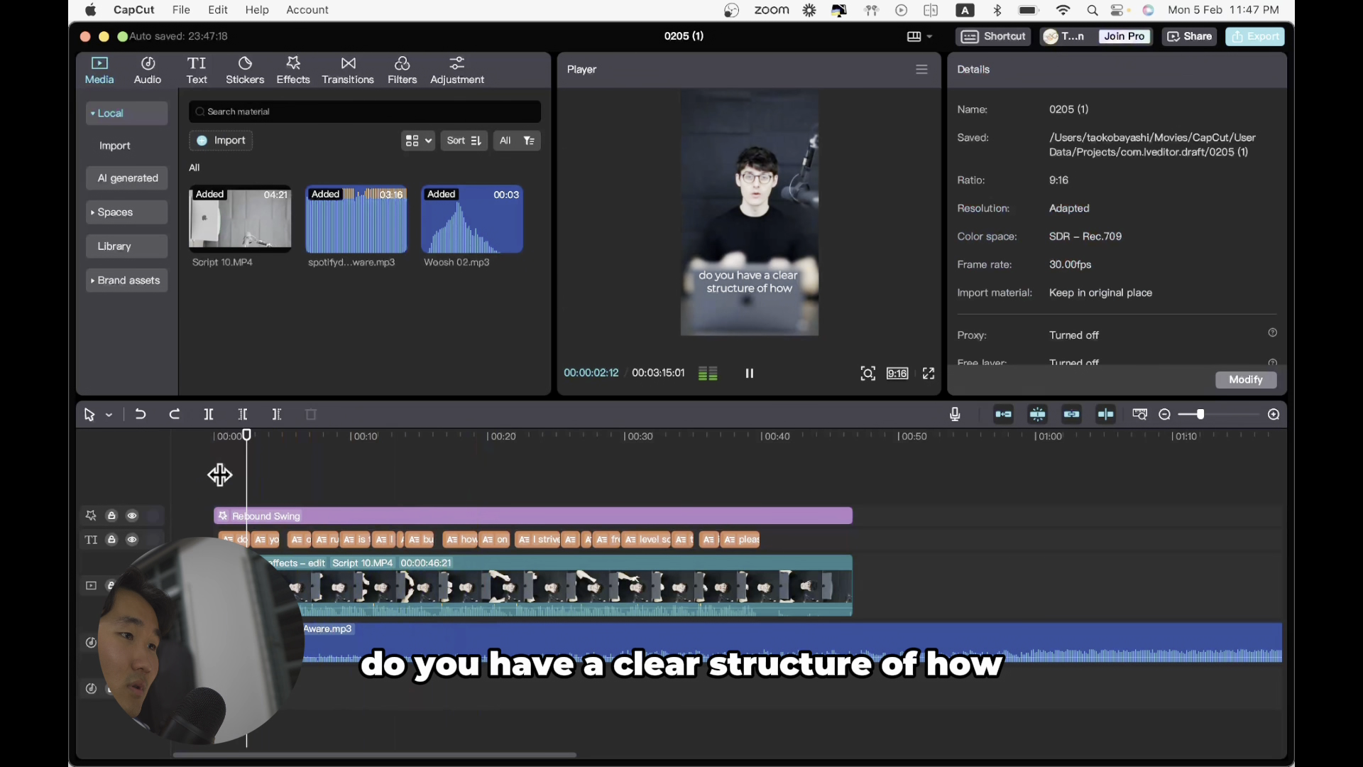
key(space)
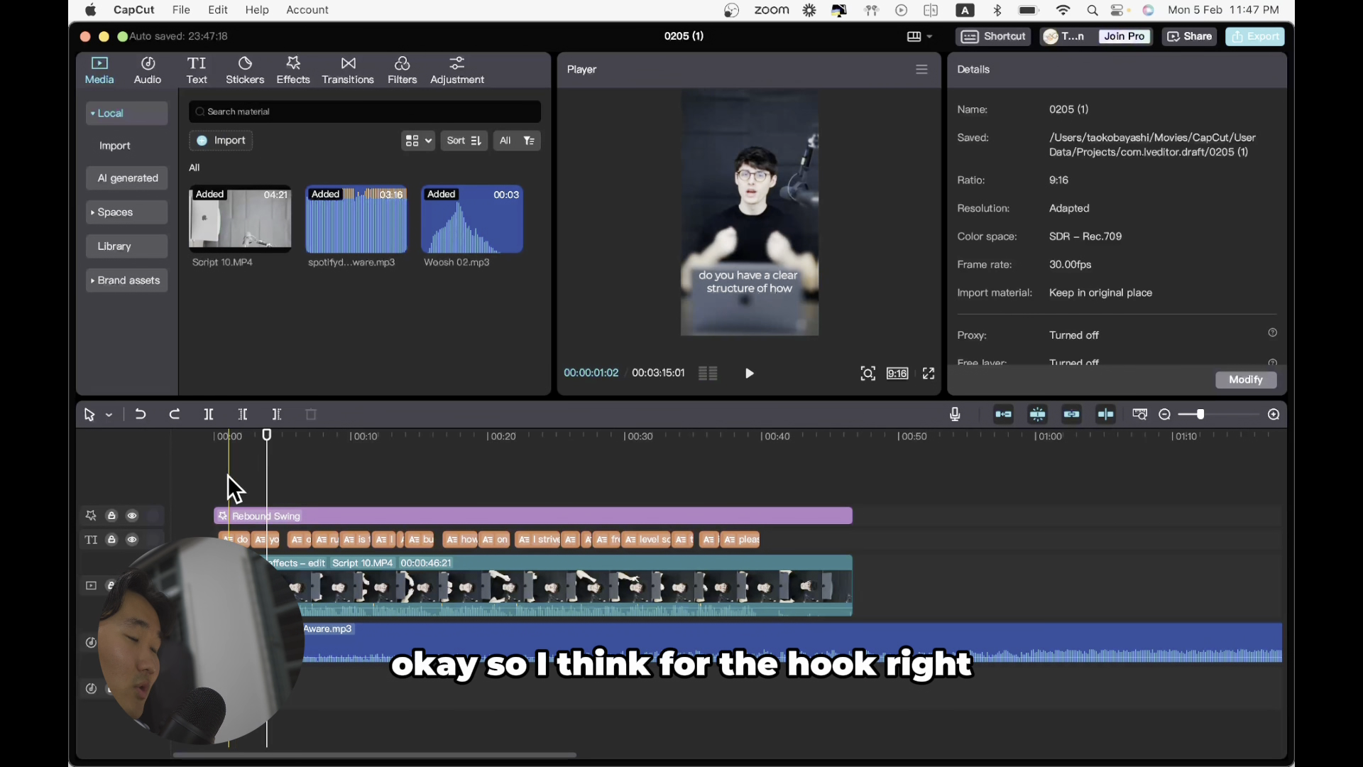
- Add a default text clip on a new track above the Rebound Swing effect at the timeline's start
click(218, 490)
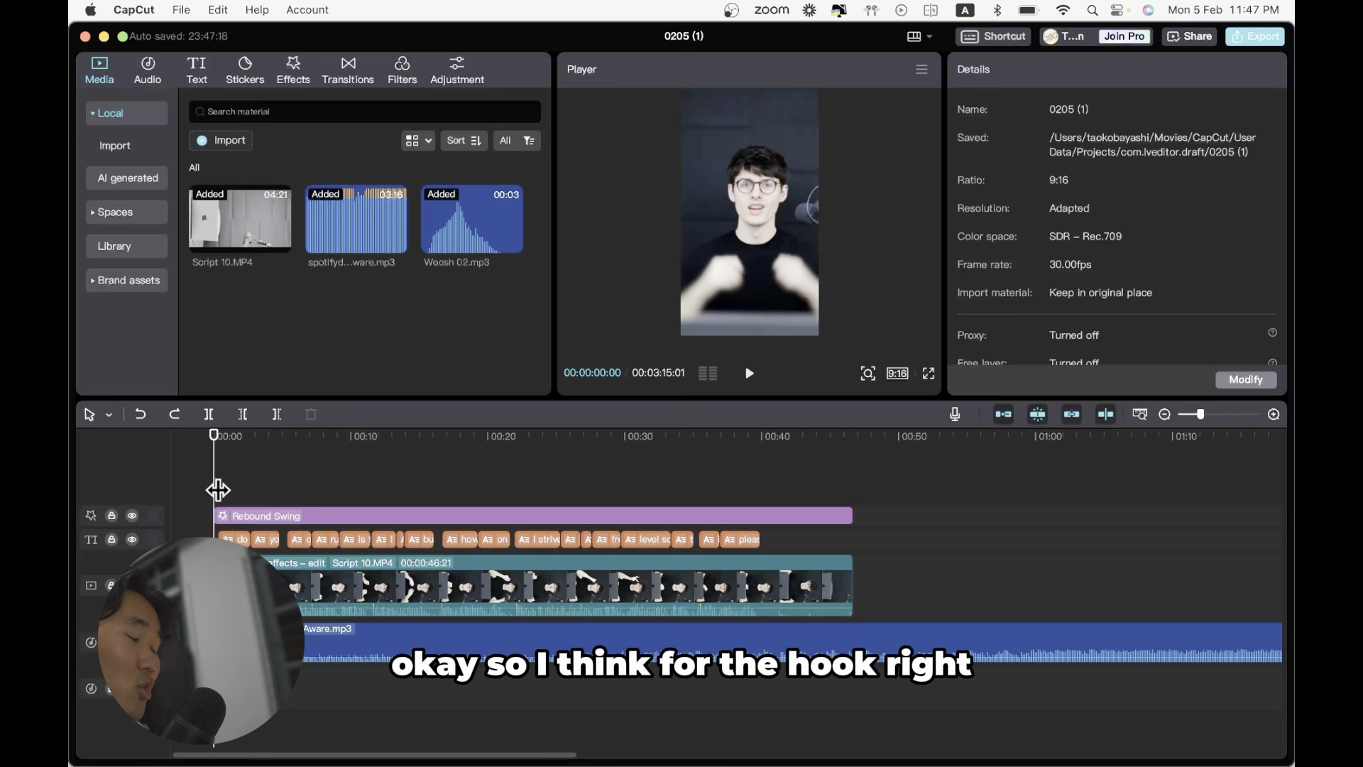
click(197, 73)
click(114, 239)
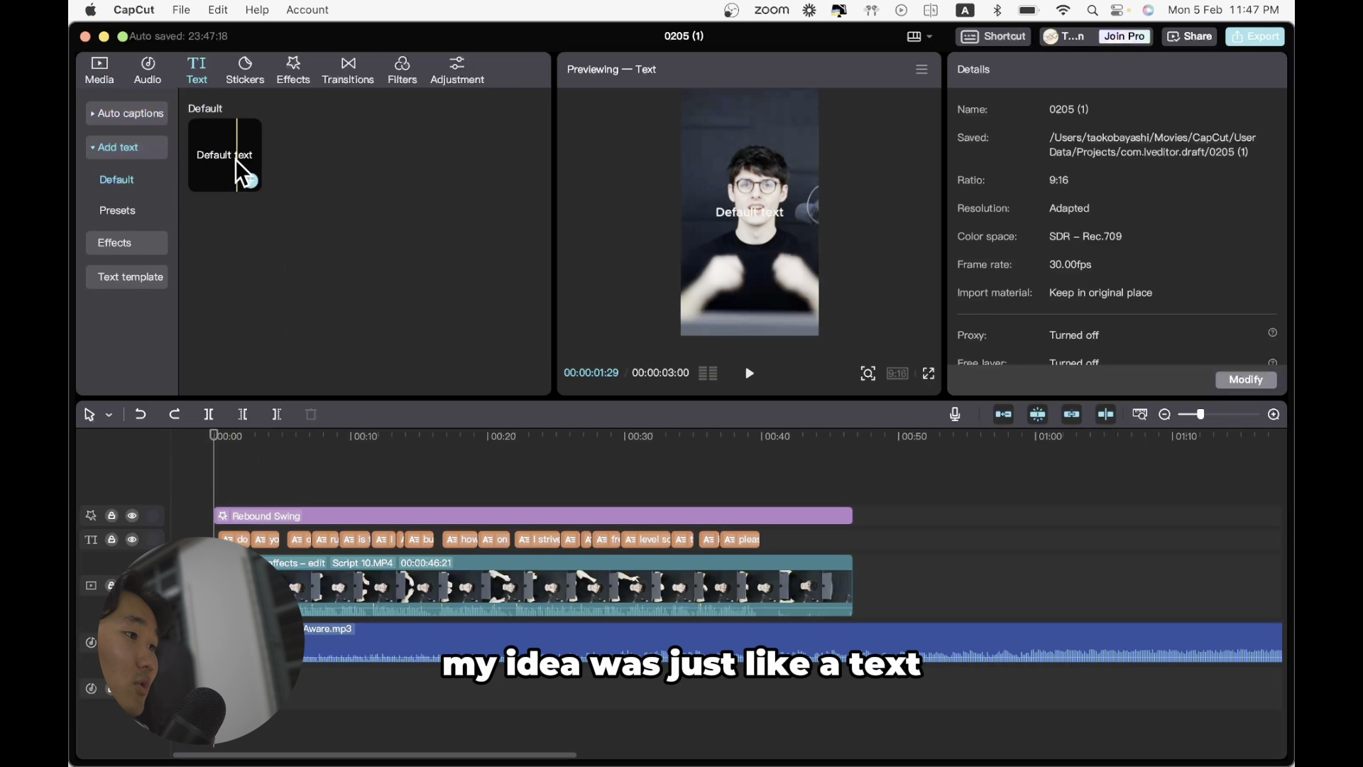
drag(236, 159, 213, 494)
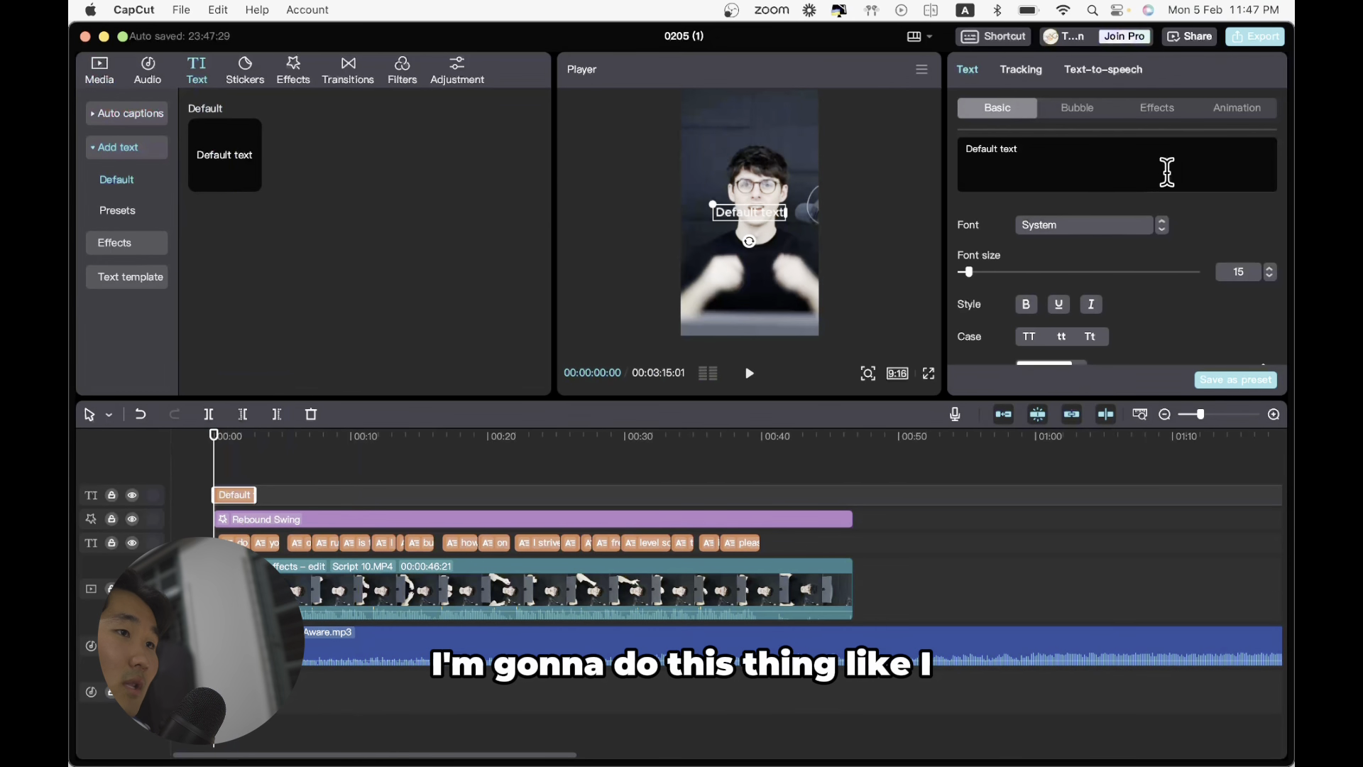
- Set the new default text's font to Montserrat Light
click(1073, 226)
scroll(1080, 342, down, 10)
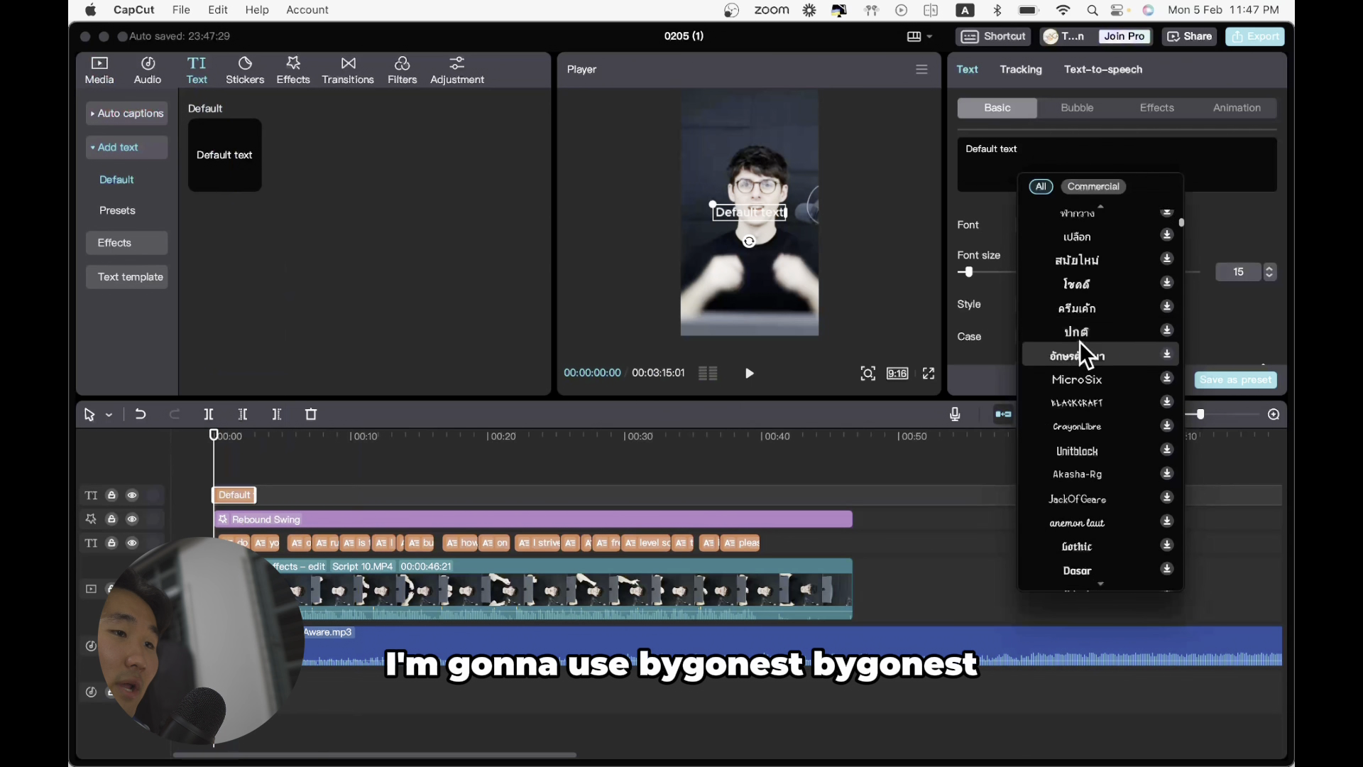
click(1208, 222)
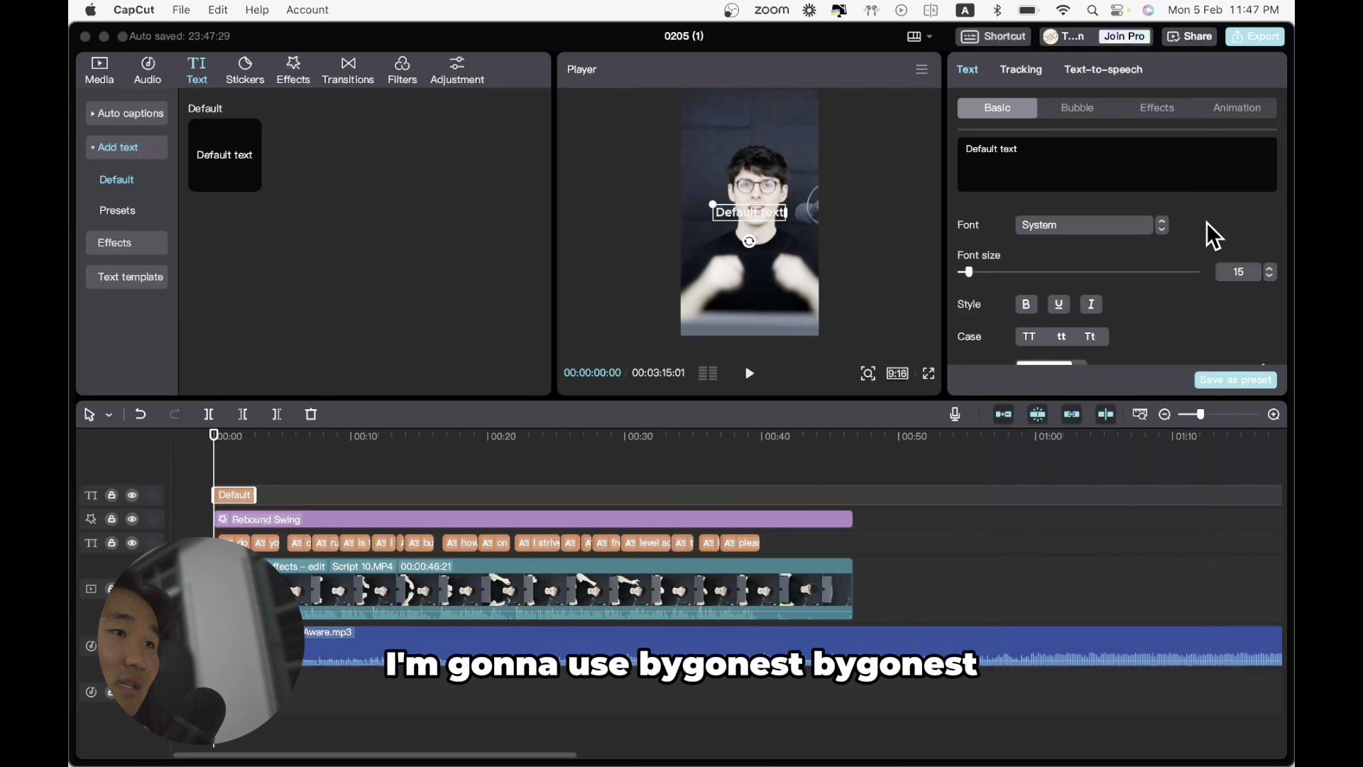
click(1097, 223)
scroll(1098, 223, up, 3)
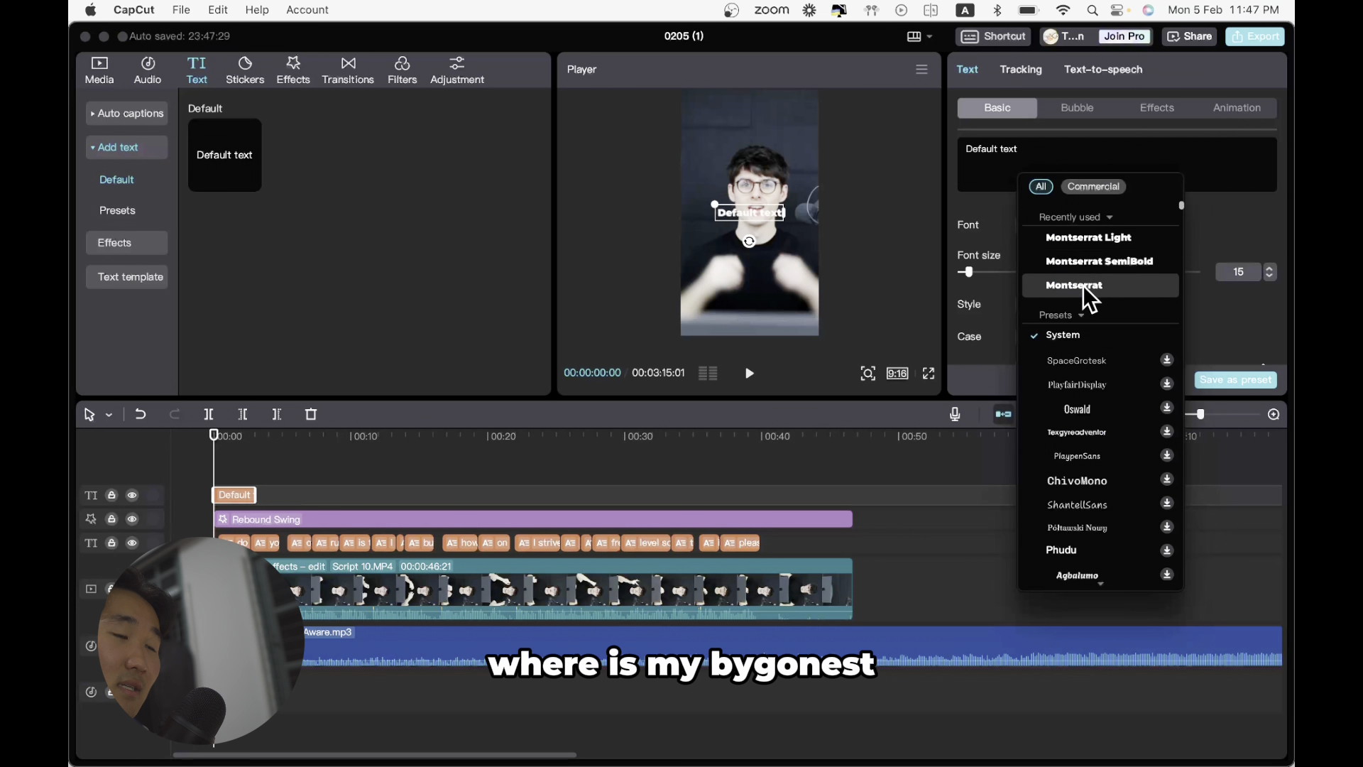
click(1101, 240)
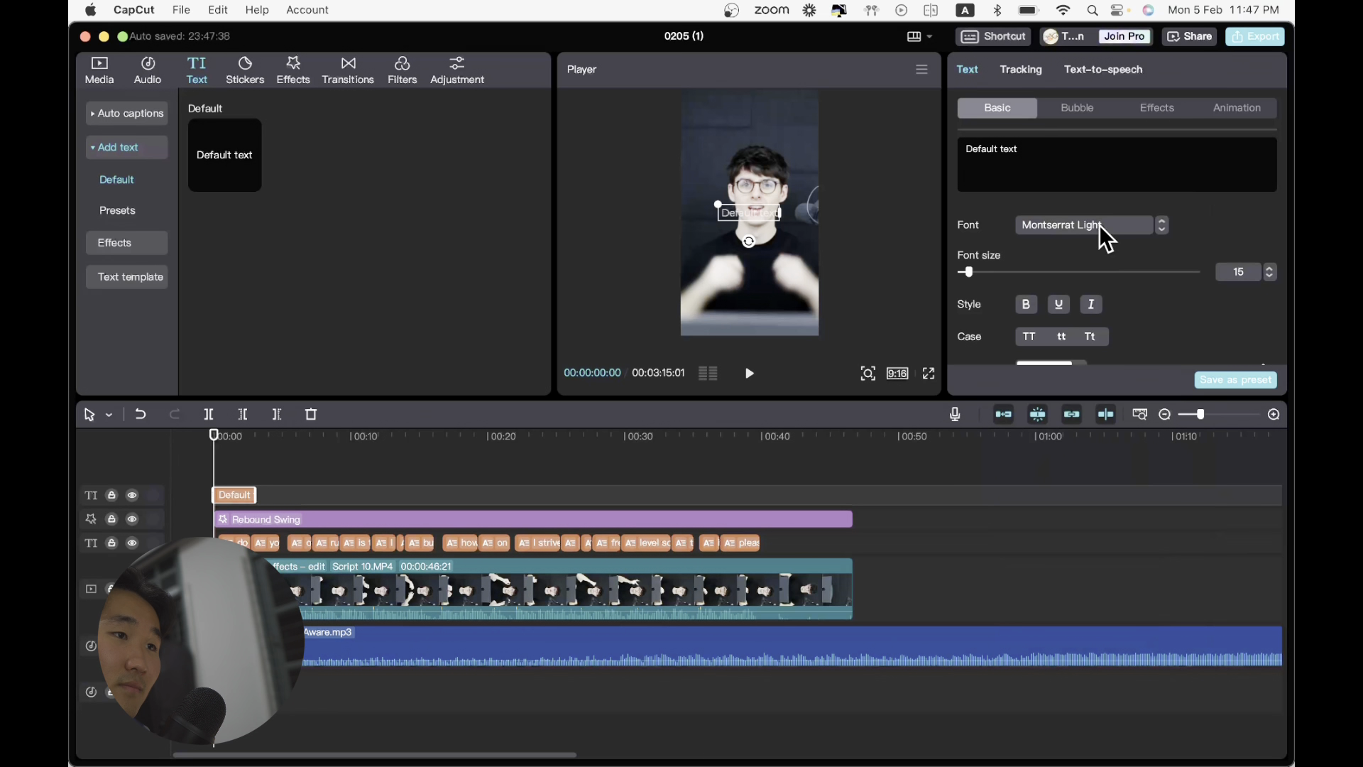
- Look through the font list and set the default text's font to Bygonest
click(1099, 225)
scroll(1132, 326, up, 4)
scroll(1132, 326, up, 10)
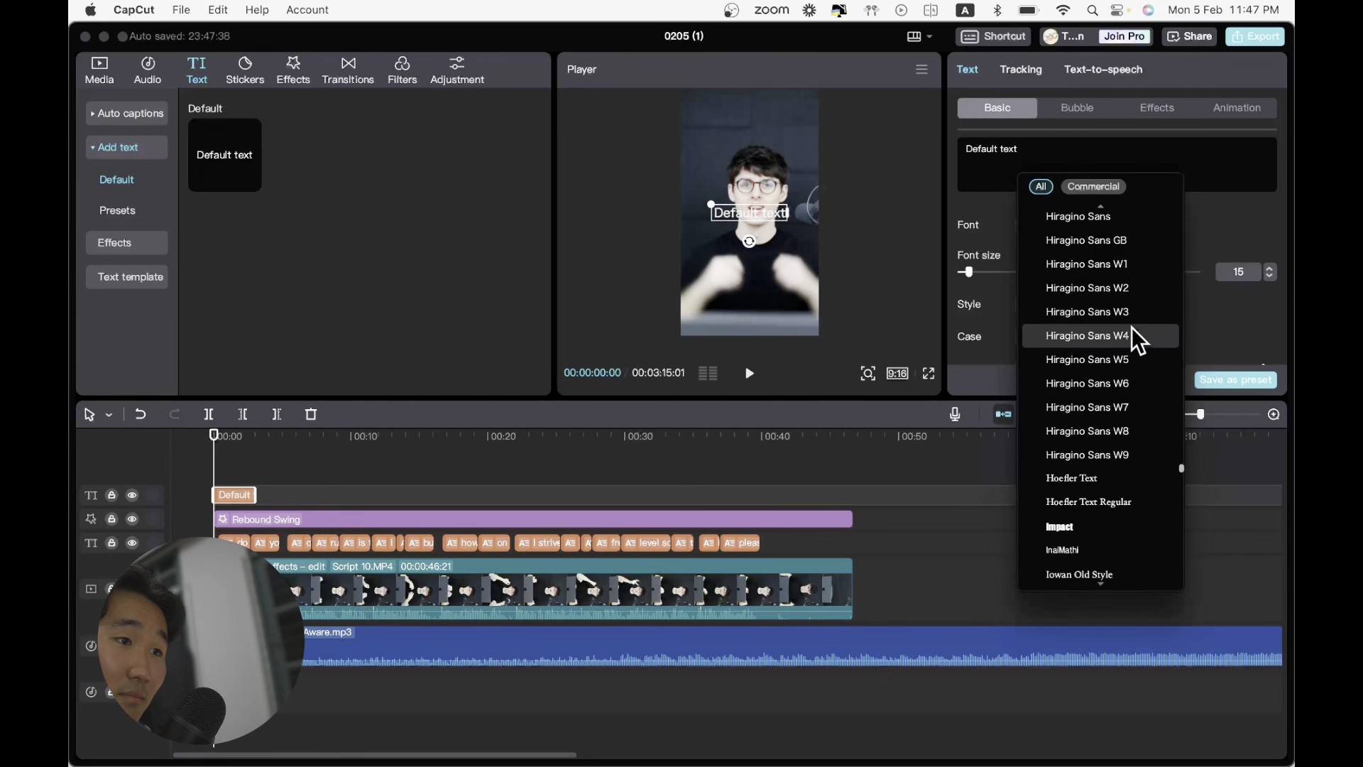
scroll(1132, 326, up, 2)
scroll(1132, 326, down, 12)
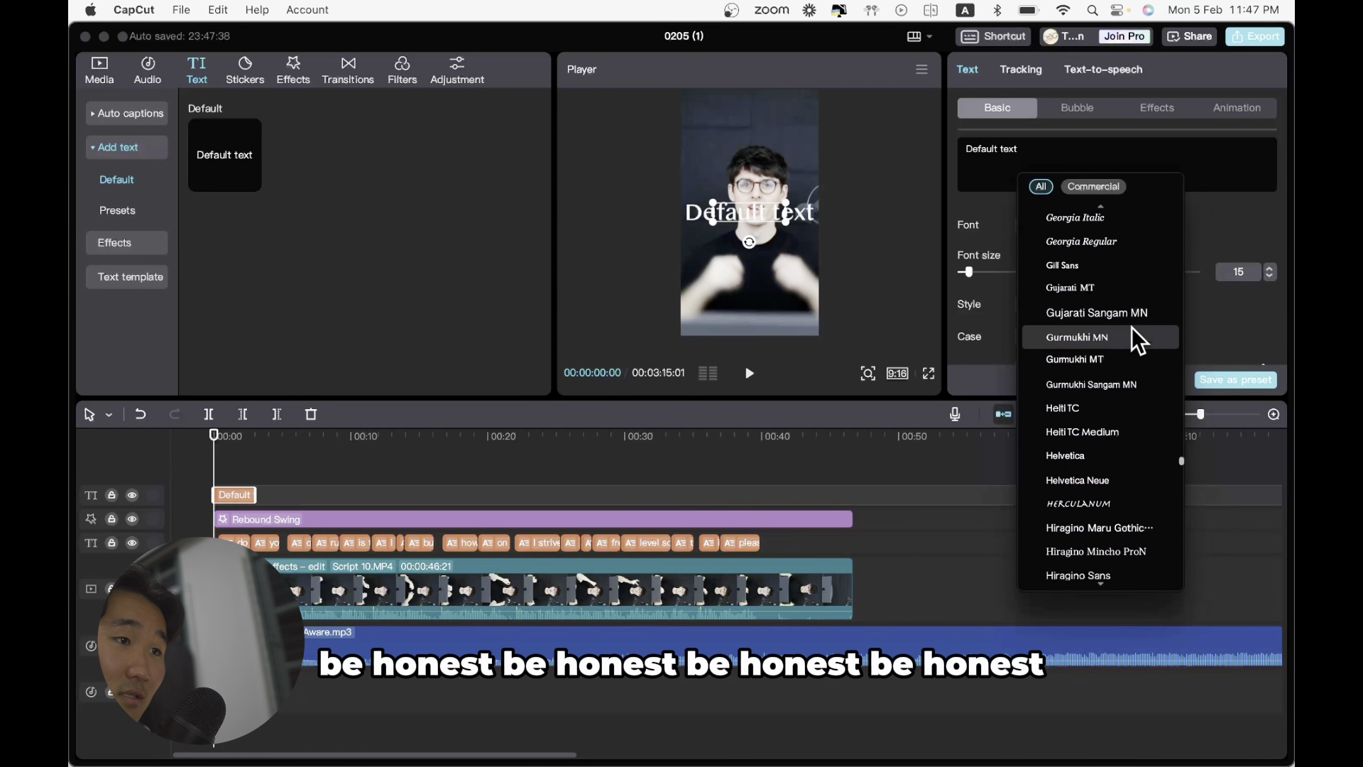
scroll(1132, 327, down, 10)
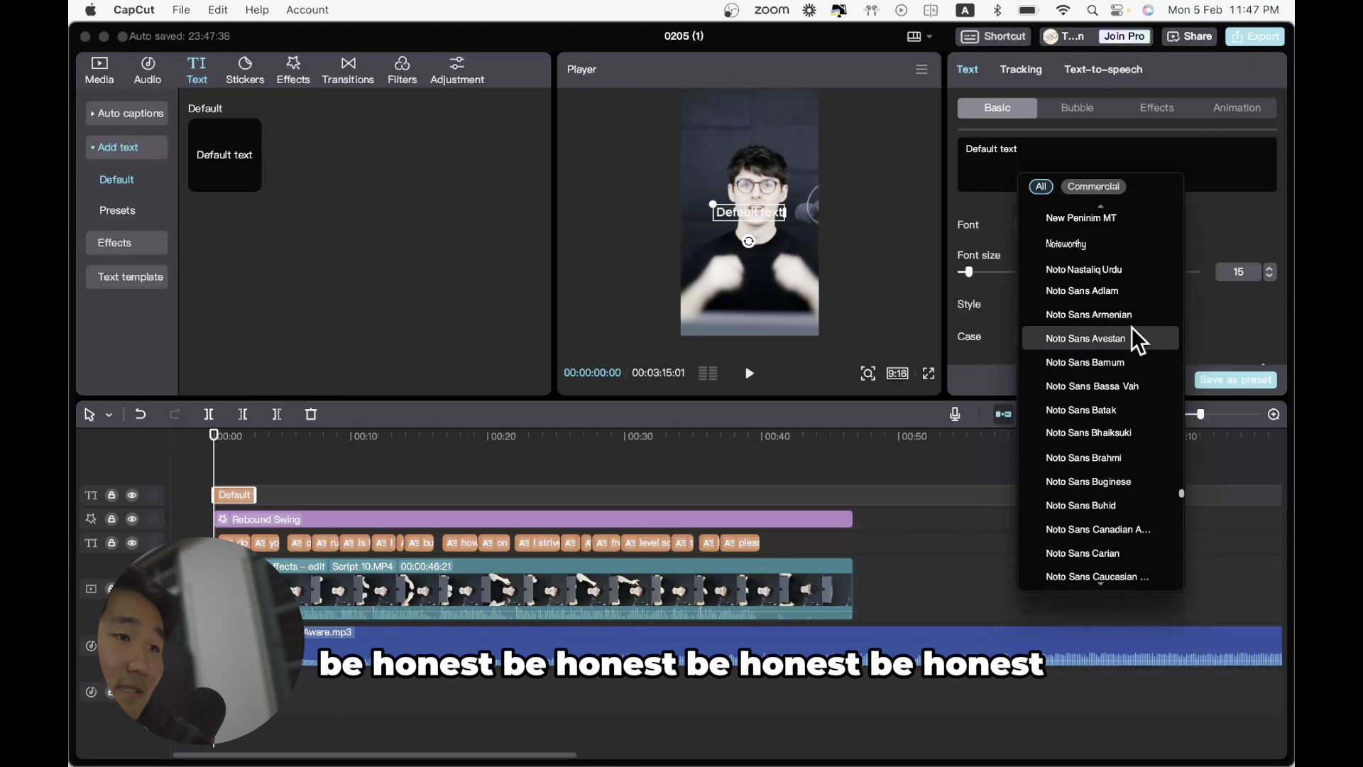
scroll(1131, 326, up, 15)
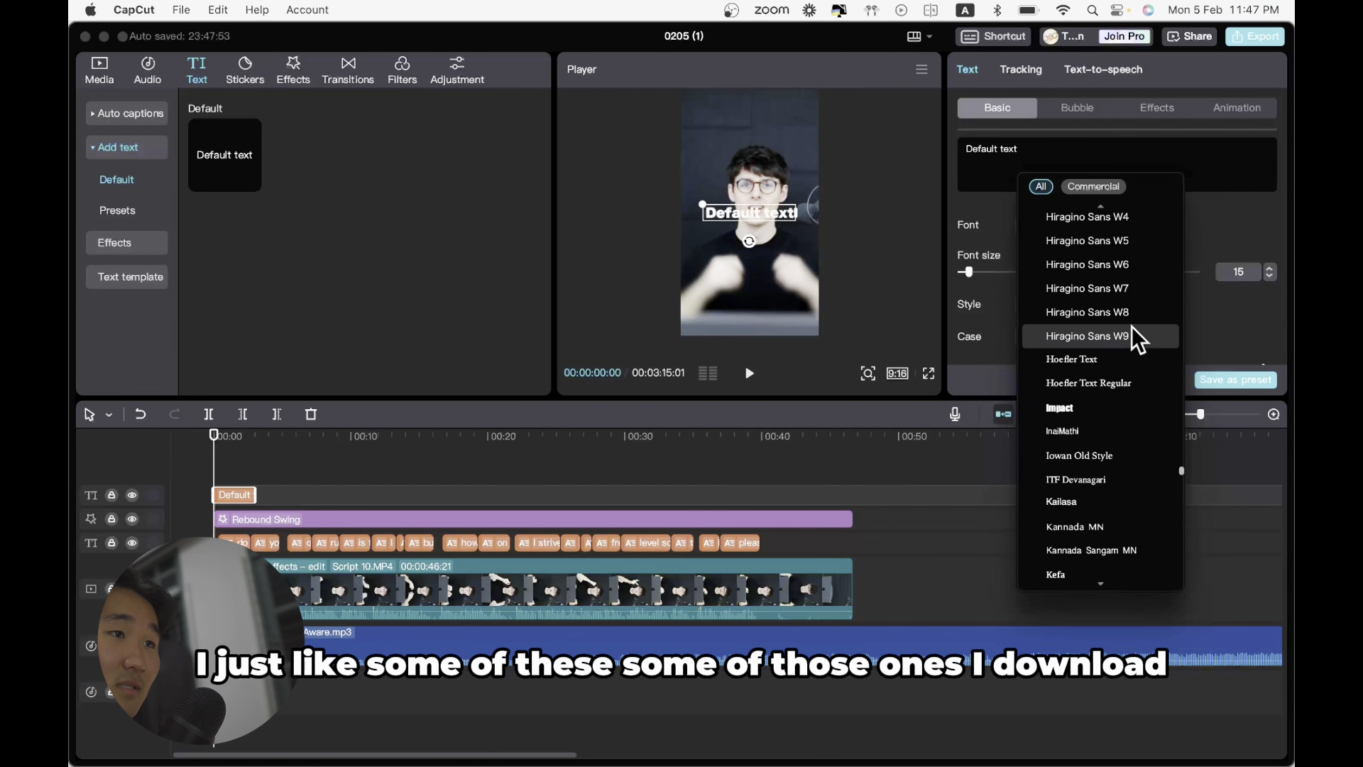
scroll(1132, 326, up, 10)
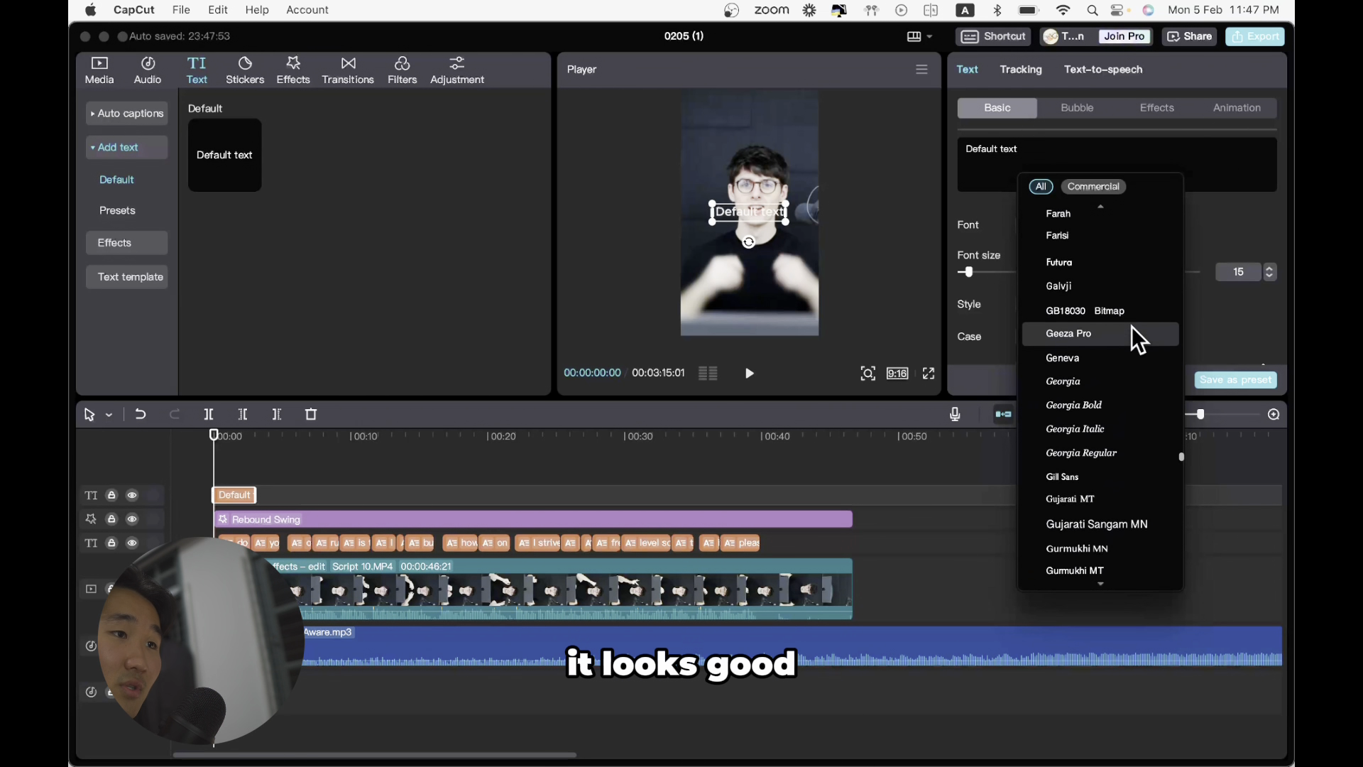
scroll(1132, 326, up, 5)
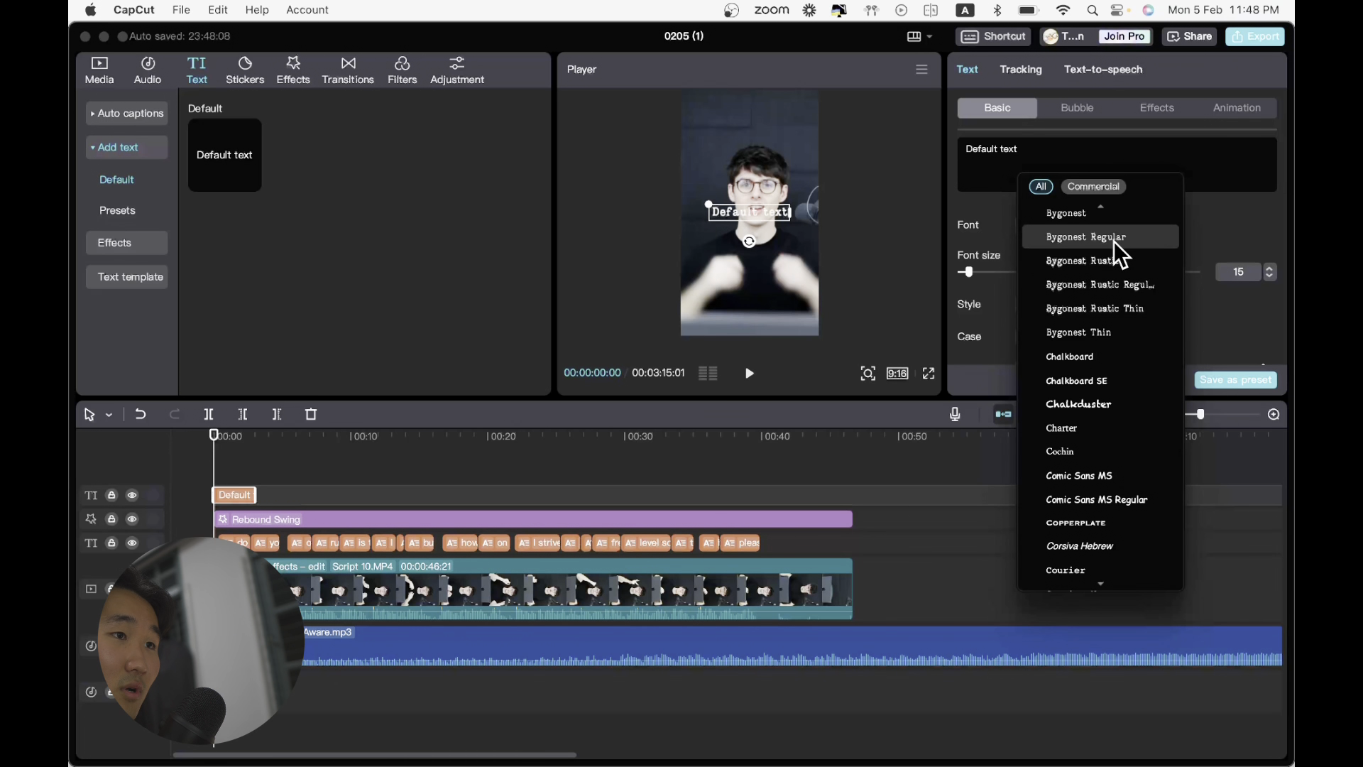
scroll(1112, 245, up, 2)
click(1102, 260)
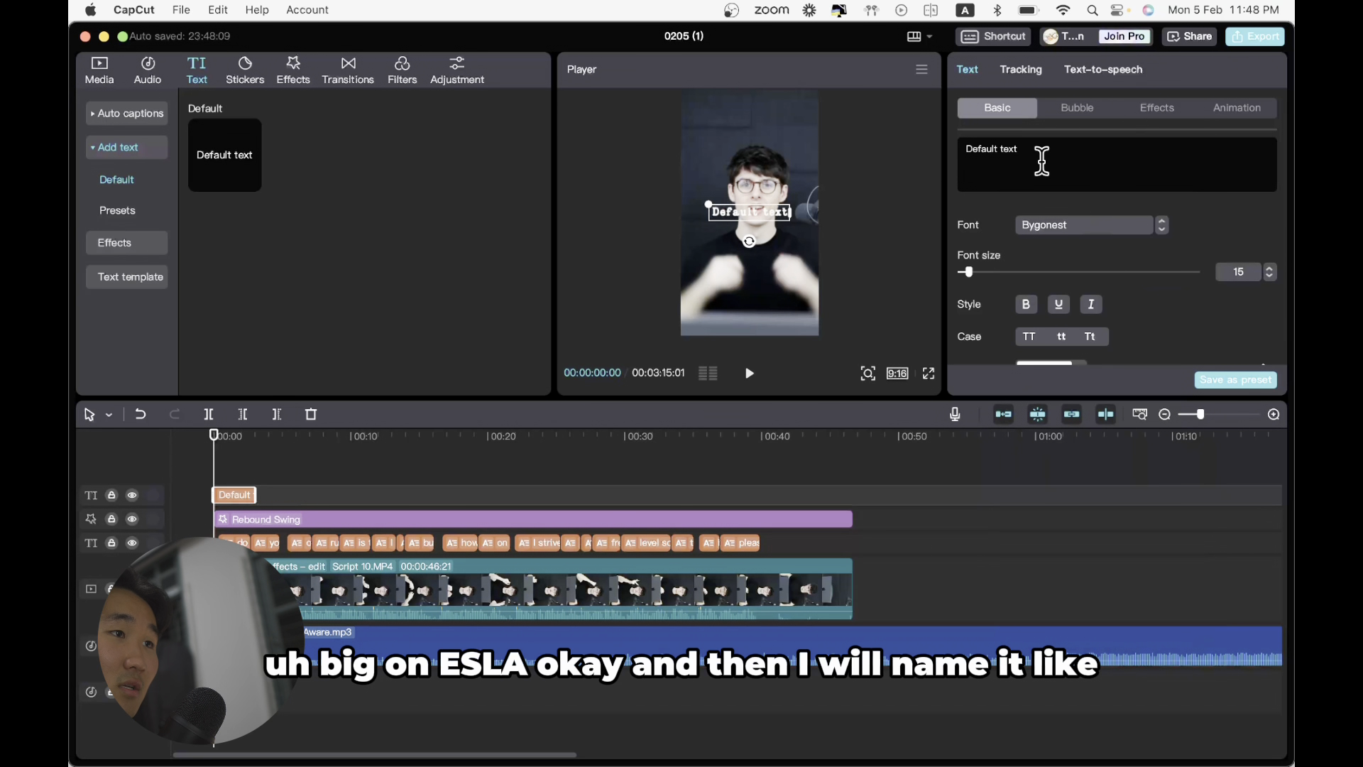
- Replace the default text's wording with "How to make data-driven decisions"
drag(1041, 151, 931, 150)
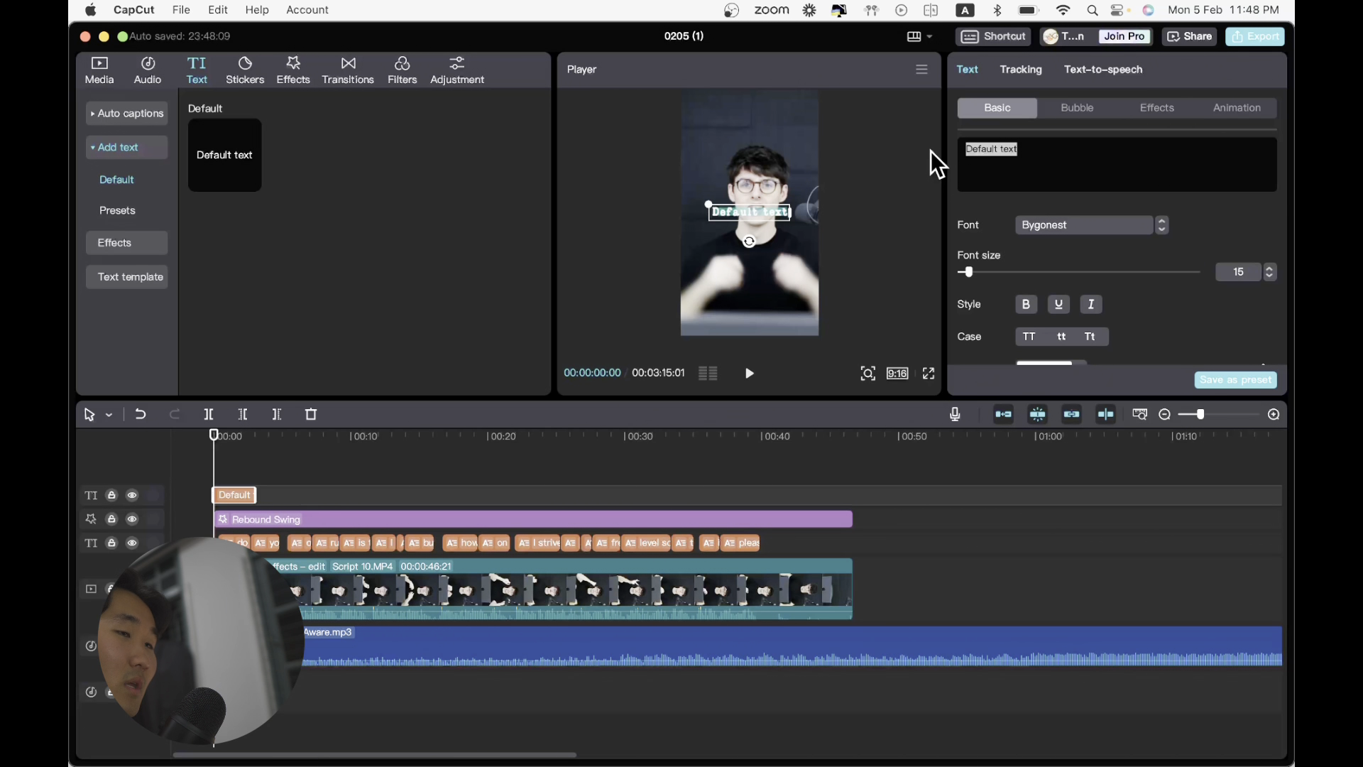
key(BackSpace)
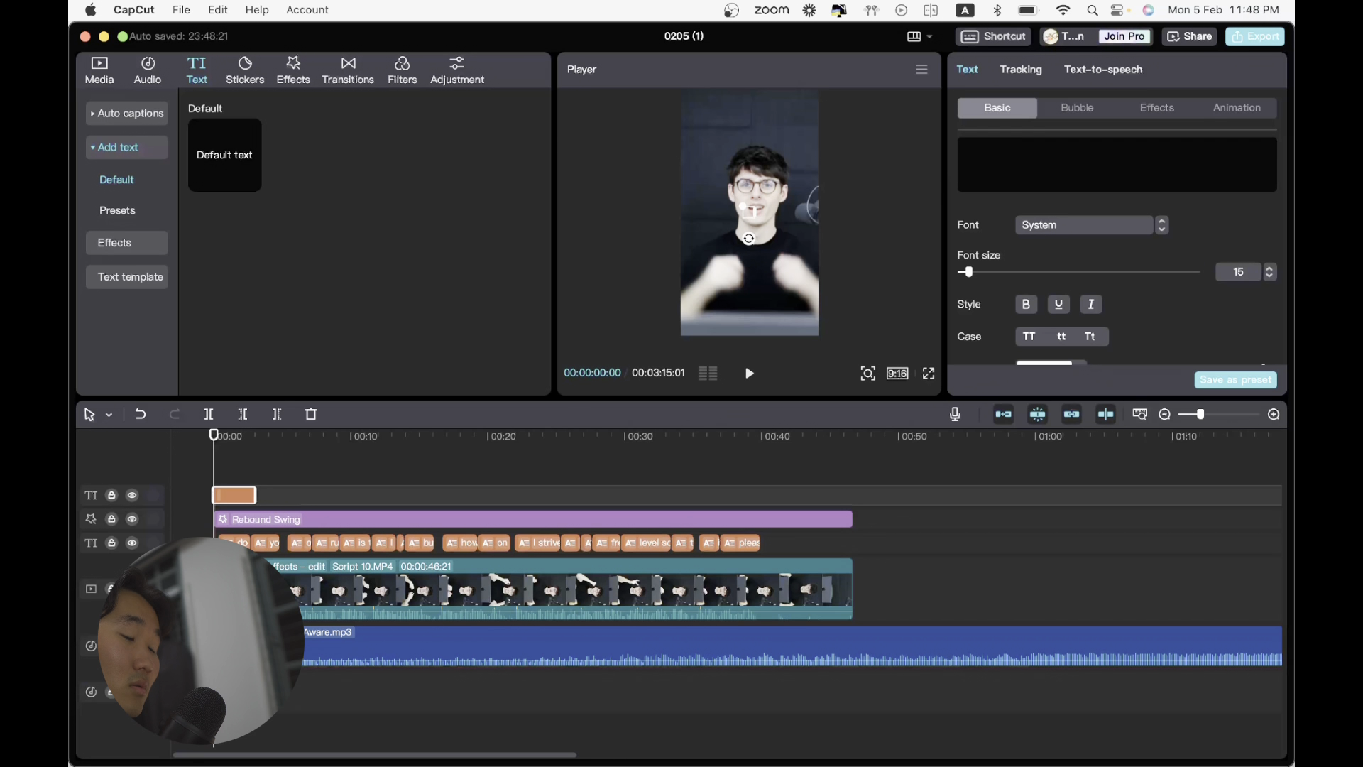
text(How to make)
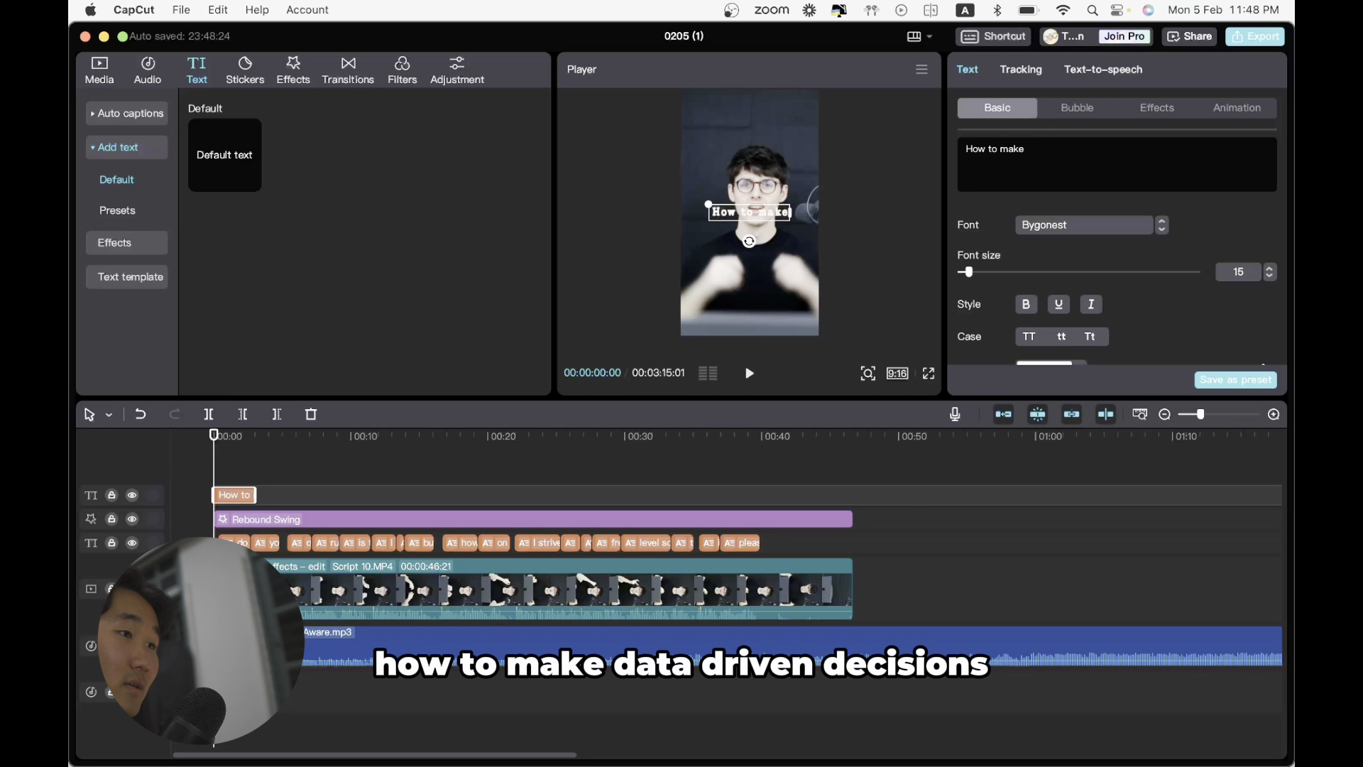
text( data-driven decisions)
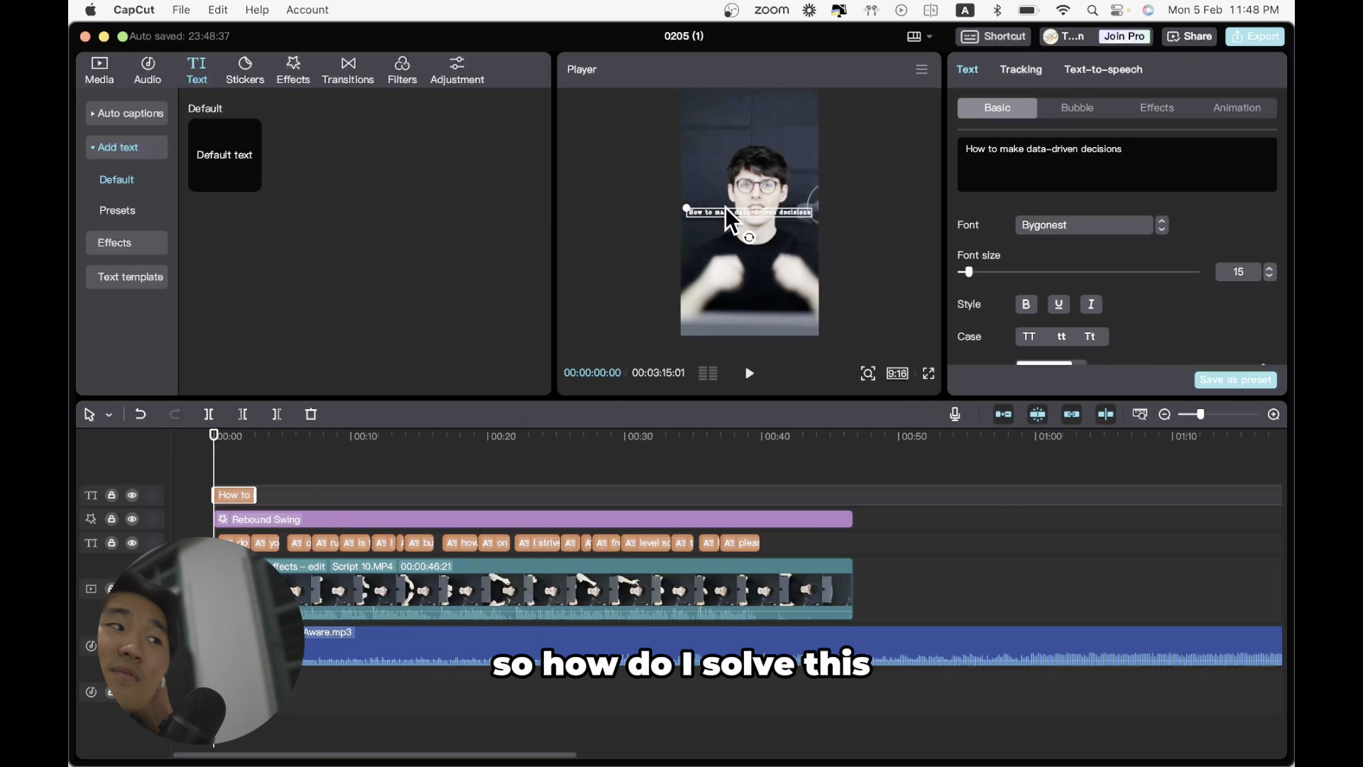
- Duplicate the "How to make data-driven decisions" text clip onto a new track above it at the timeline's start
click(229, 449)
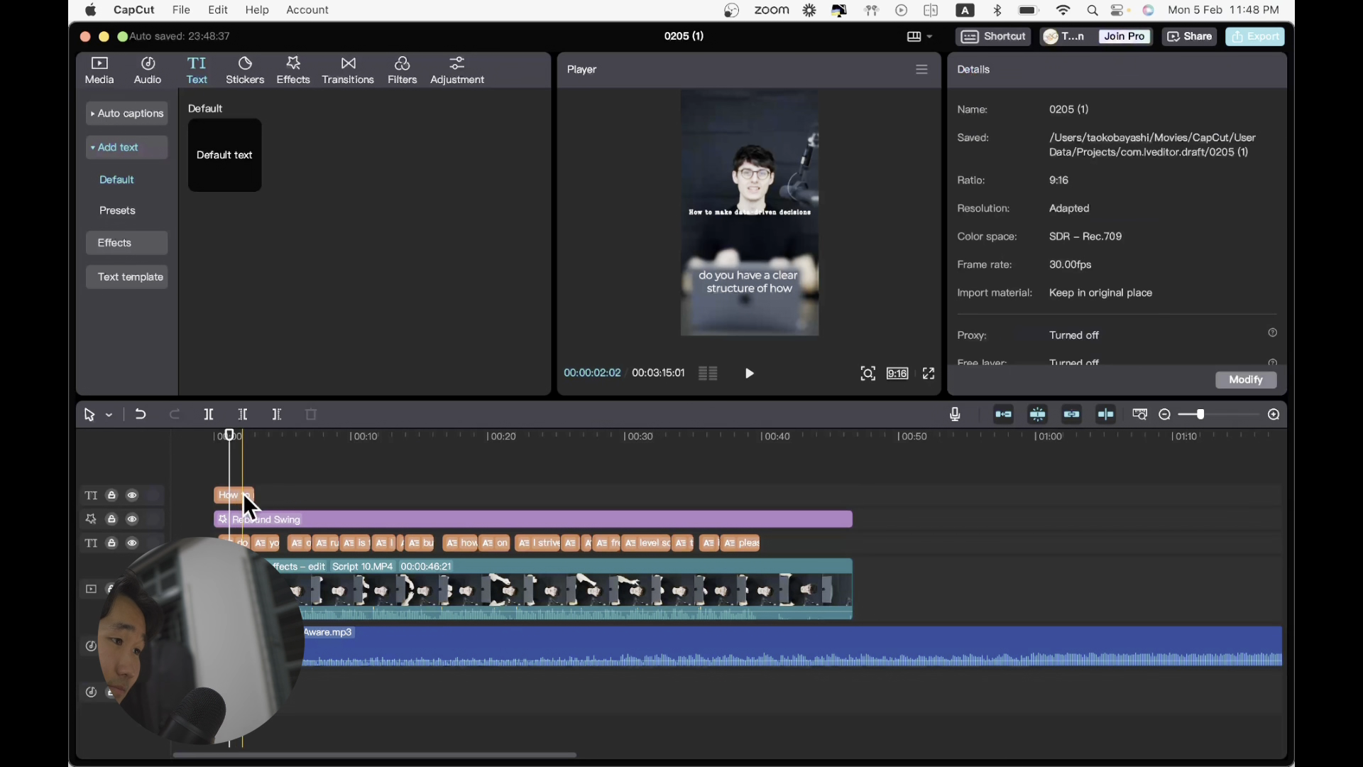
click(246, 496)
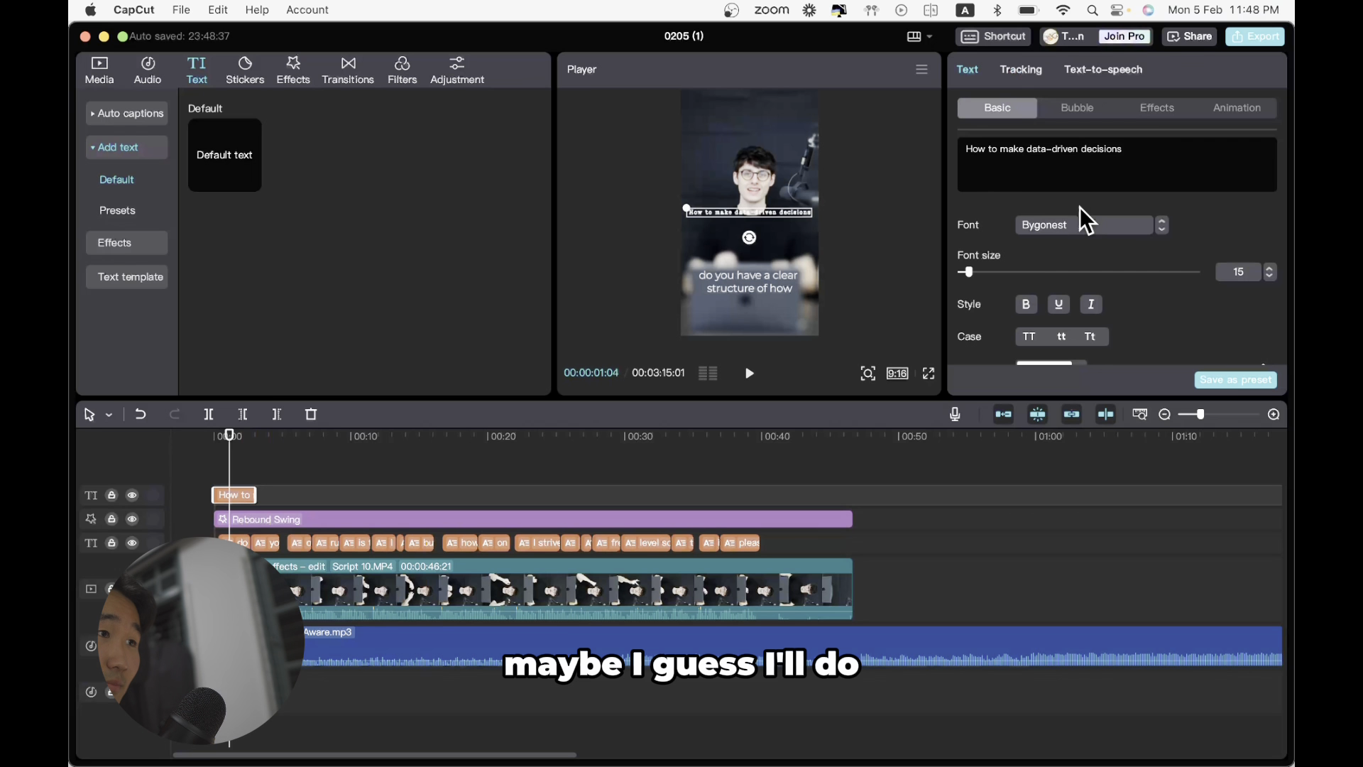
key(super+c)
click(215, 458)
key(super+v)
click(233, 467)
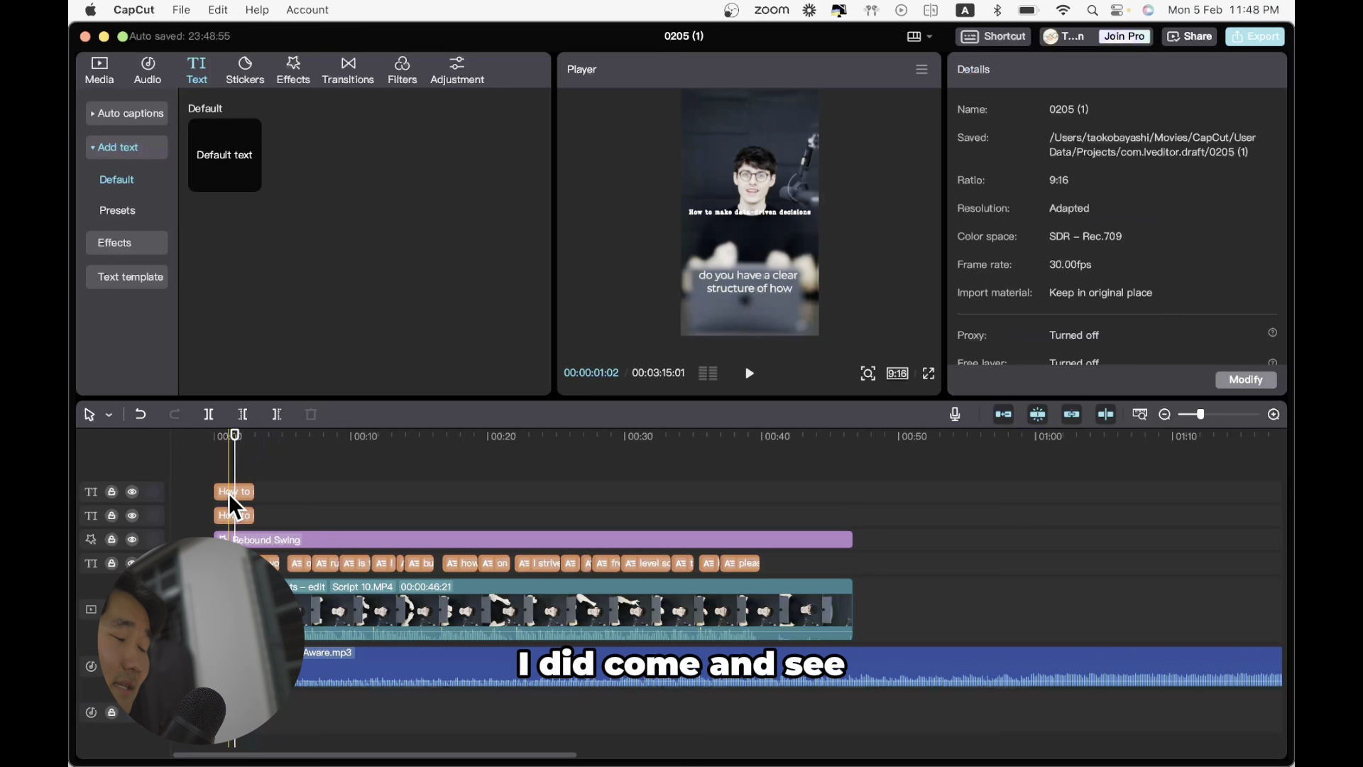
- Shorten the duplicate text to "How to make" and move it just above the original line in the frame
click(229, 493)
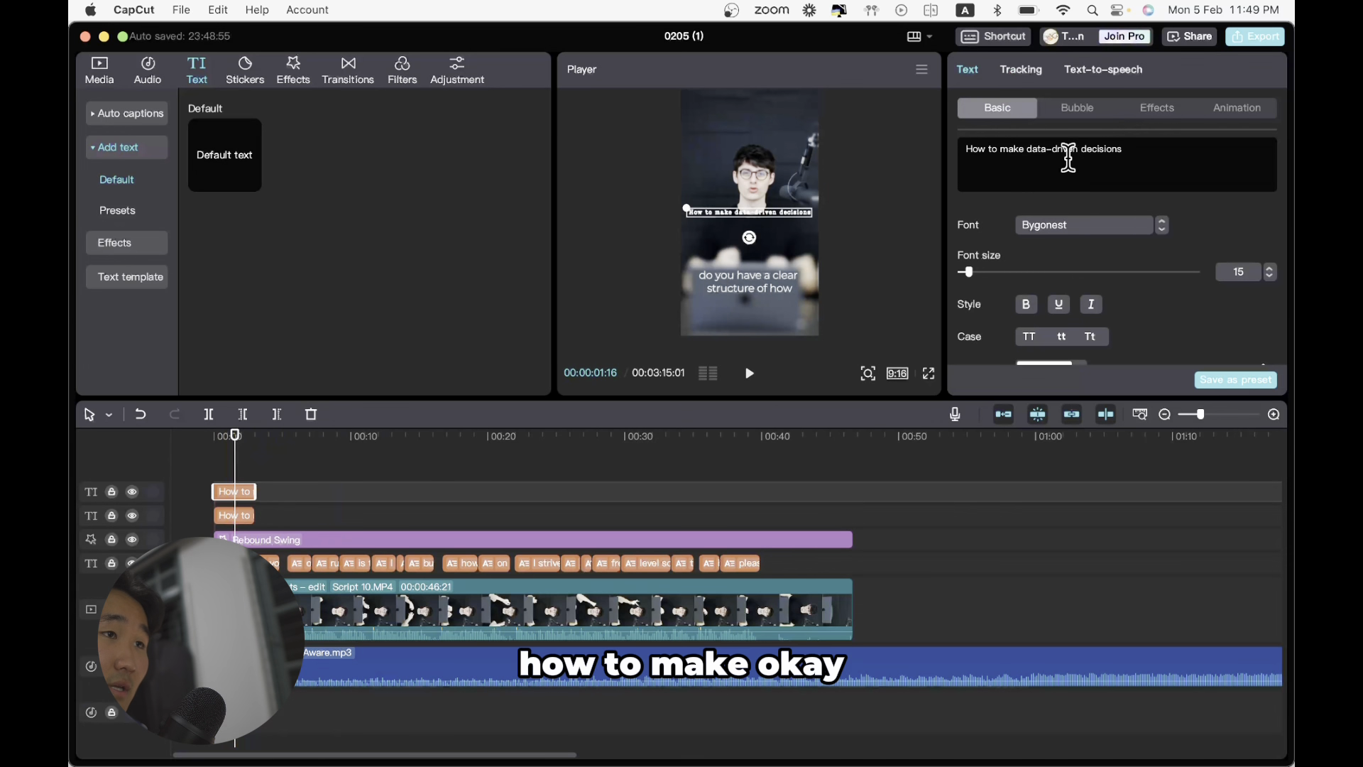
drag(1026, 149, 1233, 148)
key(BackSpace)
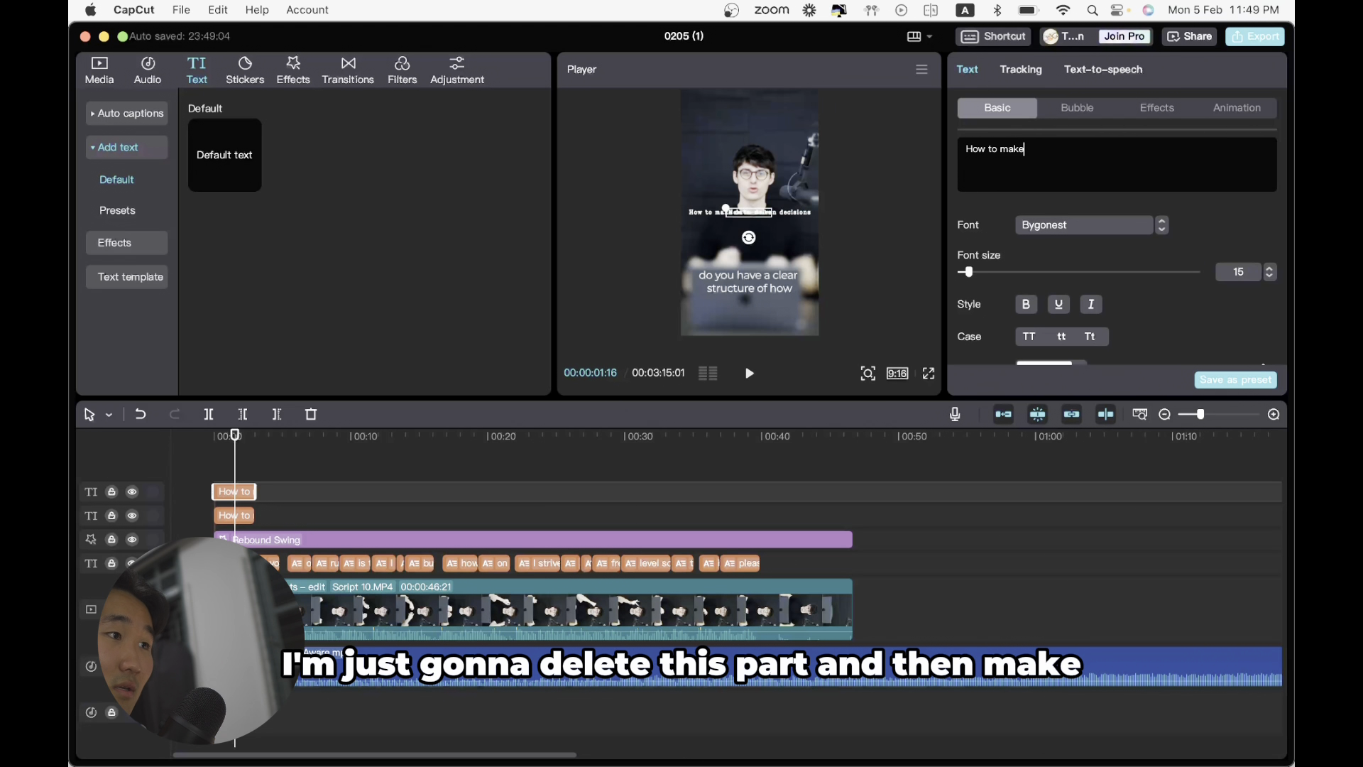
drag(748, 211, 744, 198)
- Remove "How to make" from the original text so it reads "data-driven decisions"
click(779, 210)
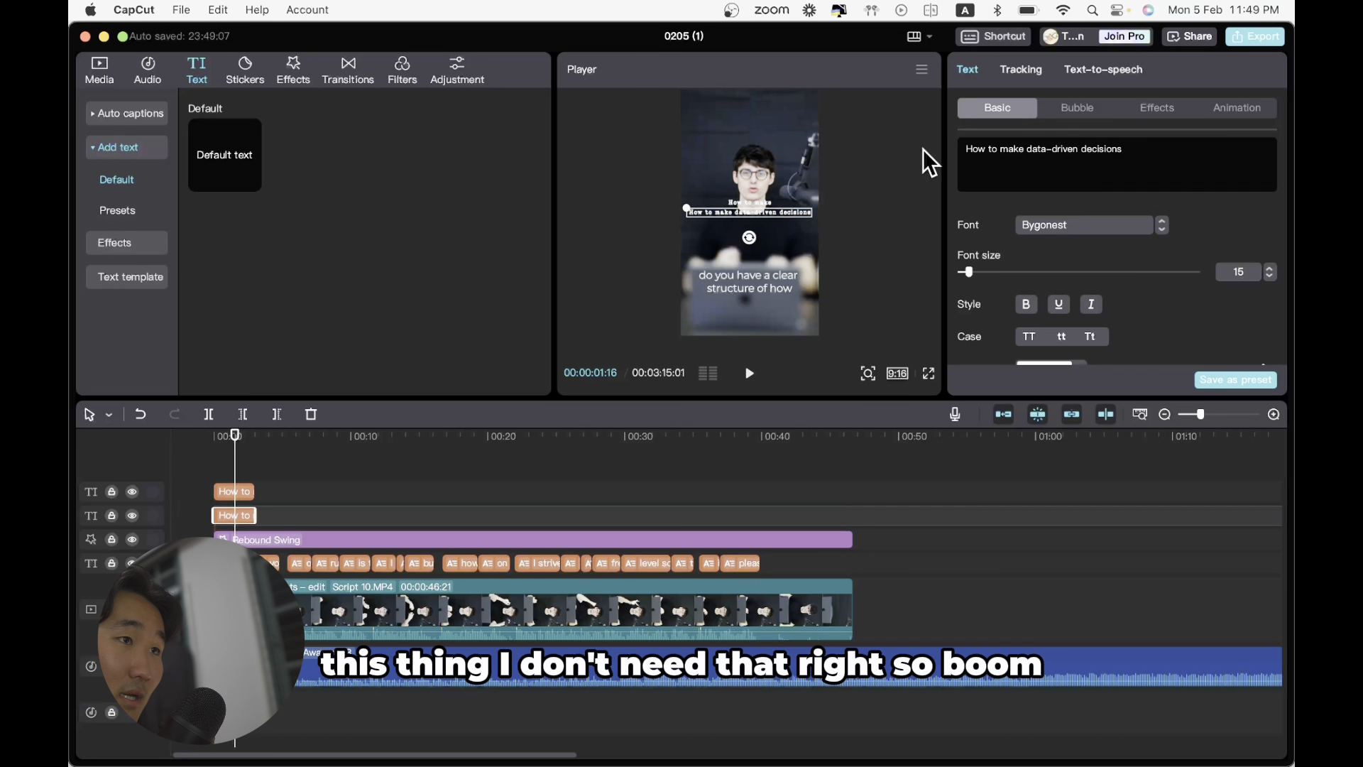
drag(1028, 148, 922, 142)
key(BackSpace)
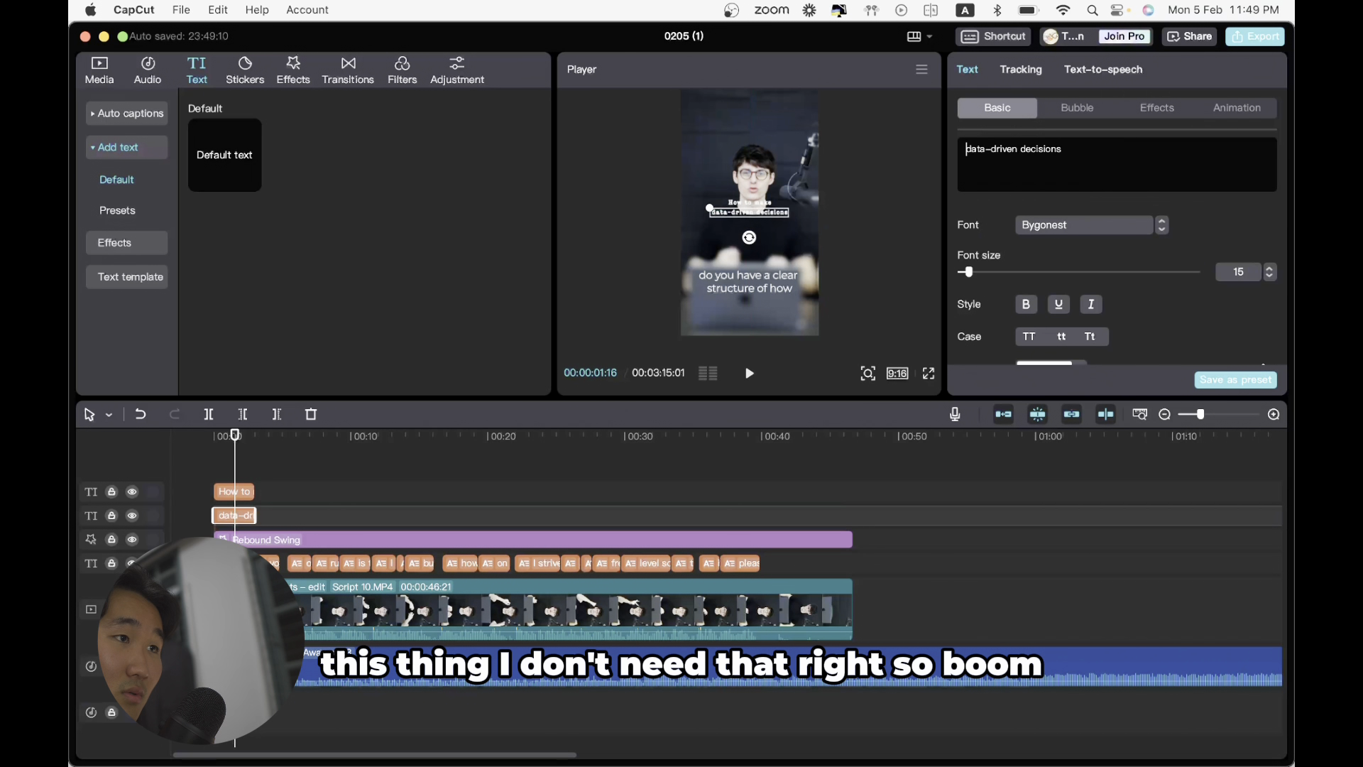
- Enlarge the "How to make" text slightly beyond the width of the line beneath it
click(747, 198)
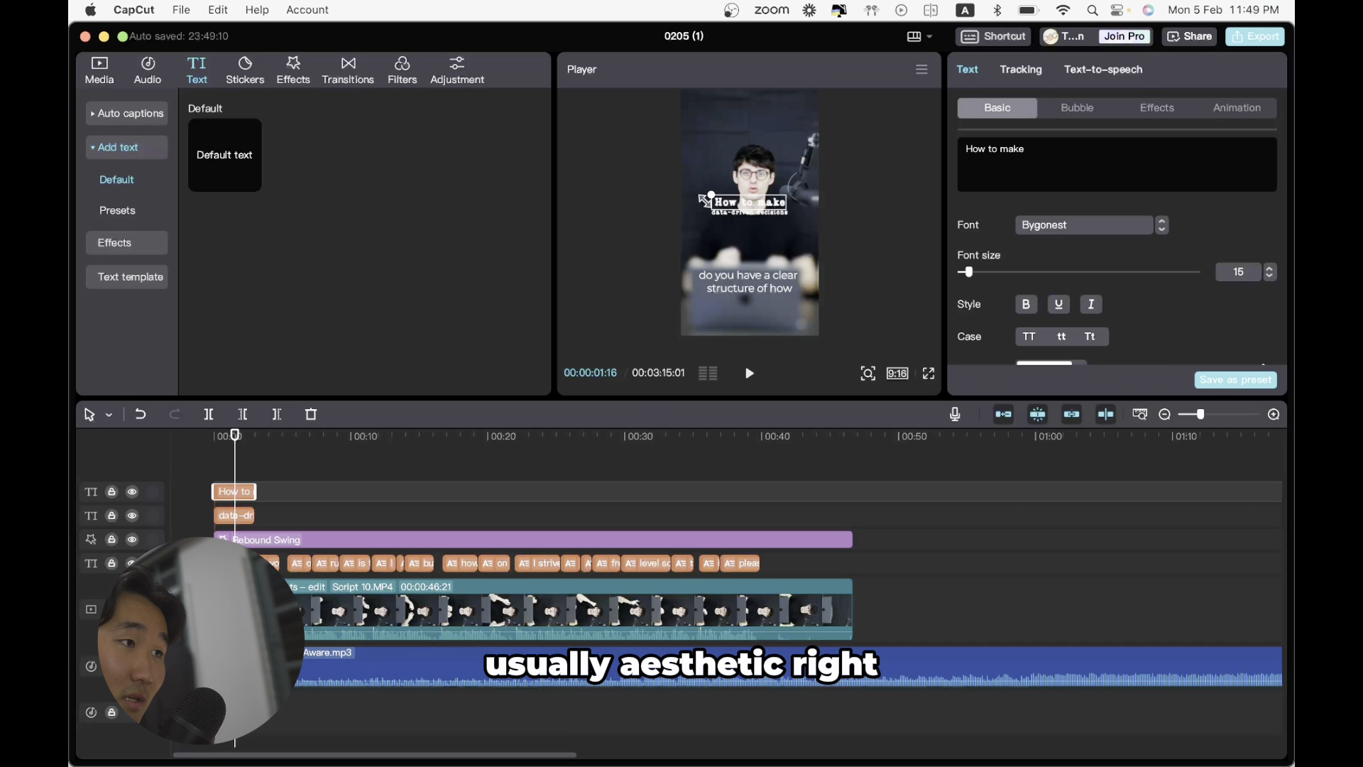
drag(705, 201, 693, 198)
click(875, 244)
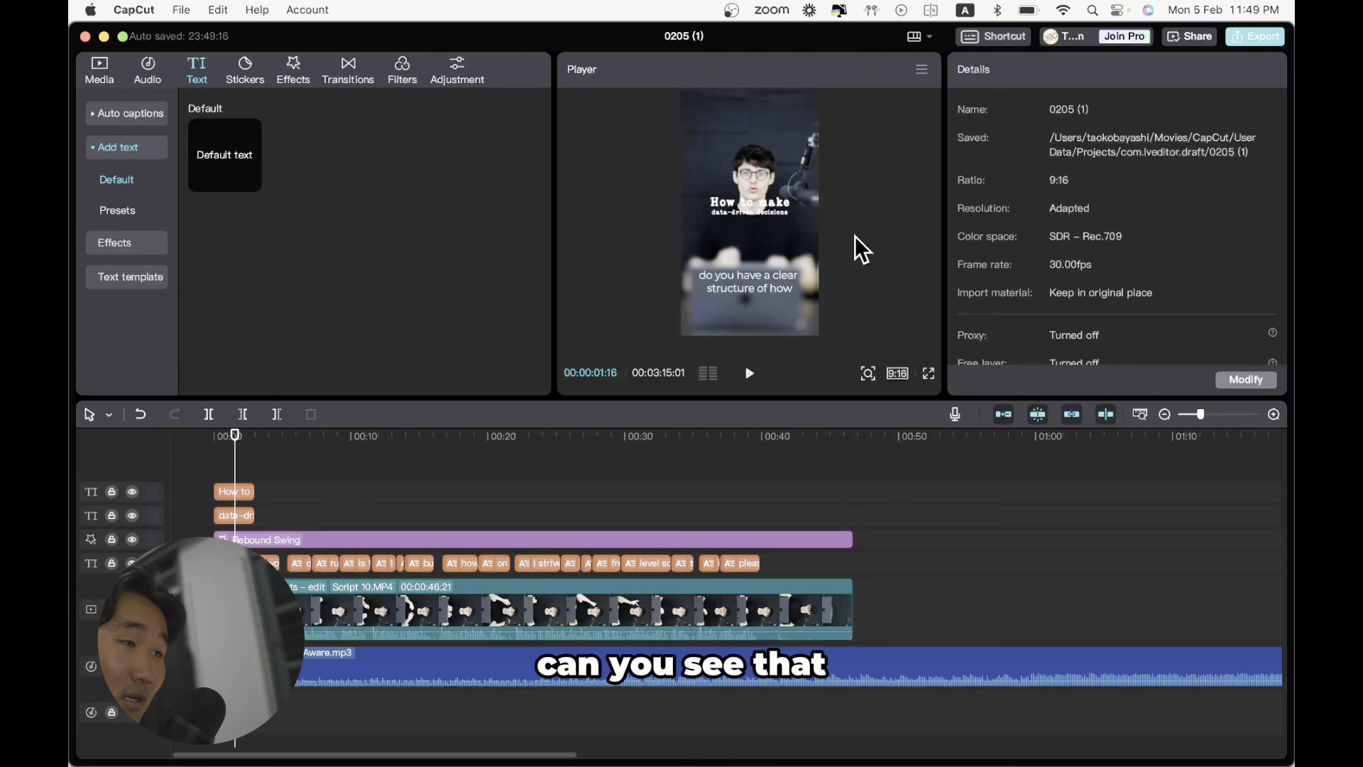
- Change the color of the "data-driven decisions" text to orange
click(762, 214)
click(727, 232)
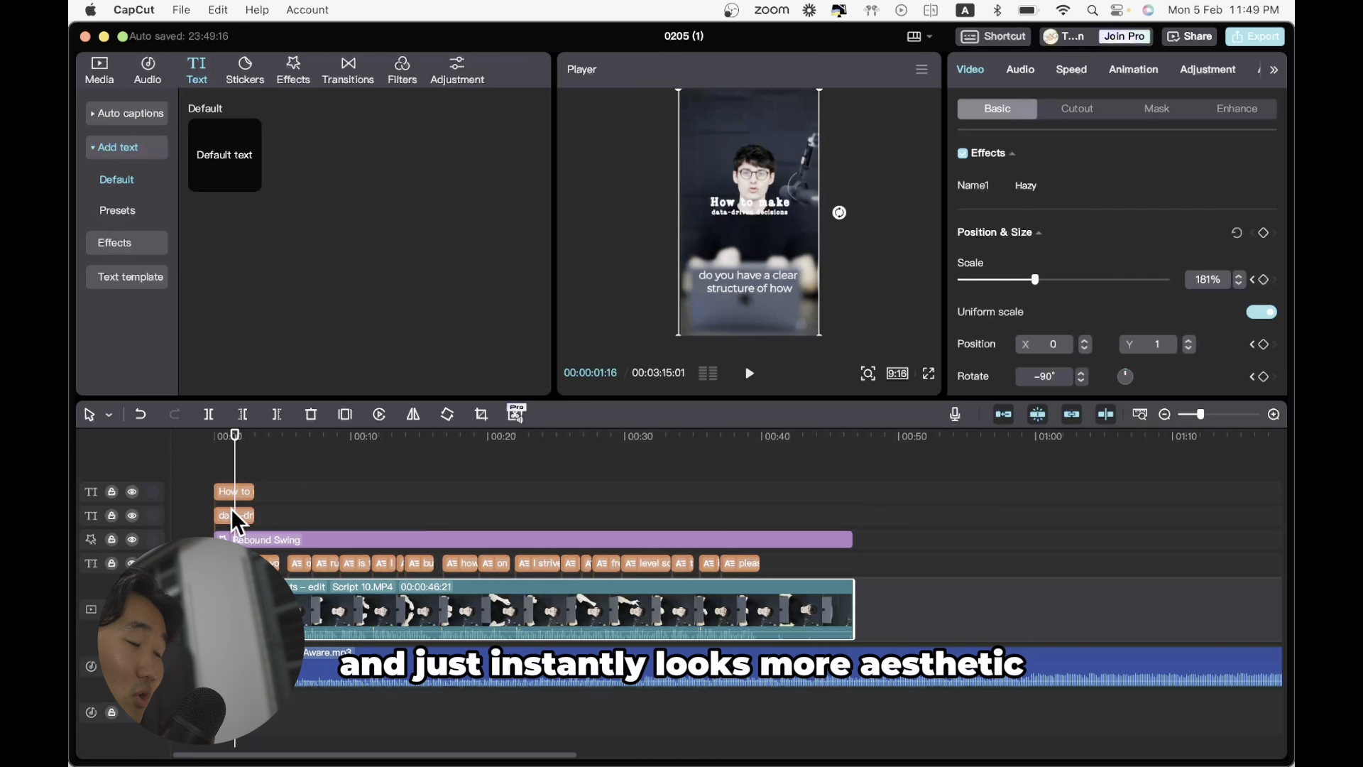
click(229, 513)
scroll(1042, 301, down, 2)
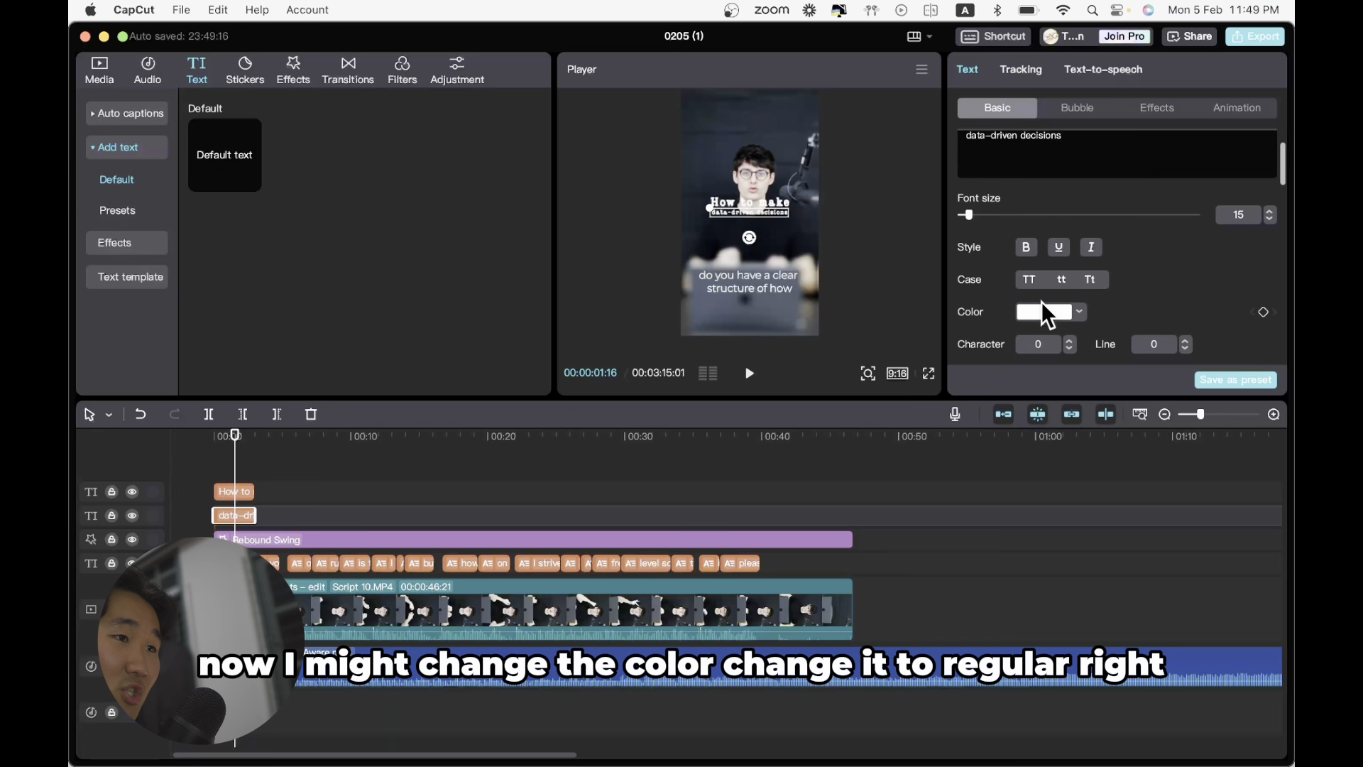
click(1044, 312)
click(1085, 557)
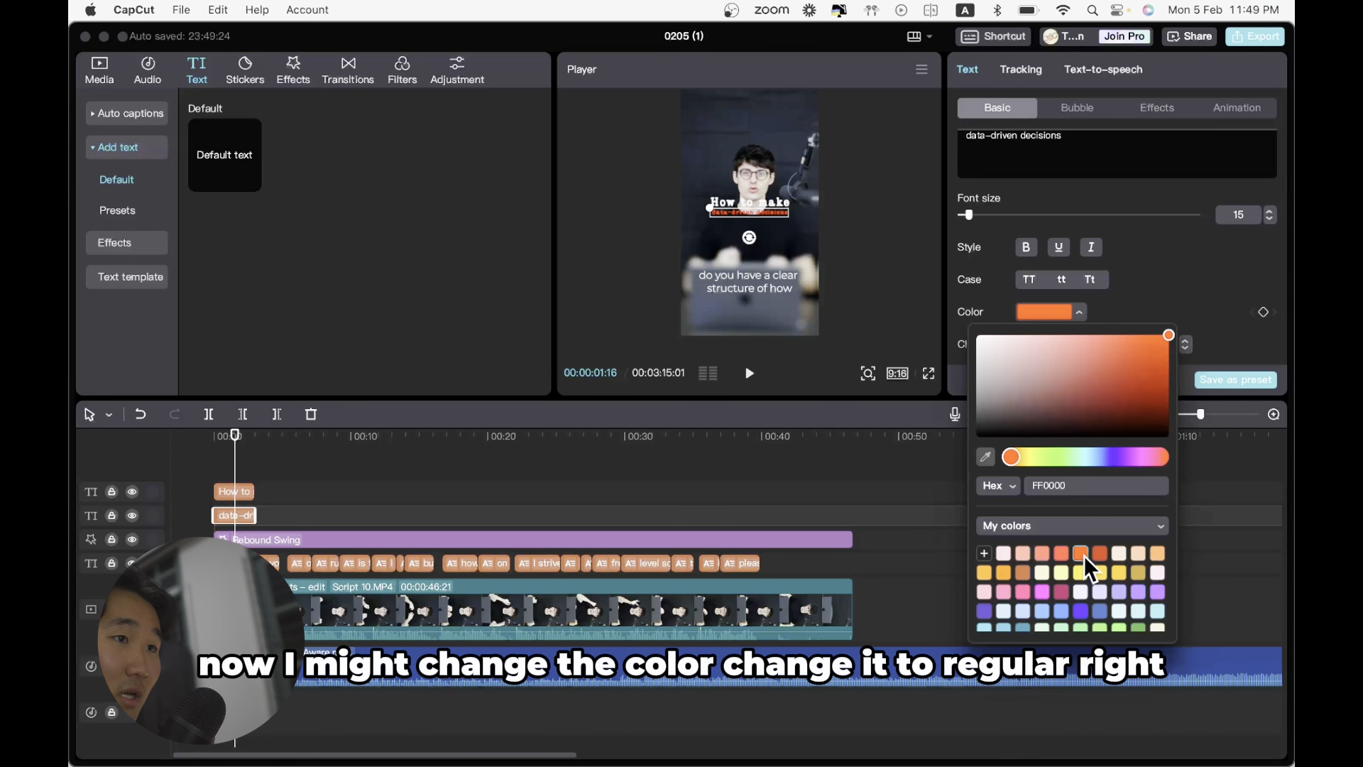
click(1193, 288)
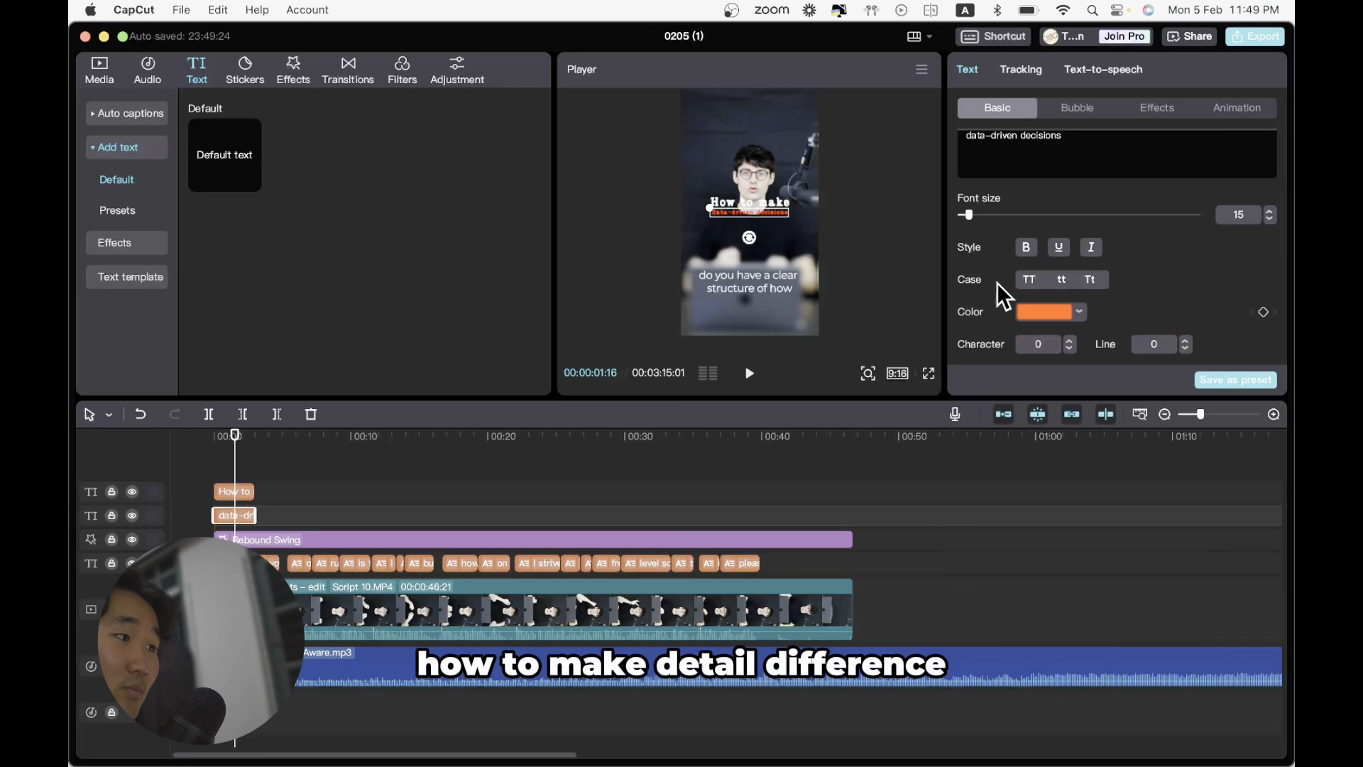
- Play the opening, and scale up both hook text clips together to about the full frame width
click(211, 479)
key(space)
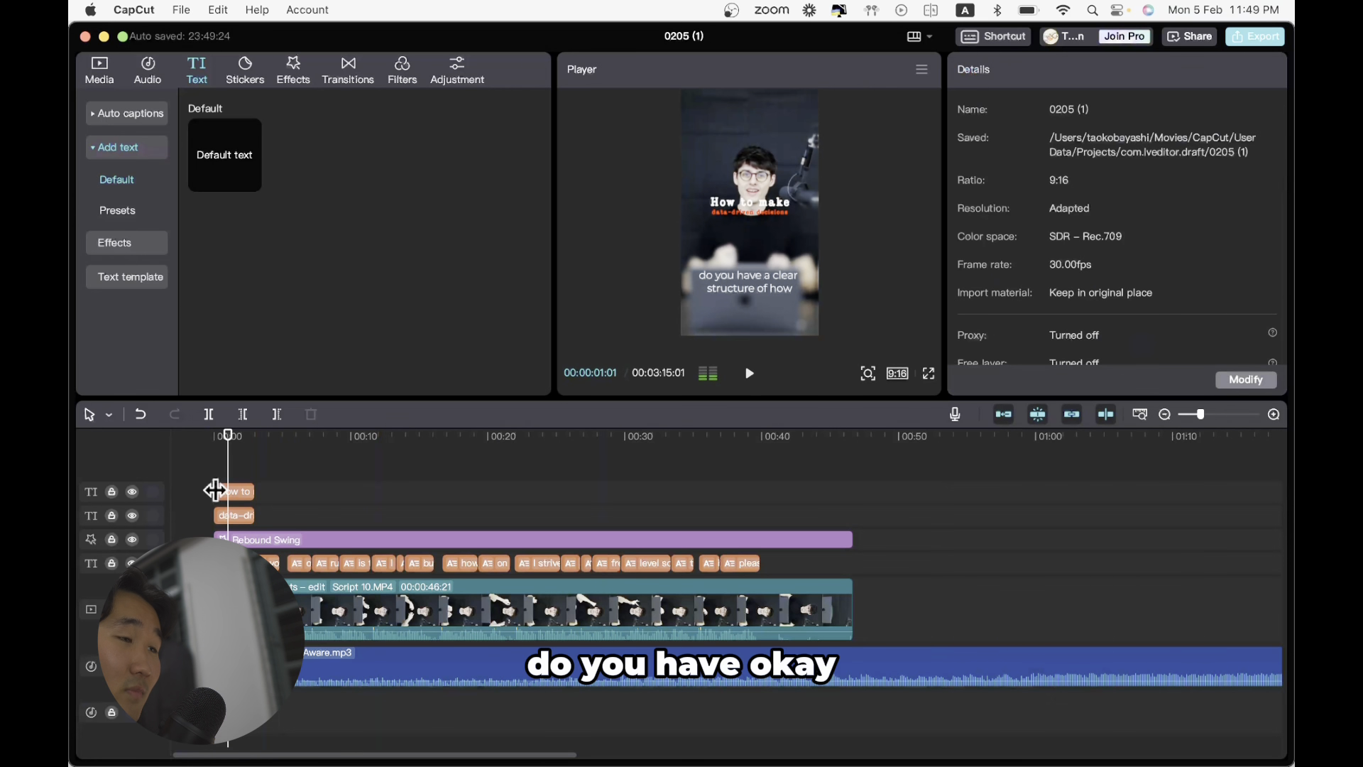
key(space)
click(242, 514)
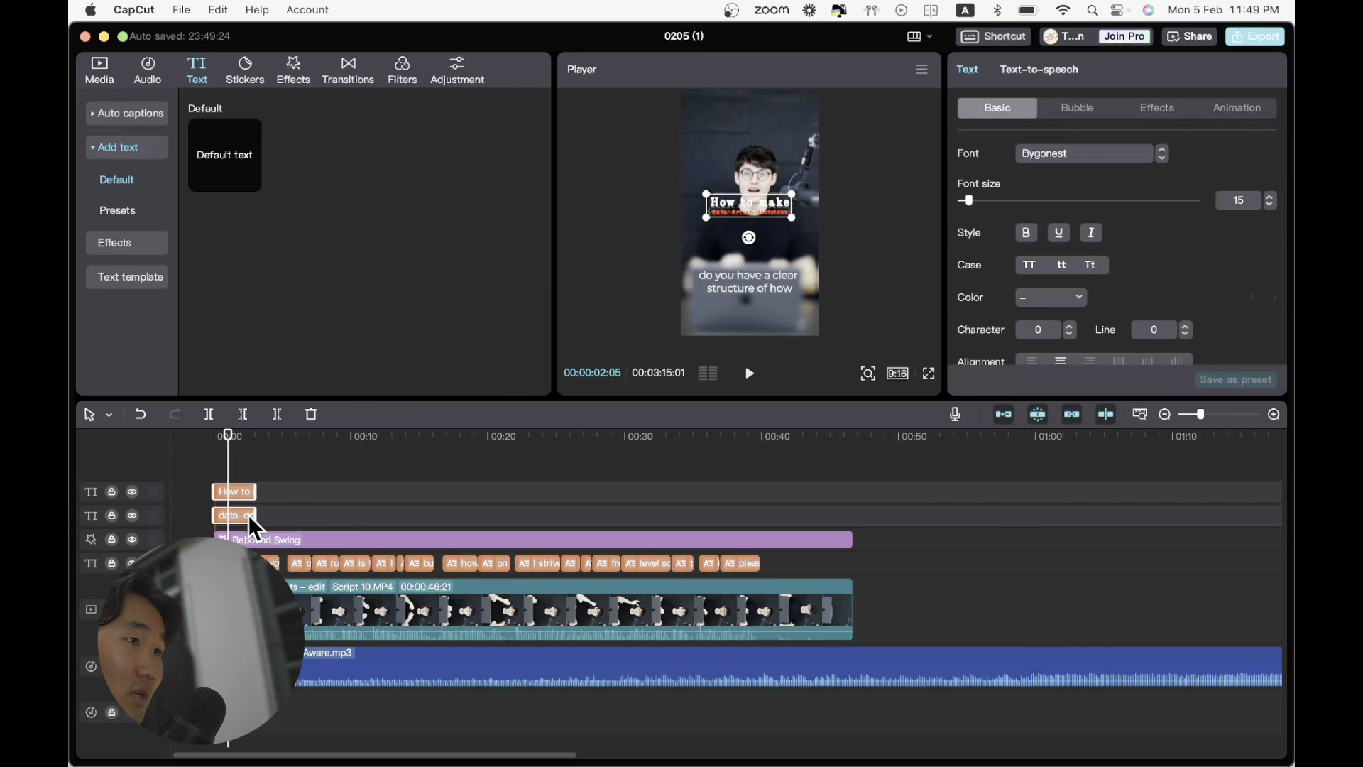
drag(670, 190, 665, 190)
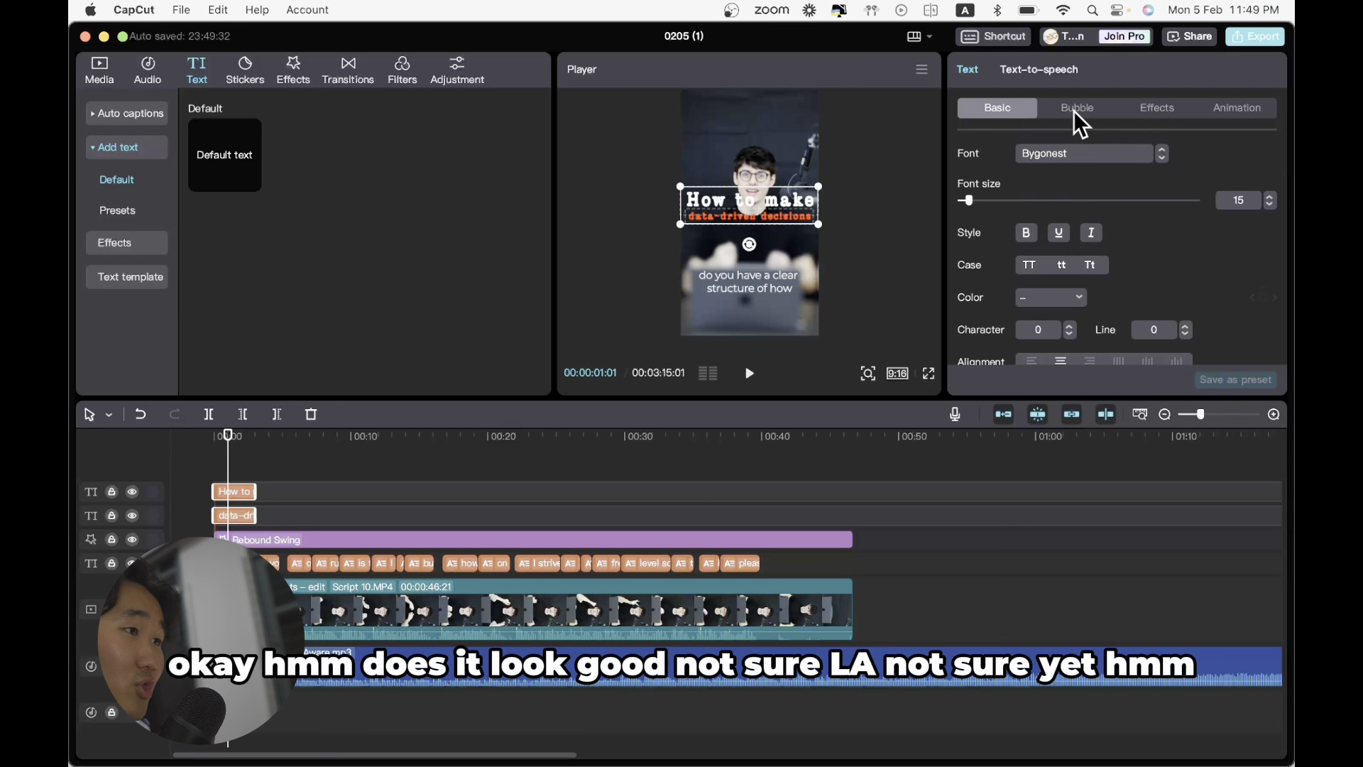
- Set the font of both hook text clips to Bygonest Rustic
click(1055, 153)
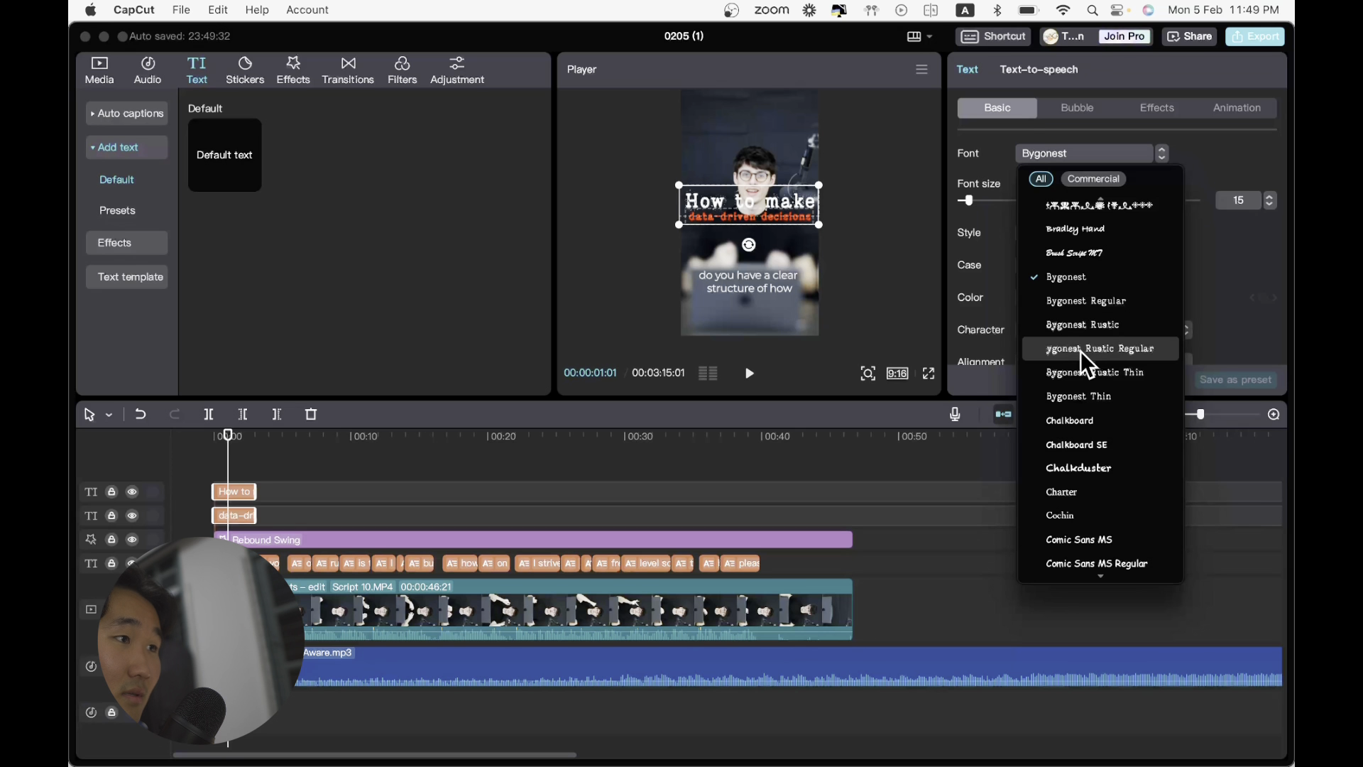
click(1088, 326)
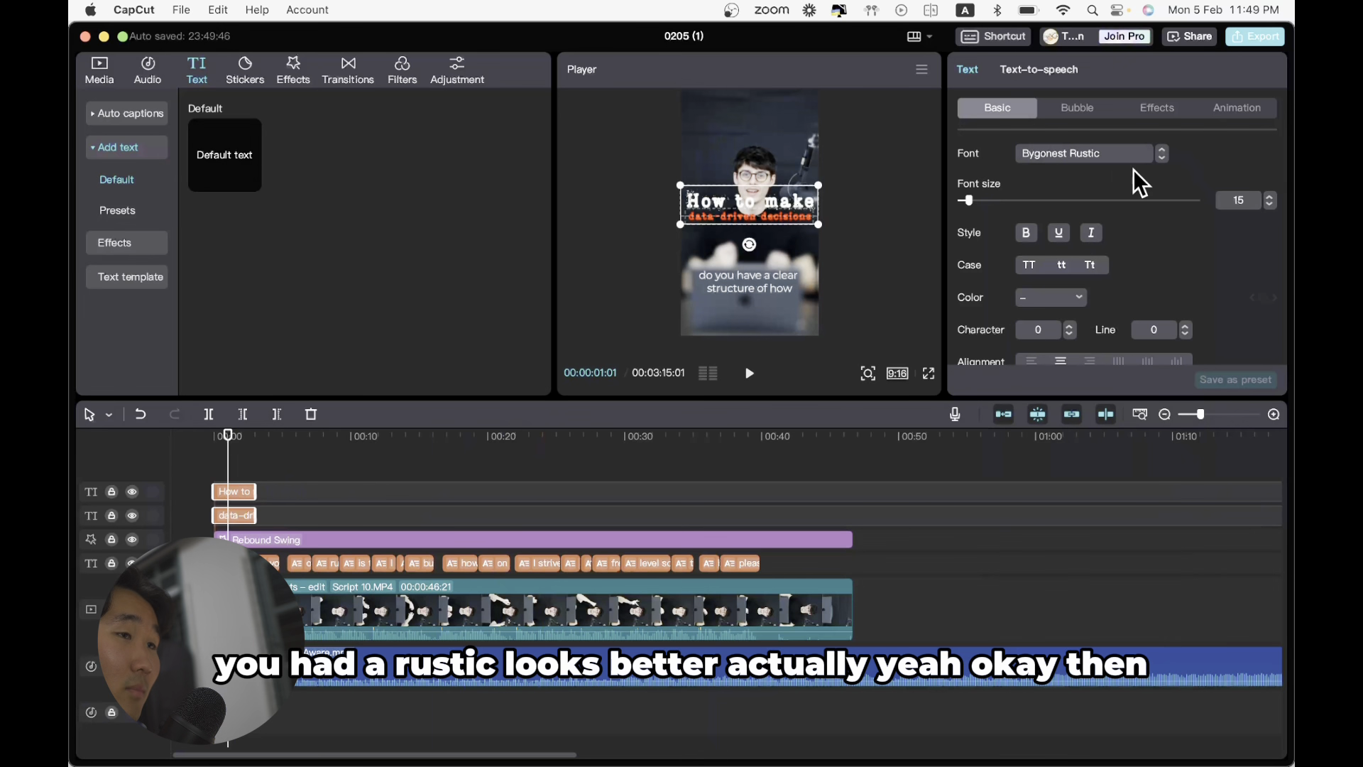
scroll(1133, 169, down, 2)
scroll(1134, 169, up, 2)
click(235, 467)
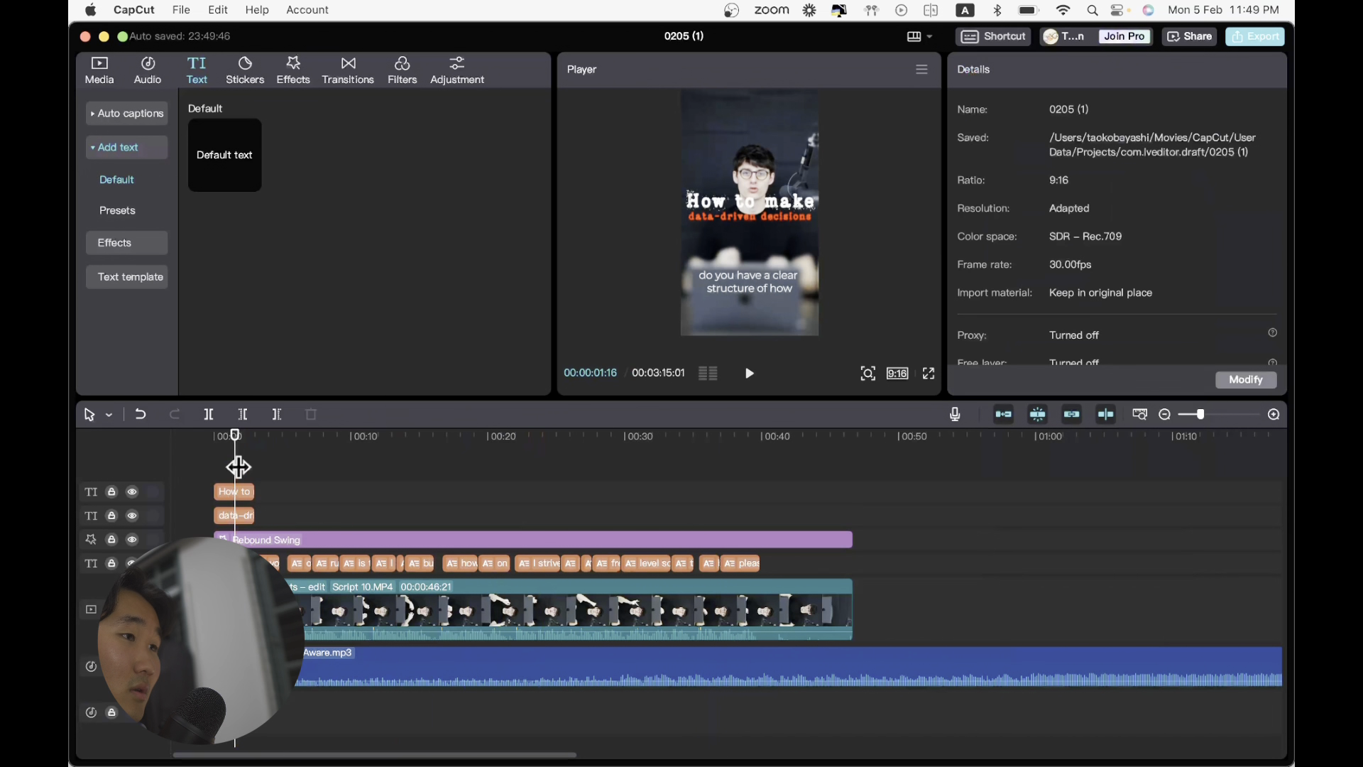
- Set the font of the "data-driven decisions" text to Impact and enlarge it to about the width of "How to make"
click(223, 517)
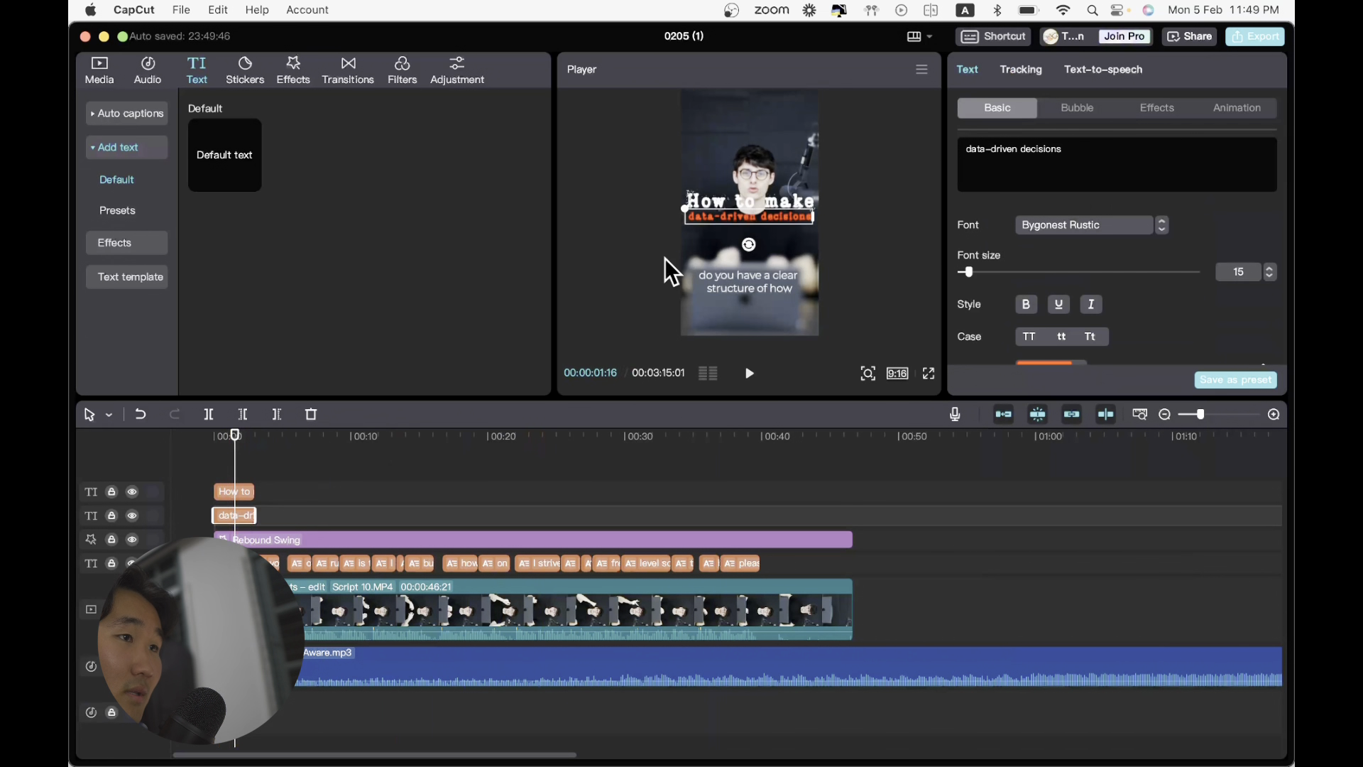
drag(1019, 149, 935, 148)
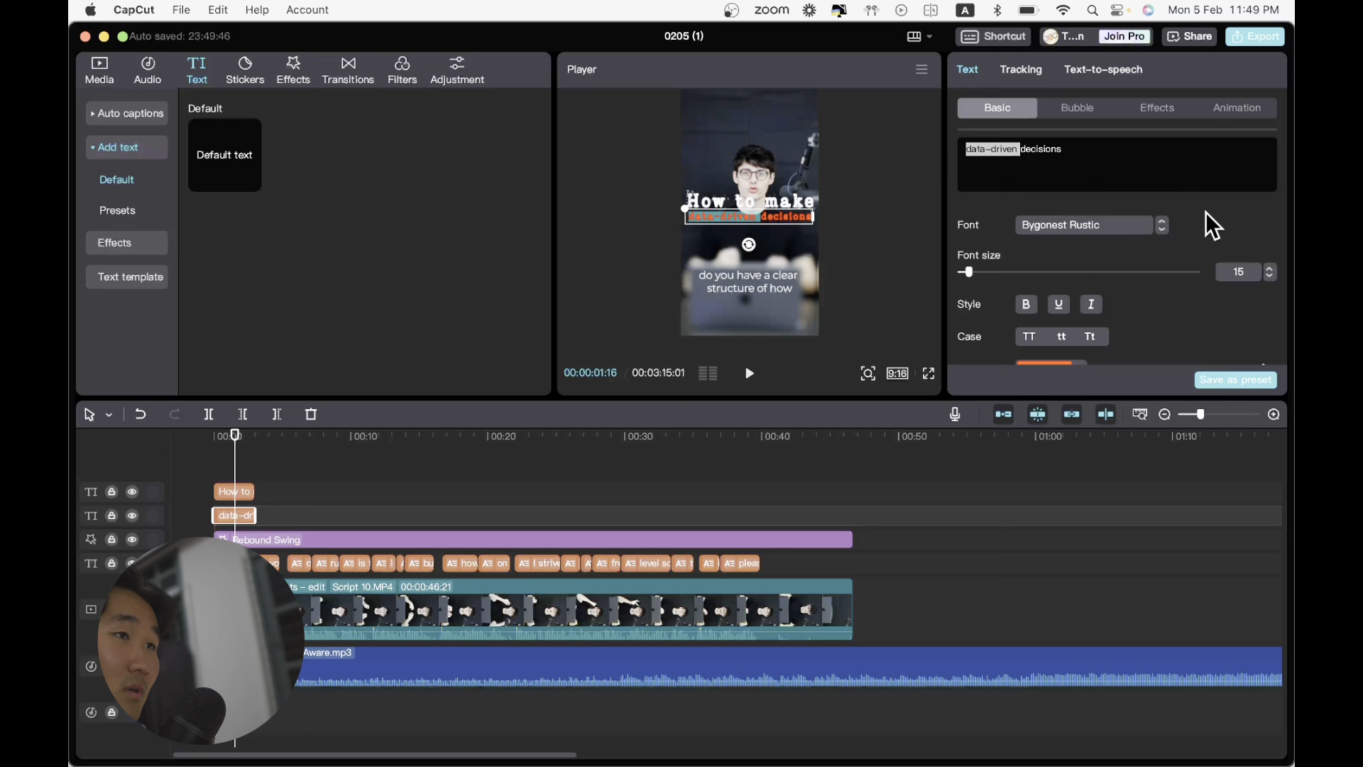
click(1169, 150)
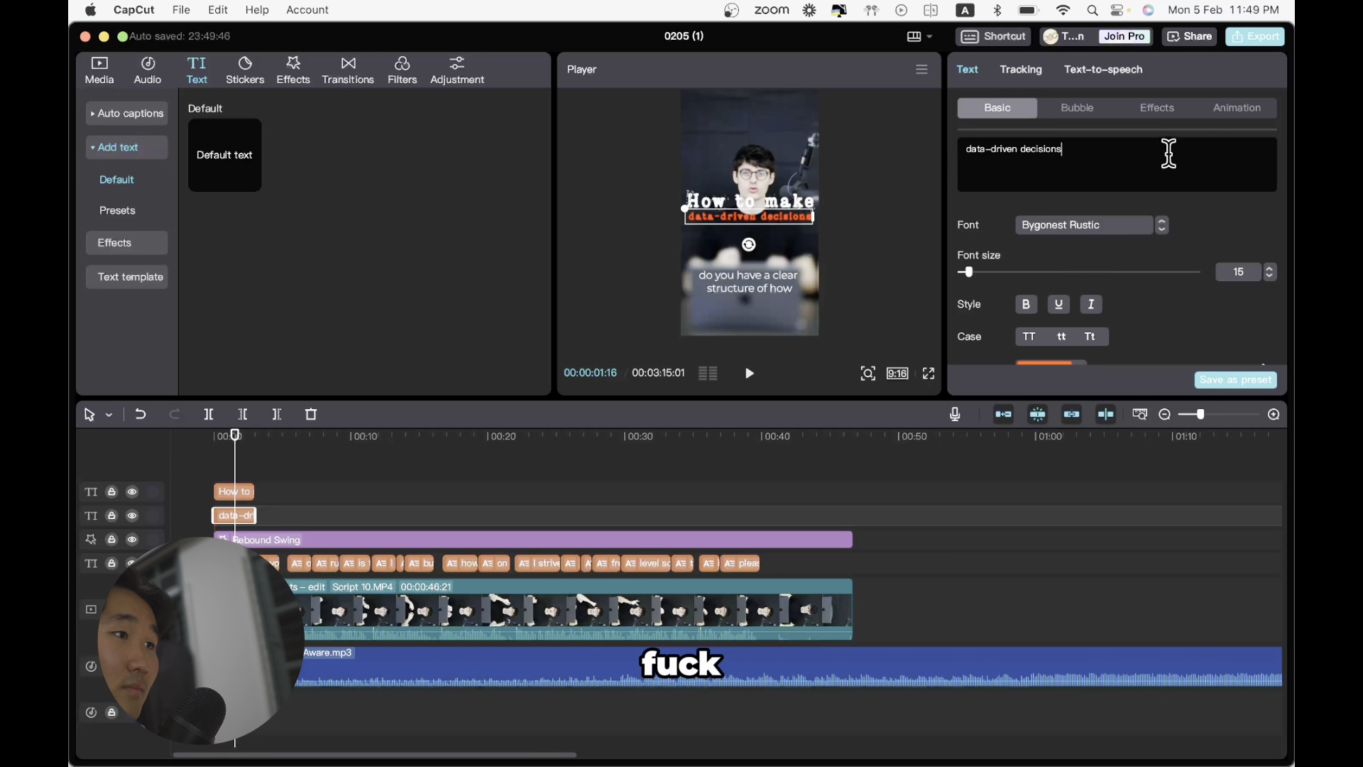
click(1096, 224)
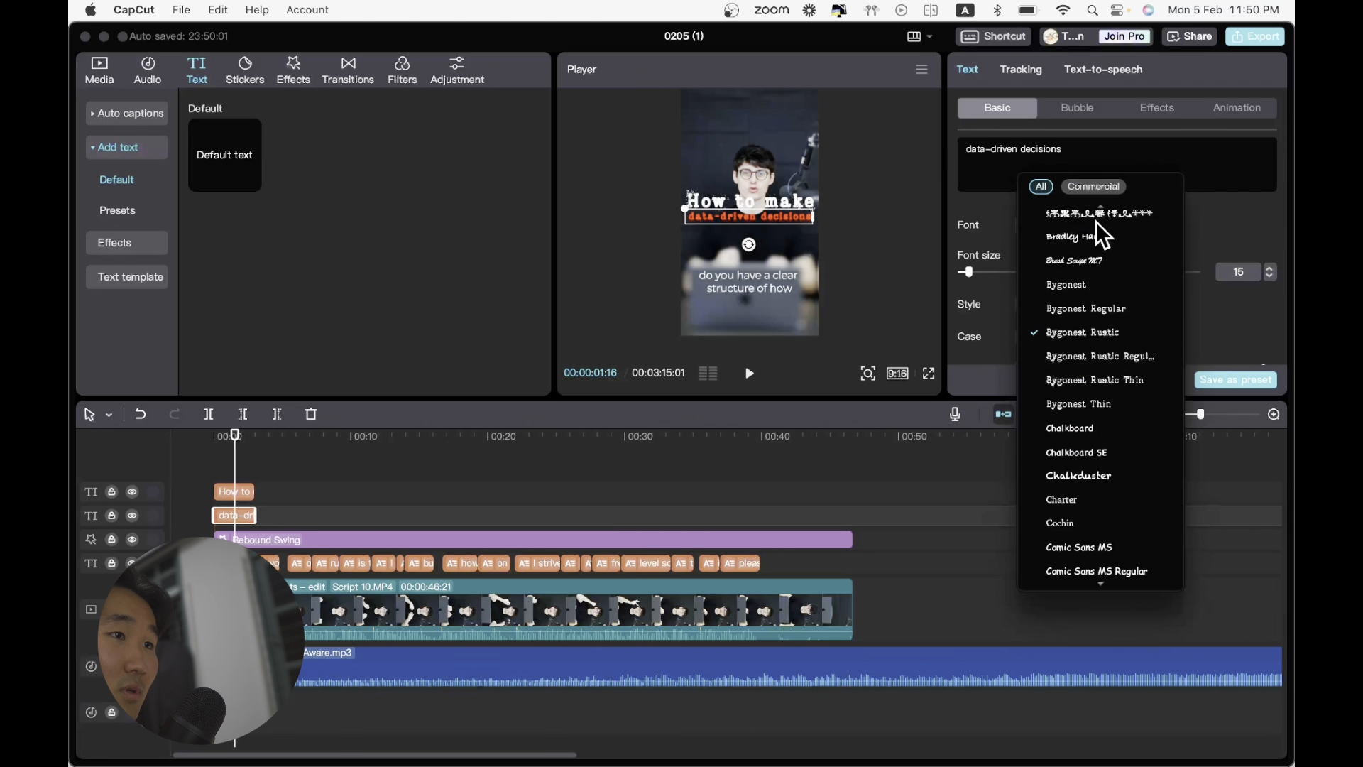
scroll(1101, 392, up, 3)
scroll(1101, 391, up, 10)
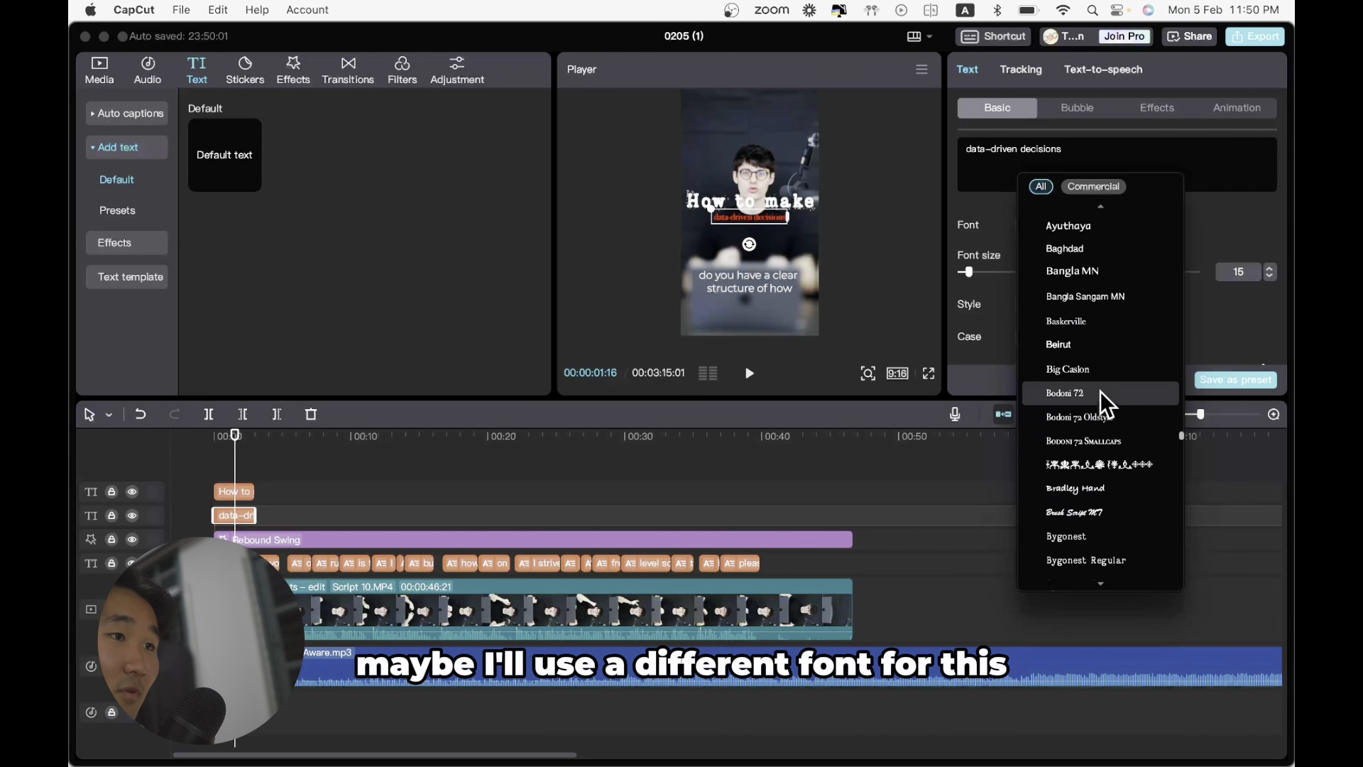
scroll(1118, 327, down, 15)
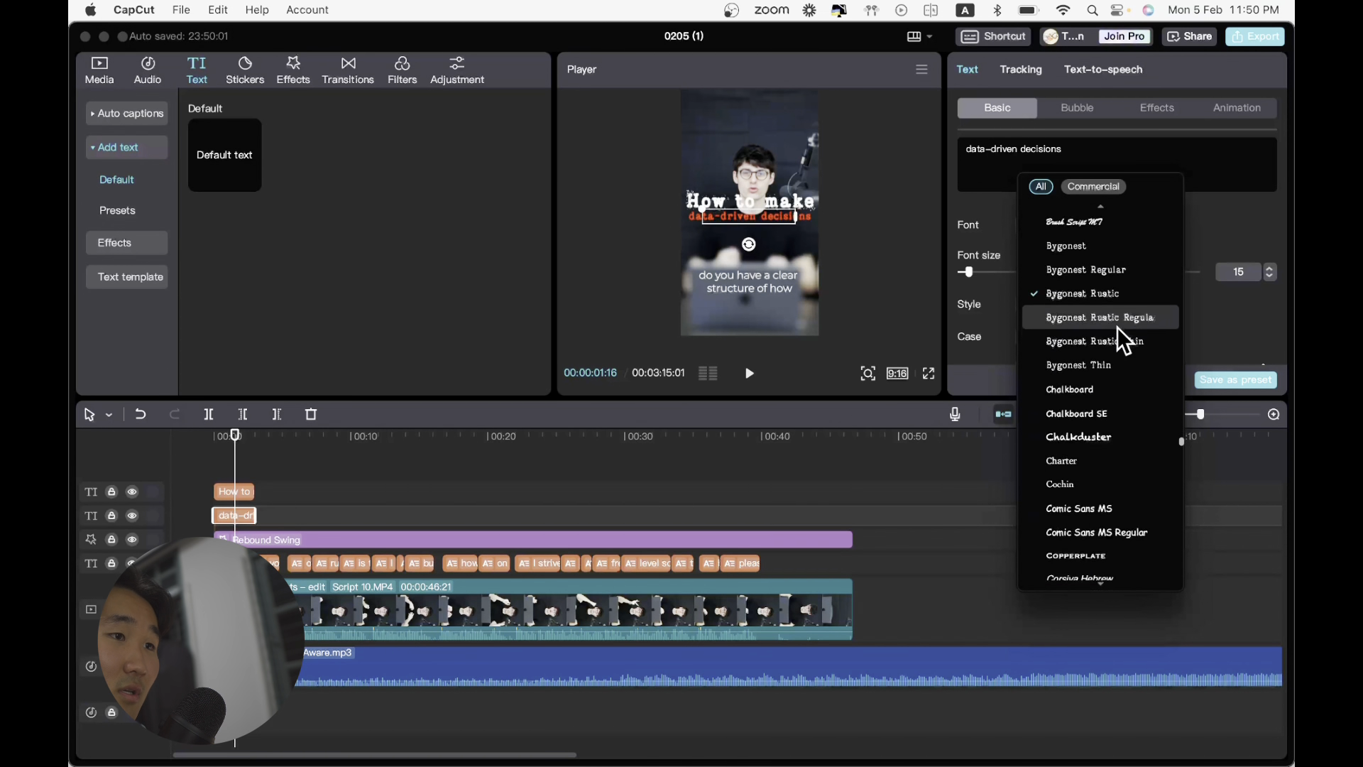
scroll(1094, 469, down, 10)
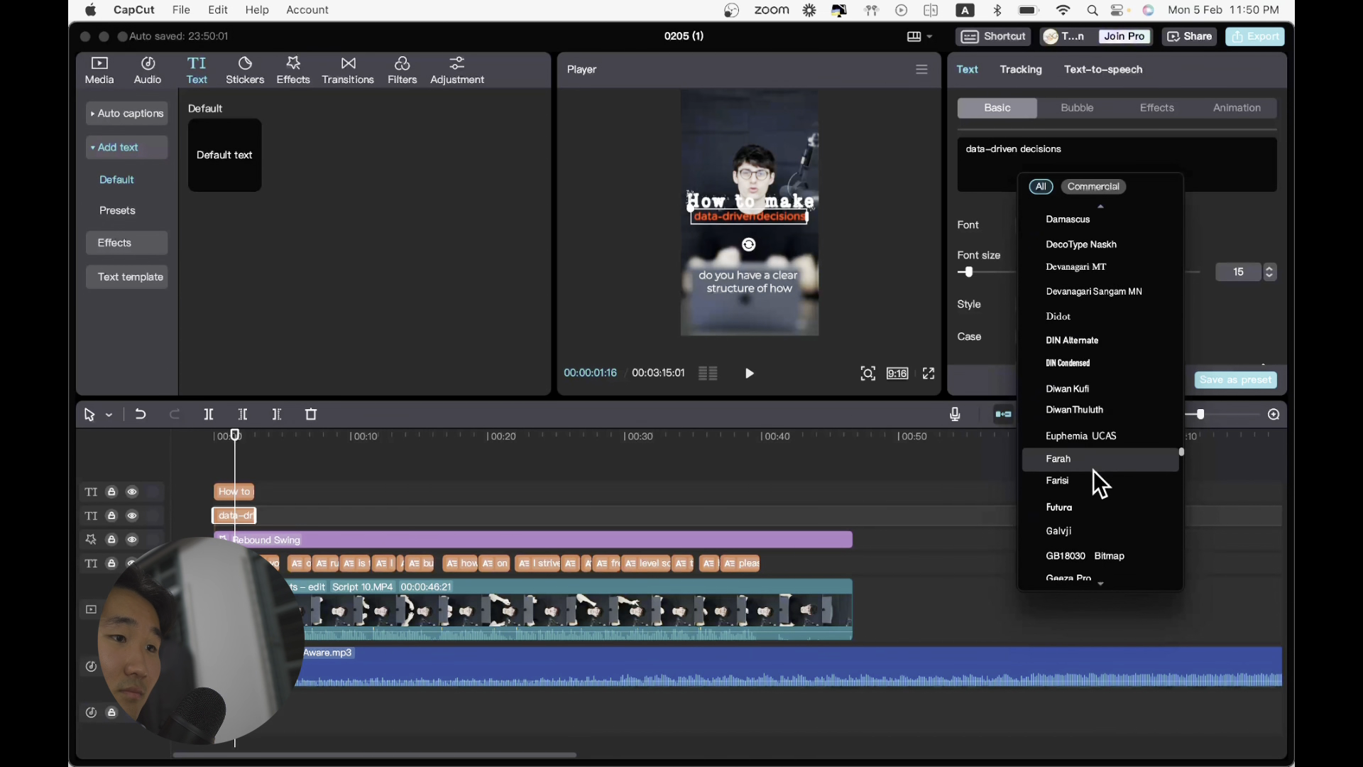
scroll(1093, 473, down, 8)
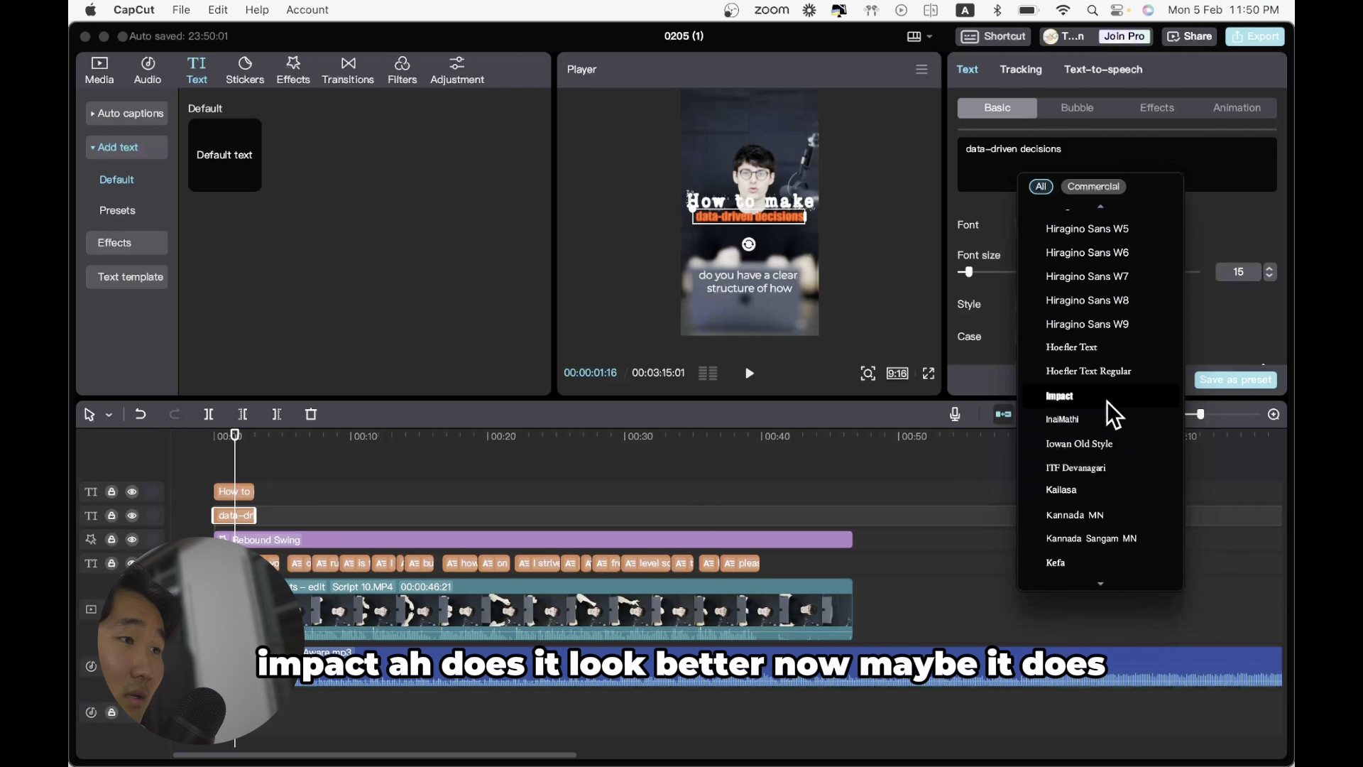
click(1107, 402)
drag(691, 208, 684, 209)
click(879, 185)
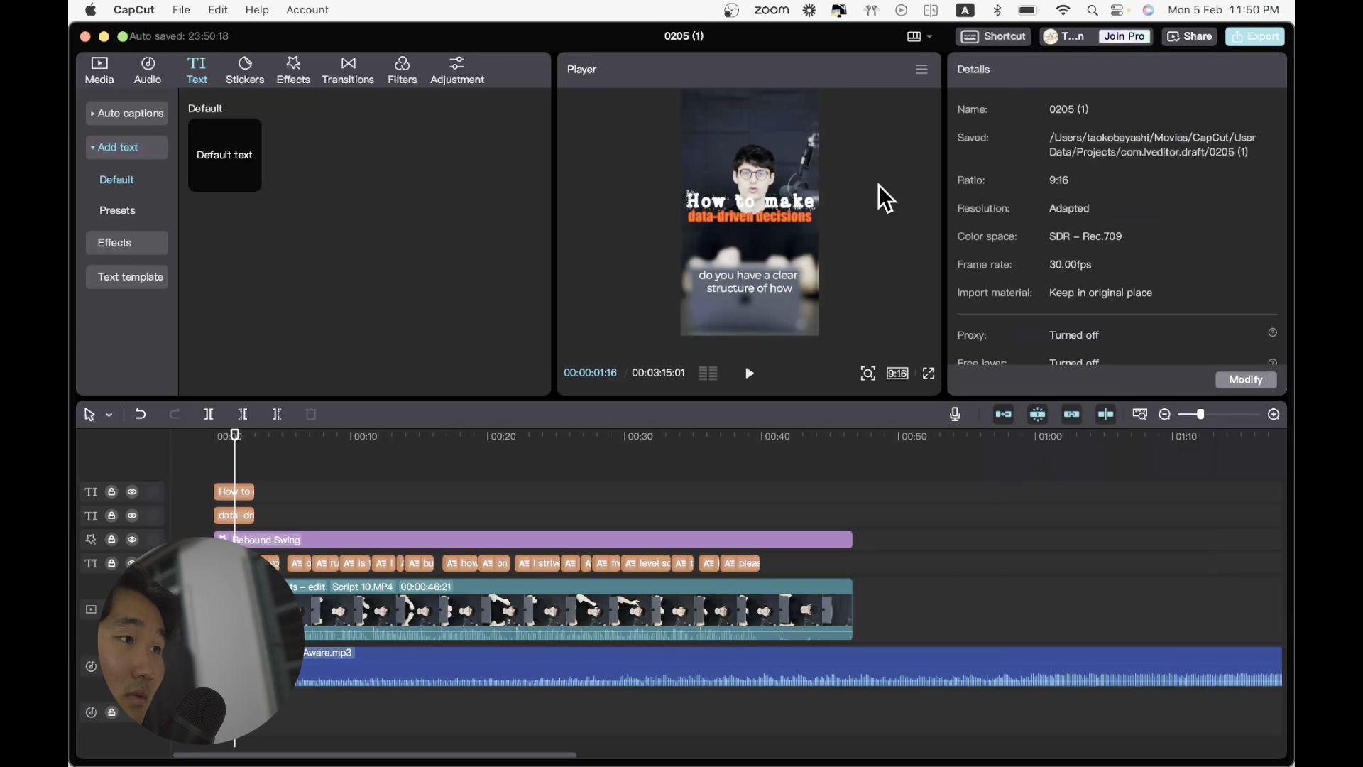
- Browse the animation options for the "data-driven decisions" text
click(788, 215)
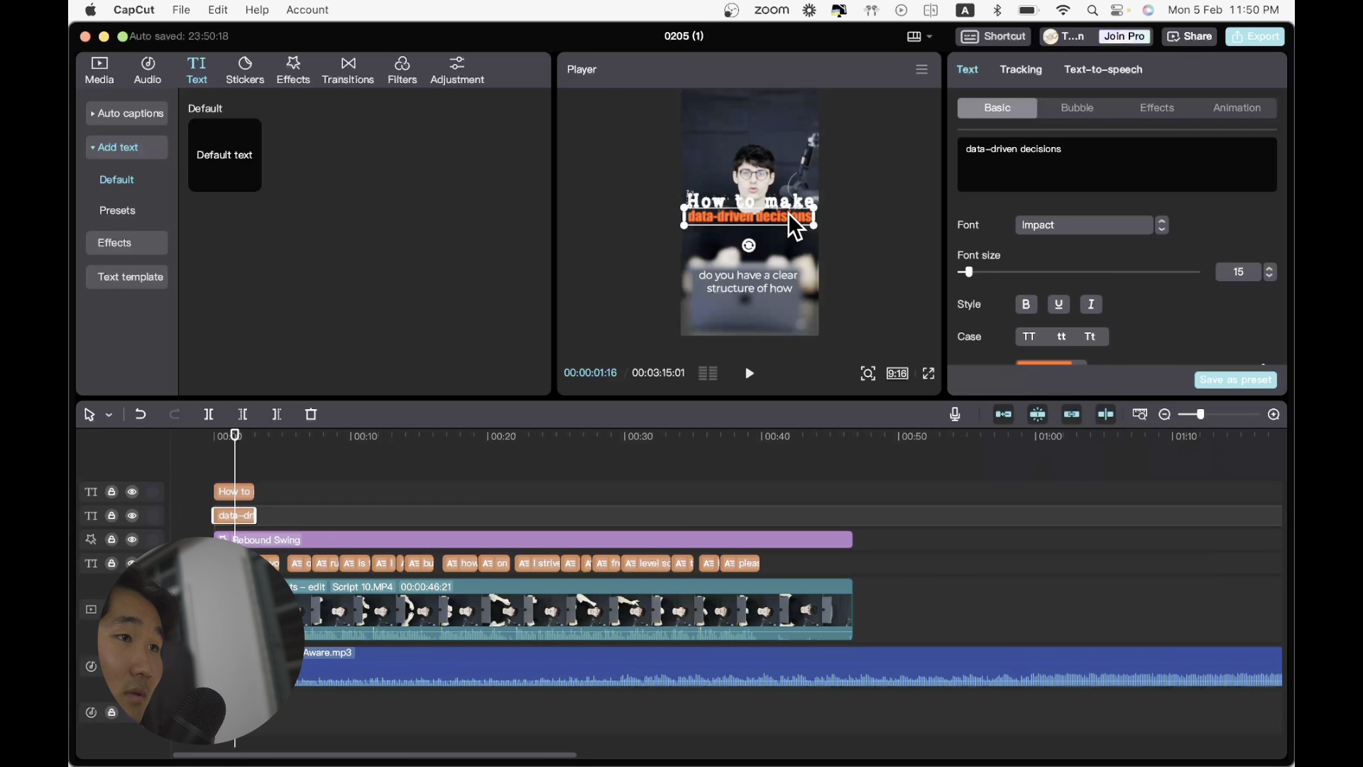
scroll(1079, 289, down, 3)
click(1237, 107)
click(1058, 152)
scroll(1110, 213, down, 5)
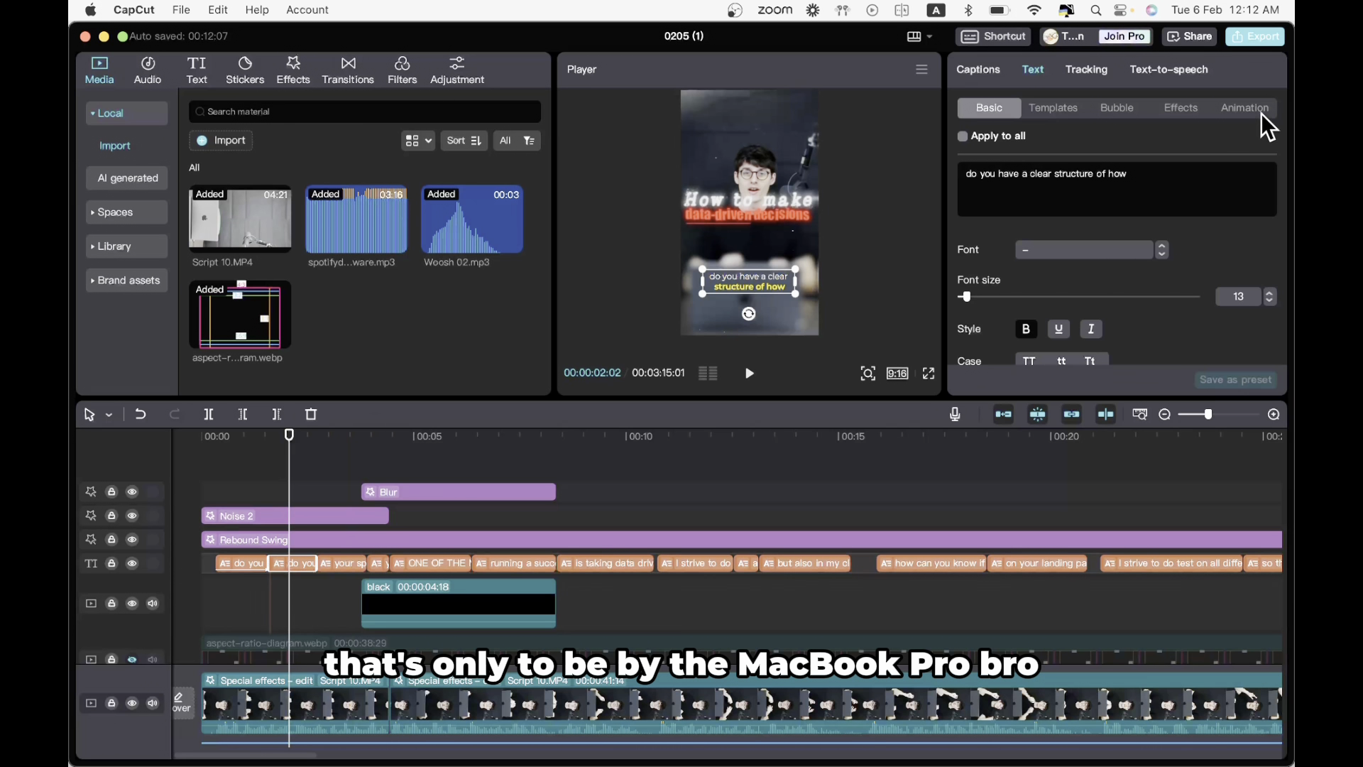
- Examine the word highlighting of the opening captions, starting with the first caption
click(215, 462)
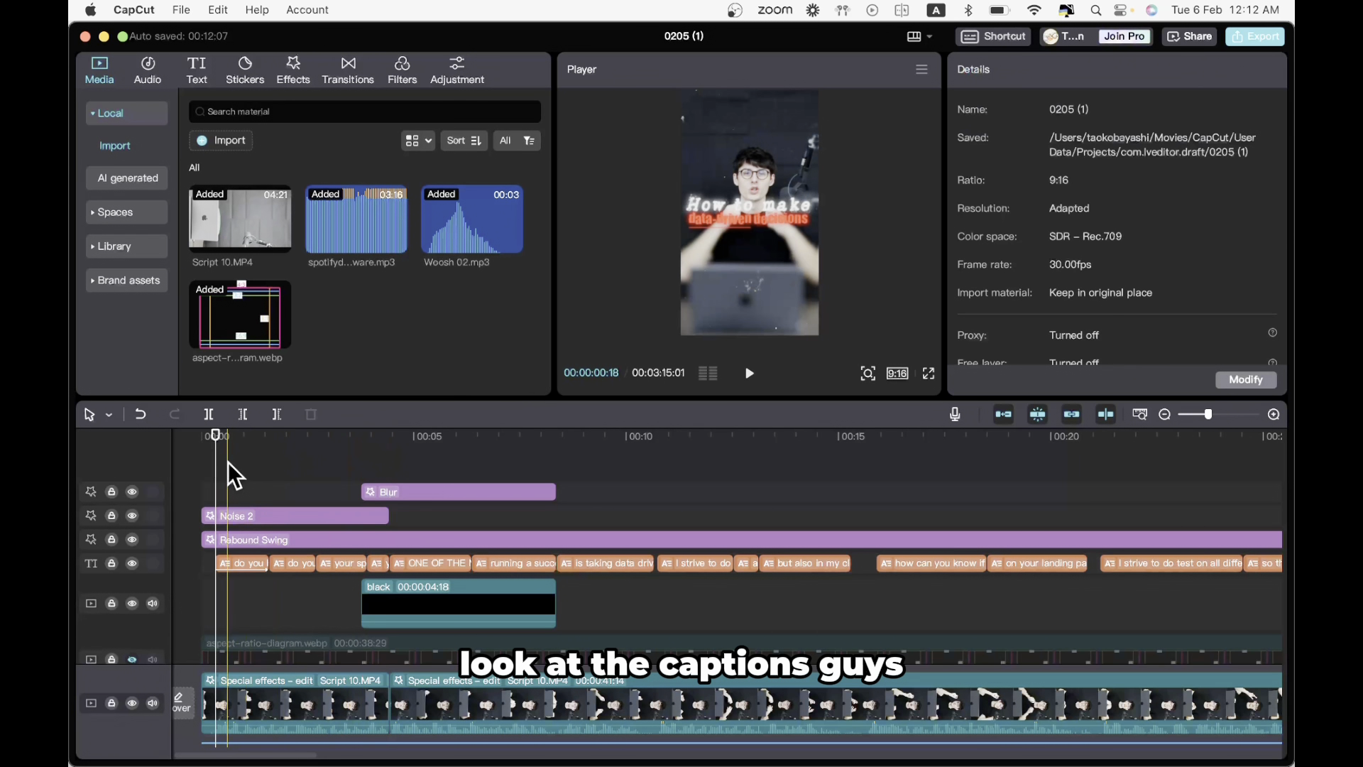
scroll(292, 511, down, 1)
click(254, 537)
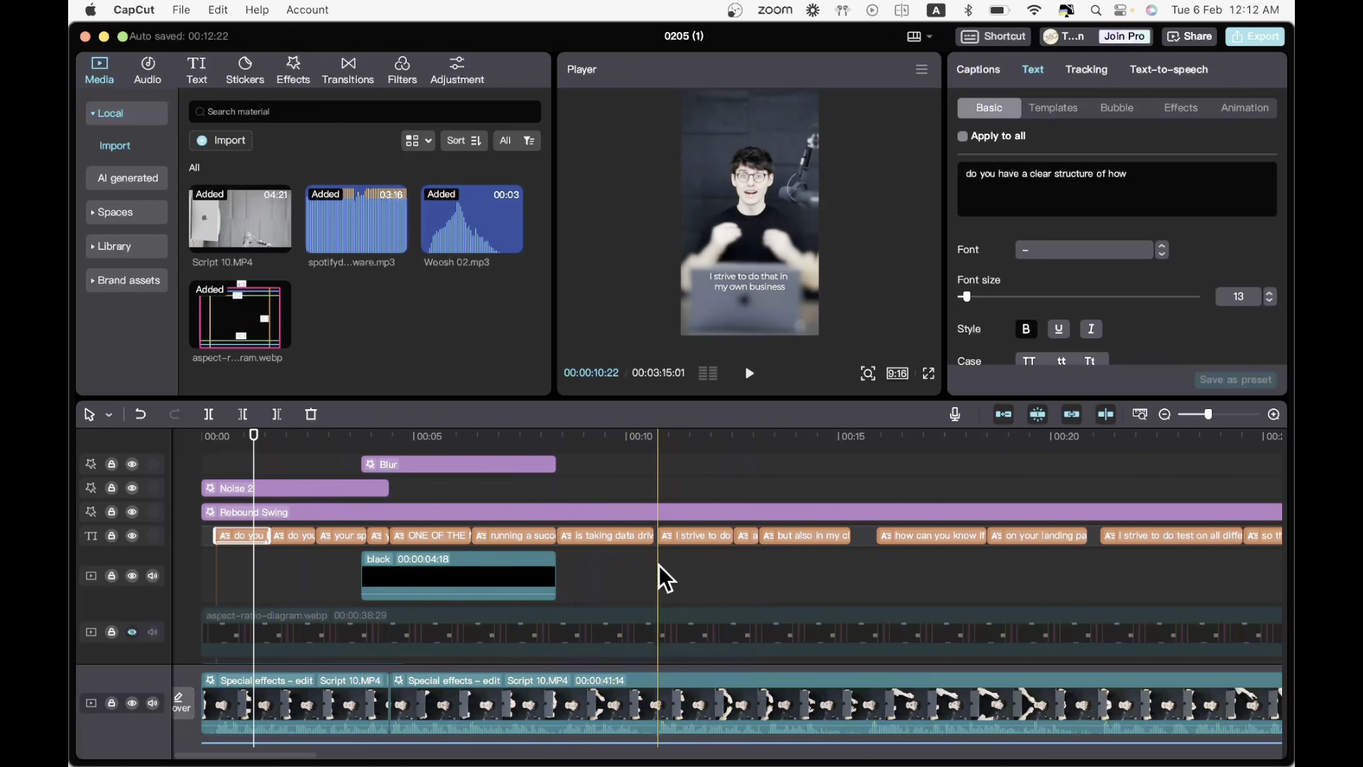
- Play the "I strive to do that in my own business" caption repeatedly to find the moment between "in" and "my"
click(658, 582)
key(space)
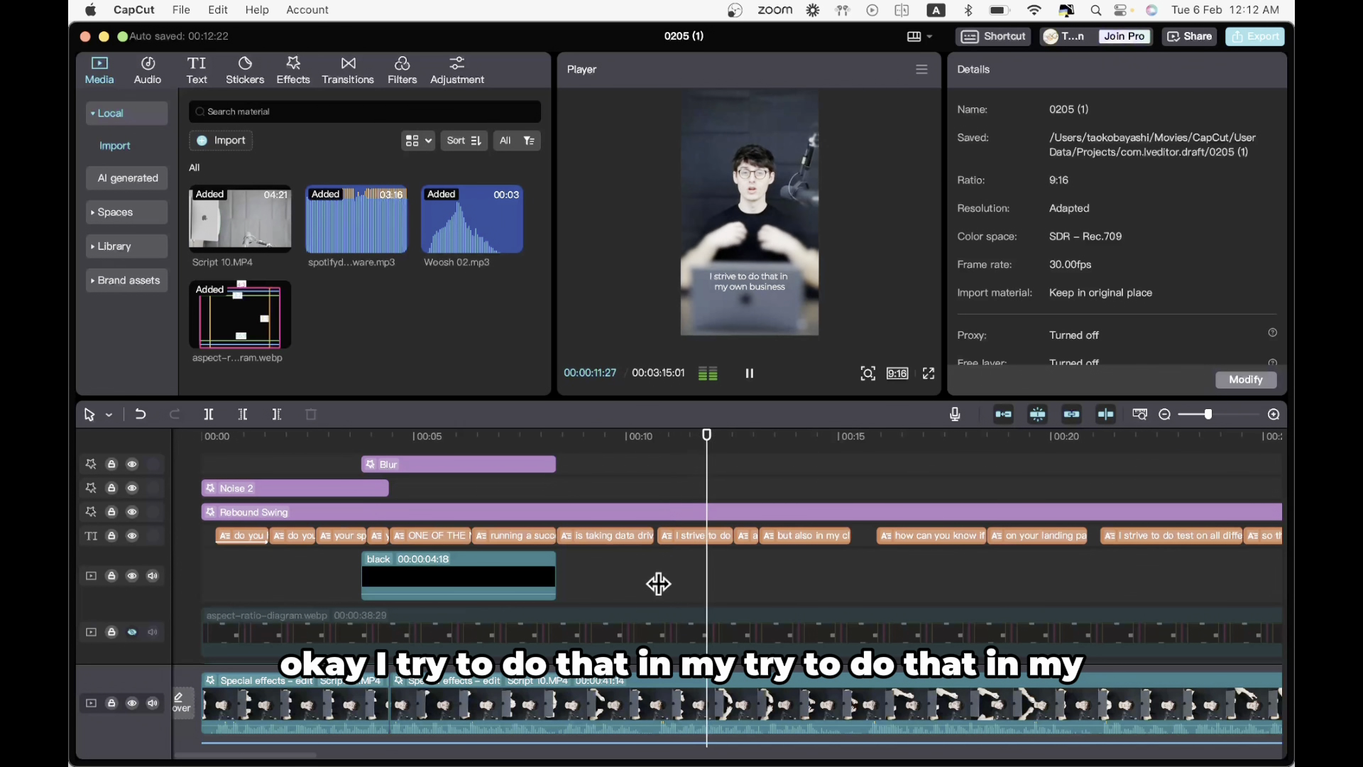
key(space)
click(666, 583)
key(space)
key(space)
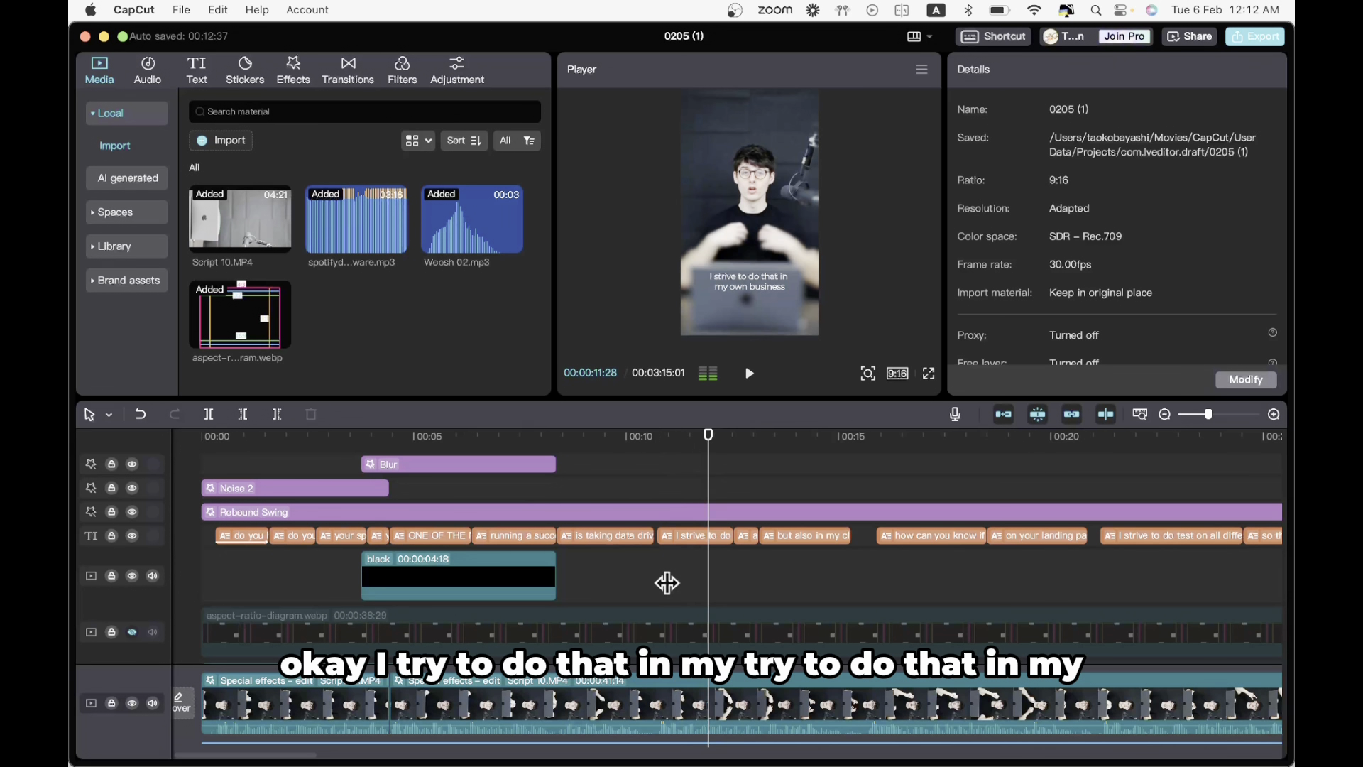
click(696, 564)
key(space)
key(space)
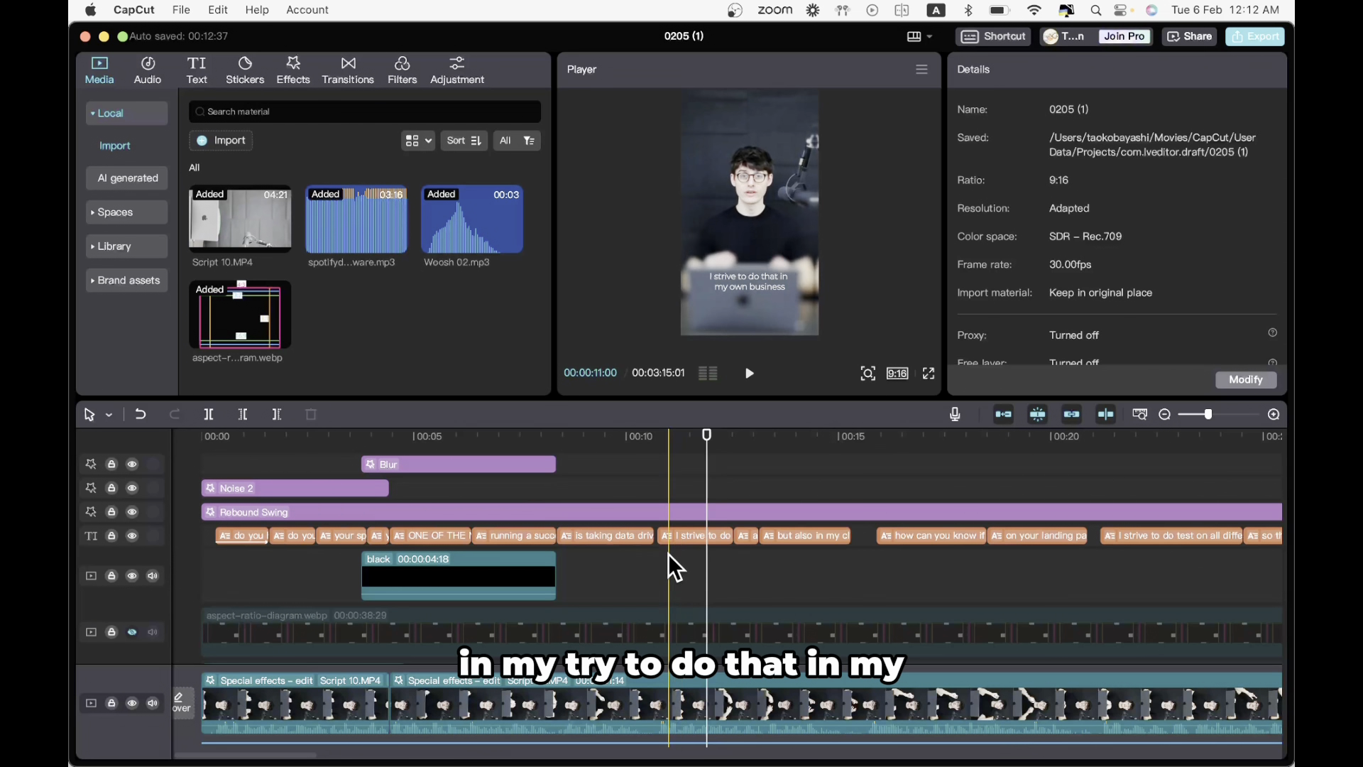
click(669, 568)
key(space)
key(space)
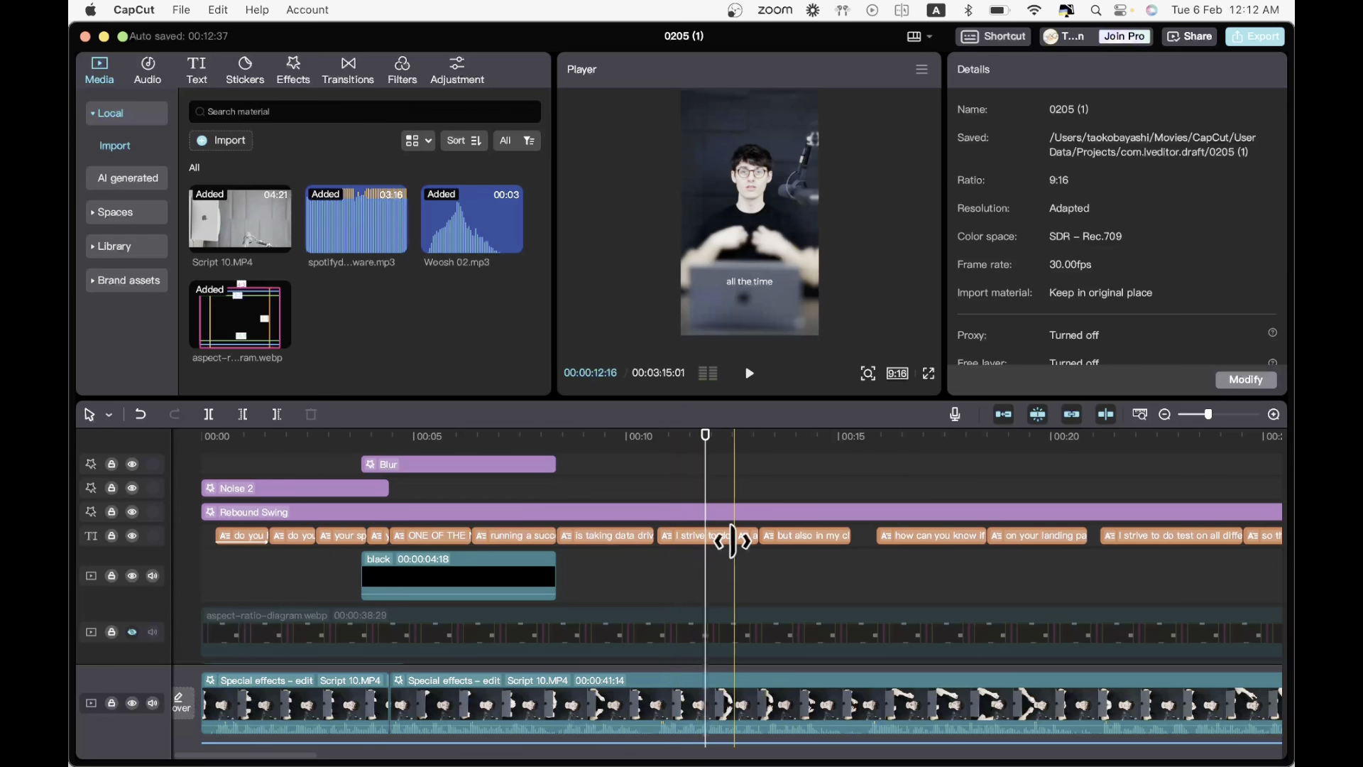
click(733, 542)
click(631, 597)
key(space)
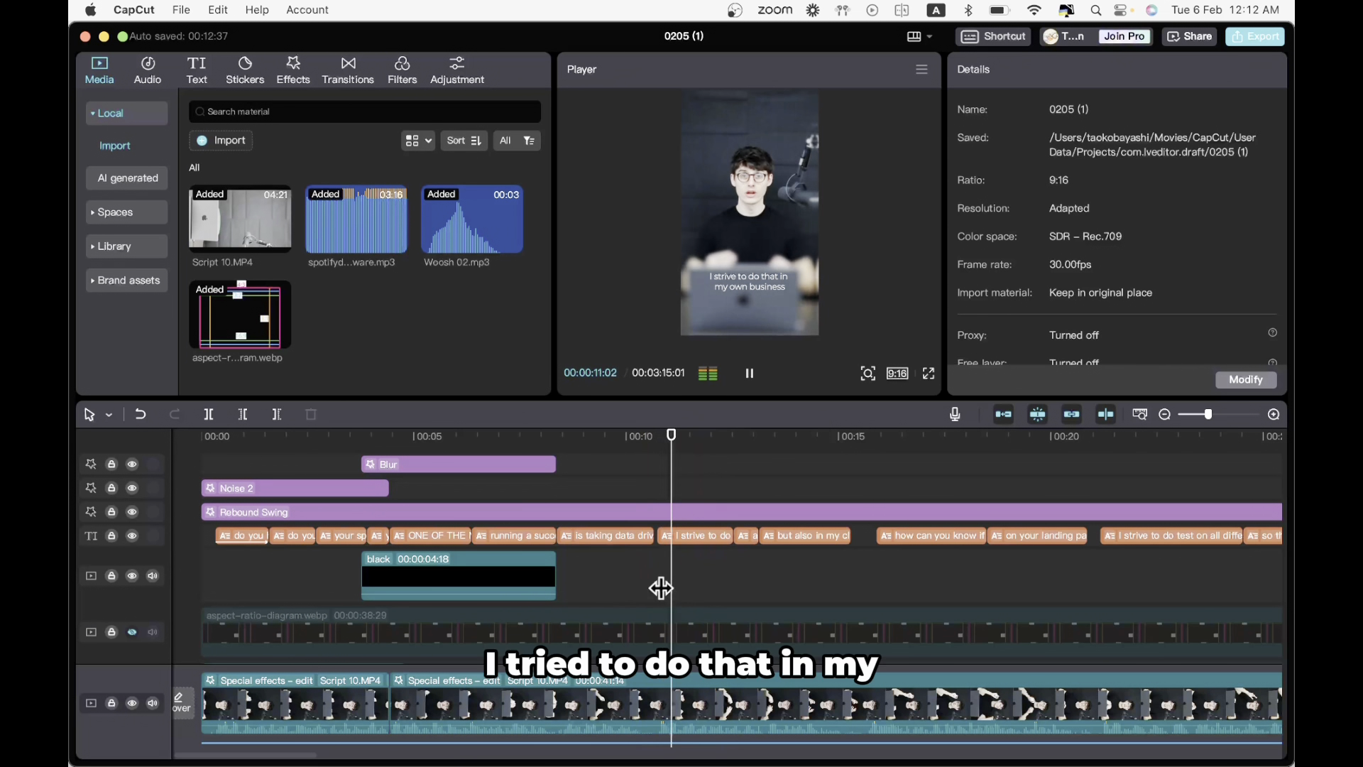
key(space)
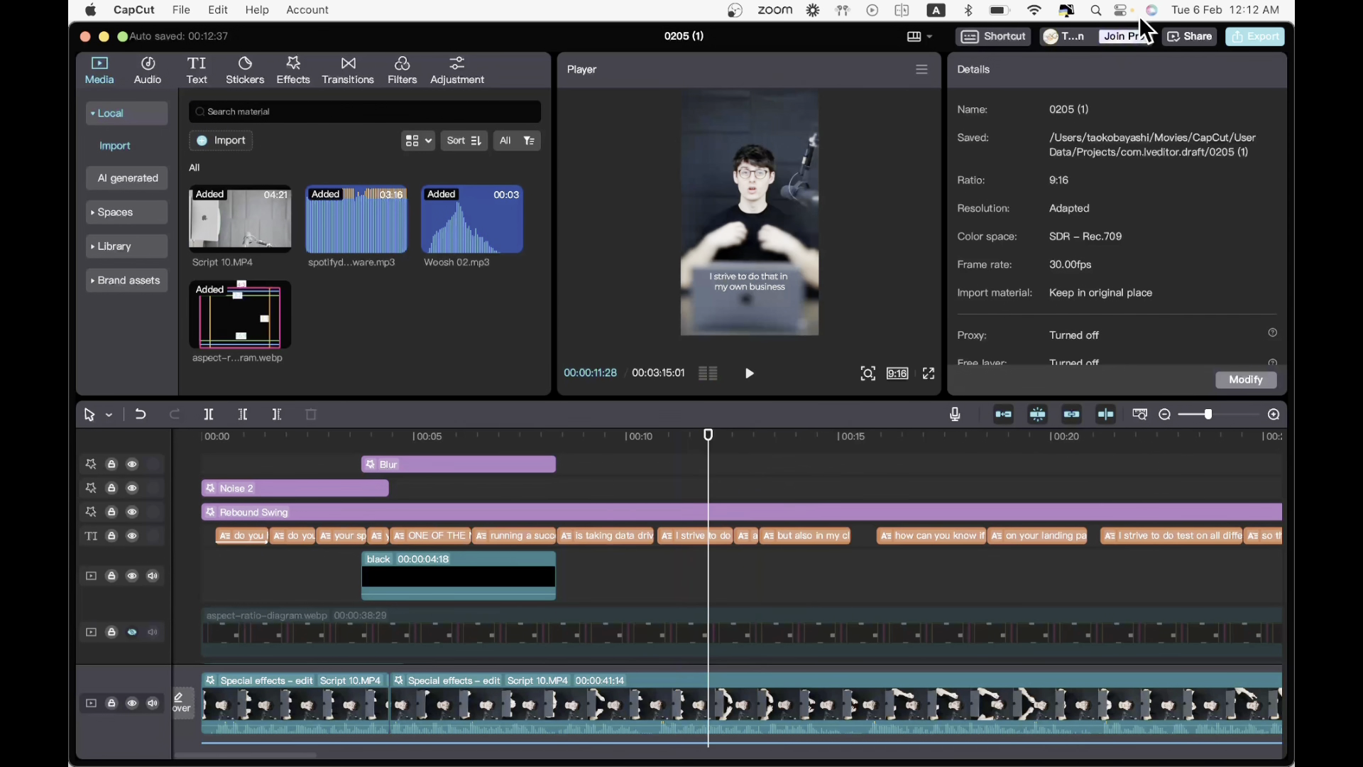
- Split the "I strive to do that in my own business" caption at 00:00:11:25, between "in" and "my"
key(Left)
key(Left)
key(Left)
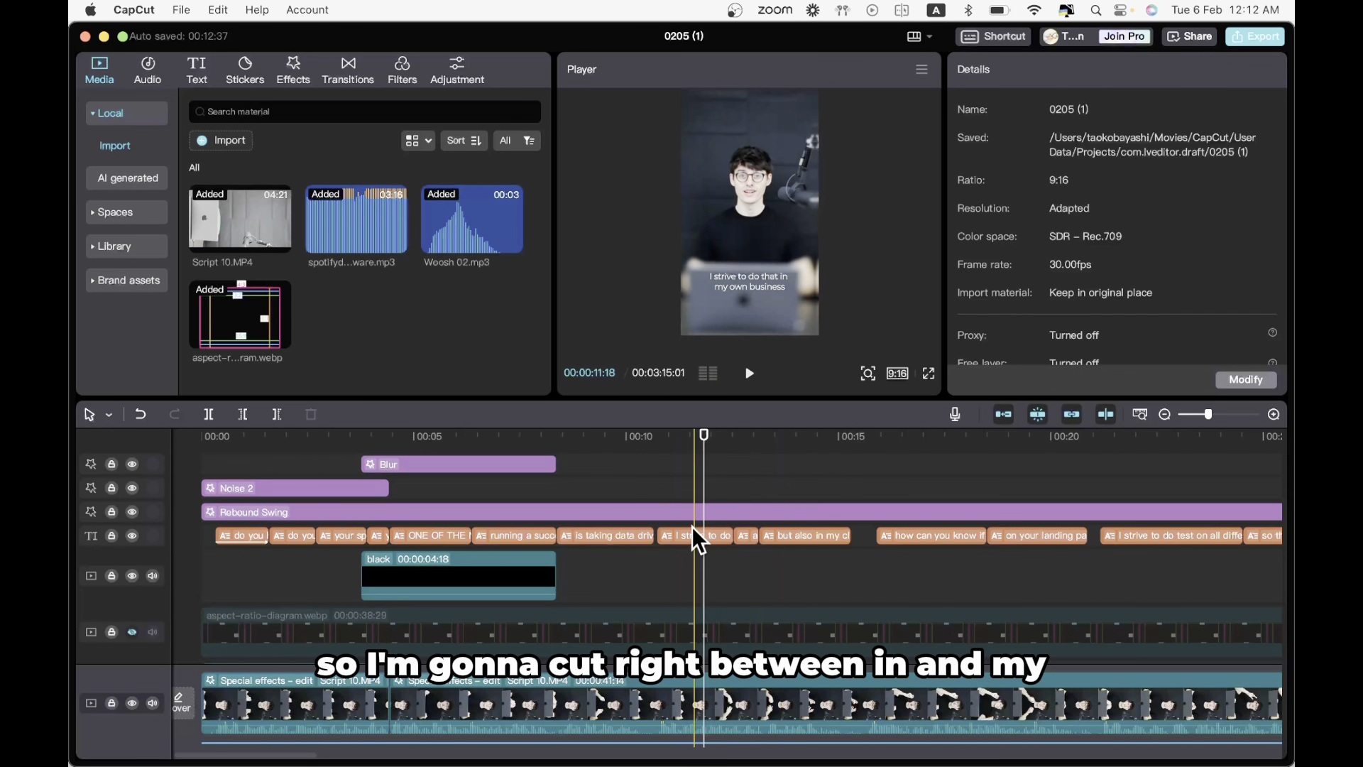
click(690, 534)
key(super+b)
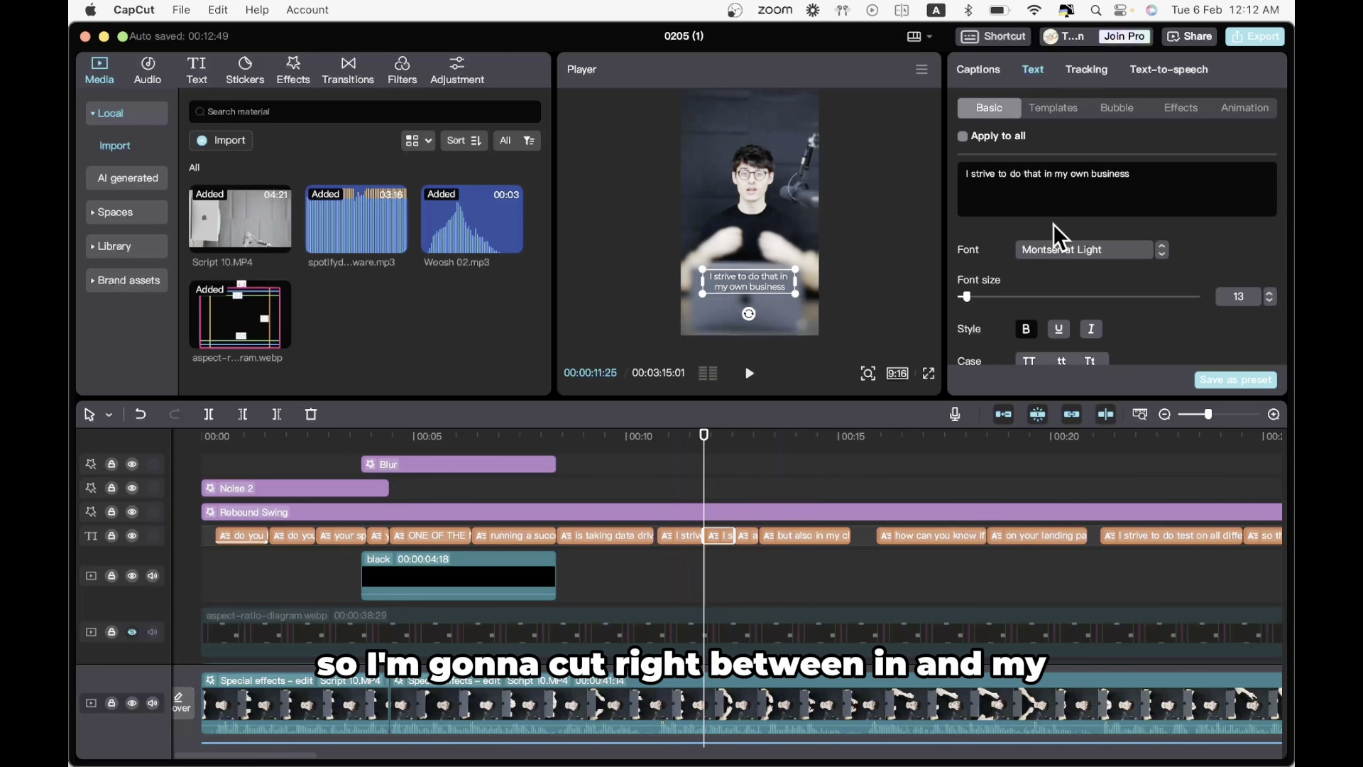
- Make "I strive to do that in" and "my own business" bold yellow in their respective caption halves, and play them back
drag(1052, 176, 1151, 173)
click(650, 493)
key(space)
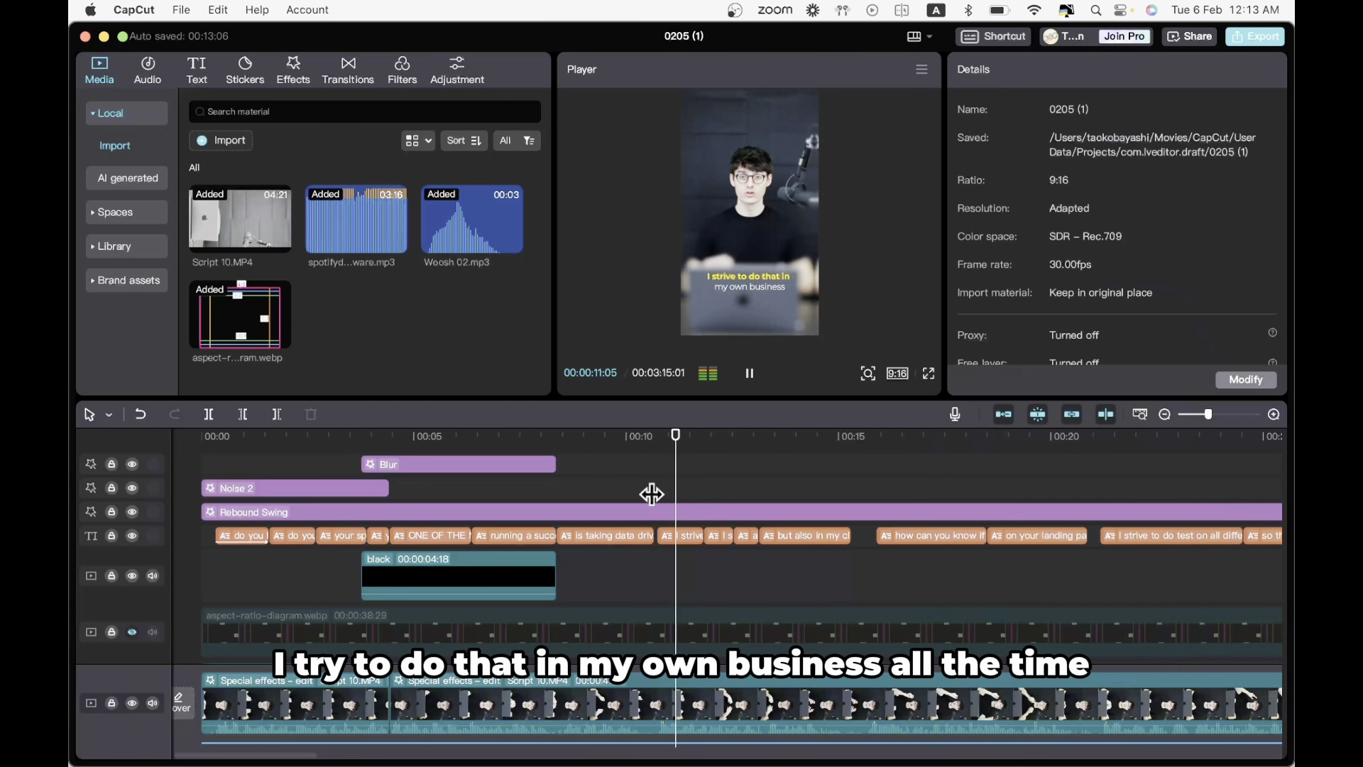
key(space)
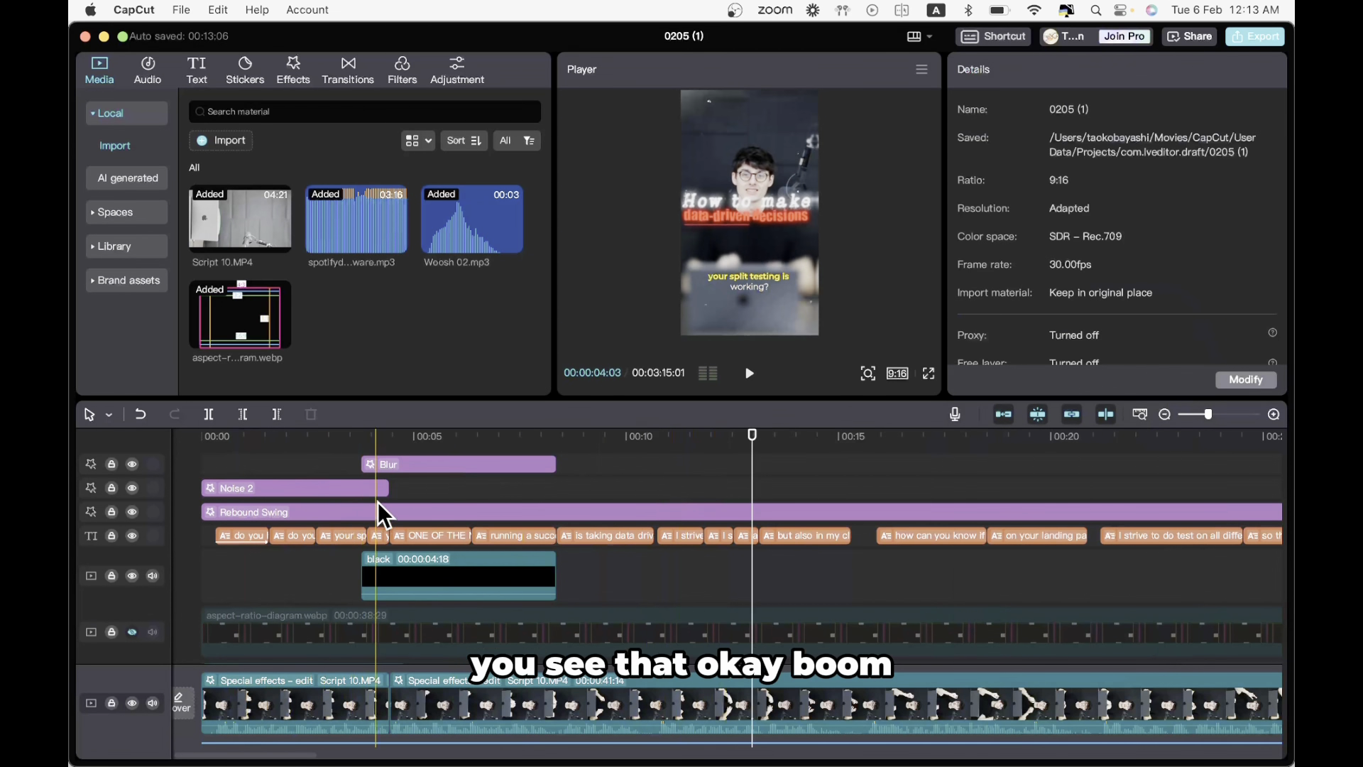
- Undo the compound clip holding the hook text, separating it into its two text clips
click(199, 455)
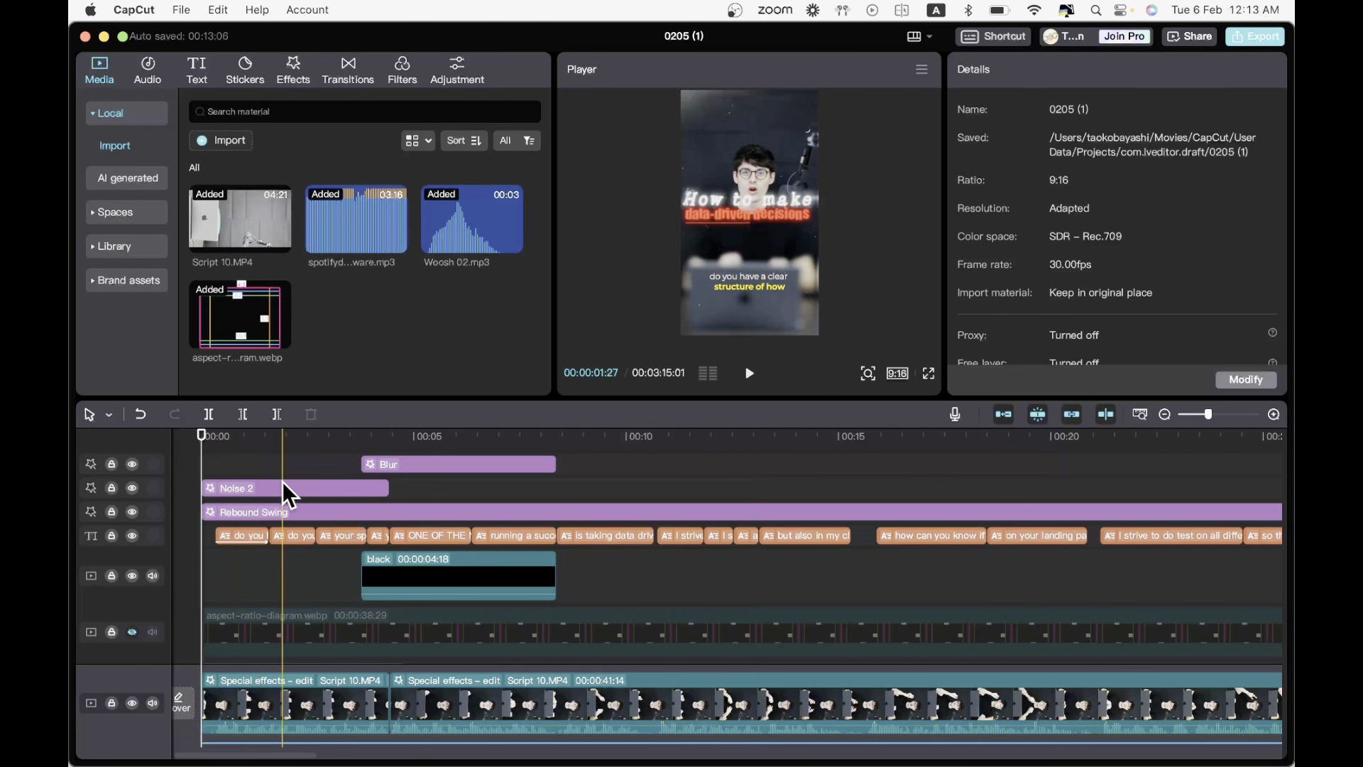
scroll(437, 520, down, 3)
click(269, 596)
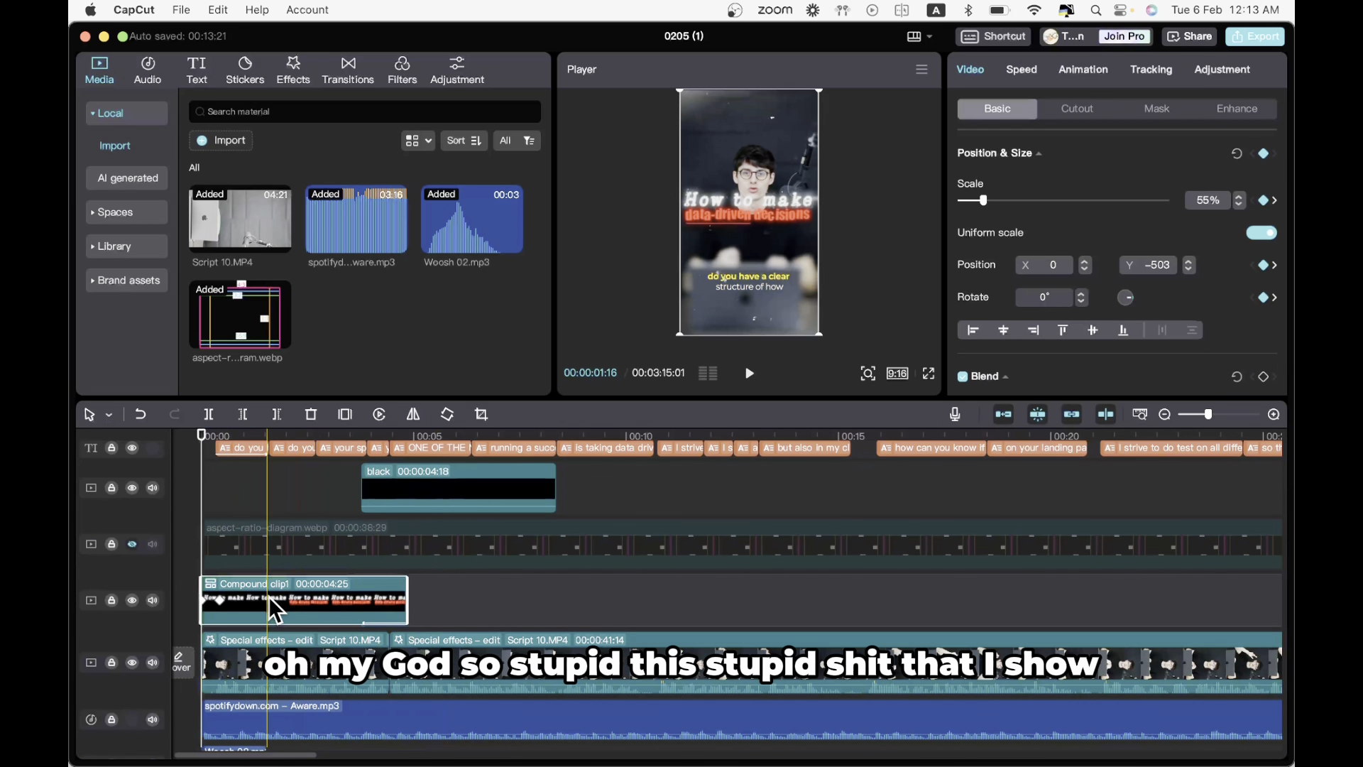
right_click(269, 597)
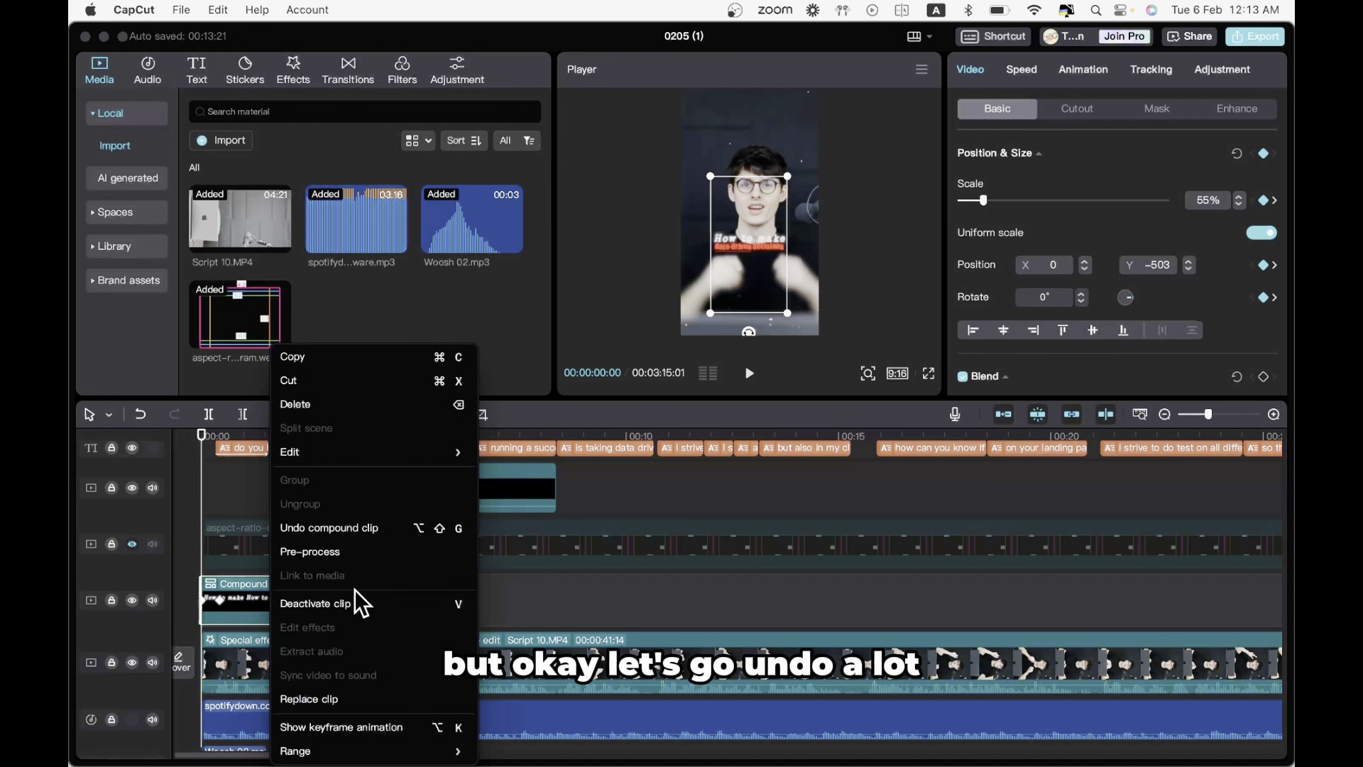
click(361, 531)
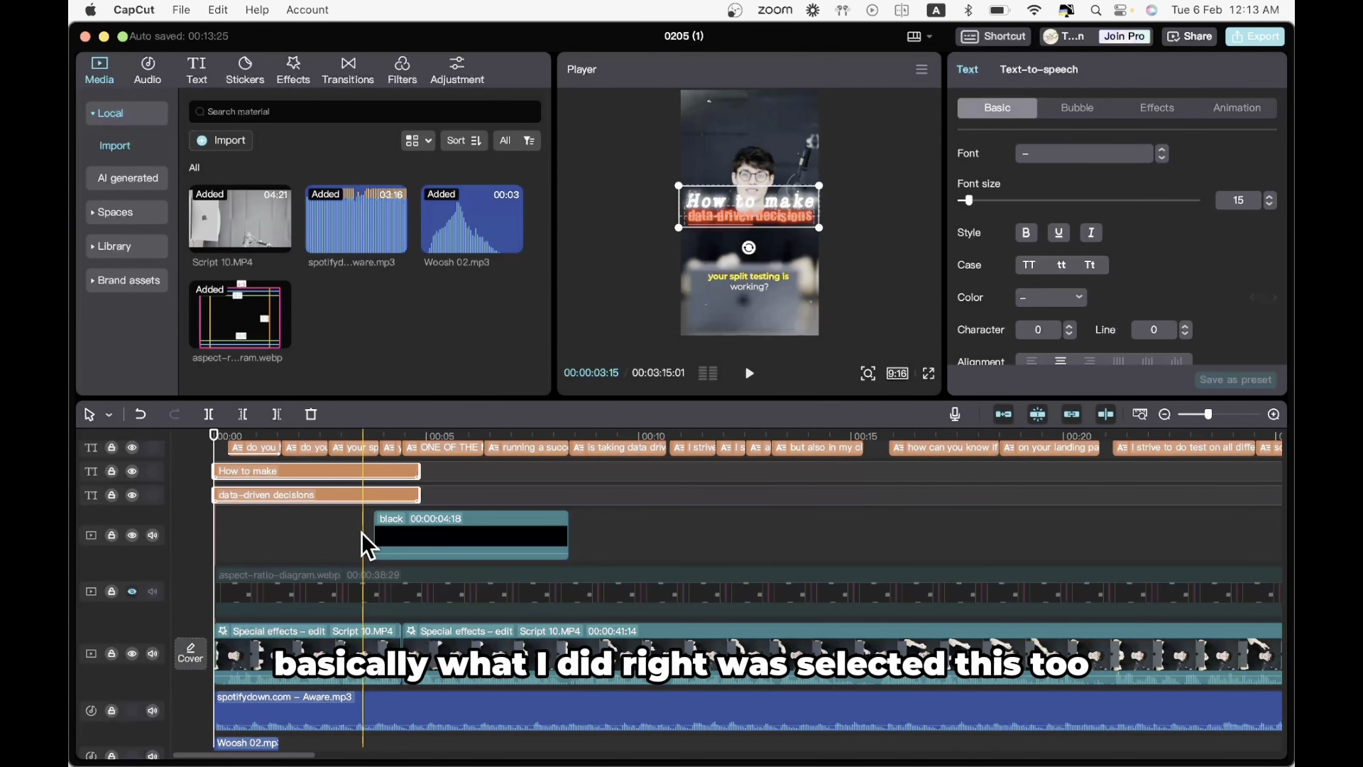
- Combine the "How to make" and "data-driven decisions" text clips into one compound clip
scroll(309, 539, up, 2)
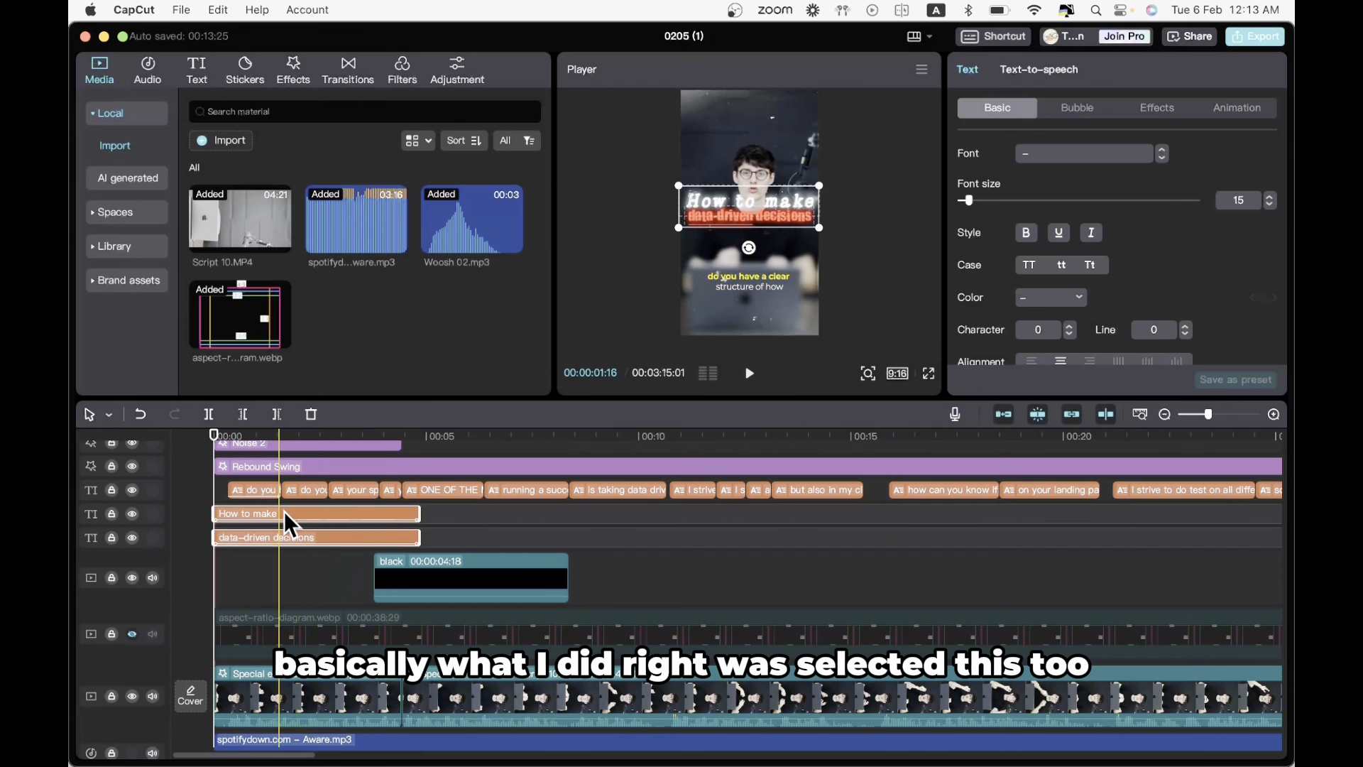
right_click(285, 512)
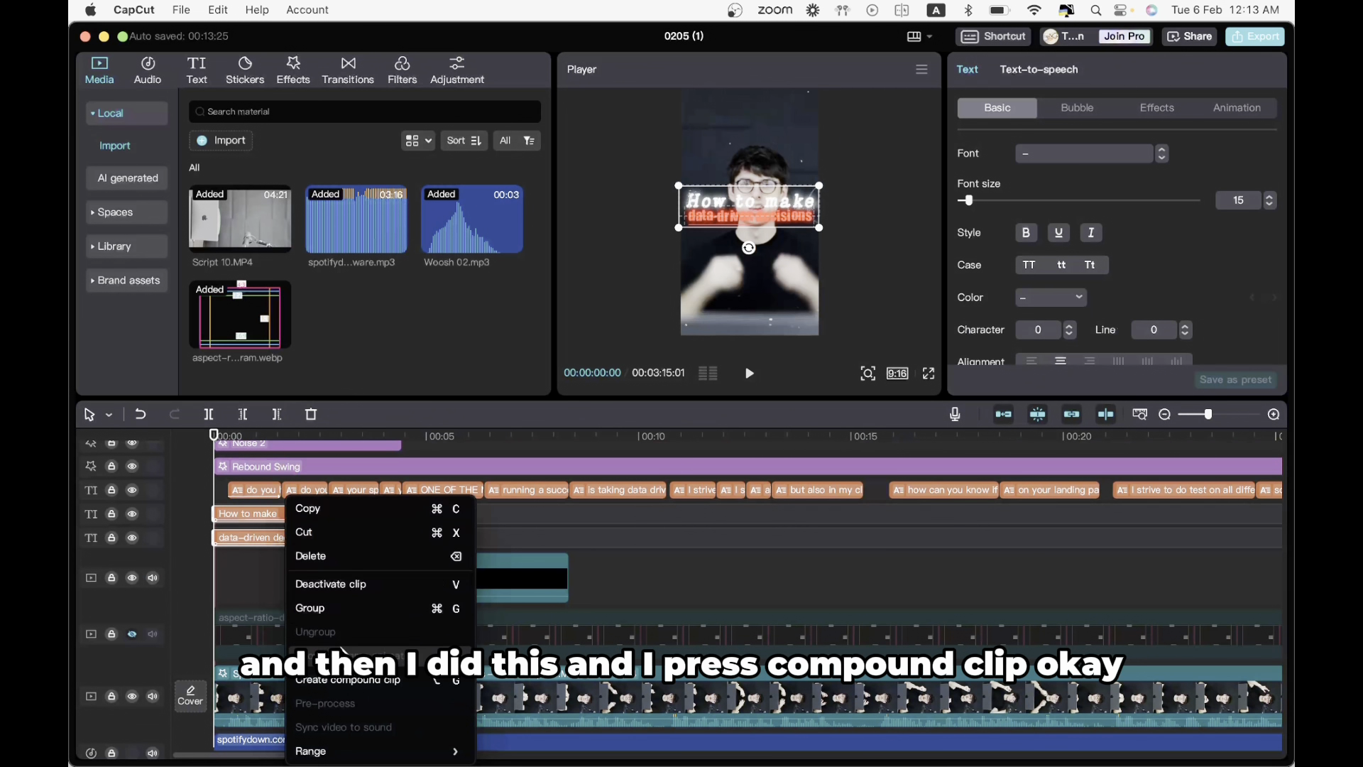
click(330, 678)
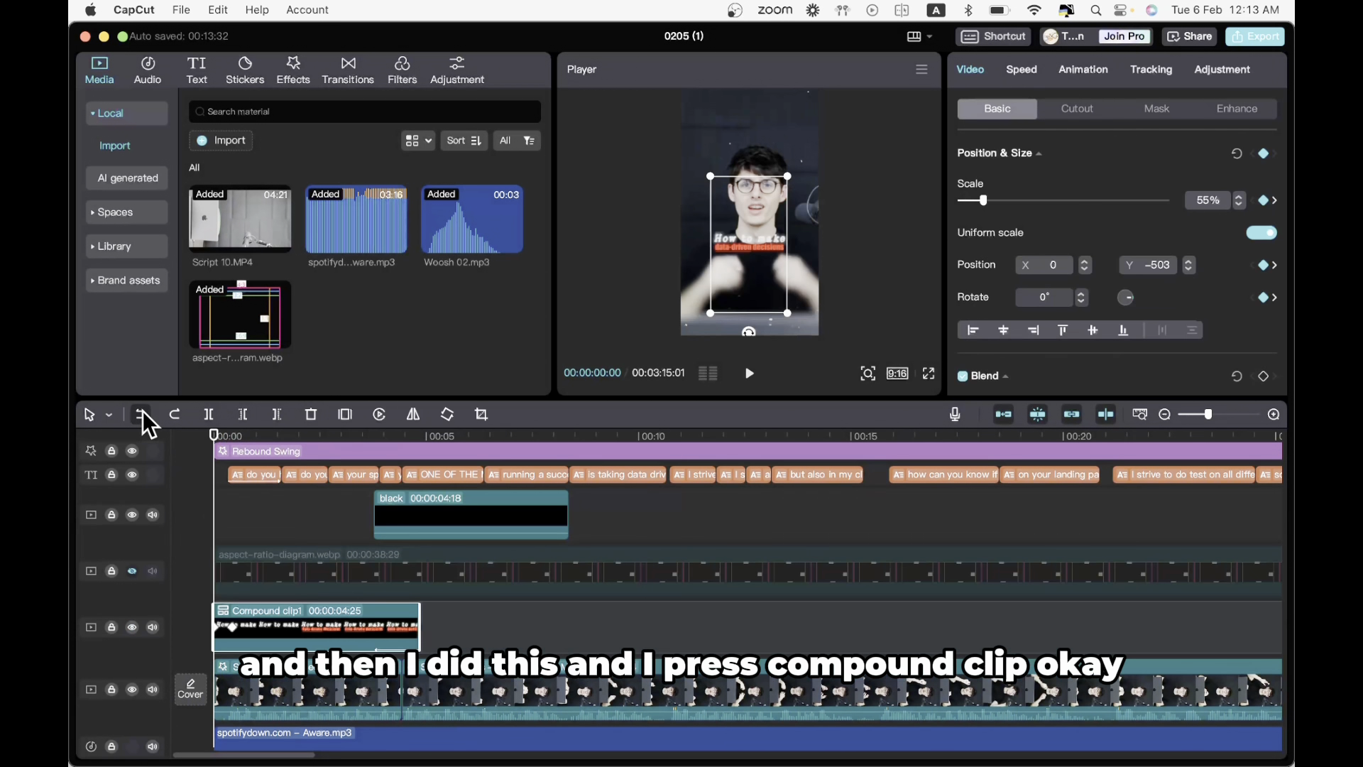
- Examine the scale keyframes of the hook text compound clip and compare them with the zoom on the first Script 10.MP4 clip
click(236, 539)
click(259, 616)
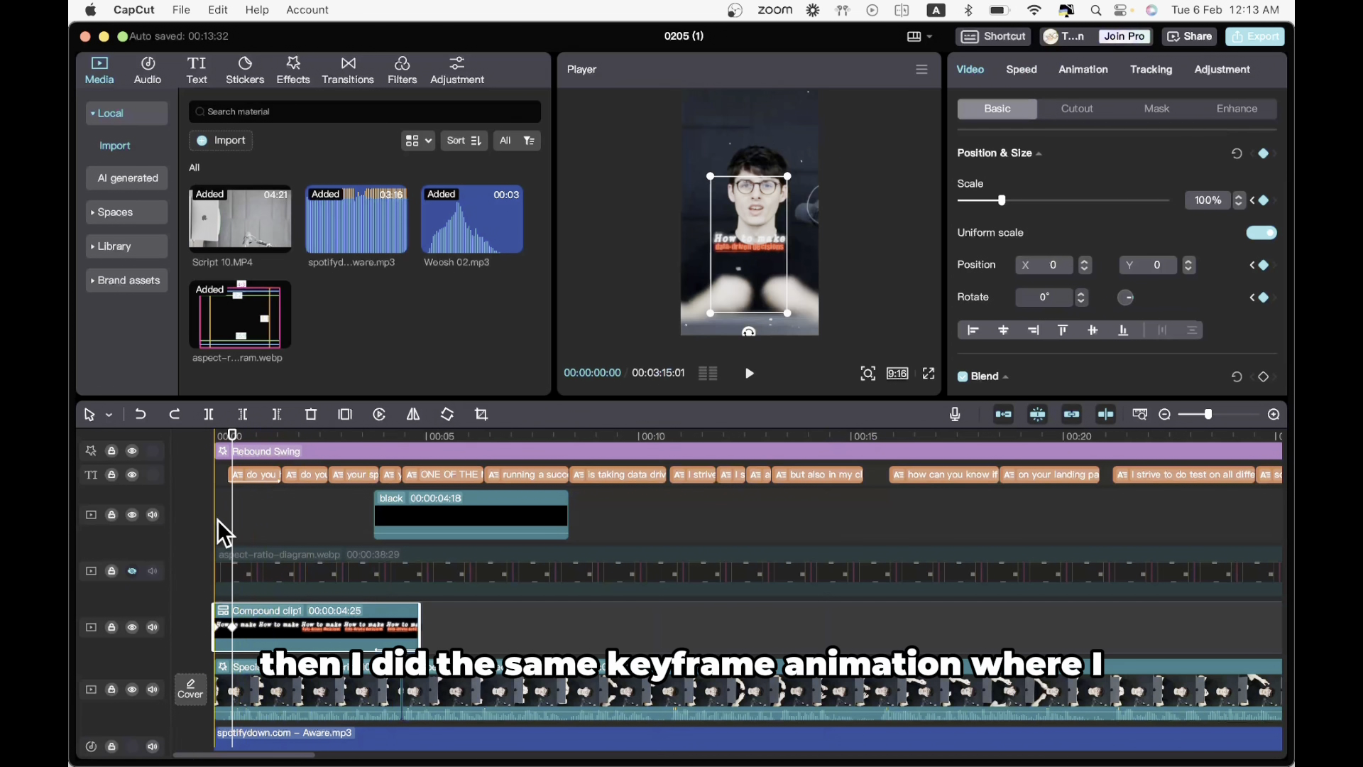
scroll(245, 569, up, 1)
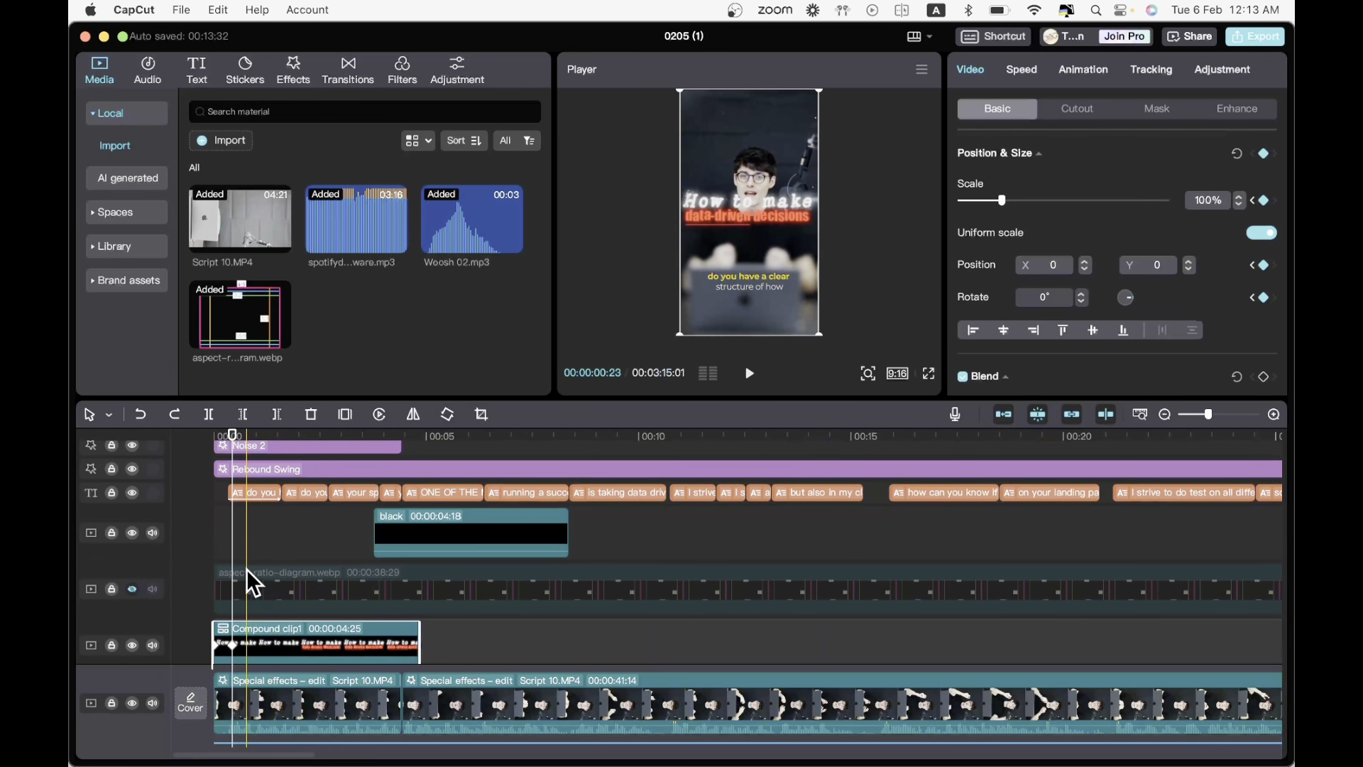
scroll(246, 569, up, 1)
scroll(231, 631, down, 1)
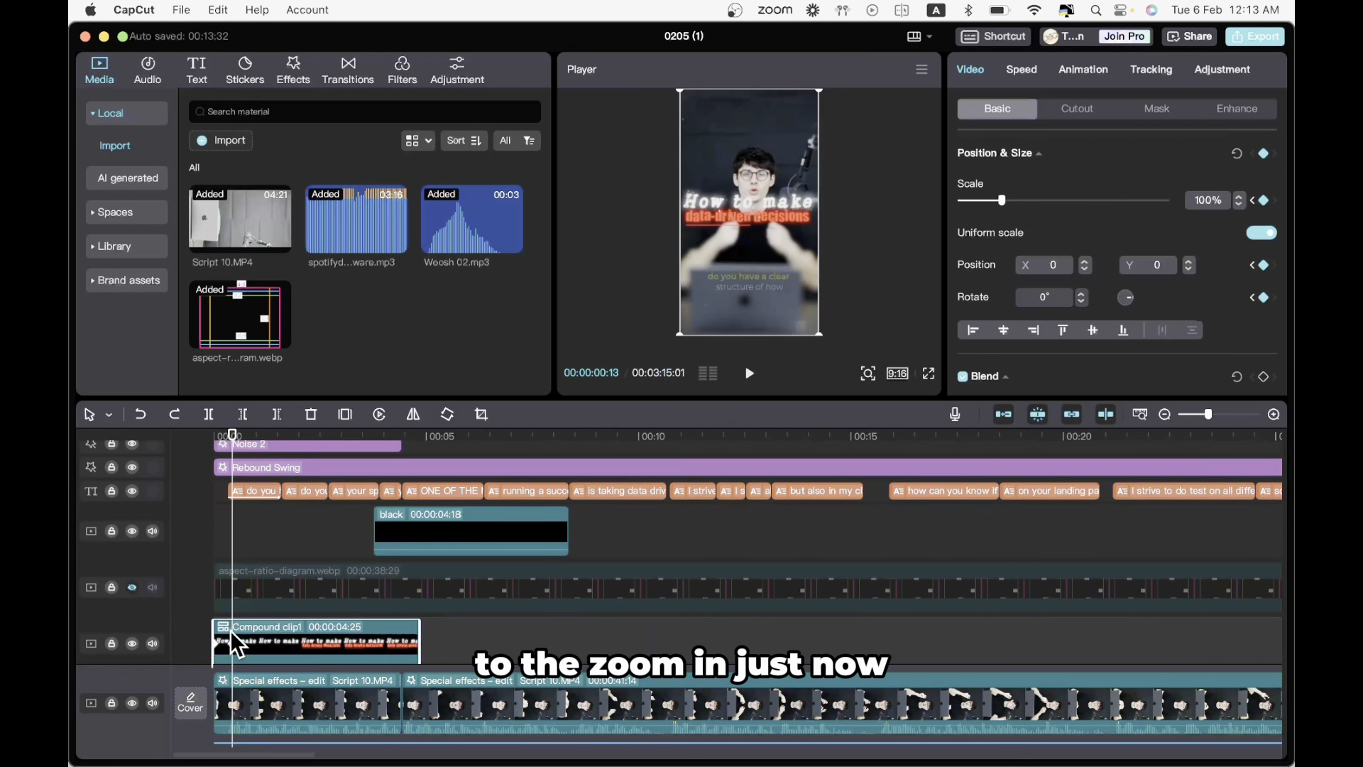
scroll(236, 639, down, 5)
click(245, 597)
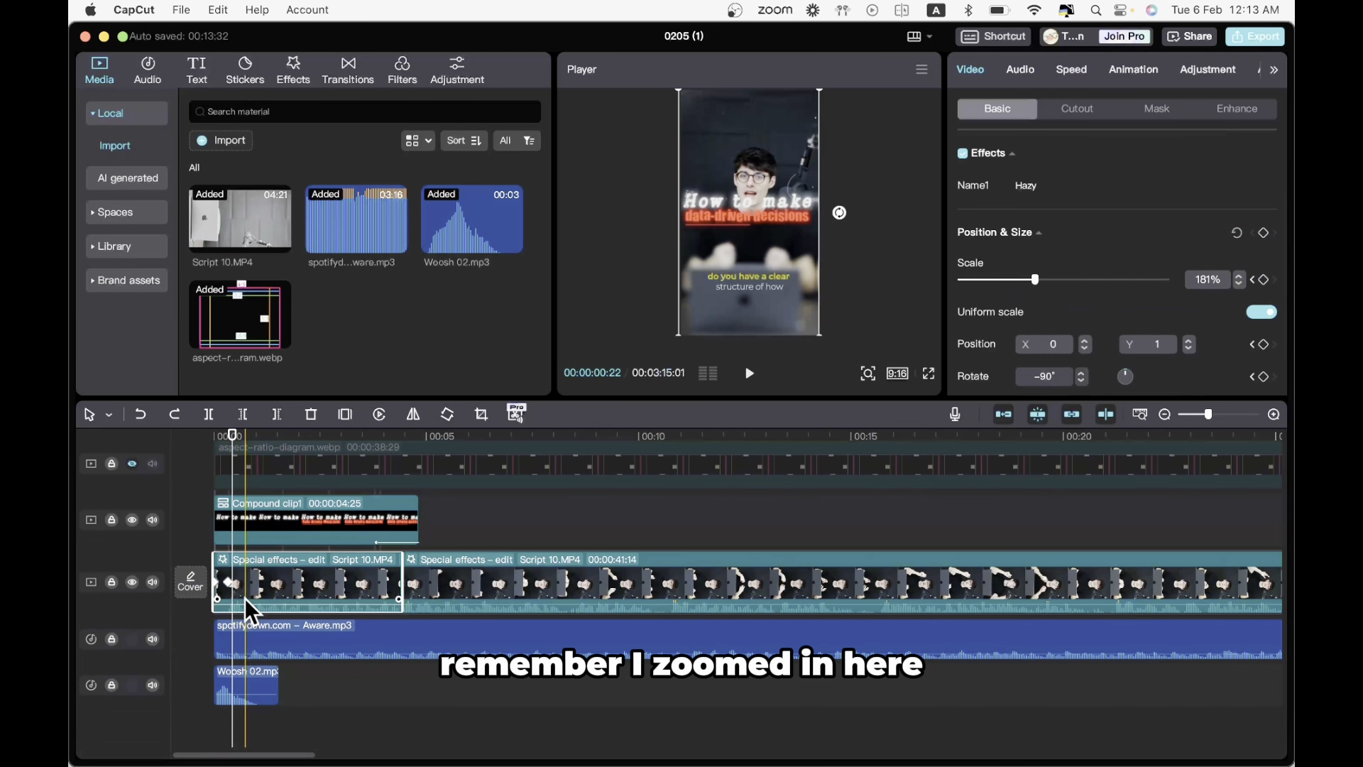
click(252, 529)
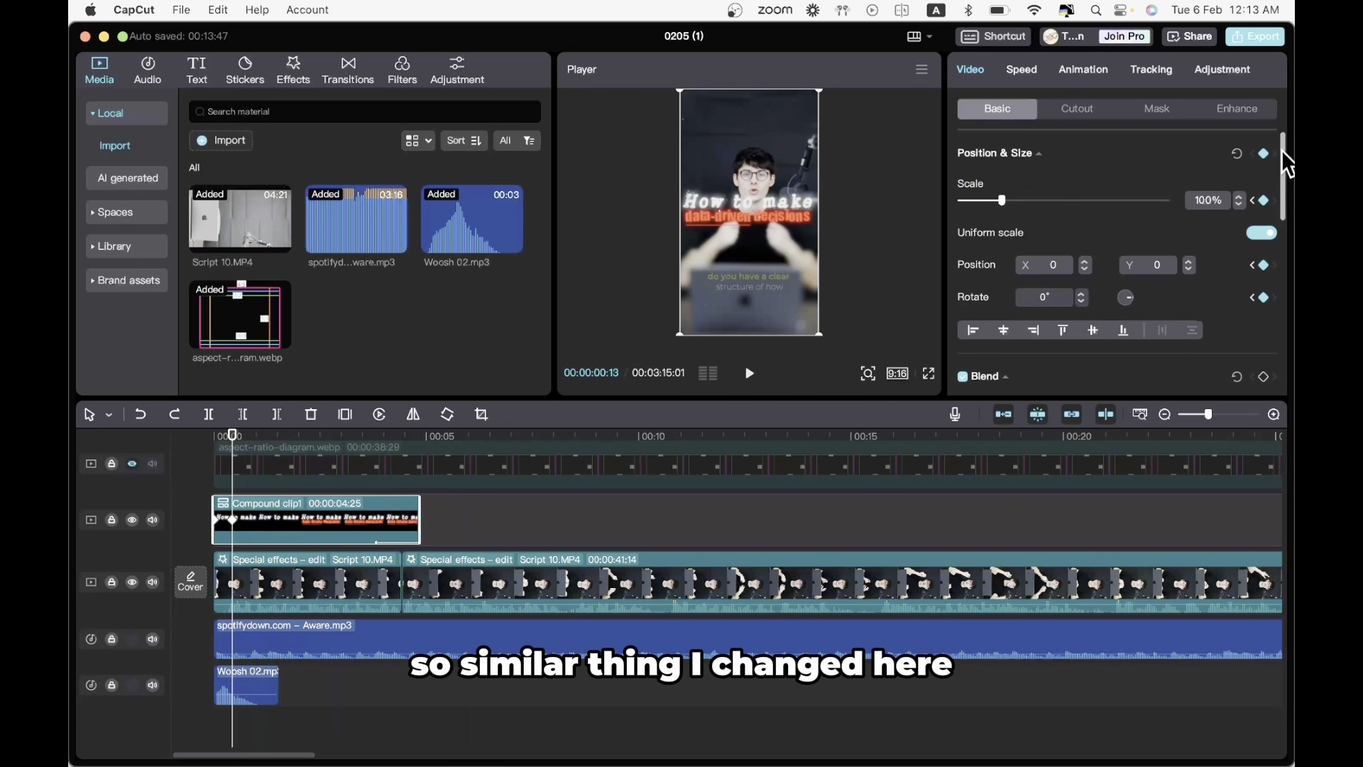
- Step back frame by frame to the start and examine the hook compound clip's opening scale and position keyframe
key(Left)
key(Left)
key(Left)
key(Left)
key(Left)
key(Left)
key(Left)
key(Left)
key(Left)
key(Left)
key(Left)
key(Left)
key(Left)
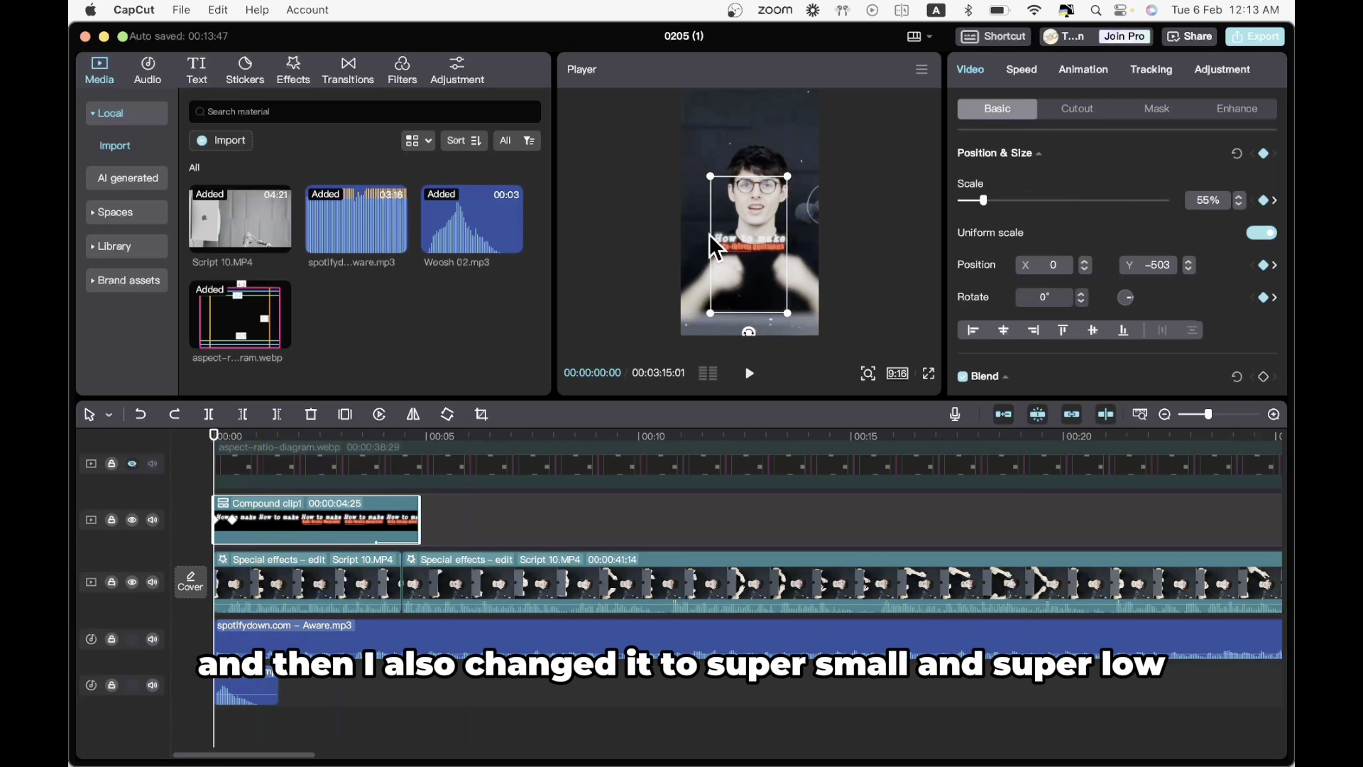
- Show the hook compound clip's keyframe graphs and examine its scale and Y position curves
right_click(274, 522)
click(274, 497)
double_click(274, 497)
scroll(234, 471, up, 2)
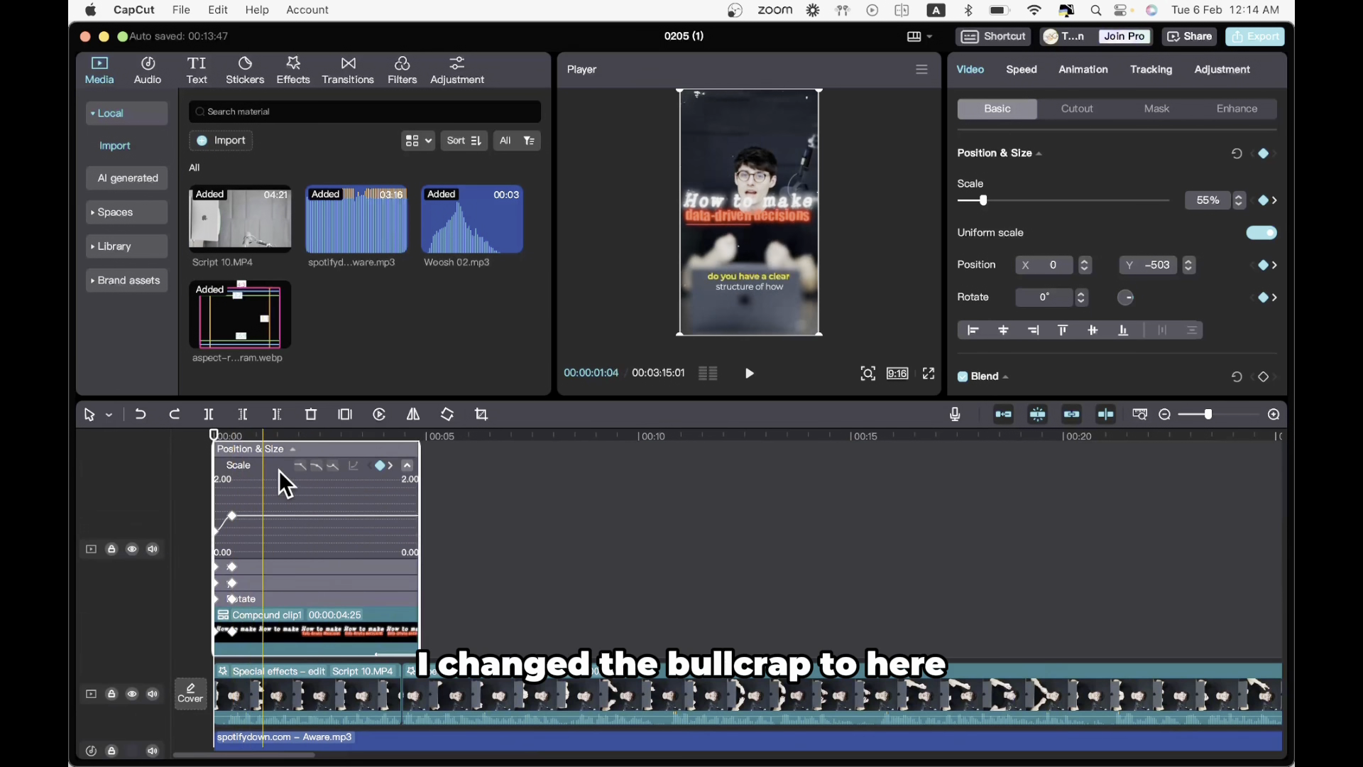
click(262, 581)
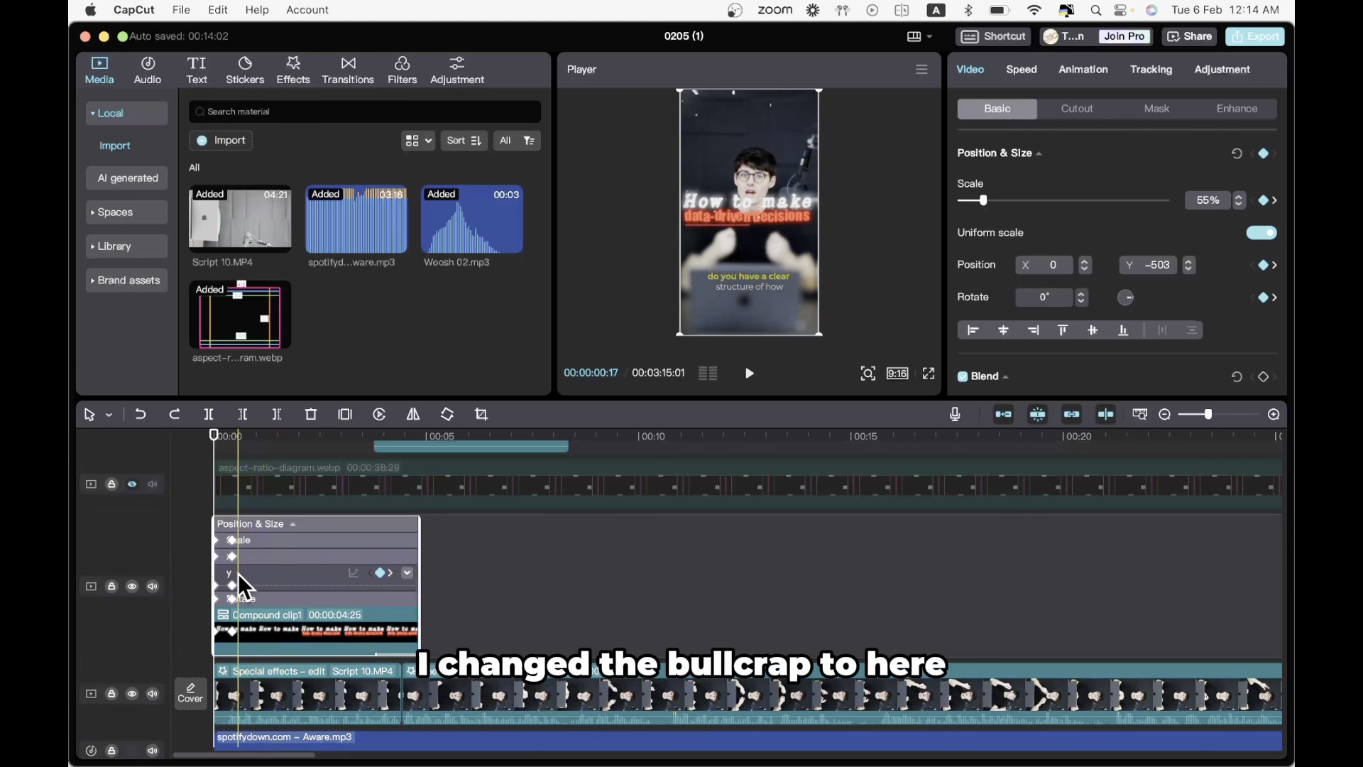
double_click(238, 574)
click(314, 466)
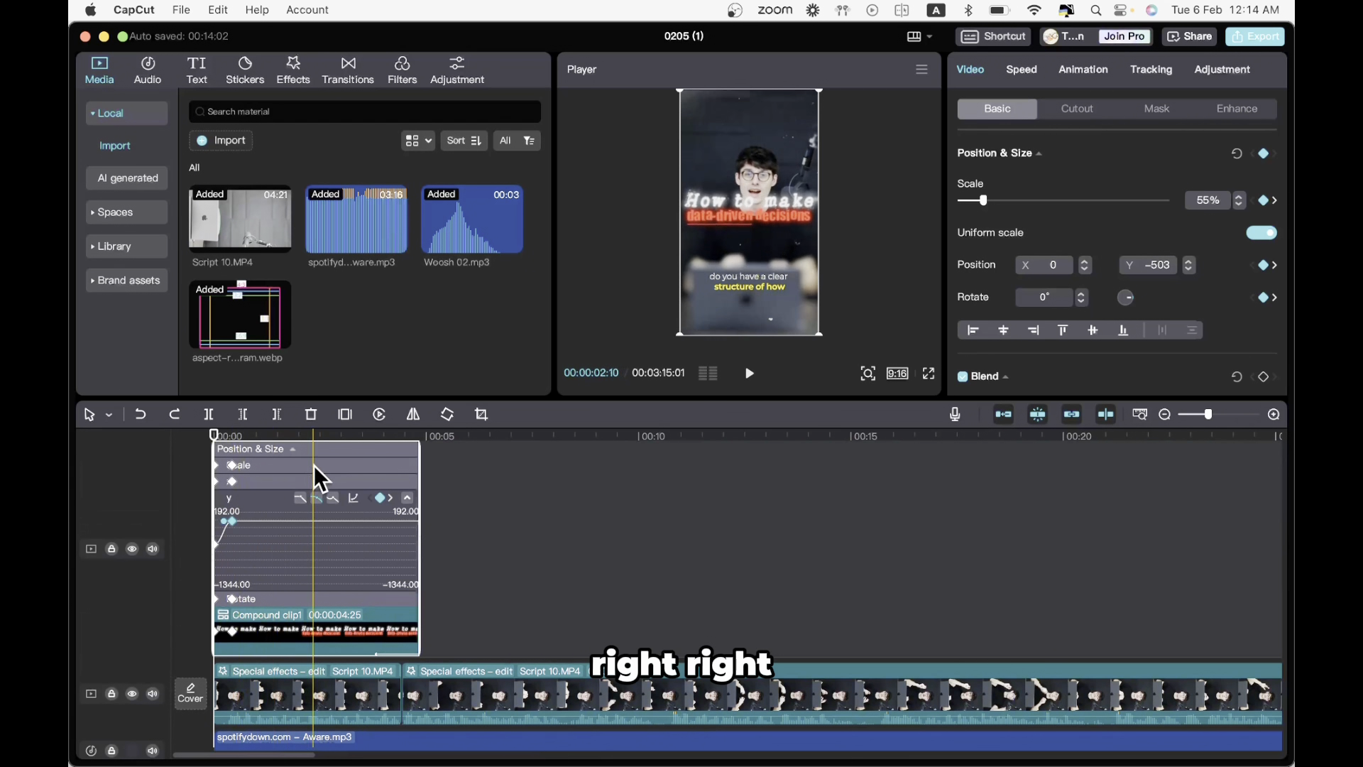
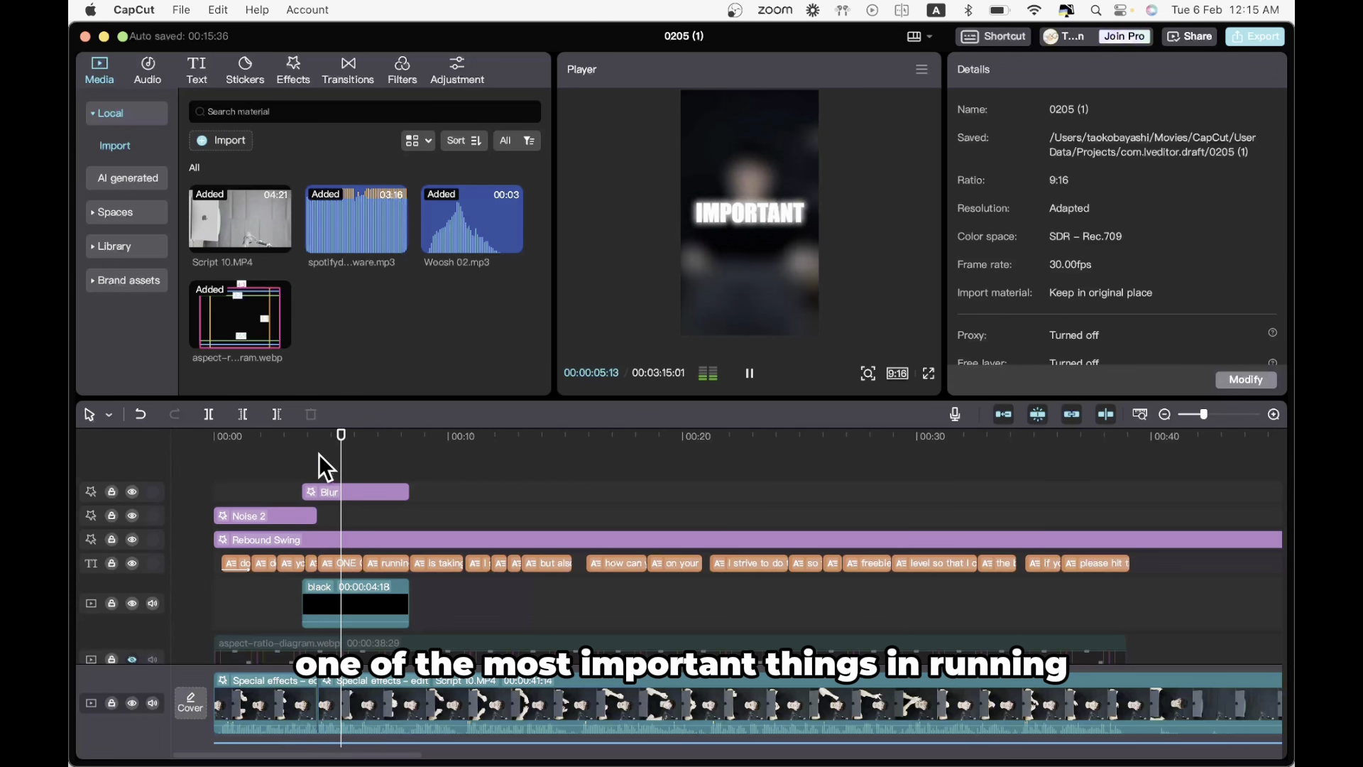
- Play back the blurred black-overlay section from the big "ONE" words through the "running a successful online business" caption
key(space)
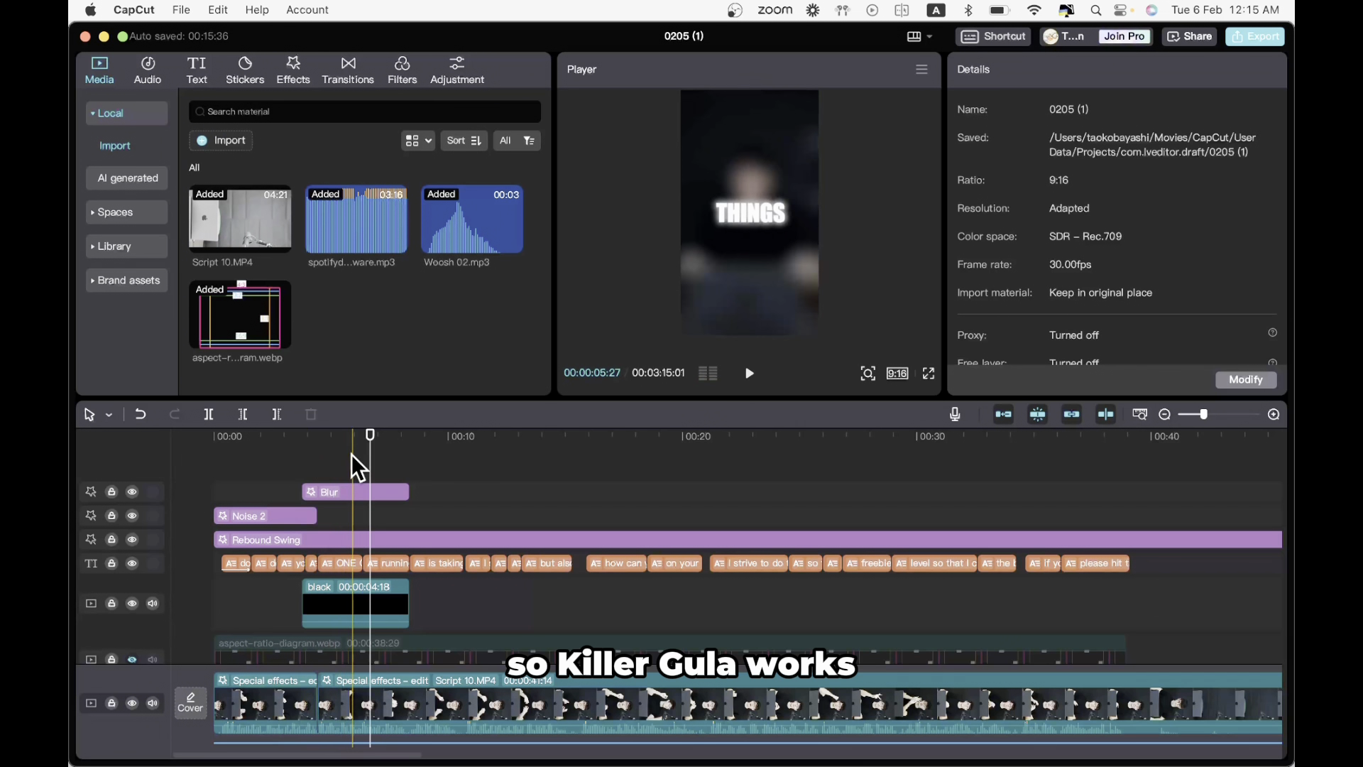
key(space)
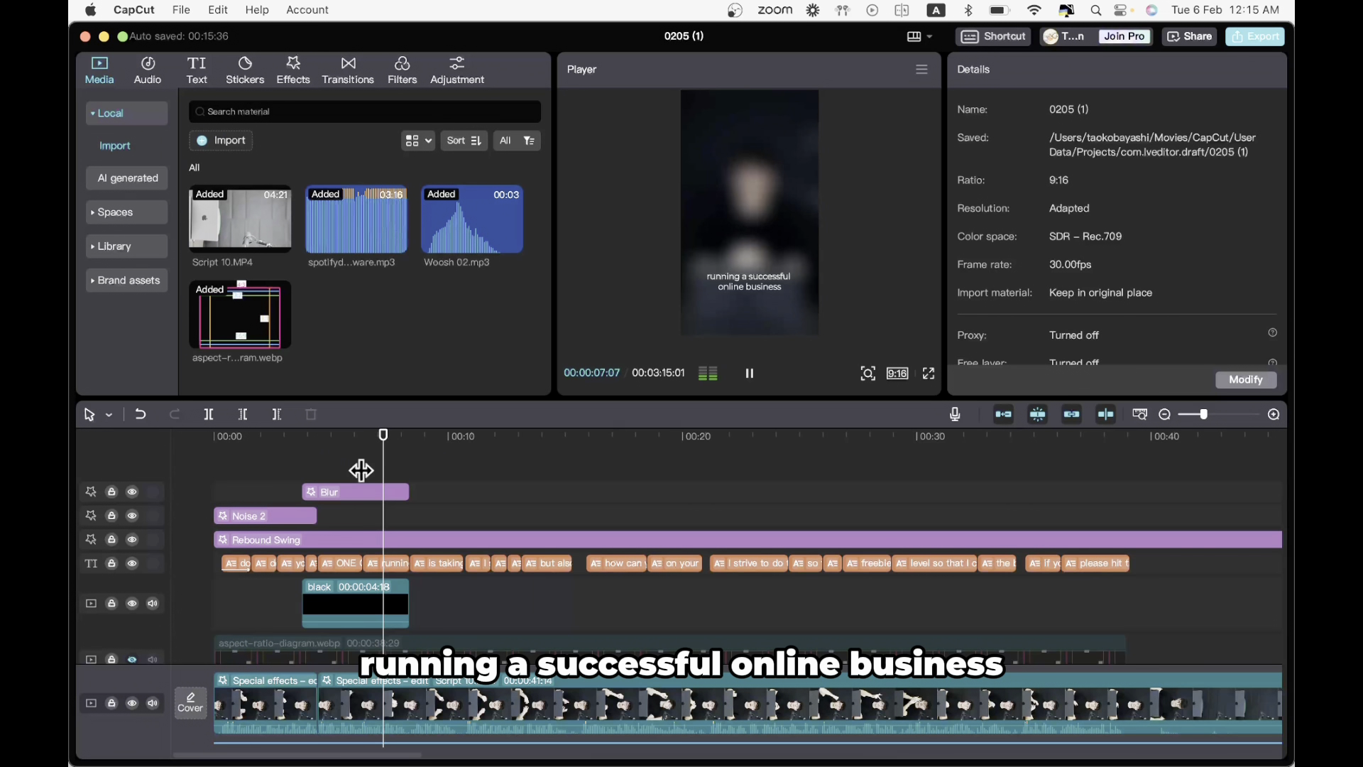
key(space)
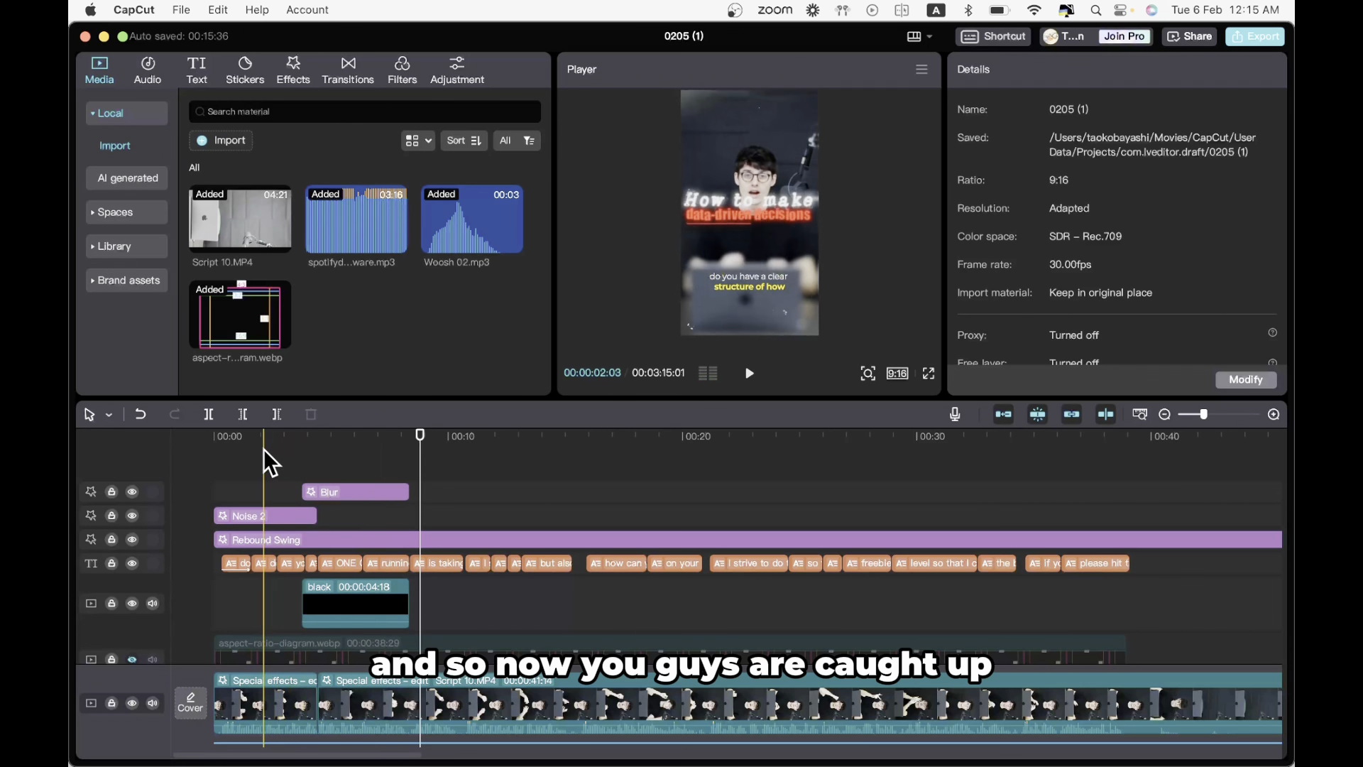
scroll(314, 462, down, 1)
scroll(314, 458, down, 8)
scroll(331, 525, up, 9)
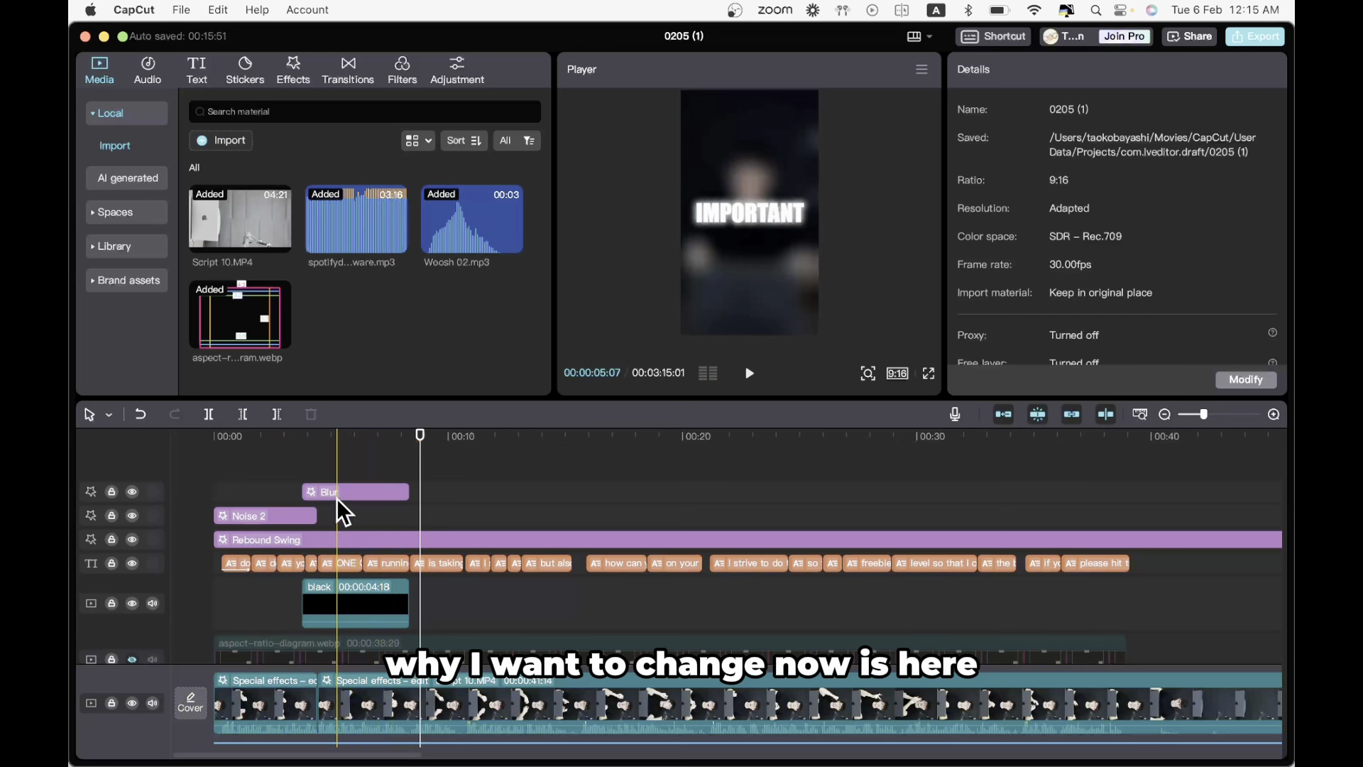
click(304, 489)
key(space)
key(space)
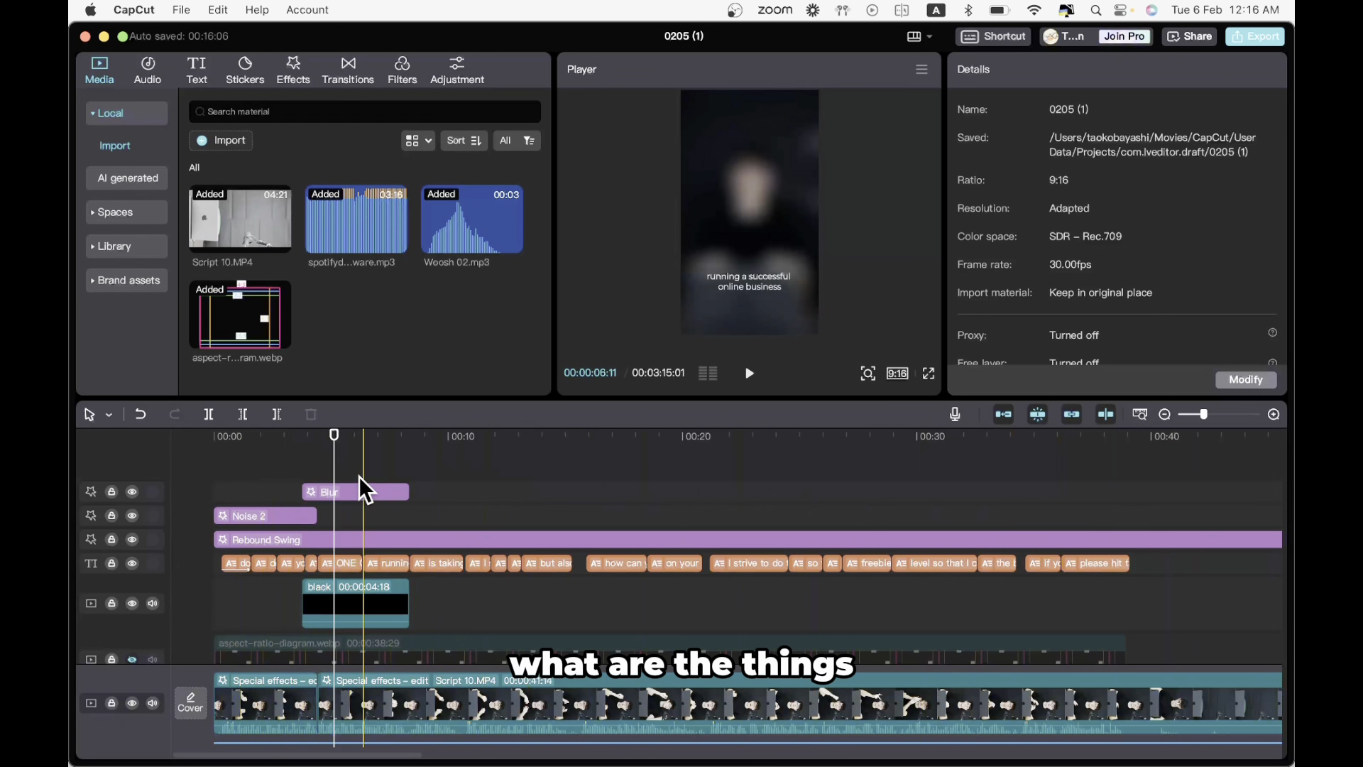
click(380, 525)
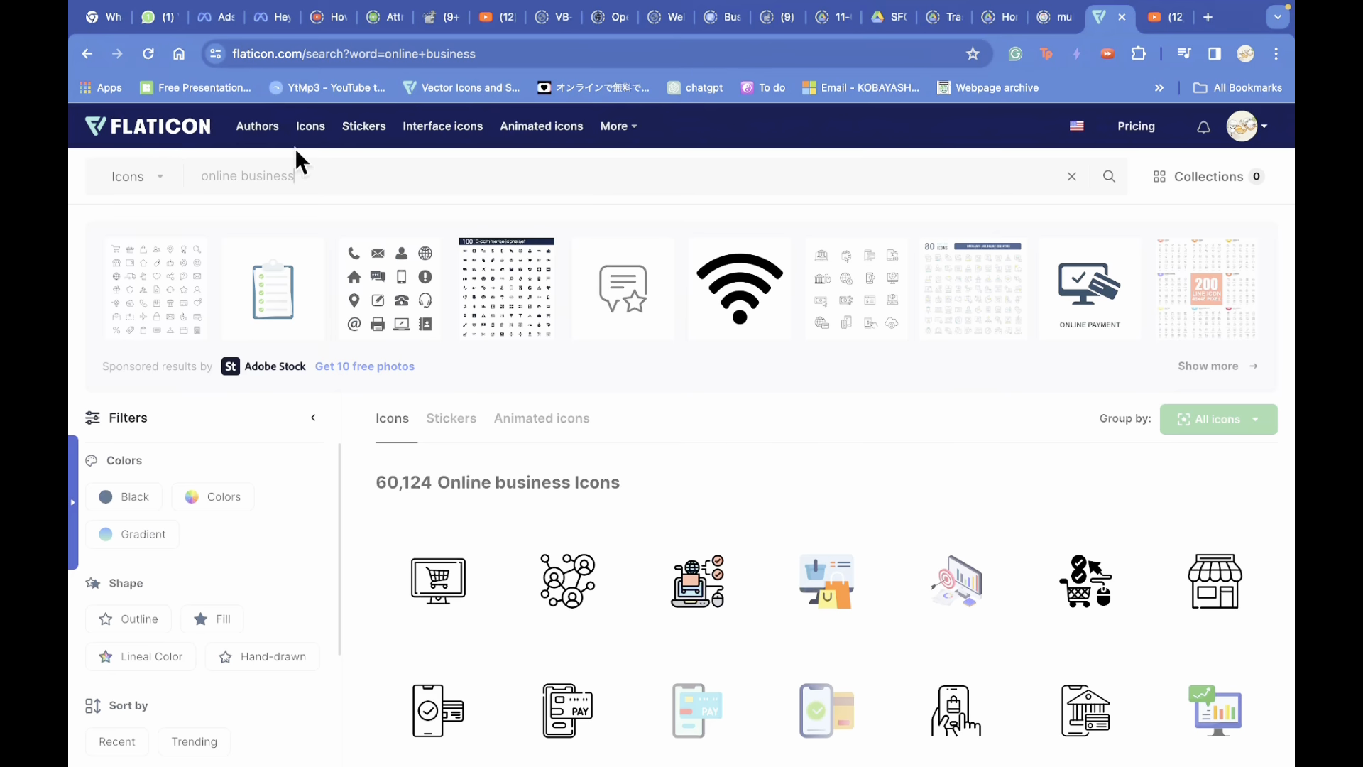
- Look through the online business icons on Flaticon and shorten the search term to "business"
scroll(419, 502, down, 1)
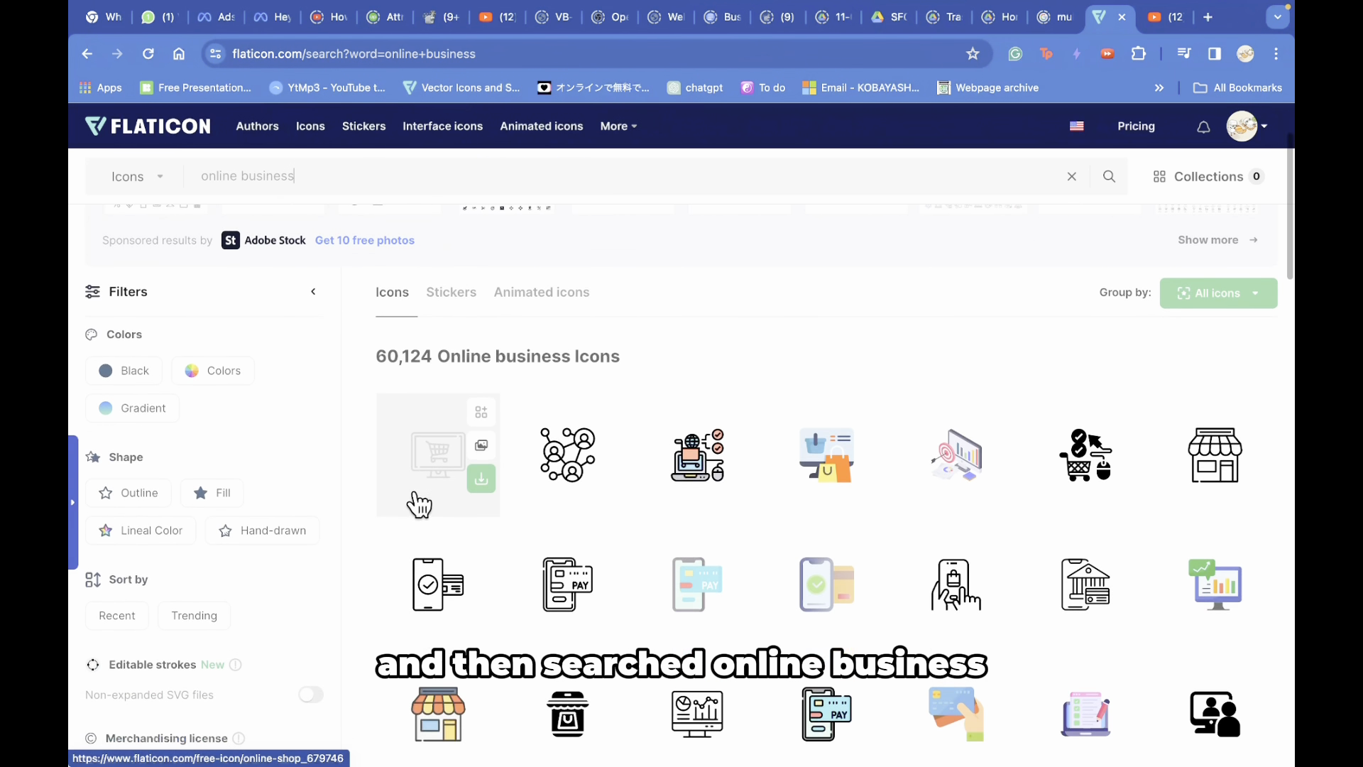
scroll(718, 441, down, 2)
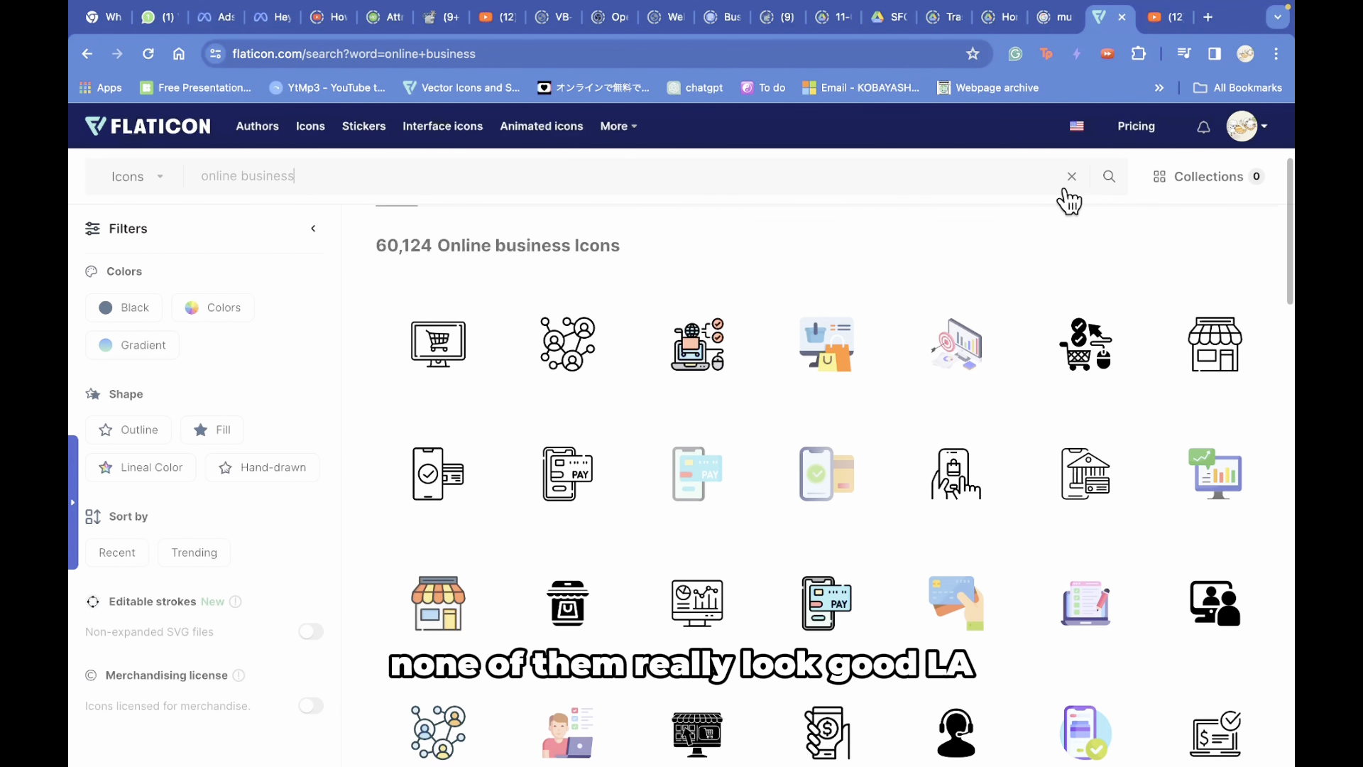
scroll(1068, 202, down, 7)
mouse_move(465, 295)
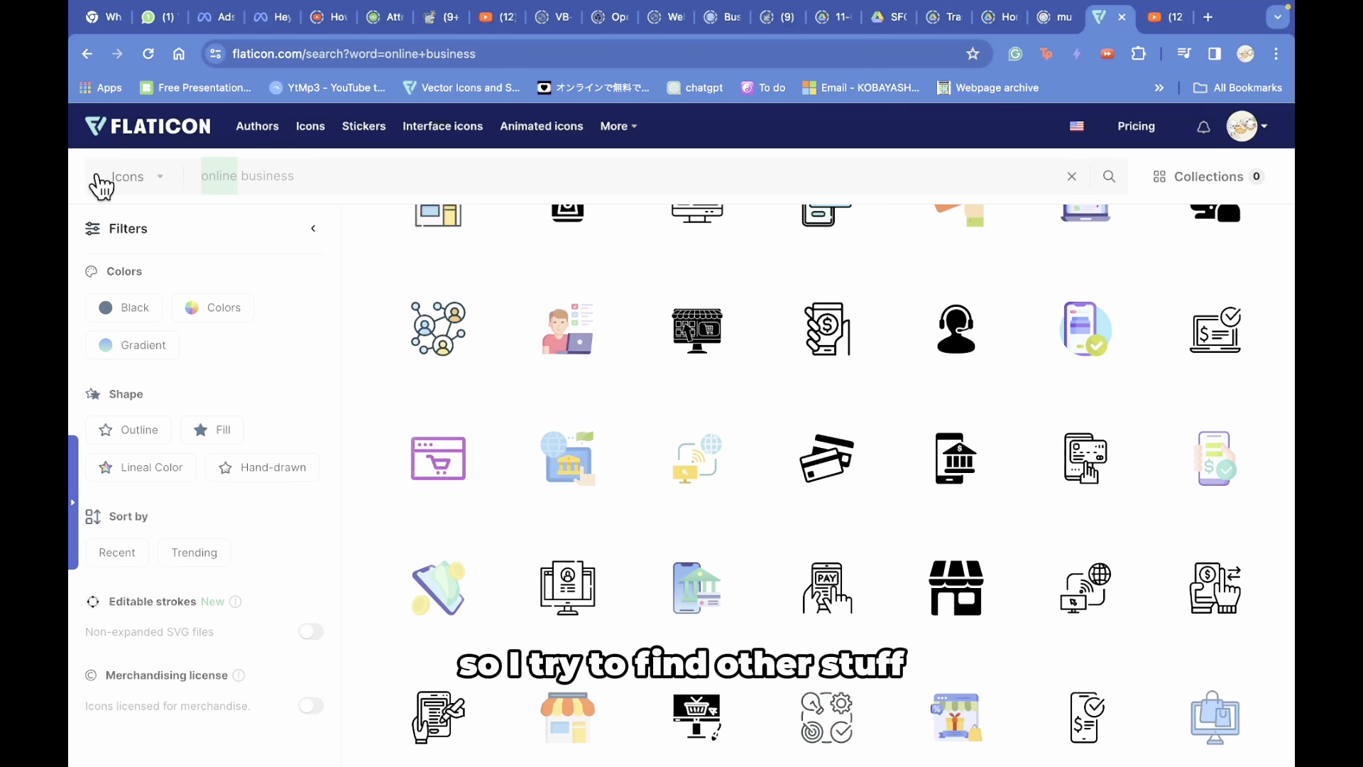
key(BackSpace)
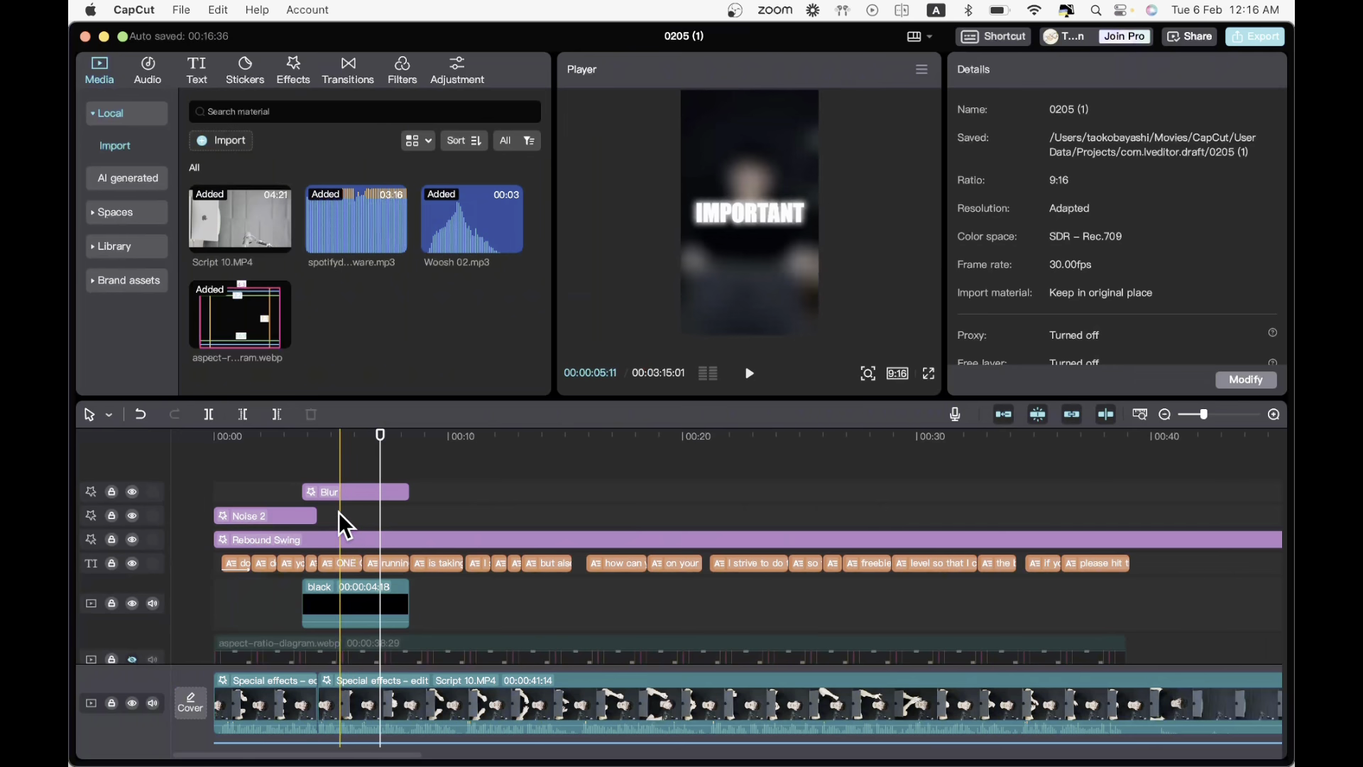
- Review the blurred section in CapCut and place the playhead at 00:00:06:11, on the "running a successful online business" caption
click(342, 525)
key(space)
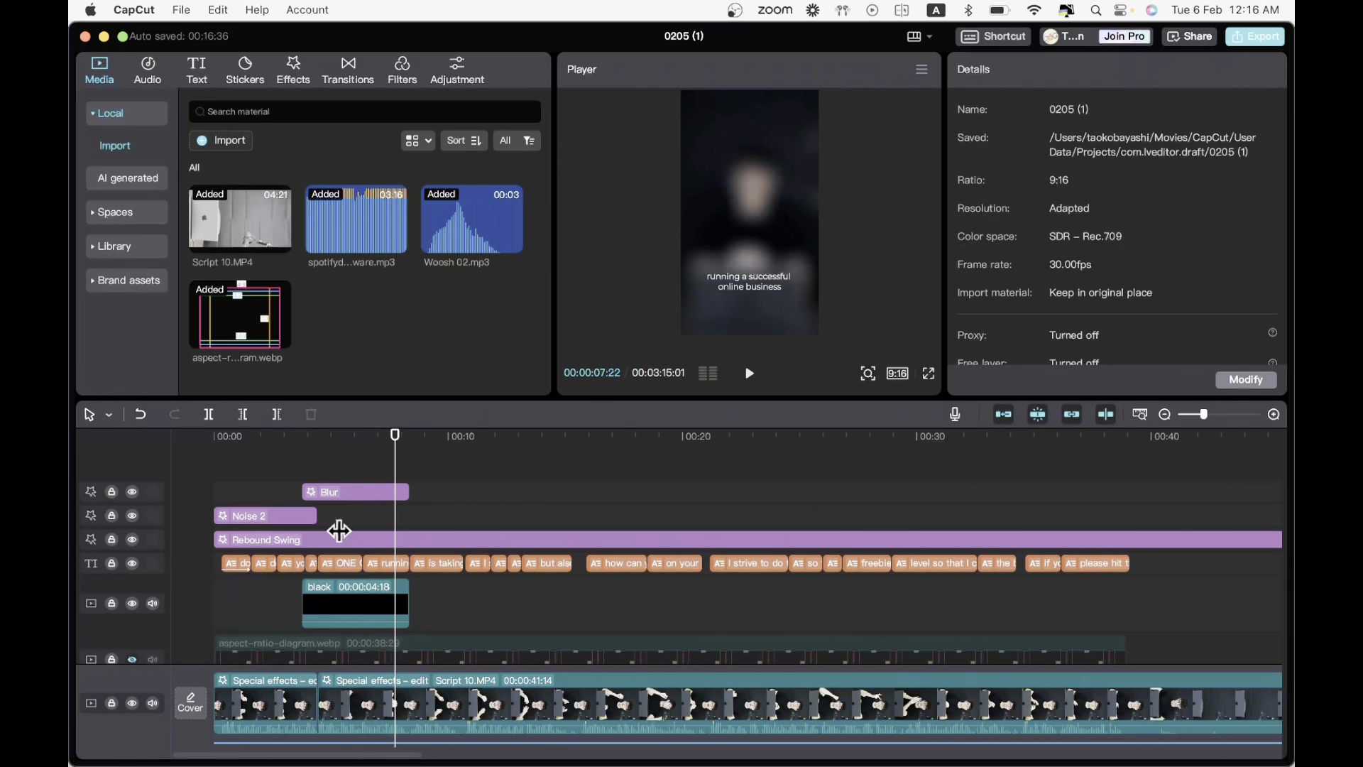
key(ctrl+Right)
key(ctrl+Right)
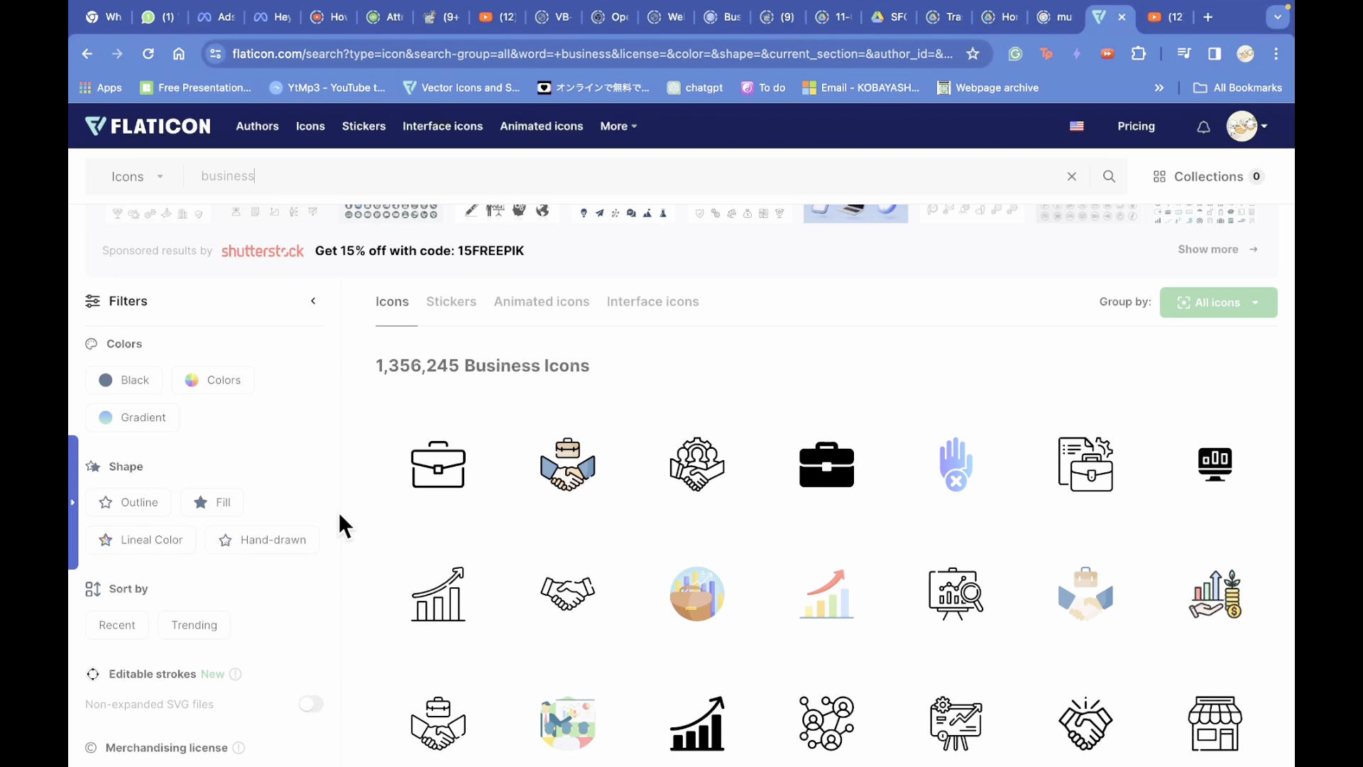
key(ctrl+Left)
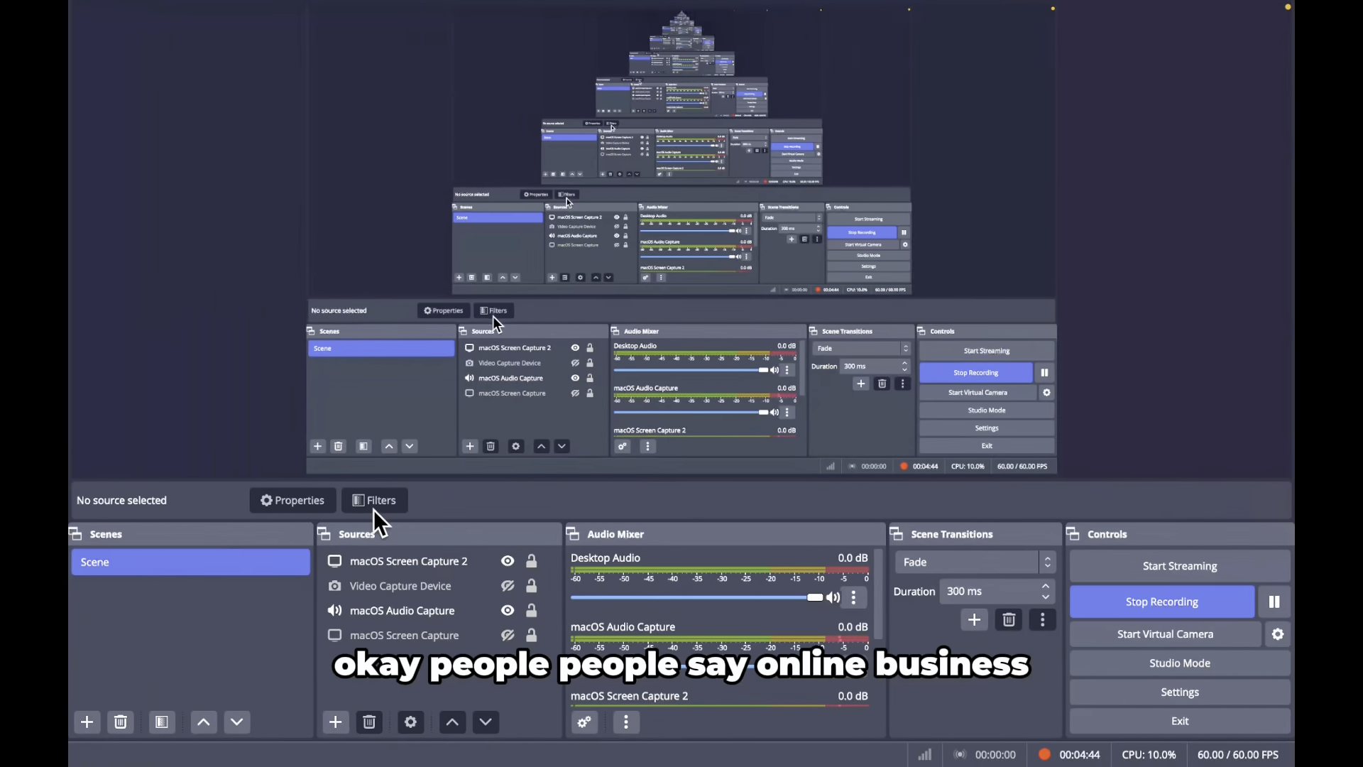
key(ctrl+Left)
click(363, 508)
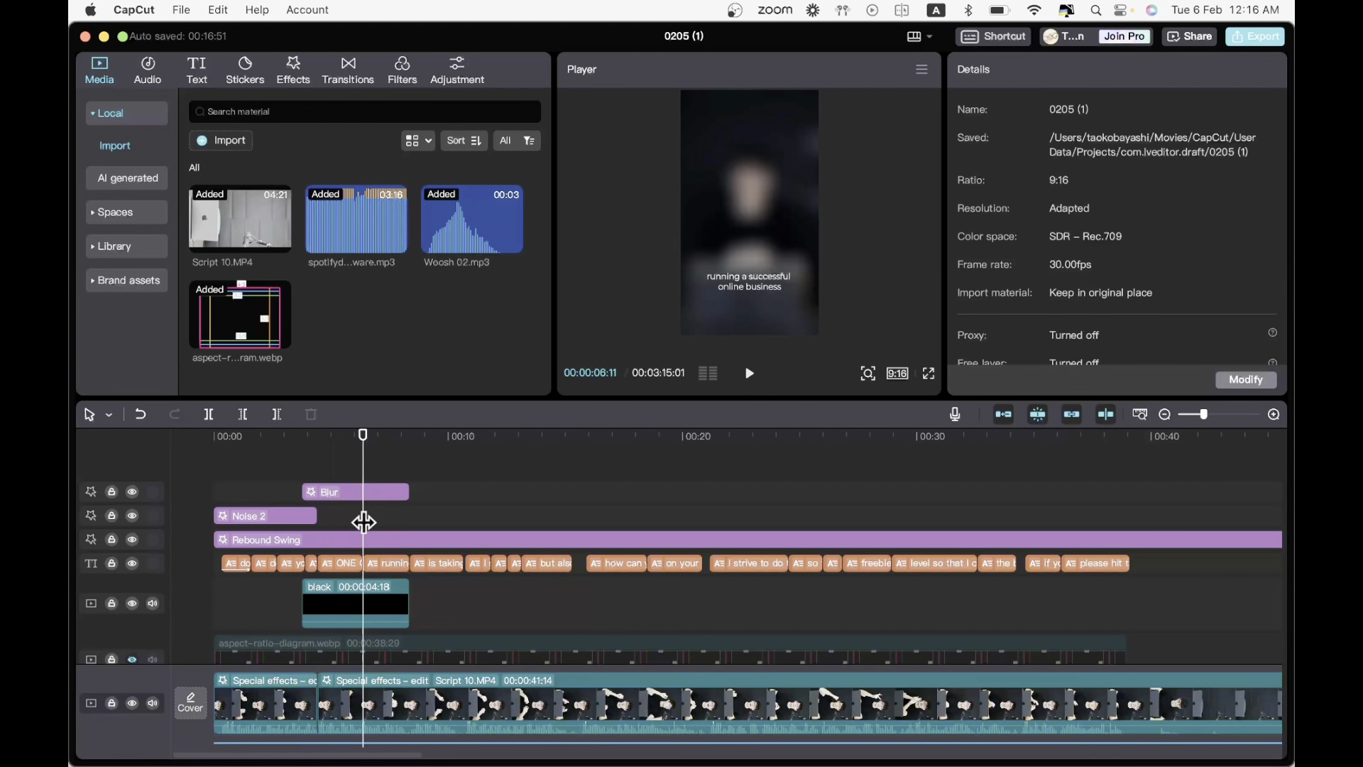
- Switch to Flaticon in the browser and search for wifi icons
key(ctrl+Right)
key(ctrl+Right)
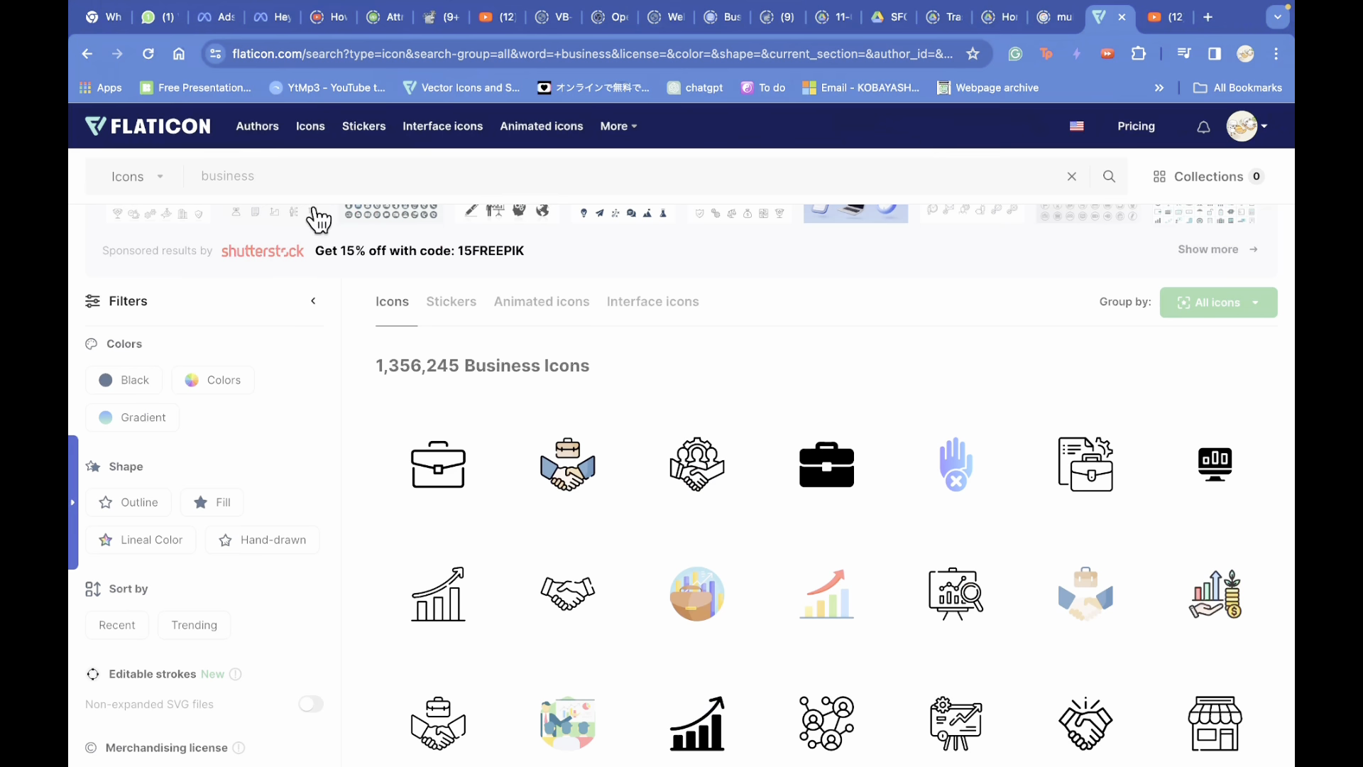
double_click(239, 177)
text(wifi)
key(Return)
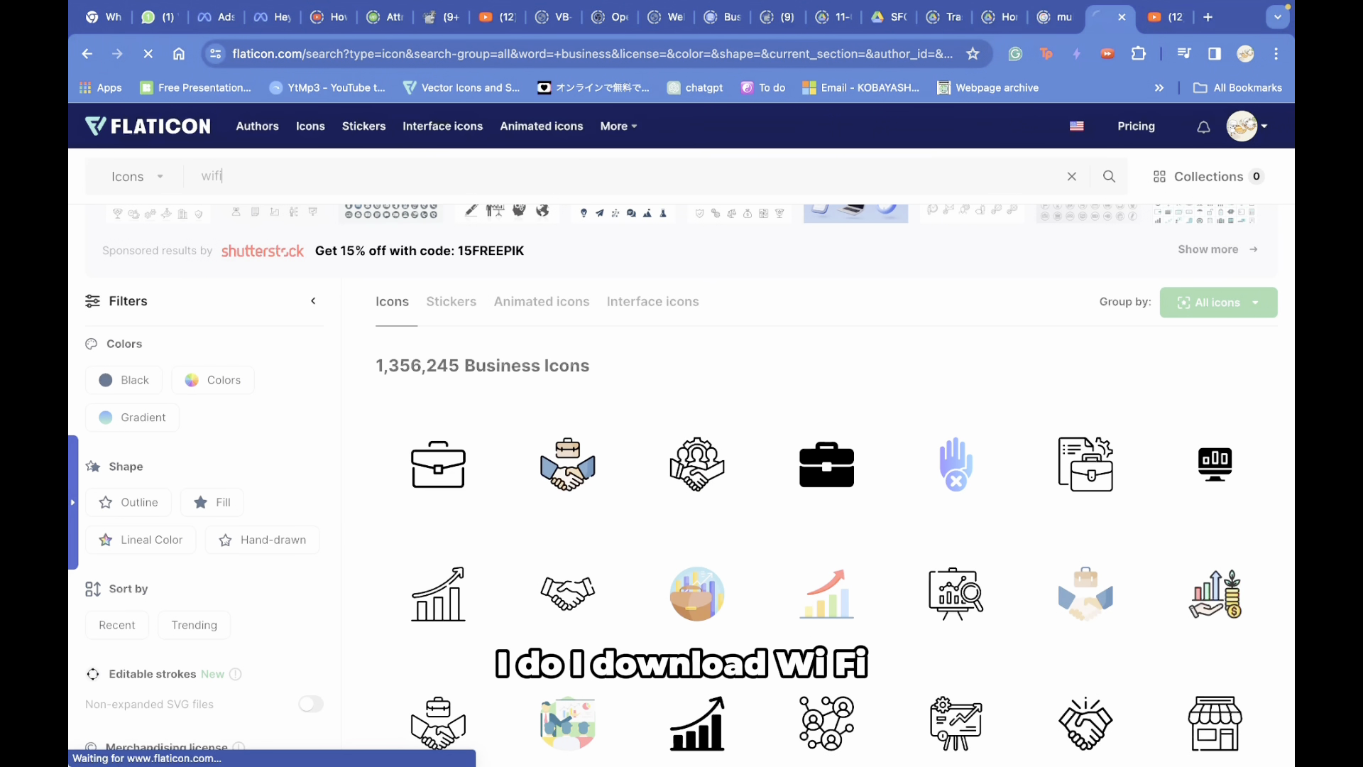
scroll(542, 490, down, 3)
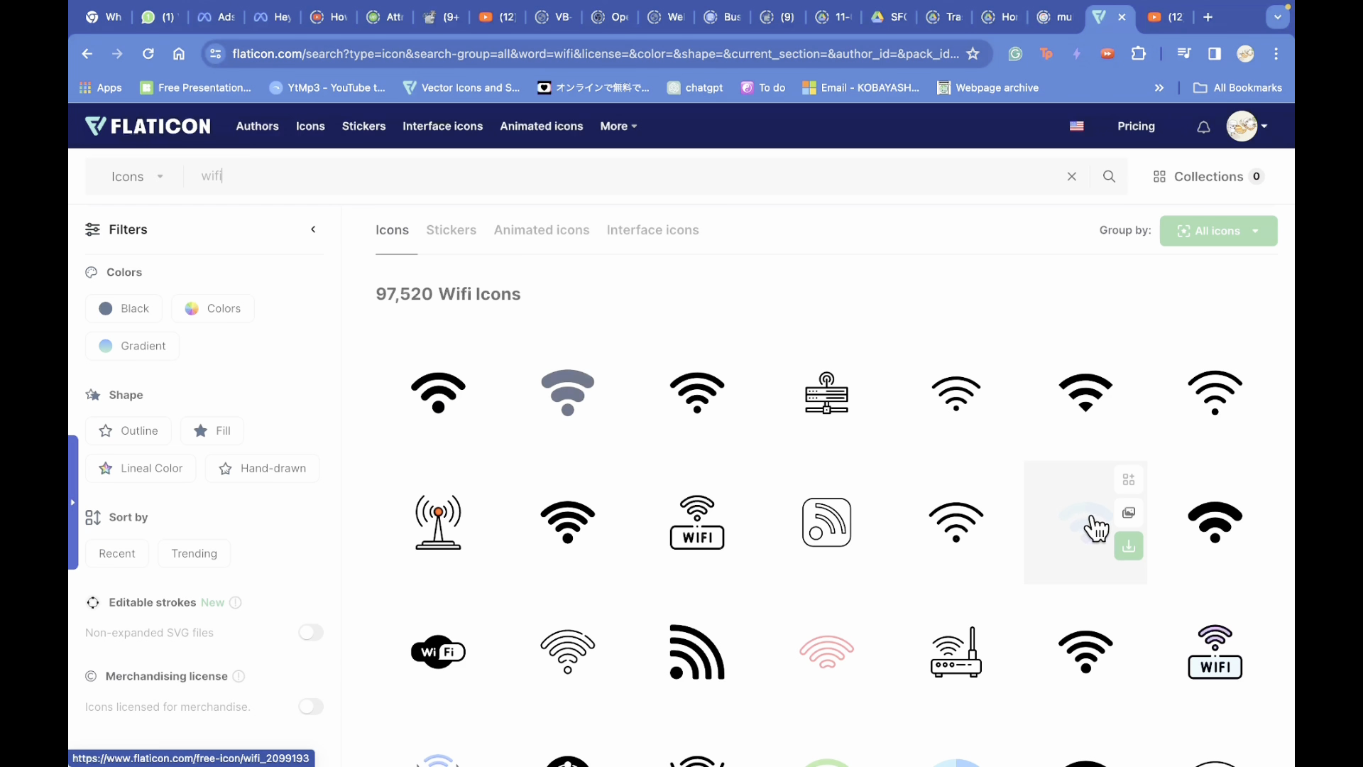
- Download the light blue gradient wifi icon as a PNG
click(1129, 550)
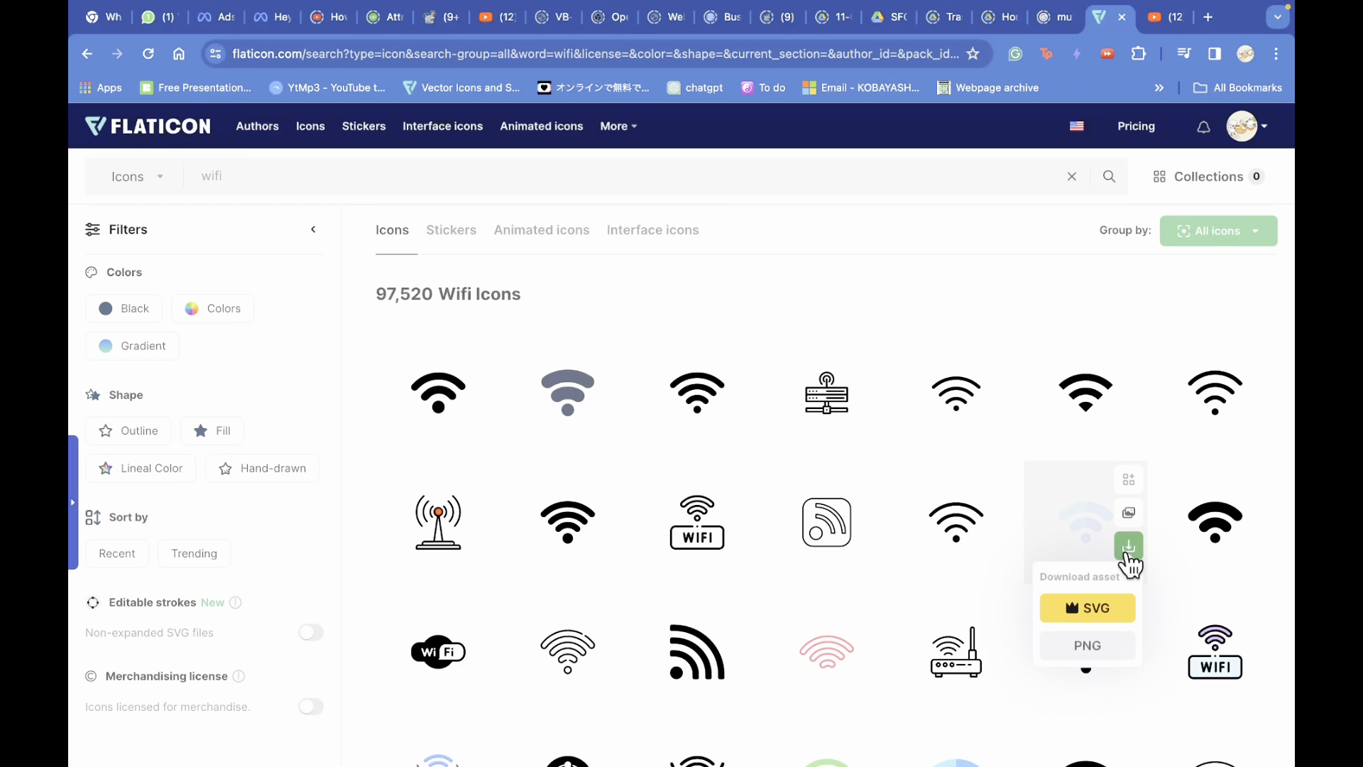
click(1090, 648)
click(774, 416)
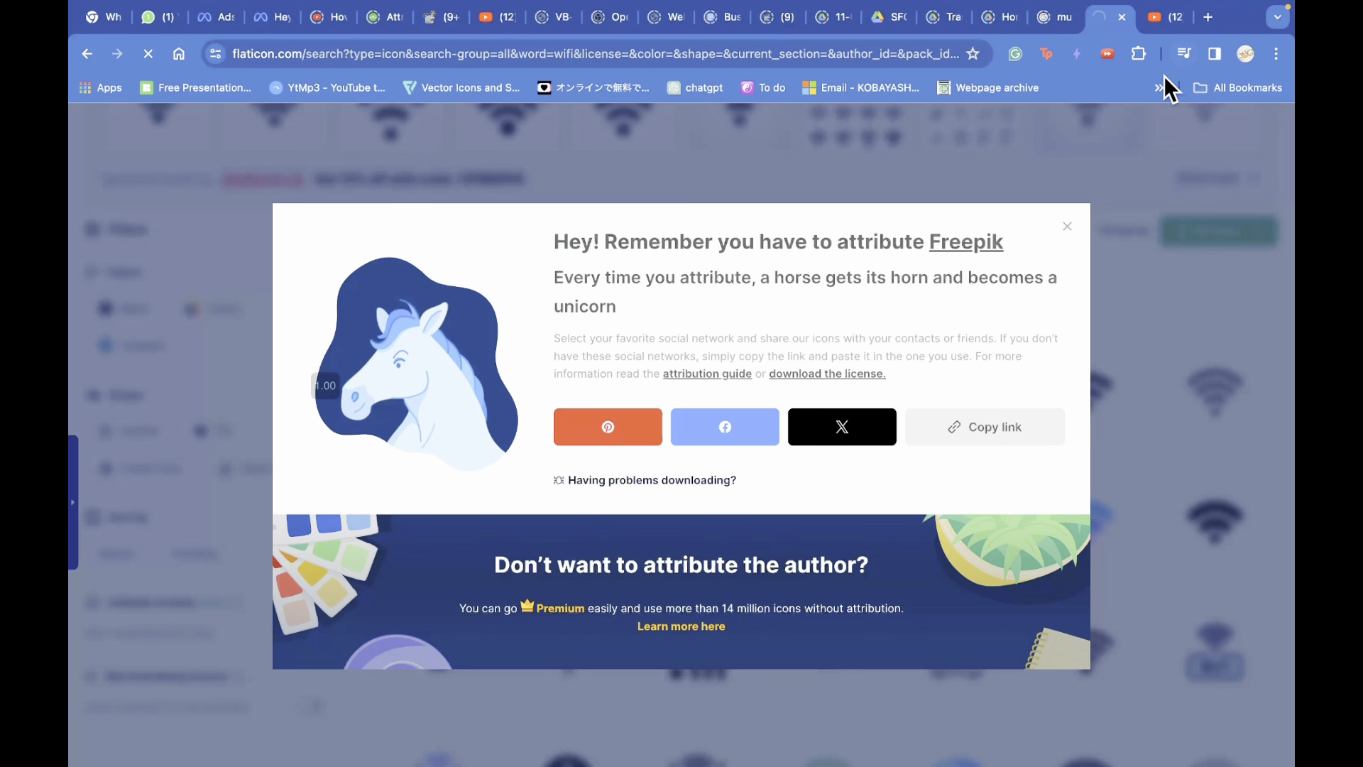
- Import wifi.png from the Downloads folder into the CapCut project media
click(1137, 96)
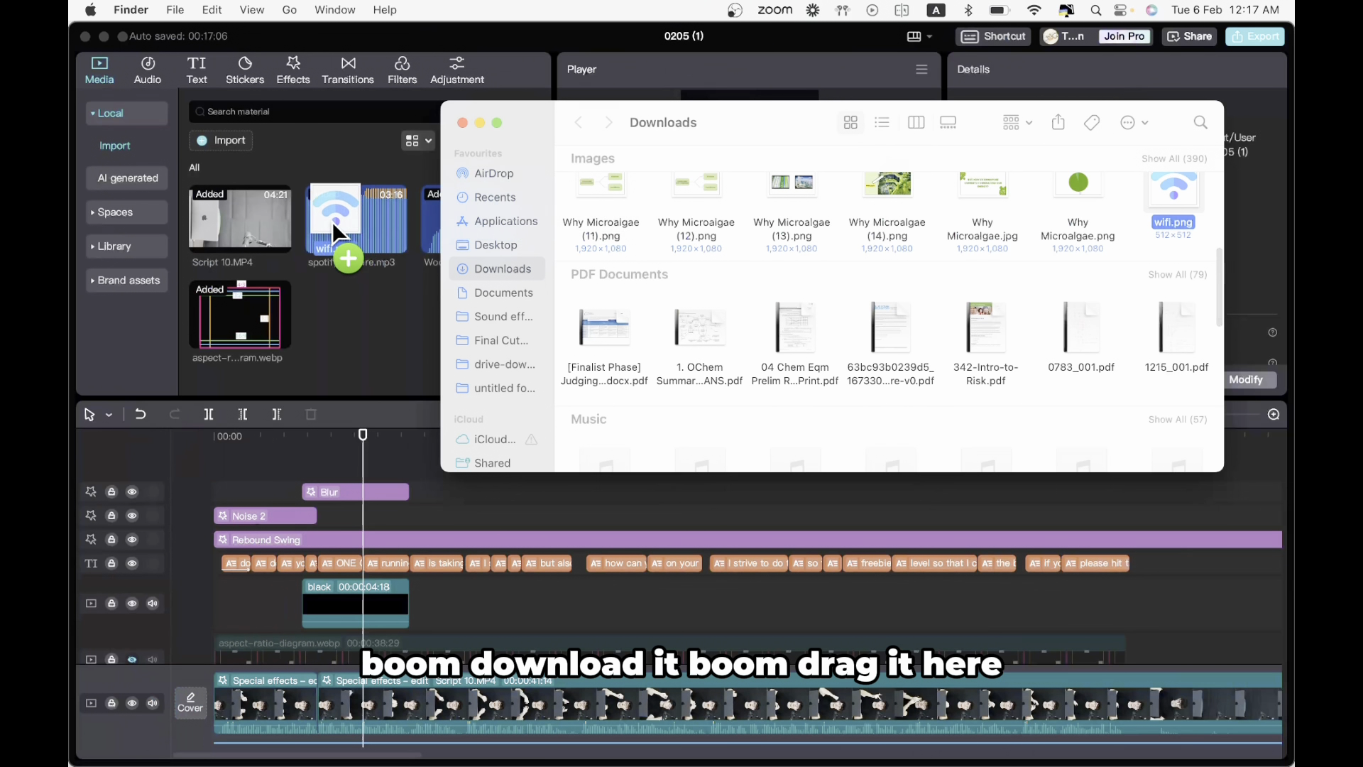
drag(333, 221, 333, 227)
click(480, 123)
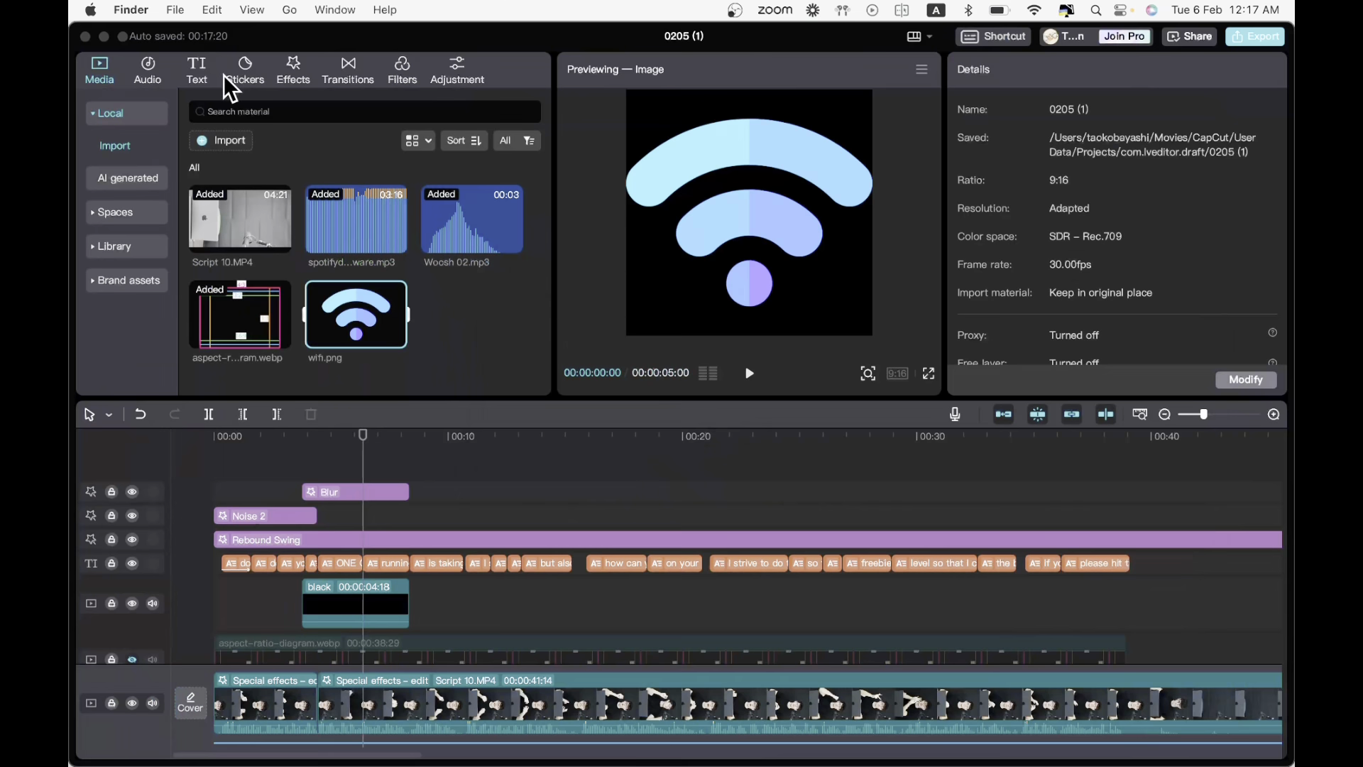
- Add a text clip at 00:00:06:11 containing only the money bag emoji, with font size 66
click(199, 70)
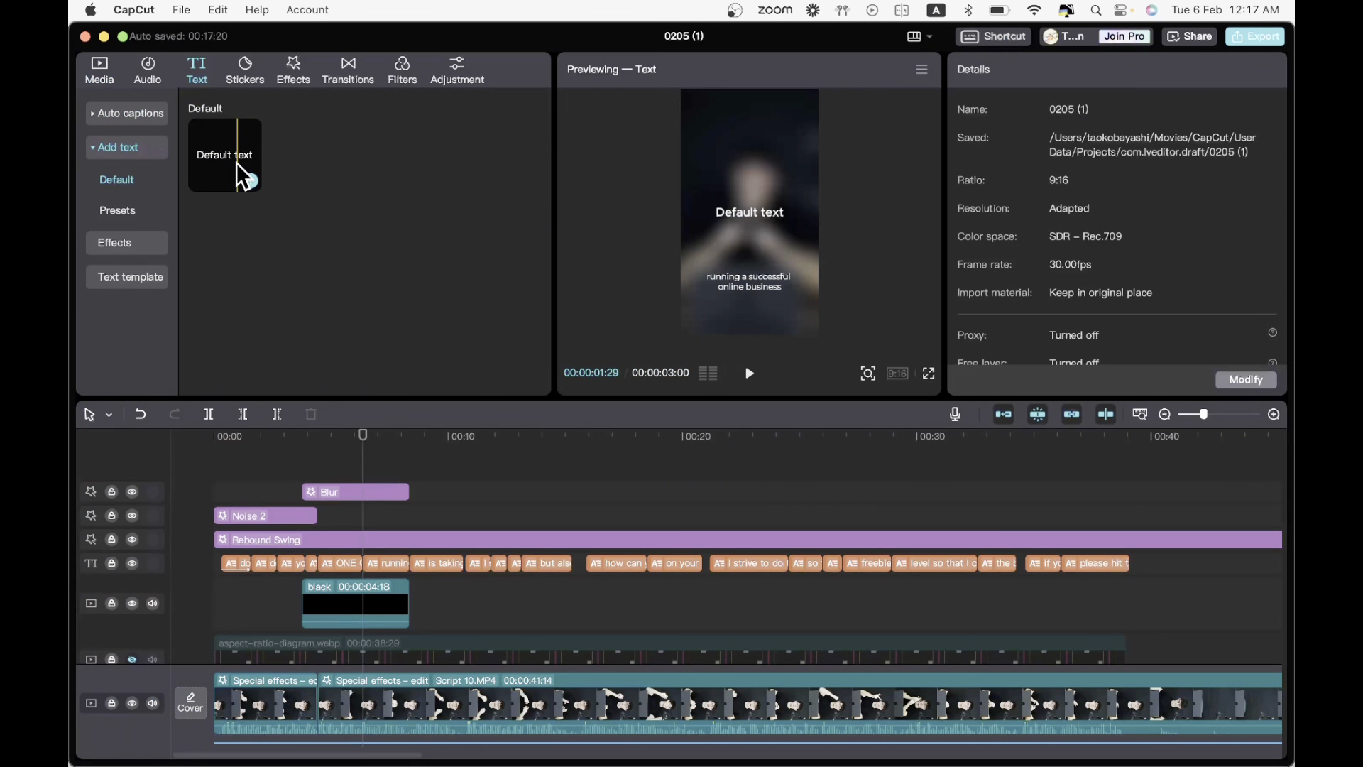
drag(231, 152, 362, 520)
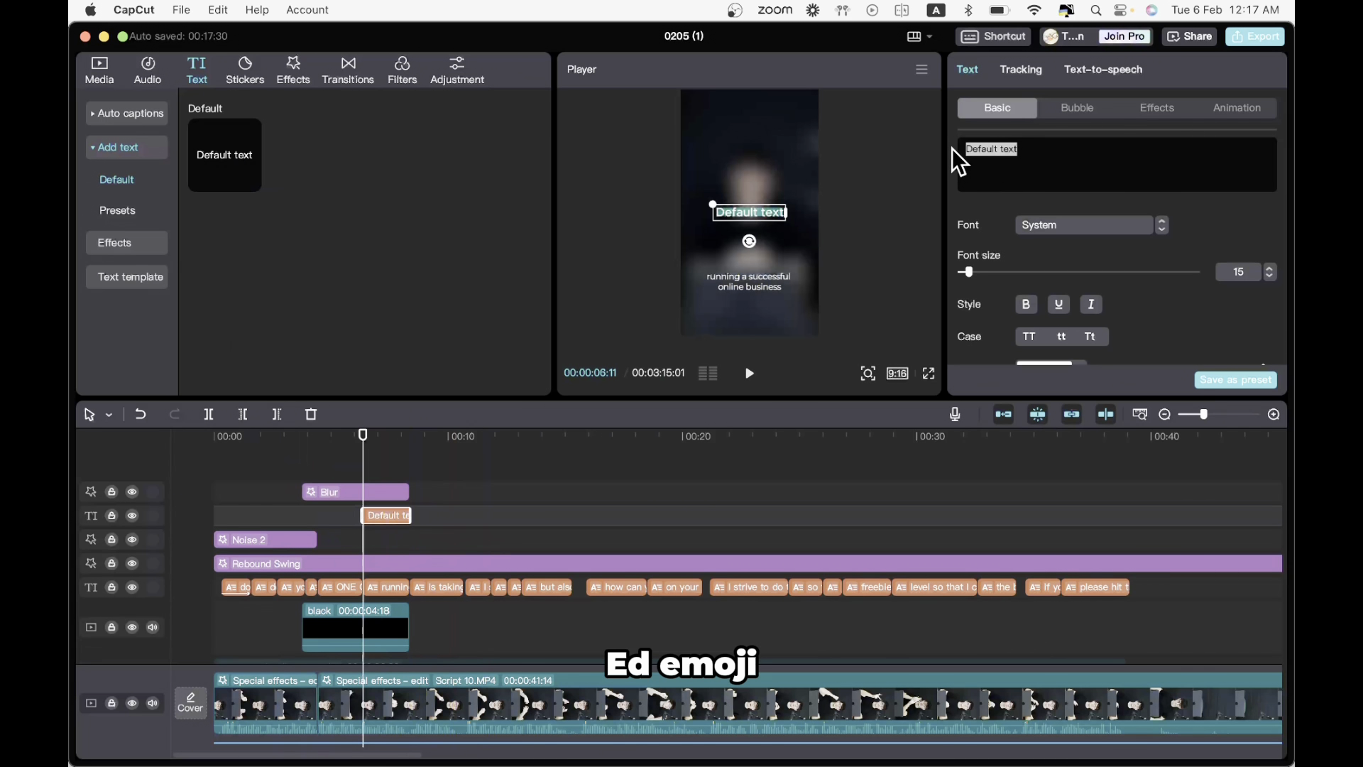
key(BackSpace)
click(938, 10)
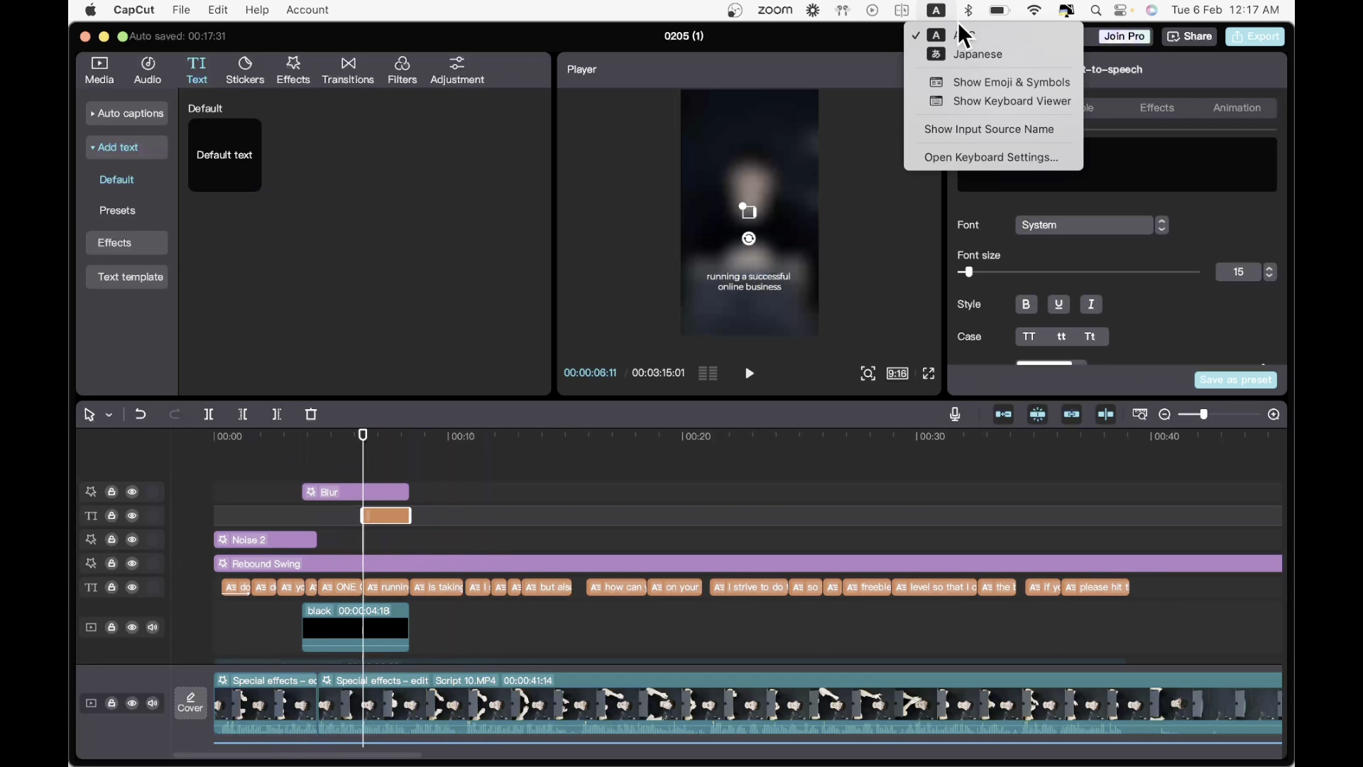
click(990, 84)
text(mo)
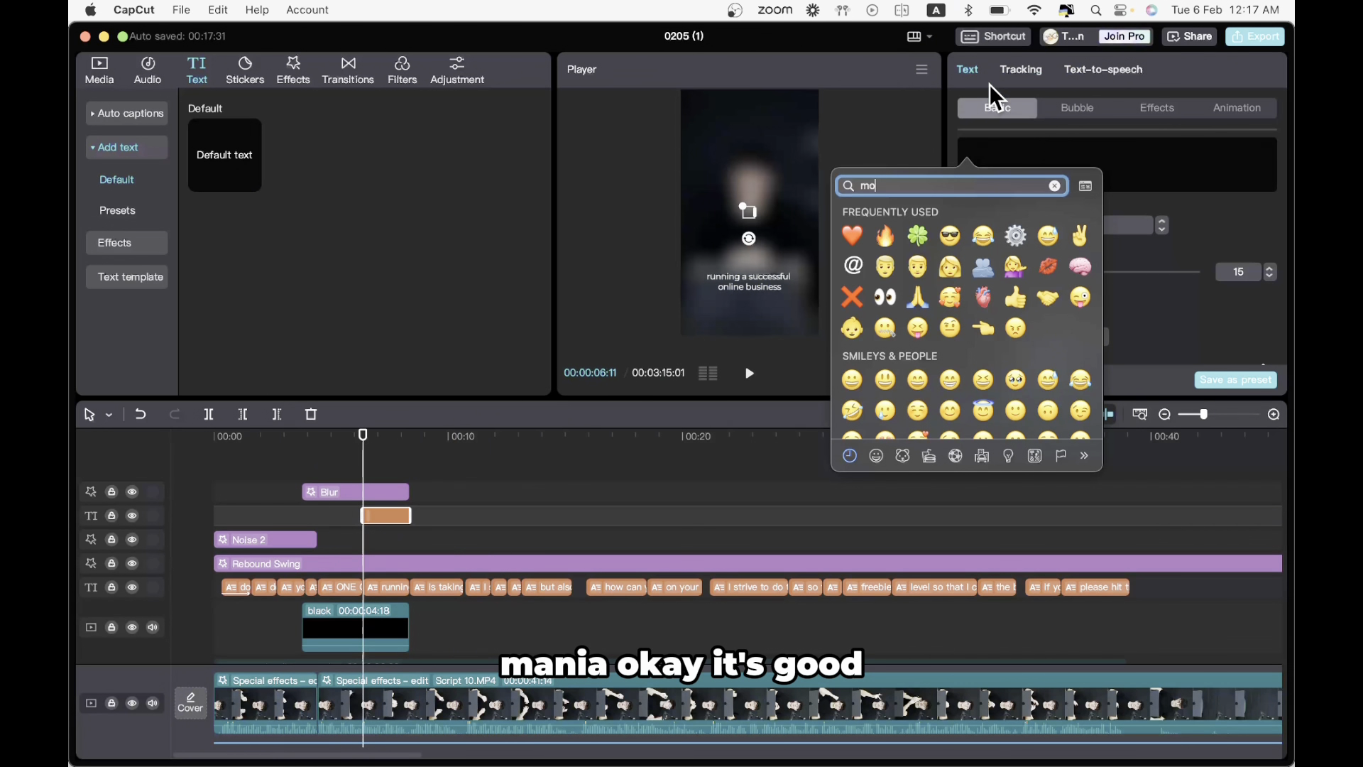
text(ney)
click(839, 225)
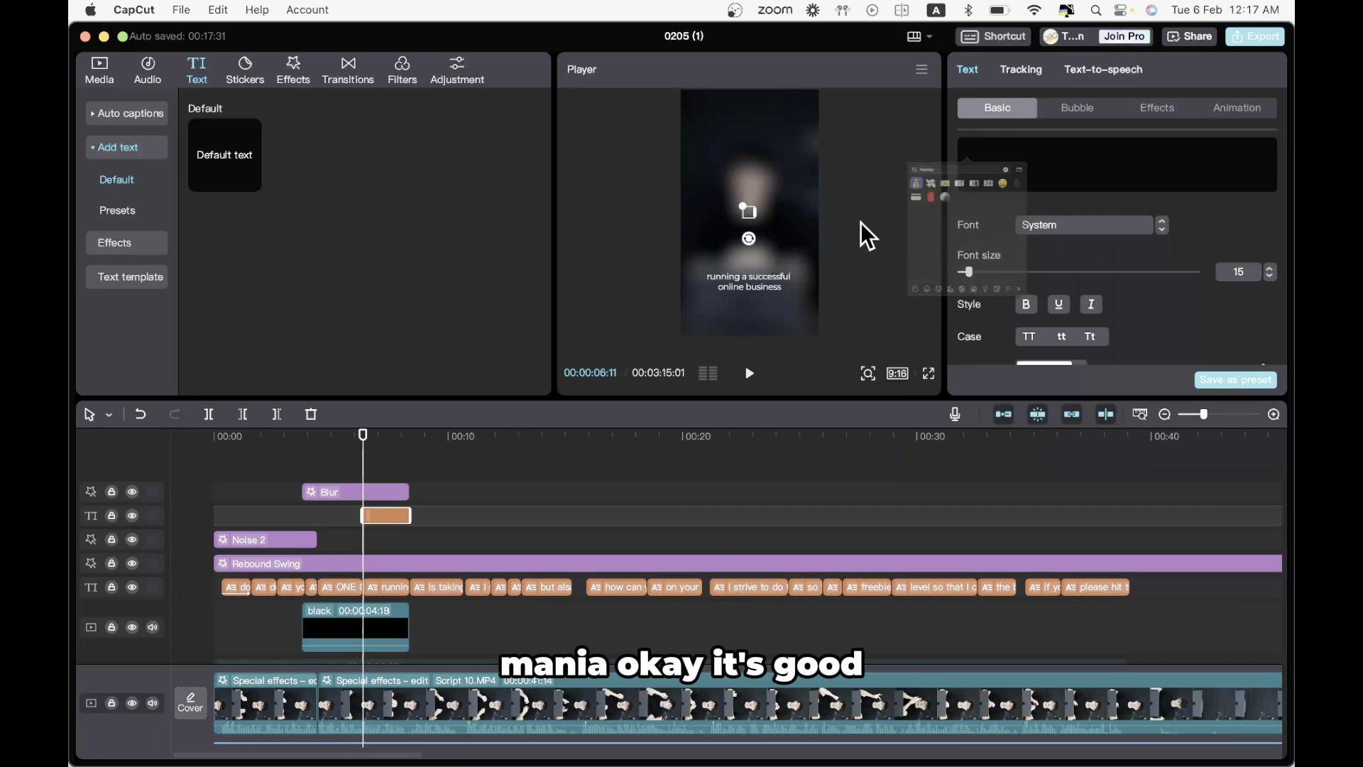
drag(973, 272, 1012, 272)
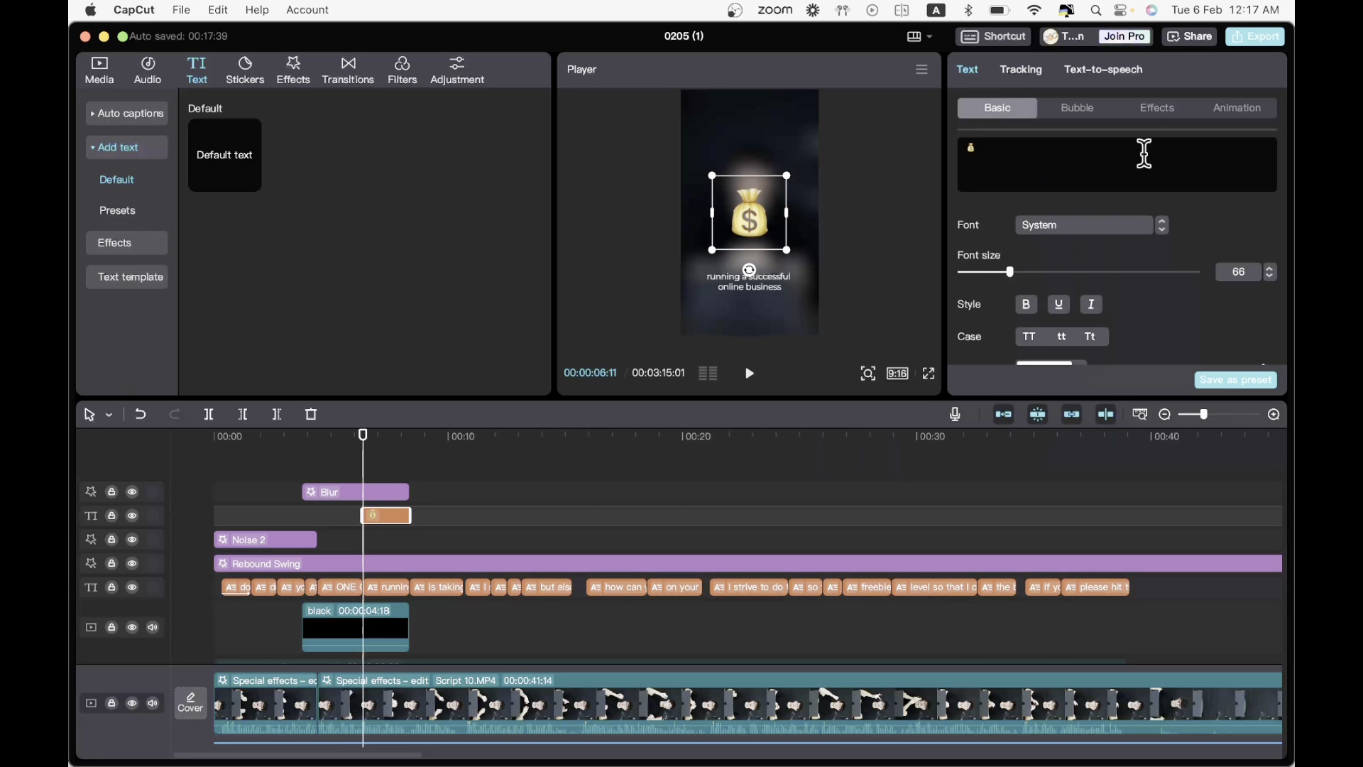
- Apply the Jiggly loop animation to the money bag emoji text
click(1250, 107)
click(1061, 153)
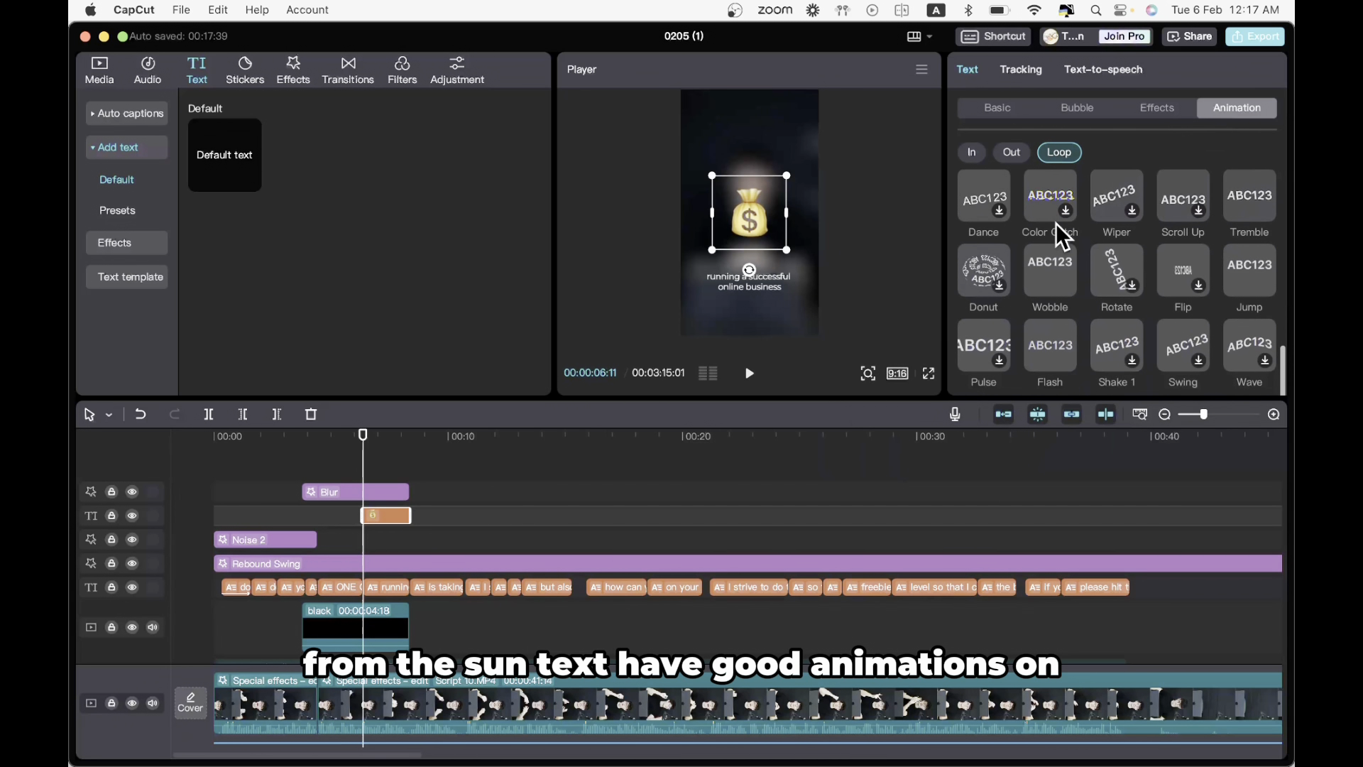
scroll(1055, 227, up, 3)
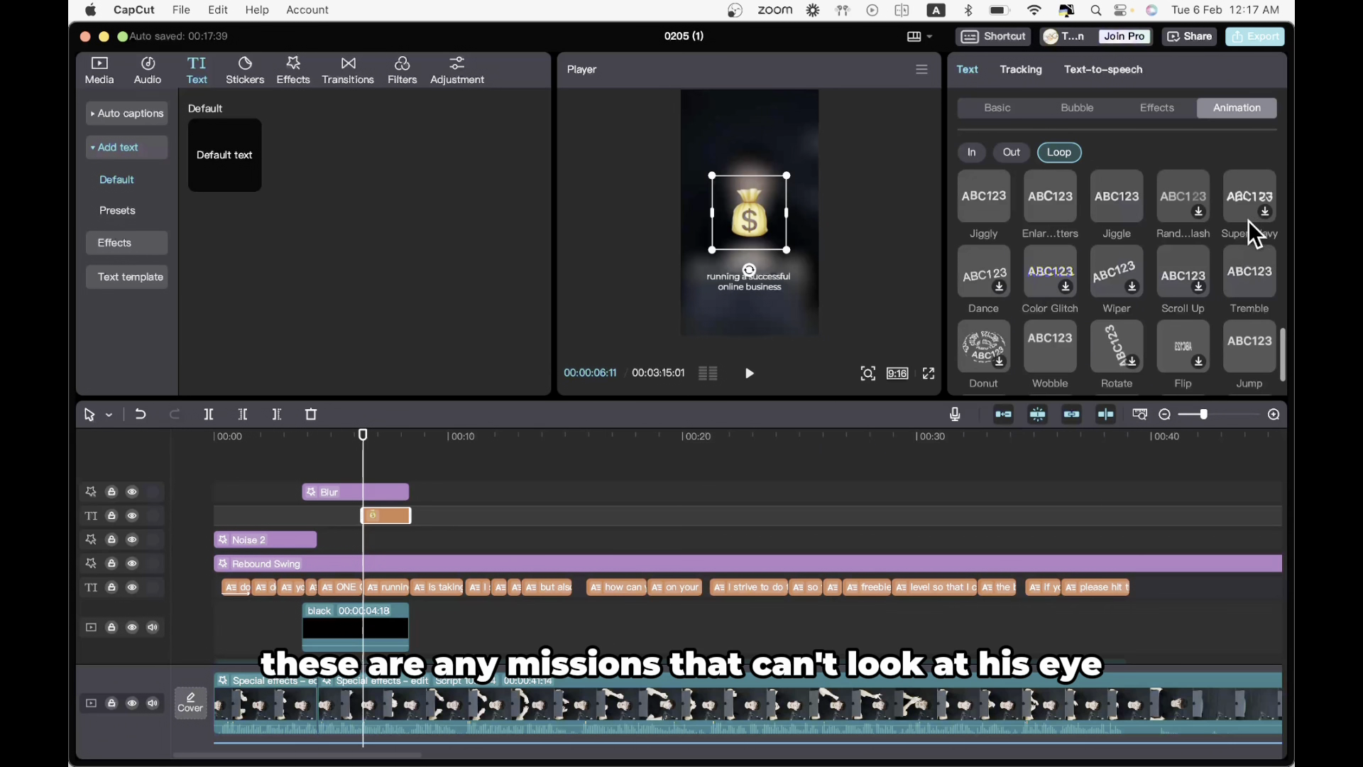
click(999, 206)
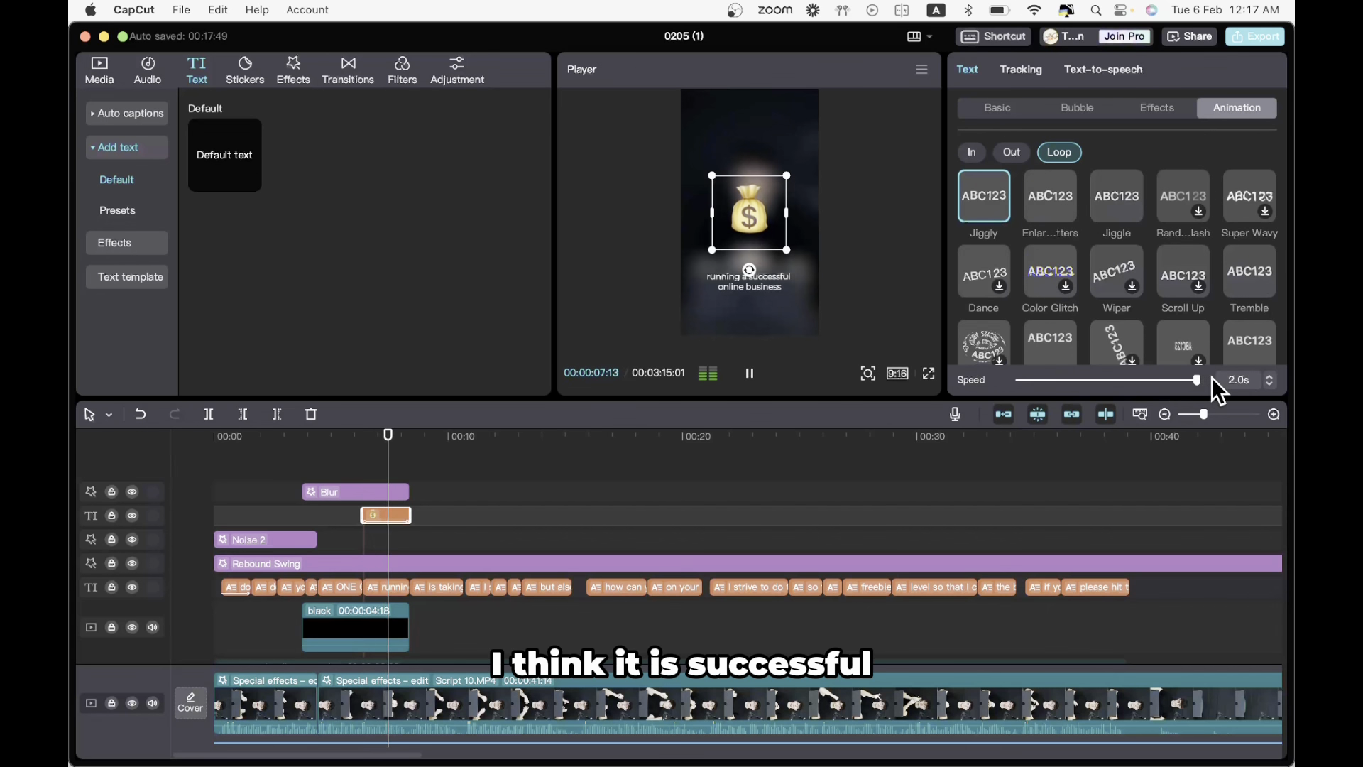
- Set the speed of the money bag emoji's Jiggly loop animation to 0.5s and play back the result
drag(1197, 380, 1136, 380)
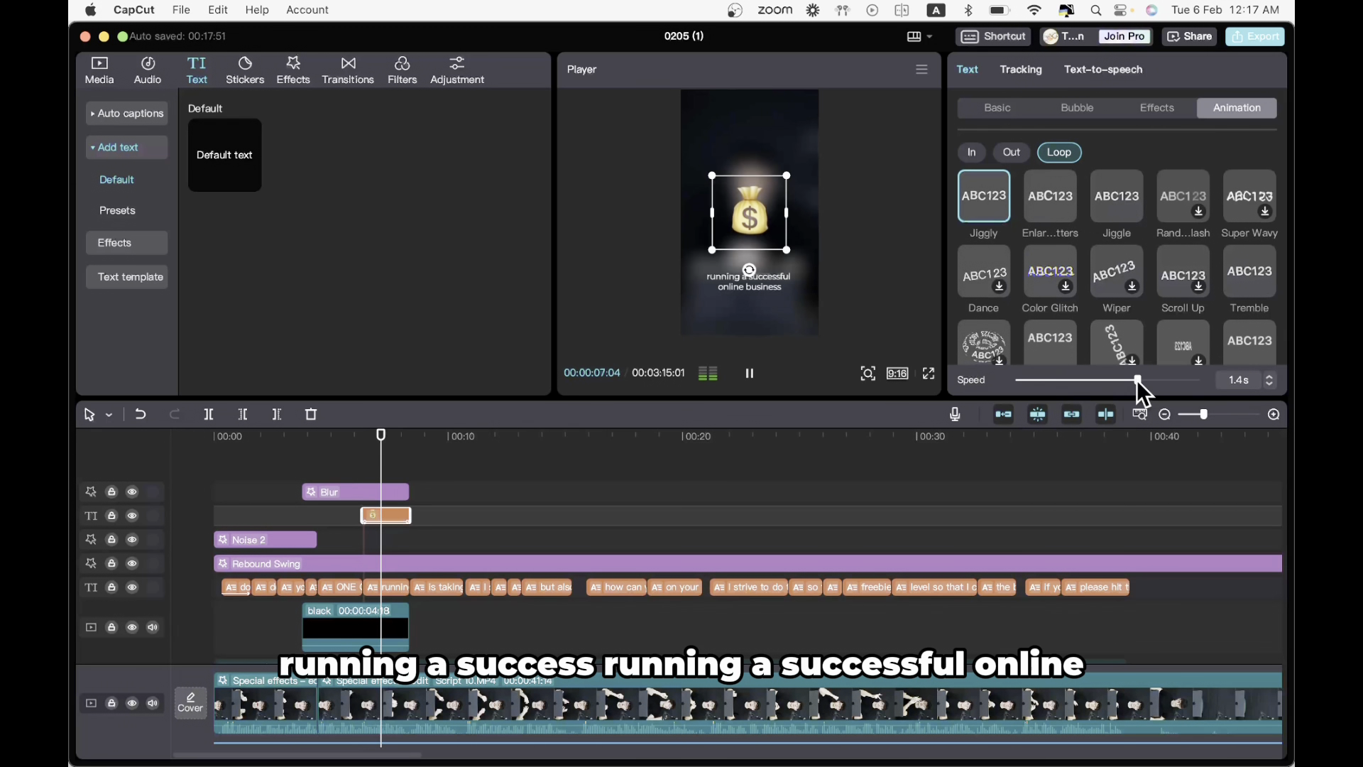
click(344, 460)
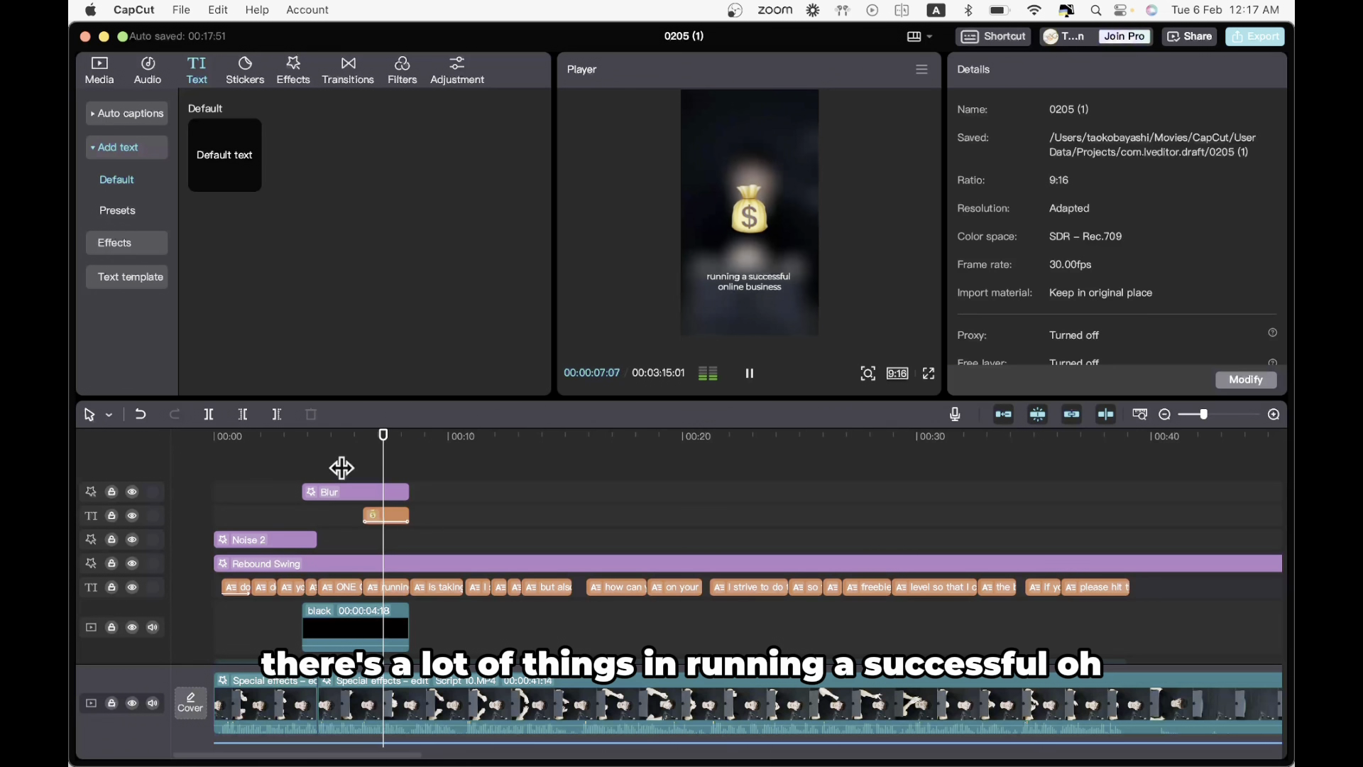
click(389, 516)
click(1090, 382)
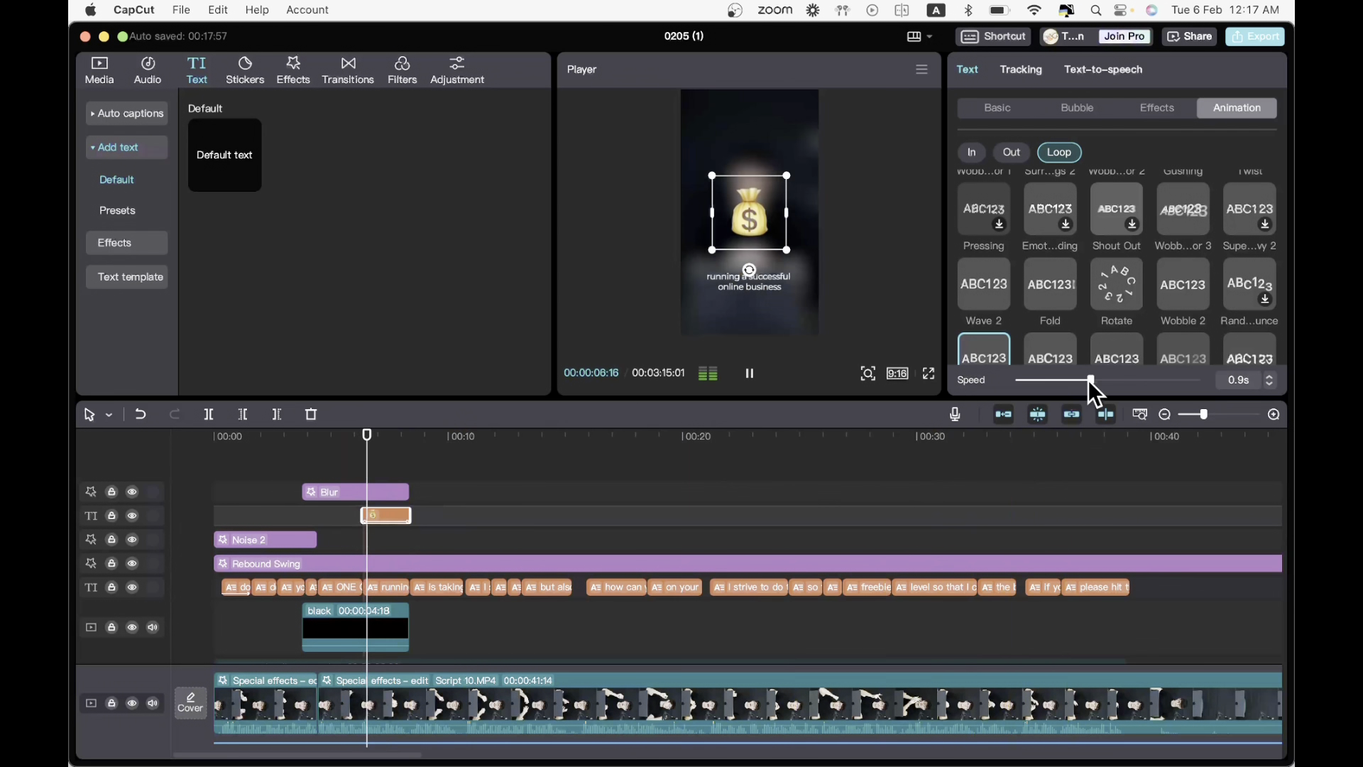
drag(1090, 381, 1059, 381)
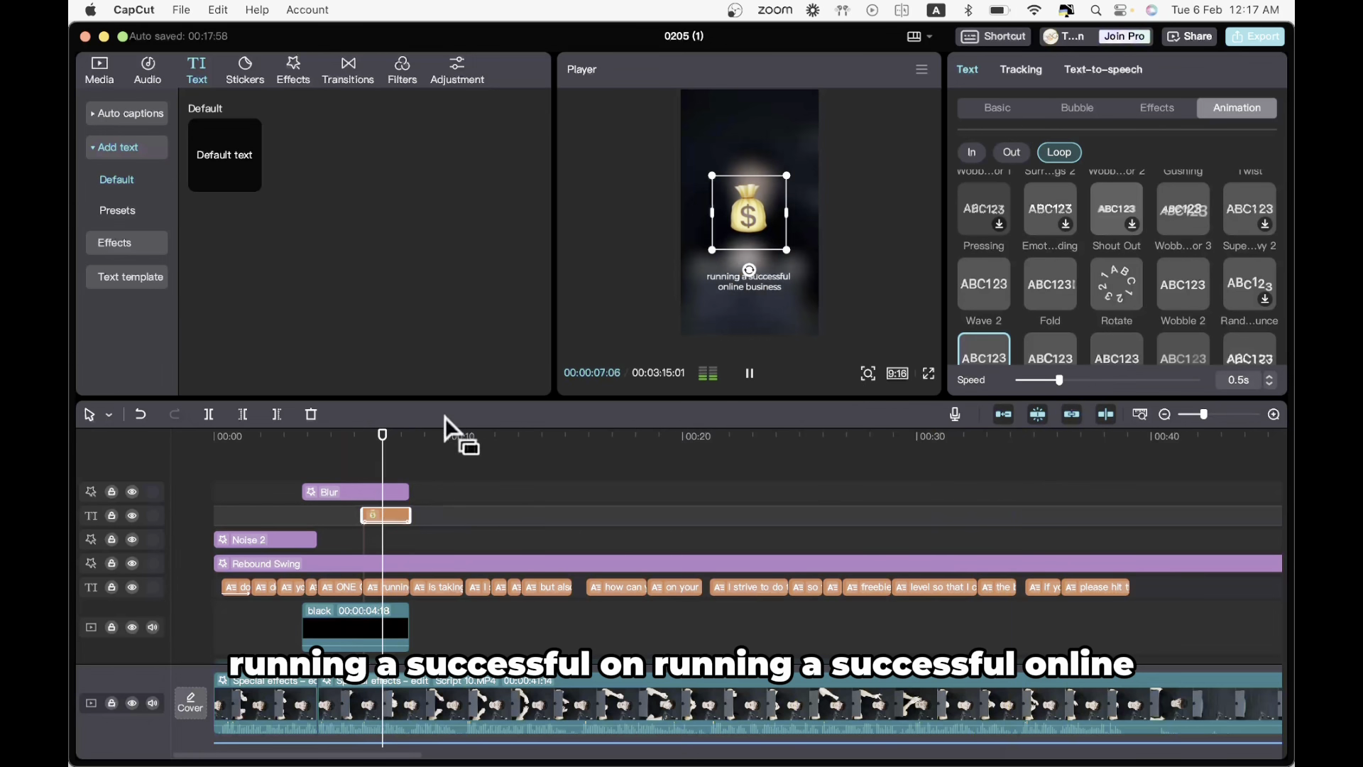
click(344, 460)
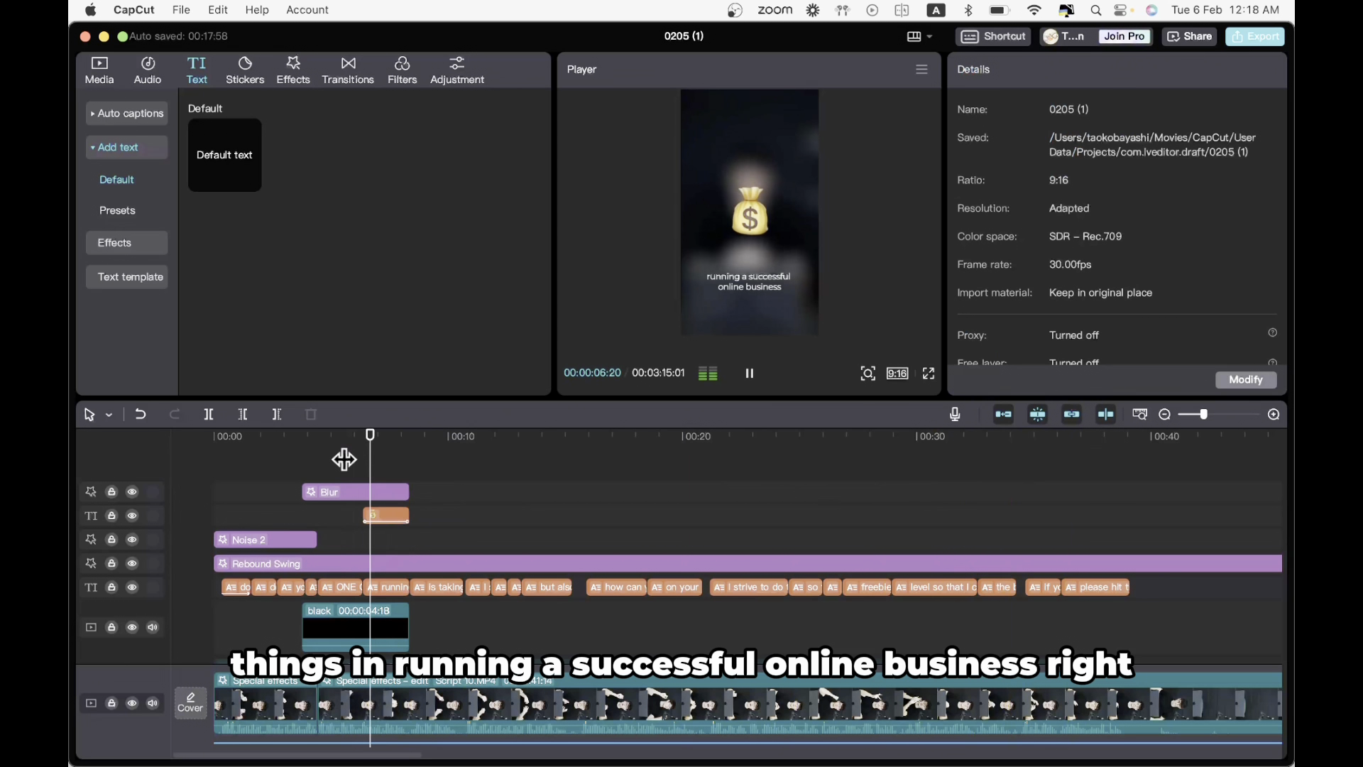
key(space)
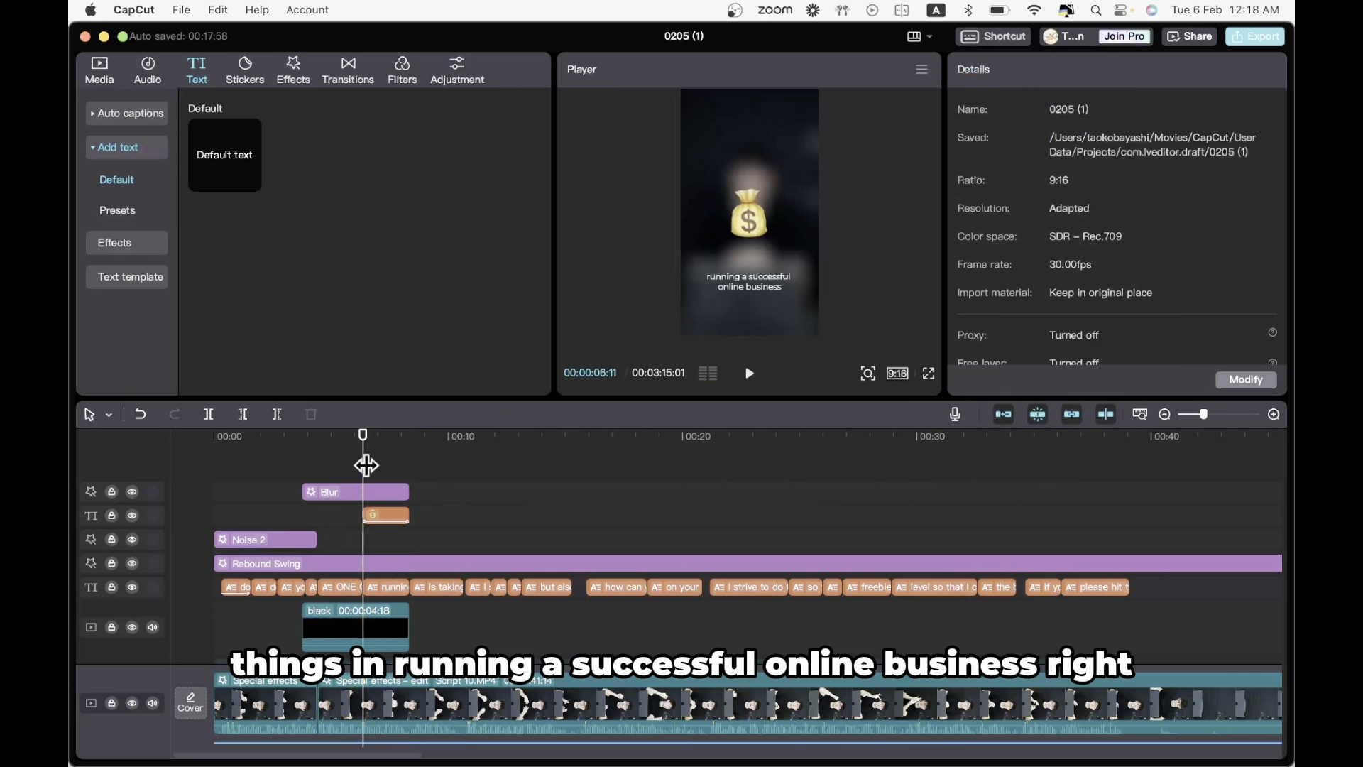
- Place wifi.png on its own track at 00:00:06:11 and trim its end to match the money bag emoji clip
click(122, 112)
click(100, 76)
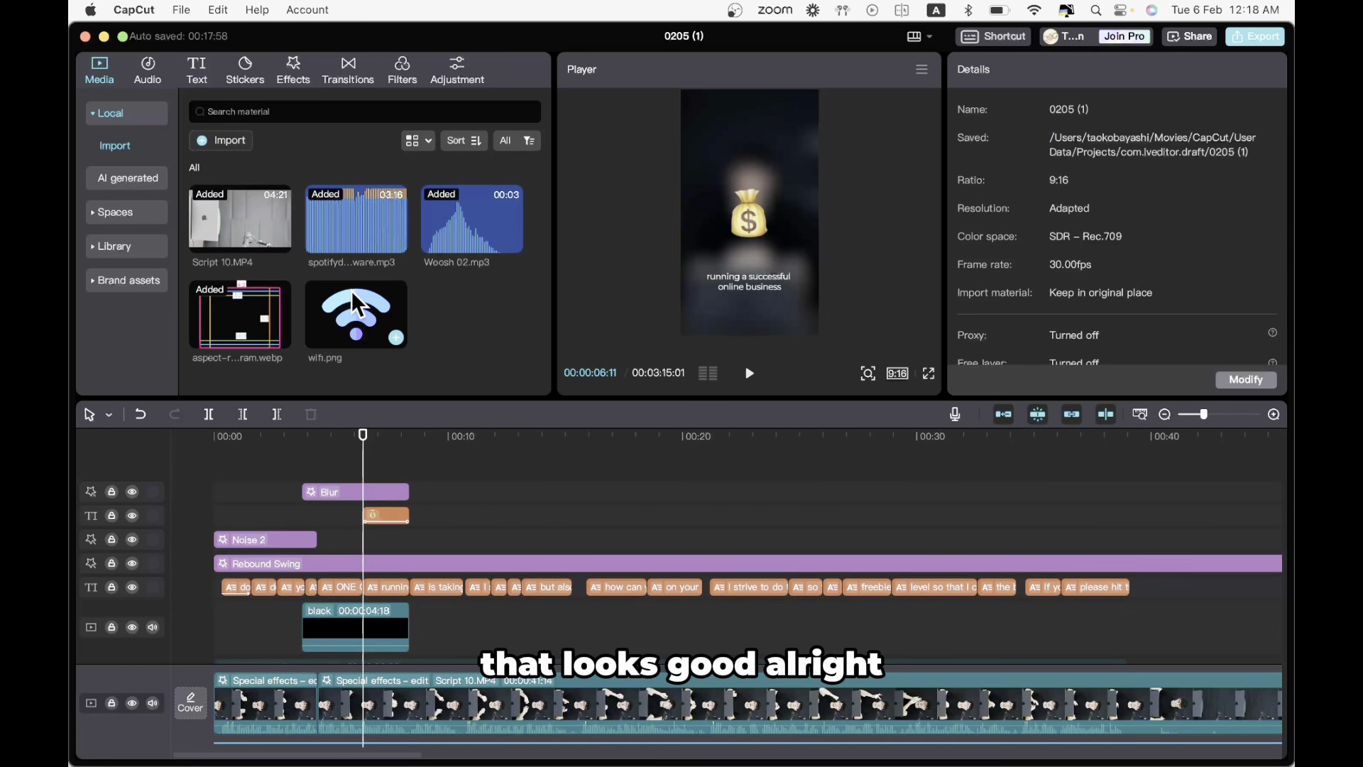
drag(352, 291, 363, 455)
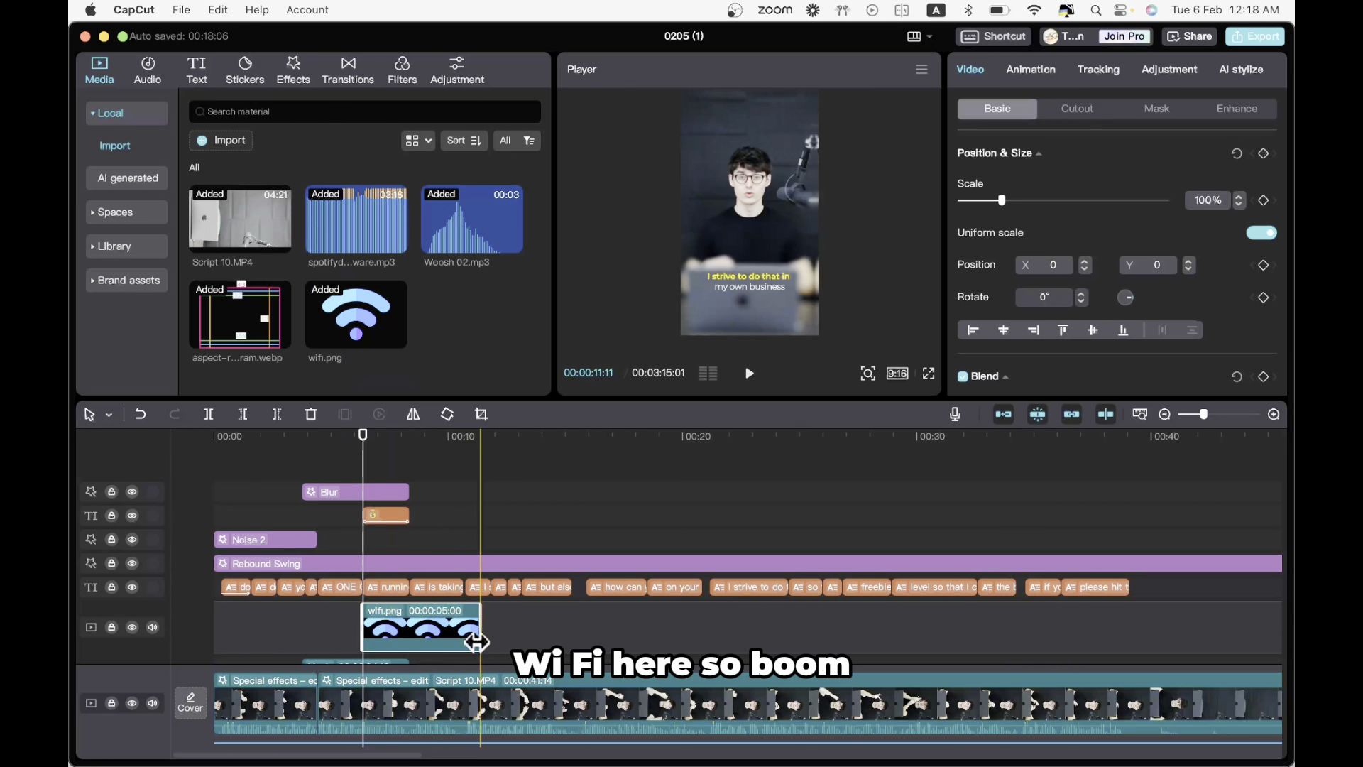
drag(476, 642, 411, 642)
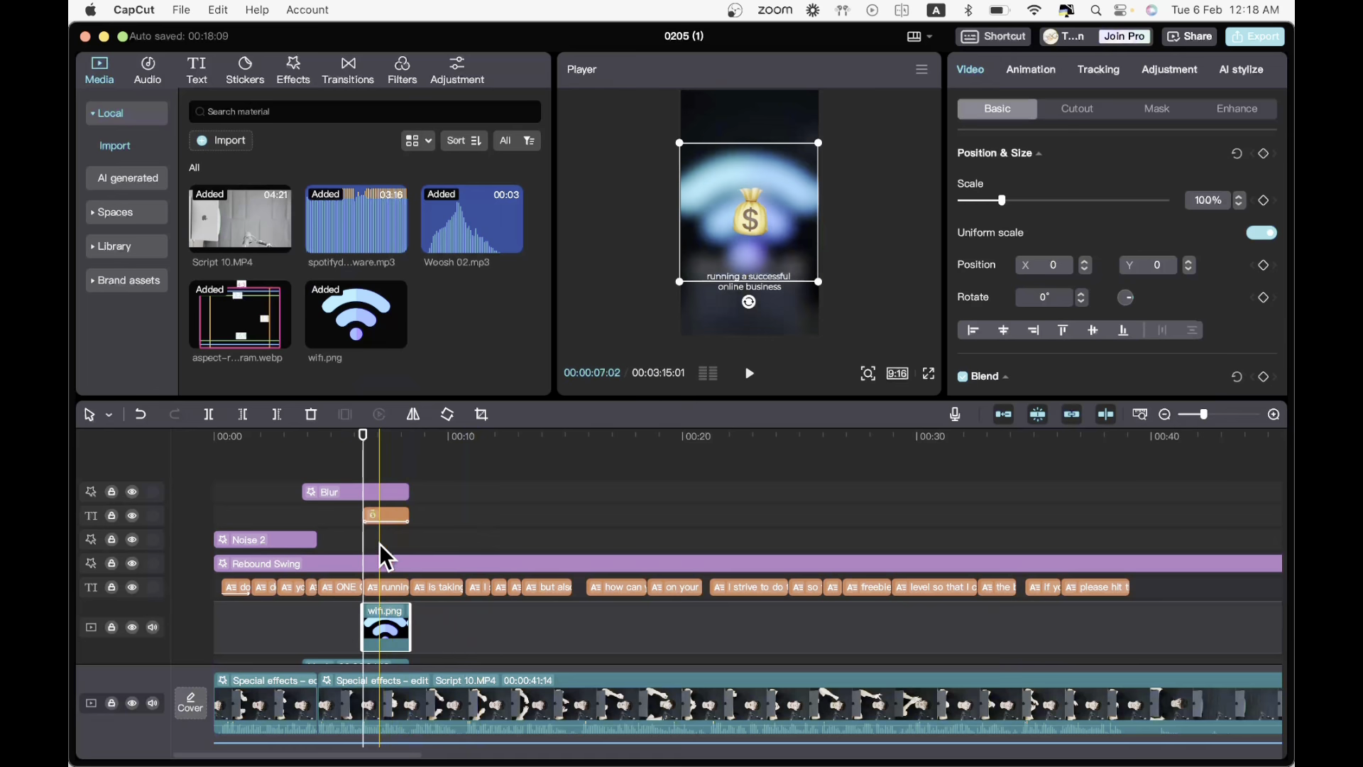
- Examine how the wifi icon looks beneath the Blur effect and how the timeline layers are stacked around it
click(374, 545)
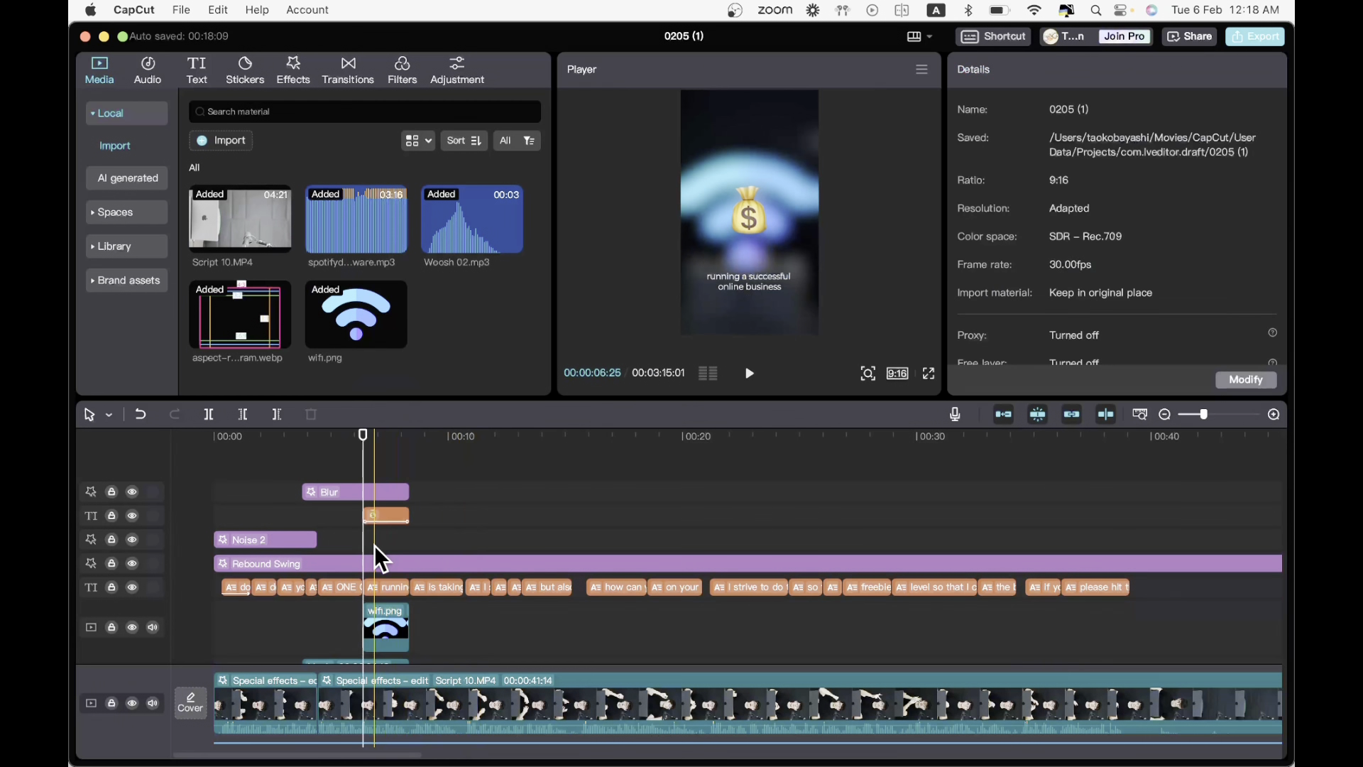
click(395, 493)
scroll(393, 488, down, 3)
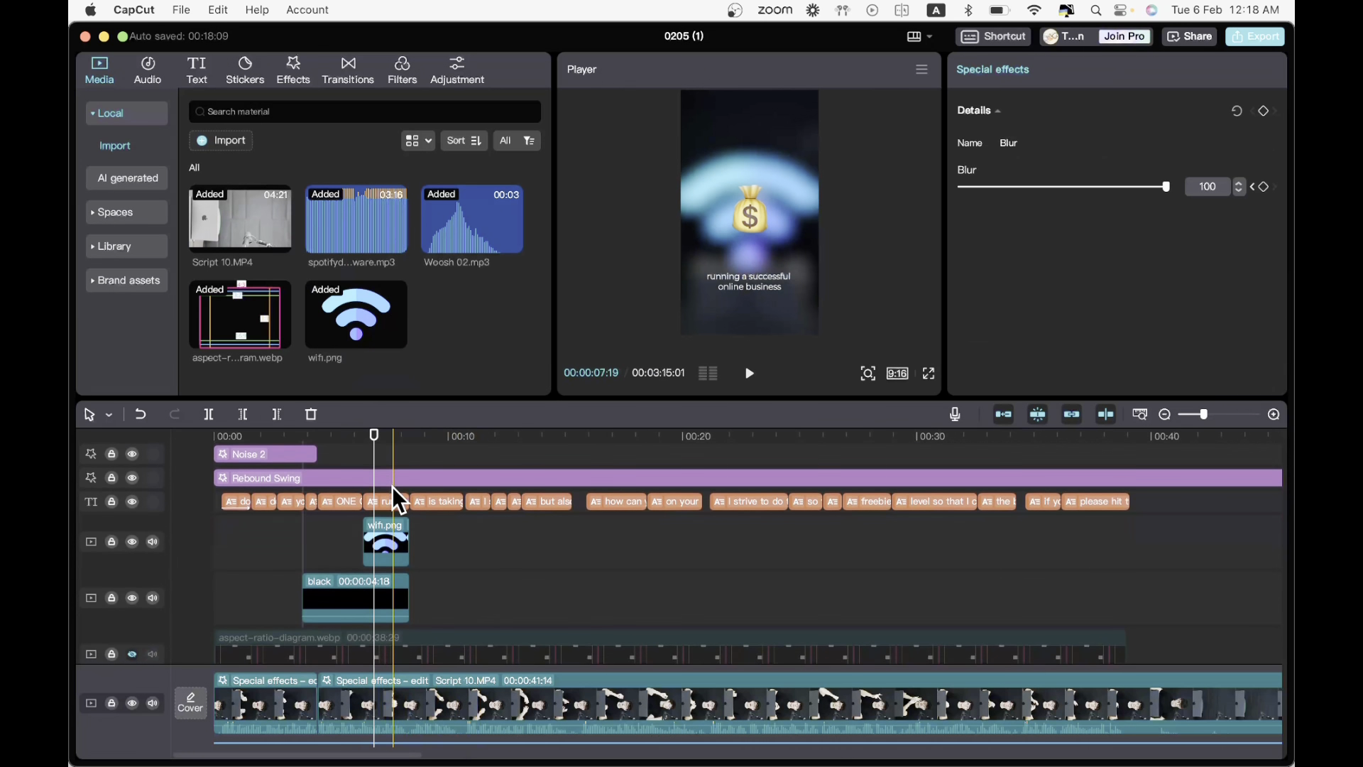
scroll(392, 487, up, 3)
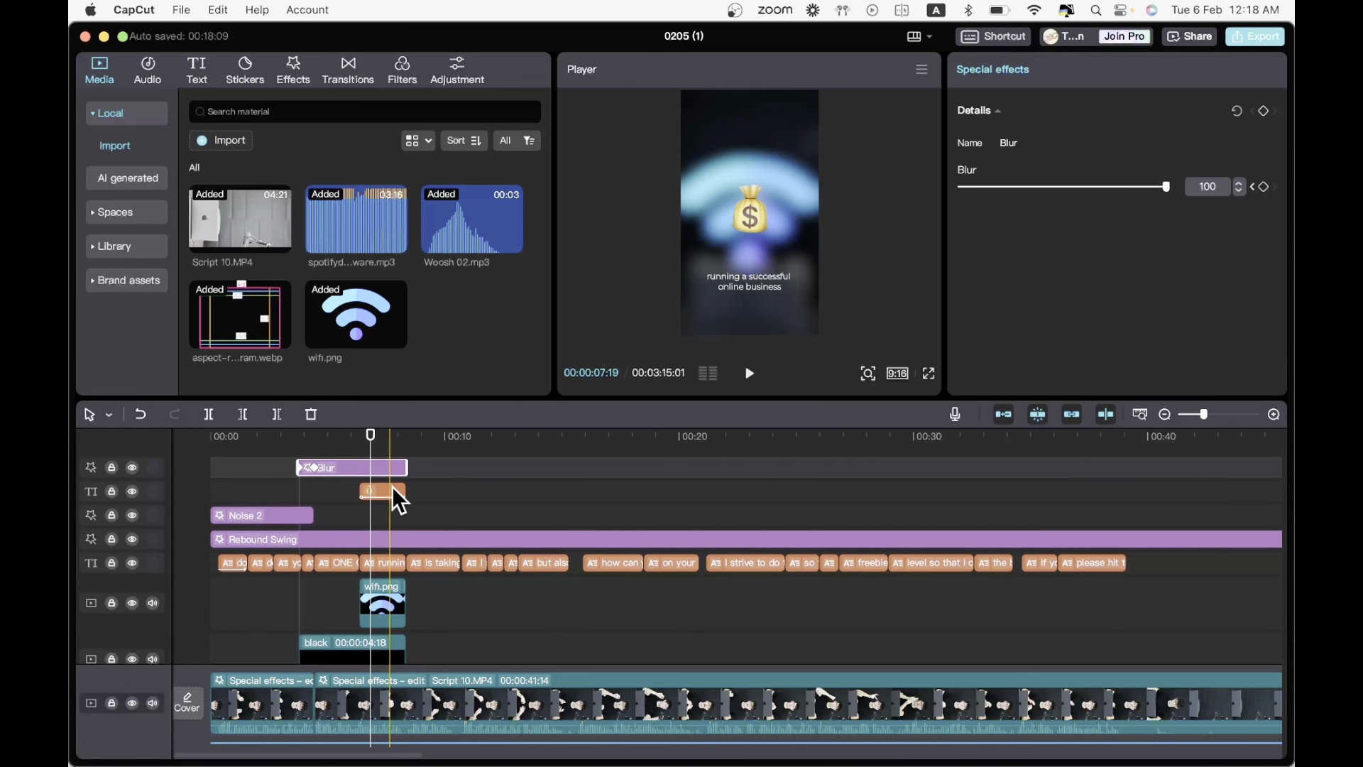
click(377, 475)
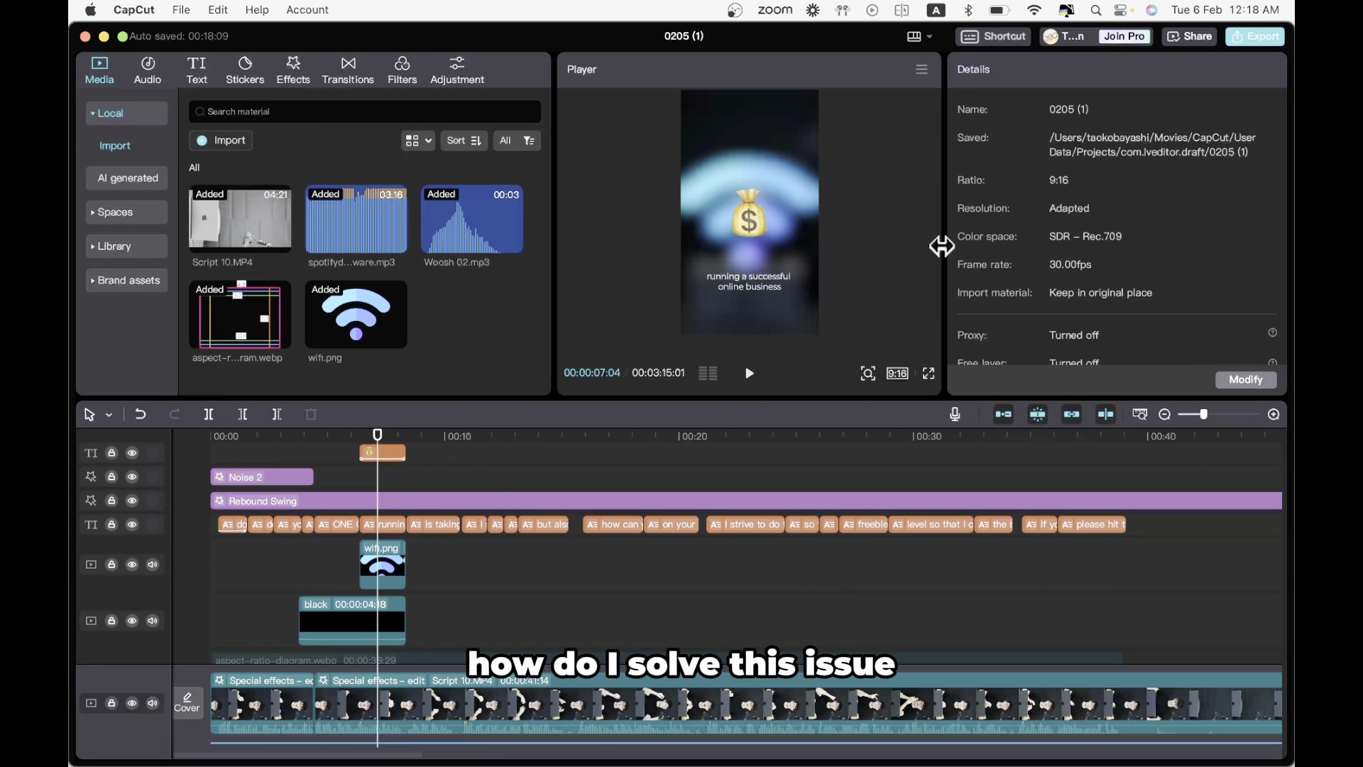
- Set the layer of the wifi.png overlay to 3
click(386, 585)
scroll(1035, 298, down, 10)
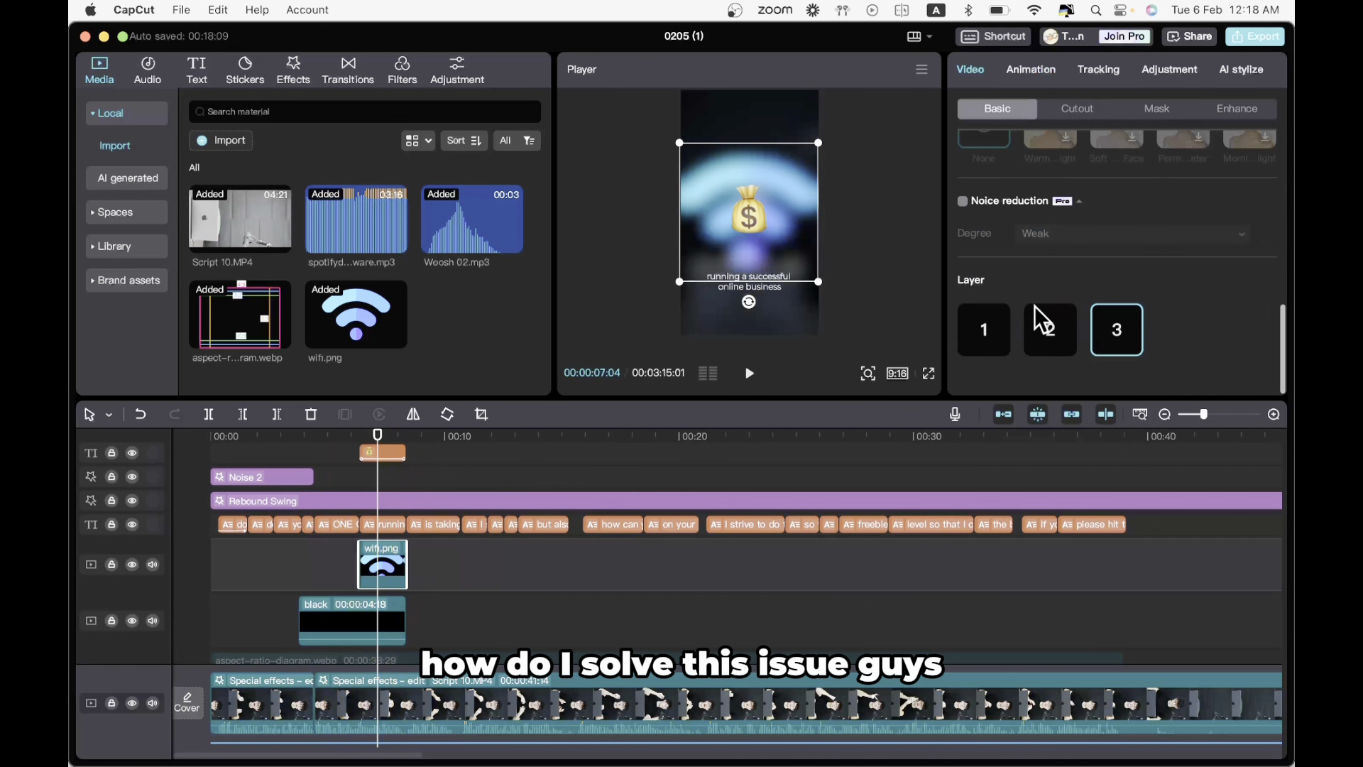
click(1117, 332)
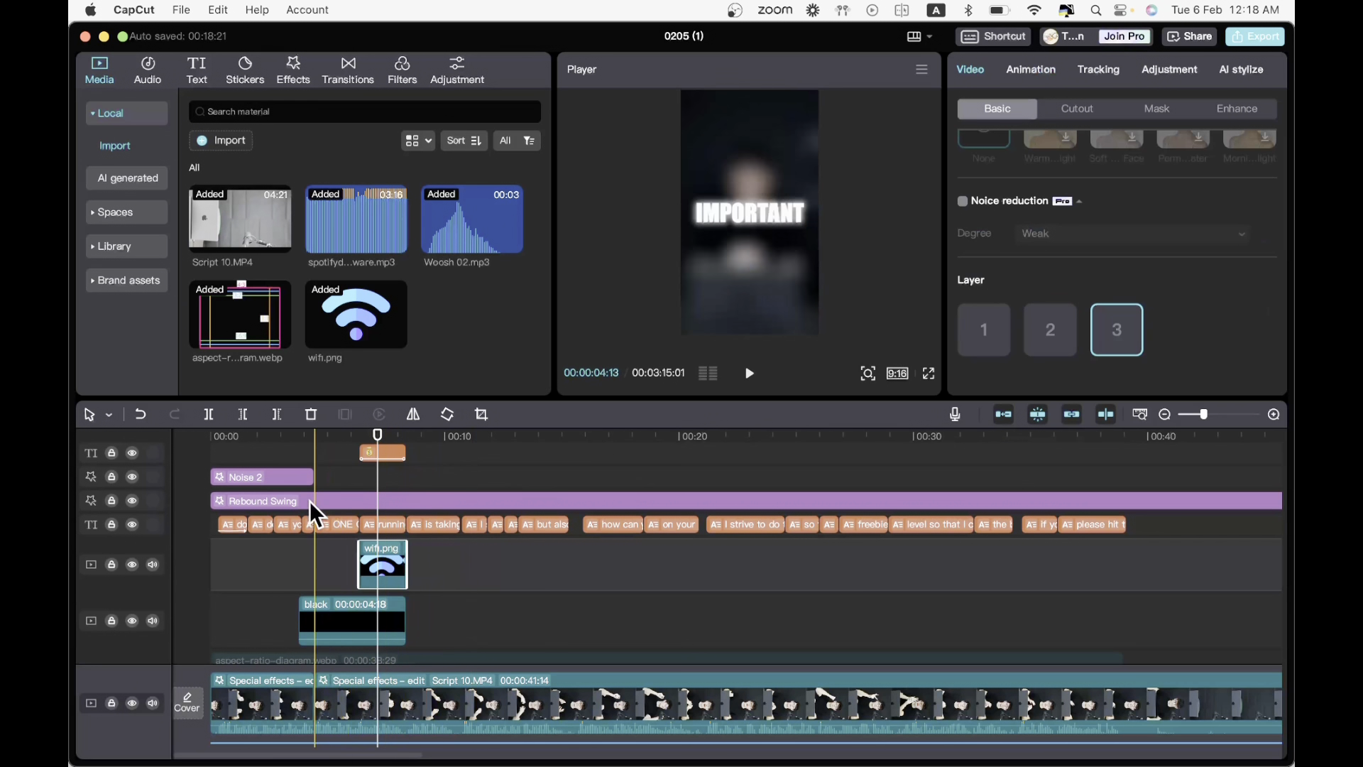
- Delete the Blur effect from its own track above the money bag emoji clip
scroll(310, 532, up, 2)
click(352, 490)
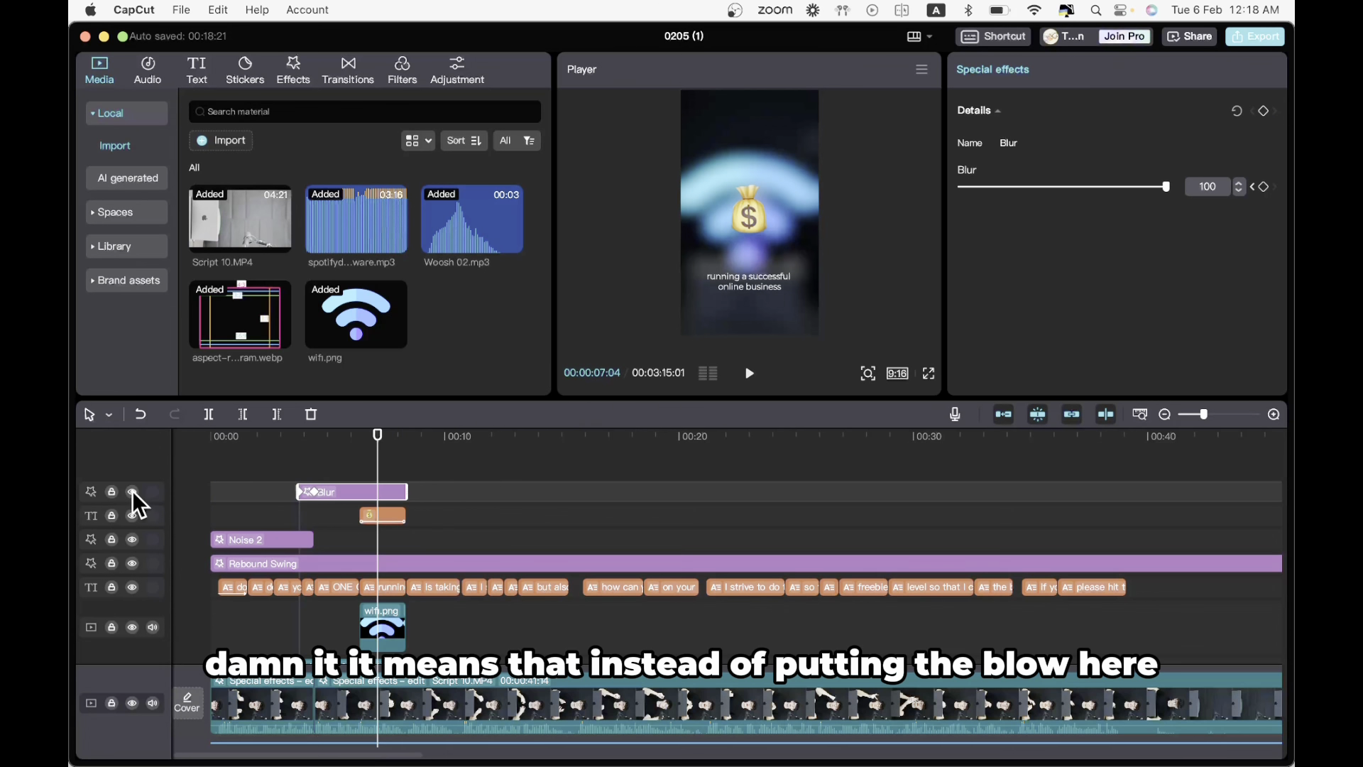
key(Delete)
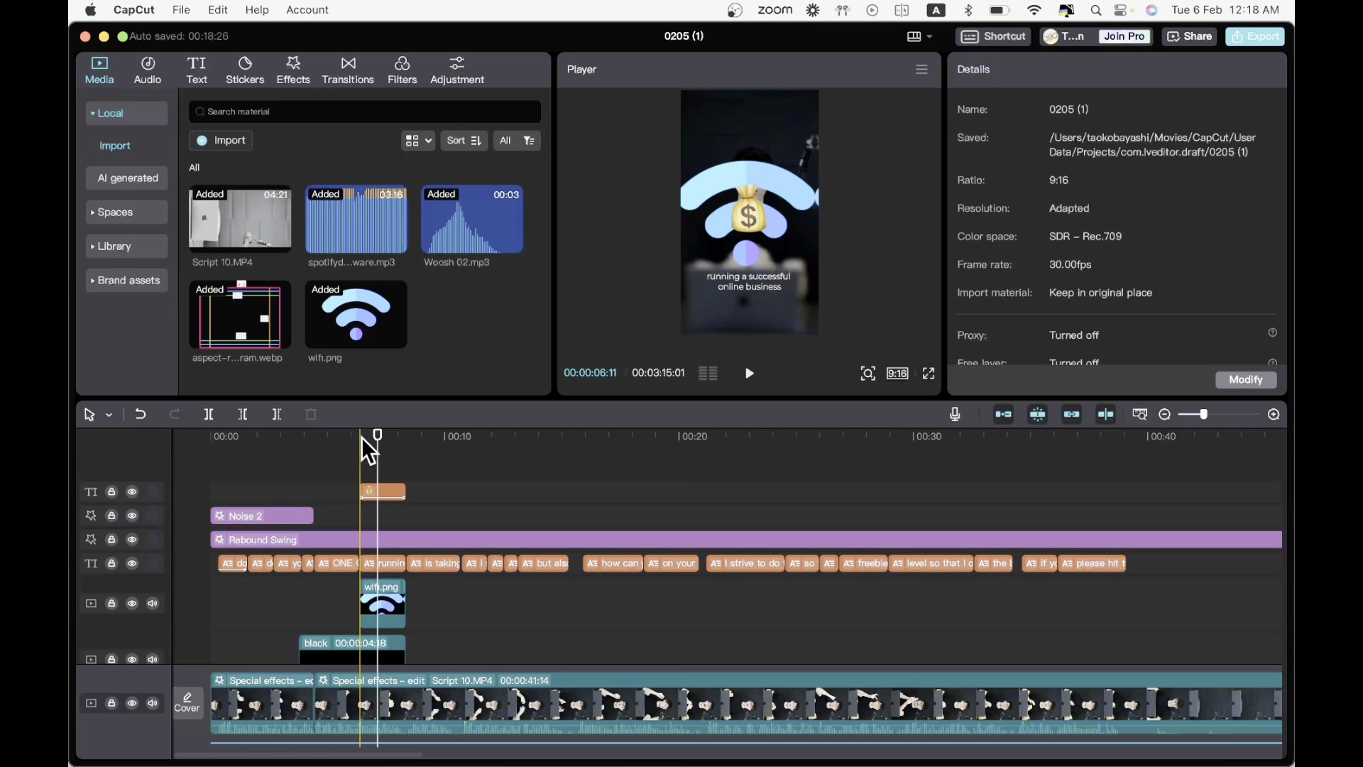
- Try to apply the Blur effect from the Lens category directly to the main video clip, and undo the Blur effect's deletion
click(293, 71)
scroll(282, 219, down, 5)
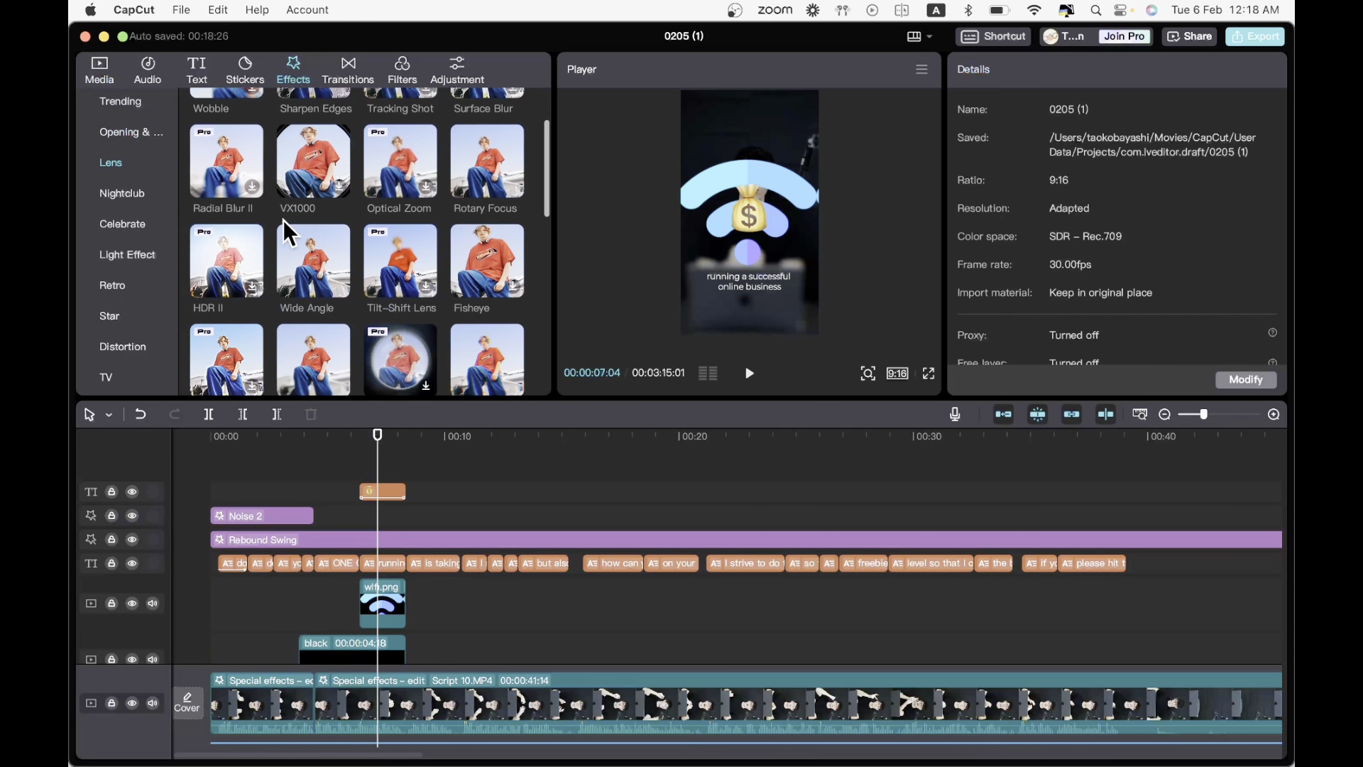
scroll(282, 220, down, 3)
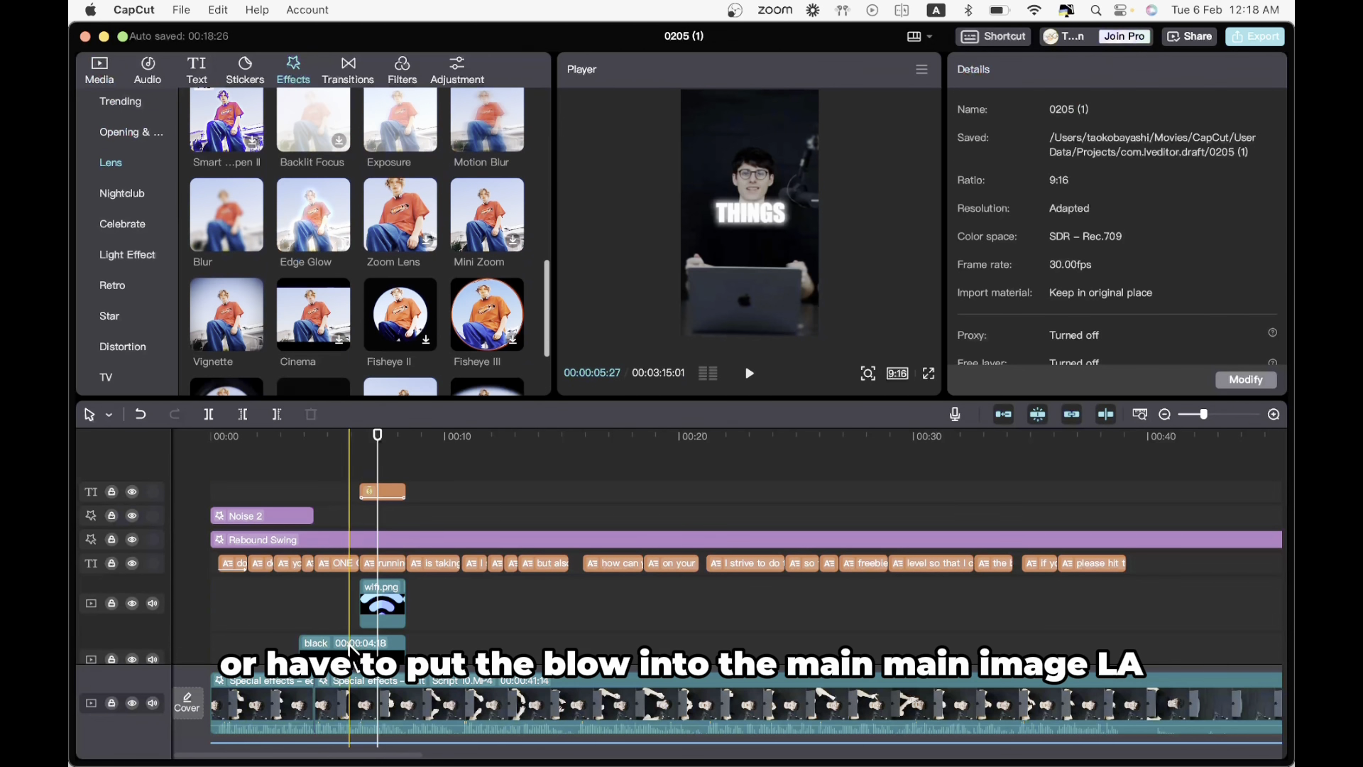
scroll(348, 648, down, 4)
scroll(348, 647, down, 3)
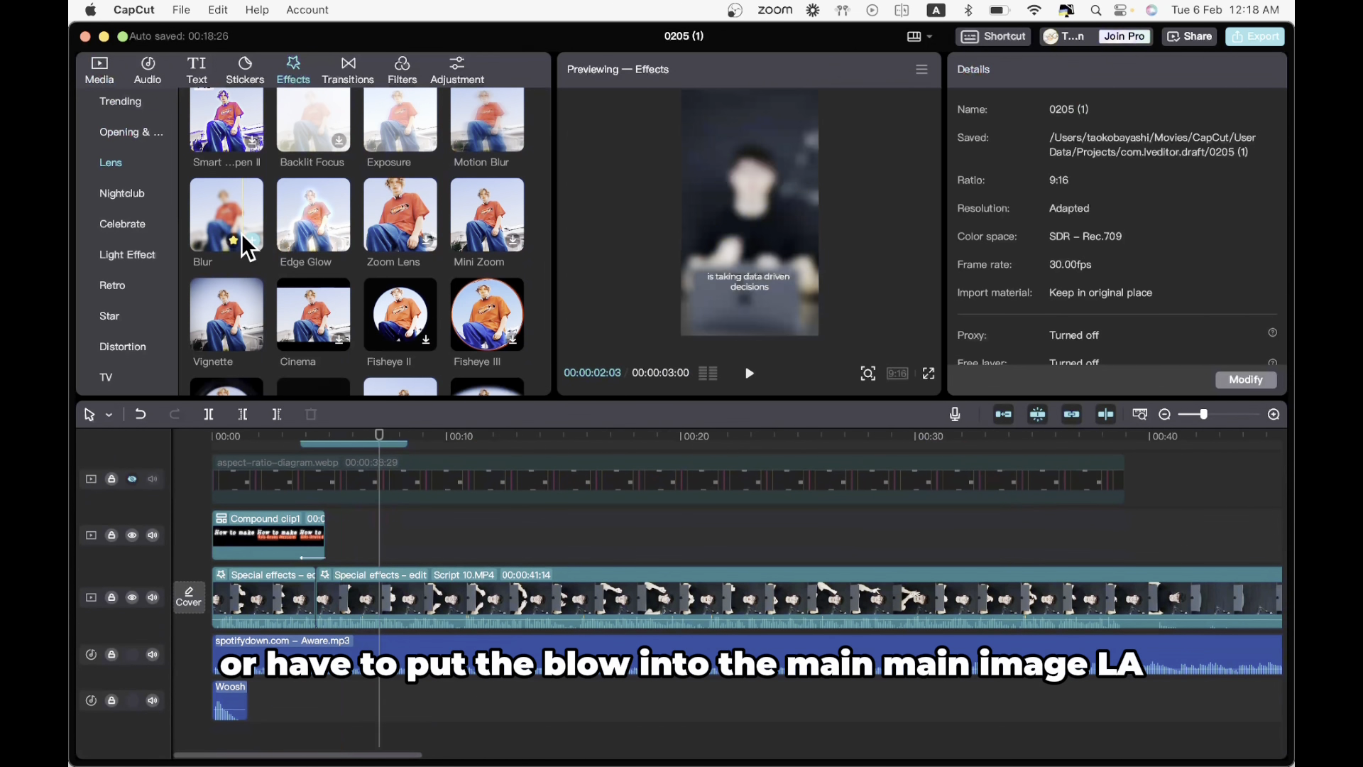
drag(242, 232, 311, 490)
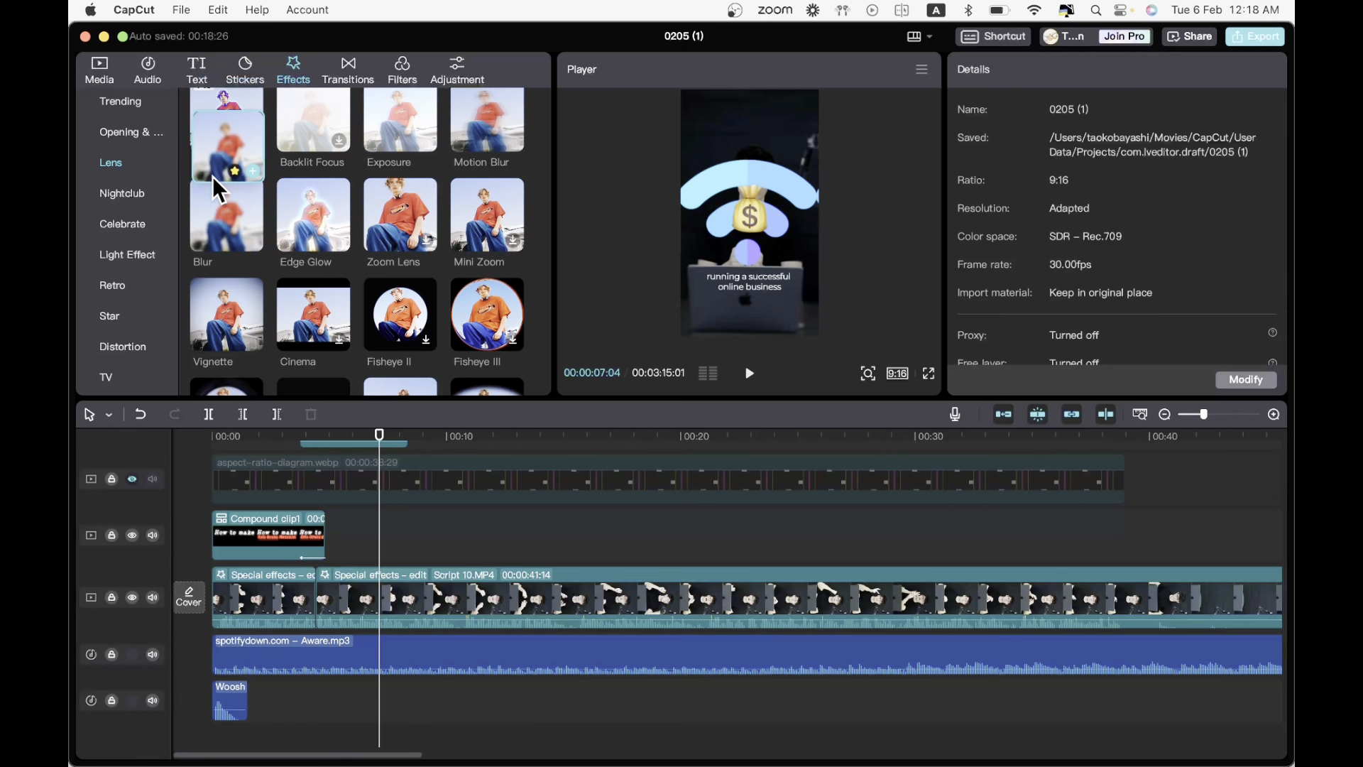
scroll(383, 546, up, 5)
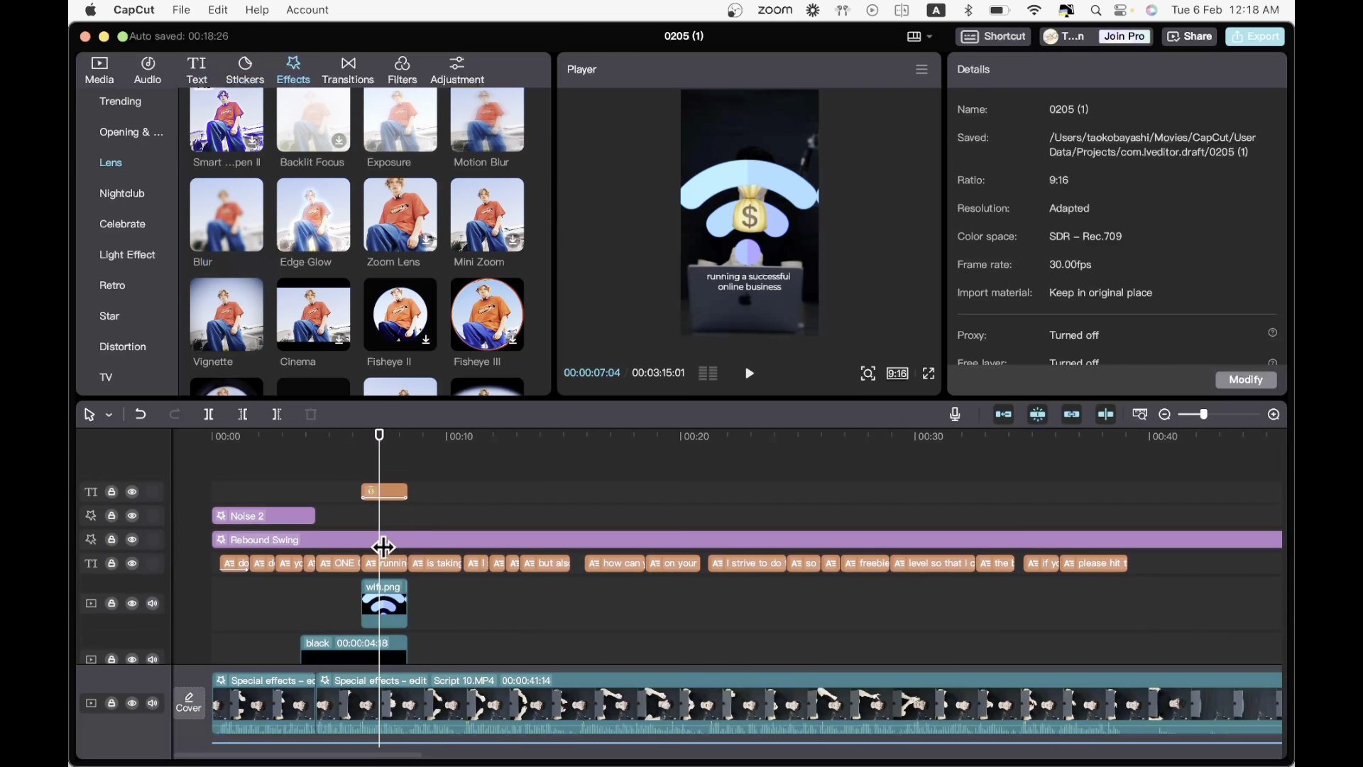
key(super+z)
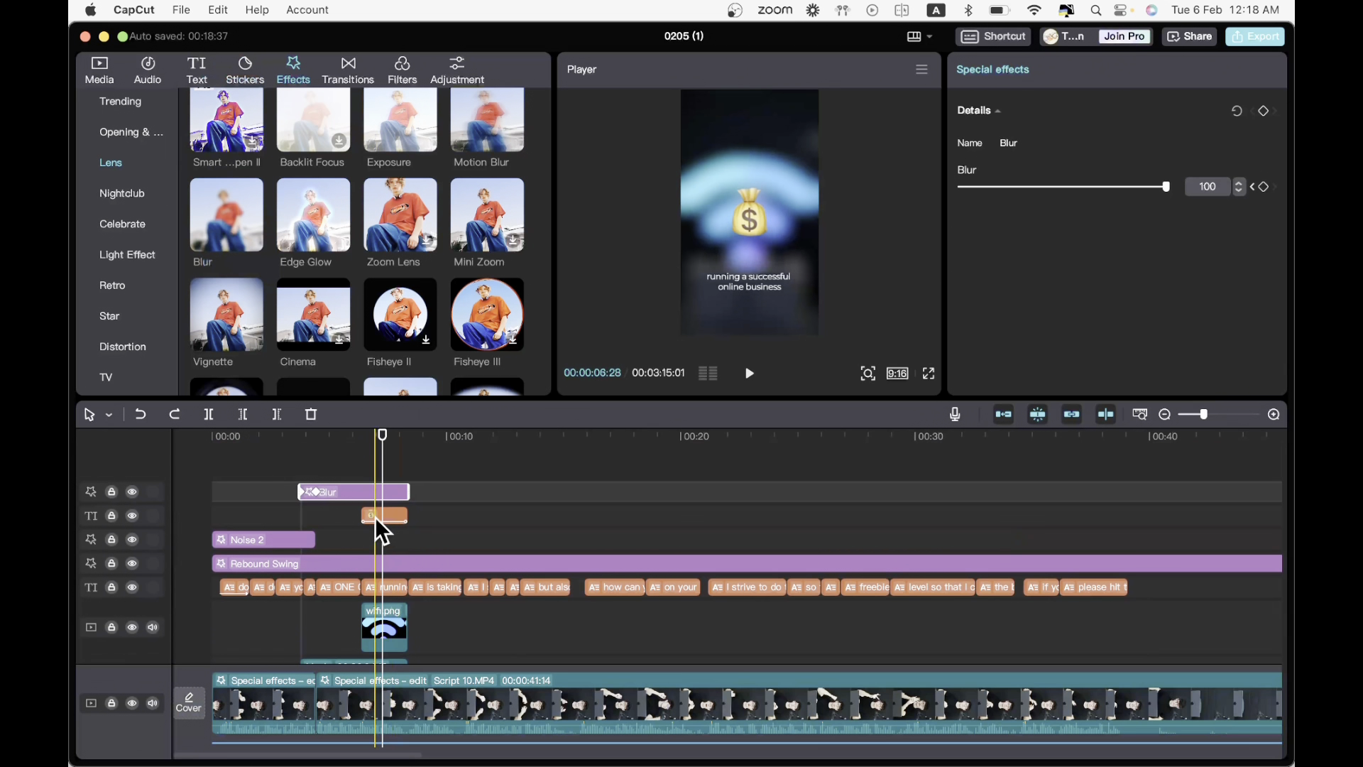
- Duplicate the money bag emoji text clip on the timeline and select the lower of the two clips
click(375, 516)
key(super+c)
key(super+v)
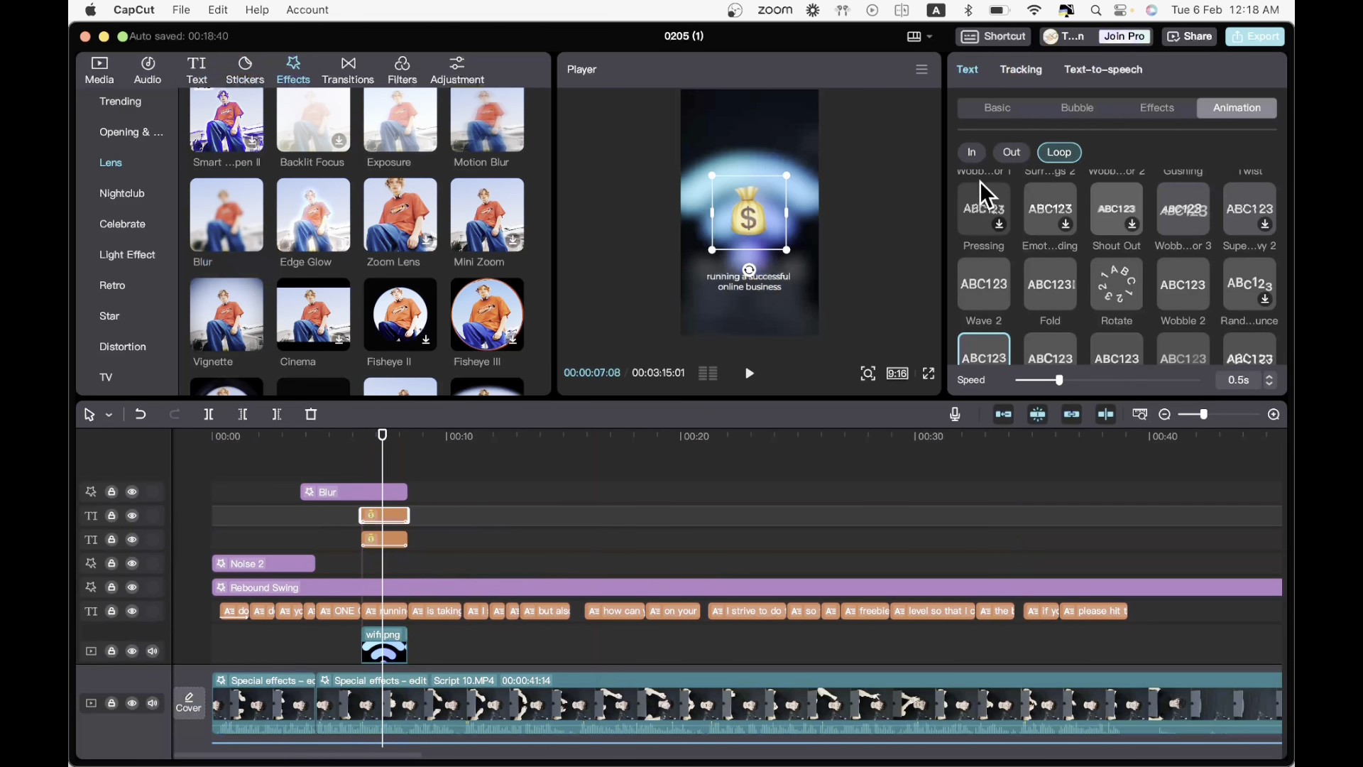
click(391, 541)
- Replace the selected clip's money bag with the Wi-Fi emoji, searching the emoji picker for "internet"
click(1008, 110)
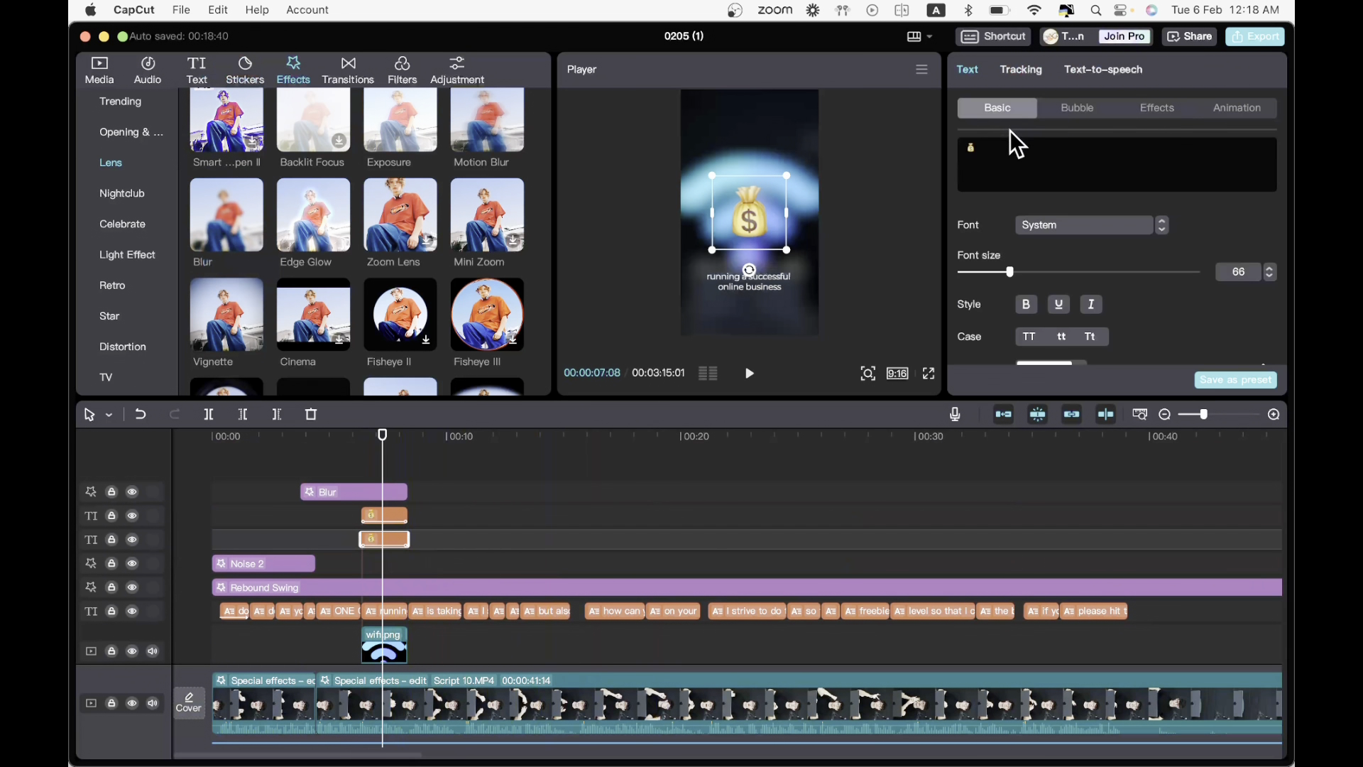
click(948, 142)
click(937, 9)
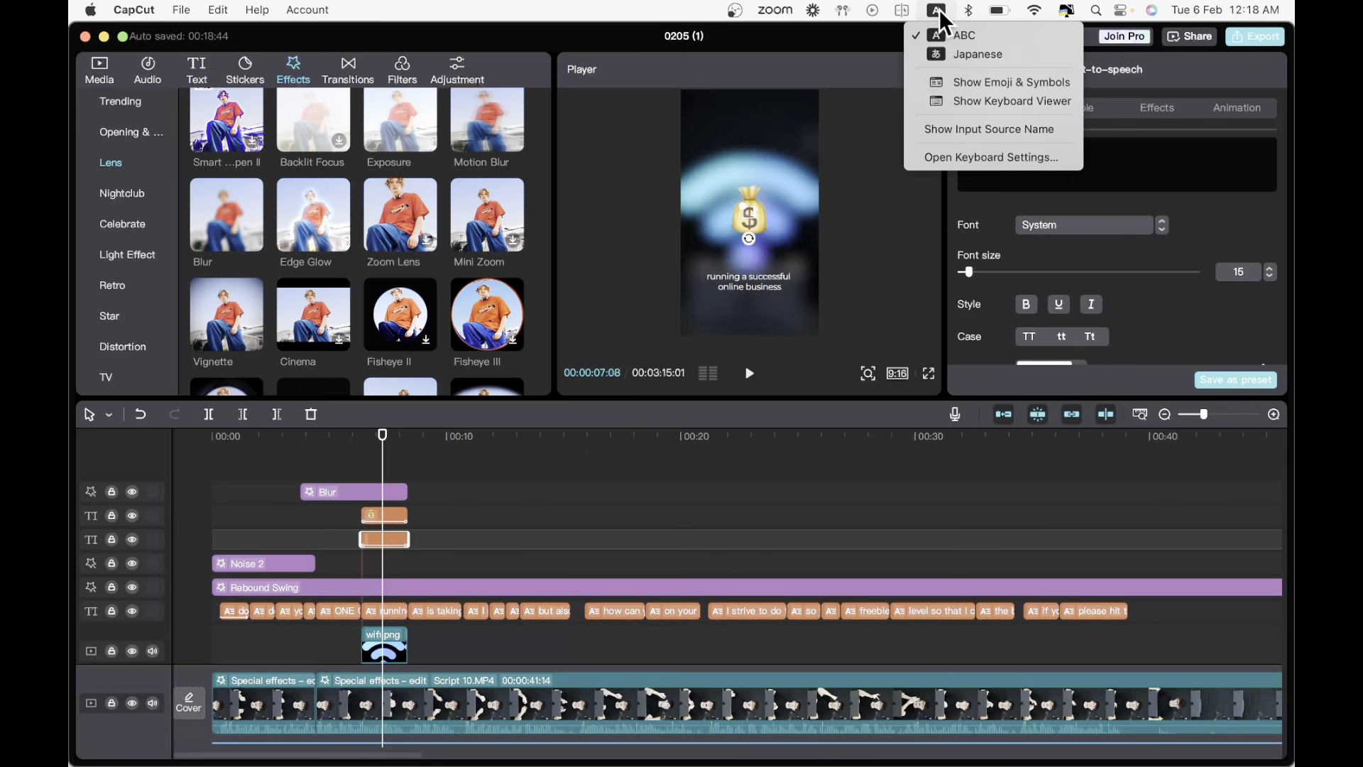
click(982, 83)
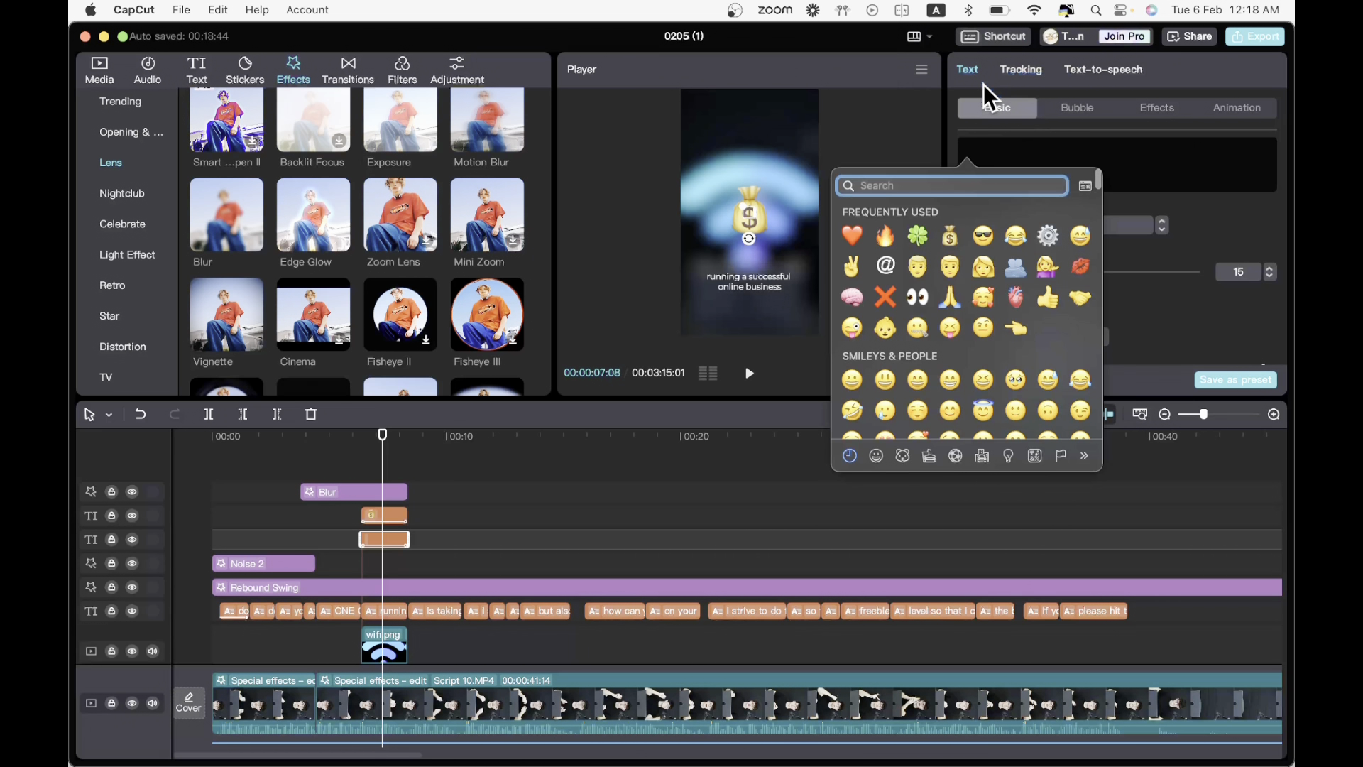
text(internet)
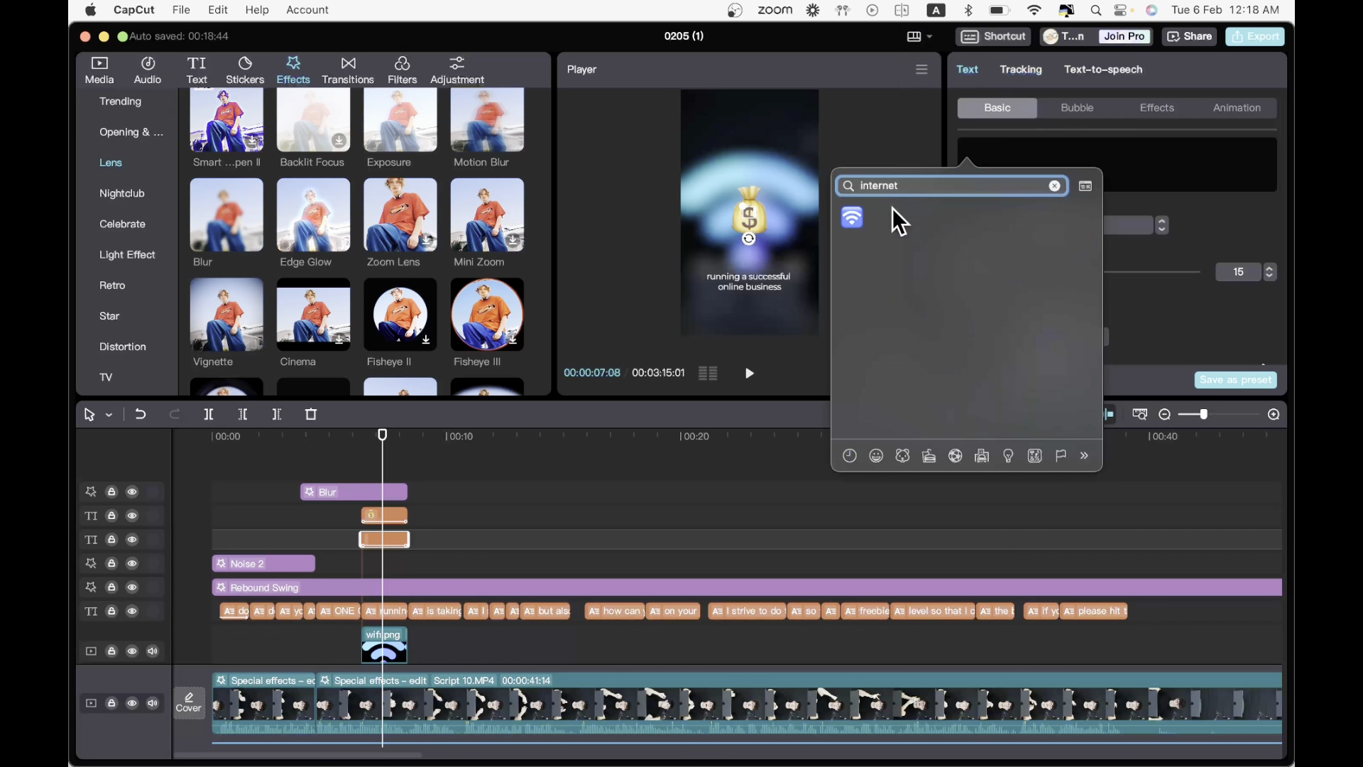
click(854, 218)
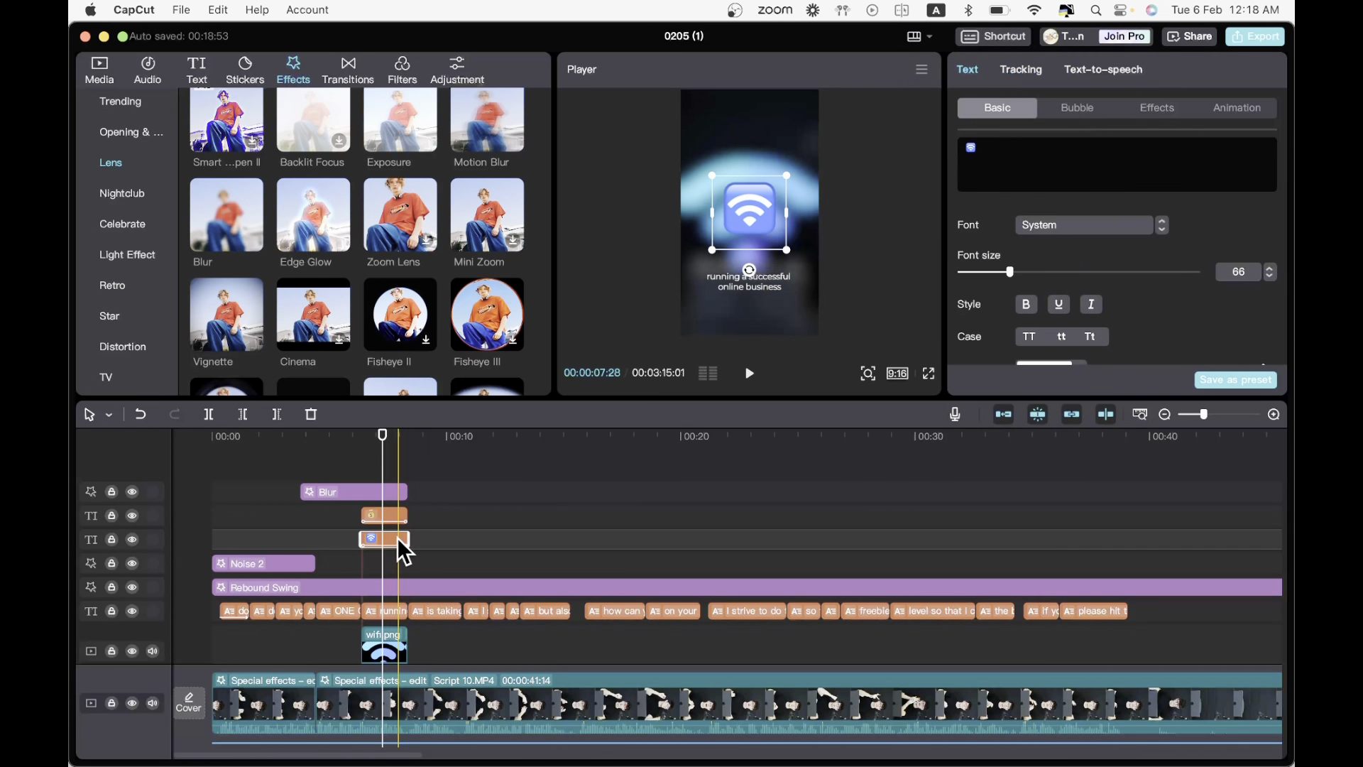
- Clear the Wi-Fi emoji from the lower text clip and remove the emptied clip from the timeline
key(BackSpace)
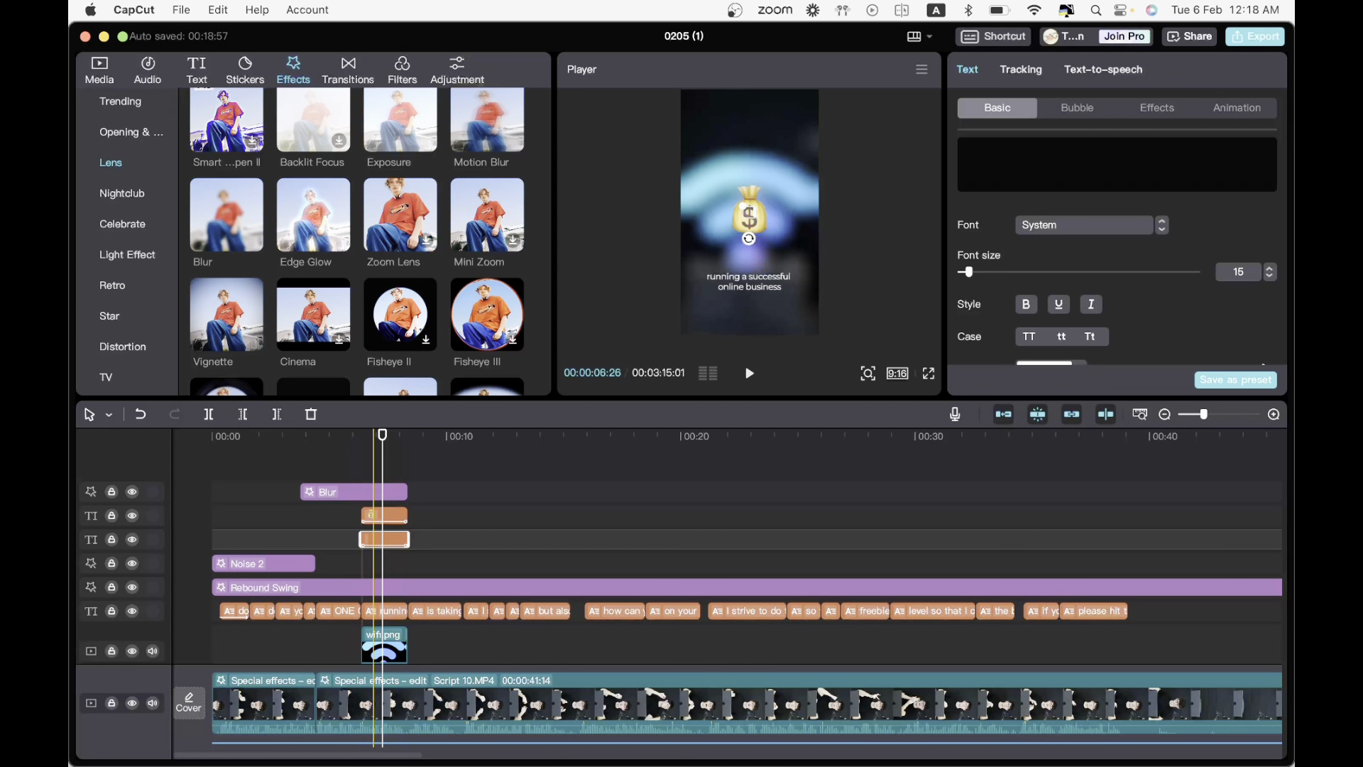
scroll(353, 582, down, 1)
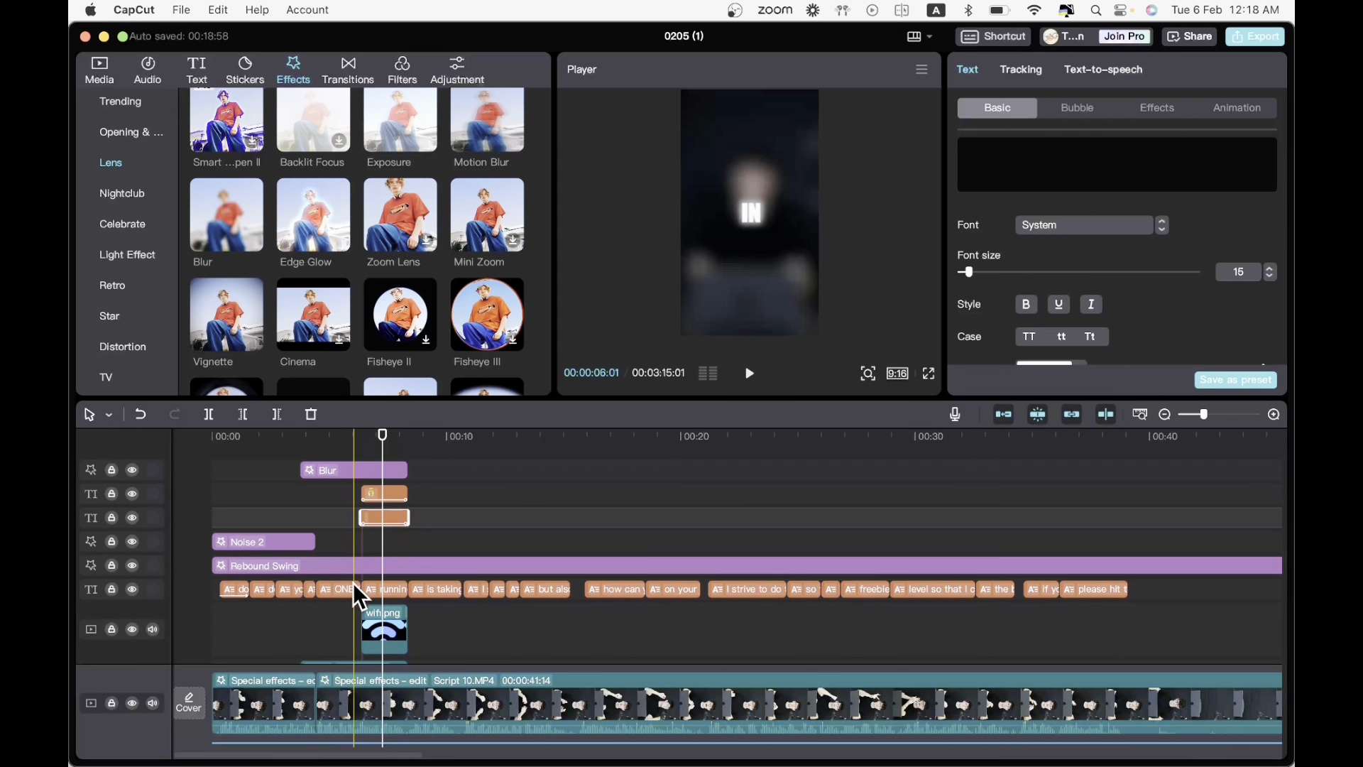
click(368, 539)
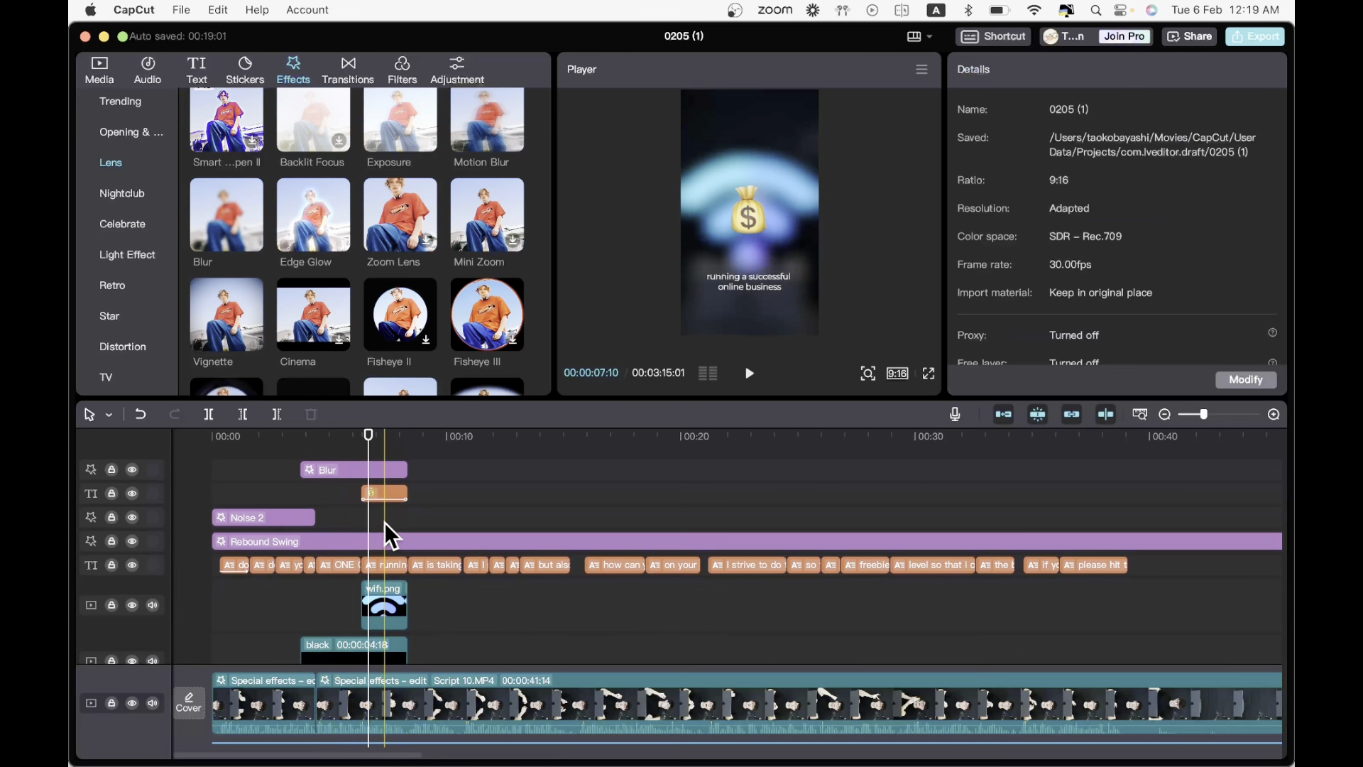
click(382, 600)
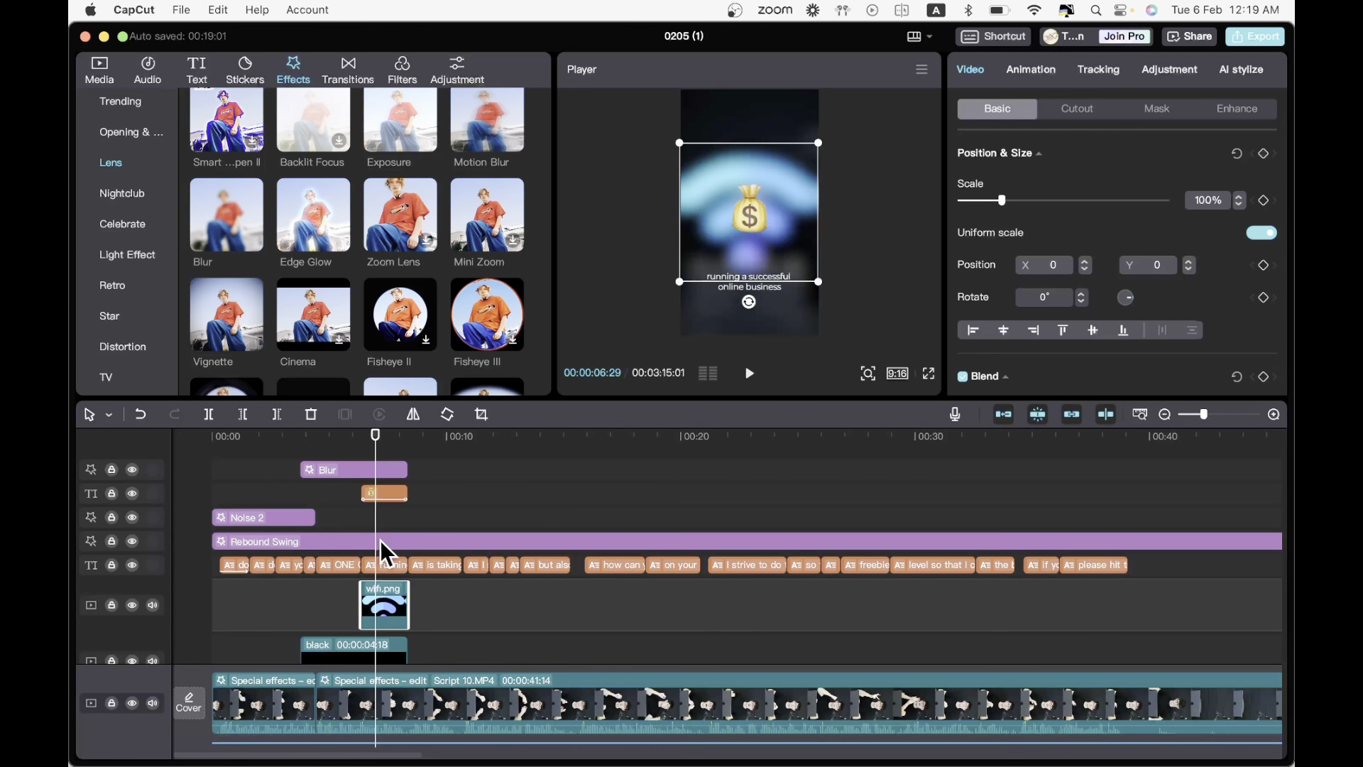
scroll(380, 540, down, 1)
scroll(380, 539, up, 1)
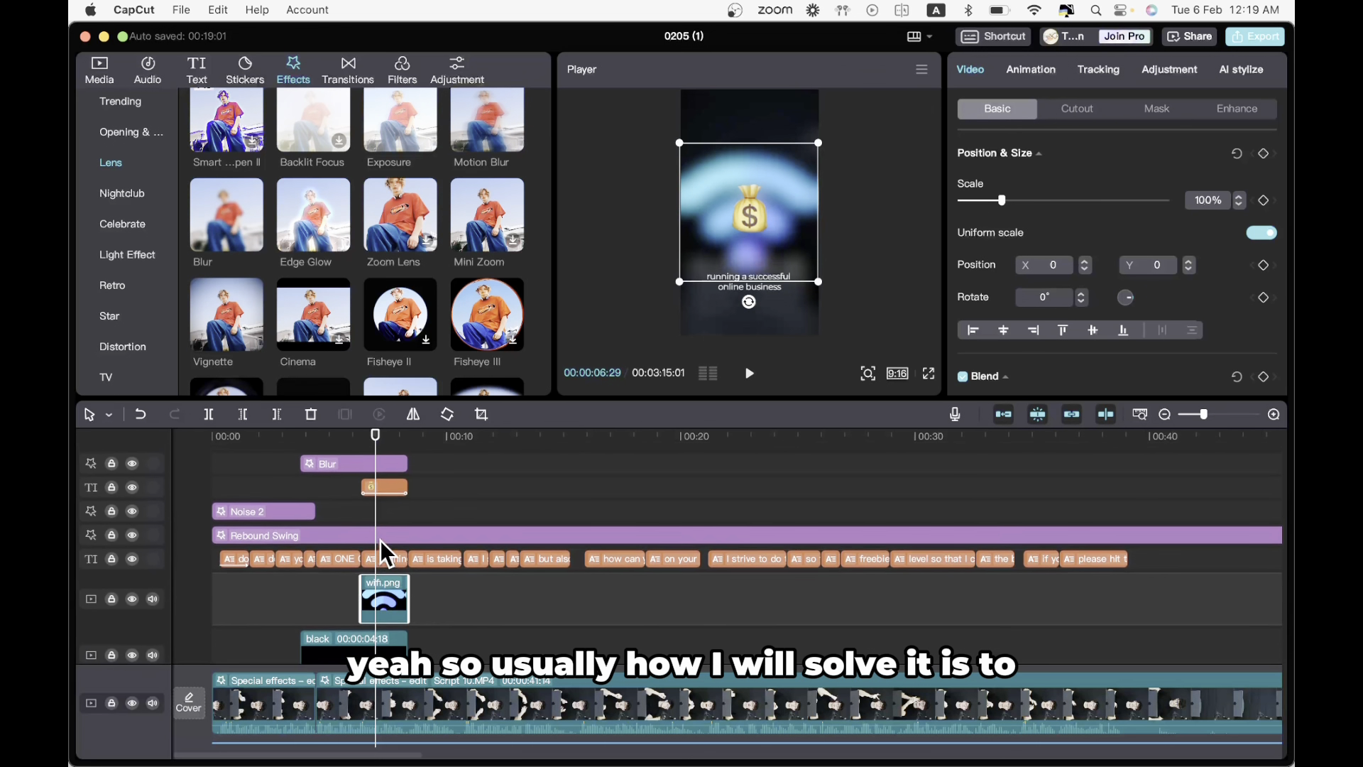
click(335, 467)
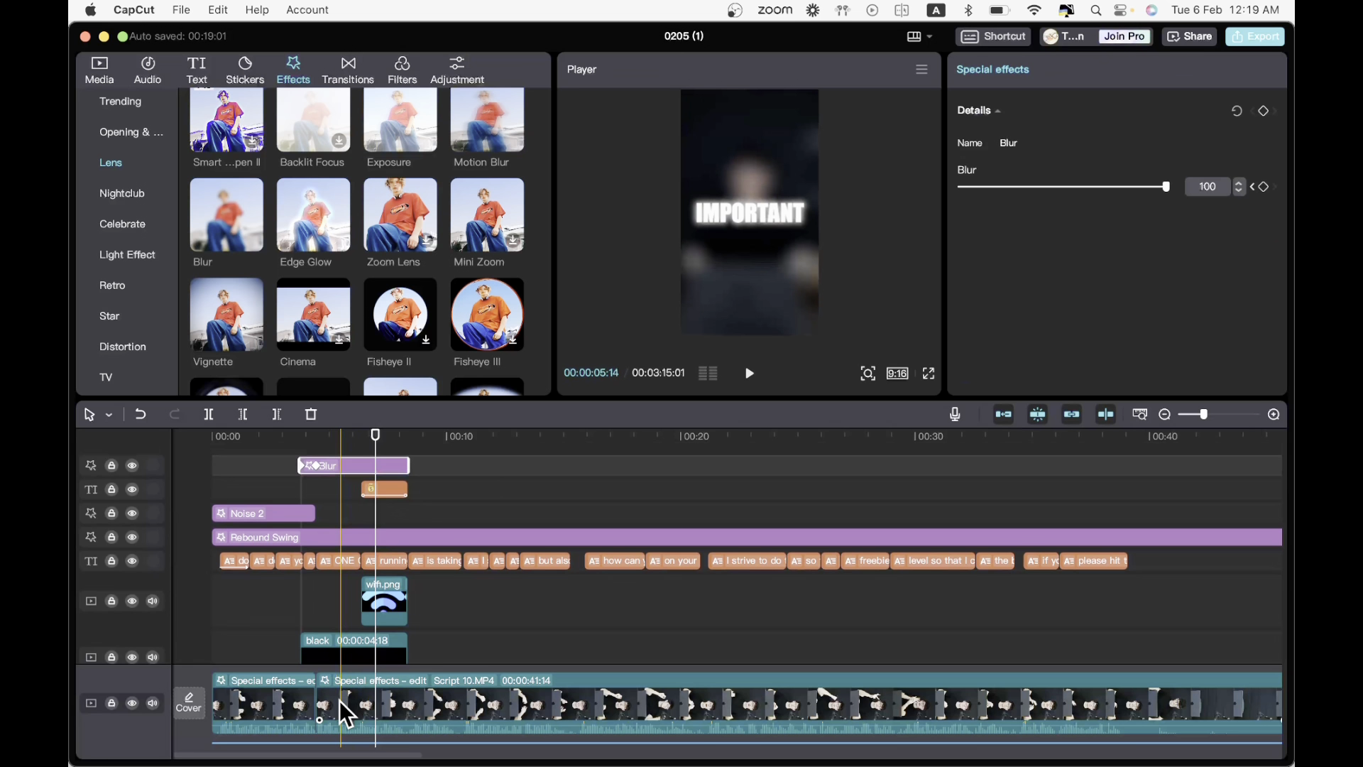
click(386, 517)
click(378, 589)
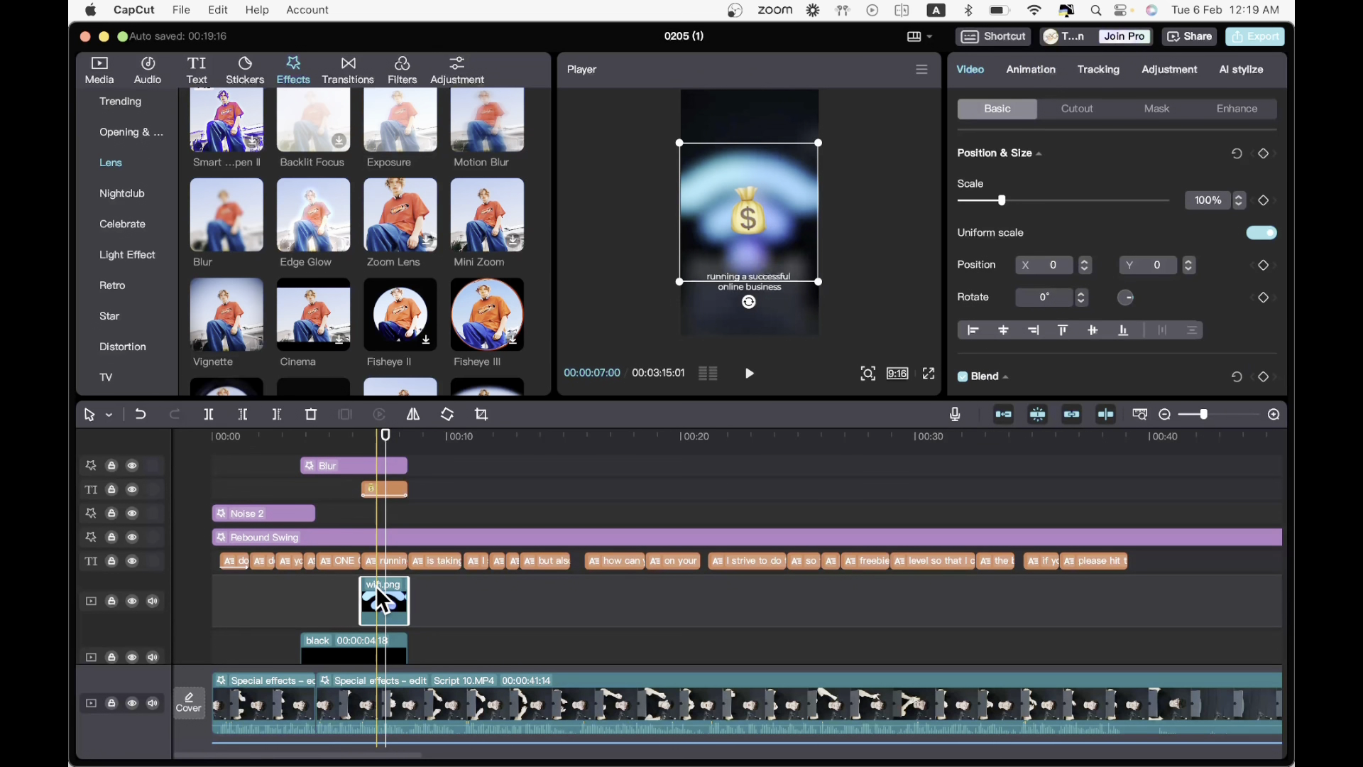
- Delete the standalone Blur effect that covers the black and wifi.png overlays
click(328, 466)
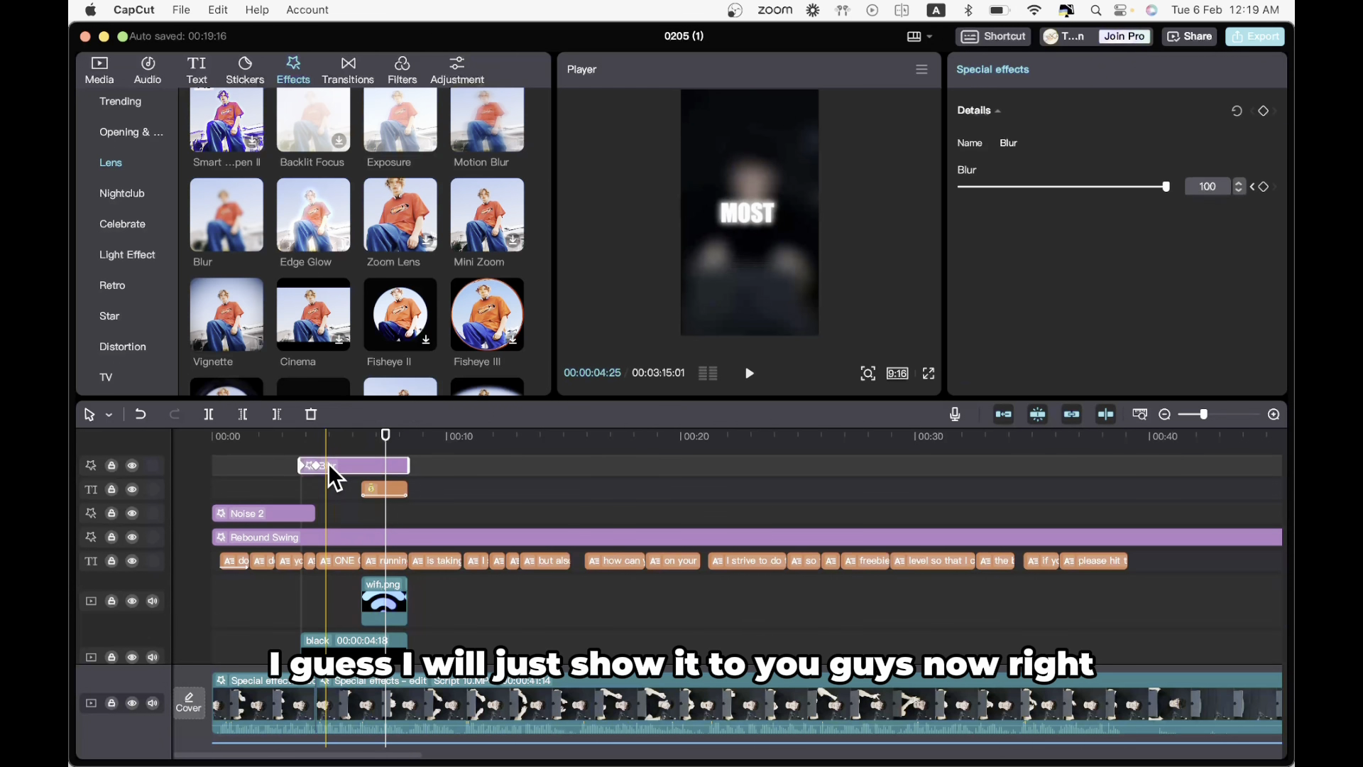
key(Delete)
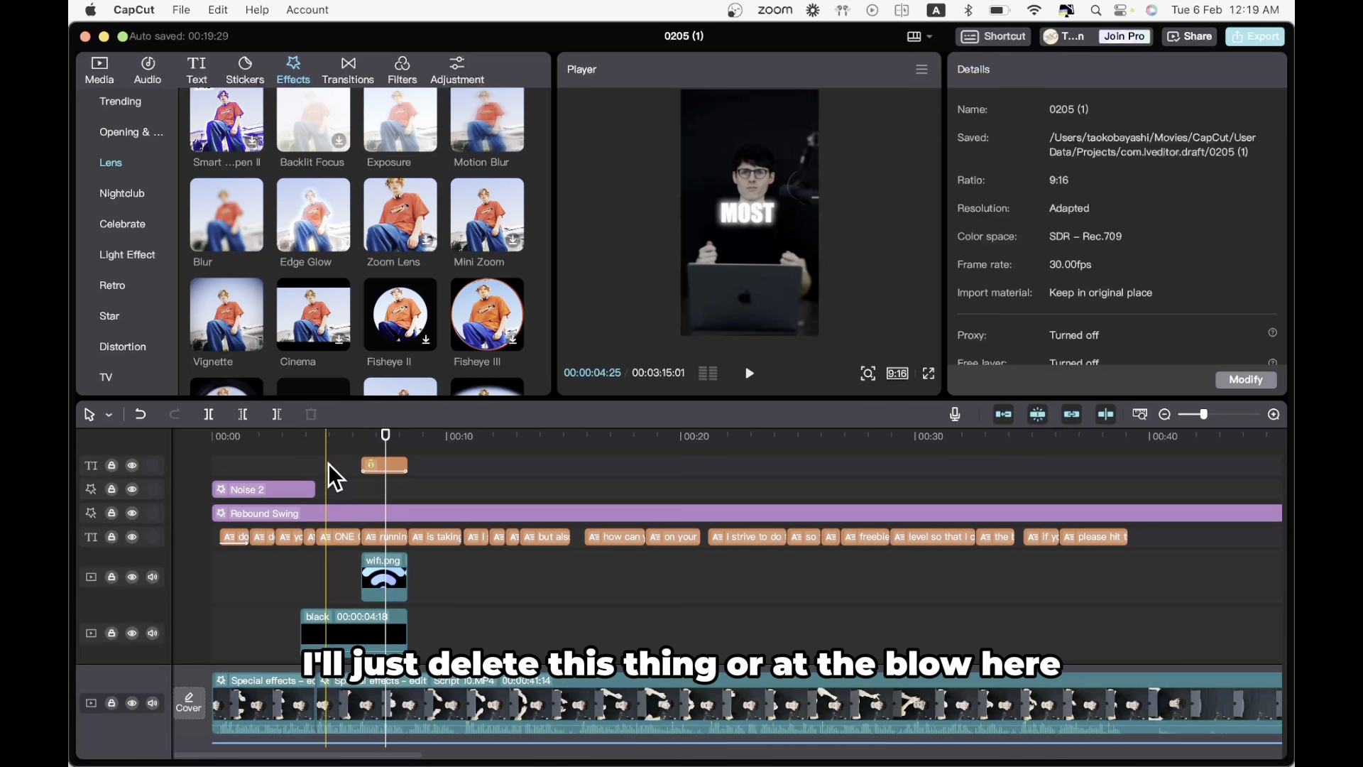
- Try to apply the Blur effect to the main footage, and undo its application to the aspect-ratio-diagram.webp overlay
drag(232, 229, 331, 697)
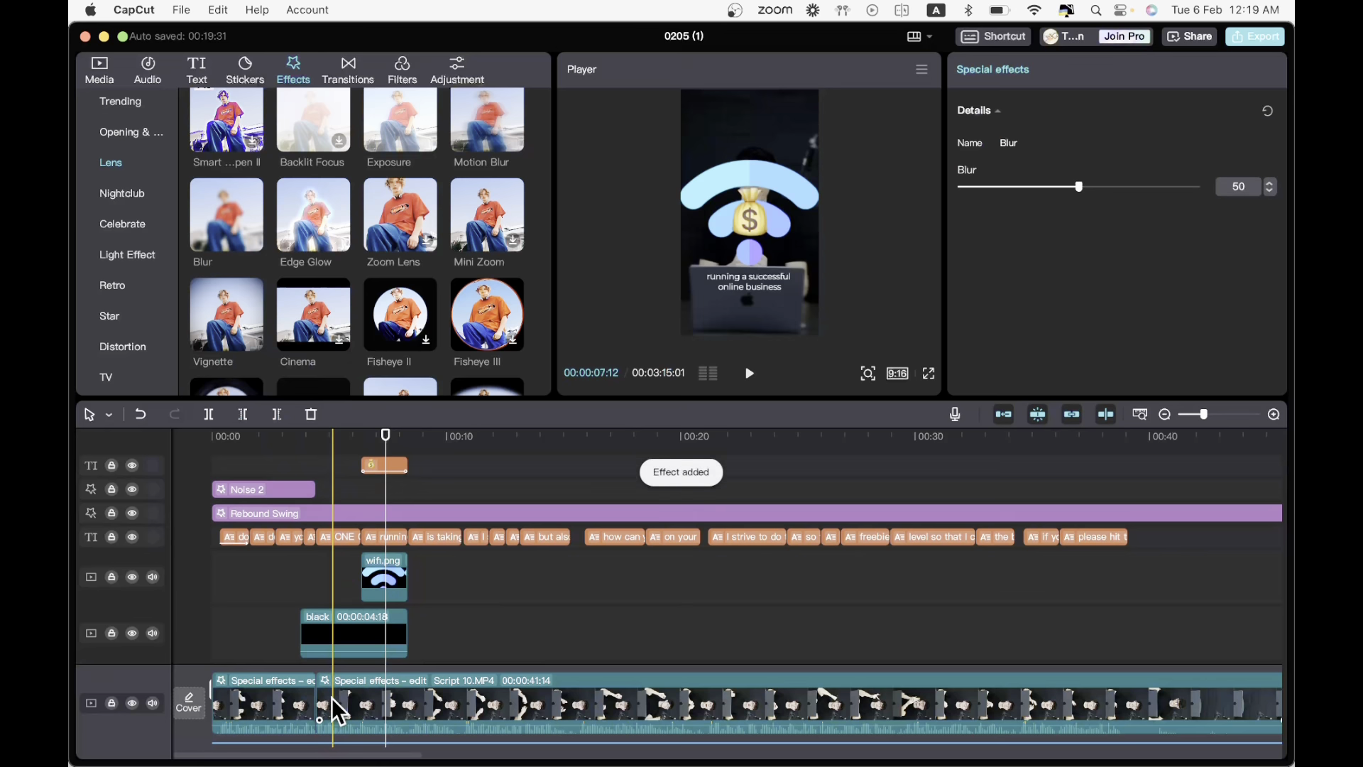
scroll(361, 687, down, 3)
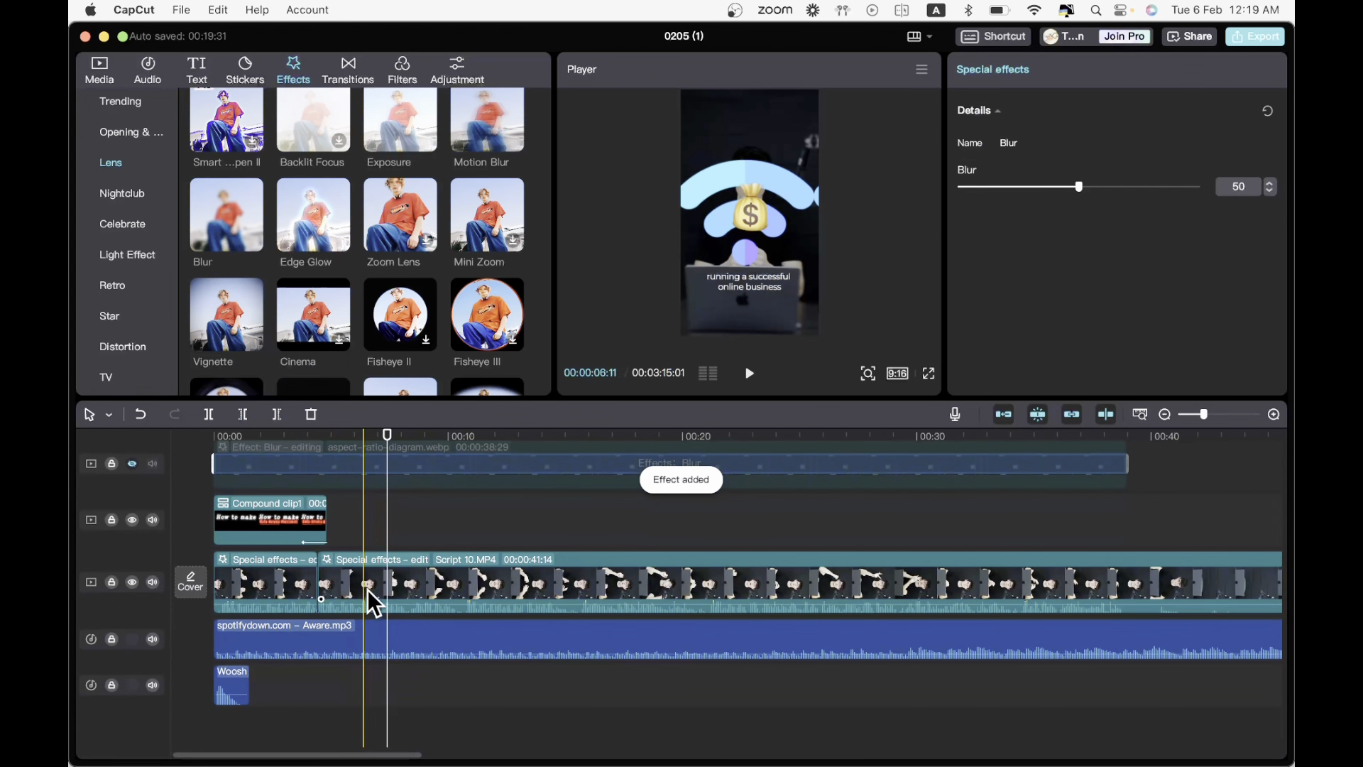
scroll(368, 589, up, 1)
key(super+z)
- Apply the Blur effect to the second Script 10.MP4 segment on the main track and preview the blurred footage
drag(234, 227, 344, 591)
scroll(361, 553, up, 4)
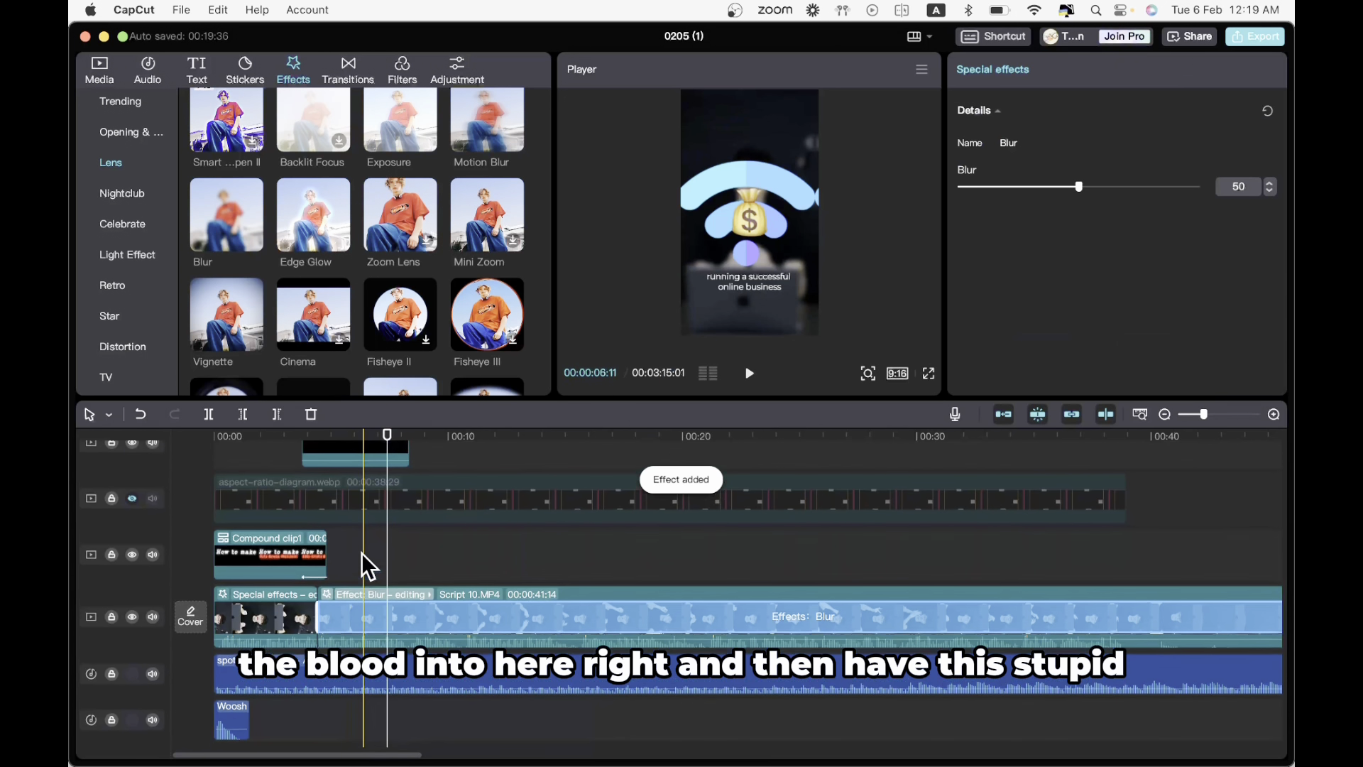
scroll(340, 540, up, 2)
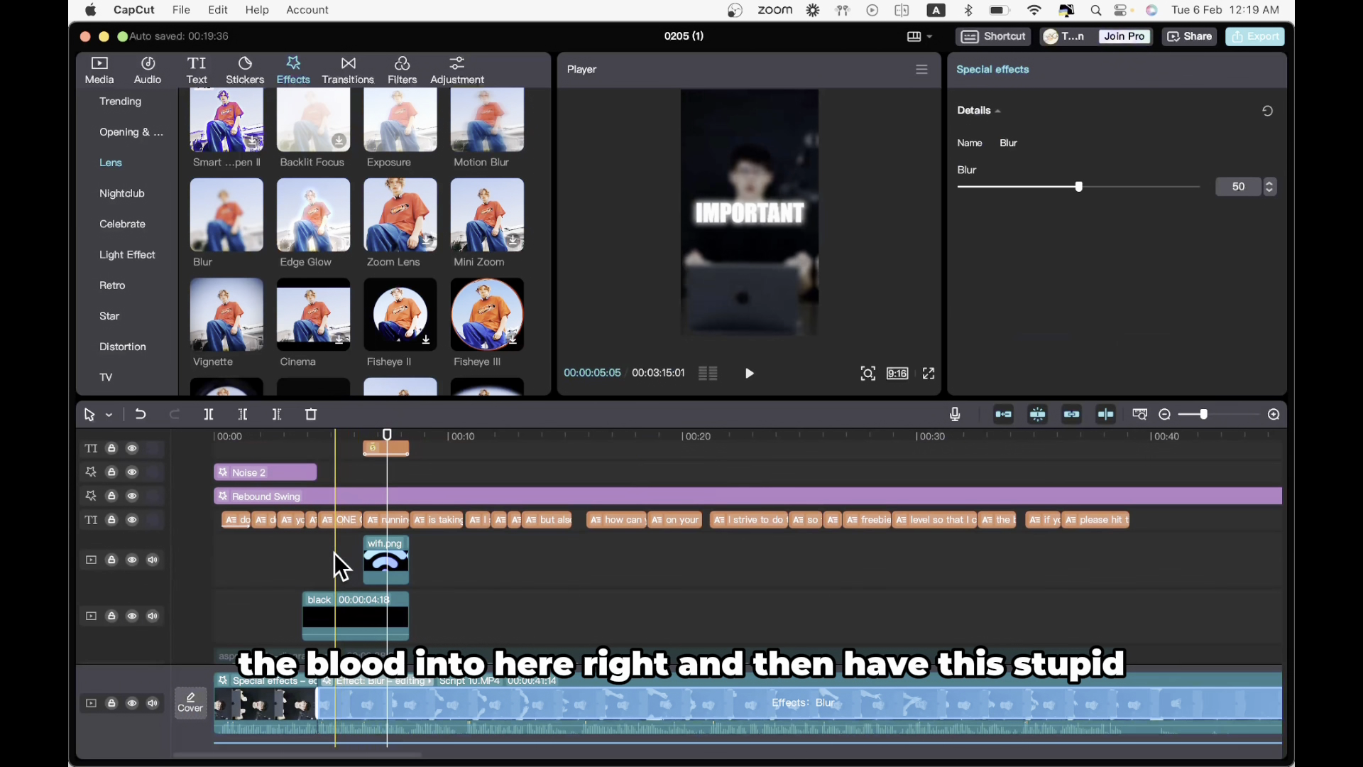
click(320, 558)
click(374, 696)
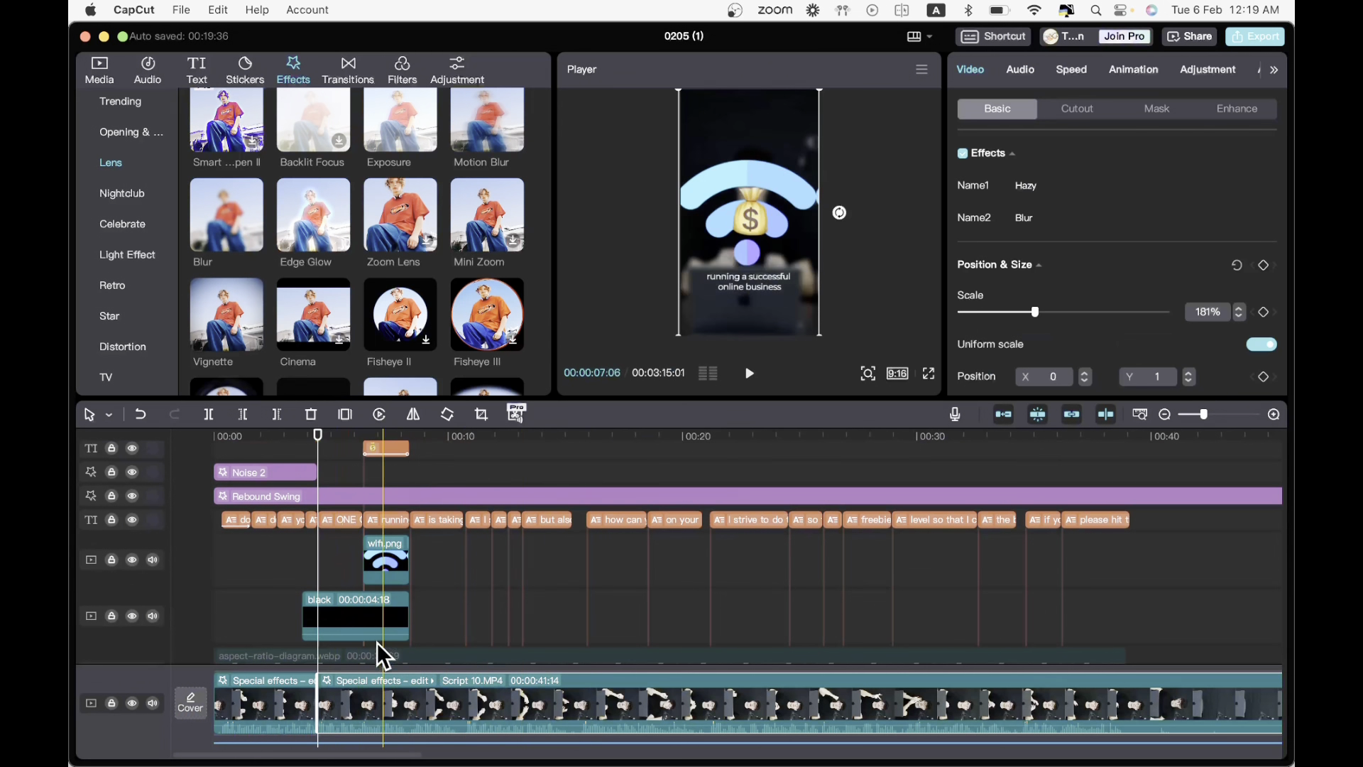
click(334, 575)
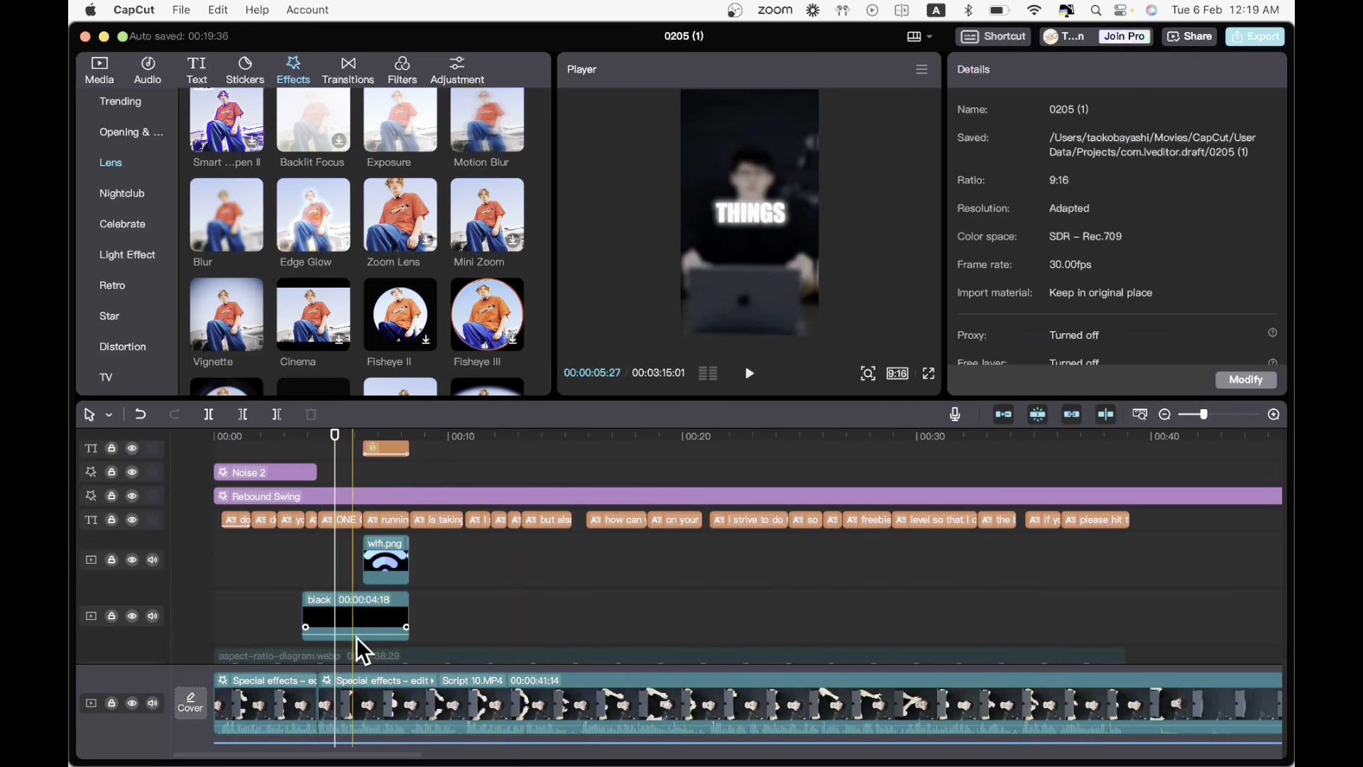
- With the playhead at the black overlay's end, raise the second Script 10.MP4 segment's Blur effect to its maximum strength
click(411, 632)
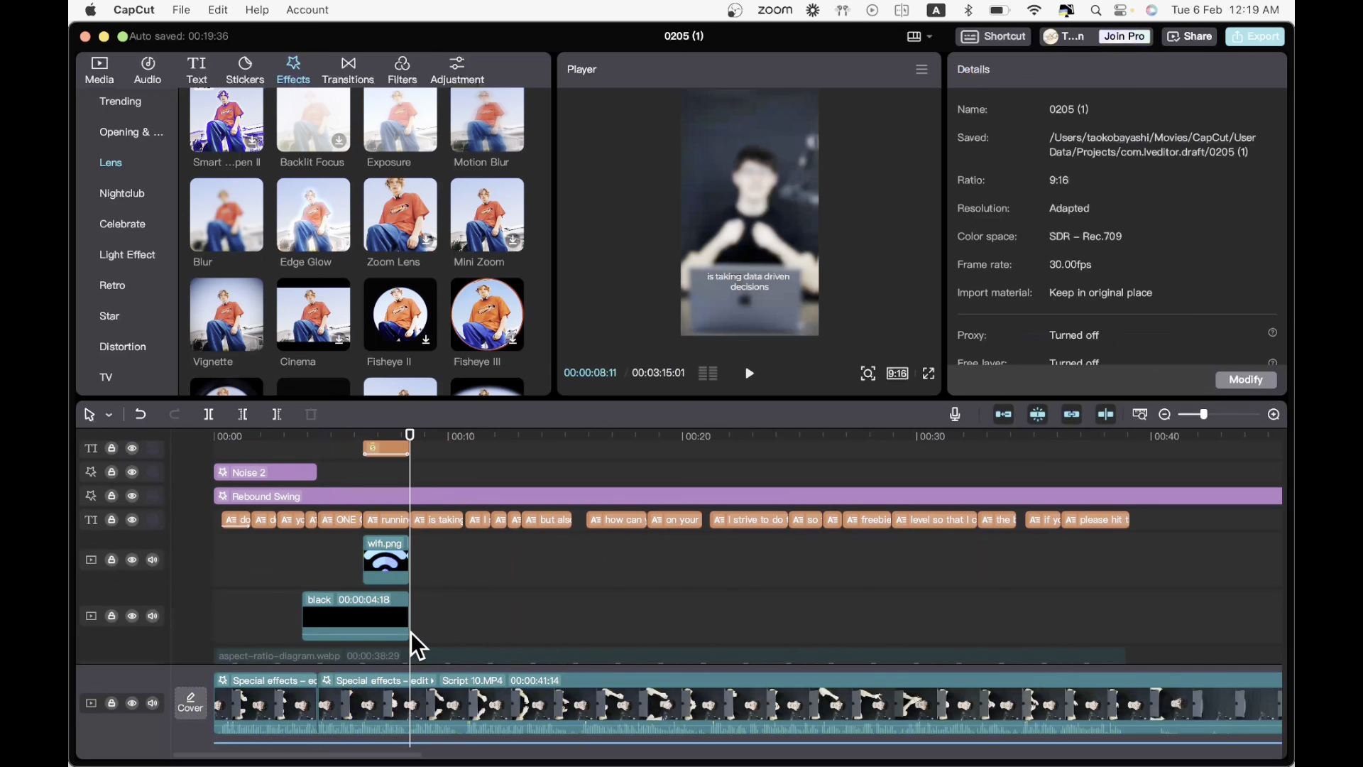
click(429, 707)
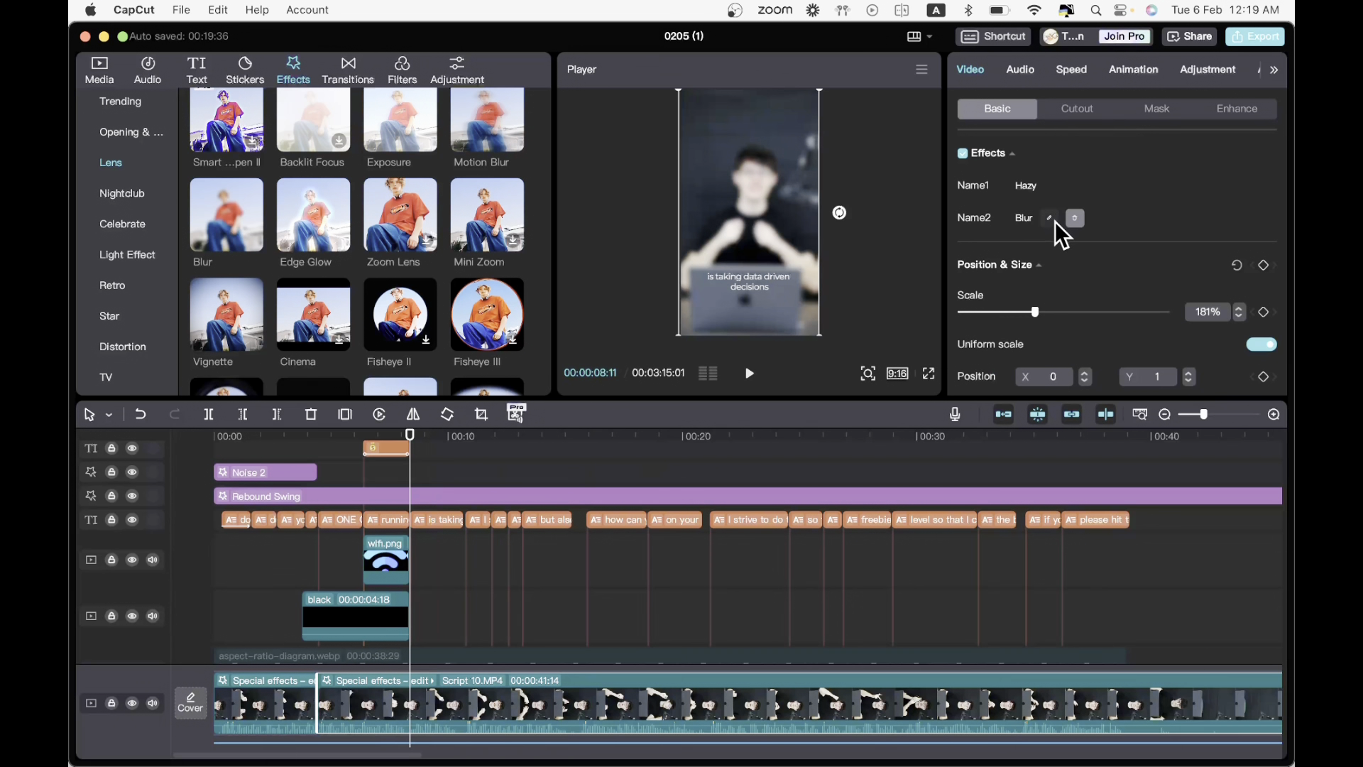
click(1054, 219)
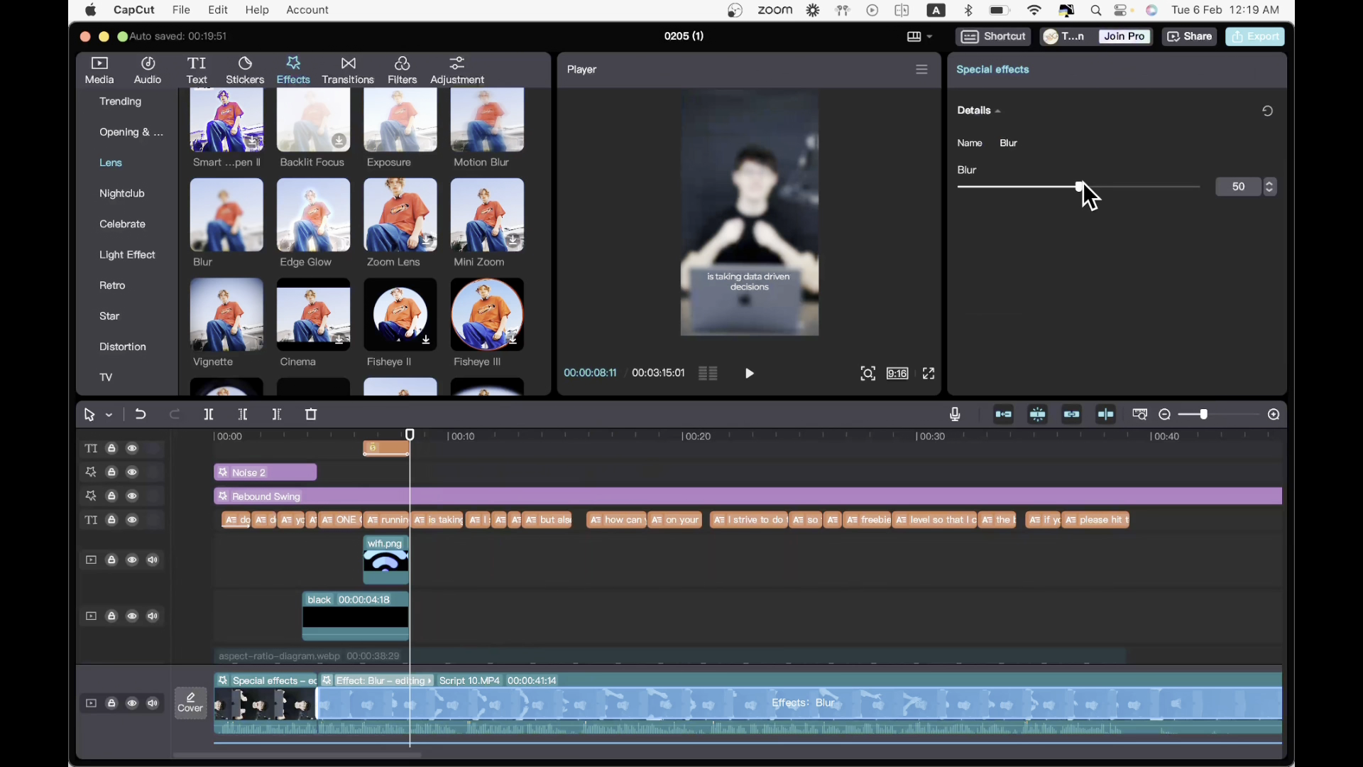
drag(1081, 187, 1218, 186)
click(394, 476)
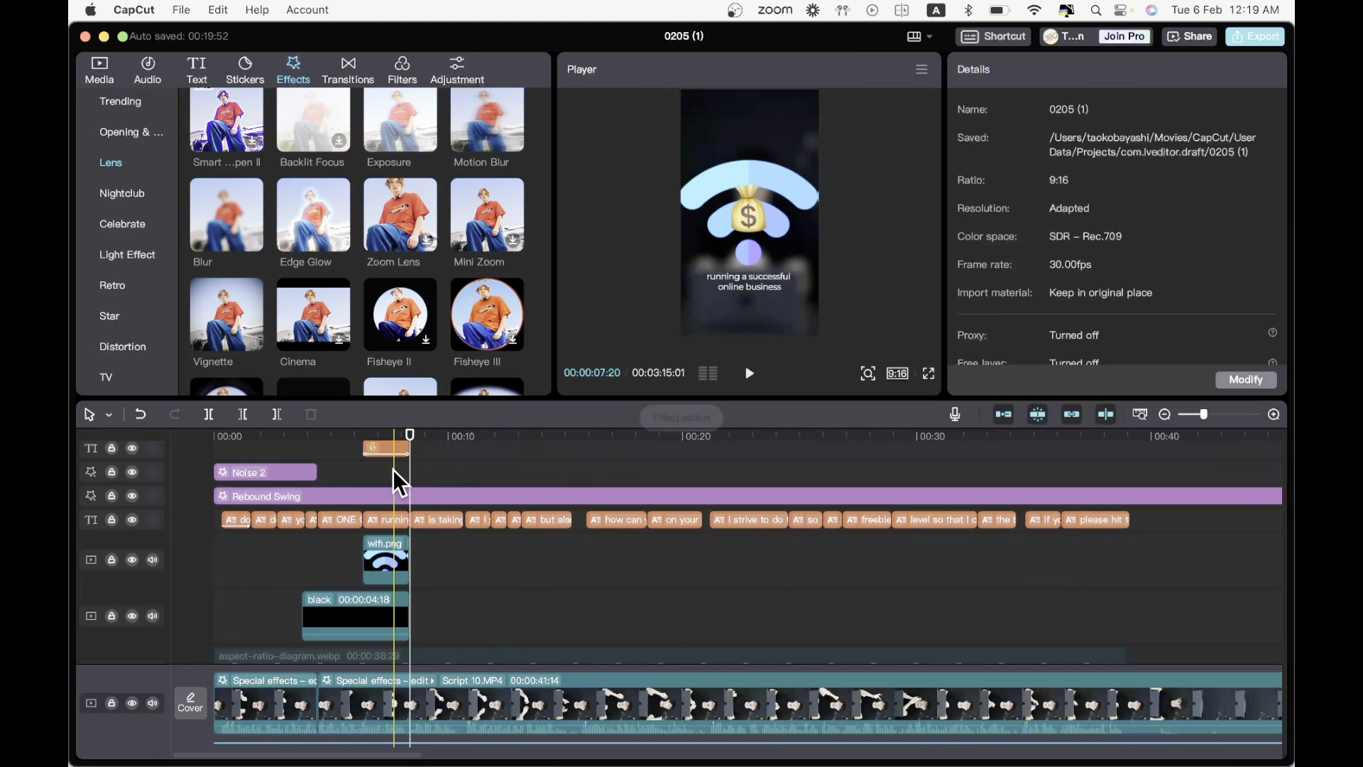
- Split the main footage at the black overlay's end and remove the Blur effect from the segment after the cut
key(space)
key(space)
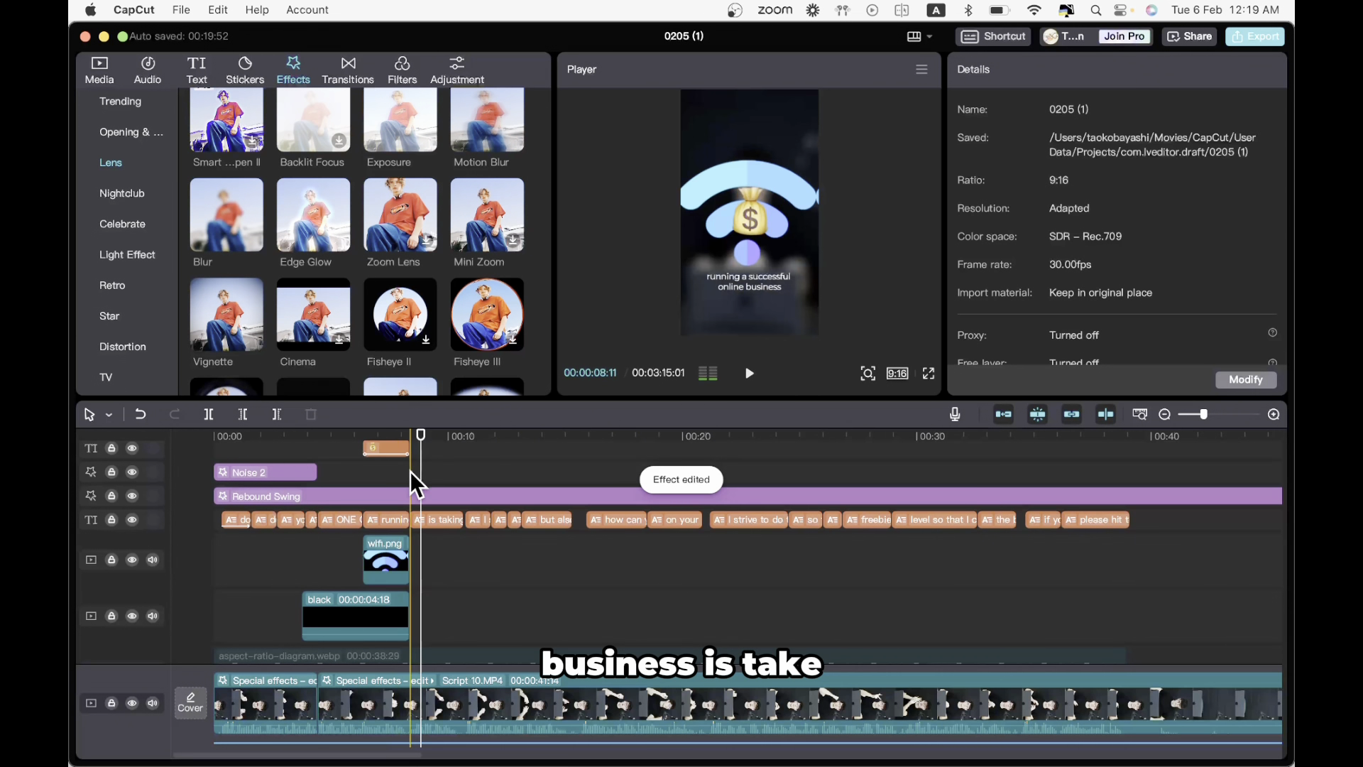
click(408, 471)
click(428, 702)
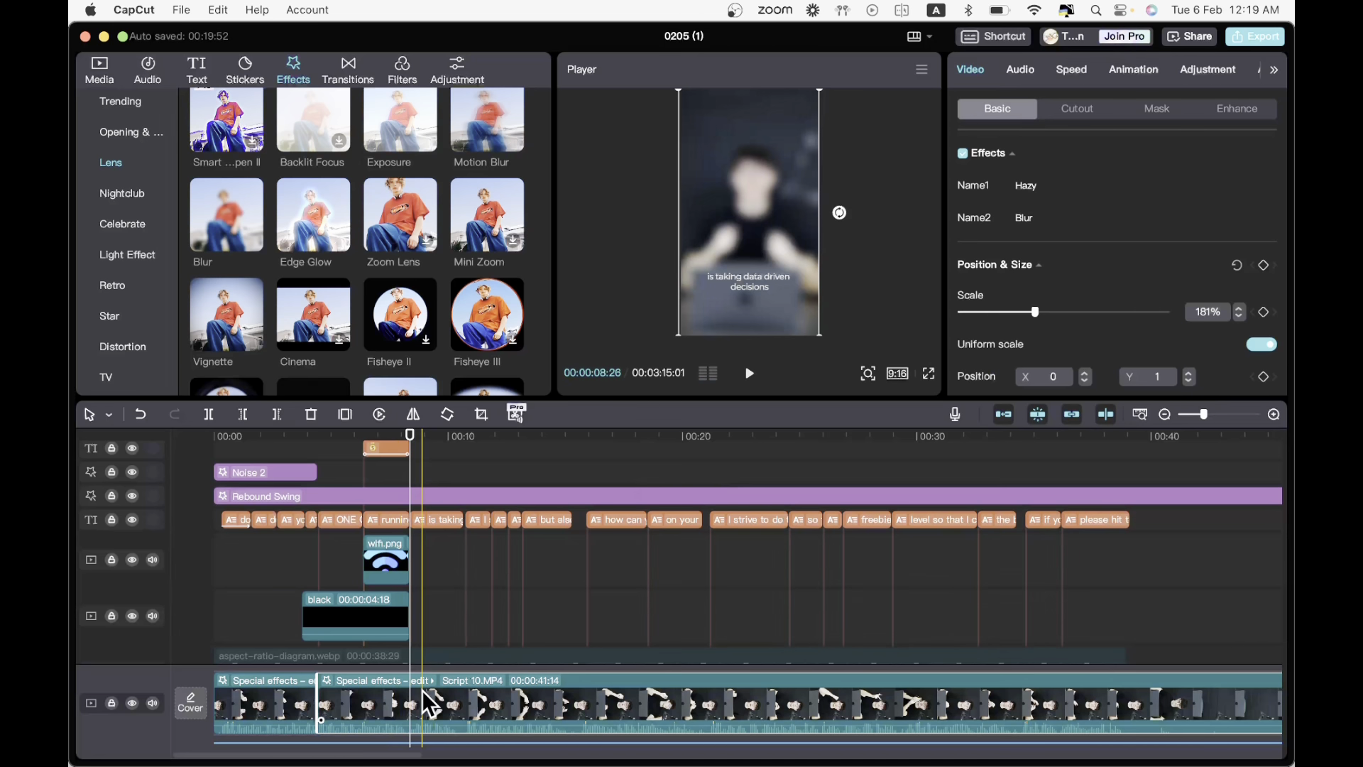
key(super+b)
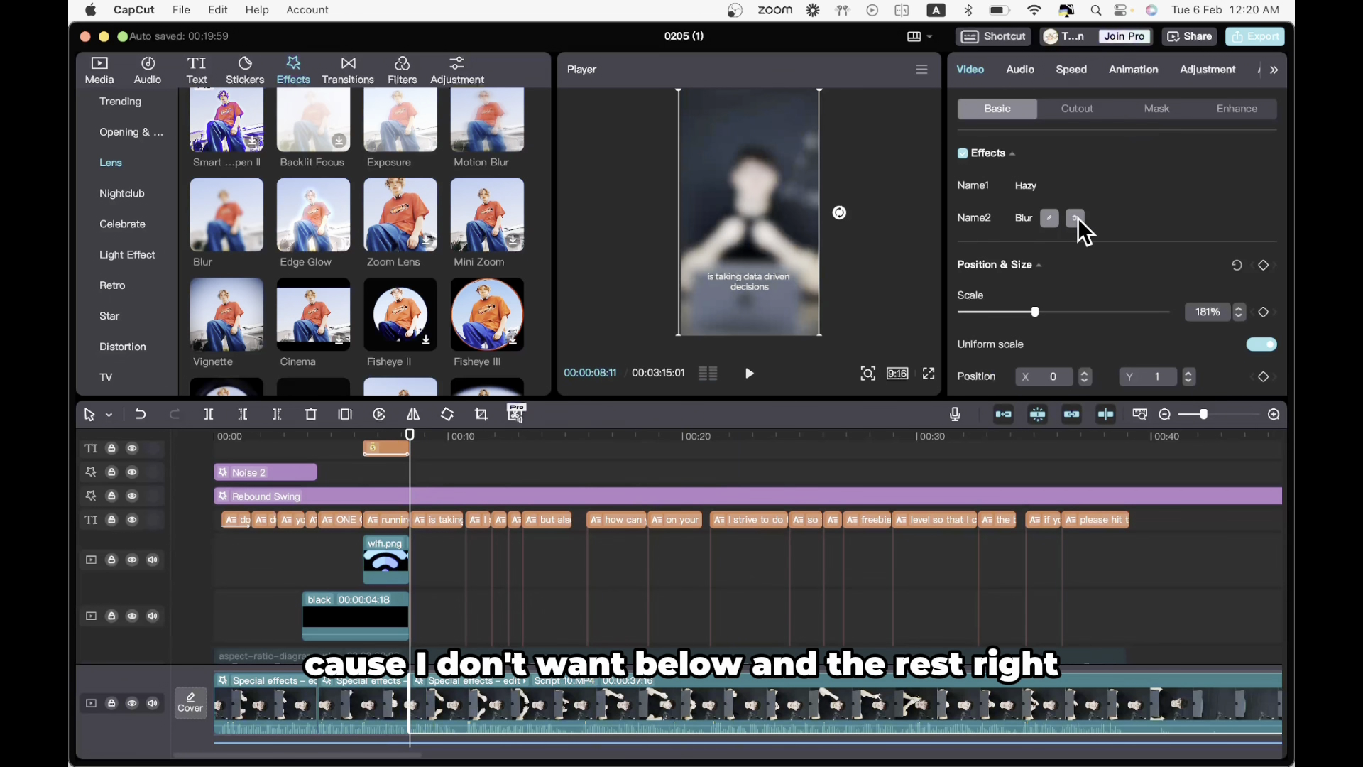
- Preview the cut from the first main footage segment into the blurred one to check how the blur begins
click(330, 579)
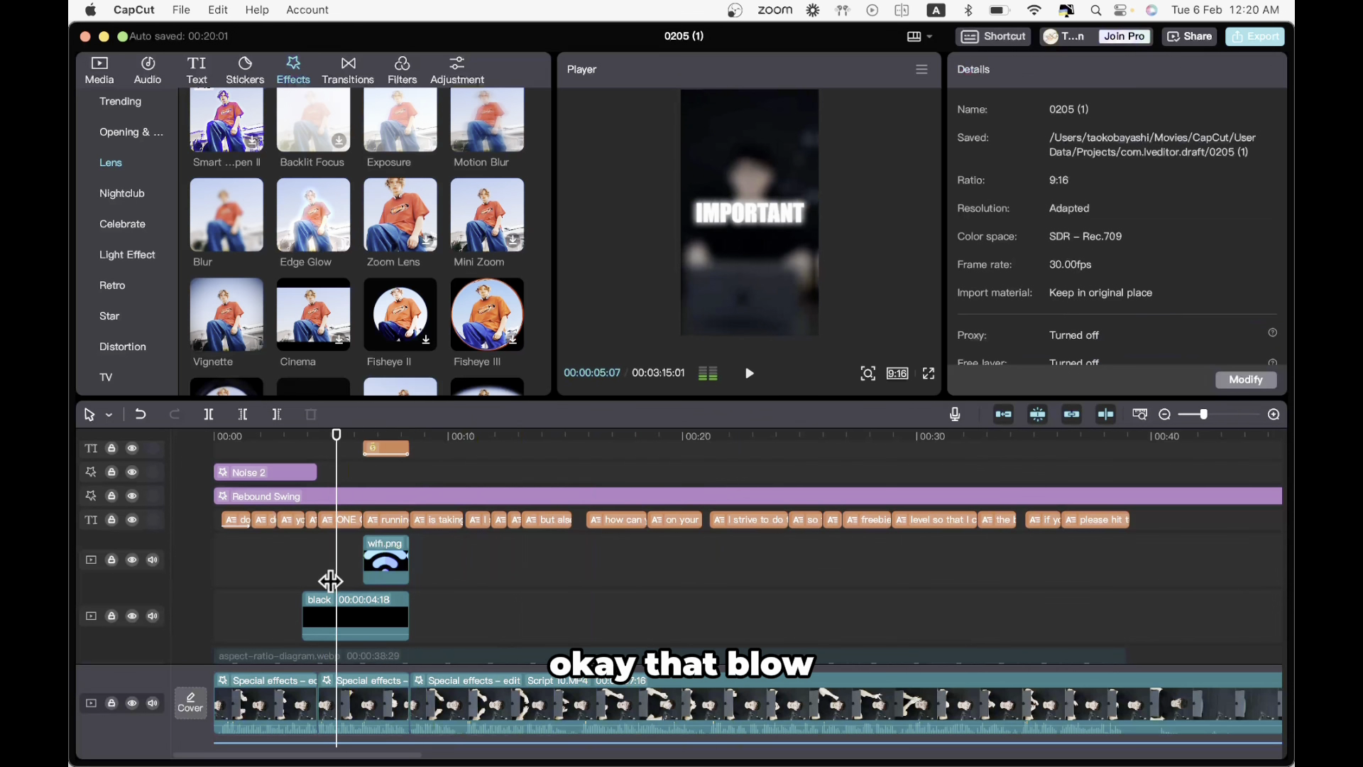
click(297, 580)
key(space)
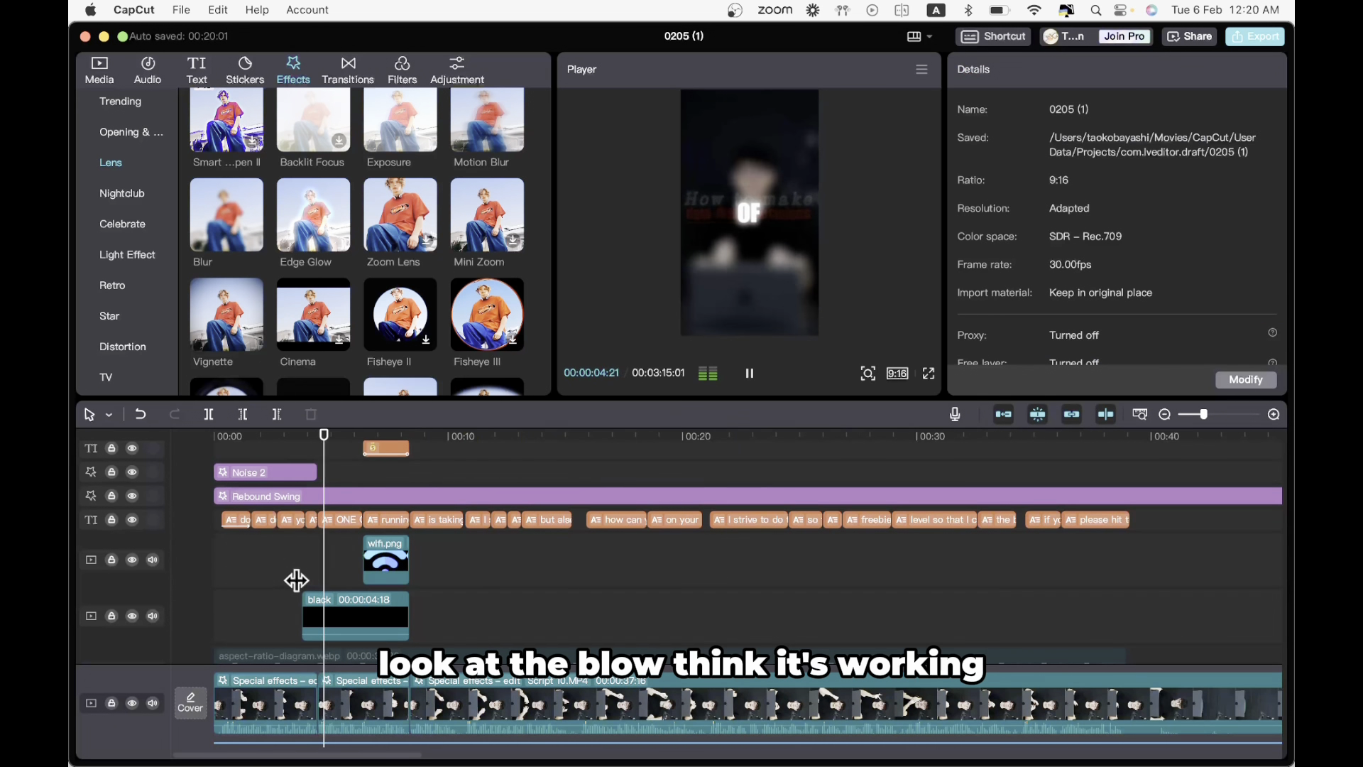
key(space)
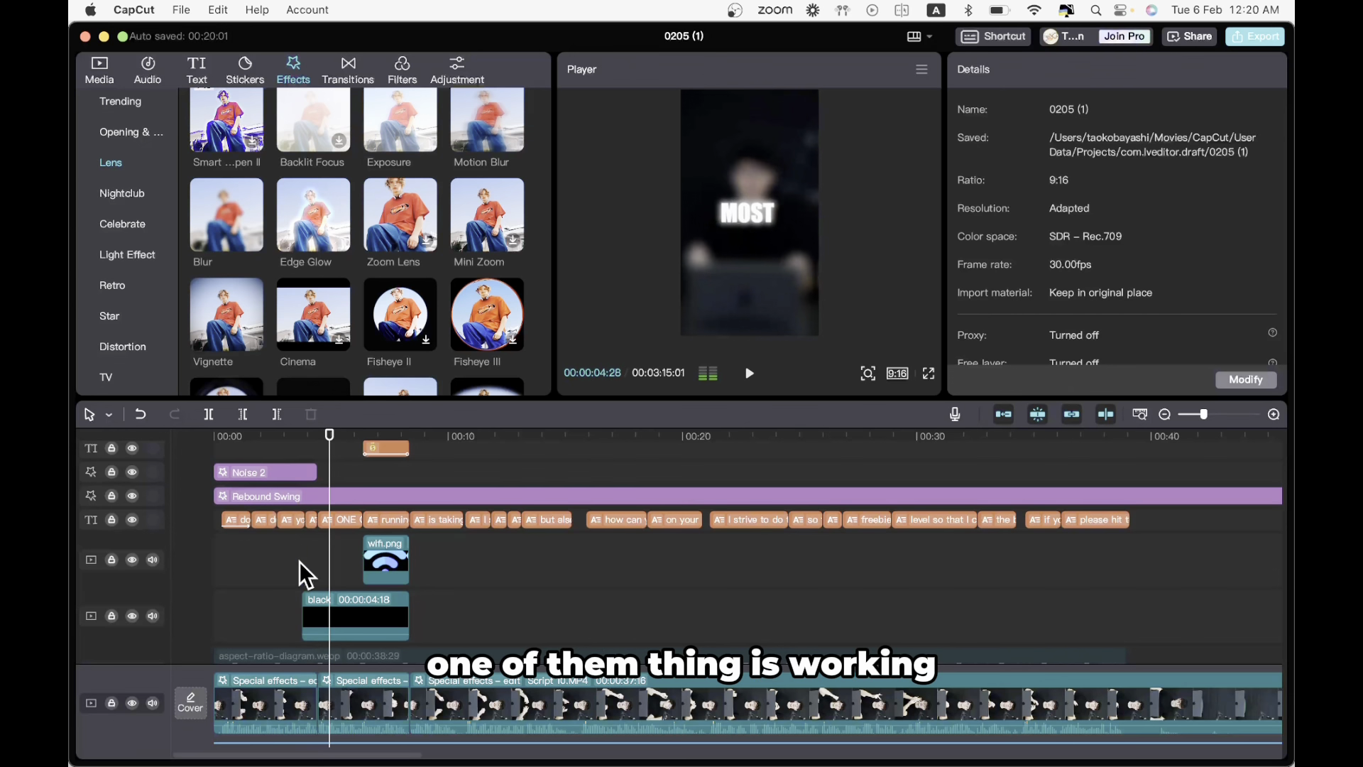
key(space)
click(296, 562)
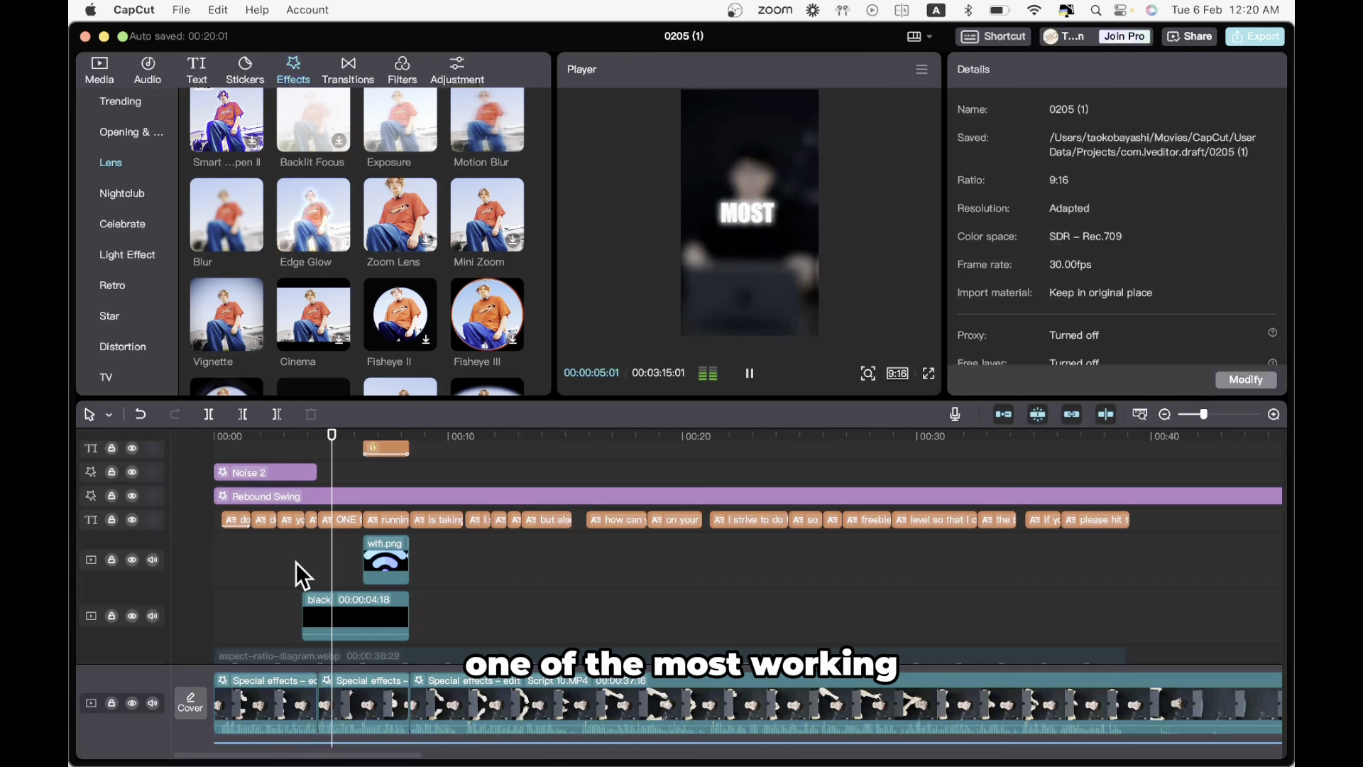
click(305, 565)
key(space)
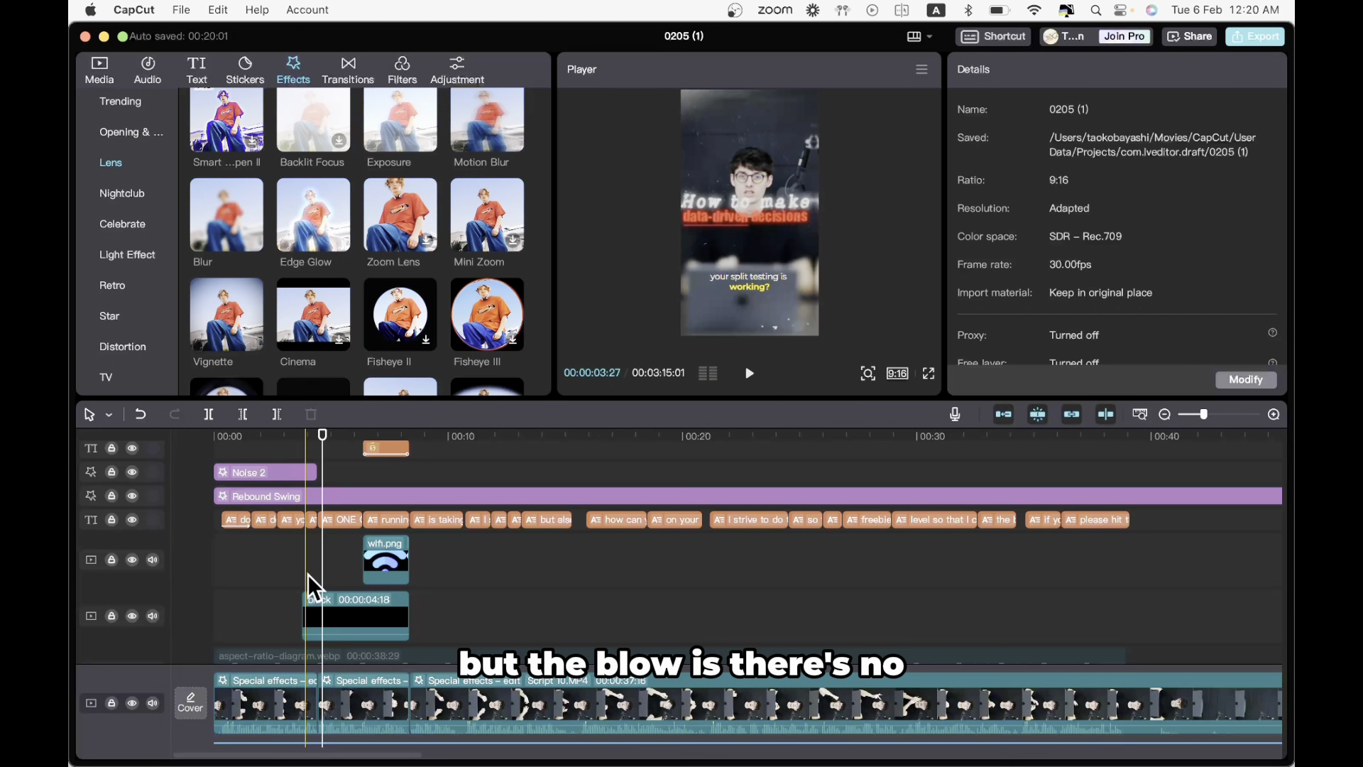
- Add the Blur transition between the first two main footage segments and lengthen its duration
click(349, 60)
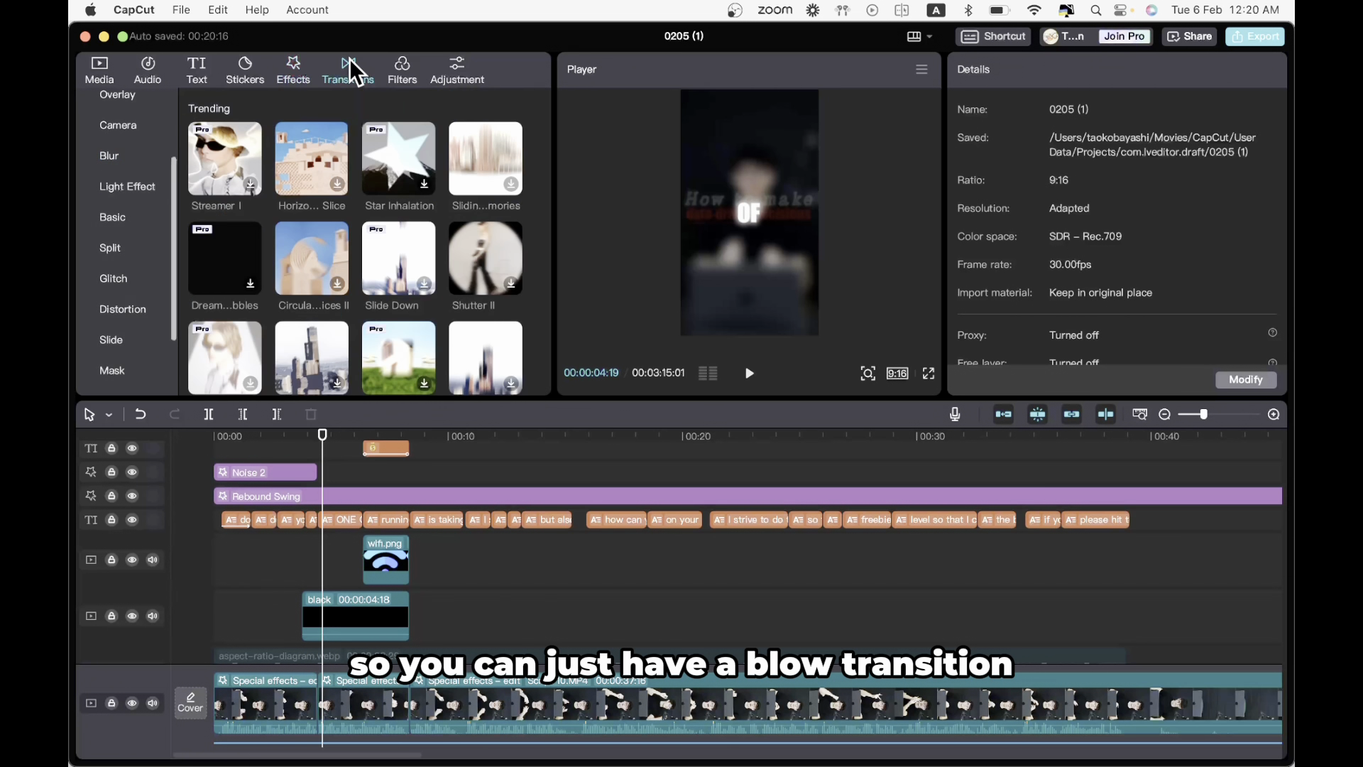
click(116, 159)
scroll(319, 226, down, 2)
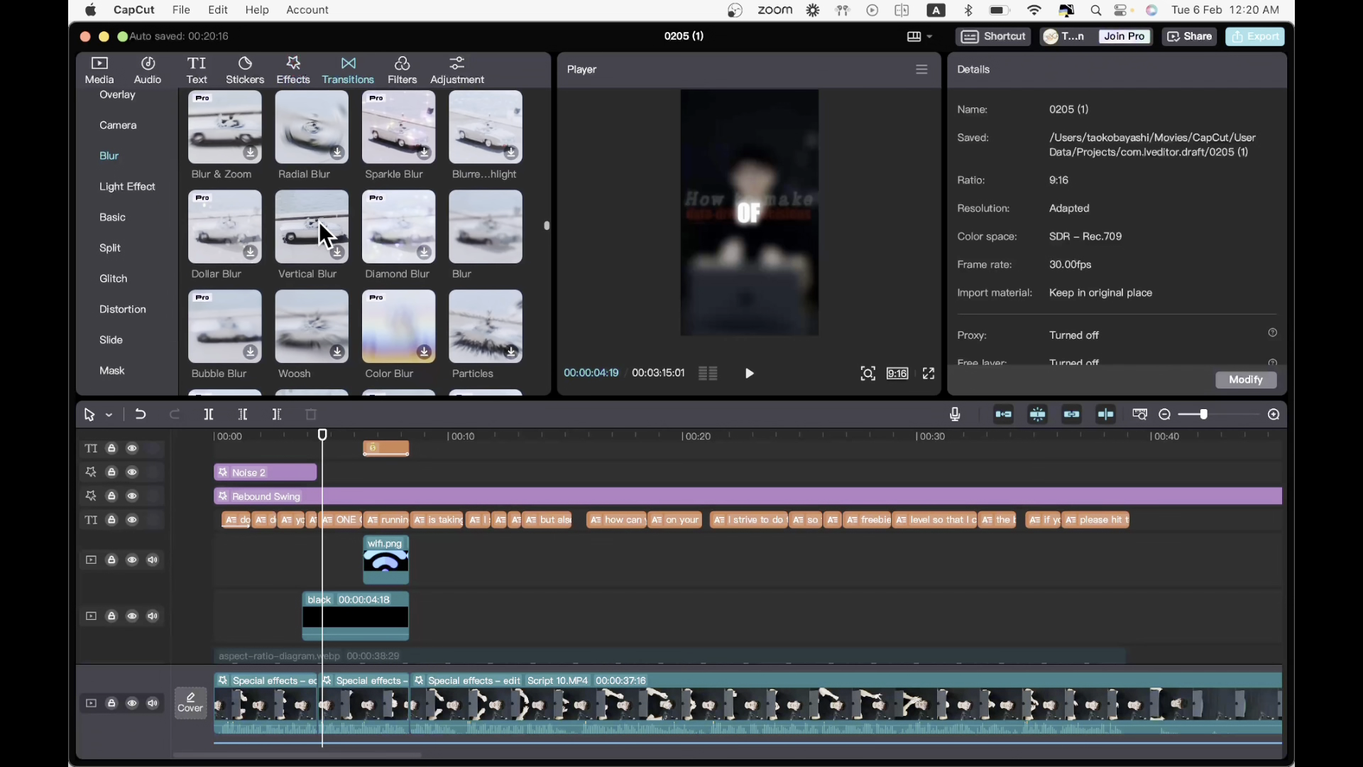
scroll(318, 221, down, 2)
drag(493, 134, 317, 703)
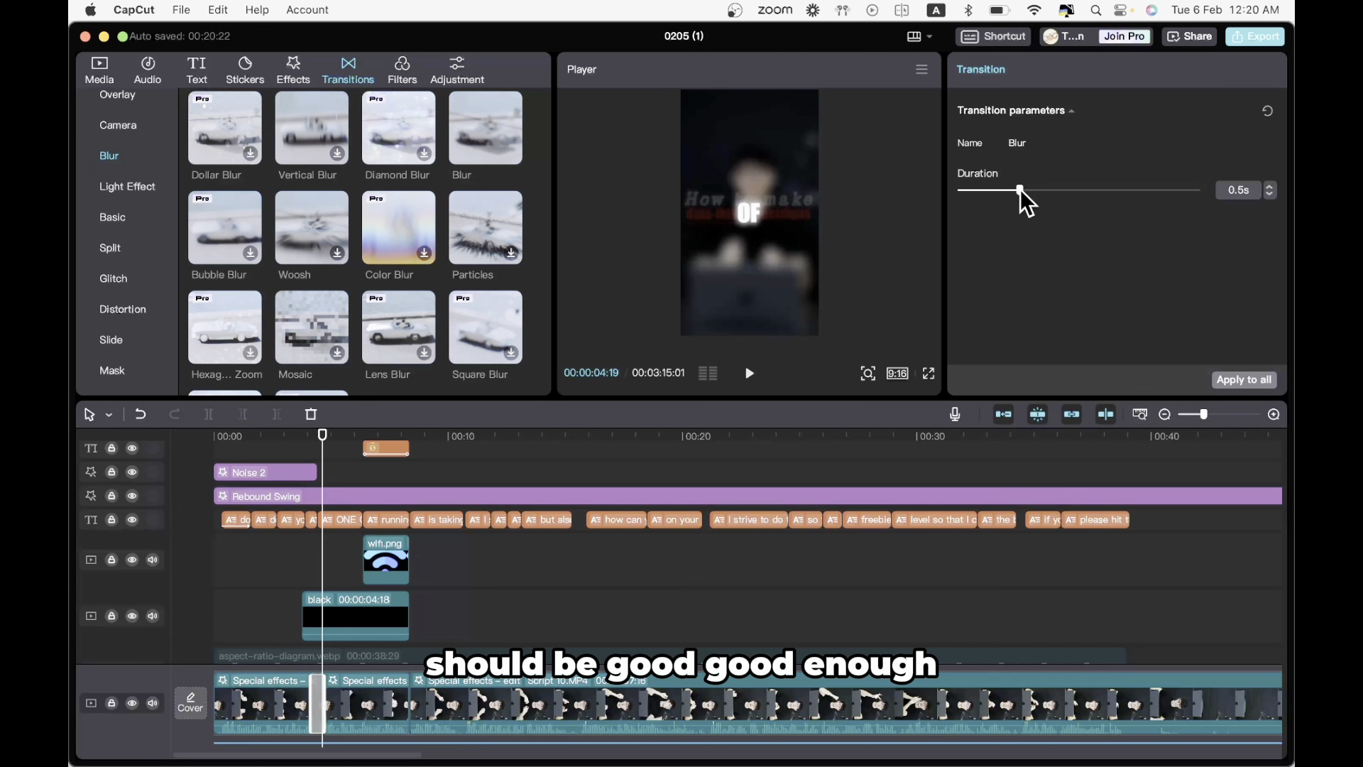
- Preview the Blur transition and the following overlay section, including in full screen
click(297, 571)
key(space)
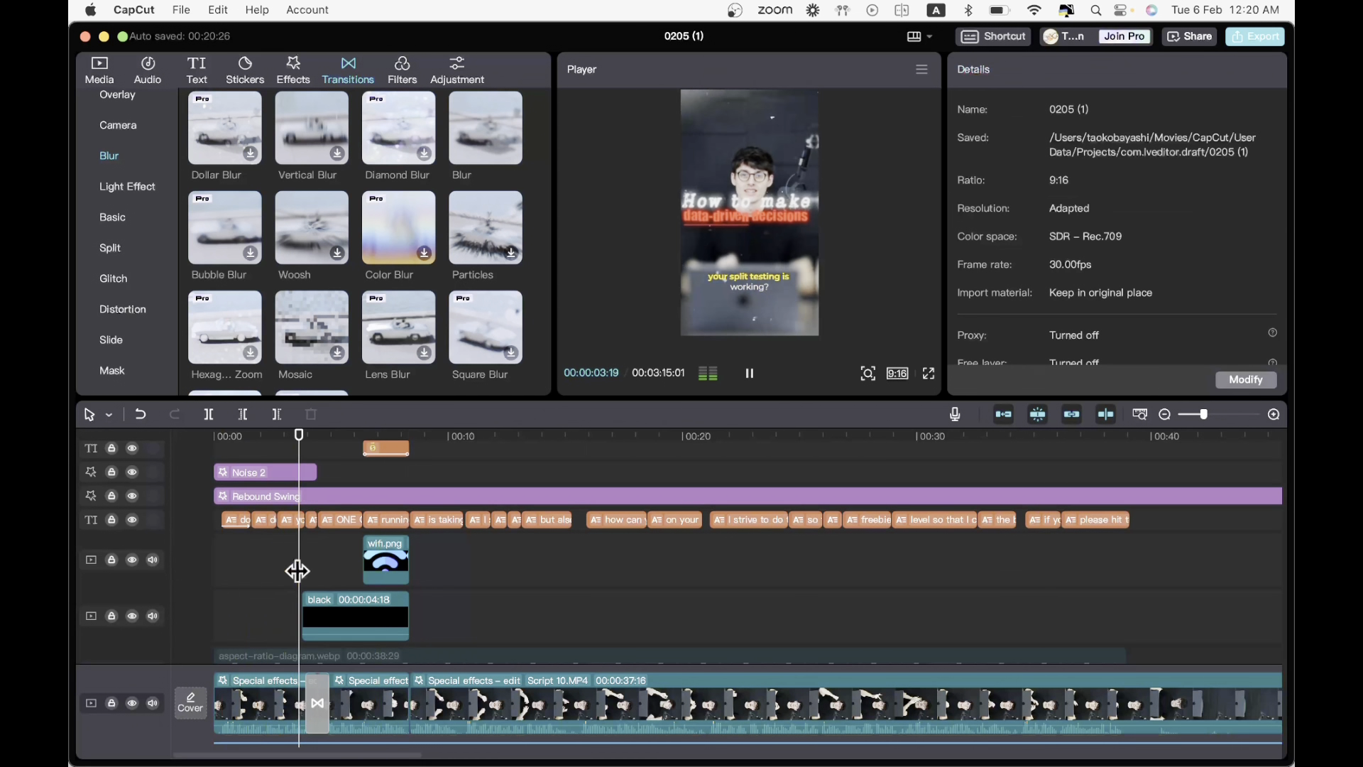
key(space)
click(278, 568)
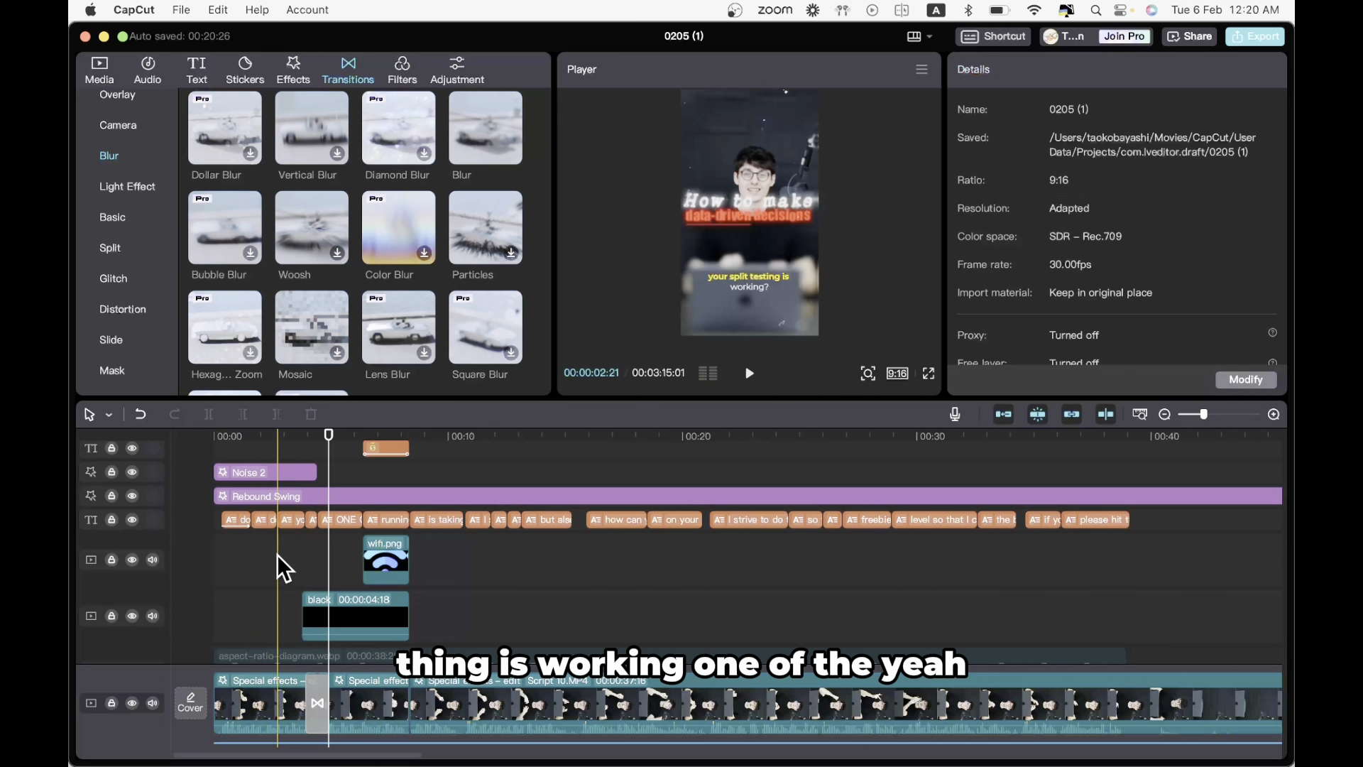
click(929, 374)
key(space)
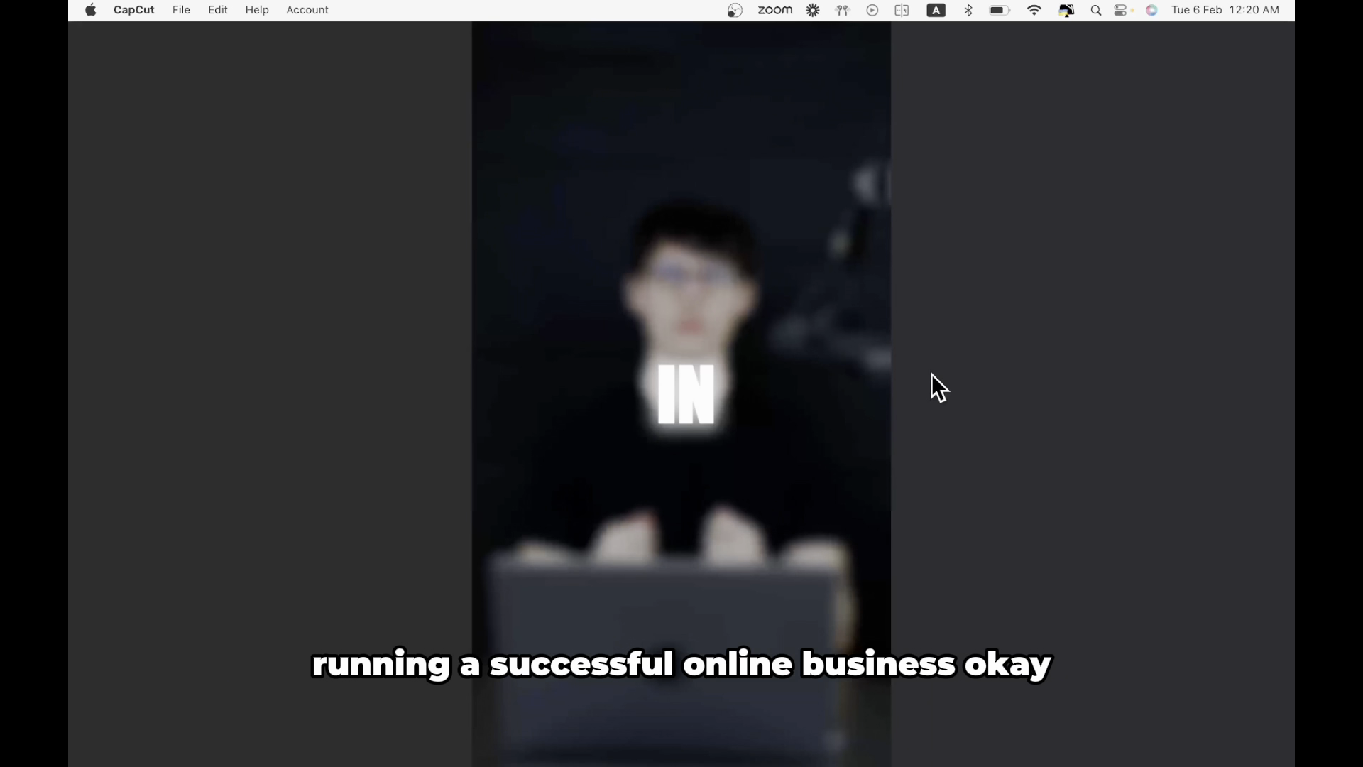
key(Escape)
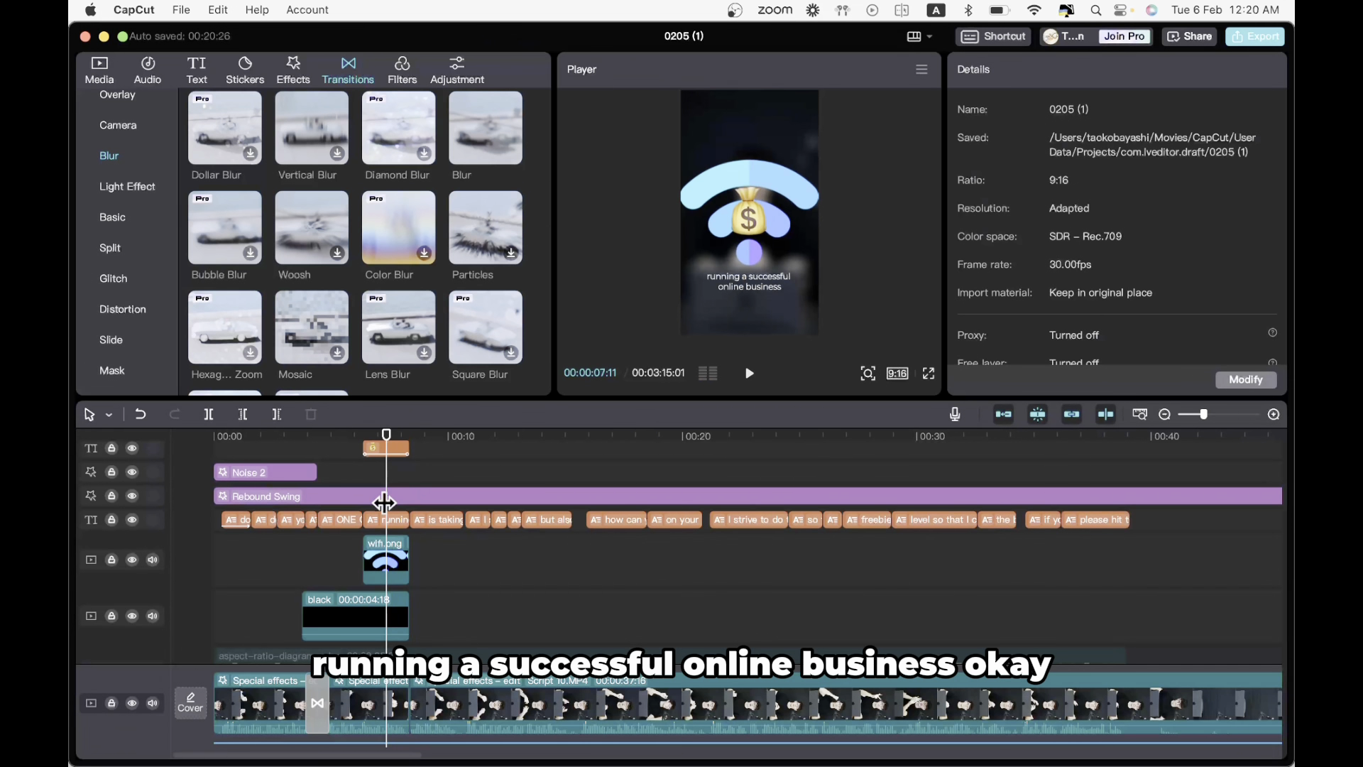
- Scale the Wi-Fi image to 45% and place it beside the money bag emoji in the upper part of the frame
click(718, 158)
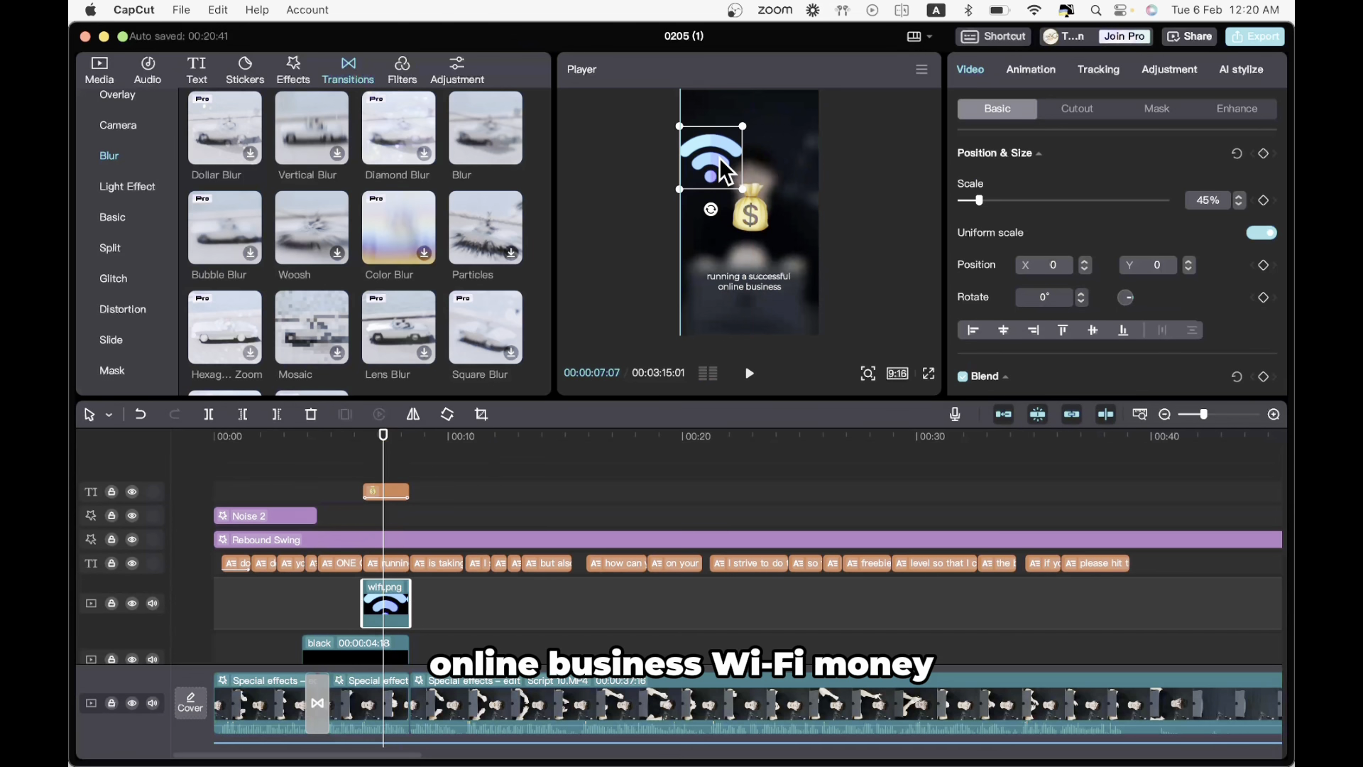
drag(758, 220, 794, 172)
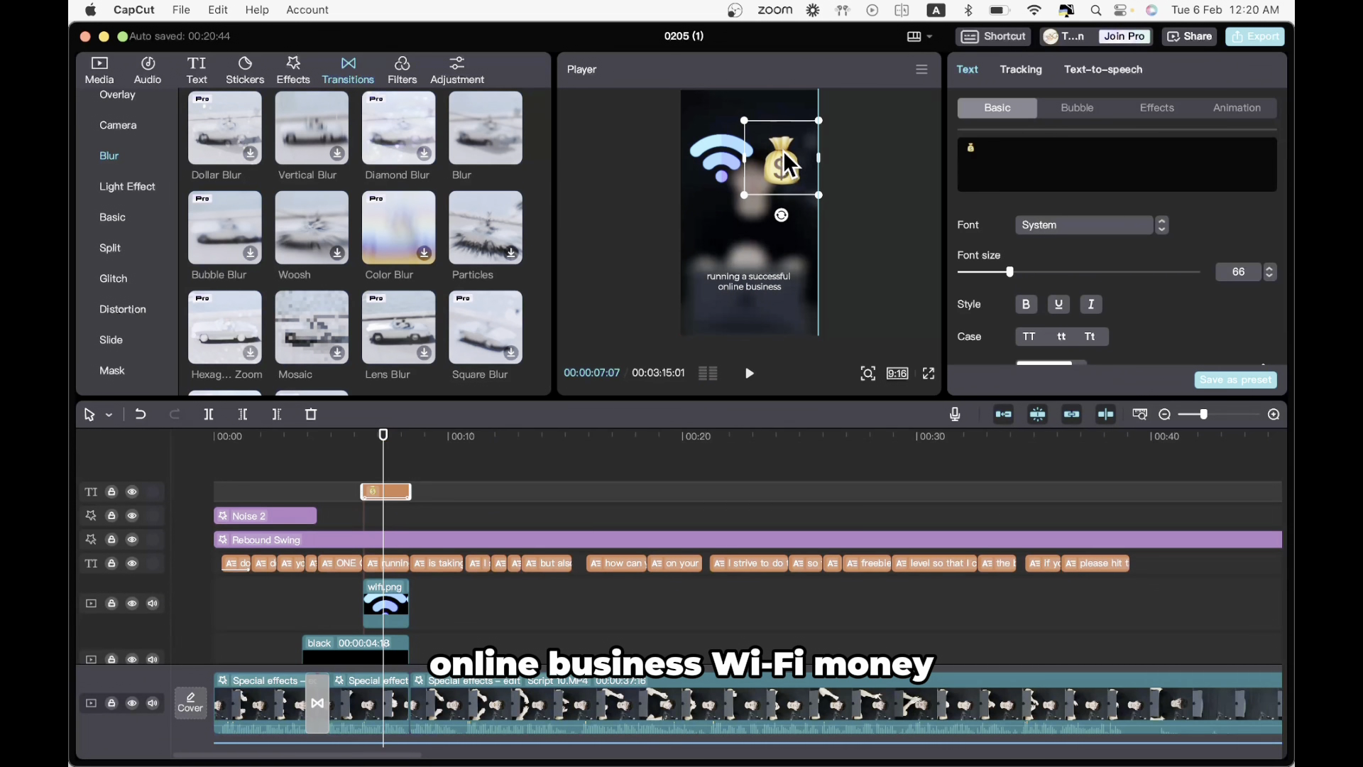
click(360, 462)
key(space)
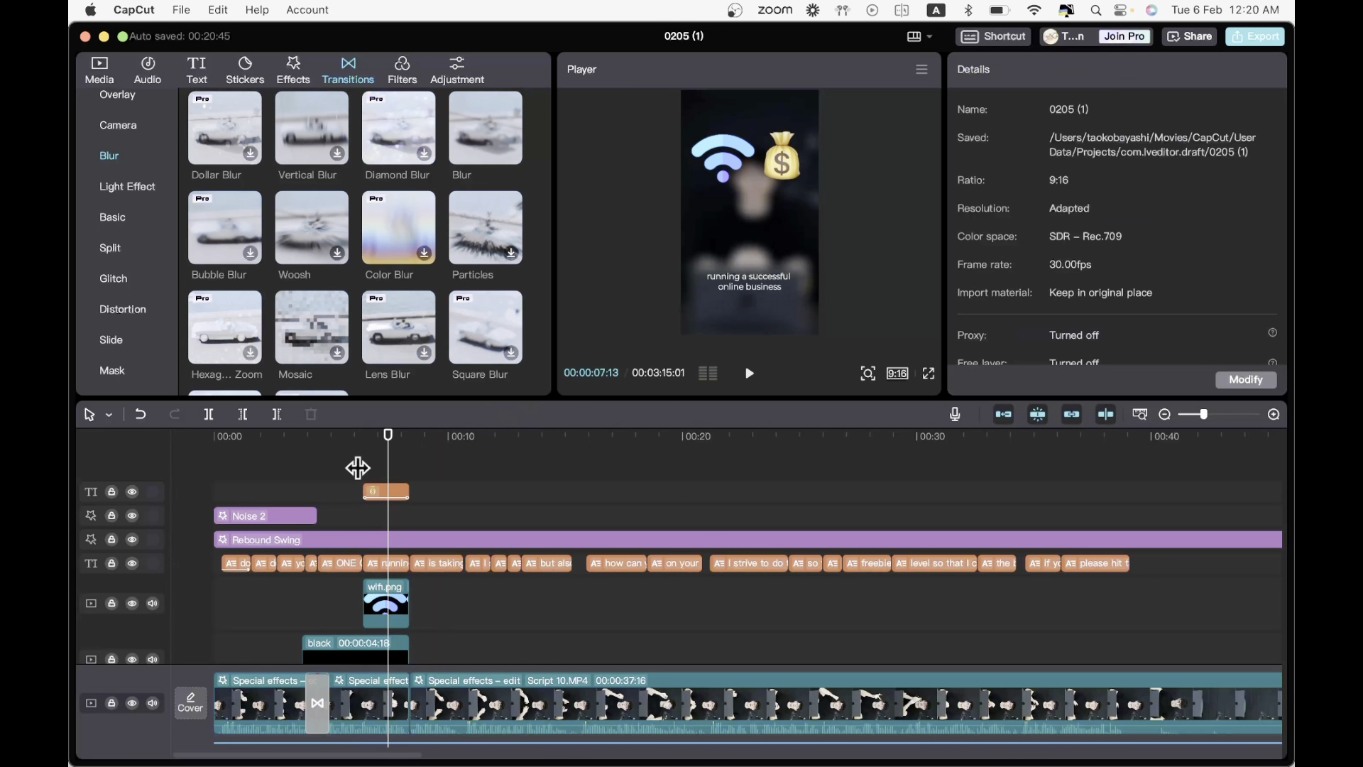
- Replay the Wi-Fi and money bag section to find where the spoken words "online business" begin in the caption
click(335, 529)
key(space)
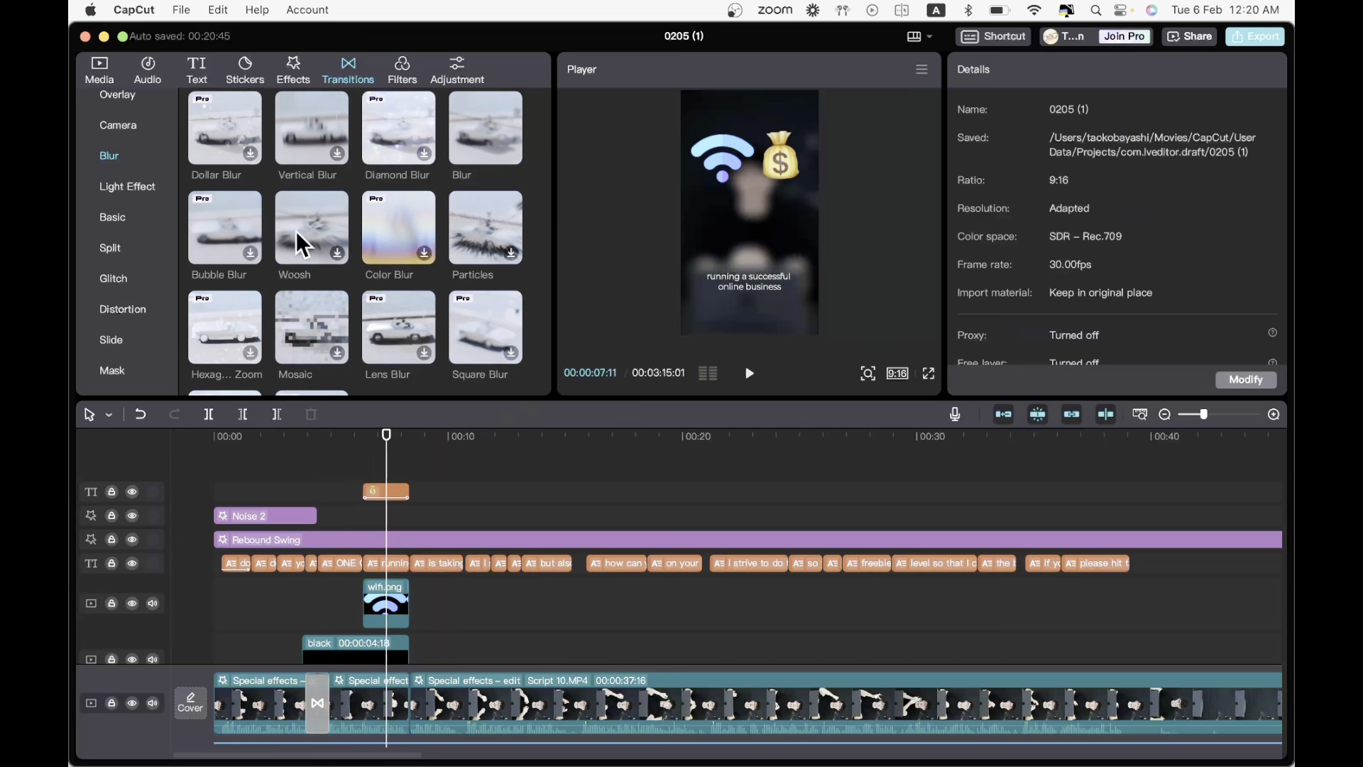
click(356, 530)
key(space)
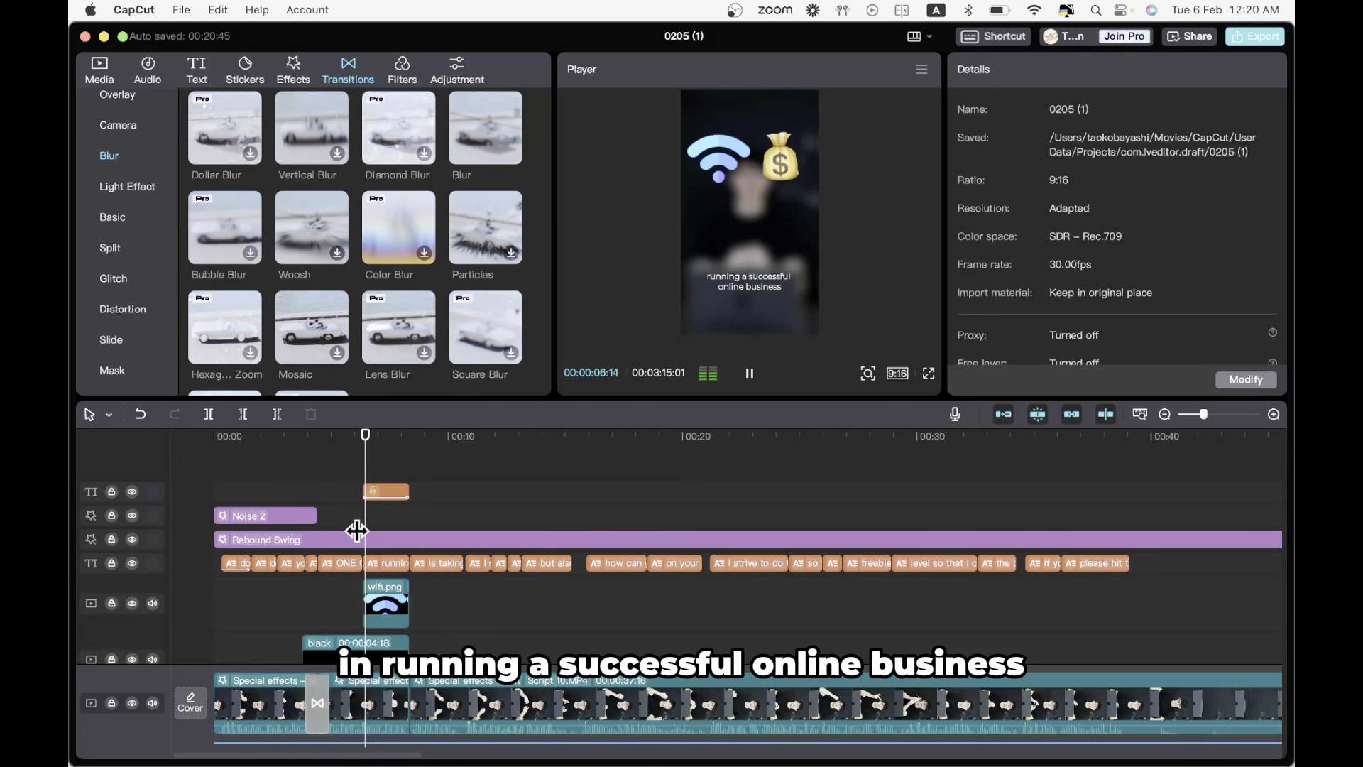
key(space)
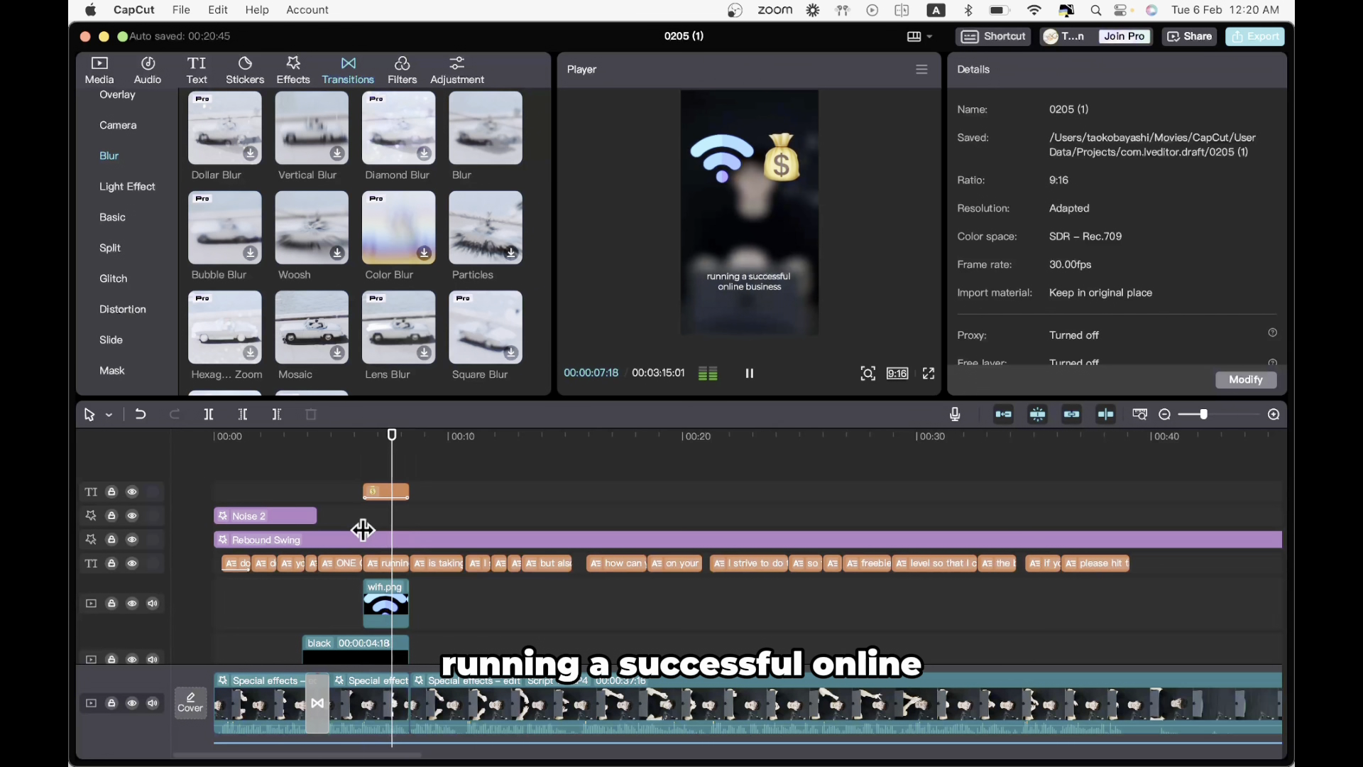
key(space)
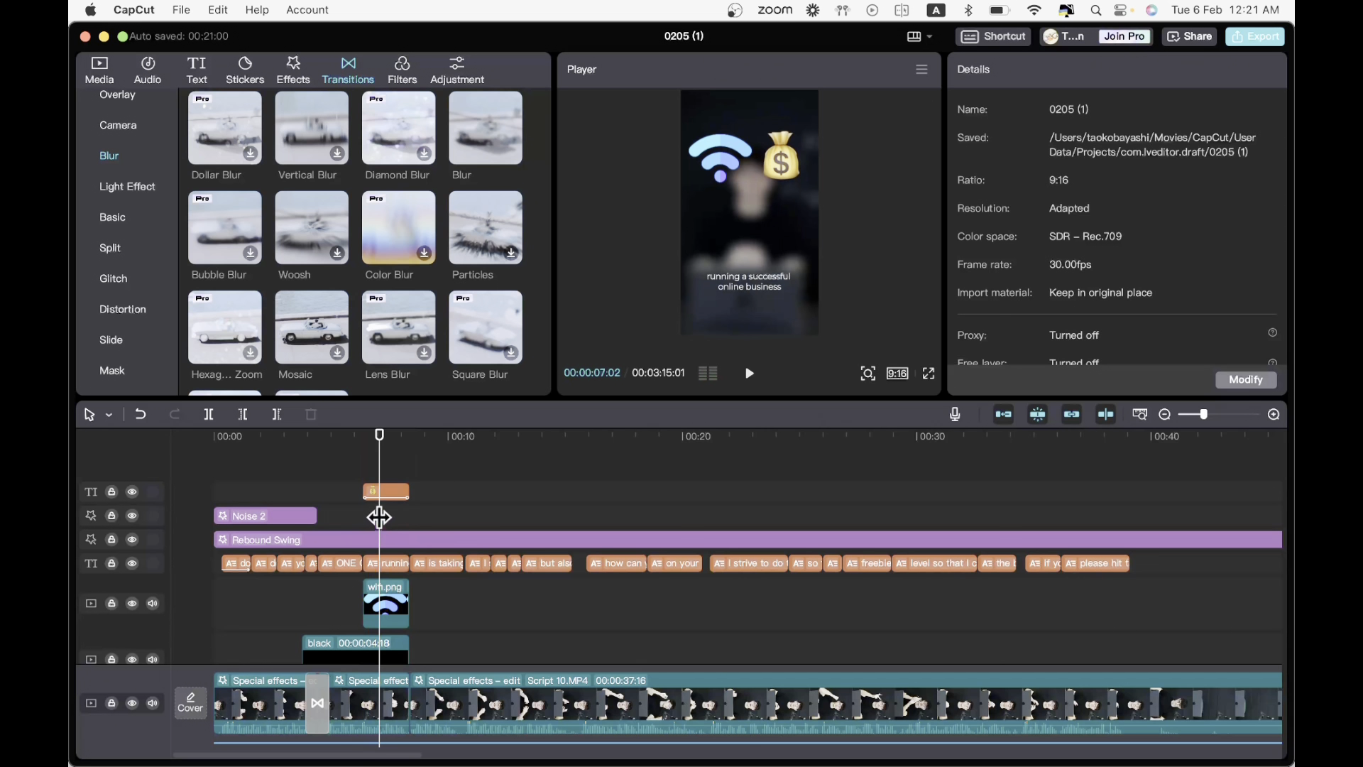
key(space)
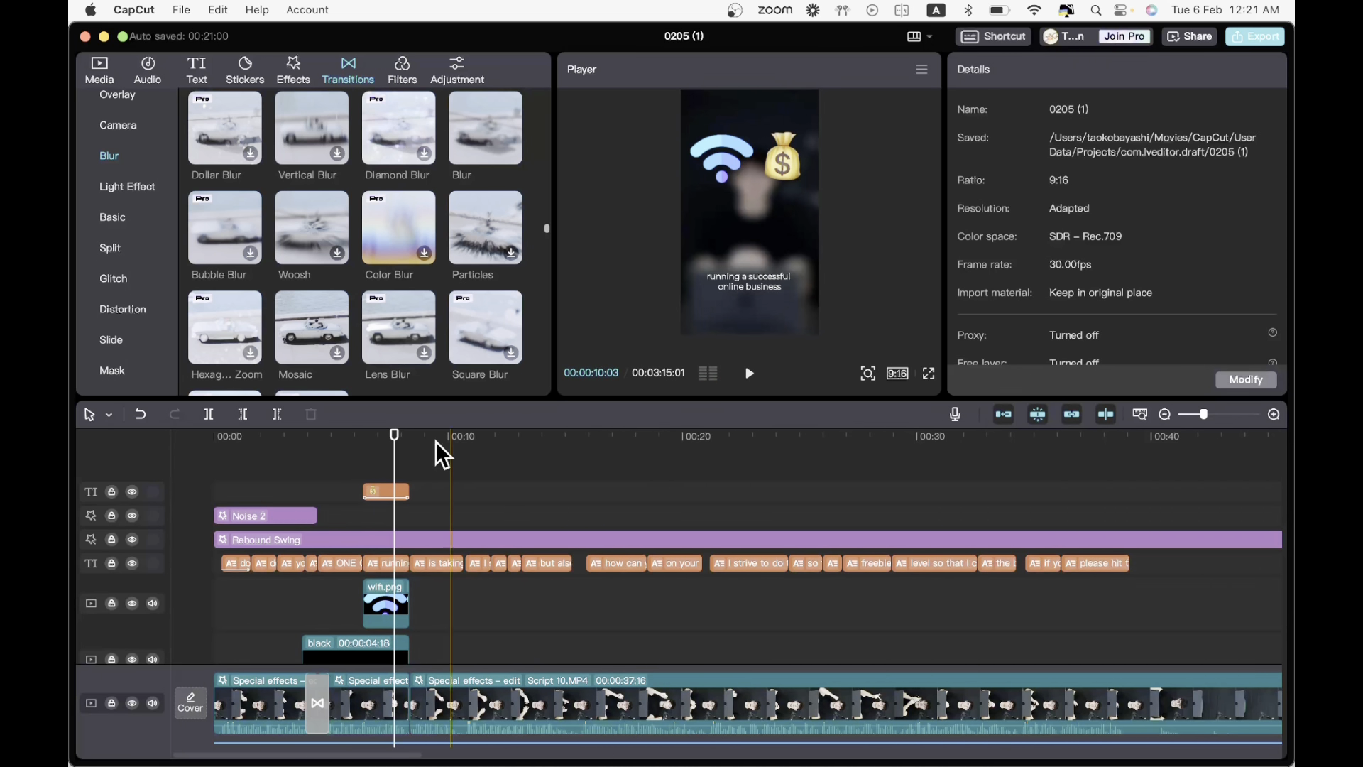
click(348, 513)
key(space)
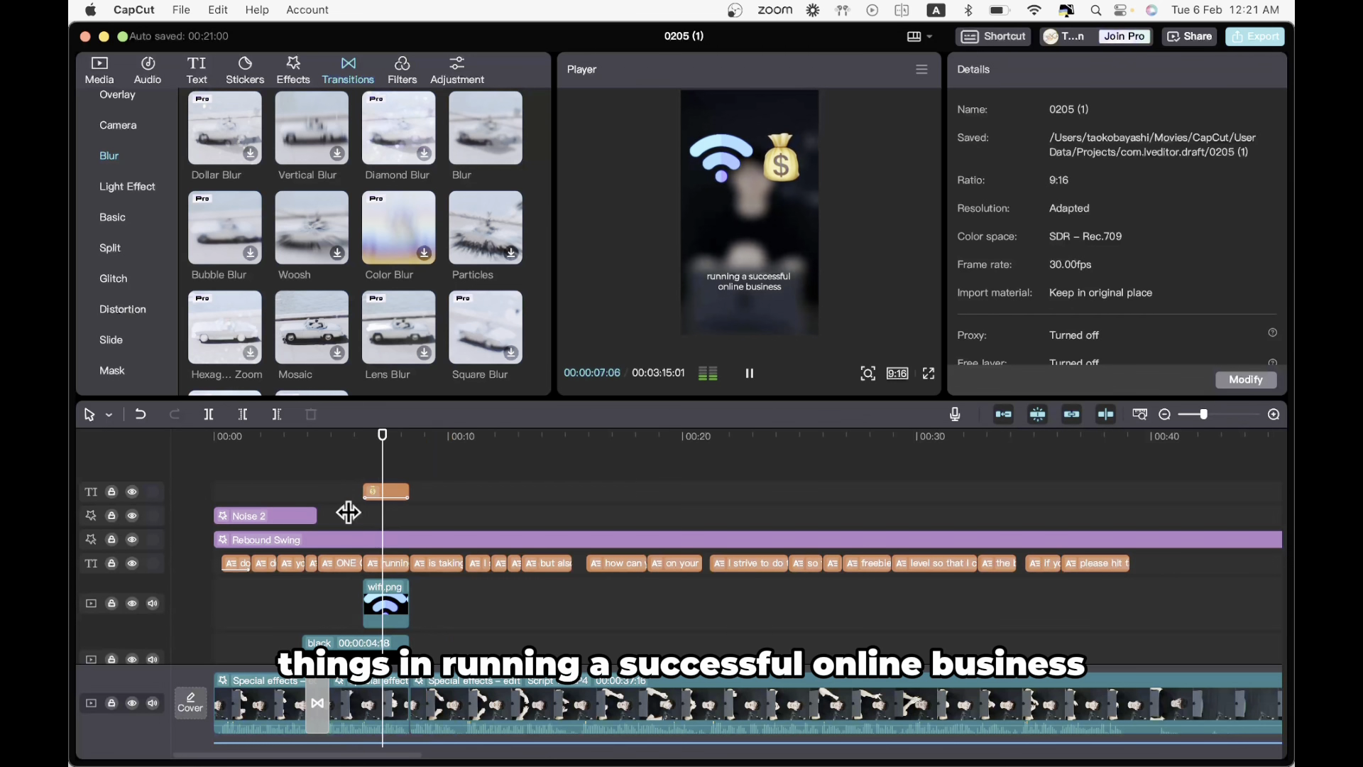
click(355, 494)
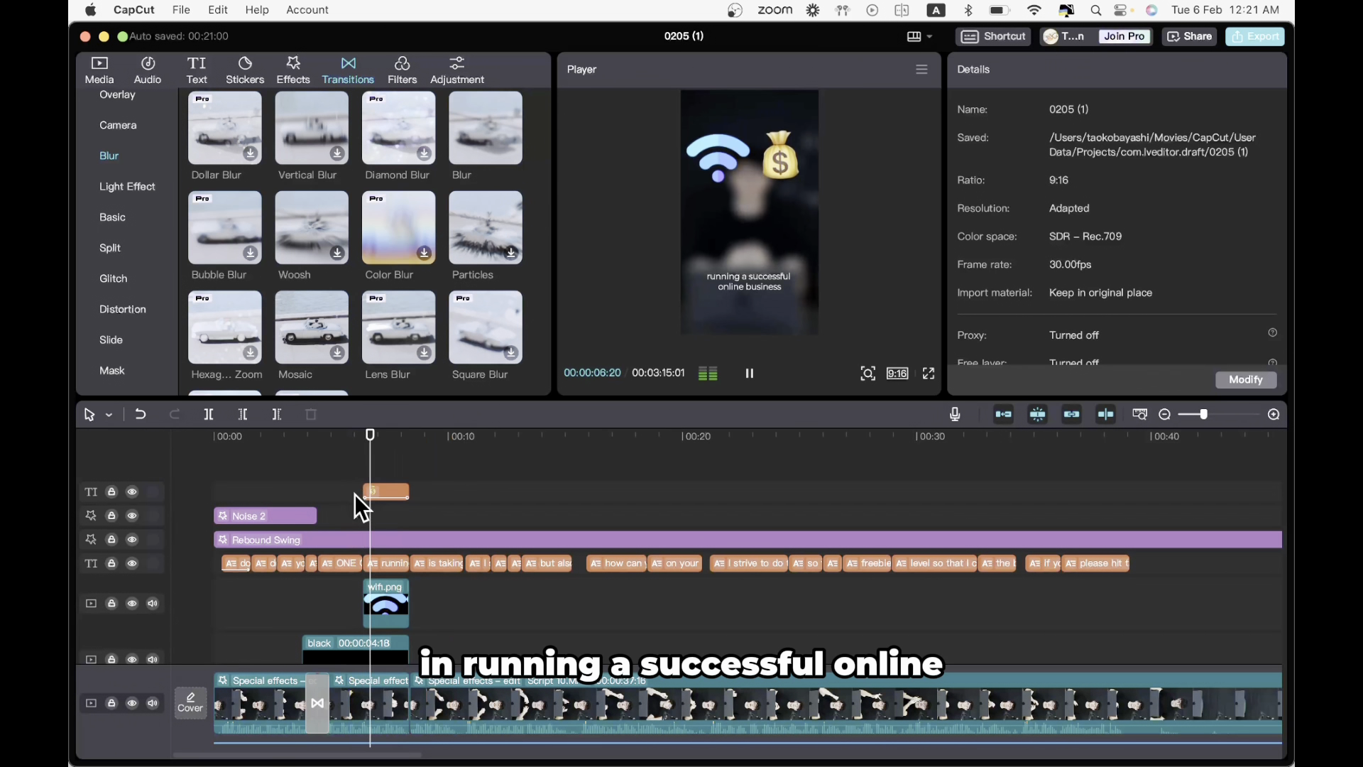
click(353, 524)
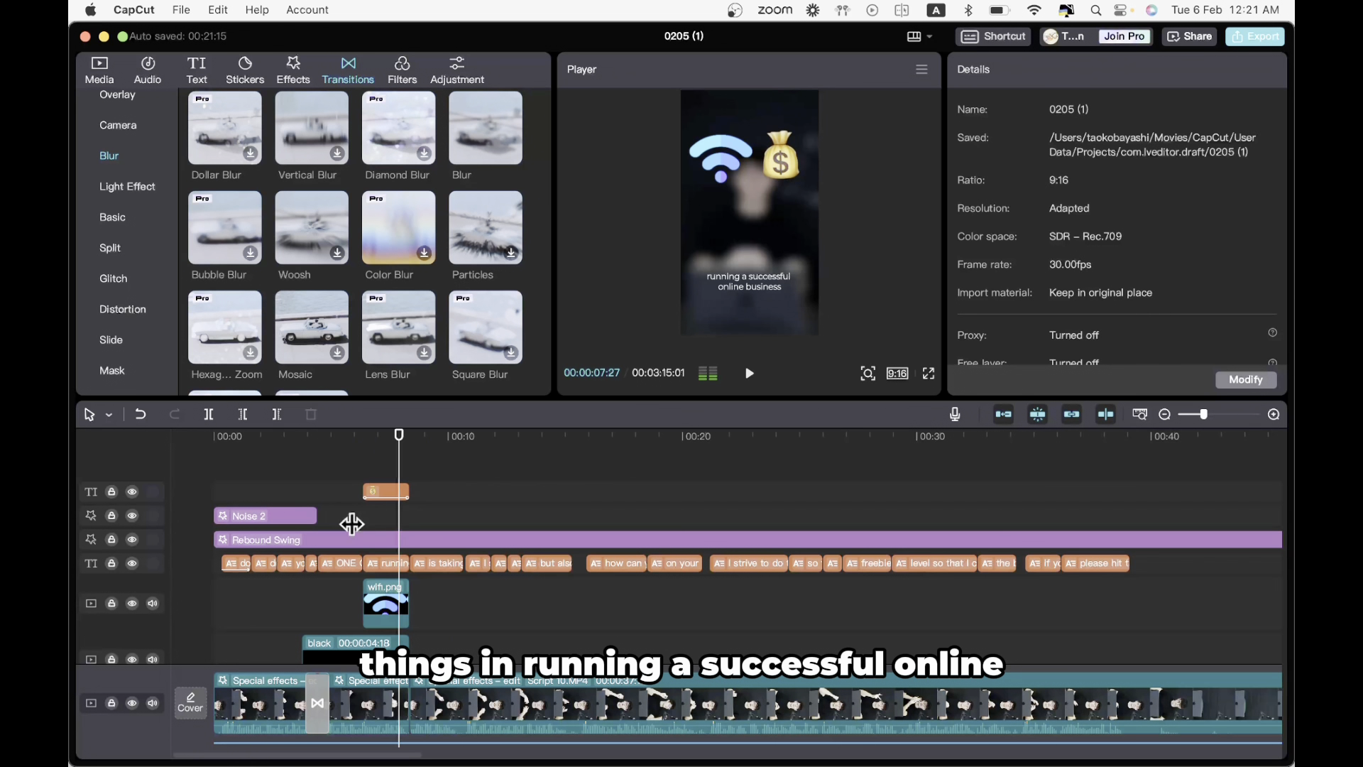
click(349, 525)
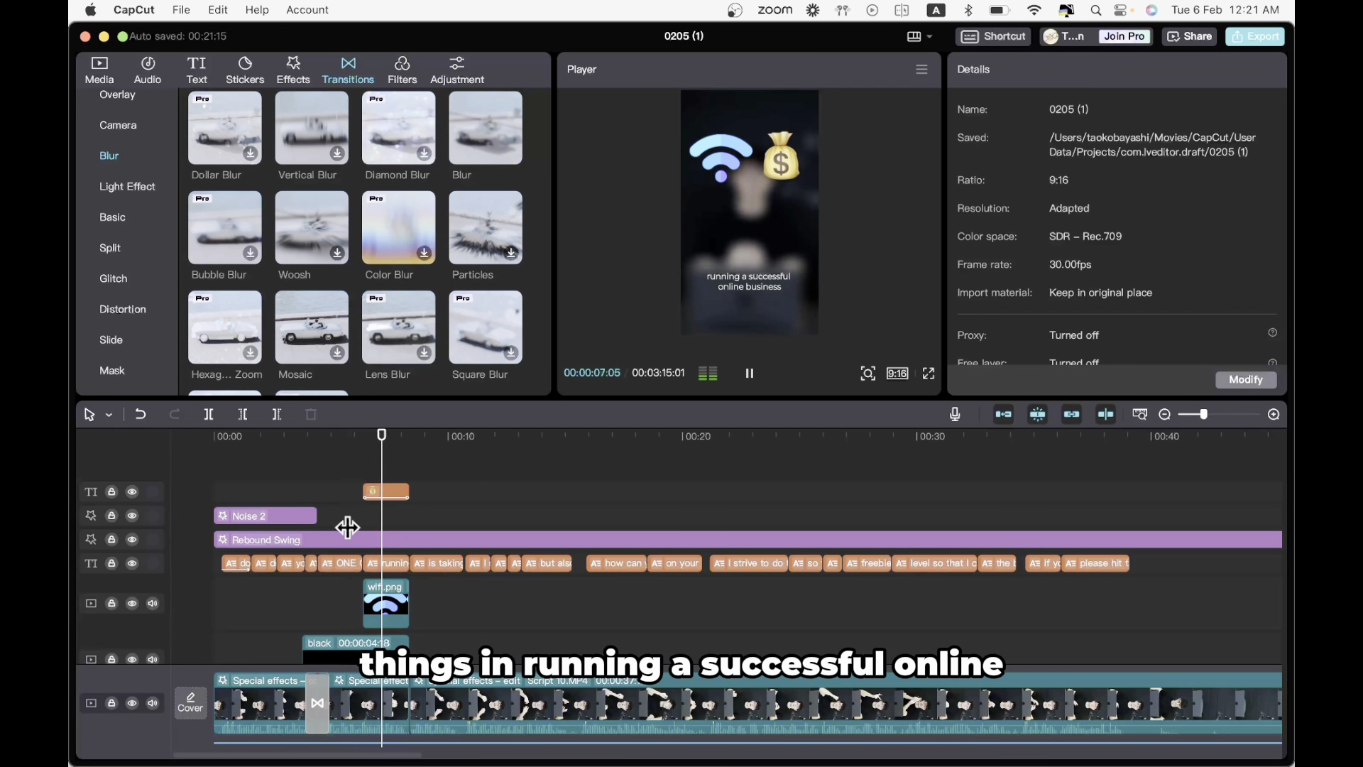
click(356, 524)
key(space)
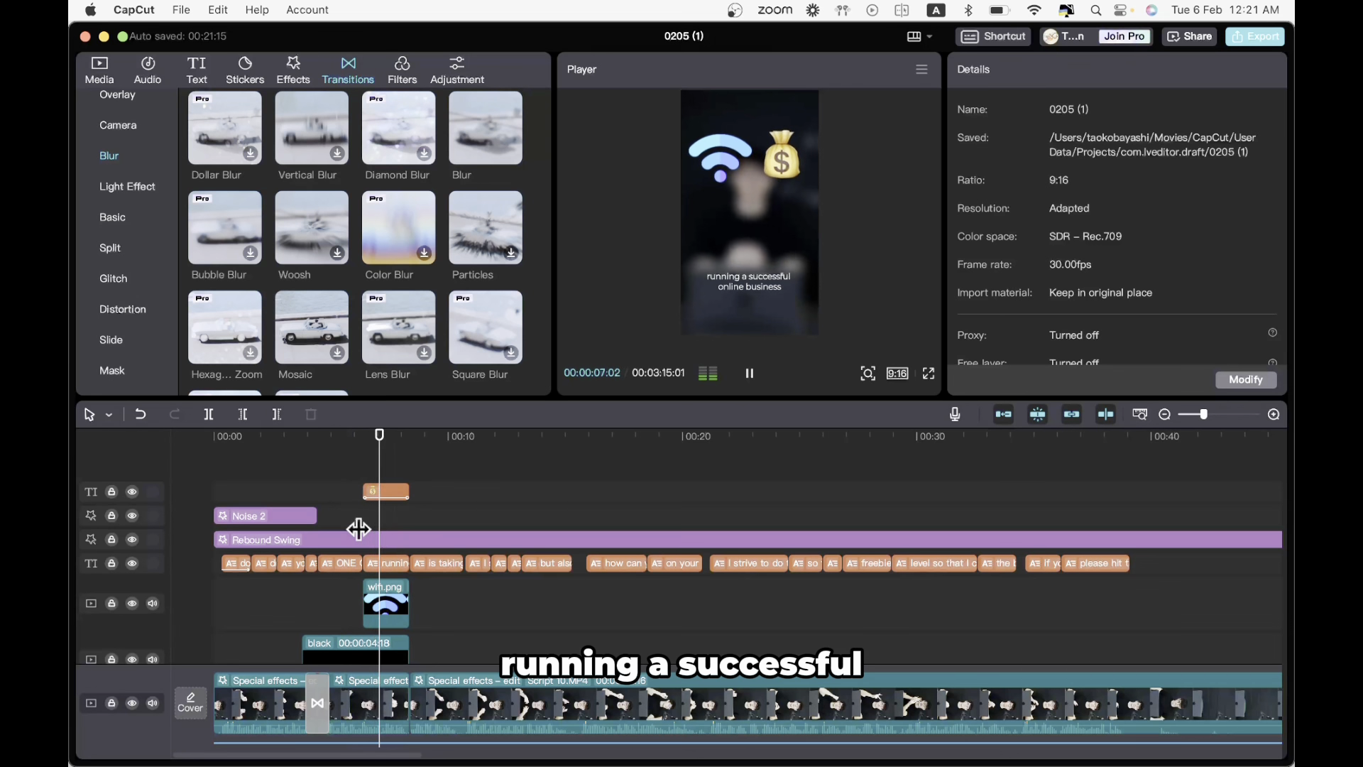
- Split the "running a successful online business" caption at 00:00:07:10 and set "online business" in its second part to Montserrat SemiBold and yellow FFDE00
key(space)
click(398, 562)
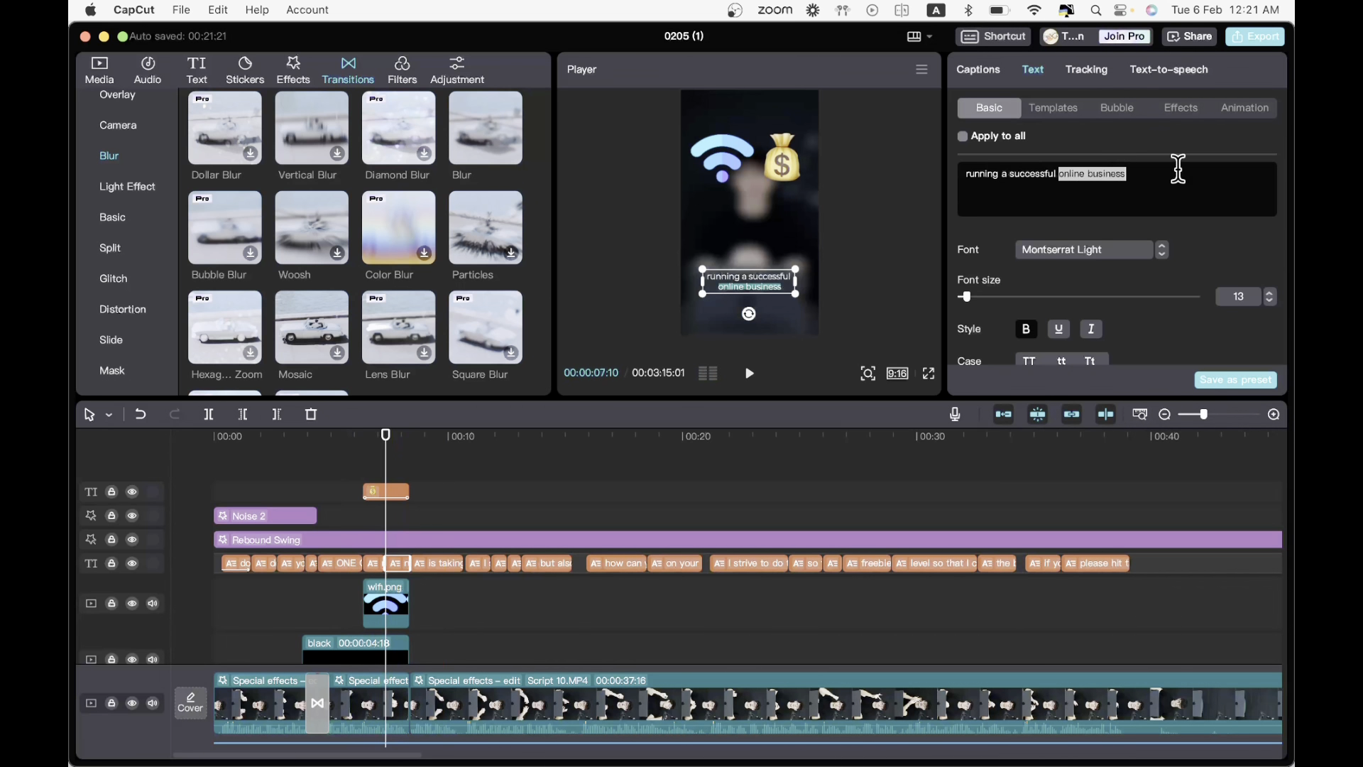
click(1129, 253)
click(1023, 522)
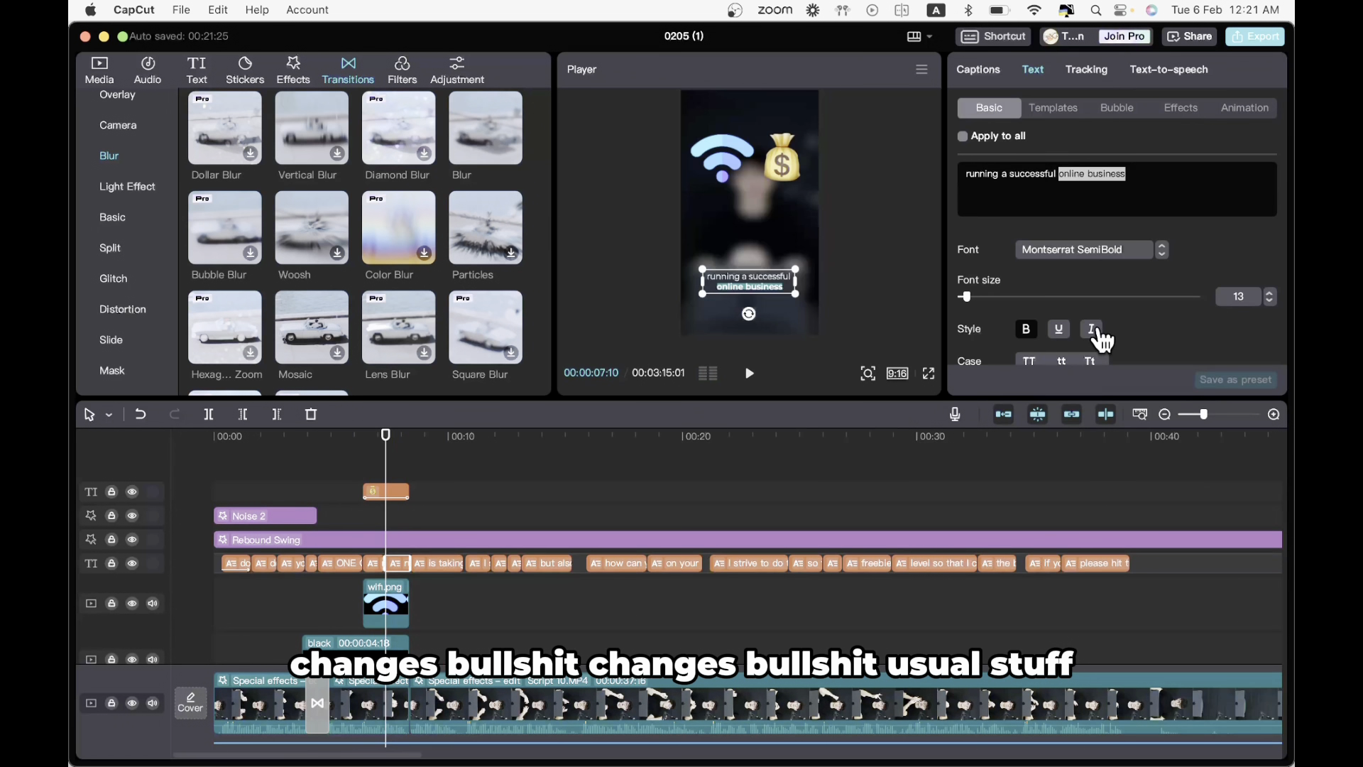
scroll(1102, 340, down, 3)
click(1068, 260)
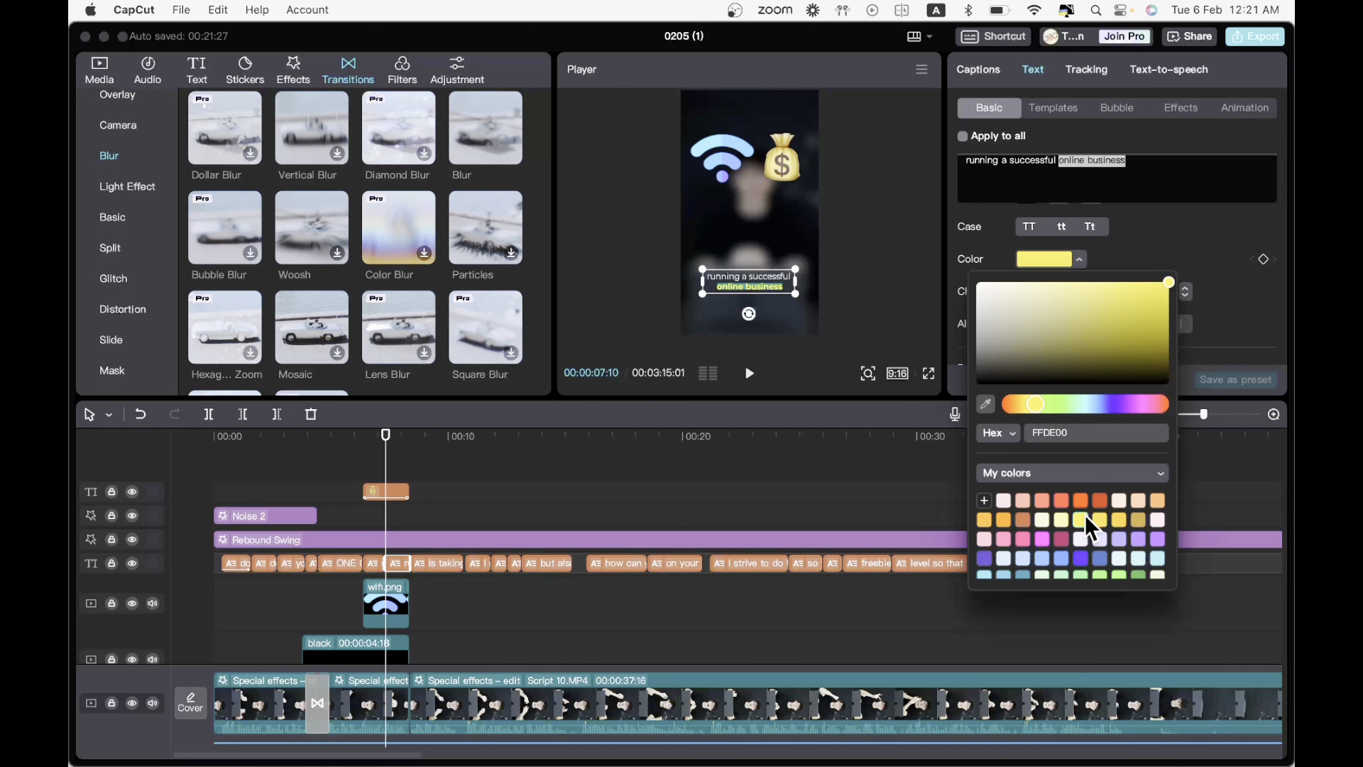
- Set "running a successful" in the first part of the split caption to Montserrat SemiBold and yellow FFDE00, and play it back
click(378, 524)
click(738, 285)
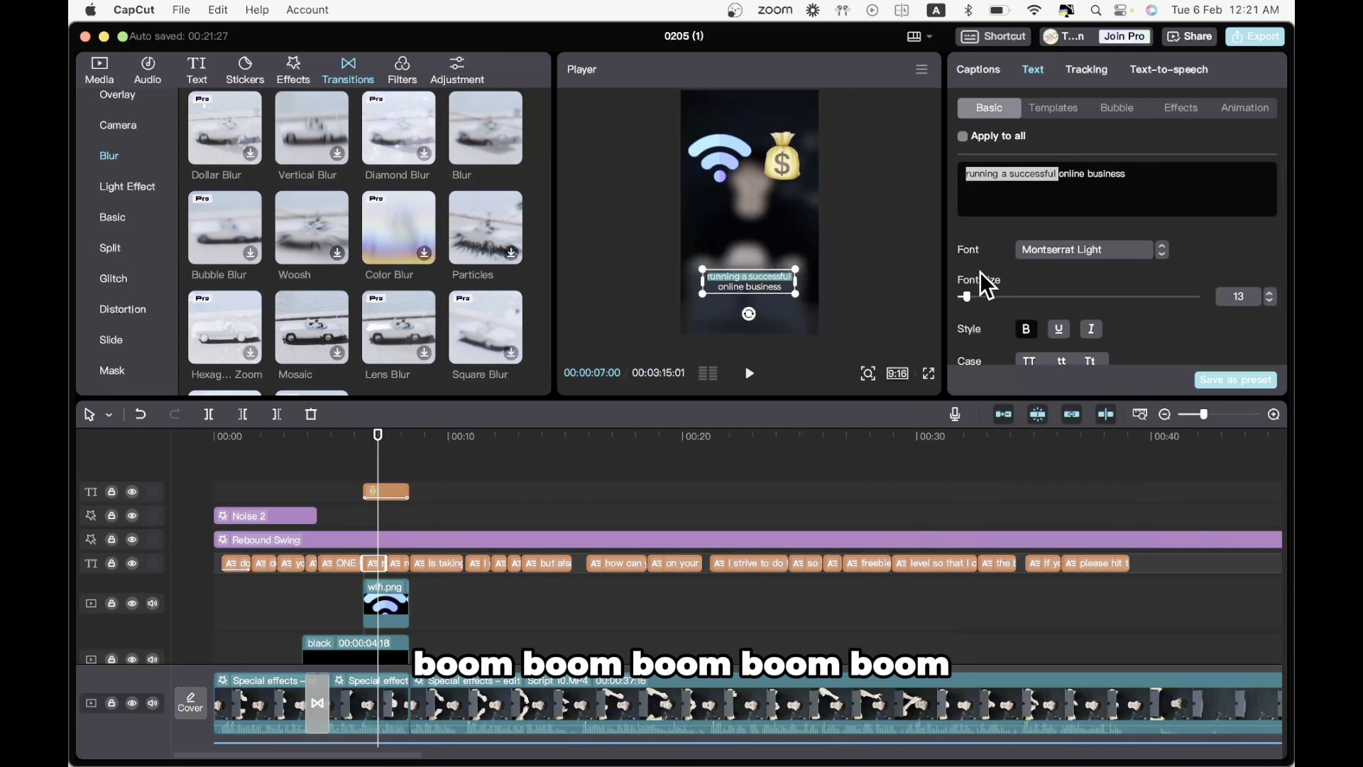
click(1034, 249)
click(1054, 513)
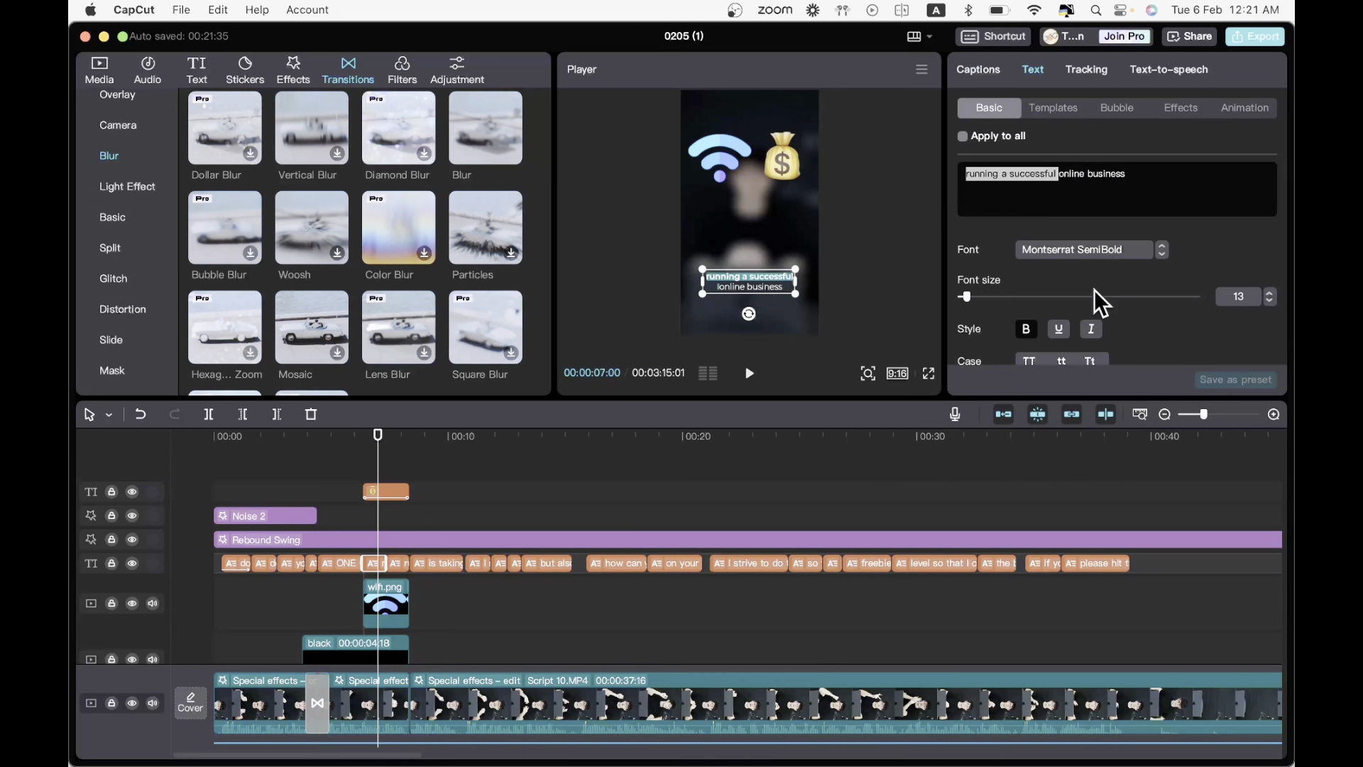
scroll(1094, 290, down, 2)
click(1062, 338)
click(1082, 600)
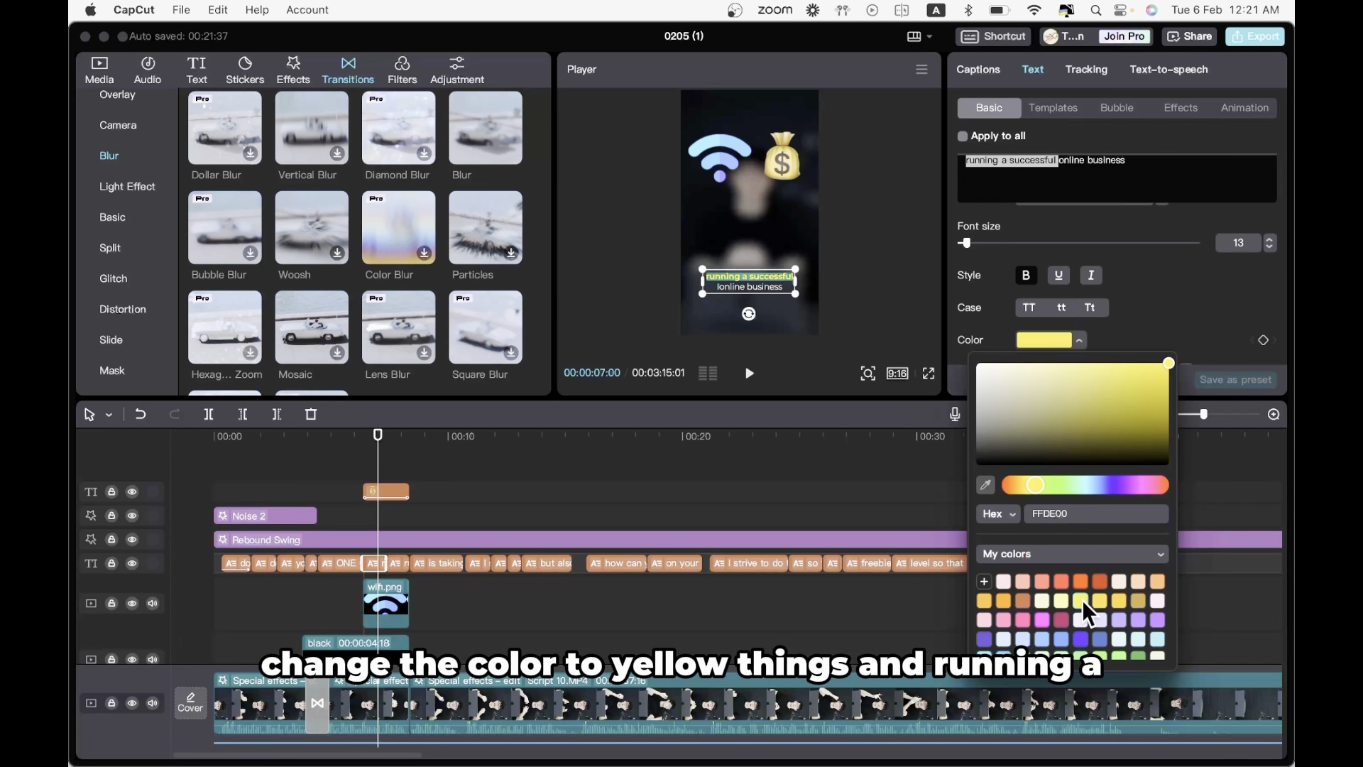
click(352, 501)
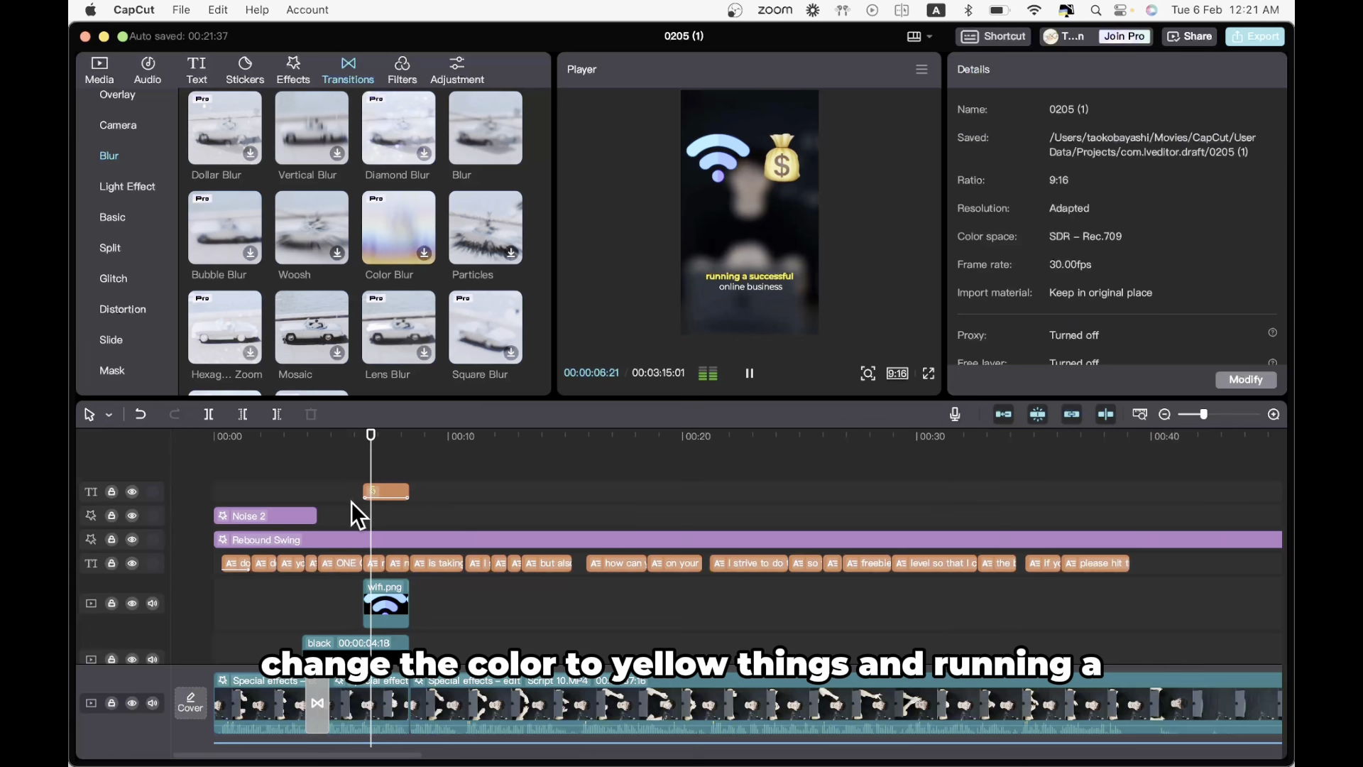
- Apply the Showing Up entrance animation to the money bag emoji with a duration of 0.9 s
key(space)
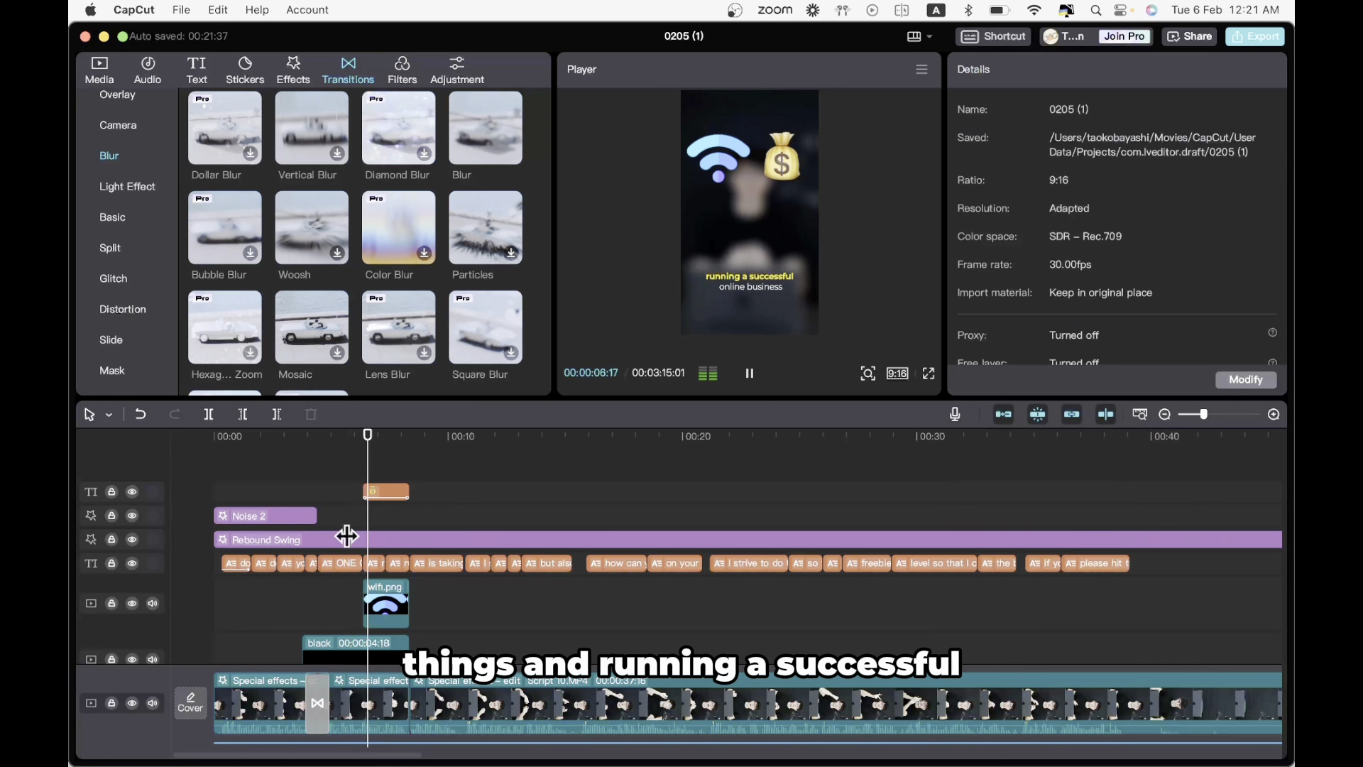
key(space)
click(371, 492)
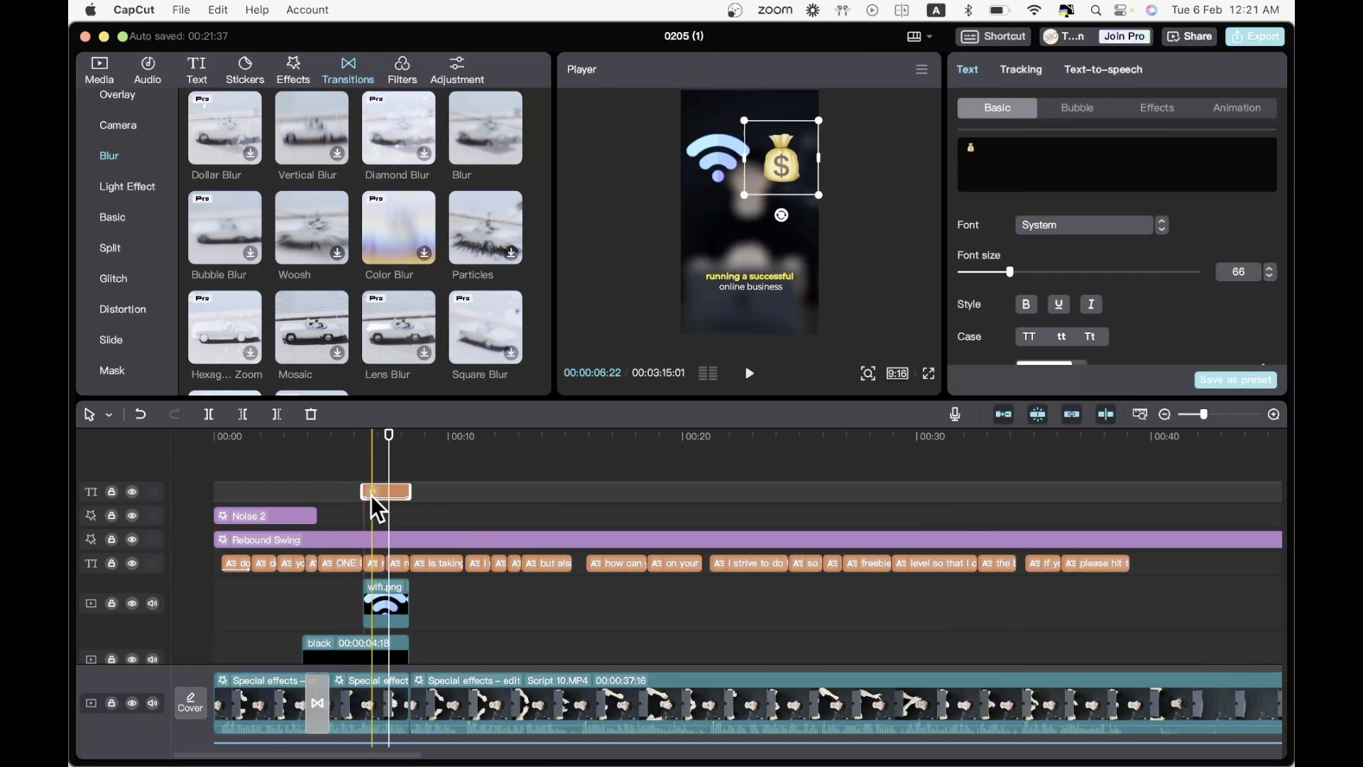
click(1255, 108)
click(975, 153)
scroll(1099, 293, down, 5)
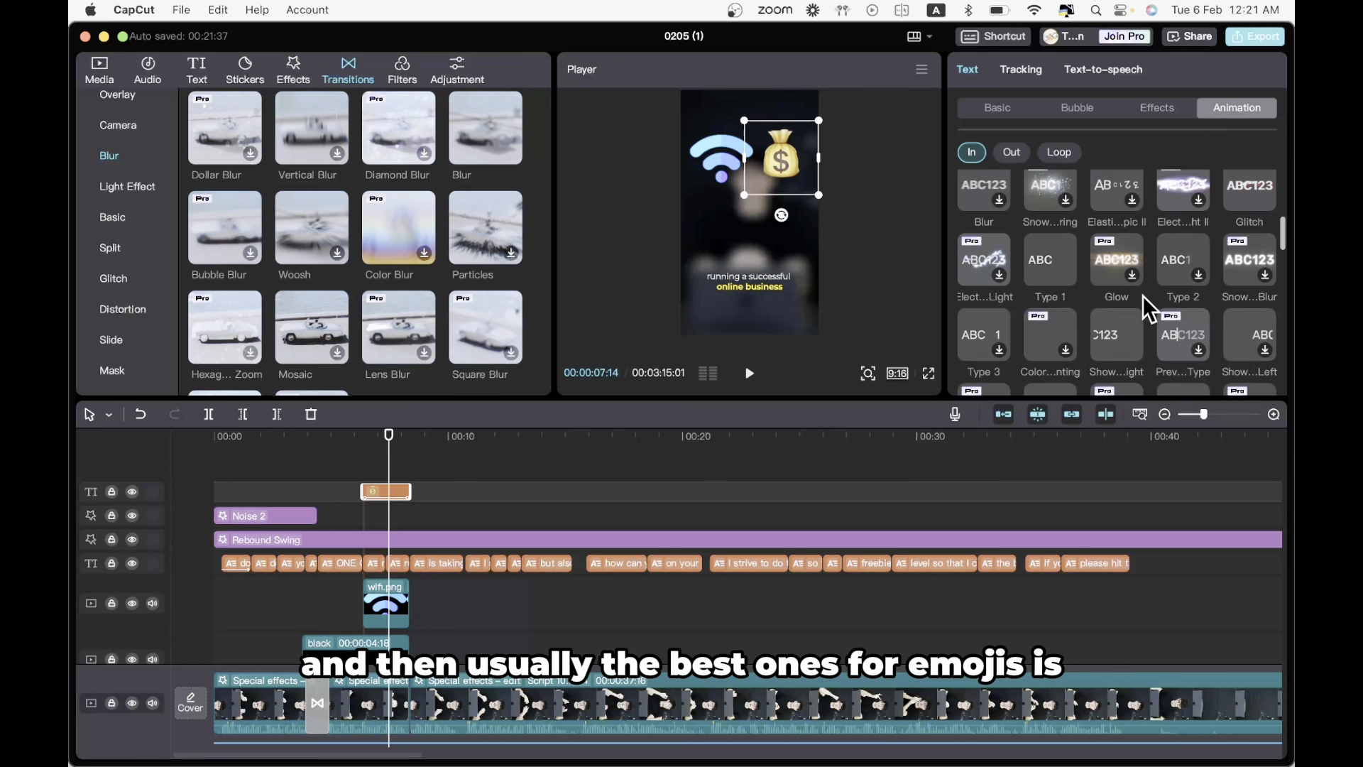
scroll(1149, 309, down, 4)
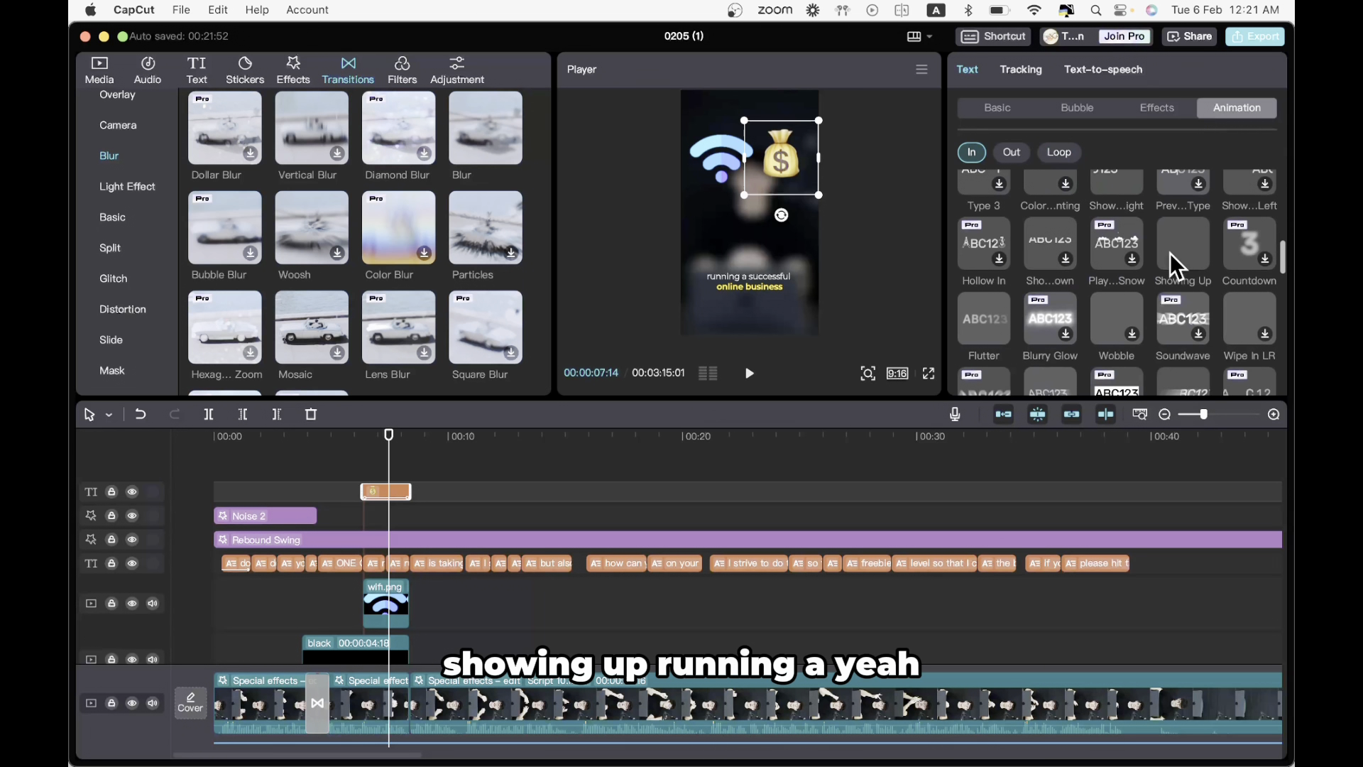
click(1171, 252)
drag(1128, 388, 1170, 388)
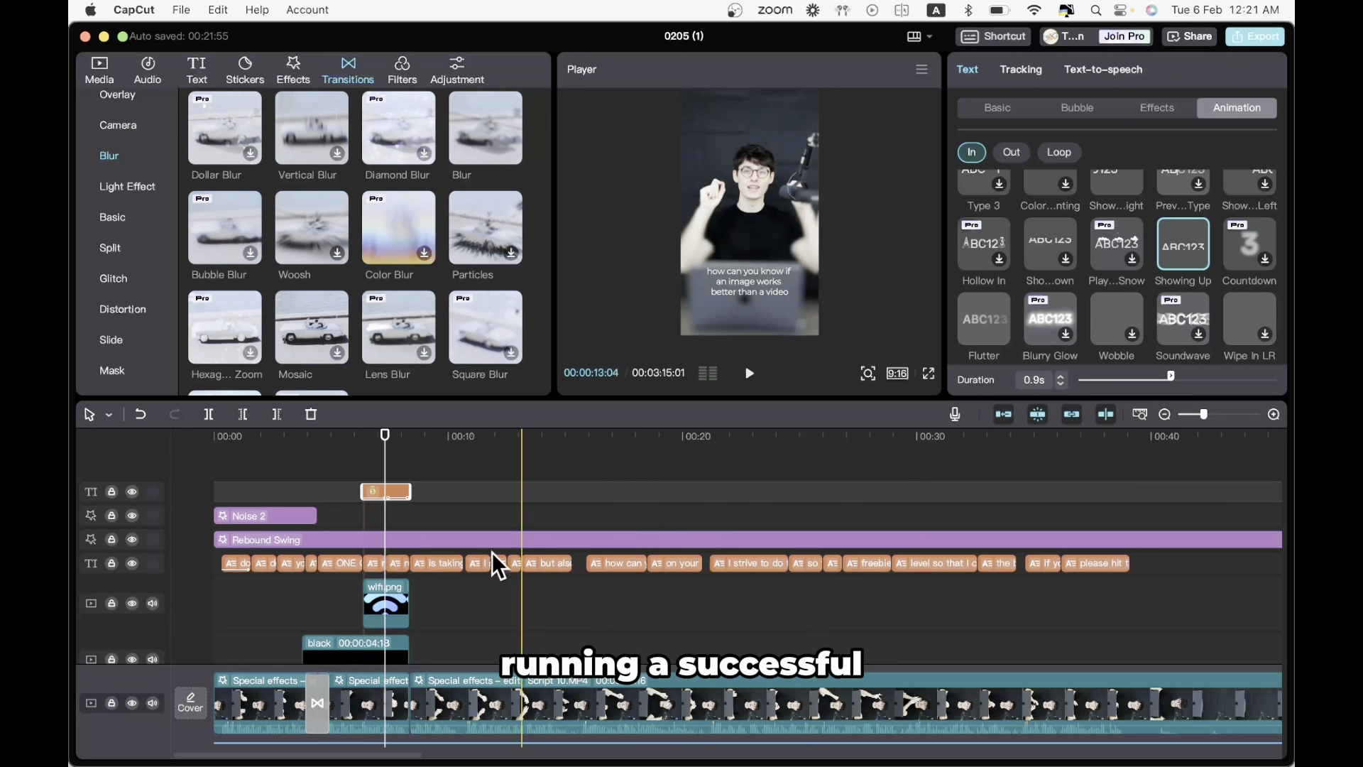
- Apply the Slide Up entrance animation to the Wi-Fi image with a duration of 0.8 s
click(385, 607)
click(1044, 69)
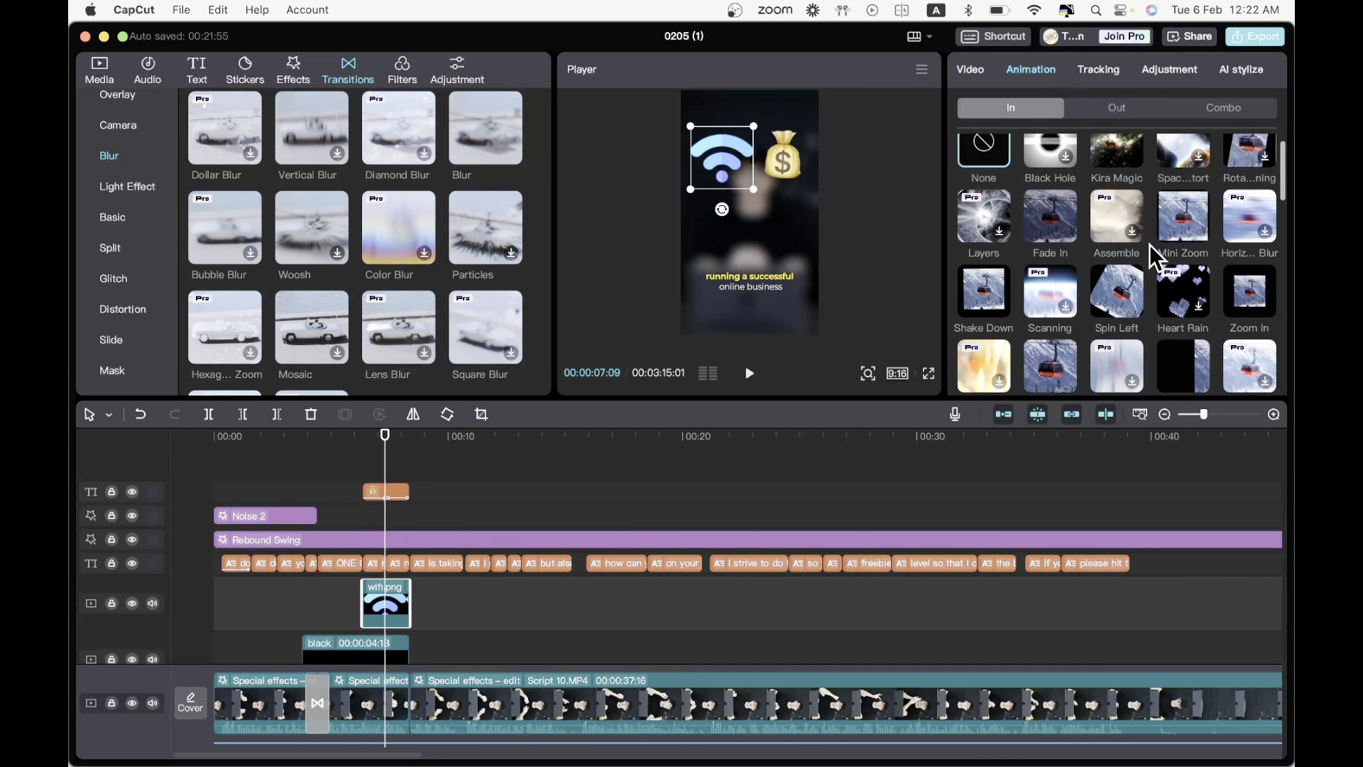
scroll(1156, 257, down, 3)
scroll(1185, 247, down, 1)
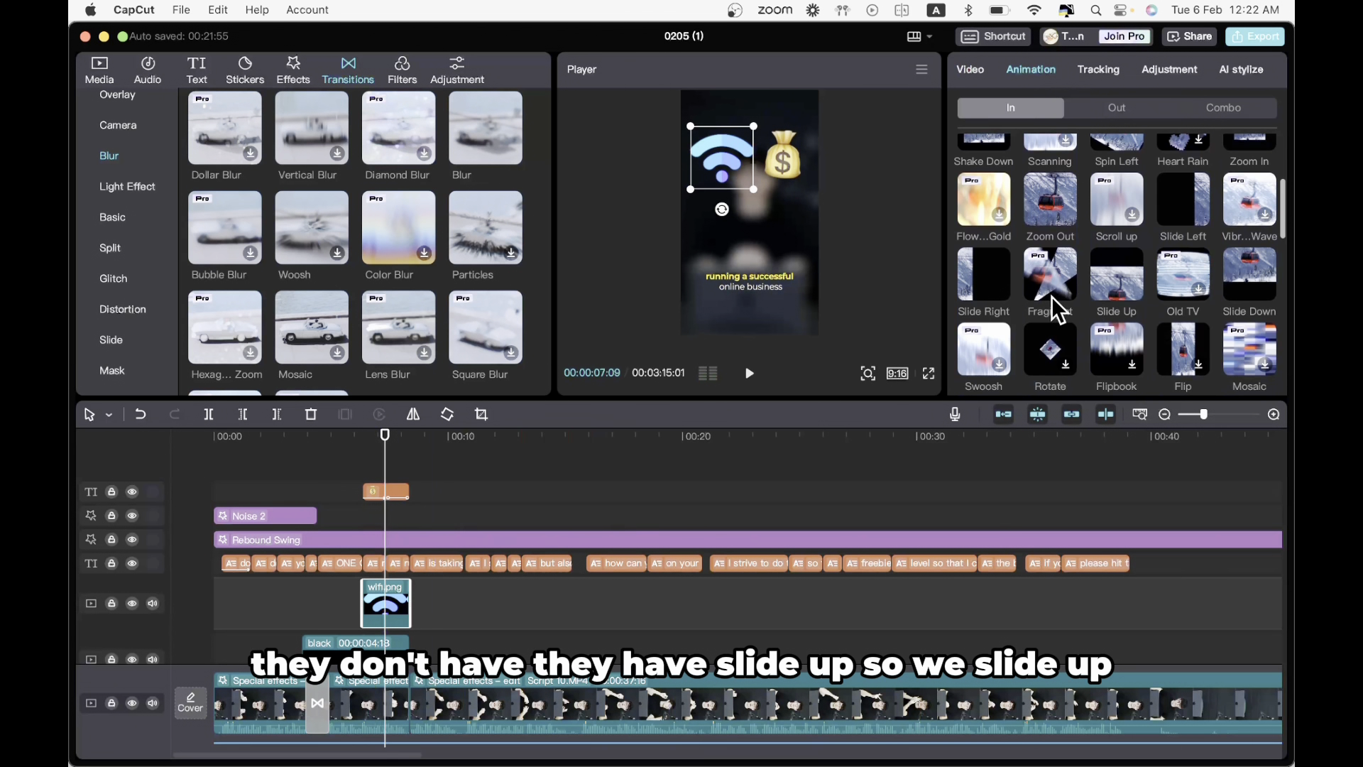
scroll(1068, 368, down, 4)
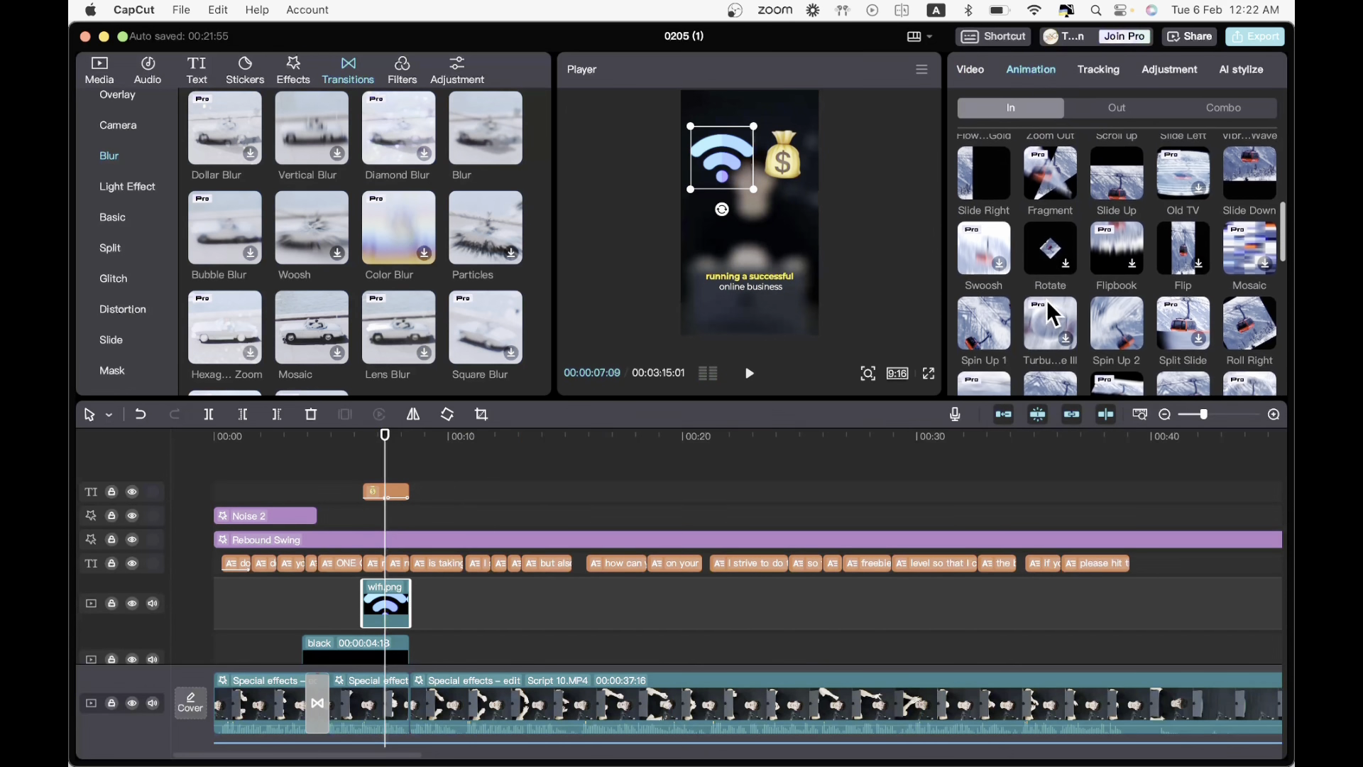
scroll(1052, 313, down, 10)
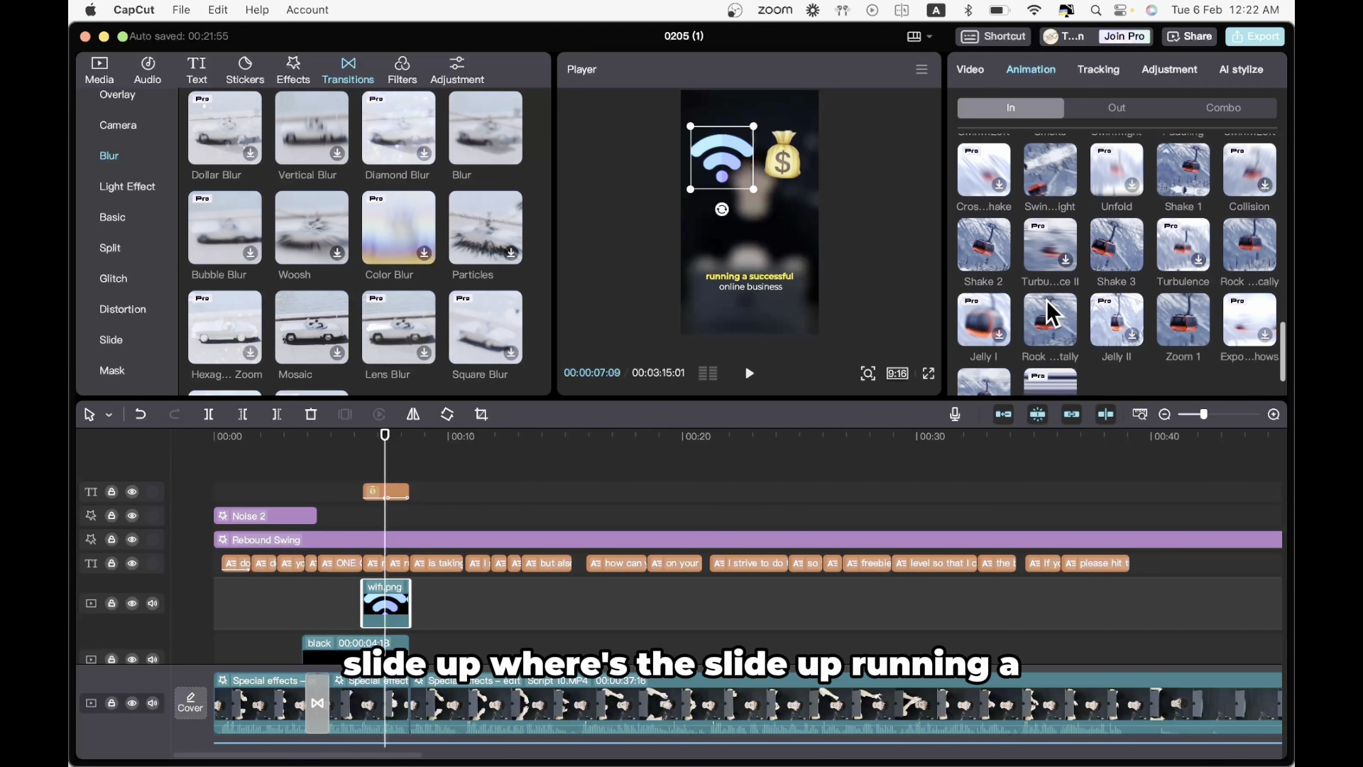
scroll(1053, 313, up, 8)
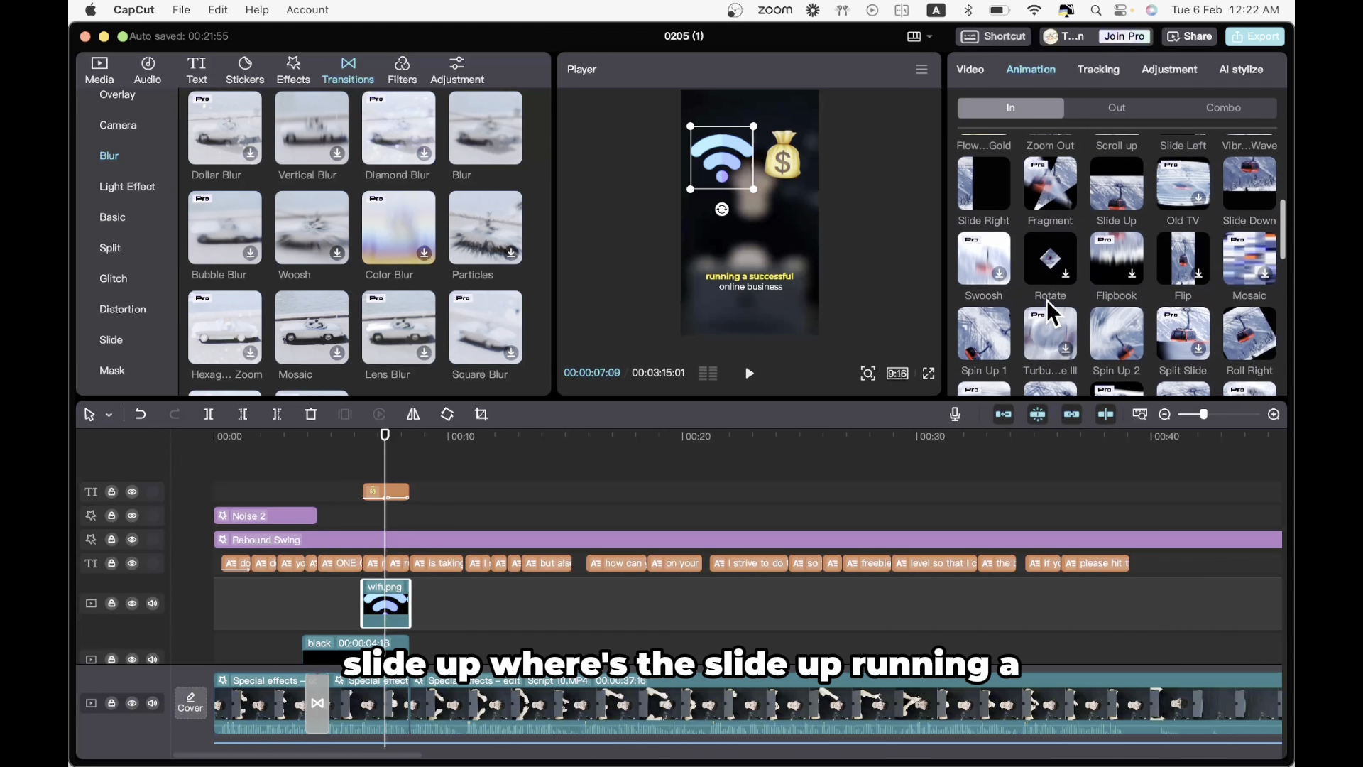
click(1127, 209)
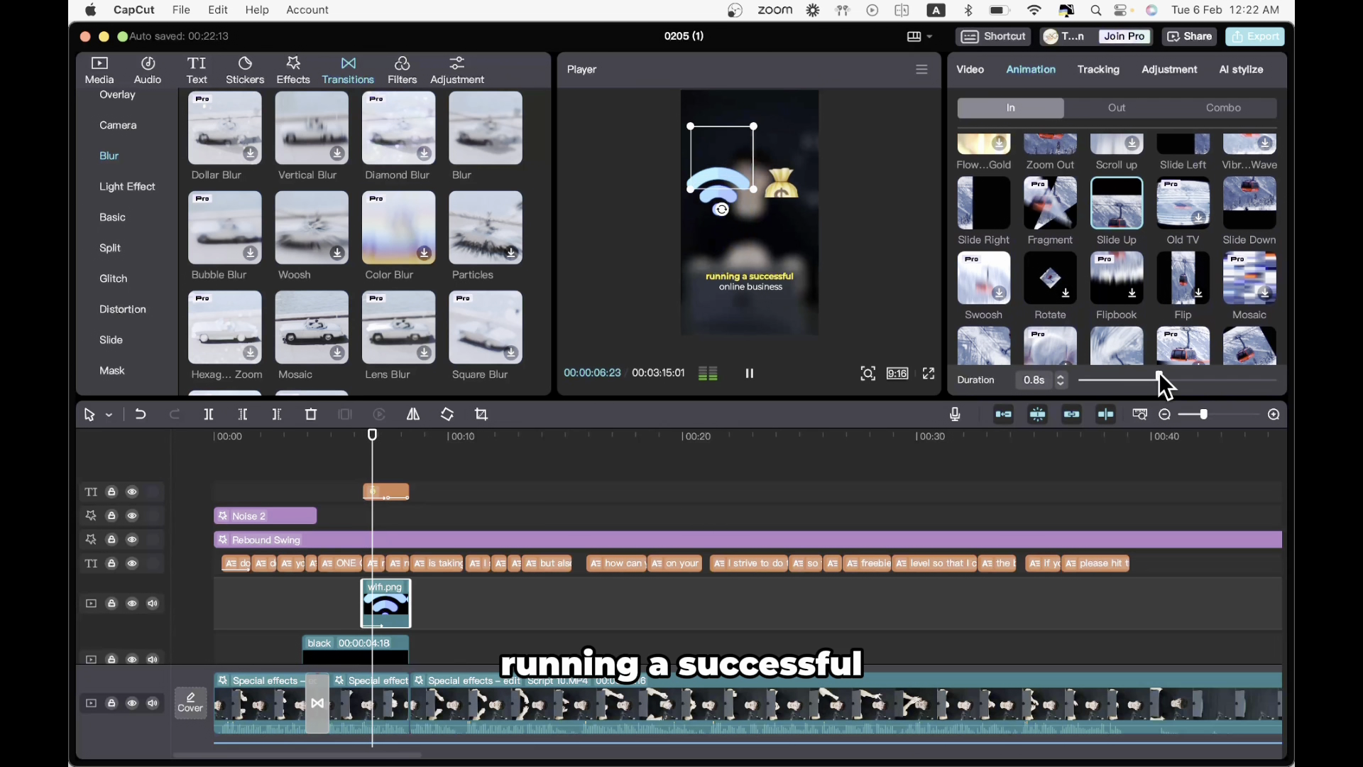
- Play back the overlay section to check the entrance animations of the Wi-Fi image and money bag emoji
click(352, 502)
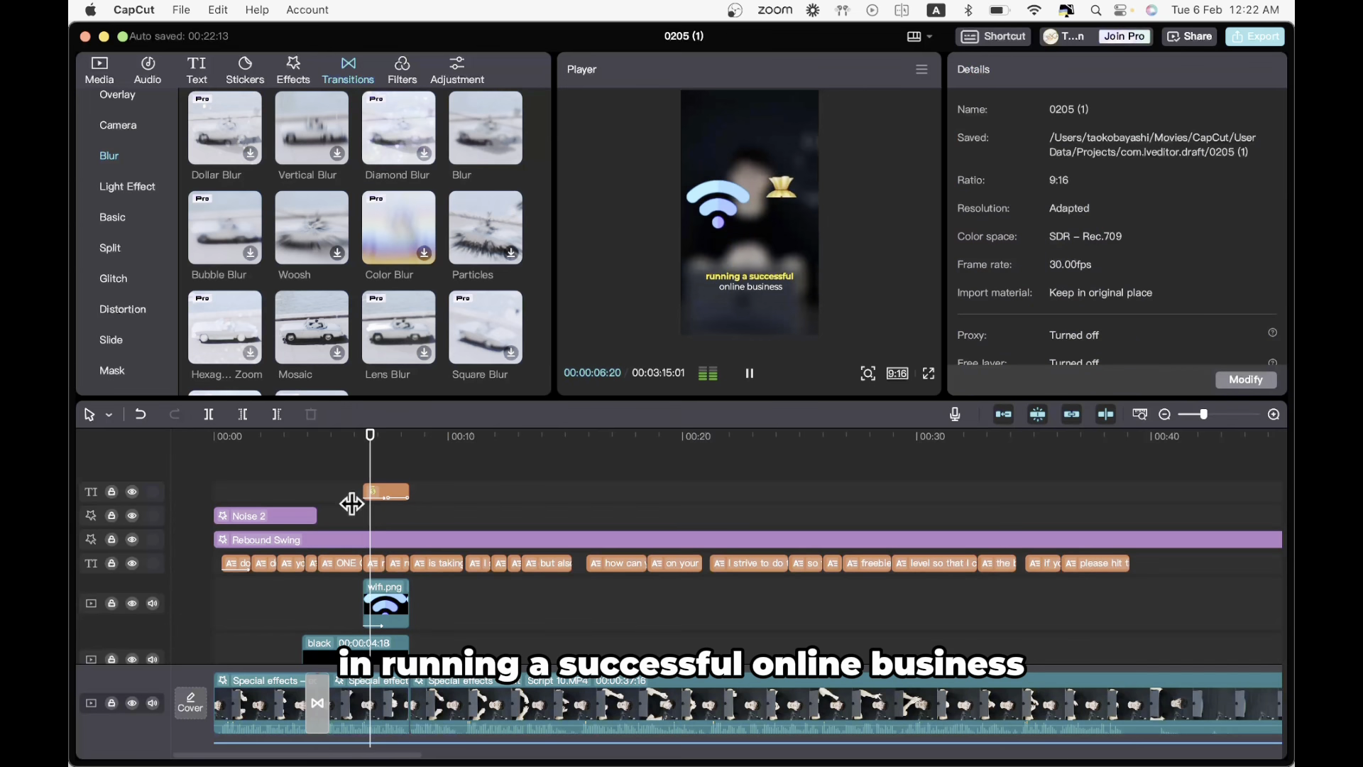
key(space)
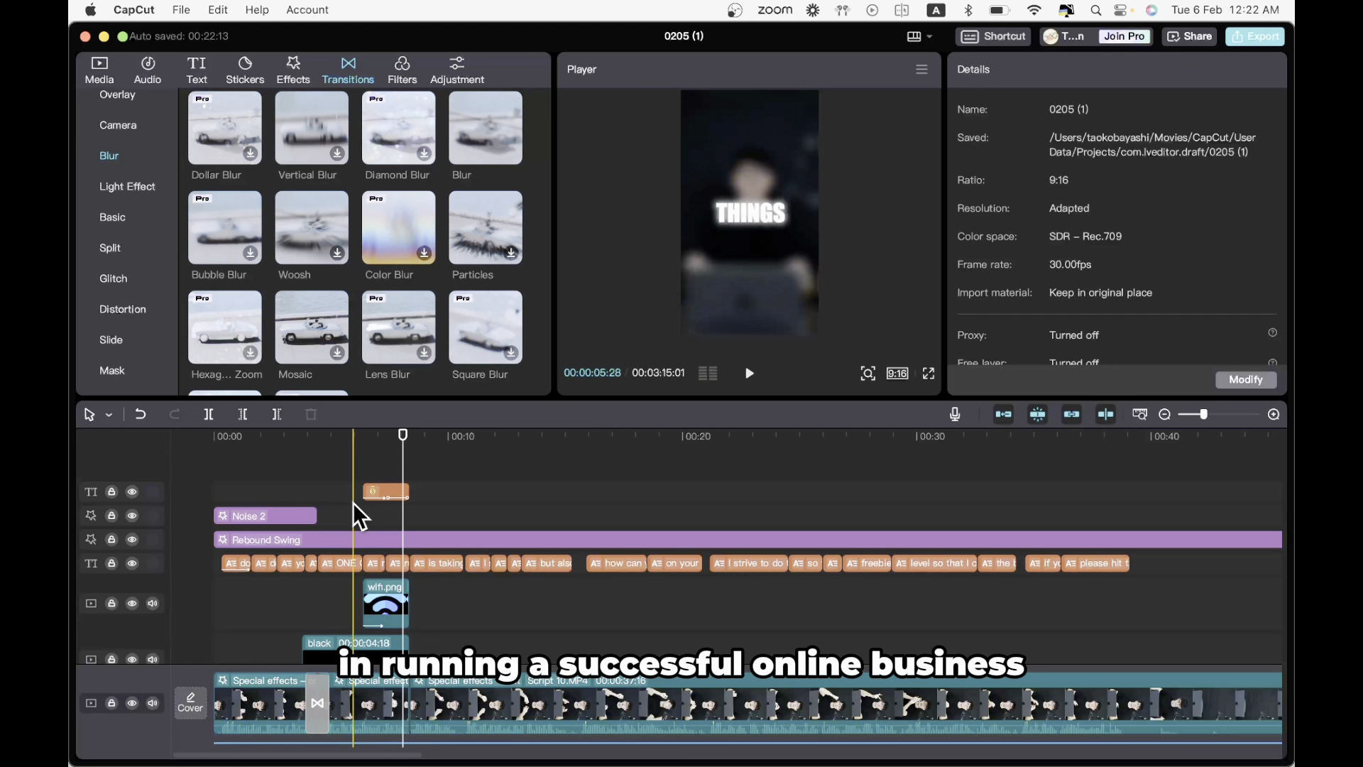
click(354, 521)
key(space)
key(space)
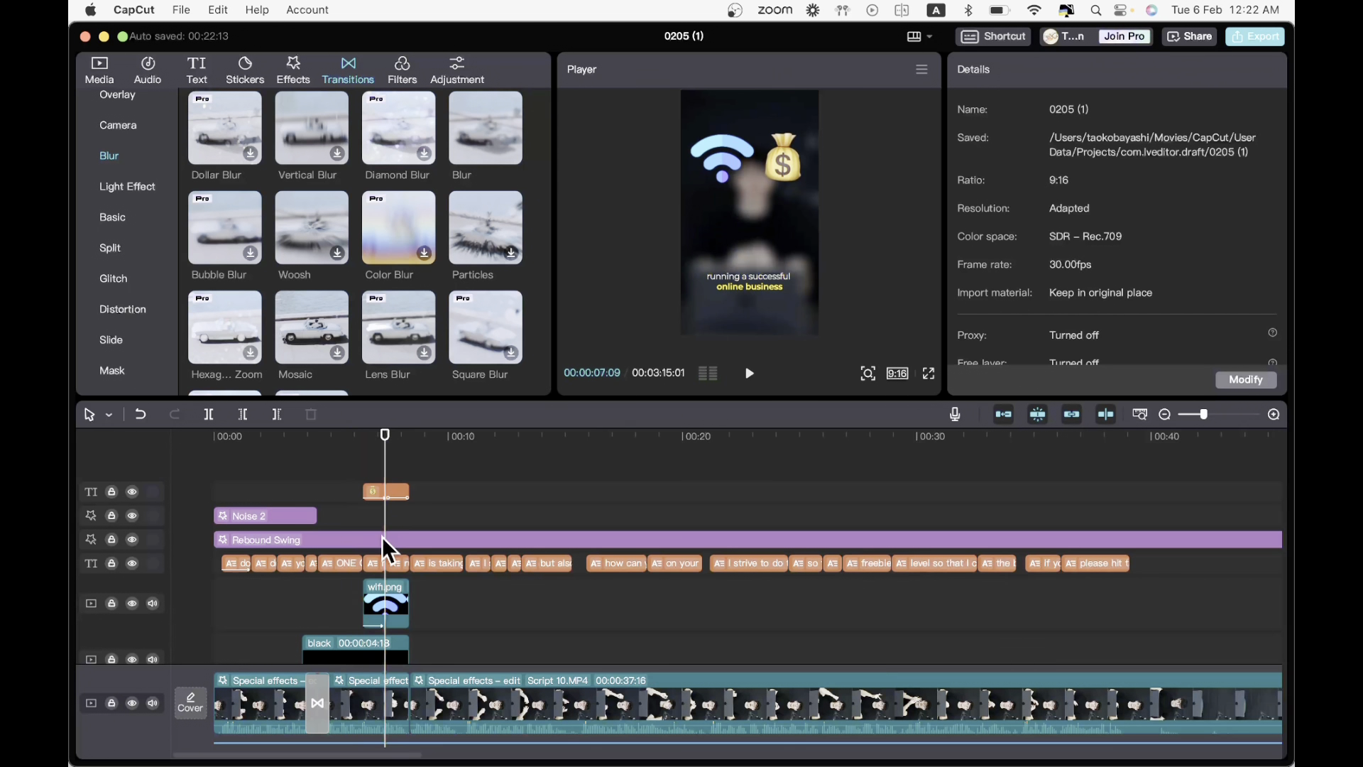
click(363, 529)
key(space)
key(space)
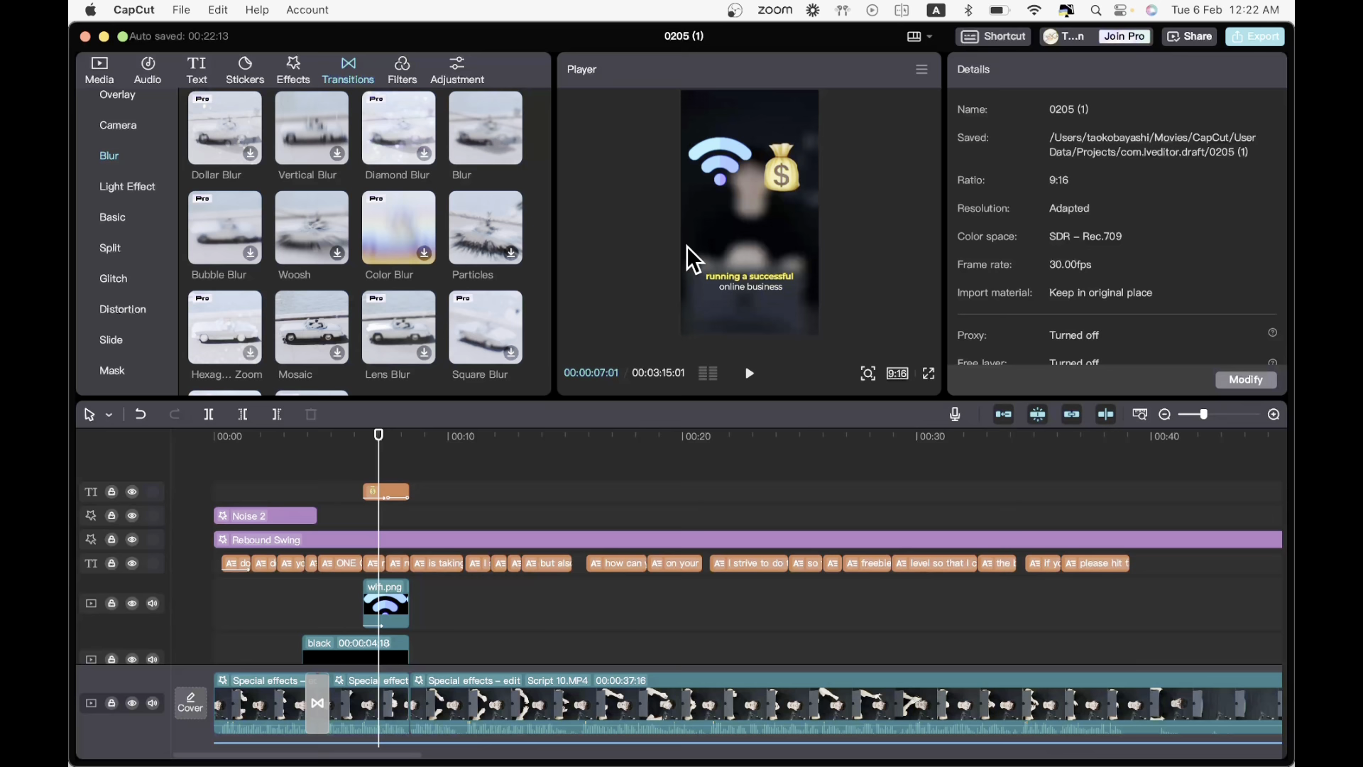
- Try a stacked layout with an enlarged Wi-Fi image above an enlarged money bag emoji, play it back, and undo it
click(784, 166)
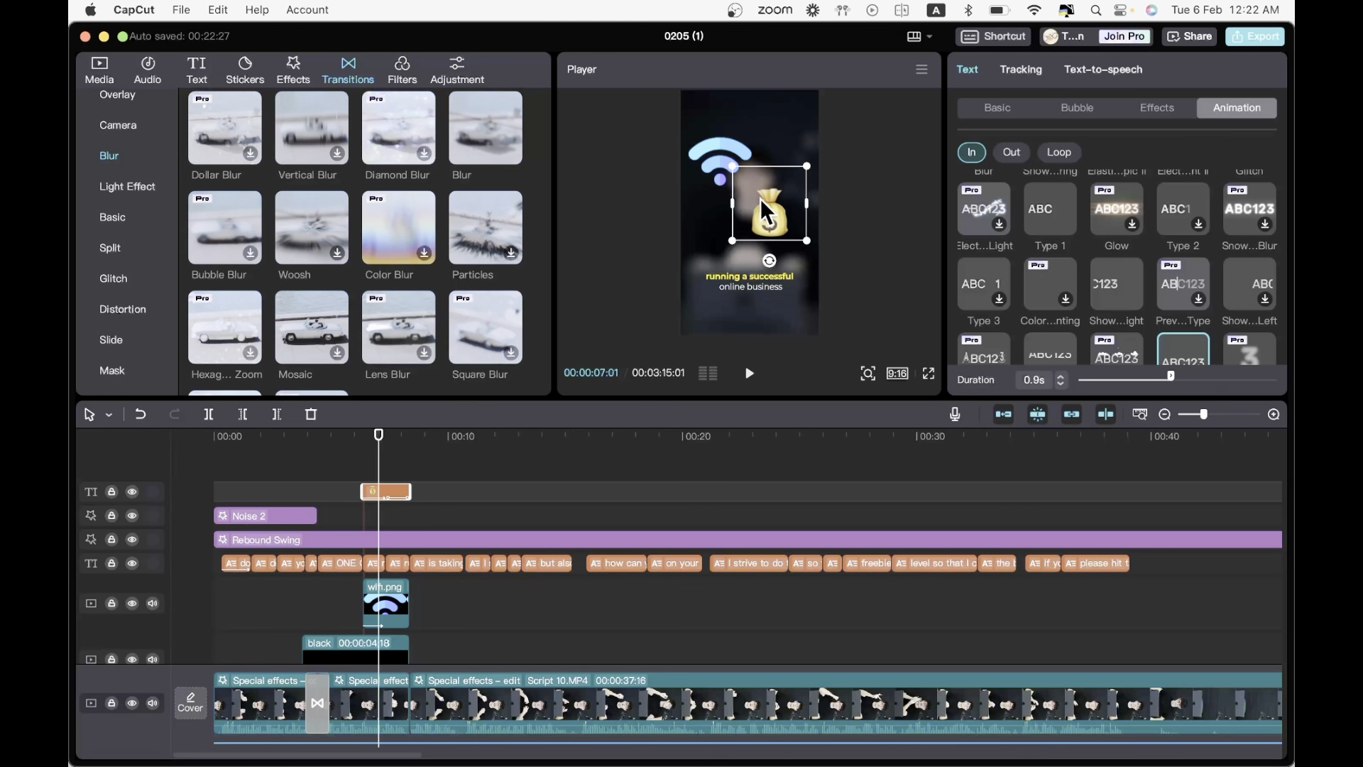
drag(710, 167, 698, 201)
click(768, 225)
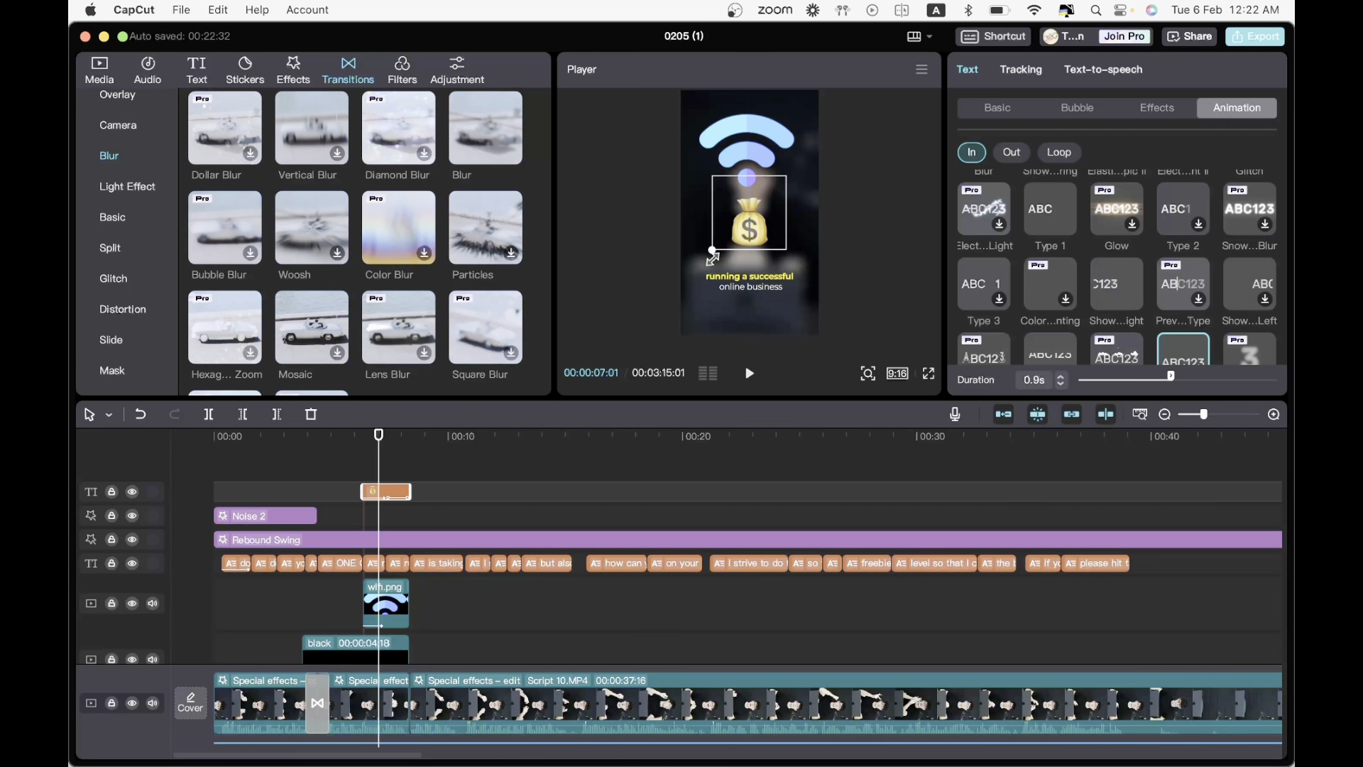
drag(707, 250, 679, 284)
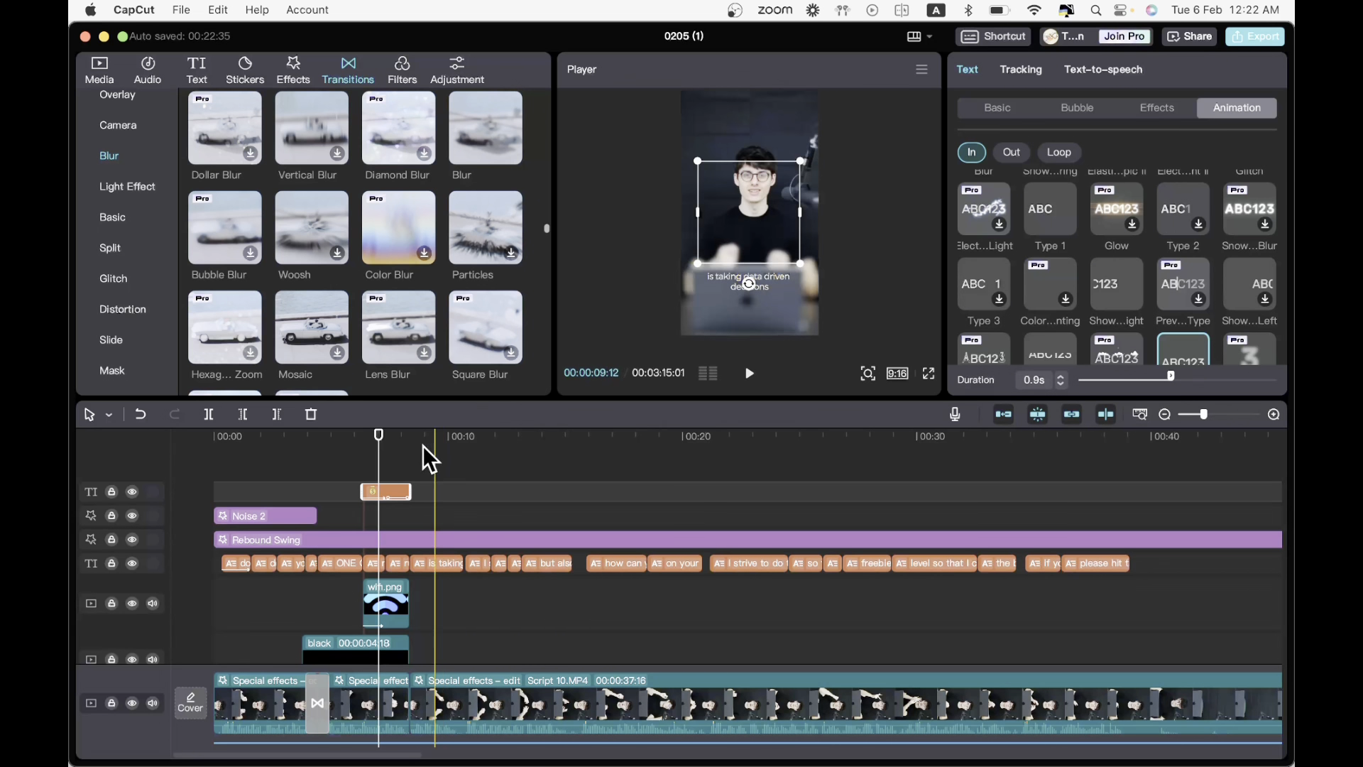
click(348, 483)
key(space)
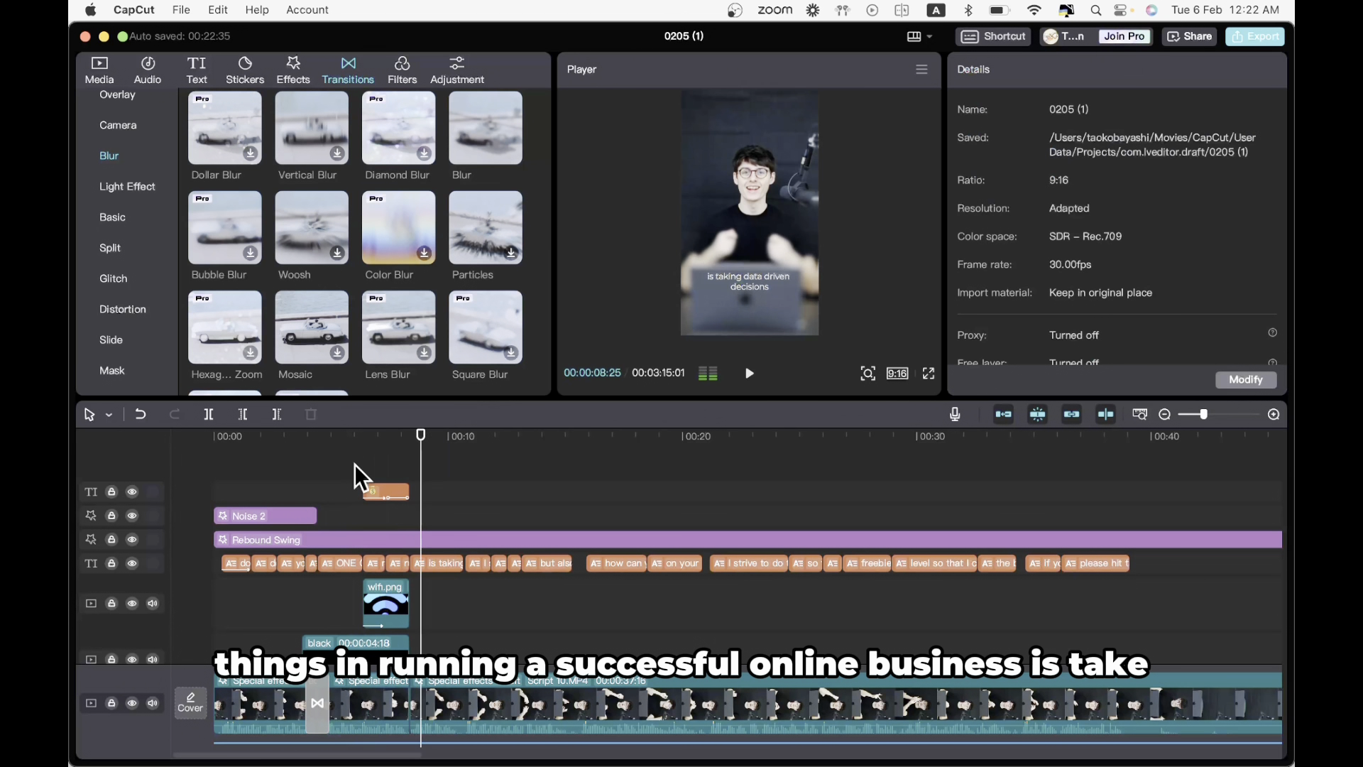
click(370, 483)
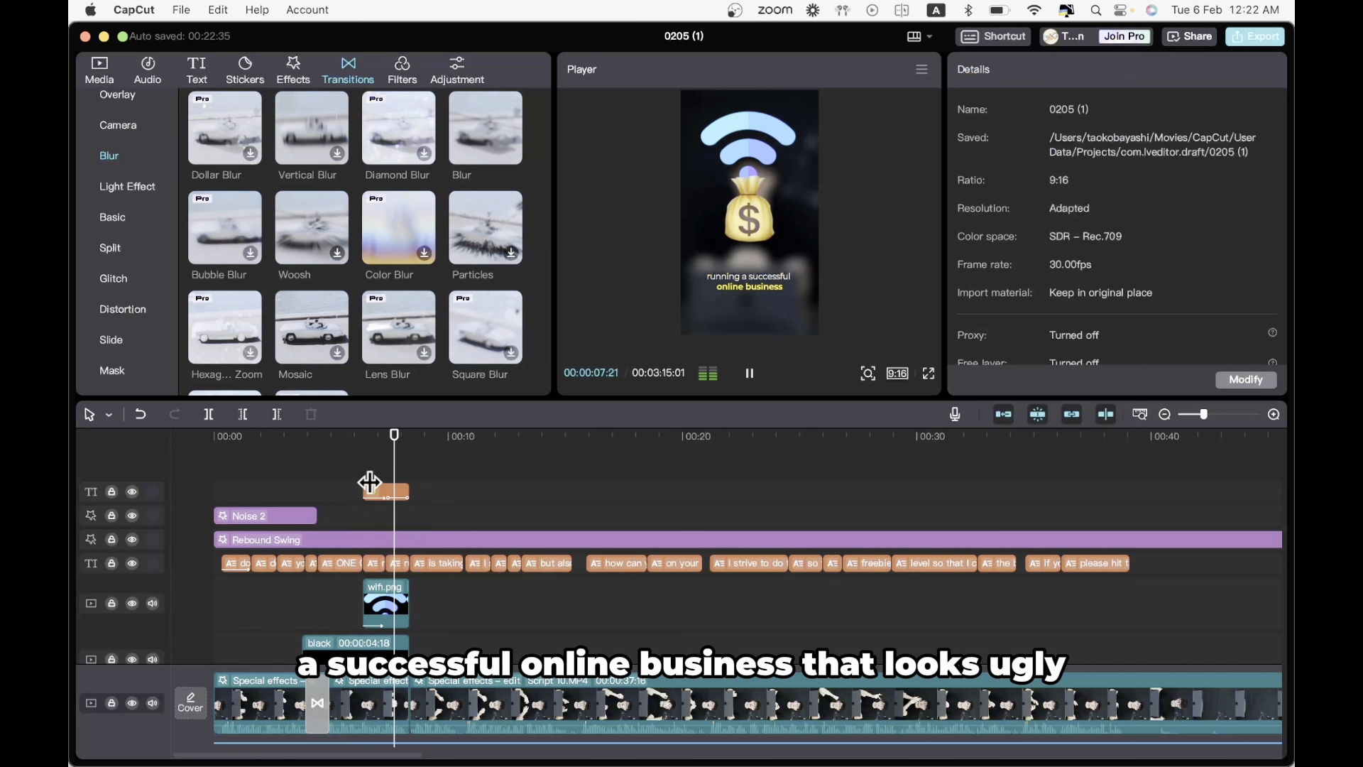
key(space)
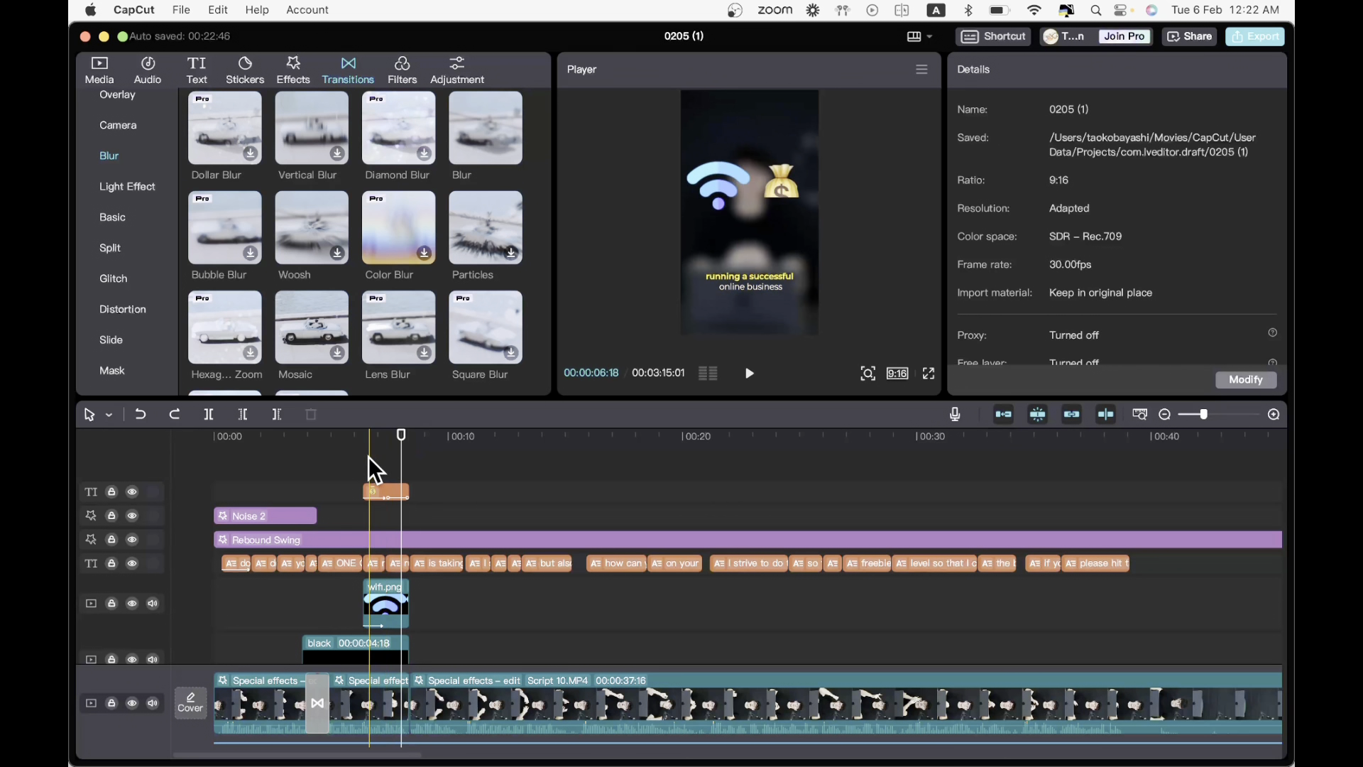
- Move the Wi-Fi image and money bag emoji together slightly lower, centred horizontally in the frame, and play back the section
click(350, 467)
key(space)
key(space)
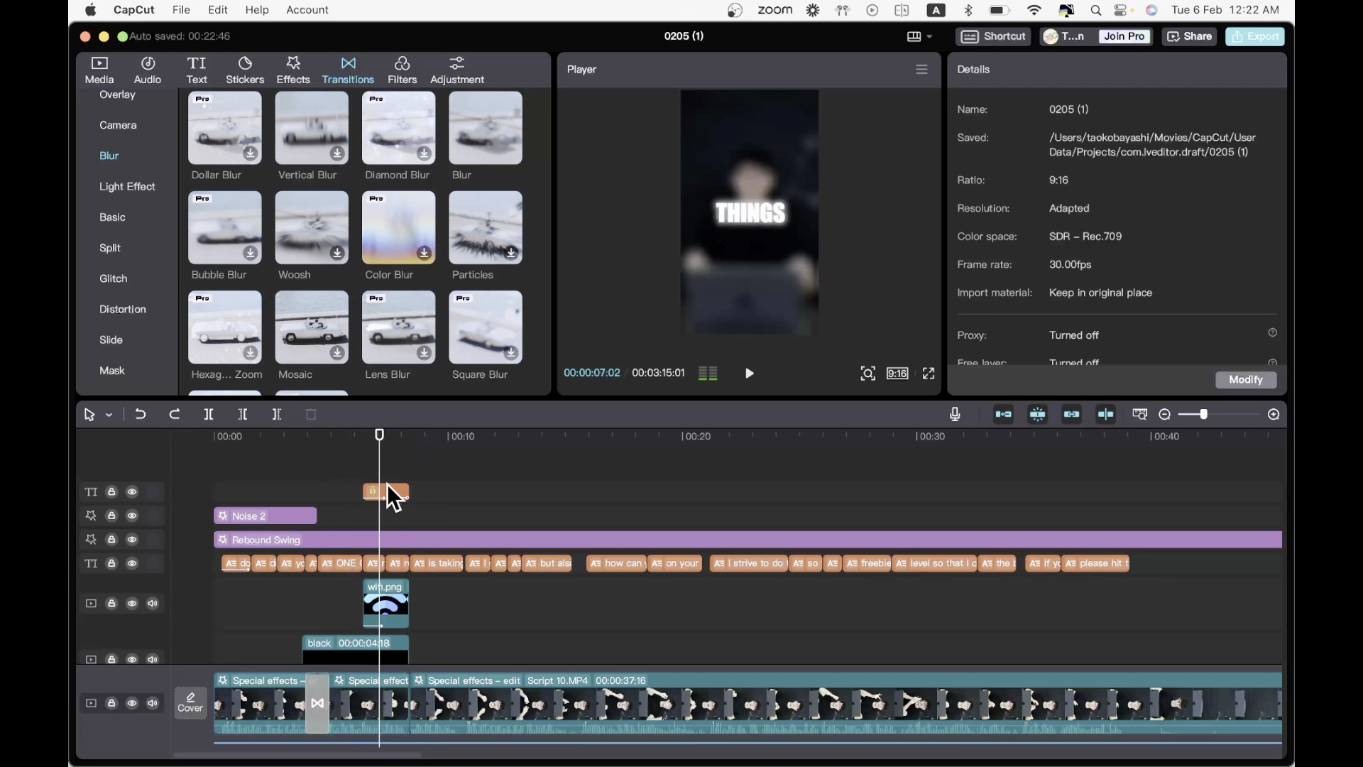
click(391, 490)
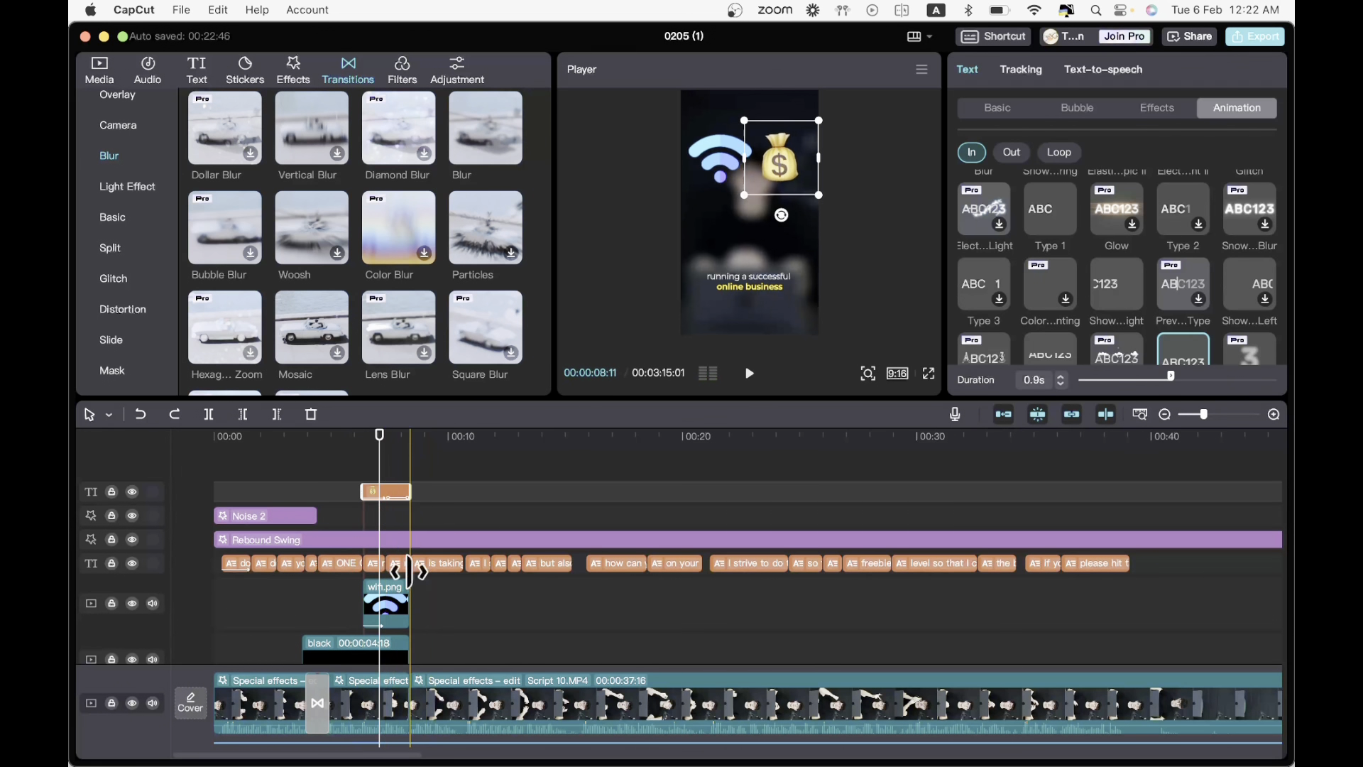
click(389, 607)
drag(739, 202, 747, 206)
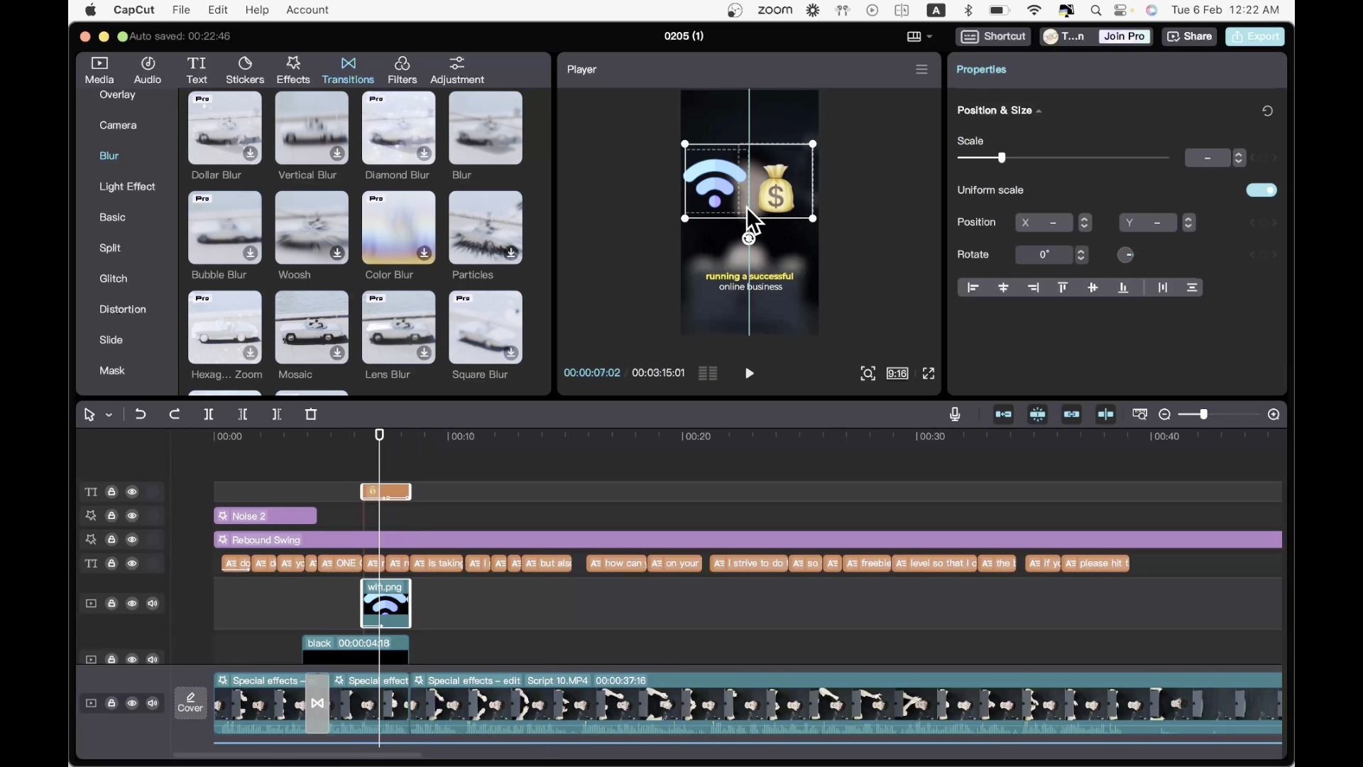
click(336, 457)
key(space)
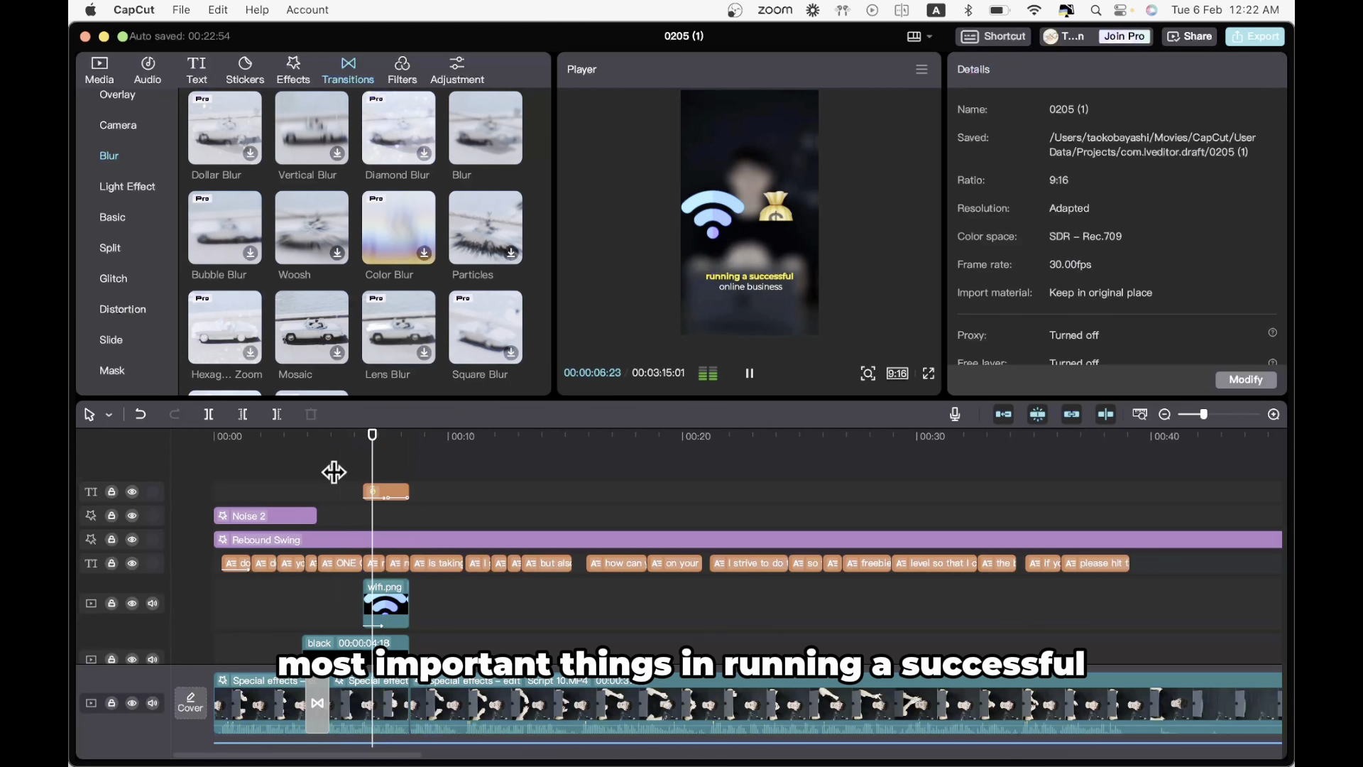
- Try the Slide Up entrance animation on the money bag emoji in place of Showing Up, and undo the change
click(377, 492)
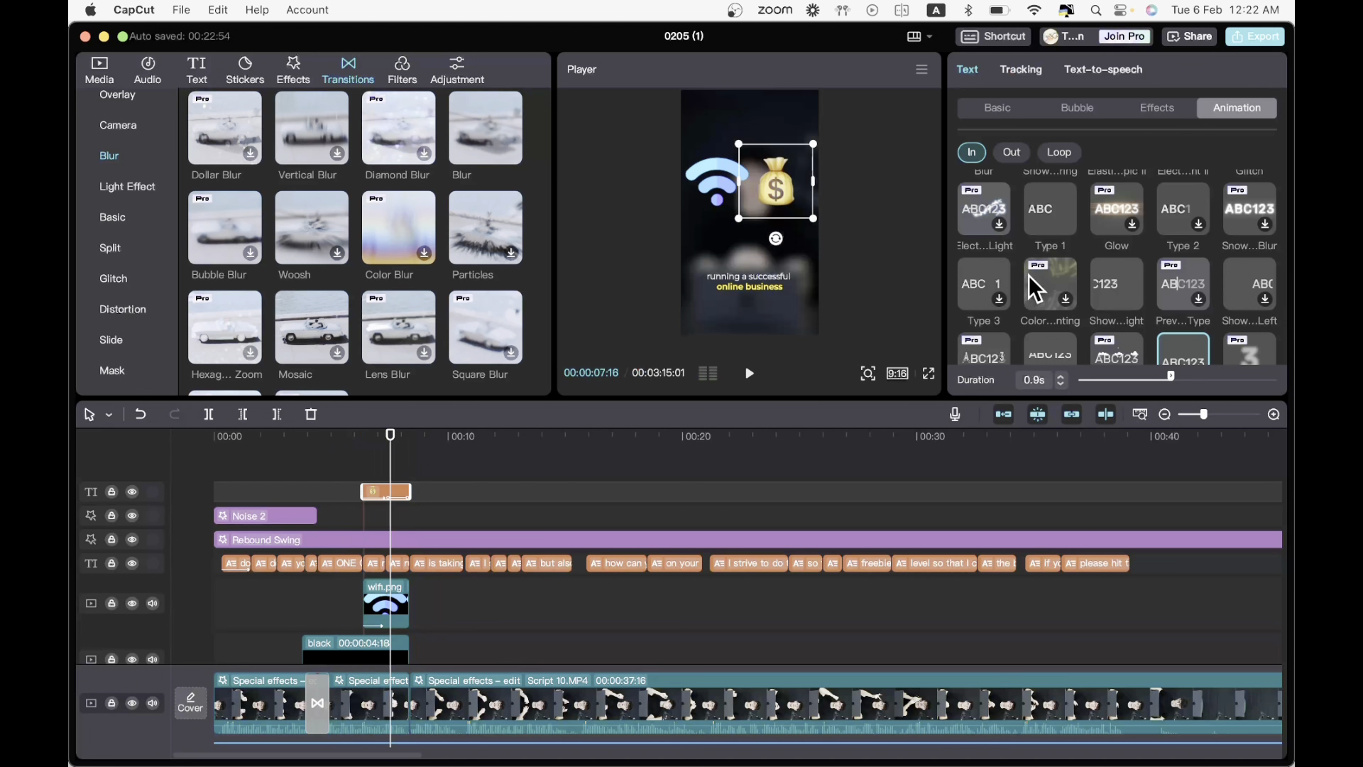
scroll(1097, 270, down, 4)
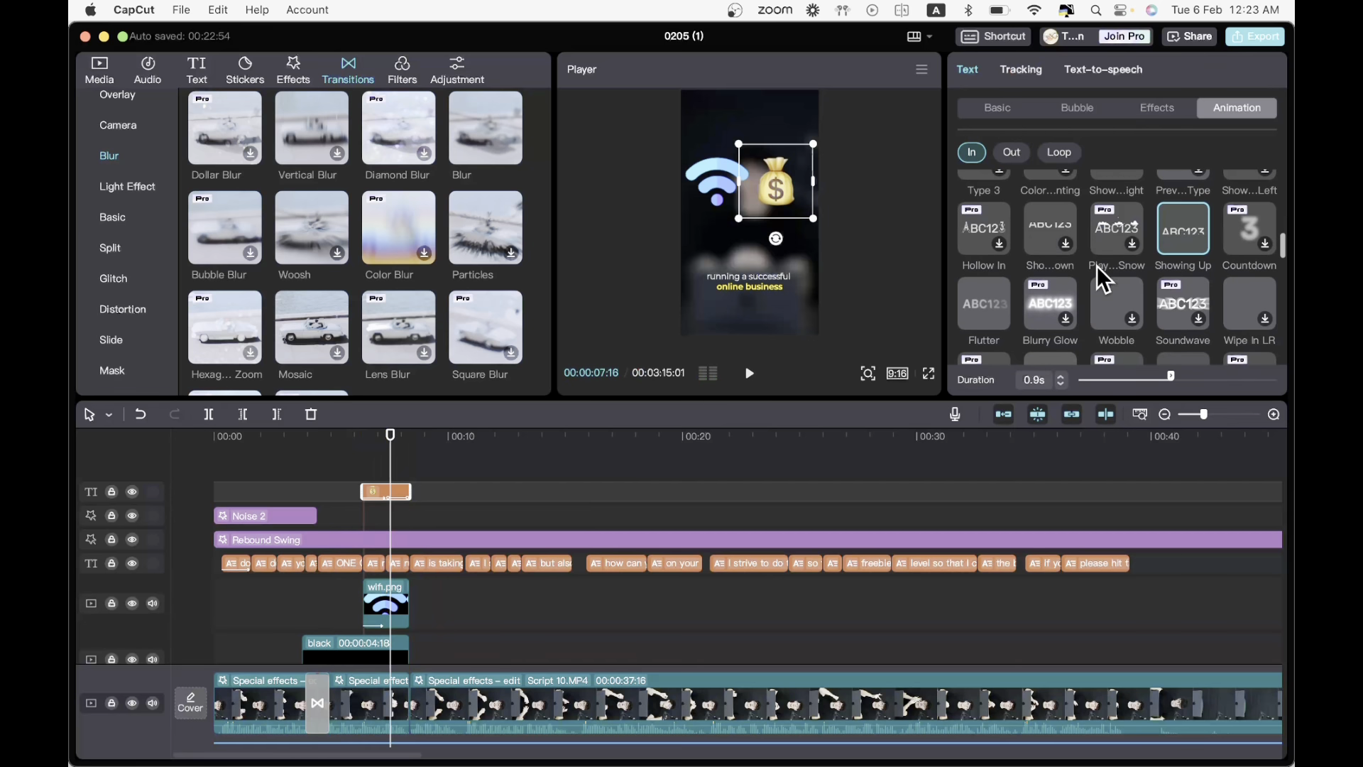
scroll(1097, 264, down, 8)
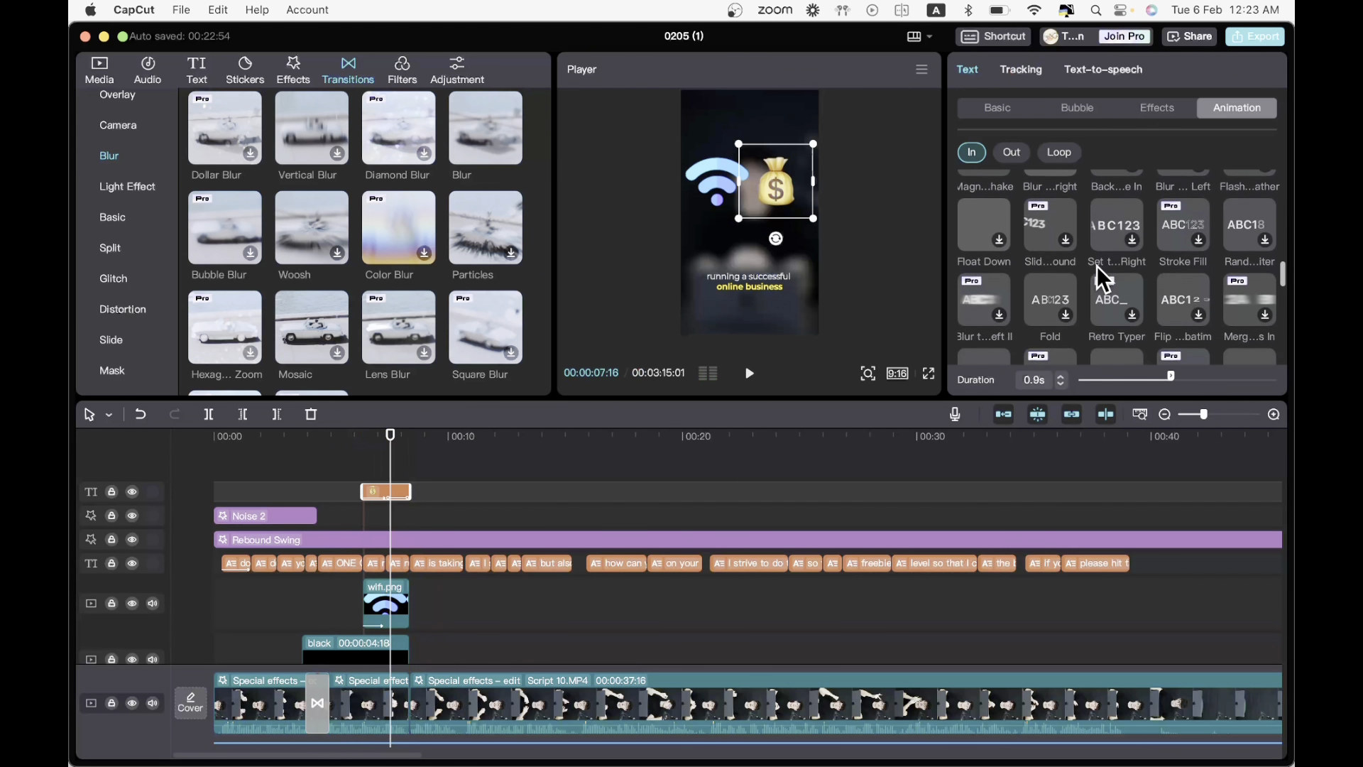
scroll(1097, 268, down, 10)
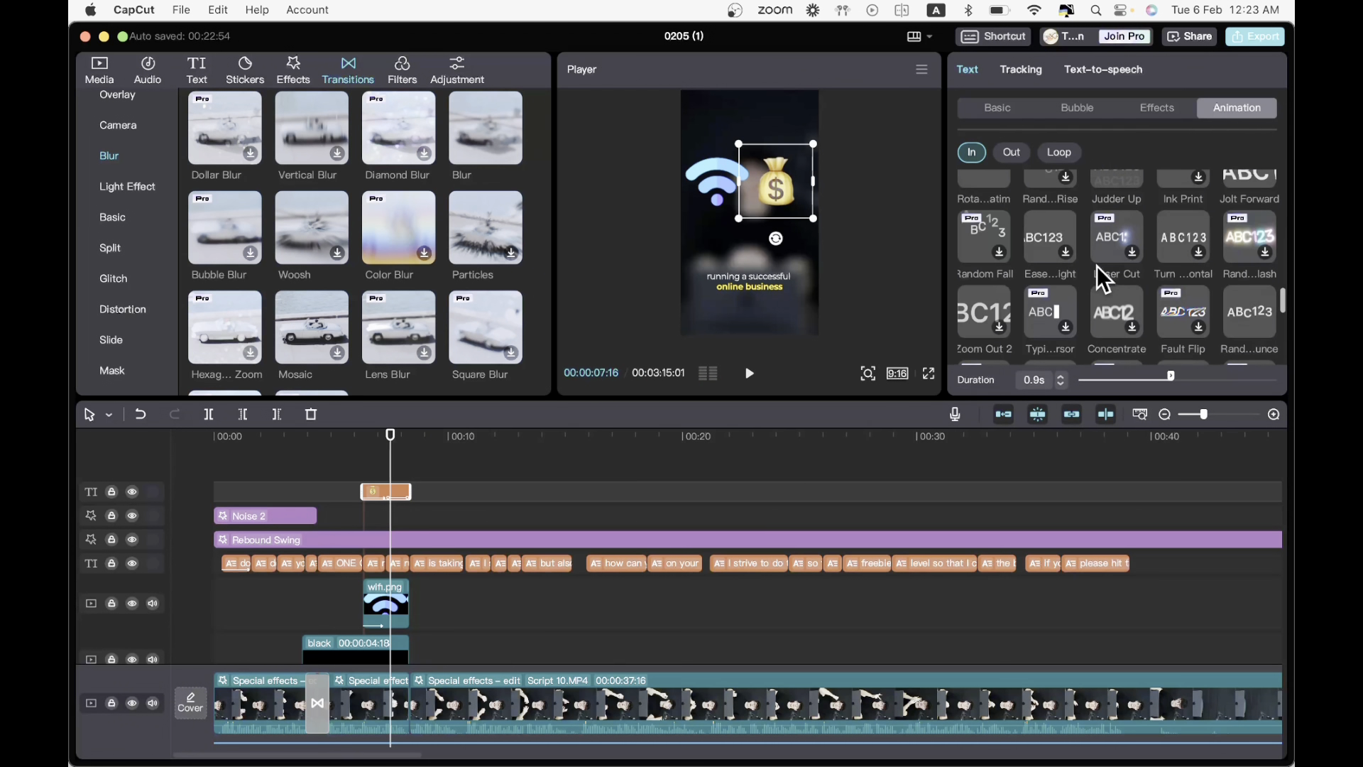
scroll(1097, 265, down, 3)
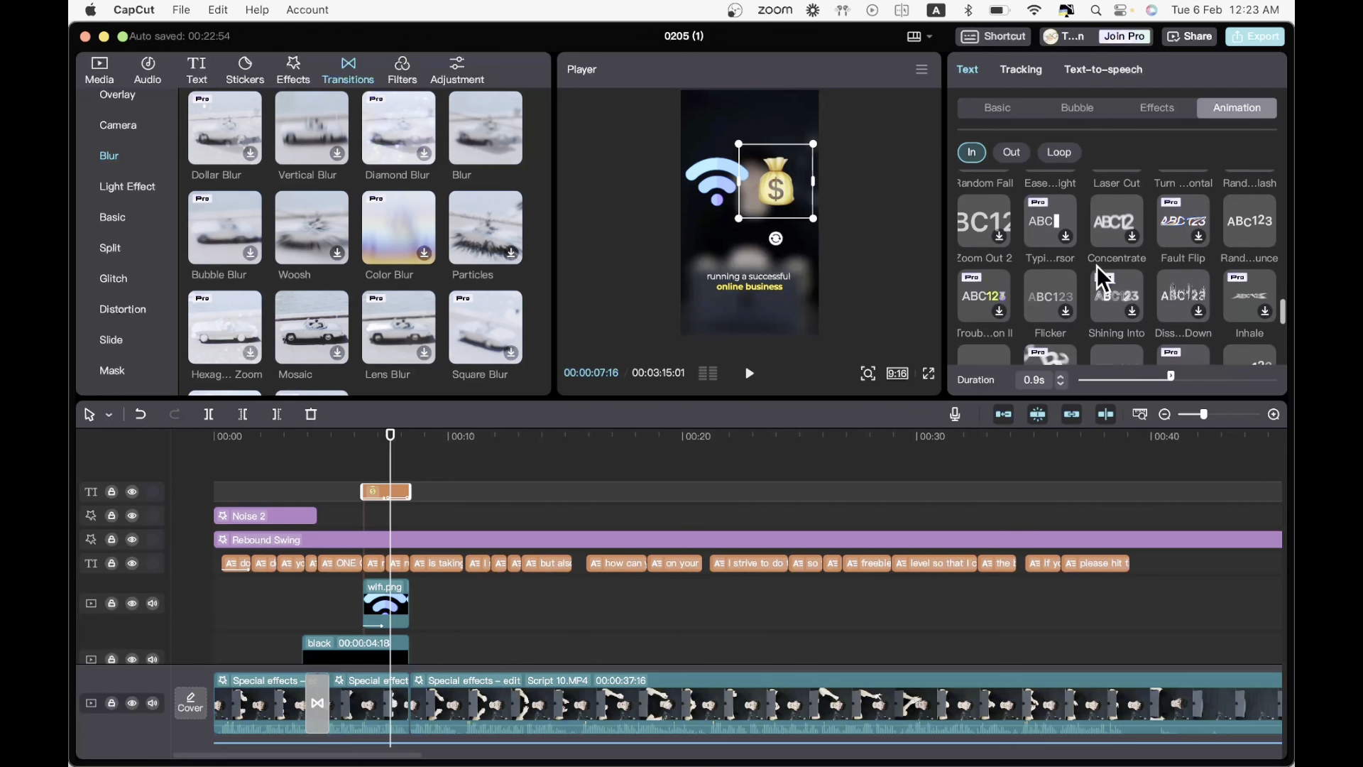
scroll(1097, 266, down, 6)
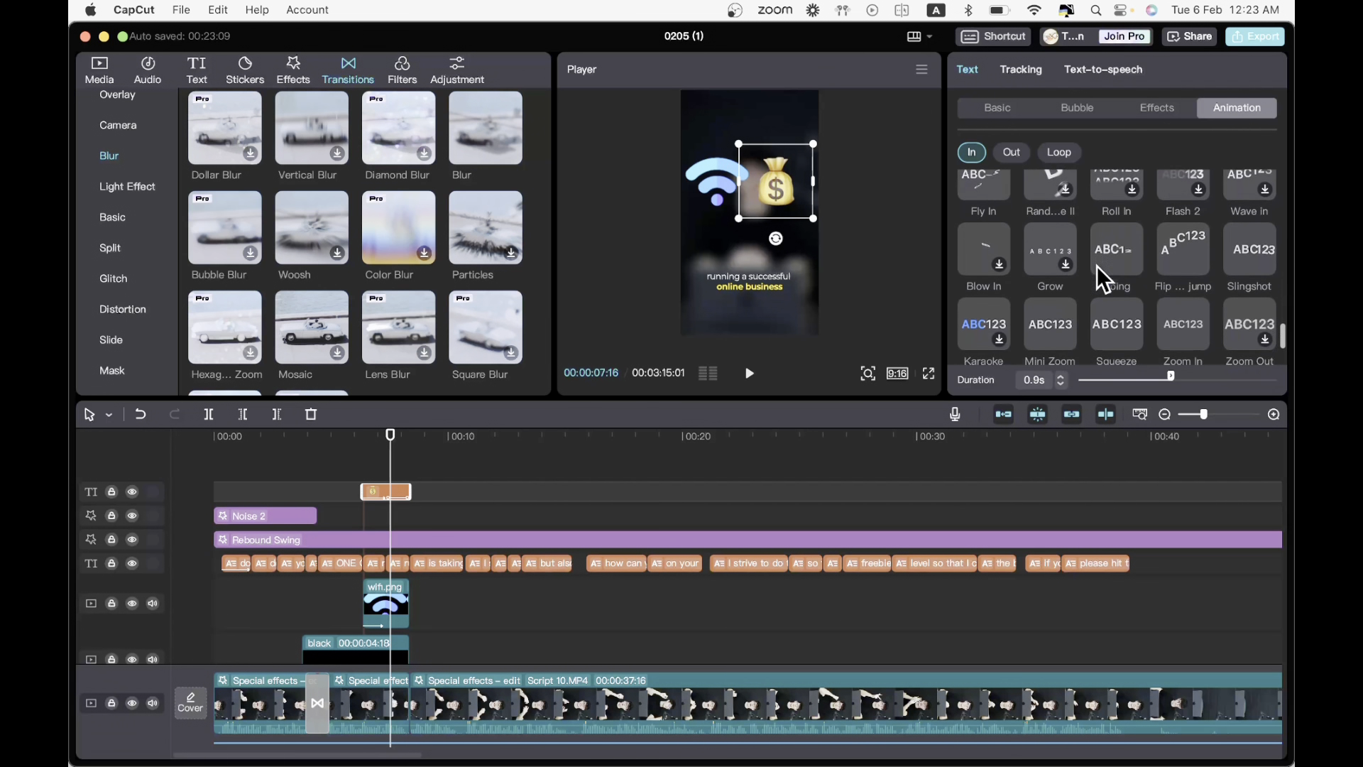
scroll(1097, 265, down, 3)
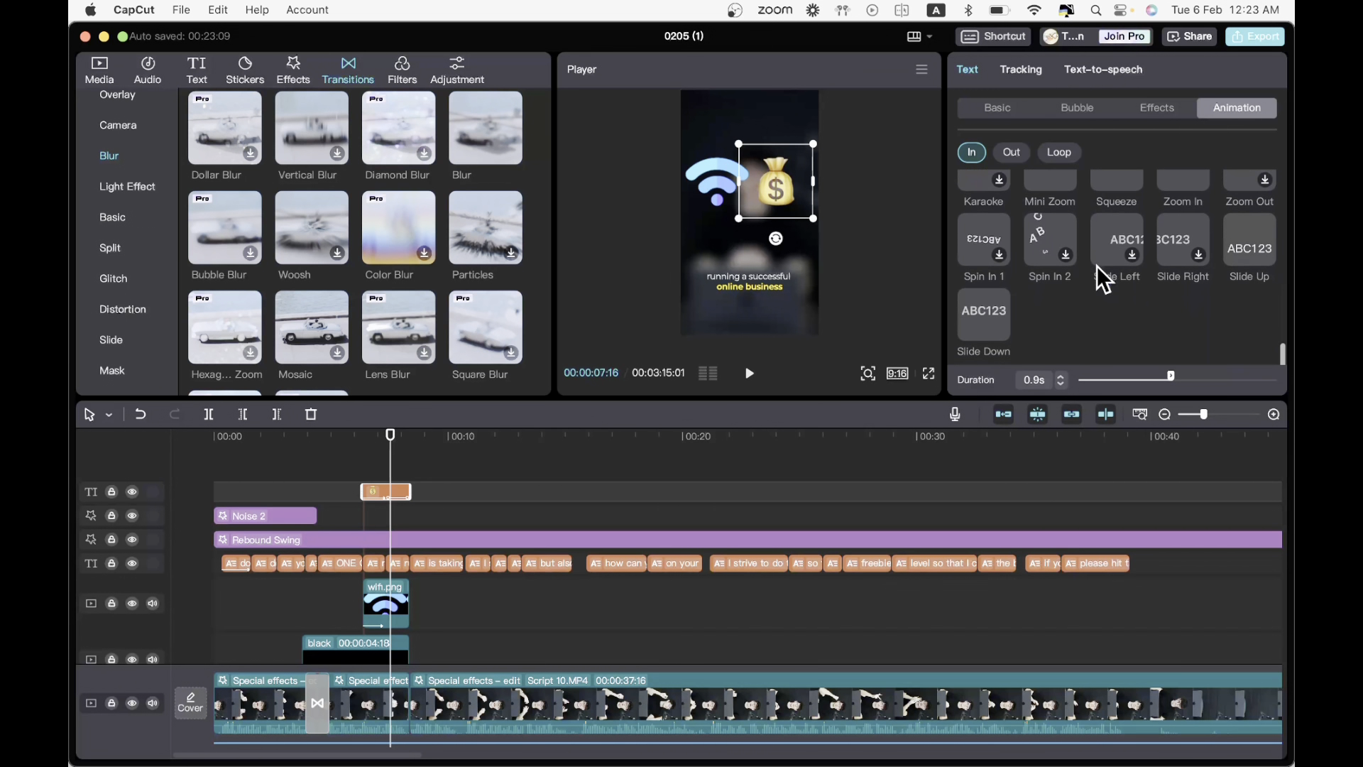
click(1255, 242)
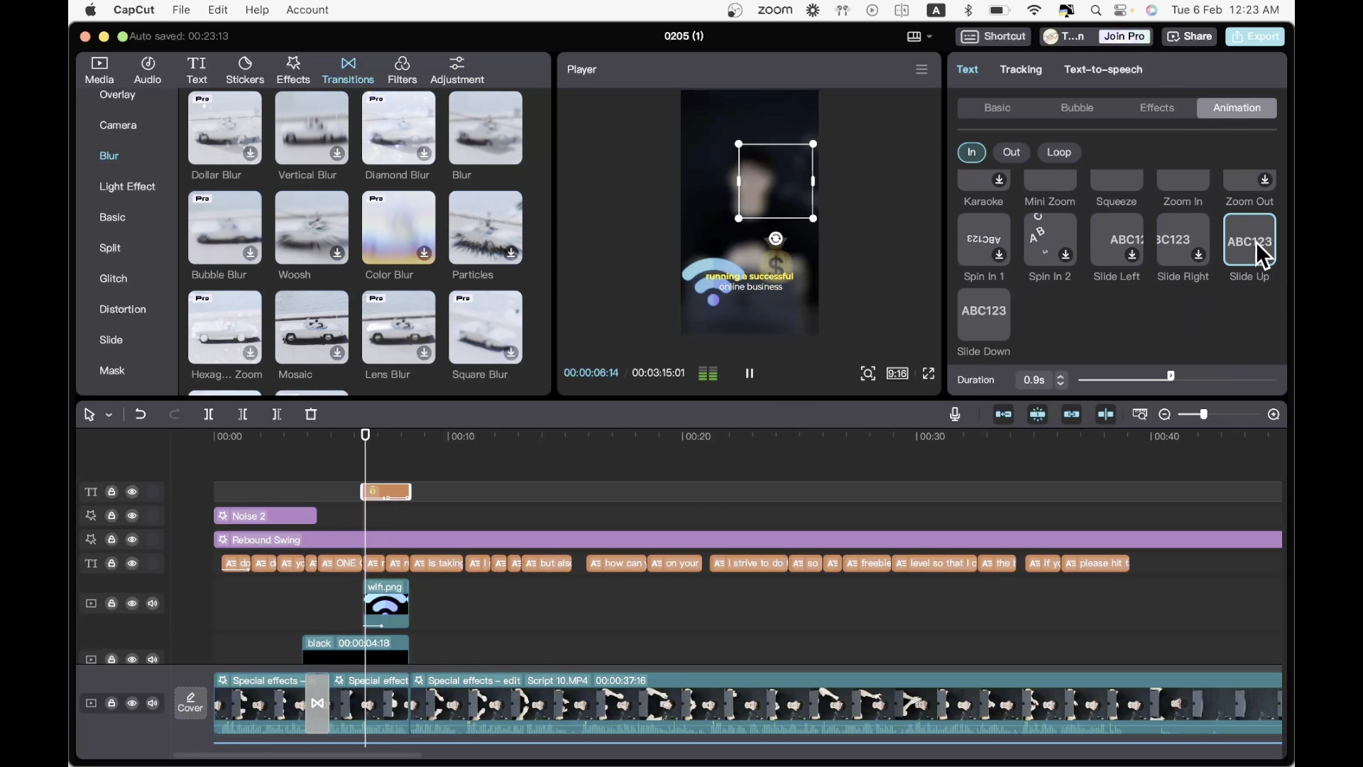
scroll(1255, 242, up, 5)
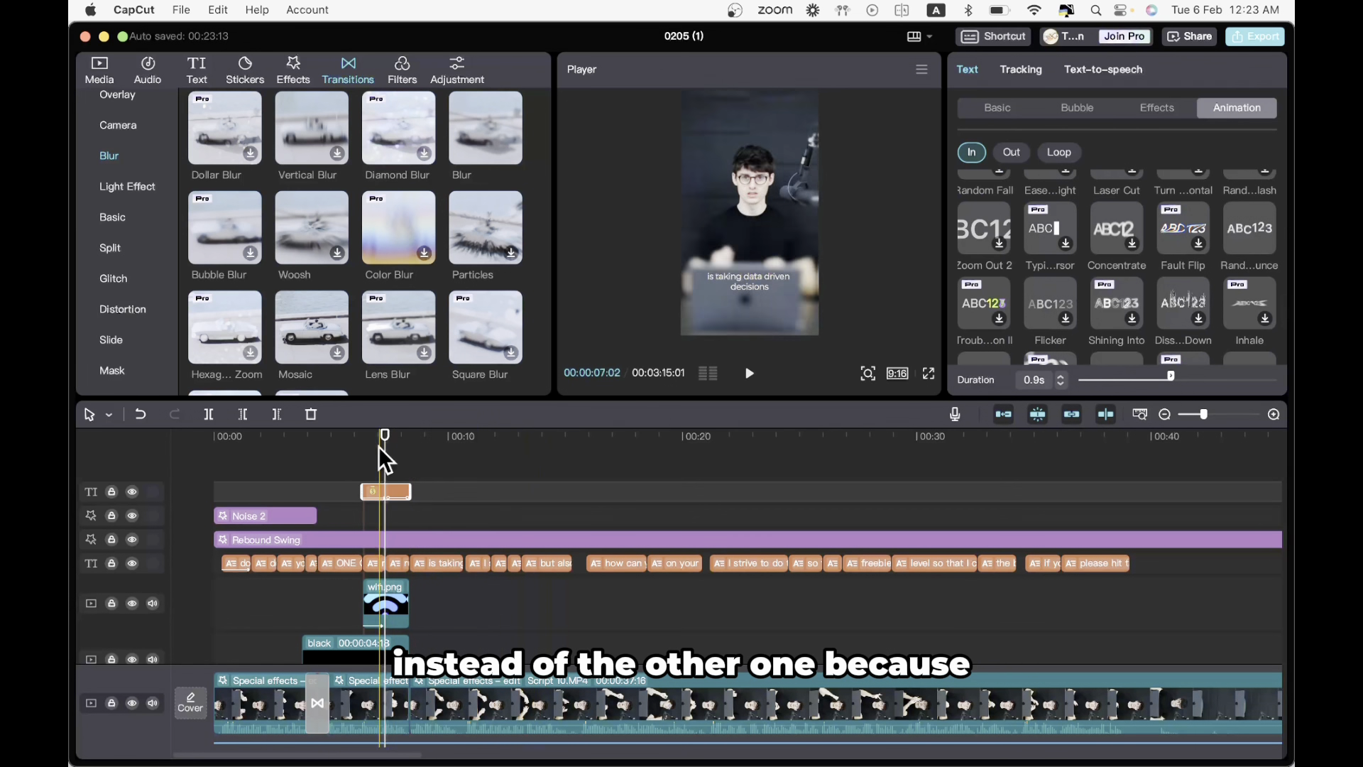
key(super+z)
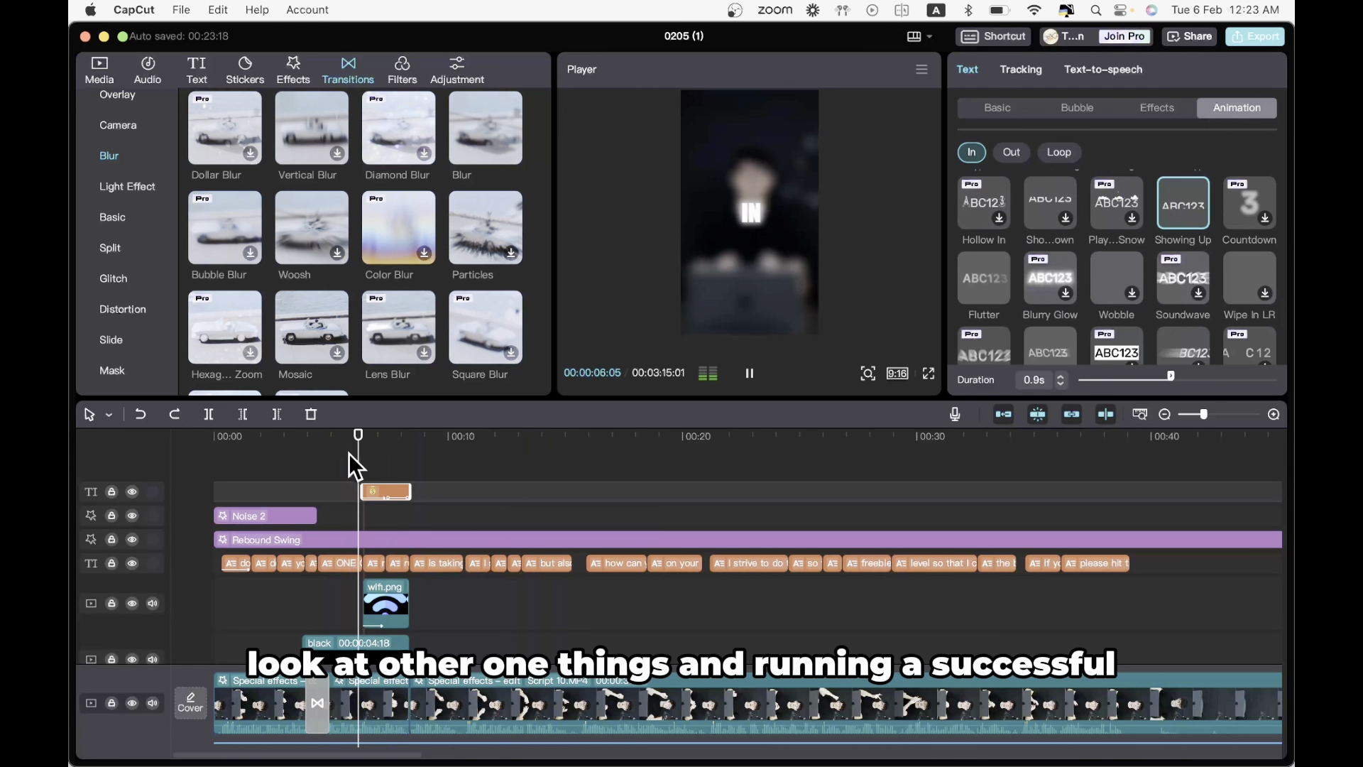
- Play back the Wi-Fi and money bag section to check their entrance timing against the voice-over
click(365, 453)
key(space)
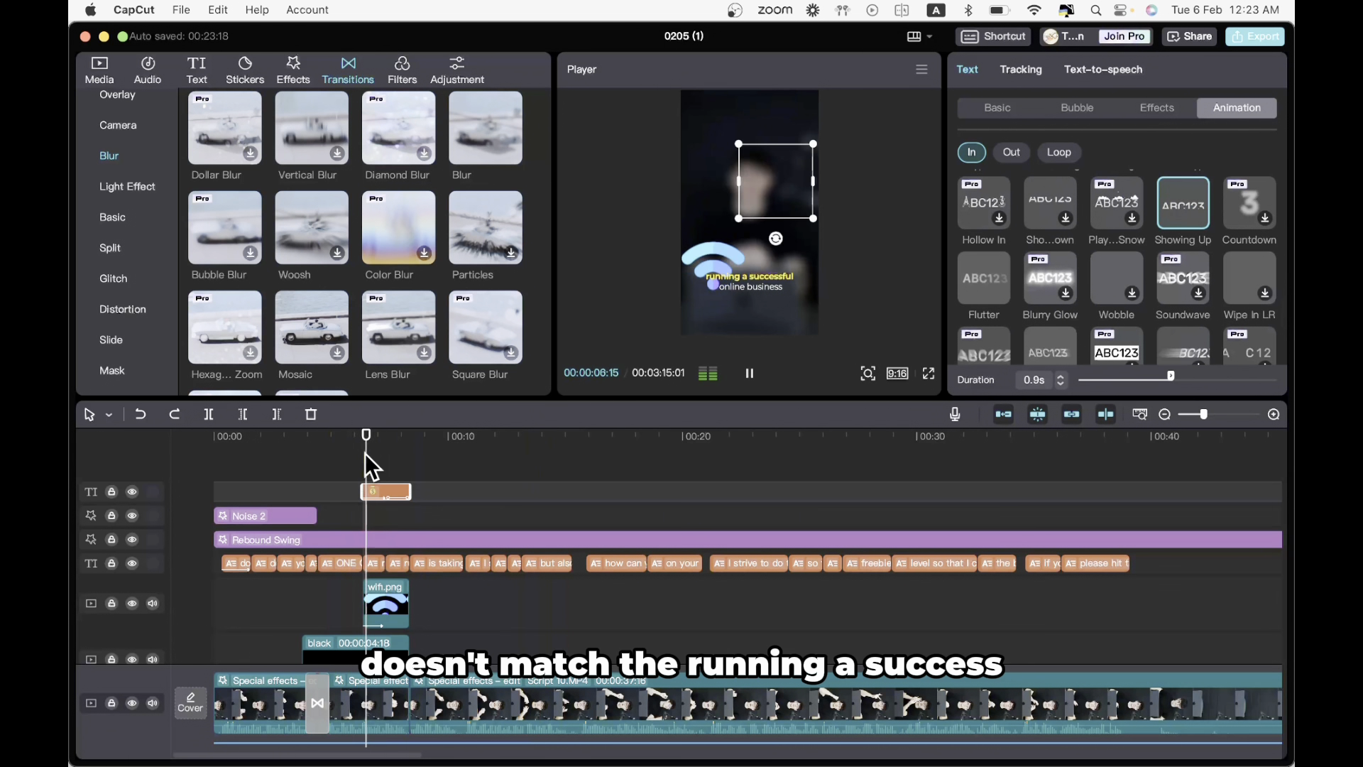
key(space)
click(410, 454)
- Find the cha ching sound effect MP3 in the Sound effects folder by searching "cha" and import it as media
click(100, 70)
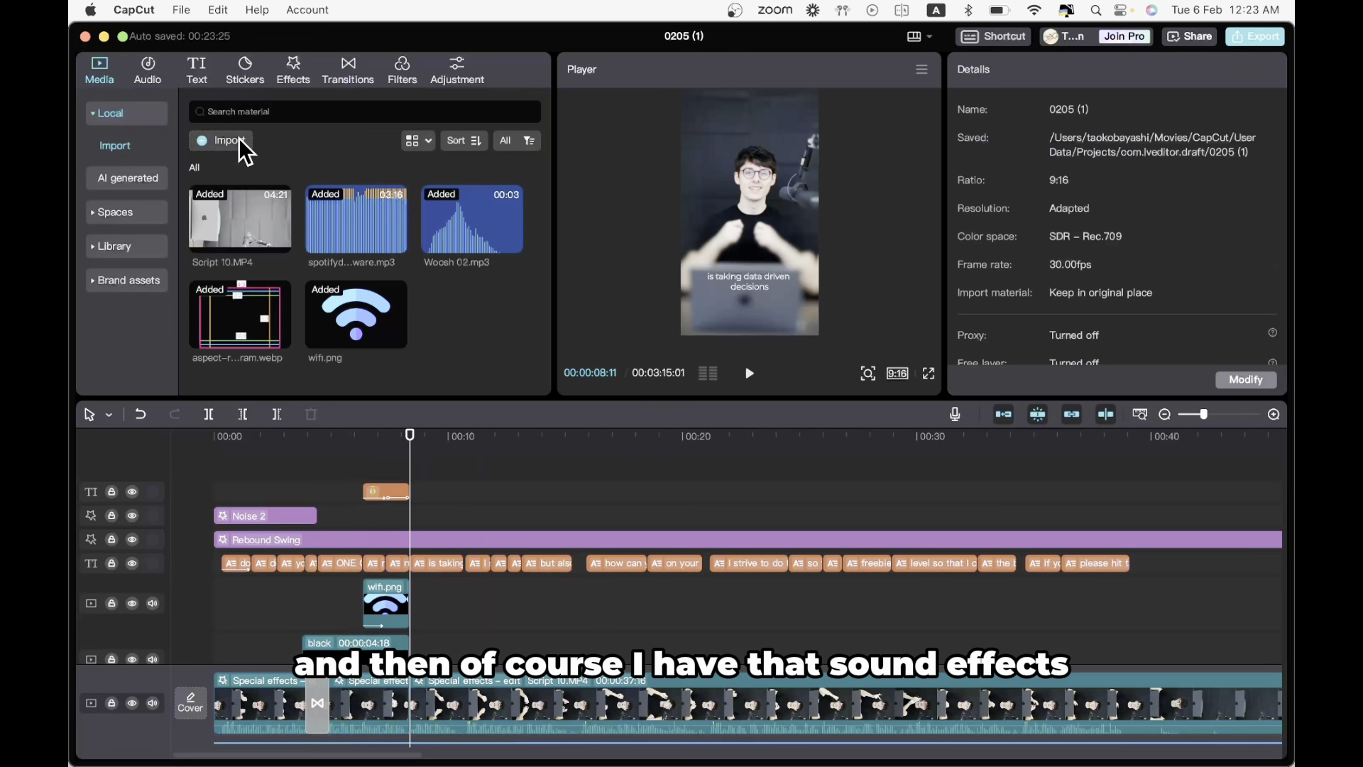
click(240, 141)
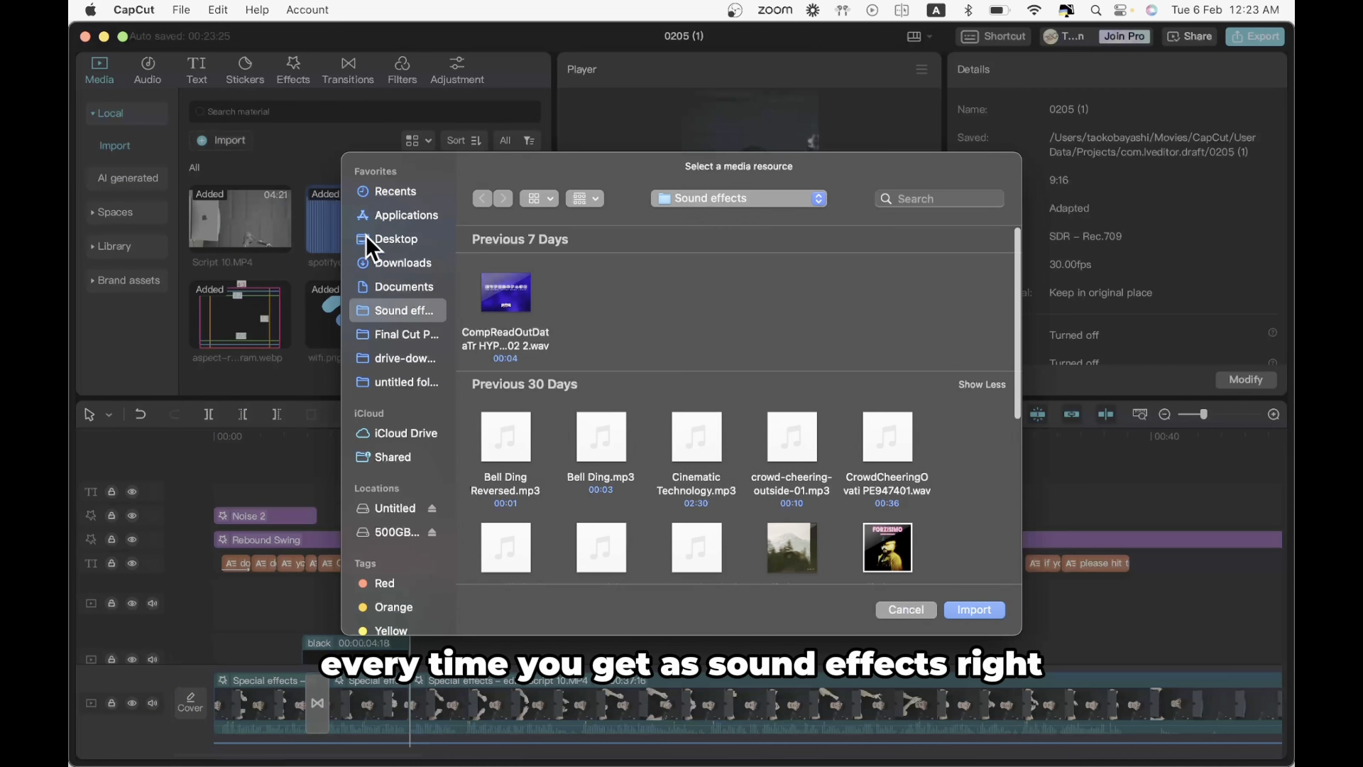
scroll(604, 388, down, 2)
click(923, 199)
text(cha)
click(614, 240)
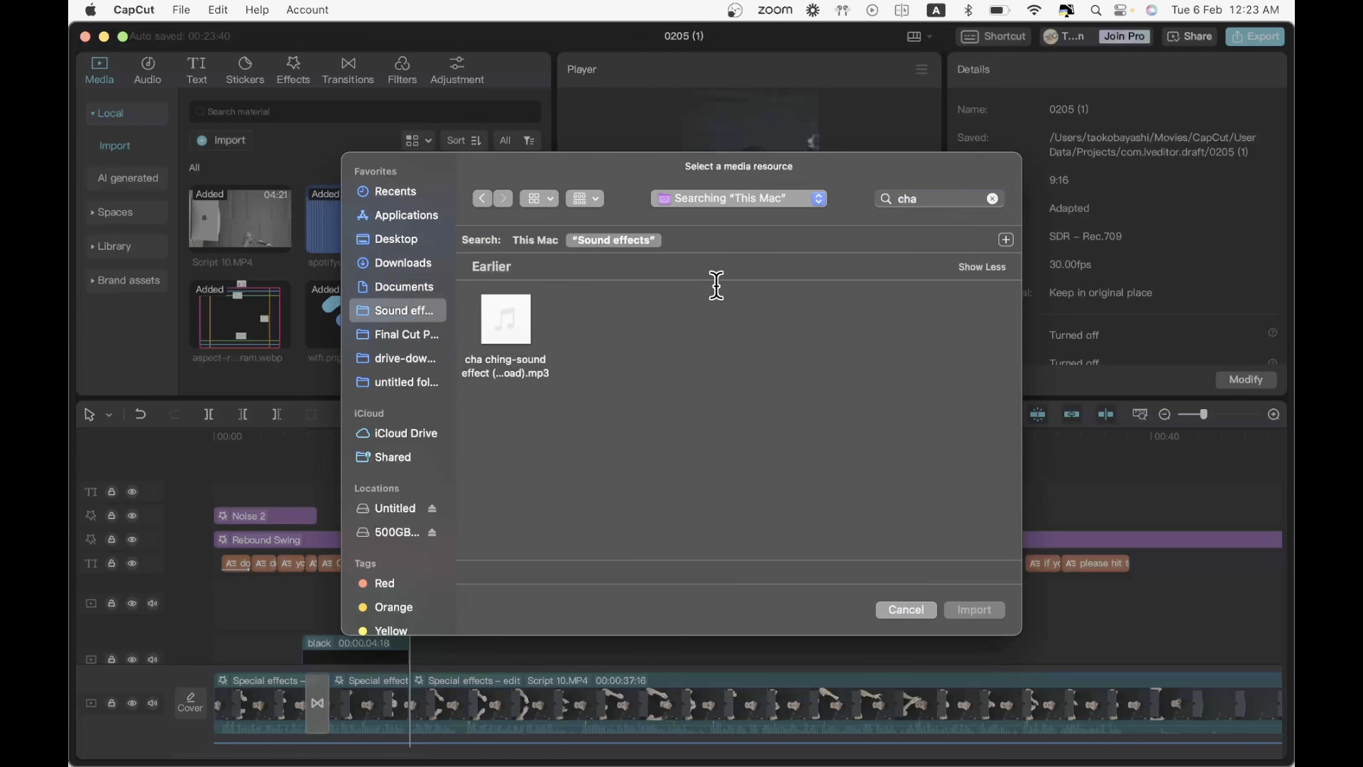
click(526, 334)
click(964, 609)
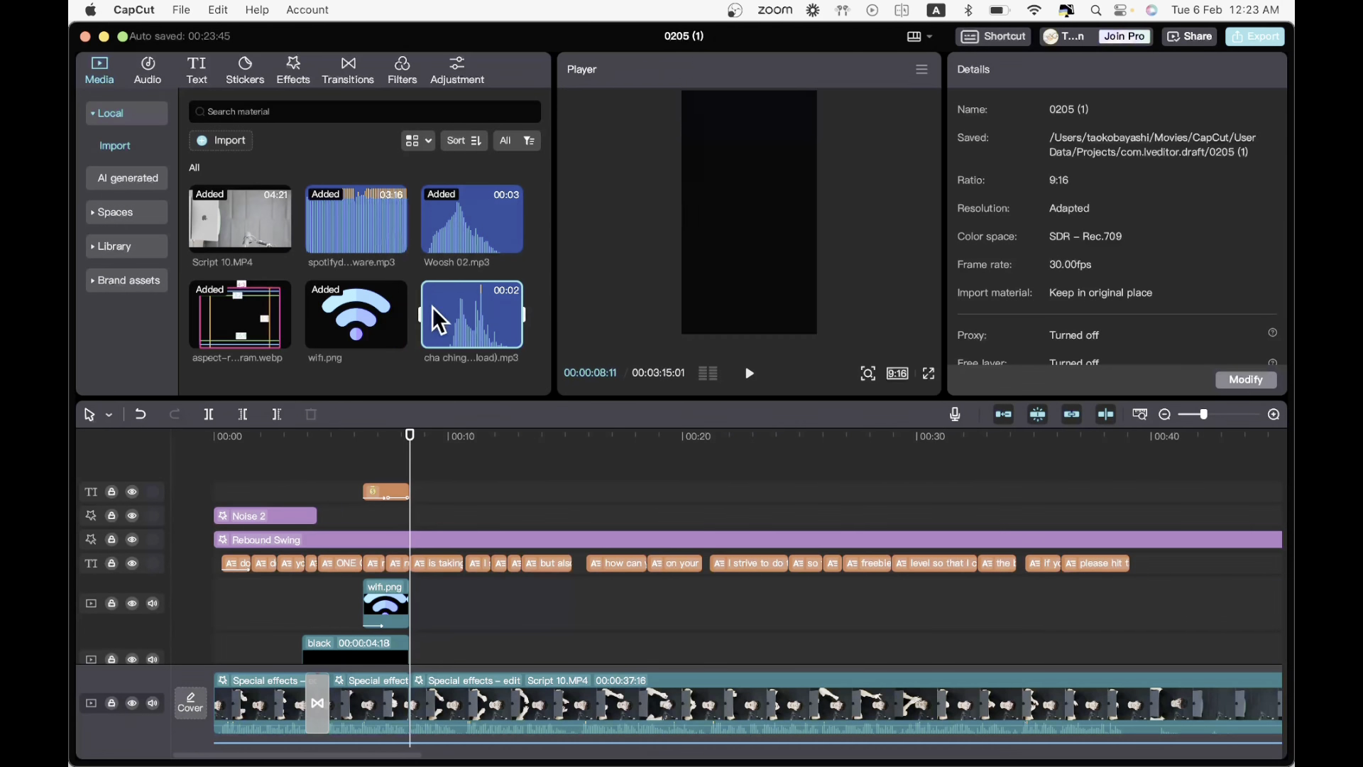
- Place the cha ching sound effect at about 6 seconds, beneath the Wi-Fi and money bag graphics, and play back the section
drag(433, 307, 355, 521)
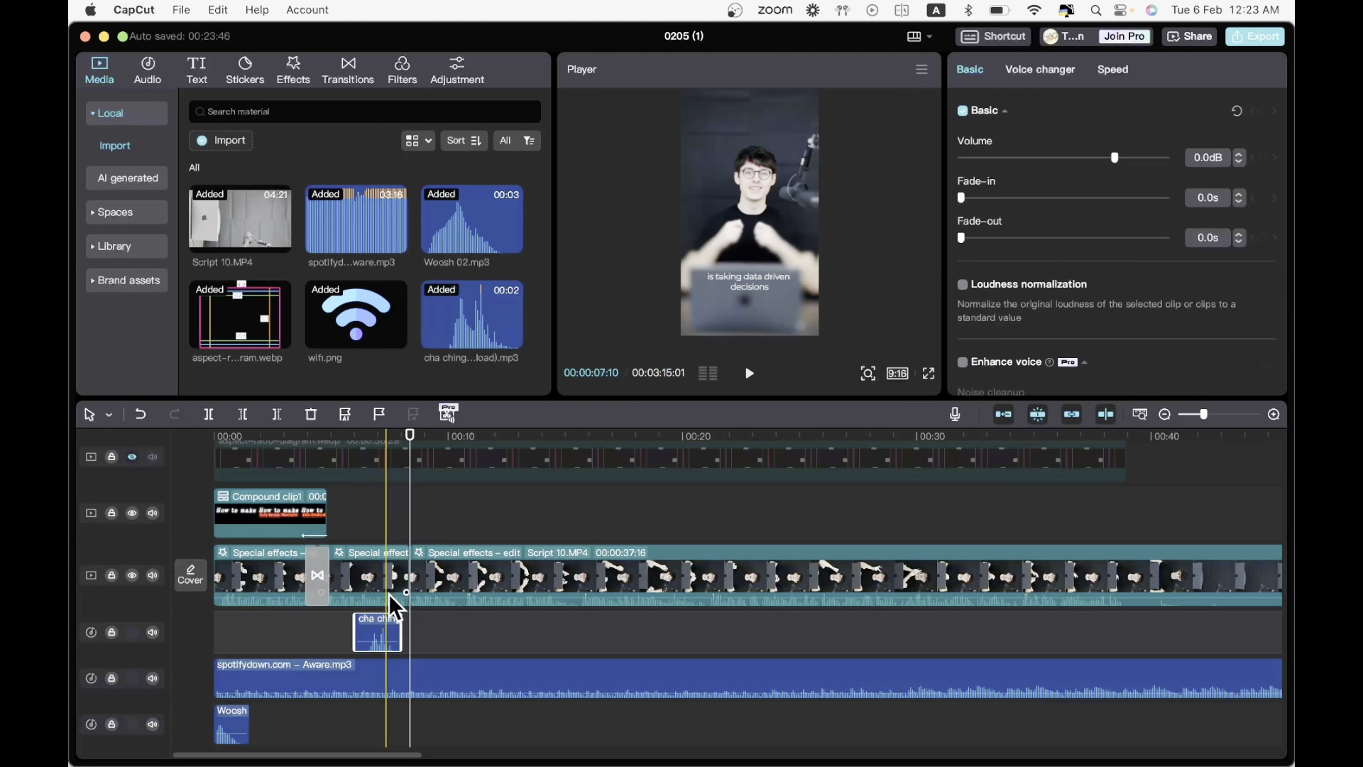
click(344, 629)
key(space)
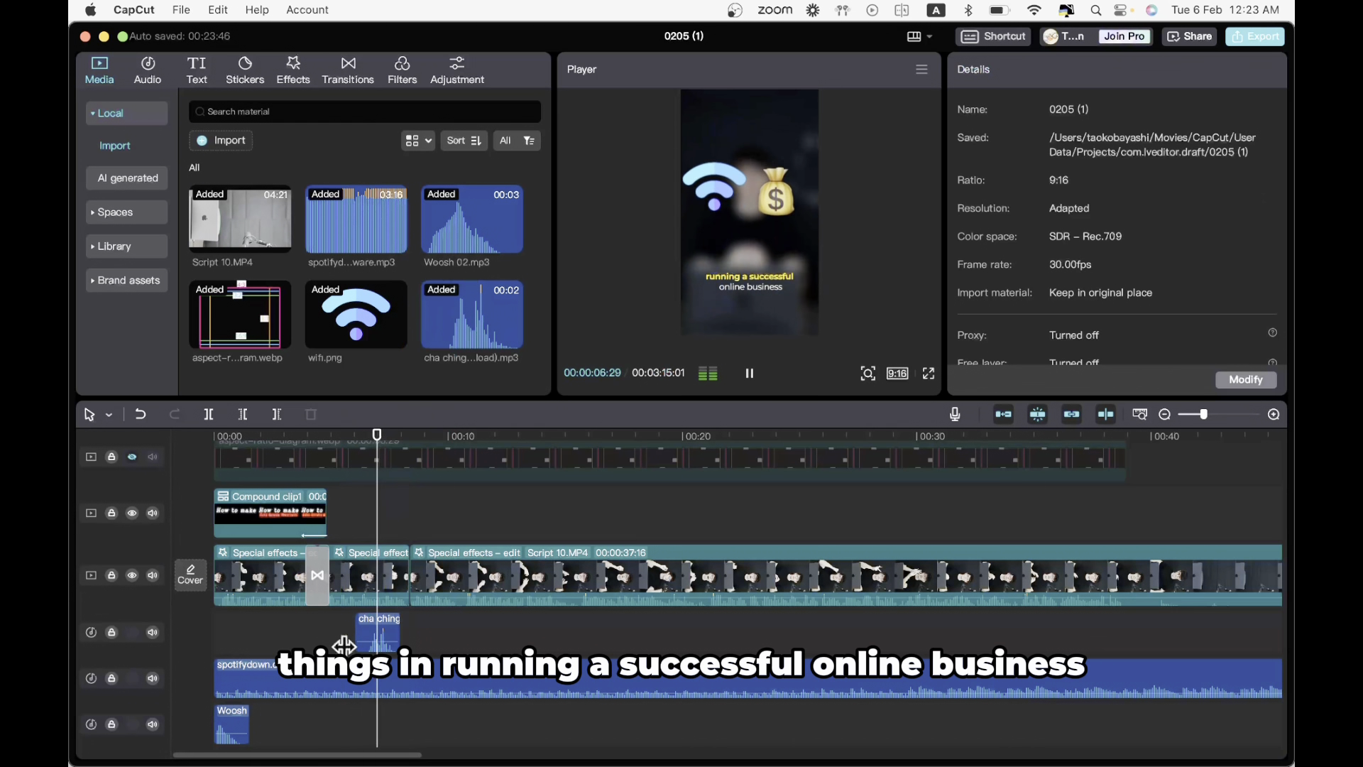
key(space)
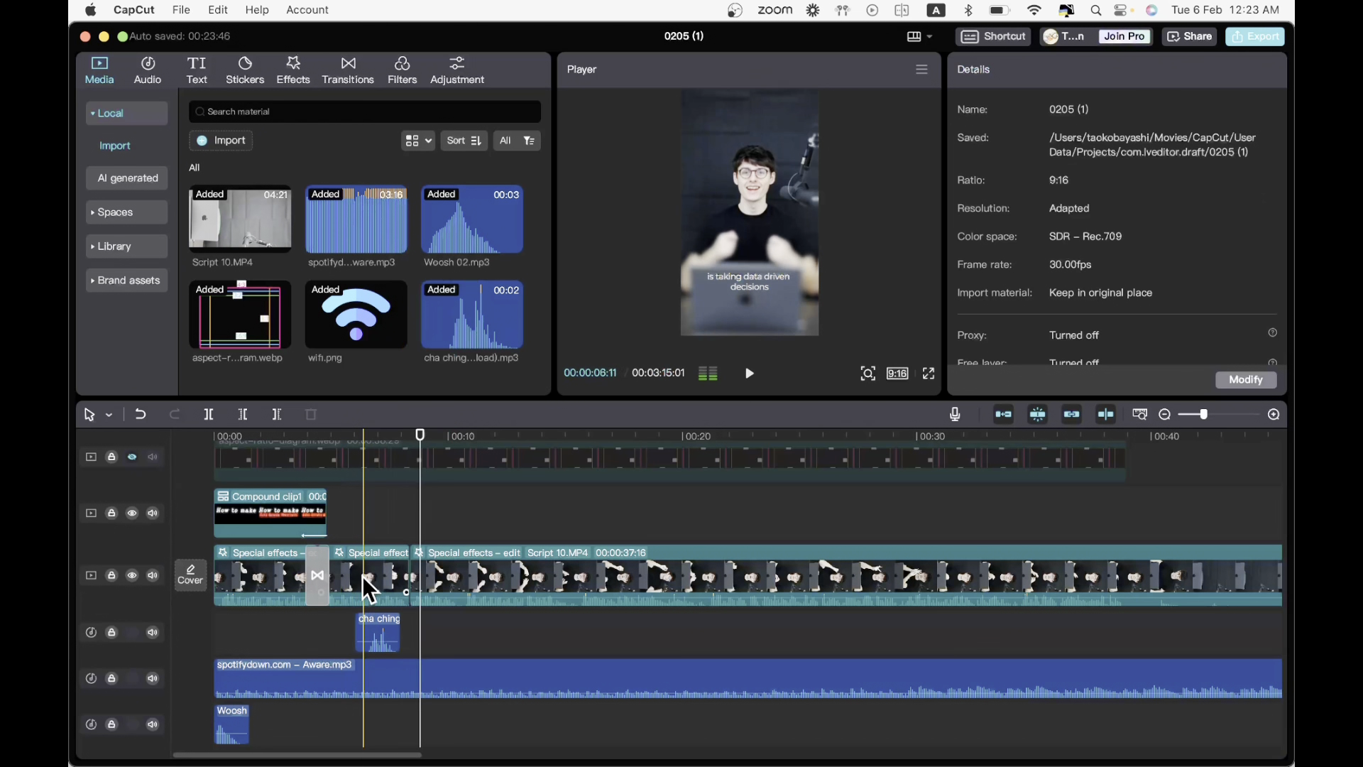
click(362, 576)
key(space)
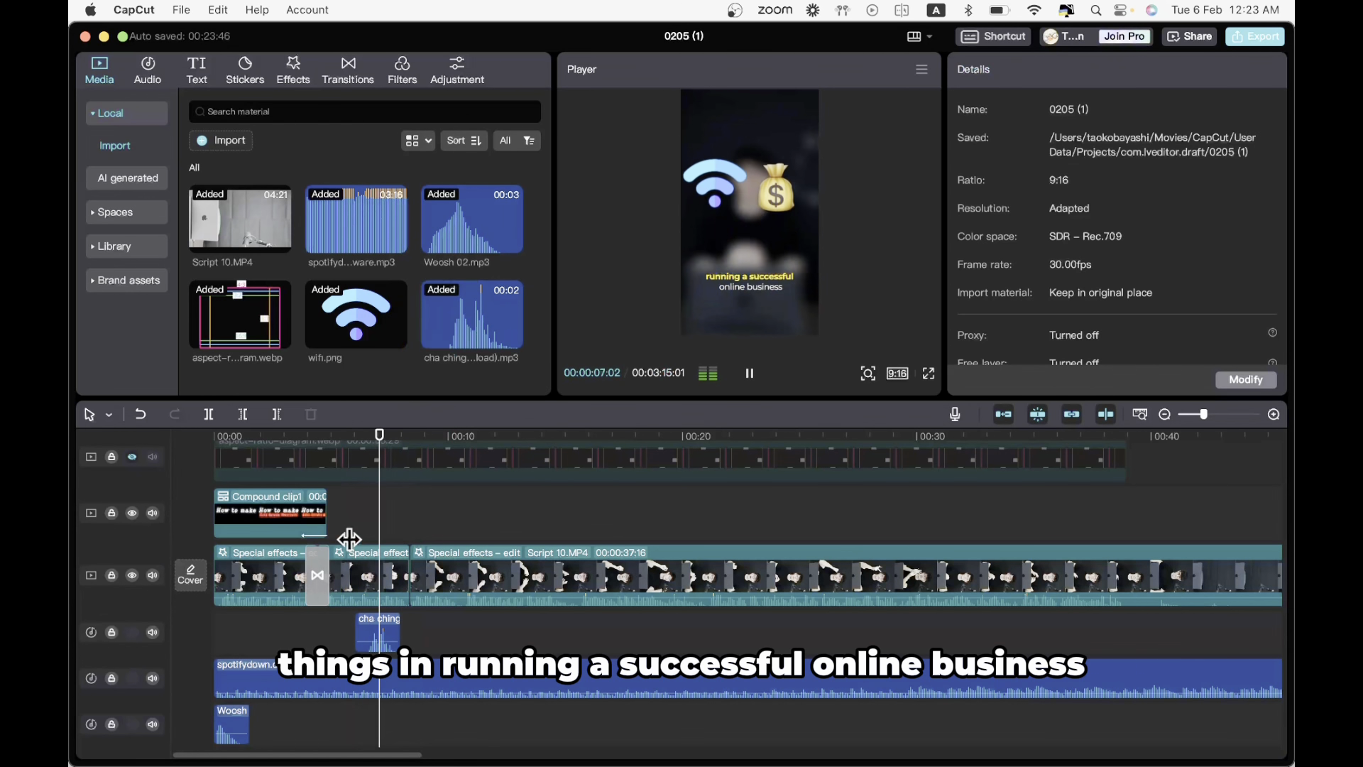
key(space)
scroll(348, 539, up, 3)
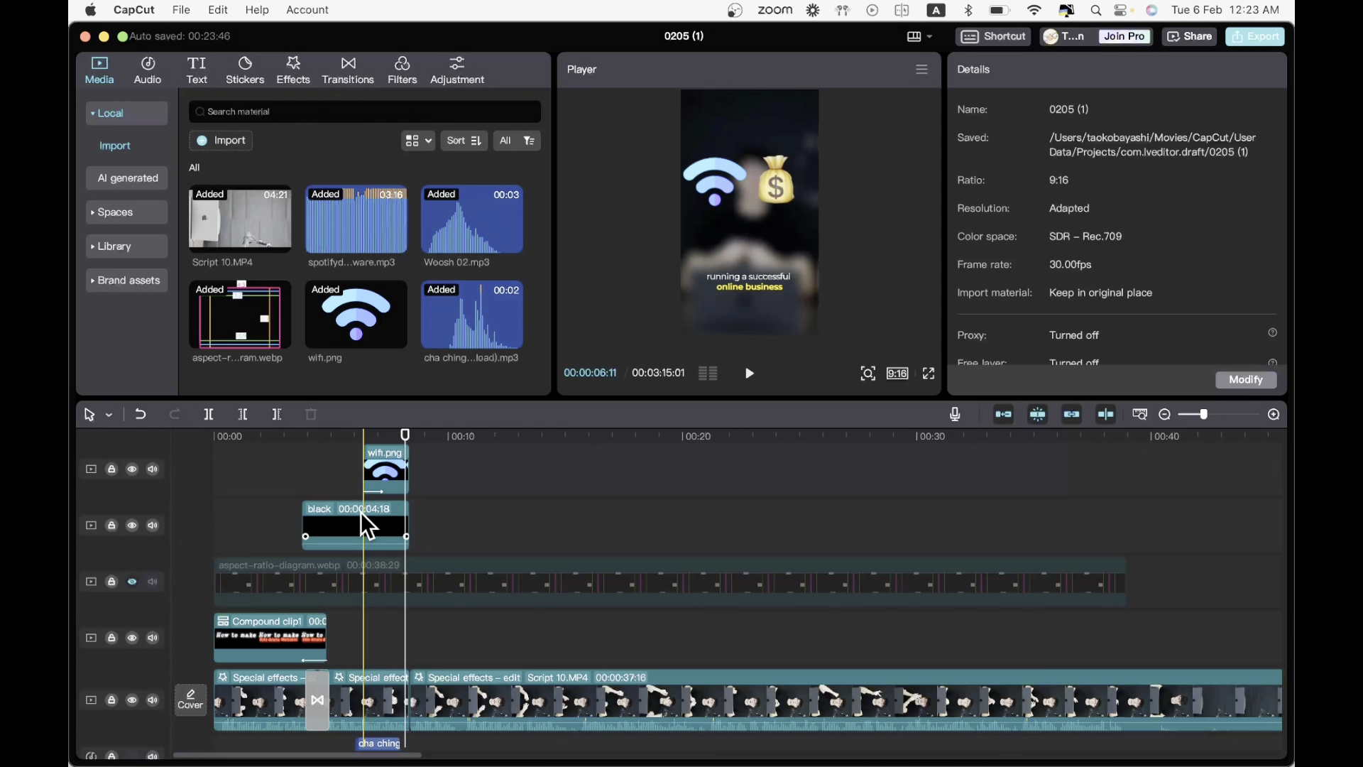
scroll(361, 513, up, 3)
click(362, 524)
key(space)
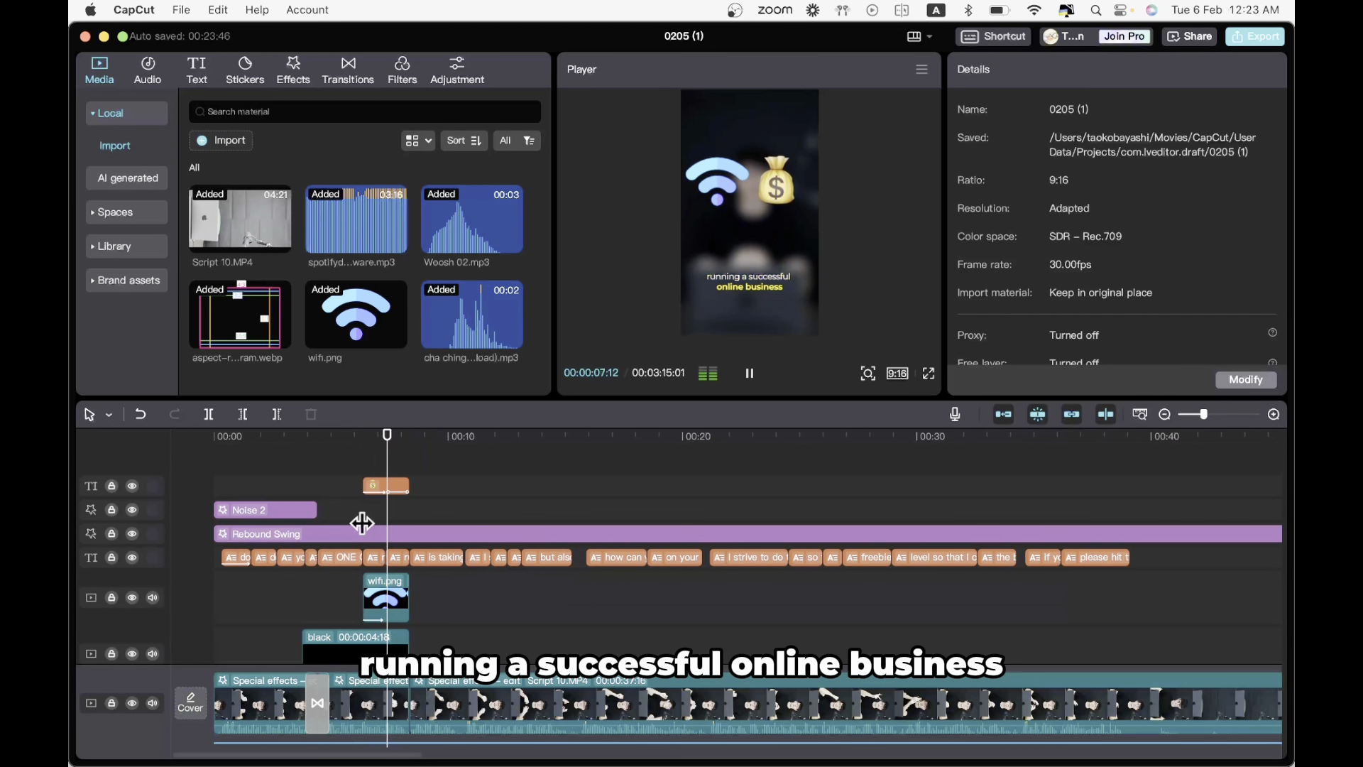
key(space)
- Try removing the loop animation from the money bag emoji, play back the section, and undo the removal
click(379, 488)
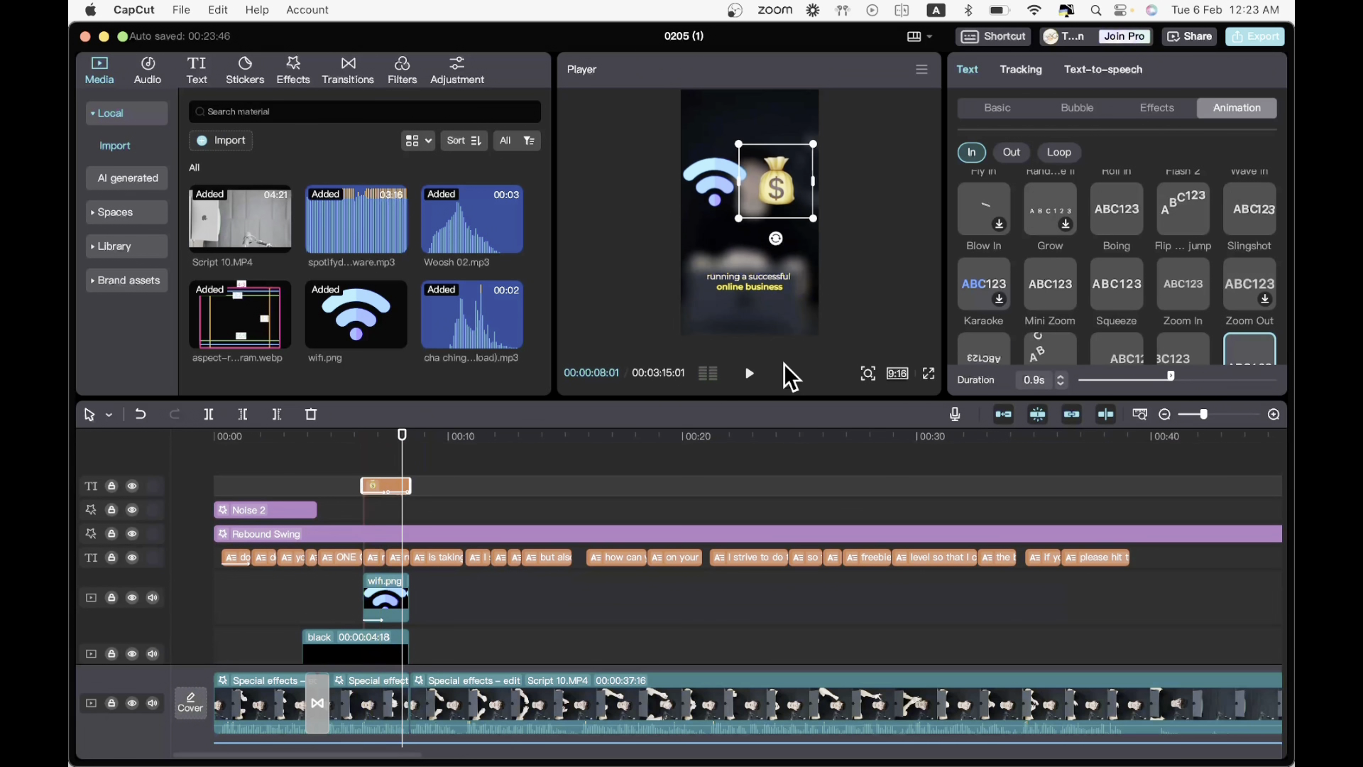
click(1059, 155)
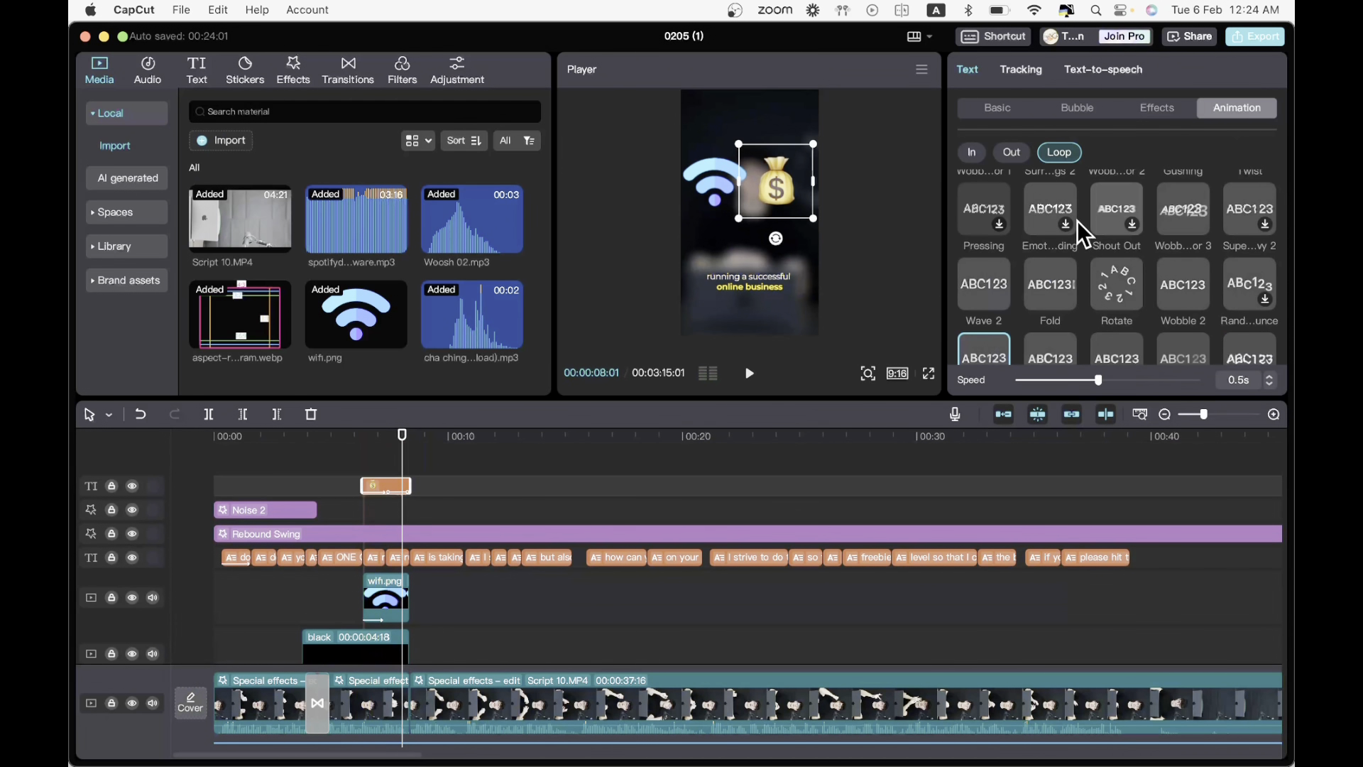
scroll(1076, 220, up, 3)
click(980, 195)
click(365, 462)
key(space)
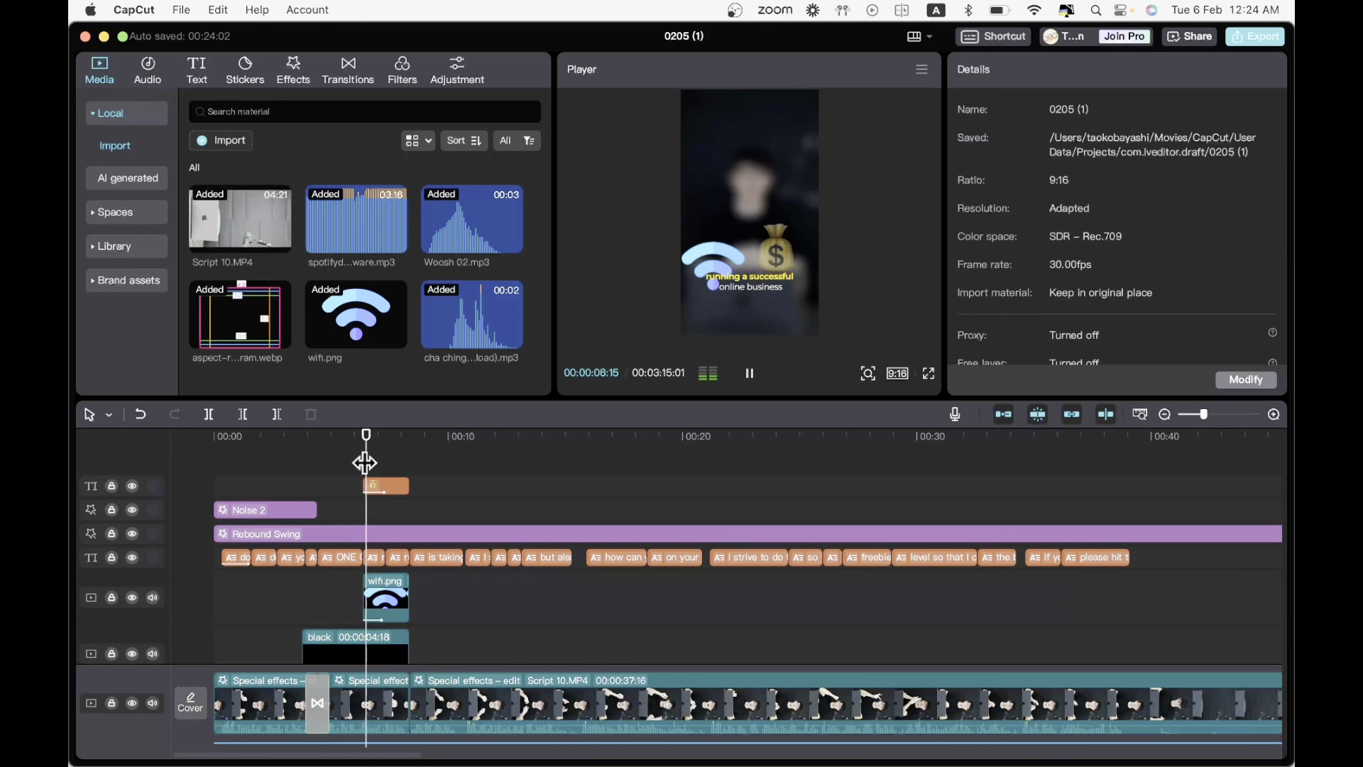
key(space)
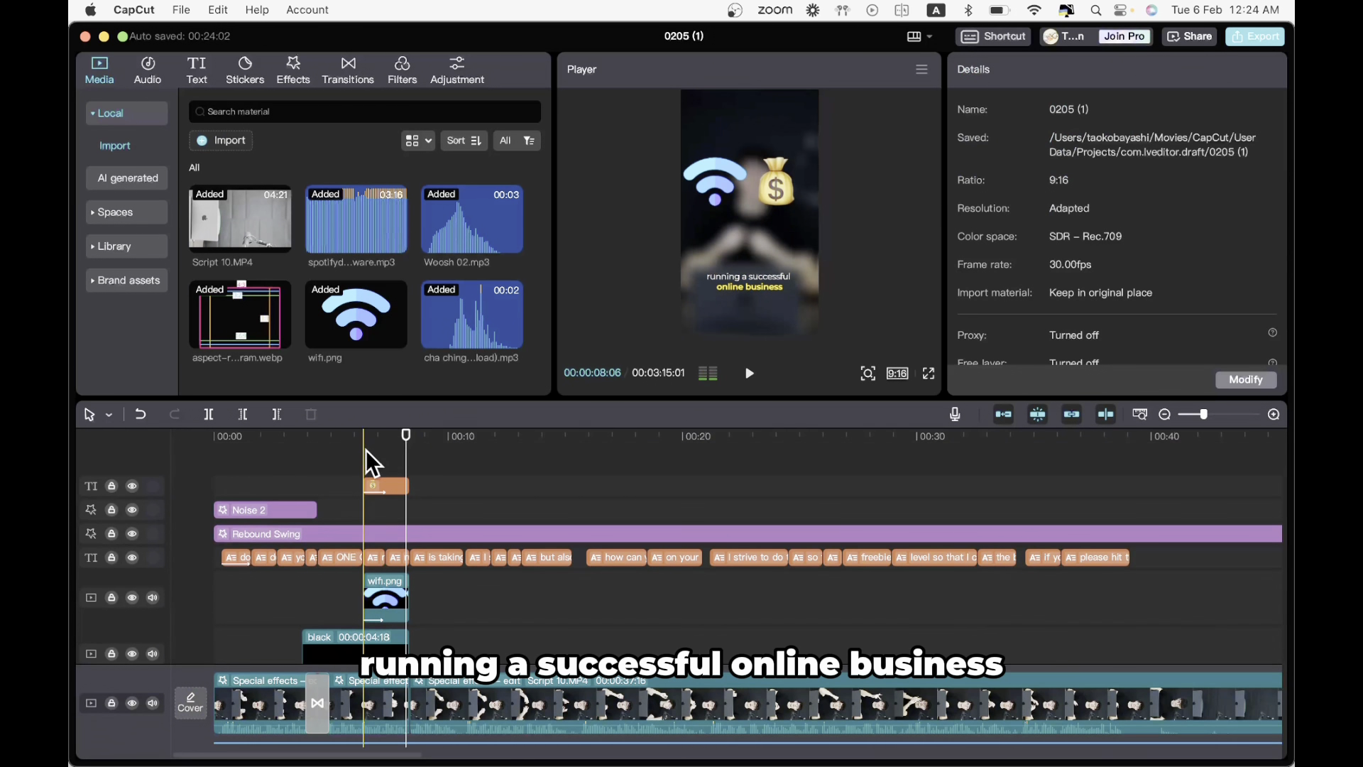
key(super+z)
- Replay the graphics section several times to review the money bag's loop animation and the cha ching sound timing
click(368, 468)
key(space)
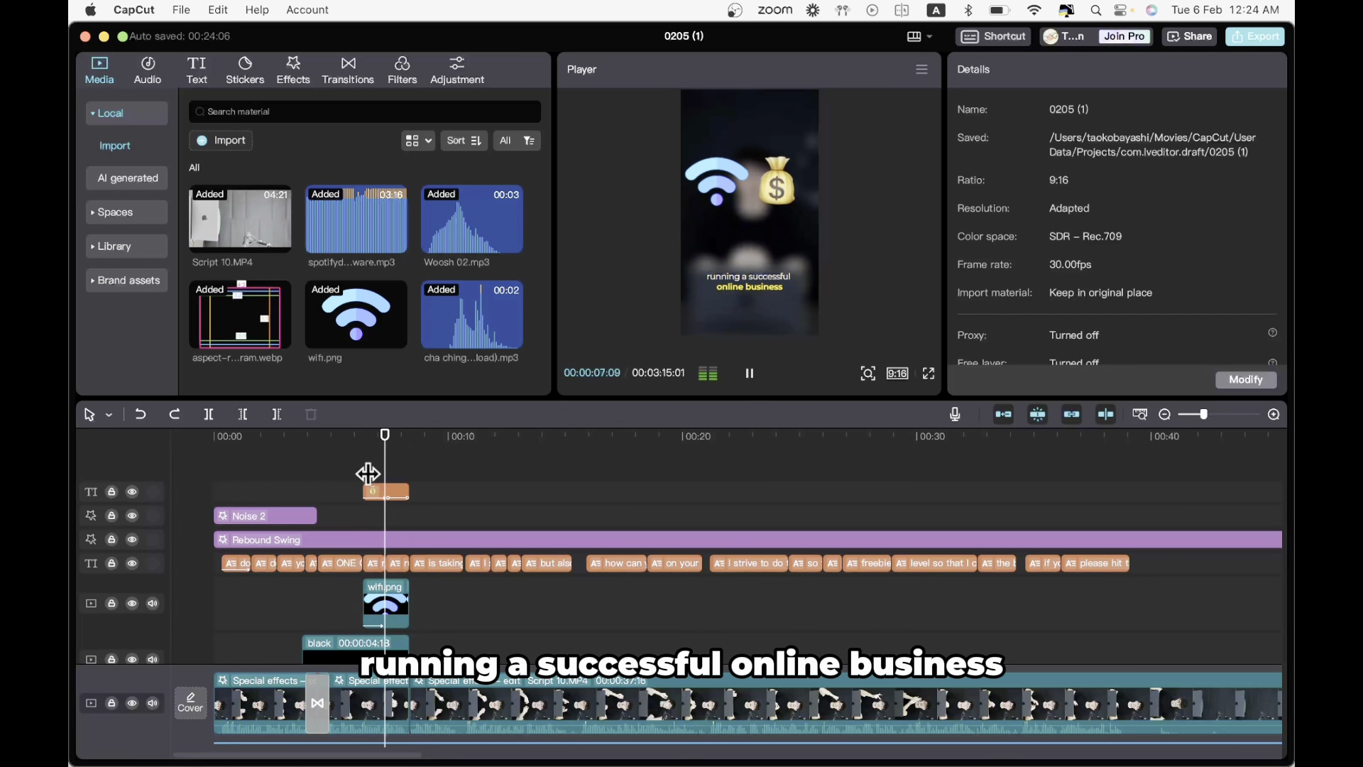
click(366, 460)
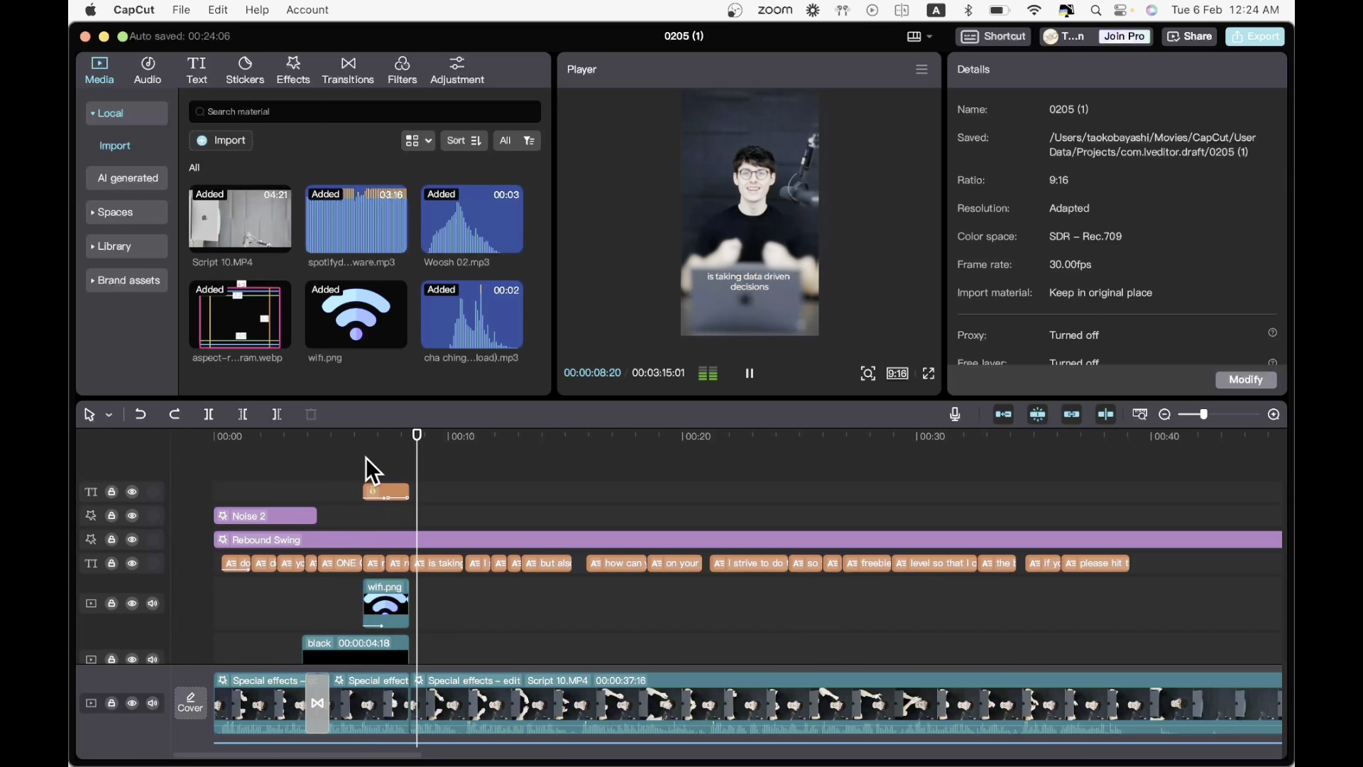
click(355, 477)
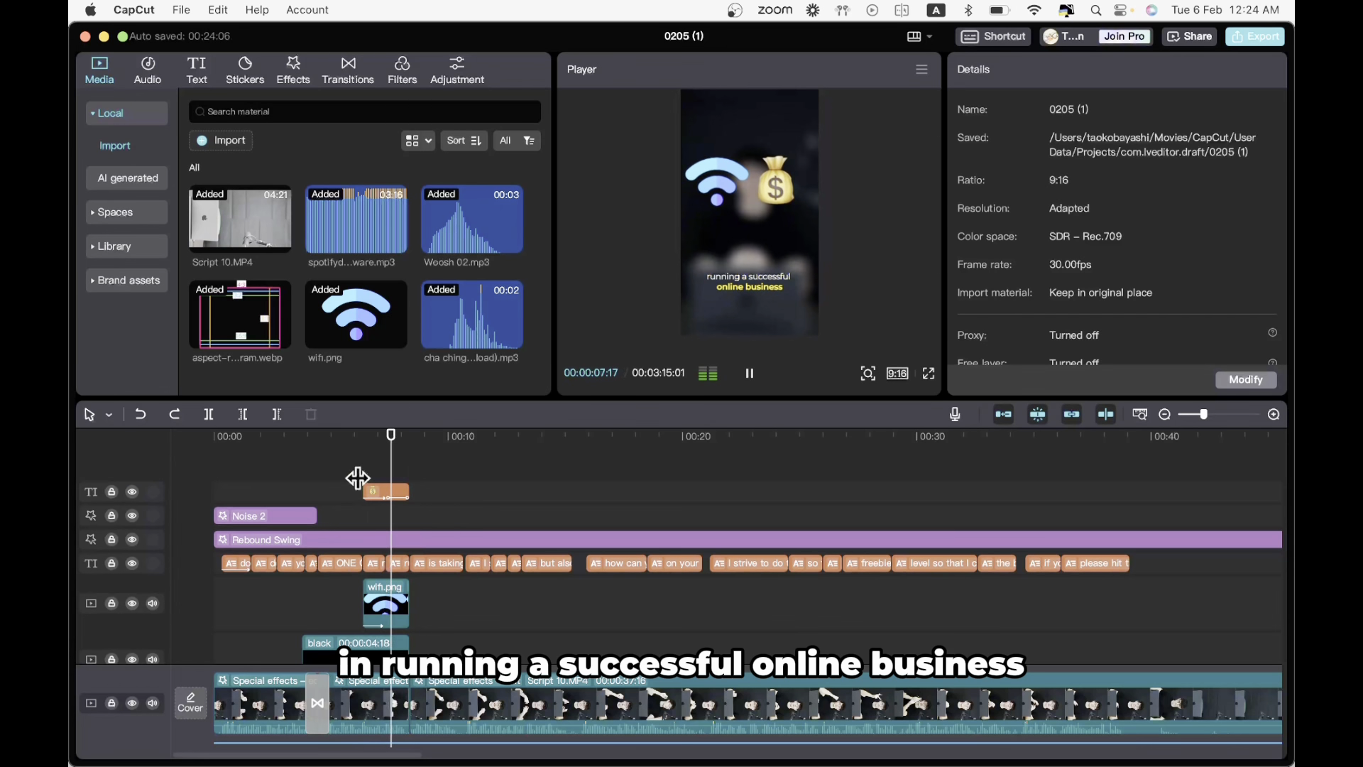
click(368, 472)
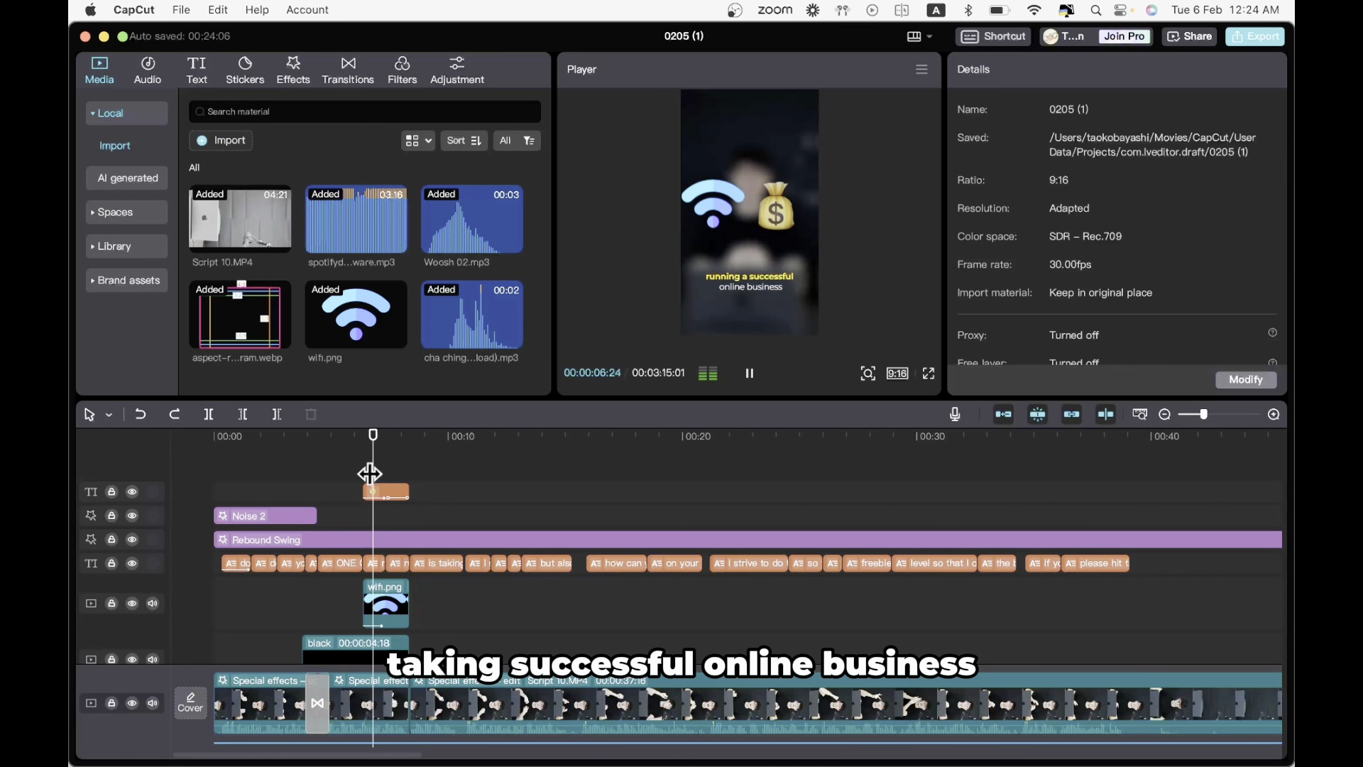
key(space)
- Add a 1.1 s Blur transition on the main video at the cut where the black overlay ends
scroll(412, 557, down, 4)
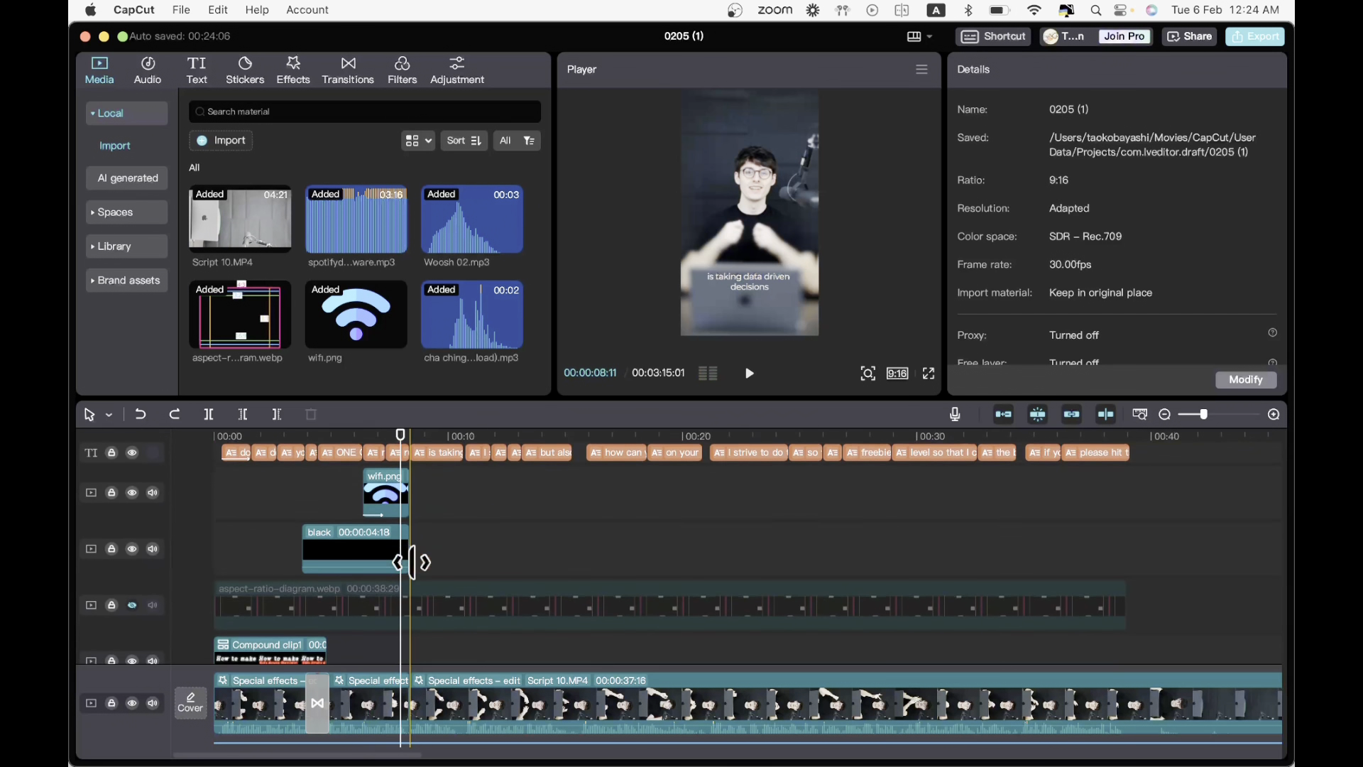
click(344, 67)
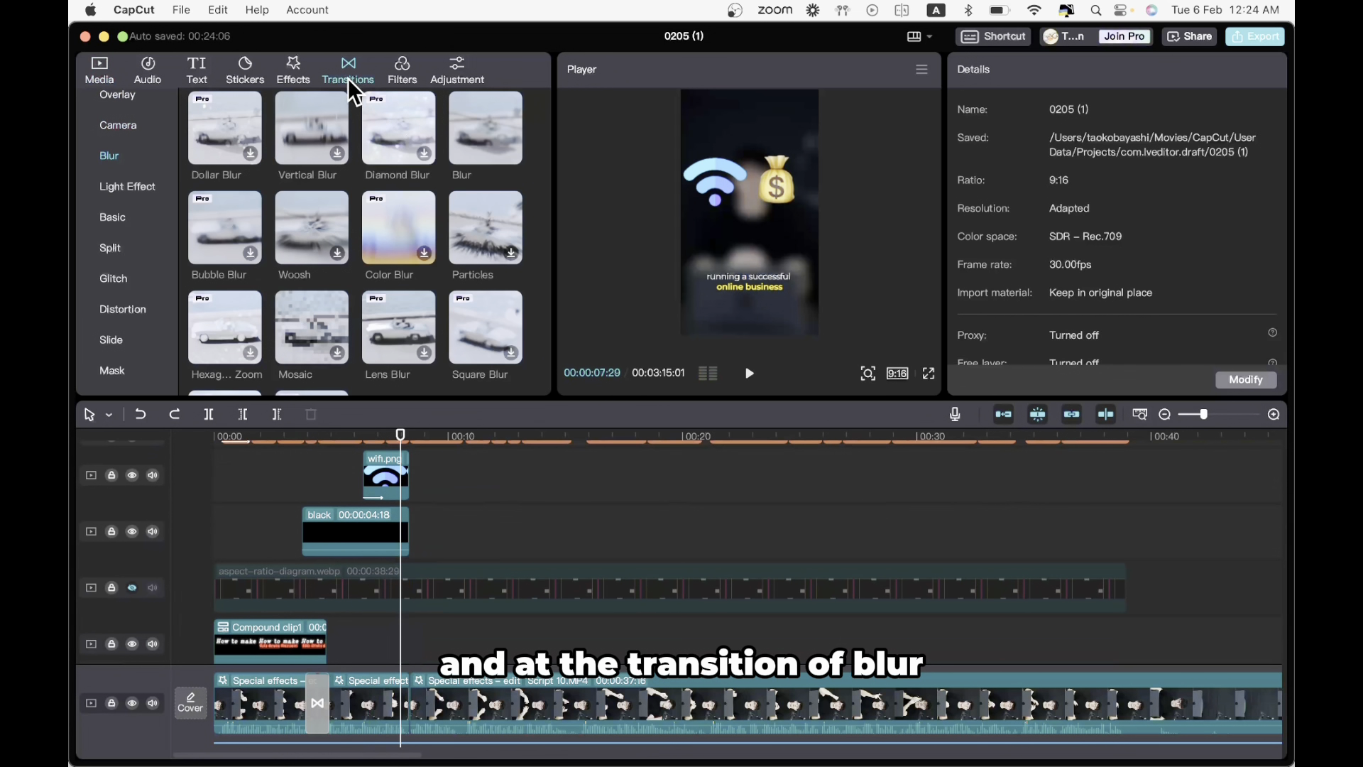
drag(485, 131, 403, 695)
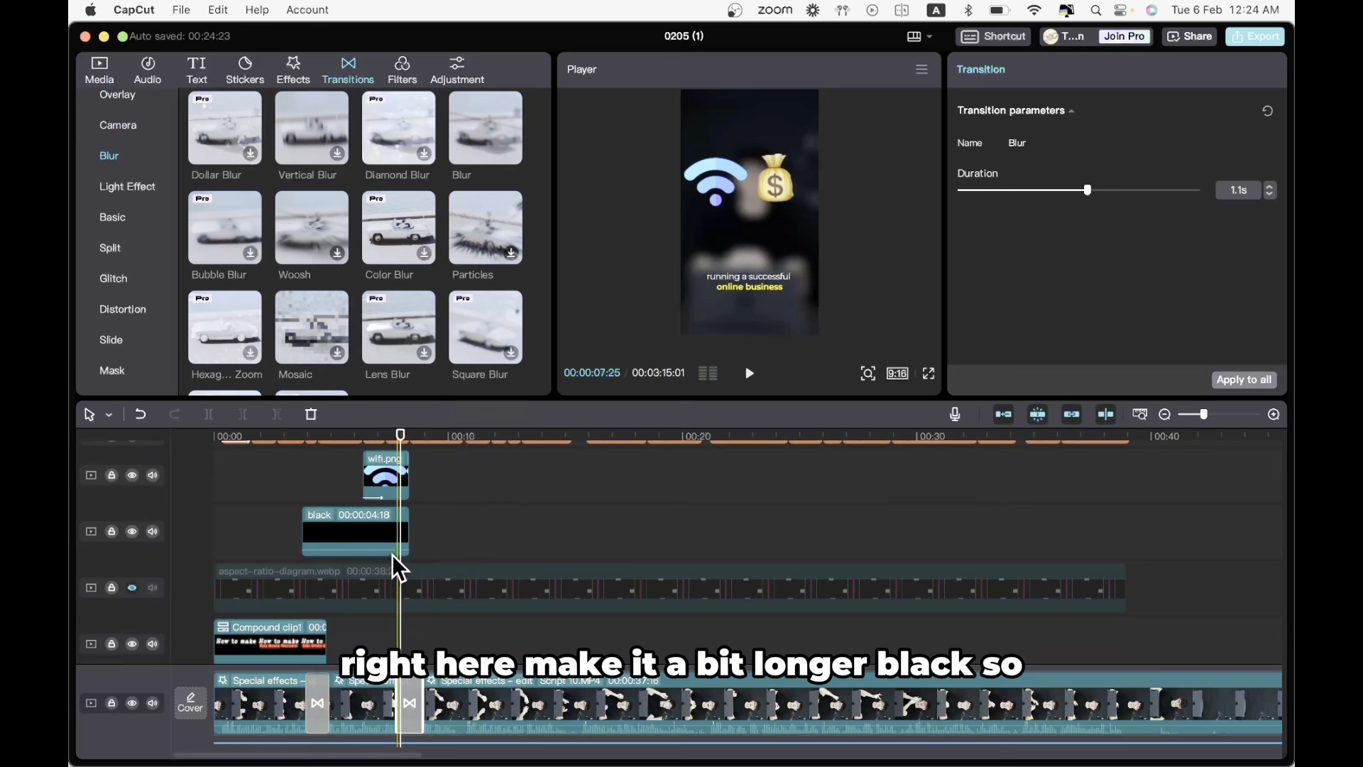
- Add a Blend keyframe to the black overlay clip at 00:00:07:25, shortly before its end
scroll(392, 471, up, 3)
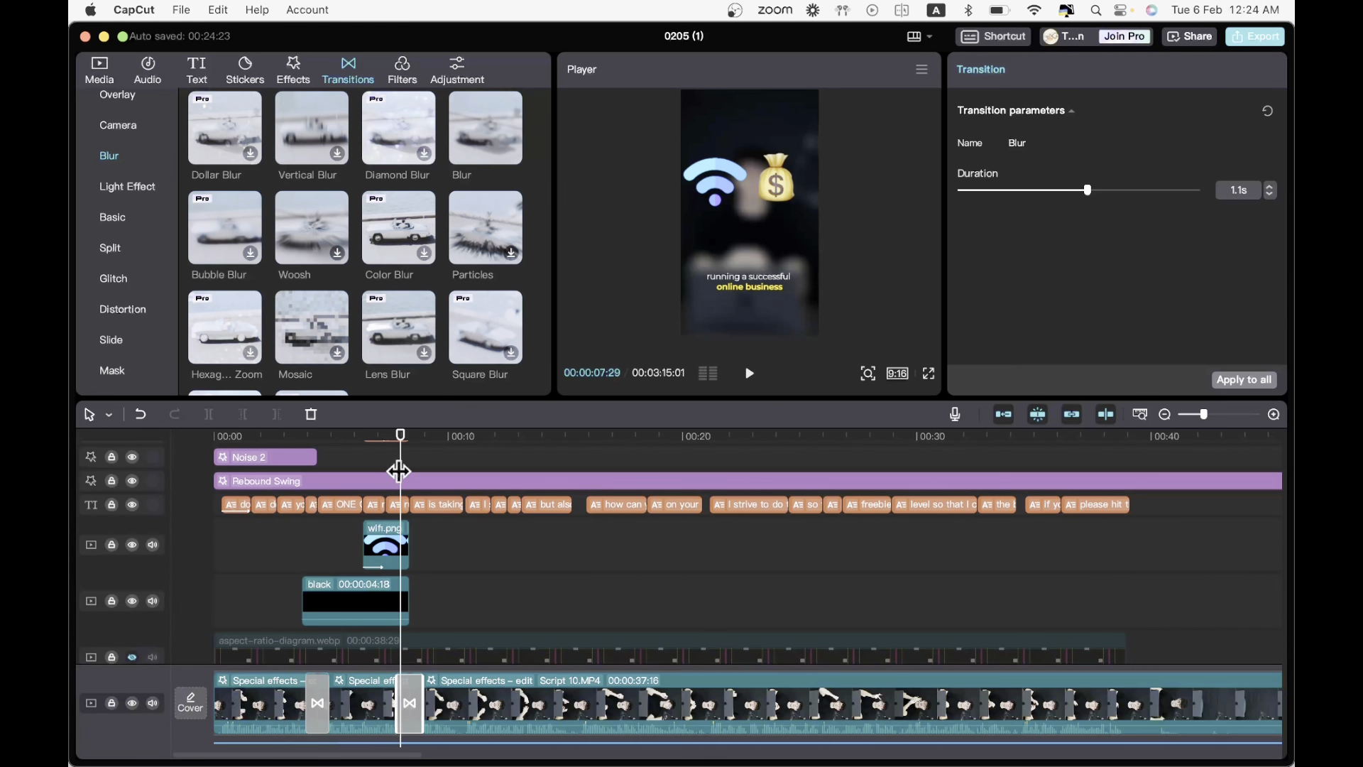
click(390, 612)
scroll(1250, 299, down, 2)
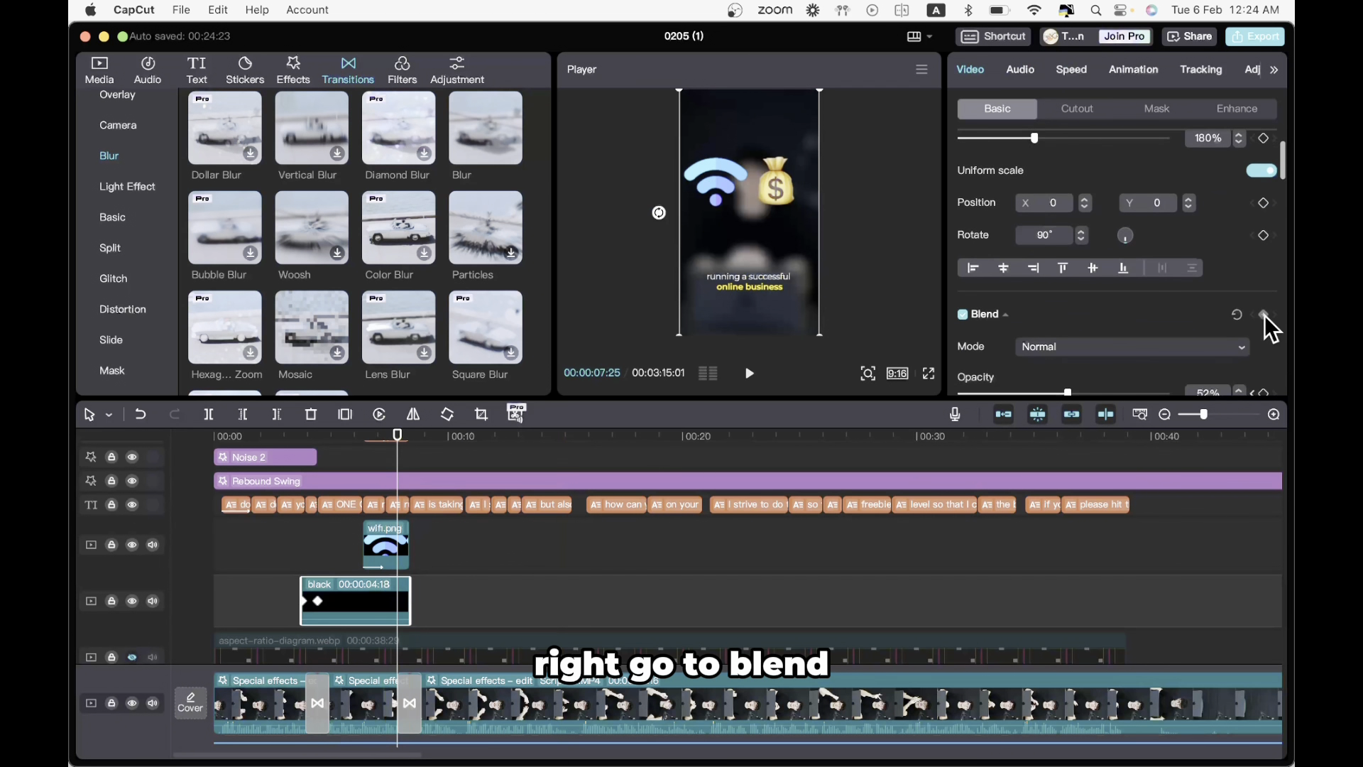
scroll(1264, 315, down, 1)
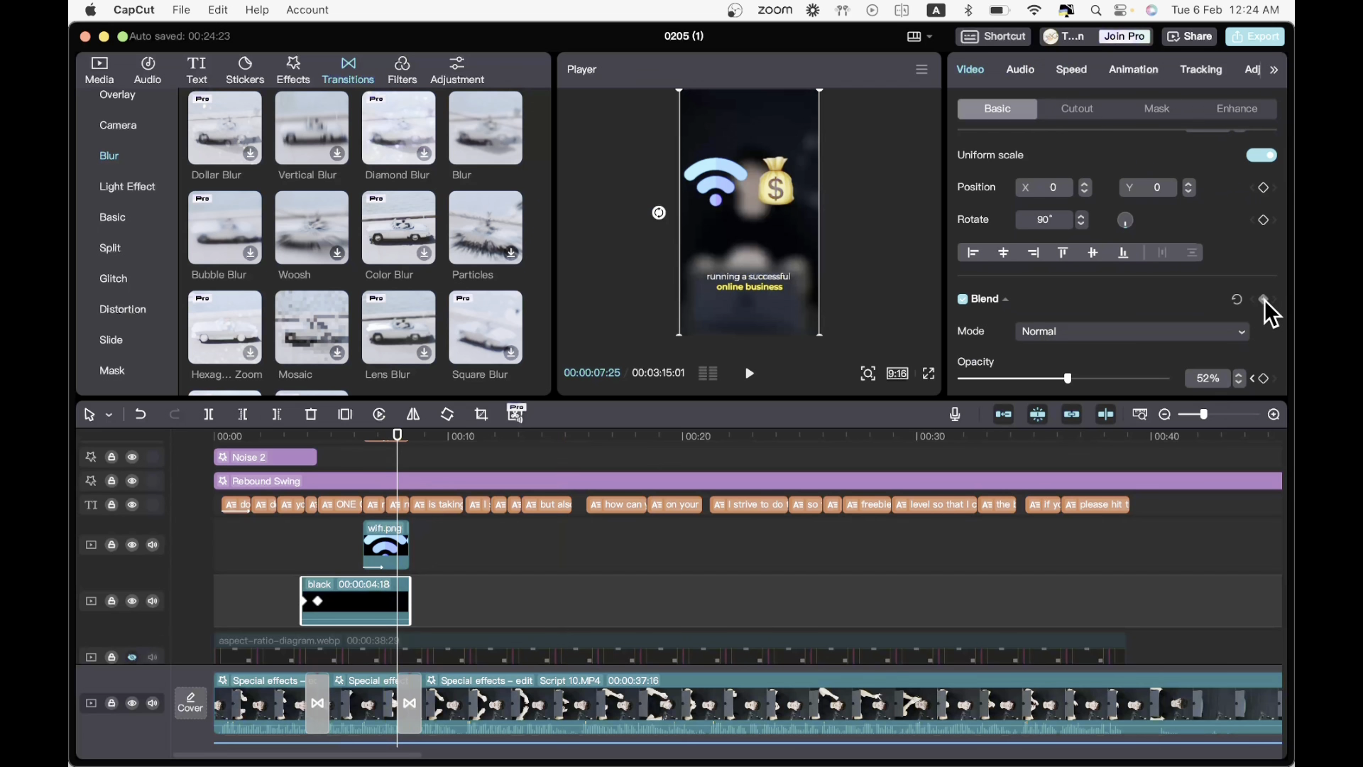
click(1264, 299)
- Lower the black overlay's opacity to nearly zero at the end of its clip so that it fades out
key(Right)
key(Right)
key(Right)
key(Right)
key(Right)
key(Right)
key(Right)
key(Right)
key(Right)
key(Right)
key(Right)
key(Right)
key(Right)
key(Right)
key(Right)
key(Right)
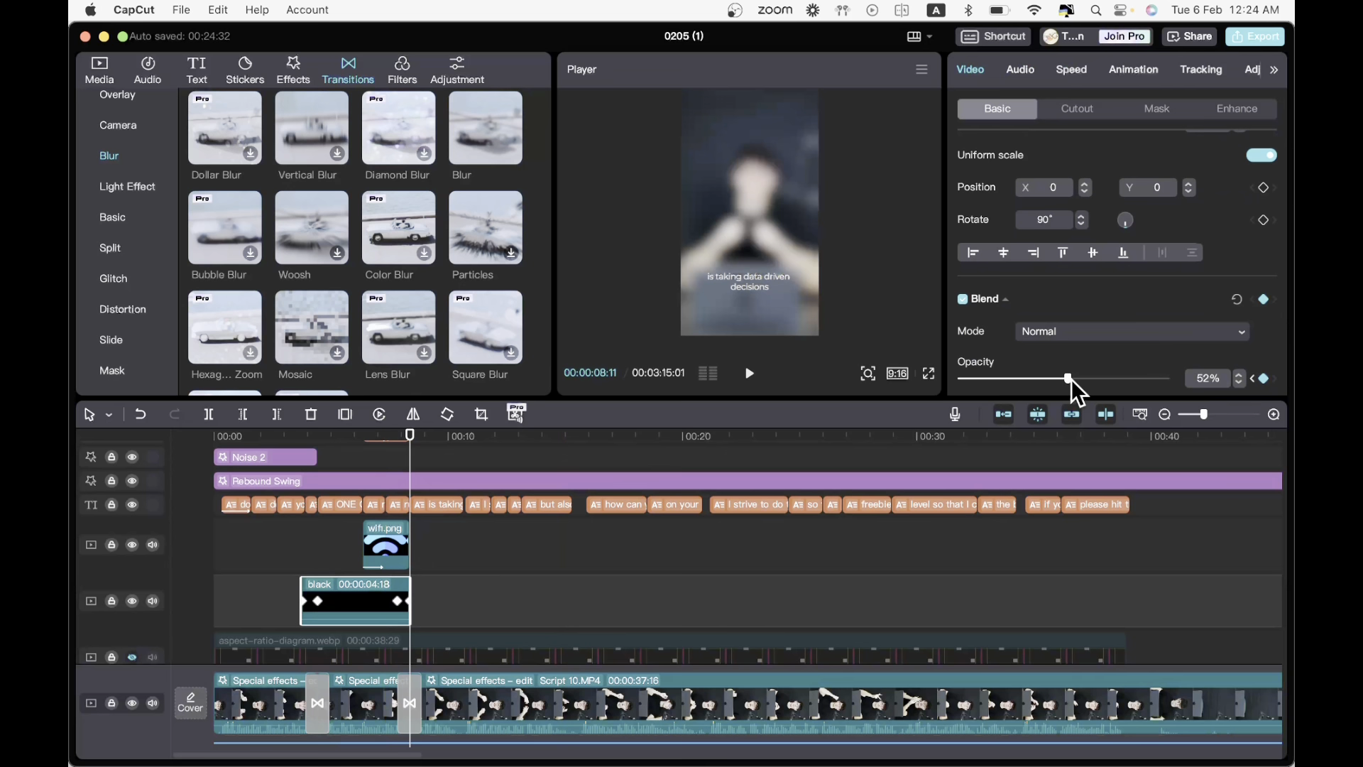
drag(1071, 379, 963, 379)
- Play back the end of the graphics section to check the black overlay's fade-out and the blur transition
click(344, 559)
key(space)
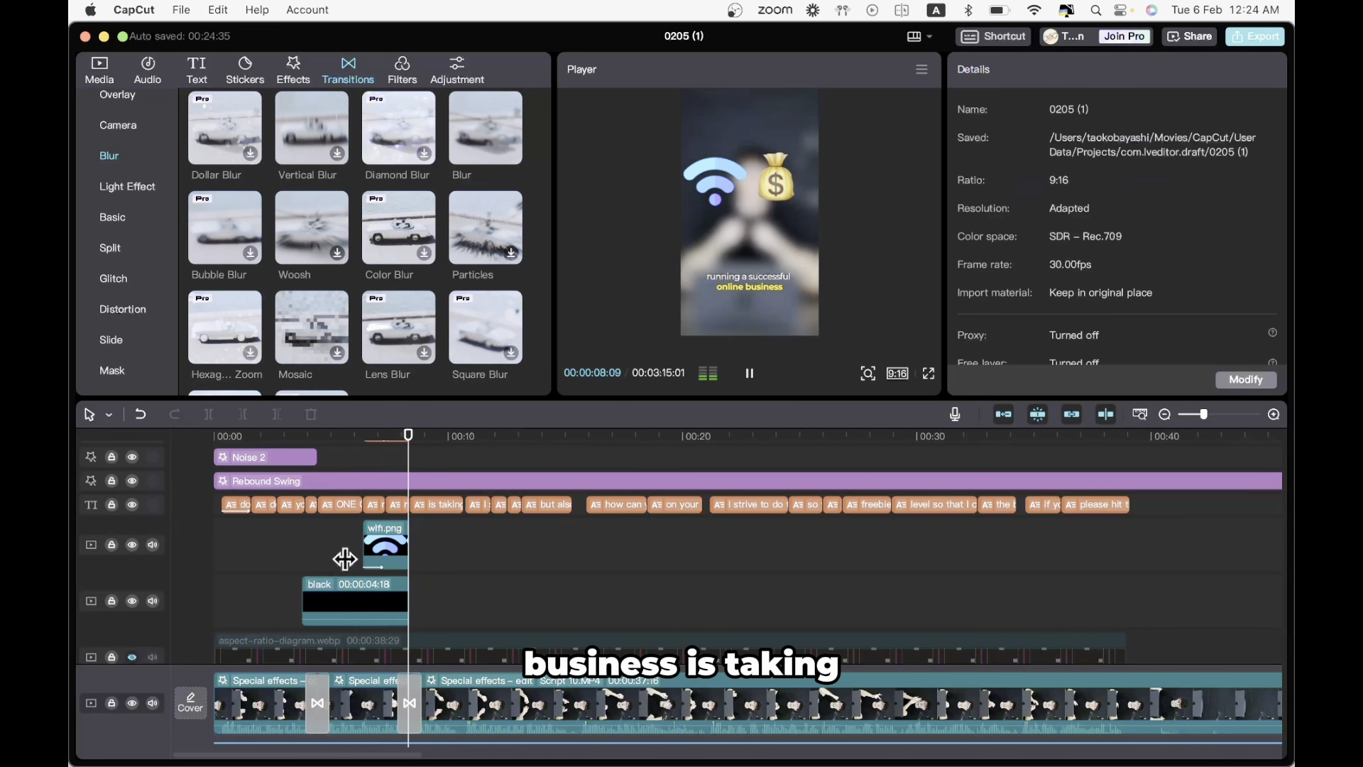
scroll(344, 559, down, 4)
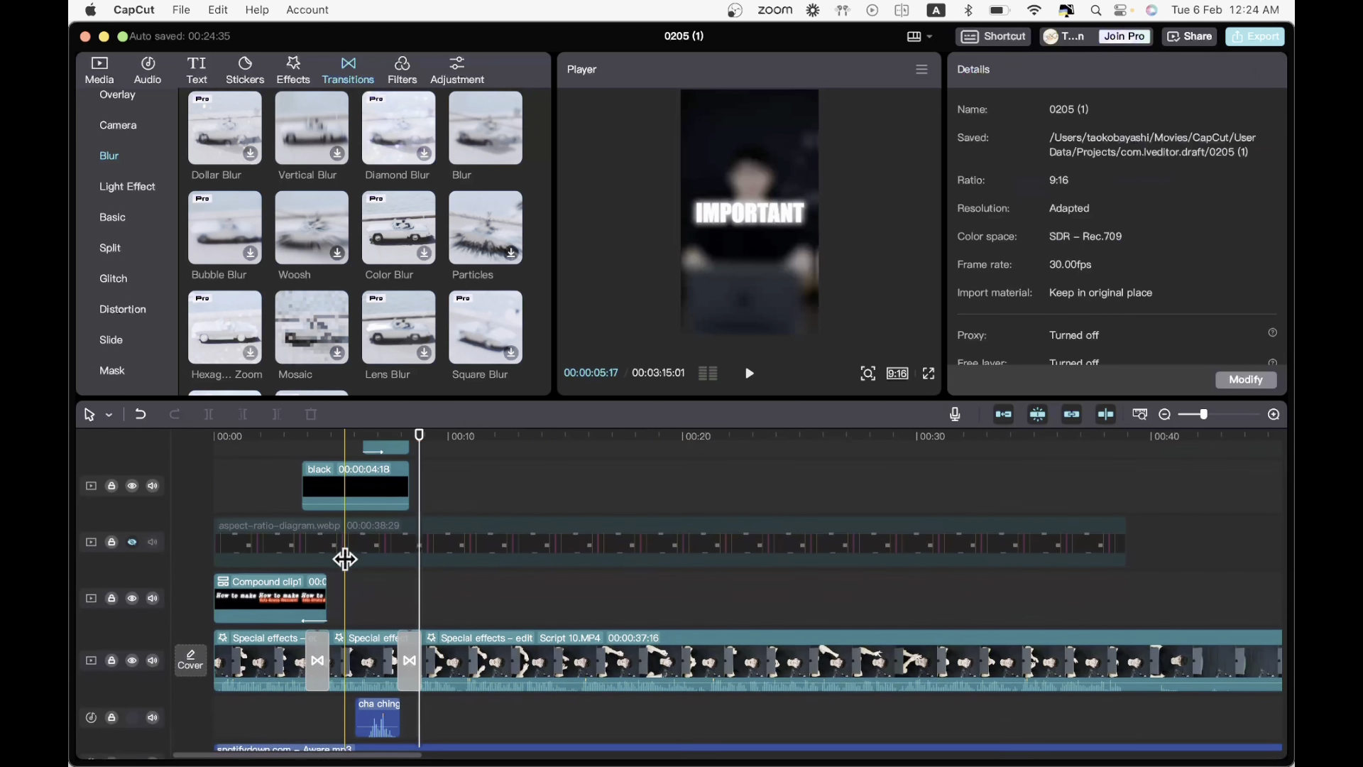
click(381, 583)
key(space)
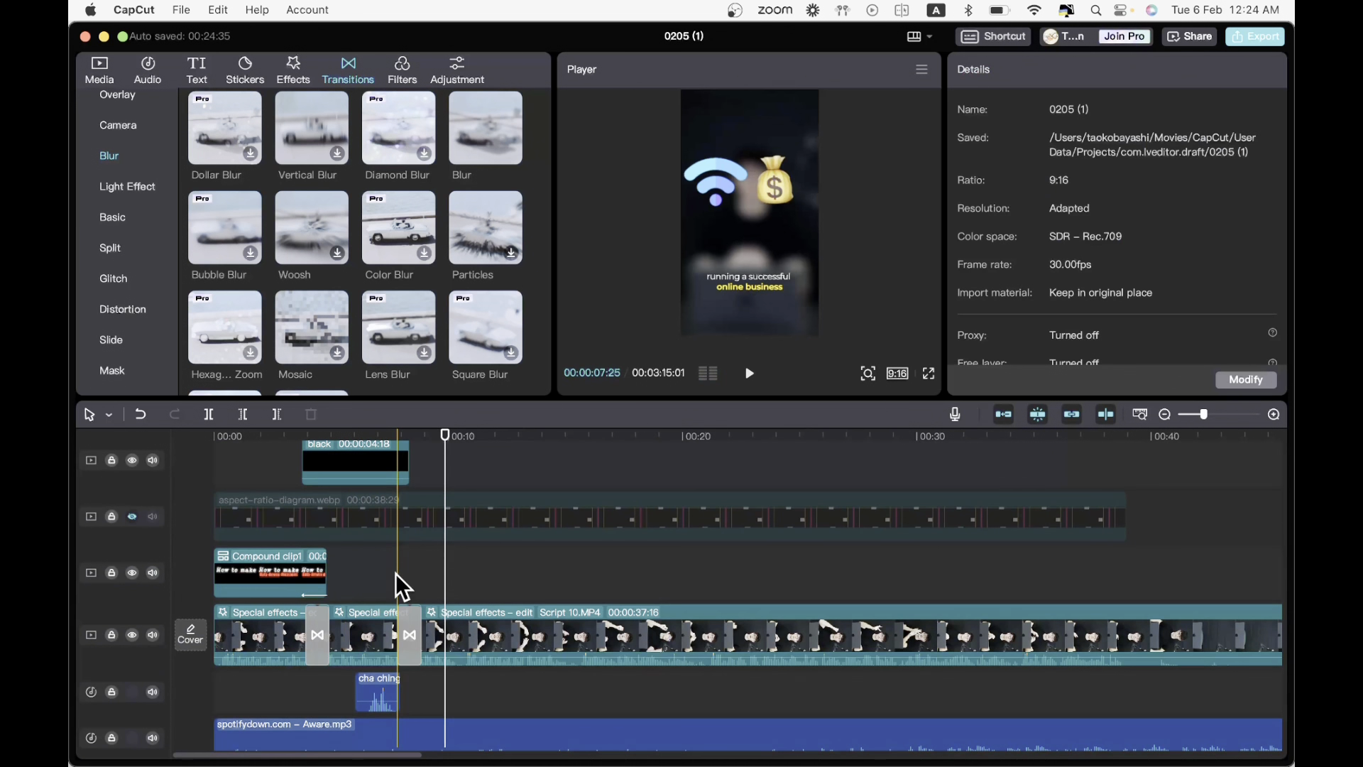
click(395, 573)
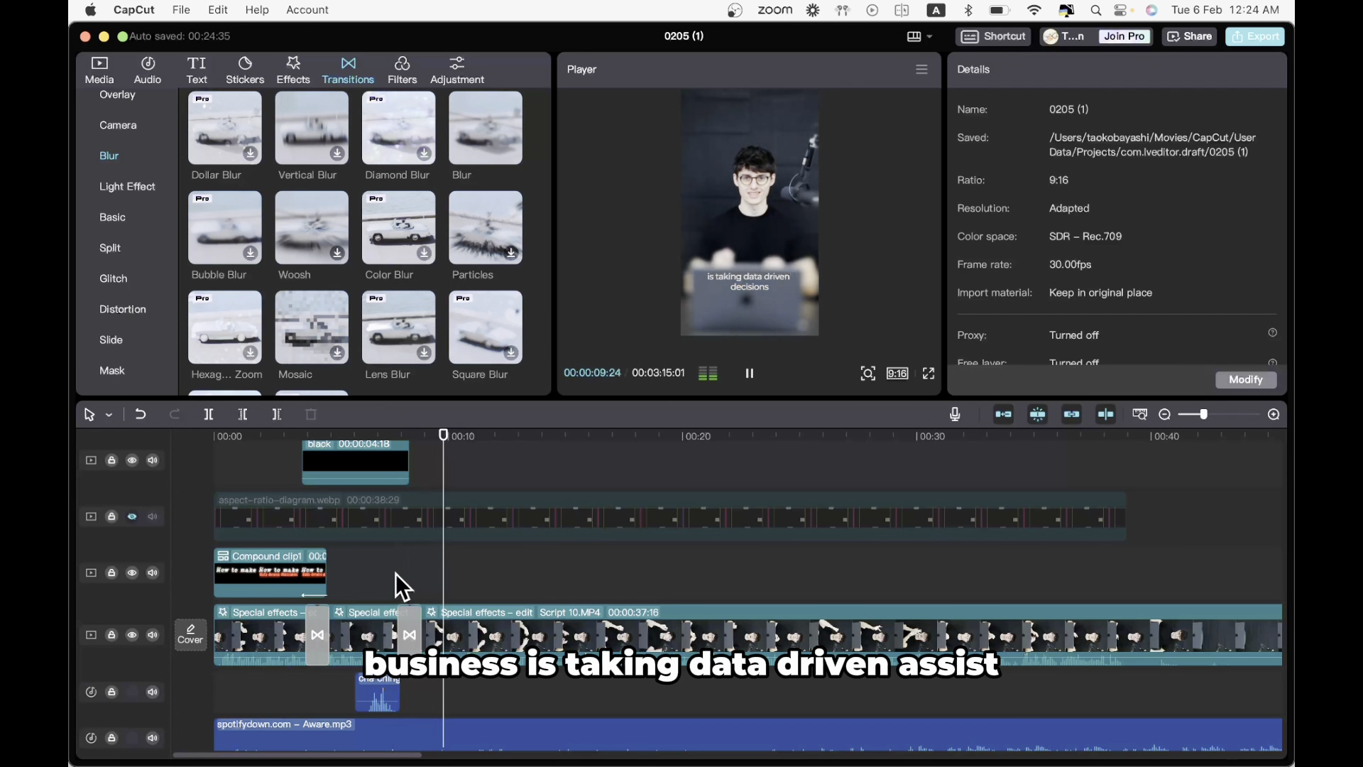
key(space)
- Apply the Fade Out exit animation with a 0.5 s duration to the Wi-Fi image
scroll(395, 573, up, 4)
click(393, 558)
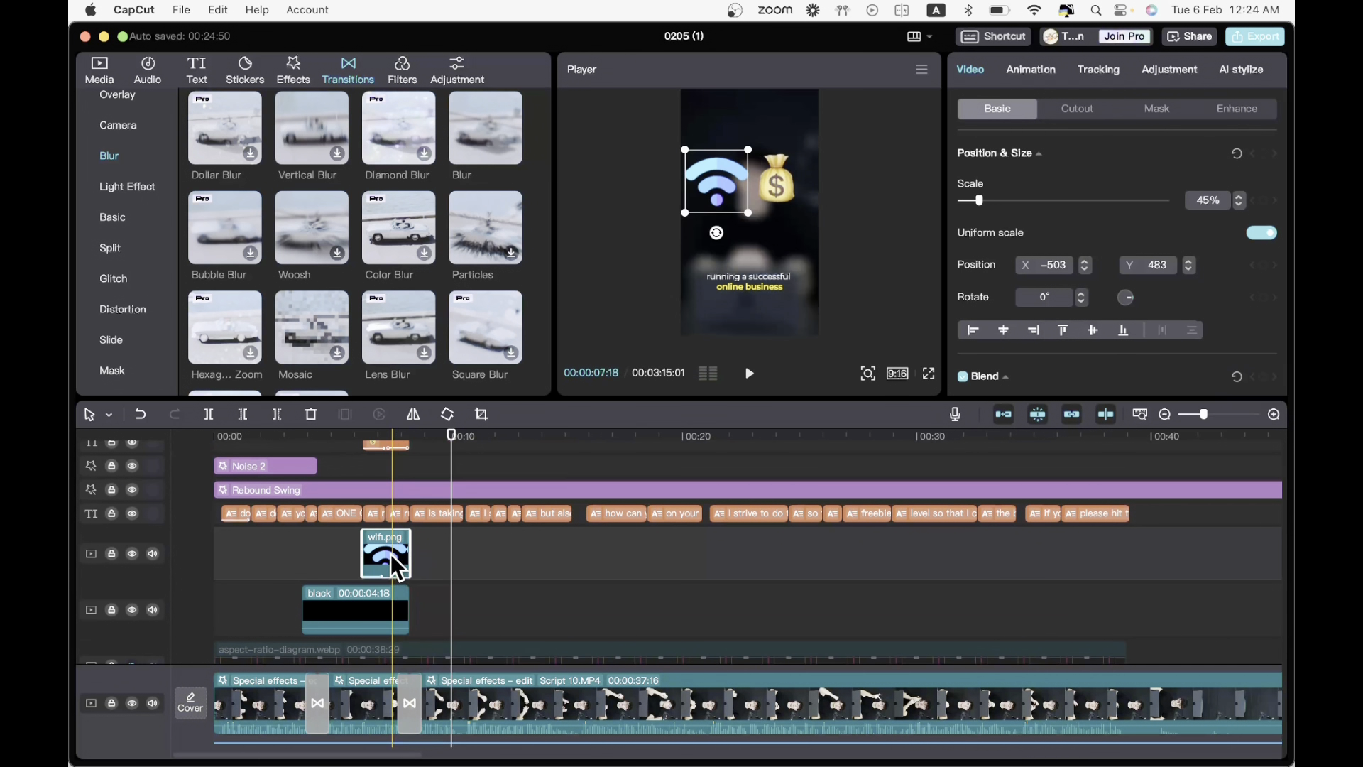
click(1037, 71)
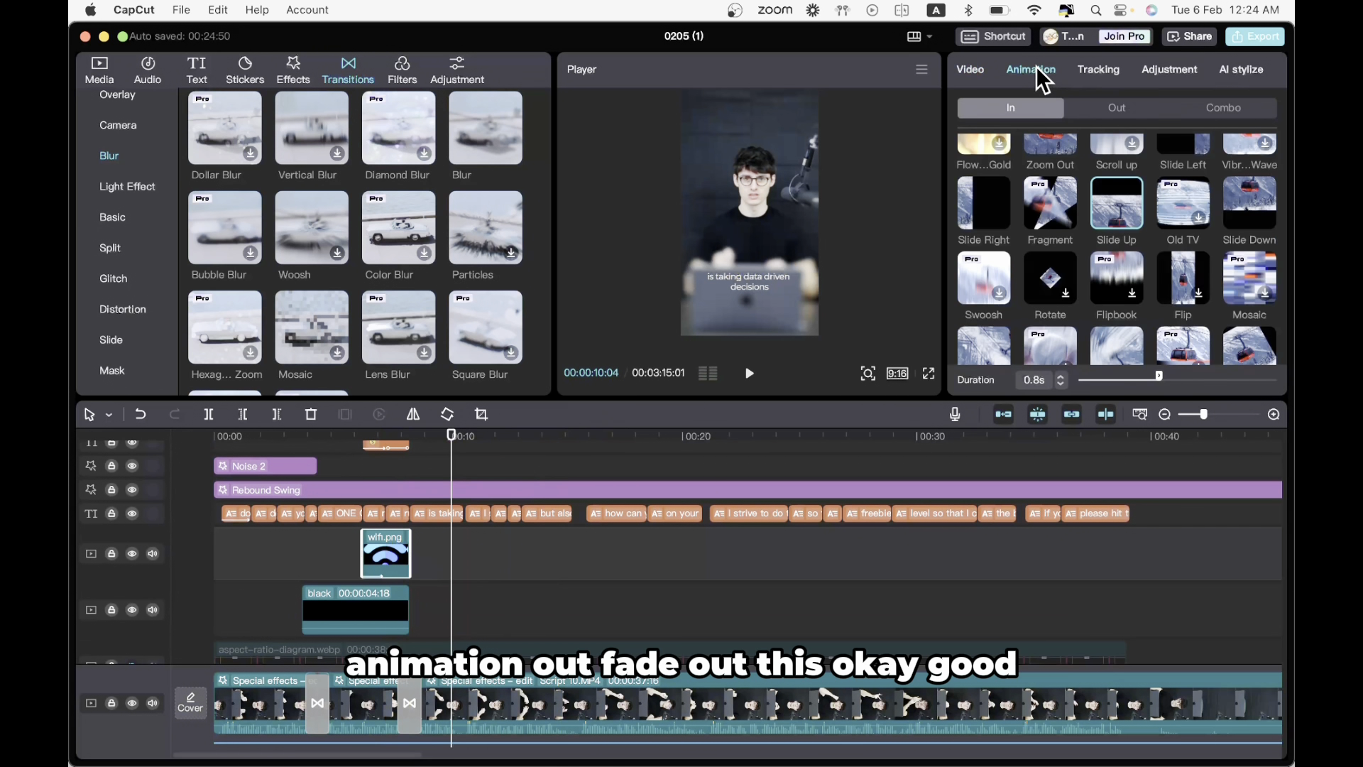
click(1116, 107)
click(1054, 227)
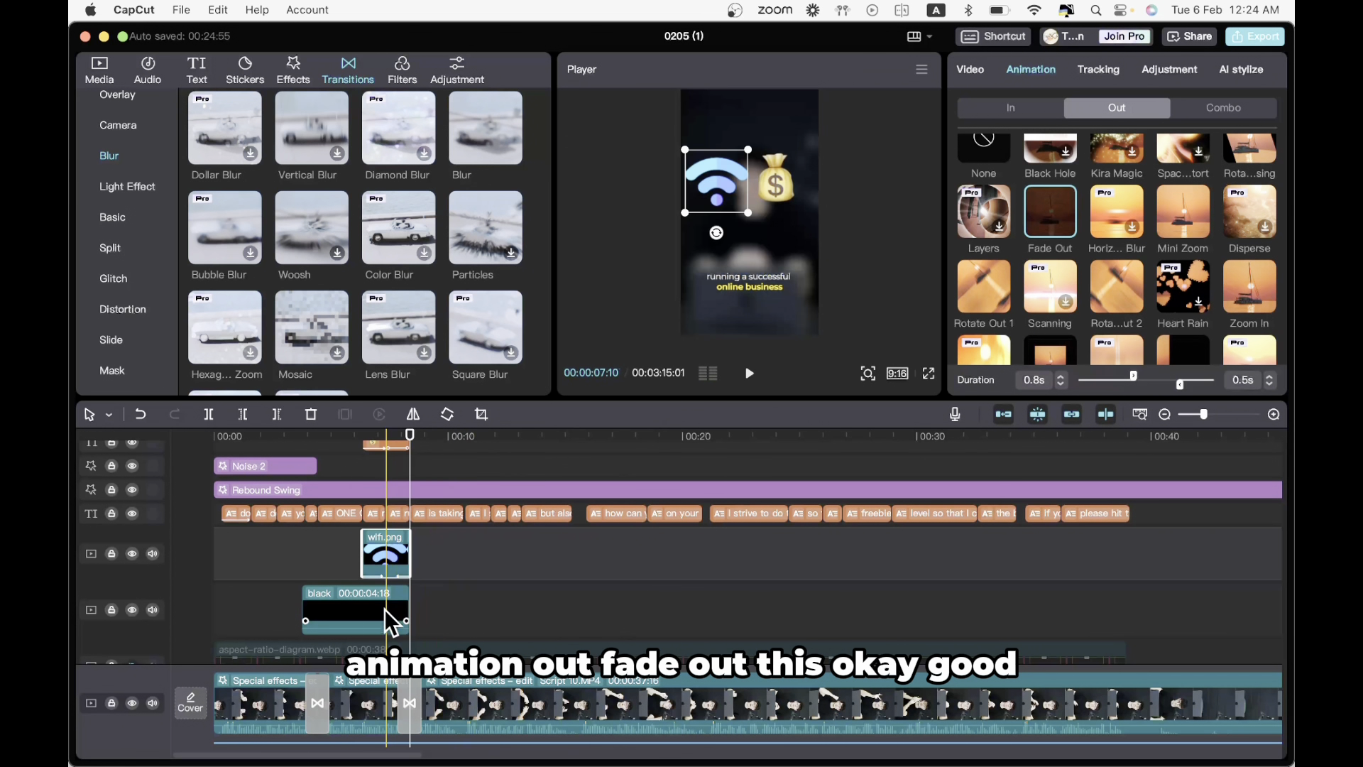
- Apply the Fade Out exit animation to the money bag text clip, by sentence with a 0.5 s duration
scroll(387, 612, up, 2)
click(397, 499)
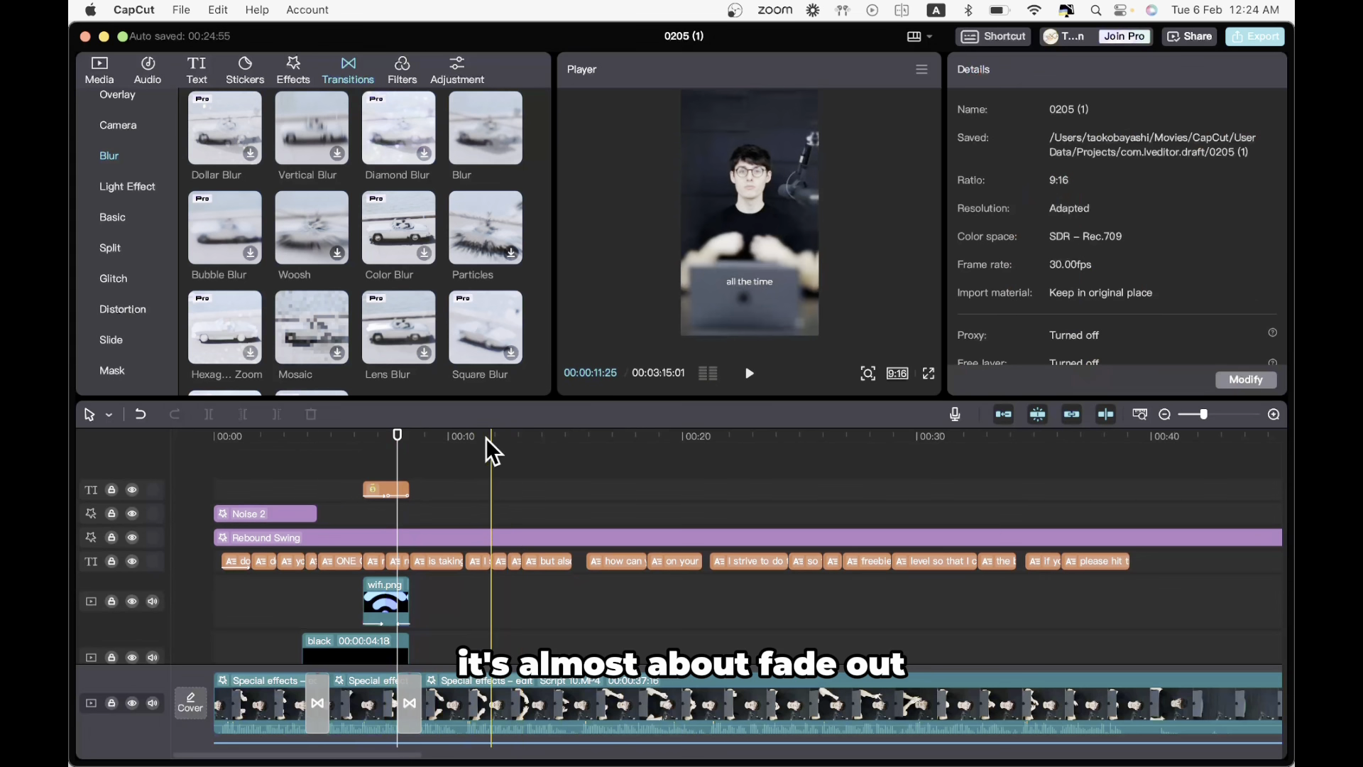
click(405, 492)
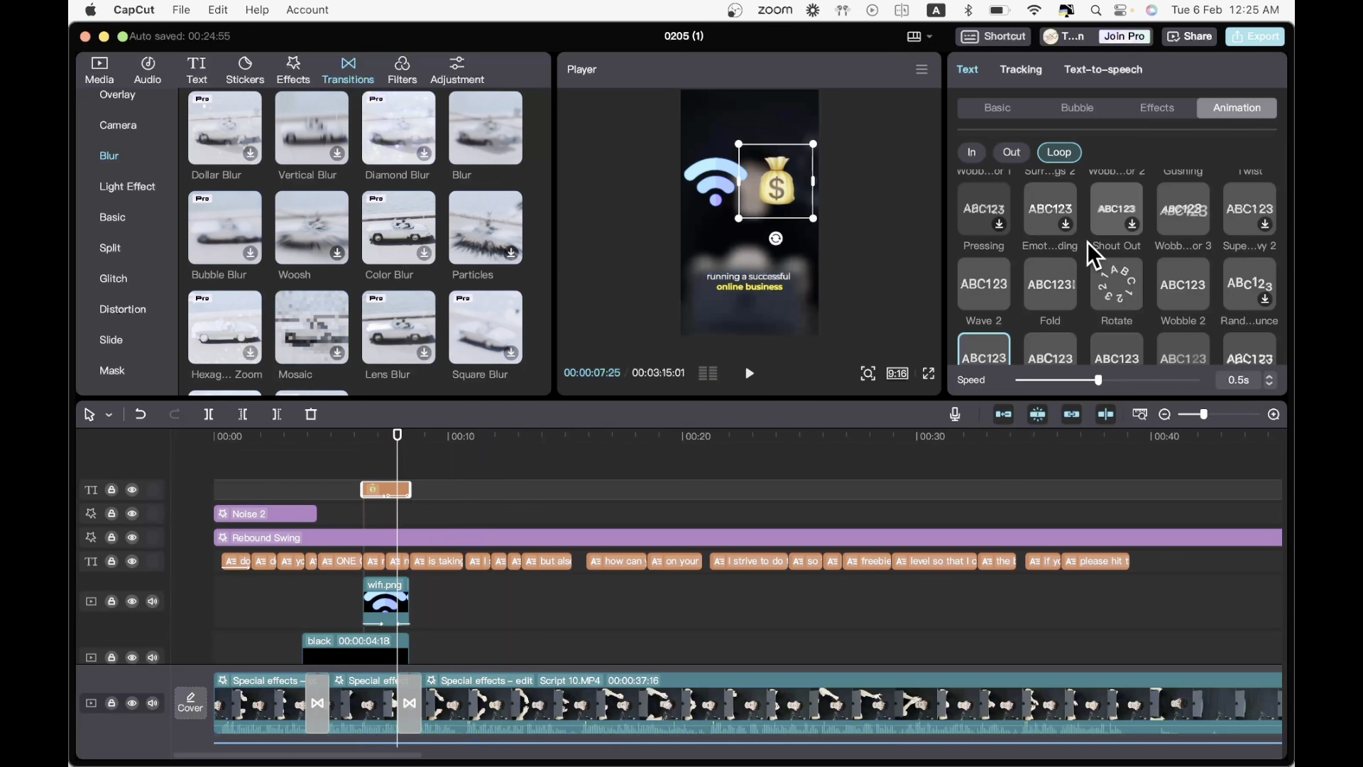
click(1020, 151)
scroll(1090, 245, down, 4)
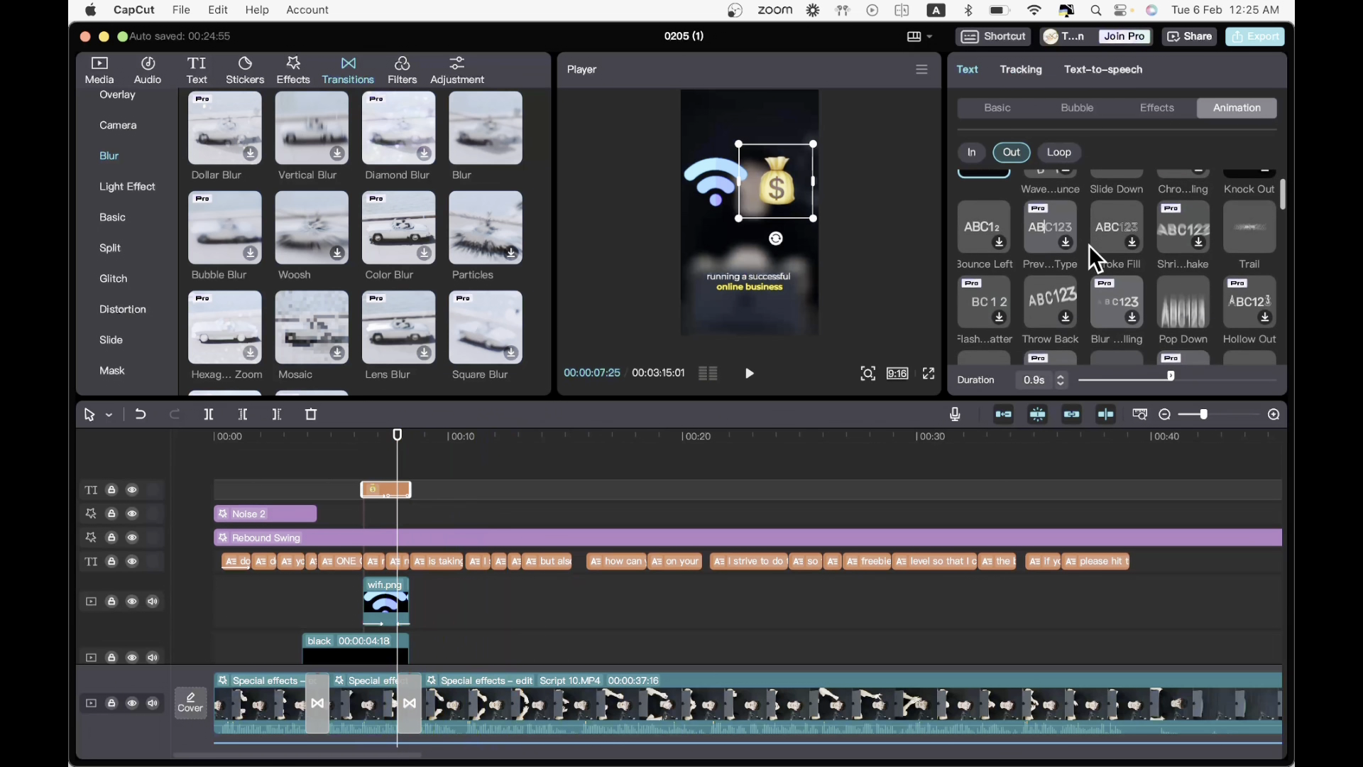
click(1111, 282)
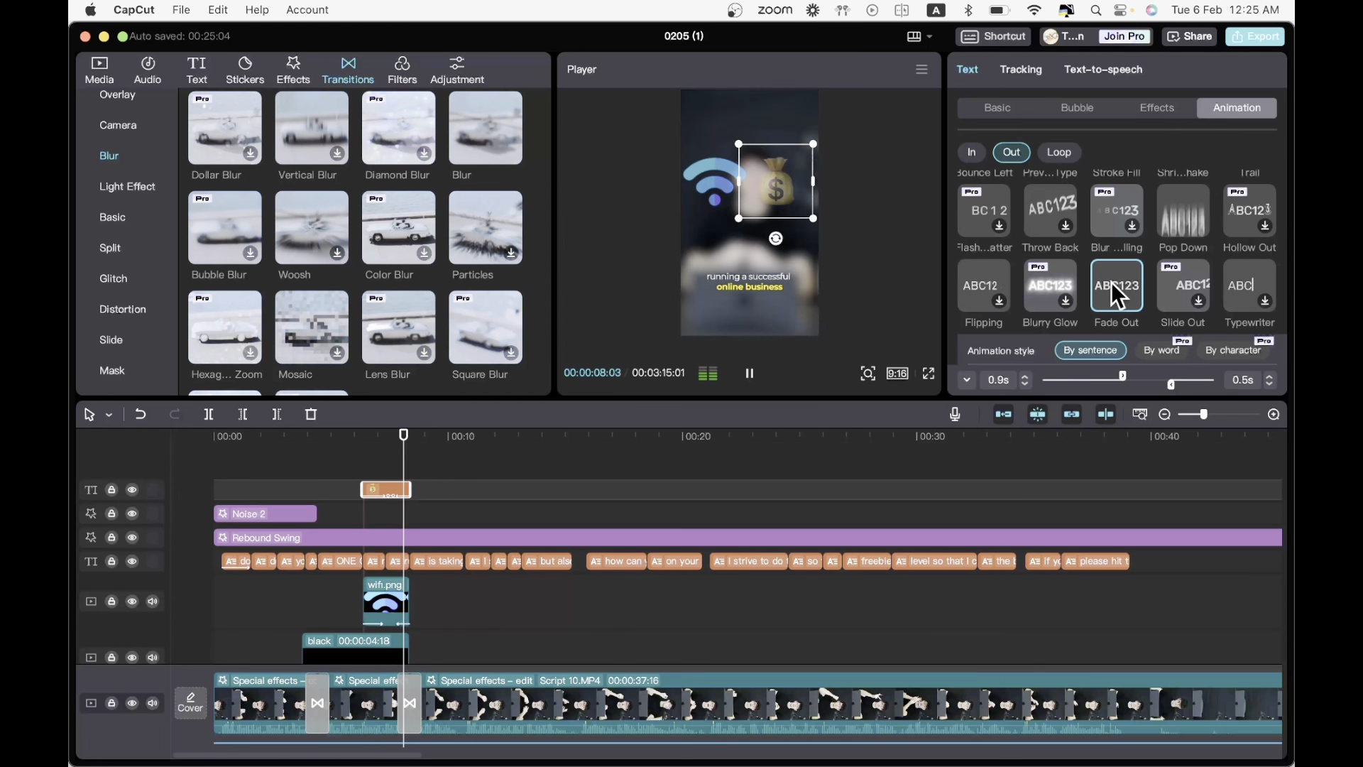
- Play back the graphics section to check the exit animations of the Wi-Fi image and money bag
click(359, 449)
key(space)
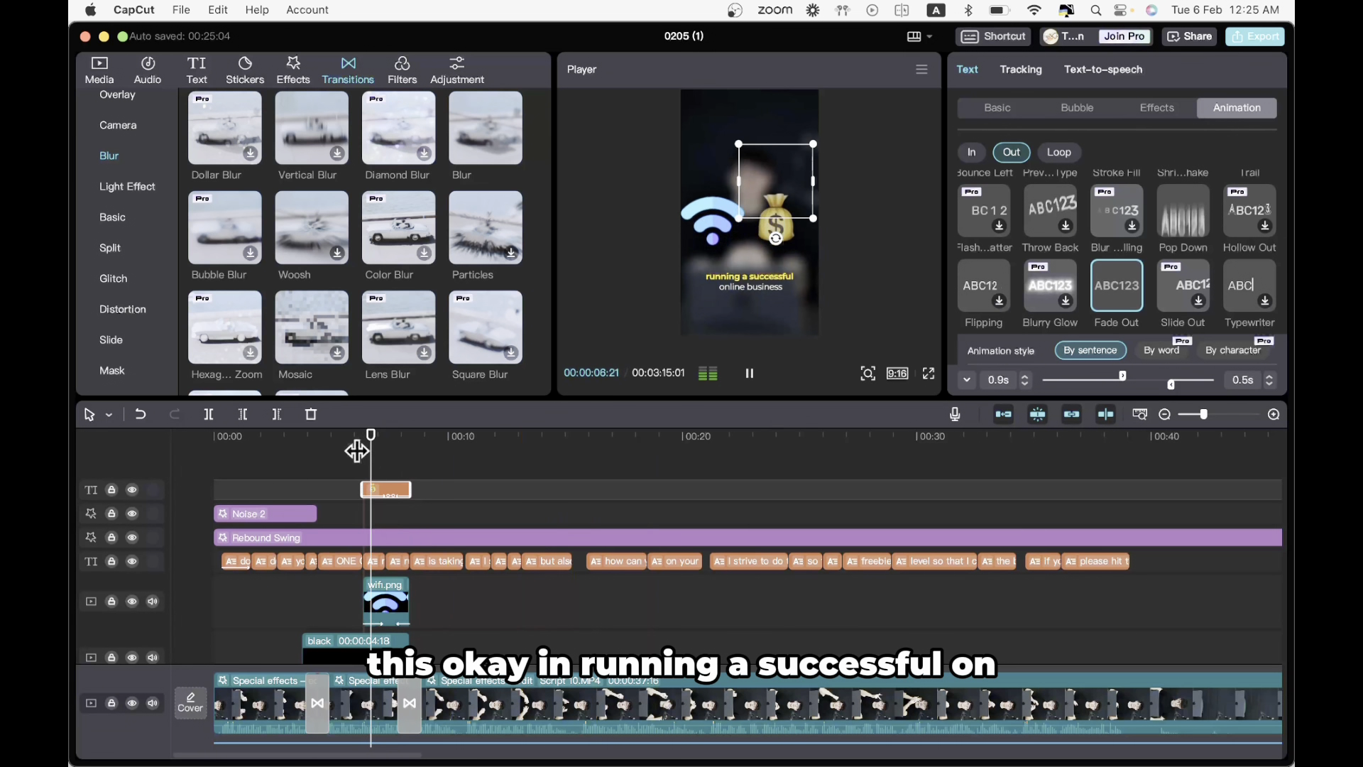
click(380, 470)
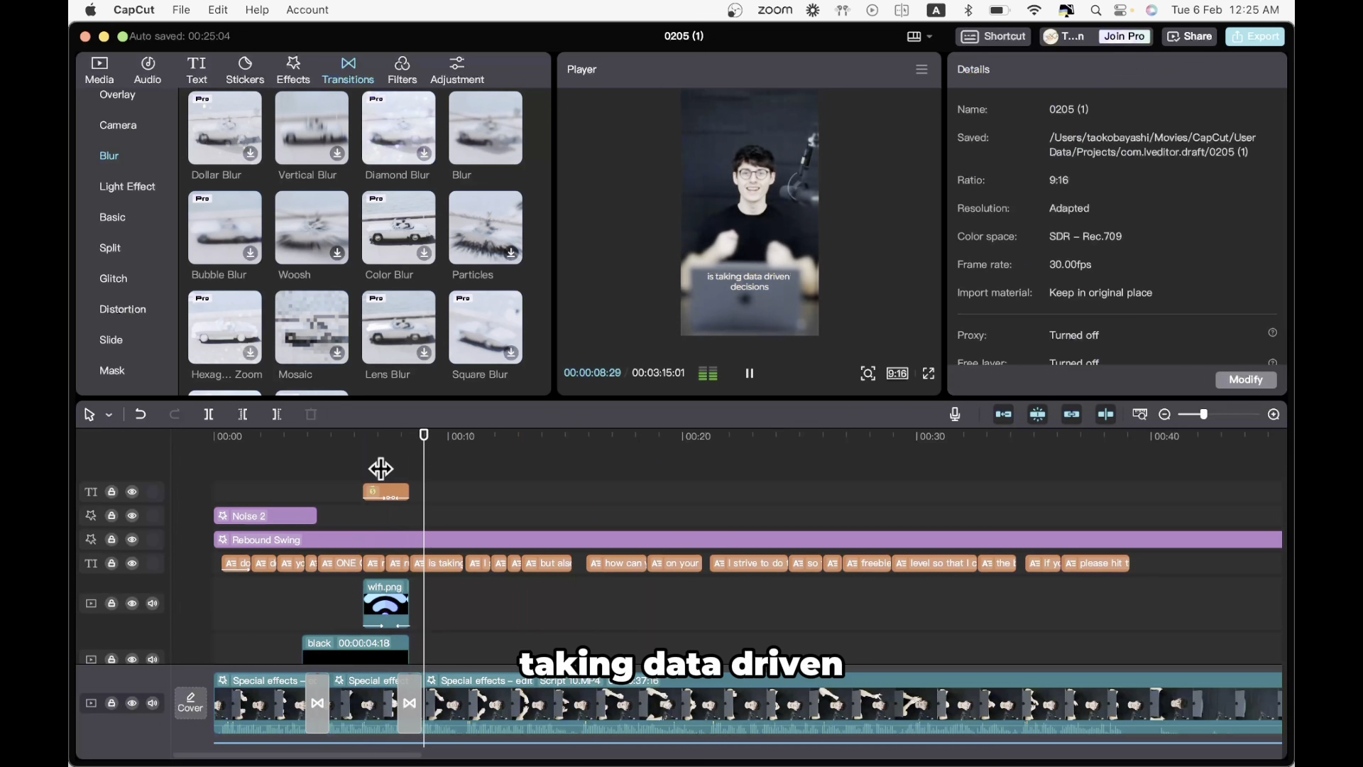
key(space)
- Replay the section around the cha ching sound and inspect its tracks for the cause of the glitch at the blur transition
scroll(381, 497, down, 5)
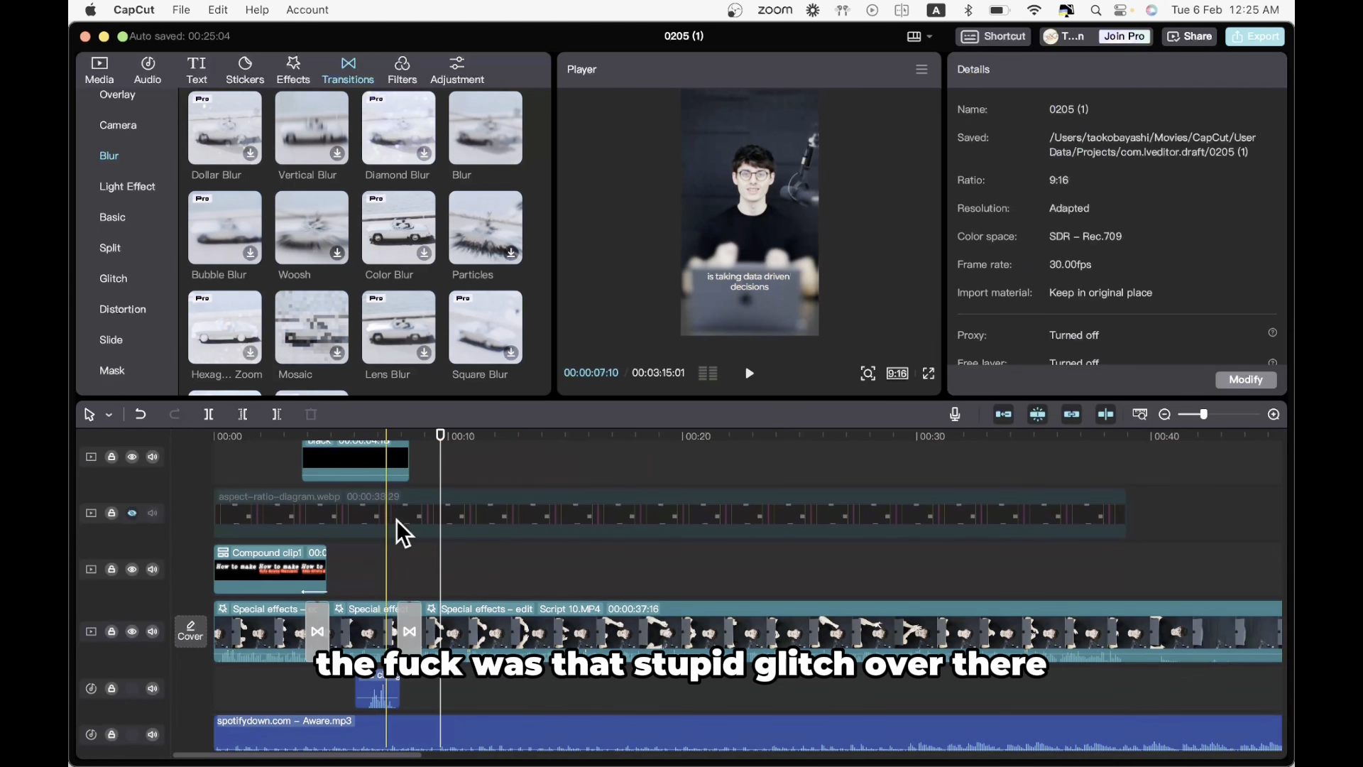
scroll(389, 585, down, 3)
click(371, 722)
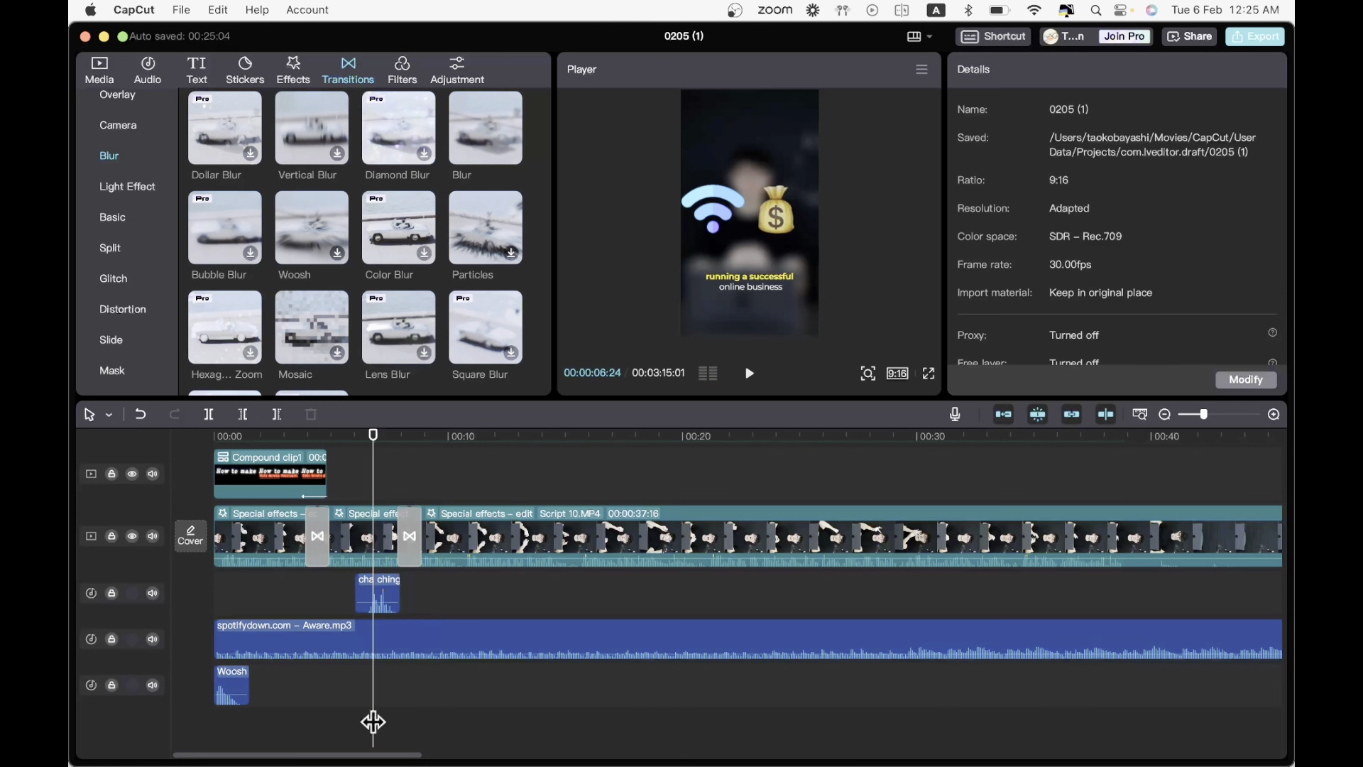
key(space)
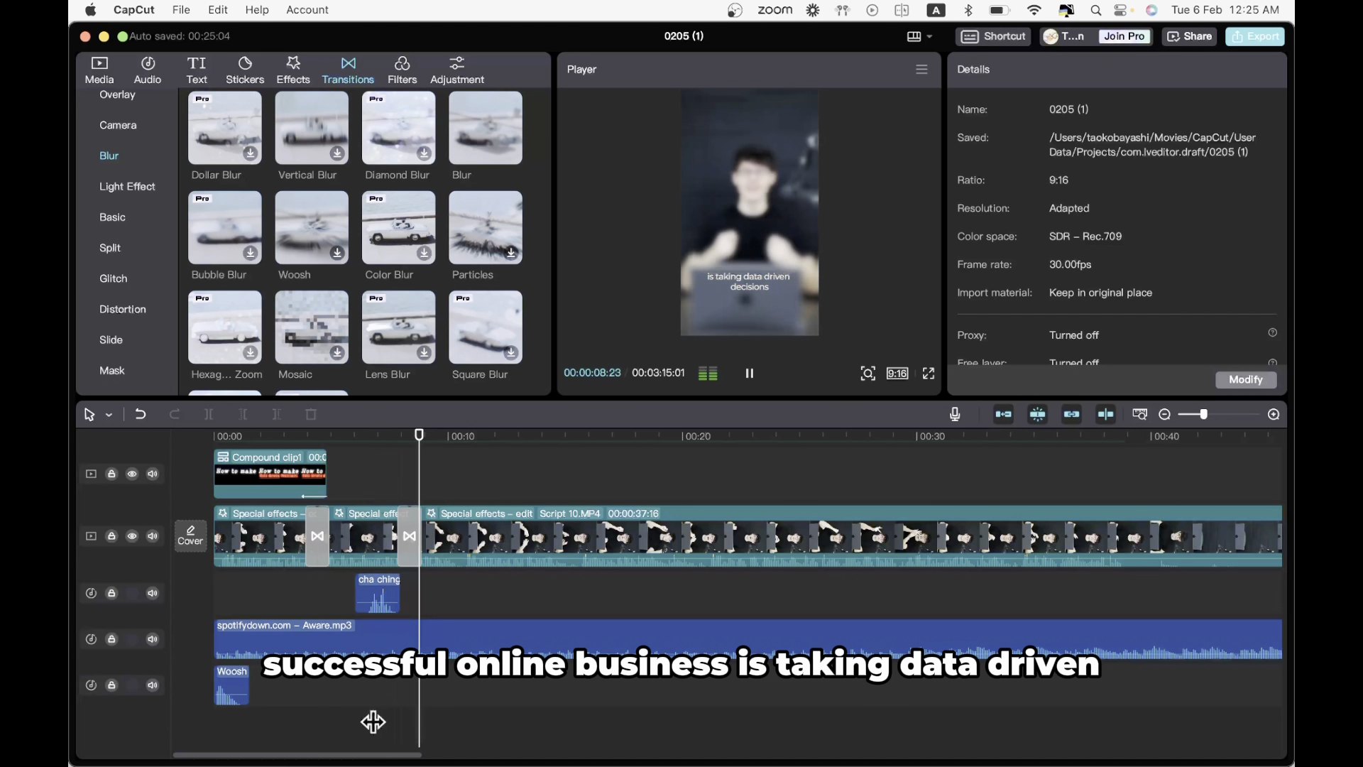
key(space)
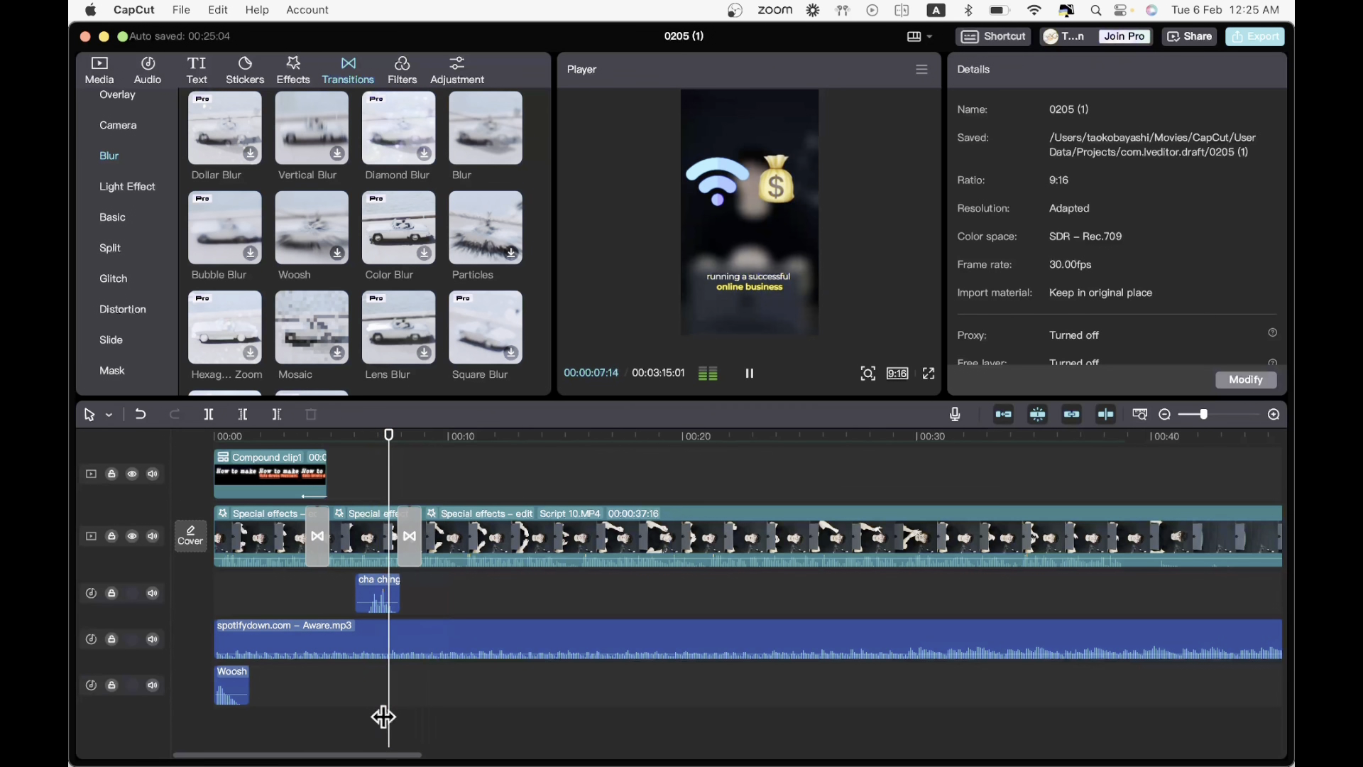
key(space)
click(304, 709)
key(space)
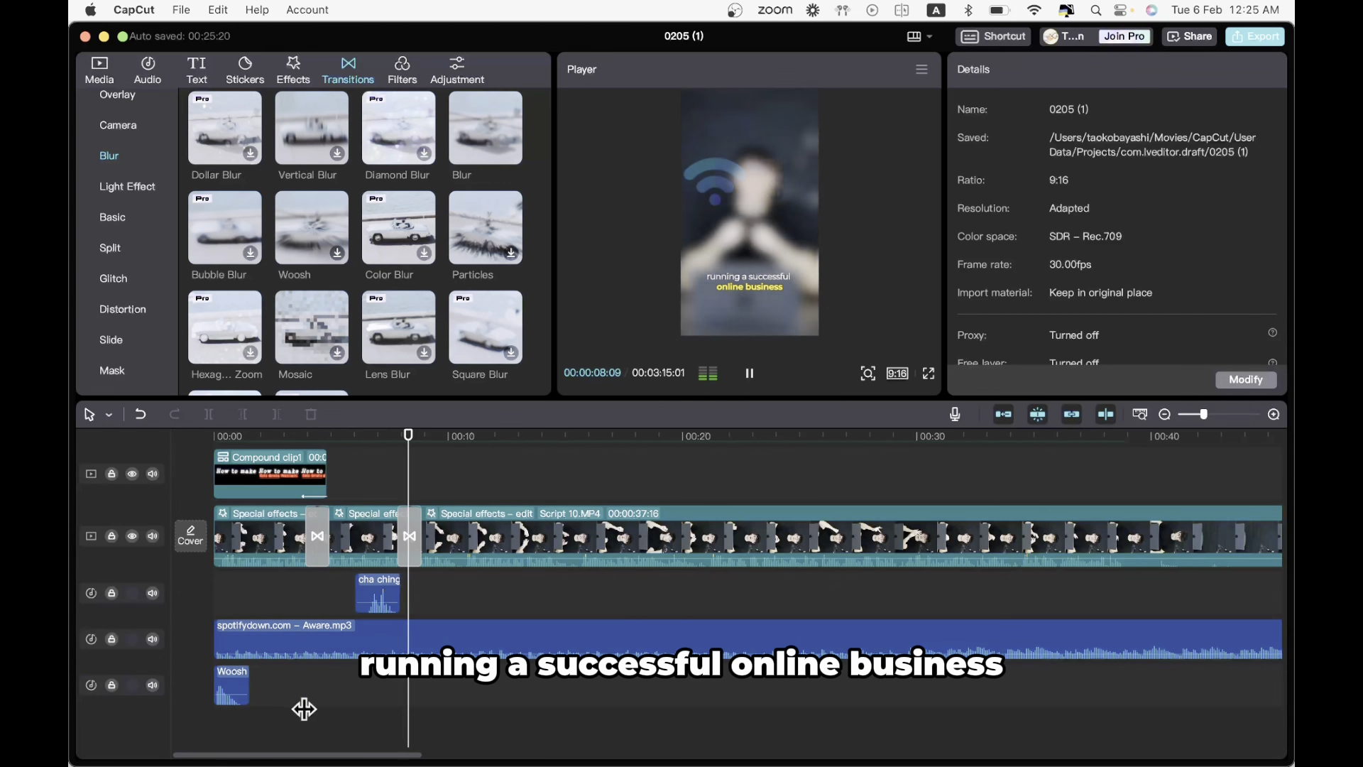
scroll(304, 709, up, 4)
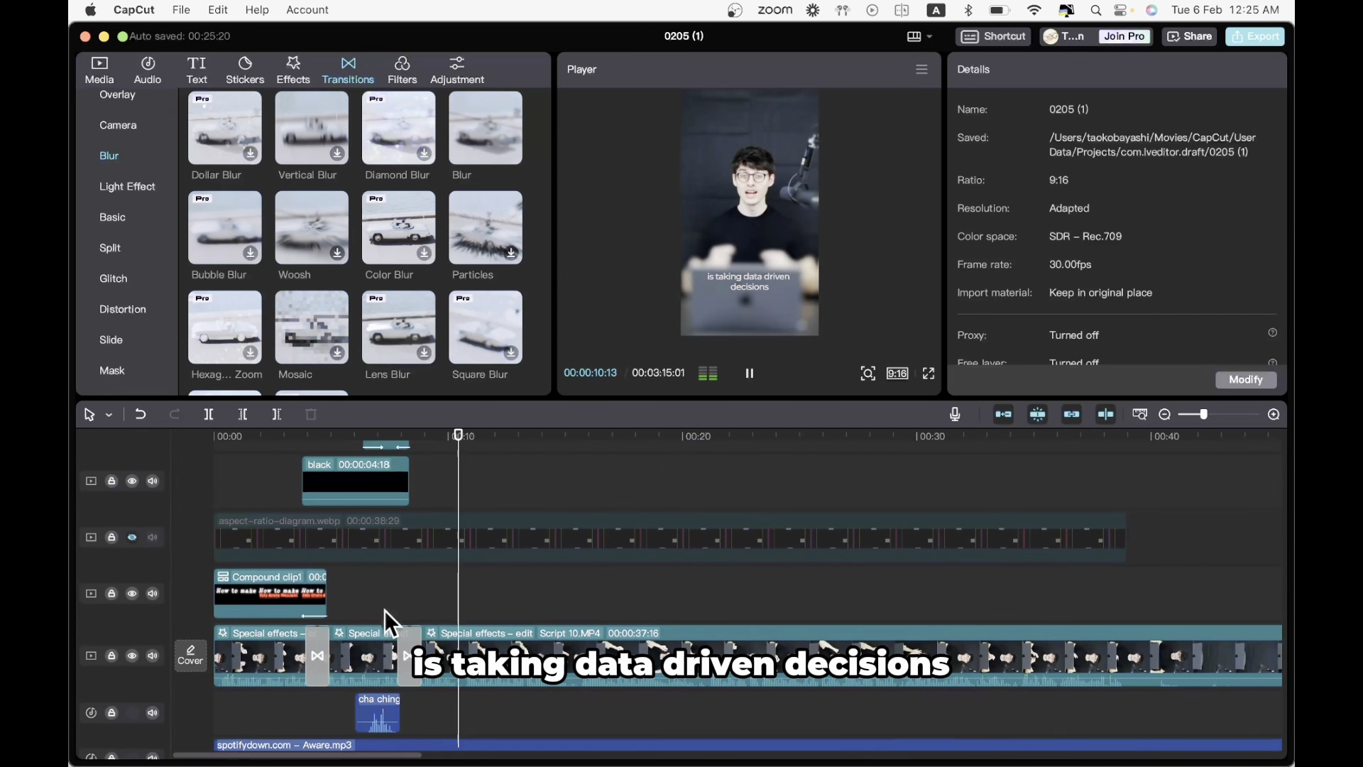
click(403, 600)
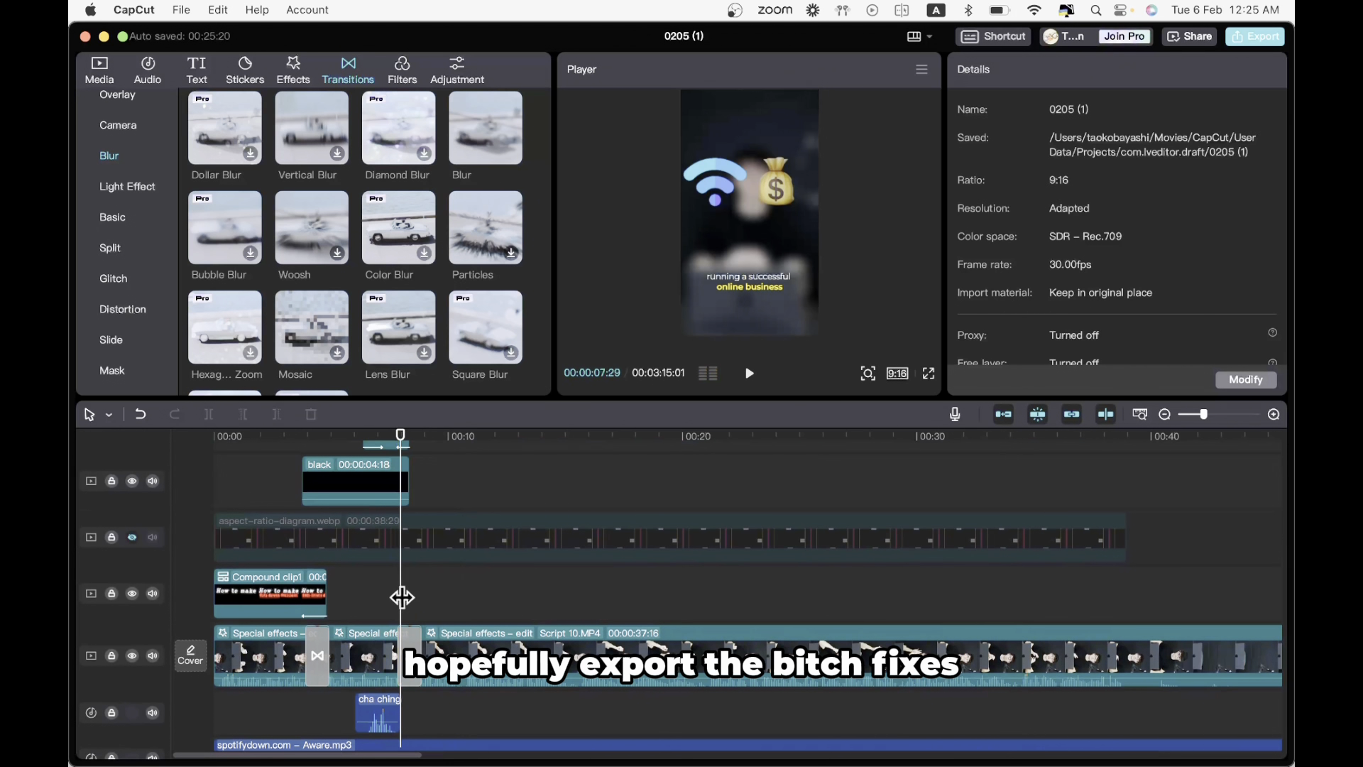
scroll(417, 576, up, 4)
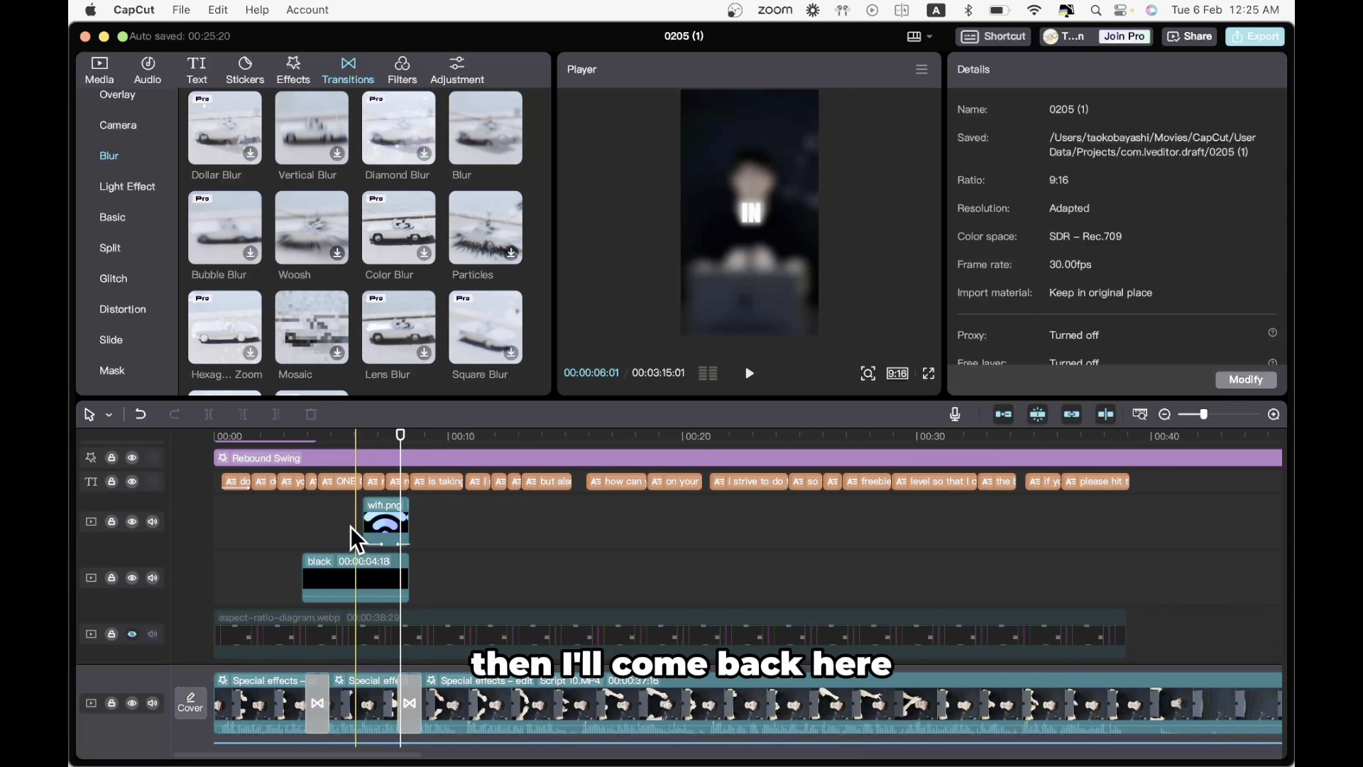
key(space)
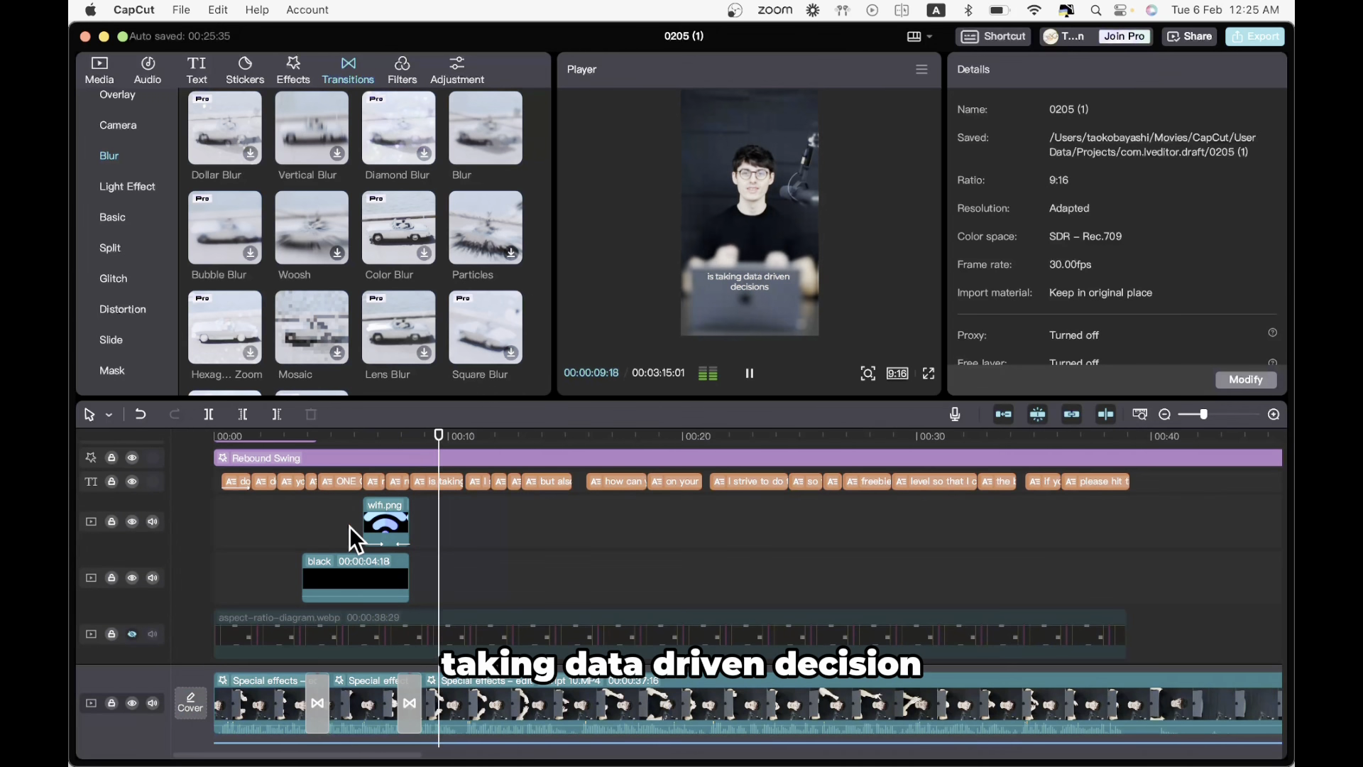
key(space)
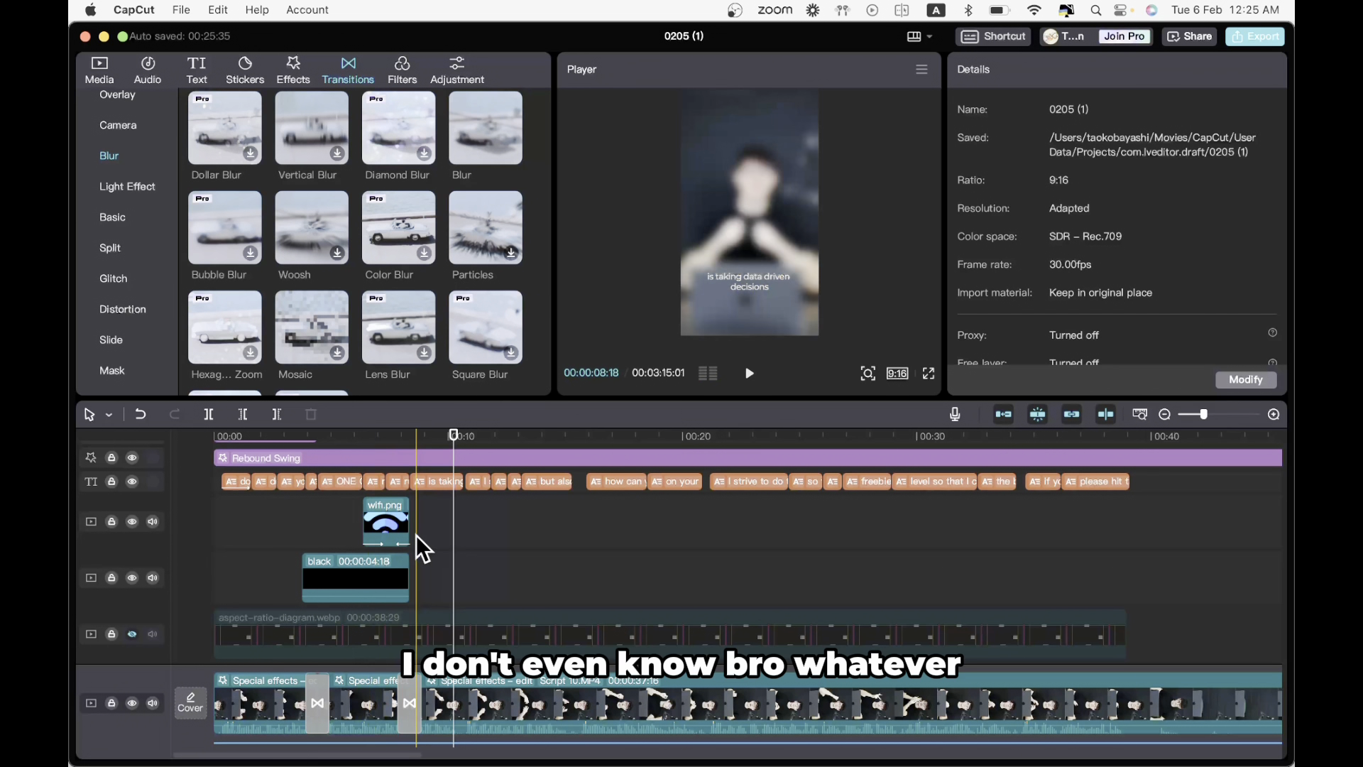
- Extend the black overlay clip to 00:00:05:00 and move its last Blend keyframe to about 00:00:08:22, just before the clip's end
scroll(434, 547, up, 1)
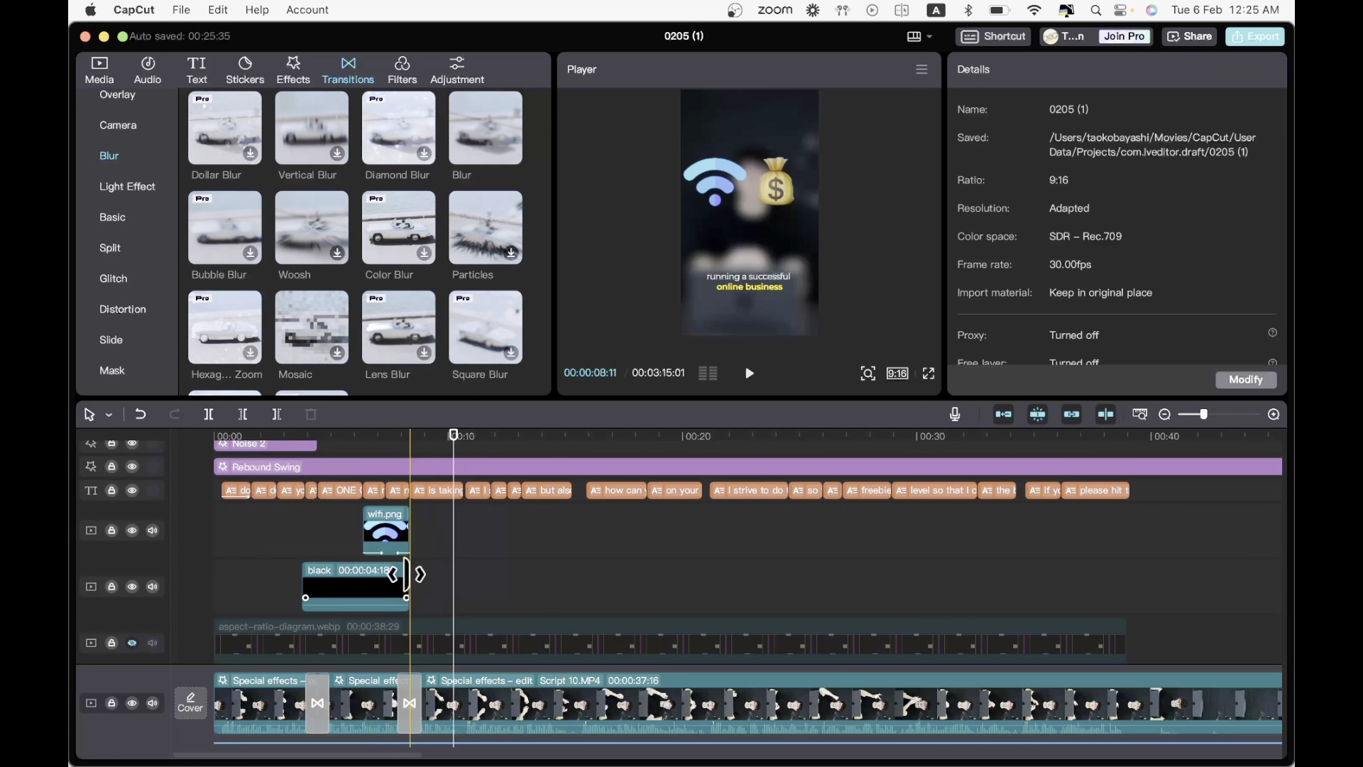
click(407, 577)
click(418, 579)
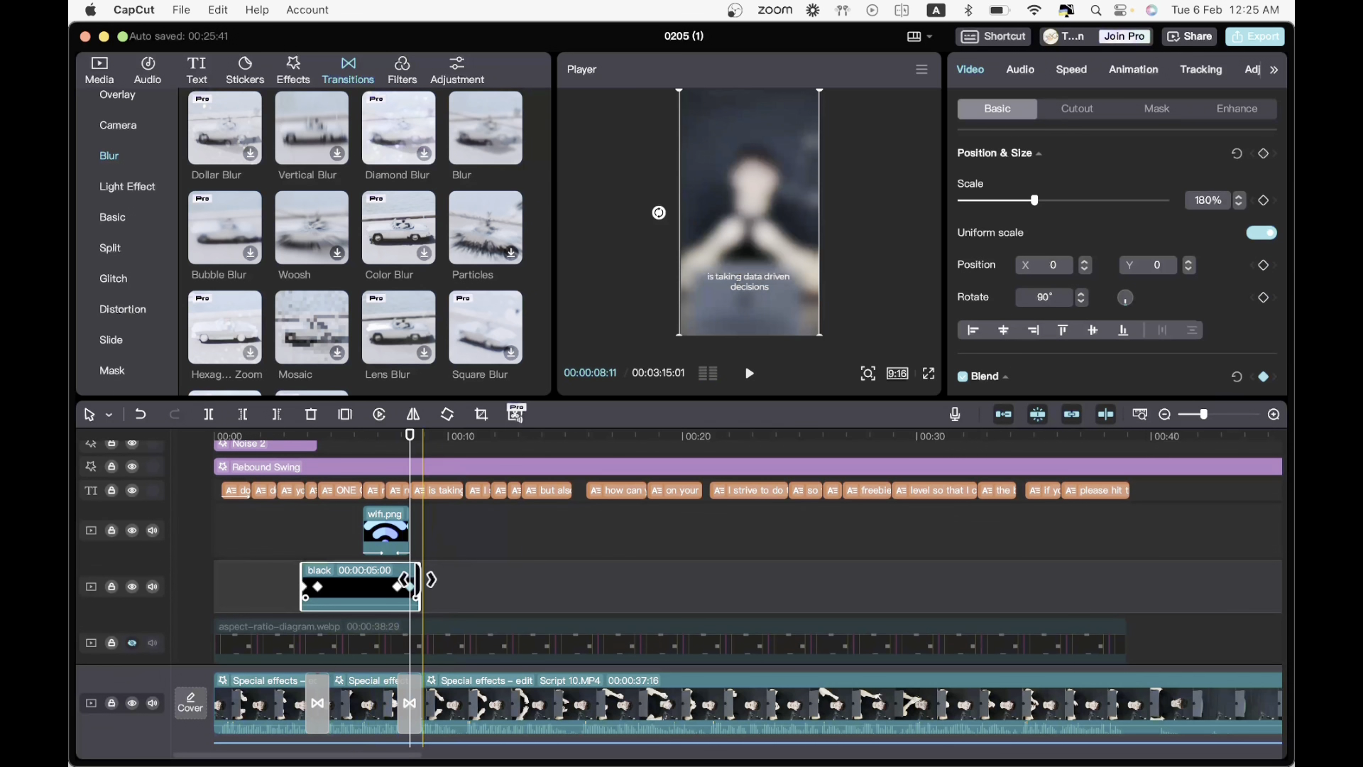
scroll(418, 580, up, 8)
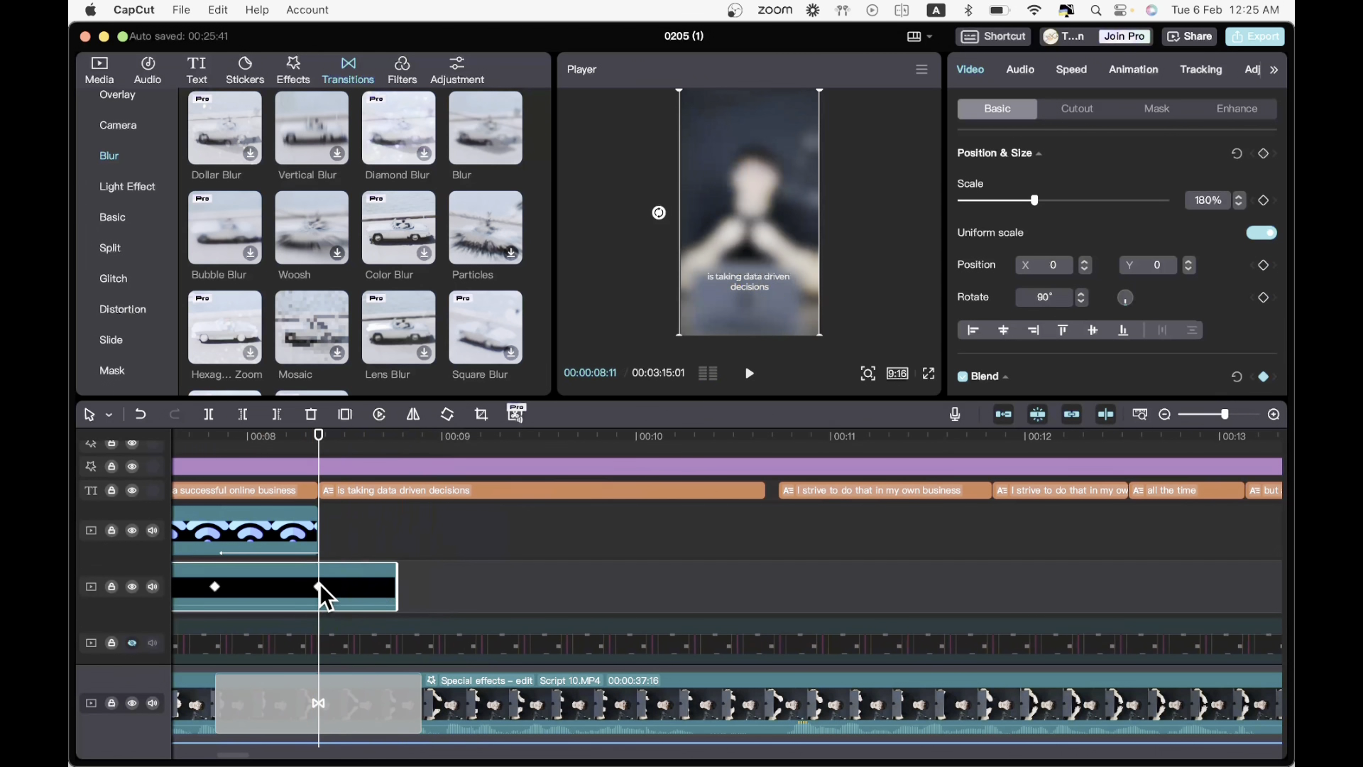
drag(319, 584, 365, 584)
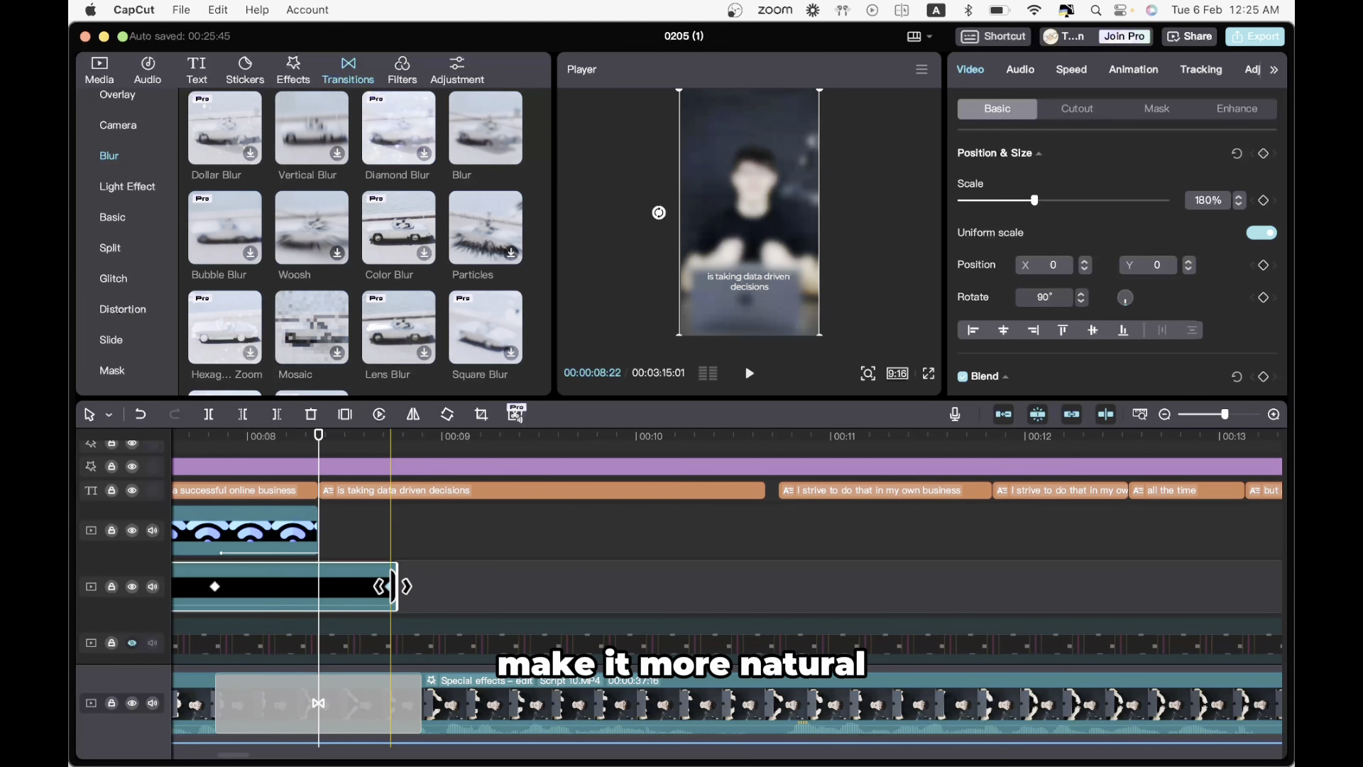
- Play back the end of the graphics section to check the lengthened fade-out of the black overlay
scroll(372, 571, down, 5)
scroll(371, 569, down, 4)
click(295, 555)
key(space)
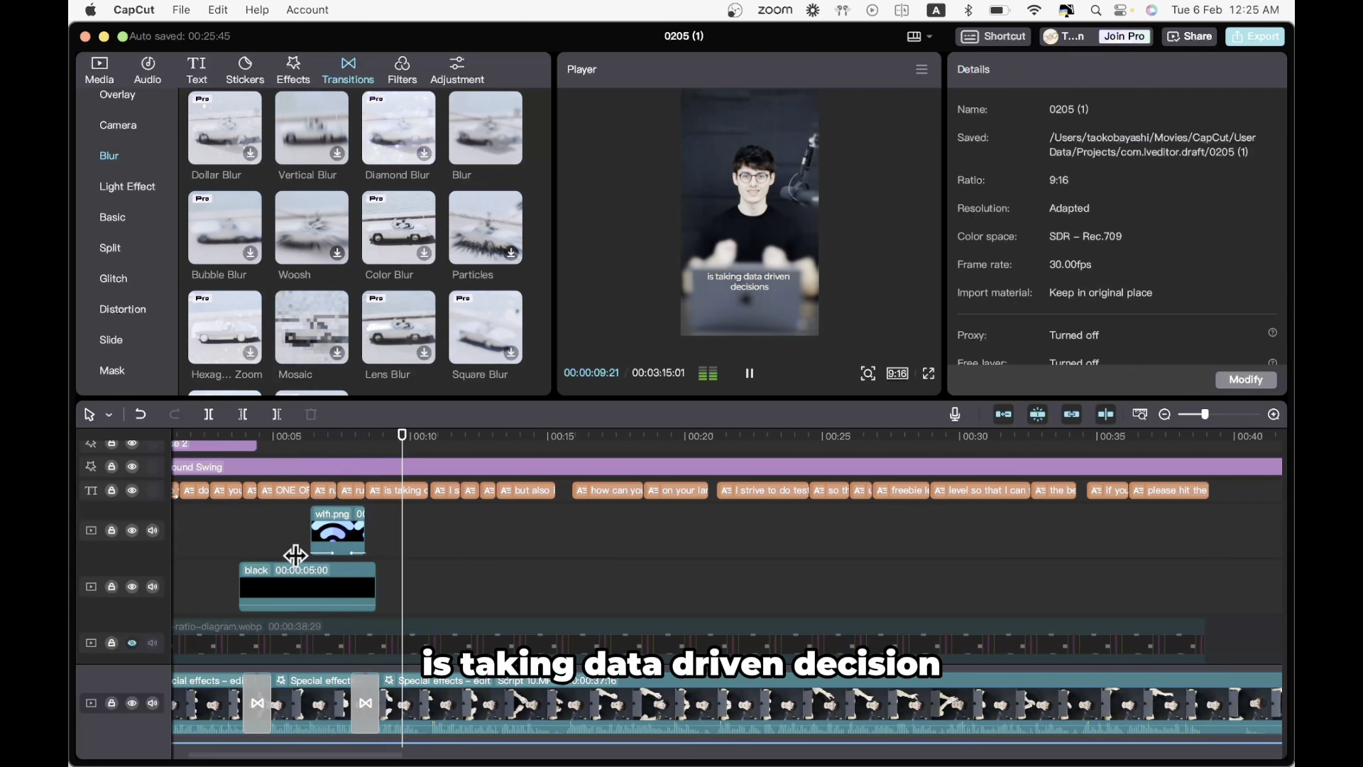
key(space)
- Replay the "is taking data driven decisions" caption repeatedly to find where "data driven" is spoken
scroll(395, 563, up, 1)
click(384, 522)
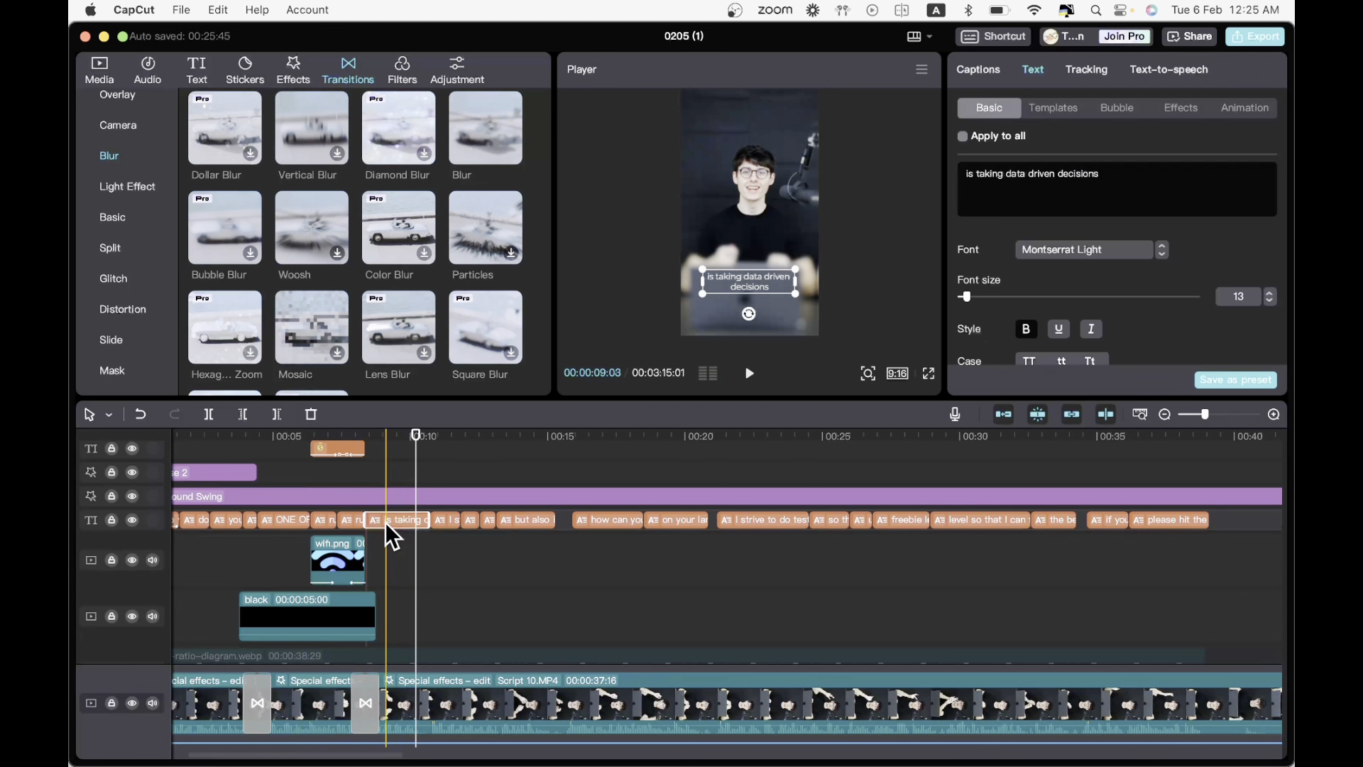
click(352, 471)
key(space)
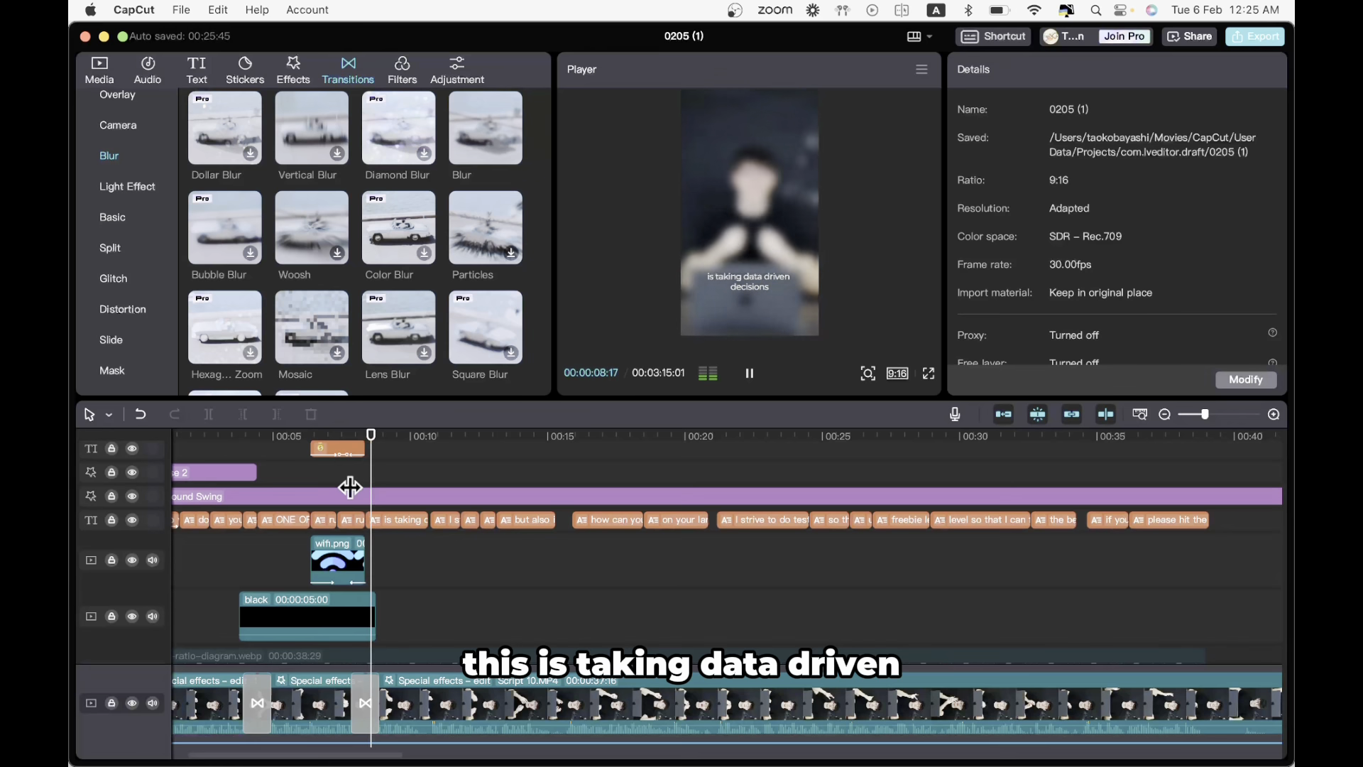
key(space)
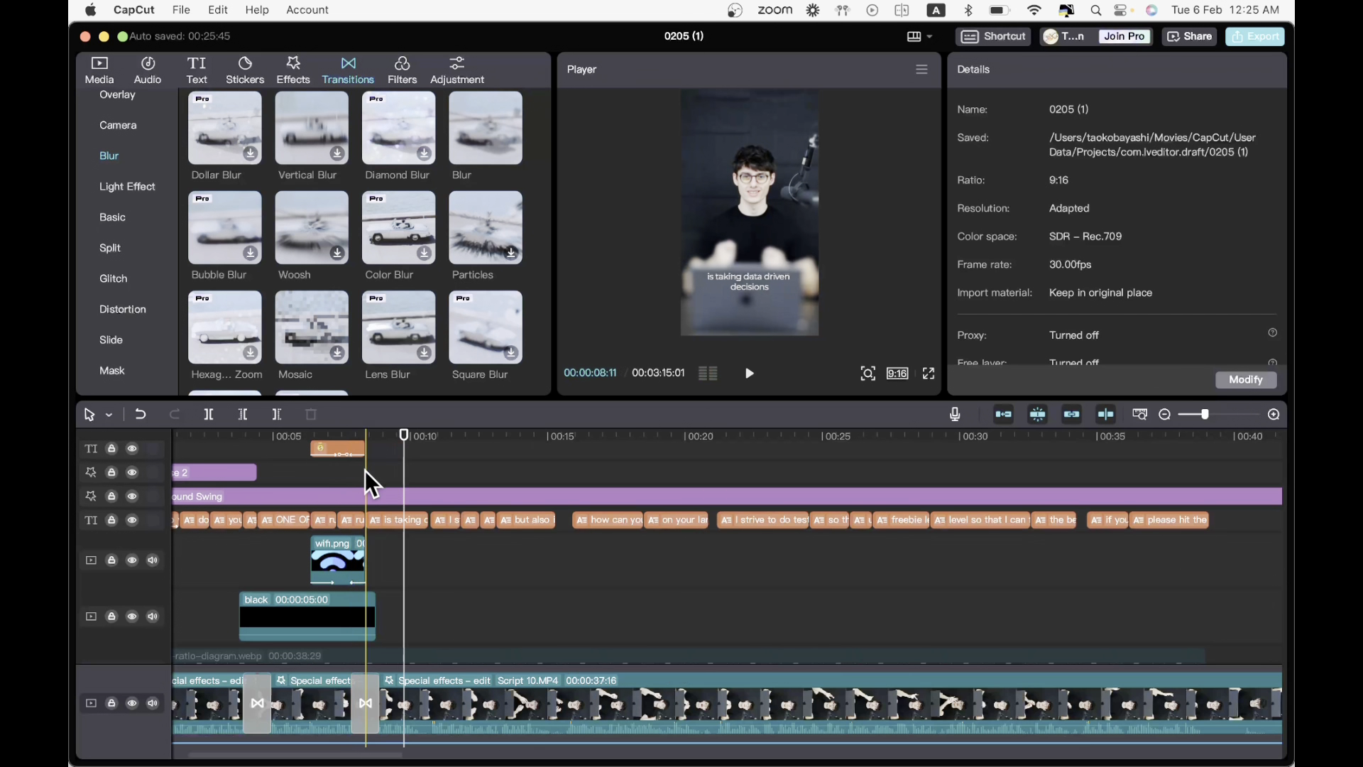
click(352, 476)
key(space)
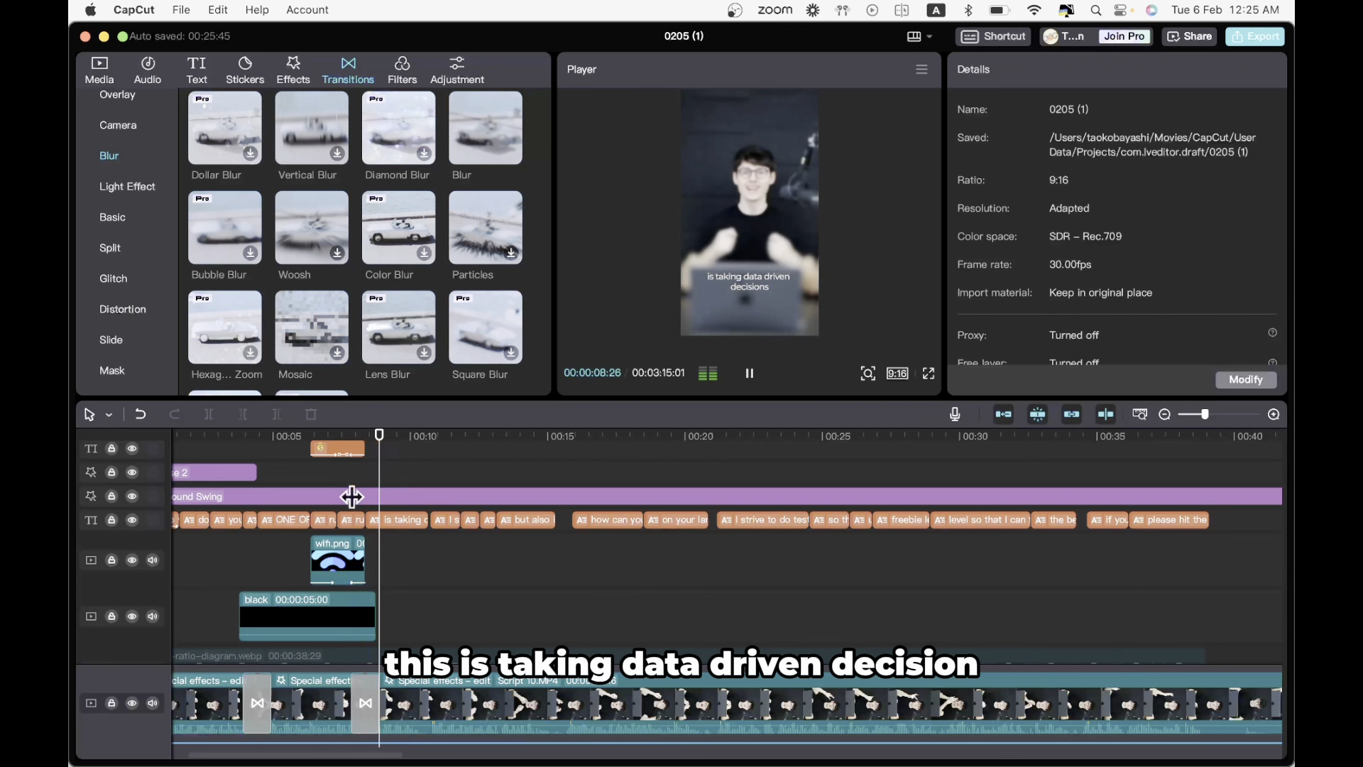
key(space)
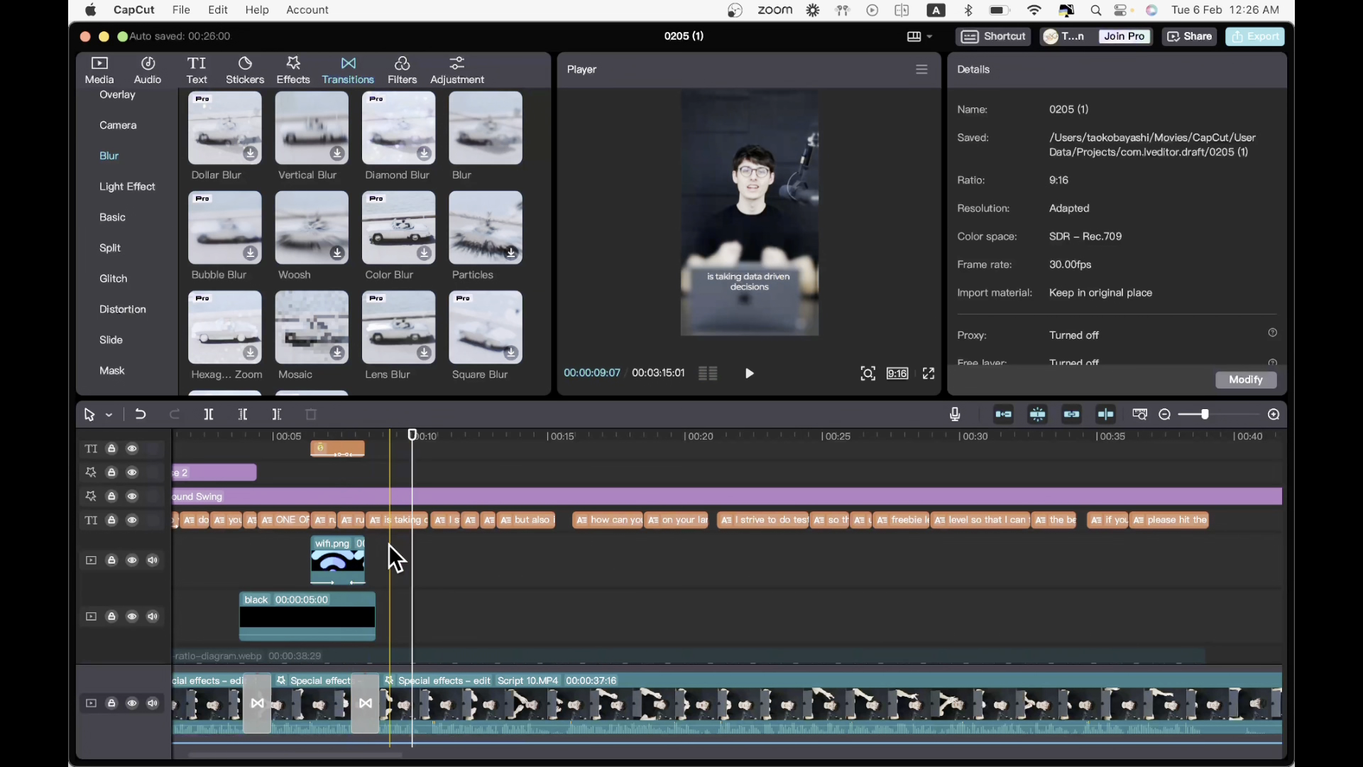
click(346, 484)
key(space)
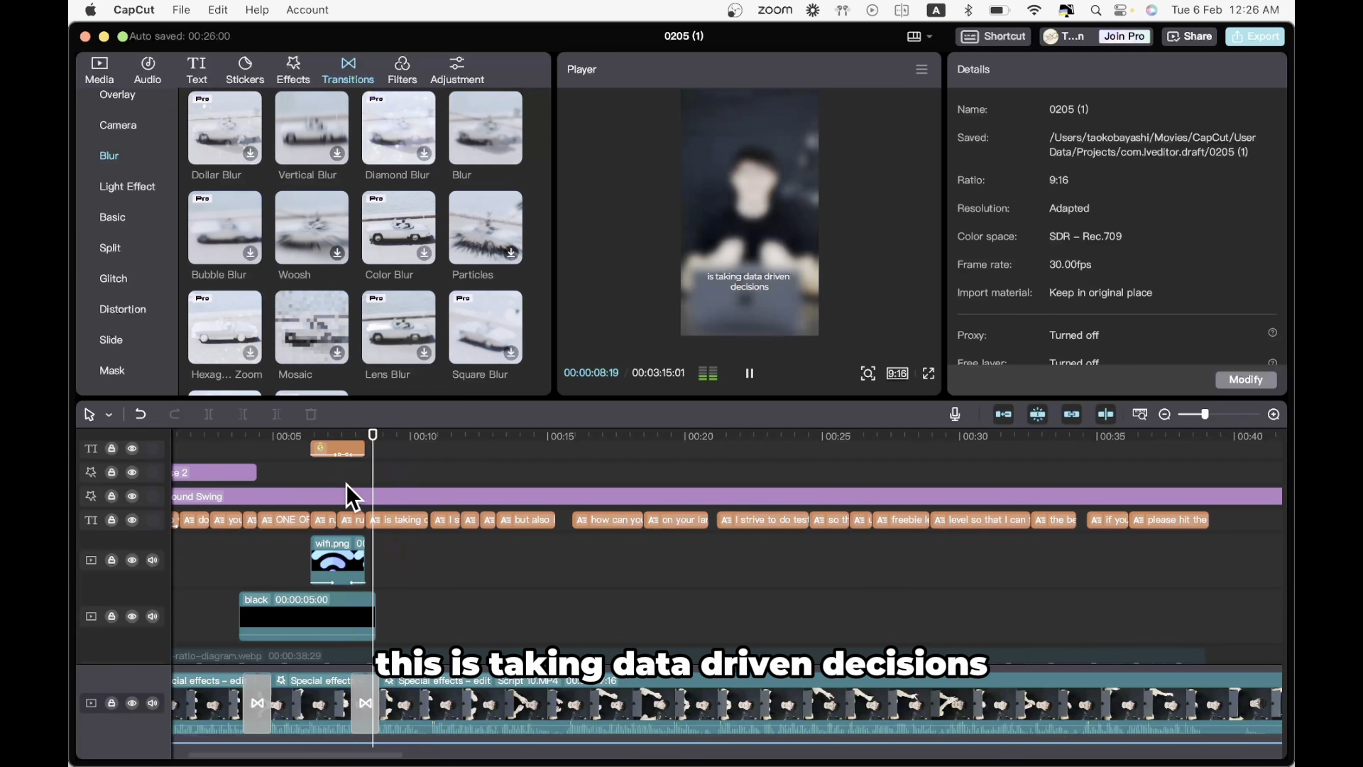
key(super+minus)
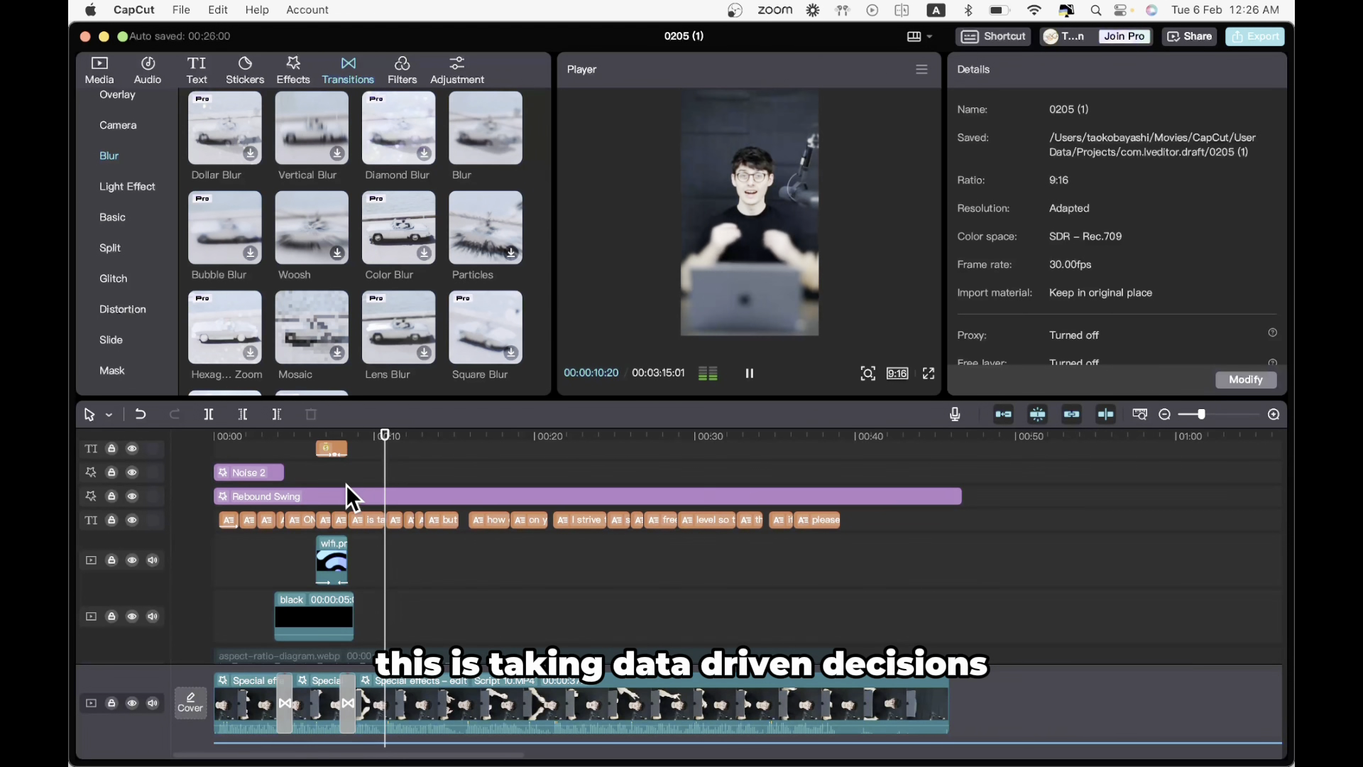
- Split the "is taking data driven decisions" caption at 00:00:09:01, just before "data driven" is spoken
click(360, 563)
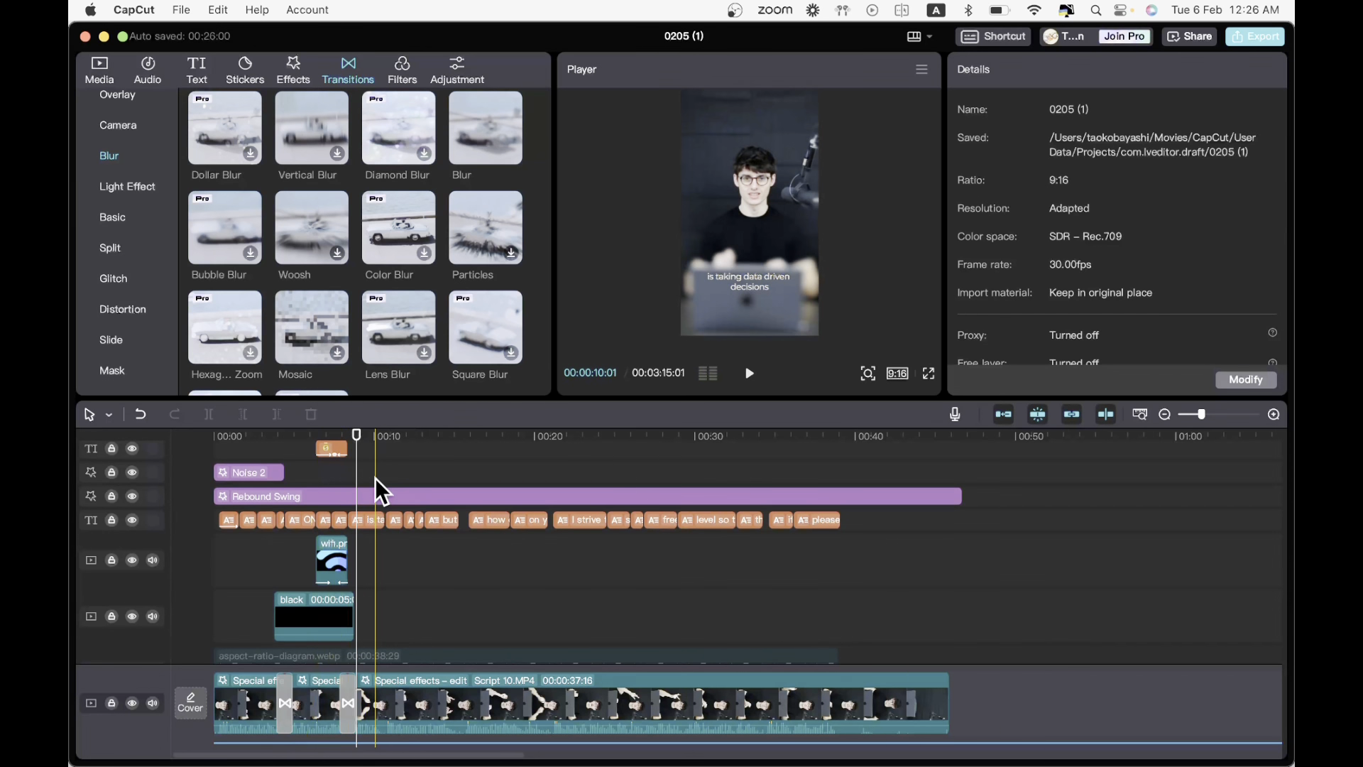
click(363, 521)
key(space)
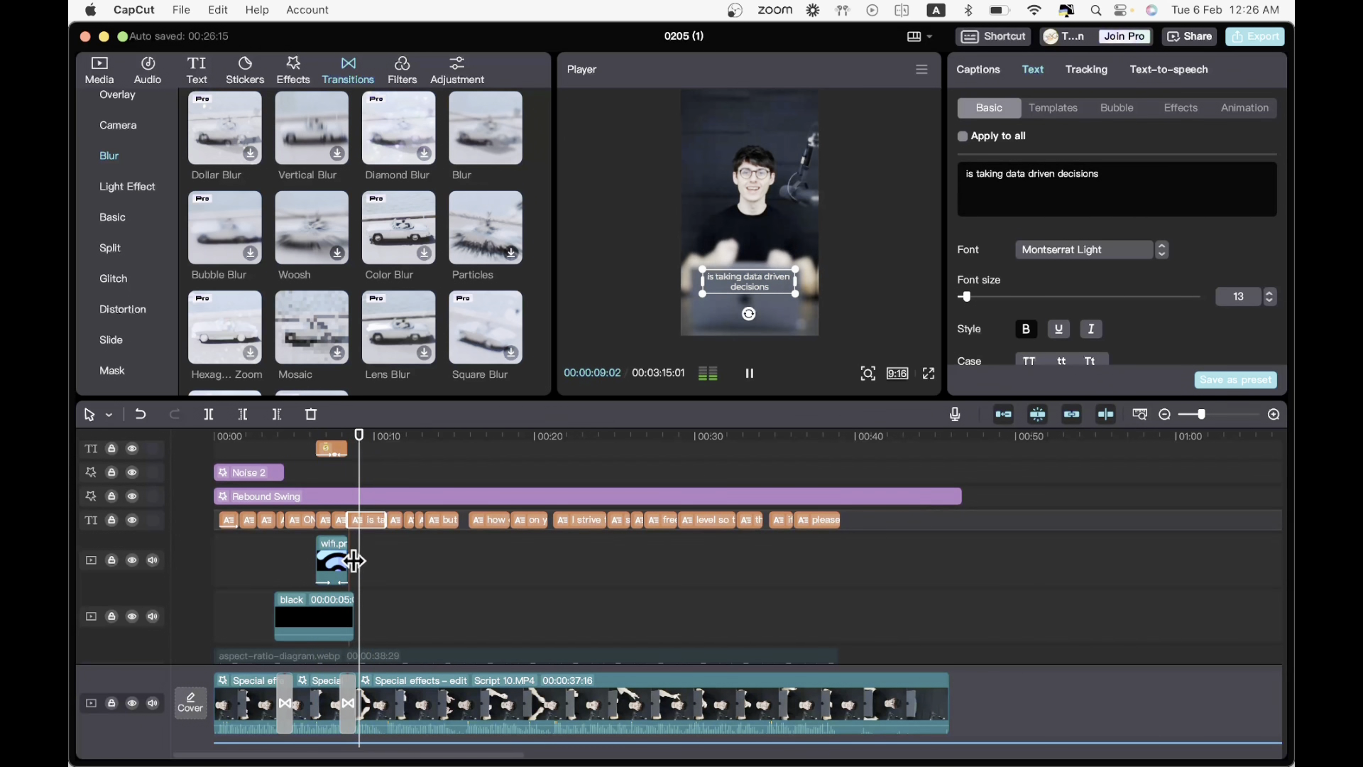
click(344, 491)
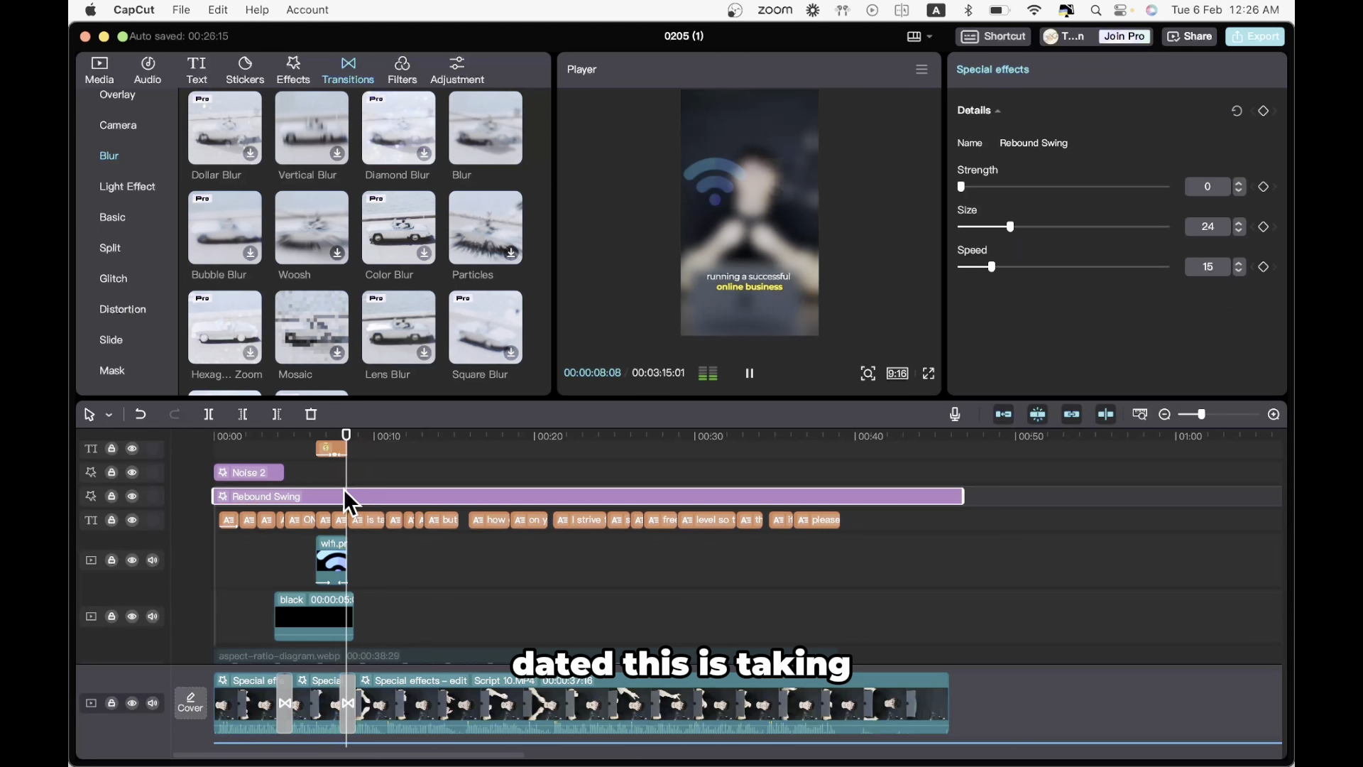
key(space)
click(377, 521)
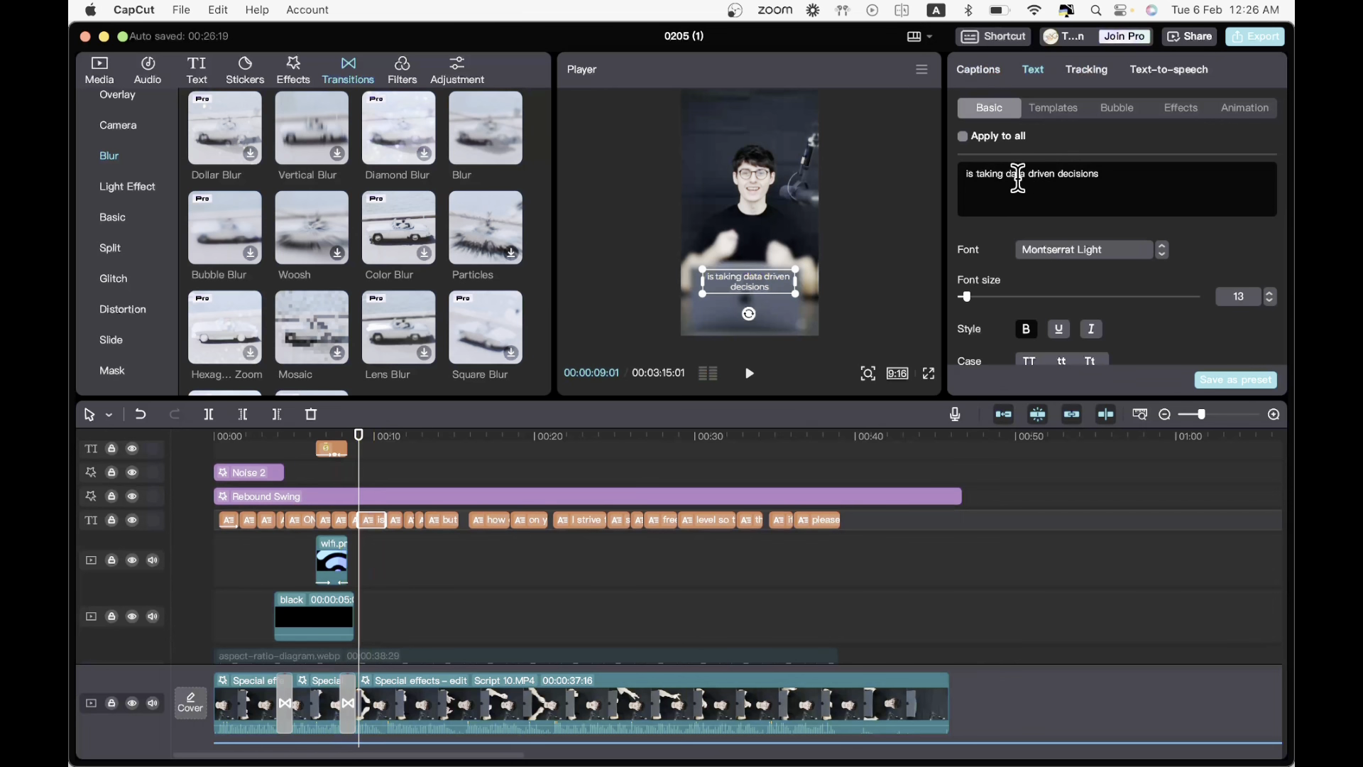
- Shorten the second caption part to "DATA DRIVEN DECISIONS" in uppercase Impact and enlarge it in the middle of the frame
drag(1004, 176, 874, 186)
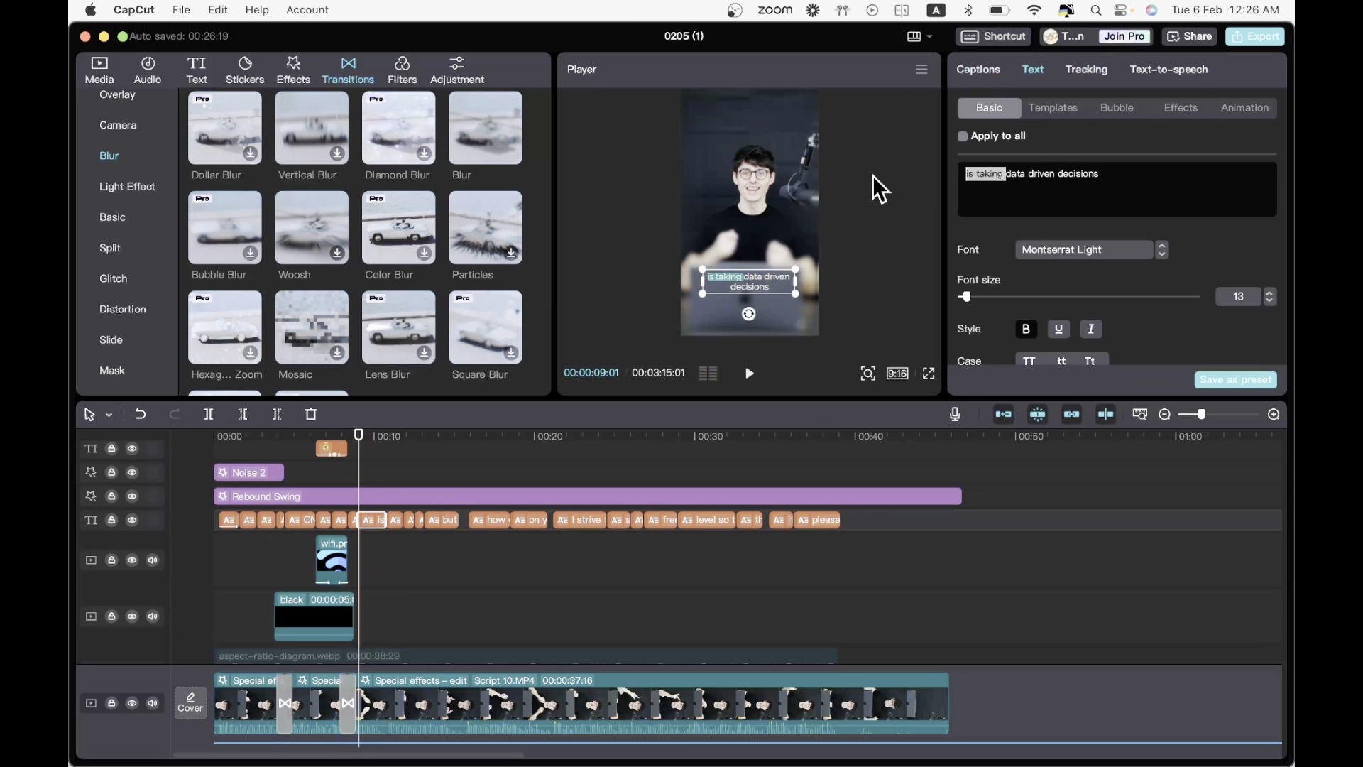
key(BackSpace)
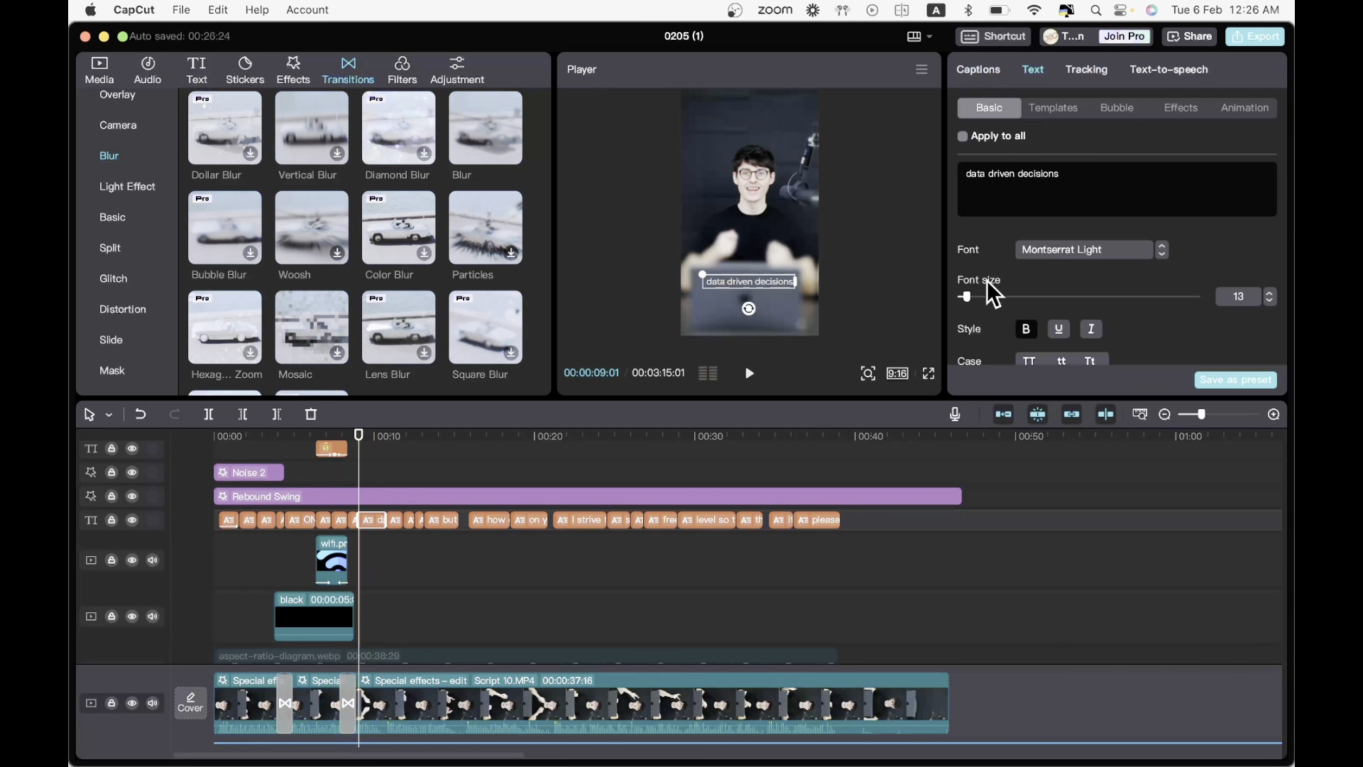
click(1043, 249)
scroll(1090, 352, up, 8)
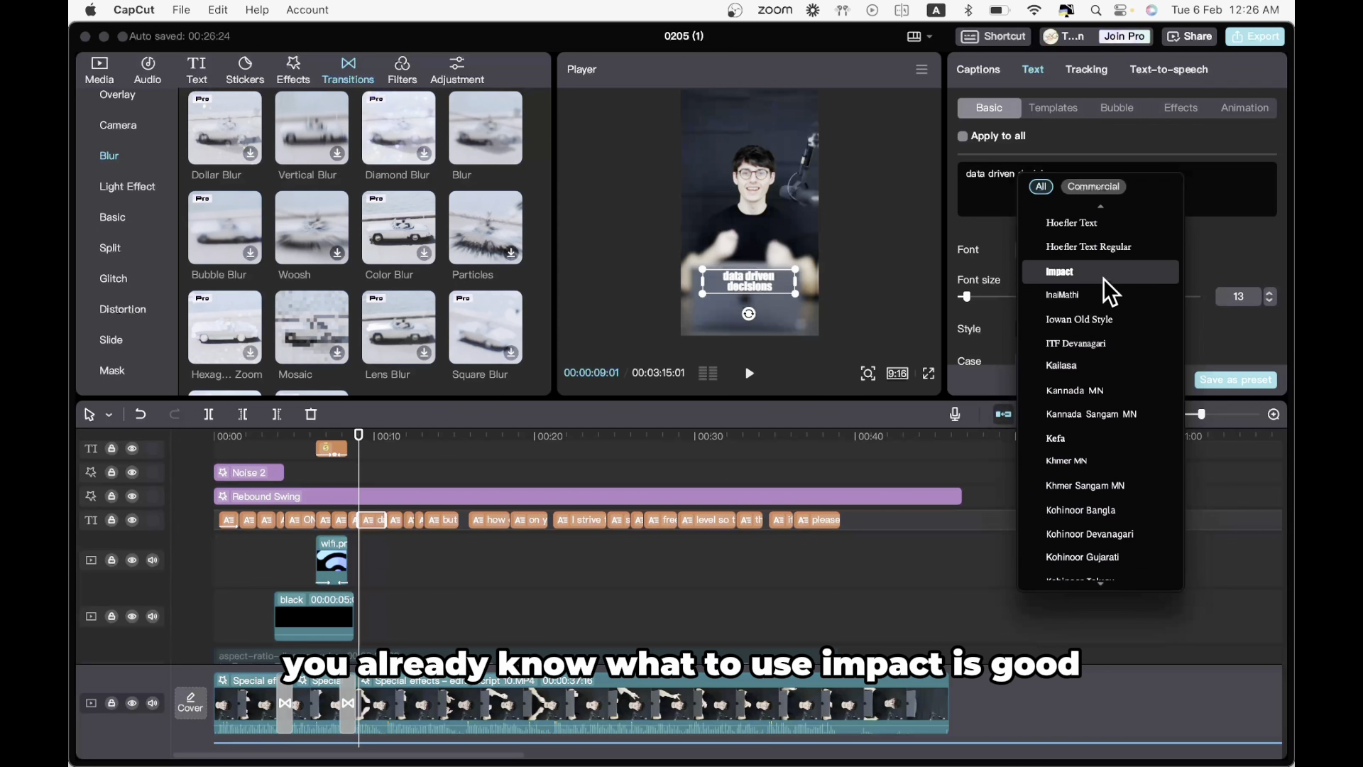
click(1107, 273)
click(1031, 361)
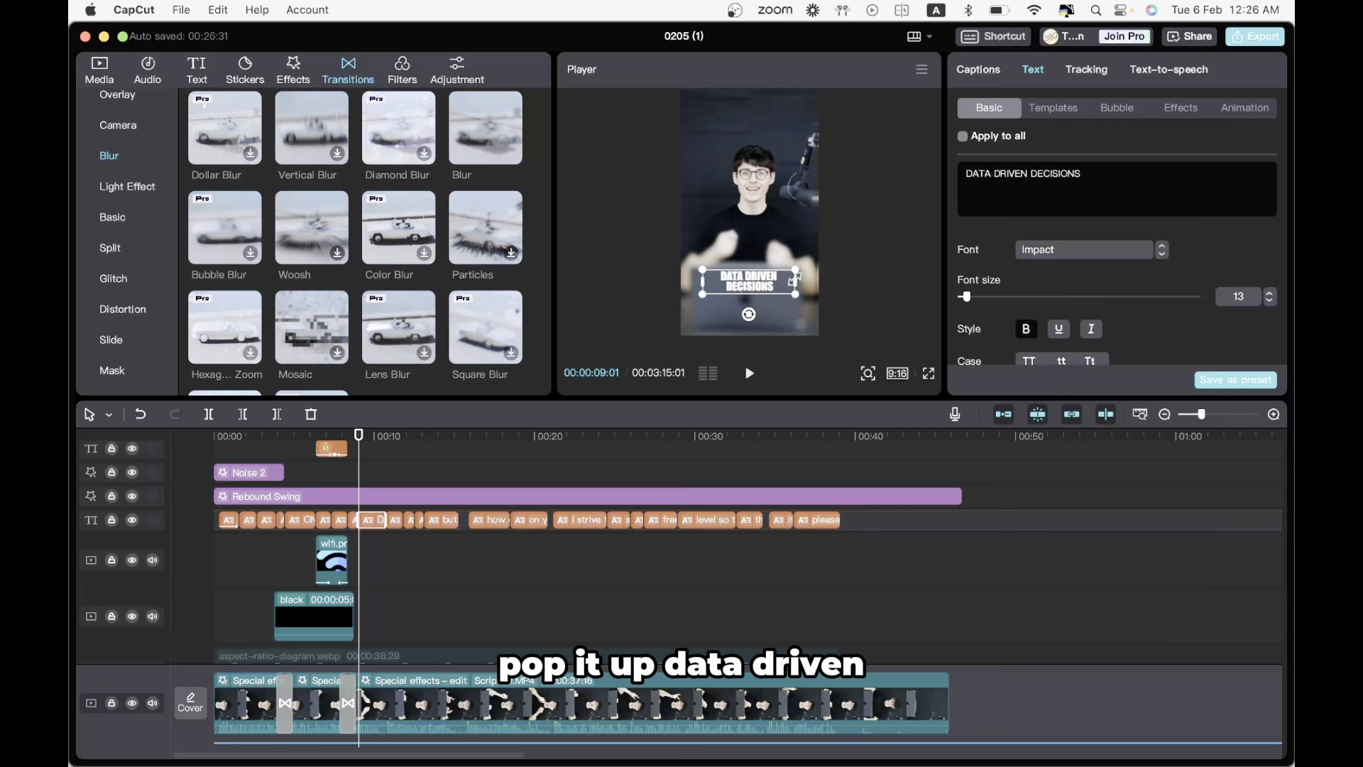
drag(730, 284, 666, 191)
- Play back the caption sequence leading into "DATA DRIVEN DECISIONS" to check how the two parts follow each other
click(340, 485)
key(space)
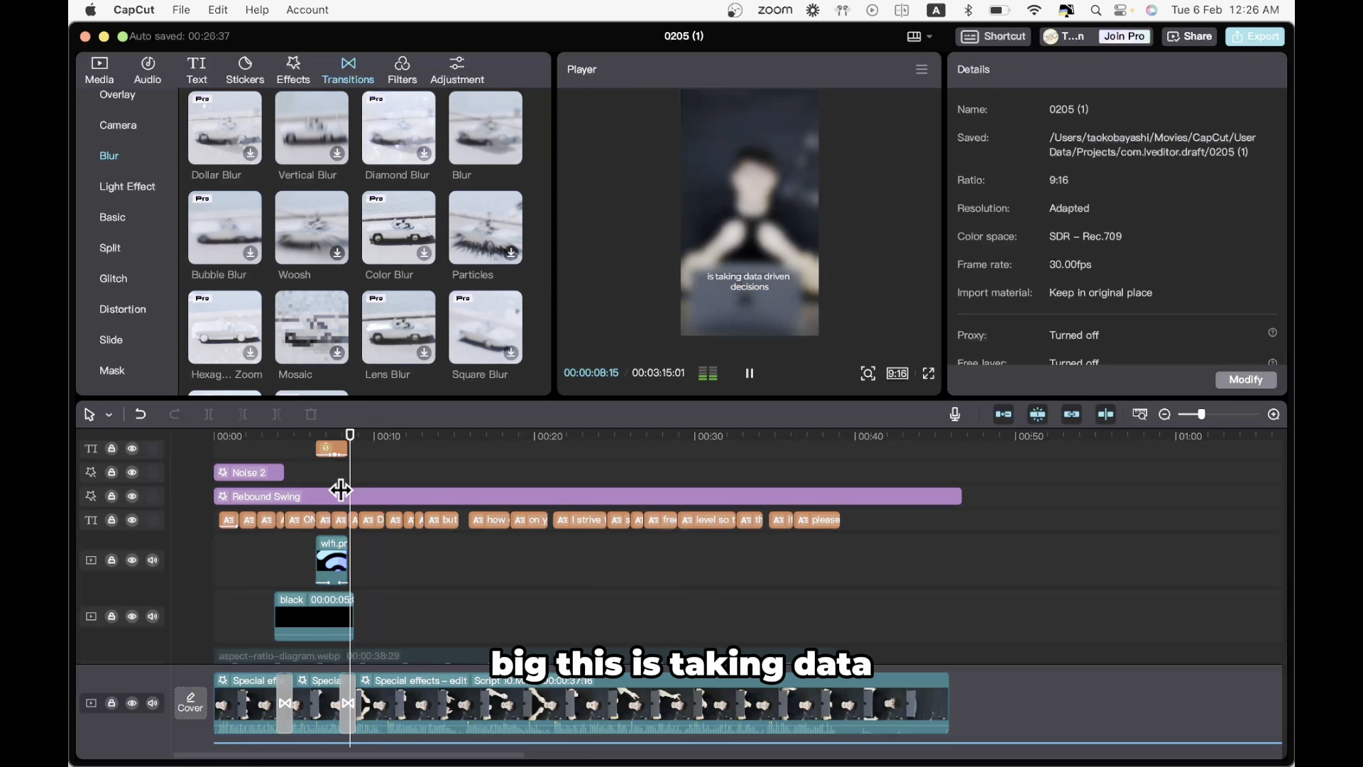
key(space)
click(352, 471)
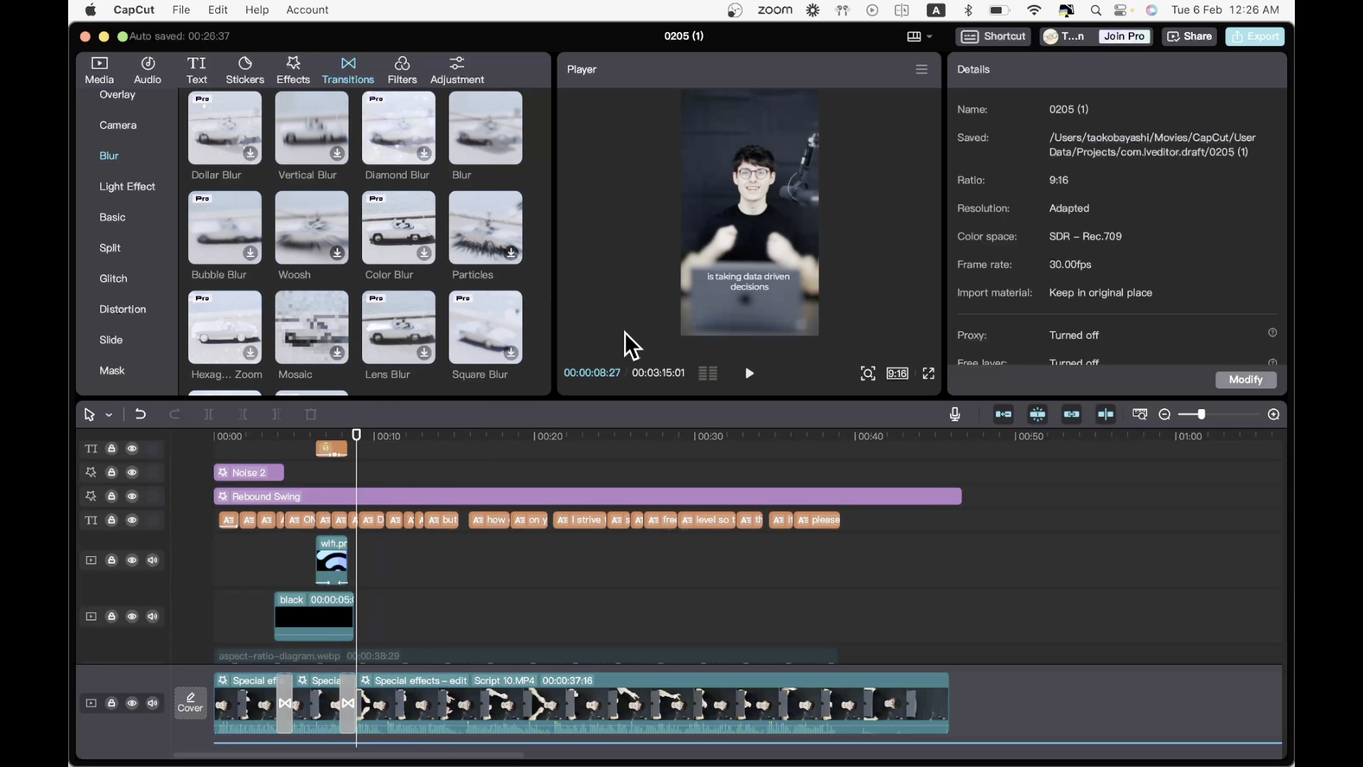
- Shorten the first caption part to "is taking" and set its font to Montserrat Light
click(752, 295)
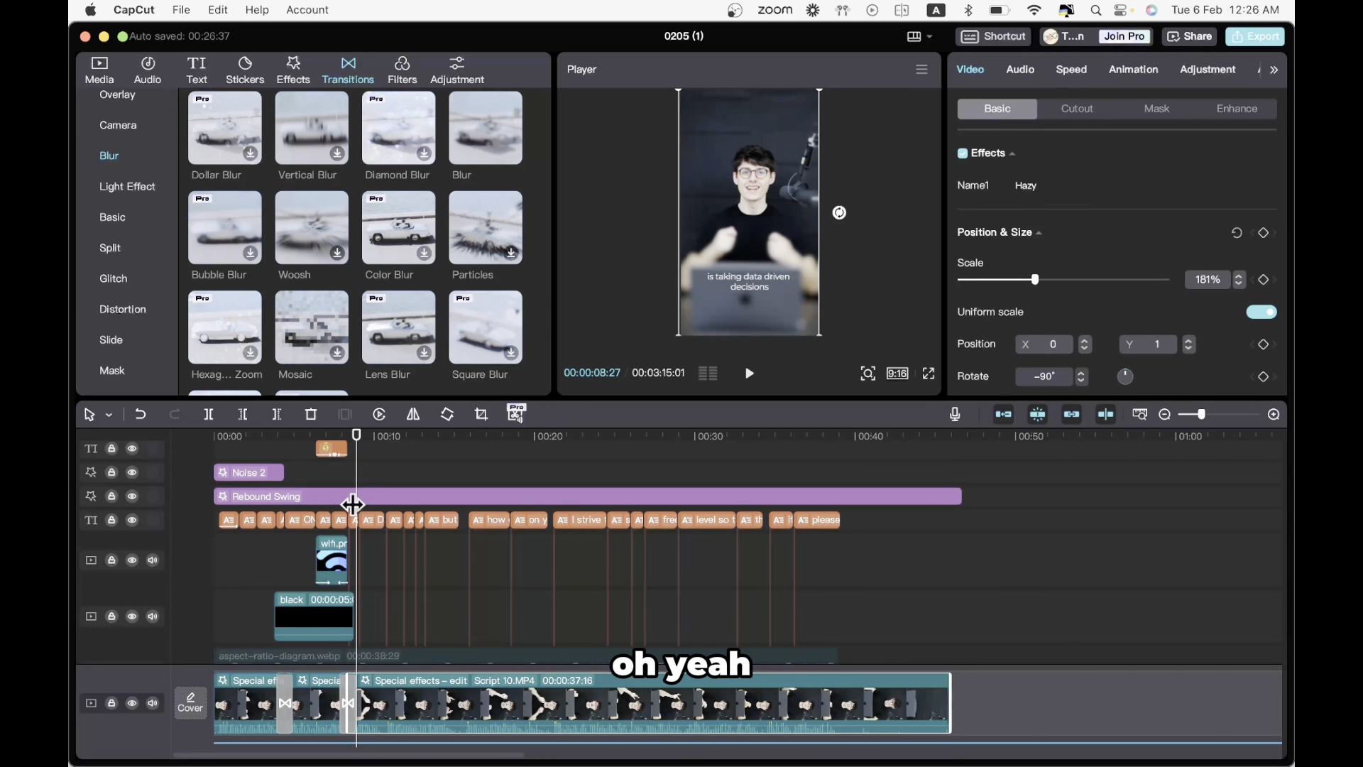
click(353, 520)
click(1109, 253)
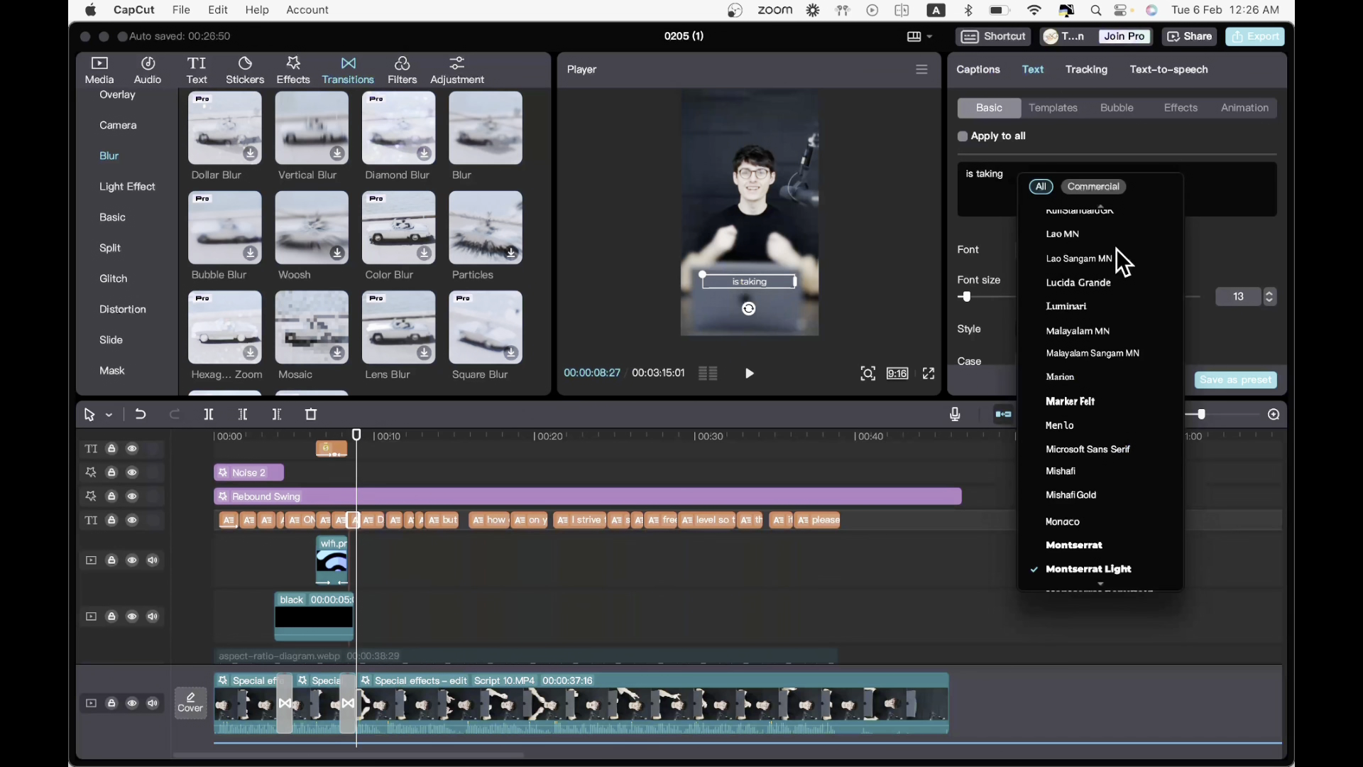
scroll(1111, 561, down, 1)
click(1112, 566)
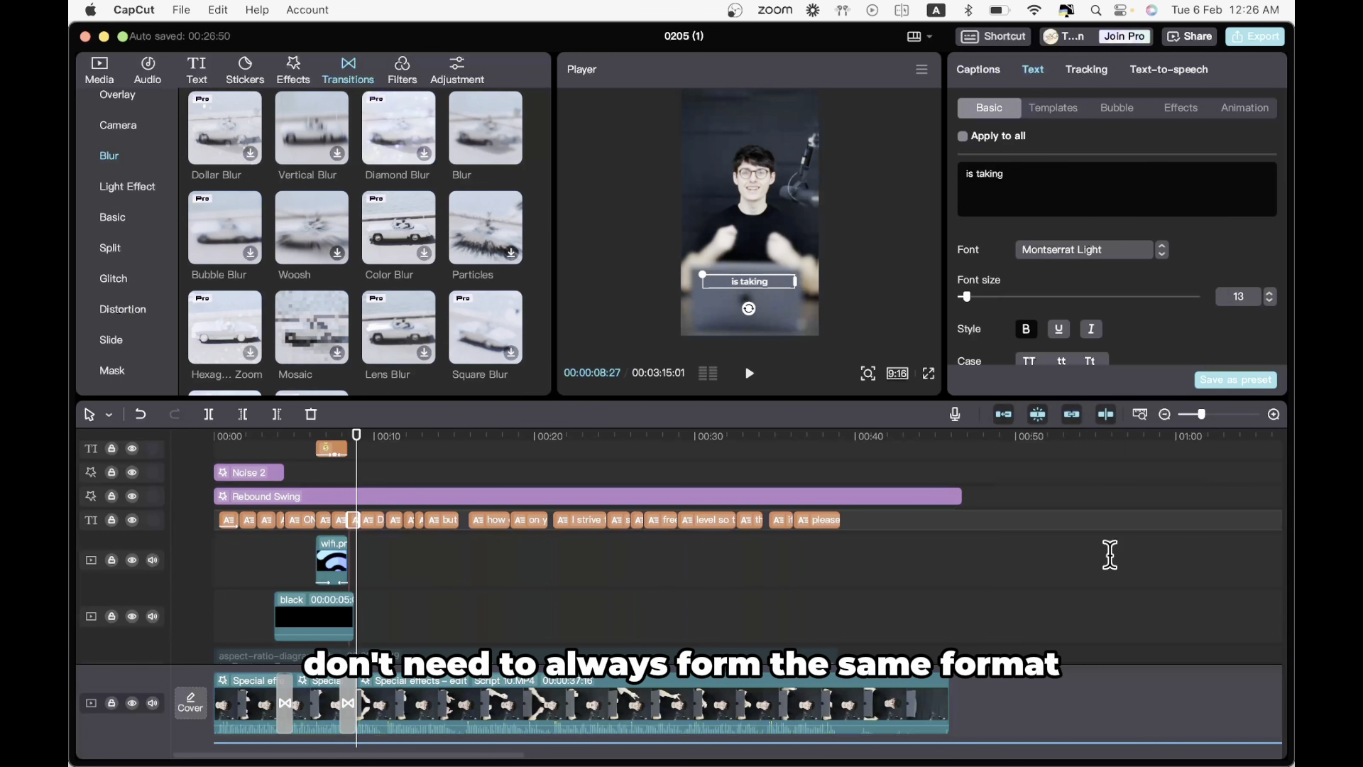
- Replay the "DATA DRIVEN DECISIONS" caption to find where "decisions" is spoken
click(330, 474)
key(space)
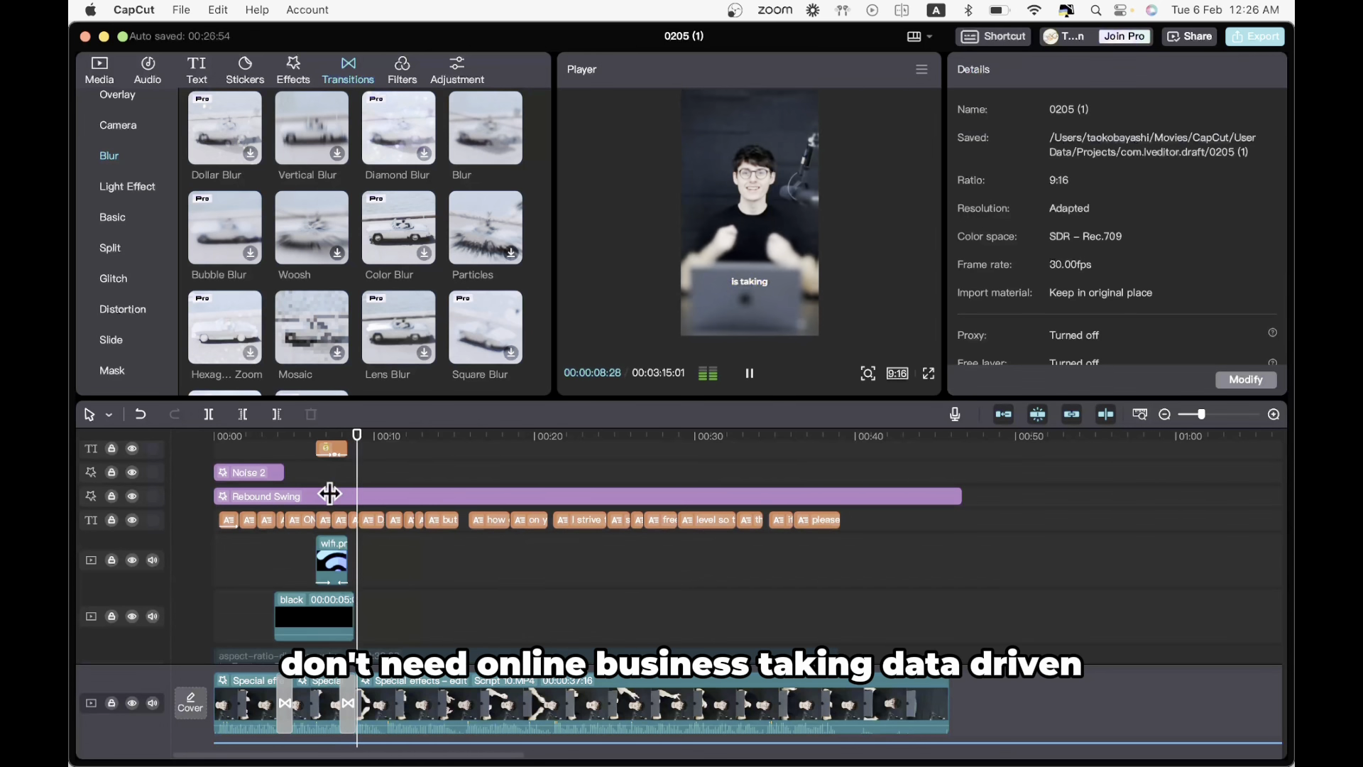
key(space)
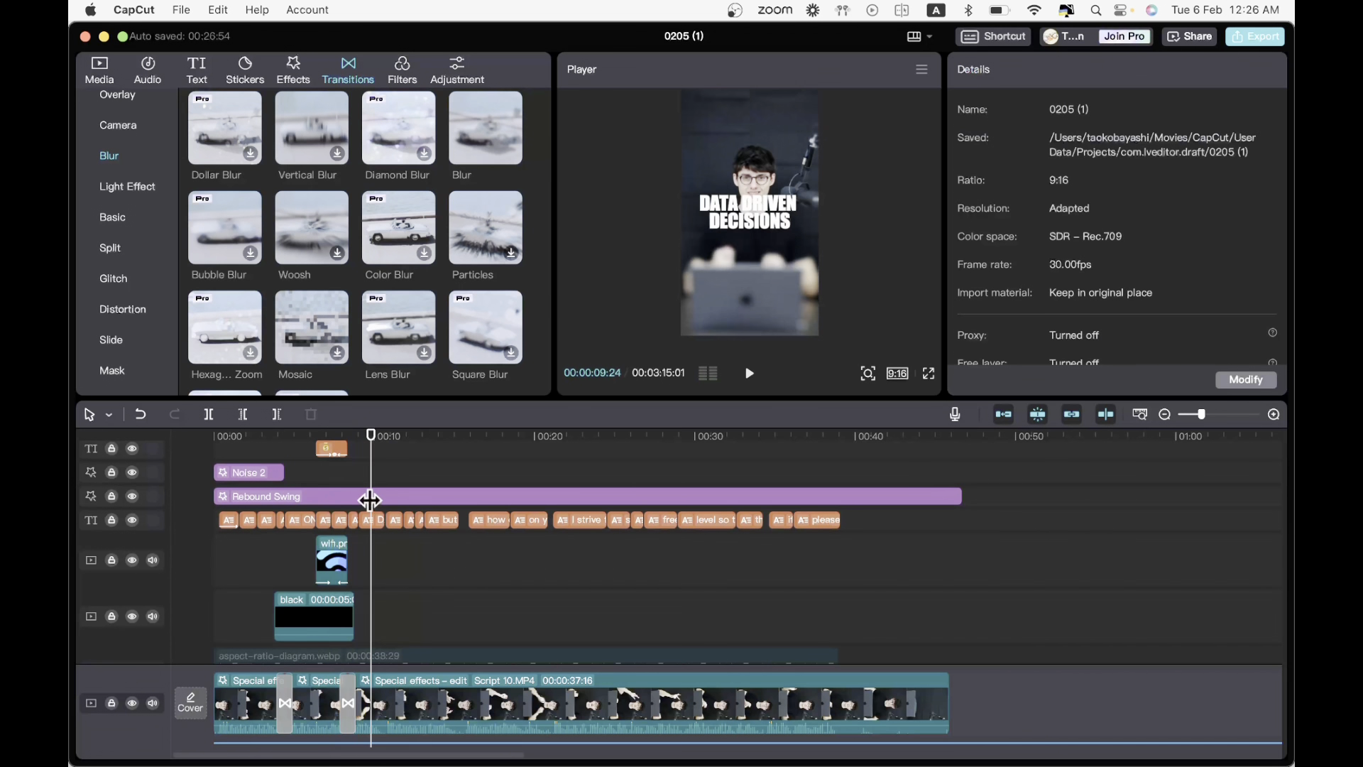
click(360, 478)
key(space)
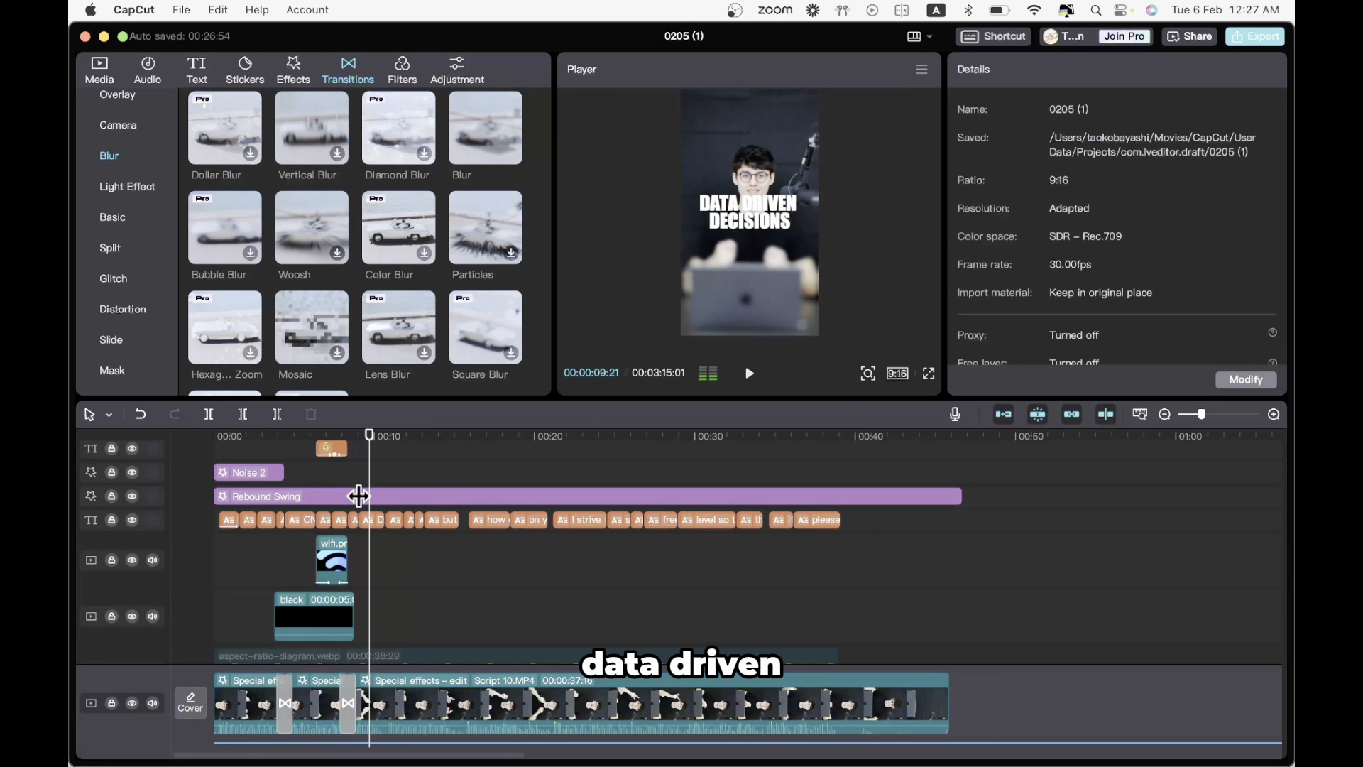
key(space)
- Duplicate the "DATA DRIVEN DECISIONS" caption at 00:00:09:21, reducing the copy to "DECISIONS" and the original to "DATA DRIVEN"
click(366, 522)
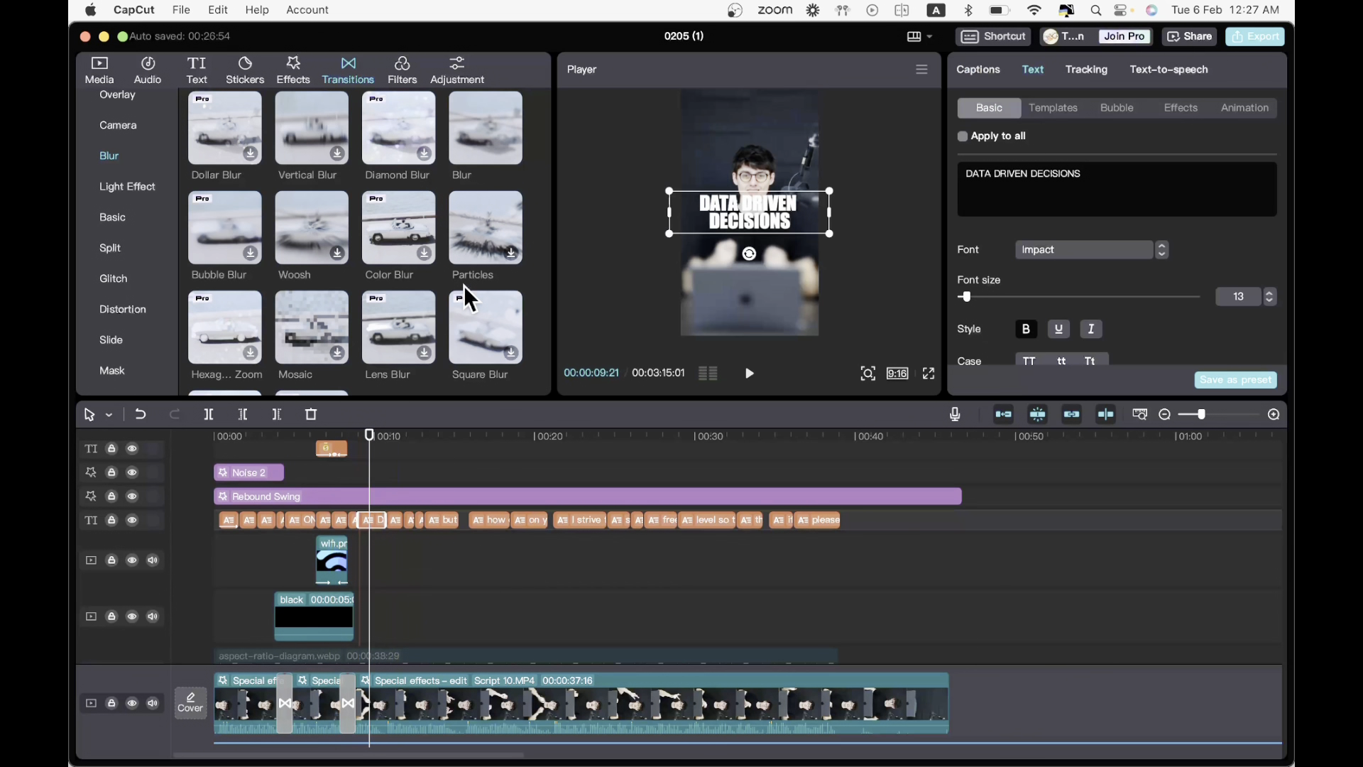
key(super+v)
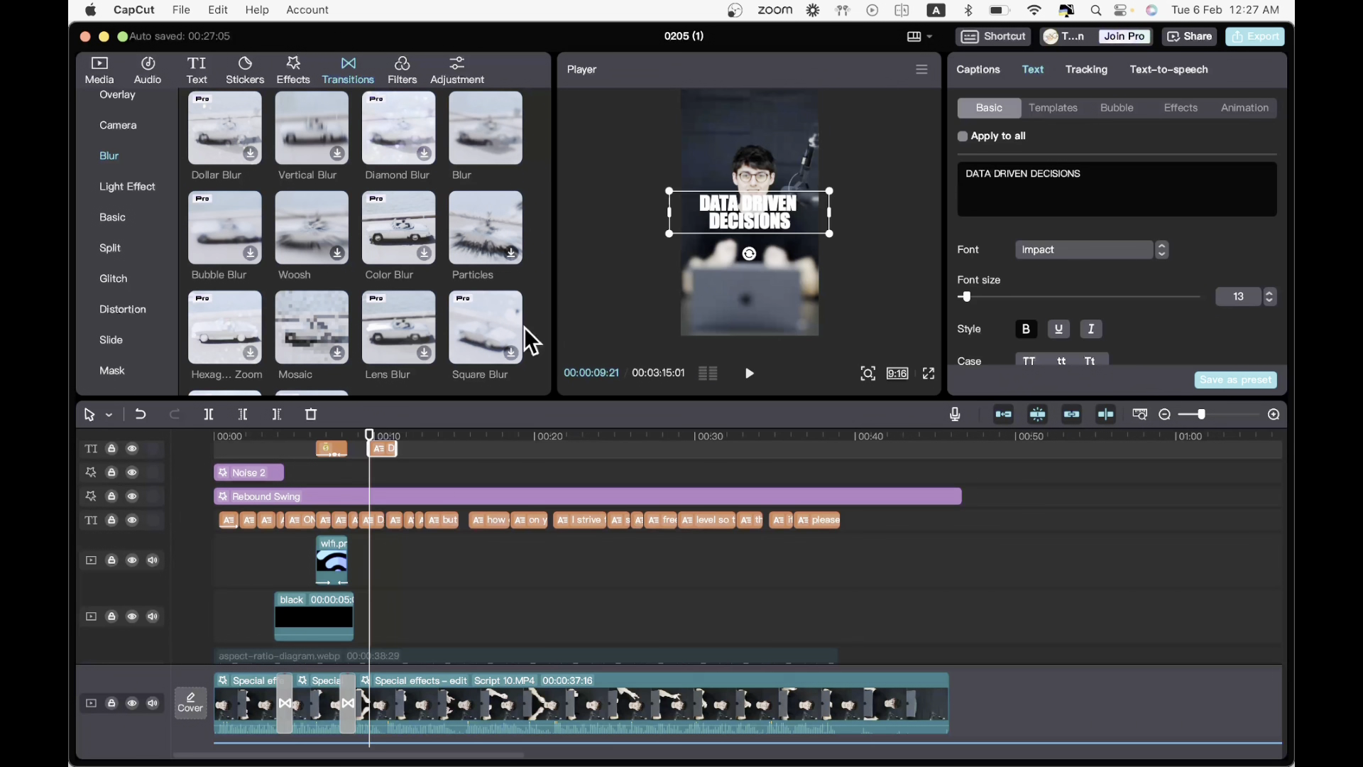
drag(1029, 174, 824, 167)
key(BackSpace)
click(372, 520)
drag(1082, 173, 1030, 173)
key(BackSpace)
- Raise "DATA DRIVEN" slightly, then enlarge "DECISIONS" and place it directly beneath it
drag(749, 213, 750, 197)
click(383, 449)
drag(670, 225, 653, 231)
drag(725, 207, 748, 211)
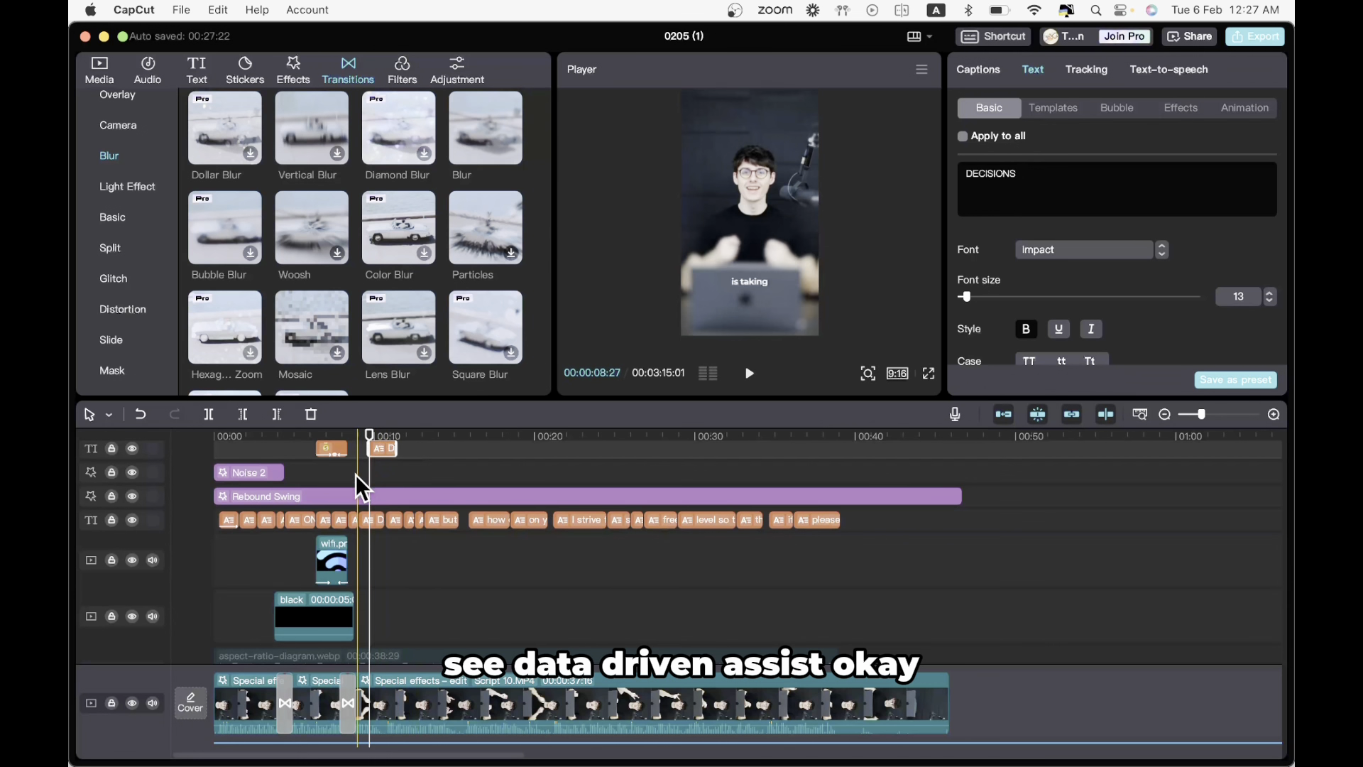
- Play back the stacked "DATA DRIVEN" and "DECISIONS" captions to check their timing
click(356, 477)
key(space)
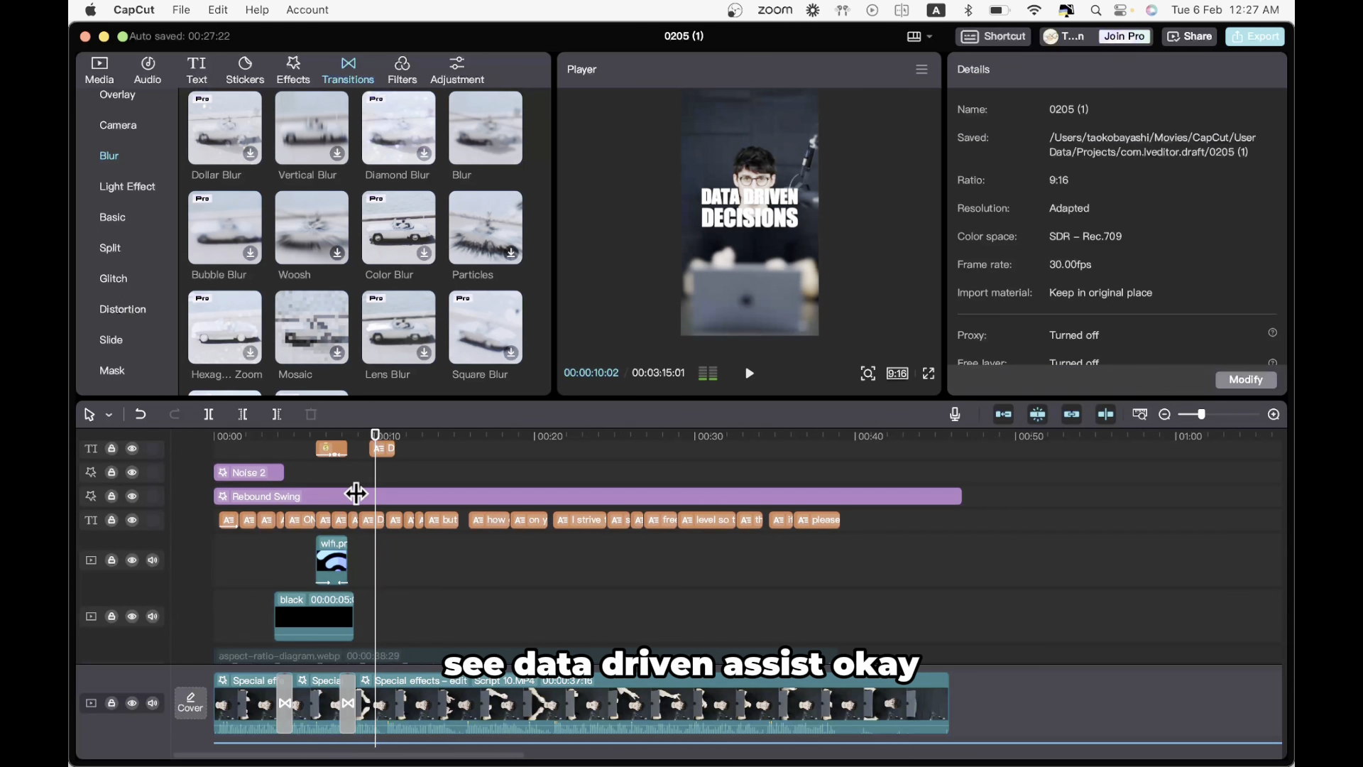
key(space)
- Group the "DATA DRIVEN" and "DECISIONS" captions
click(370, 519)
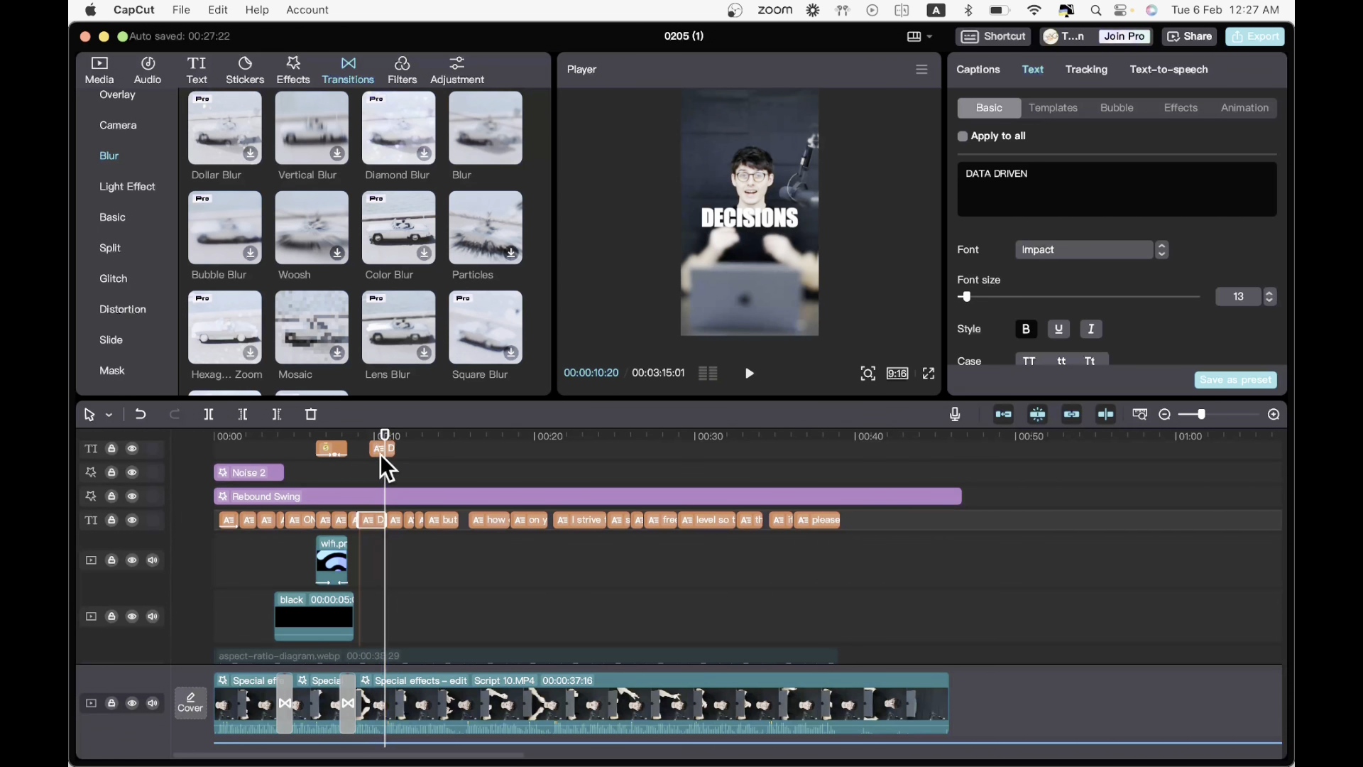
super+click(380, 450)
right_click(381, 450)
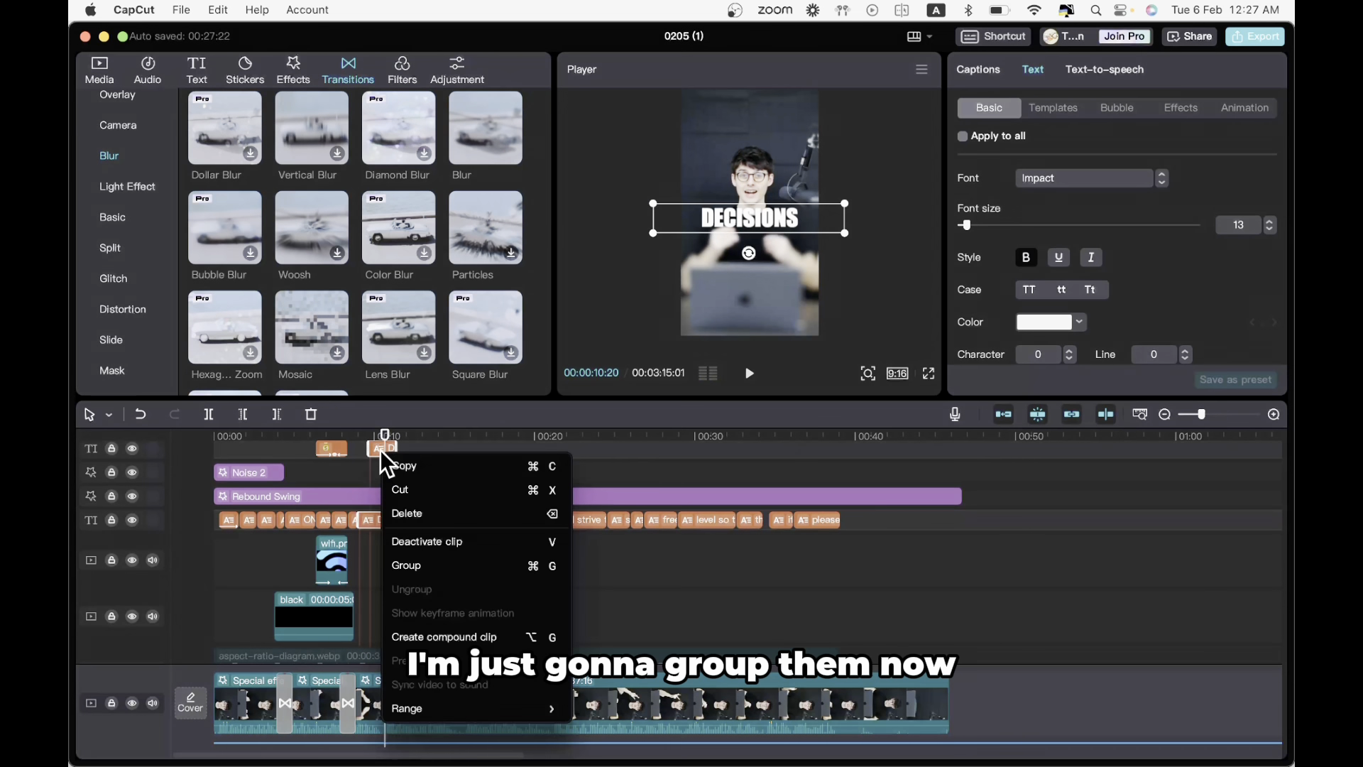
click(454, 562)
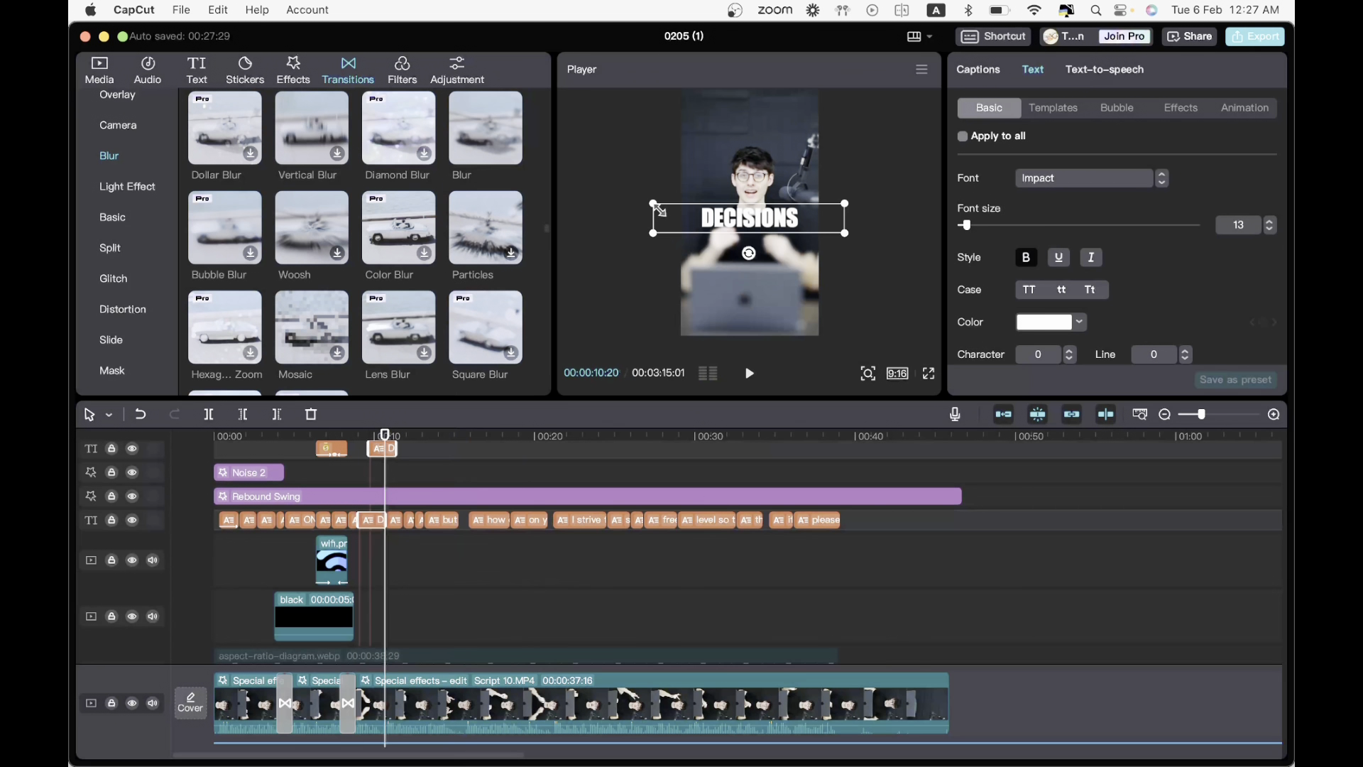
- Add a white glow to the grouped captions with intensity 28 and range 69
scroll(1089, 213, down, 15)
click(964, 189)
click(1049, 244)
click(1002, 333)
scroll(1008, 330, down, 2)
click(1096, 316)
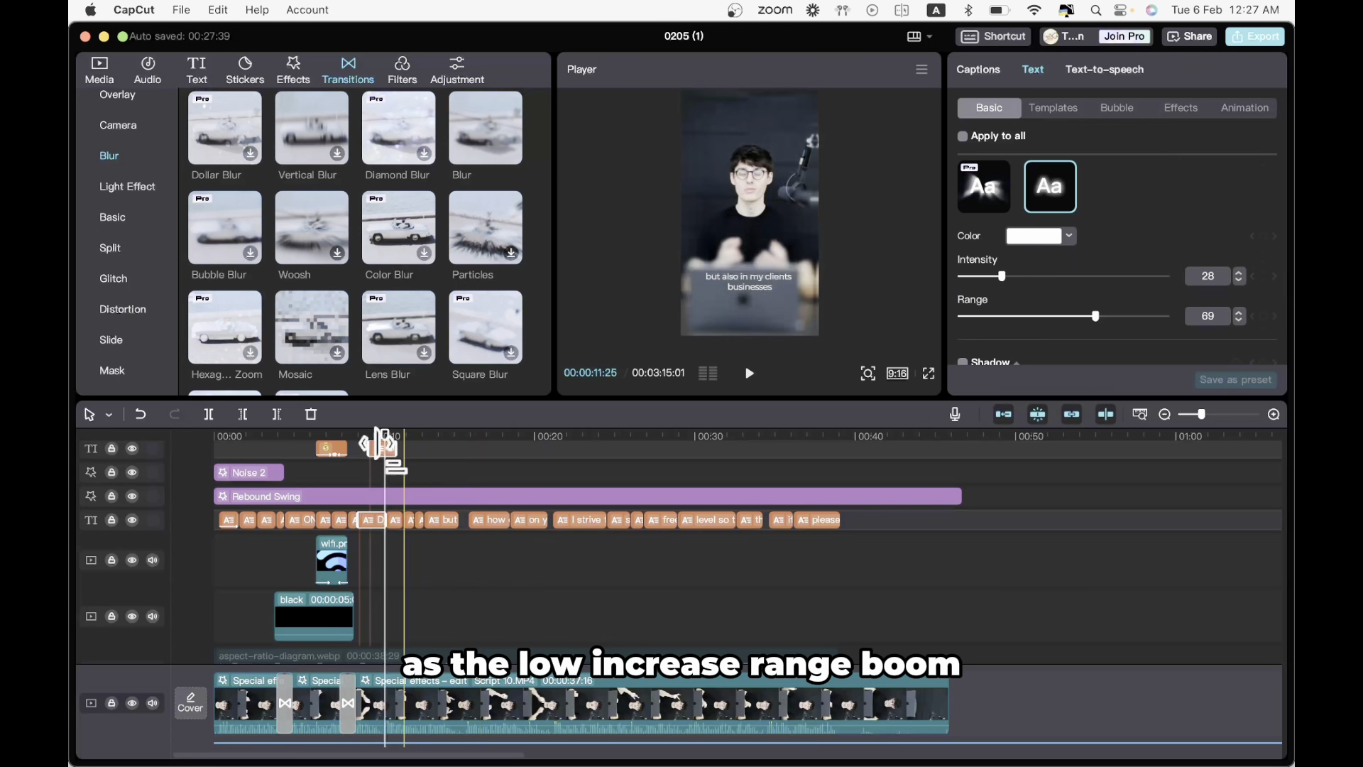
- Preview the glowing captions and enlarge "DATA DRIVEN" and "DECISIONS" together to nearly the full frame width
click(330, 485)
key(space)
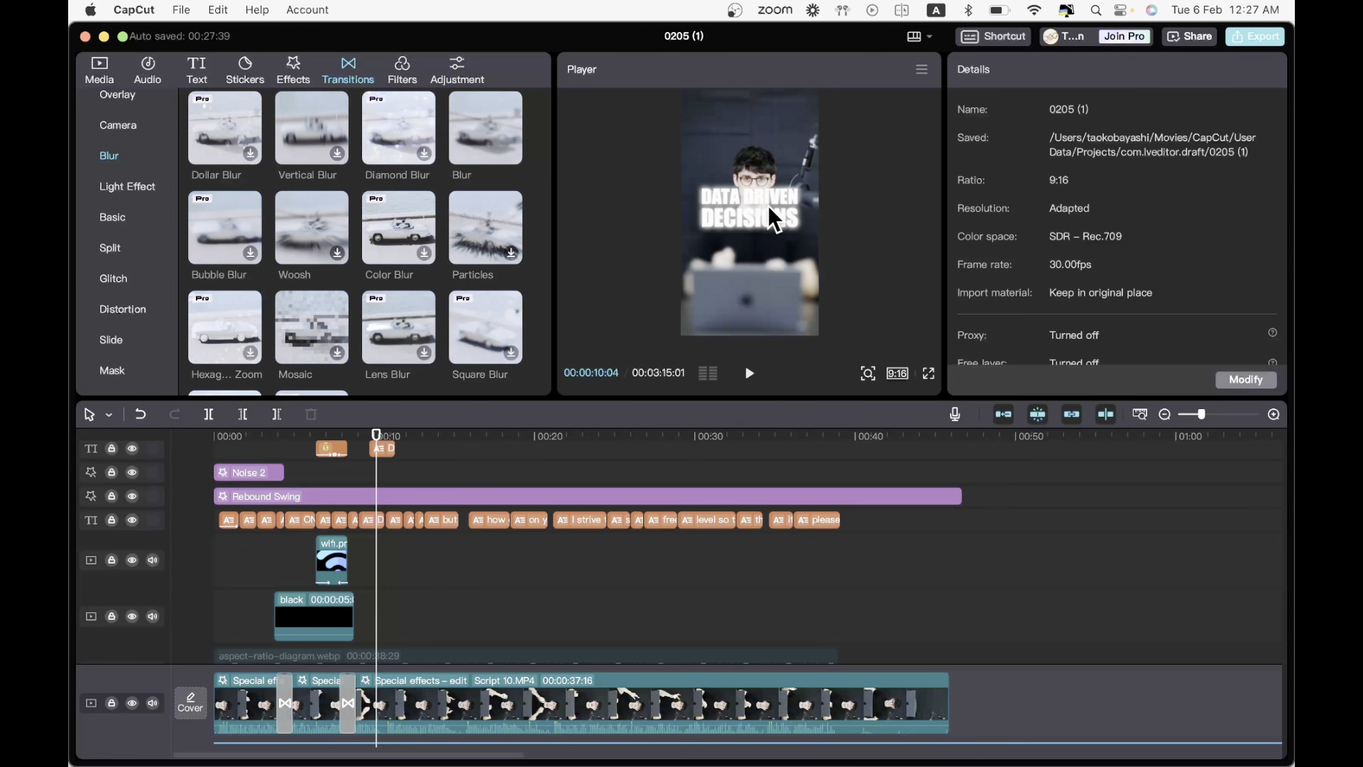
click(770, 208)
drag(648, 236, 622, 256)
- Play back the section from "is taking" to check the enlarged glowing captions
click(385, 470)
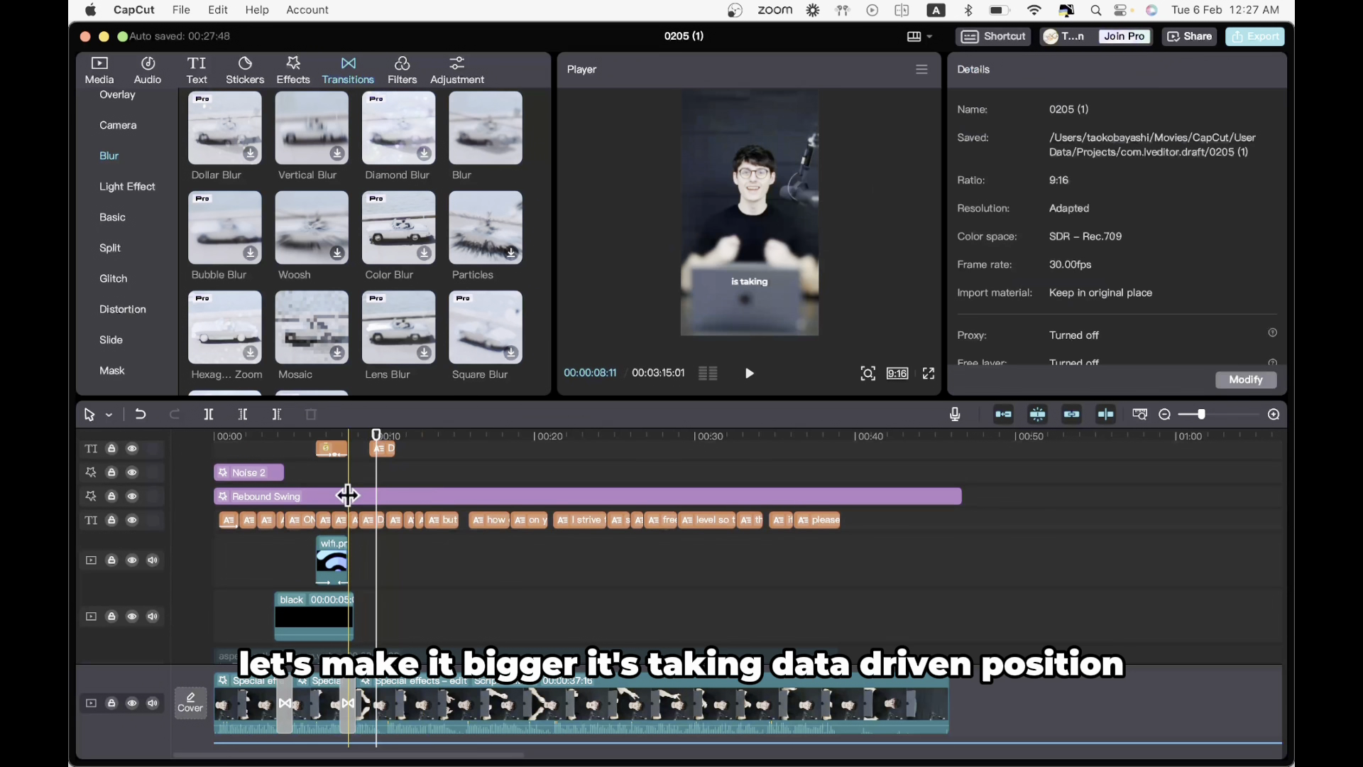
key(space)
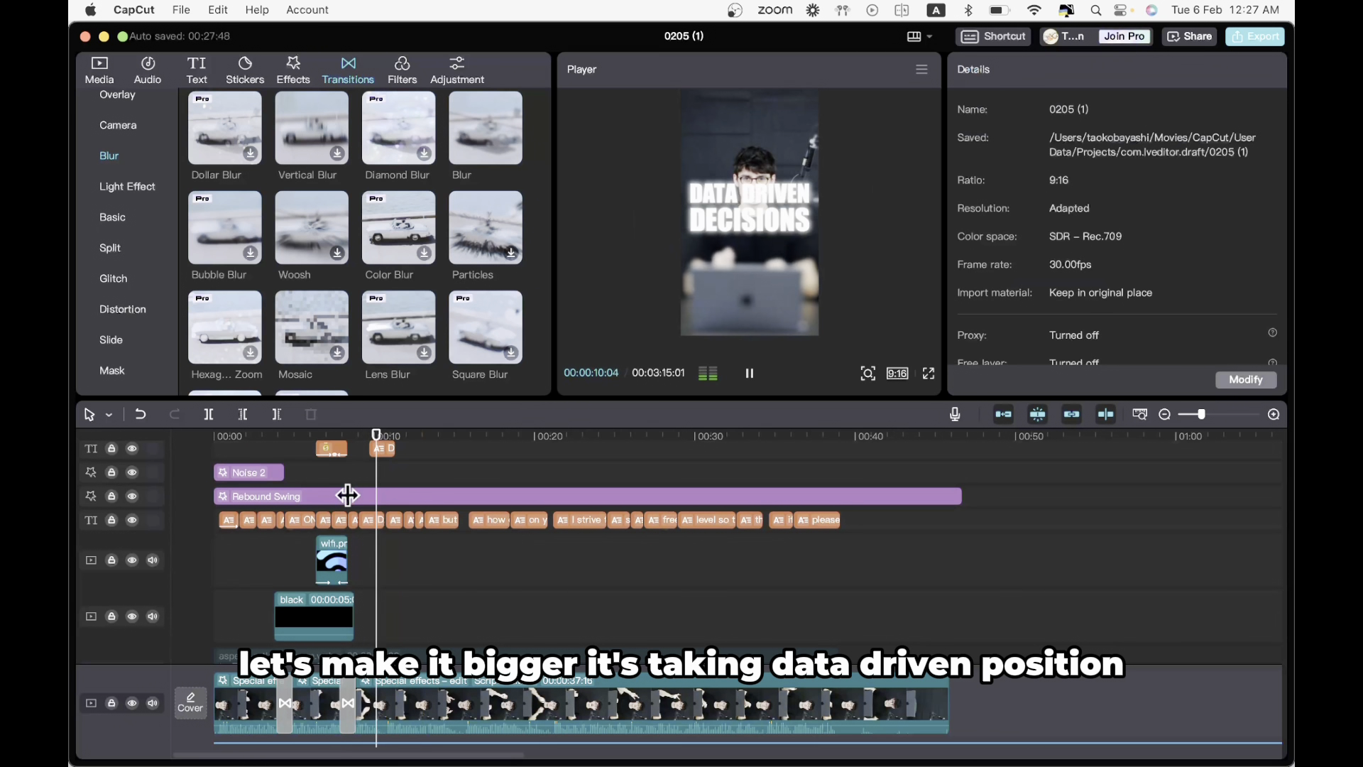
key(space)
- Open the media import at the Sound effects folder and group its files by name
click(99, 67)
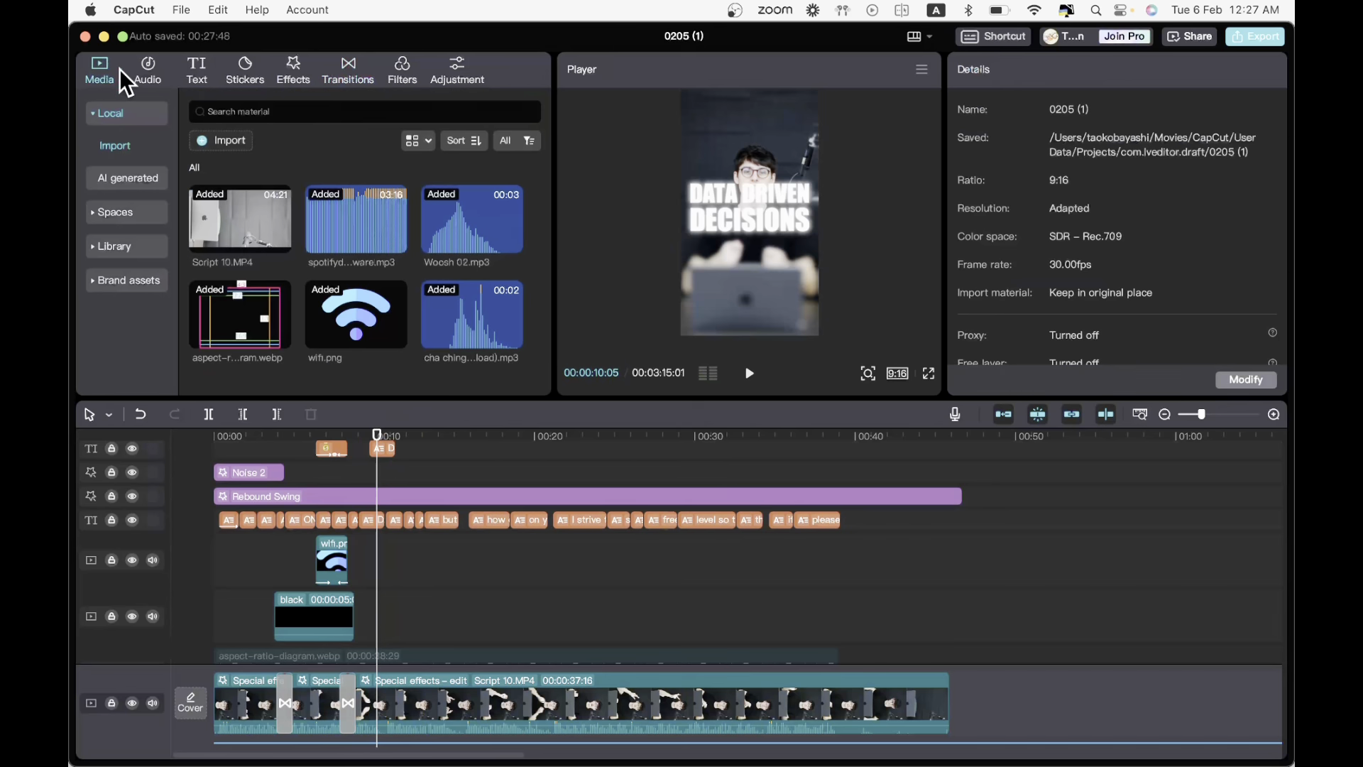
click(232, 144)
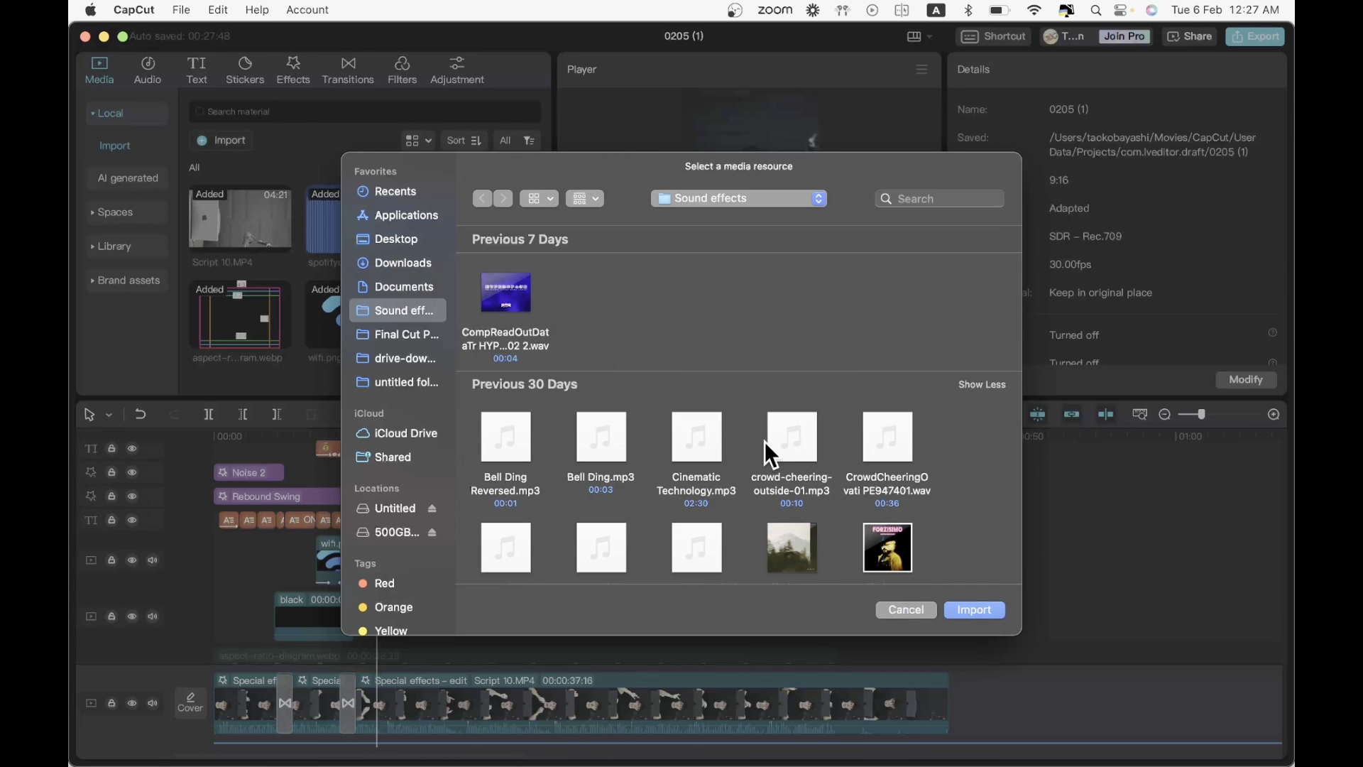
scroll(766, 443, down, 5)
scroll(765, 441, down, 3)
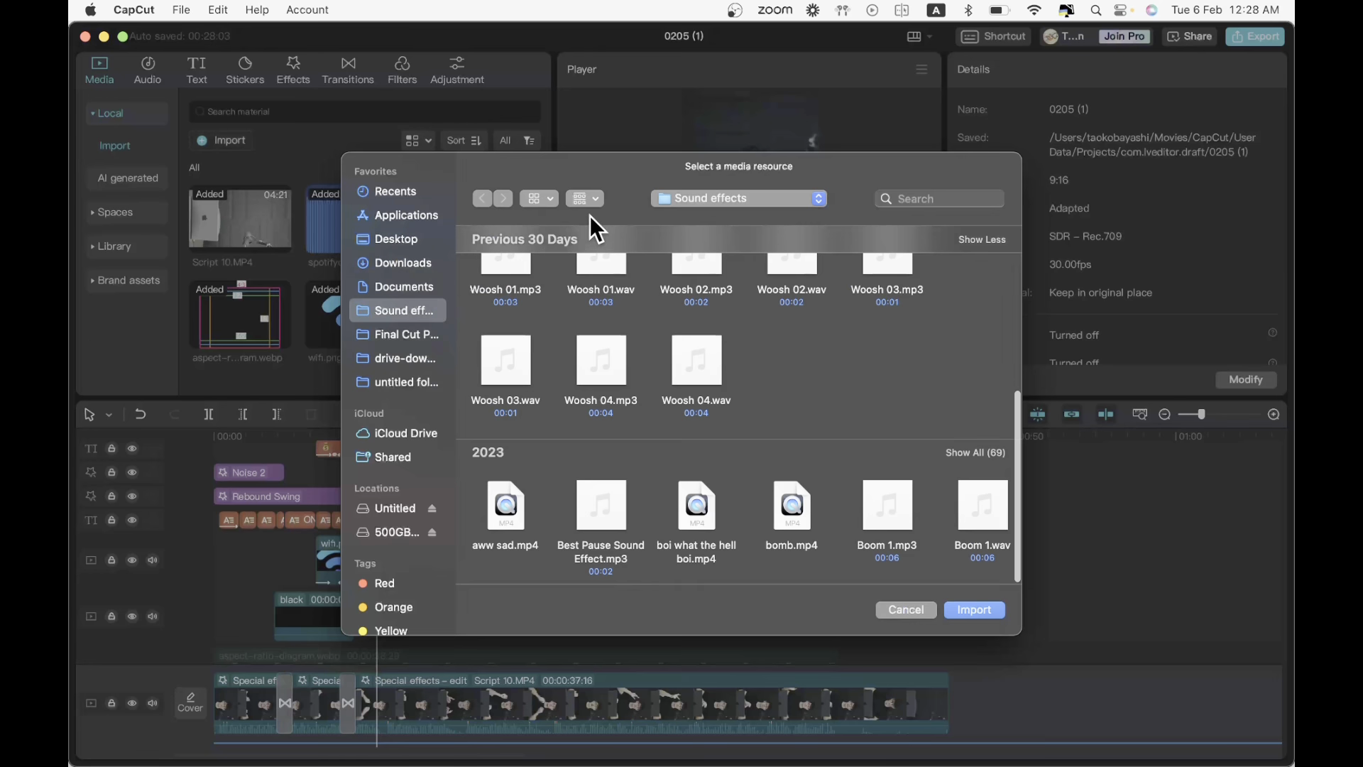
click(534, 198)
click(587, 197)
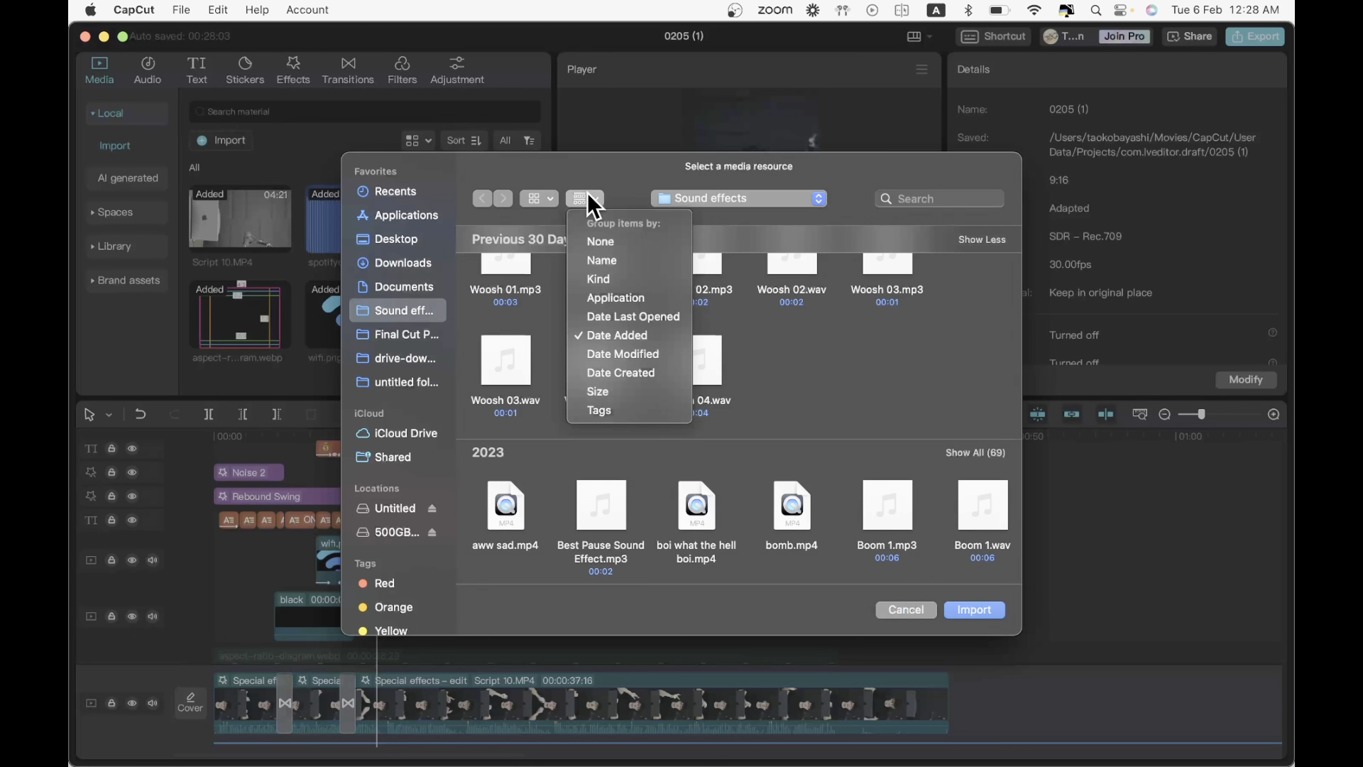
click(635, 257)
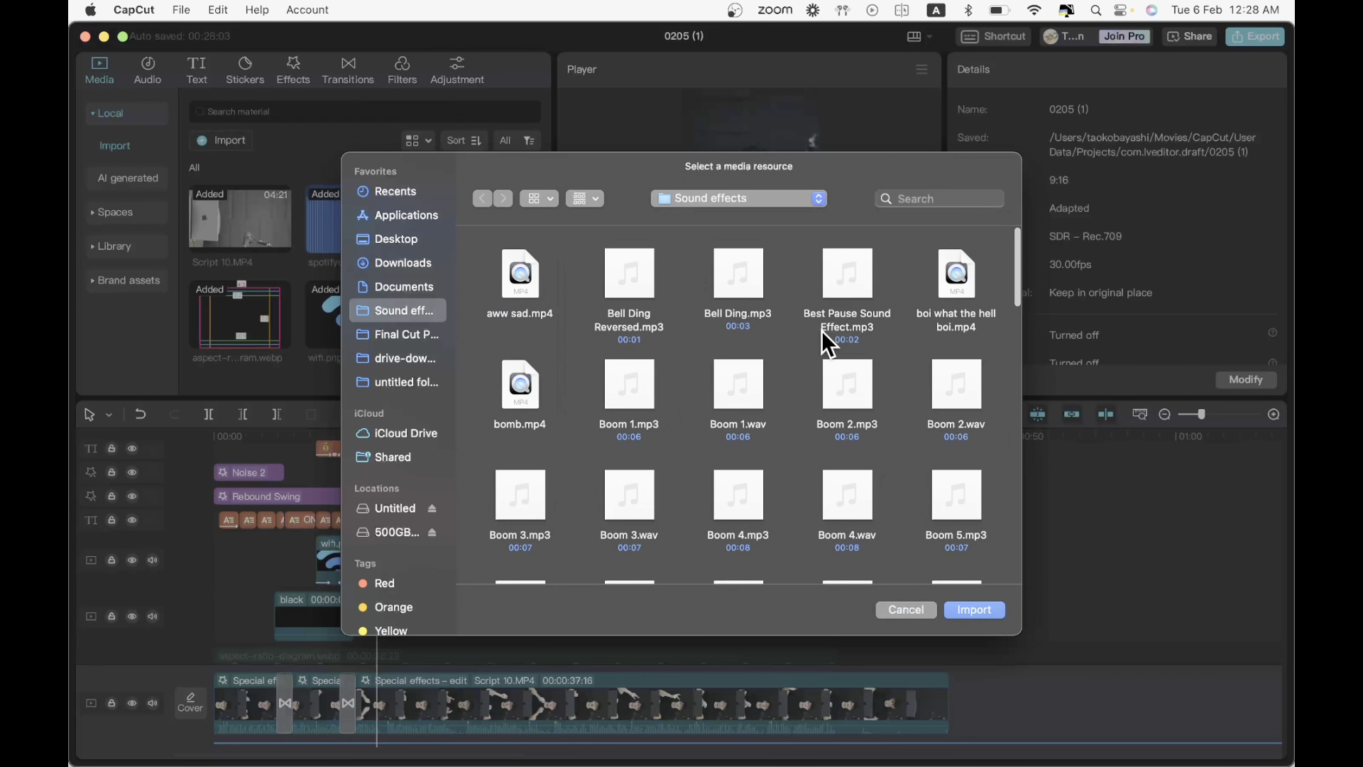
- Import Boom 1.mp3 and place it on its own audio track where the "DECISIONS" caption starts
scroll(821, 334, down, 5)
scroll(783, 291, up, 2)
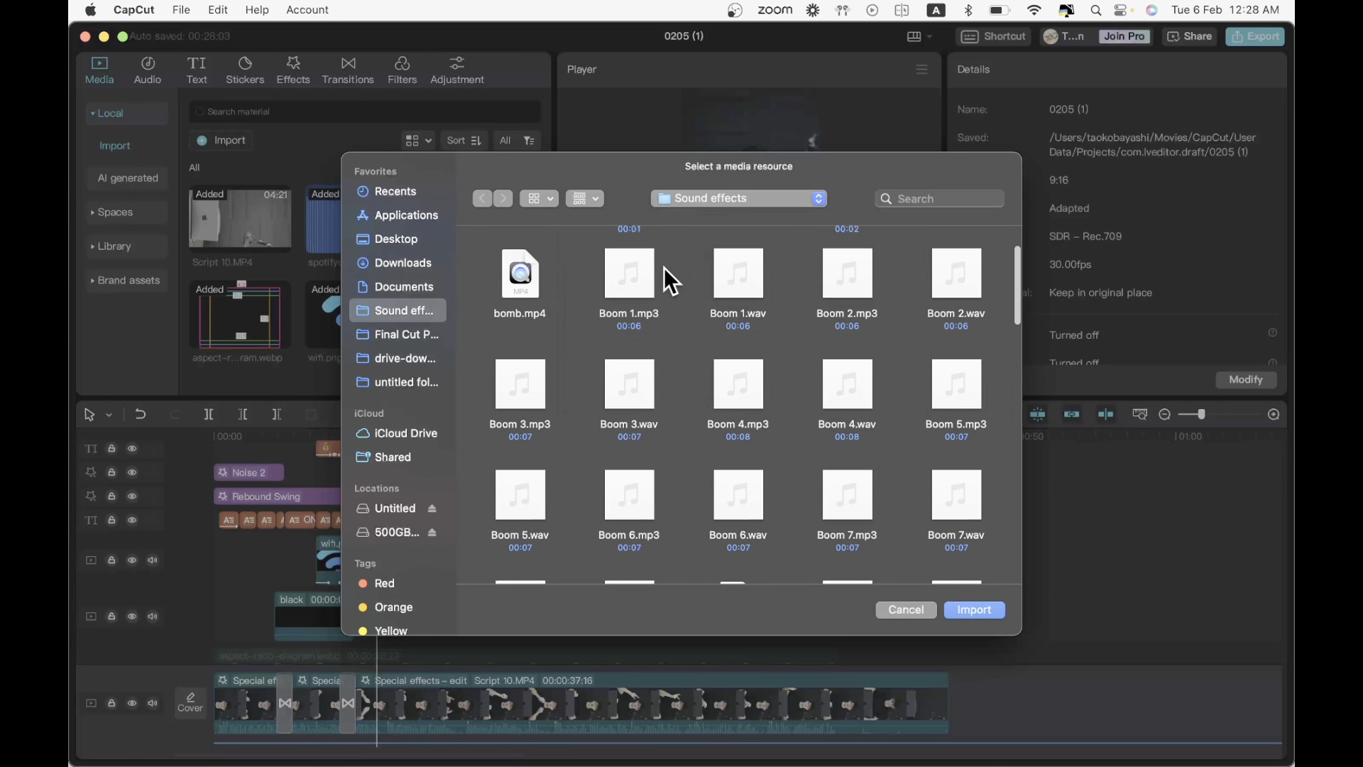
click(989, 610)
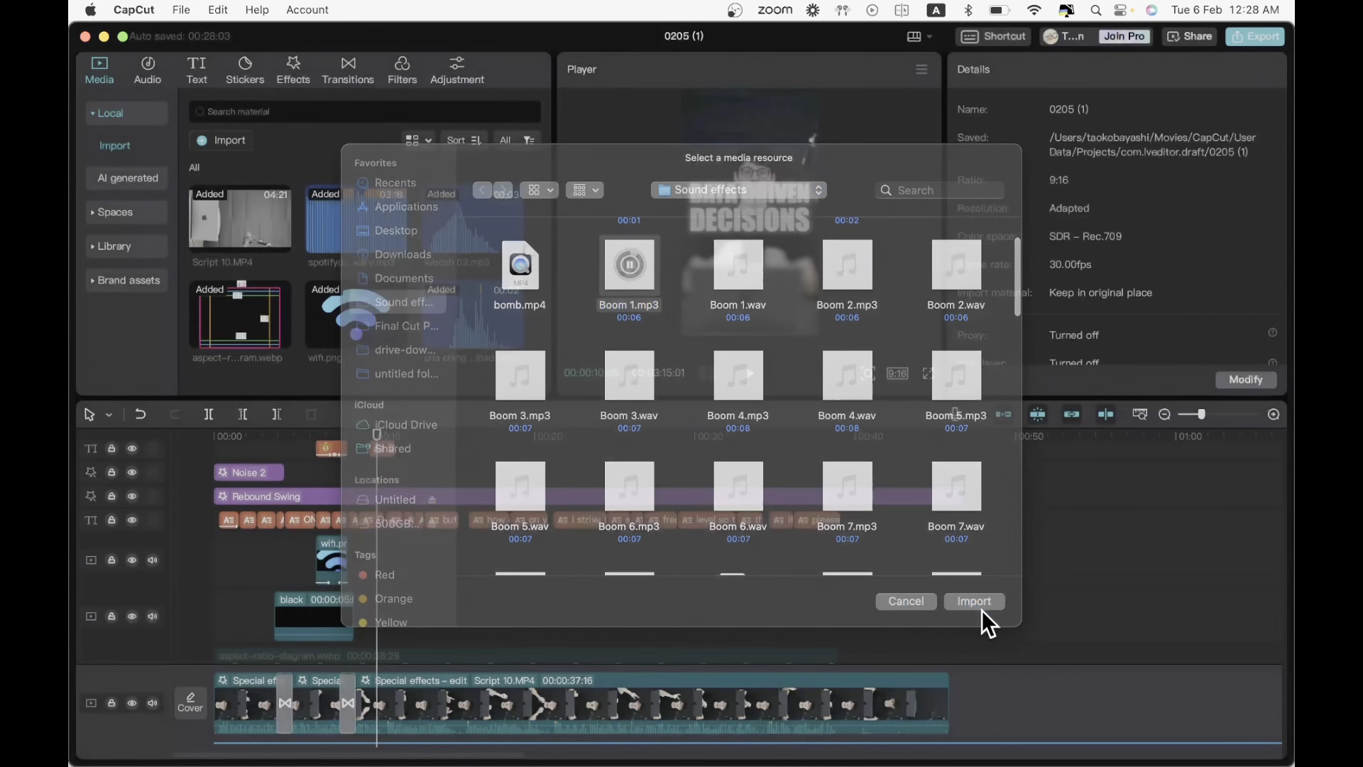
drag(258, 356, 369, 561)
- Play back the "DATA DRIVEN DECISIONS" section twice to judge the boom sound effect against the captions
click(335, 661)
key(space)
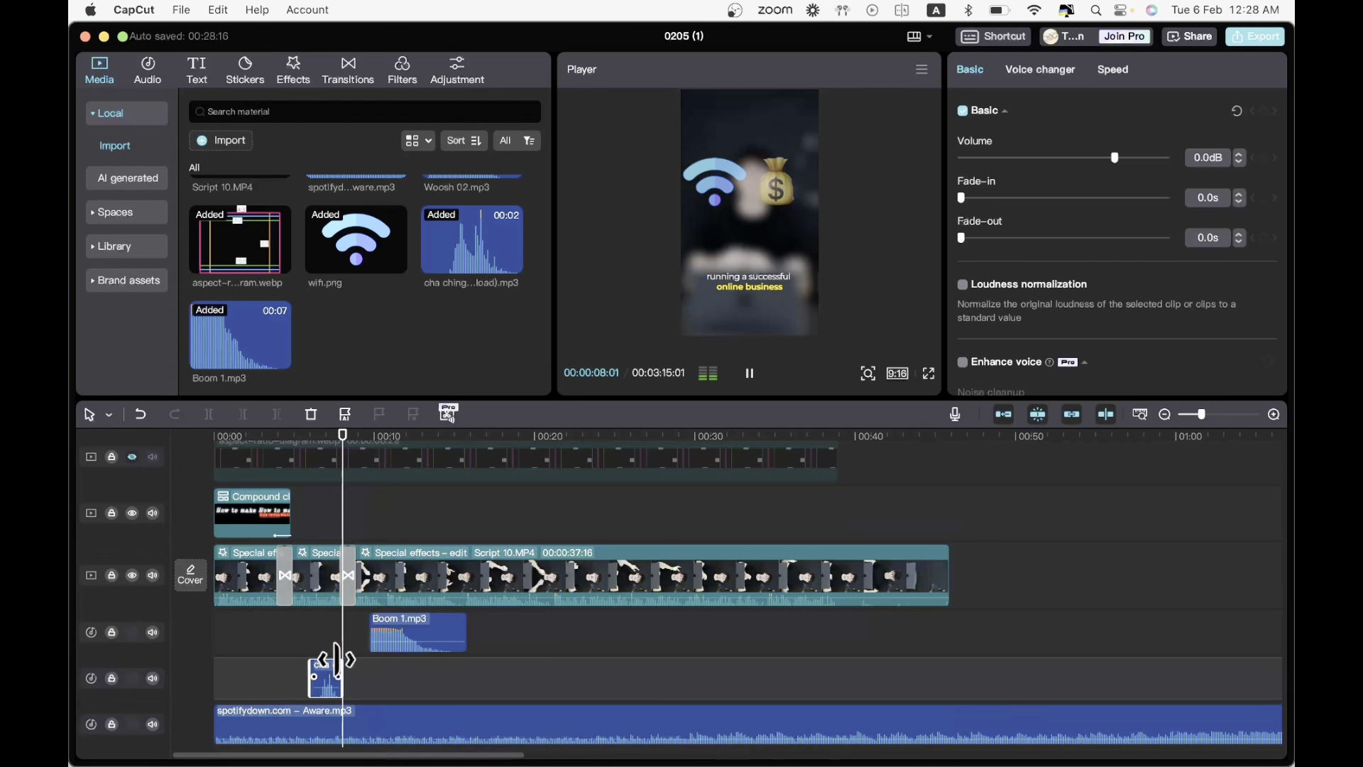
click(398, 626)
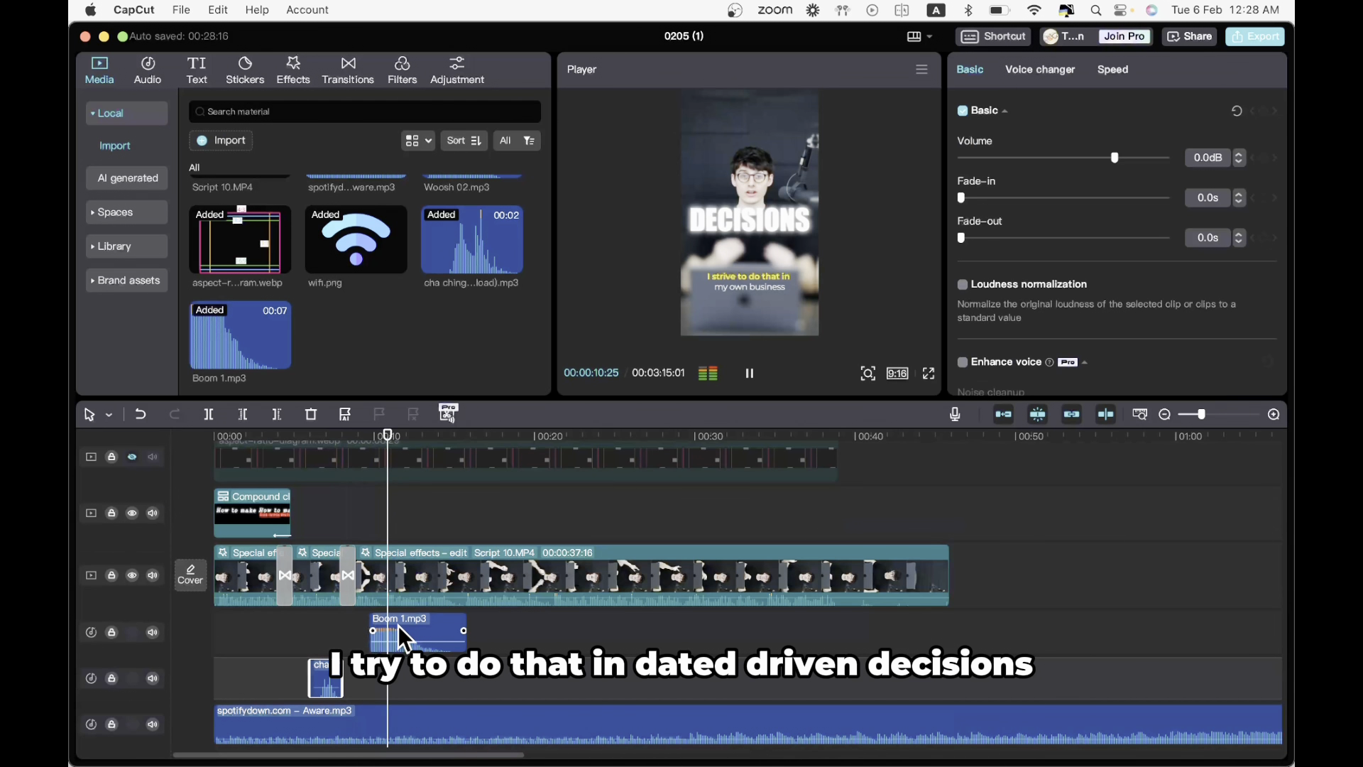
click(361, 648)
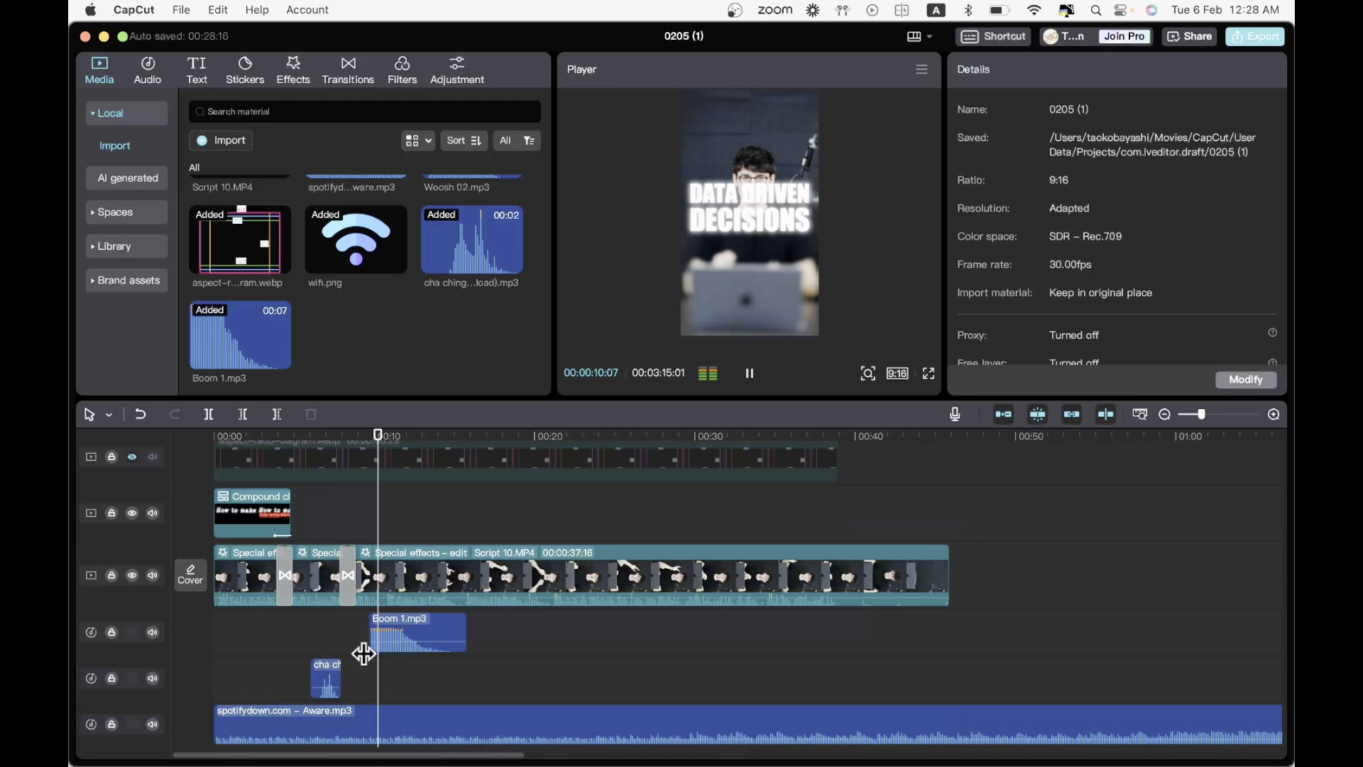
key(space)
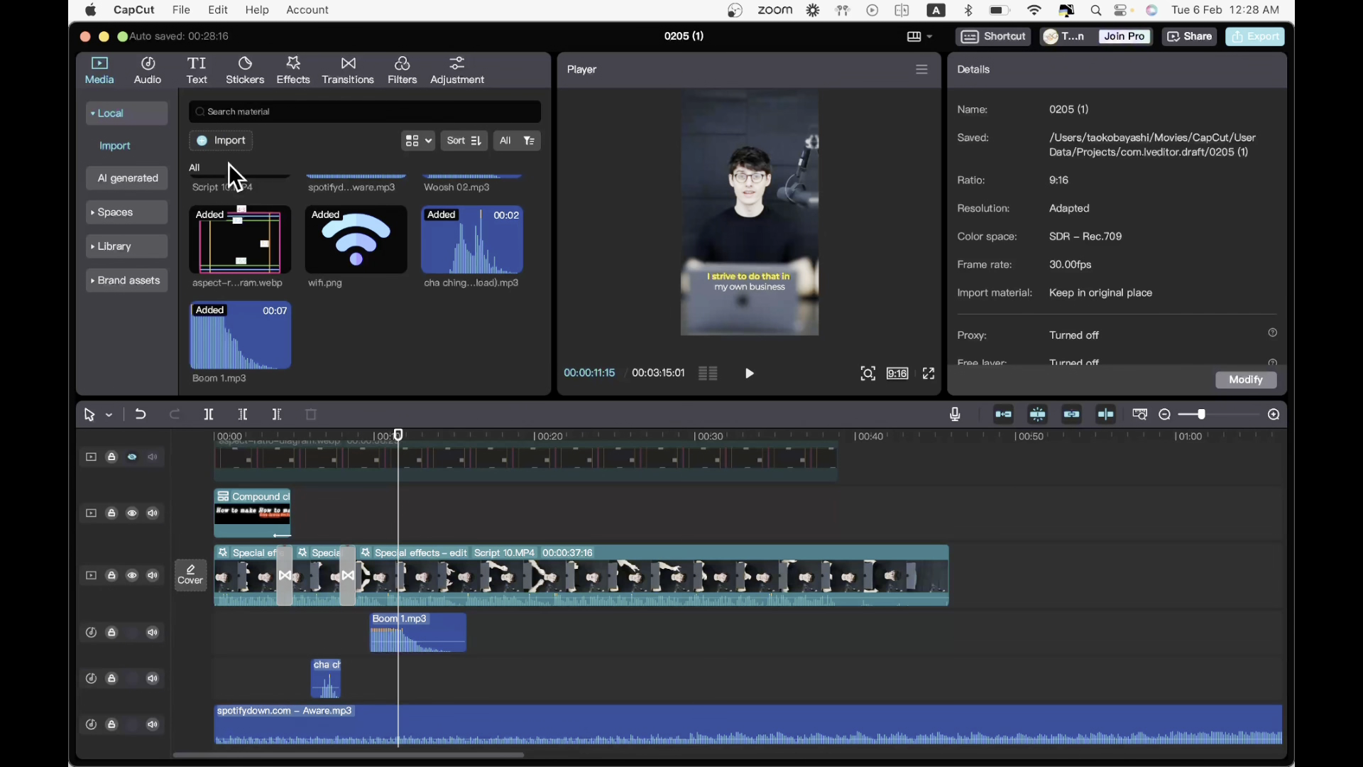
- Import Bell Ding Reversed.mp3, place it on the track below Boom 1.mp3 at the boom's start, and play back the section
click(233, 145)
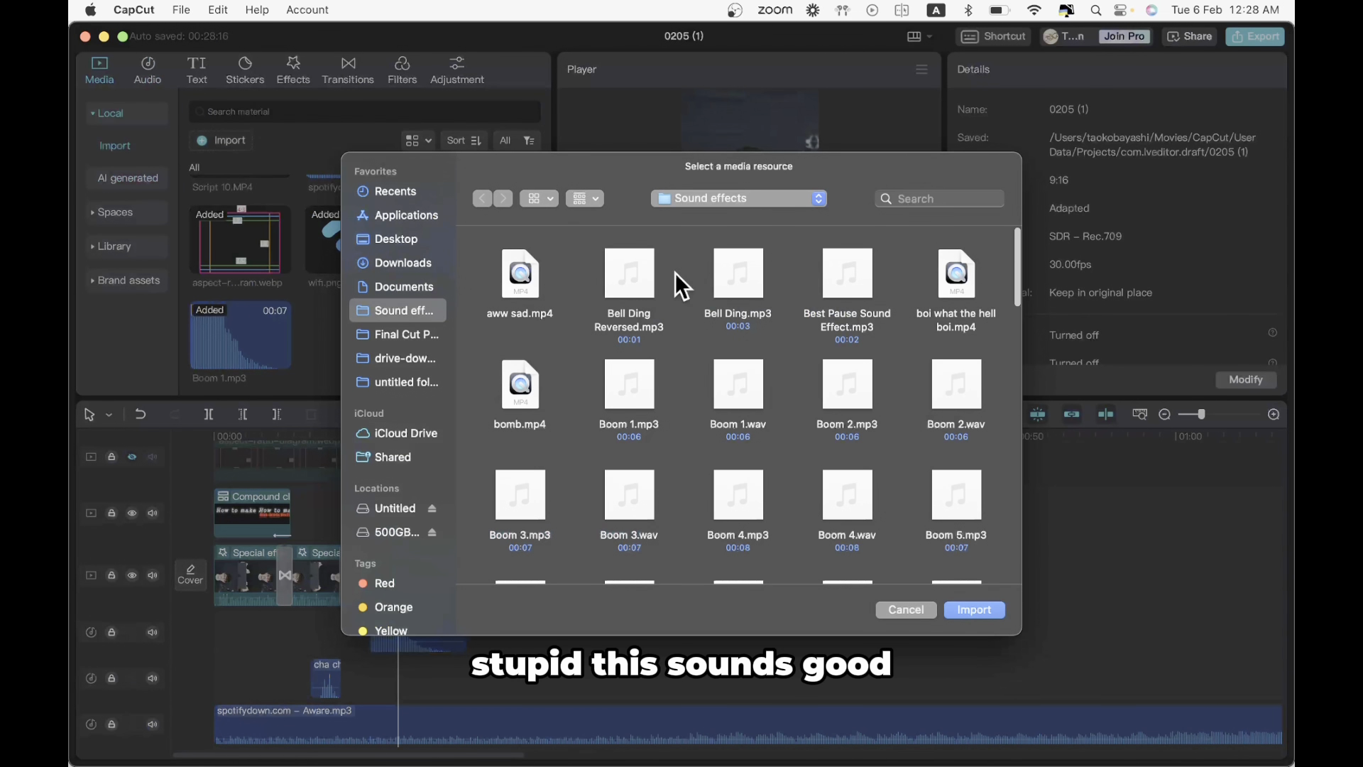
click(634, 275)
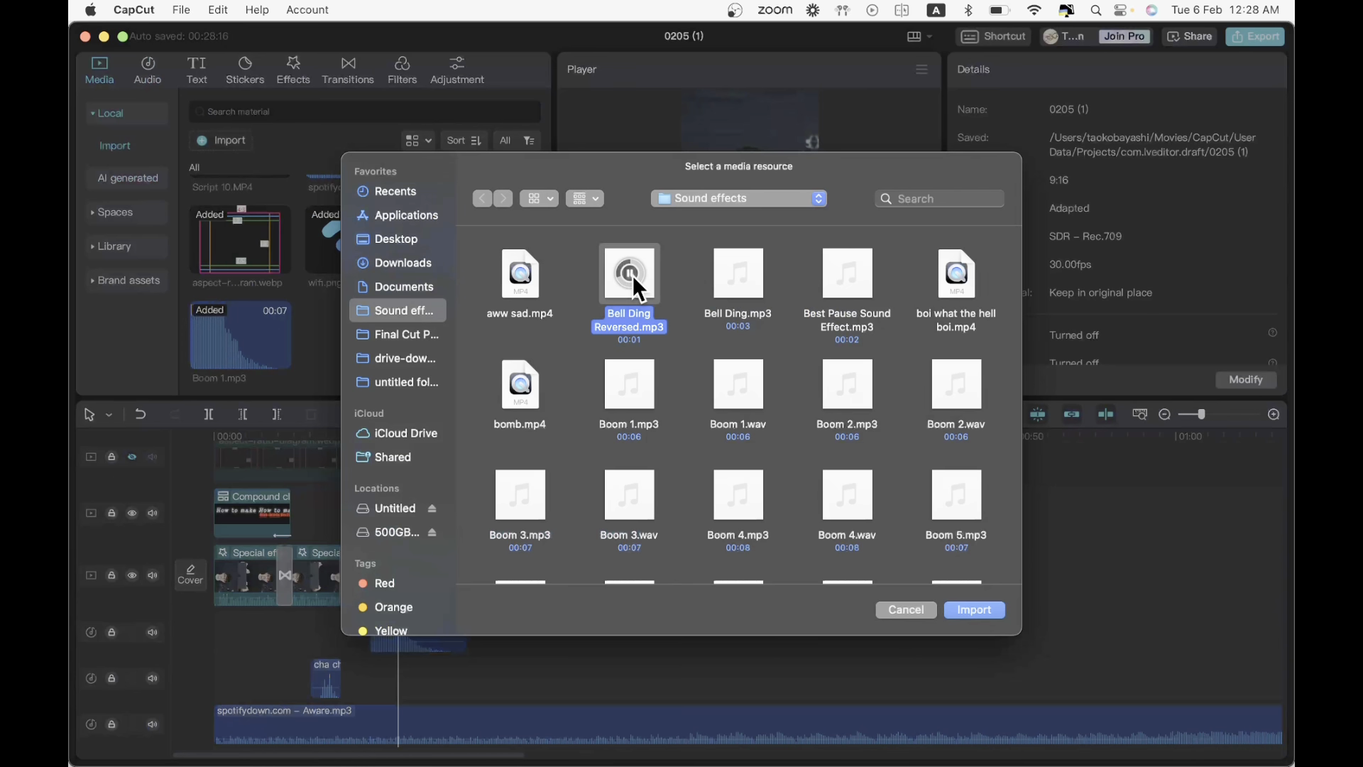
click(973, 611)
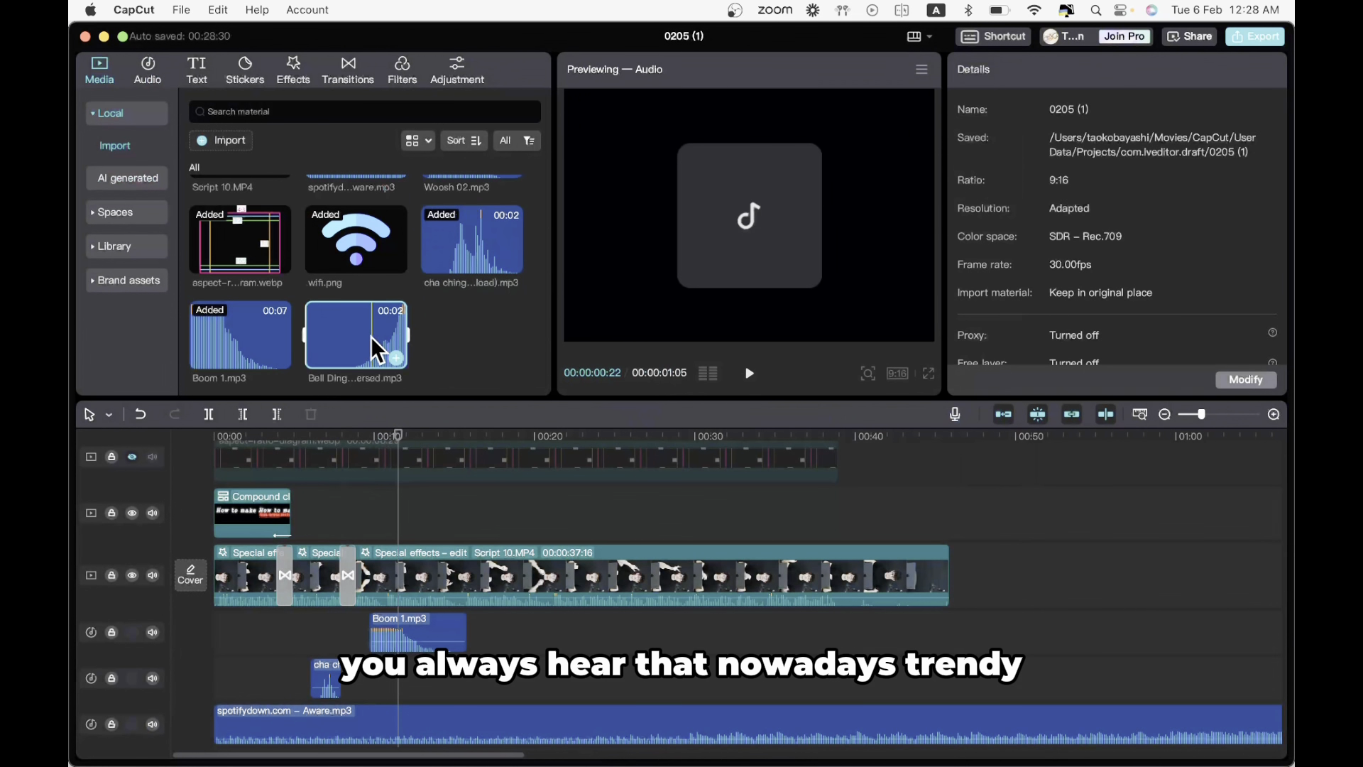
drag(371, 337, 362, 660)
click(356, 643)
key(space)
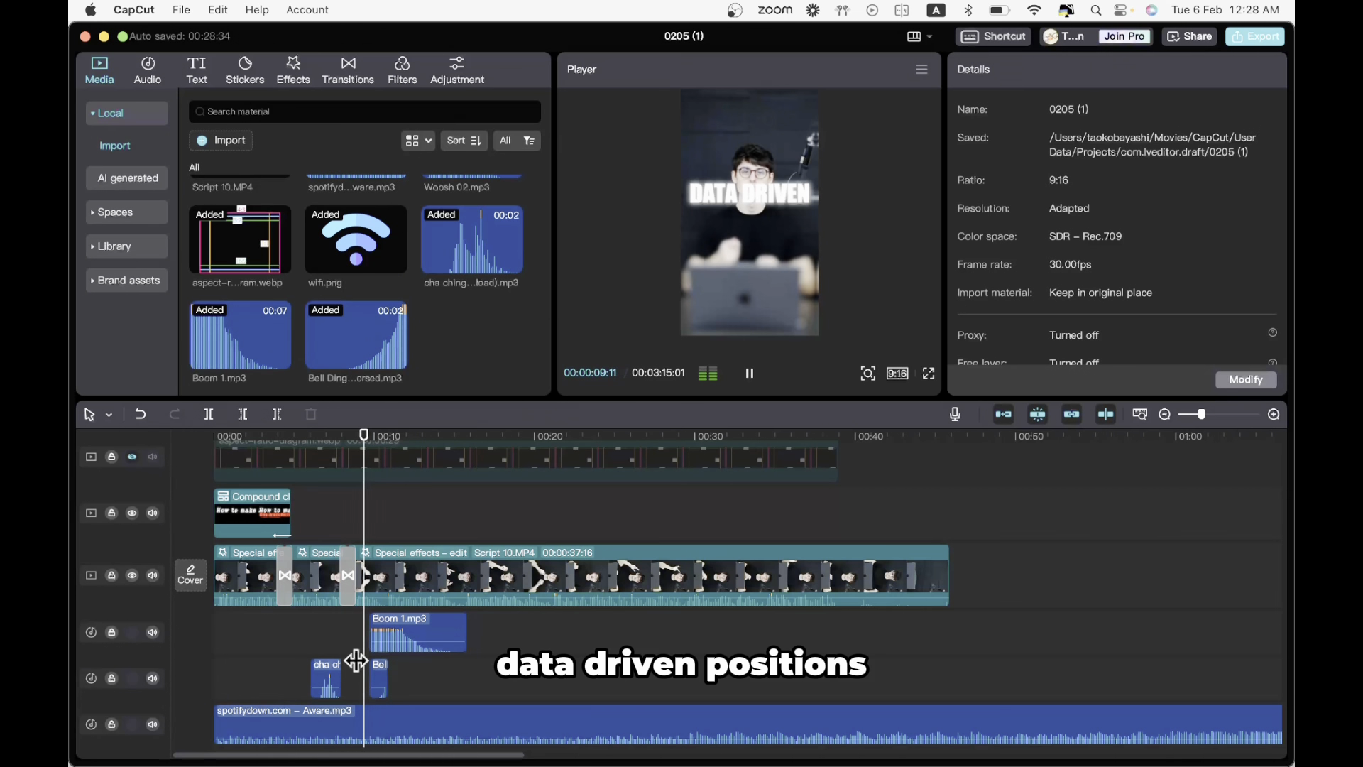
key(space)
- Move the Bell Ding Reversed clip earlier so it leads into Boom 1.mp3, and play back the transition
scroll(356, 657, up, 2)
scroll(355, 642, right, 2)
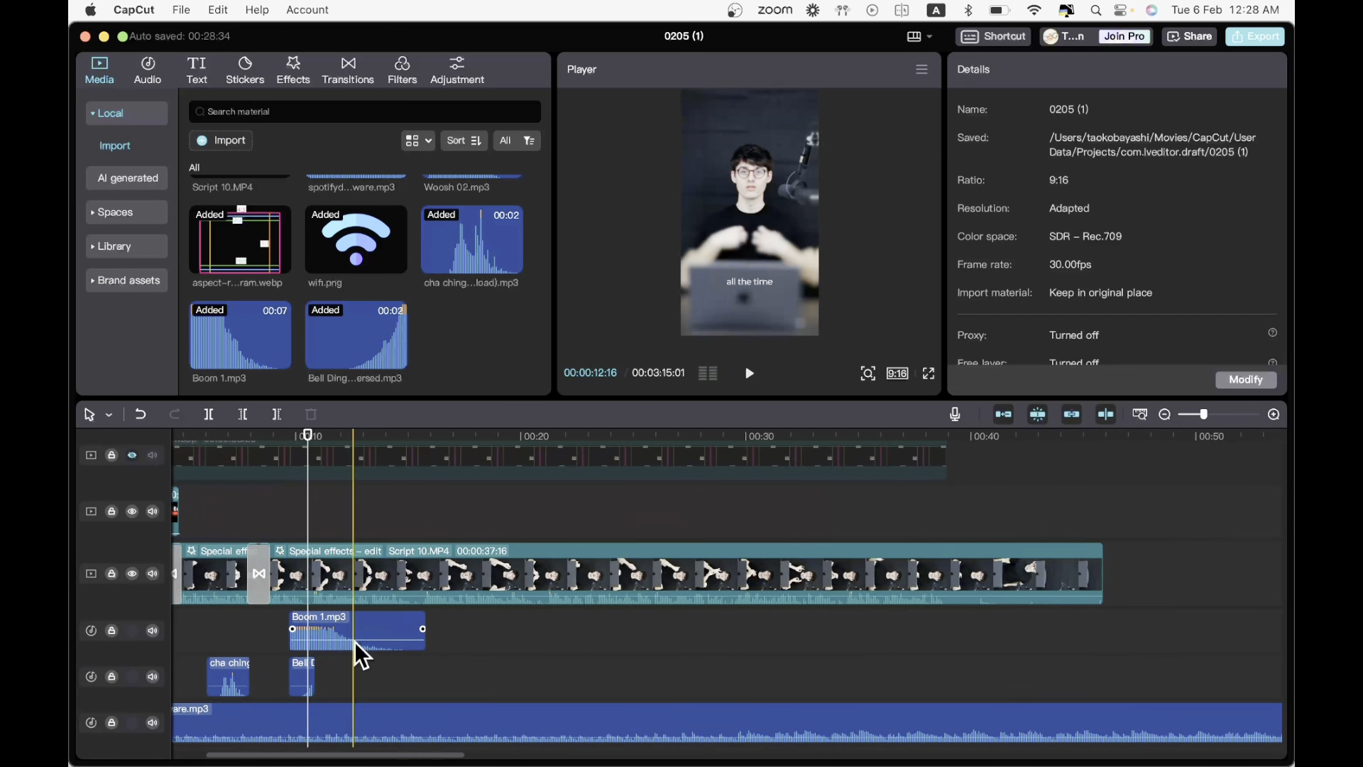
scroll(355, 641, right, 2)
scroll(216, 646, left, 5)
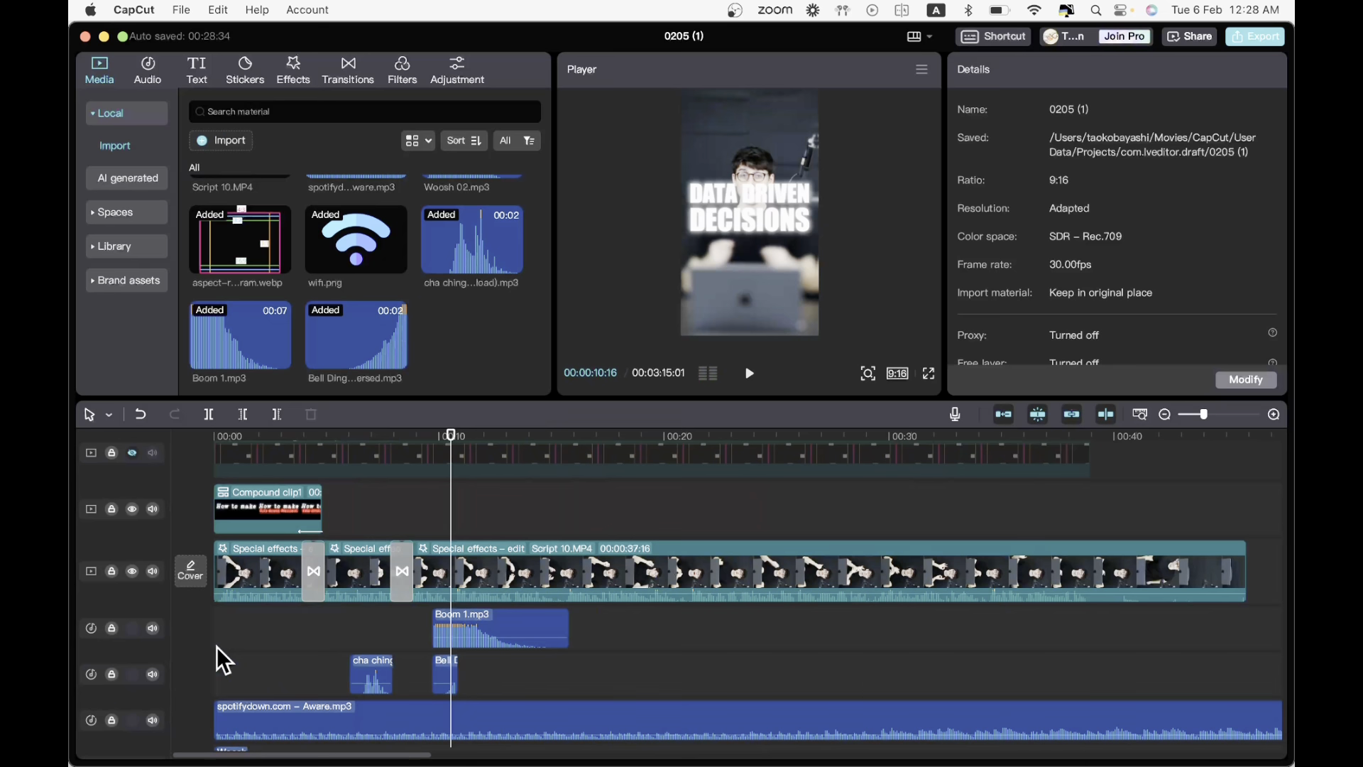
drag(450, 671, 431, 674)
click(418, 655)
key(space)
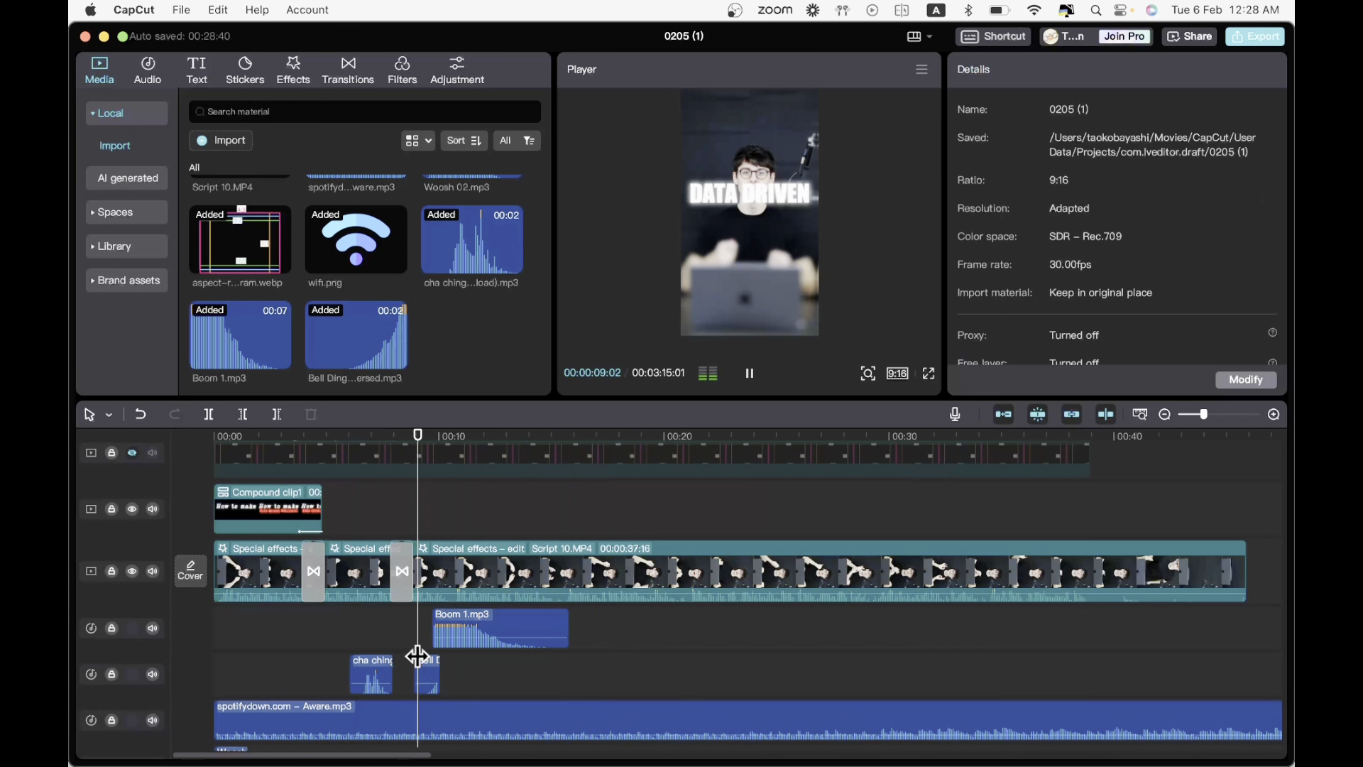
key(space)
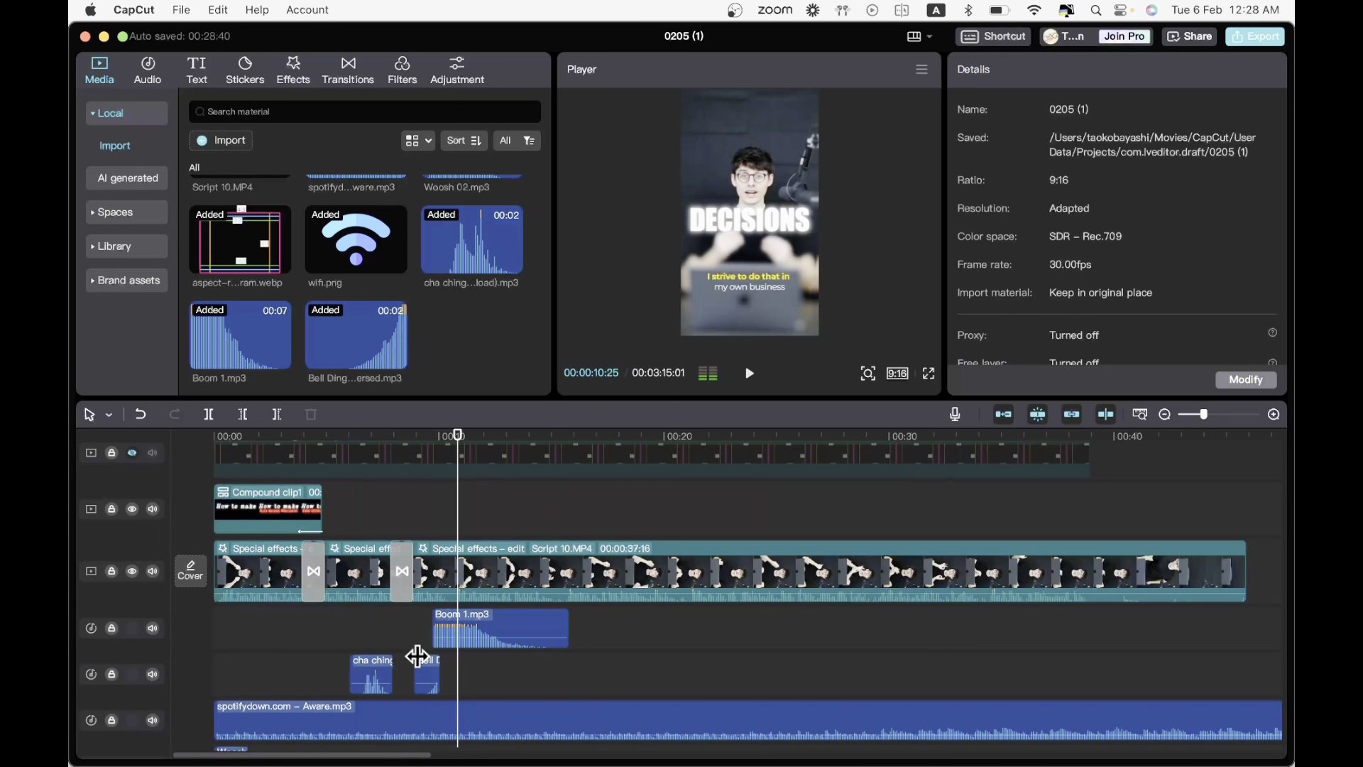
- Nudge the Bell Ding Reversed clip earlier until its peak meets the start of the boom, and play back the result
scroll(417, 649, up, 5)
click(416, 639)
drag(347, 674, 327, 673)
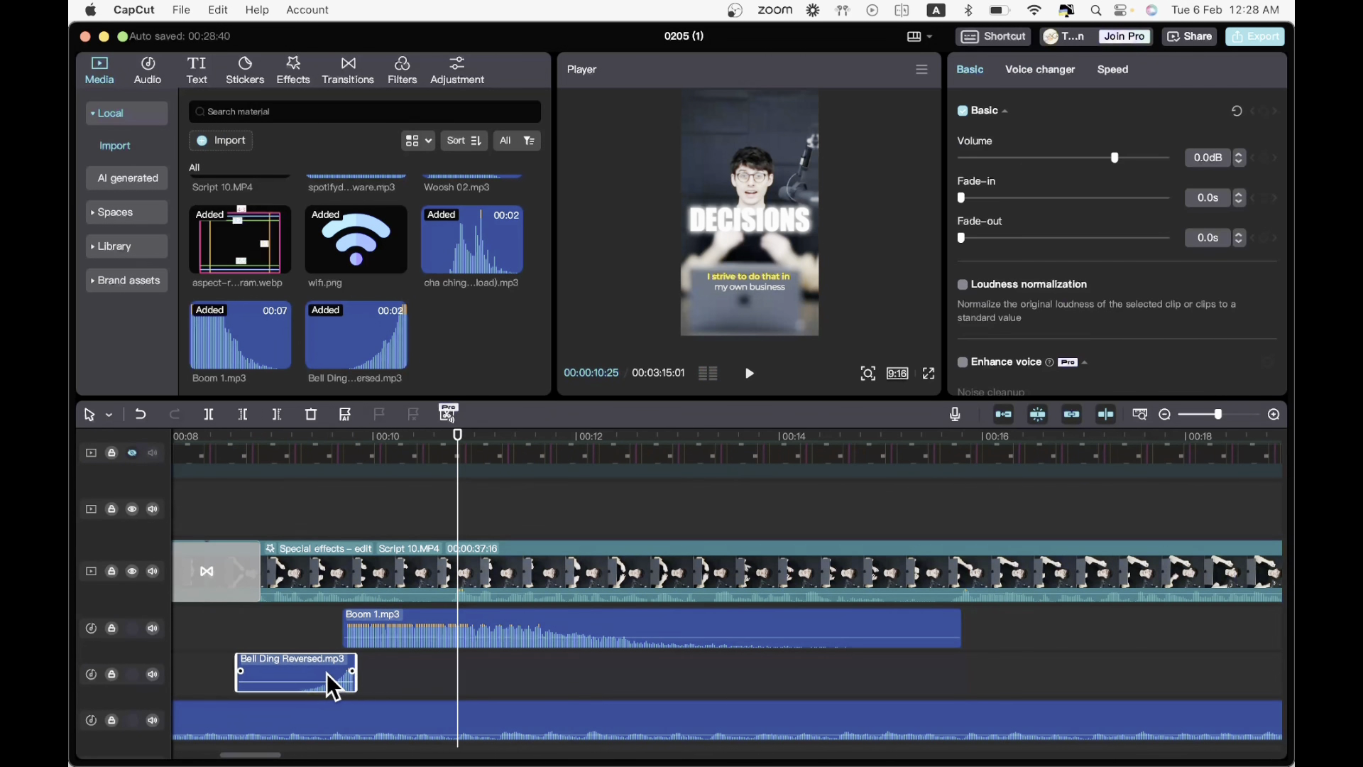
click(313, 649)
key(space)
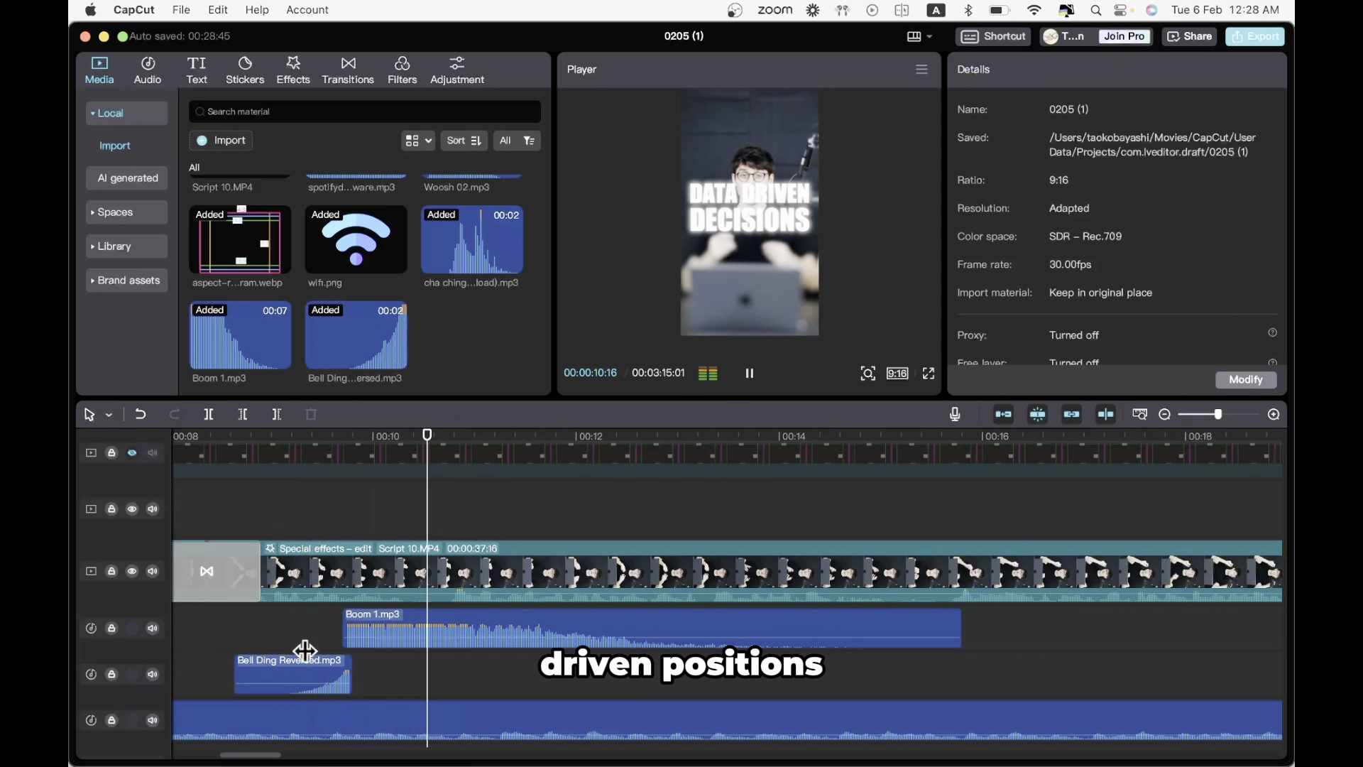
key(space)
scroll(305, 651, down, 6)
click(365, 495)
key(space)
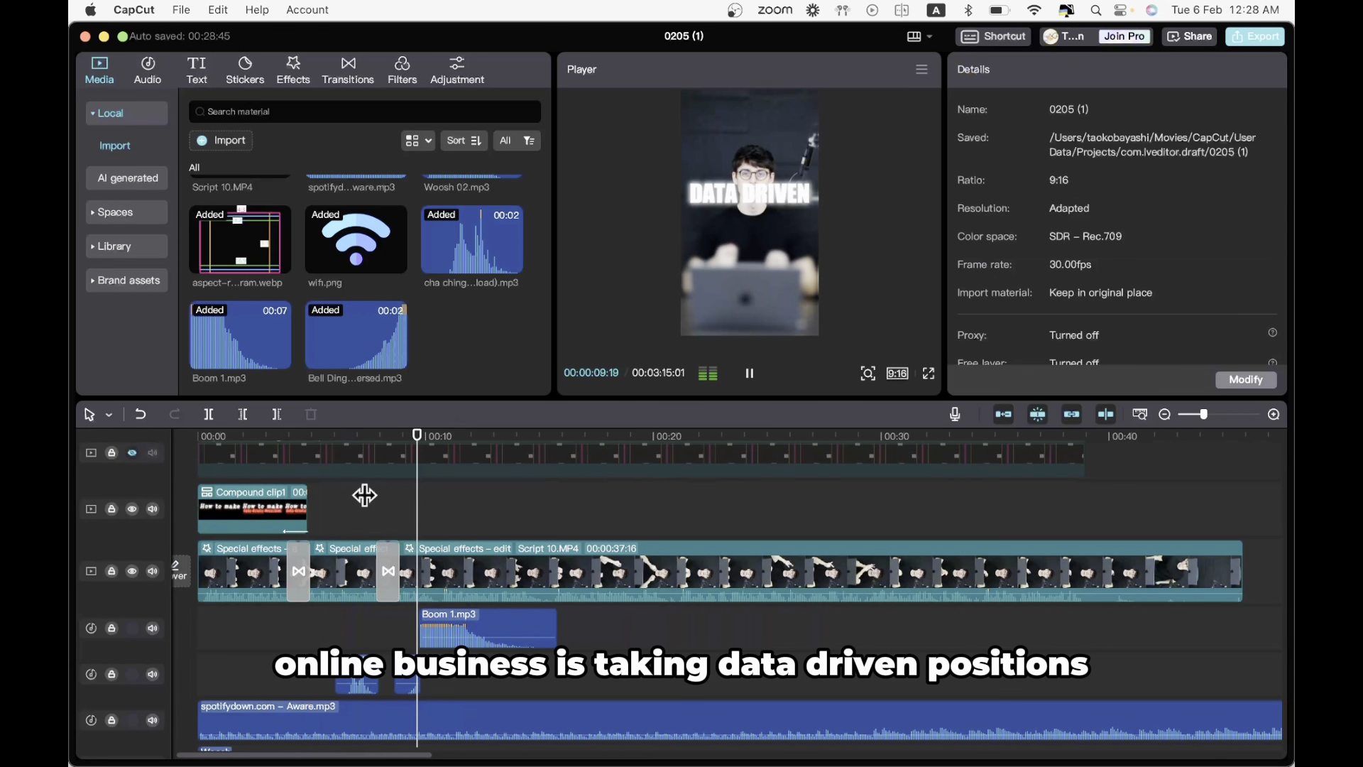
key(space)
- Slow the Bell Ding Reversed clip to 0.5x and shift it earlier so its end meets the boom's start
click(406, 688)
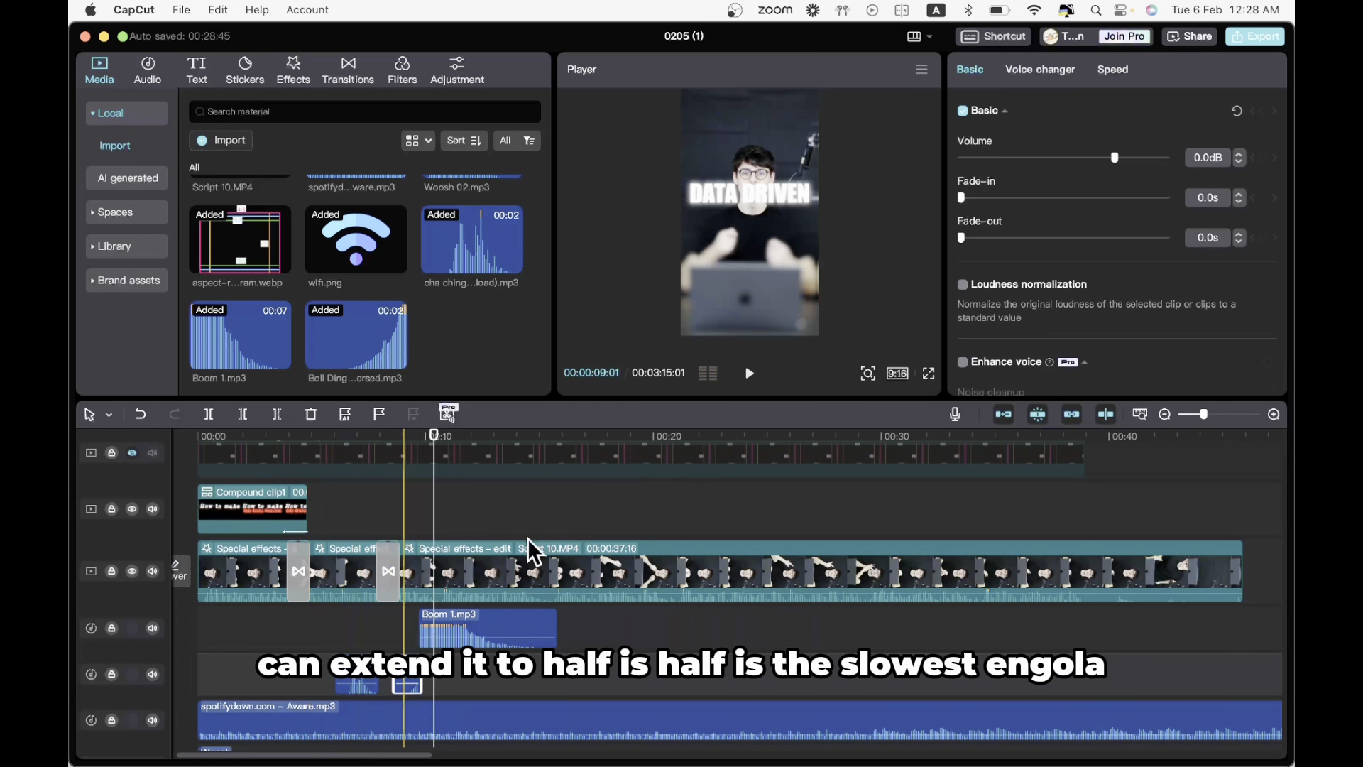
click(1105, 70)
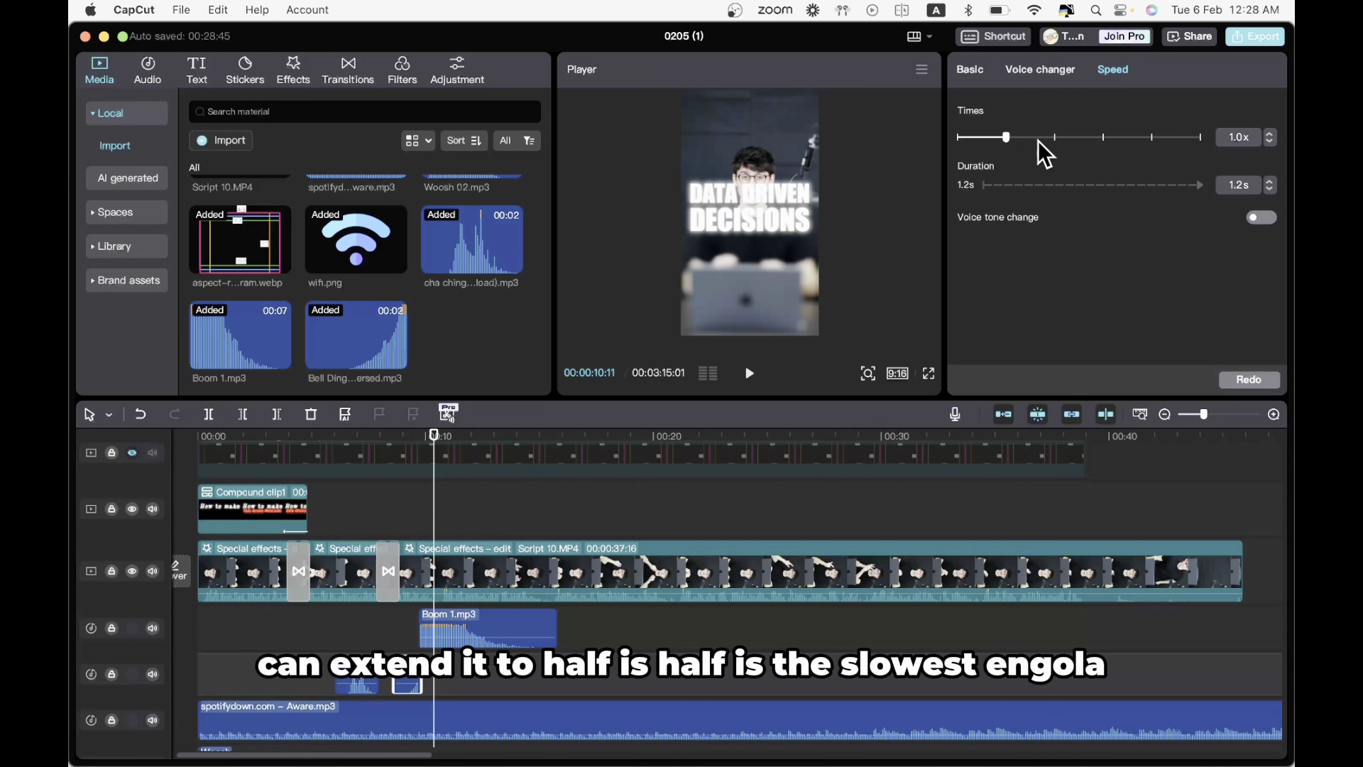
drag(986, 138, 986, 138)
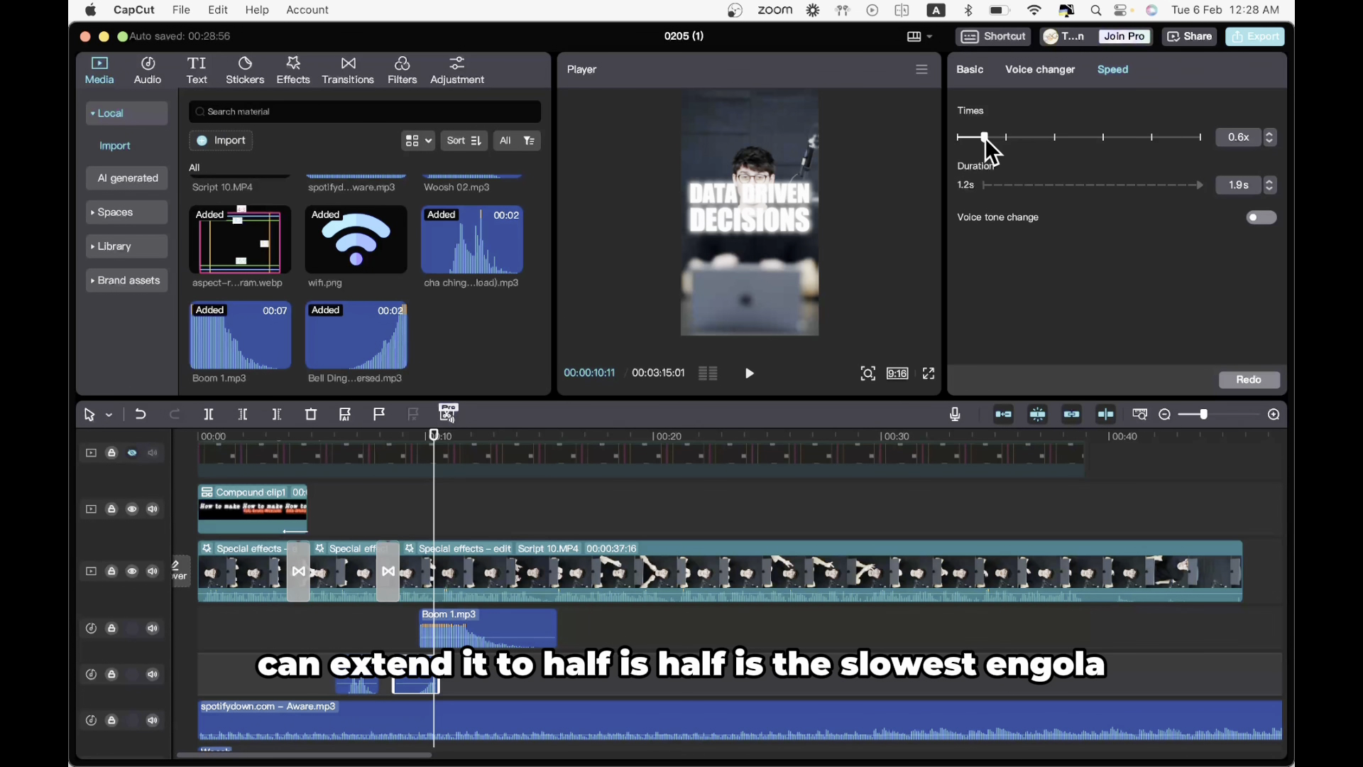
click(1270, 142)
scroll(468, 625, up, 2)
scroll(455, 637, up, 4)
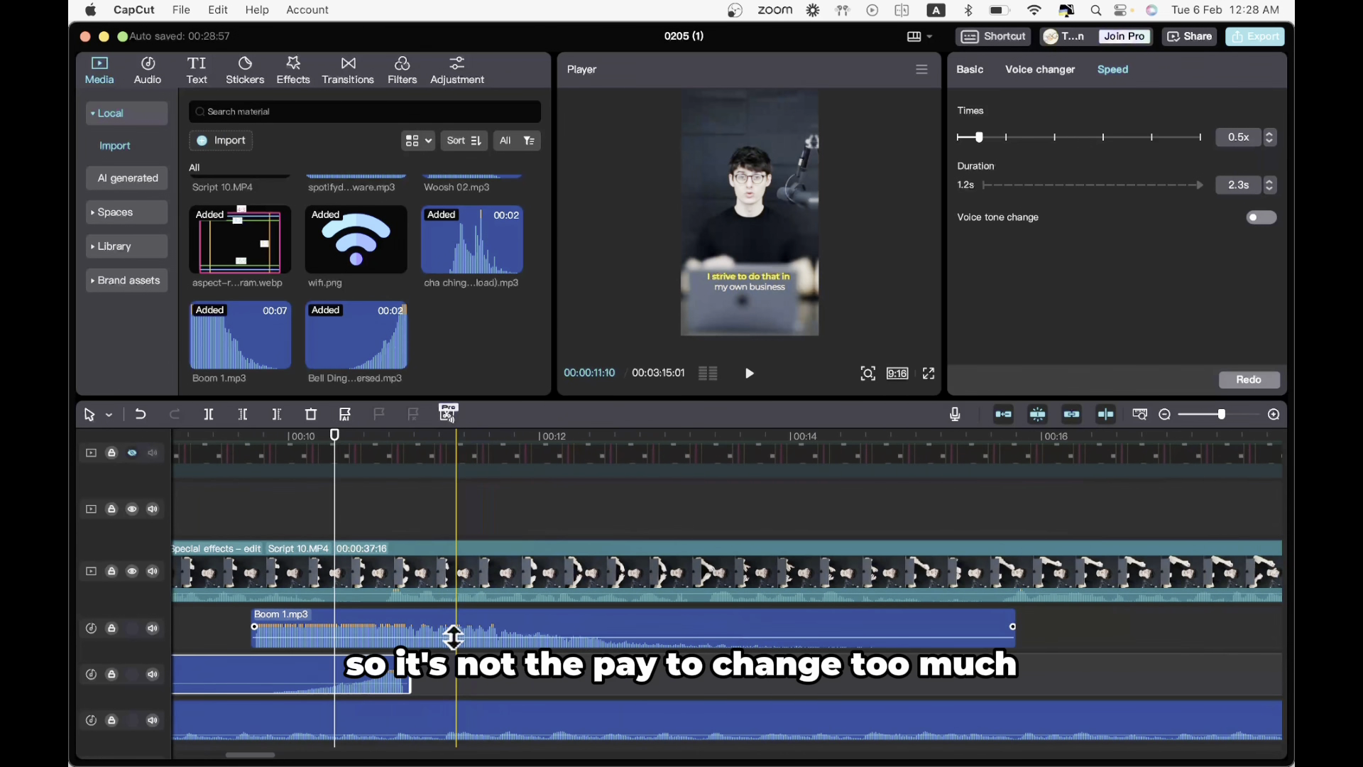
drag(362, 676, 327, 664)
drag(239, 662, 235, 663)
- Play back from the "THINGS" caption through "DECISIONS" to judge the slowed bell against the boom and captions
scroll(237, 662, down, 4)
click(233, 635)
key(space)
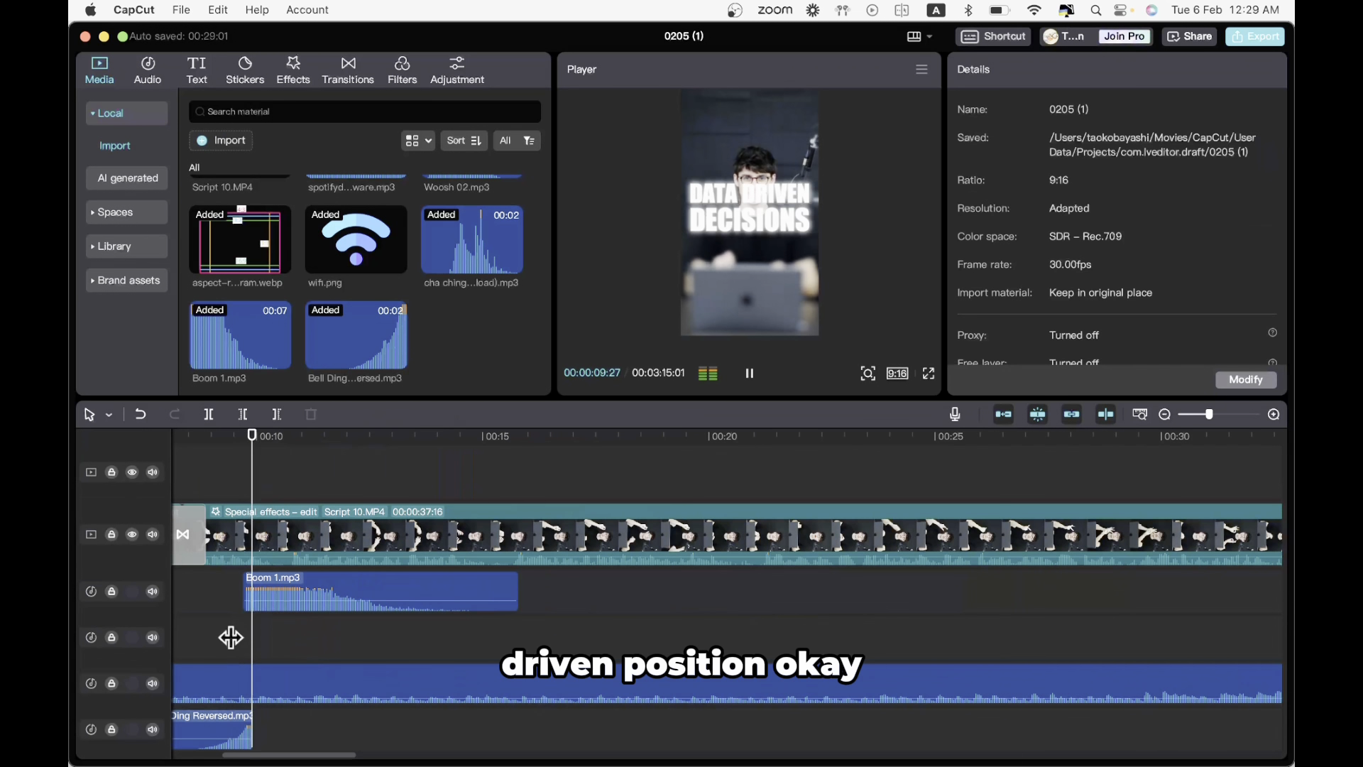
key(space)
scroll(232, 637, left, 5)
click(277, 607)
key(space)
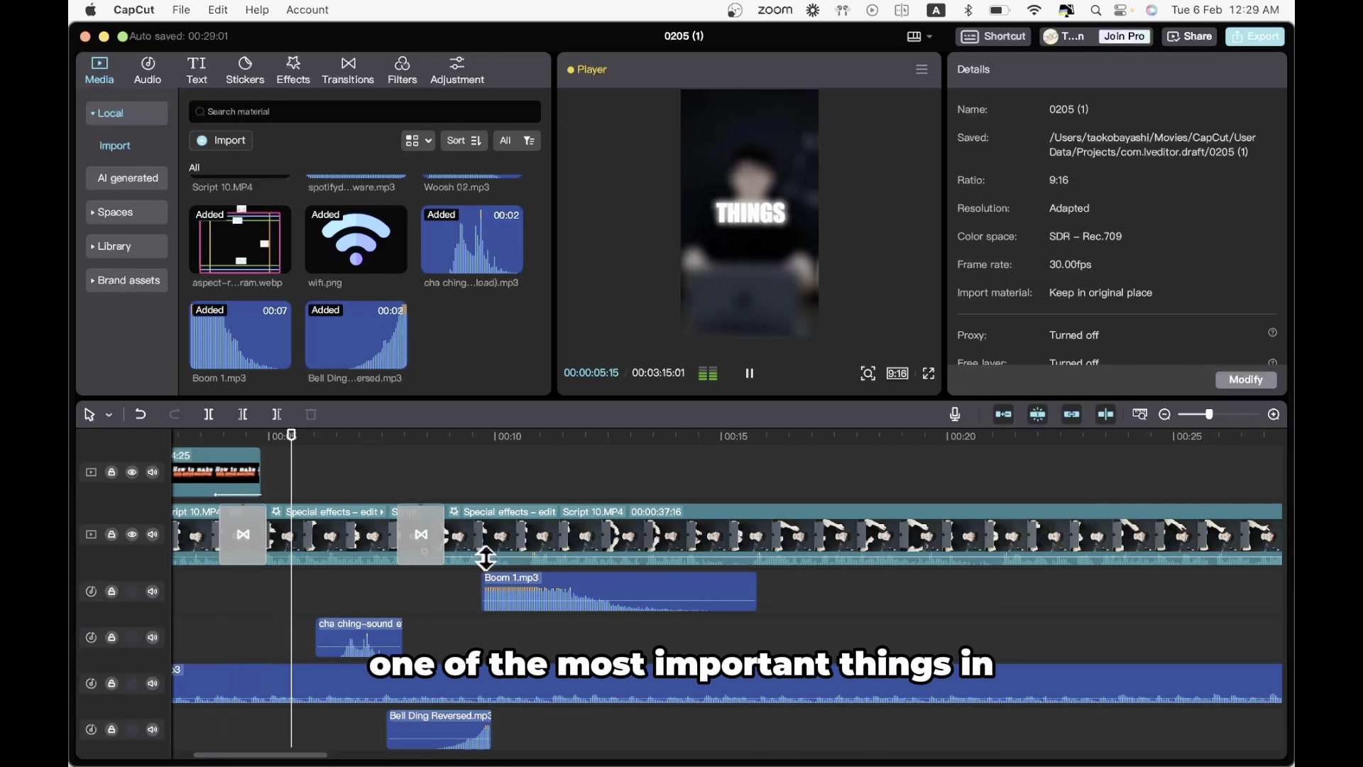
scroll(497, 565, down, 3)
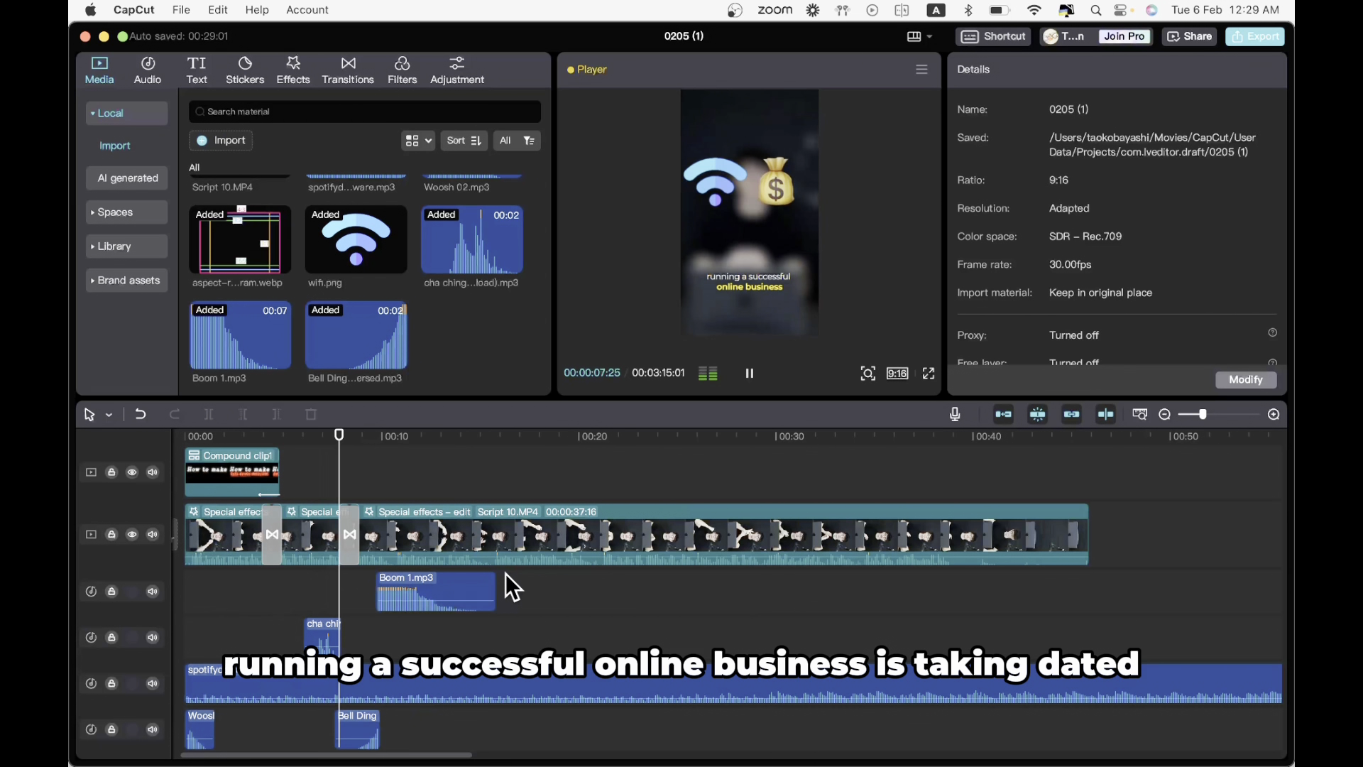
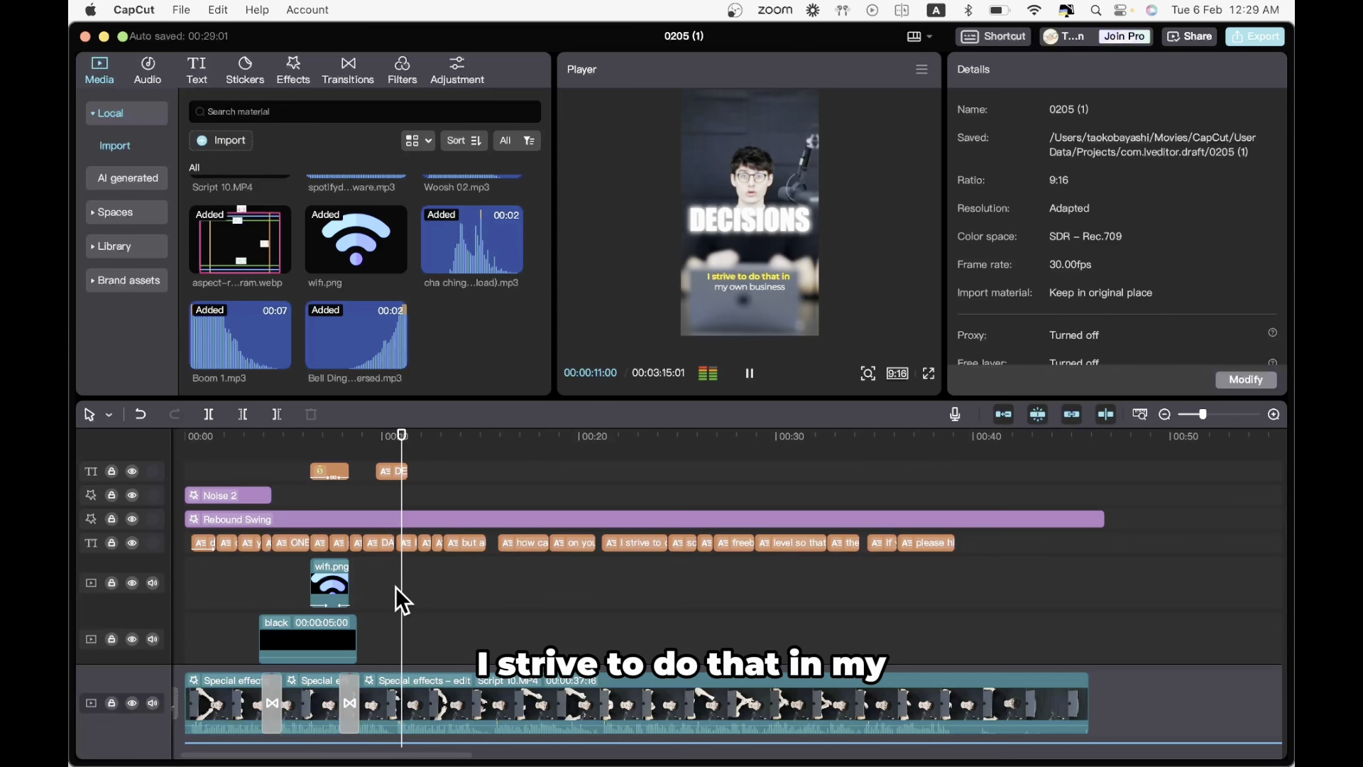
key(space)
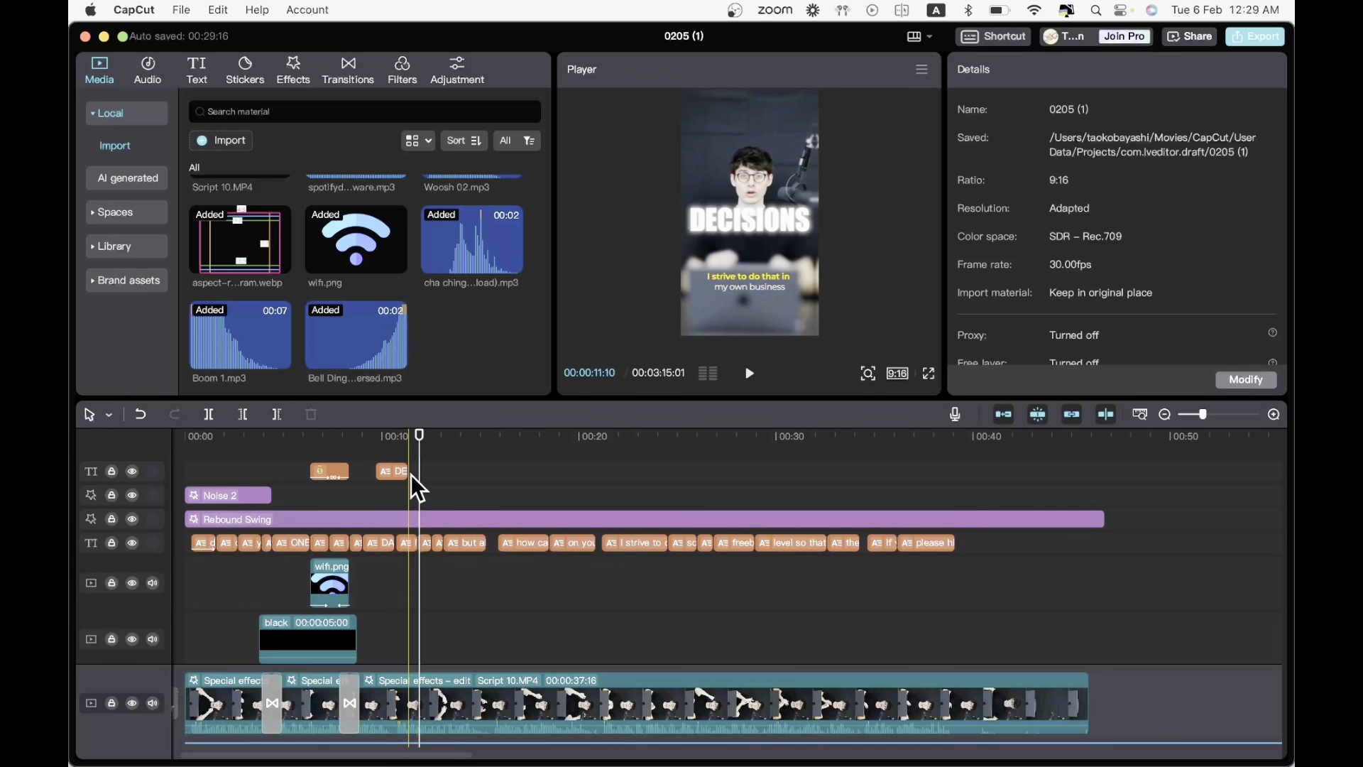
- Trim the end of the glowing "DECISIONS" caption to where the "I strive to do that in" caption starts, and play it back
drag(404, 469, 395, 468)
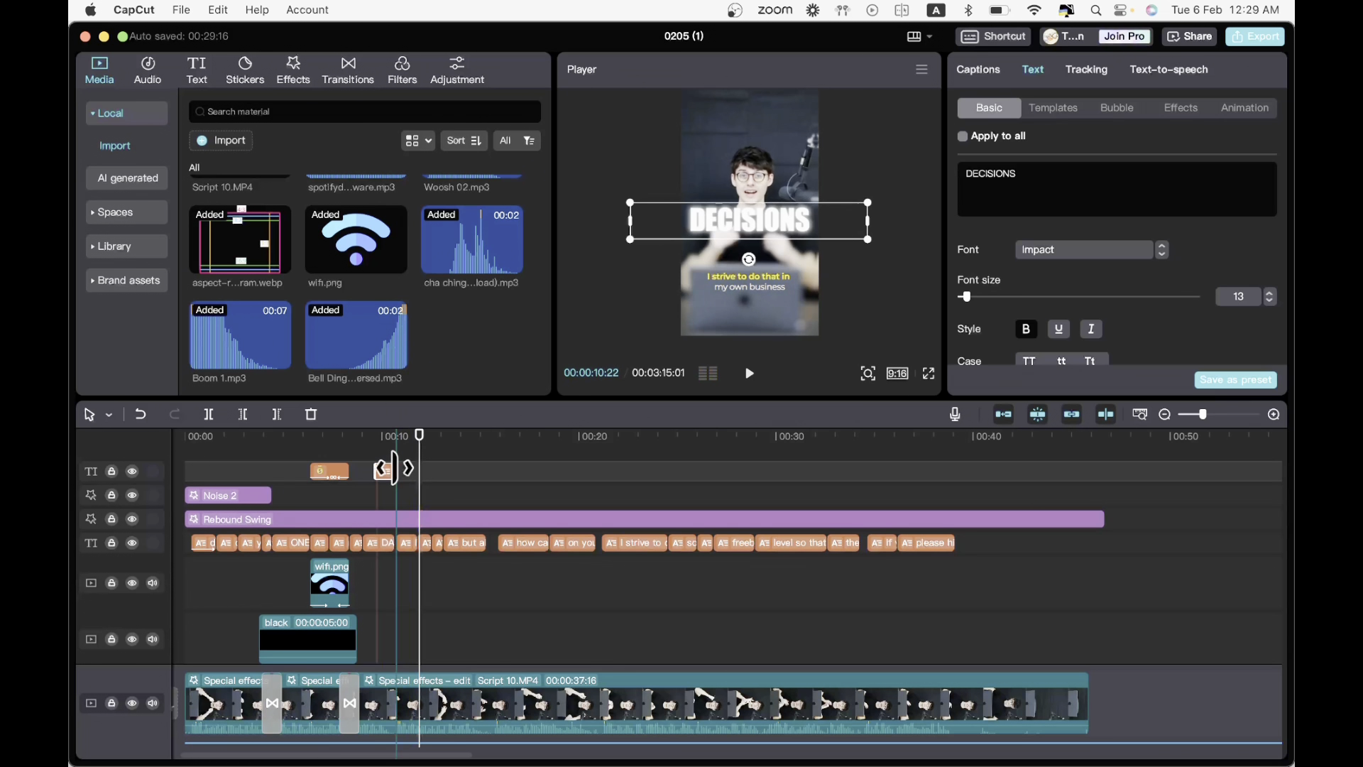
click(365, 527)
key(space)
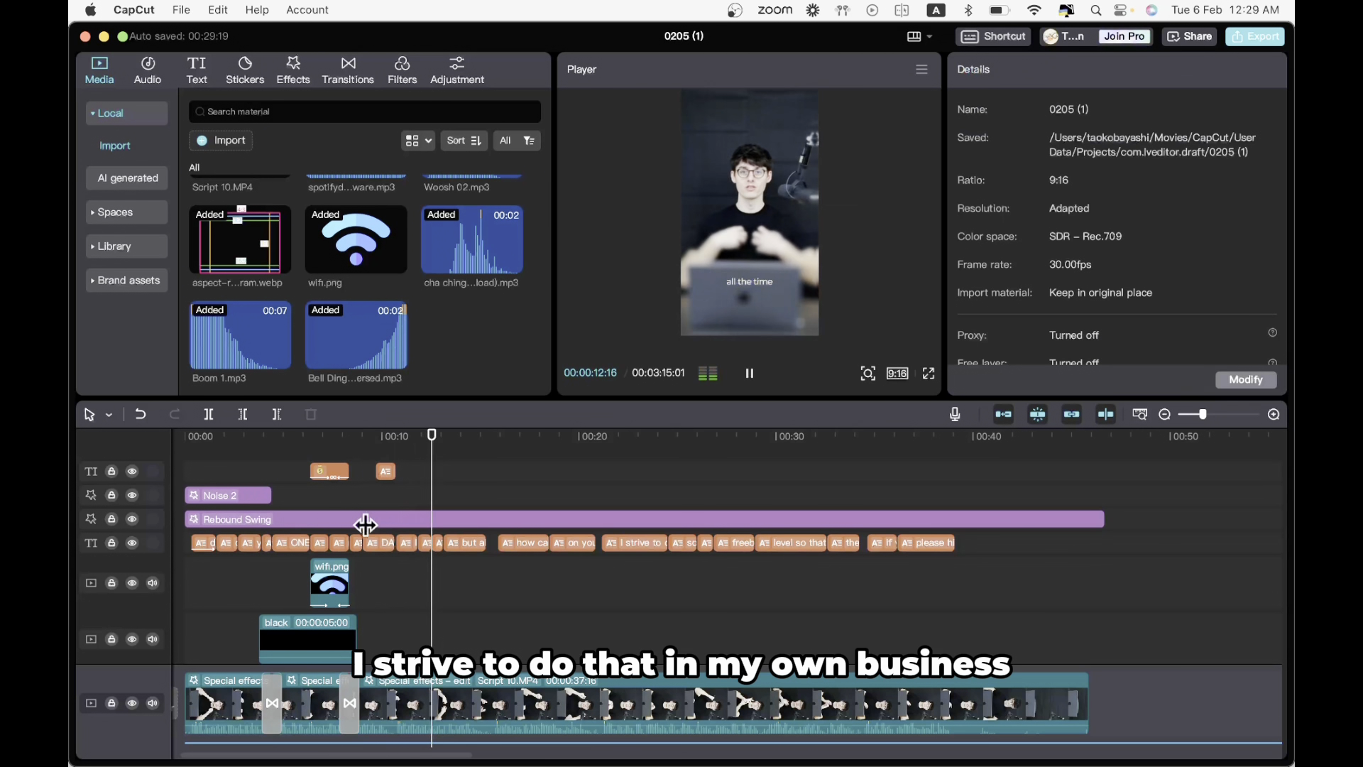
key(space)
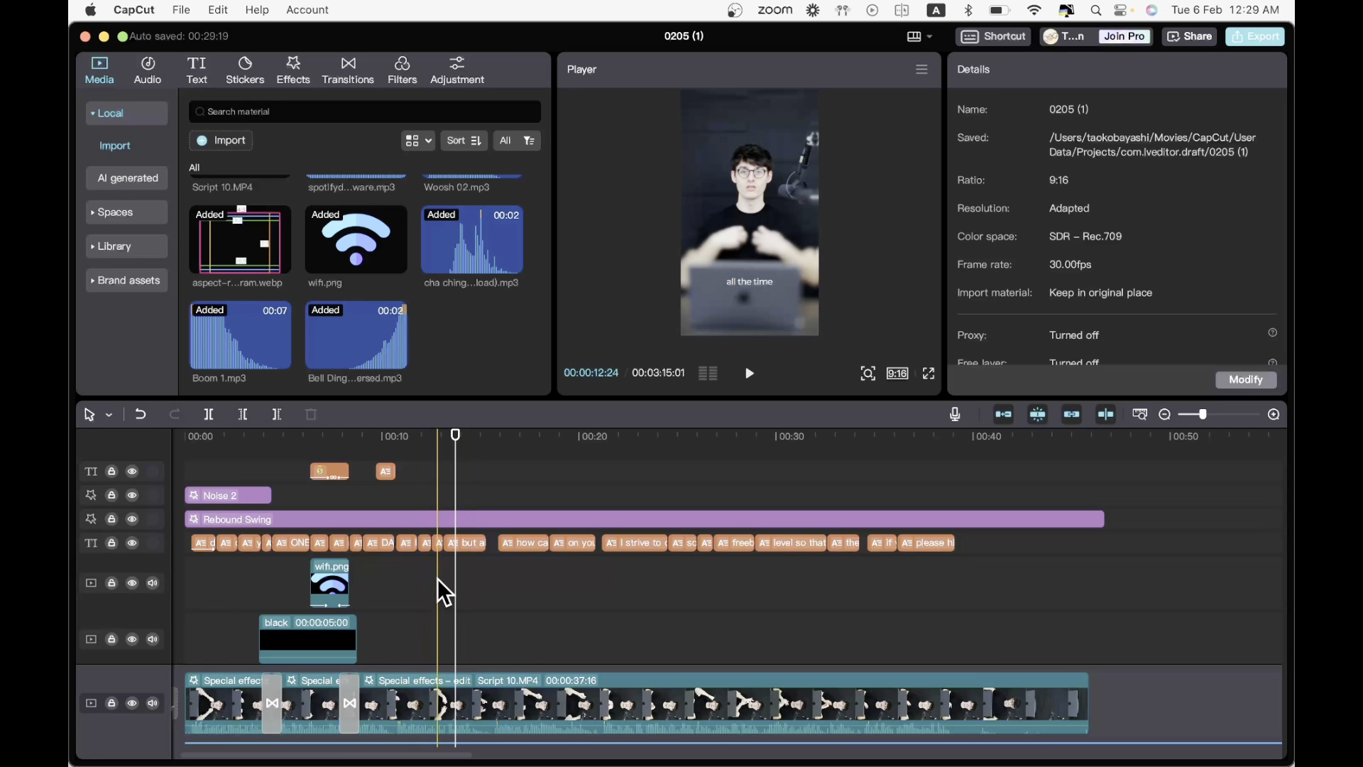
- Play on to the "but also in my clients' businesses" caption and split it at 00:00:14:22, where "businesses" is spoken
key(space)
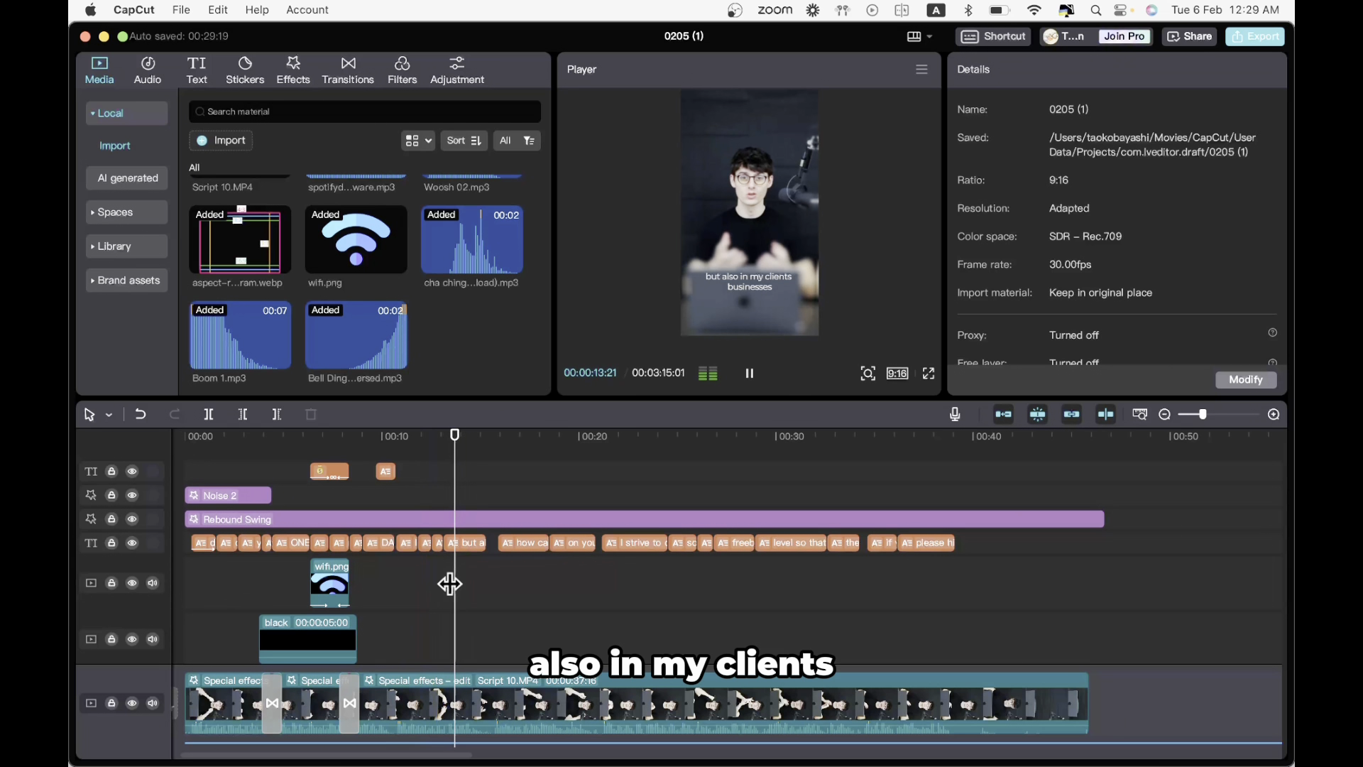
key(space)
click(464, 548)
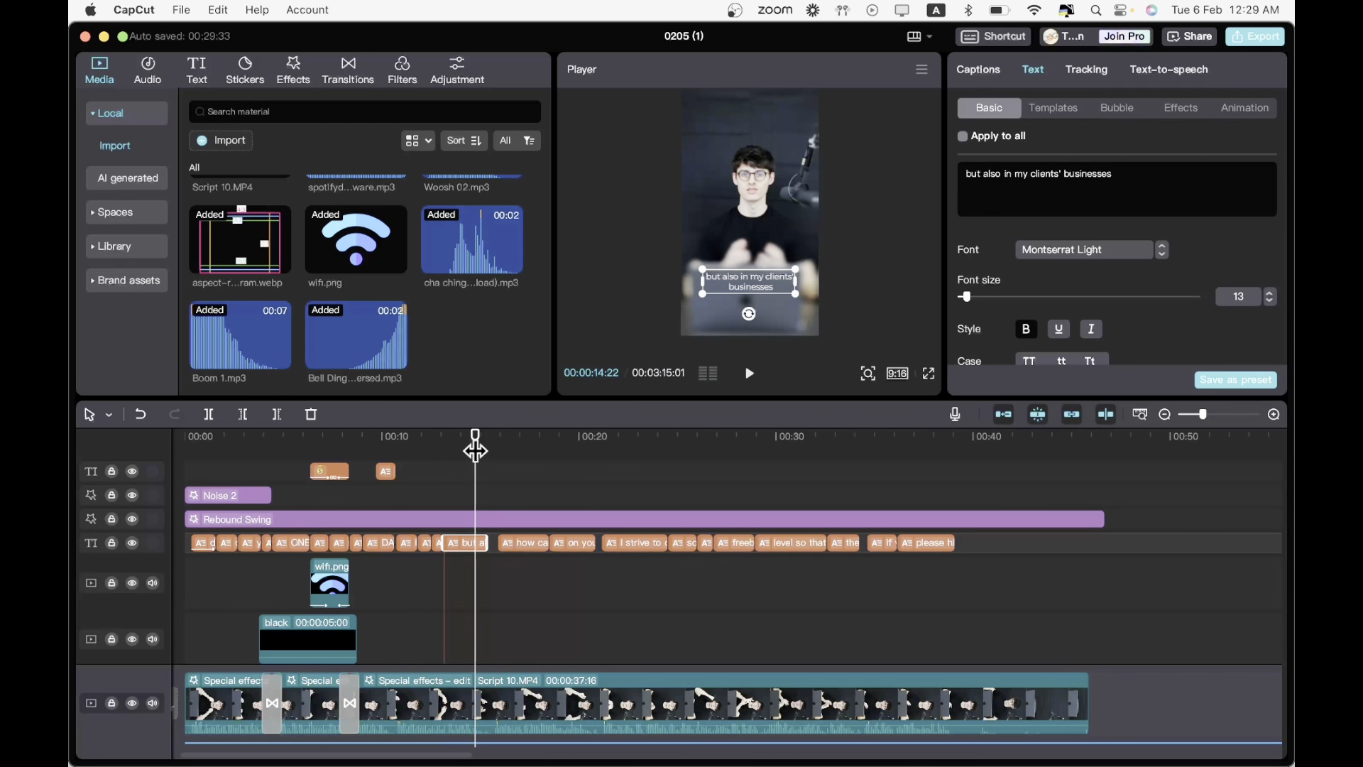
key(super+b)
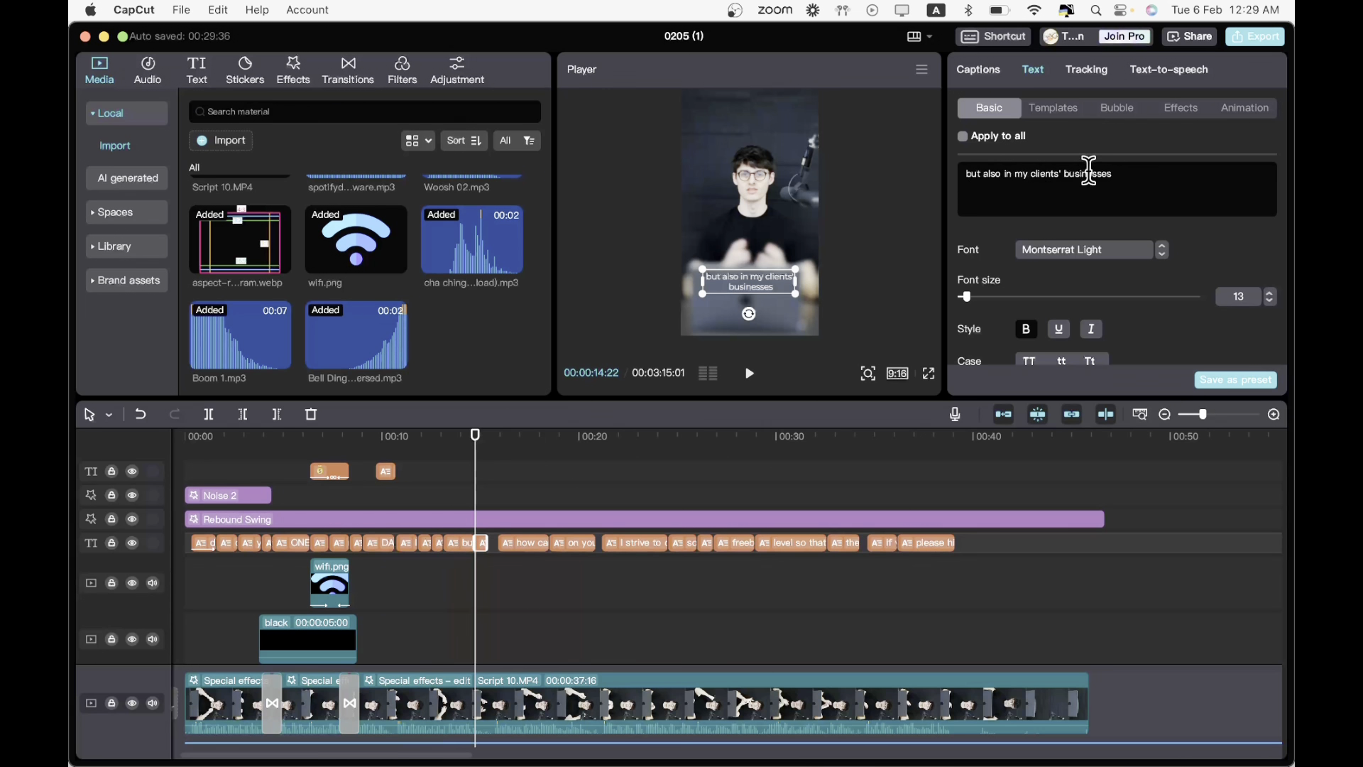
- Set the word "businesses" in the second part of the split caption to Montserrat SemiBold, and play it back
click(1093, 249)
click(1101, 547)
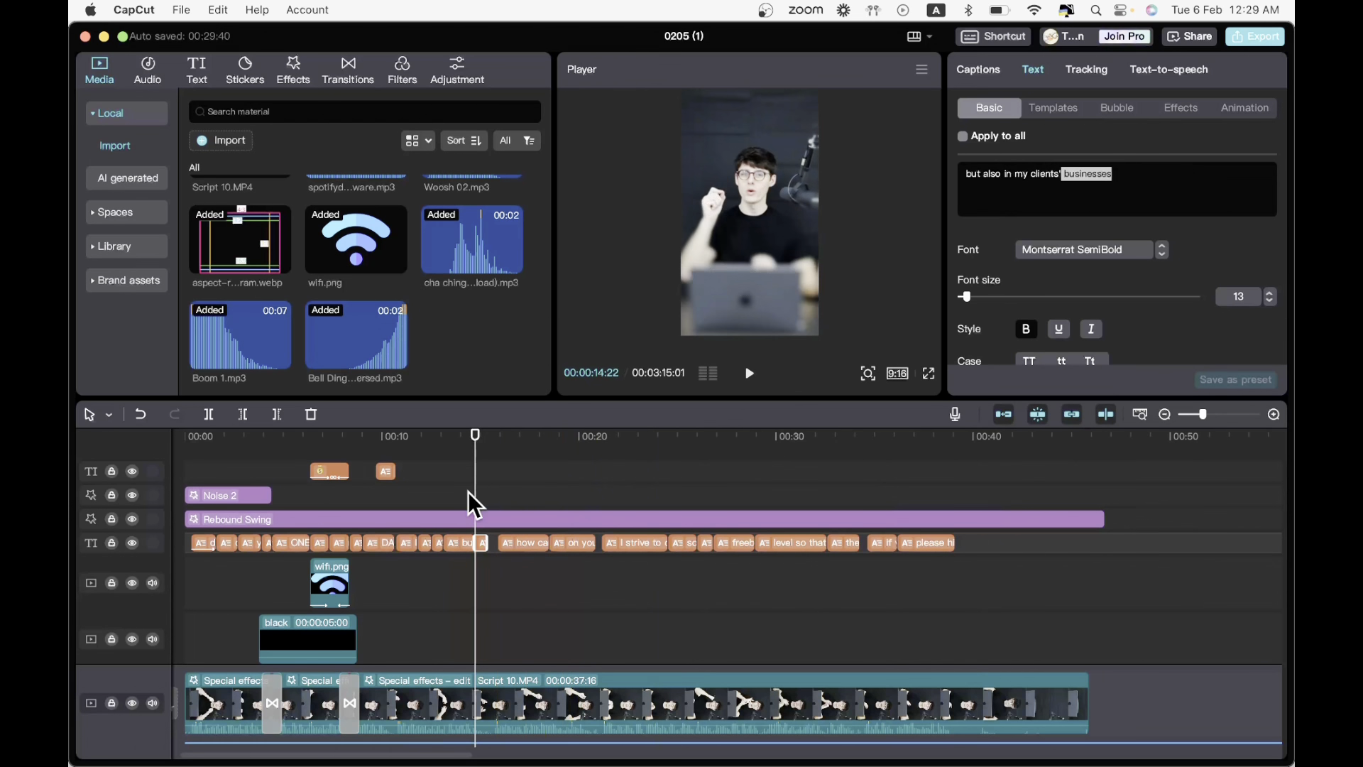
click(441, 506)
key(space)
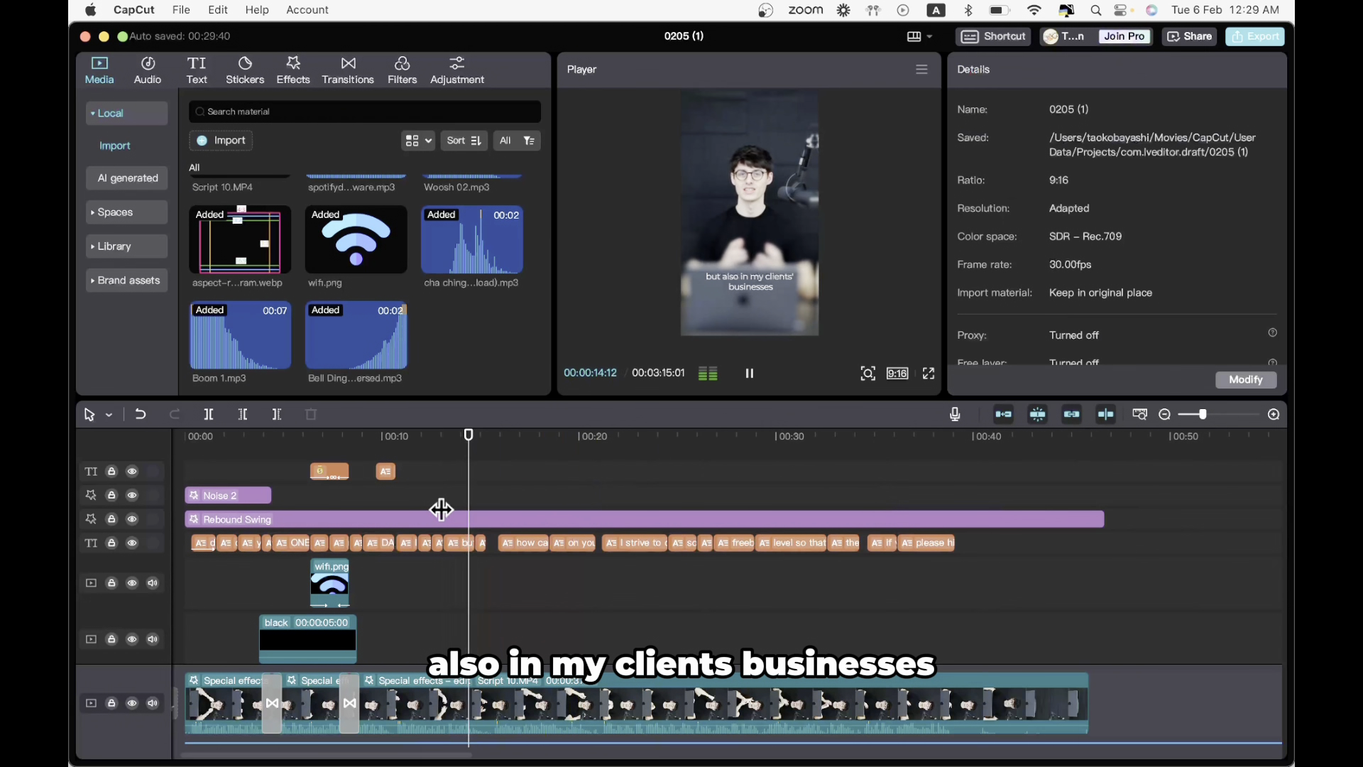
key(space)
- Set "but also in my clients'" in the first part of the split caption to Montserrat SemiBold, comparing it through undo and redo
click(457, 577)
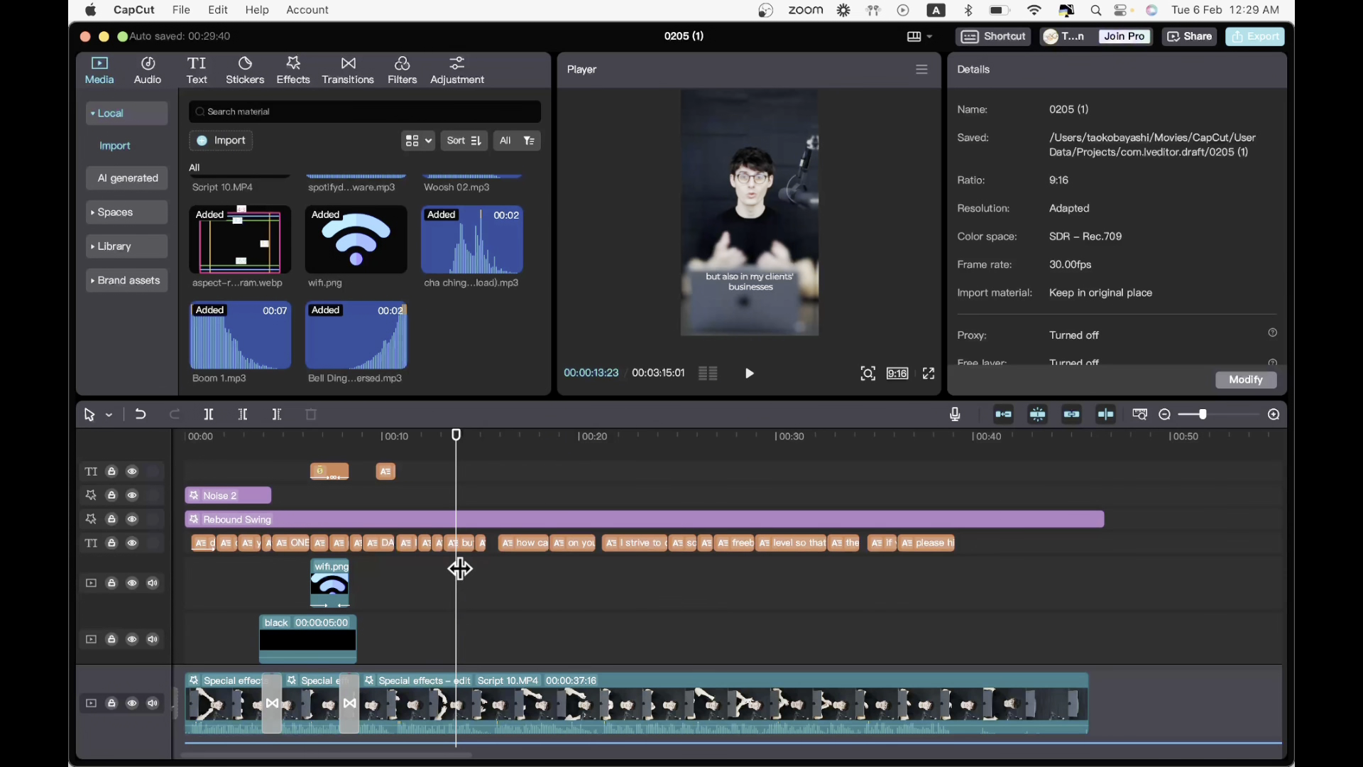
click(465, 543)
drag(1062, 174, 891, 184)
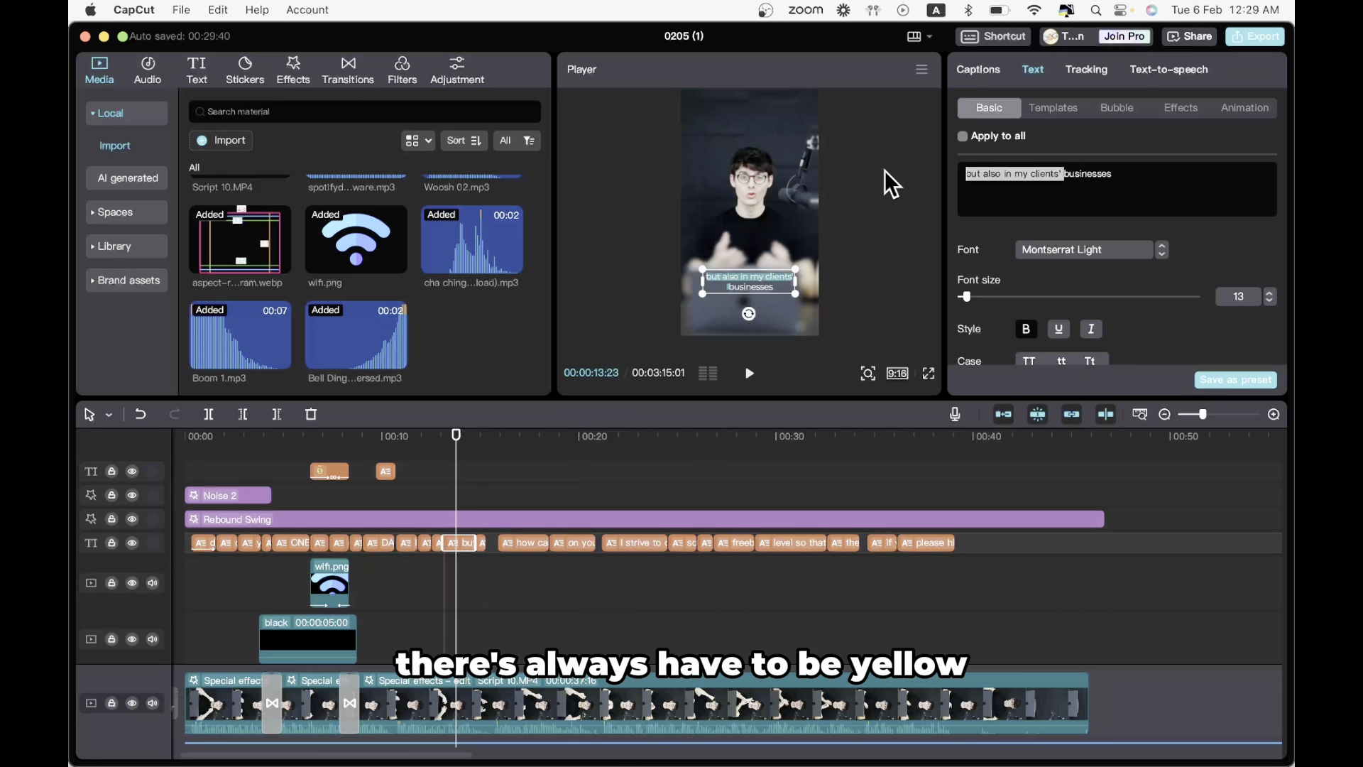
click(1073, 250)
click(1119, 548)
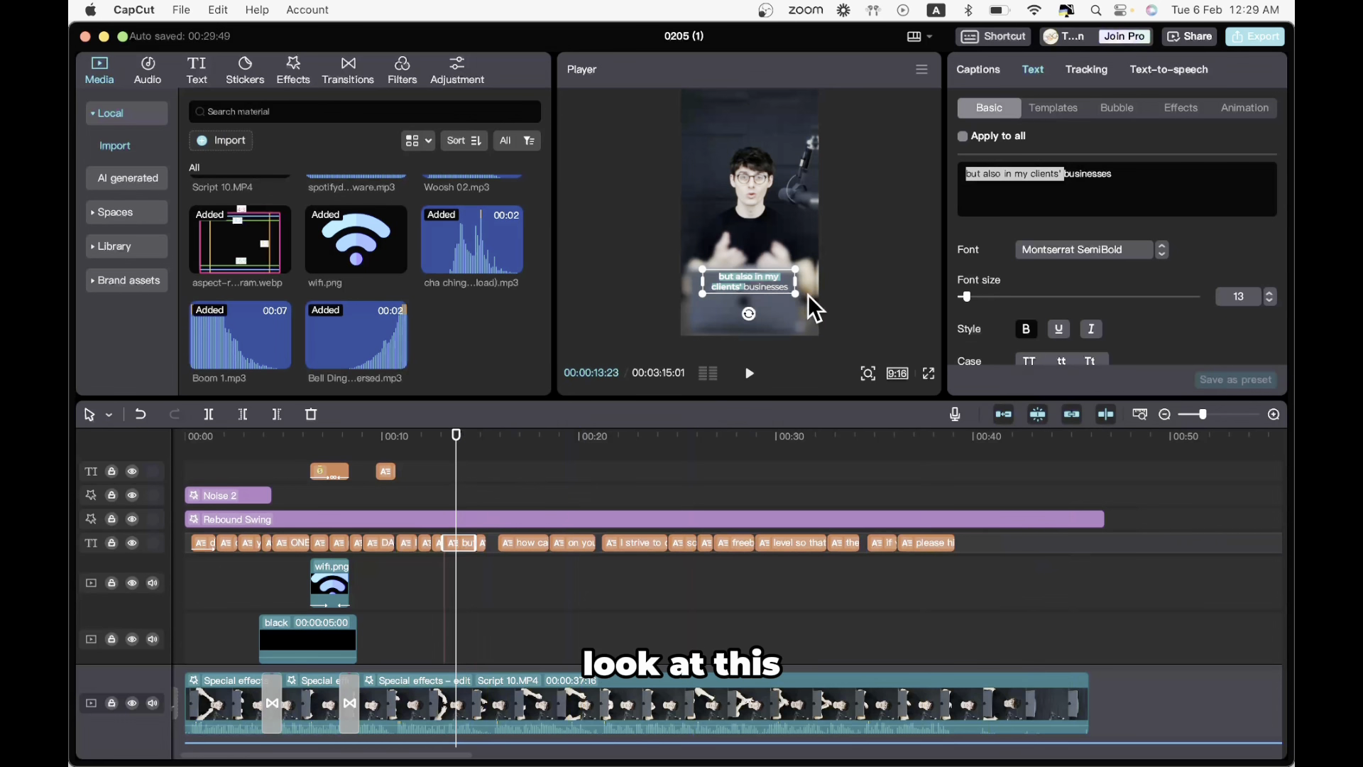
key(super+z)
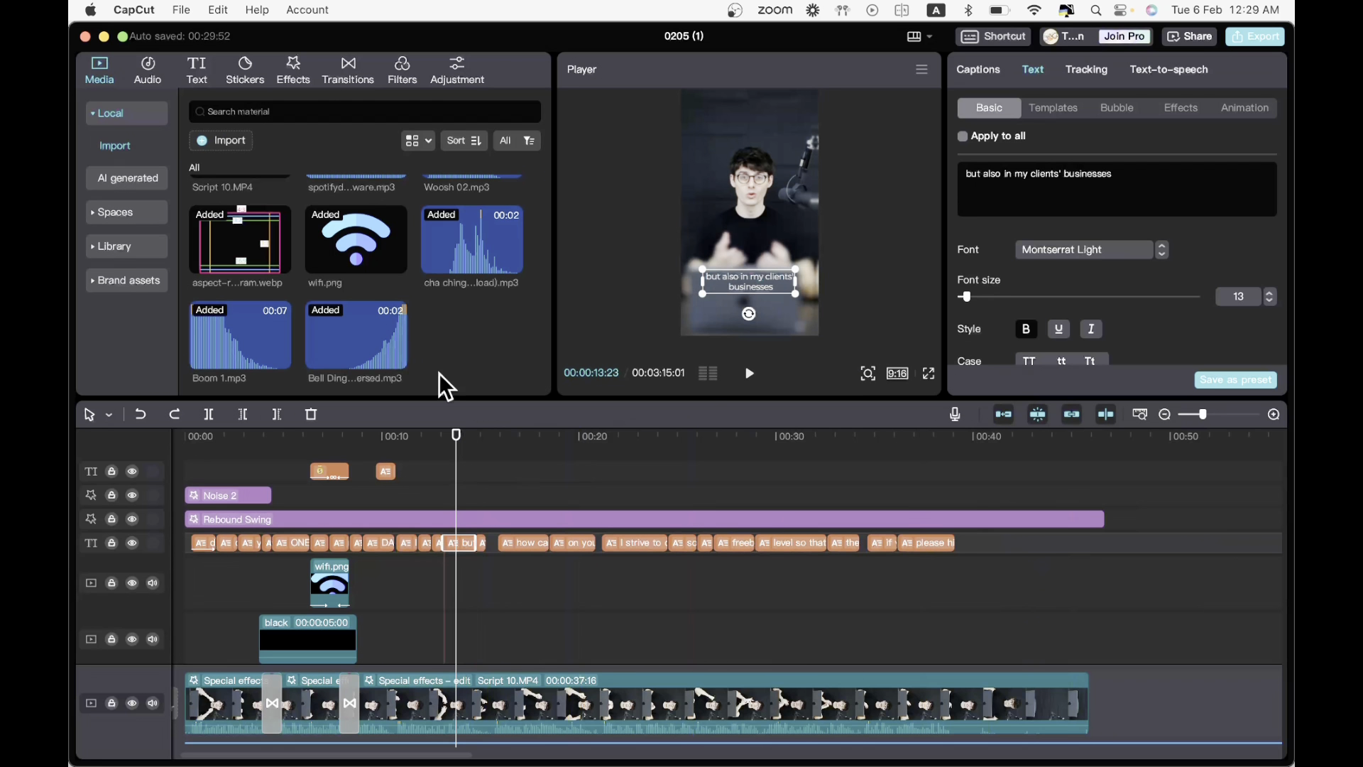
click(175, 416)
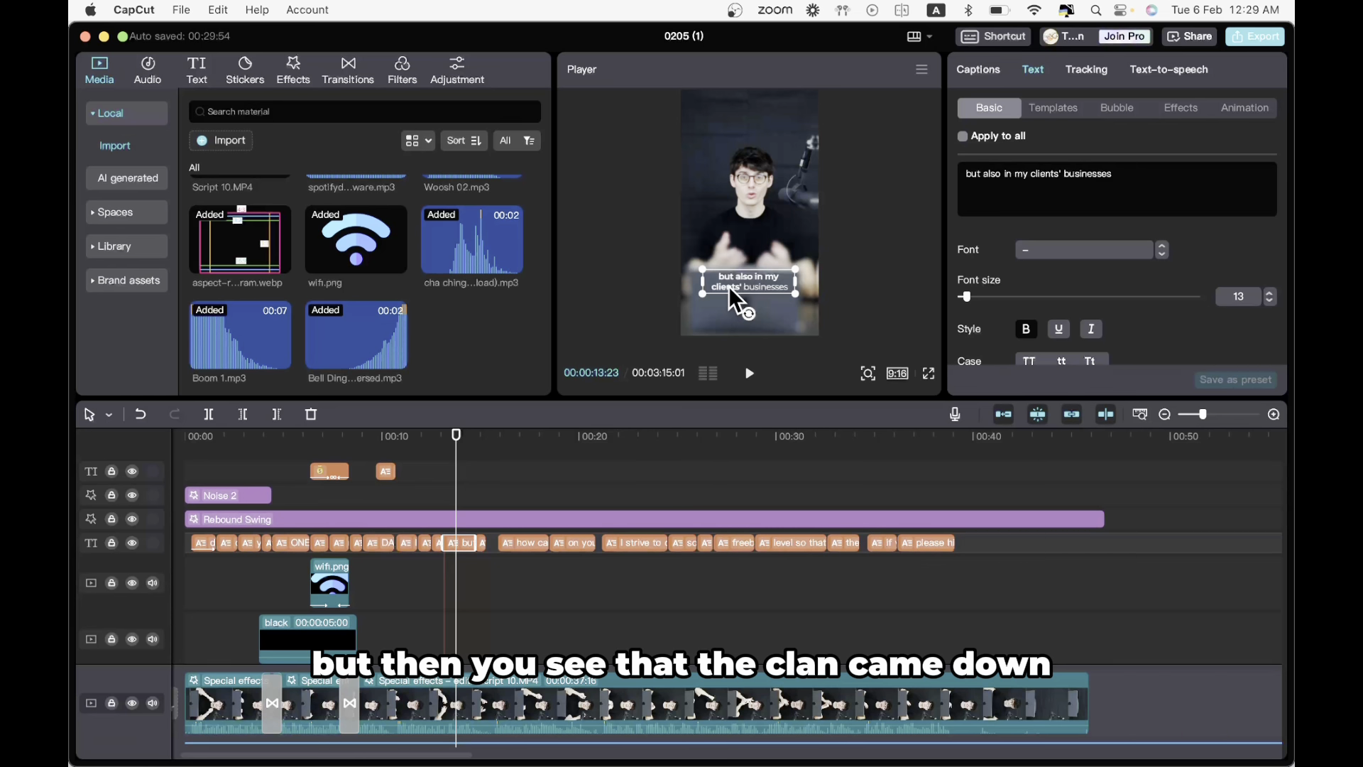
- Widen the first part's caption box so "clients'" fits on the upper line, and move the box to the horizontal centre of the frame
drag(797, 280, 815, 280)
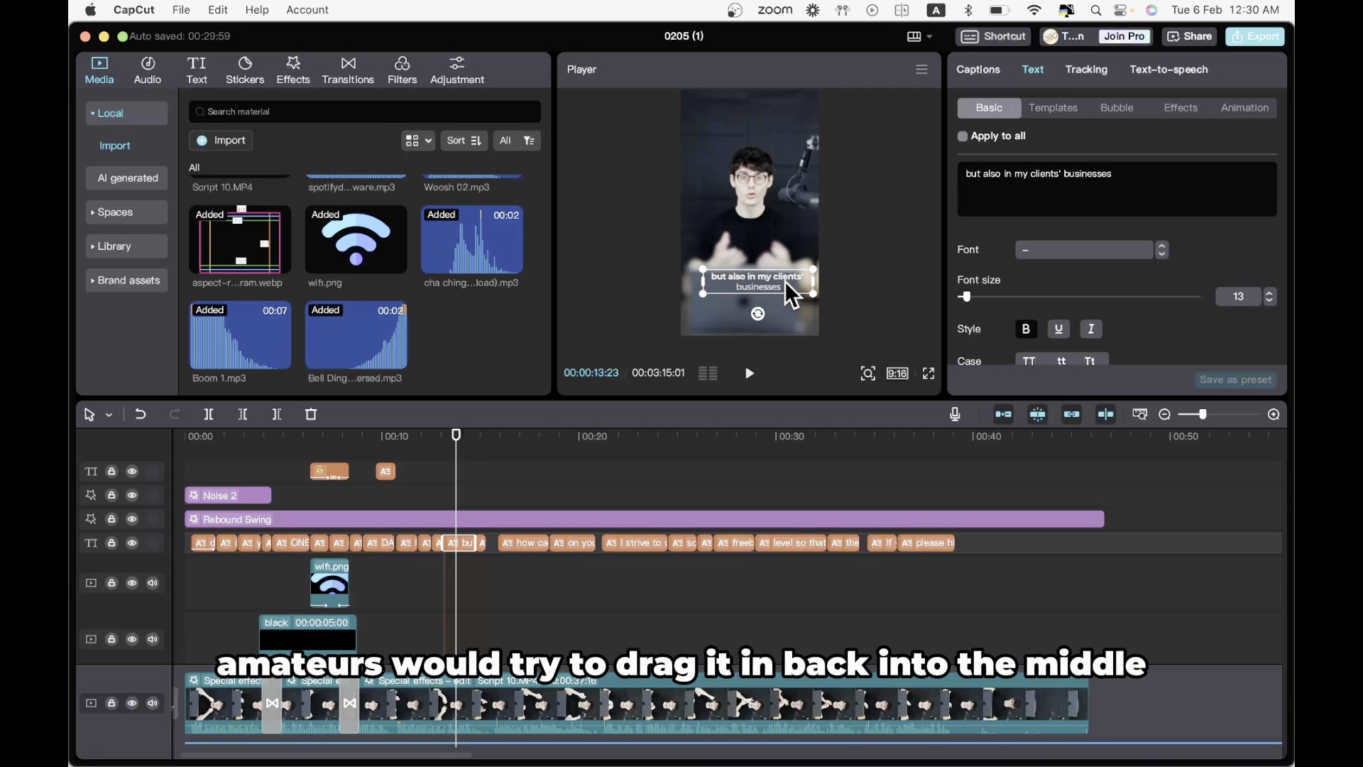
mouse_move(785, 281)
mouse_down()
mouse_move(731, 287)
mouse_move(773, 278)
mouse_move(774, 295)
mouse_move(774, 284)
mouse_up()
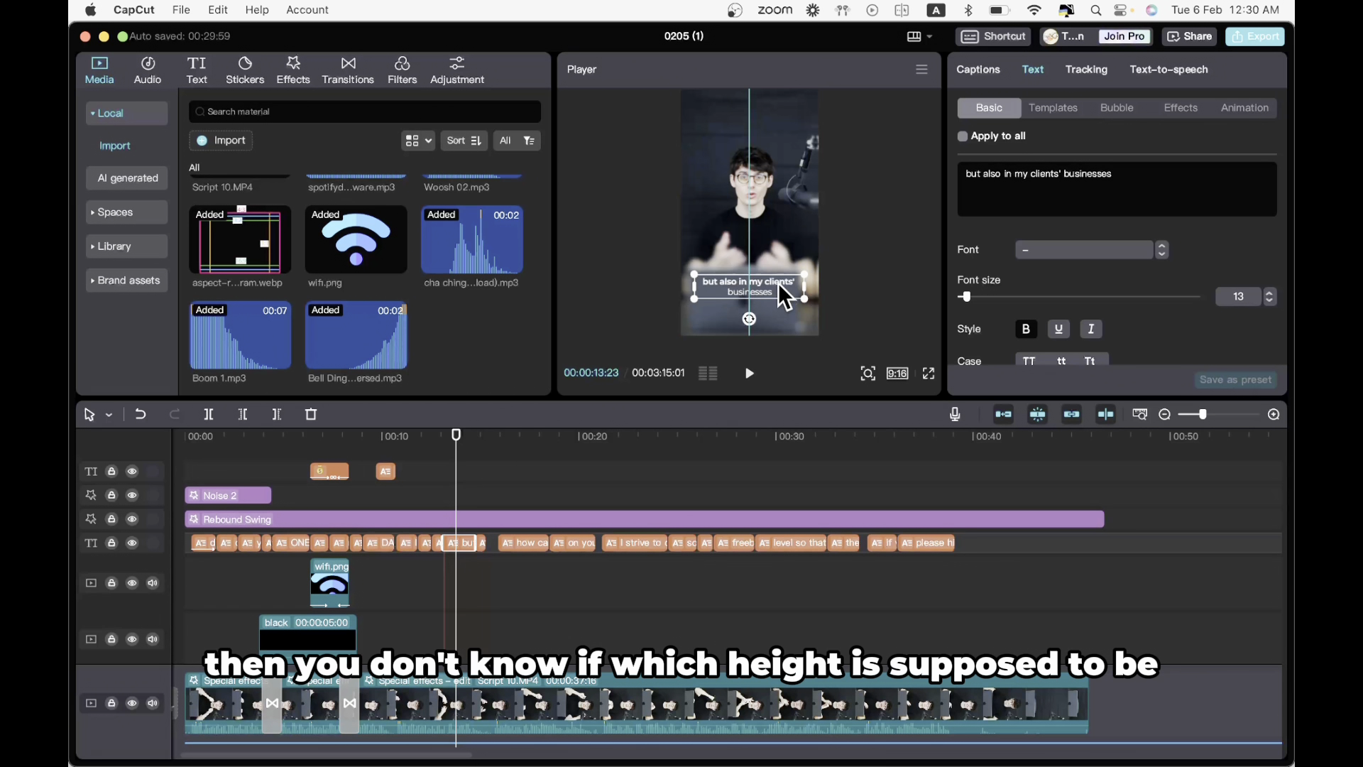
- Undo the last move of the first part's caption box, set its position X to 0, and play the result back
key(super+z)
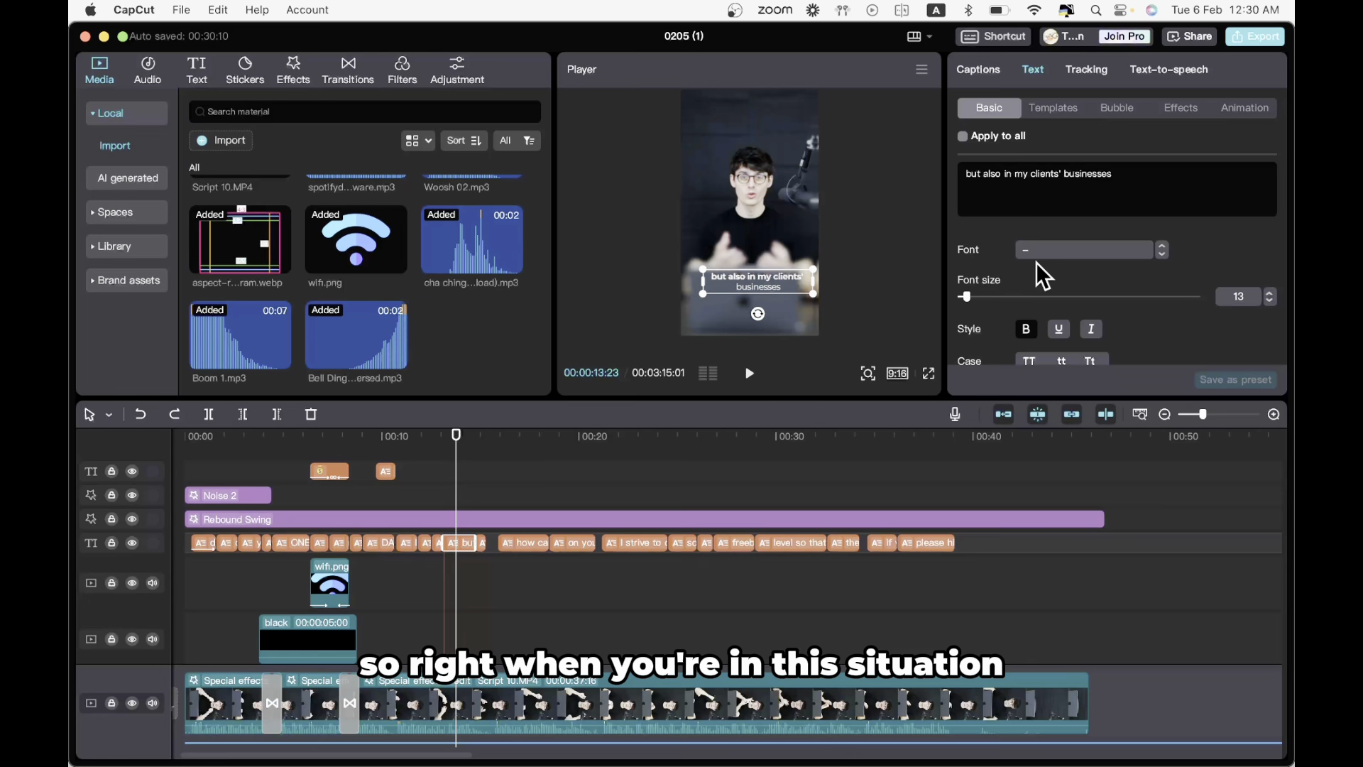
scroll(1043, 276, down, 3)
scroll(1042, 275, down, 10)
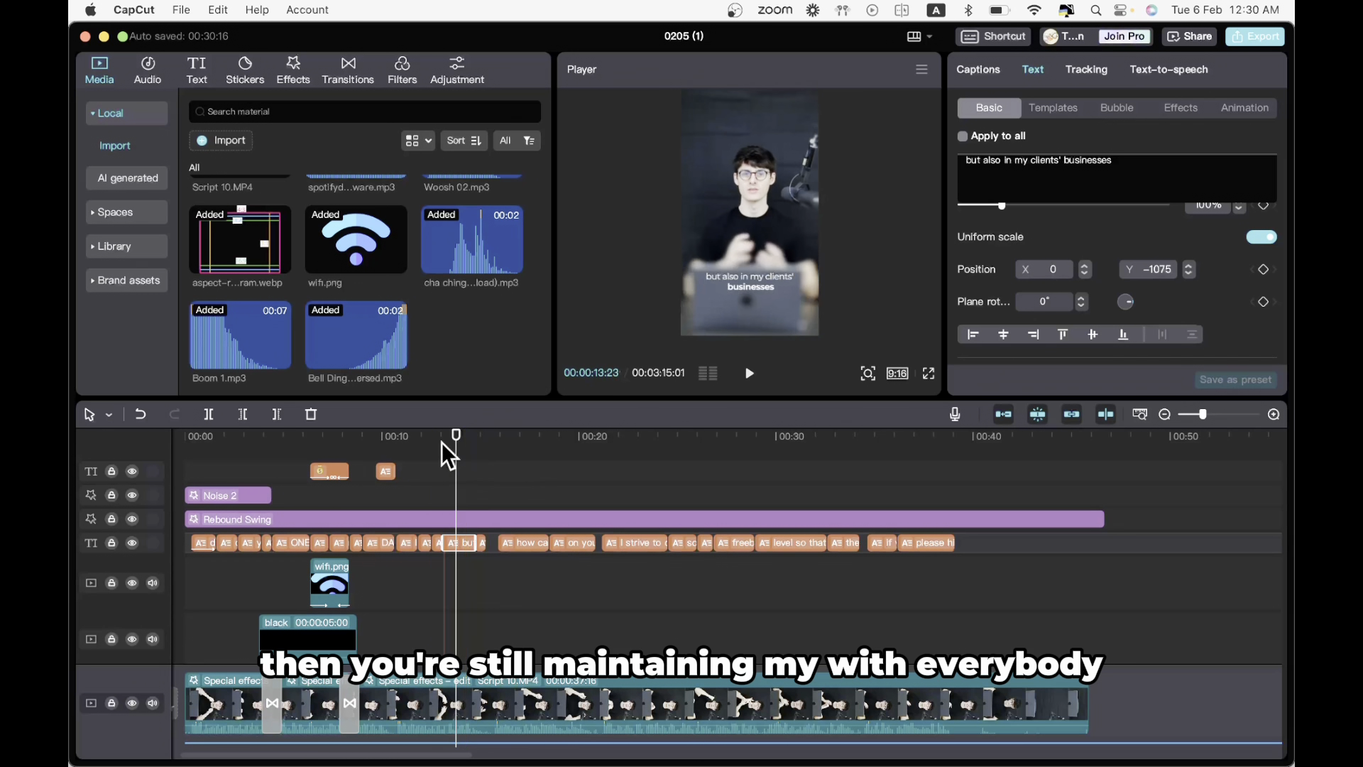
click(416, 492)
key(space)
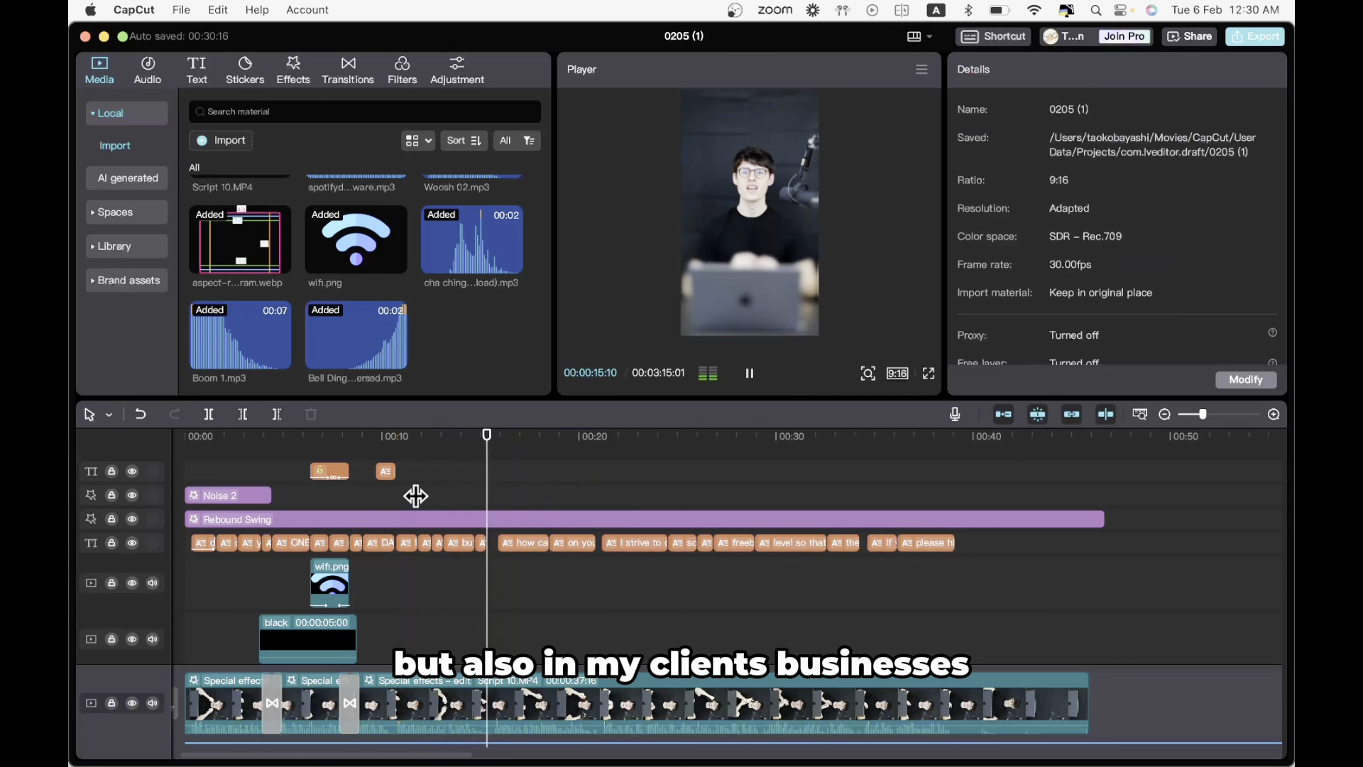
key(space)
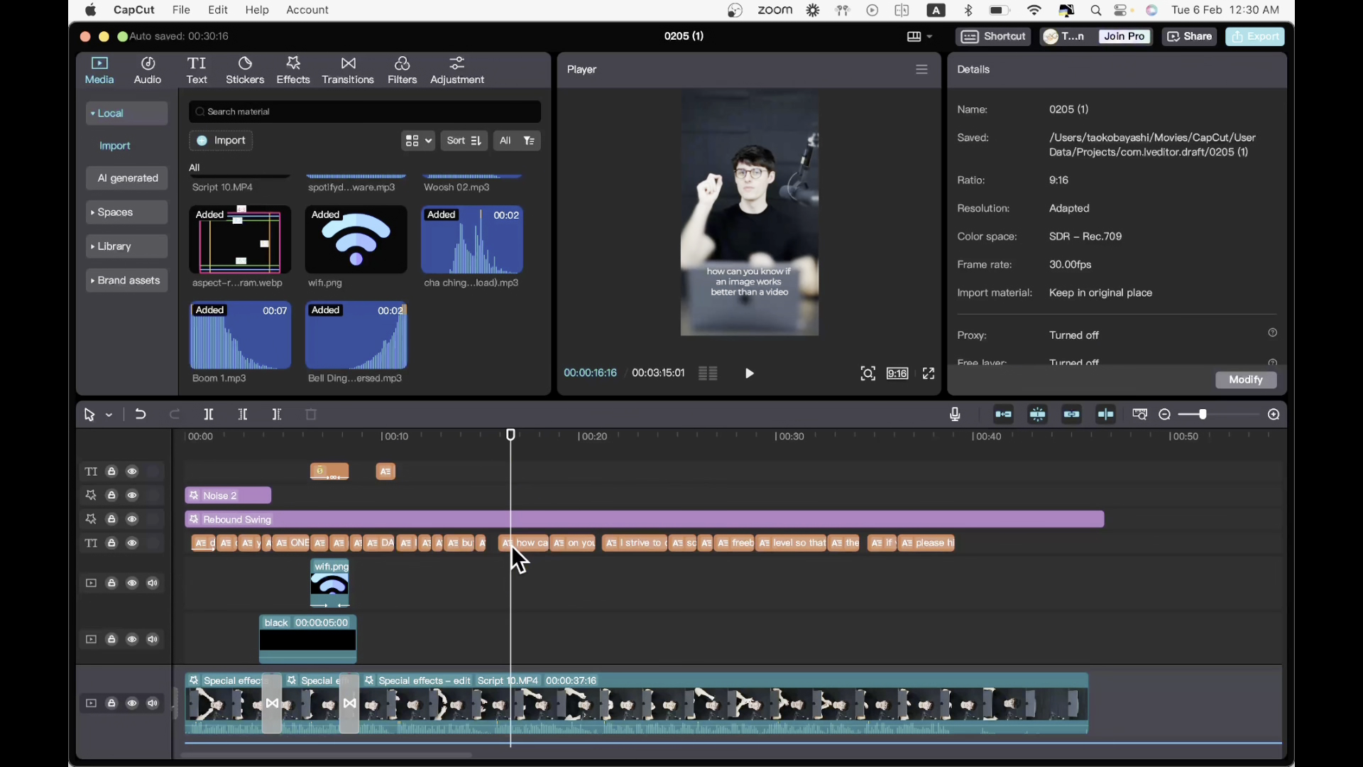
- Play to the end of "businesses" and split the main video clip there at 00:00:15:05
scroll(481, 592, up, 5)
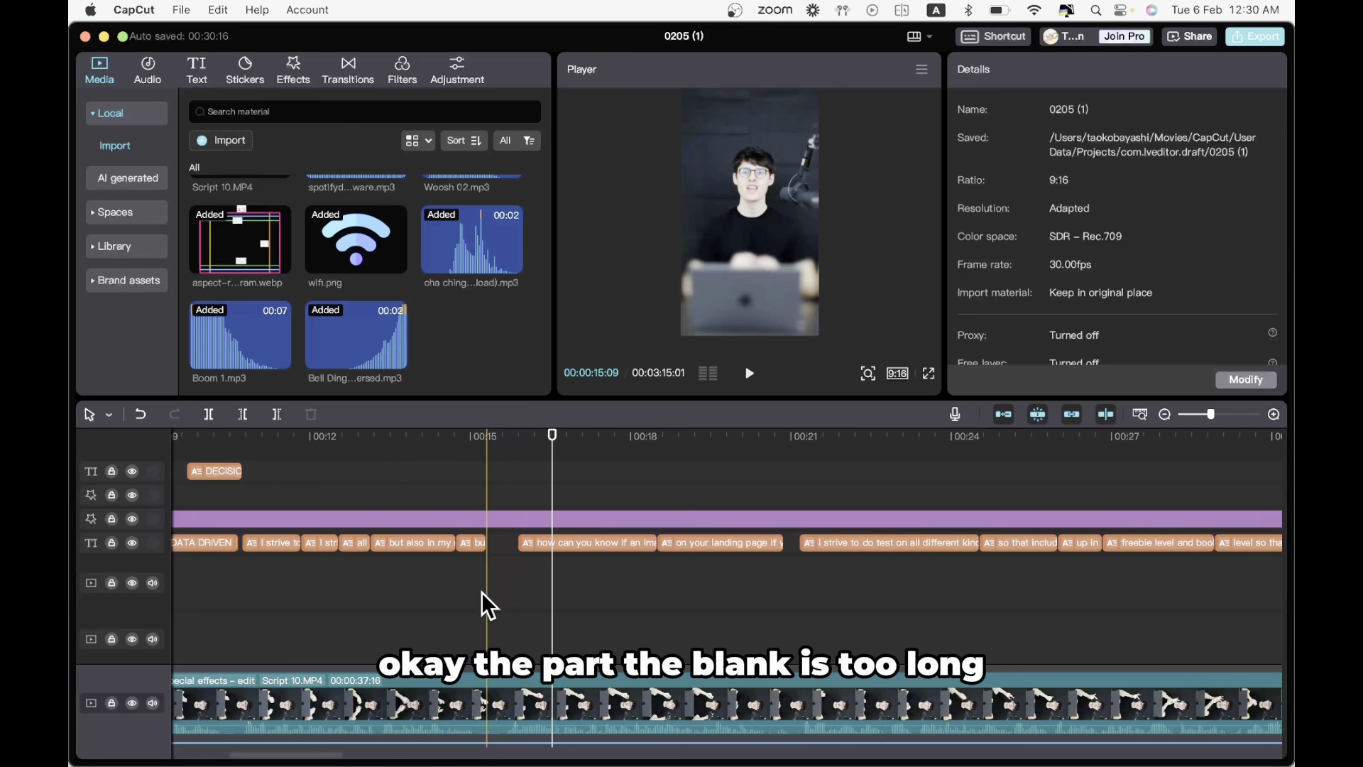
click(439, 626)
key(space)
key(space)
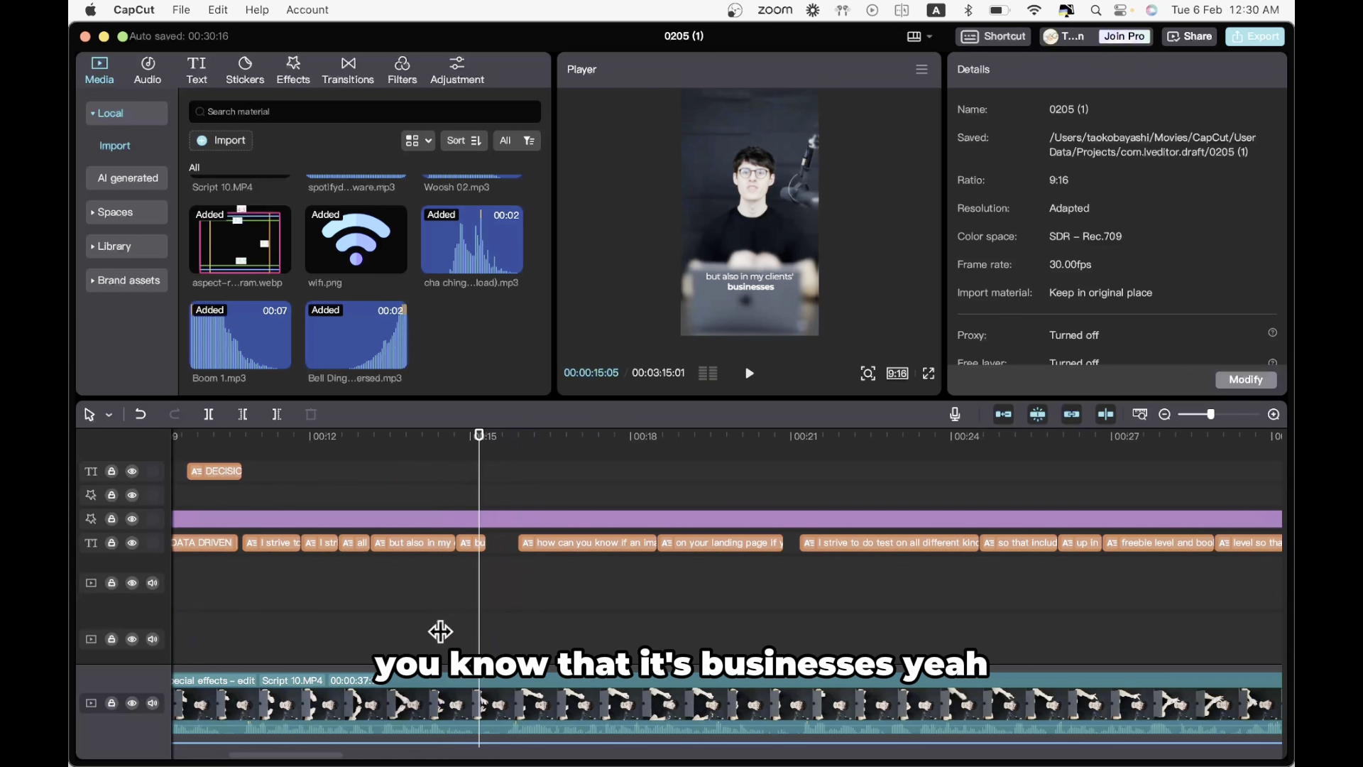
click(500, 692)
key(super+b)
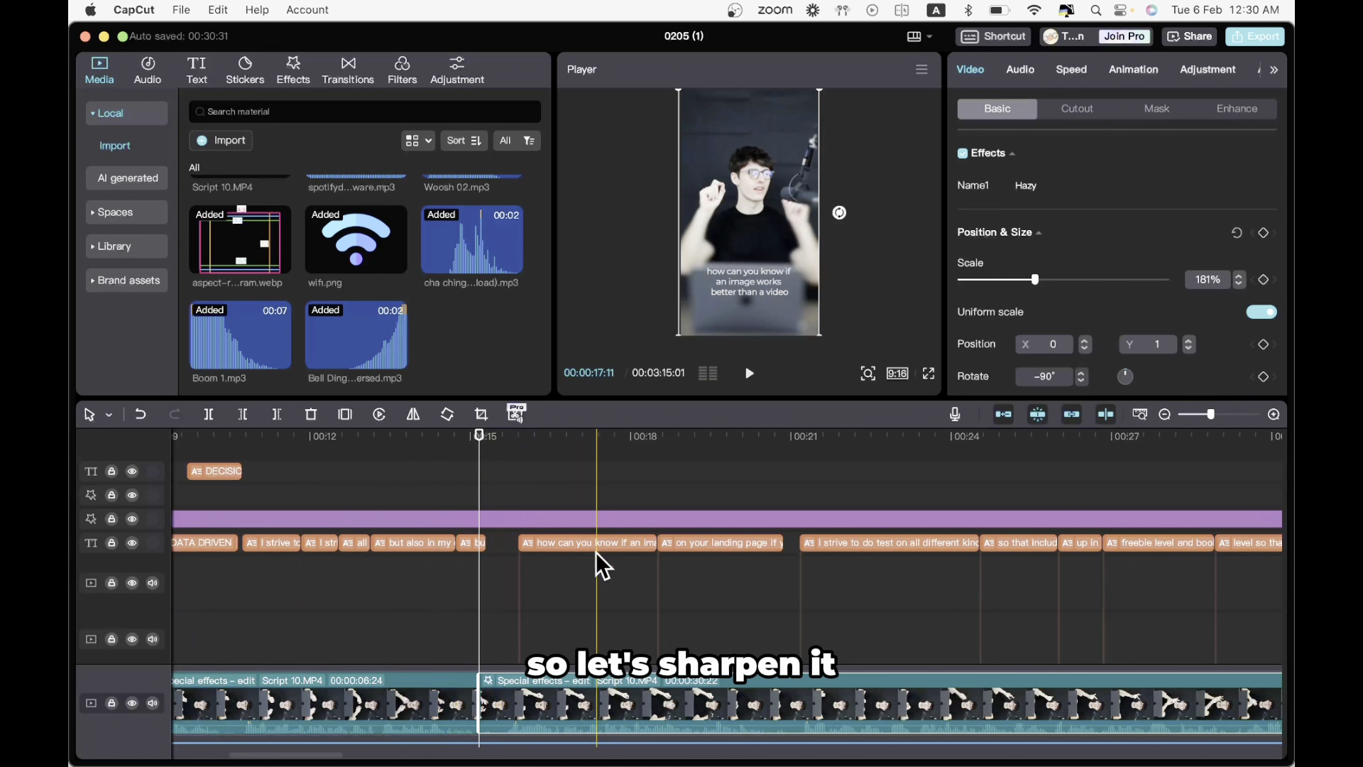
- Trim the start of the second clip to a duration of 00:00:30:03, removing the pause before "how can you", and play it back
drag(477, 685, 513, 686)
click(457, 668)
key(space)
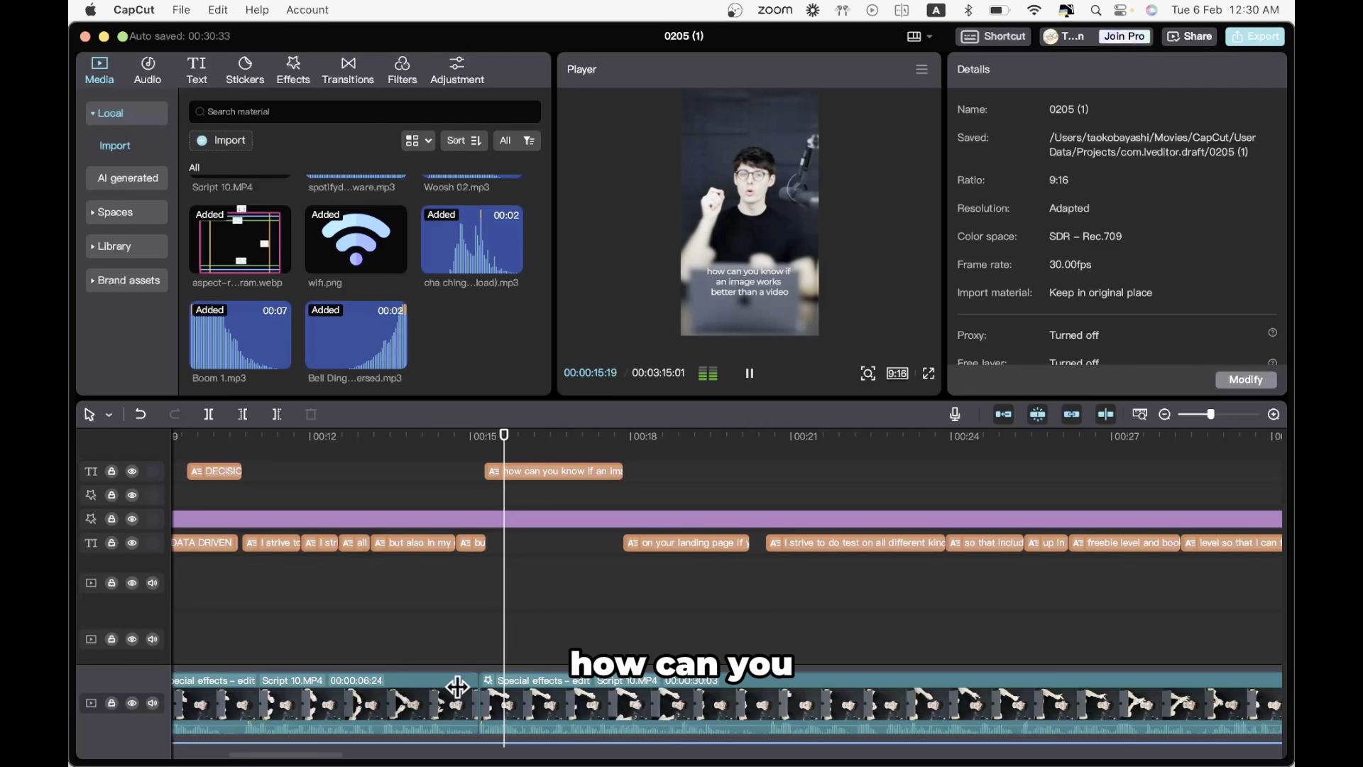
key(space)
- Shorten the end of the "businesses" caption to the video cut at 00:00:15:05 and play the transition back
click(477, 545)
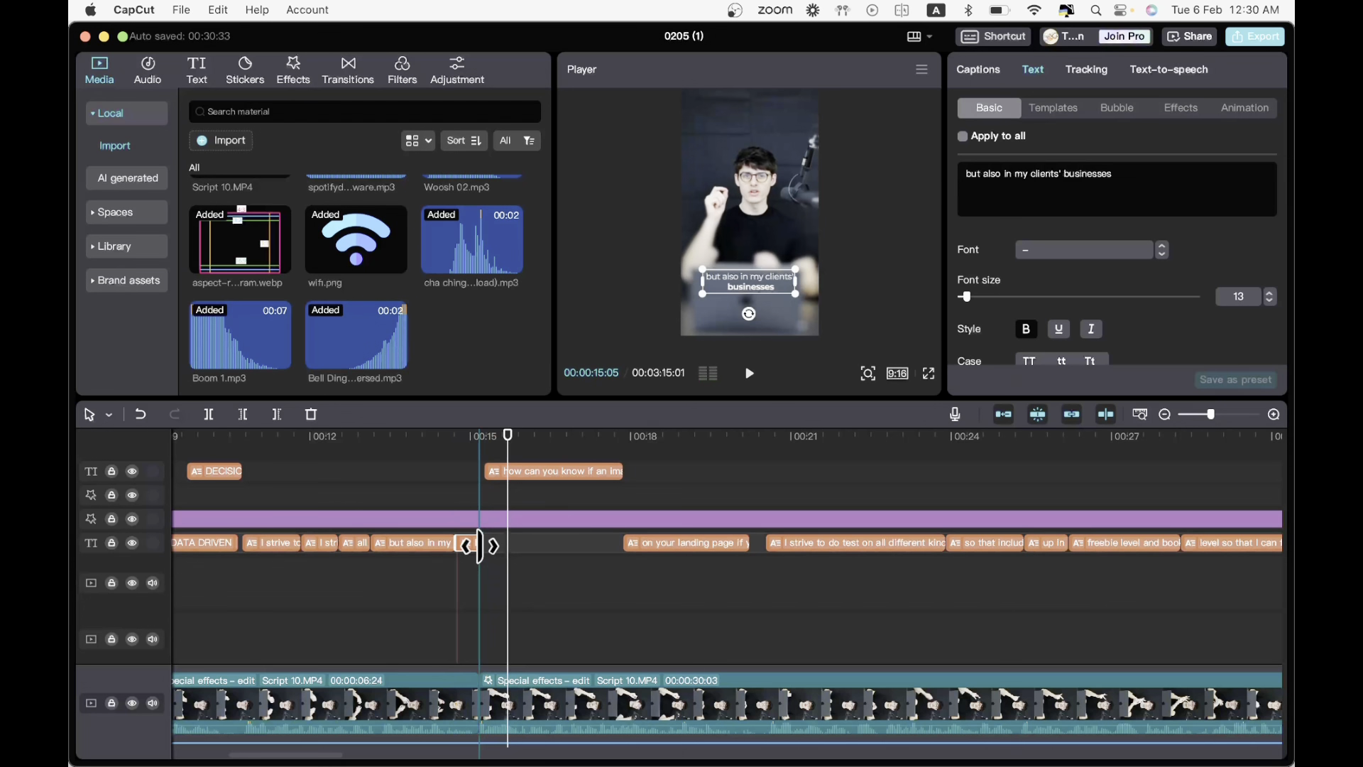
click(454, 612)
key(space)
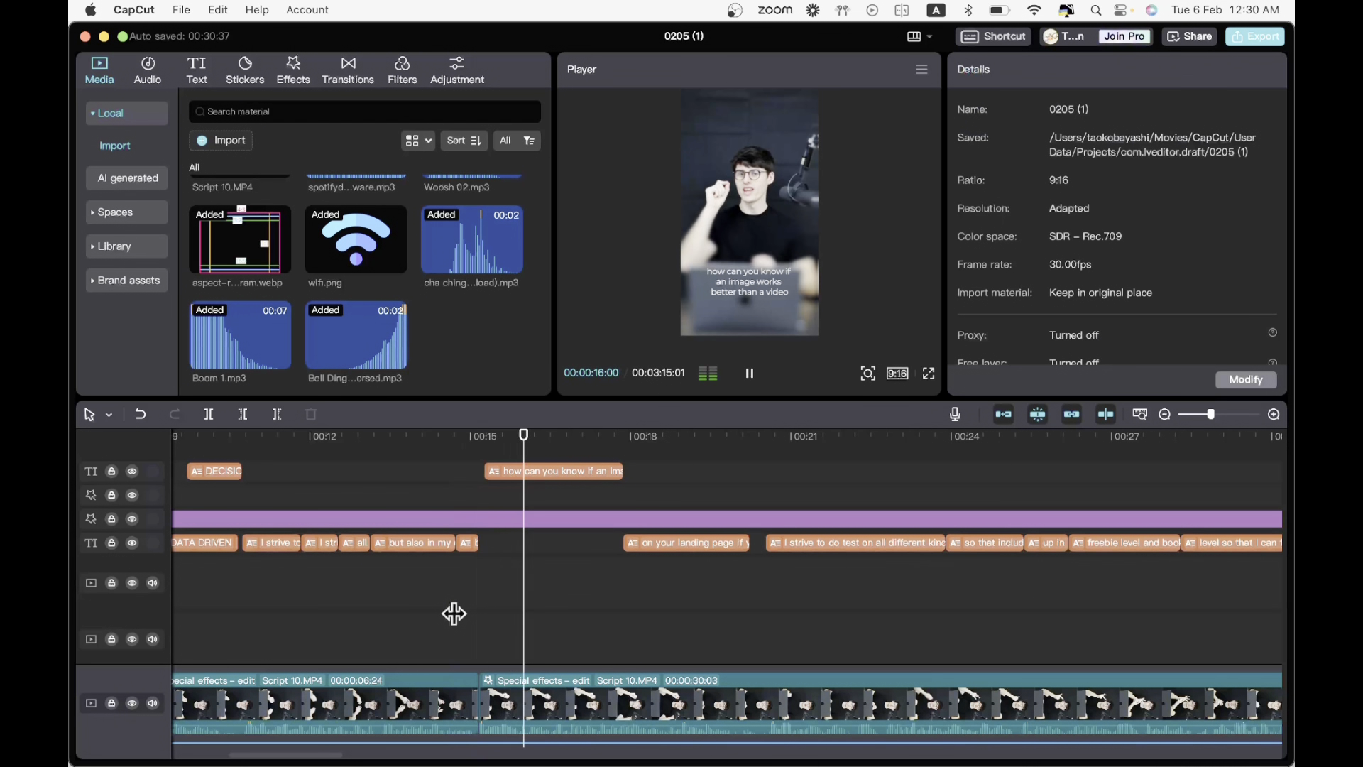
key(space)
- Break the caption "how can you know if an image works better than a video" into two captions before "better than a video"
click(543, 472)
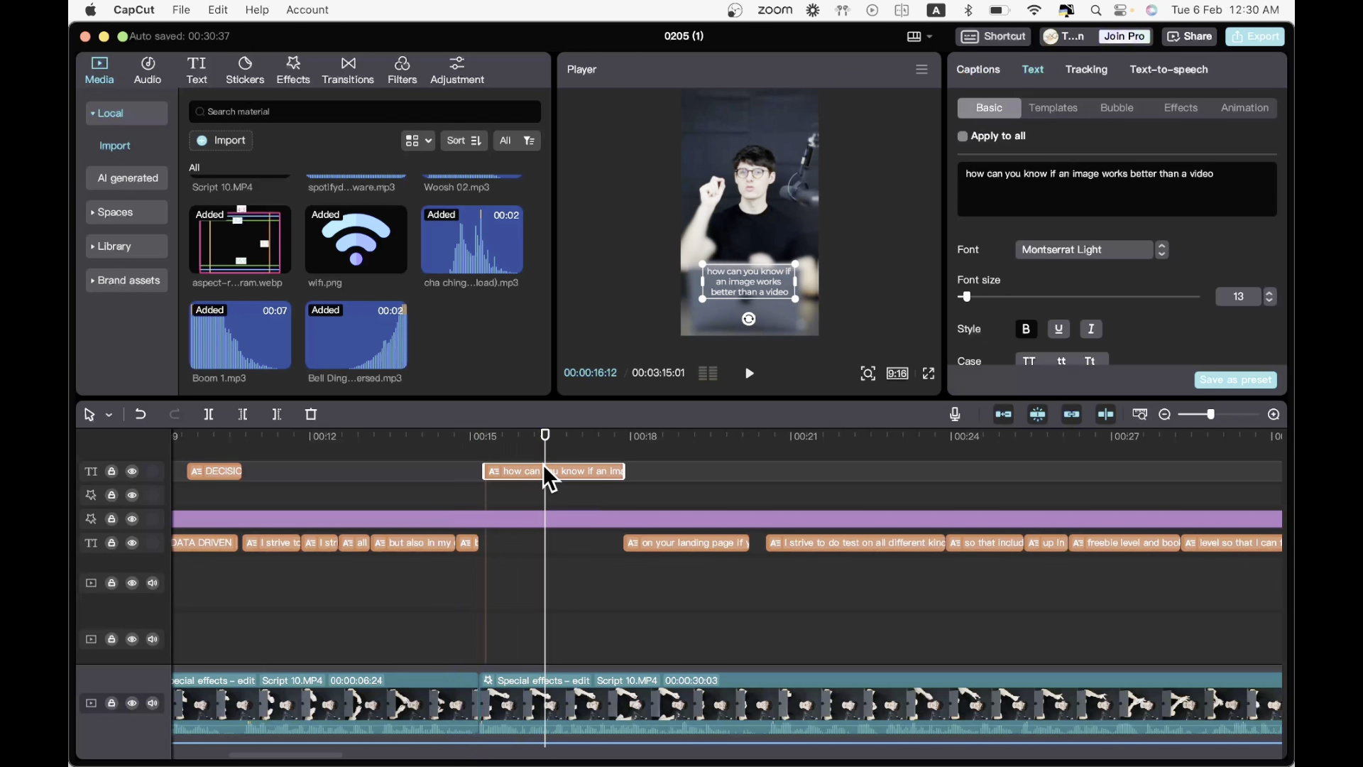
click(988, 71)
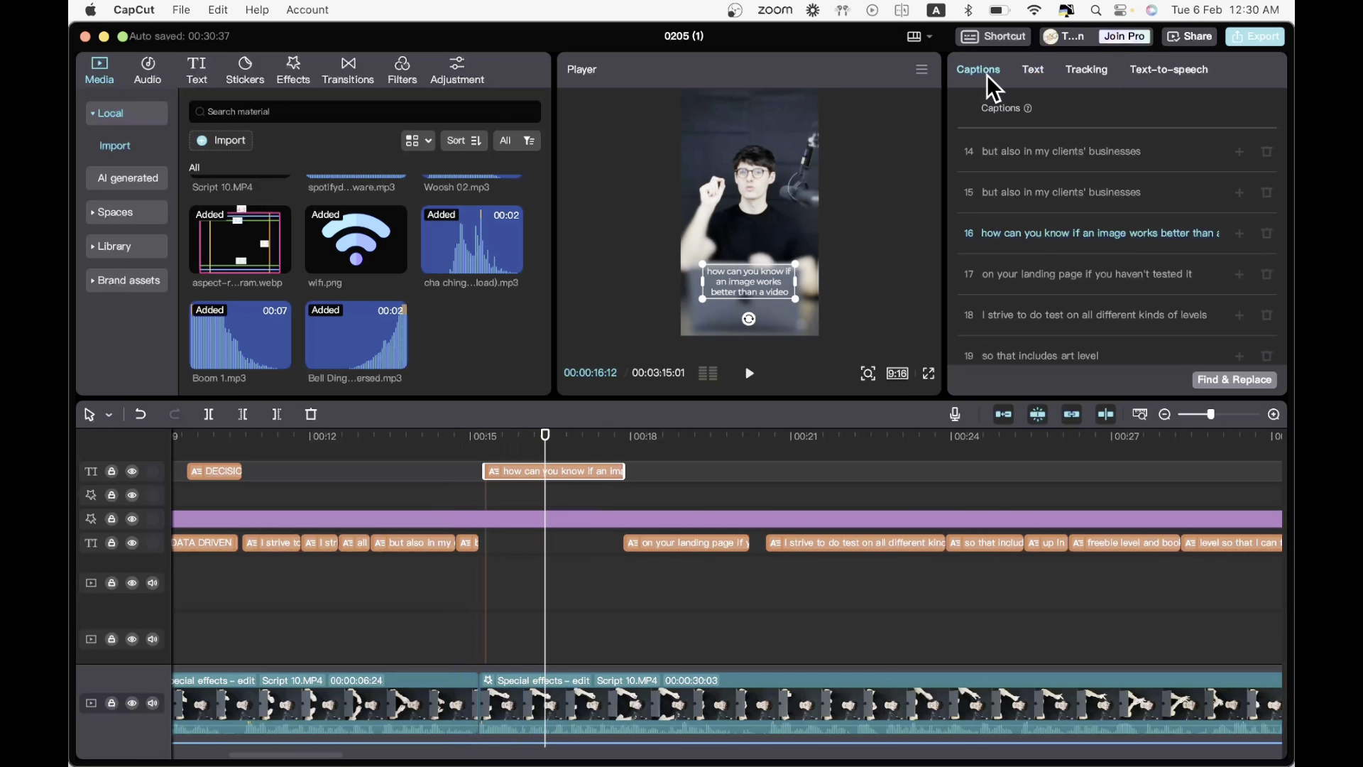
click(1162, 234)
key(Return)
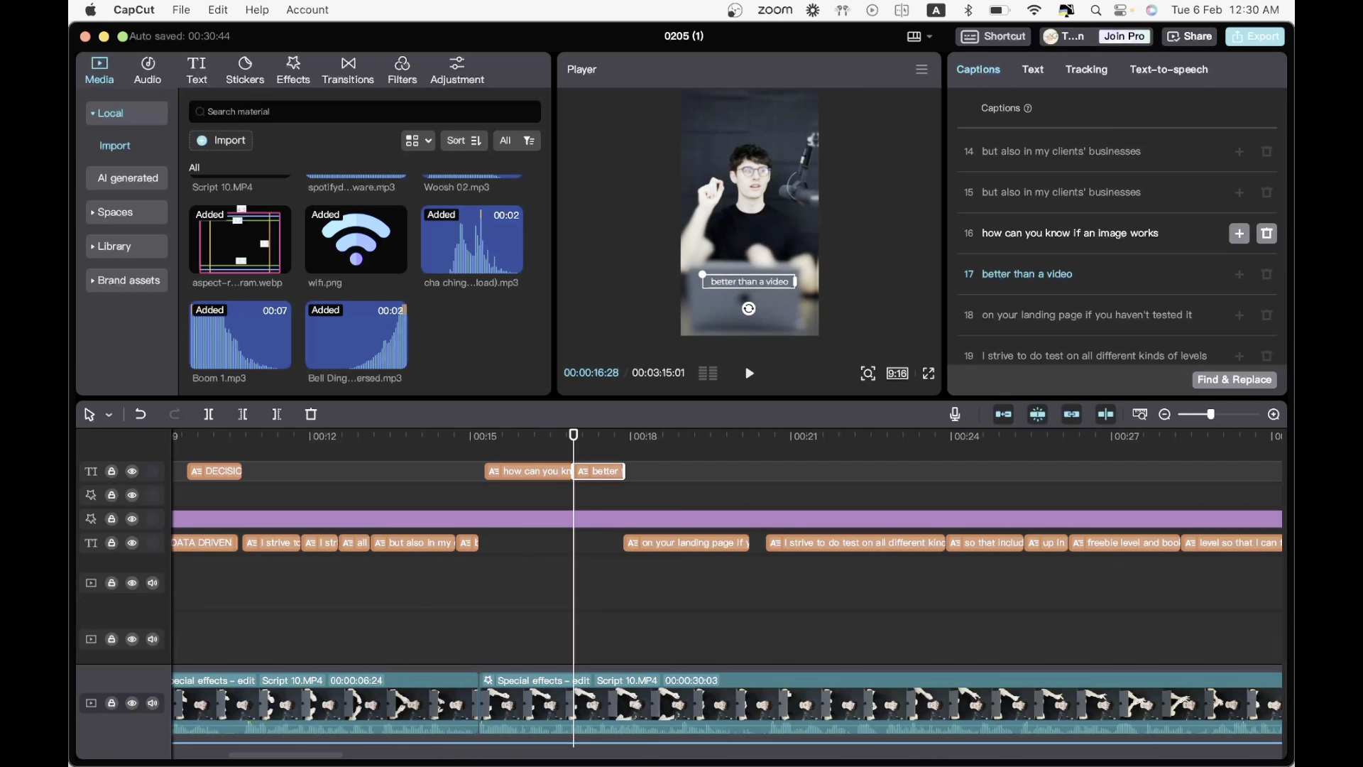
- Play the "how can you know if an image works" caption and split it at 00:00:16:02, before "an image works" is spoken
click(483, 497)
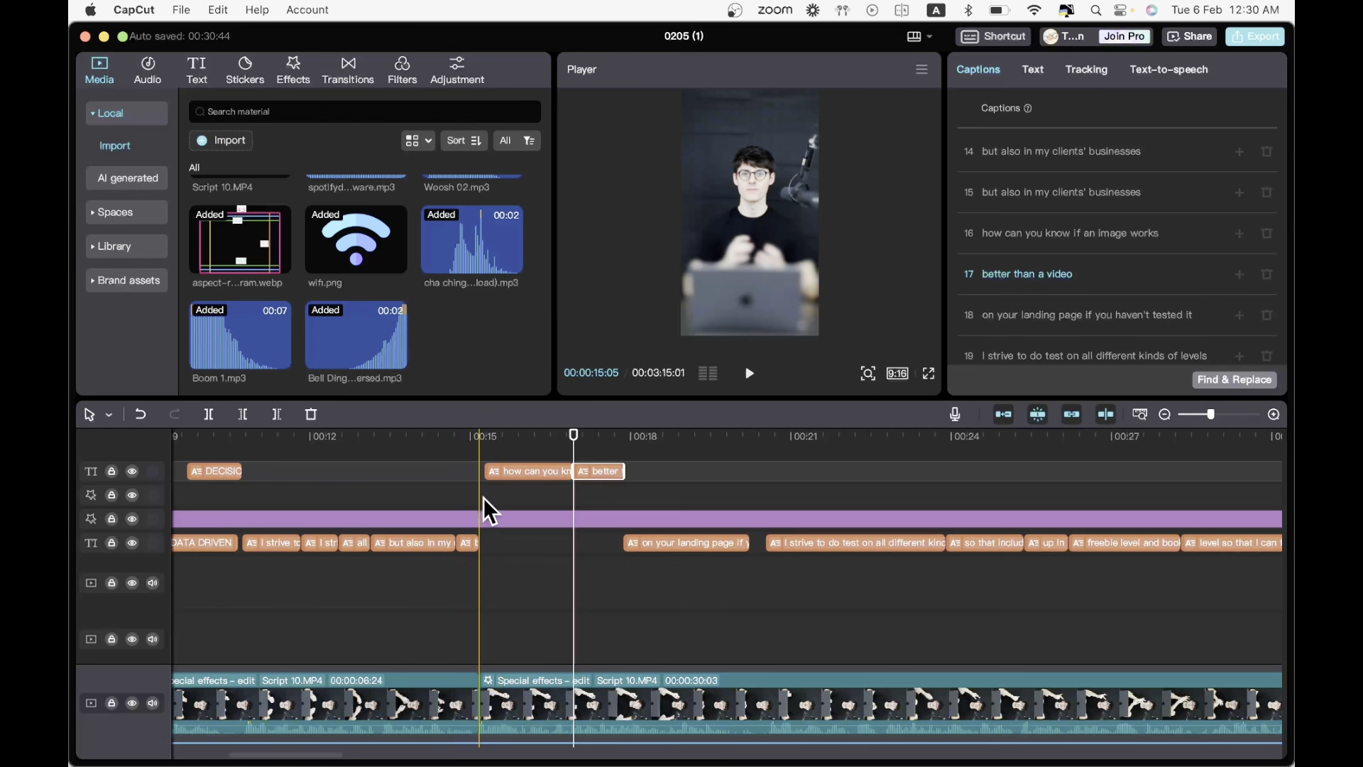
key(space)
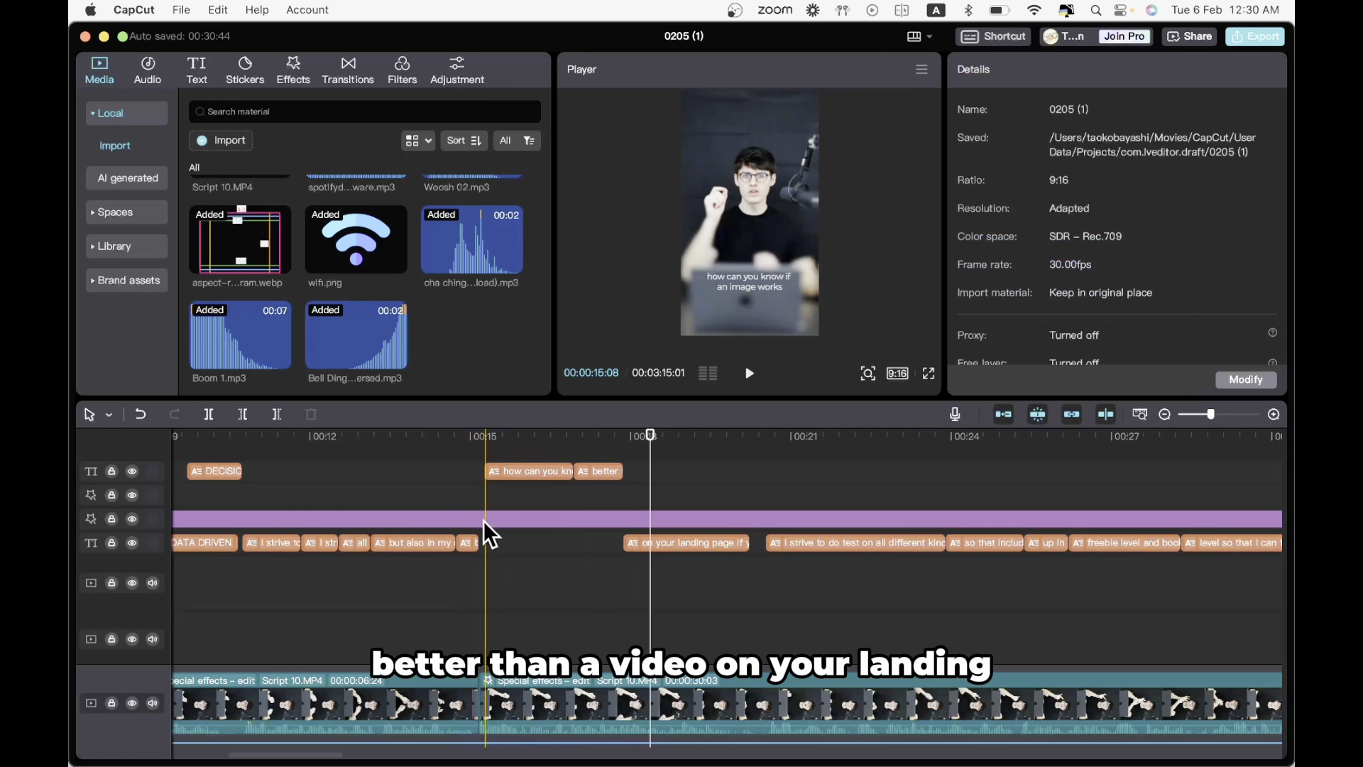
click(483, 515)
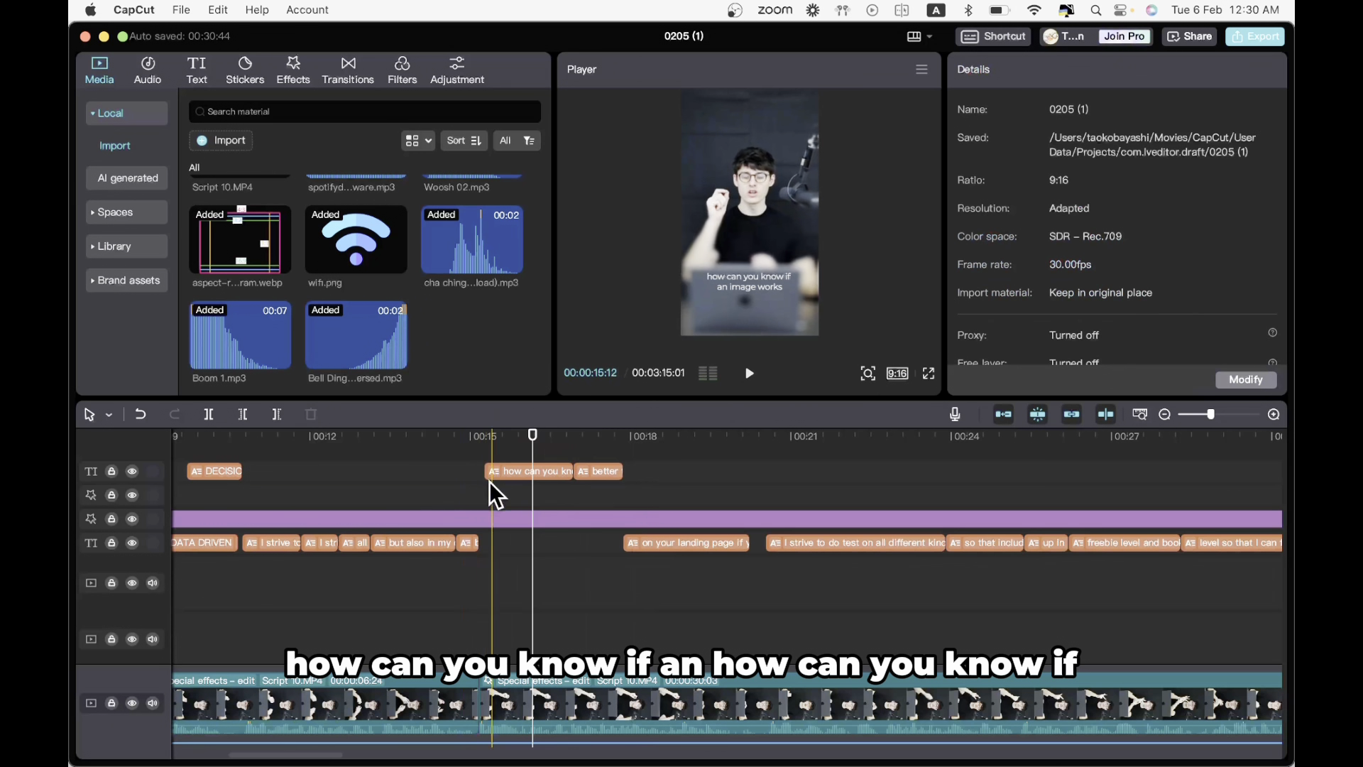
click(474, 508)
key(space)
click(496, 474)
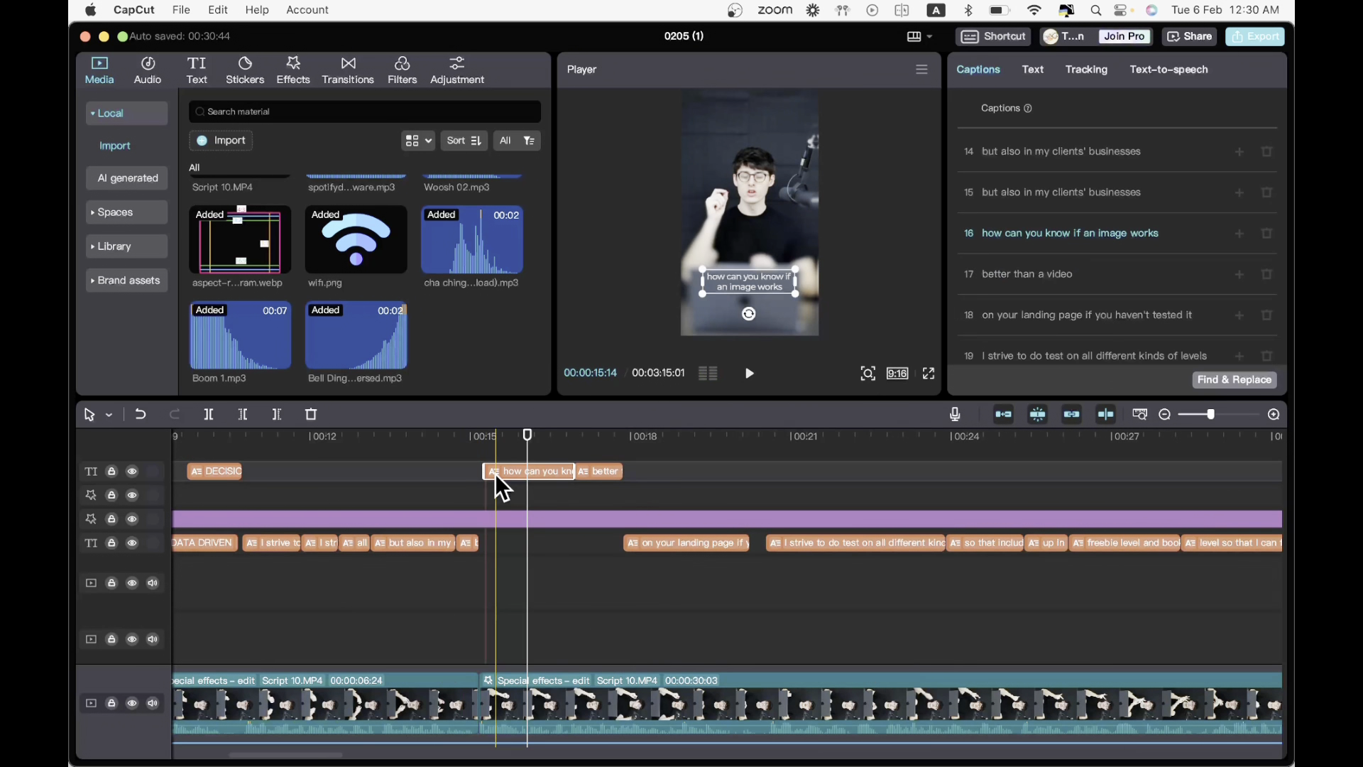
key(super+b)
- Set "an image works" in the second part of the split caption to Montserrat SemiBold, keeping its text colour white
click(1033, 76)
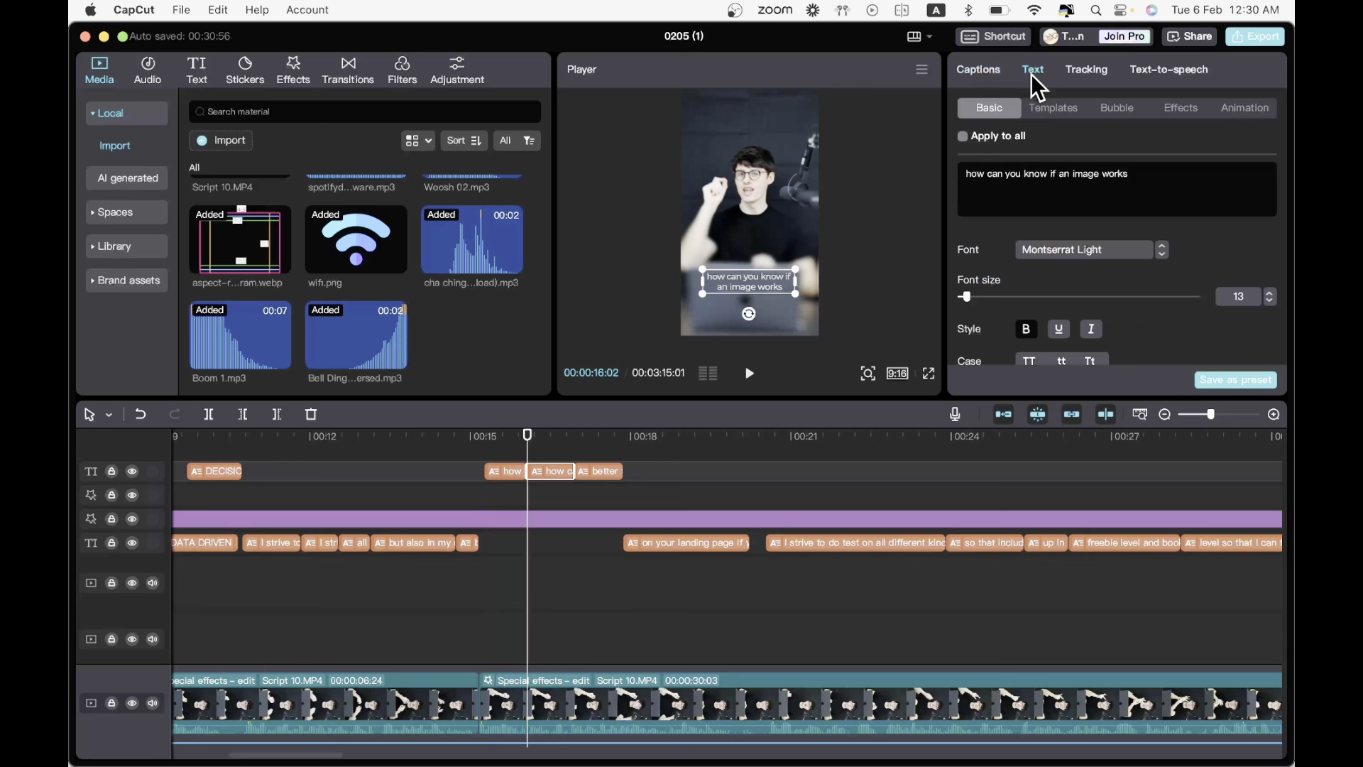
click(1072, 248)
click(1119, 547)
scroll(1105, 323, down, 1)
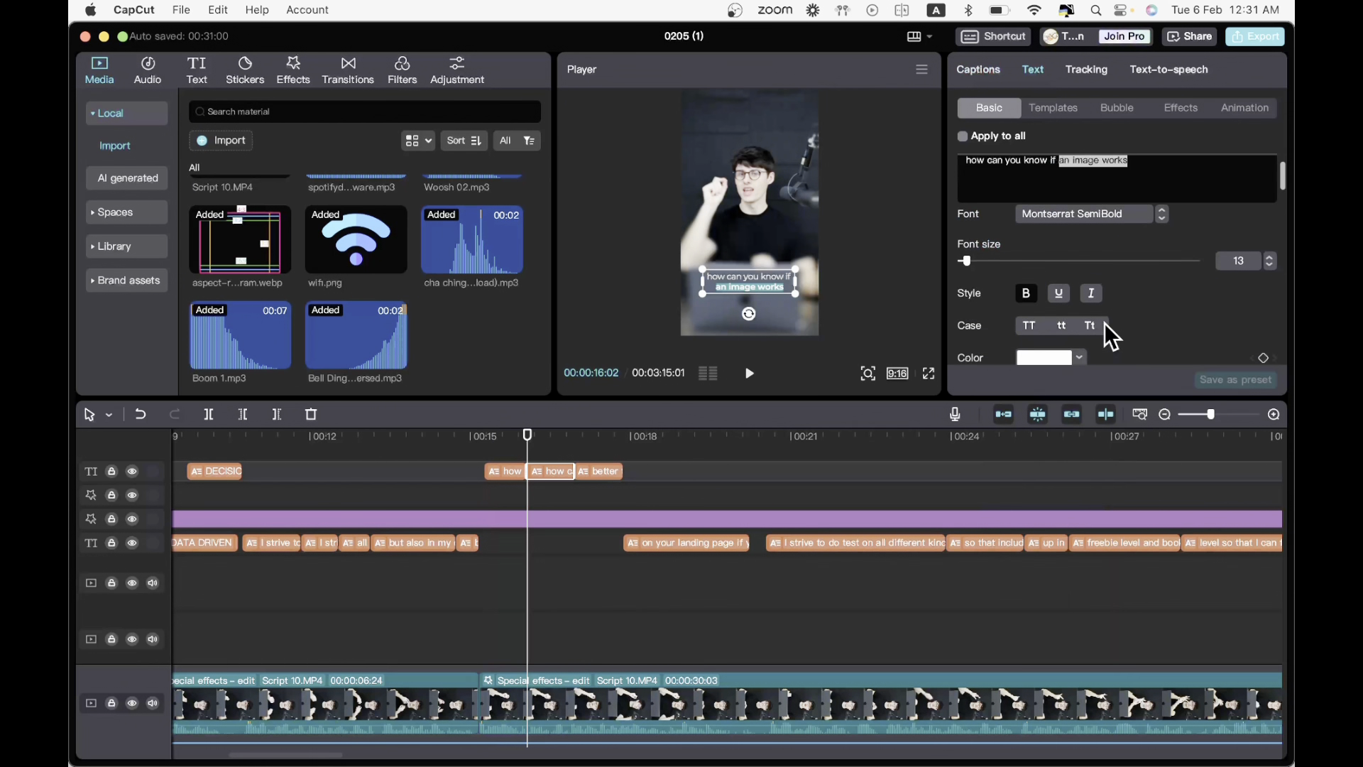
scroll(1105, 322, down, 2)
click(1055, 284)
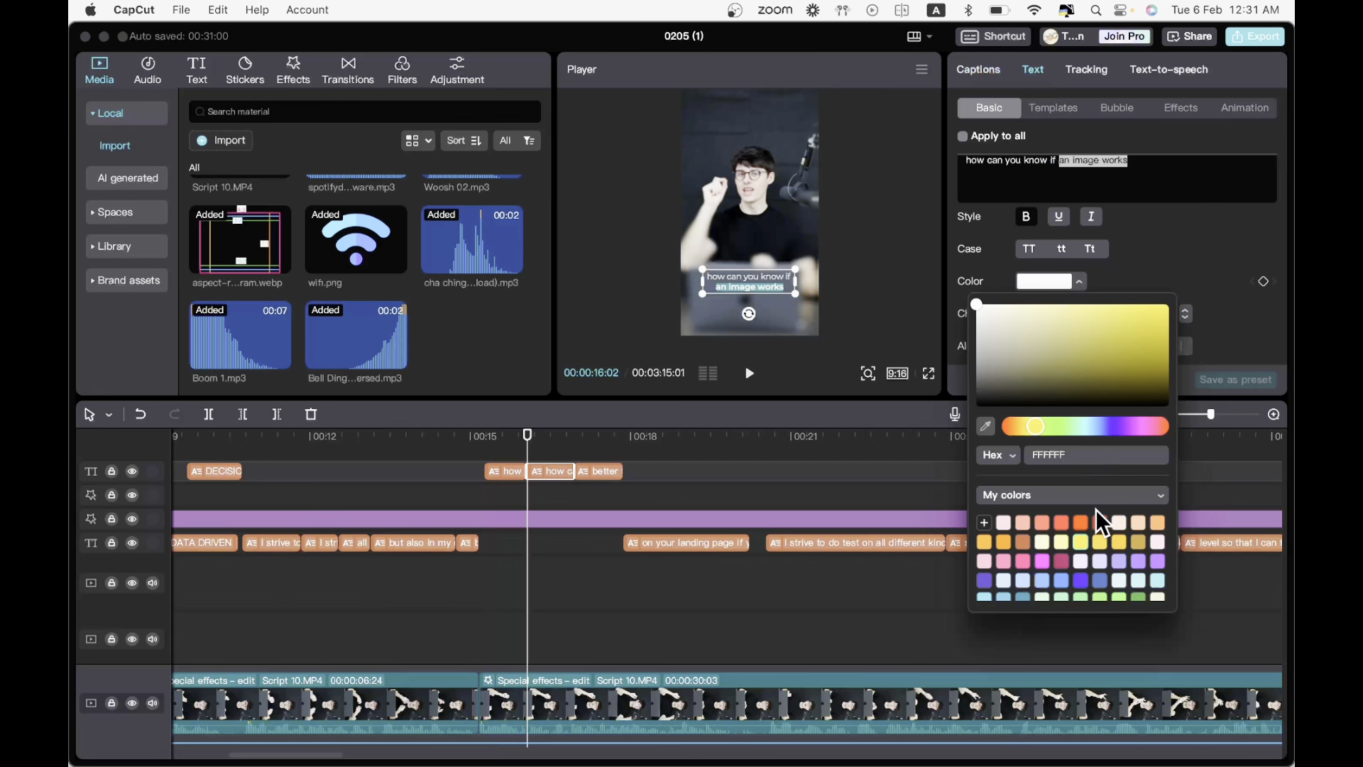
click(501, 447)
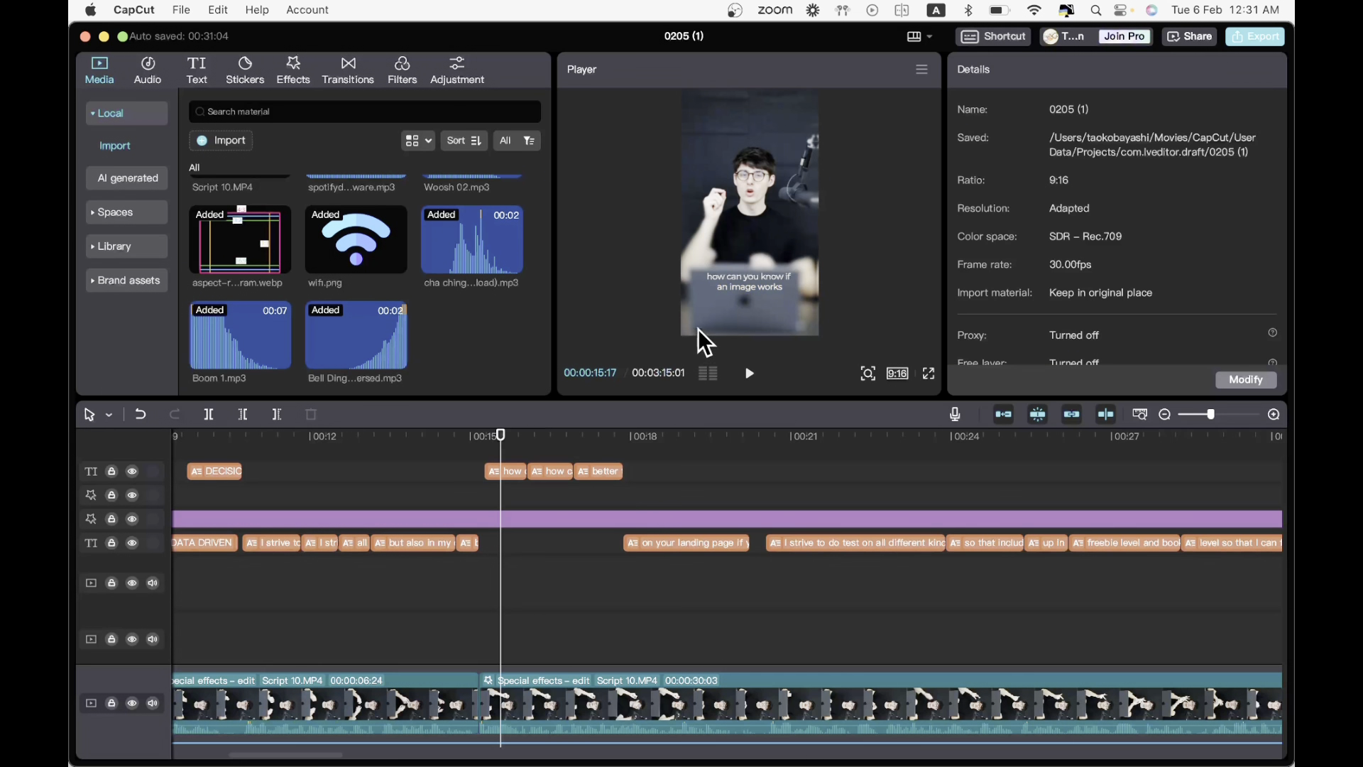
- Set "how can you know if" in the first part of the split caption to Montserrat SemiBold
click(741, 284)
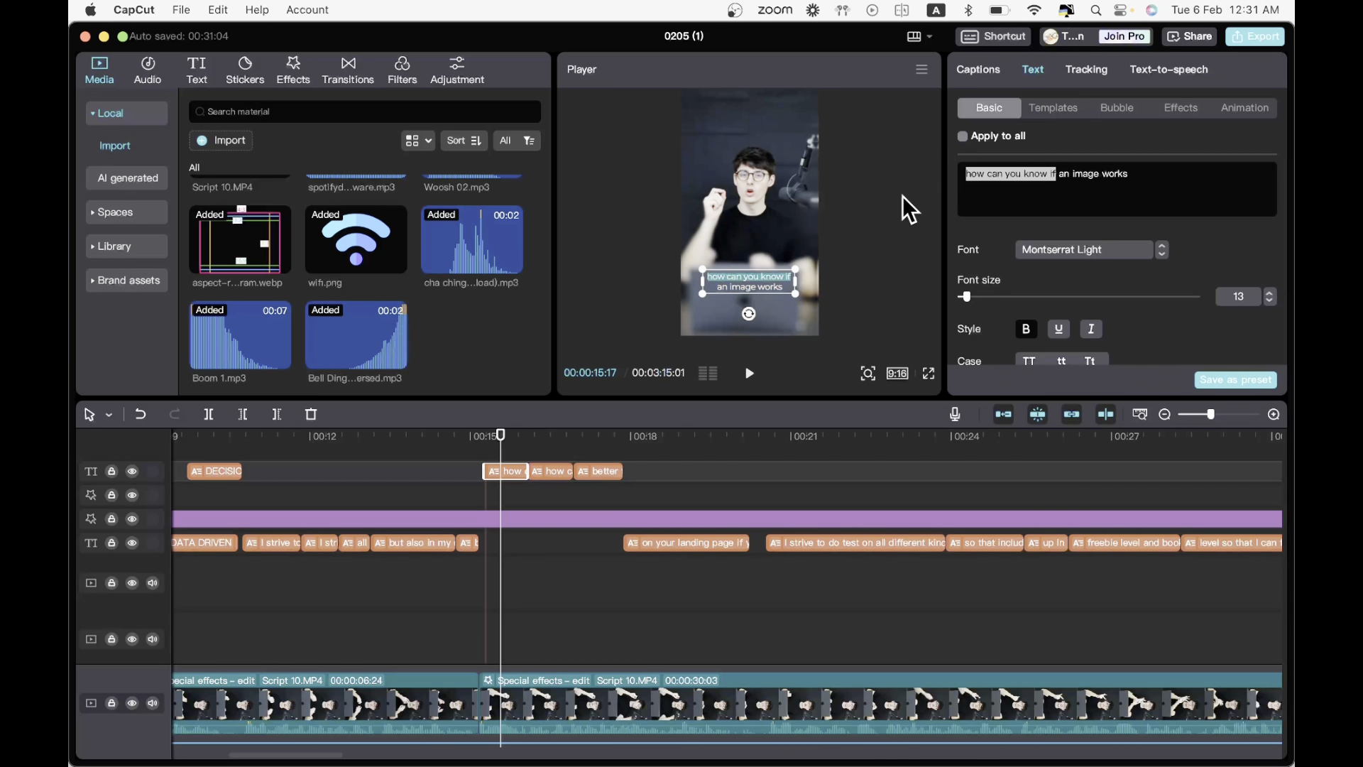
click(1068, 254)
click(1093, 553)
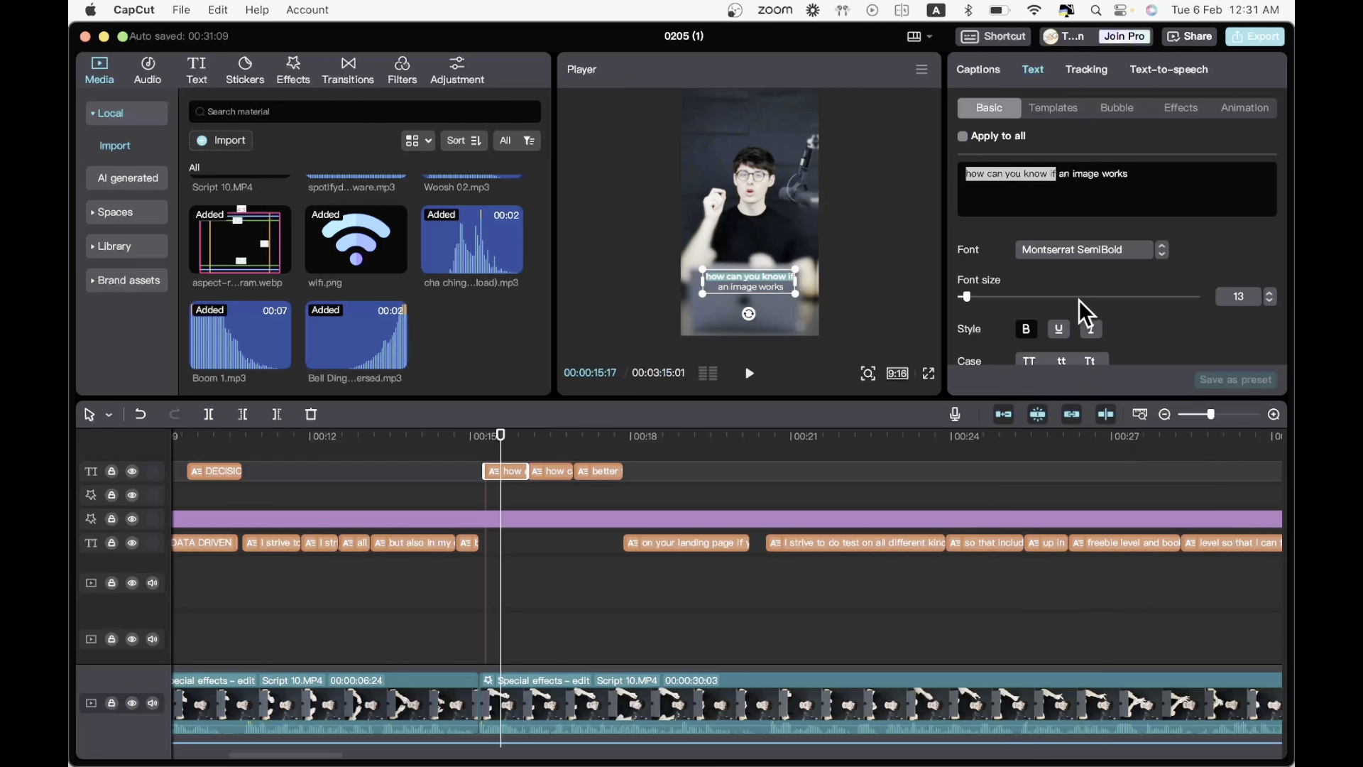
- Play back the captions from "how can you know if" through "better than a video" to check the highlighting and timing
click(469, 475)
key(space)
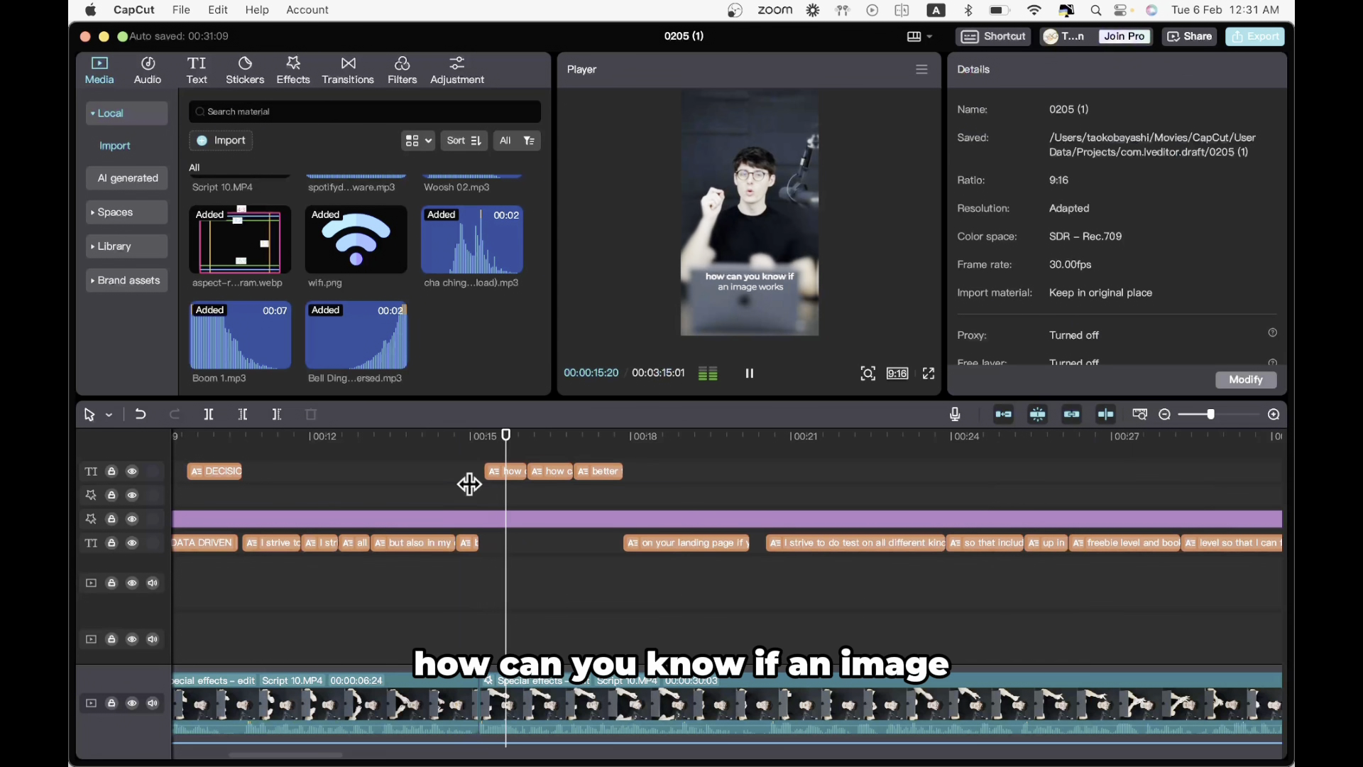
click(468, 483)
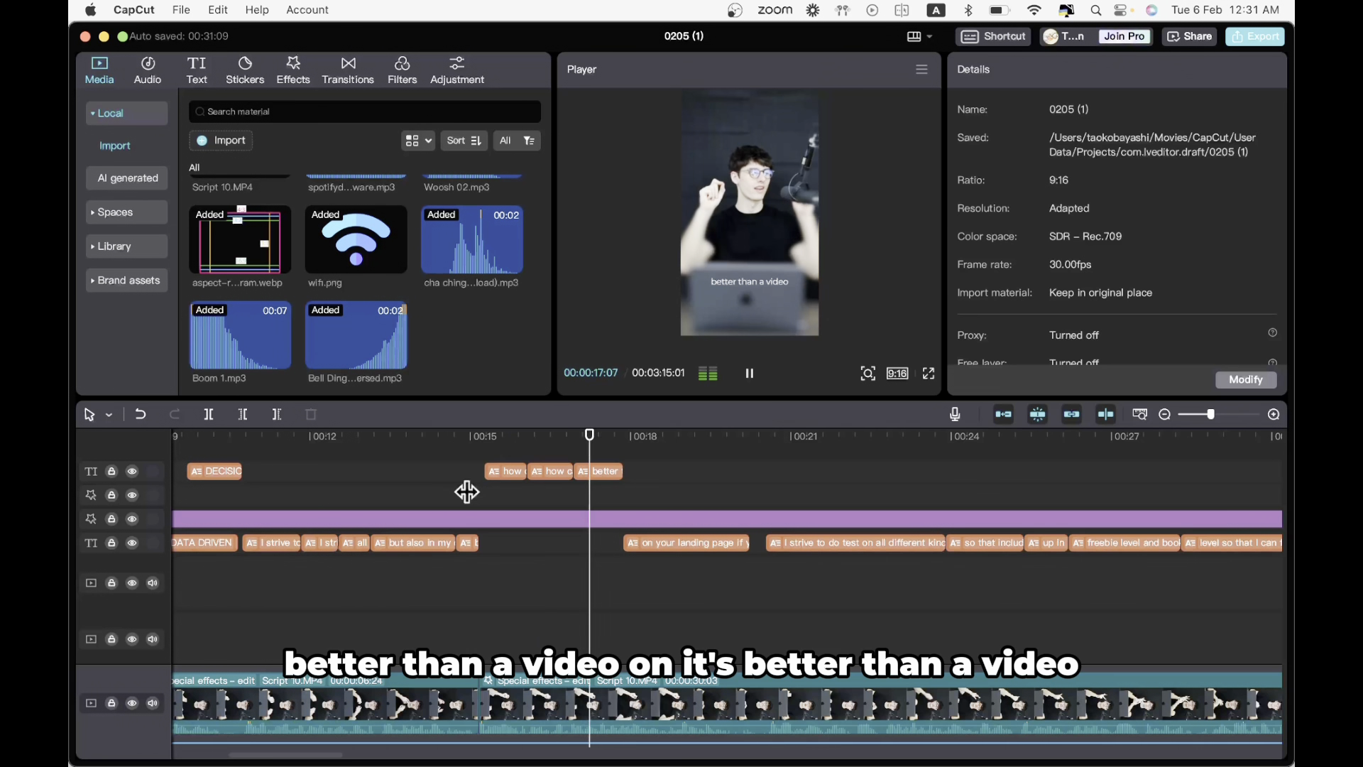
click(563, 493)
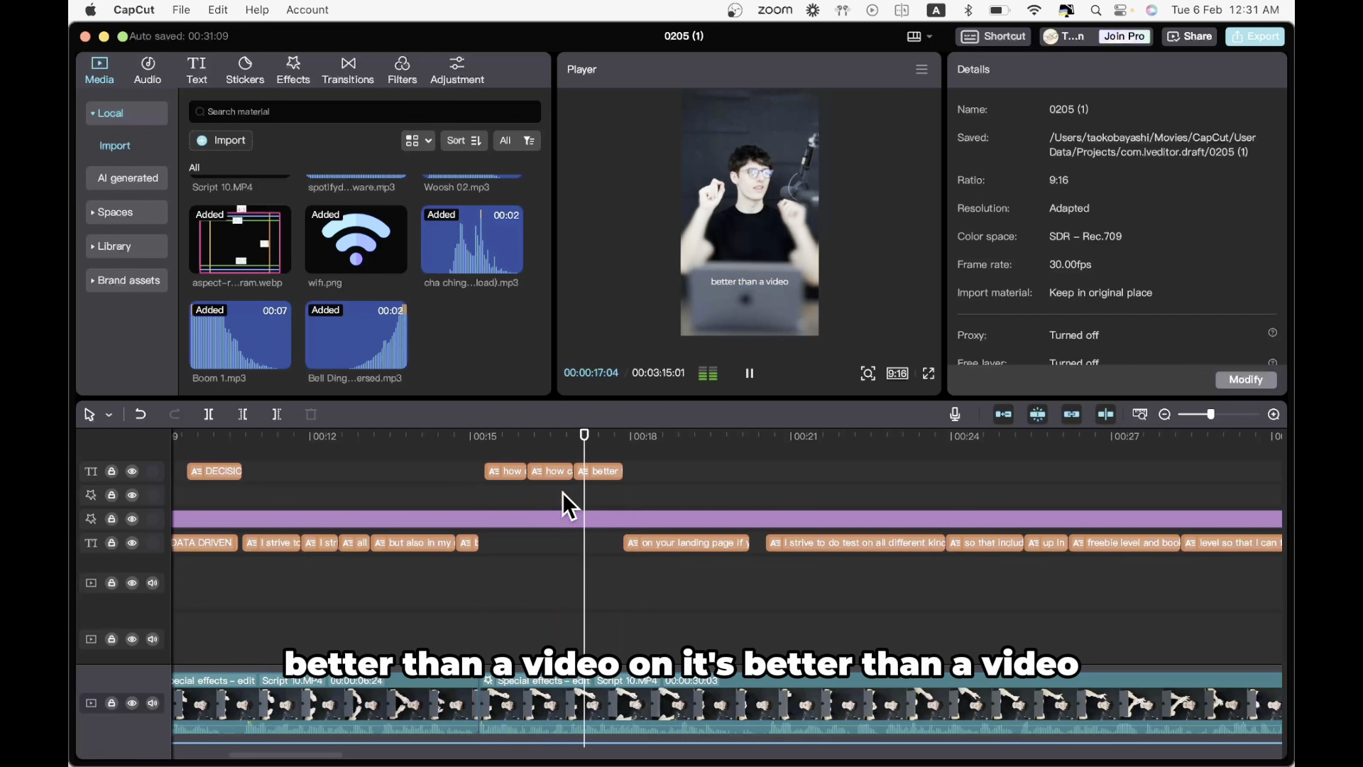
key(space)
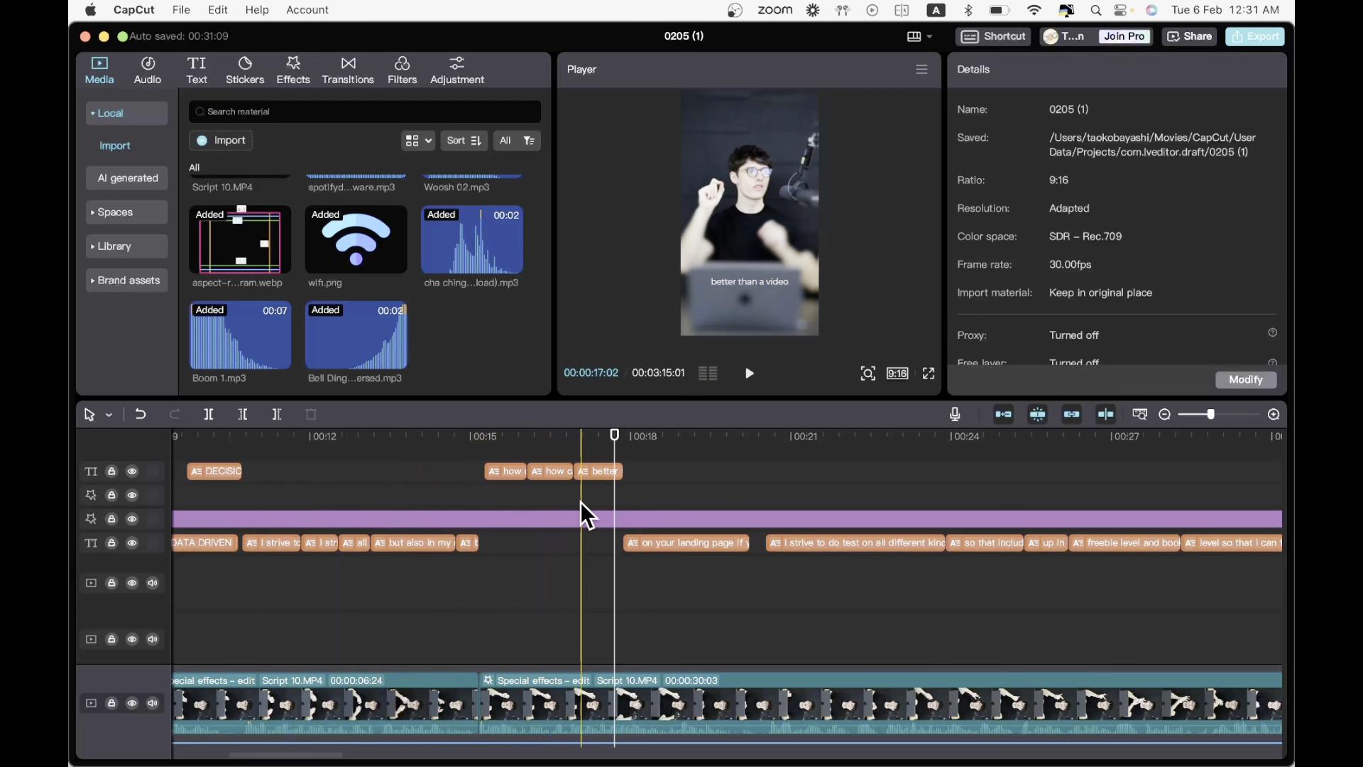
click(500, 497)
key(space)
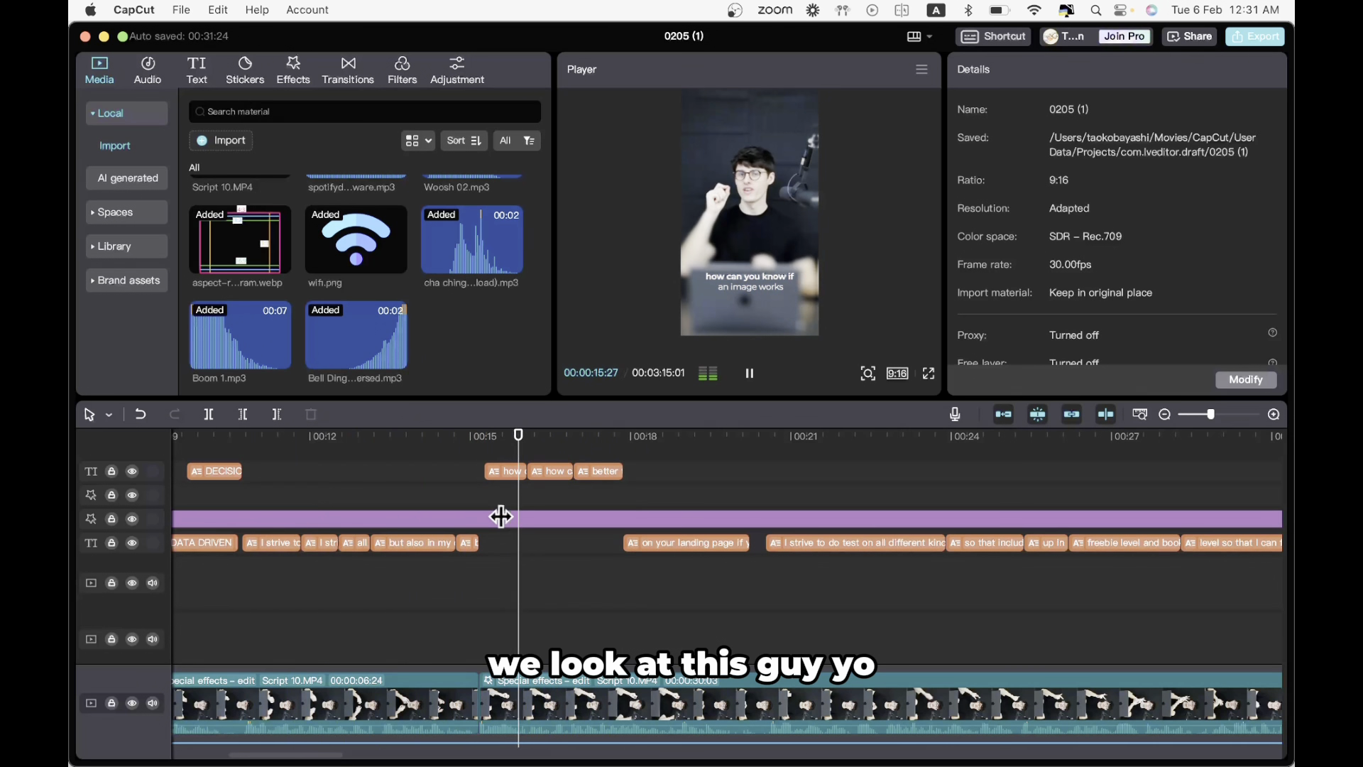
key(space)
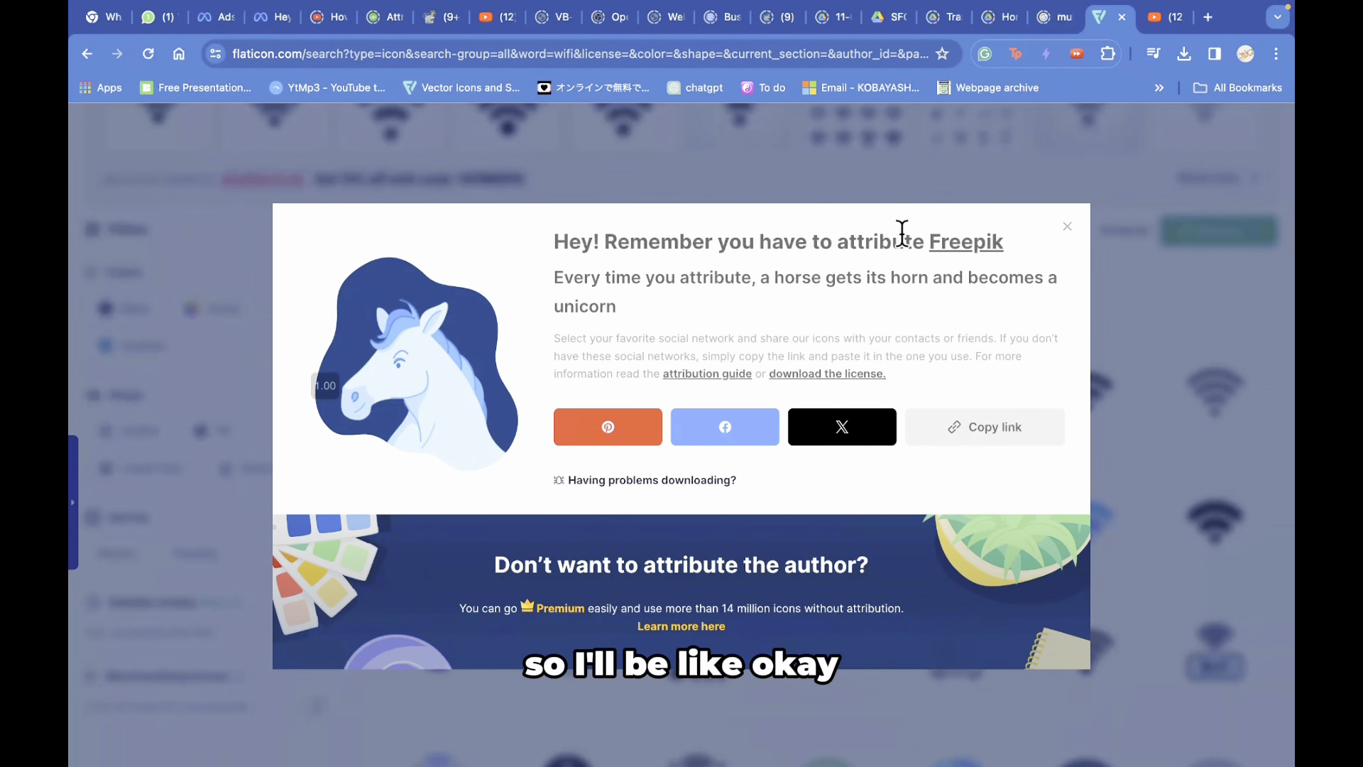
- Switch to Flaticon in the browser, dismiss the attribution notice, and search the icons for "image"
click(1068, 226)
double_click(216, 177)
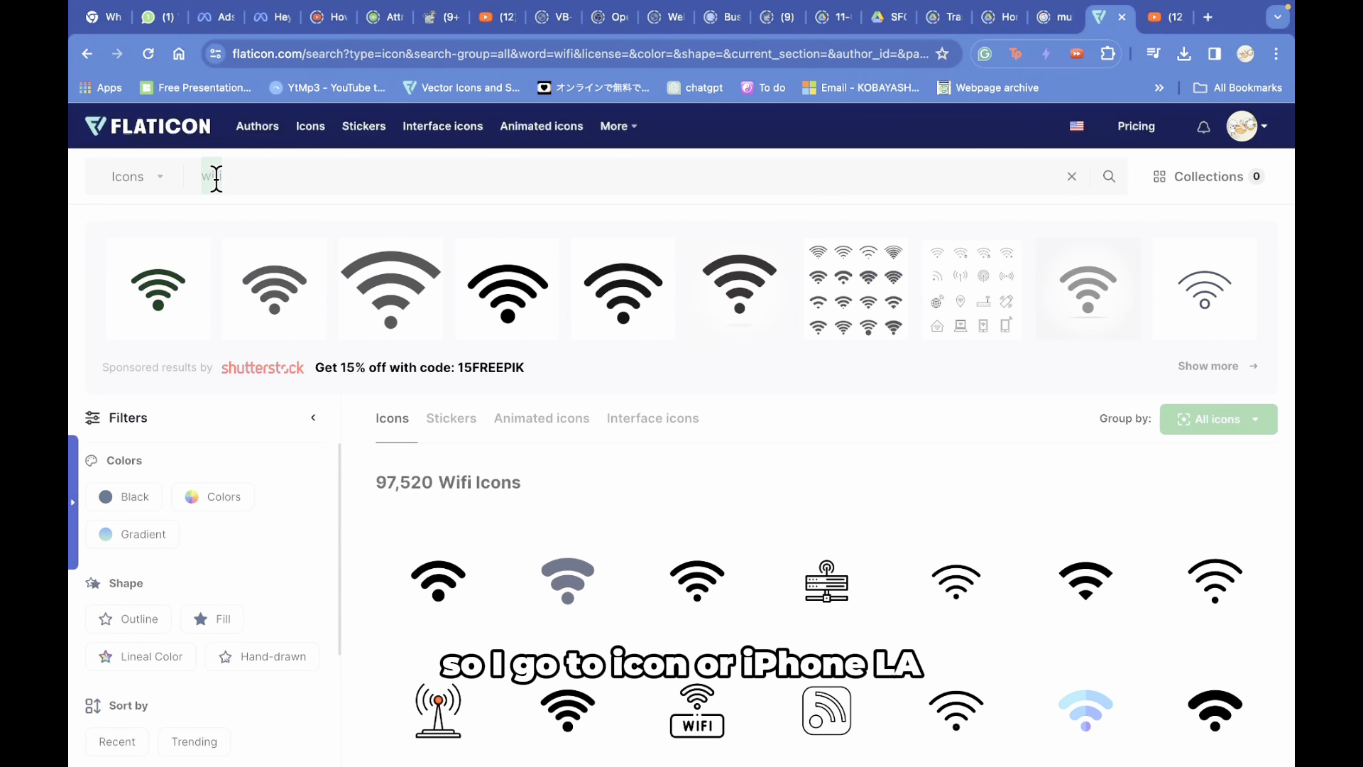
text(image)
key(Return)
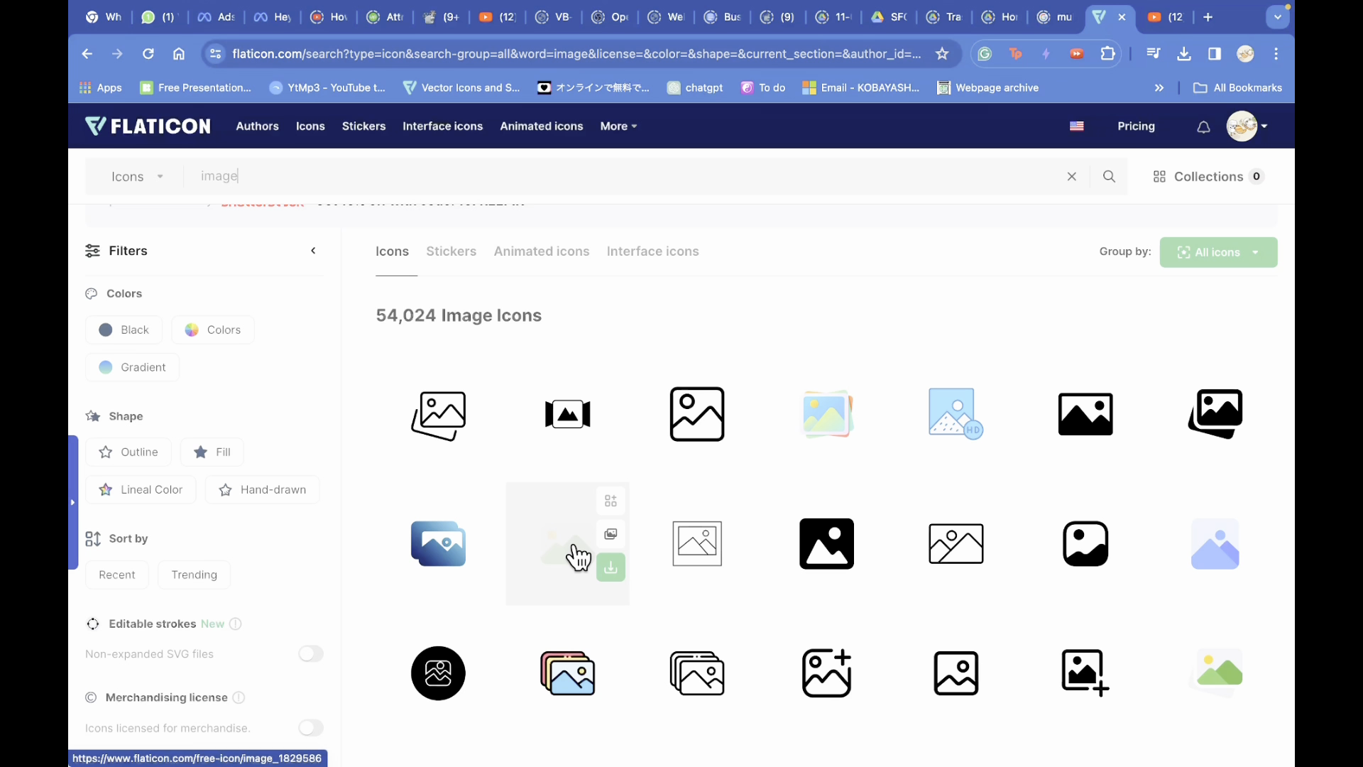
- Download the green landscape image icon by Pixel perfect as a free PNG and close the attribution notice
click(612, 572)
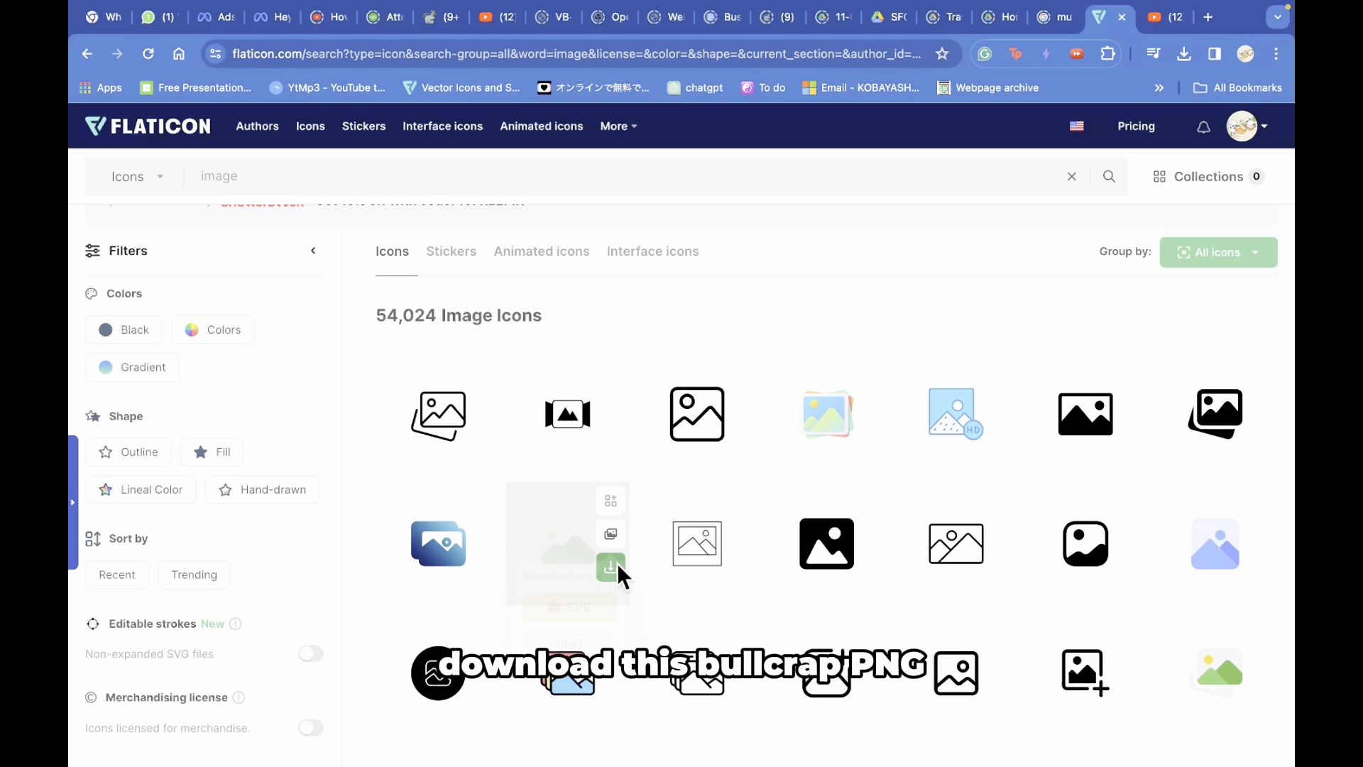
click(611, 568)
click(589, 678)
click(821, 438)
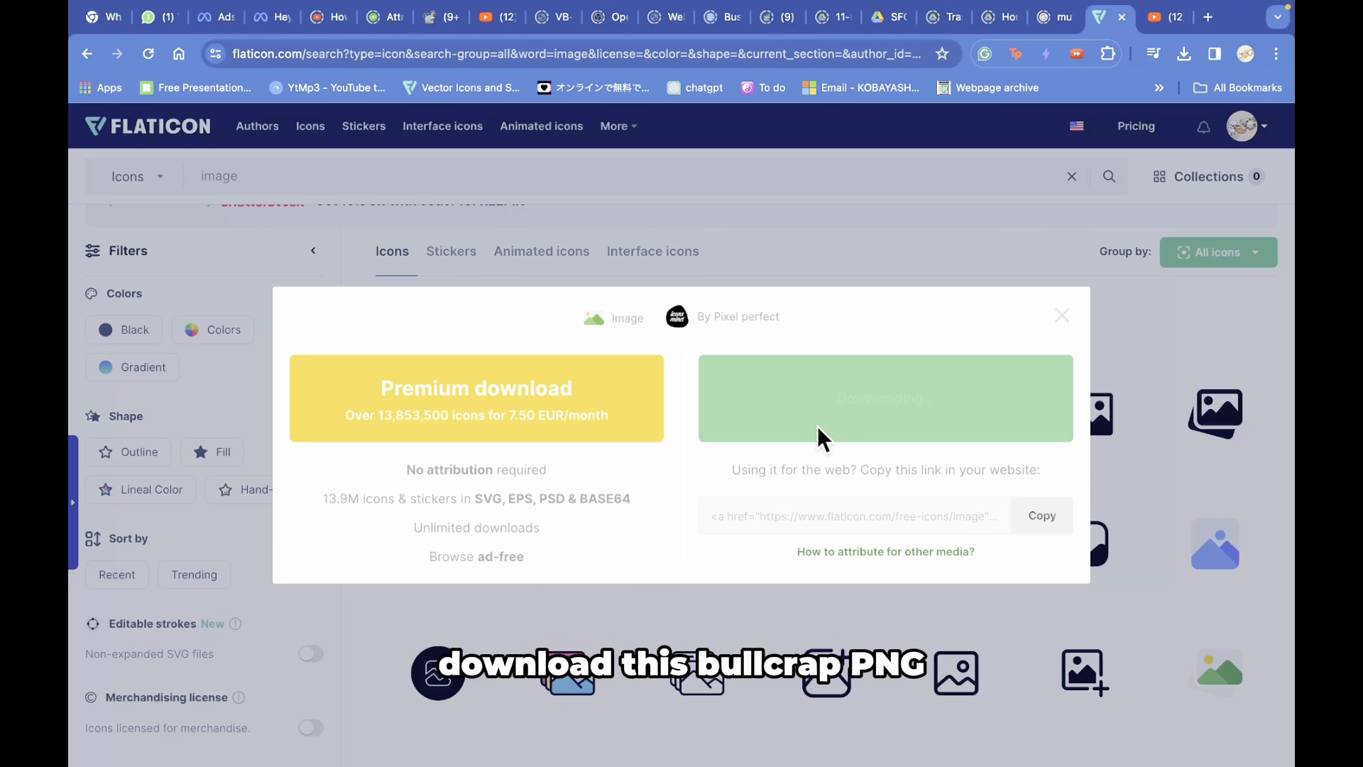
click(1069, 227)
- Search the icons for "video" and download the blue Video Chat icon by Freepik as a free PNG
scroll(563, 499, down, 3)
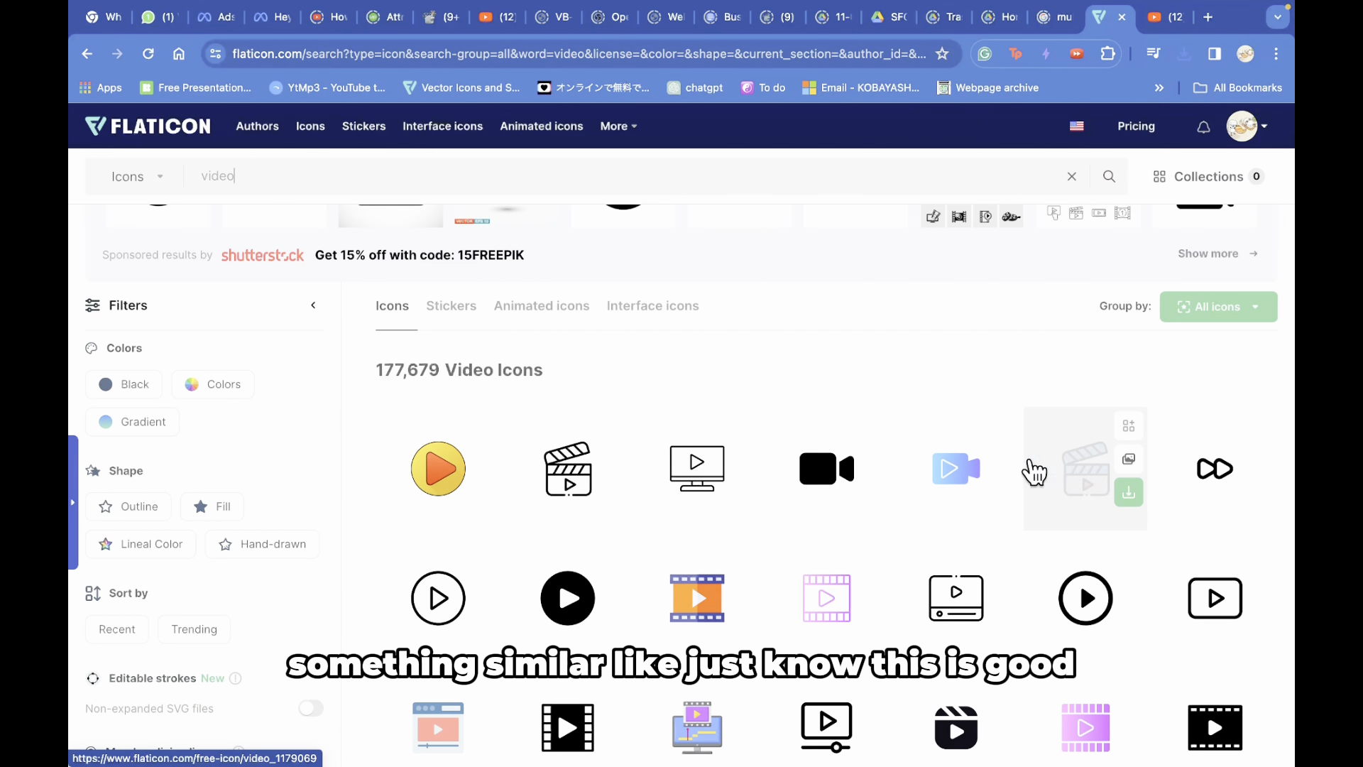
scroll(1034, 472, down, 3)
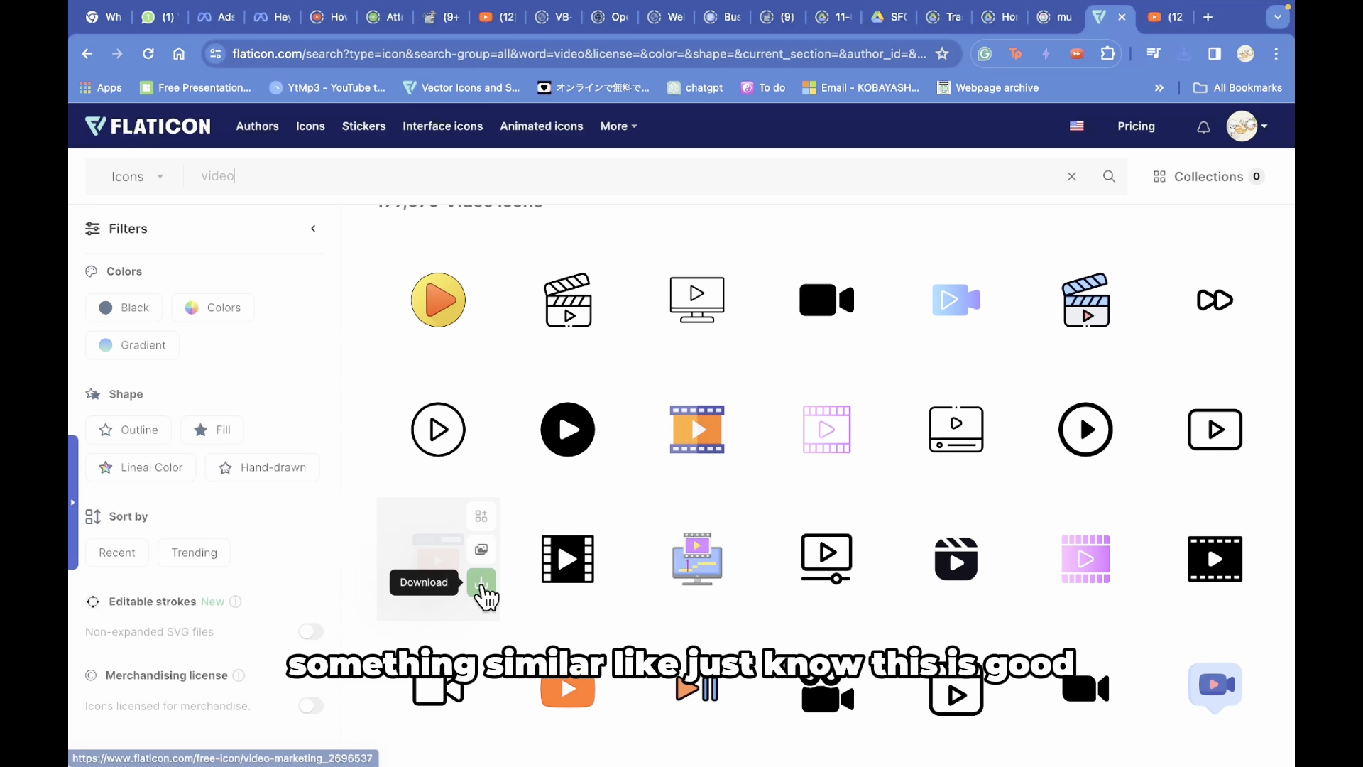
click(482, 583)
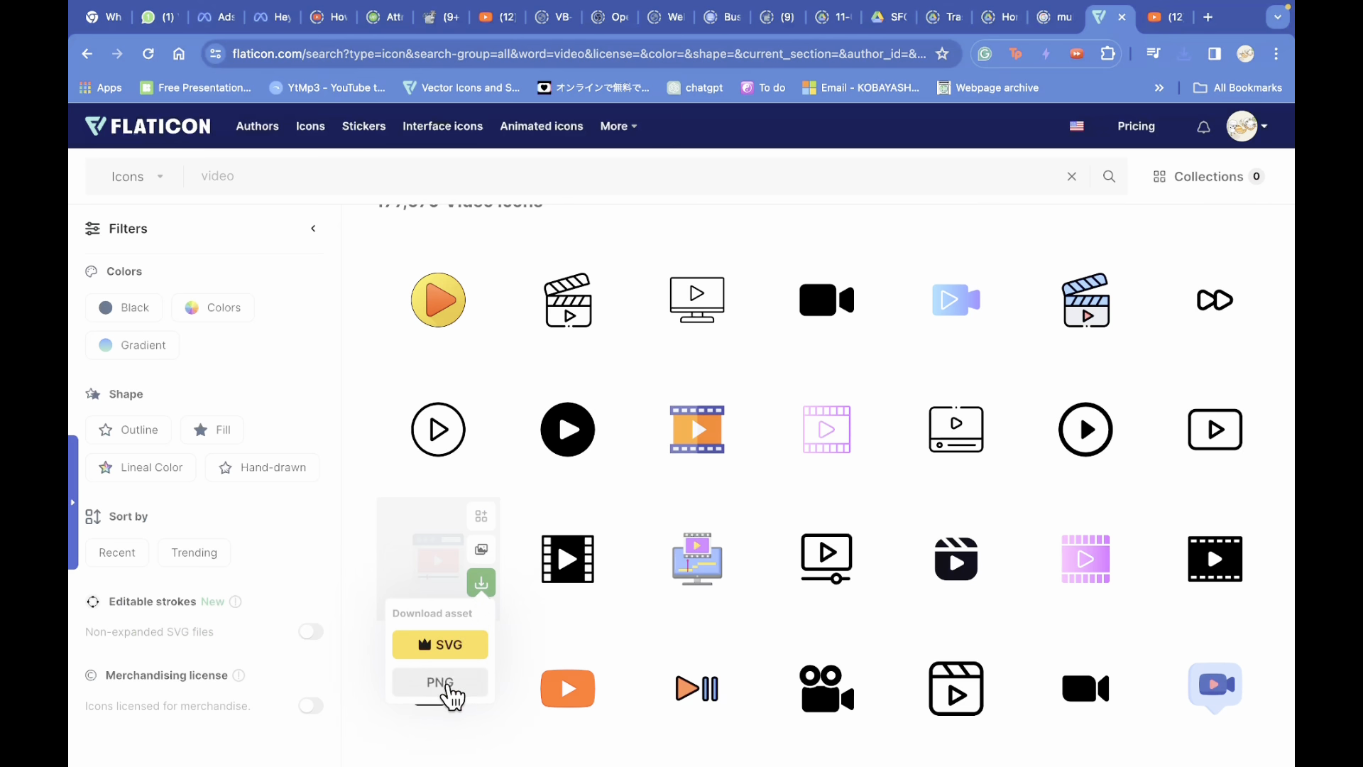
scroll(1257, 711, down, 2)
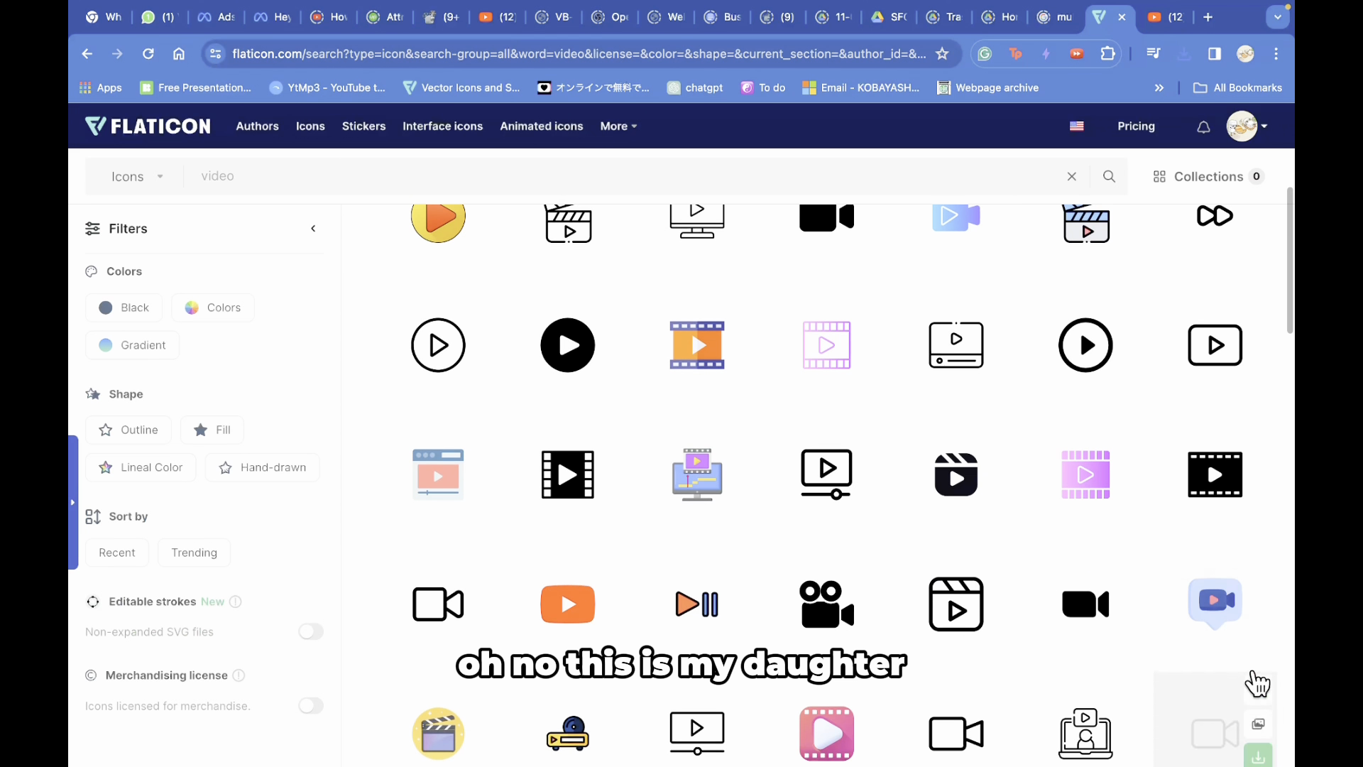
click(1165, 608)
click(905, 355)
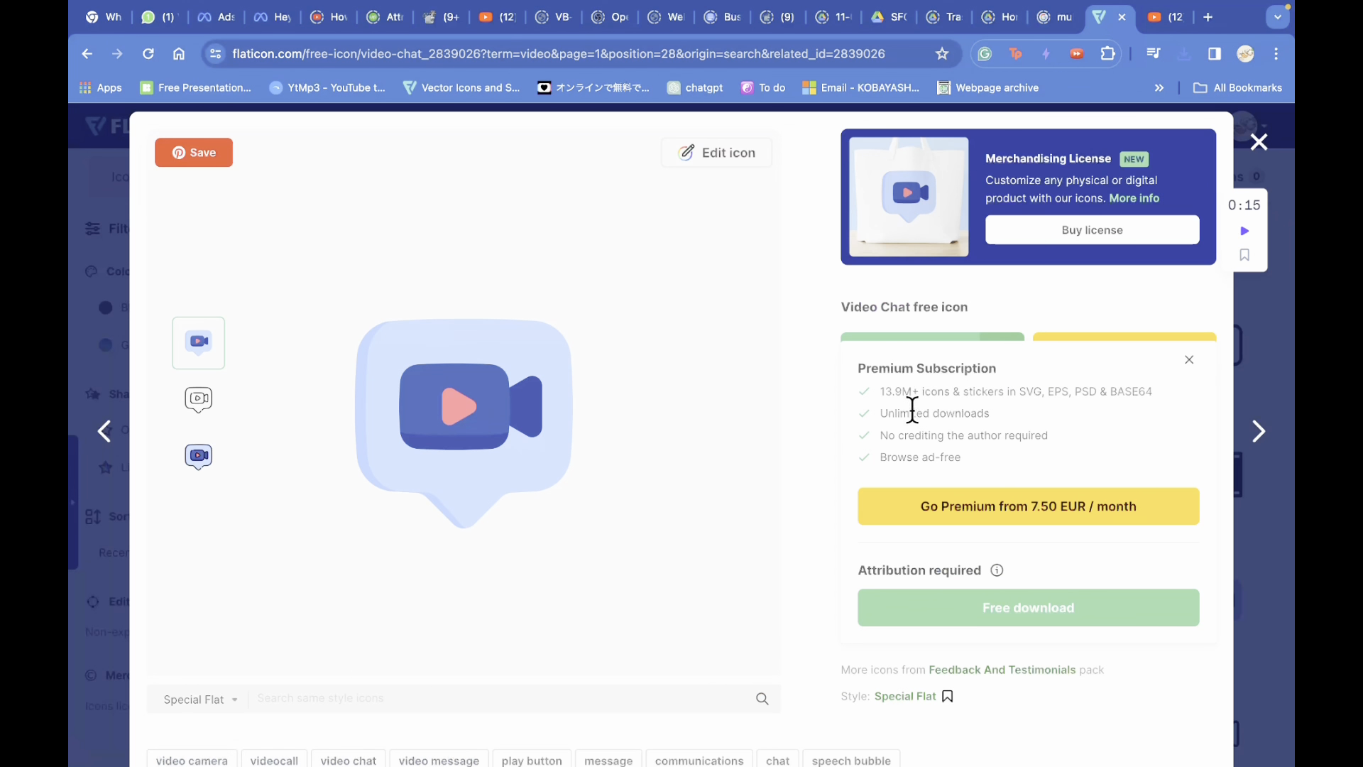
click(995, 593)
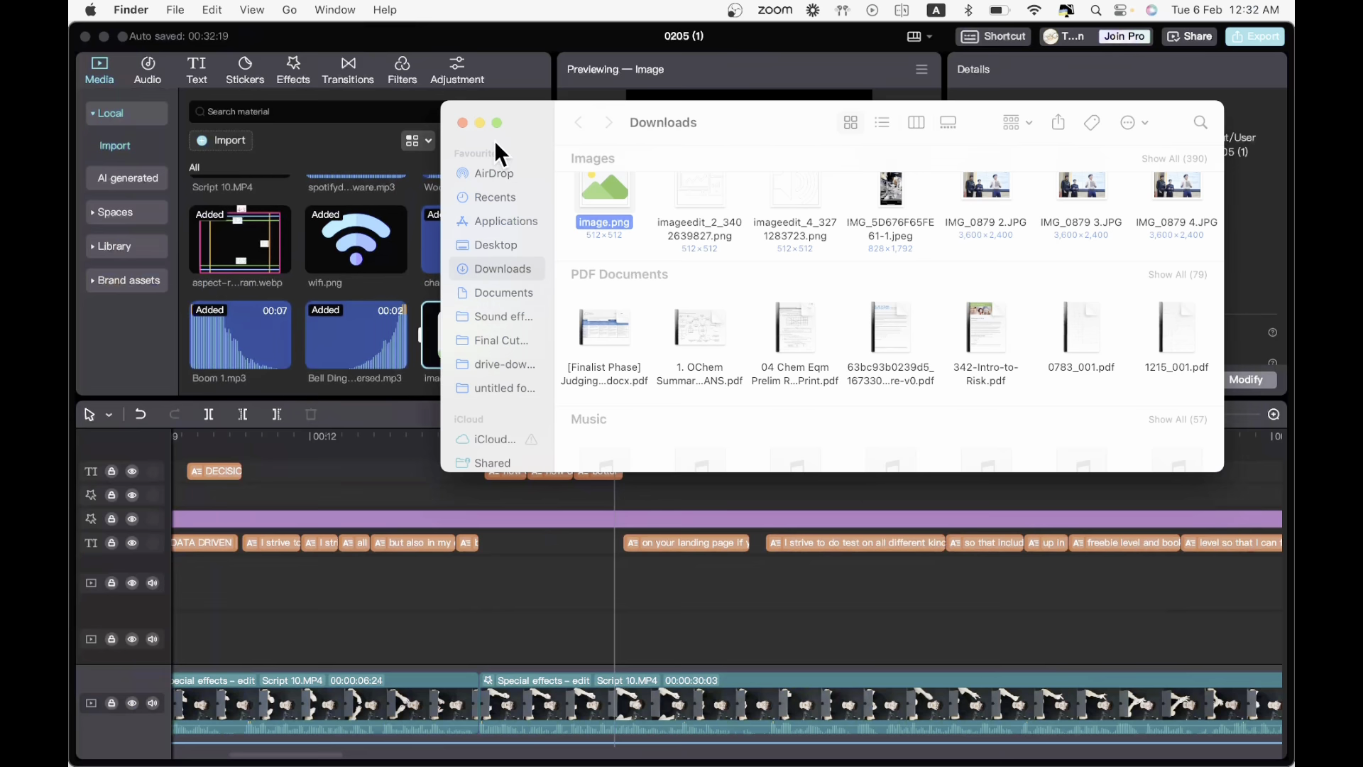
- Switch to CapCut and overlay image.png from the start of the "an image works" caption to the end of "better than a video"
click(484, 121)
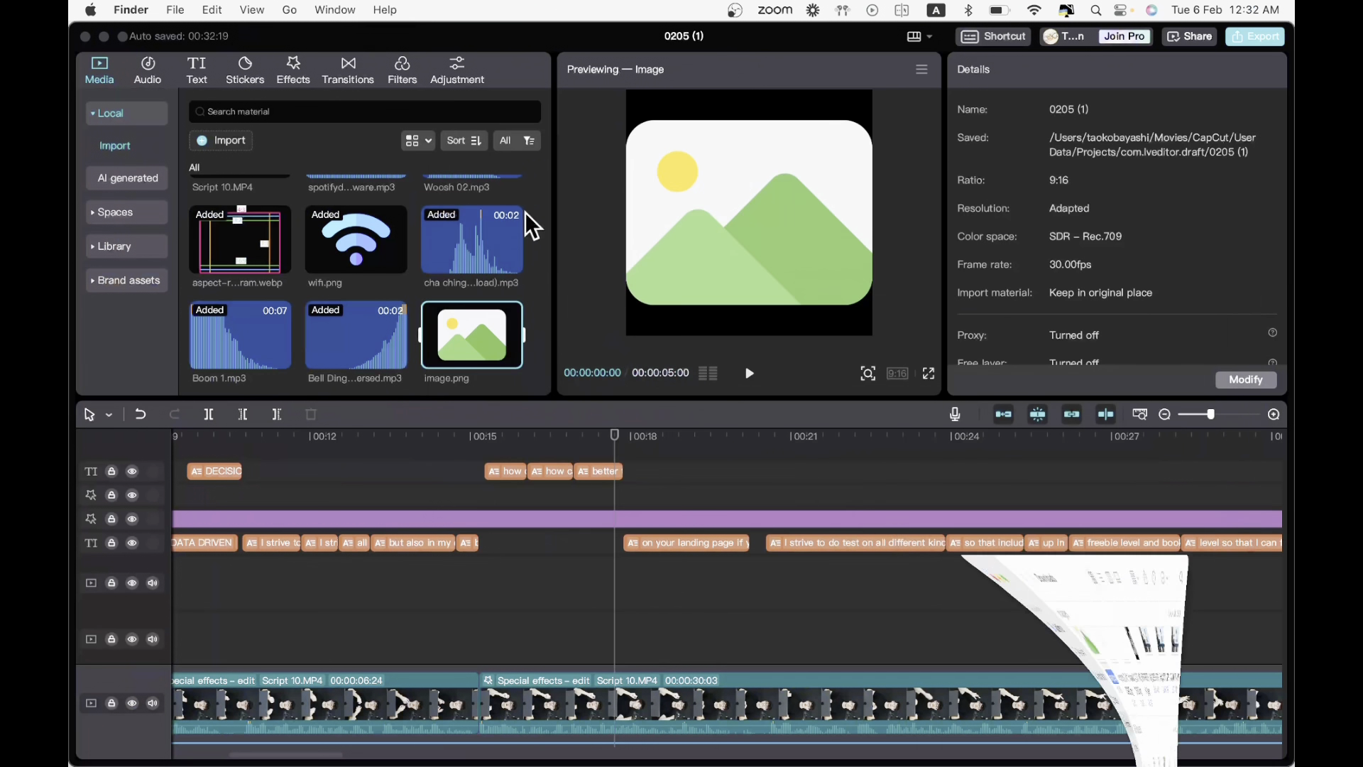
click(541, 600)
key(space)
click(527, 603)
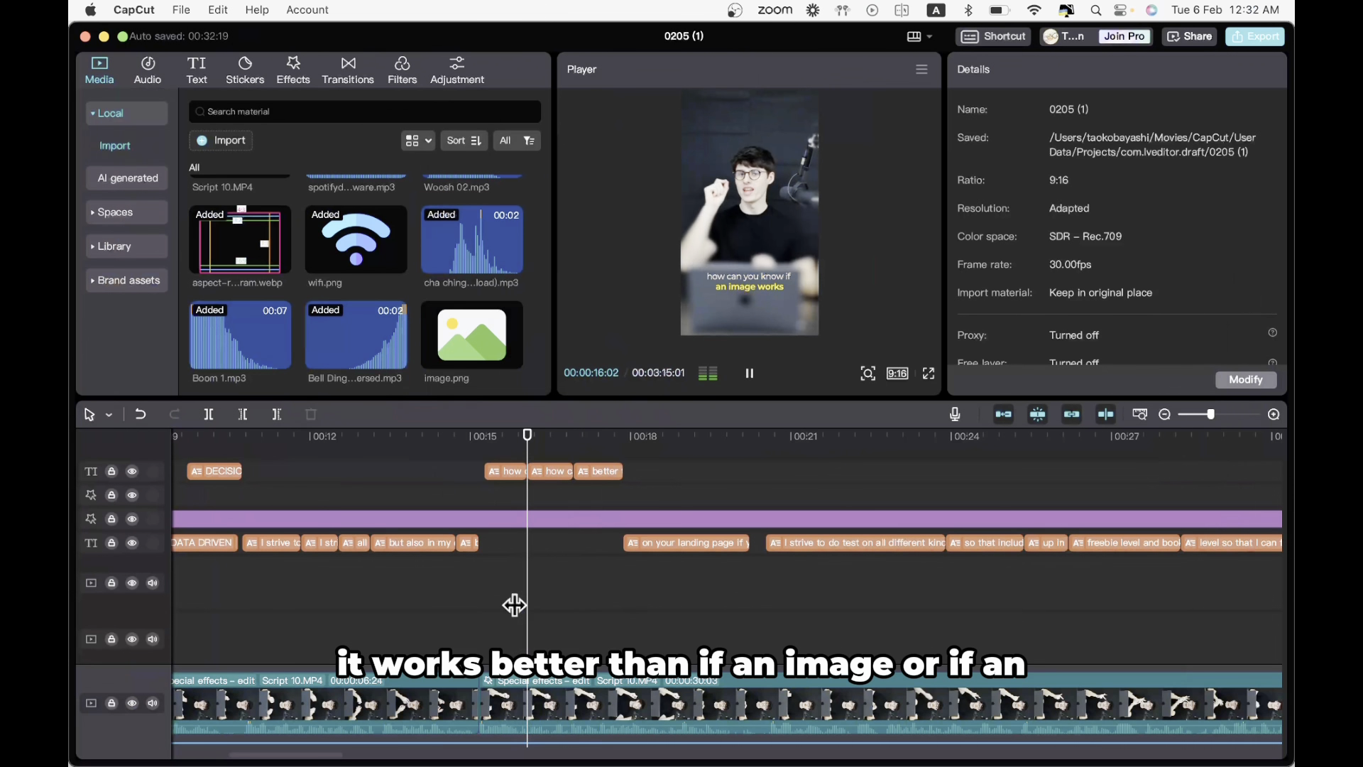
click(508, 606)
key(space)
drag(472, 334, 529, 585)
click(762, 245)
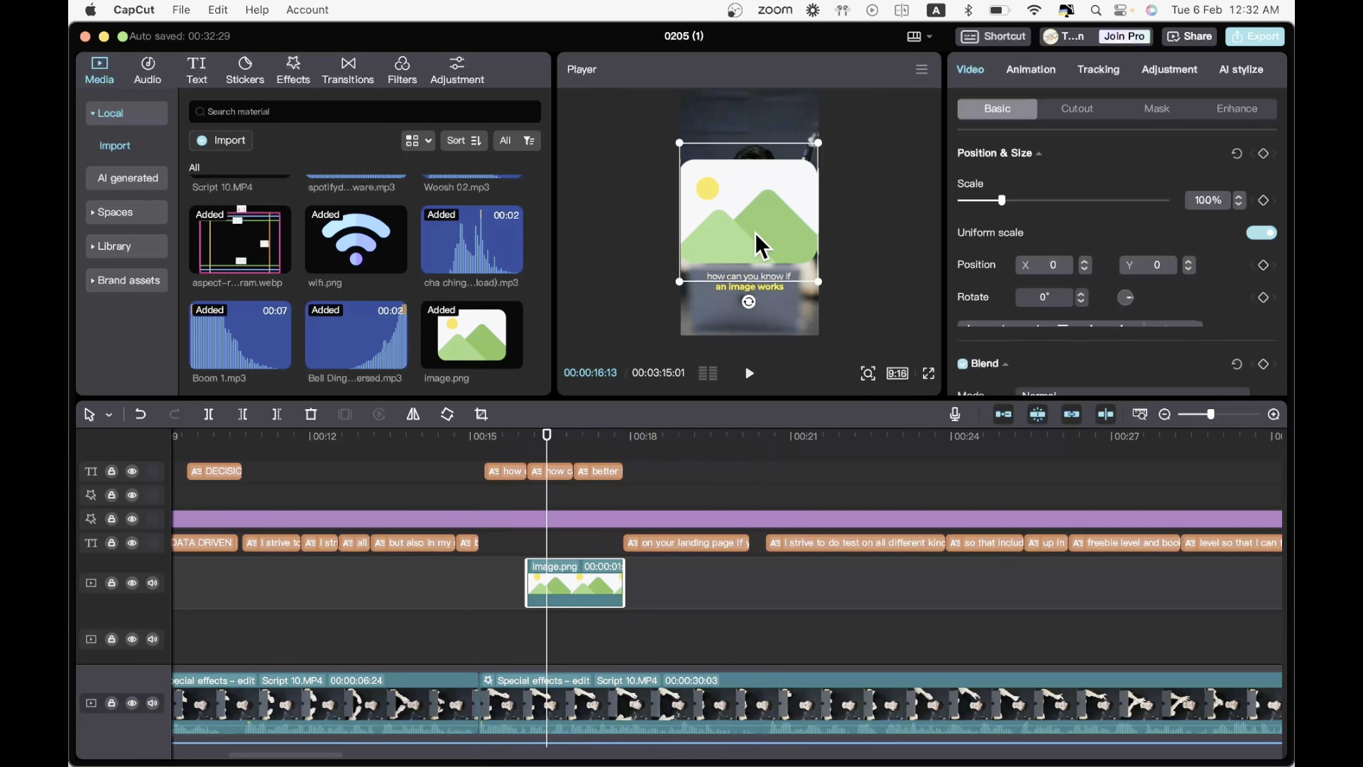
- Scale the landscape image to 32%, move it to X -612, Y 1060 beside the speaker's head, and play it back
drag(819, 143, 780, 182)
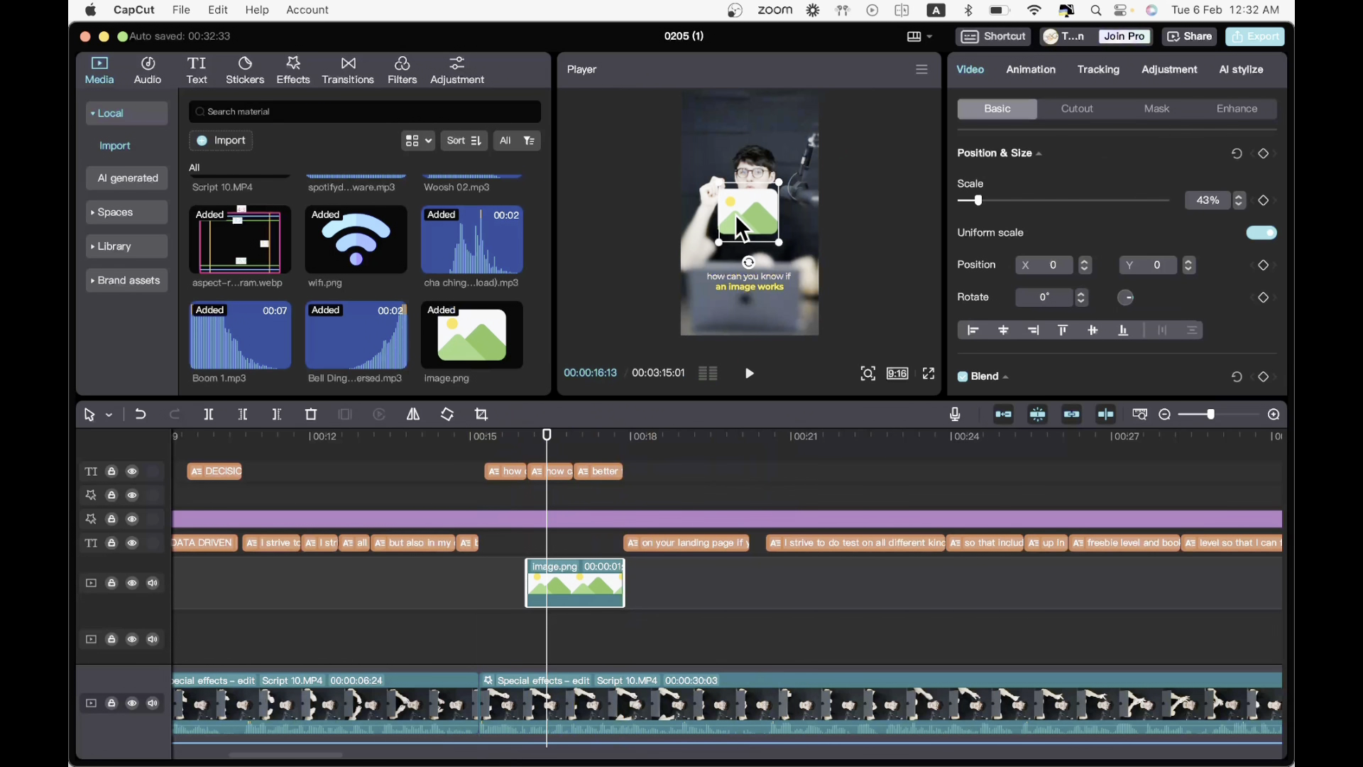
drag(738, 227, 699, 161)
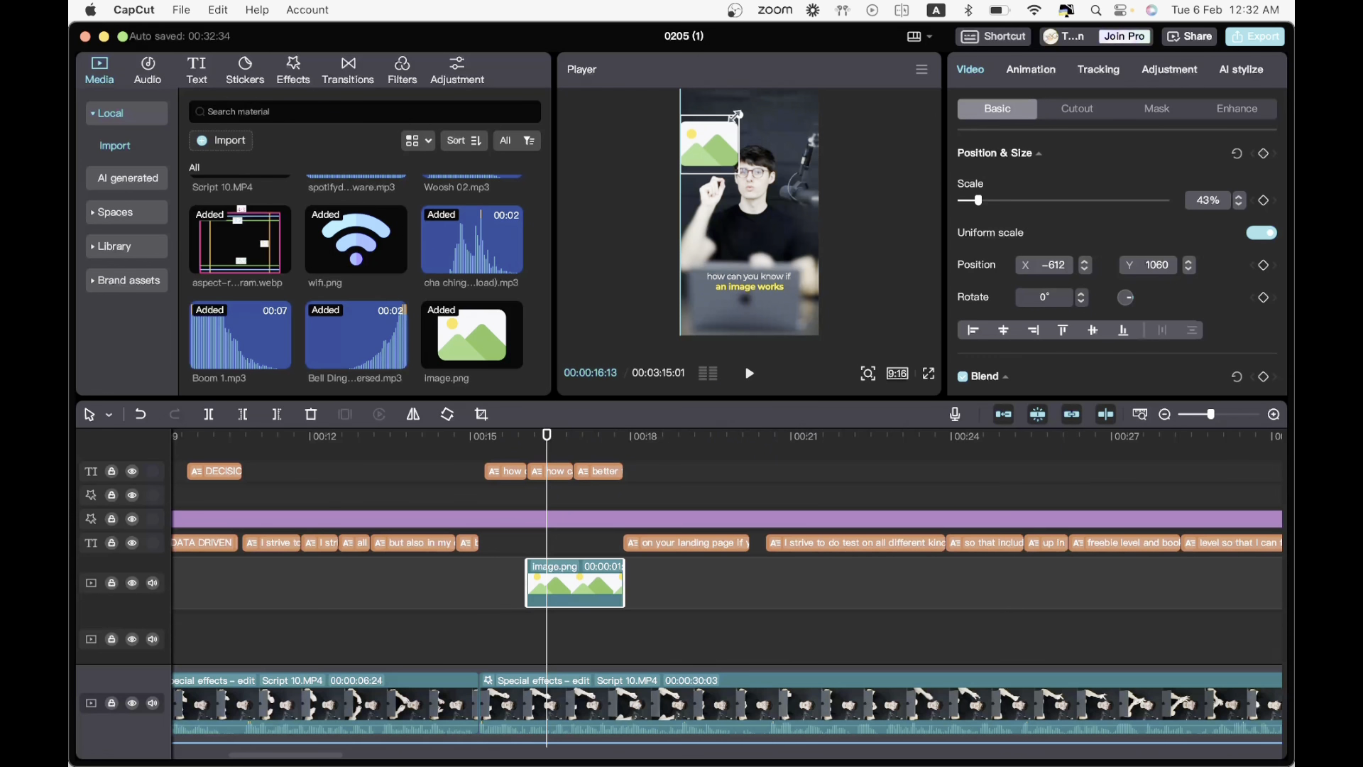
drag(737, 115, 729, 123)
click(517, 489)
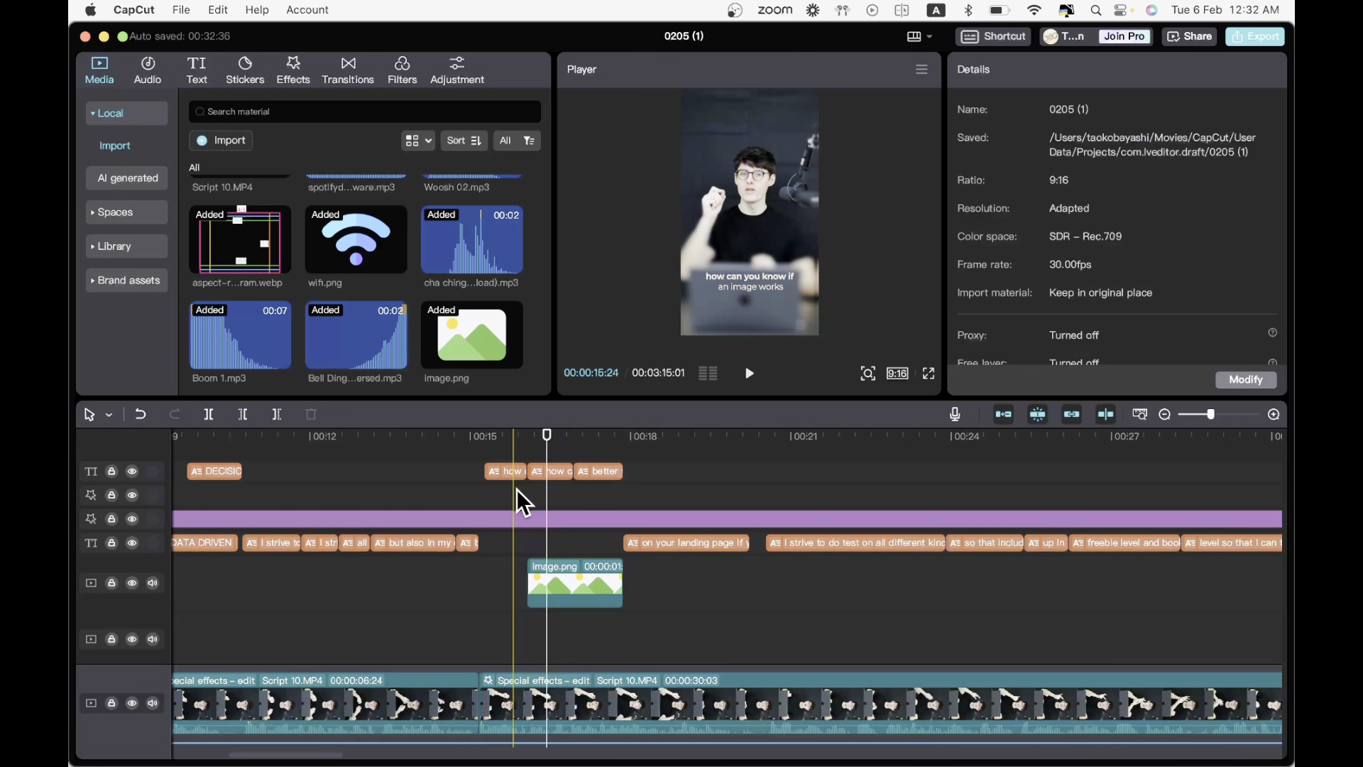
key(space)
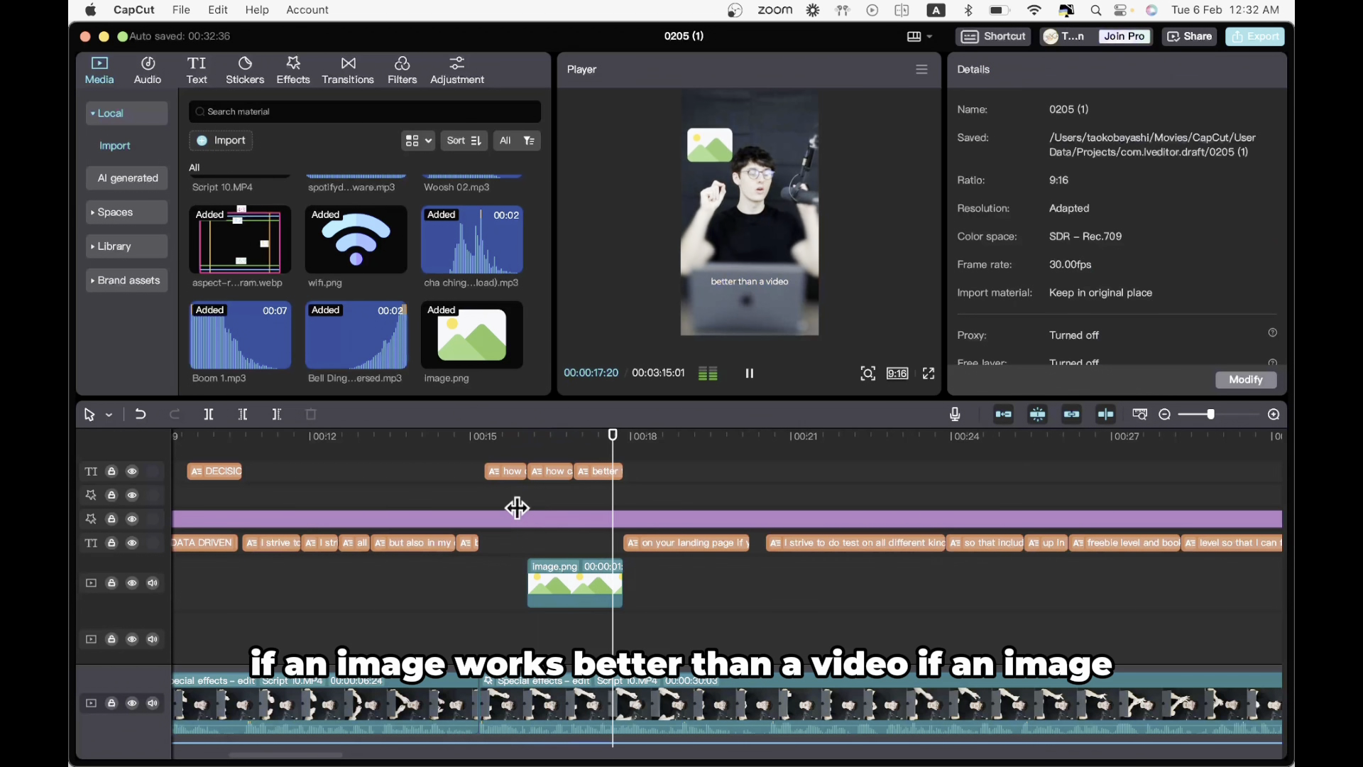
key(space)
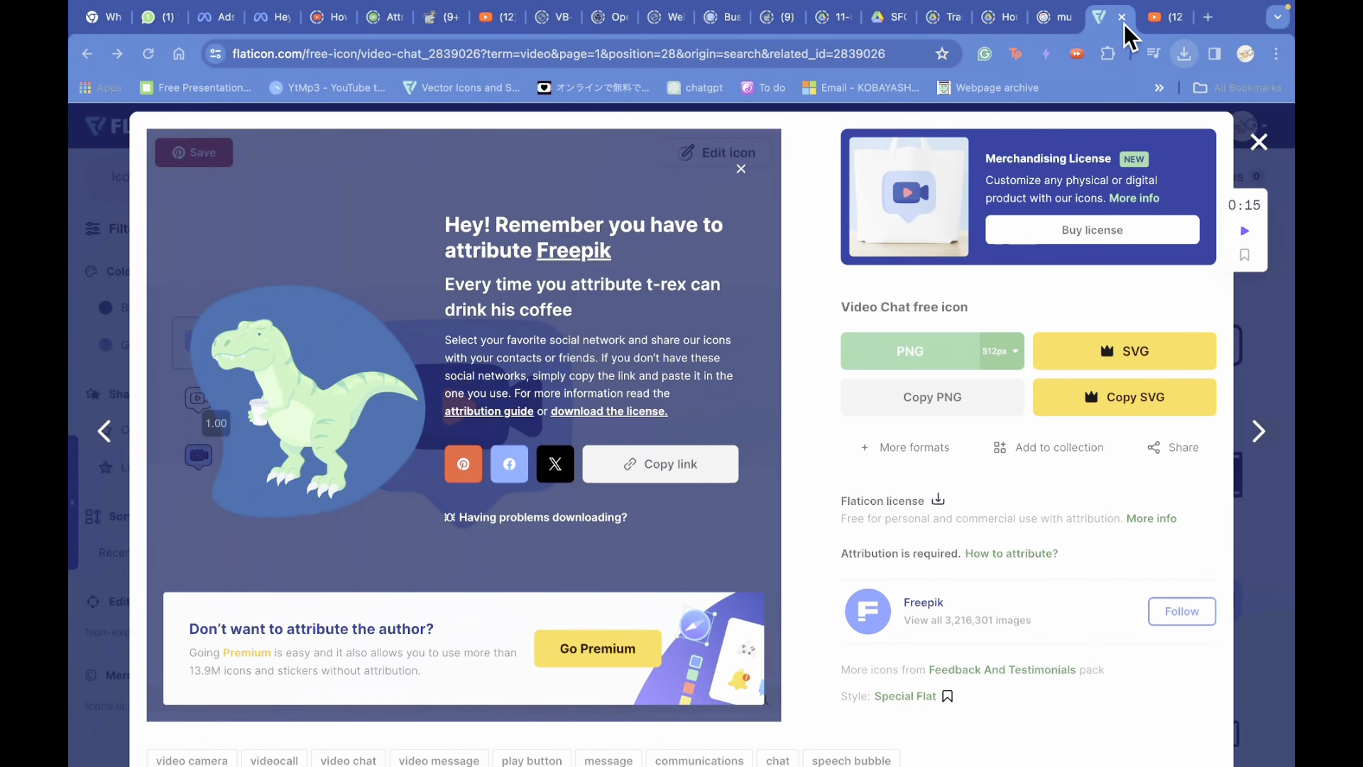
- Import video-chat.png from Downloads and overlay it above the image clip, trimmed to the "better than a video" caption
click(1184, 54)
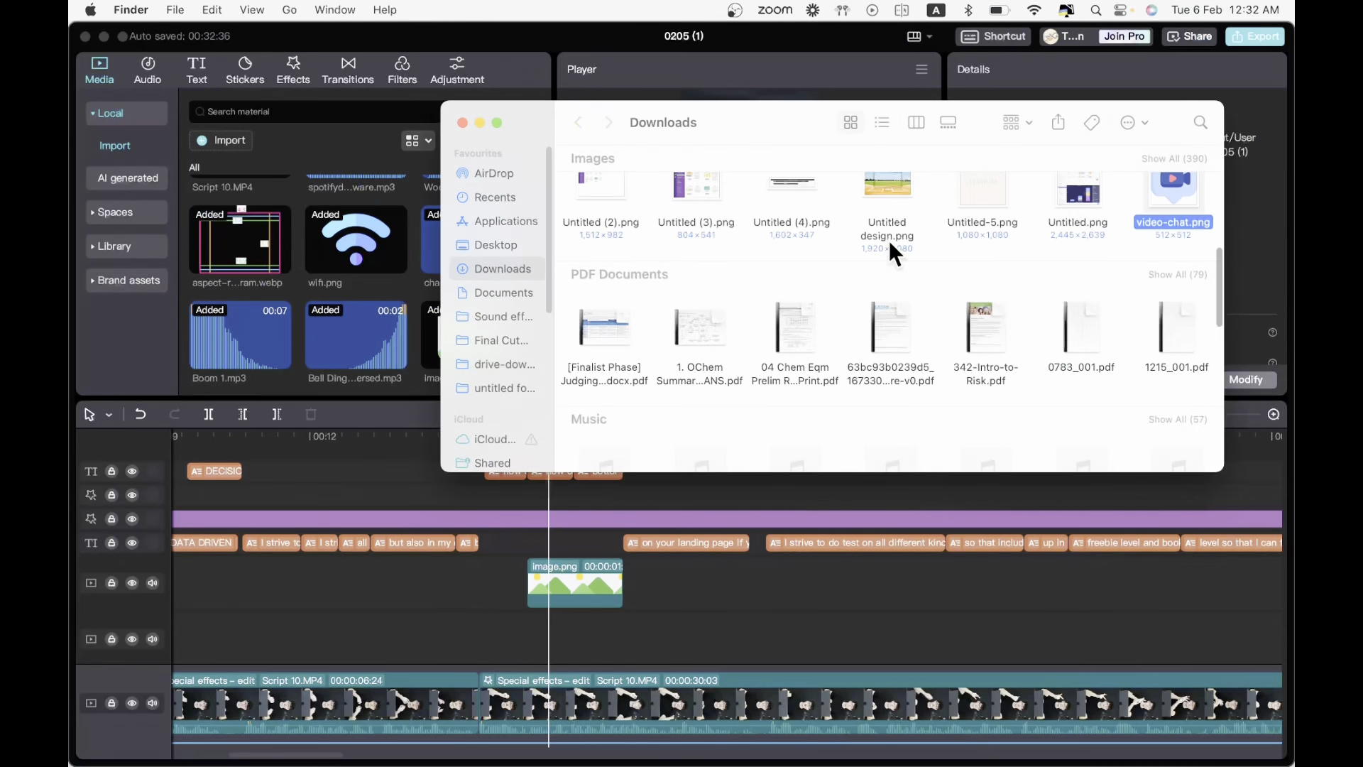
drag(1173, 189, 340, 284)
drag(240, 333, 570, 500)
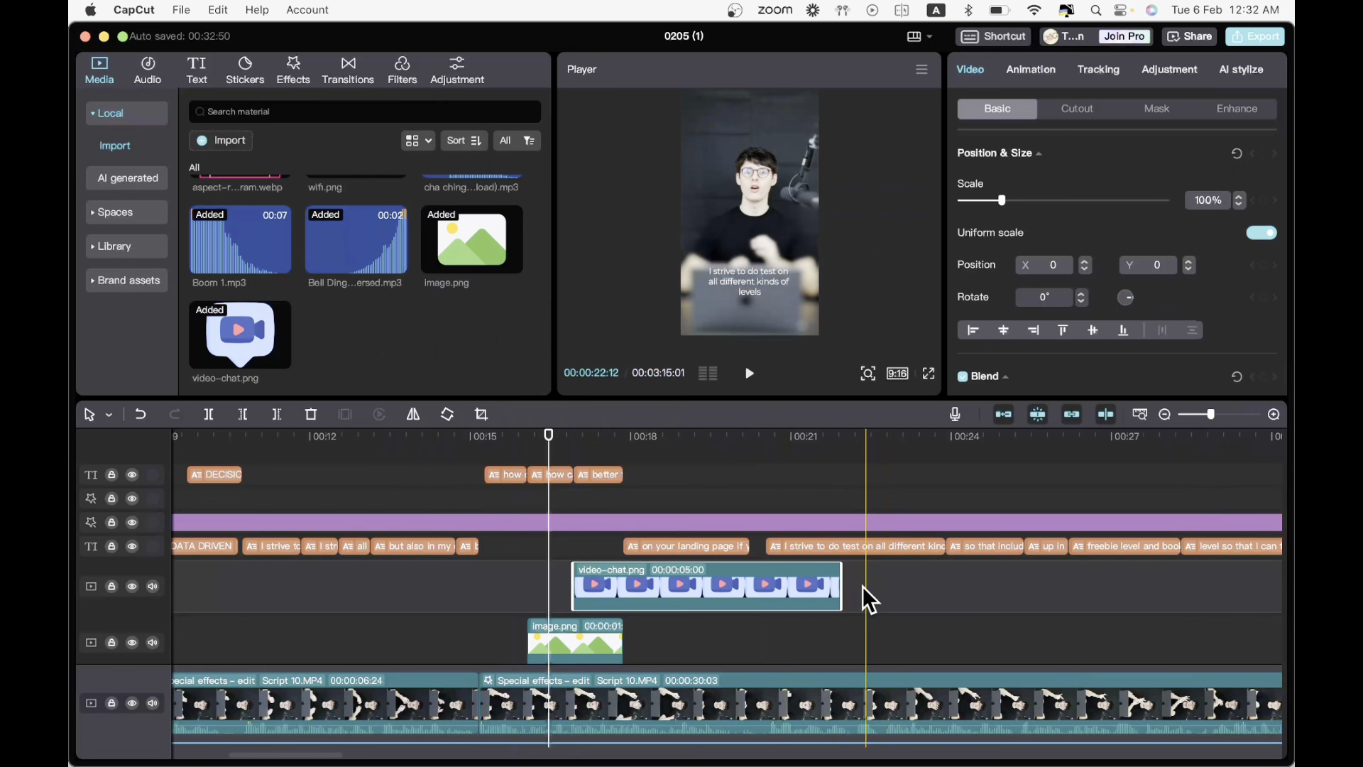
drag(845, 586, 625, 588)
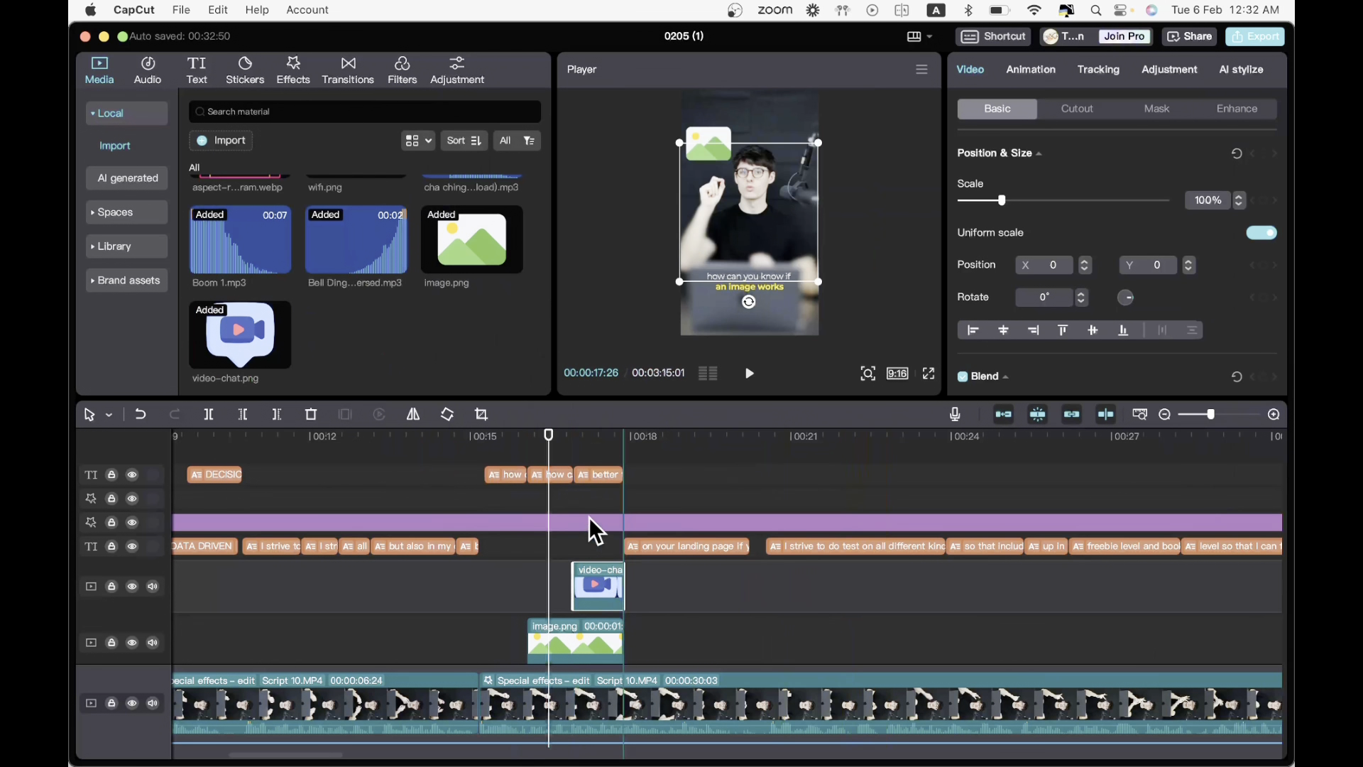
- Shrink the video-chat icon, place it on the opposite side of the speaker's head from the landscape image, and play back the line
click(583, 513)
click(797, 231)
drag(681, 144, 775, 127)
click(468, 463)
key(space)
key(space)
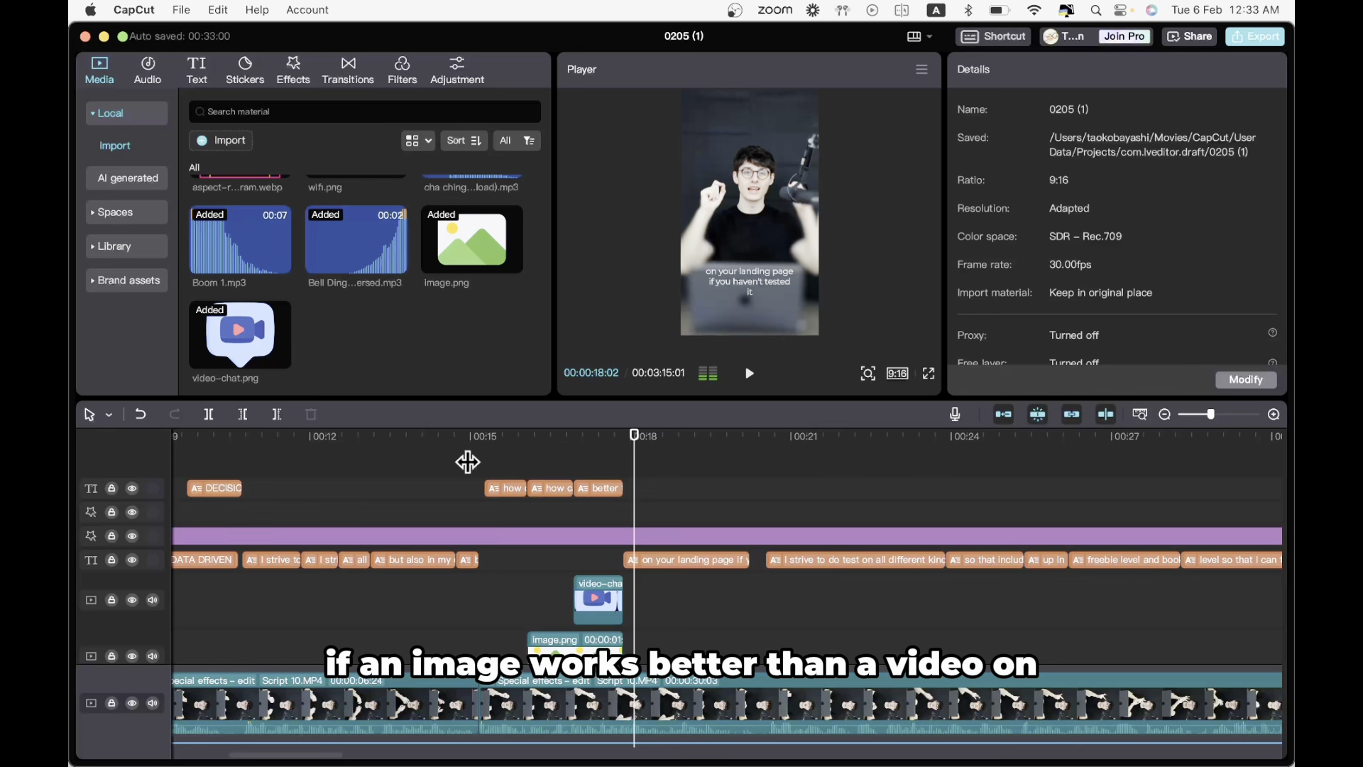
- Try the Slide Right entrance animation on the landscape image clip
click(539, 636)
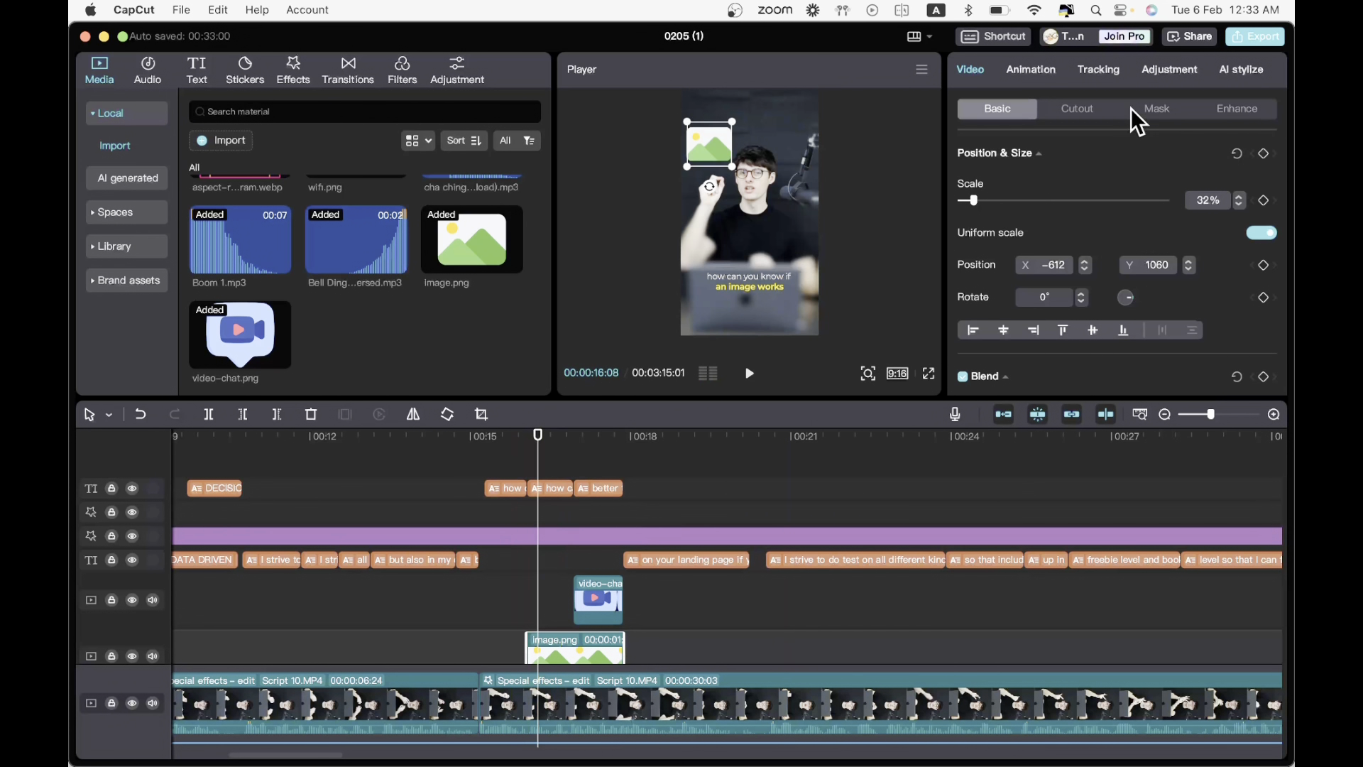
click(1016, 74)
click(1041, 113)
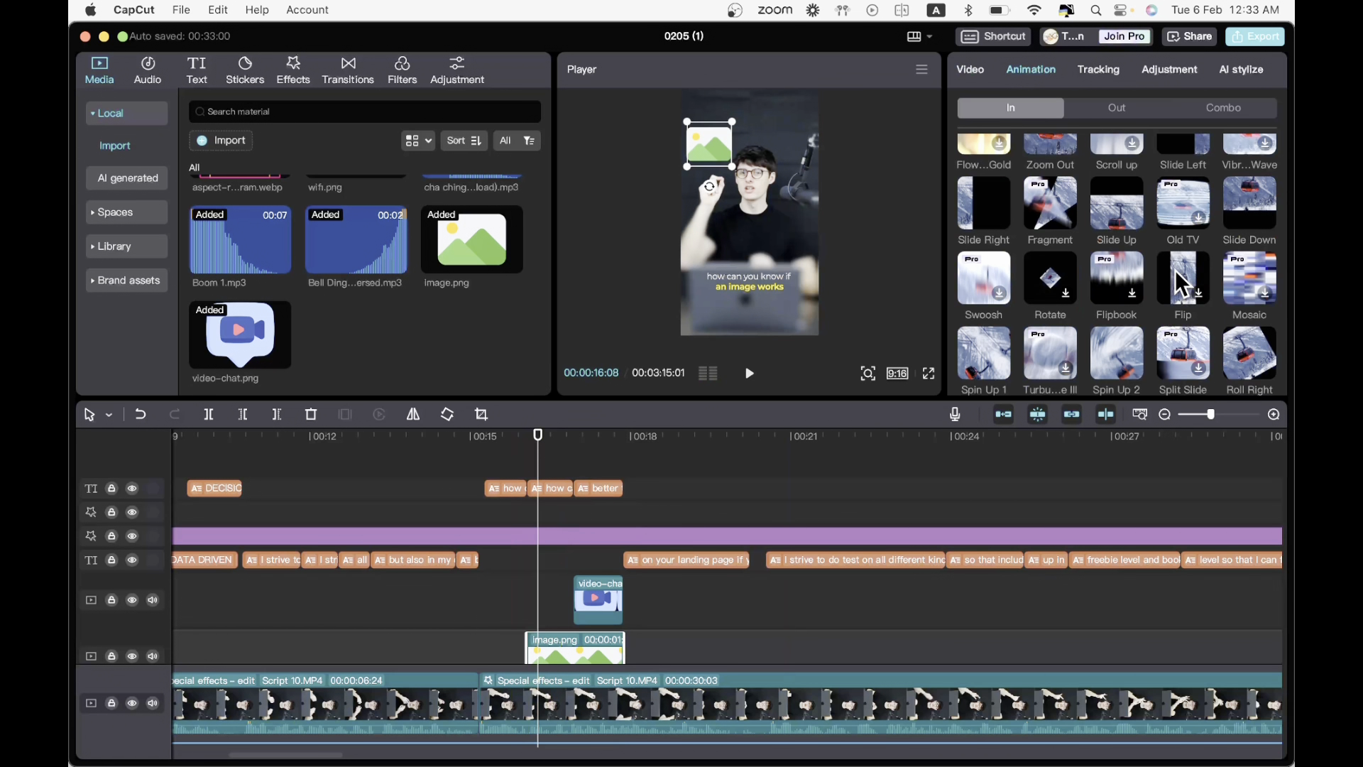
scroll(1174, 269, down, 3)
click(985, 189)
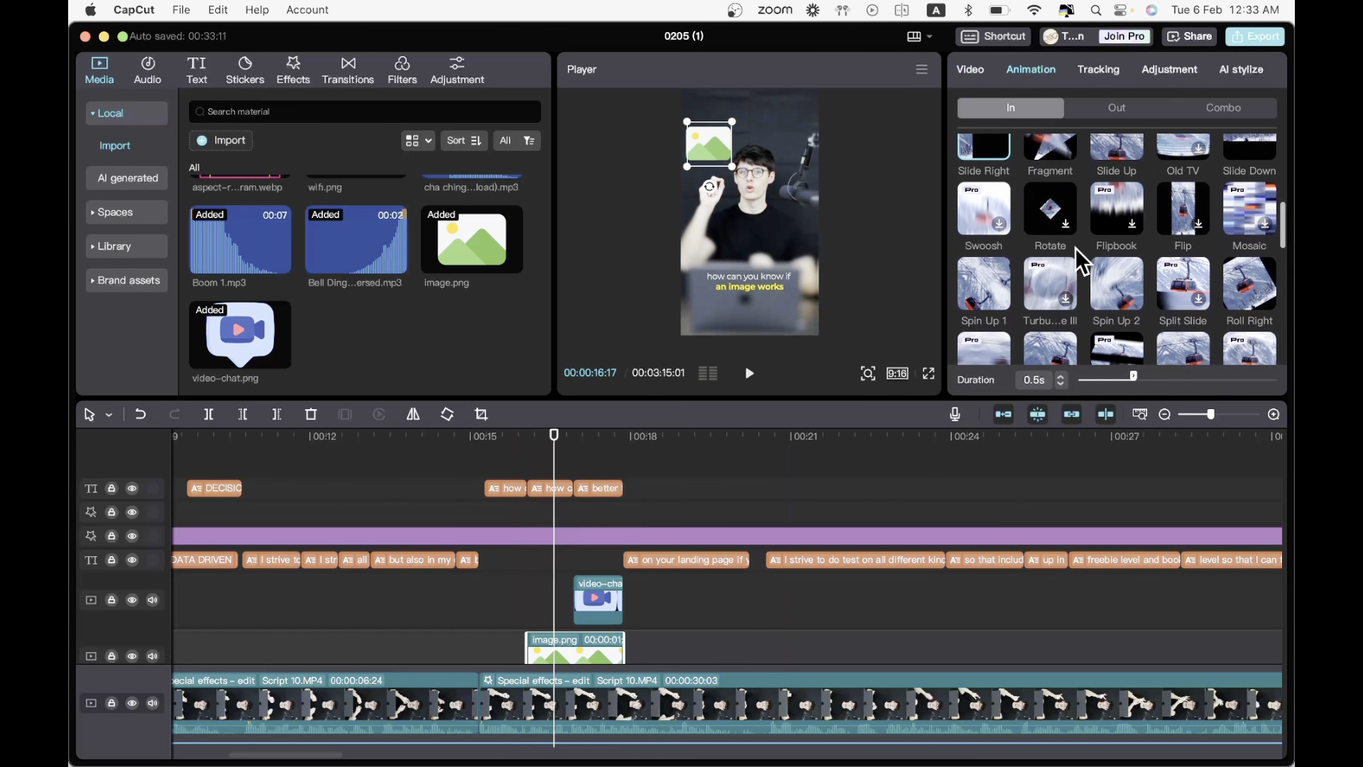
- Try the Swing entrance animation on the landscape image with a duration of 1.8 s
scroll(1150, 222, down, 2)
scroll(1165, 221, down, 1)
click(1184, 200)
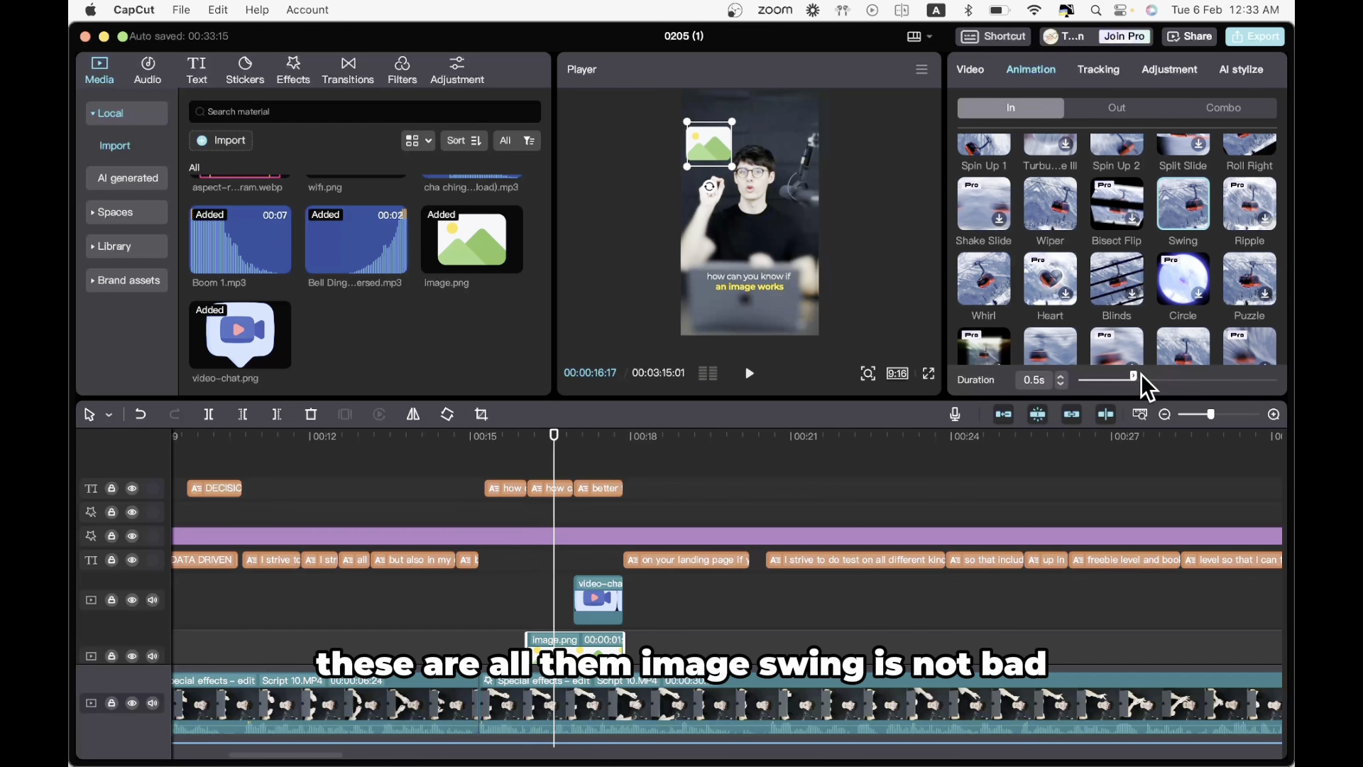
drag(1134, 380, 1282, 380)
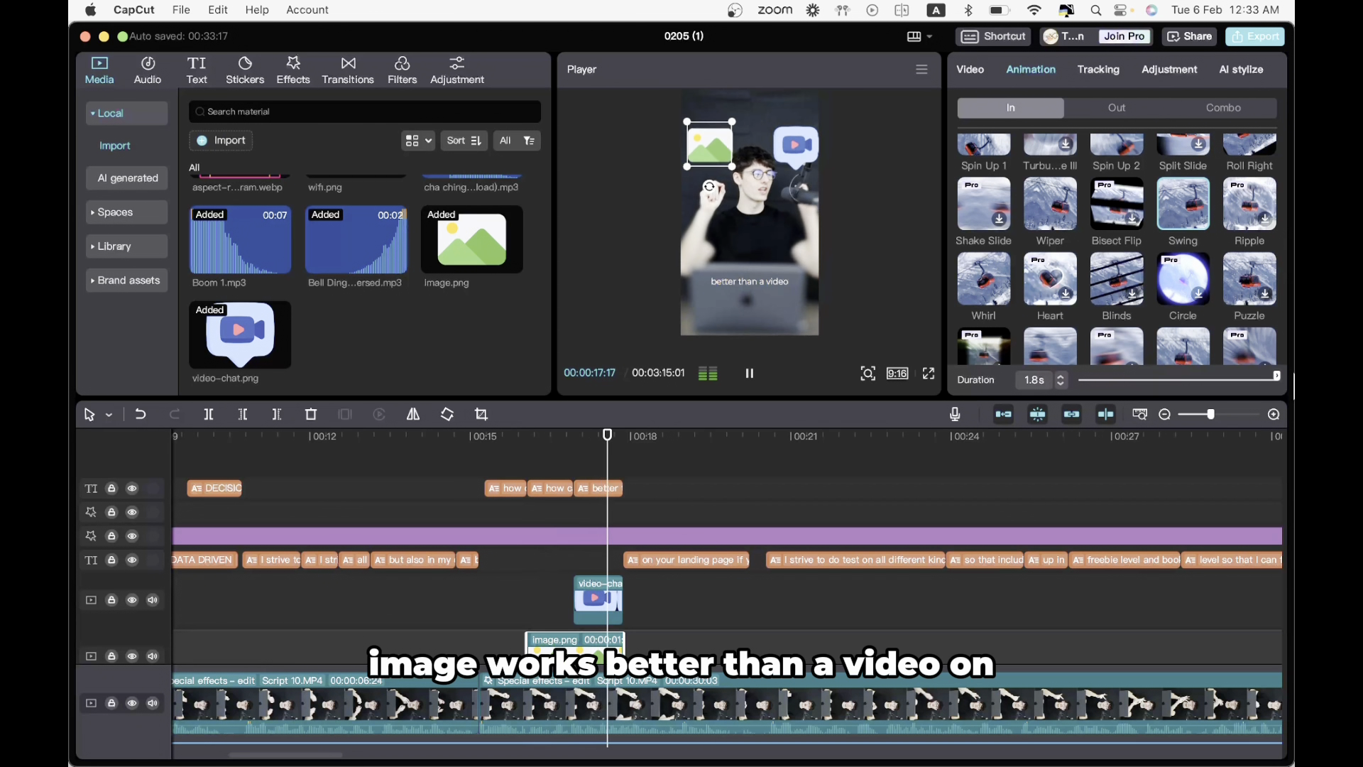
scroll(1193, 213, up, 1)
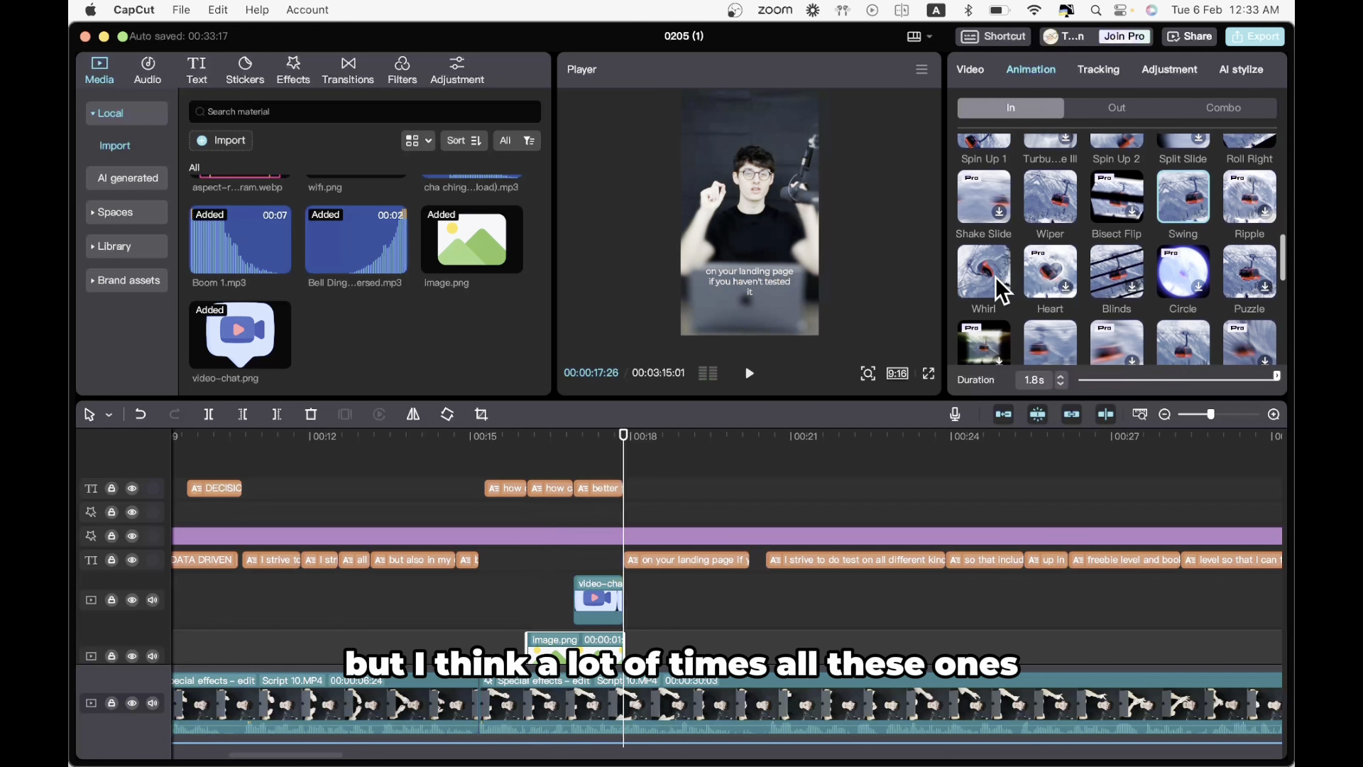
- Try the Swing Bottom entrance animation on the landscape image
scroll(1059, 233, down, 3)
click(1166, 291)
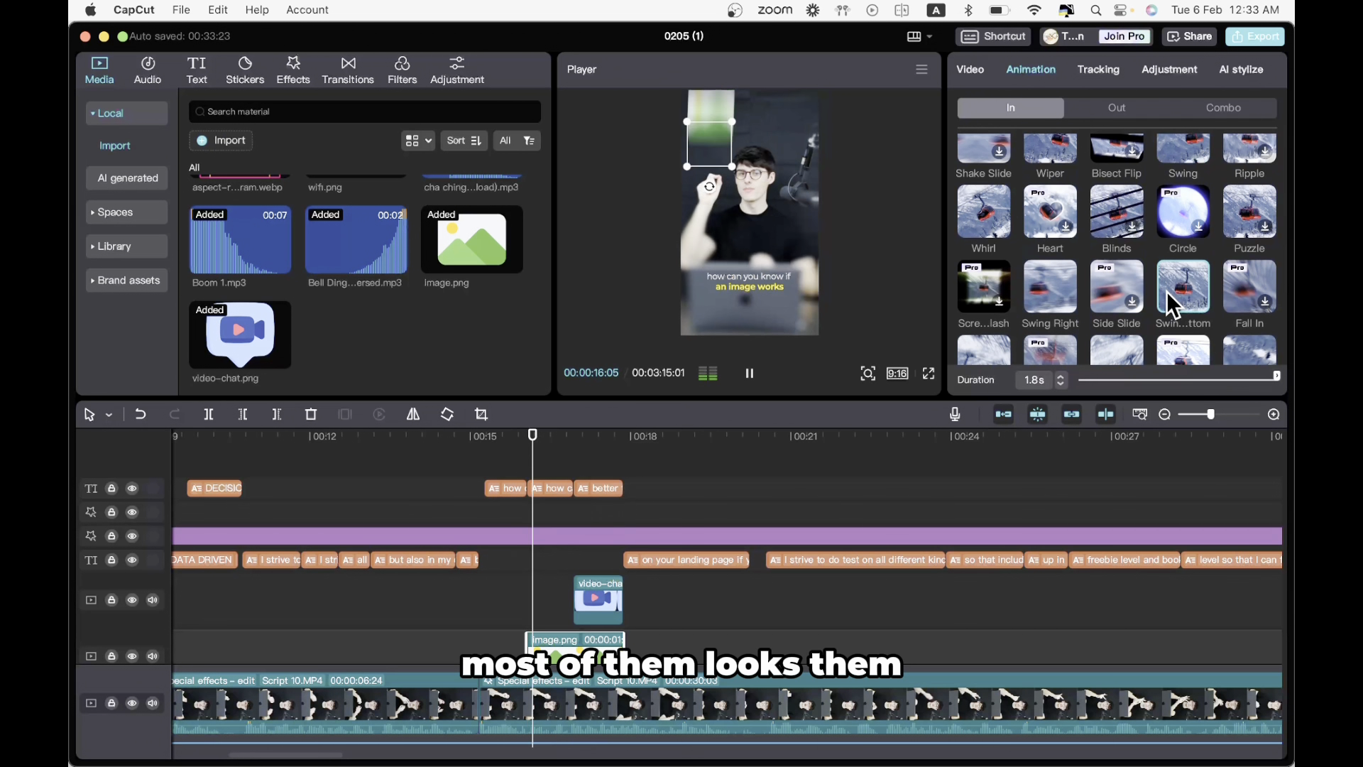
scroll(1166, 291, down, 2)
scroll(1166, 291, down, 2)
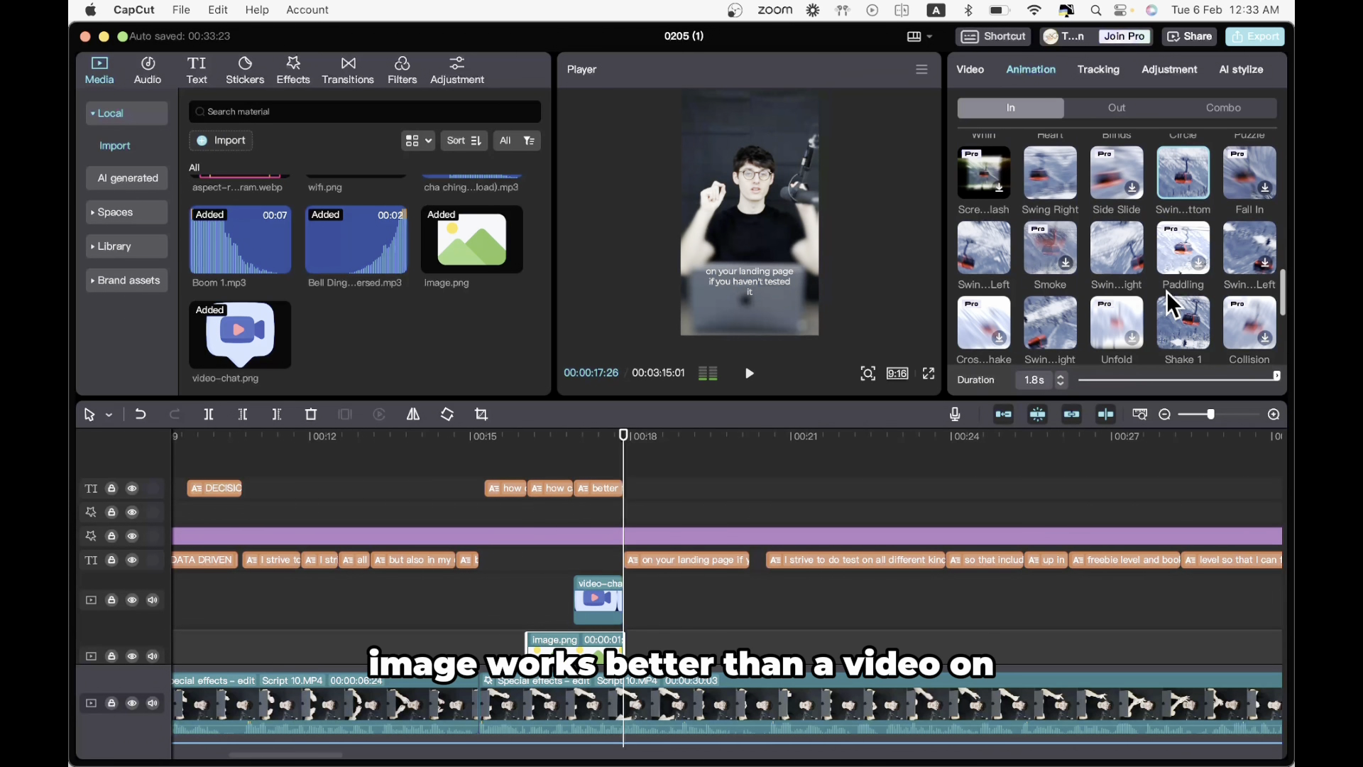
- Try the Shake 1 entrance animation on the landscape image and play back the line
scroll(1153, 244, down, 2)
click(1176, 268)
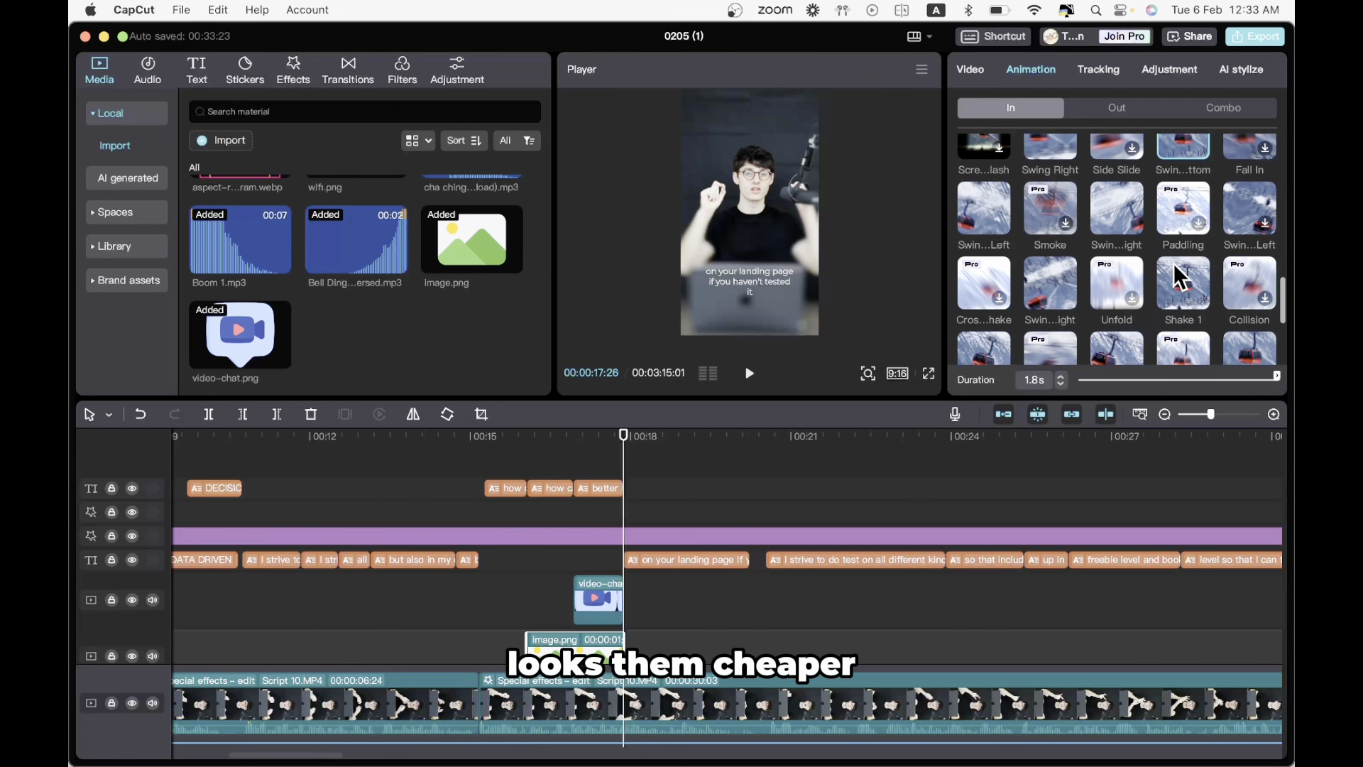
scroll(1174, 263, down, 5)
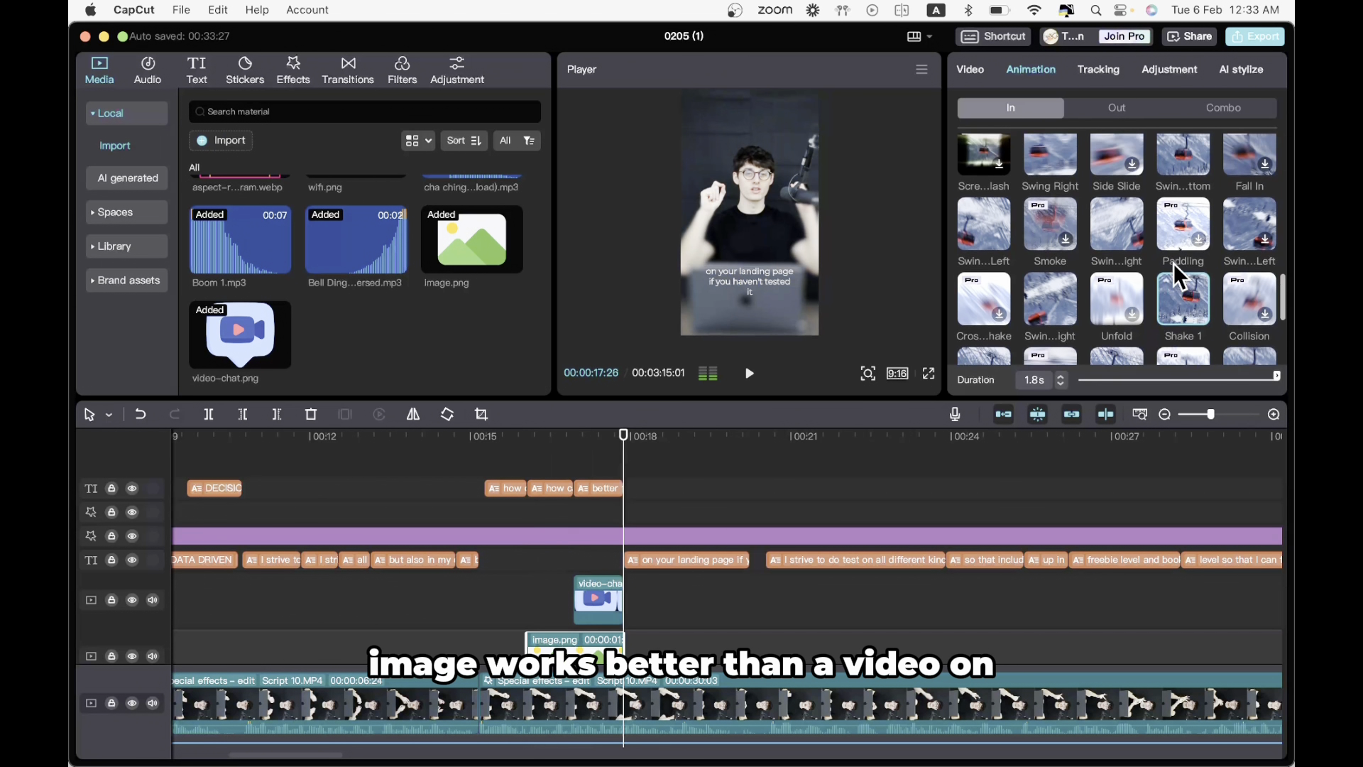
click(521, 533)
key(space)
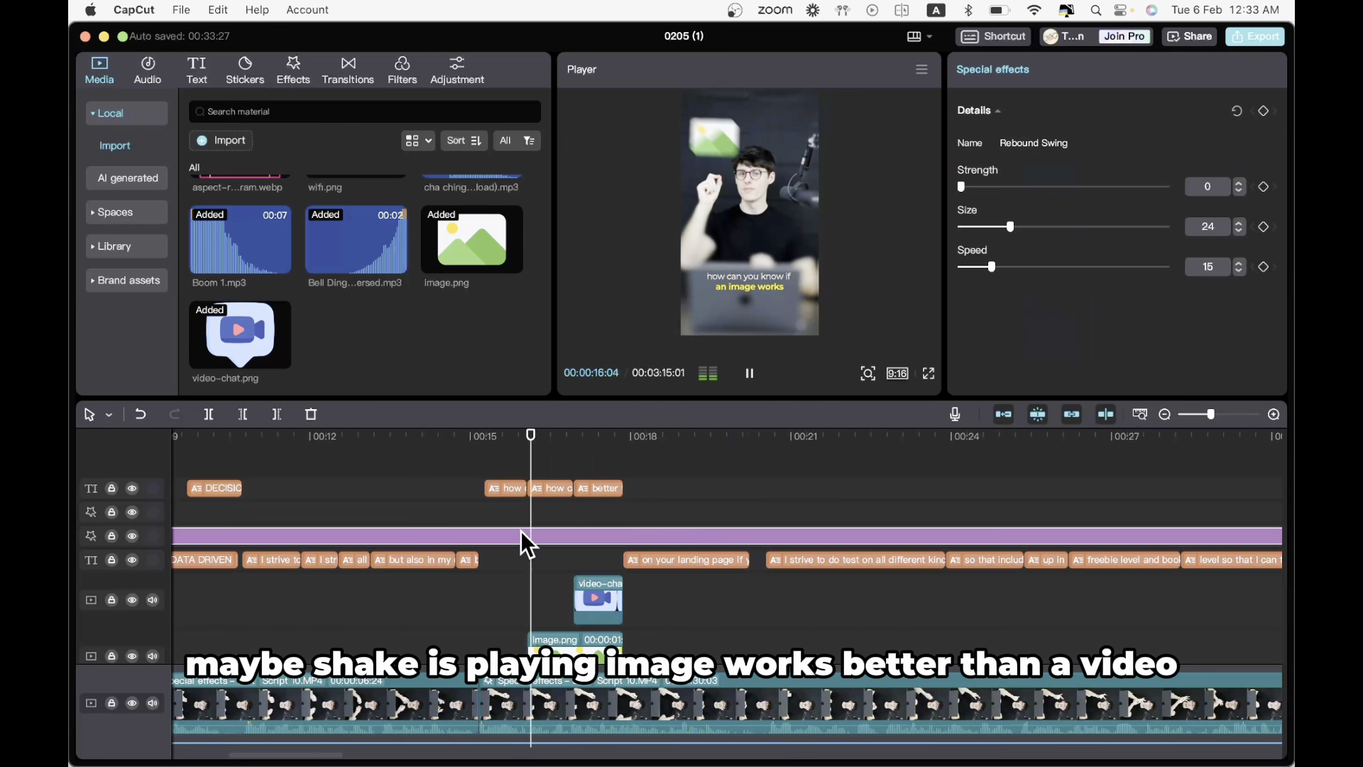
key(space)
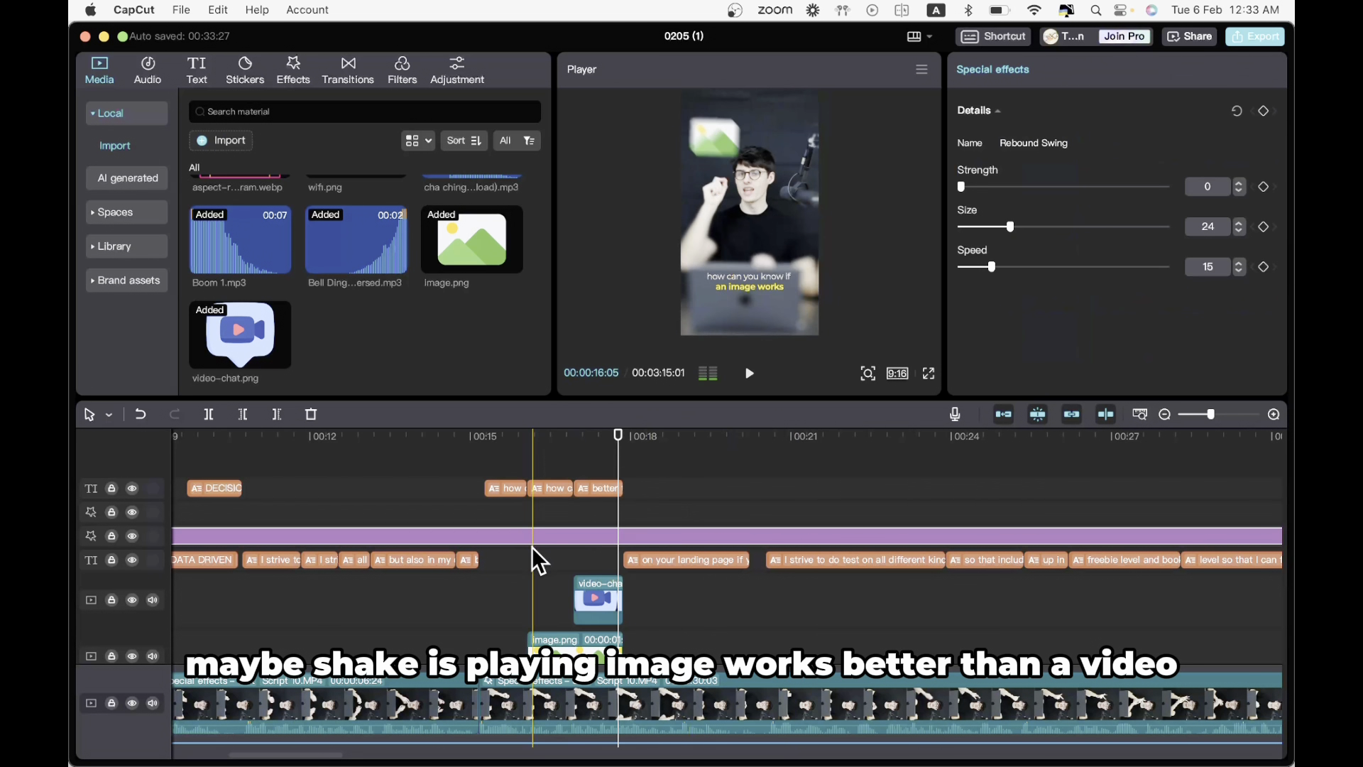
- Apply the Slide Up entrance animation to the landscape image with a duration of 0.5 s
click(554, 639)
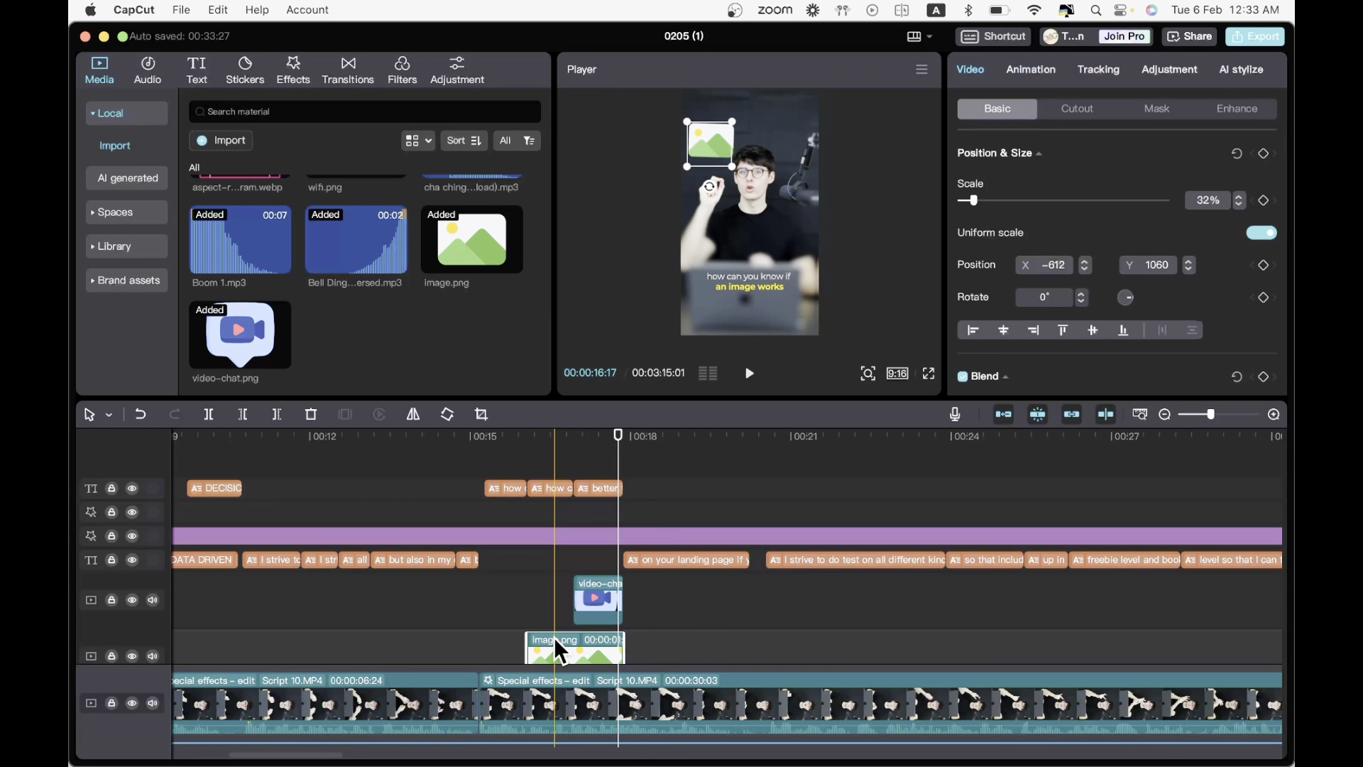
click(1041, 71)
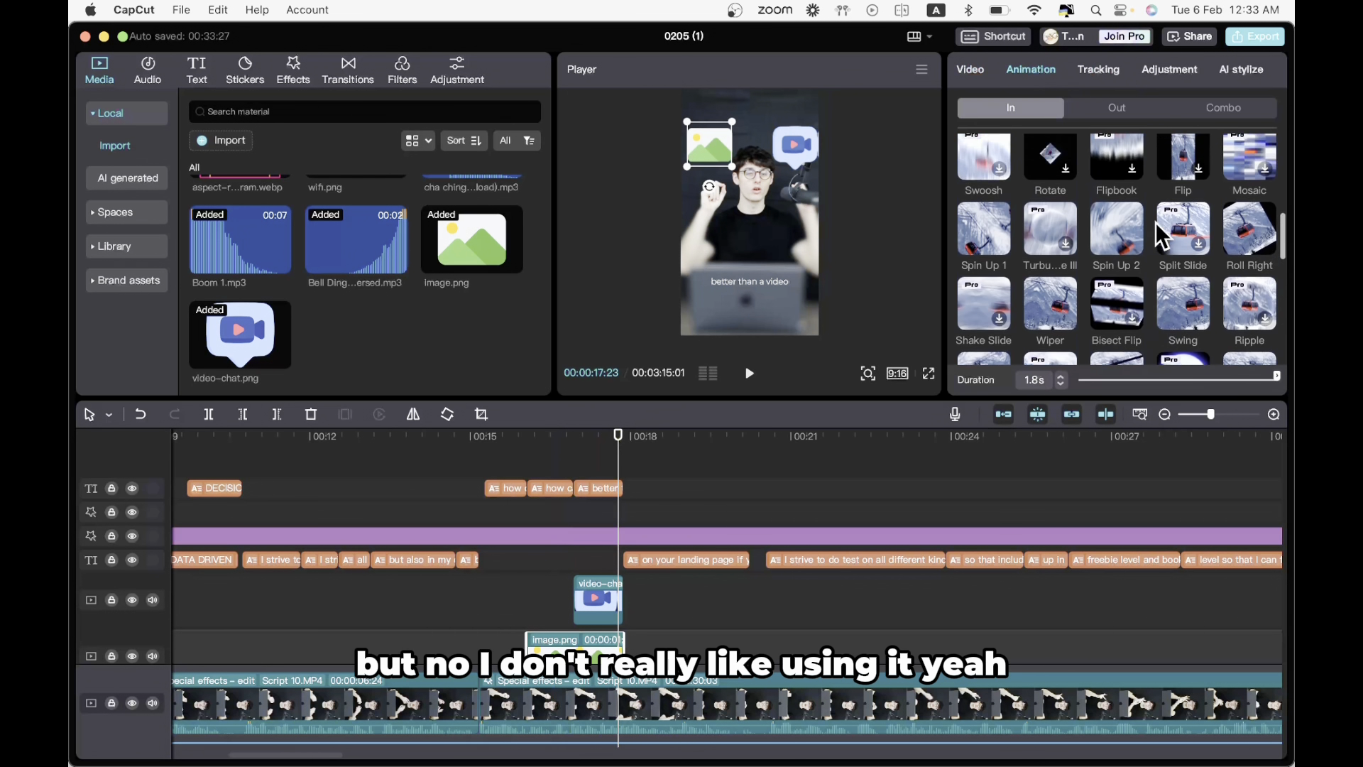
scroll(1136, 221, up, 1)
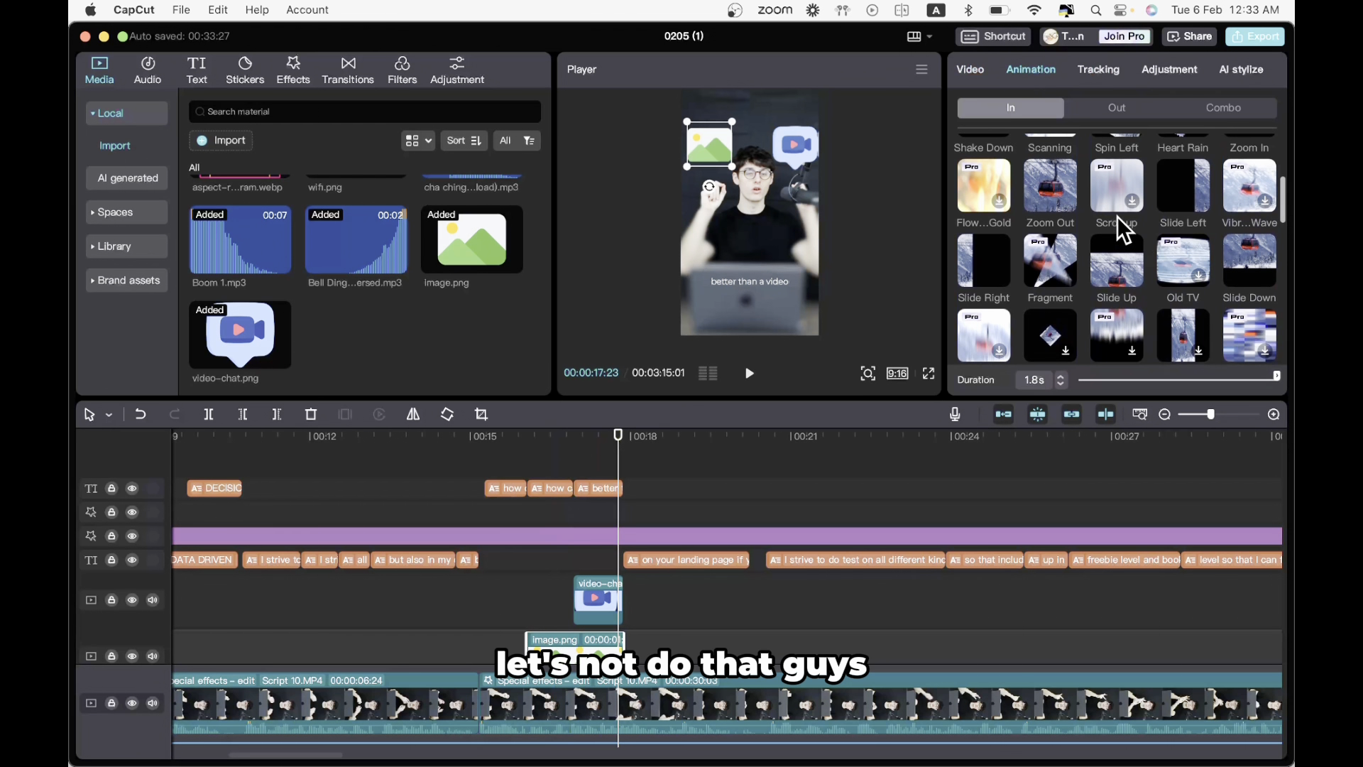
click(1127, 258)
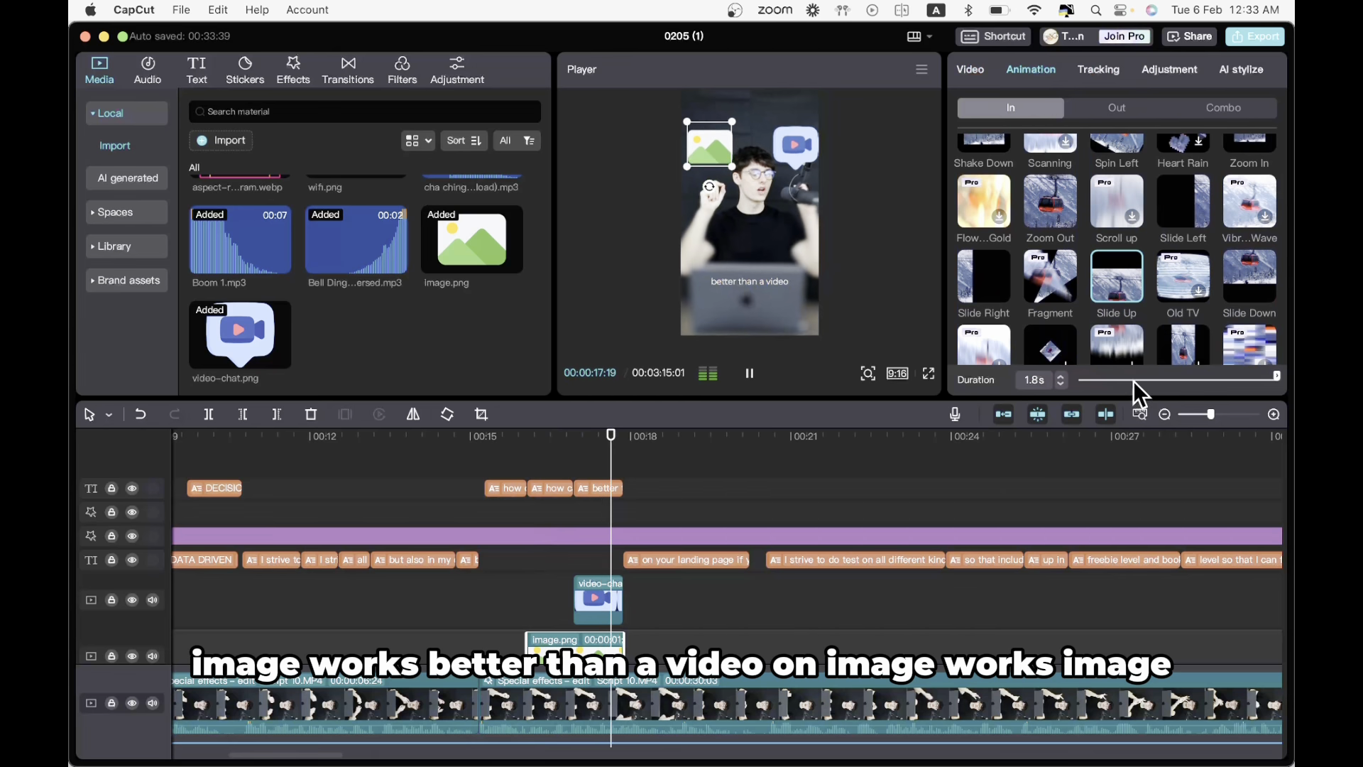
mouse_move(1134, 381)
mouse_down()
mouse_move(1171, 377)
mouse_move(1112, 376)
mouse_up()
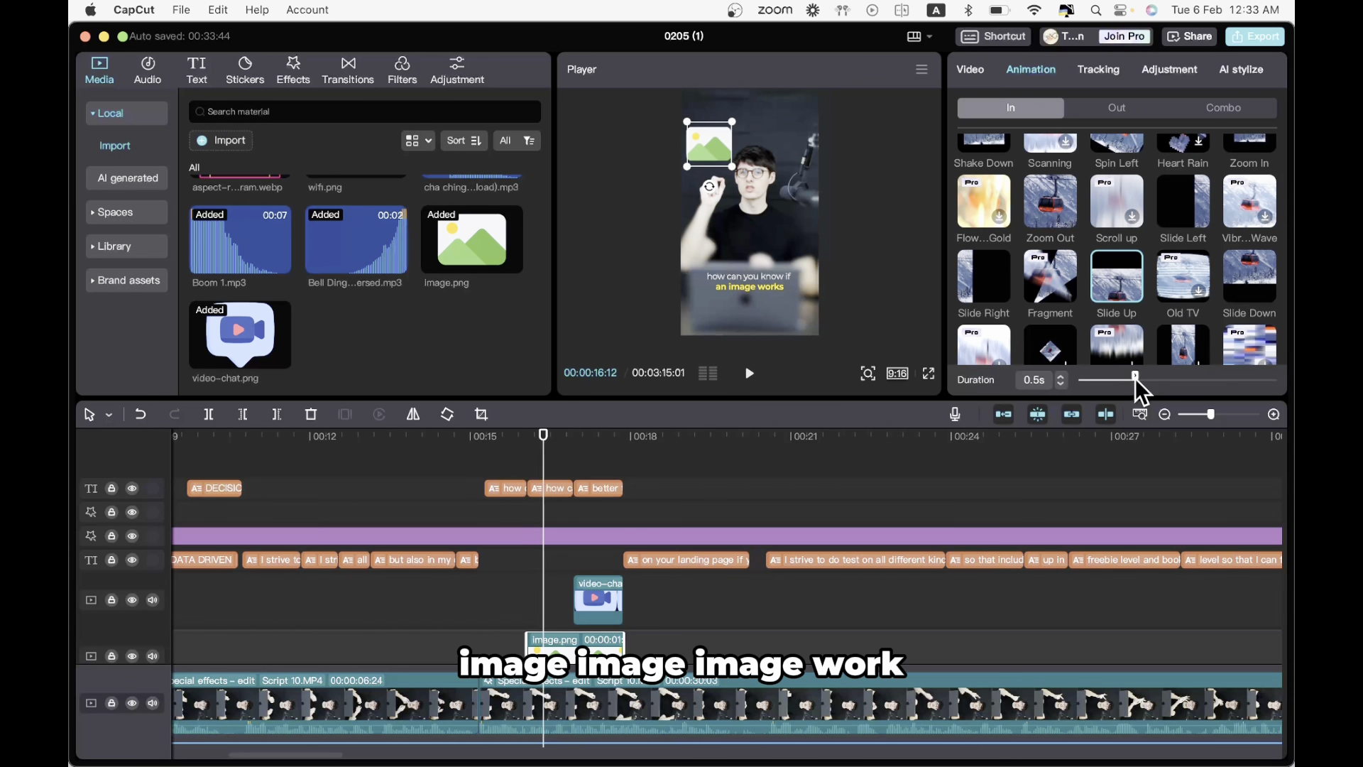
- Remove the entrance animation from the landscape image and play back the "image works better than a video" line
click(529, 600)
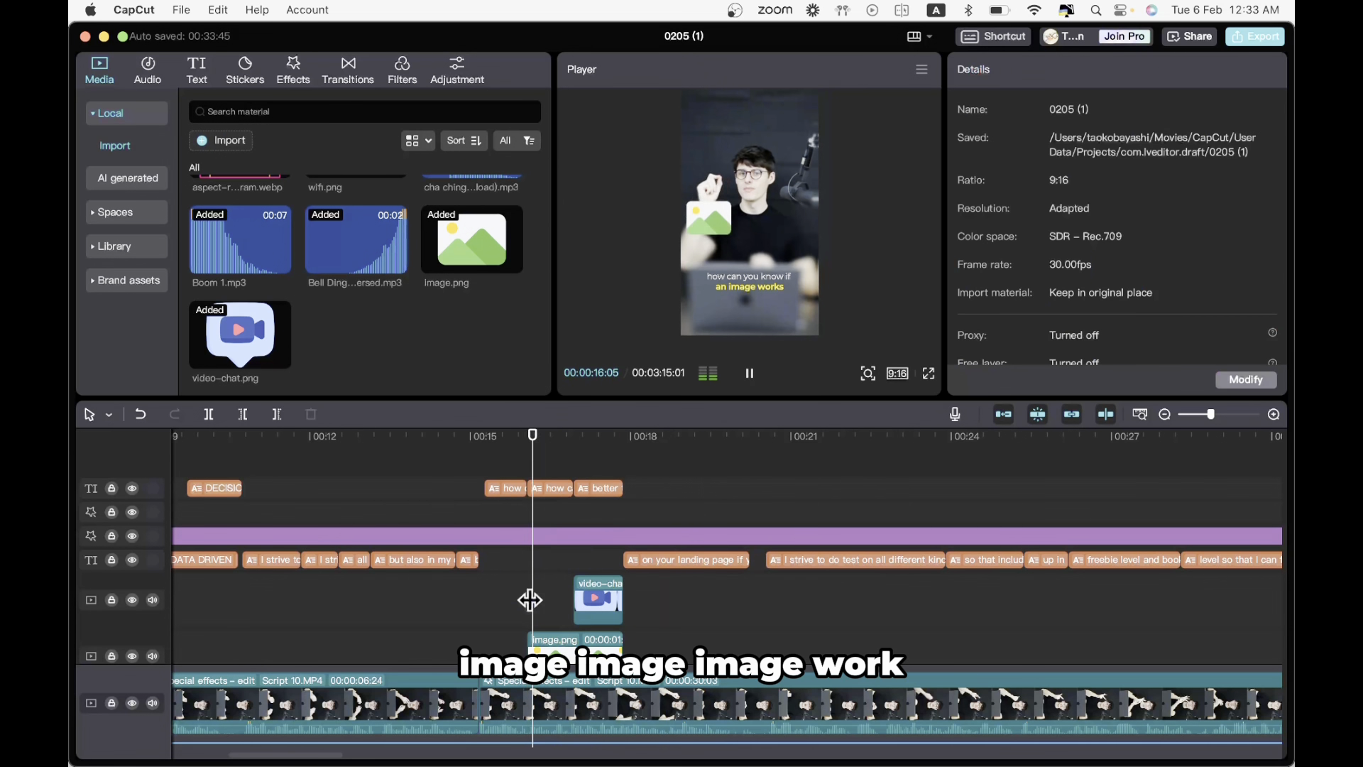
click(568, 648)
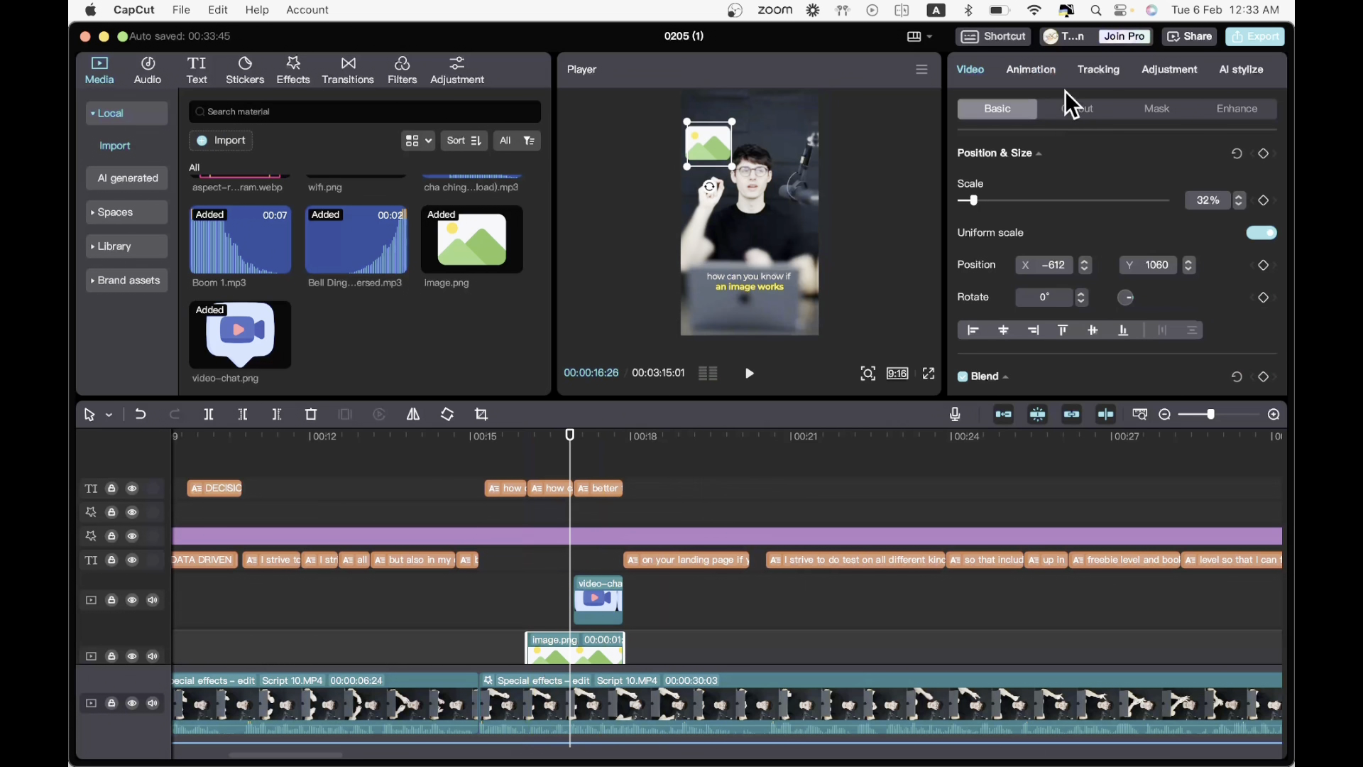
click(1031, 71)
scroll(1084, 167, up, 5)
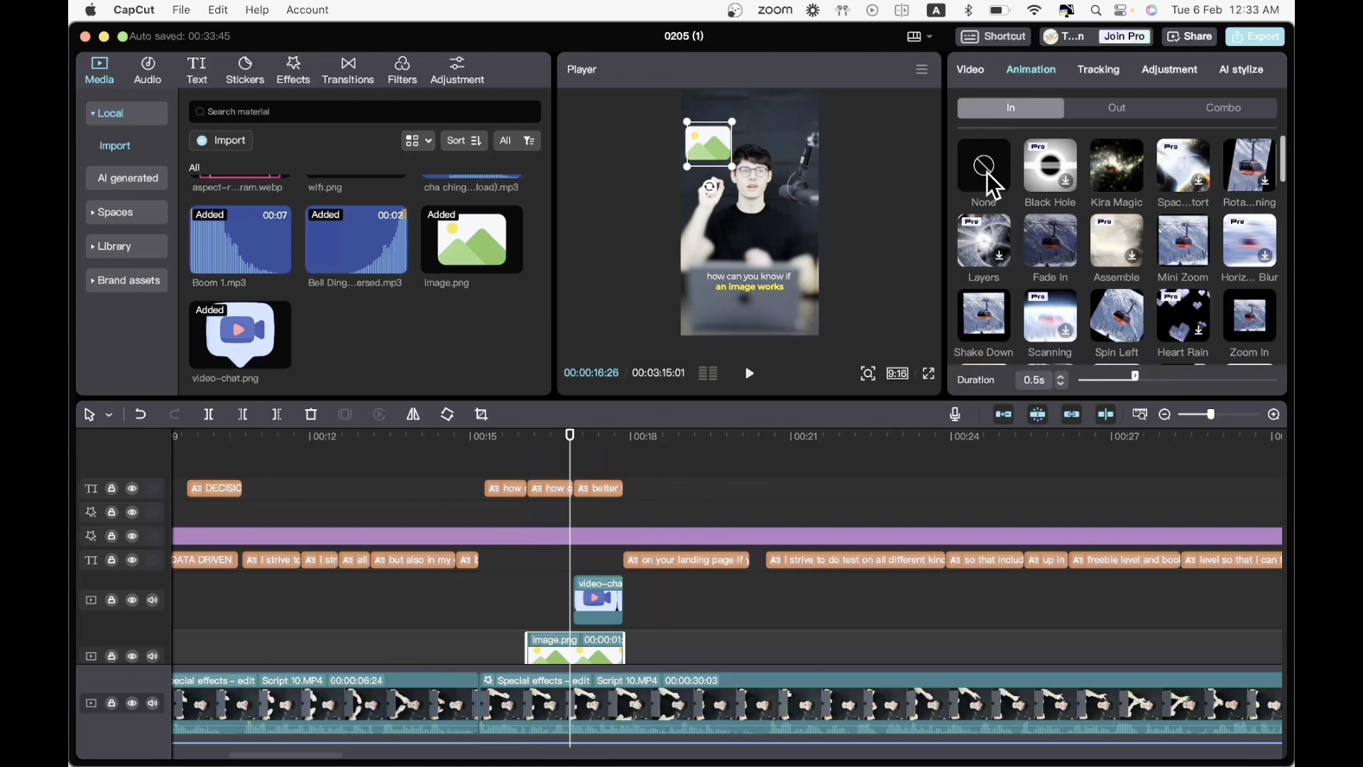
click(514, 523)
key(space)
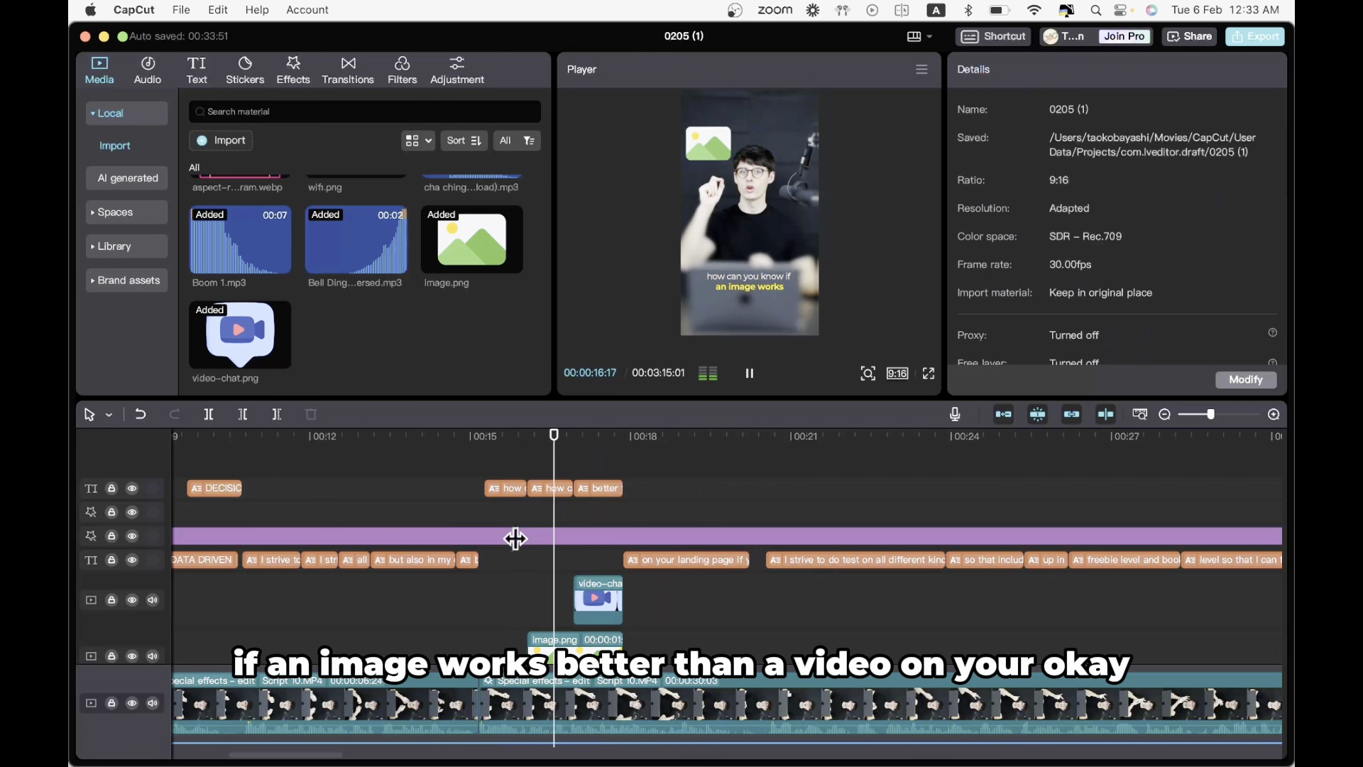
key(space)
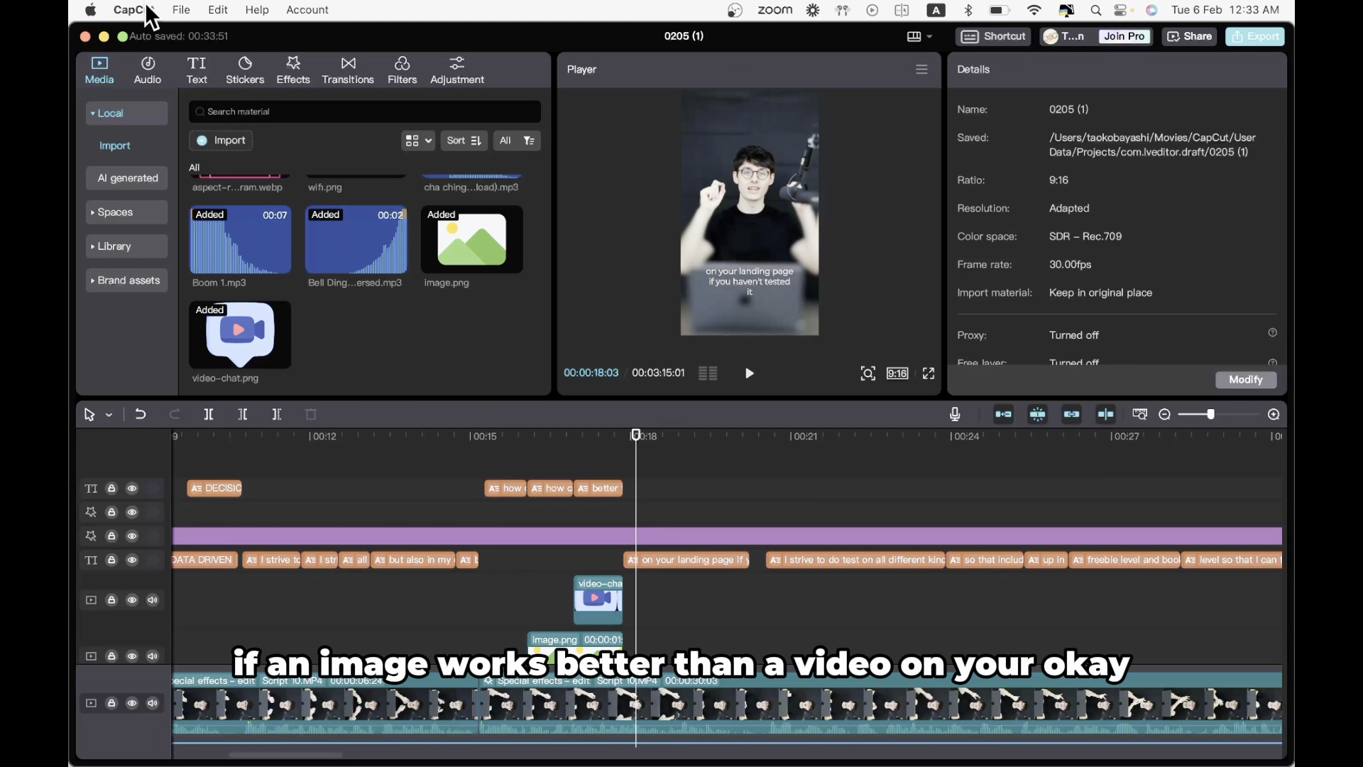
- Search the Sound effects folder for "pop" and import the pop sound effect into the project media
click(152, 65)
click(122, 68)
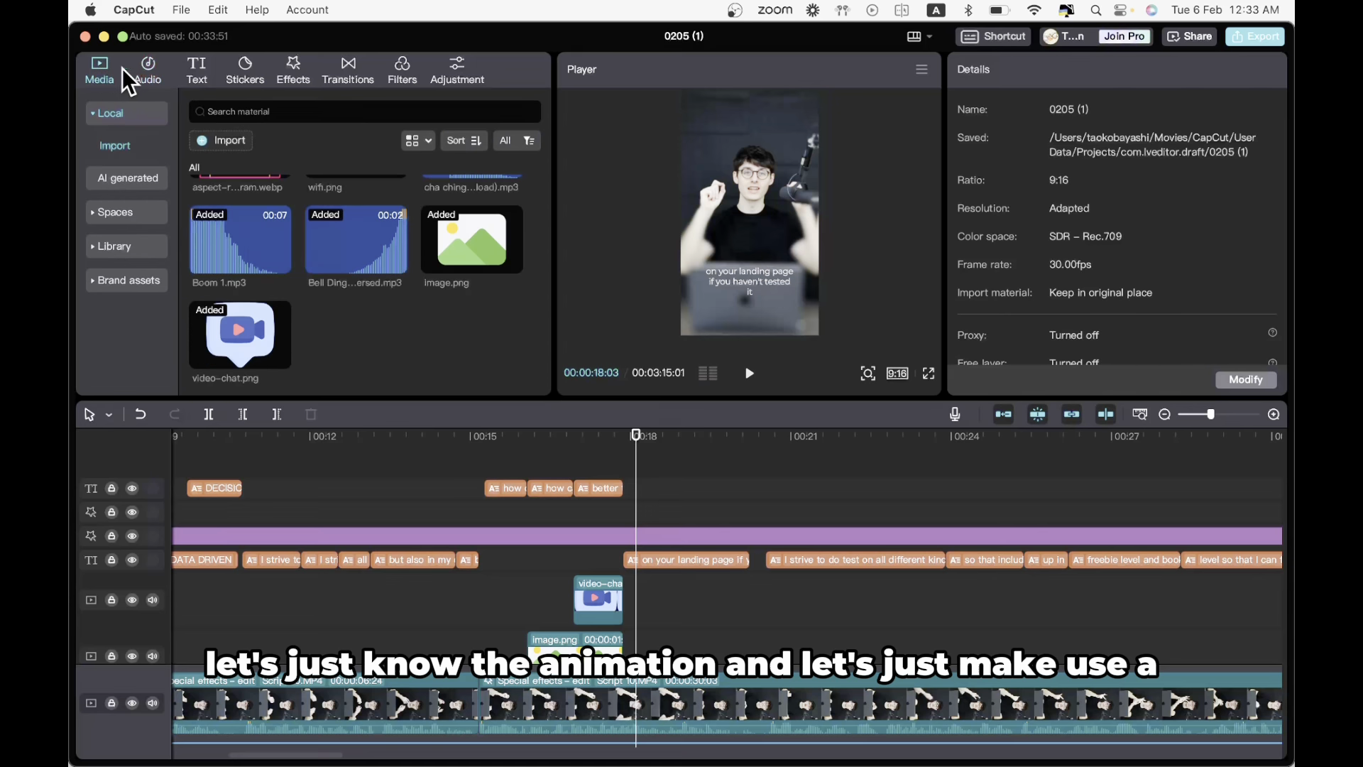
click(215, 142)
scroll(795, 341, down, 2)
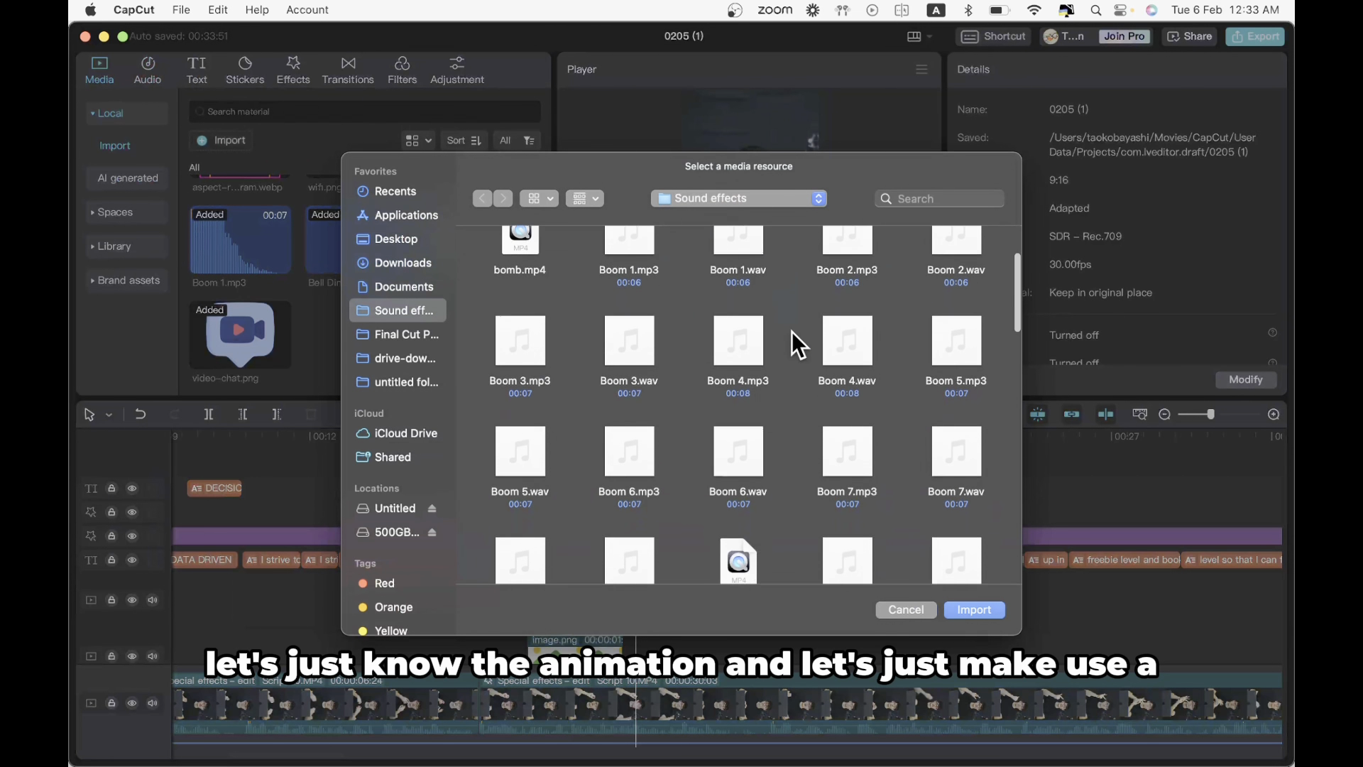
click(937, 198)
text(pop)
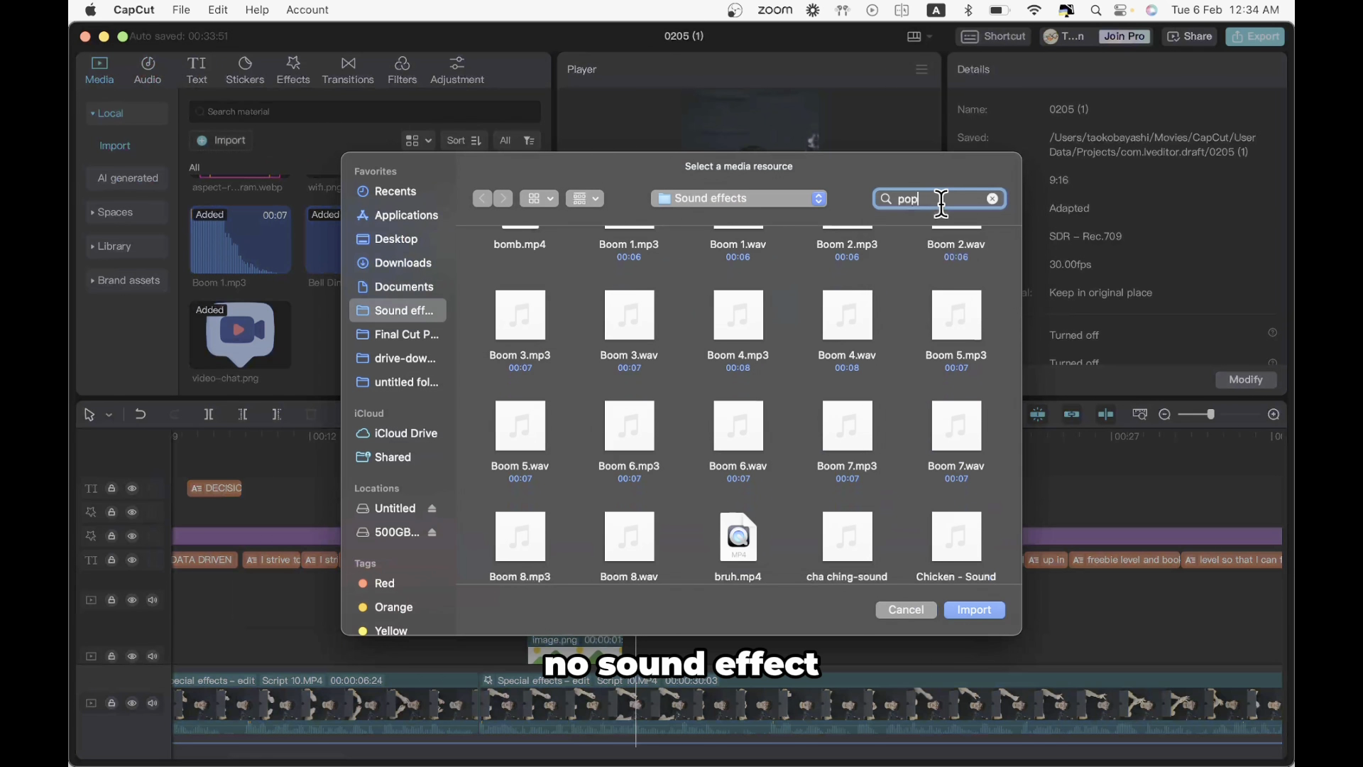
key(Return)
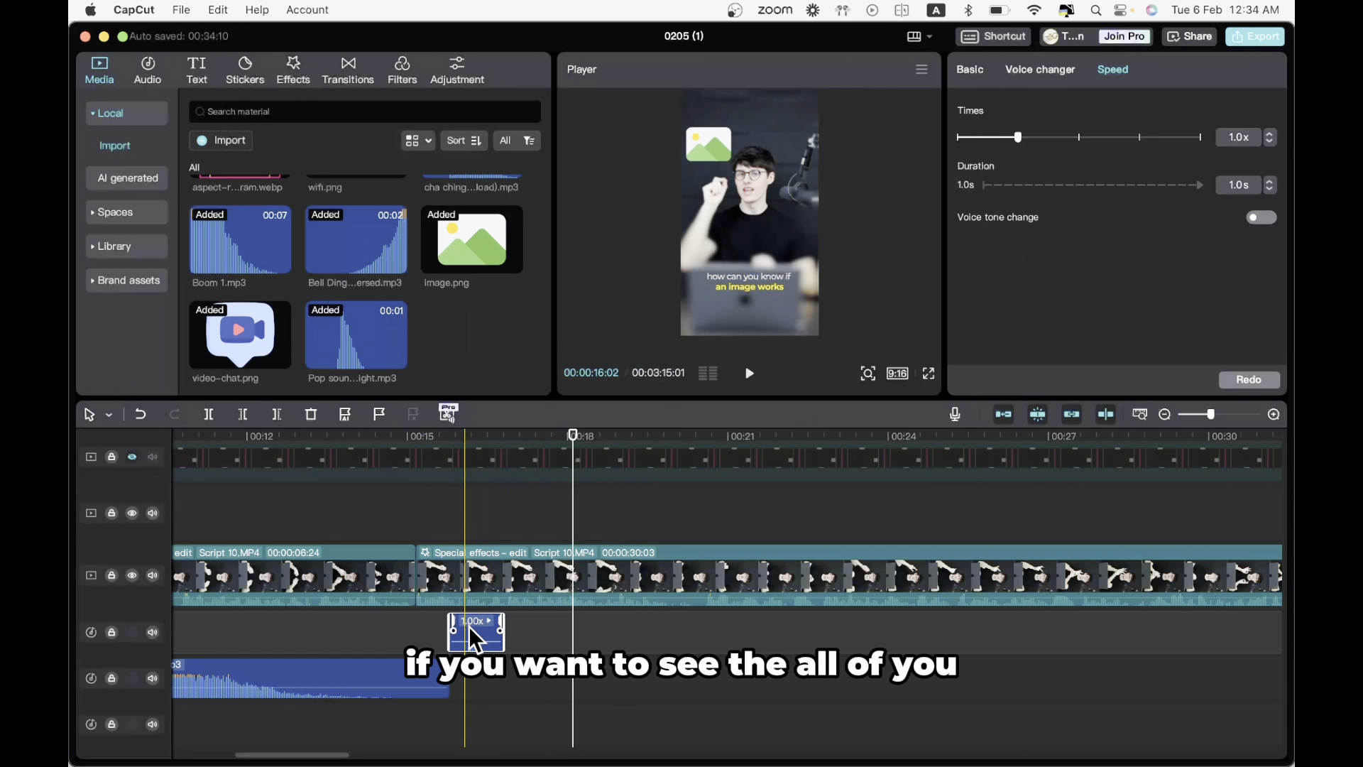
- Align two pop sound effect clips with the appearances of the landscape image and the video icon, and play back the line
drag(469, 626, 481, 542)
drag(475, 594, 475, 601)
key(super+equal)
mouse_move(505, 561)
mouse_down()
mouse_move(505, 536)
mouse_move(505, 554)
mouse_up()
click(376, 534)
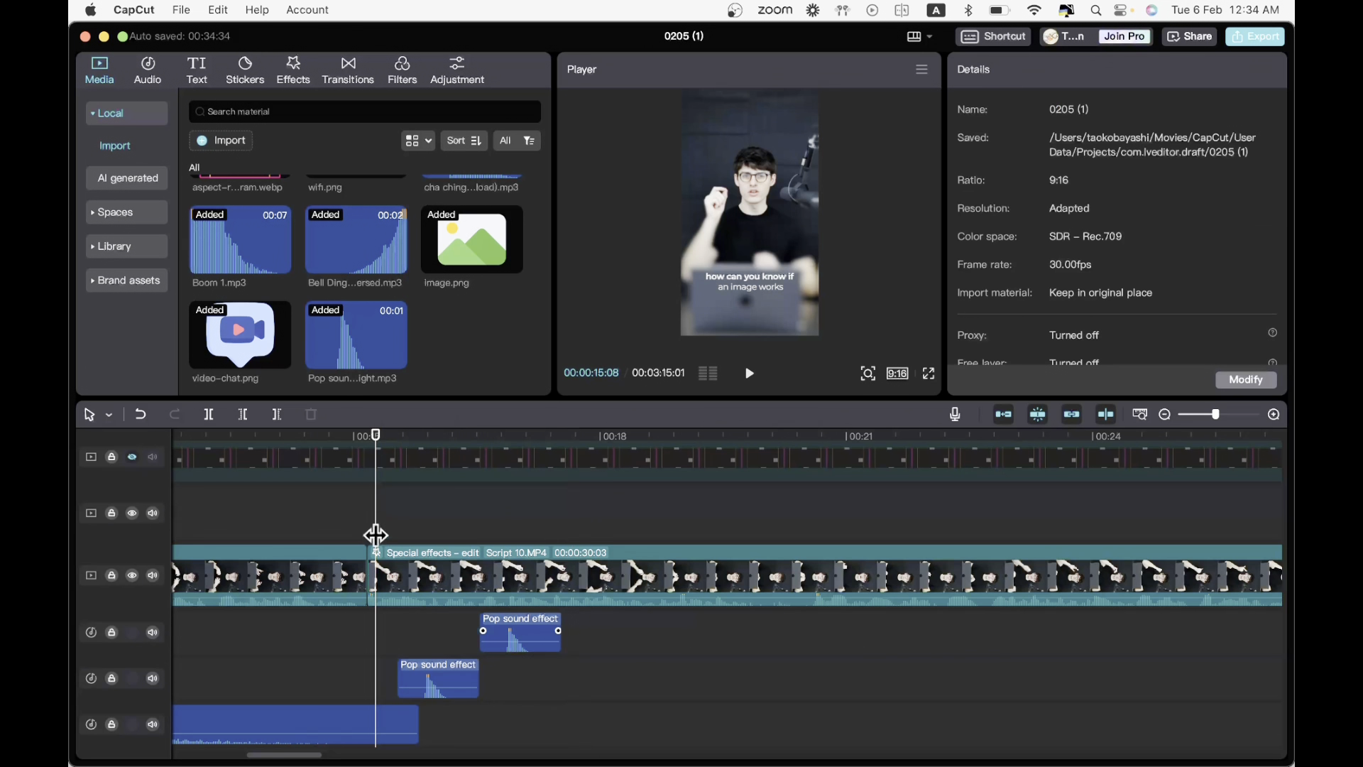
key(space)
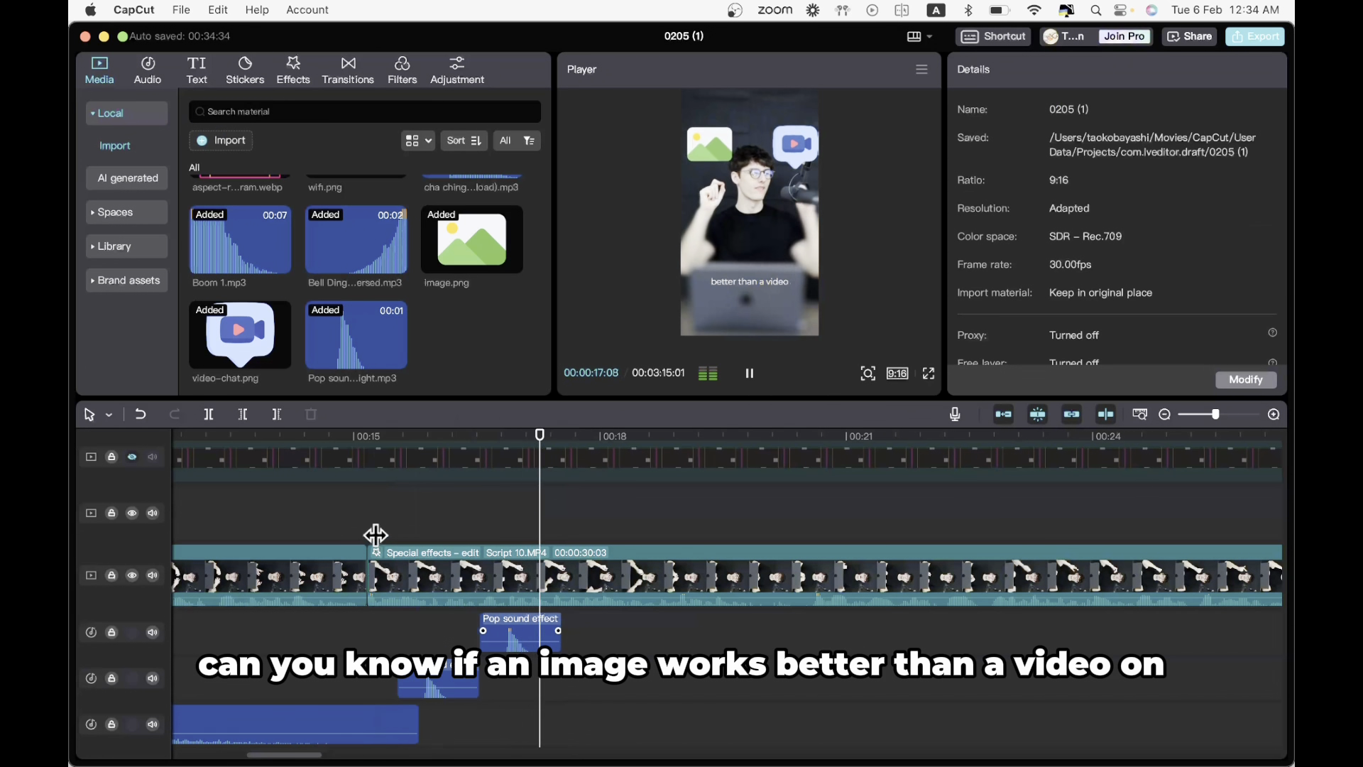
key(space)
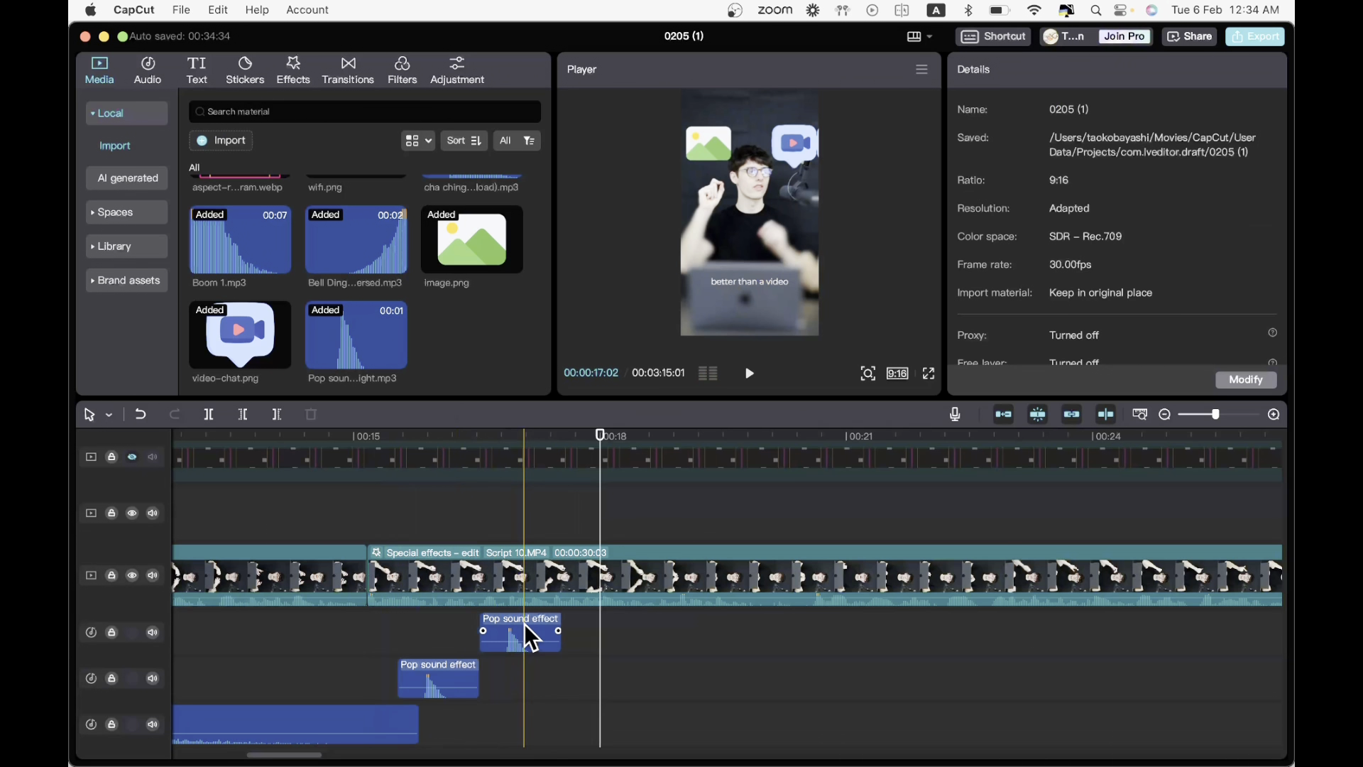
- Move the second Pop sound effect clip slightly later on the timeline and play back the section
drag(523, 633, 536, 633)
click(488, 510)
key(space)
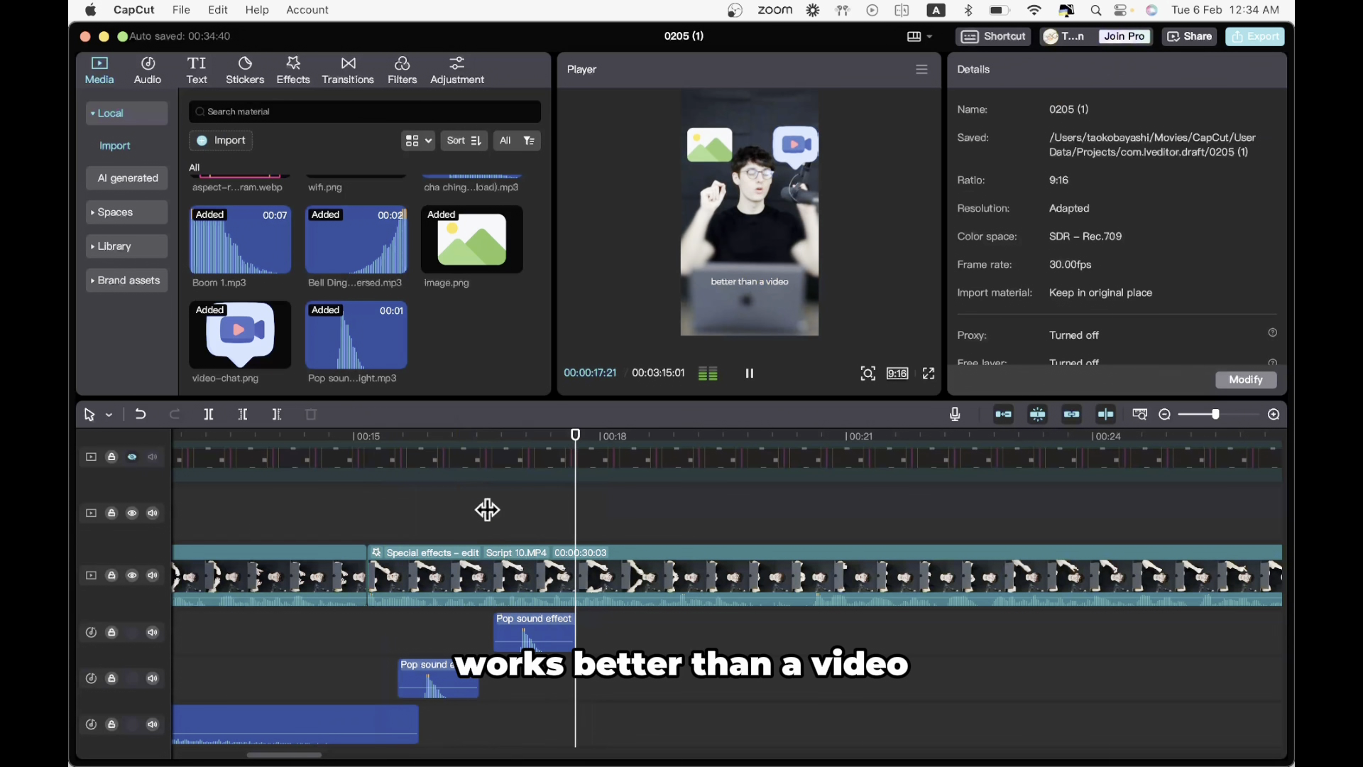
key(space)
- Move the video-chat.png clip later so it starts at about 00:17:12, and play back the section
scroll(511, 510, up, 2)
scroll(523, 522, up, 3)
scroll(524, 522, up, 5)
click(551, 561)
drag(559, 611, 596, 611)
scroll(569, 634, down, 3)
click(520, 643)
key(space)
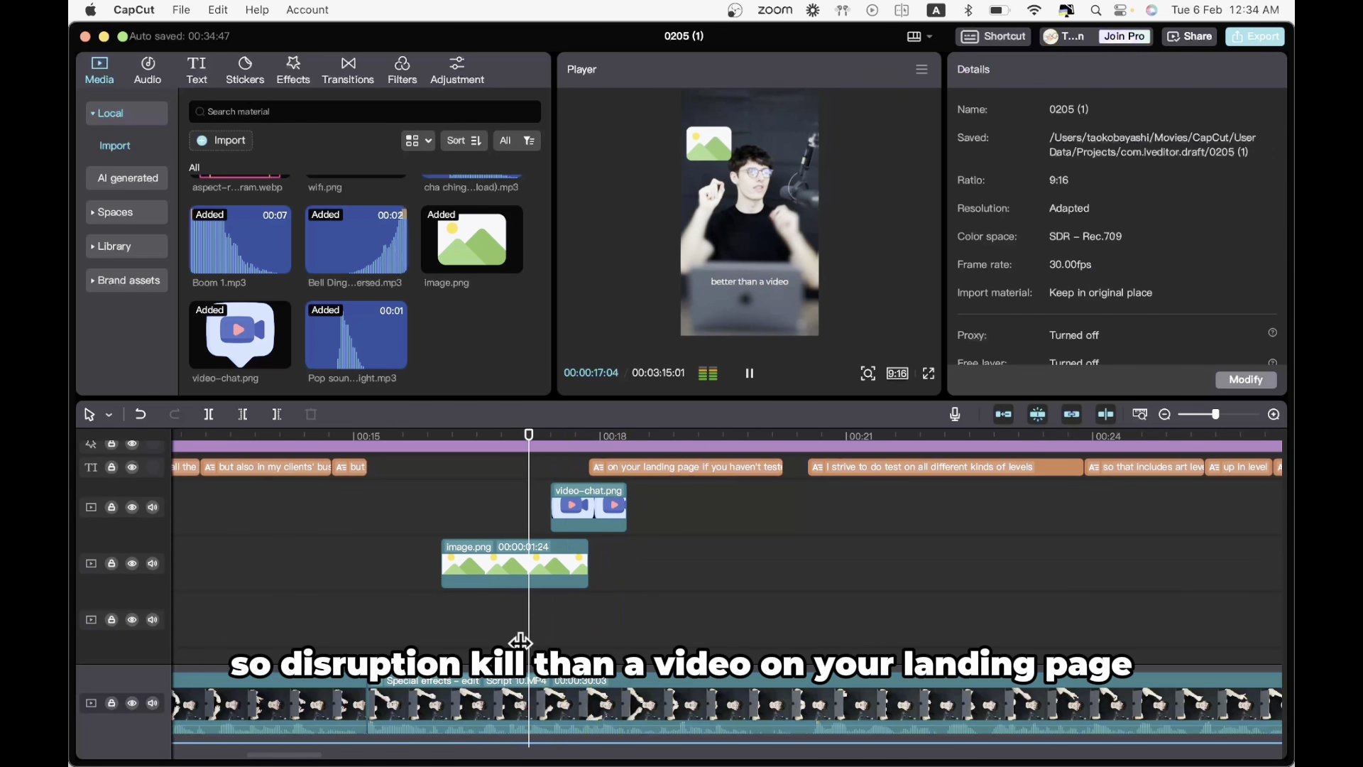
key(space)
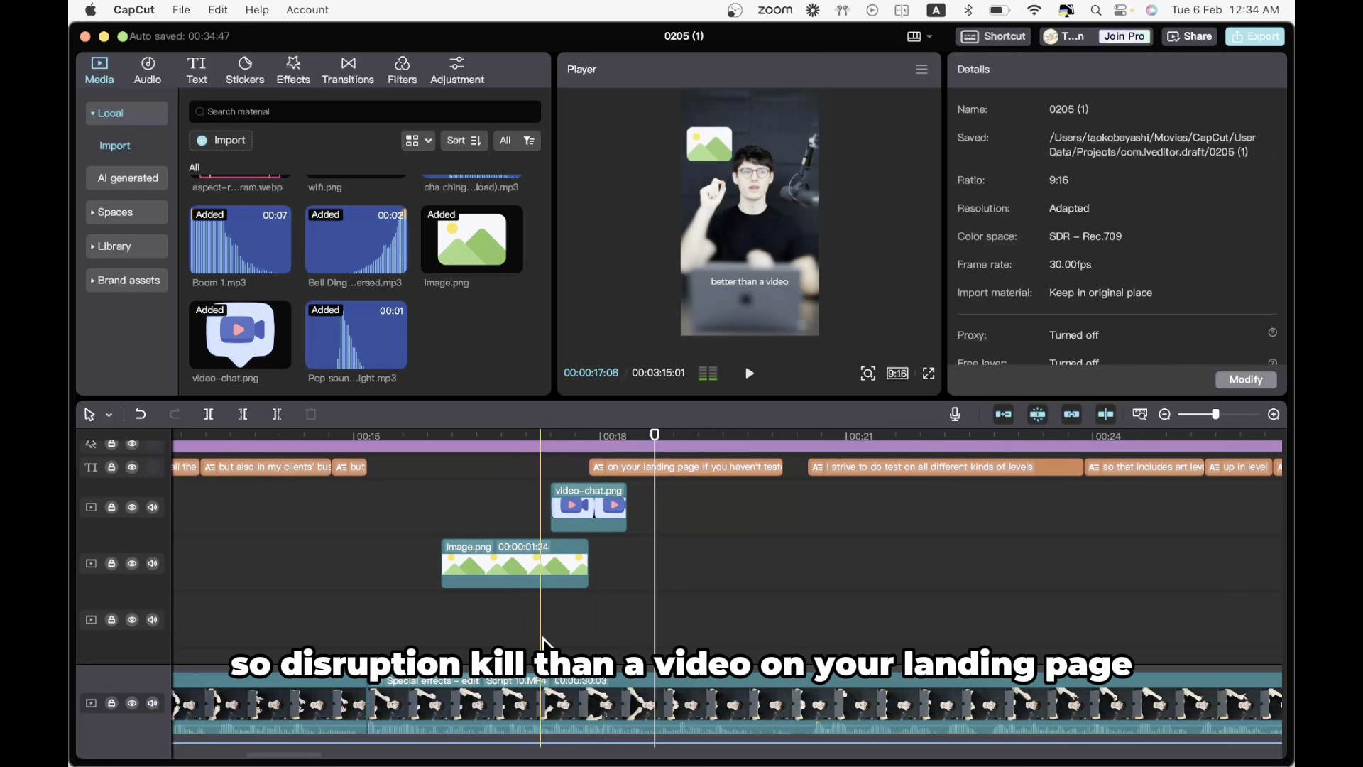
- Extend the image.png clip to 00:00:02:08 so it ends together with video-chat.png, and preview the result
drag(588, 563, 627, 563)
click(426, 511)
key(space)
key(space)
click(428, 510)
key(space)
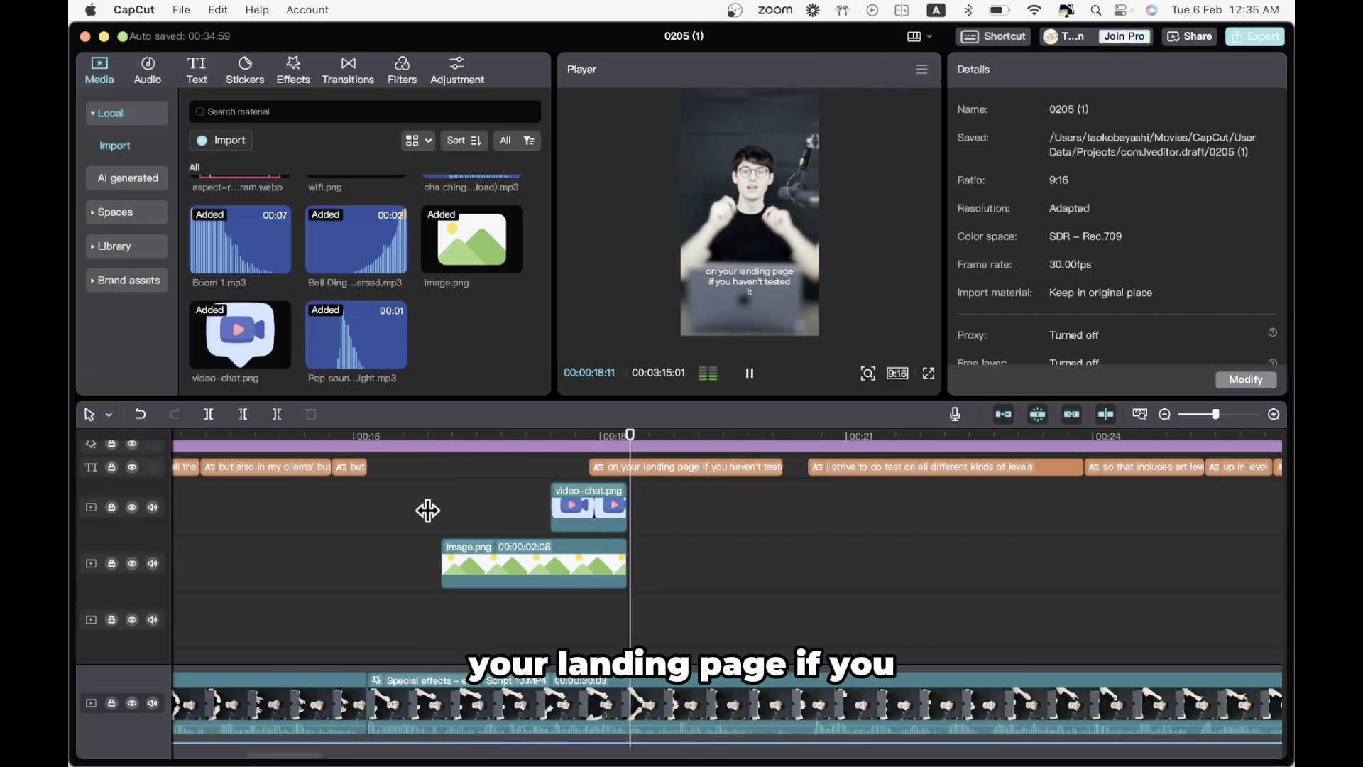
key(space)
- Apply the Fade Out exit animation to both the image.png and video-chat.png clips and preview it
click(609, 517)
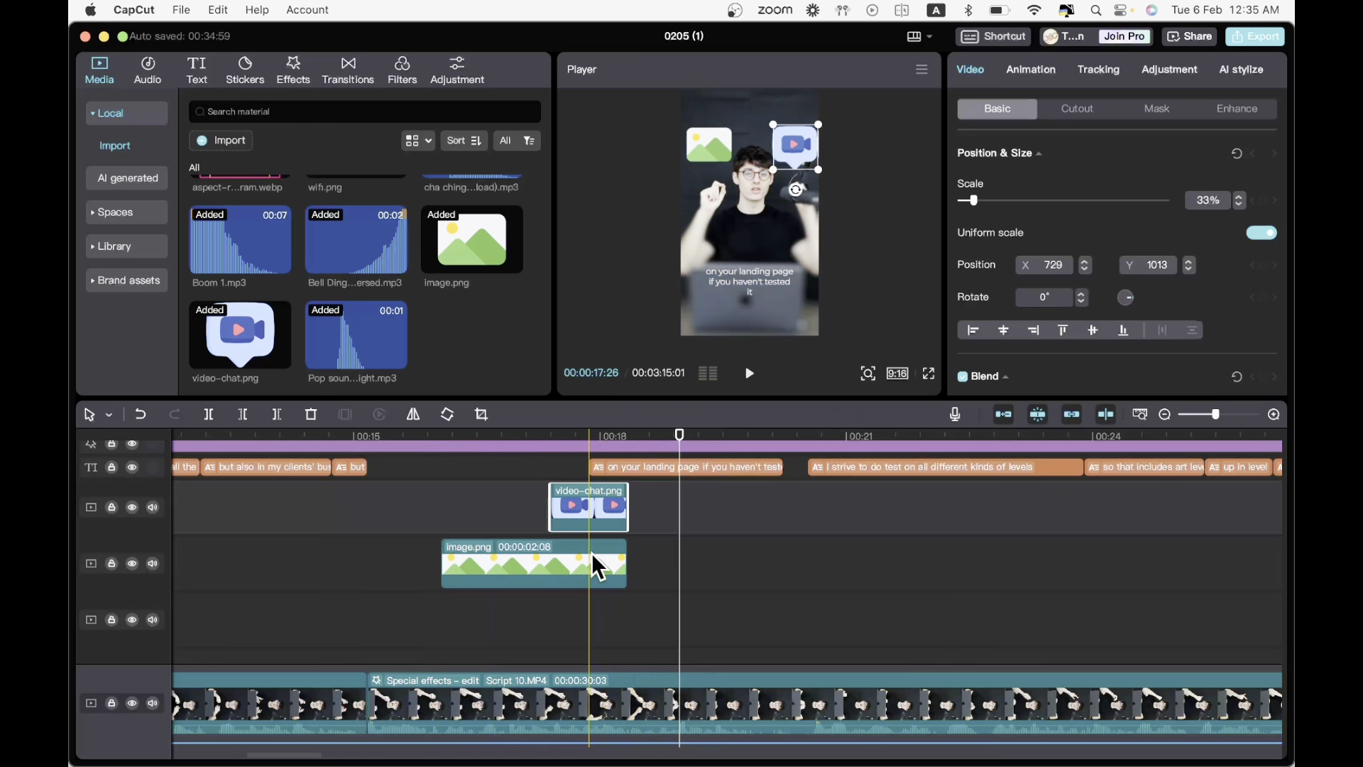
shift+click(597, 566)
click(586, 628)
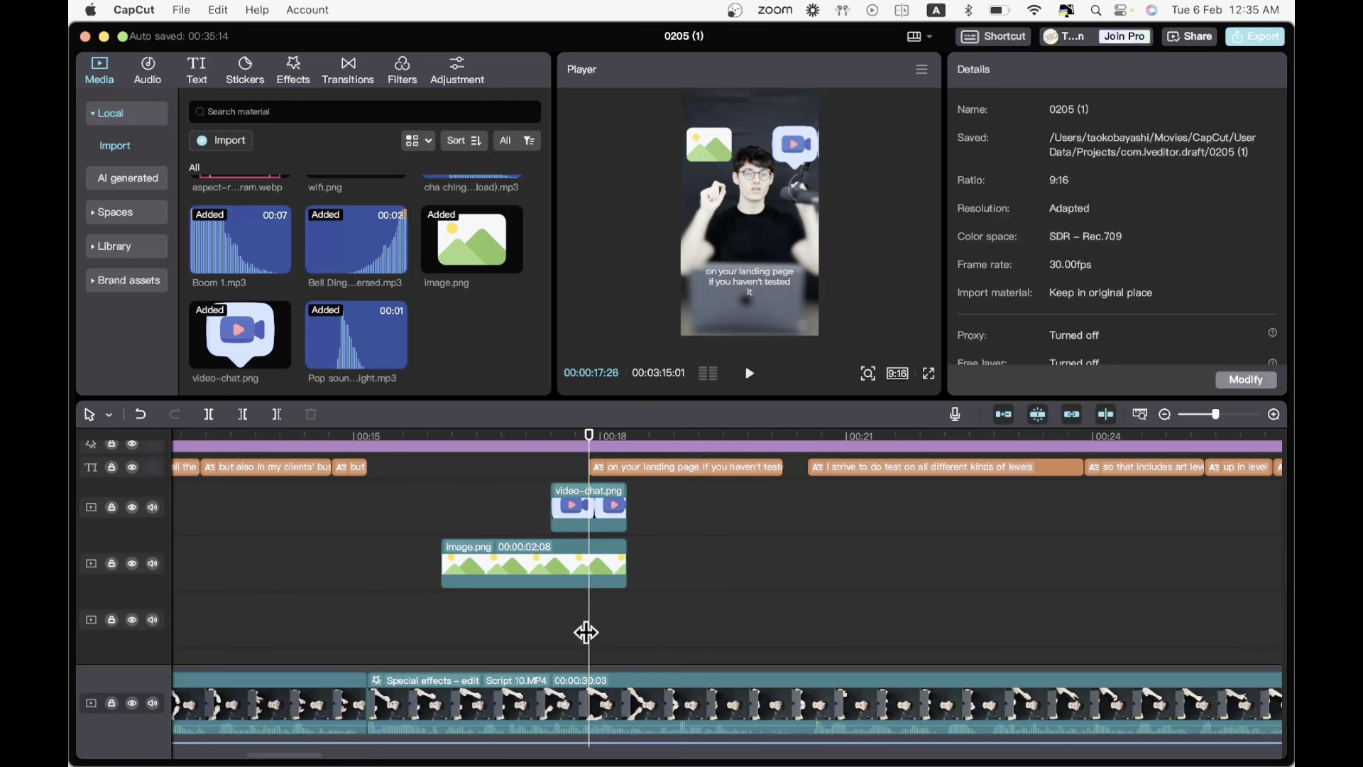
click(600, 577)
click(1030, 69)
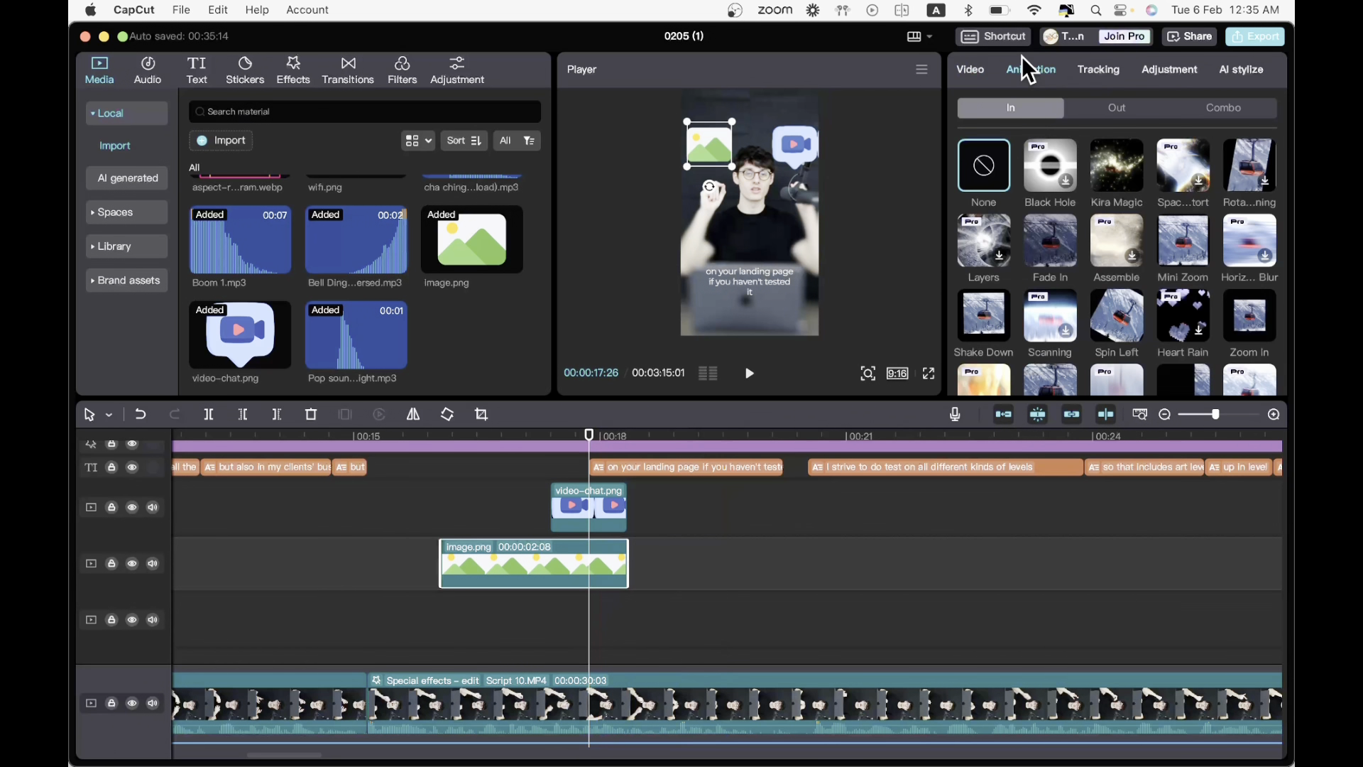
click(1127, 109)
click(1047, 223)
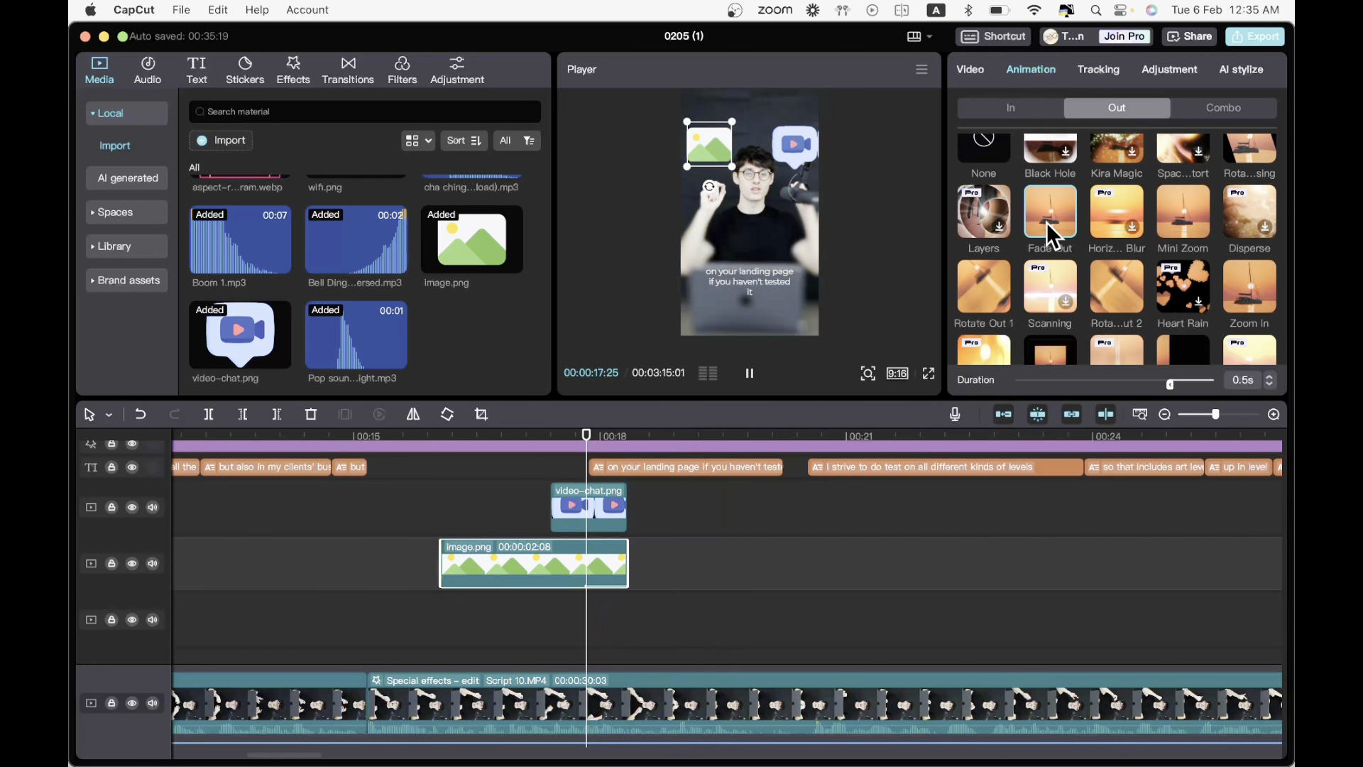
click(608, 509)
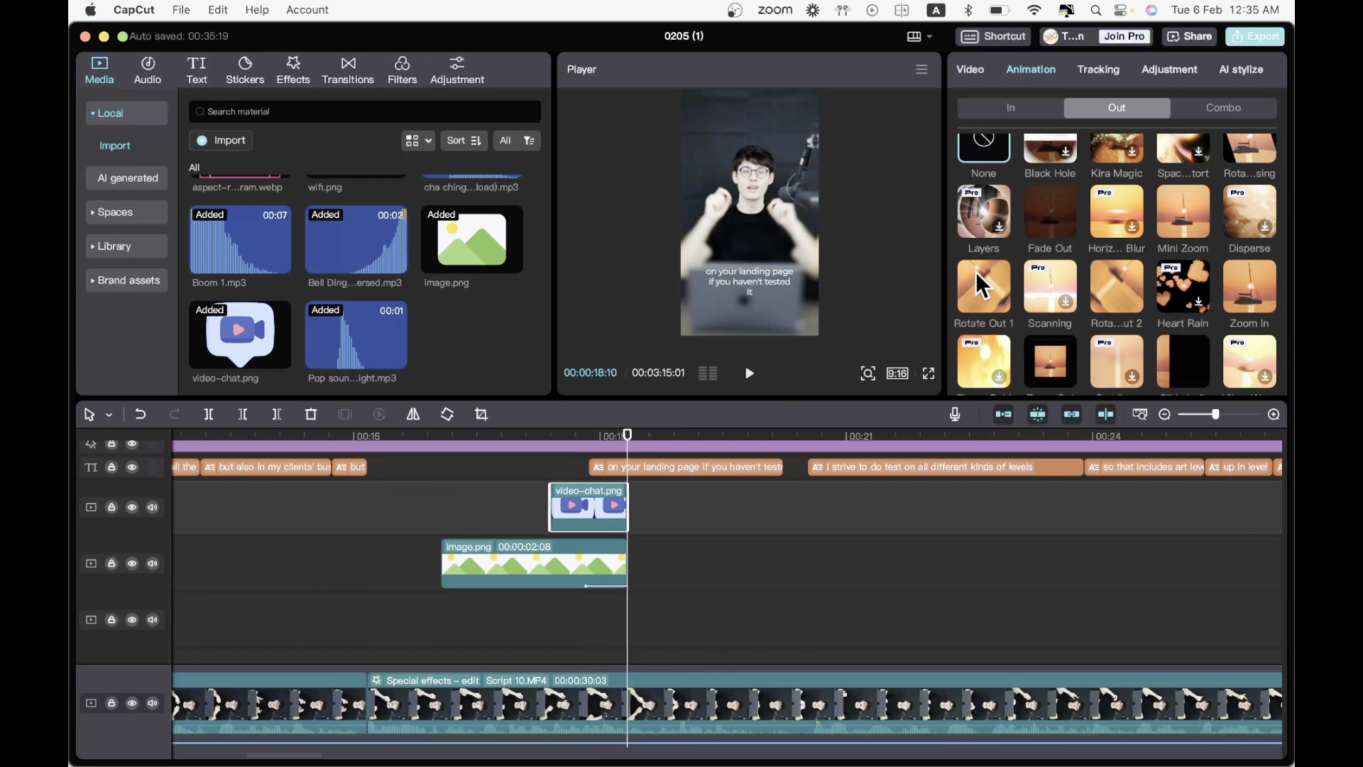
click(1051, 213)
click(520, 522)
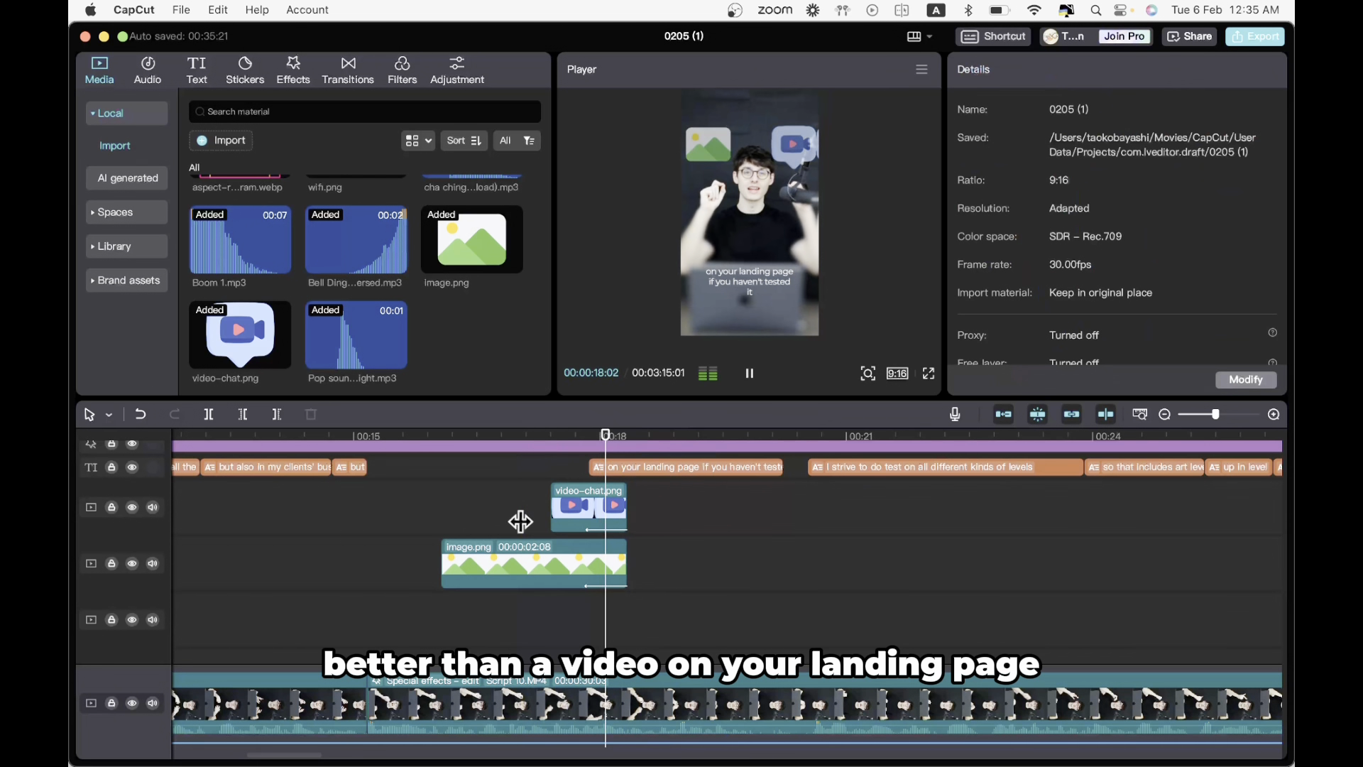
- Play back the section around 00:17 to check the icons' timing and fades against the captions
scroll(522, 515, up, 3)
click(536, 524)
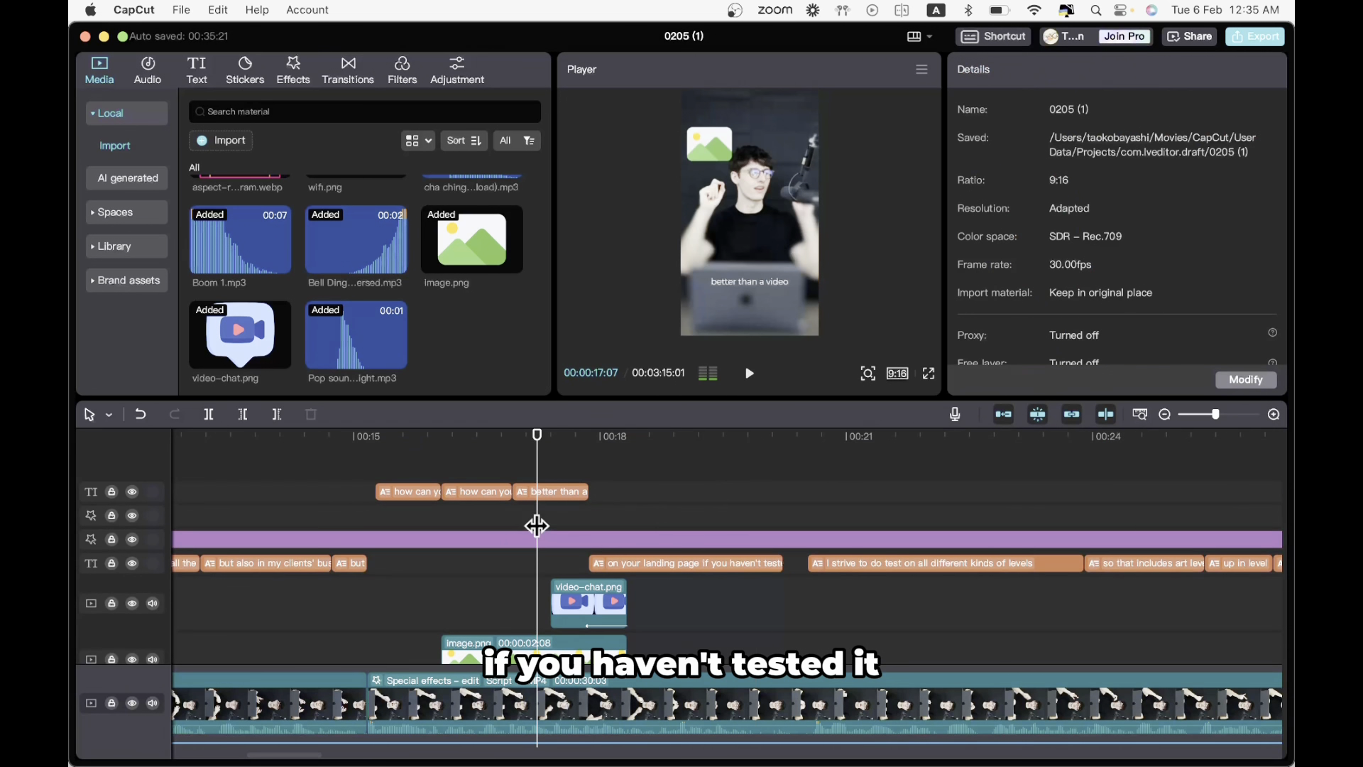
click(512, 517)
click(496, 526)
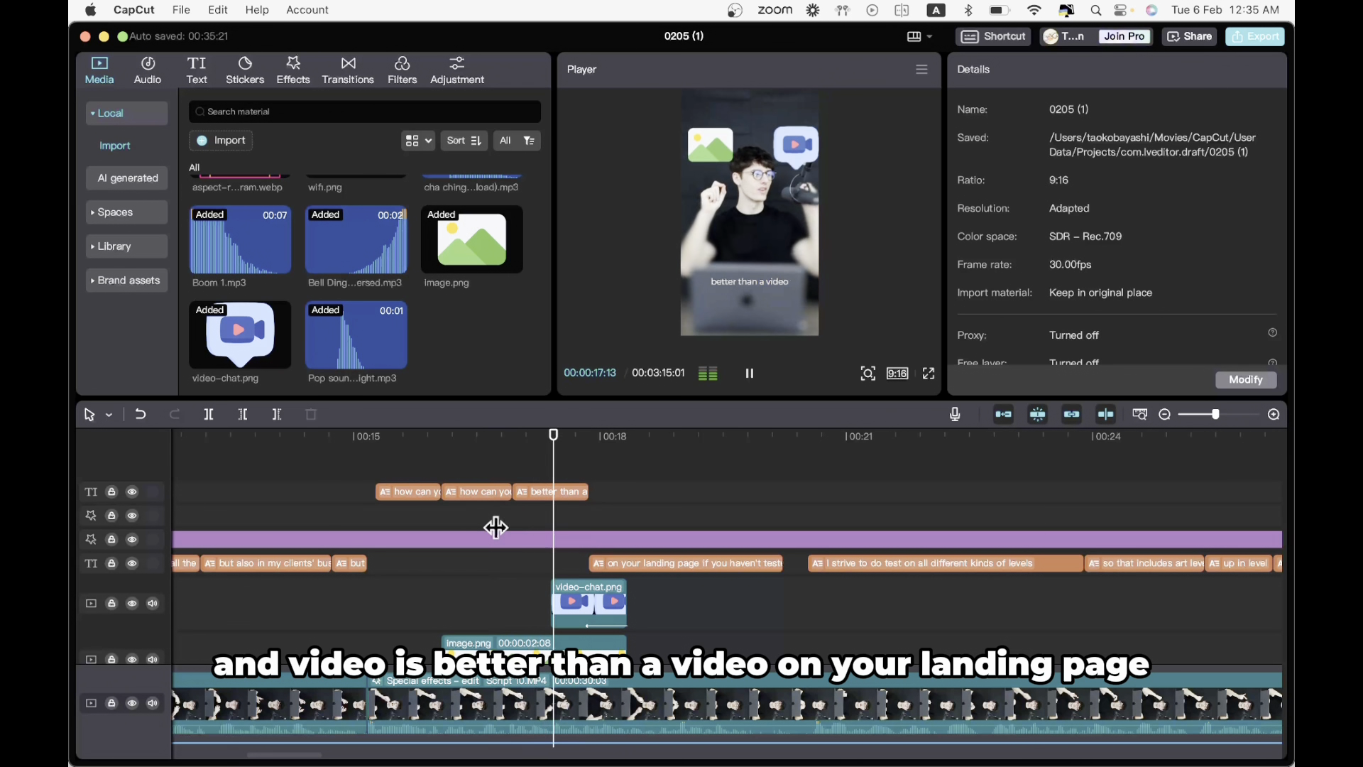
key(space)
key(space)
key(space)
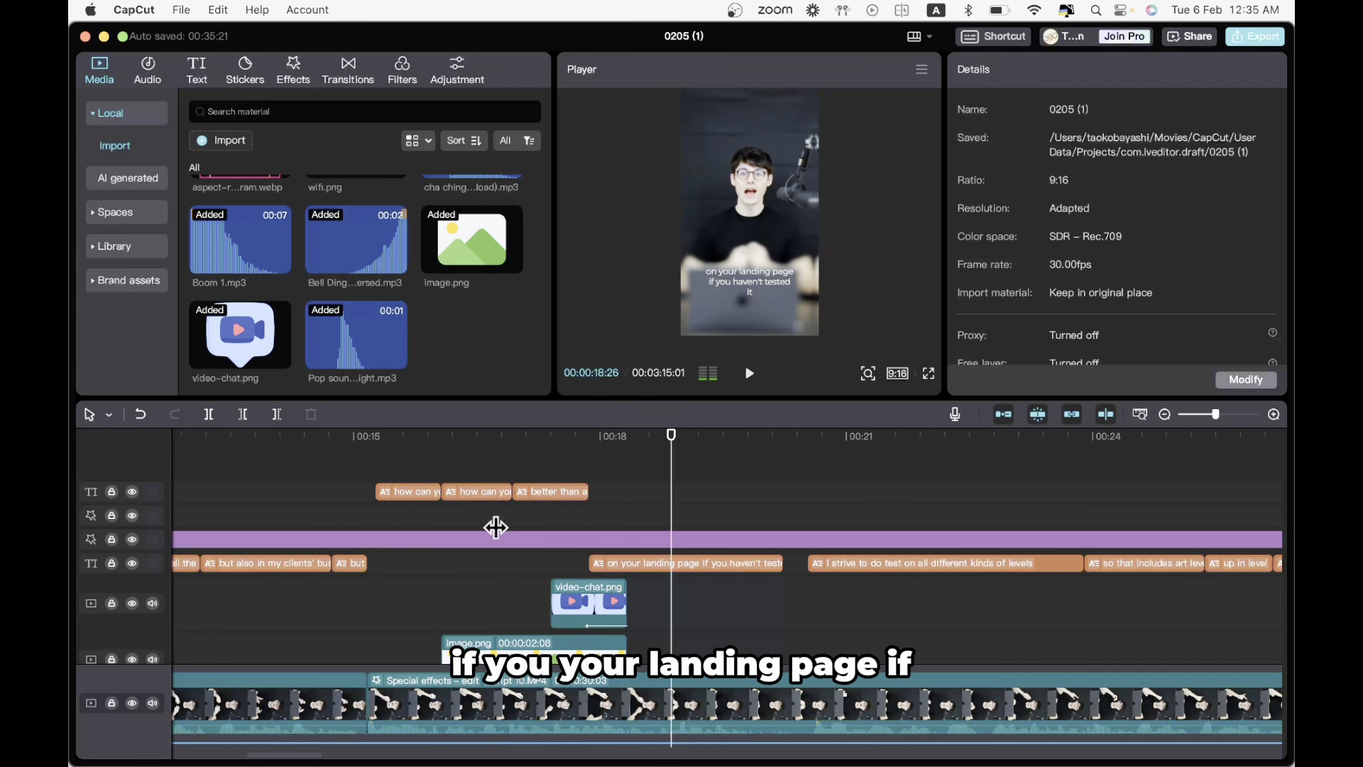
click(621, 566)
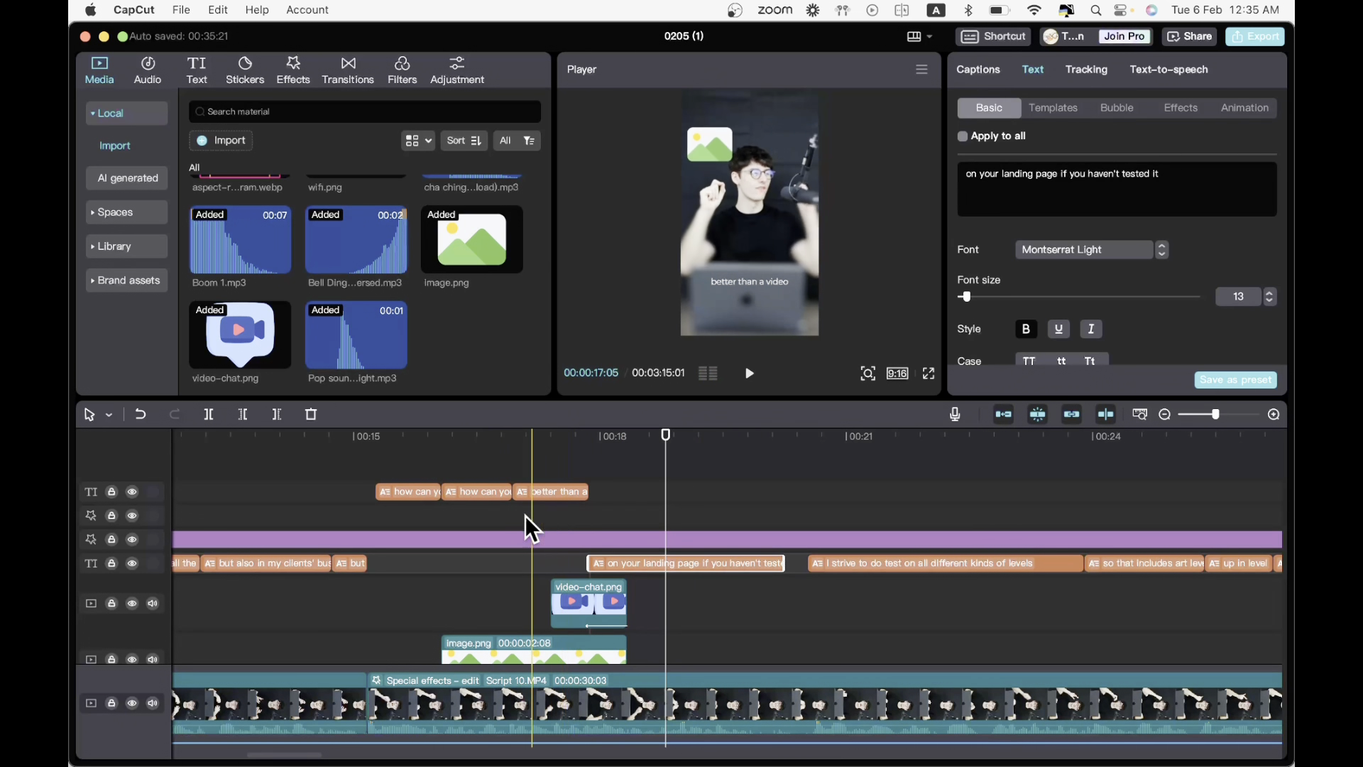
click(484, 521)
key(space)
key(space)
- Underline the word "image" in the caption "how can you know if an image works"
click(481, 509)
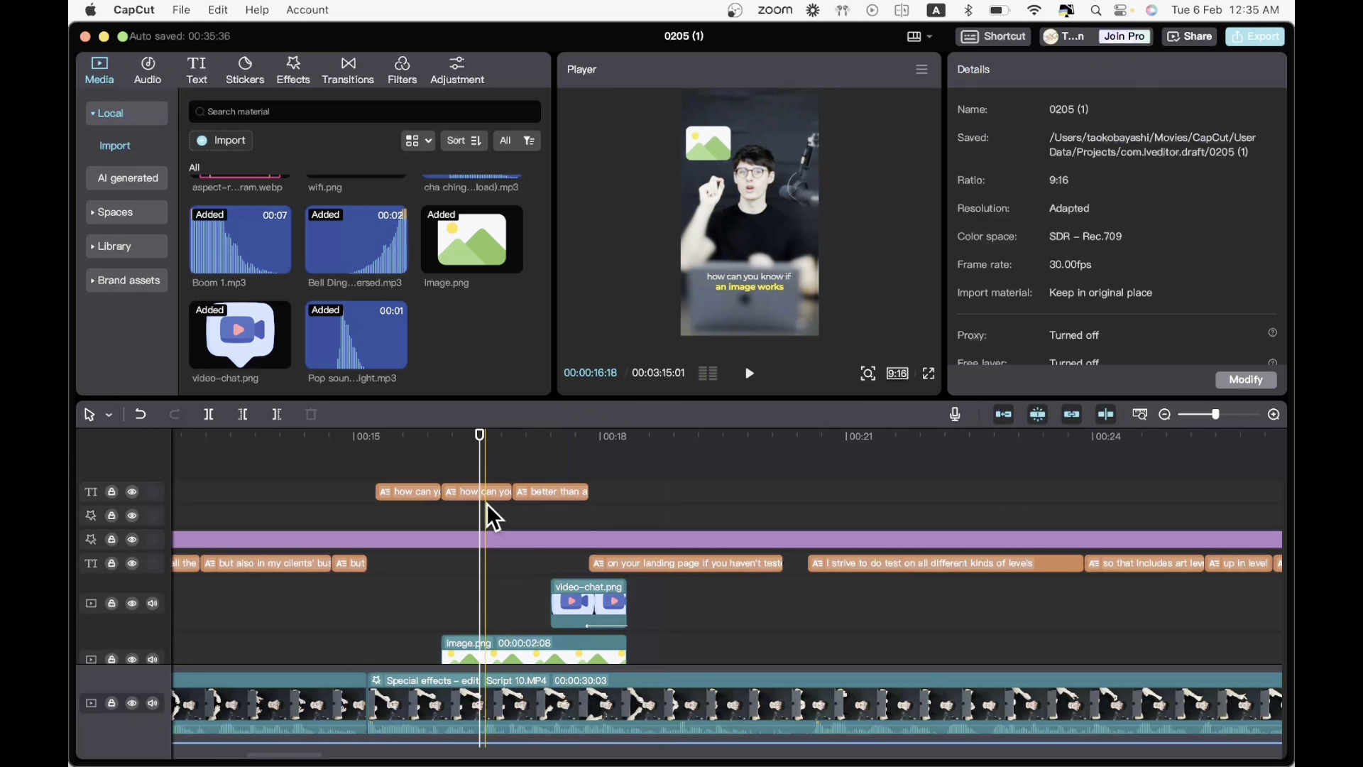
click(489, 493)
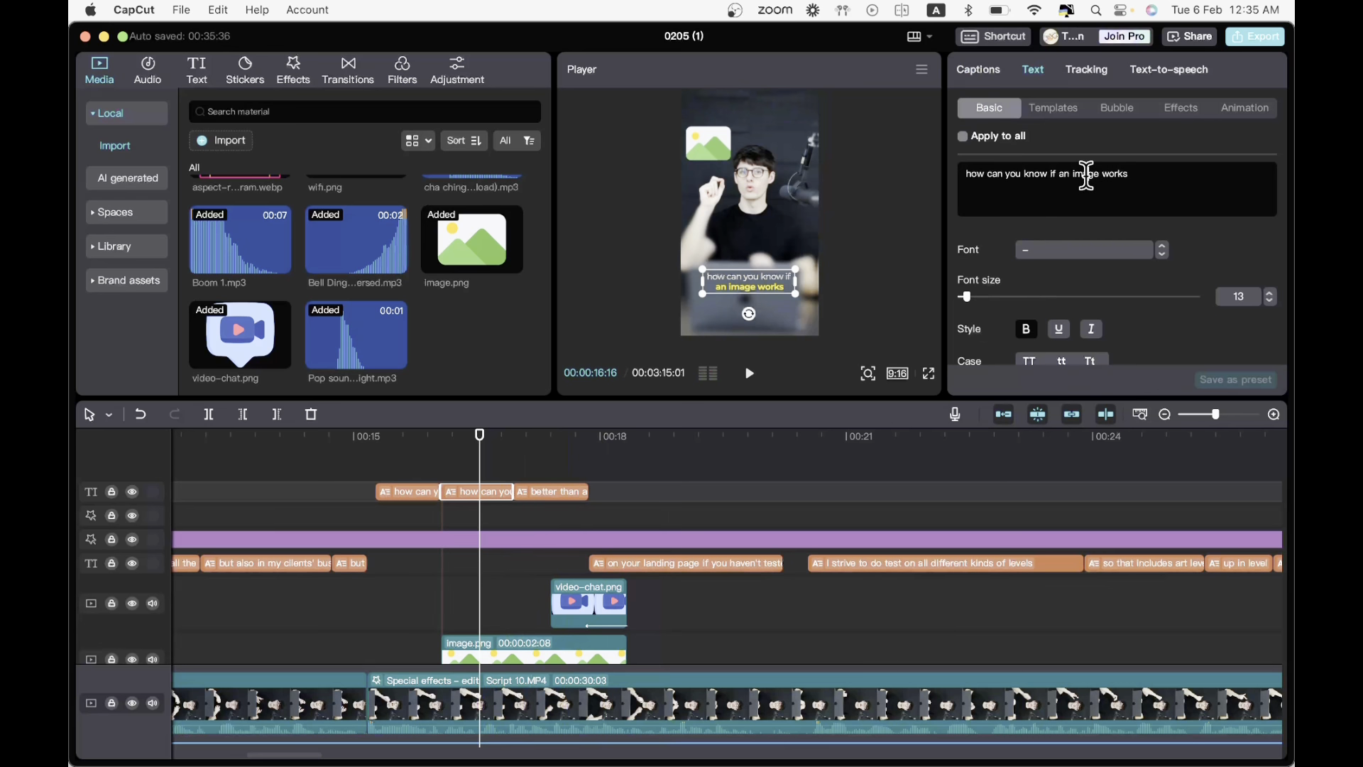
double_click(1086, 174)
click(1061, 330)
click(551, 471)
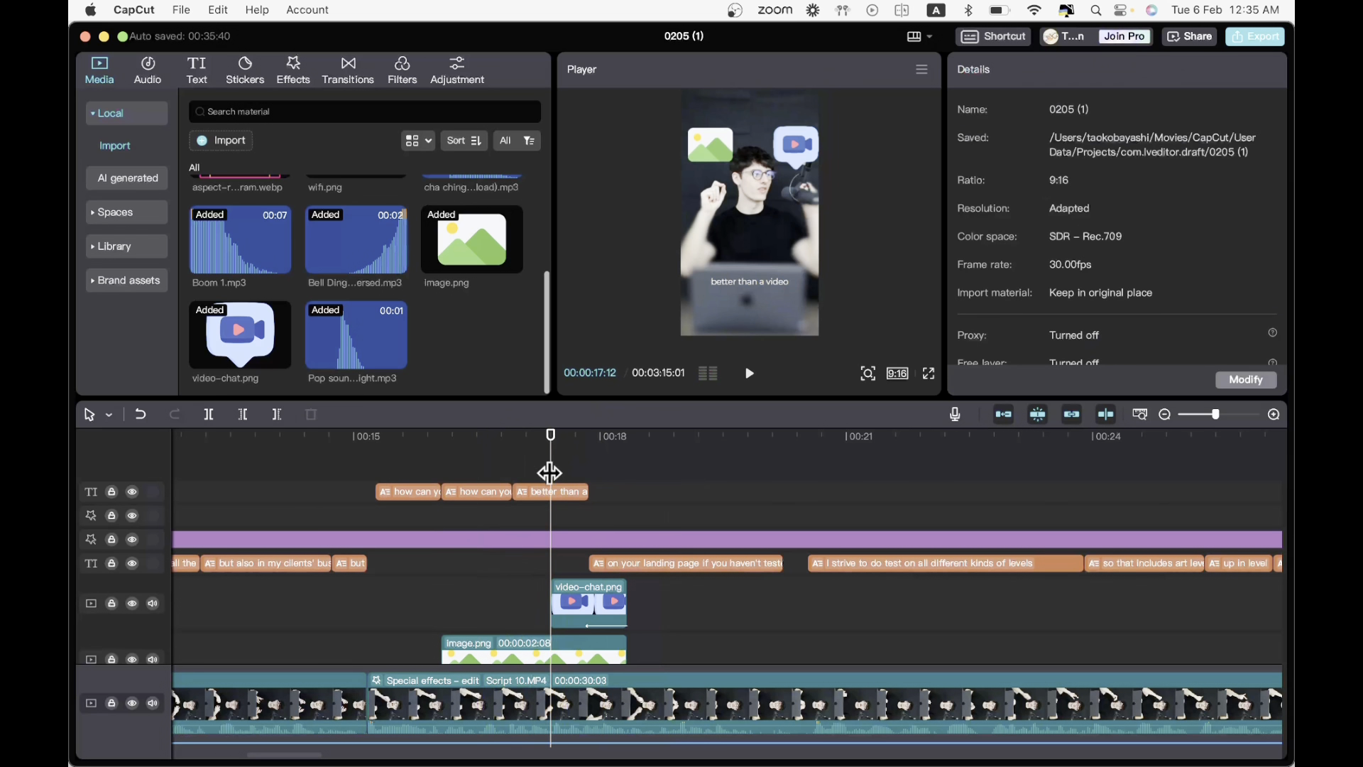
- Underline the word "video" in the caption "better than a video" and play back the captions
click(535, 492)
double_click(1037, 174)
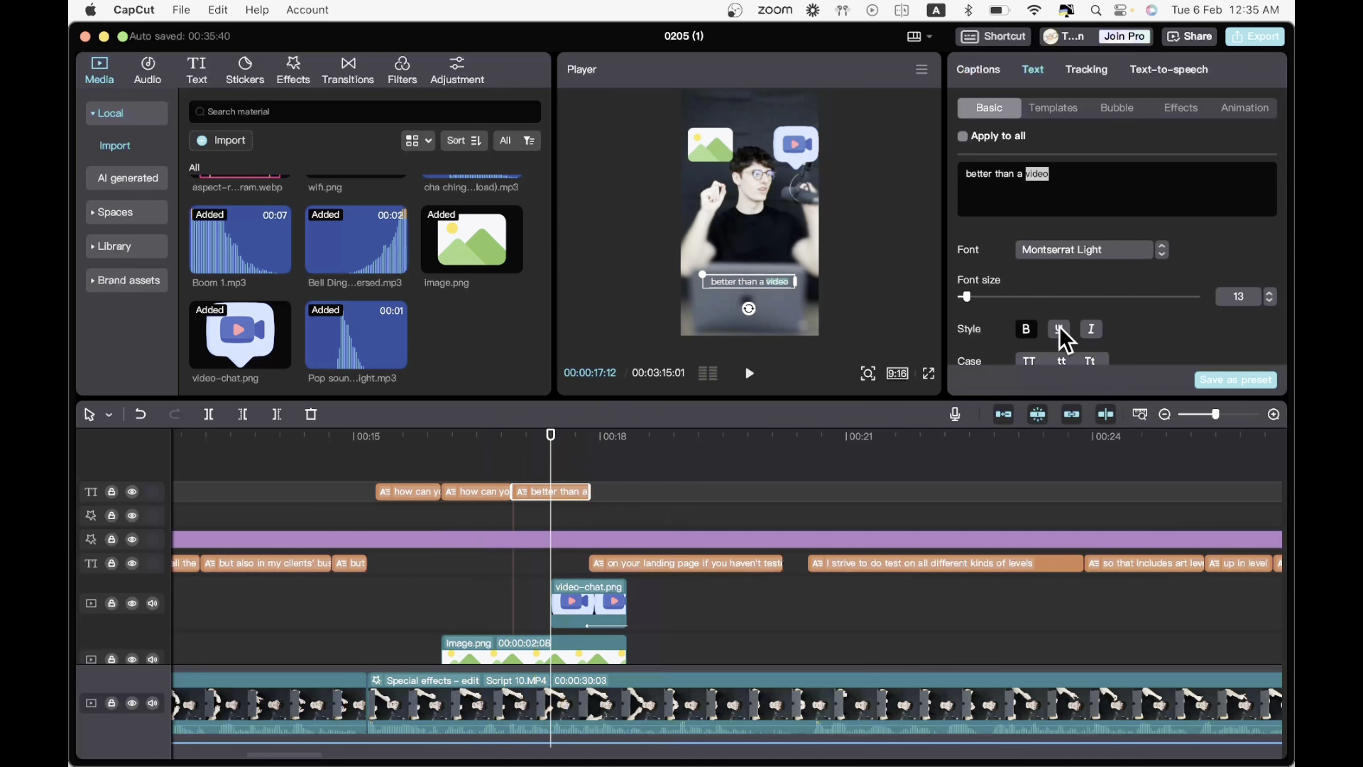
click(618, 493)
key(space)
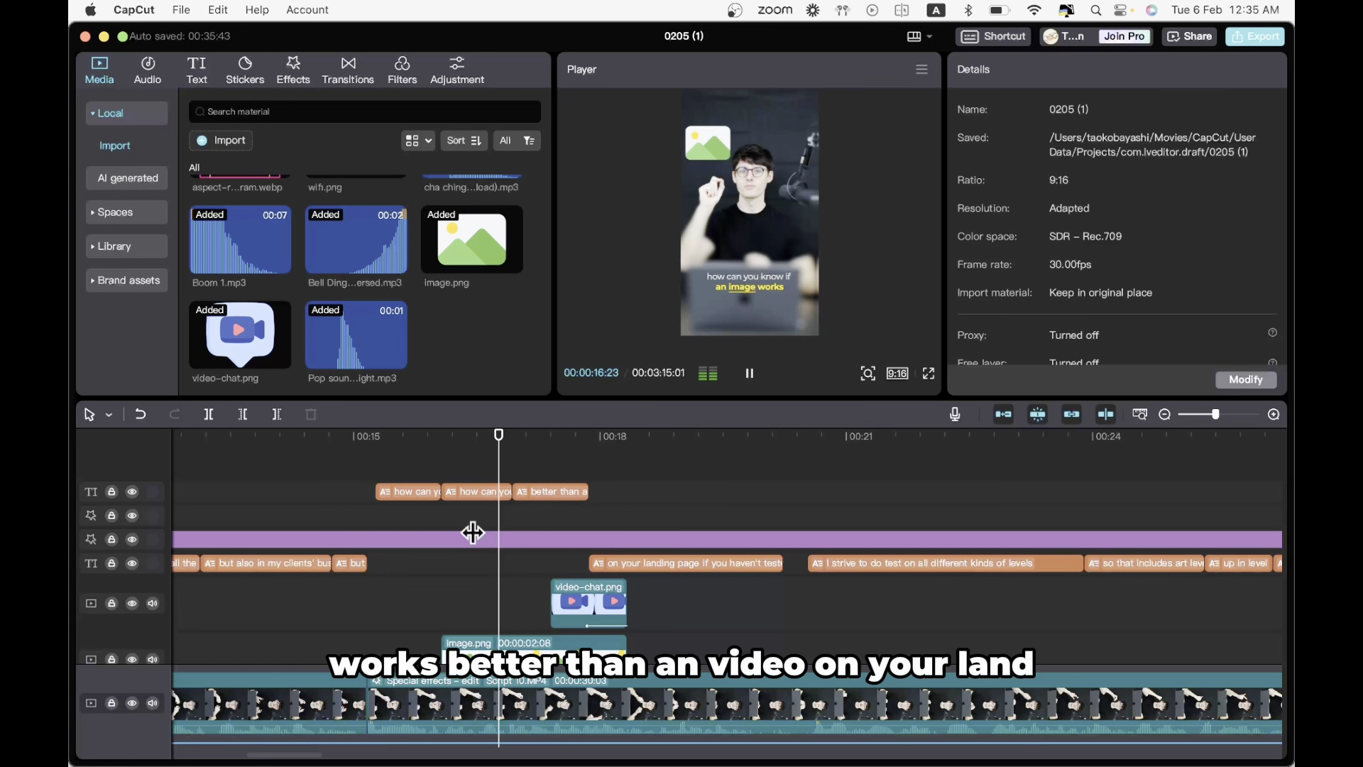
key(space)
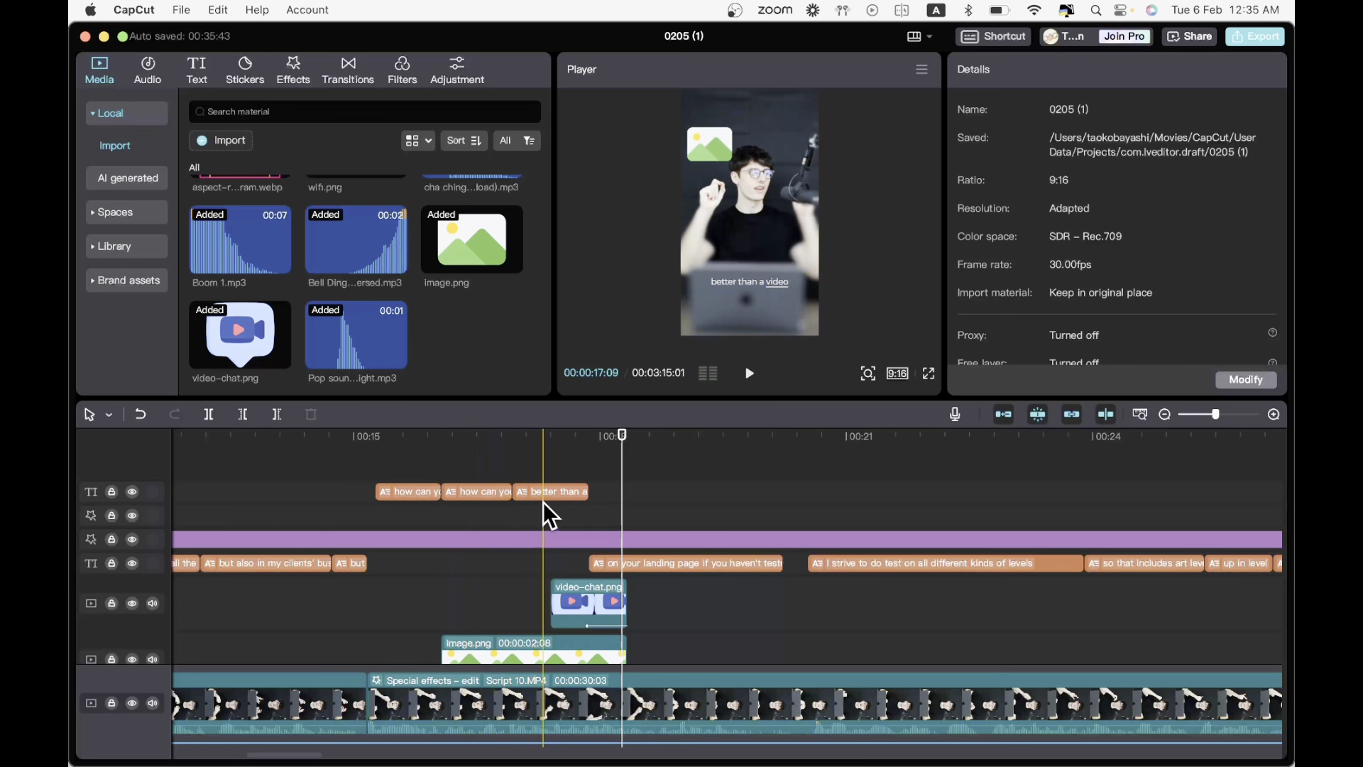
key(space)
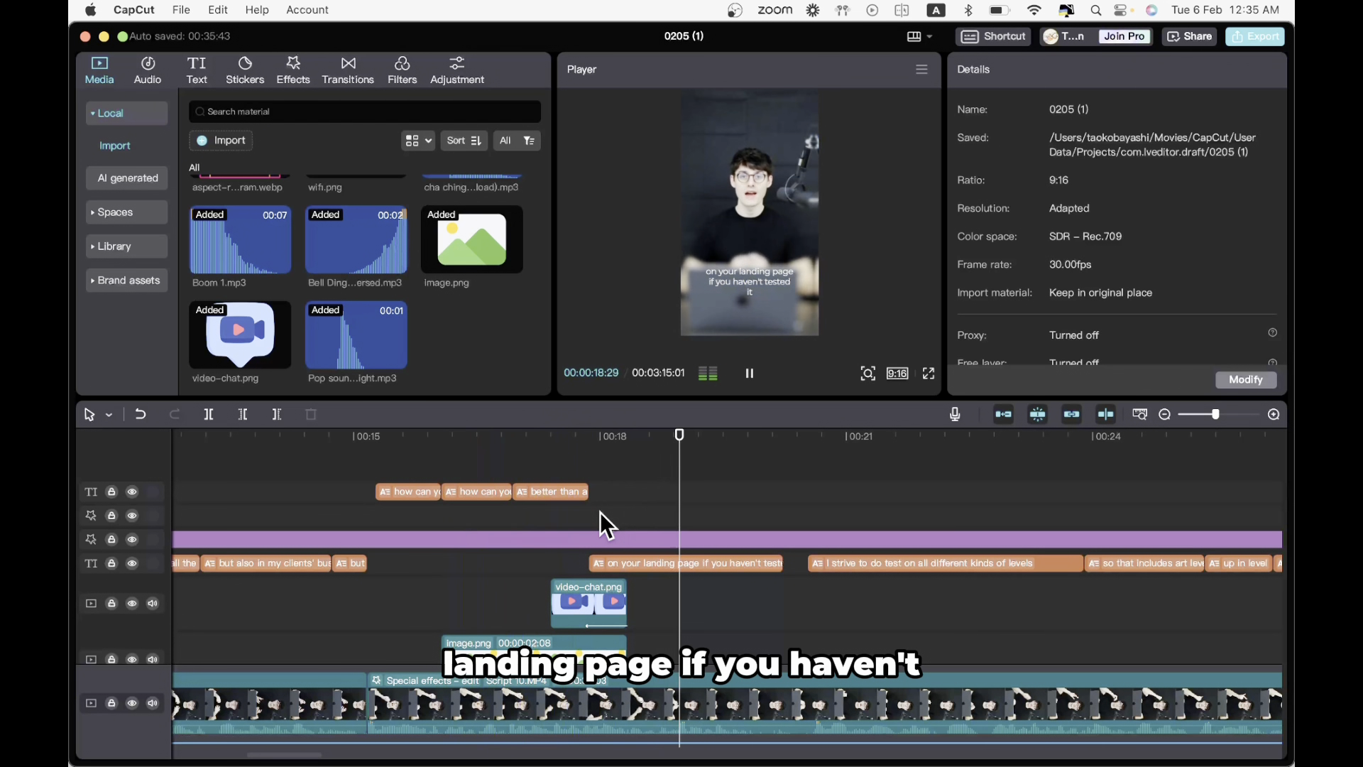
key(space)
- Widen the caption "on your landing page if you haven't tested it" to wrap on two lines and set its X position to 0
click(757, 280)
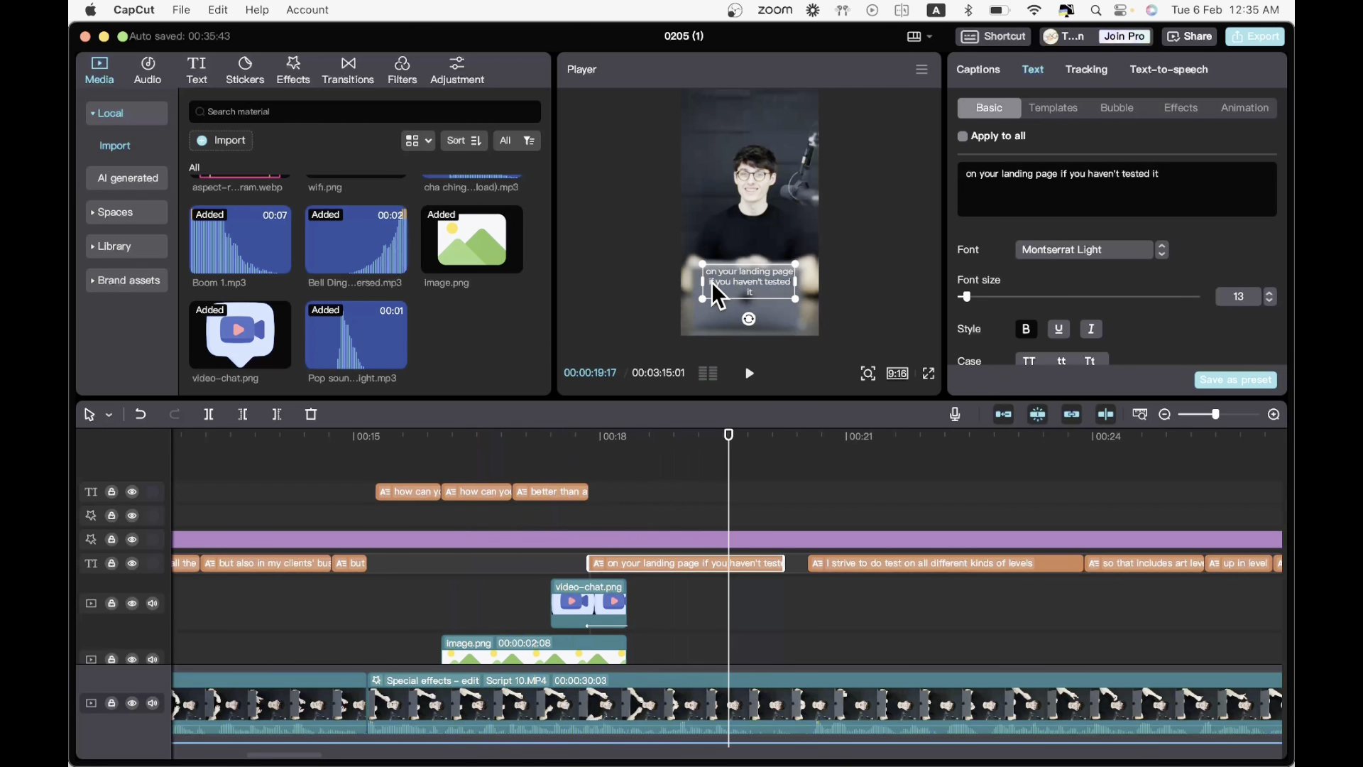
scroll(1085, 333, down, 10)
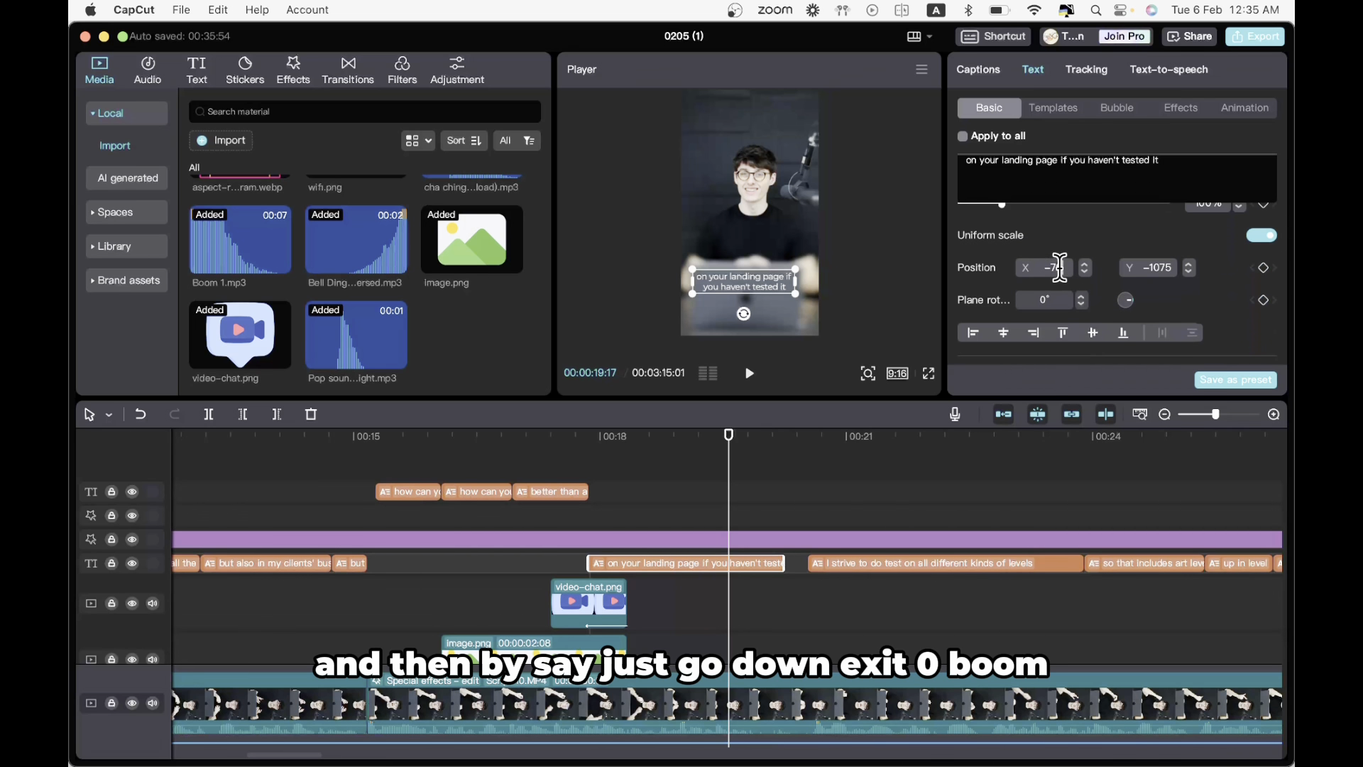
text(0)
key(Return)
- Split the caption "on your landing page if you haven't tested it" at 00:00:18:28
click(598, 518)
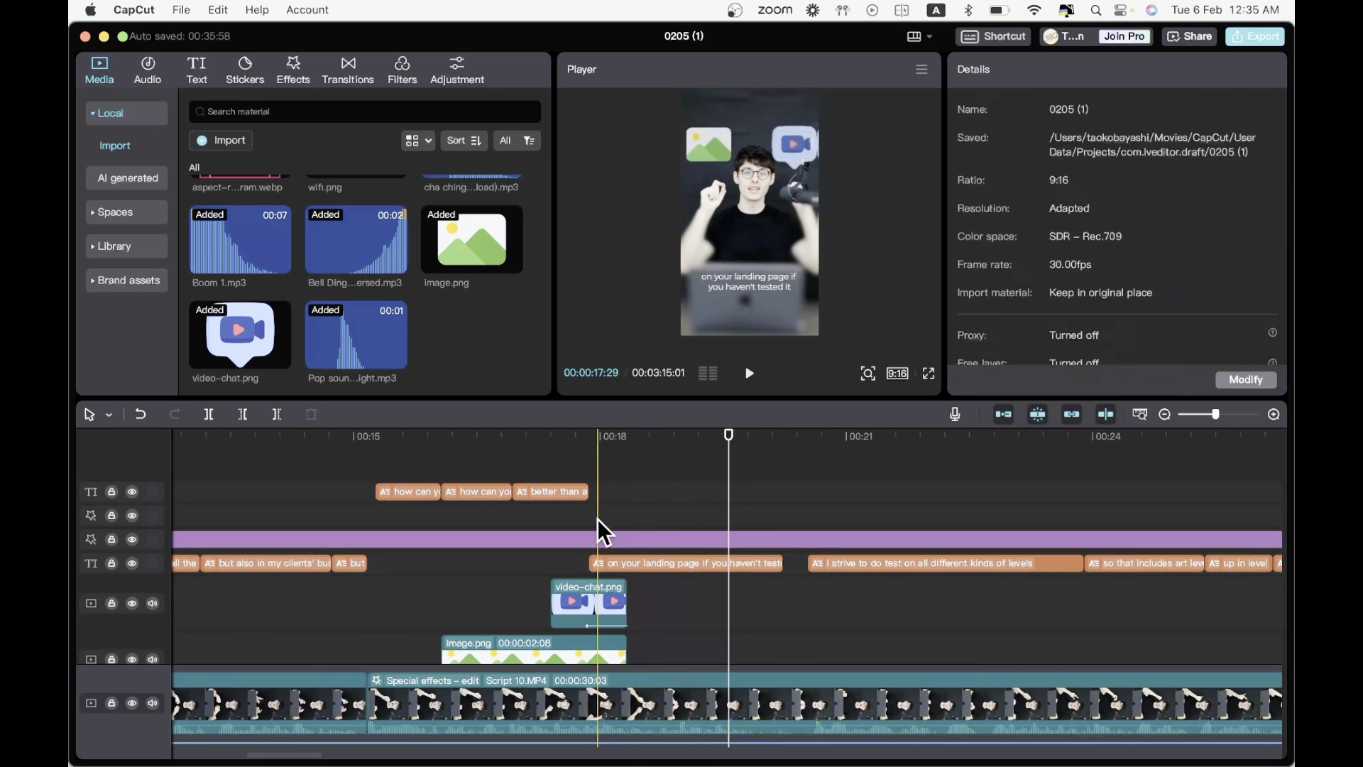
key(space)
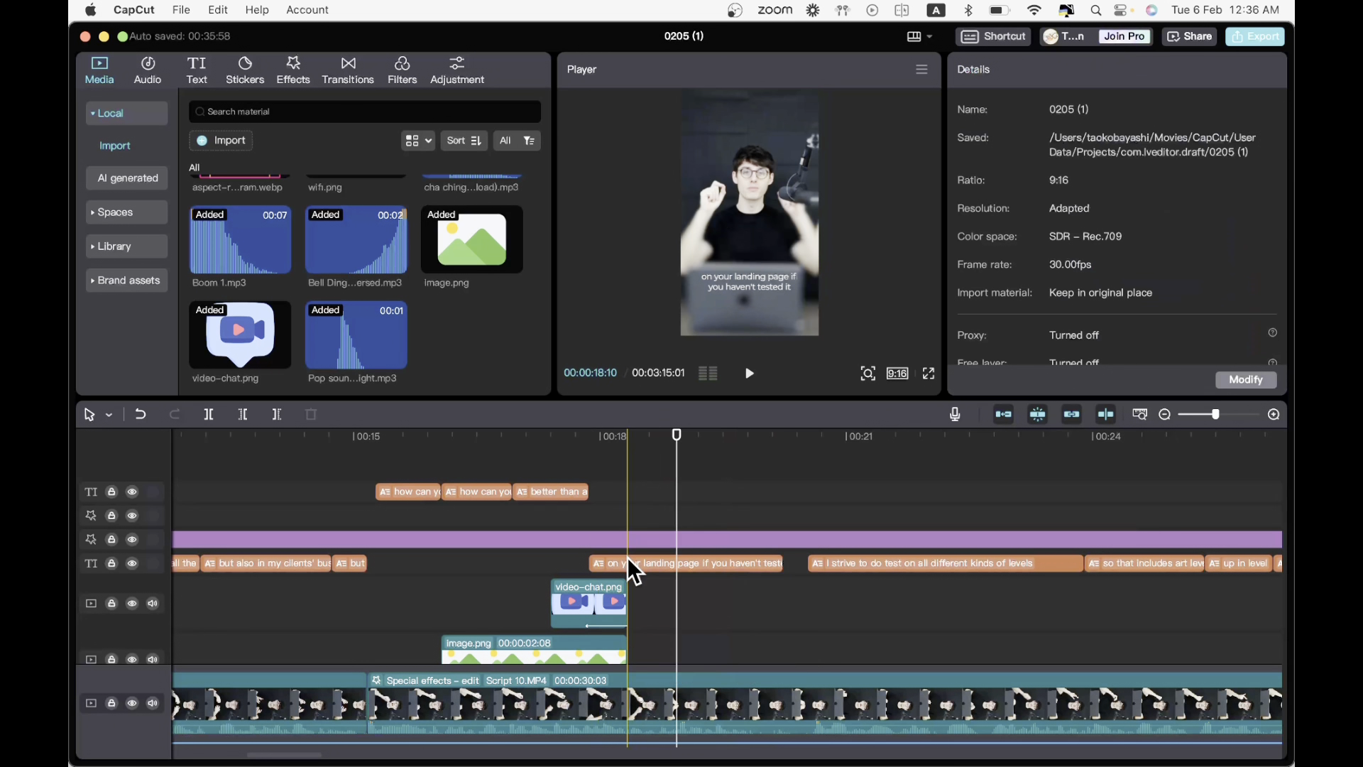
click(628, 561)
key(super+b)
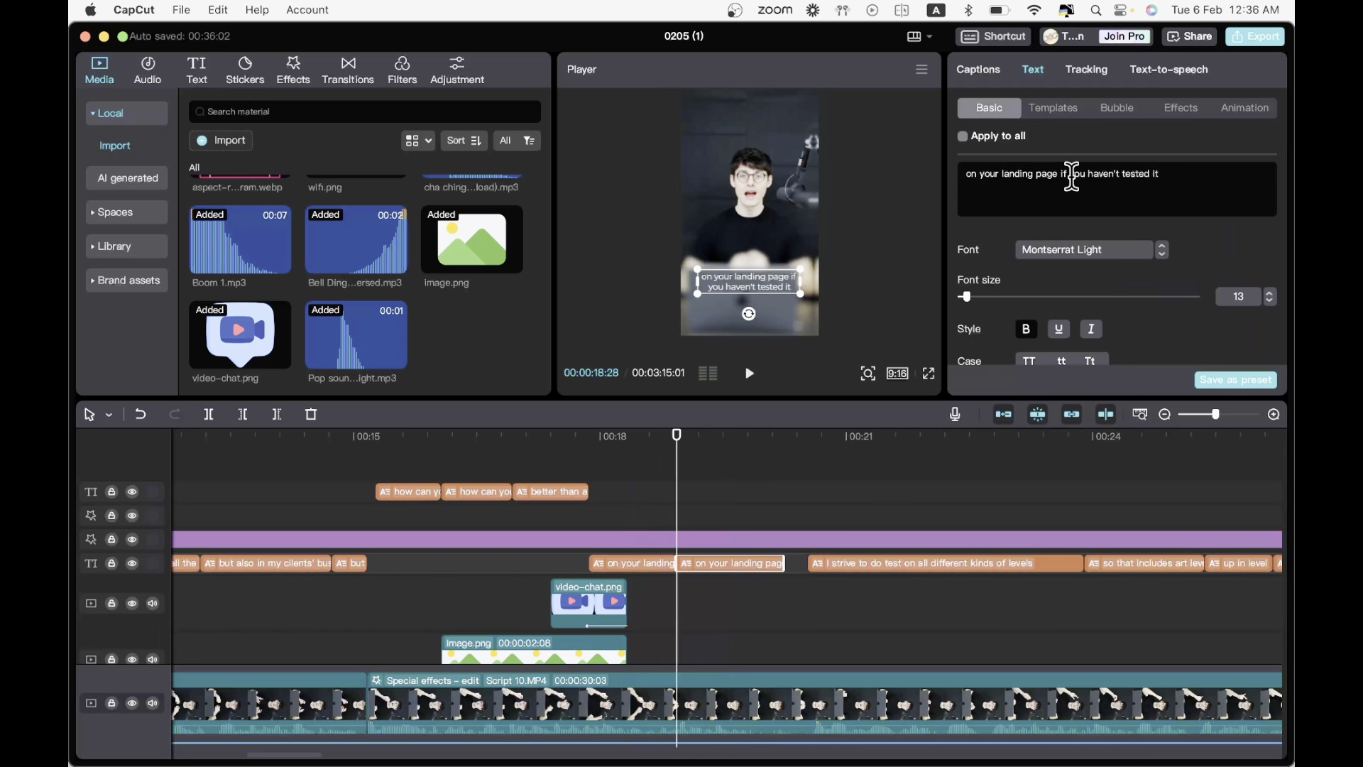
- Format "you haven't tested it" in the second half of the split caption in Montserrat SemiBold and yellow
drag(1071, 176, 1231, 176)
click(1087, 250)
click(1090, 545)
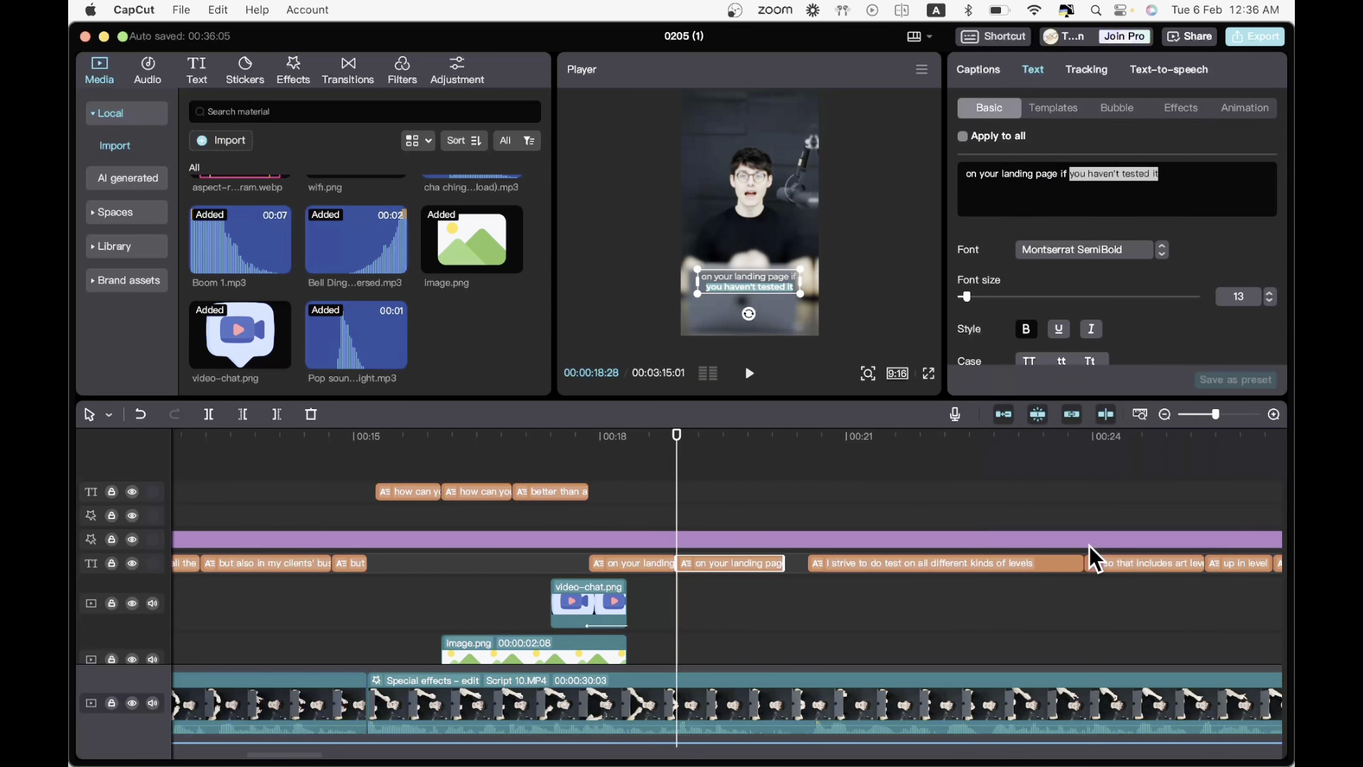
scroll(1080, 294, down, 5)
click(1047, 239)
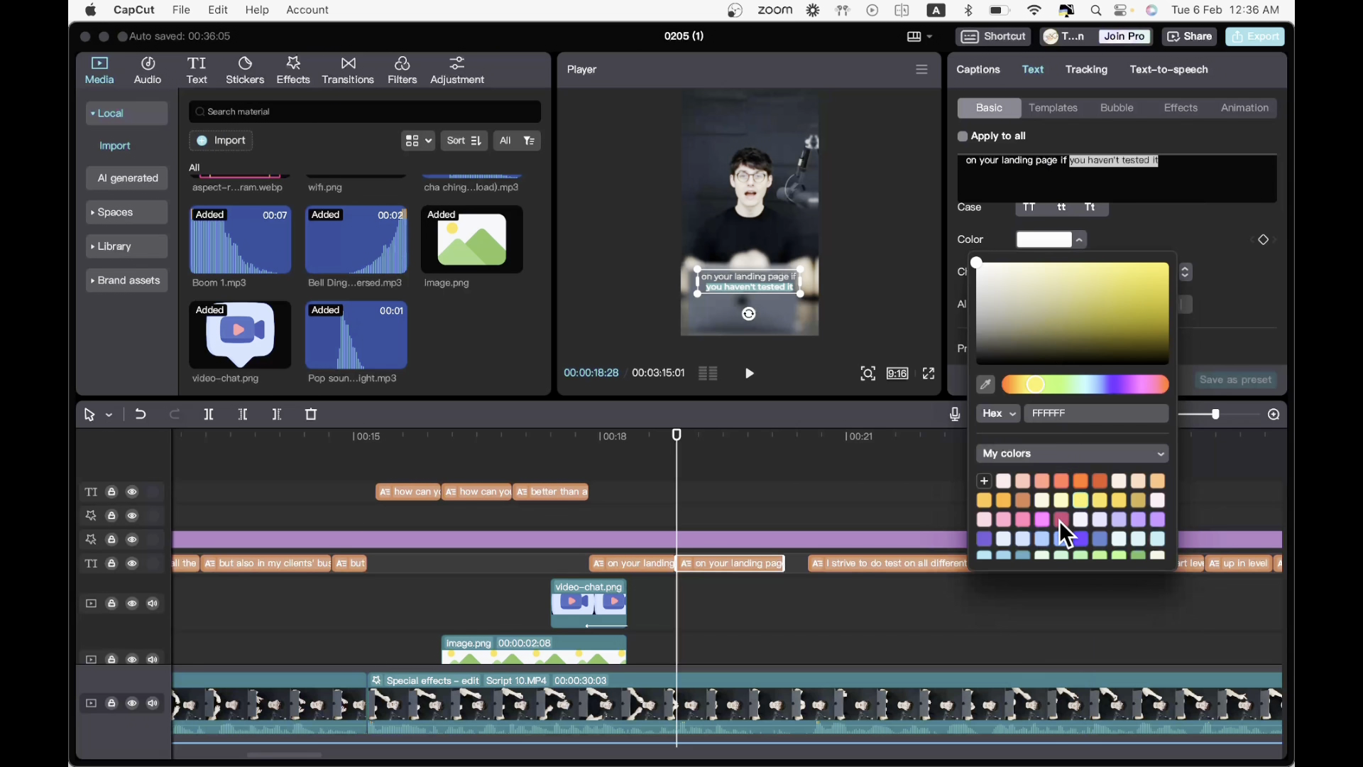
click(1080, 500)
- Format "on your landing page if" in the first half of the split caption in Montserrat SemiBold and yellow FFDE00, and play back the captions
click(649, 526)
click(628, 565)
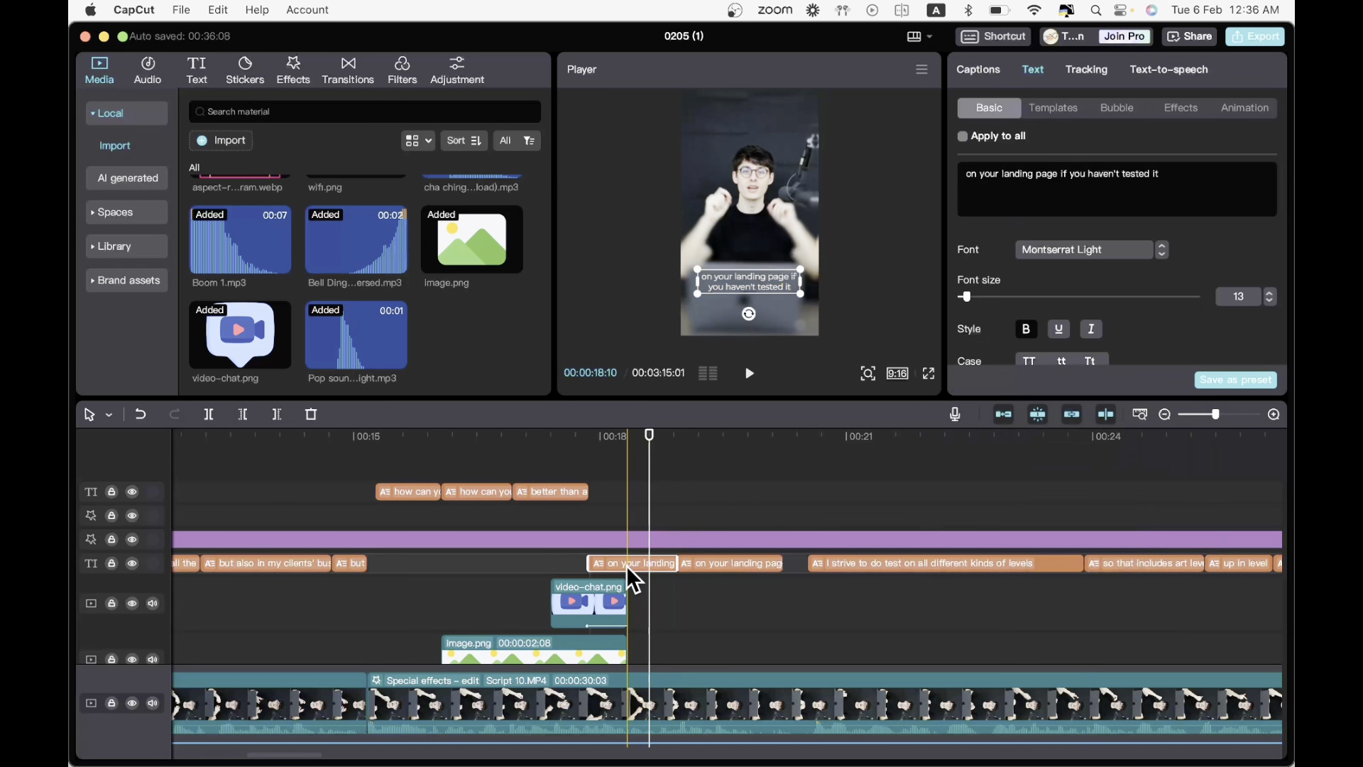
drag(1069, 175, 863, 191)
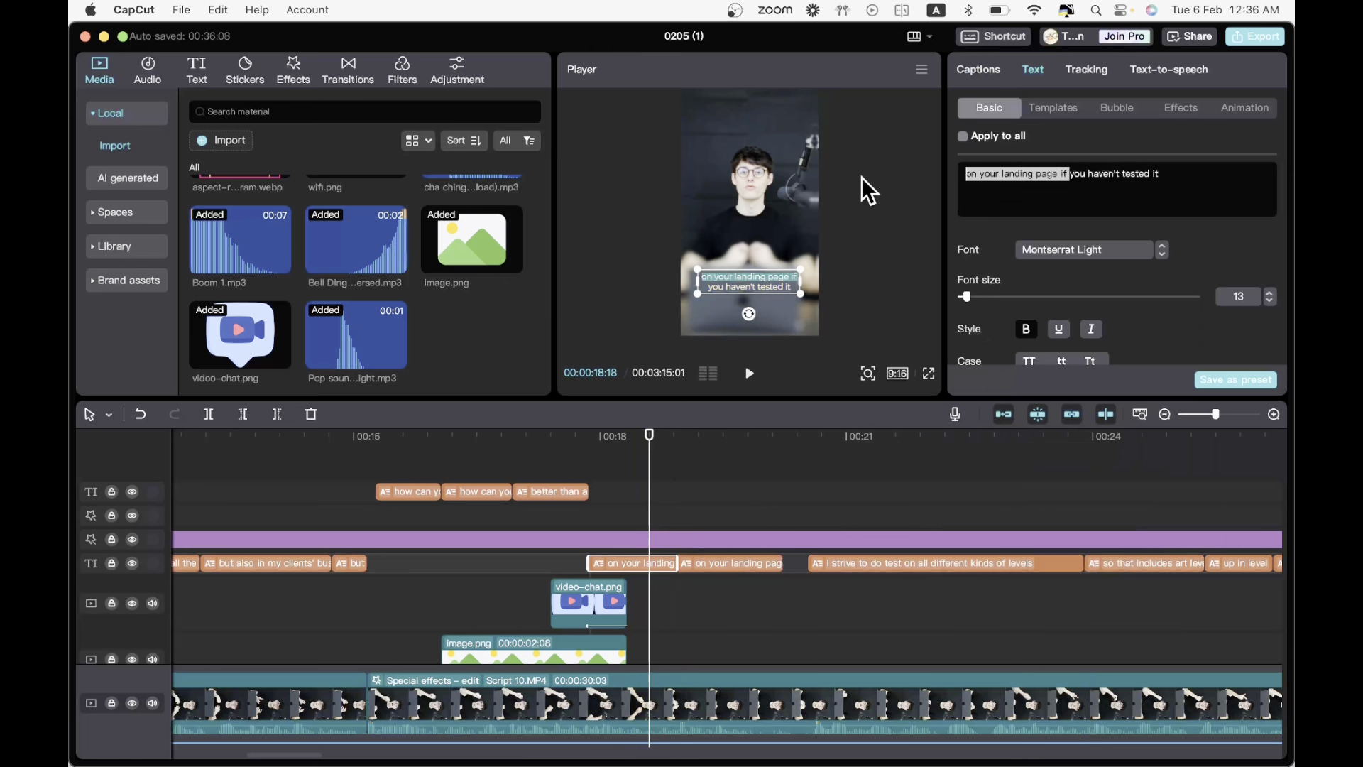
click(1033, 255)
click(1064, 553)
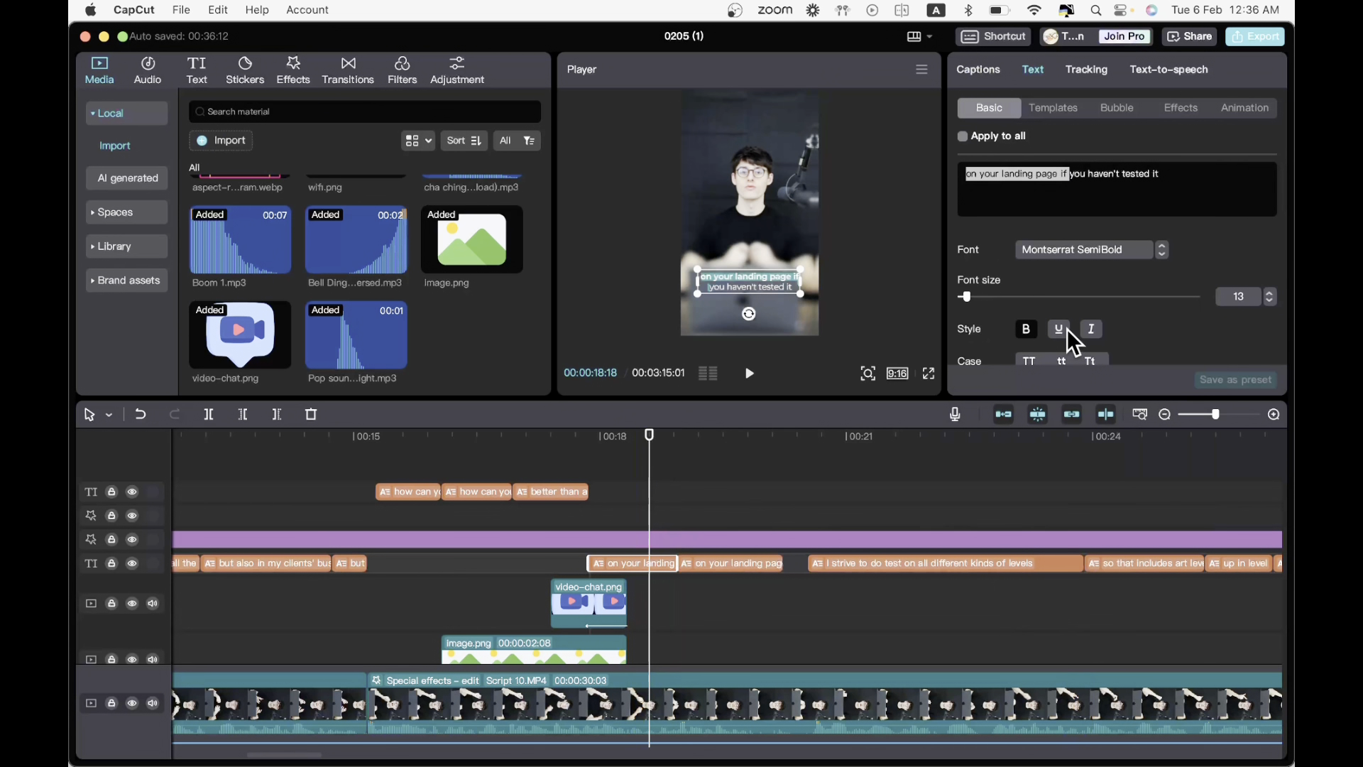
scroll(1067, 330, down, 2)
click(1053, 341)
click(1079, 594)
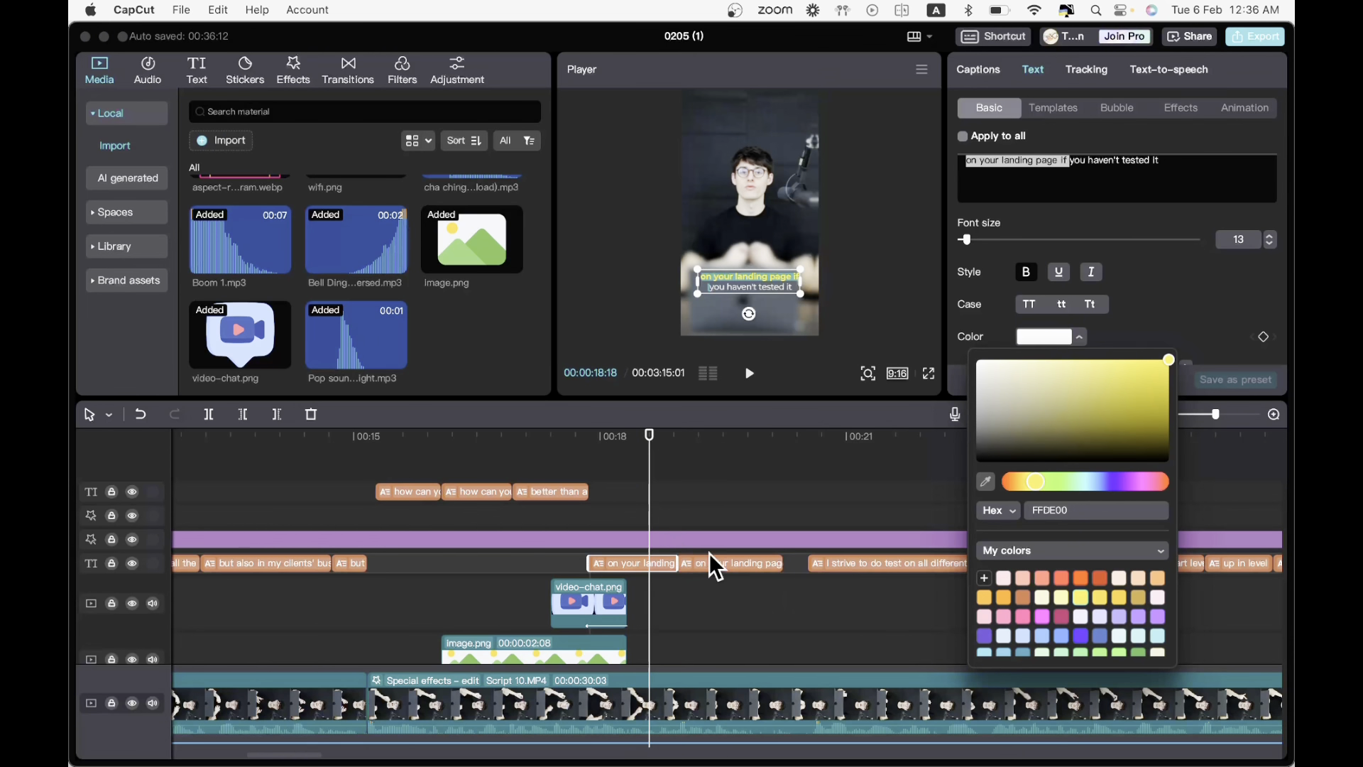
click(585, 518)
key(space)
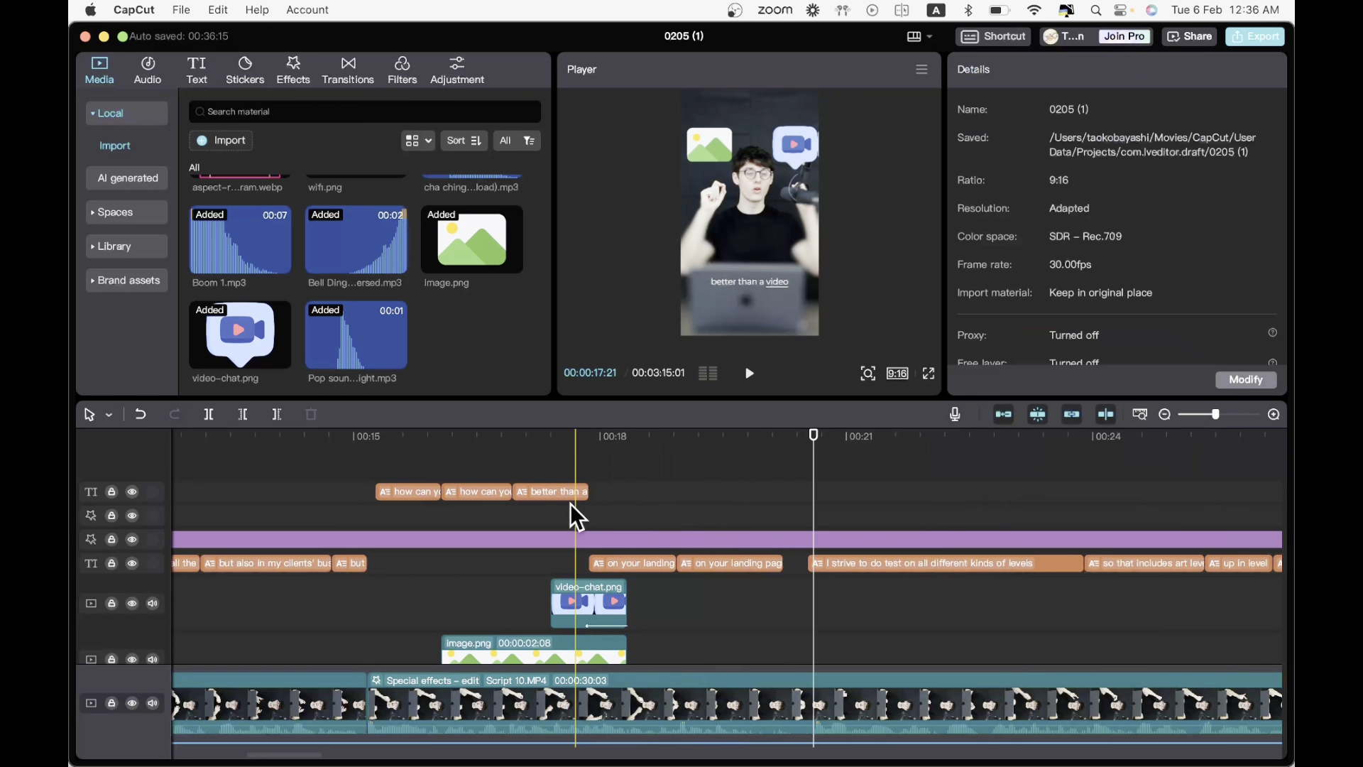
click(565, 522)
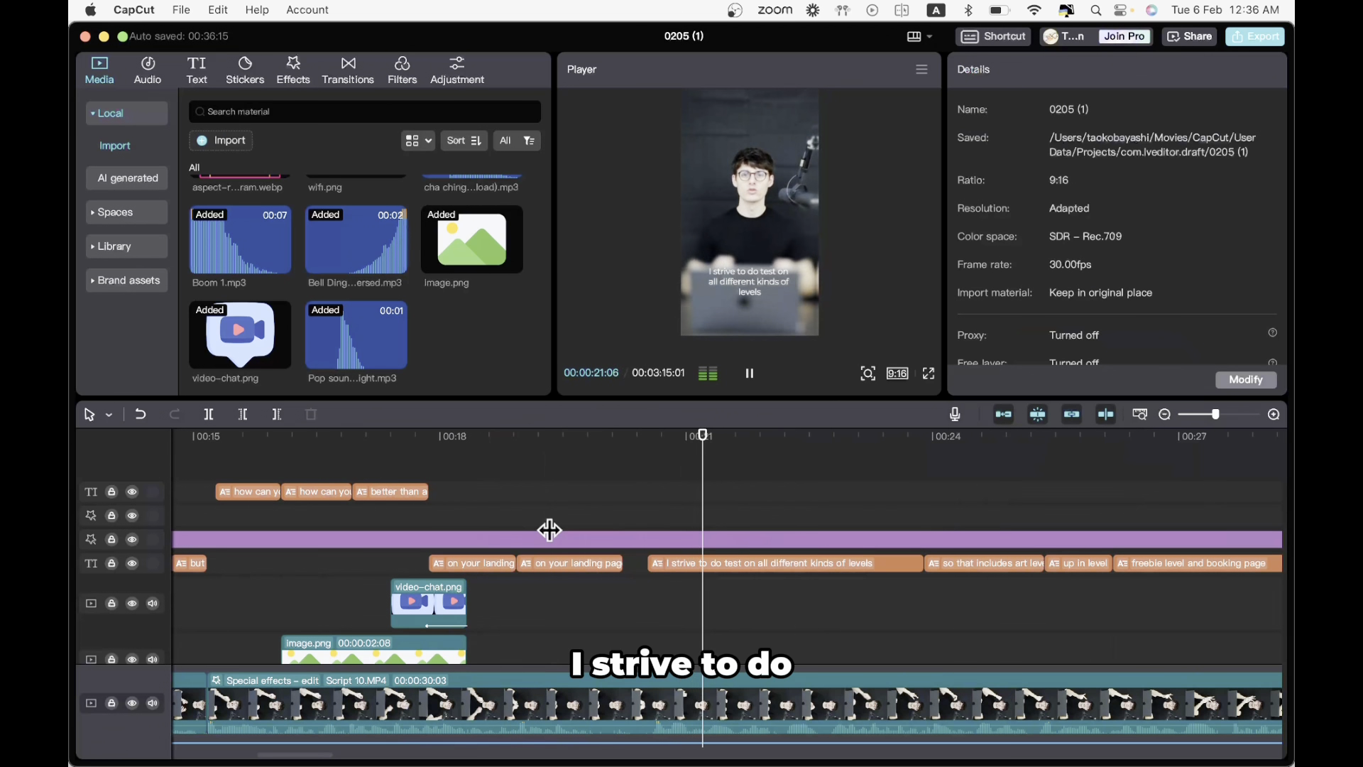
key(space)
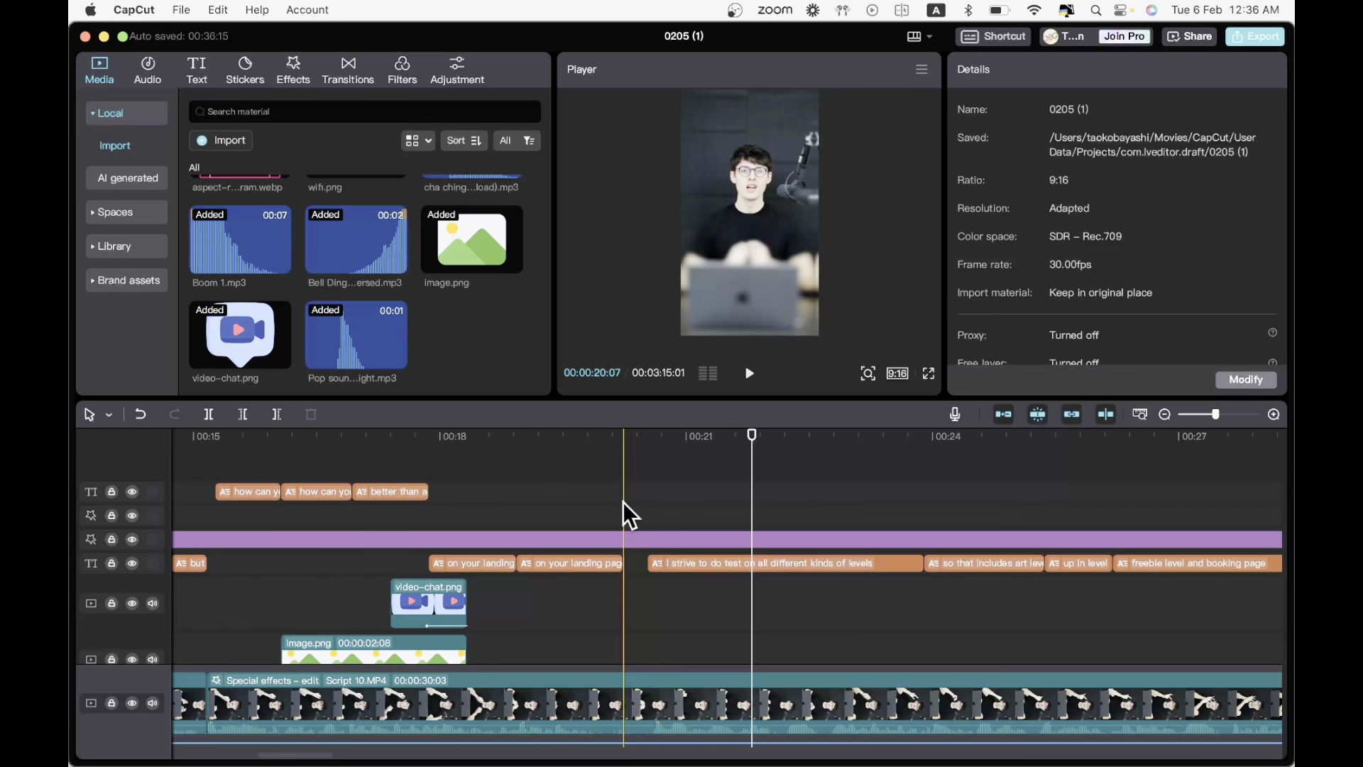
- Split the main video clip after "tested it" near 00:00:20 and trim the second part's start to remove the pause before "I strive to do"
click(625, 502)
click(527, 513)
key(space)
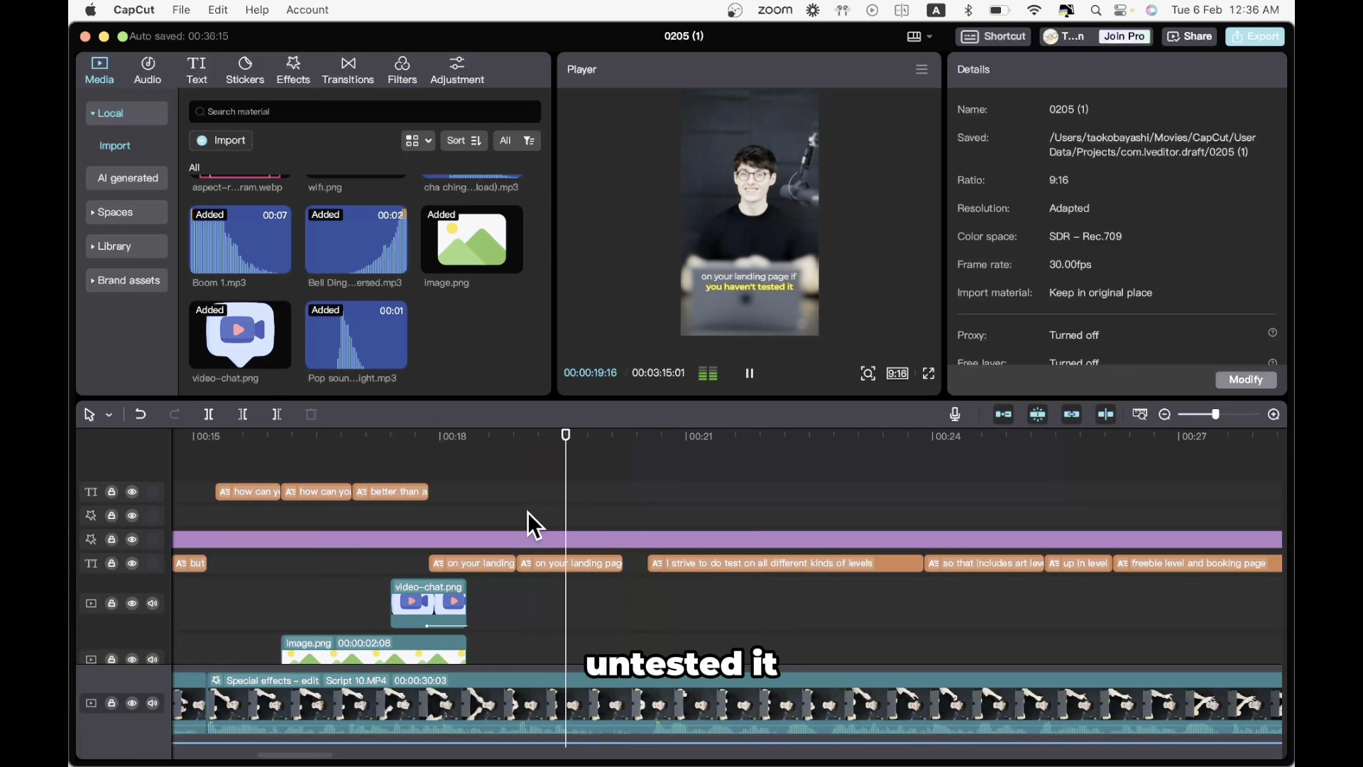
click(650, 705)
key(super+b)
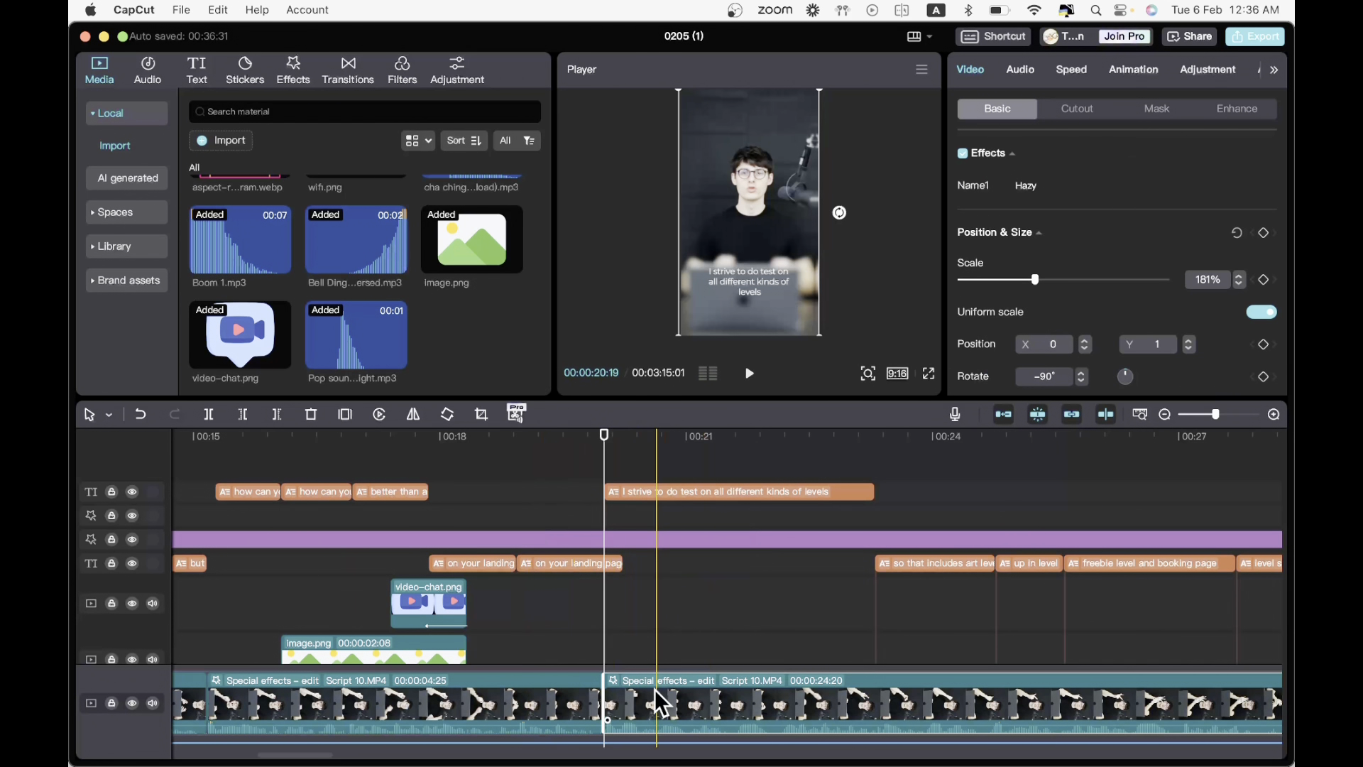
drag(605, 703, 654, 703)
click(587, 654)
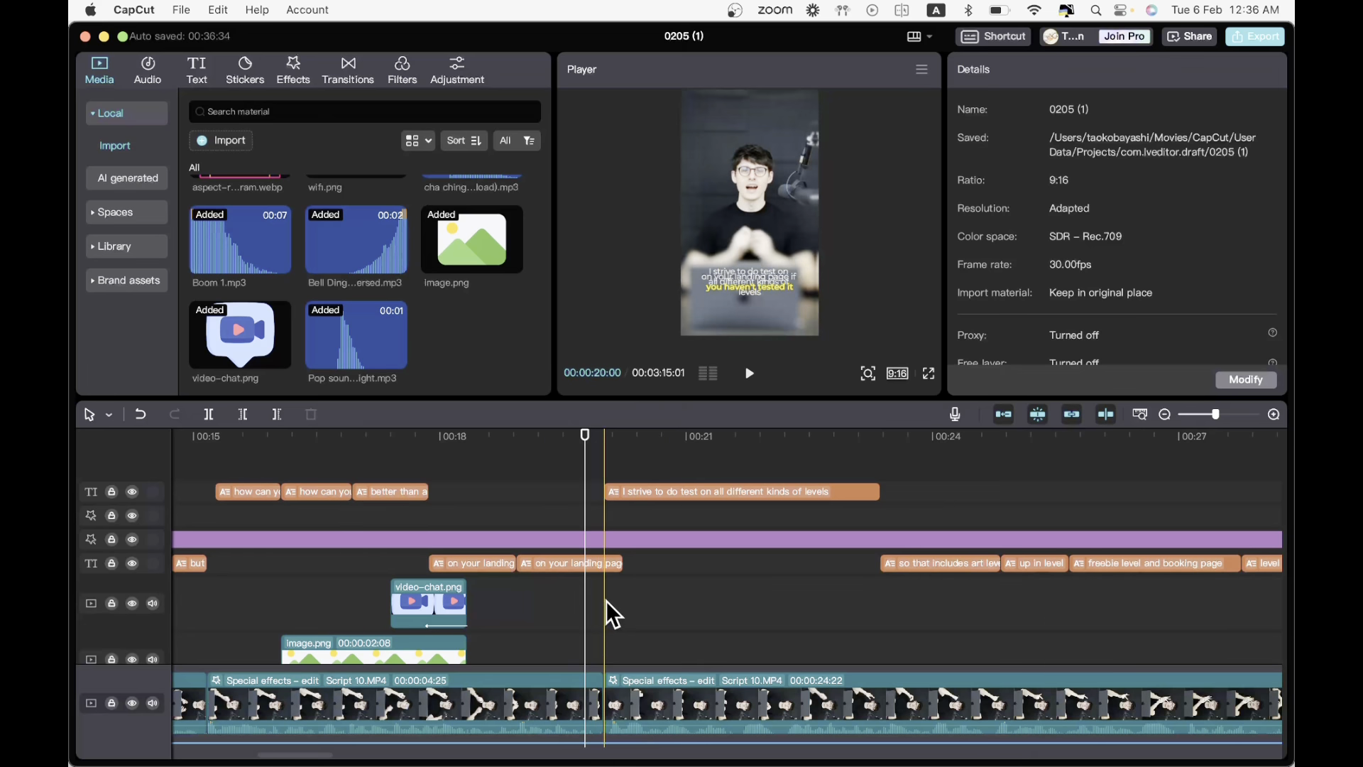
- Shorten the second "on your landing page if you haven't tested it" caption to end at the new cut, and play back the transition
drag(617, 566, 603, 567)
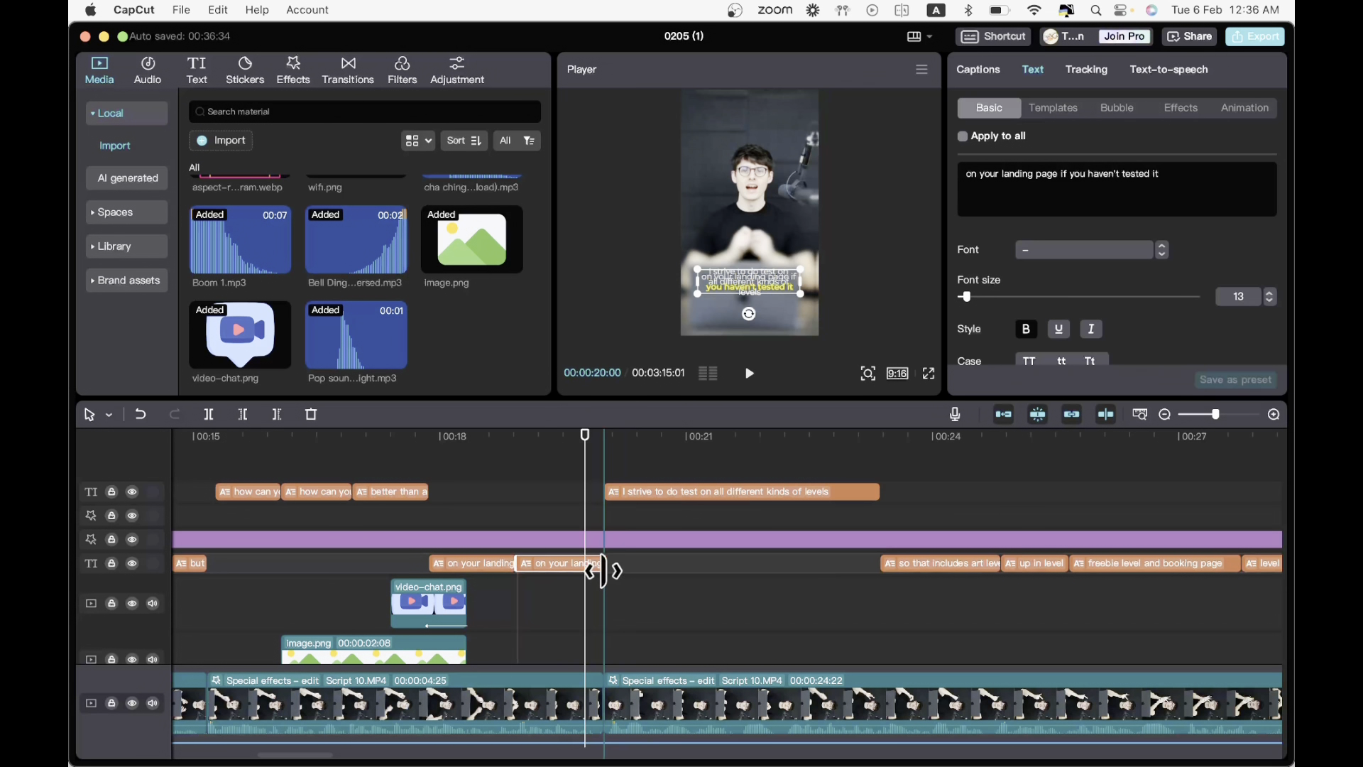
click(578, 611)
key(space)
key(space)
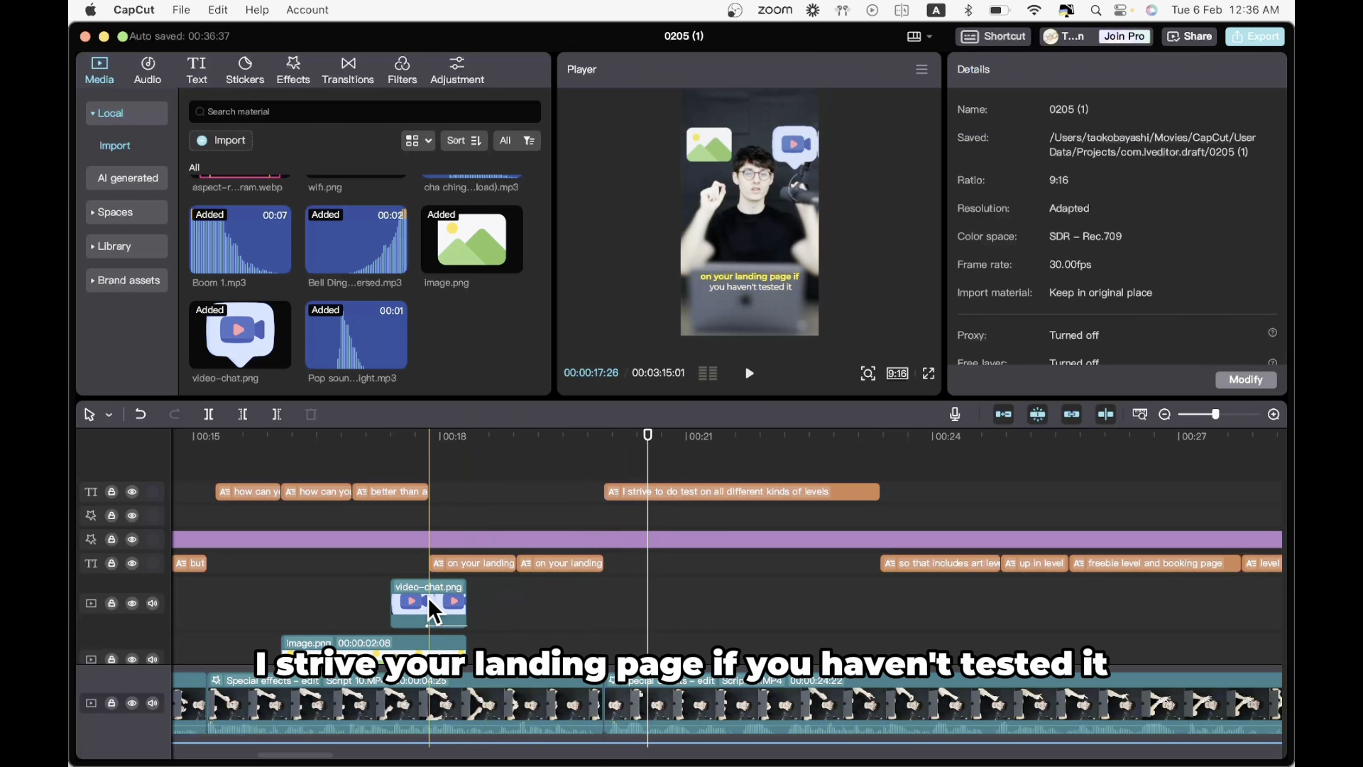
key(space)
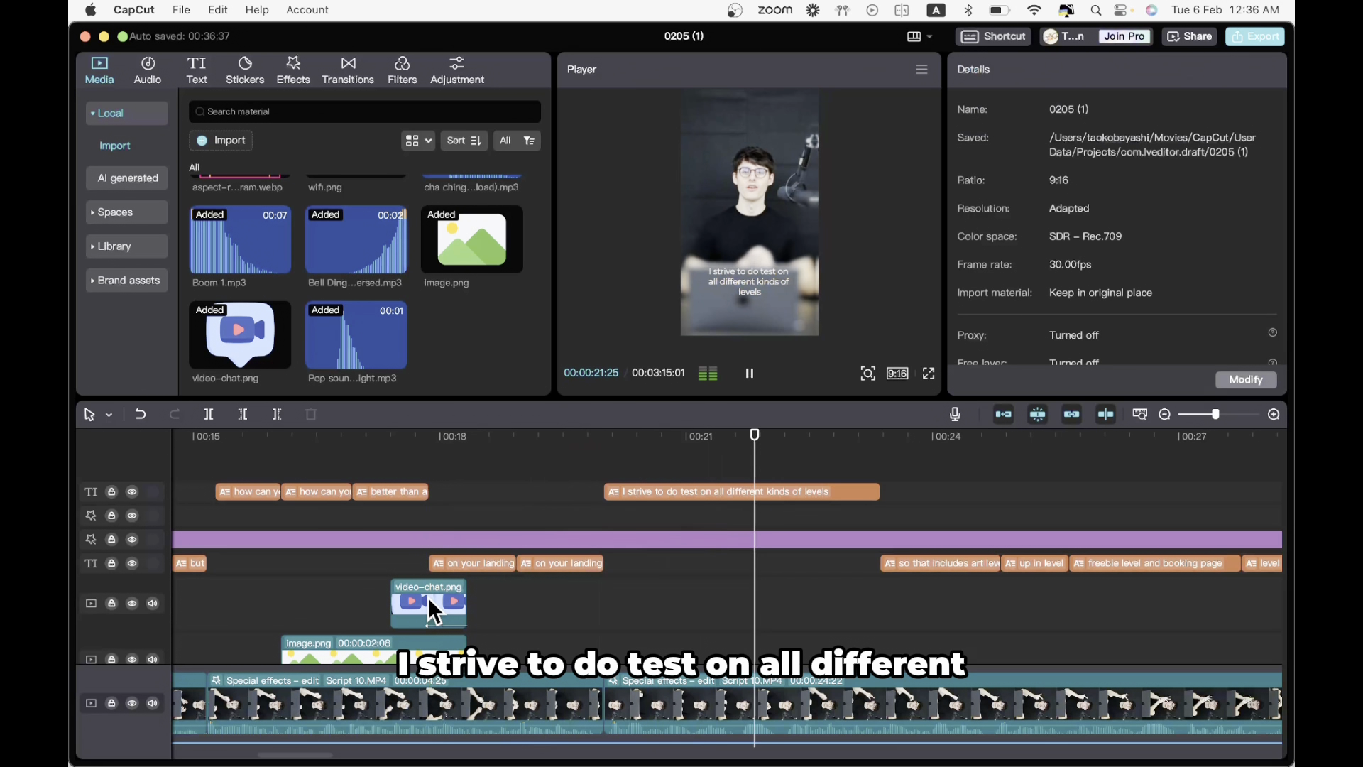
click(570, 626)
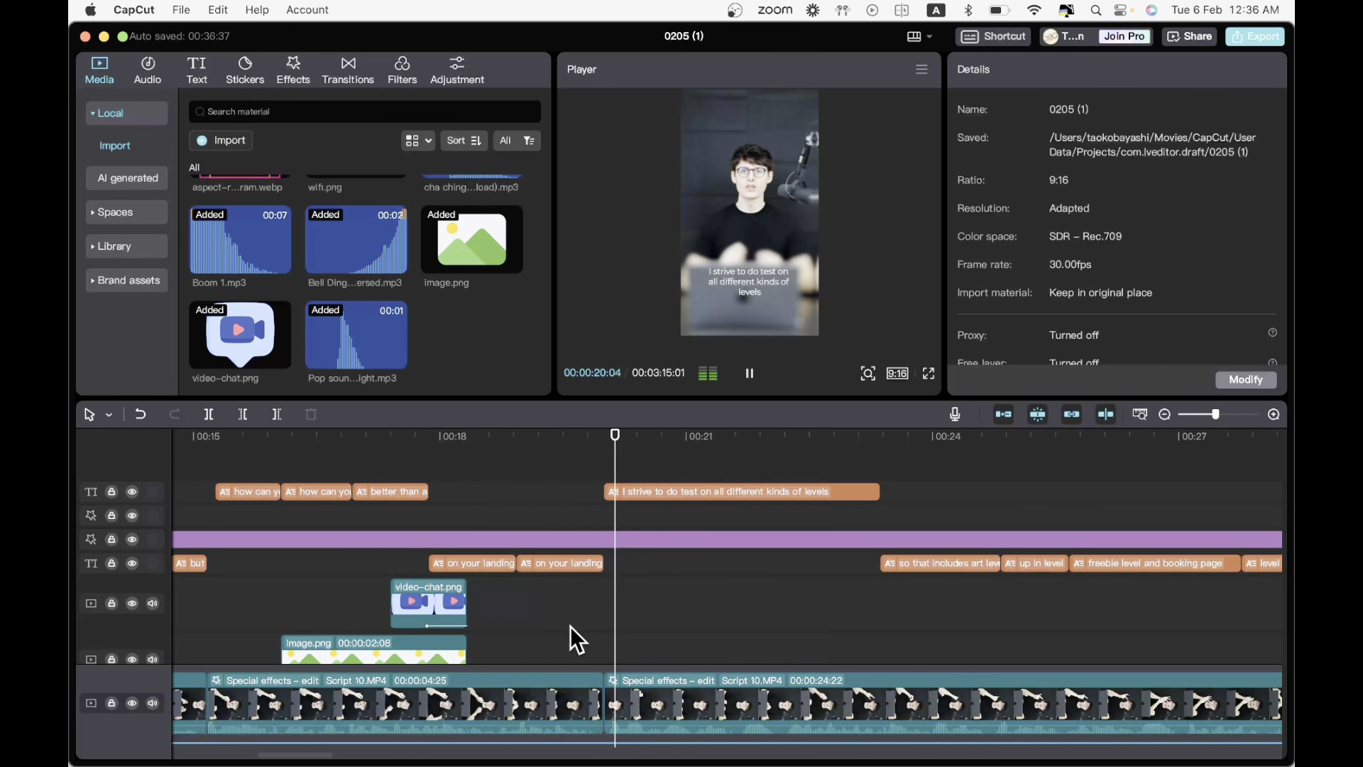
click(571, 627)
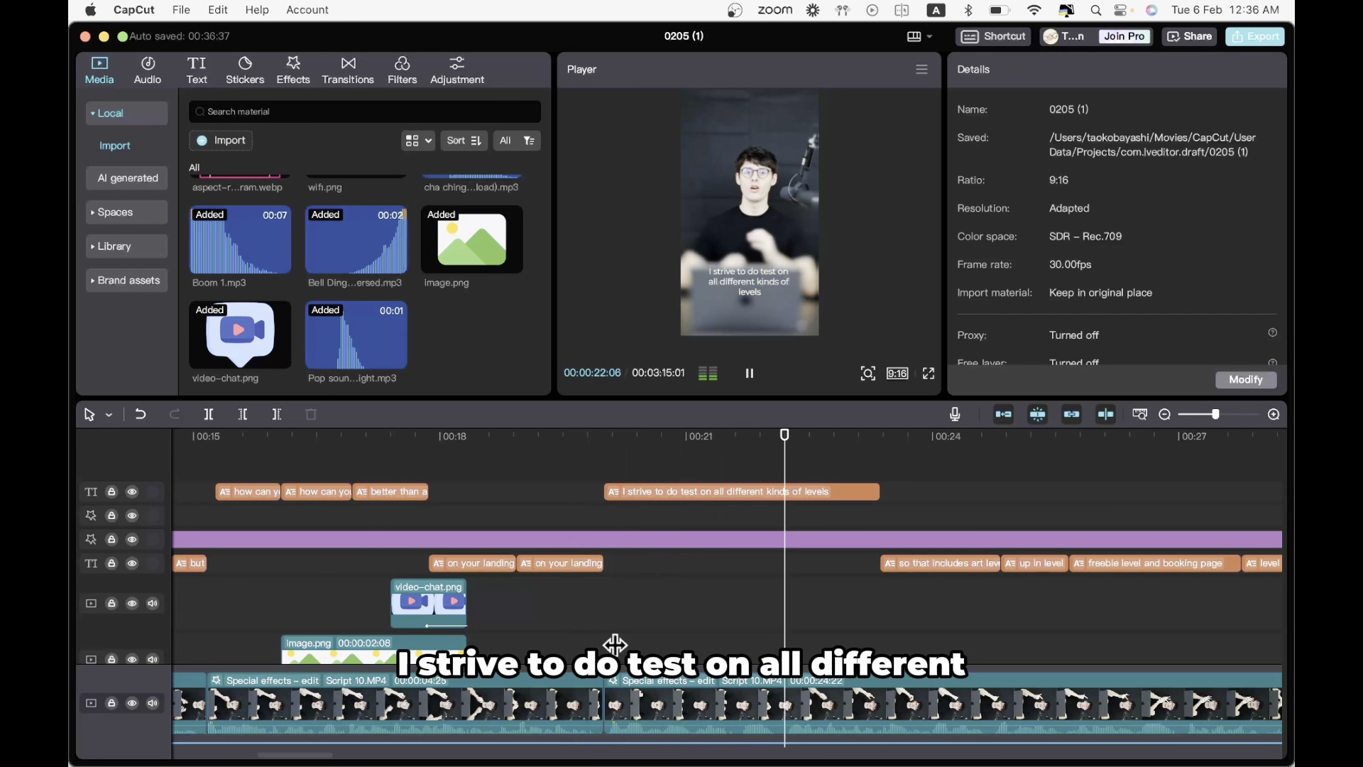
key(space)
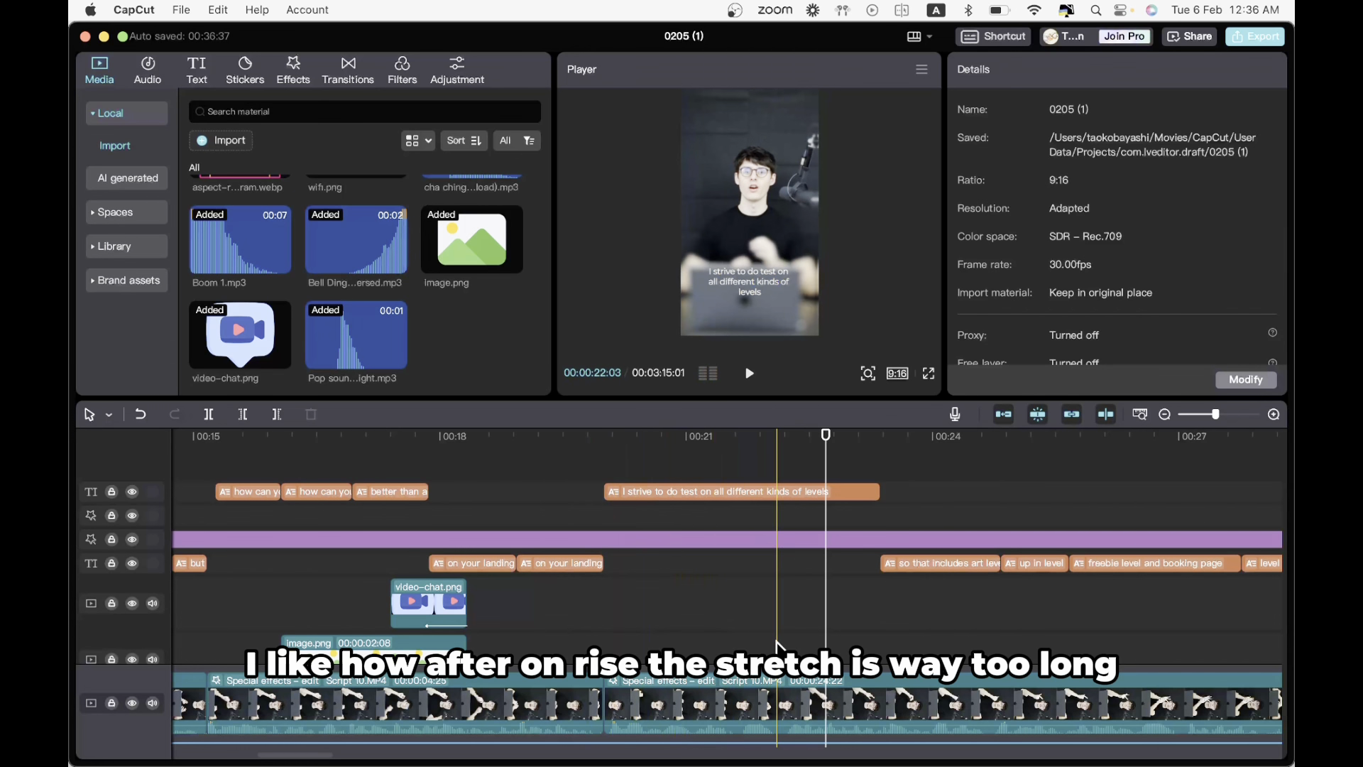
- Split the main video clip at 00:00:22:02 and trim the start of the following part to tighten the speech after "test on"
scroll(776, 644, right, 2)
scroll(639, 643, up, 5)
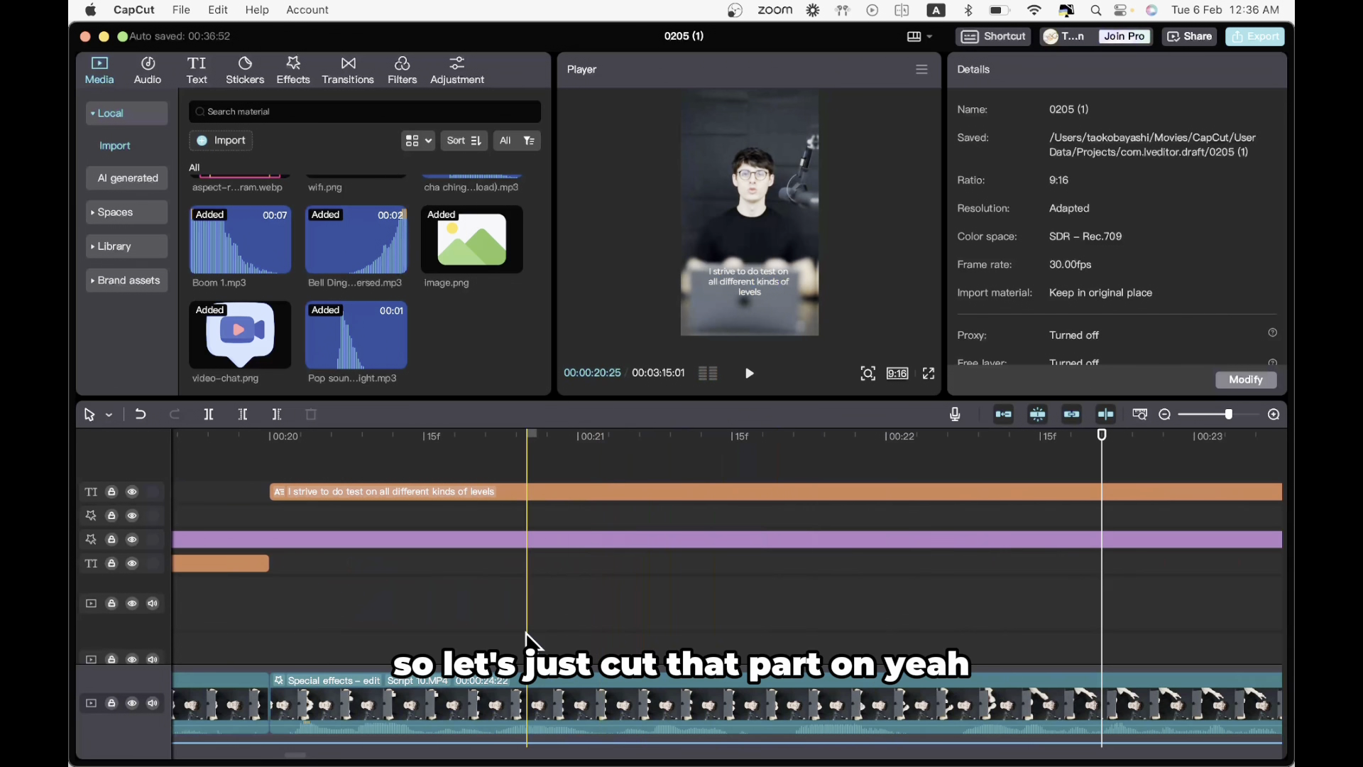
scroll(527, 639, down, 3)
click(599, 620)
key(space)
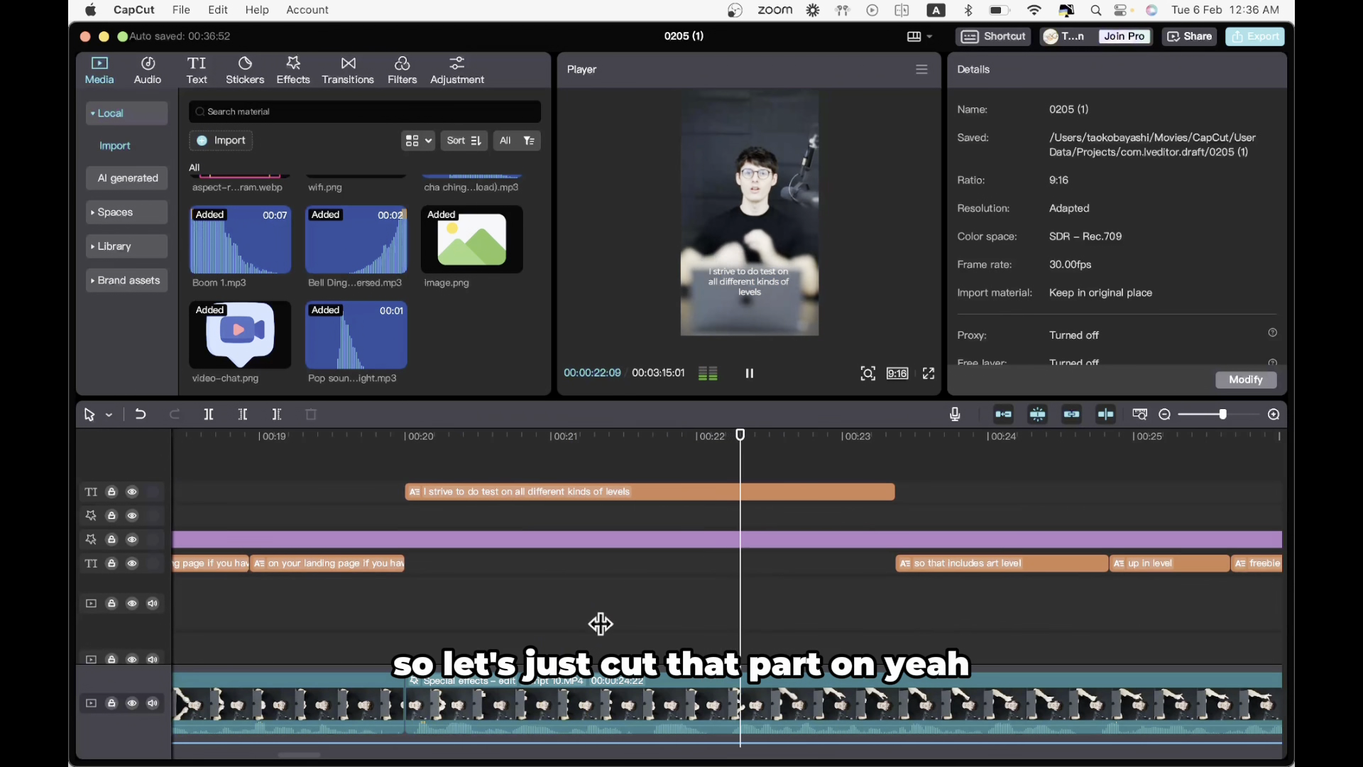
key(space)
click(706, 625)
key(super+b)
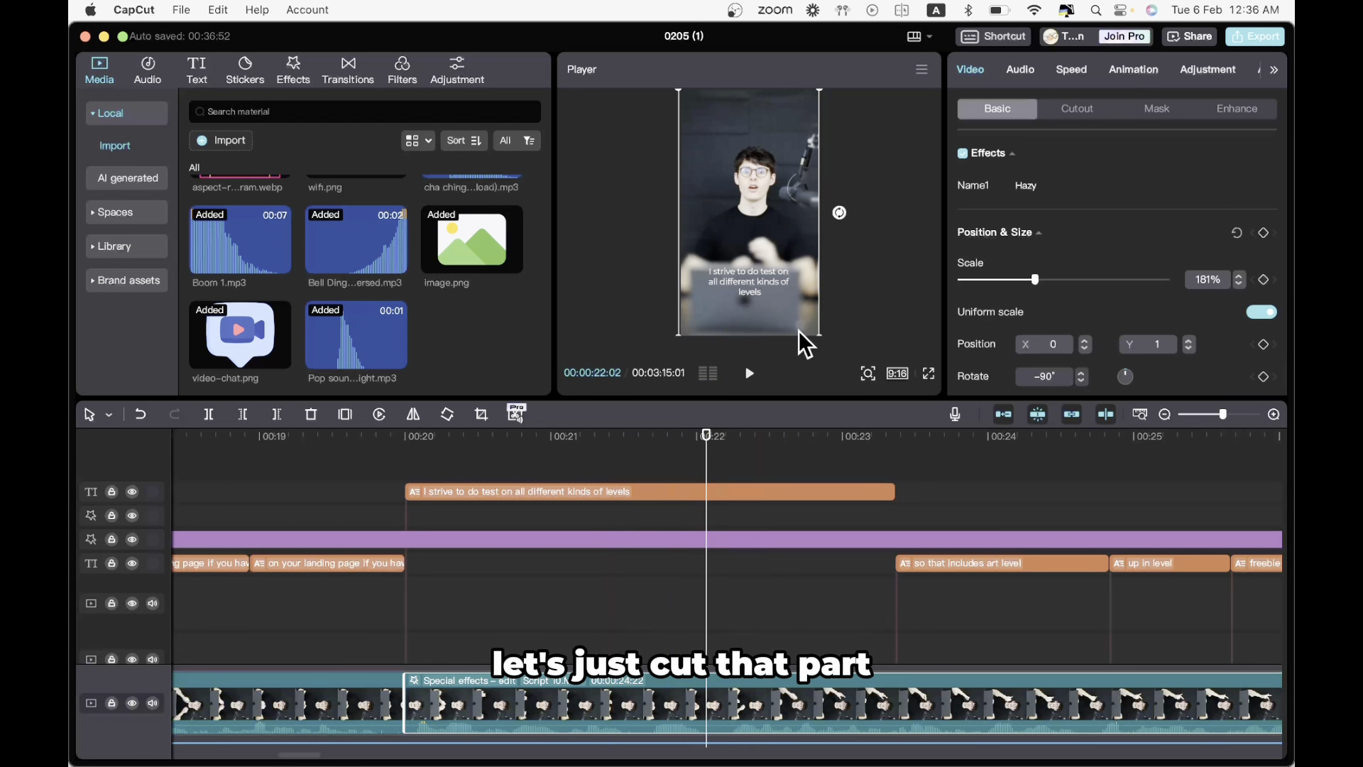
drag(707, 693, 727, 694)
- Play back the speech around the new cut to check how "I strive to do test on all different kinds" flows
click(647, 652)
key(space)
key(space)
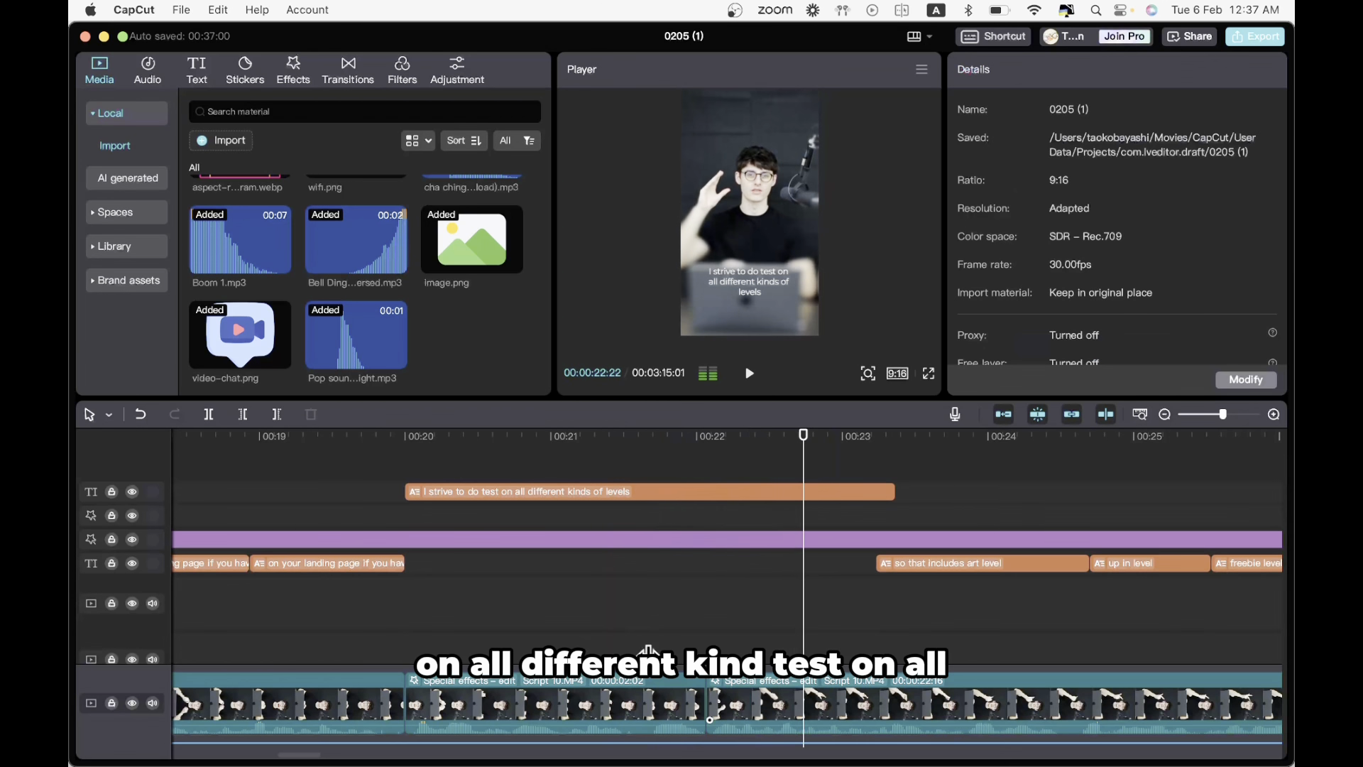
click(588, 654)
key(space)
key(space)
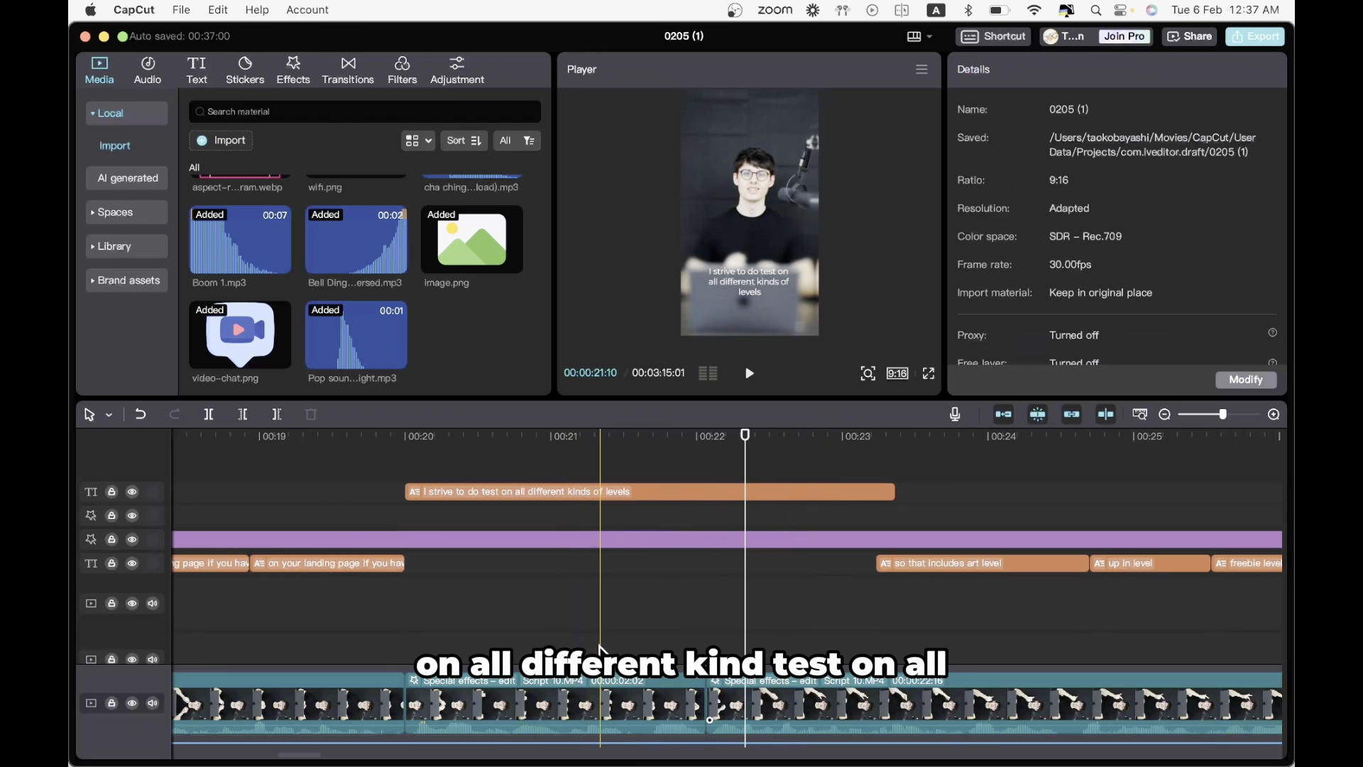
click(600, 661)
key(space)
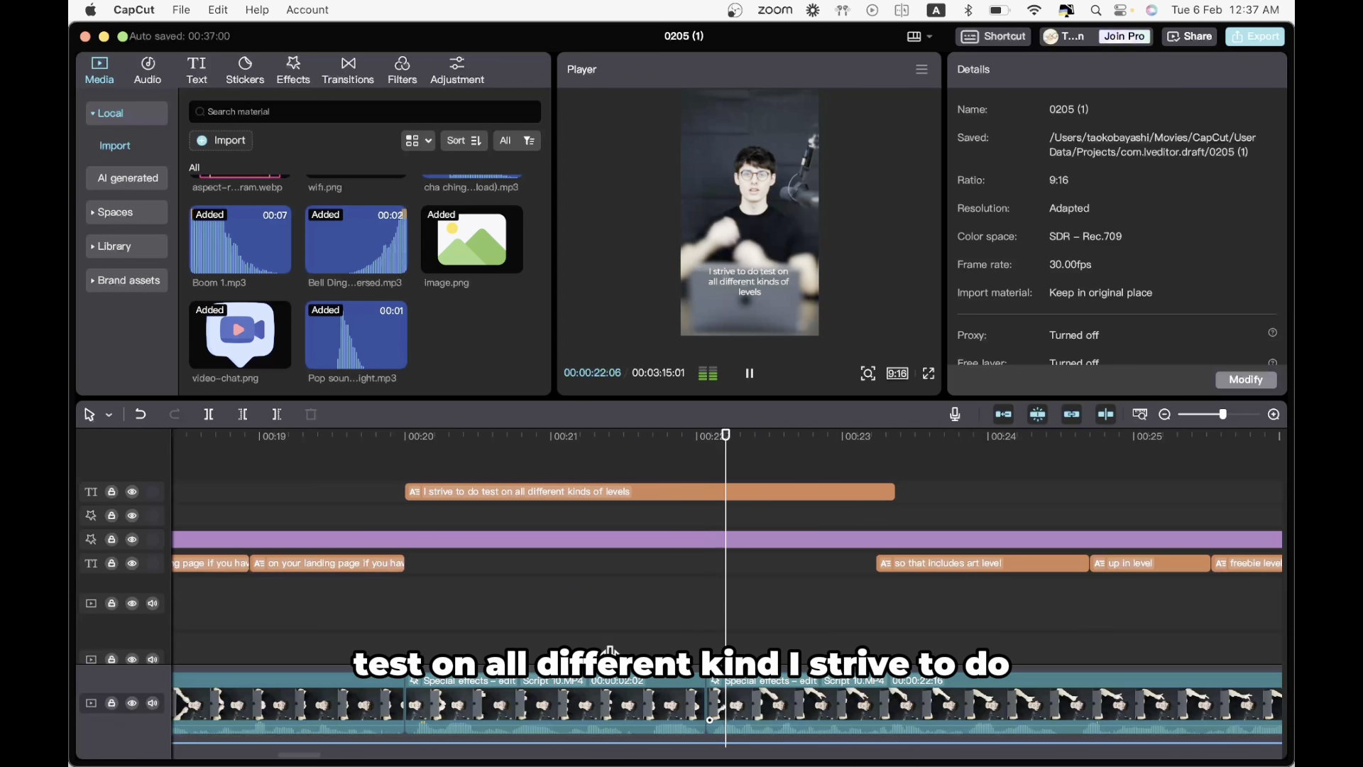
key(space)
scroll(743, 565, down, 3)
click(517, 629)
key(space)
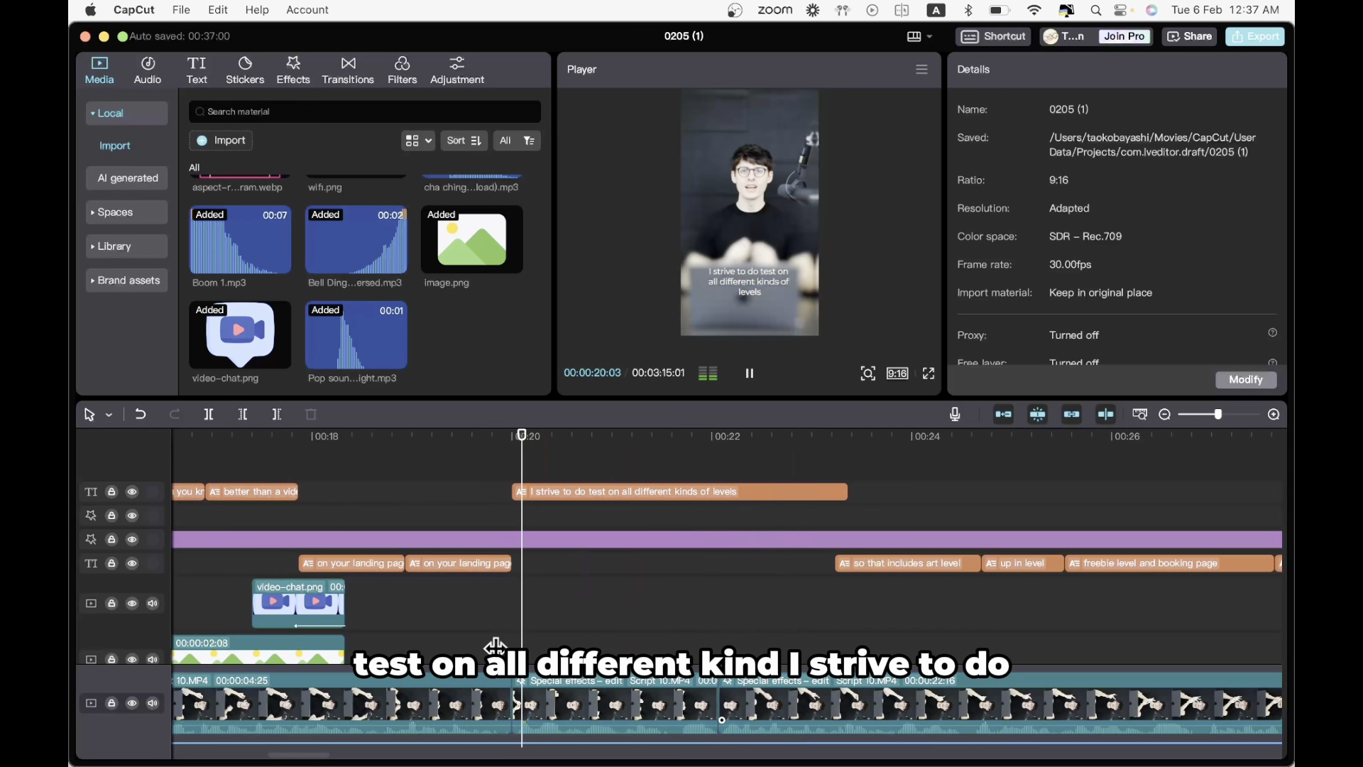
key(space)
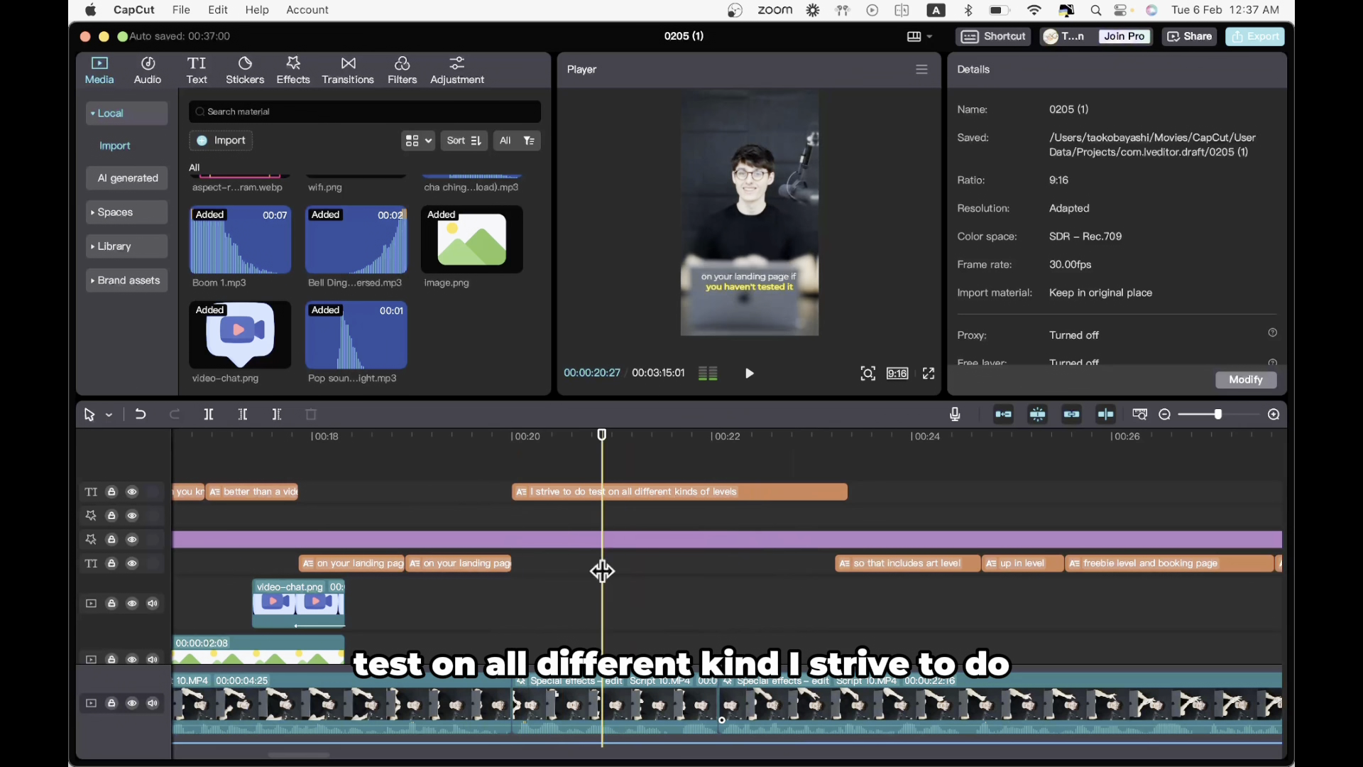
- Widen the caption "I strive to do test on all different kinds of levels" to wrap on two lines and centre it horizontally
click(654, 491)
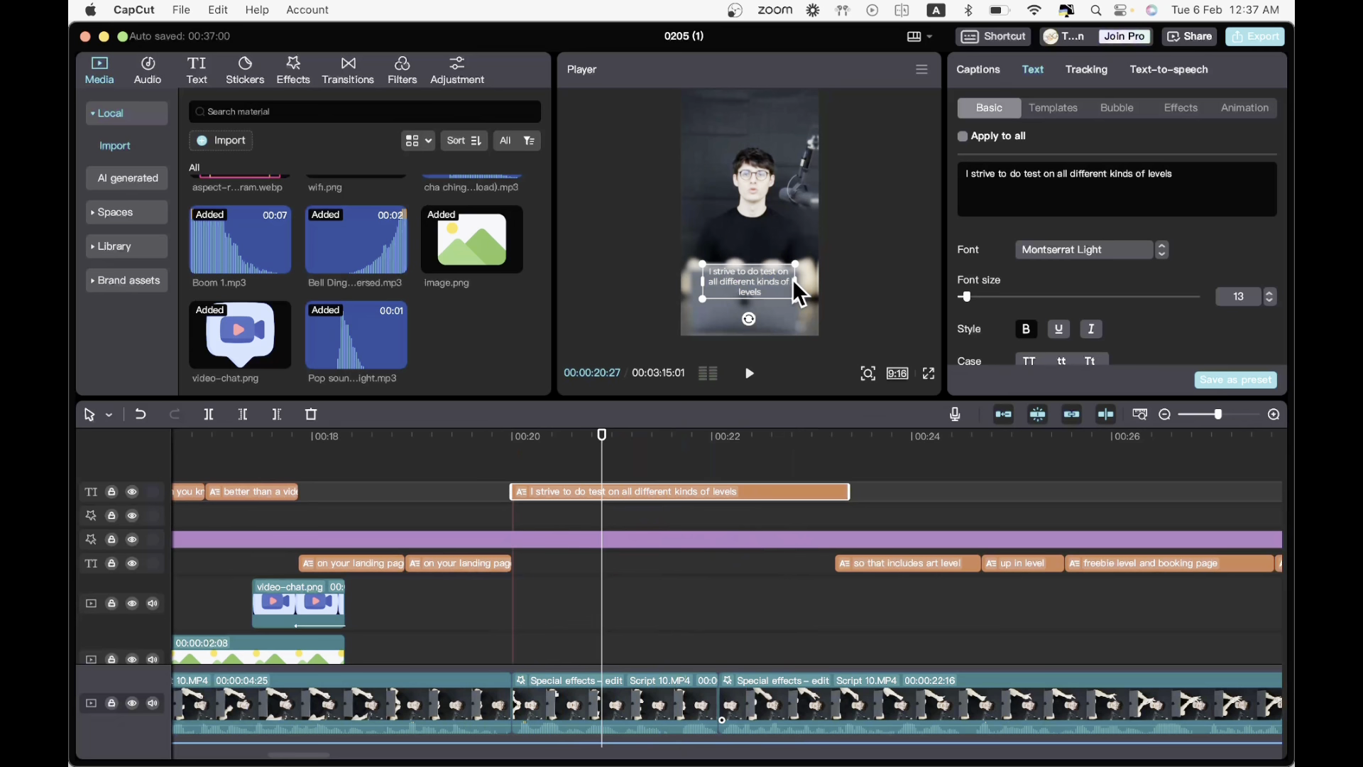
drag(796, 281, 805, 282)
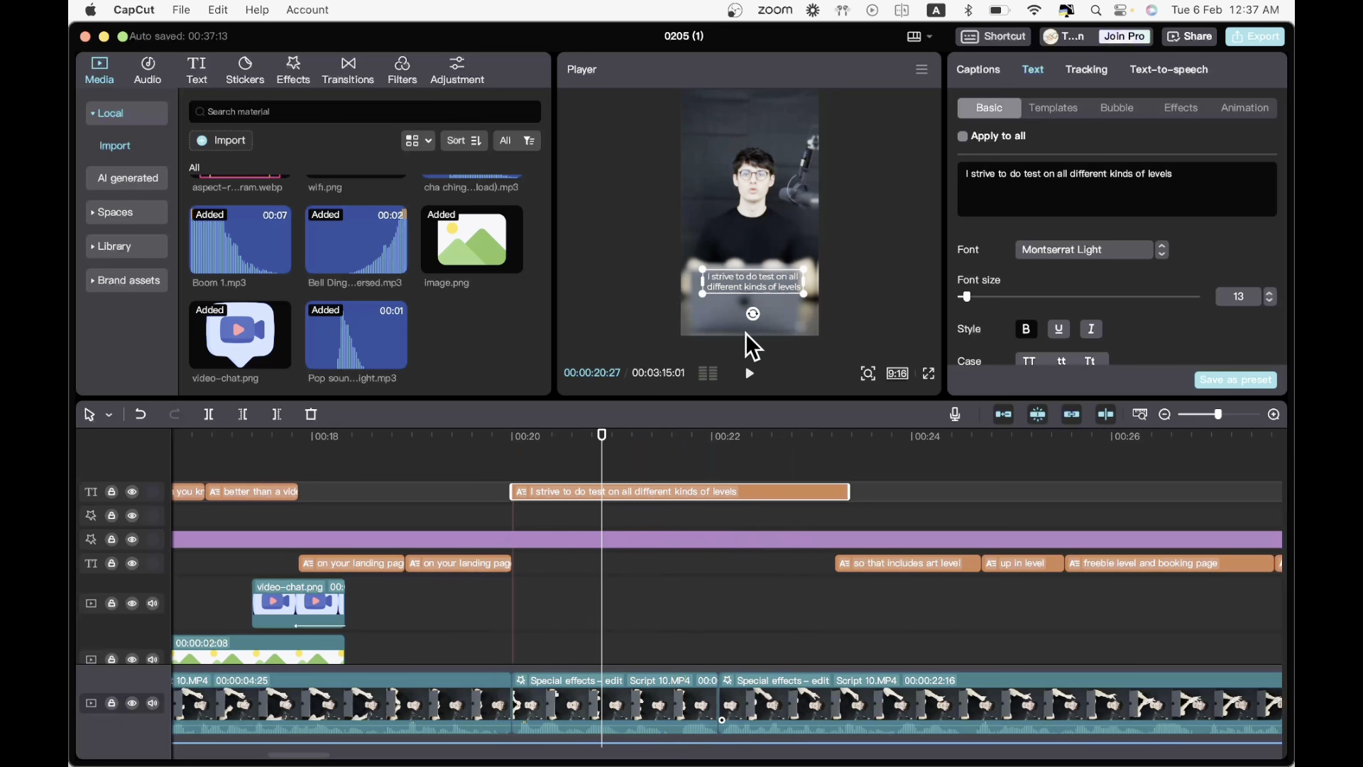
scroll(1077, 323, down, 2)
scroll(1075, 321, down, 4)
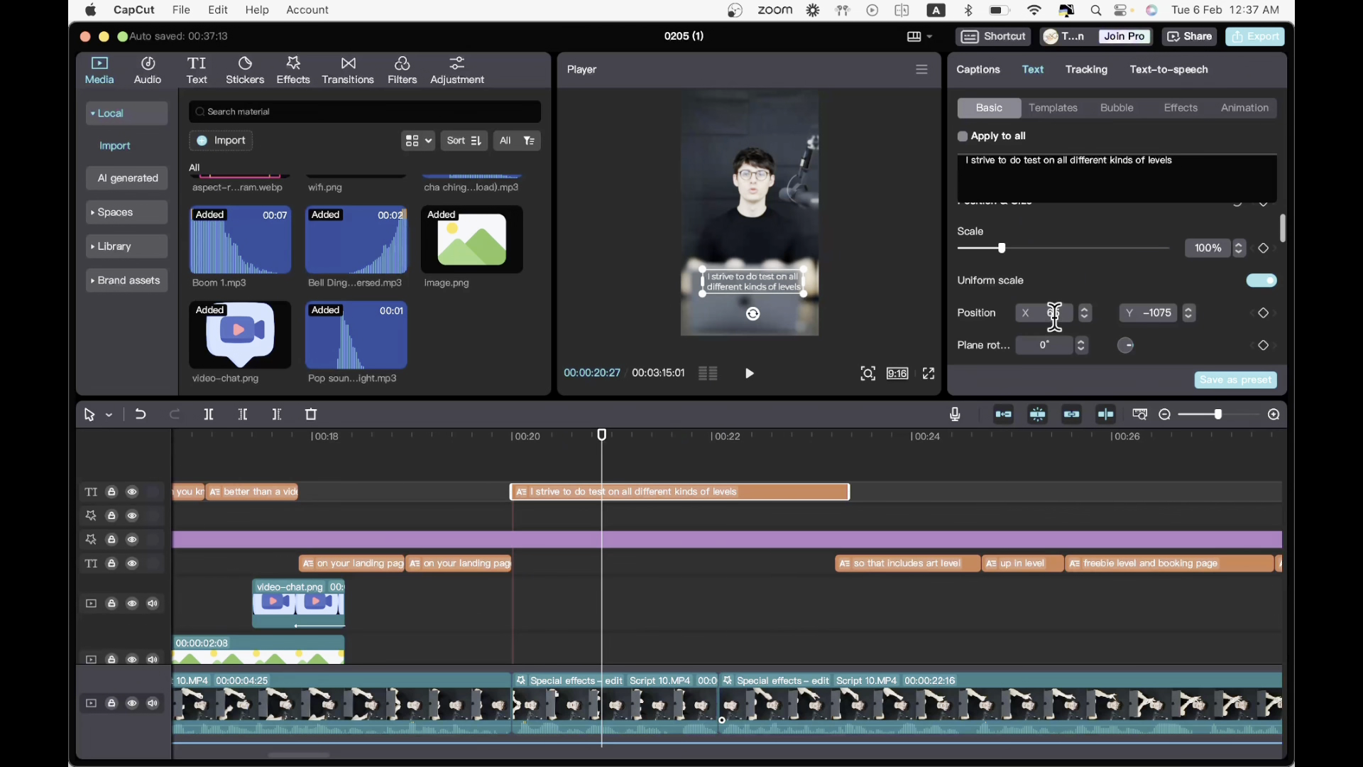
click(513, 463)
key(space)
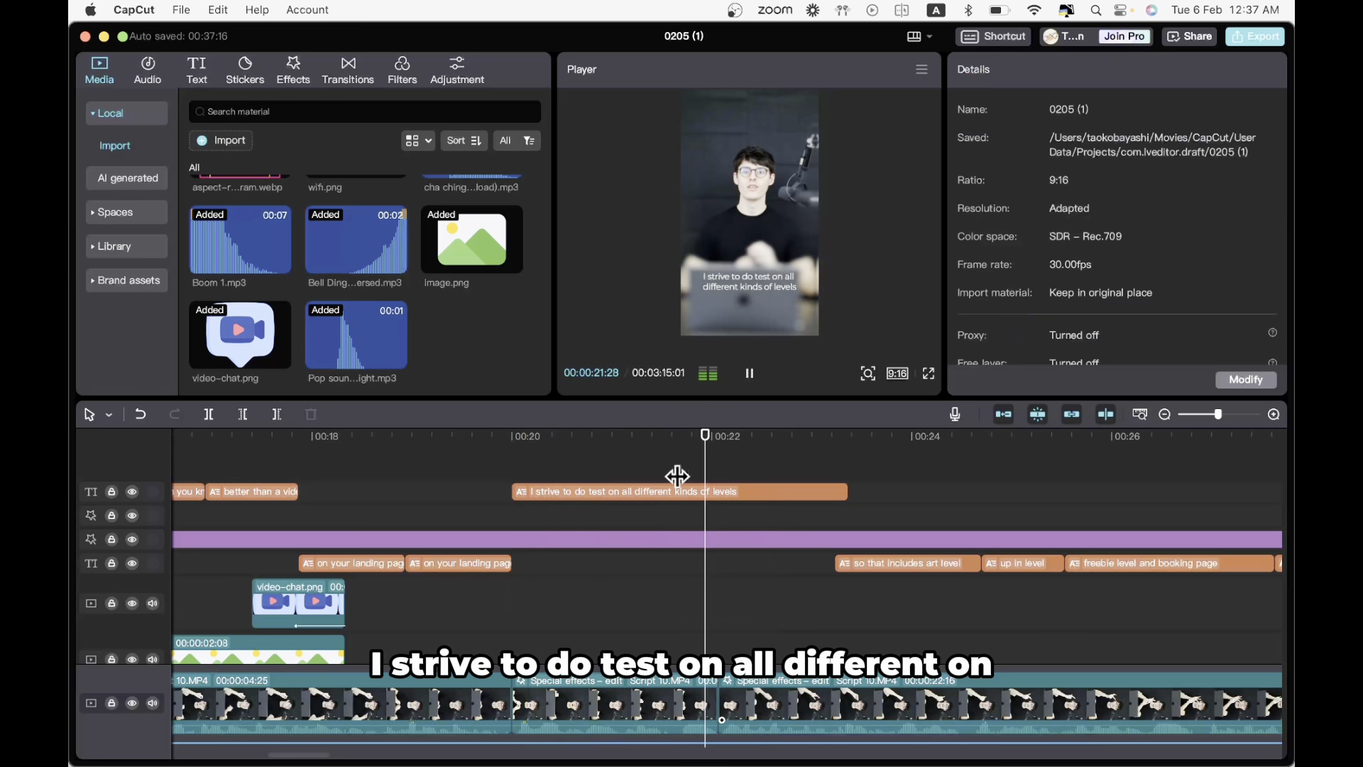
- Split the caption "I strive to do test on all different kinds of levels" at 00:00:22:10, before "different" is spoken
key(space)
click(749, 274)
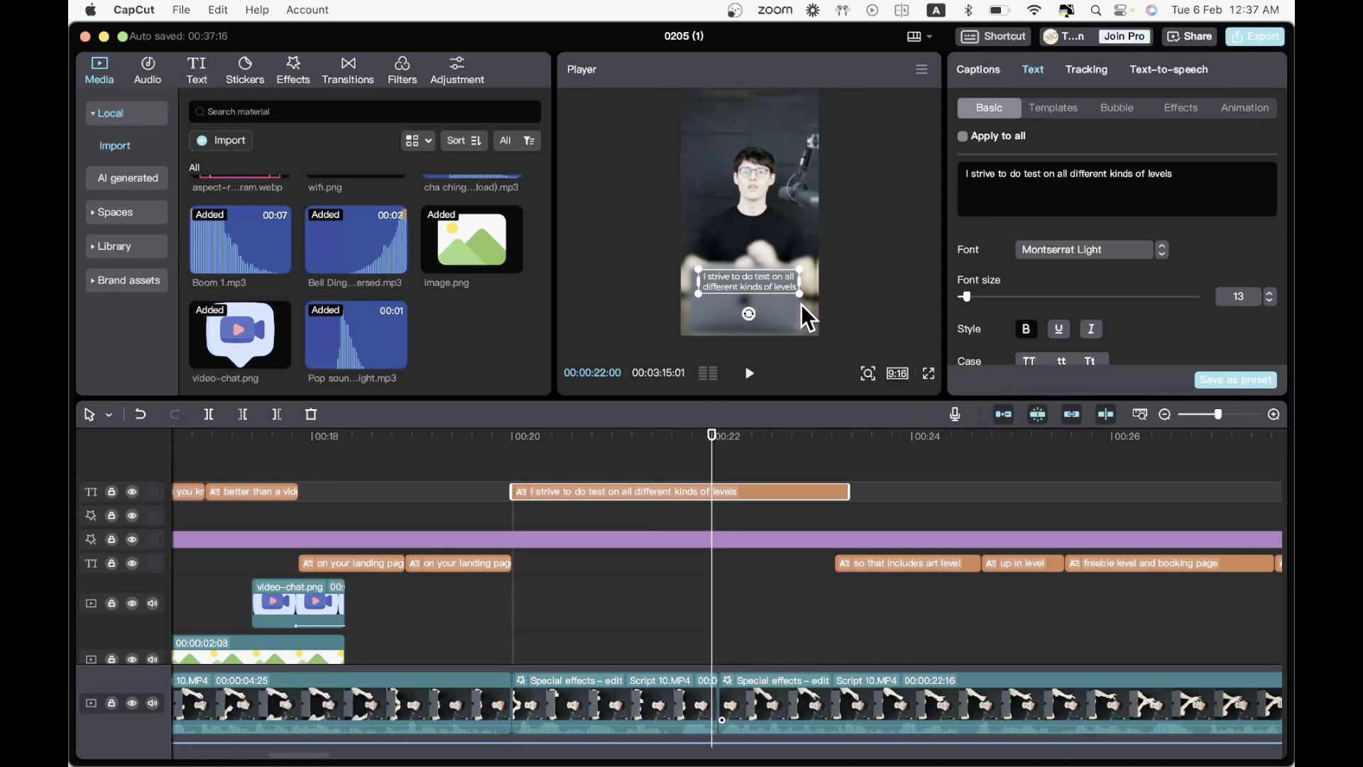
click(688, 472)
key(space)
key(space)
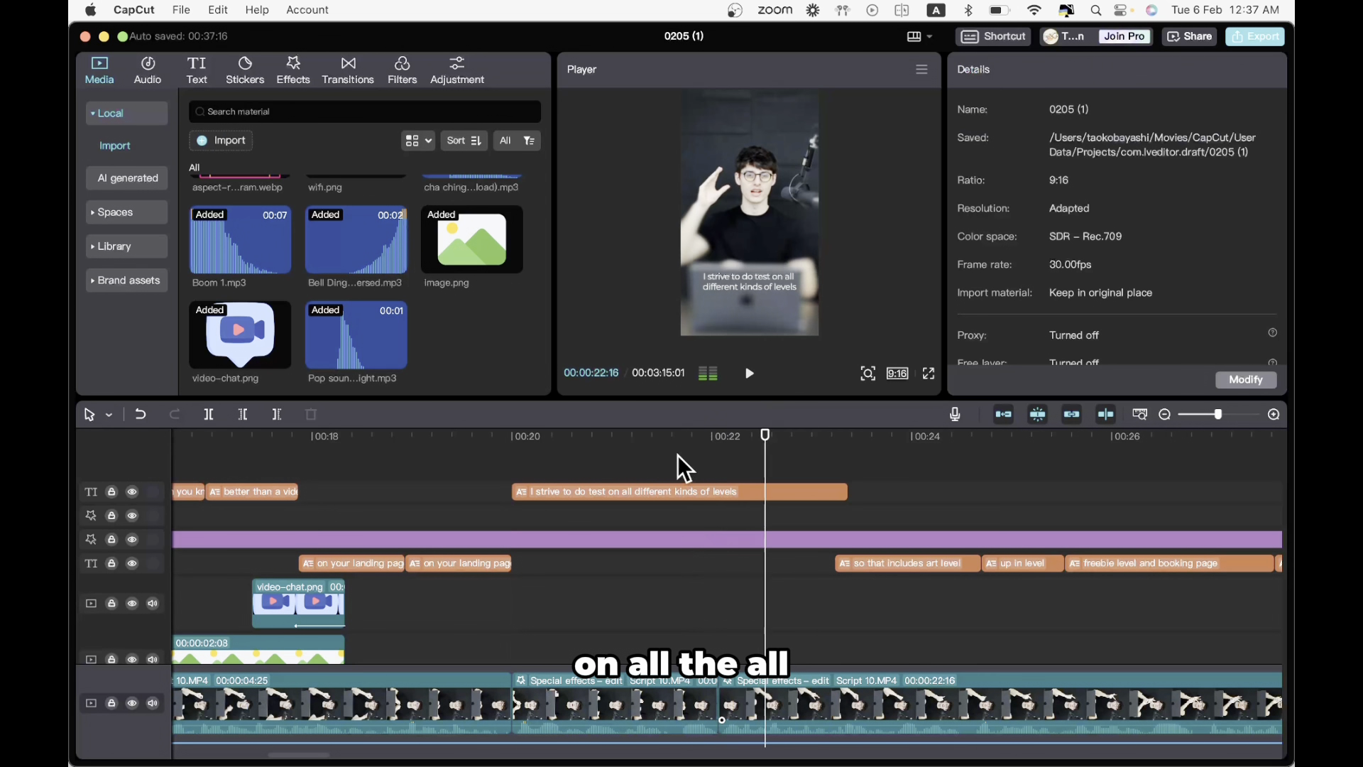
click(722, 488)
key(super+b)
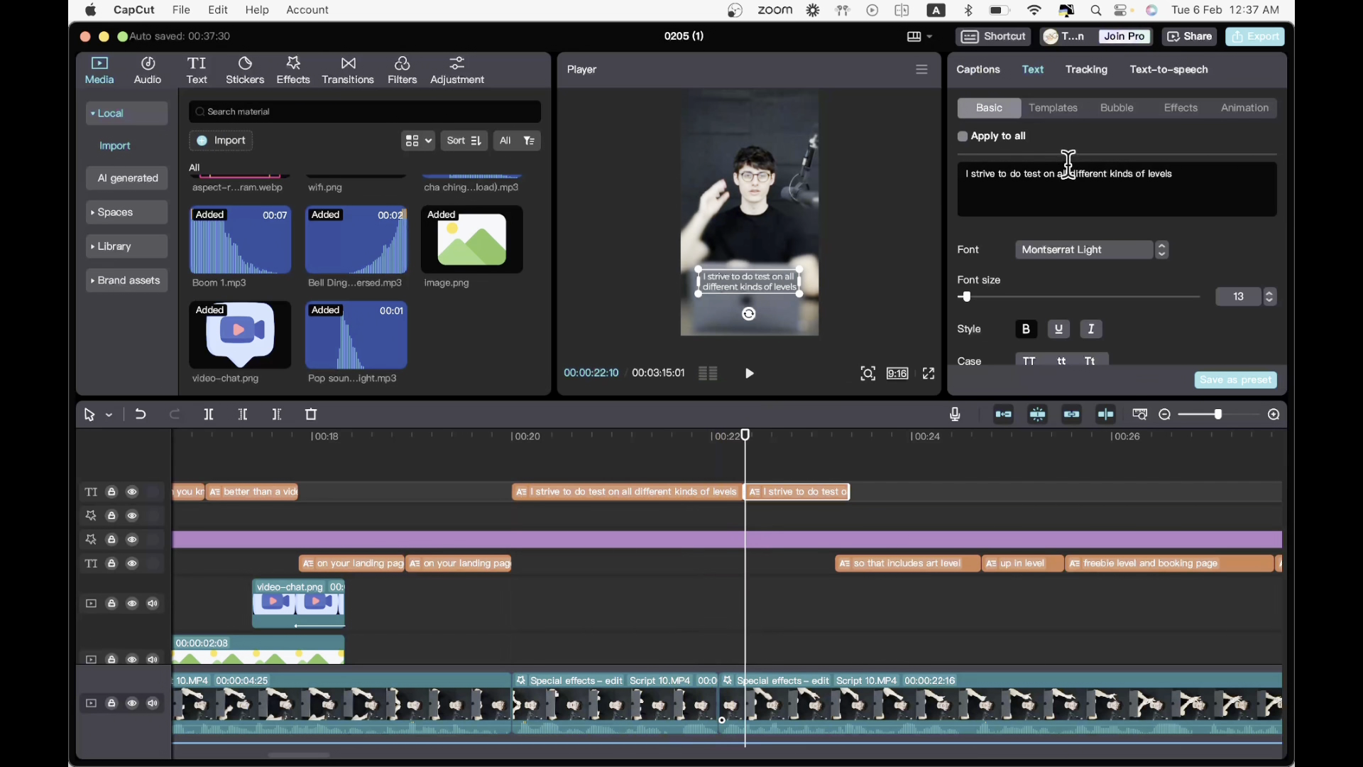
- Set "different kinds of levels" to Montserrat SemiBold yellow in the caption's second half, and "I strive to do test on all" to SemiBold in the first
drag(1070, 174, 1253, 172)
click(1110, 248)
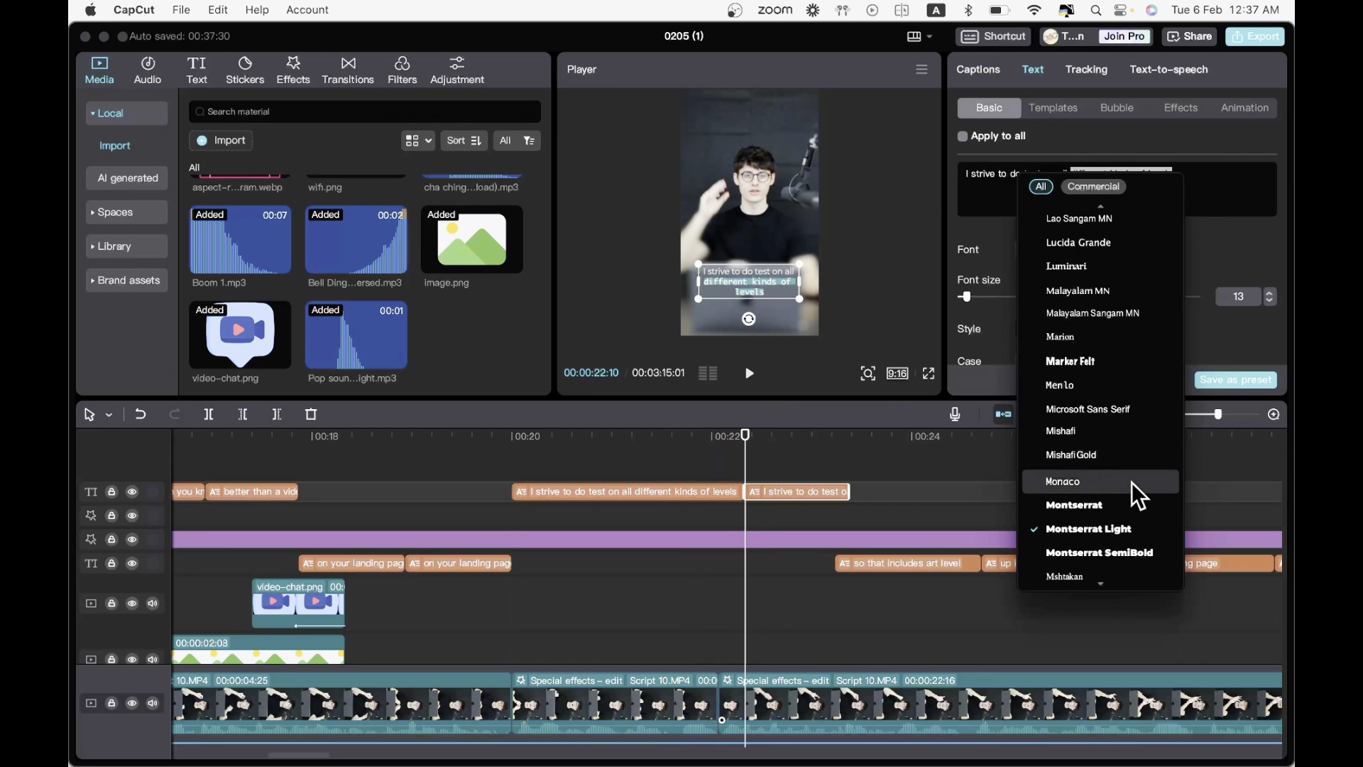
click(1119, 552)
scroll(1093, 317, down, 3)
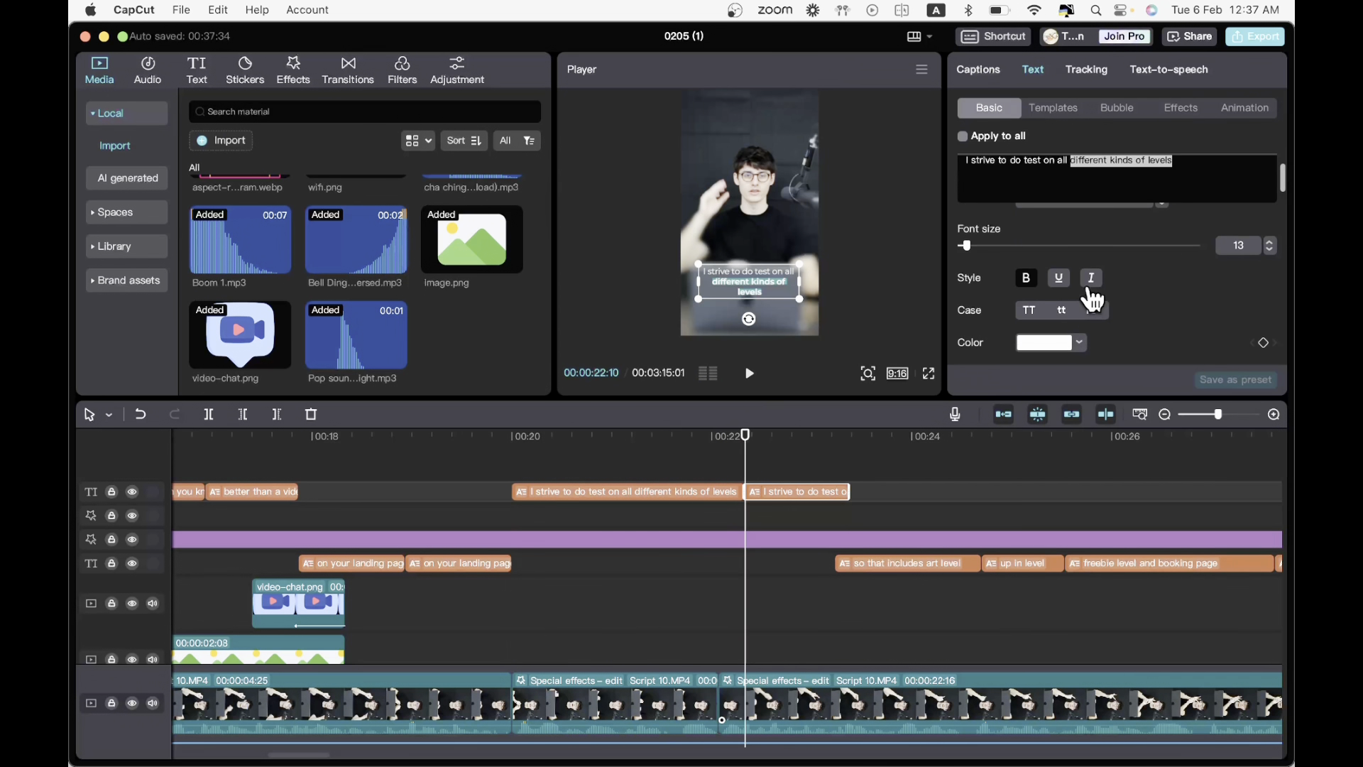
click(1063, 291)
click(1081, 555)
- Play back the split caption and shorten its second half to end where the caption "so that includes art level" starts
click(508, 518)
key(space)
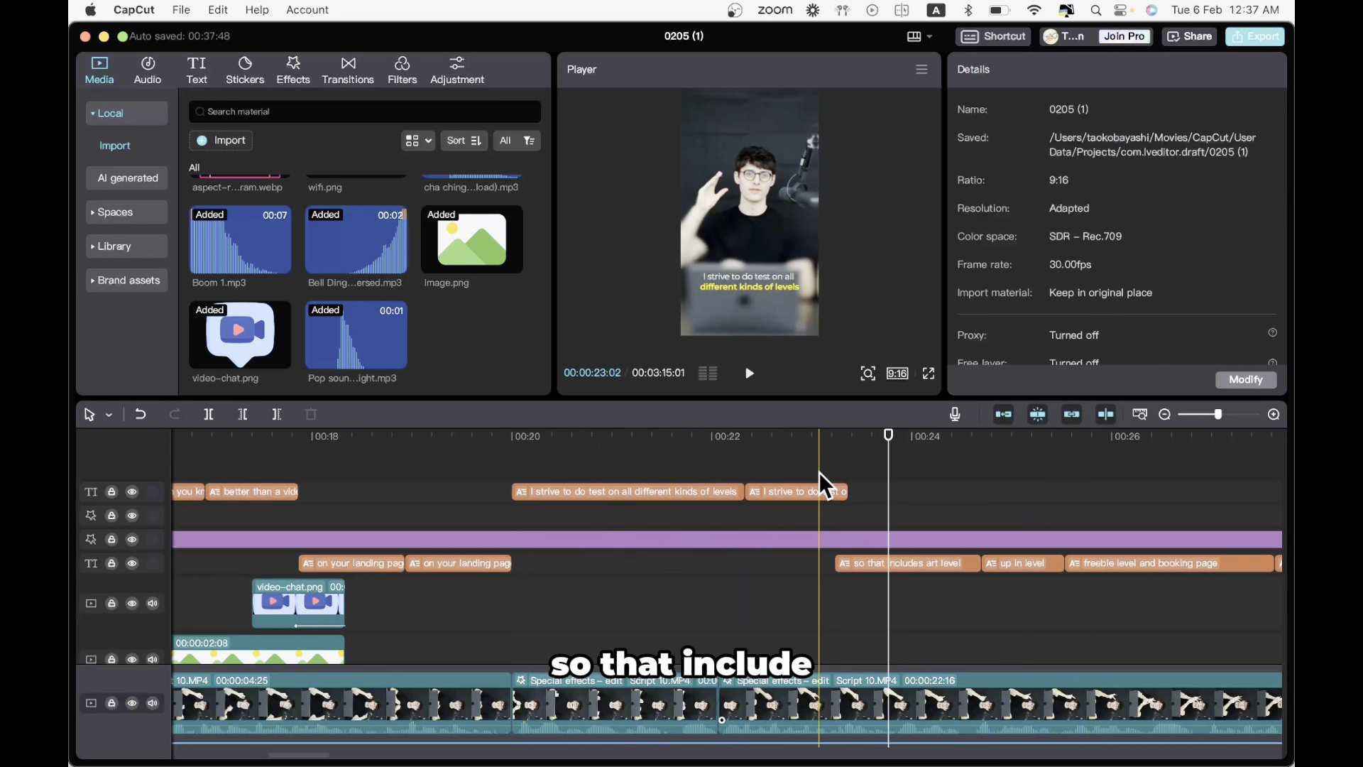
drag(847, 491, 834, 490)
click(445, 520)
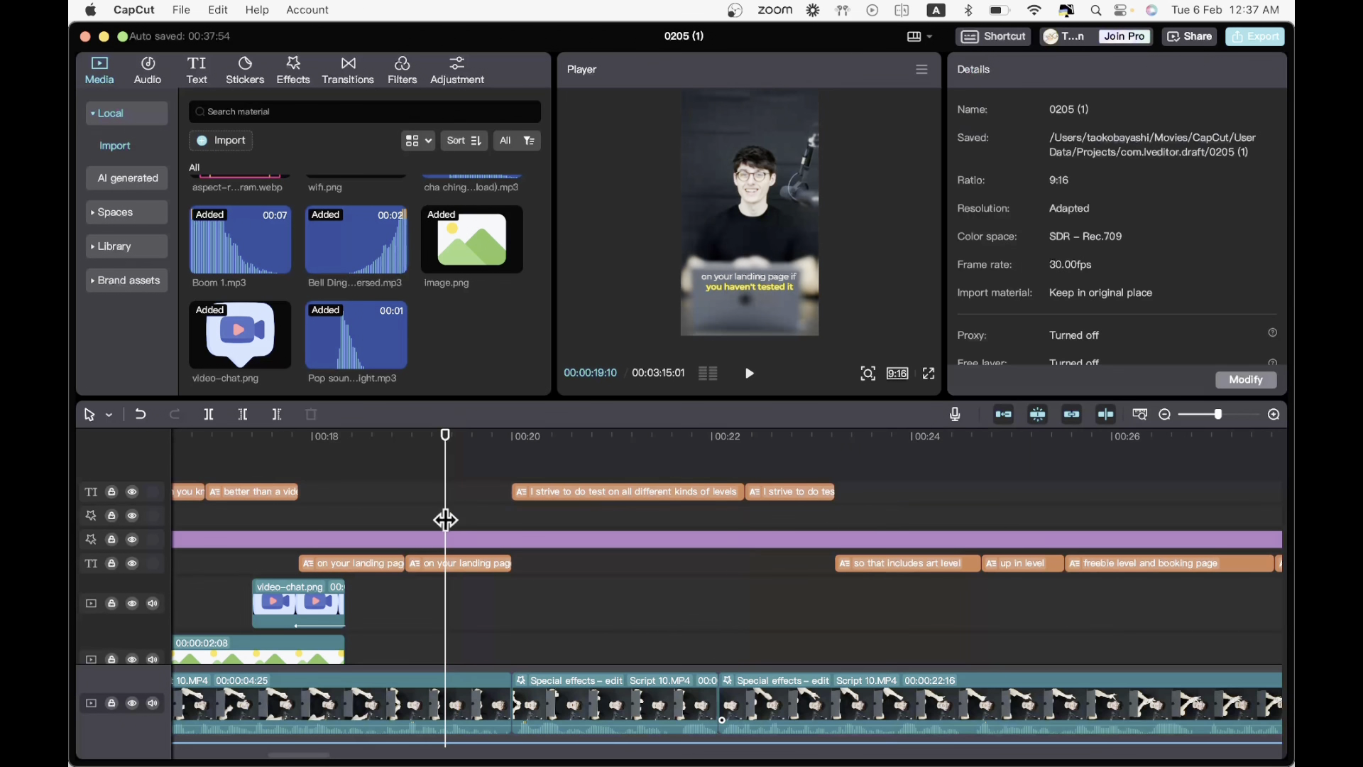
- Play back the highlighted captions and the start of "so that includes art level" to check their timing against the speech
key(space)
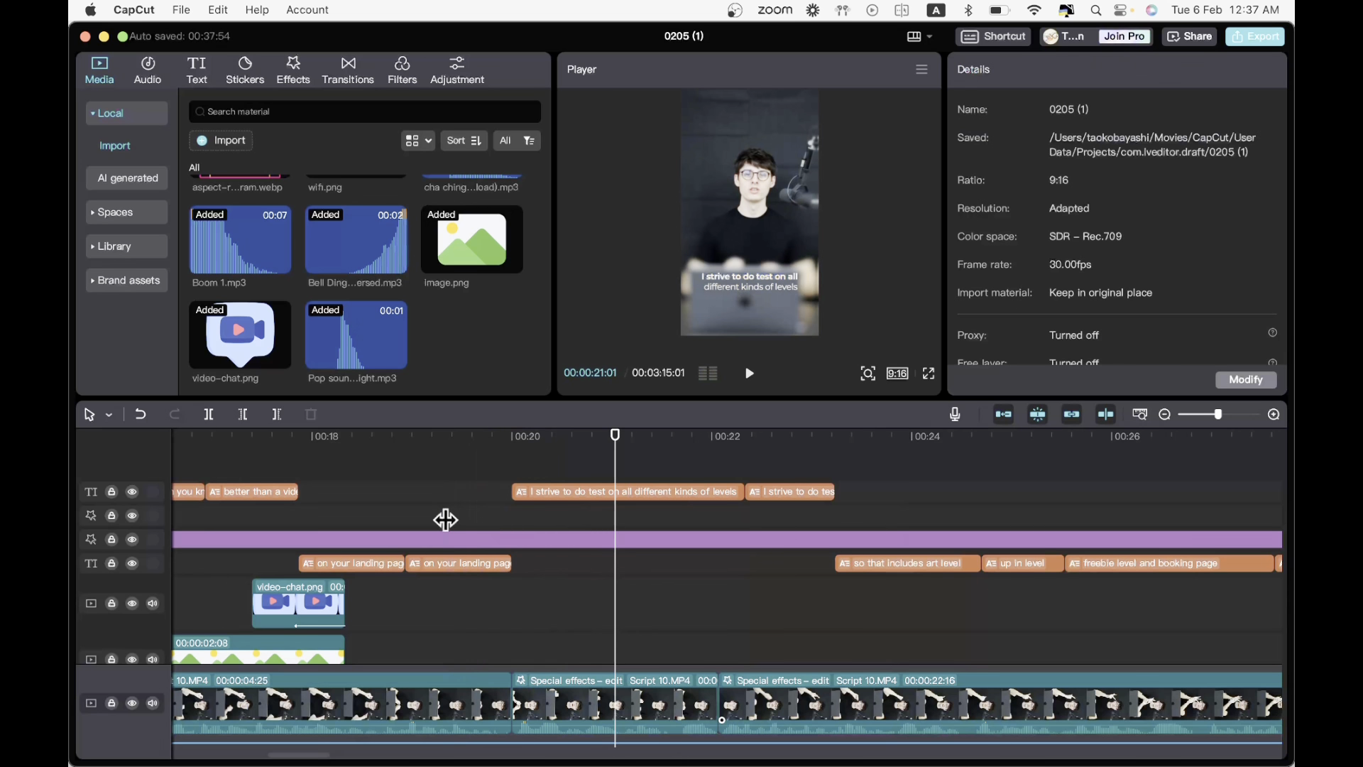
key(space)
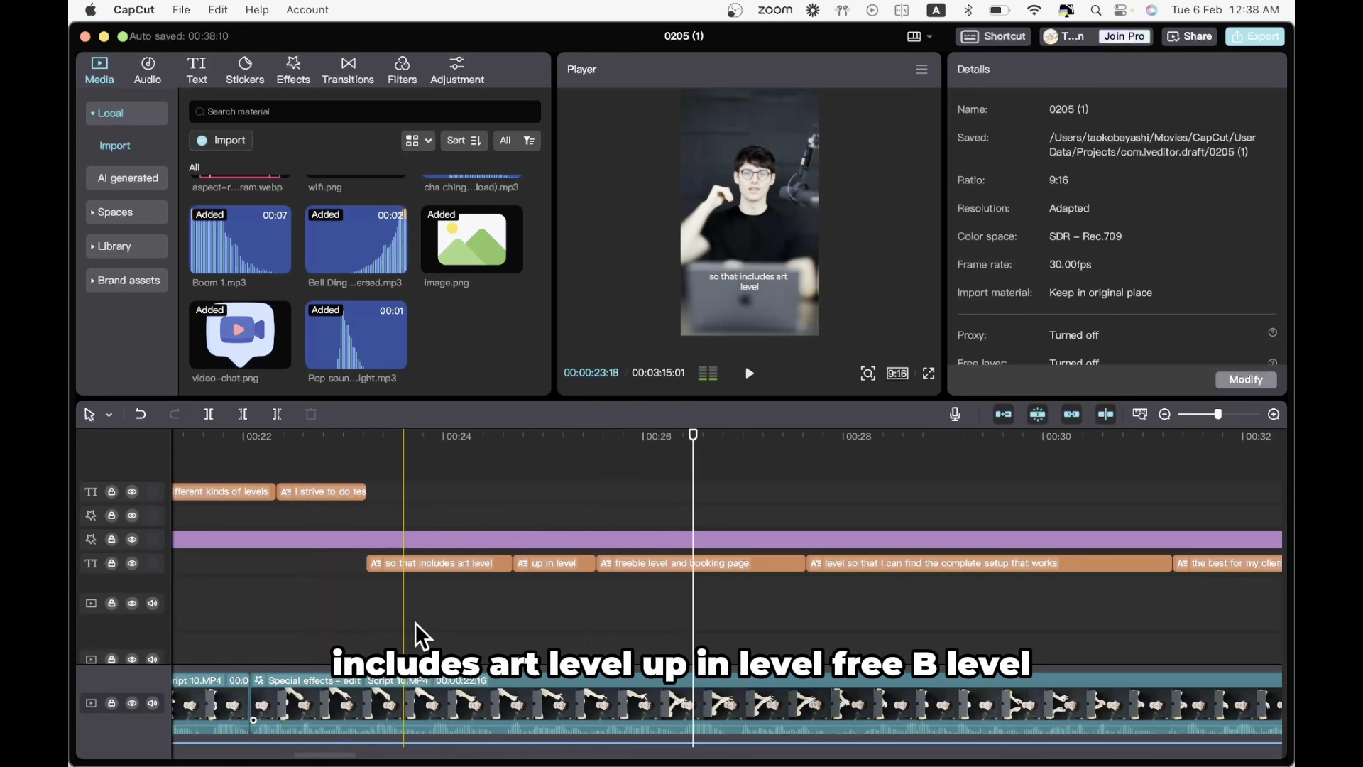
click(371, 637)
key(space)
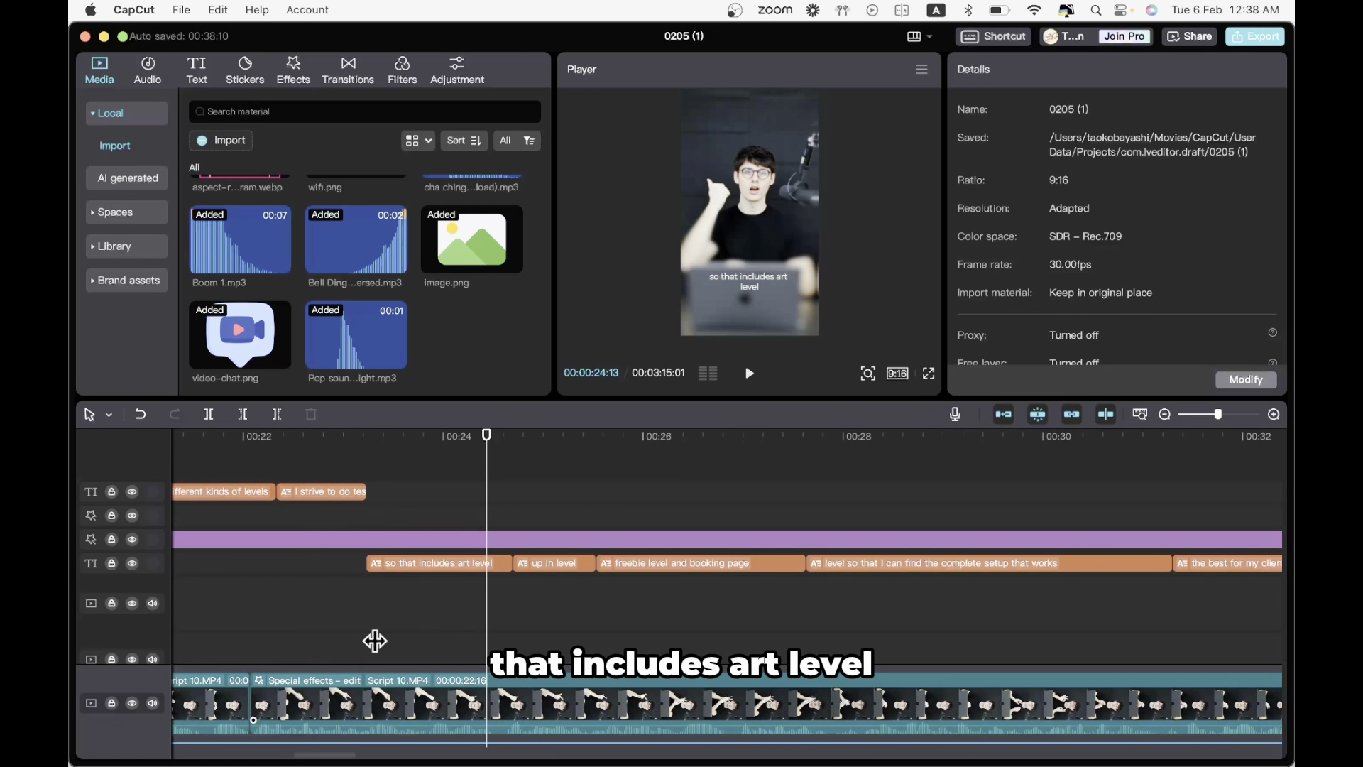
click(356, 637)
key(space)
key(space)
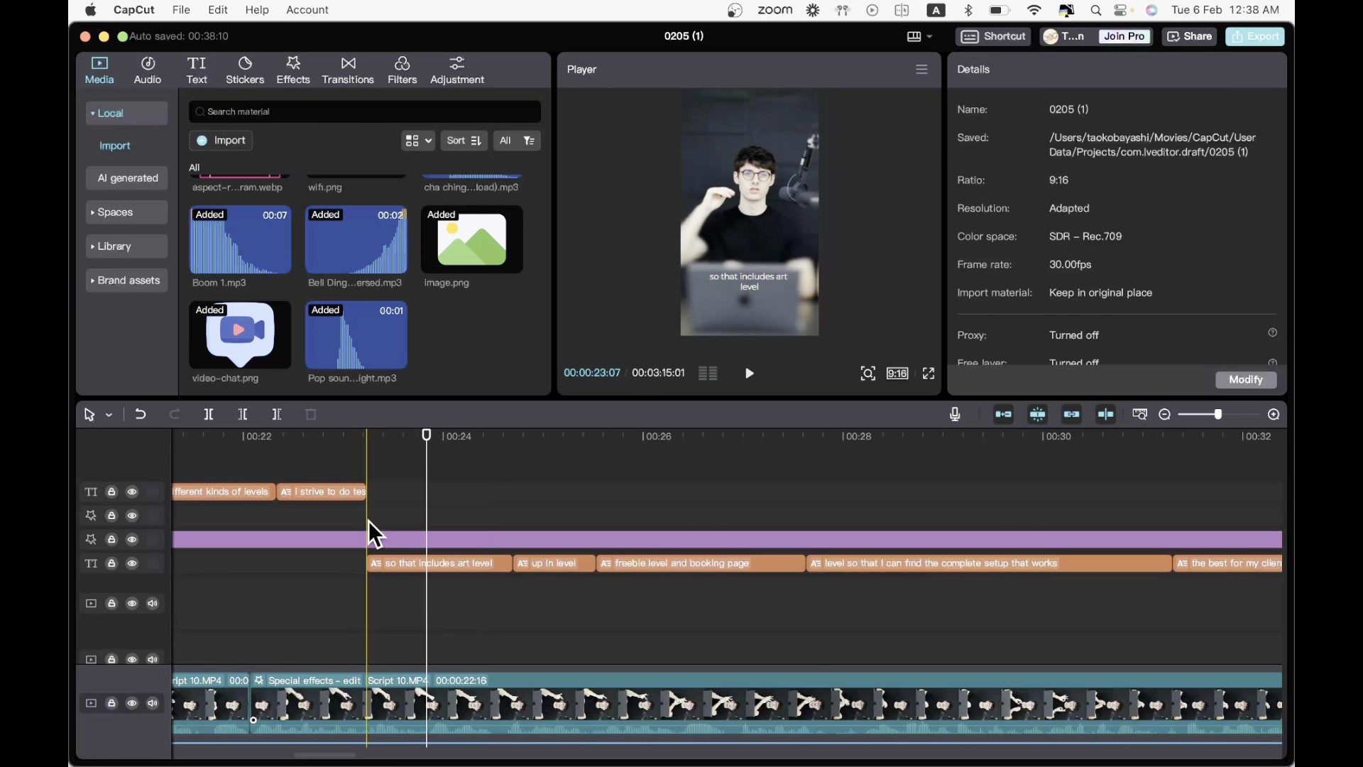
- Split the main video clip at 00:00:23:07, where the caption "so that includes art level" starts
click(368, 532)
scroll(368, 531, down, 3)
scroll(368, 531, down, 2)
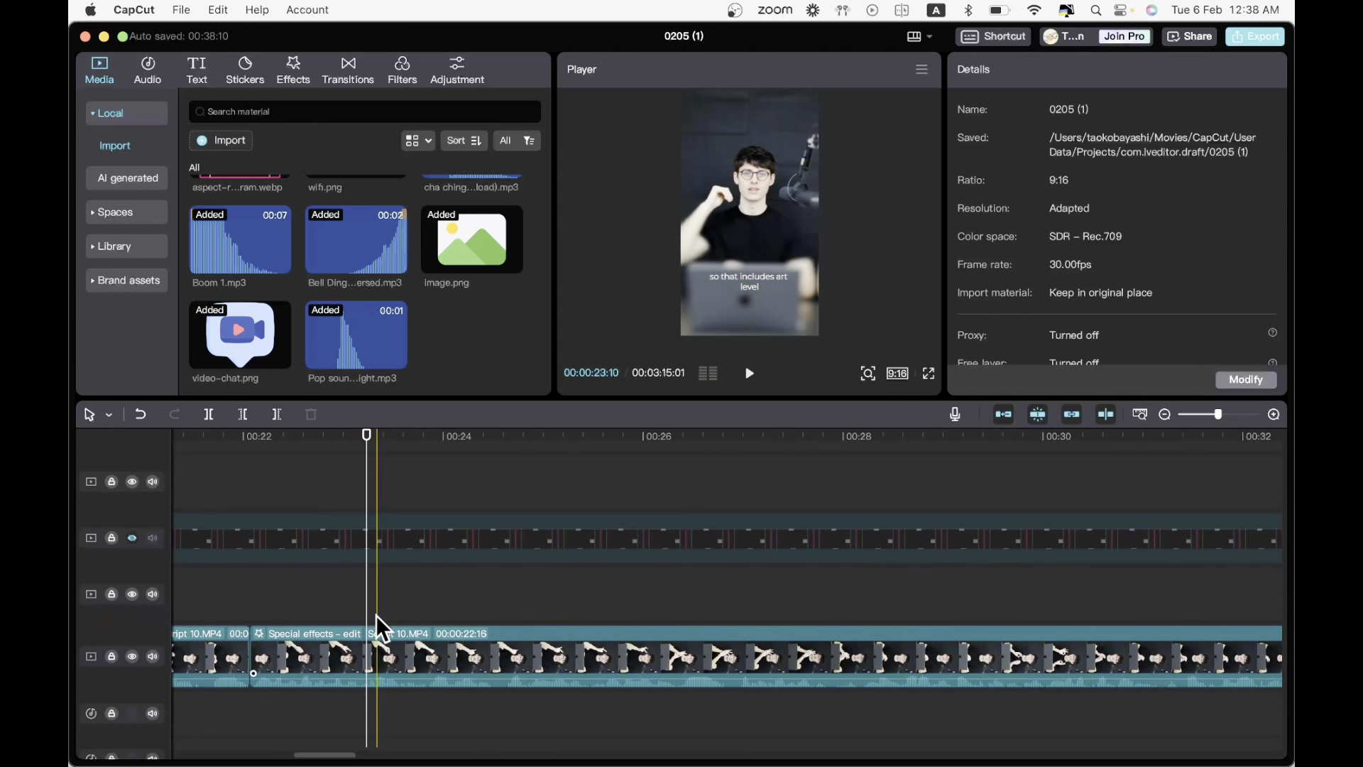
click(400, 658)
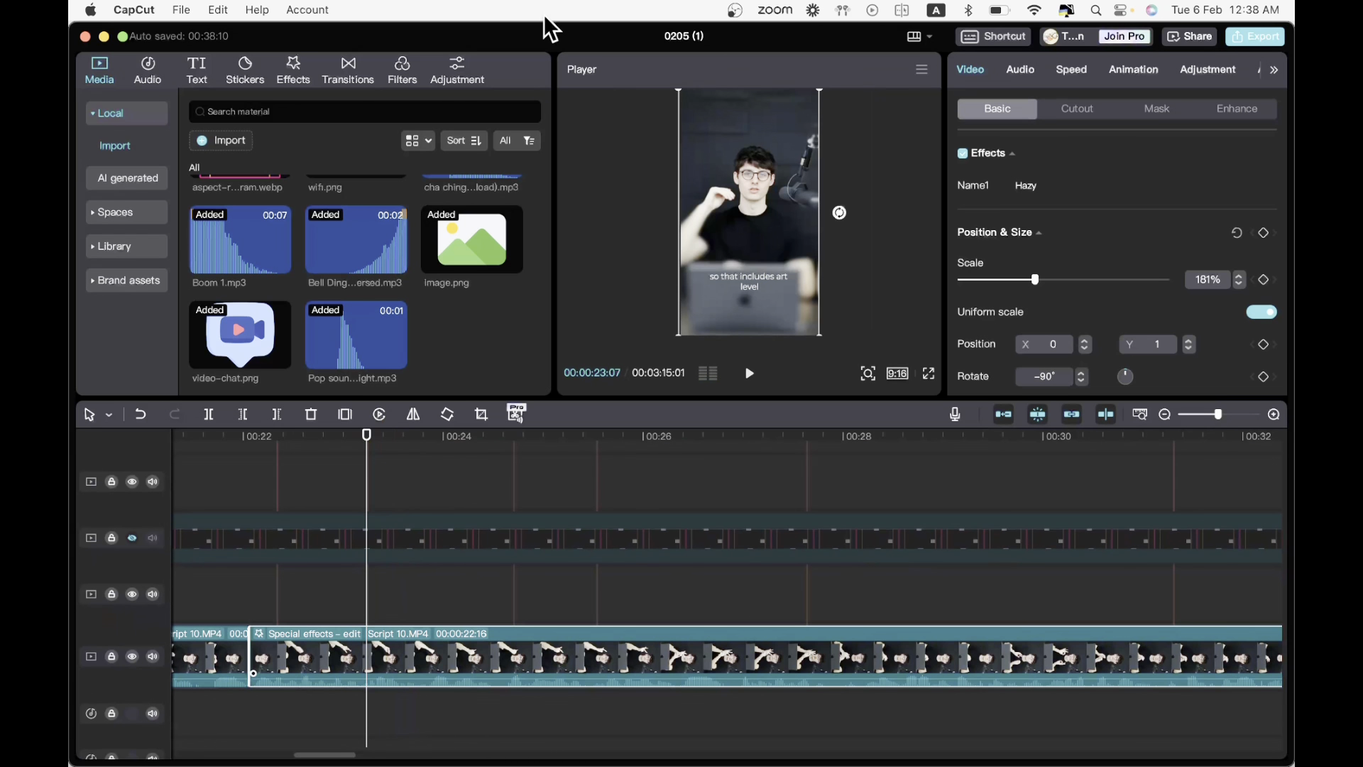
scroll(473, 601, up, 3)
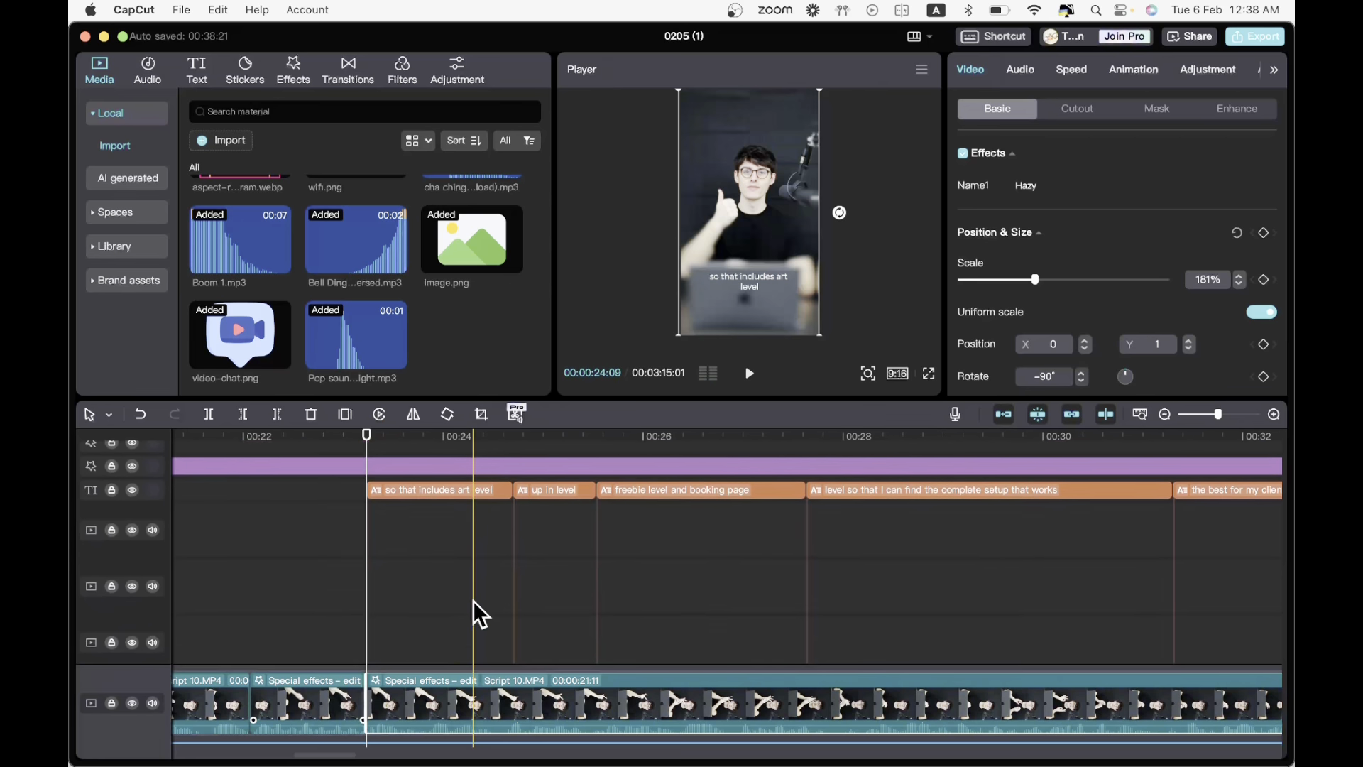
- Play back the captions from about 00:00:26 and split the main video clip at 00:00:27:29, just after the word "level"
scroll(589, 613, down, 2)
click(573, 620)
key(space)
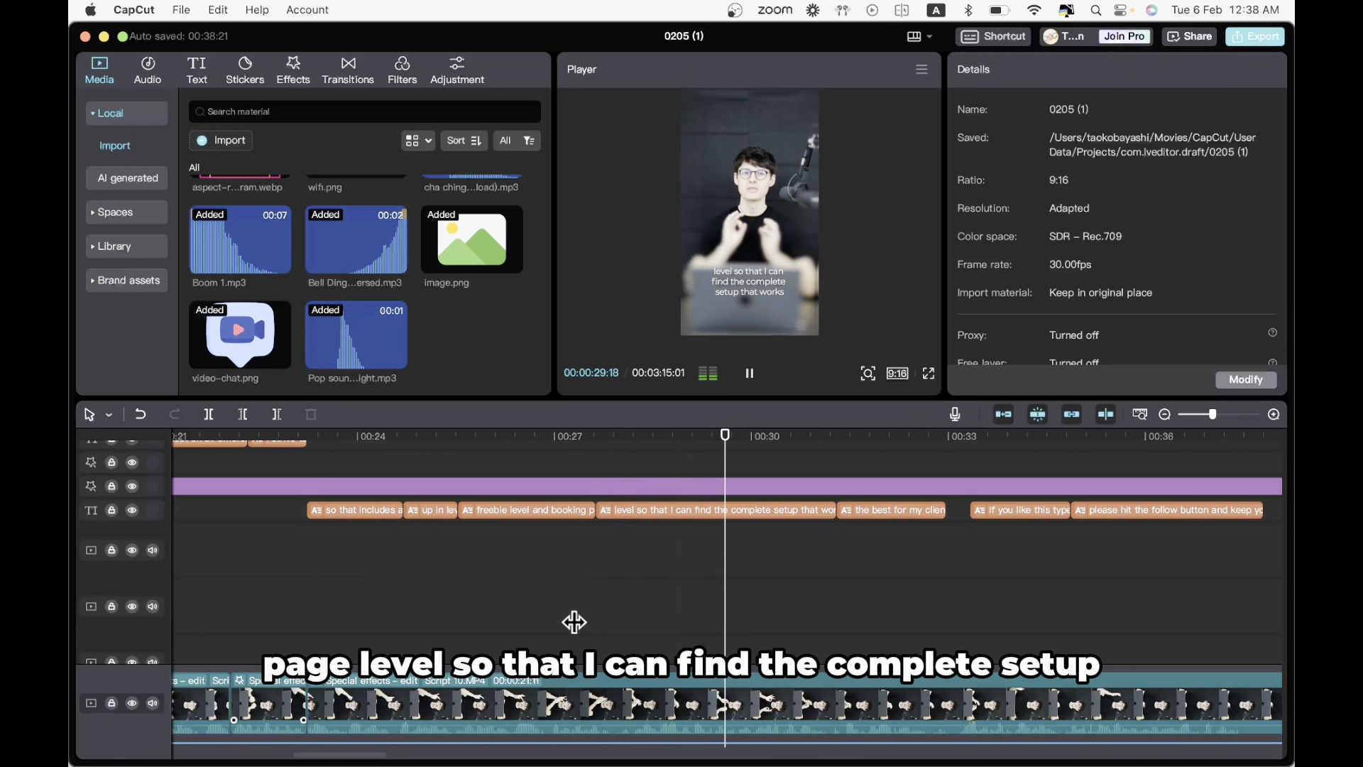
key(space)
click(617, 622)
scroll(617, 622, down, 5)
key(super+b)
- Extract the audio of the main video clip that runs from 00:00:23:07 to 00:00:27:29
click(365, 696)
right_click(365, 696)
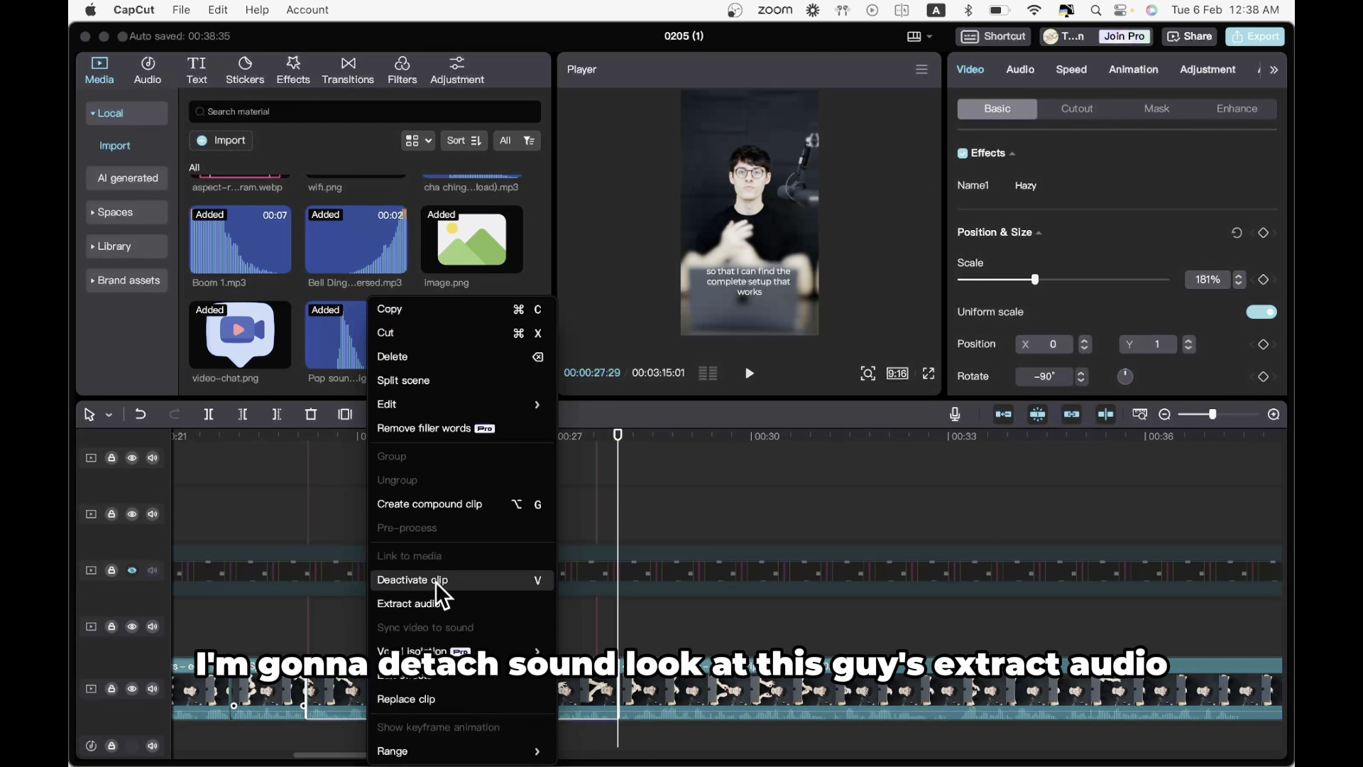
click(427, 612)
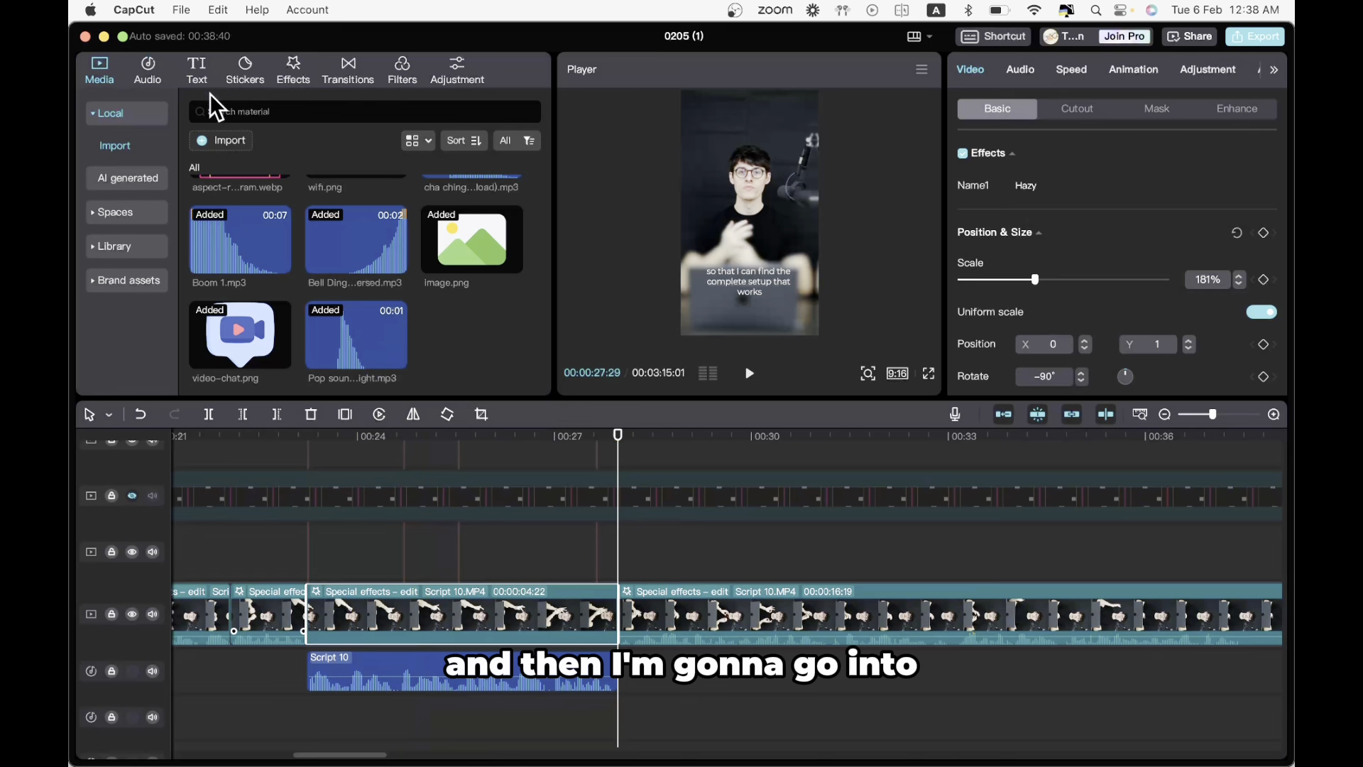
- Examine the Final Cut Pro memes footage folder for a clip to import over this part of the speech
click(244, 137)
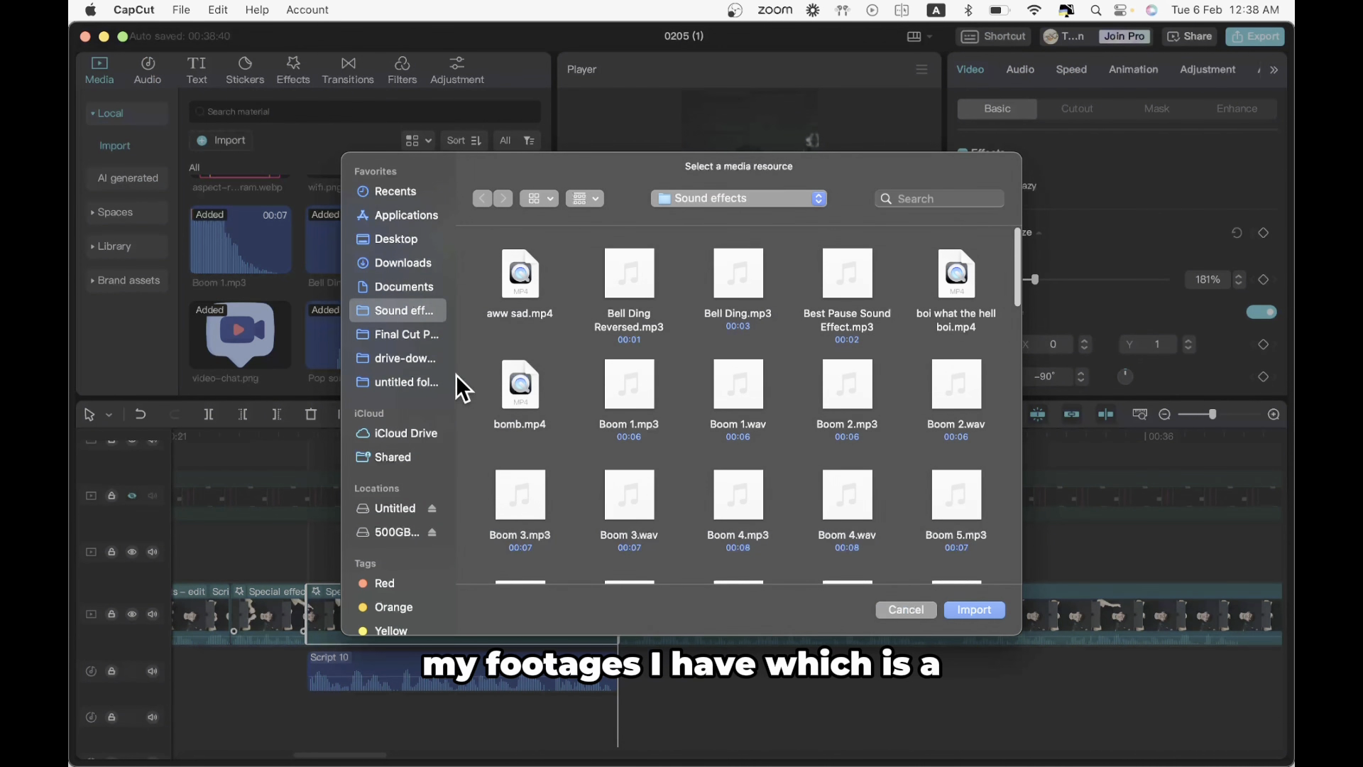
click(406, 335)
scroll(628, 373, down, 2)
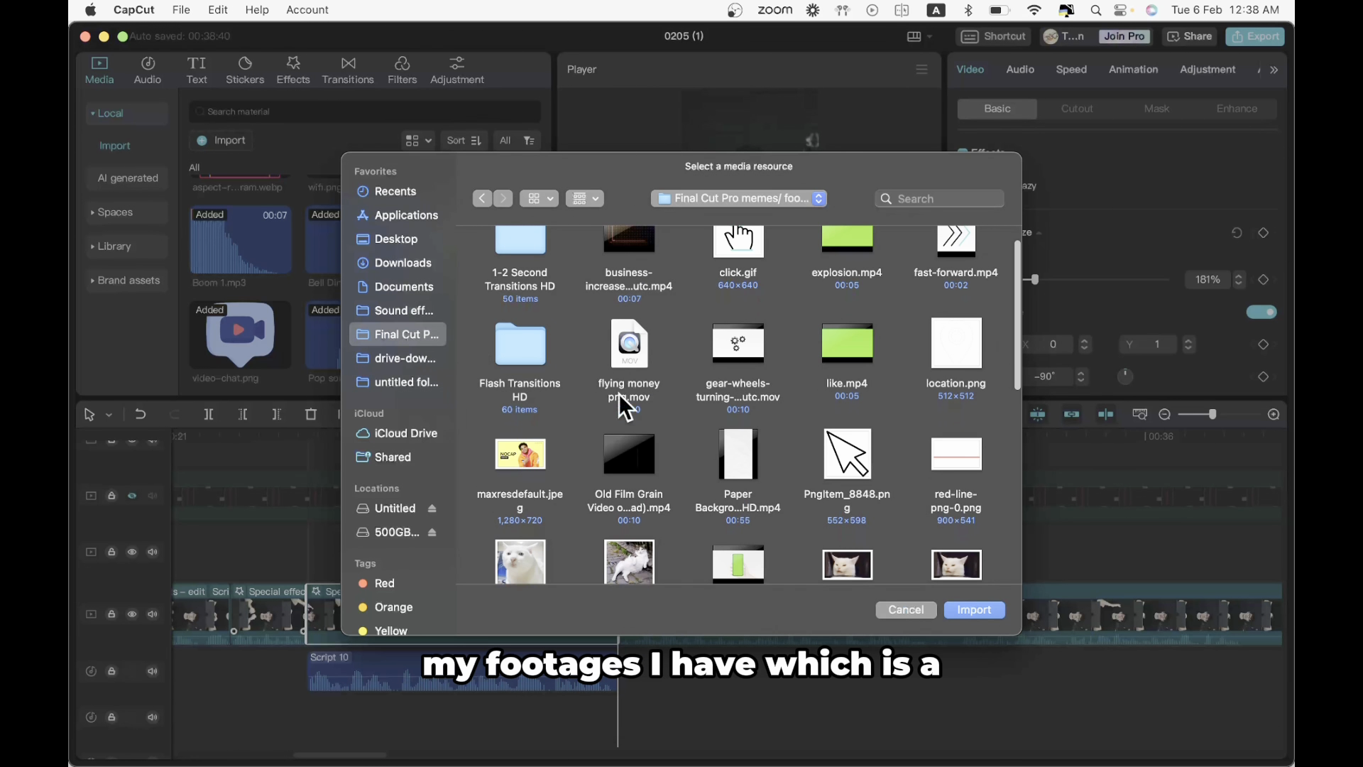
scroll(705, 410, down, 2)
scroll(778, 419, up, 3)
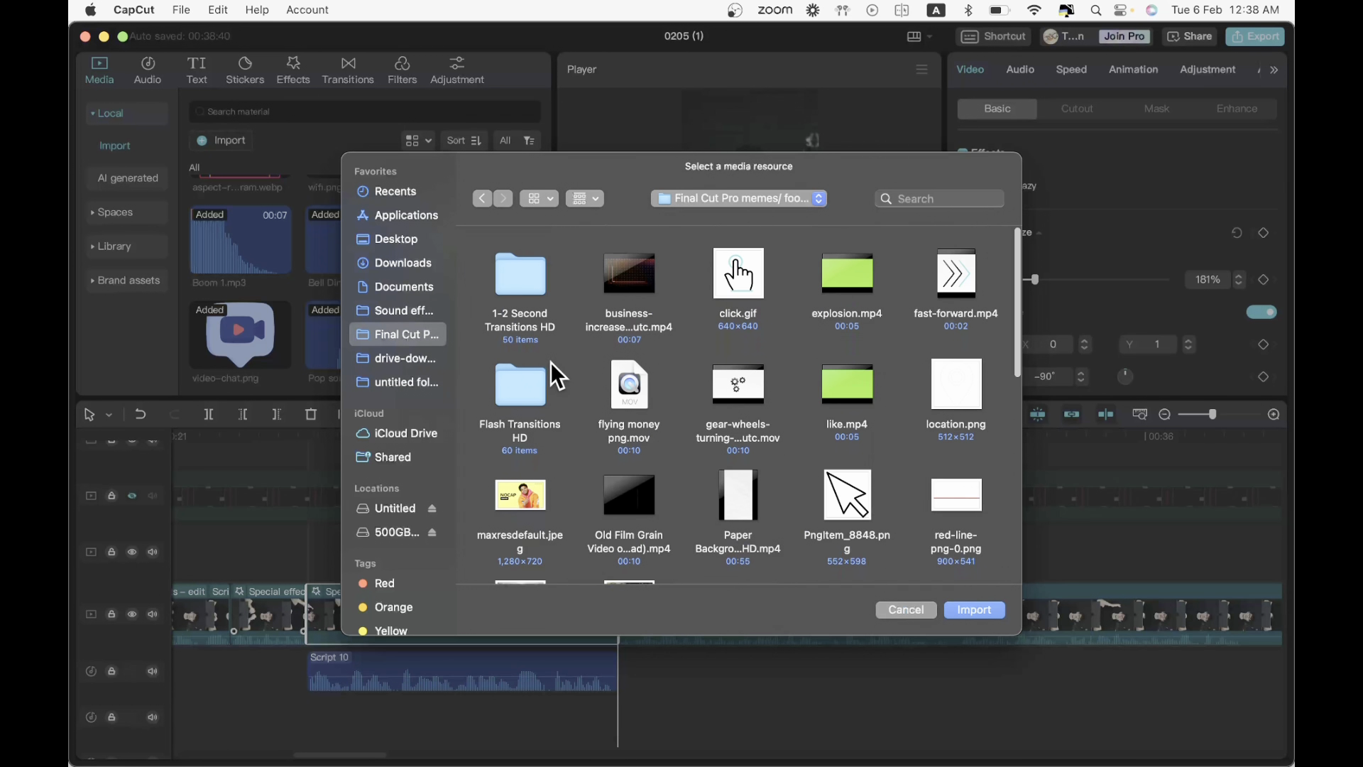
scroll(638, 339, down, 5)
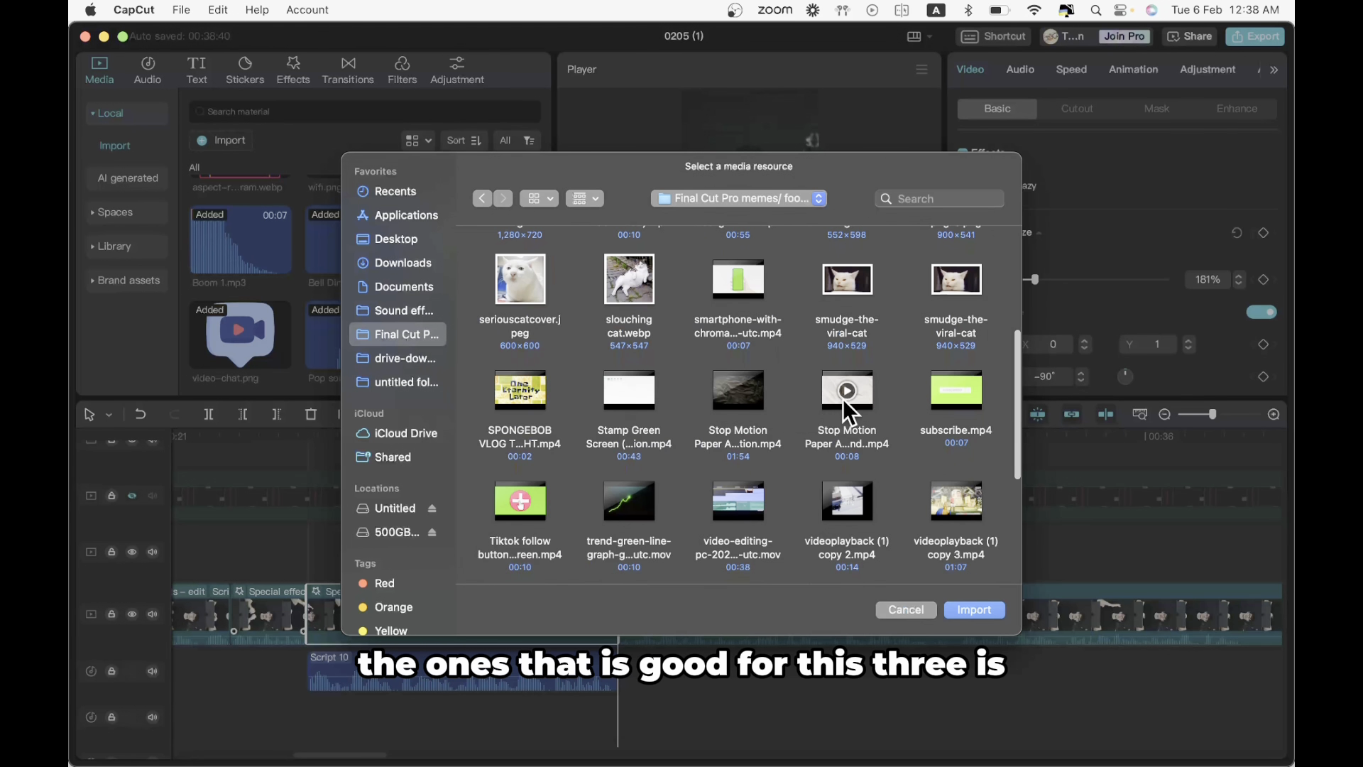
mouse_move(761, 406)
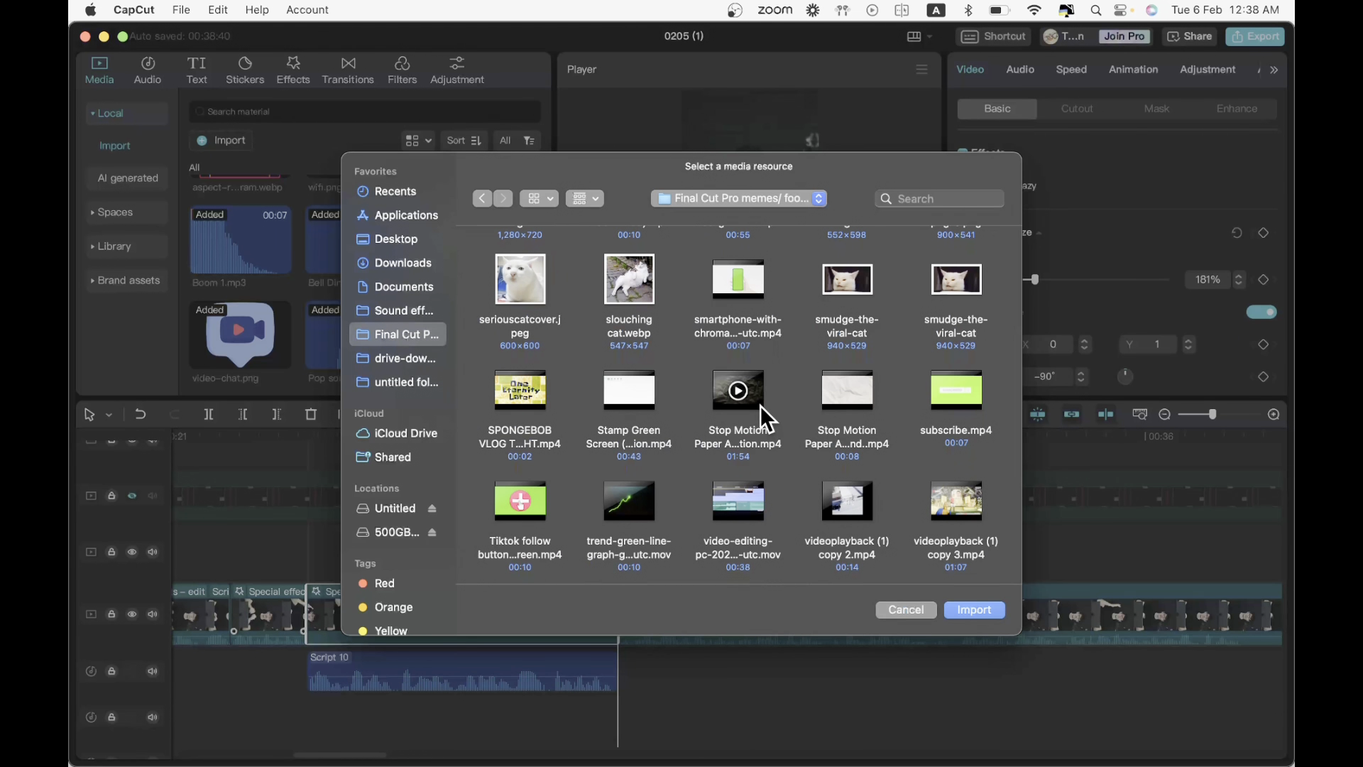
scroll(752, 409, down, 5)
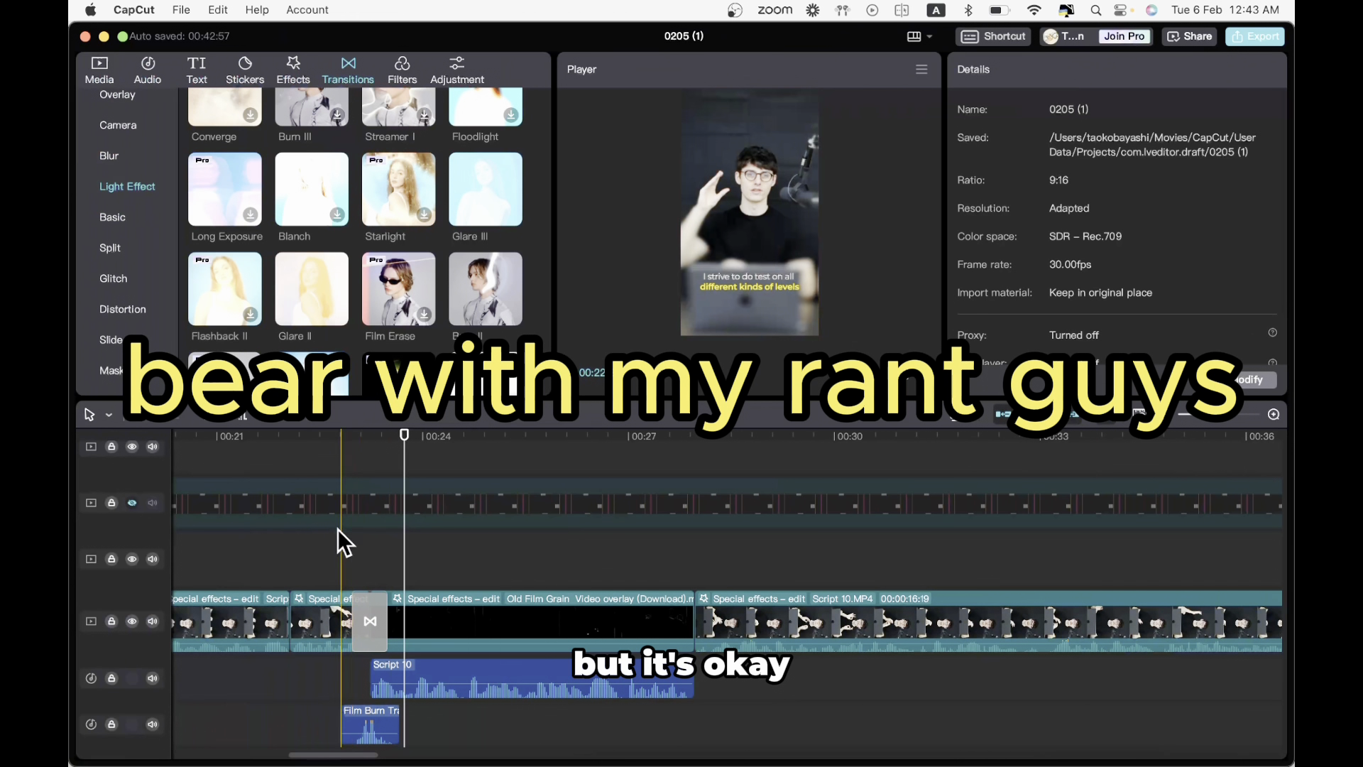
- Play back the Glare II transition at the start of the Old Film Grain clip and delete that transition
click(352, 543)
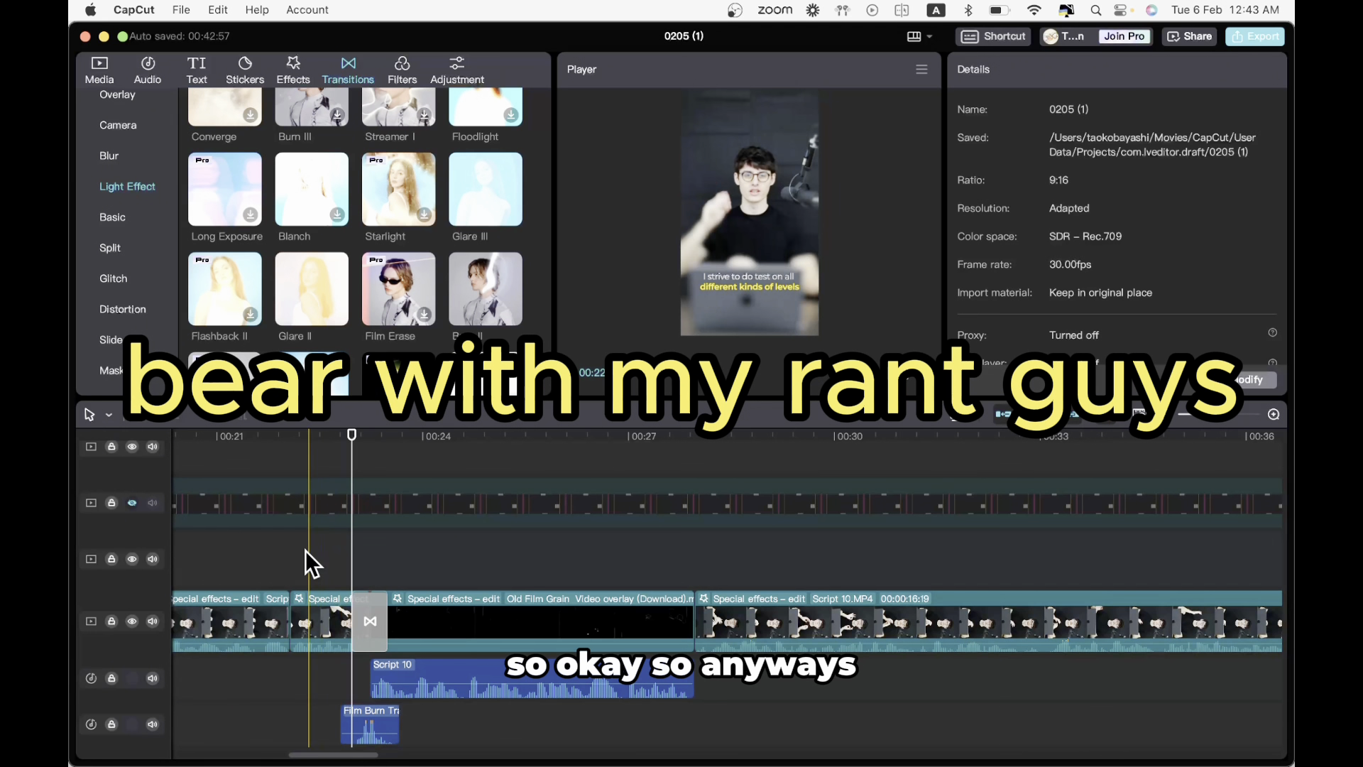
click(105, 58)
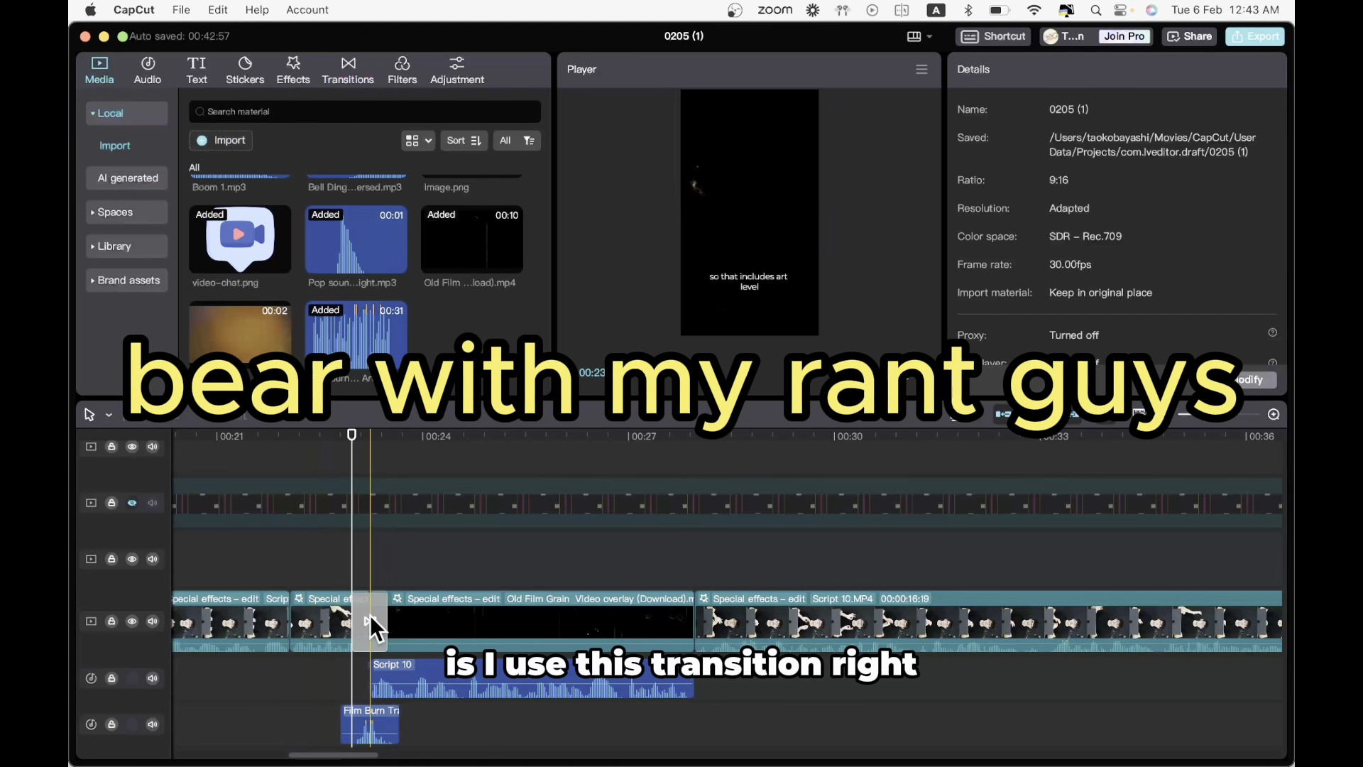
click(330, 565)
key(space)
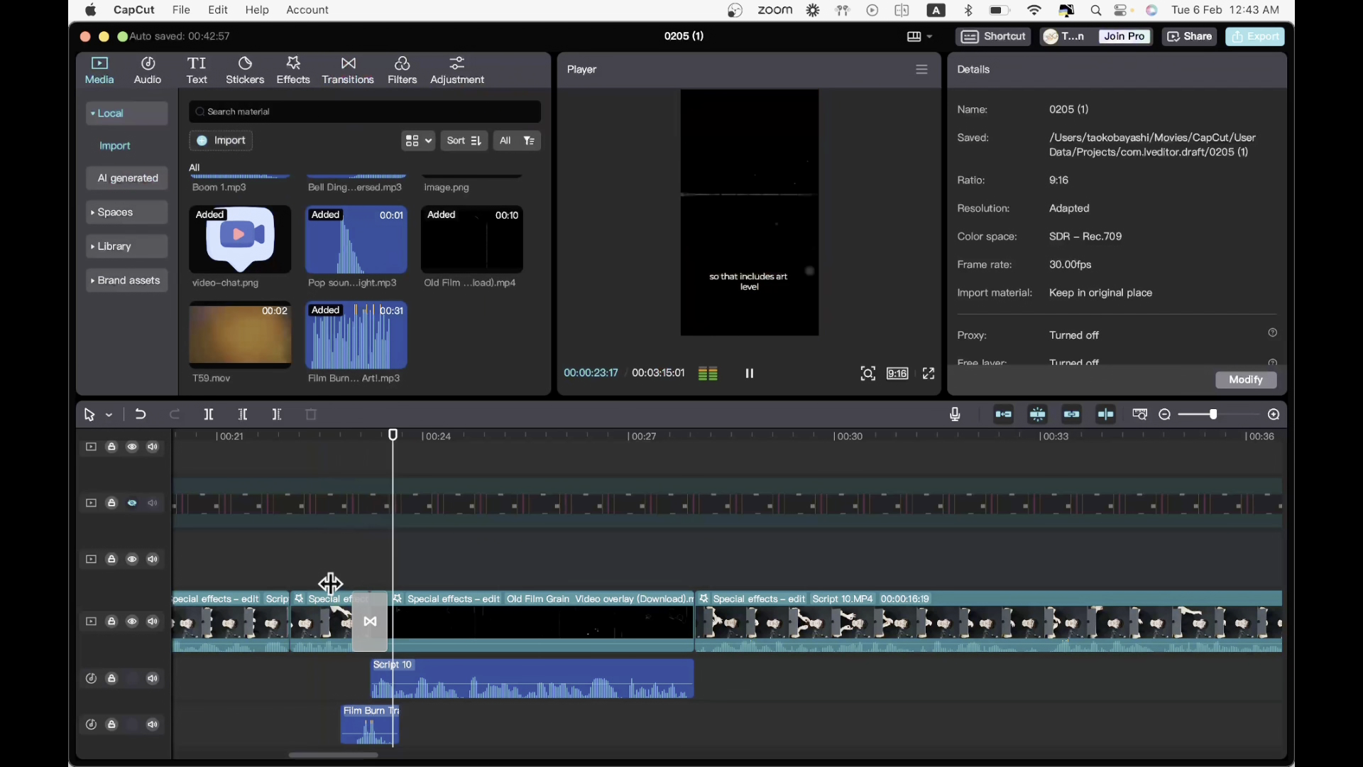
click(370, 622)
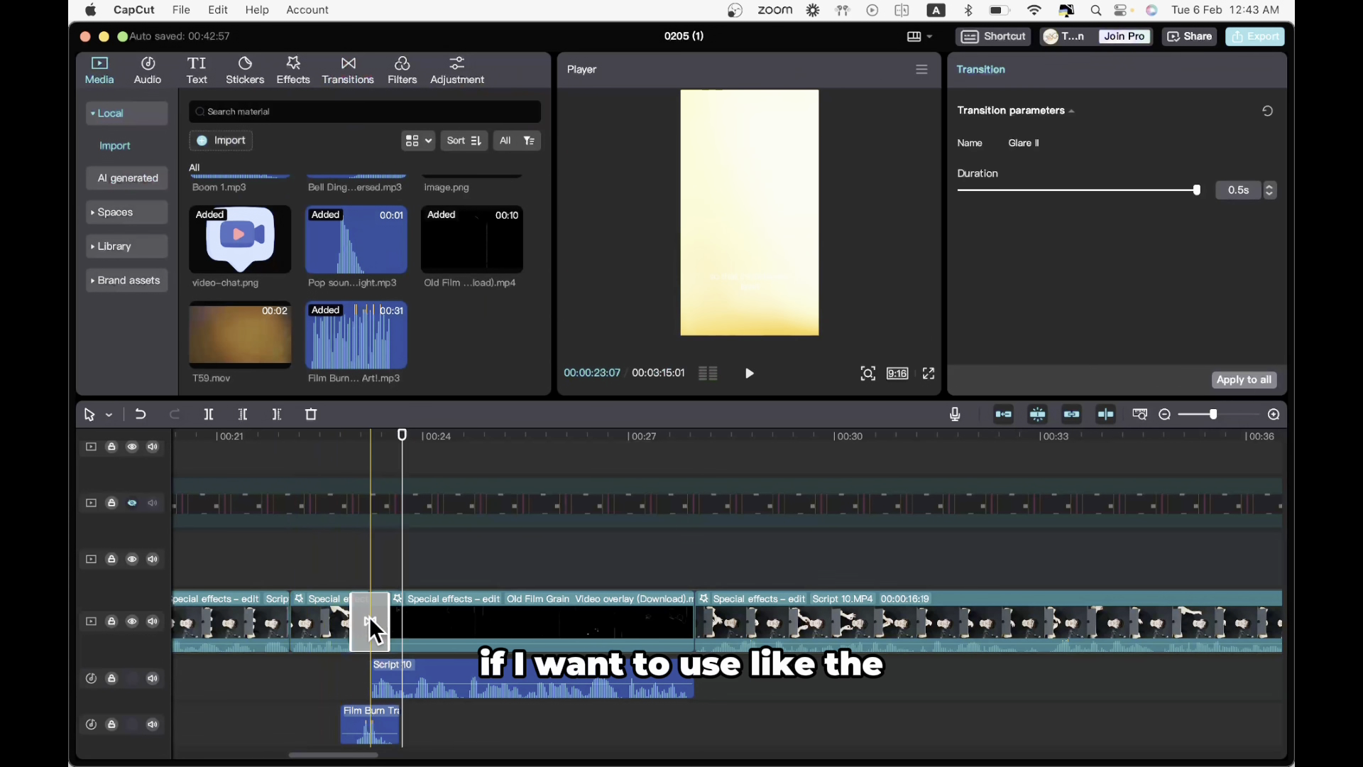
key(Delete)
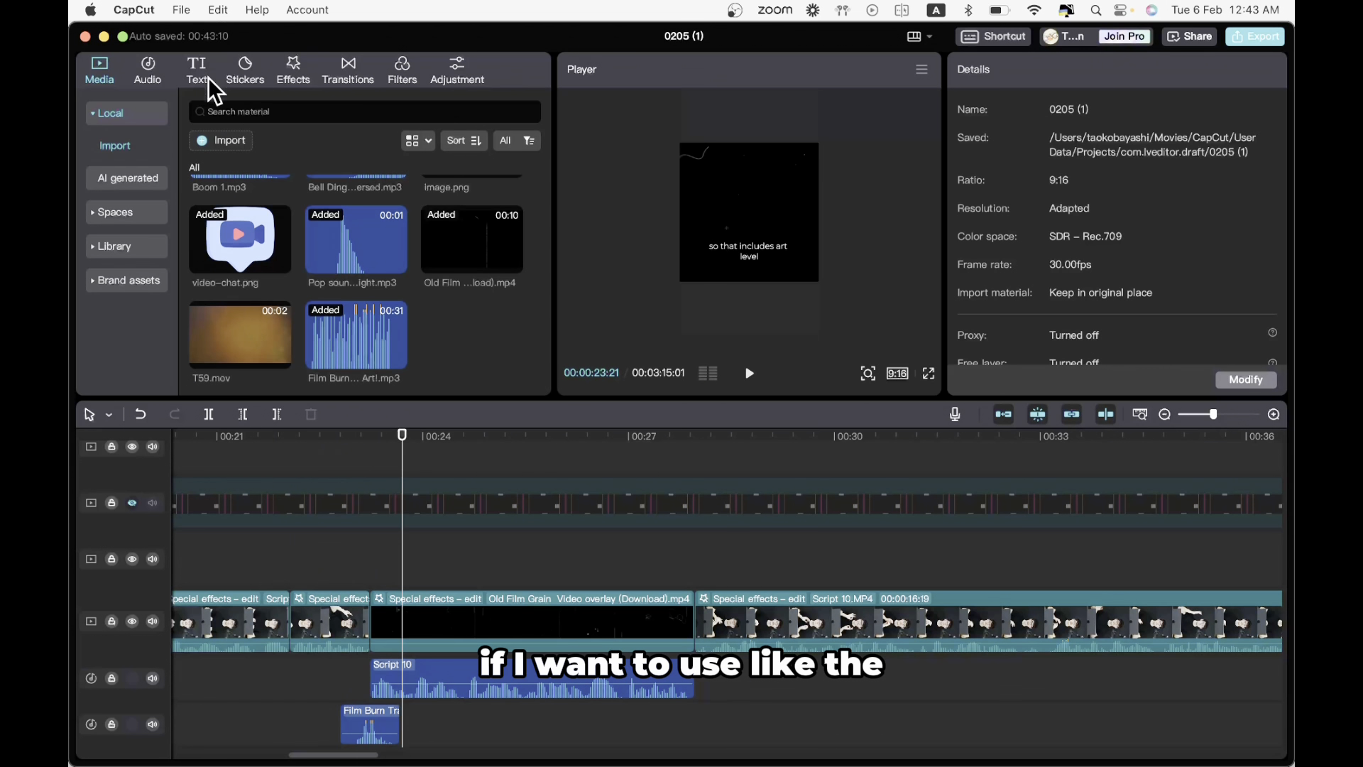
- Import the flash clip T29.mov from the Flash Transitions HD folder inside the Final Cut Pro memes footage folder
click(220, 142)
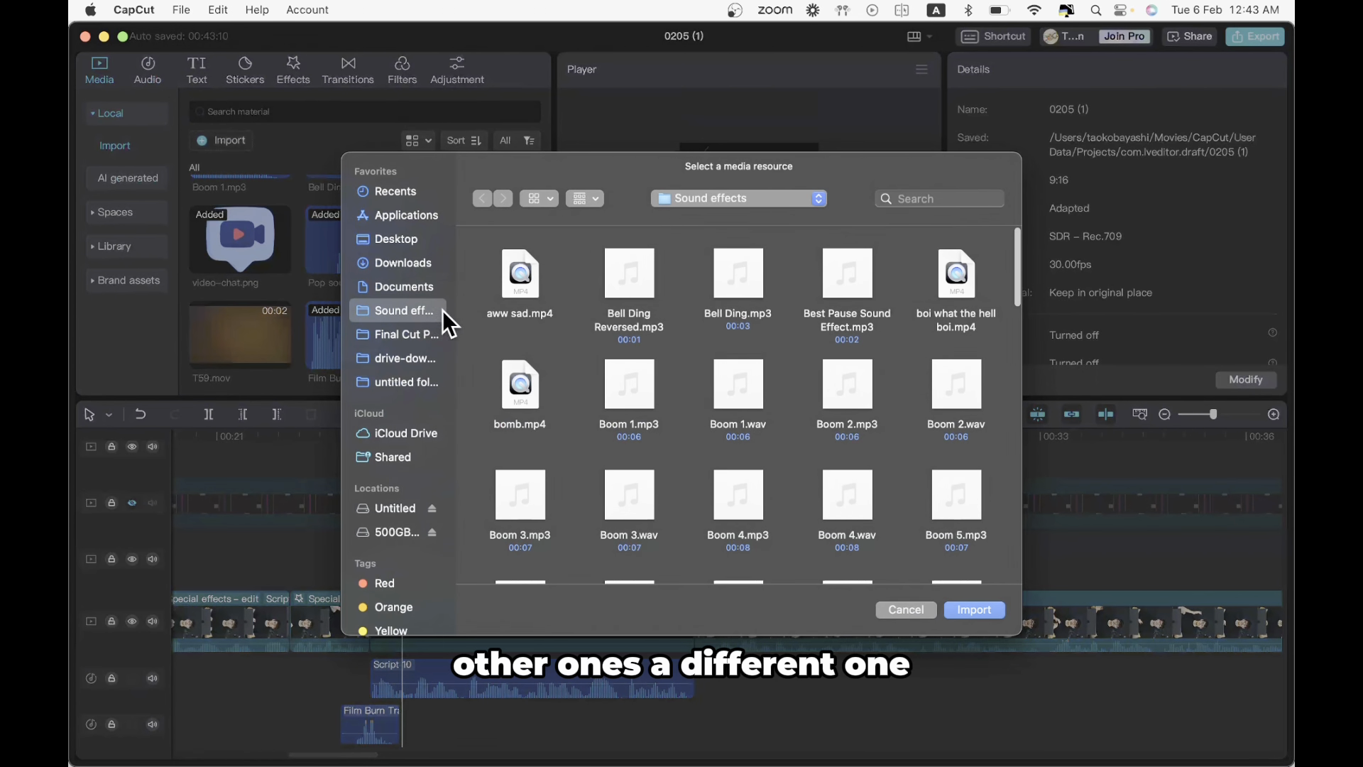
click(422, 333)
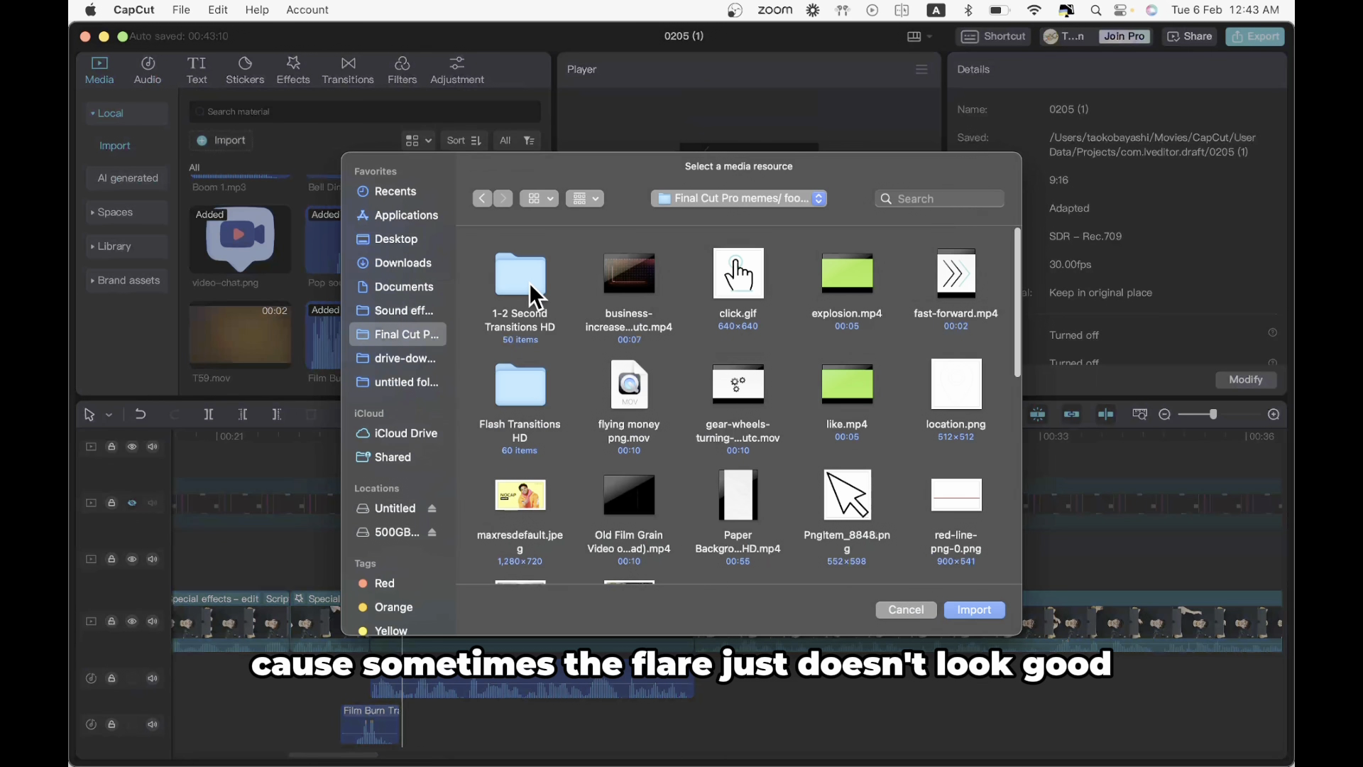
double_click(528, 400)
scroll(741, 373, down, 5)
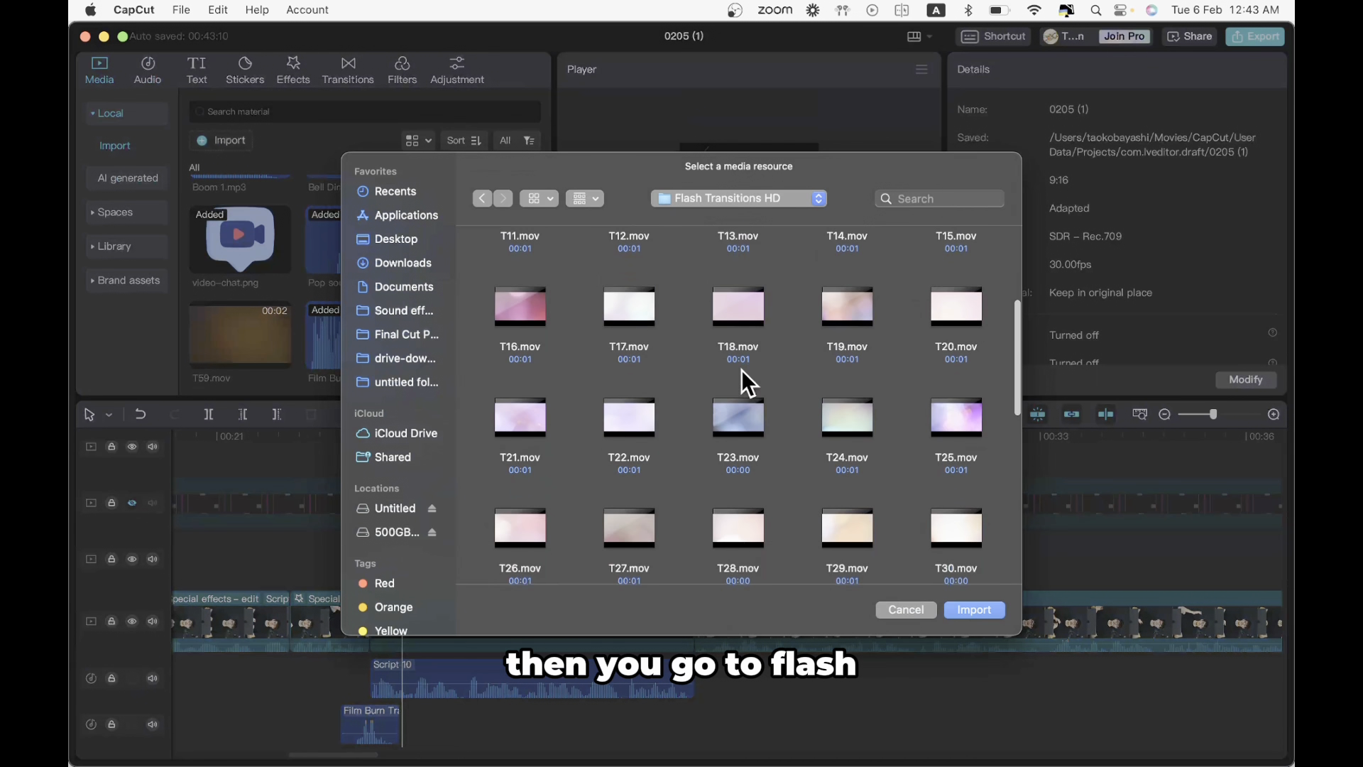
scroll(742, 370, down, 2)
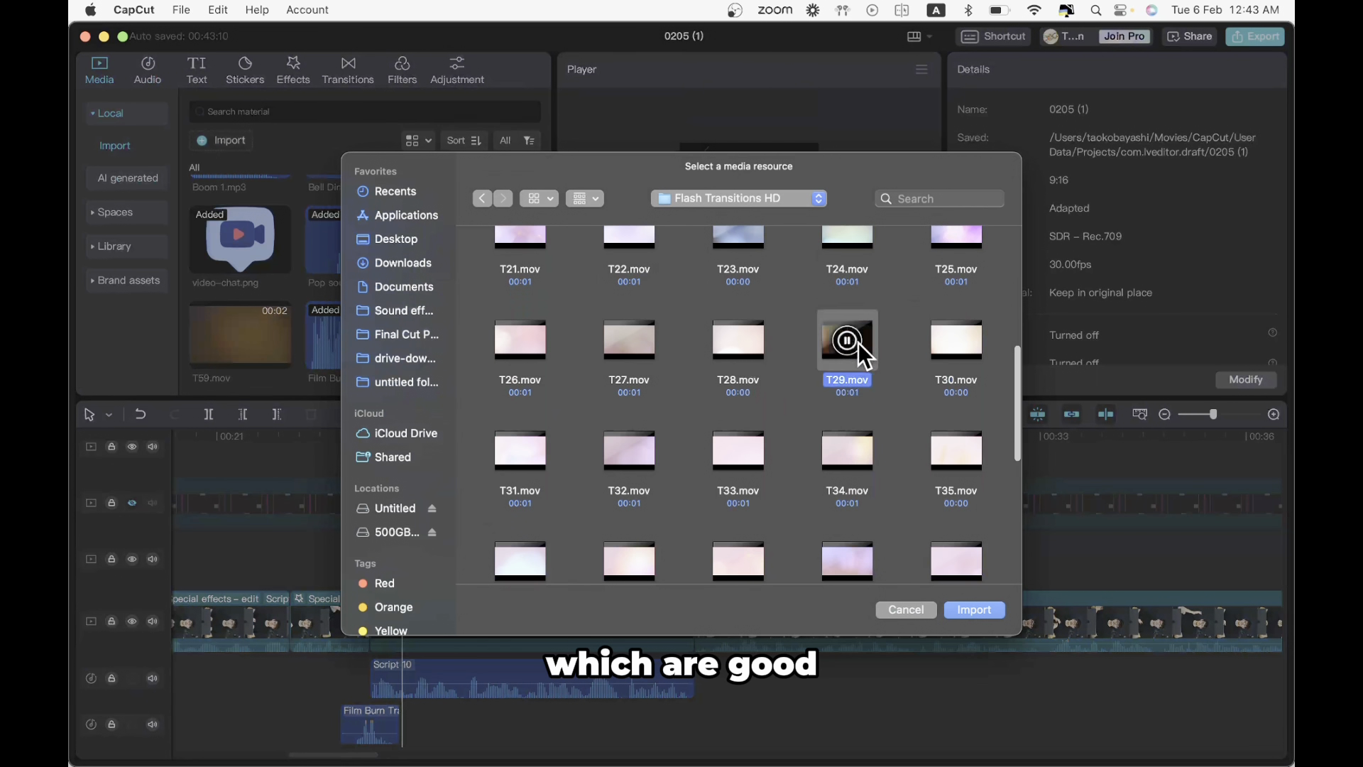
click(990, 611)
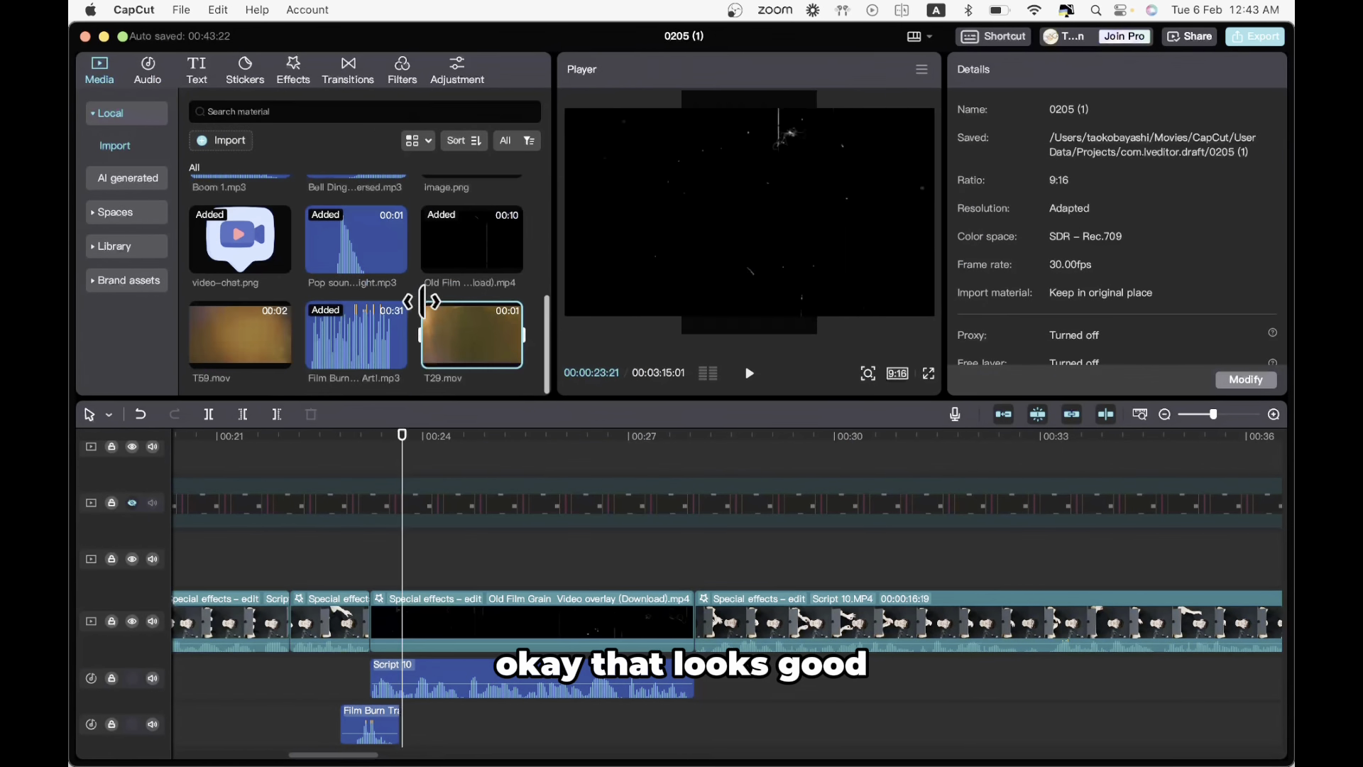
- Place T29.mov on the track above the cut into the Old Film Grain clip and play it back
drag(474, 350, 352, 560)
click(342, 566)
key(space)
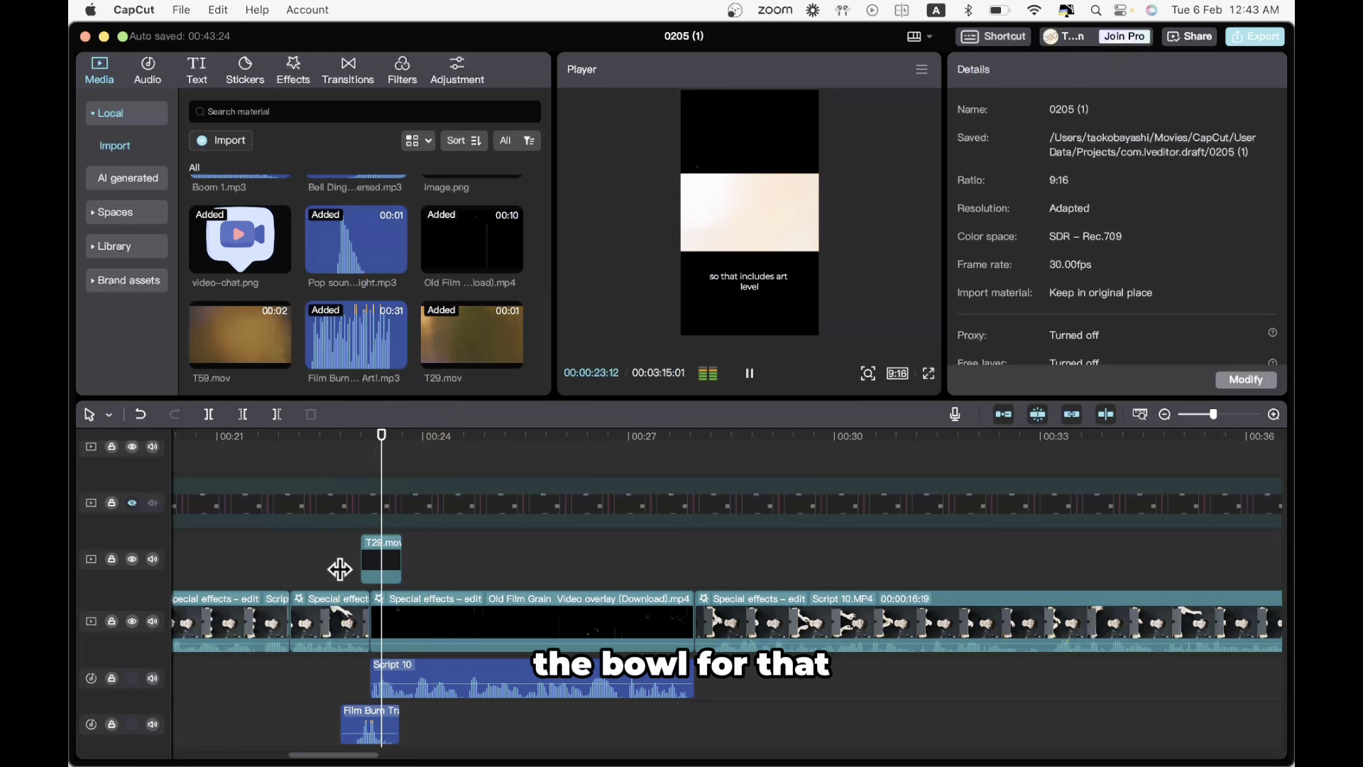
key(space)
- Rotate the T29.mov flash clip to 90° and set its scale to 180% so it fills the vertical frame
click(384, 560)
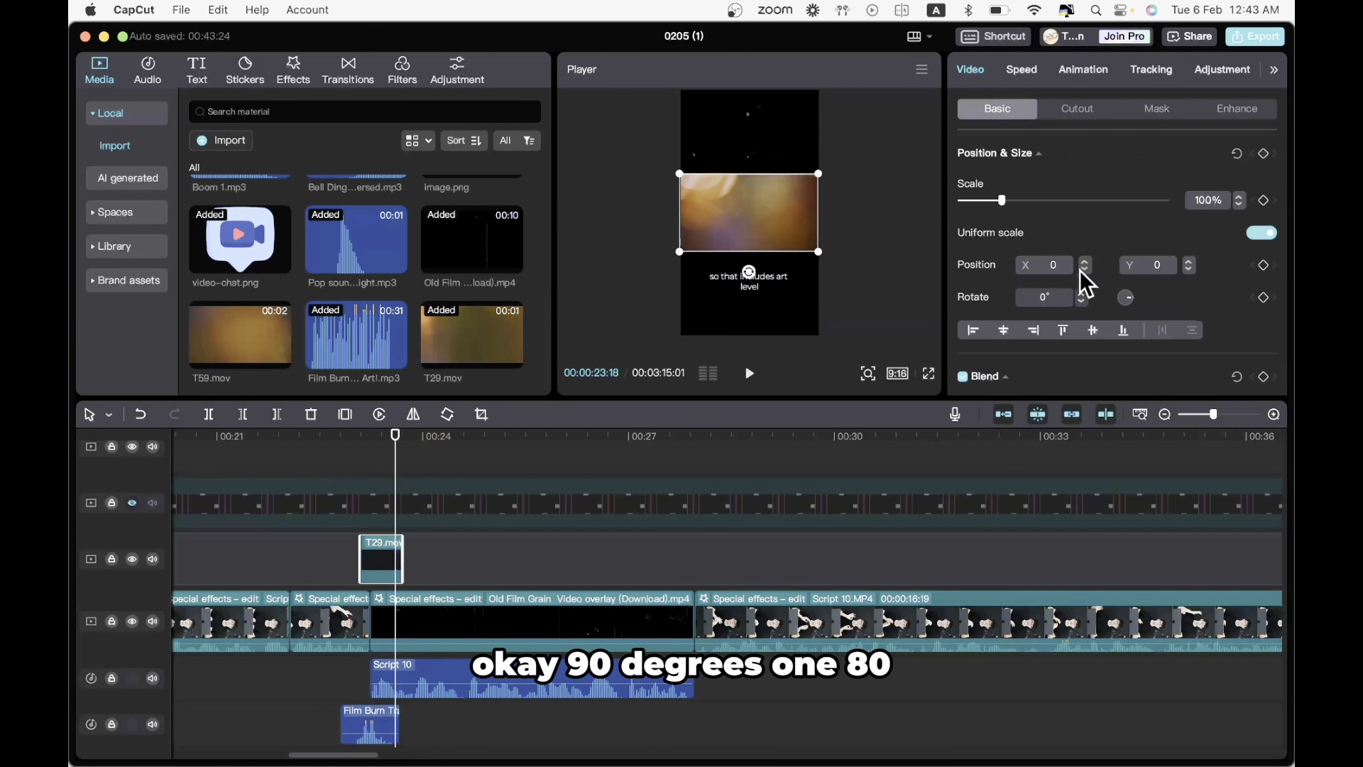
click(1033, 298)
text(90)
key(Return)
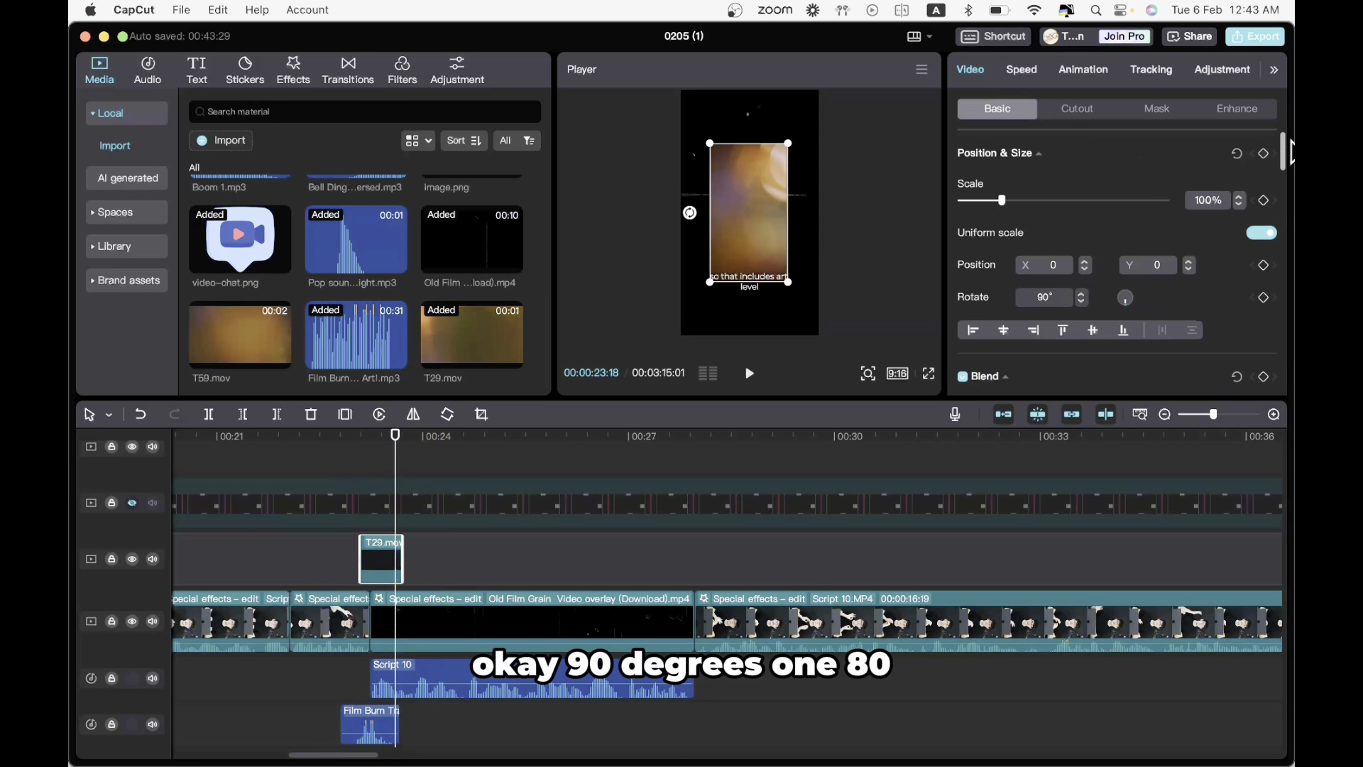
text(8)
key(Return)
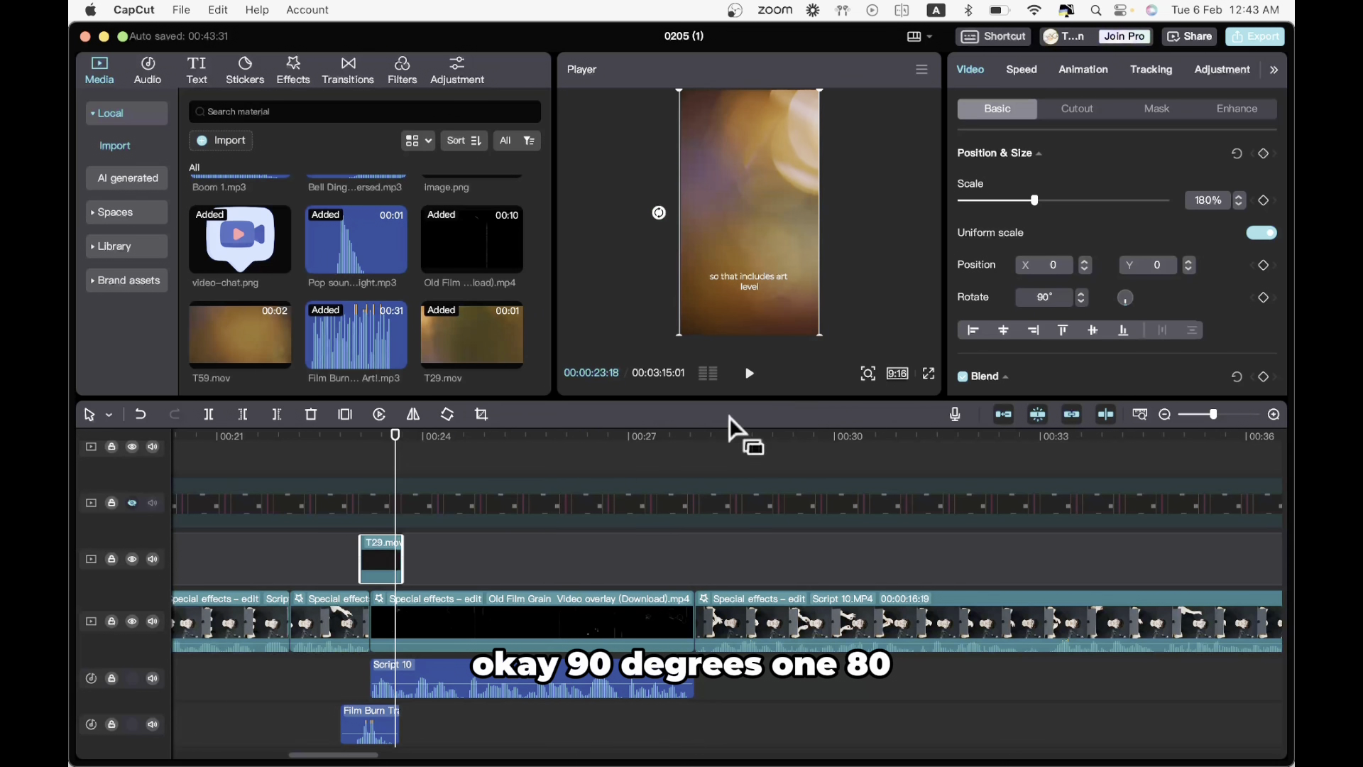
- Play back the resized T29.mov flash over the cut to check how it covers the footage
click(355, 559)
key(space)
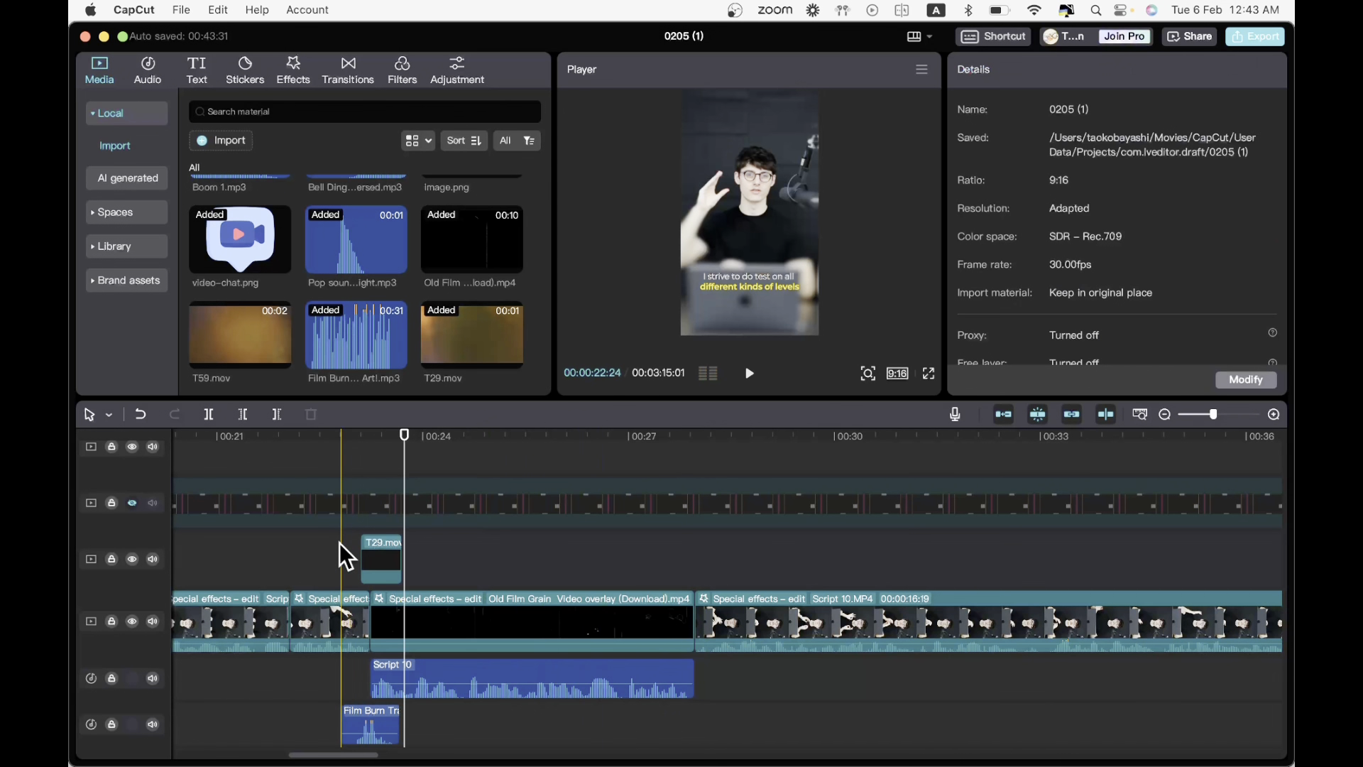
key(space)
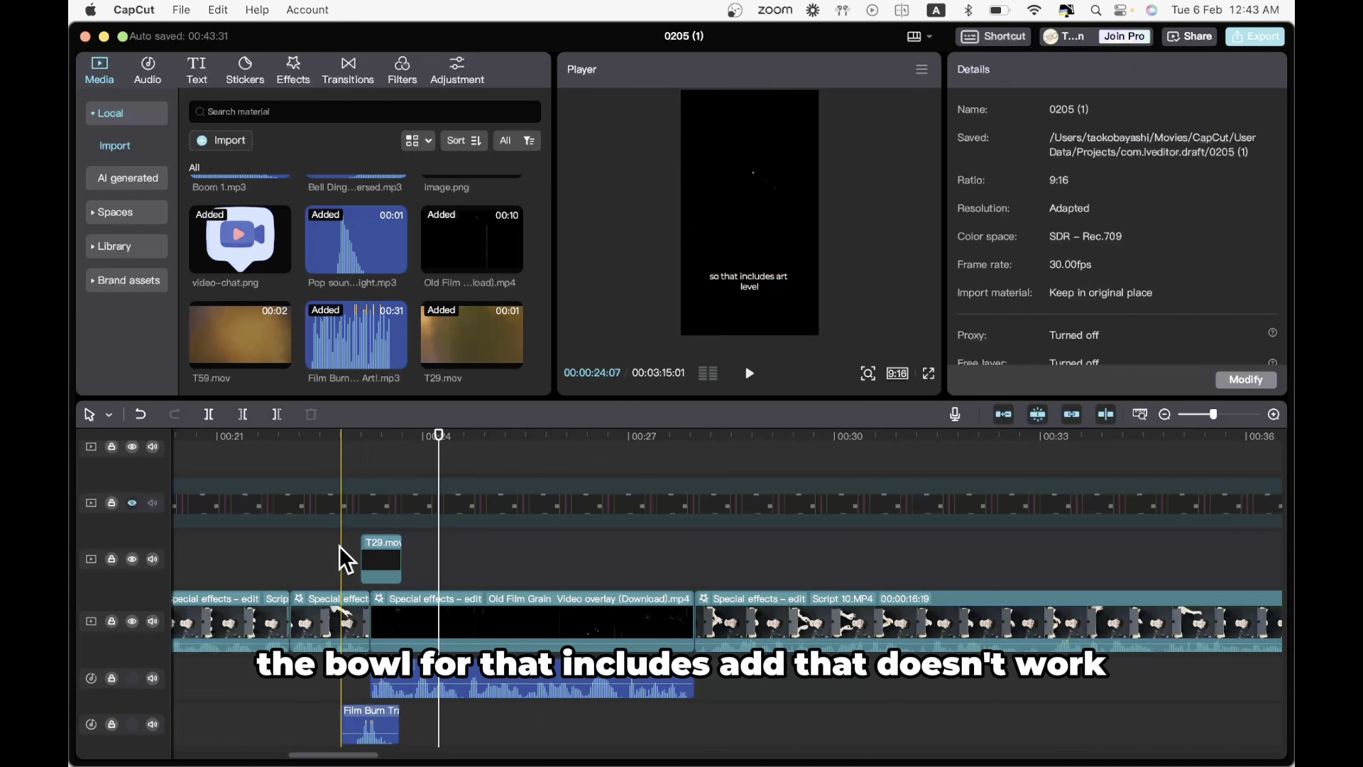
click(341, 561)
key(space)
key(space)
- Set the blend mode of the T29.mov flash clip to Screen
click(384, 569)
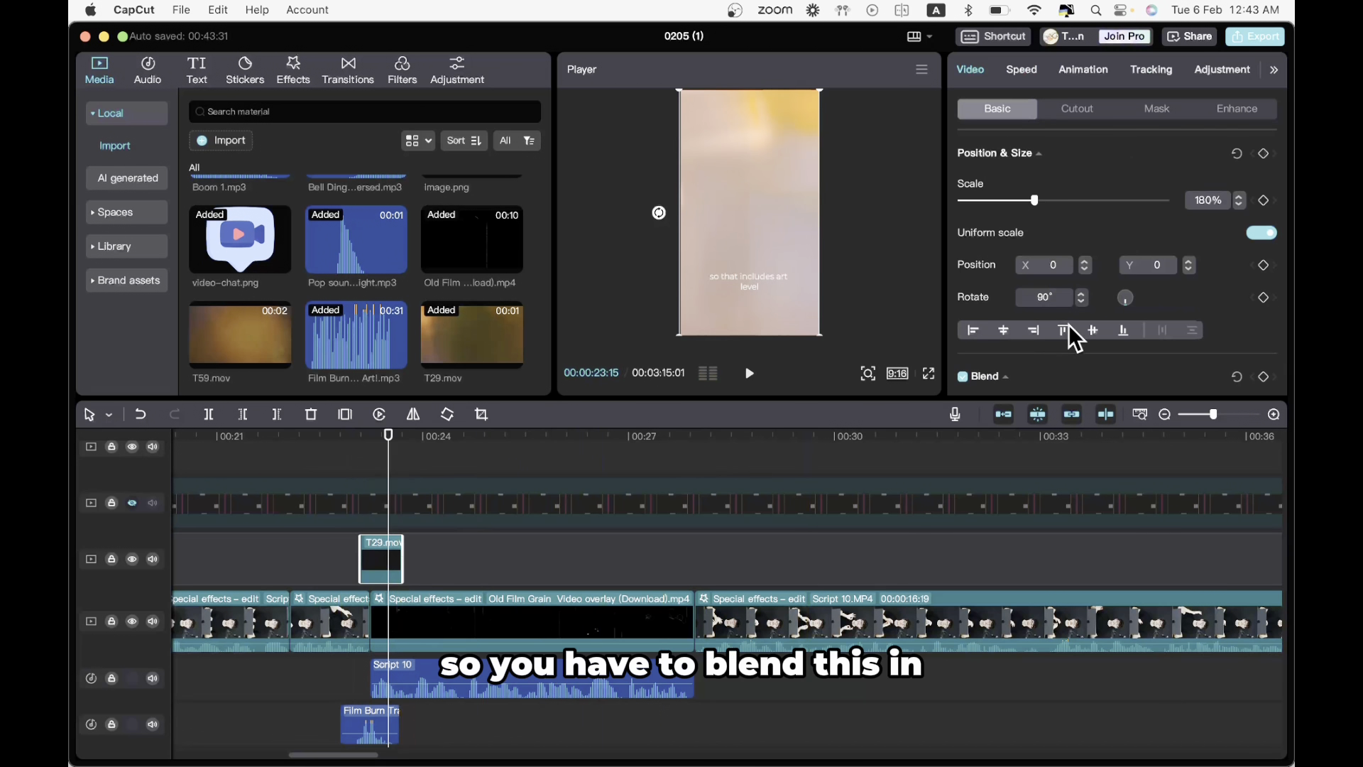
scroll(1087, 305, down, 5)
click(1096, 277)
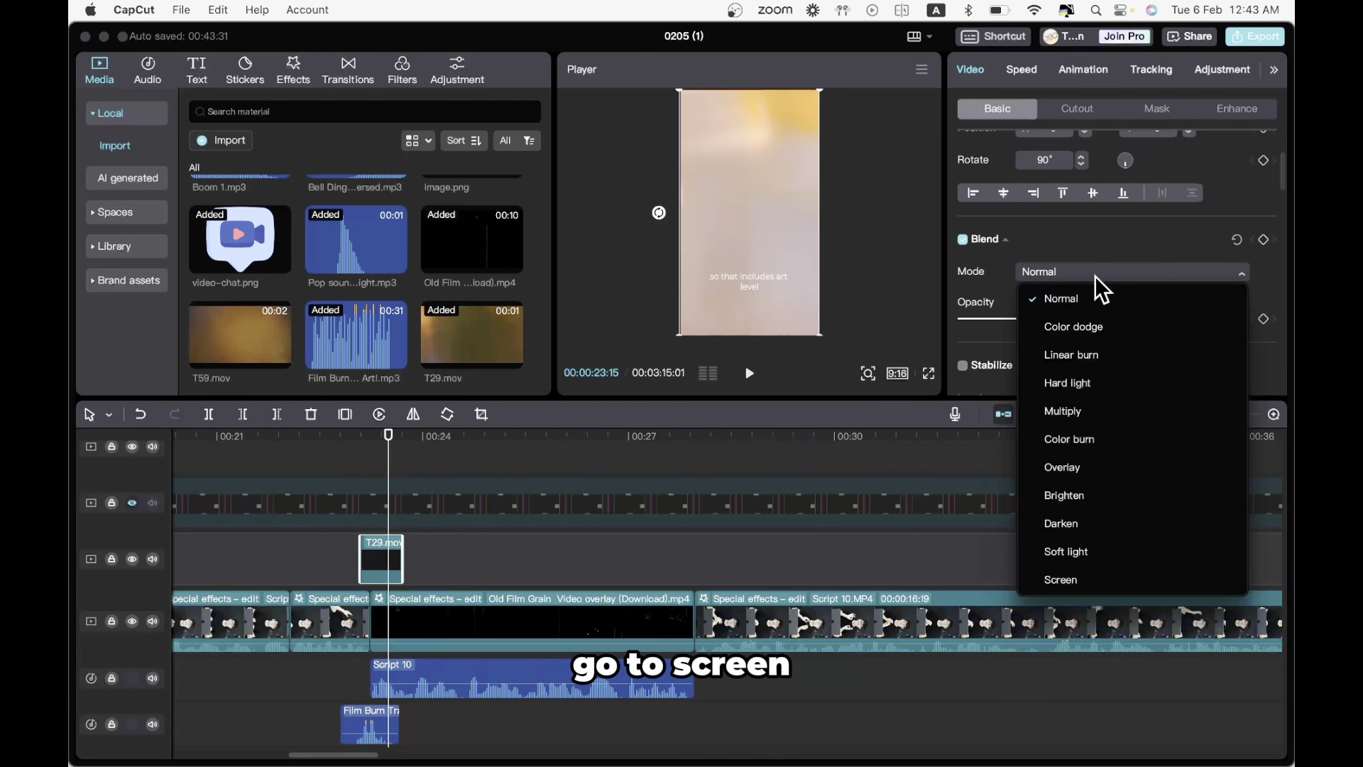
click(1089, 579)
- Step frame by frame through the blended T29.mov flash around the cut at 00:00:23:07 to inspect the transition
click(308, 564)
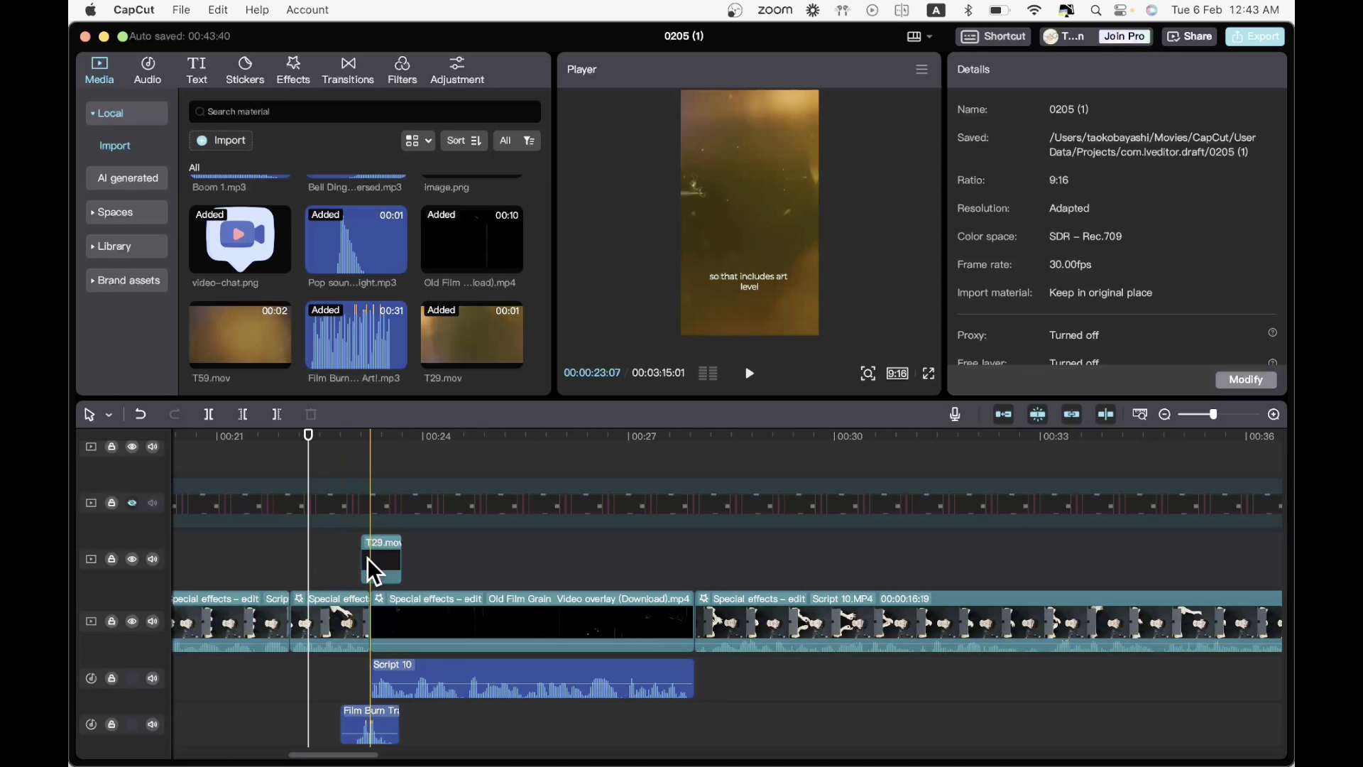
click(344, 582)
key(Right)
key(Right)
key(Right)
key(Right)
key(Right)
key(Right)
key(Right)
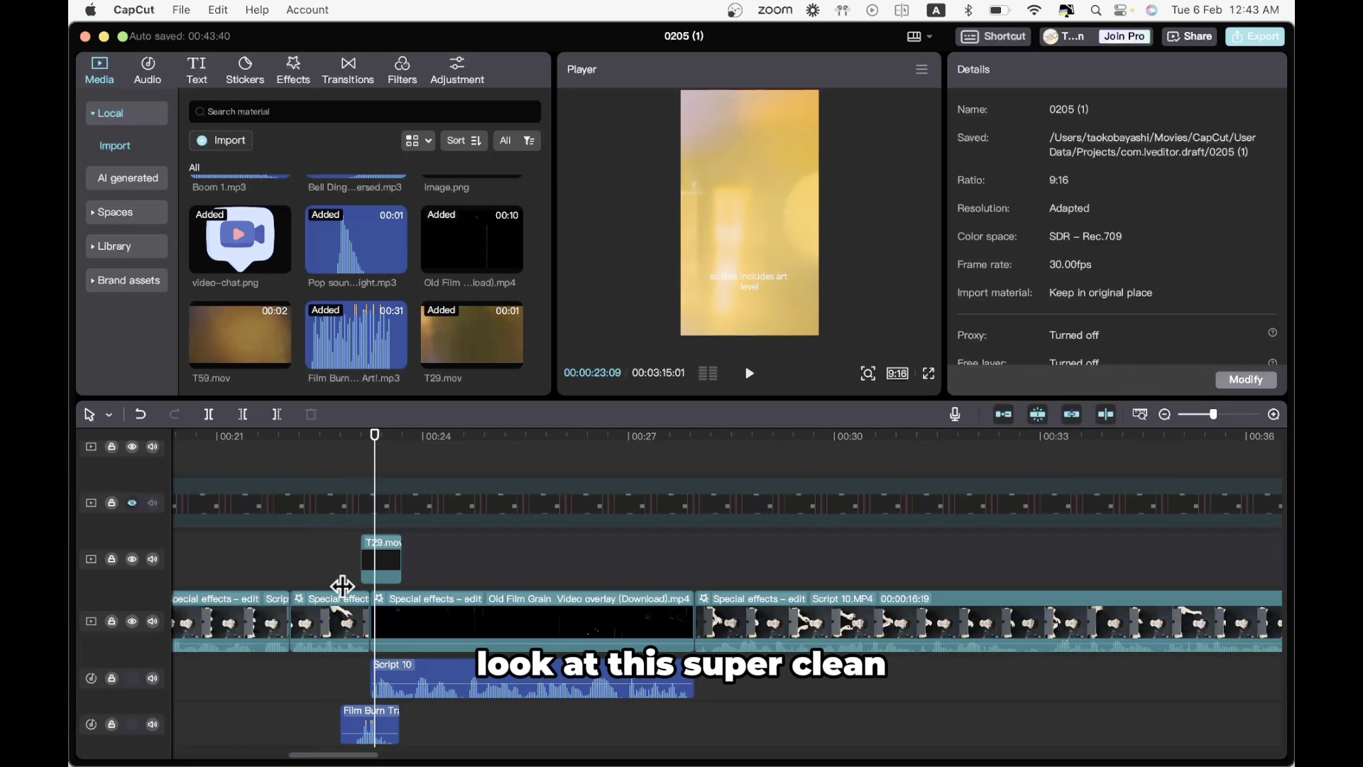
key(Right)
key(Right)
key(Right)
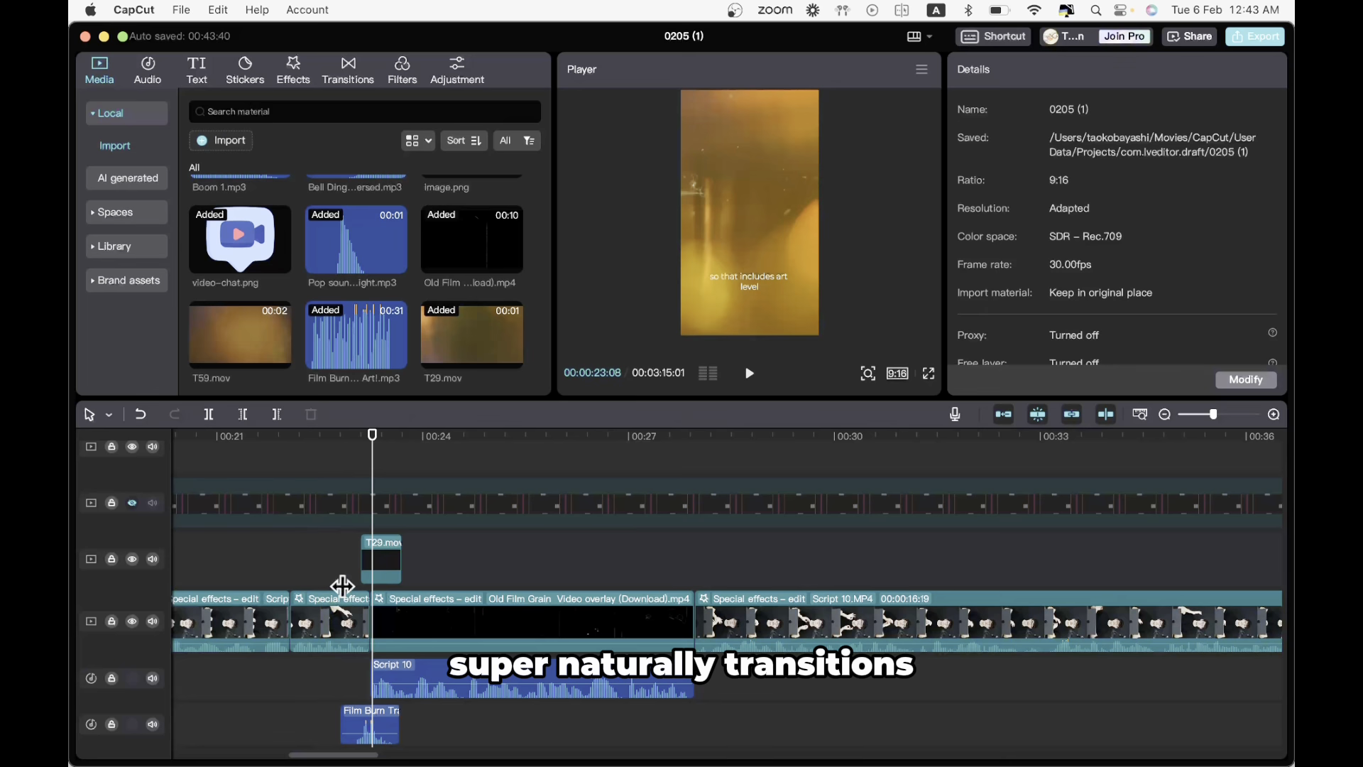
- Play back the blended flash transition into the Old Film Grain clip together with the film burn sound
click(356, 577)
key(space)
key(space)
click(356, 578)
key(space)
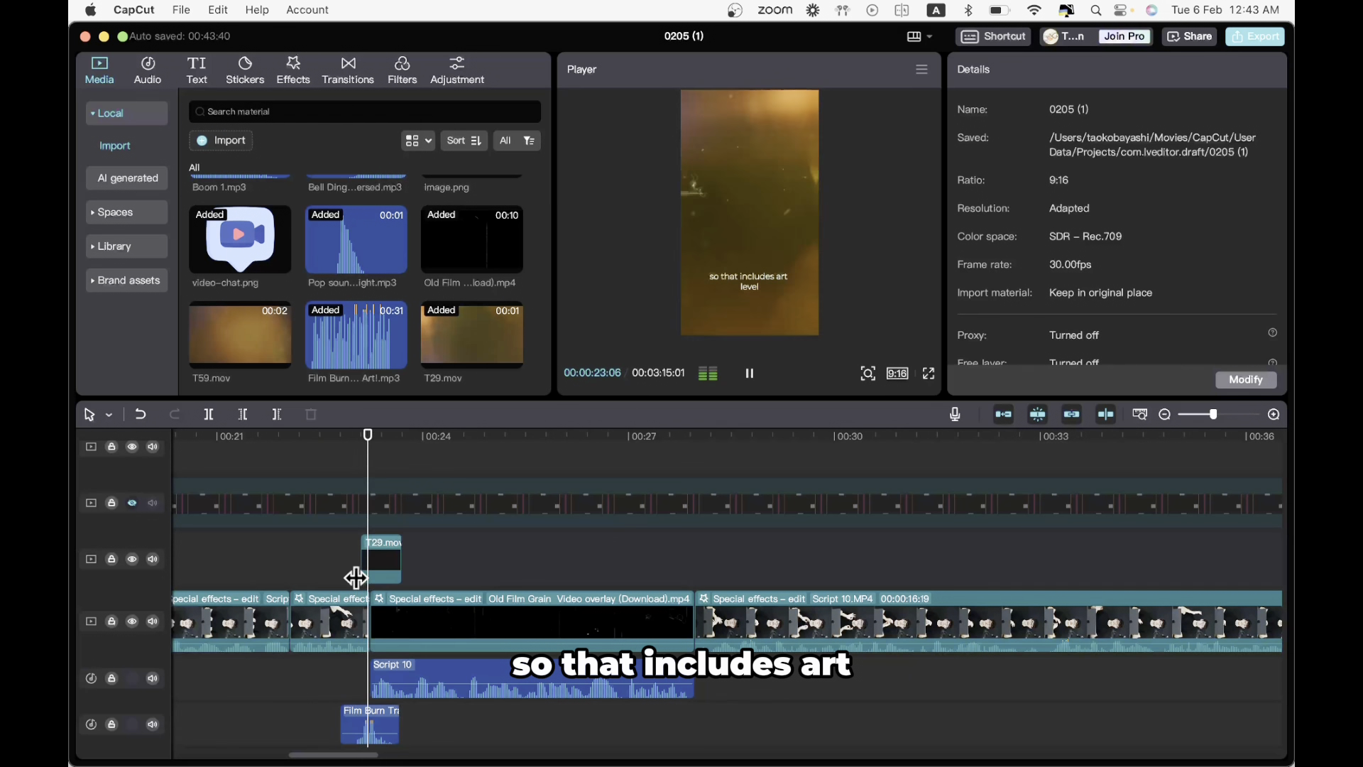
key(space)
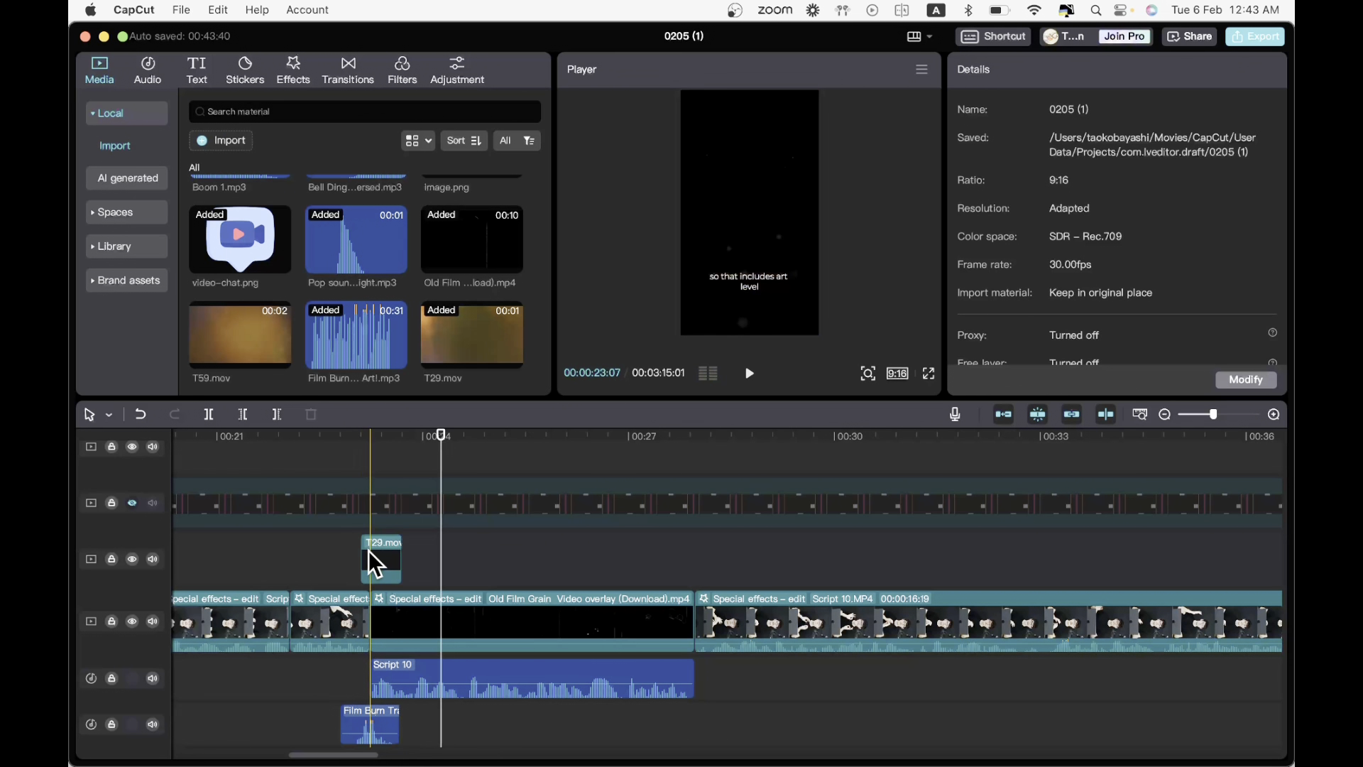
- Move T29.mov slightly earlier so it is centred on the cut at 00:00:23:07, and play back the transition repeatedly
drag(370, 552, 362, 551)
click(344, 572)
key(space)
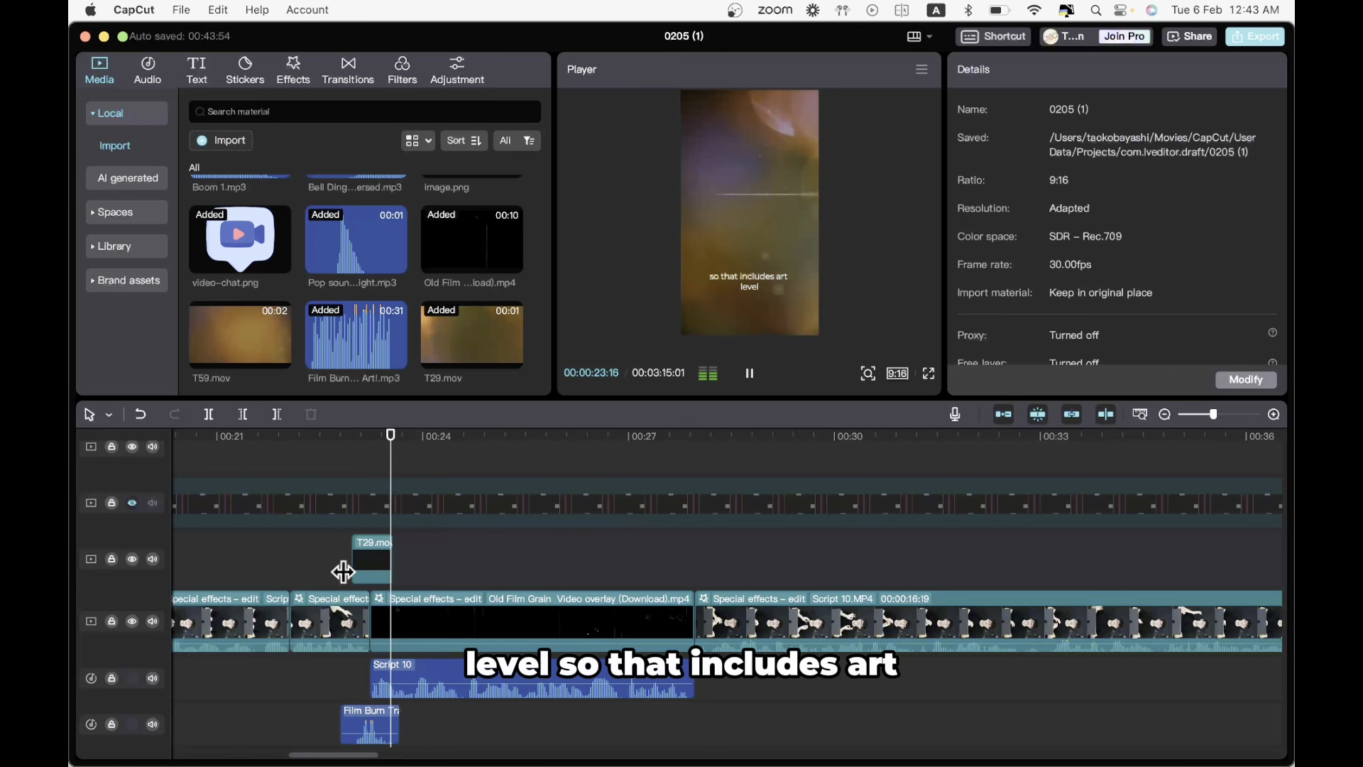
key(space)
click(327, 579)
key(space)
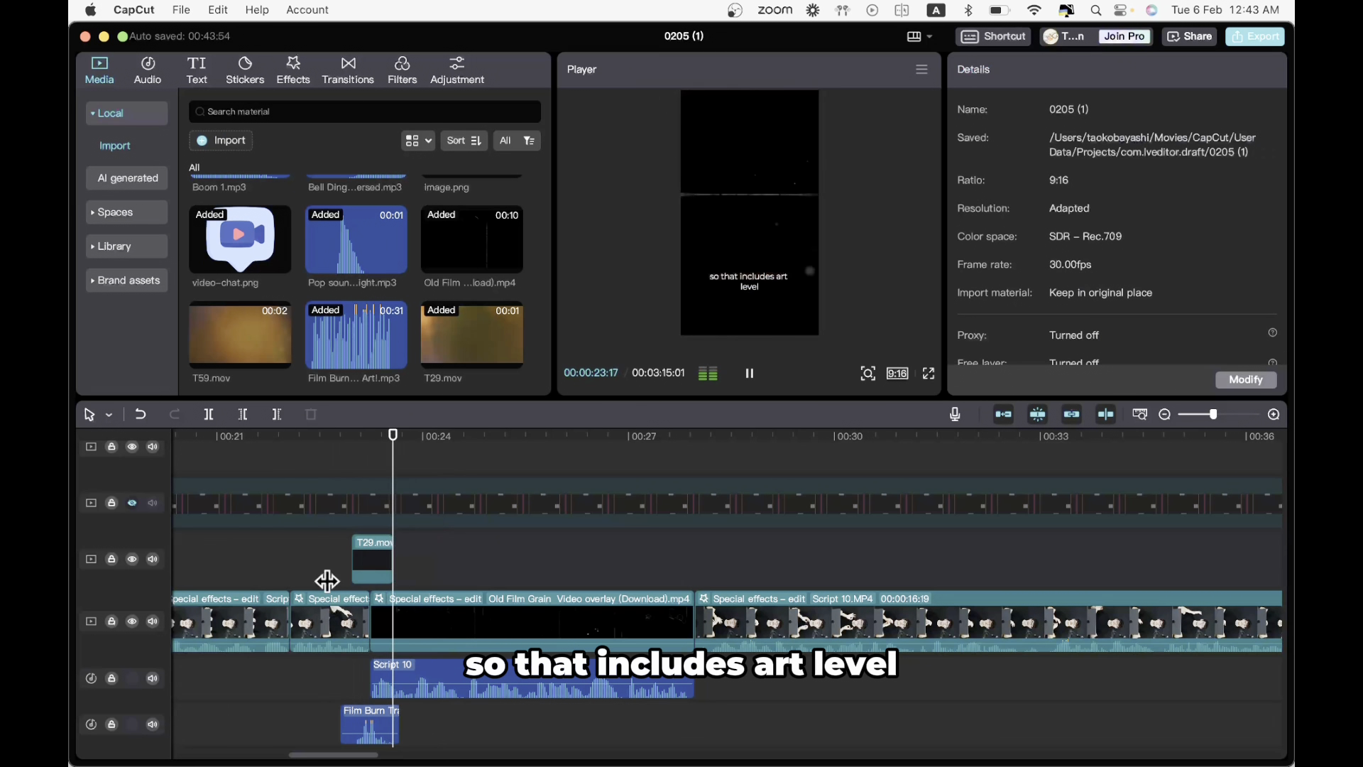
key(space)
click(314, 576)
key(space)
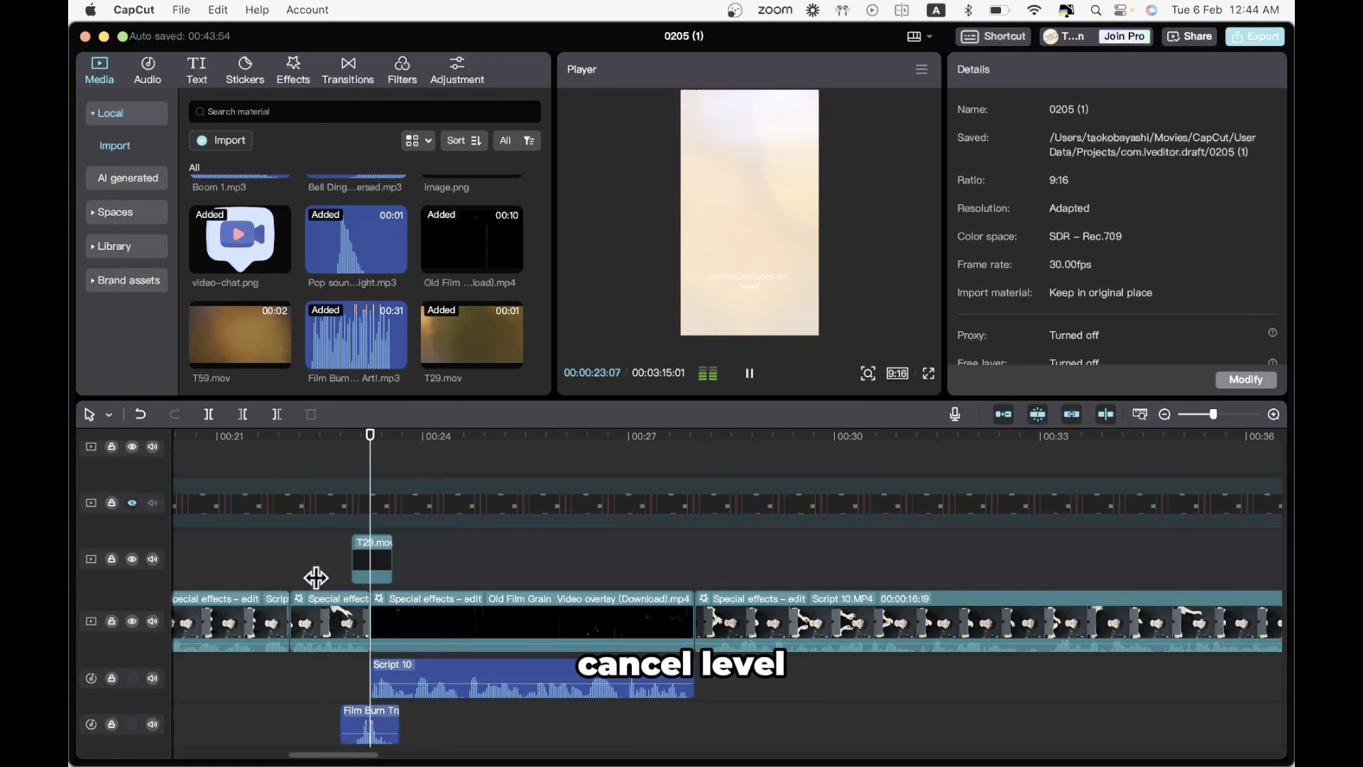
- Play back the flash transition into the Old Film Grain clip repeatedly, checking it together with the captions around the cut
key(space)
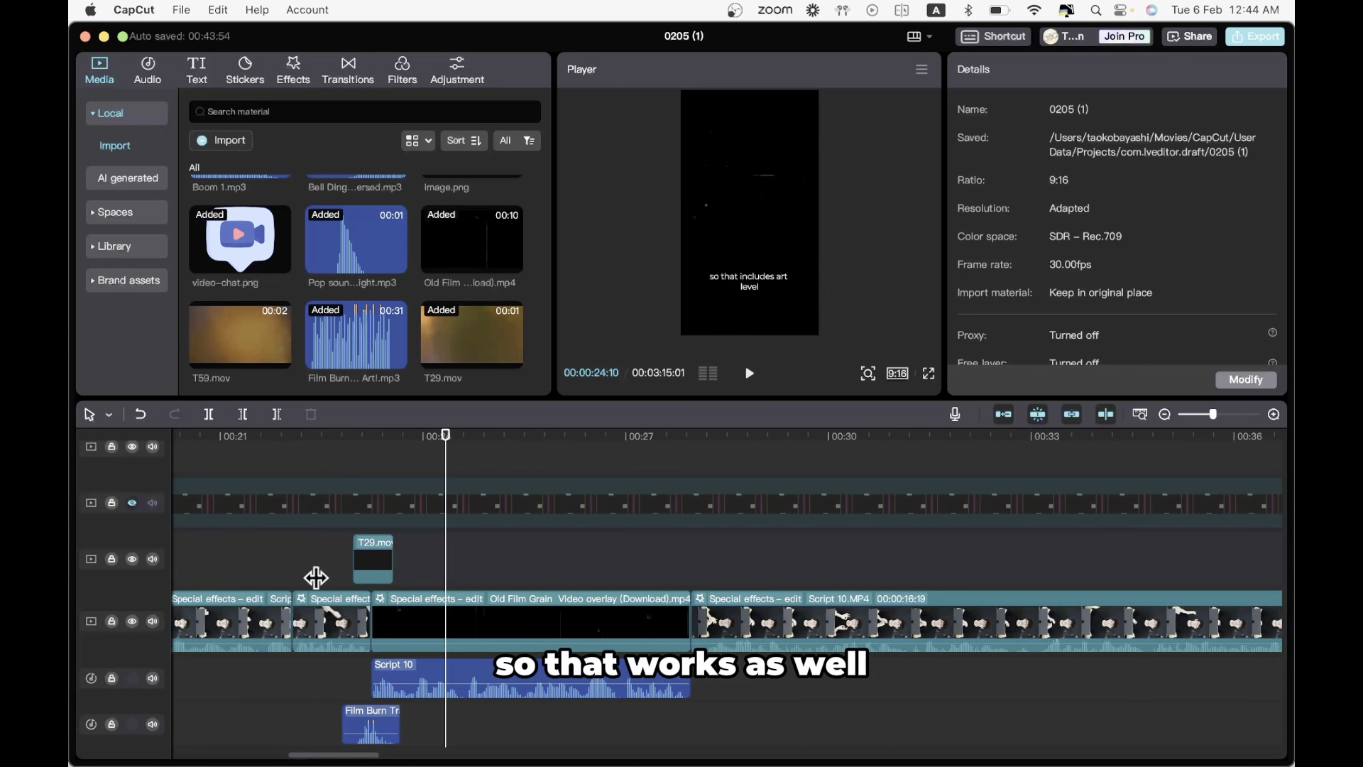
key(super+minus)
click(364, 575)
key(space)
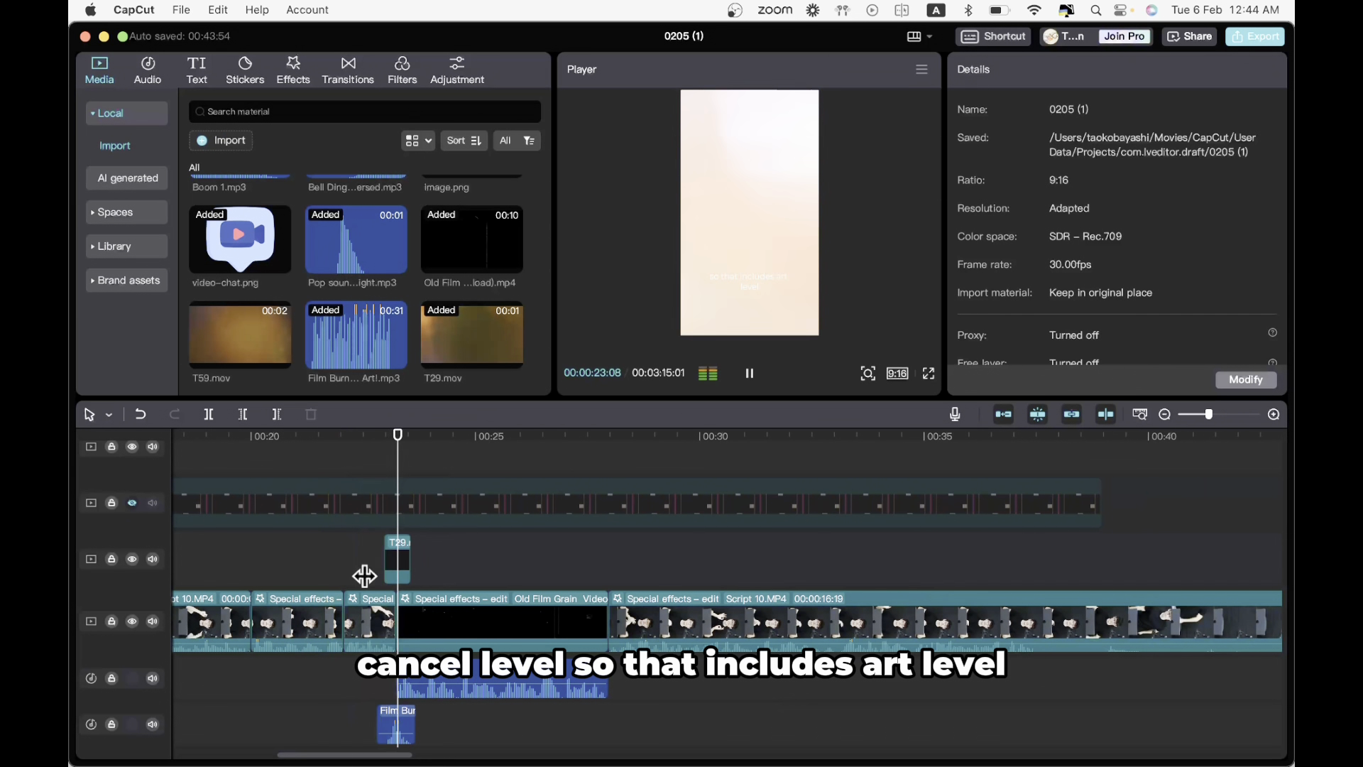
key(space)
scroll(377, 571, up, 3)
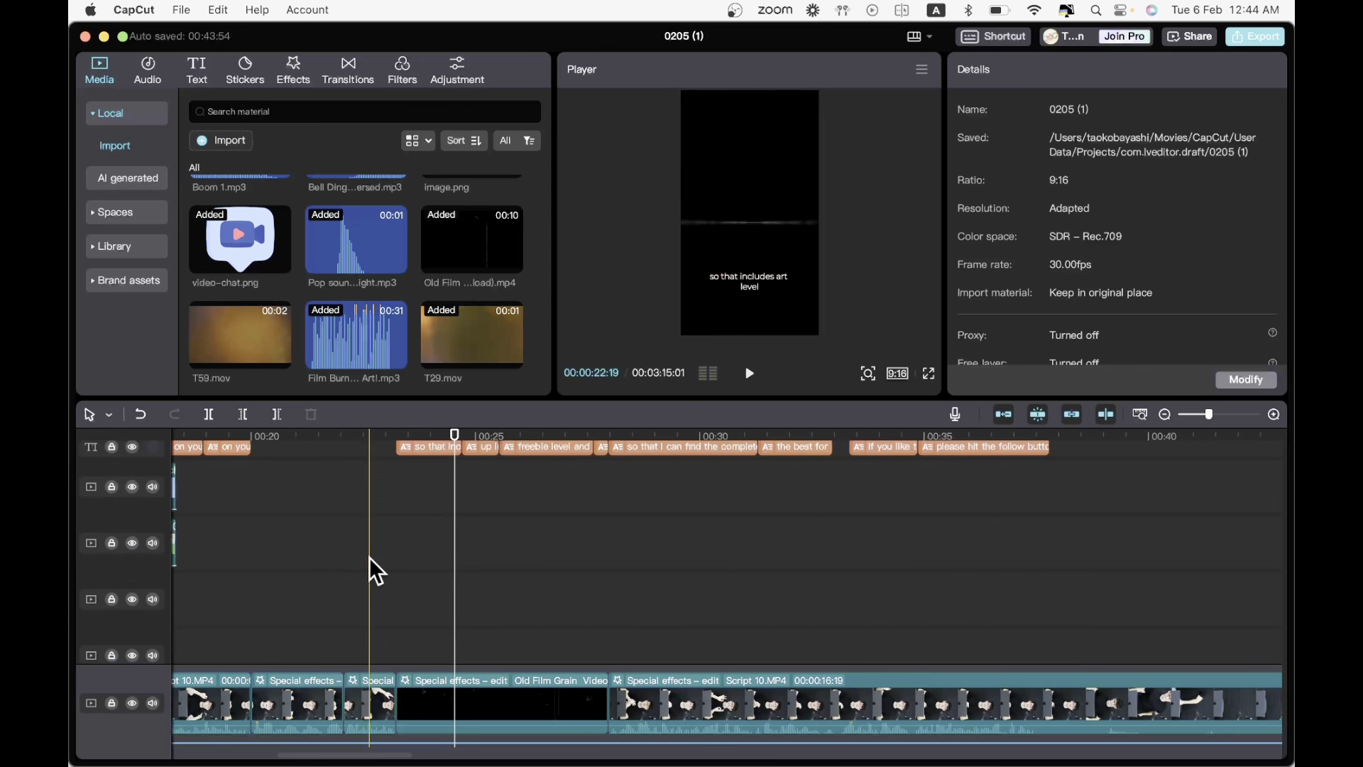
click(369, 560)
key(space)
key(space)
scroll(370, 561, up, 5)
click(359, 587)
key(space)
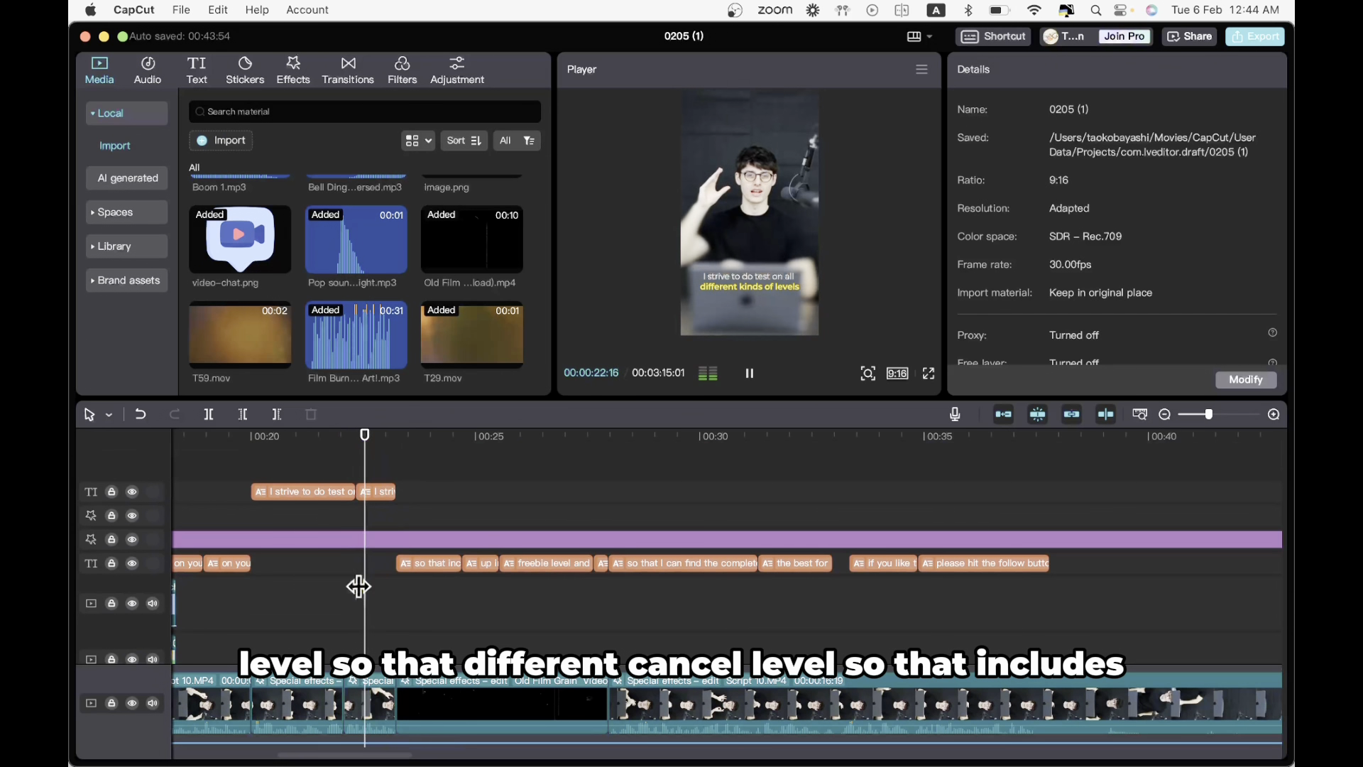
key(space)
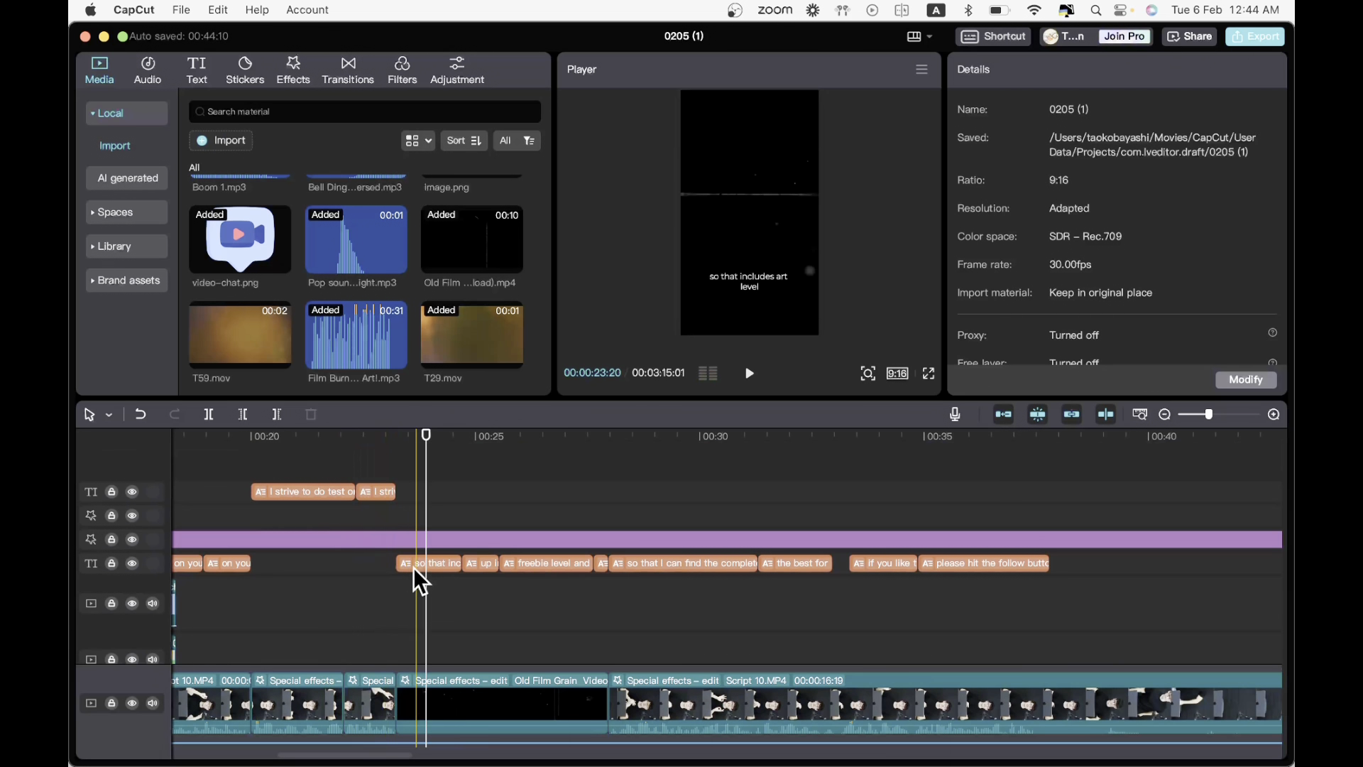
click(414, 567)
click(1066, 234)
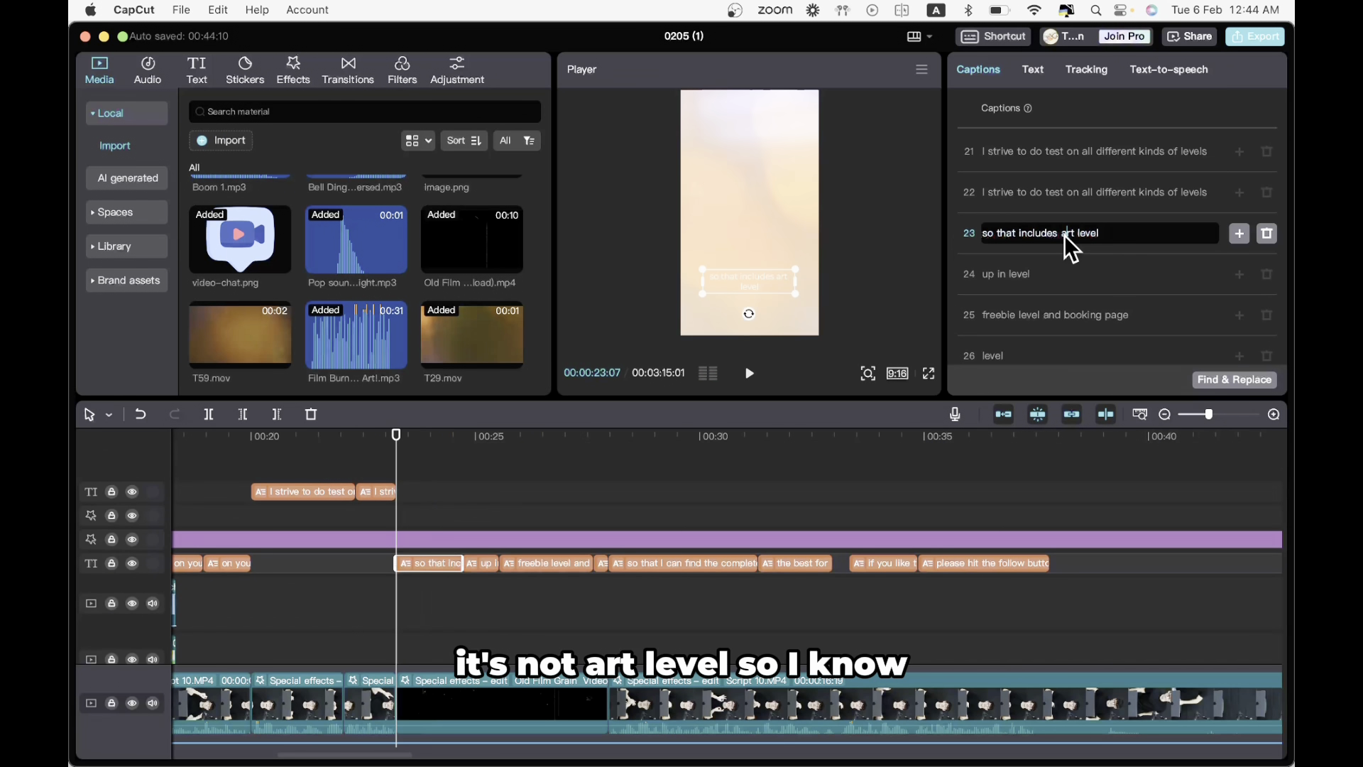
click(919, 249)
key(Delete)
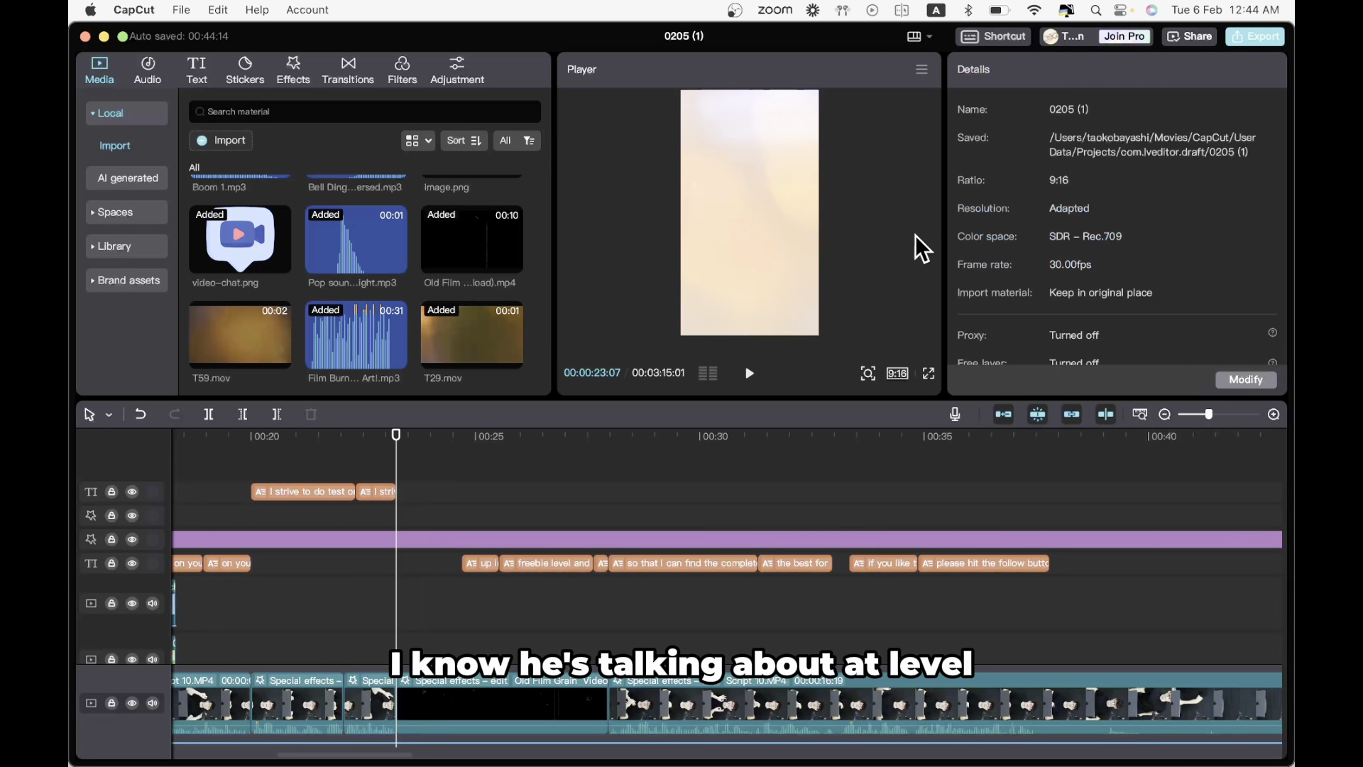
key(super+z)
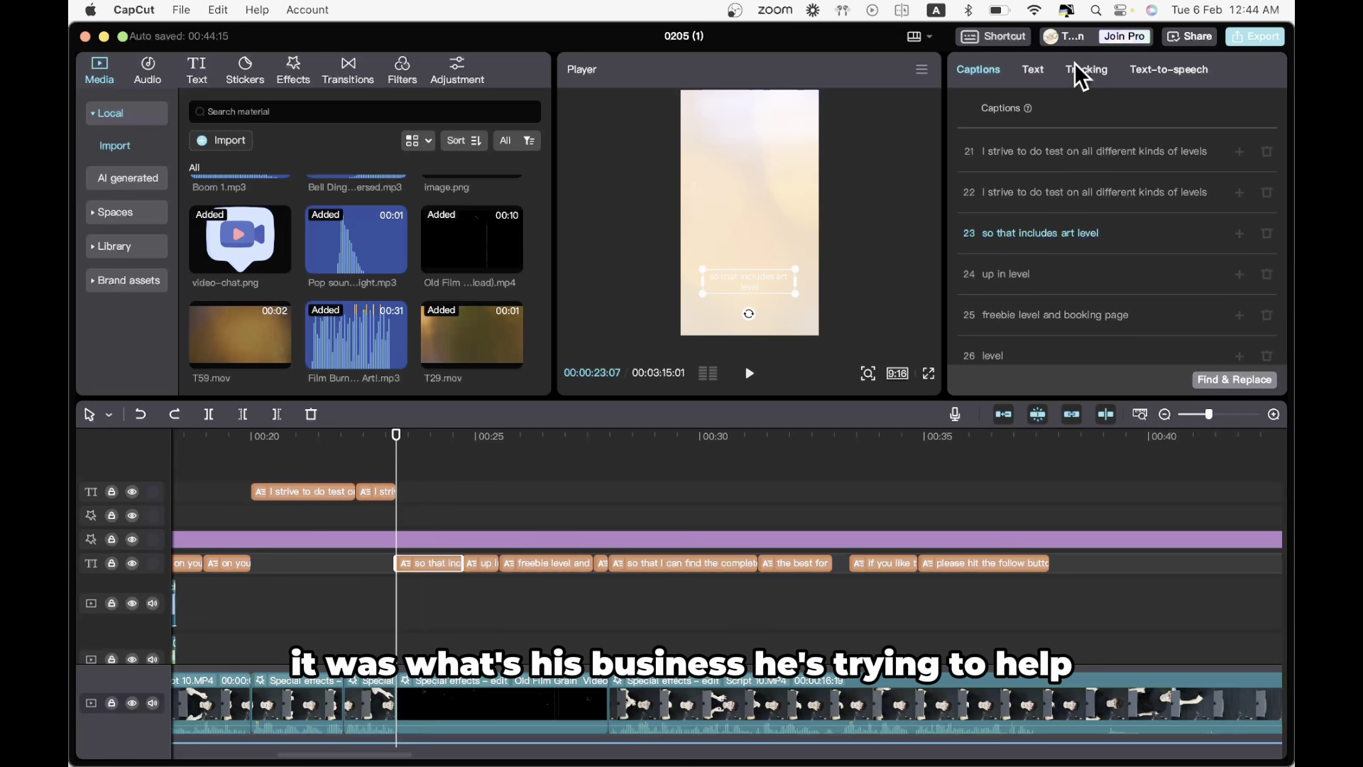
- Rewrite the "so that includes art level" caption as AD LEVEL in uppercase and set its font to Impact
click(1038, 80)
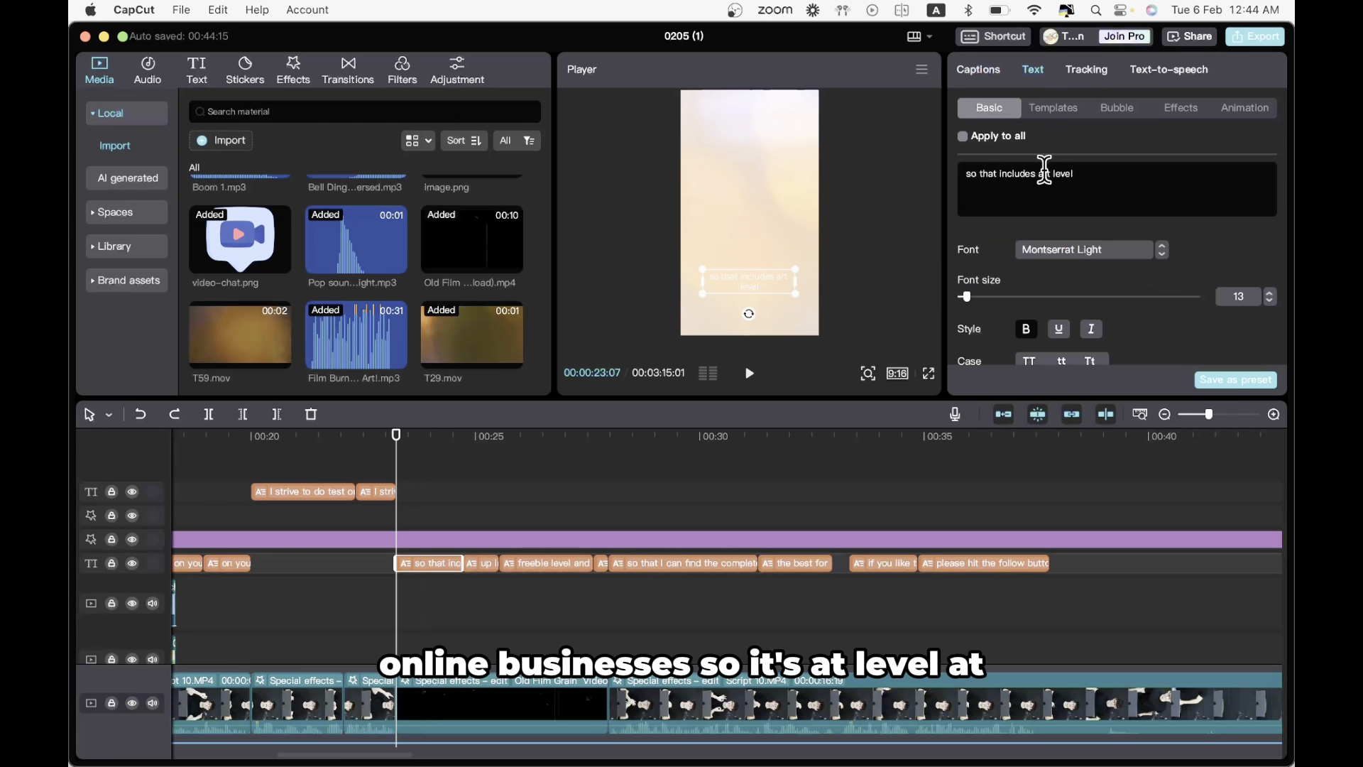
drag(1052, 171, 944, 177)
text(ad)
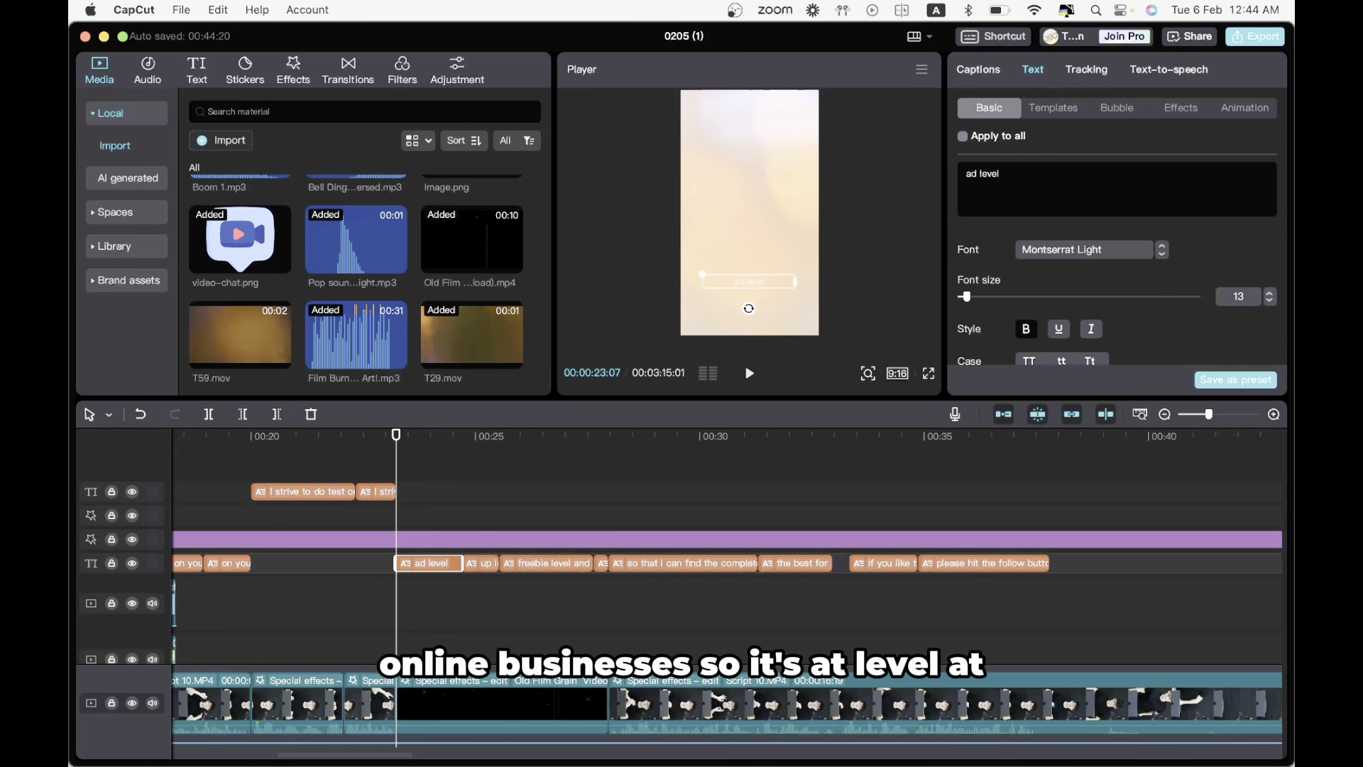
click(1057, 252)
scroll(1091, 417, up, 10)
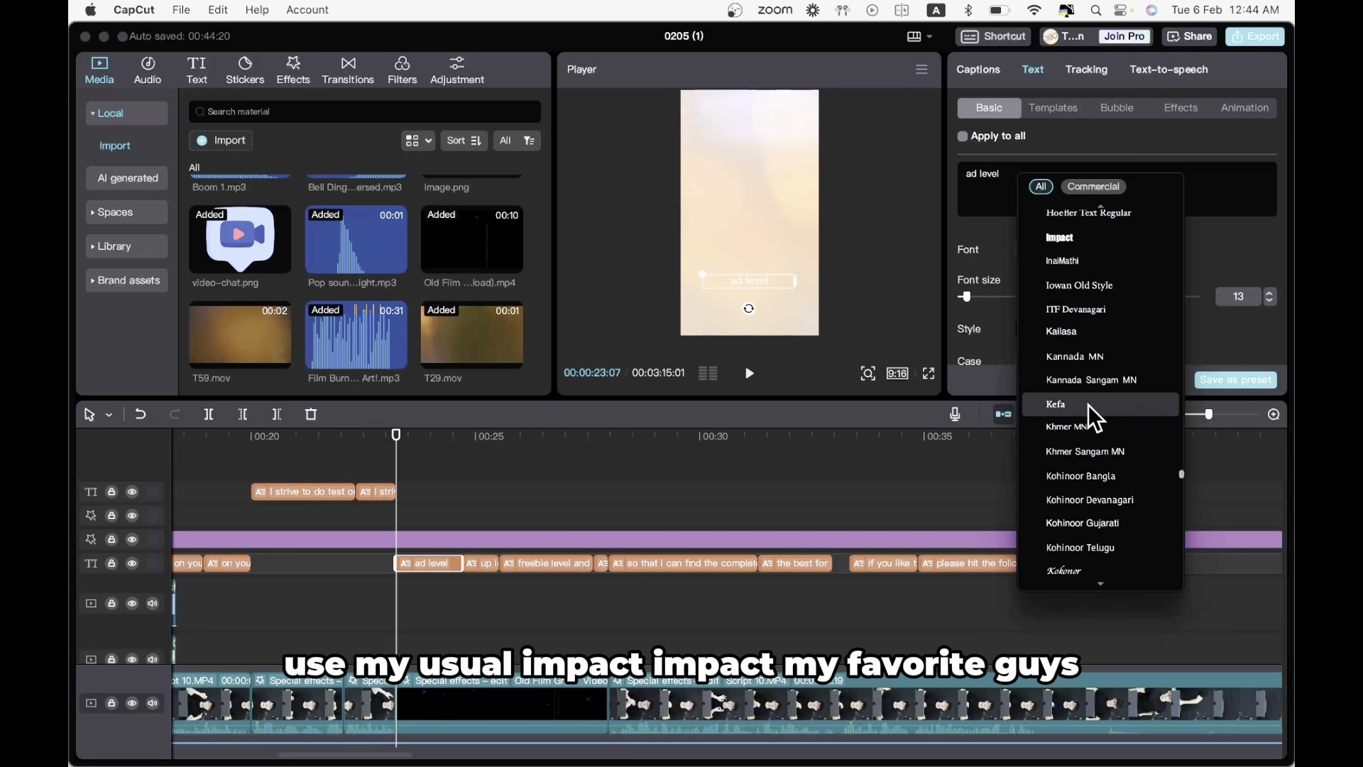
scroll(1090, 406, up, 2)
click(1117, 329)
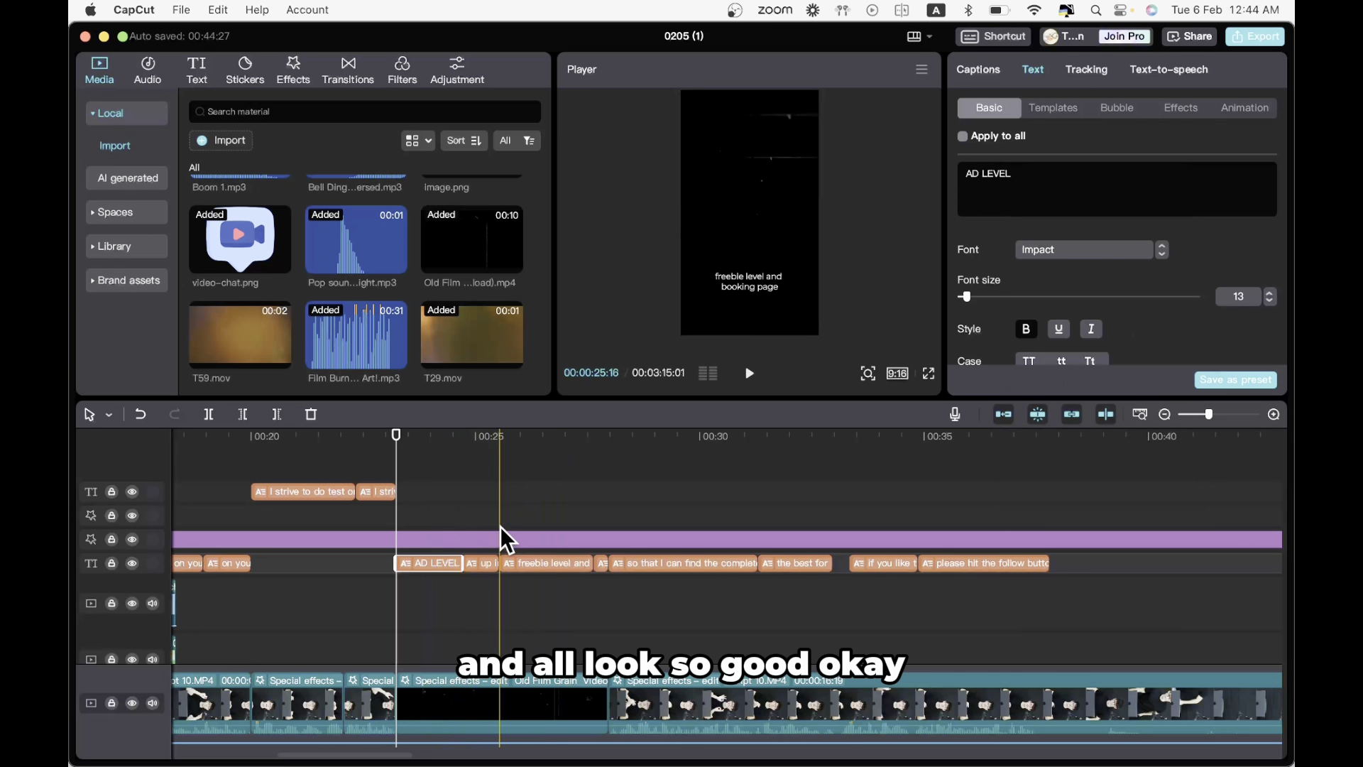
- Correct the "up in level" caption above the film-grain clip to read "opt-in level"
click(470, 524)
click(745, 305)
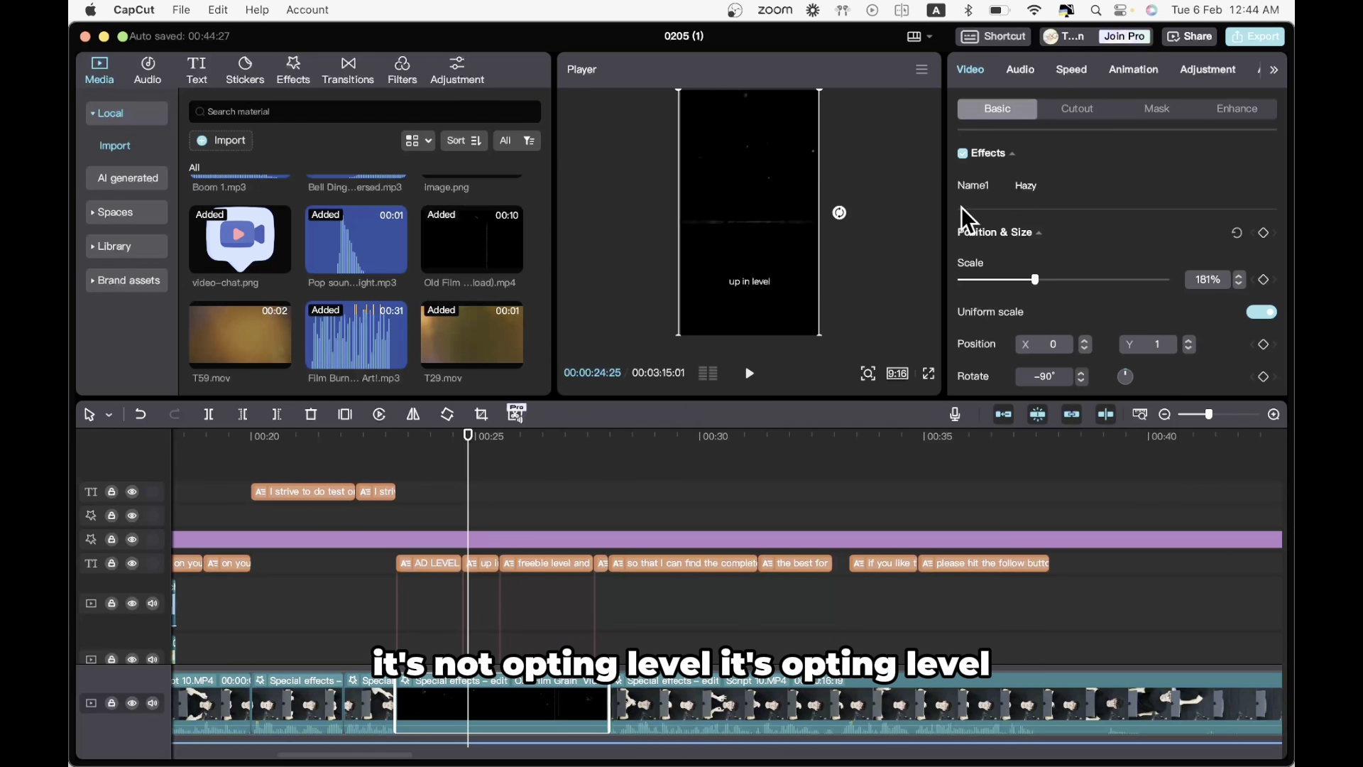
click(487, 563)
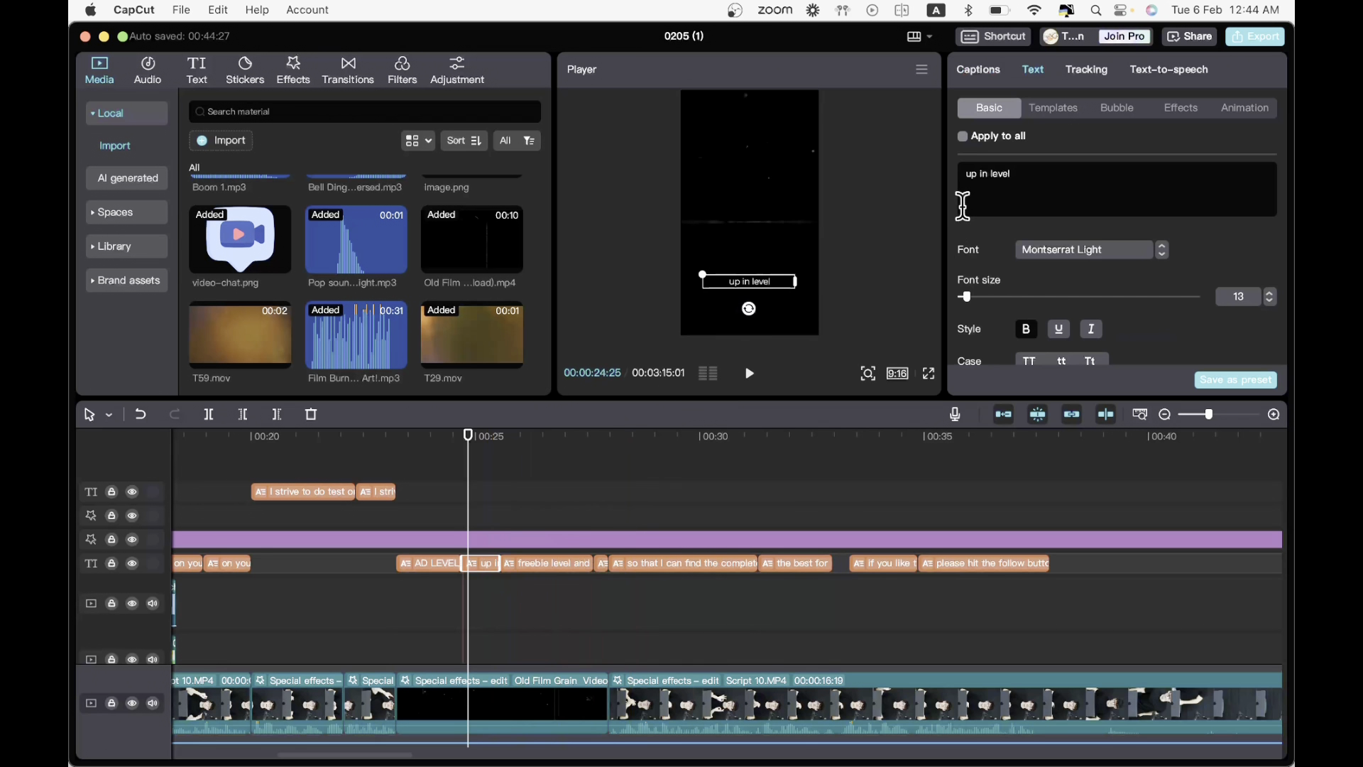
drag(990, 176, 952, 186)
text(opt)
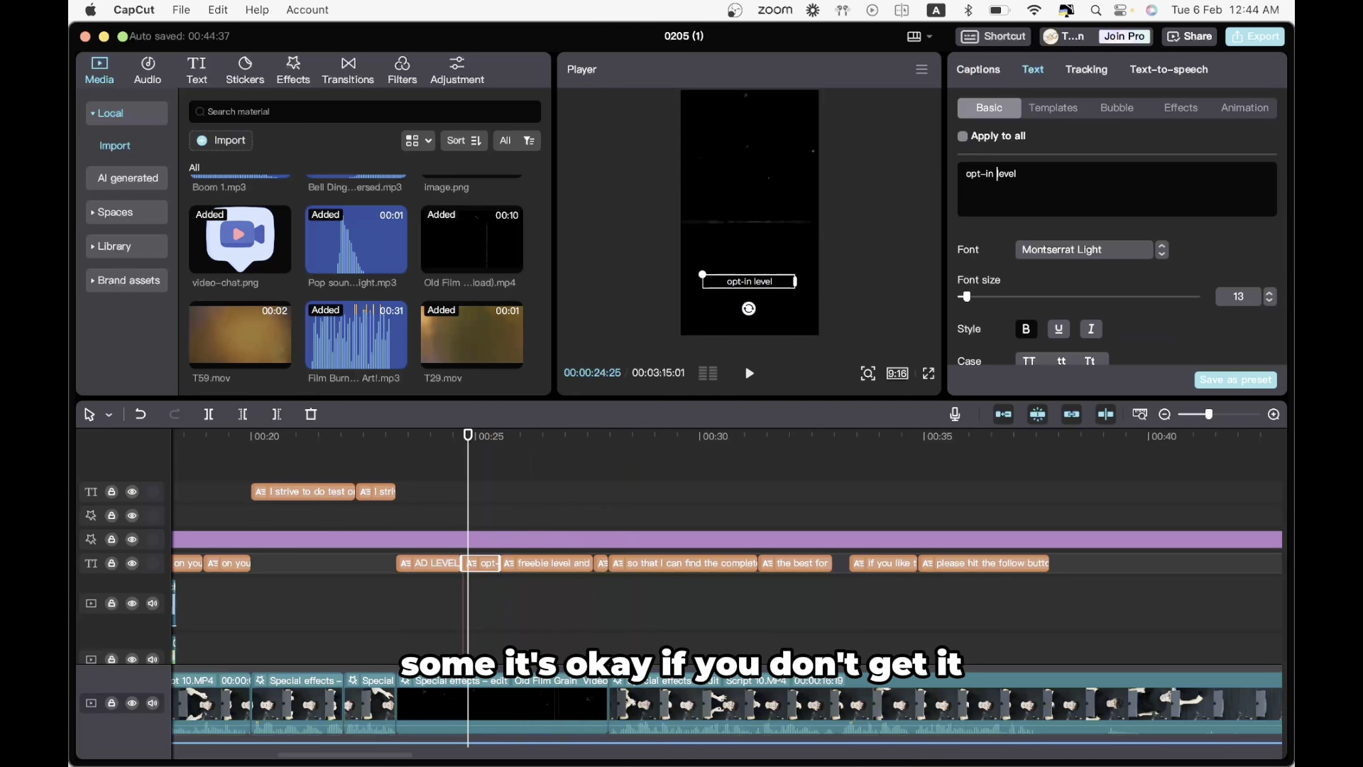
text(-in)
- Convert the "opt-in level" caption to uppercase and set its font to Impact
click(1030, 360)
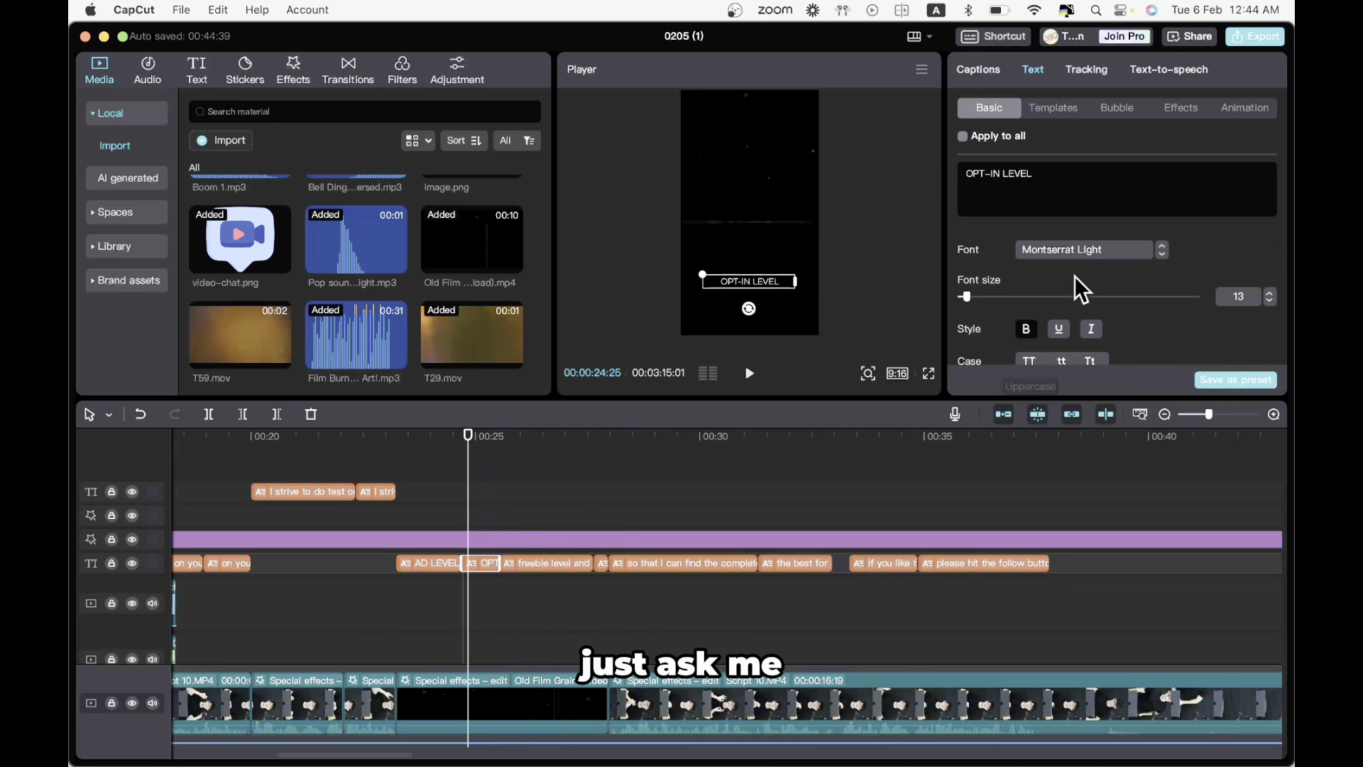
click(1099, 250)
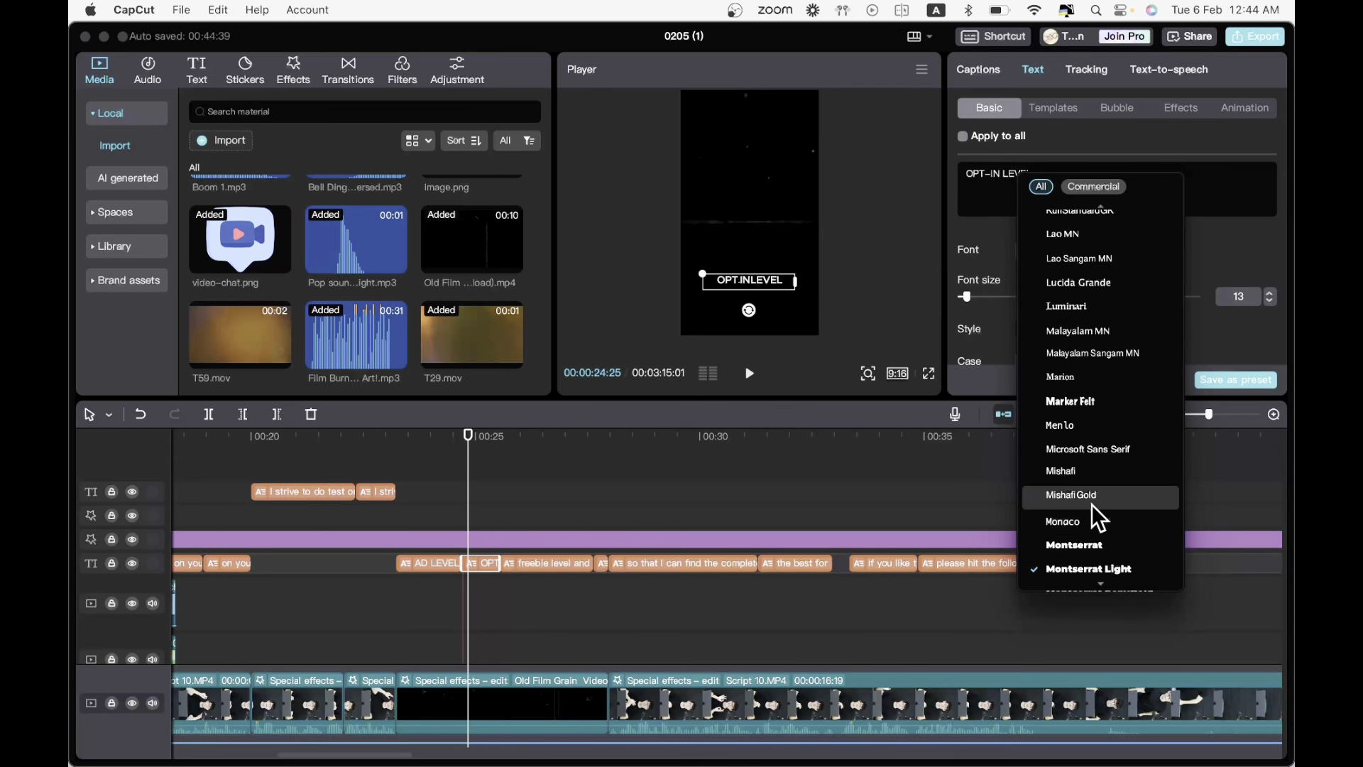
scroll(1097, 517, up, 5)
scroll(1097, 517, up, 8)
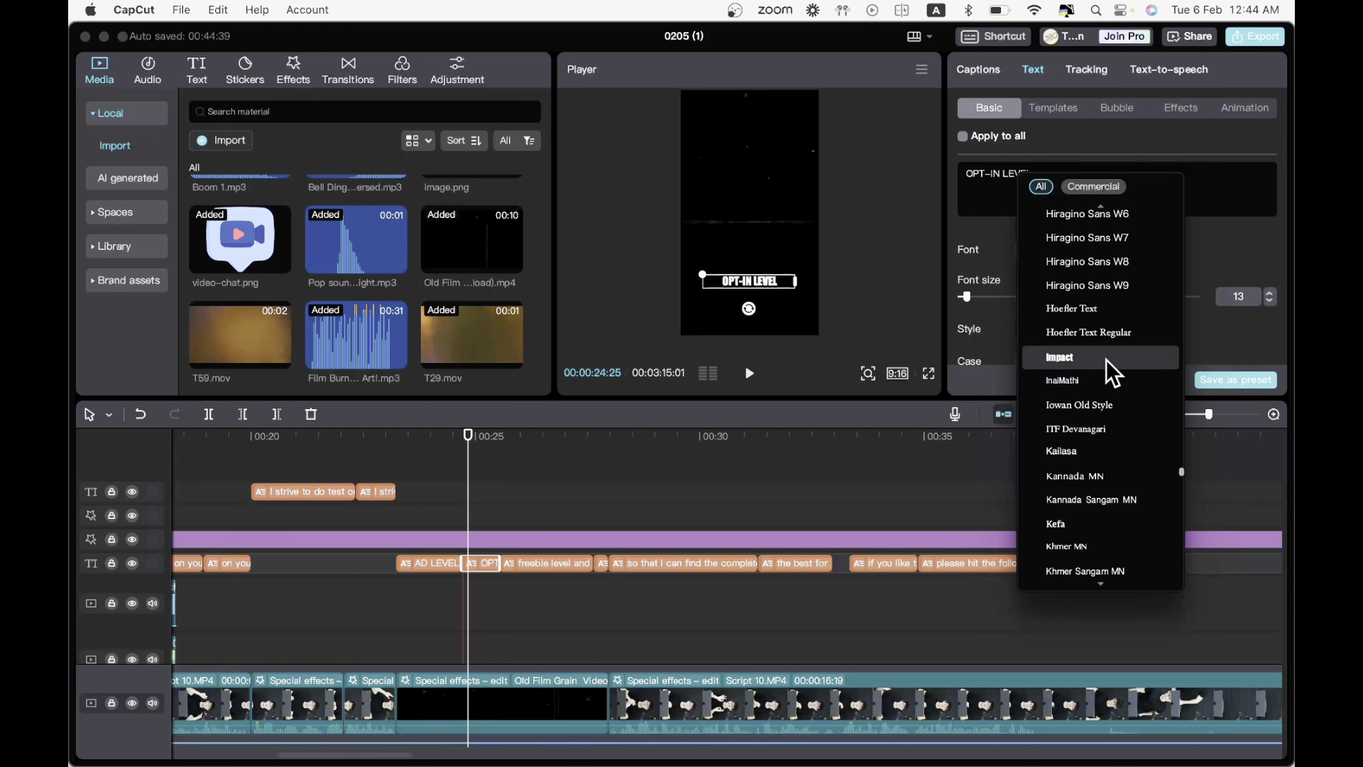
click(1100, 362)
- Listen through the "freebie level and booking page" caption to find the break between its phrases, and split it at 00:00:26:11
click(526, 657)
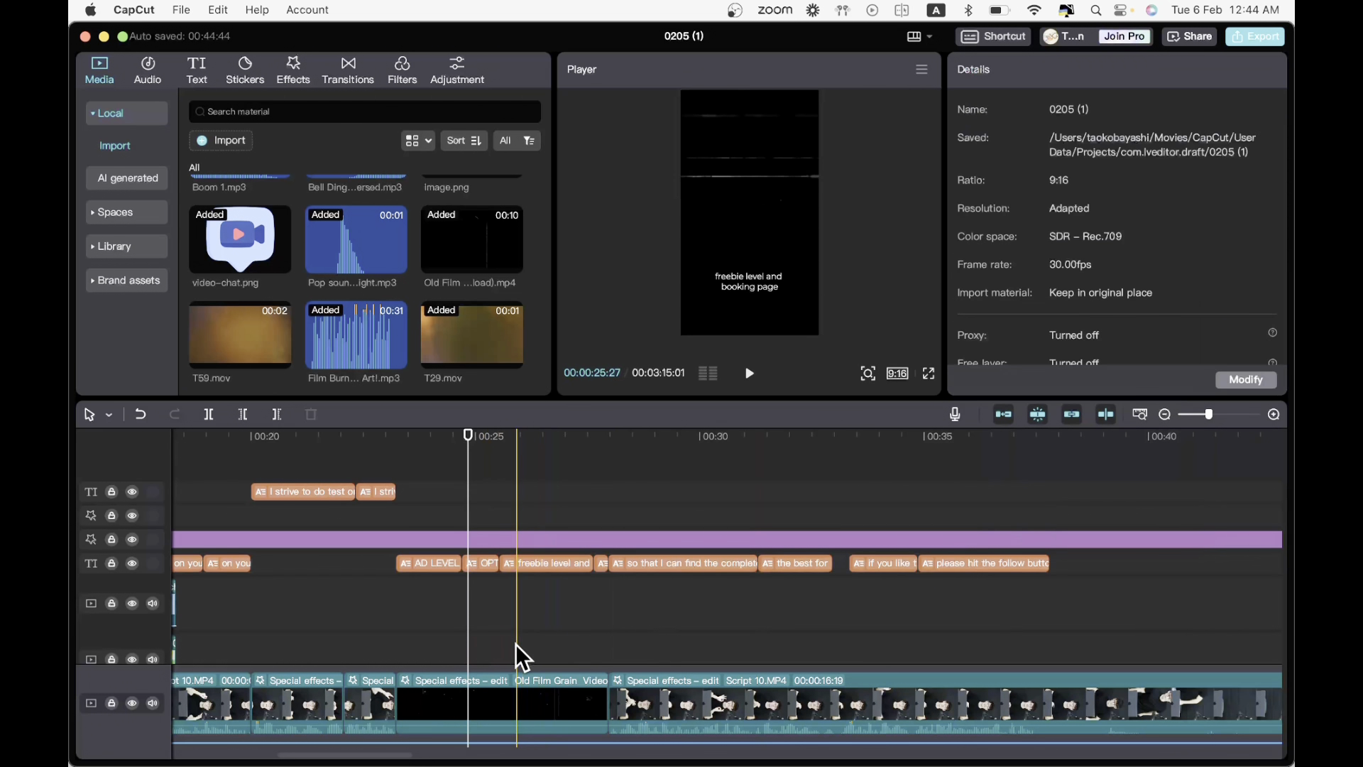
key(space)
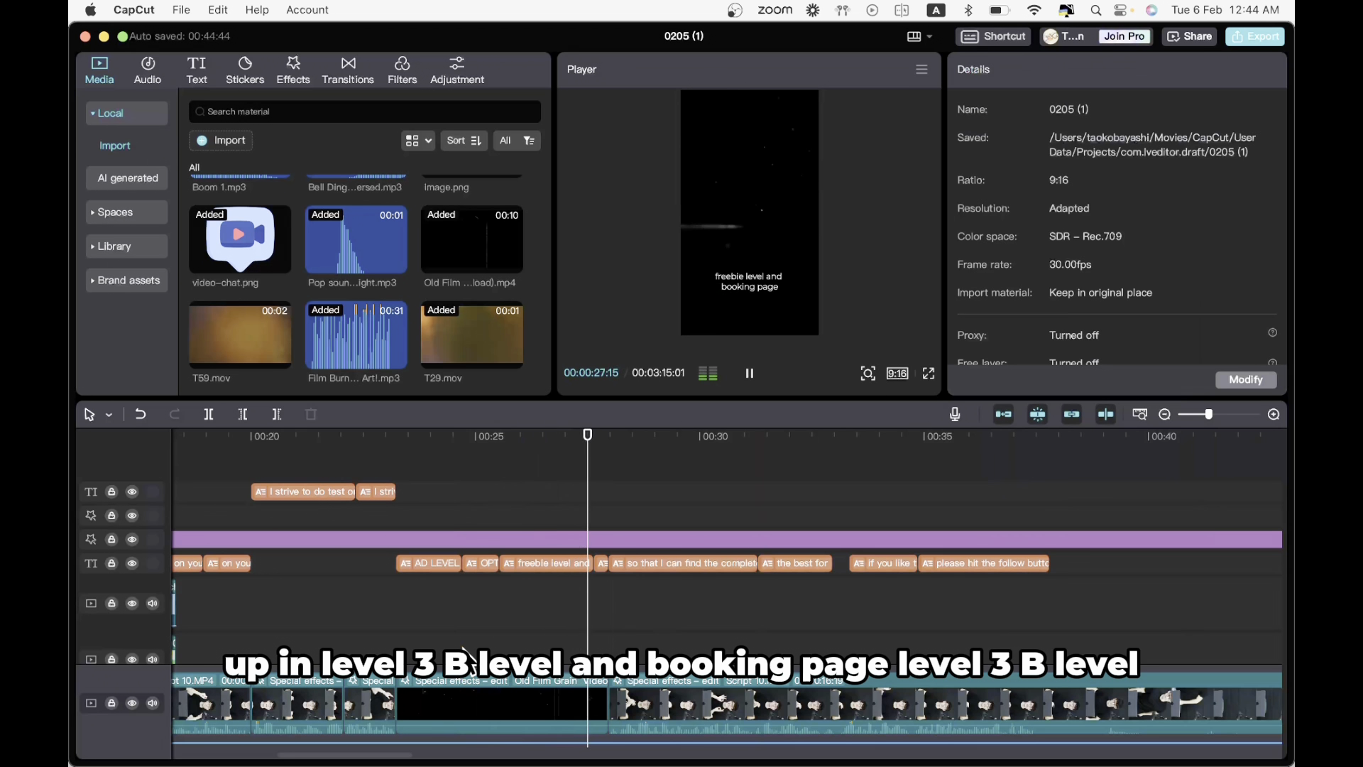
key(space)
key(space)
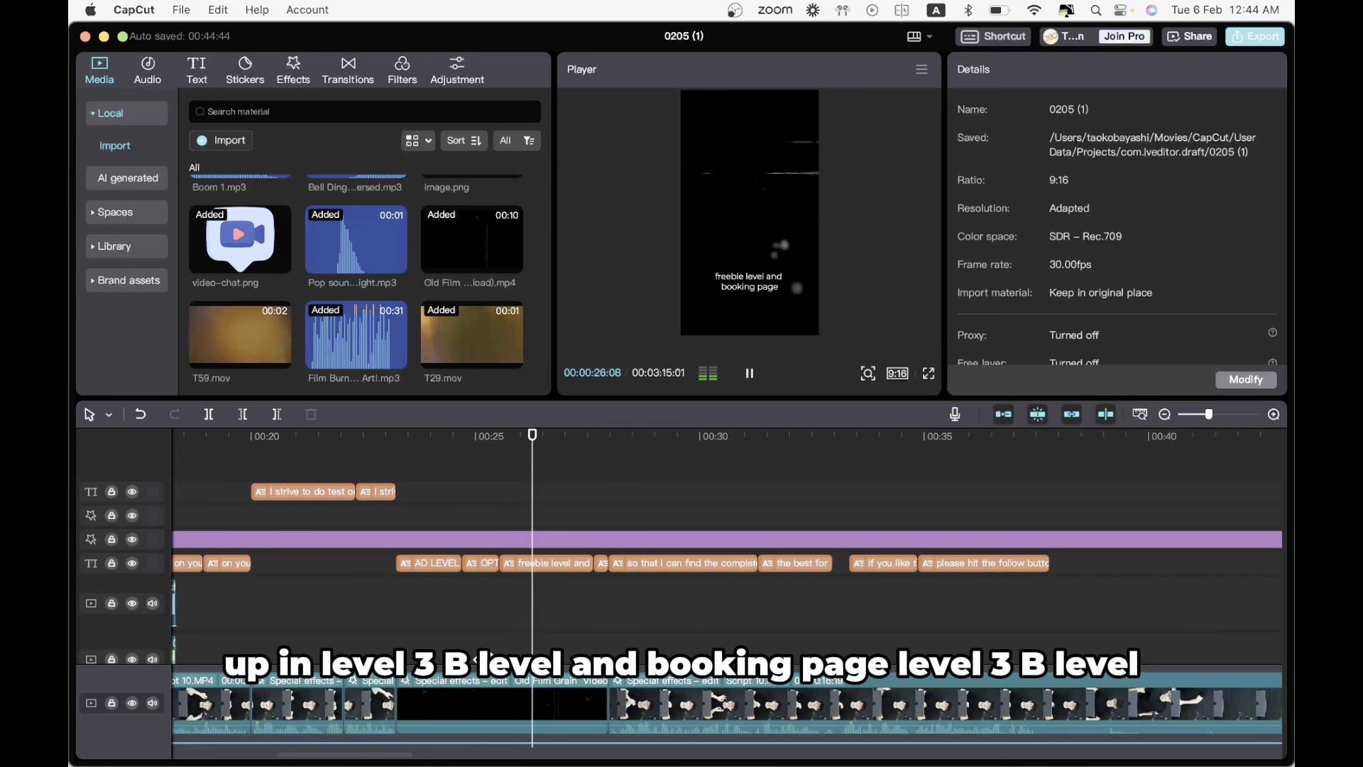
key(space)
click(556, 588)
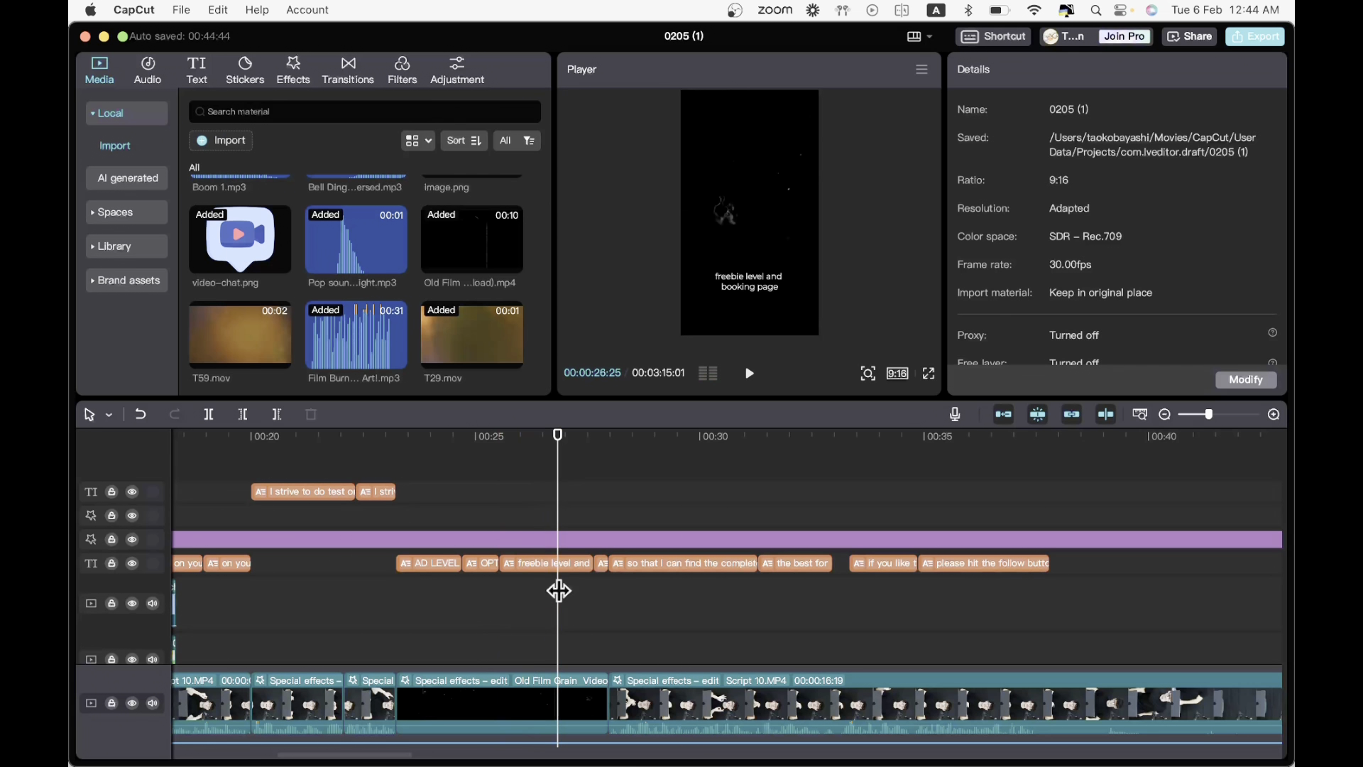
click(476, 635)
key(space)
key(space)
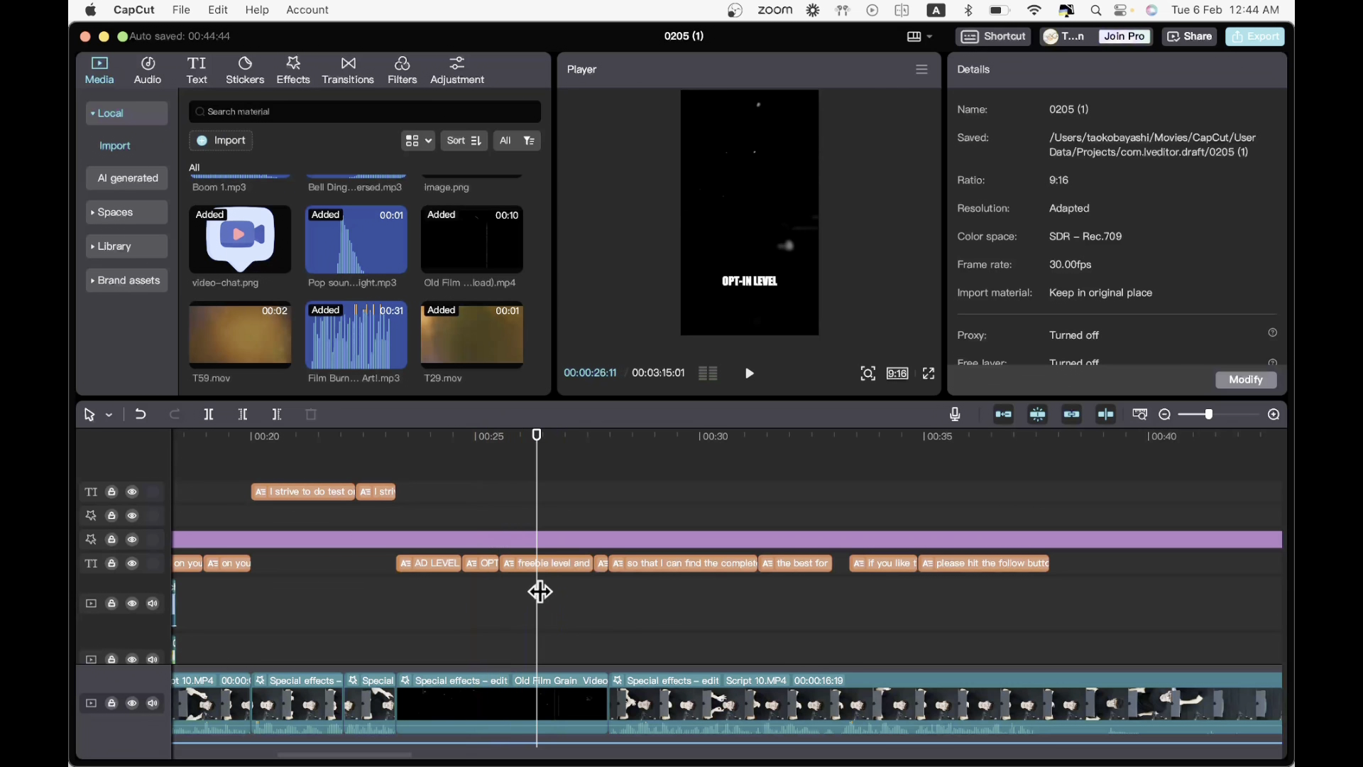
click(516, 565)
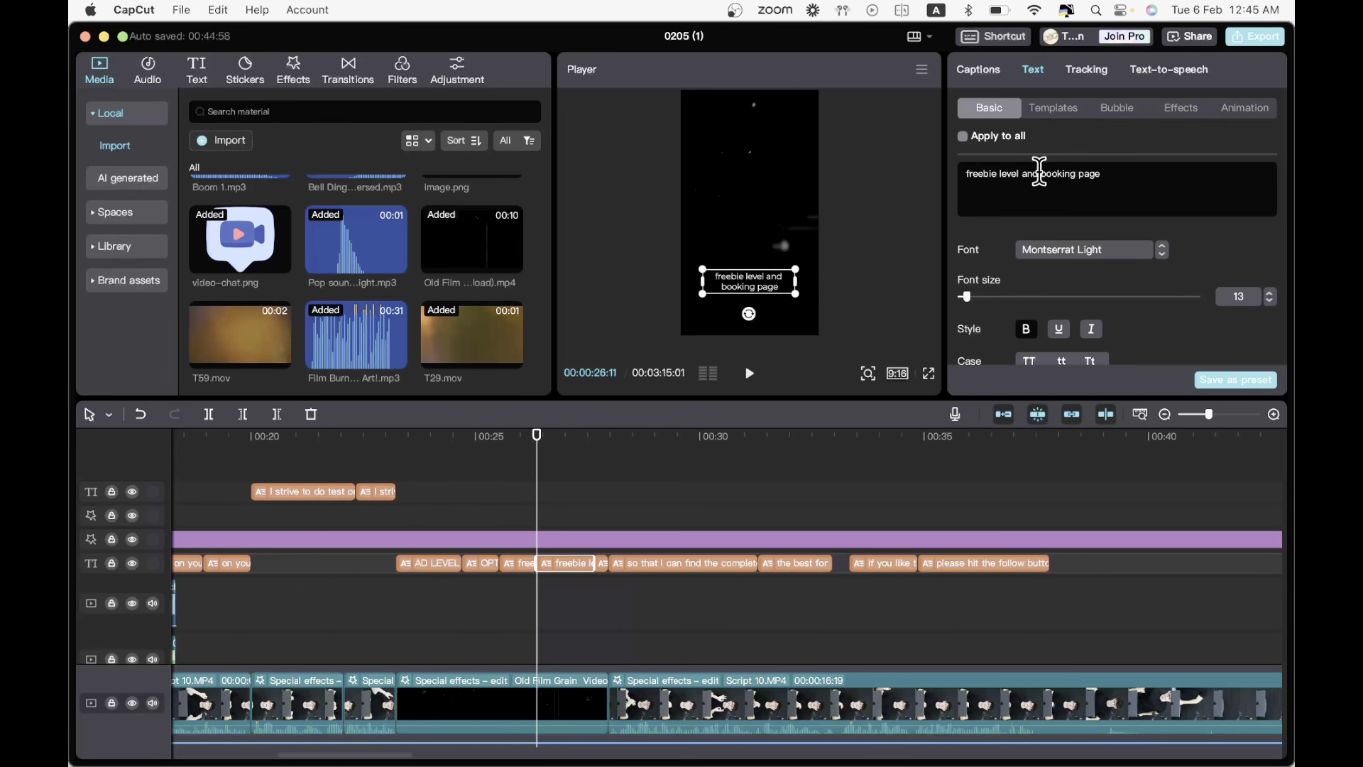
- Shorten the second half of the split caption to "booking page" and the first half to "freebie level"
drag(1039, 173, 965, 173)
key(BackSpace)
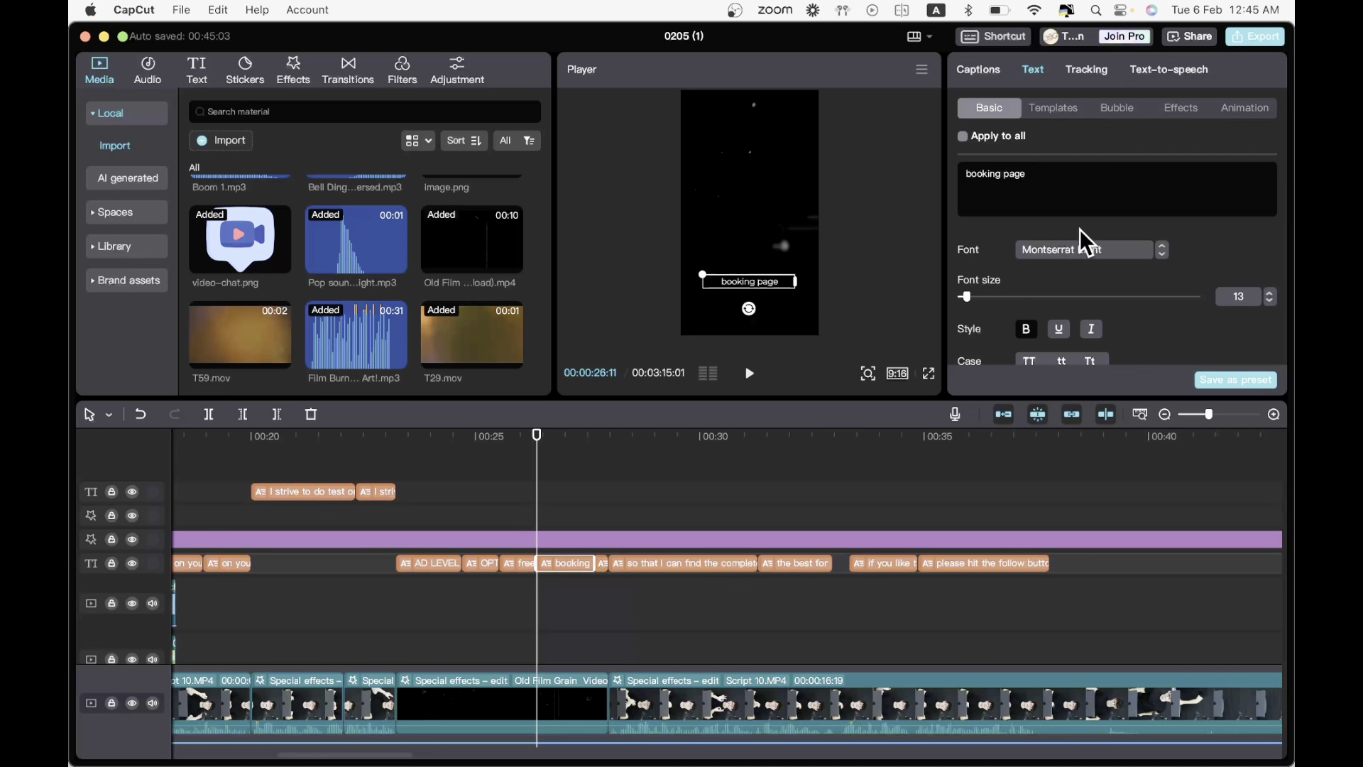
click(522, 621)
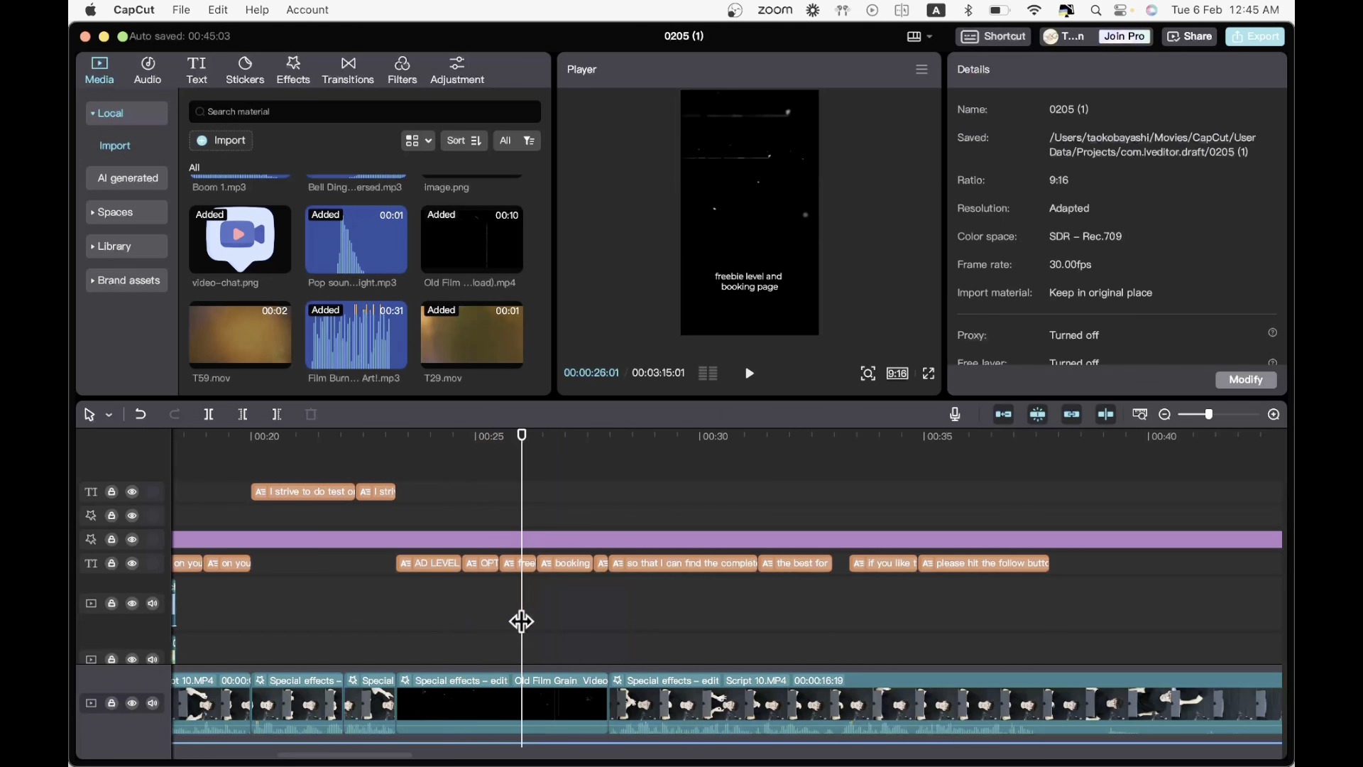
click(757, 316)
drag(1020, 183, 1126, 174)
key(BackSpace)
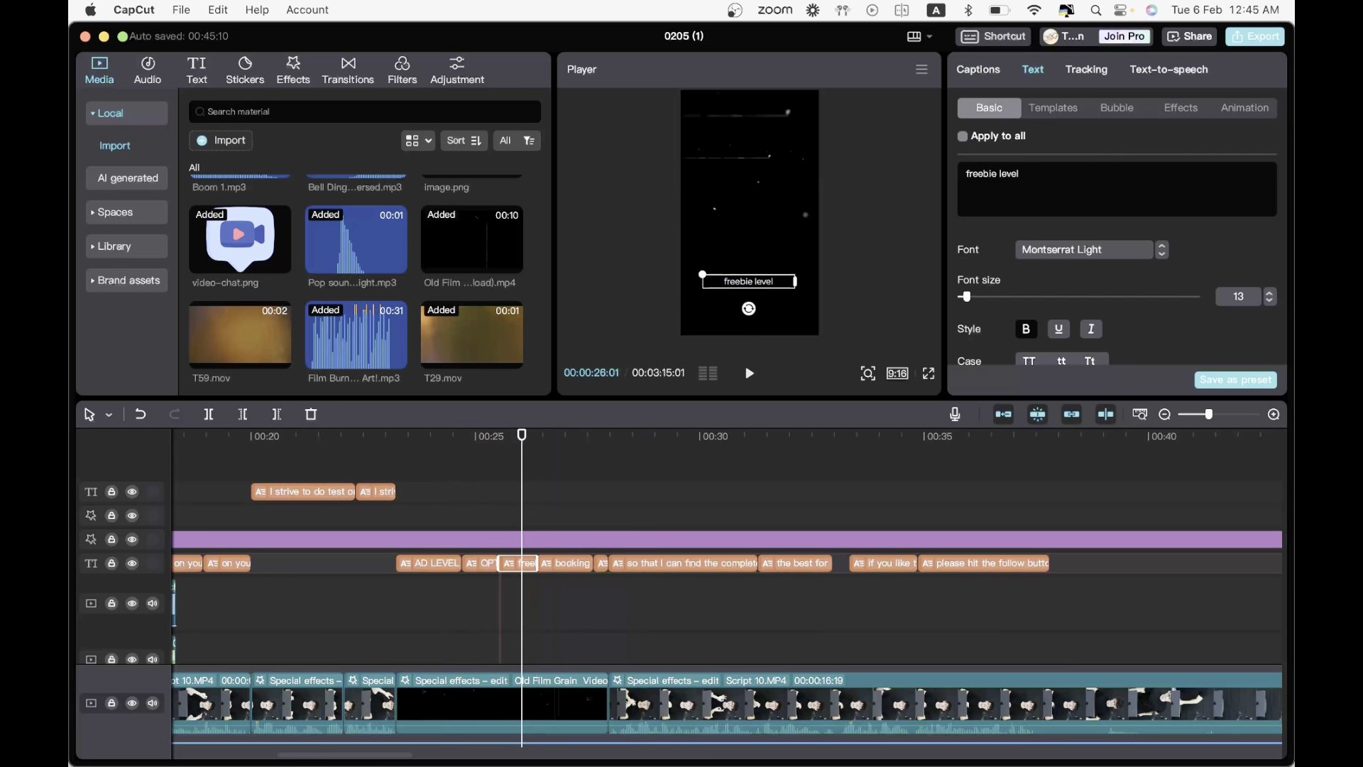
- Convert the "freebie level" and "booking page" captions together to uppercase and set their font to Impact
click(523, 645)
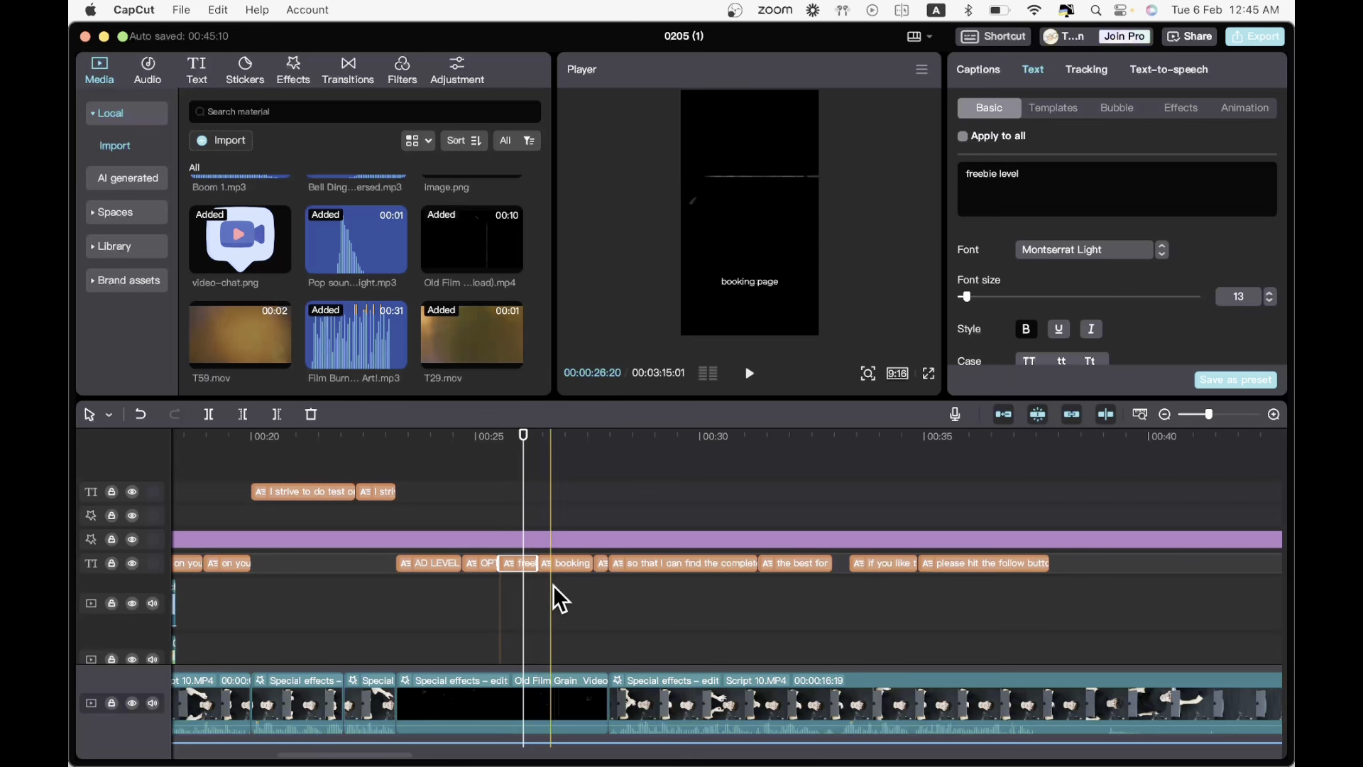
super+click(576, 566)
click(1033, 292)
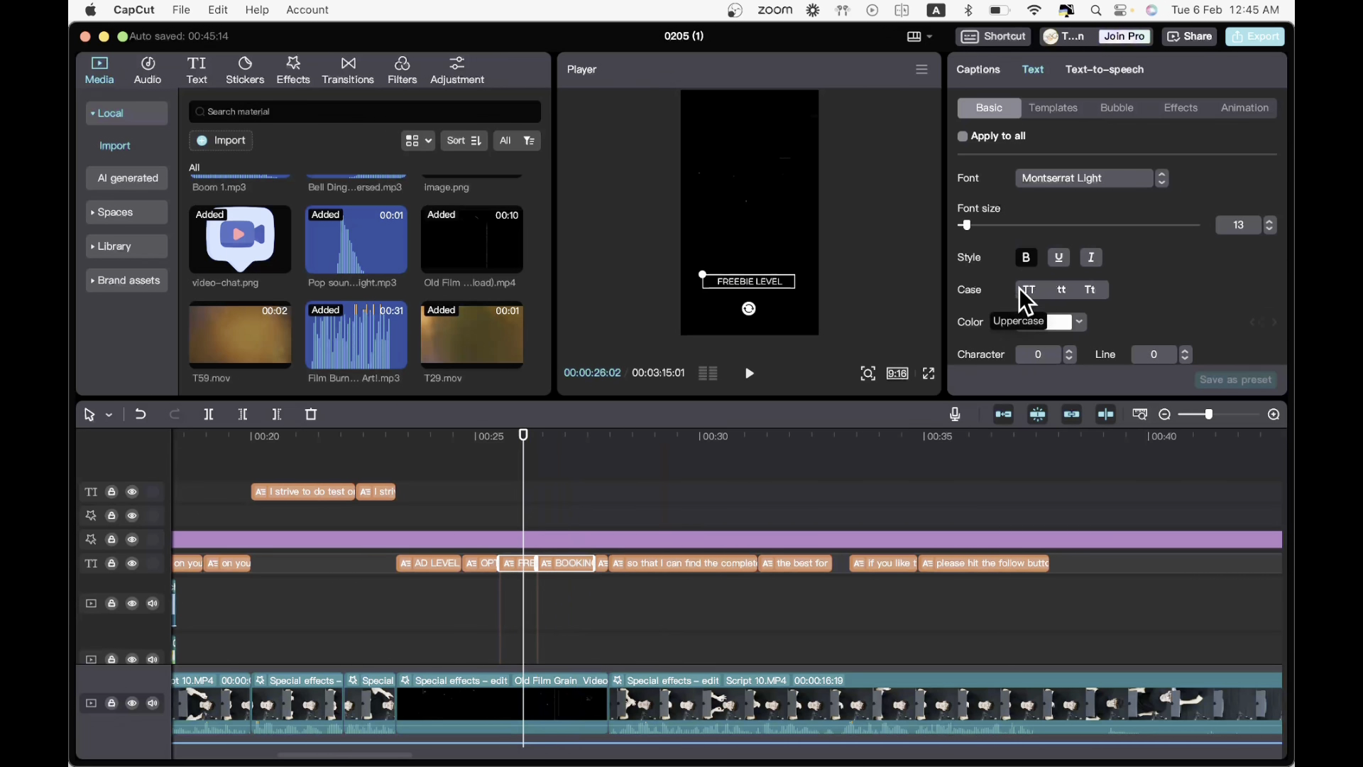
click(1108, 180)
scroll(1111, 475, up, 10)
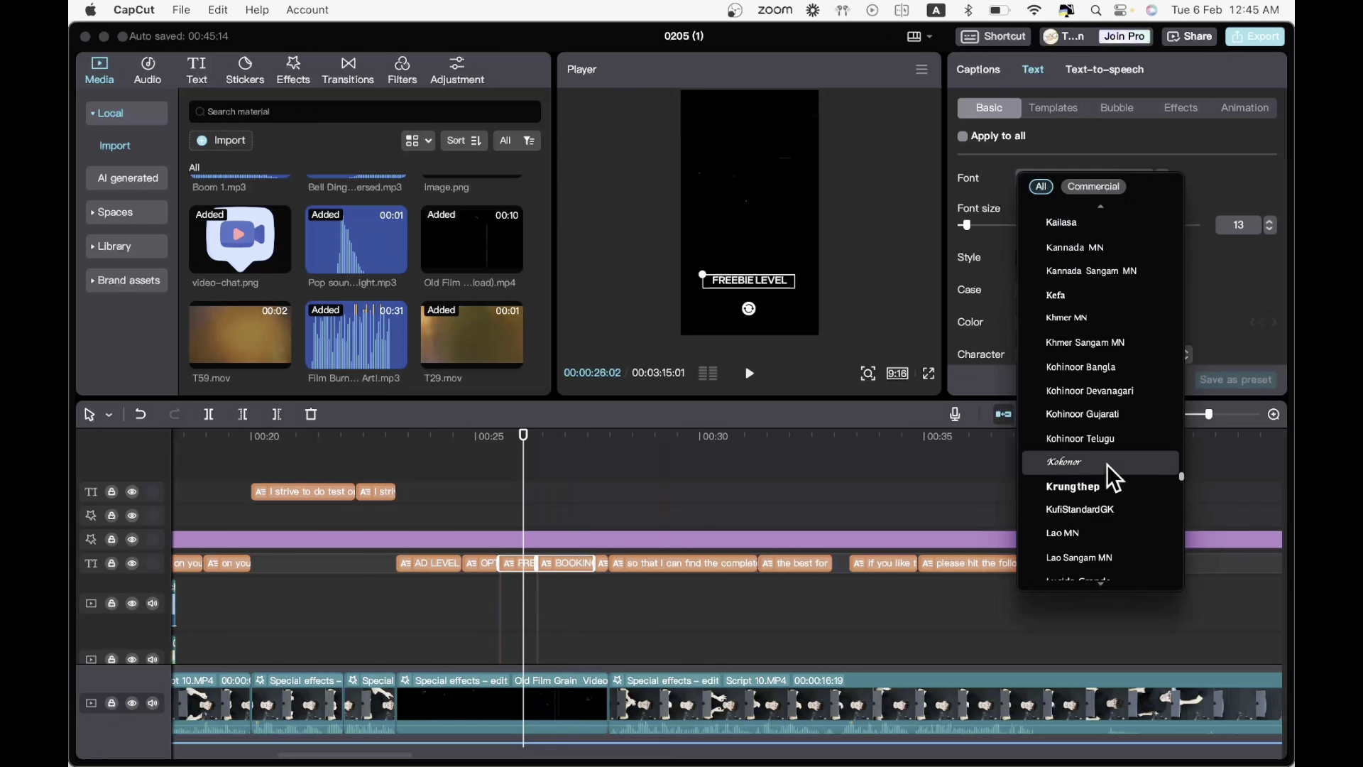
click(1125, 375)
scroll(1136, 305, down, 4)
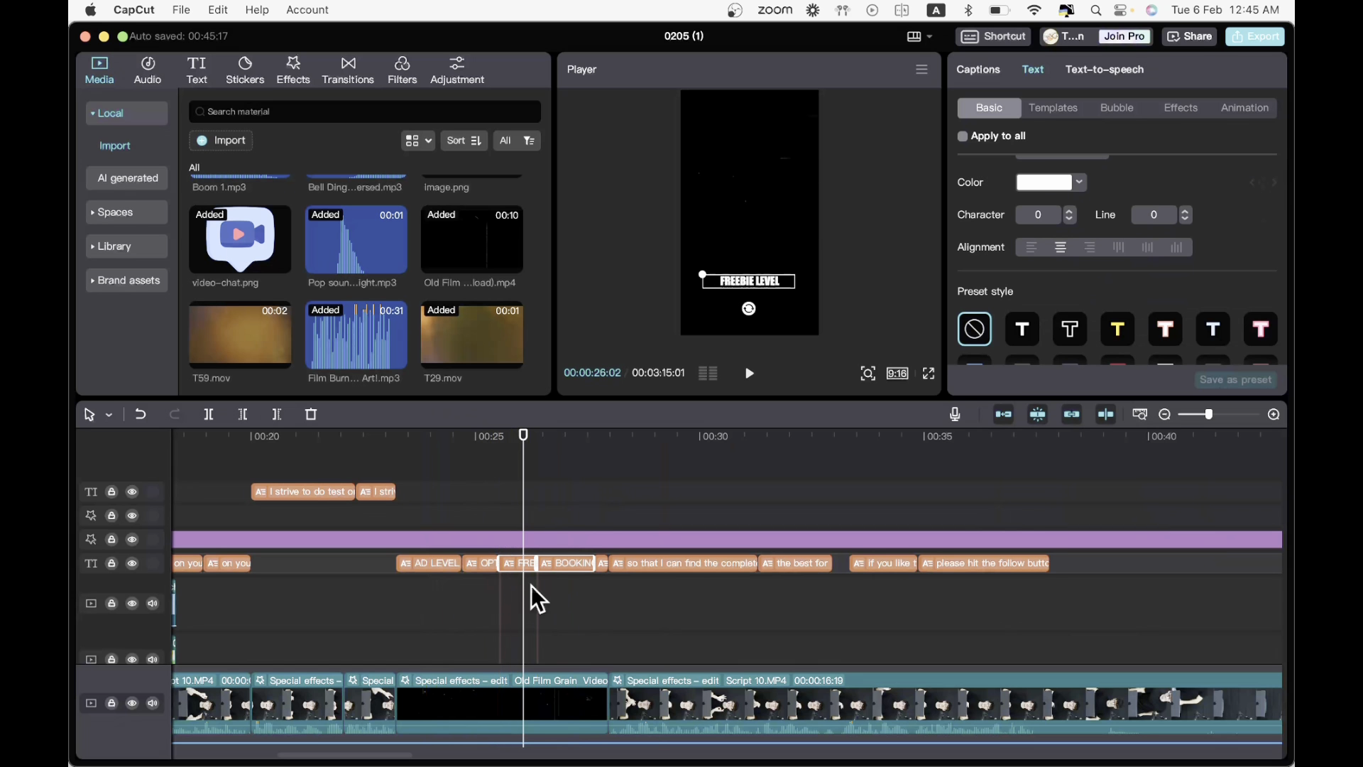
- Play back the restyled captions and extend the BOOKING PAGE caption to read BOOKING PAGE LEVEL
key(space)
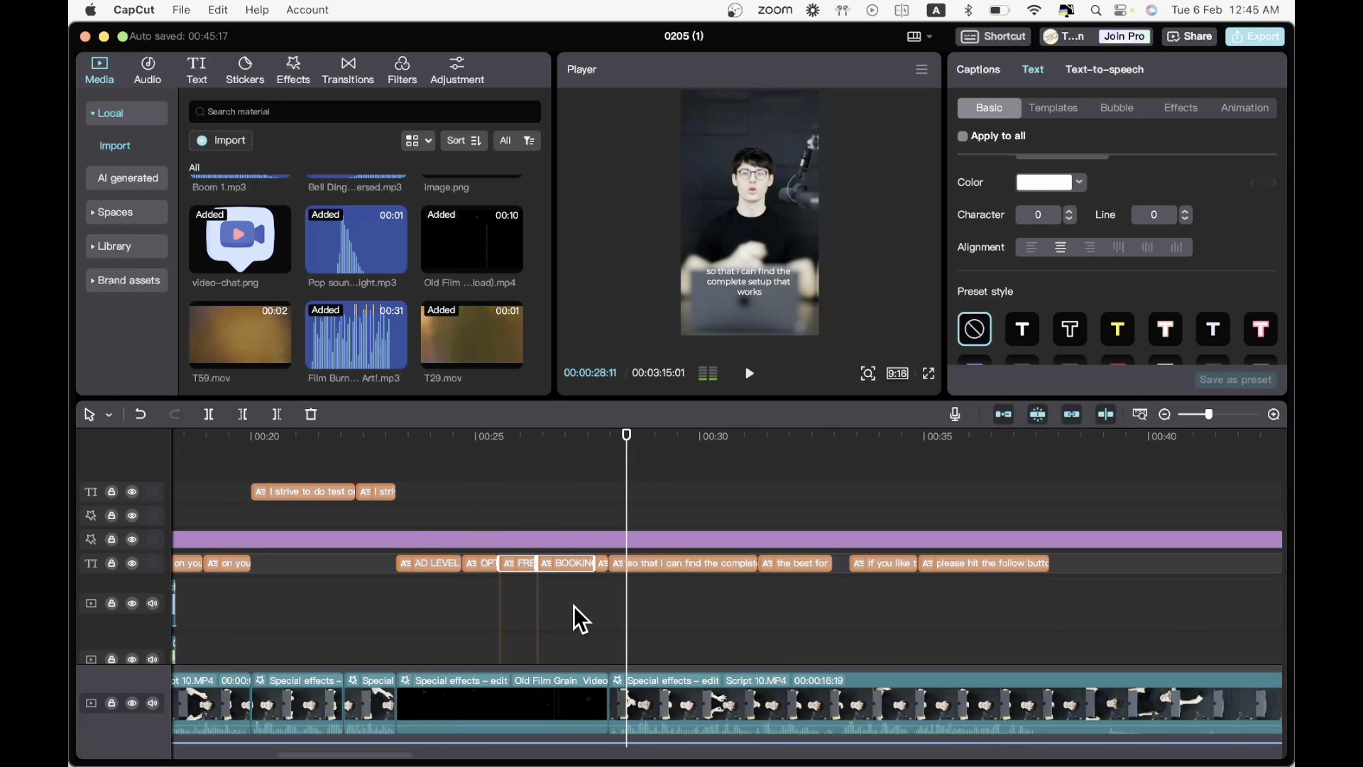
click(564, 608)
click(572, 562)
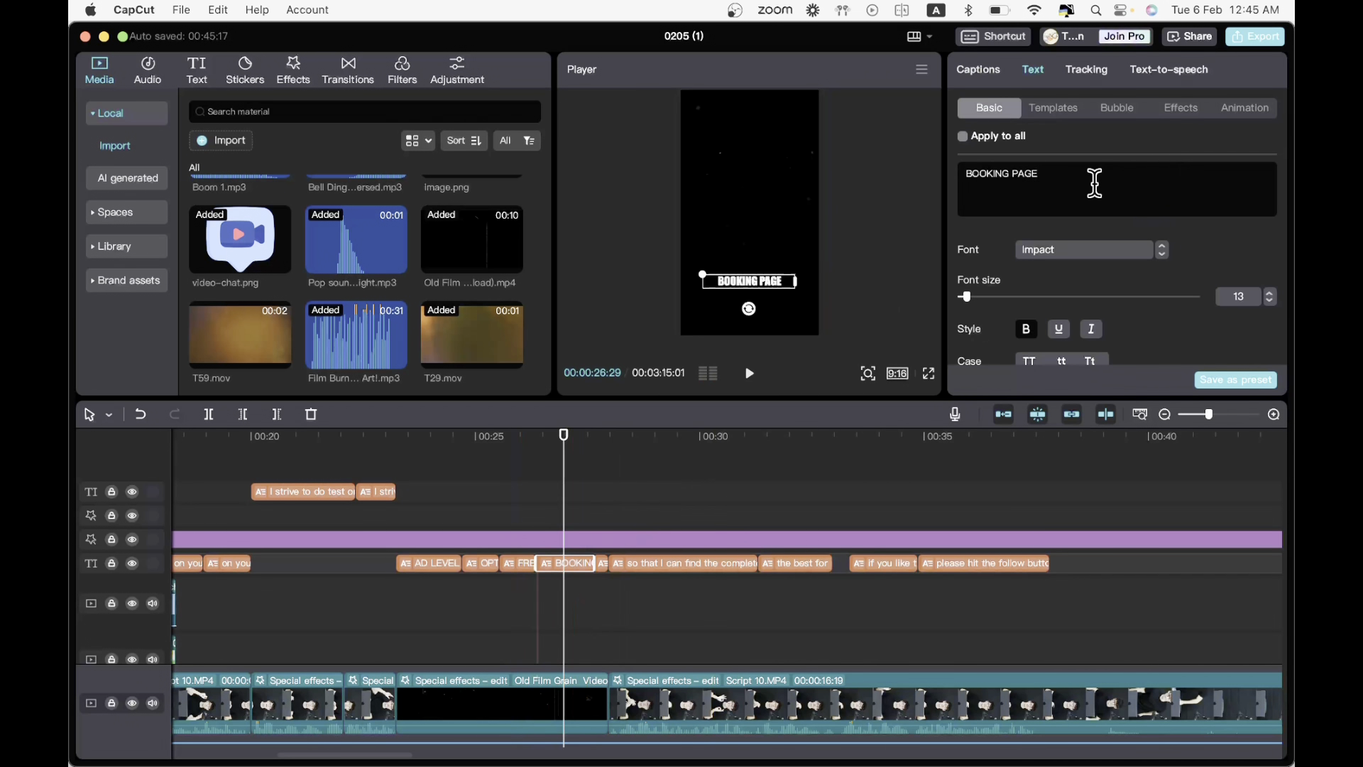
text(B)
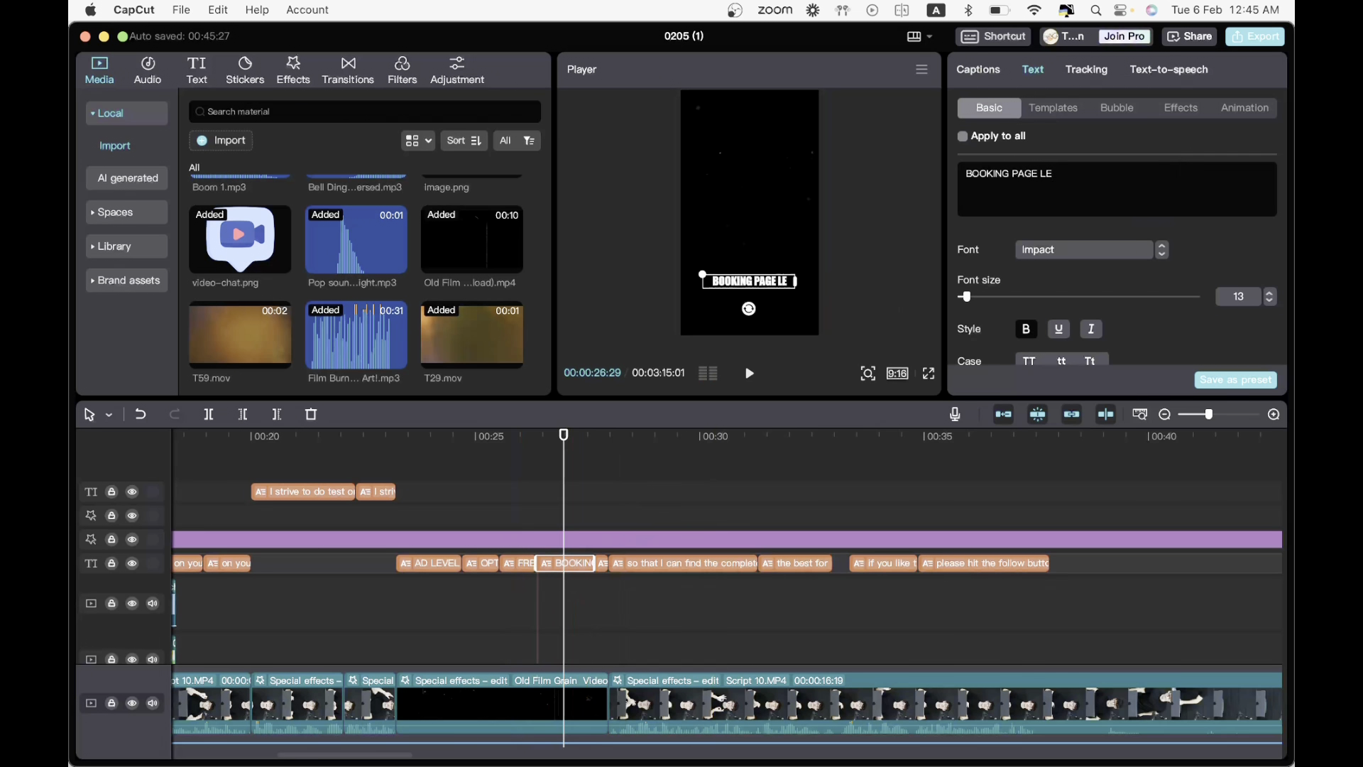
text(VEL)
click(603, 607)
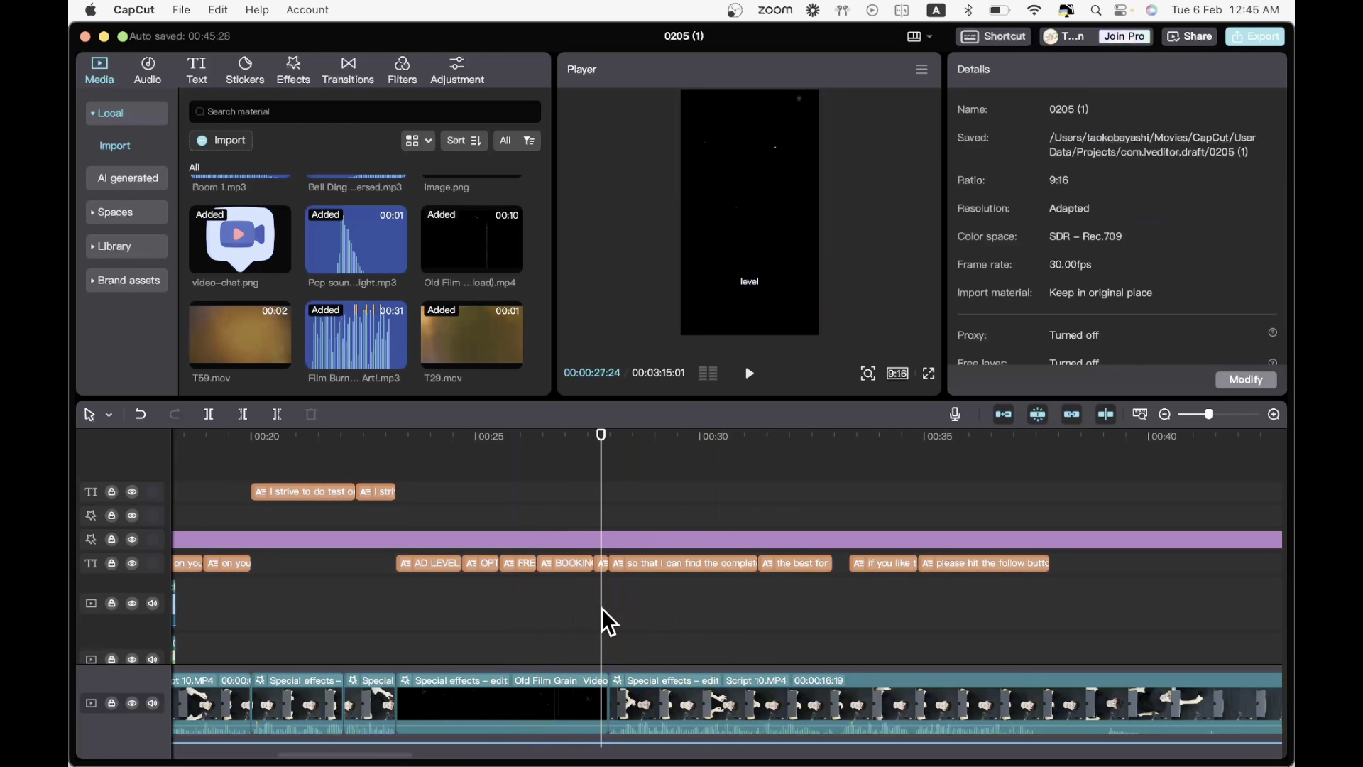
- Delete the leftover "level" caption and extend the BOOKING PAGE LEVEL caption to the start of the next caption
click(601, 563)
key(Delete)
click(594, 564)
drag(602, 568, 609, 569)
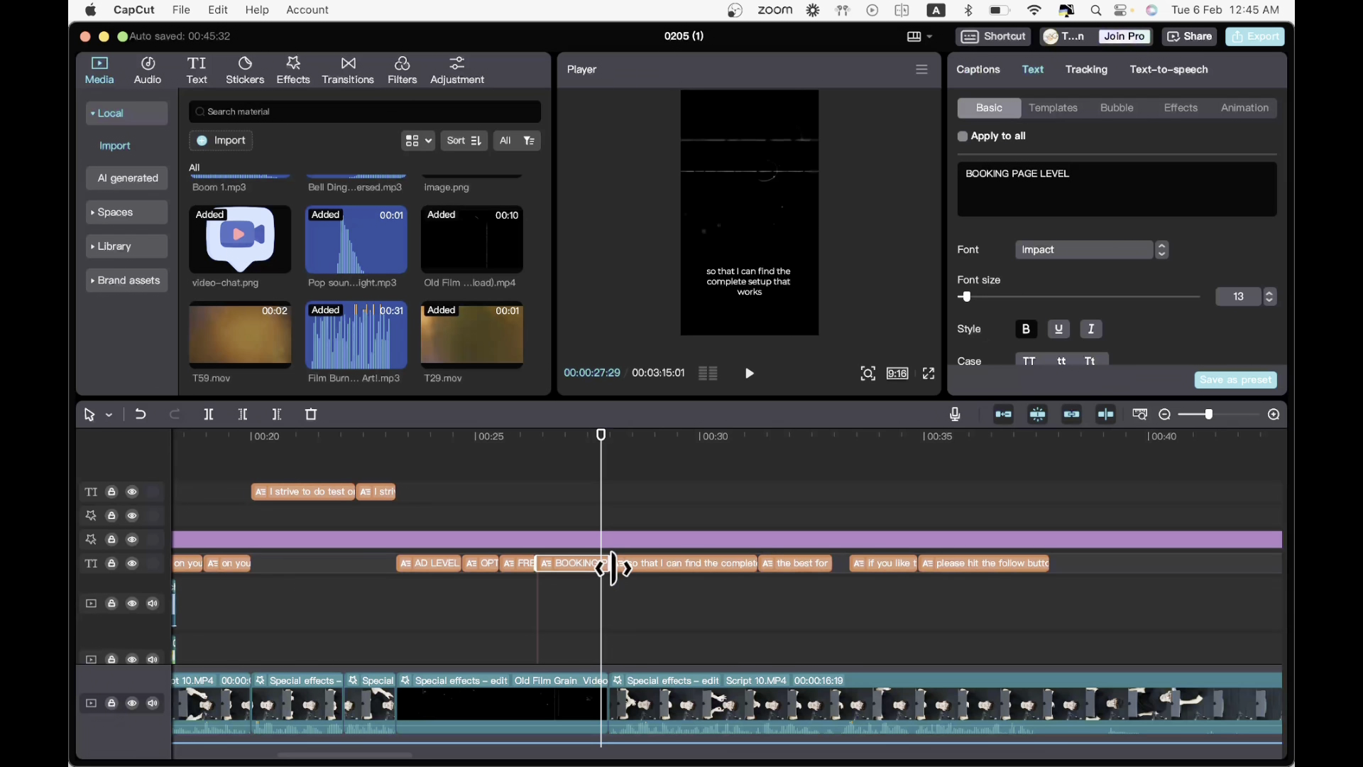
- Listen for where the booking page phrase is spoken and trim the start of the BOOKING PAGE LEVEL caption to 00:00:26:27
click(428, 617)
key(space)
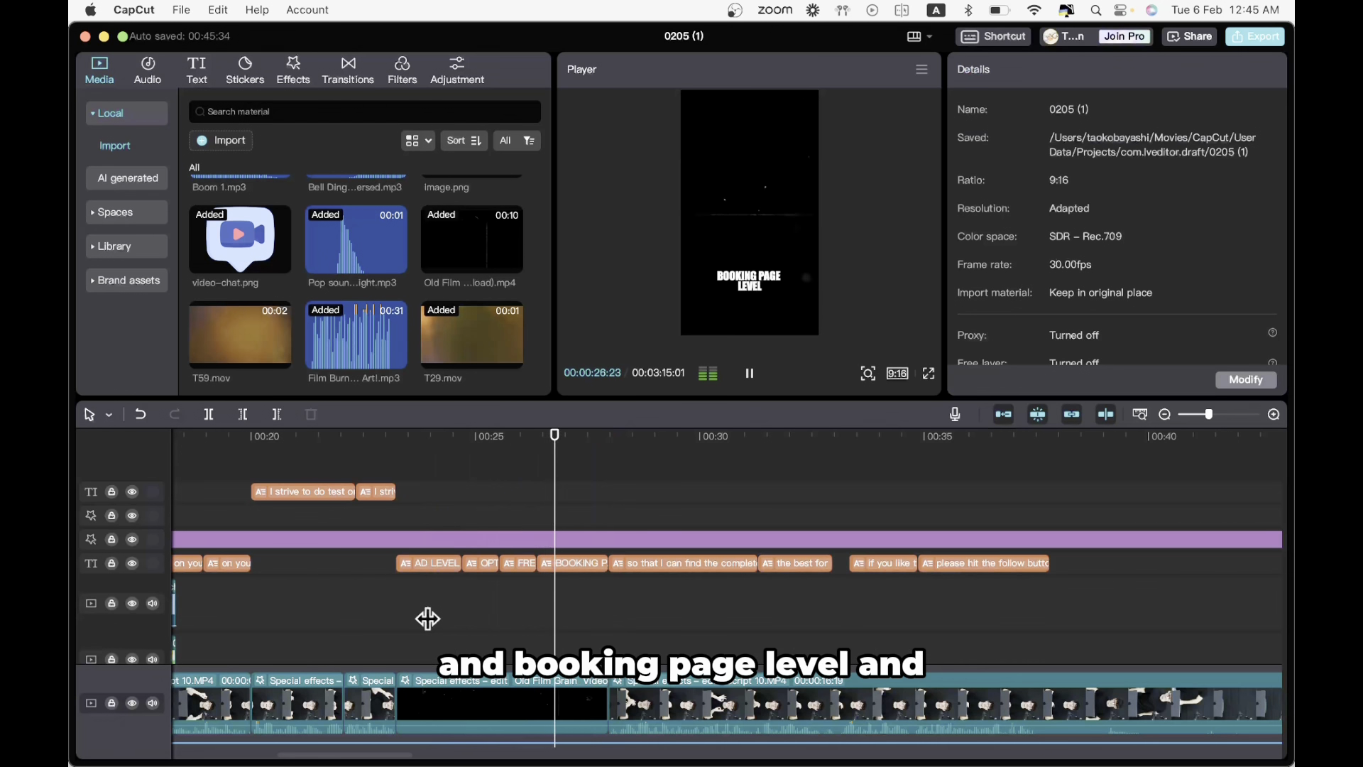
click(515, 633)
key(space)
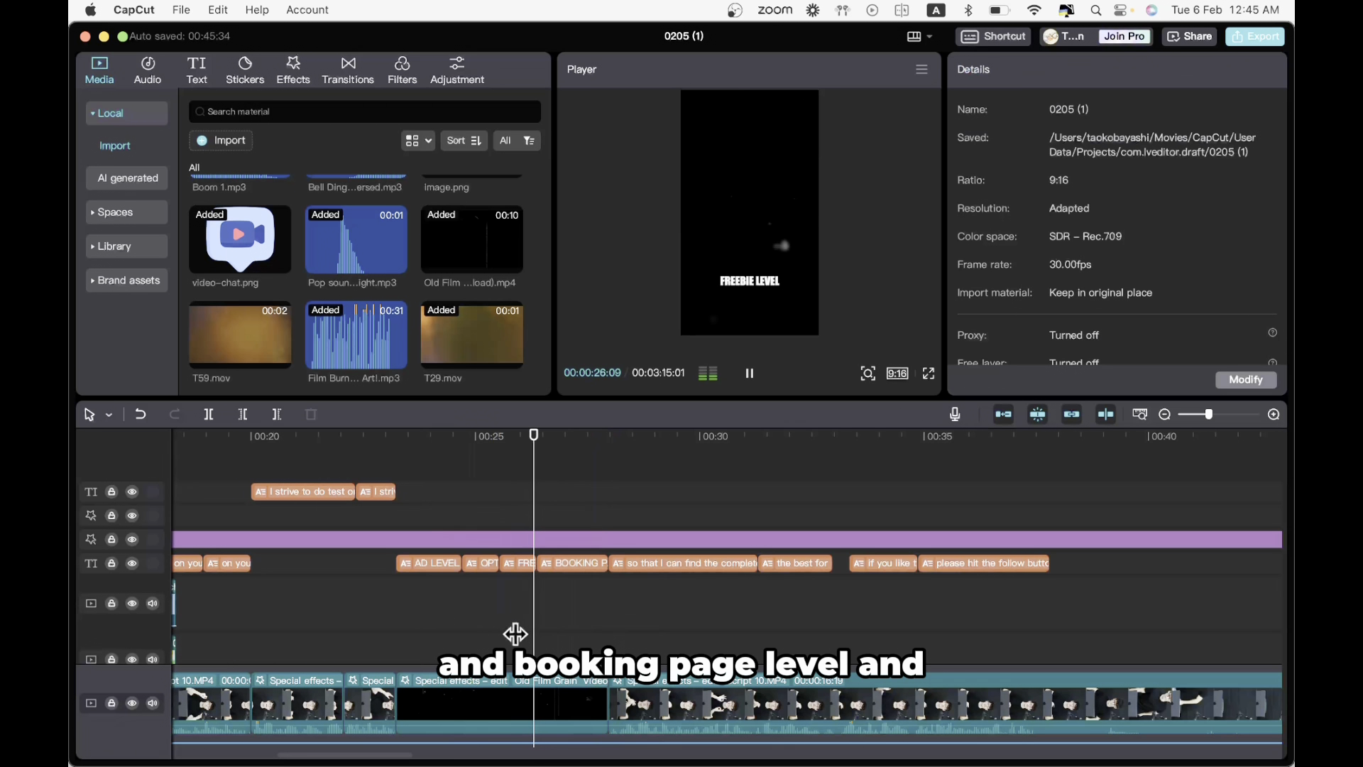
key(space)
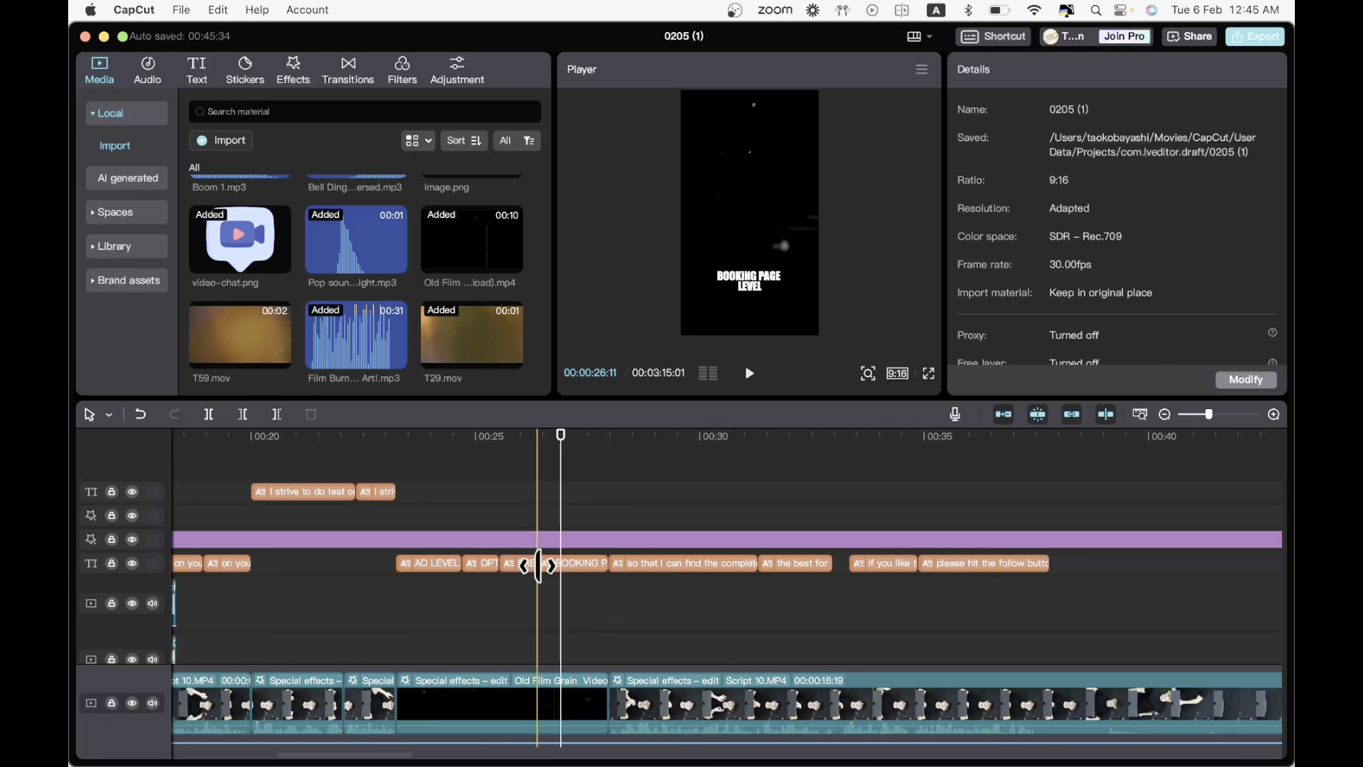
drag(540, 566, 581, 567)
- Move the four uppercase captions, AD LEVEL through BOOKING PAGE LEVEL, together up to the middle of the frame
click(482, 601)
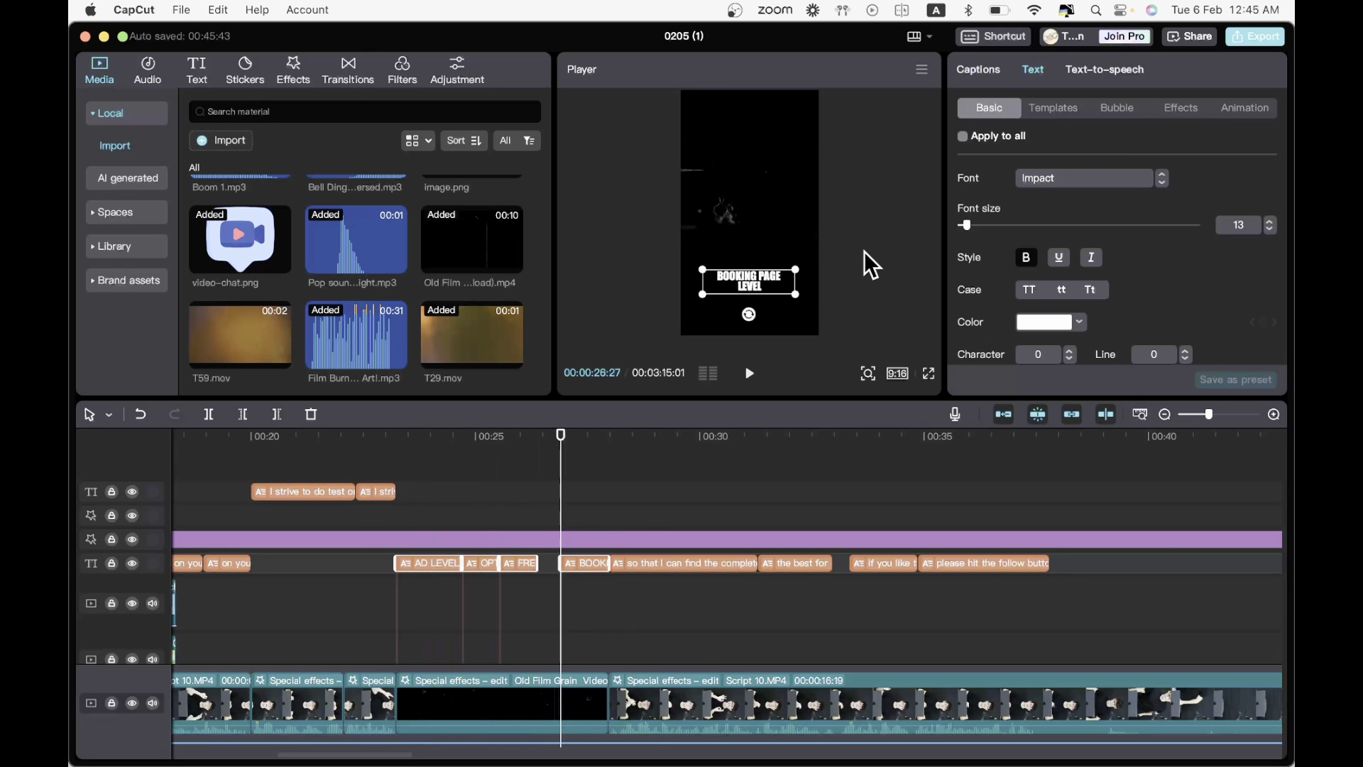
scroll(1083, 314, down, 2)
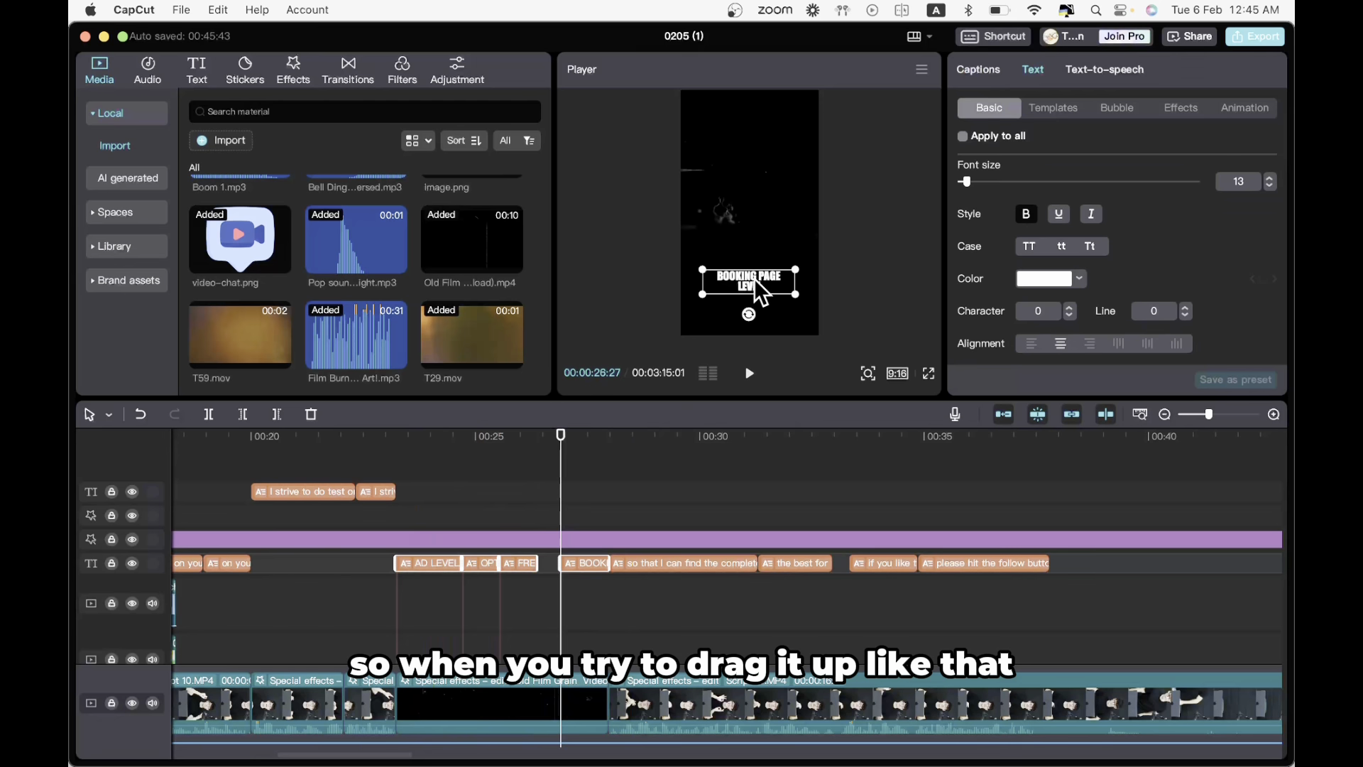
drag(754, 278, 756, 210)
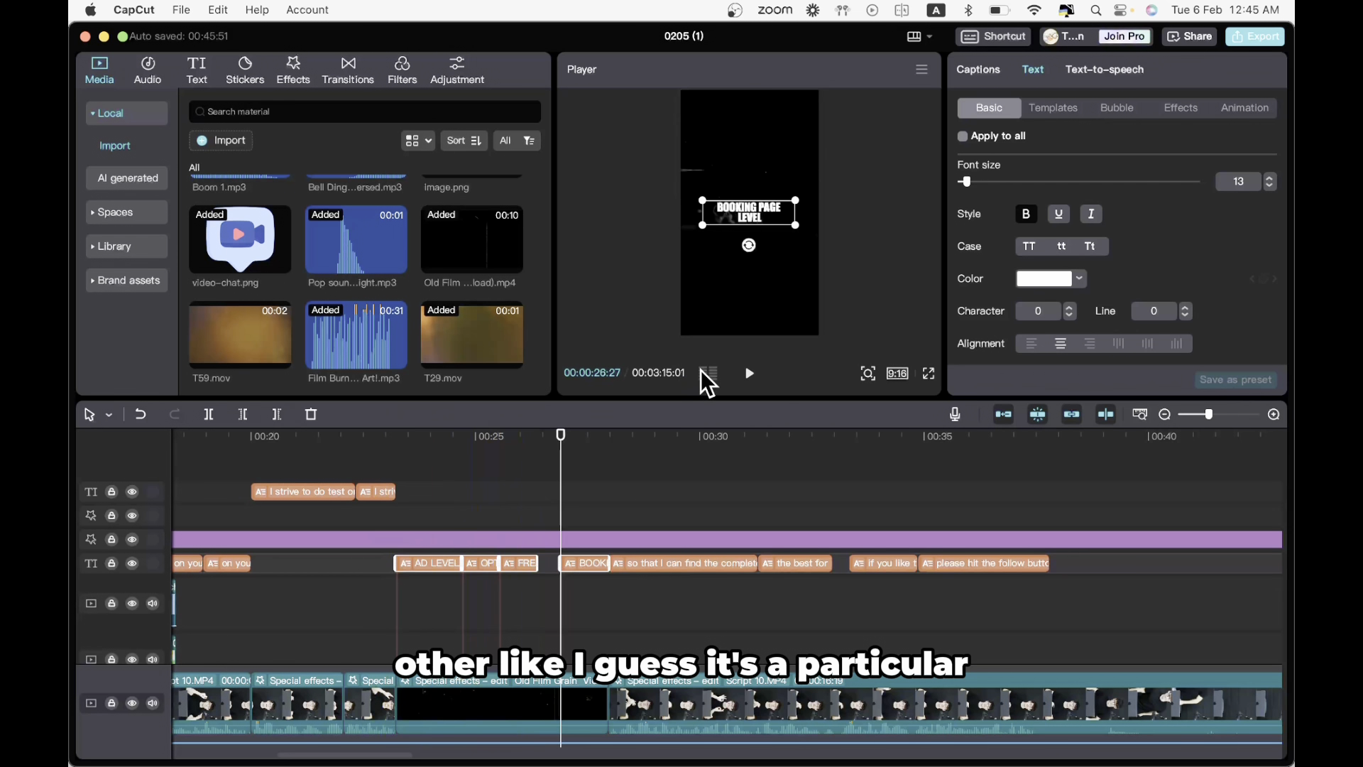
key(super+z)
key(super+shift+z)
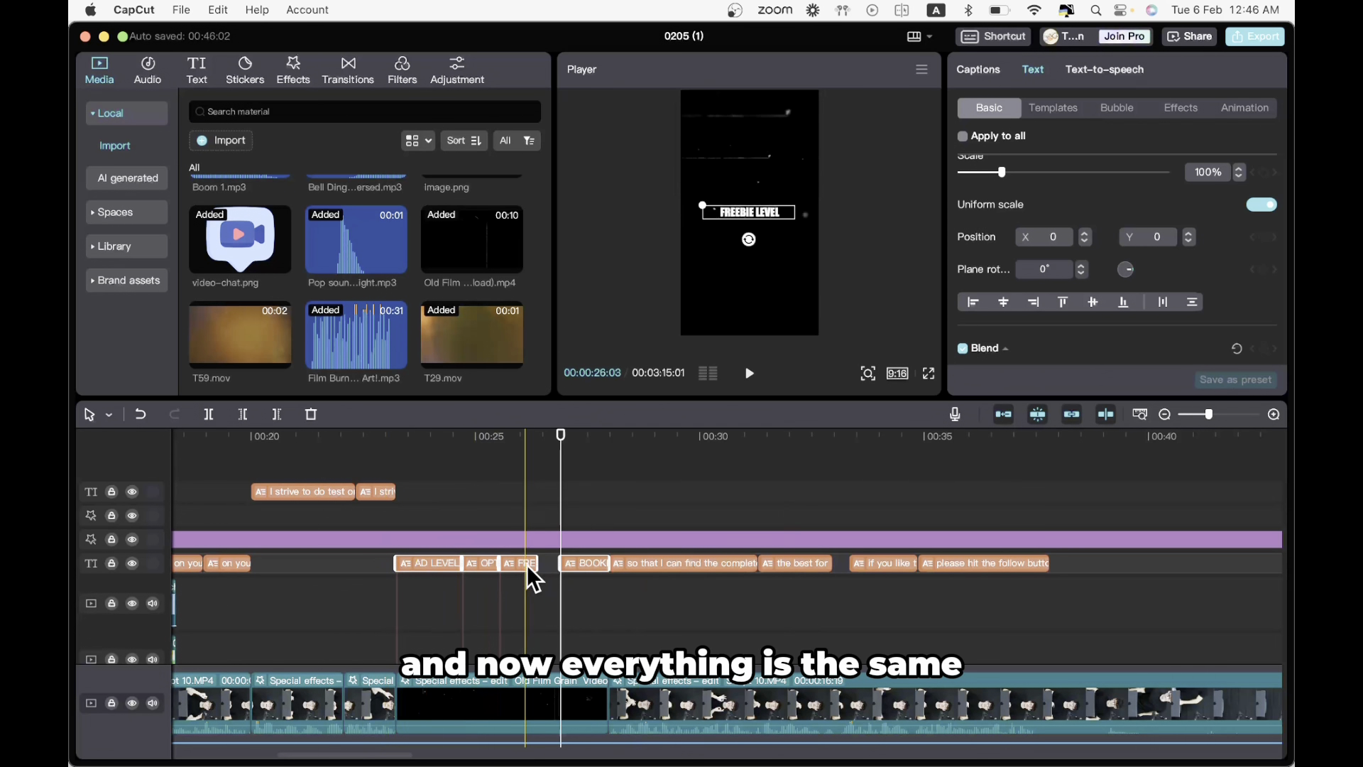
- Play back the film-grain section to check the centred captions from AD LEVEL to BOOKING PAGE LEVEL
click(384, 527)
key(space)
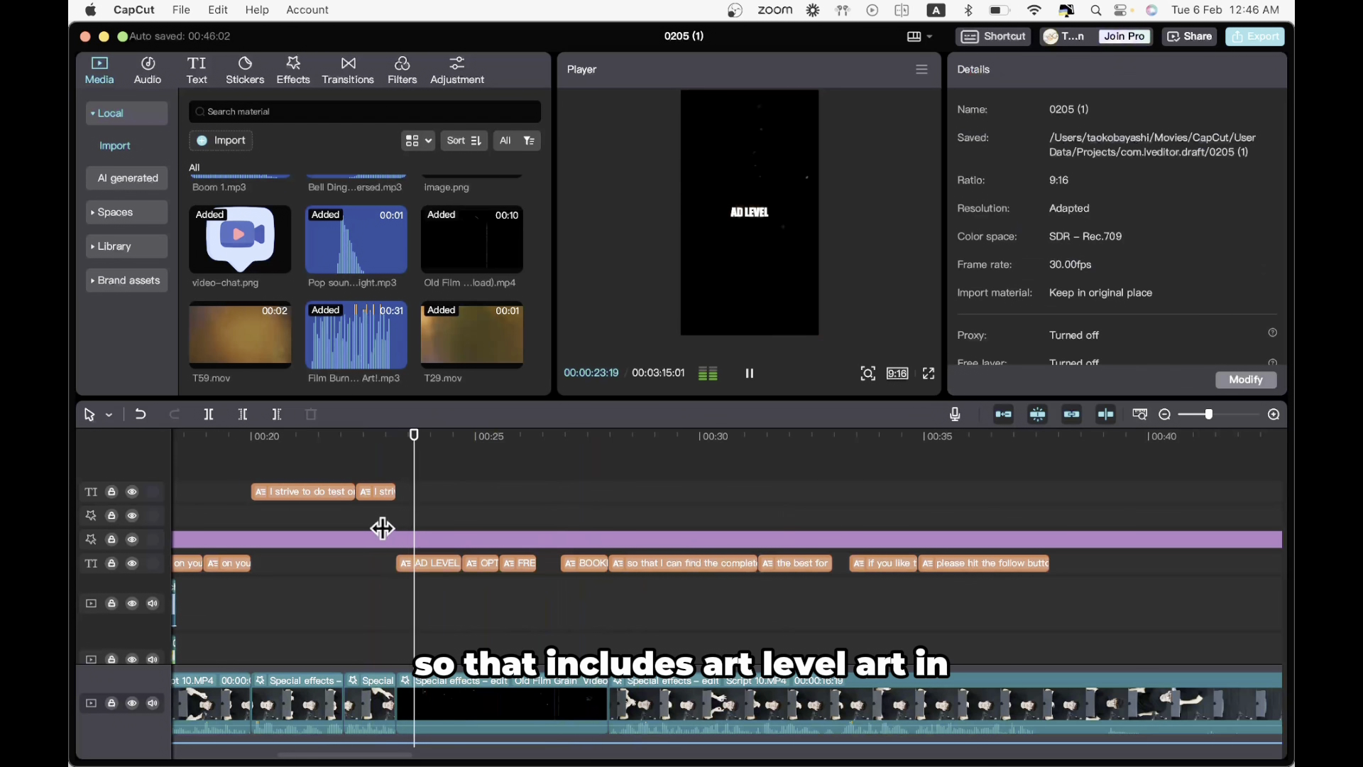
click(392, 528)
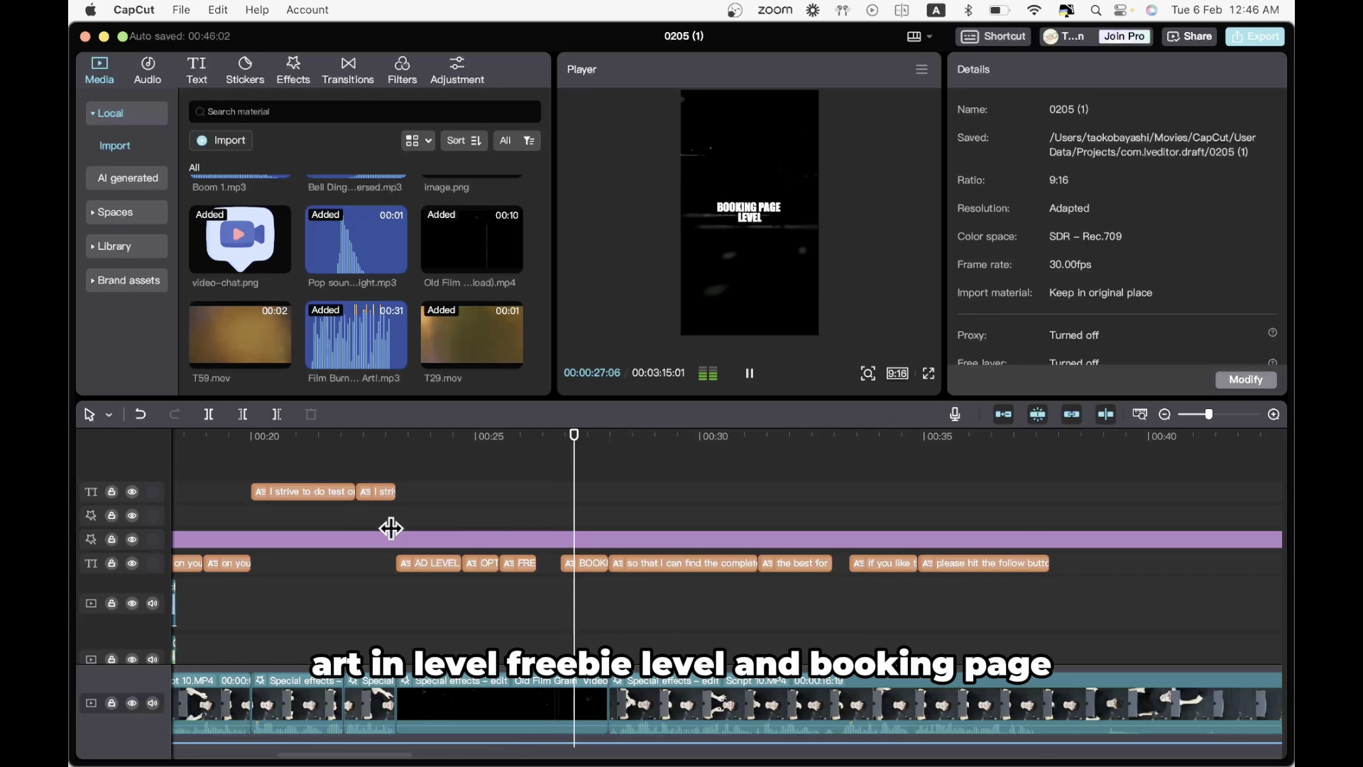
key(space)
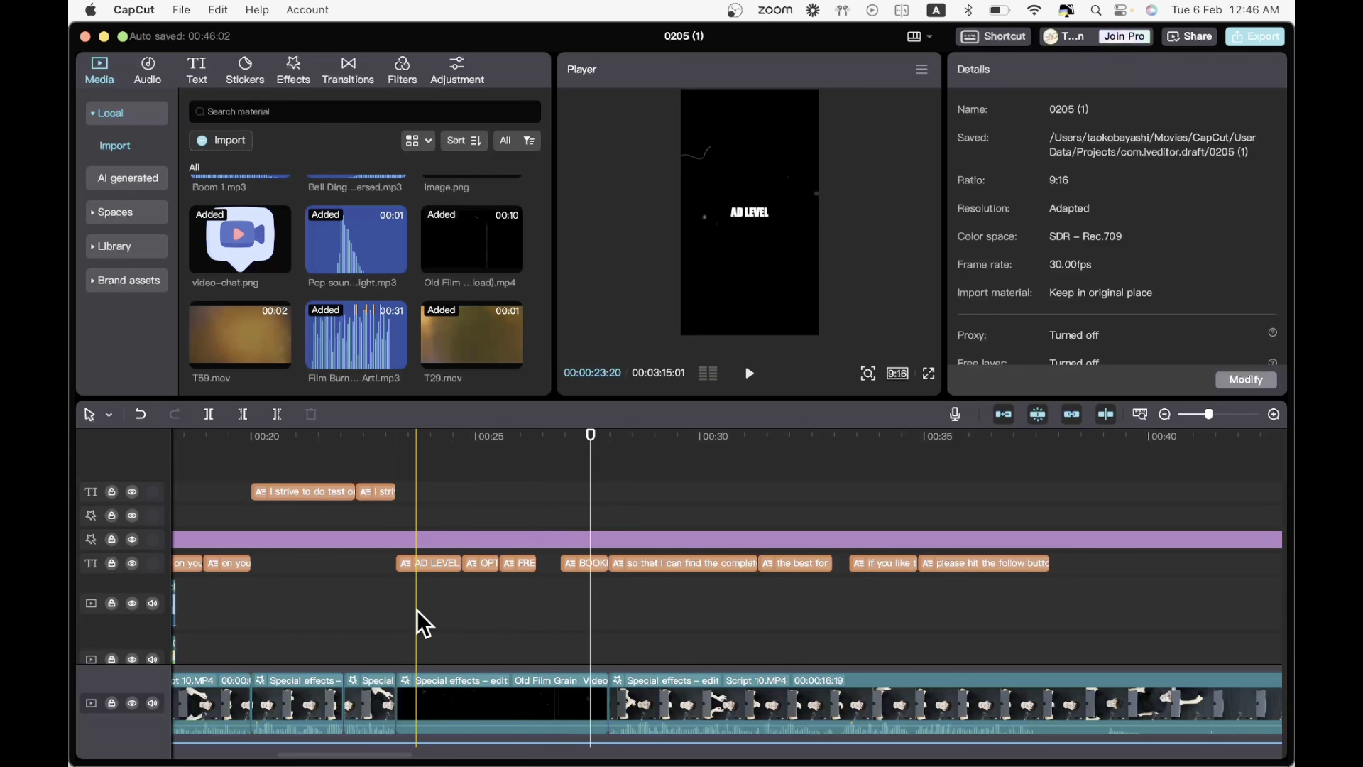
drag(417, 610, 567, 579)
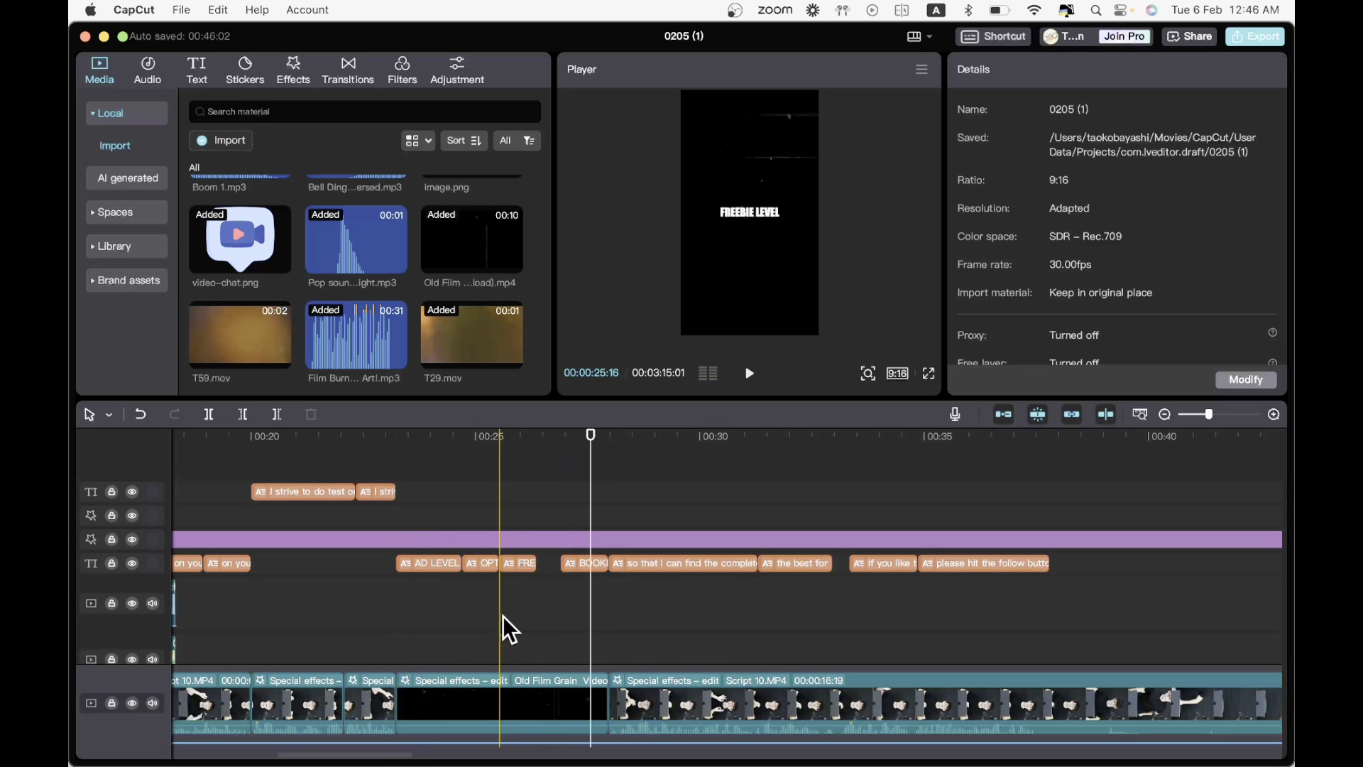
click(390, 619)
key(space)
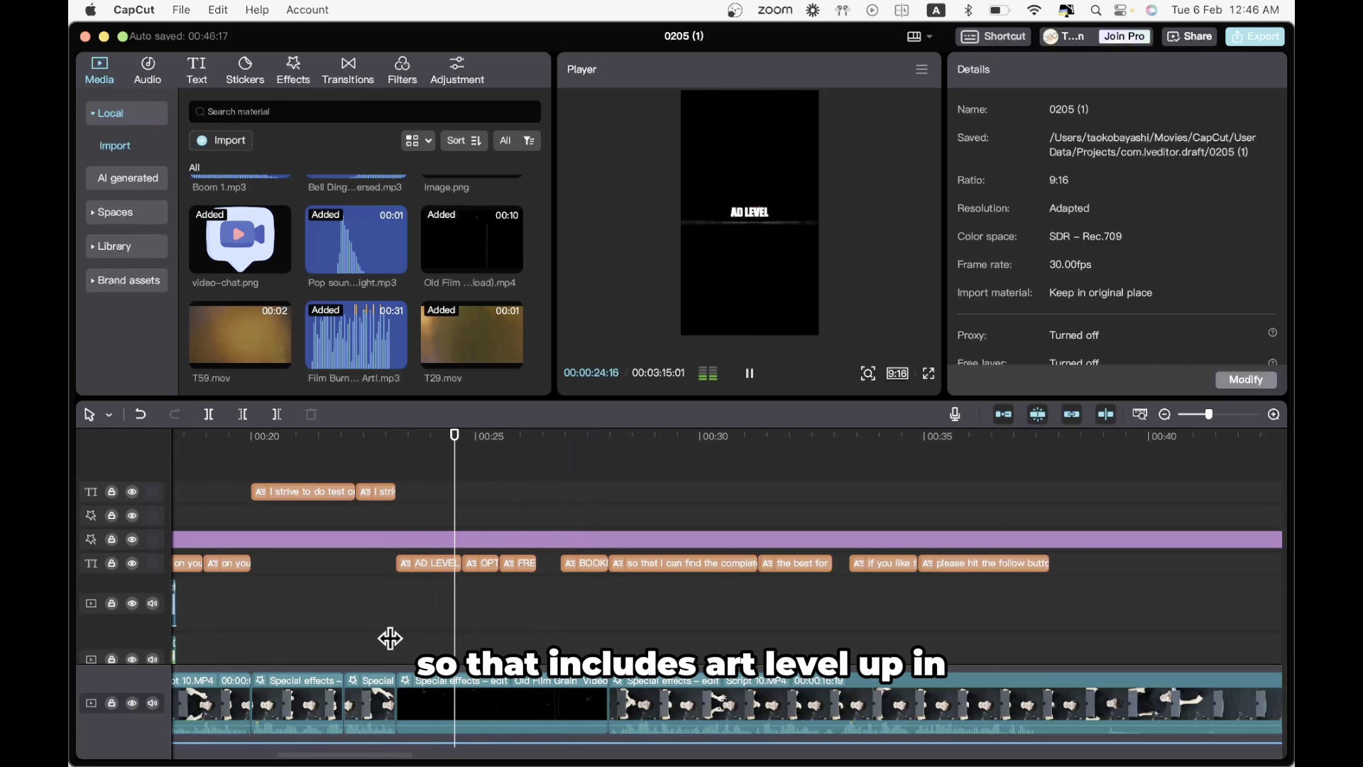
key(space)
- Try resizing the four uppercase captions in the preview, undo it, and set their scale to 178%
drag(412, 606, 586, 564)
scroll(1092, 262, down, 2)
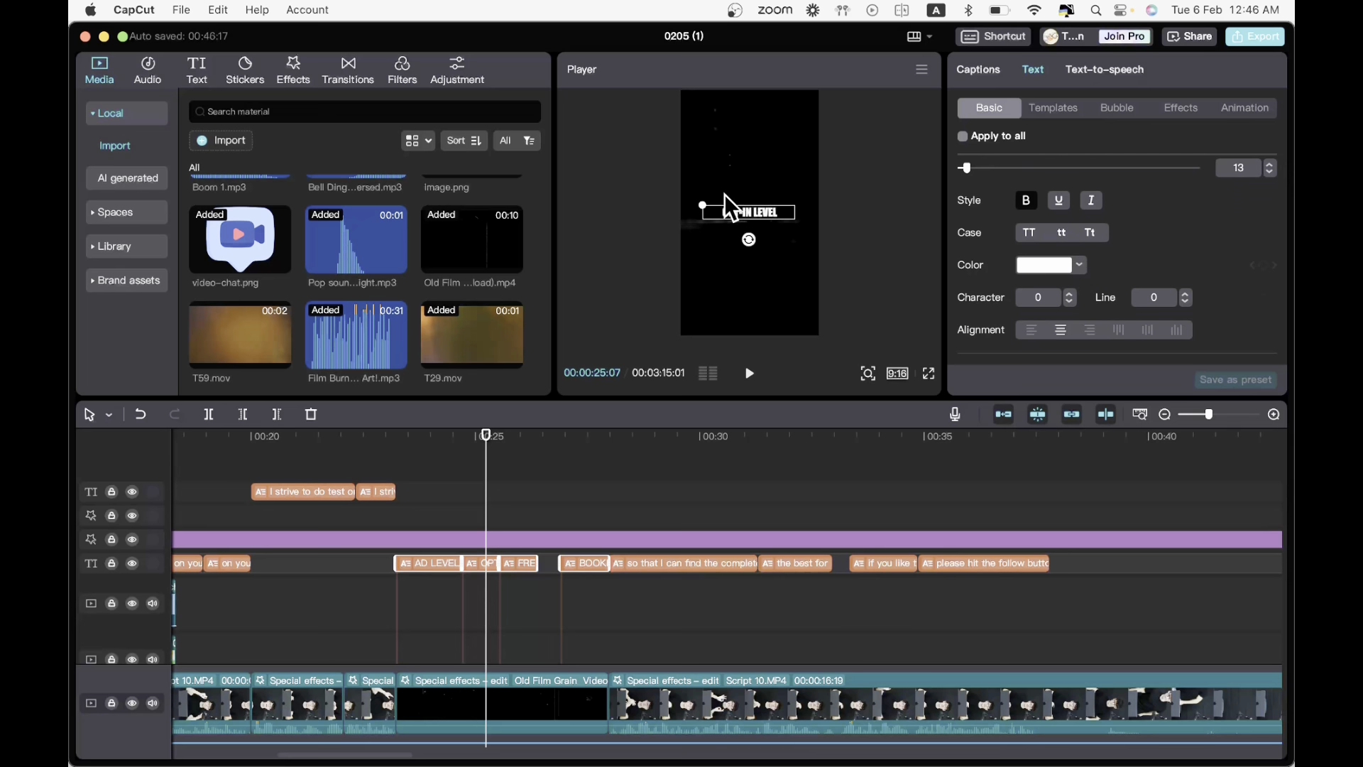
drag(701, 208, 639, 196)
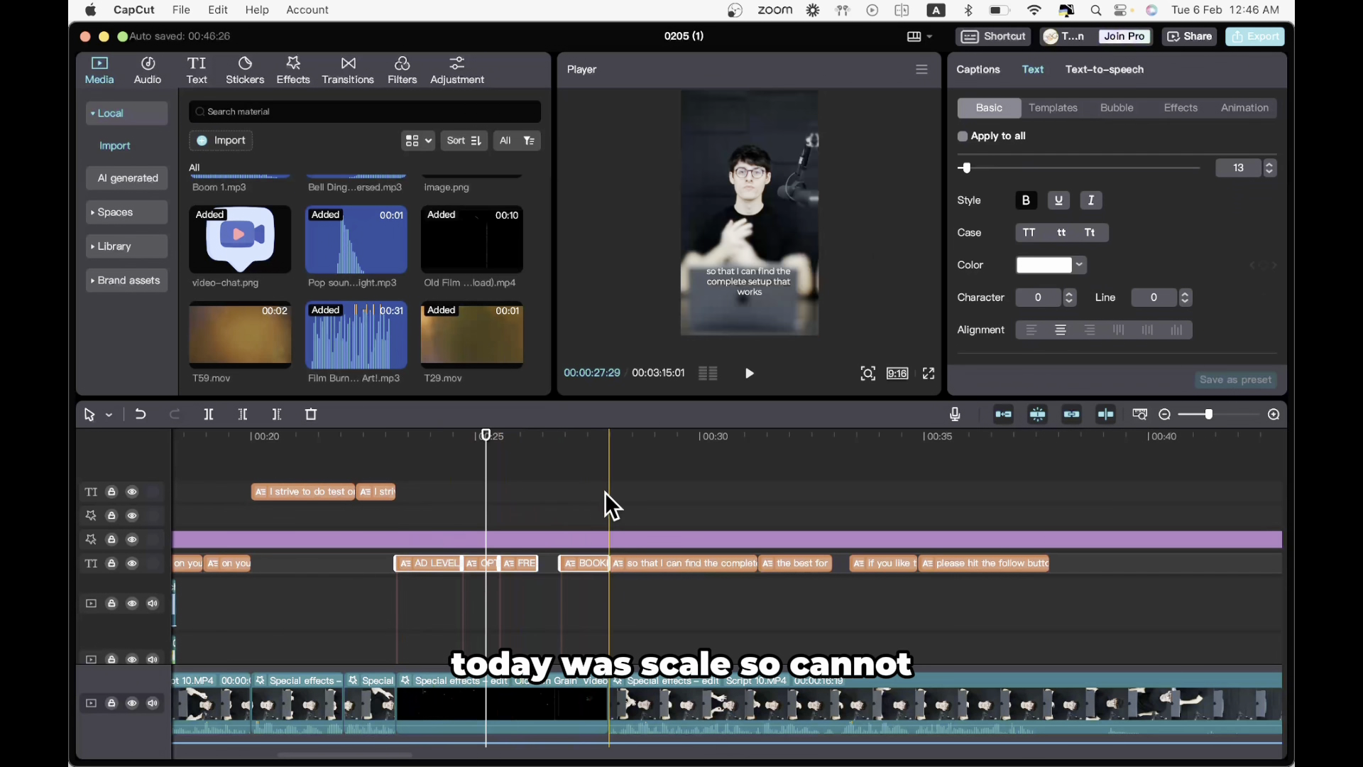
key(super+z)
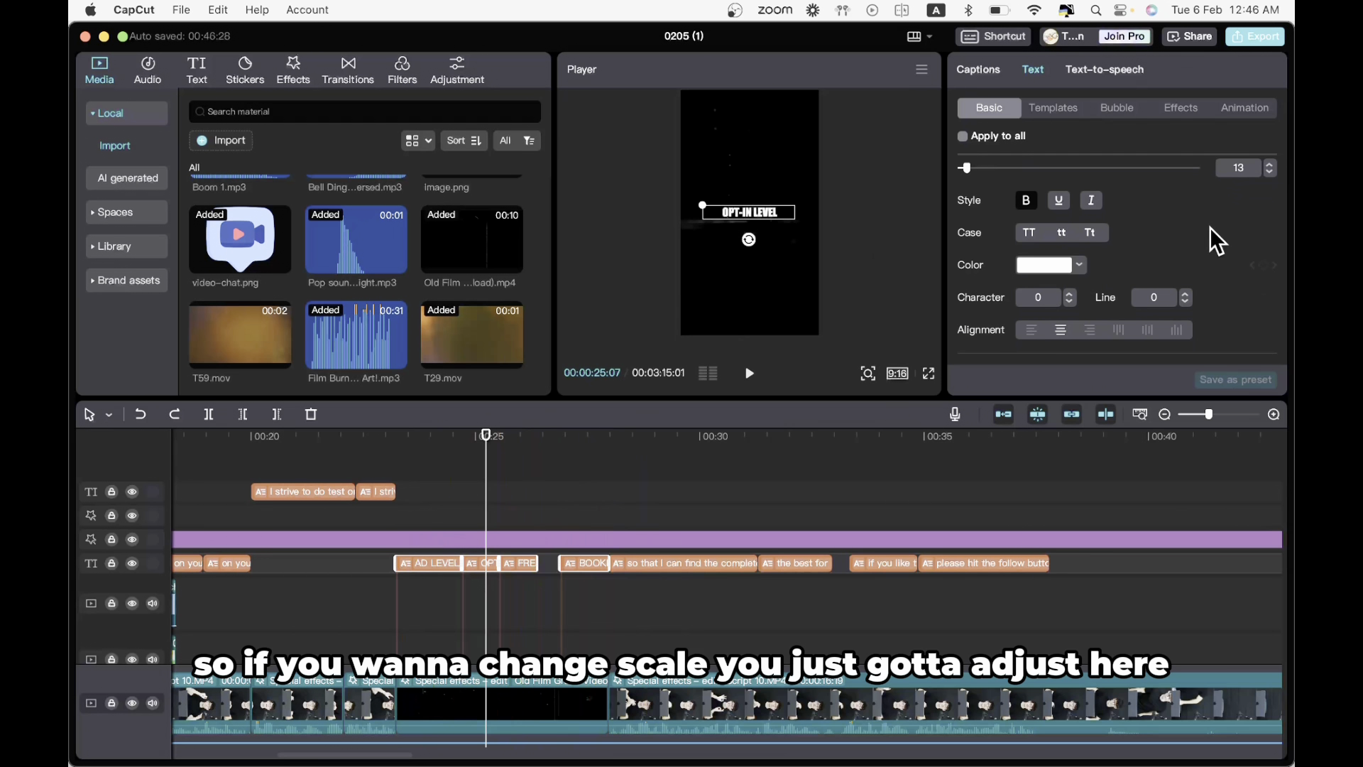
scroll(1208, 227, down, 5)
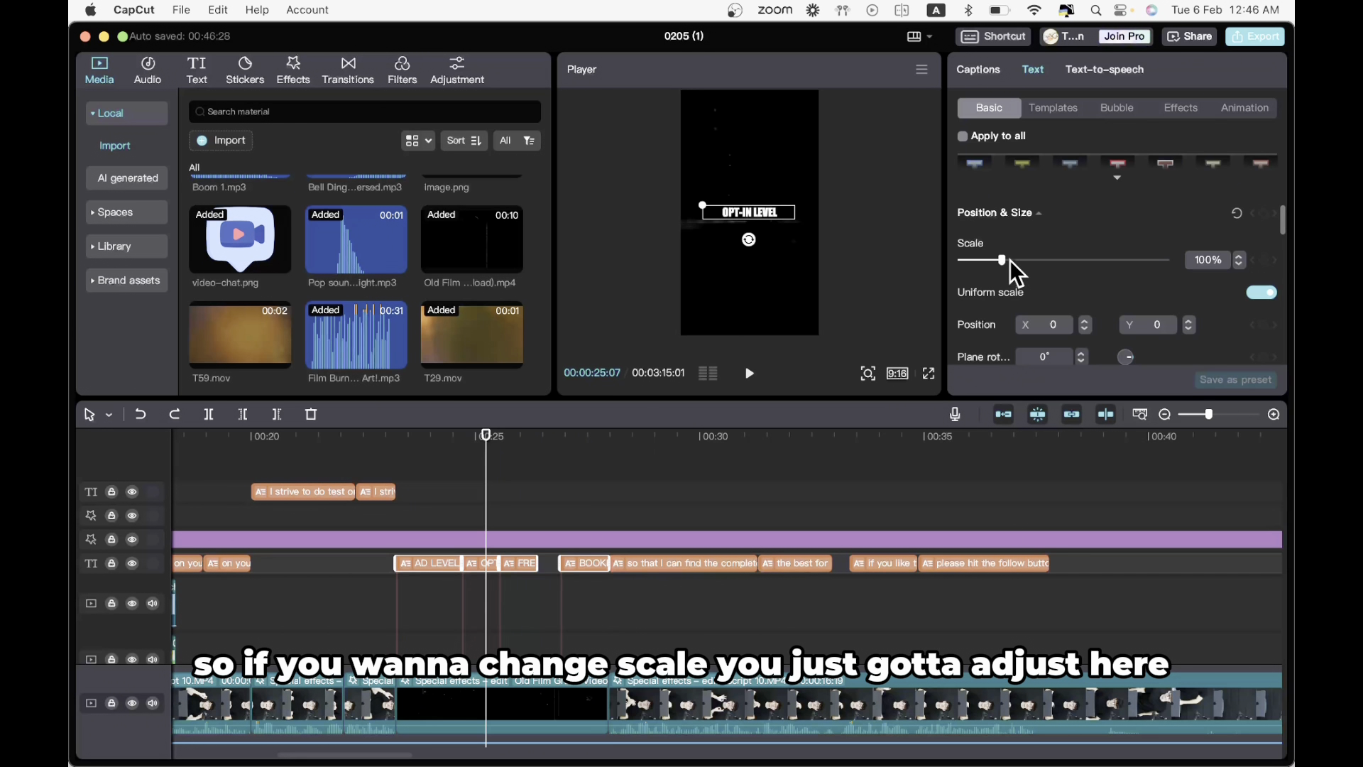
drag(1009, 260, 1037, 258)
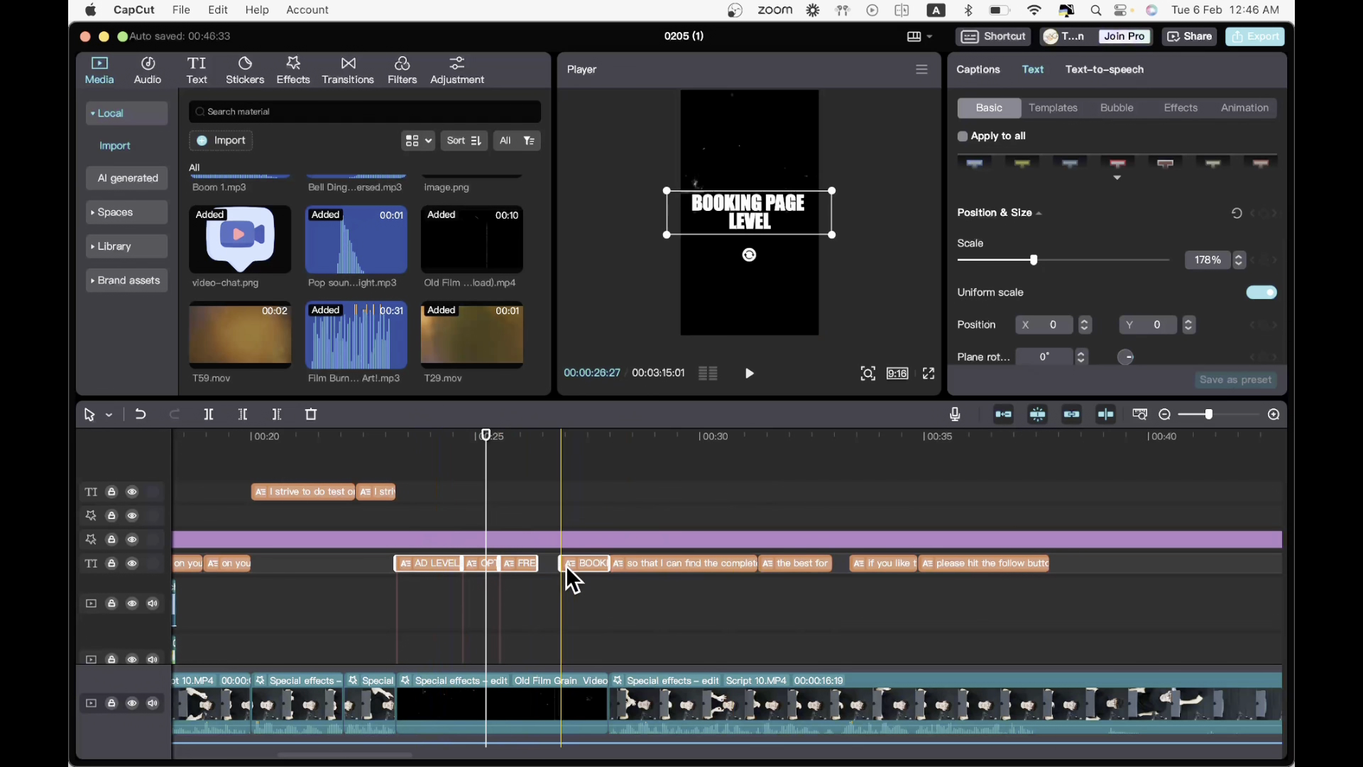
- Widen the BOOKING PAGE LEVEL text box to fit the caption on one line and set its X position to 0
click(578, 613)
click(596, 565)
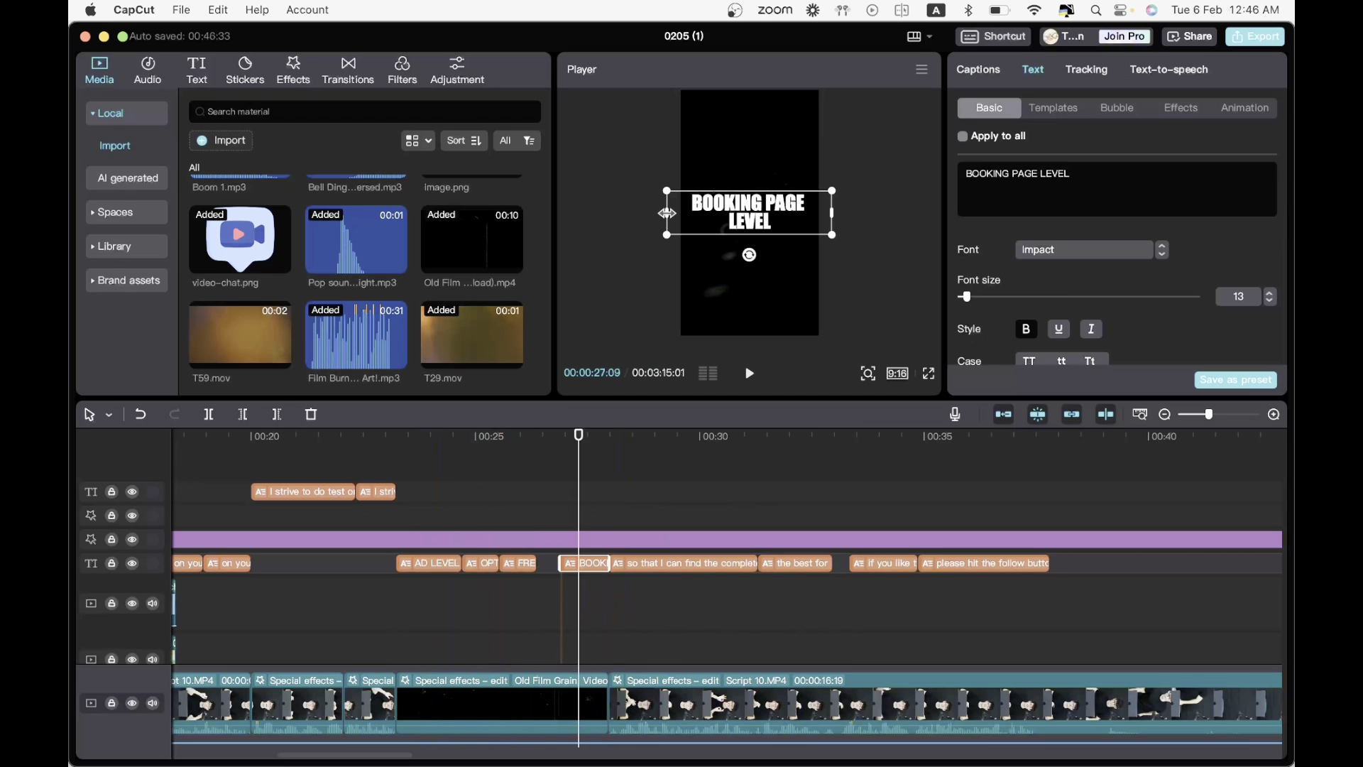
drag(666, 213, 635, 213)
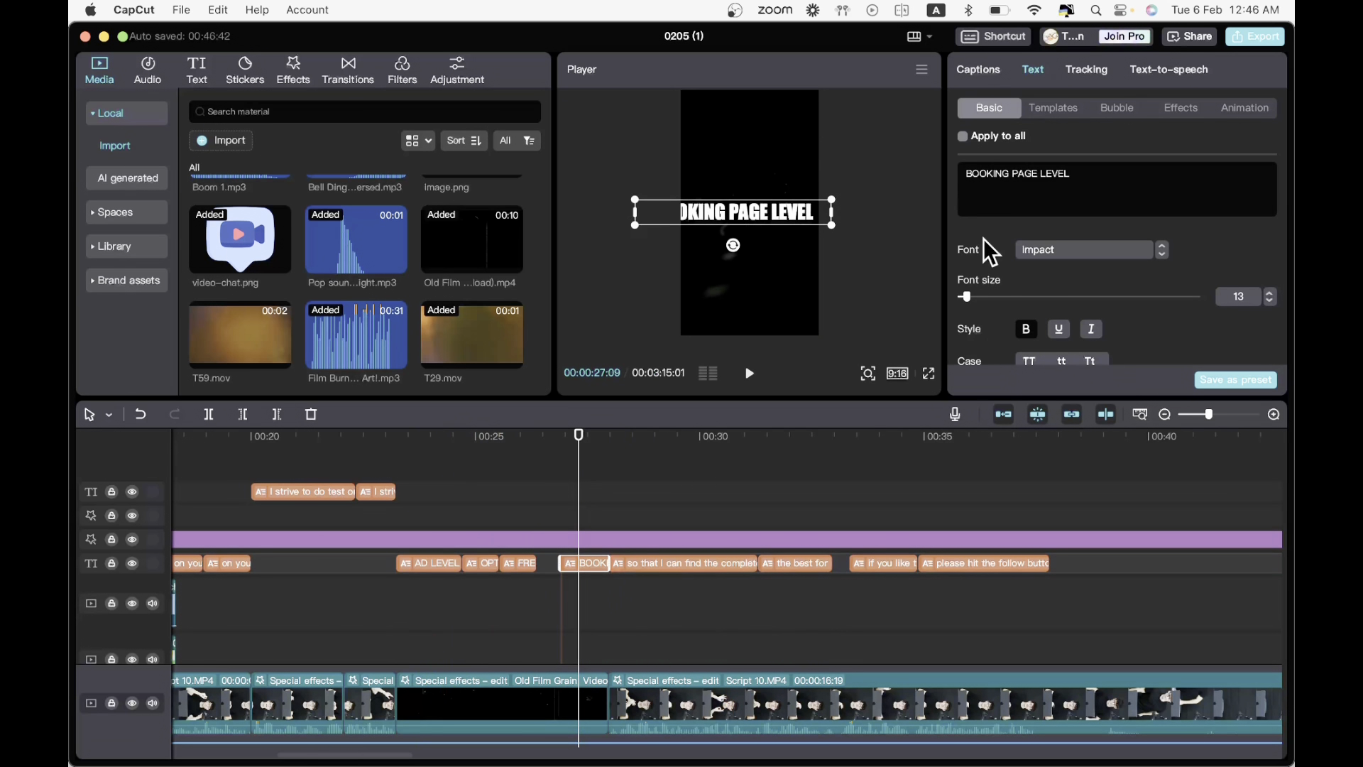
scroll(1040, 253, down, 10)
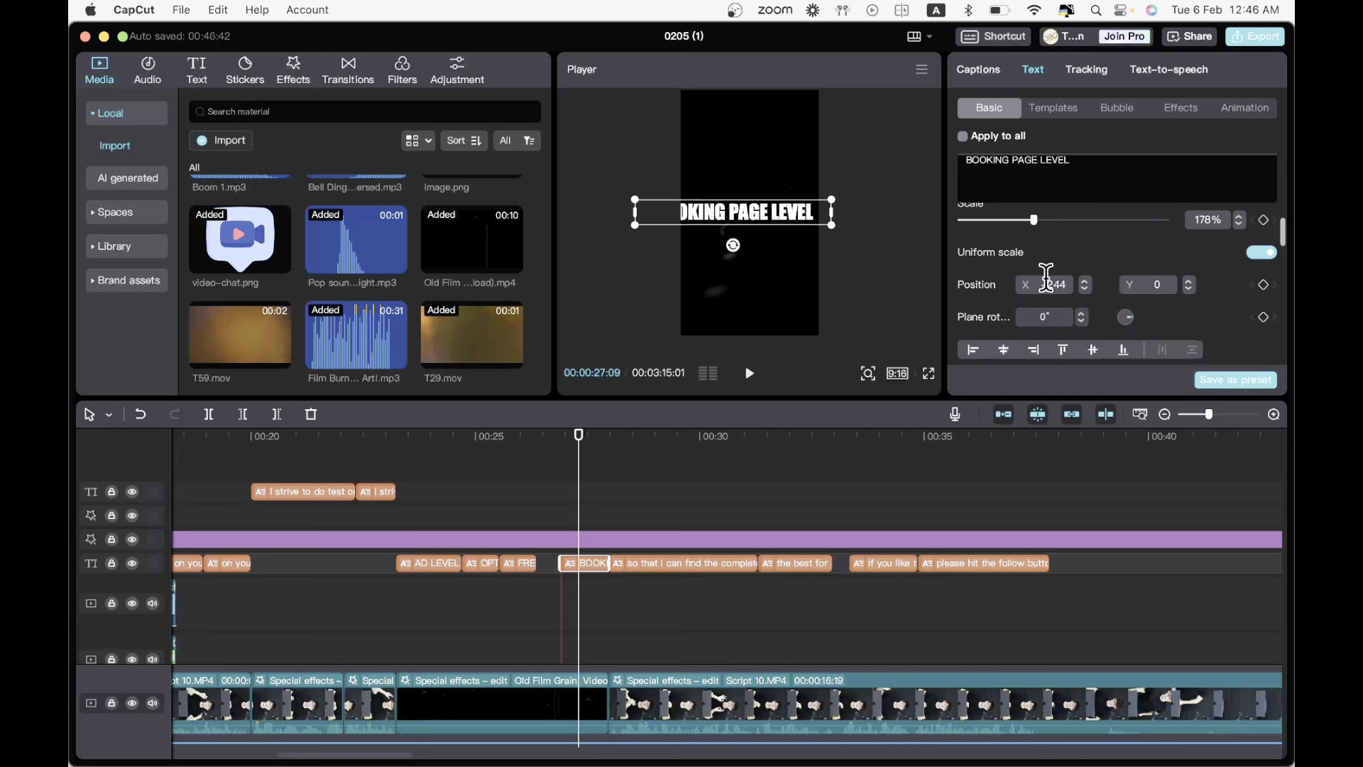
double_click(1047, 277)
text(0)
key(Return)
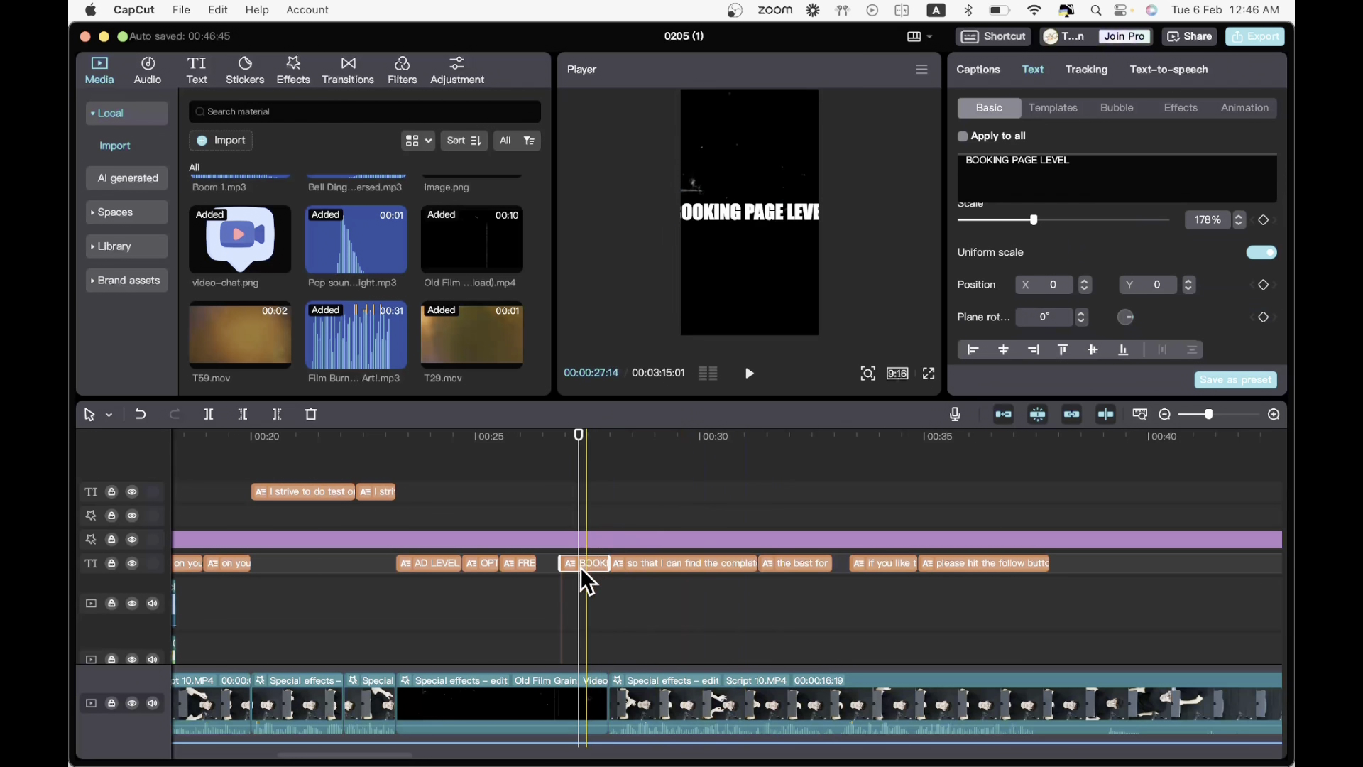
- Set the scale of all four uppercase captions to 140% so the widest one fits inside the frame
shift+click(516, 565)
shift+click(480, 564)
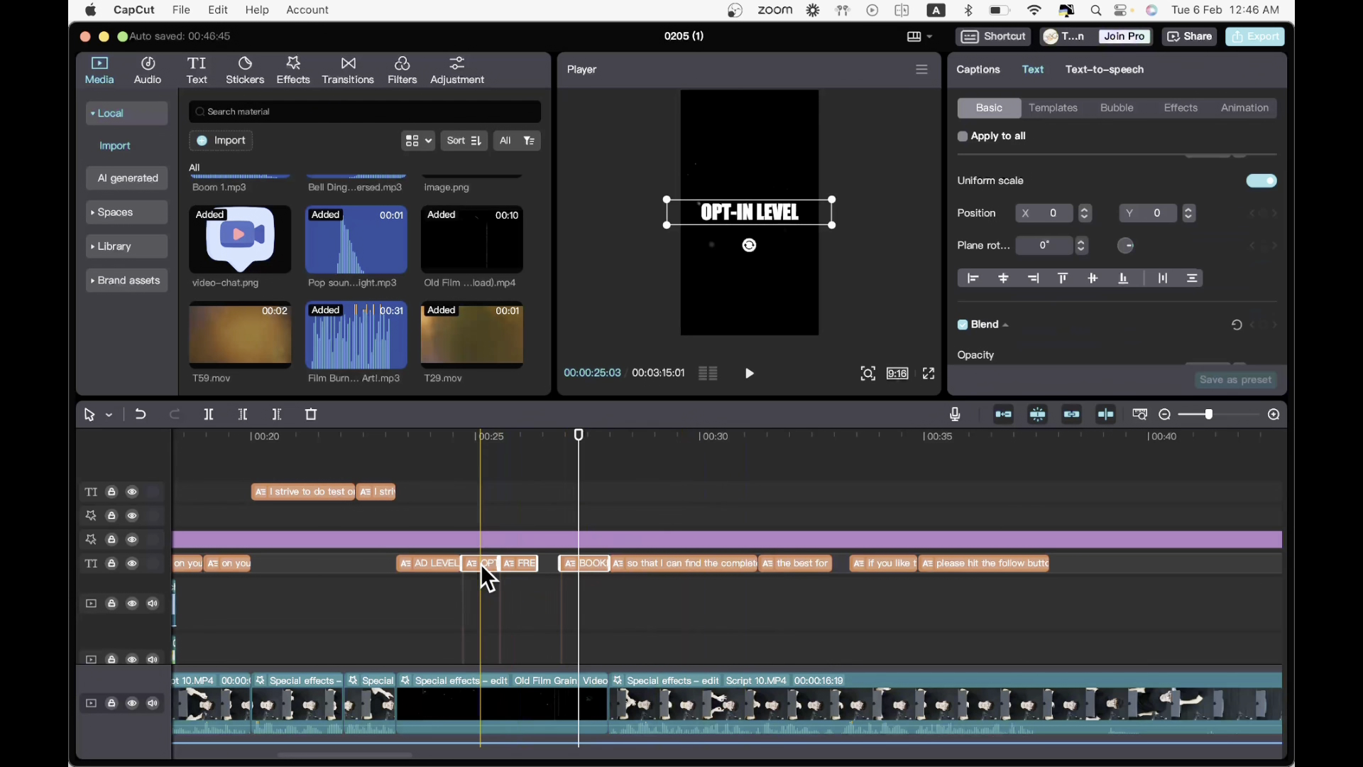
shift+click(429, 563)
scroll(1067, 211, down, 3)
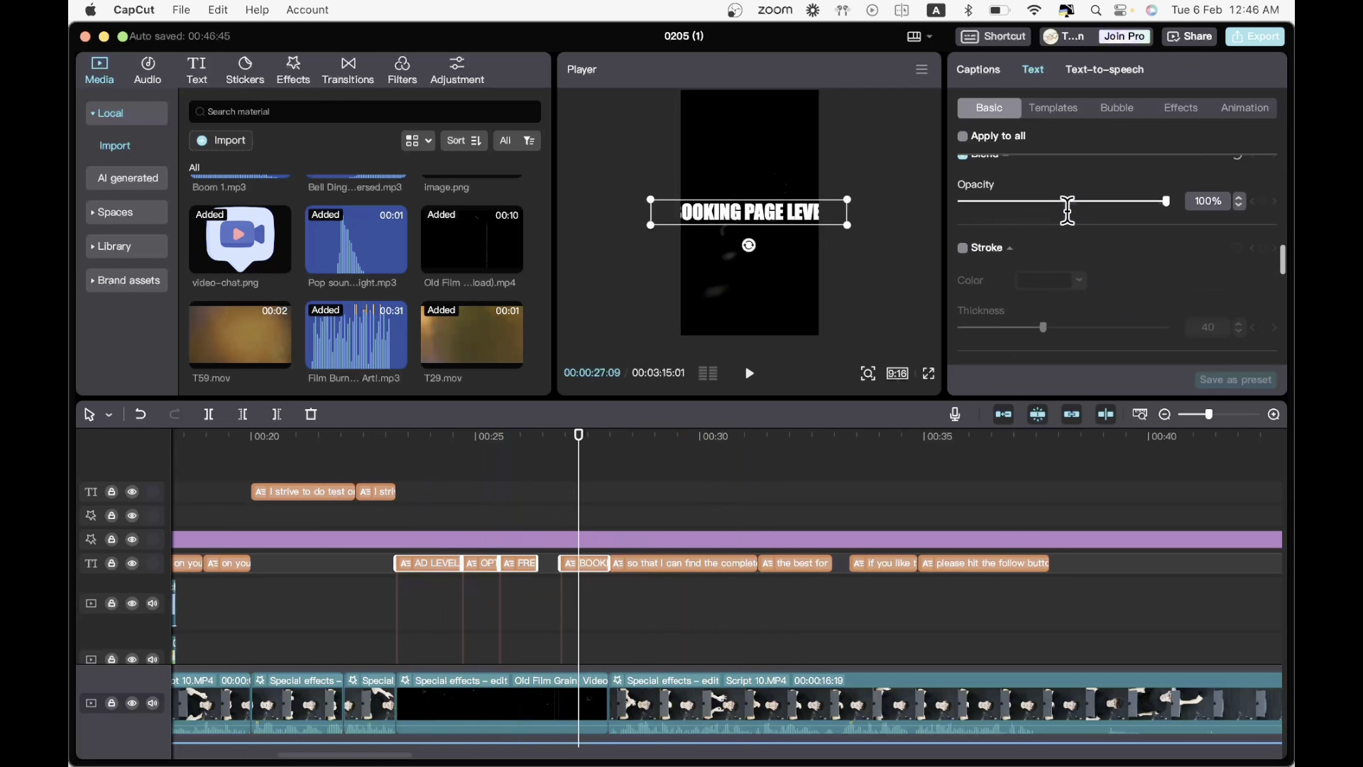
scroll(1067, 211, up, 6)
drag(1041, 266, 1017, 267)
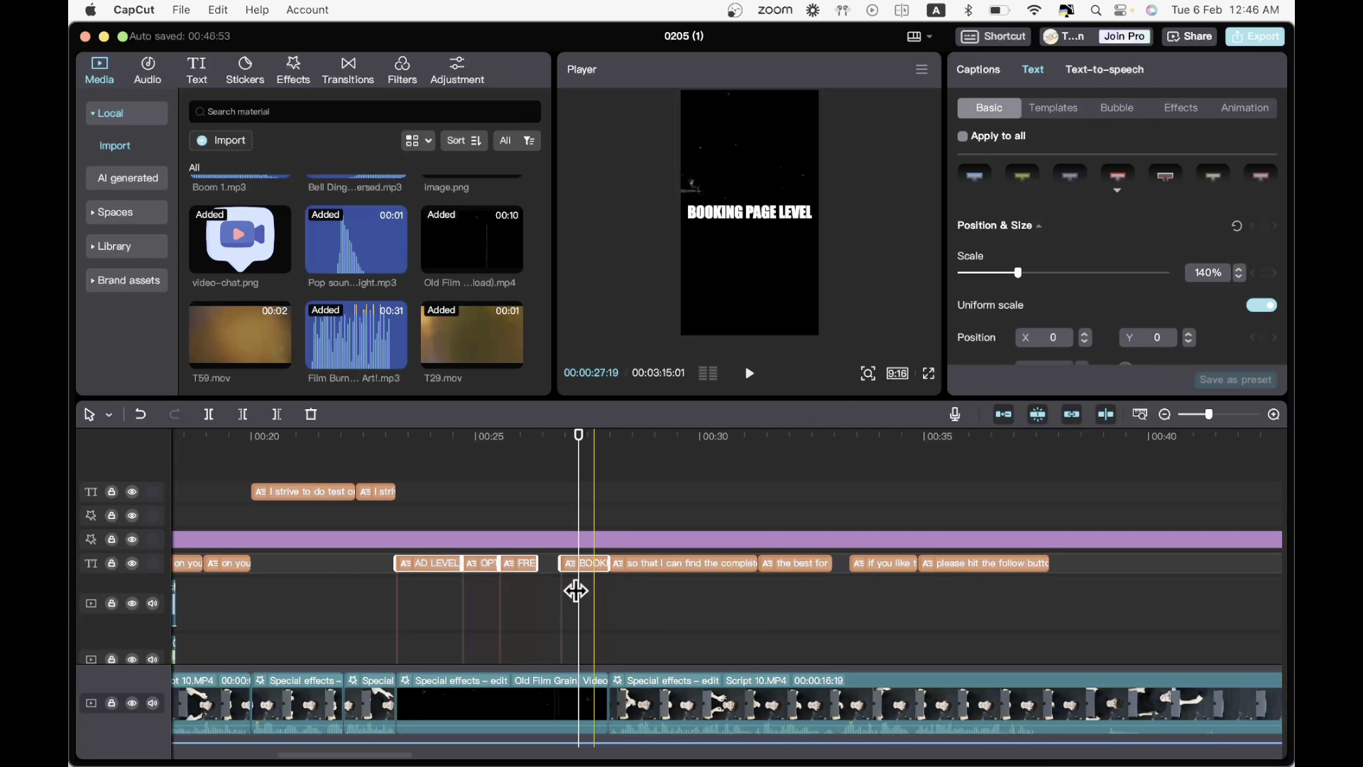
click(513, 637)
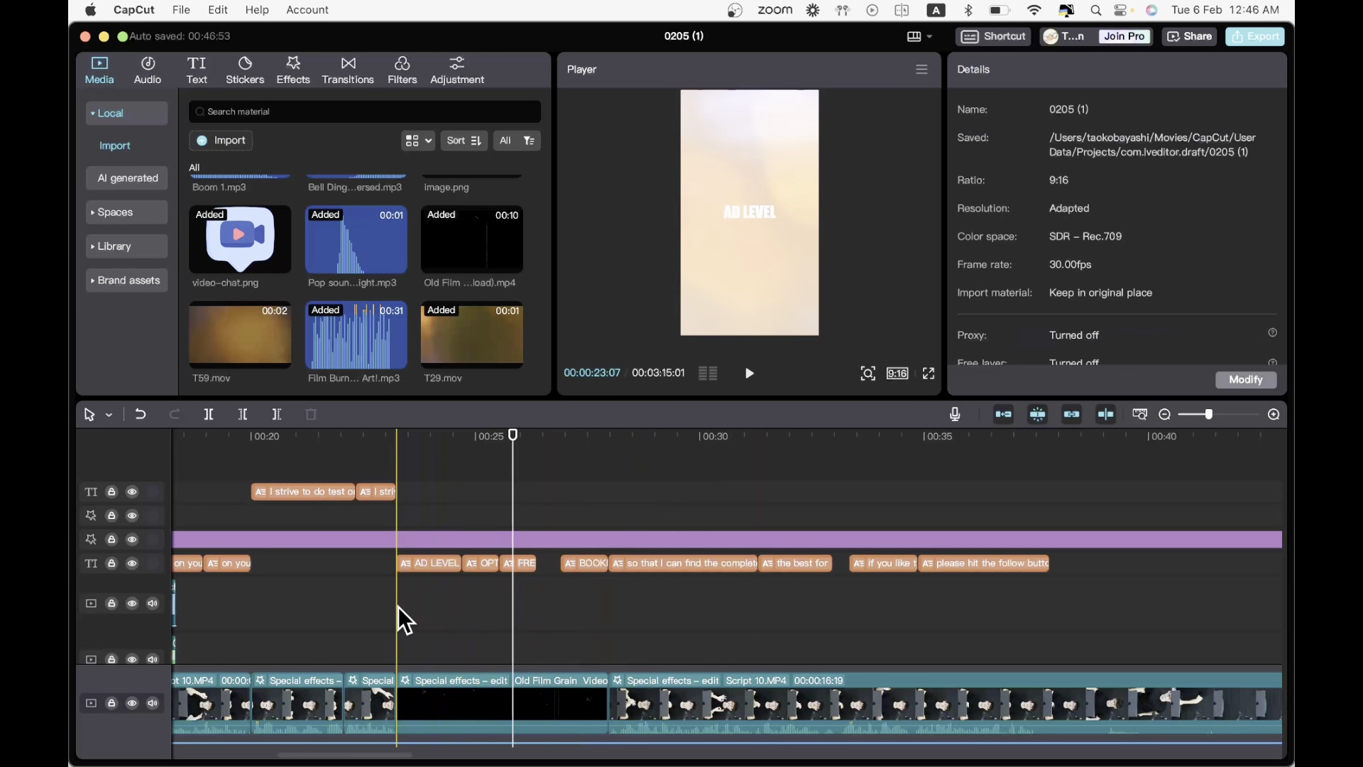
- Add the non-Pro glow style to the four uppercase captions, with intensity 28 and range 69
drag(398, 610, 590, 560)
scroll(1084, 296, down, 10)
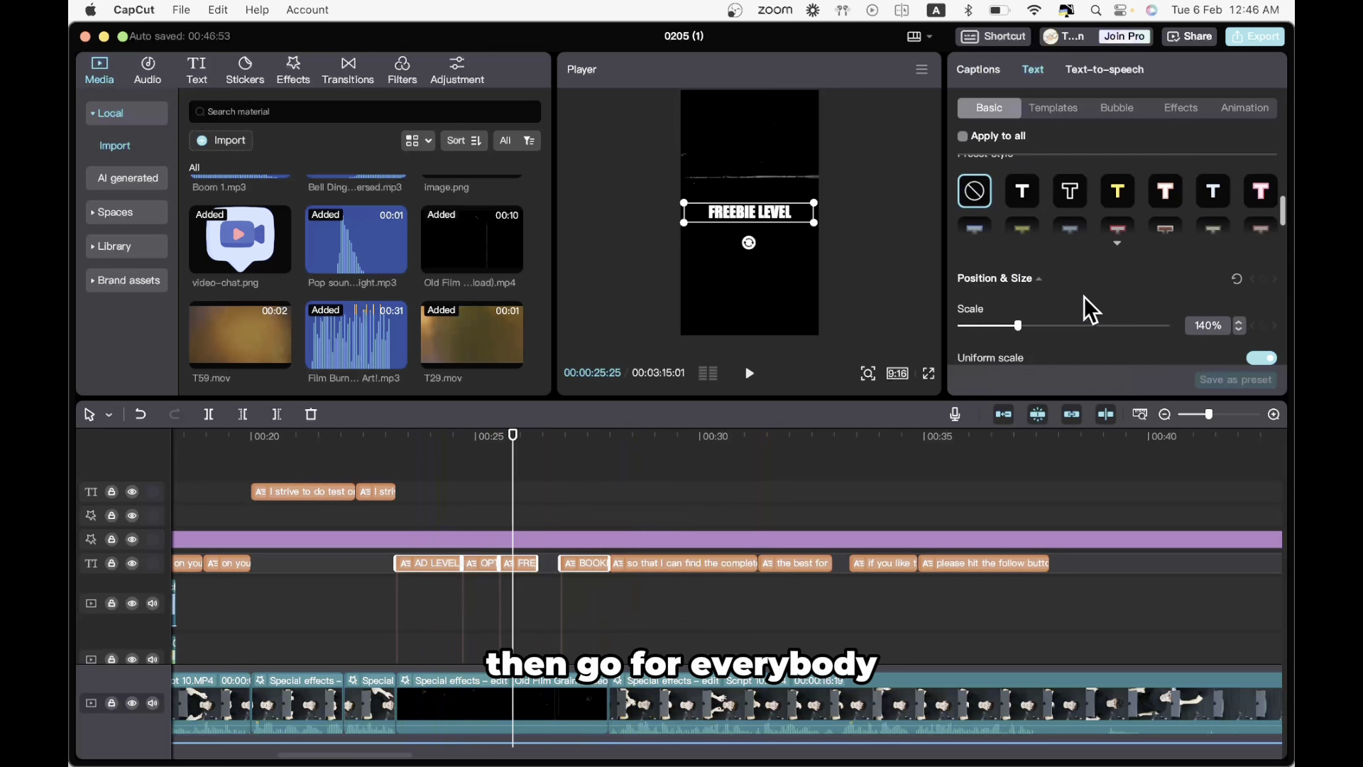
scroll(1075, 314, down, 2)
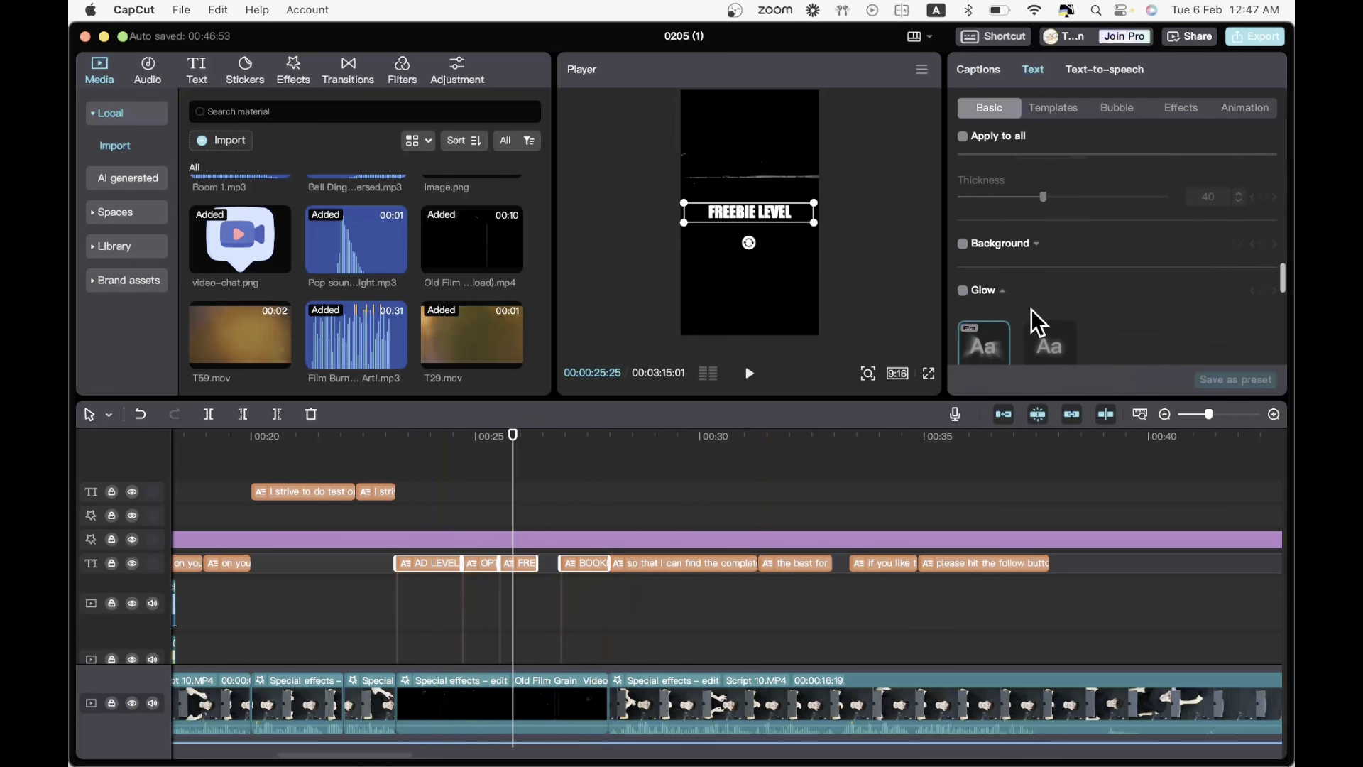
click(963, 289)
click(1056, 343)
scroll(1056, 341, down, 3)
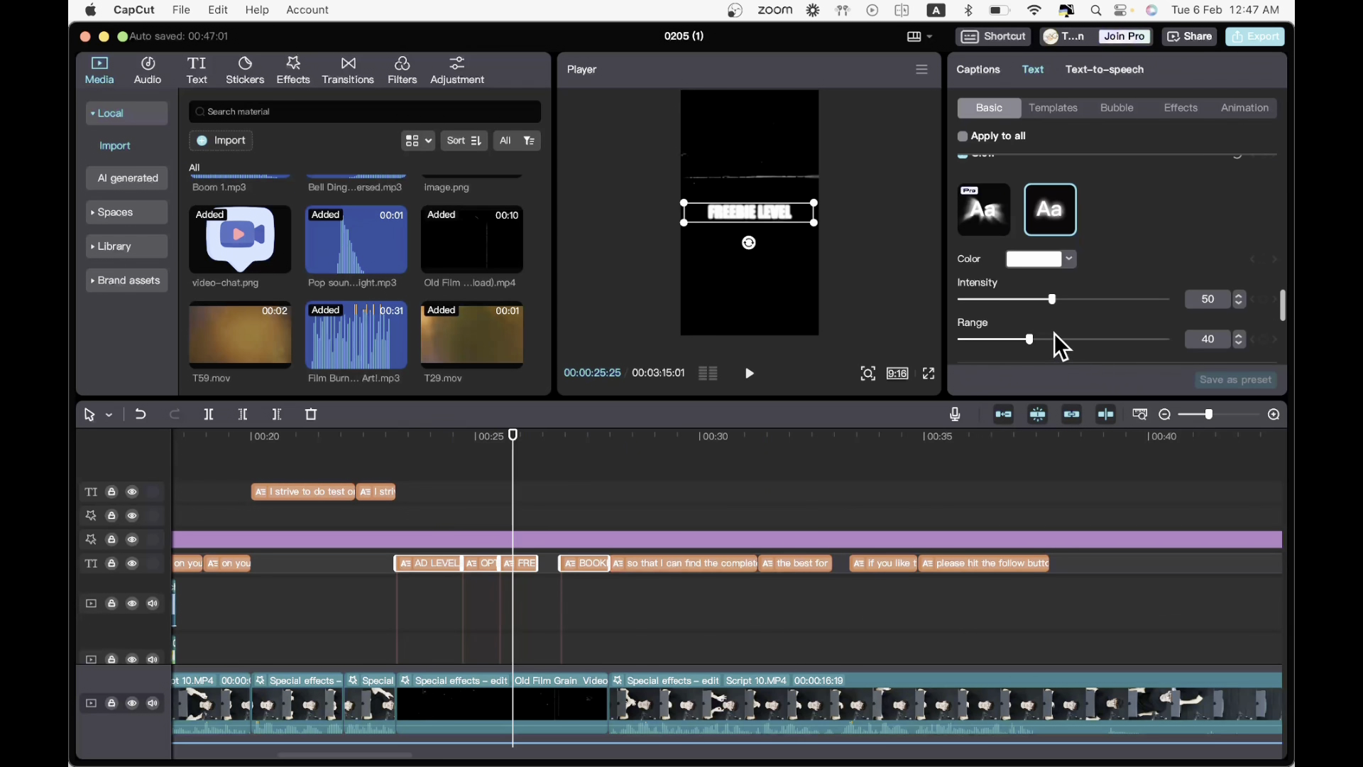
click(1005, 299)
drag(1041, 339, 1094, 339)
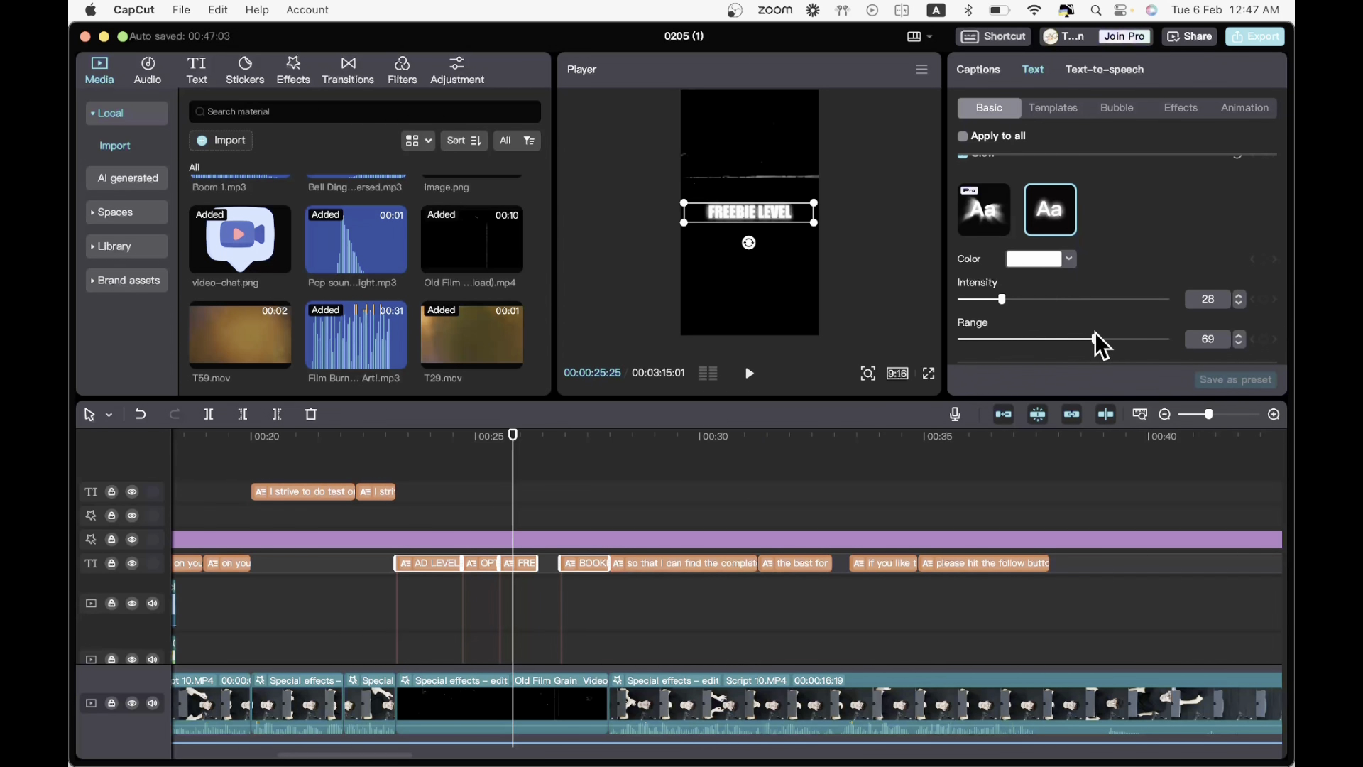
- Play back the glowing captions and trim the start of the AD LEVEL caption to about 00:00:24:00
click(382, 517)
key(space)
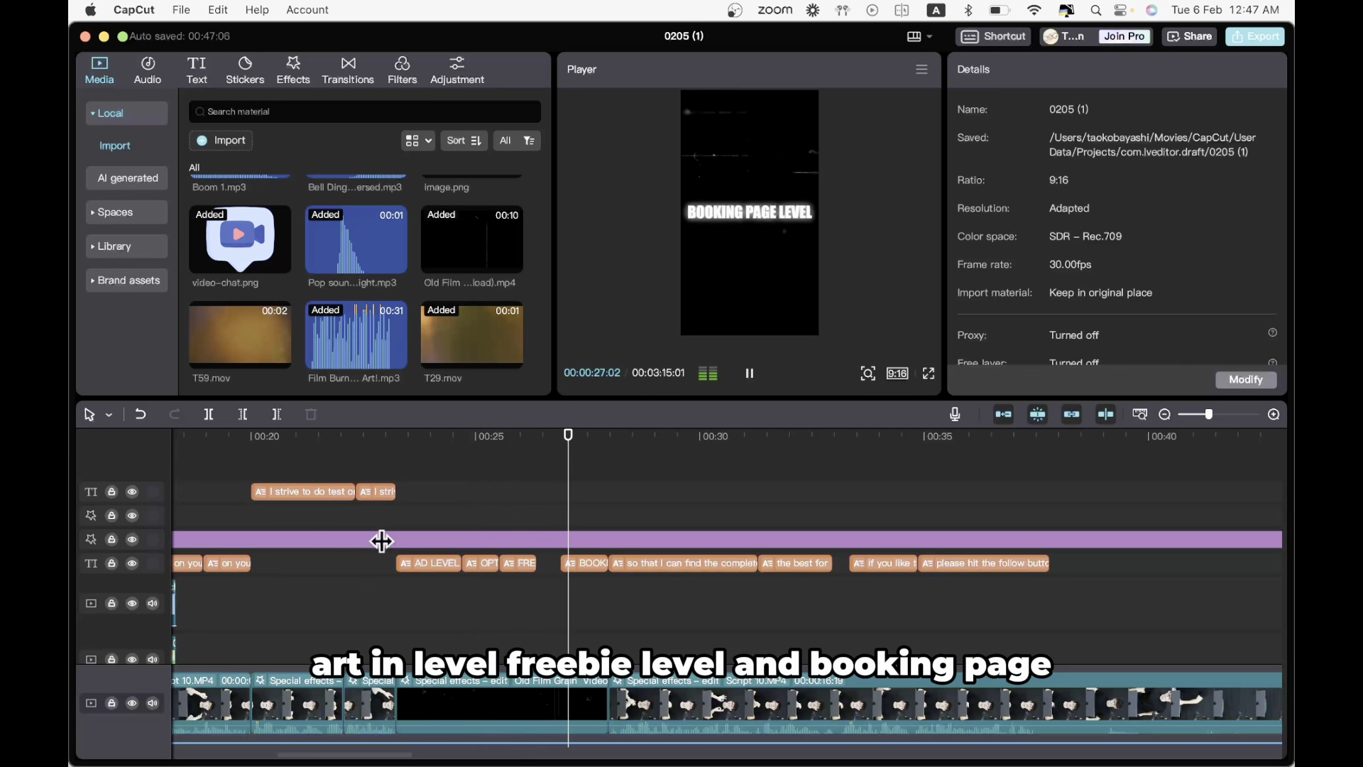
key(space)
click(430, 517)
drag(397, 563, 431, 563)
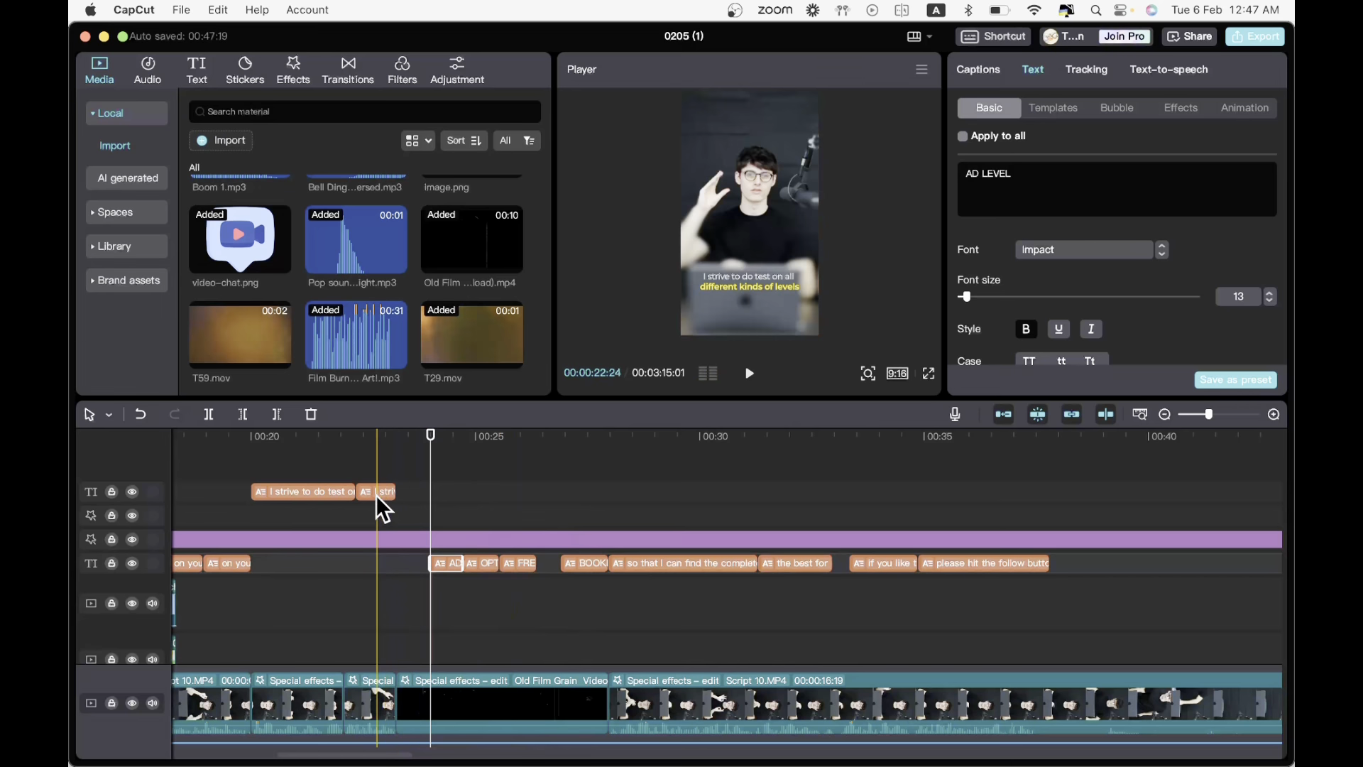
- Duplicate the short "I strive to do test" caption directly after itself and trim the copy to end where AD LEVEL starts
click(375, 494)
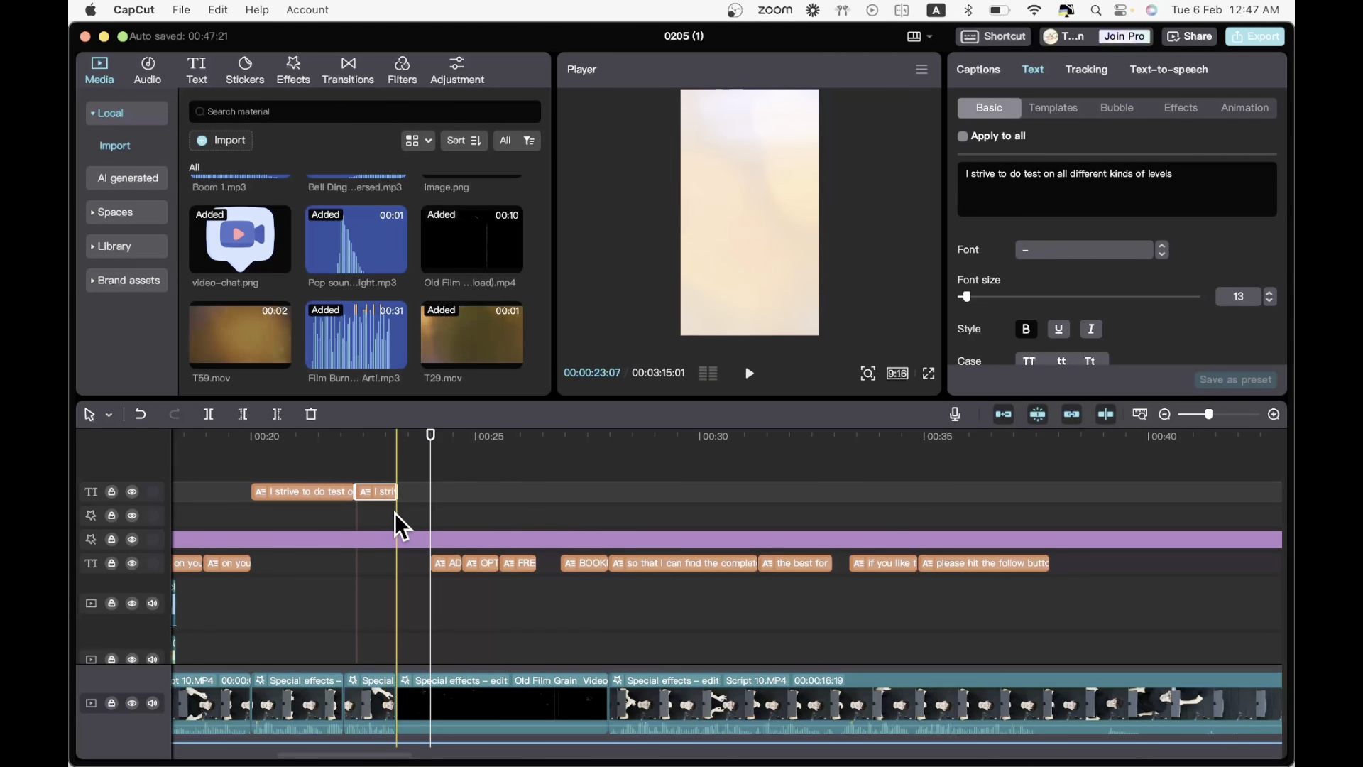
key(super+v)
drag(440, 498, 435, 499)
click(437, 495)
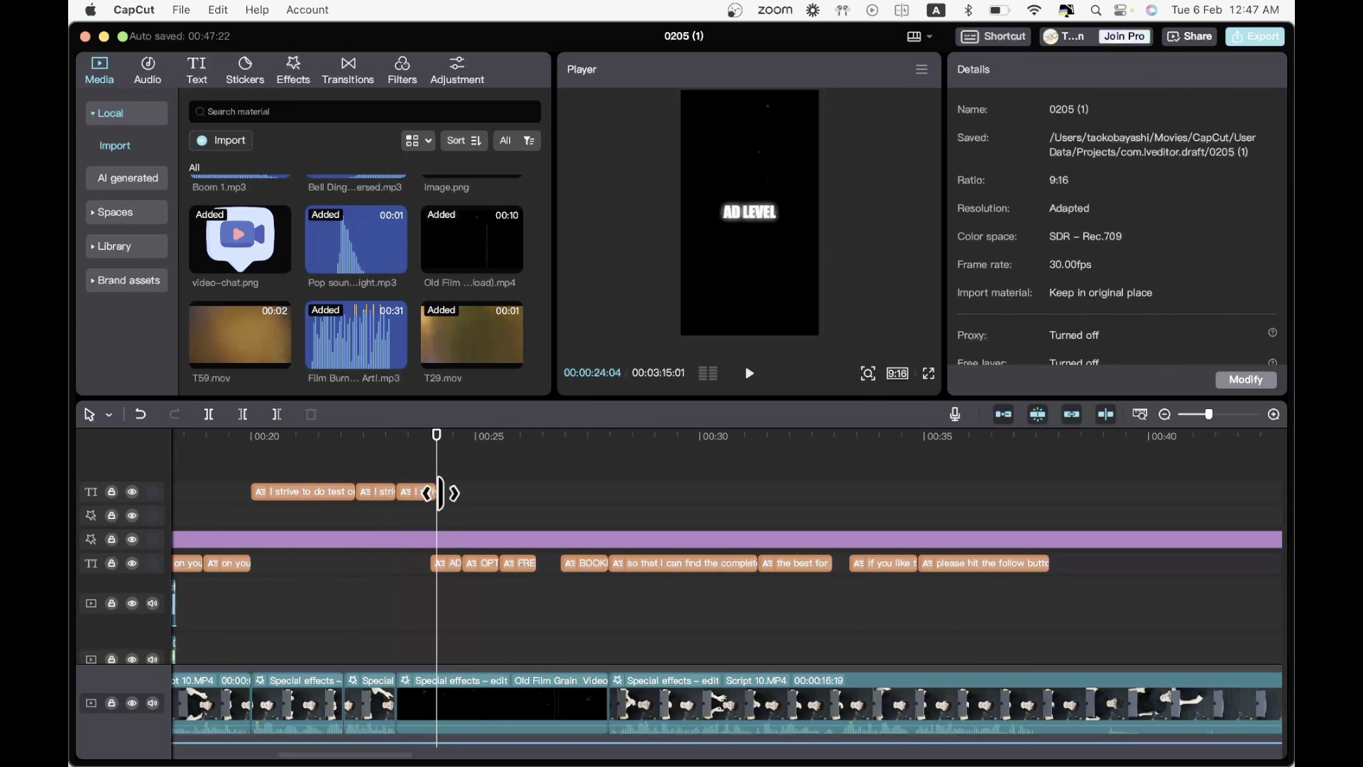
click(432, 491)
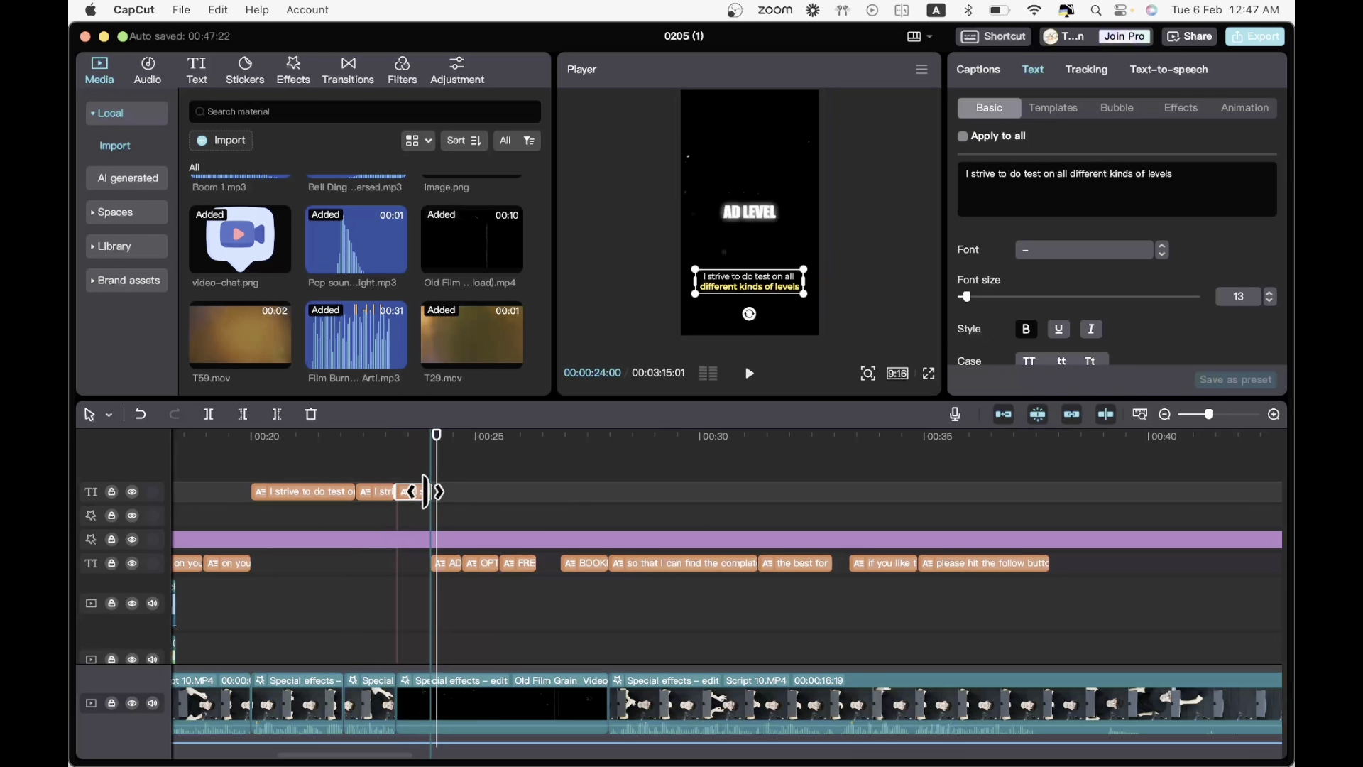
- Replace the copied caption's text with "so that includes" and set its font to Montserrat
drag(1193, 174, 967, 174)
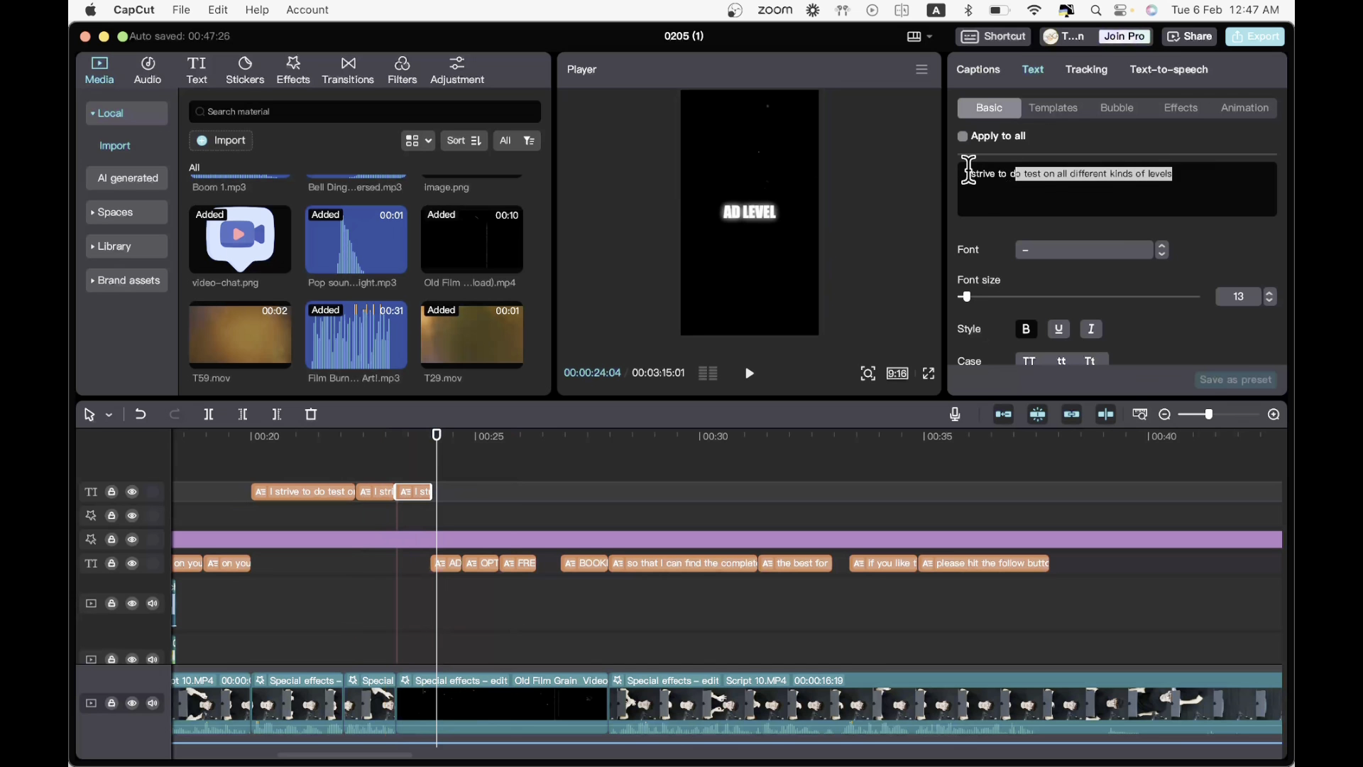
text(so that incl)
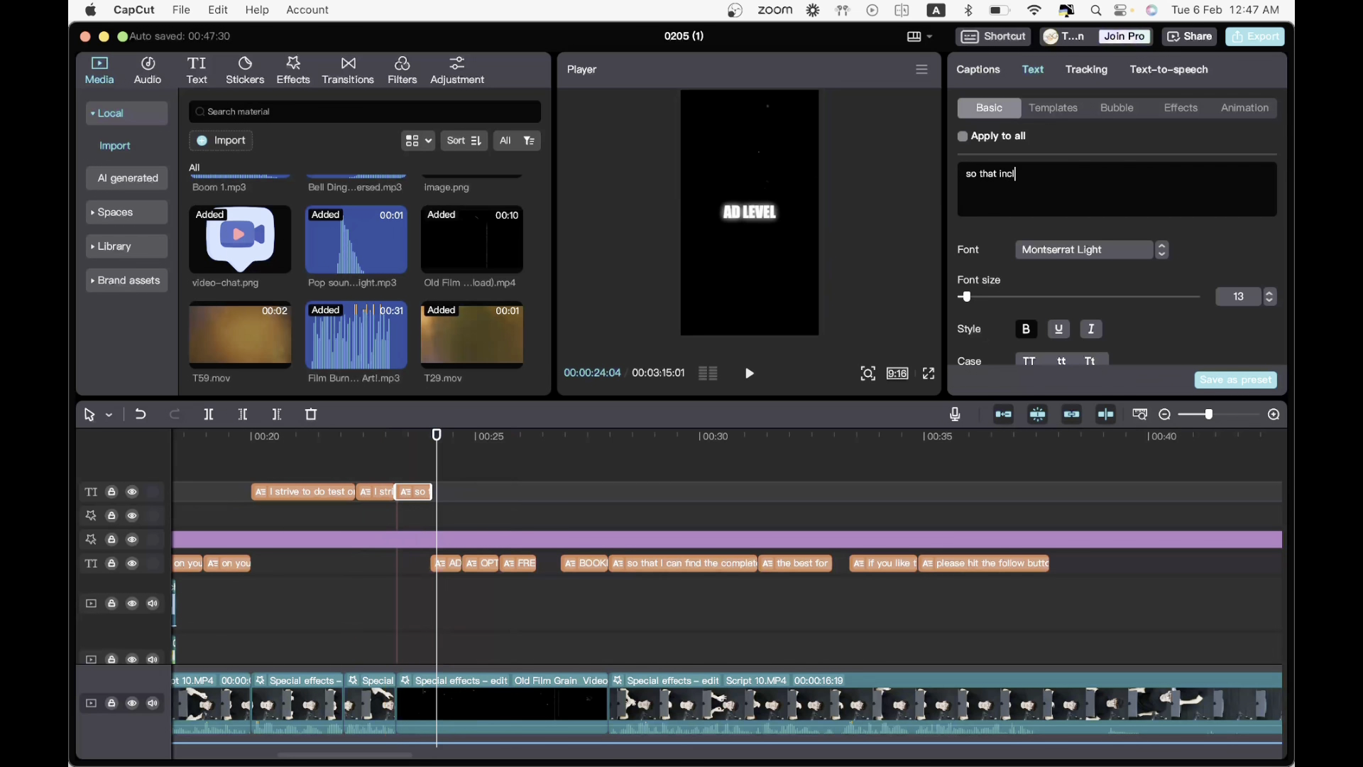
text(udes)
click(1058, 249)
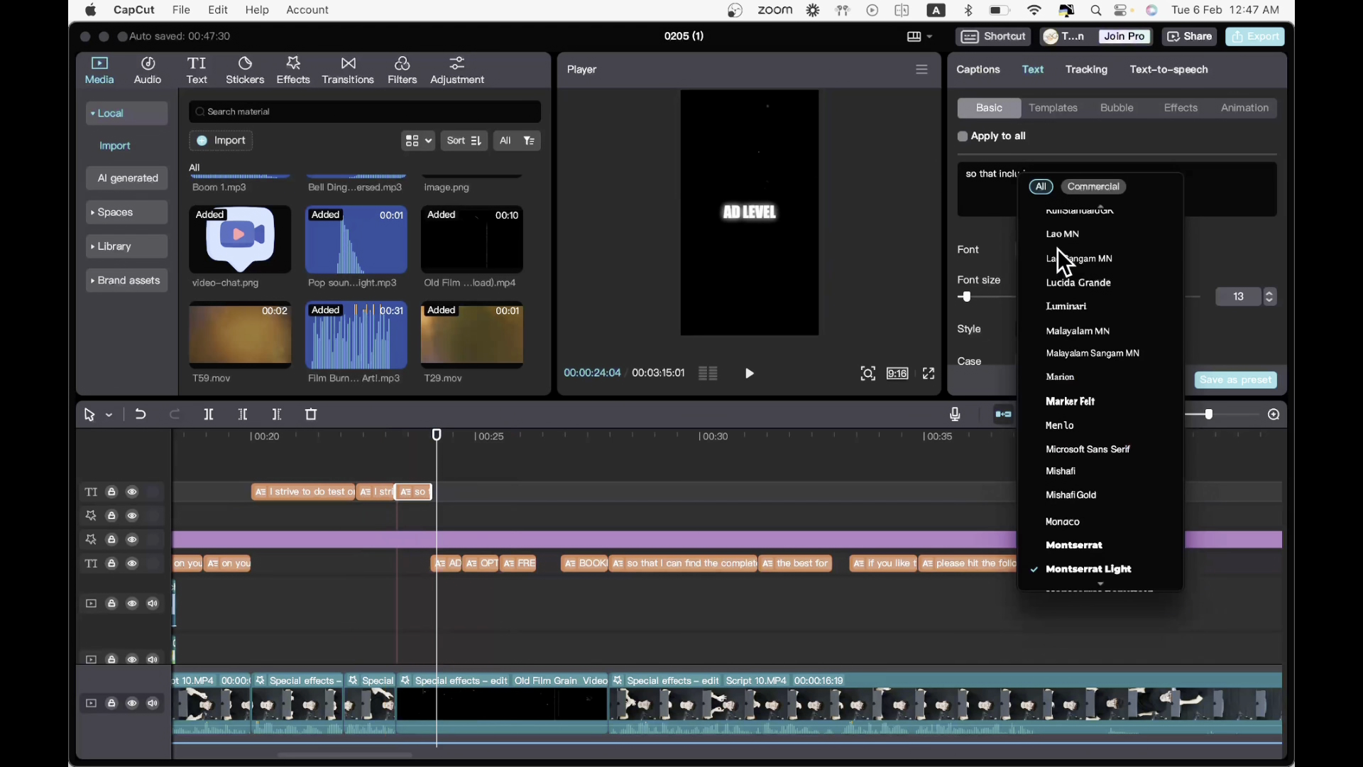
click(1118, 541)
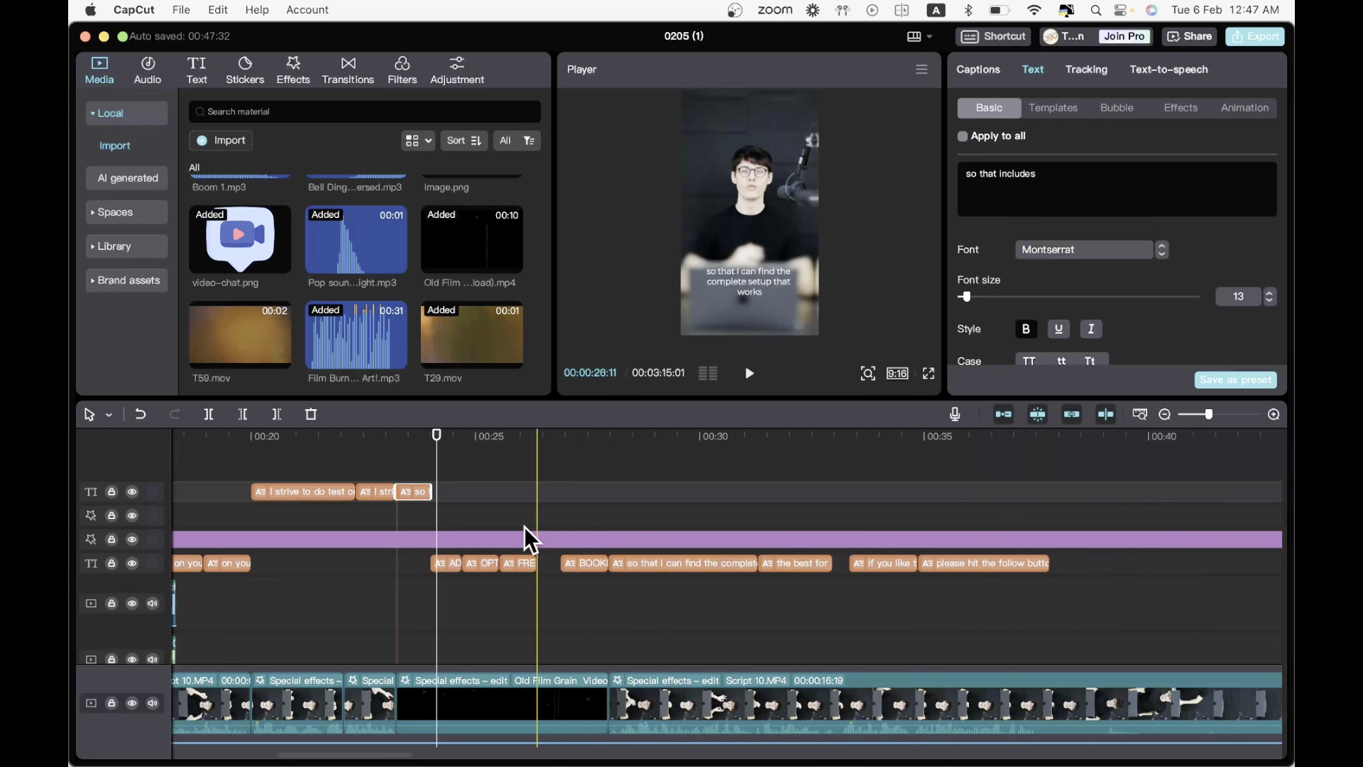
- Move the "so that includes" caption to the centre of the frame at position X 0, Y 0
click(400, 462)
drag(740, 287, 755, 275)
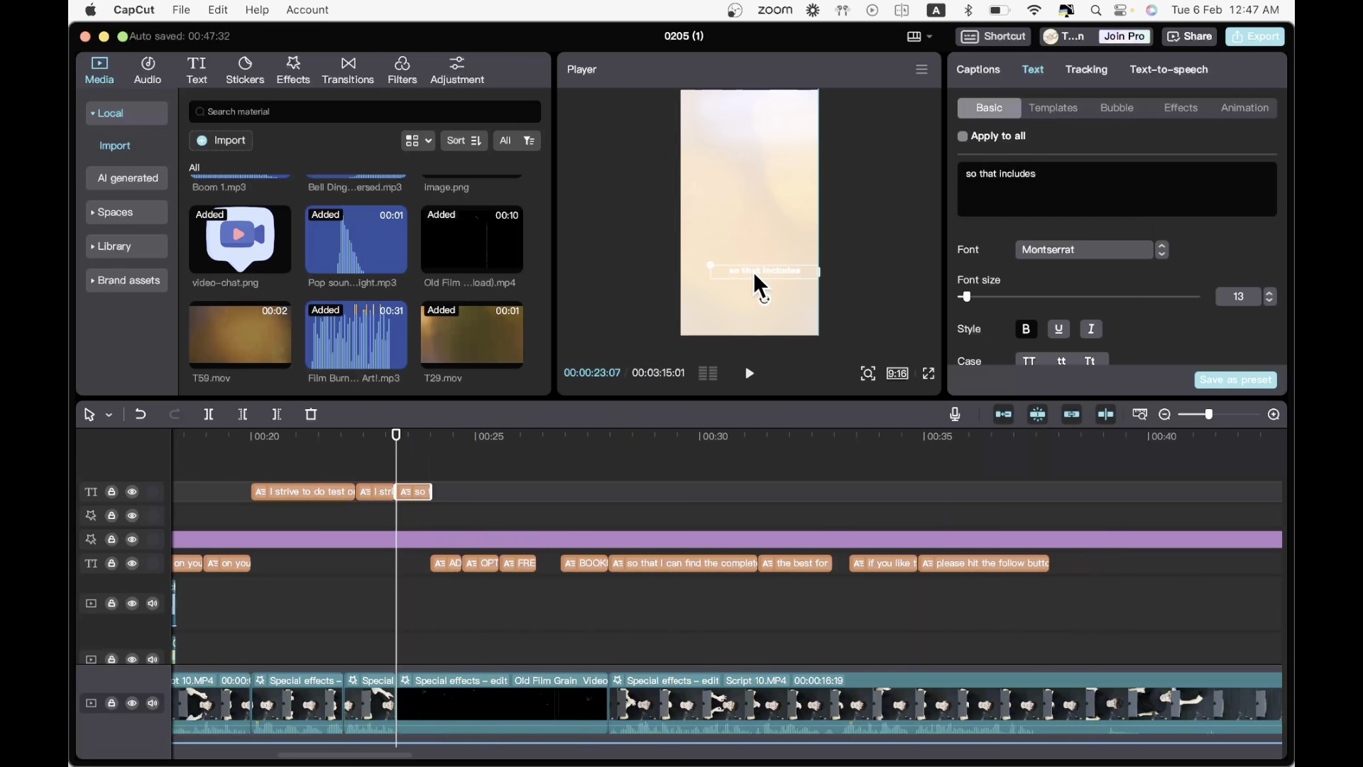
drag(742, 214, 740, 211)
- Try the outlined white preset style on the "so that includes" caption, returning to no preset style
scroll(1060, 304, down, 10)
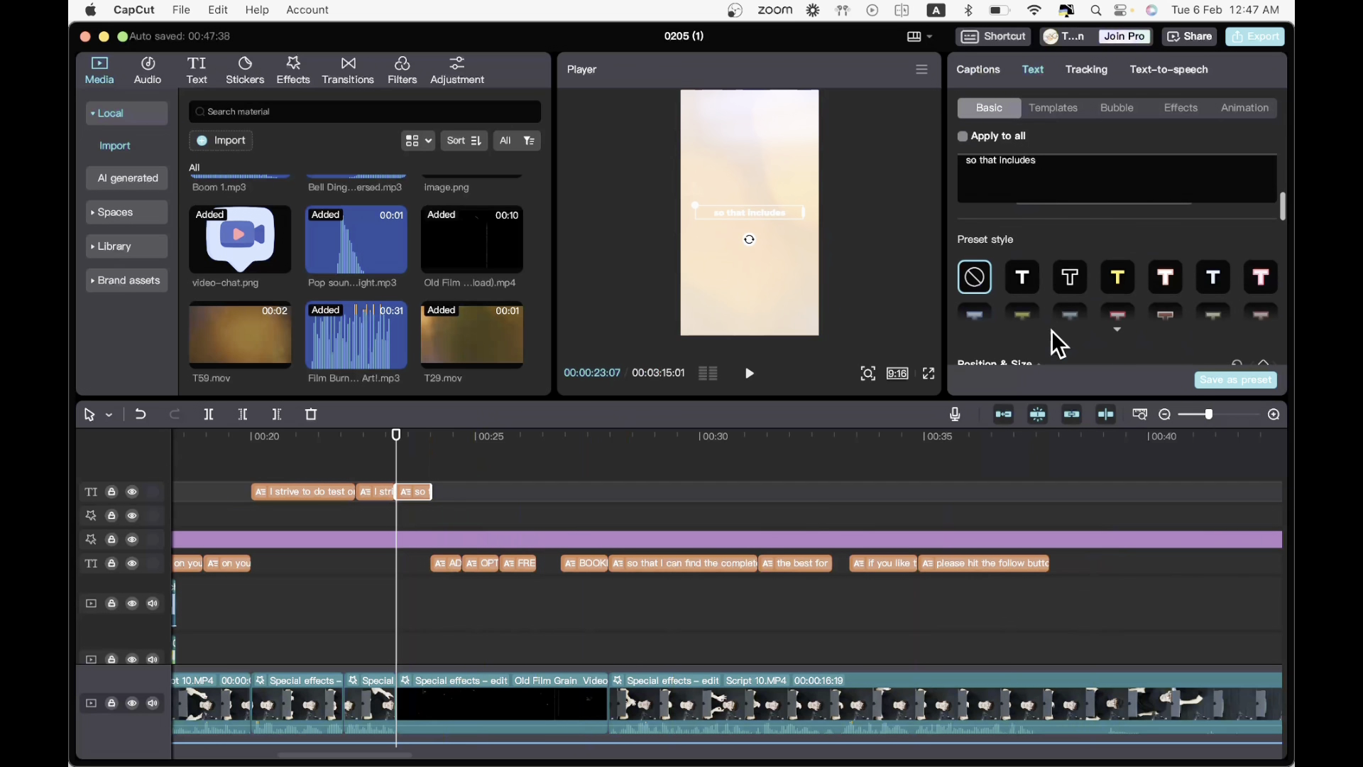
click(1026, 260)
click(977, 262)
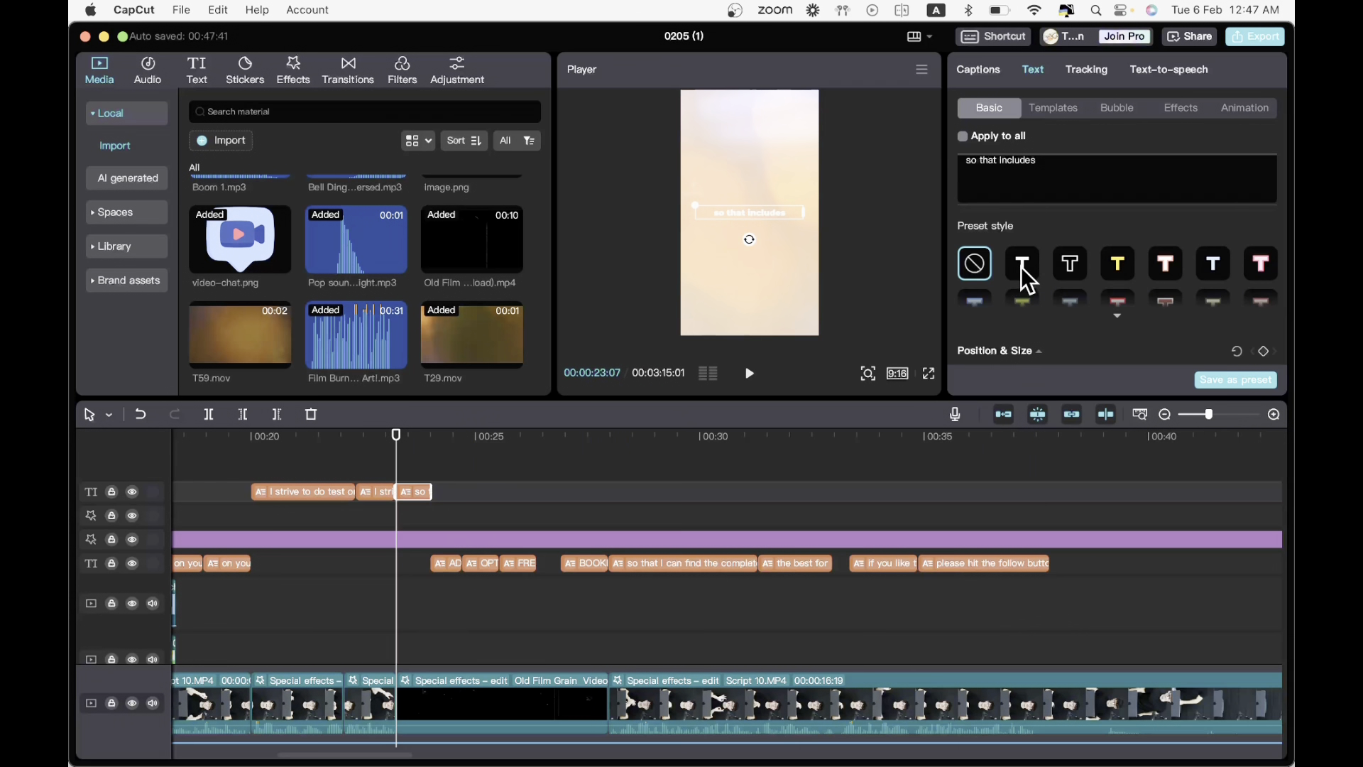
click(1028, 262)
click(972, 262)
- Enable a black shadow on the "so that includes" caption with 90% opacity and 11% blurriness
scroll(970, 262, down, 5)
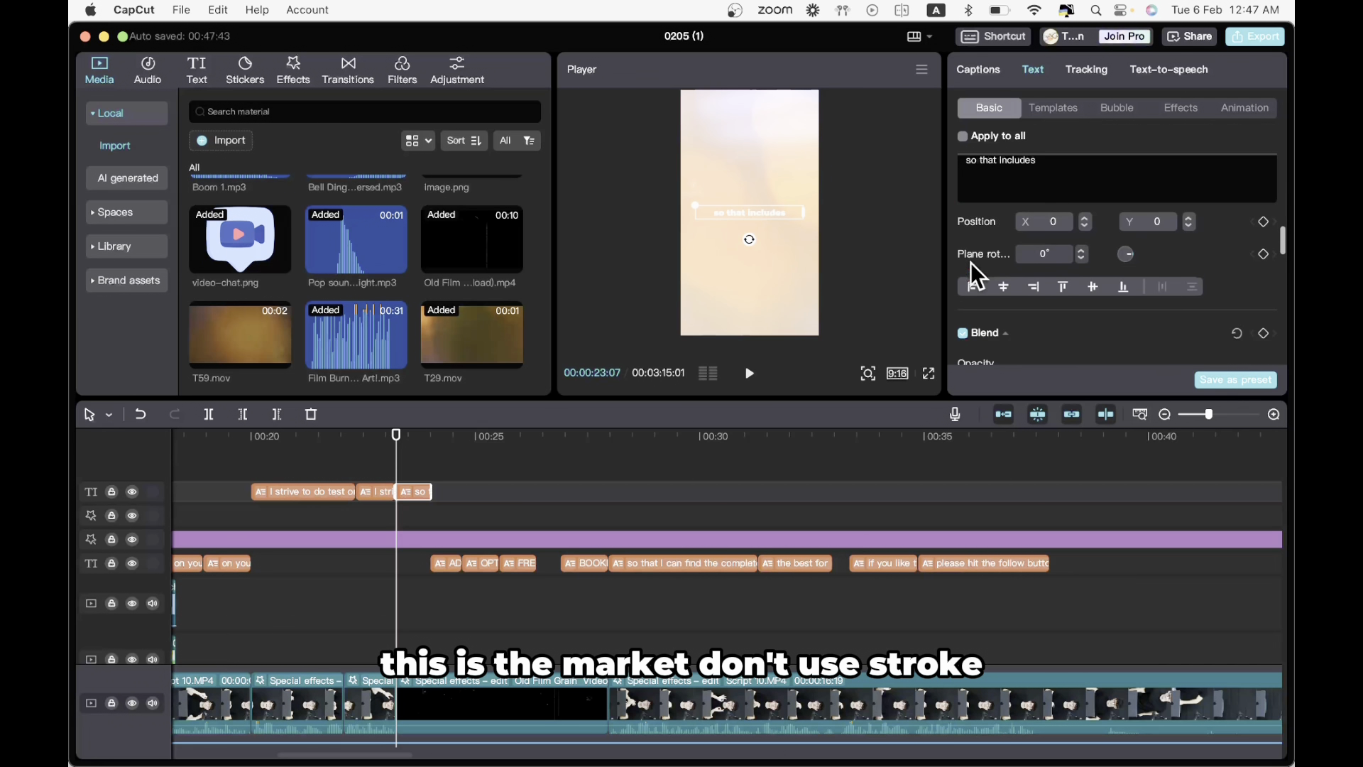
scroll(970, 262, down, 8)
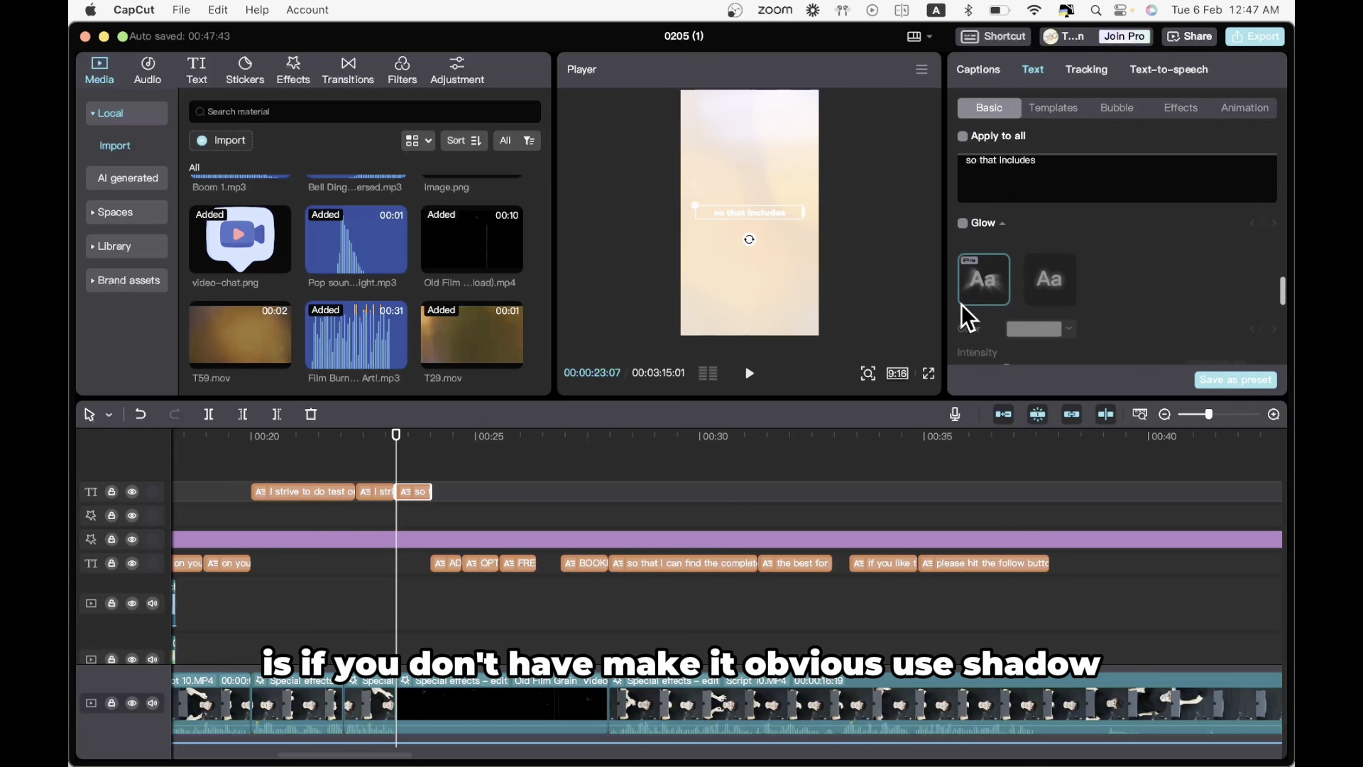
scroll(962, 304, down, 5)
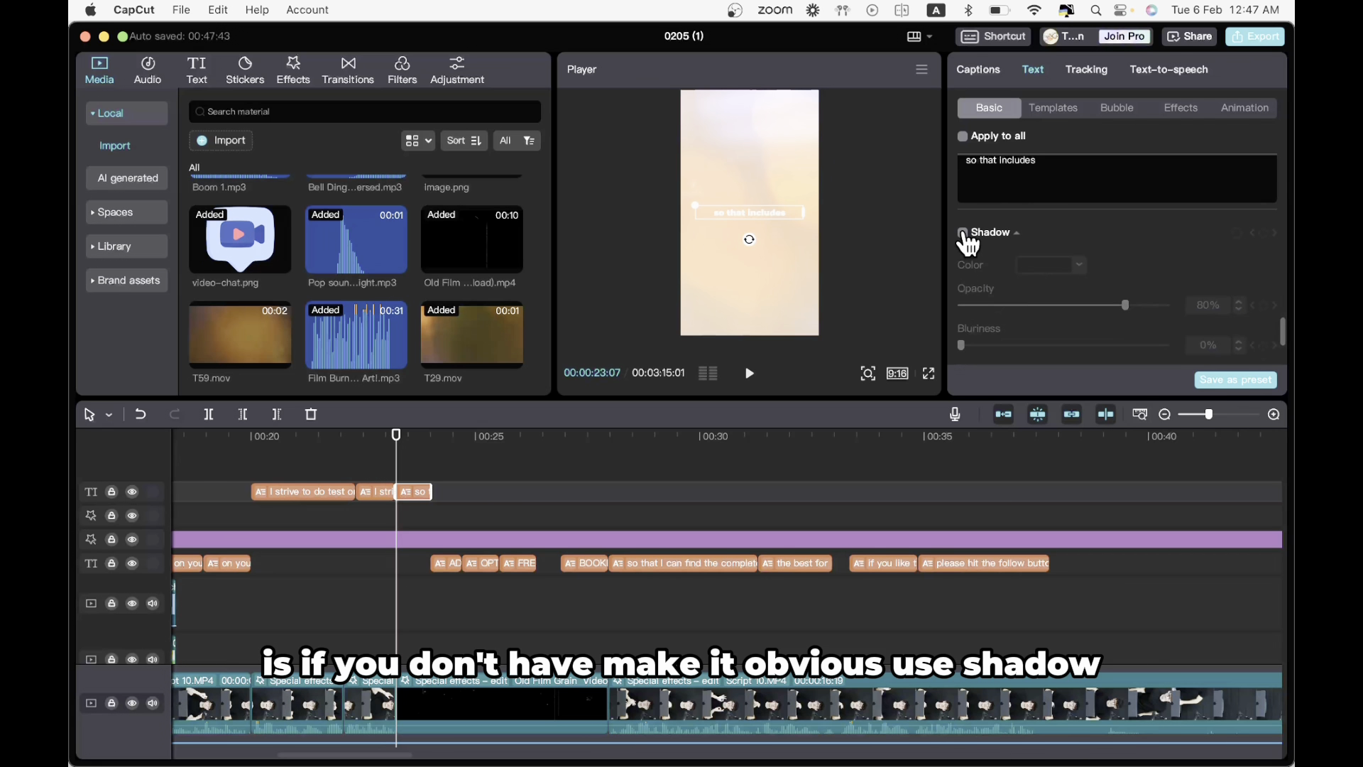
click(963, 233)
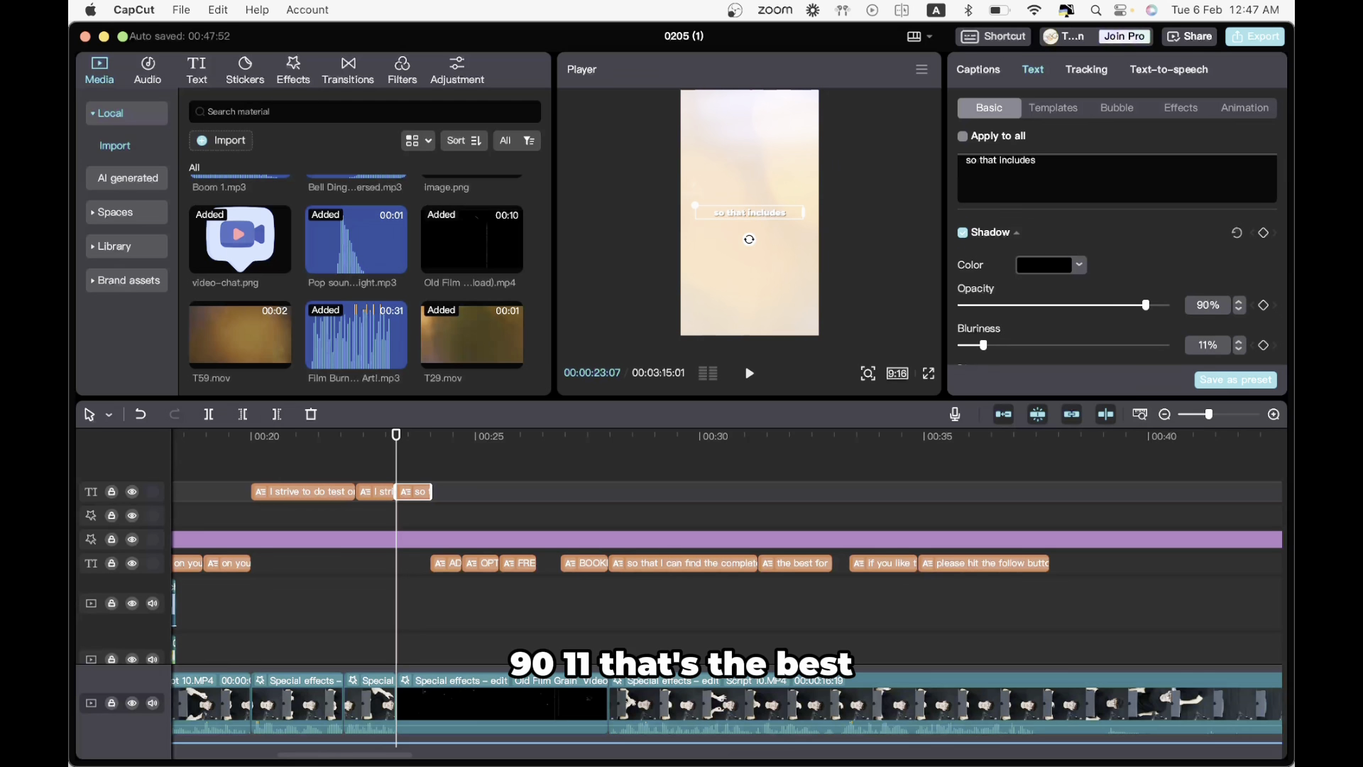
- Play back the section leading into the "so that includes" caption to check its timing and look
click(365, 466)
key(space)
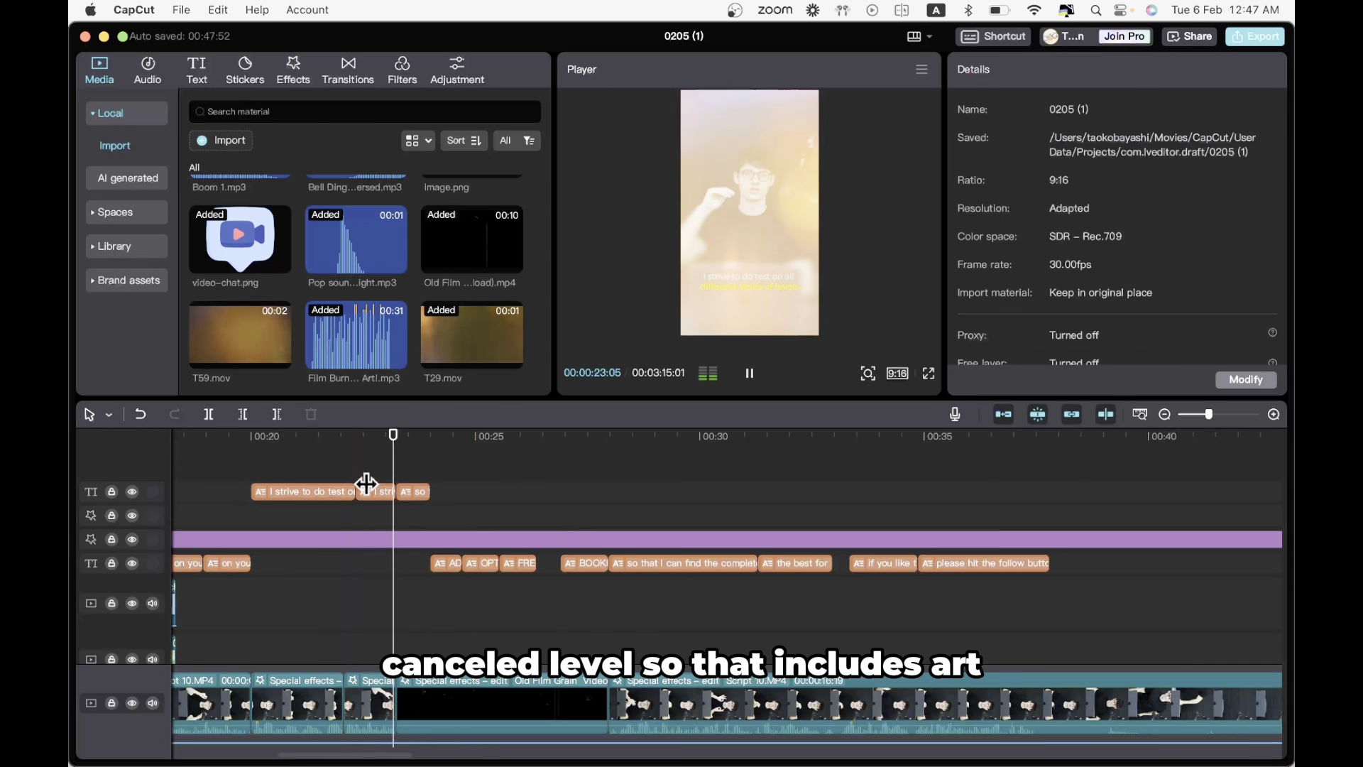
key(space)
key(space)
key(space)
- Copy the "so that includes" caption into the gap between FREEBIE LEVEL and BOOKING PAGE LEVEL and change its text to "and"
click(410, 473)
click(418, 490)
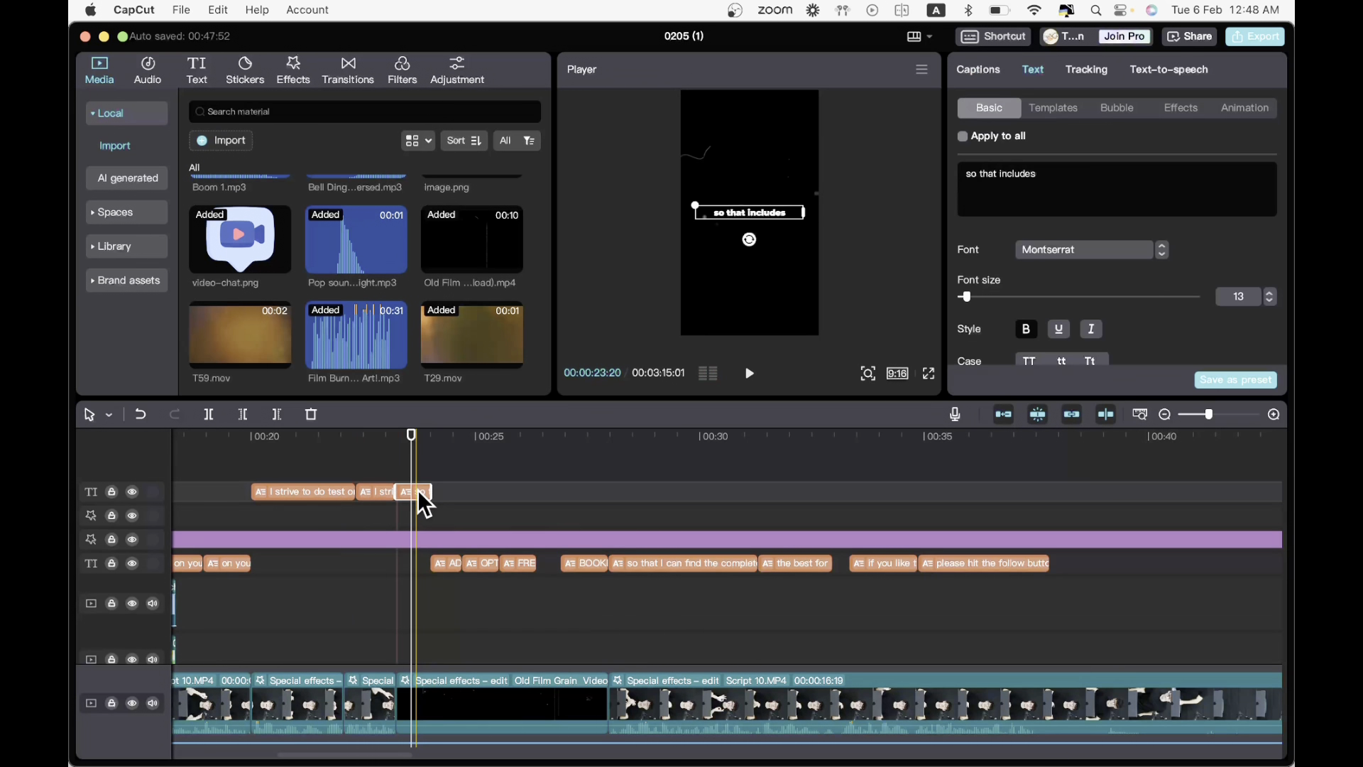
drag(432, 490, 538, 480)
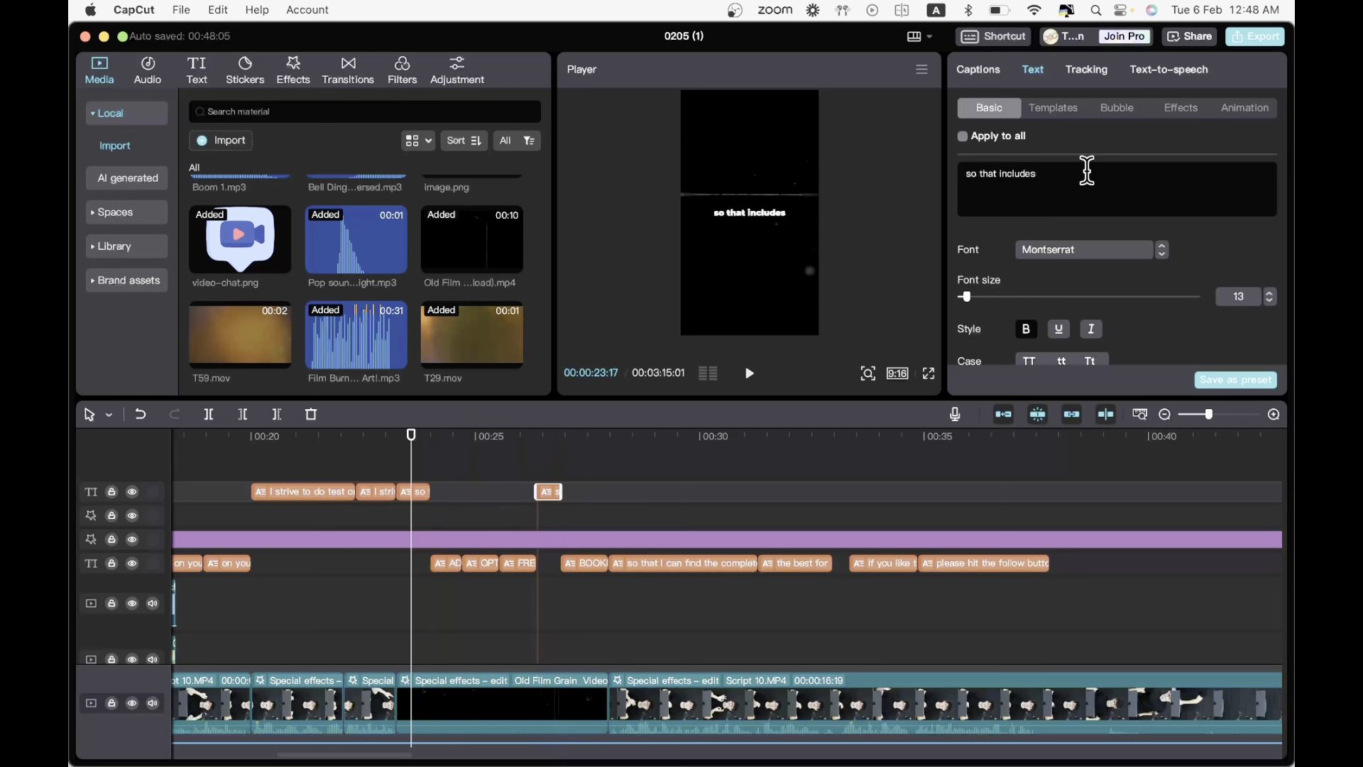
text(and)
- Keyframe Position & Size at the start and end of the "and" caption, enlarging the scale at the end keyframe so it grows
click(538, 448)
click(540, 489)
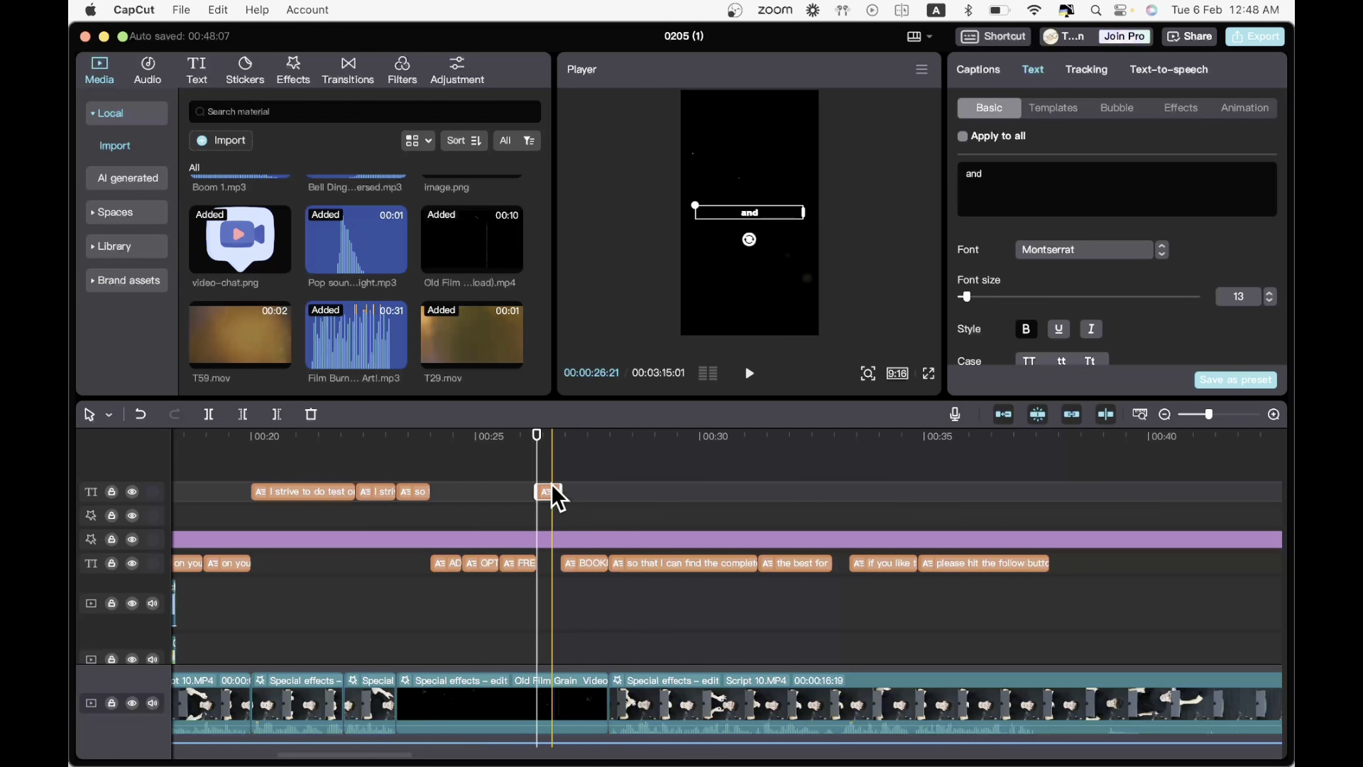
scroll(1139, 213, down, 8)
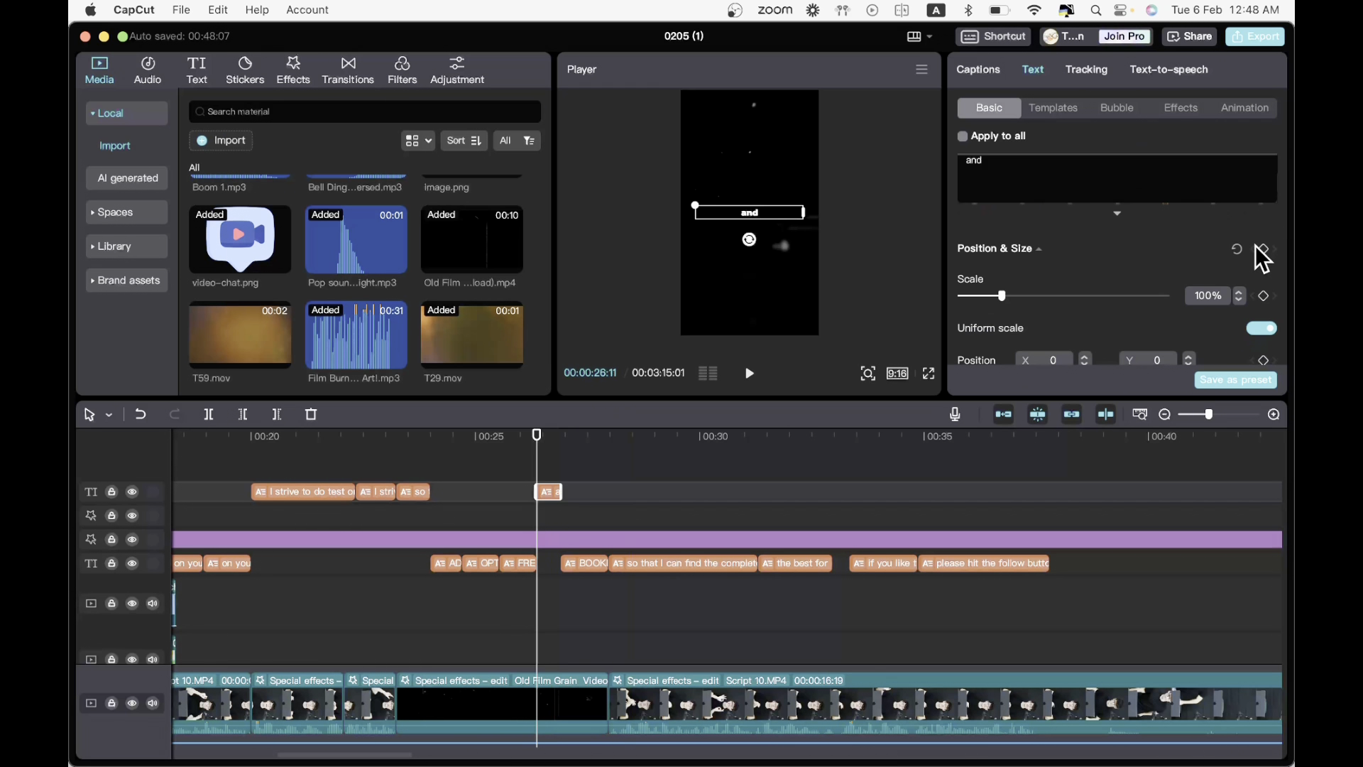
click(1261, 248)
key(Down)
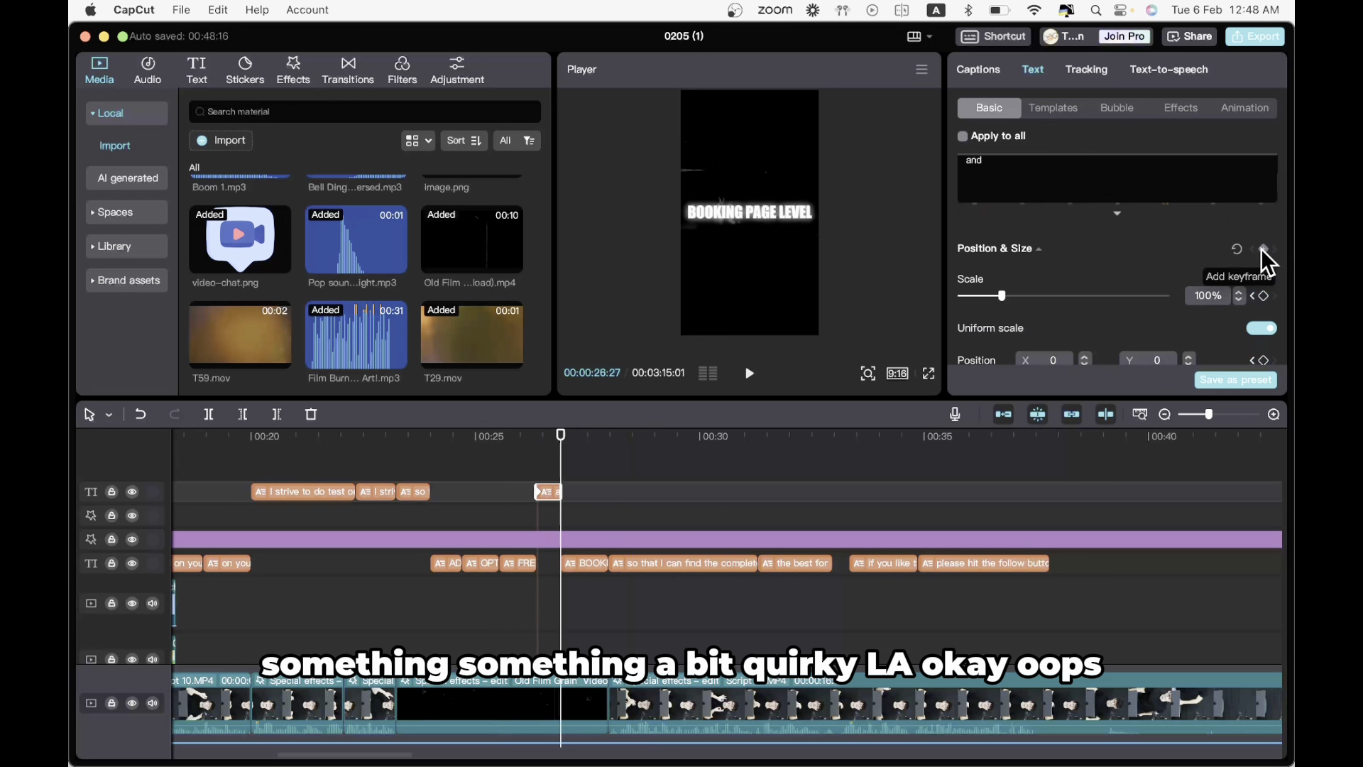
click(1262, 248)
key(super+z)
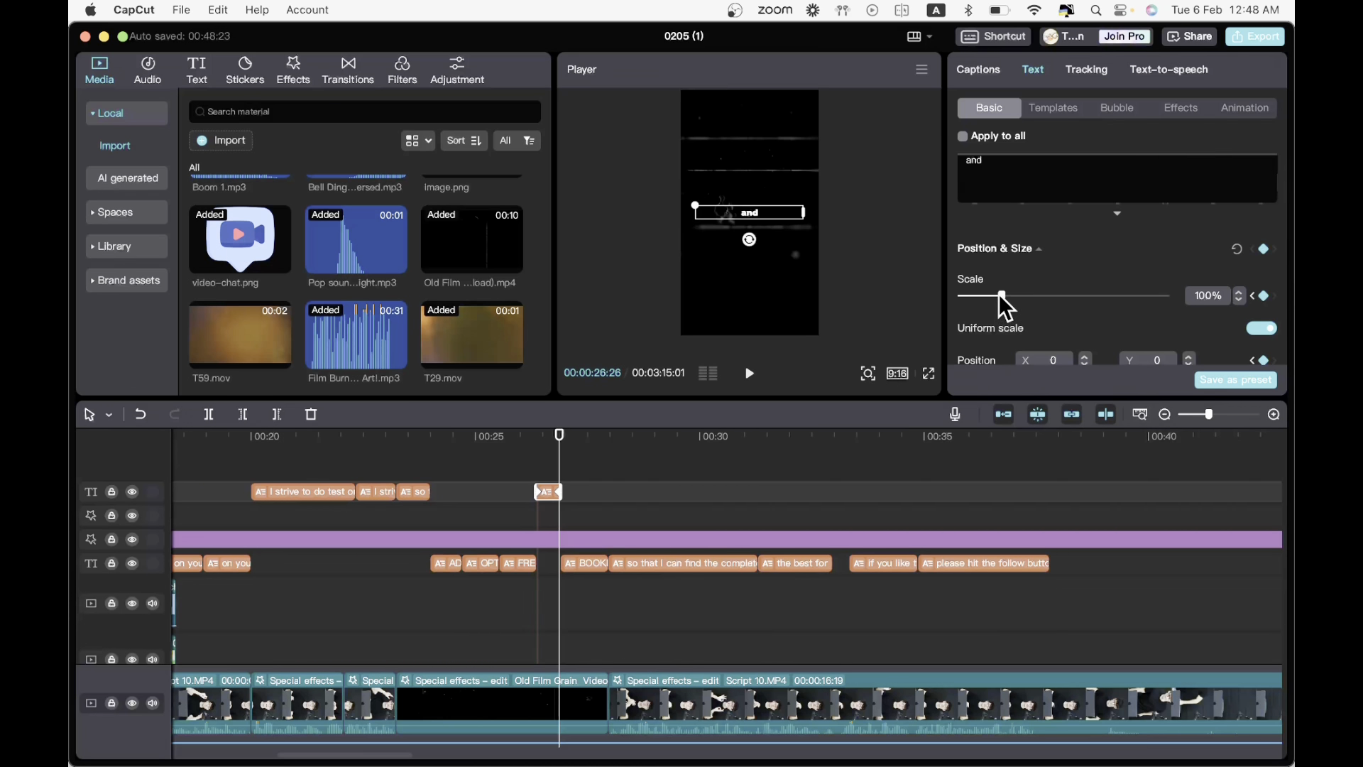
drag(1002, 294, 1089, 295)
- Play back the film-grain section repeatedly to review the "so that includes", uppercase level and growing "and" captions
click(507, 452)
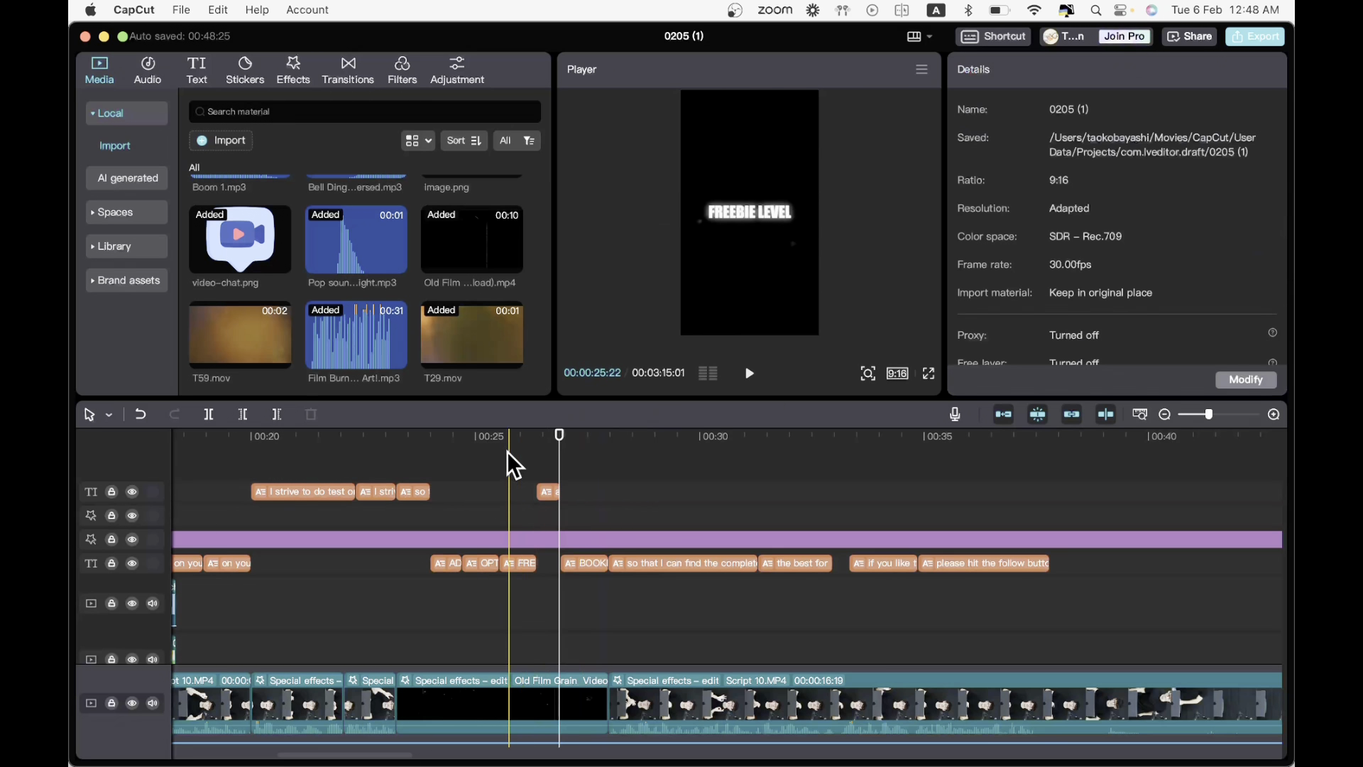
key(space)
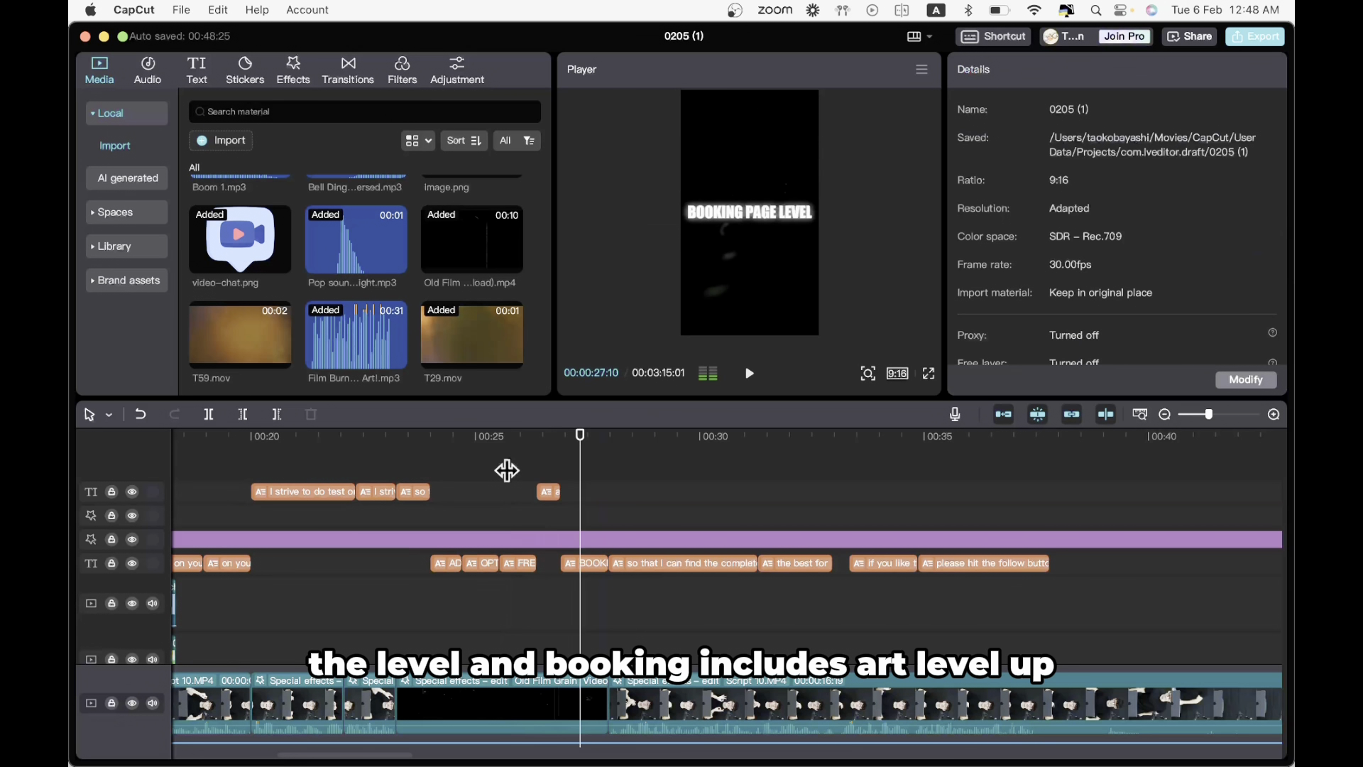
click(408, 537)
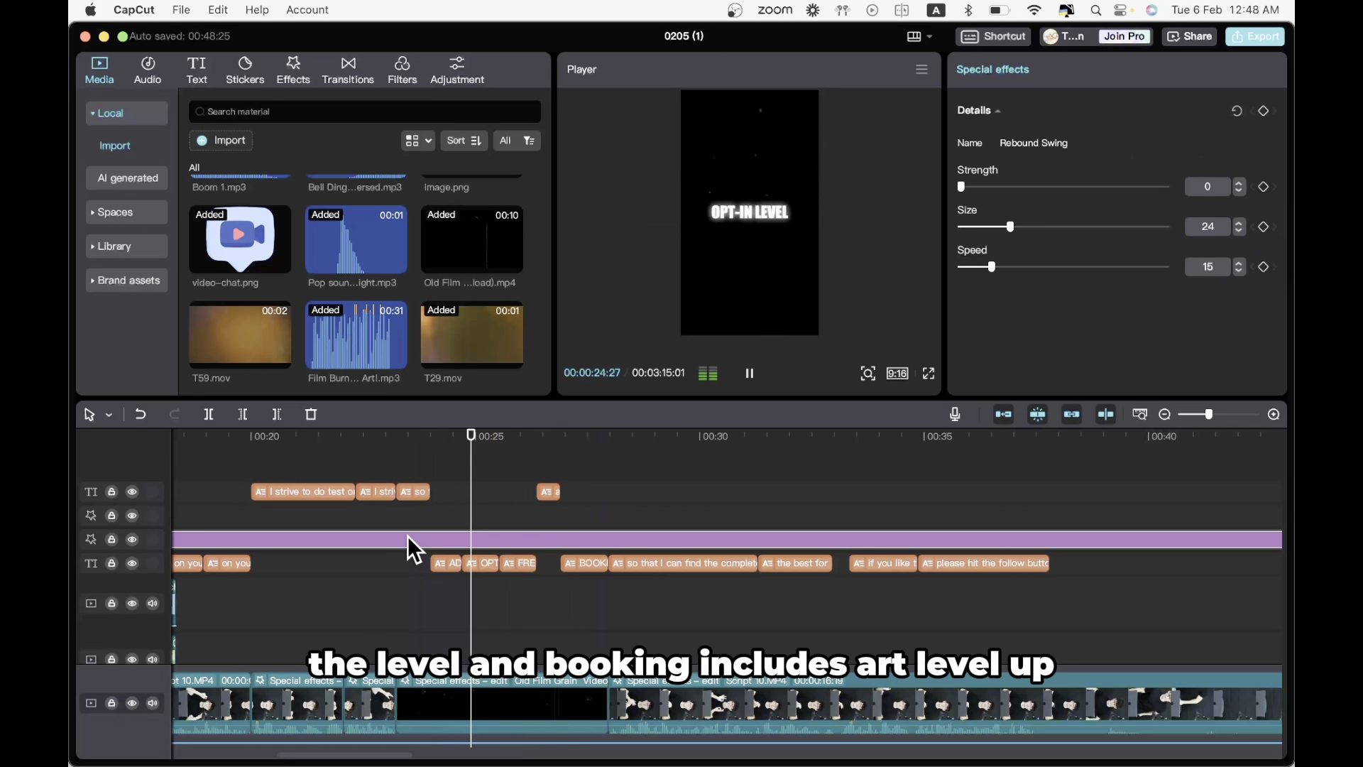
click(415, 609)
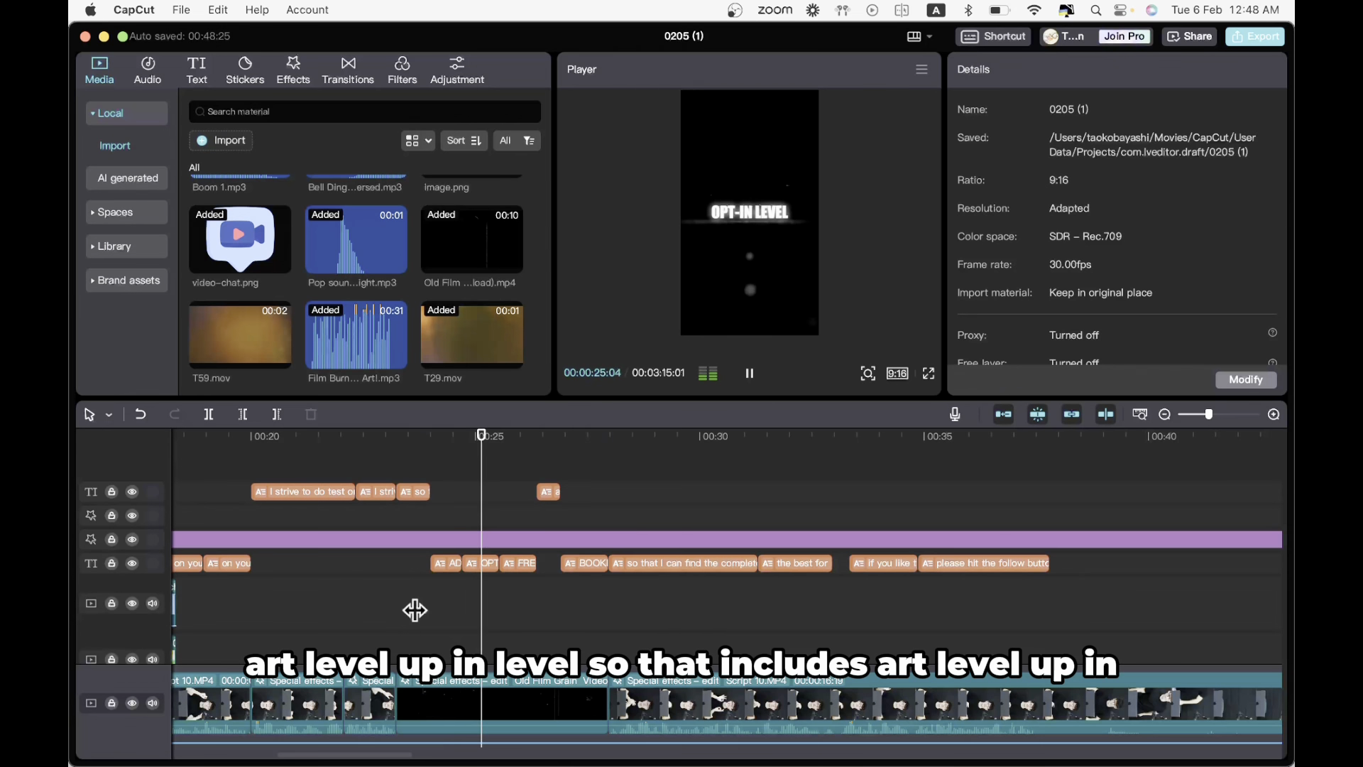
click(374, 608)
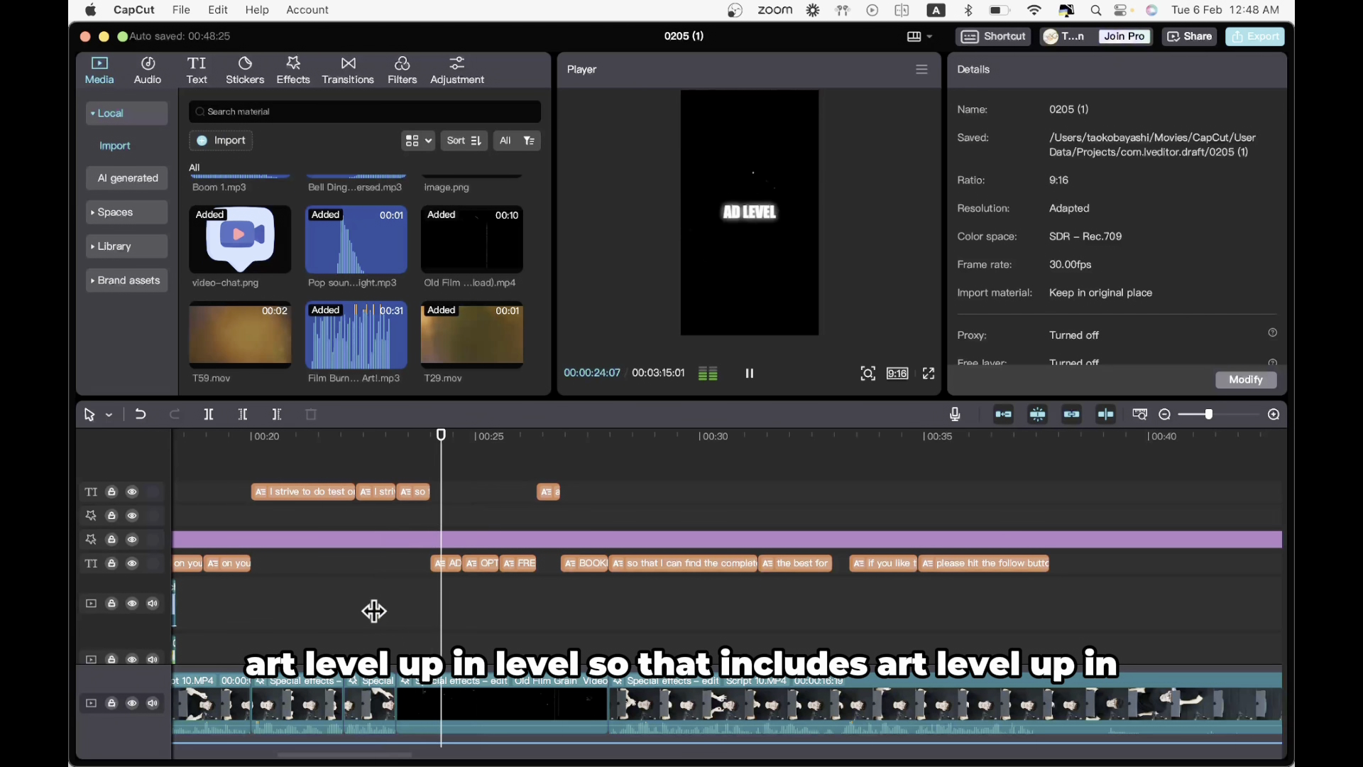
click(408, 583)
click(406, 513)
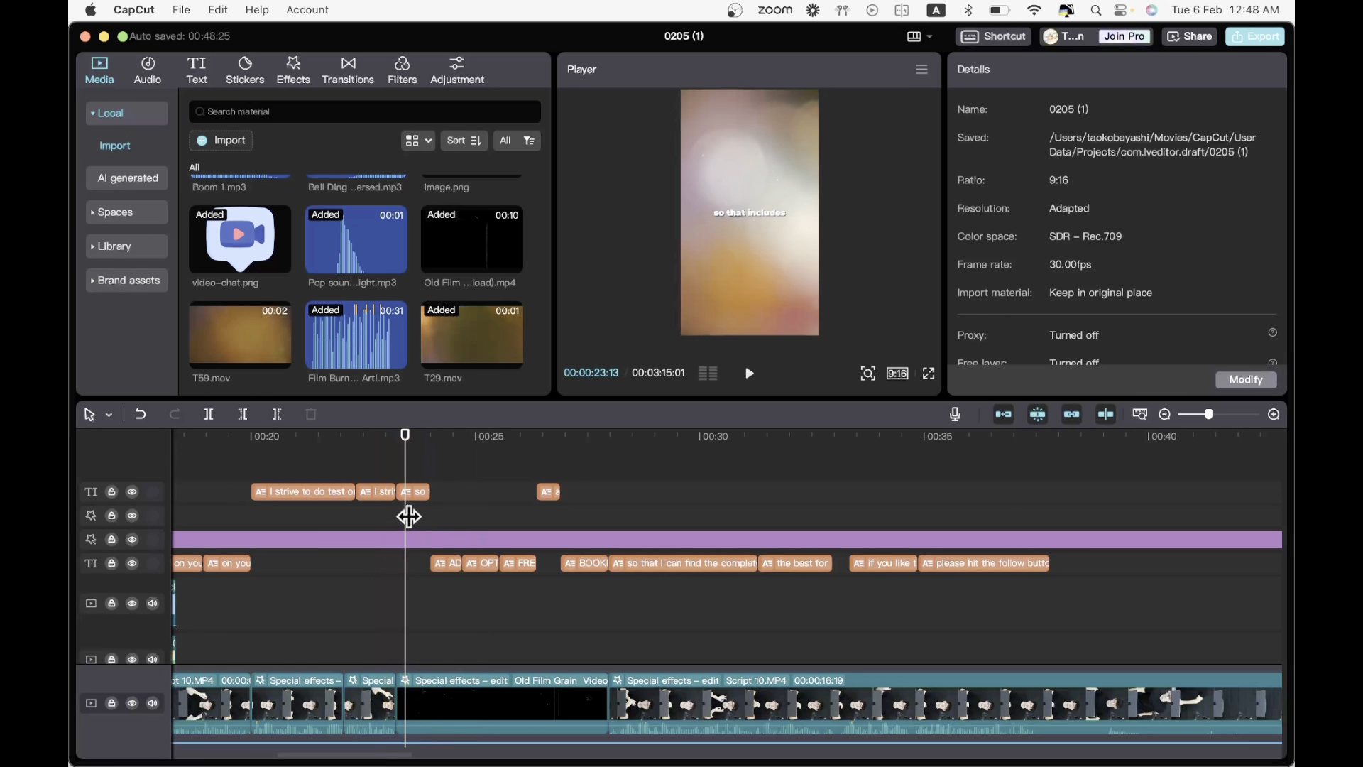
- Set the text colour of the "so that includes" caption to yellow after trying two blue swatches
click(421, 491)
scroll(1030, 348, down, 3)
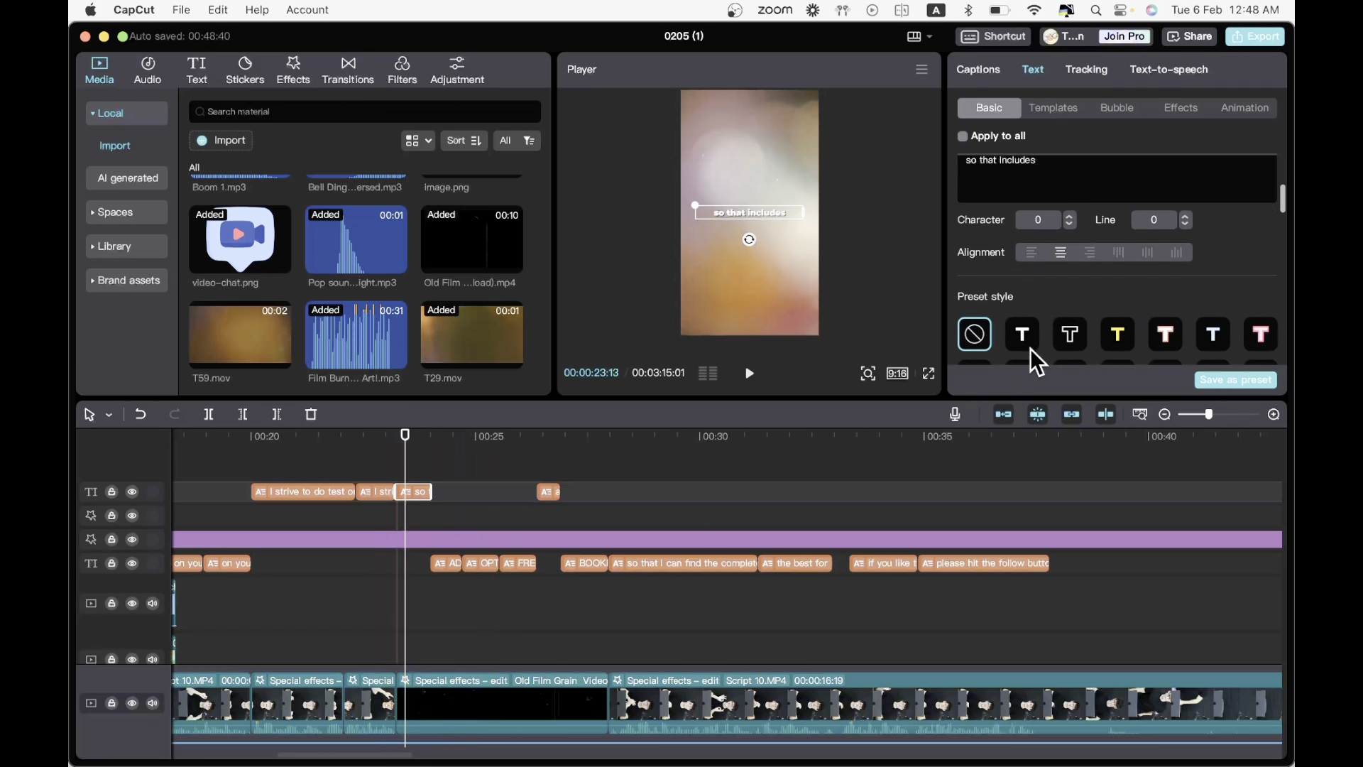
scroll(1043, 341, up, 2)
click(1034, 354)
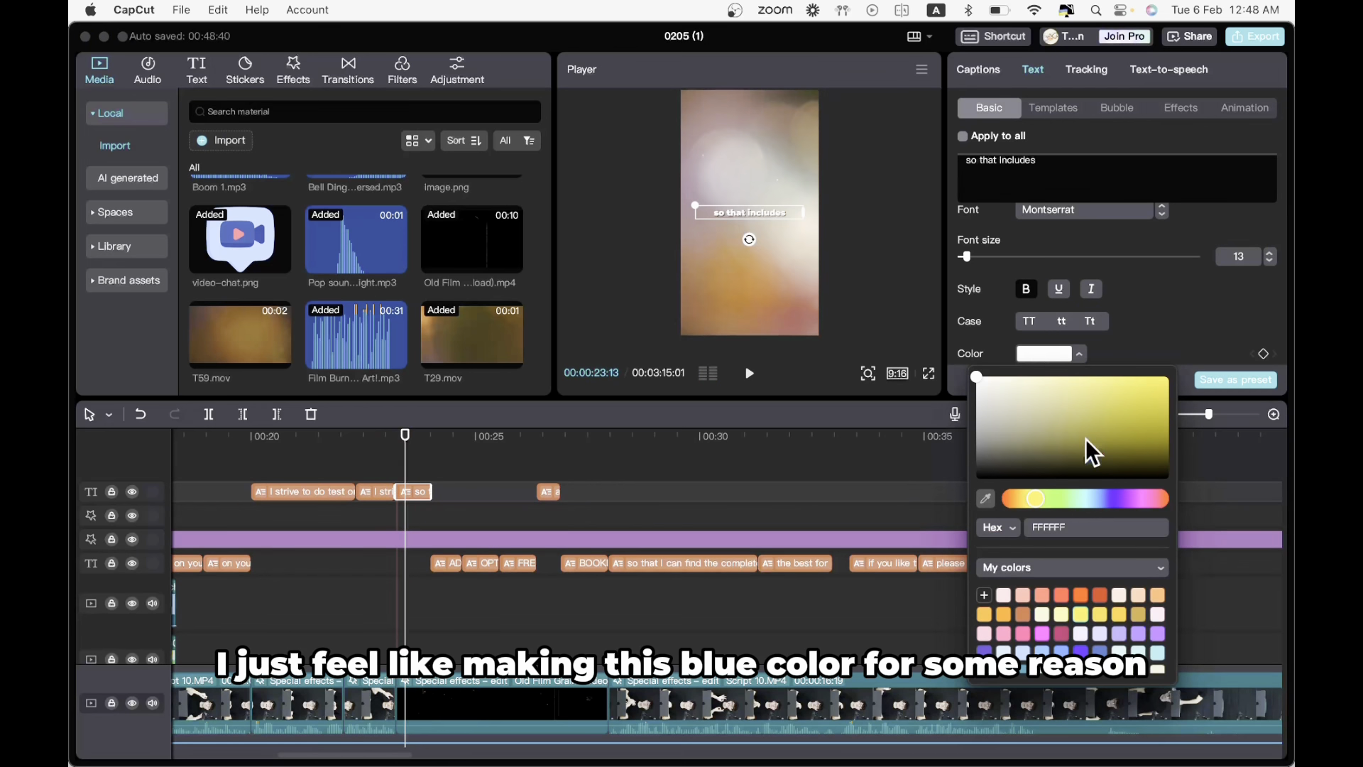
click(1061, 653)
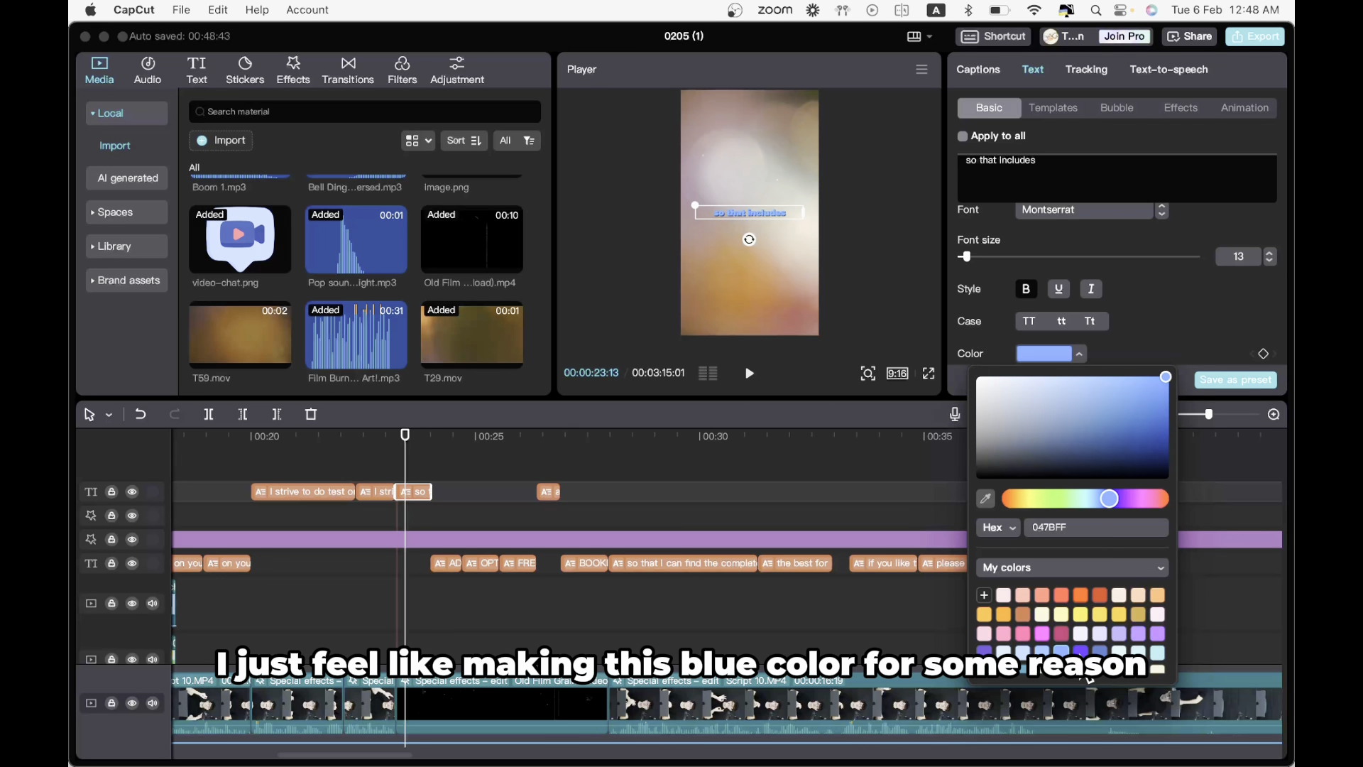
click(1080, 652)
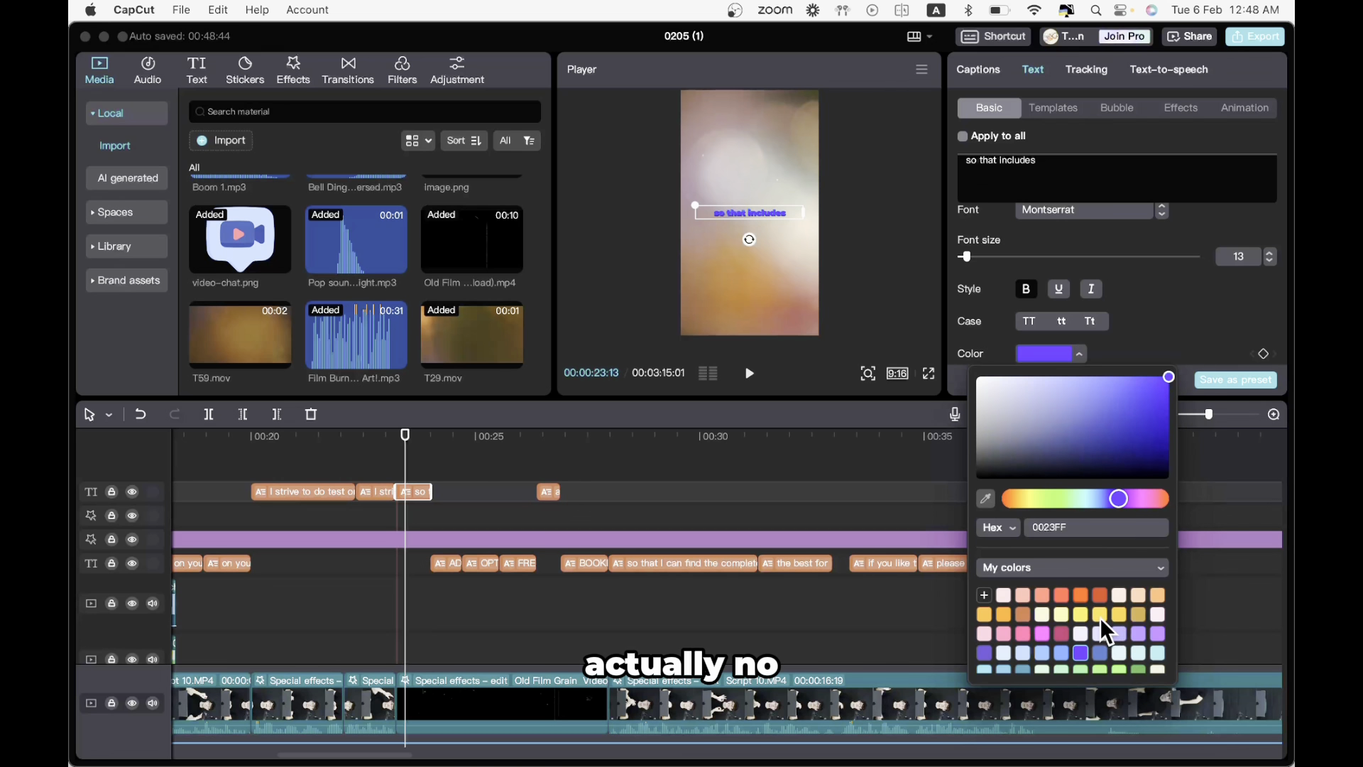
click(1081, 614)
- Play back from just before the "so that includes" caption through the end of the film-grain section
click(374, 598)
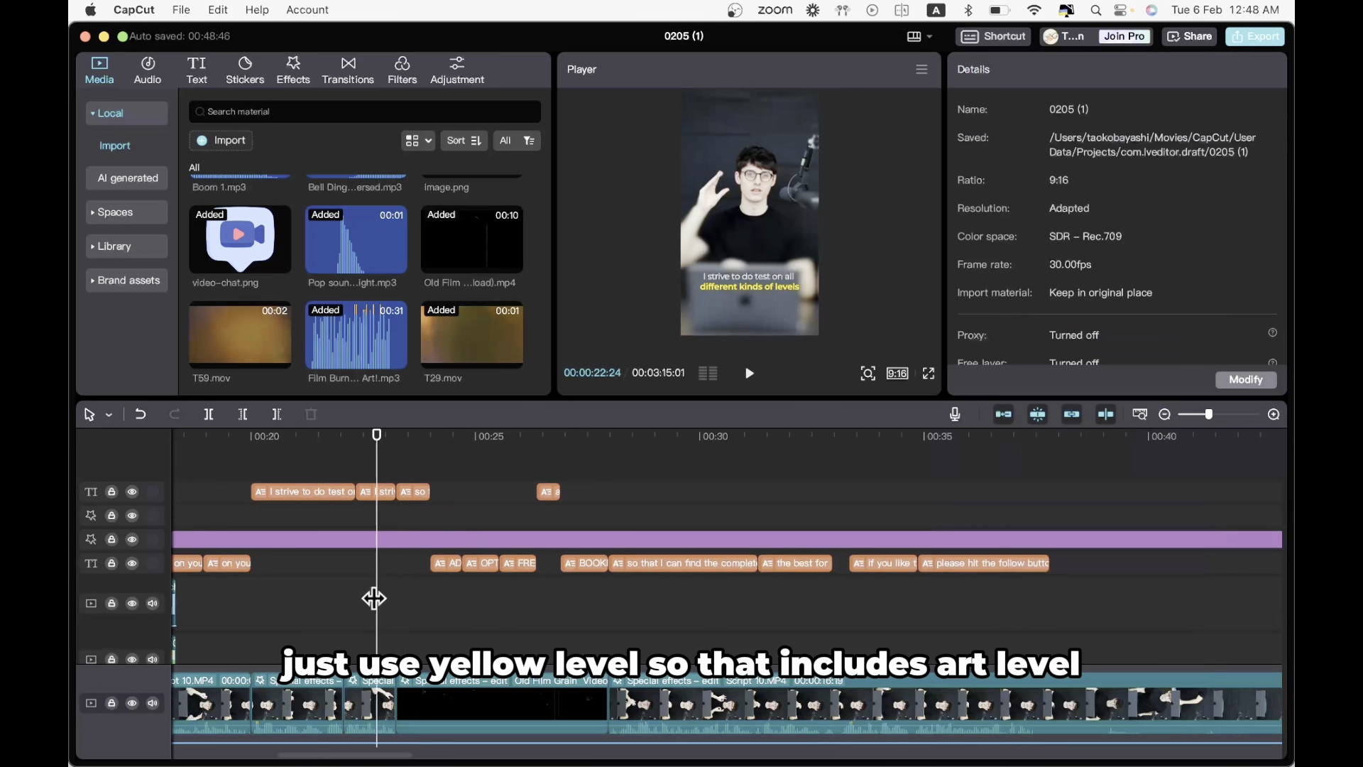
key(space)
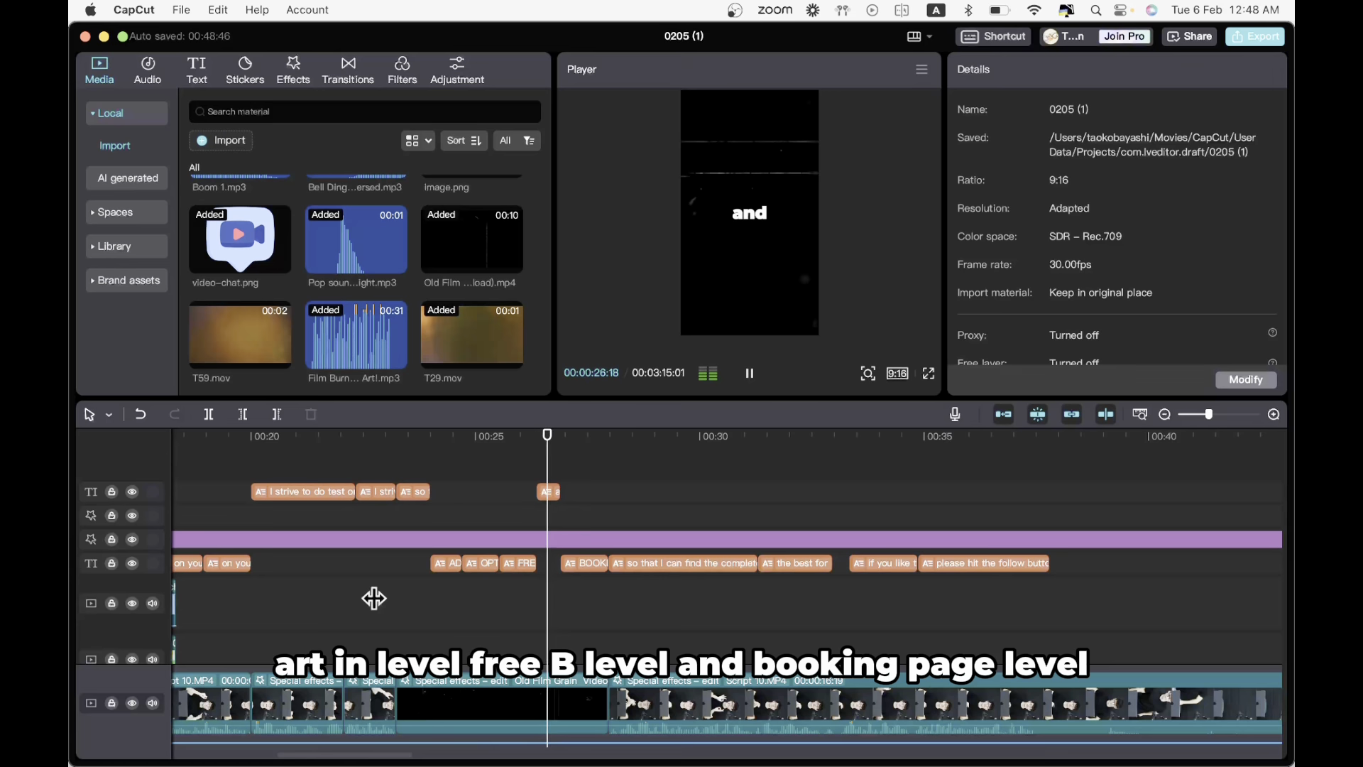
key(space)
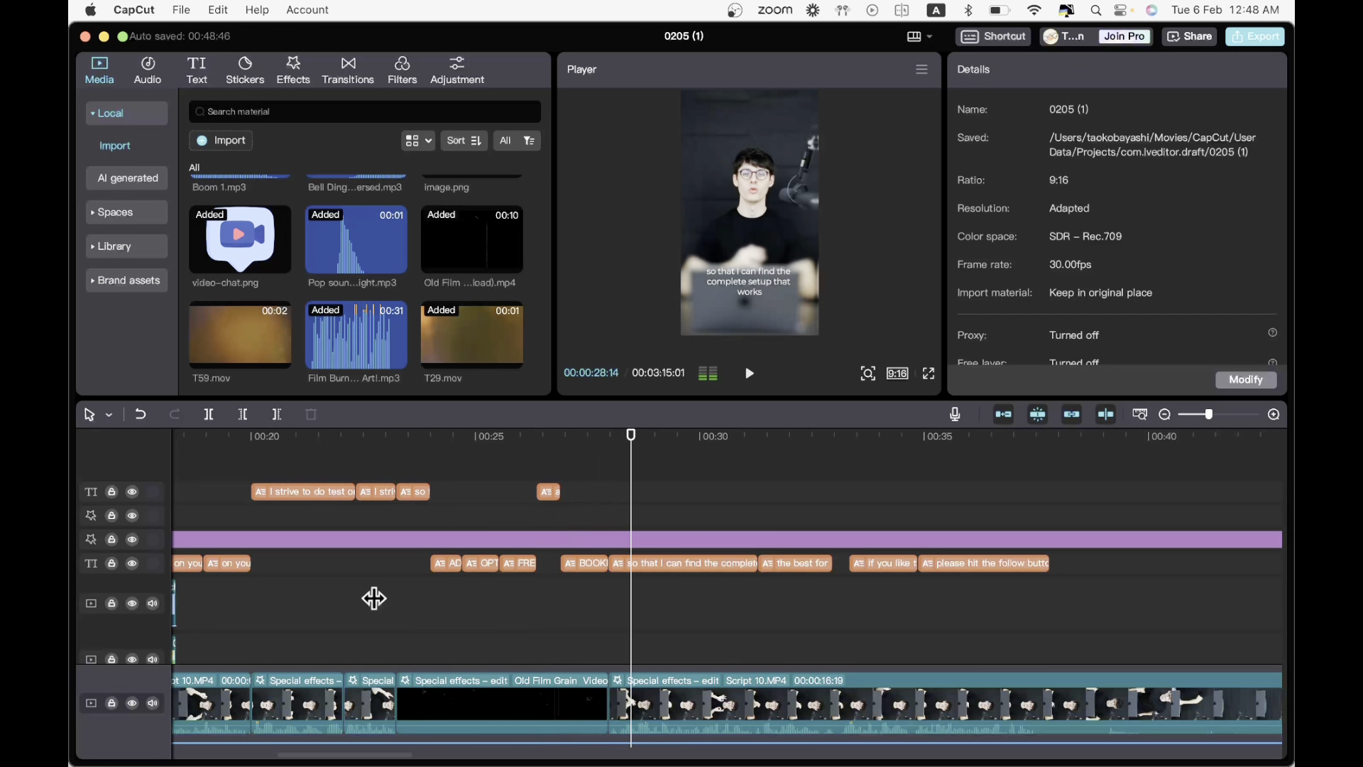
scroll(617, 605, down, 3)
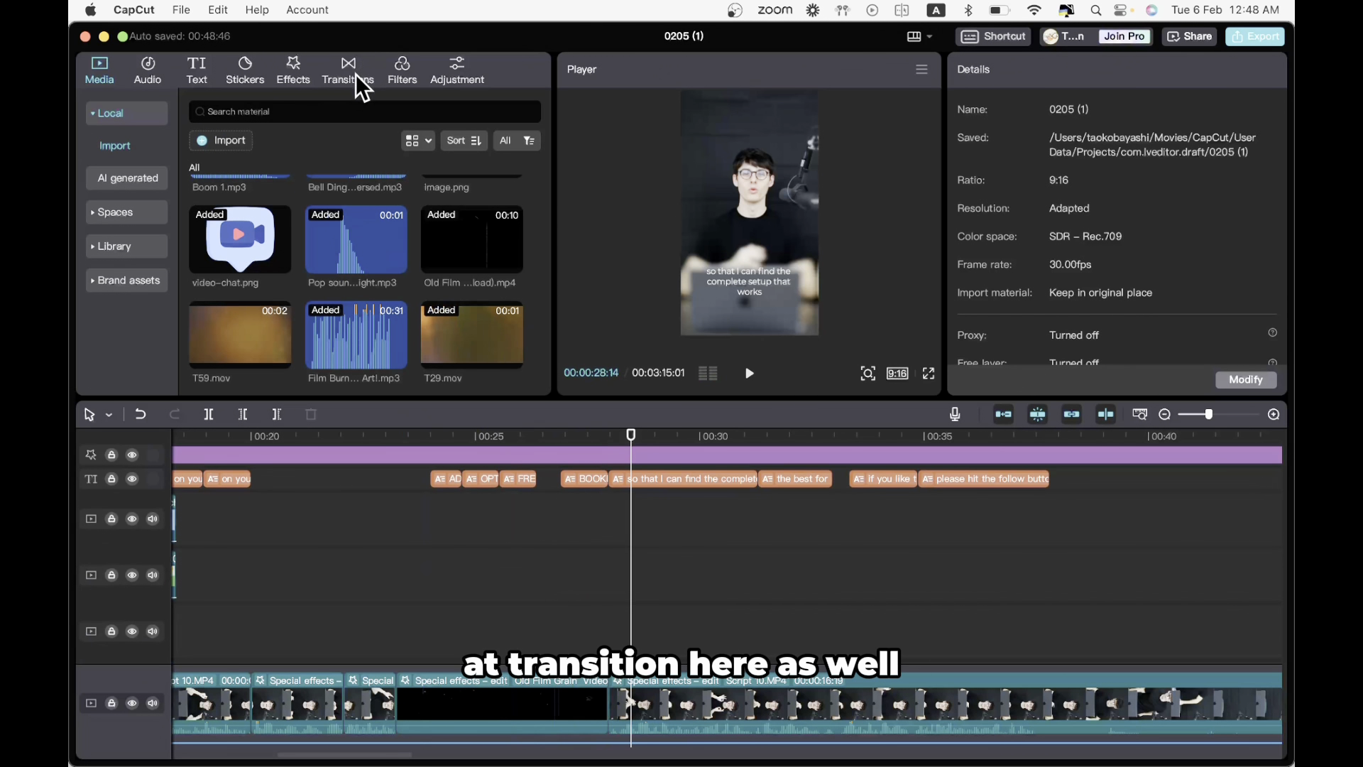
- Add the Glare light-effect transition between the Old Film Grain clip and the Script 10.MP4 clip that follows it
click(352, 75)
drag(313, 280, 309, 310)
scroll(398, 326, down, 3)
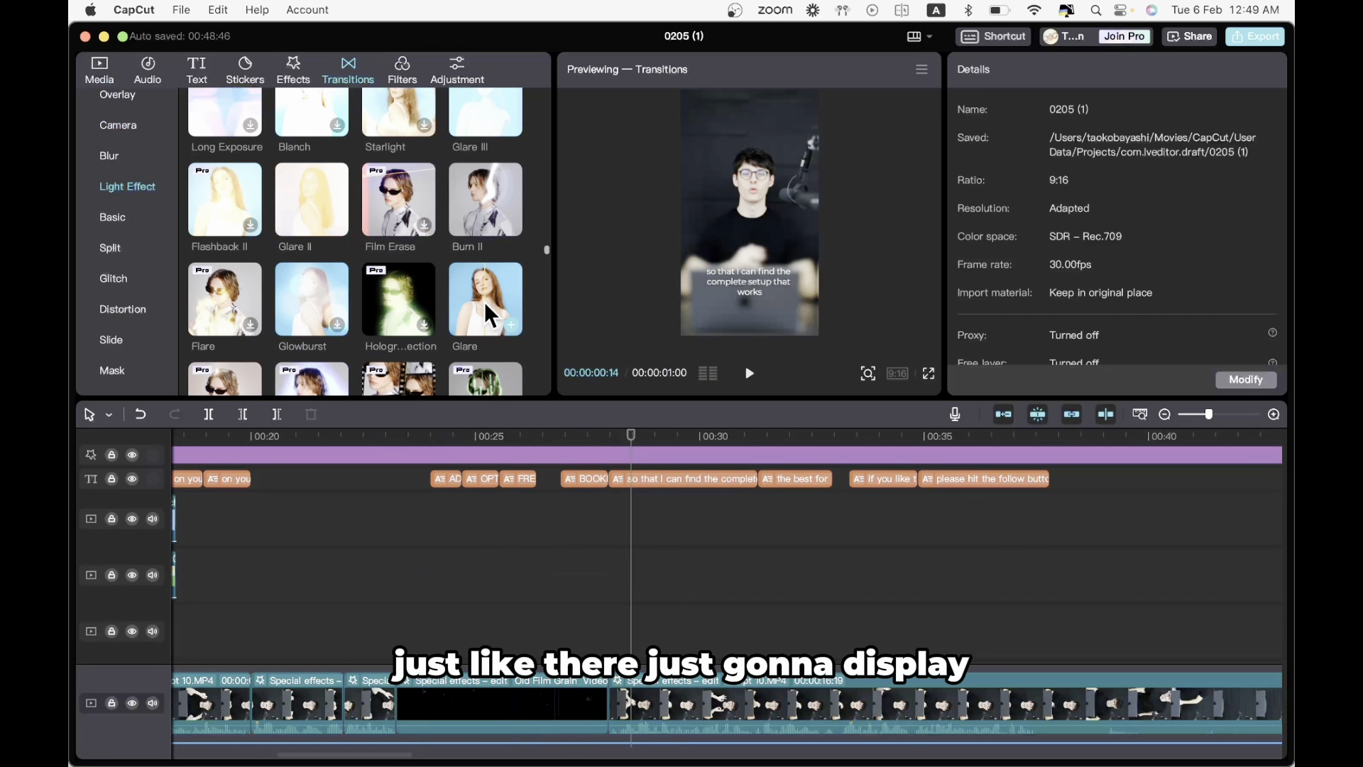
drag(485, 301, 595, 659)
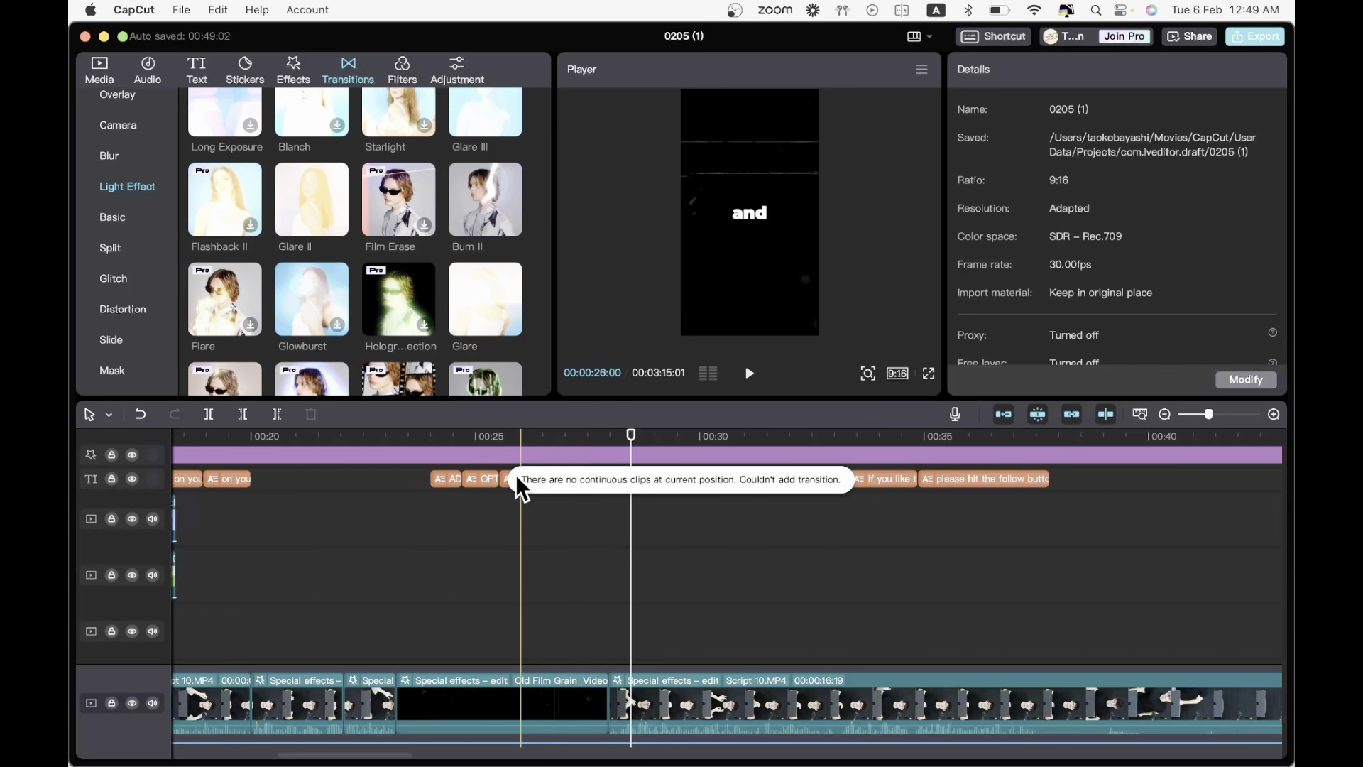
drag(480, 310, 597, 691)
scroll(642, 553, down, 3)
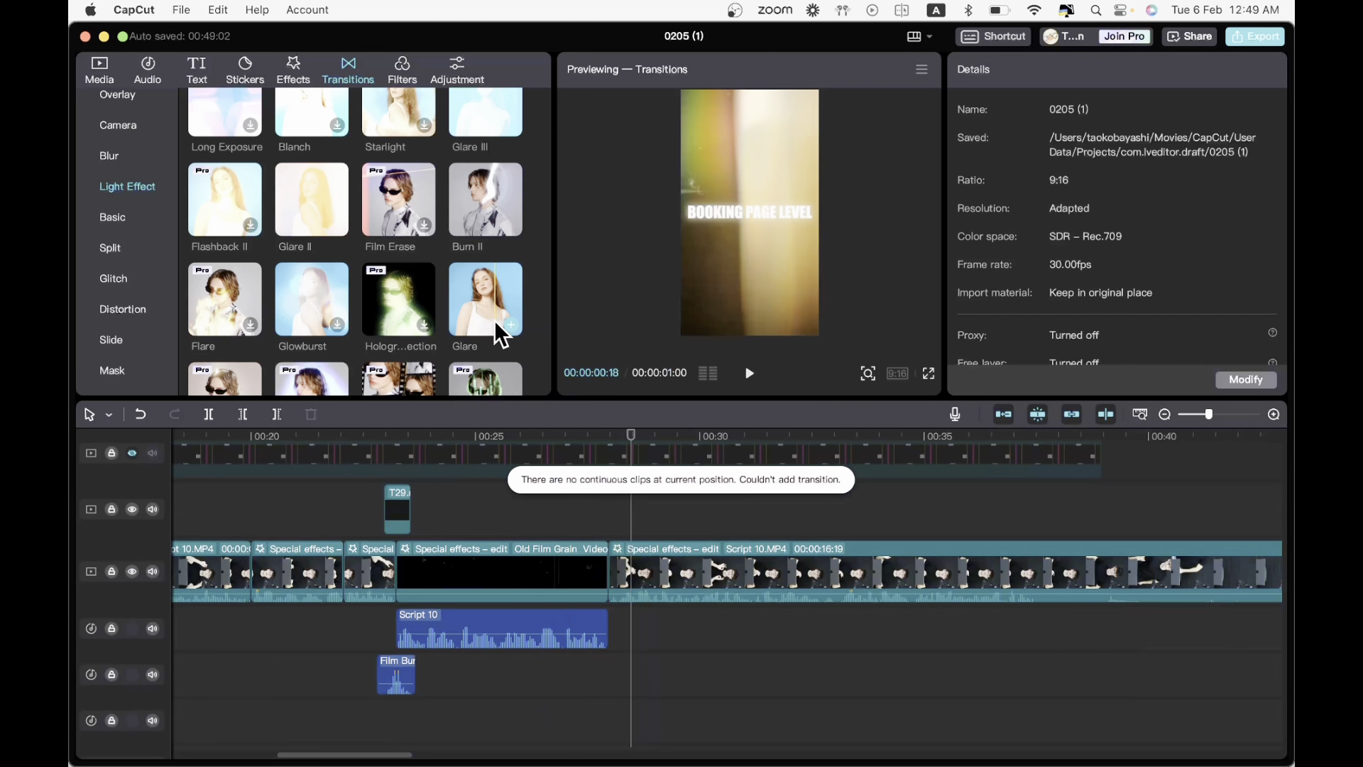
drag(497, 334, 608, 572)
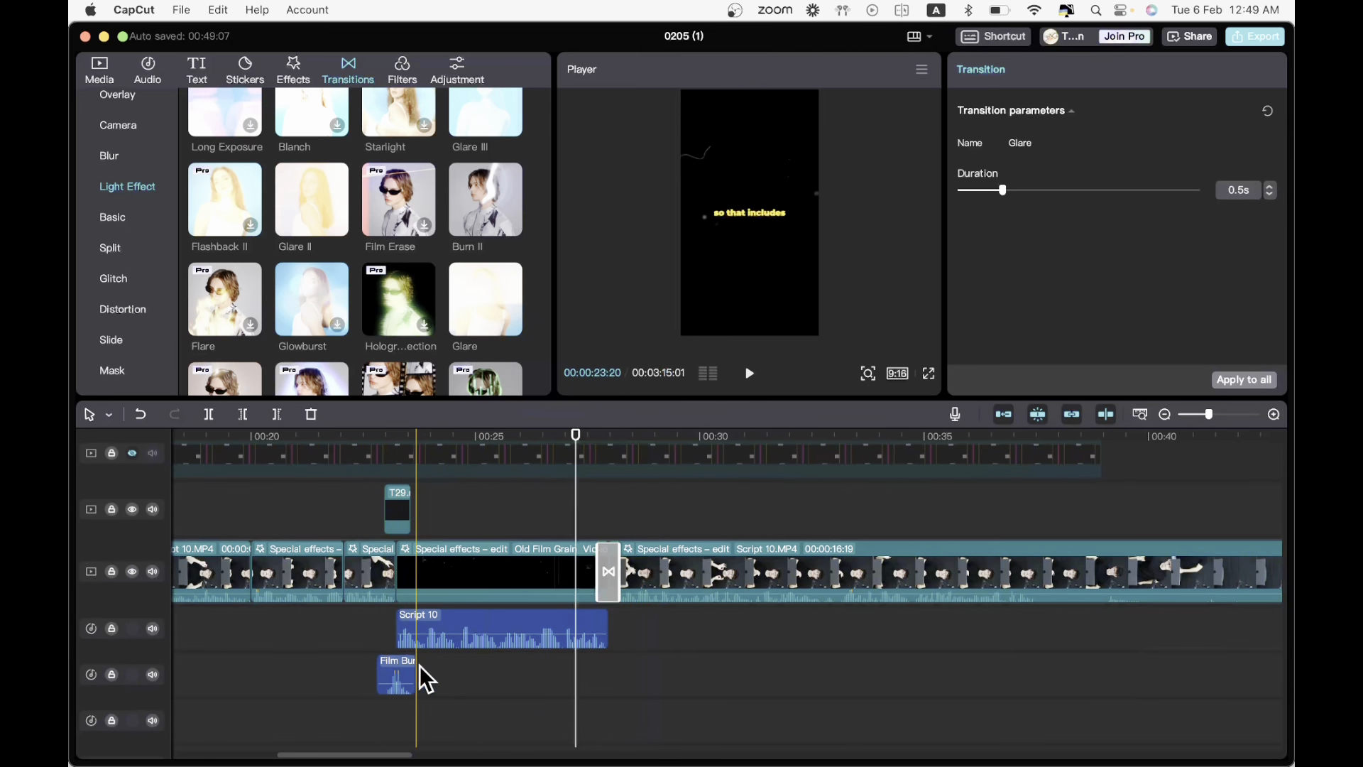
- Extend the Film Burn sound clip to 8.9 s, split it just before and just after the Glare transition, and delete the part after it
drag(413, 667, 777, 670)
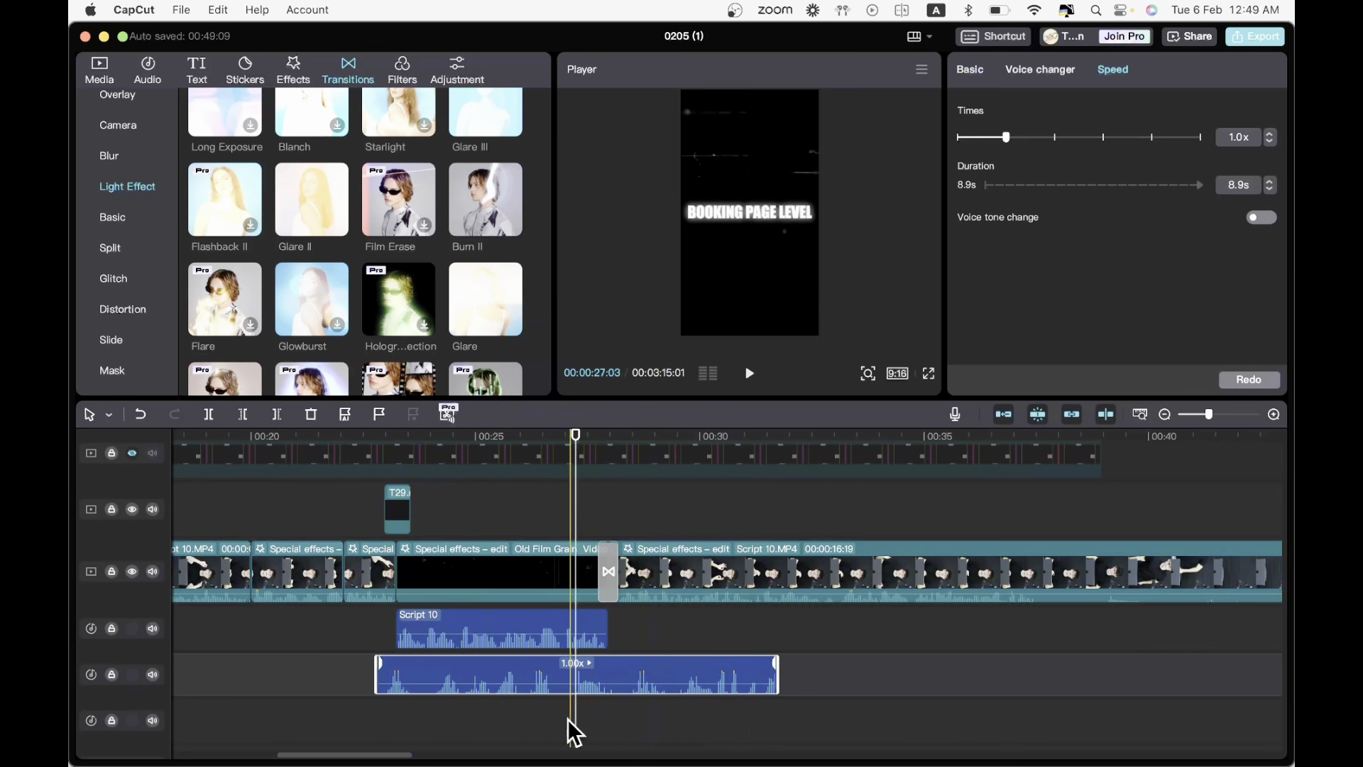
key(space)
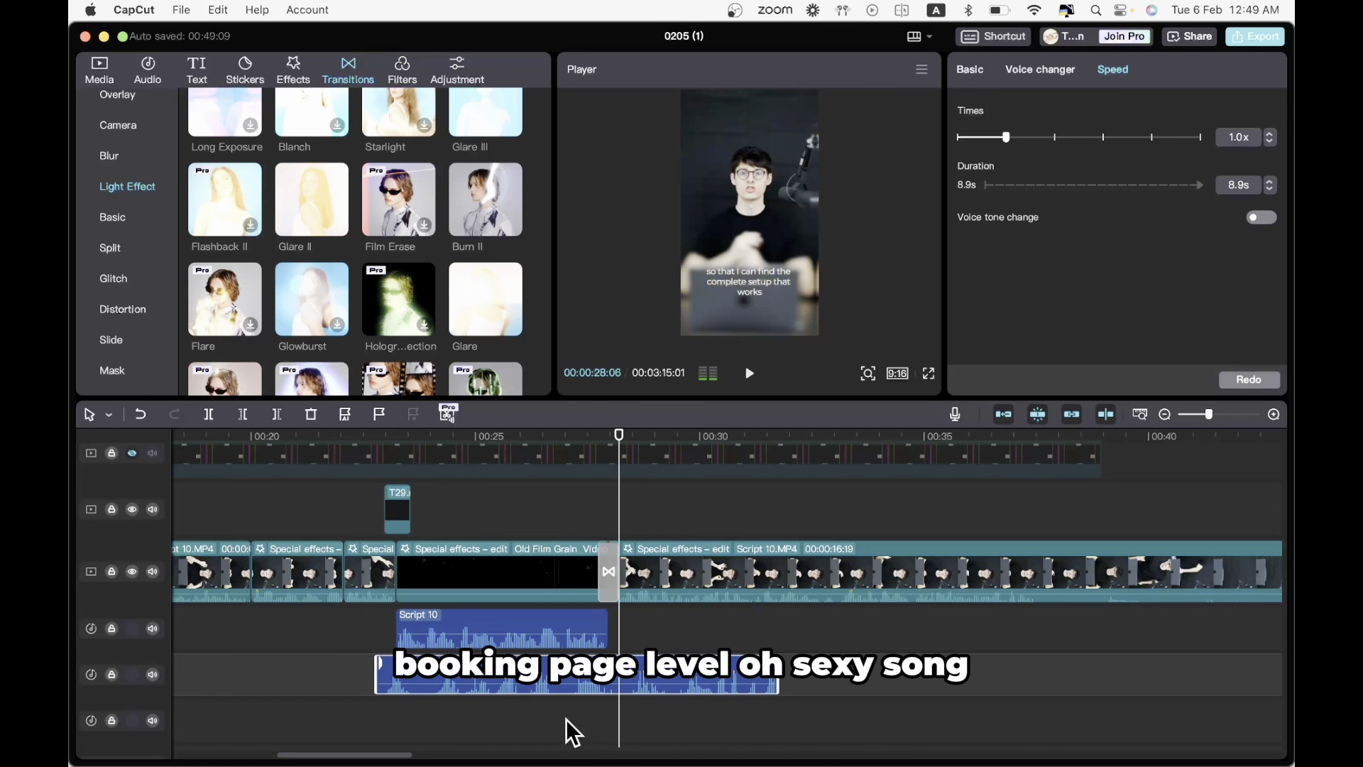
key(space)
click(567, 713)
click(558, 682)
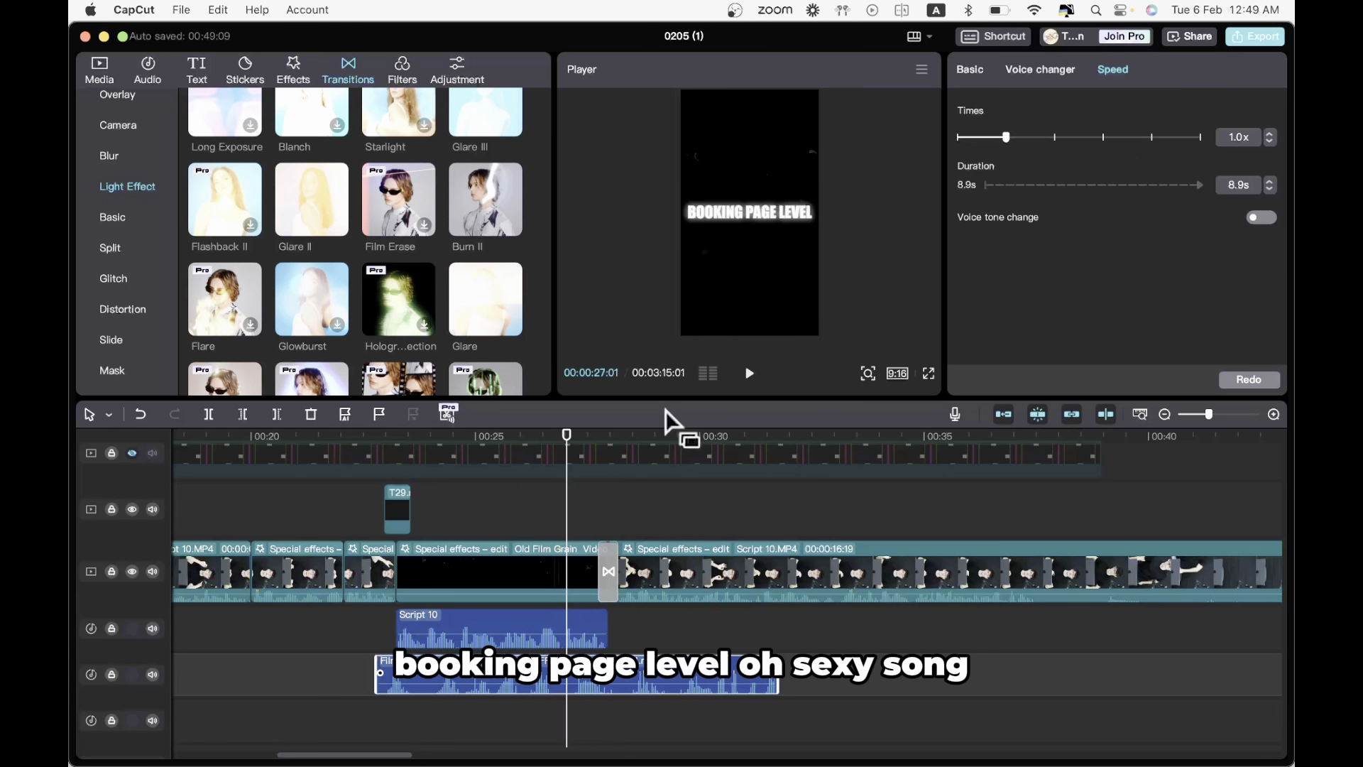
key(super+b)
key(super+b)
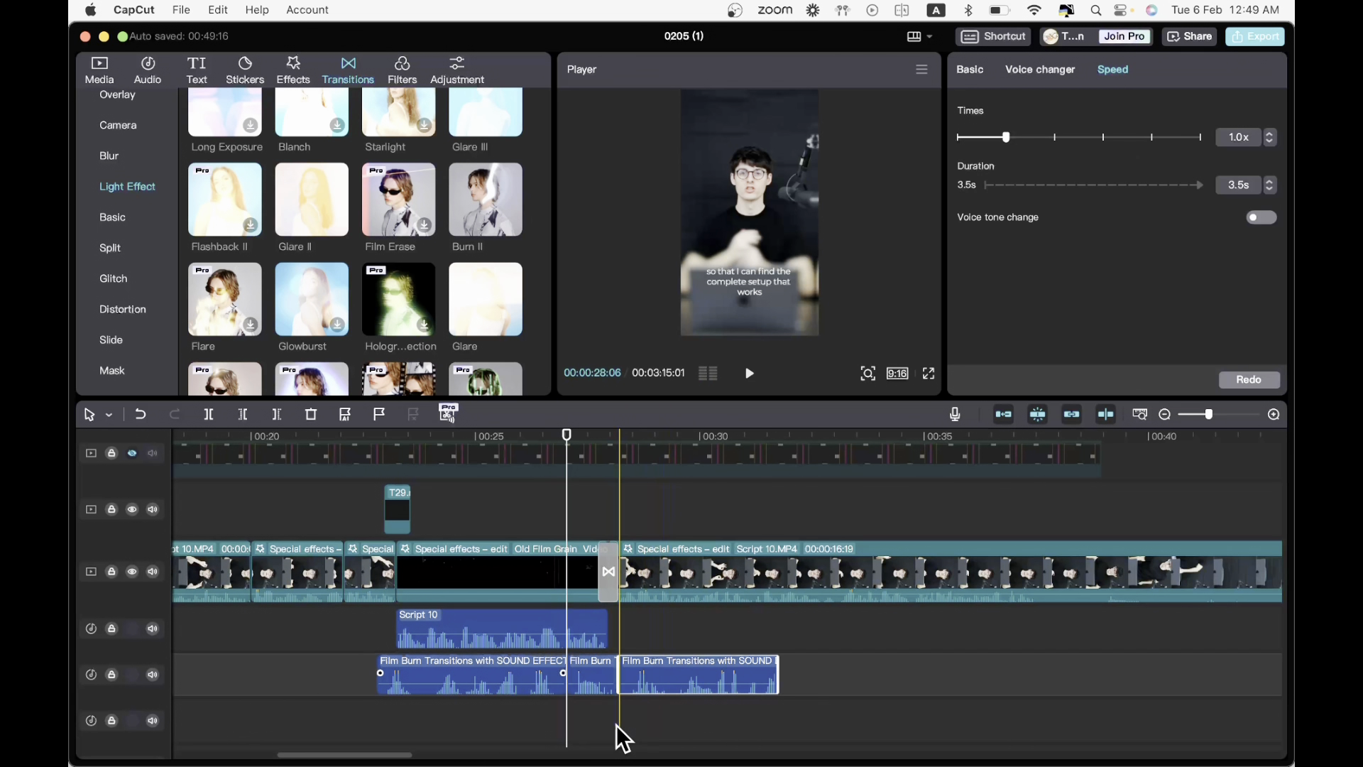
key(Delete)
- Cut the first Film Burn sound segment back to its opening burn, and shift the second segment slightly later under the Glare transition
click(420, 659)
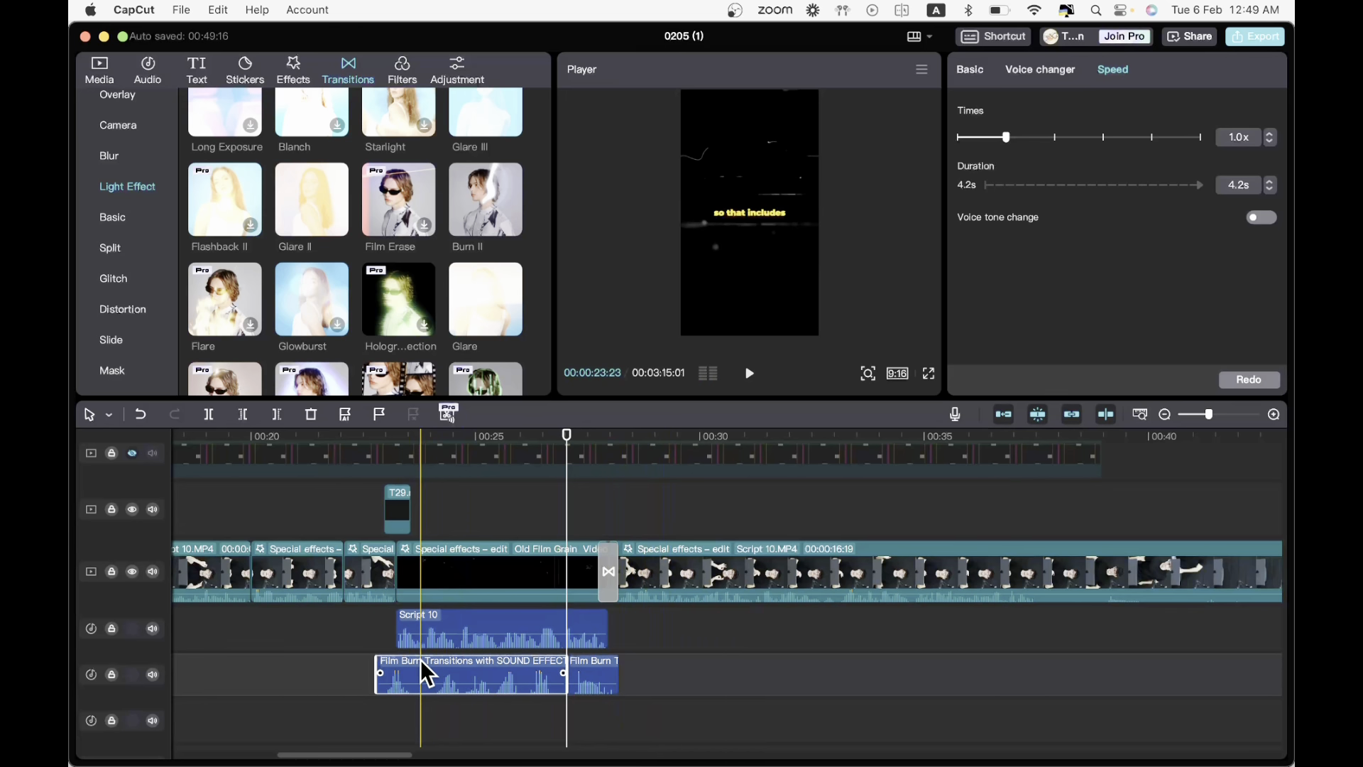
key(super+b)
key(Delete)
drag(589, 671, 609, 675)
- Play back from just before the Glare transition through the end of the "please hit the follow button" caption
click(579, 503)
key(space)
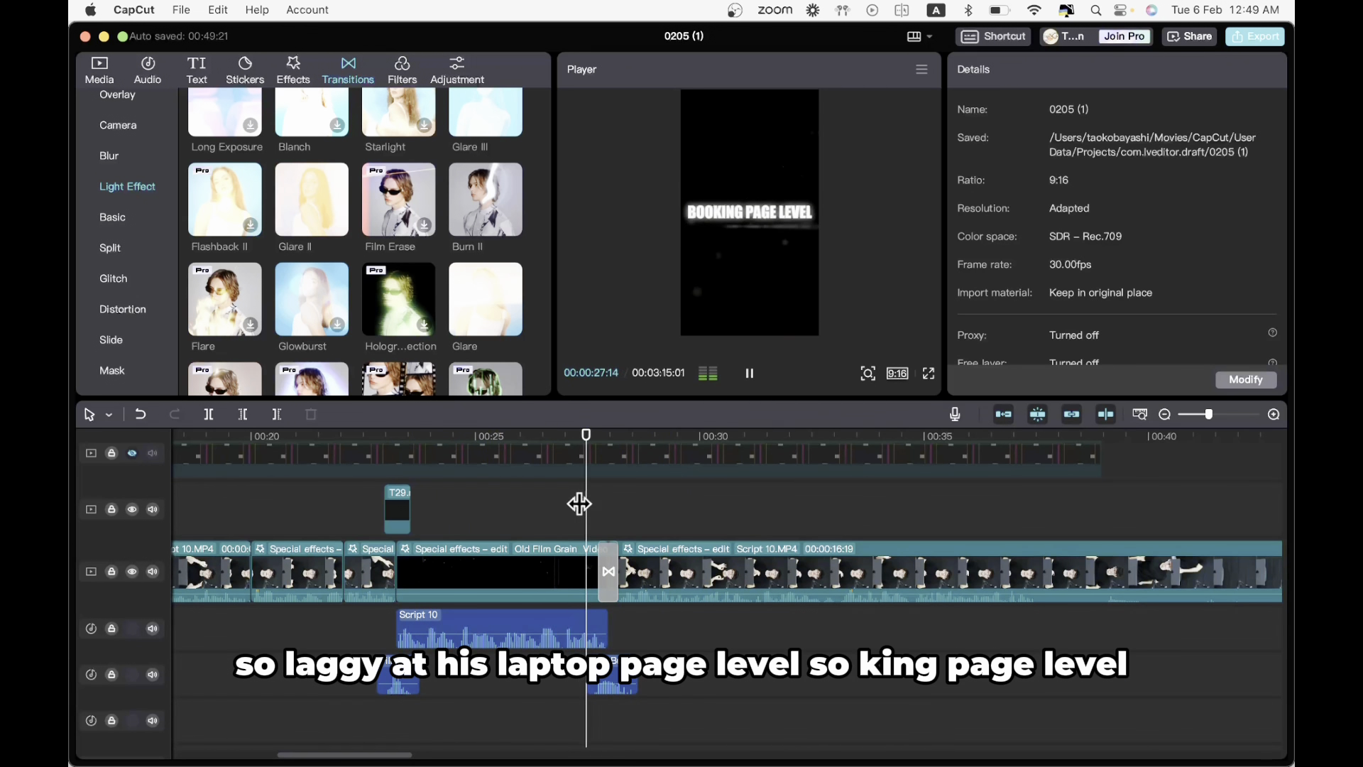
scroll(615, 485, up, 4)
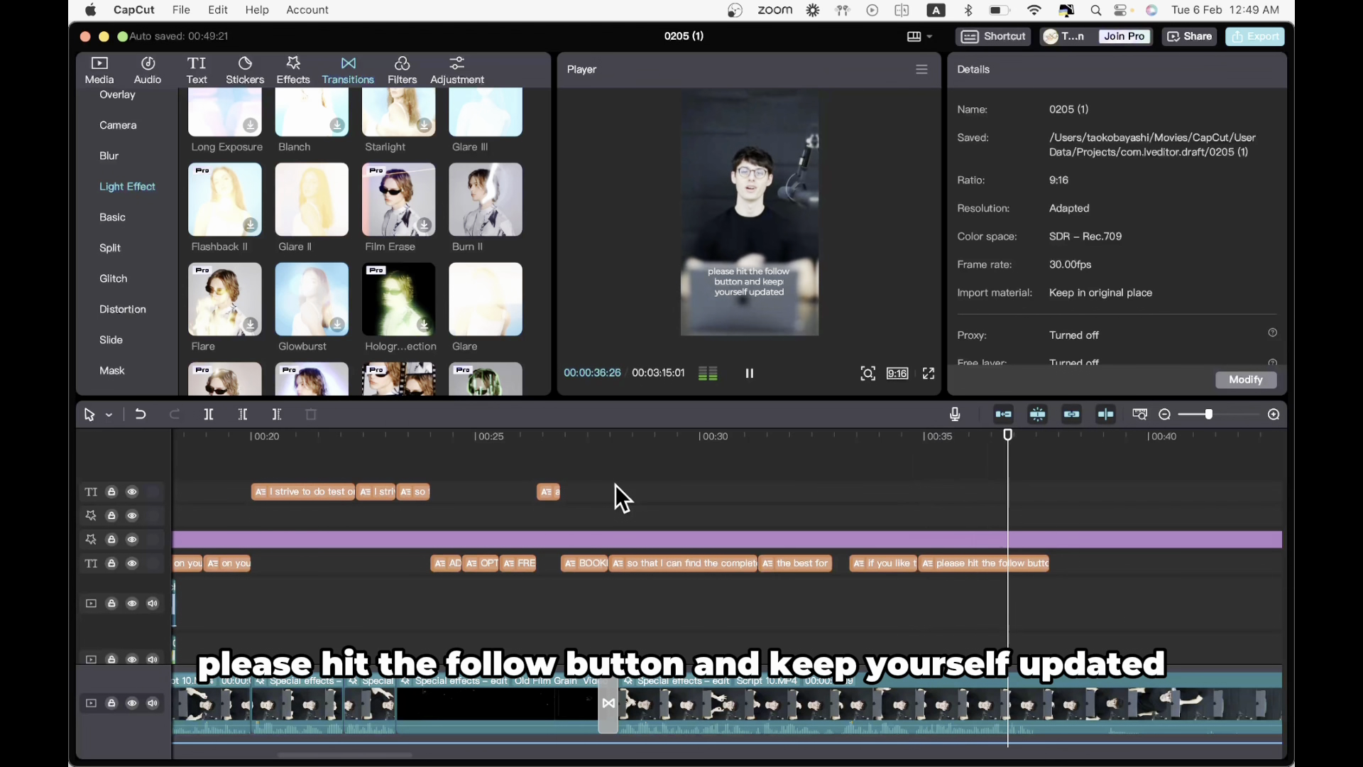
key(space)
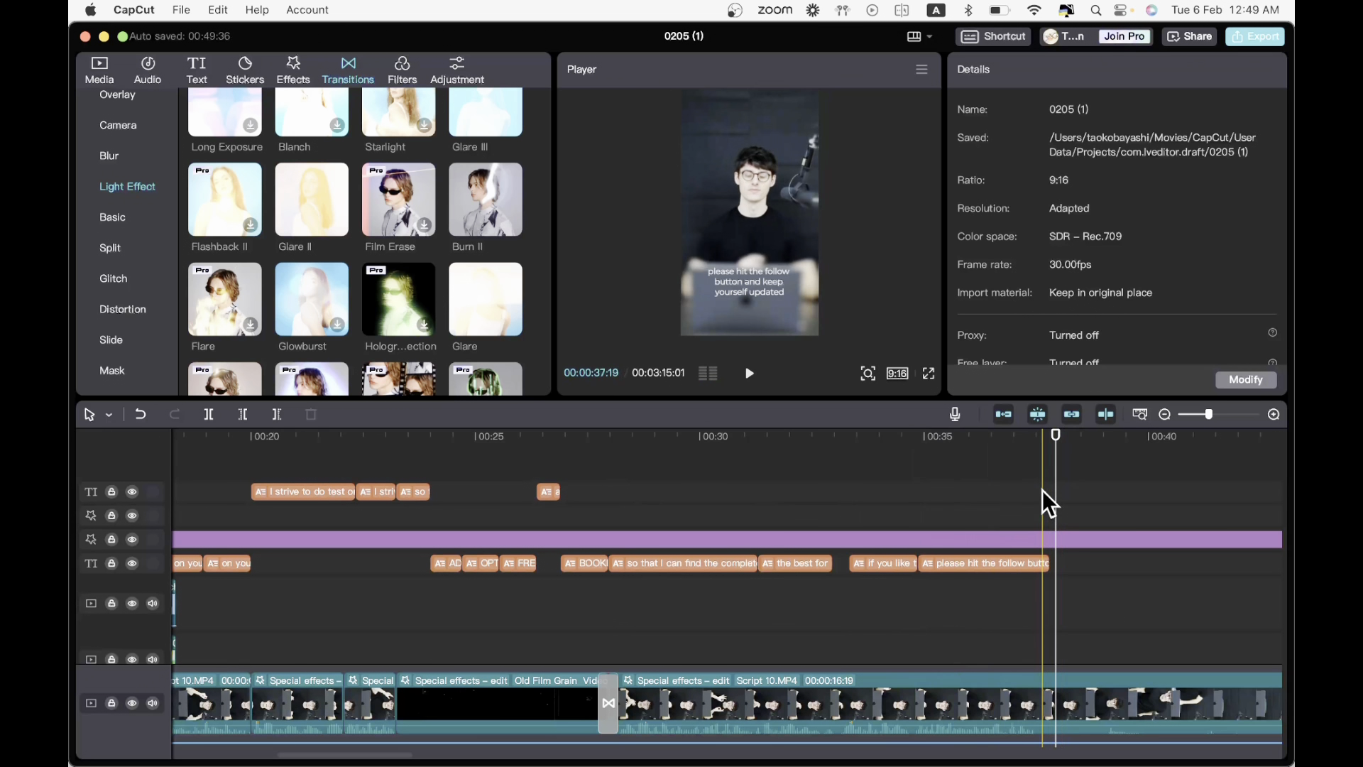
- Split the main Script 10.MP4 clip at the end of the last caption and delete everything after it
click(1045, 490)
click(1085, 704)
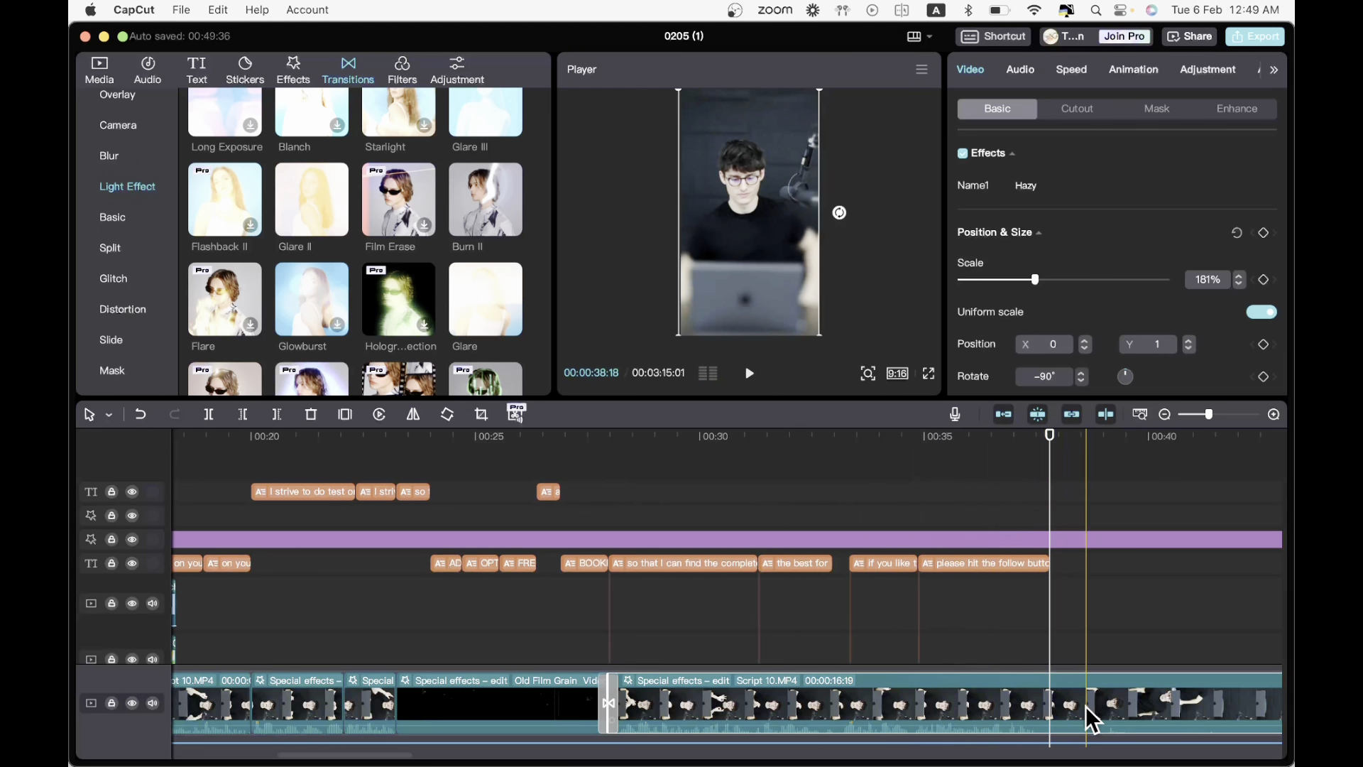
key(super+b)
key(BackSpace)
- Trim the background music and the hidden overlay video so both end together with the main video
scroll(1071, 637, down, 6)
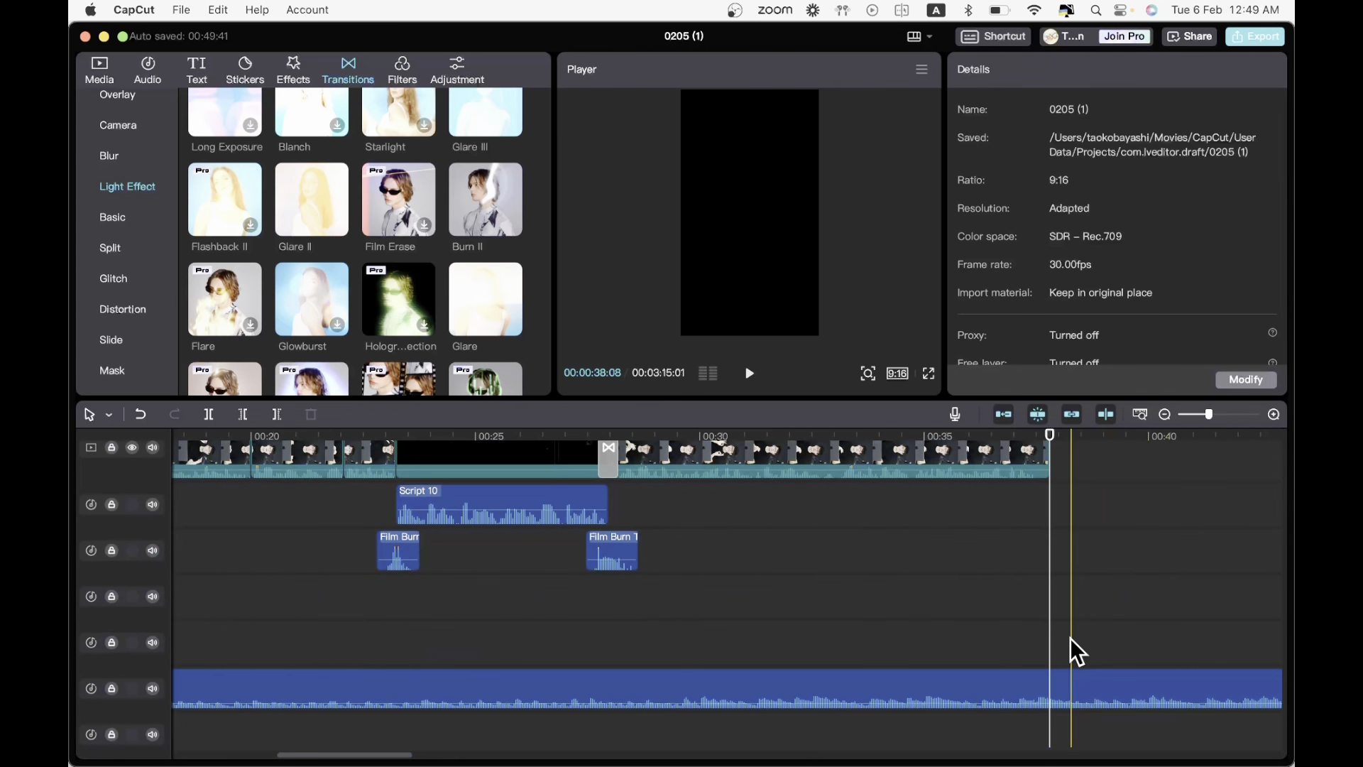
click(1056, 681)
key(super+b)
key(BackSpace)
scroll(1112, 483, up, 6)
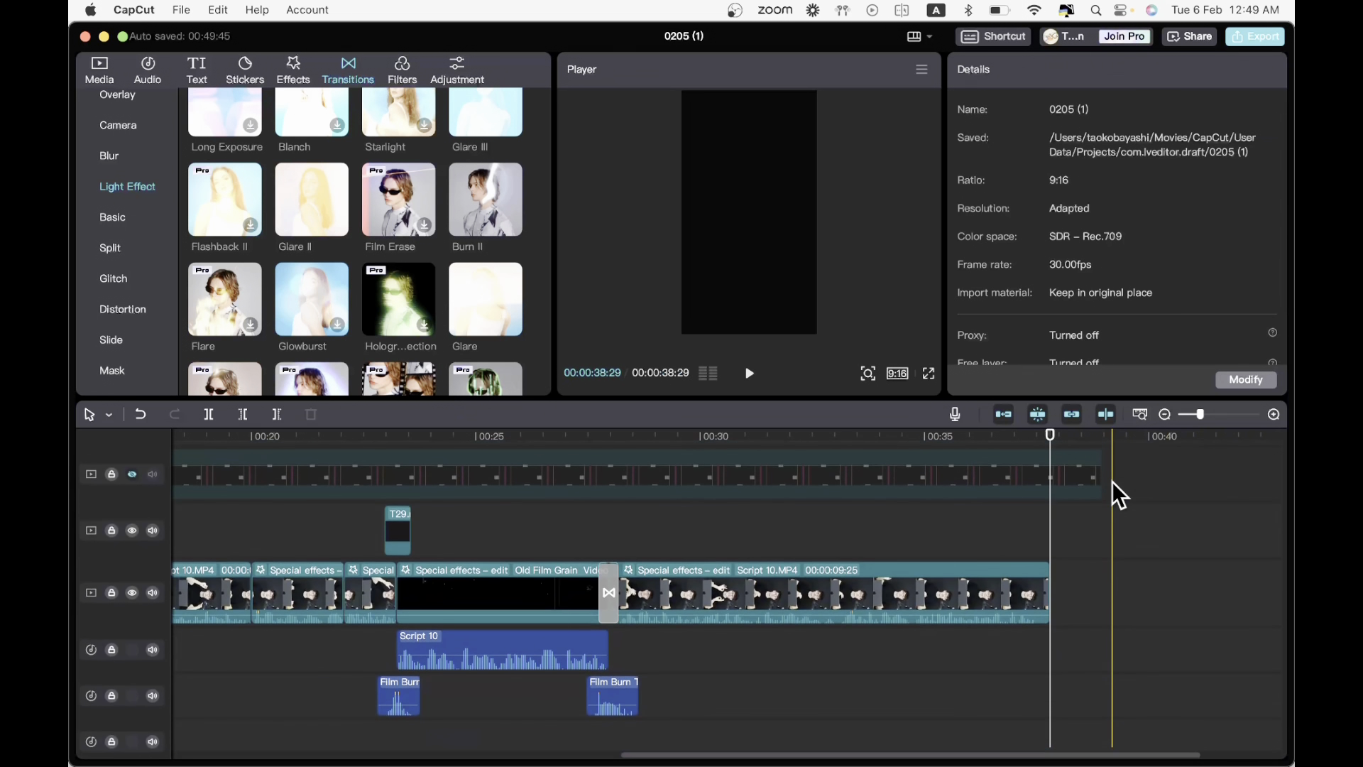
click(1087, 591)
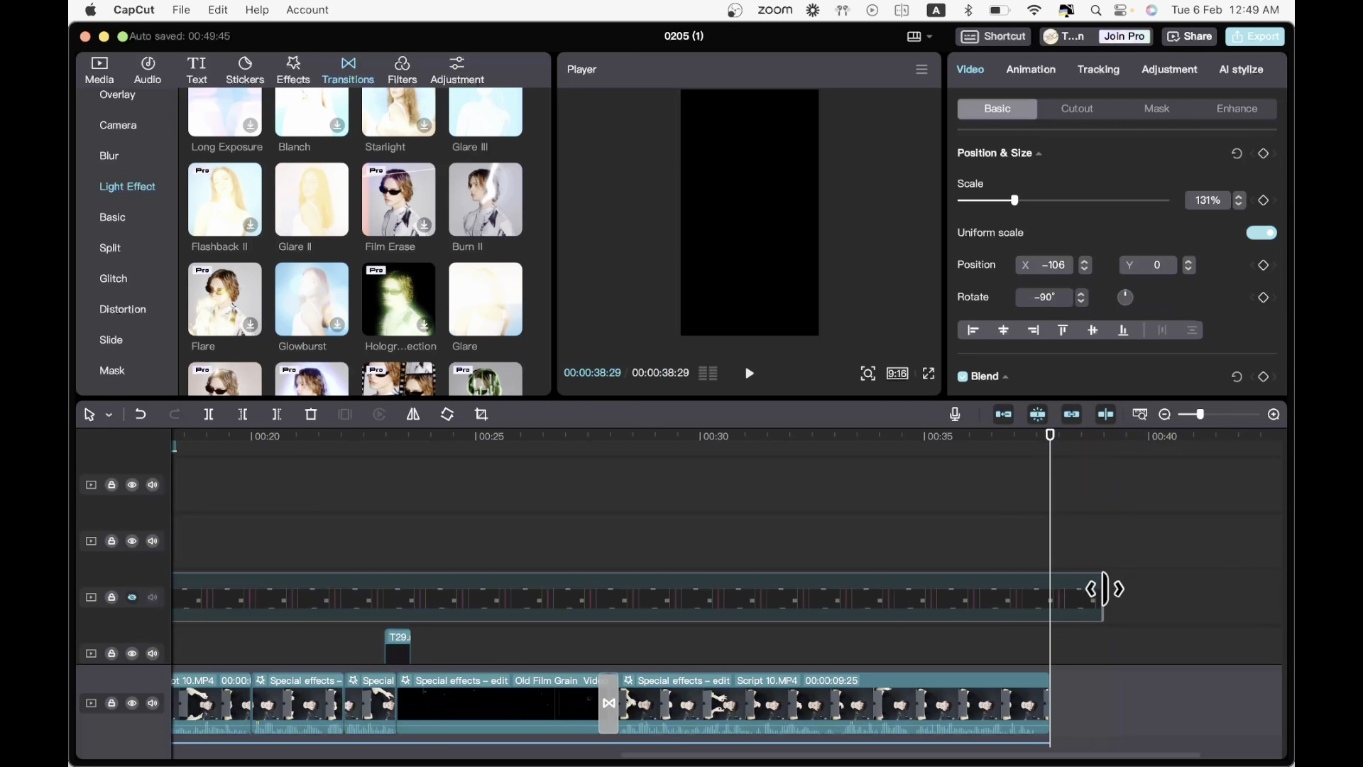
key(BackSpace)
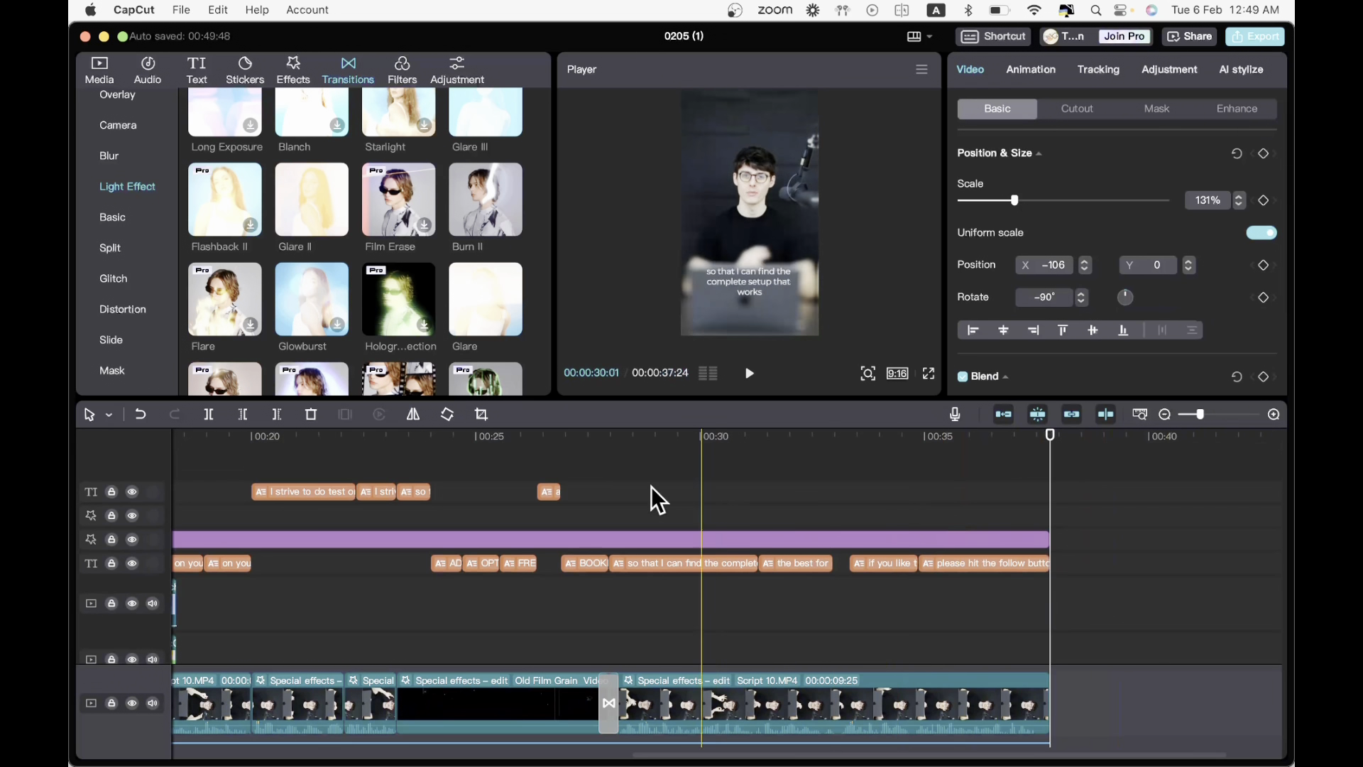
- Play back the film-grain section through the Glare transition into the "so that I can find the complete setup" caption
click(511, 513)
key(space)
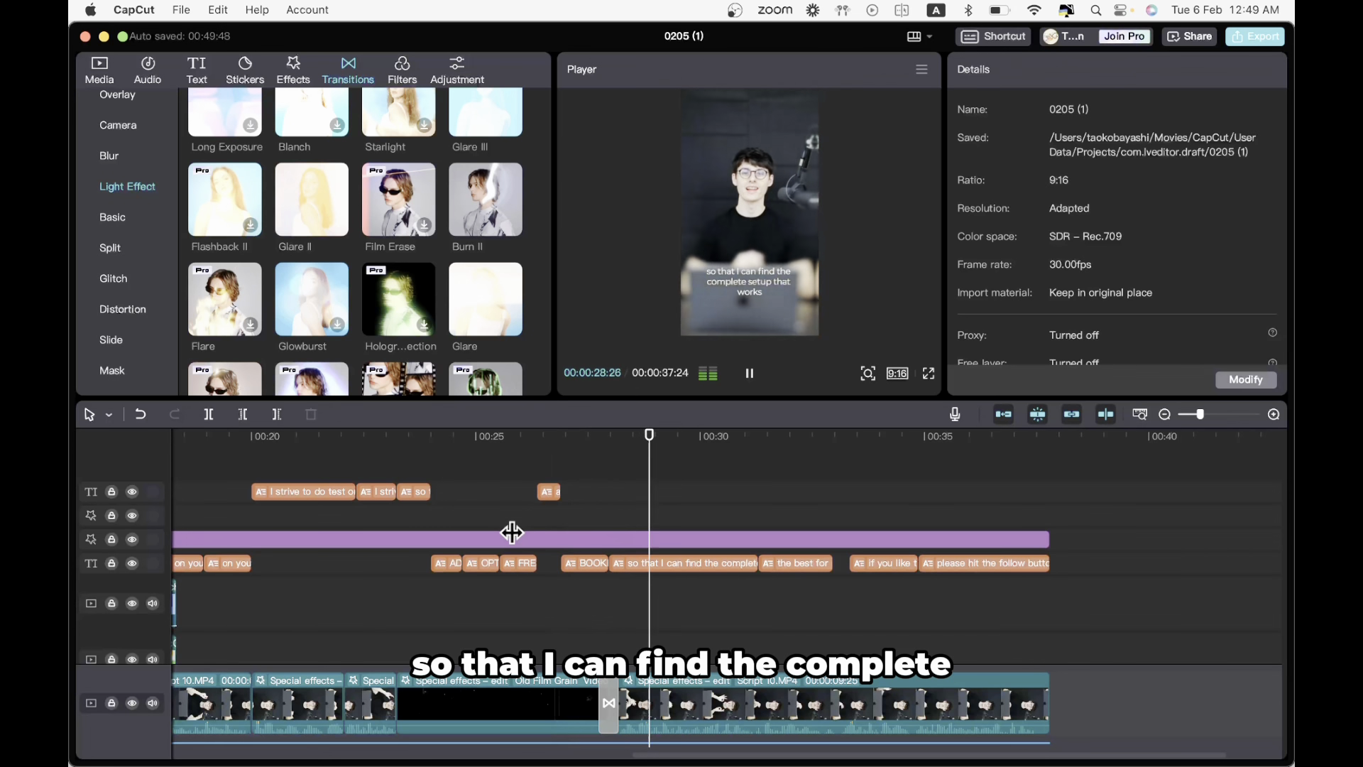
click(590, 633)
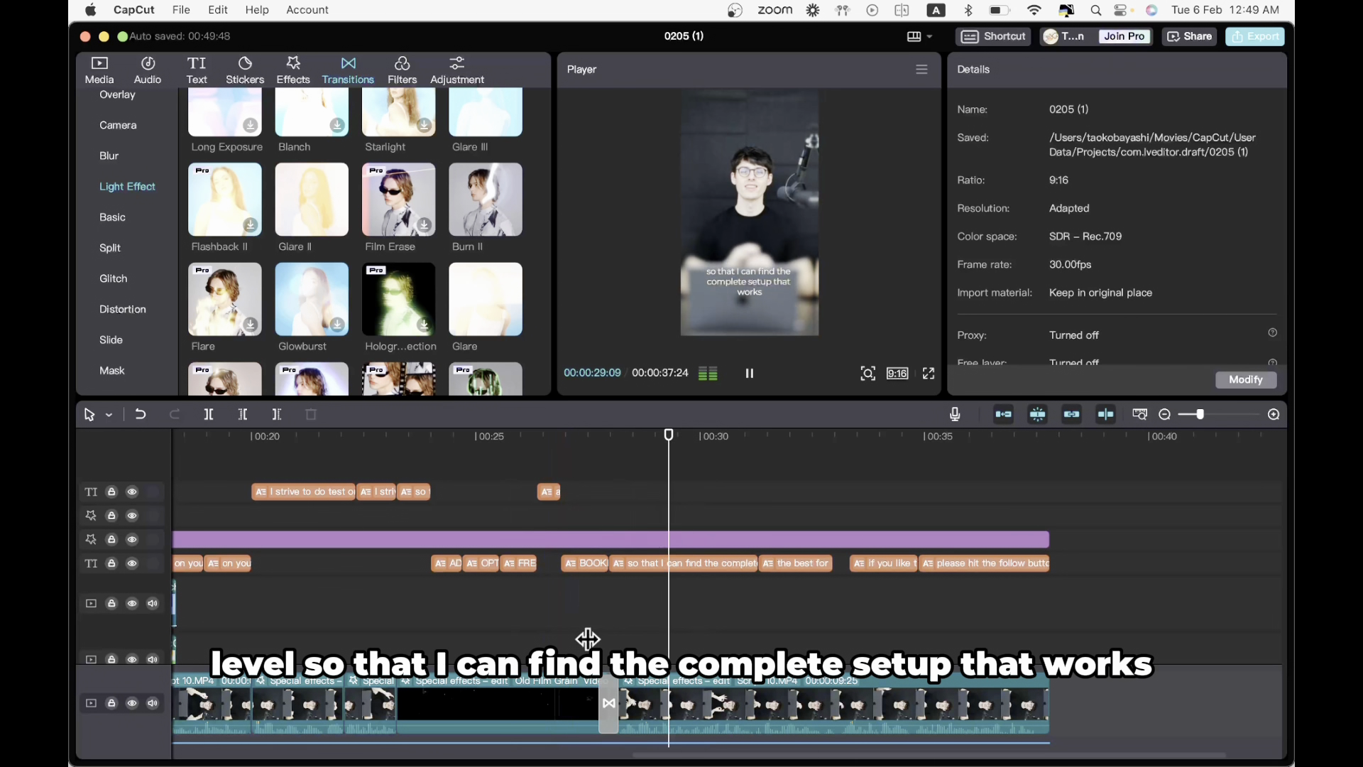
key(space)
- Move "that works" out of the "so that I can find the complete setup" caption to make the next one "that works the best for my clients"
click(696, 563)
click(1160, 222)
key(Return)
click(983, 304)
key(BackSpace)
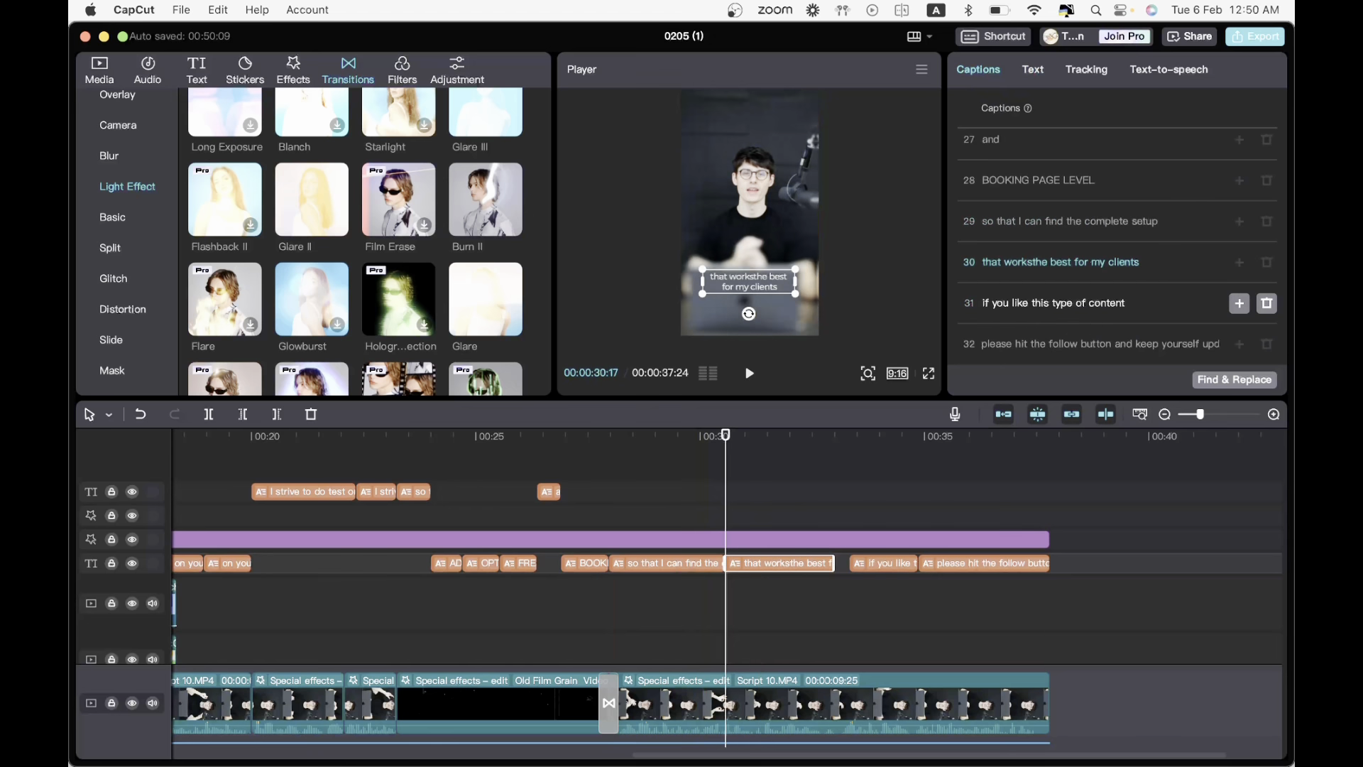
click(1033, 262)
- Play back the captions after the Glare transition repeatedly, looking over the timeline from its beginning in between
click(566, 505)
key(space)
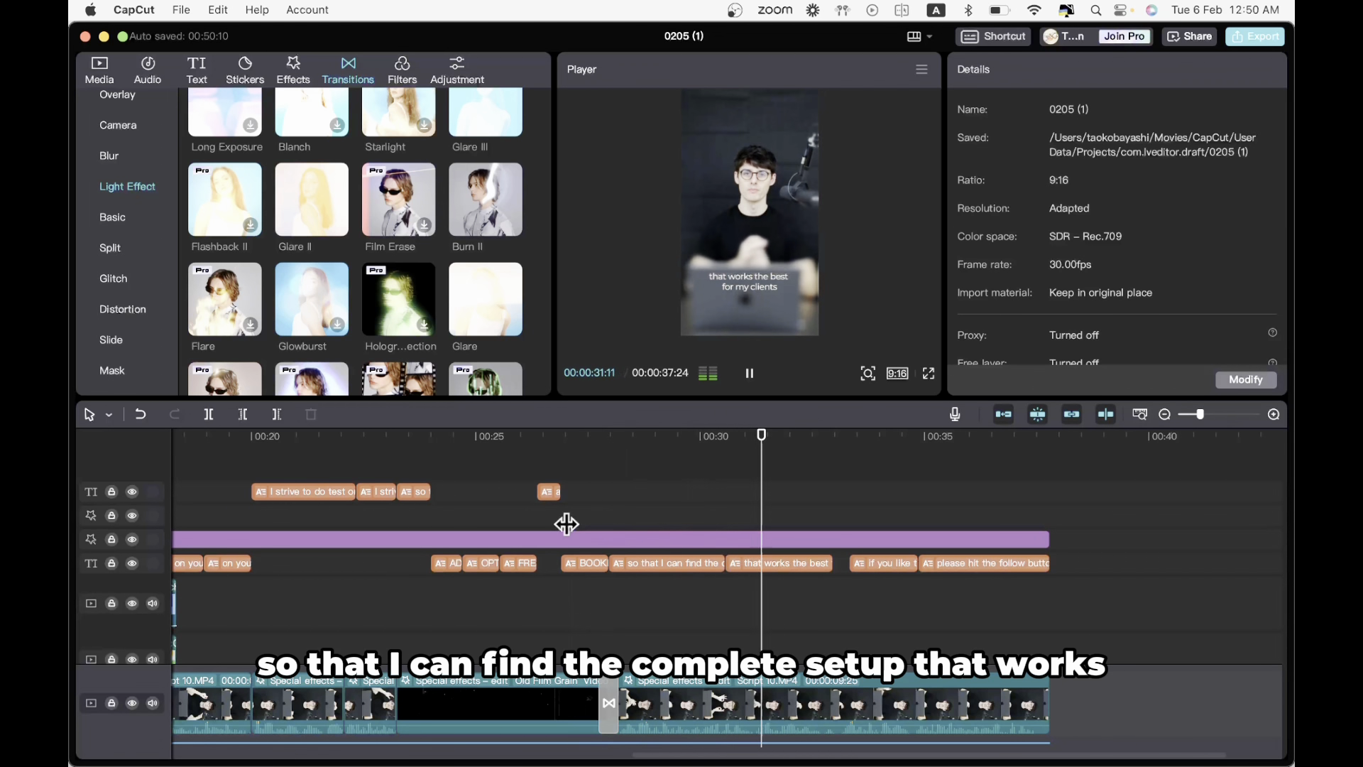
key(space)
scroll(567, 524, left, 12)
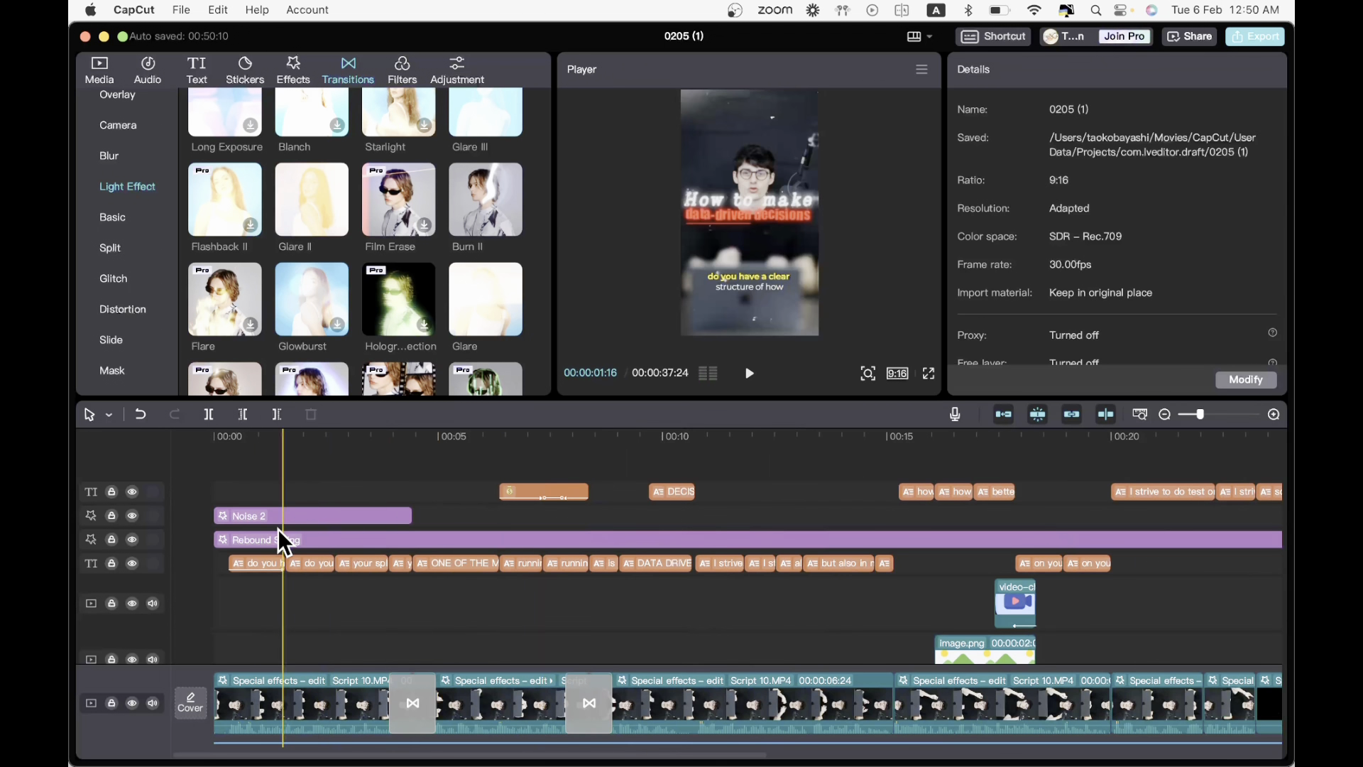
scroll(893, 514, right, 8)
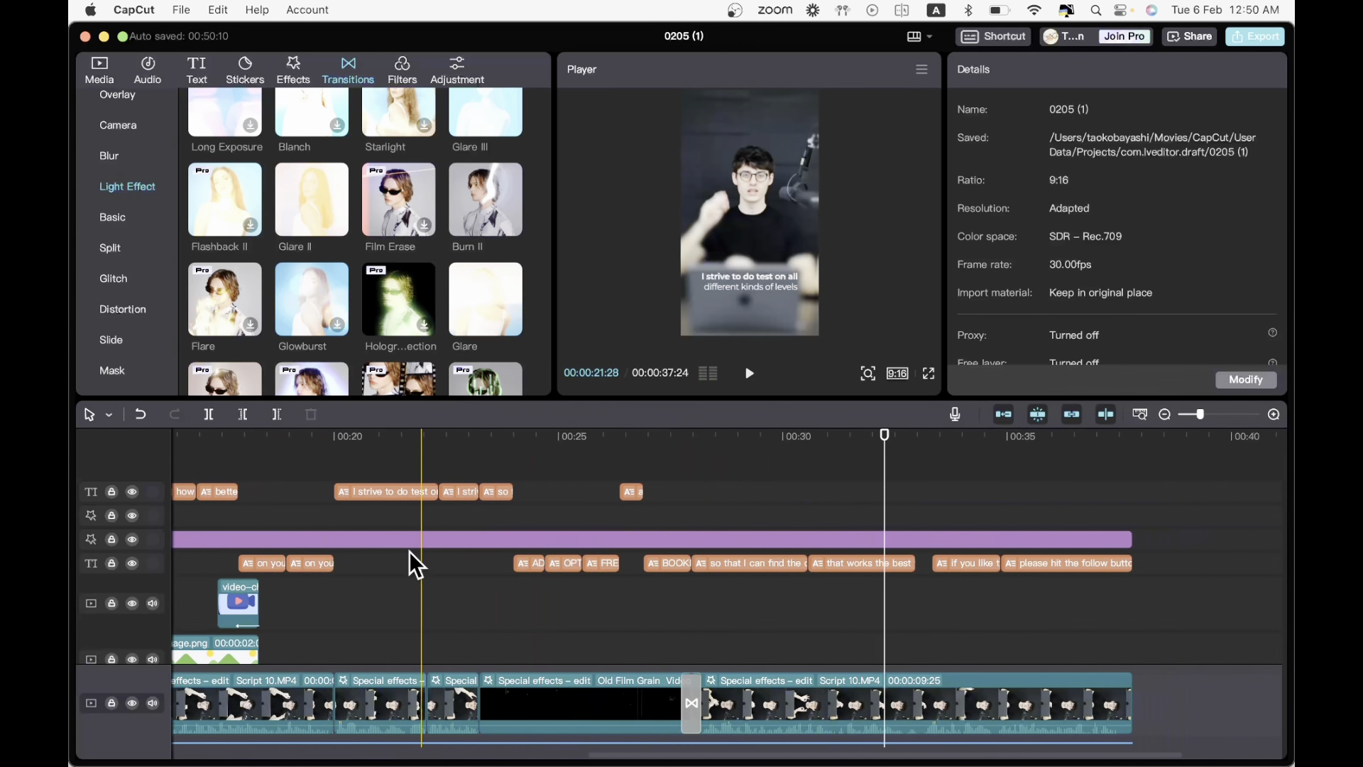
scroll(259, 538, left, 4)
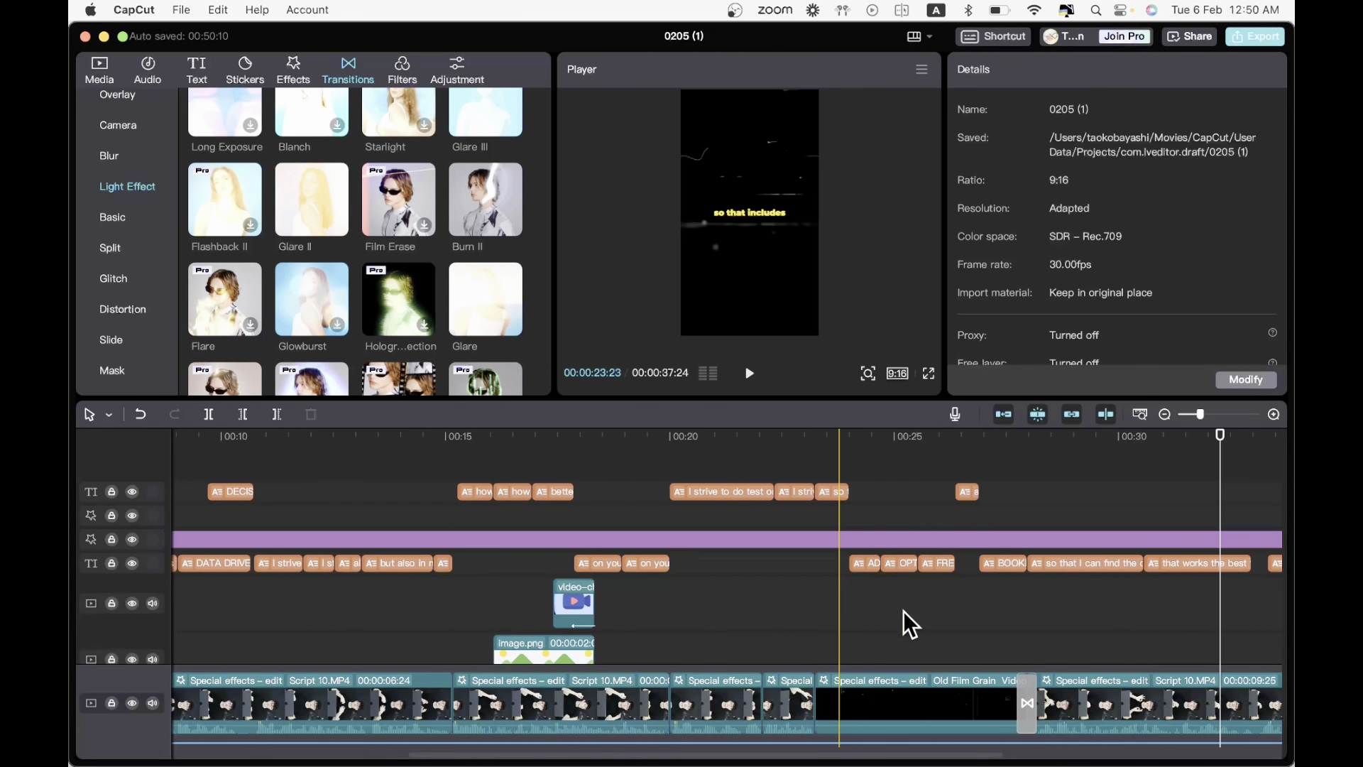
scroll(987, 628, right, 4)
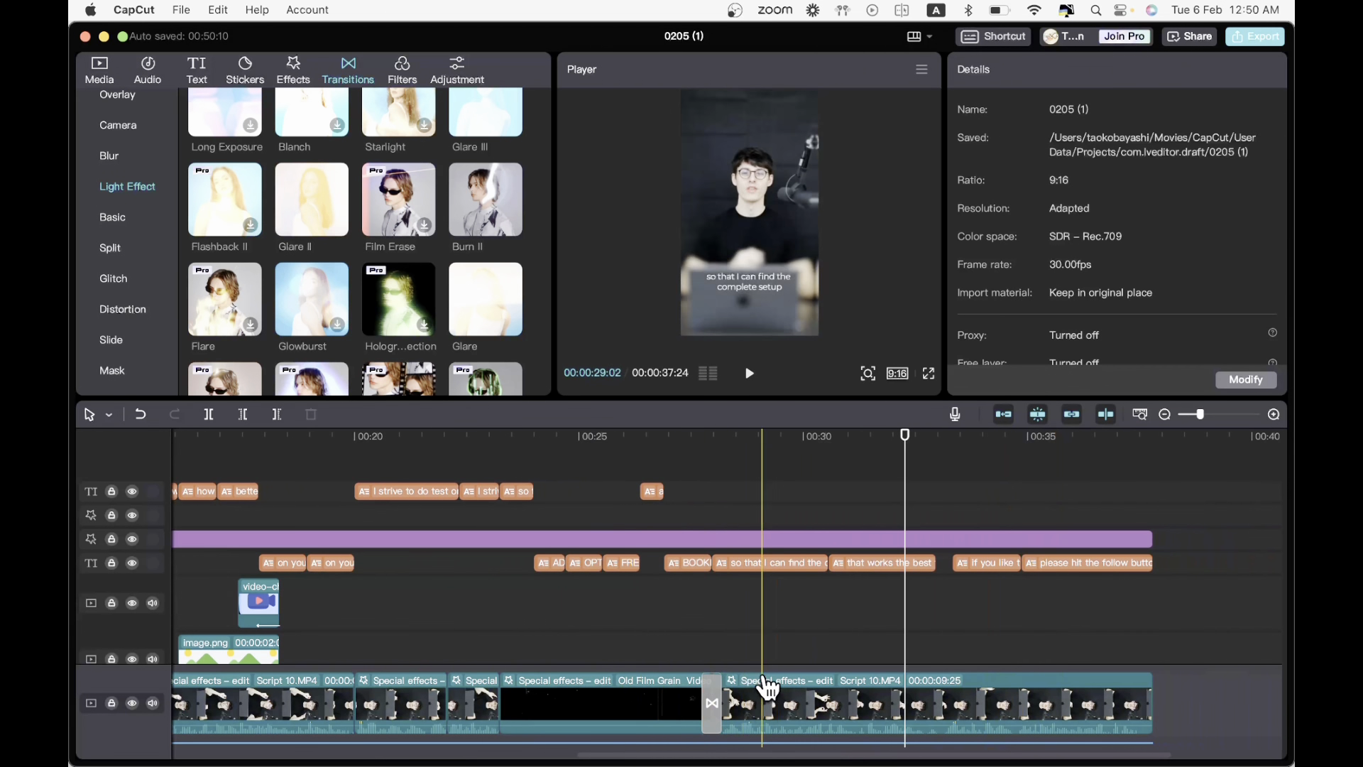
click(695, 674)
key(space)
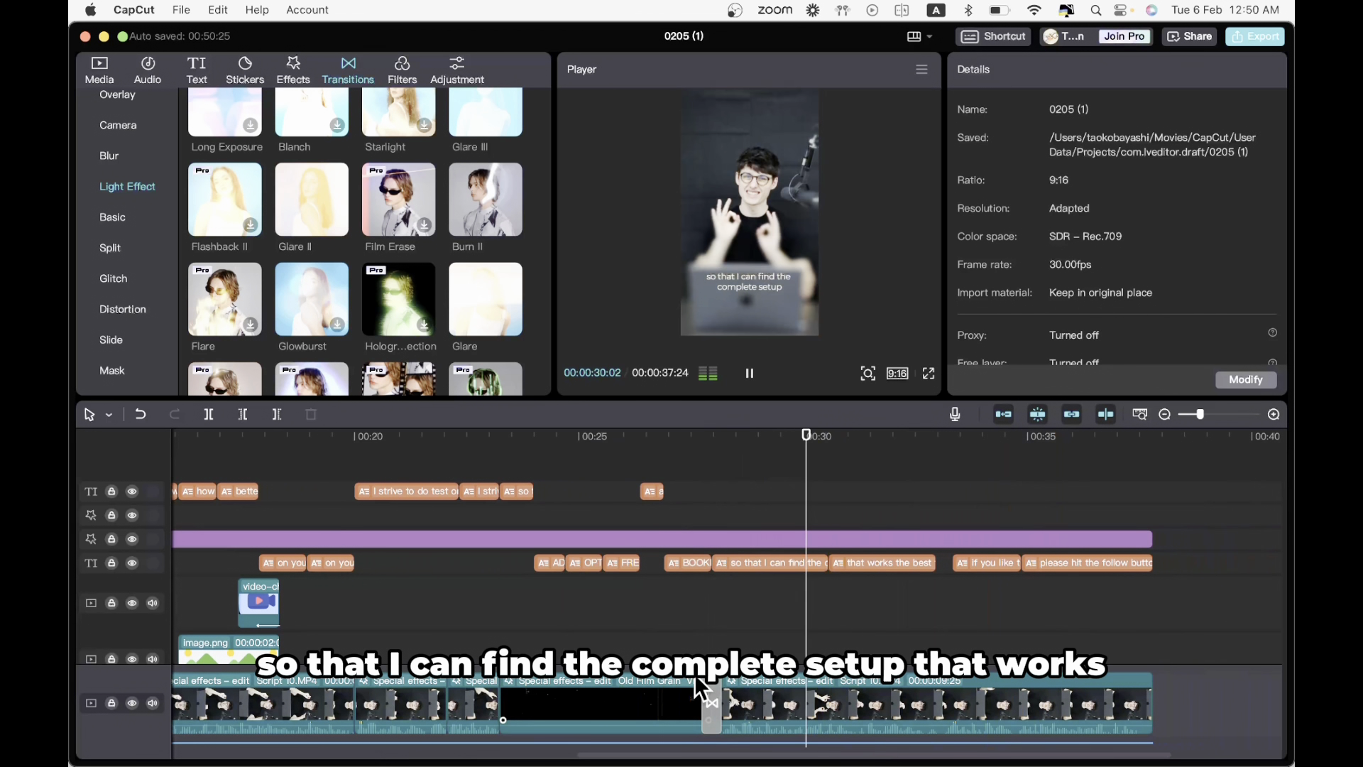
key(space)
- Split the "so that I can find the complete setup" caption at 00:00:29:17 and reduce the second part's text to "complete setup"
click(784, 563)
key(super+b)
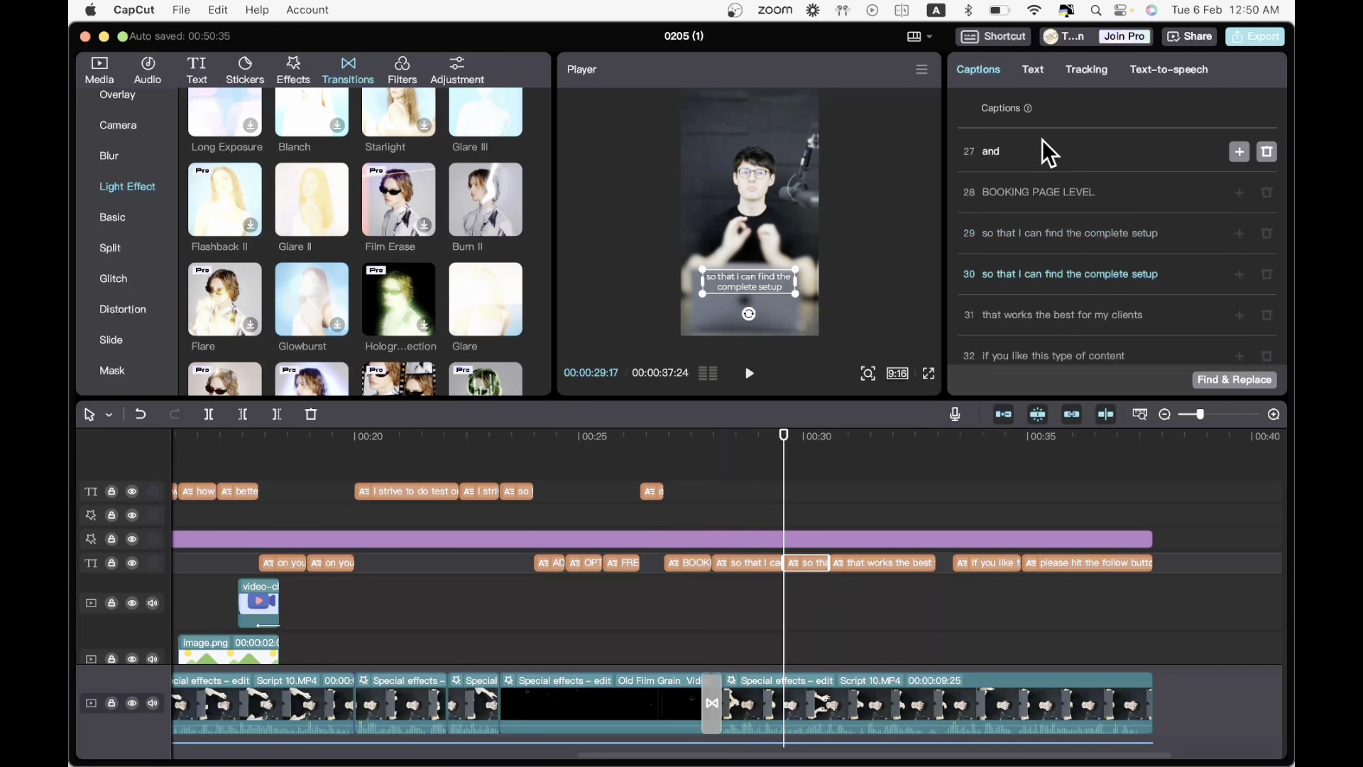
click(1033, 71)
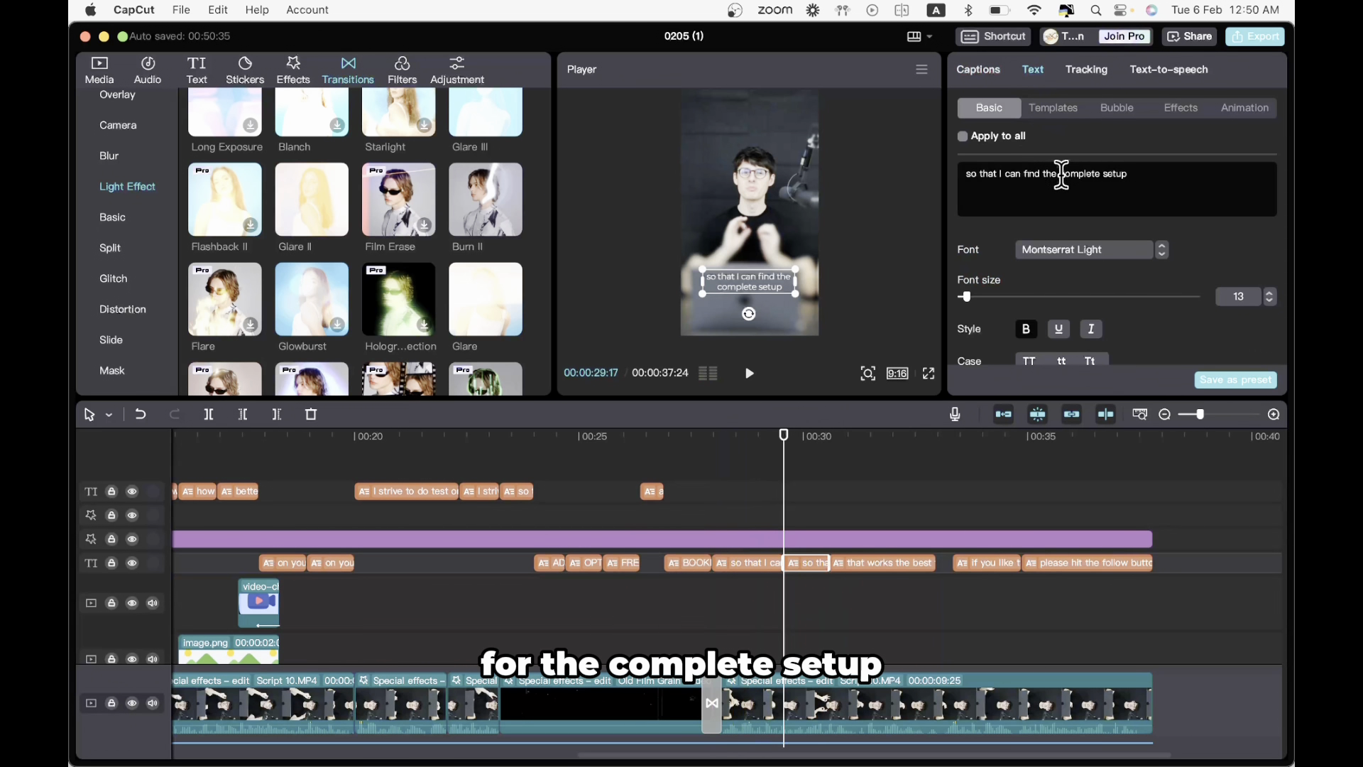
key(BackSpace)
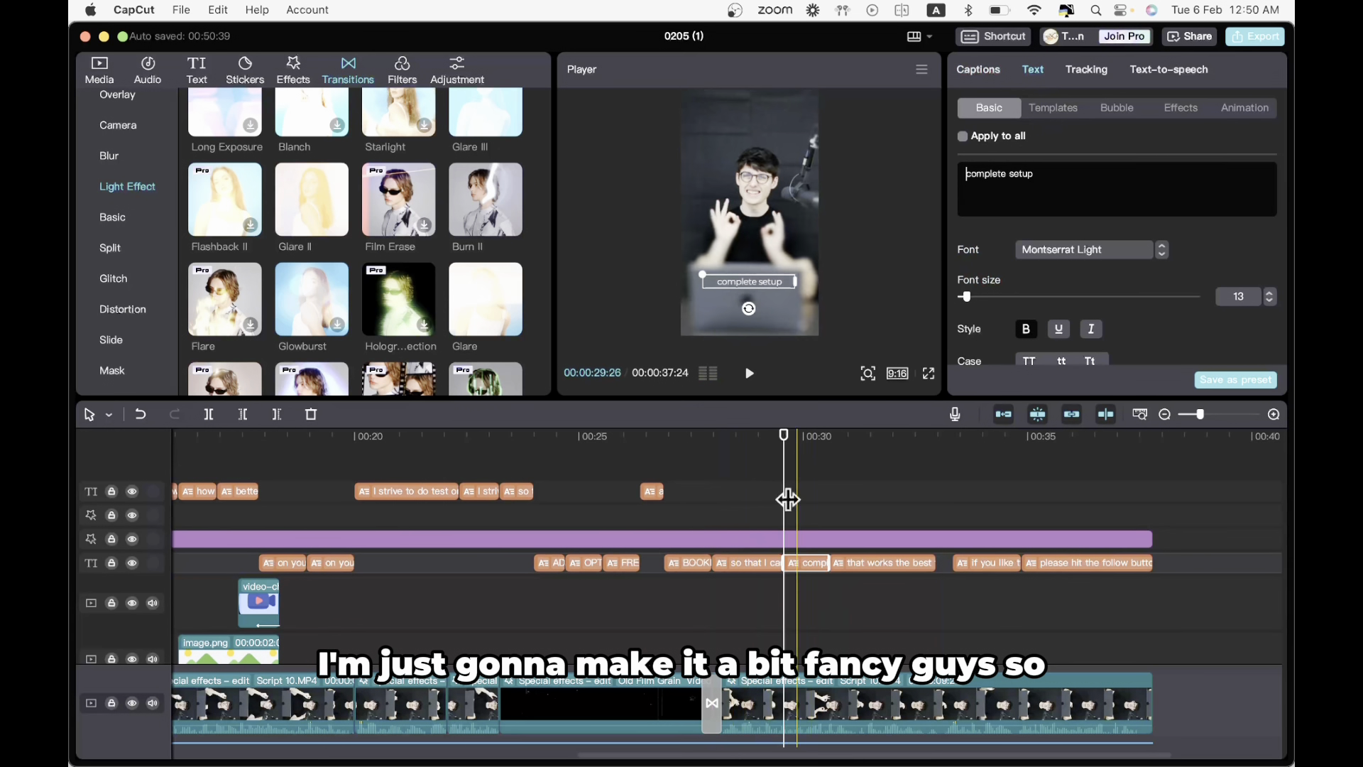
- Place a copy of the last Script 10.MP4 clip on the overlay track directly above the original
click(802, 703)
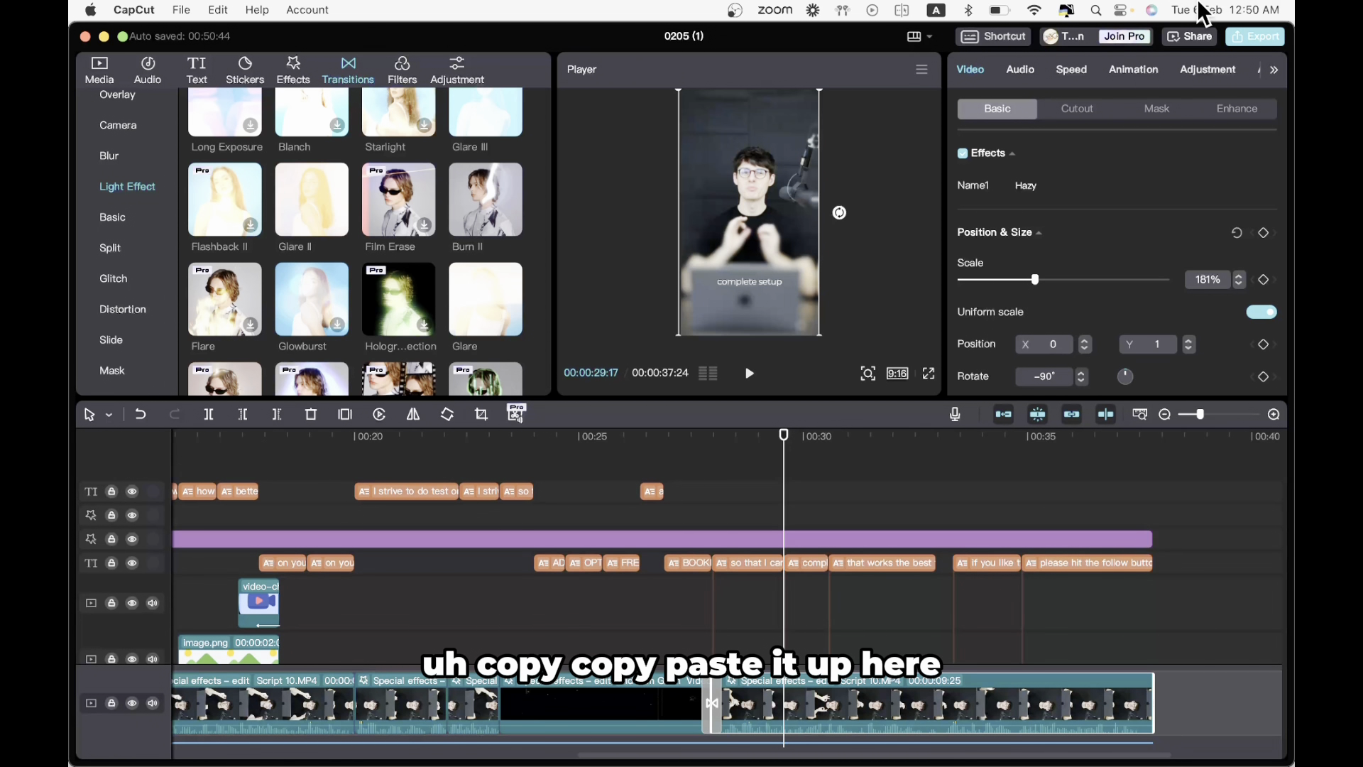
scroll(736, 537, down, 3)
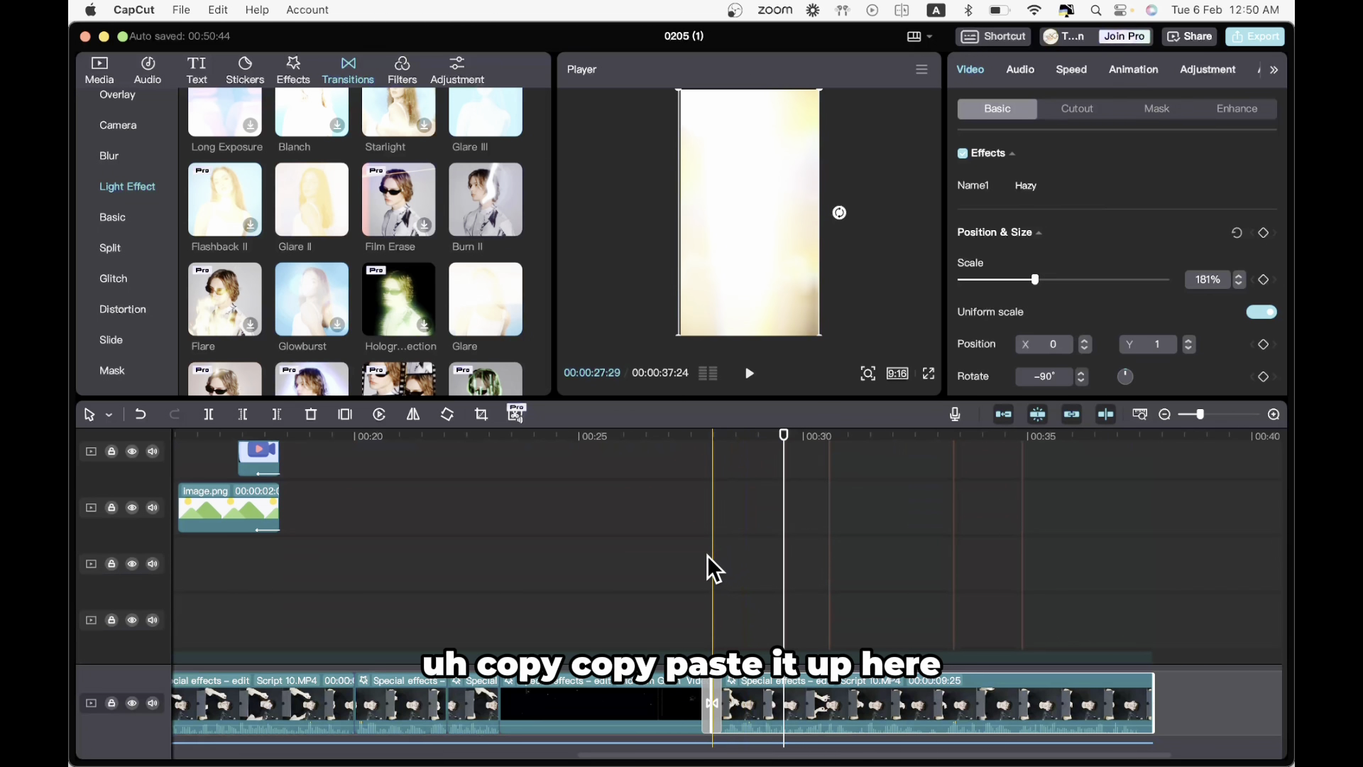
key(ctrl+v)
- Turn on Auto cutout for the copied Script 10.MP4 clip and lower its volume to −∞ dB
click(1070, 108)
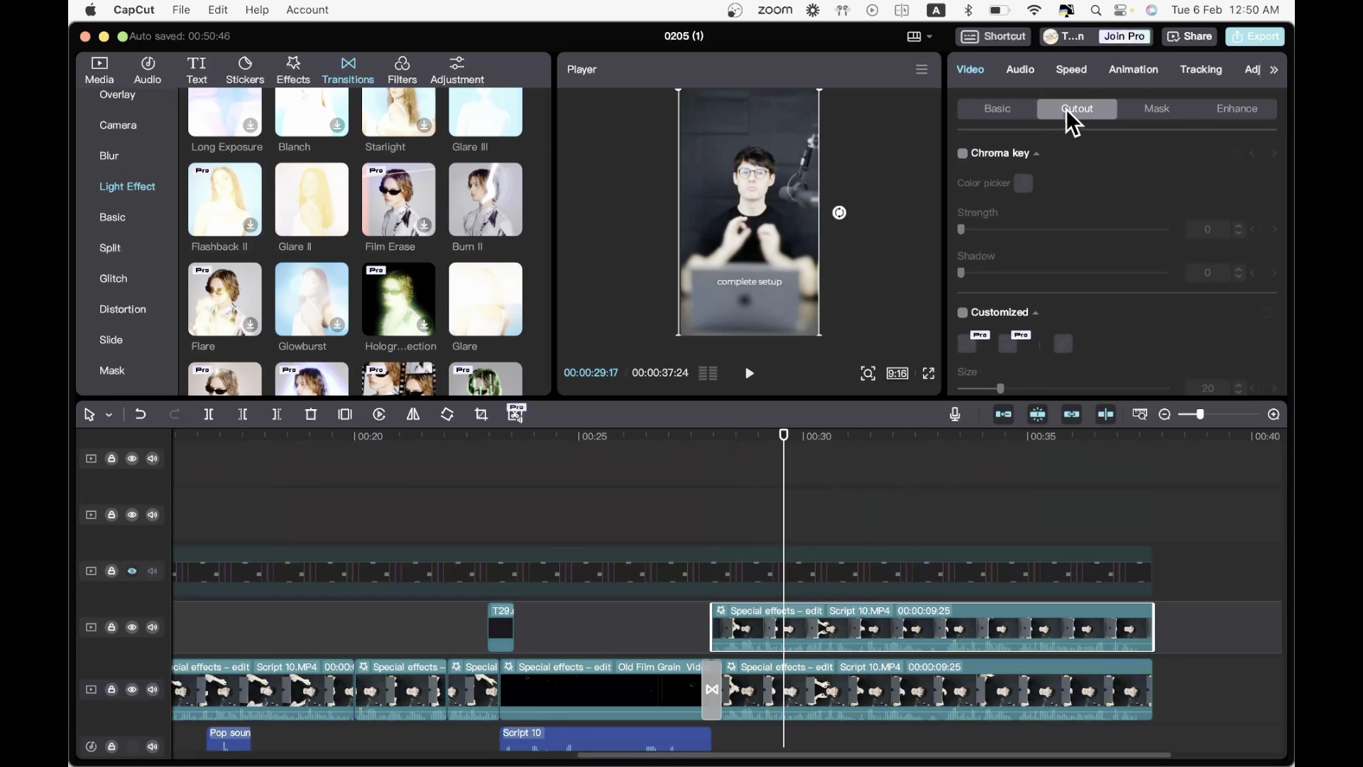
scroll(1025, 313, down, 3)
click(962, 355)
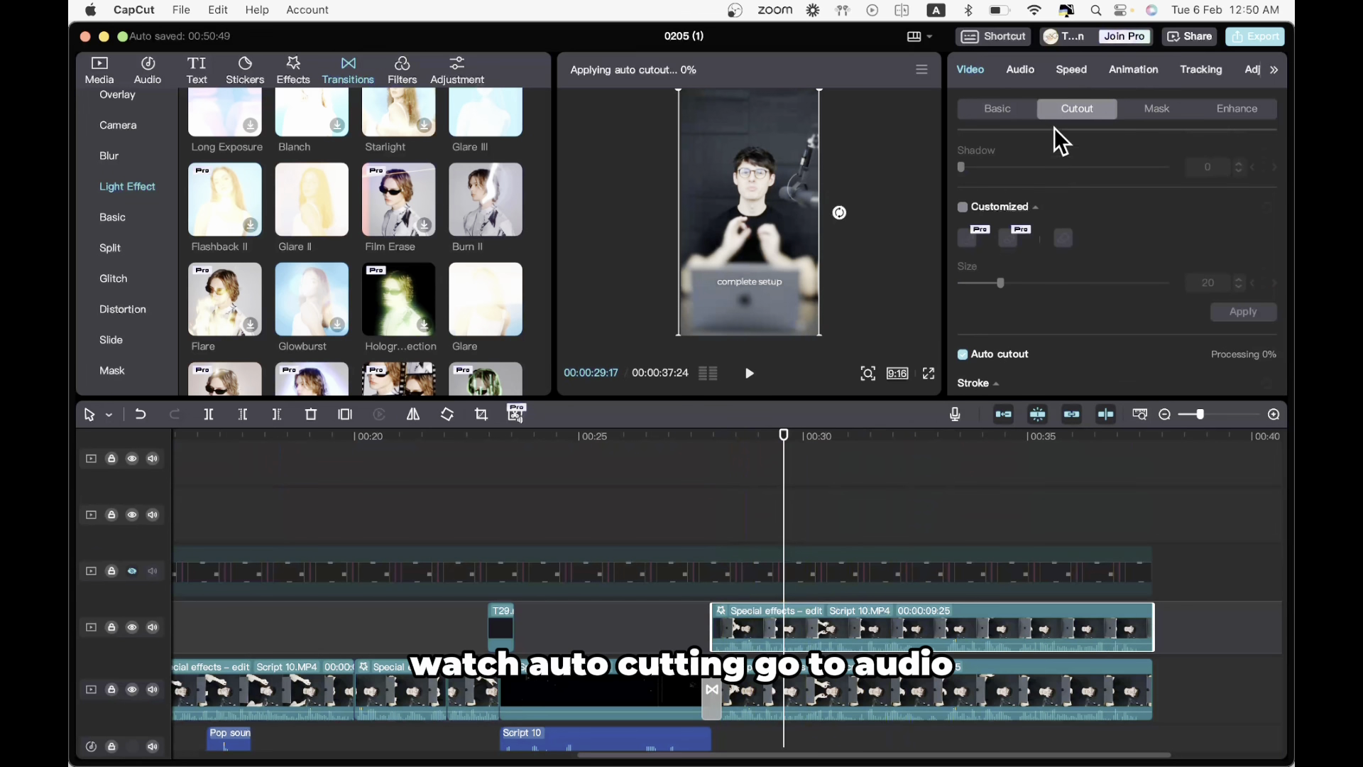
click(1004, 75)
drag(1108, 201, 919, 196)
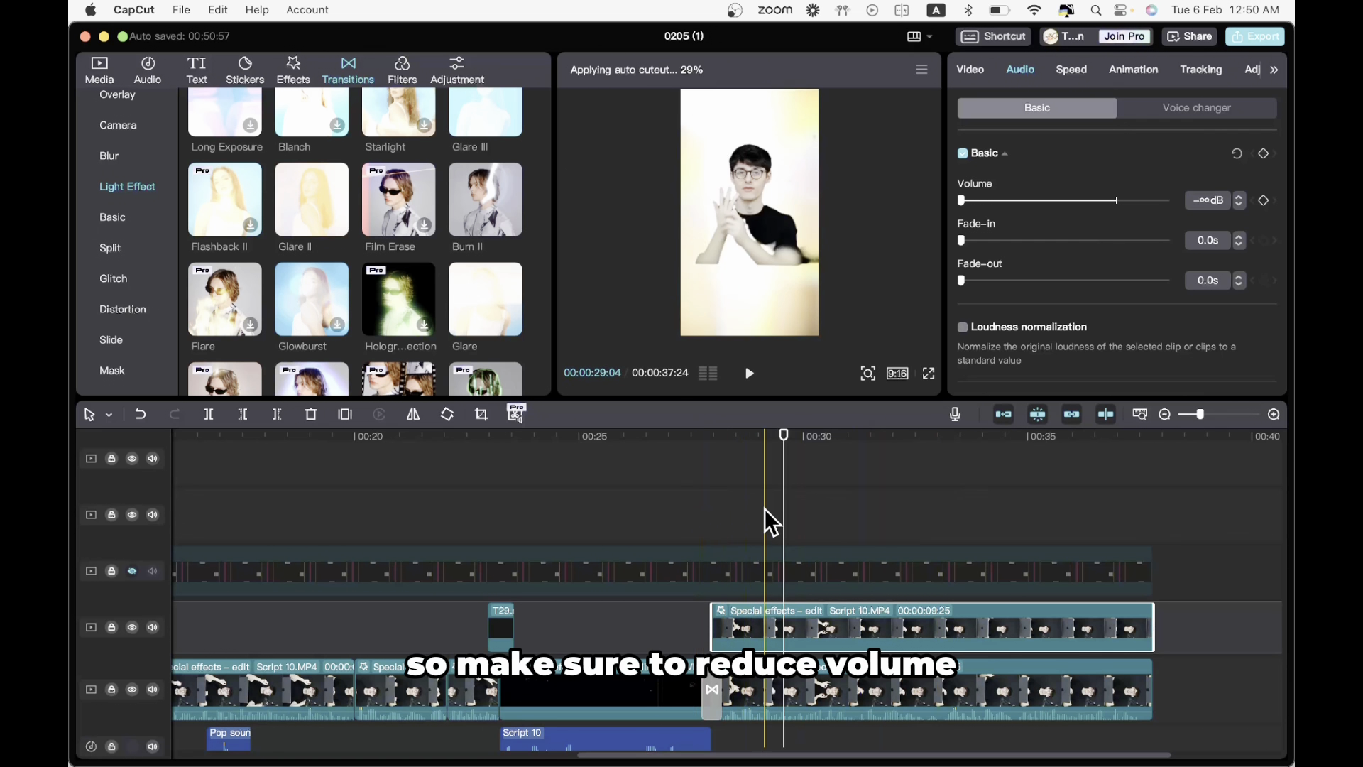
scroll(765, 509, up, 3)
scroll(720, 569, up, 3)
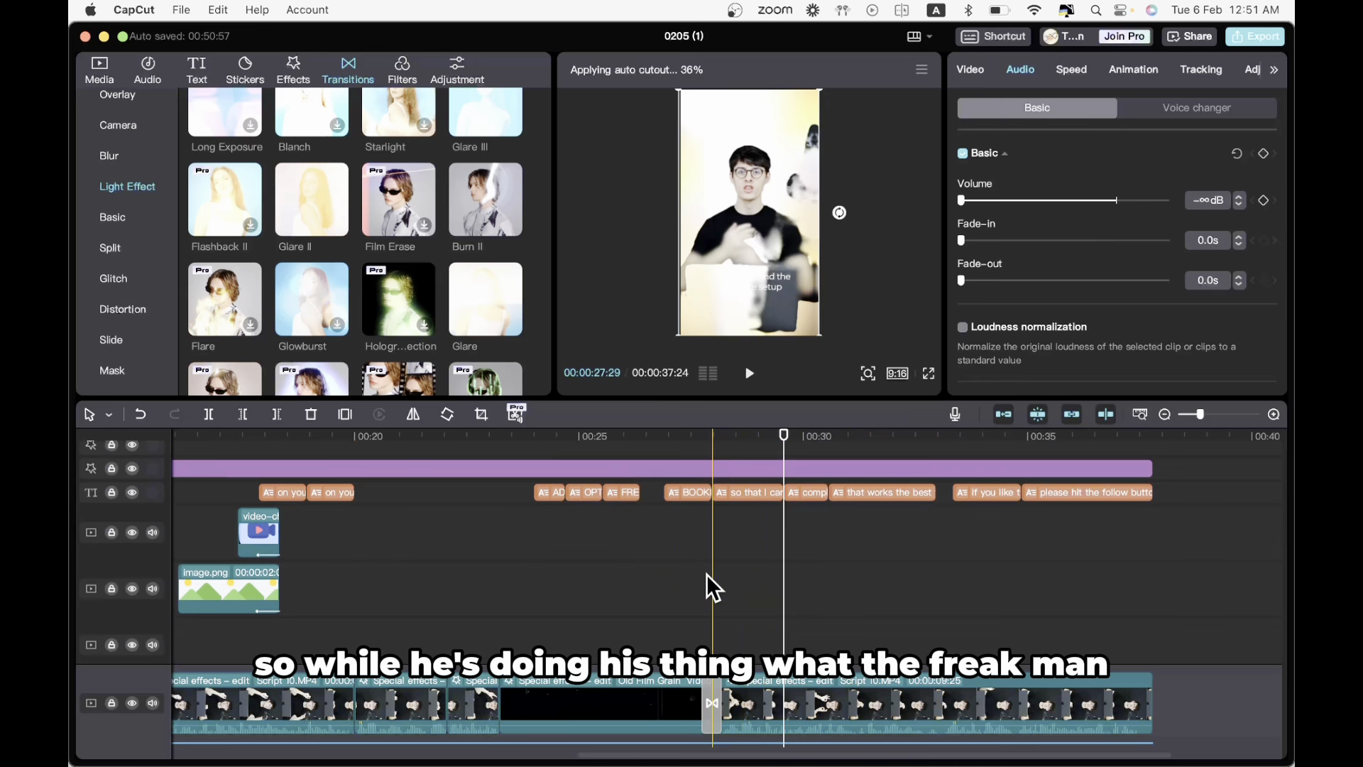
- Trim the start of the overlay Script 10.MP4 copy to 00:00:09:17 so it clears the transition, and play back that part
click(690, 597)
key(space)
key(space)
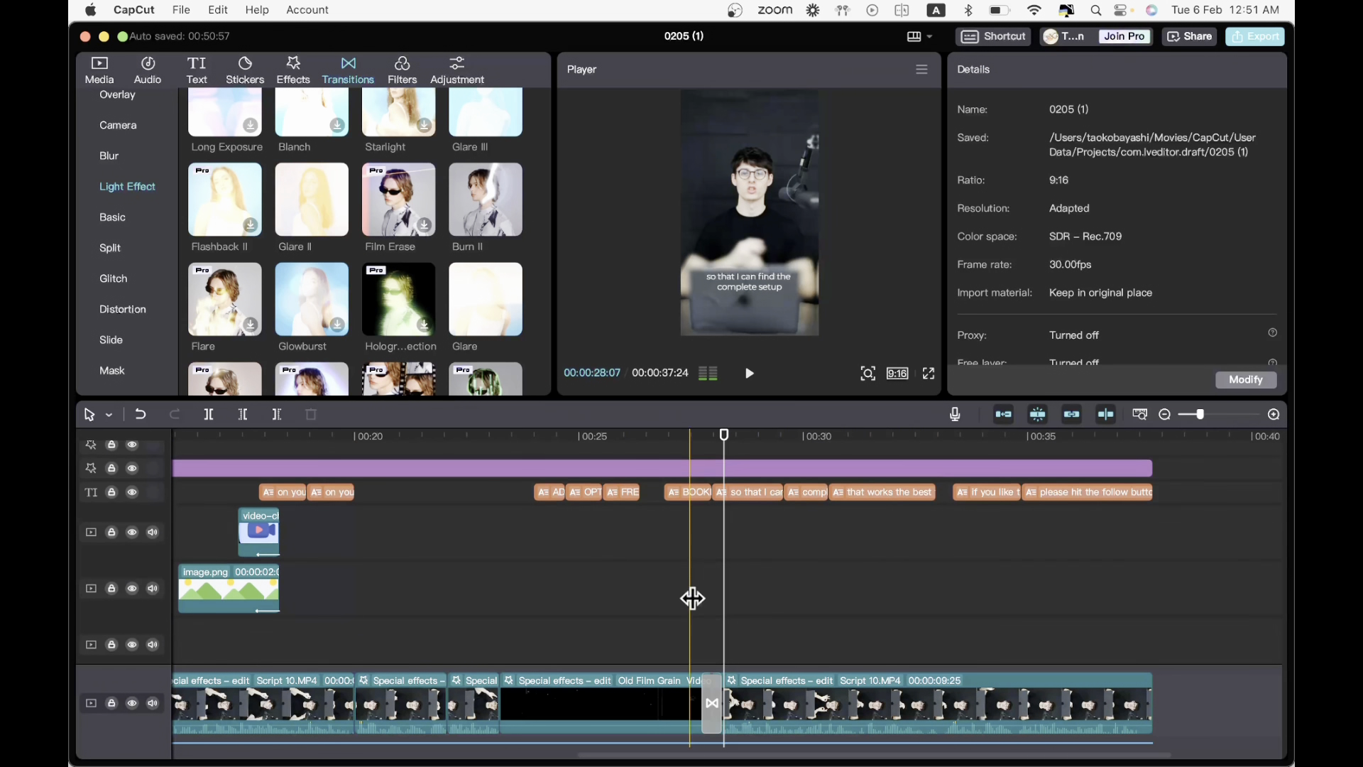
scroll(692, 598, down, 3)
scroll(693, 598, down, 3)
click(736, 580)
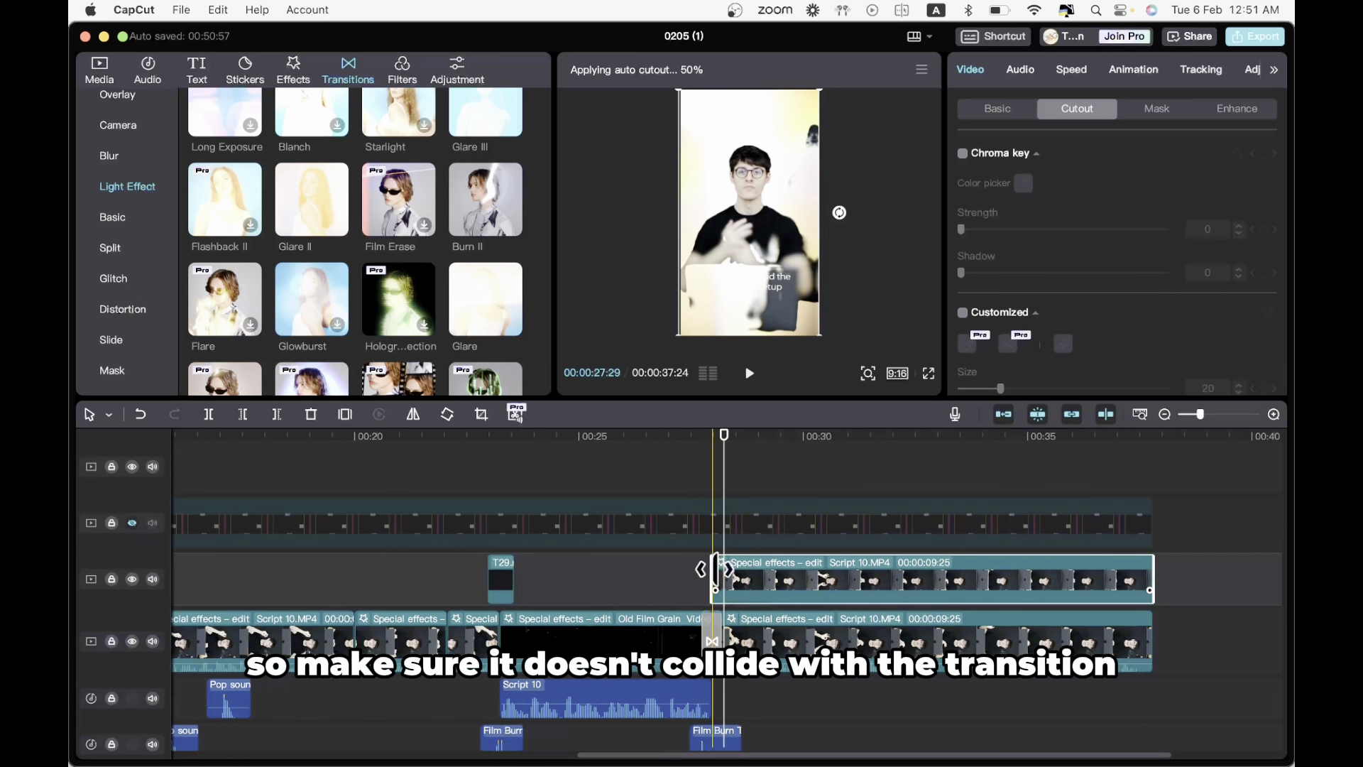
drag(717, 571, 732, 570)
click(690, 588)
key(space)
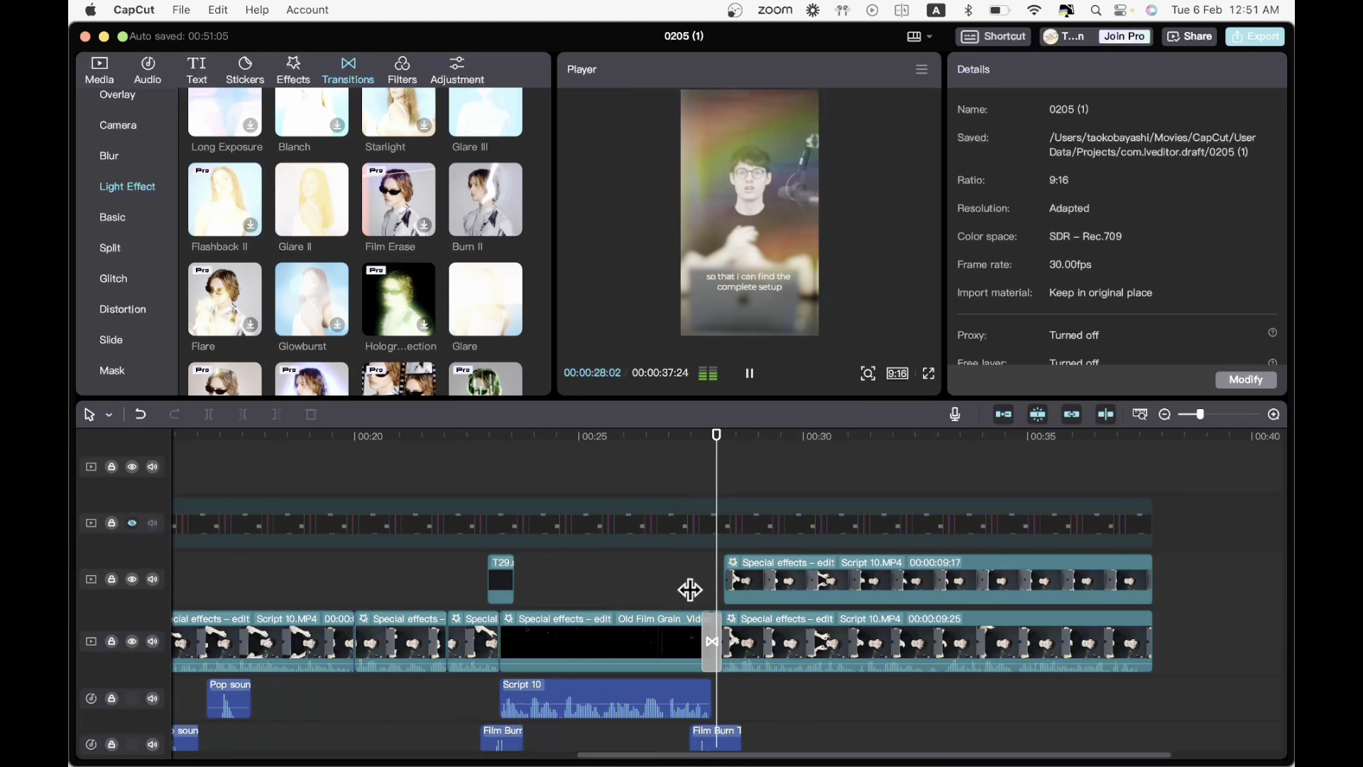
key(space)
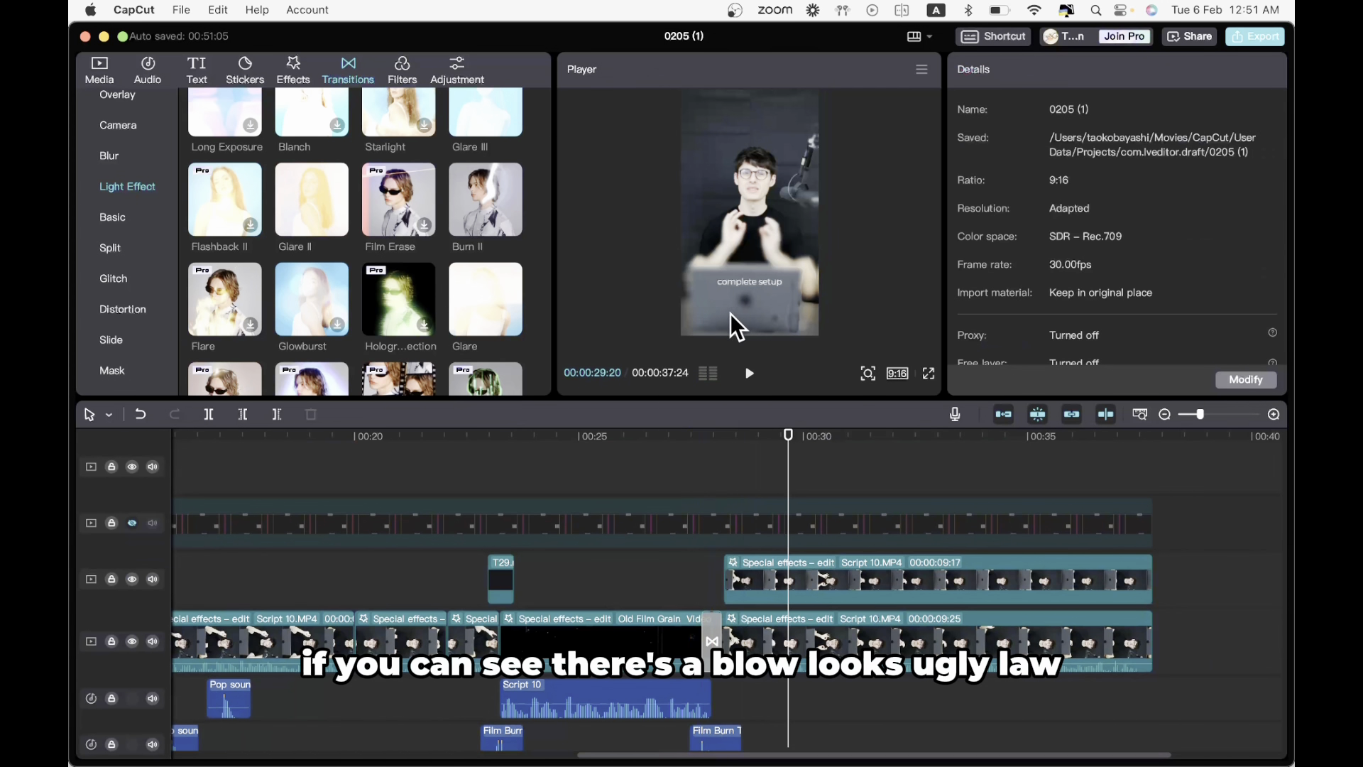
- Crop the overlay Script 10.MP4 copy to leave out most of the laptop
click(778, 582)
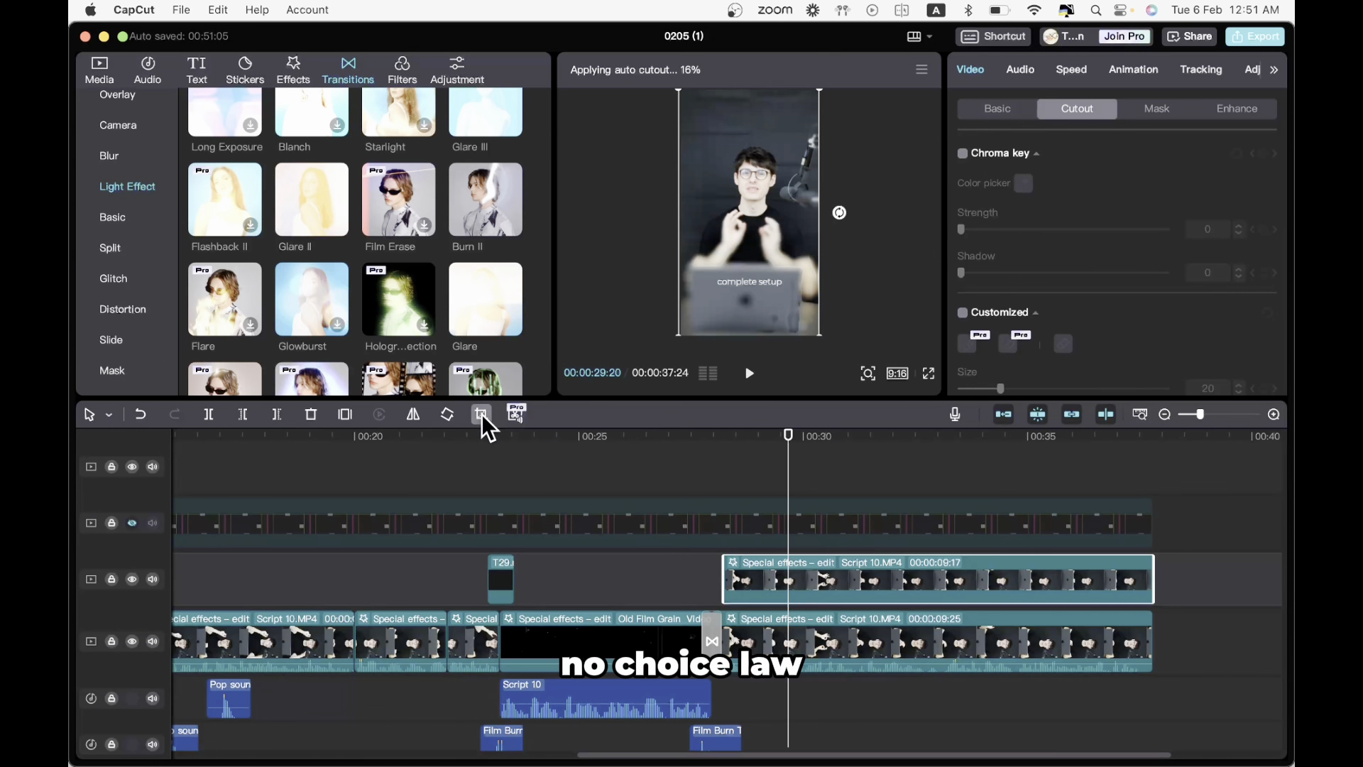
click(481, 415)
drag(334, 387, 564, 390)
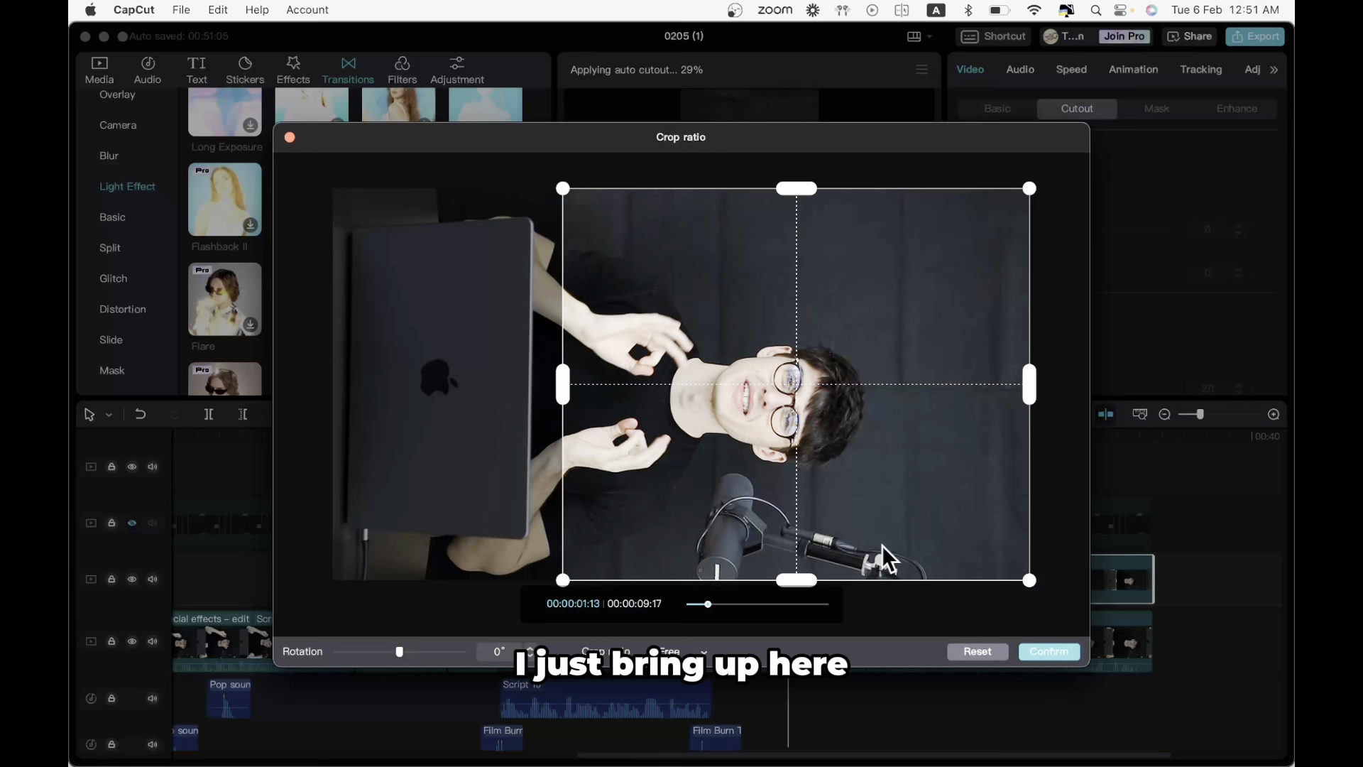
click(1053, 653)
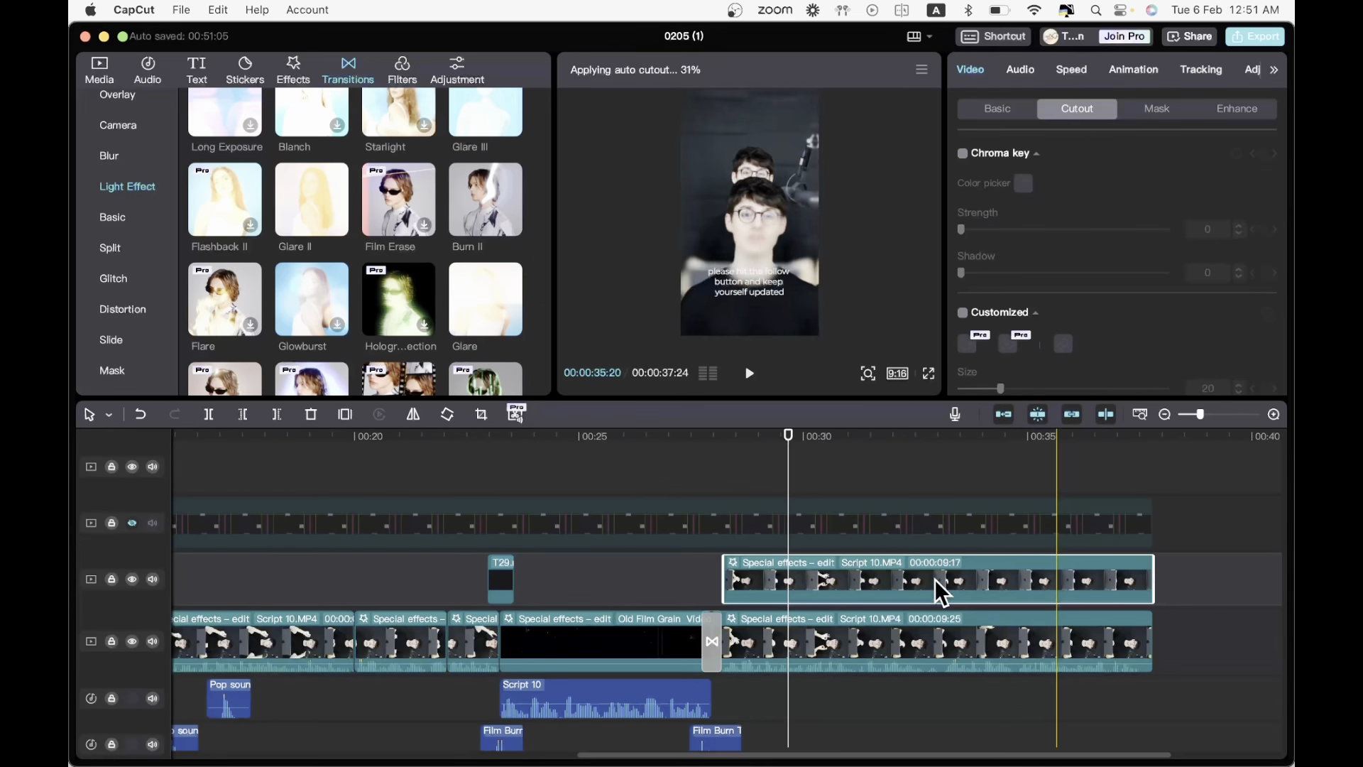
- Scale the cropped overlay copy to 118% and move it up to Y 644 to line up with the original speaker
click(991, 108)
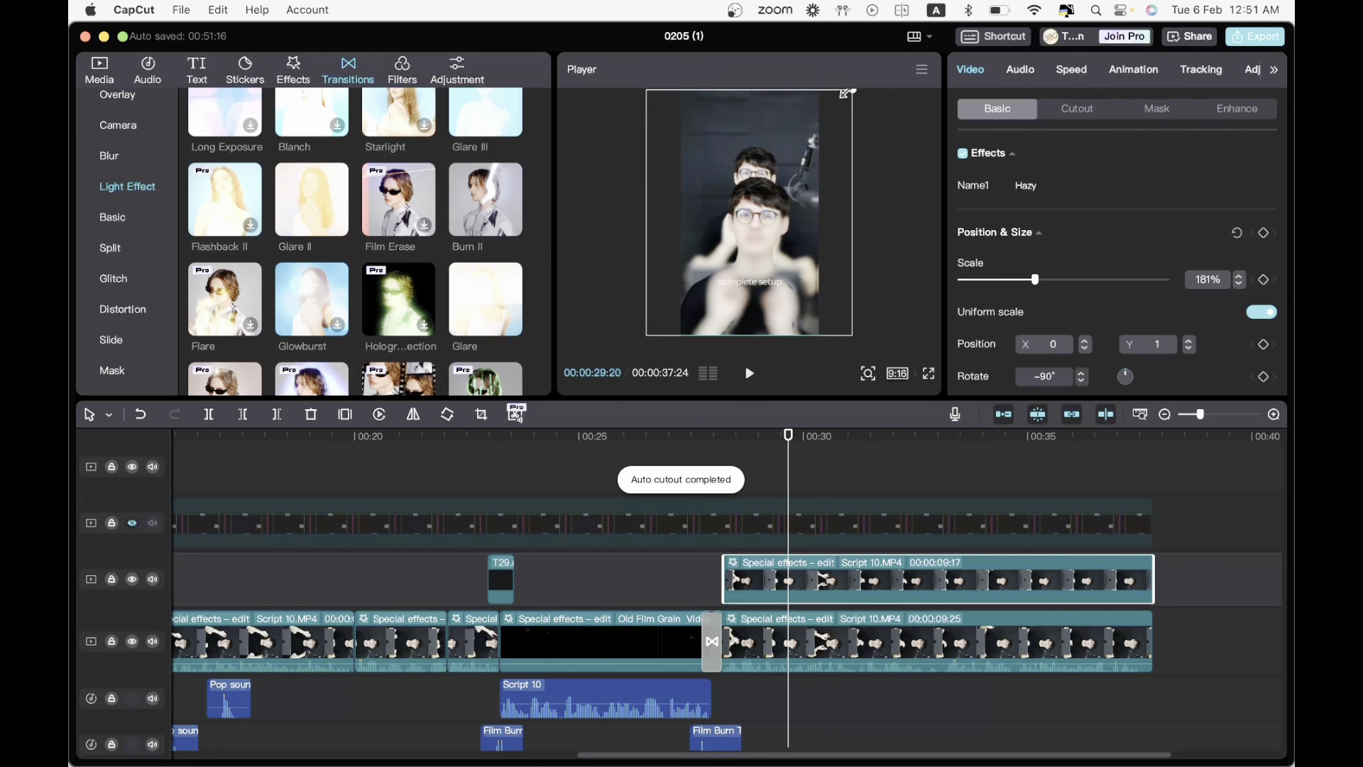
drag(846, 92, 783, 125)
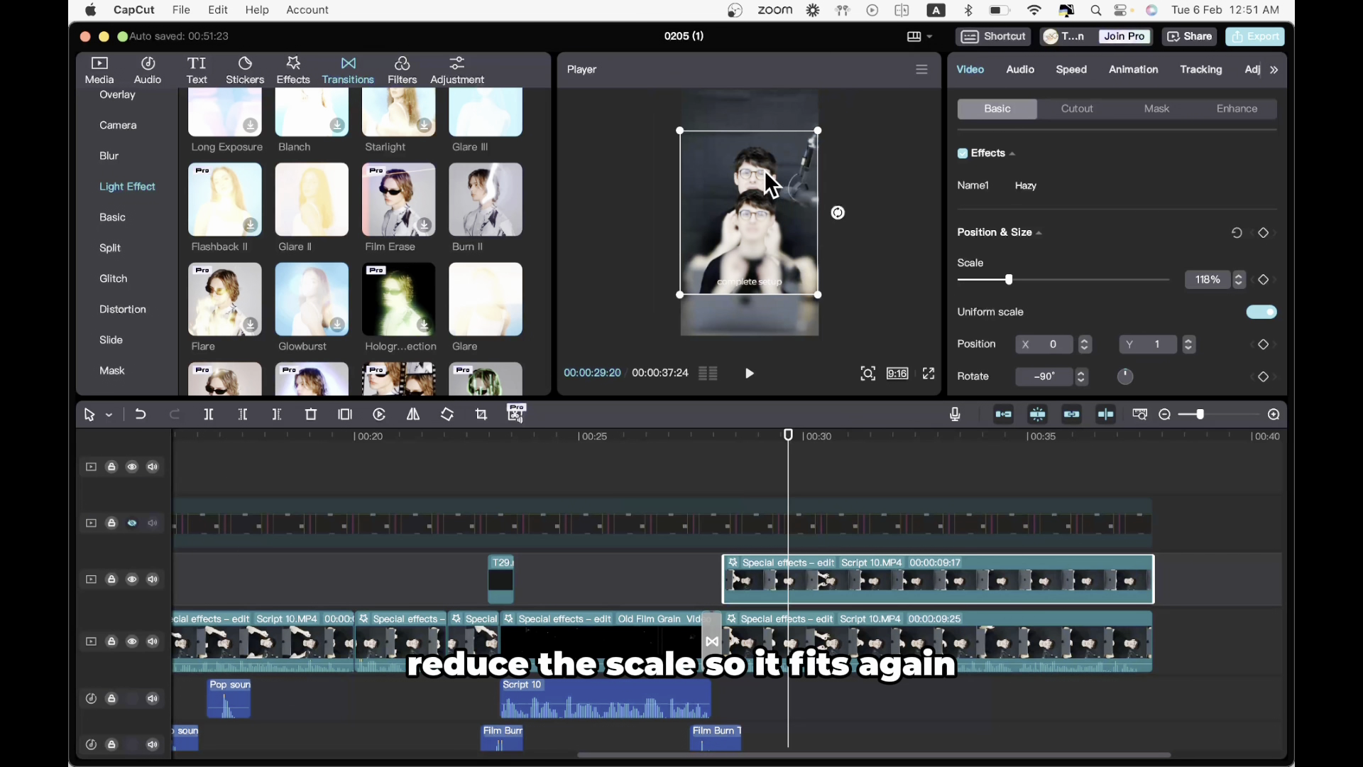
drag(768, 181, 759, 130)
- Play back the cropped overlay through the "complete setup" caption and compare it with its Hazy effect off and on
click(706, 477)
key(space)
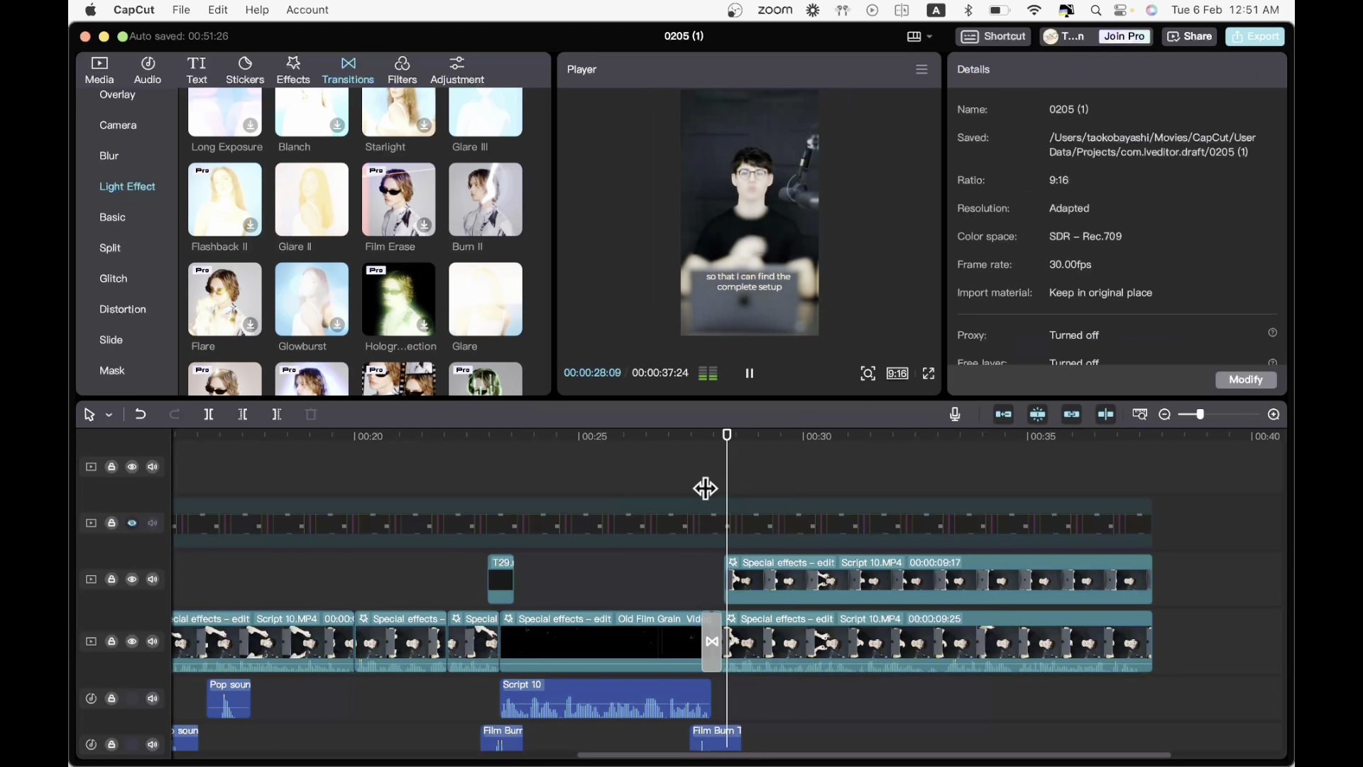
key(space)
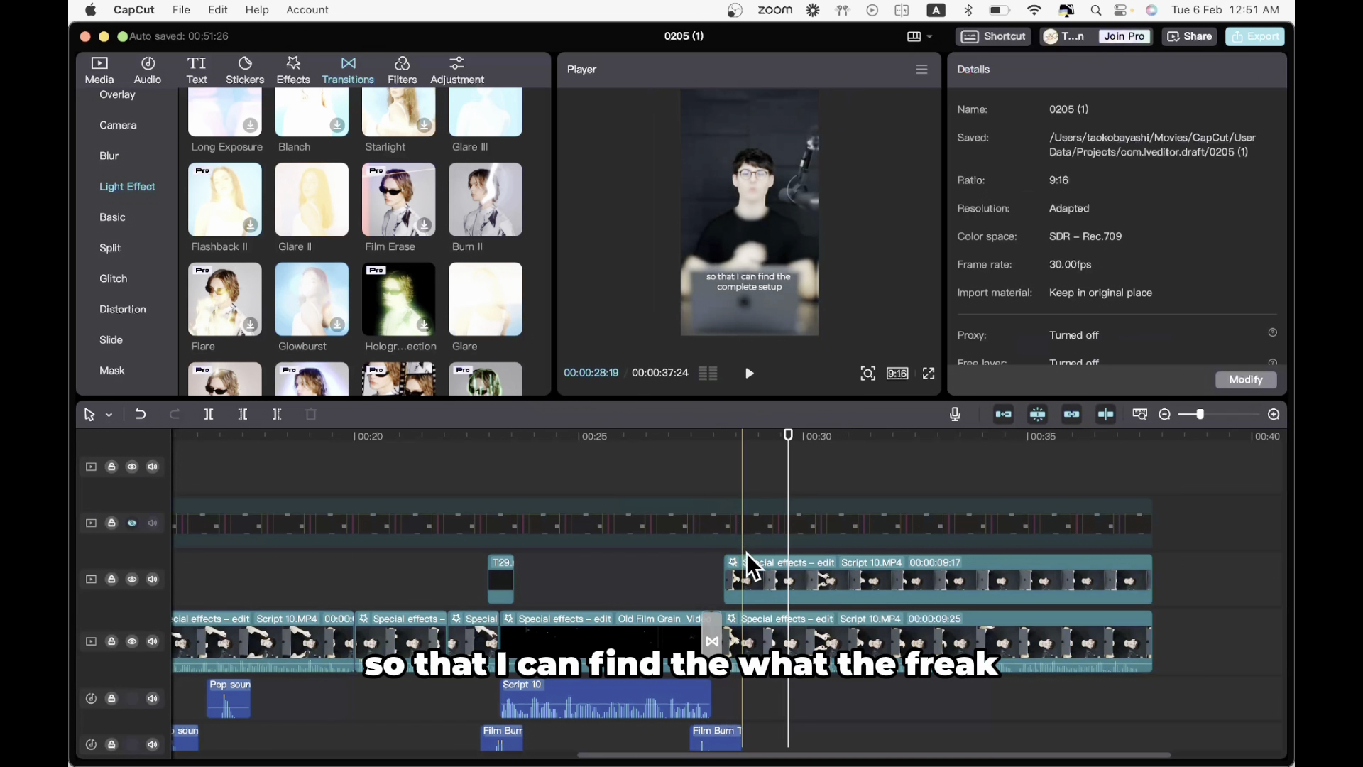
click(749, 566)
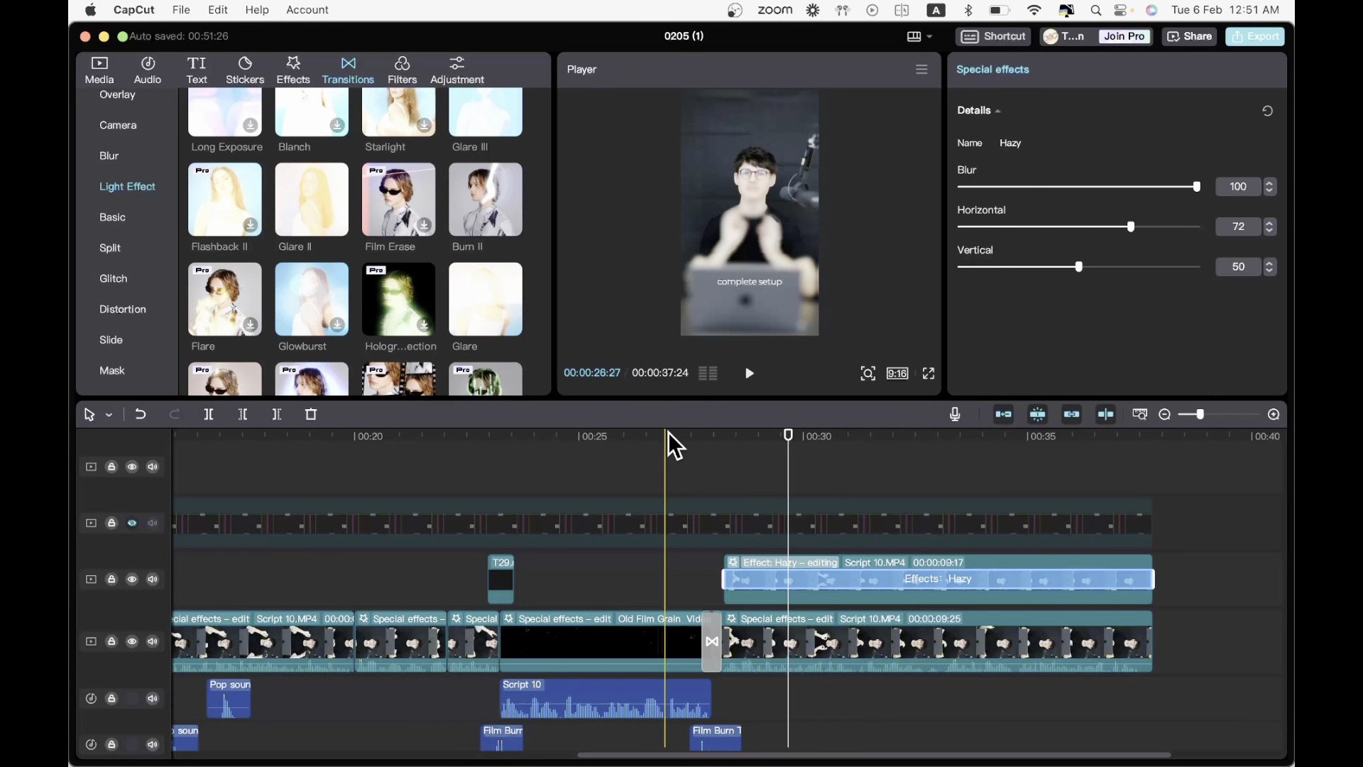
click(708, 478)
key(space)
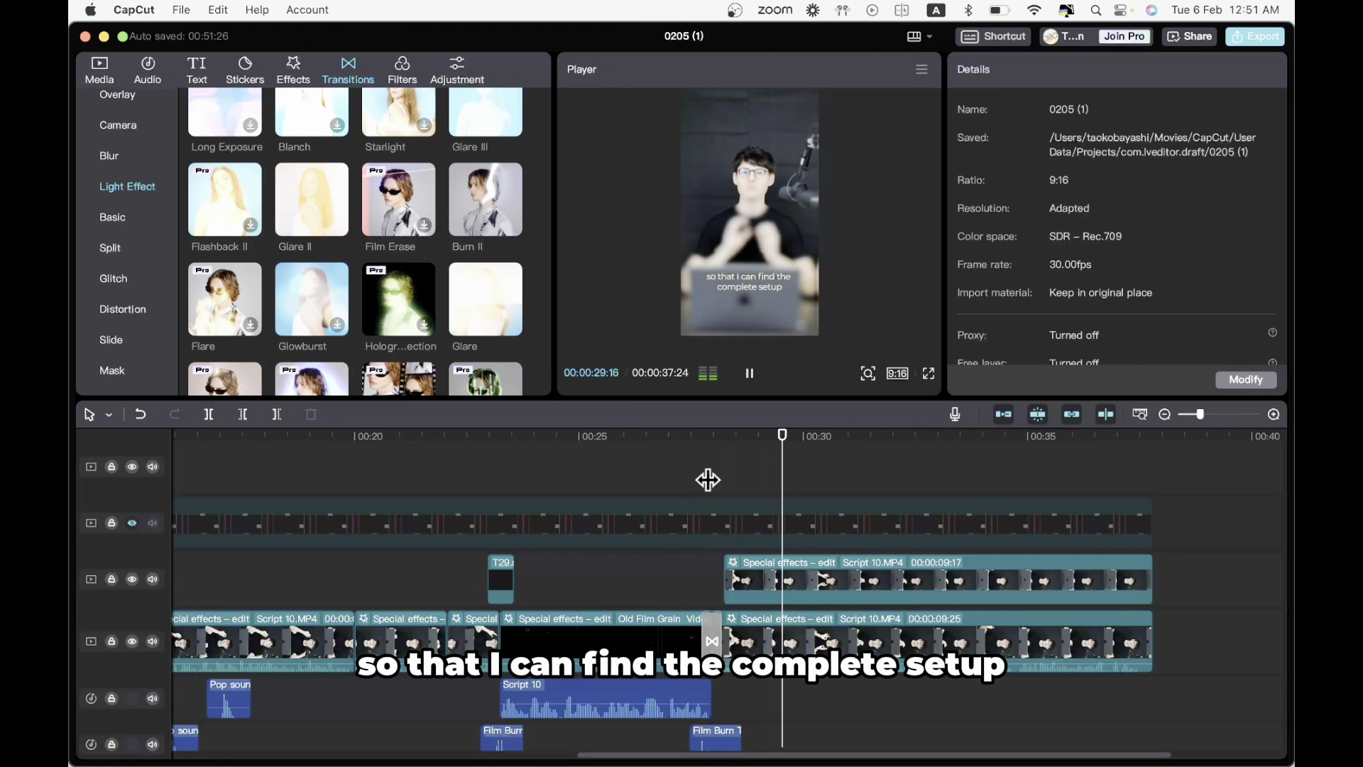
key(space)
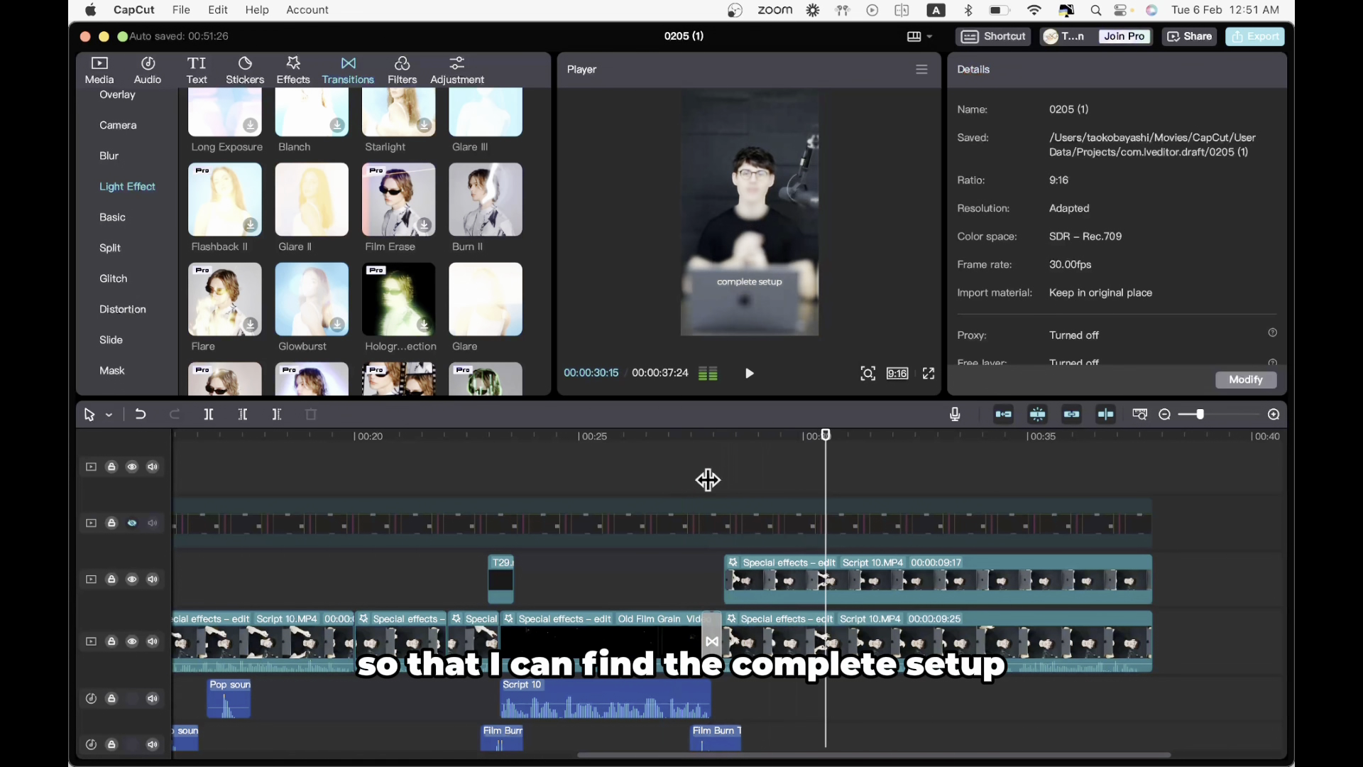
click(764, 585)
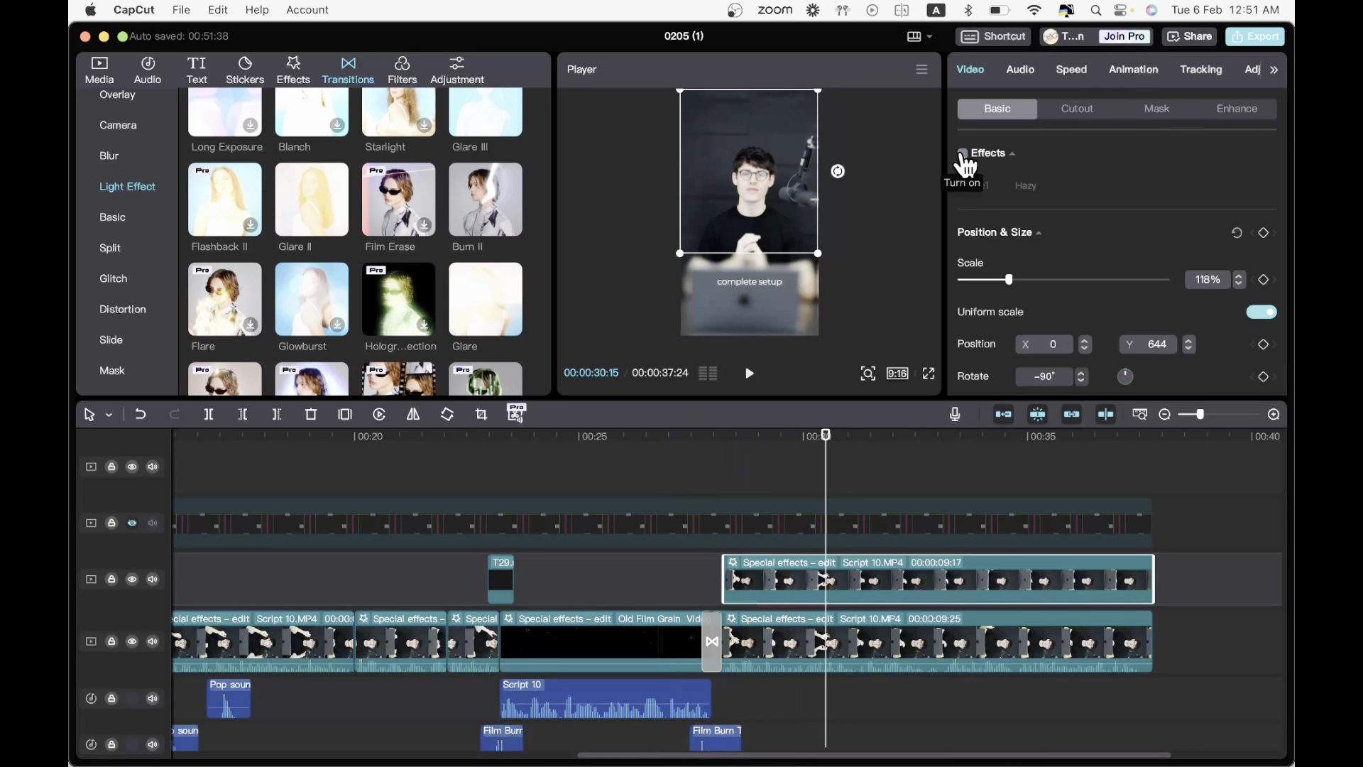
click(932, 376)
key(Escape)
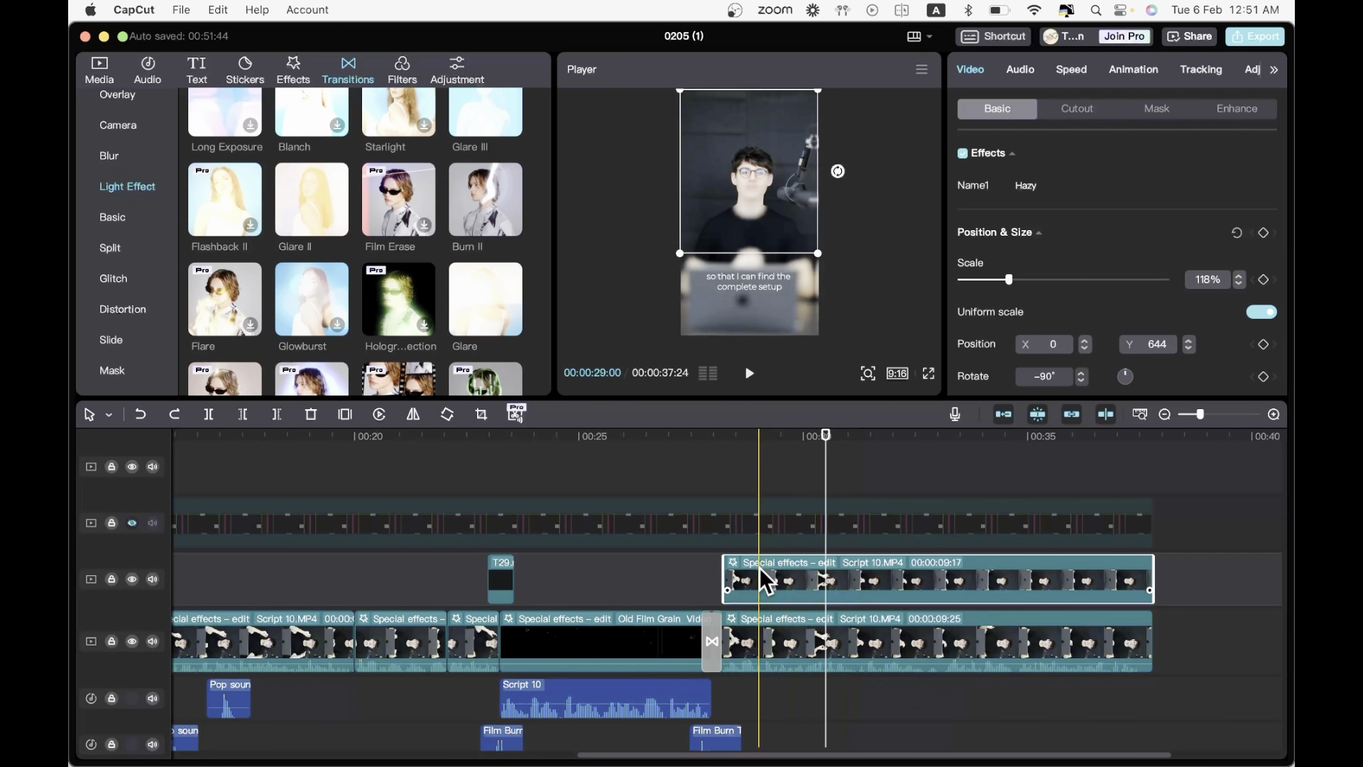
- Undo the overlay copy's move, rescale and crop
key(super+z)
key(super+z)
key(super+z)
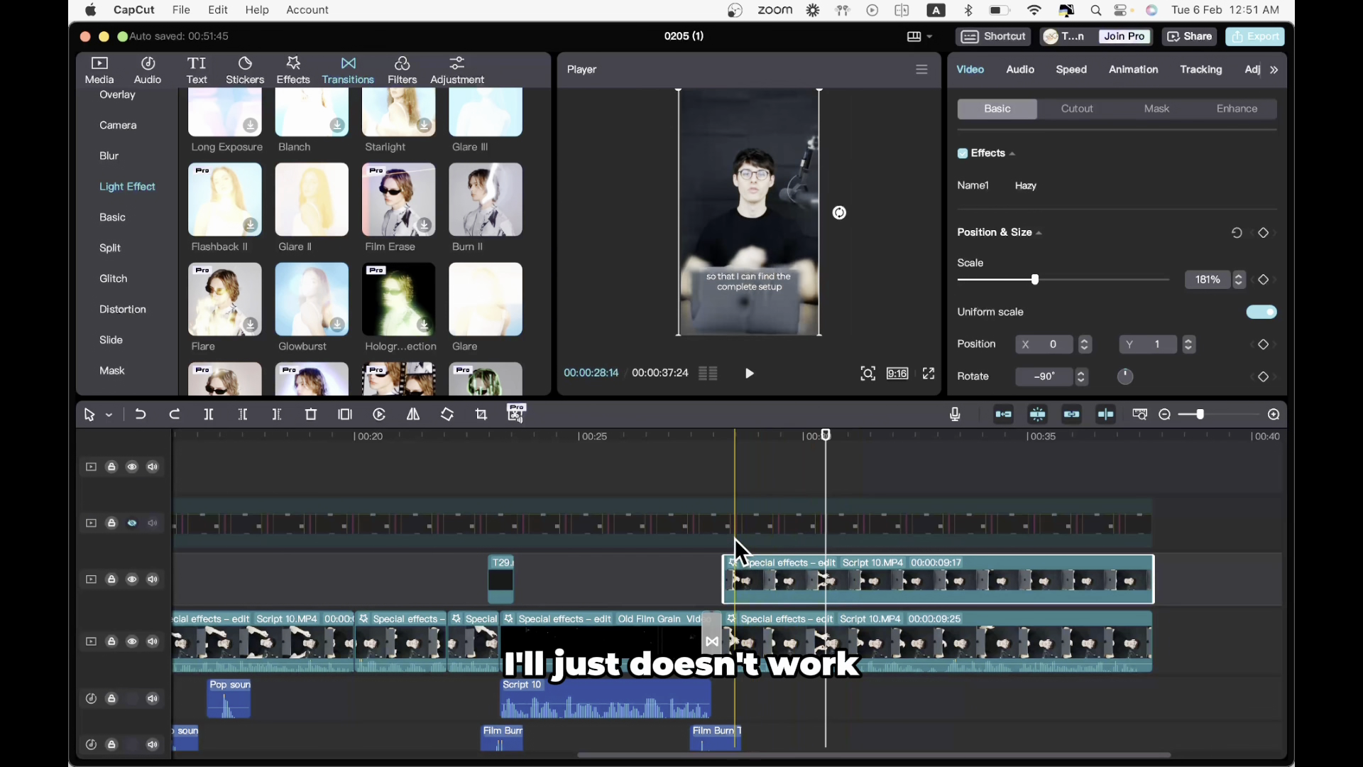
- Play back the section after the transition in full screen to review the uncropped overlay
click(694, 500)
key(space)
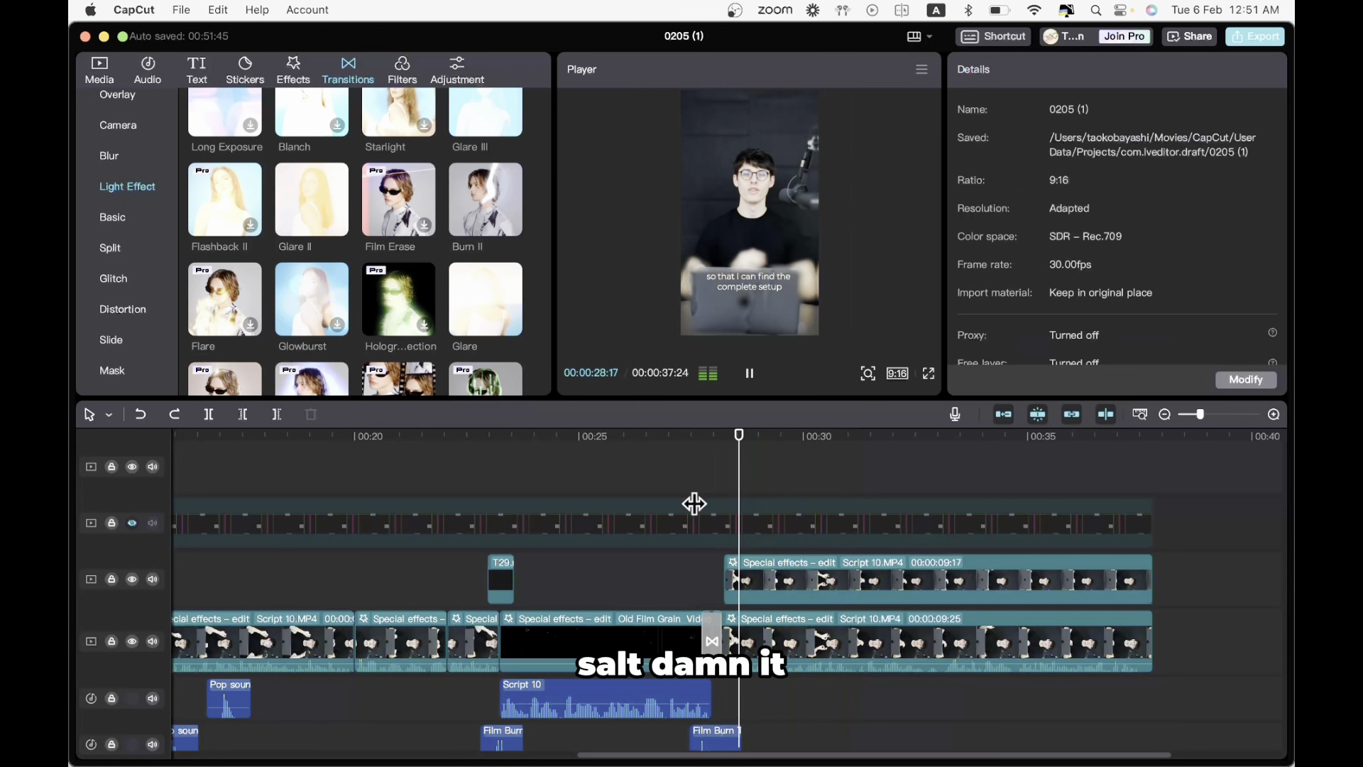
click(929, 374)
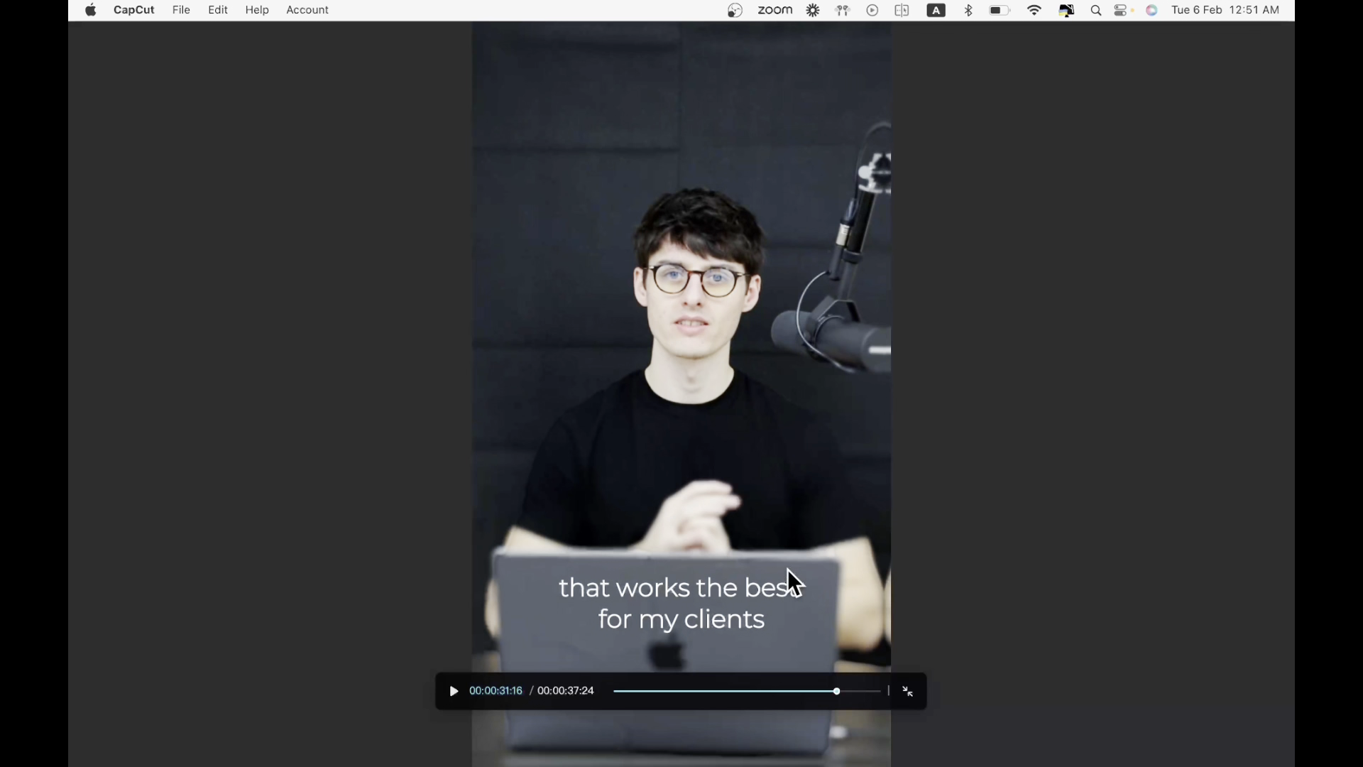
key(Escape)
- Add the Halo light effect from the transition before "so that I can find the" through the end of the "that works the best" caption
scroll(676, 543, up, 3)
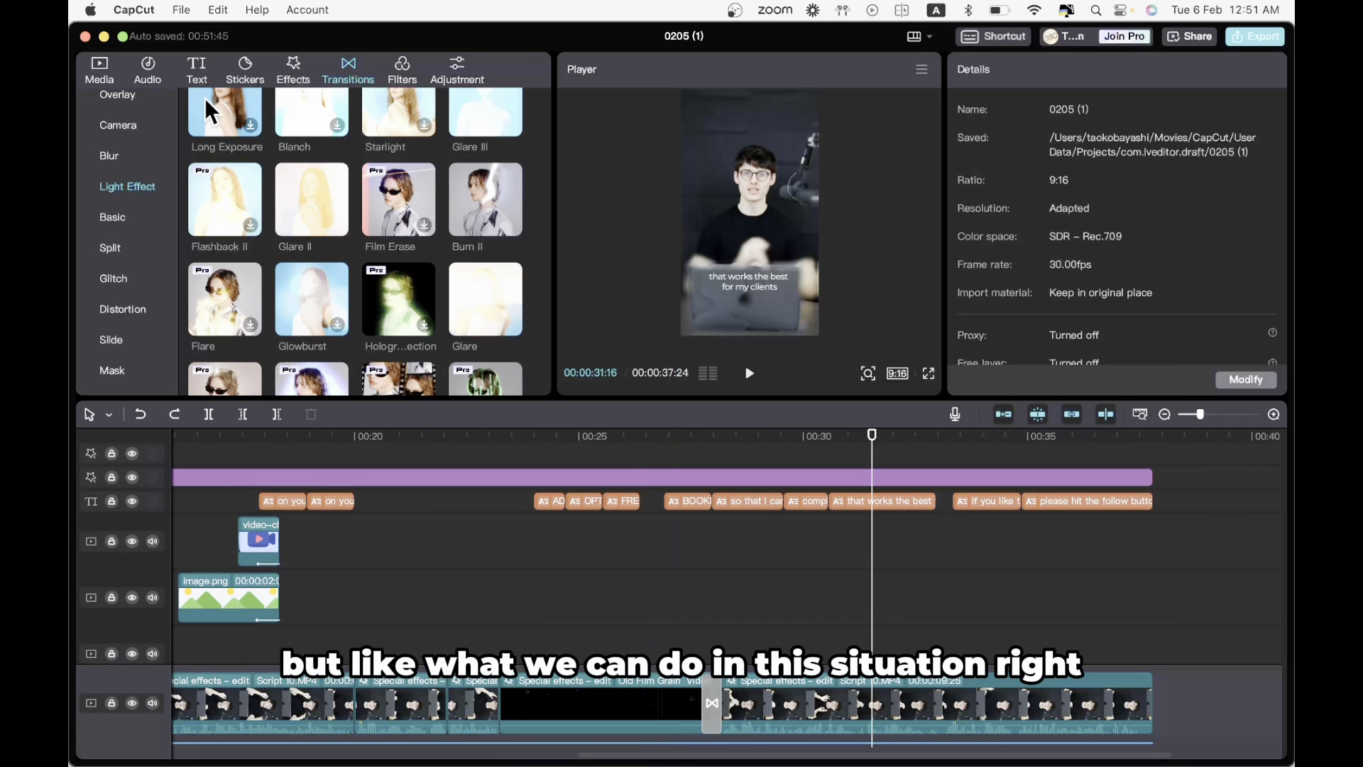
click(280, 66)
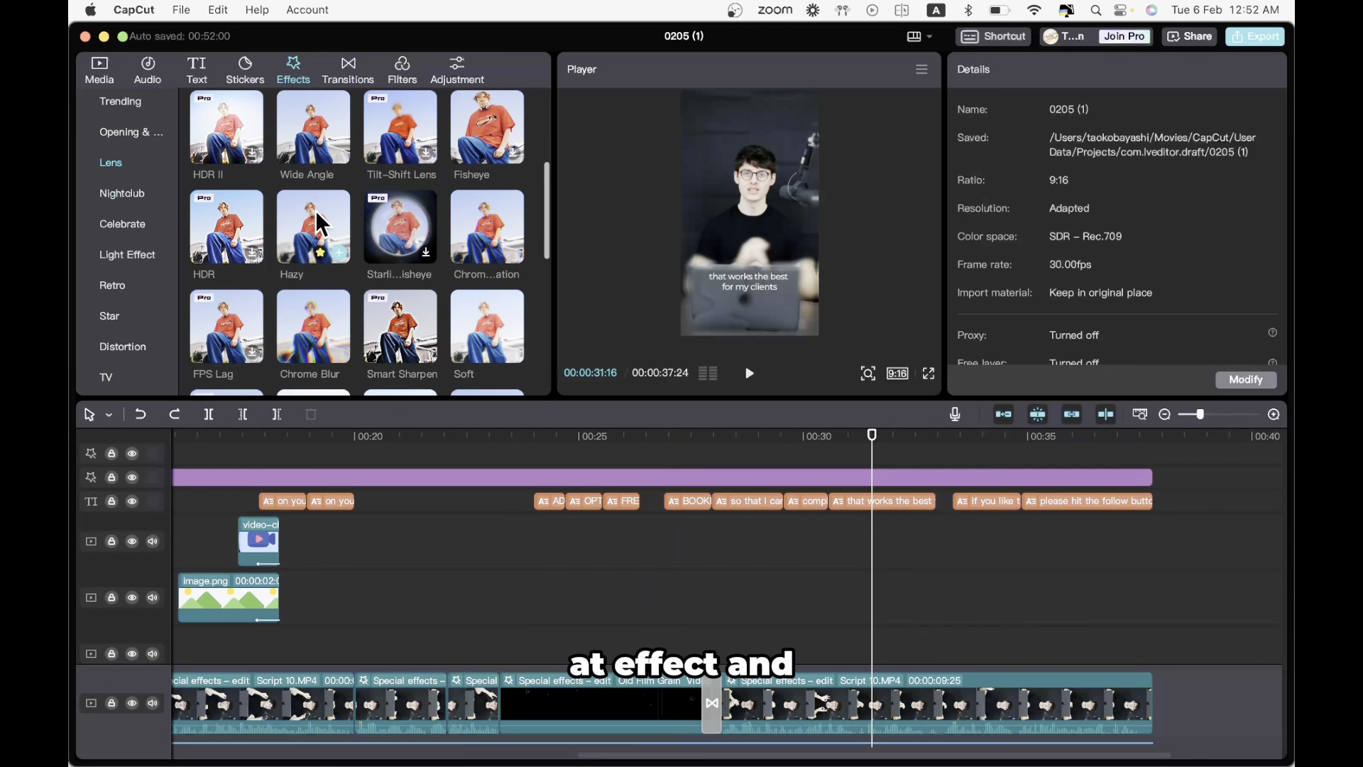
click(139, 247)
drag(314, 258, 714, 526)
drag(846, 532, 937, 534)
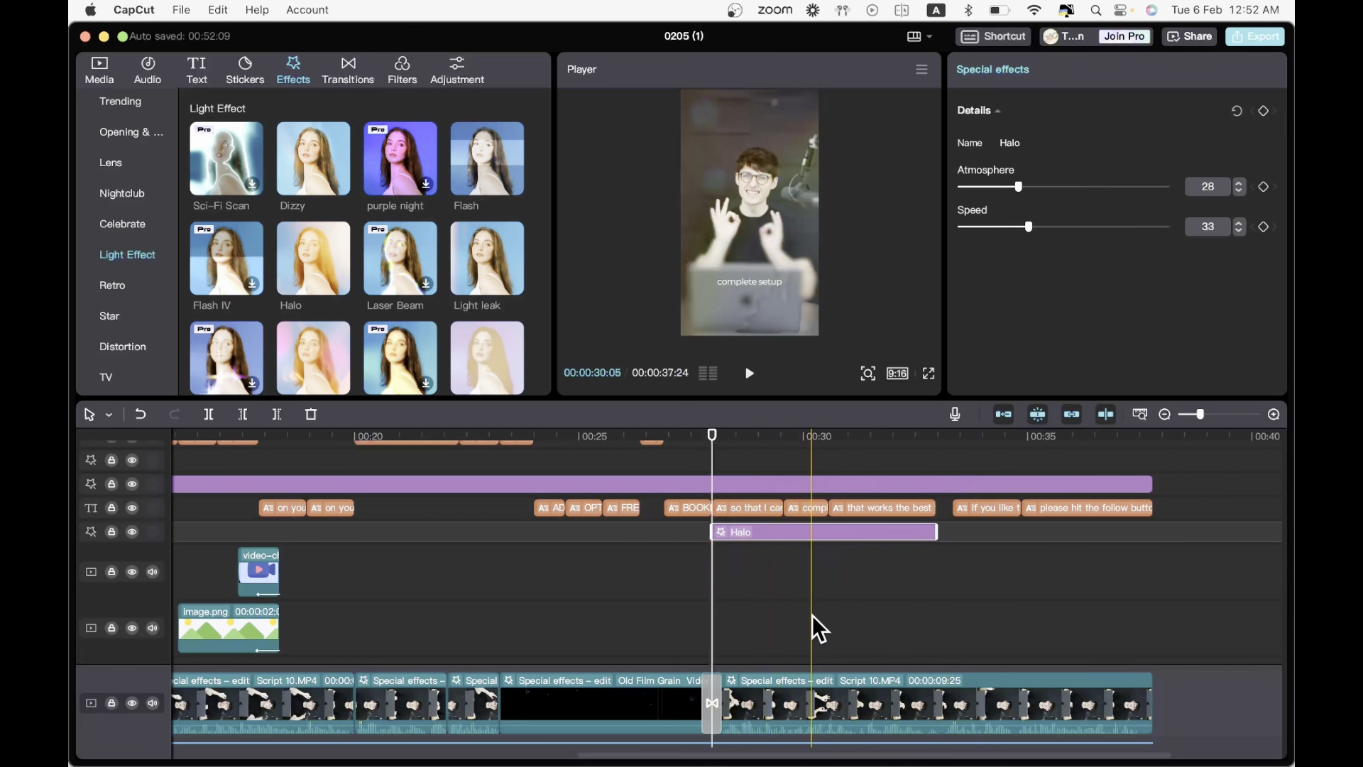
- Play back the section with the Halo effect, including in full screen
click(703, 630)
key(space)
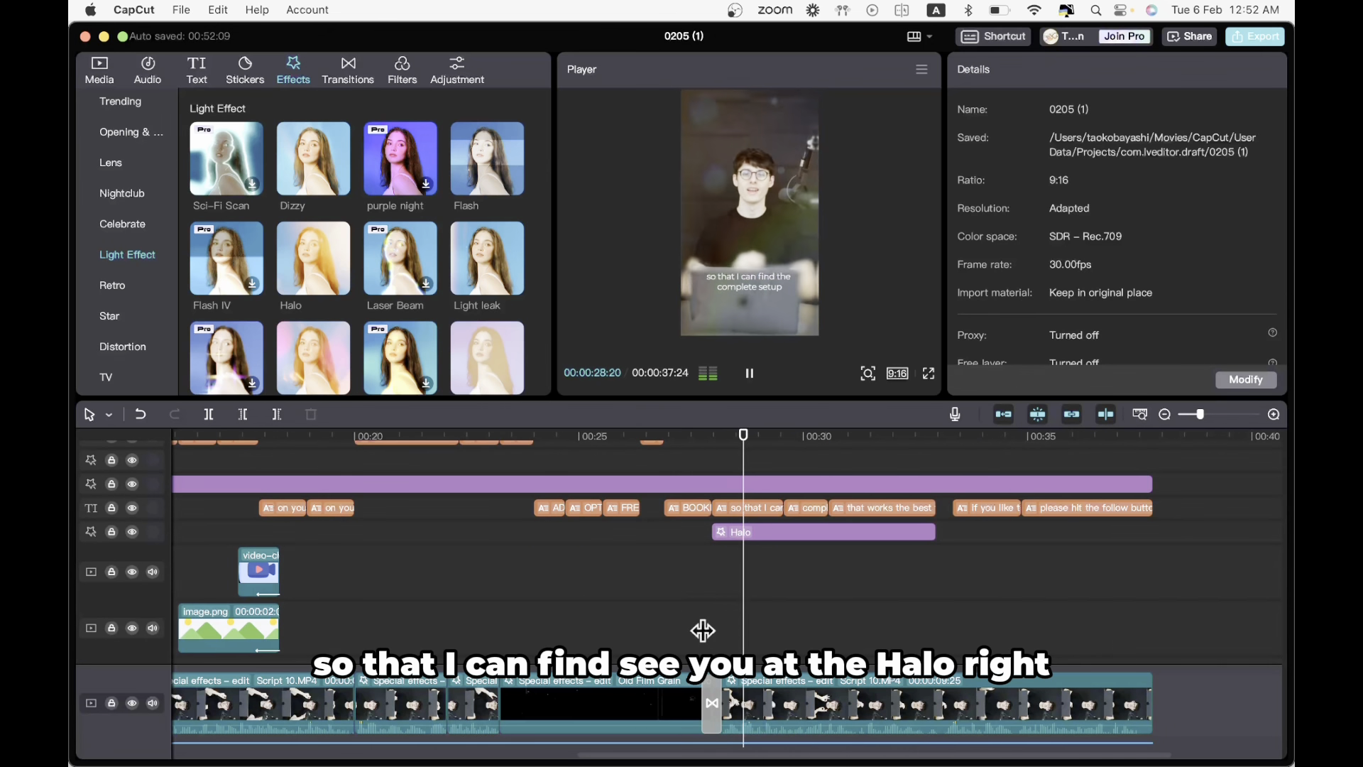
key(space)
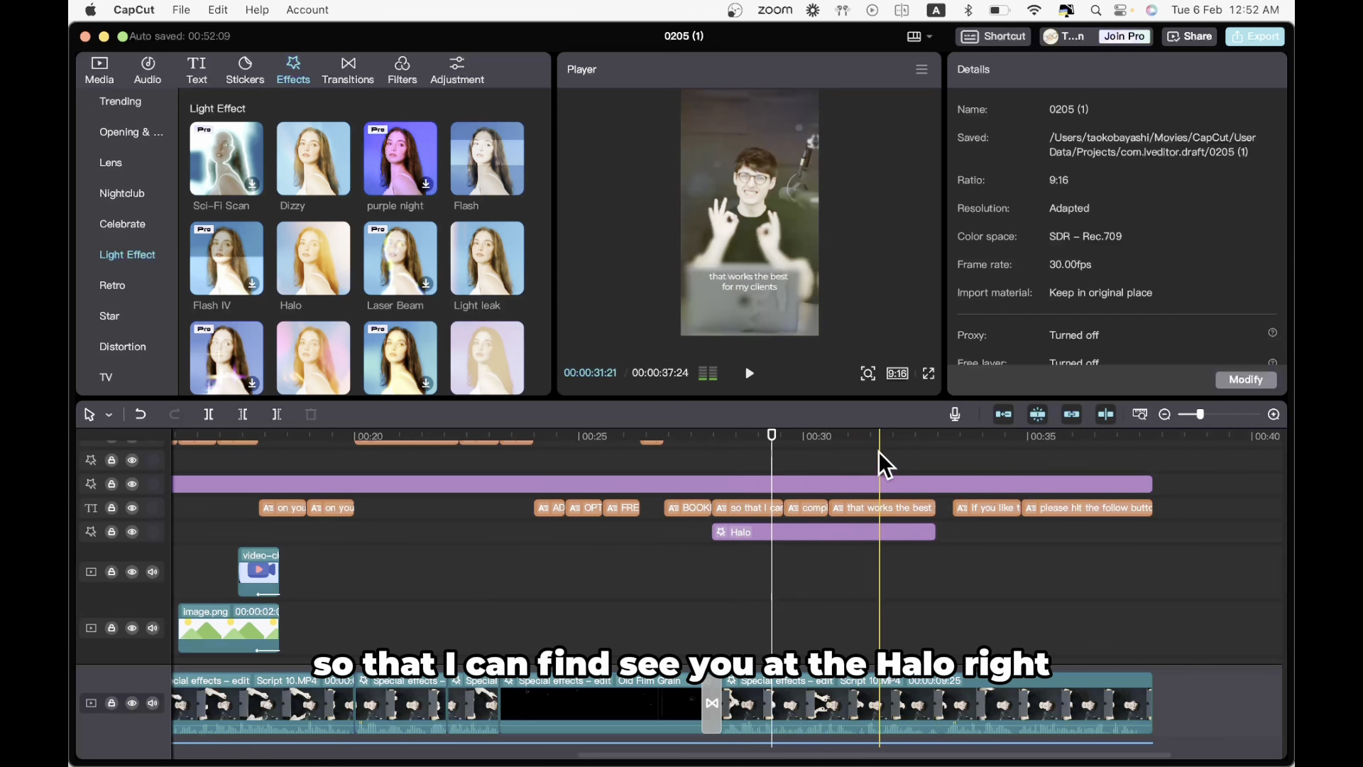
click(929, 373)
key(space)
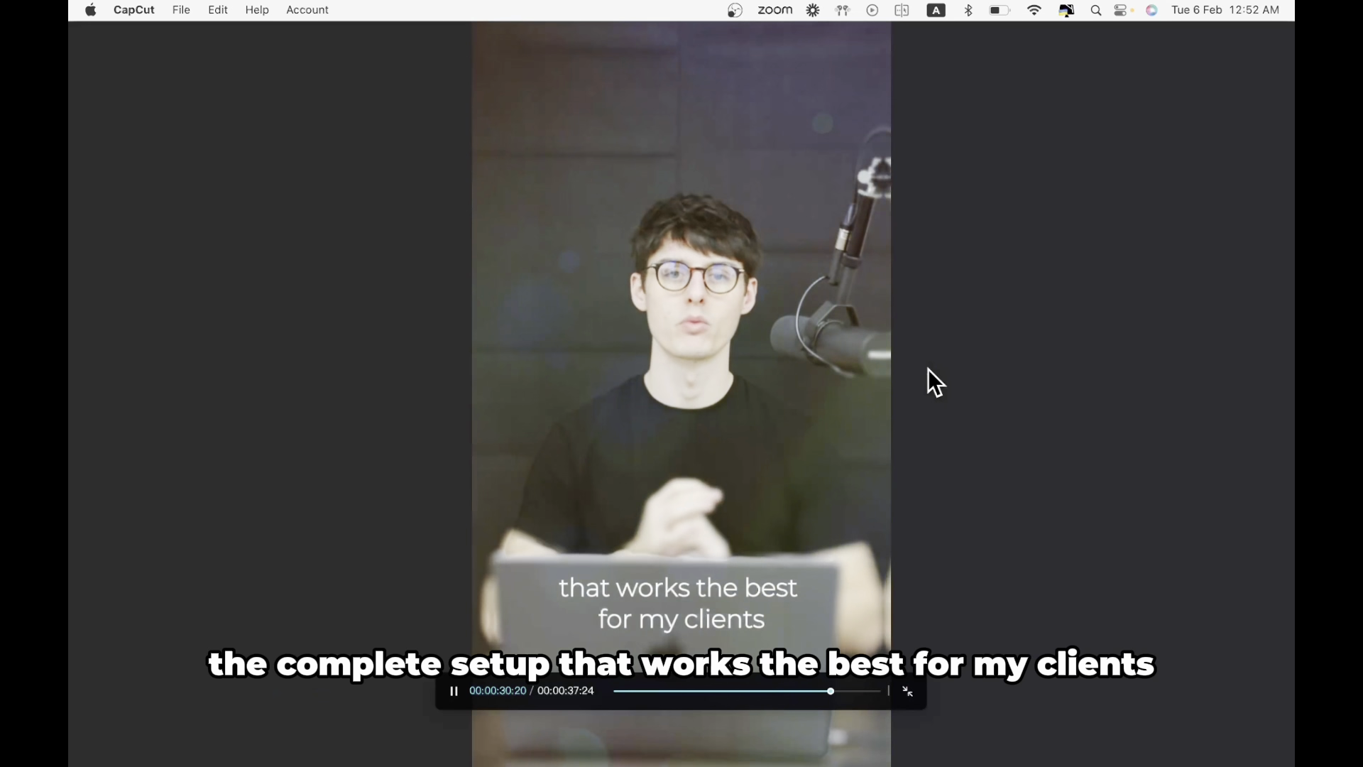
key(Escape)
- Shorten the caption before "complete setup" to "so that I can find the" and set its font to Montserrat
click(781, 508)
click(1101, 250)
click(1098, 557)
scroll(1097, 555, down, 1)
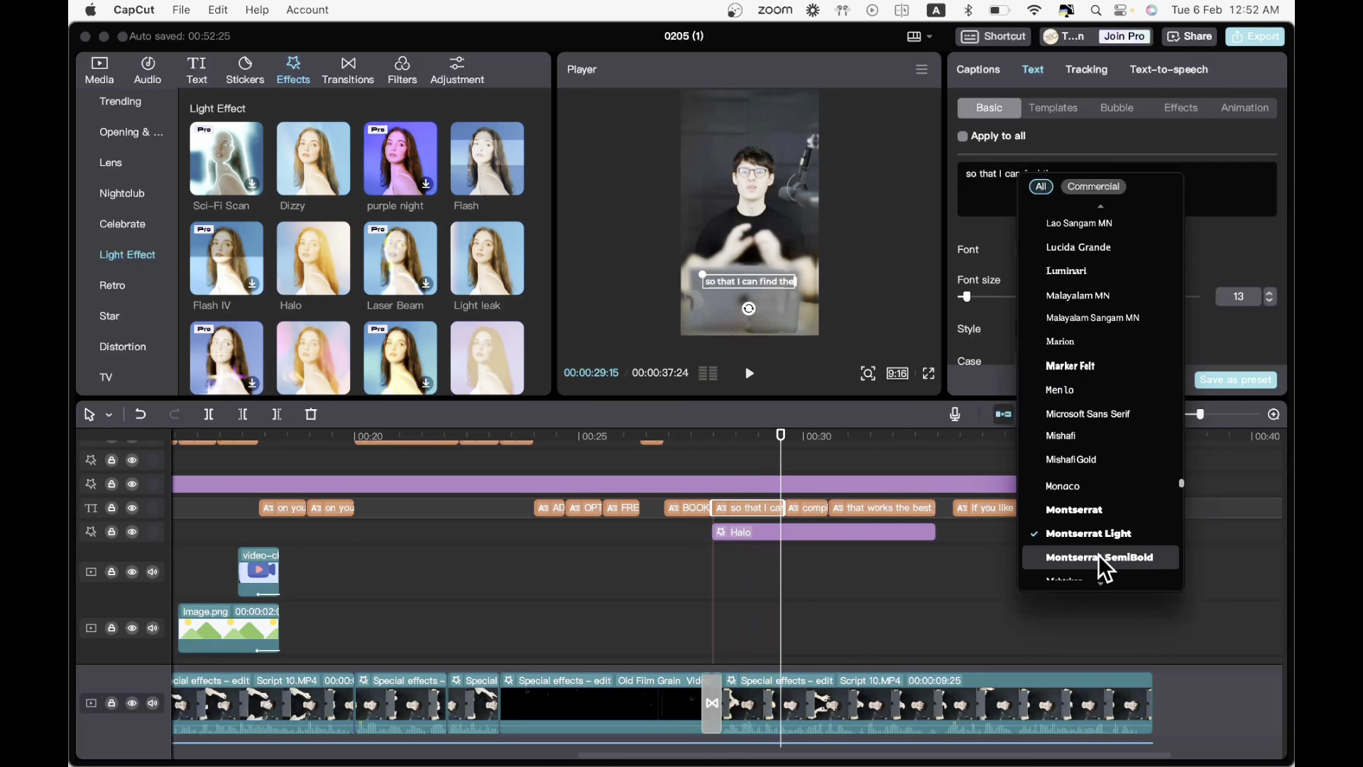
click(1076, 510)
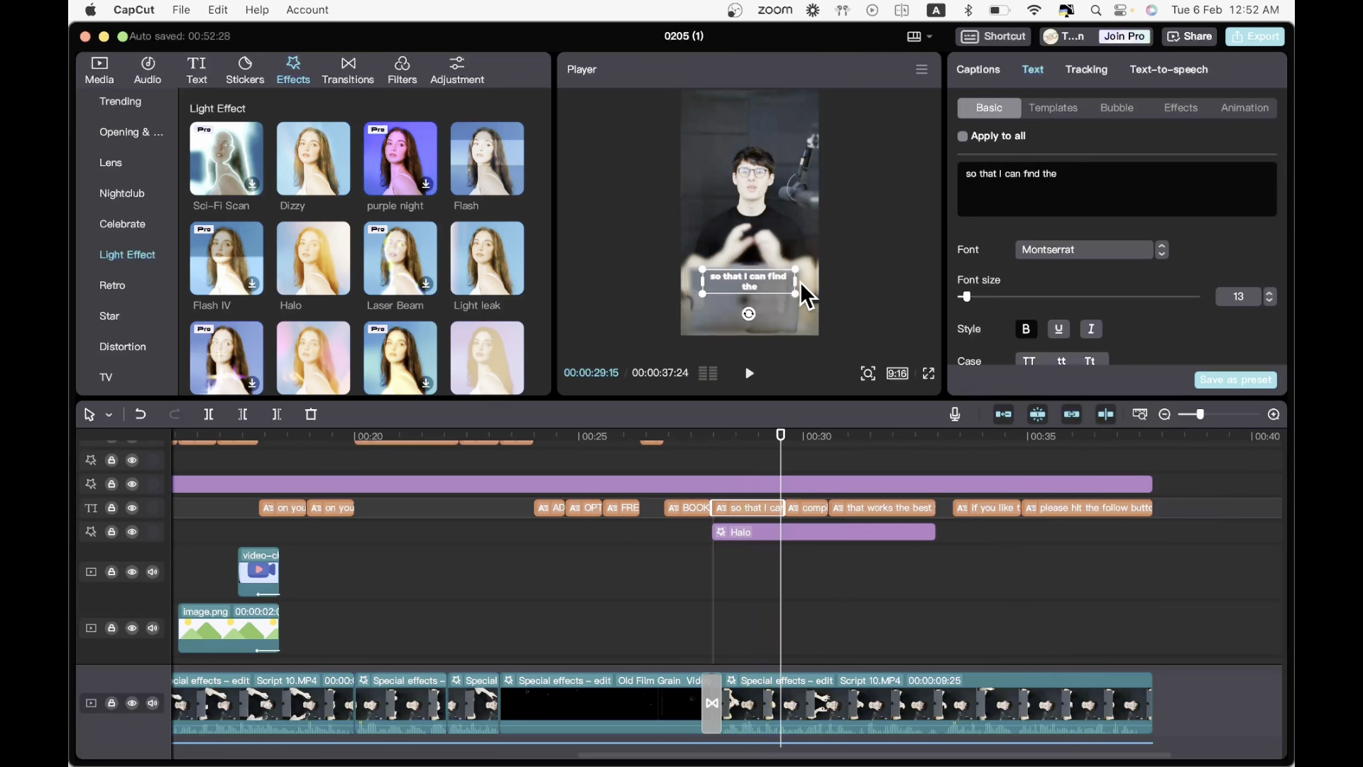
- Widen the "so that I can find the" text box to fit one line, recentre it horizontally and play it back
drag(797, 283, 806, 283)
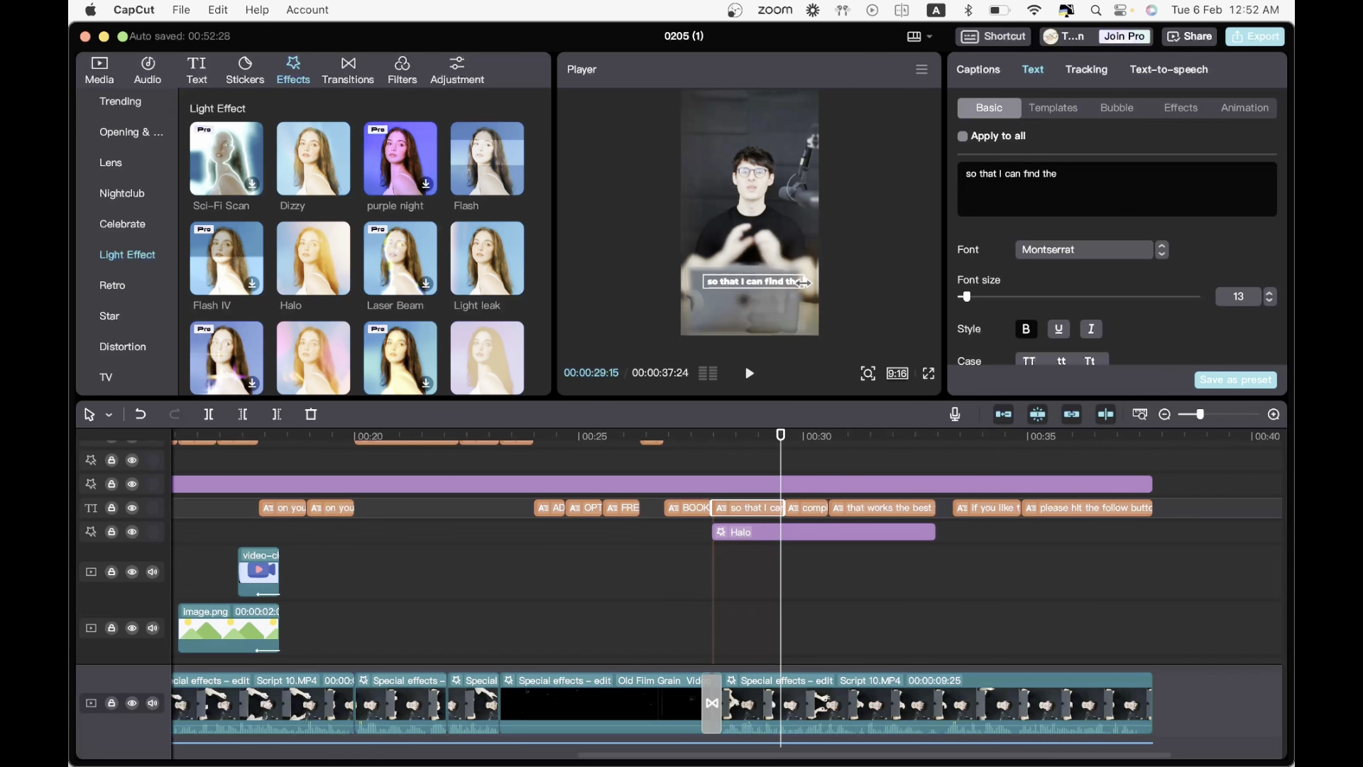
scroll(1100, 317, down, 5)
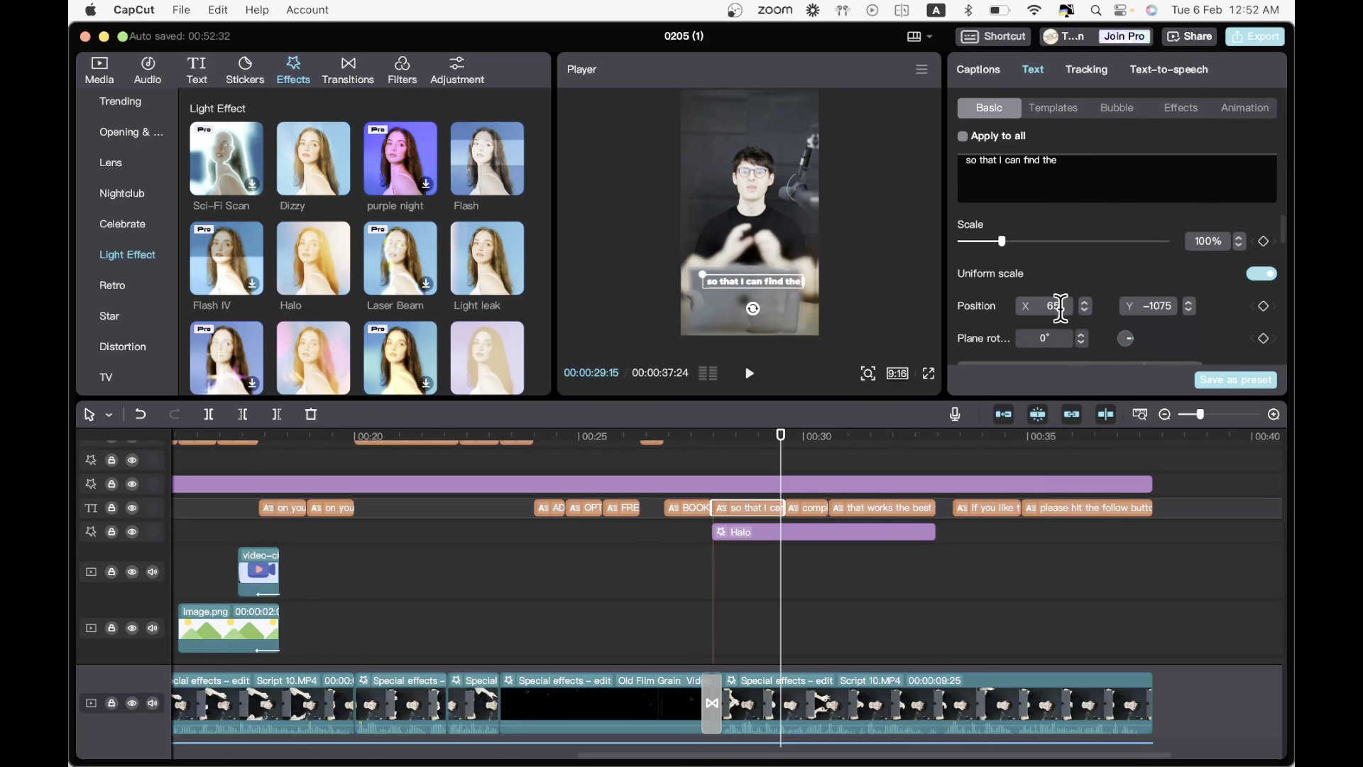
click(706, 597)
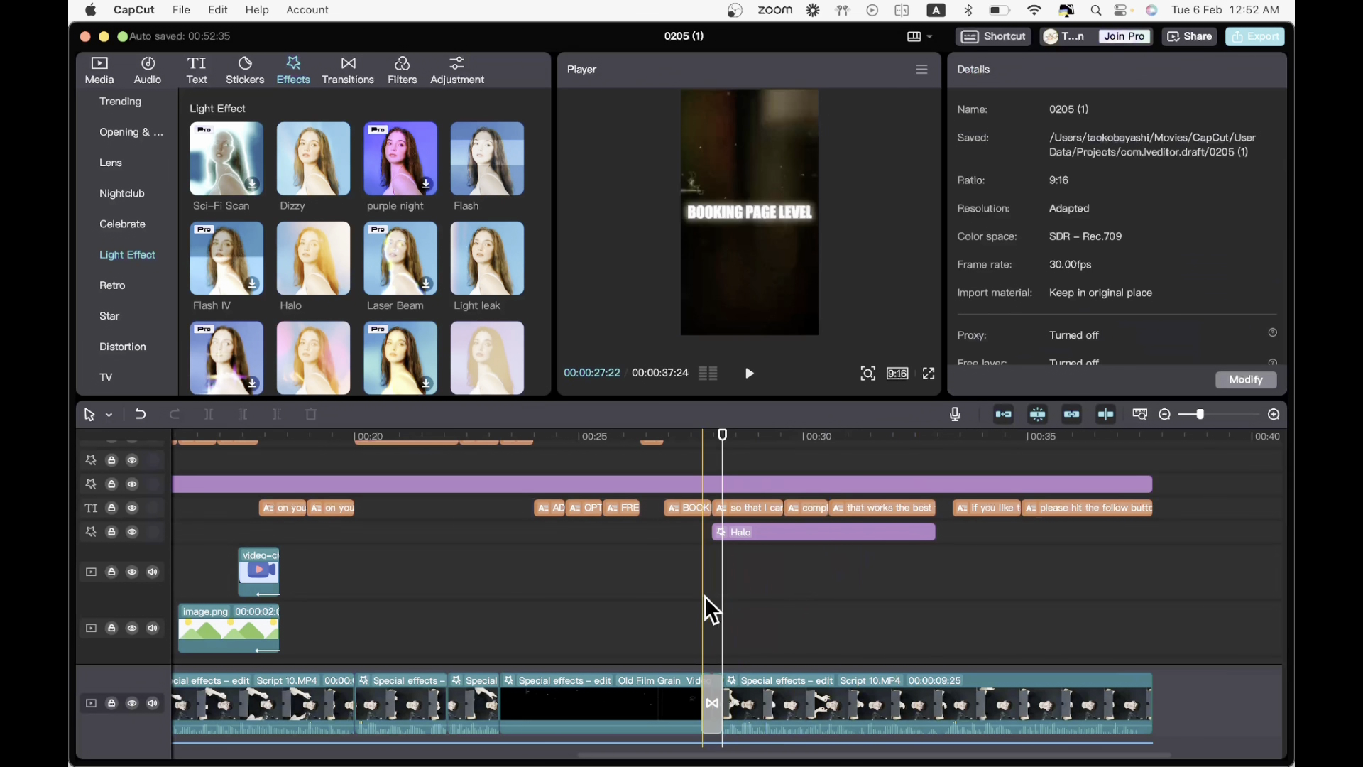
key(space)
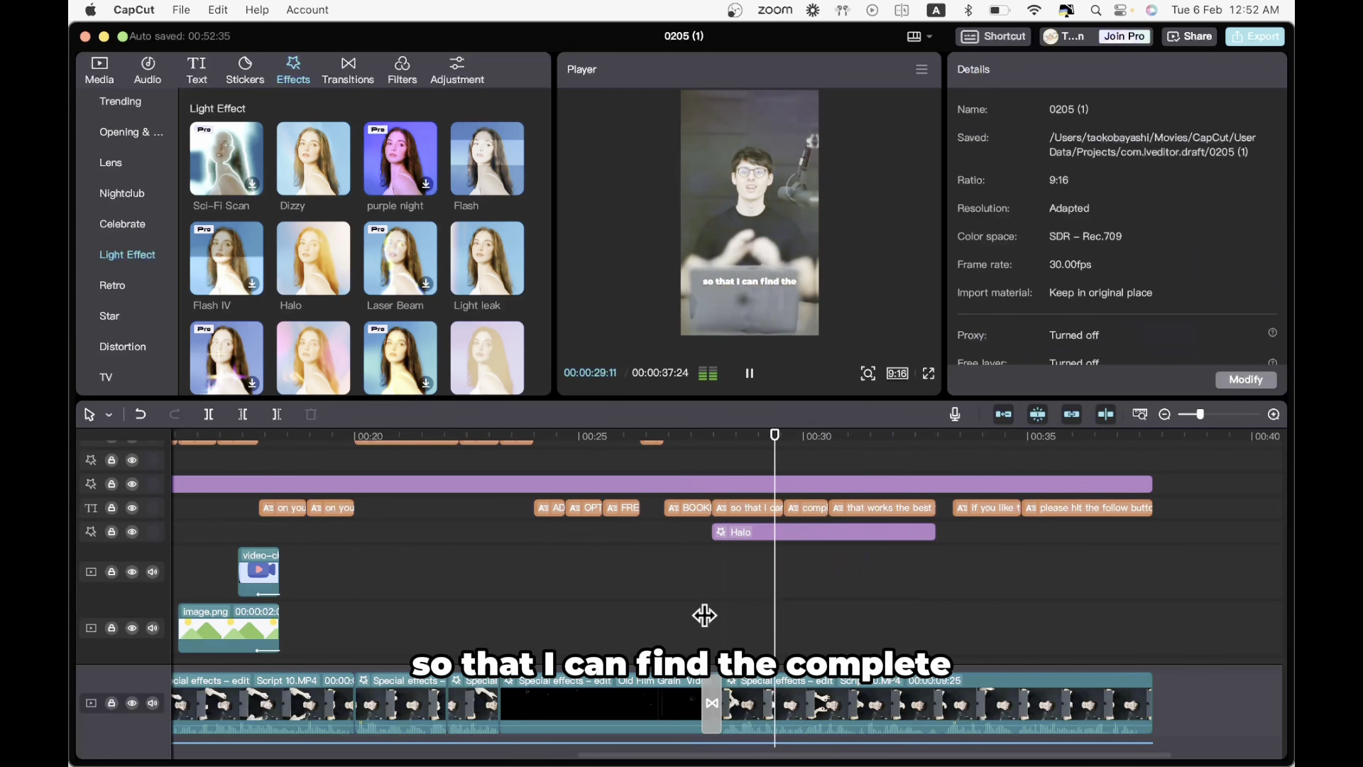
key(space)
- Break the "complete setup" caption into two lines, with "setup" below "complete", and preview it
click(804, 509)
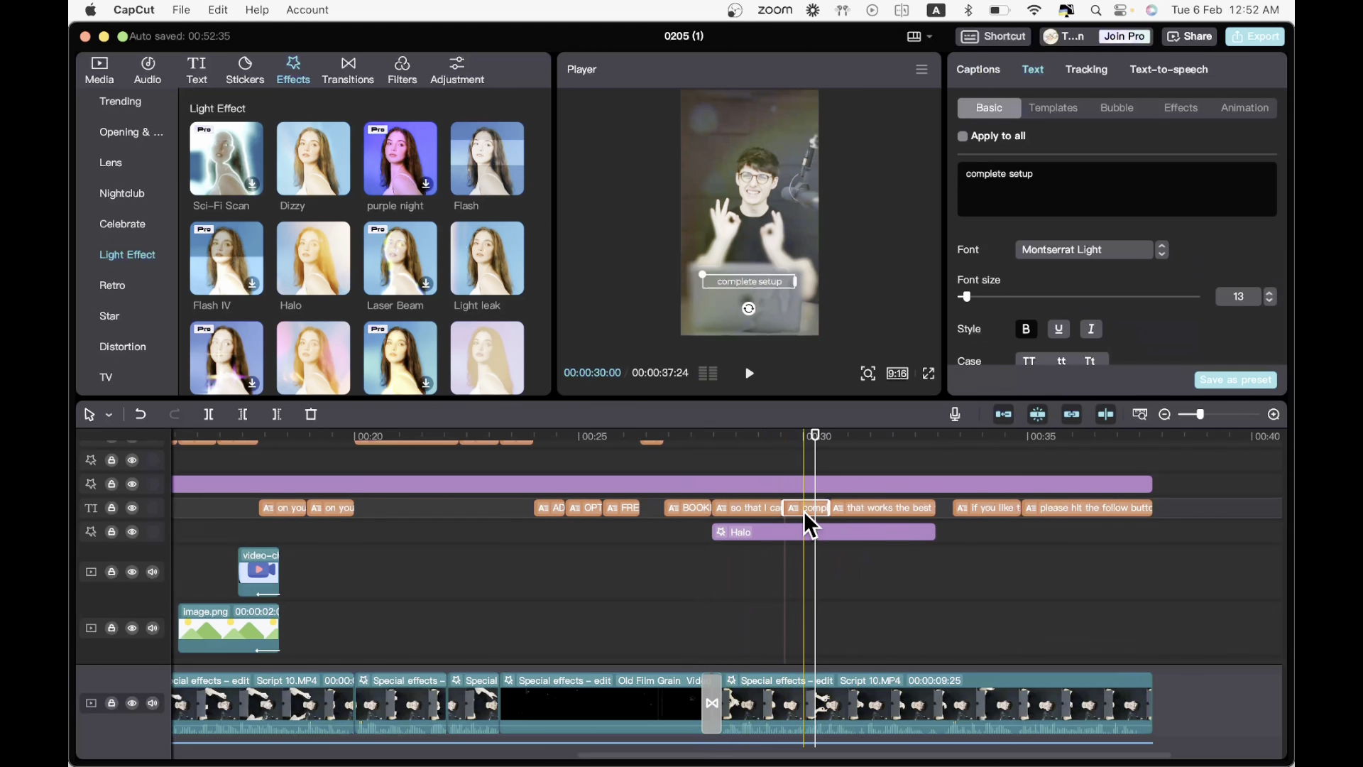
click(1010, 173)
key(Return)
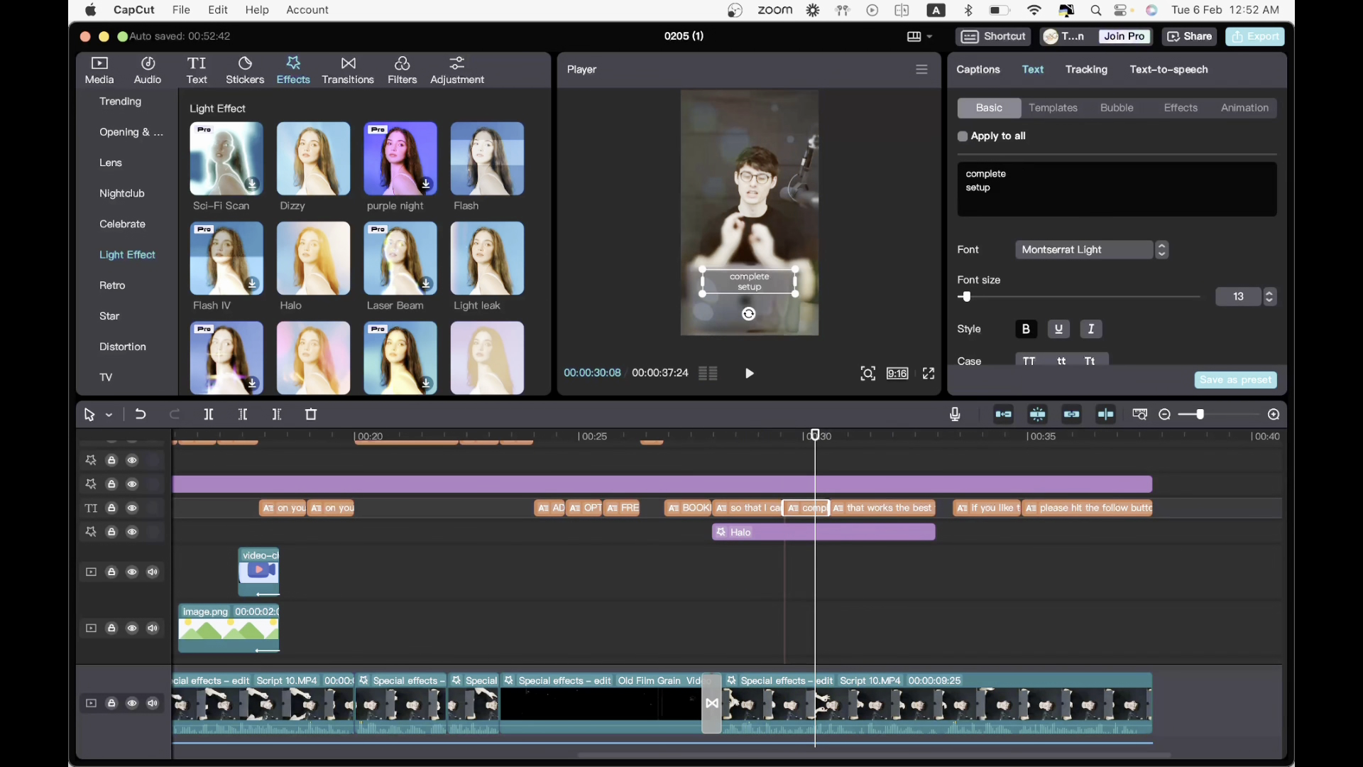
click(782, 457)
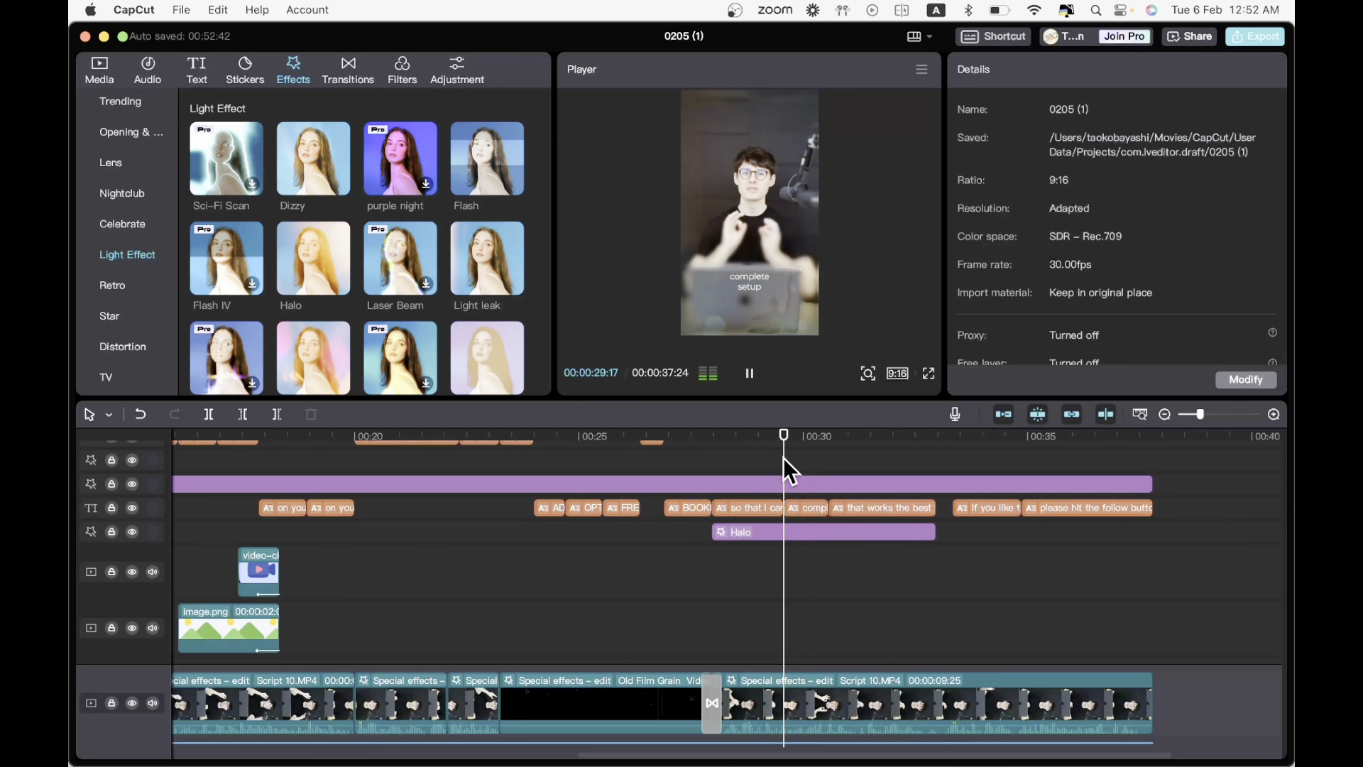
click(798, 503)
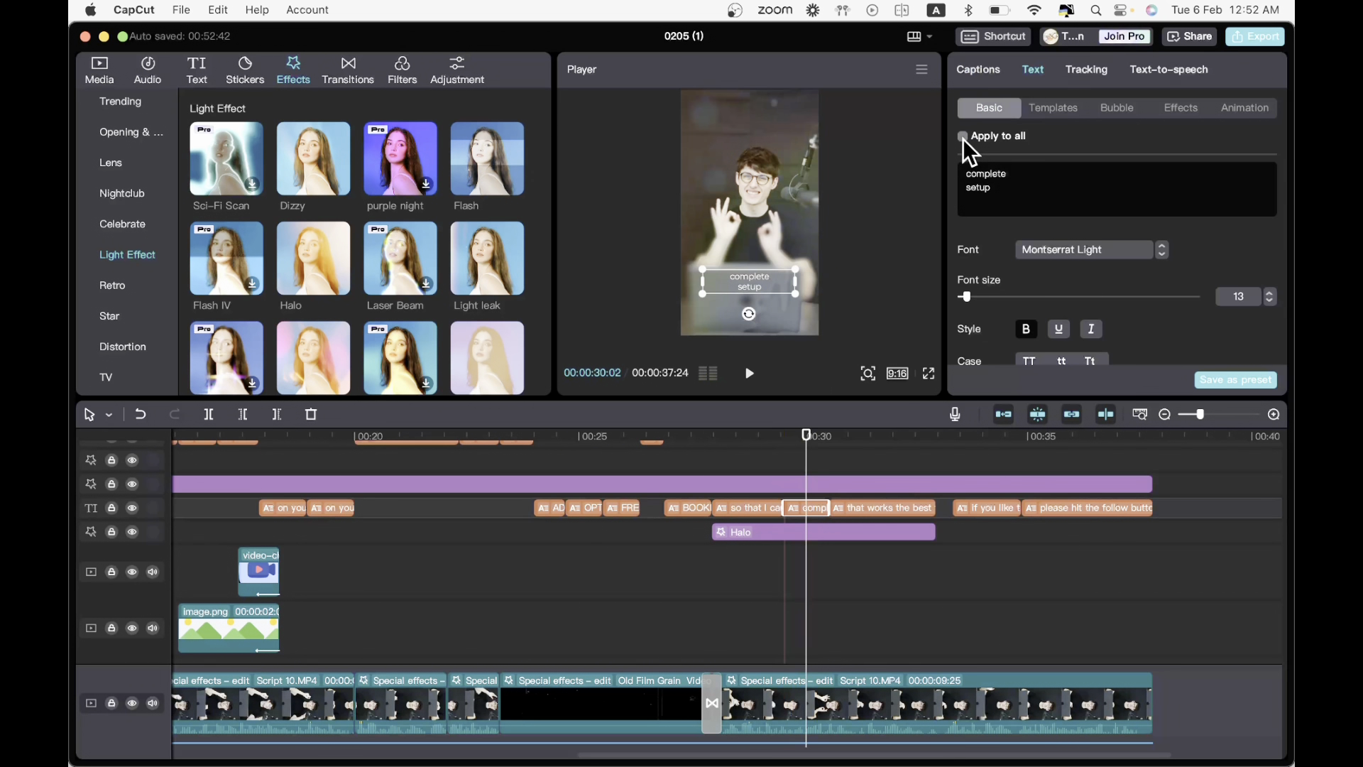
- Split the "complete setup" caption at 00:00:30:04 and reduce its second part to "setup"
key(super+b)
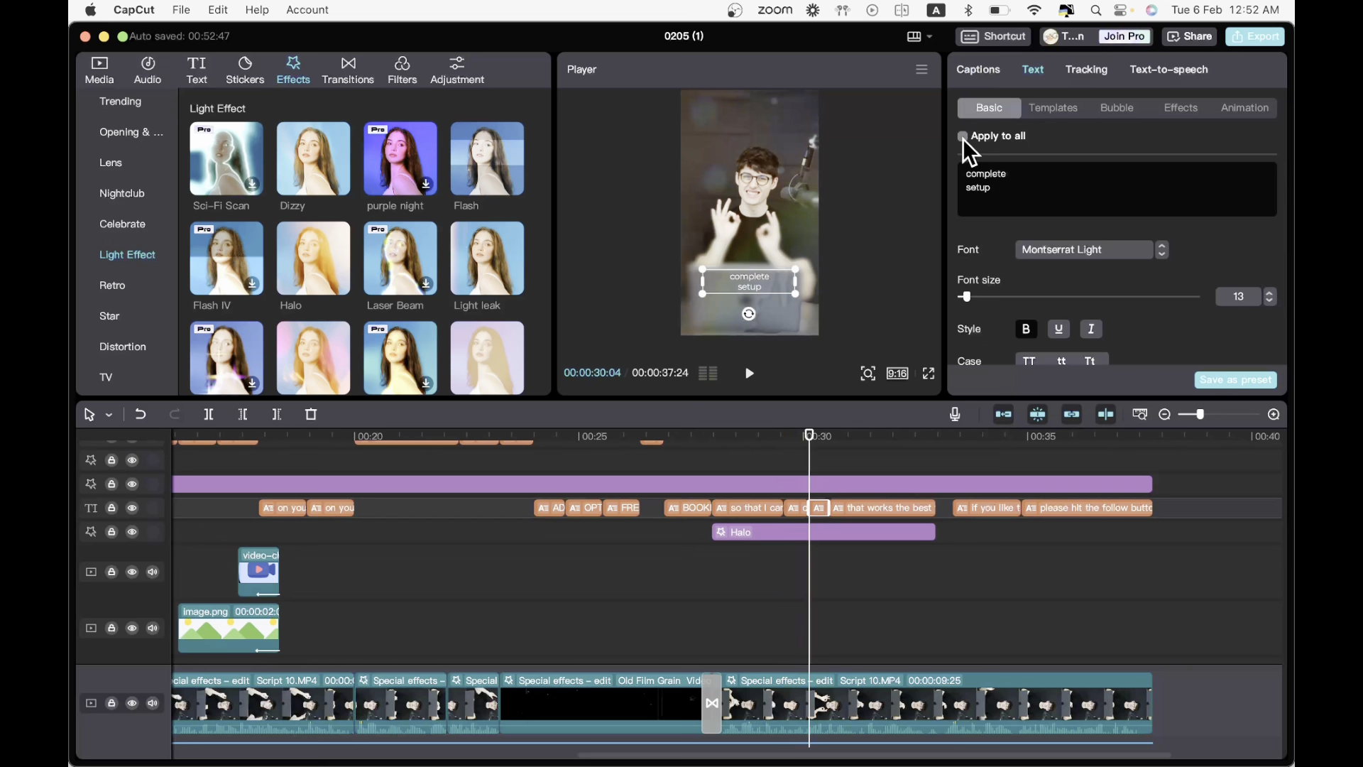
double_click(1006, 174)
key(BackSpace)
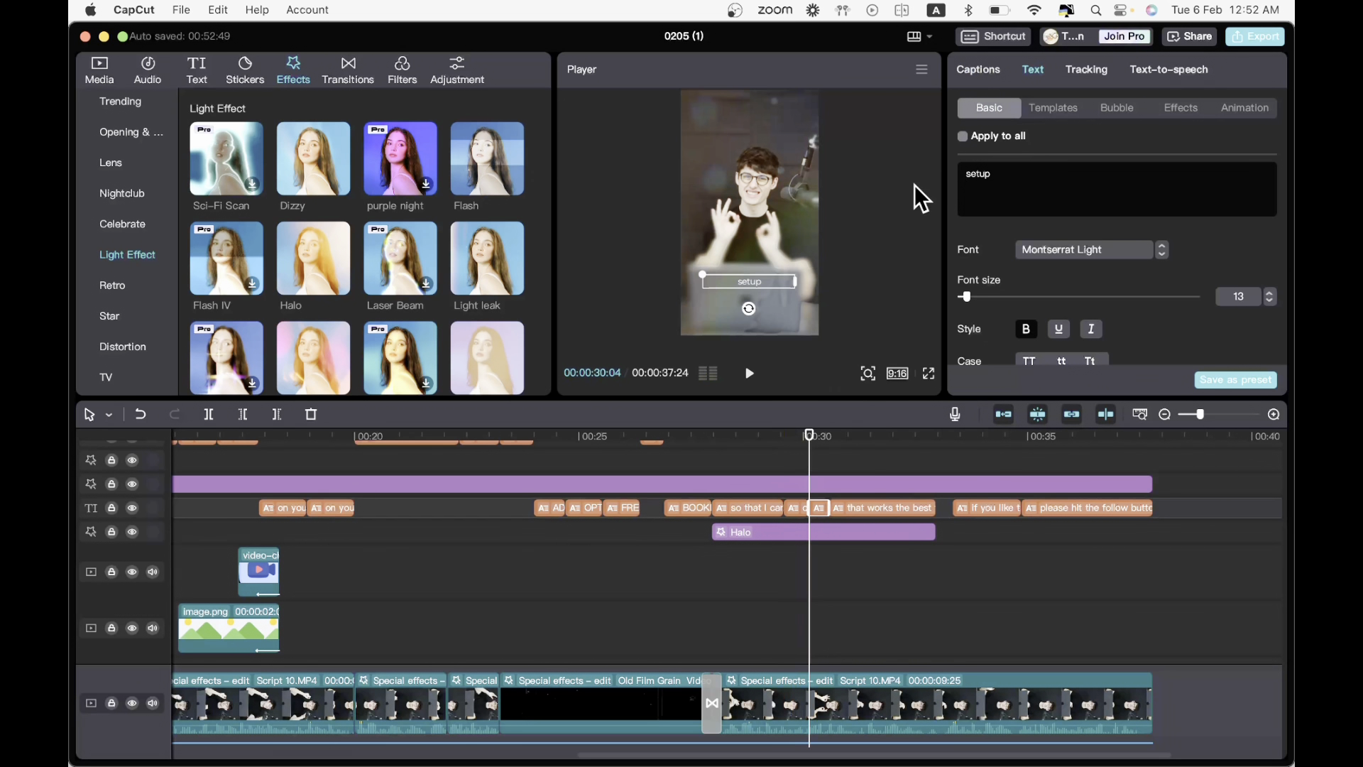
- Move the first caption part to its own track below Halo, extend it to the end of "setup", and place its text above the speaker's head
drag(799, 510, 816, 459)
drag(796, 508, 829, 554)
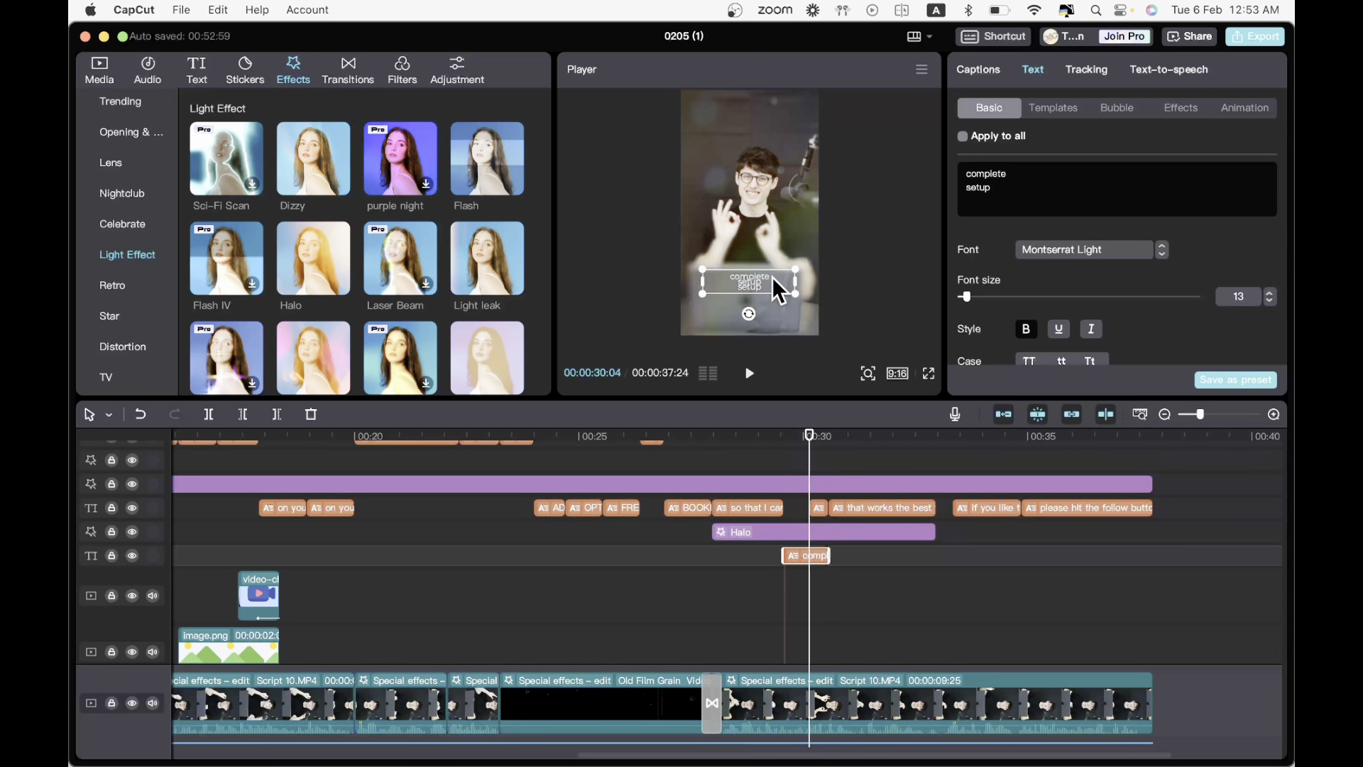
drag(772, 278, 774, 138)
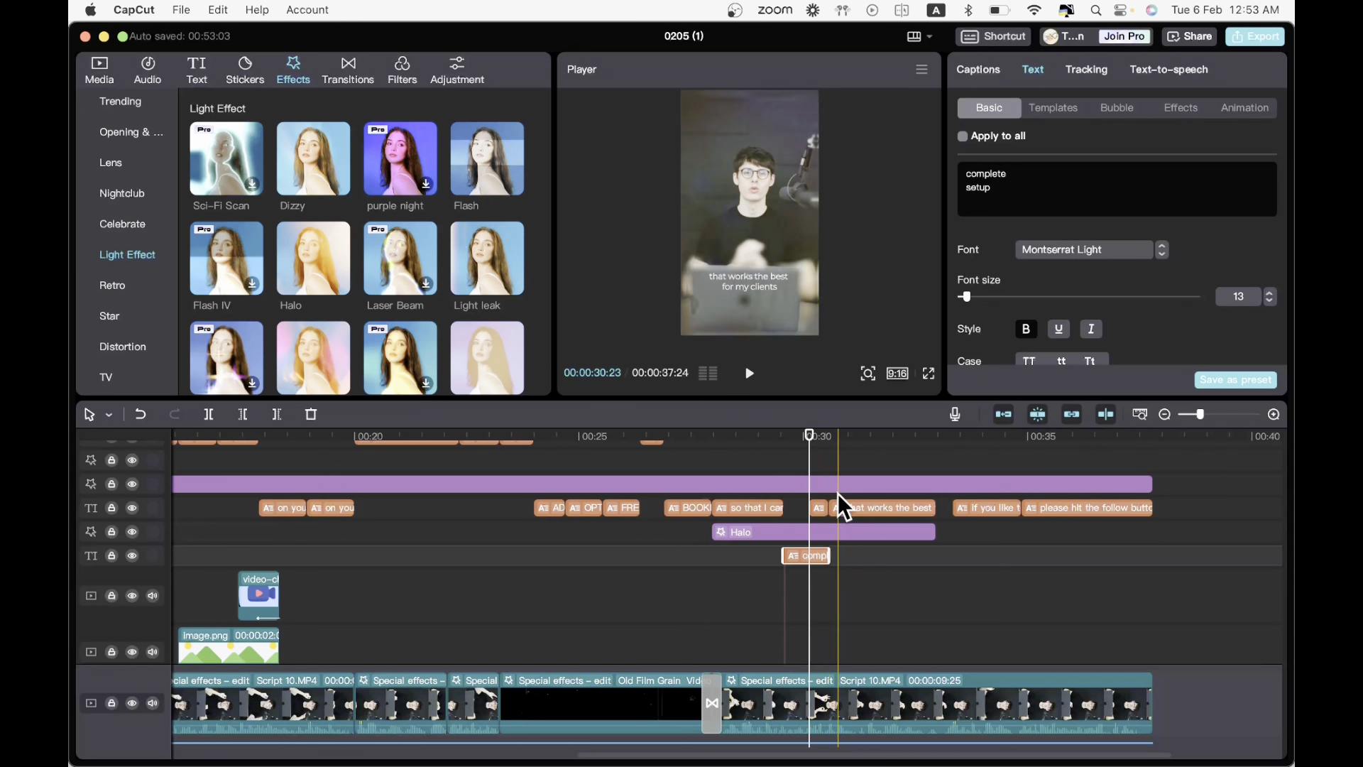
- Reduce the upper caption to "complete" and place the "setup" text, enlarged, directly below it
drag(1004, 187, 894, 193)
key(BackSpace)
key(BackSpace)
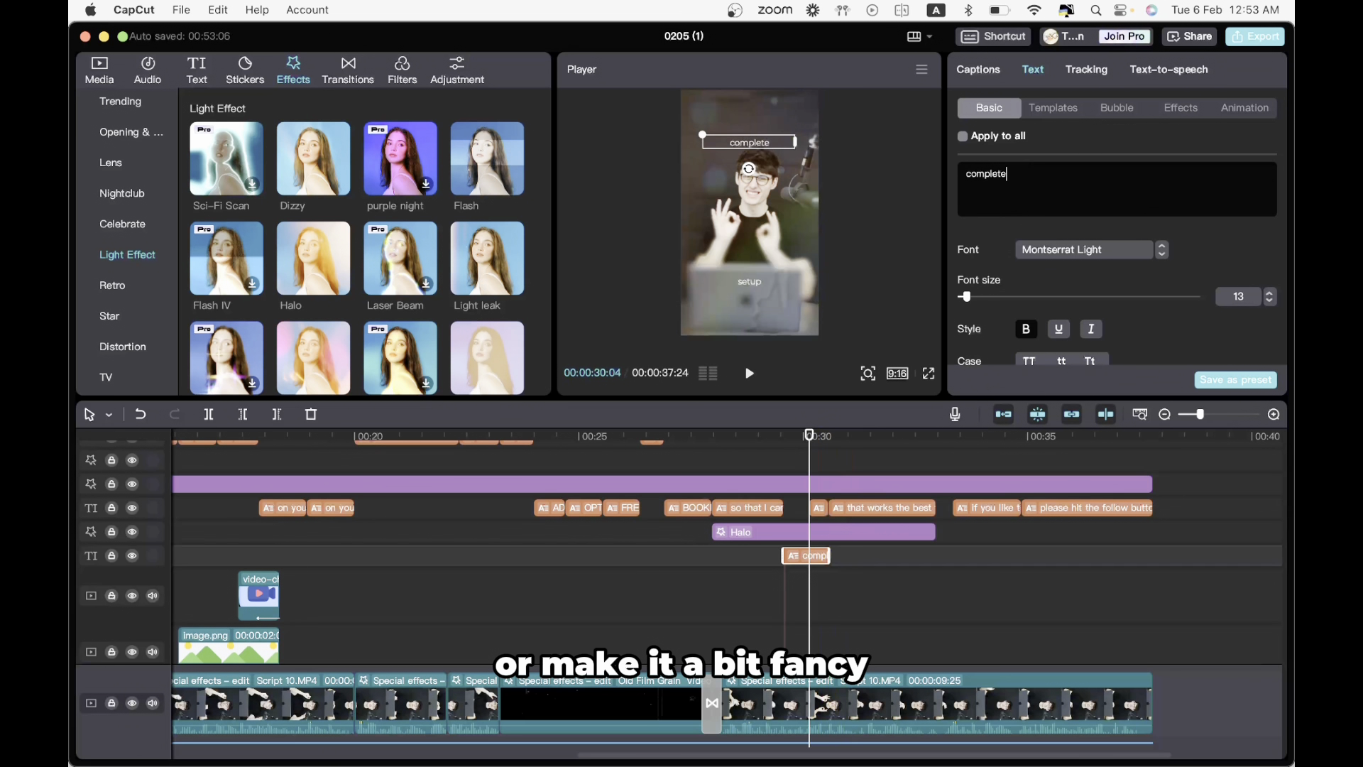
click(818, 508)
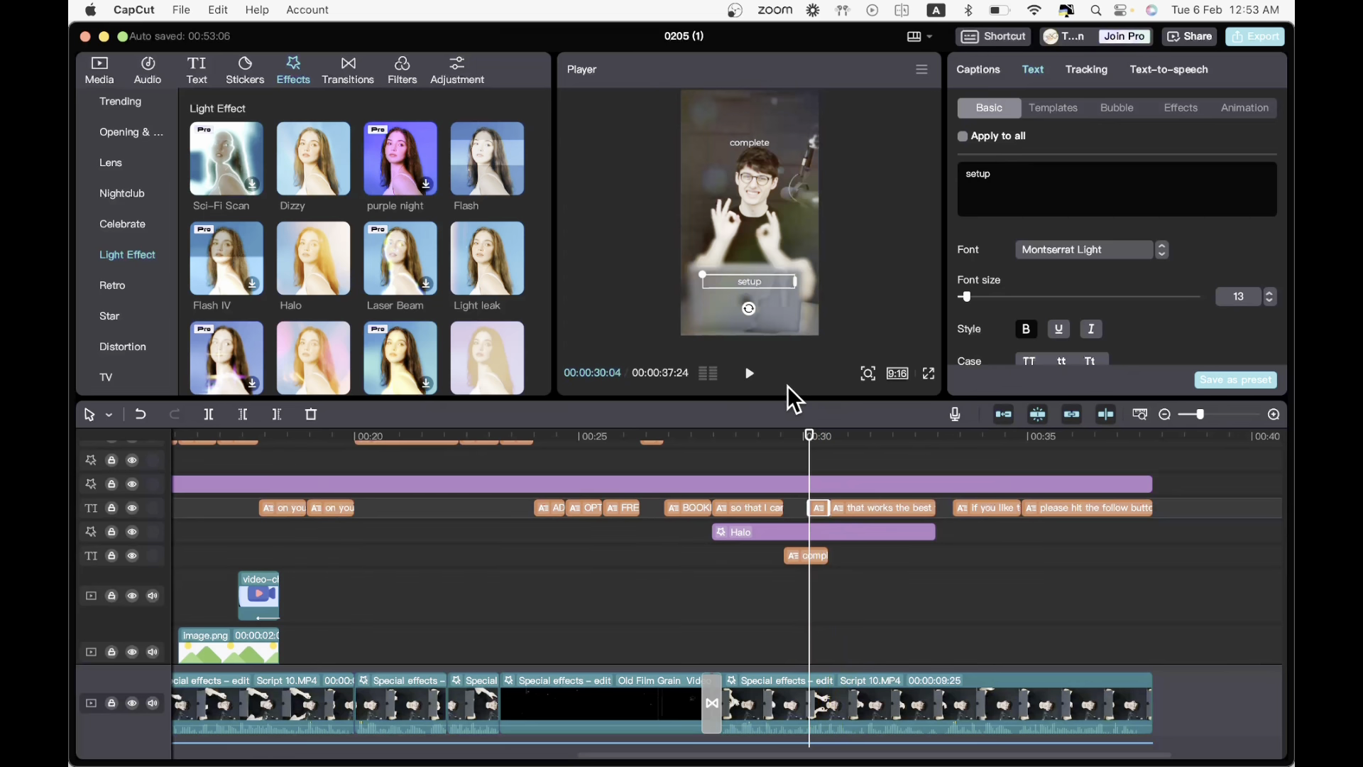
mouse_move(768, 285)
mouse_down()
mouse_move(771, 162)
mouse_move(673, 146)
mouse_up()
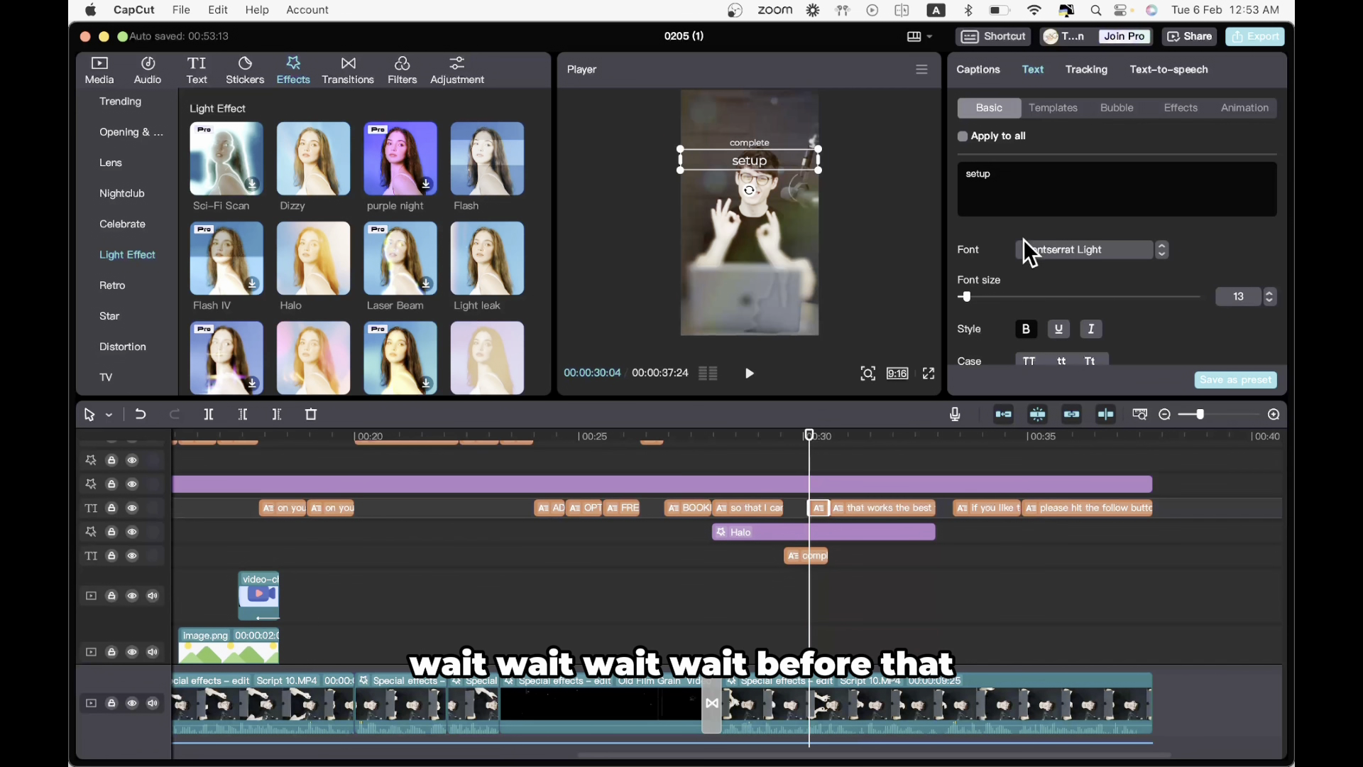
- Set both the "complete" and "setup" captions to the Montserrat font in uppercase
click(803, 551)
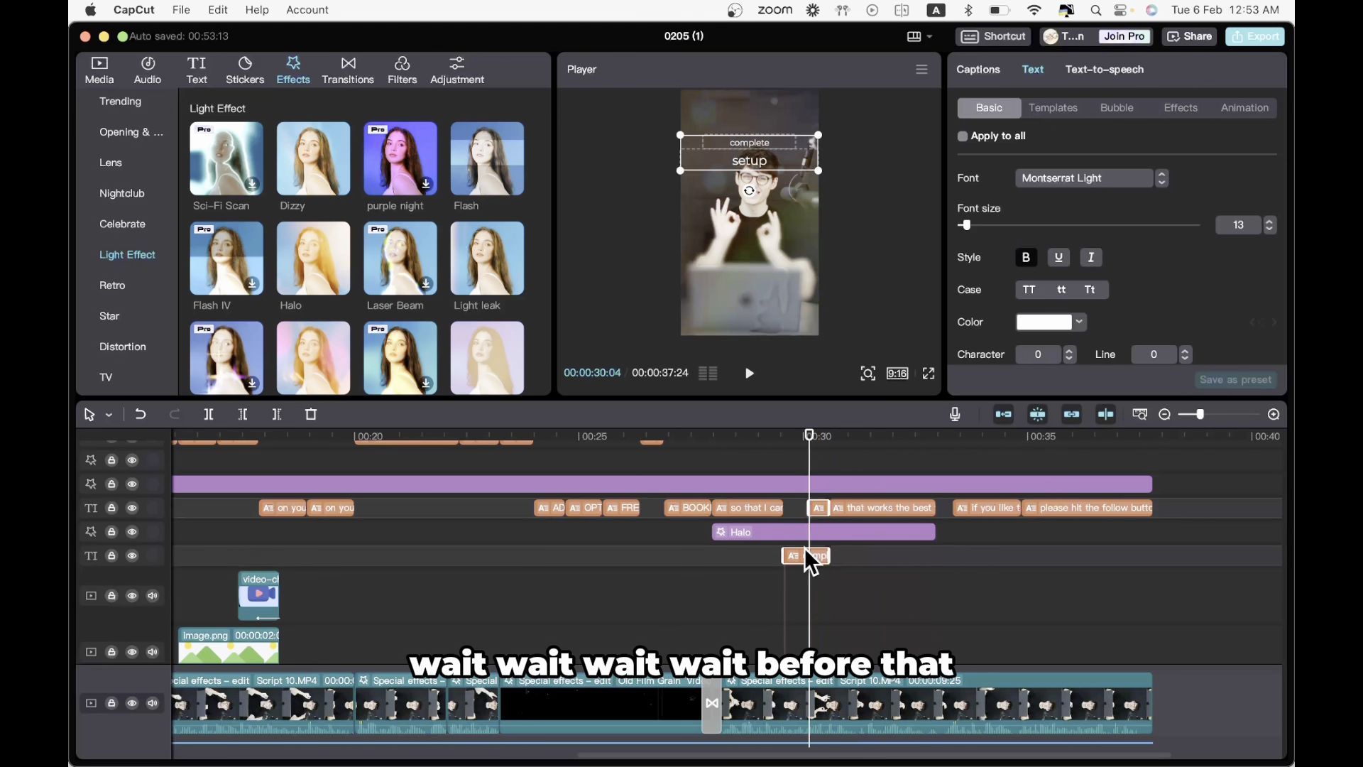
click(1102, 183)
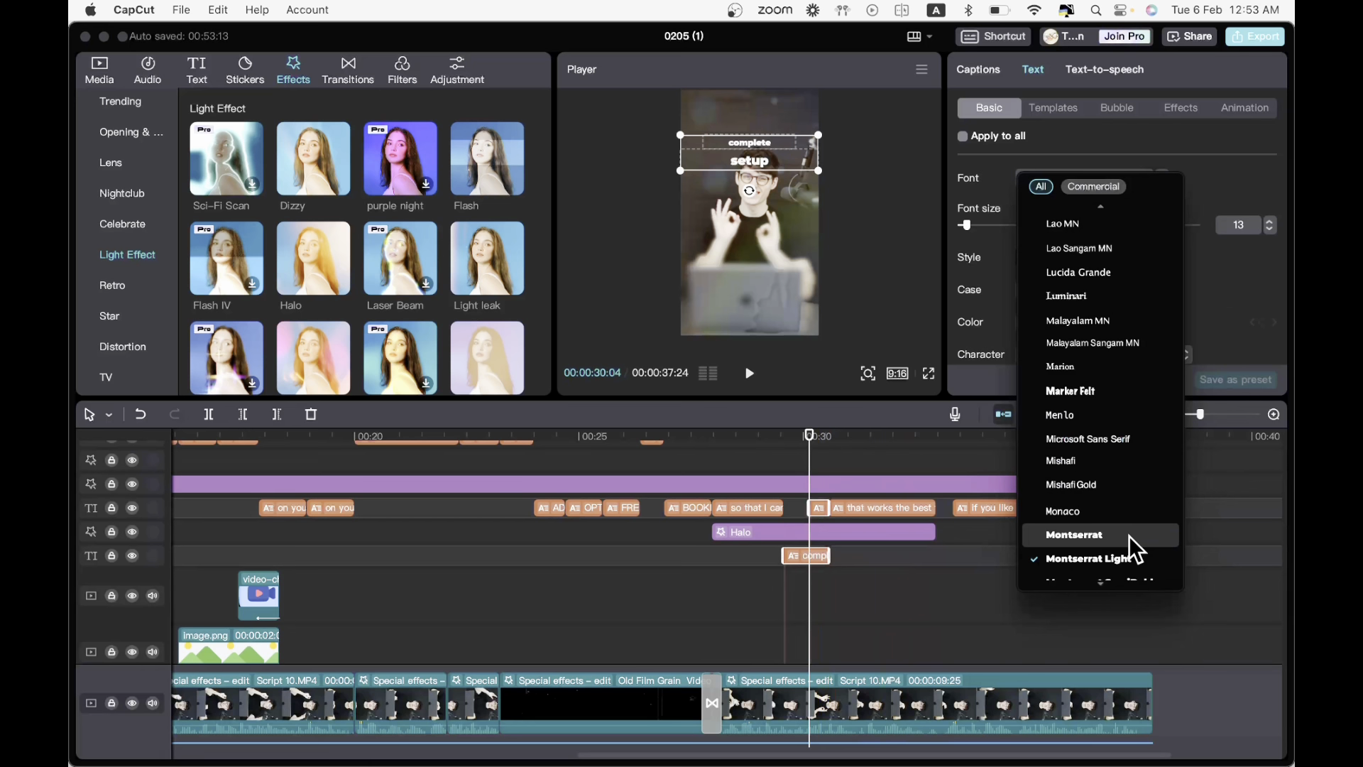
scroll(1129, 536, up, 1)
scroll(1129, 536, down, 1)
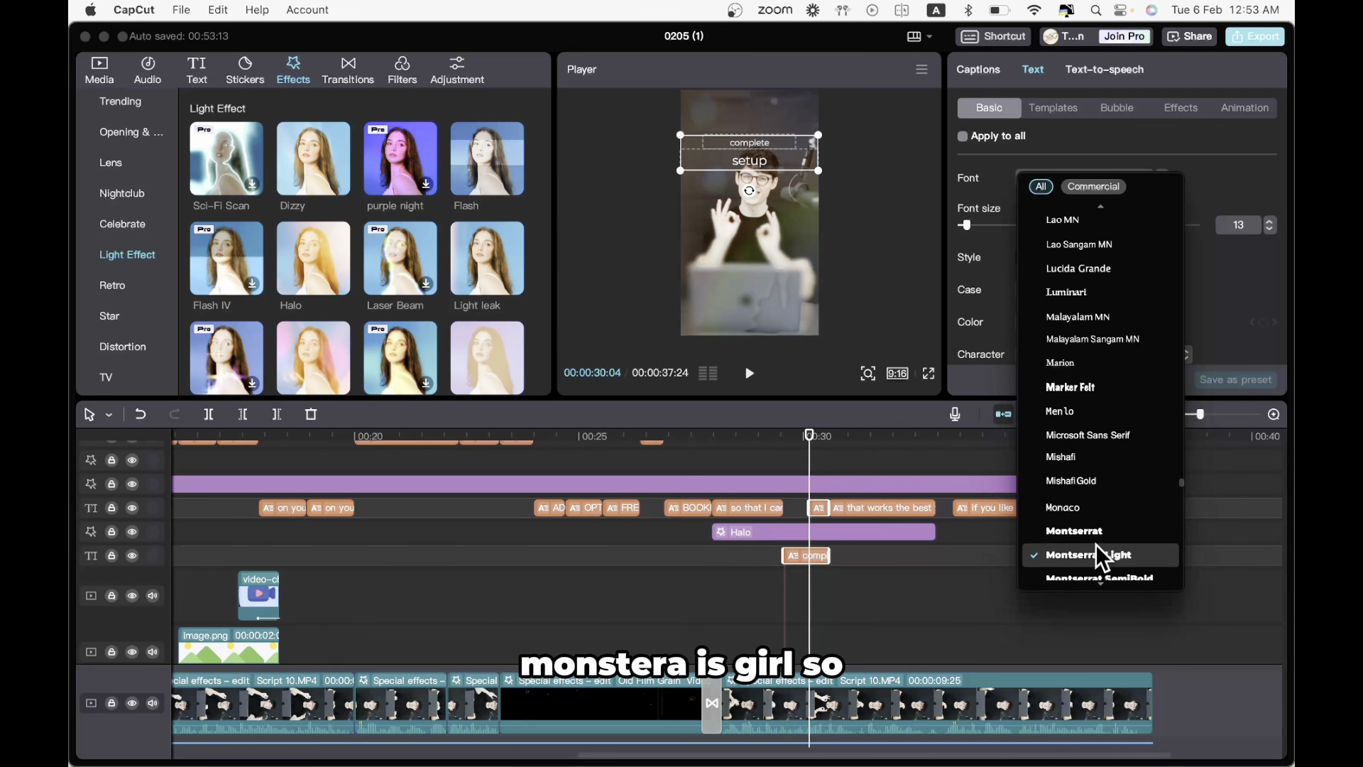
click(1099, 534)
click(1031, 289)
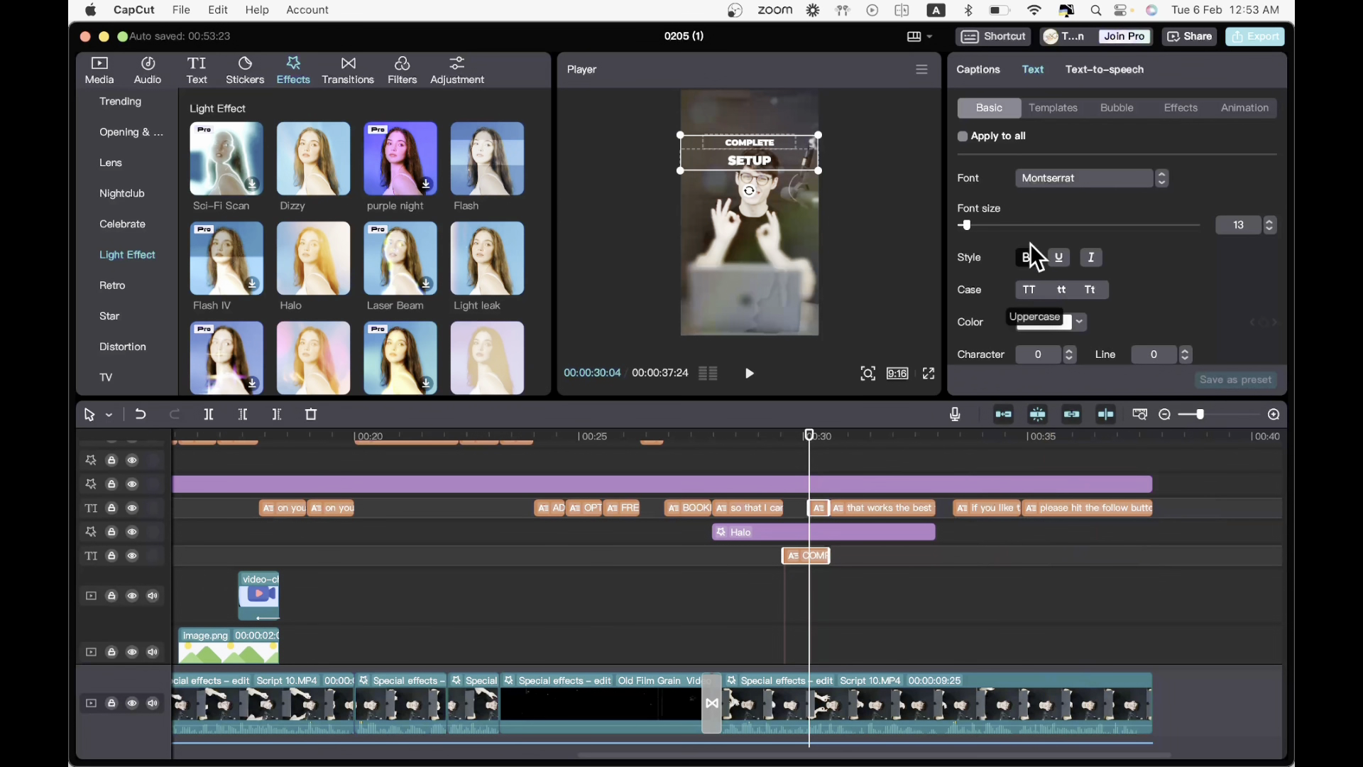
- Move "SETUP" closer under "COMPLETE" and slightly enlarge it, then scale both captions together to nearly fill the frame width
click(822, 598)
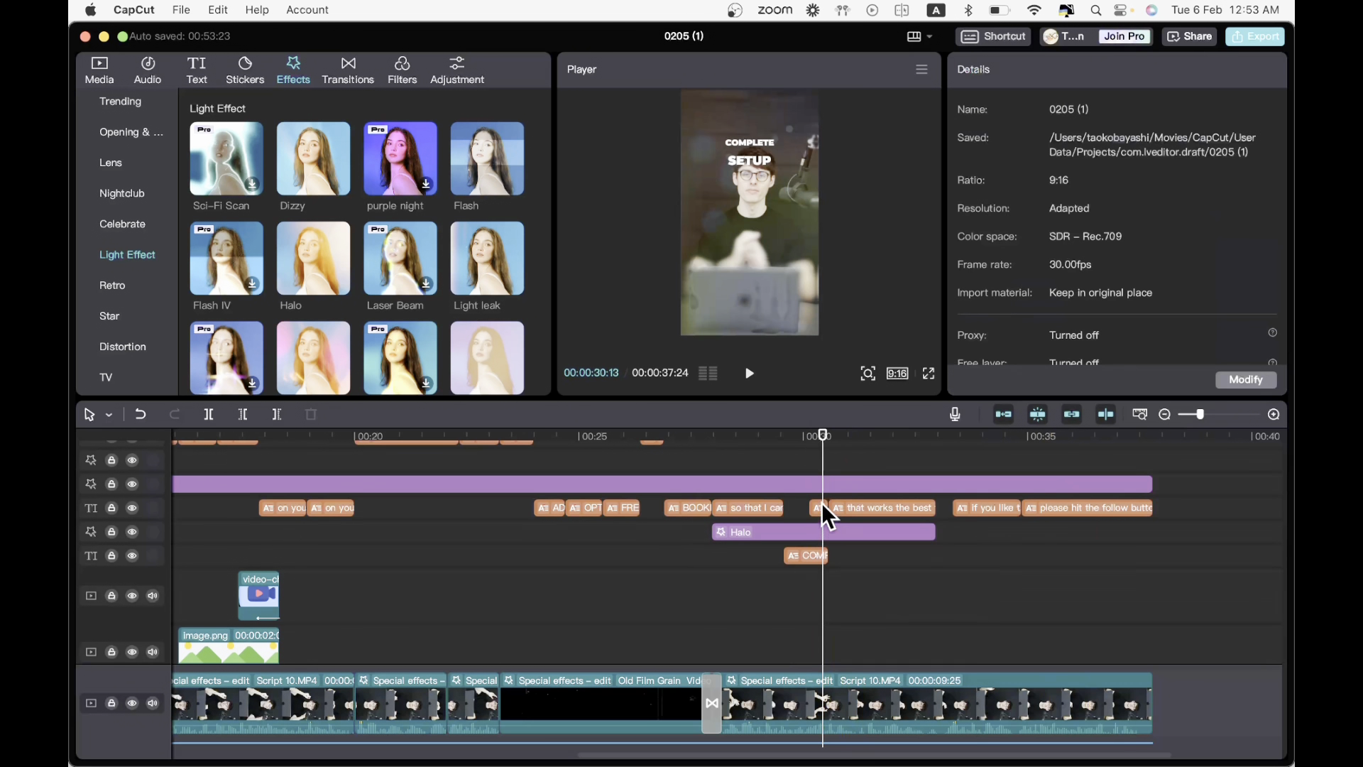
click(823, 508)
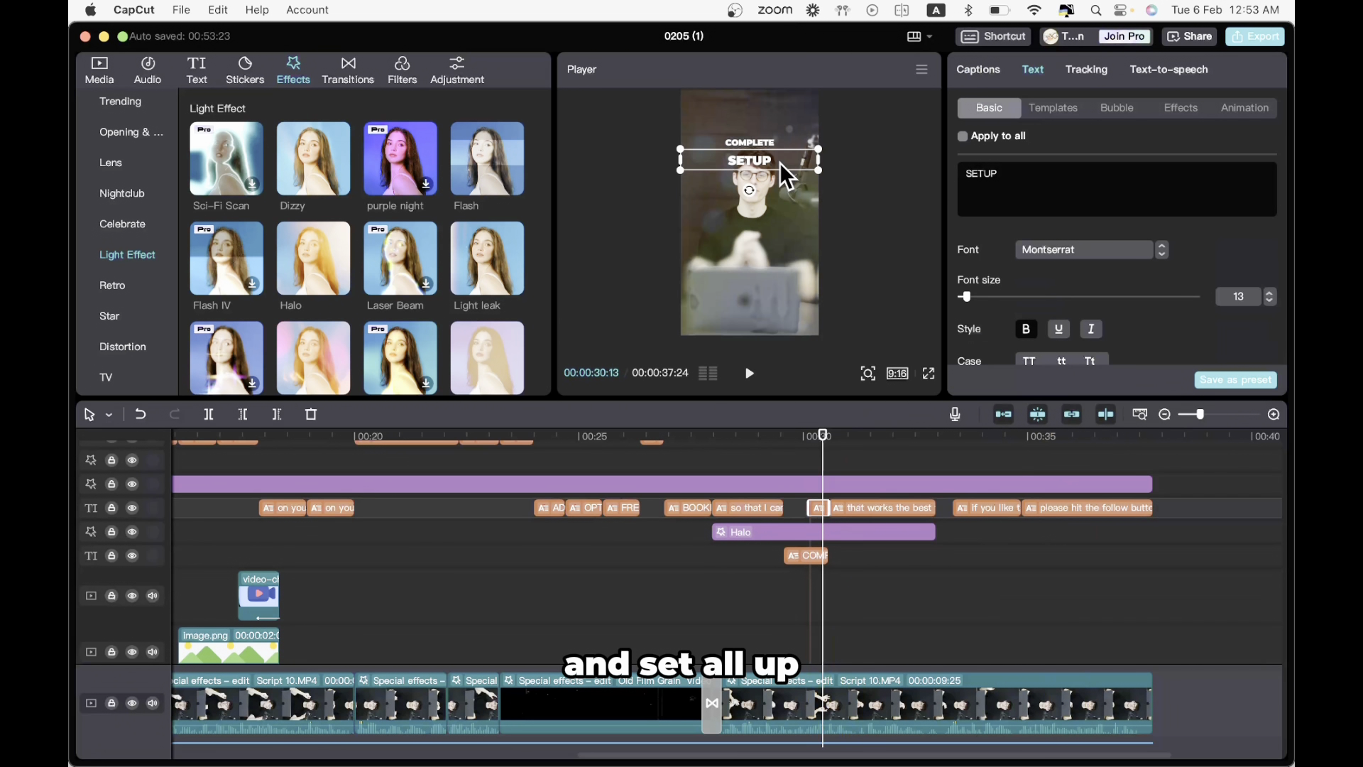
drag(780, 163, 777, 154)
drag(682, 164, 674, 169)
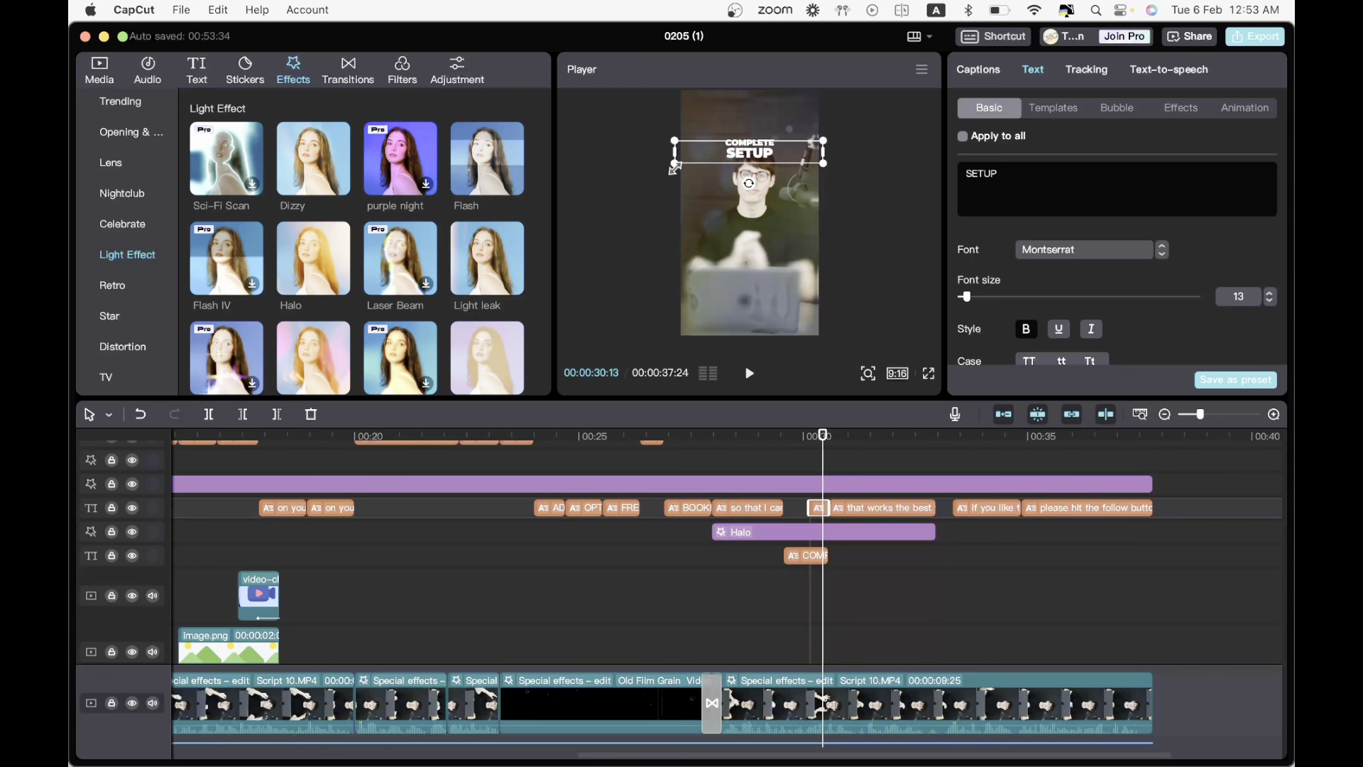
click(812, 558)
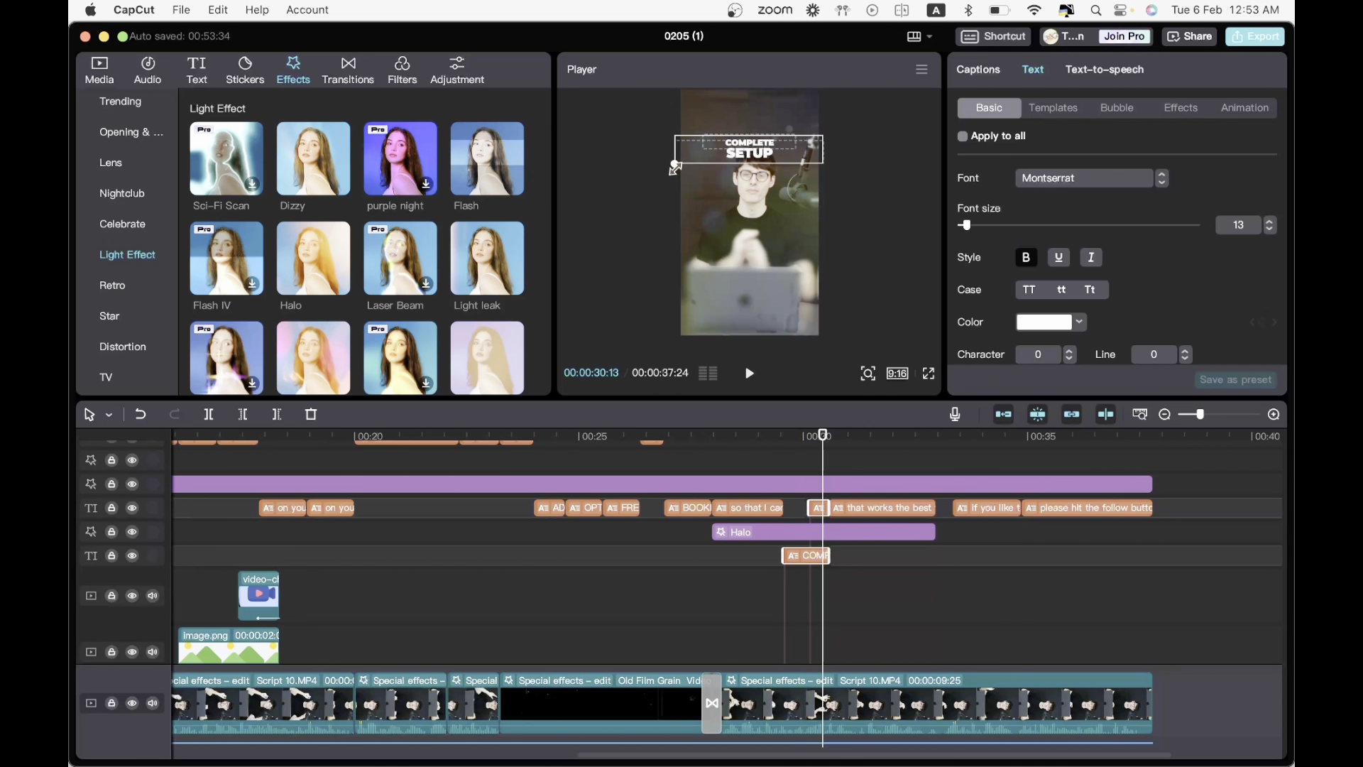
drag(674, 170, 549, 303)
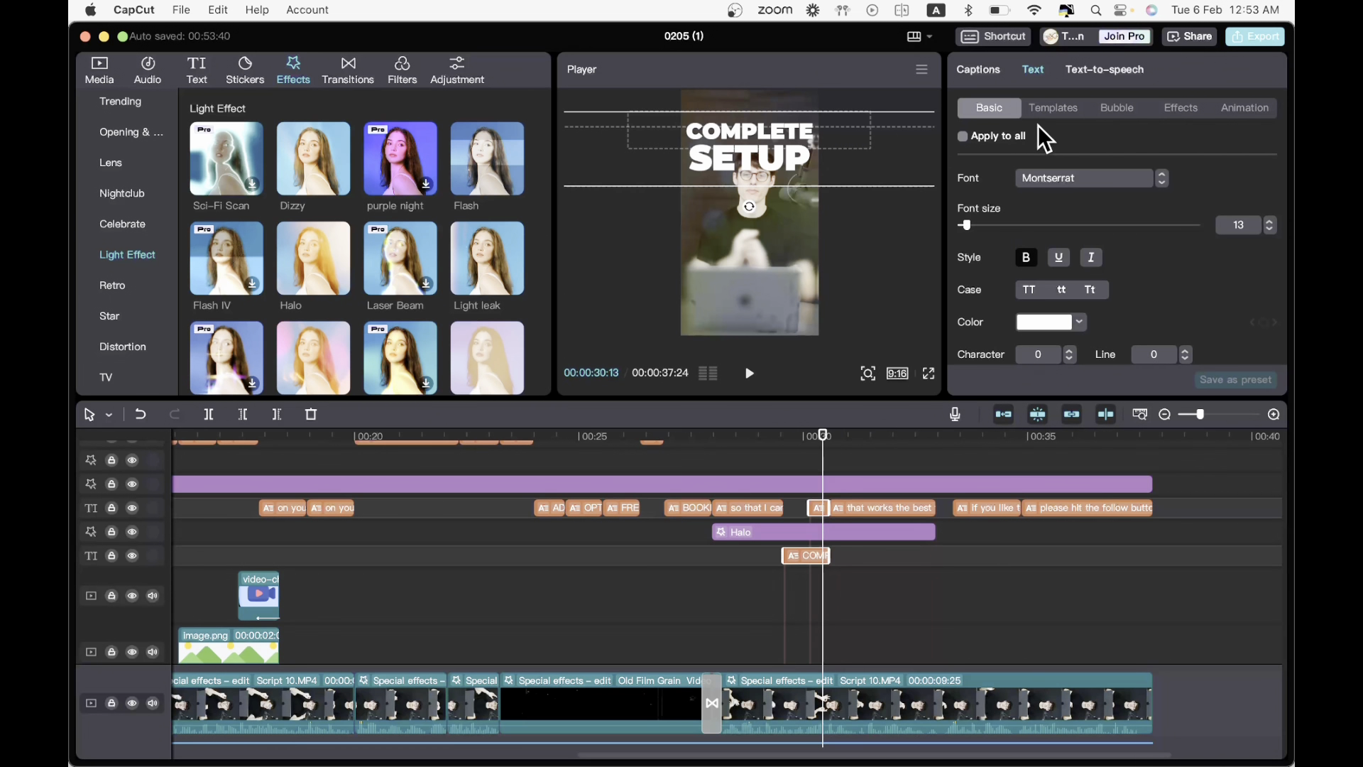
- Add the non-Pro glow style to both captions with intensity 28 and range 74, and preview it
scroll(1105, 267, down, 10)
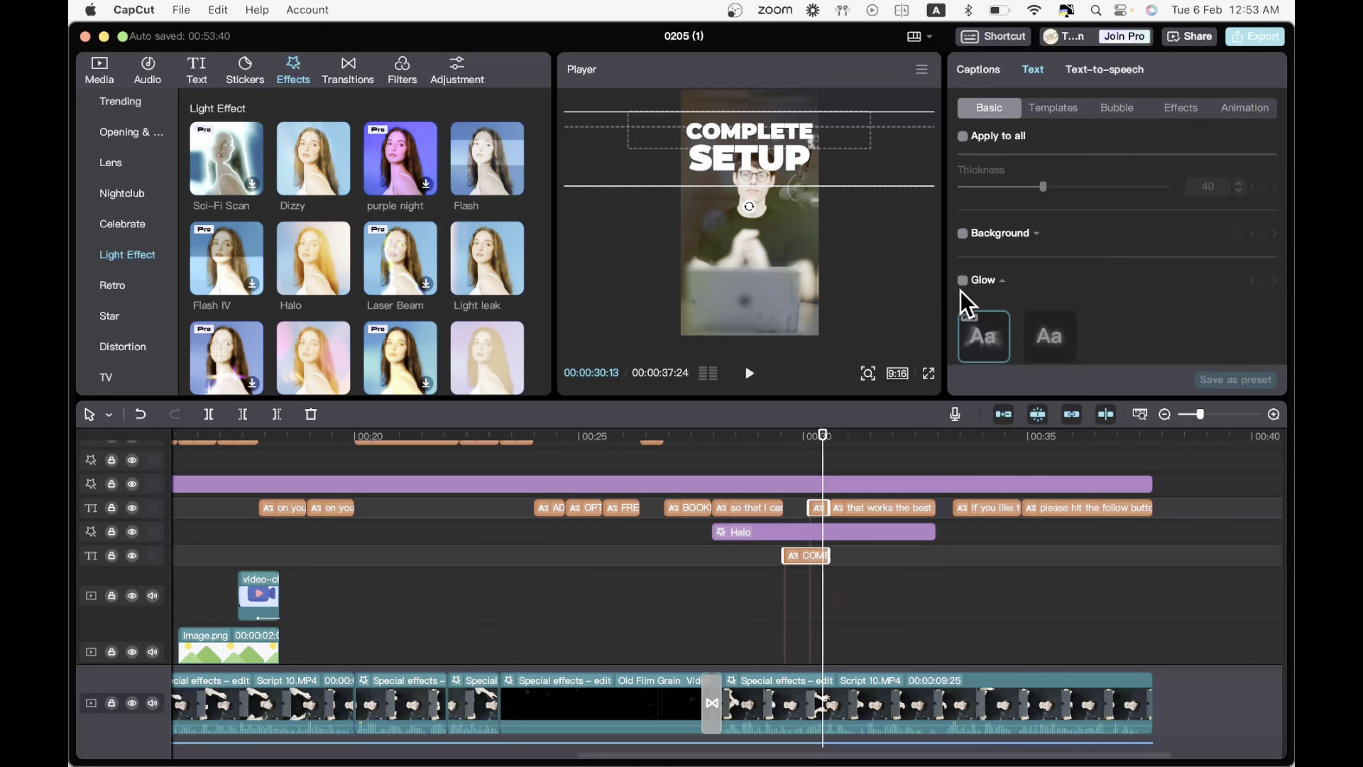
click(963, 280)
click(1058, 338)
scroll(1058, 338, down, 3)
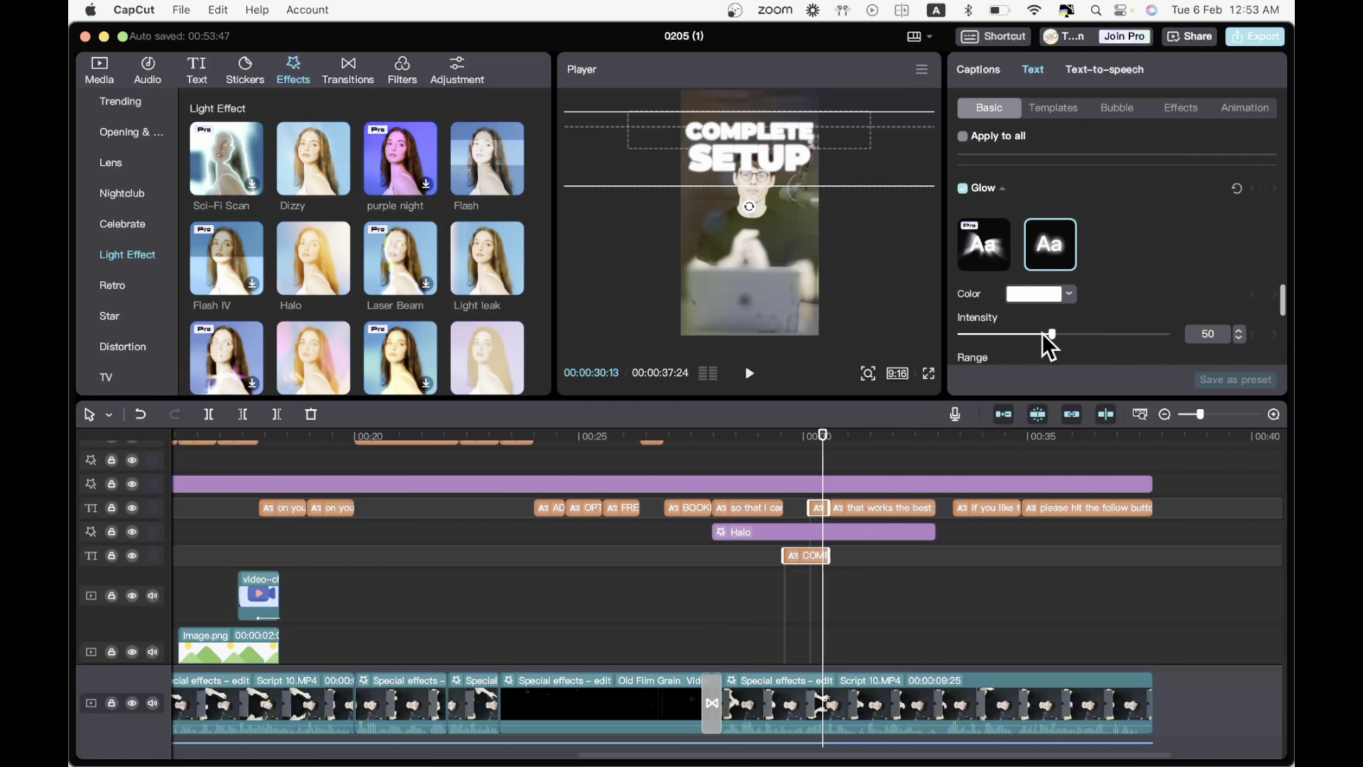
drag(1043, 334, 1001, 331)
scroll(1001, 331, down, 3)
drag(1037, 239, 1108, 239)
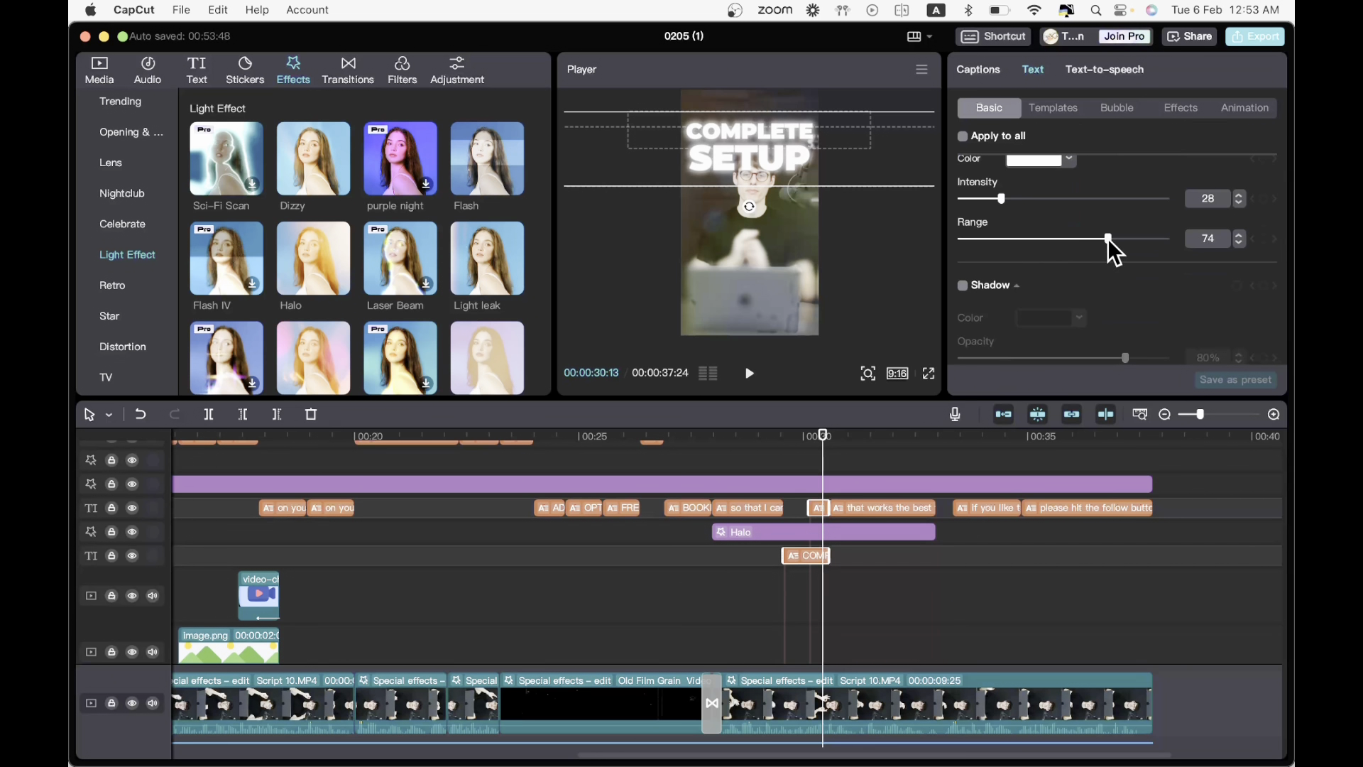
click(779, 589)
key(space)
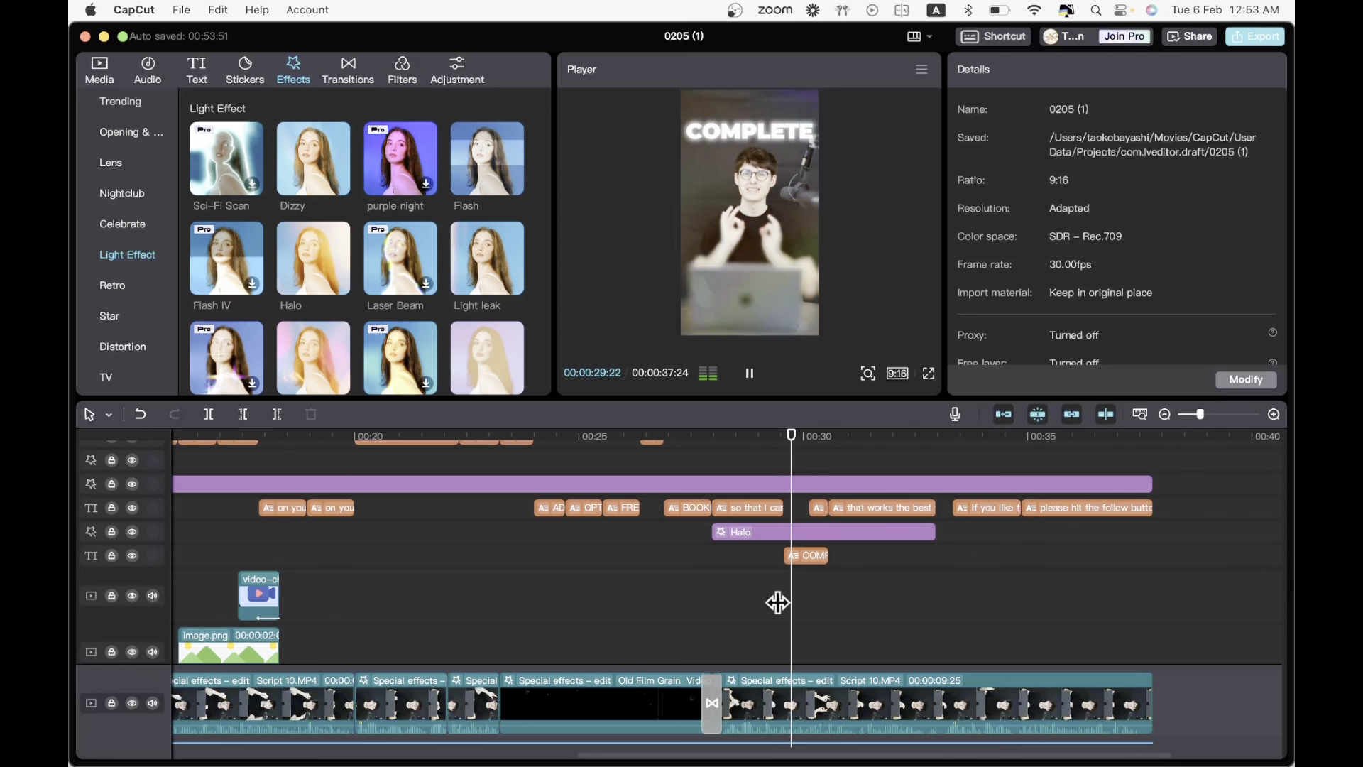
key(space)
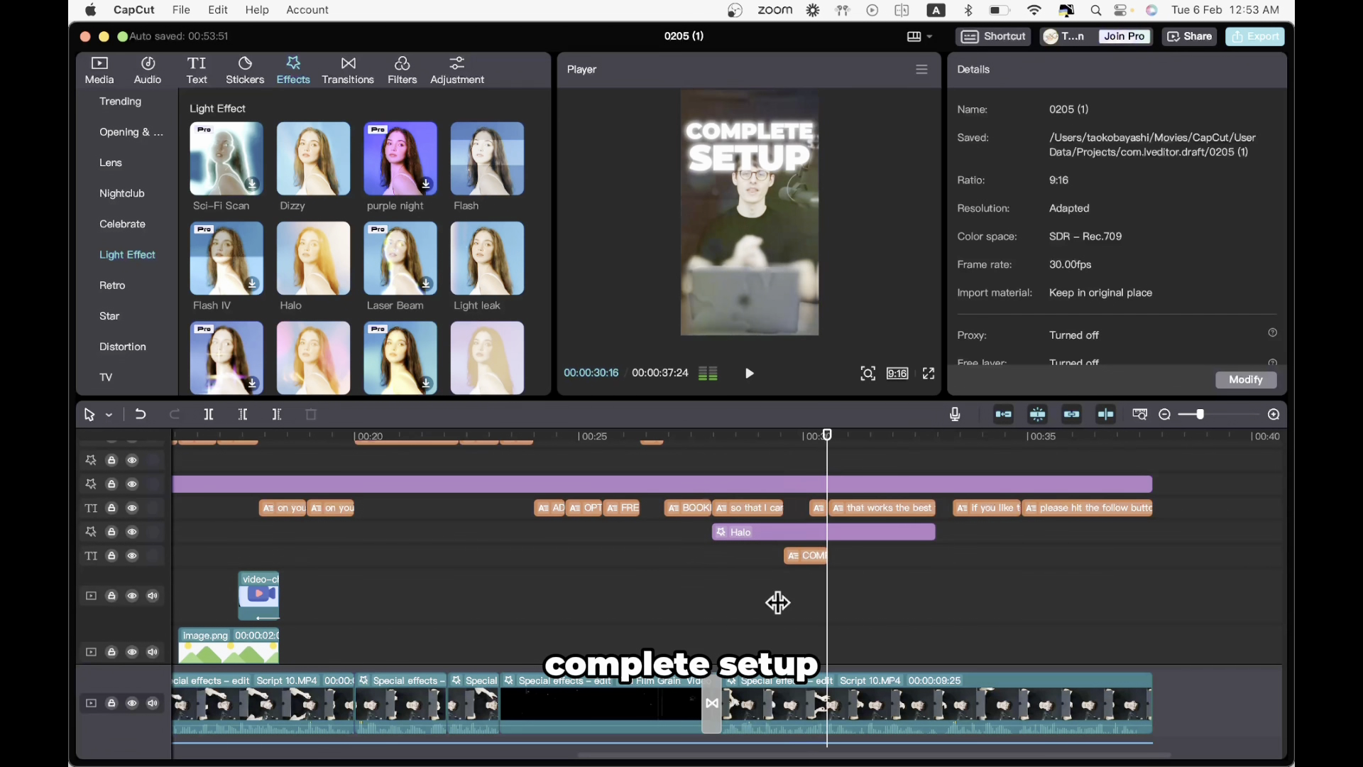
- Combine the "COMPLETE" and "SETUP" captions into a compound clip
click(818, 560)
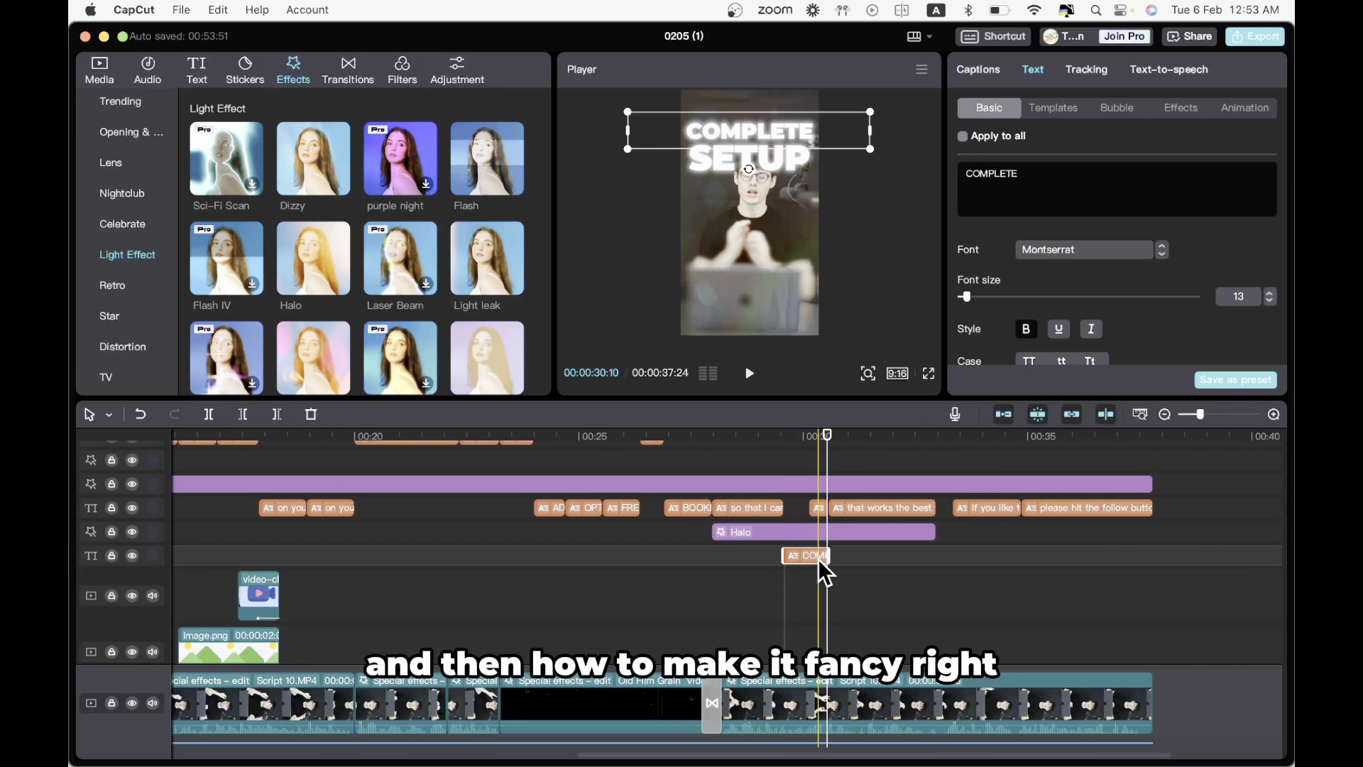
scroll(1064, 331, down, 10)
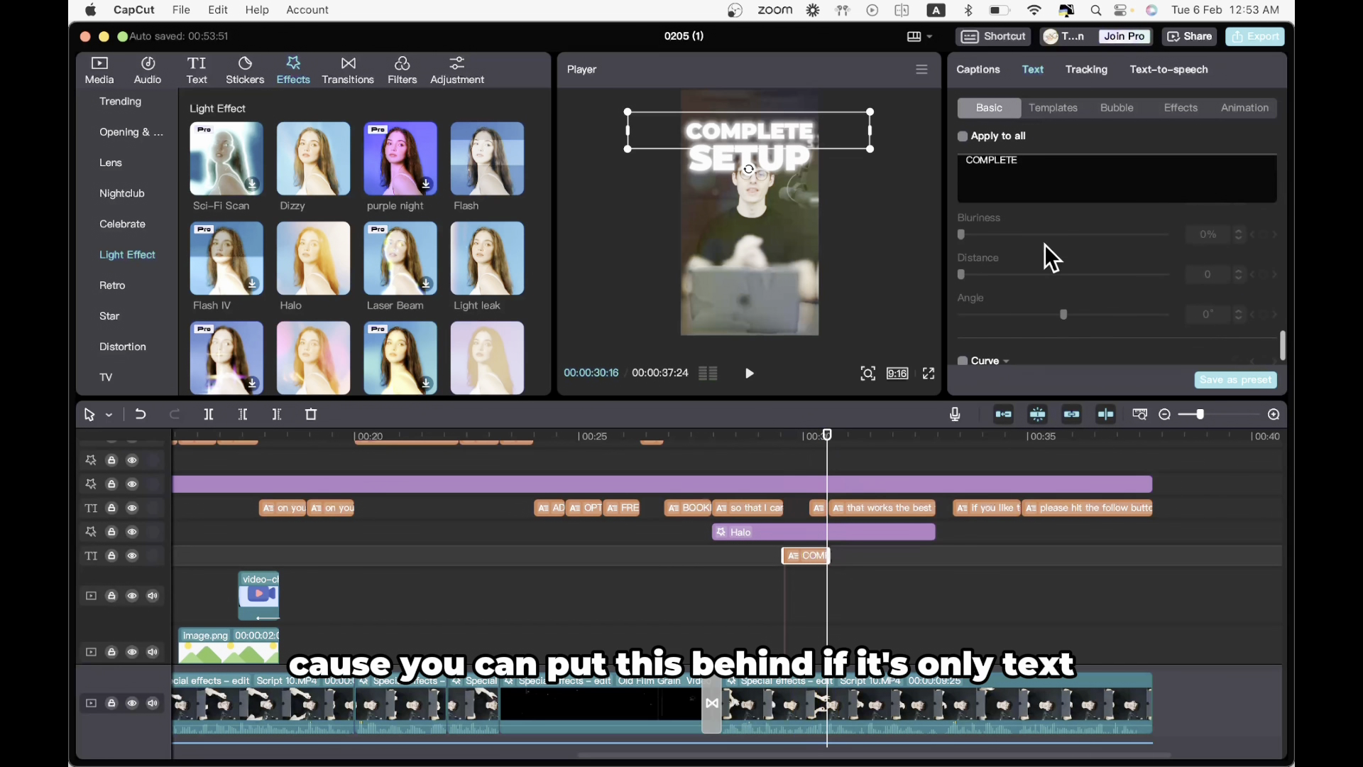
click(818, 506)
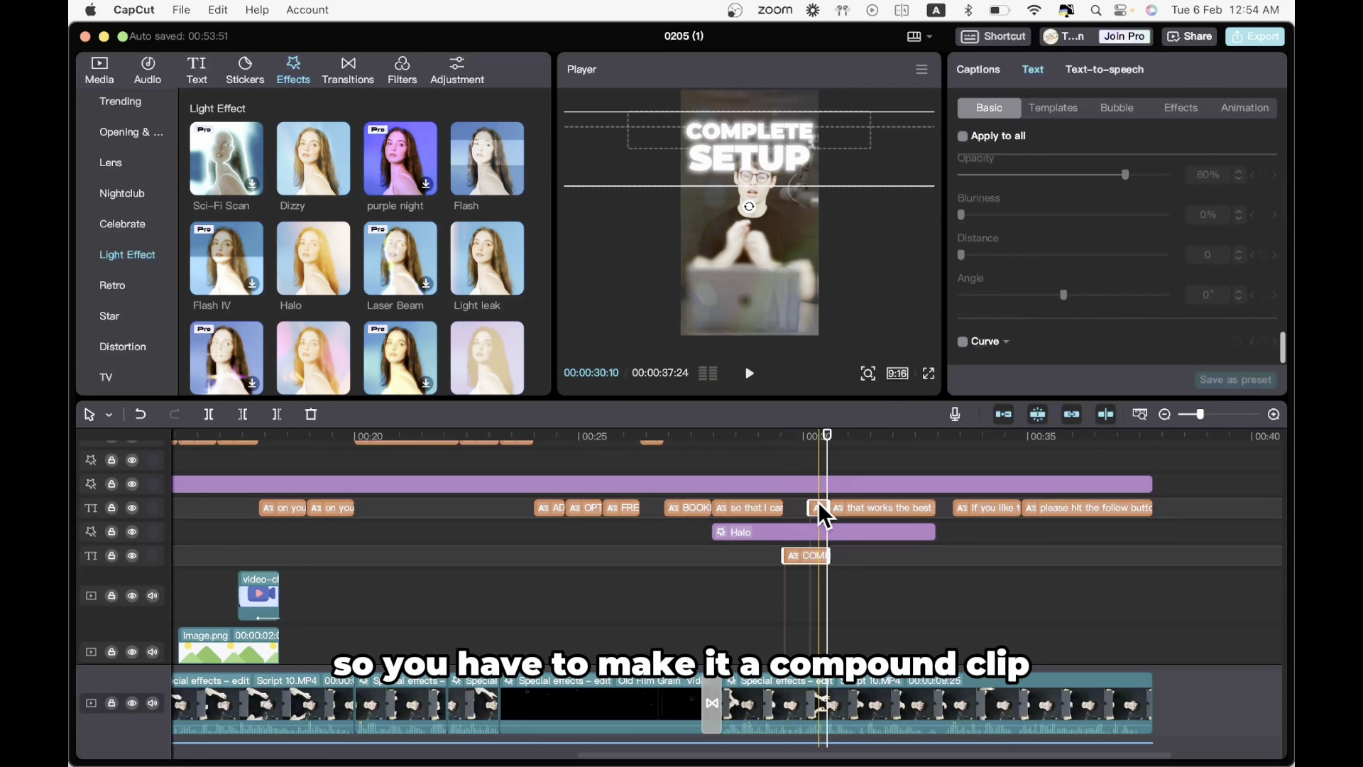
right_click(818, 501)
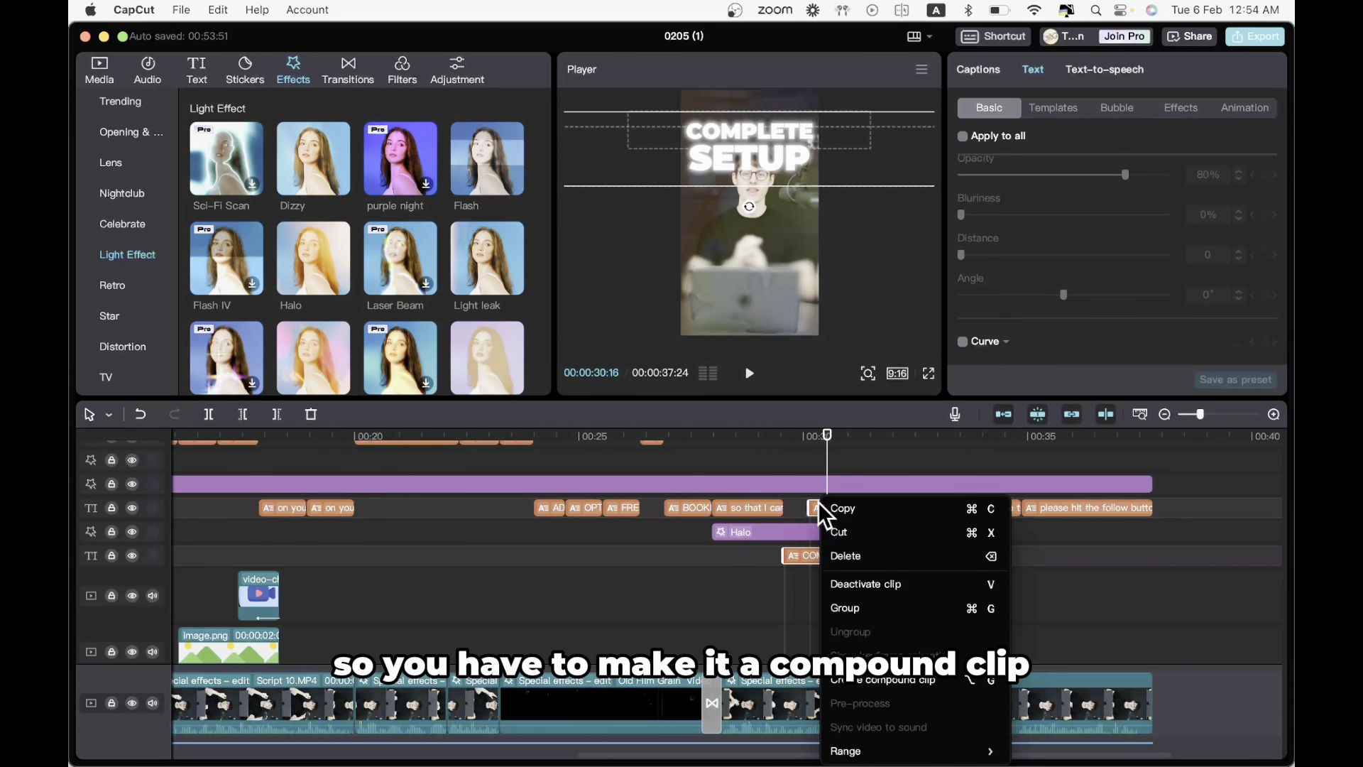
click(889, 668)
- Try layer 1 for the compound clip, then choose layer 2 to place the text behind the speaker
scroll(1053, 297, down, 5)
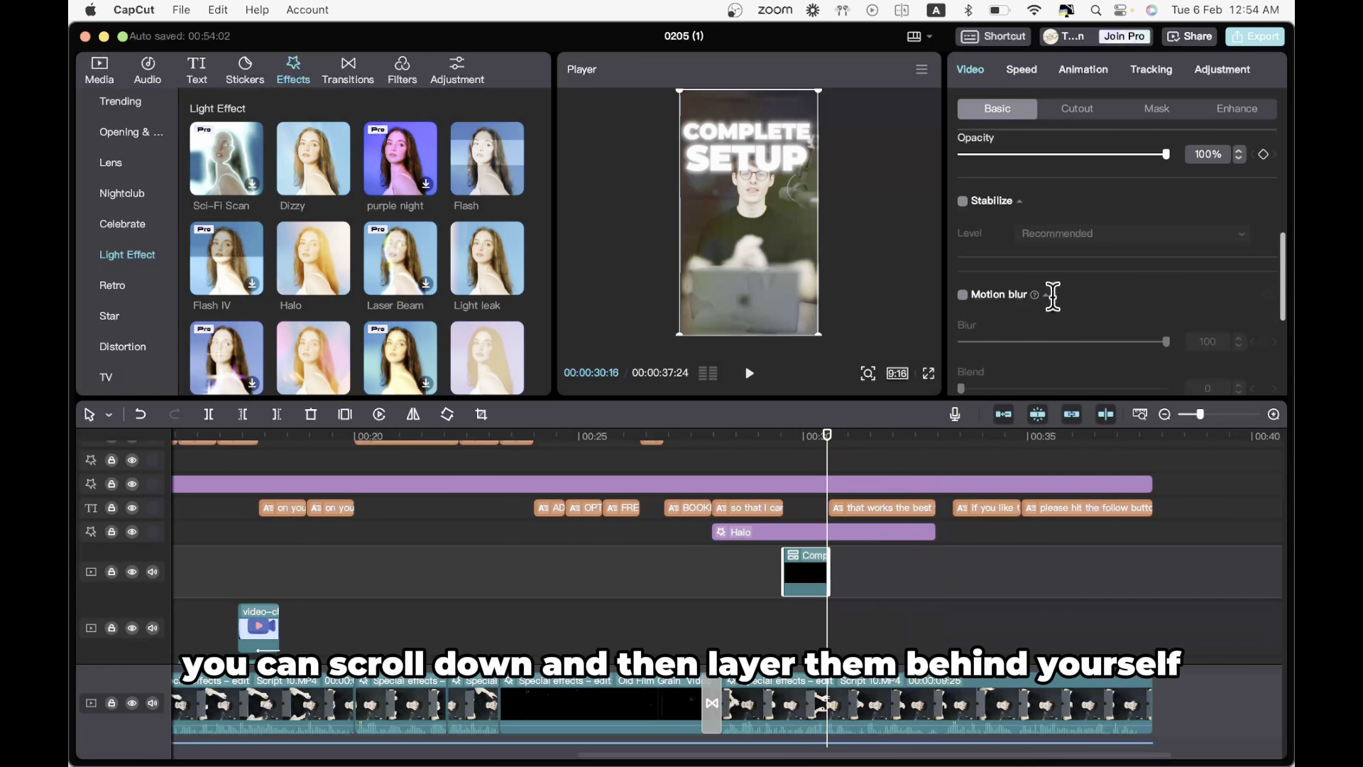
scroll(1053, 297, down, 5)
click(1001, 335)
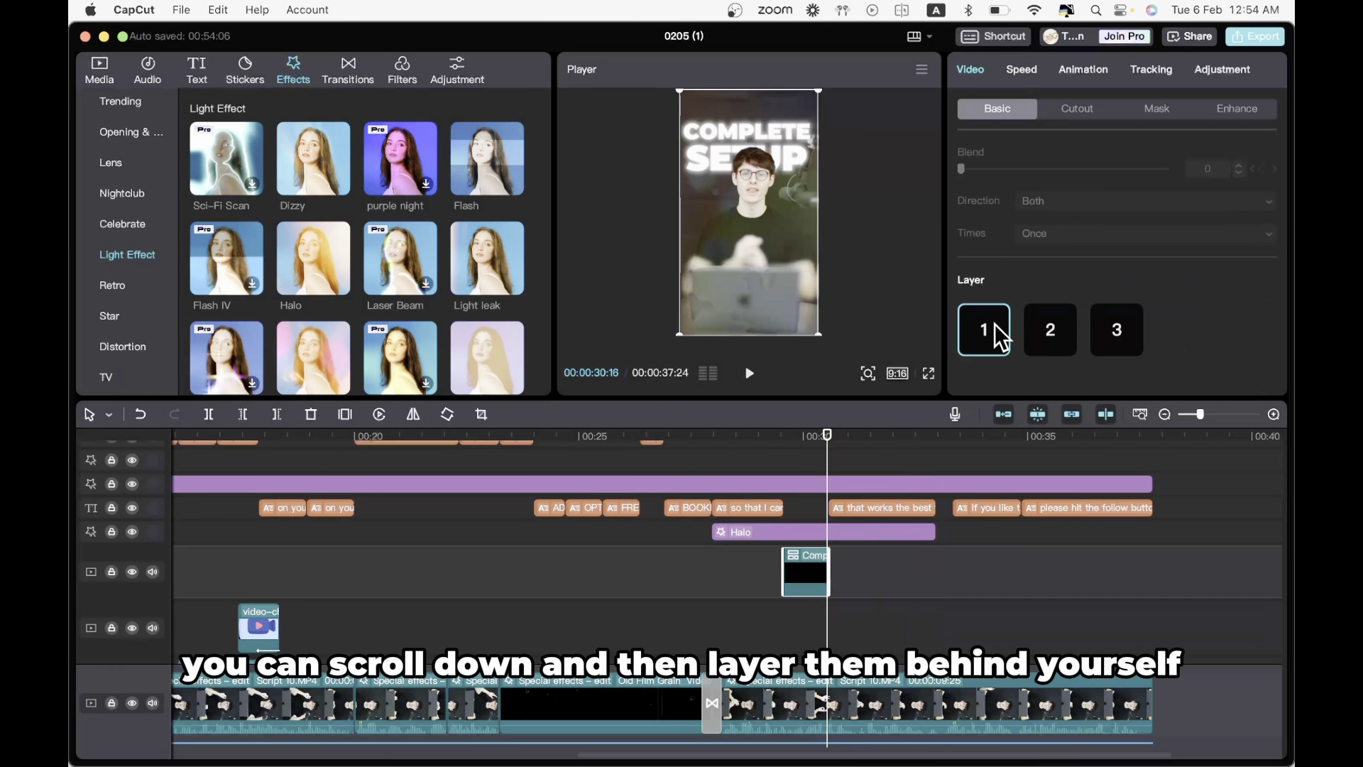
click(1051, 332)
- Play back the section around "COMPLETE SETUP" several times to check the text behind the speaker
click(738, 627)
key(space)
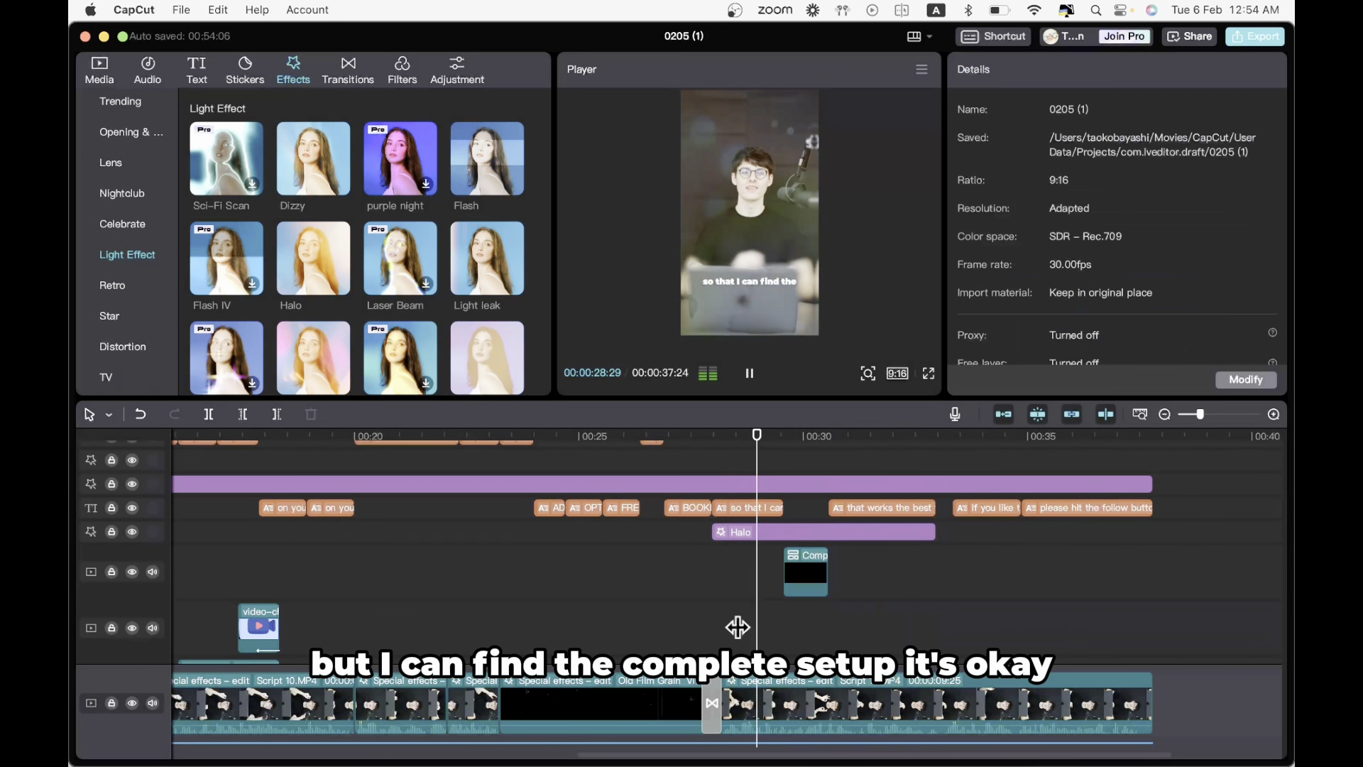
key(space)
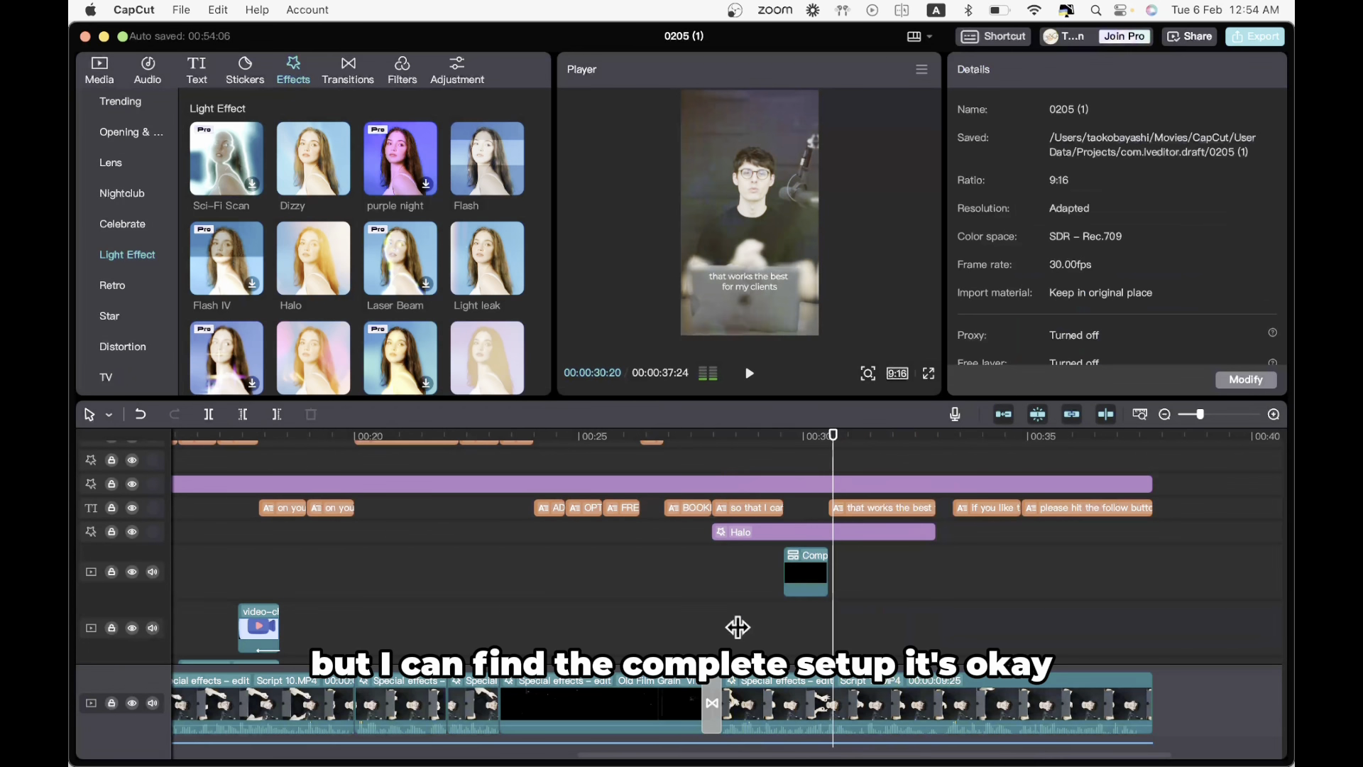
click(810, 620)
click(804, 563)
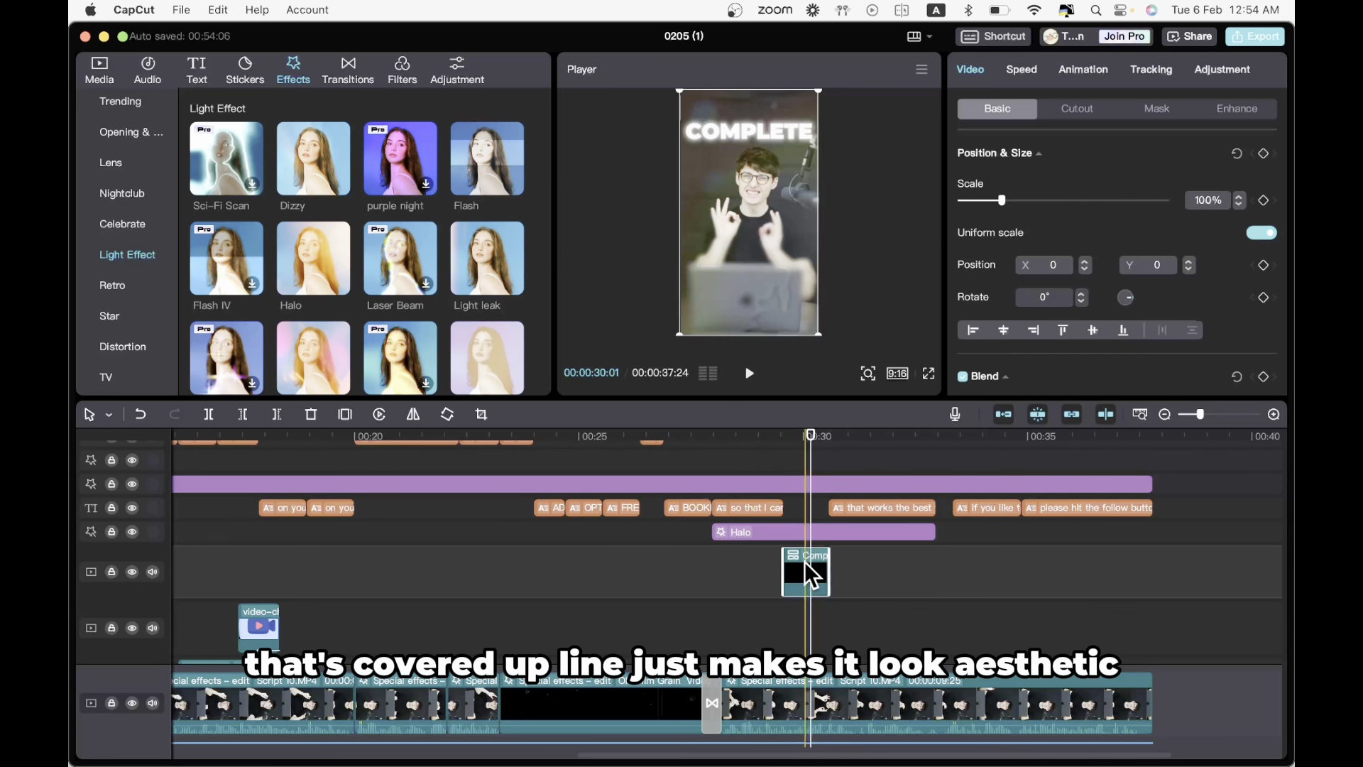
click(763, 596)
key(space)
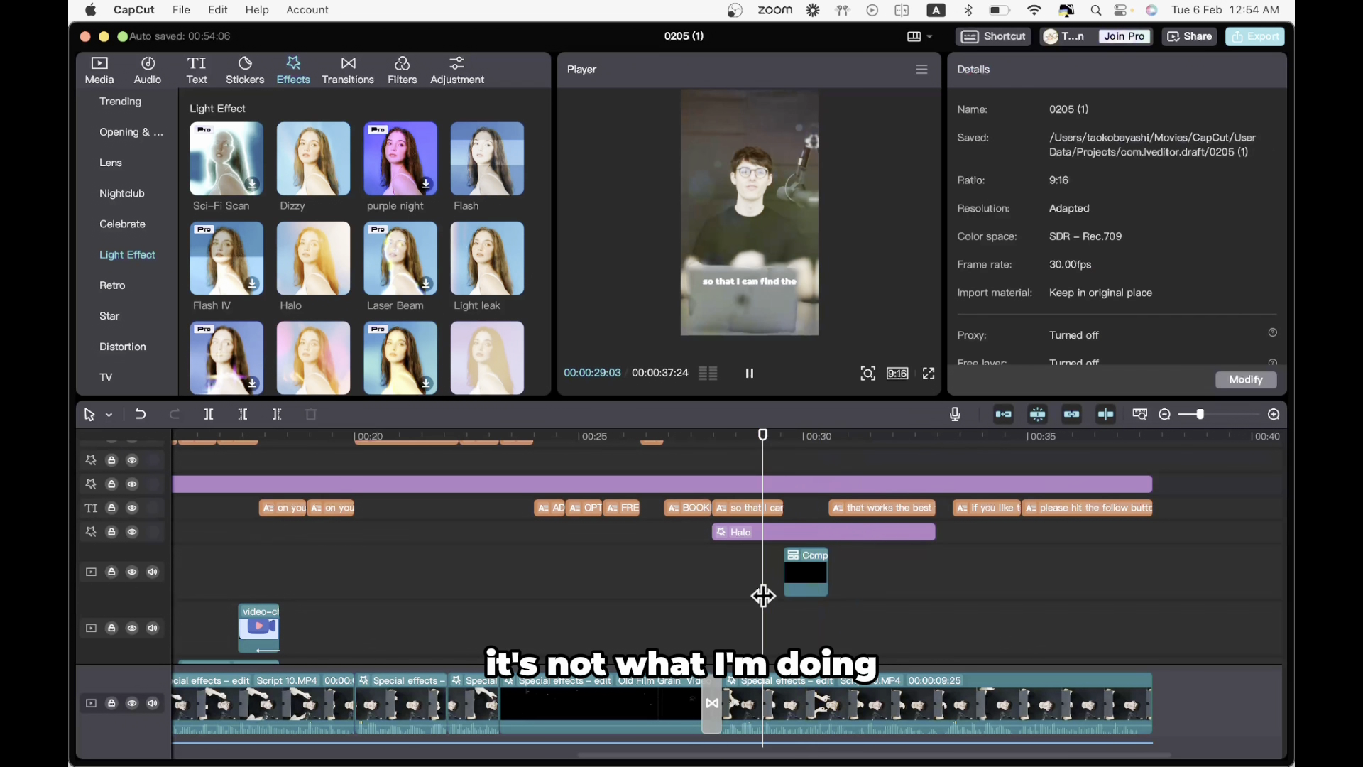
key(space)
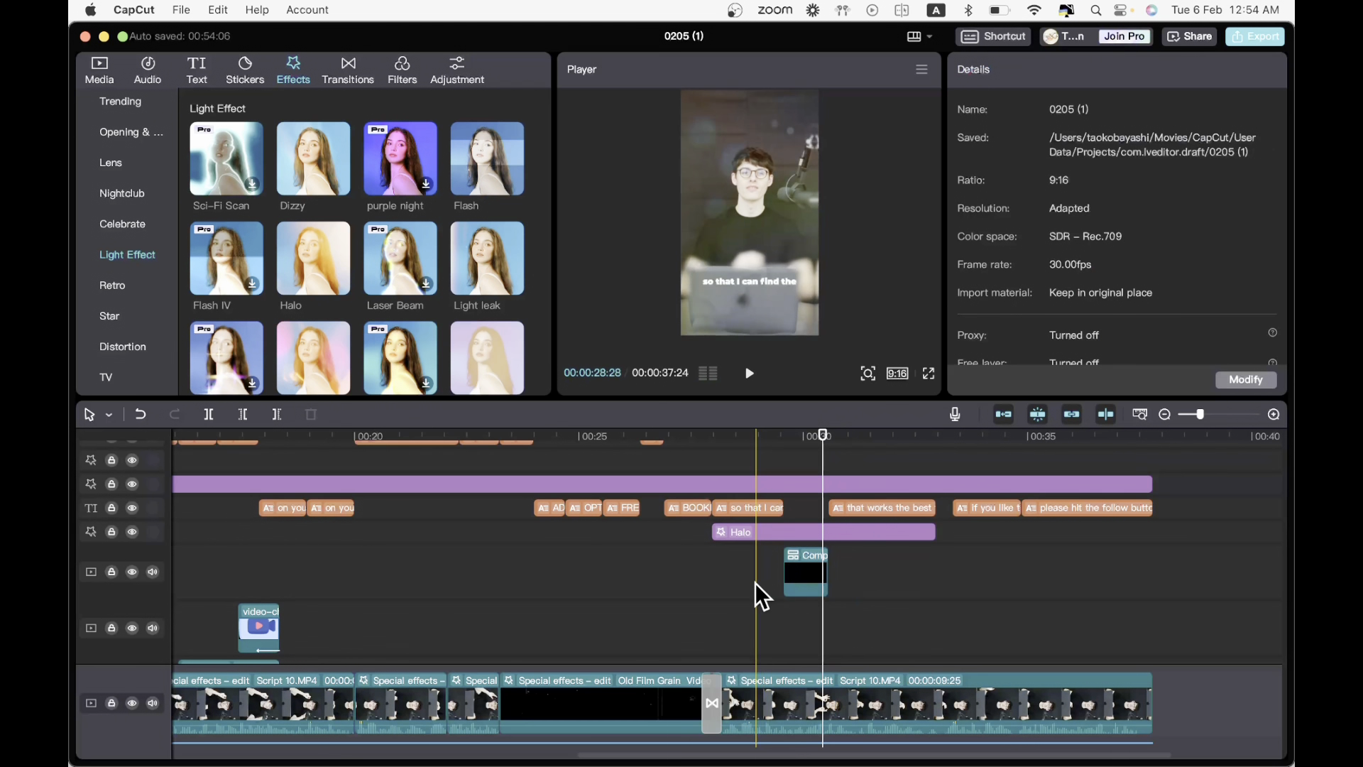
click(756, 583)
key(space)
key(space)
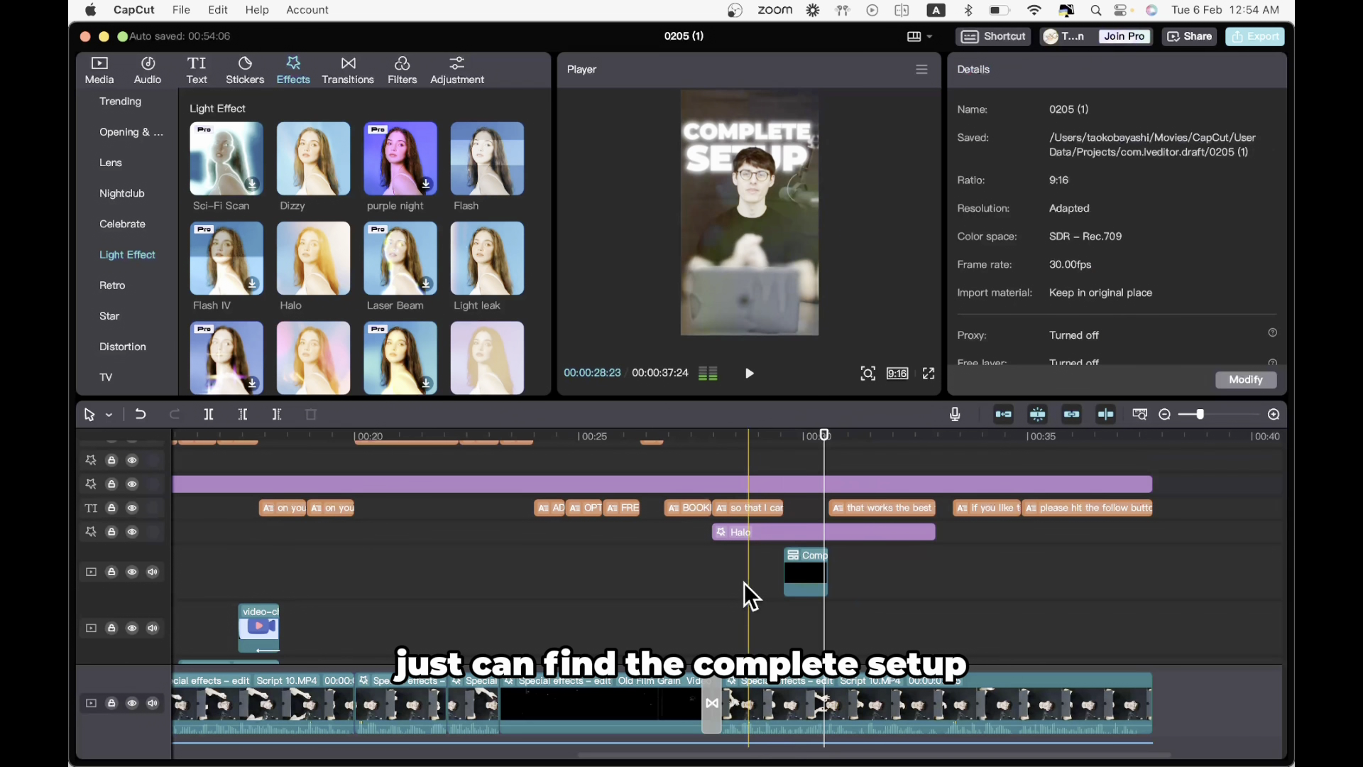
click(706, 608)
key(space)
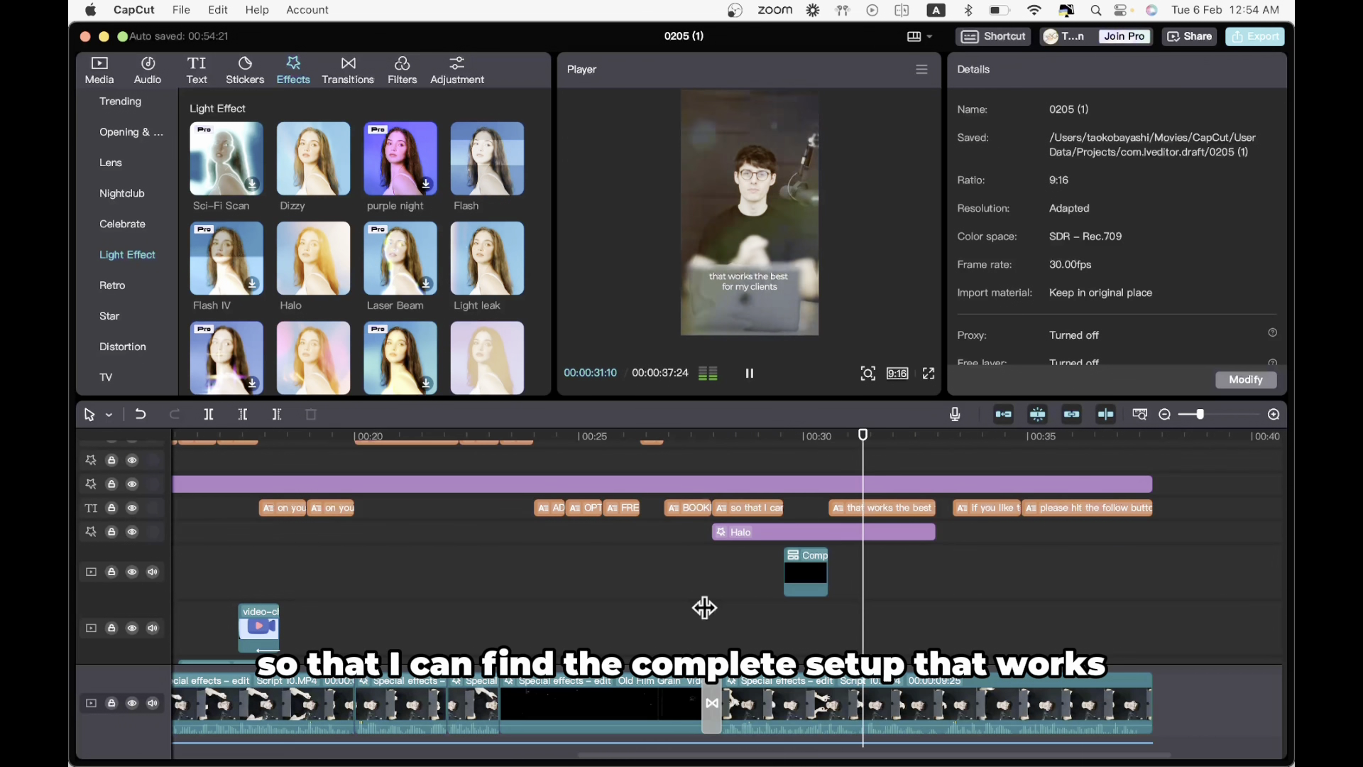
click(817, 646)
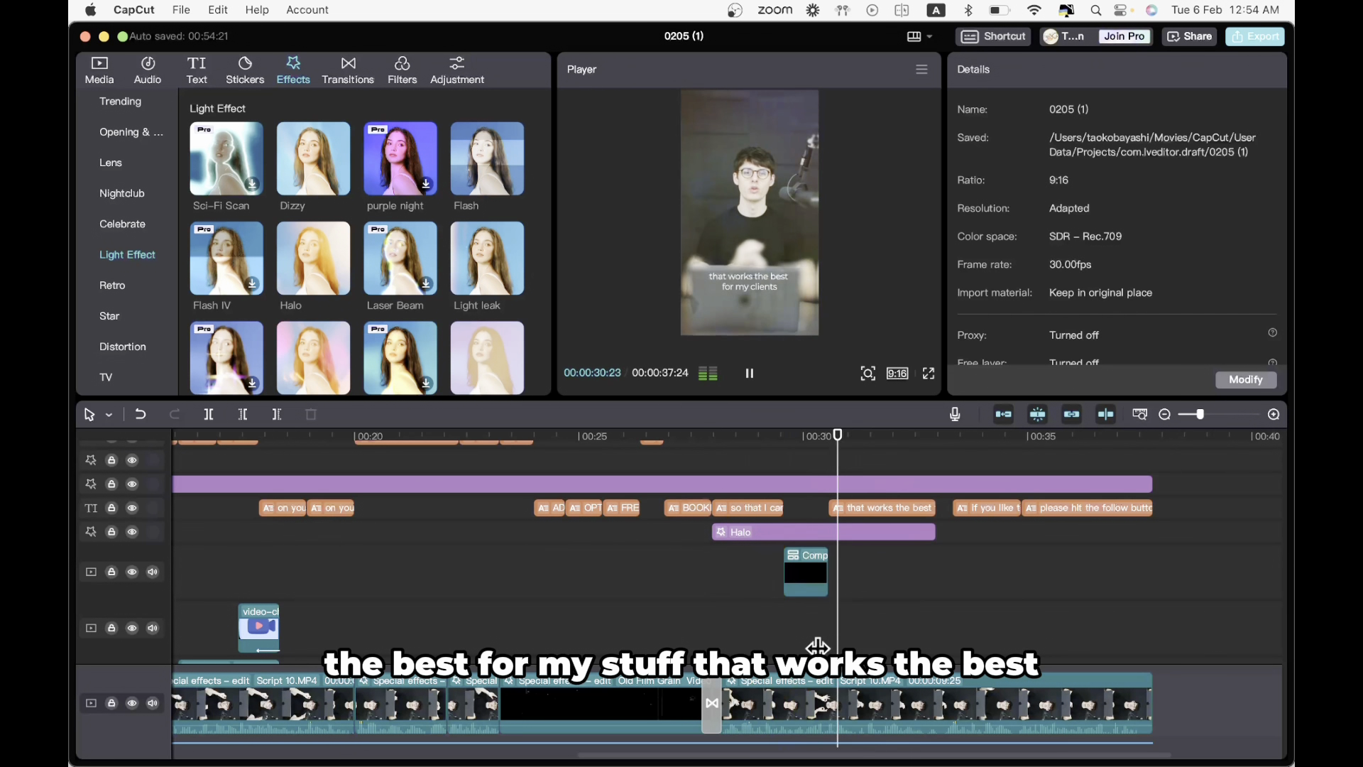
- Find the flubbed words at the "that works the best for my clients" caption and split the main video clip at 00:00:31:03
key(space)
key(super+equal)
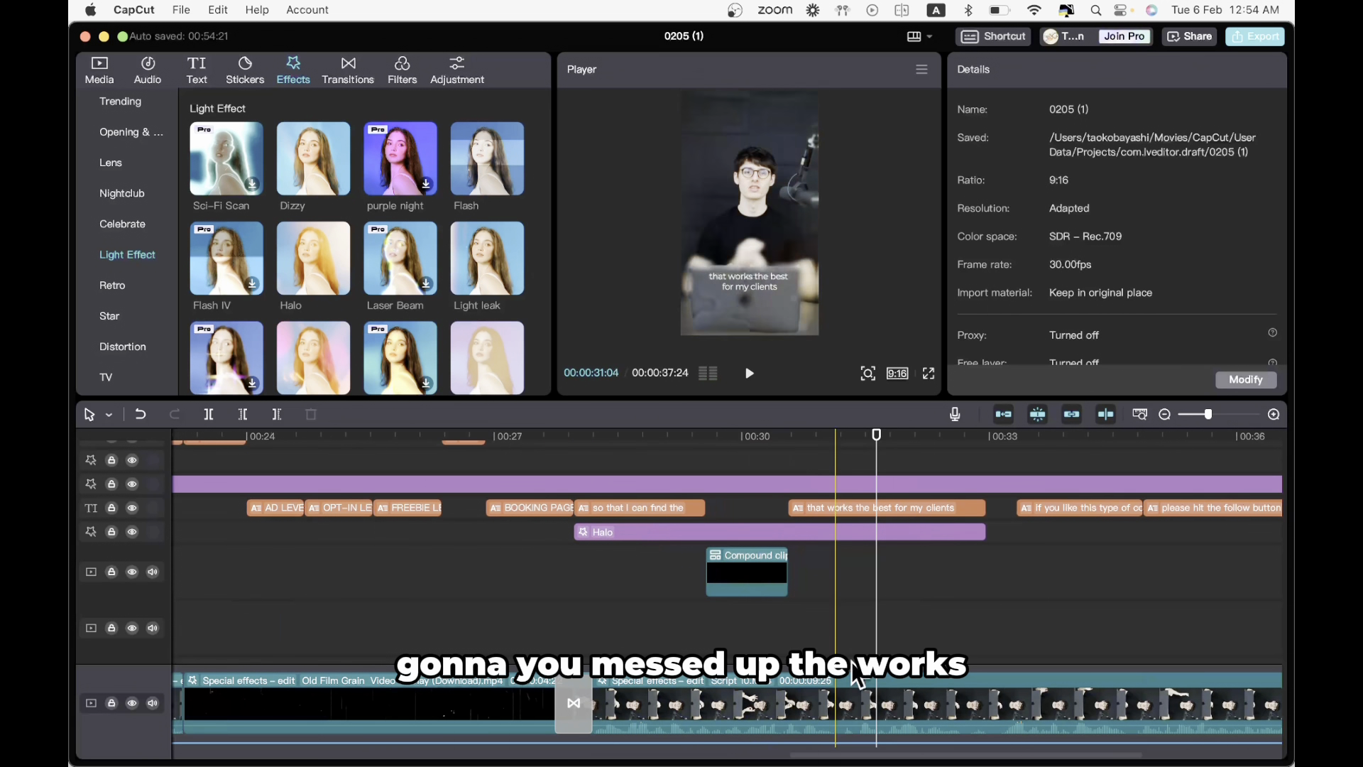
click(794, 642)
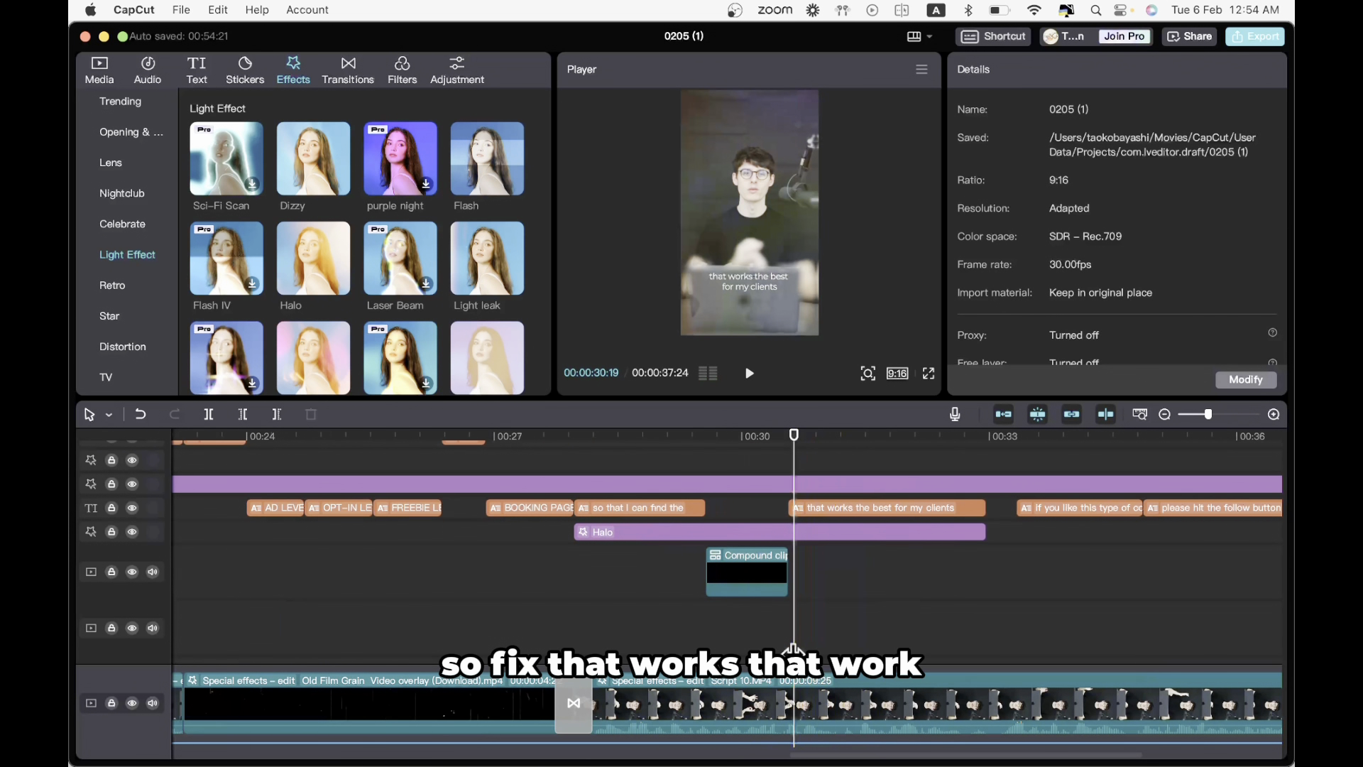
key(space)
click(781, 643)
key(space)
key(space)
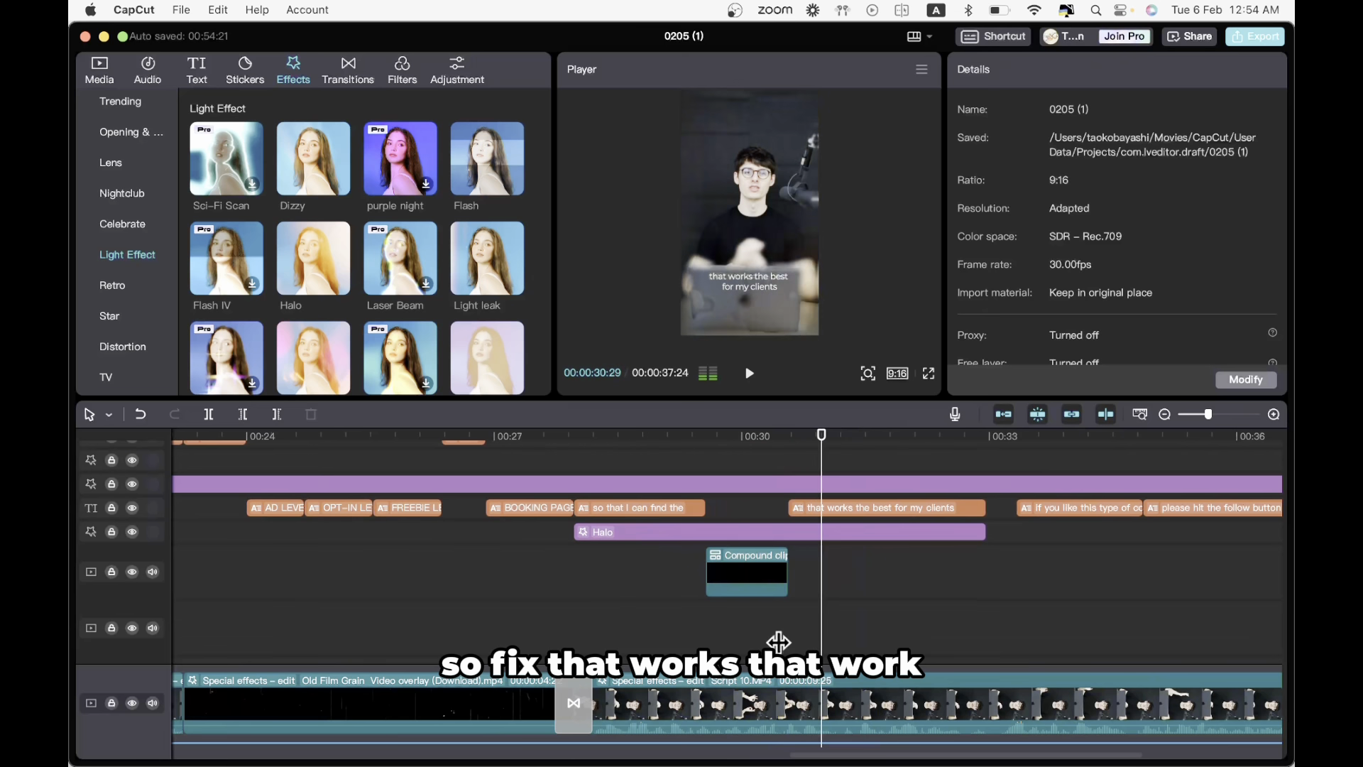
key(space)
key(space)
key(super+b)
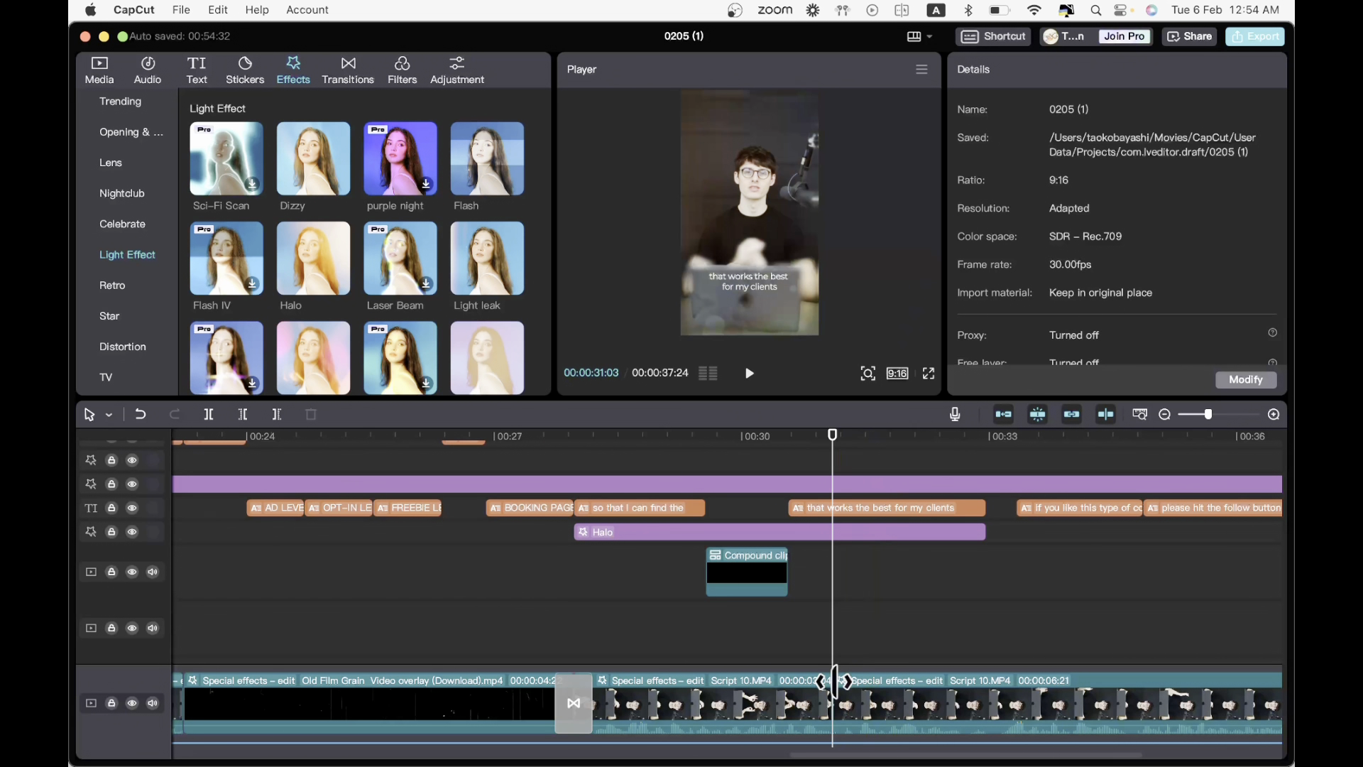
- Trim both sides of the new cut, shortening the second segment's start to 00:00:06:13 duration and the first segment's end to 00:00:02:29
drag(834, 681, 858, 682)
click(794, 663)
key(space)
key(space)
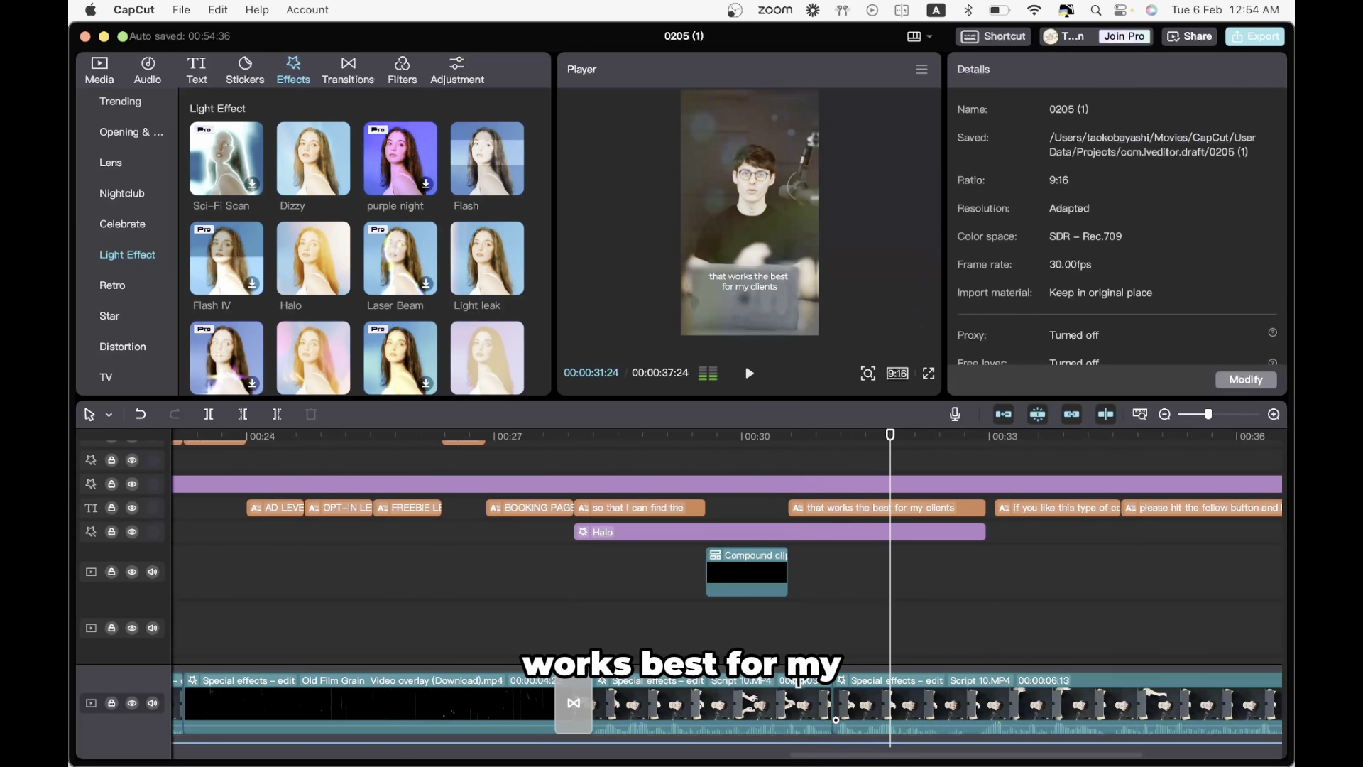
scroll(842, 625, up, 3)
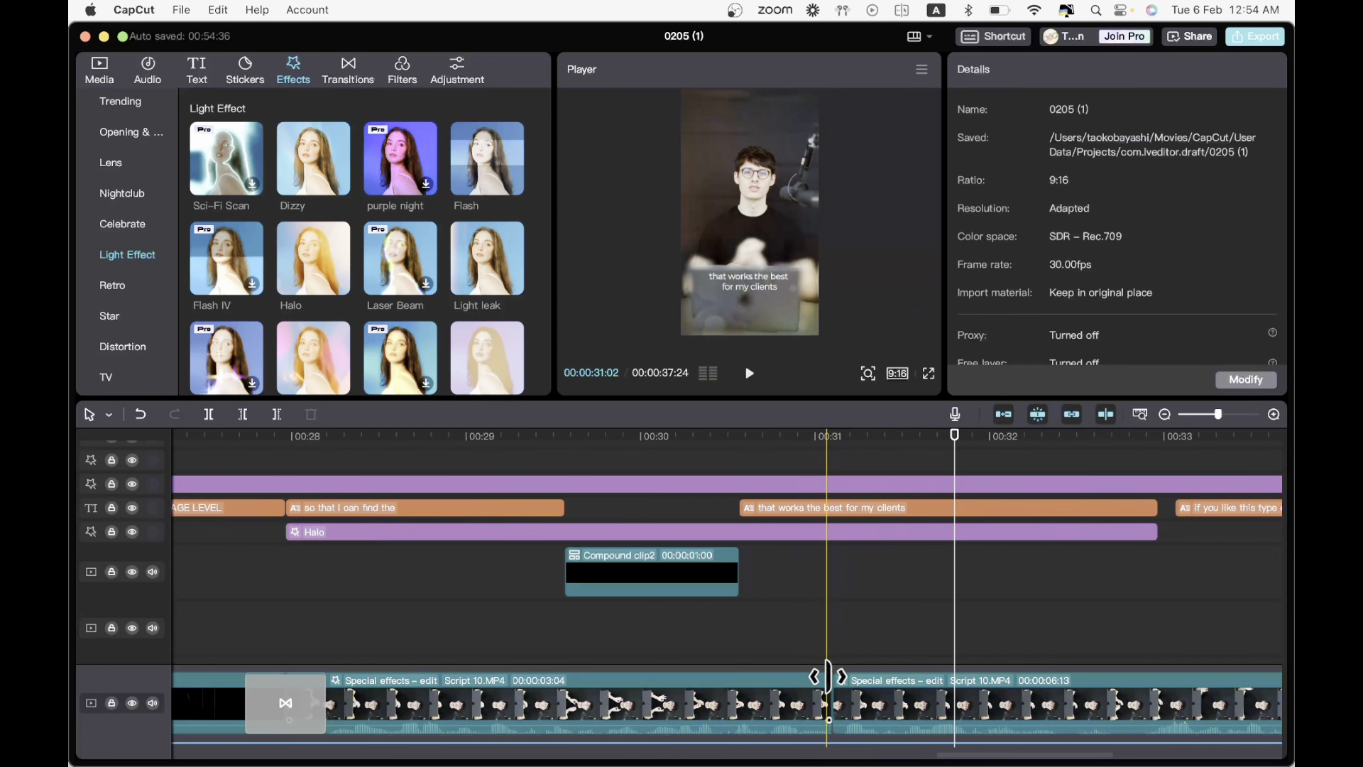
drag(828, 678, 800, 681)
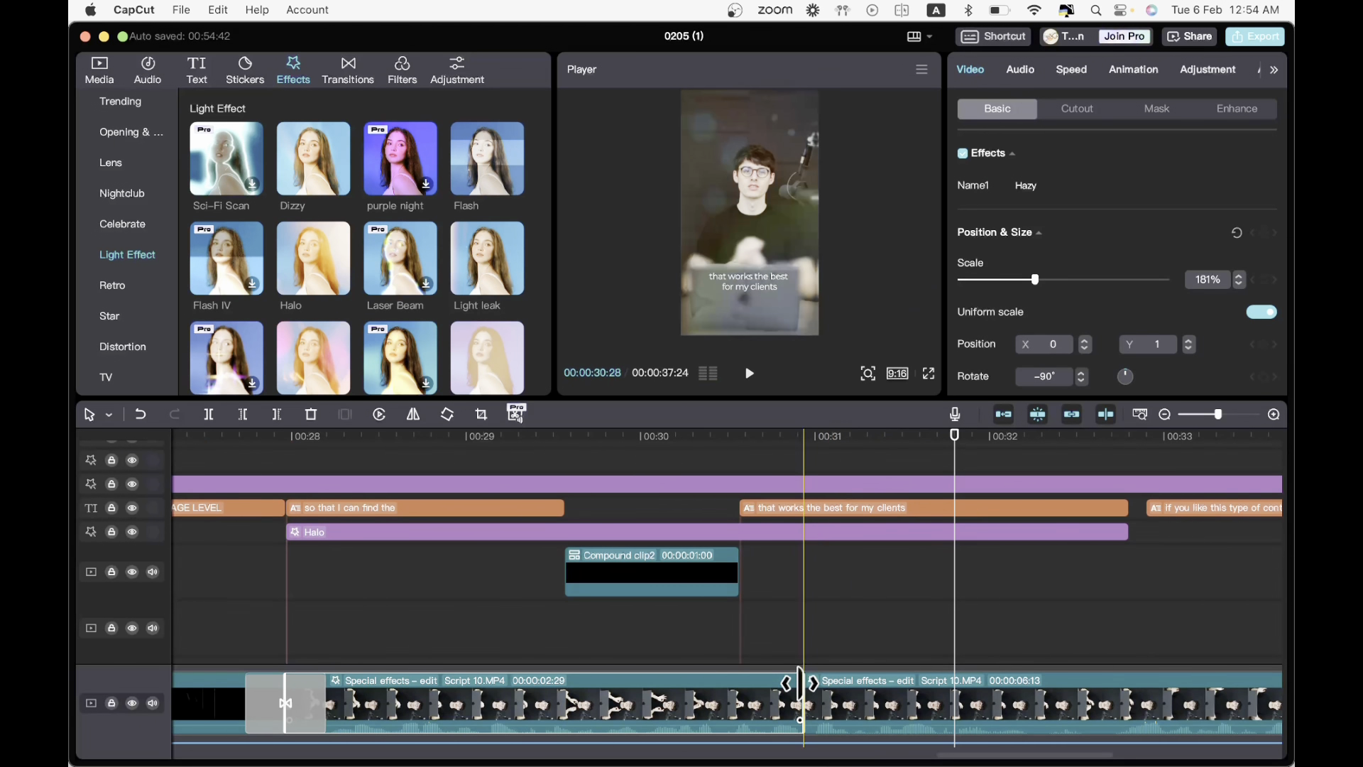
- Extend the main-track clip before the cut near 00:31 to a duration of 00:00:03:02 and play back the cut
click(795, 657)
key(space)
key(space)
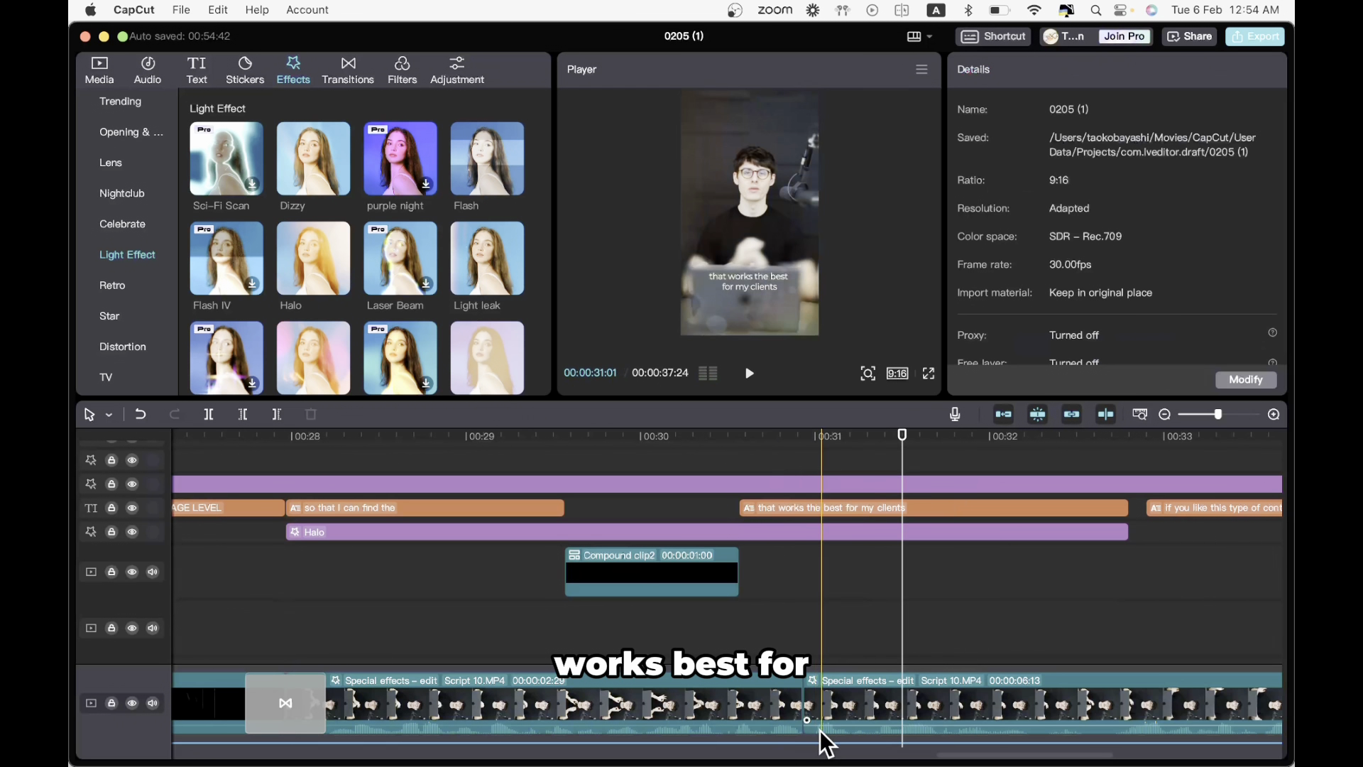
click(798, 692)
drag(800, 691, 822, 691)
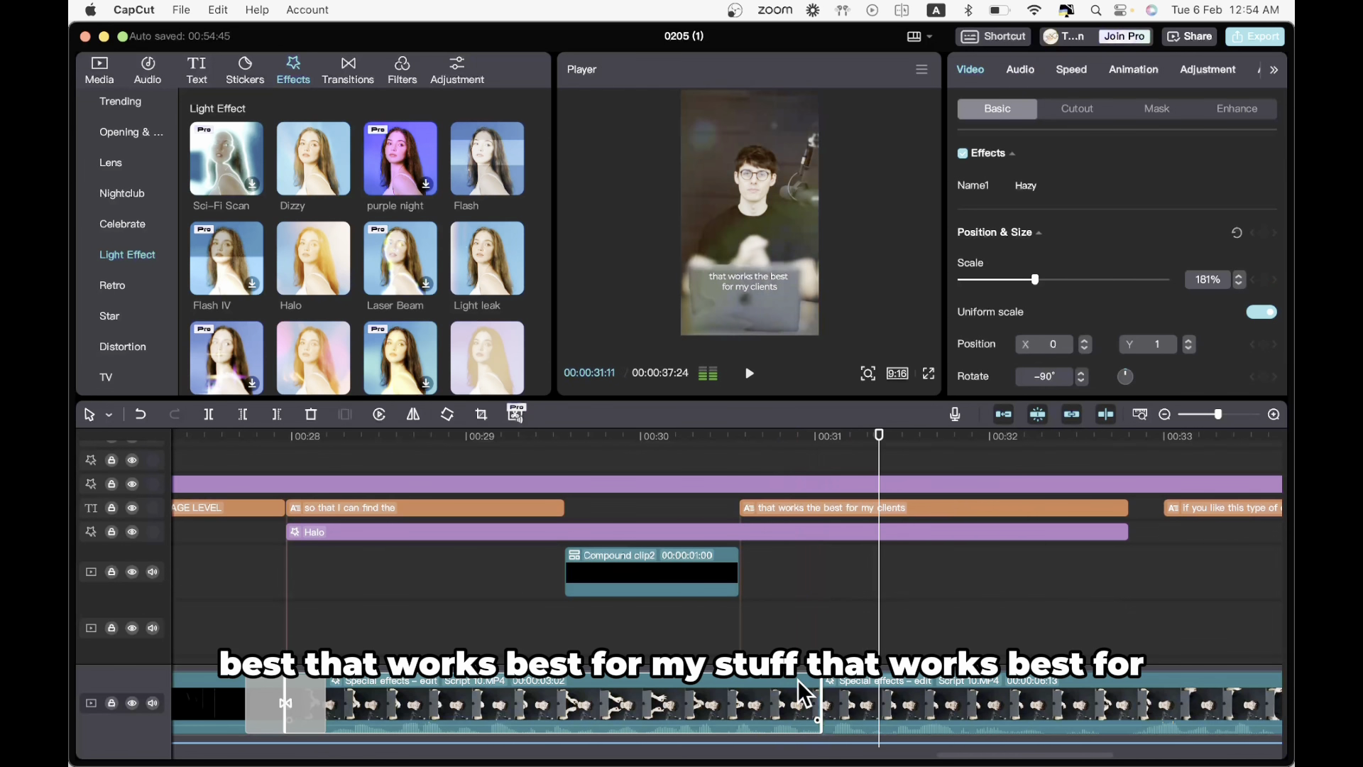
click(719, 656)
key(space)
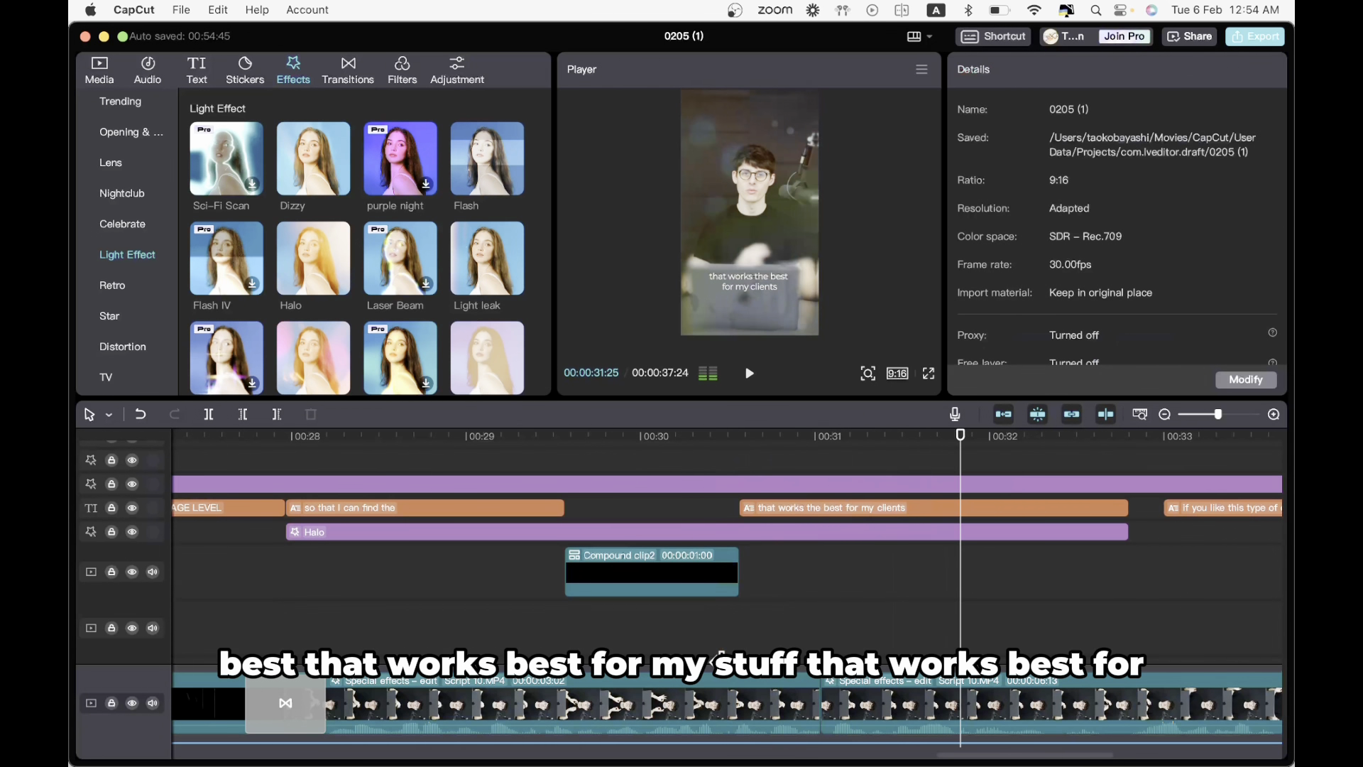
key(super+minus)
click(852, 639)
key(space)
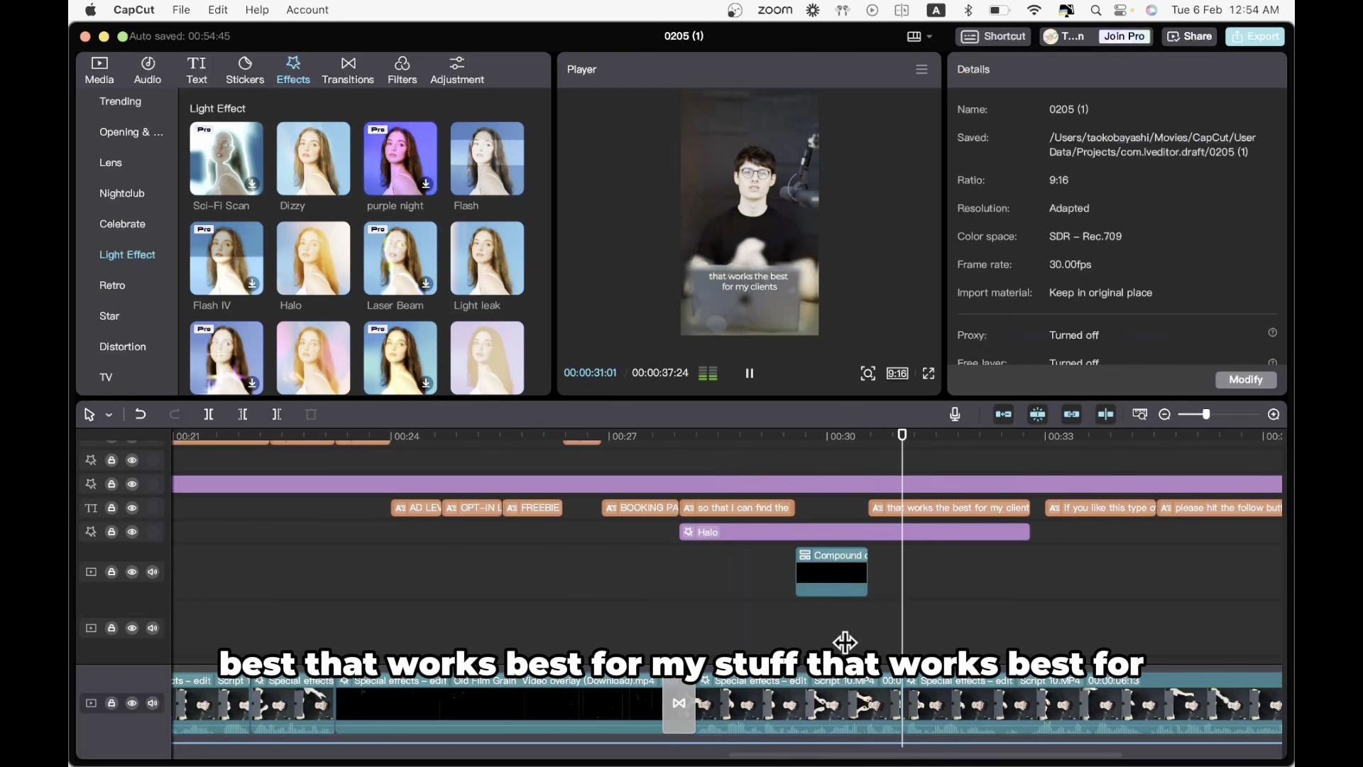
key(space)
- Change the caption near 00:31 to "that works best for my clients"
click(934, 508)
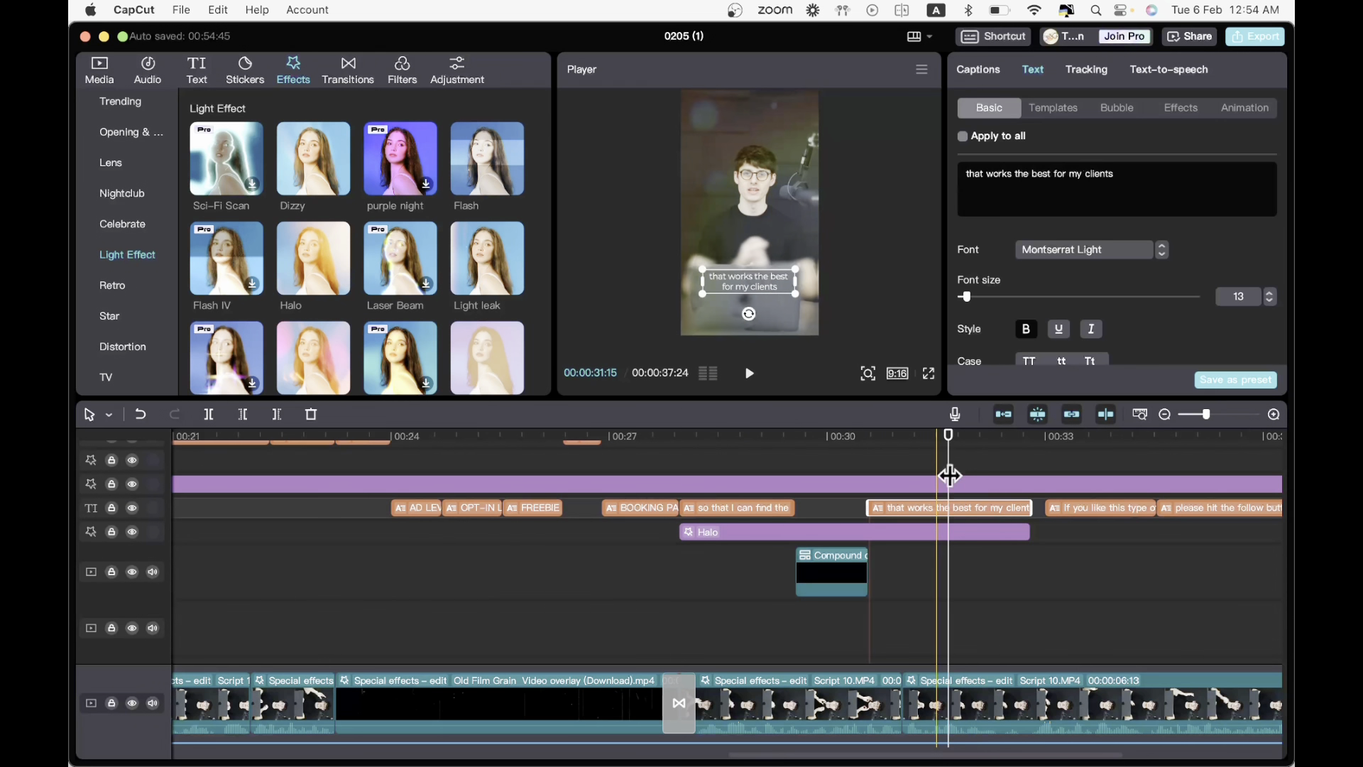
double_click(1022, 174)
key(BackSpace)
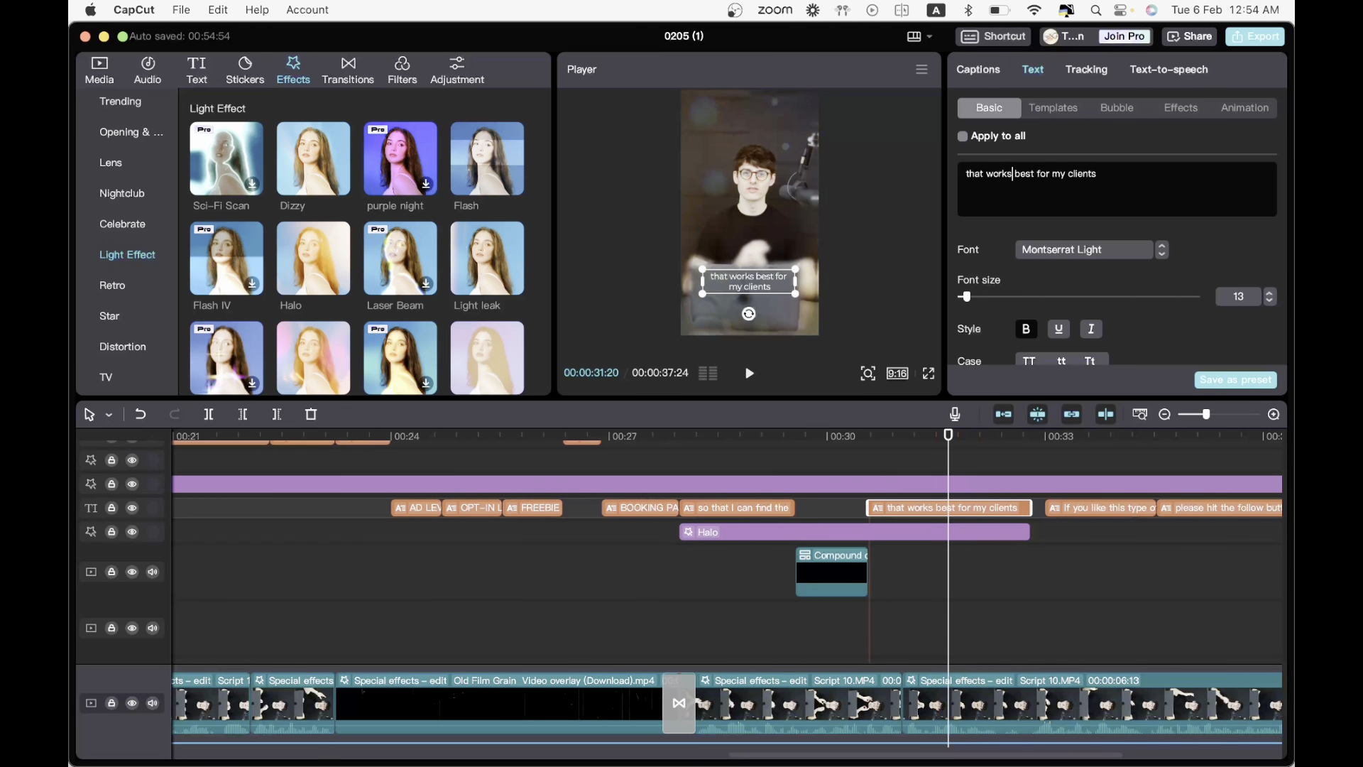
key(BackSpace)
- Play back the "that works best for my clients" caption and split it at about 00:31:12
click(871, 603)
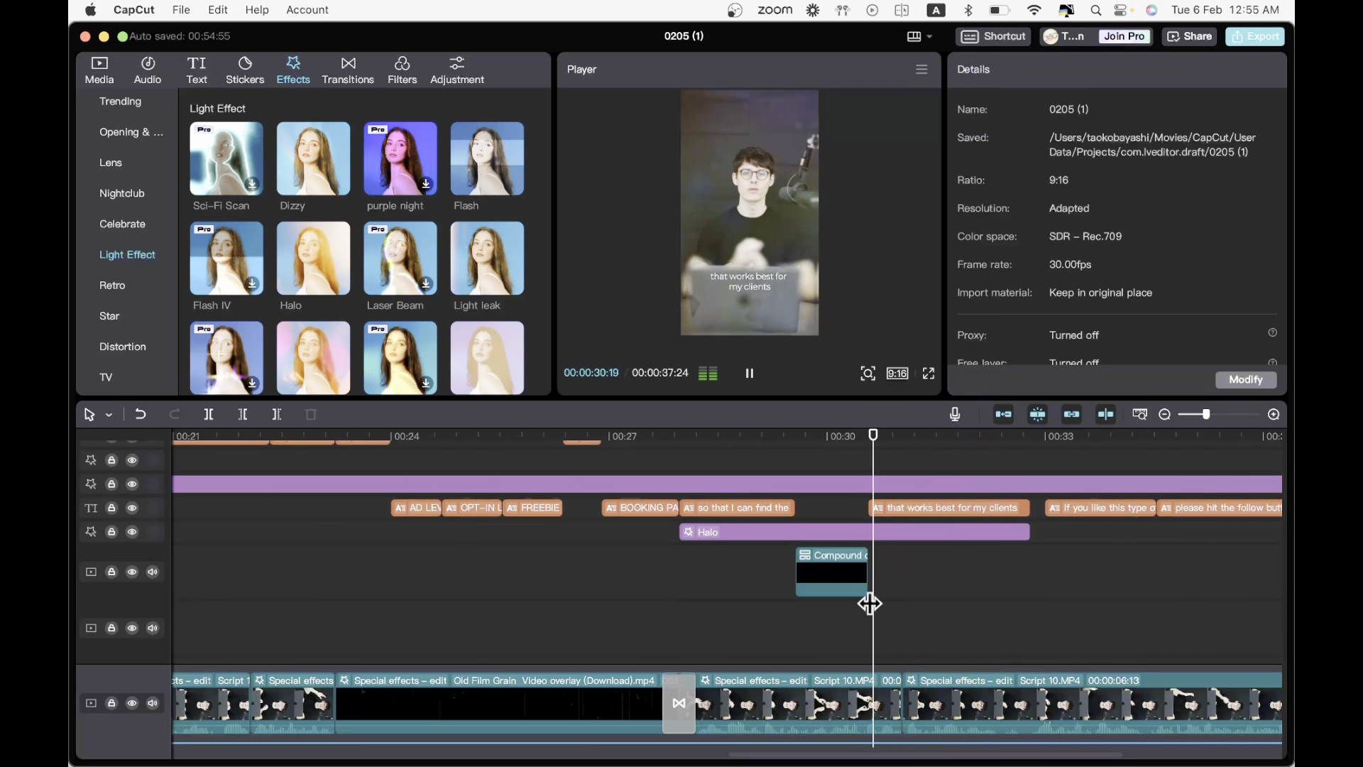
key(space)
key(space)
click(927, 509)
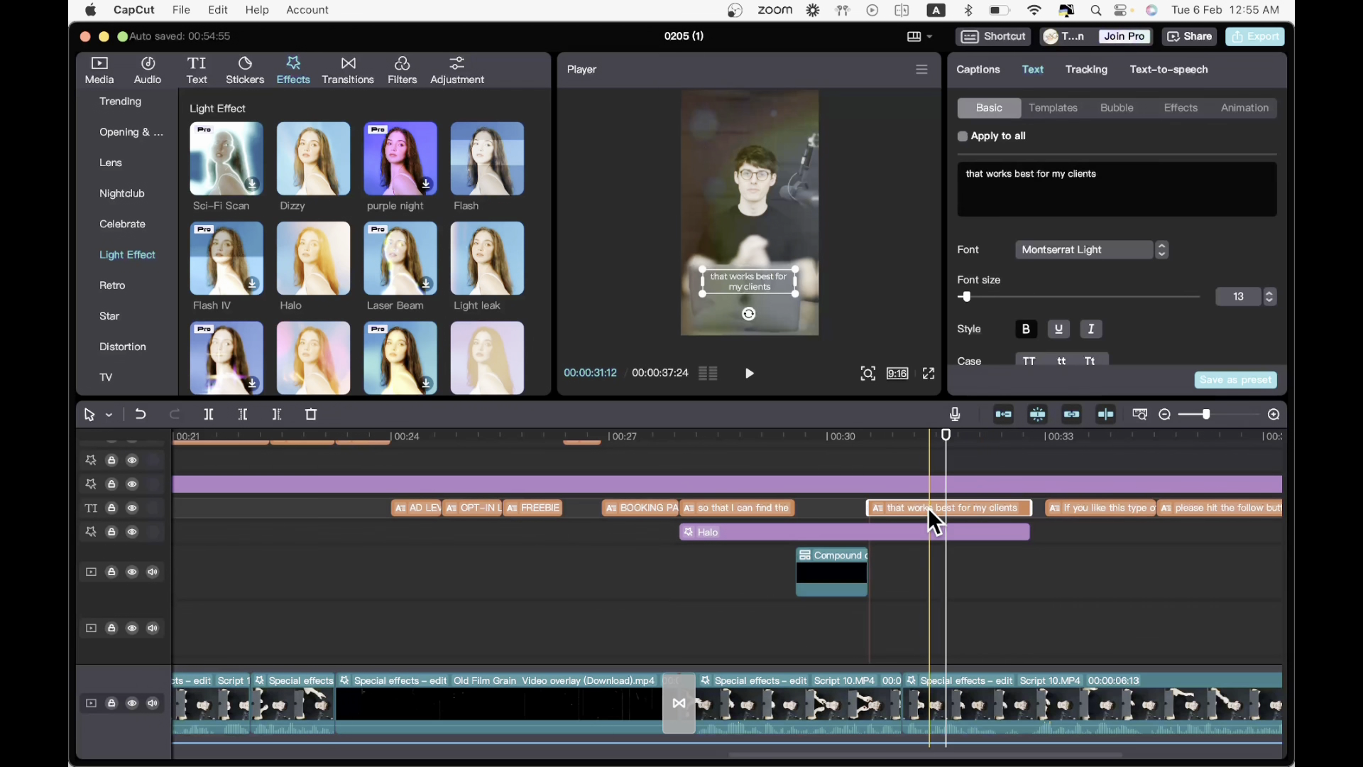
key(super+b)
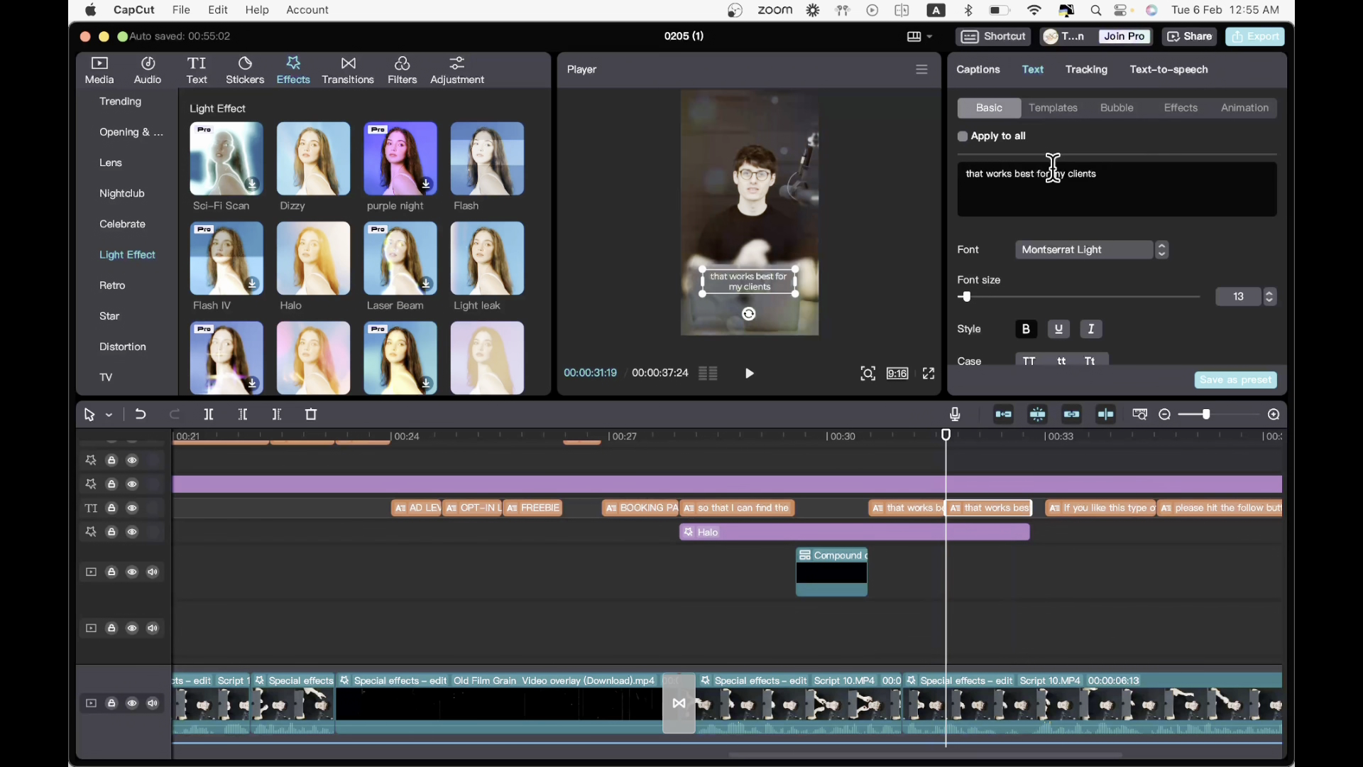
- Set the words "my clients" in the second caption half to a heavier Montserrat font
drag(1053, 167, 1177, 167)
click(1102, 244)
scroll(1126, 581, down, 3)
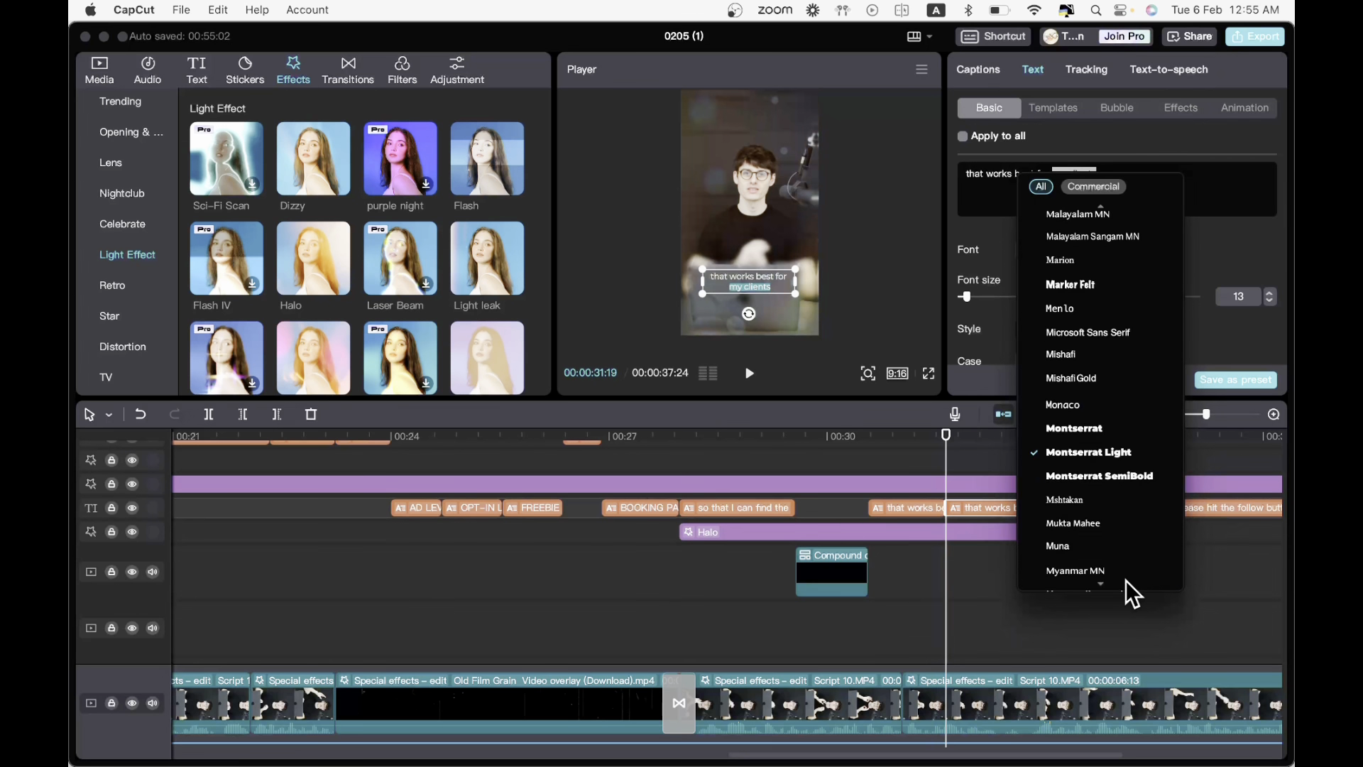
click(1128, 399)
scroll(1114, 313, down, 2)
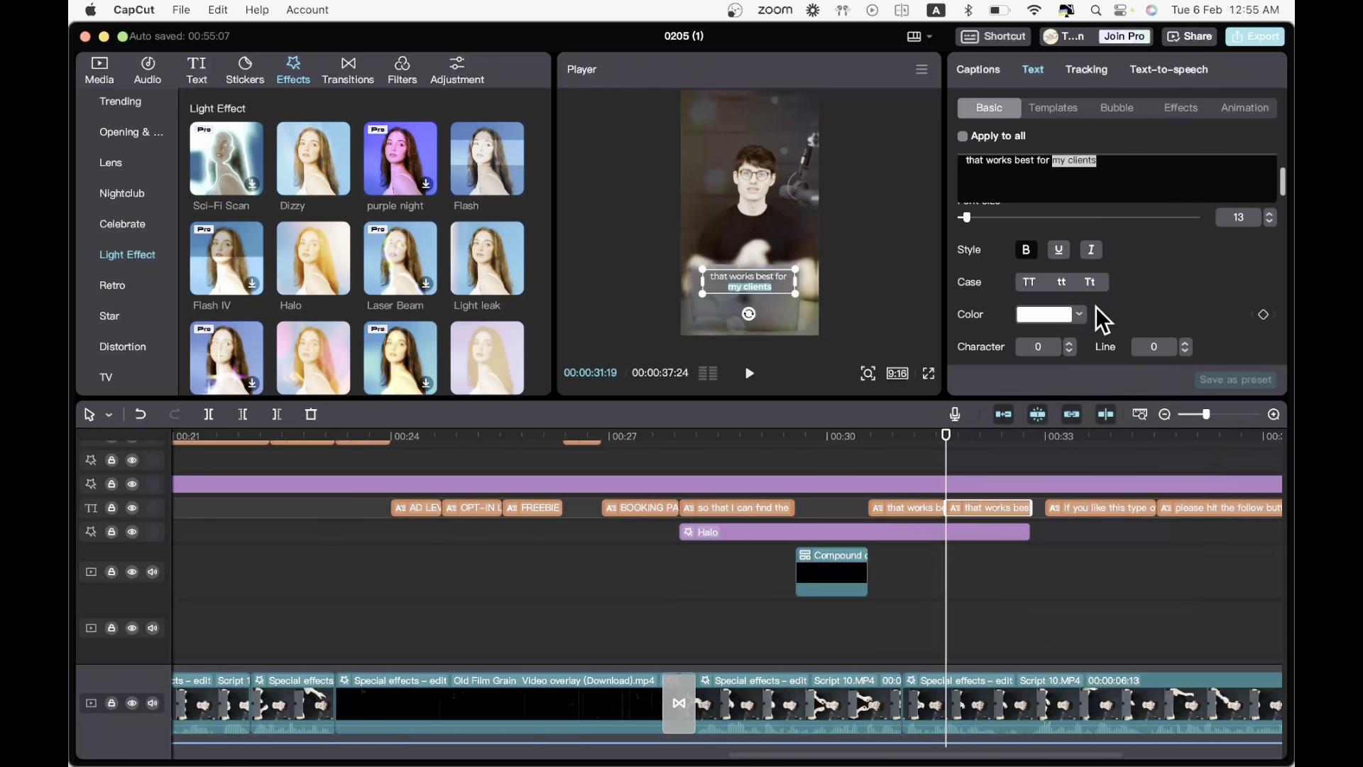
- Color the words "my clients" light green and play the section through to the following caption
click(1072, 315)
click(1082, 576)
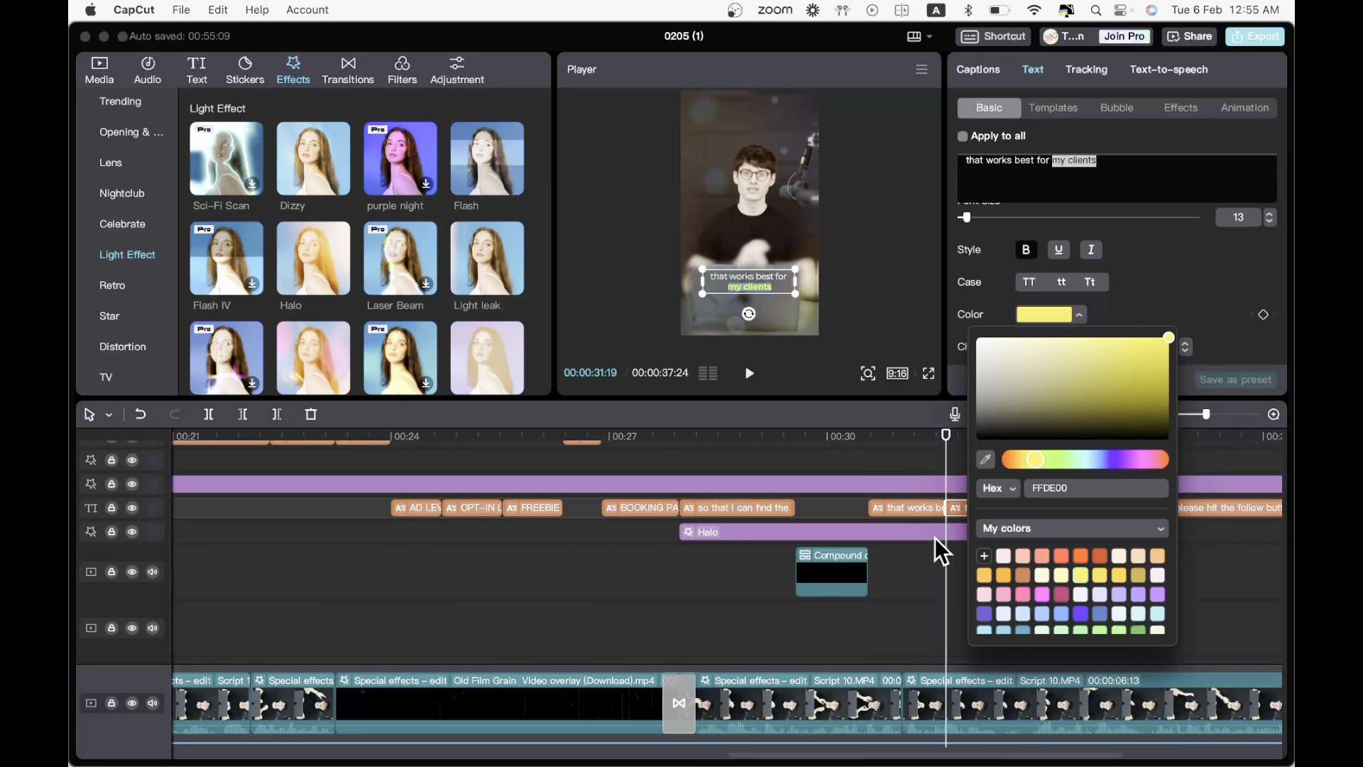
click(1102, 627)
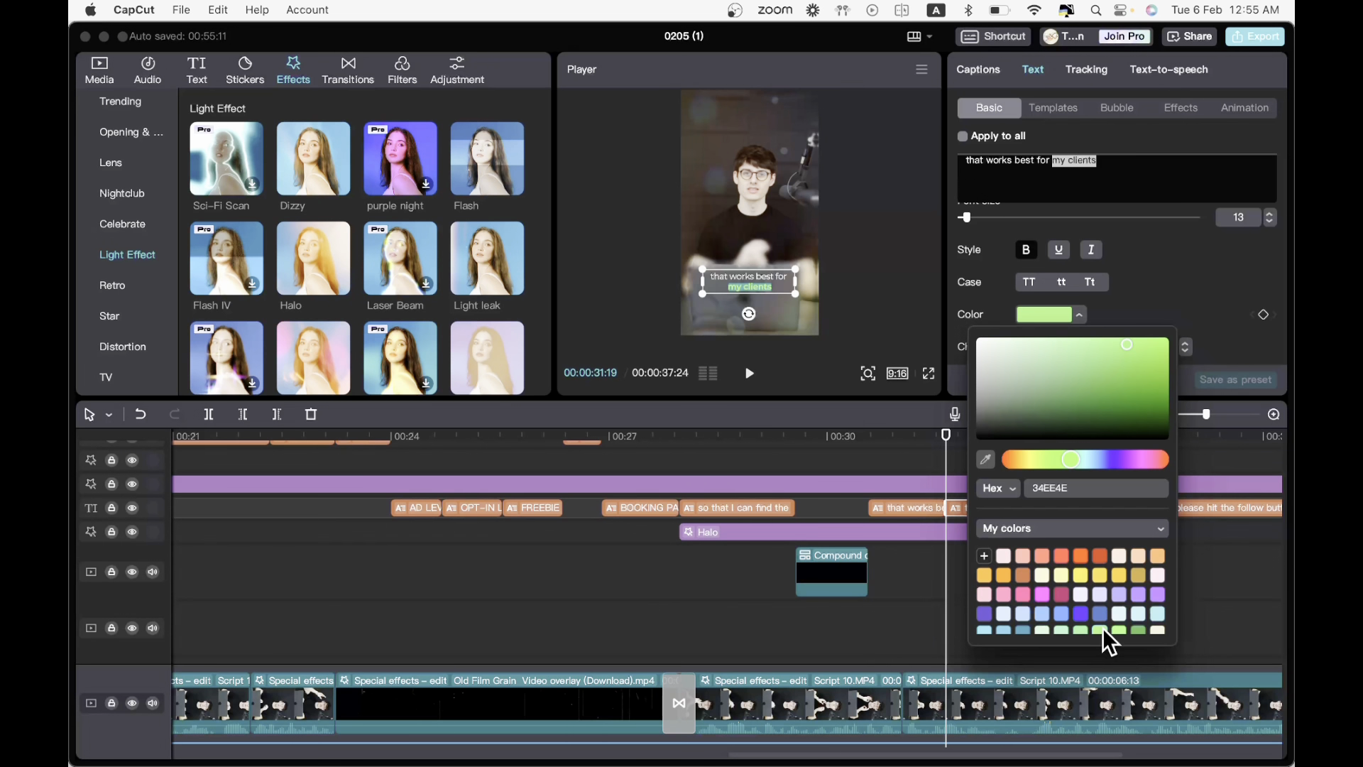
click(987, 585)
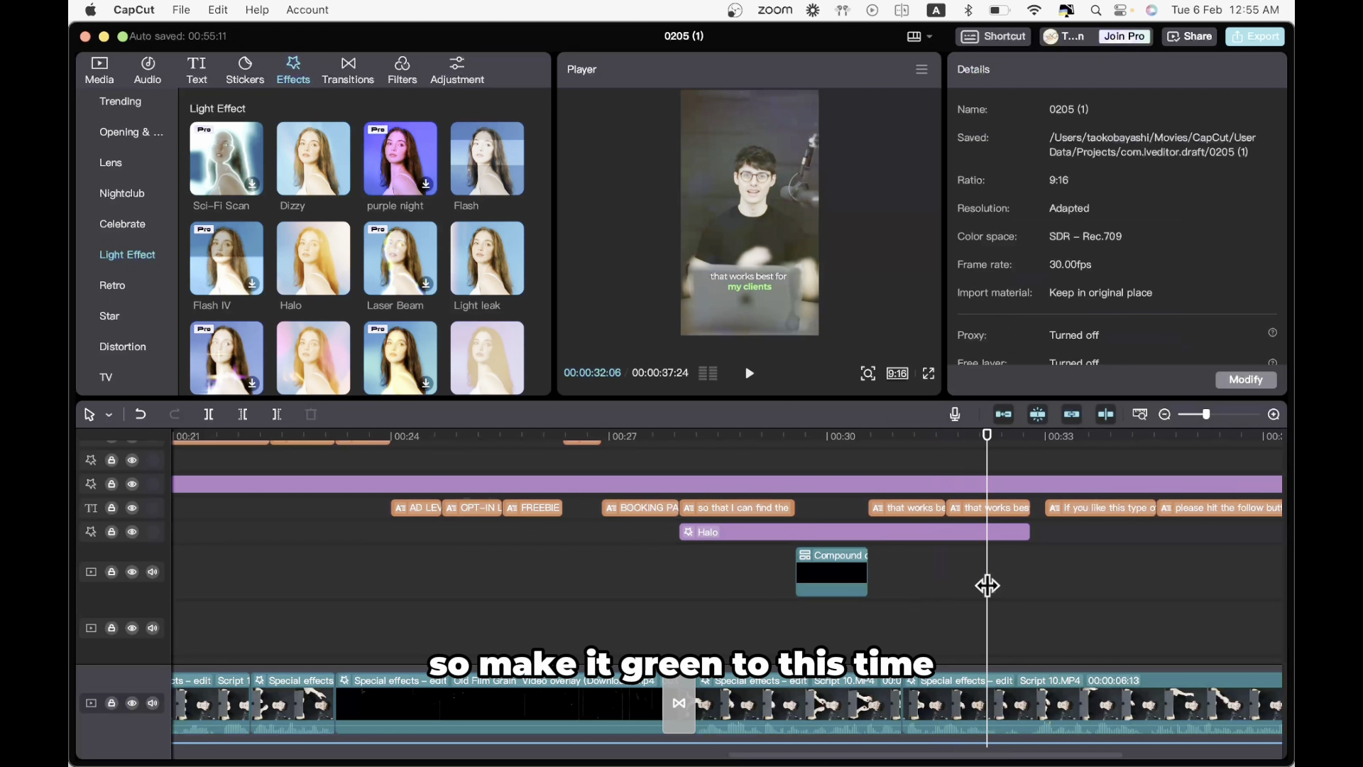
click(902, 564)
click(929, 503)
click(852, 446)
key(space)
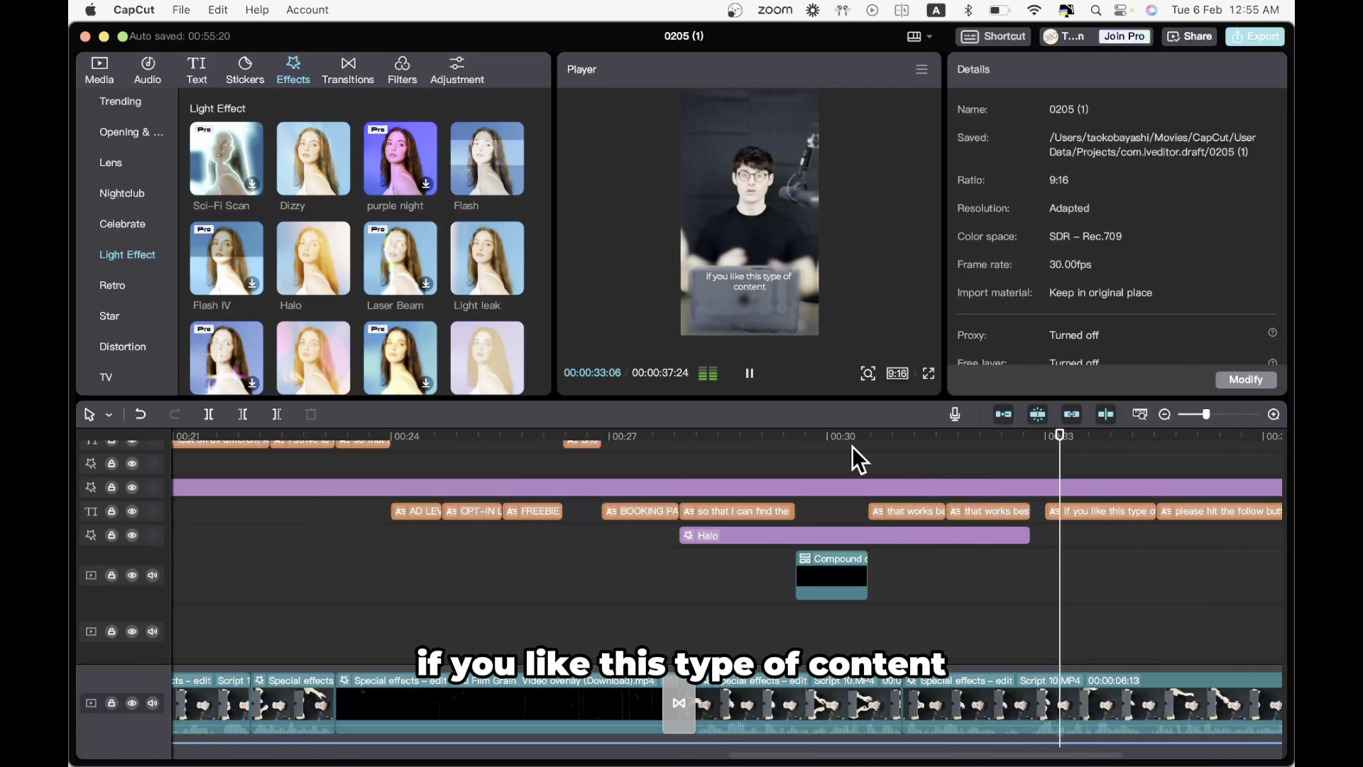
key(space)
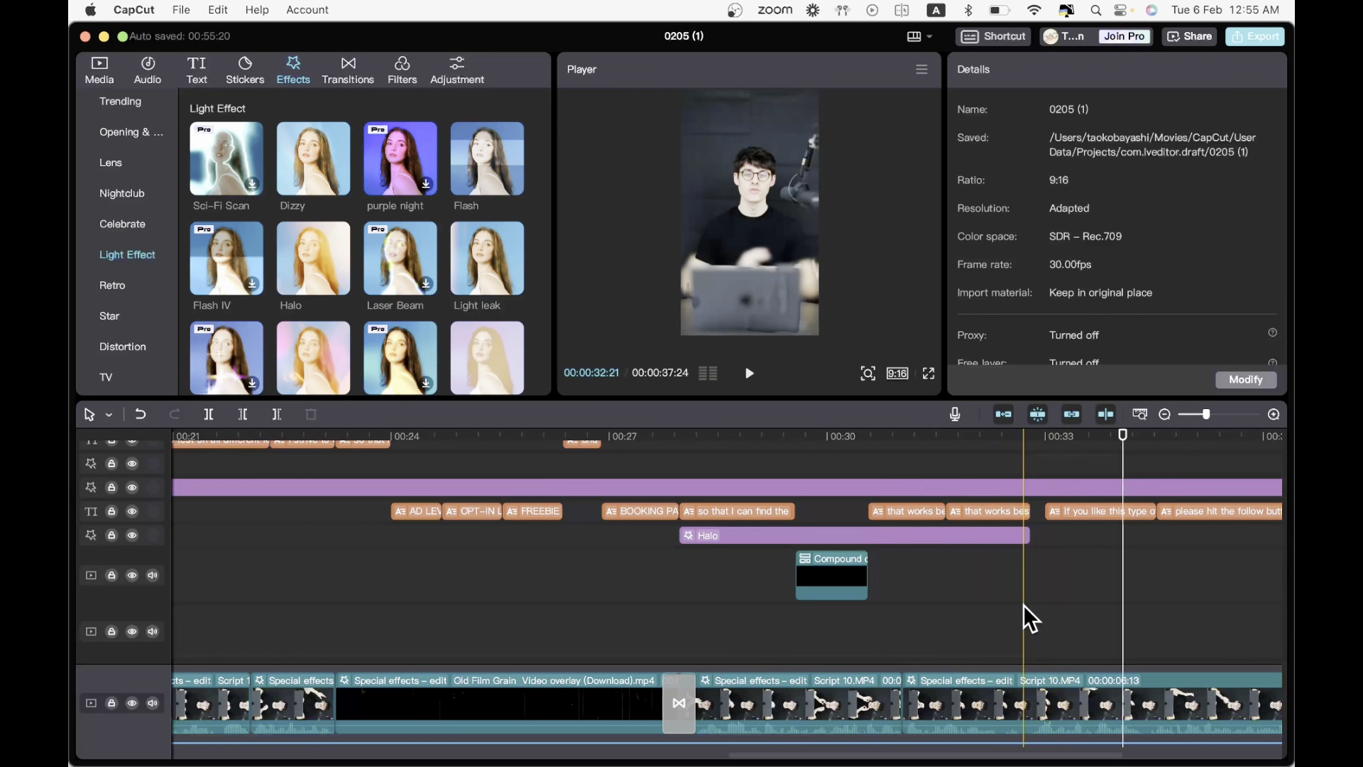
- Find the end of the word "clients" by playback and split the main-track clip there, at about 00:32:11
click(987, 616)
key(space)
key(space)
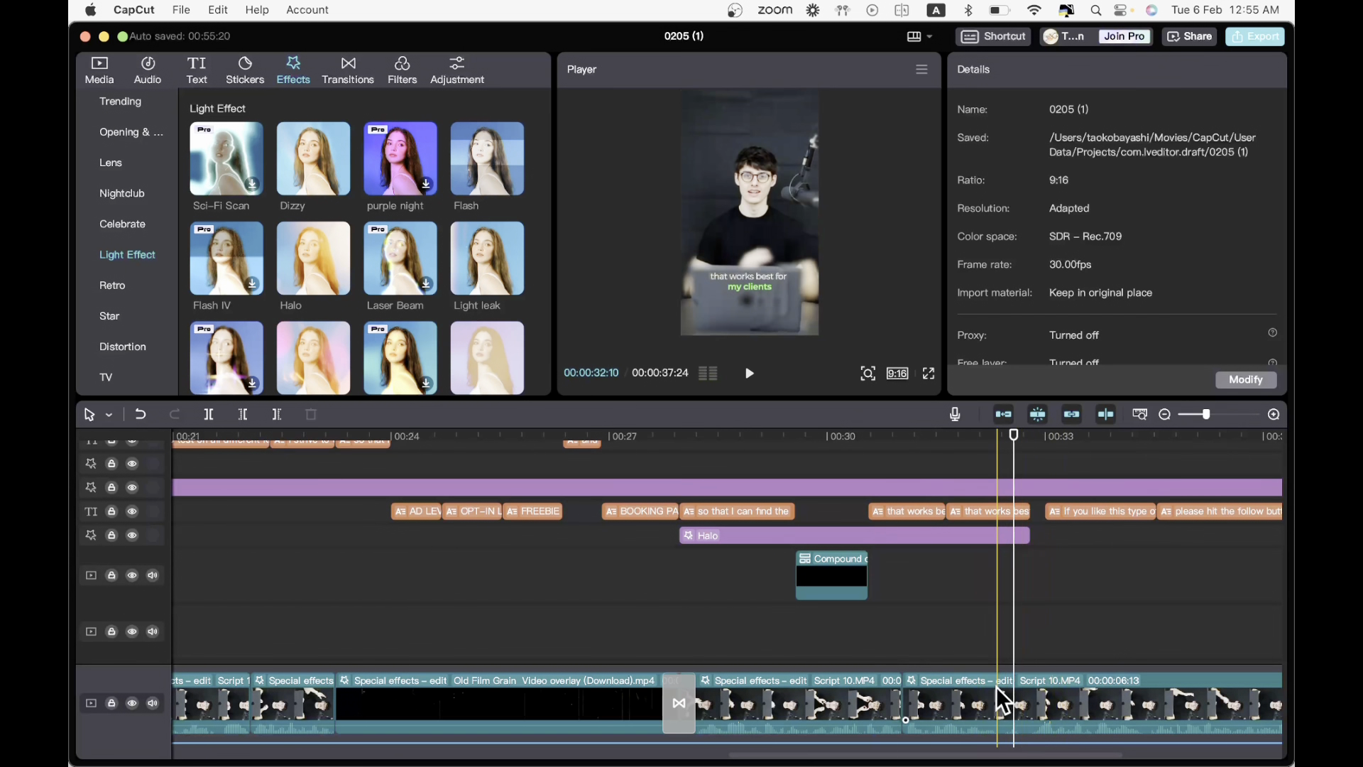
click(970, 653)
key(space)
key(space)
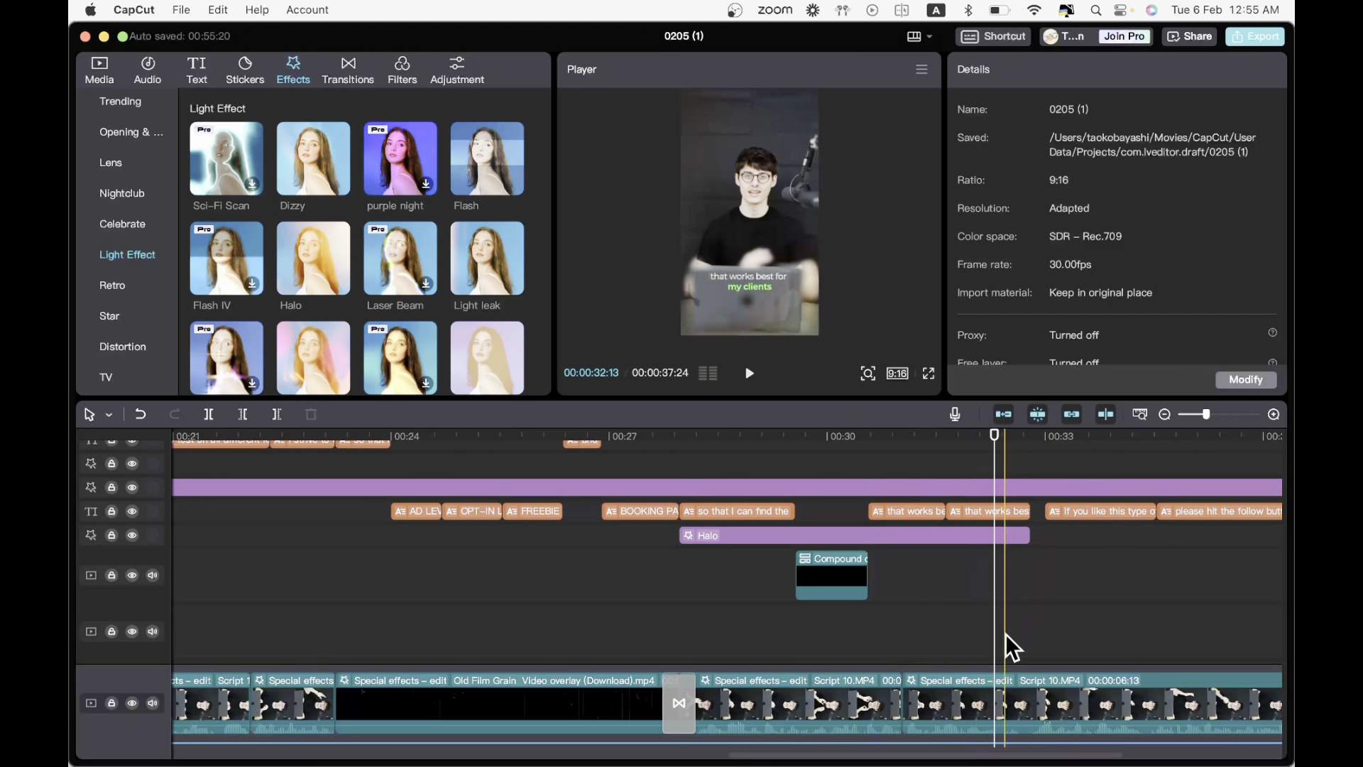
click(1000, 653)
click(1016, 703)
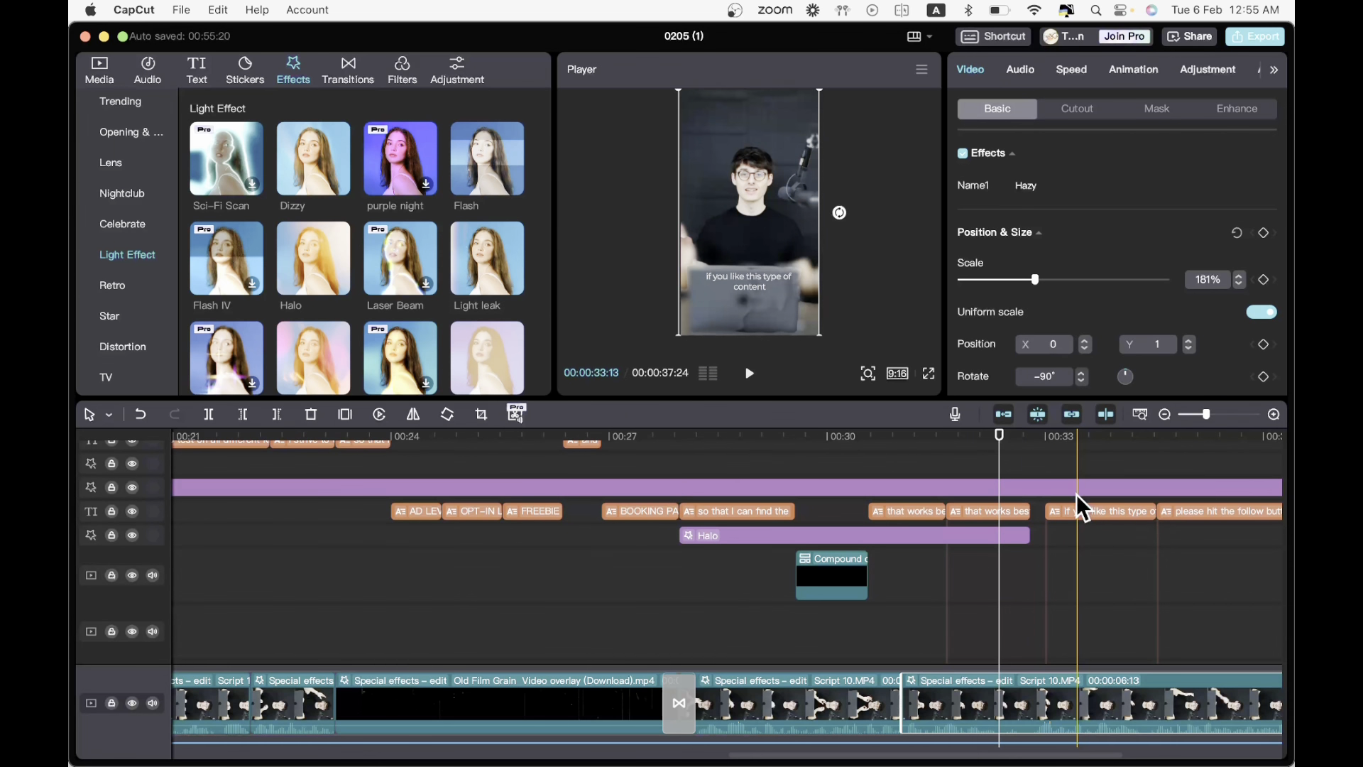
key(super+b)
key(super+z)
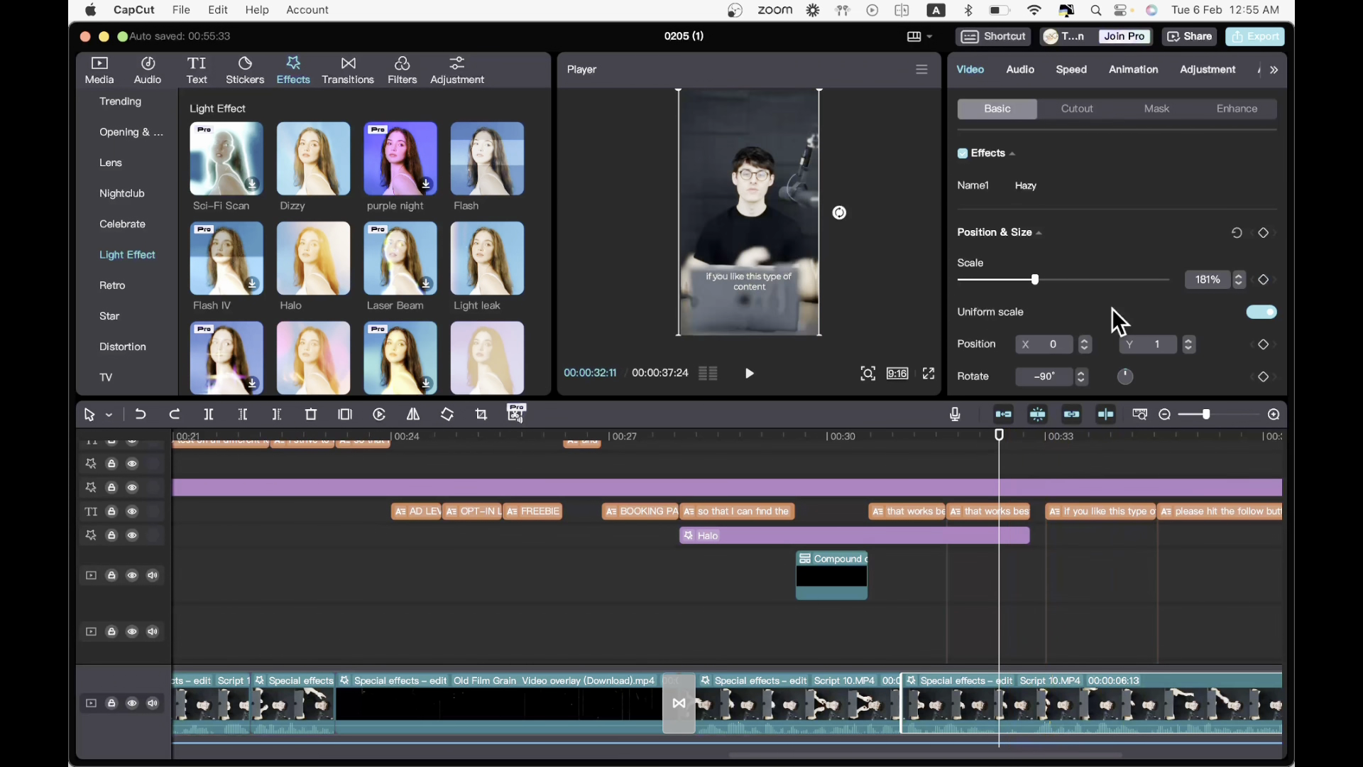
key(super+b)
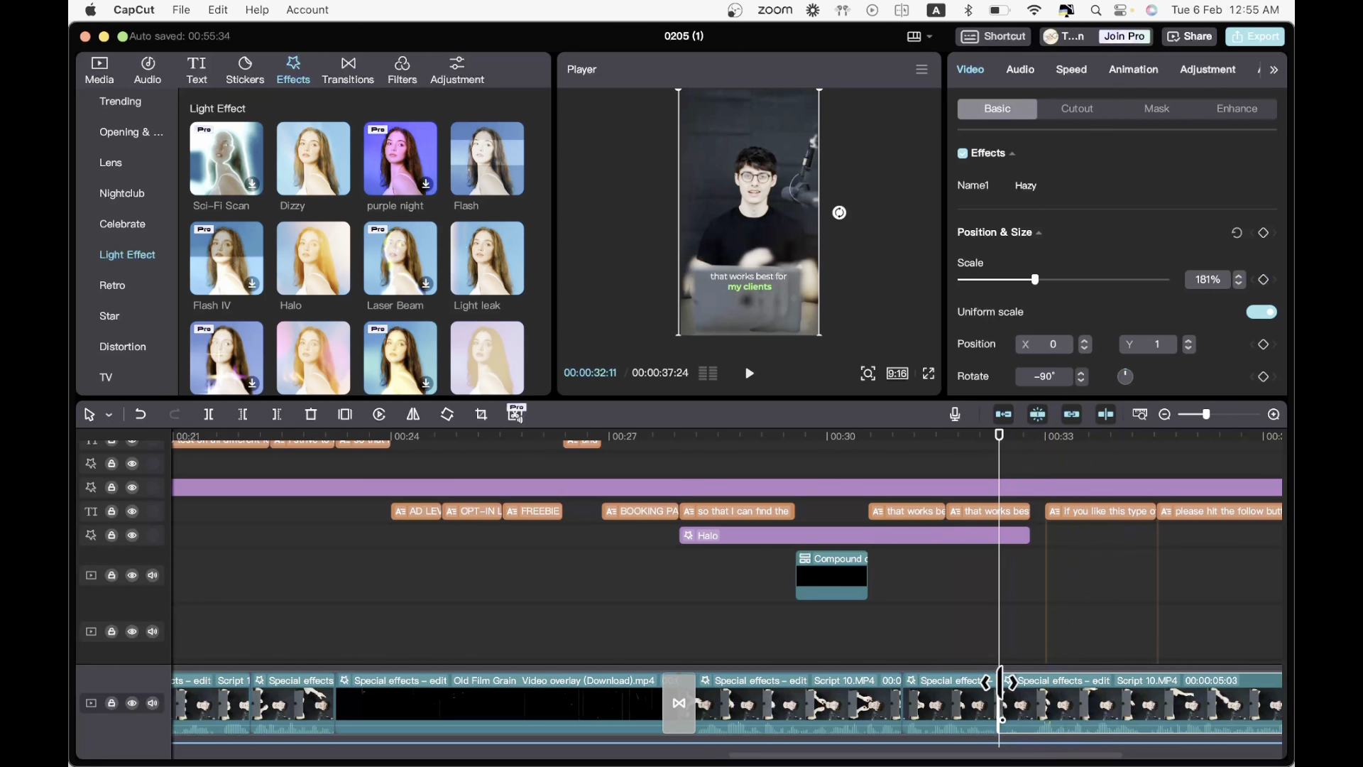
- Trim the start of the last main-track clip to a duration of 00:00:04:14 and play back the new cut
drag(1001, 682, 1043, 686)
click(970, 658)
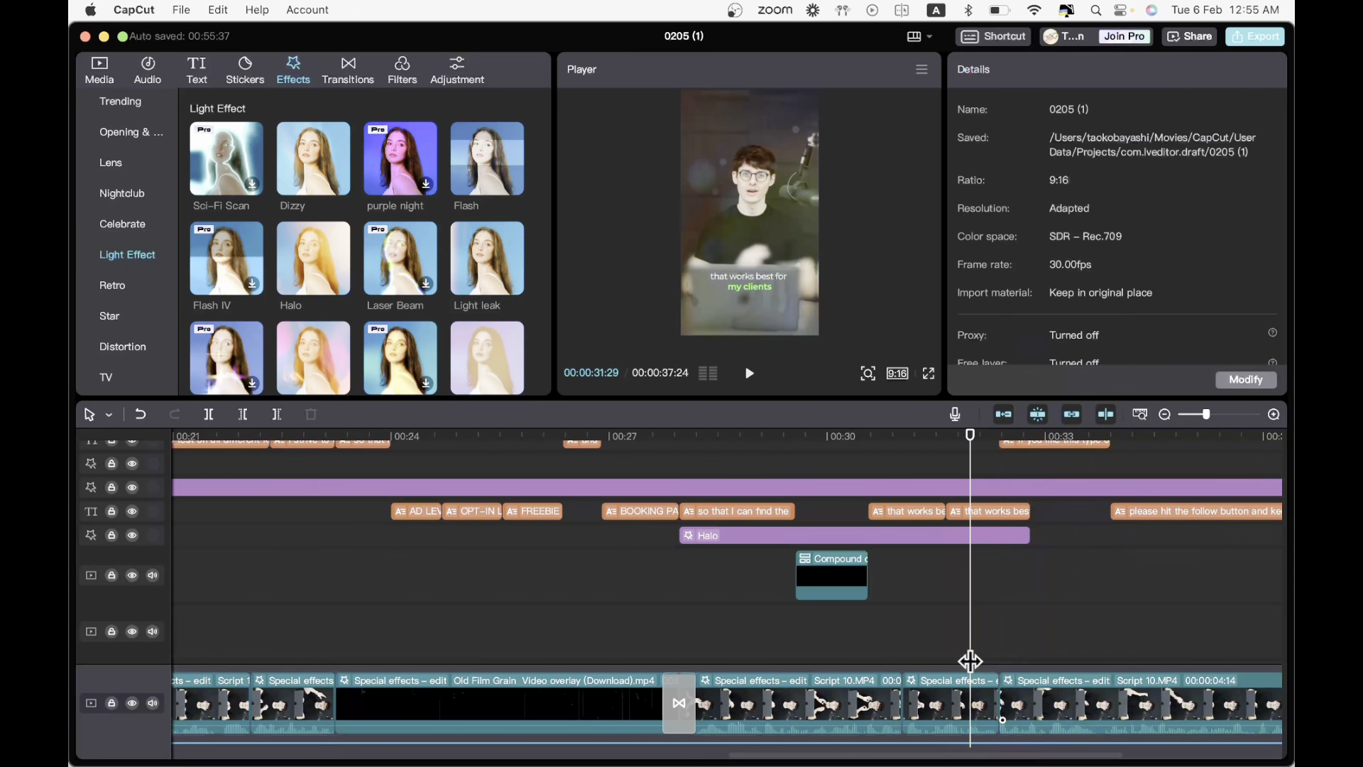
key(space)
key(space)
scroll(987, 628, up, 2)
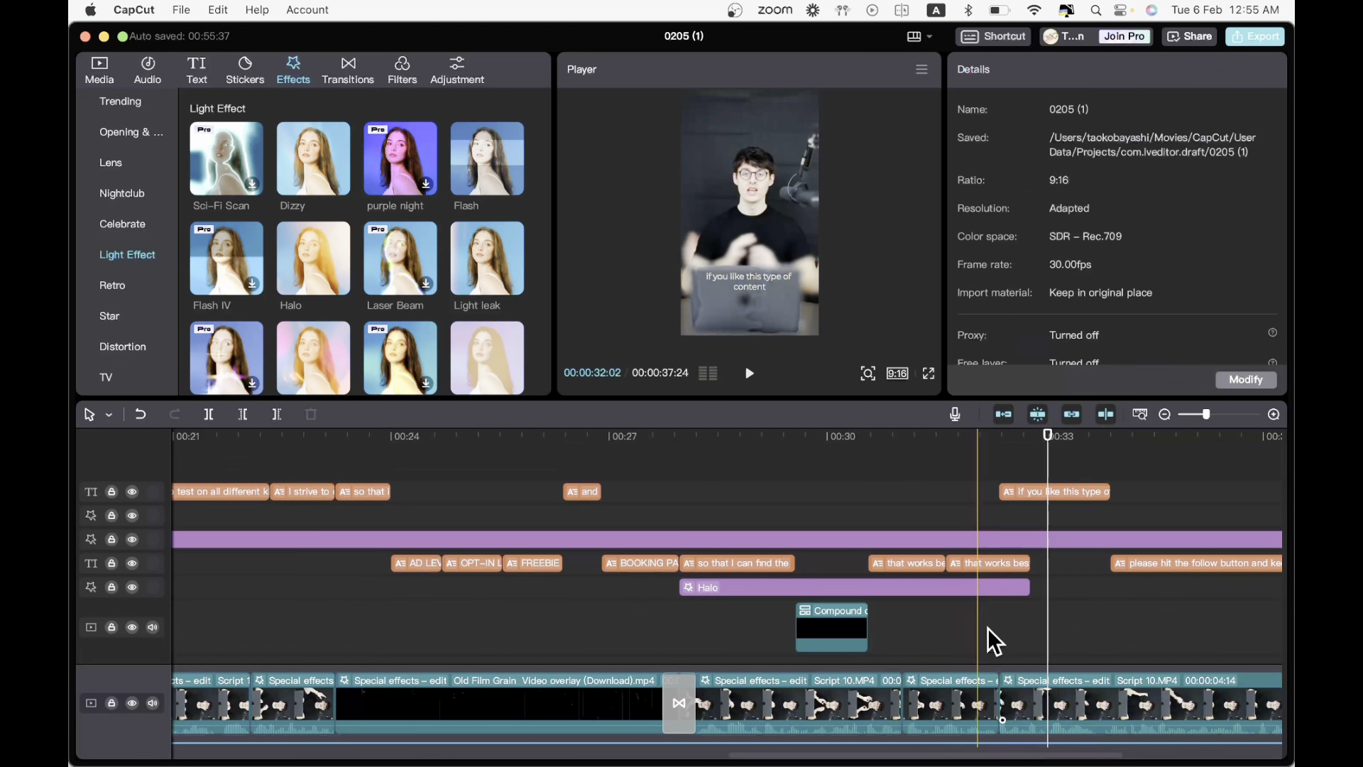
- Remove the part of the overlaid Script 10 clip after the main-track cut at about 00:32:11 and play it back
scroll(997, 620, down, 5)
scroll(997, 620, down, 2)
click(1004, 598)
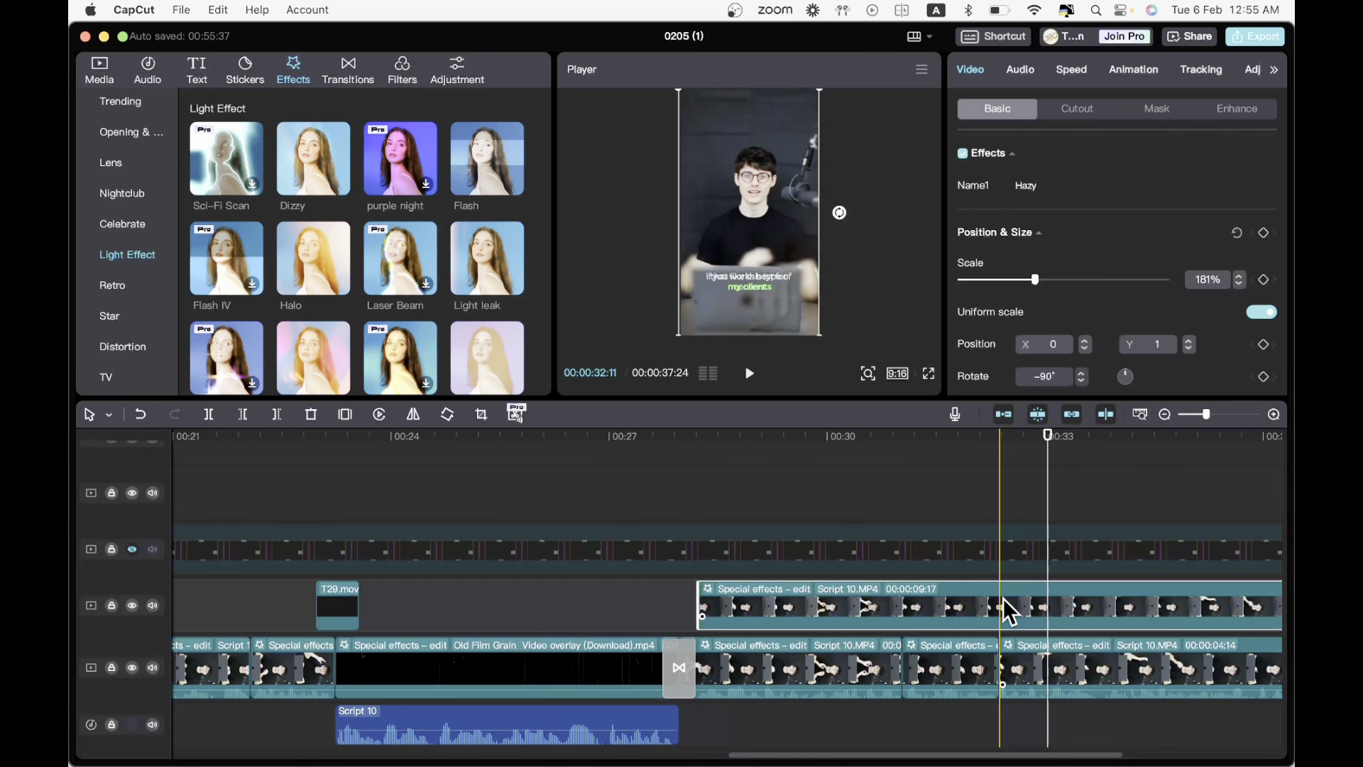
key(Delete)
click(968, 511)
key(space)
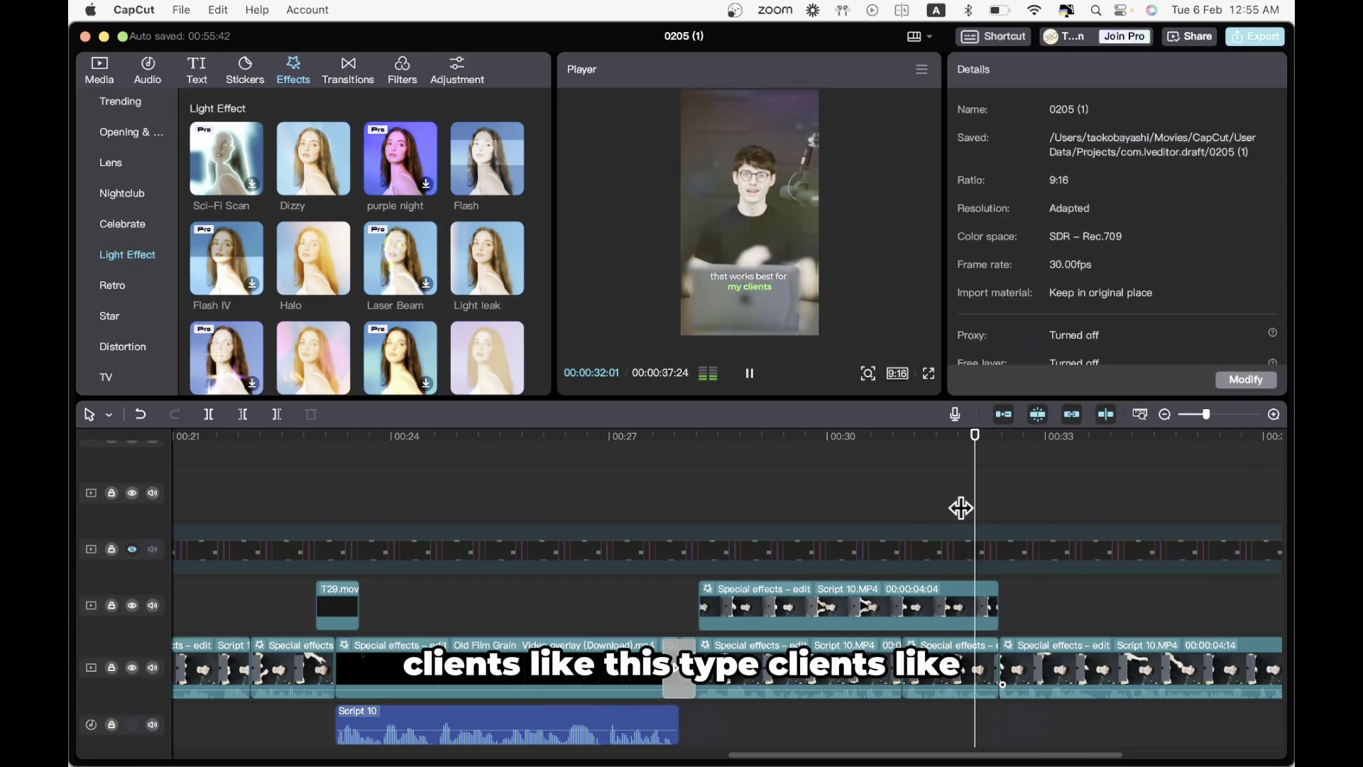
key(space)
scroll(961, 497, up, 5)
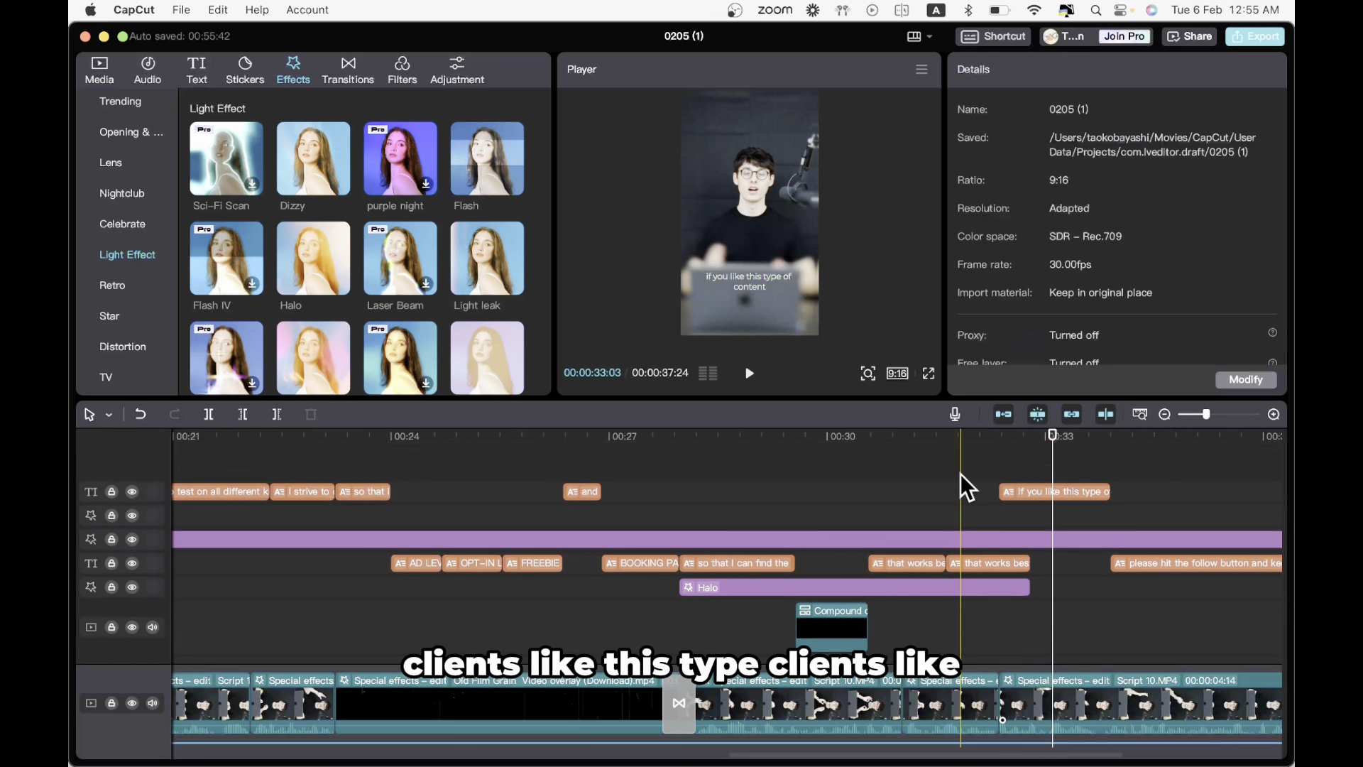
- Shorten the Halo effect to end at the main-track cut at about 00:32:11 and play back the transition
click(962, 487)
key(space)
key(space)
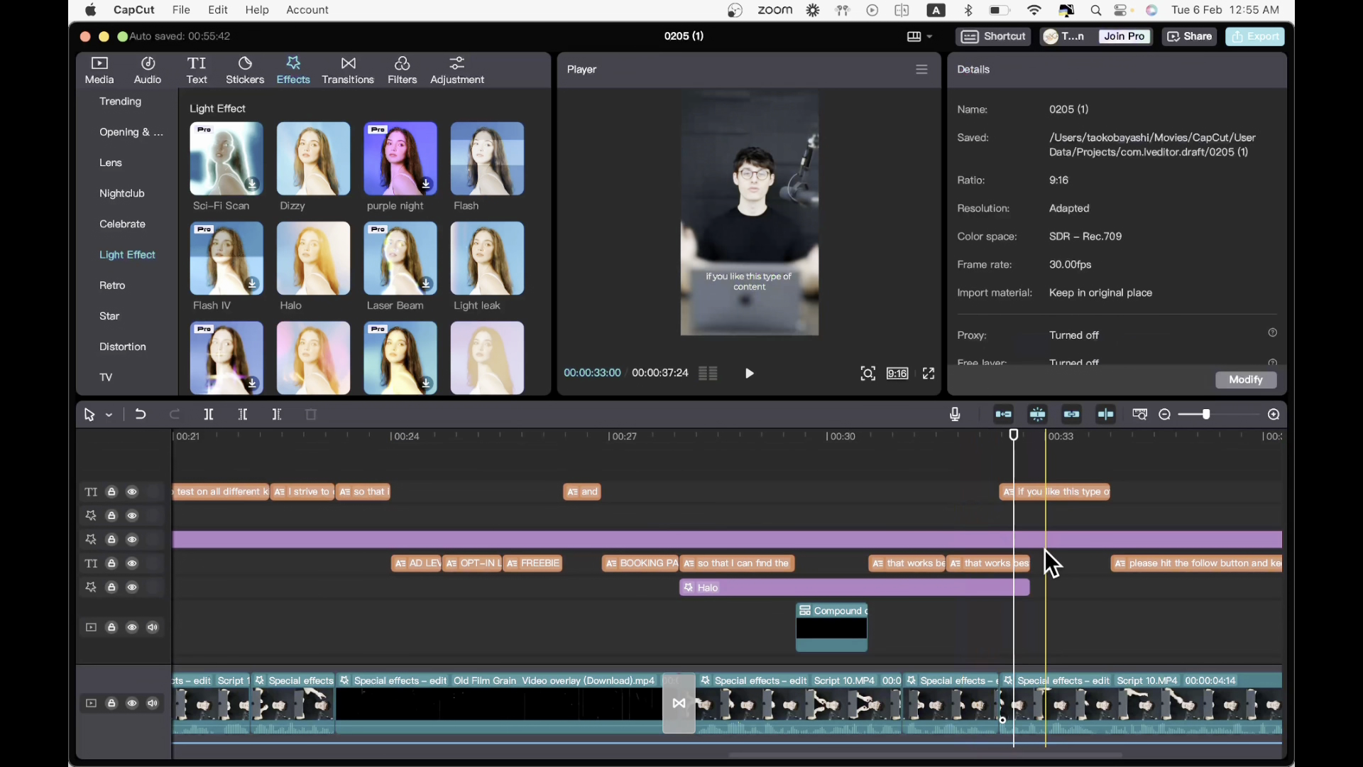
drag(1028, 585, 998, 590)
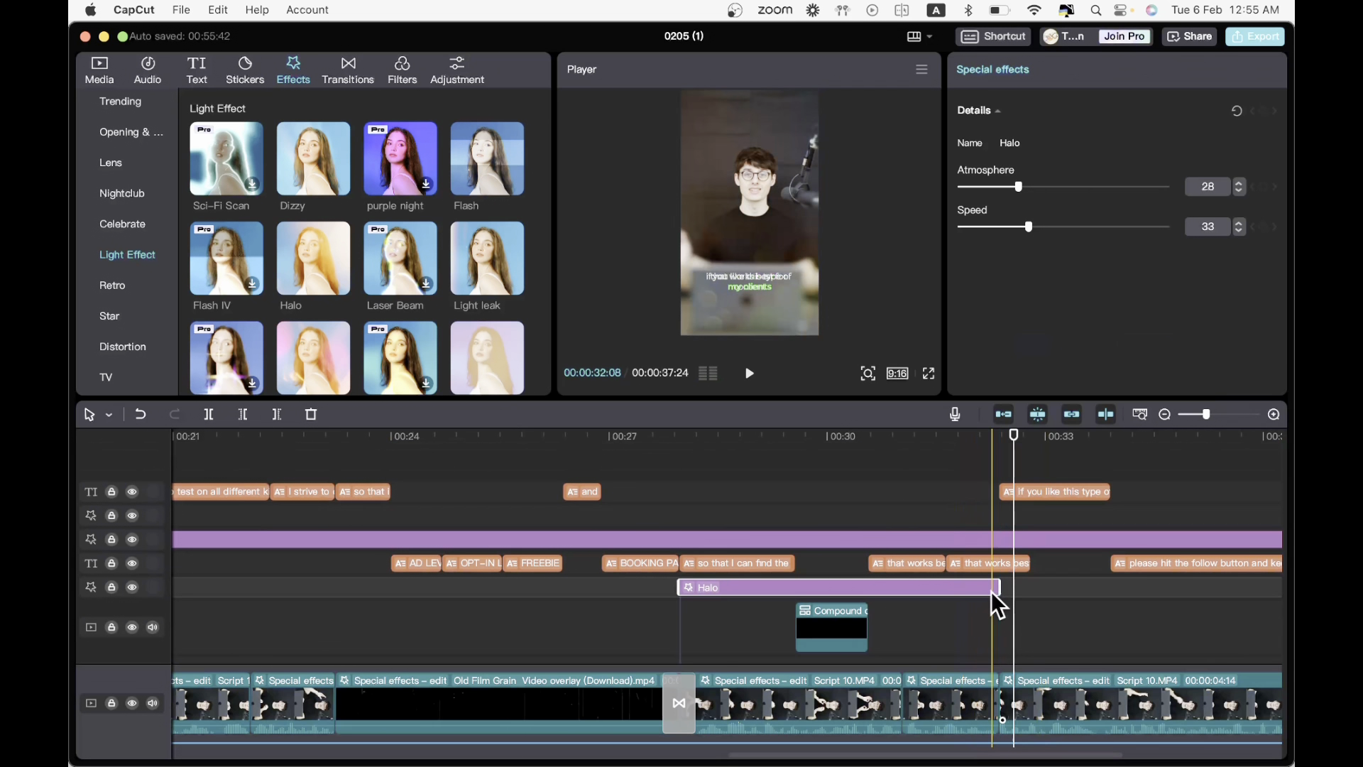
click(963, 672)
key(space)
key(space)
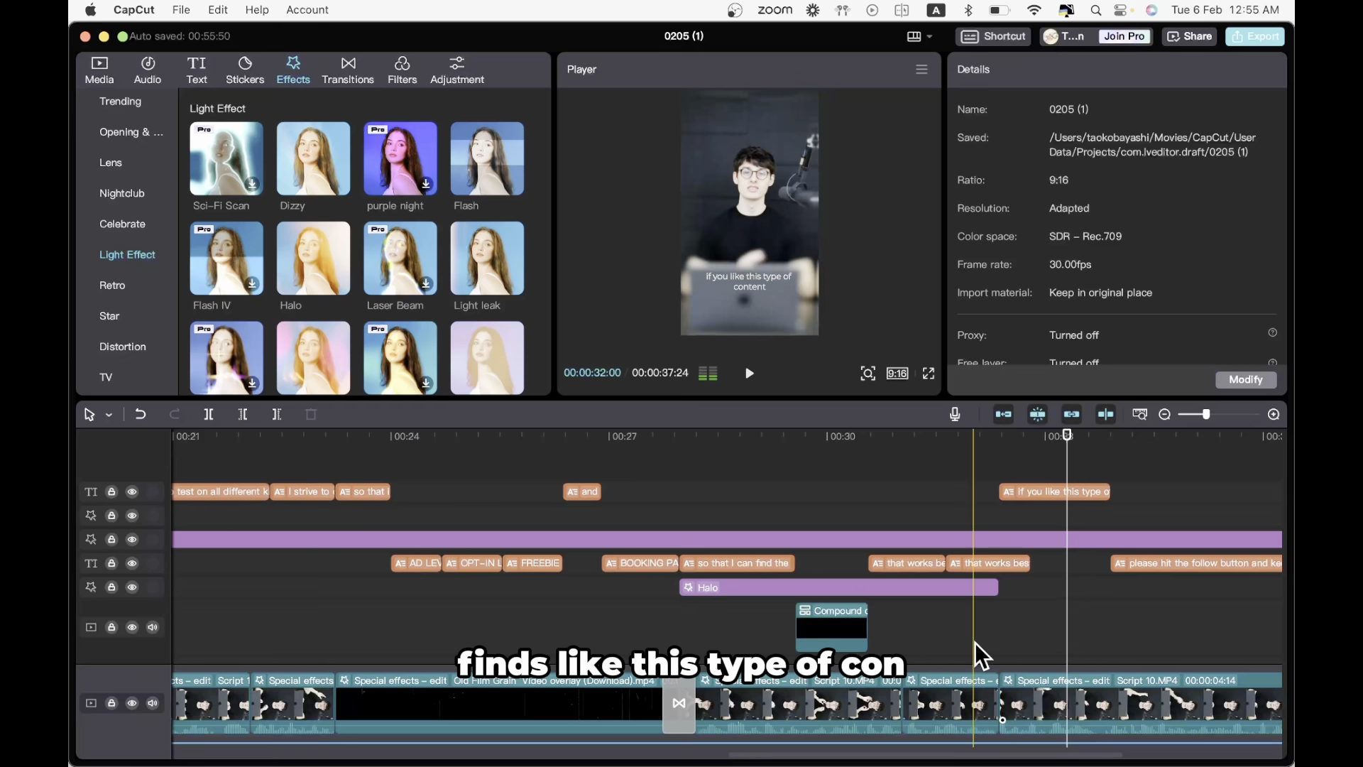
- Extend the start of the last main-track clip to a duration of 00:00:04:18 and play back the cut
drag(1002, 705, 991, 703)
click(962, 659)
key(space)
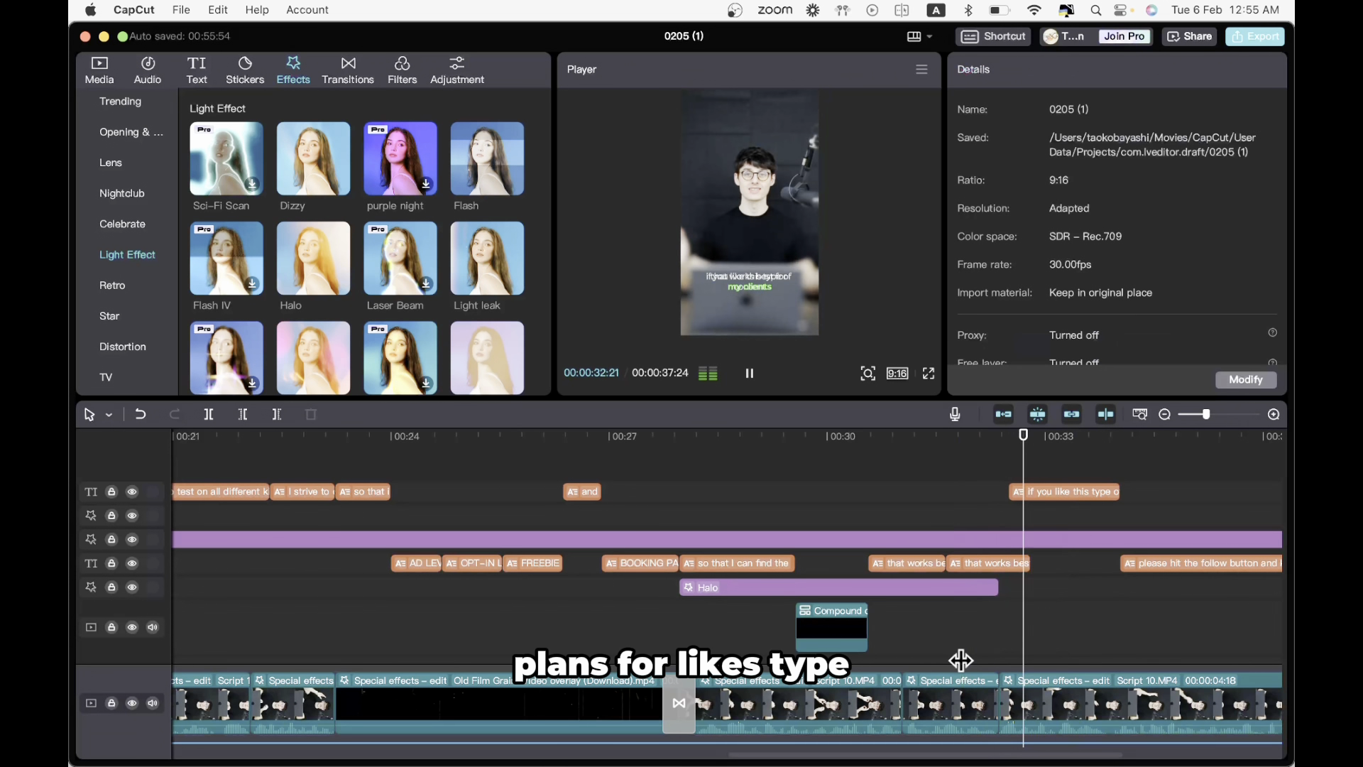
key(space)
- Shorten the green-highlighted caption to end with the Halo effect and play back through the "if you like this type of content" caption
drag(1028, 562, 996, 566)
click(972, 655)
key(space)
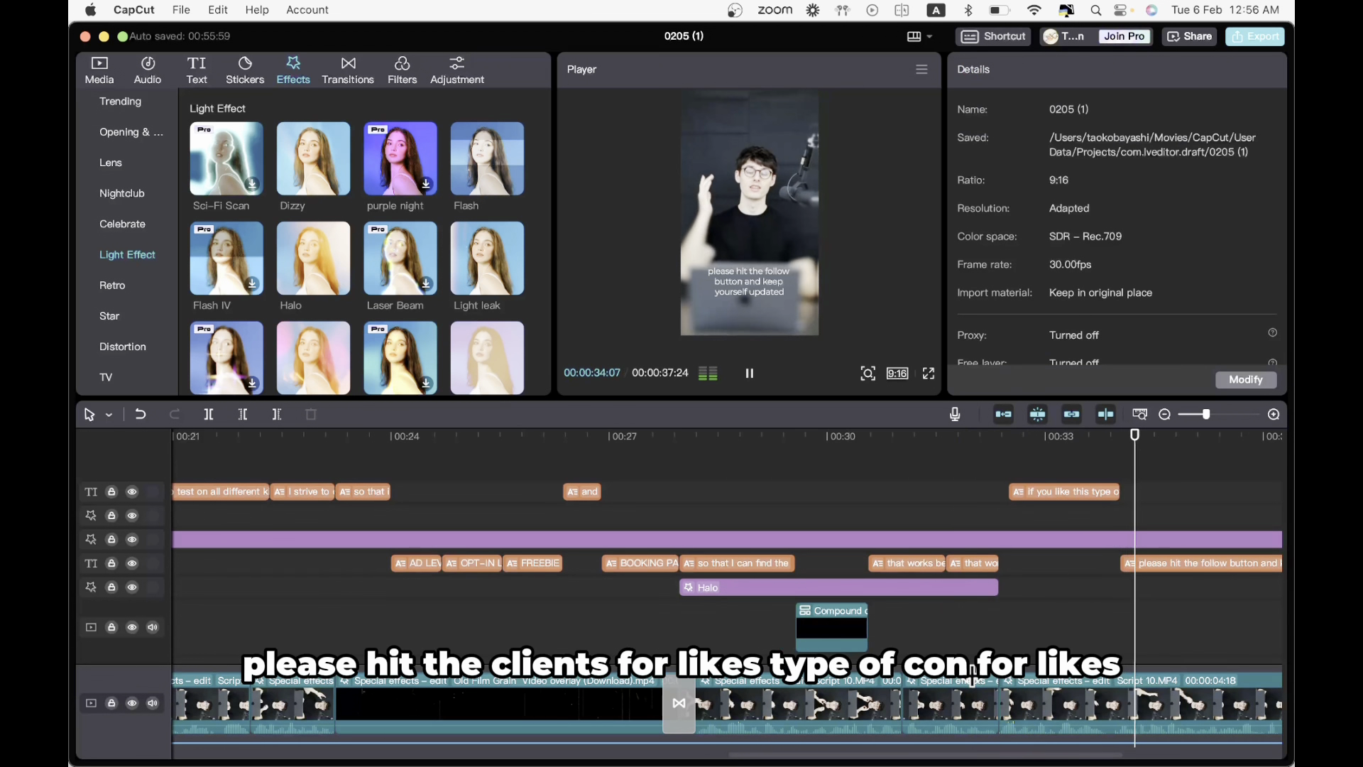
key(space)
scroll(972, 676, right, 2)
scroll(973, 678, right, 6)
click(713, 520)
key(space)
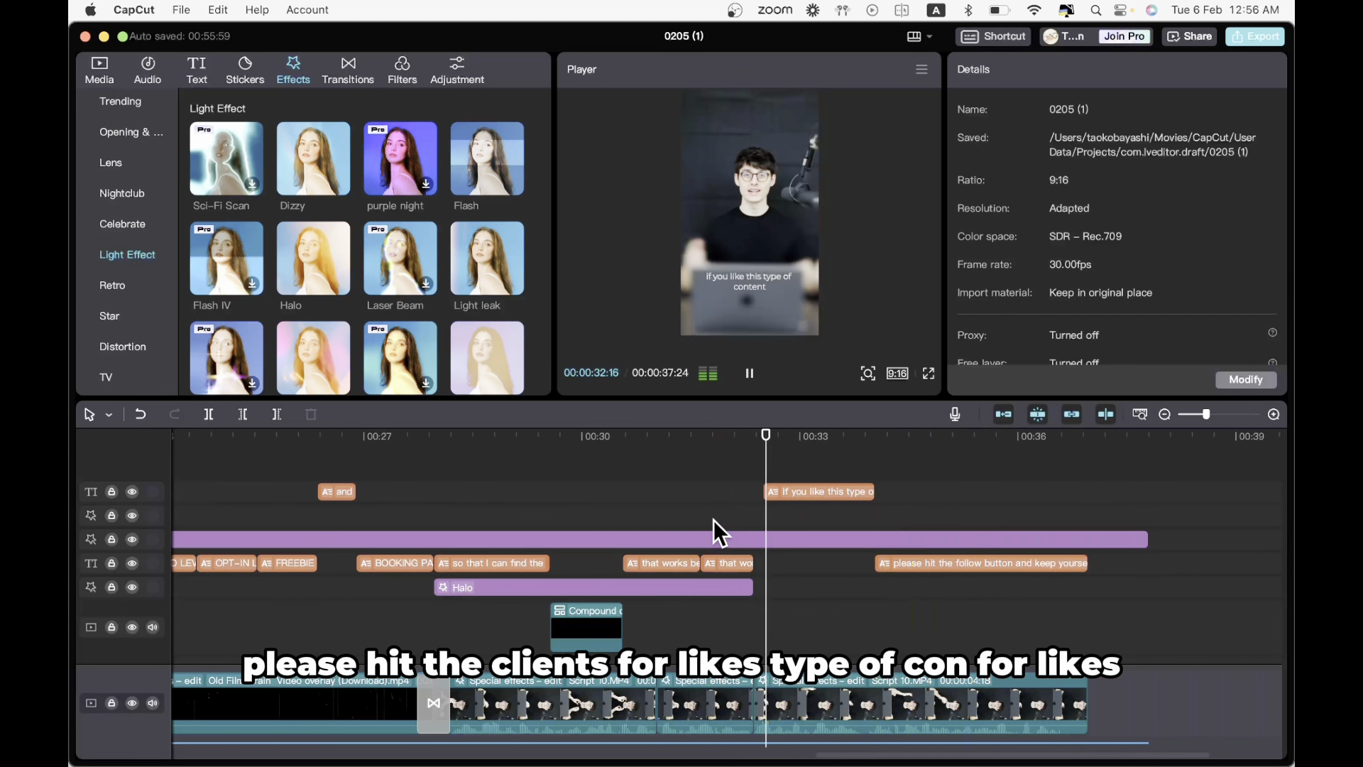
click(753, 505)
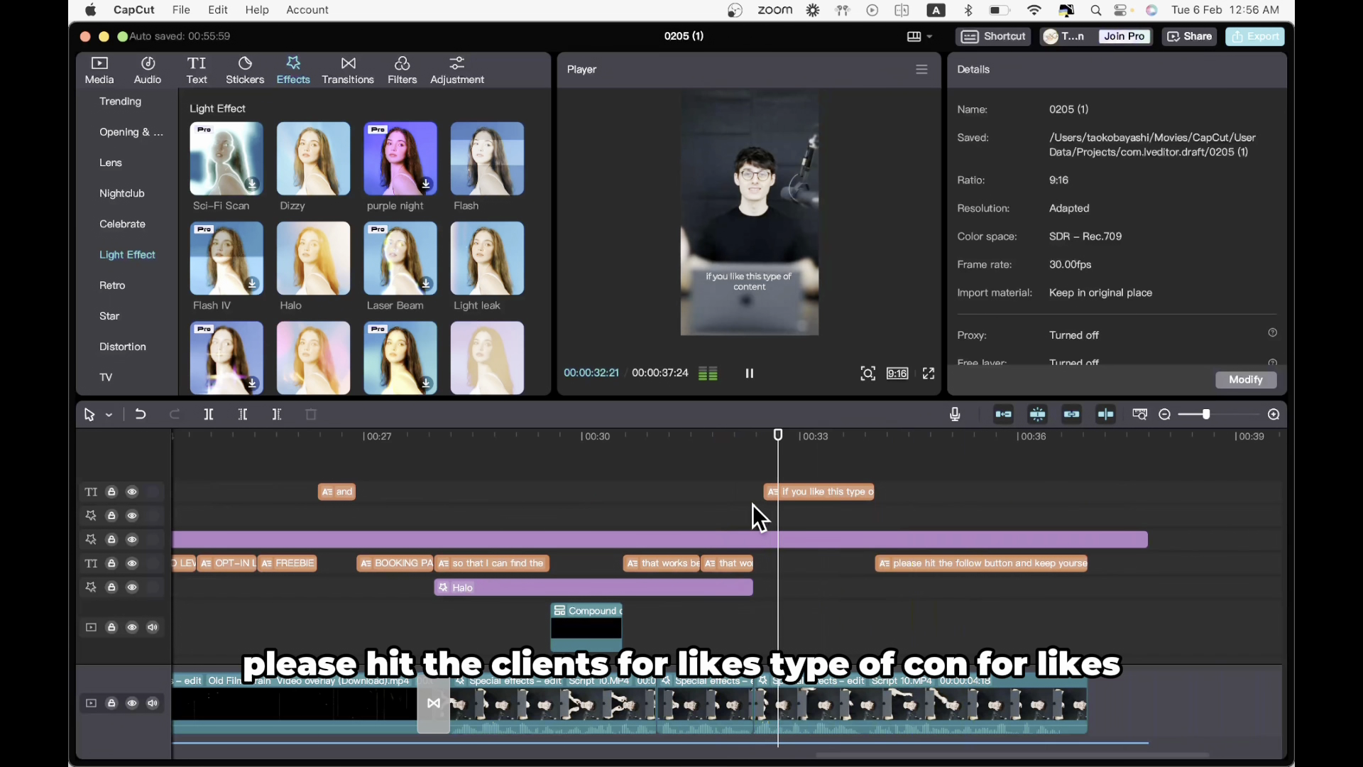
key(space)
- Apply the pop-style captions animation with the green word highlight to the "if you like this type of content" caption
click(794, 492)
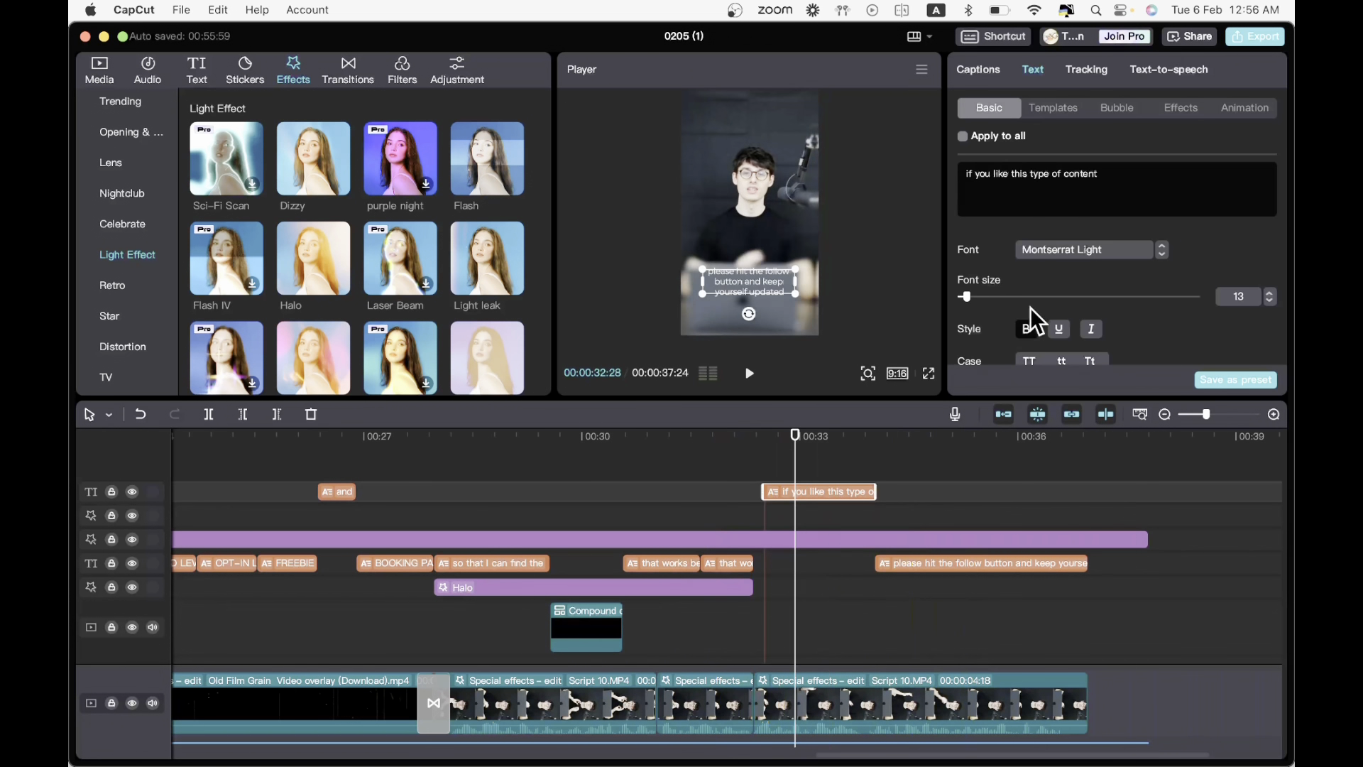
click(1254, 105)
click(1136, 154)
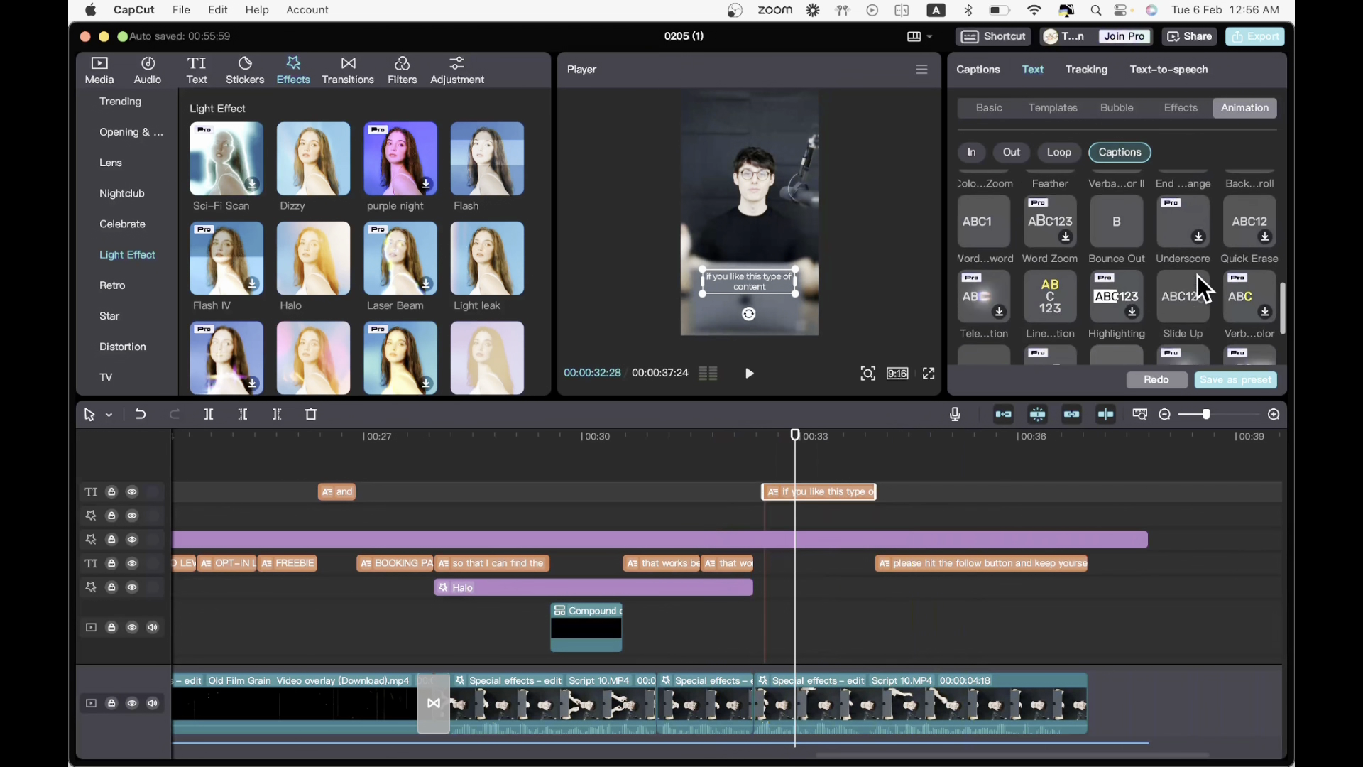
scroll(1197, 274, down, 3)
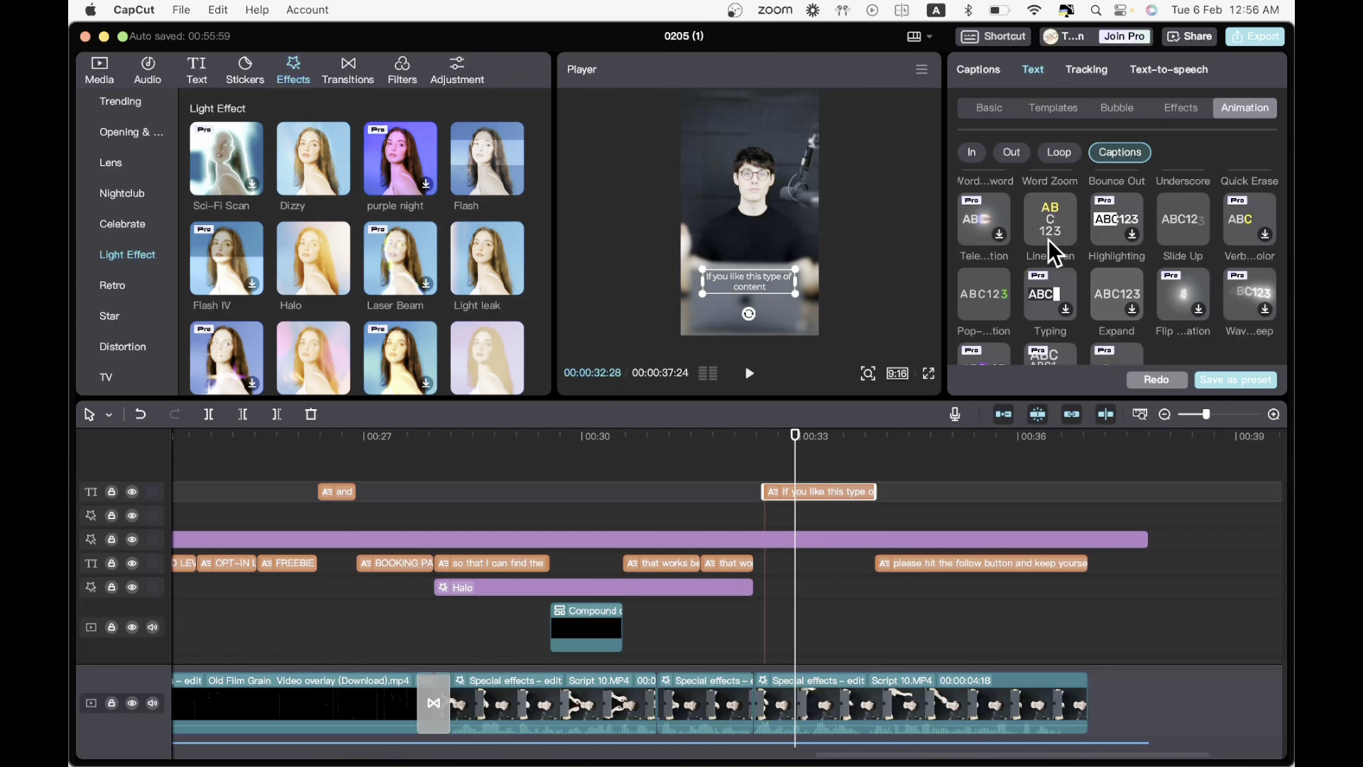
click(1048, 240)
scroll(1049, 240, down, 1)
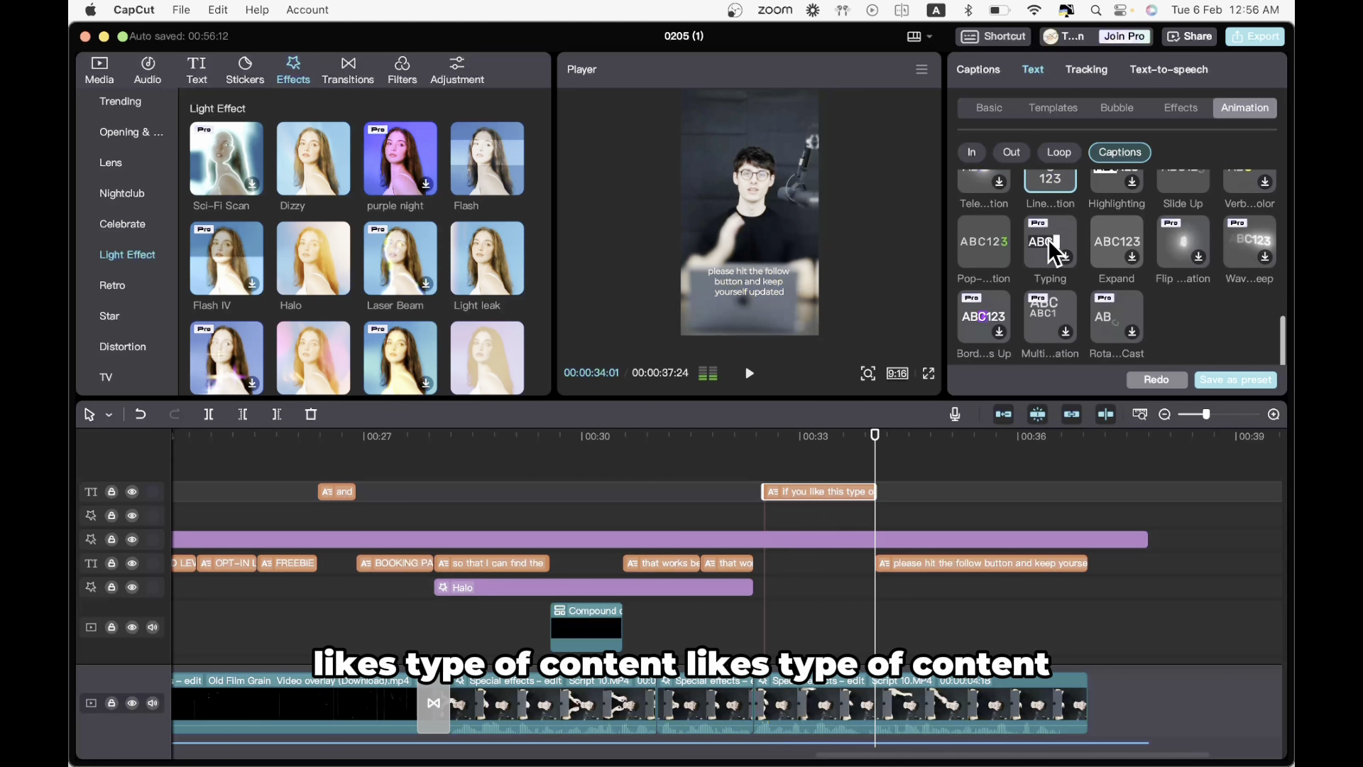
click(994, 247)
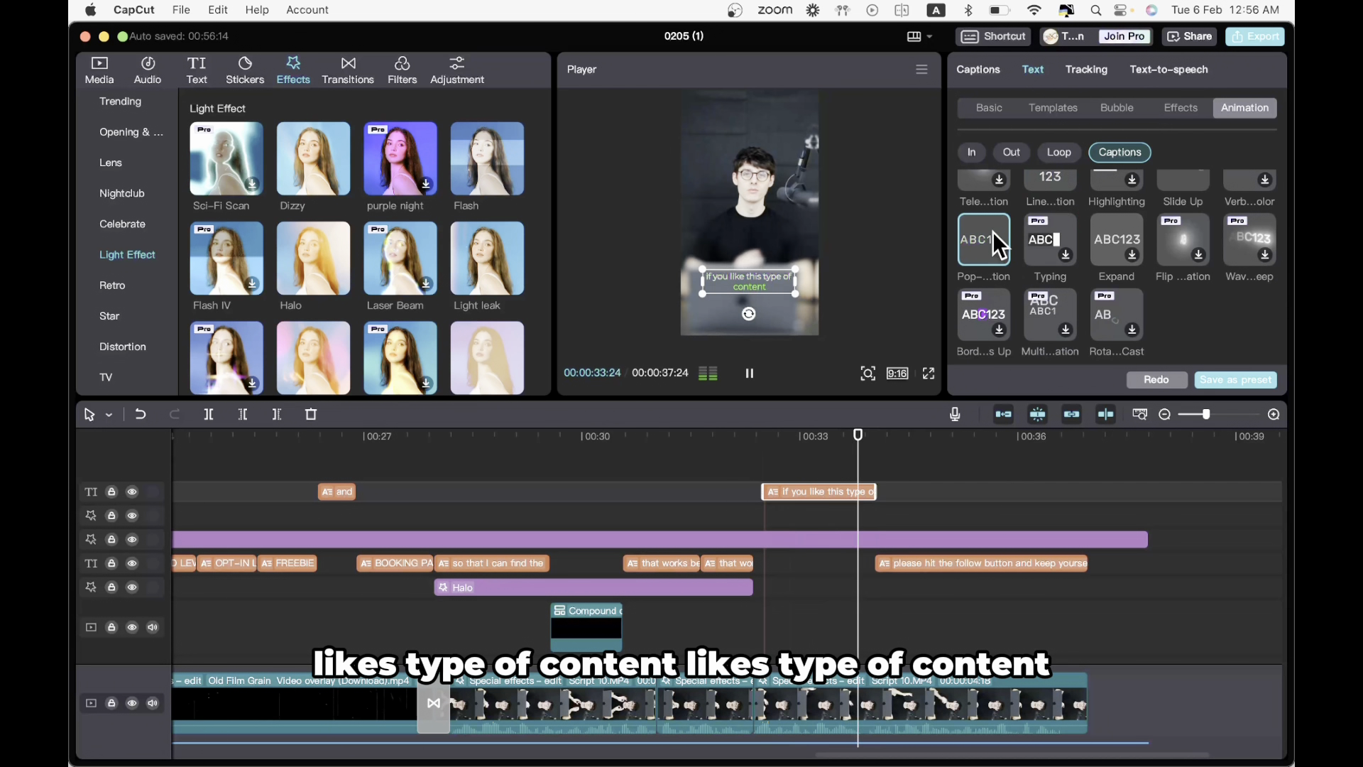
- Set the highlight colour of the "if you like this type of content" caption to yellow (FFDE00) and play it back
click(993, 107)
scroll(1045, 313, down, 2)
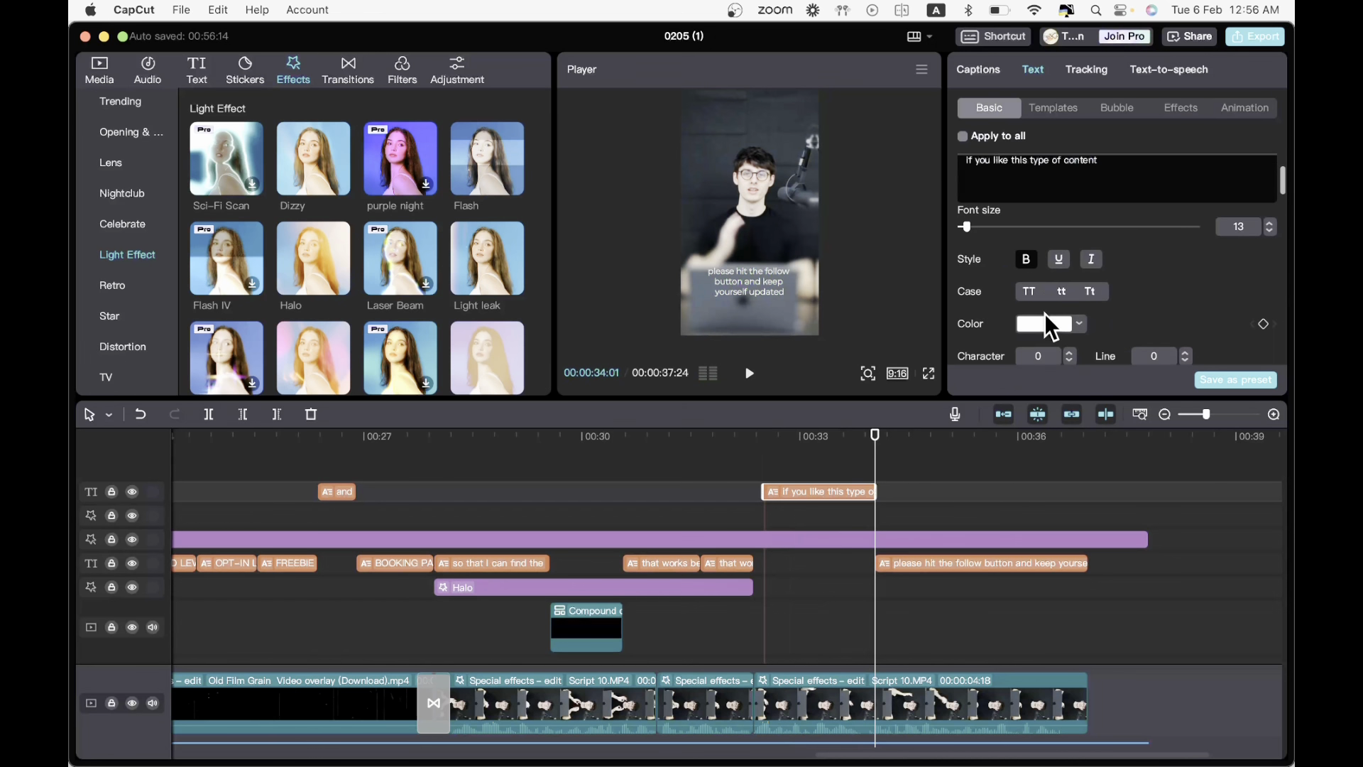
click(1039, 318)
click(1085, 581)
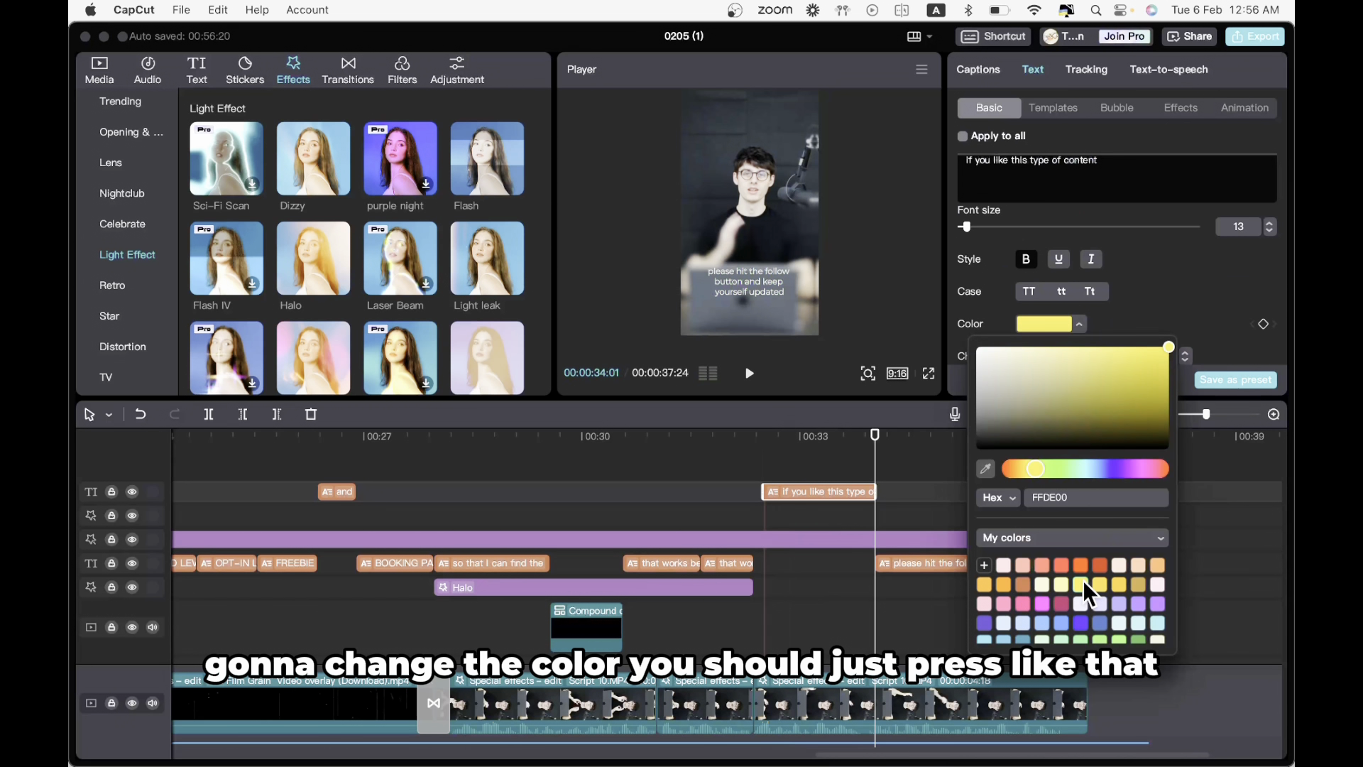
click(774, 470)
key(space)
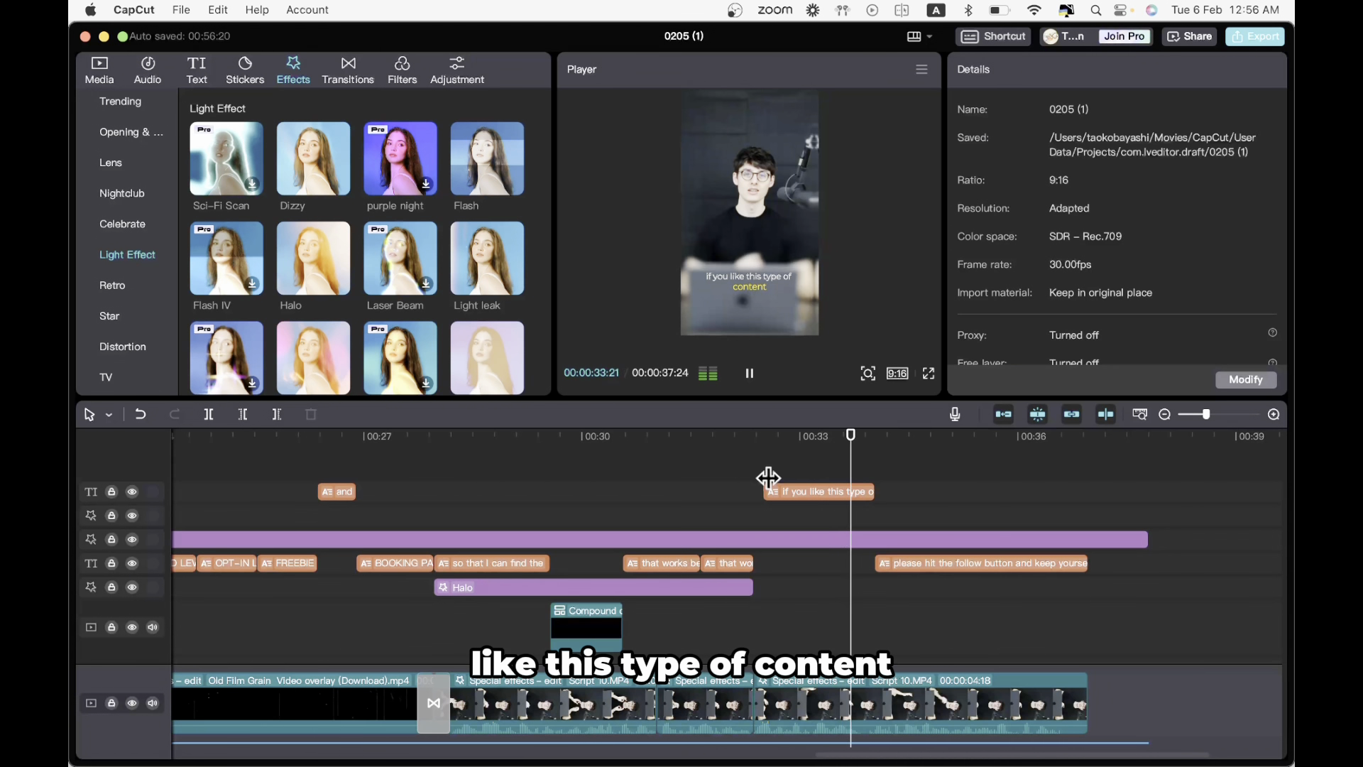
click(768, 477)
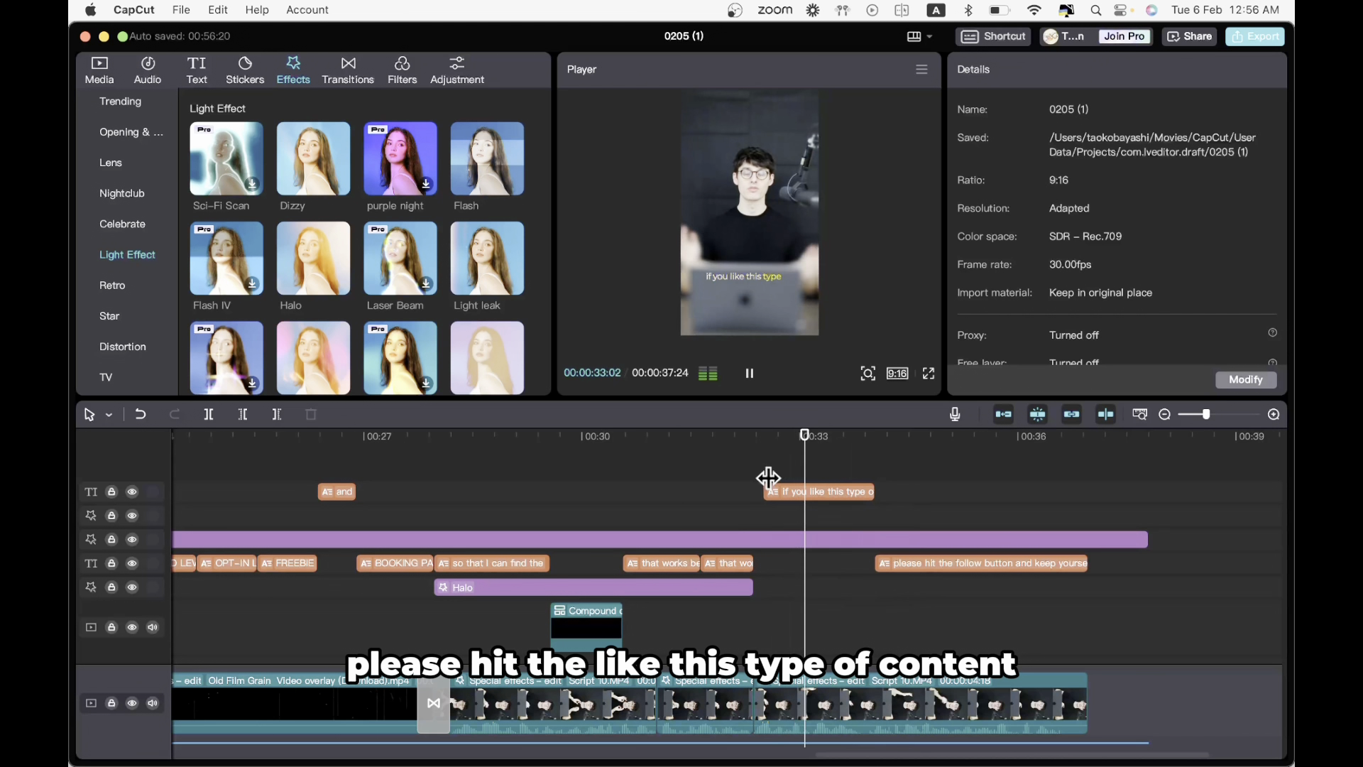
key(space)
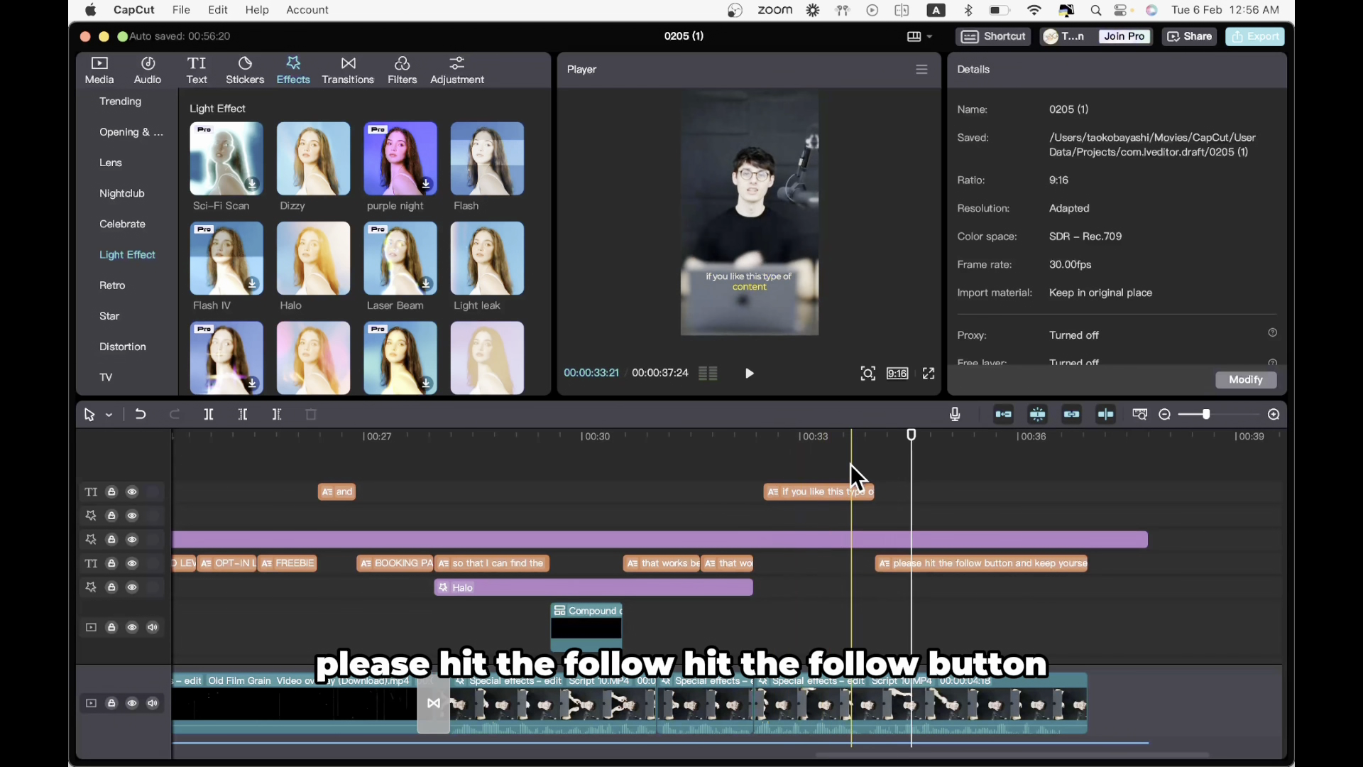
- Play the closing caption and split it into "please hit the follow button" and "and keep yourself updated"
click(884, 490)
key(space)
key(space)
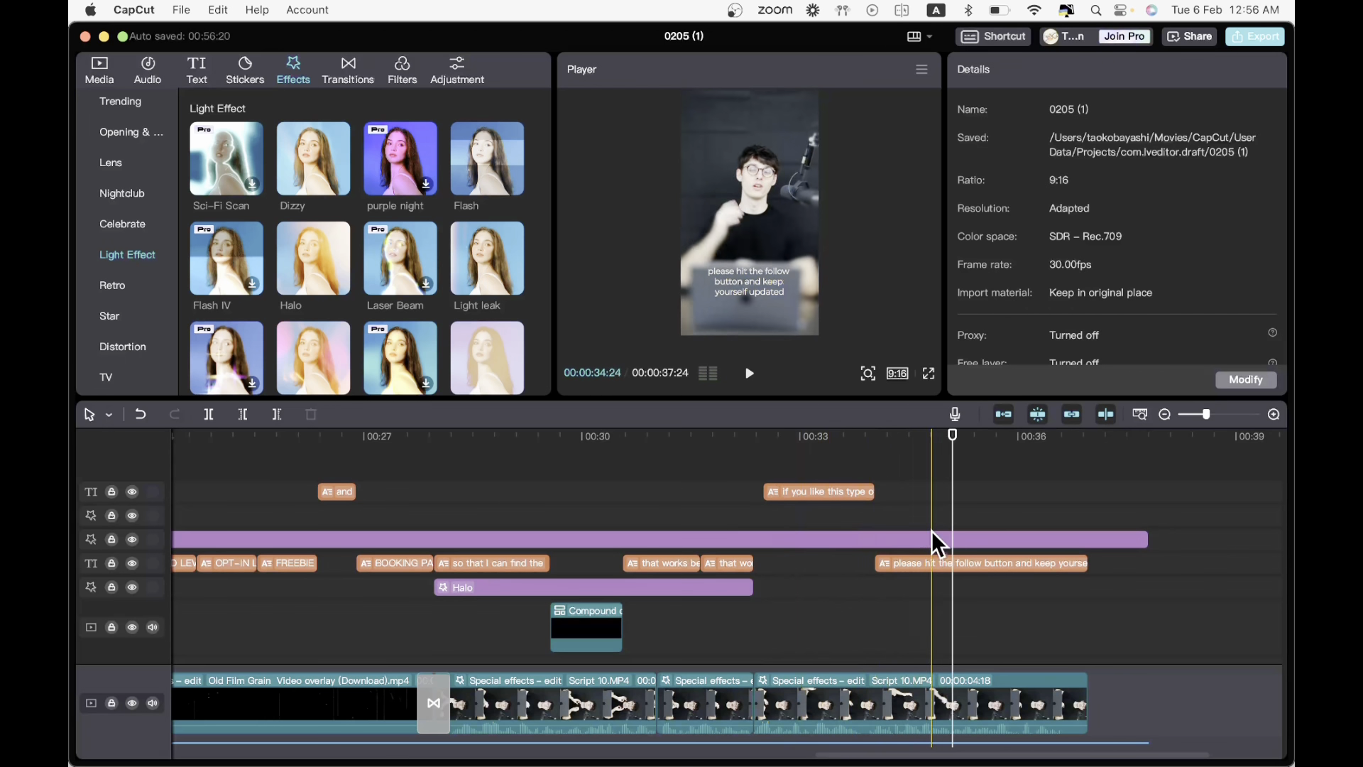
click(931, 565)
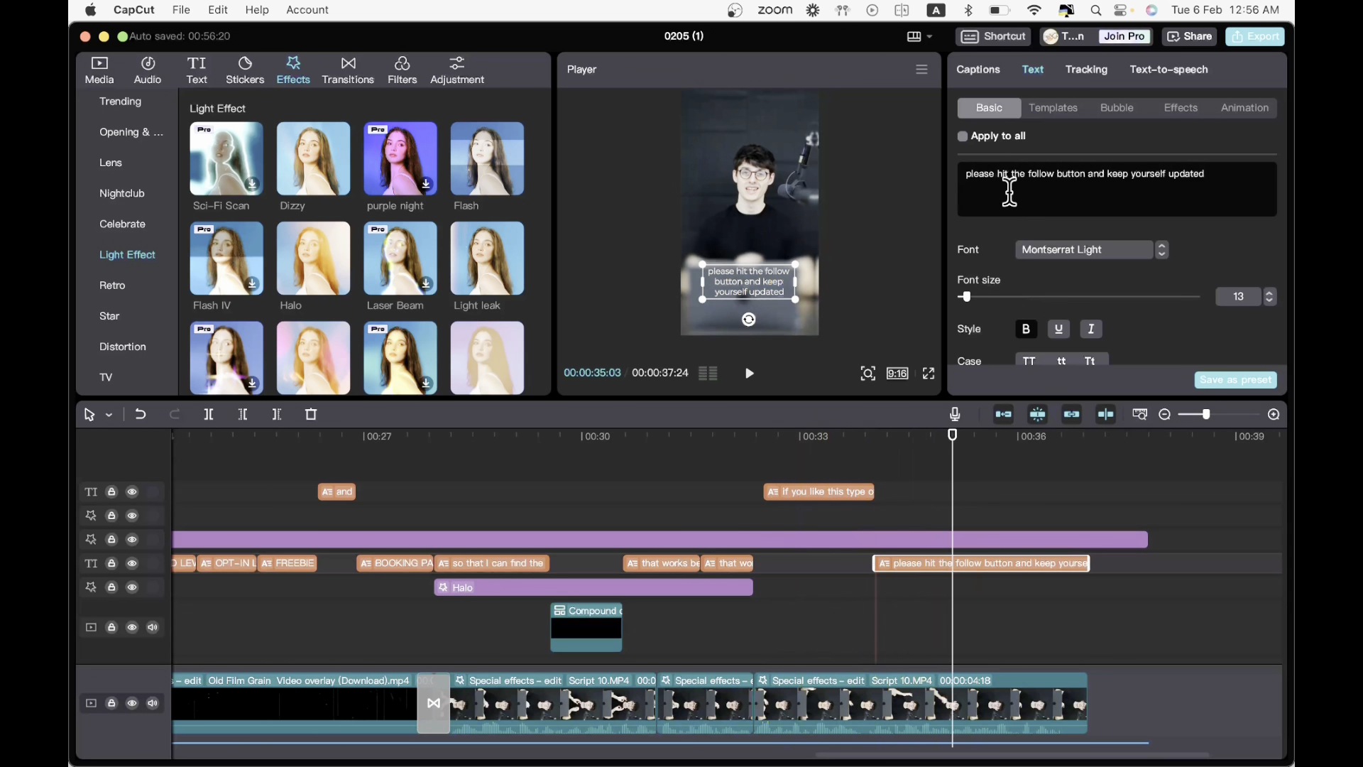
click(987, 71)
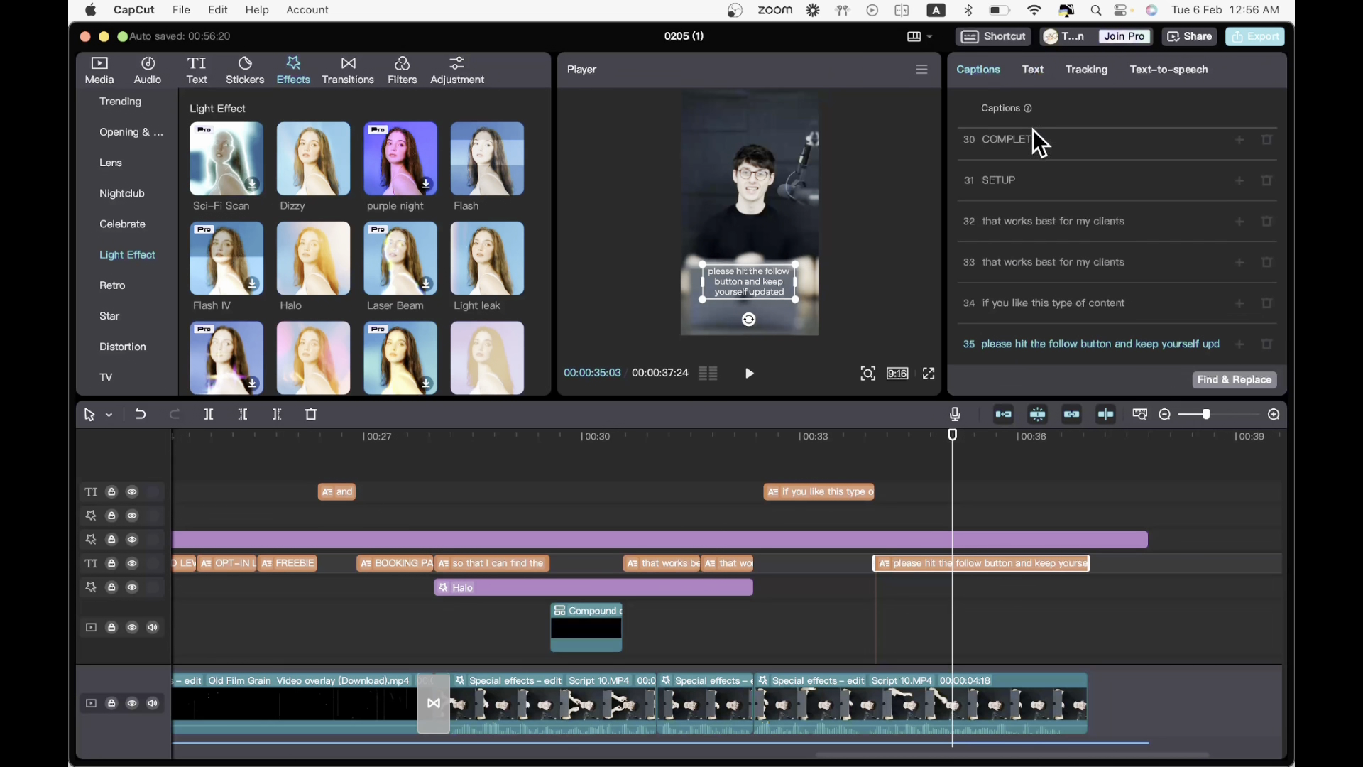
click(1118, 347)
key(Return)
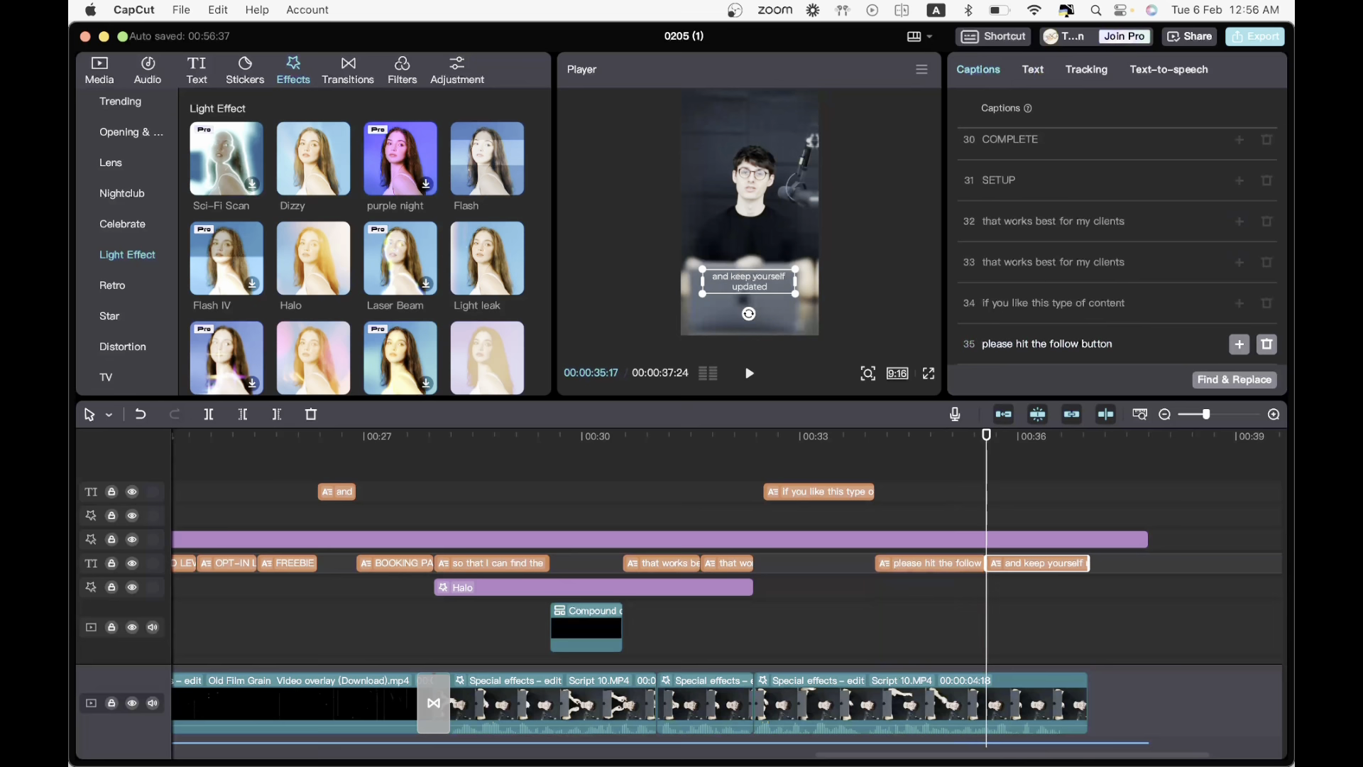
- Retime the two closing captions so they meet at about 35 seconds, matching the speech, and play them back
click(889, 523)
key(space)
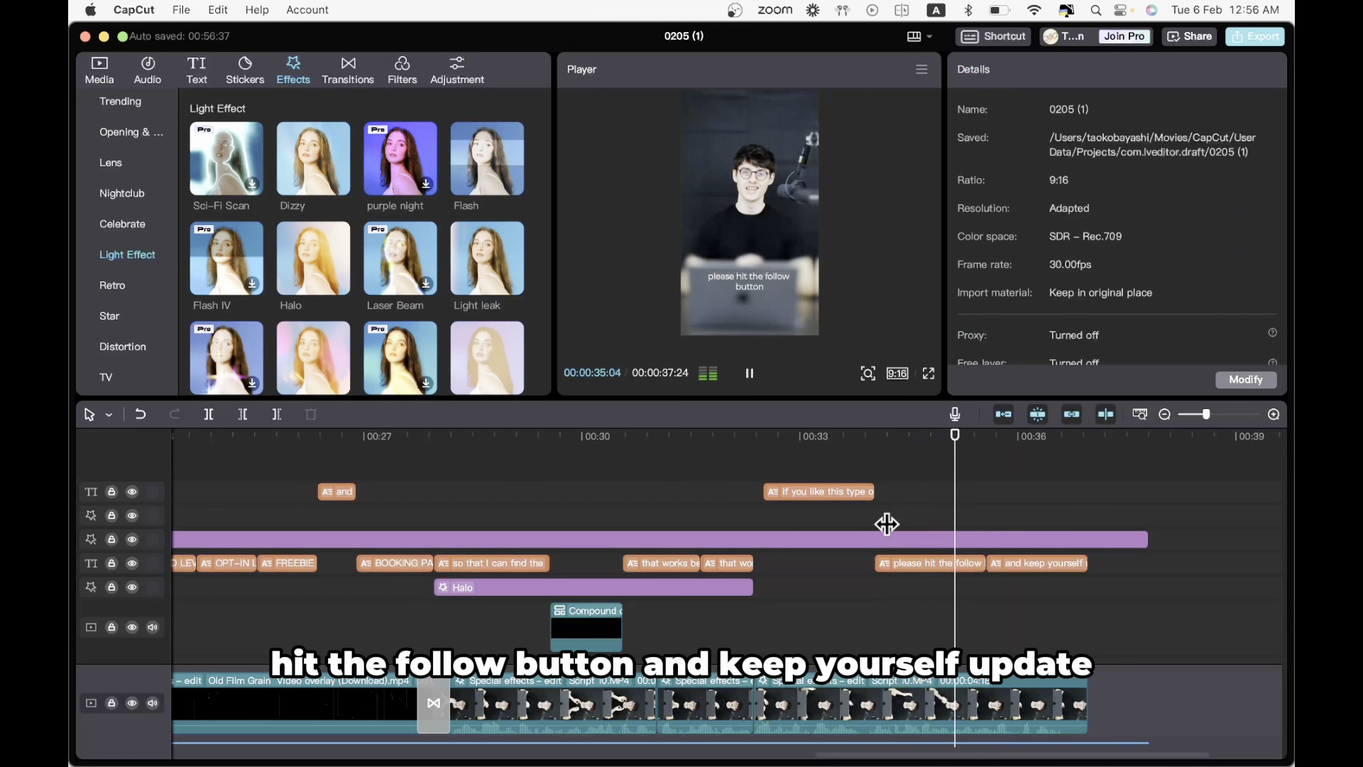
click(903, 522)
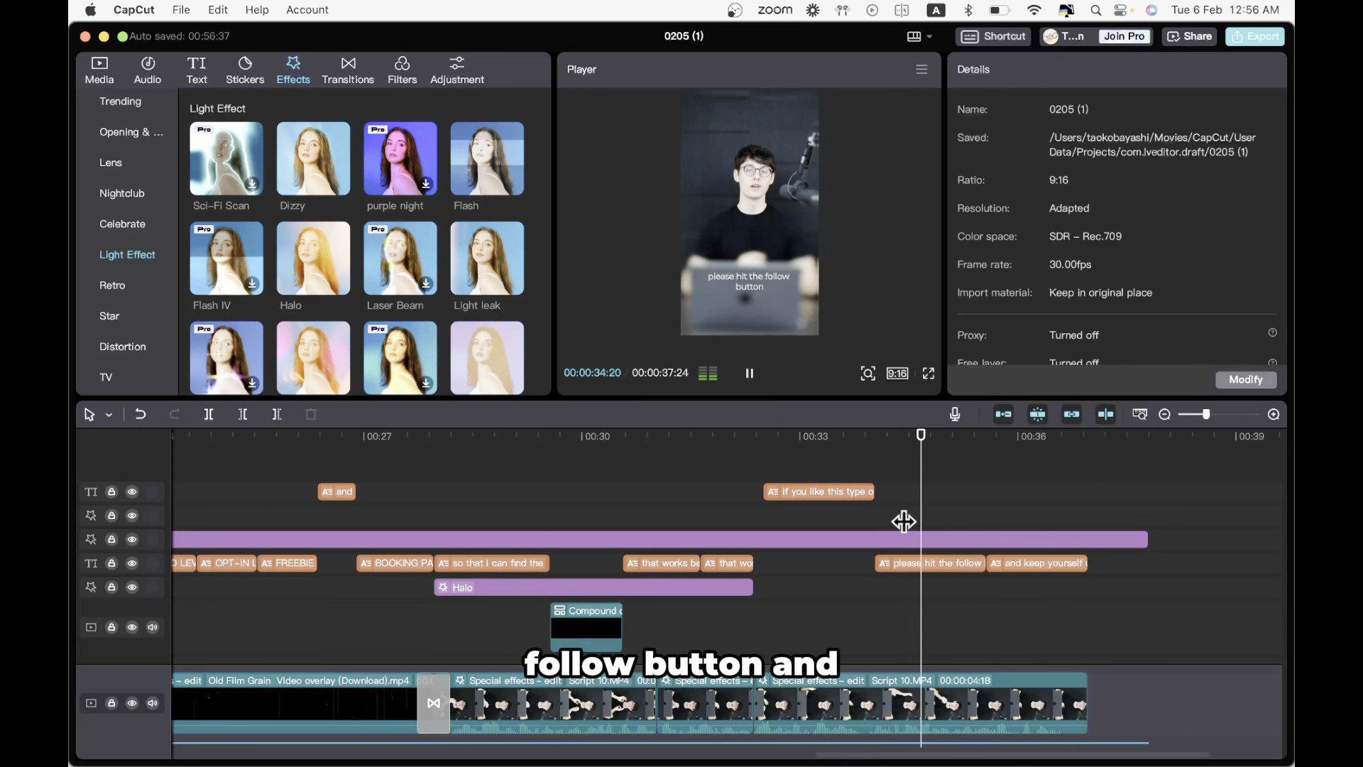
key(space)
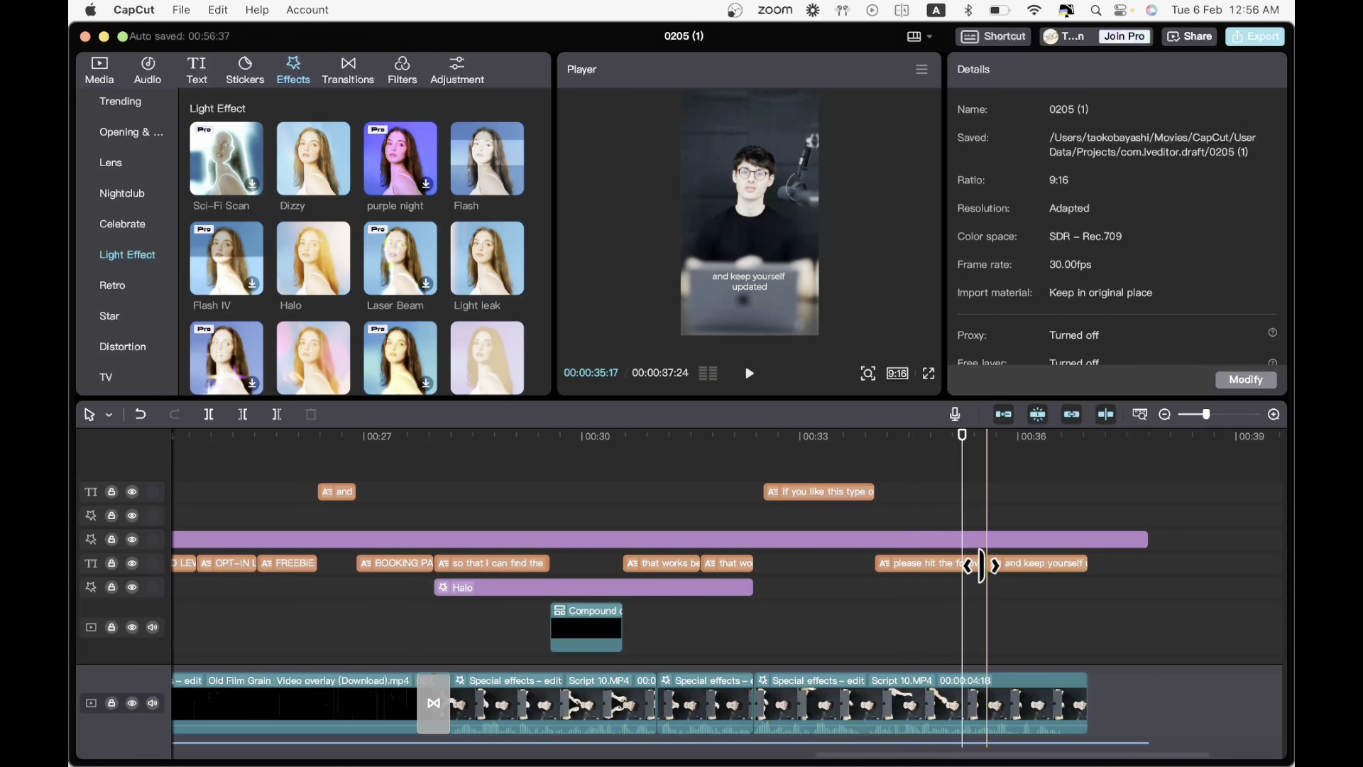
click(960, 563)
click(990, 566)
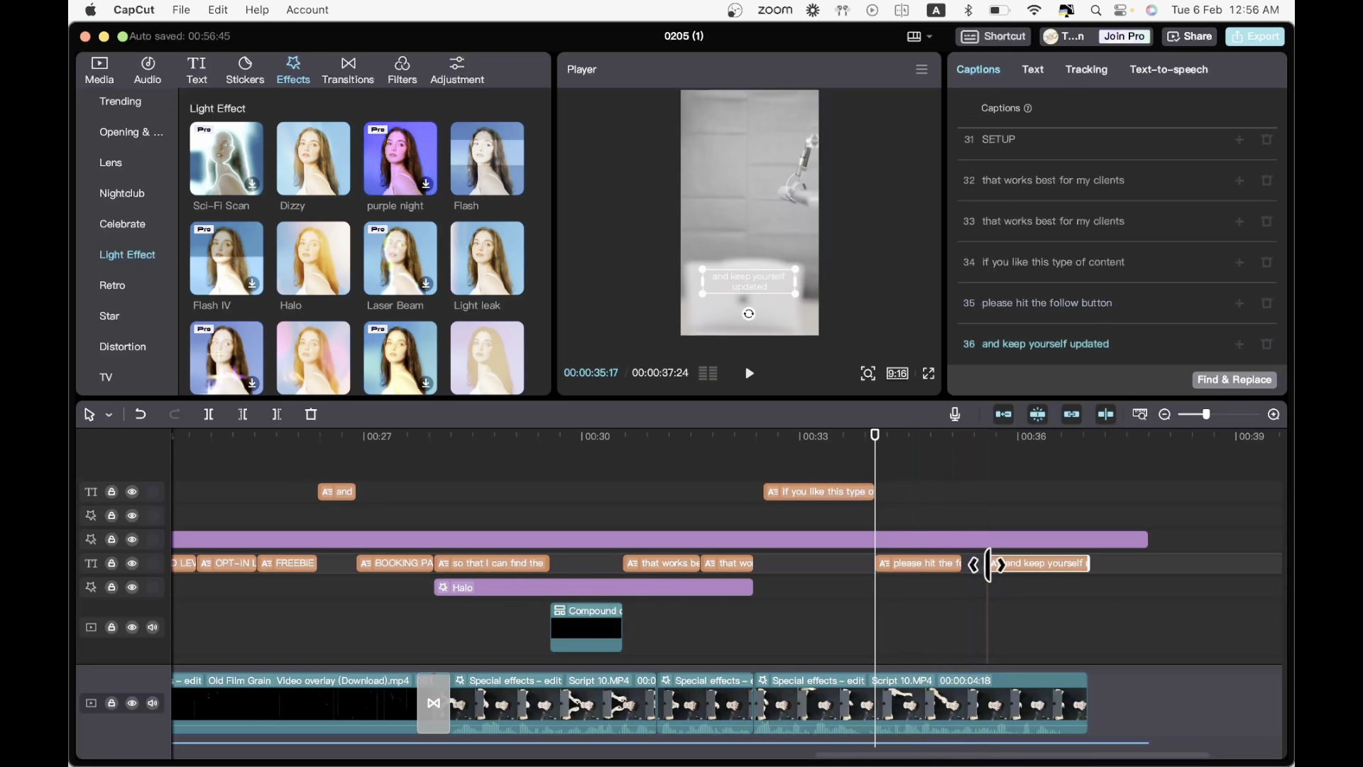
drag(988, 565, 962, 565)
click(866, 429)
key(space)
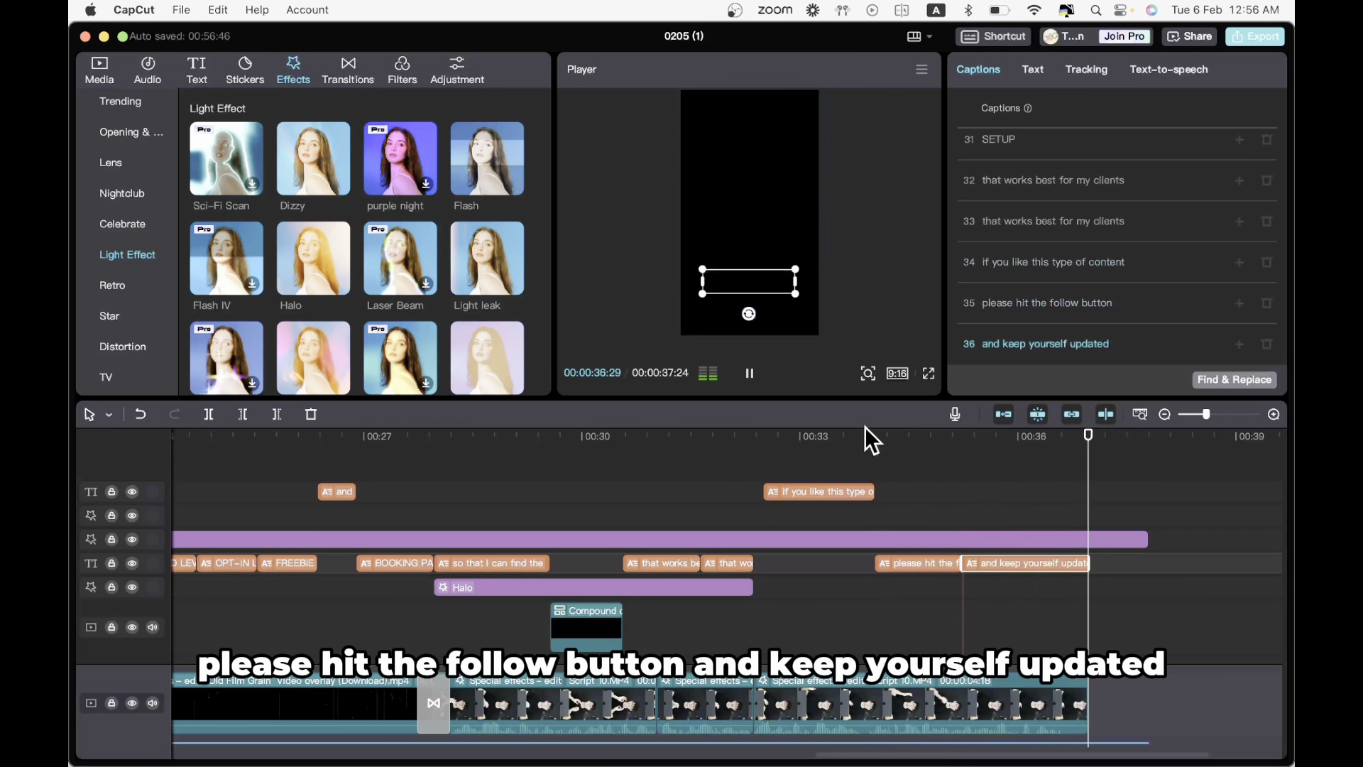
- Park the playhead at 00:00:34:13, switch to Chrome and open instagram.com in a new tab
click(903, 492)
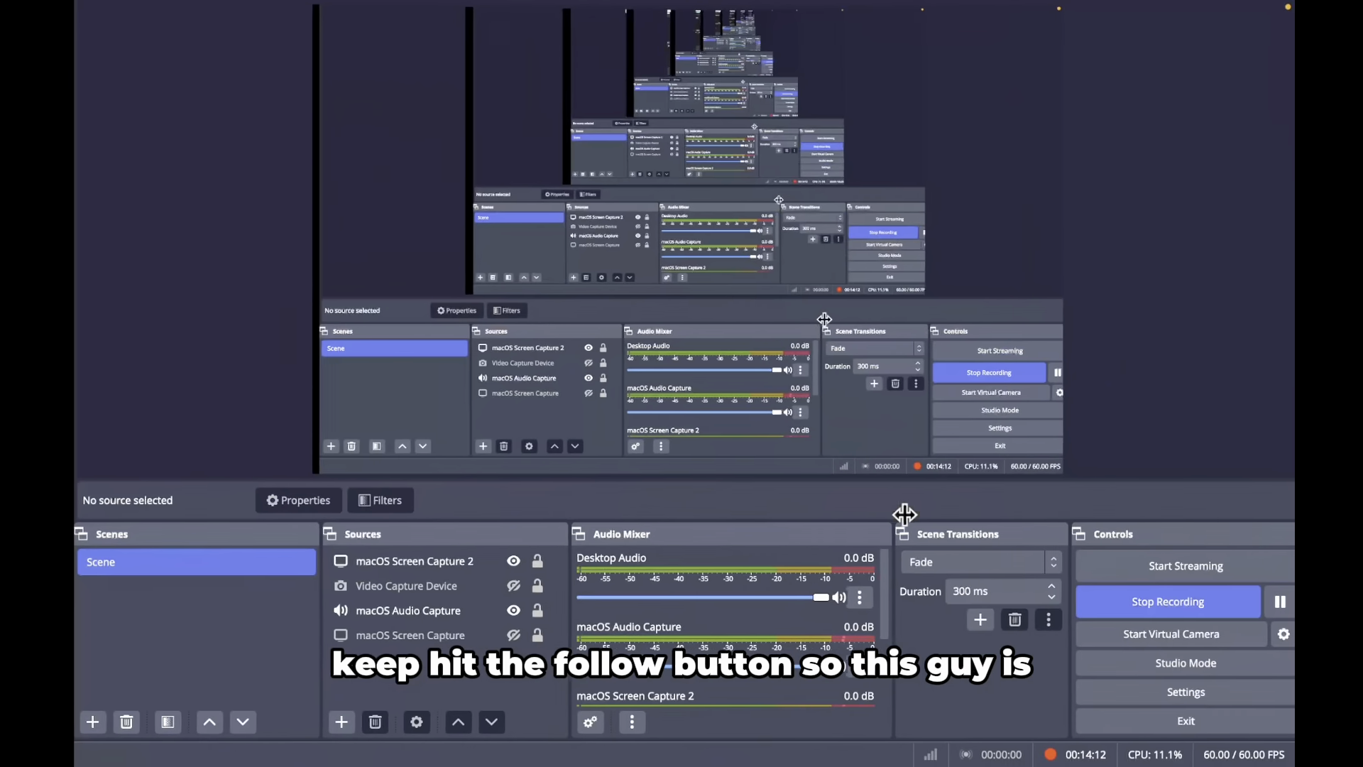
key(ctrl+Right)
click(1208, 18)
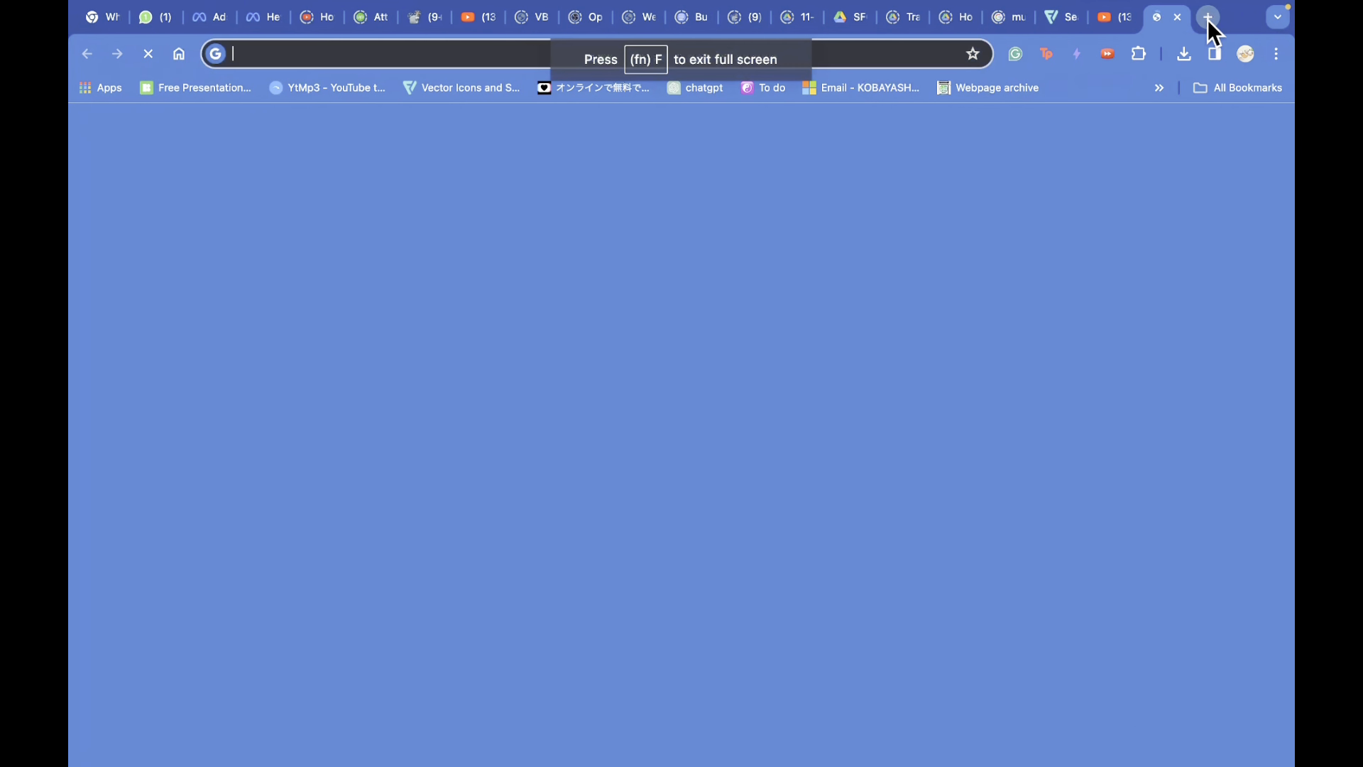
text(r)
key(BackSpace)
key(BackSpace)
text(instagram.com)
key(Return)
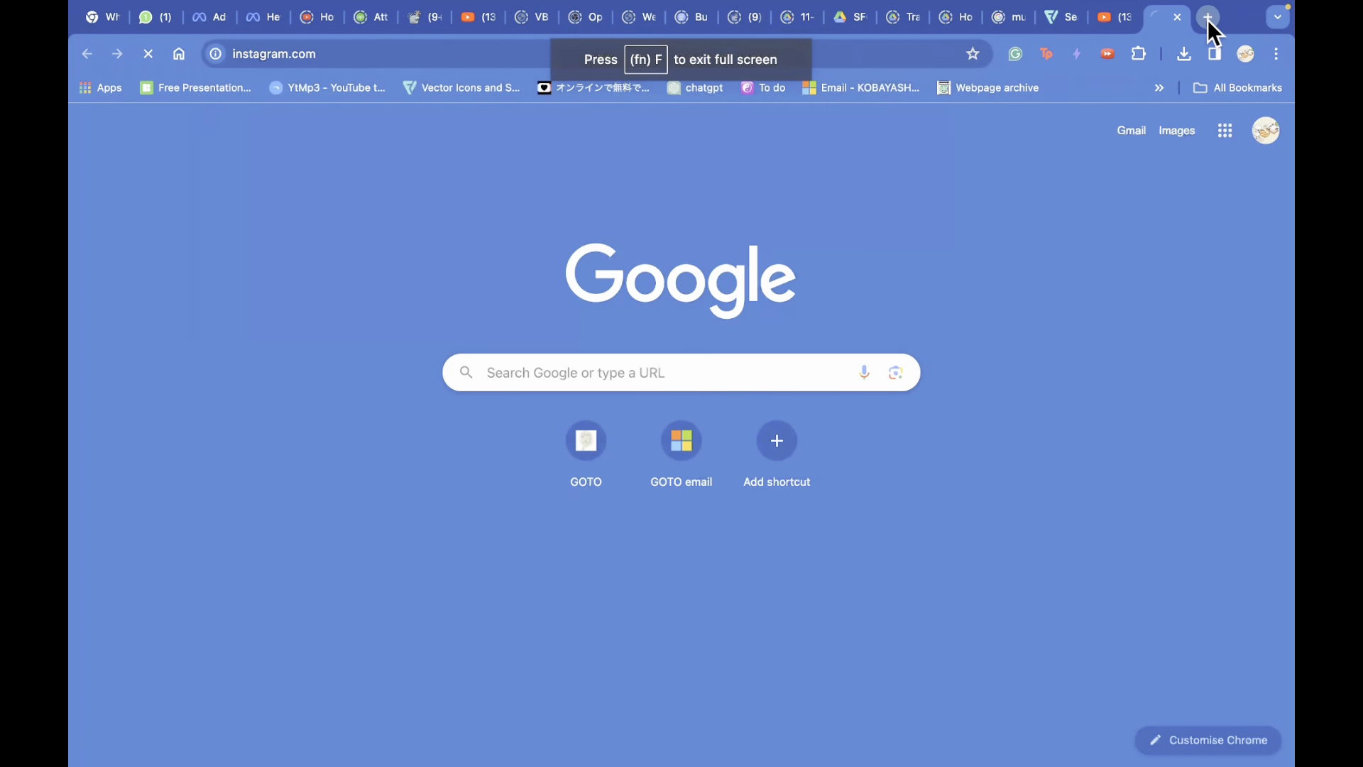
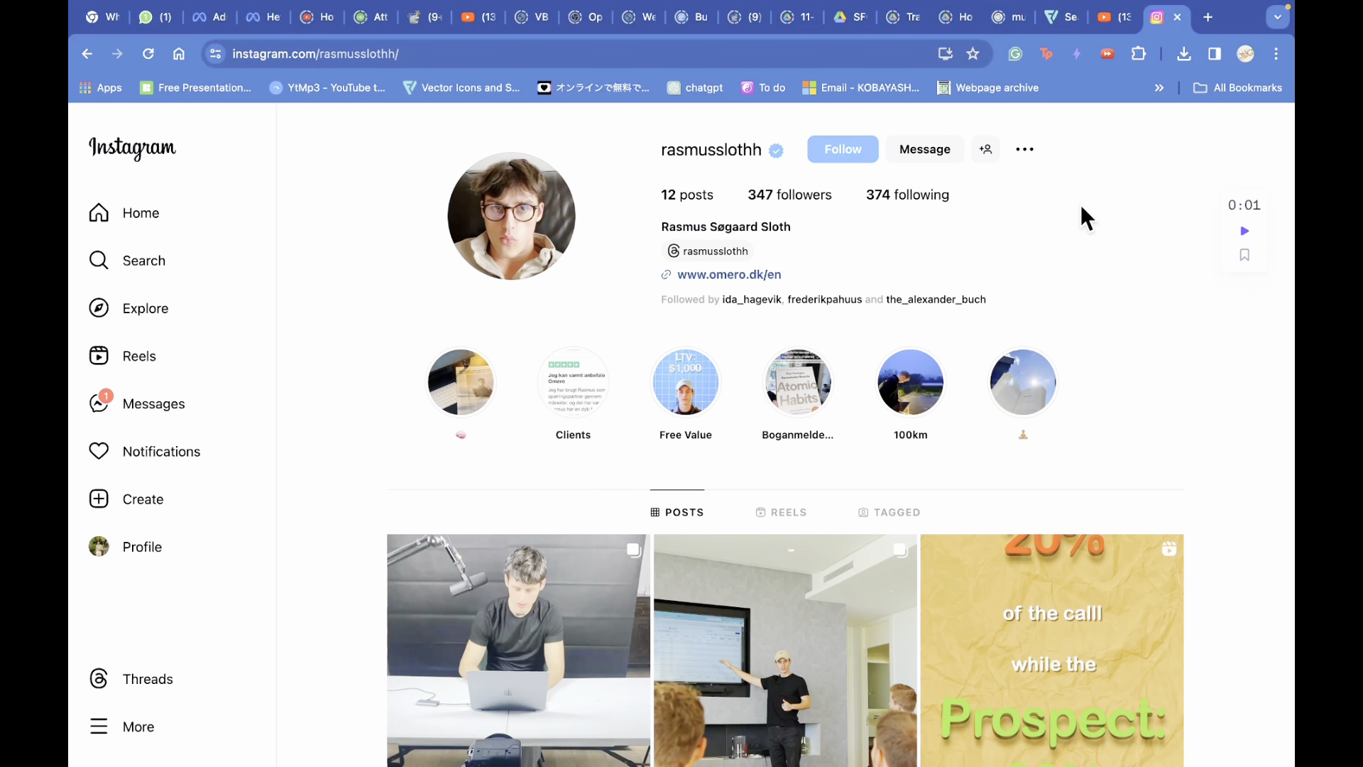
- Capture a screenshot of the speaker's Instagram profile and place it above the main track at 00:00:34:13 in CapCut
key(super+shift+3)
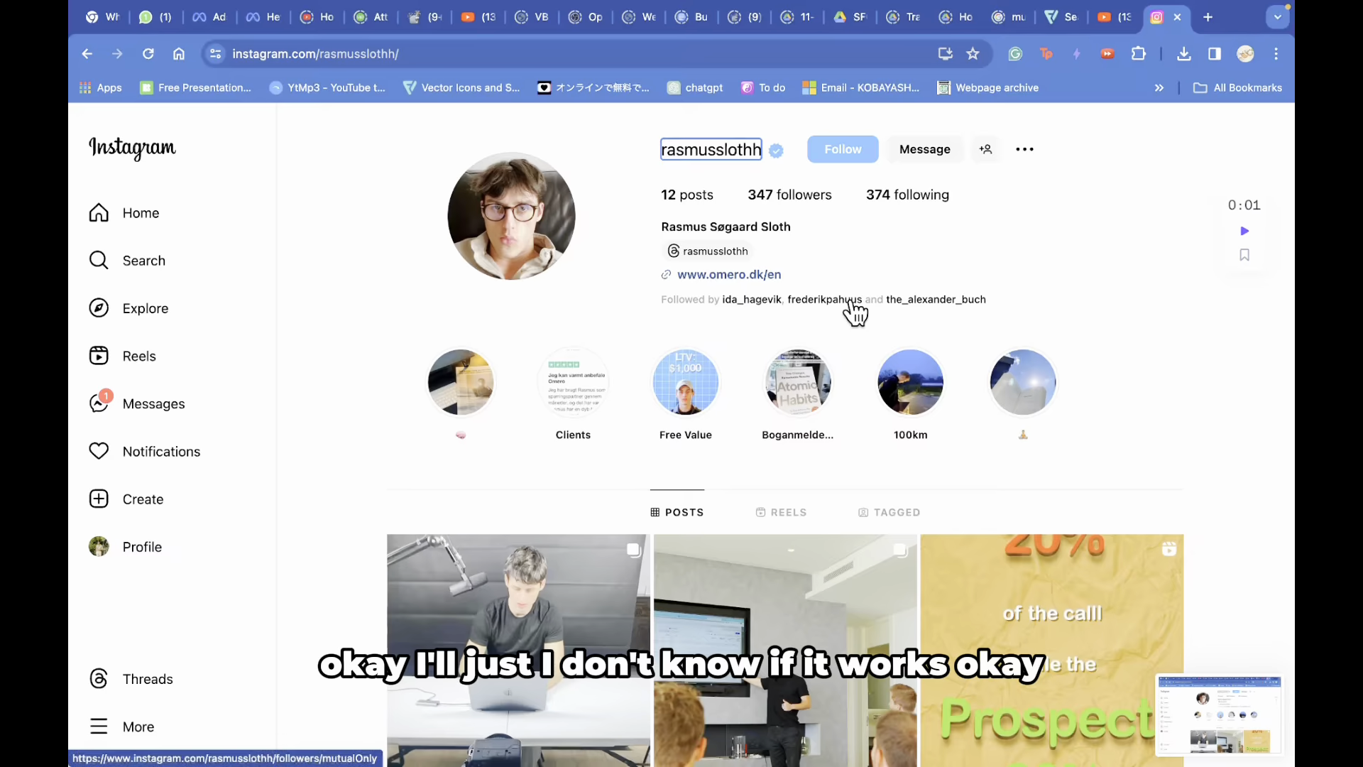
key(super+Tab)
key(ctrl+Left)
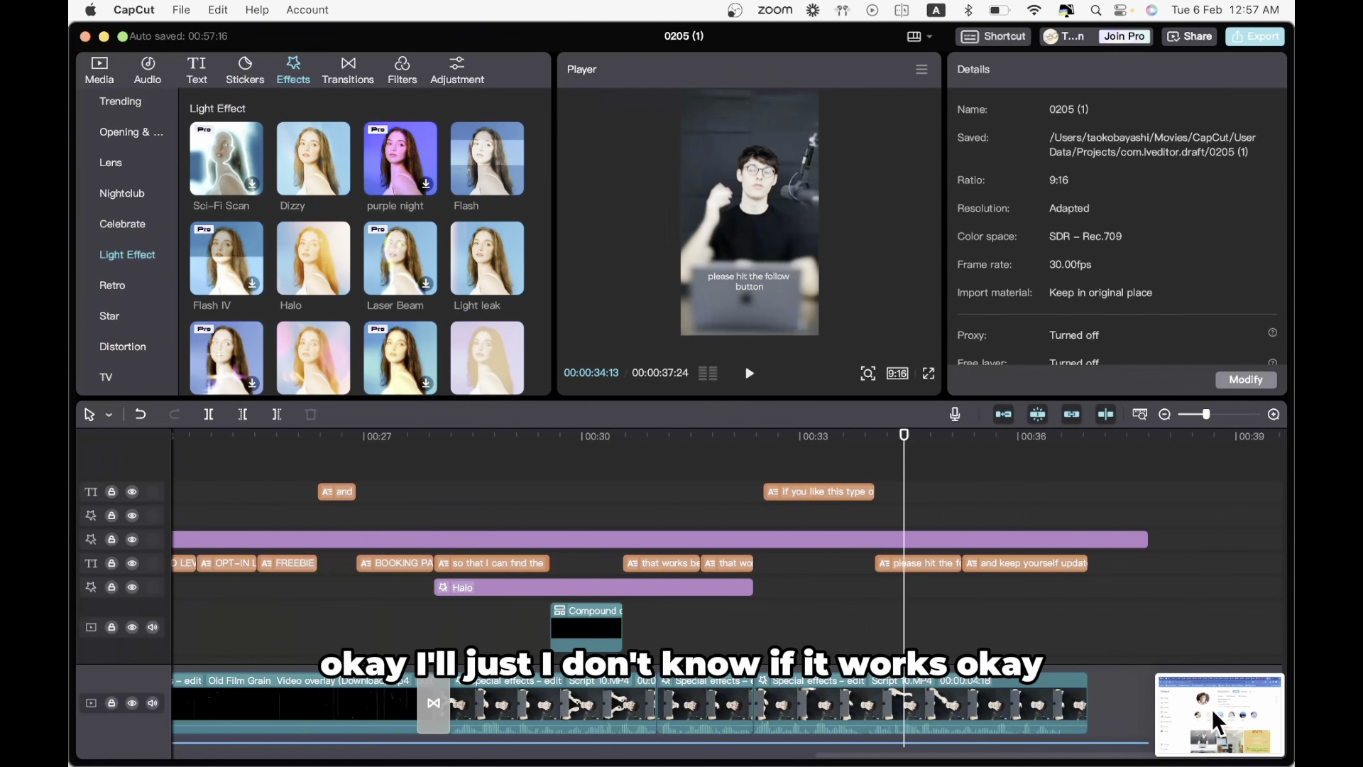
drag(1212, 709, 885, 596)
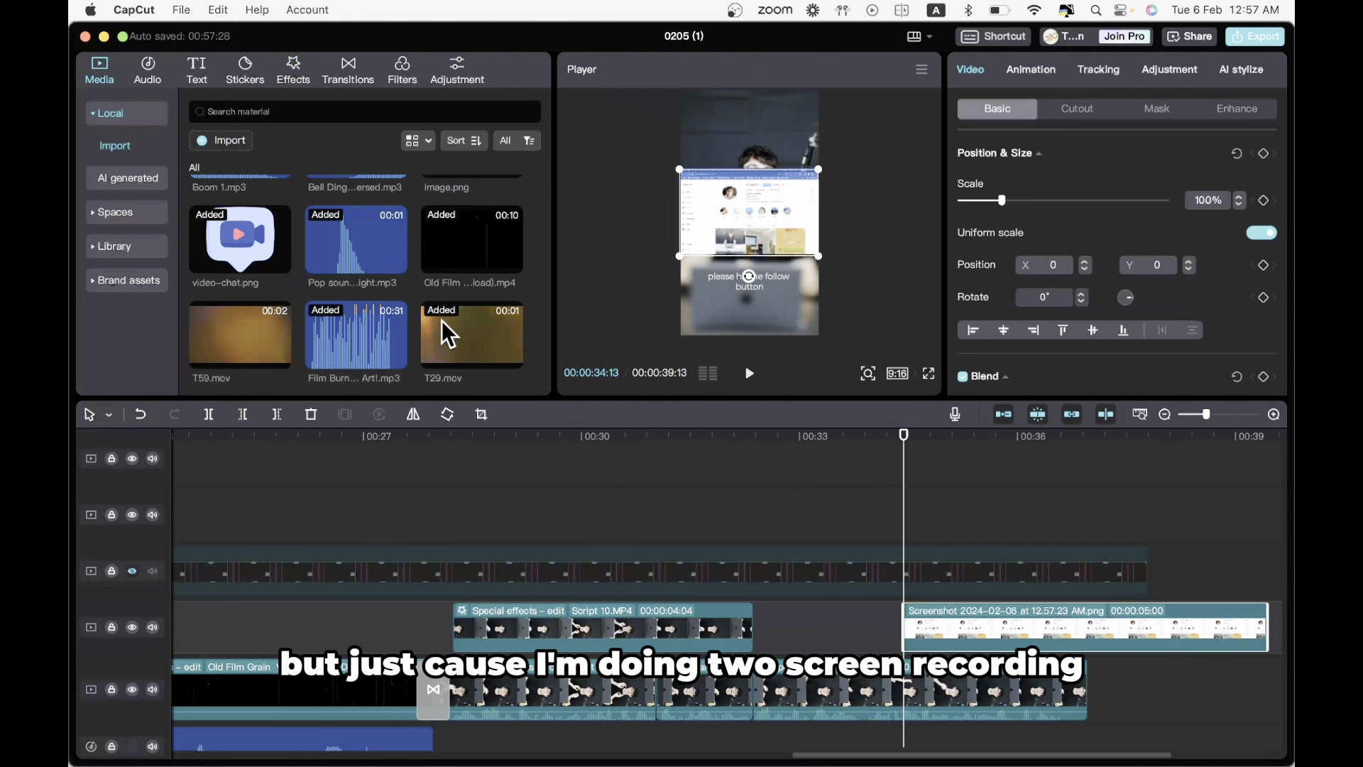
- Start playback over the profile screenshot briefly, then enlarge the screenshot to a scale of 189%
click(868, 561)
key(space)
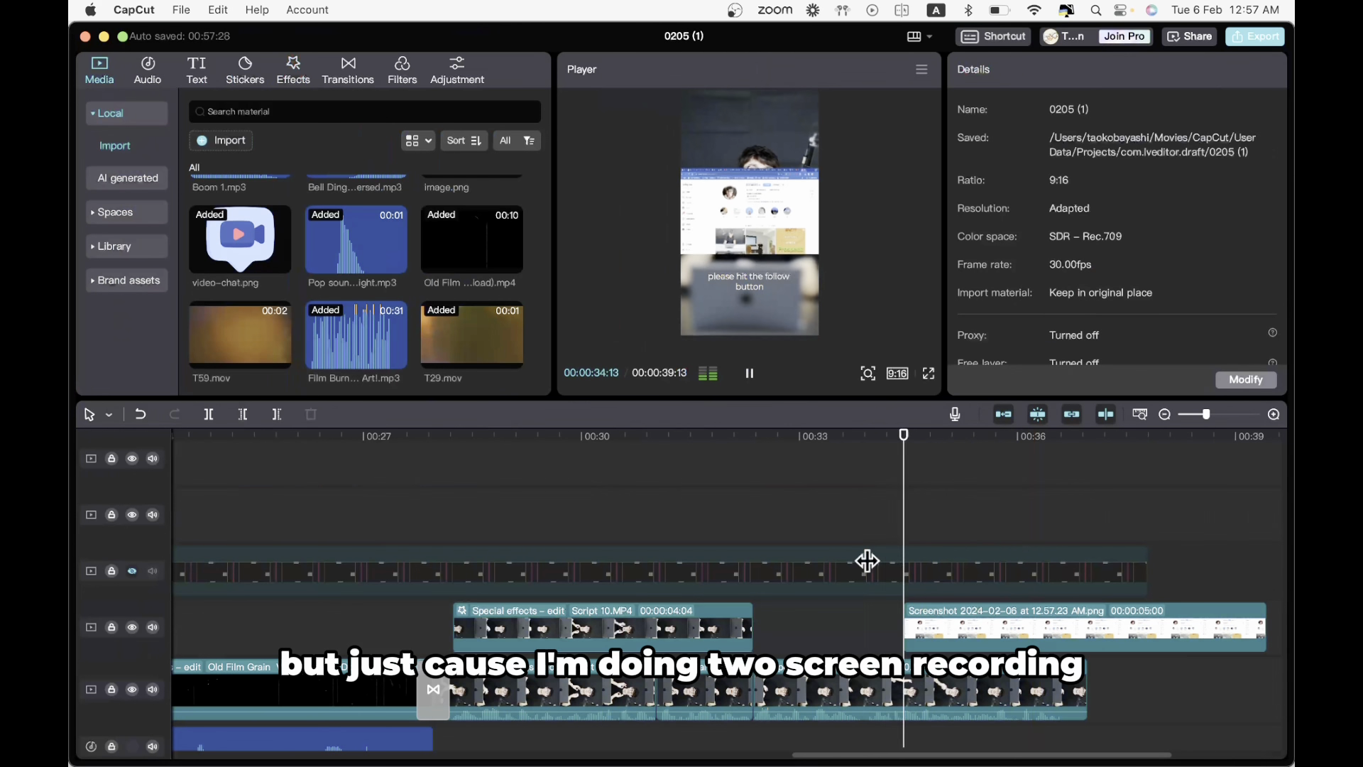
key(space)
scroll(868, 561, up, 1)
scroll(999, 554, down, 3)
click(982, 483)
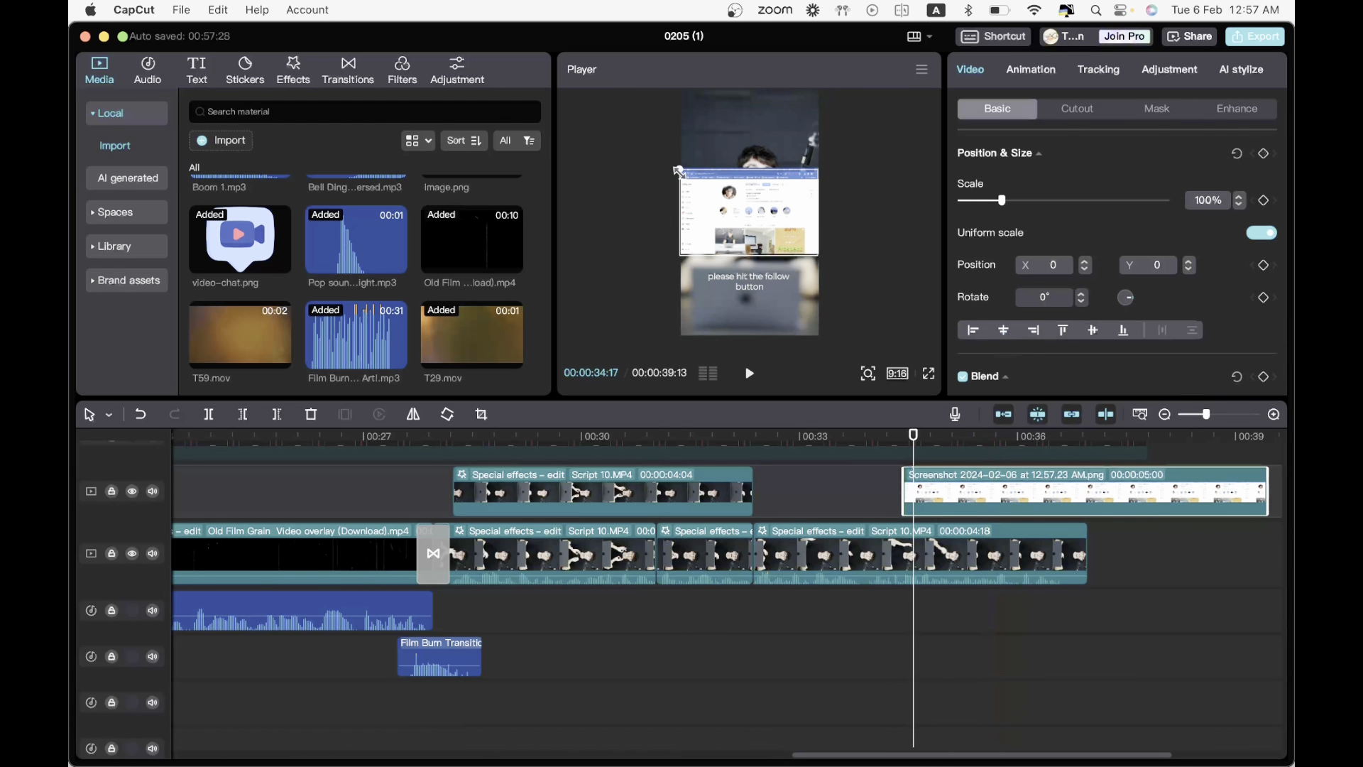
drag(678, 170, 570, 155)
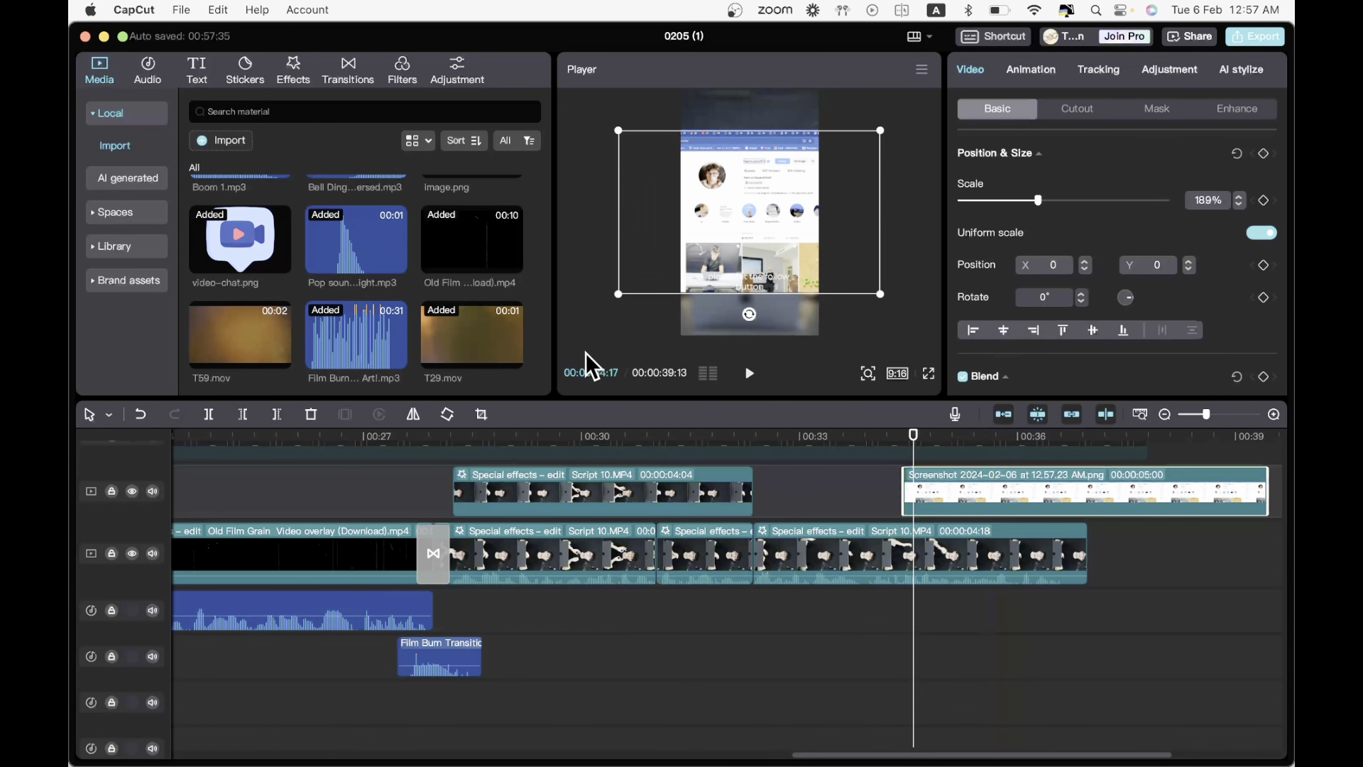
- Delete the enlarged profile screenshot from the CapCut timeline
click(929, 372)
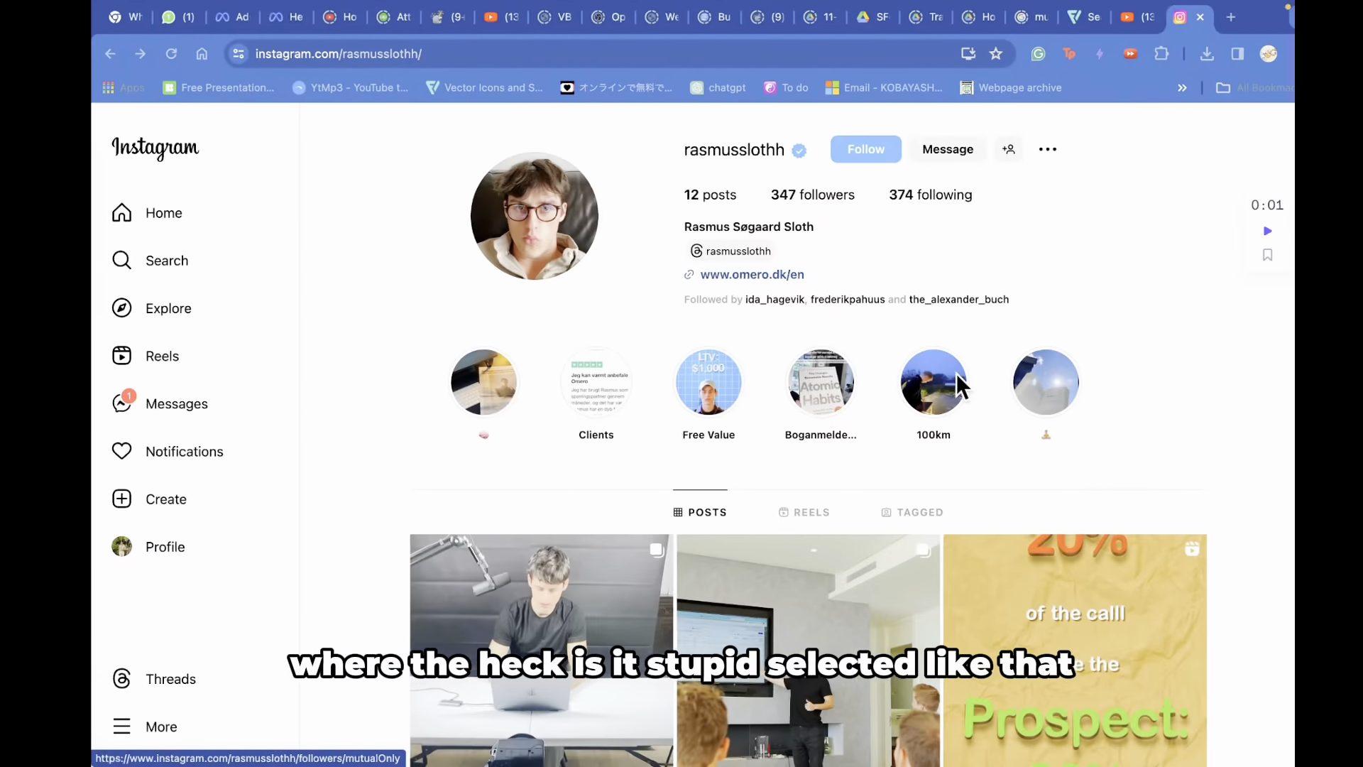
key(ctrl+Left)
key(ctrl+Left)
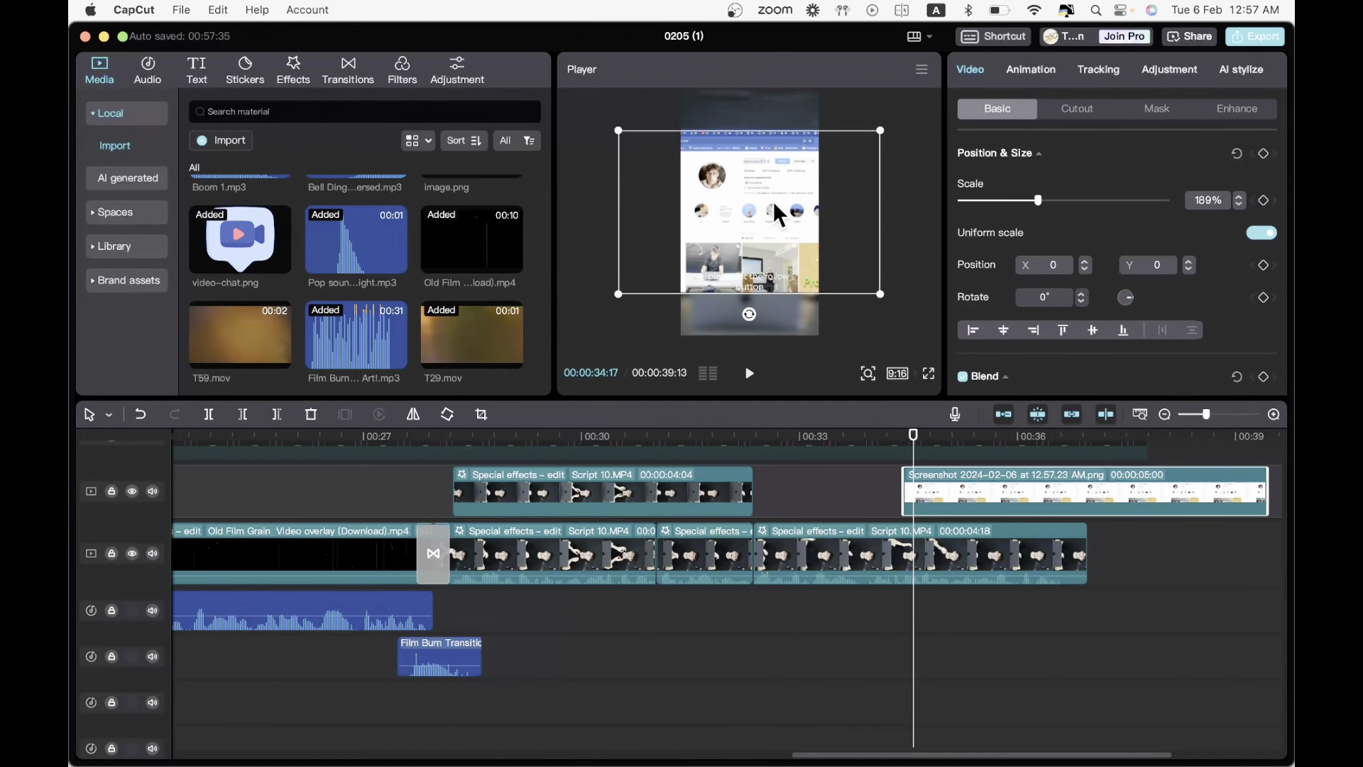
key(Delete)
- Capture the Instagram profile again with the pointer on Follow and place the new screenshot above the main track at 00:00:34:17 in CapCut
key(ctrl+Right)
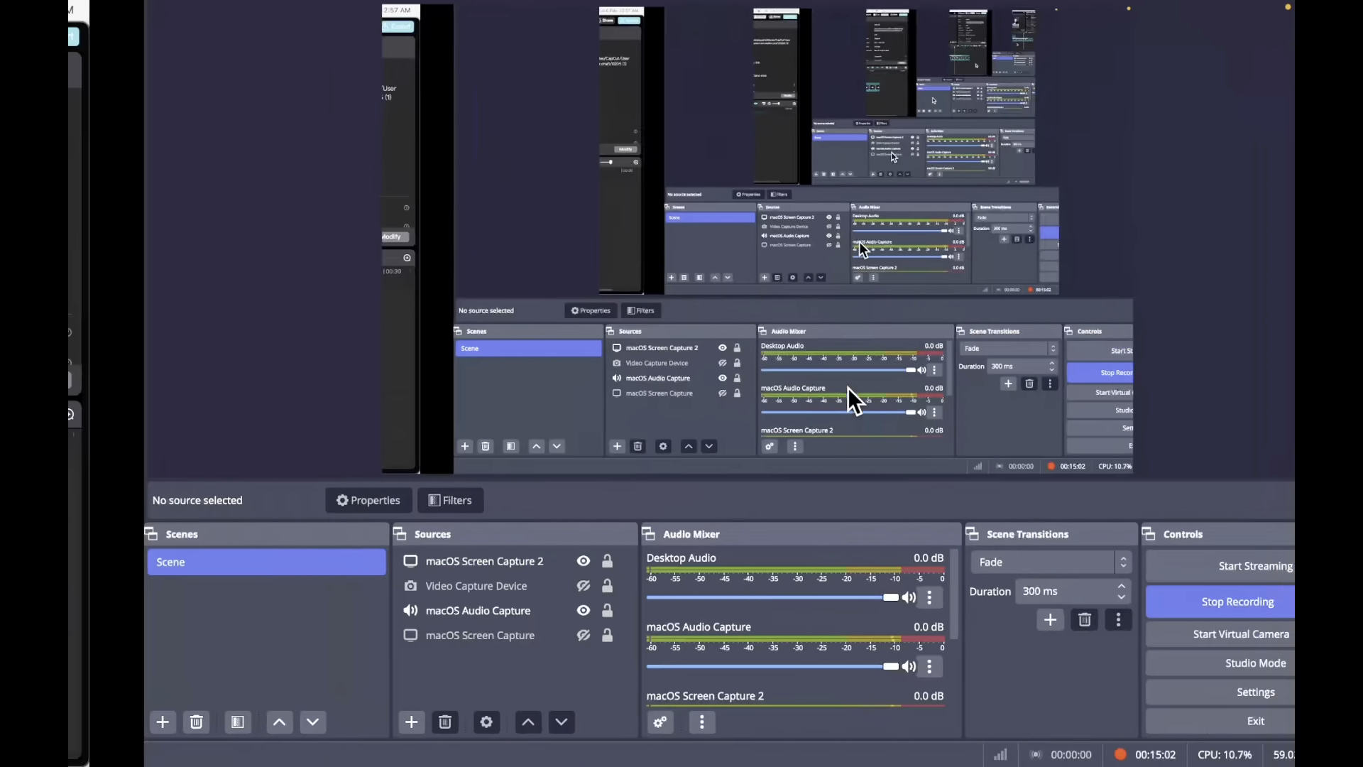
key(ctrl+Right)
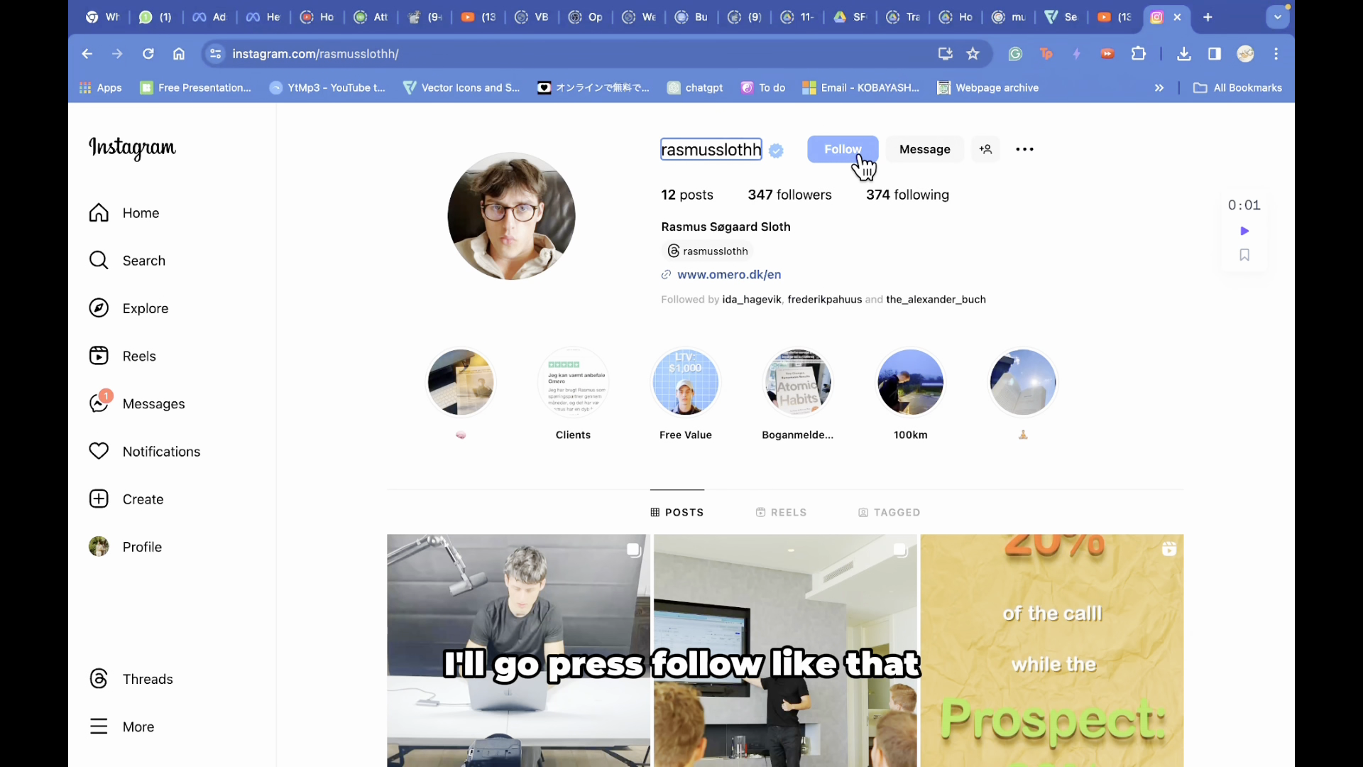
key(ctrl+Left)
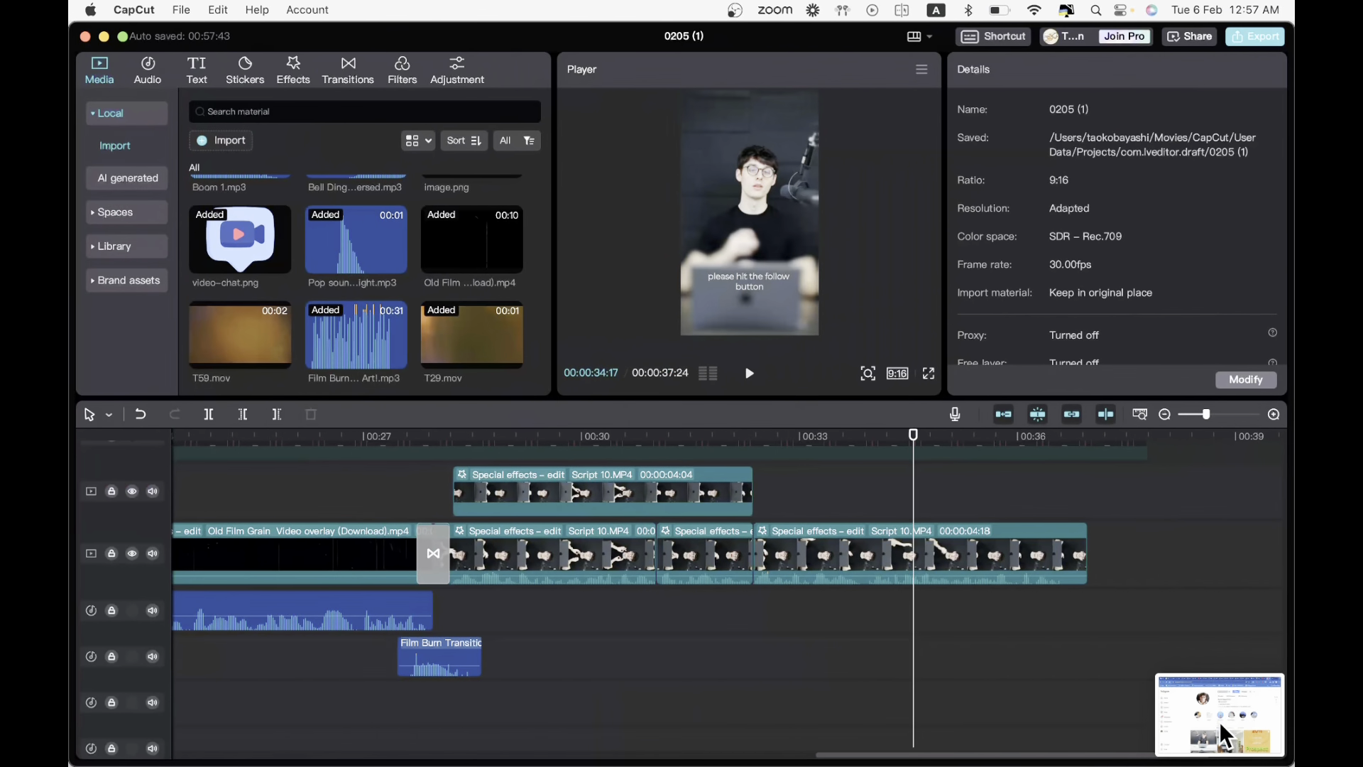
drag(1220, 721, 920, 485)
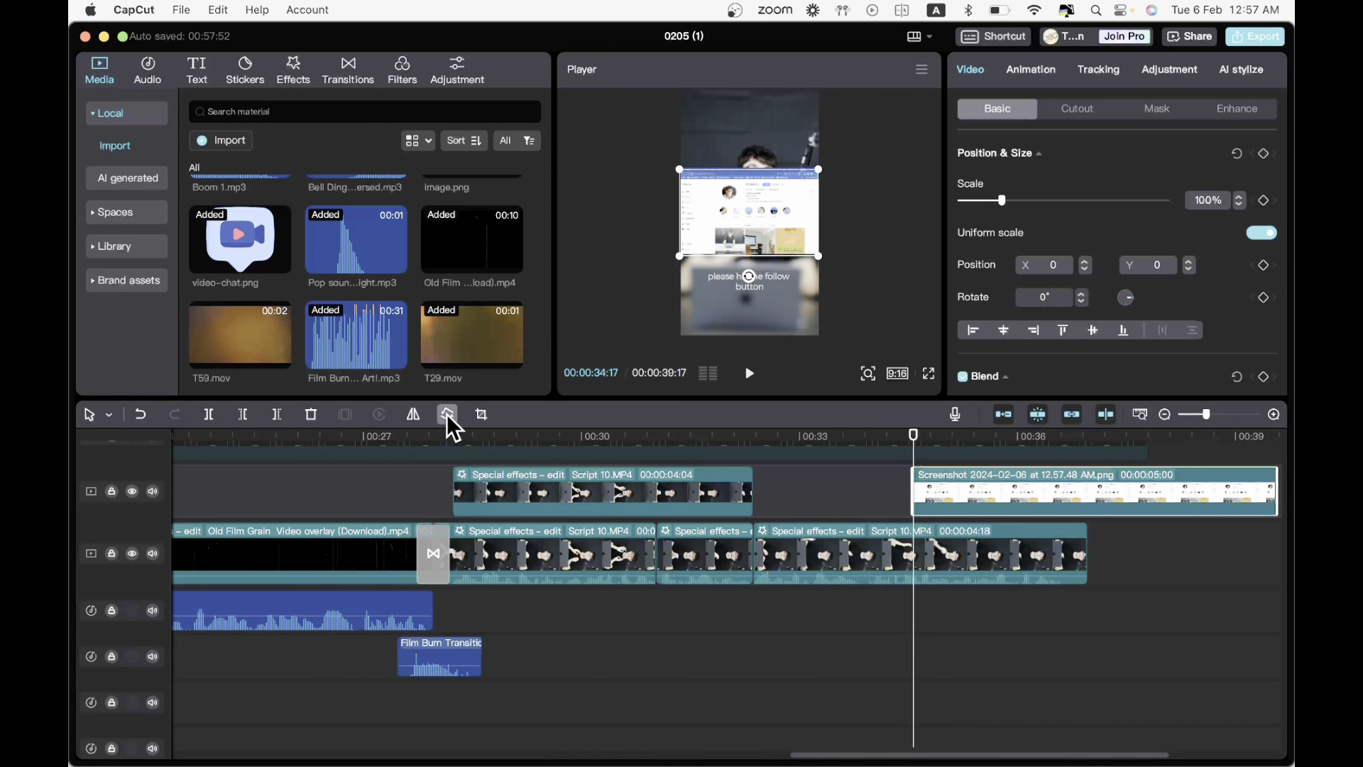
click(448, 415)
click(449, 415)
click(449, 415)
click(449, 415)
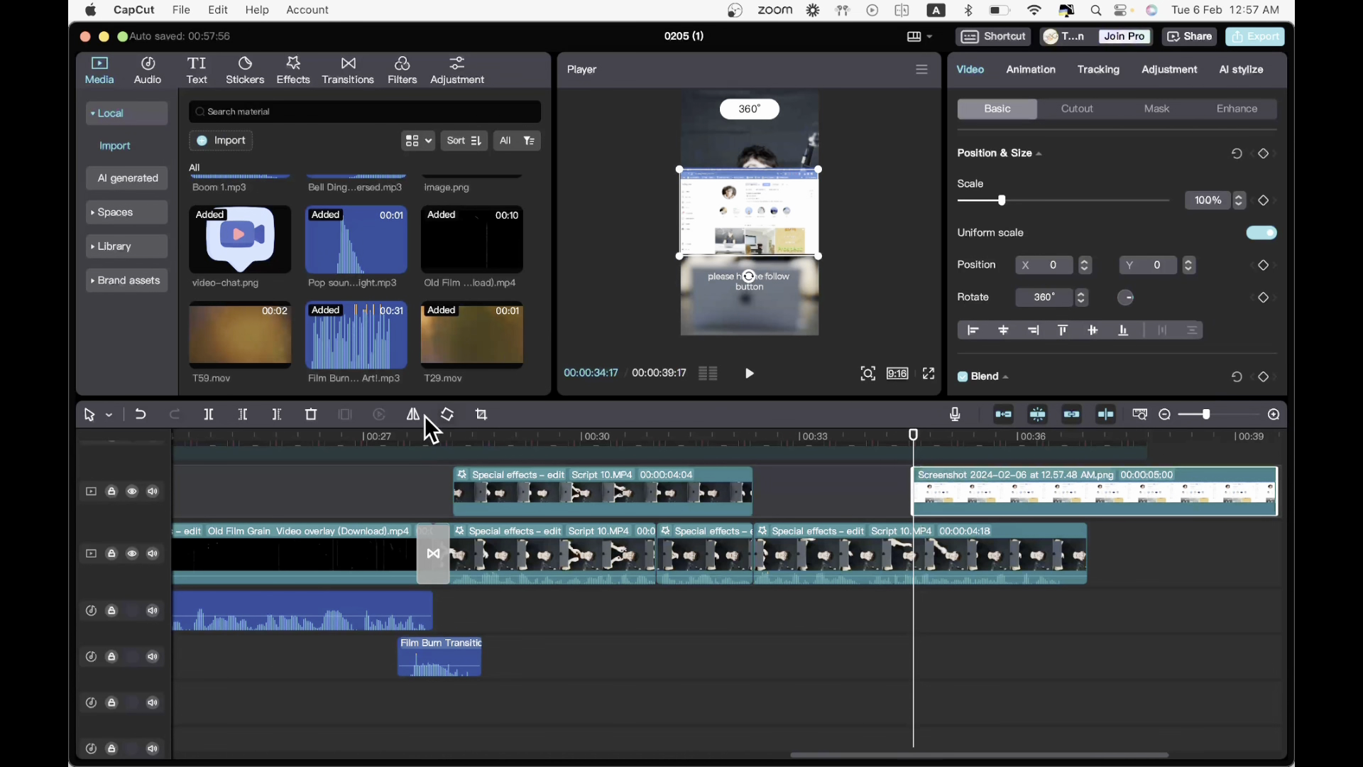
- Crop the profile screenshot with a free ratio to the profile header, keeping only the picture, Follow button and bio, and preview it
click(481, 416)
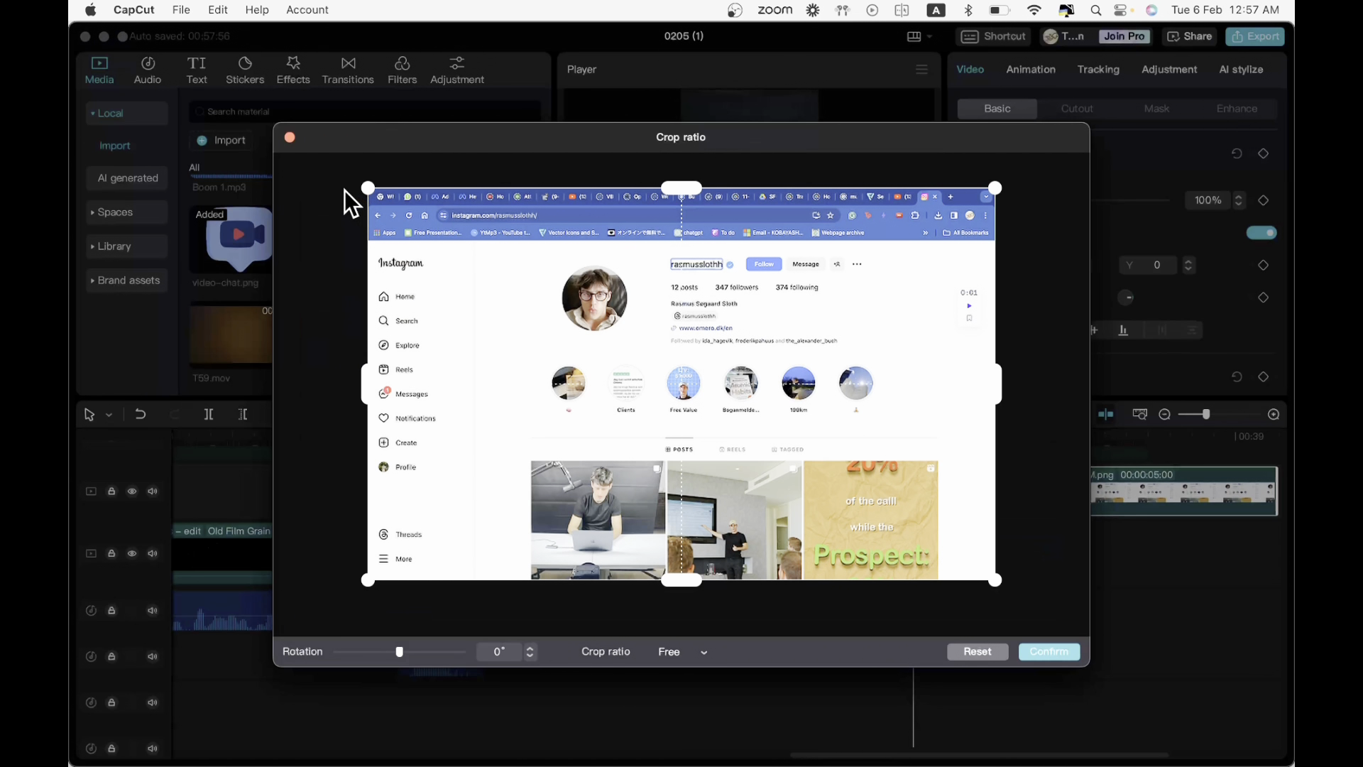
drag(370, 189, 511, 245)
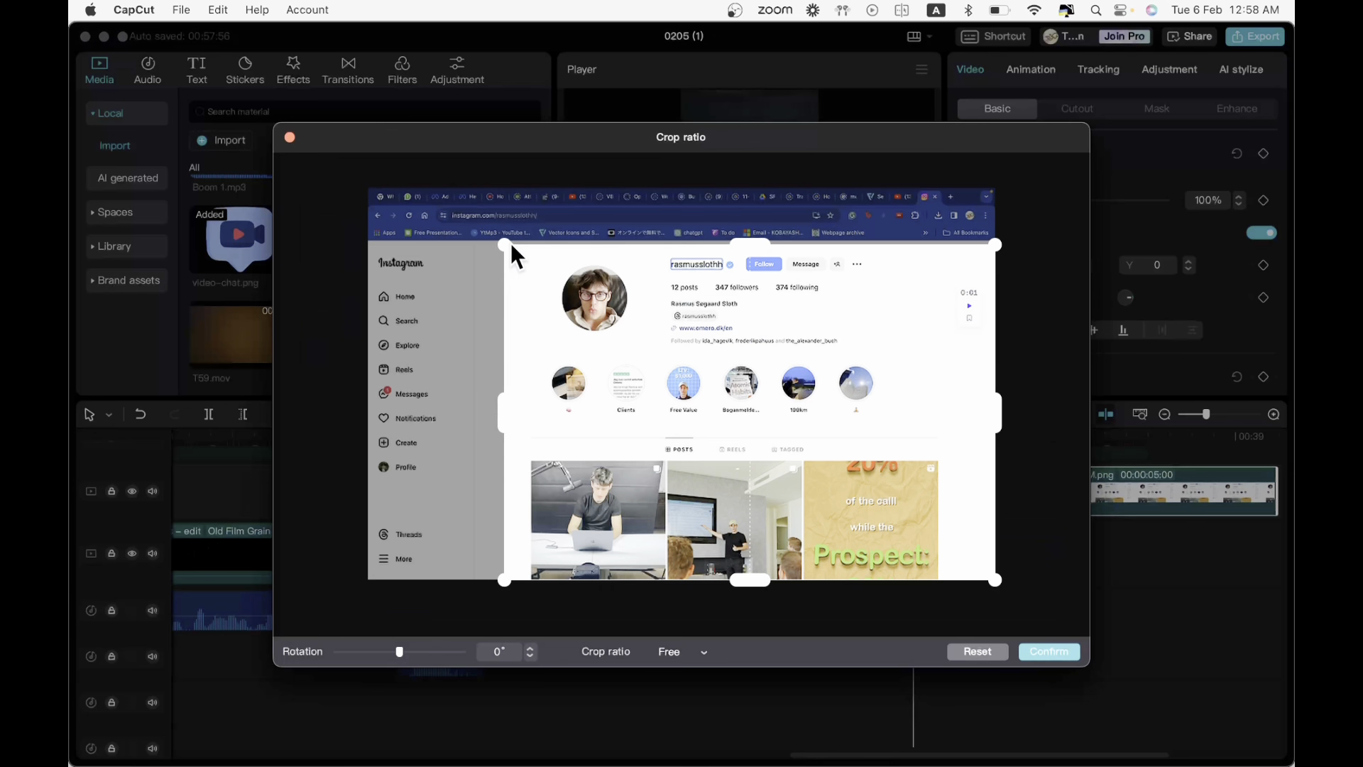
drag(996, 579, 896, 354)
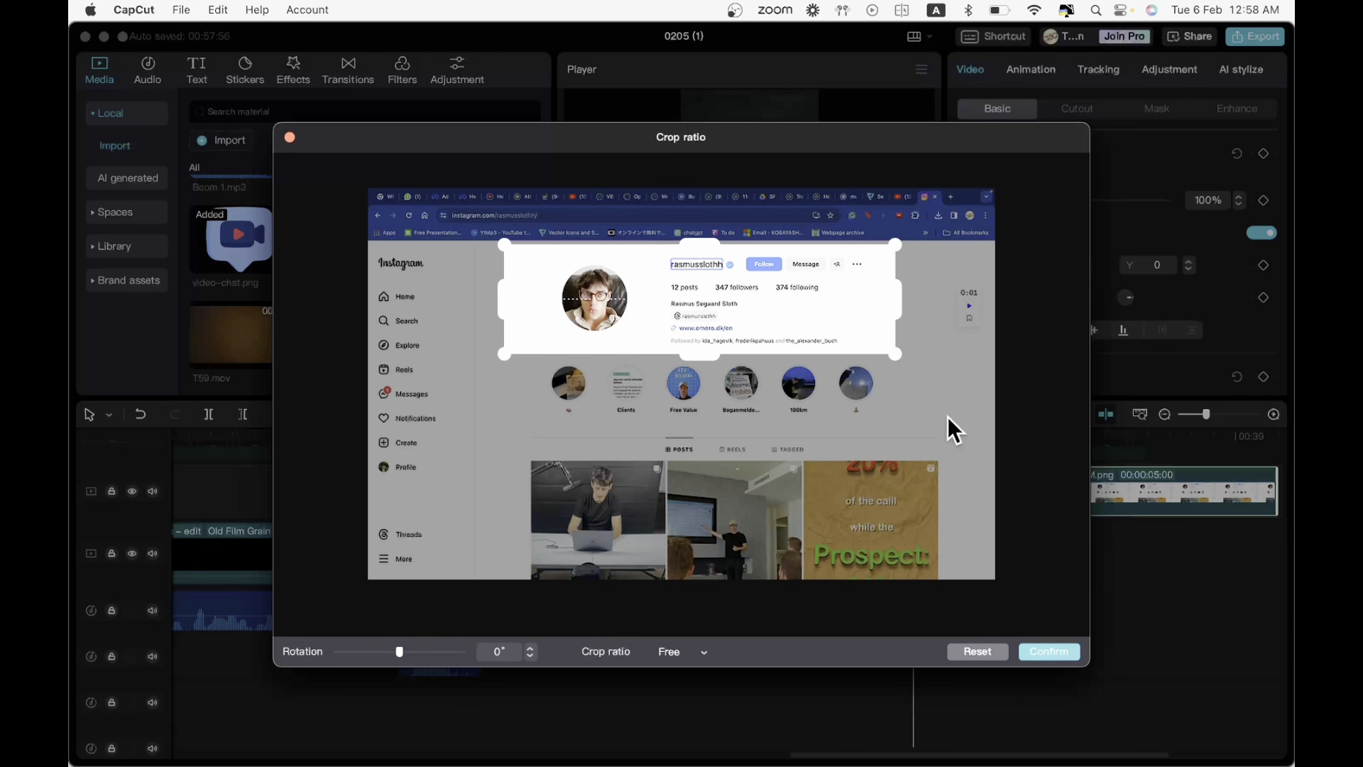
click(1070, 652)
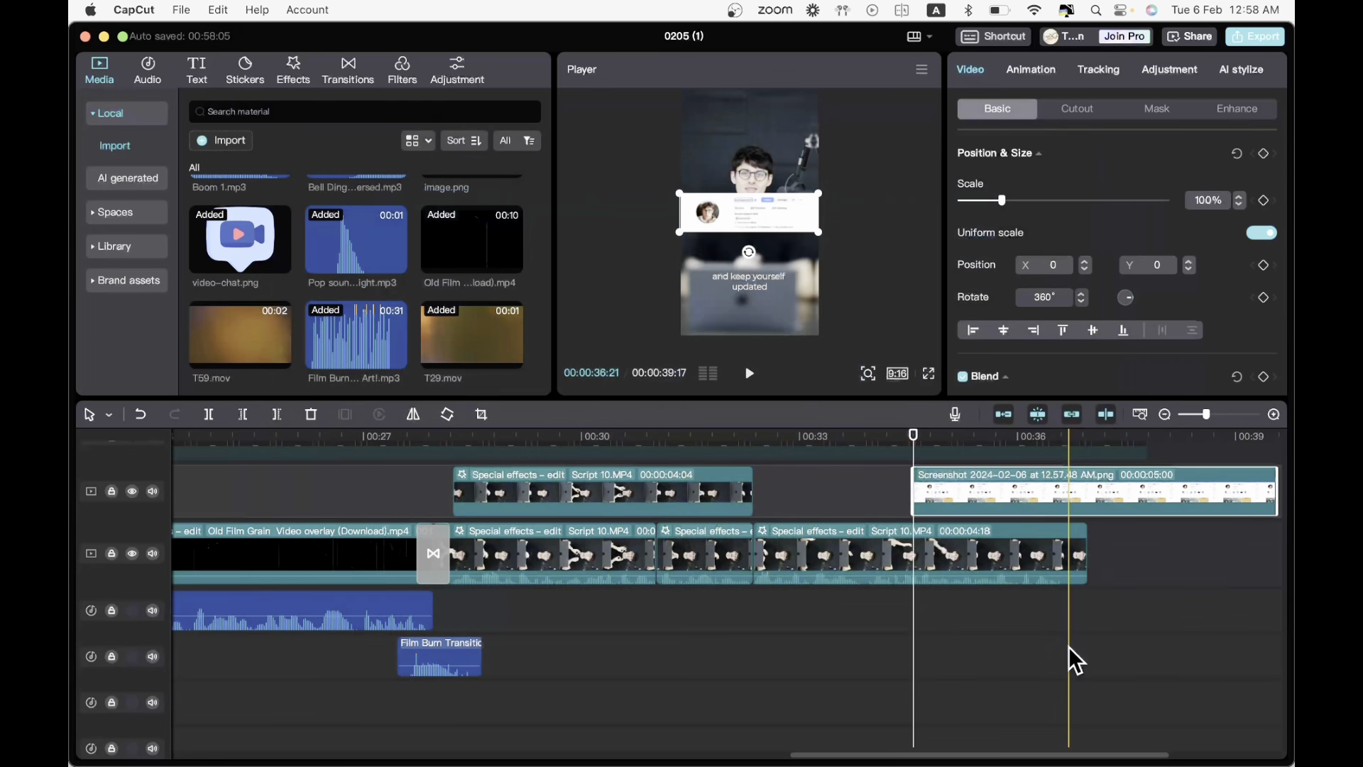
click(930, 375)
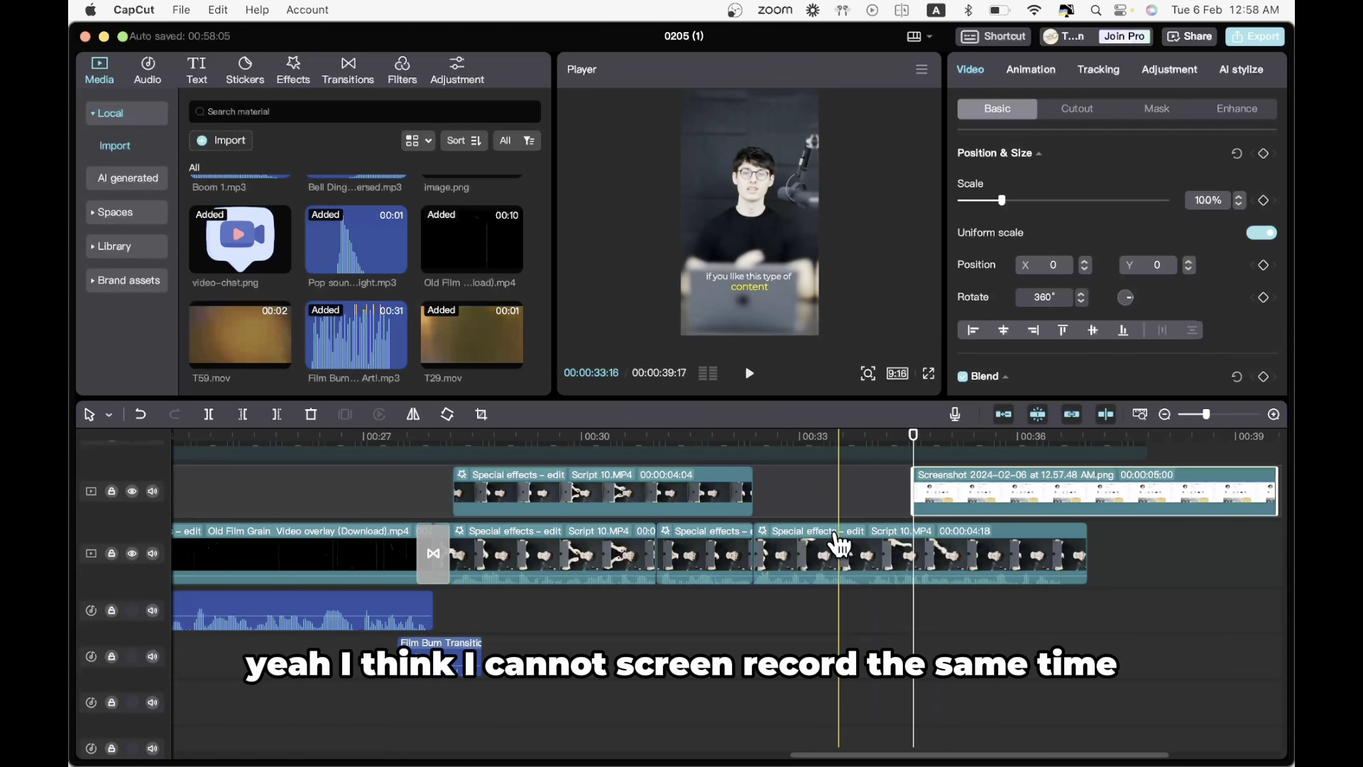
- Move the profile screenshot to a higher track at about 00:00:33:00 and play it to find the start of the follow line
click(821, 547)
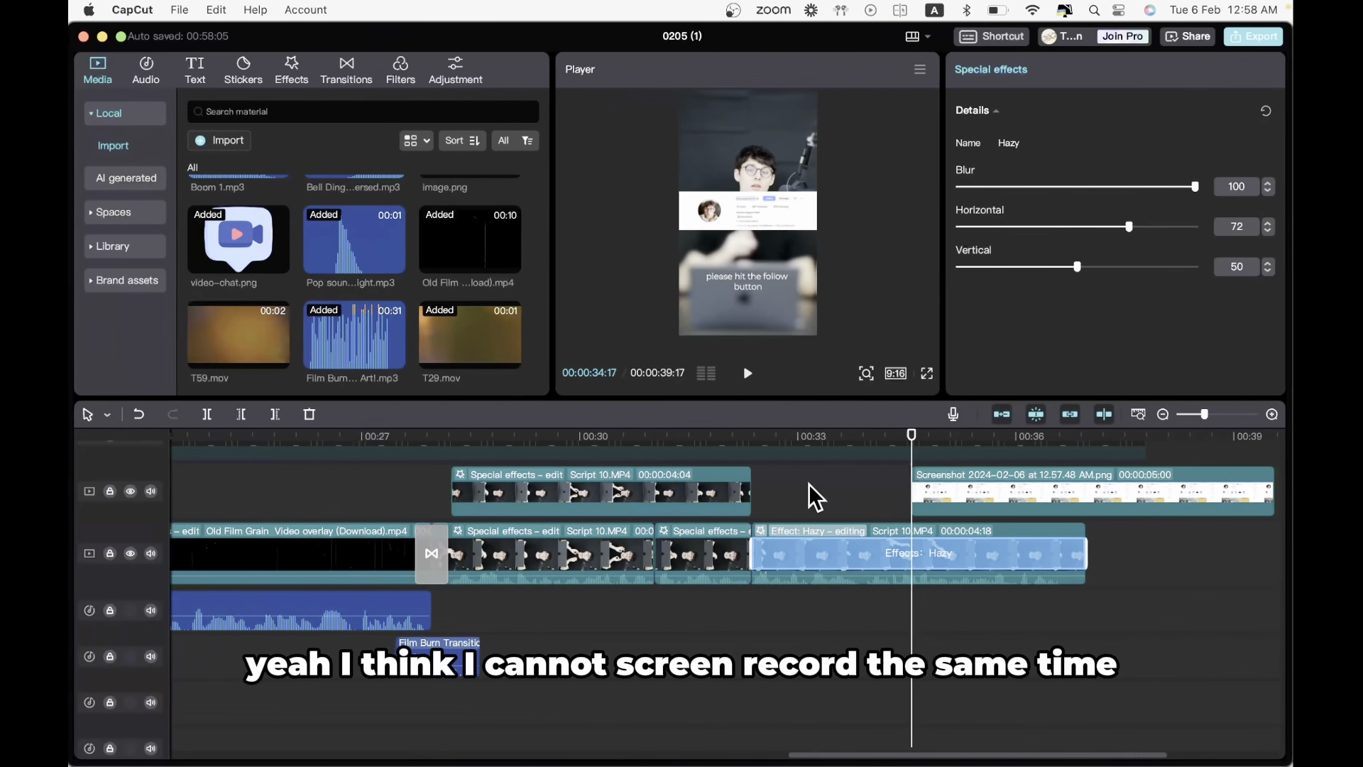
click(808, 484)
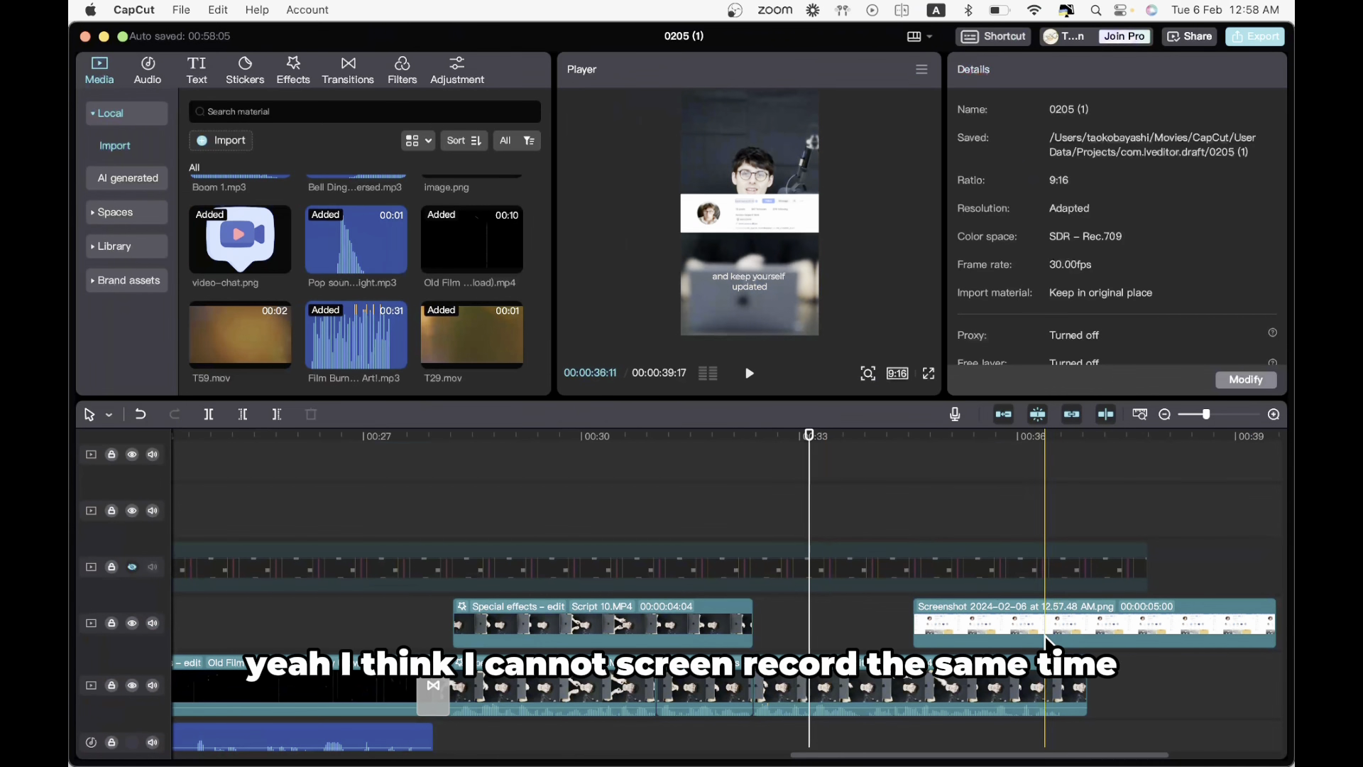
drag(1049, 624, 931, 521)
click(773, 517)
key(space)
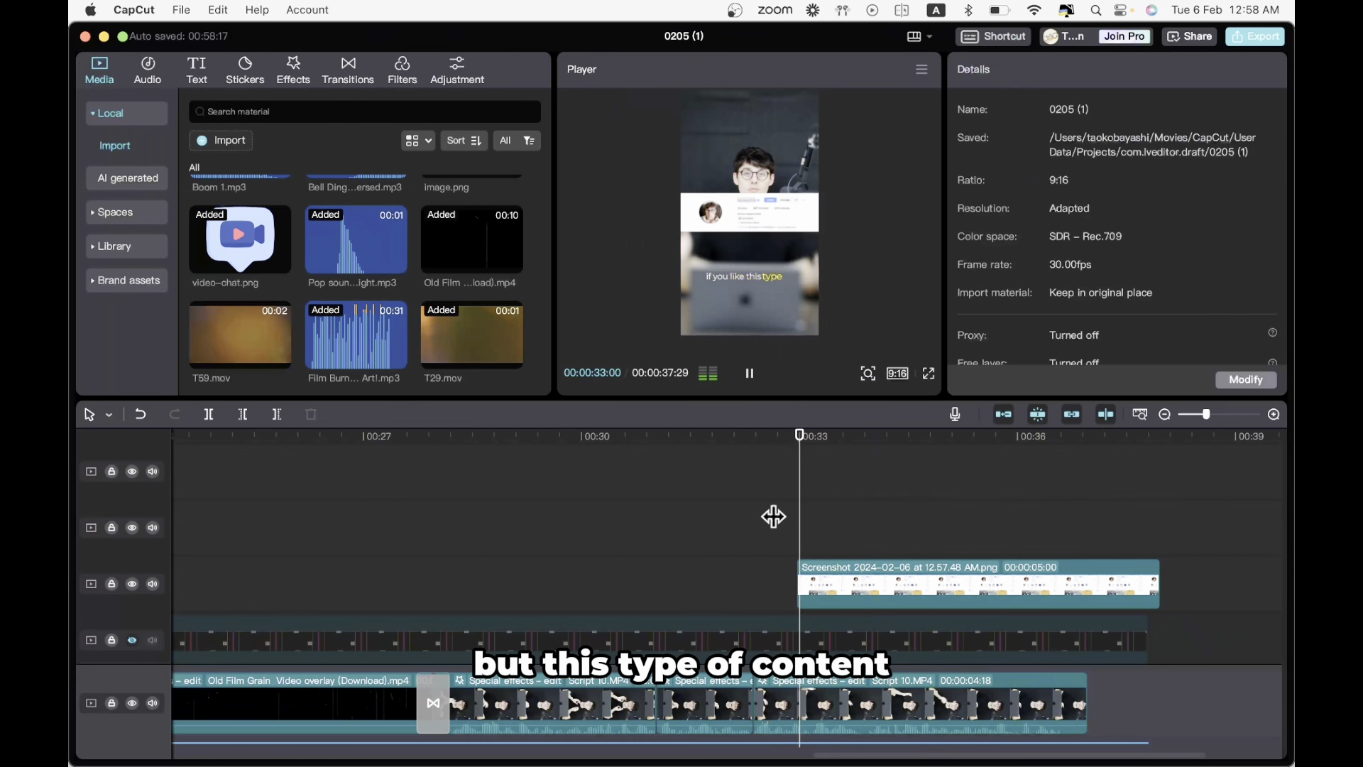
key(space)
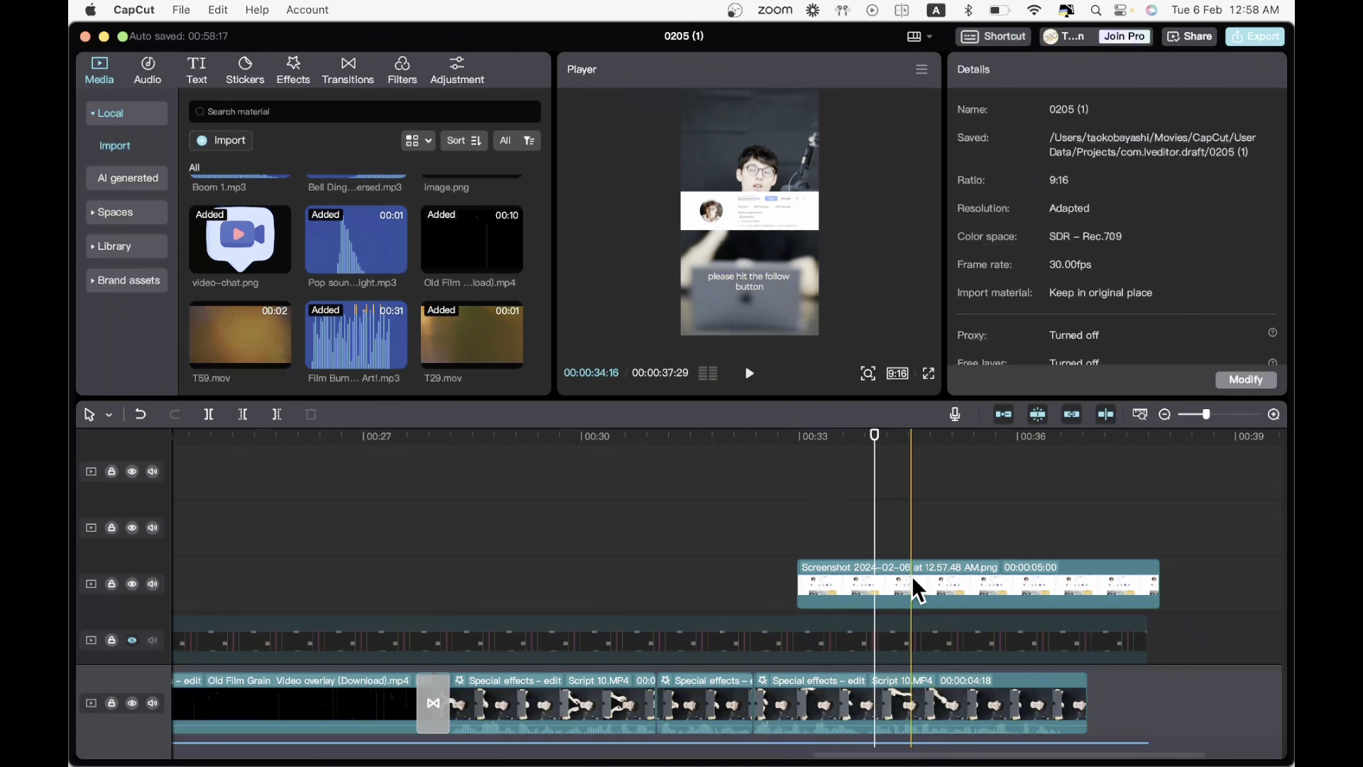
- Shift the profile screenshot to start at 00:00:34:01, trim its end to the end of the main clip and play it briefly
drag(912, 577, 989, 578)
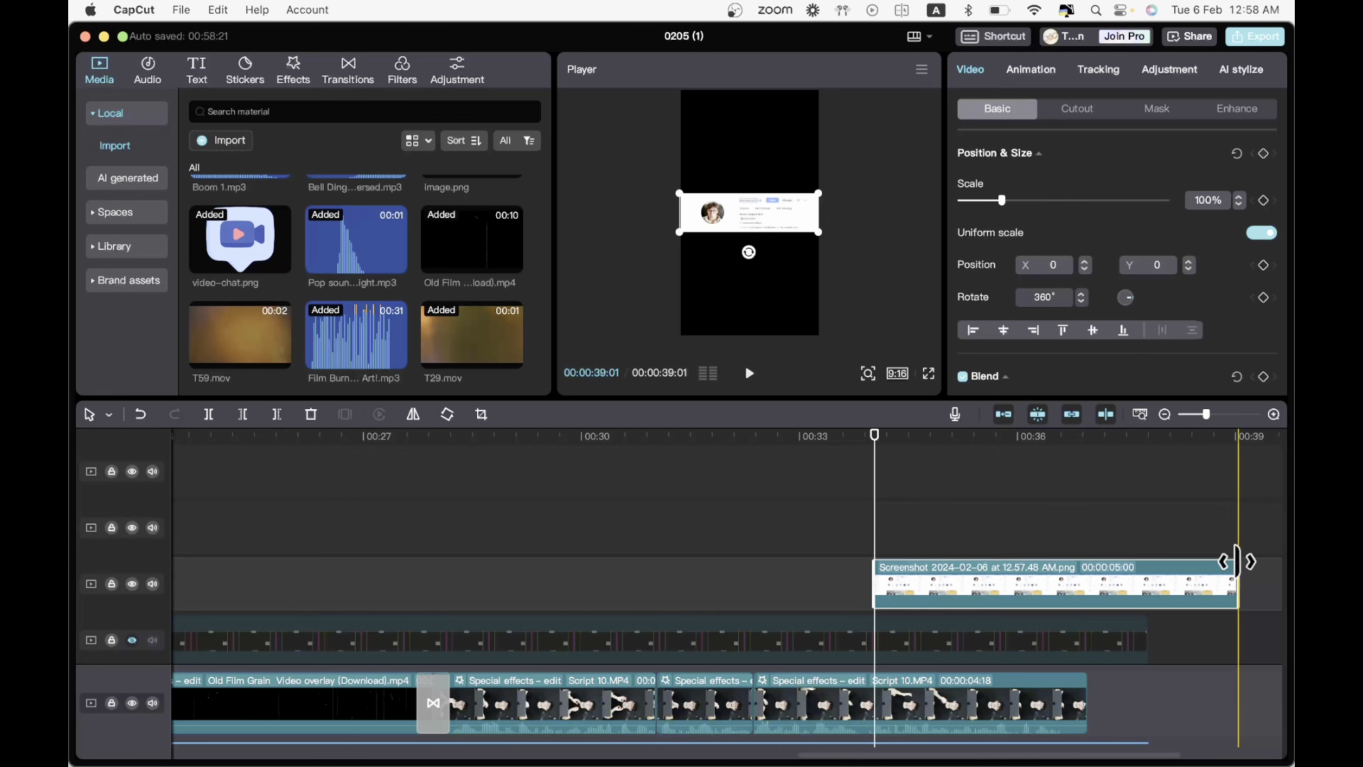
drag(1237, 572, 1063, 574)
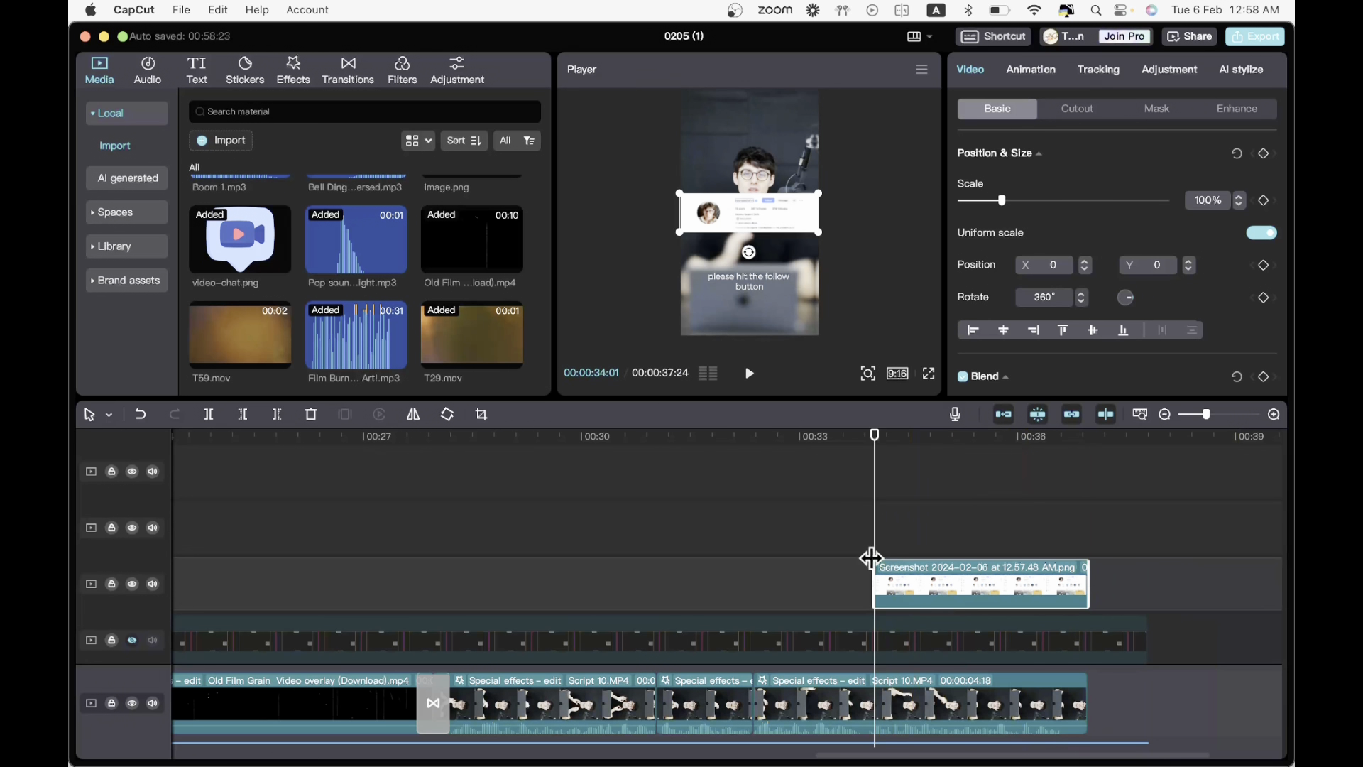
key(space)
key(space)
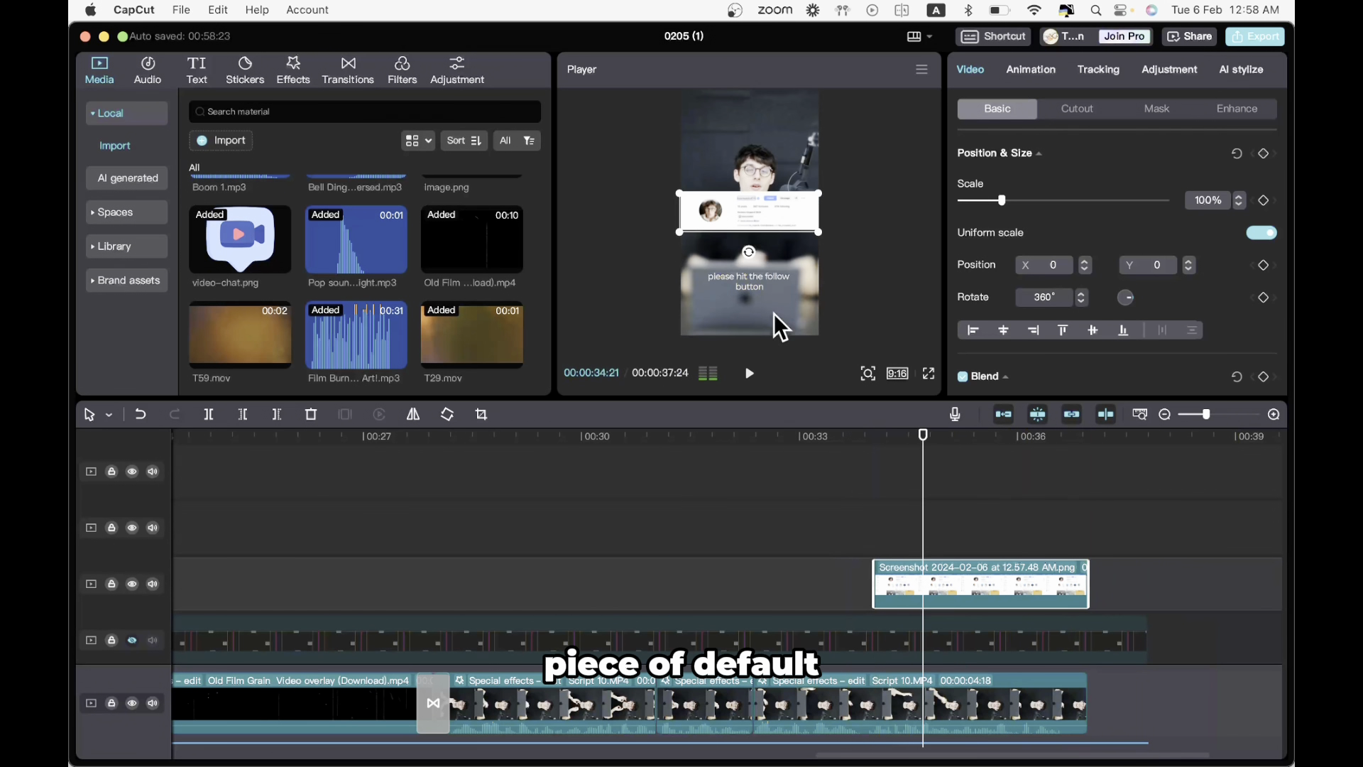
- Check the profile screenshot over the follow call-to-action in full screen and in a short playback
click(929, 372)
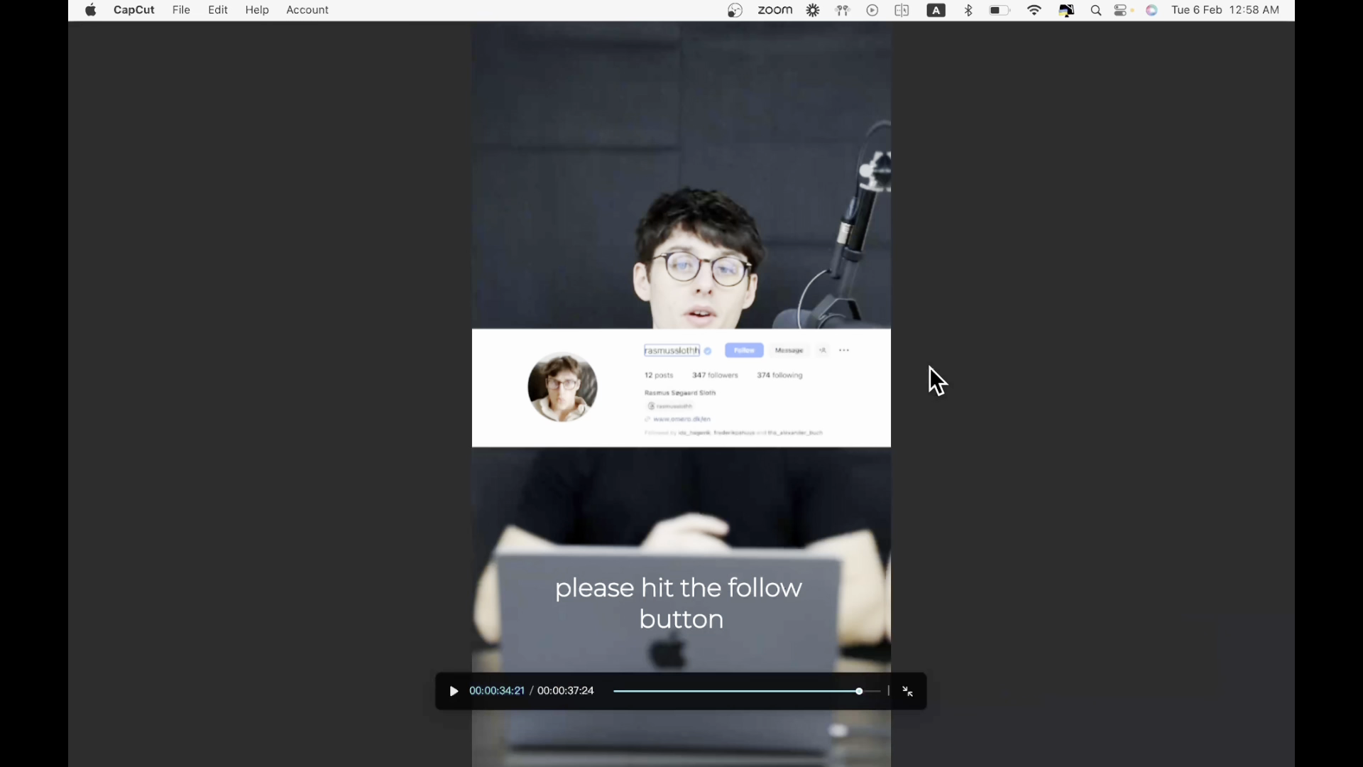
key(Escape)
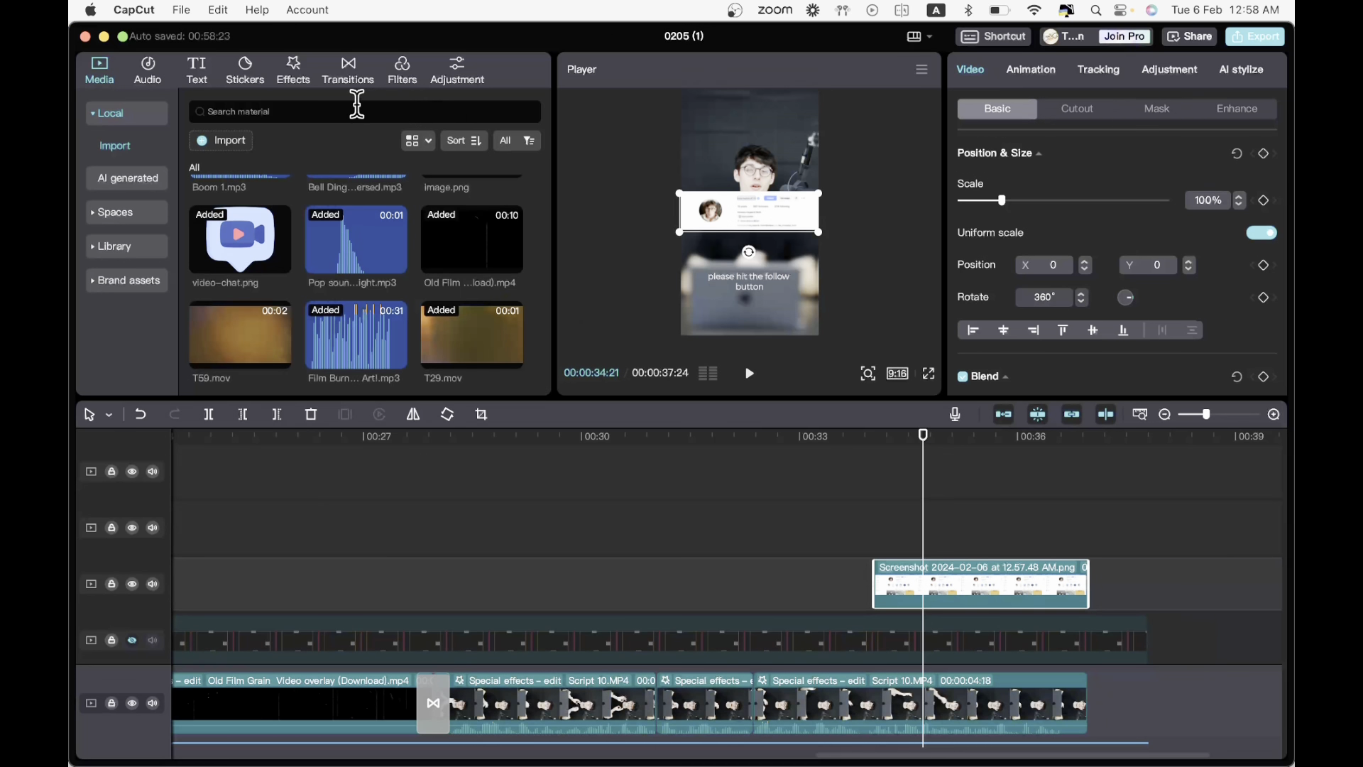
click(831, 508)
key(space)
key(space)
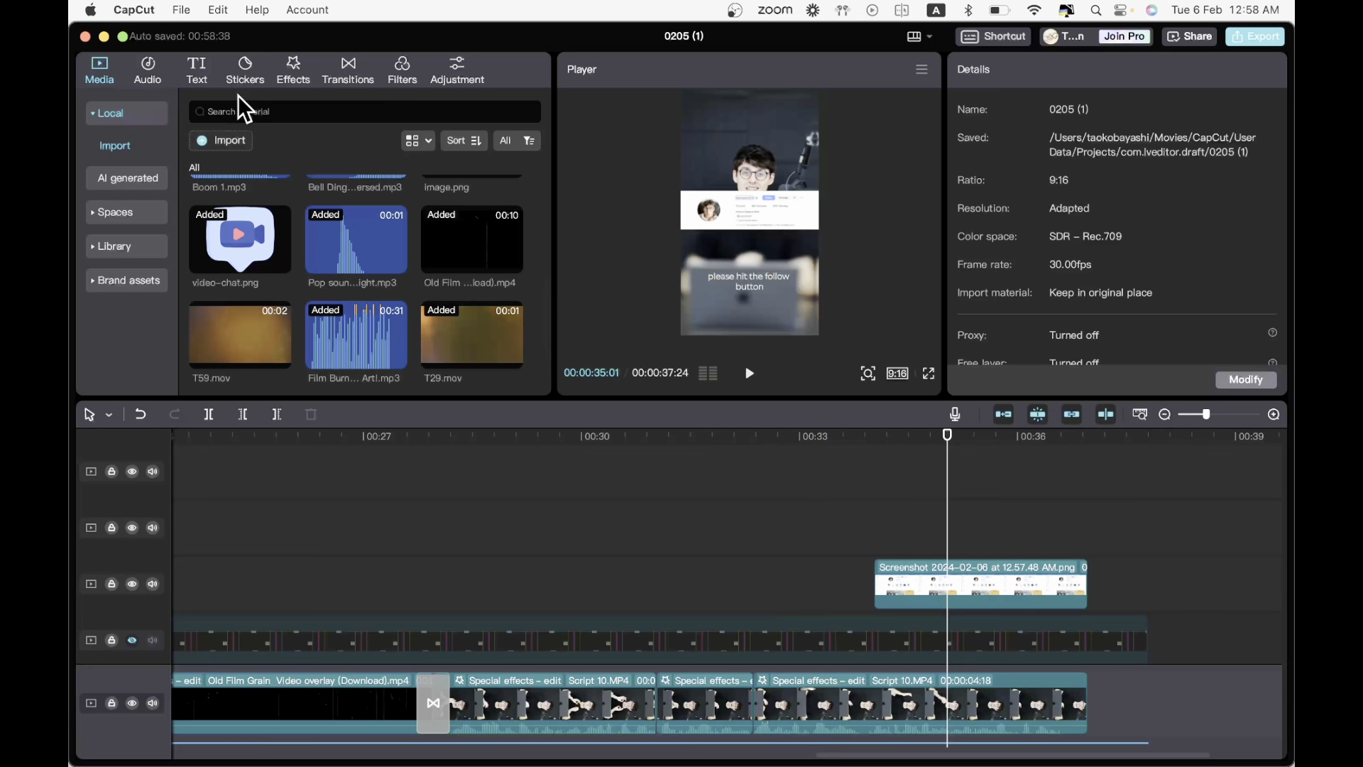
- Search Downloads for "mouse" and import the mouse click sound effect MP3 into the project media
click(217, 140)
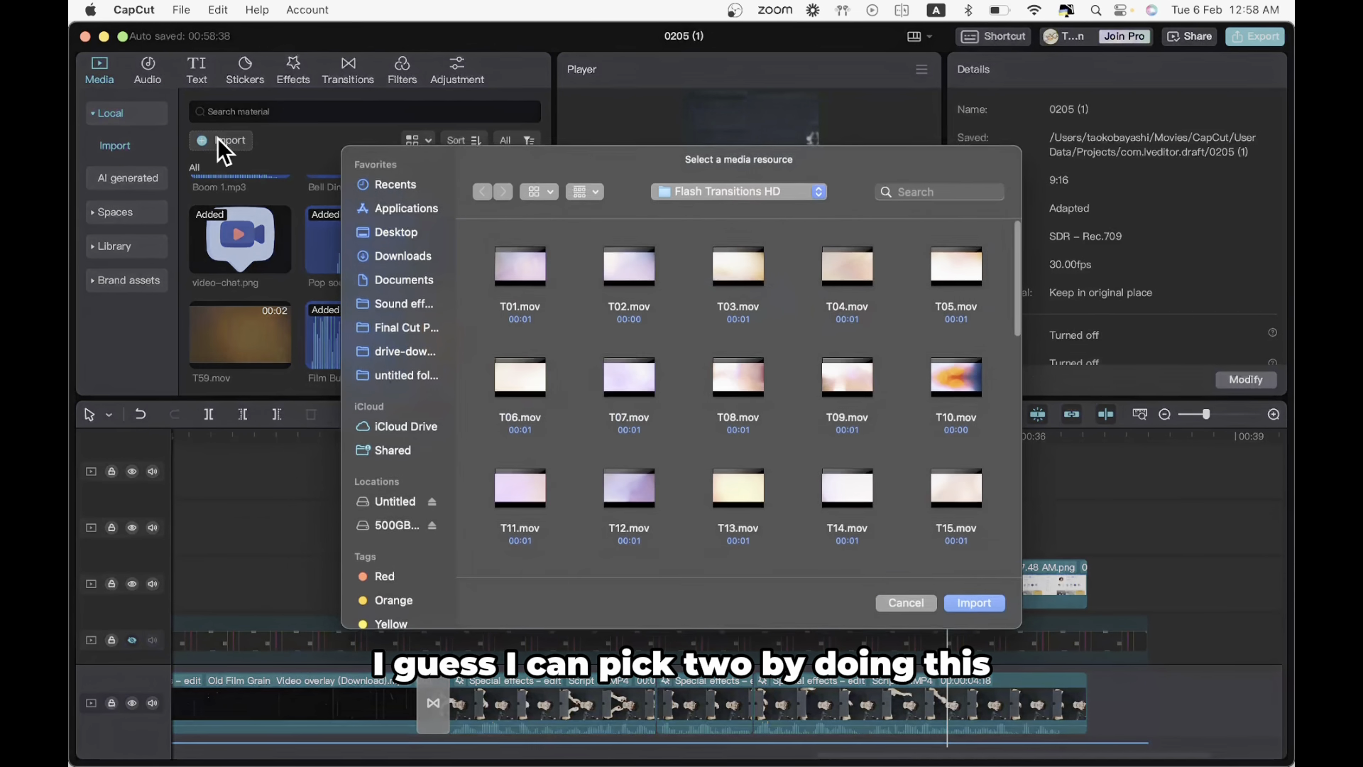
click(416, 263)
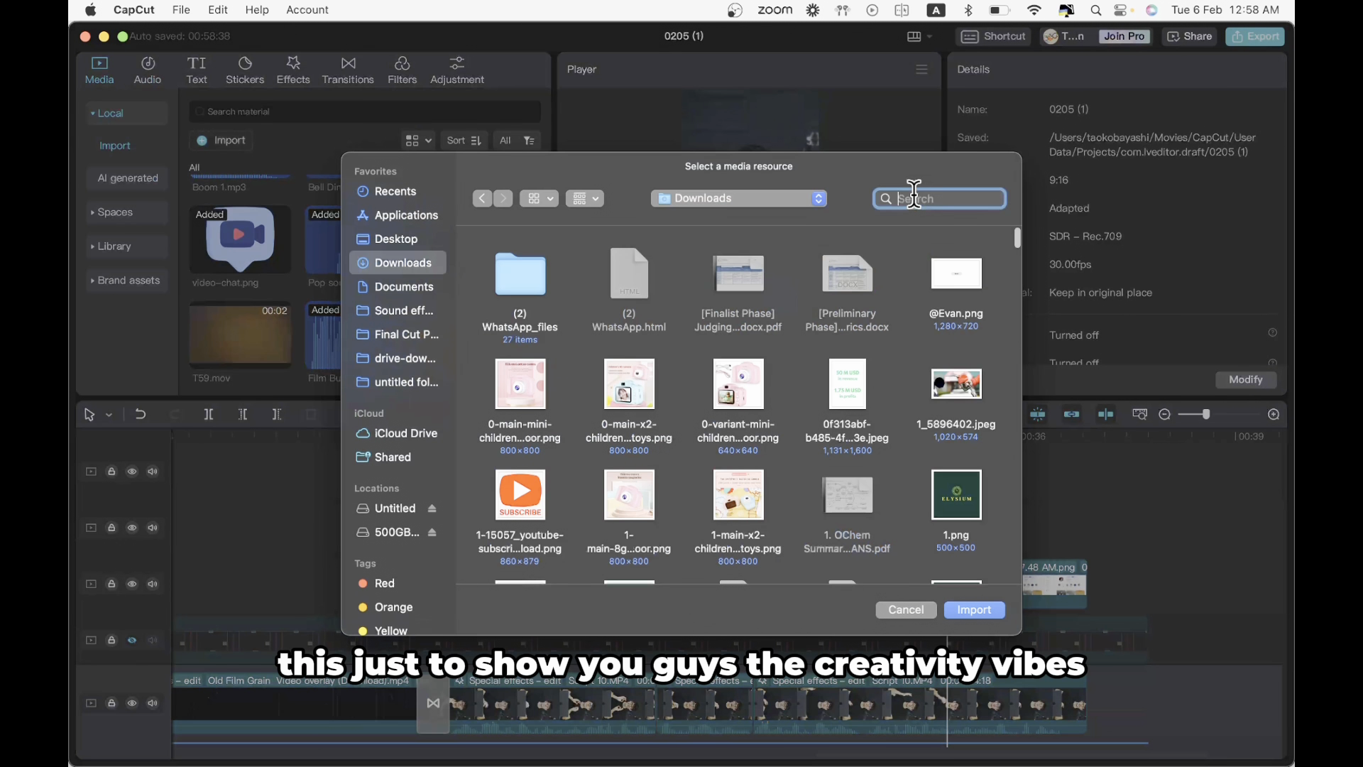
click(914, 195)
text(mouse)
key(Return)
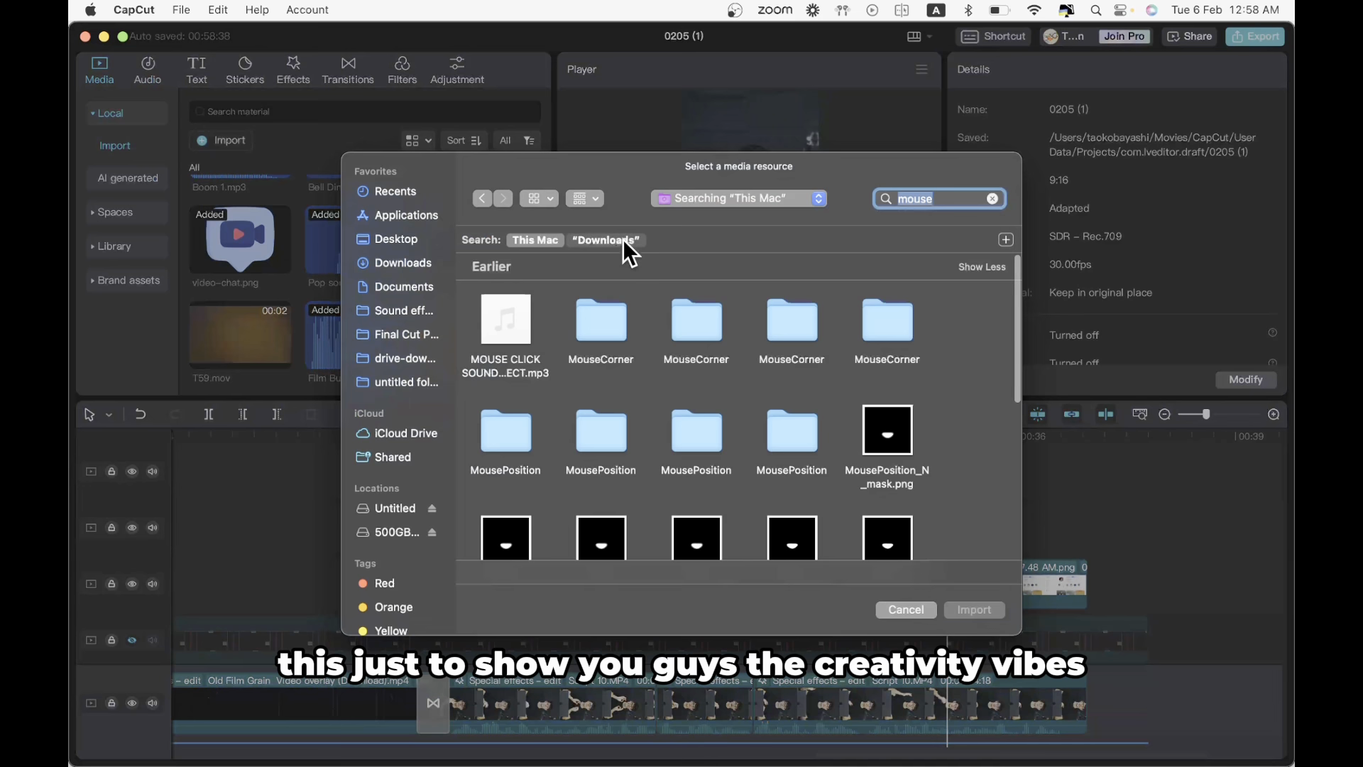
click(623, 239)
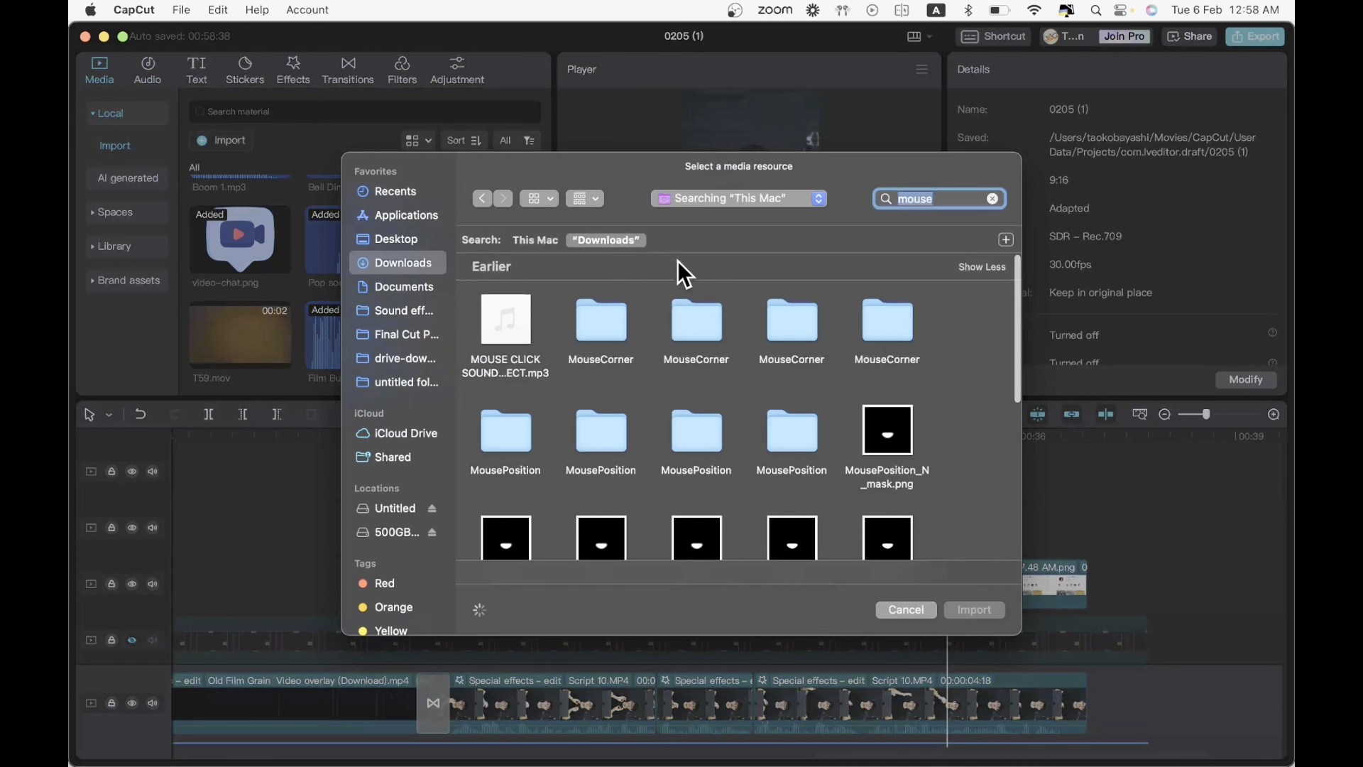
click(529, 330)
click(974, 609)
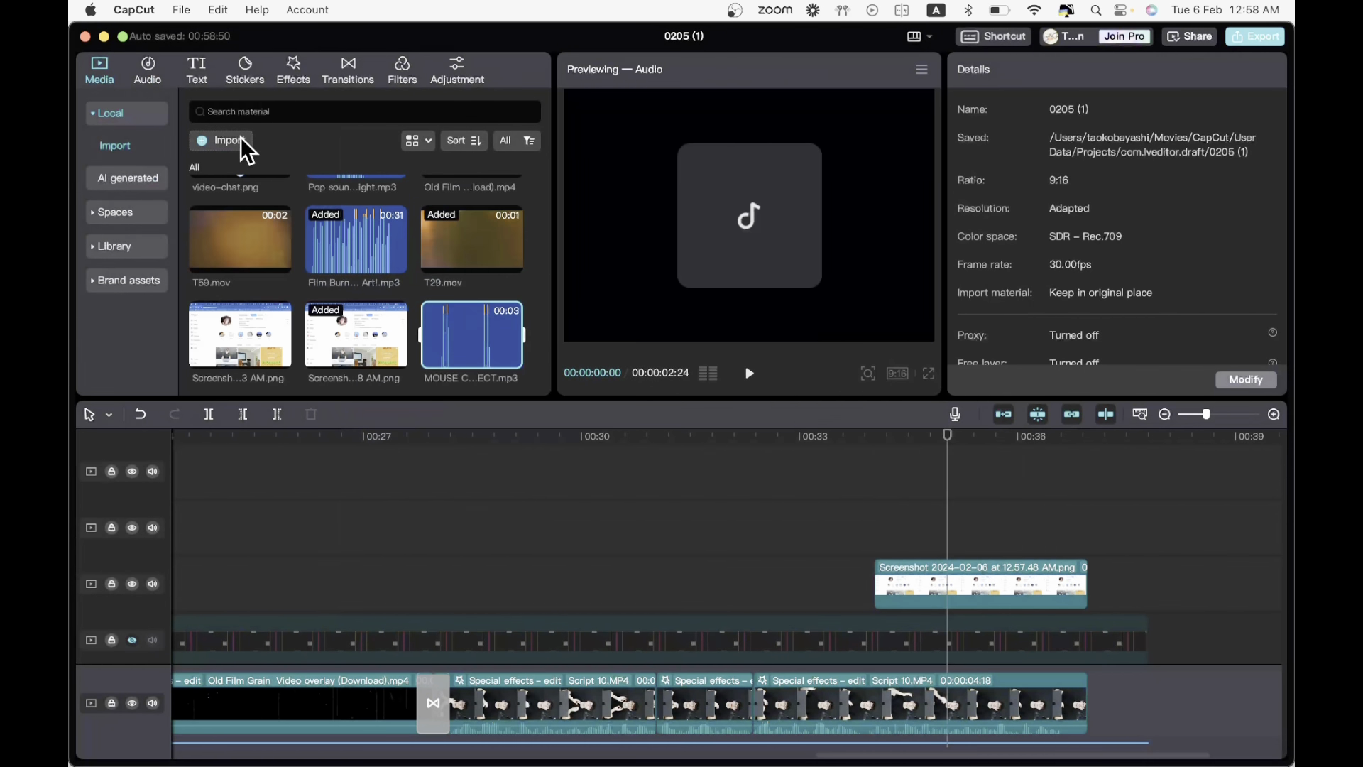
- Import the cursor image PngItem_8848.png from the Final Cut Pro memes folder
click(240, 139)
click(412, 333)
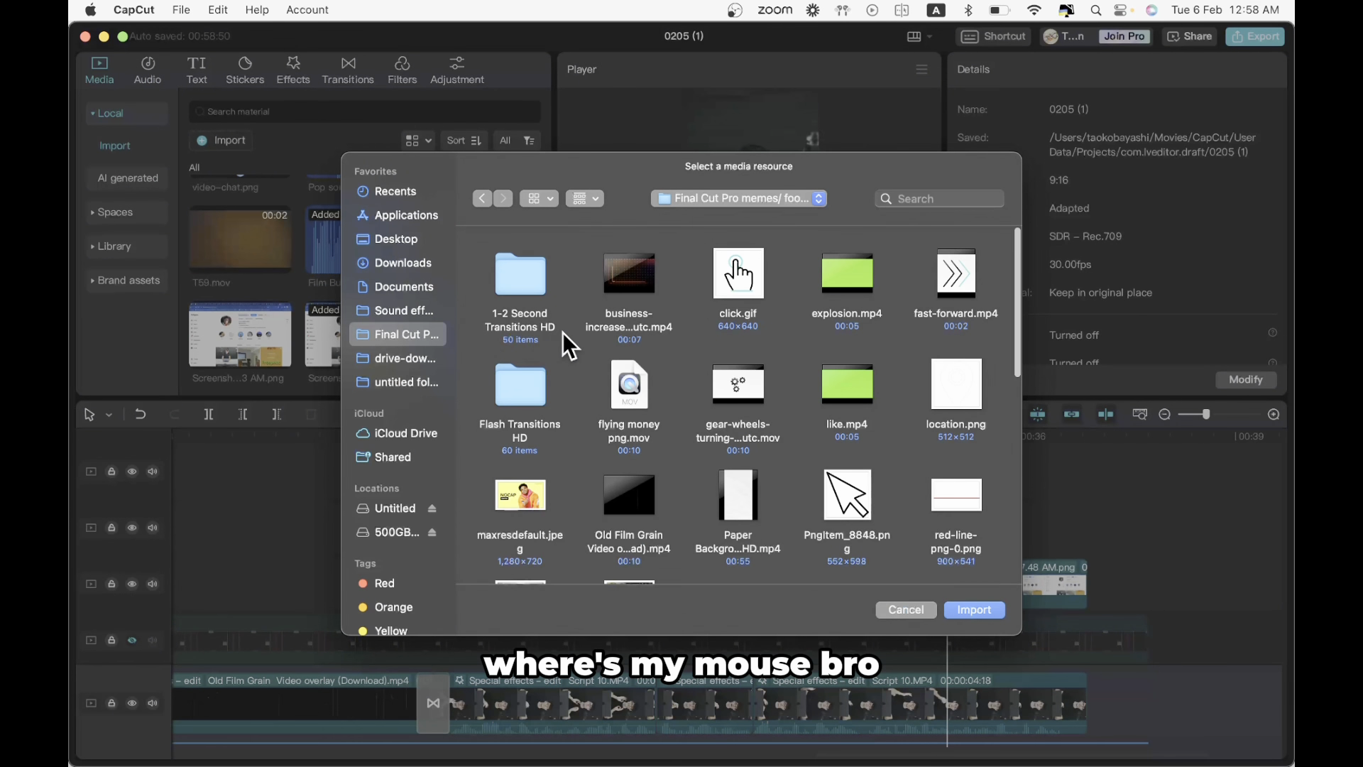
scroll(741, 295, down, 1)
click(845, 440)
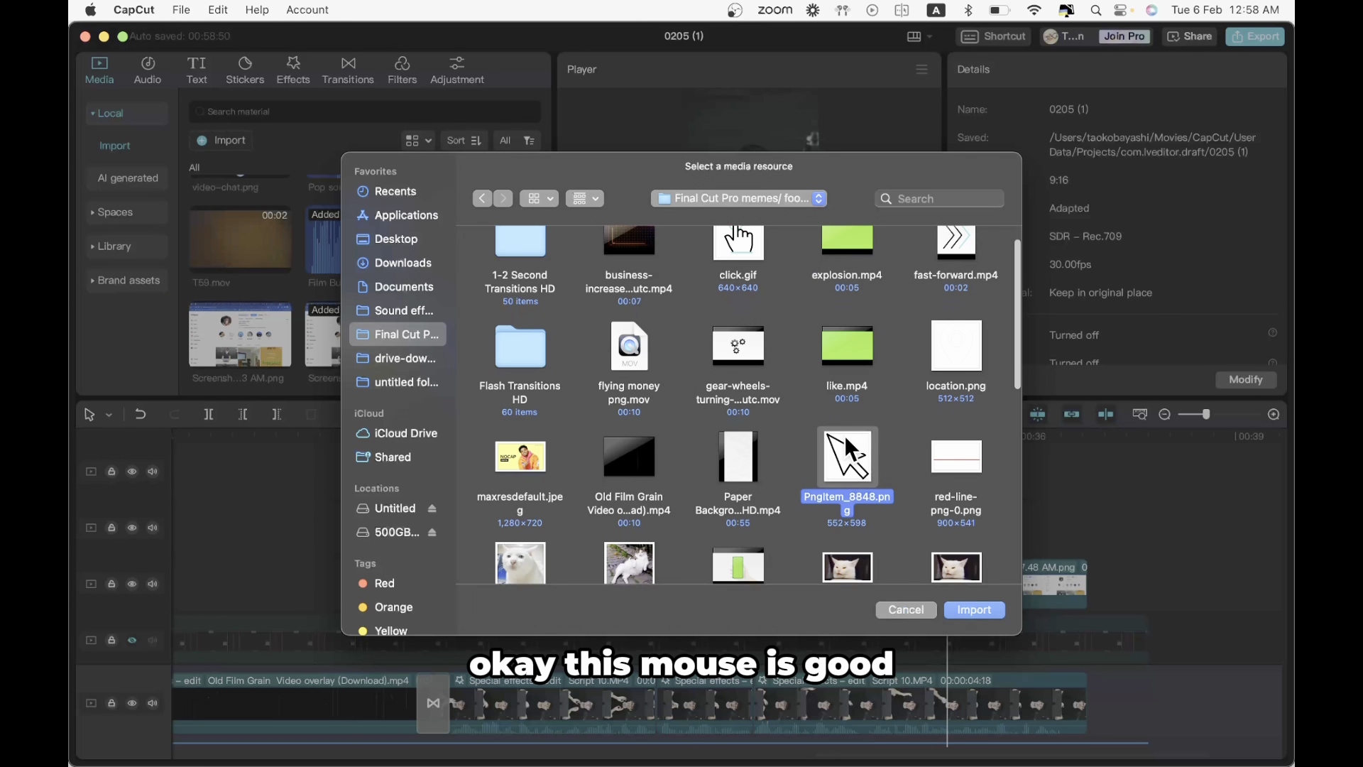
click(969, 608)
- Place the cursor image on a track above the profile screenshot, starting just before it, and trim its end to the screenshot's end
drag(270, 335, 859, 489)
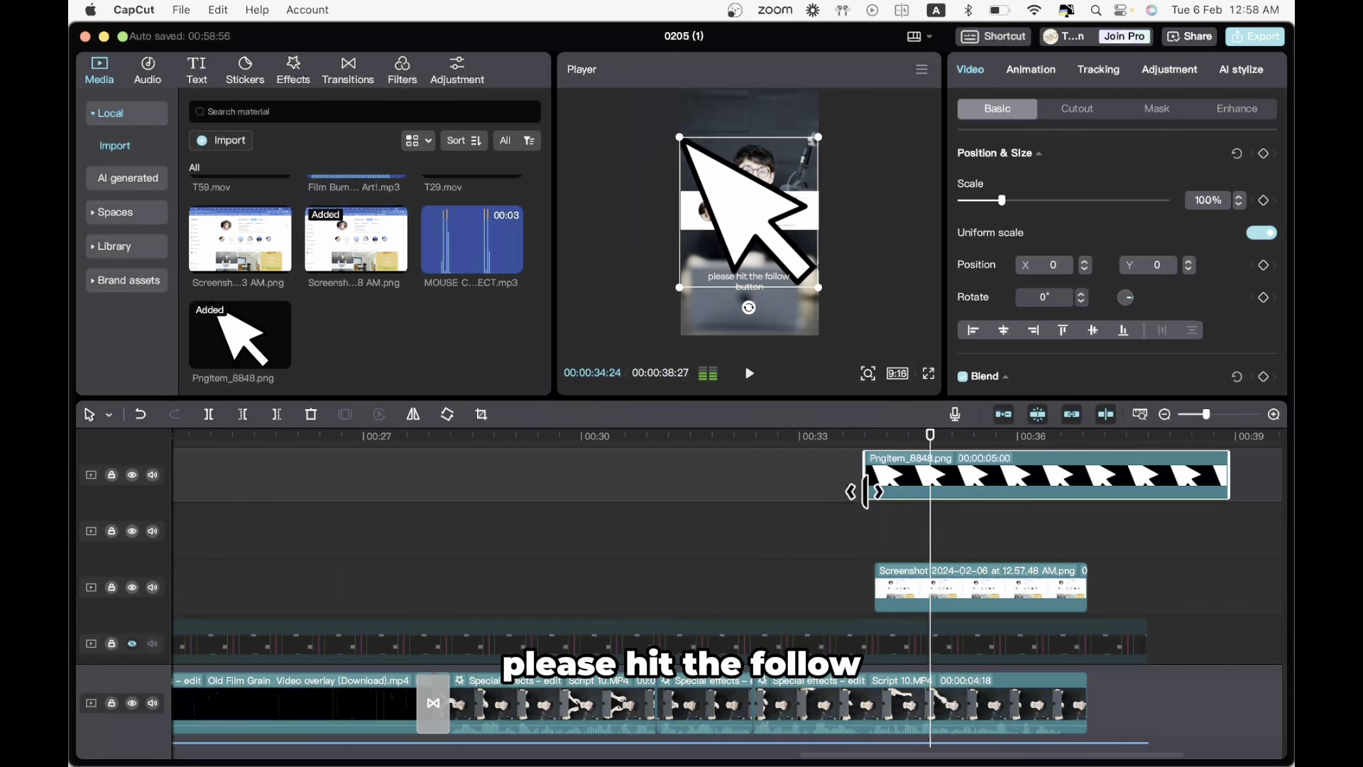
key(space)
key(space)
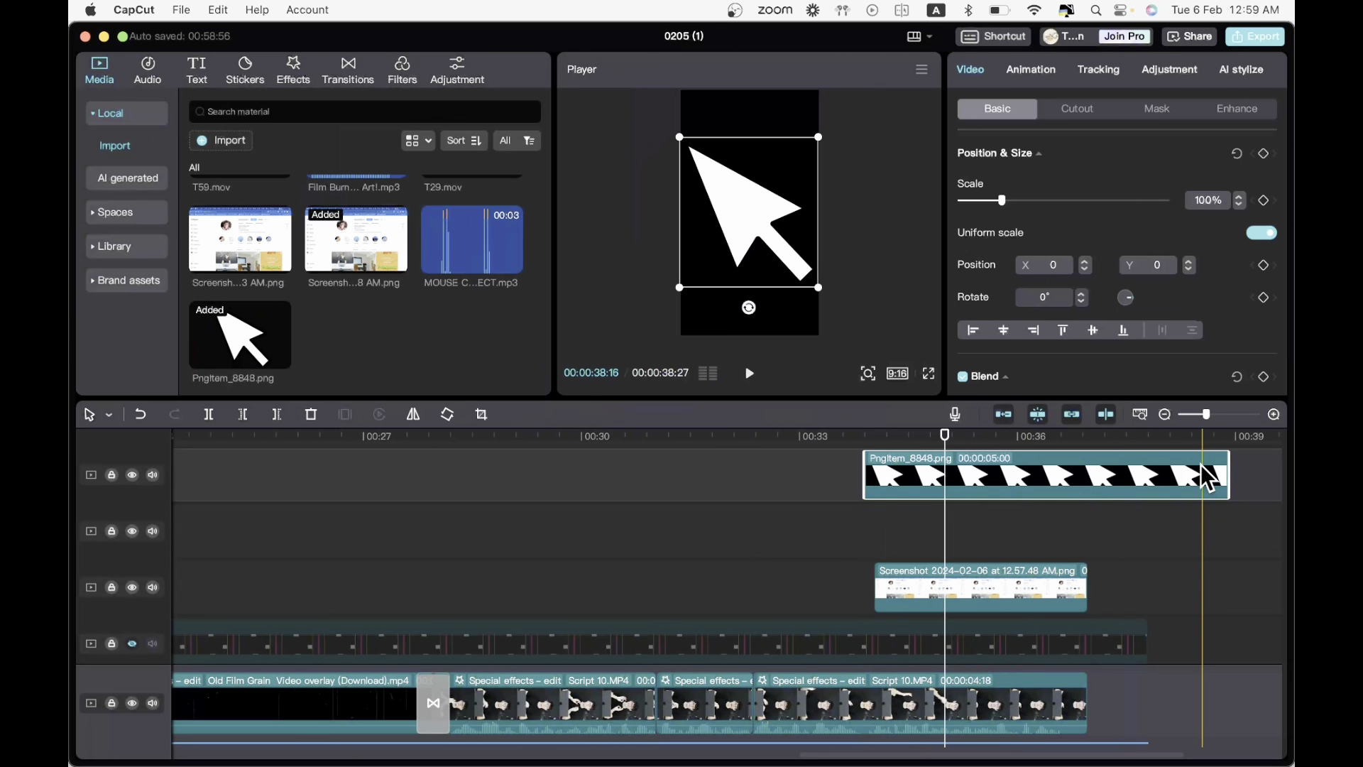
drag(1229, 476, 1089, 495)
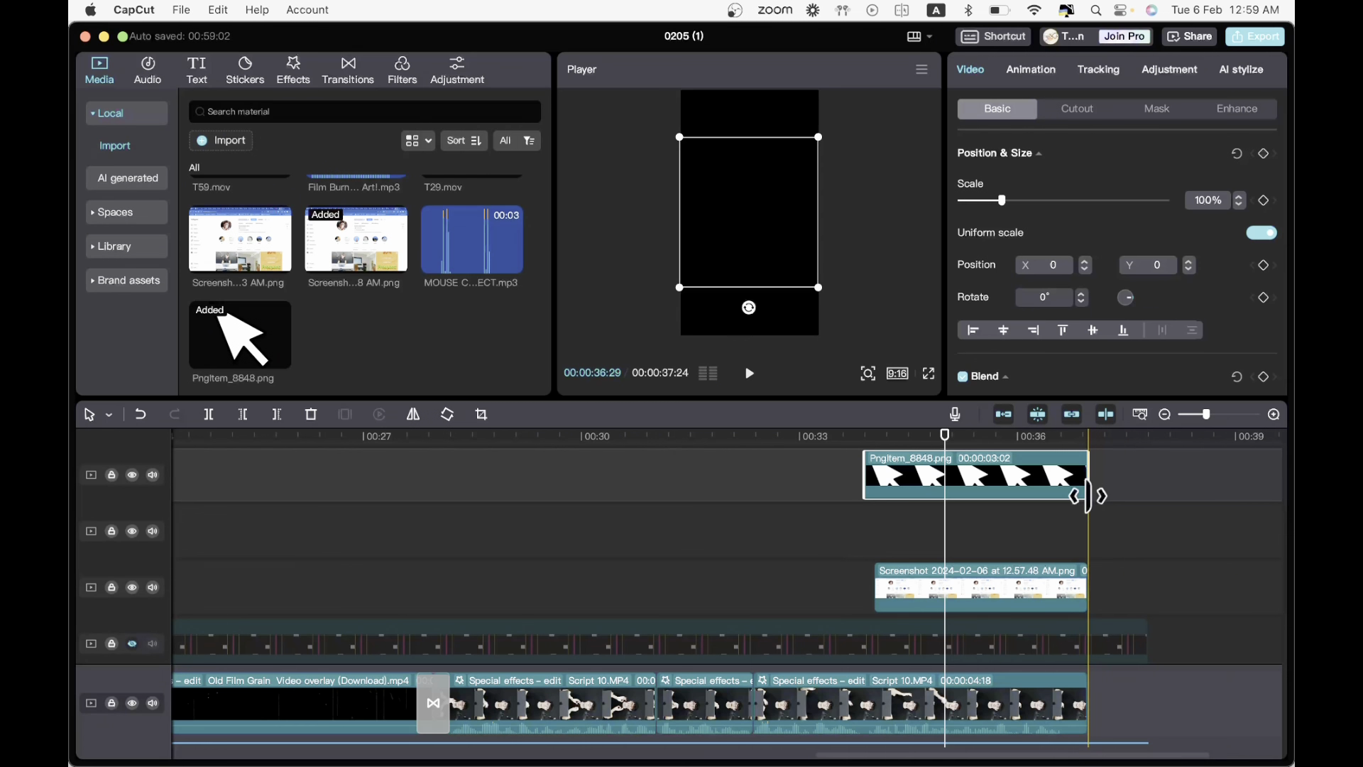
- Try a Position & Size keyframe on the cursor image at 00:00:35:00 and trim the image's start to the profile screenshot's start
click(1264, 154)
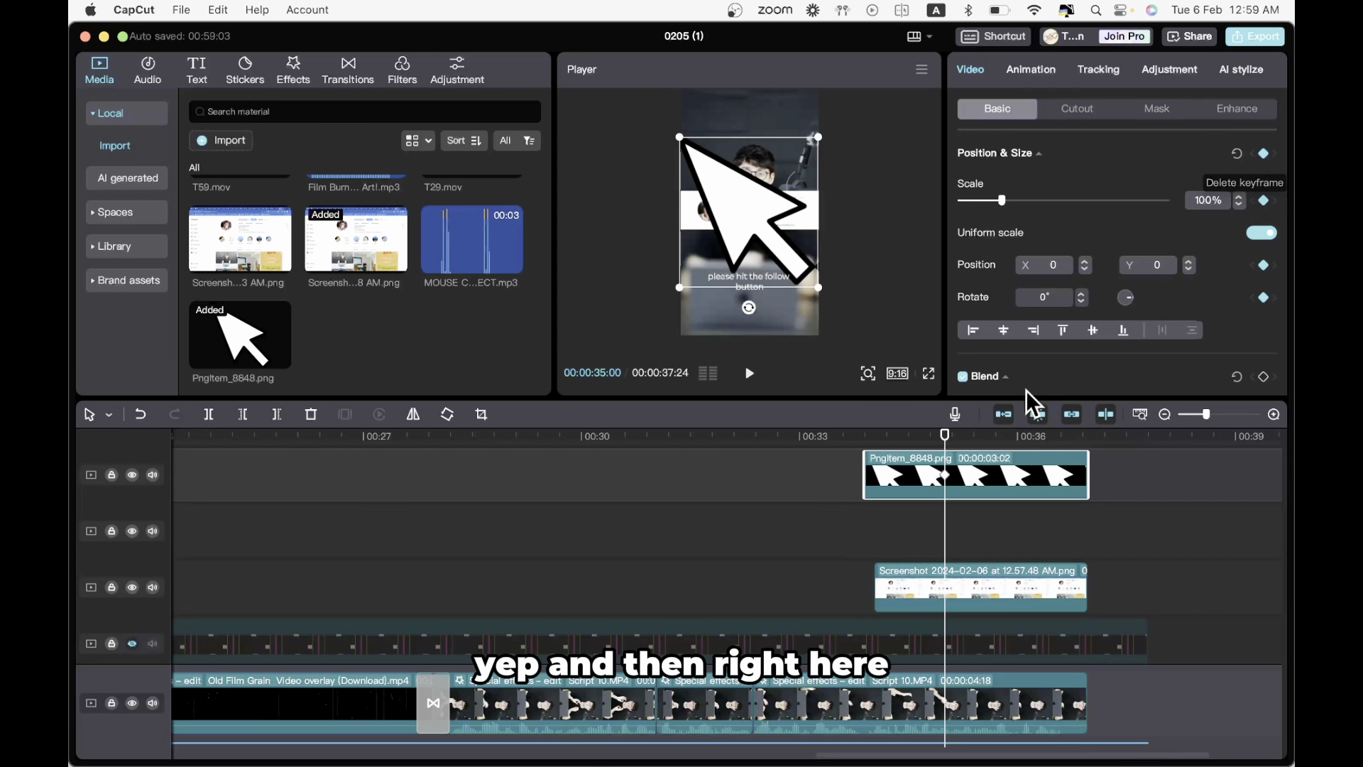
click(876, 543)
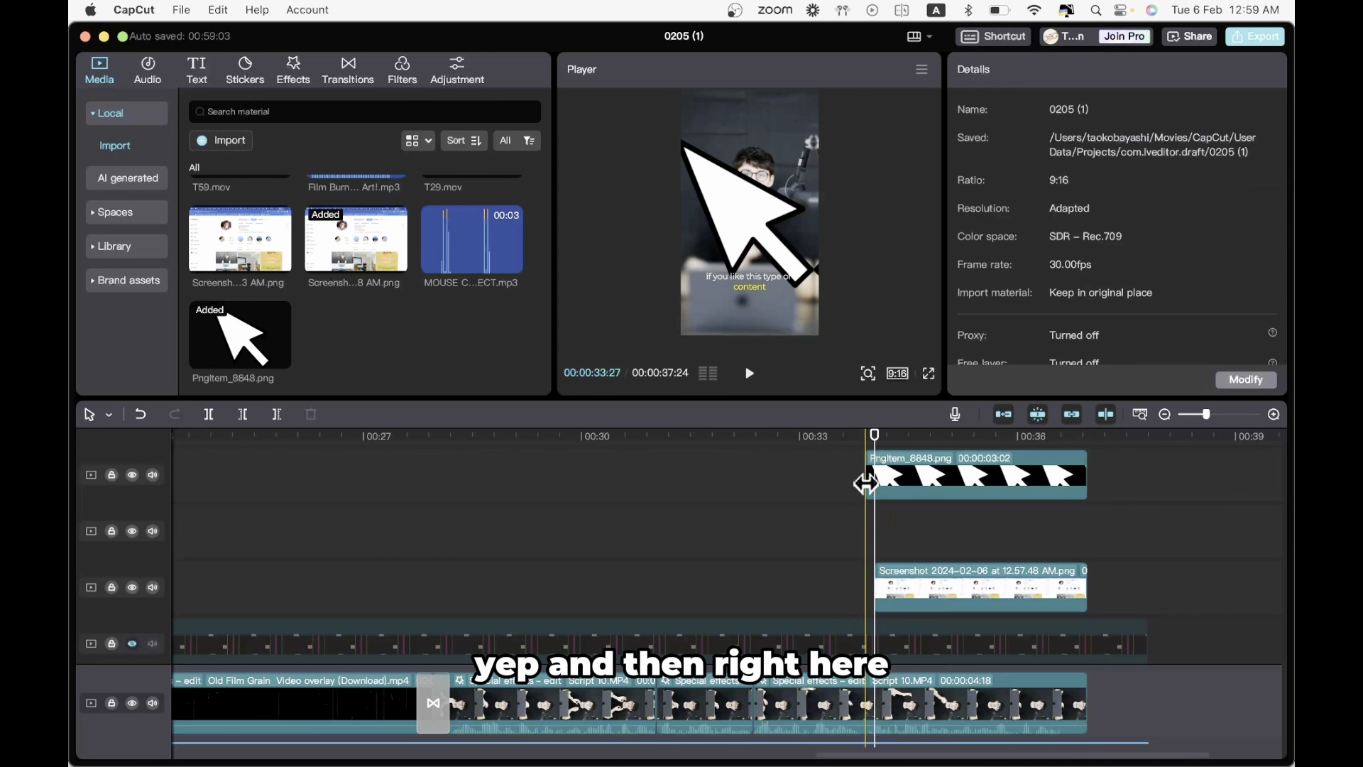
drag(869, 480, 876, 480)
click(946, 533)
click(900, 472)
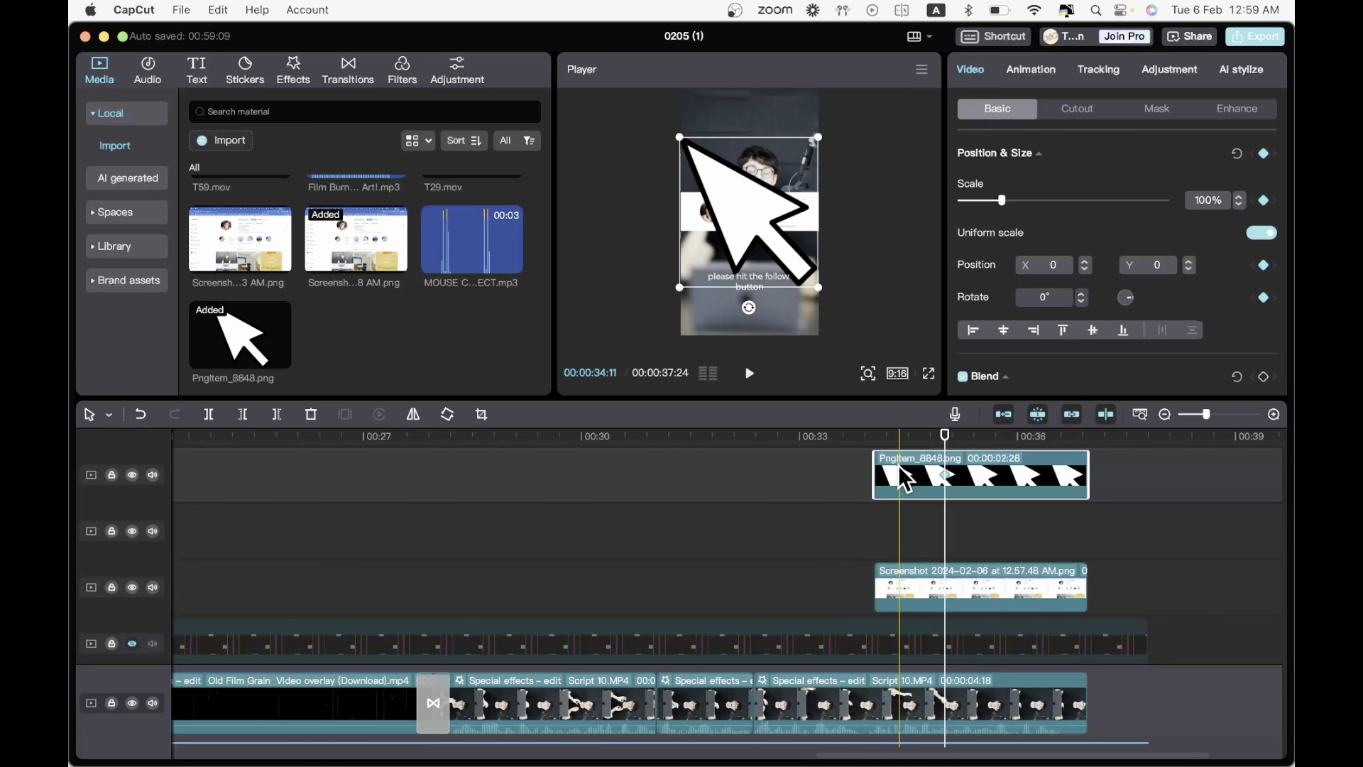
key(super+z)
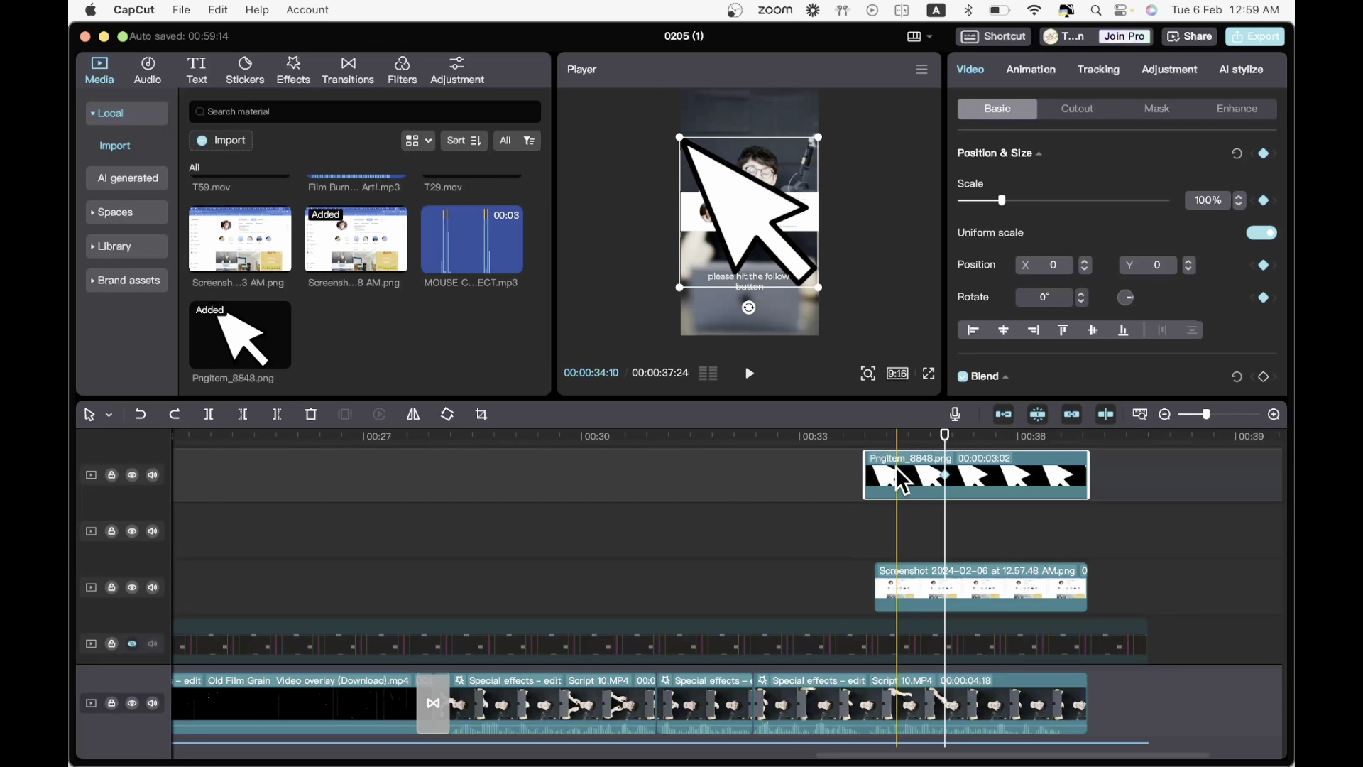
click(174, 414)
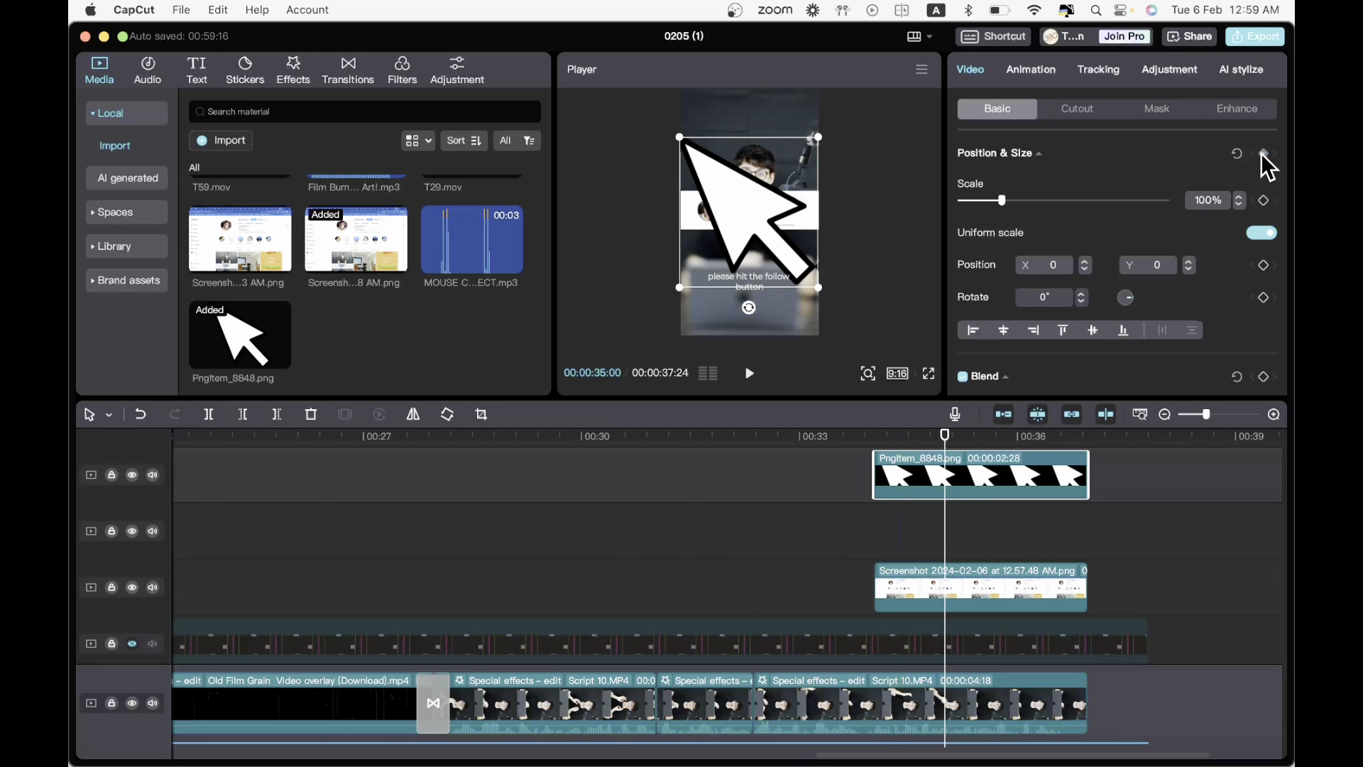
- Scale the cursor image to 18% and keyframe it at 00:00:34:01 outside the frame at X -1273, Y -1066
drag(997, 203, 967, 199)
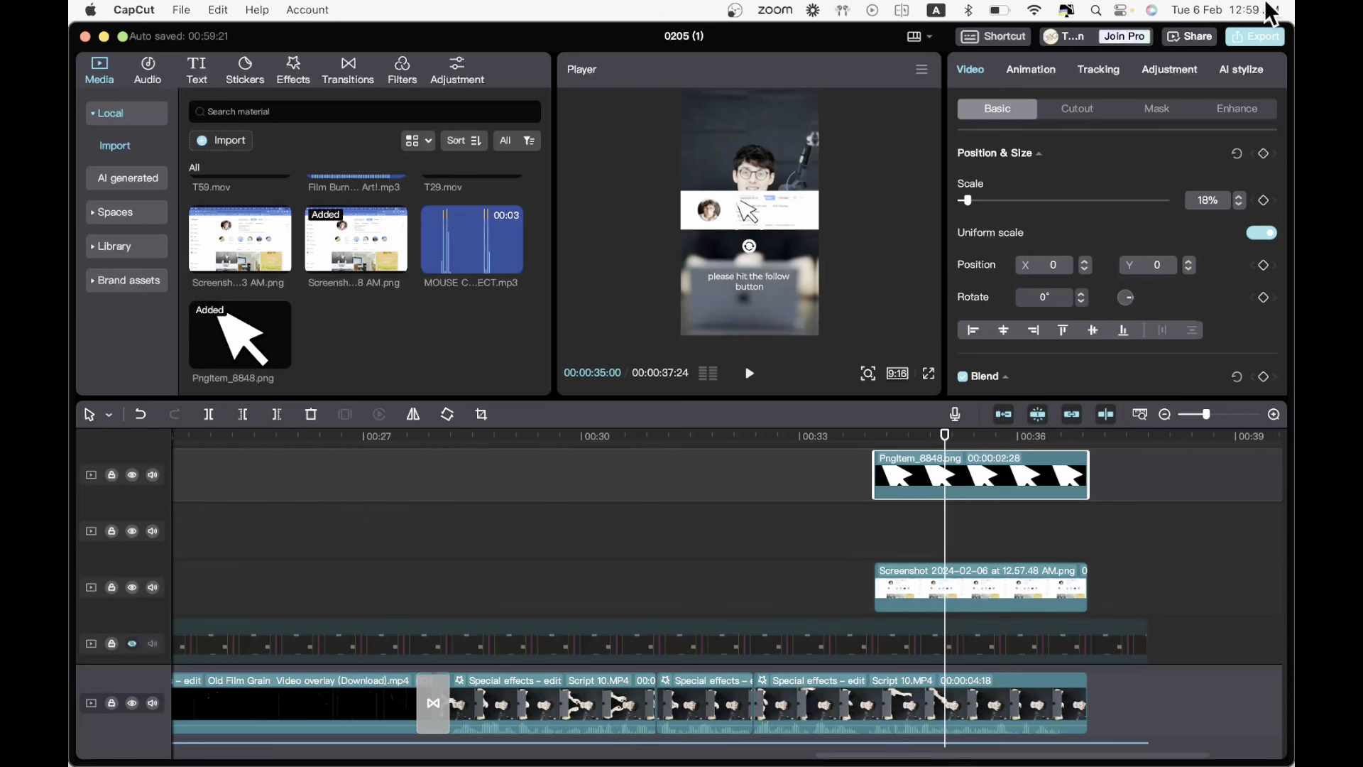
key(space)
key(Up)
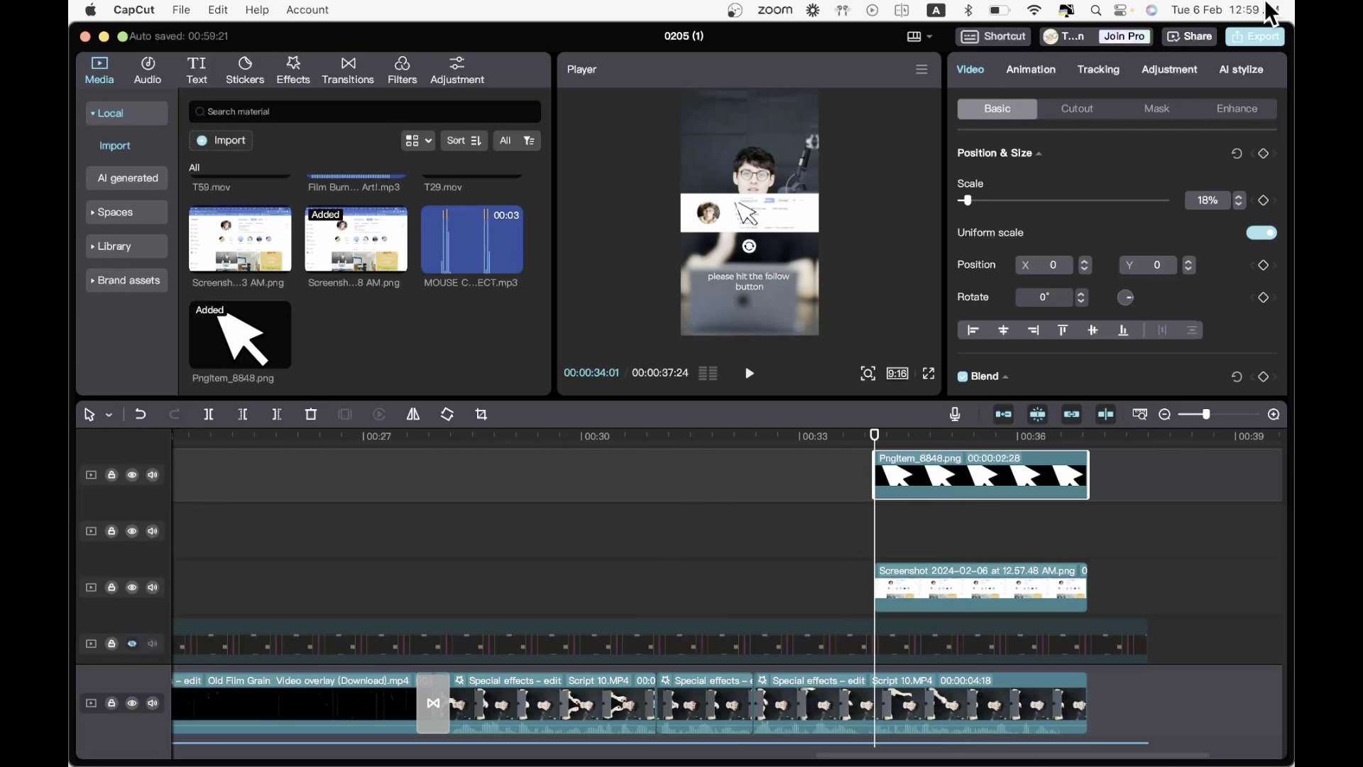
click(1264, 154)
drag(748, 207, 661, 277)
- Keyframe the cursor image at 00:00:35:05 with its tip on the profile's Follow button, at X 463, Y 0
key(space)
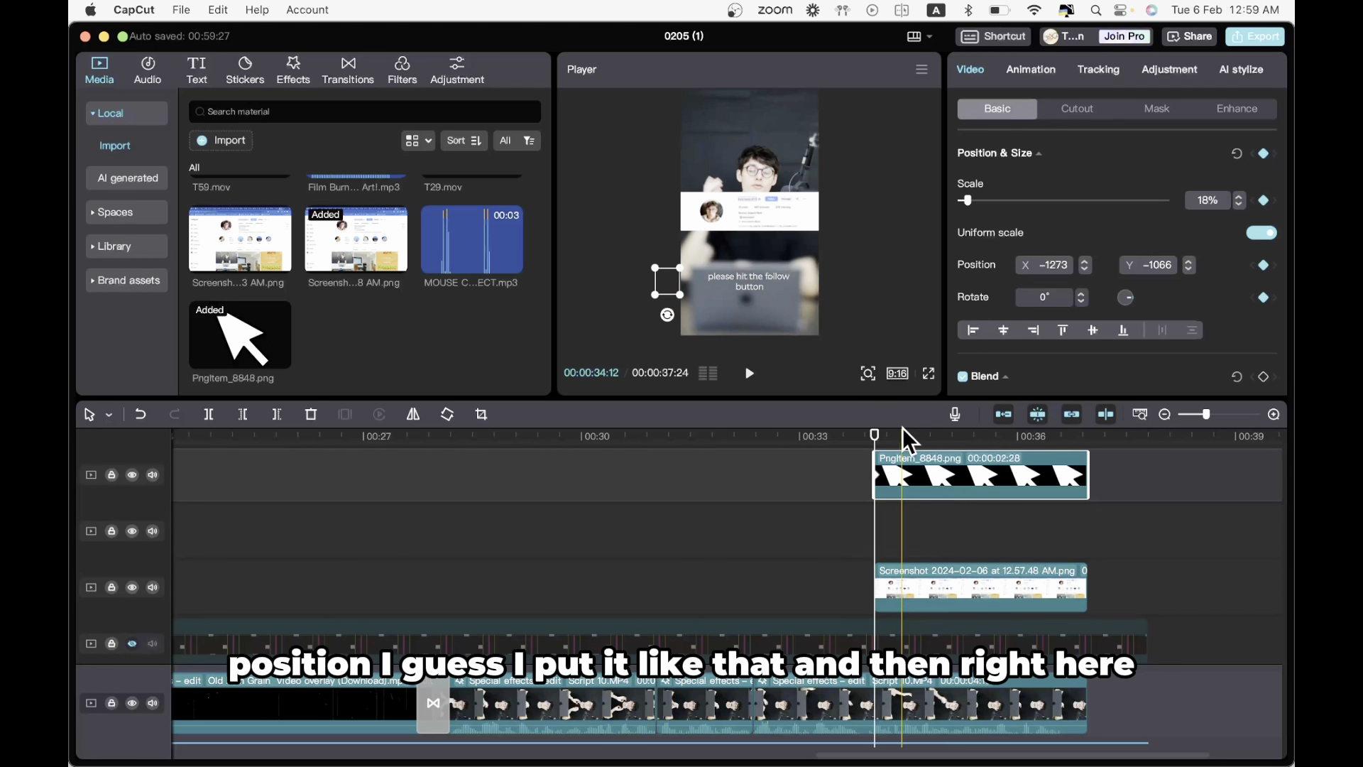
key(space)
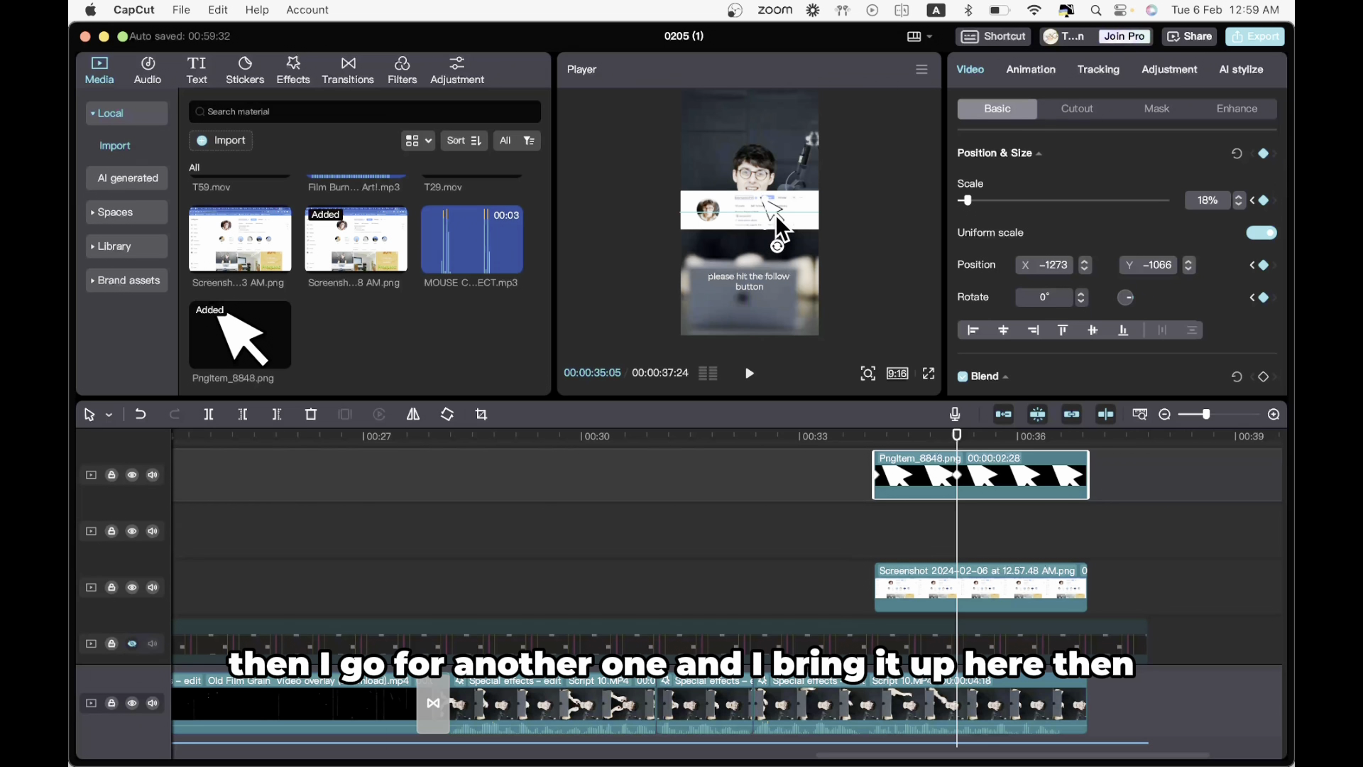
drag(778, 213, 777, 213)
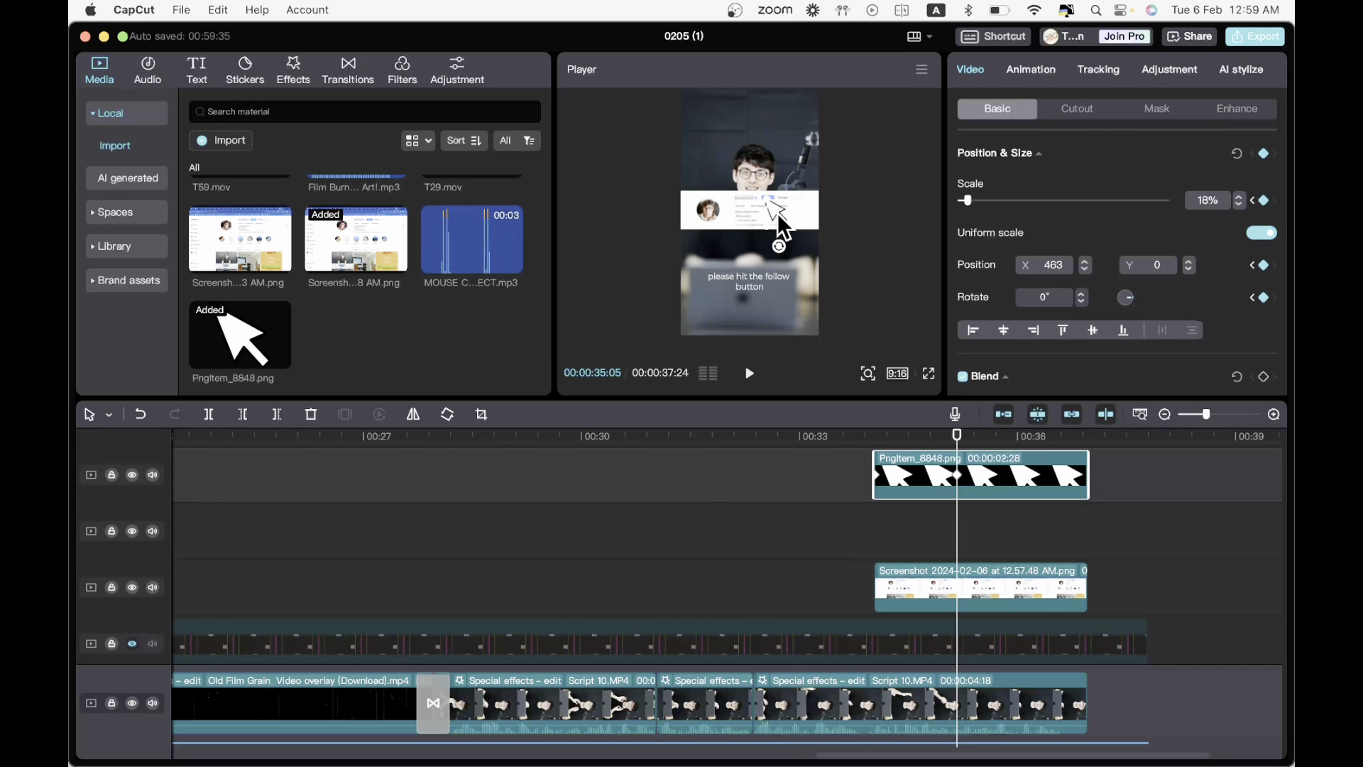
- Add a second Position & Size keyframe to the cursor image three frames further on, at 00:00:35:08
key(Right)
key(Right)
key(Right)
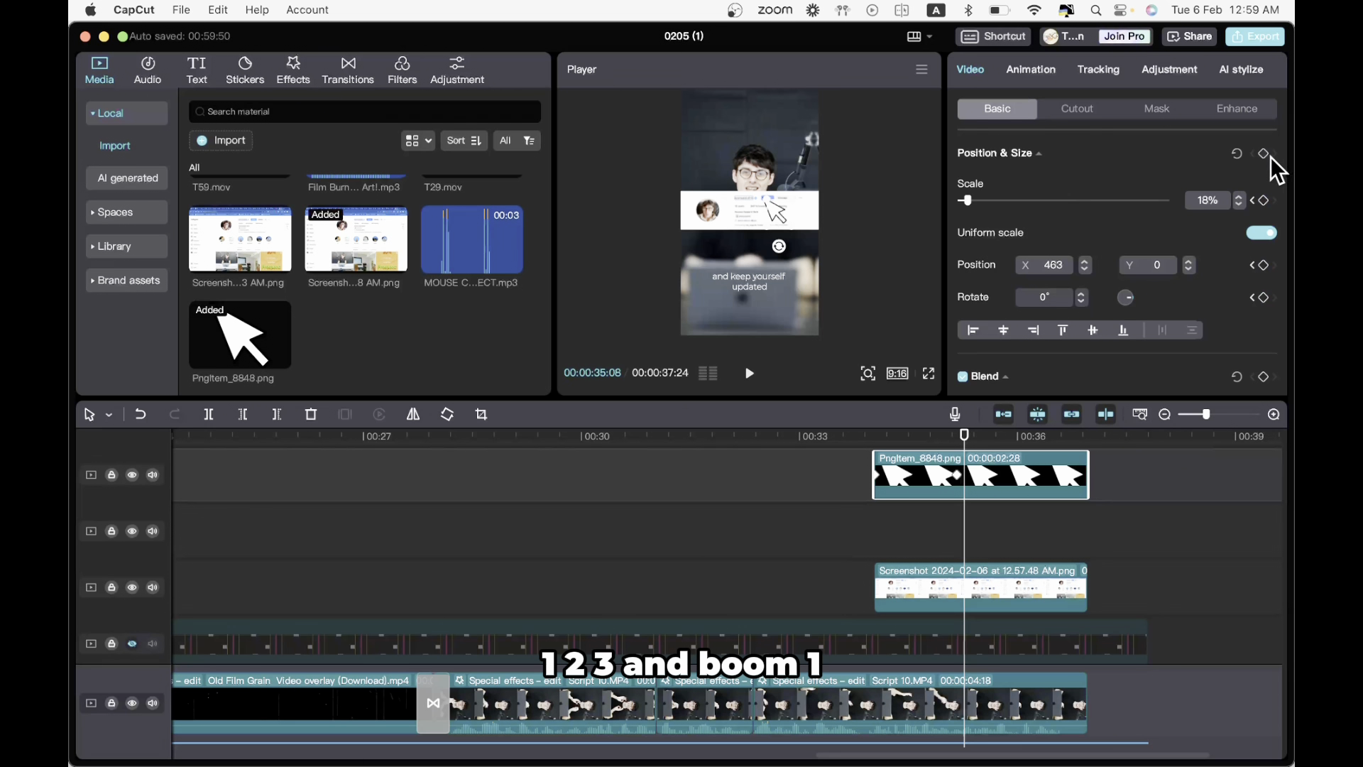
key(Left)
key(Left)
key(Left)
key(Left)
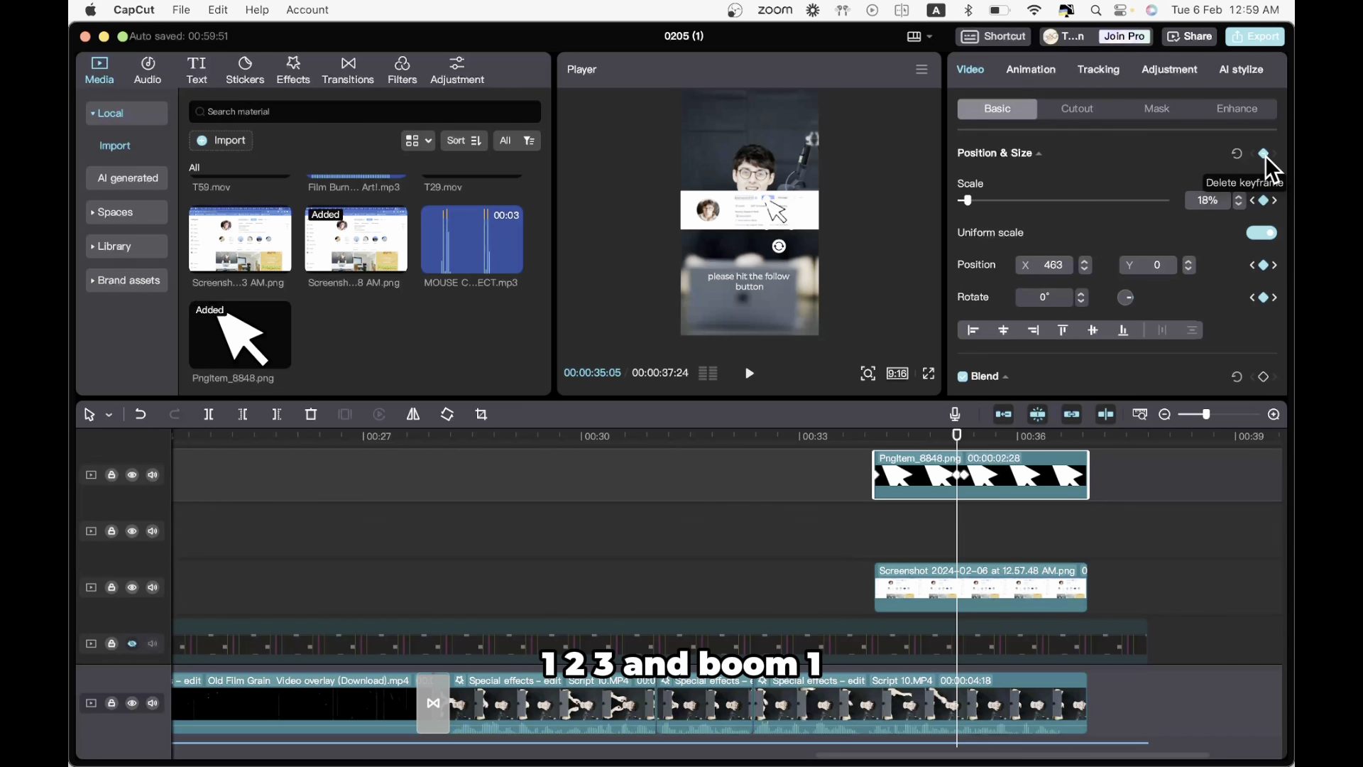
- Add a Position & Size keyframe to the cursor image at 00:00:35:11, keeping it at X 463, Y 0
key(Left)
key(Left)
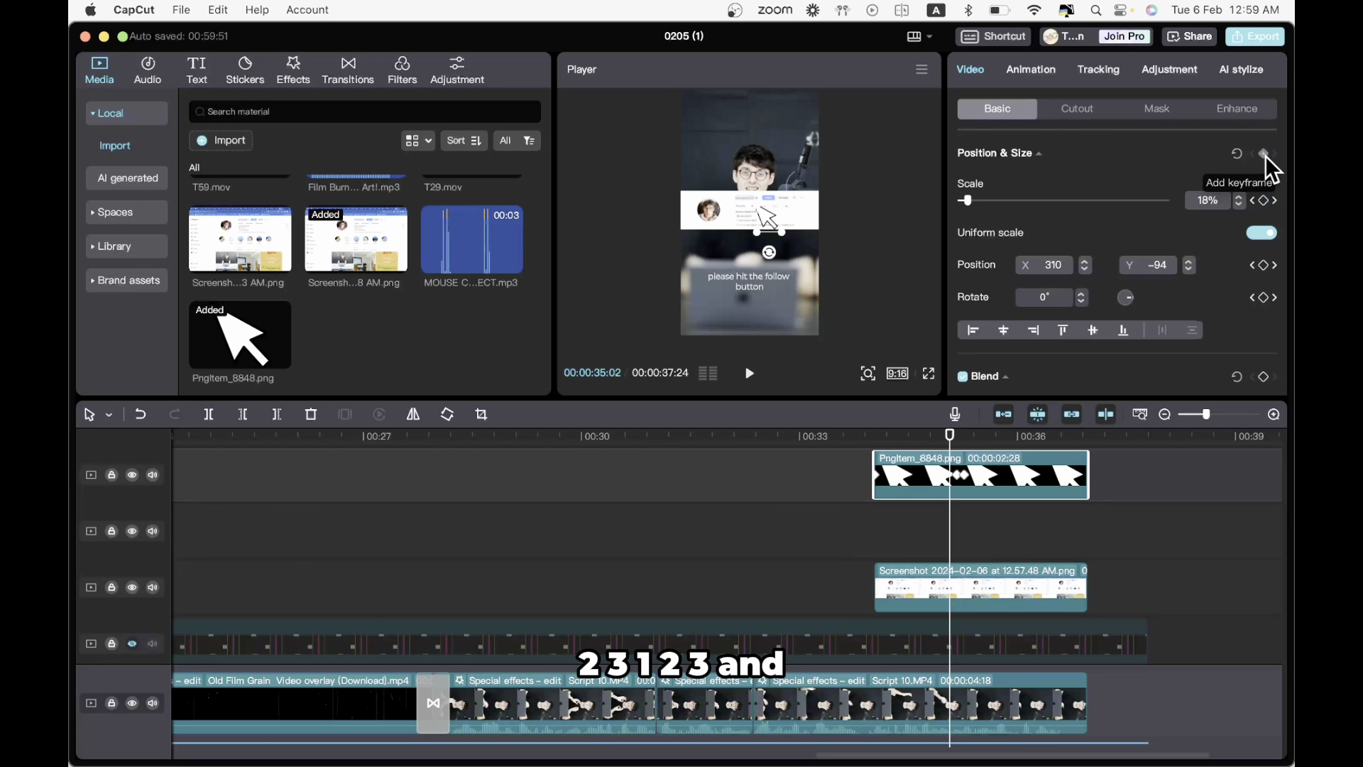
key(Right)
key(Right)
key(Right)
key(Right)
key(Right)
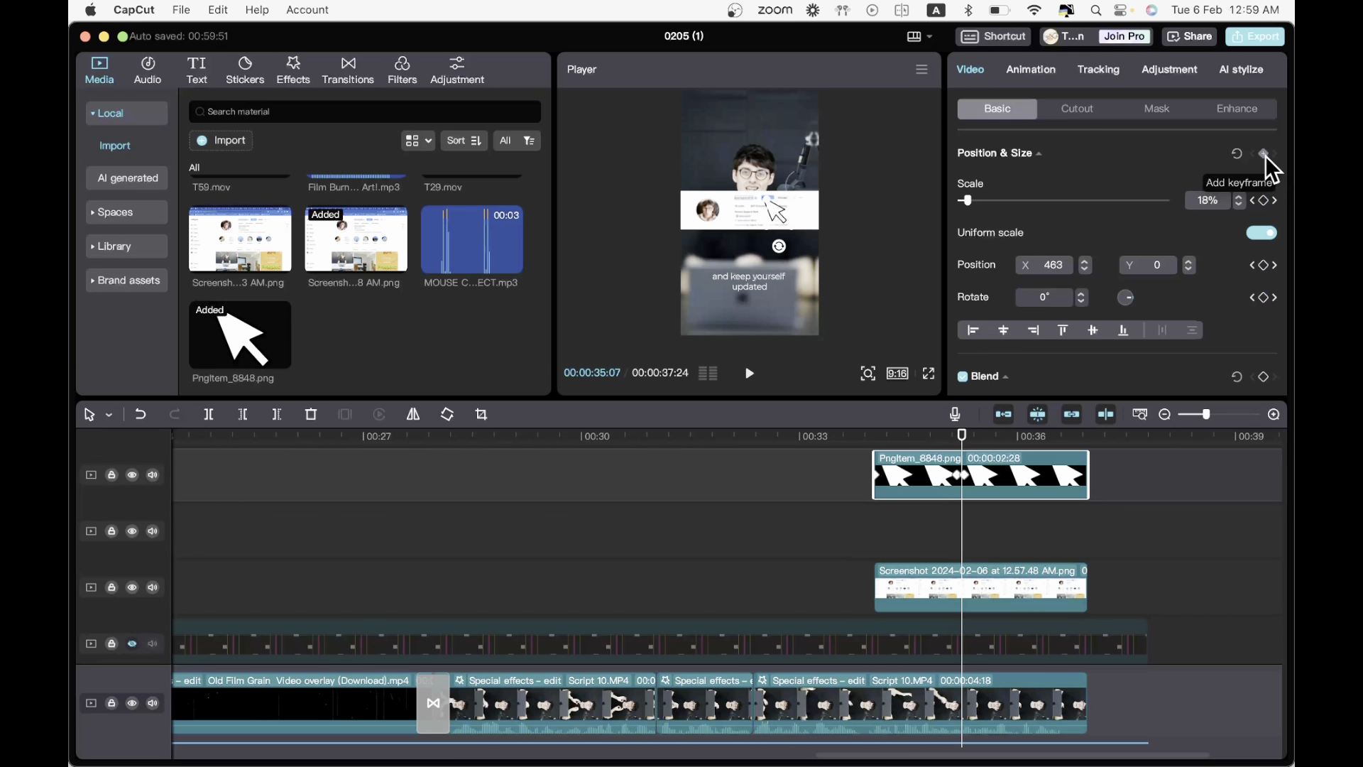
key(Right)
key(Right)
key(Right)
key(Right)
click(1265, 155)
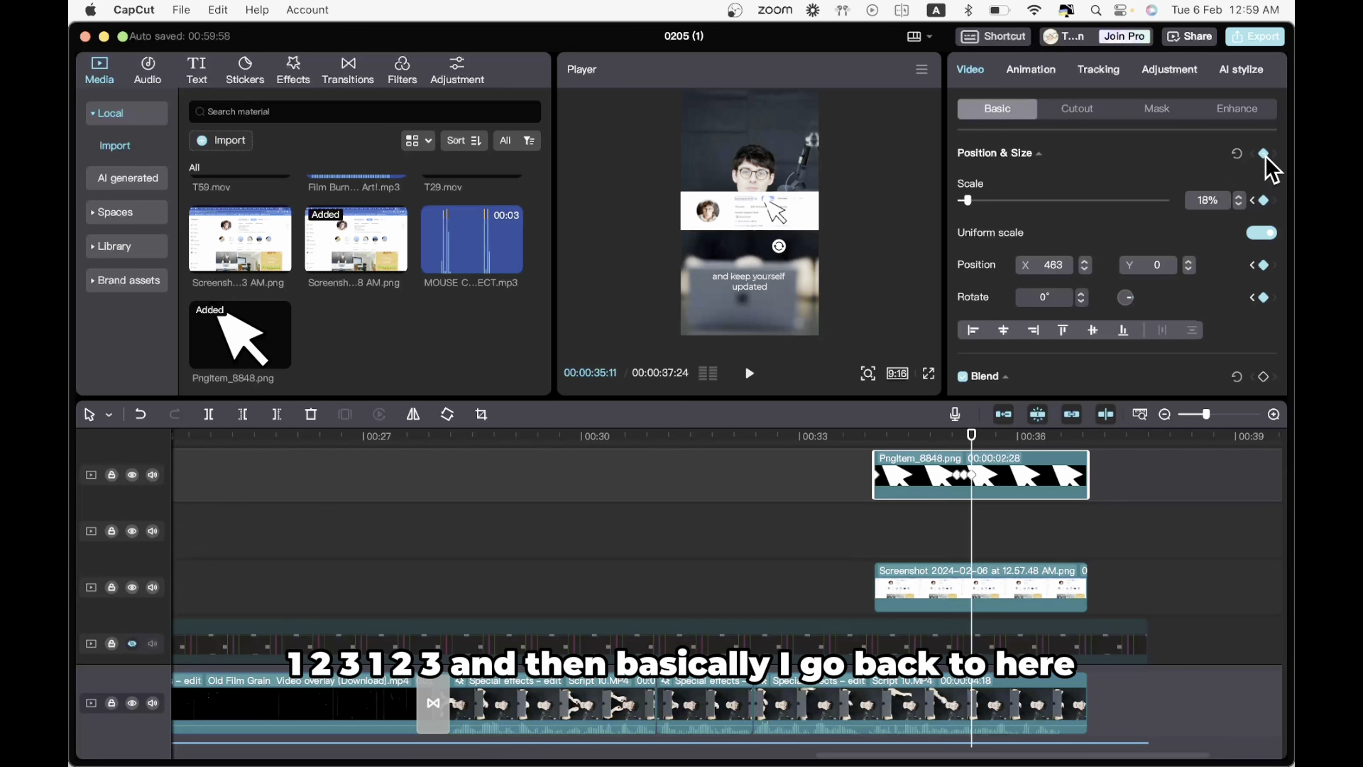
click(1265, 154)
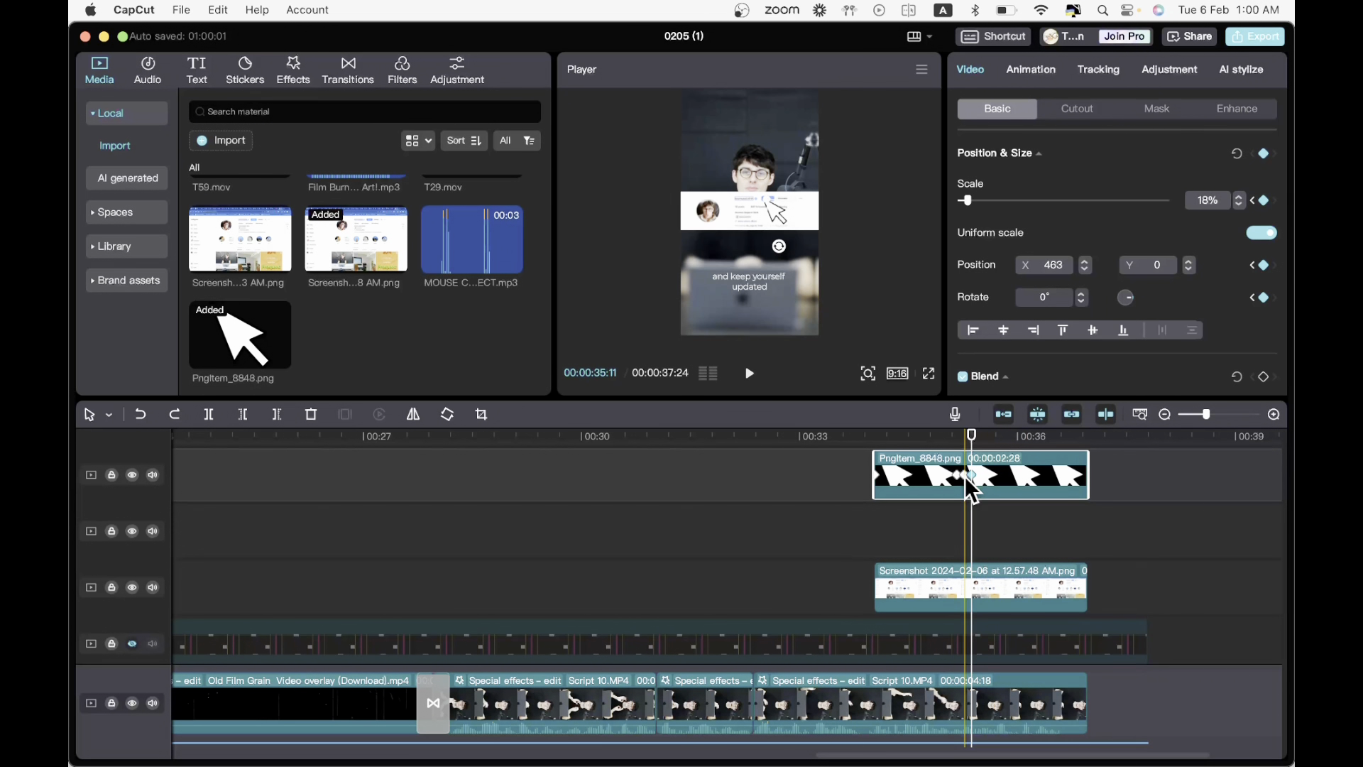
- Add Position & Size keyframes to the profile screenshot at 00:00:35:08, 00:00:35:05 and 00:00:35:11
click(965, 506)
click(981, 586)
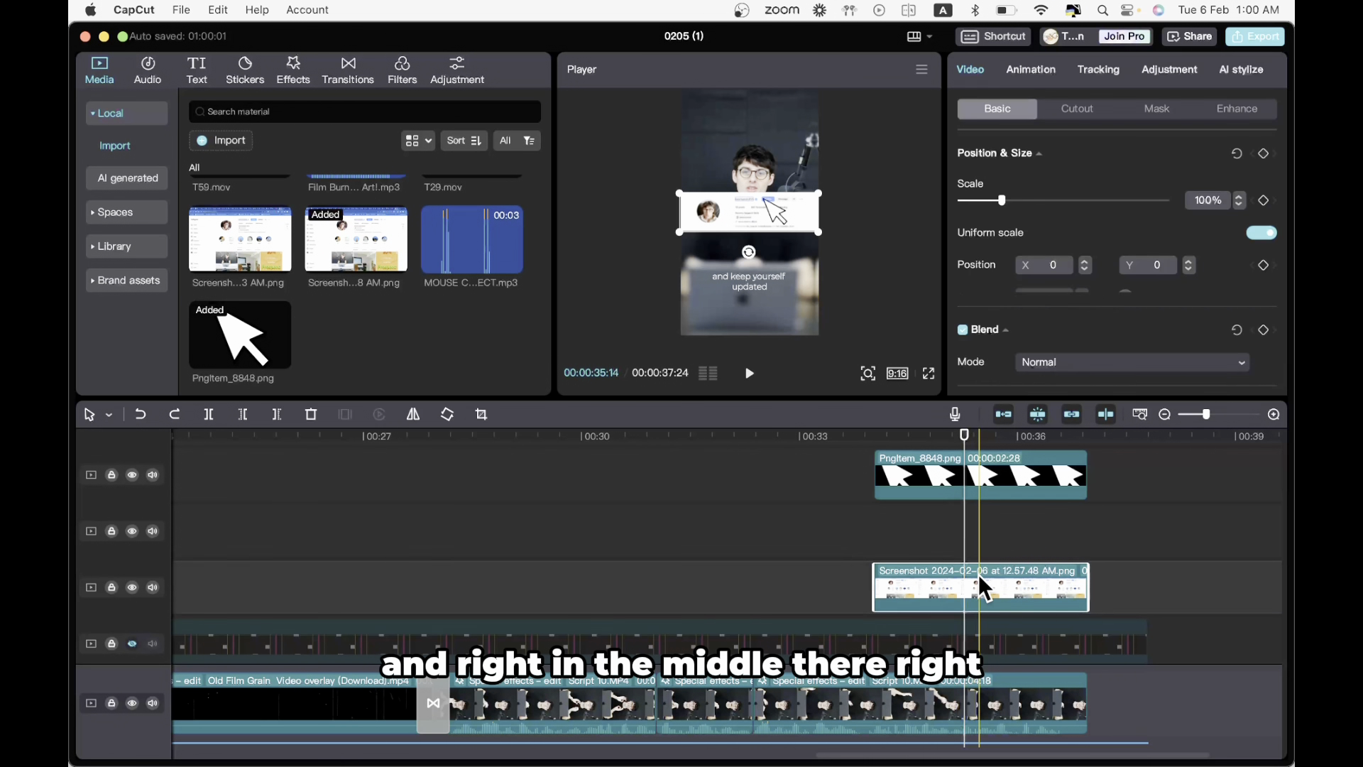
click(982, 474)
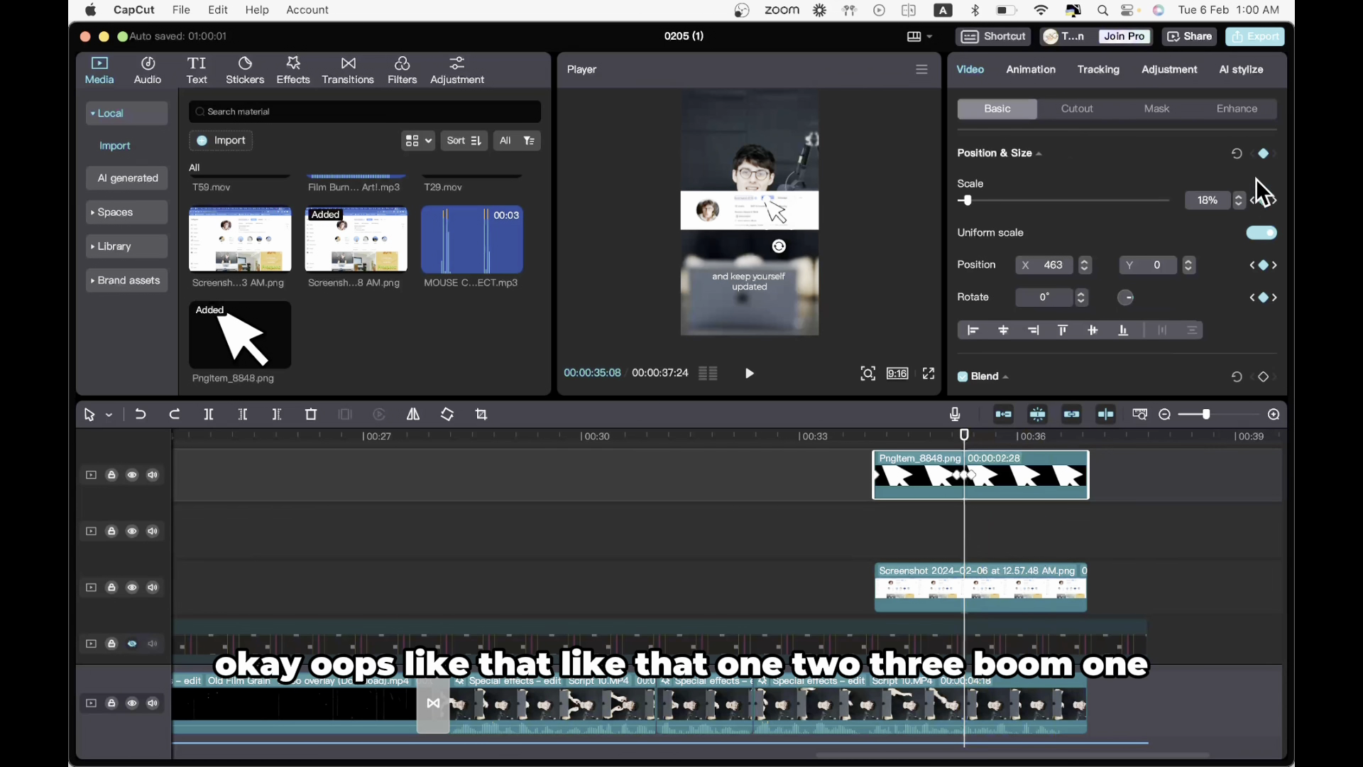
click(998, 579)
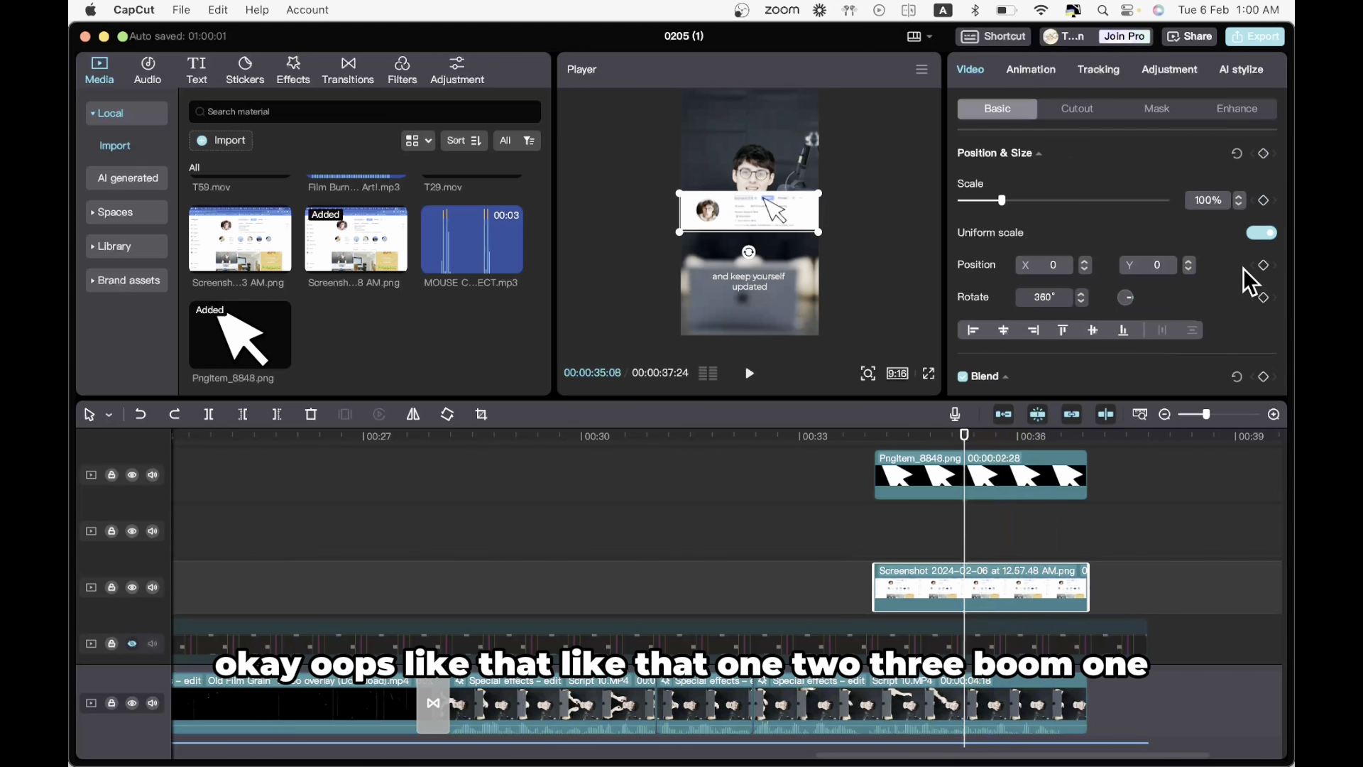
click(1265, 154)
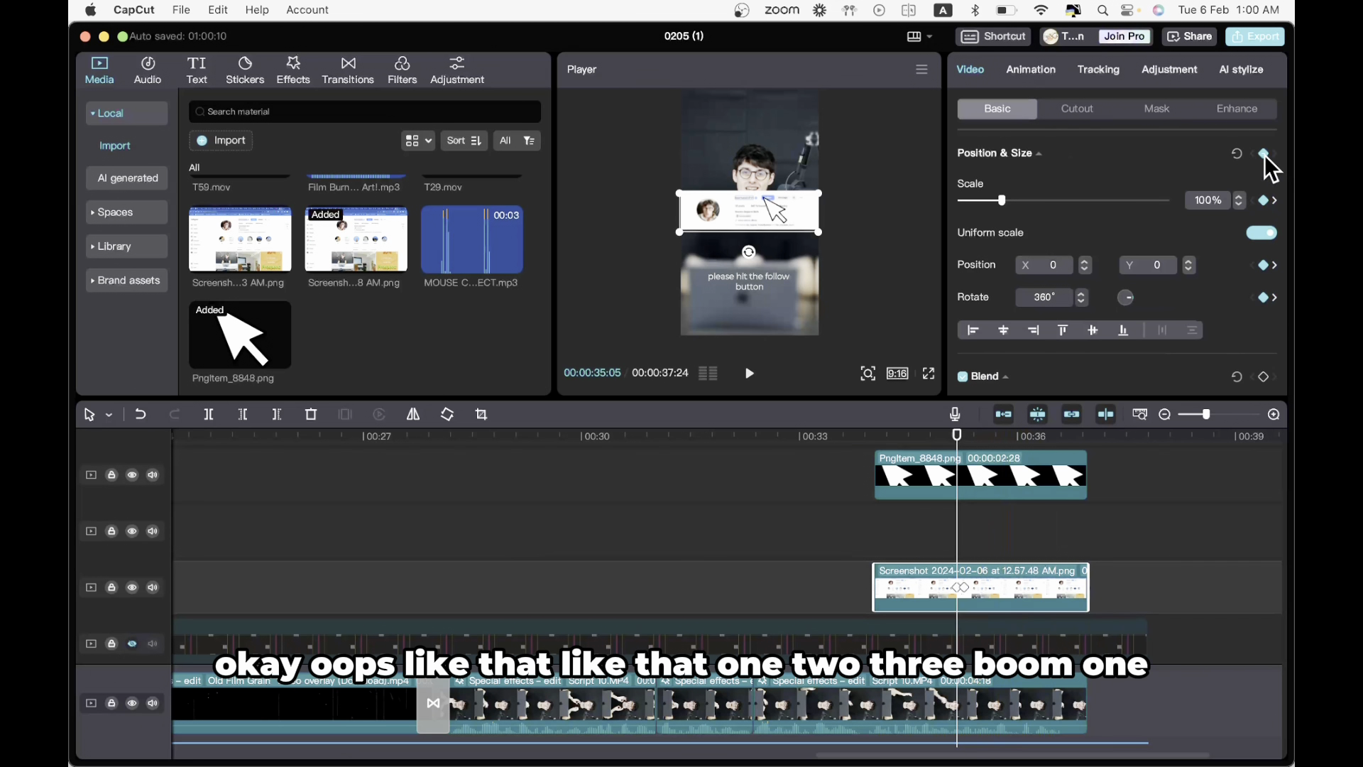
key(Right)
key(Right)
key(Right)
key(Right)
key(Right)
key(Right)
click(1264, 155)
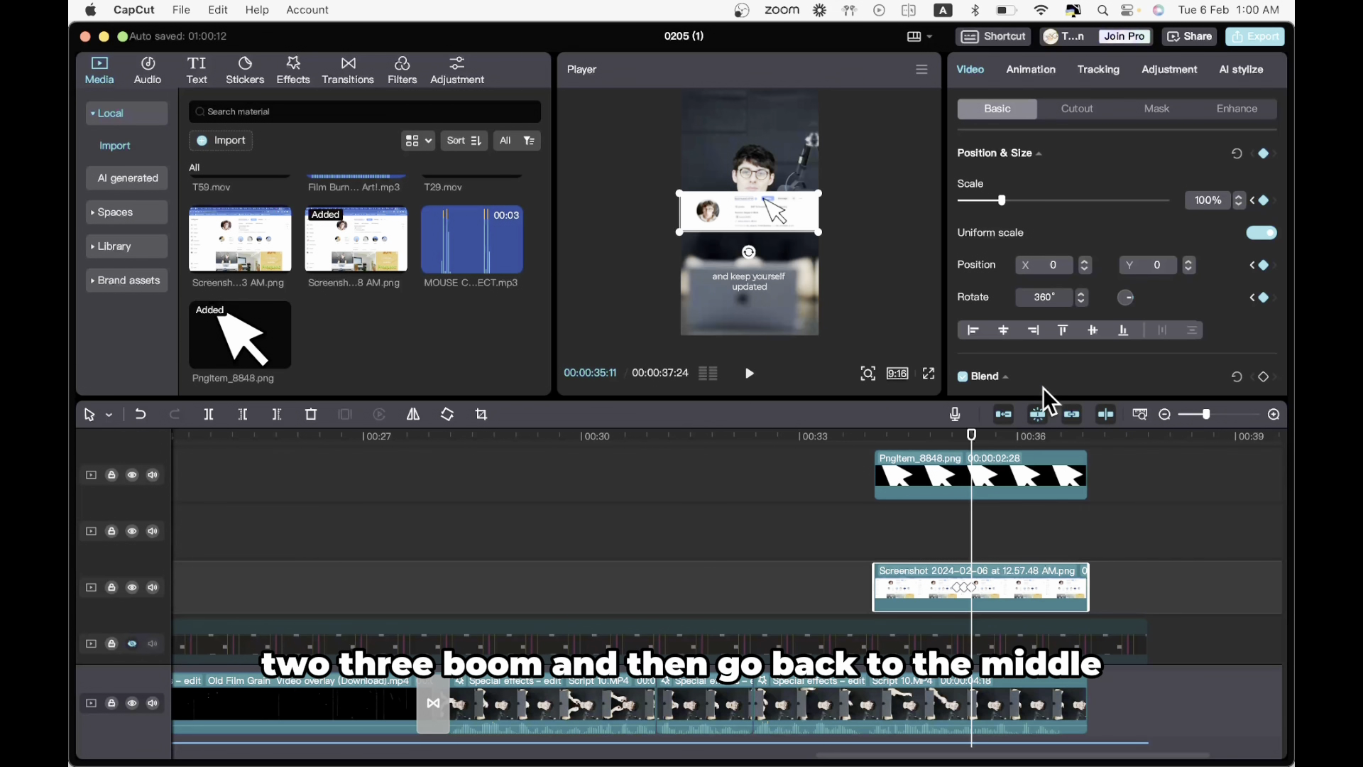
- Scale the profile screenshot down slightly at its middle keyframe, 00:00:35:08, and play back the click effect
scroll(962, 545, up, 5)
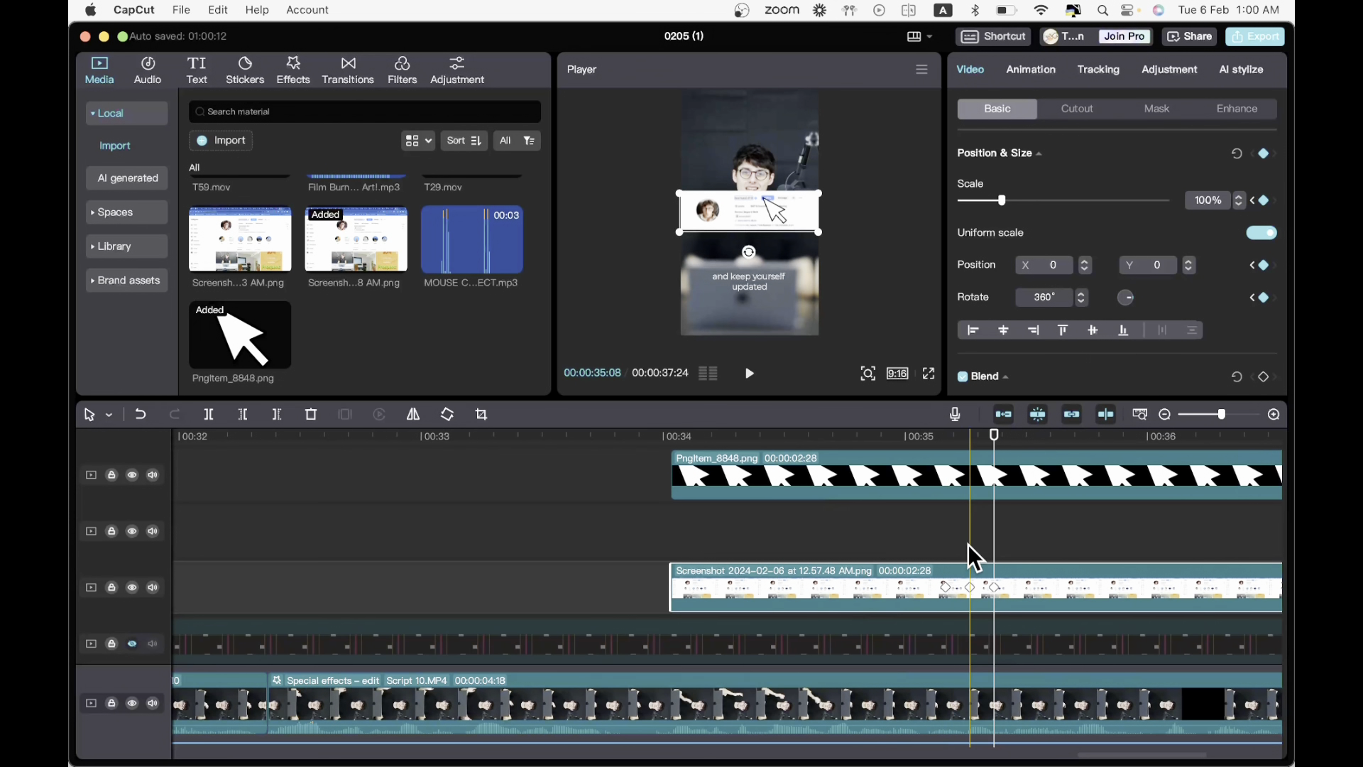
click(970, 551)
click(979, 578)
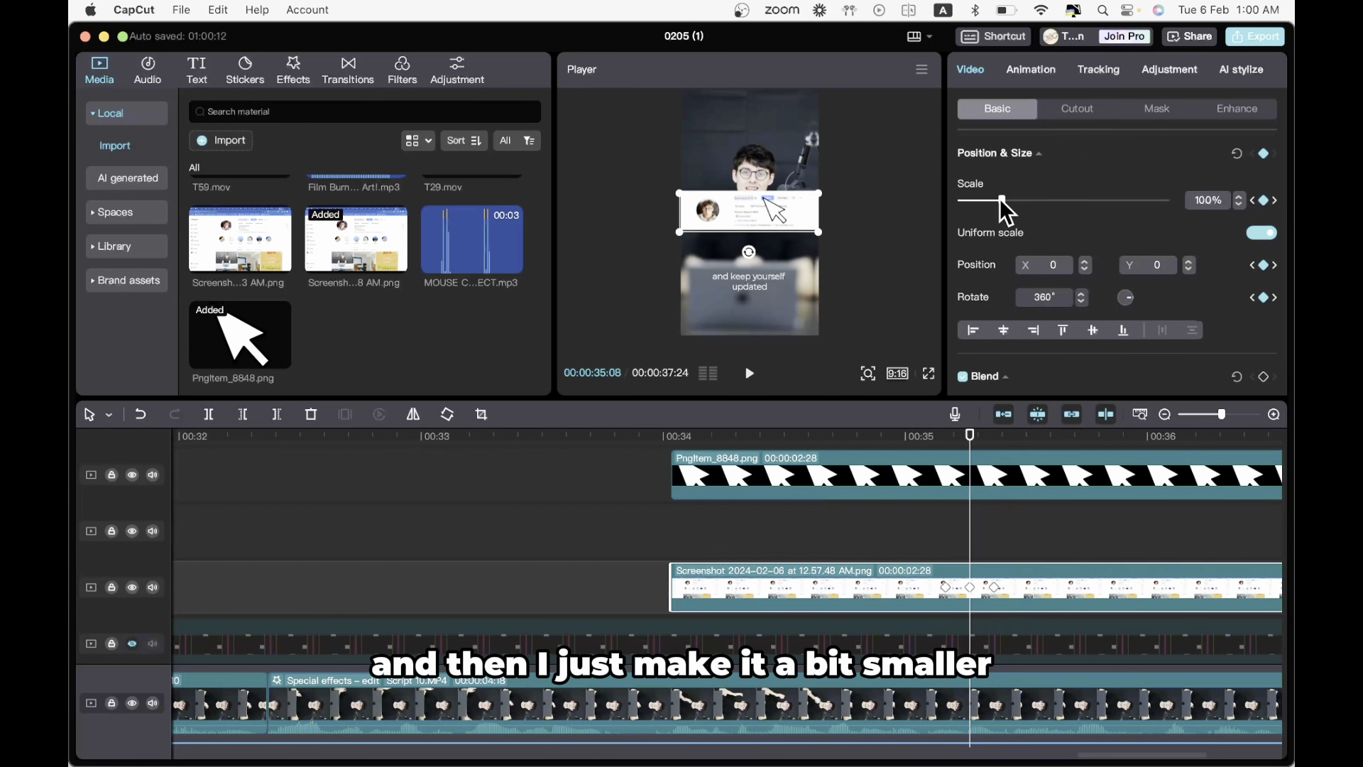
drag(1002, 201, 993, 199)
click(803, 551)
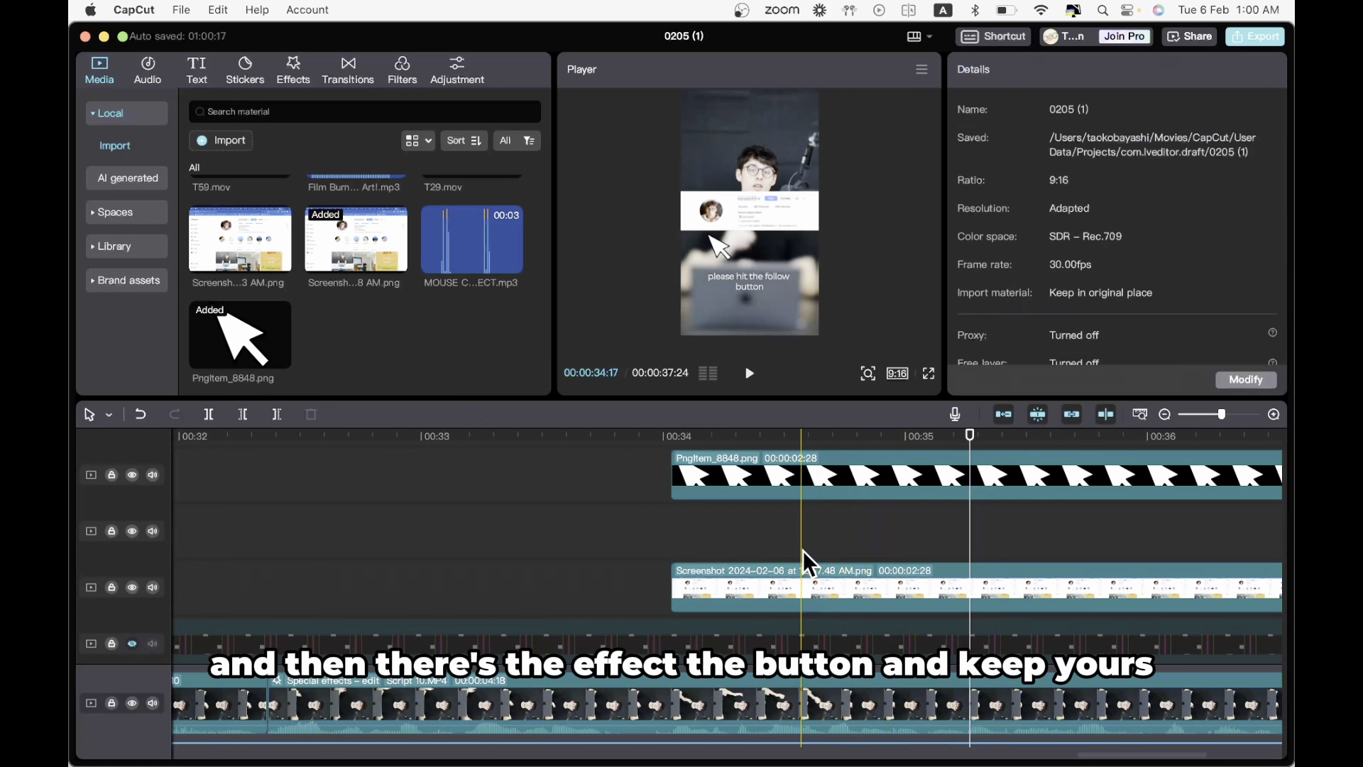
key(space)
key(space)
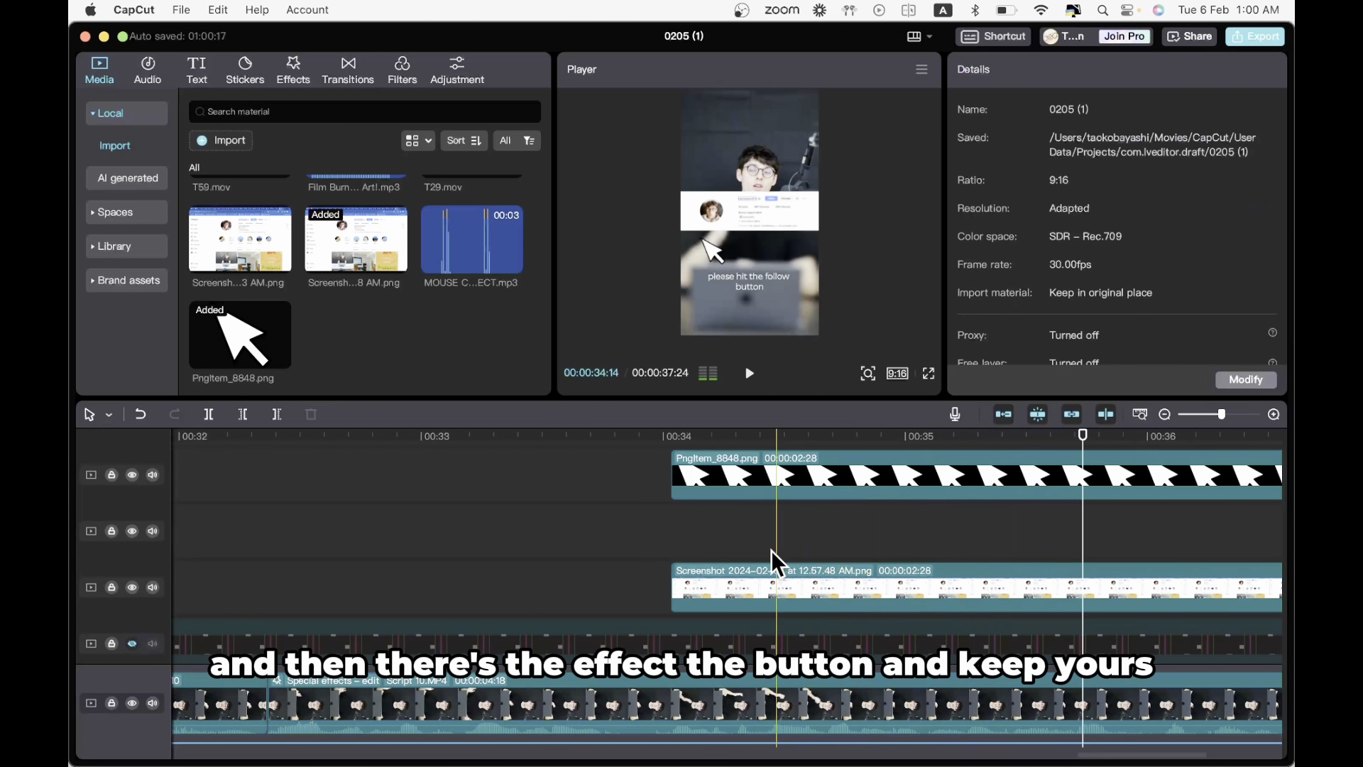
click(662, 541)
key(space)
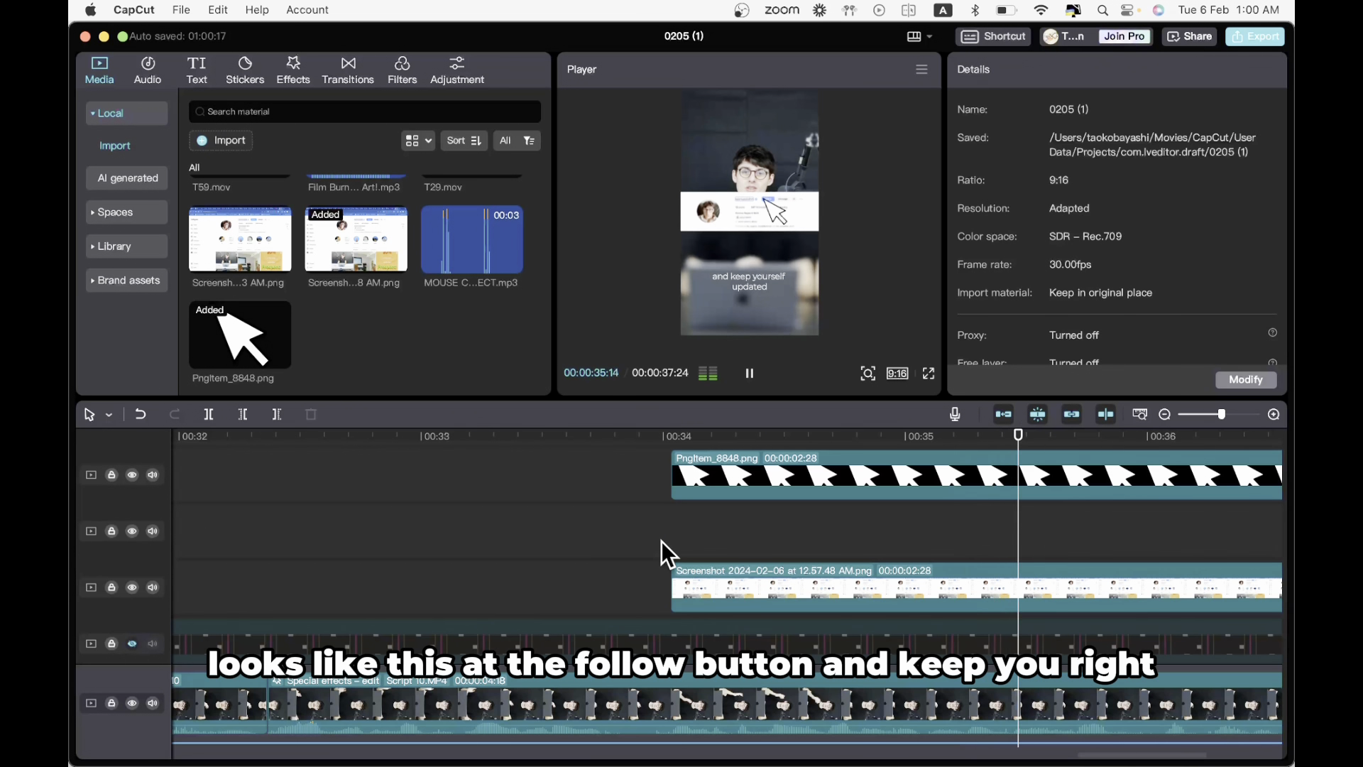
key(space)
- Place the mouse click sound effect MP3 on the timeline at about 00:00:34:23, under the profile screenshot
scroll(851, 534, down, 2)
drag(447, 287, 847, 517)
scroll(855, 524, up, 3)
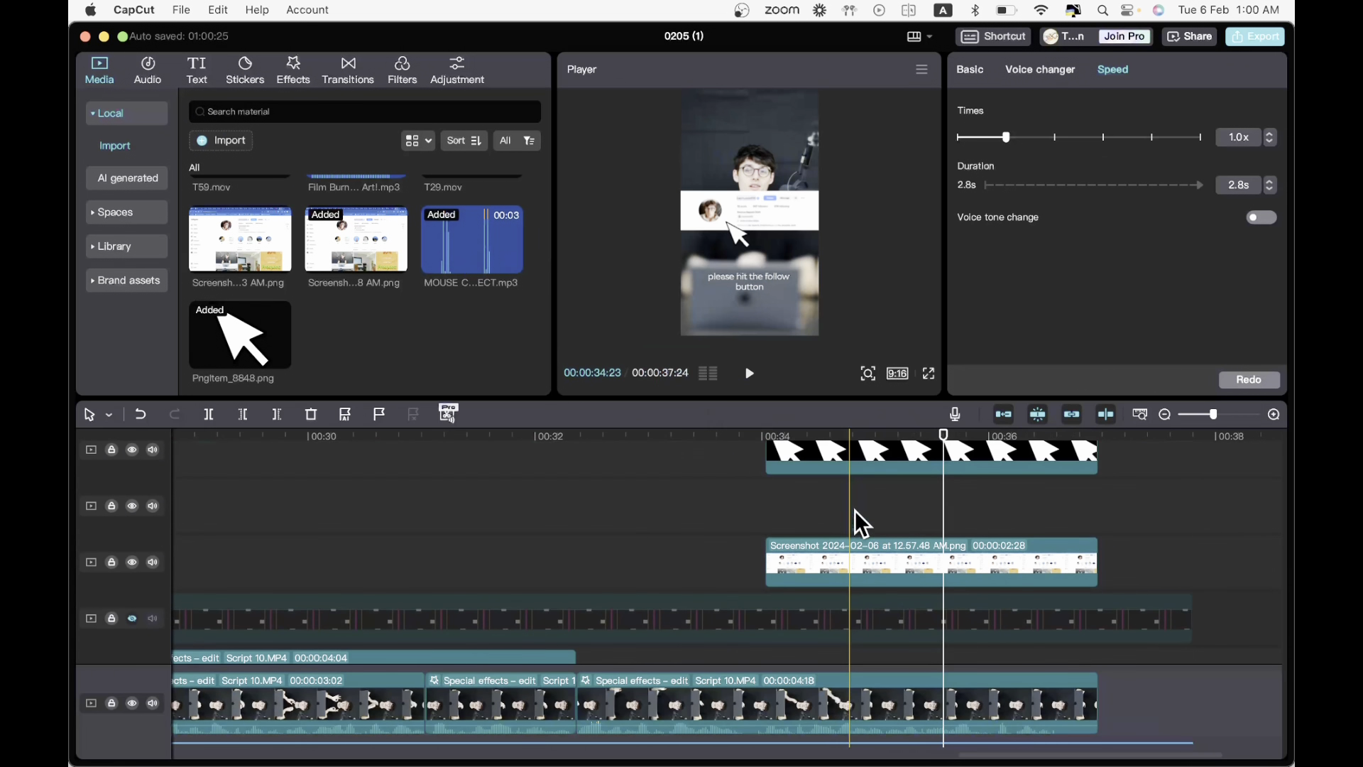
click(855, 510)
click(877, 565)
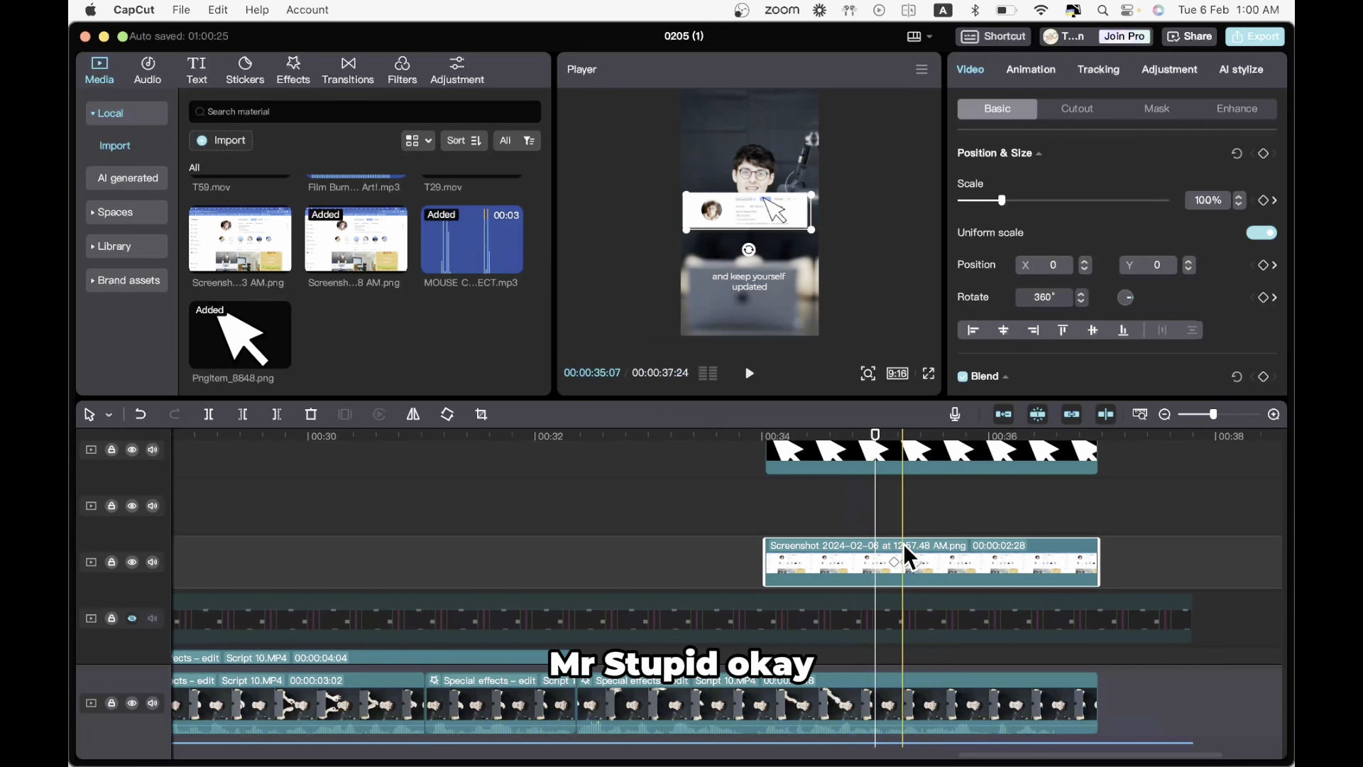
- Adjust the mouse click sound clip to match the cursor's click on the Follow button and play it back
scroll(903, 525, down, 3)
click(845, 618)
key(space)
key(space)
drag(1142, 544, 983, 542)
click(824, 643)
key(space)
key(space)
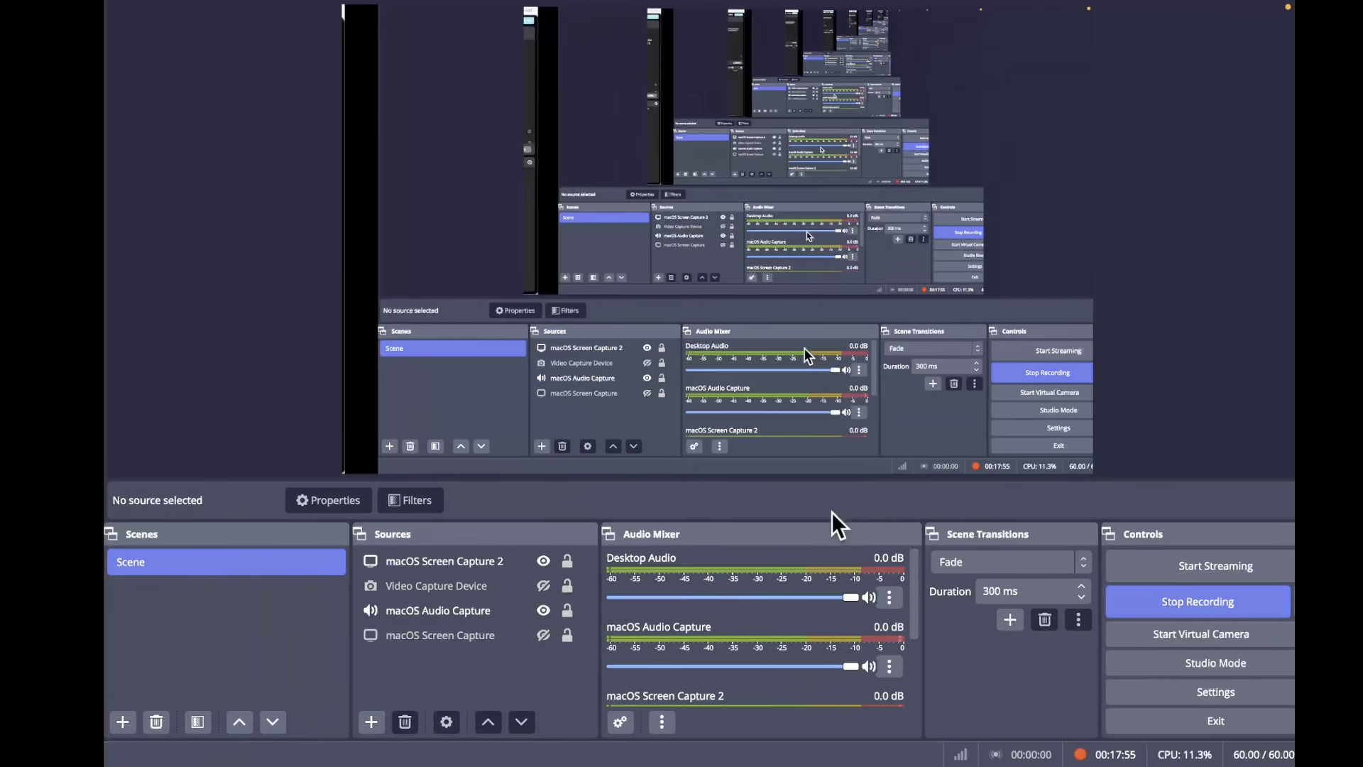
- Switch to the browser's Instagram page, follow the profile and take a screenshot of its Following state
key(ctrl+Right)
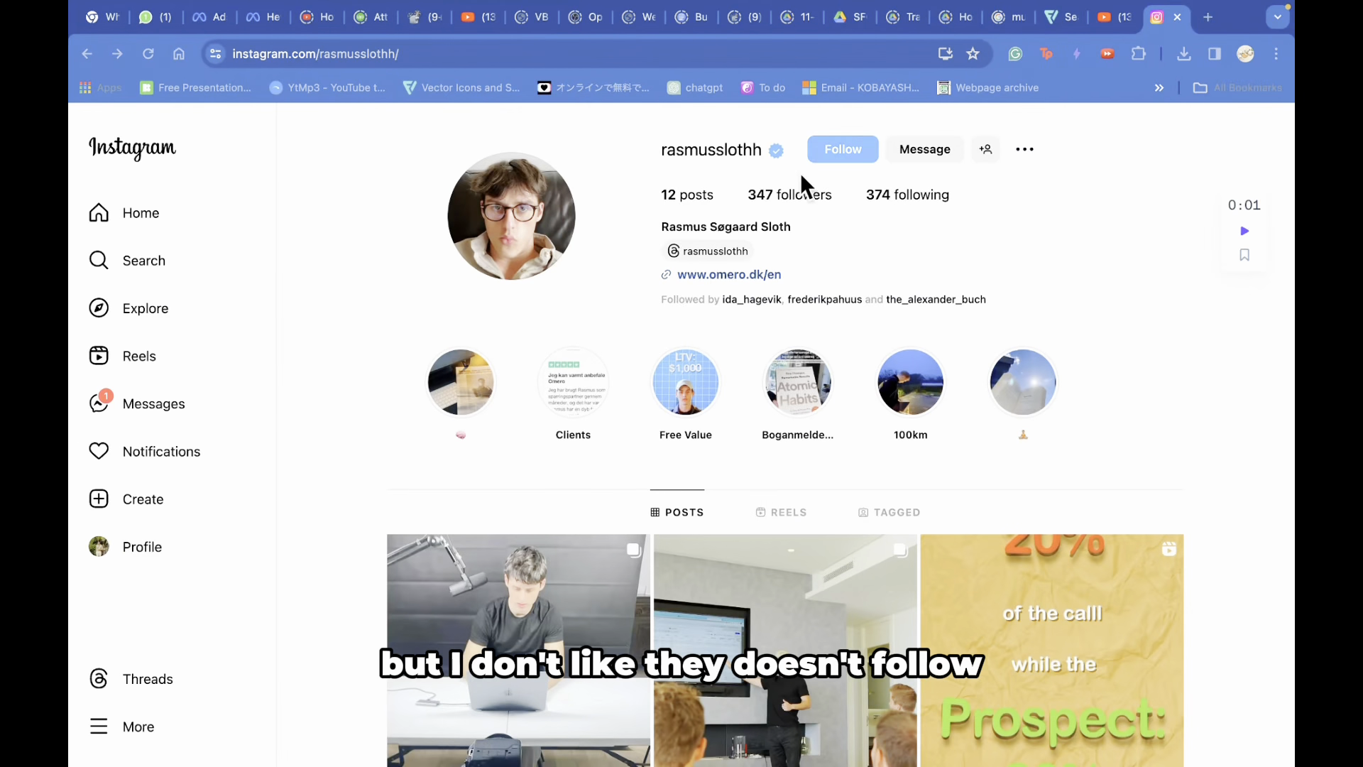
click(845, 149)
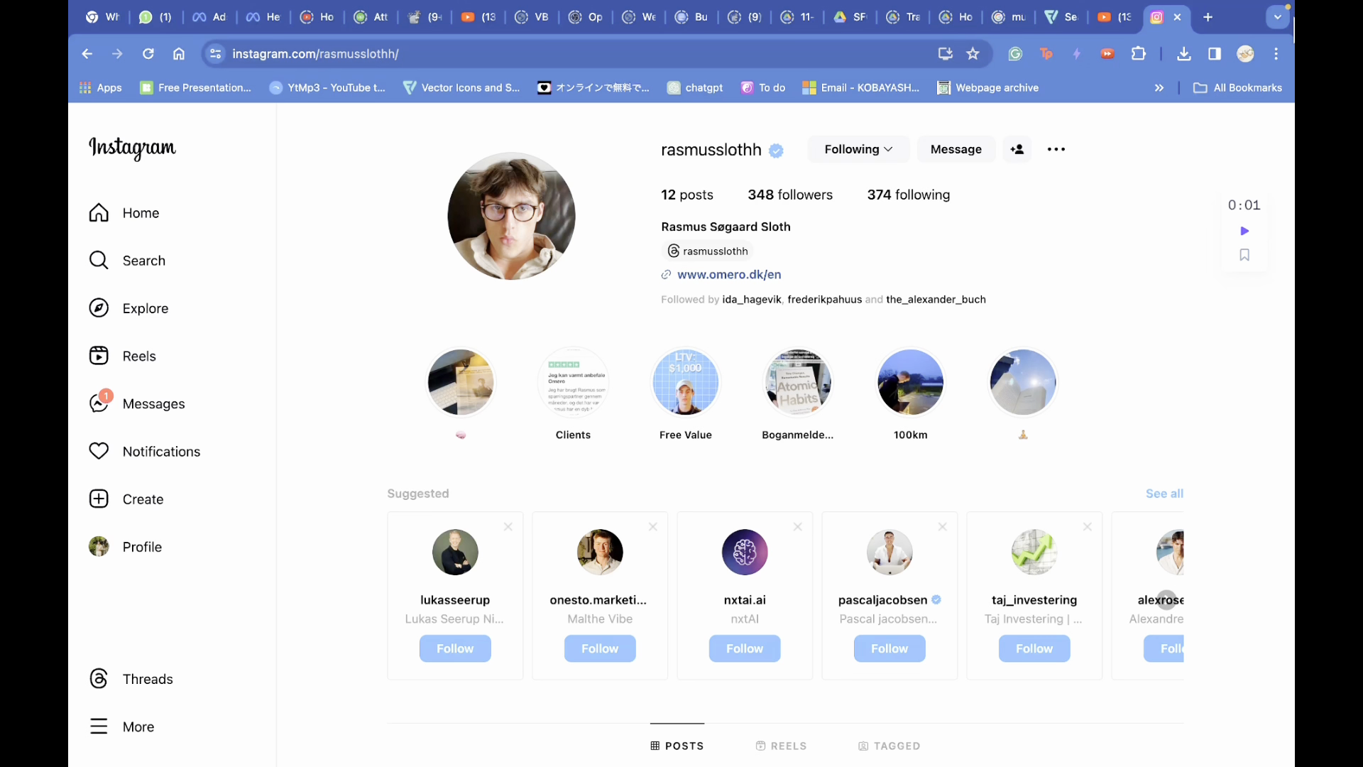
- Switch back to CapCut and import the new screenshot of the followed profile into the project's media
key(ctrl+Left)
key(ctrl+Left)
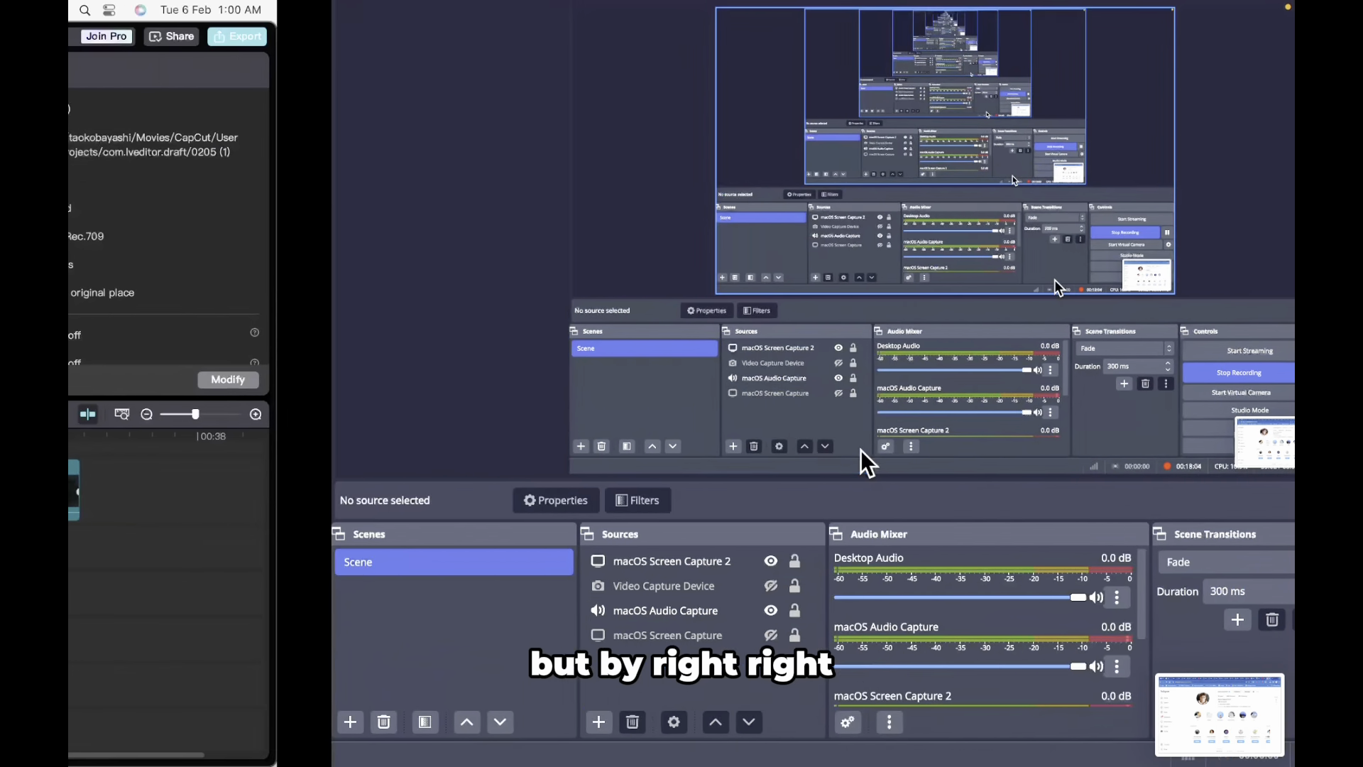
scroll(924, 511, up, 5)
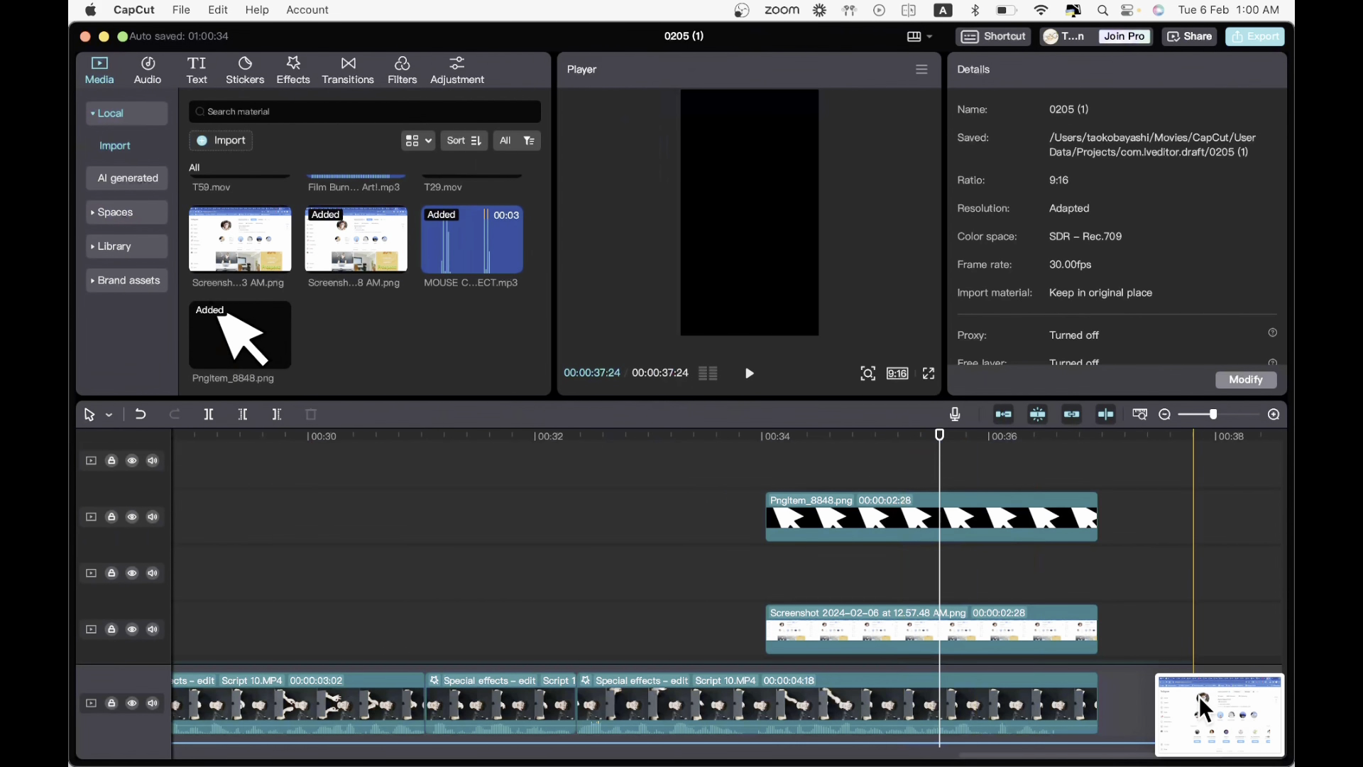
drag(1199, 696, 460, 272)
- Split the profile screenshot clip at its last keyframe, 00:00:35:11
click(900, 601)
key(space)
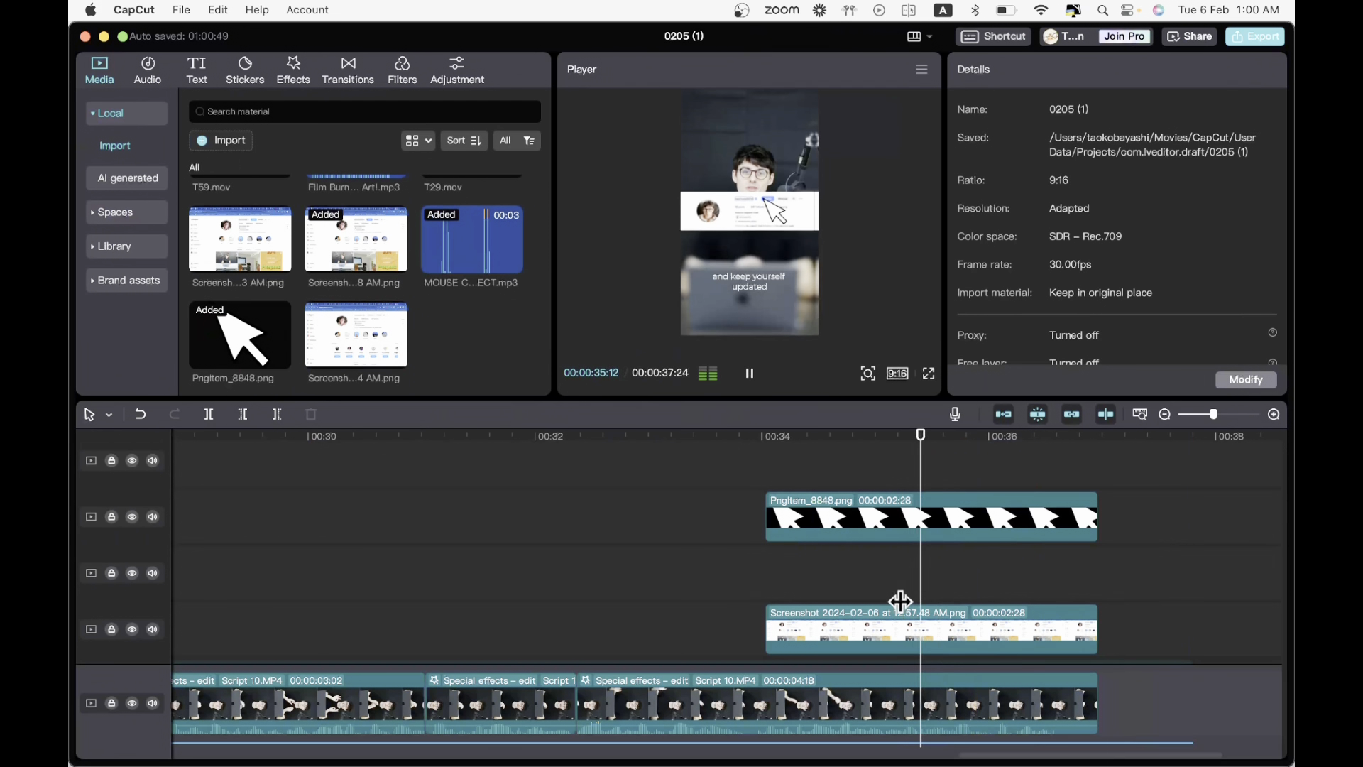
key(space)
scroll(900, 600, down, 2)
click(936, 561)
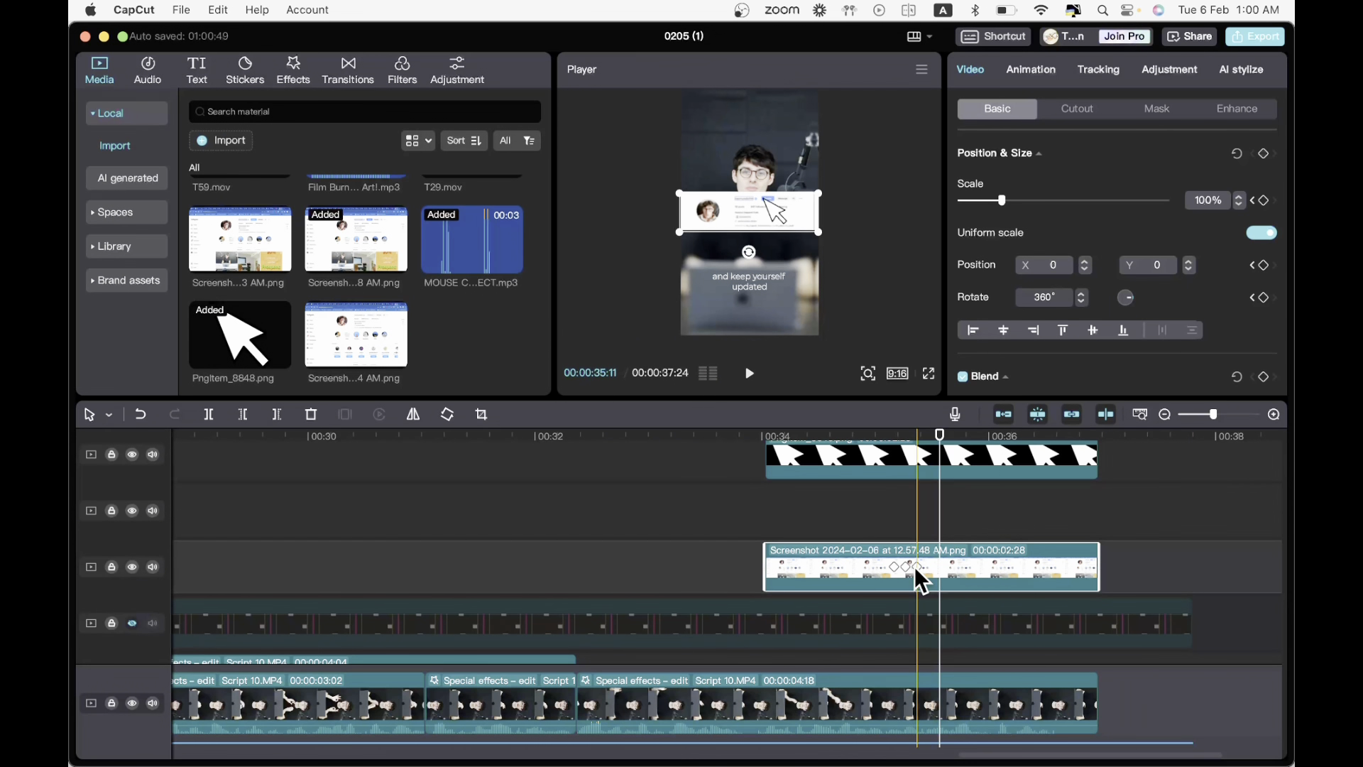
click(916, 566)
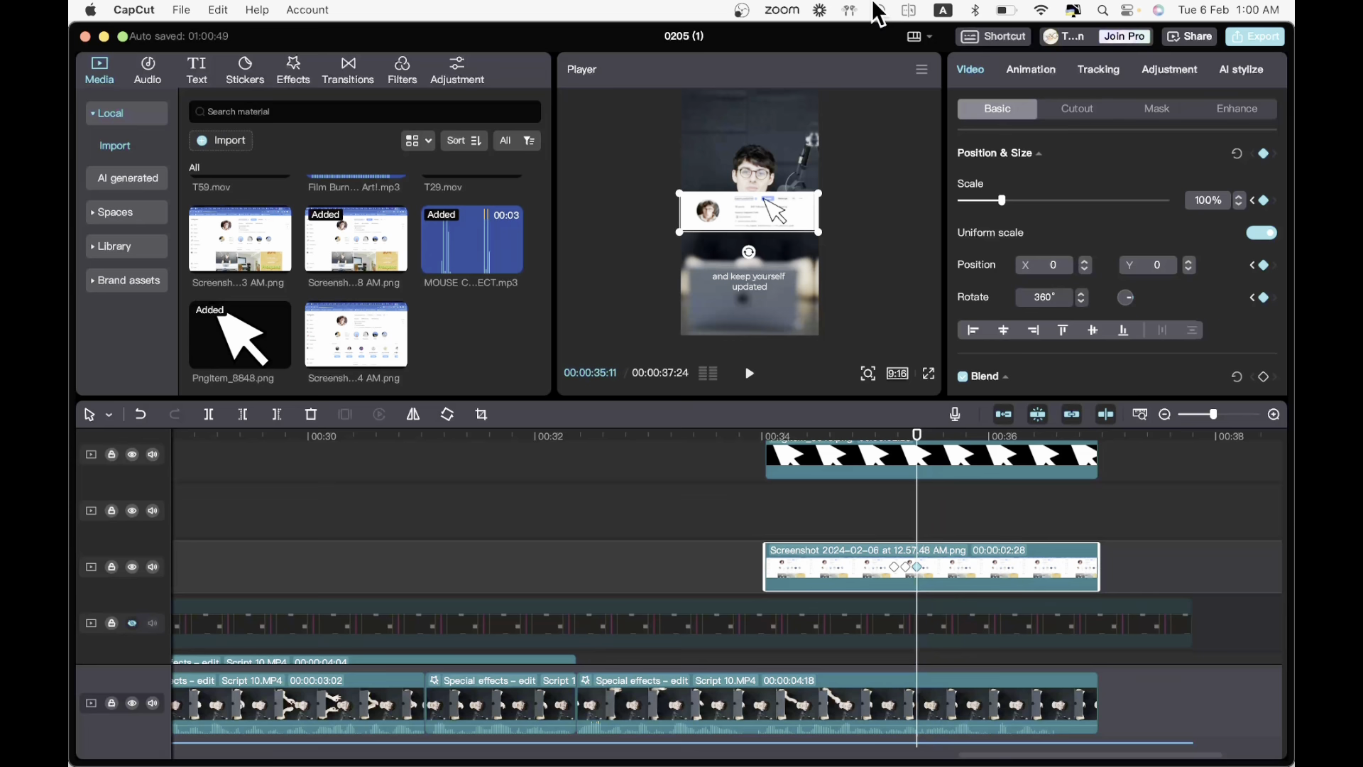
key(super+b)
- Replace the second part of the split screenshot with the 1.00.44 AM screenshot, keeping the original video effect, and play back the ending
drag(355, 335, 986, 560)
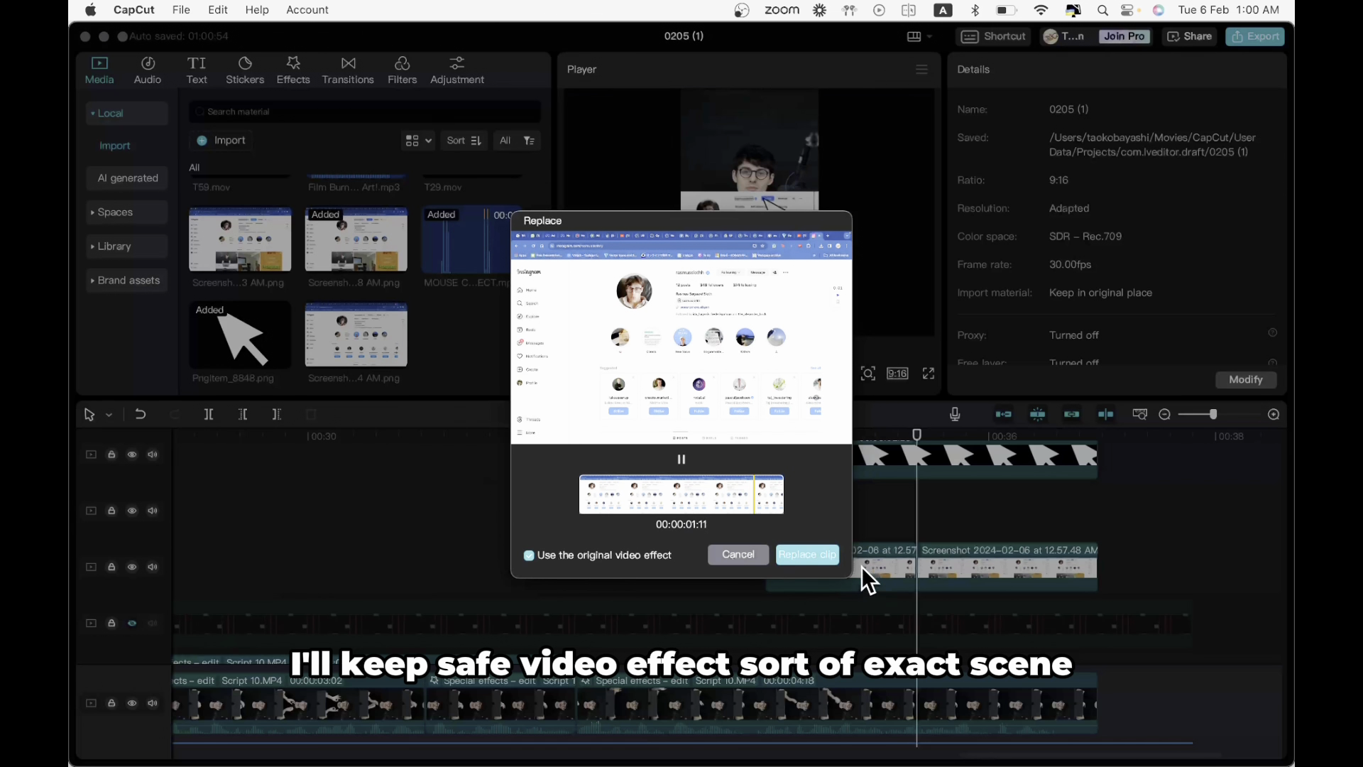
click(821, 552)
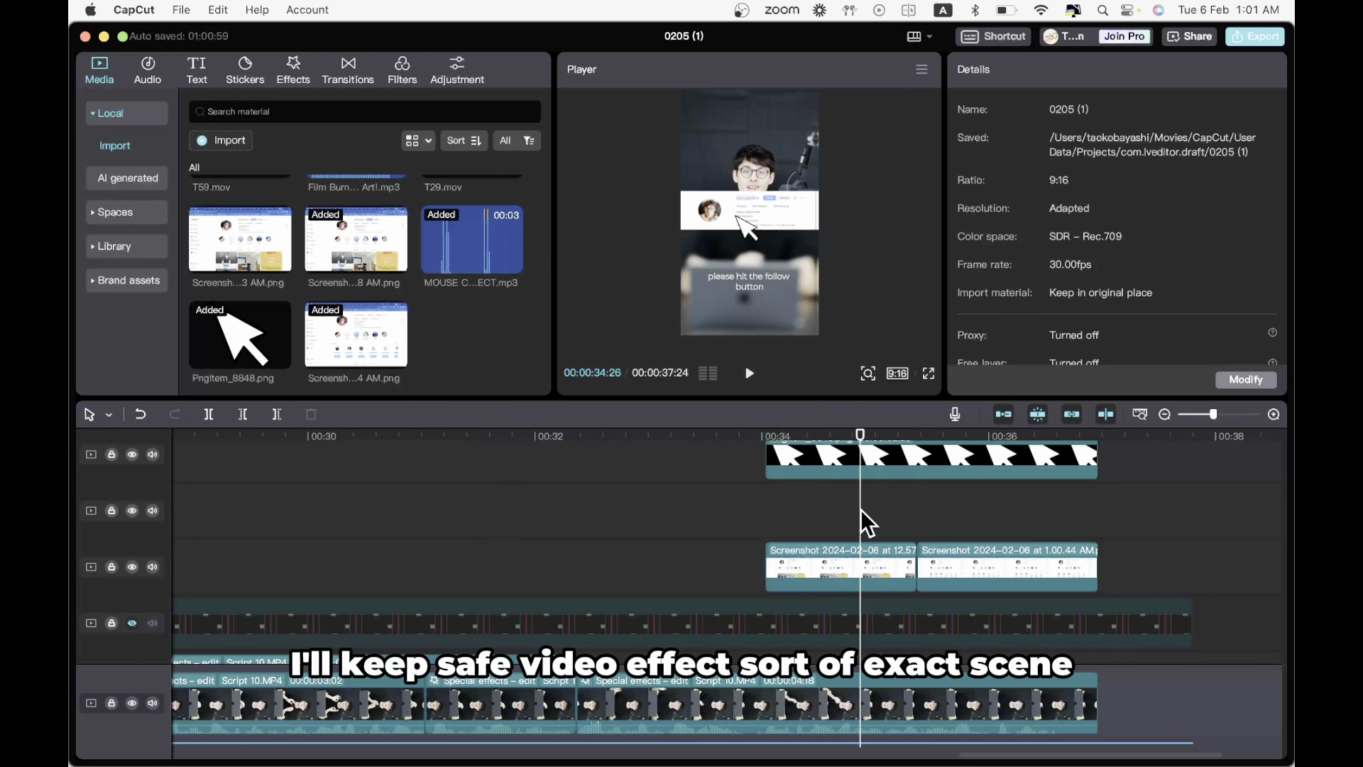
click(772, 526)
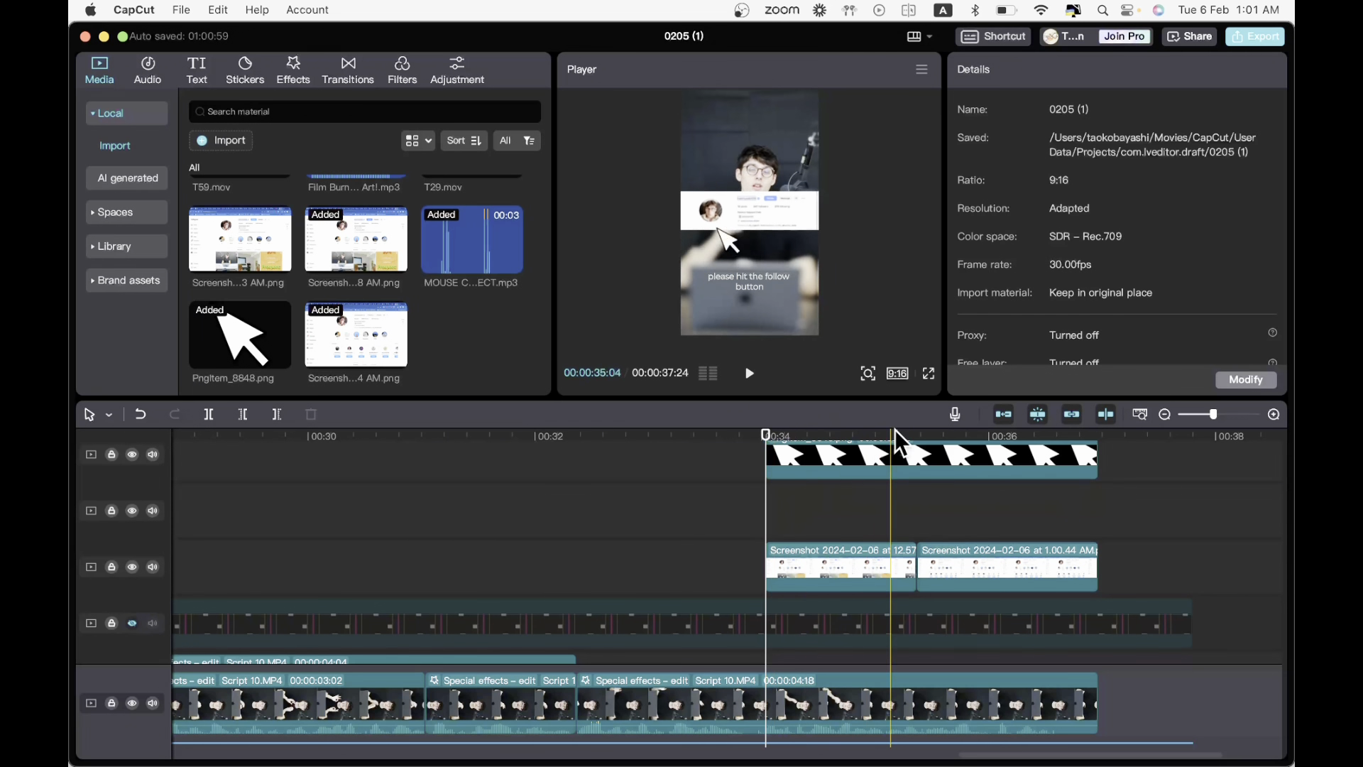
click(927, 374)
key(space)
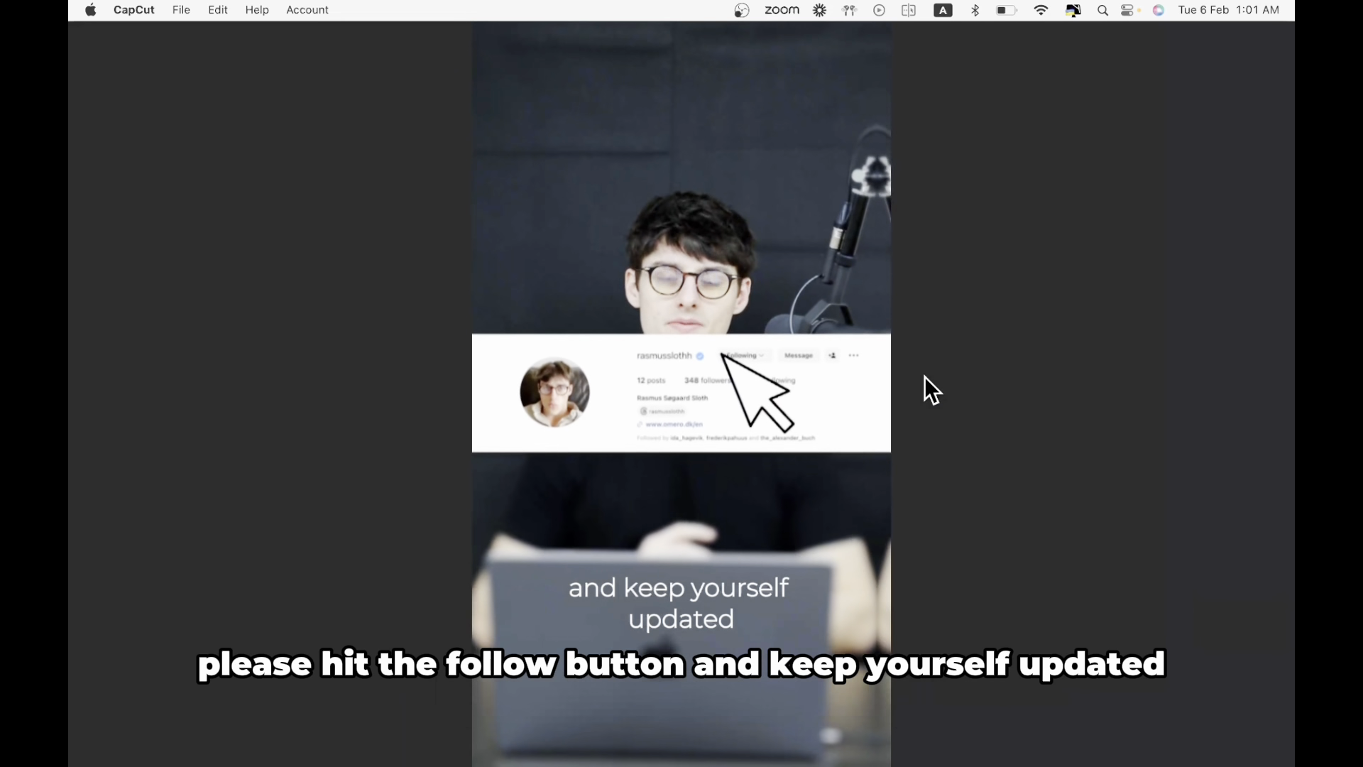
key(Escape)
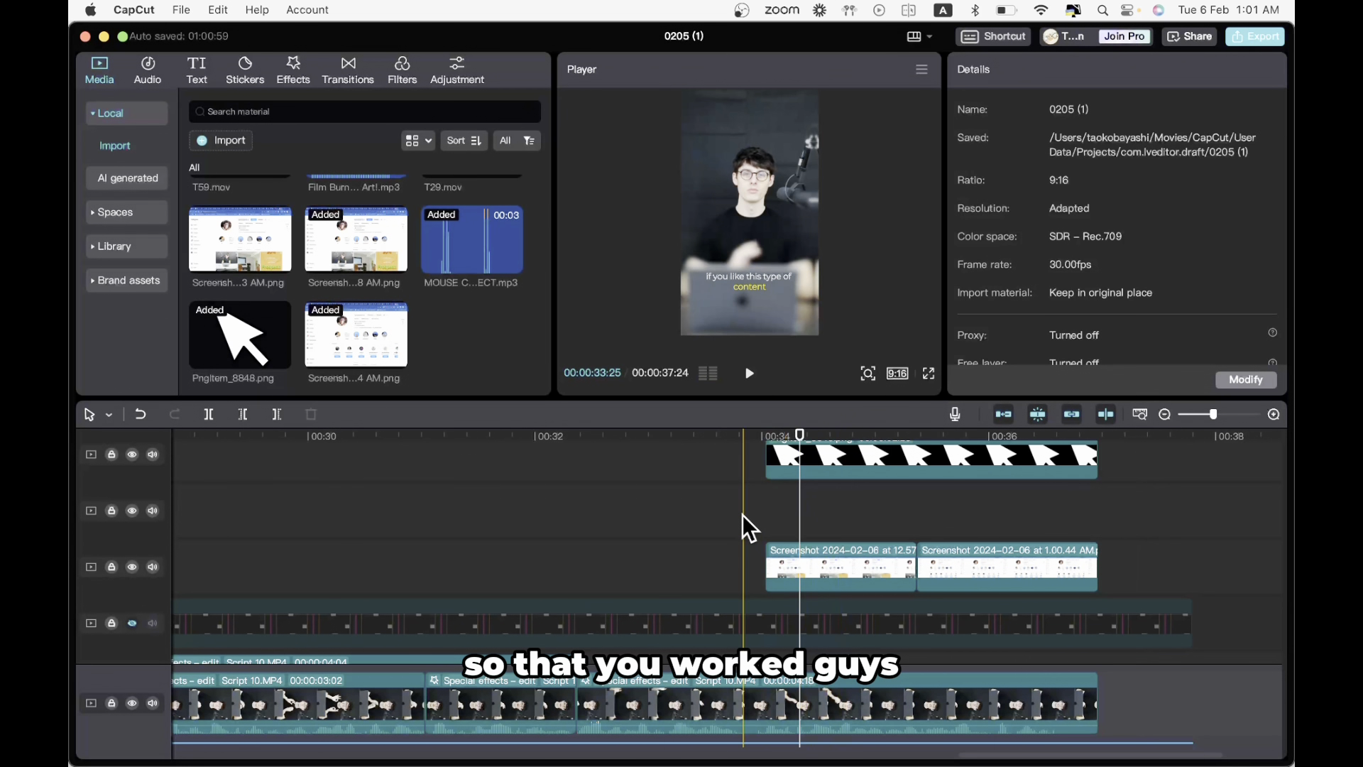
click(743, 514)
key(space)
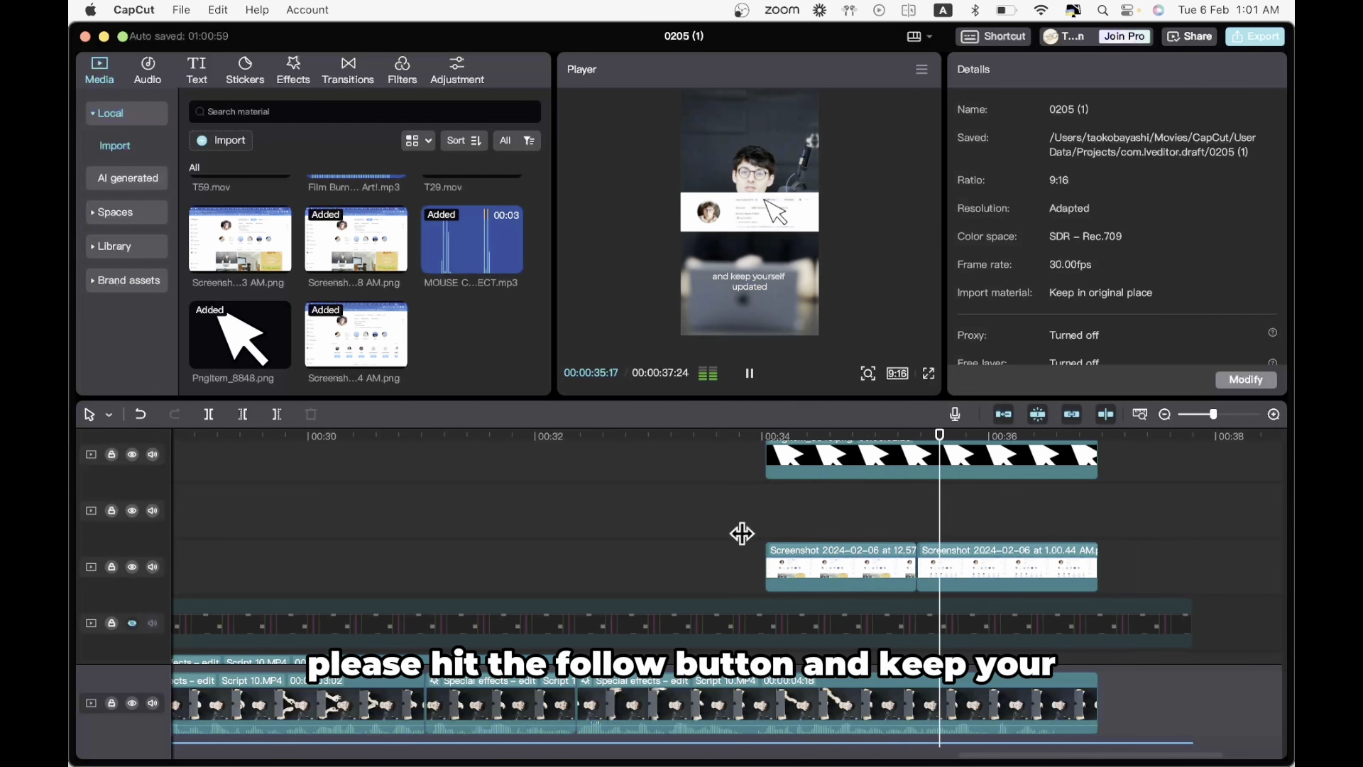
- Keyframe the cursor image at 00:00:36:12 by moving it out of the frame past the video's right edge
key(space)
scroll(916, 548, up, 2)
click(955, 499)
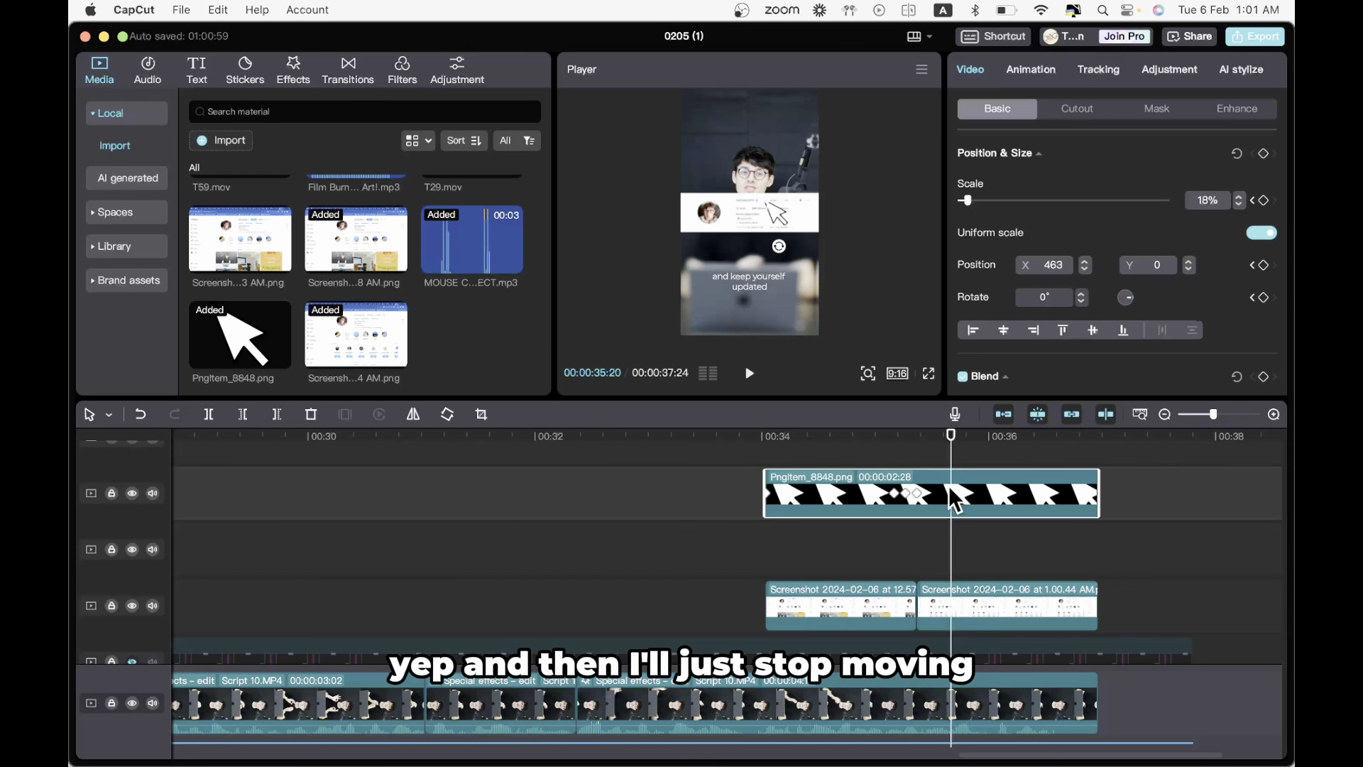
click(927, 456)
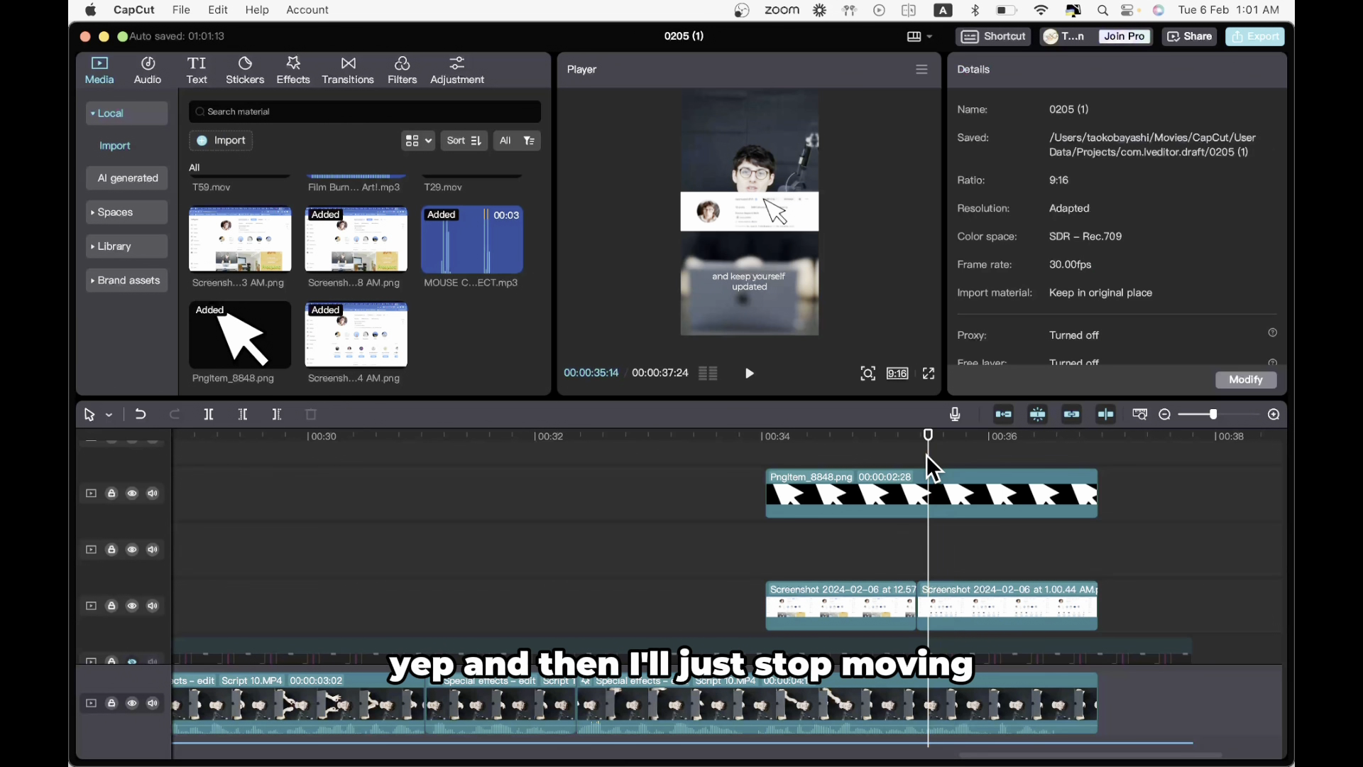
click(968, 502)
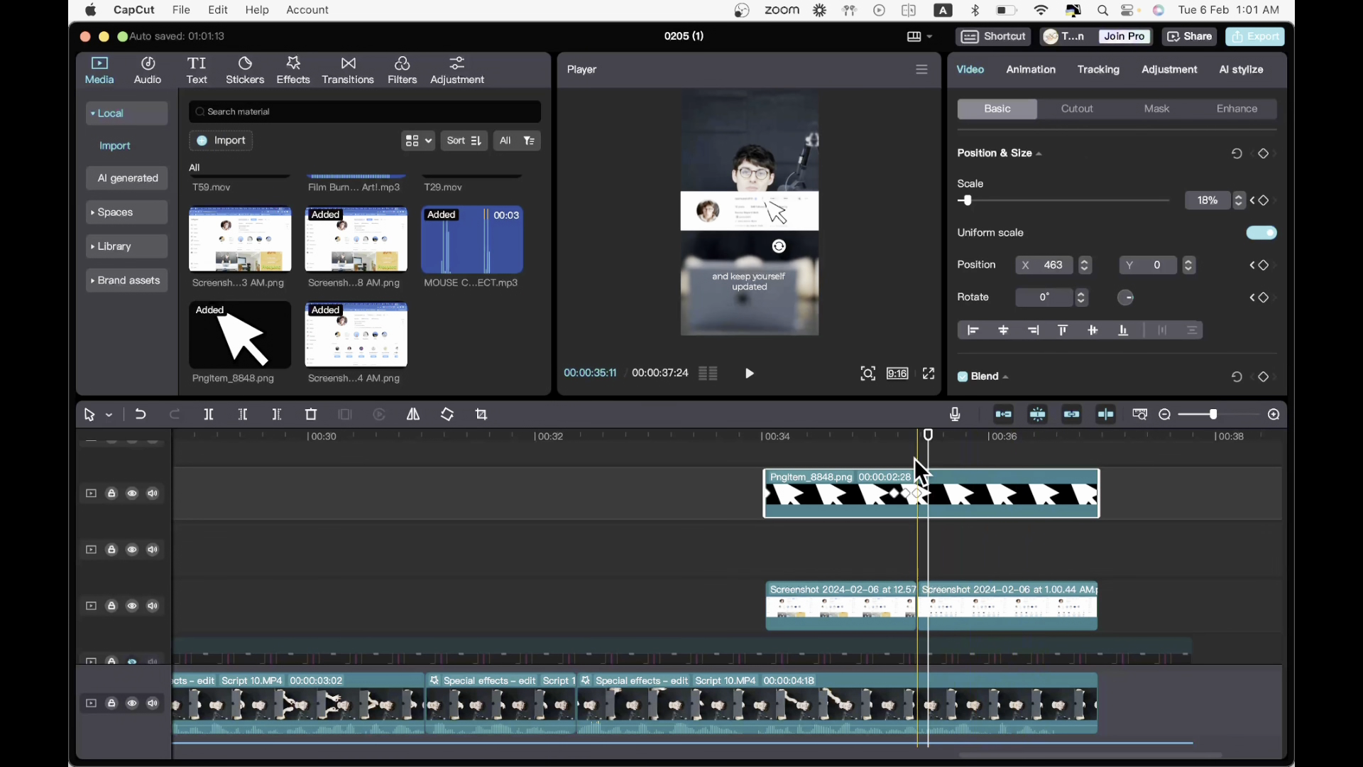
click(990, 450)
click(1008, 497)
click(1034, 449)
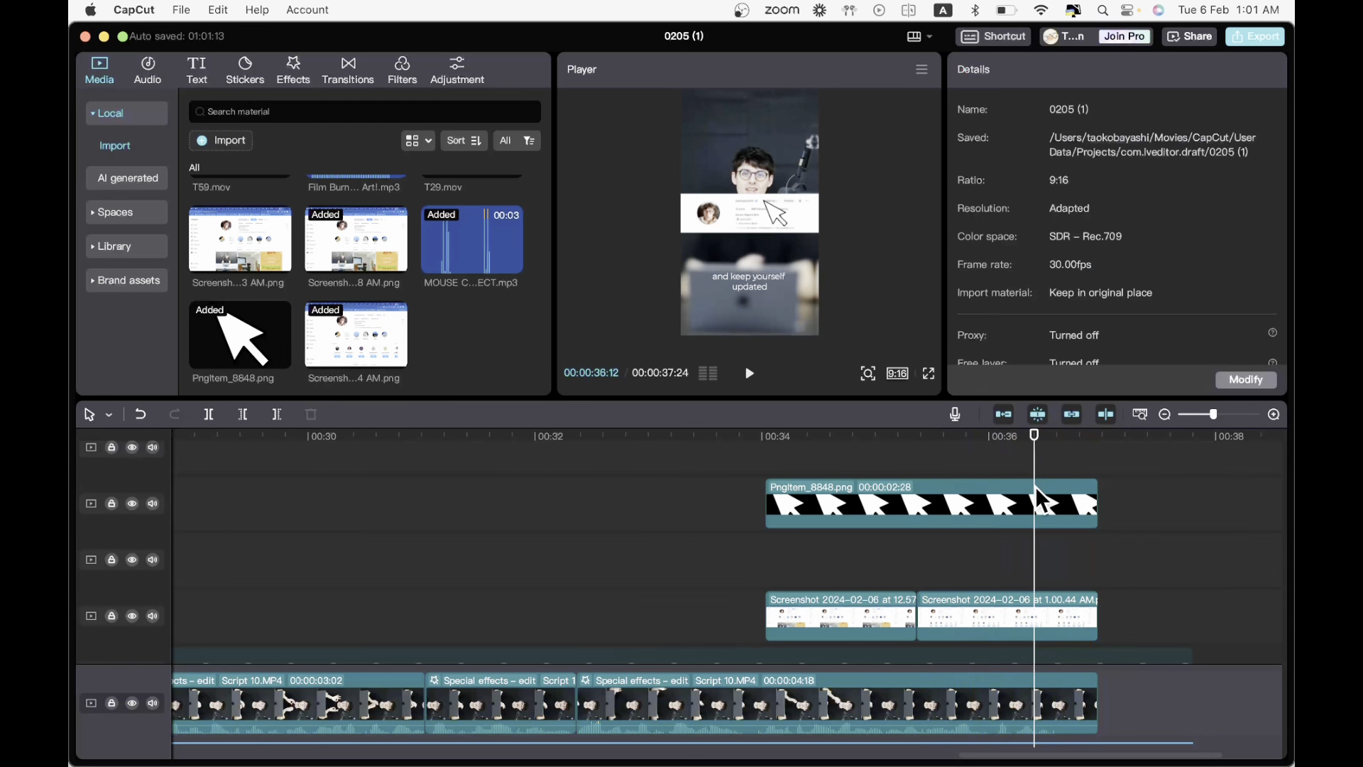
click(1036, 497)
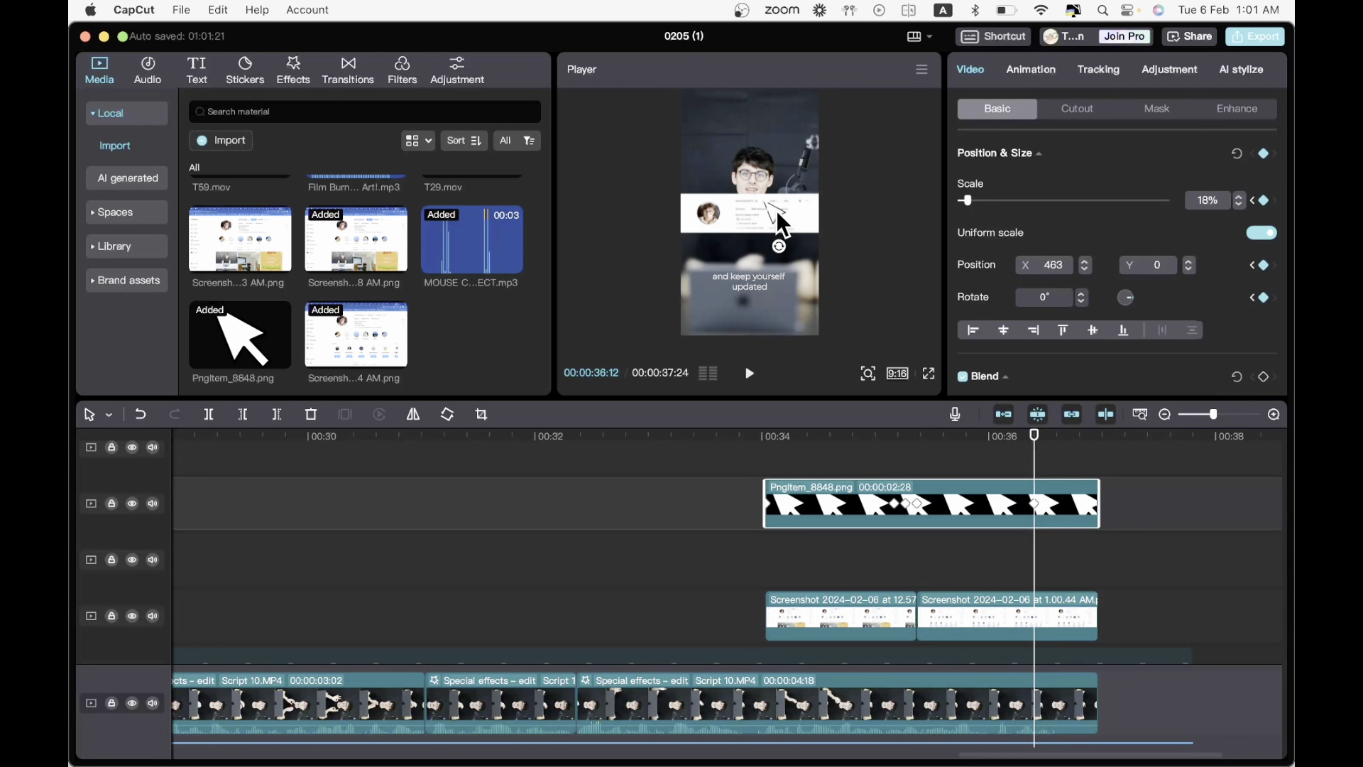
drag(776, 211, 850, 181)
- Play back the ending full screen from 00:00:33:19 to check the cursor's exit
click(719, 532)
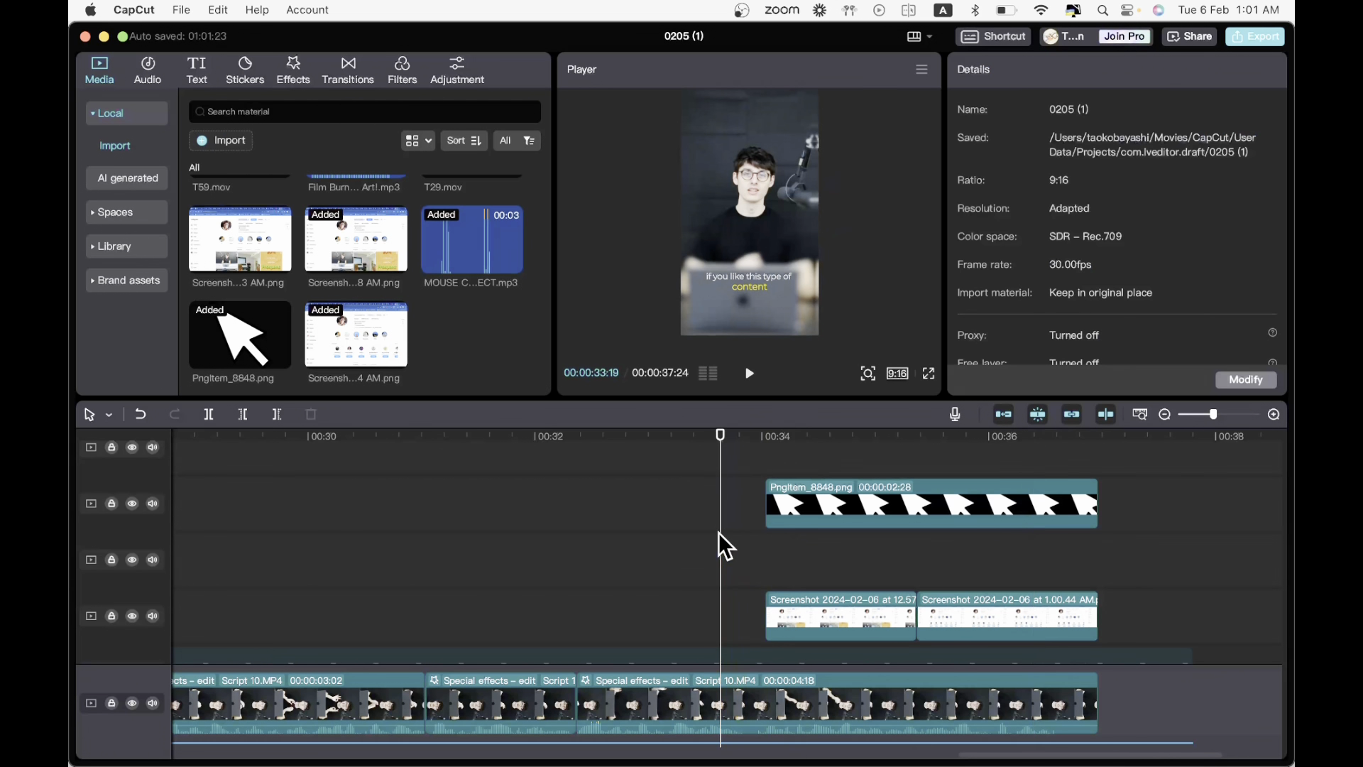
click(929, 372)
key(space)
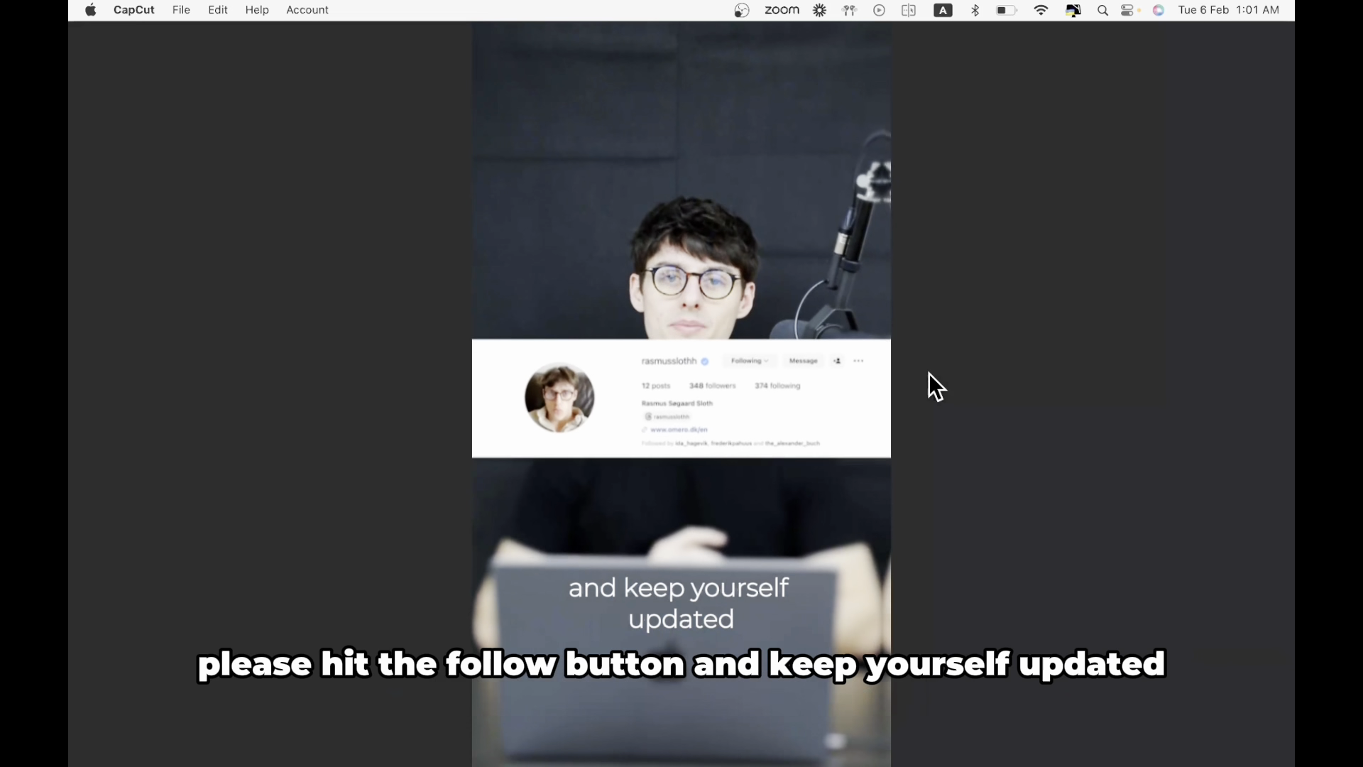
key(Escape)
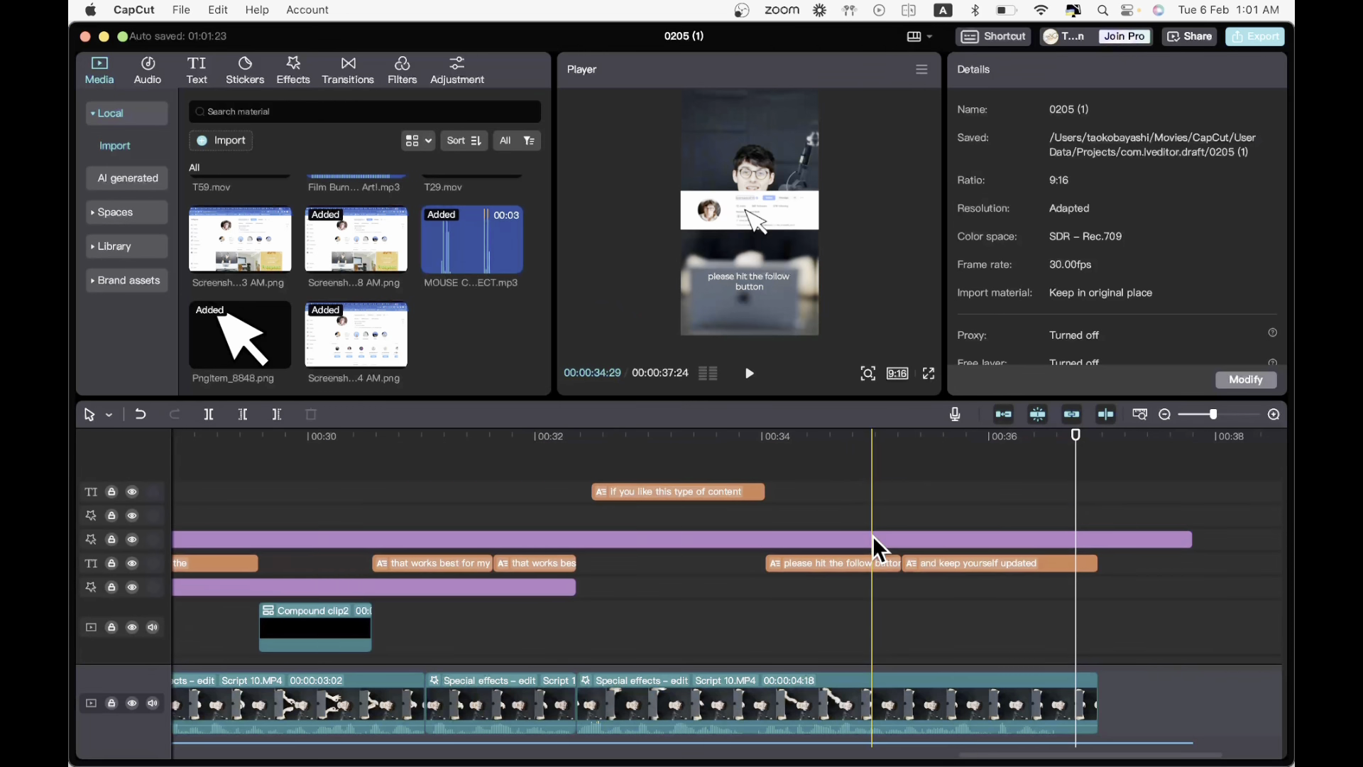
- Shorten the Rebound Swing effect so it ends with the Halo effect, just before the "if you like this type of content" caption
click(706, 526)
key(space)
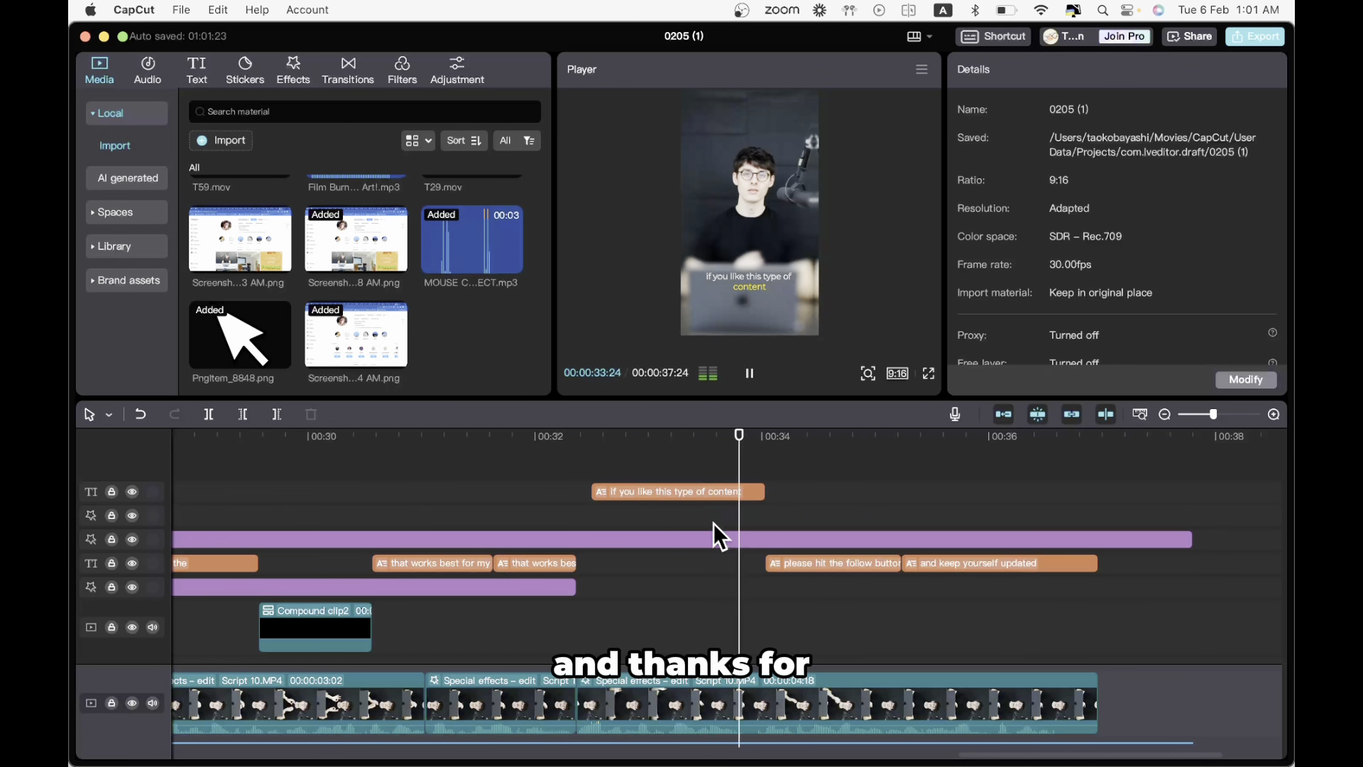
click(569, 526)
key(space)
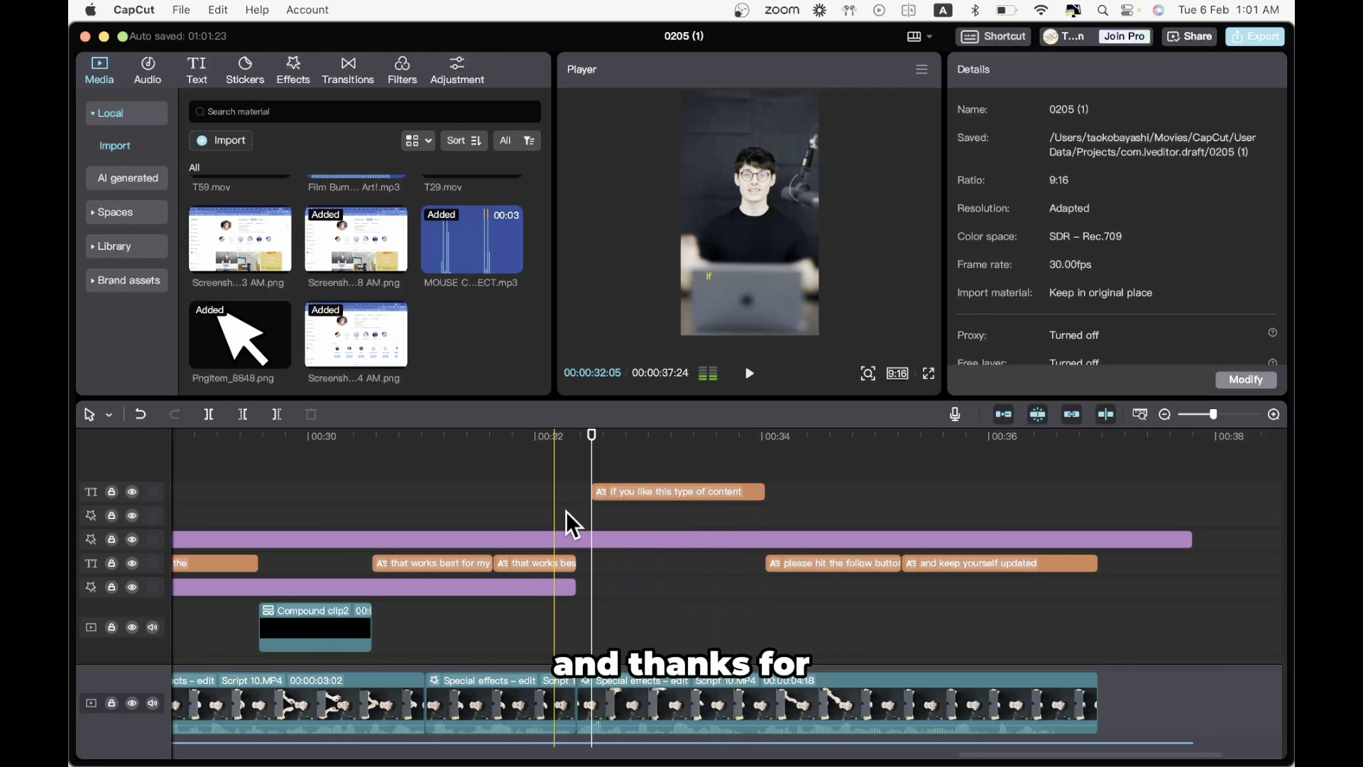
click(834, 540)
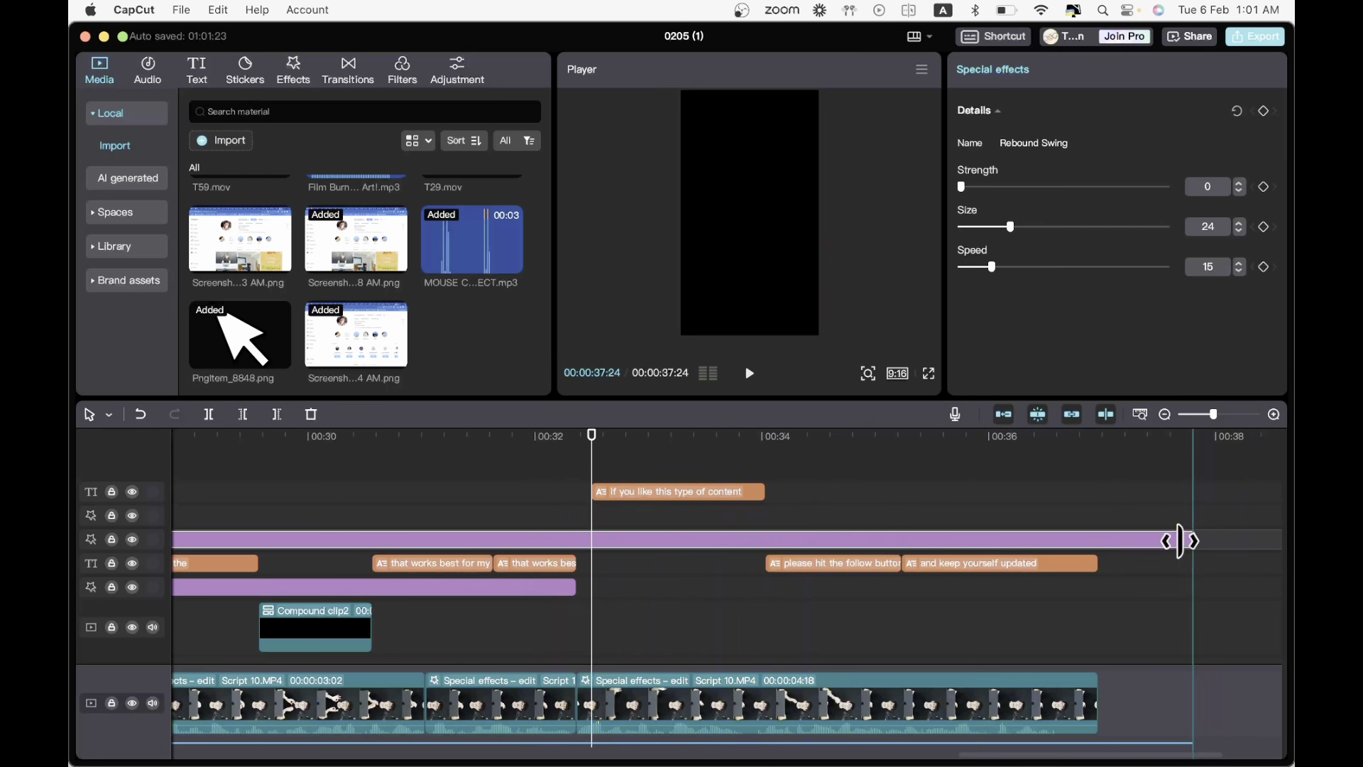
drag(1179, 541, 568, 536)
- Play back the section around the shortened effect, including a full-screen run from 00:00:31:10 to the end
click(557, 523)
key(space)
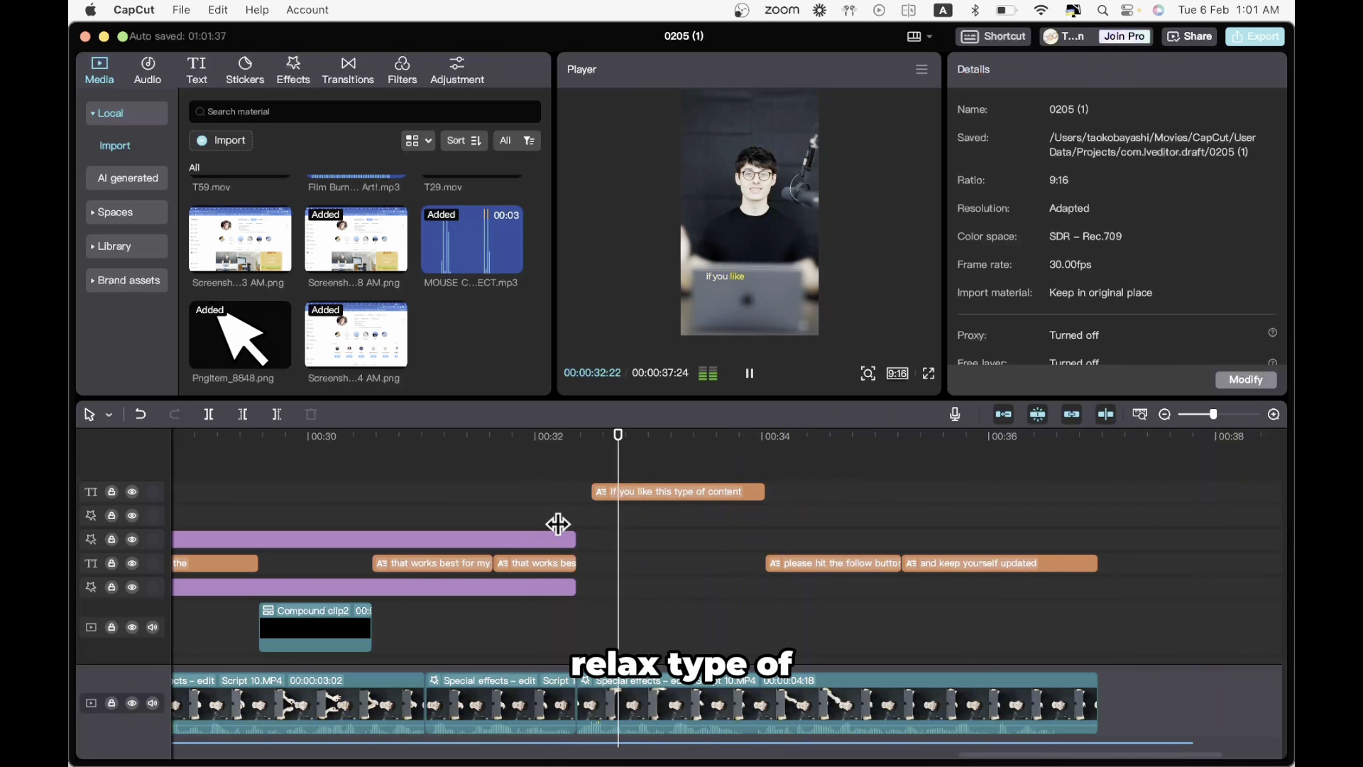
key(space)
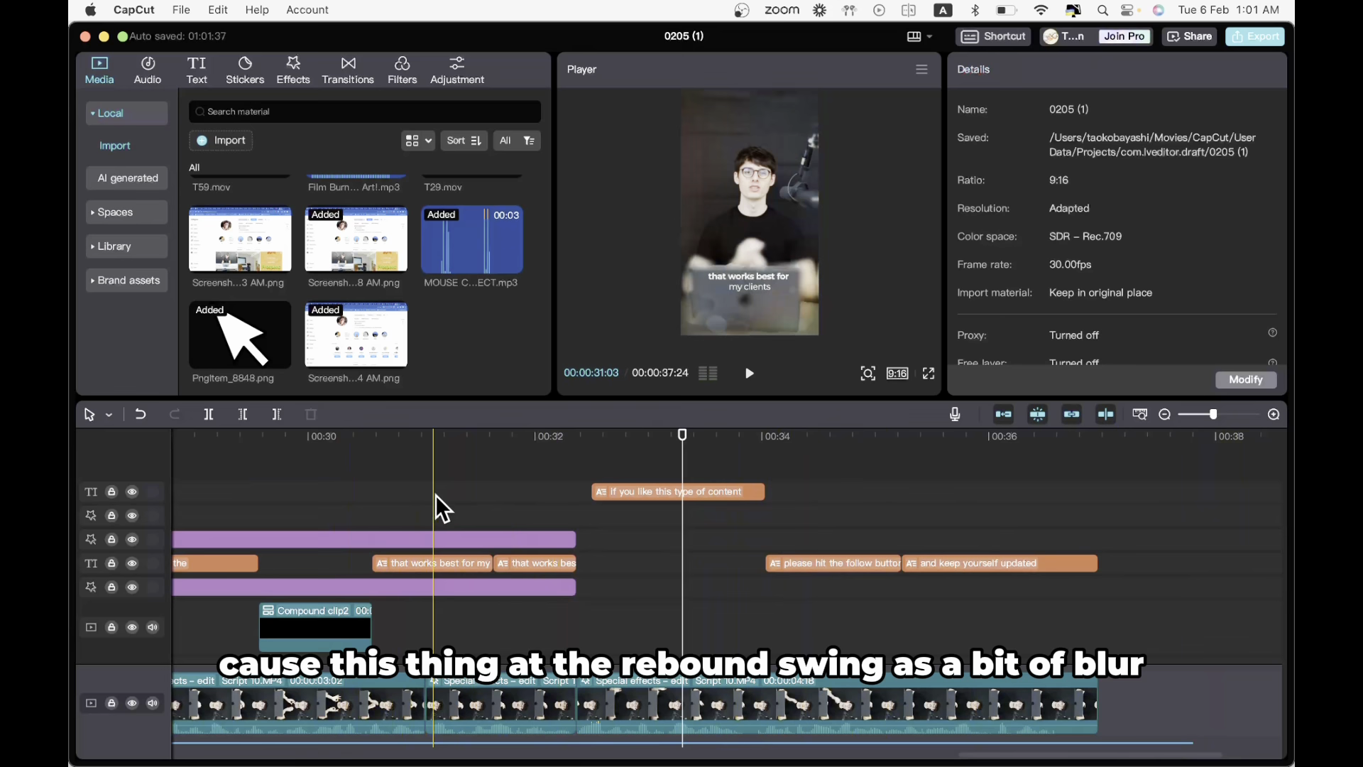
click(461, 512)
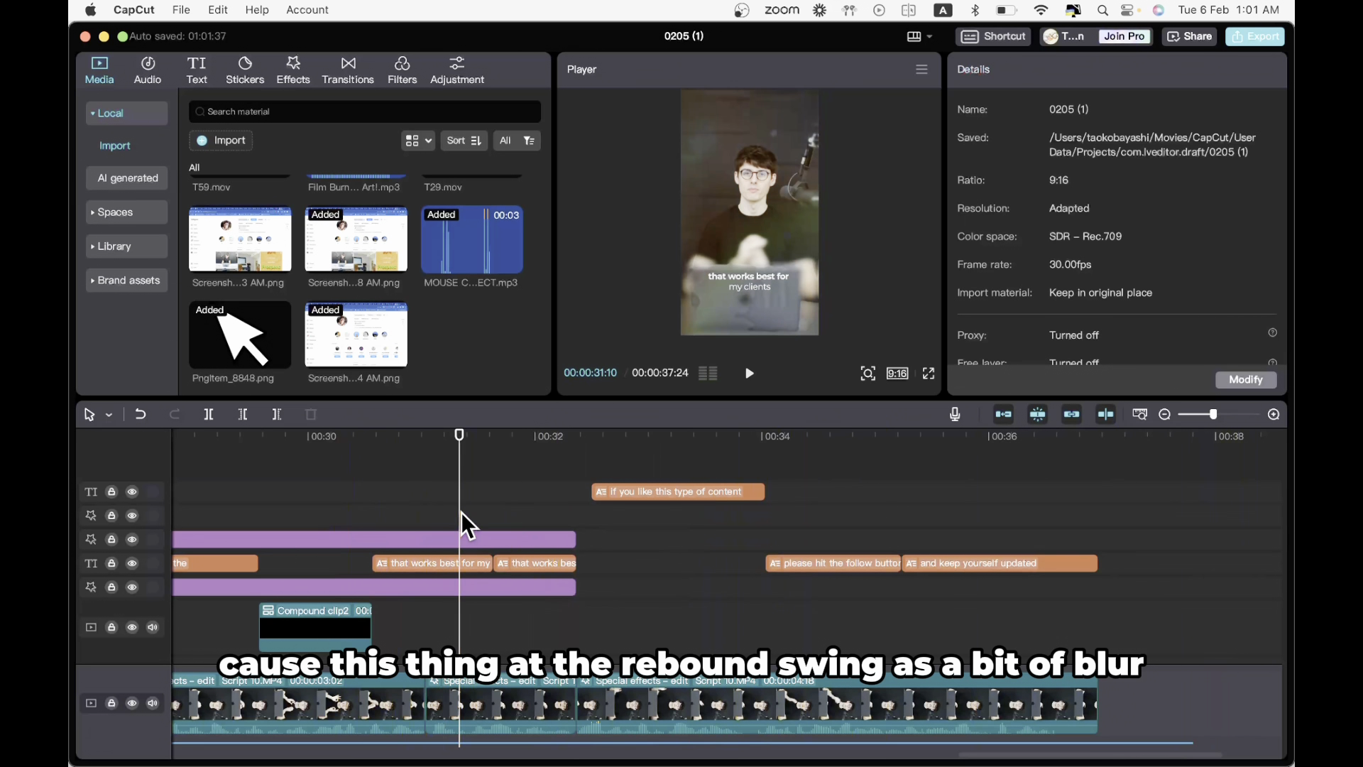
click(928, 375)
key(space)
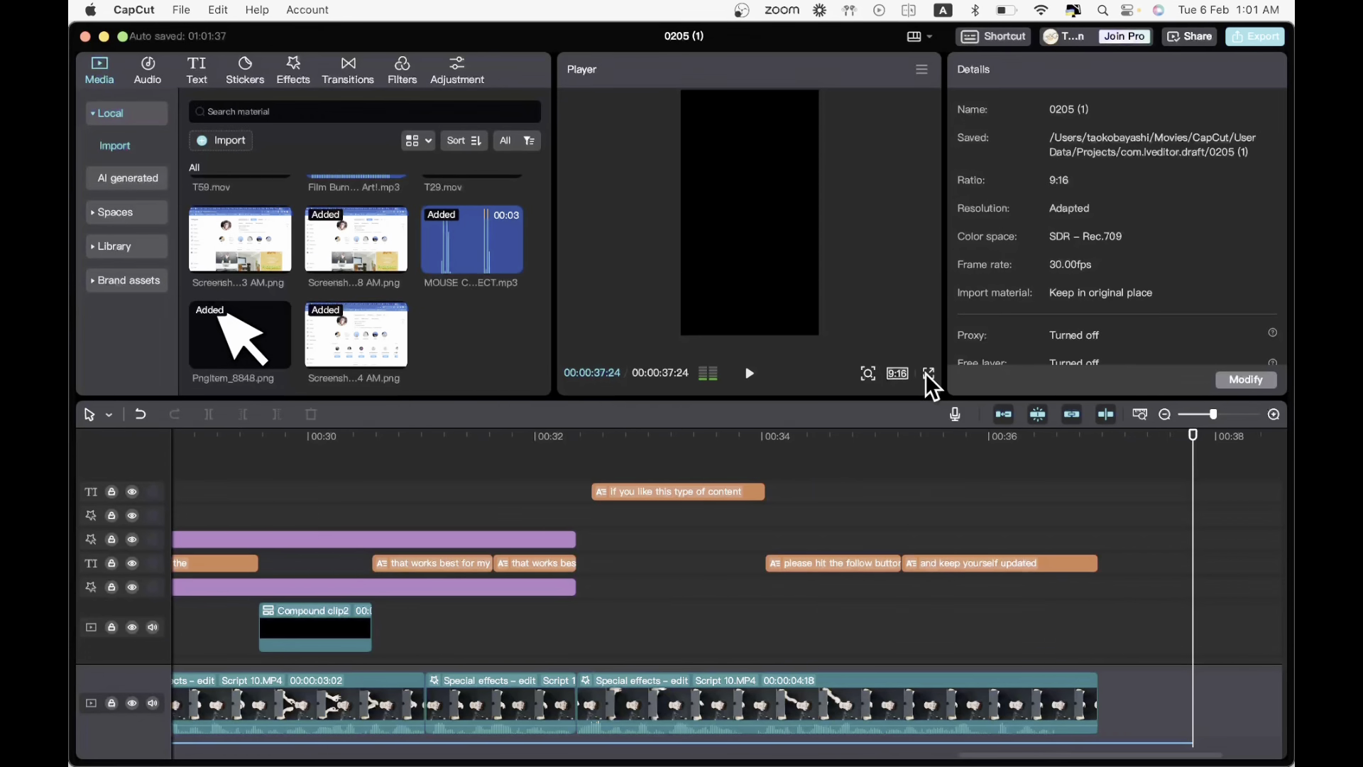
- Trim the end of the background music to the end of the main video clips, for a 37.0 s duration
scroll(1120, 624, down, 10)
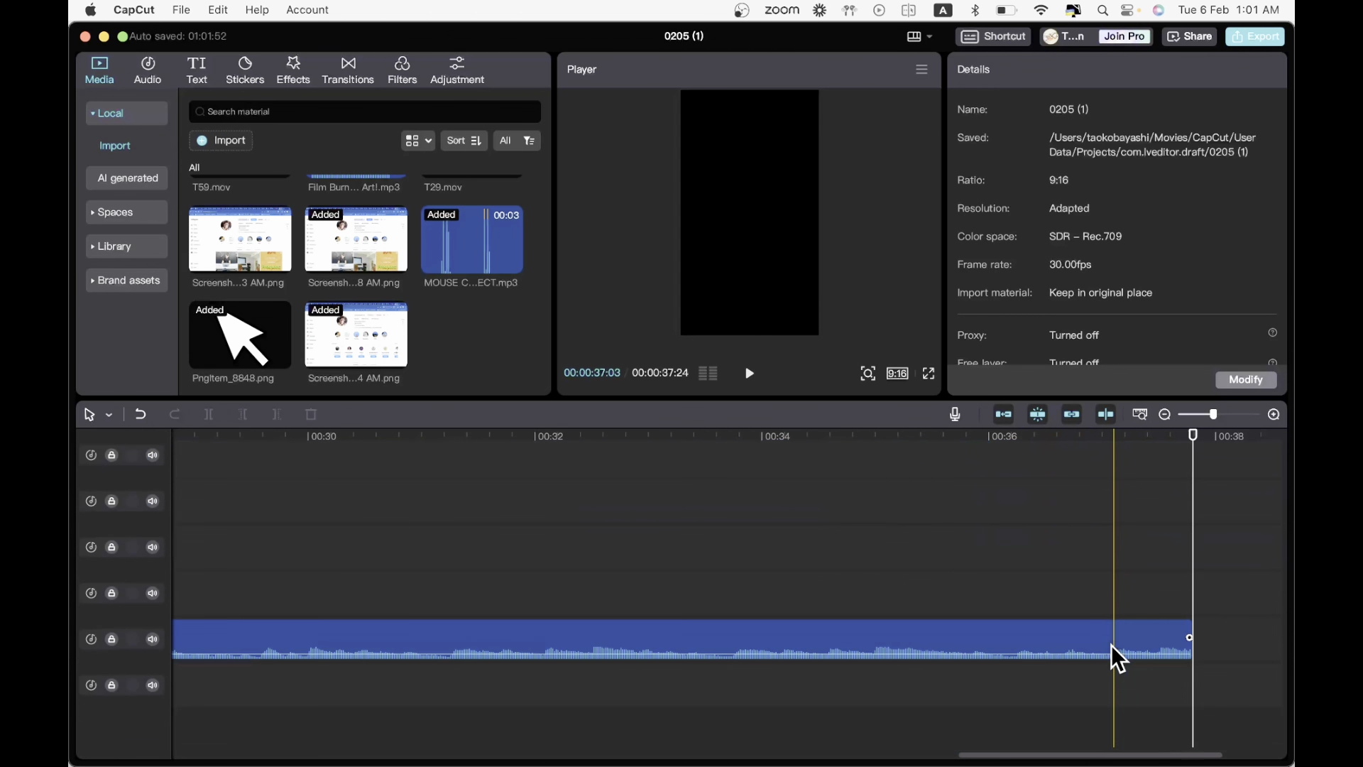
click(1115, 641)
drag(1186, 641, 1093, 641)
scroll(1093, 641, up, 5)
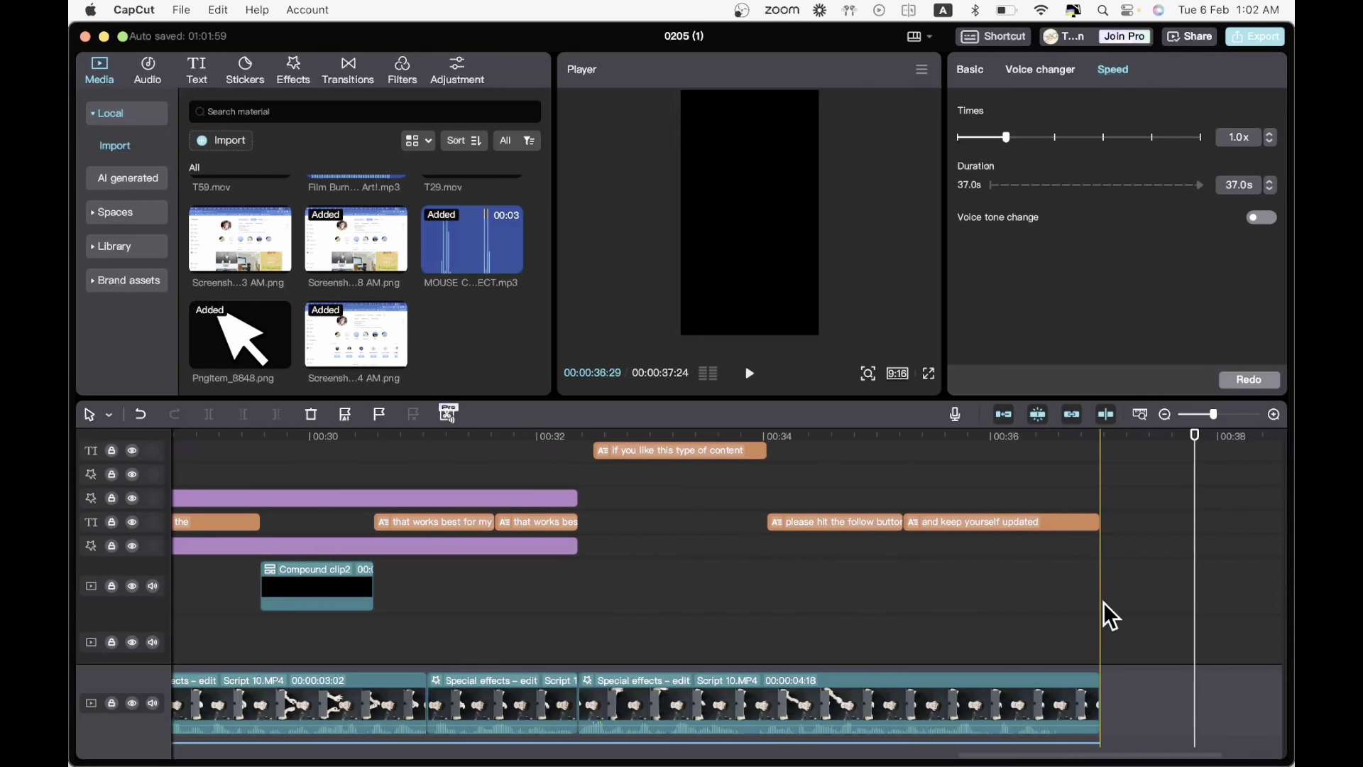
- Play back the ending past the last main clip and look over the audio tracks
click(998, 601)
key(space)
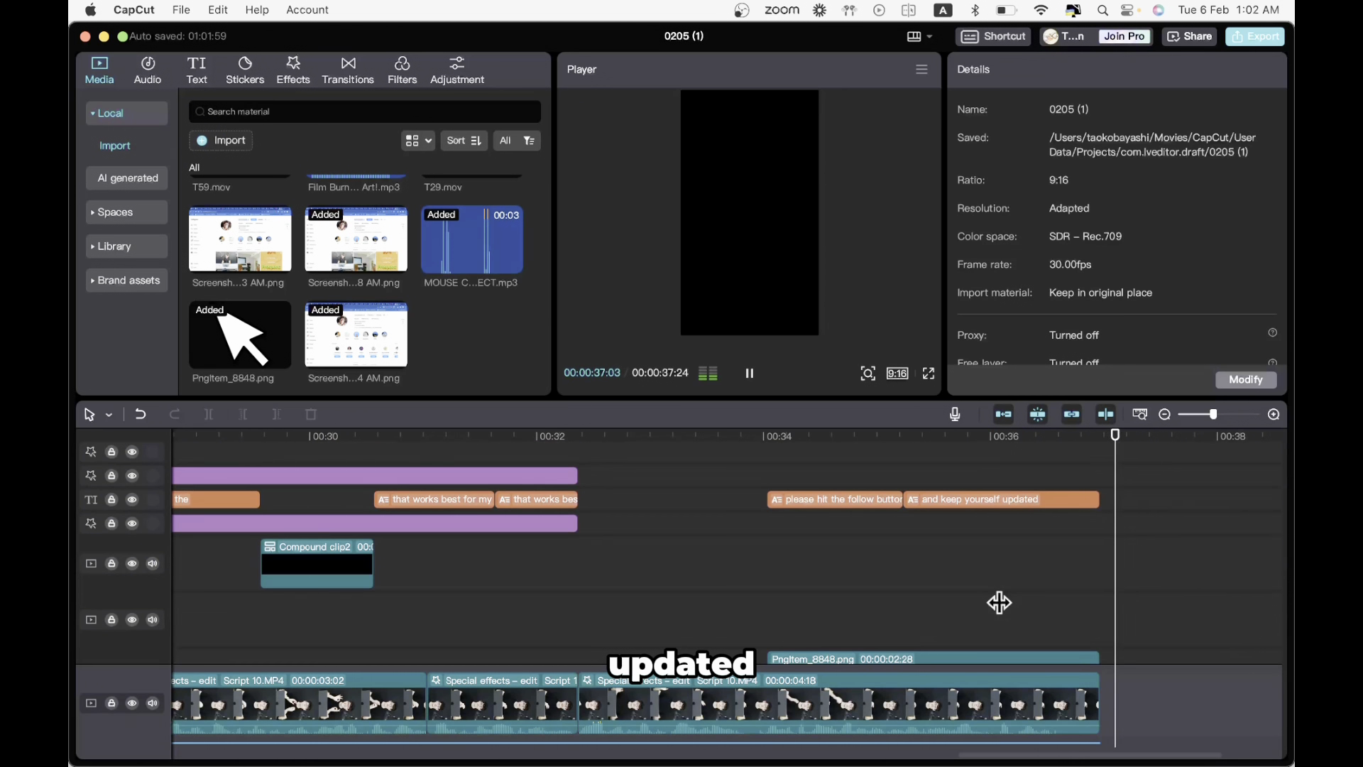
key(space)
key(space)
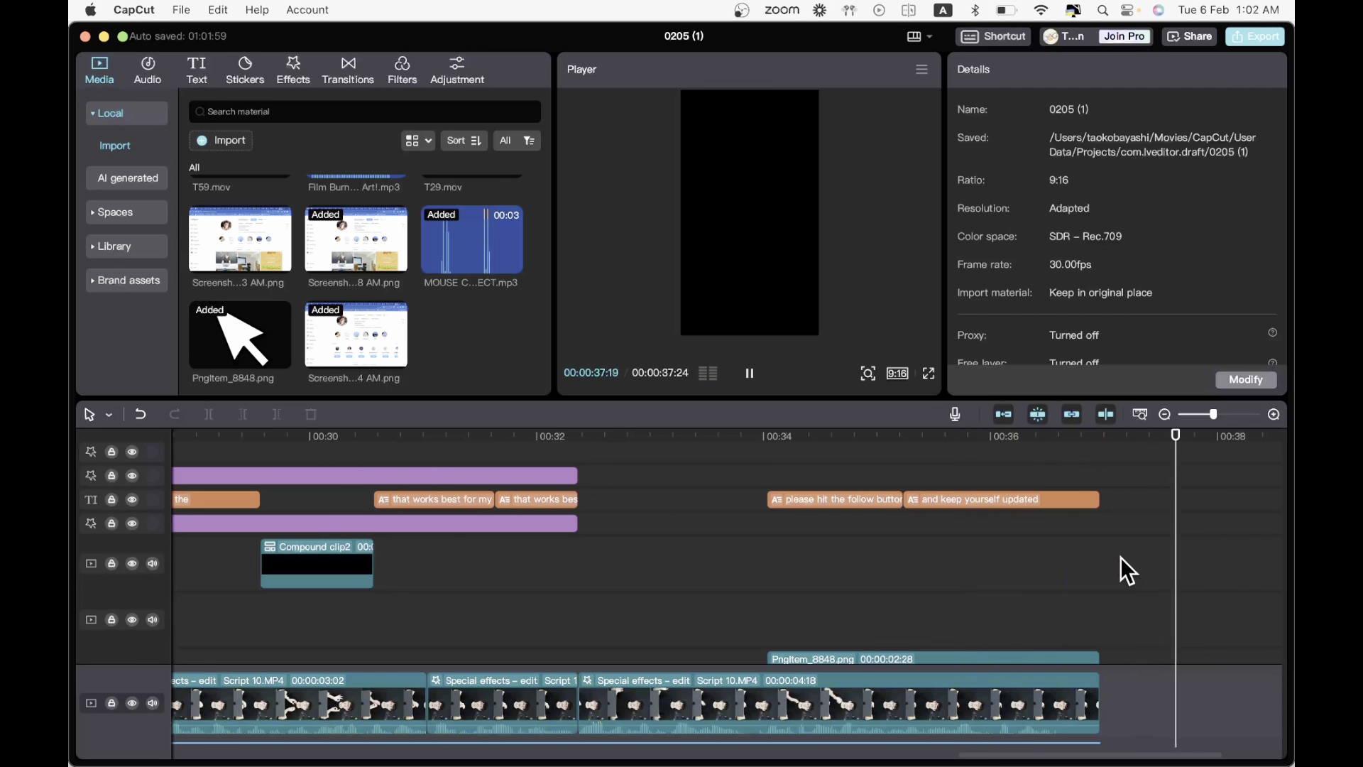
scroll(1121, 557, down, 6)
scroll(1121, 556, right, 2)
key(space)
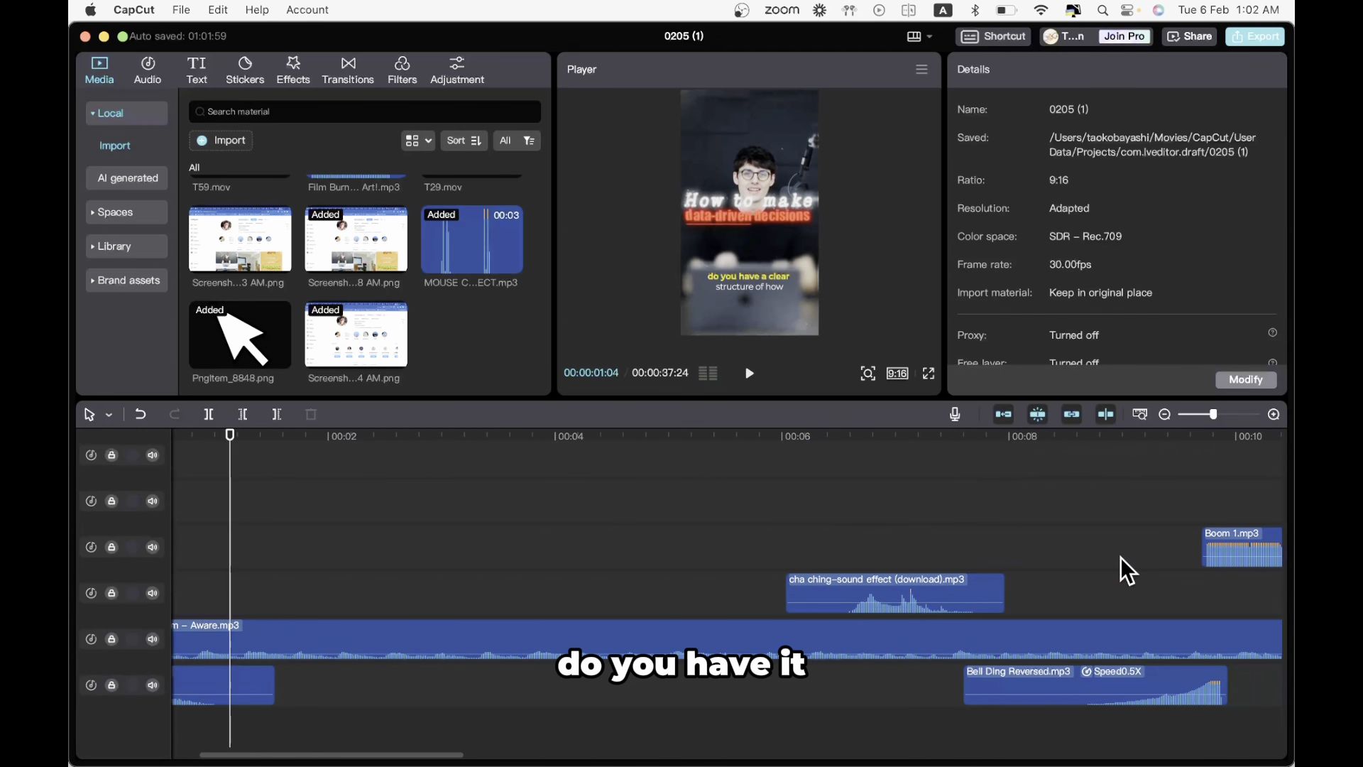
- Rewind to 00:00:00:00 and play the whole video full screen
click(930, 374)
drag(623, 691, 526, 693)
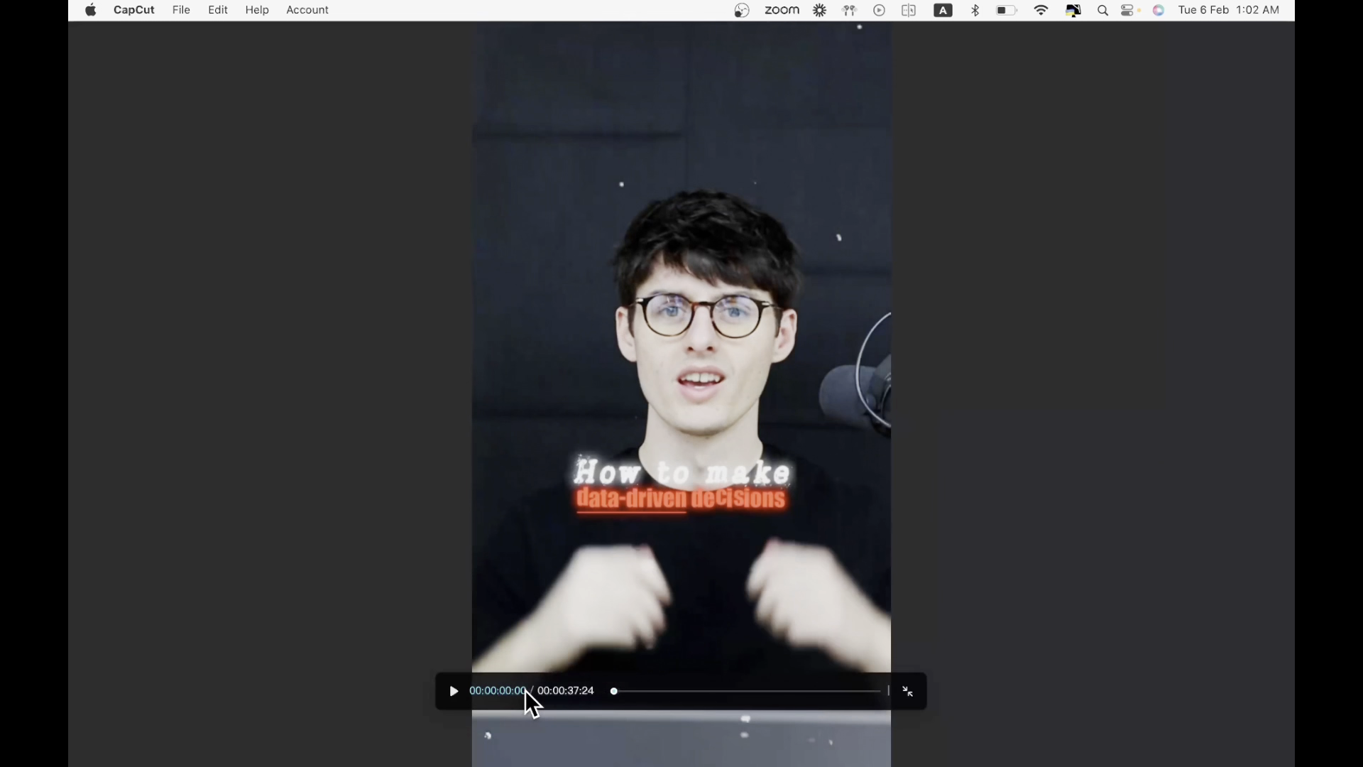
key(space)
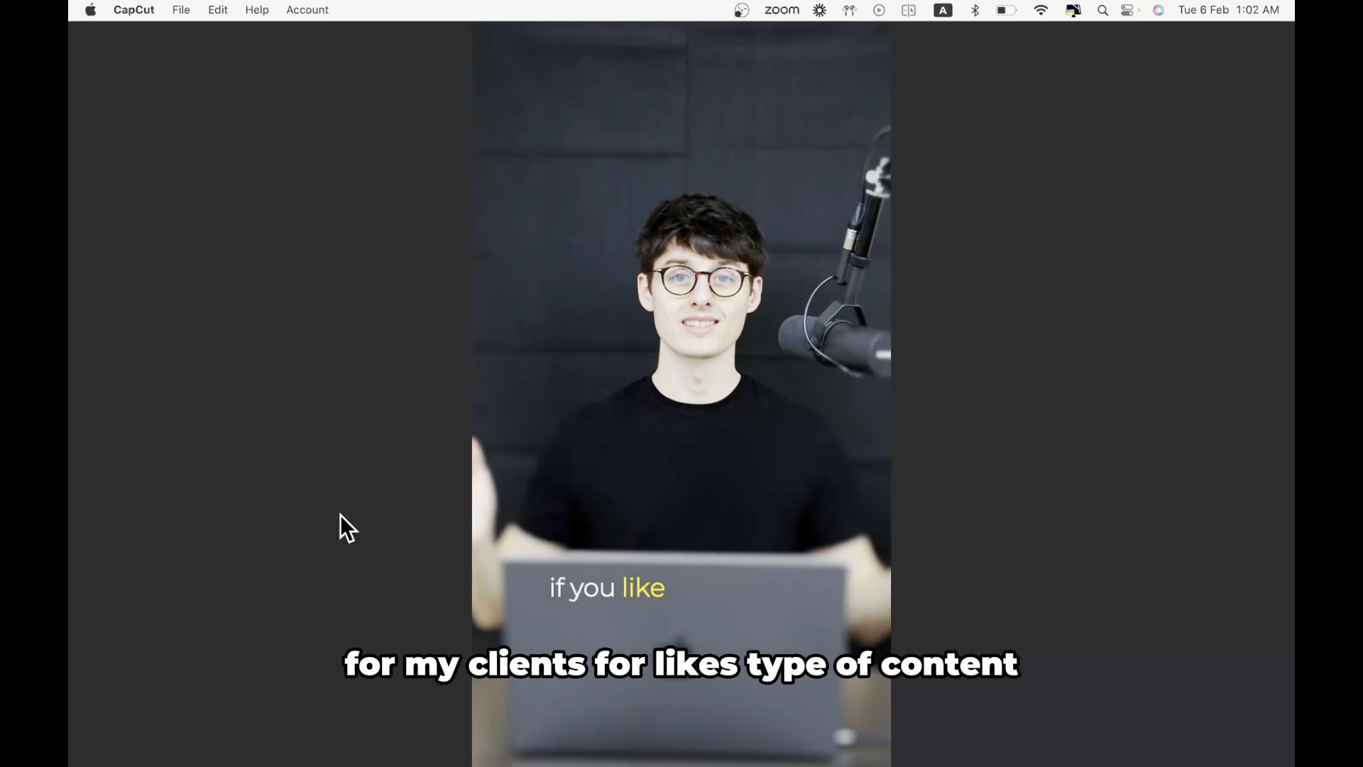
key(Escape)
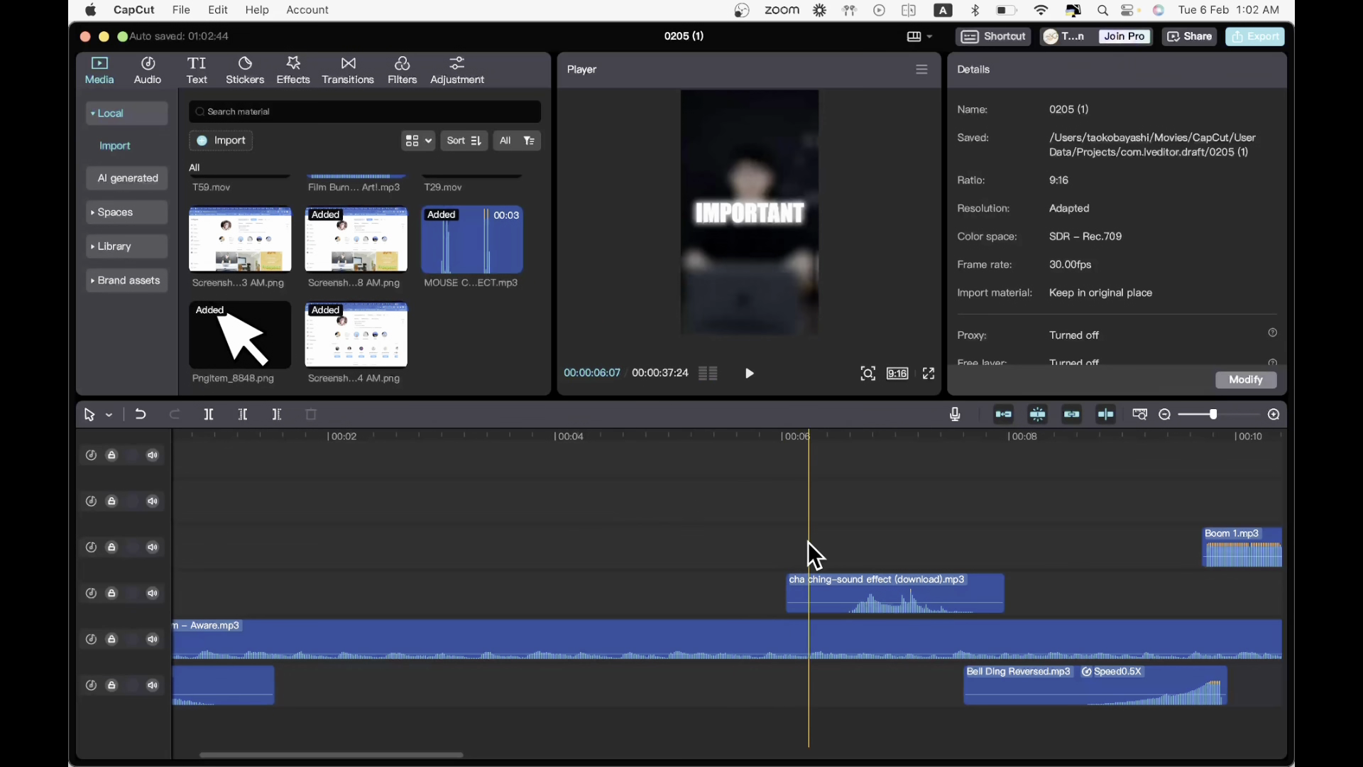
- Review the whole timeline and play back the transition after the BOOKING PAGE LEVEL caption from 00:00:27:07
scroll(808, 543, up, 5)
scroll(808, 542, right, 3)
scroll(808, 542, down, 3)
scroll(845, 527, up, 3)
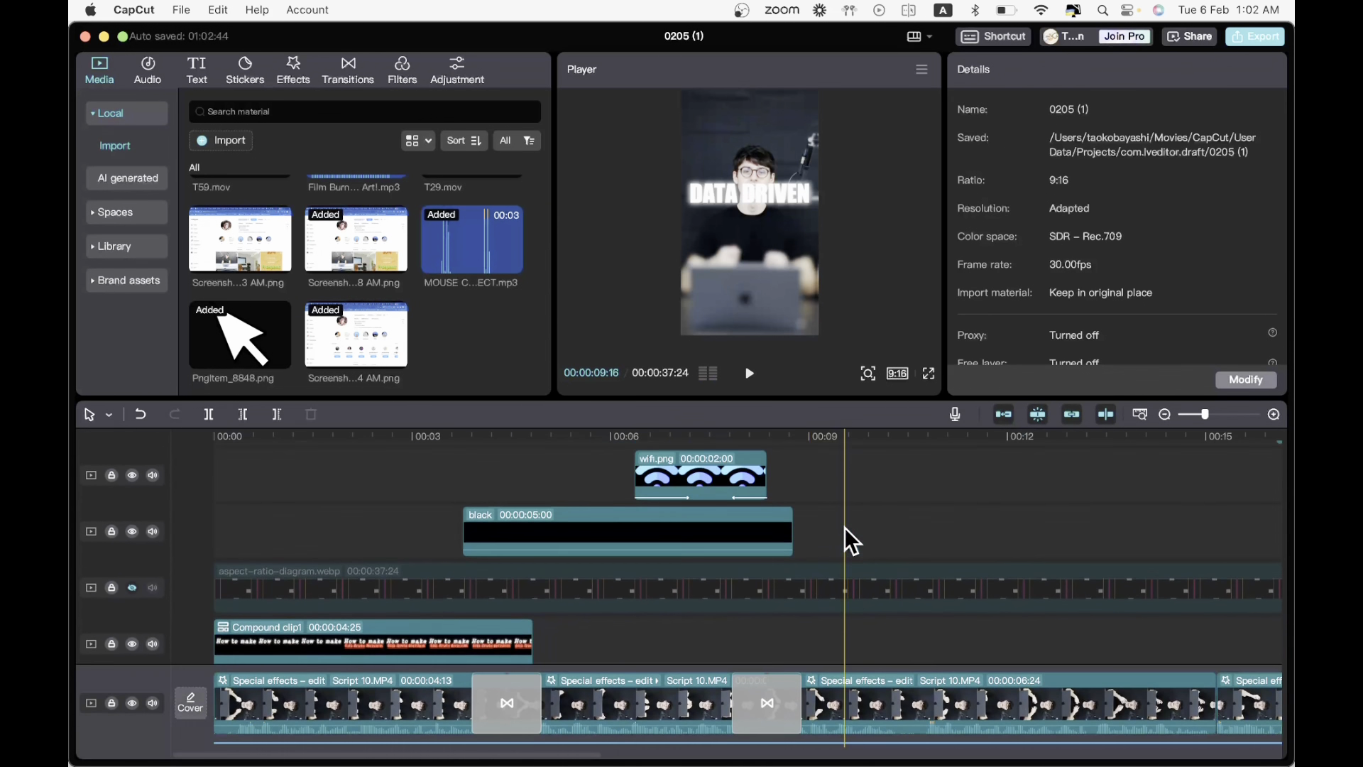
scroll(845, 527, right, 5)
scroll(845, 527, up, 2)
scroll(845, 527, up, 2)
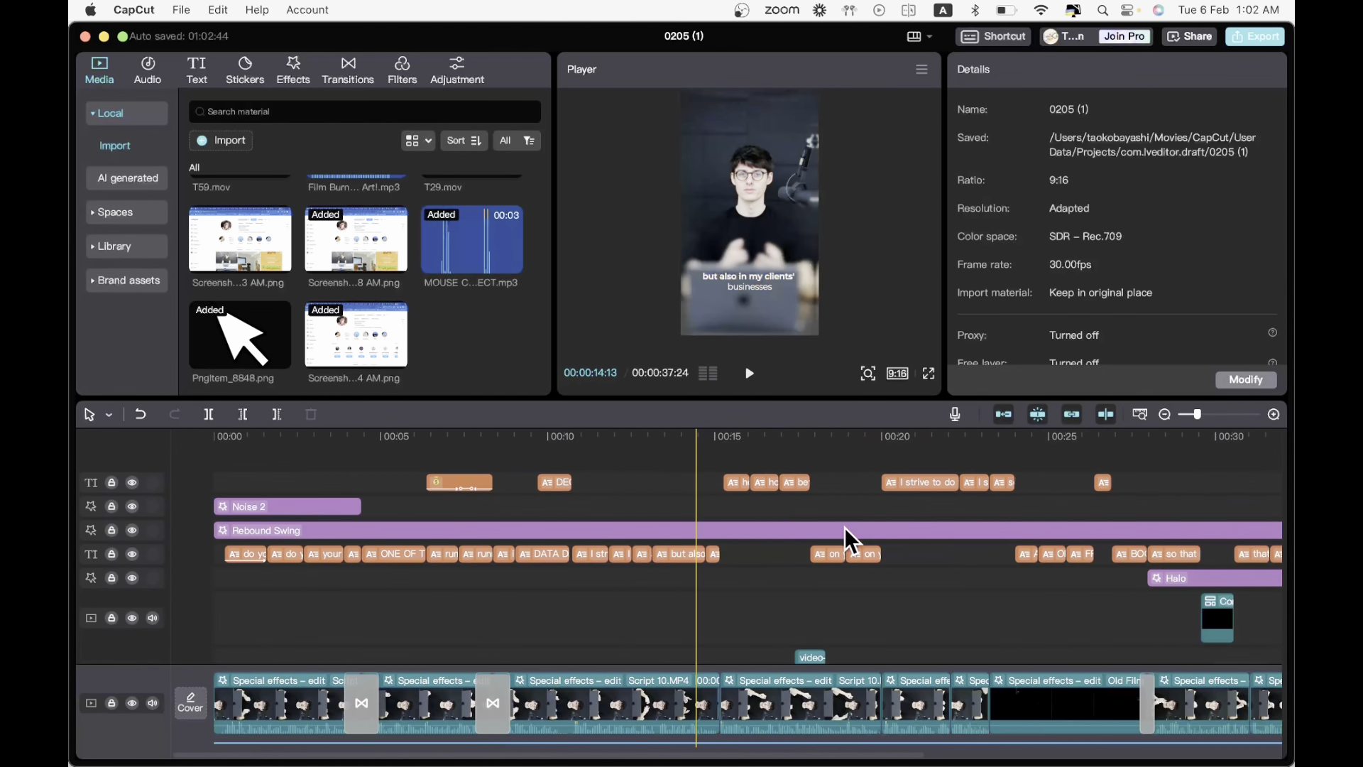
scroll(770, 569, right, 5)
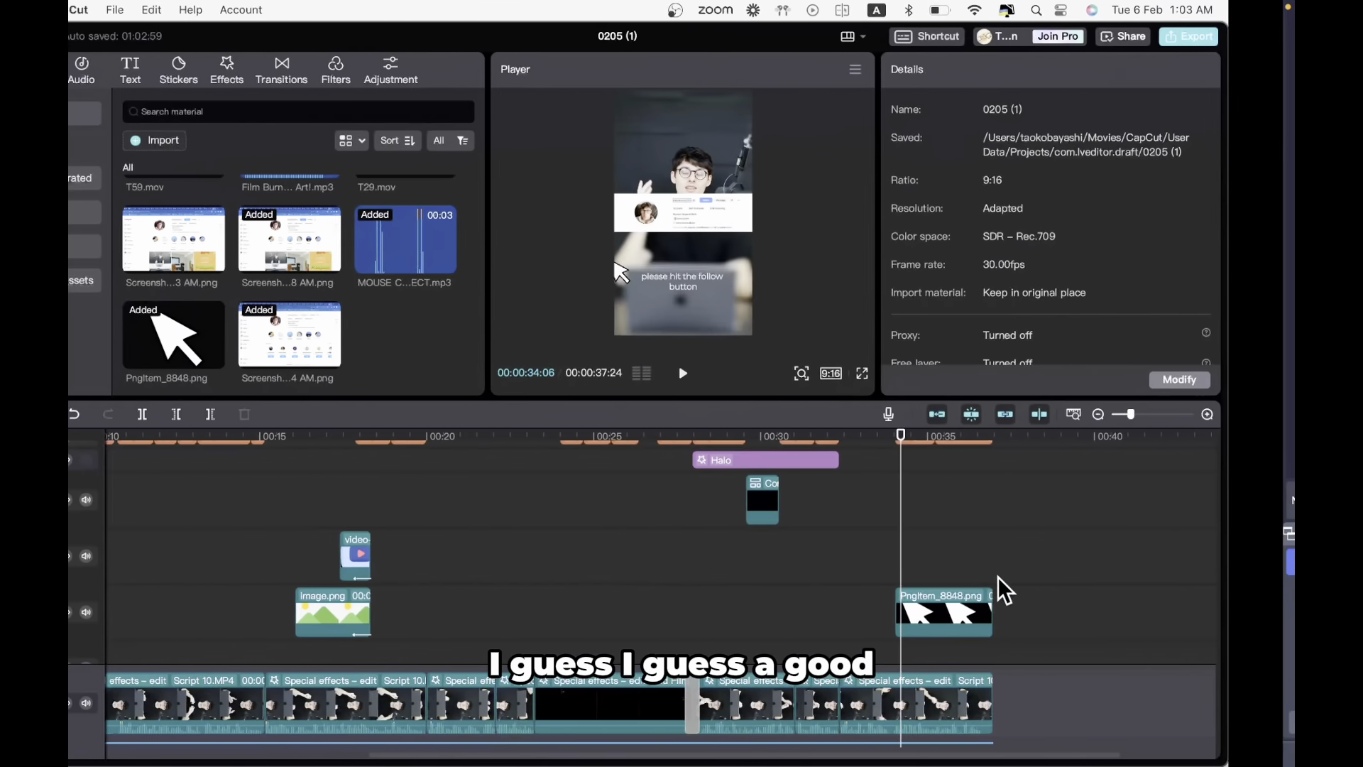
scroll(998, 576, left, 2)
click(735, 563)
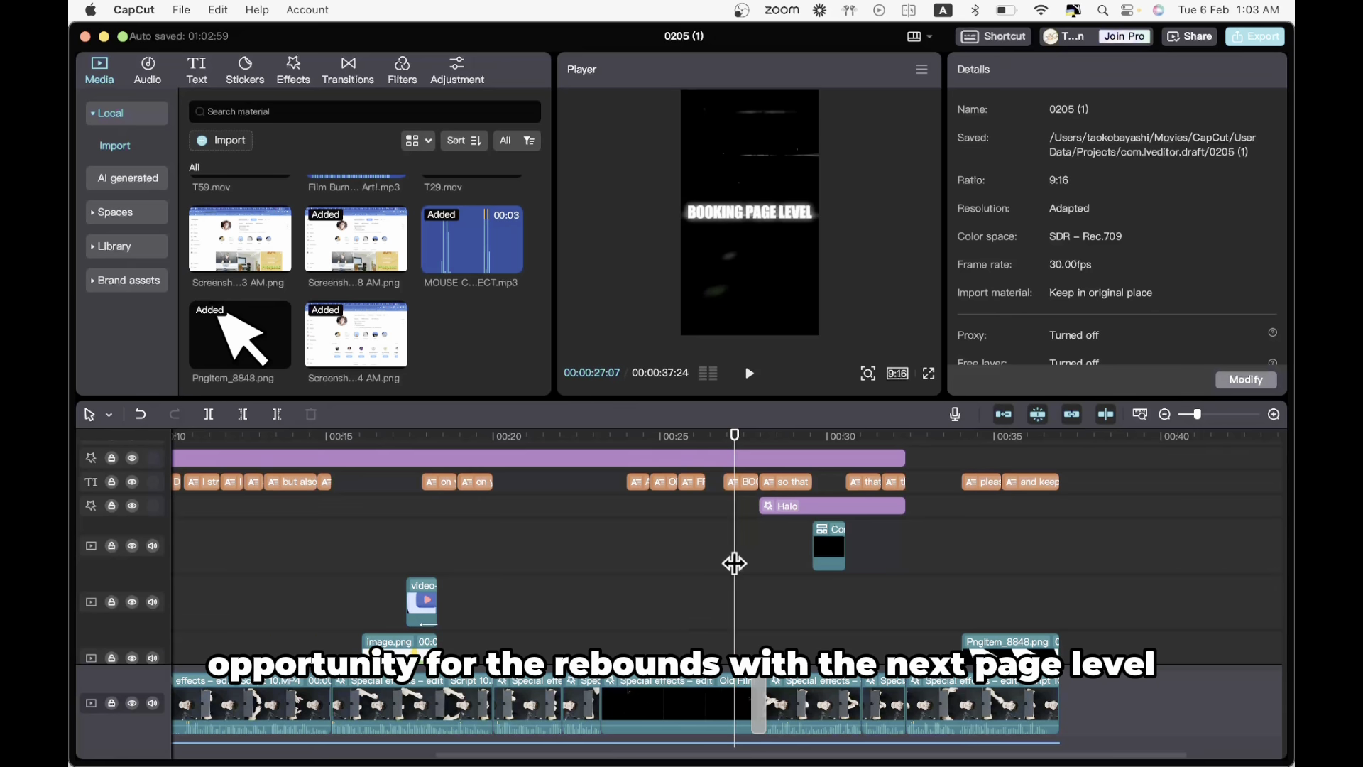
key(space)
- Trim the Rebound Swing effect's end back to the start of the Halo effect and play back that transition
scroll(735, 563, up, 2)
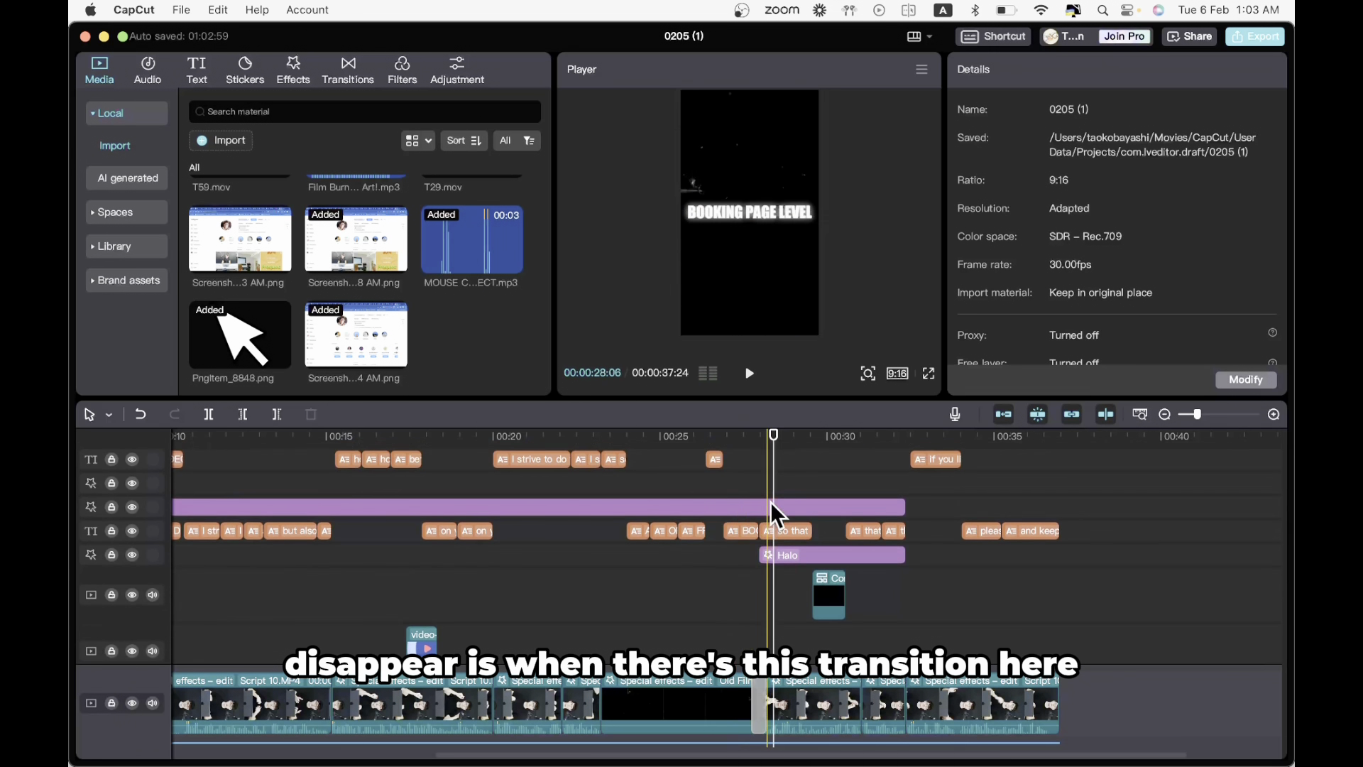
drag(771, 507, 778, 512)
click(829, 509)
drag(905, 507, 758, 511)
click(712, 650)
key(space)
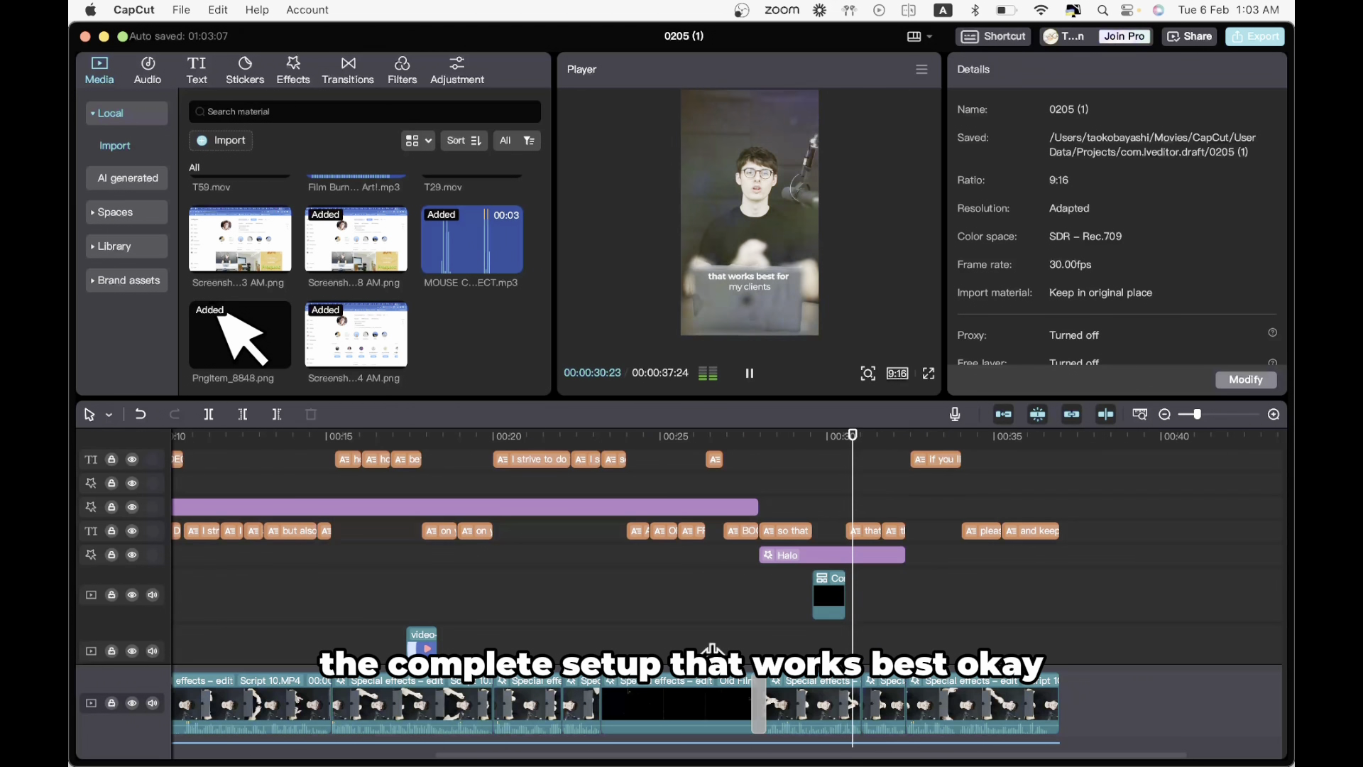
key(space)
- Play back the IMPORTANT caption section full screen, starting around 00:00:05
scroll(712, 648, left, 10)
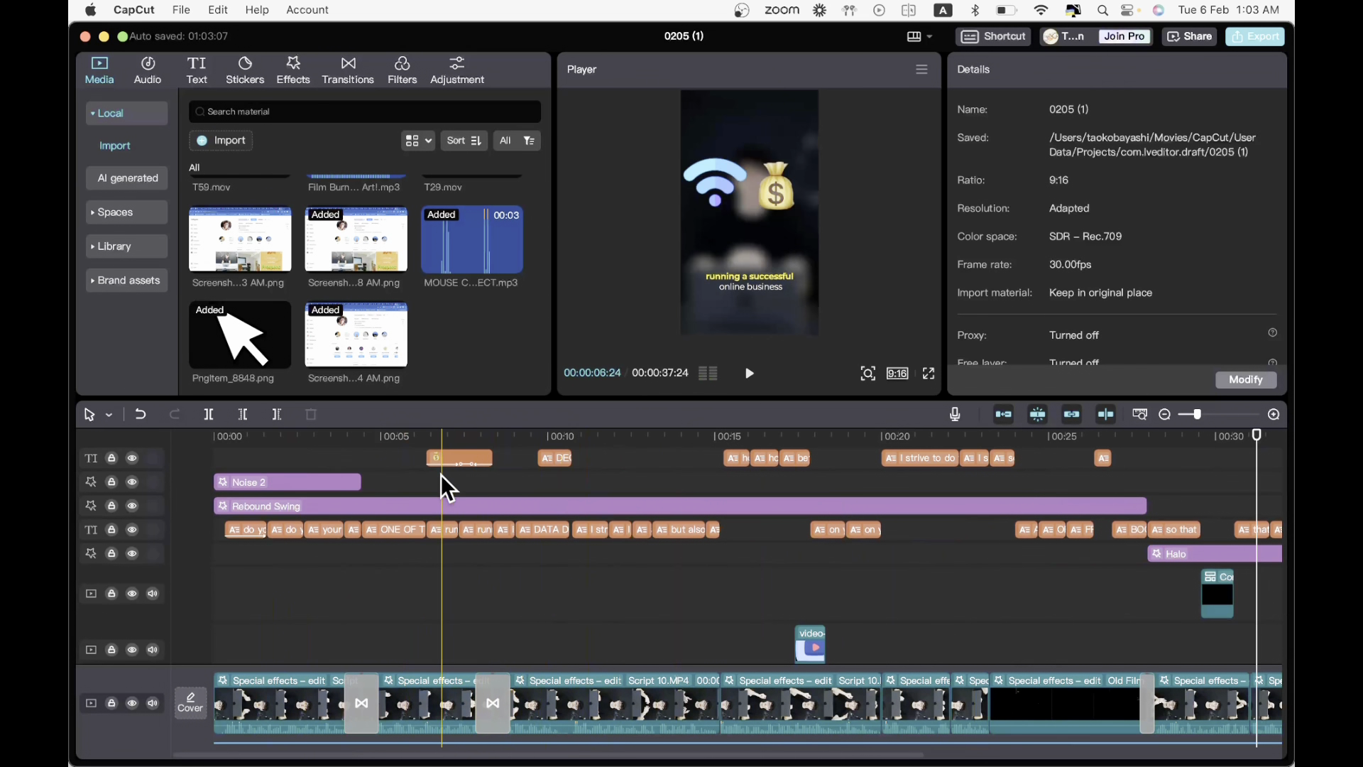
click(395, 472)
click(929, 374)
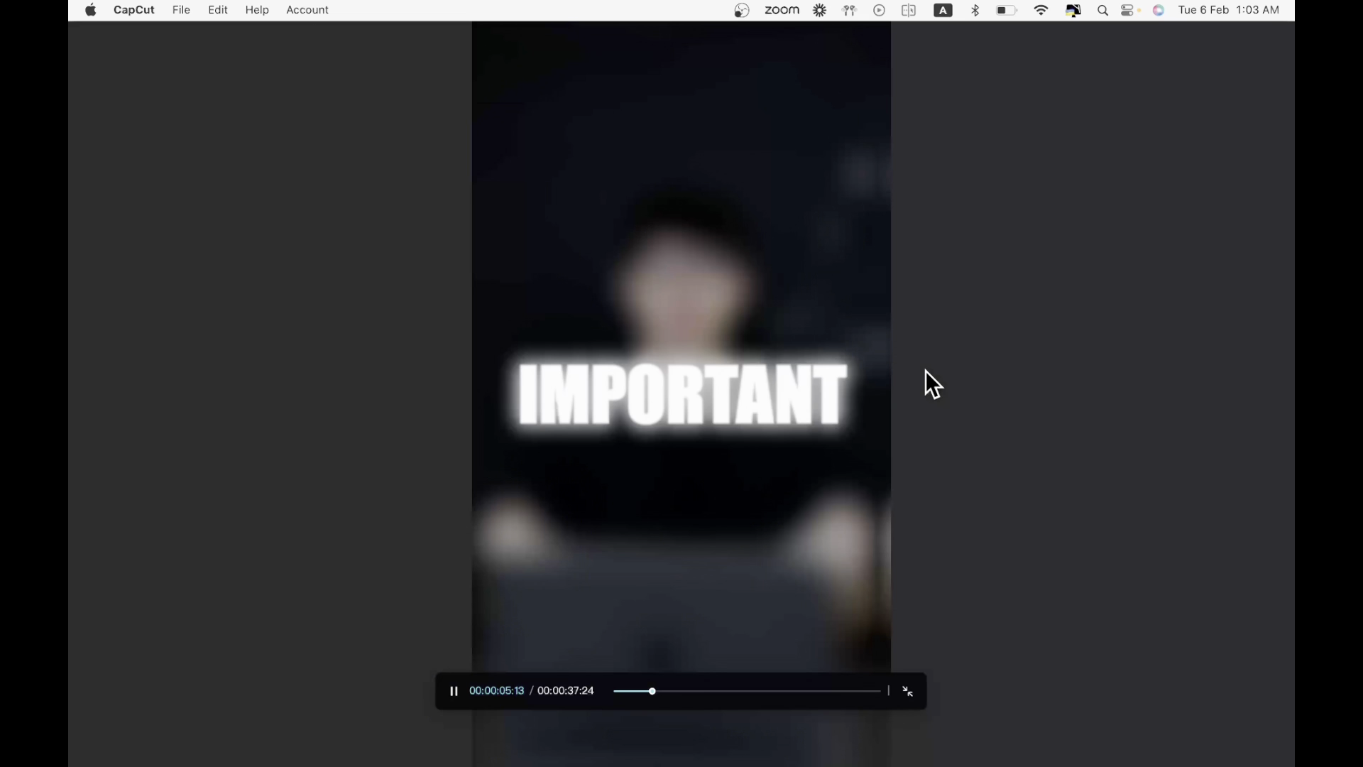
key(Escape)
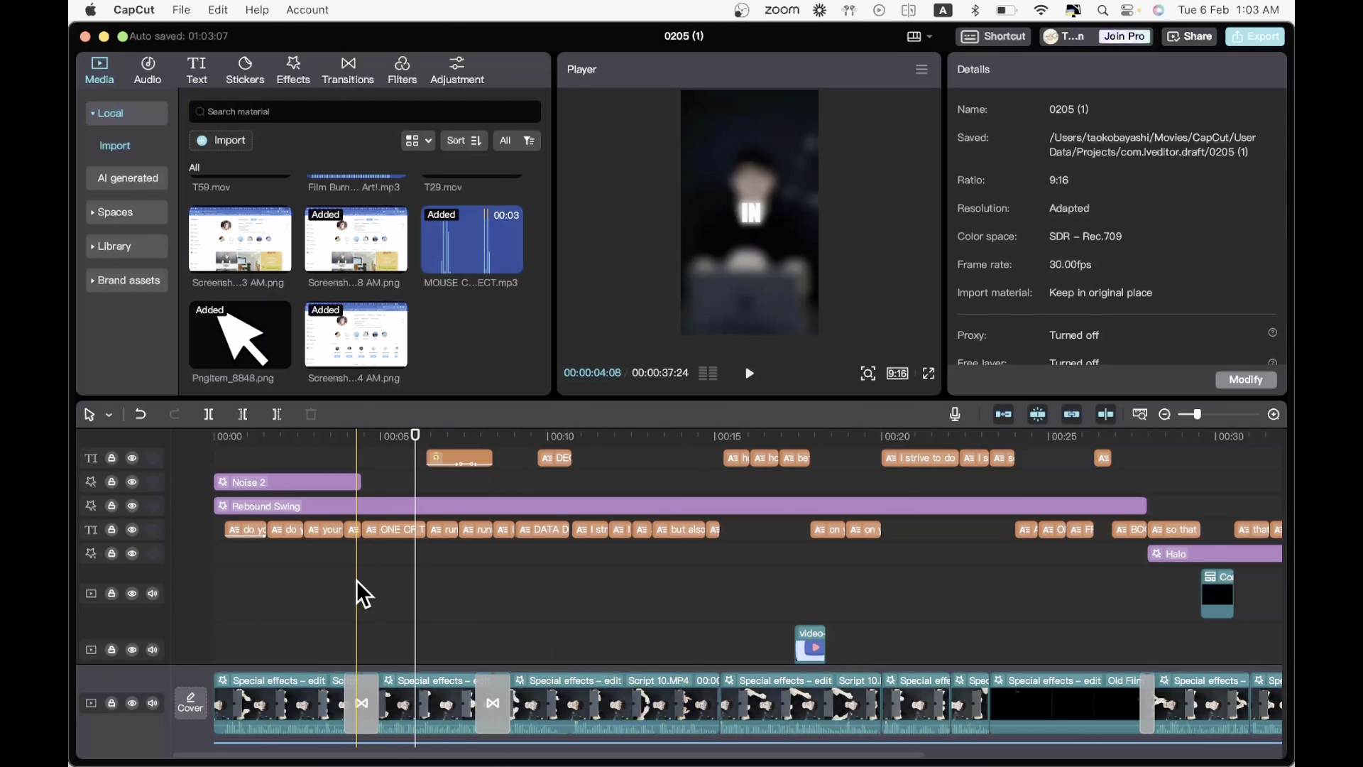
- Look over the overlay tracks and play back from the data-driven decisions section after the wifi image
scroll(319, 585, down, 2)
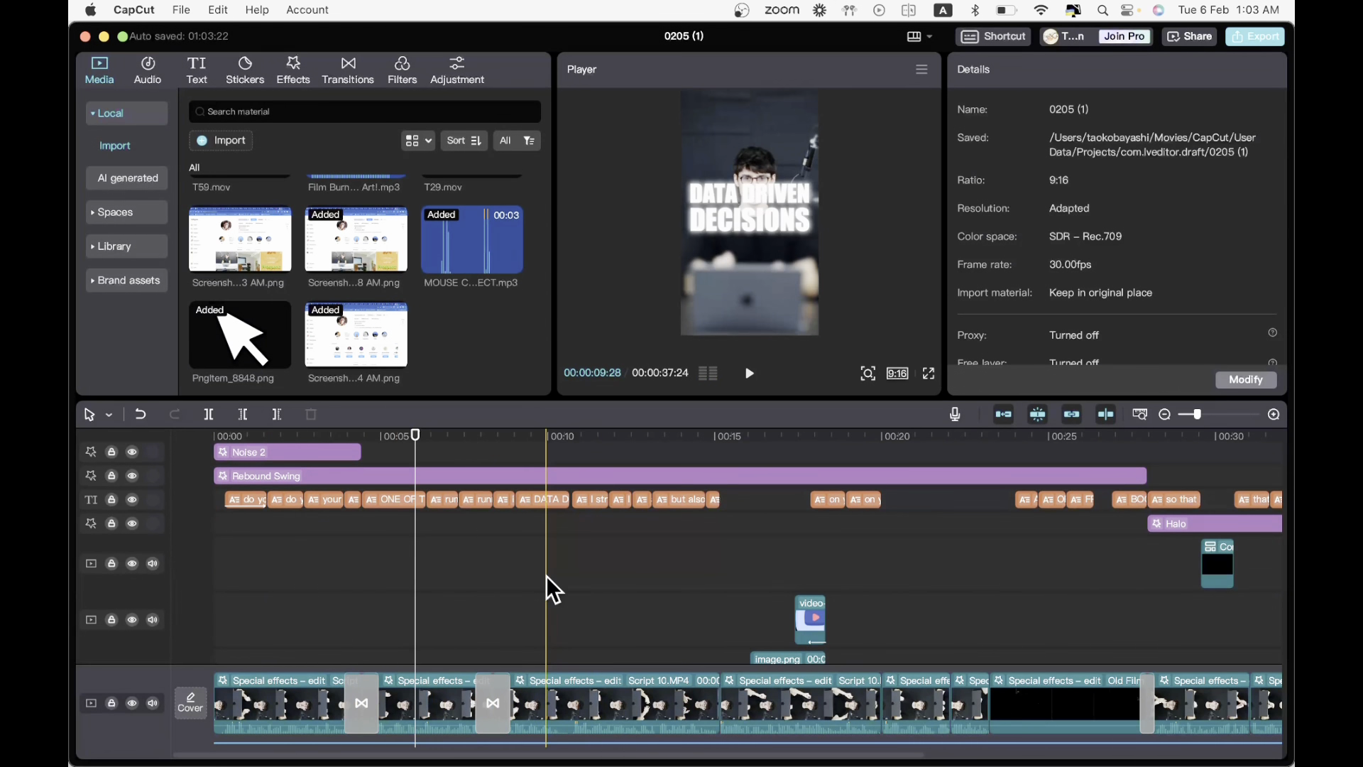
scroll(657, 590, down, 5)
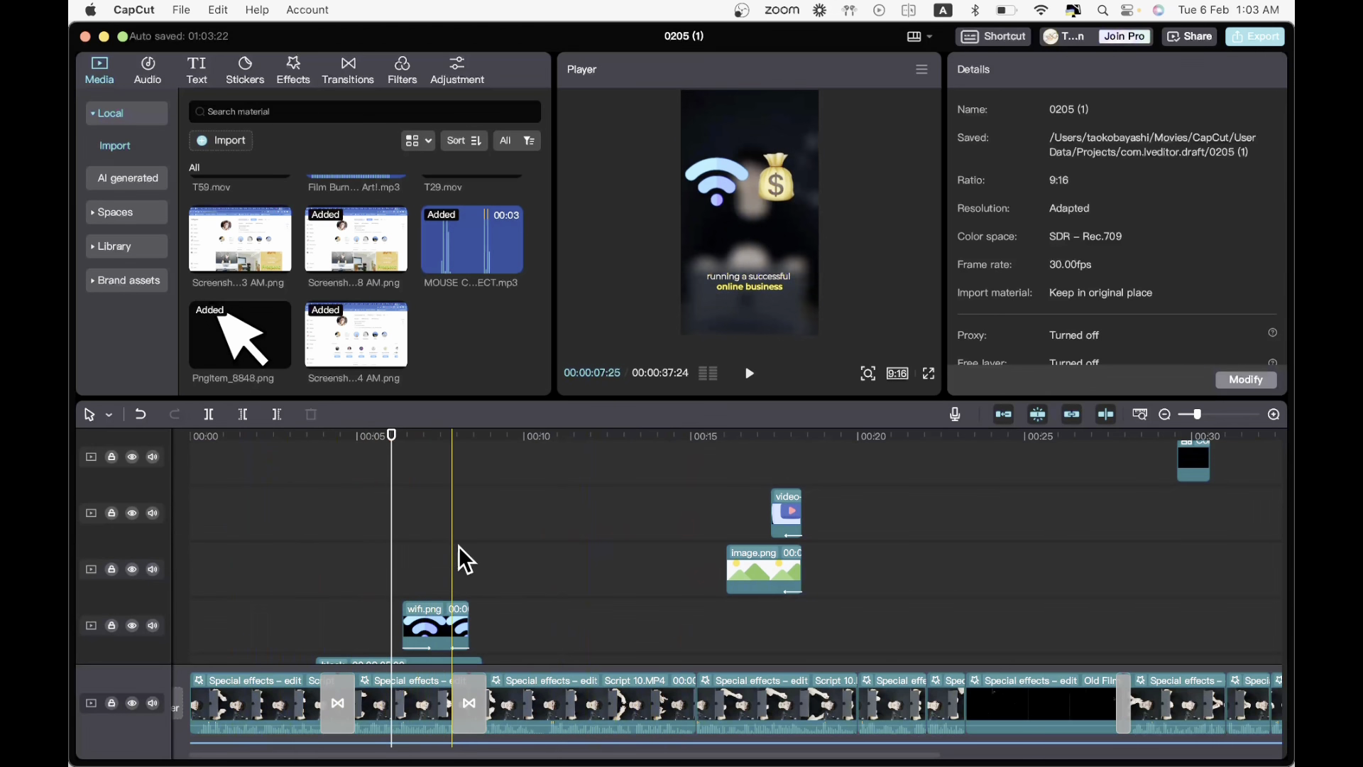
click(489, 561)
key(space)
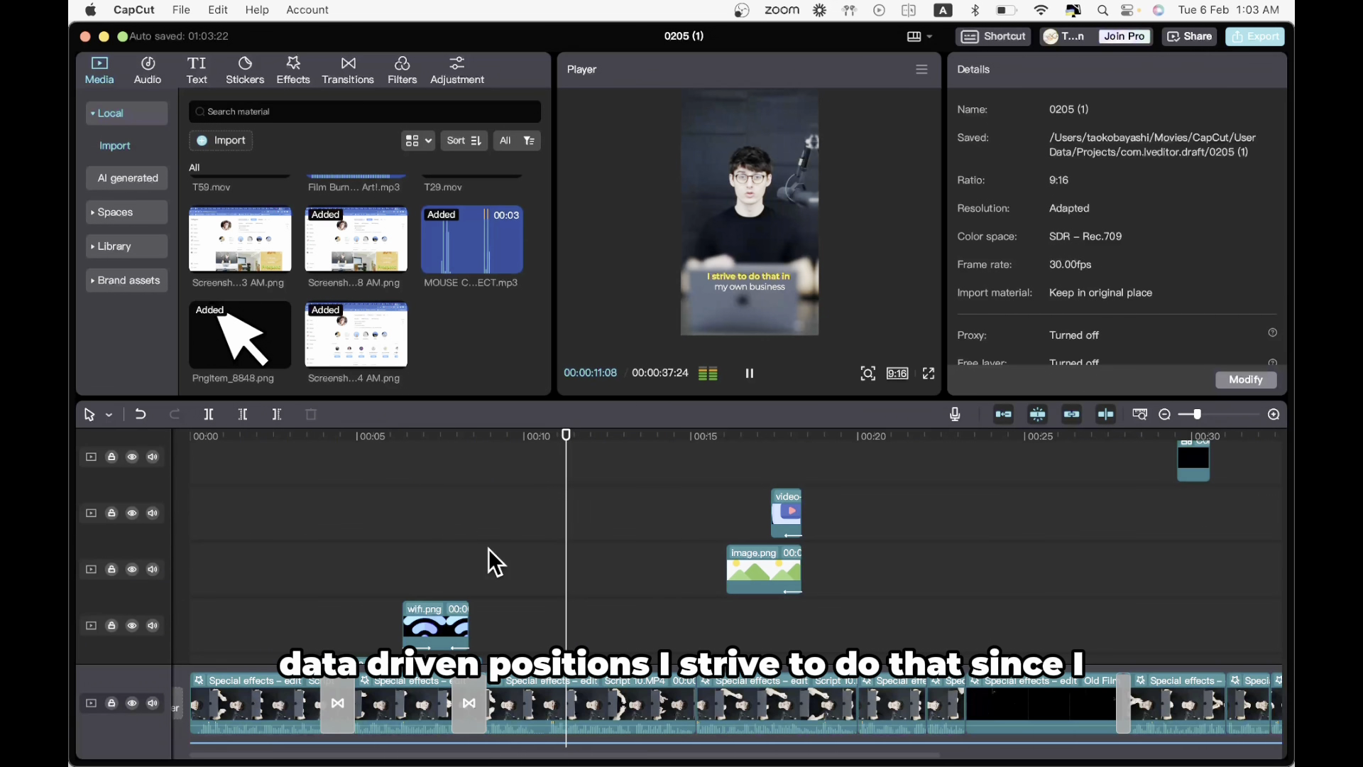
- Replay the DATA DRIVEN DECISIONS caption section from around 00:00:10 into the "I strive to do that in my own business" line
key(space)
scroll(556, 542, up, 3)
click(521, 580)
key(space)
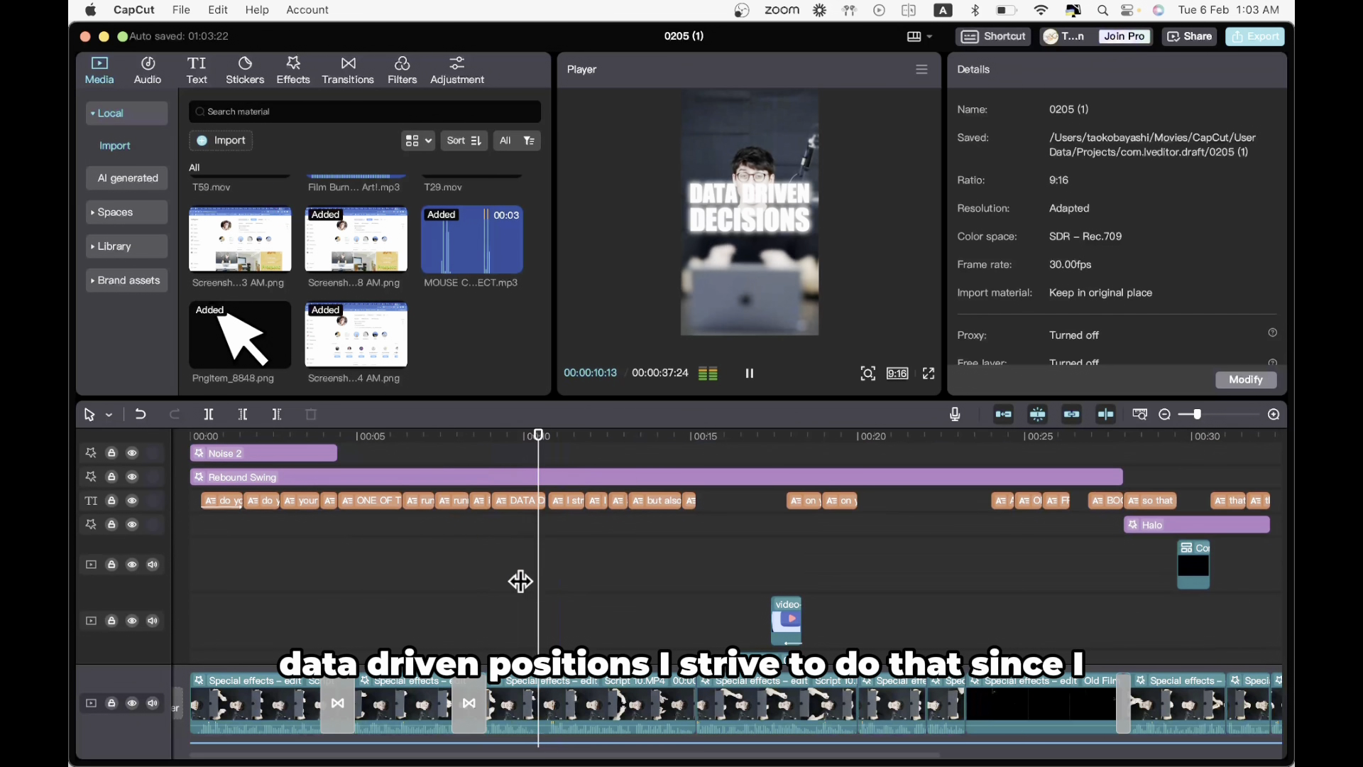
click(544, 503)
click(523, 565)
key(space)
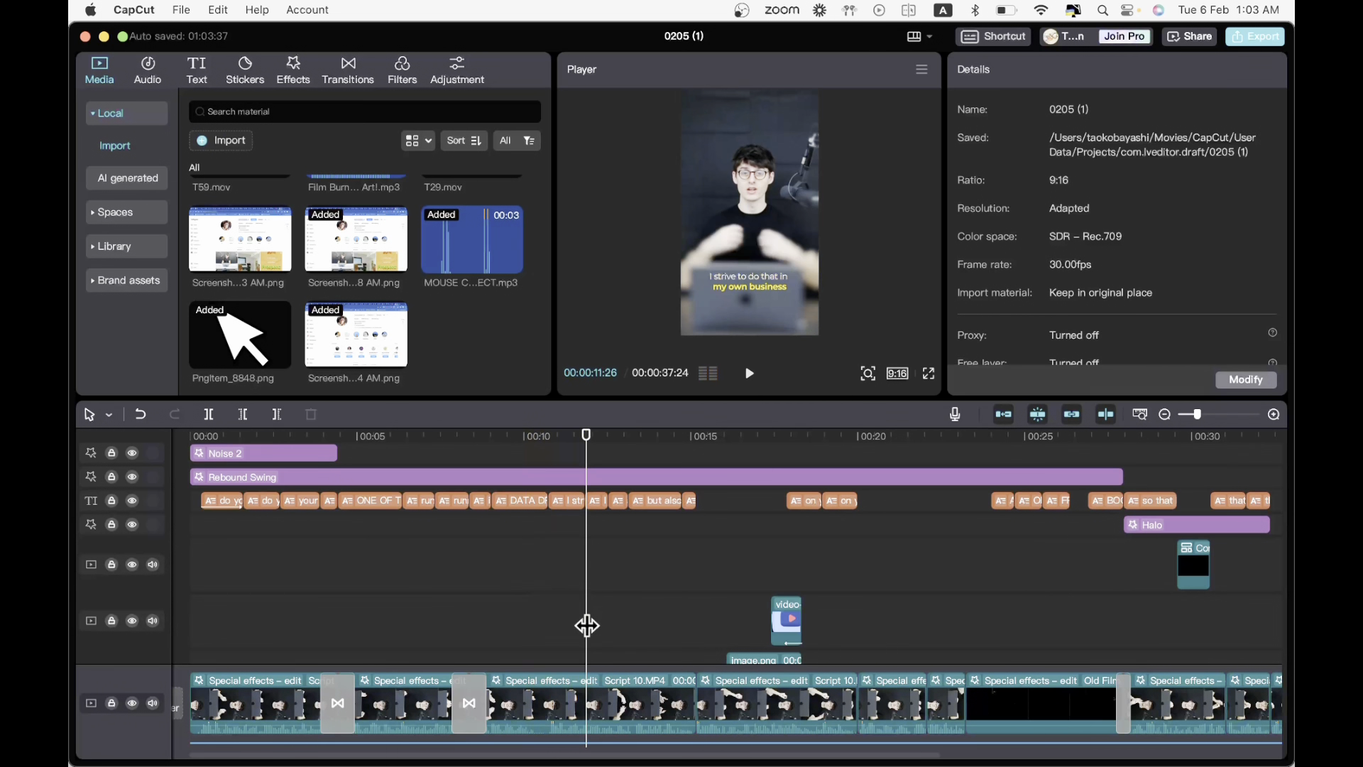
- Add Position & Size keyframes to the talking-head clip at 00:00:11:26 and six frames earlier at 00:00:11:20
click(600, 679)
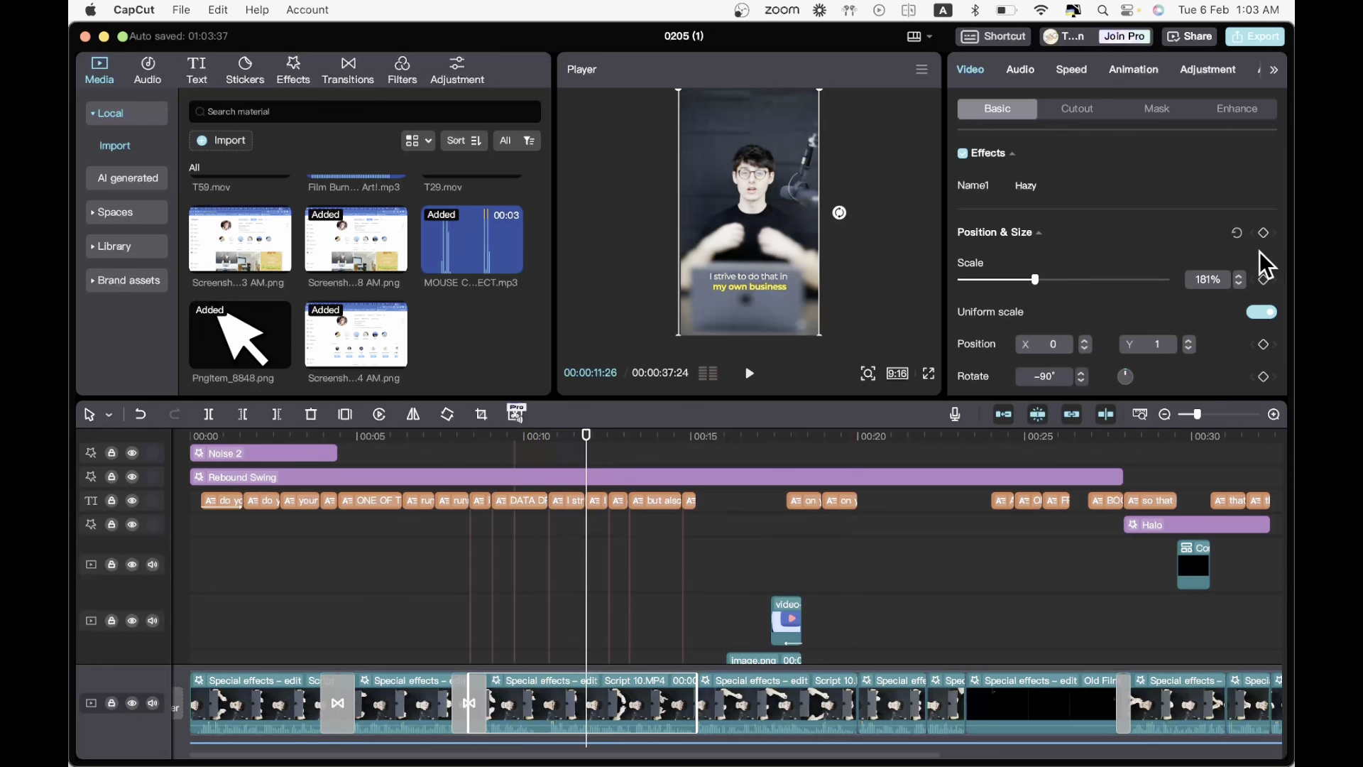
click(1265, 228)
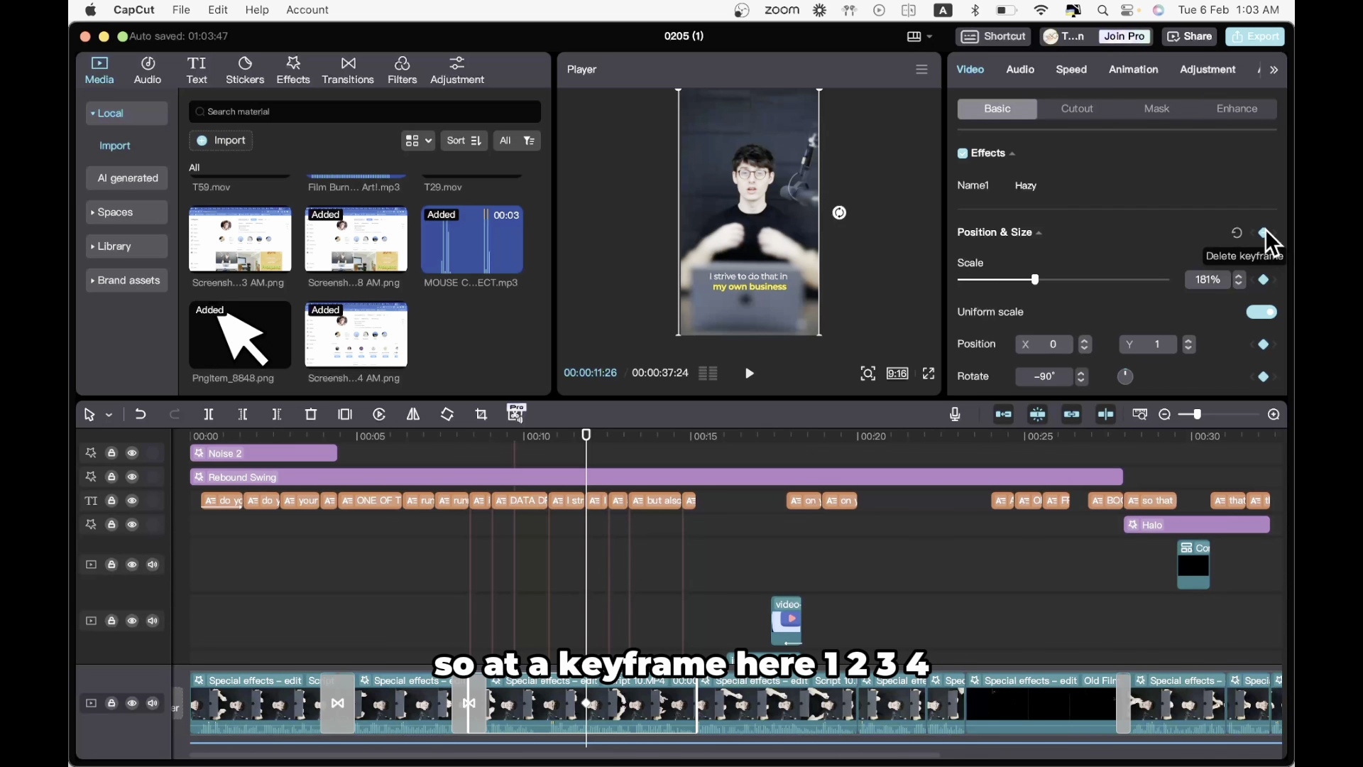
key(Left)
key(Left)
key(Left)
key(Left)
key(Left)
key(Left)
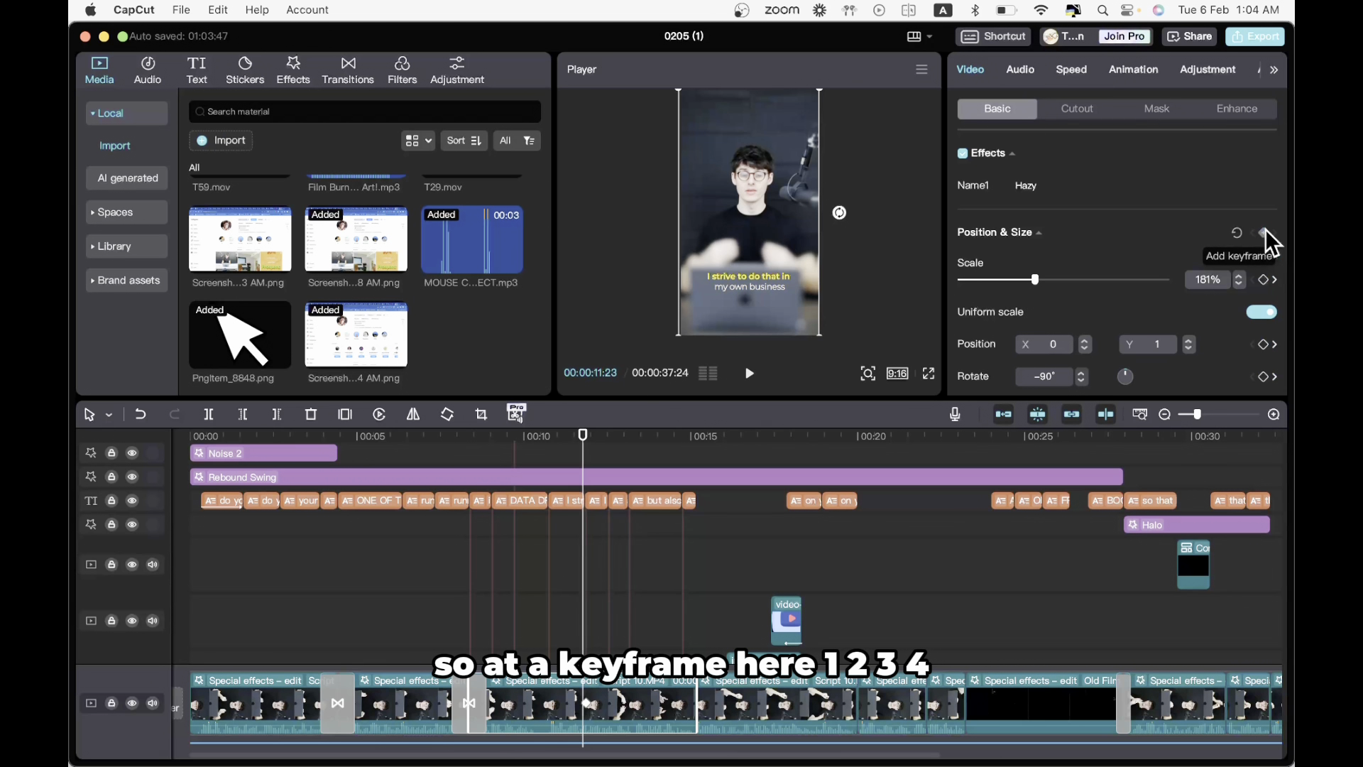
click(1265, 233)
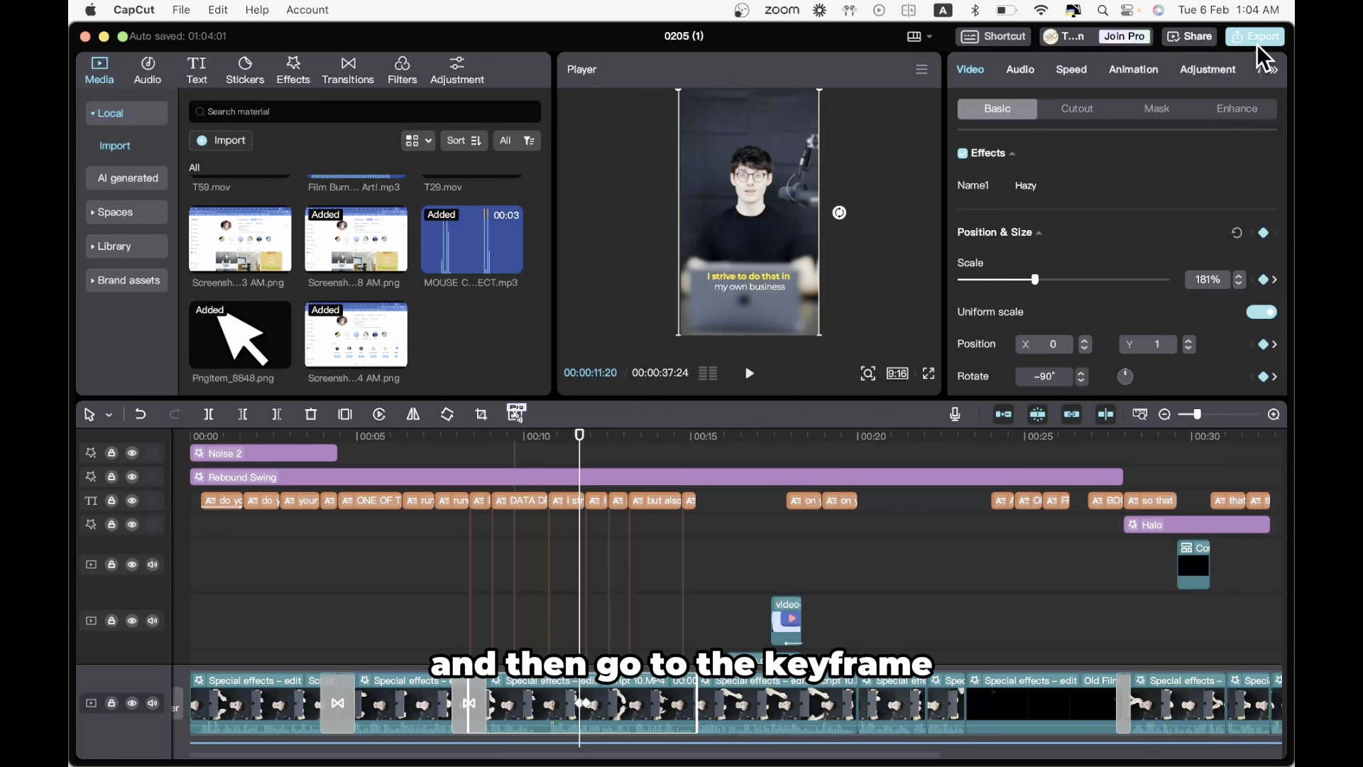
- At the 00:00:11:26 keyframe, scale the clip up to 244% and lower it to Y position -323
click(586, 703)
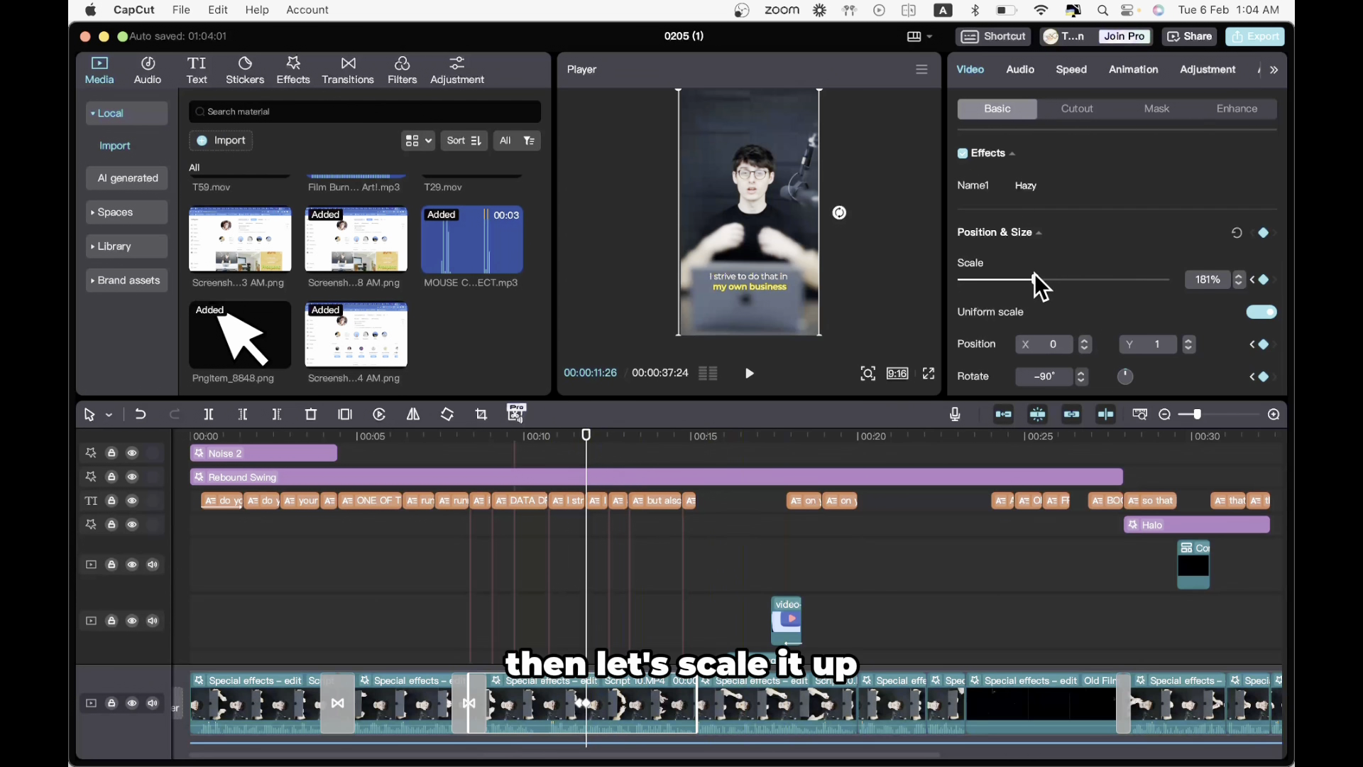
drag(1034, 274, 1060, 276)
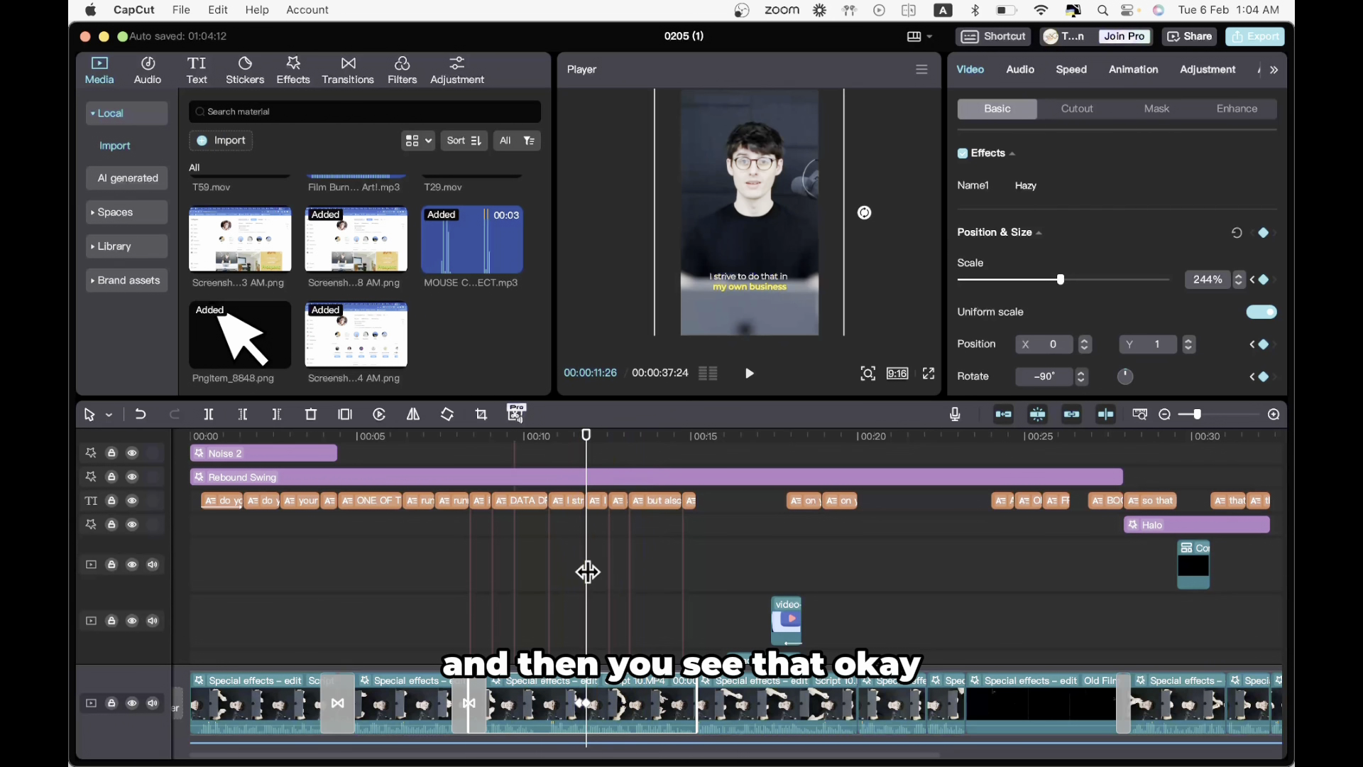
drag(762, 240, 762, 258)
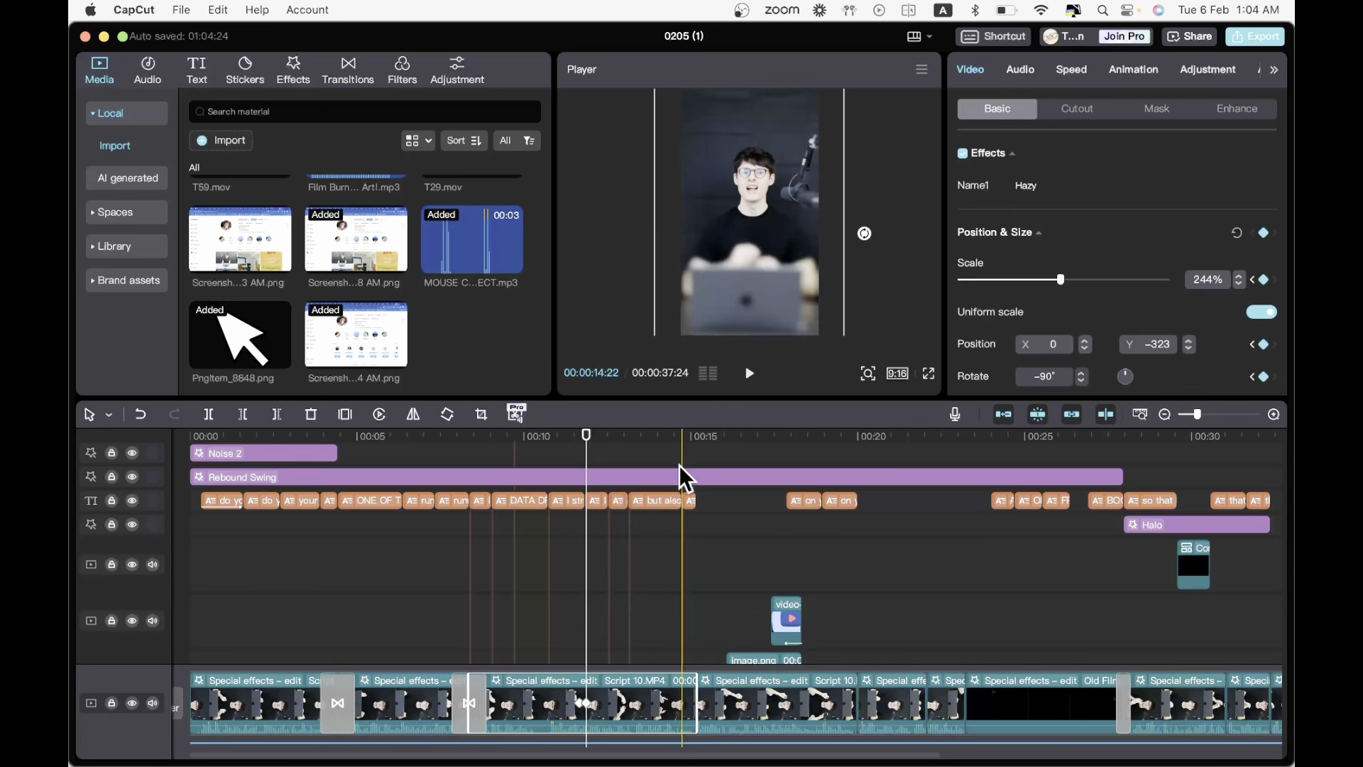
- Show the clip's keyframe graph and apply the Auto curve to both Scale keyframes of the zoom
scroll(573, 595, up, 3)
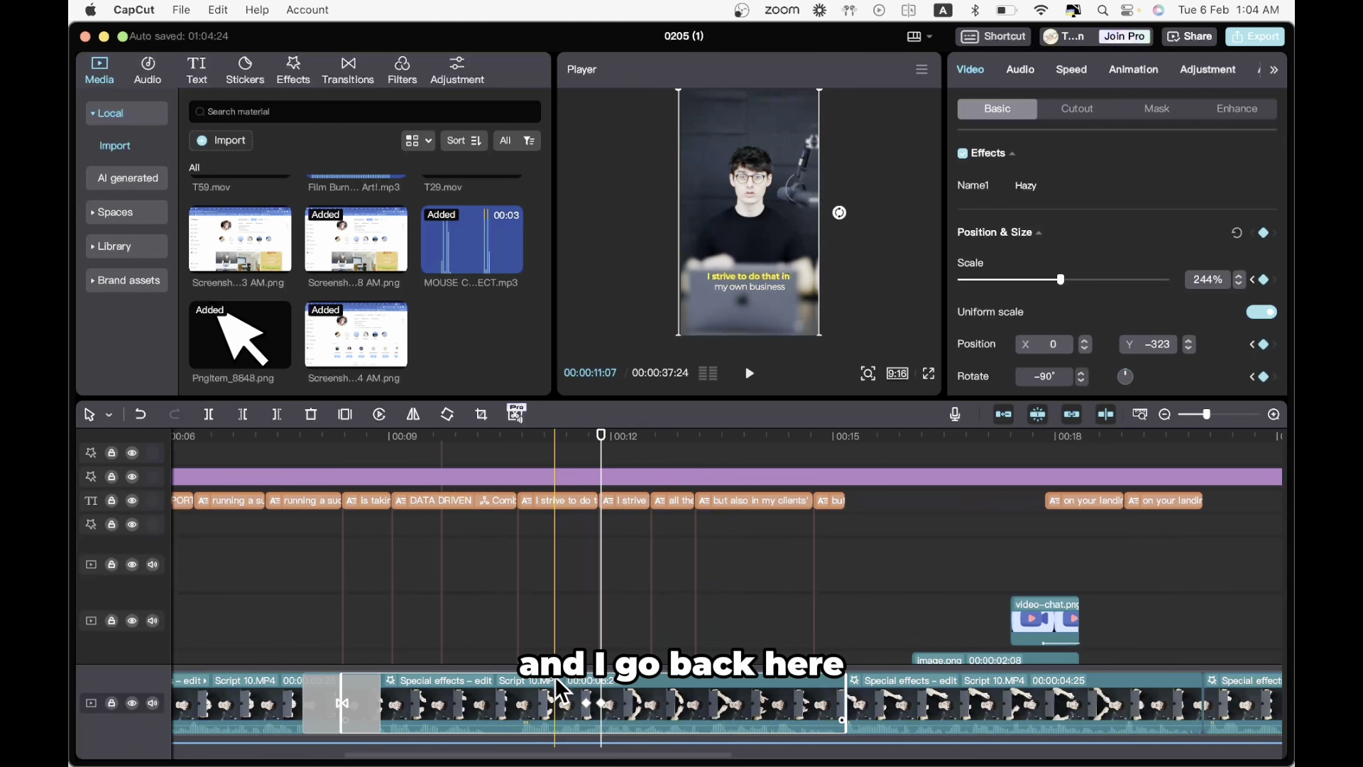
key(alt+k)
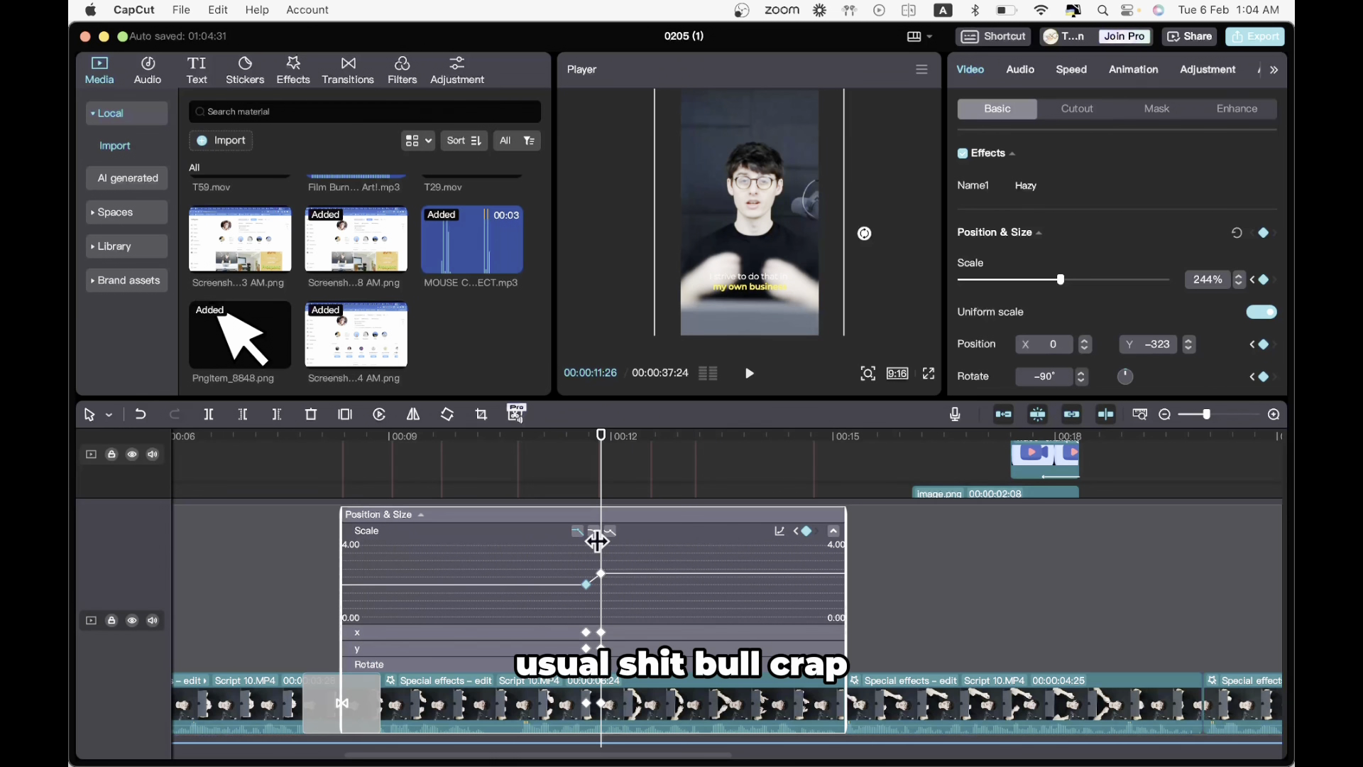
scroll(591, 544, up, 4)
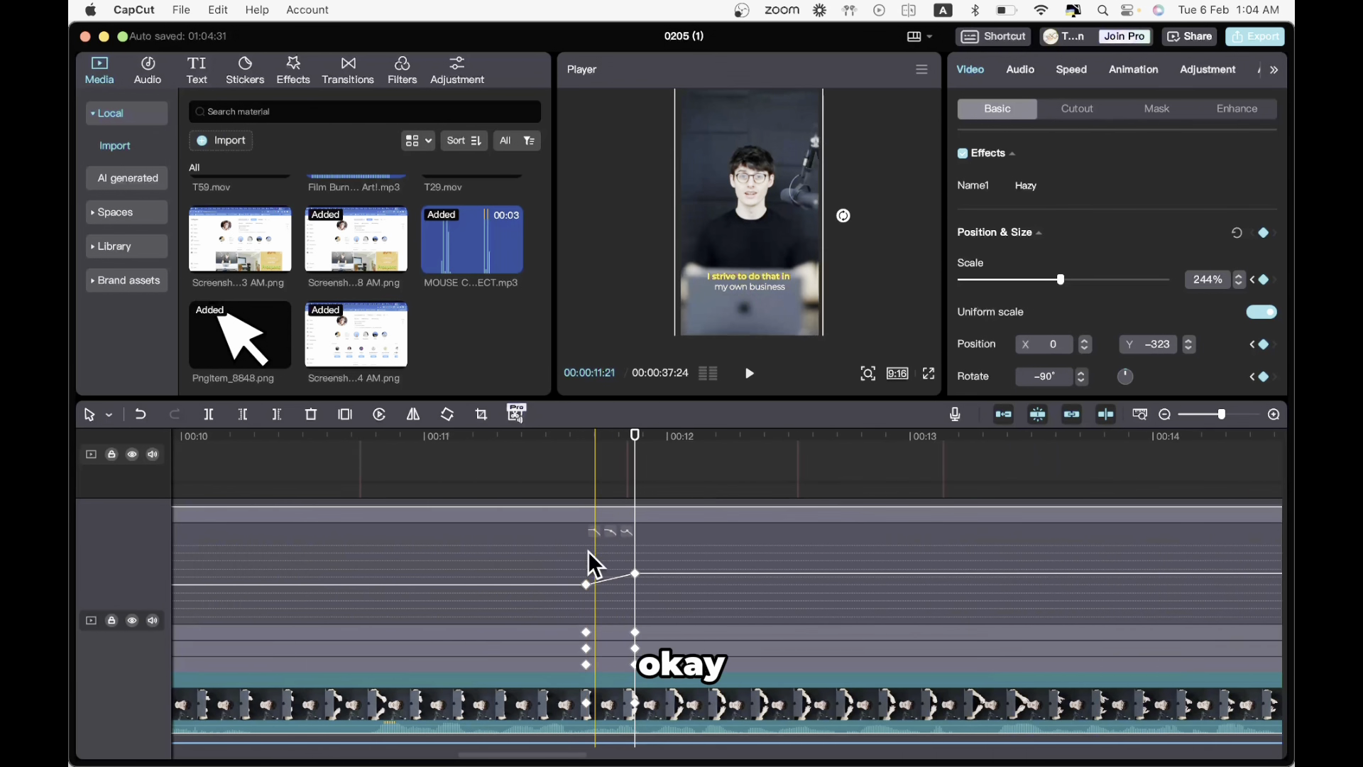
click(587, 584)
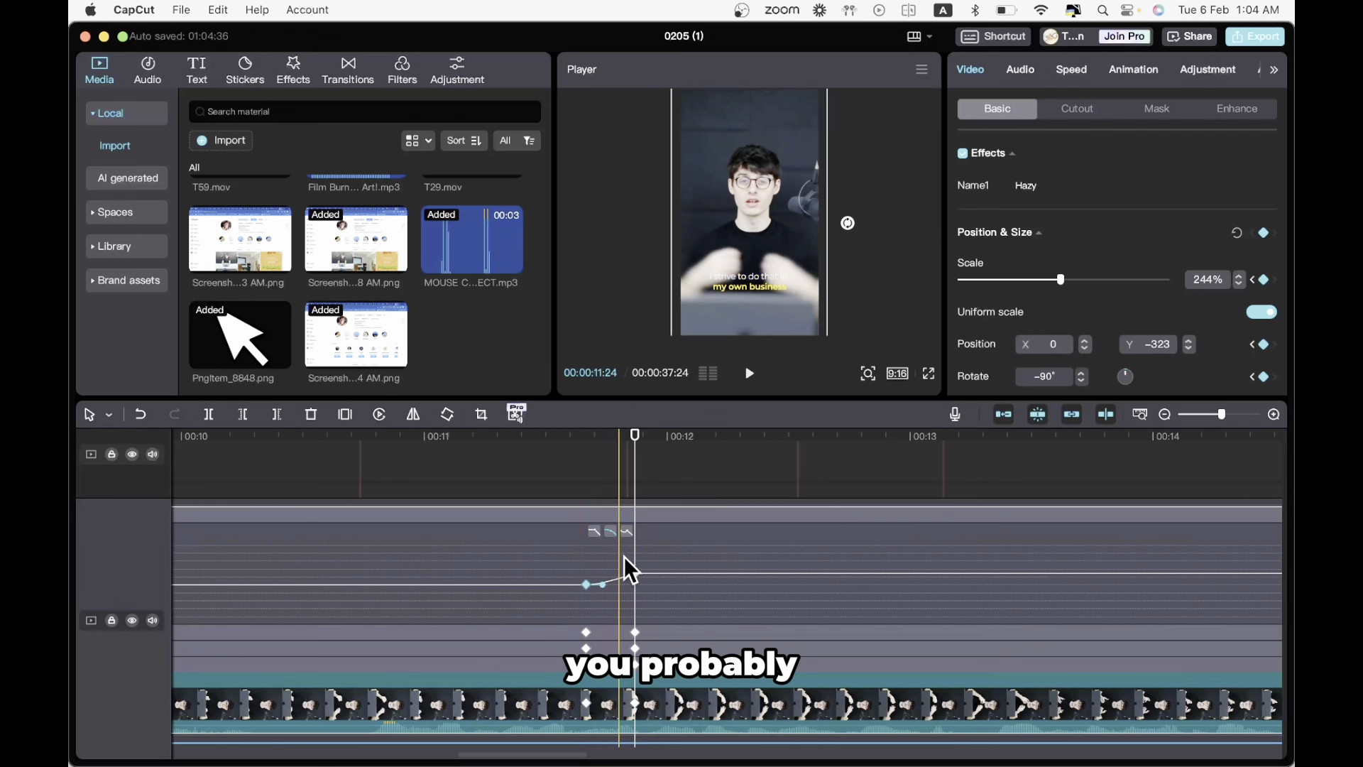
scroll(631, 579, up, 2)
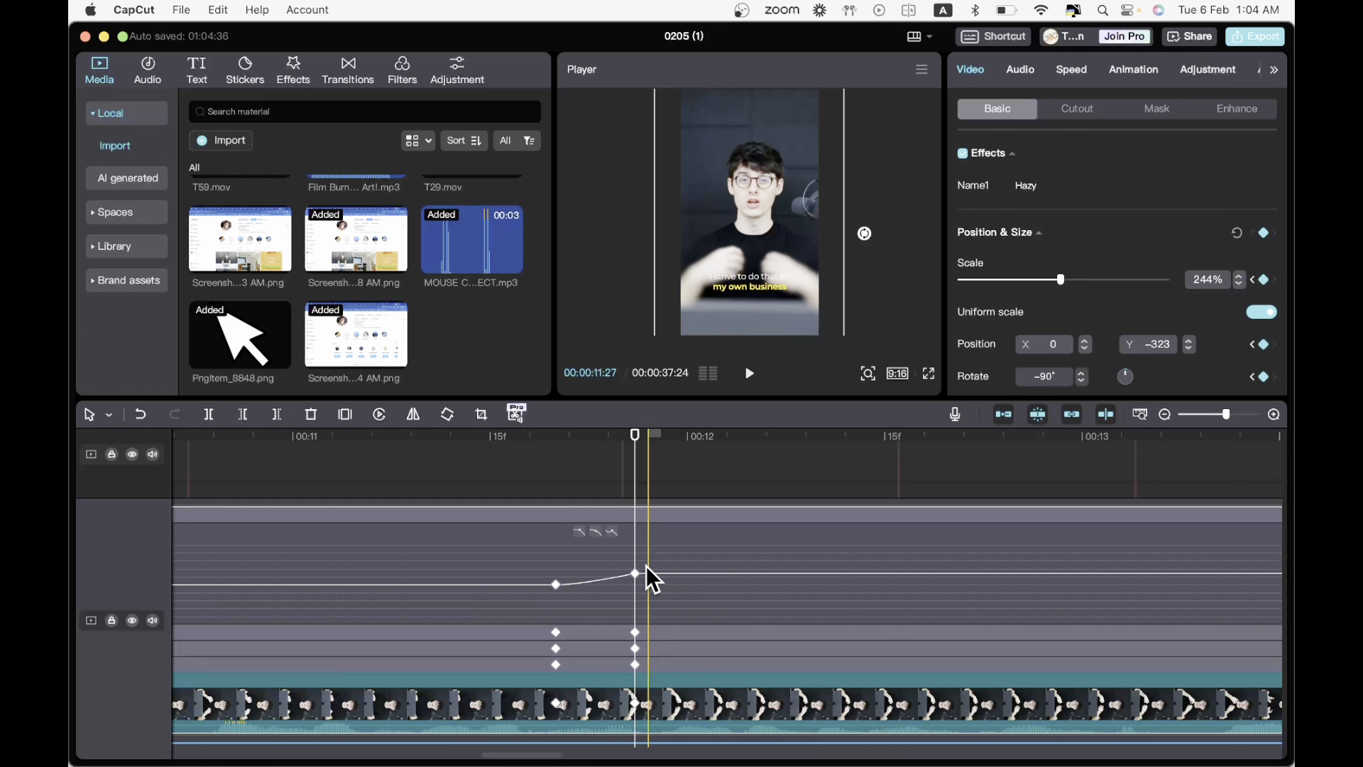
click(643, 576)
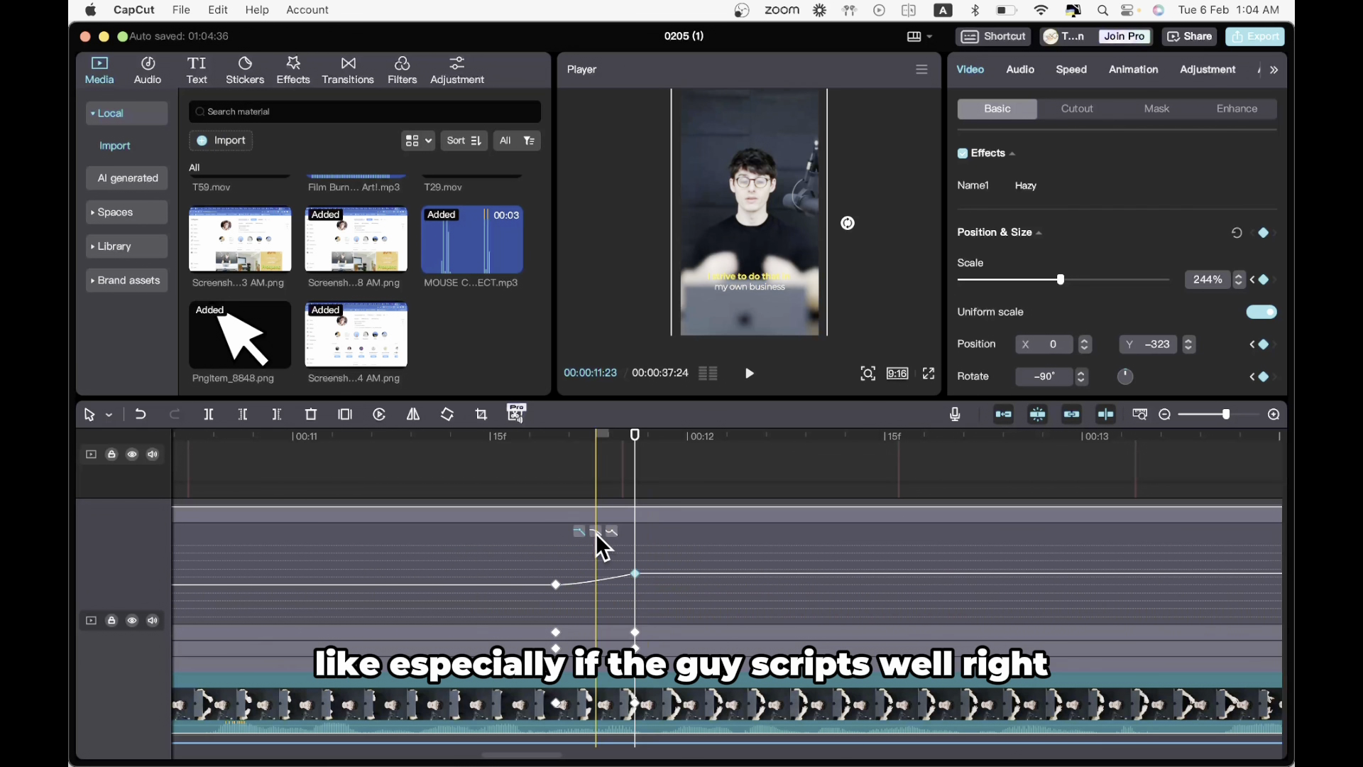
scroll(591, 587, down, 2)
scroll(590, 587, down, 3)
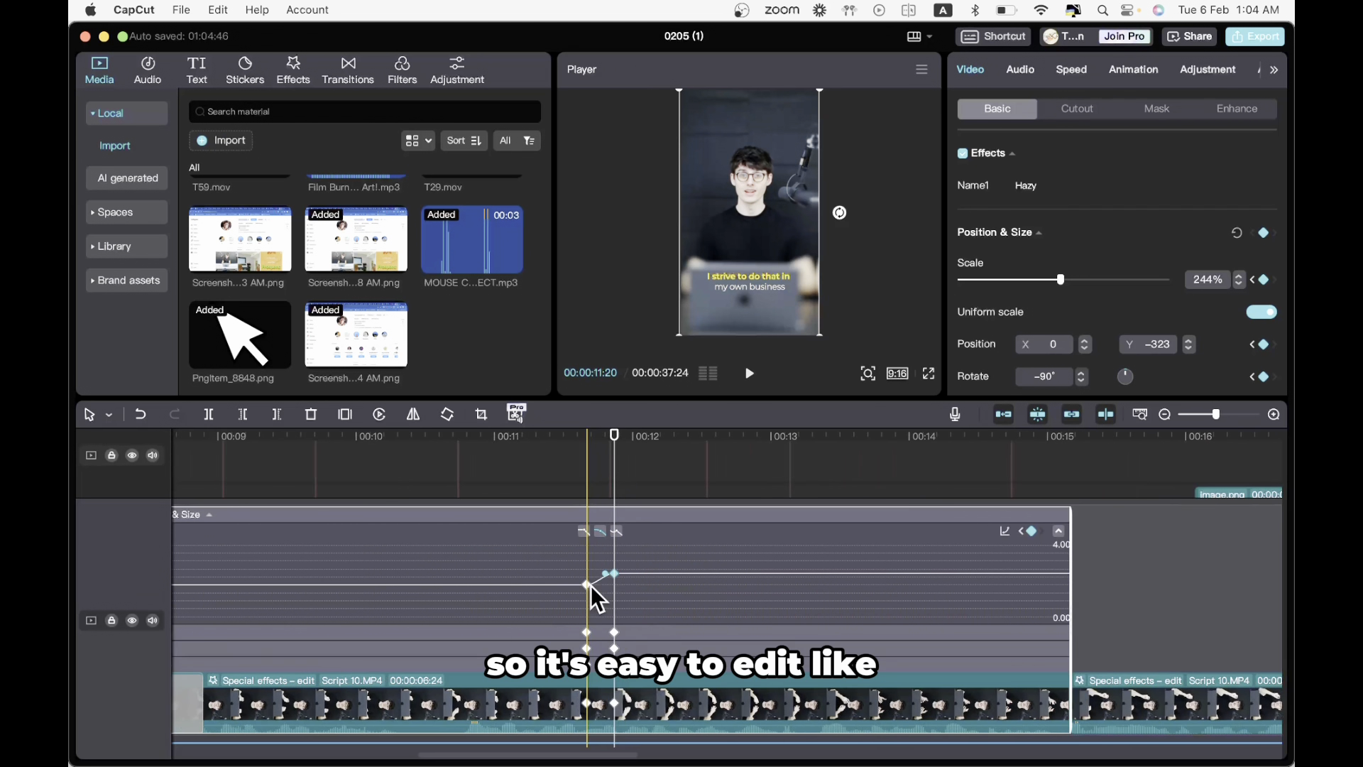
- Apply the Auto curve to both Y position keyframes of the zoom and close the keyframe graph
click(587, 650)
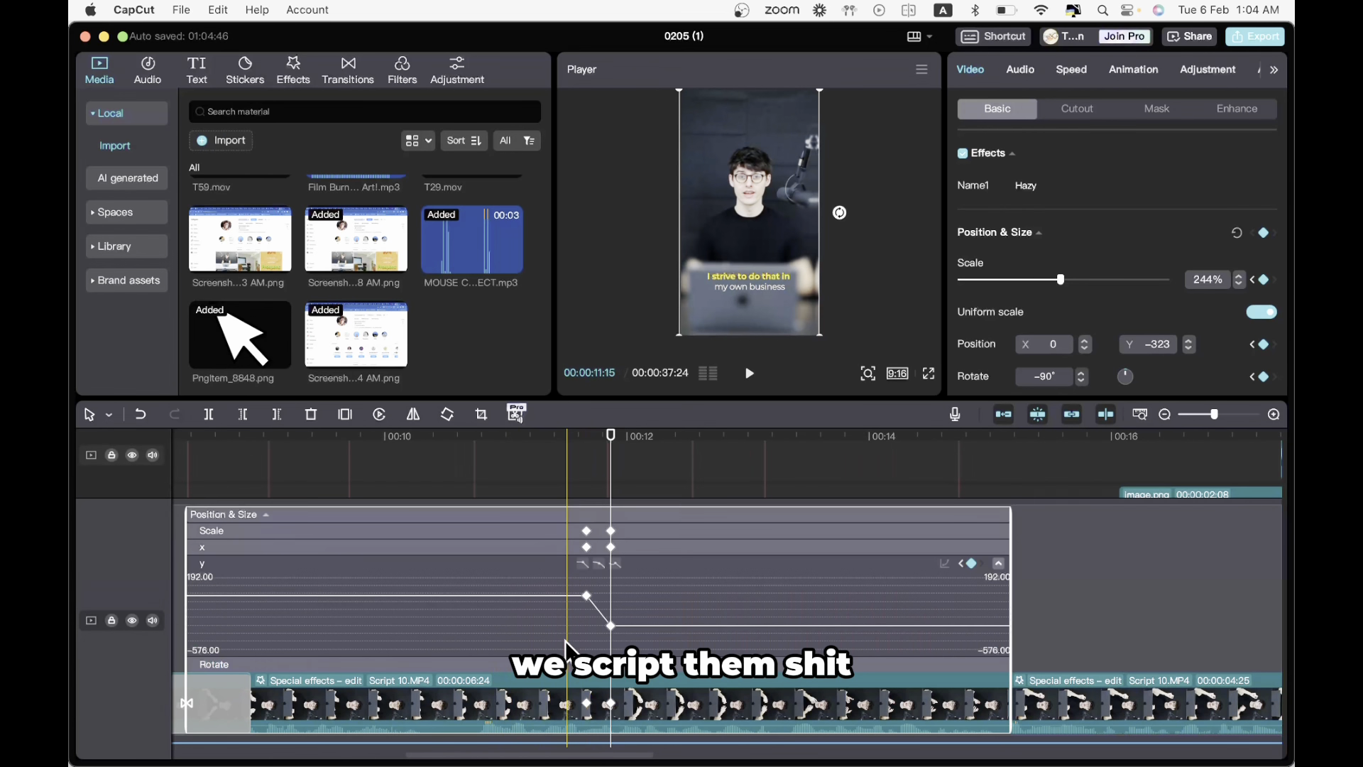
click(599, 563)
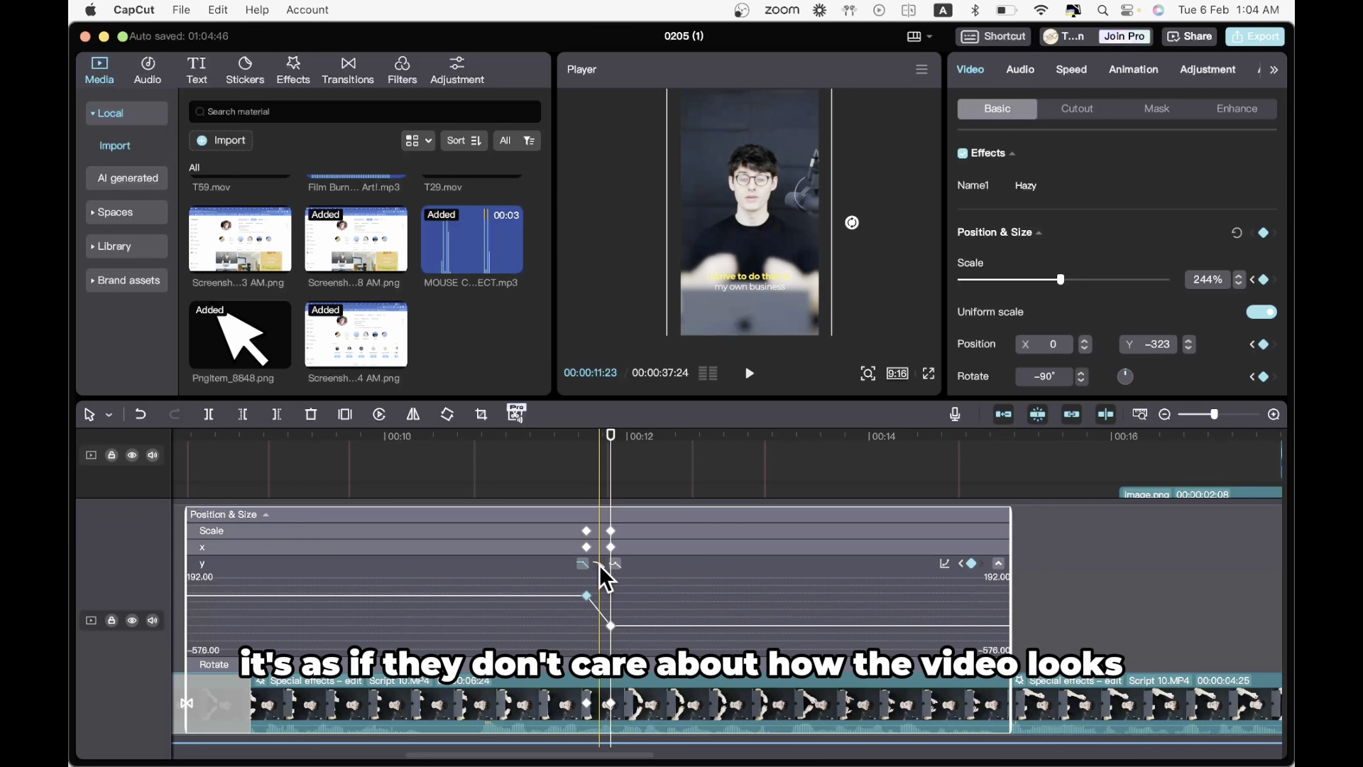
scroll(611, 628, up, 3)
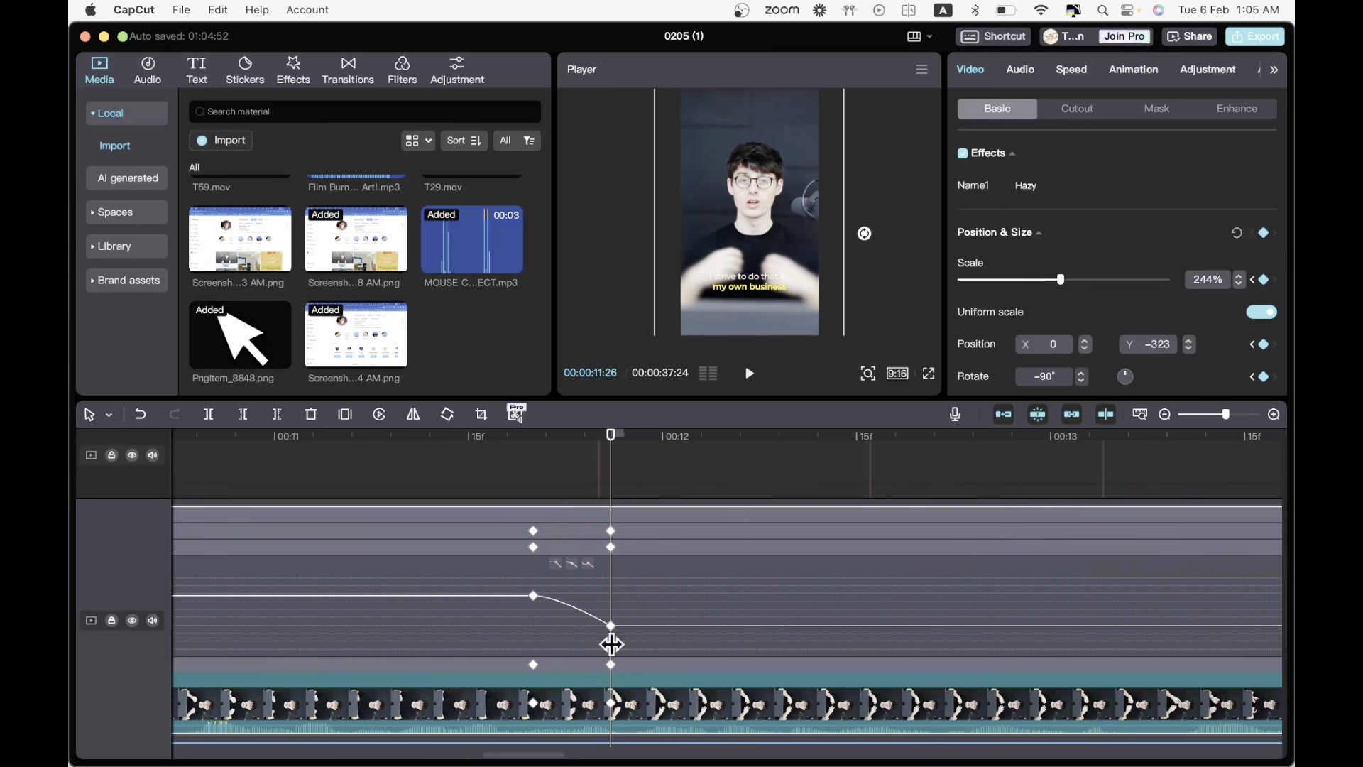
click(618, 625)
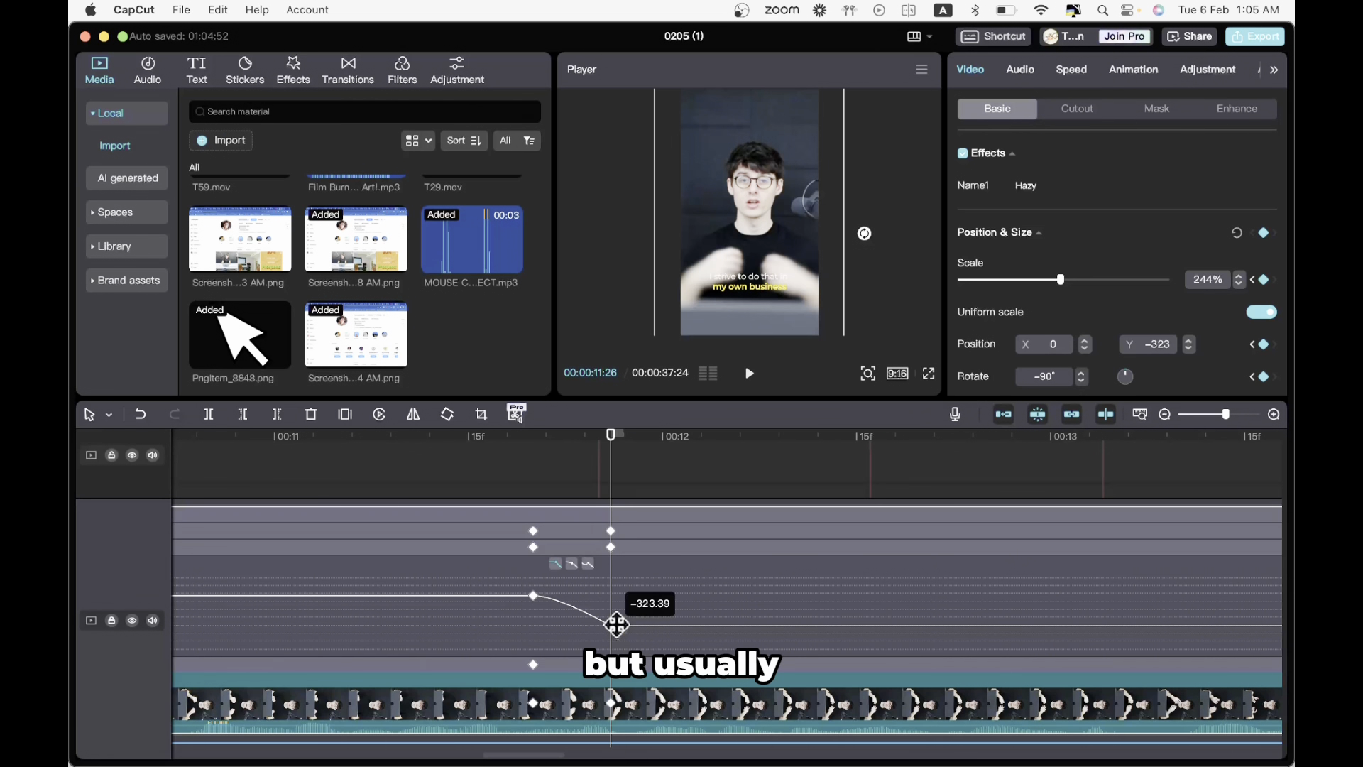
click(572, 562)
scroll(567, 568, down, 10)
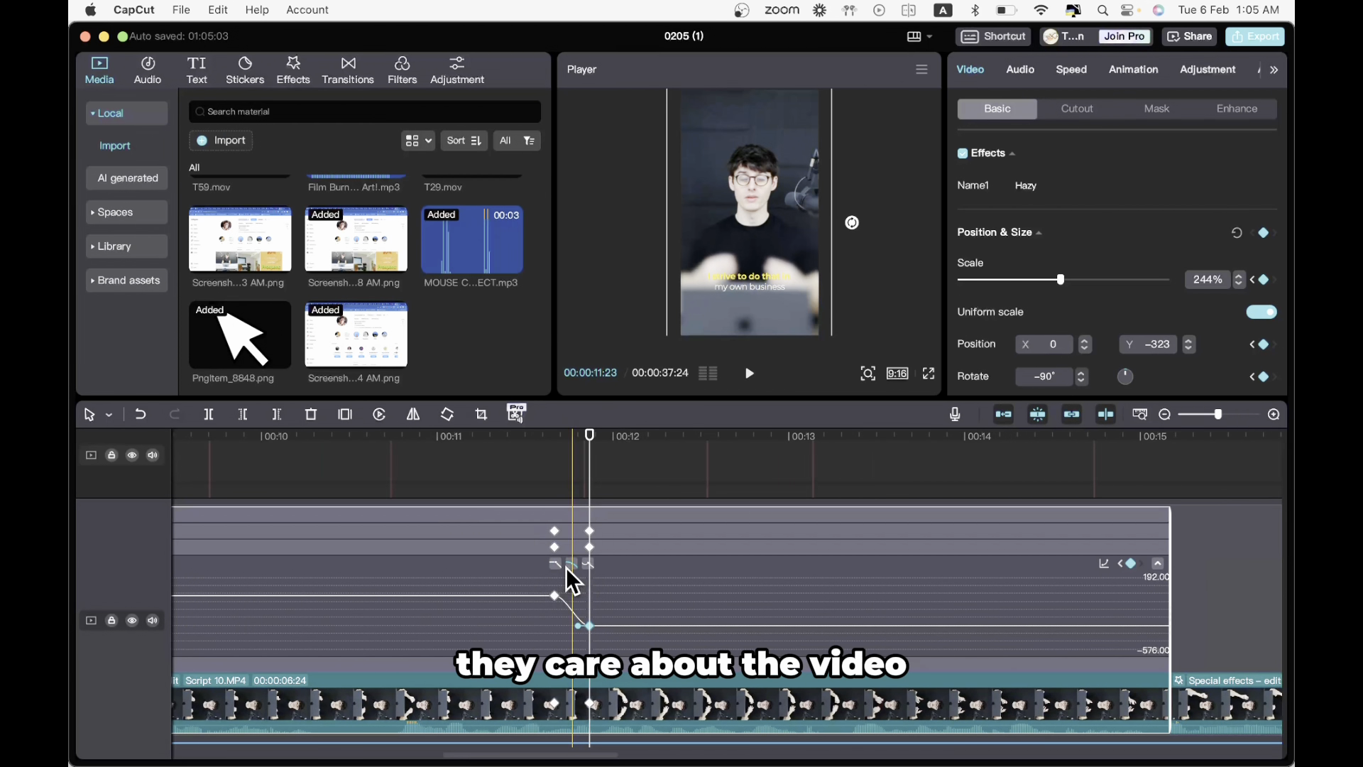
key(alt+k)
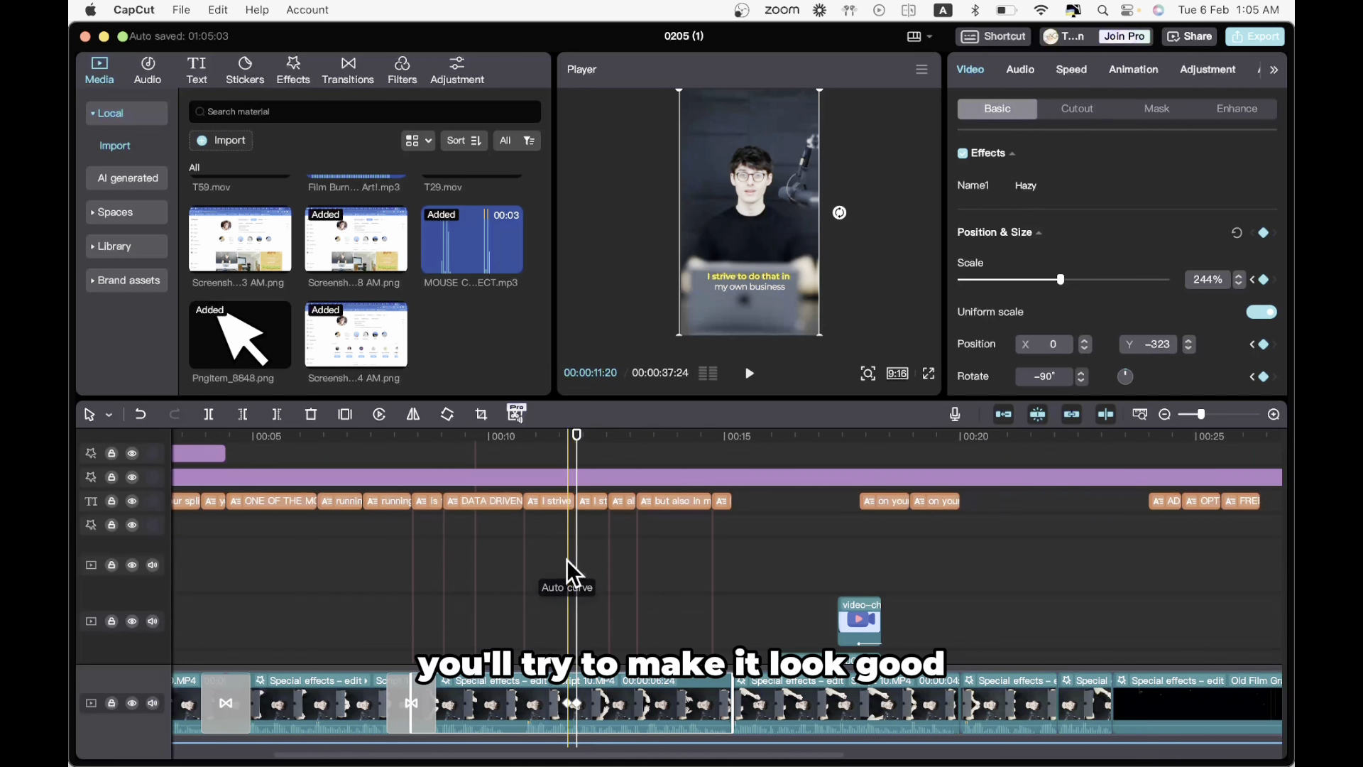
- Play back the new zoom-in on the "in my own business" line
scroll(567, 559, down, 5)
click(413, 594)
key(space)
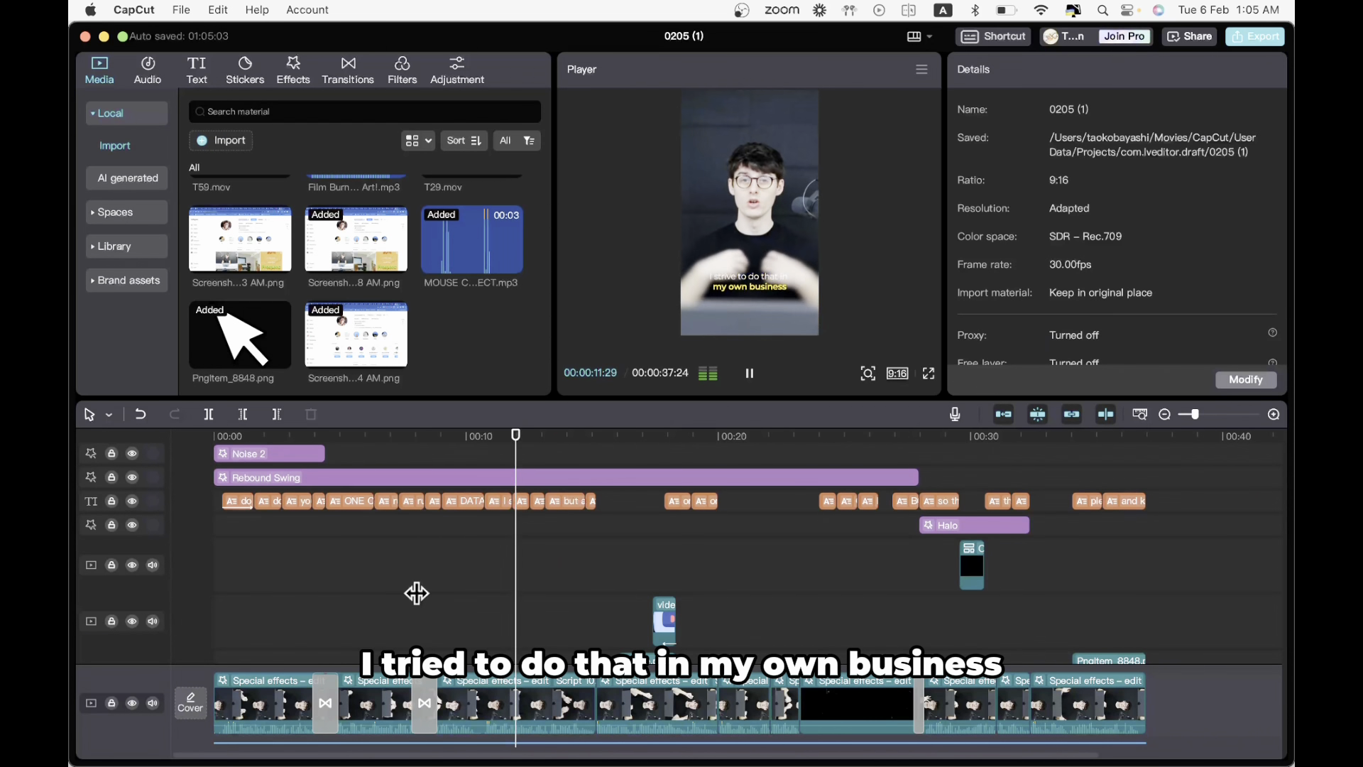
key(space)
- Start a media import and browse the Sound effects folder to the Woosh files
click(502, 702)
scroll(497, 706, up, 5)
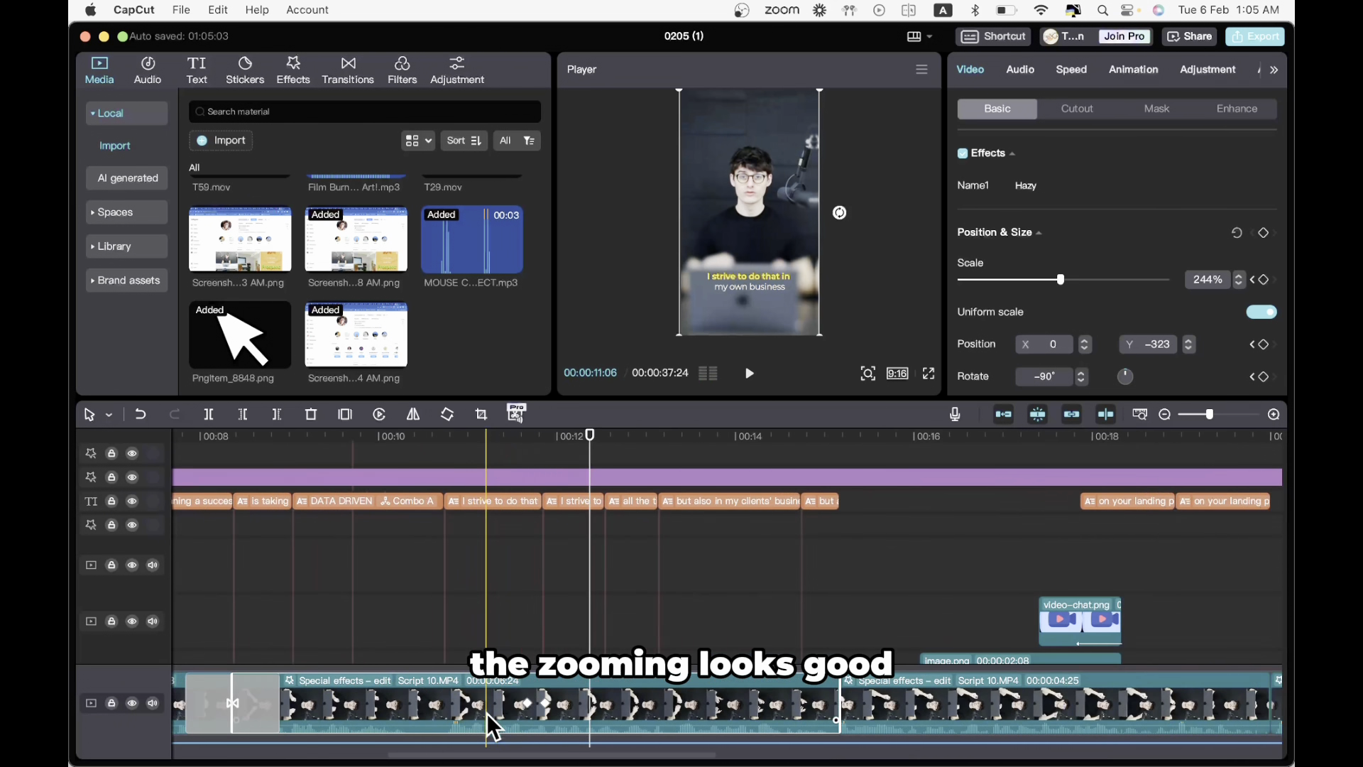
scroll(433, 376, up, 5)
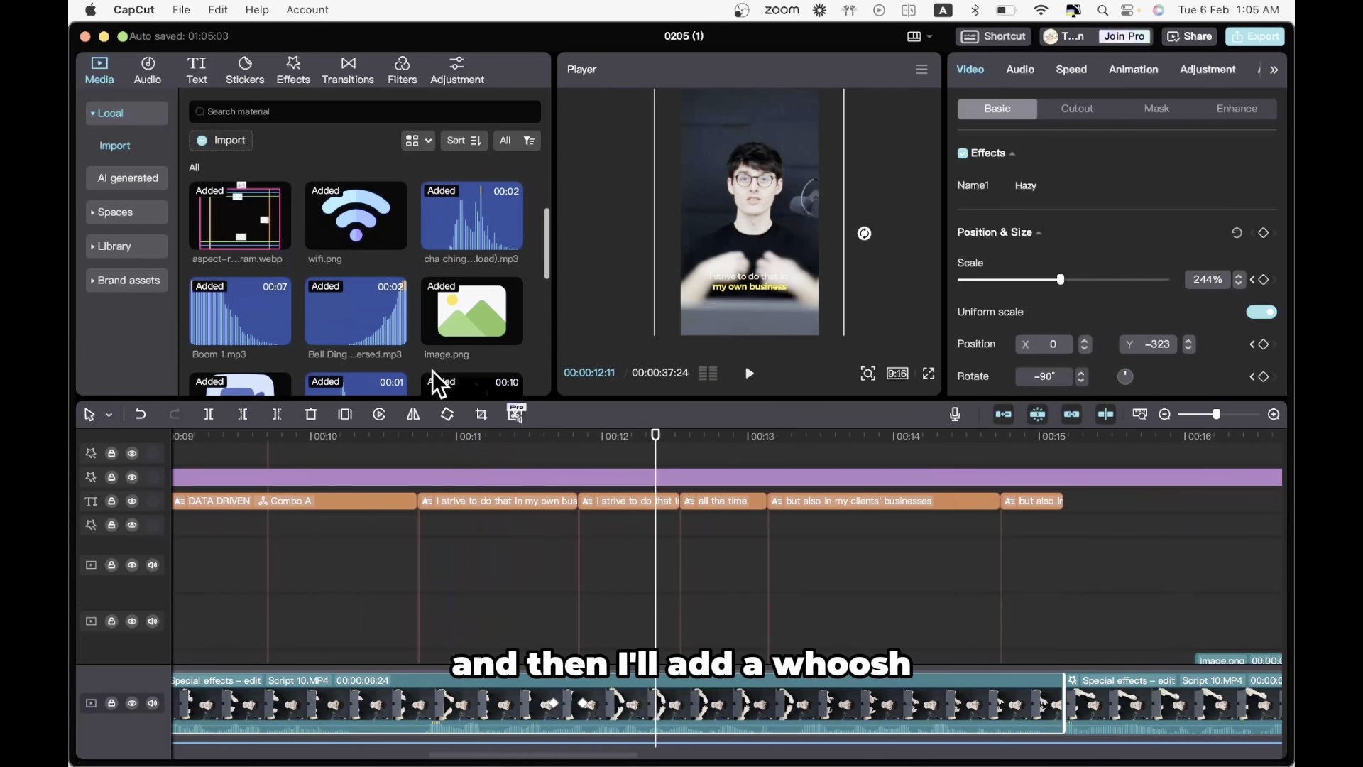
click(237, 142)
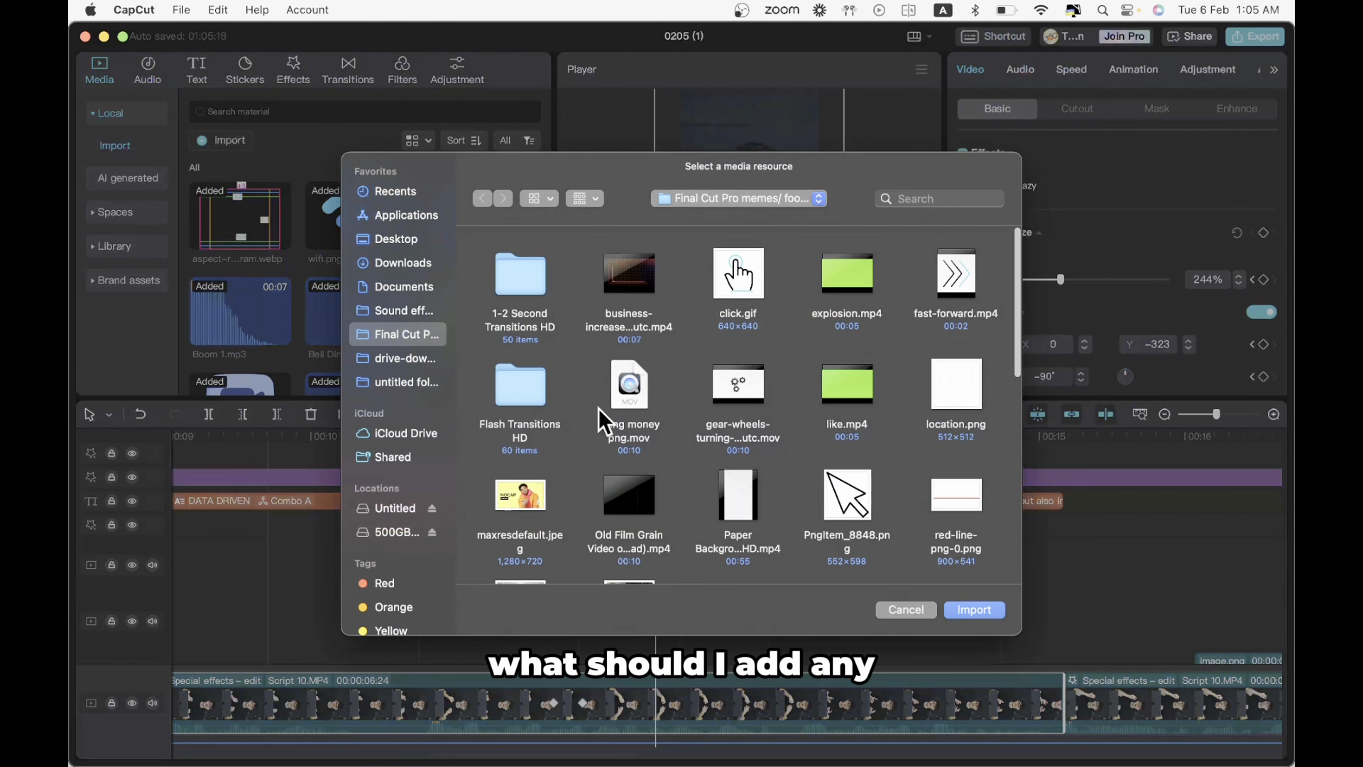
click(416, 311)
scroll(850, 411, down, 5)
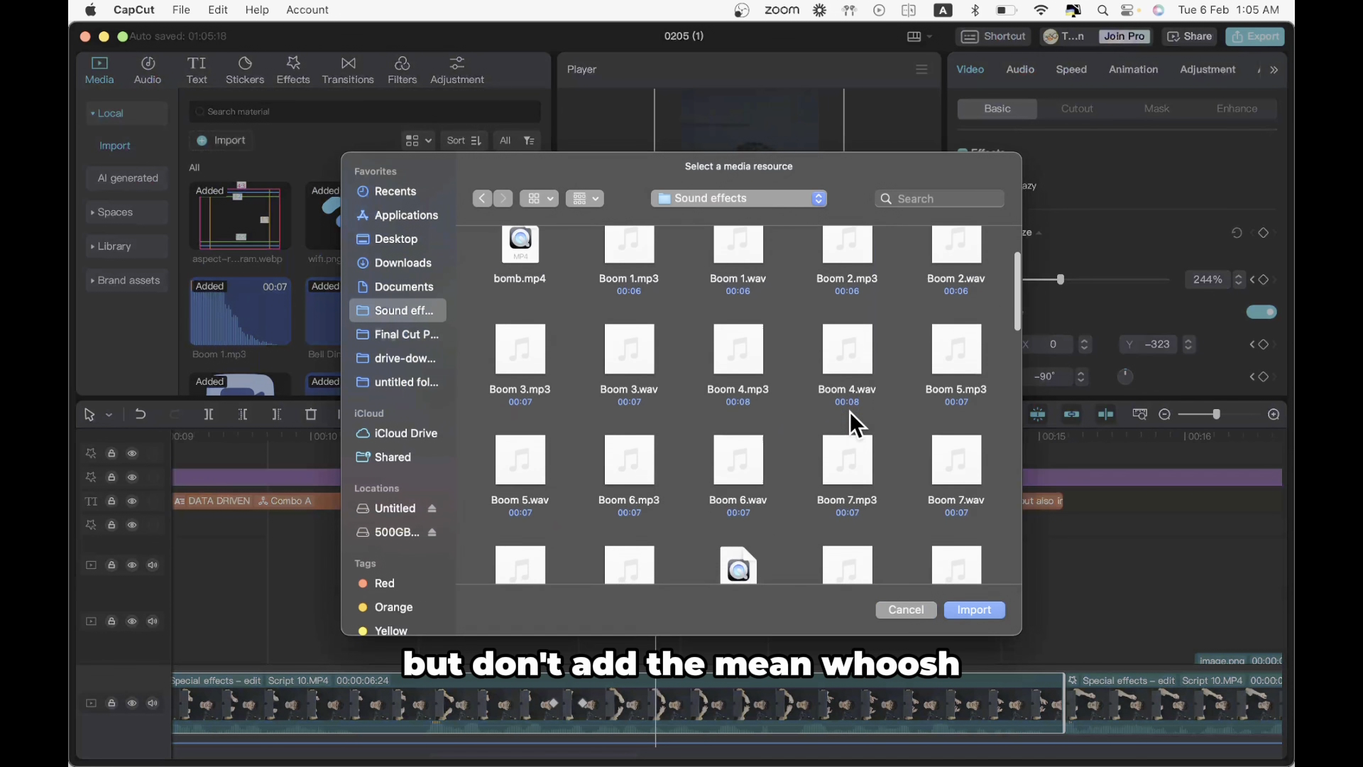
scroll(850, 411, up, 6)
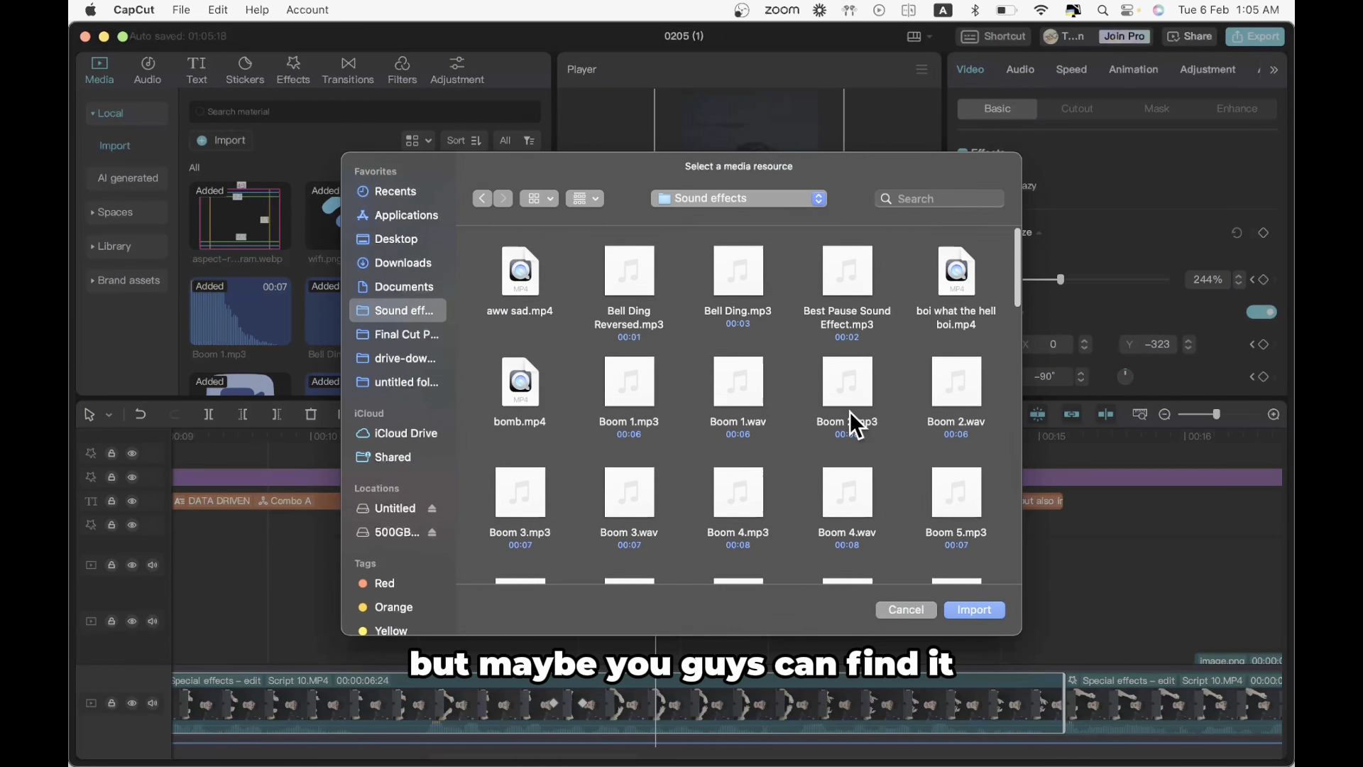
scroll(850, 411, down, 8)
scroll(852, 415, down, 15)
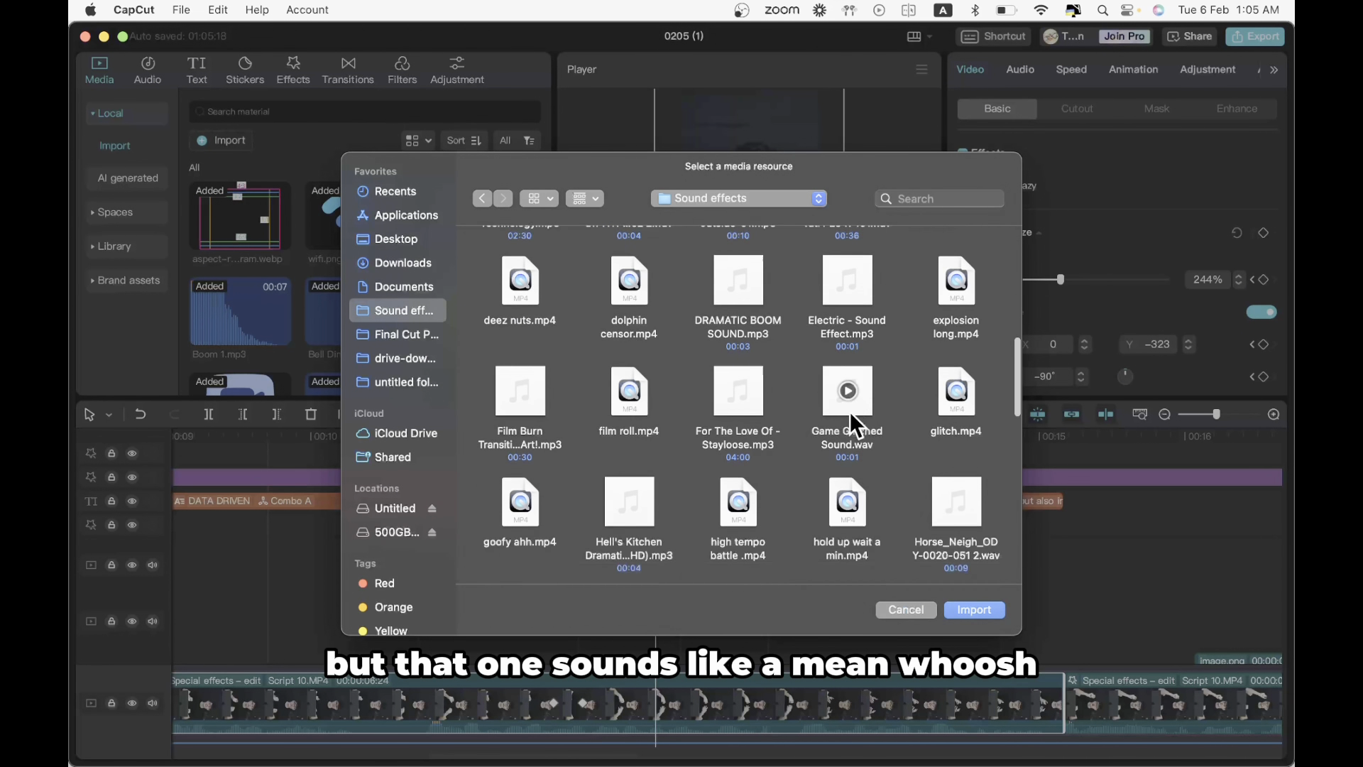
scroll(852, 415, down, 14)
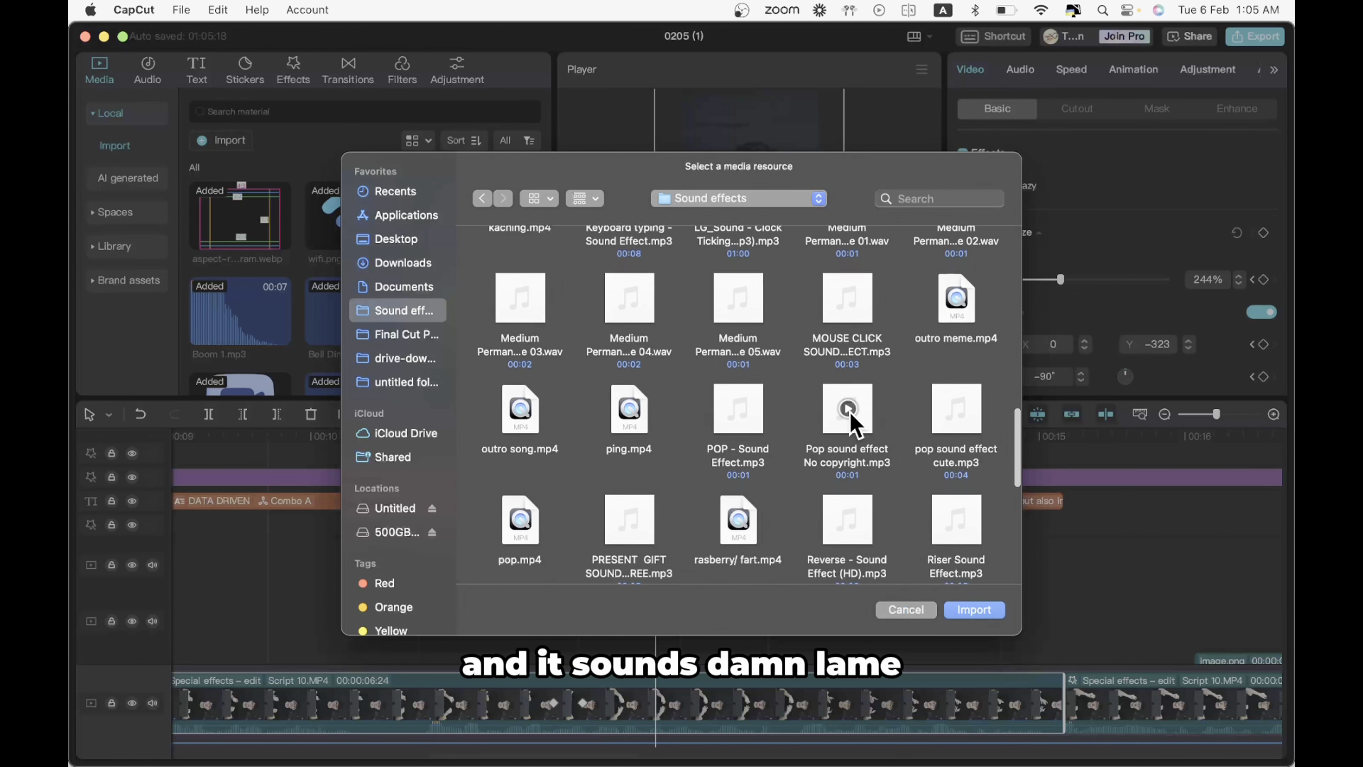
scroll(850, 411, down, 4)
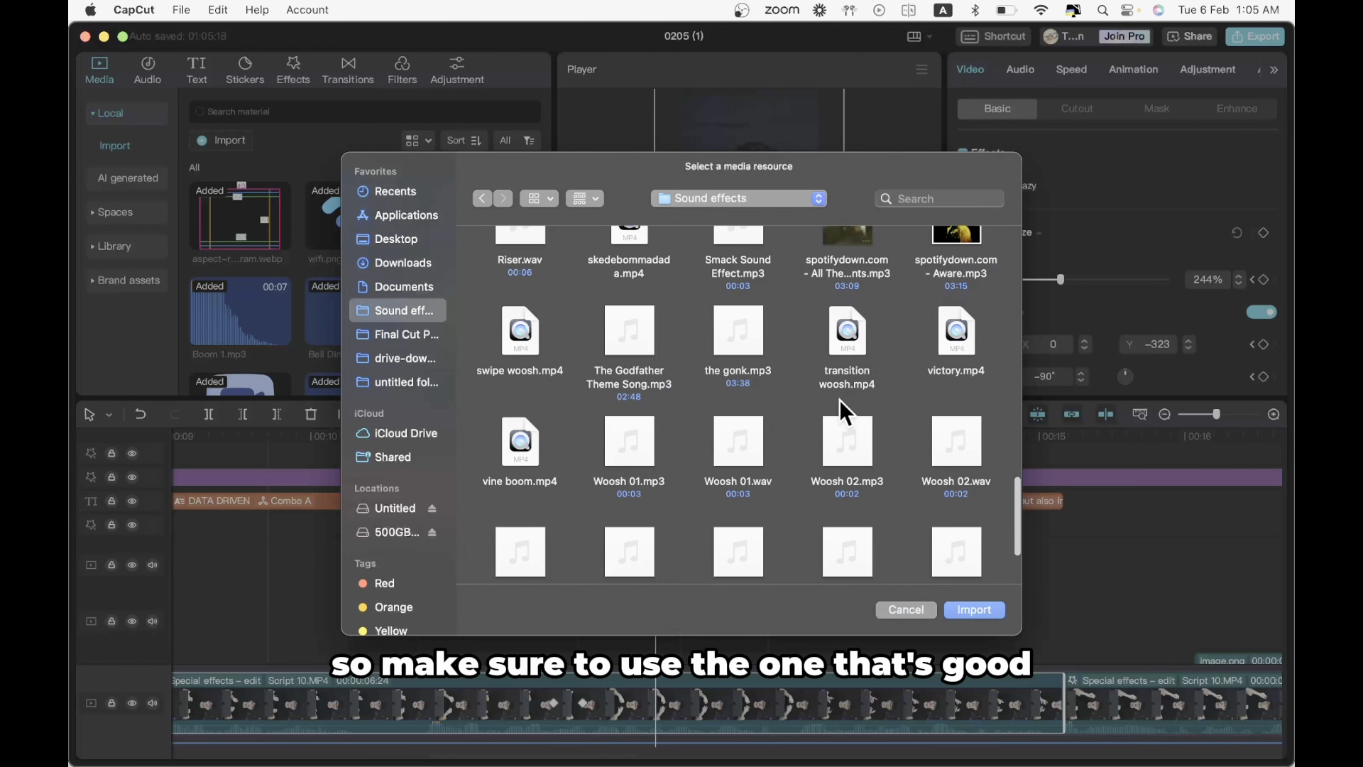
scroll(874, 412, down, 2)
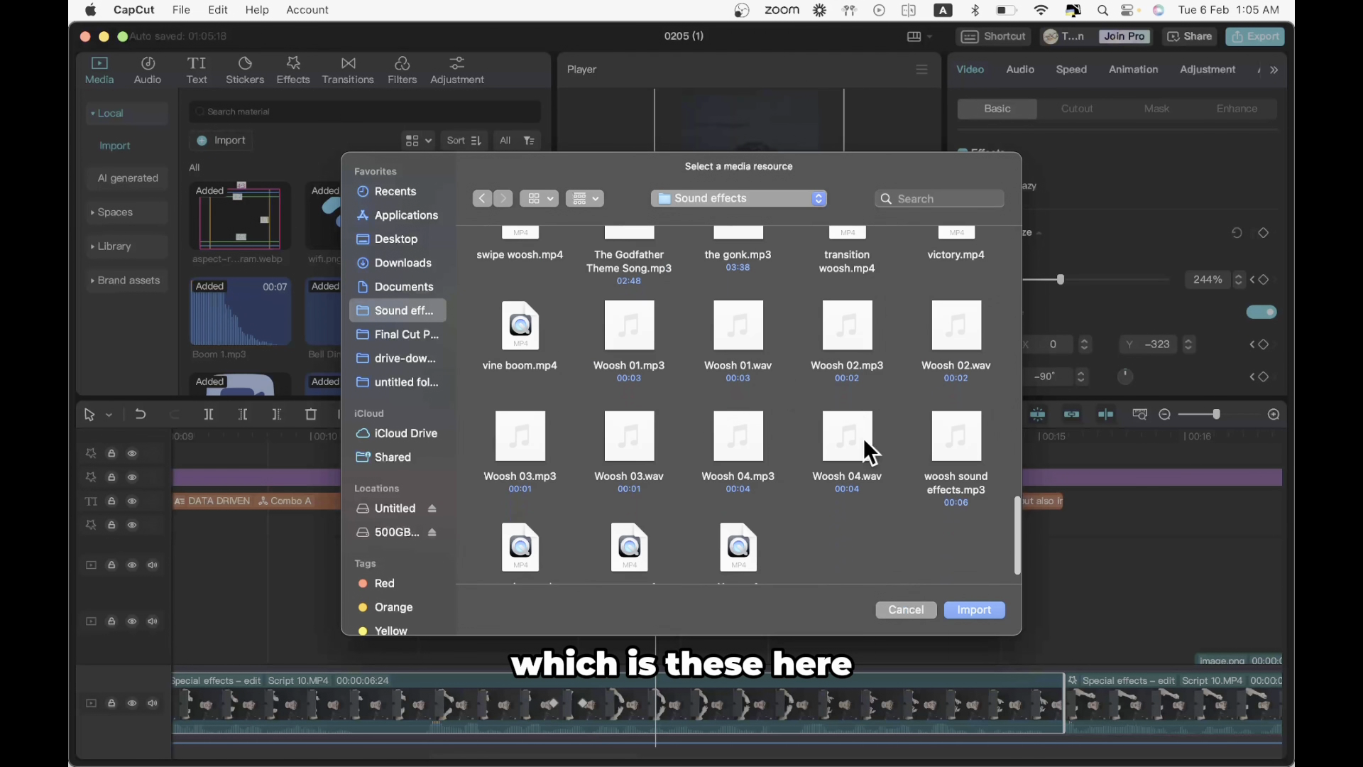
- Import Woosh 02.mp3 from the Sound effects folder
click(955, 434)
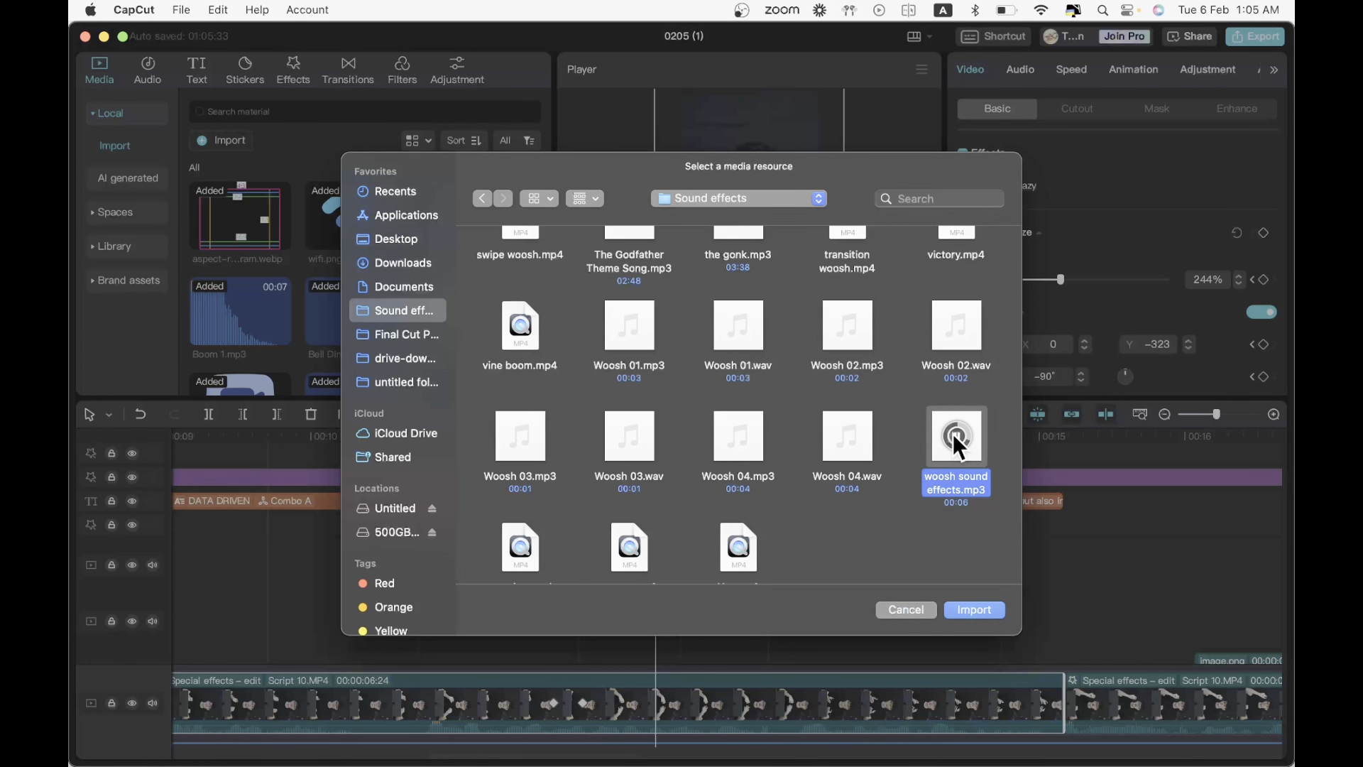
scroll(845, 426, down, 2)
click(847, 284)
click(975, 610)
- Place Woosh 02.mp3 on an audio track beneath the talking-head clip, starting at the zoom's first keyframe
scroll(445, 246, down, 2)
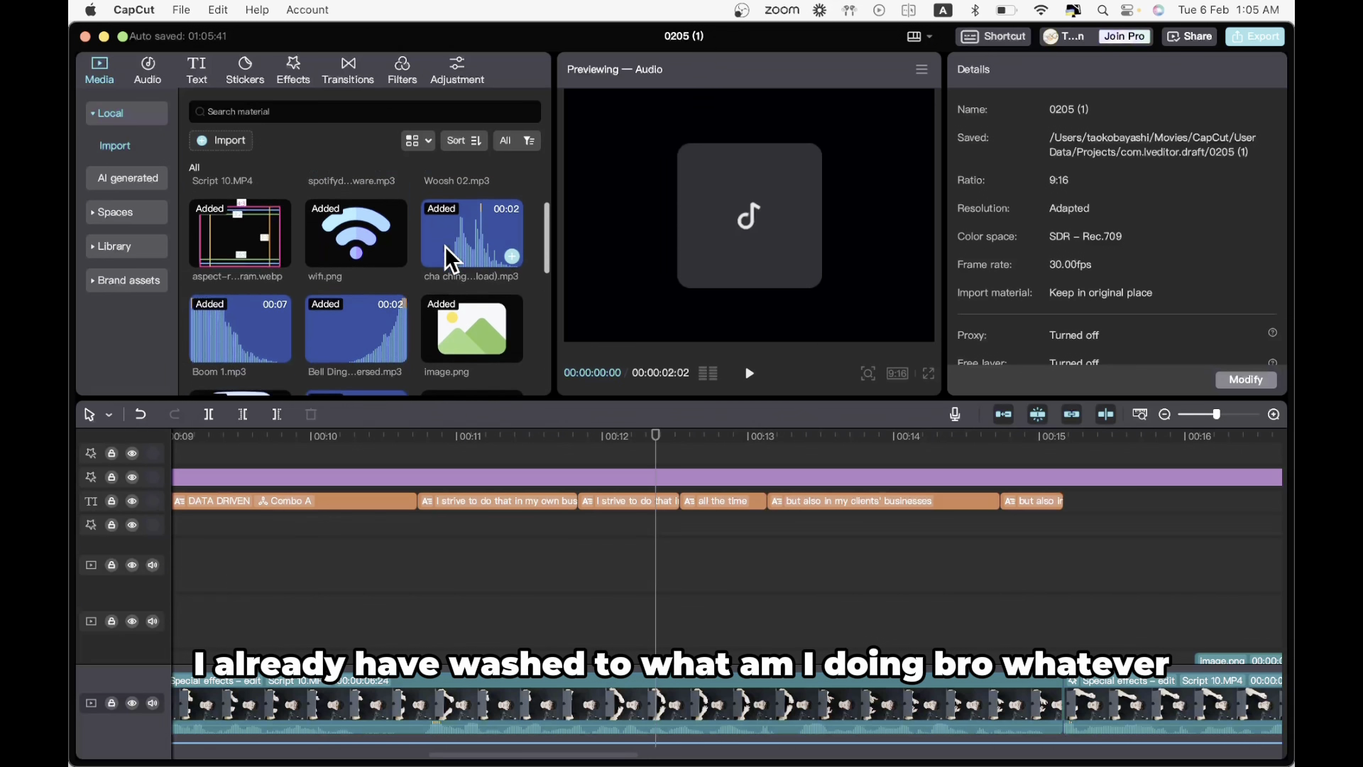
scroll(445, 245, down, 2)
scroll(445, 246, up, 4)
drag(445, 246, 550, 596)
click(660, 588)
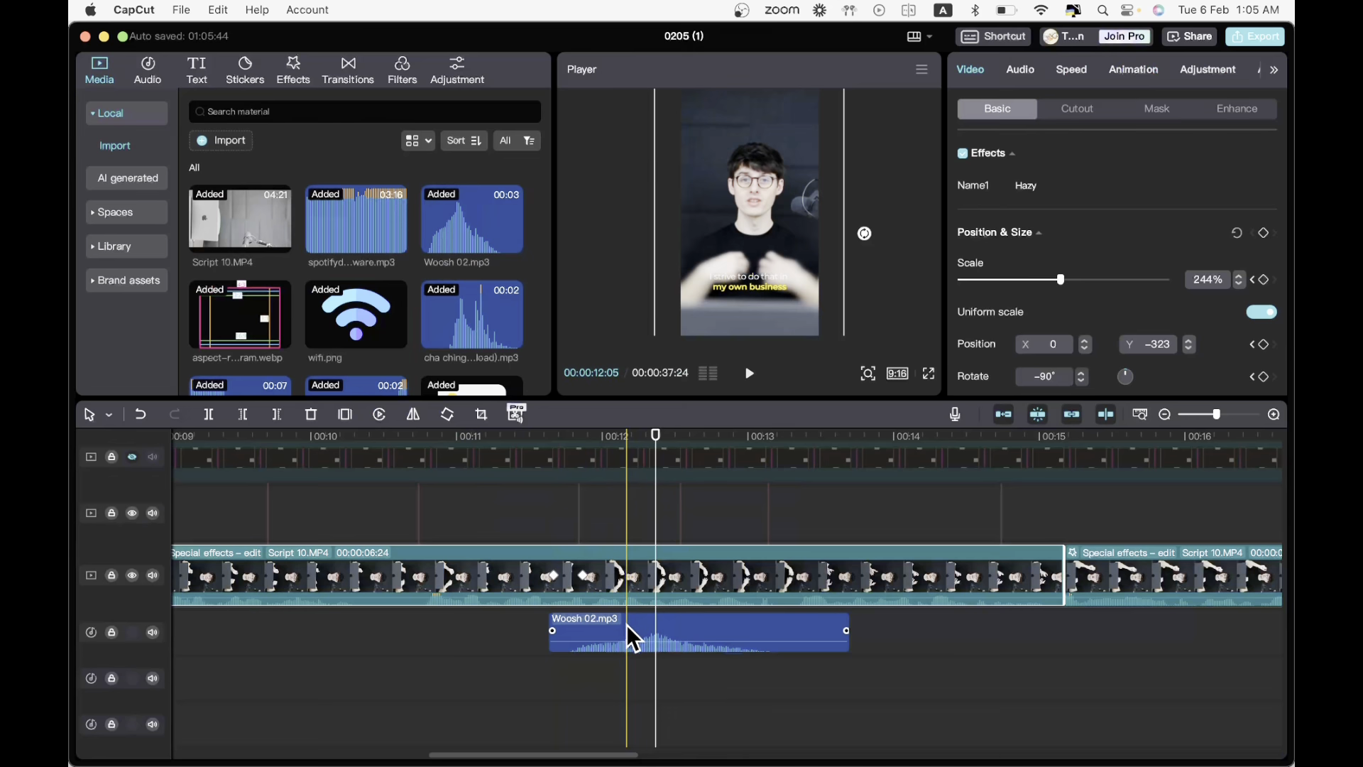
- Shift Woosh 02.mp3 earlier so its loudest part falls on the zoom-in keyframes, and play the section back
drag(626, 625, 524, 625)
click(479, 513)
key(space)
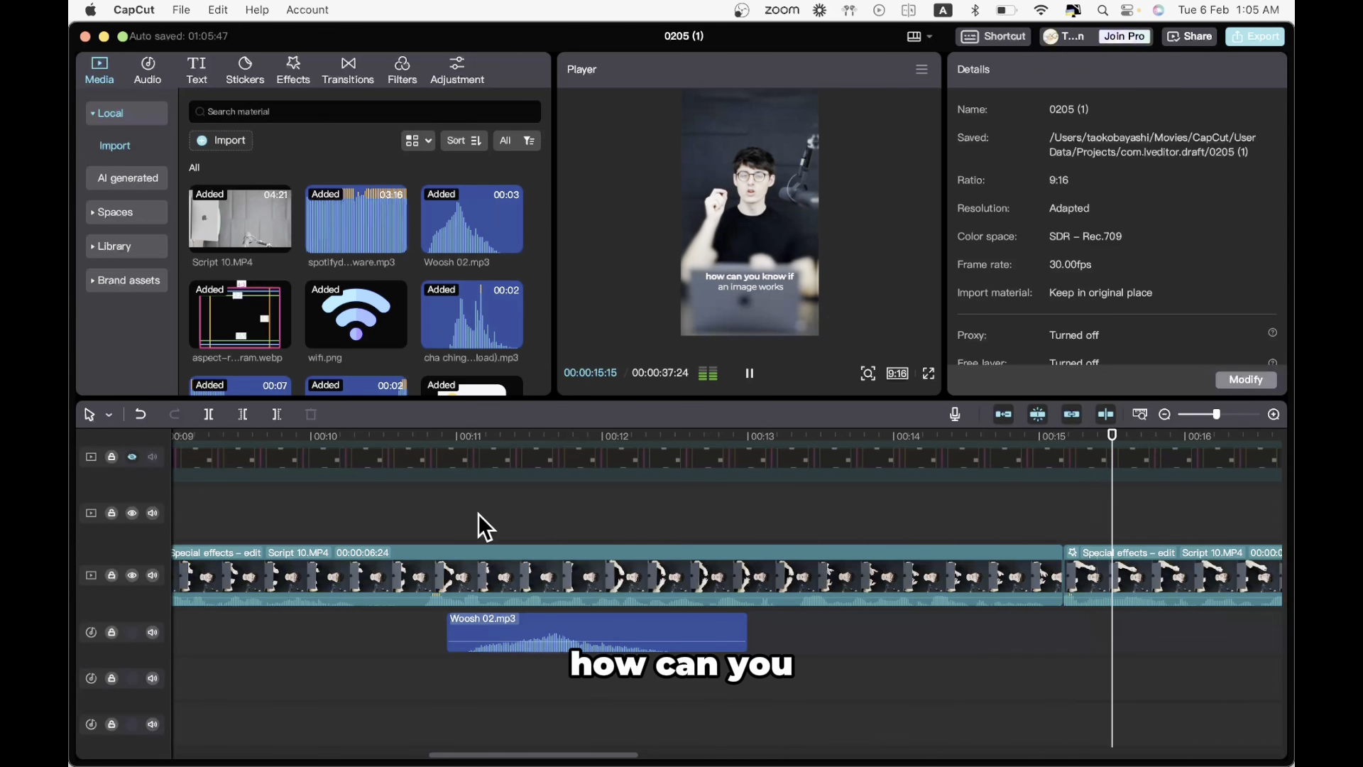
key(space)
- Play back the "but also in my clients' businesses" line through the cut to the "how can you know" clip
scroll(966, 595, right, 3)
scroll(1084, 574, down, 2)
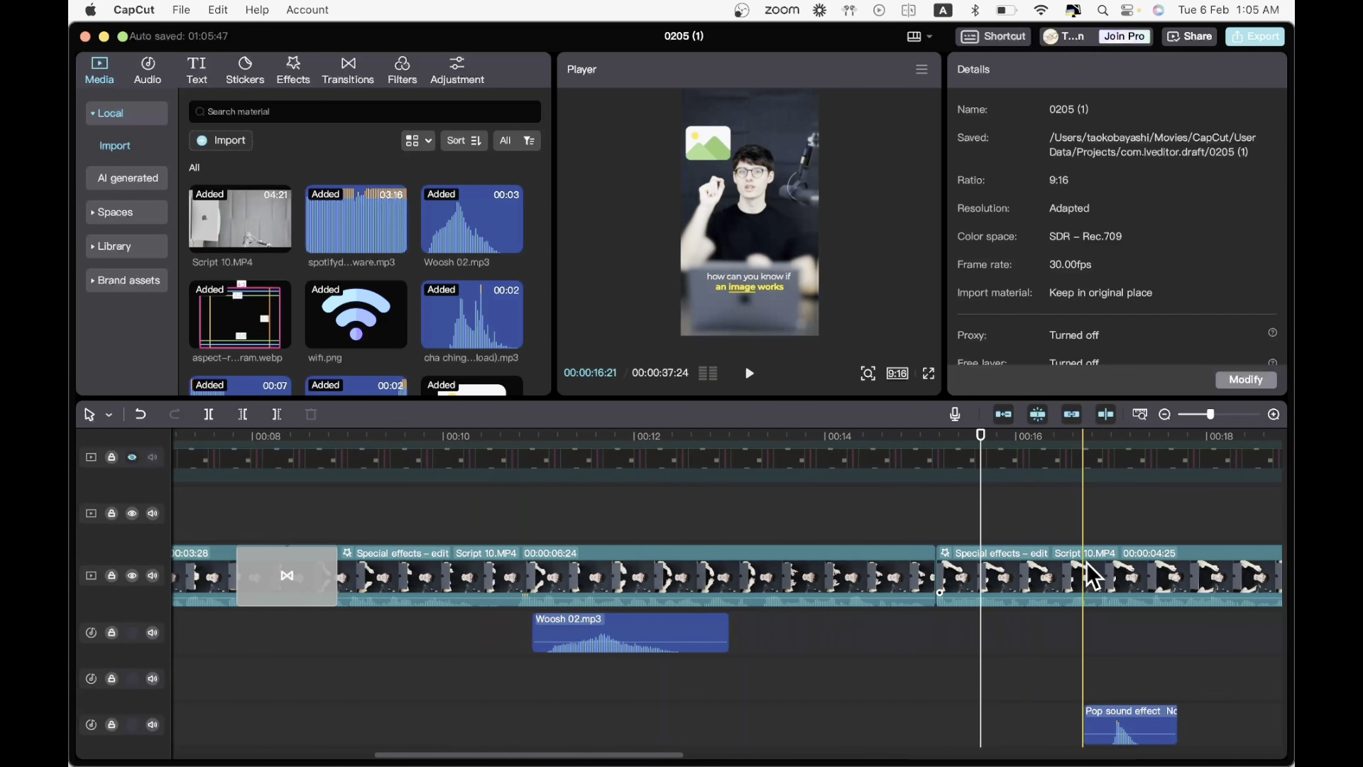
click(895, 527)
key(space)
click(803, 517)
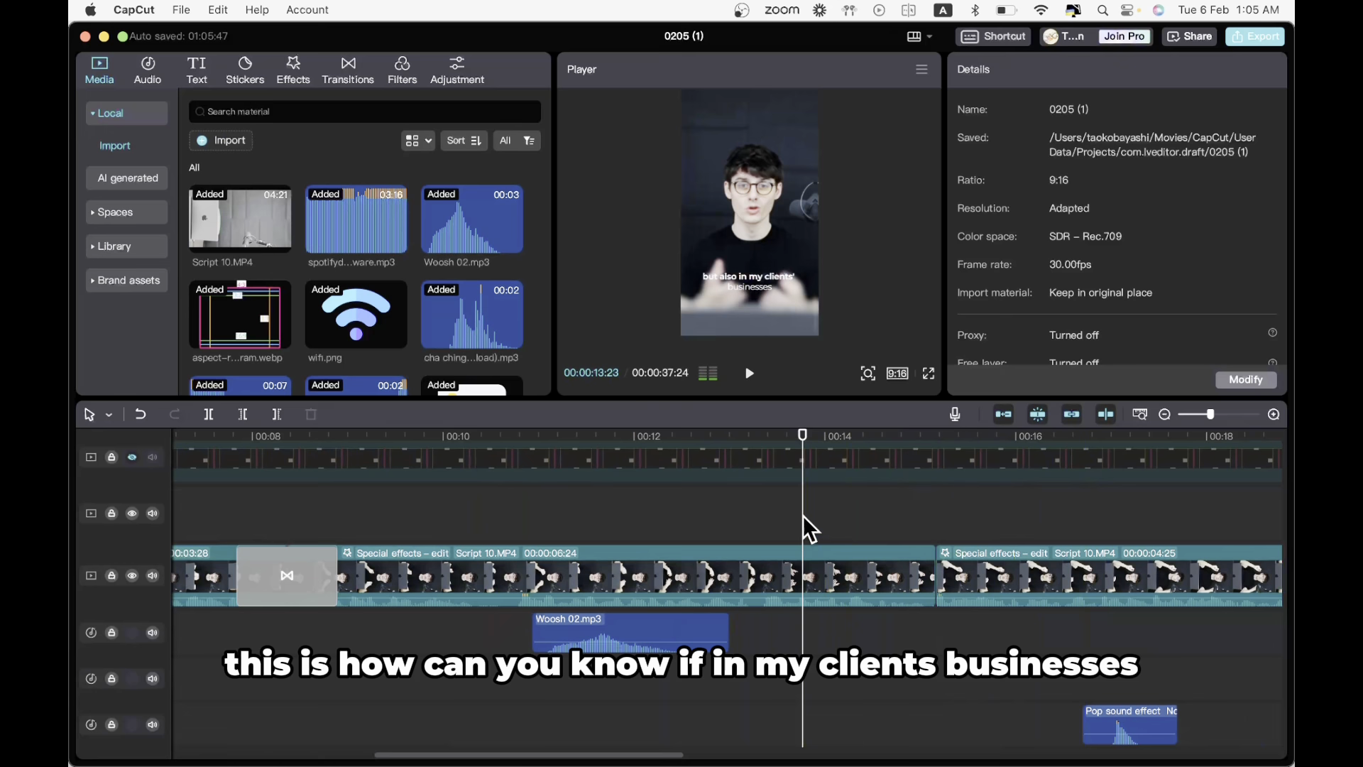
key(space)
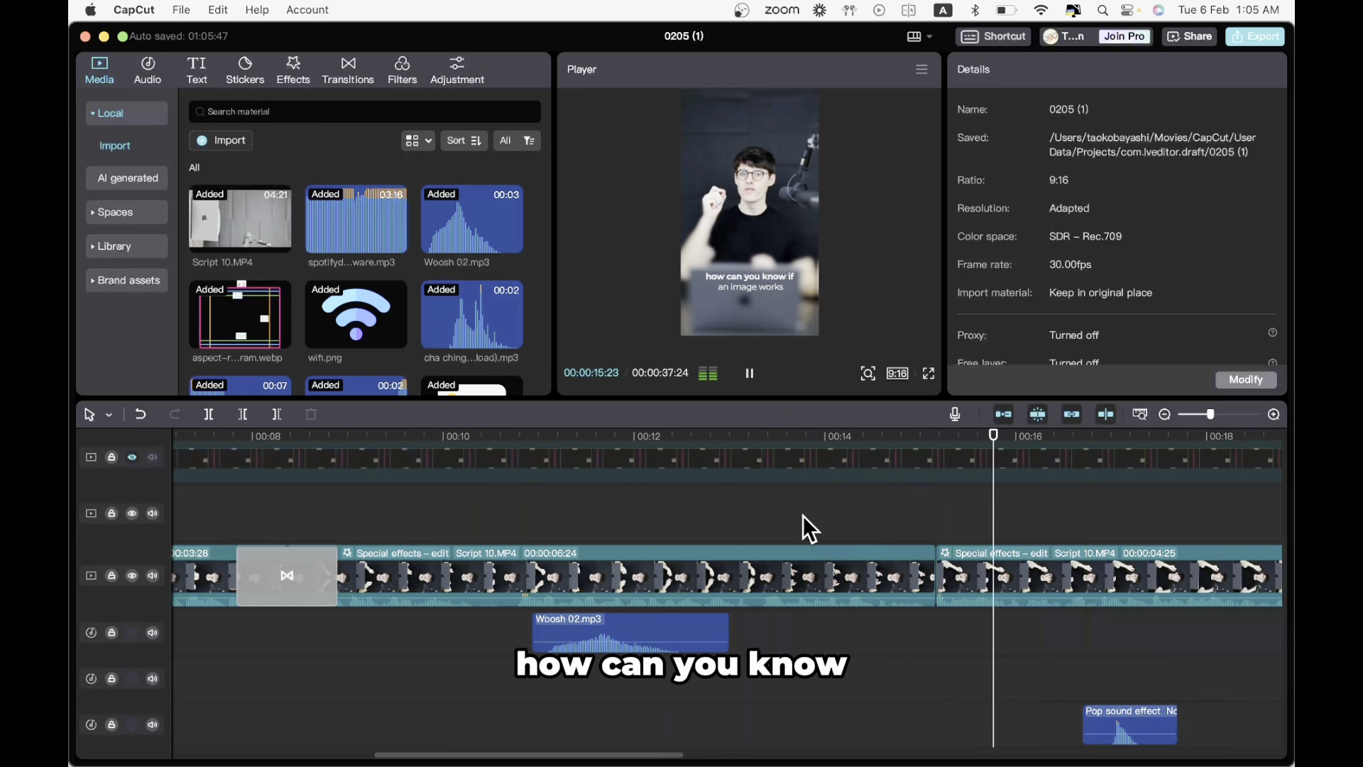
click(846, 529)
key(space)
key(space)
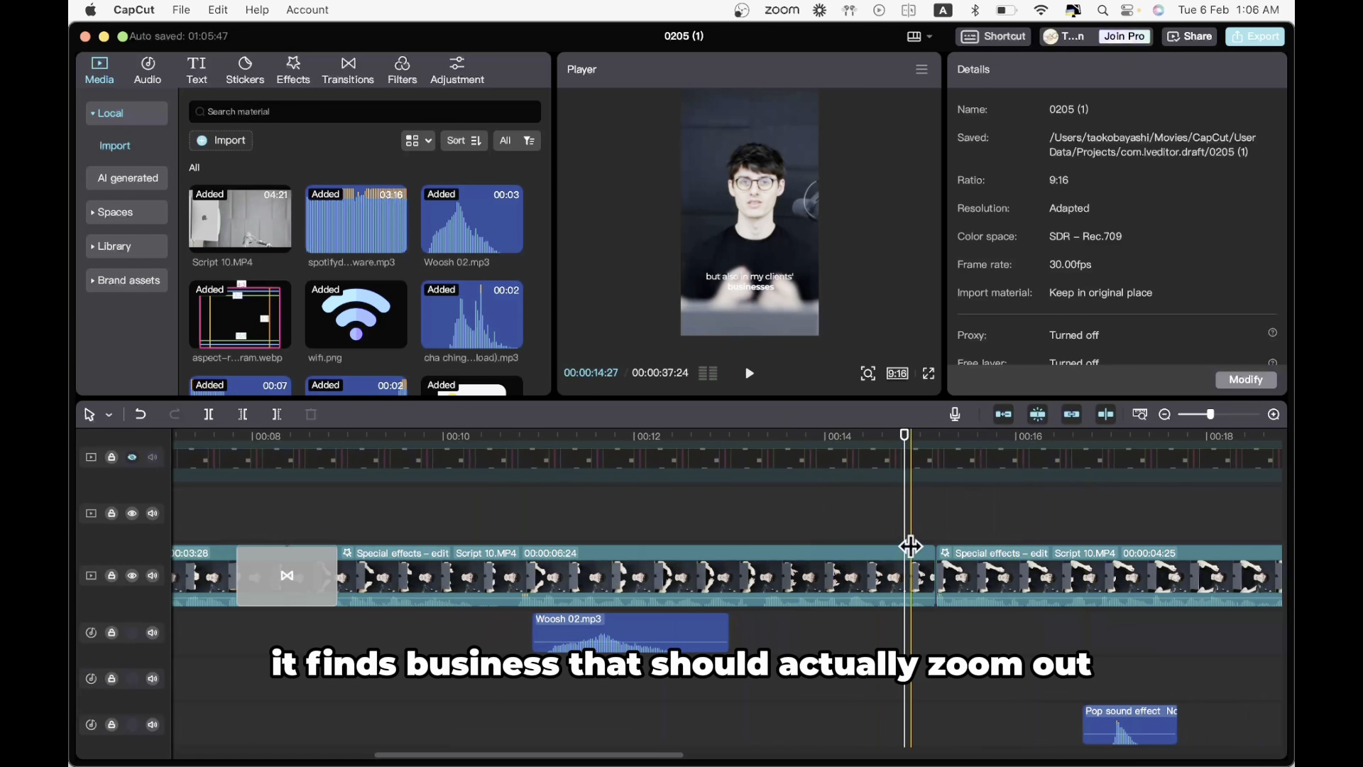
- Add Position & Size keyframes at the end of the zoomed-in talking-head clip and six frames before it
click(933, 568)
click(1262, 233)
key(Left)
key(Left)
key(Left)
key(Left)
key(Left)
key(Left)
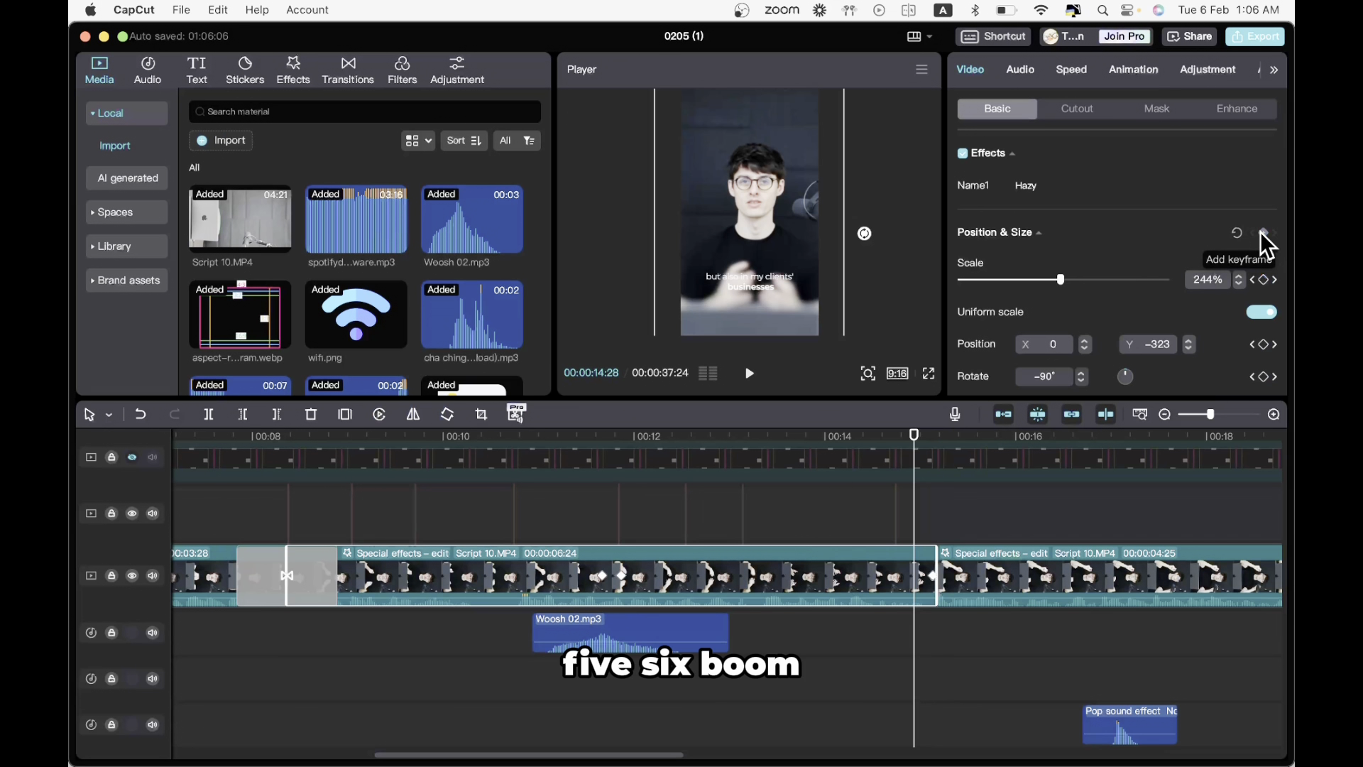
click(1262, 233)
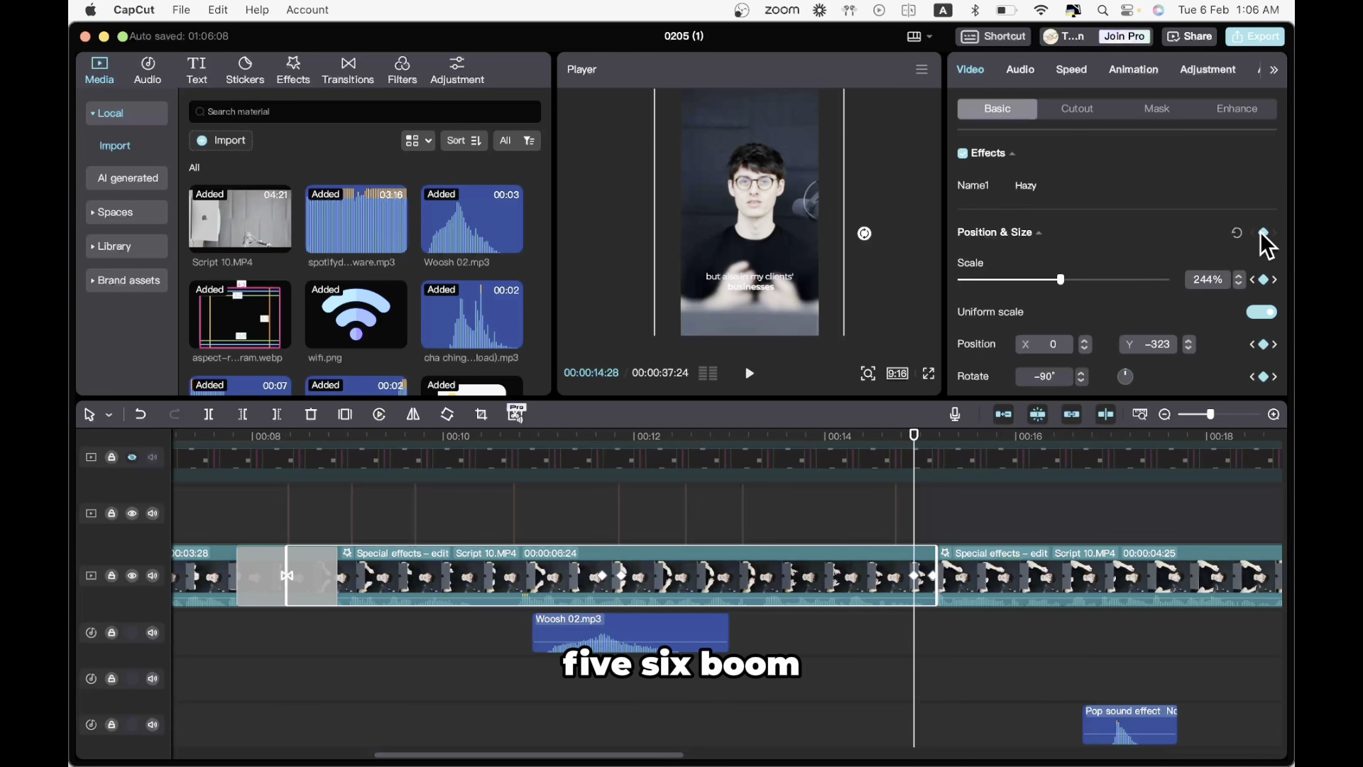
- Set the scale at the clip's last keyframe to 180% and move the speaker slightly up in the frame
click(933, 515)
click(909, 561)
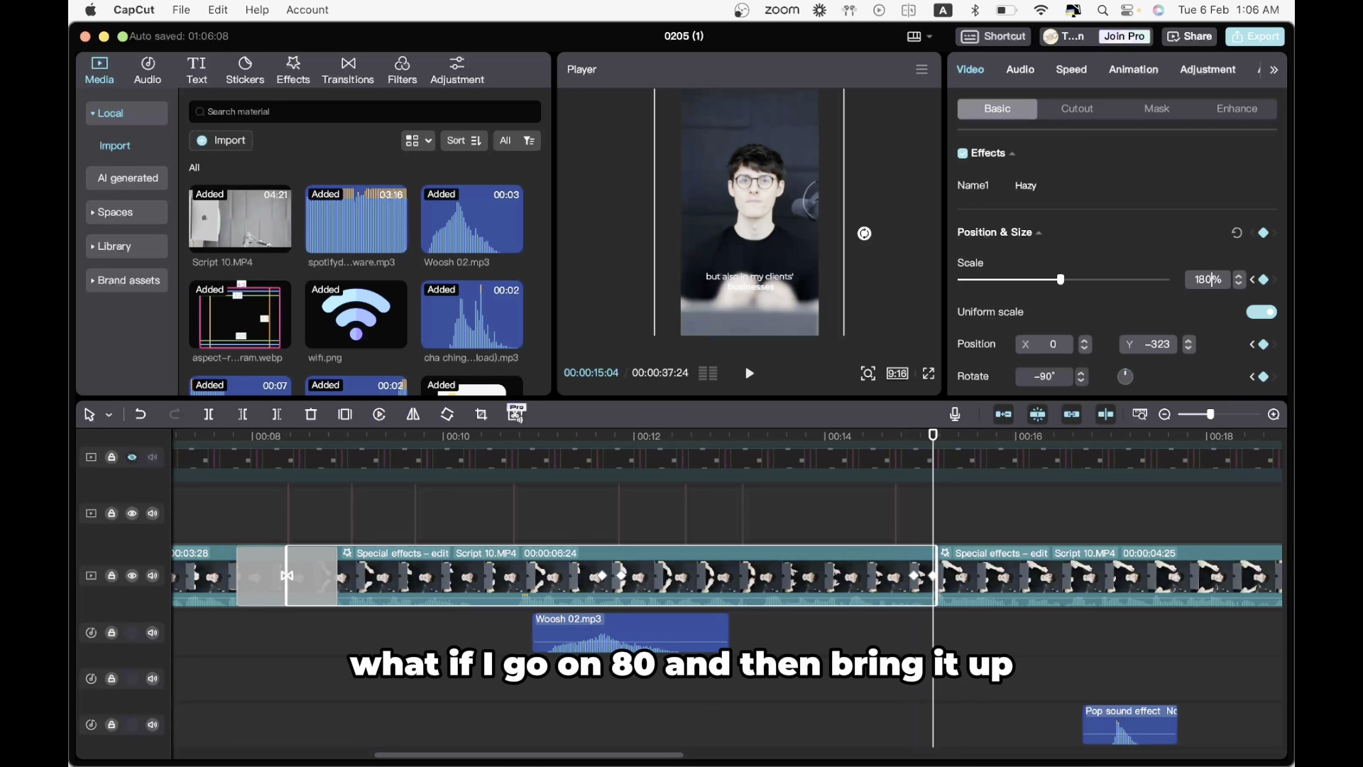
key(Return)
drag(786, 227, 782, 207)
click(876, 524)
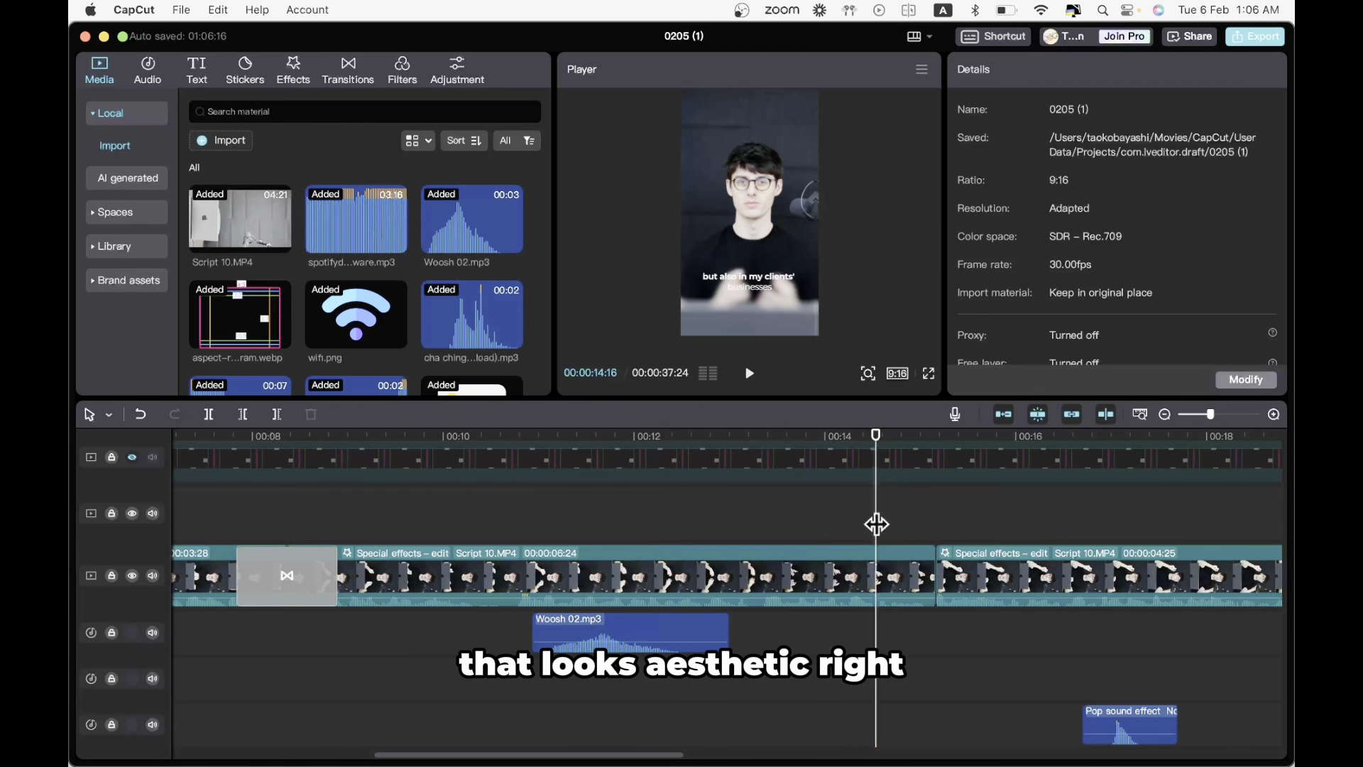
- Play back the keyframed zoom-out at the end of the "in my clients' businesses" line
key(space)
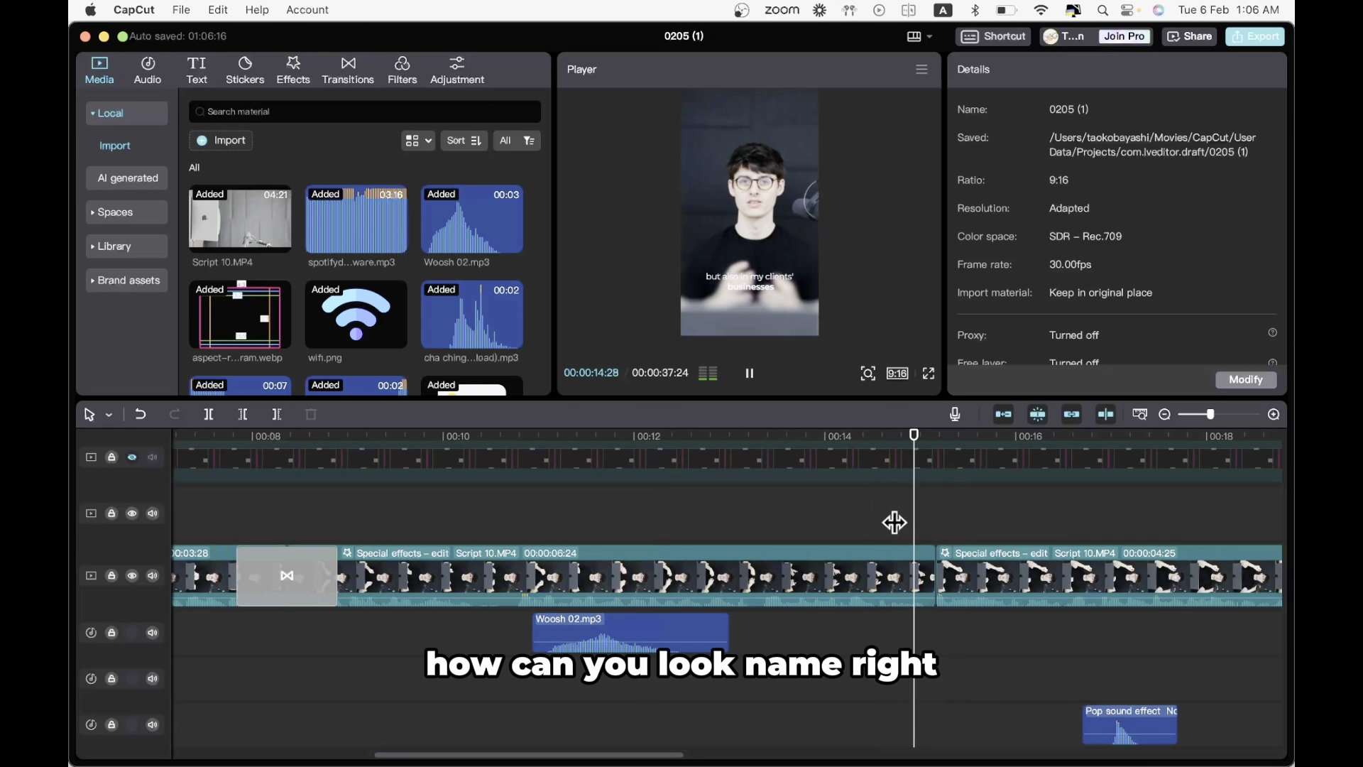
key(space)
click(855, 505)
key(space)
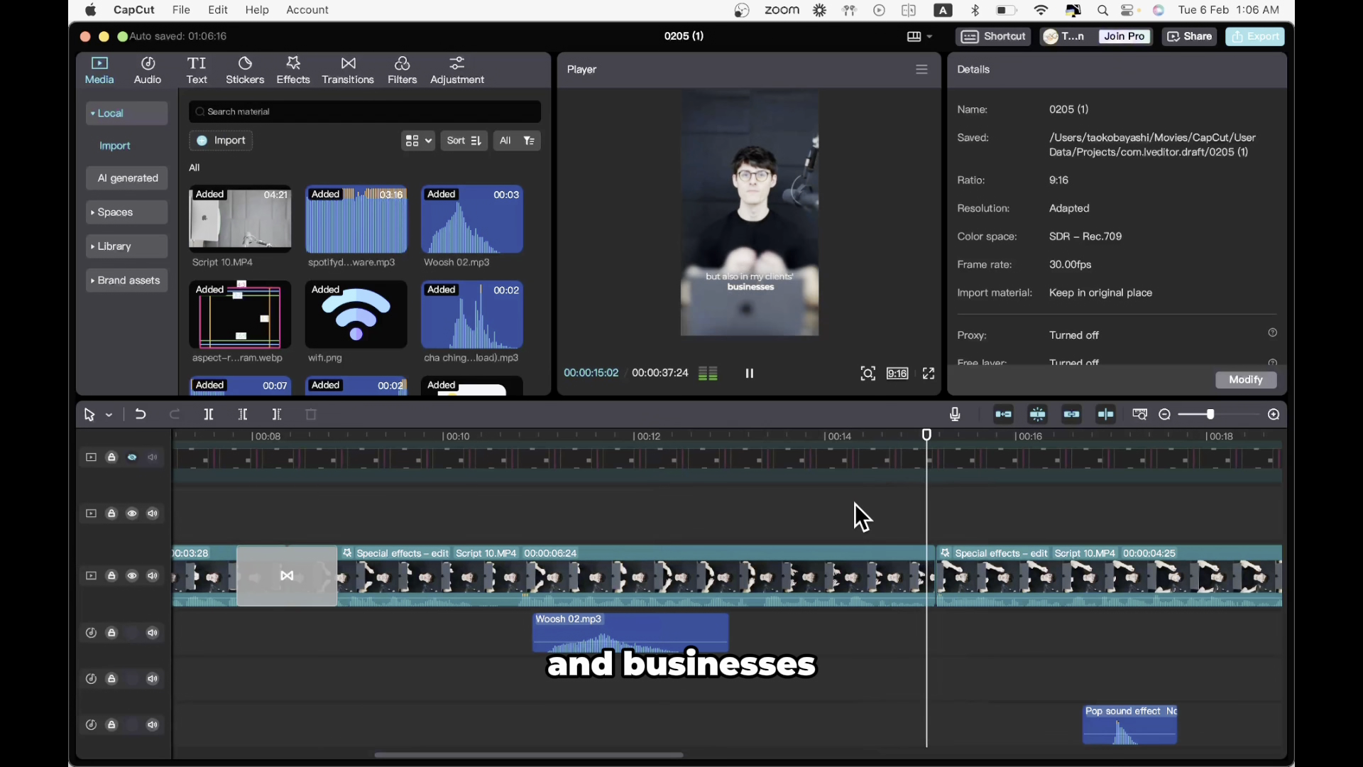
key(space)
- Undo the keyframed zoom-out at the clip's end and play back the plain cut into "how can you know"
click(888, 575)
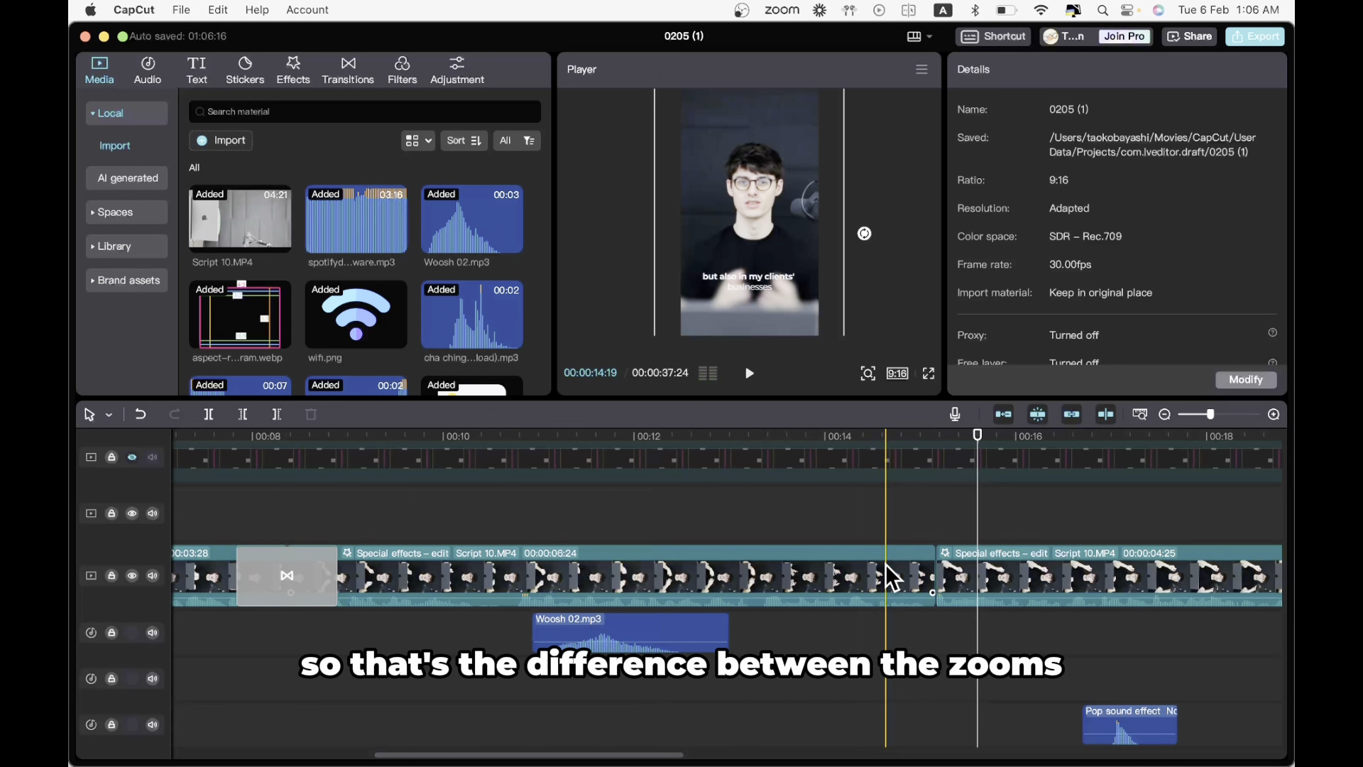
click(888, 510)
key(space)
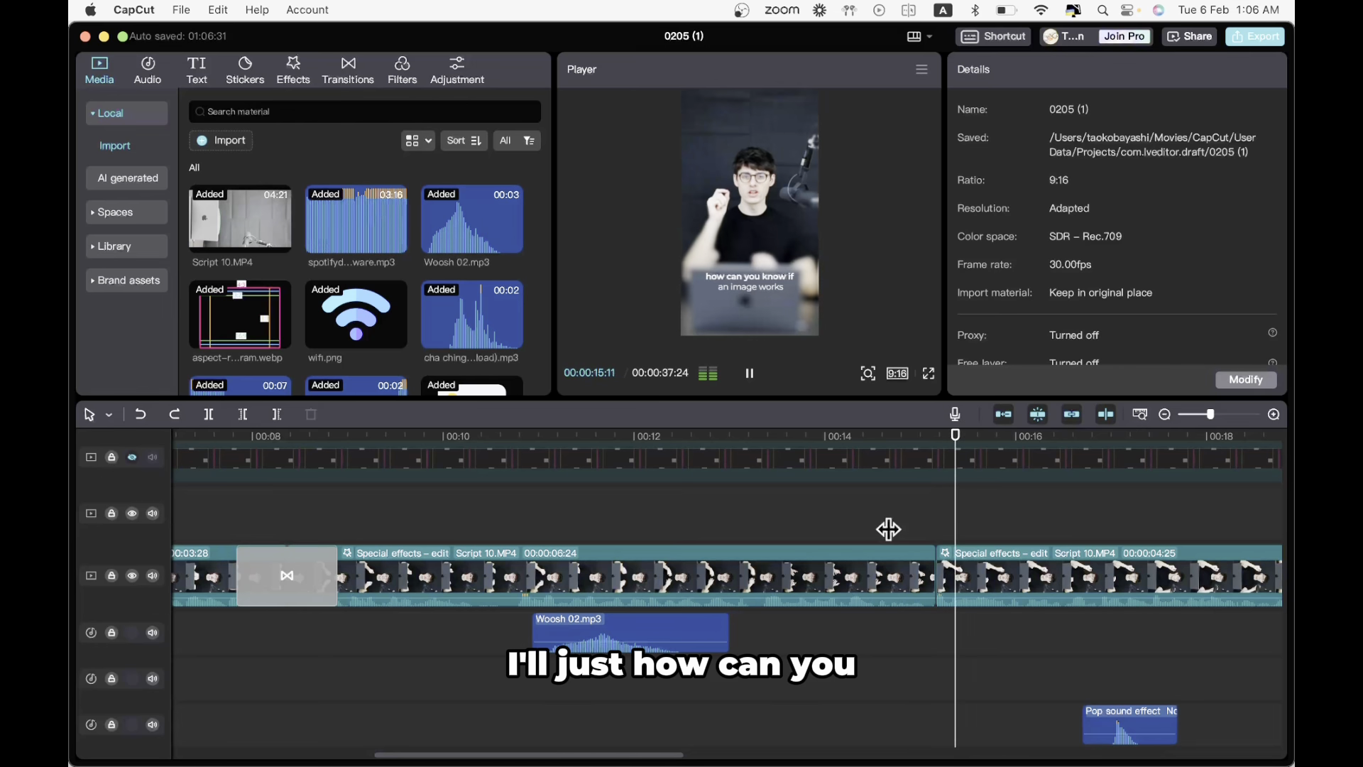
key(space)
key(super+minus)
click(850, 490)
key(space)
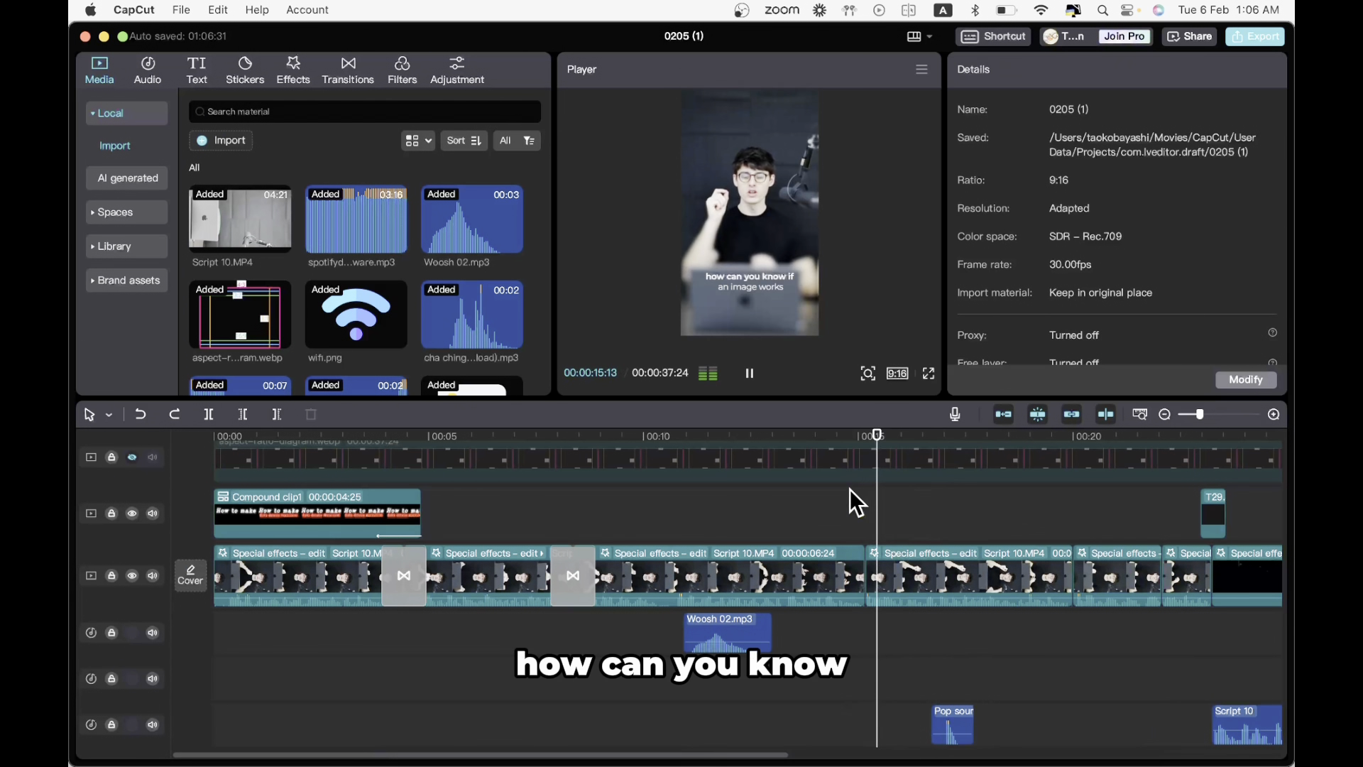
key(space)
- Extend the beginning of the "how can you know" clip slightly and play back the cut
click(872, 557)
key(Delete)
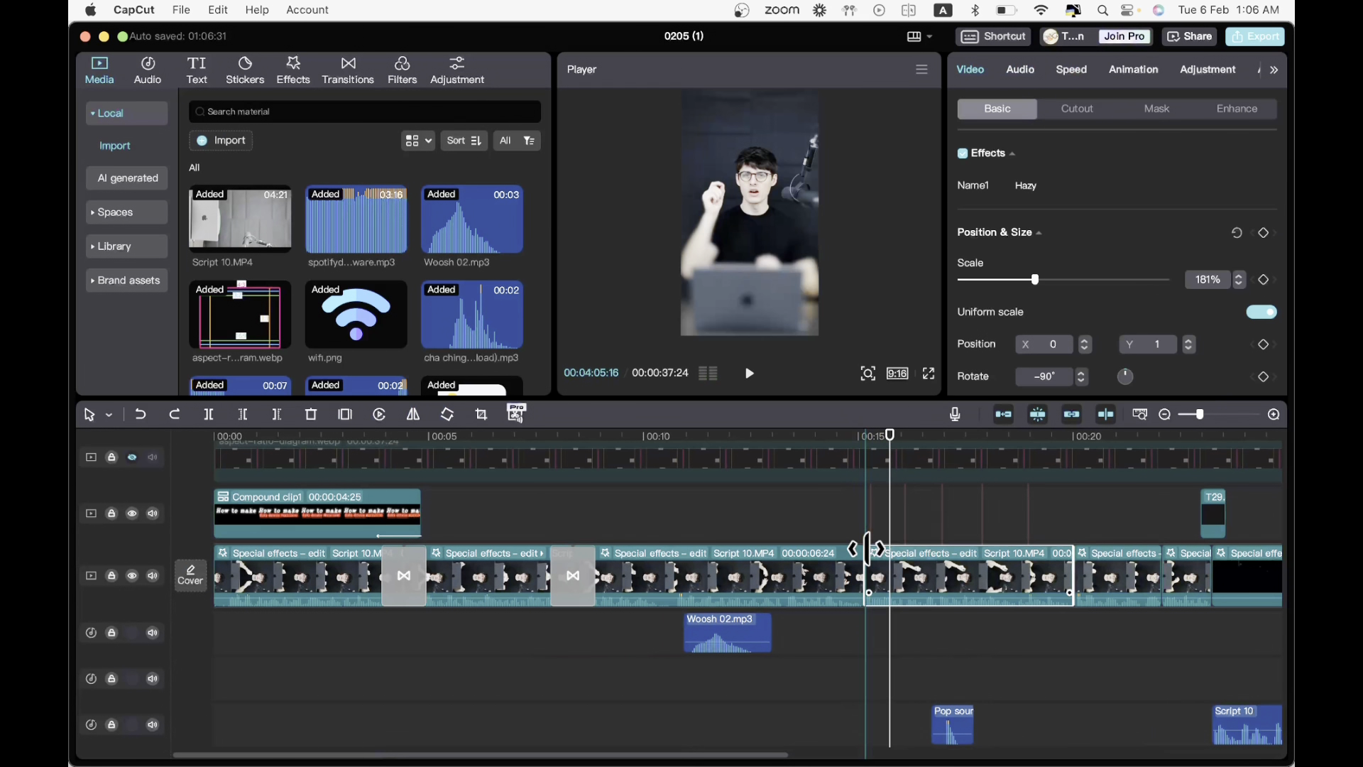
click(822, 524)
key(space)
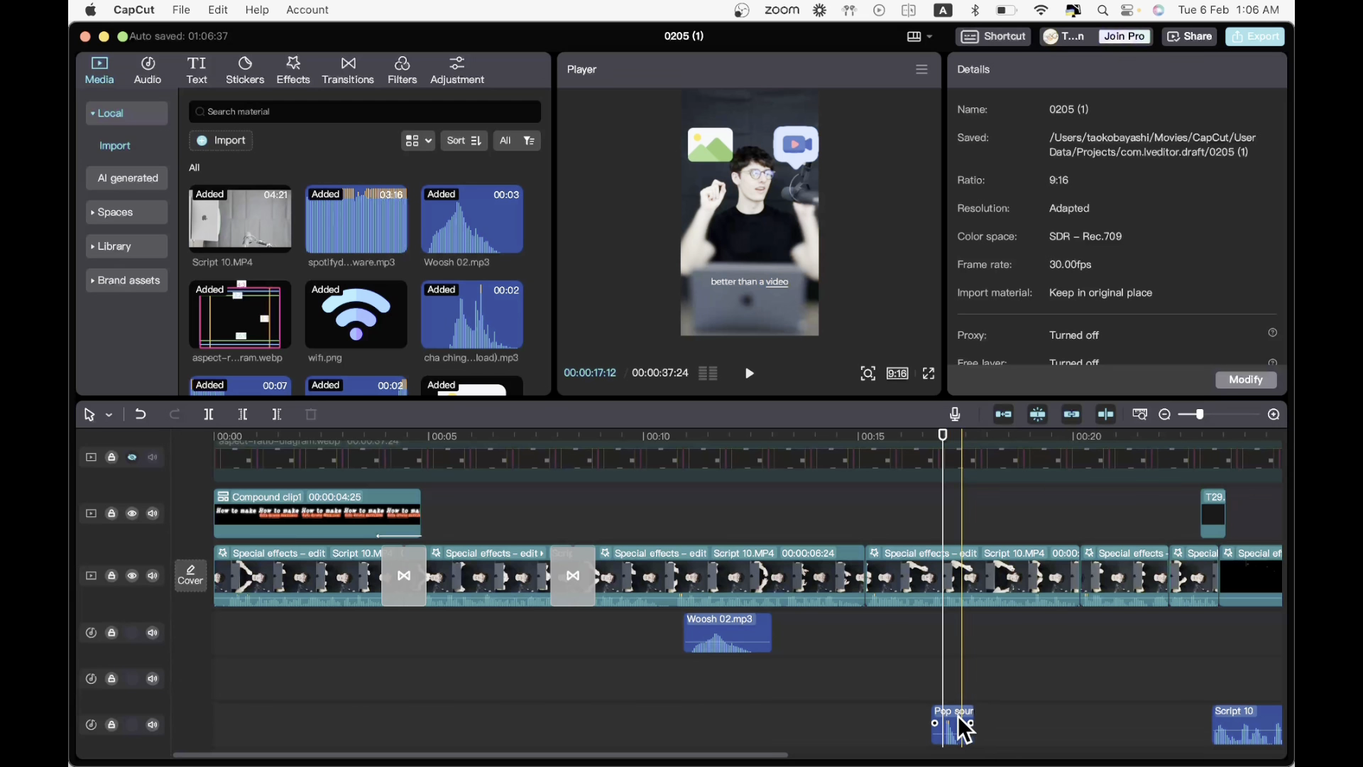
- Move the lone pop sound effect to the audio track directly beneath the talking-head clip, starting at about 15.5 seconds, and play it back
drag(958, 715, 917, 639)
click(854, 673)
key(space)
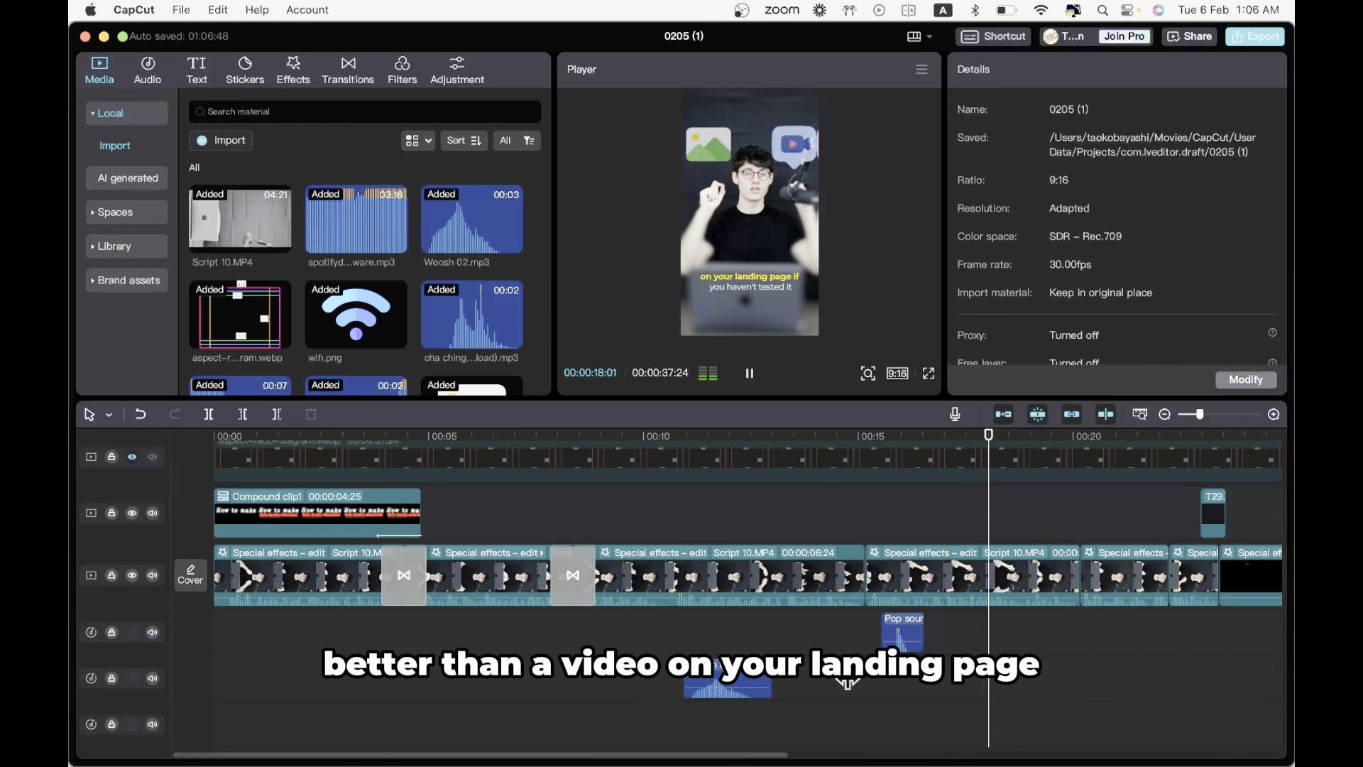
key(space)
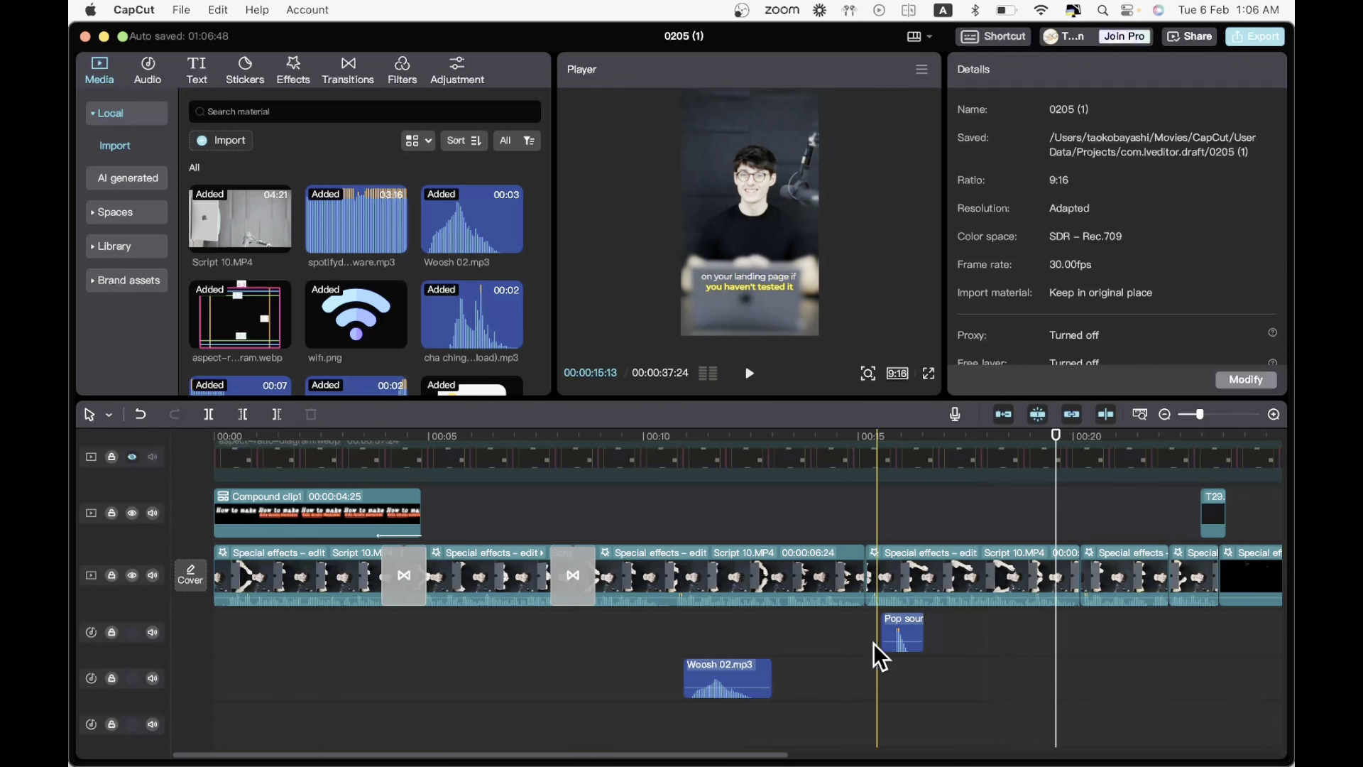
- Play back the "how can you know if an image works" line and shift the upper pop sound effect slightly later to match the image
scroll(616, 680, down, 3)
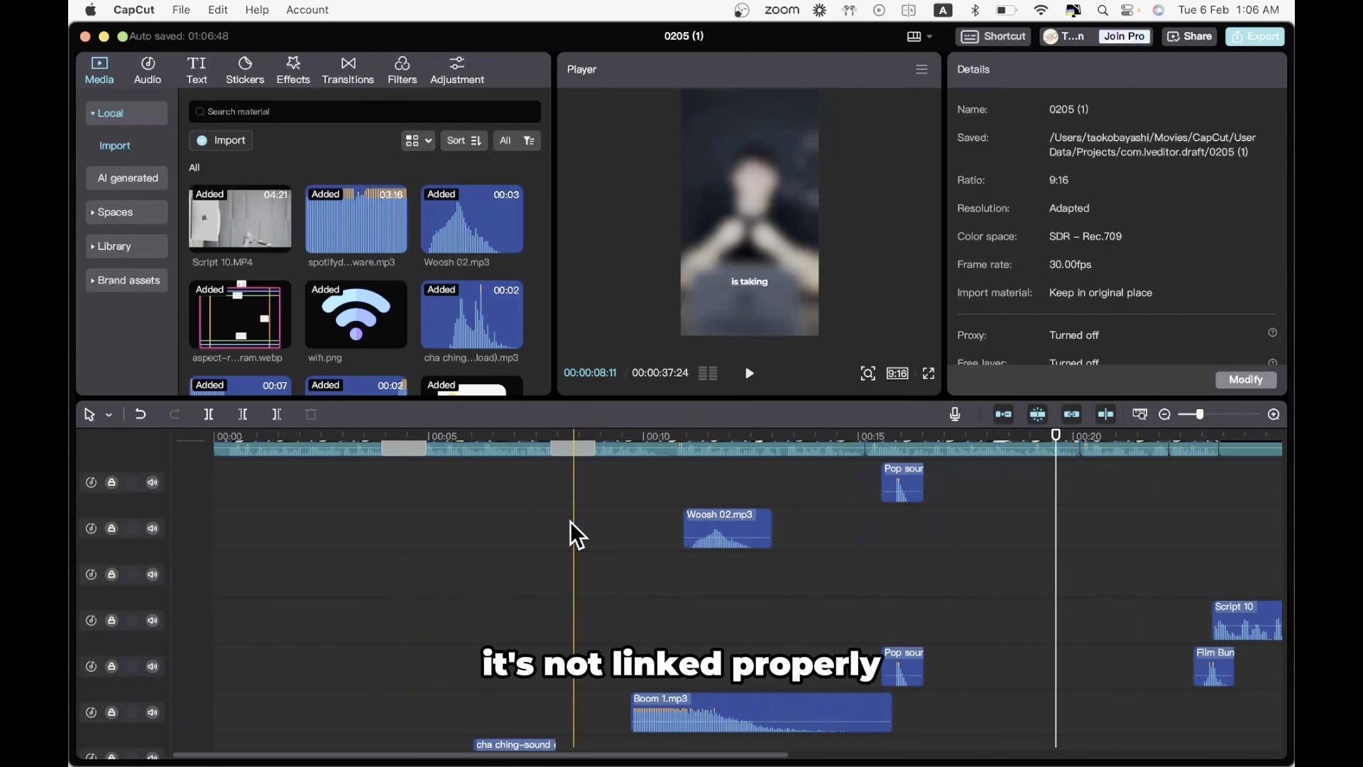
scroll(569, 521, up, 5)
key(space)
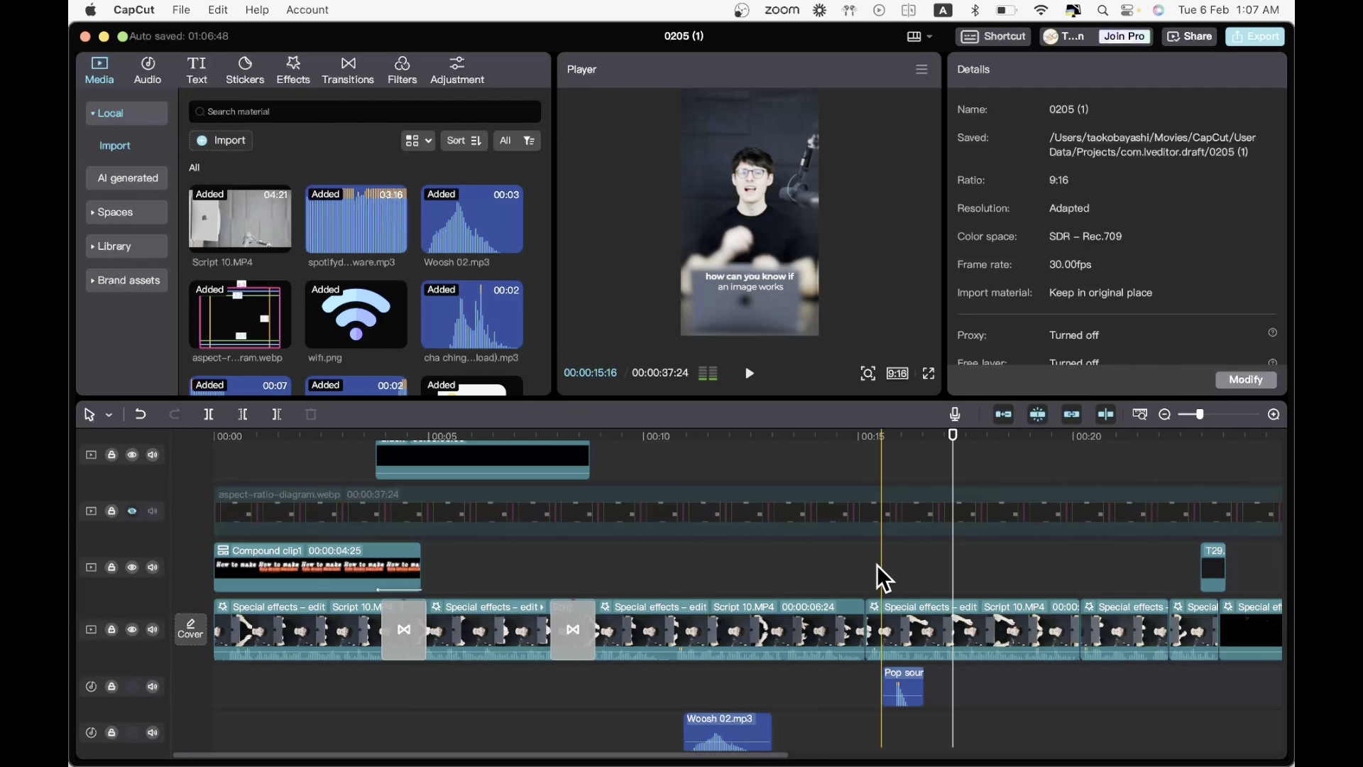
click(875, 580)
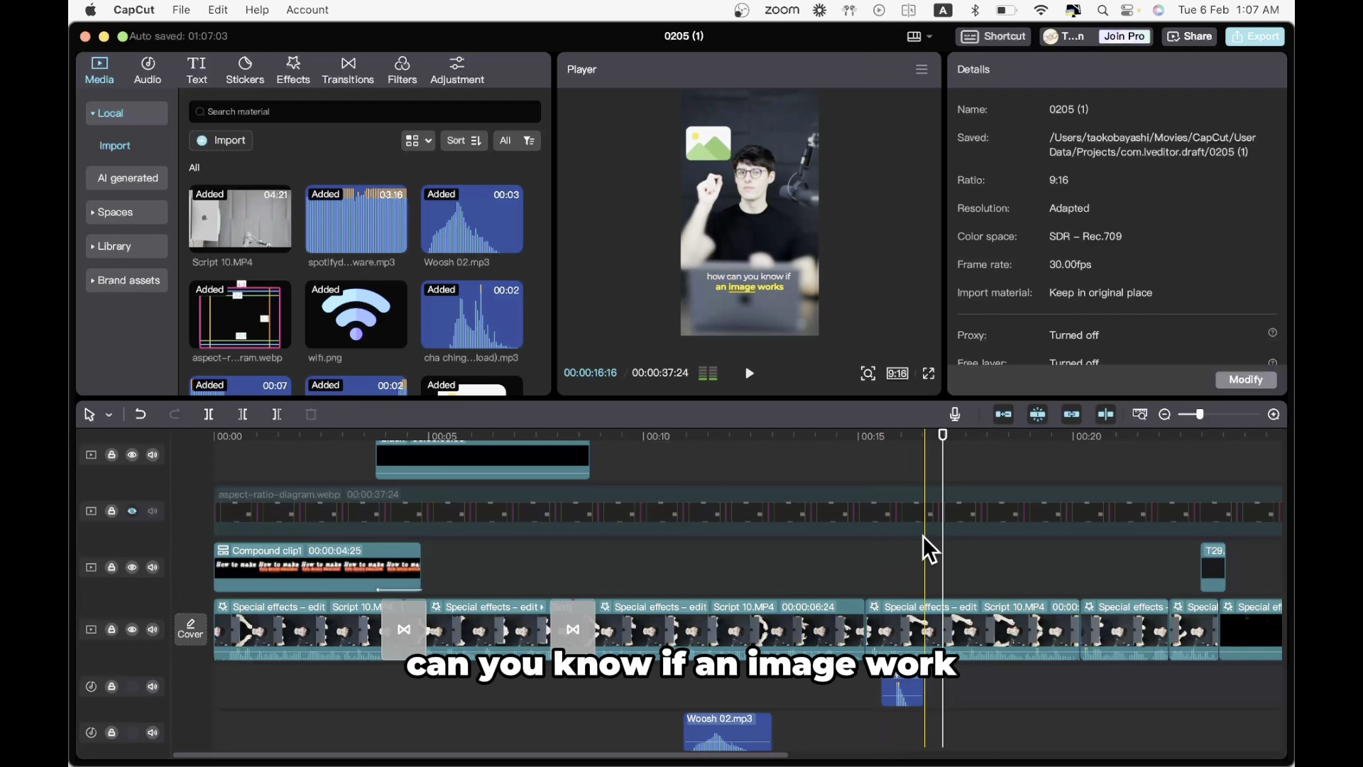
key(space)
key(space)
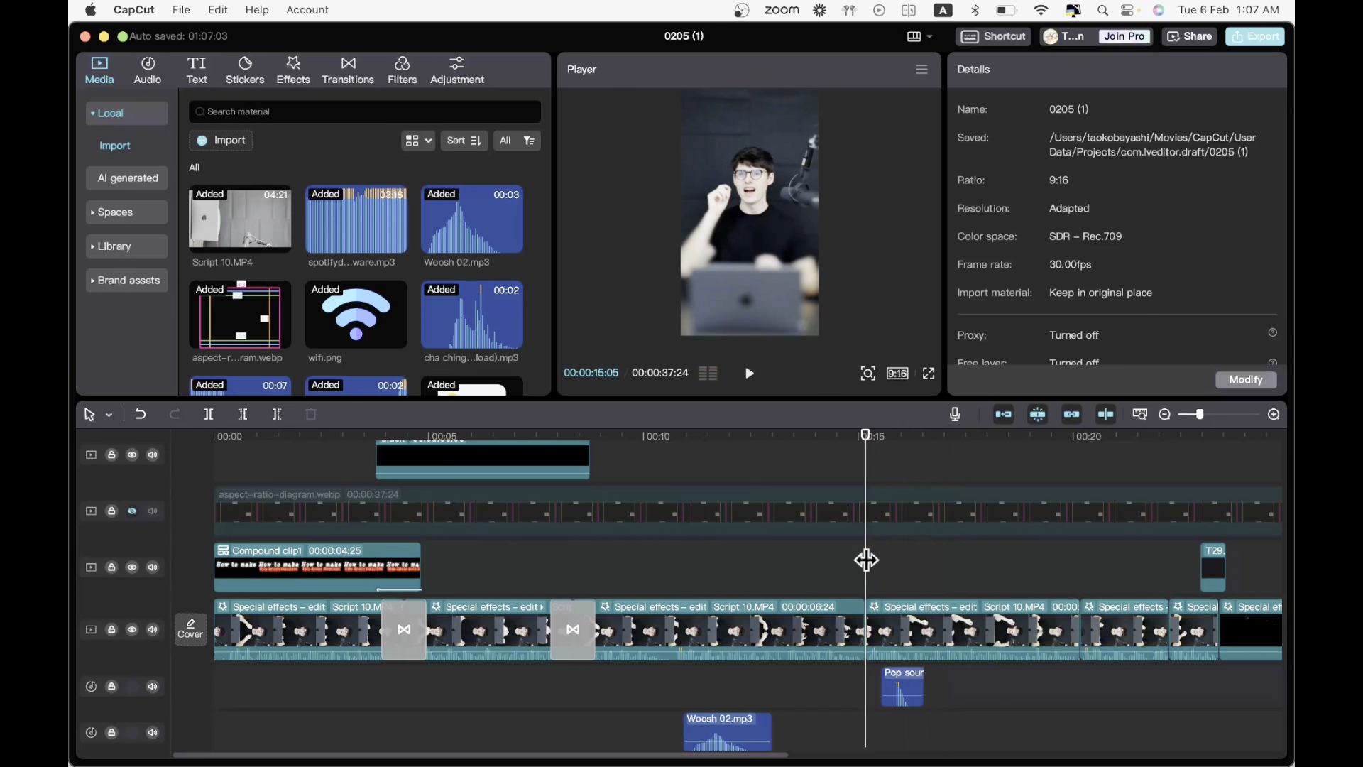
key(space)
key(space)
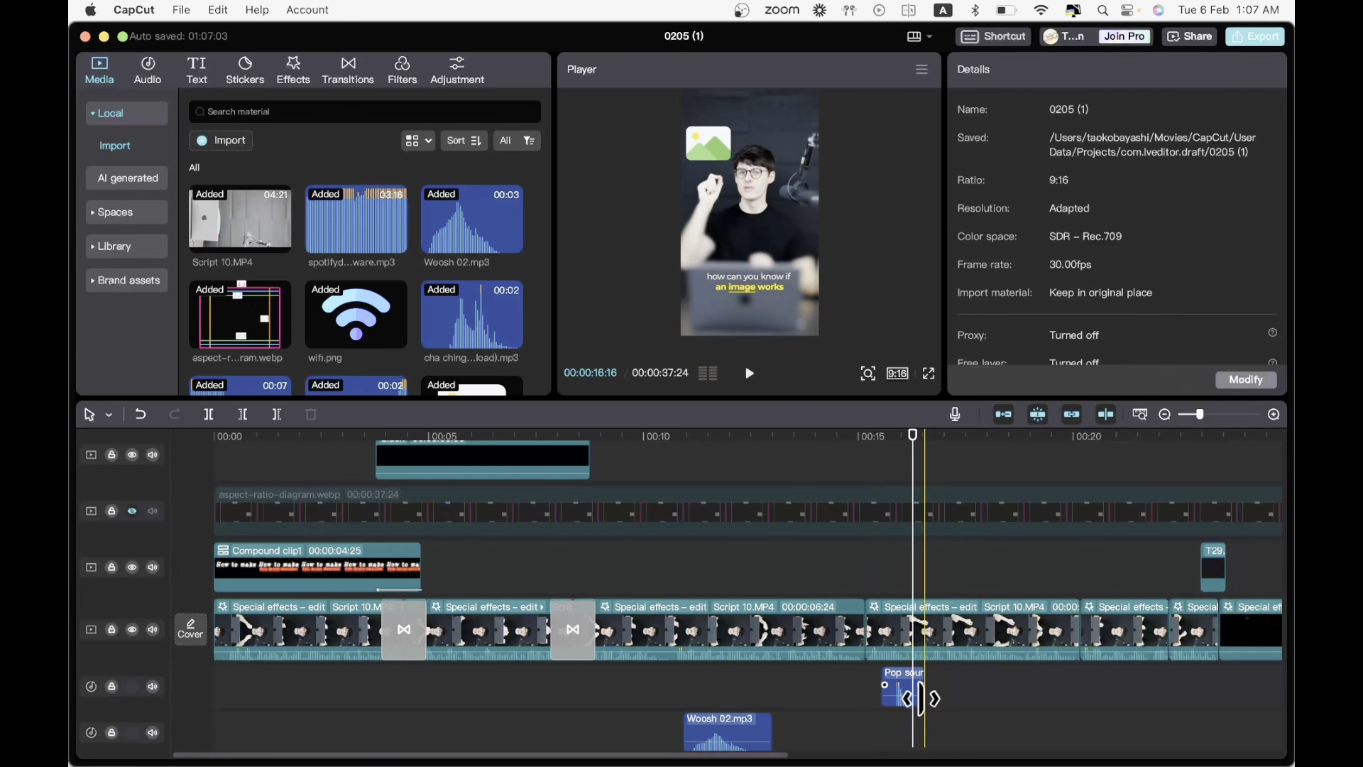
drag(904, 683, 919, 683)
- Shift image.png and the video icon clip together slightly later, with image.png starting at about 16:09, and play the section back
scroll(922, 607, up, 3)
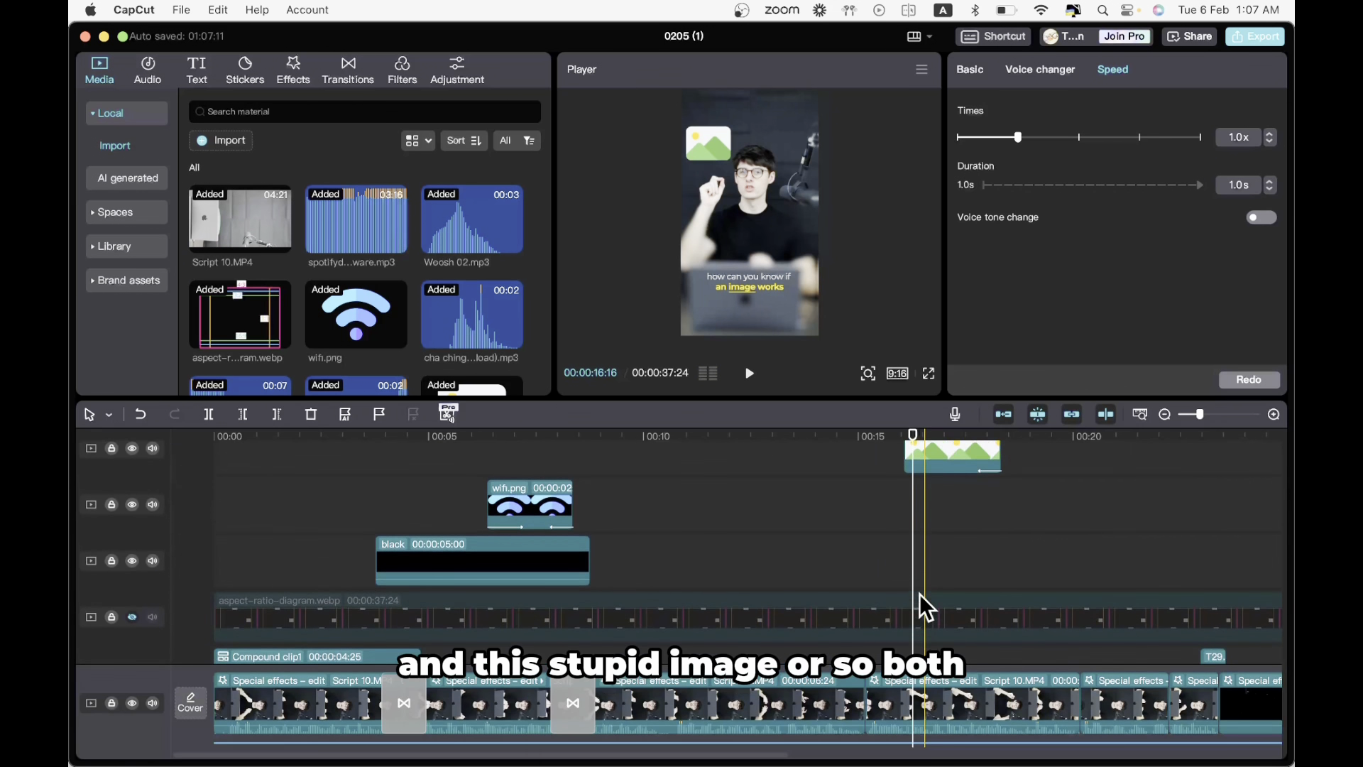
scroll(919, 607, up, 3)
click(923, 589)
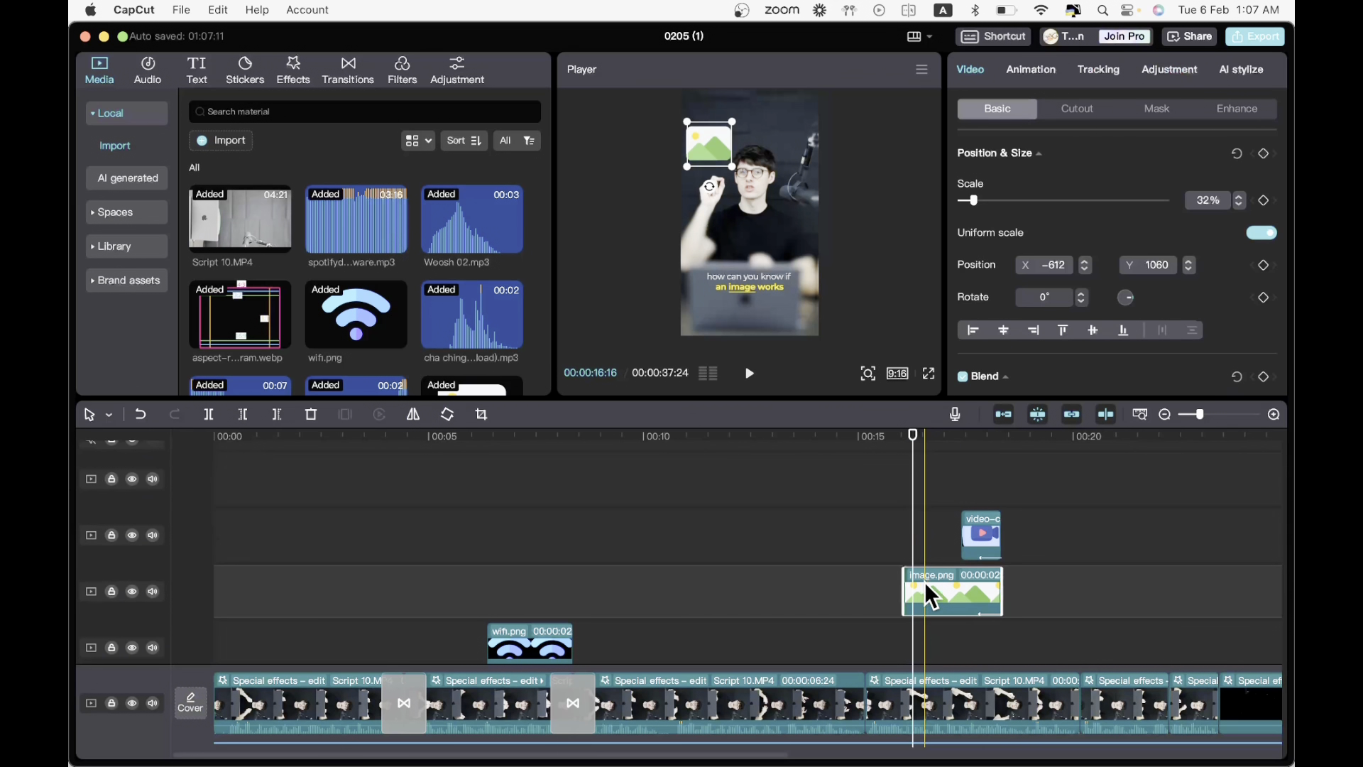
shift+click(987, 539)
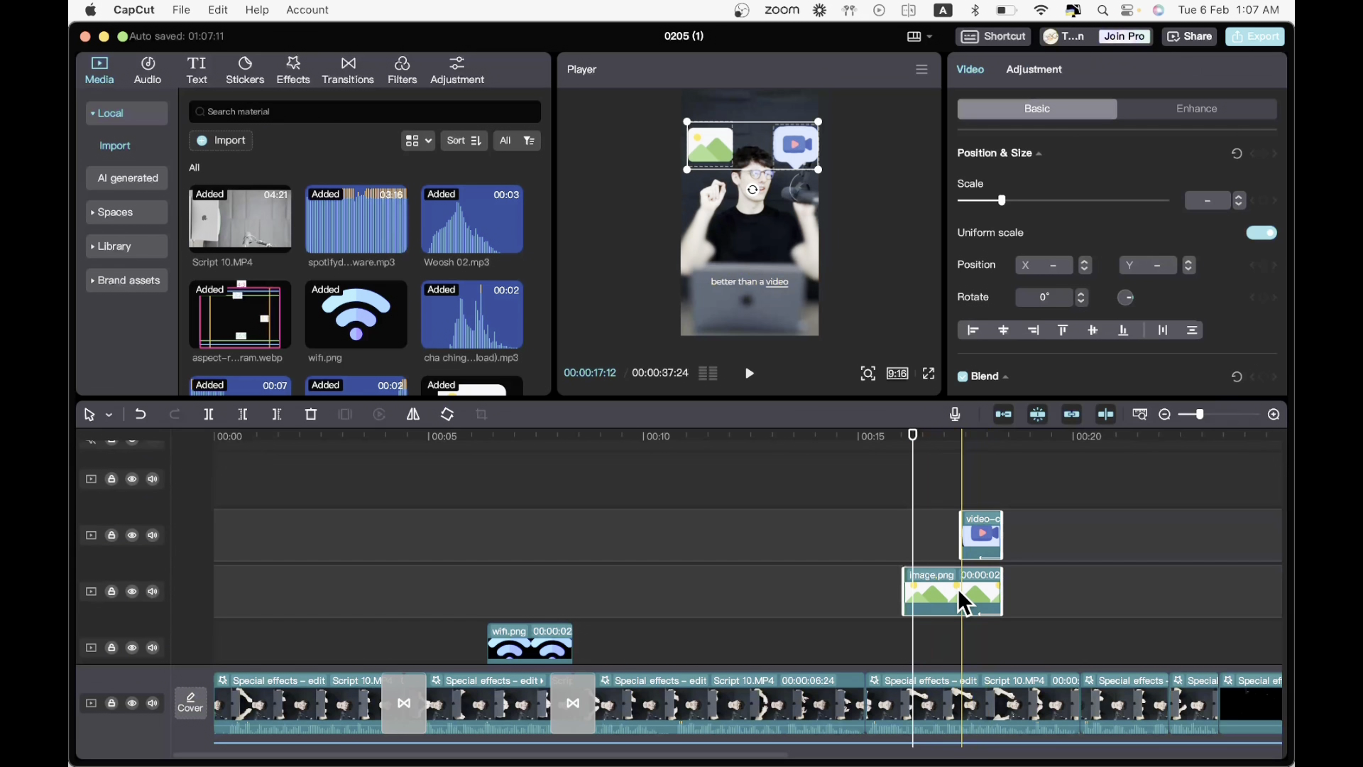
drag(957, 590, 970, 590)
click(803, 590)
key(space)
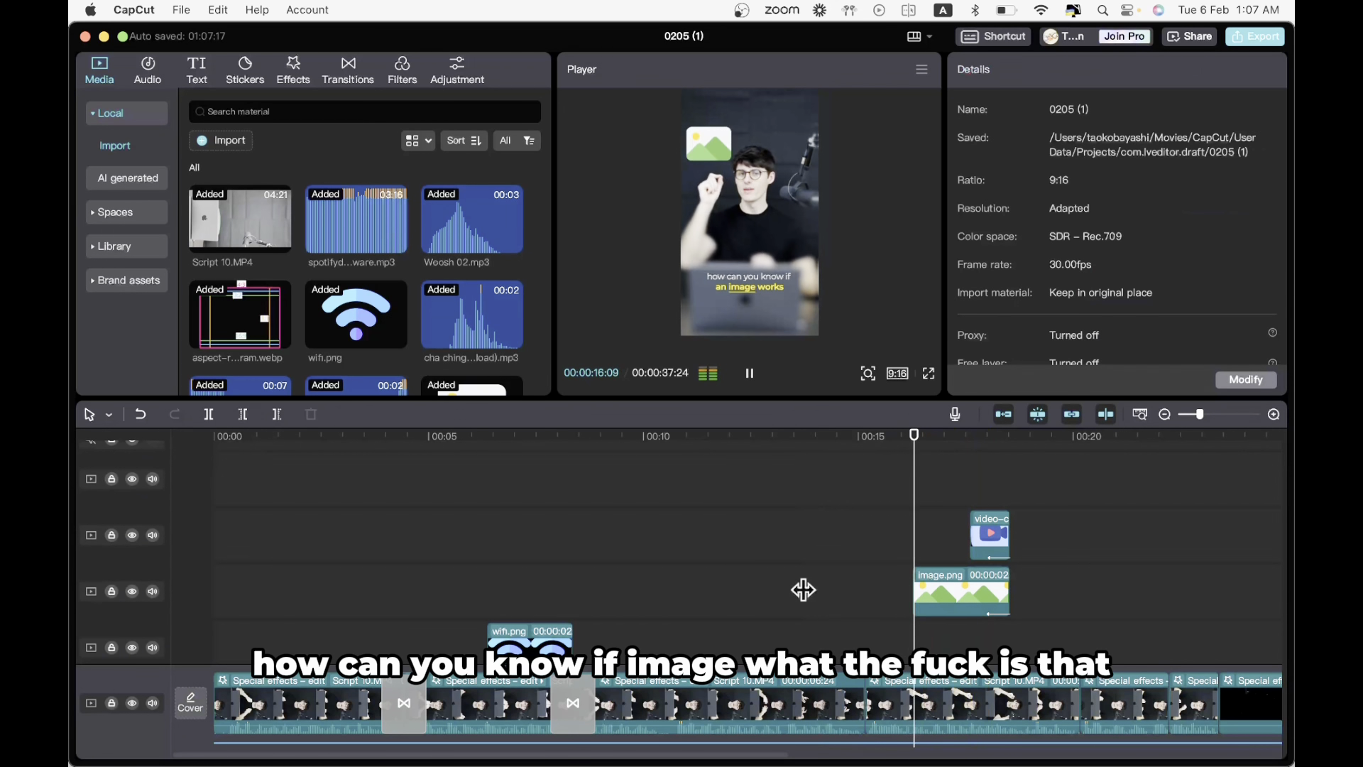
- Move the remaining misplaced pop sound effect to the video icon's appearance at about 17.3 seconds, beneath the talking-head clip, and play it back
scroll(1008, 579, down, 8)
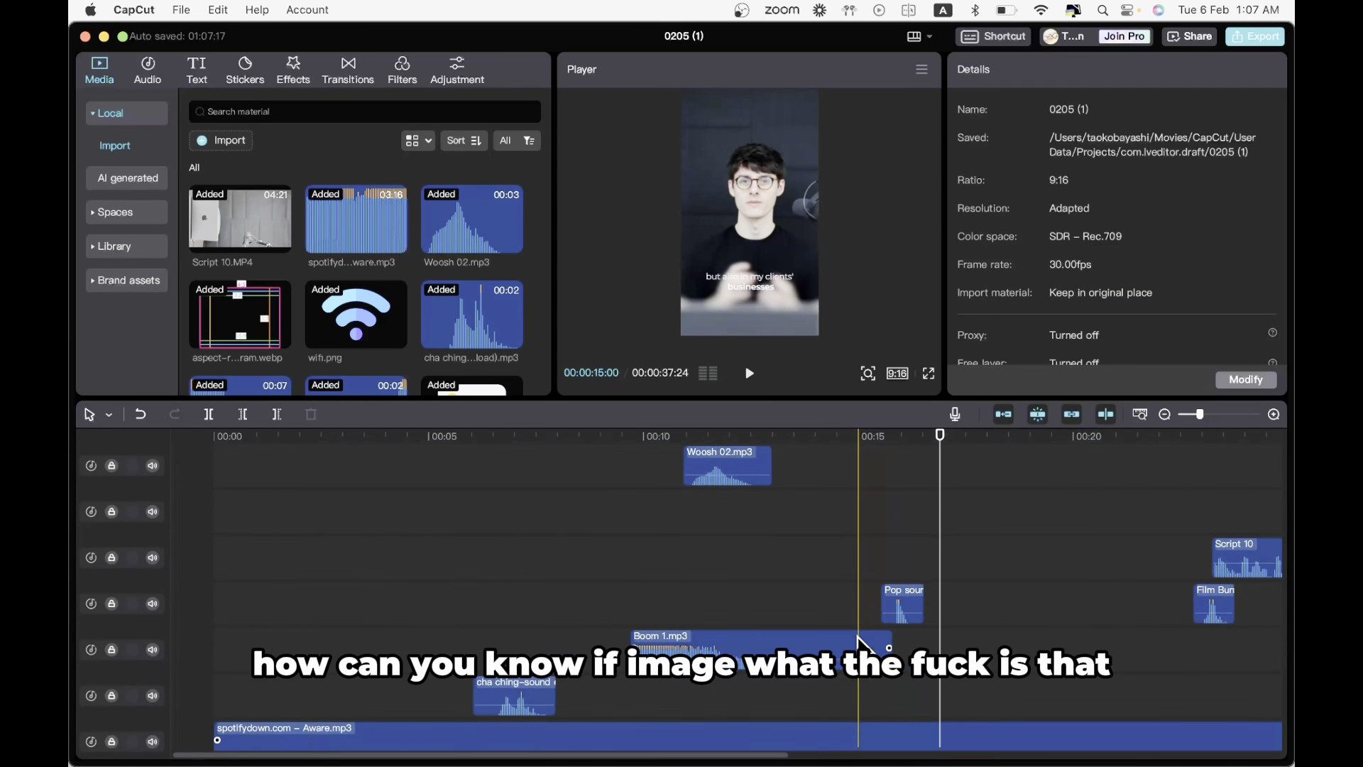
drag(901, 594, 982, 552)
click(861, 645)
key(space)
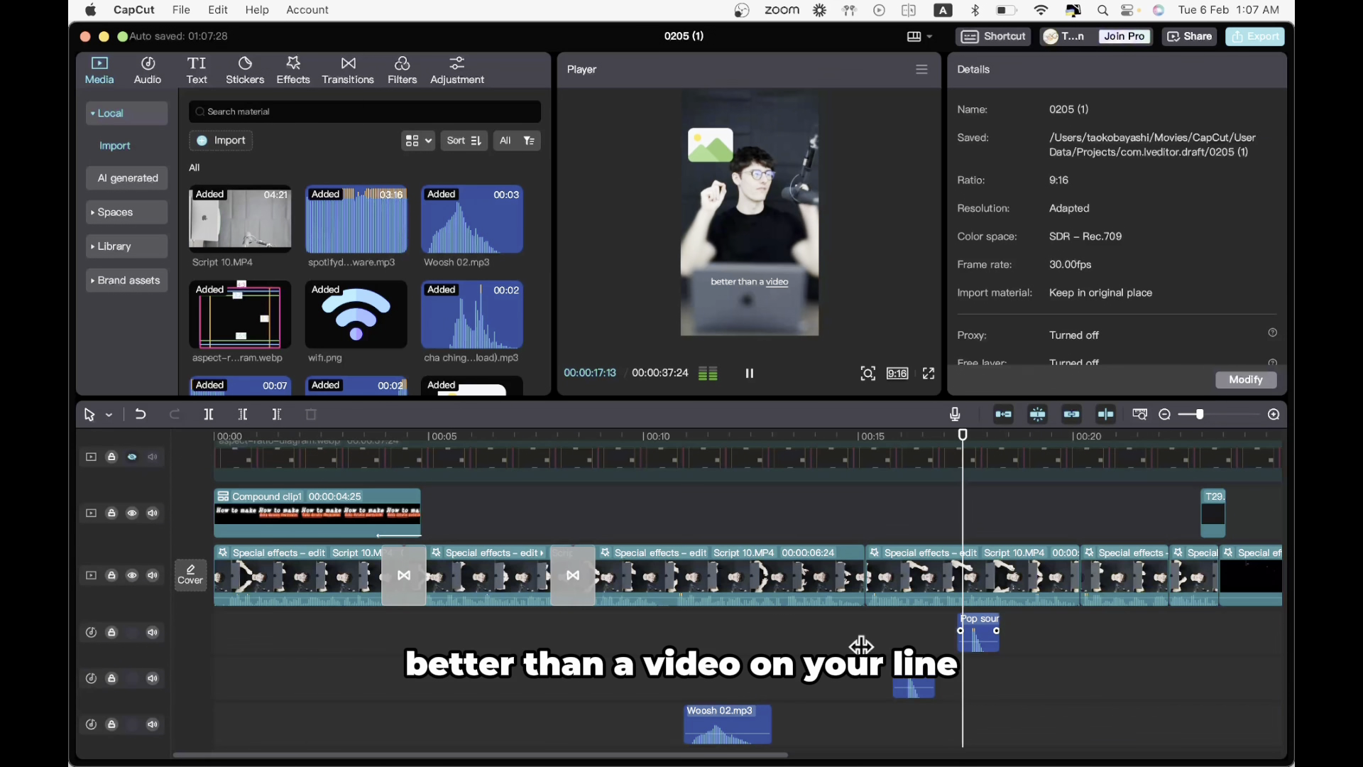
key(space)
click(924, 642)
key(space)
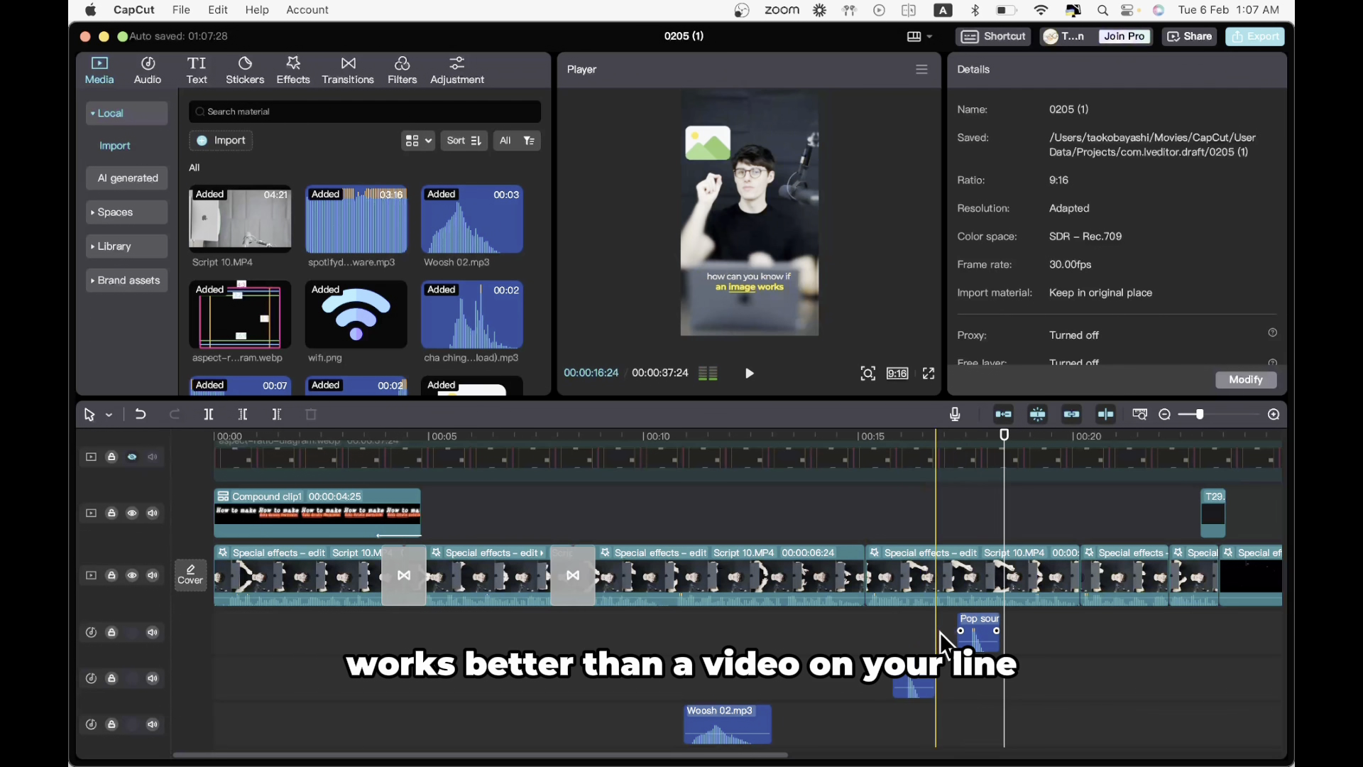
- Nudge the video icon's pop sound effect earlier so it starts at about 17 seconds, and replay the line
click(937, 636)
key(space)
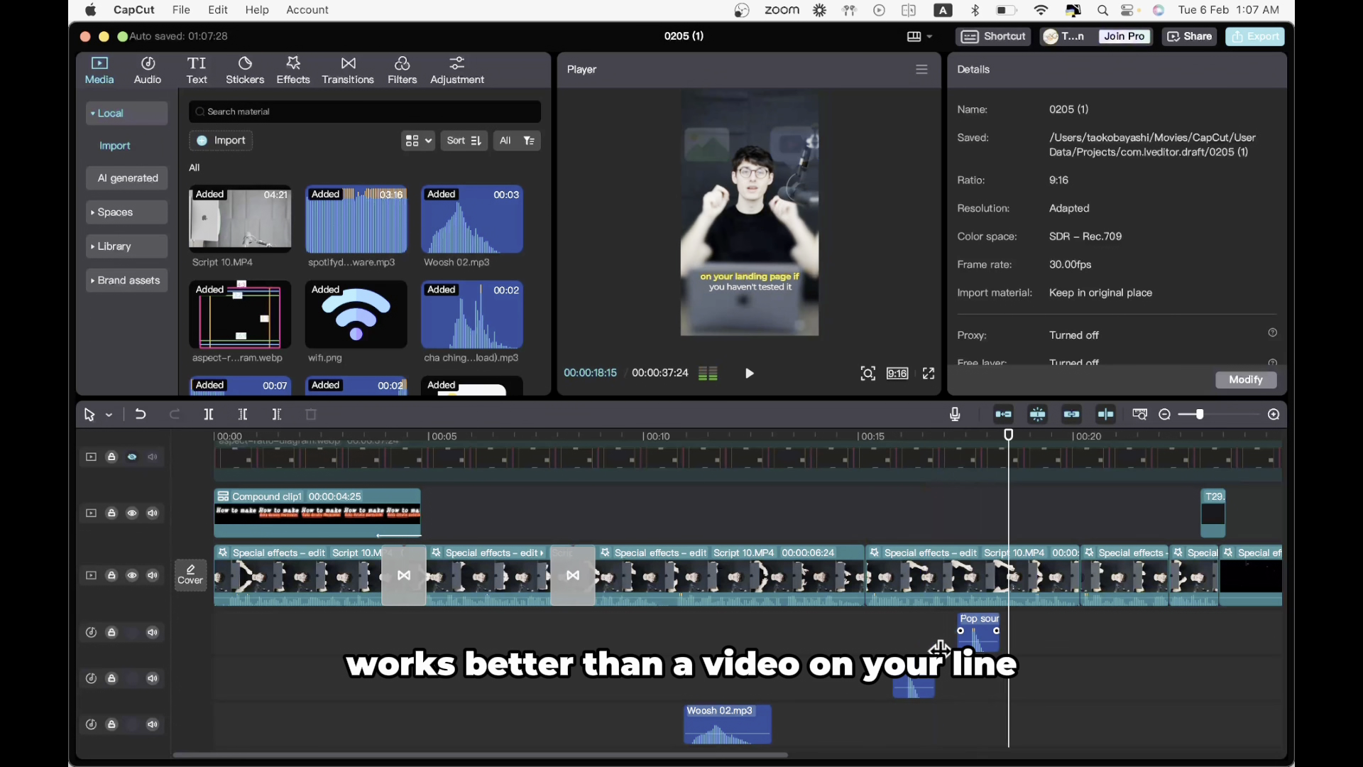
drag(978, 643, 968, 643)
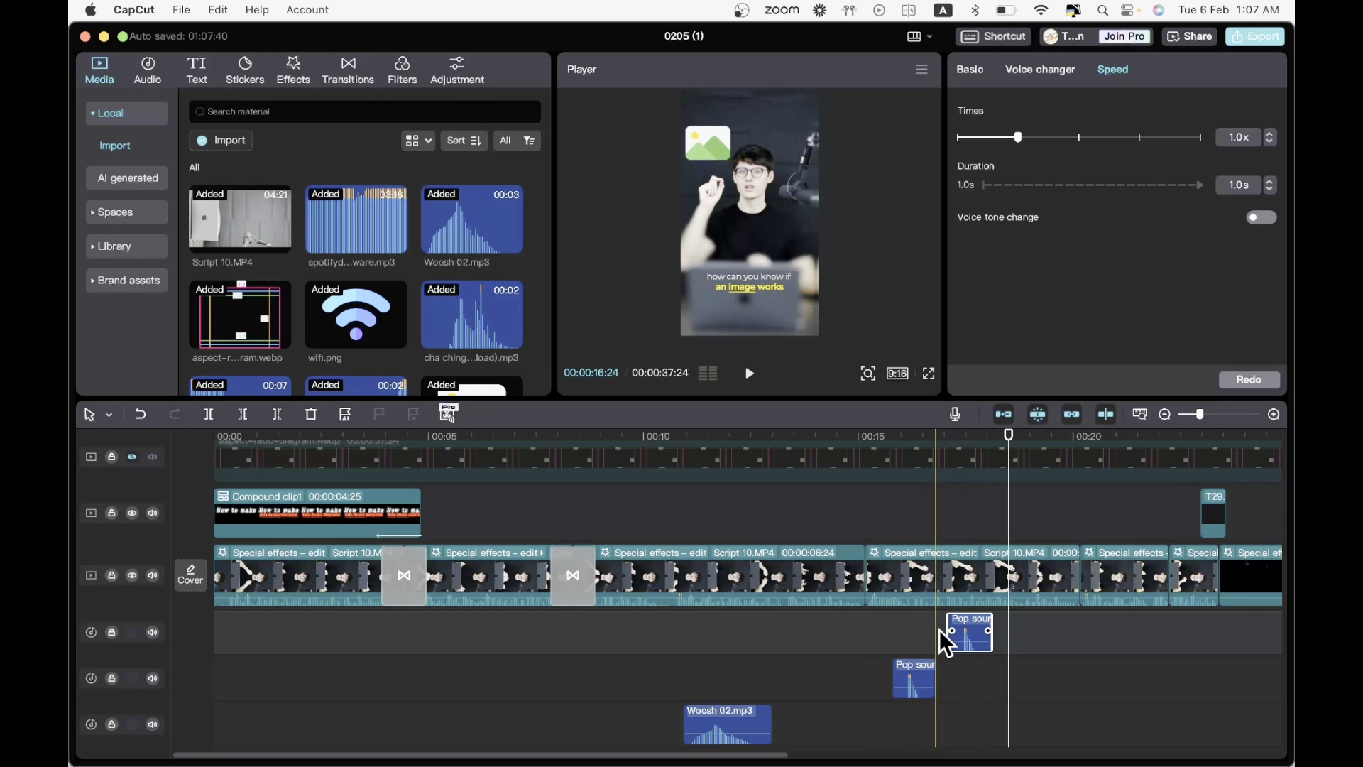
click(936, 643)
key(space)
- Review the playback into "I strive to do test" and check the overlay and caption tracks around 18:16
scroll(754, 595, right, 10)
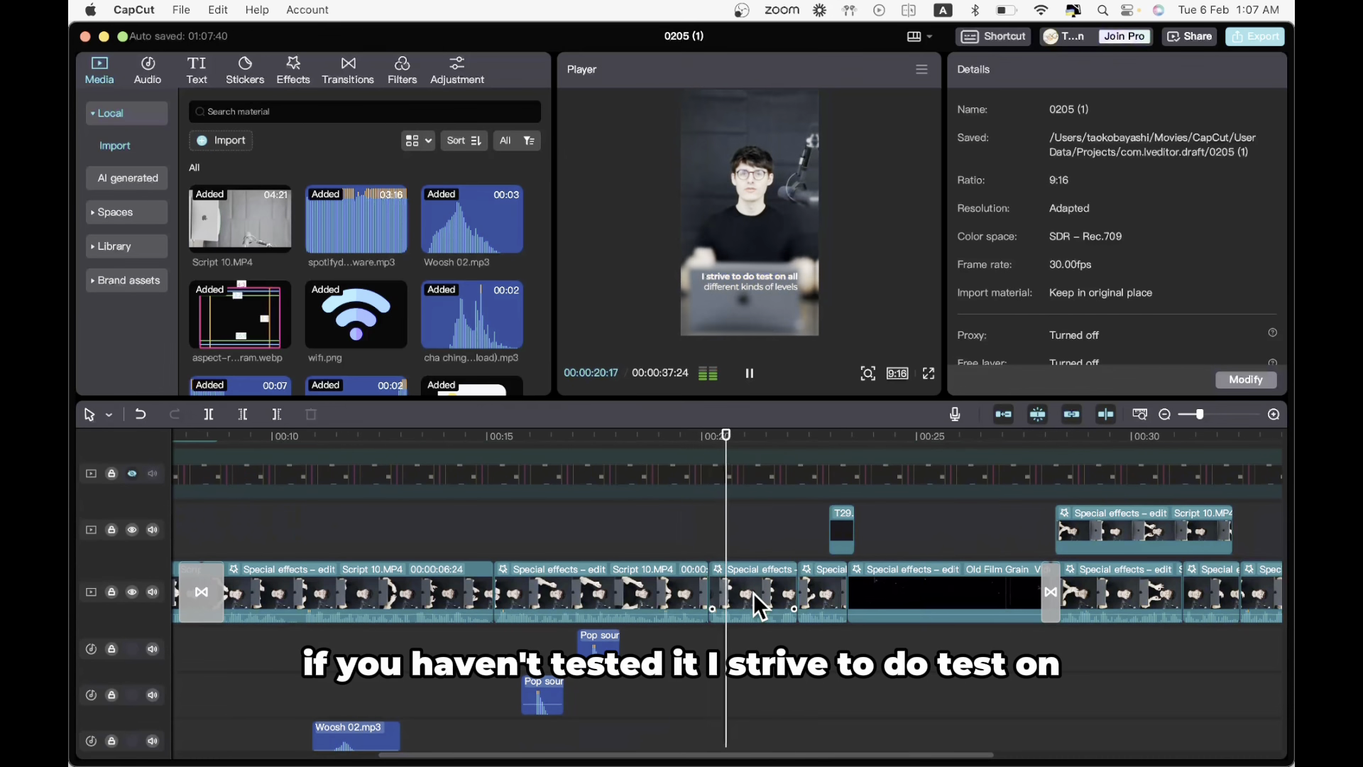
scroll(753, 594, up, 2)
click(692, 547)
key(space)
scroll(691, 547, up, 5)
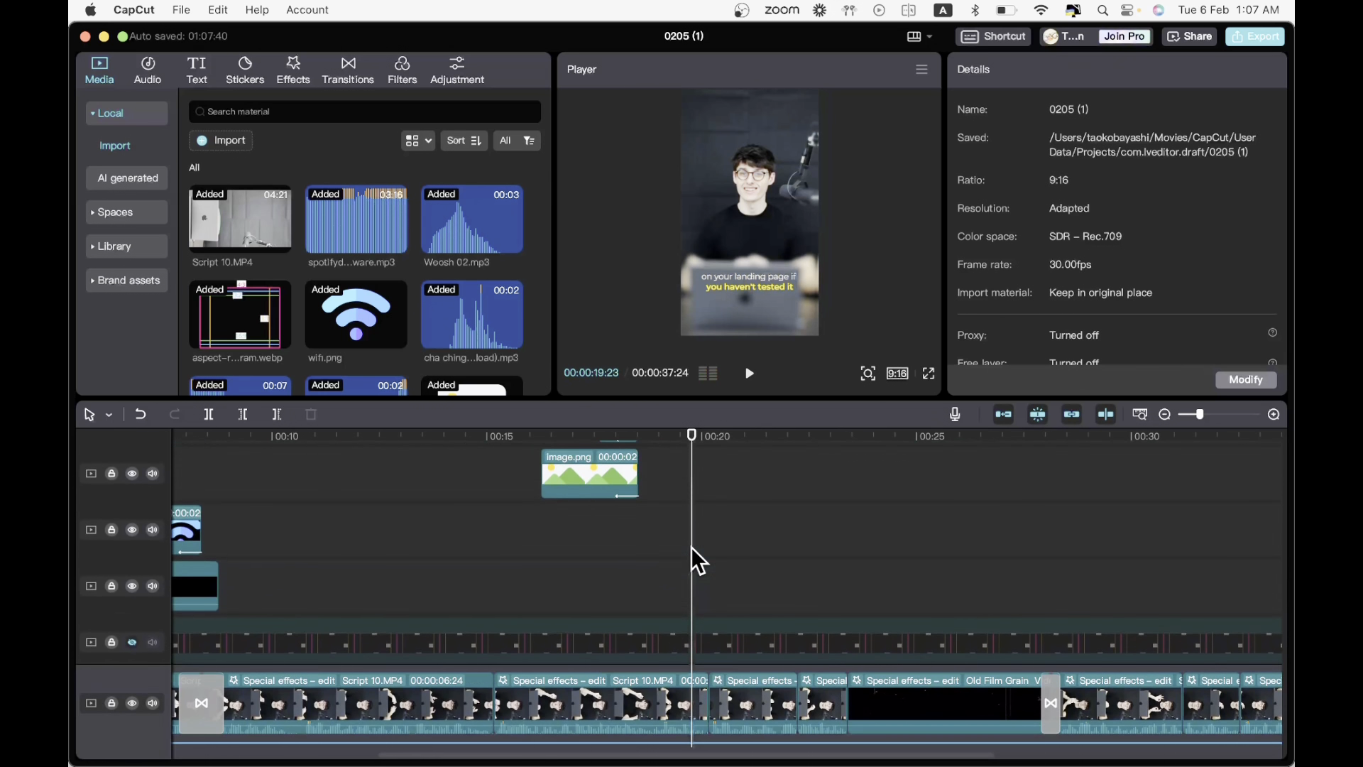
click(638, 571)
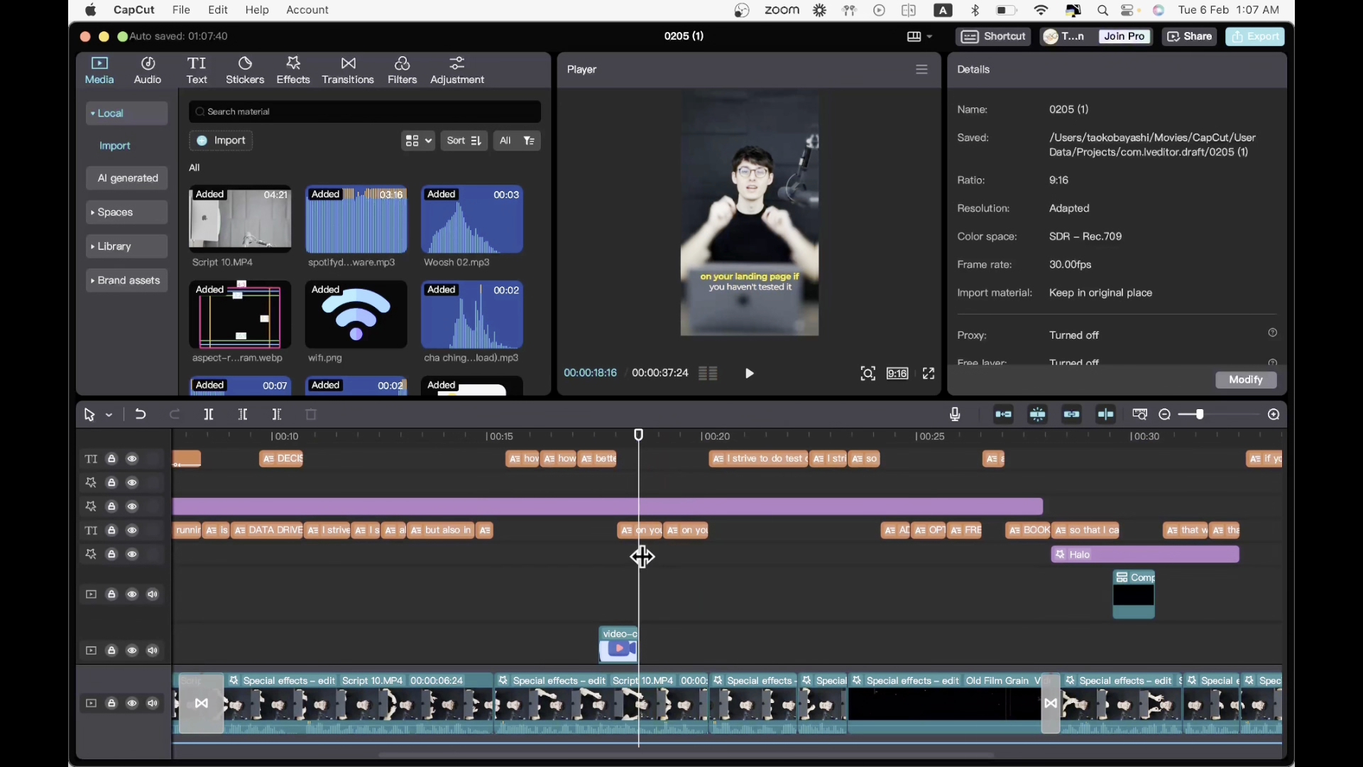
- Make the second landing-page caption read "on your landing page if you haven't tested it", and play the next lines back
click(654, 530)
click(1202, 192)
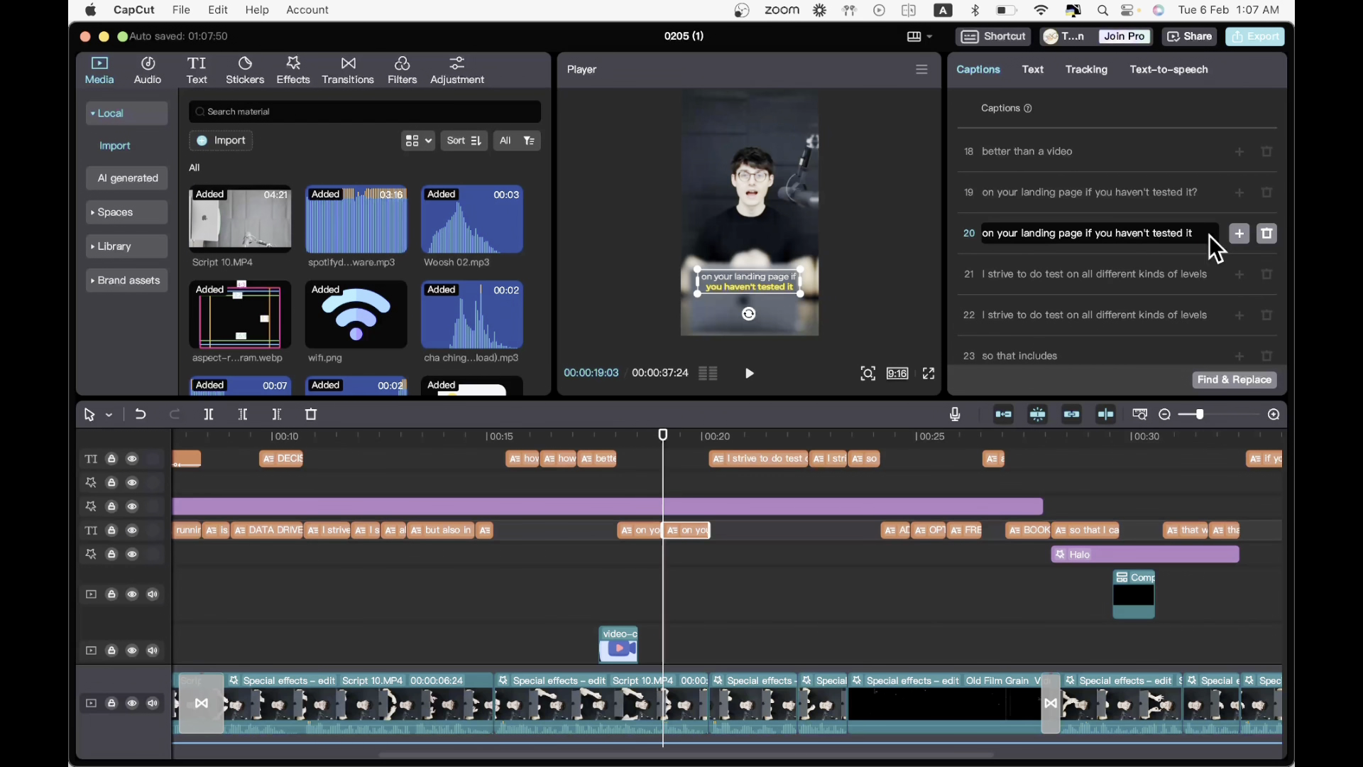
key(space)
click(644, 572)
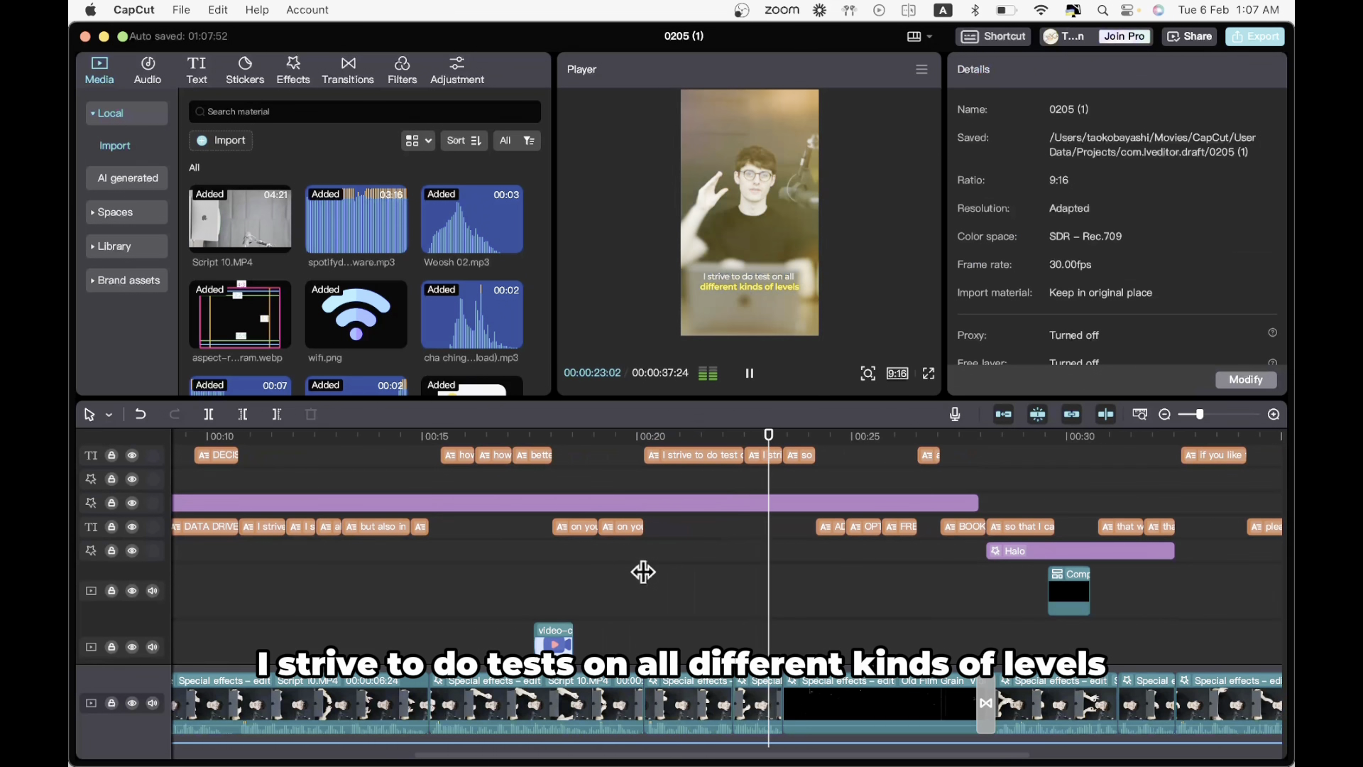
- Move the separate Script 10 audio clip directly beneath the main video track, aligned with the black Old Film Grain clip's start, and play it
click(705, 606)
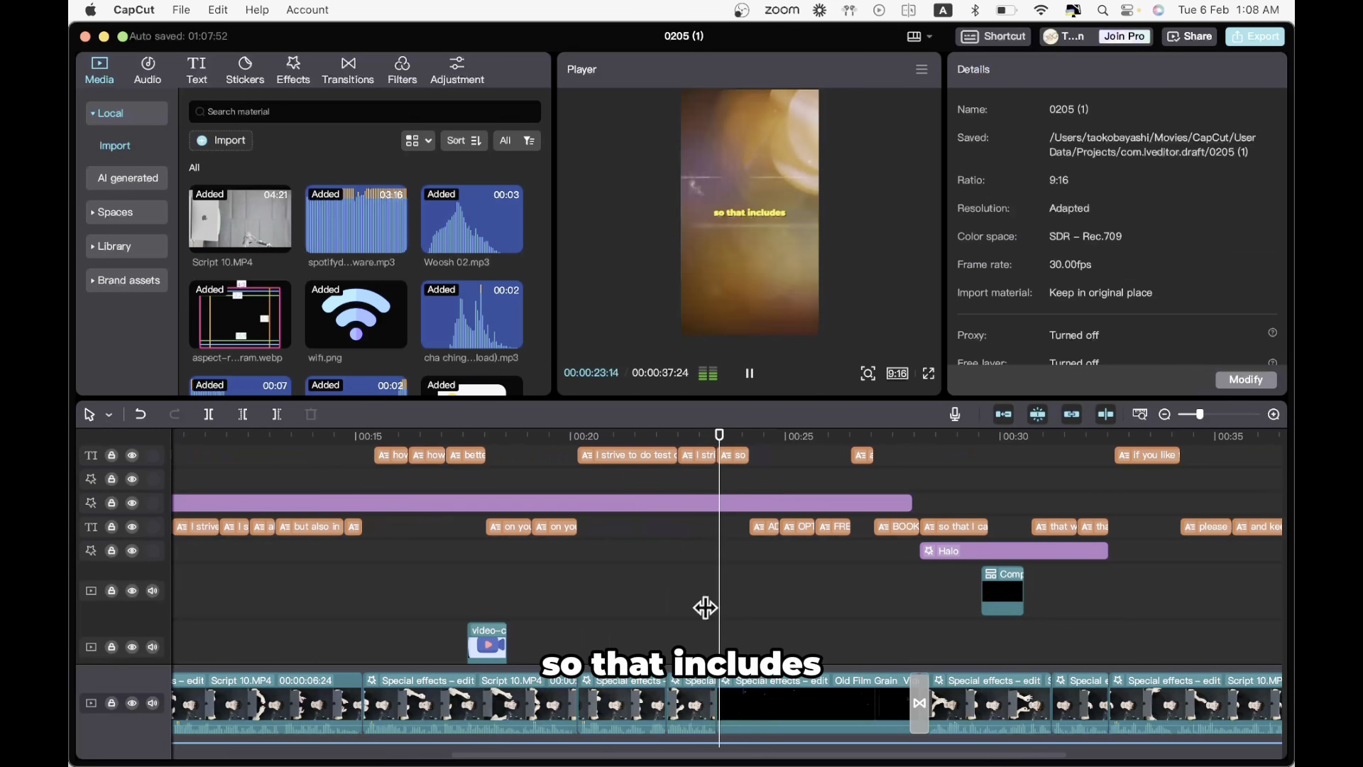
key(space)
scroll(683, 606, down, 10)
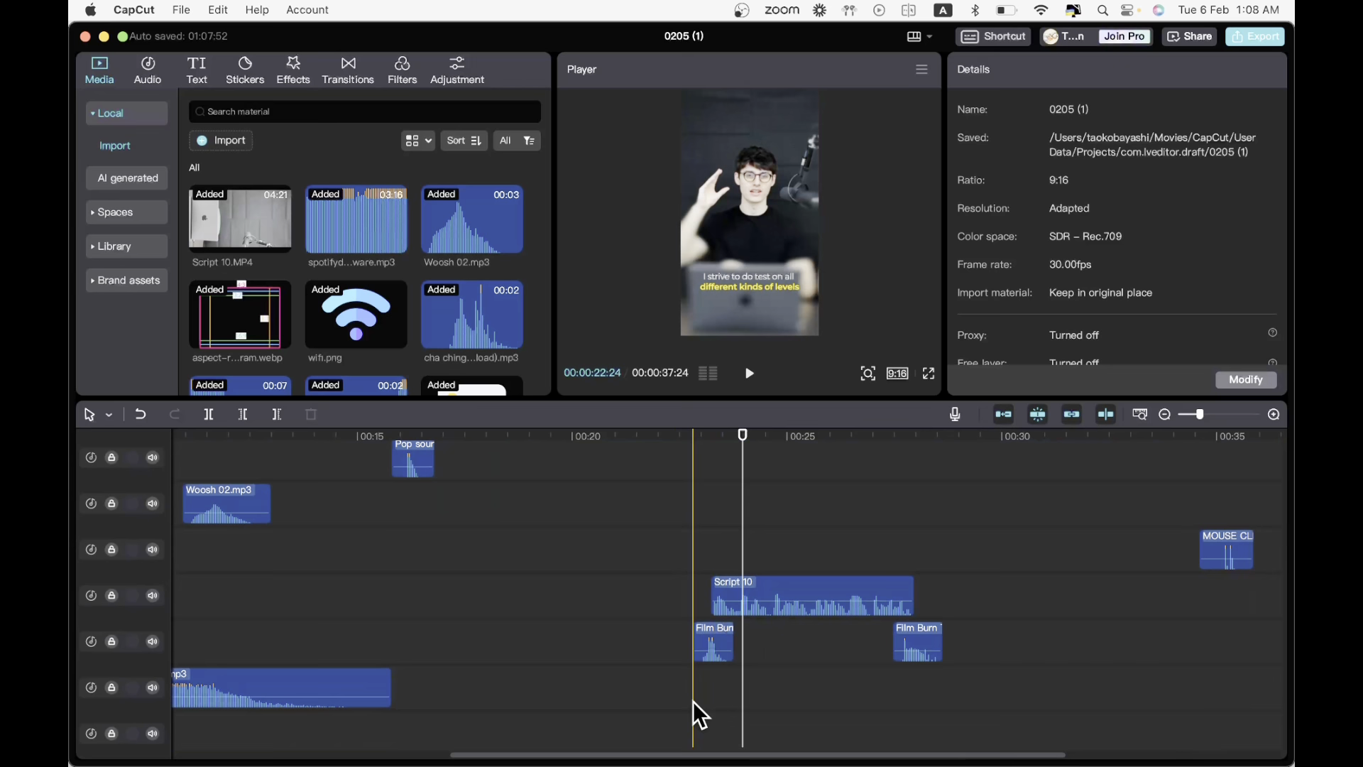
drag(693, 701, 960, 591)
click(991, 555)
scroll(992, 554, up, 4)
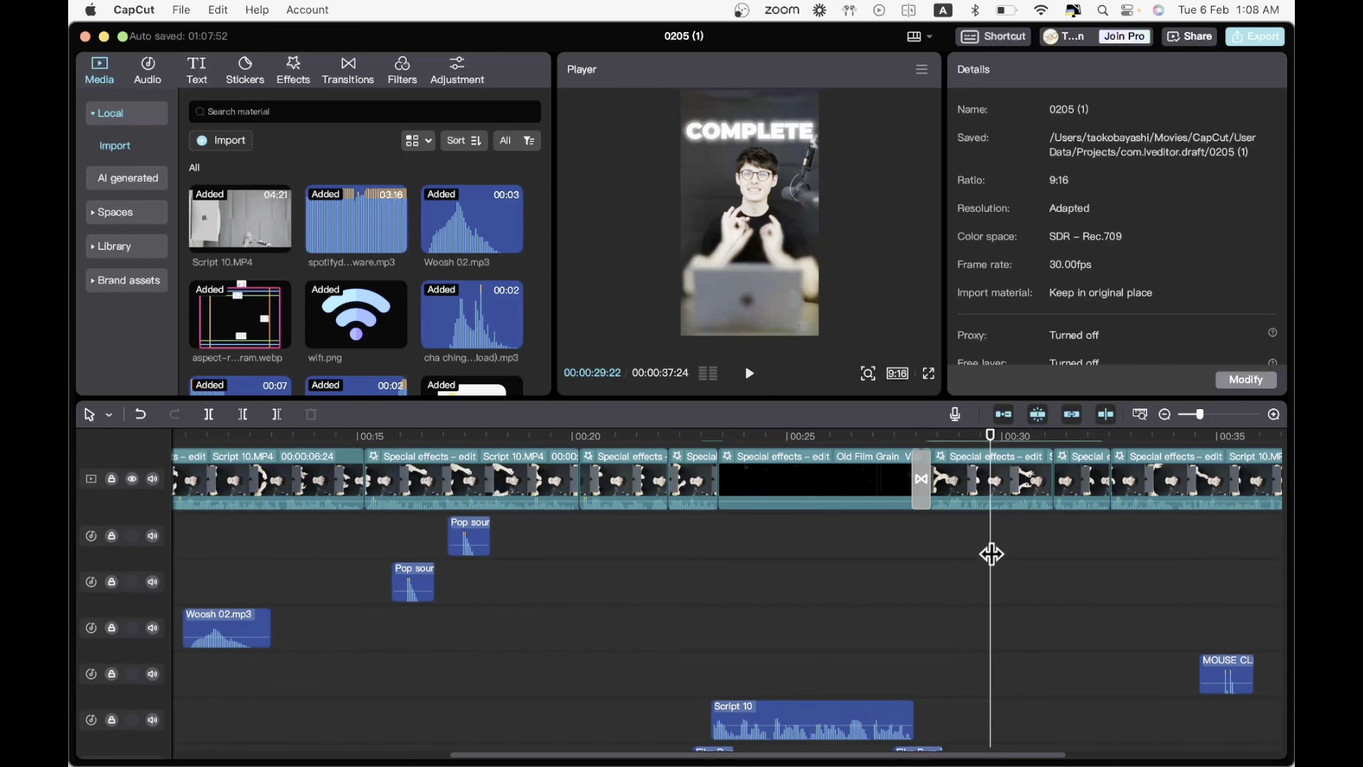
scroll(923, 604, down, 1)
drag(835, 696, 845, 517)
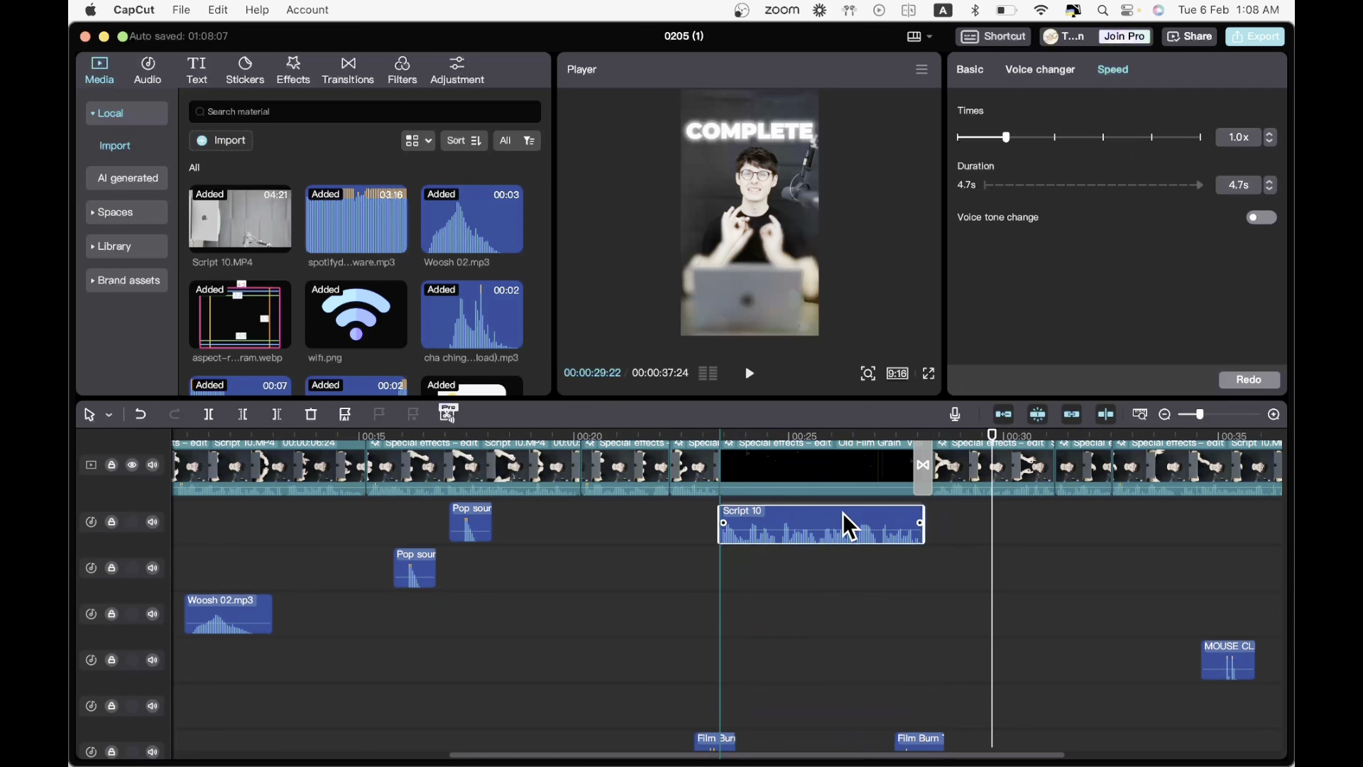
click(715, 599)
key(space)
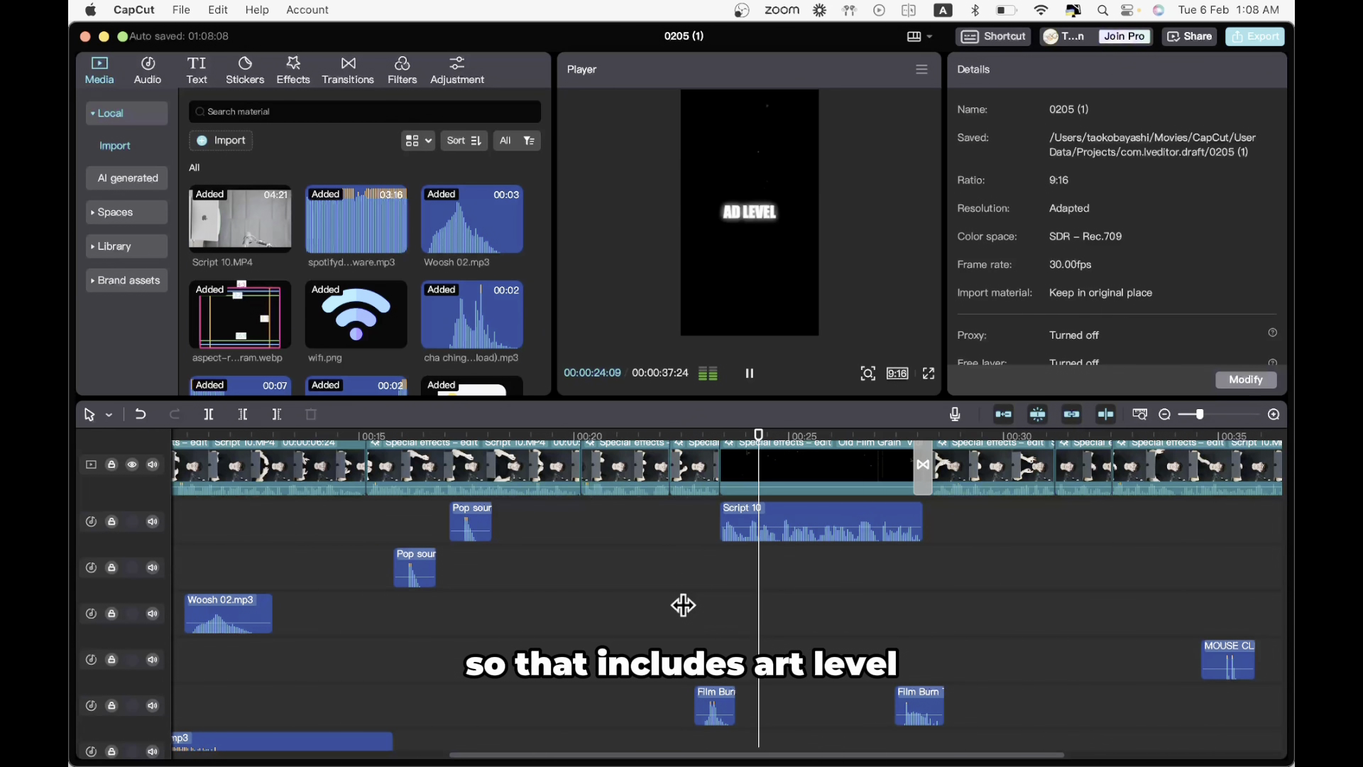
- Review the playback through "that works best for my clients", and replay the COMPLETE SETUP title moment around 30 seconds
scroll(683, 604, up, 5)
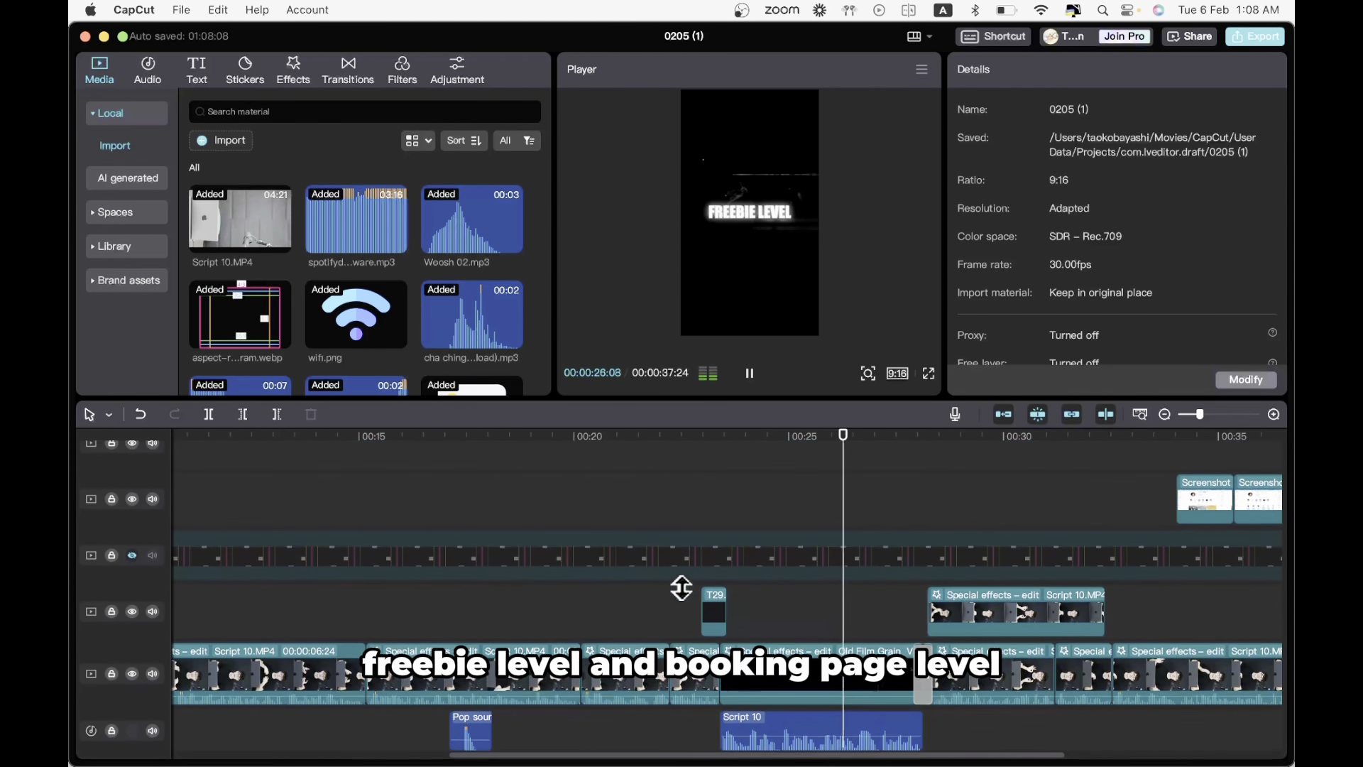
scroll(682, 588, up, 2)
scroll(682, 588, right, 4)
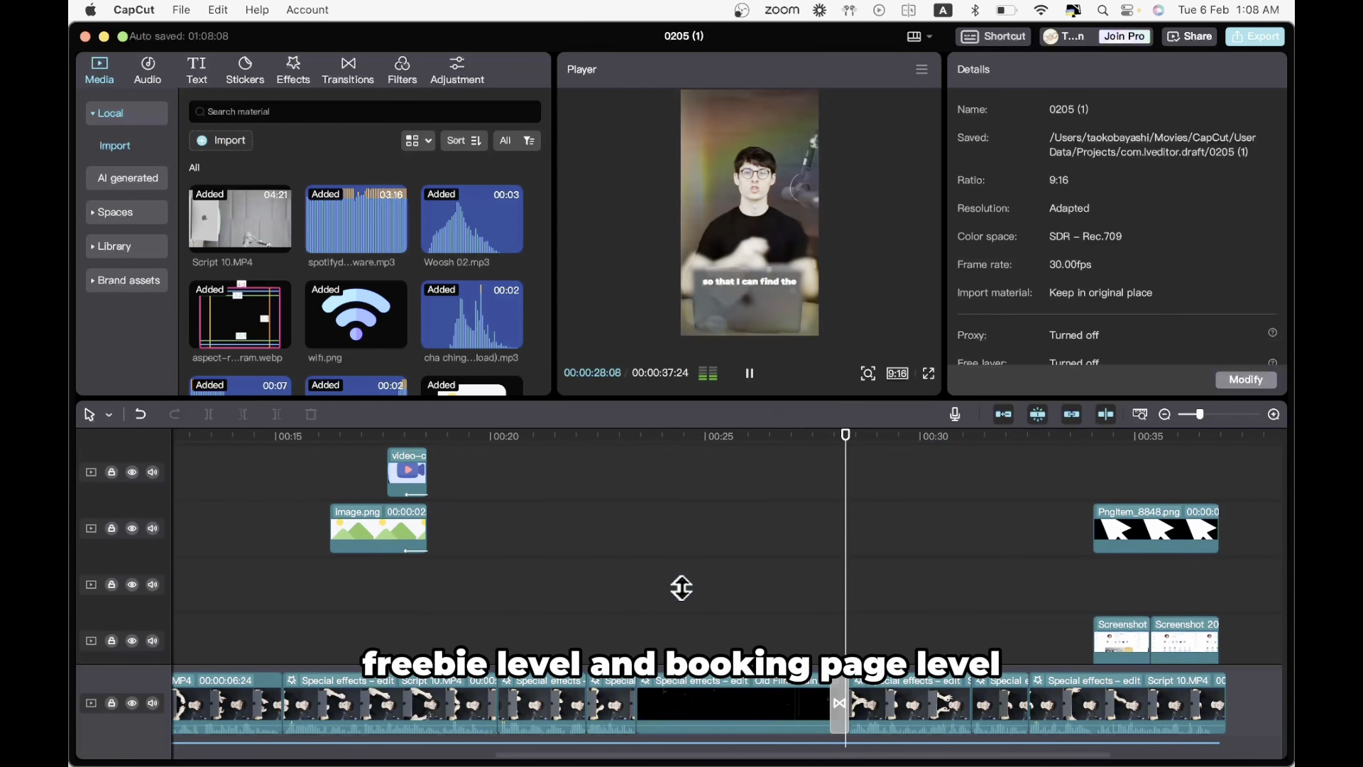
scroll(930, 578, right, 2)
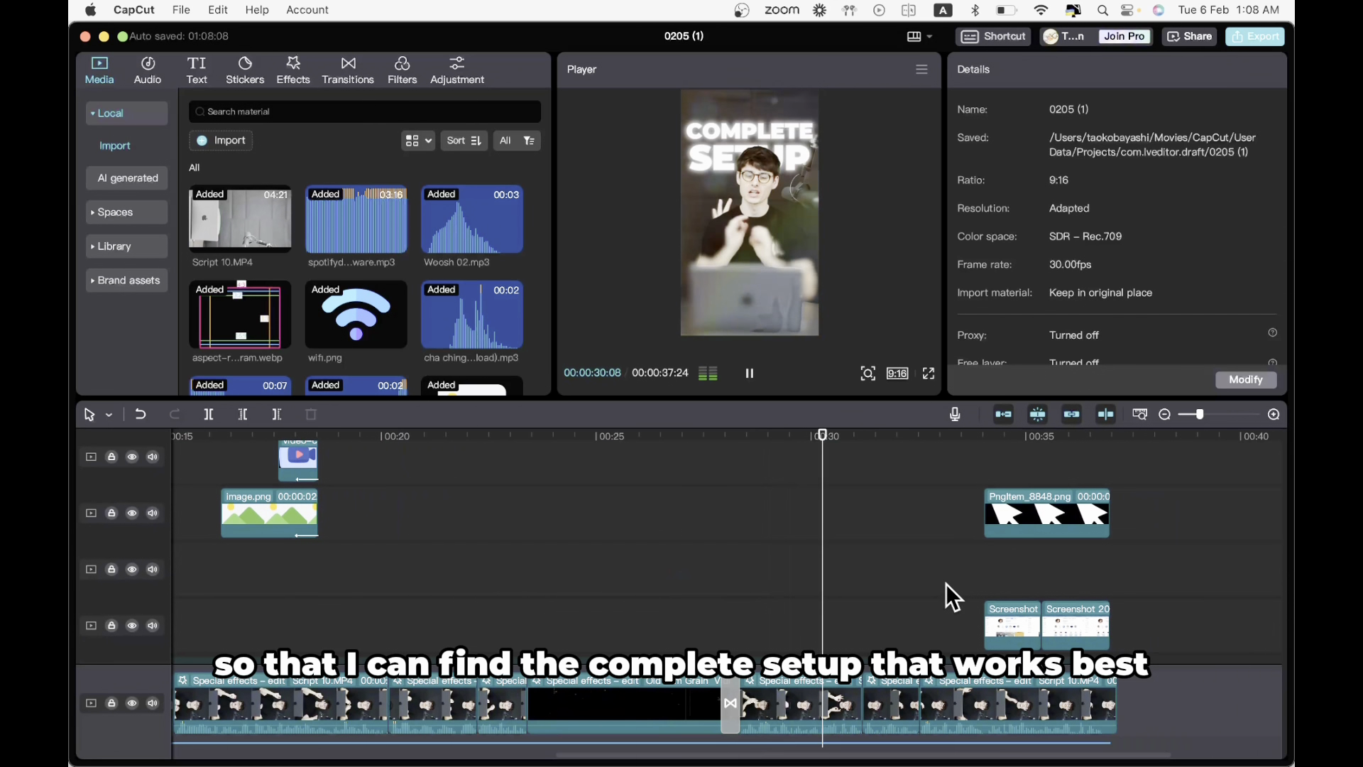
scroll(946, 584, right, 3)
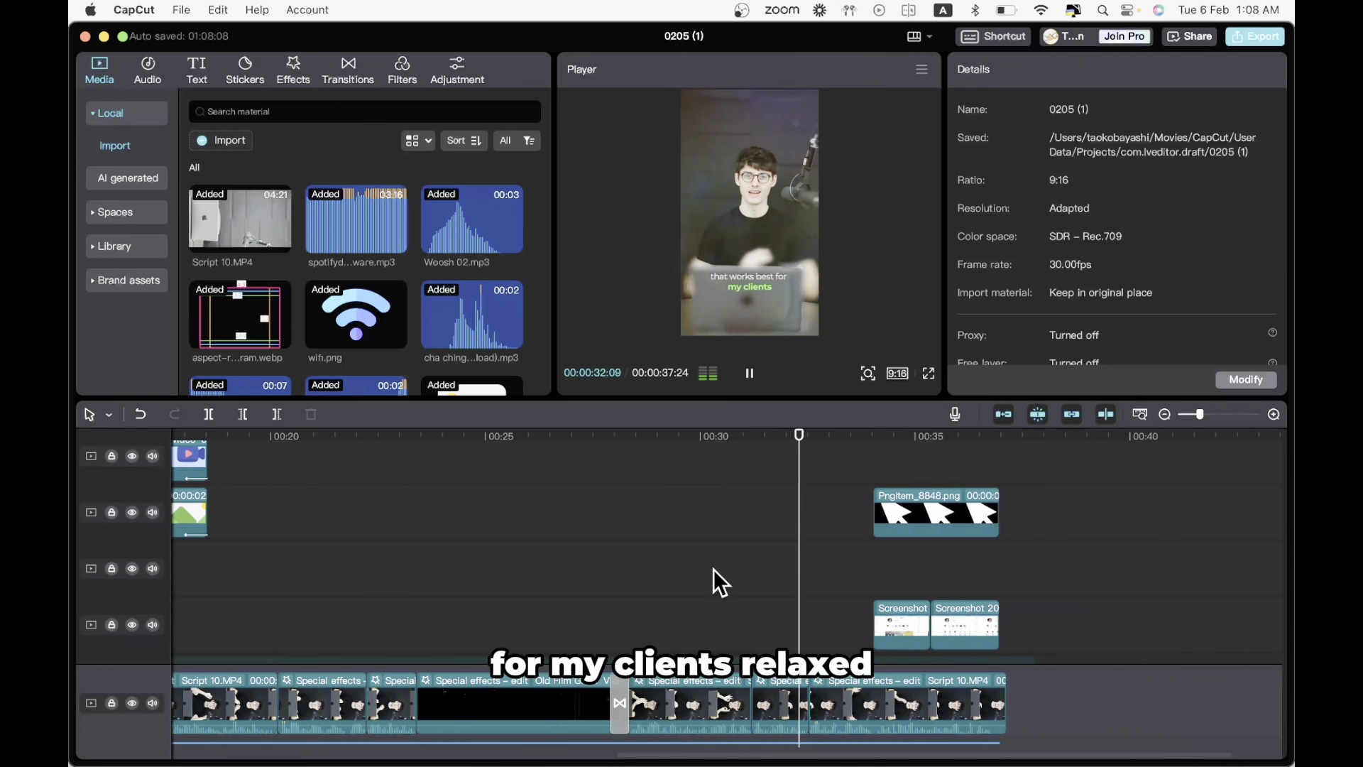
click(563, 572)
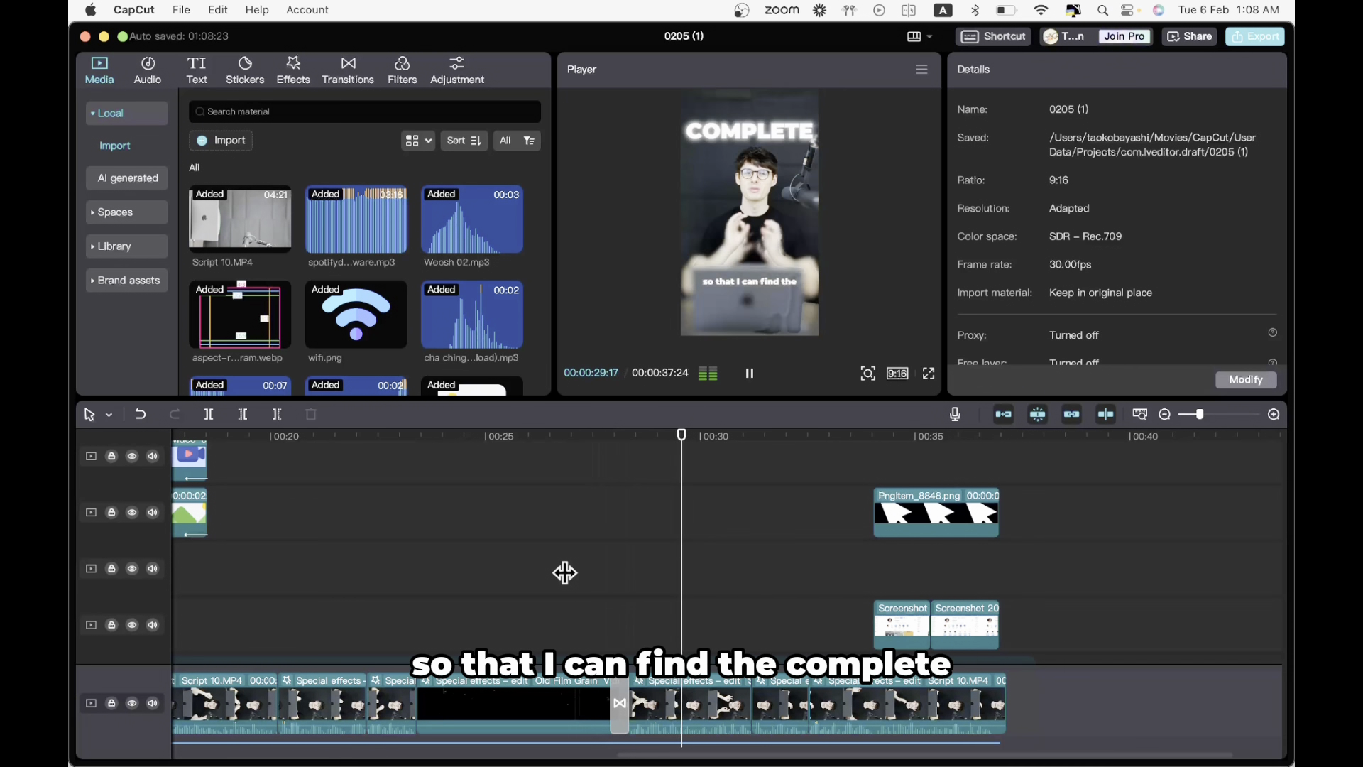
key(space)
- Shift the overlay Script 10 clip above the main track slightly later to align with the clip after the transition, and replay to the end
scroll(625, 518, down, 2)
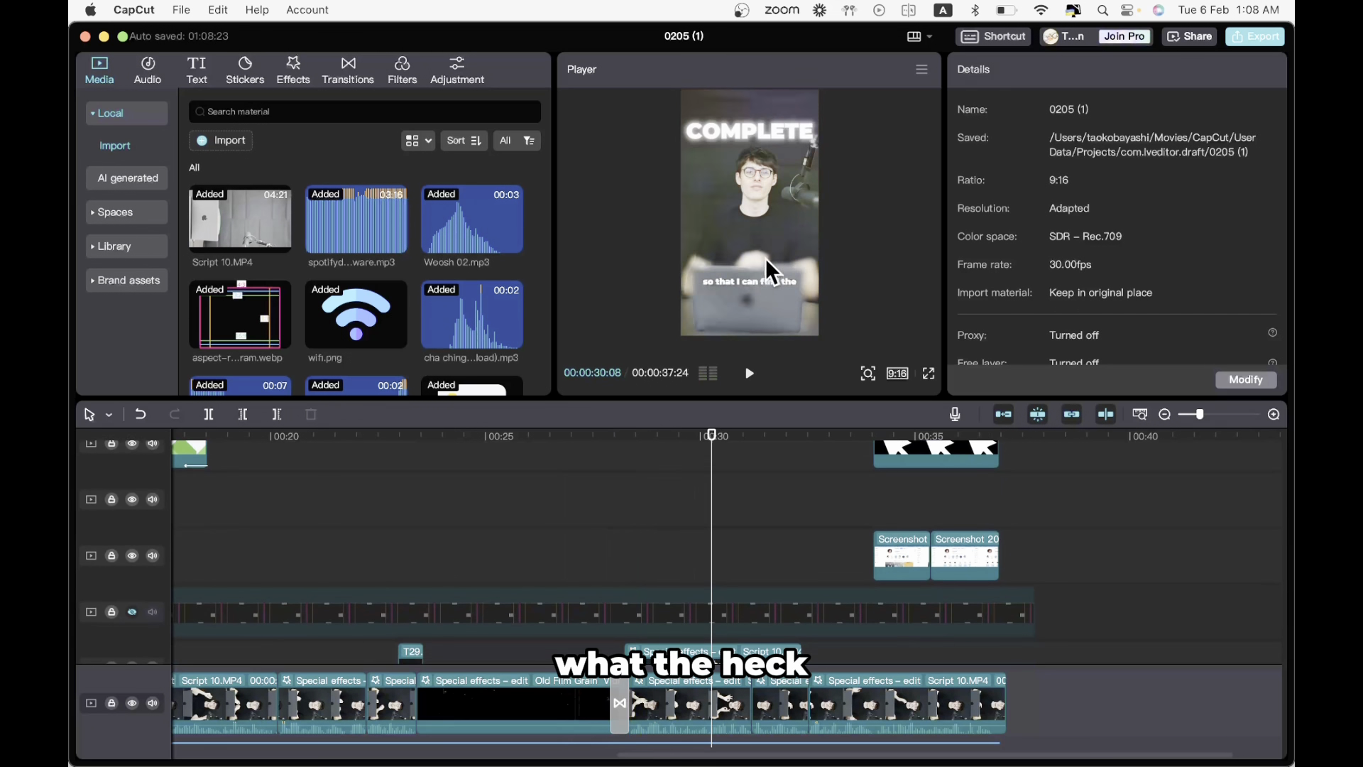
scroll(749, 520, down, 4)
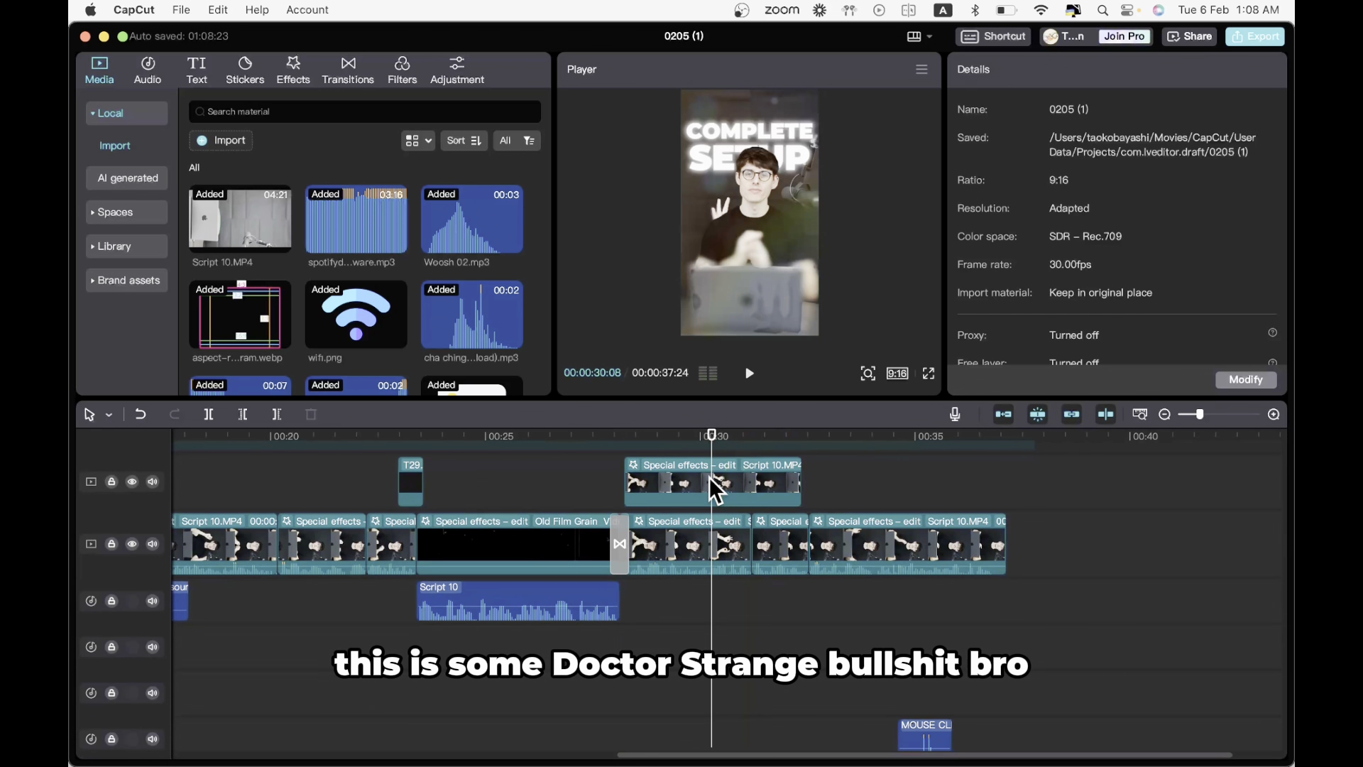
drag(703, 475, 713, 478)
click(609, 483)
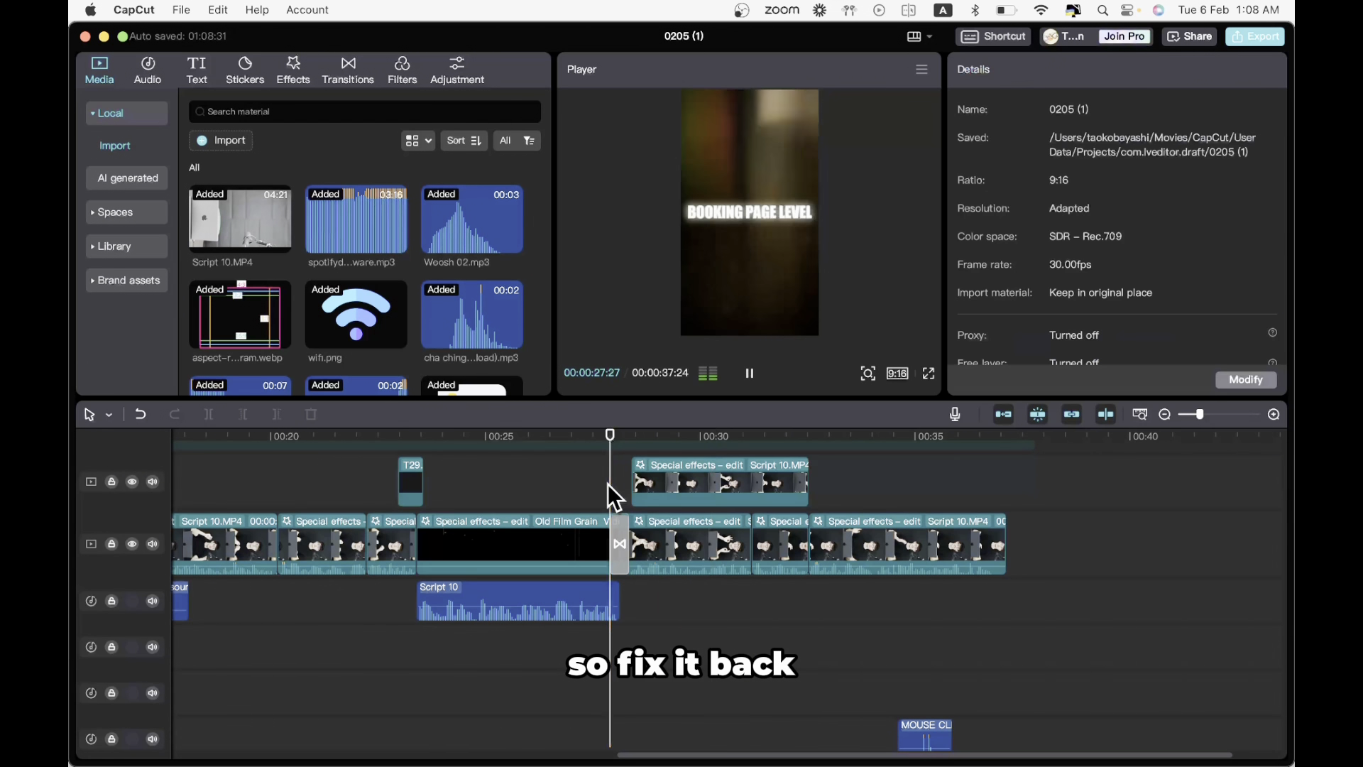
key(space)
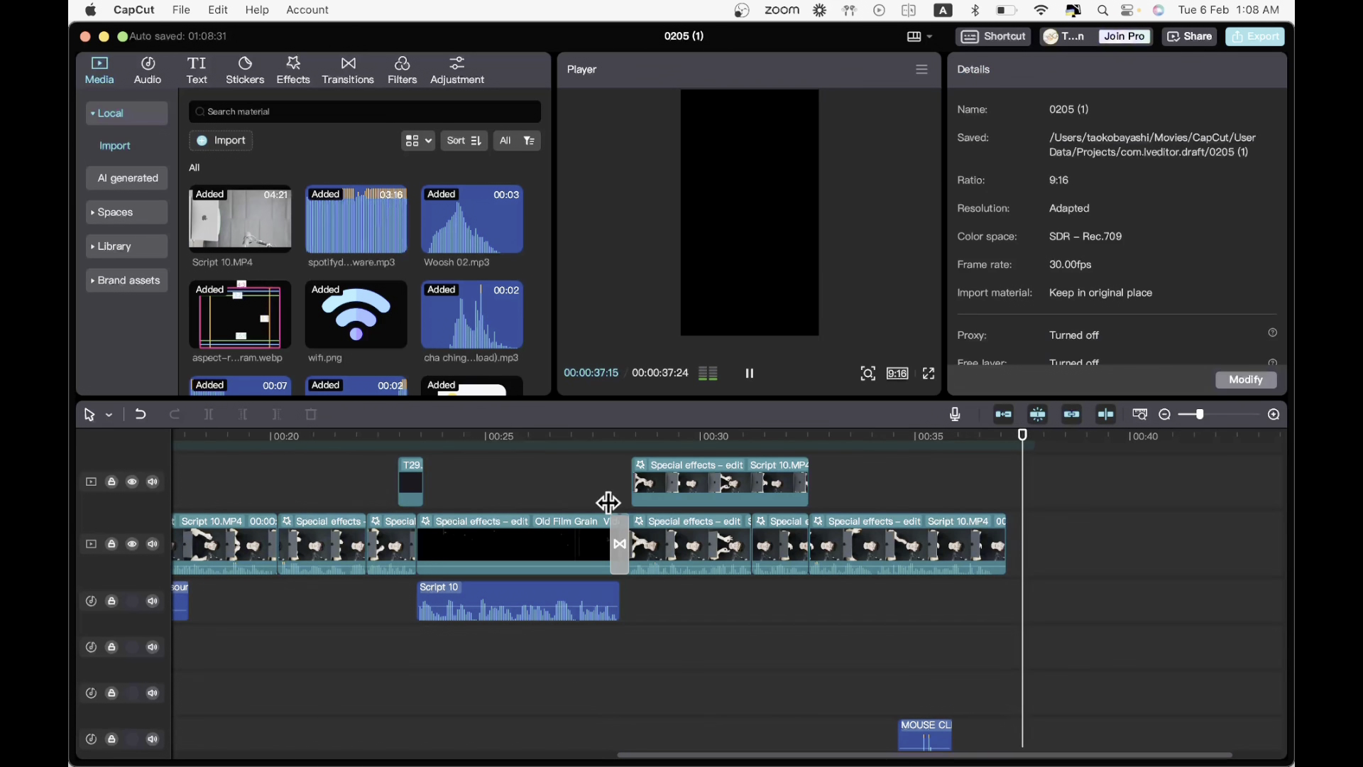
key(space)
- Show and rehide the aspect-ratio guide track, and trim its overlay back to where the talking-head footage ends
click(999, 510)
scroll(999, 510, up, 3)
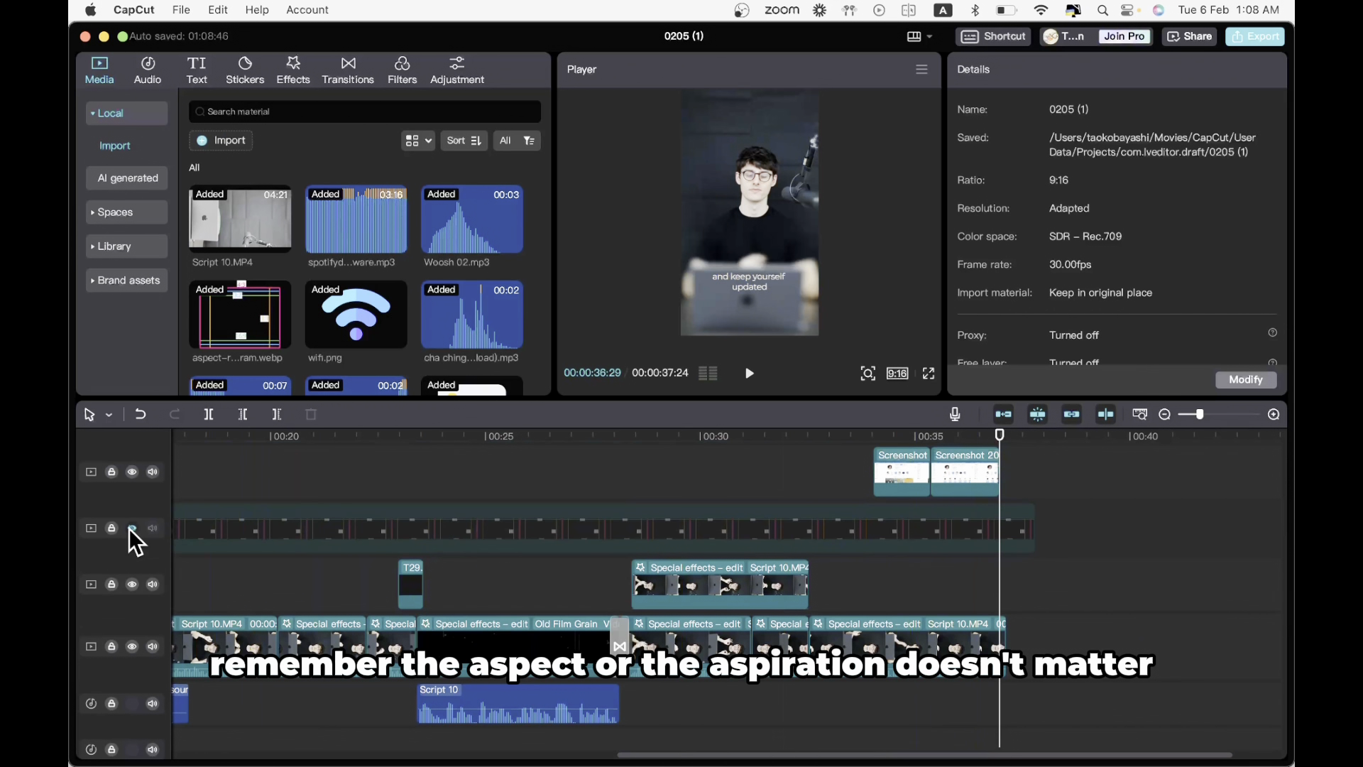
click(131, 527)
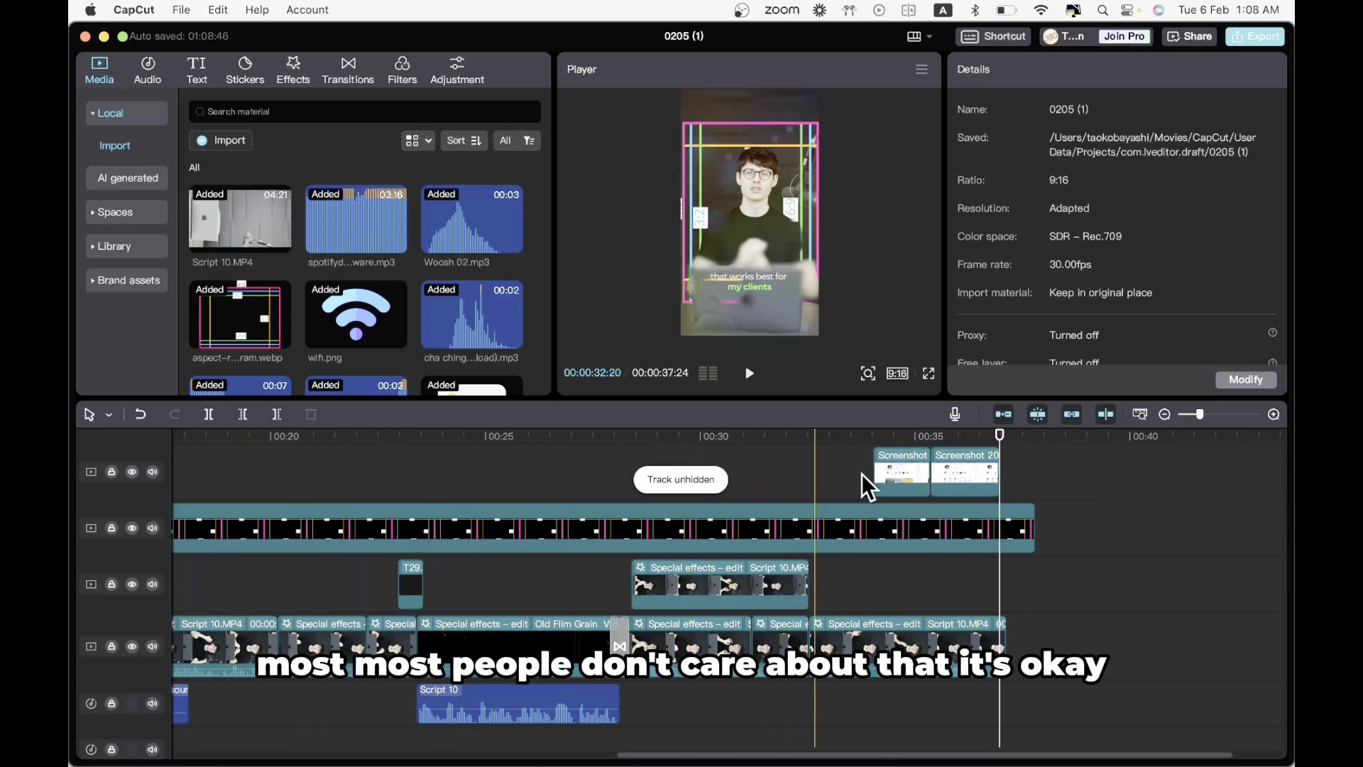
click(135, 529)
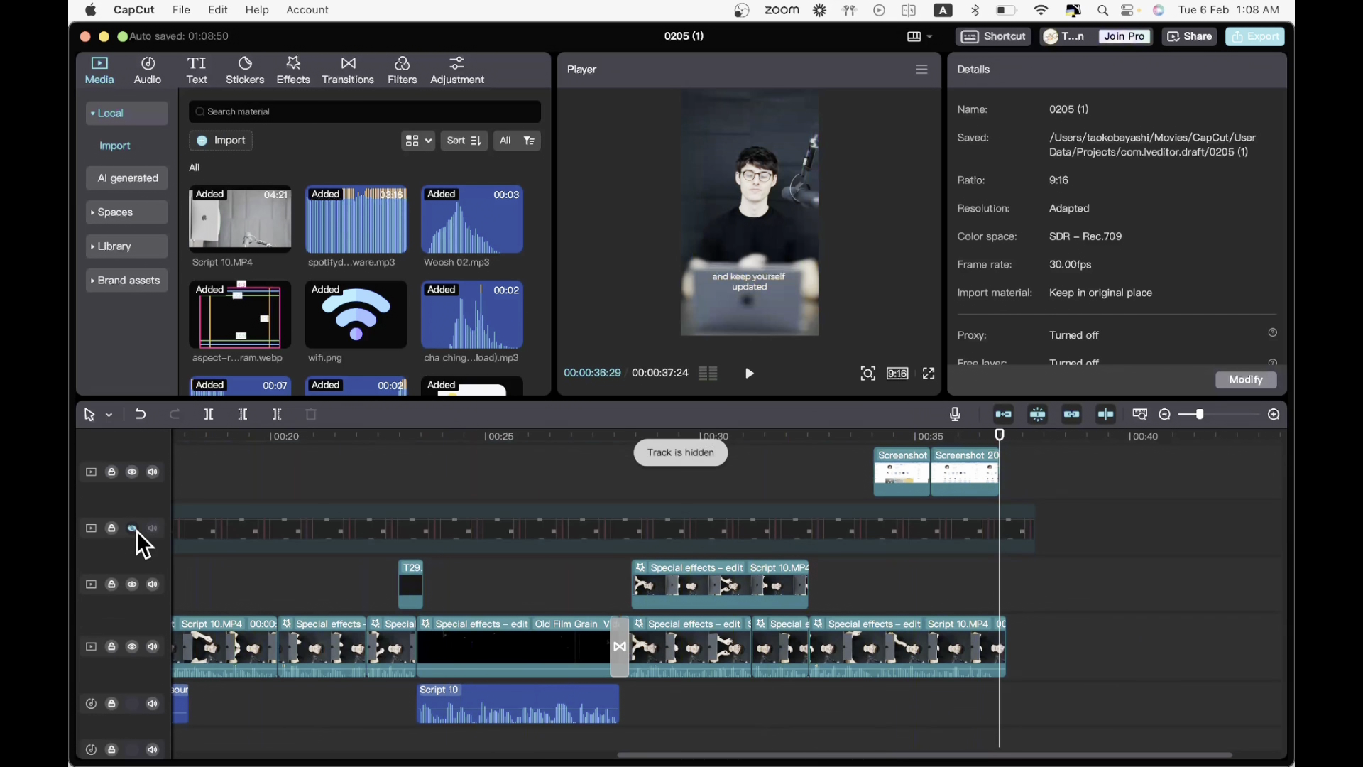
click(1016, 535)
drag(1037, 524, 1007, 526)
scroll(1008, 526, up, 8)
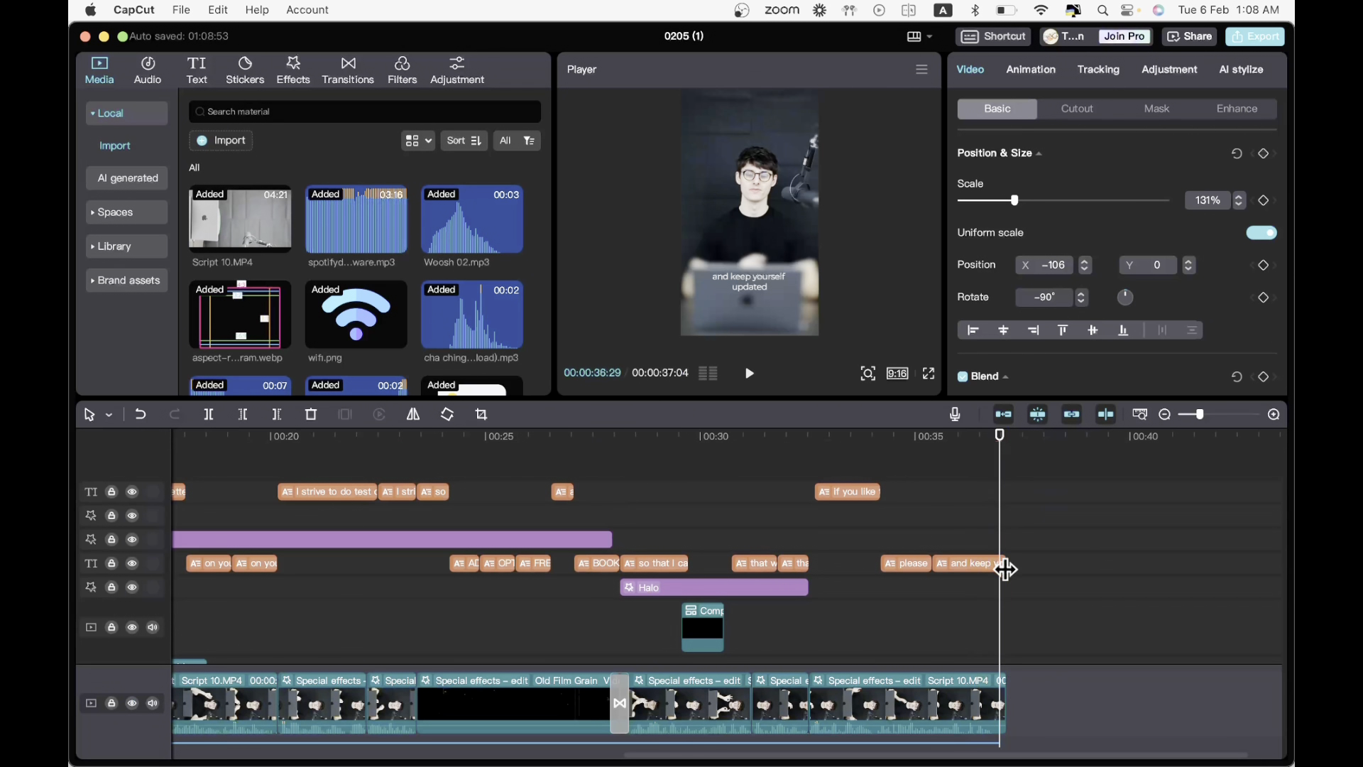
- Play the video's opening from the start and check the section up to the IMPORTANT title at about 5 seconds
key(space)
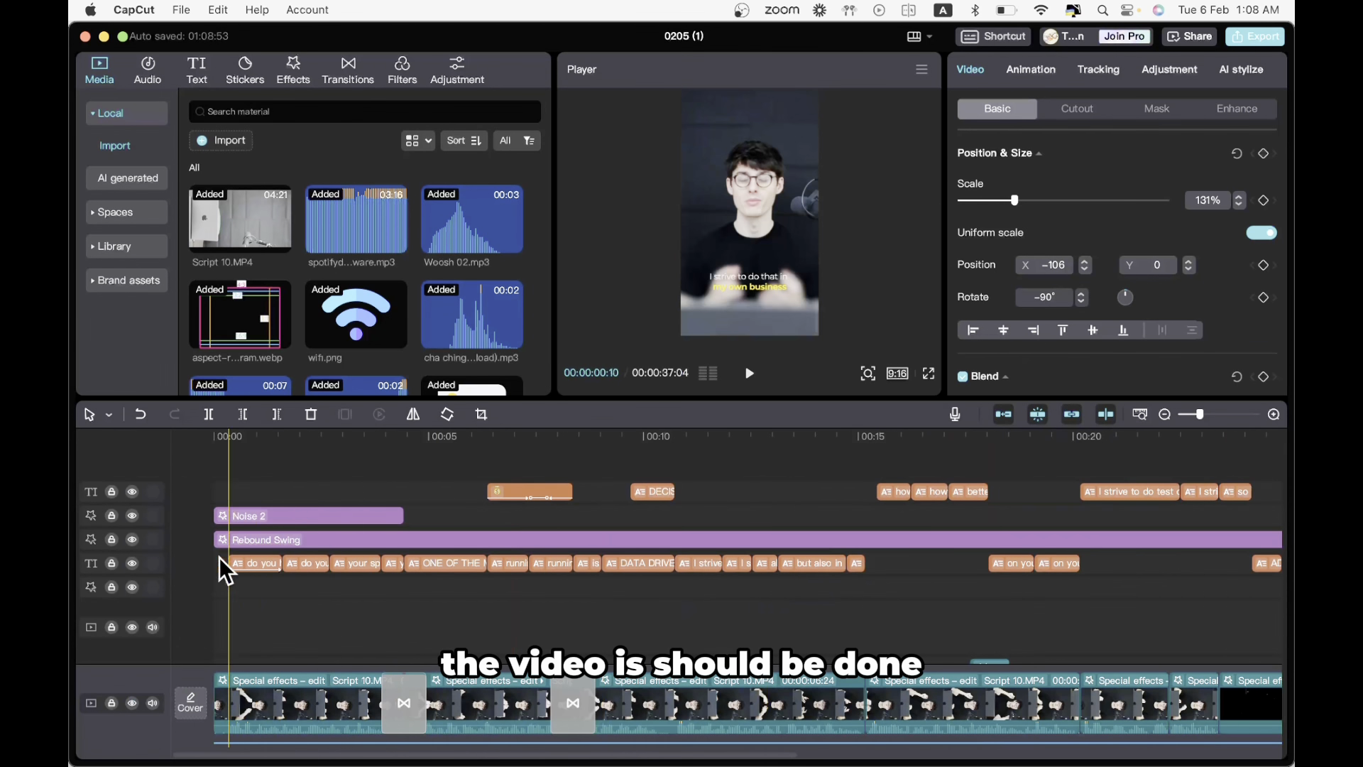
click(178, 514)
key(space)
click(402, 509)
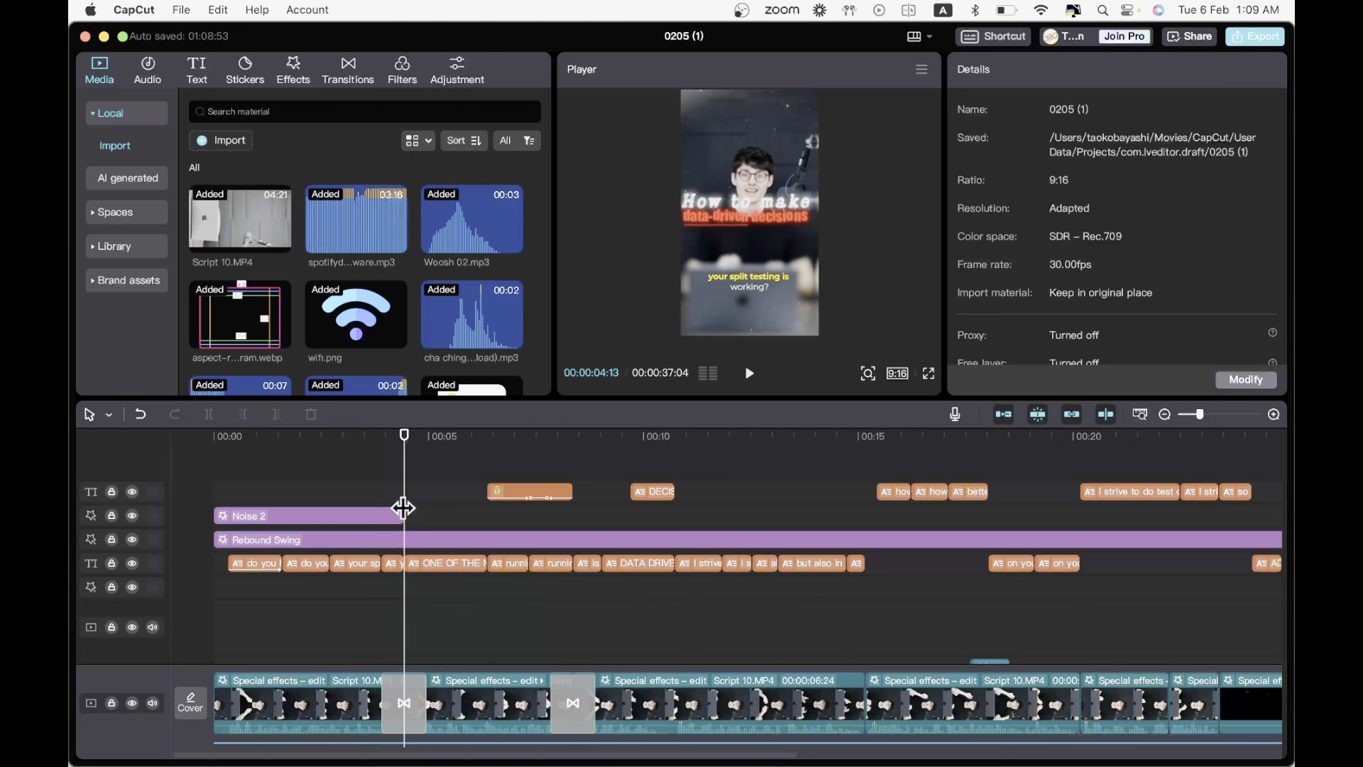
key(space)
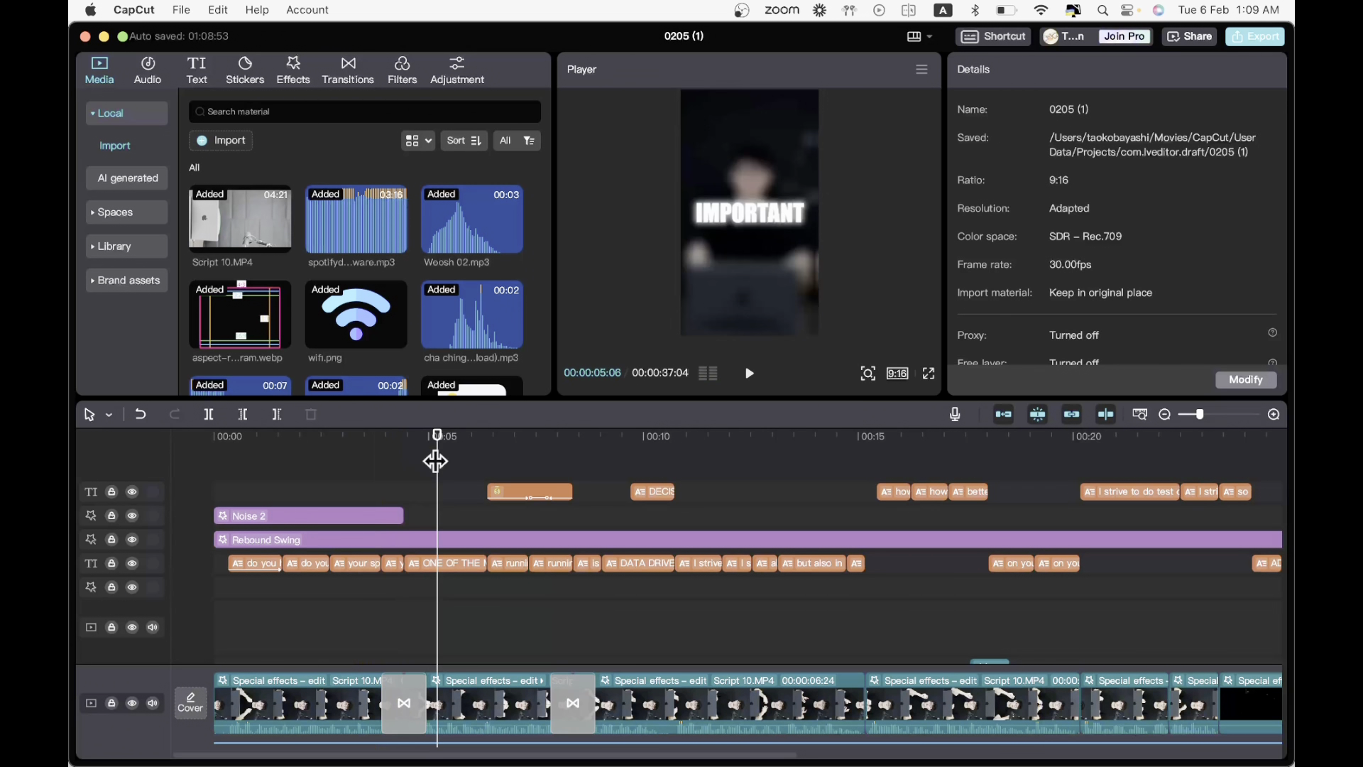
- Look through the project's media, open the media import dialog, and browse the Downloads folder for stock footage
scroll(378, 266, down, 10)
scroll(326, 243, up, 5)
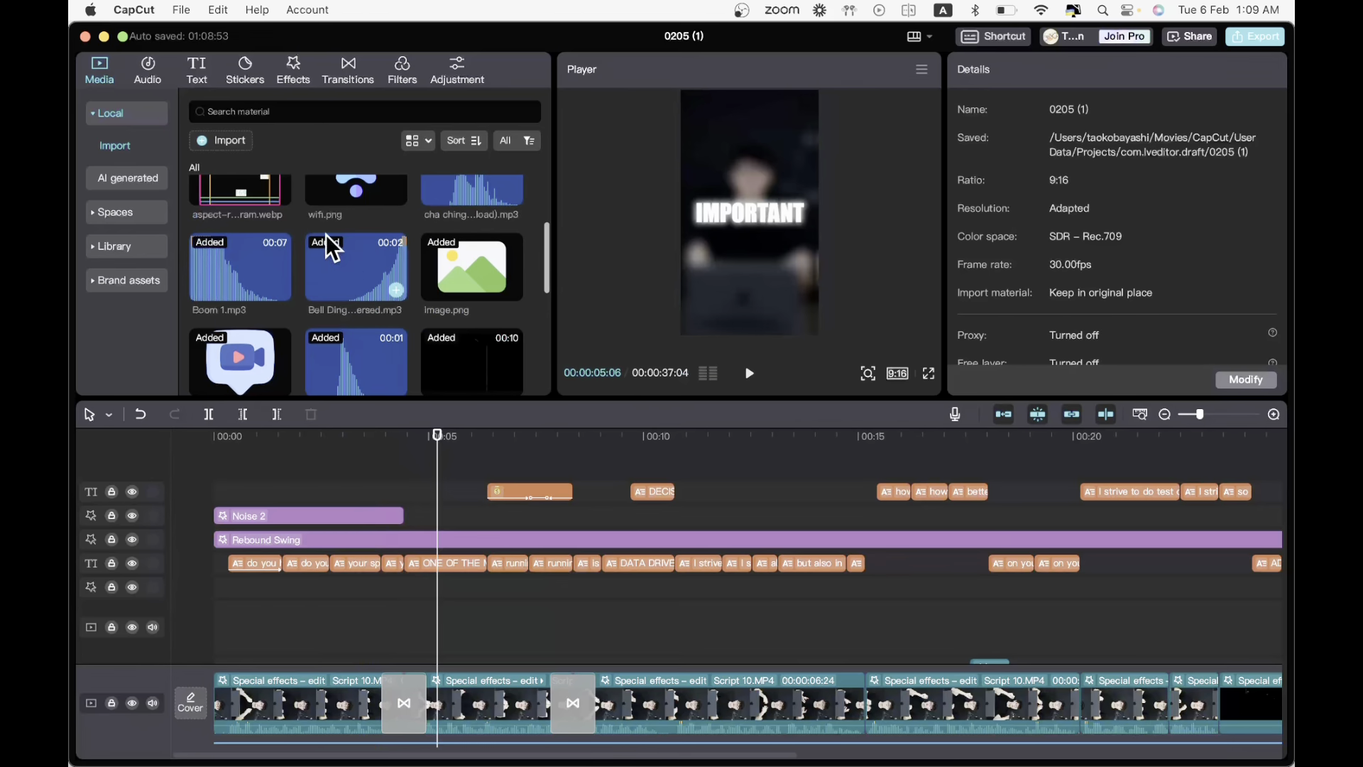
click(240, 139)
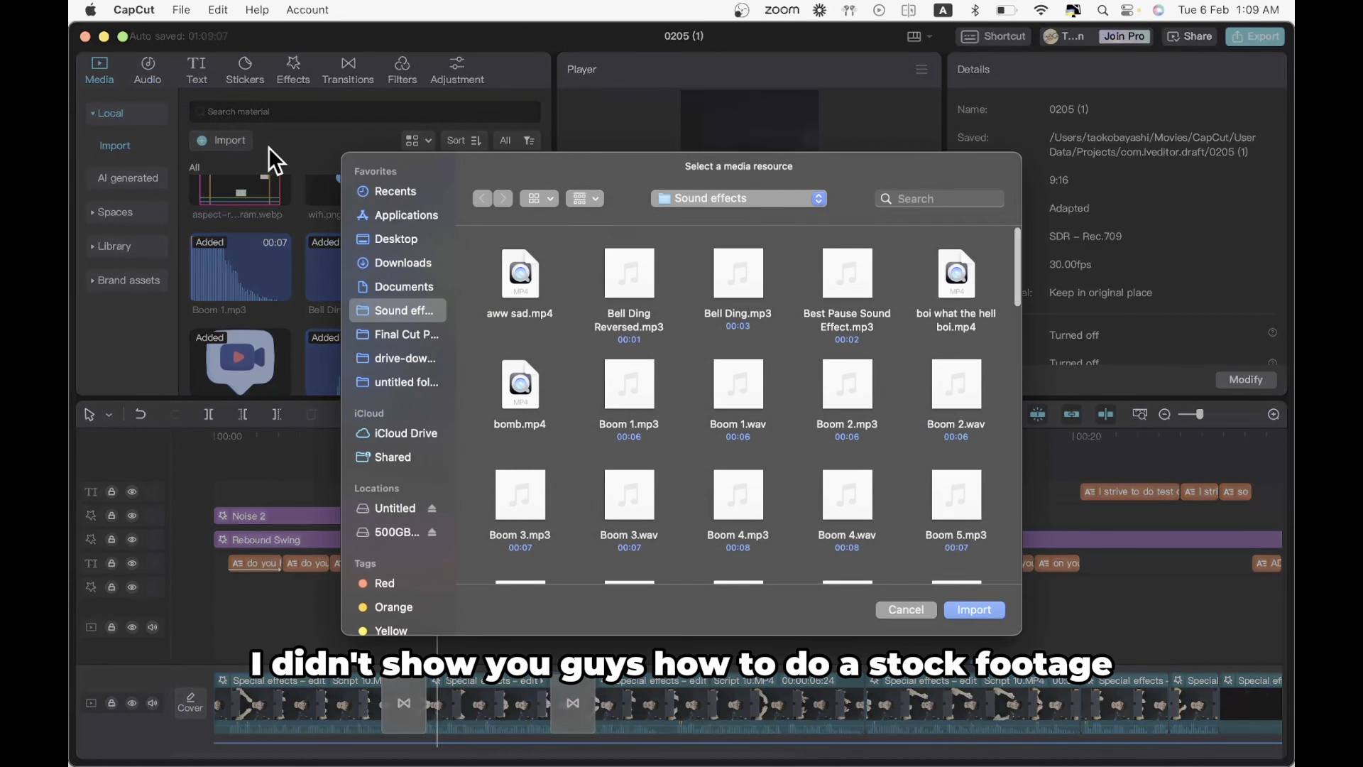
click(403, 262)
scroll(748, 375, down, 5)
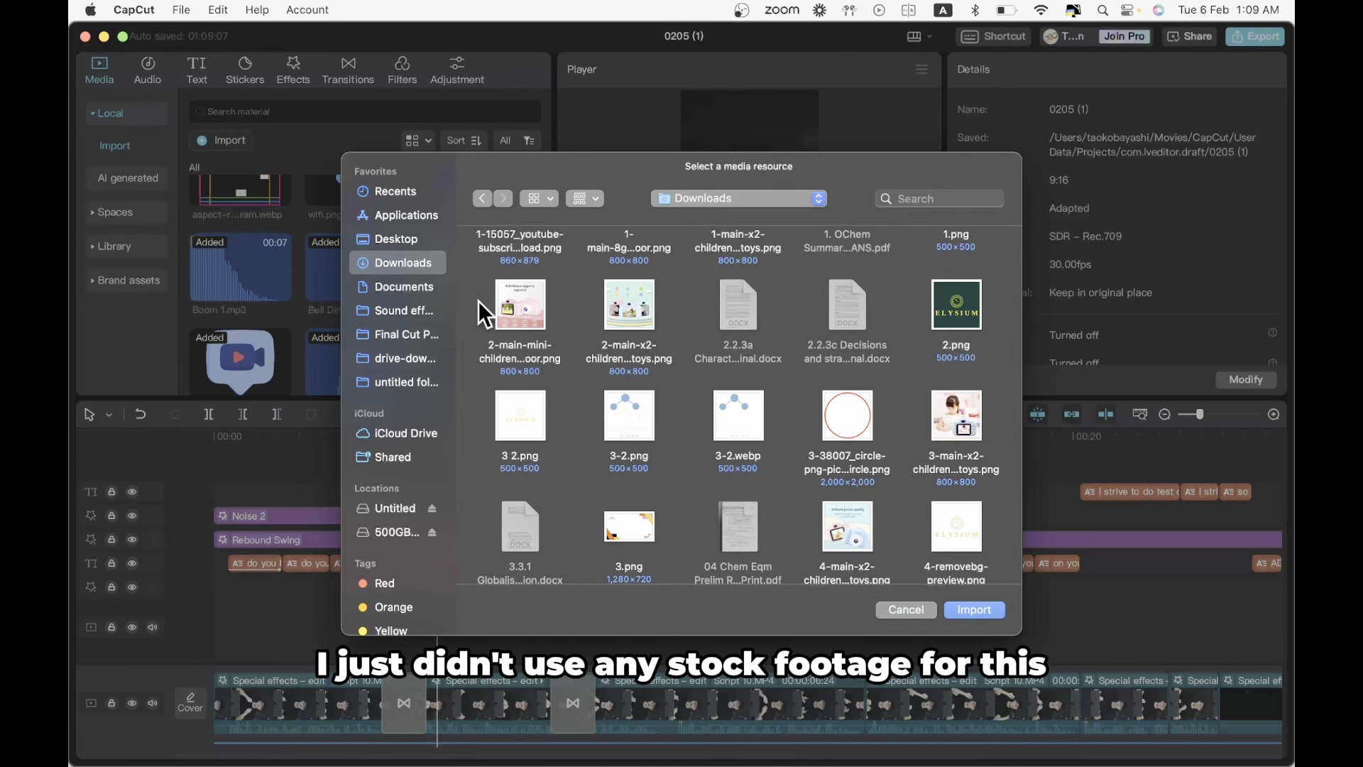
scroll(647, 363, down, 5)
scroll(647, 364, down, 20)
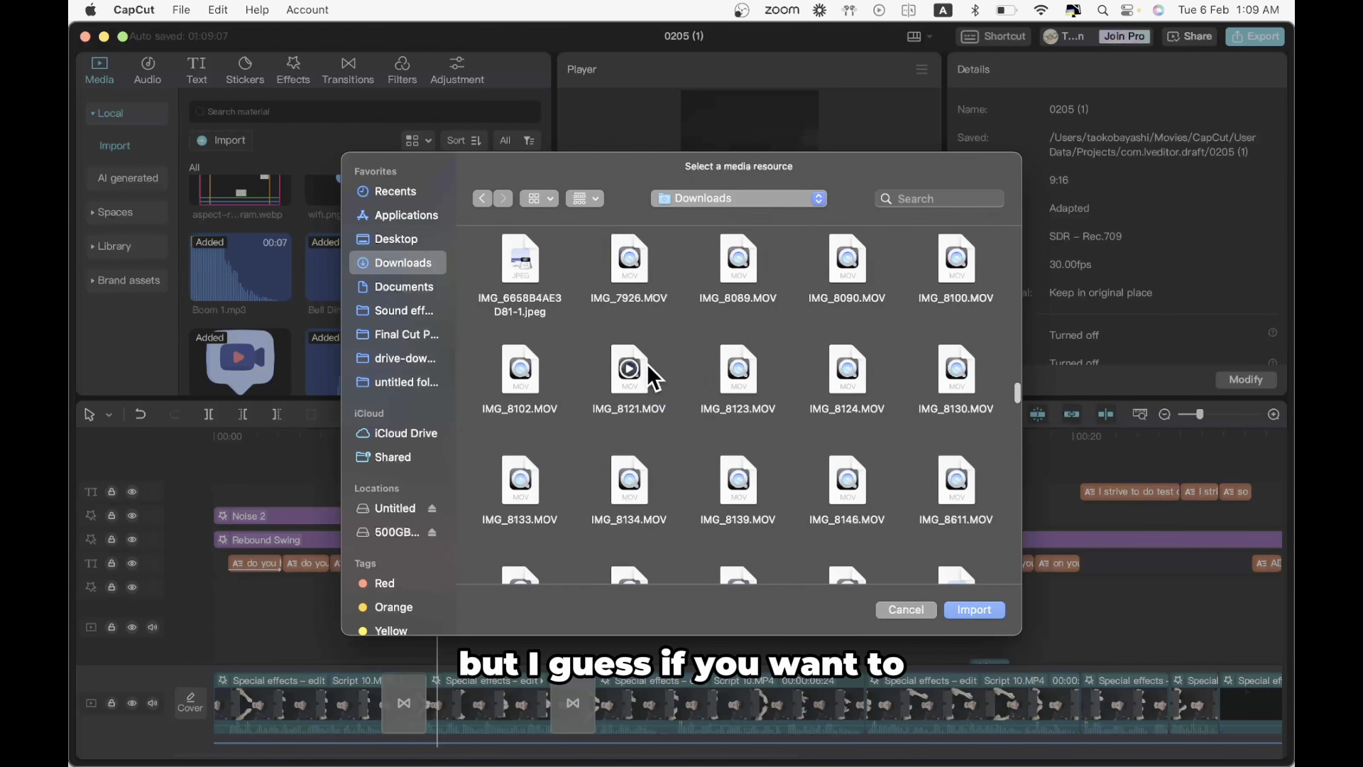
scroll(646, 364, down, 20)
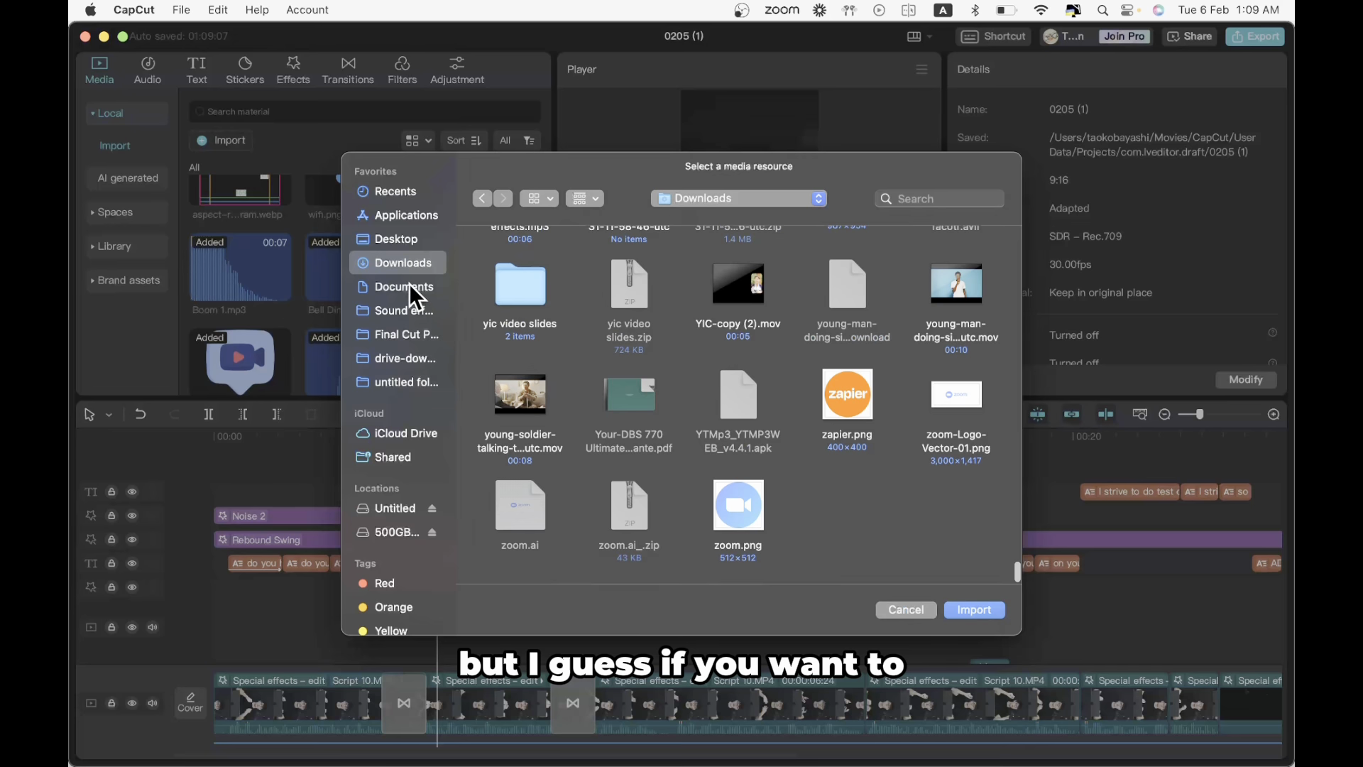
- Look through the recent files in the import dialog for stock footage
click(395, 191)
scroll(817, 294, down, 5)
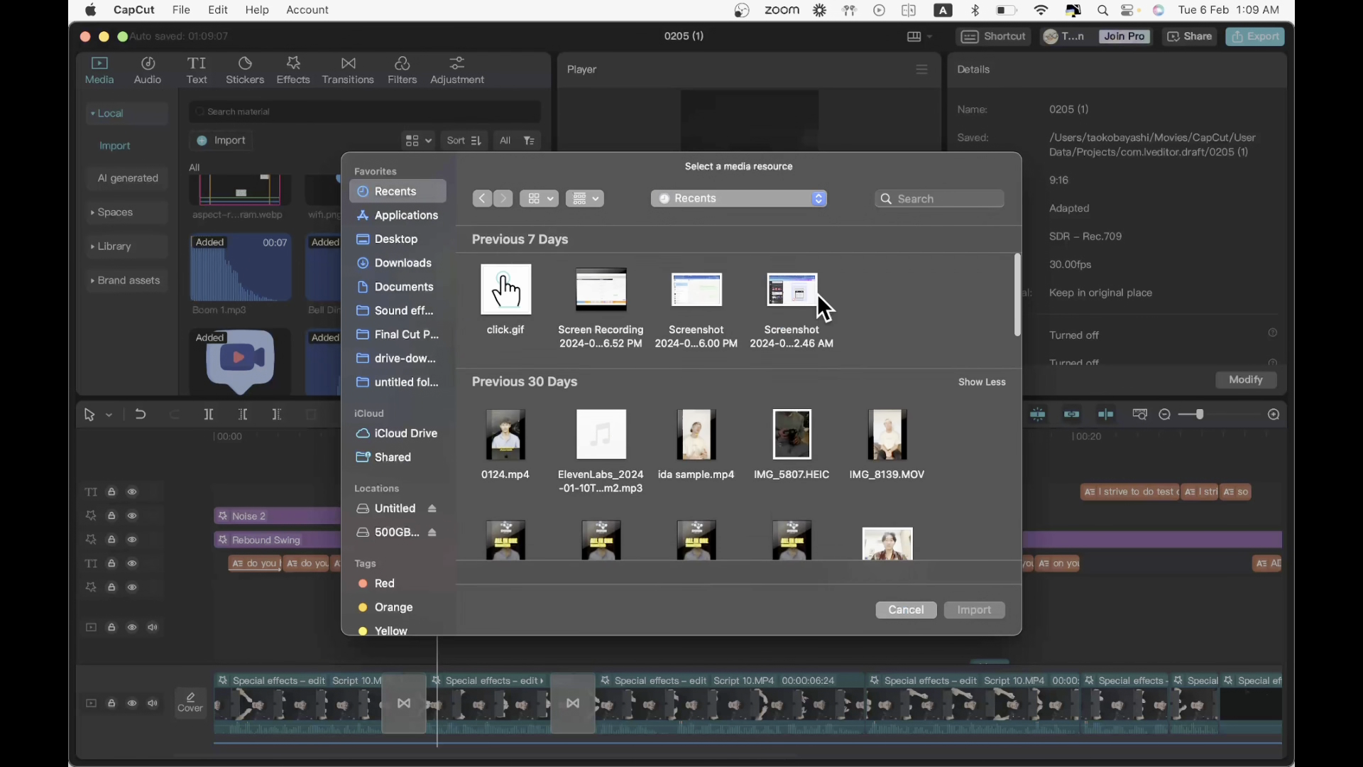
scroll(817, 294, down, 15)
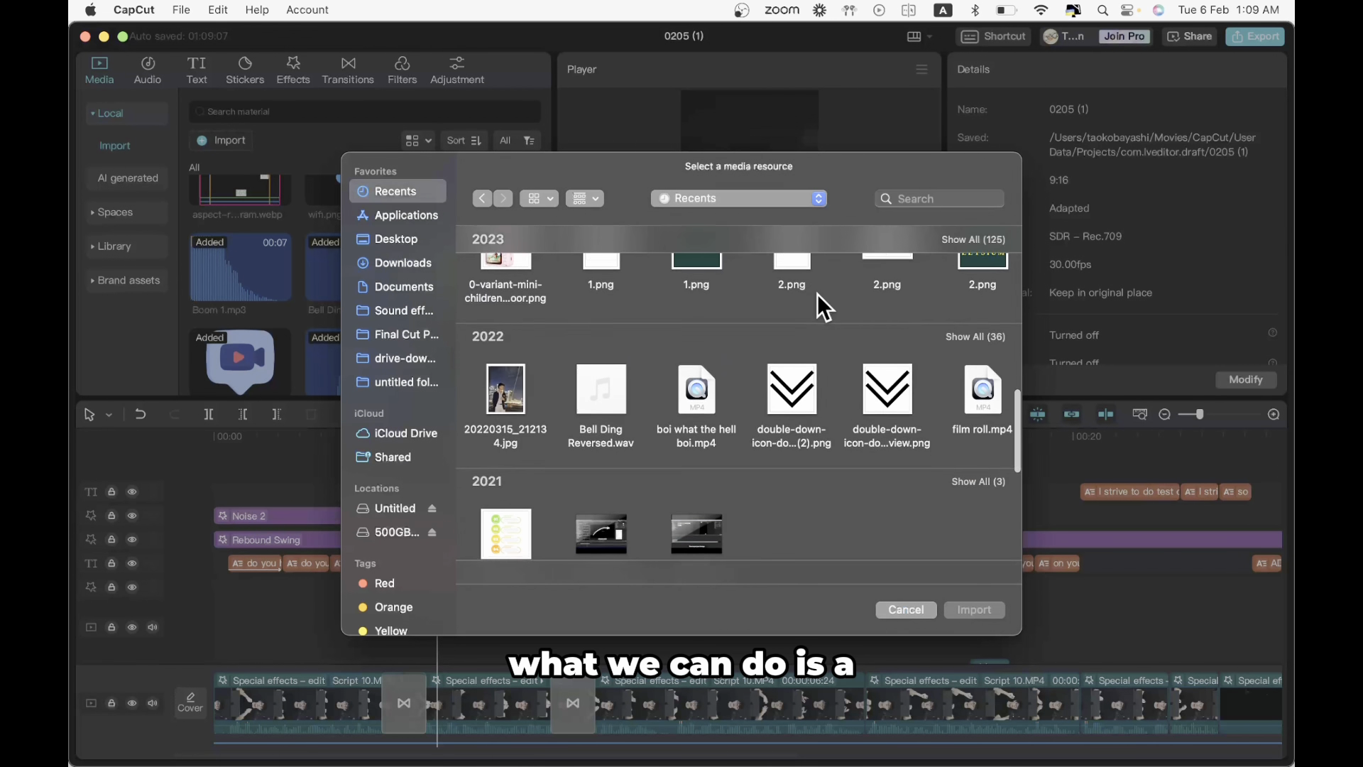
scroll(816, 294, up, 15)
scroll(604, 308, right, 3)
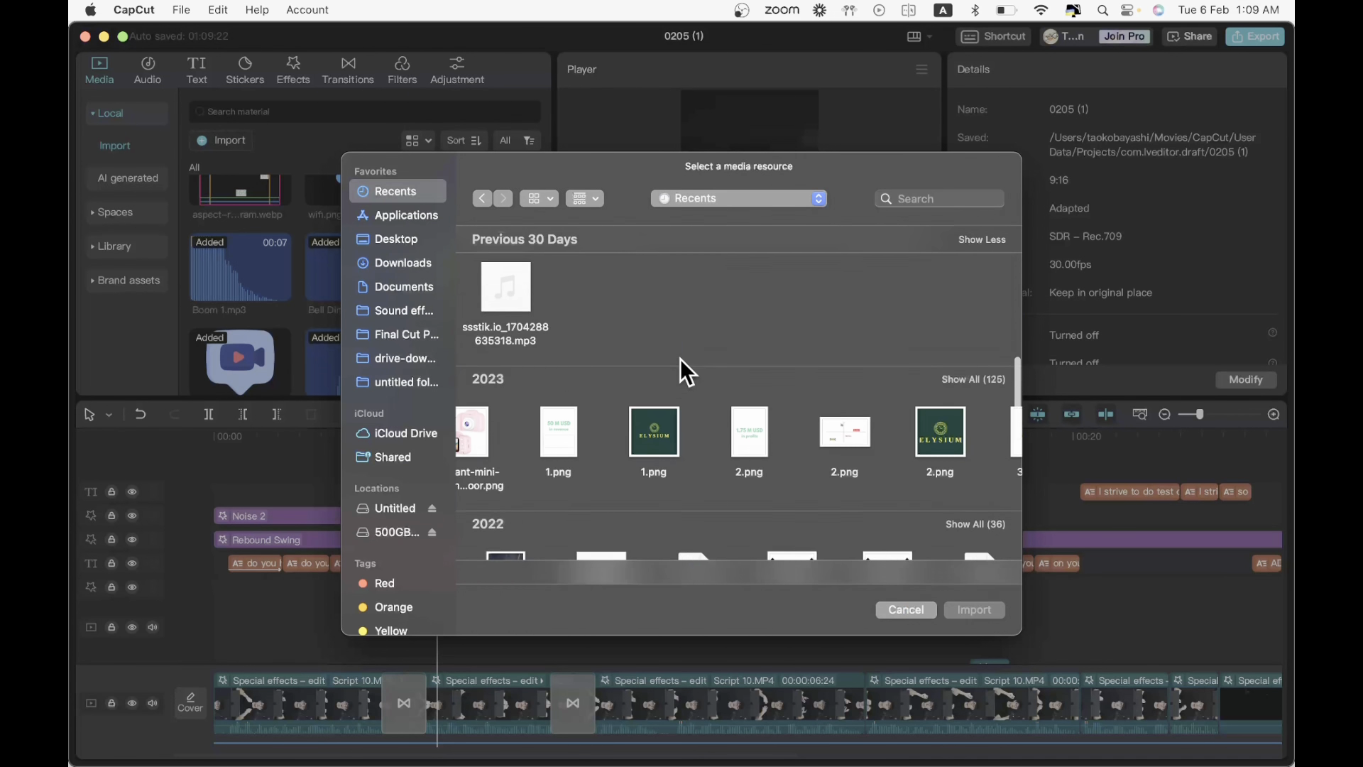
- Import the 8-second stock video of the masked anonymous scammer from the Downloads folder
click(399, 263)
scroll(731, 379, down, 5)
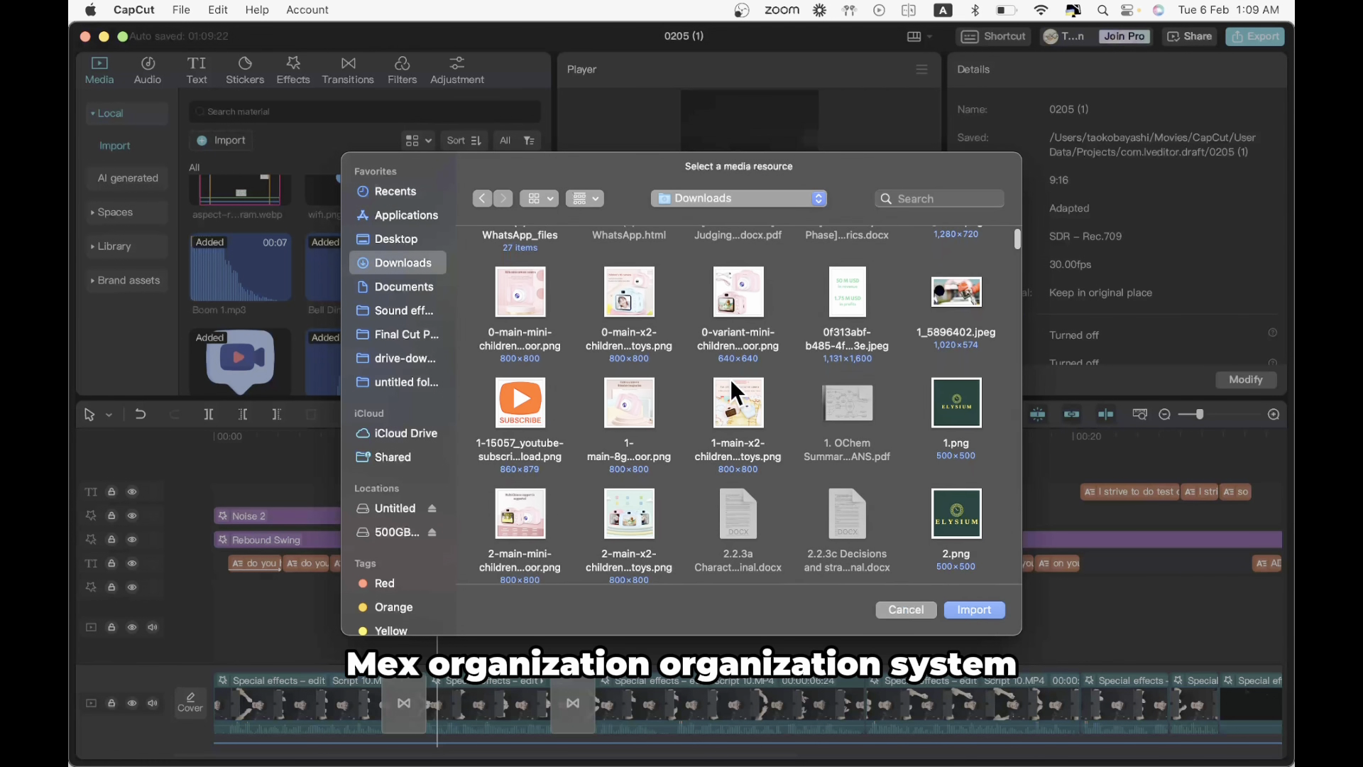
scroll(731, 379, down, 15)
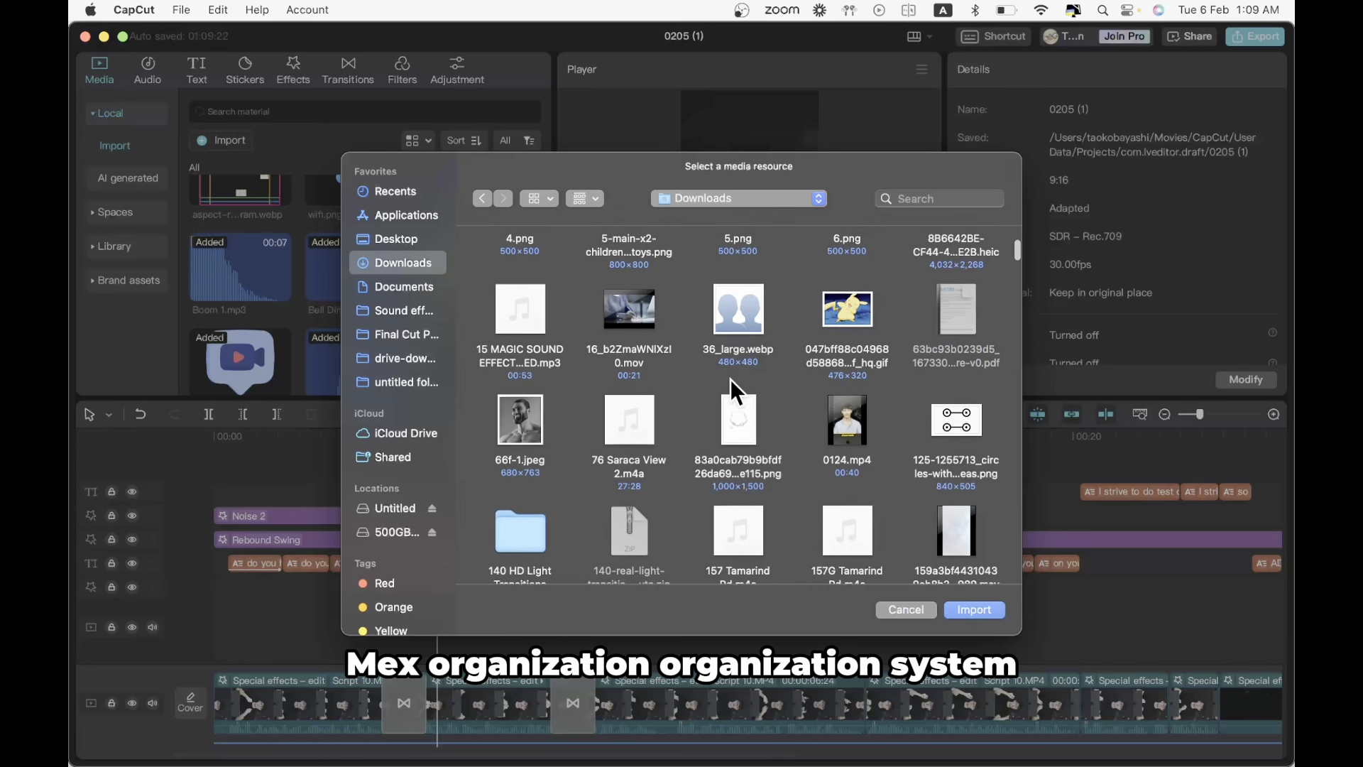
scroll(731, 379, down, 3)
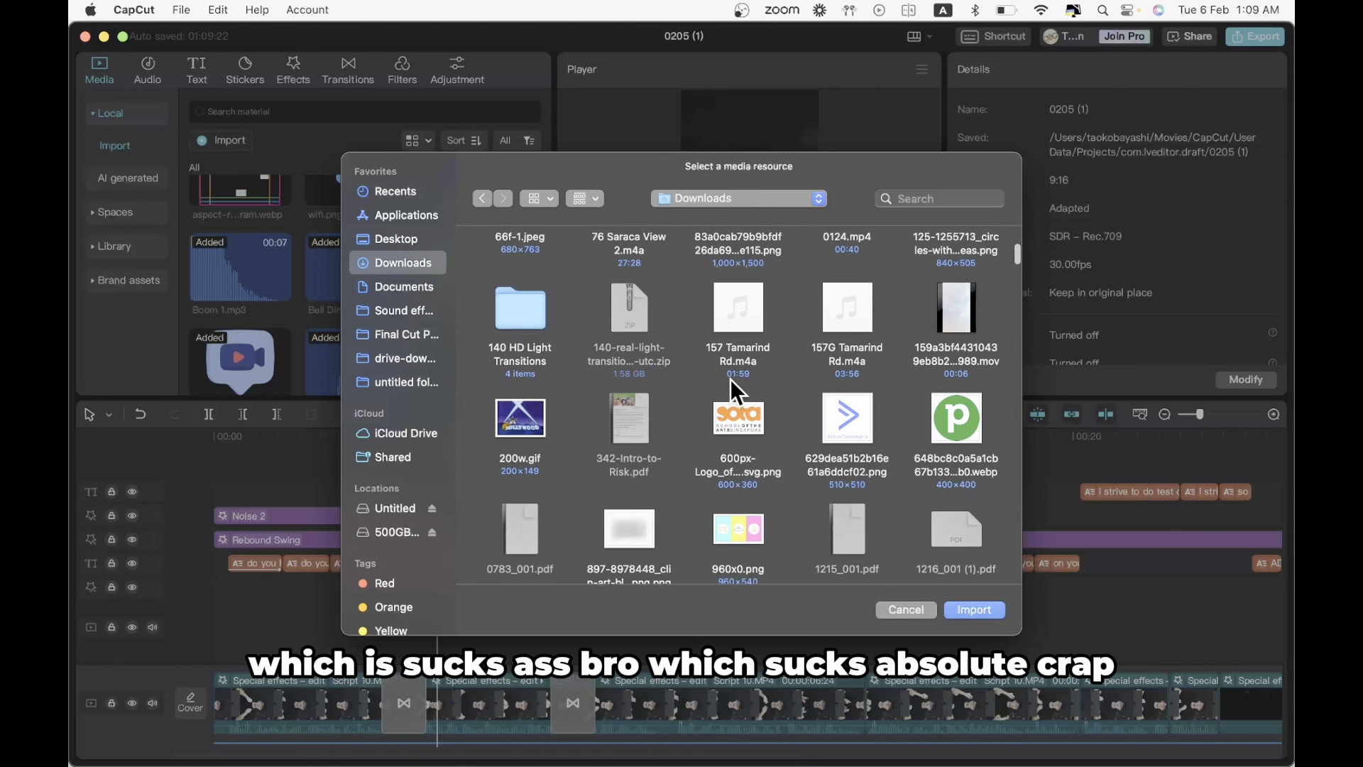
scroll(894, 360, down, 12)
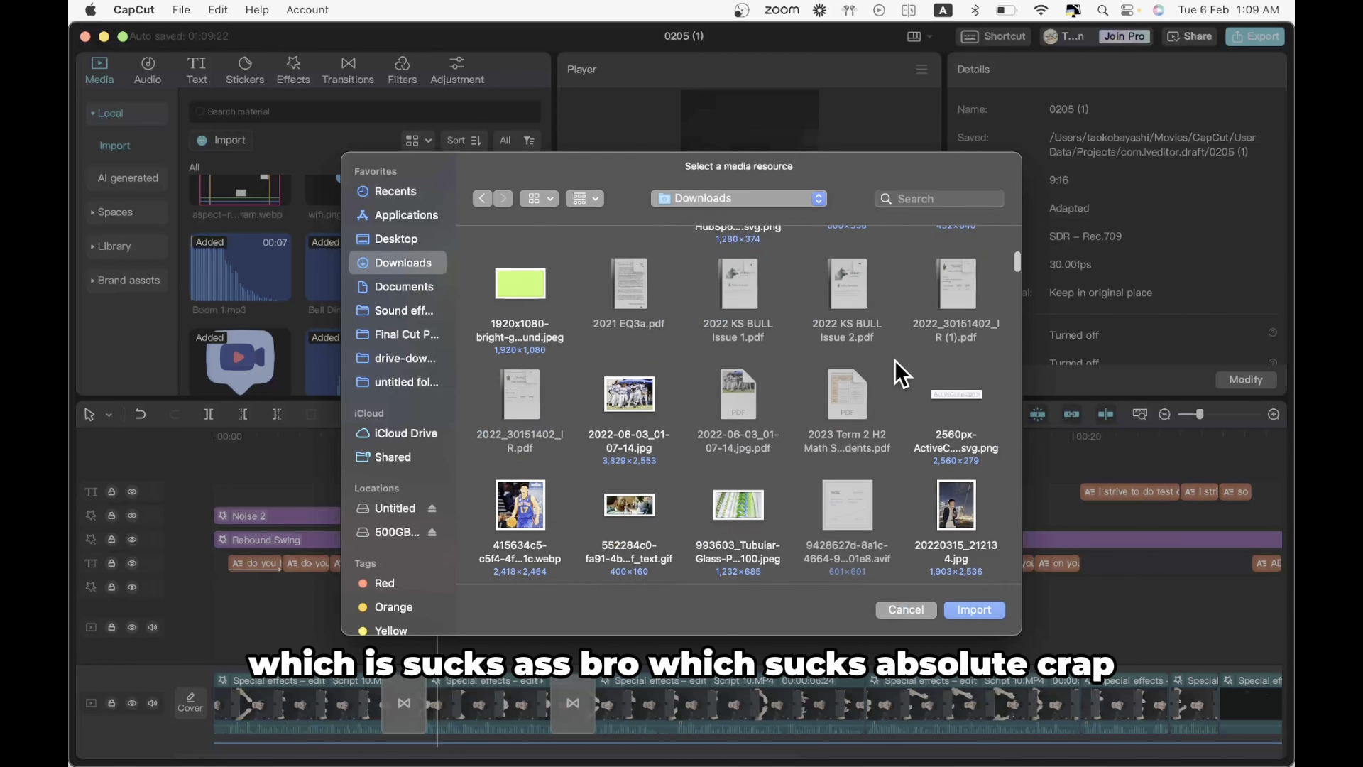
scroll(895, 360, down, 10)
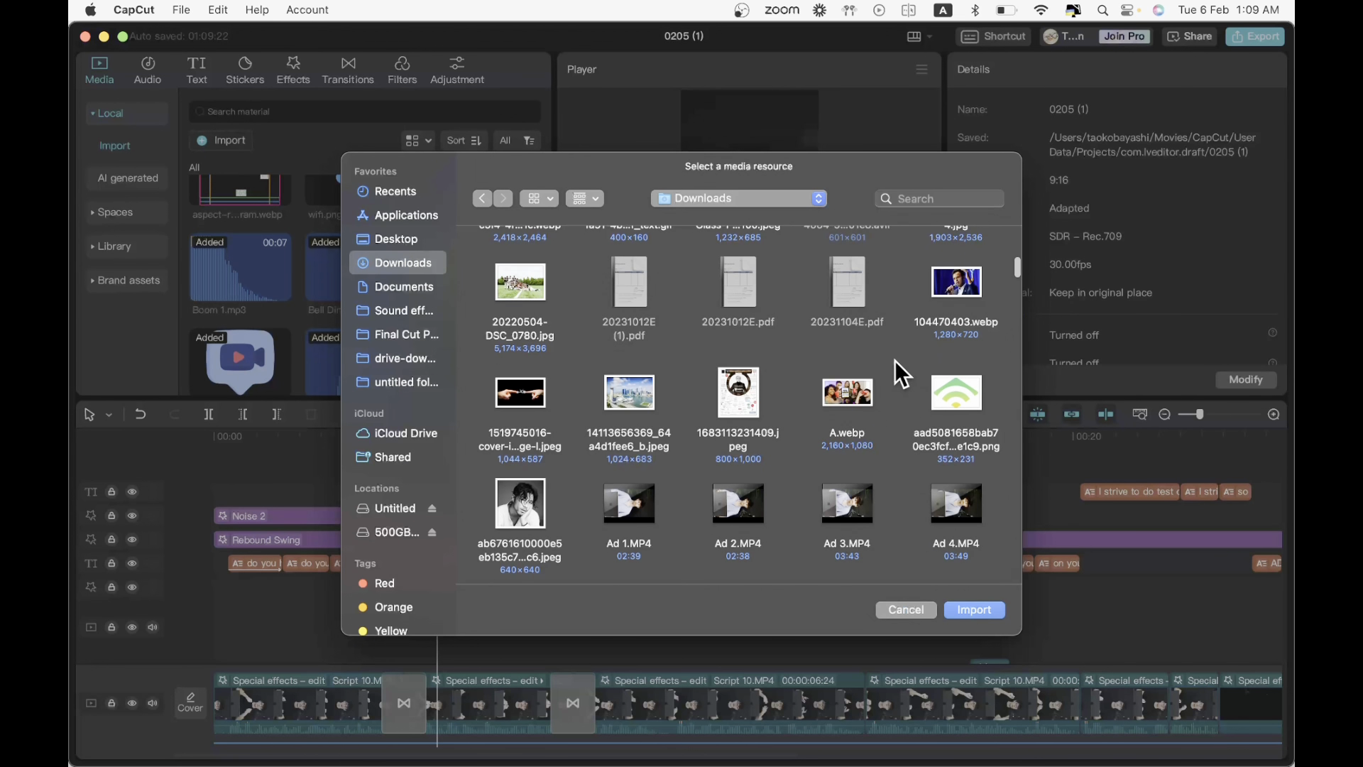
scroll(895, 360, down, 10)
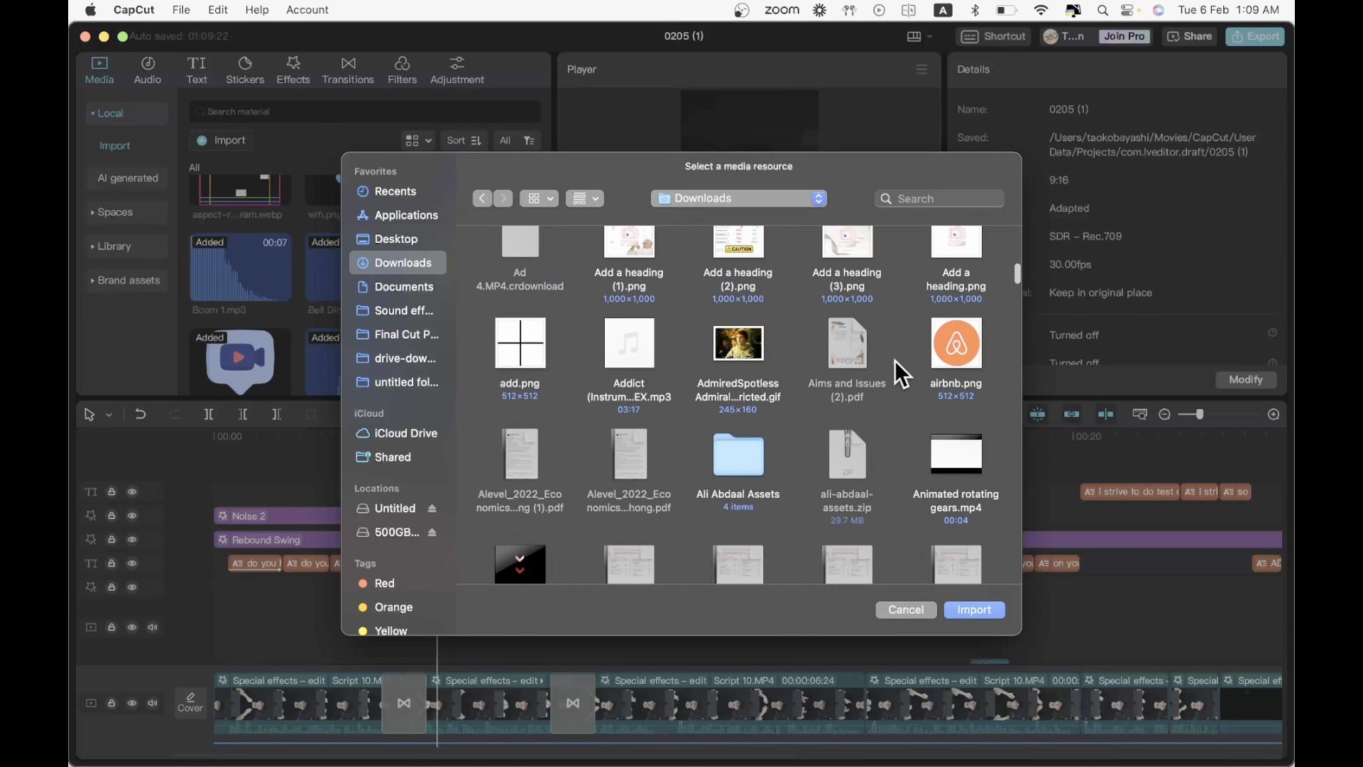
scroll(828, 371, down, 10)
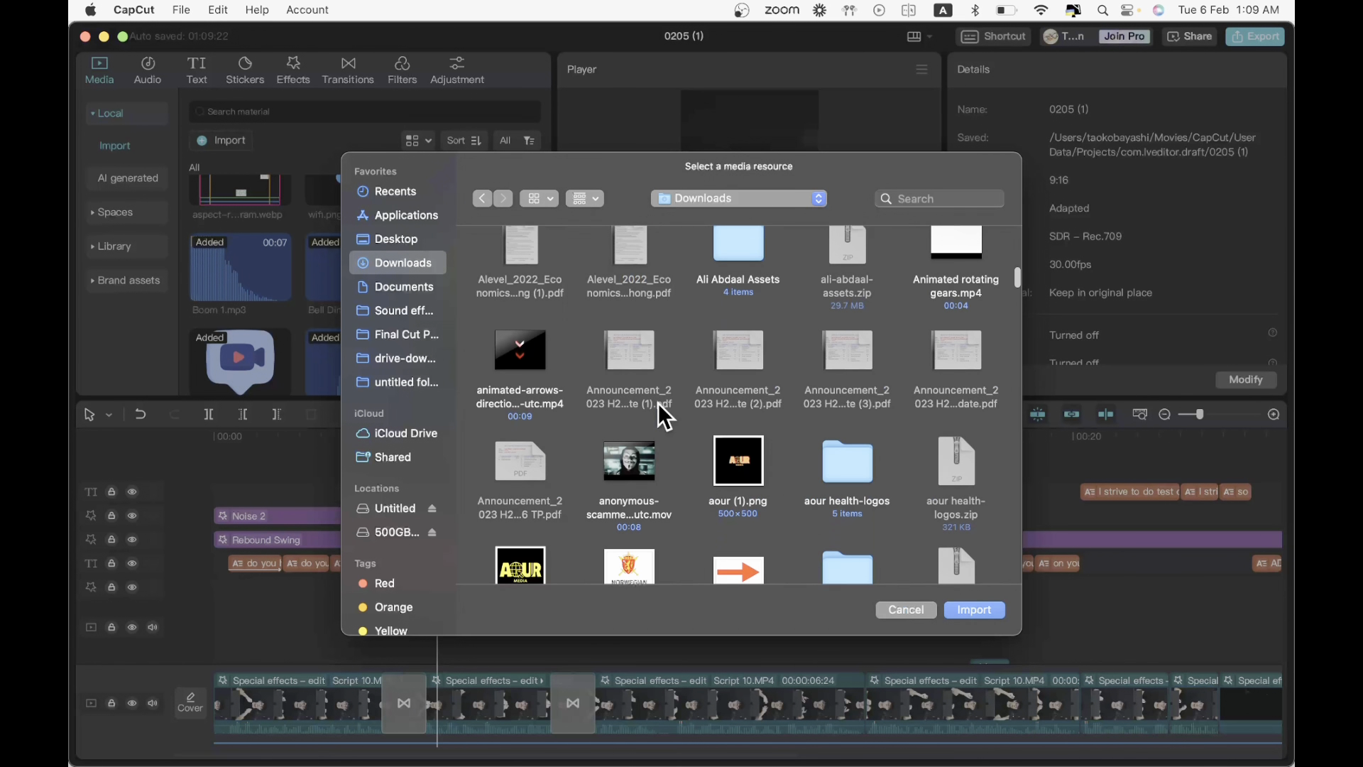
click(635, 275)
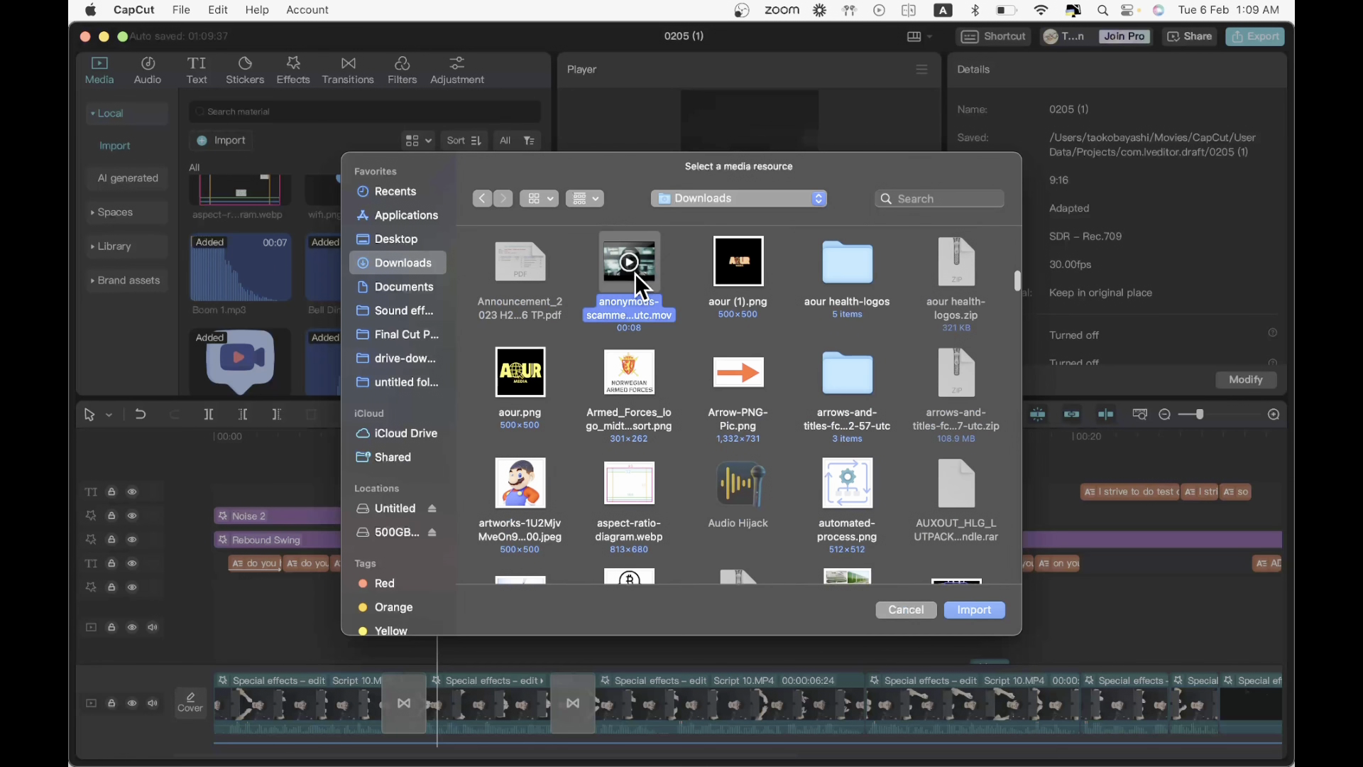
click(963, 611)
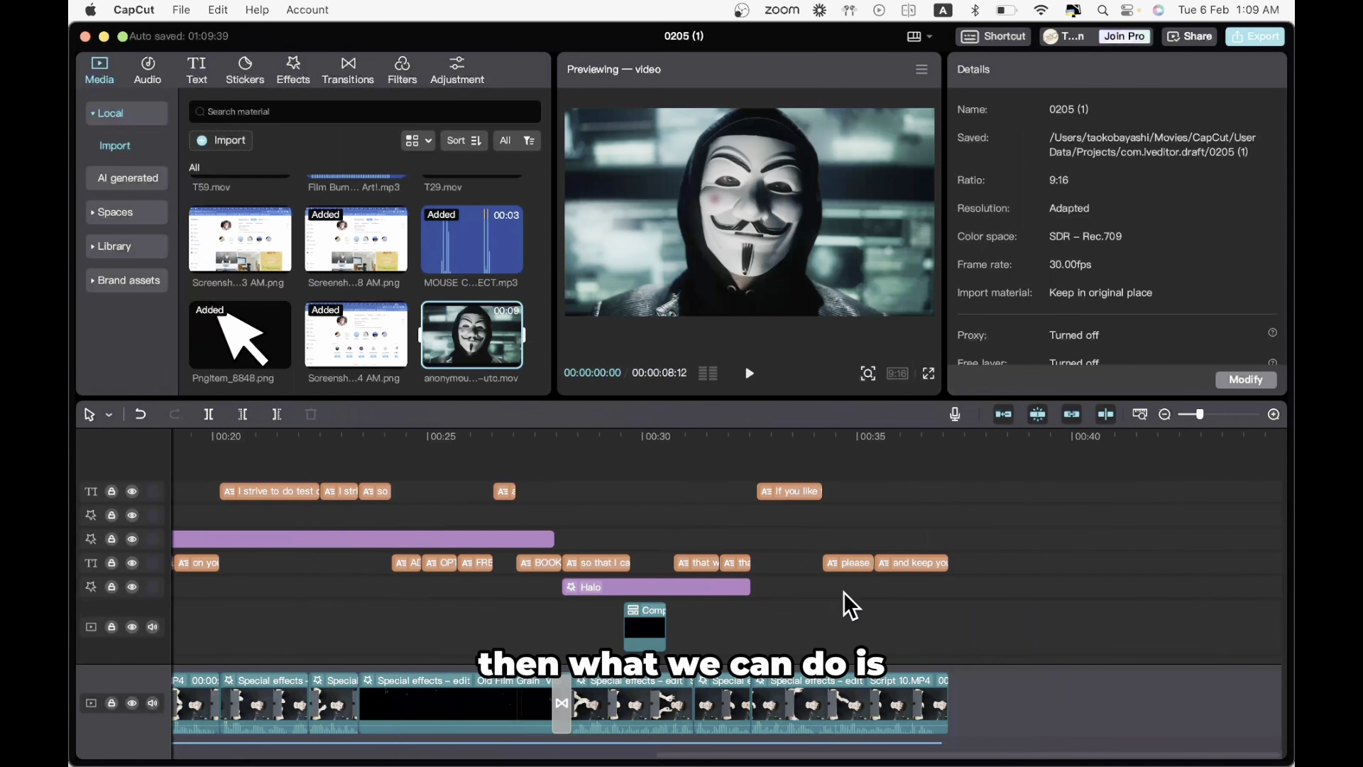
- Split the main-track clip at about 9:15 and 10:11 to isolate the DATA DRIVEN DECISIONS section
click(801, 625)
scroll(801, 625, down, 5)
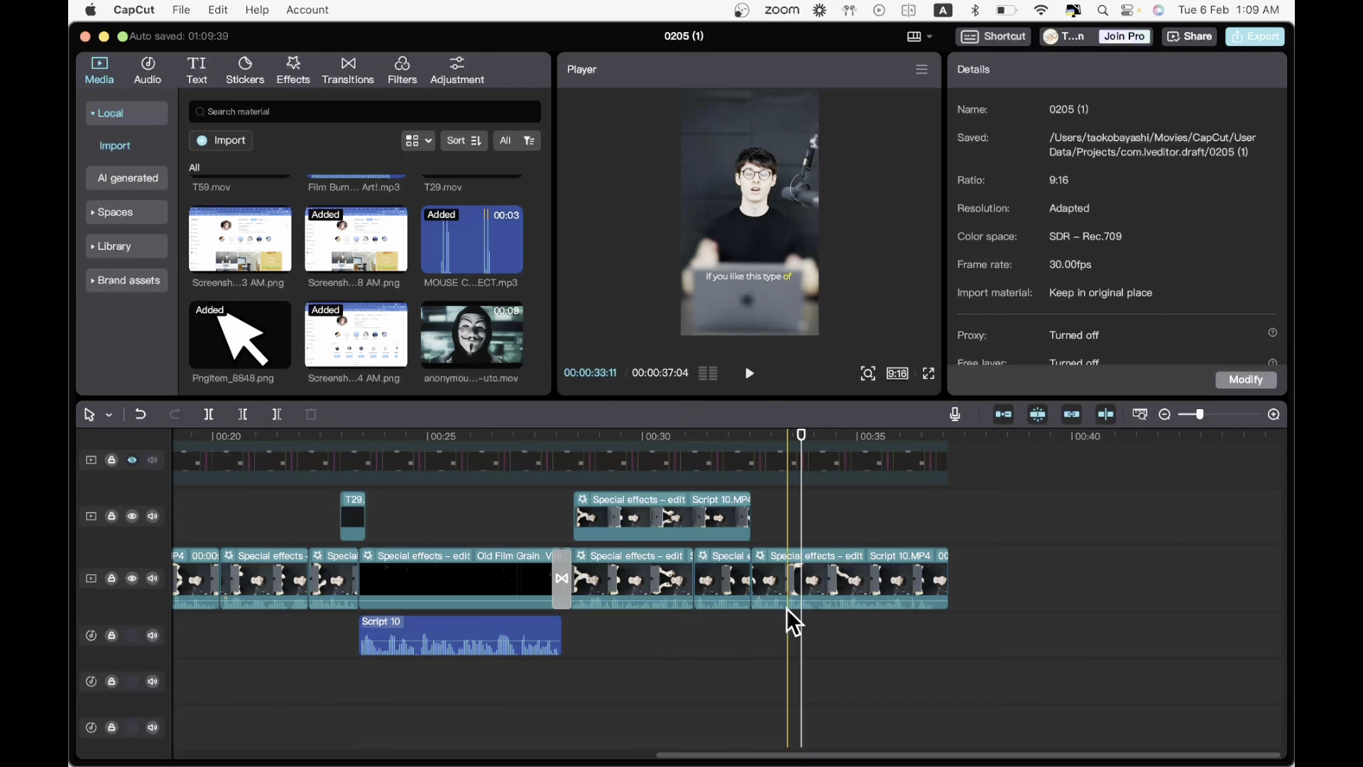
scroll(786, 608, left, 10)
click(560, 586)
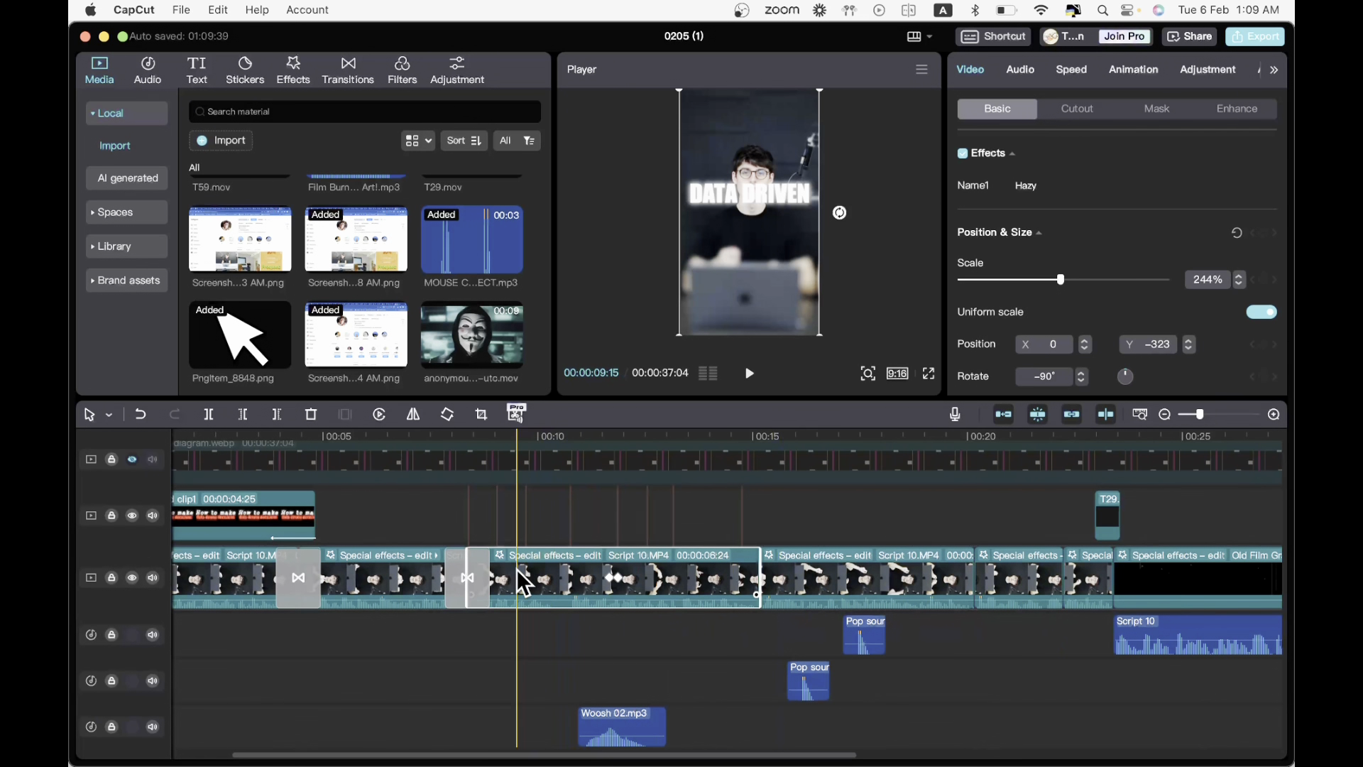
key(super+b)
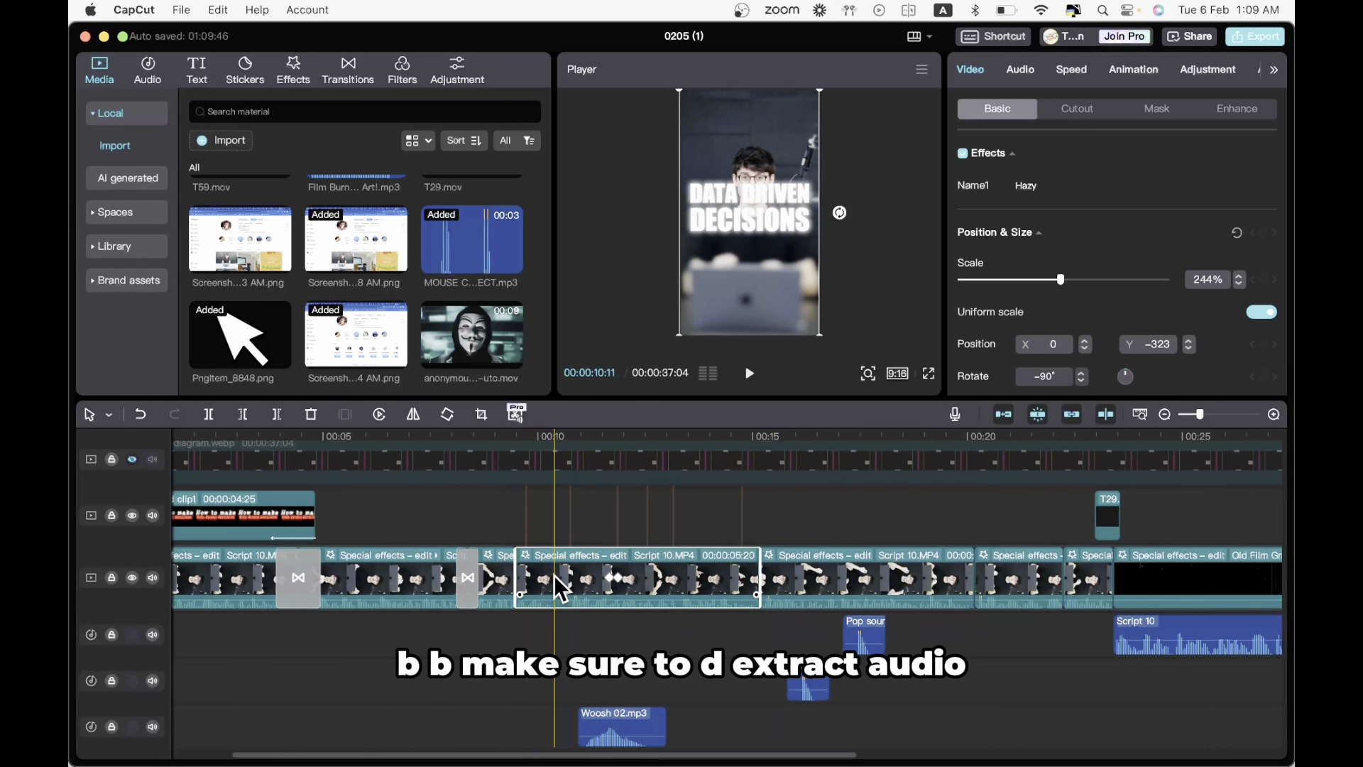
scroll(550, 577, up, 2)
- Extract the isolated section's audio and replace its picture with the masked-figure video, using the original video effect
right_click(529, 579)
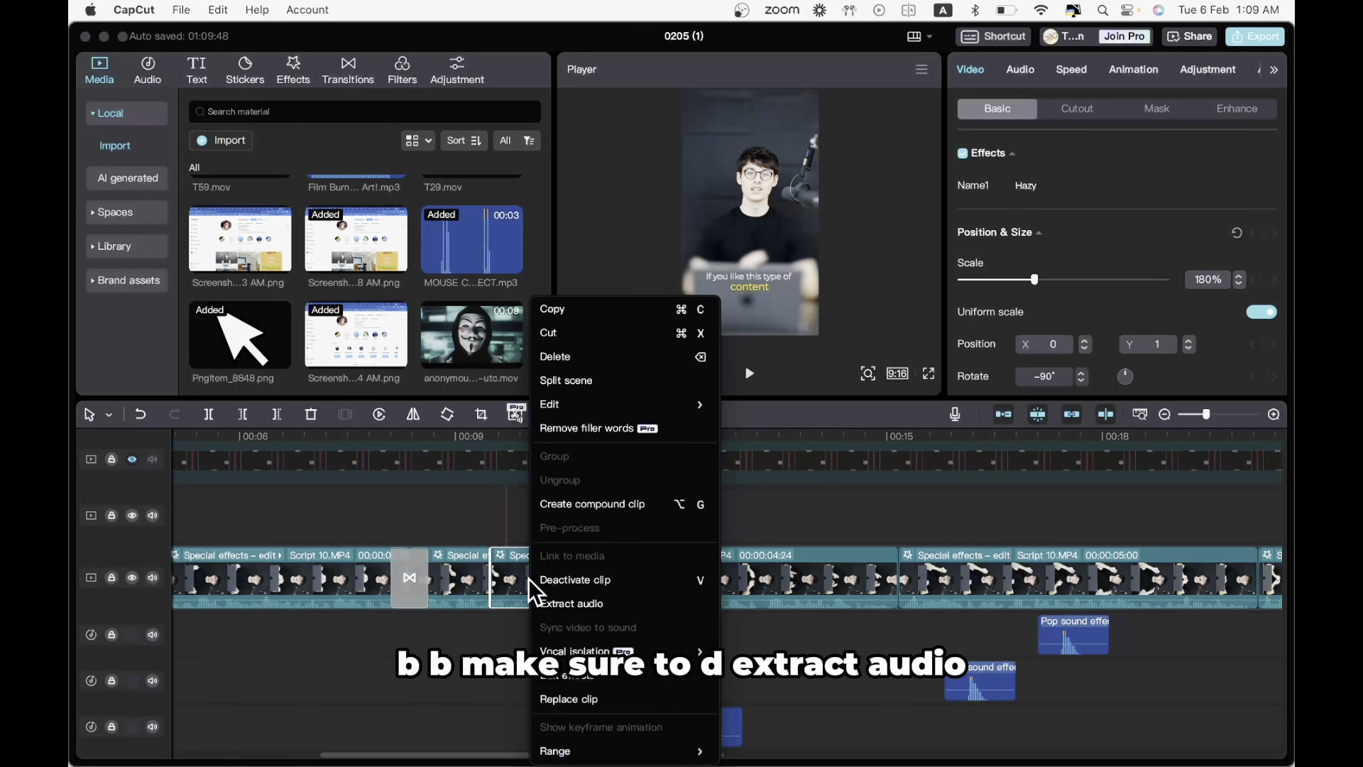
click(561, 603)
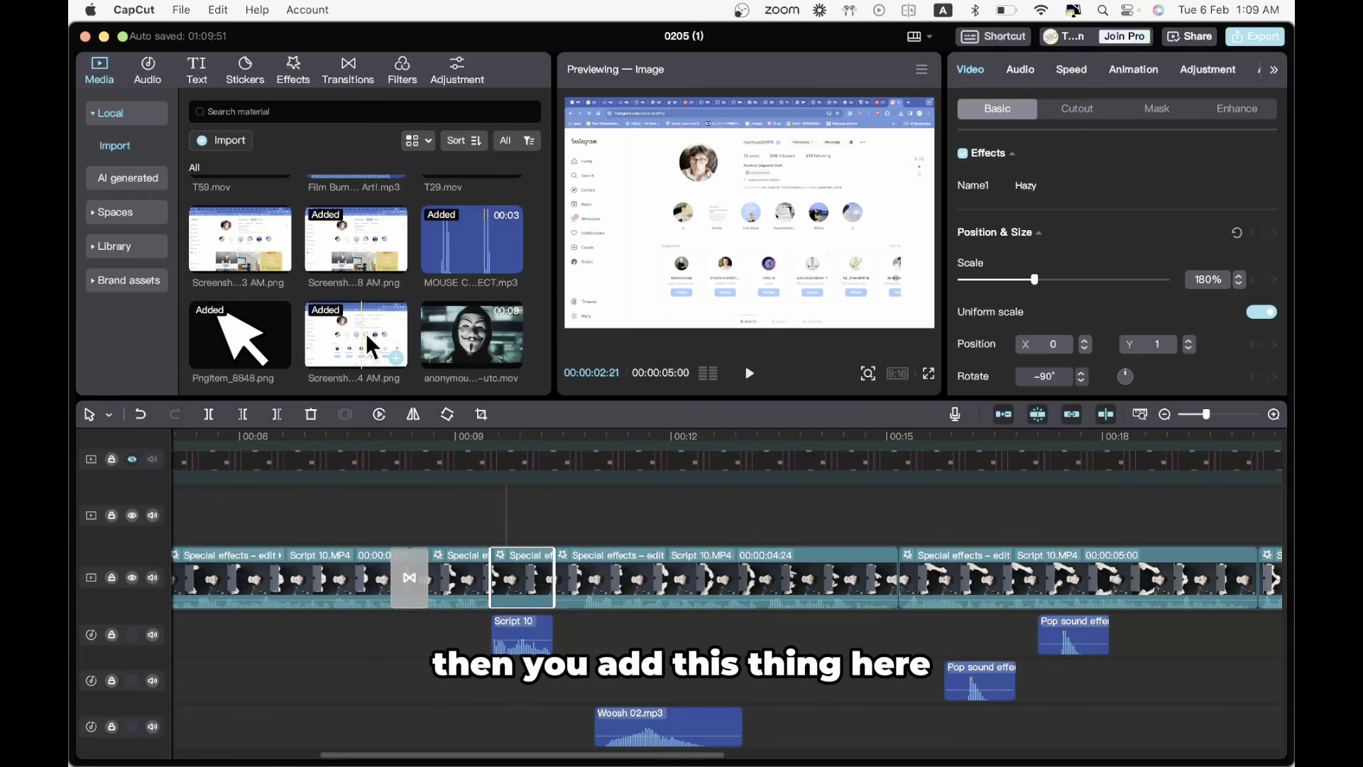
drag(472, 337, 513, 564)
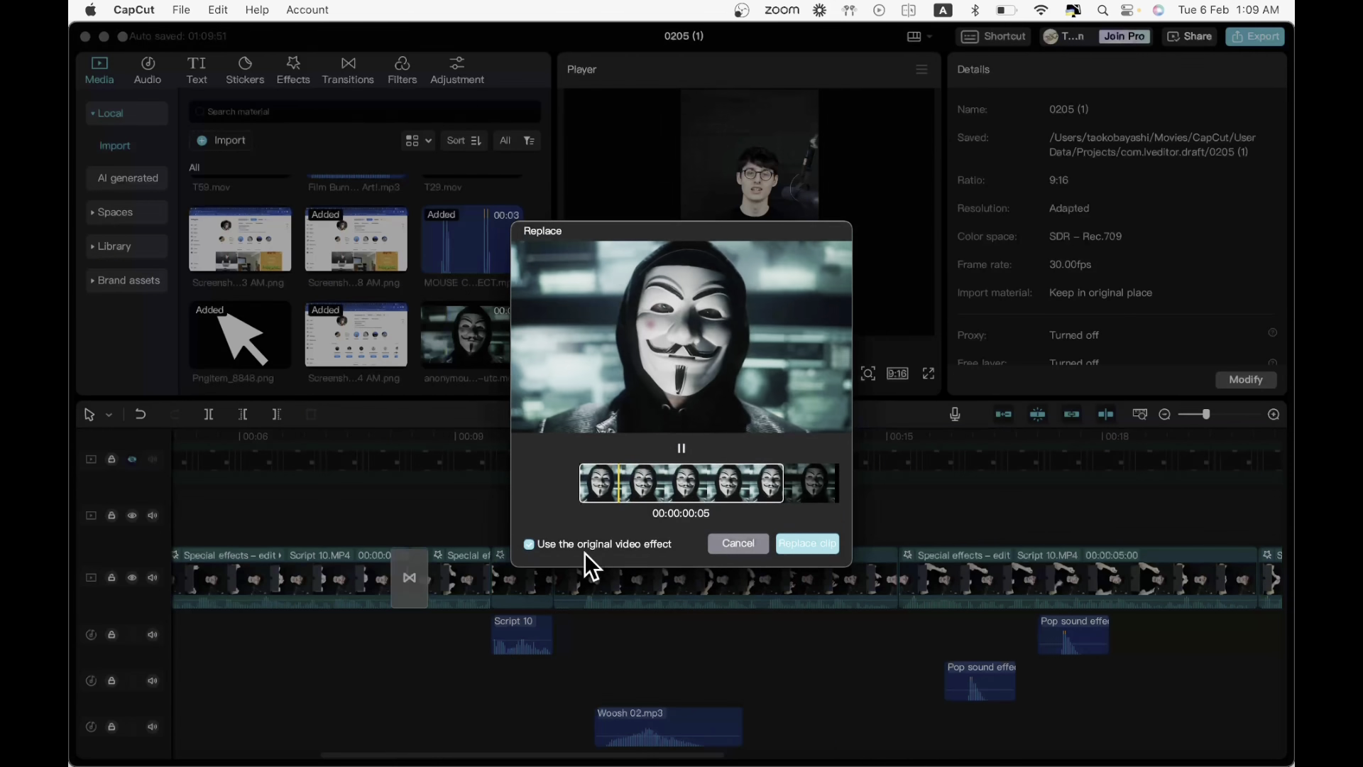
click(812, 545)
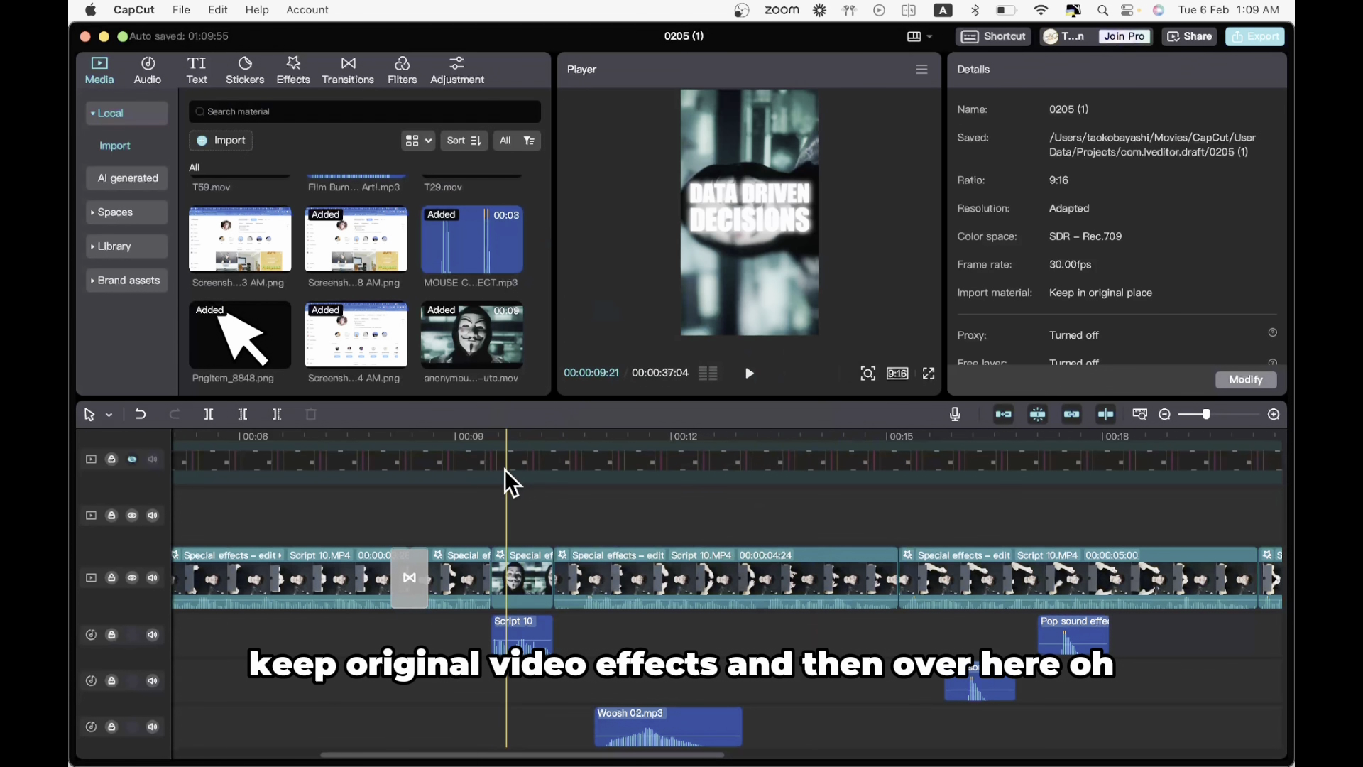
- Set the masked-figure clip's rotation to 0°, enlarge it to fill the vertical frame, and play the section back
click(529, 574)
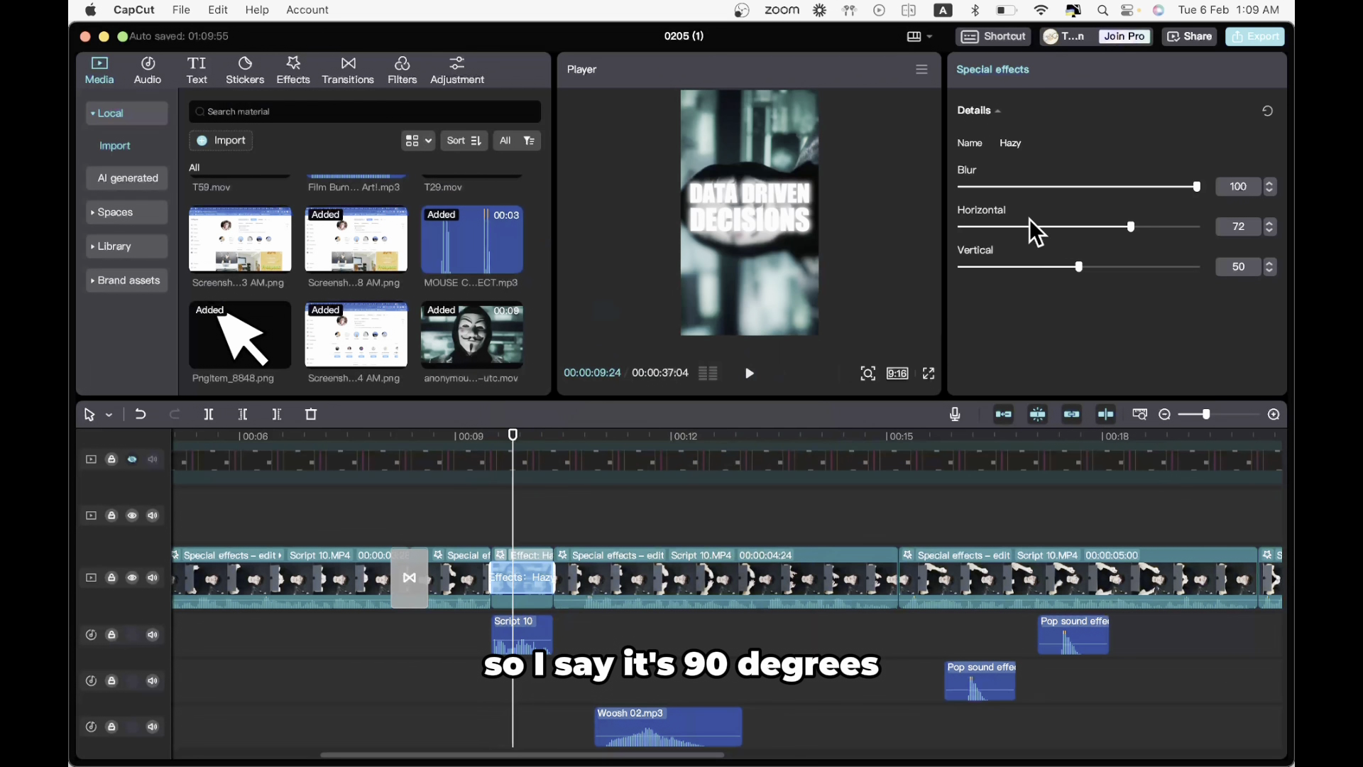
click(539, 571)
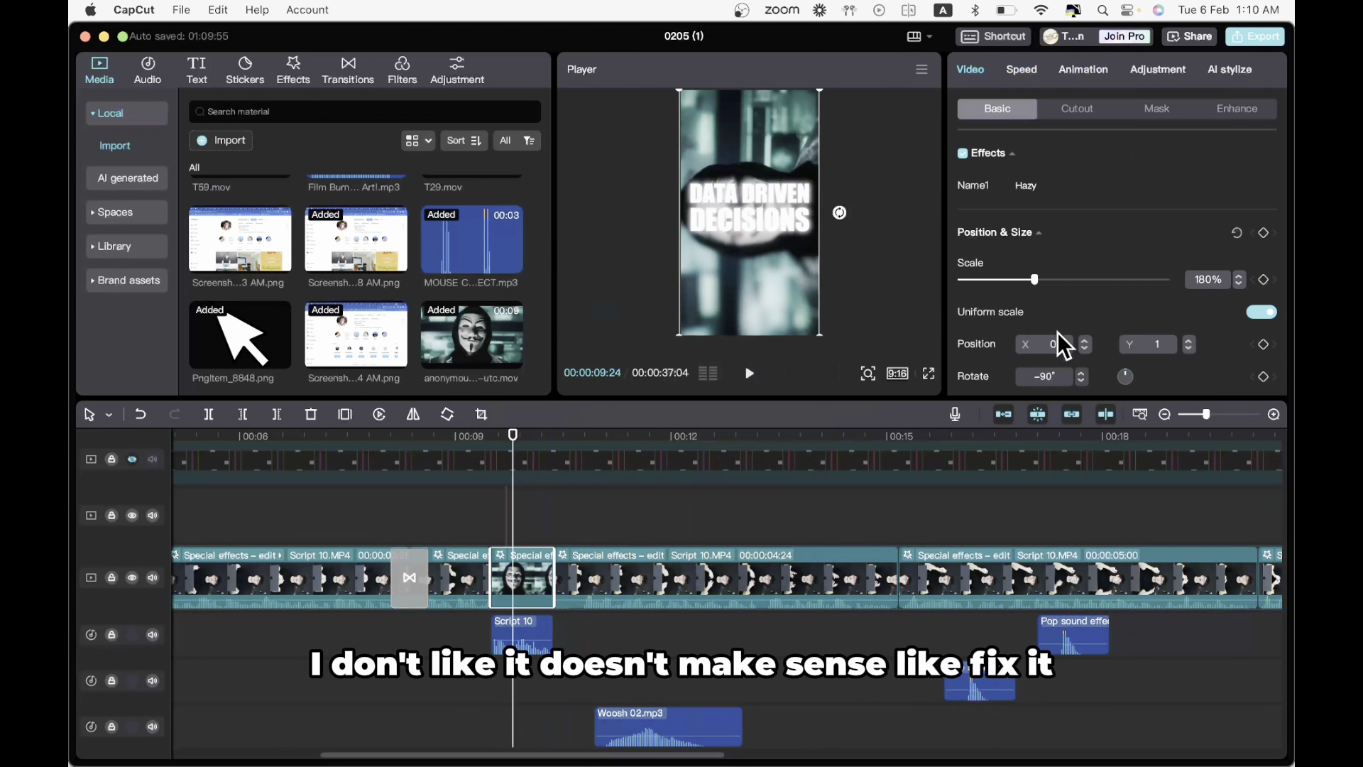
text(0)
key(Return)
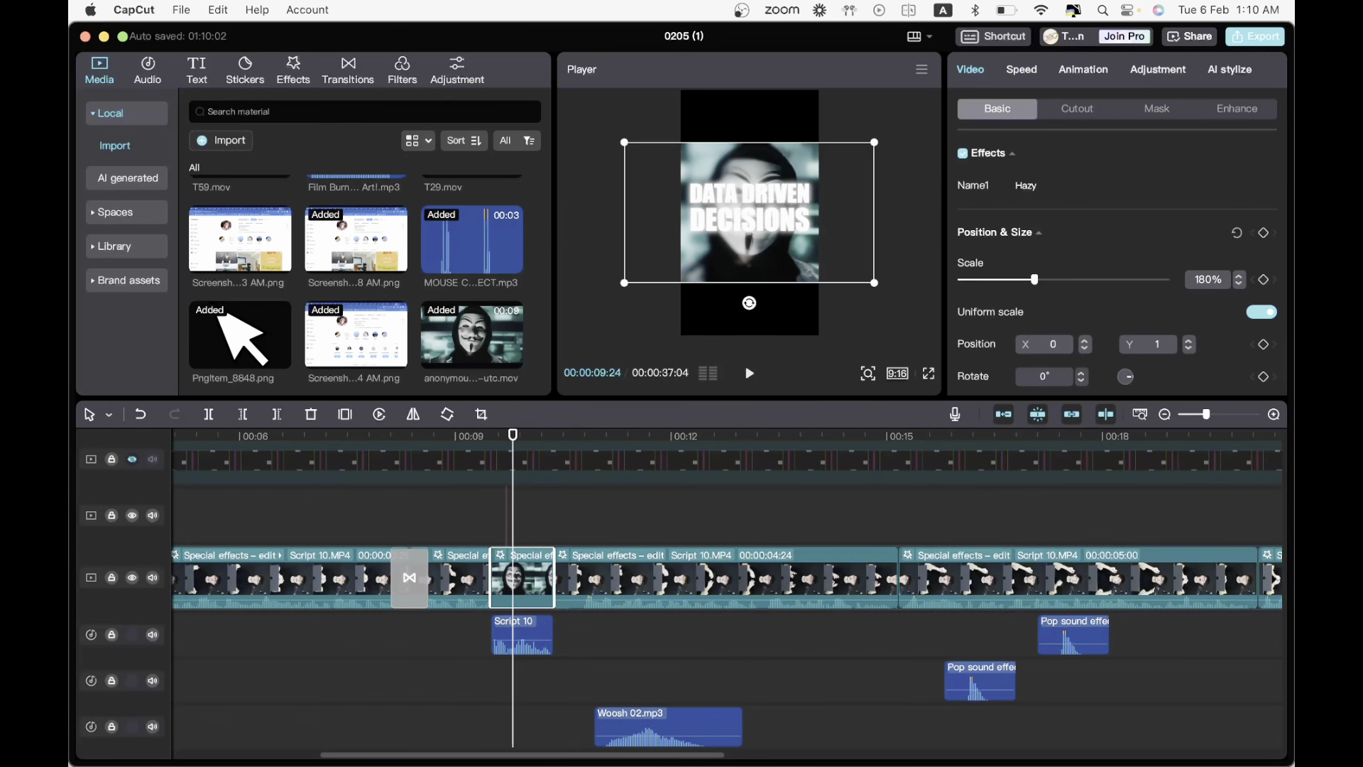
drag(625, 142, 459, 84)
click(471, 507)
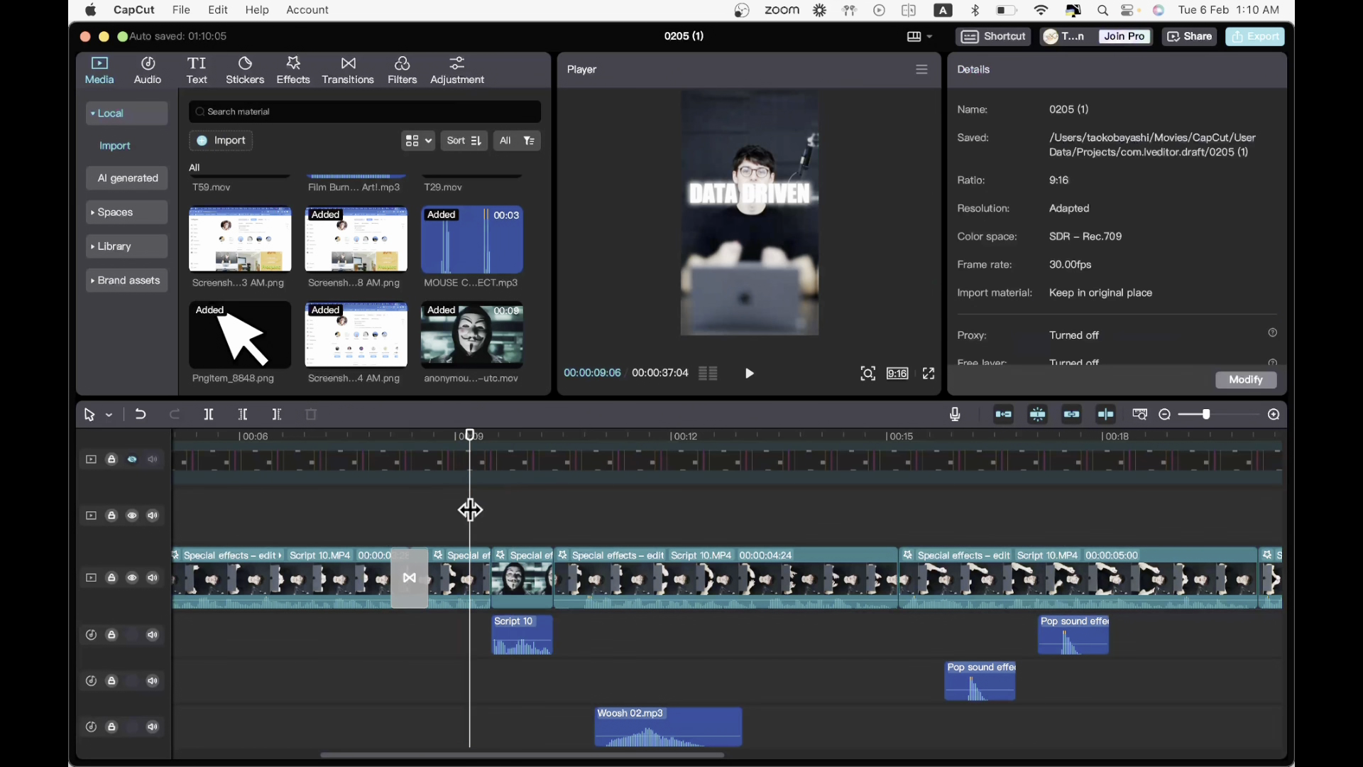
key(space)
key(space)
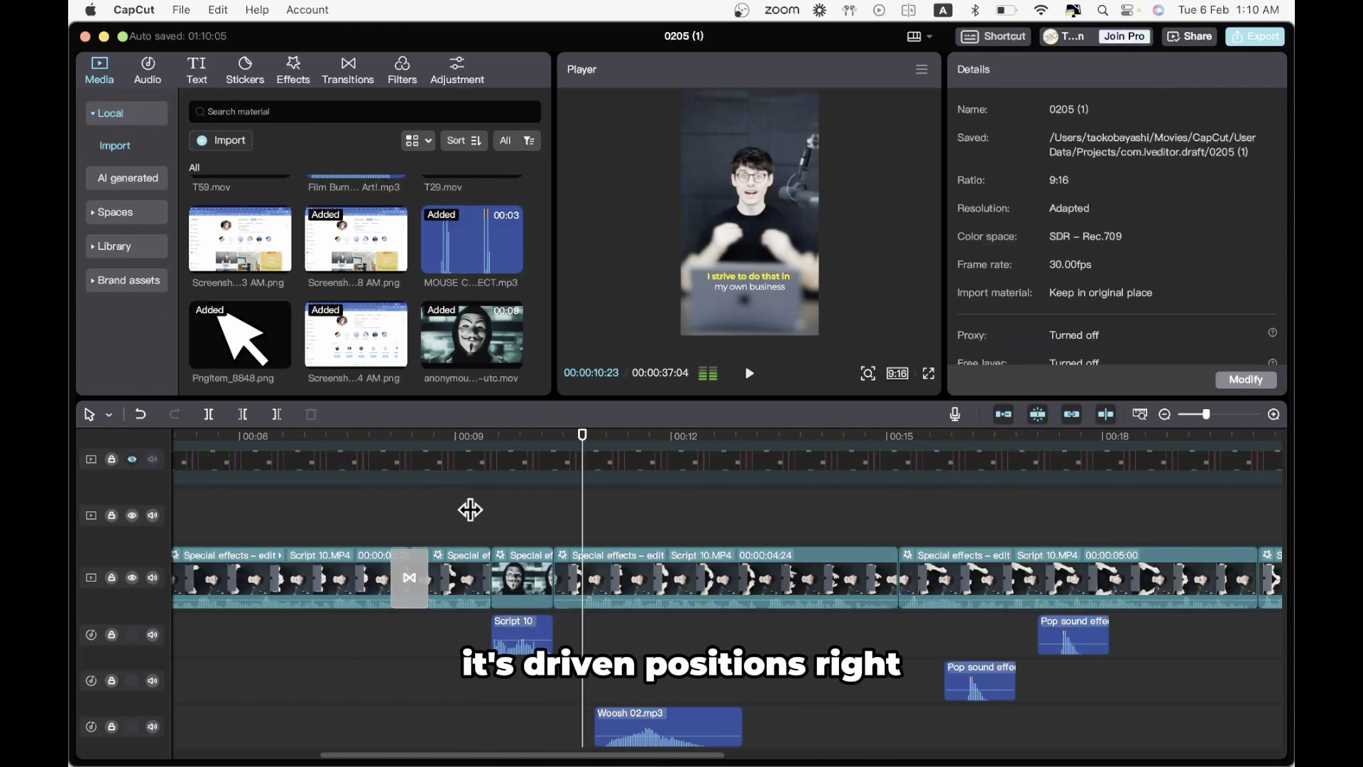
- Copy the T29 overlay with its Film Burn sound and paste both at about 9:09, over the start of the stock footage
click(477, 508)
click(337, 67)
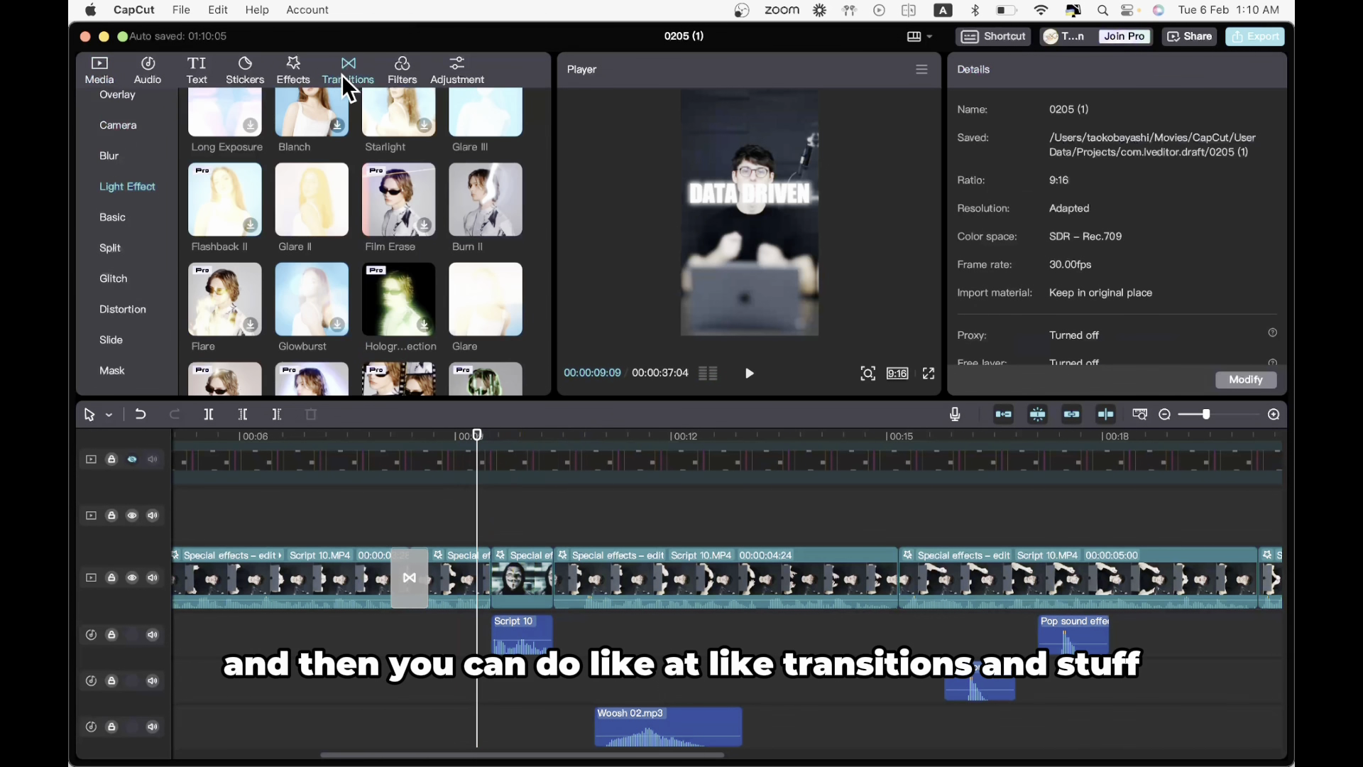
scroll(776, 613, up, 3)
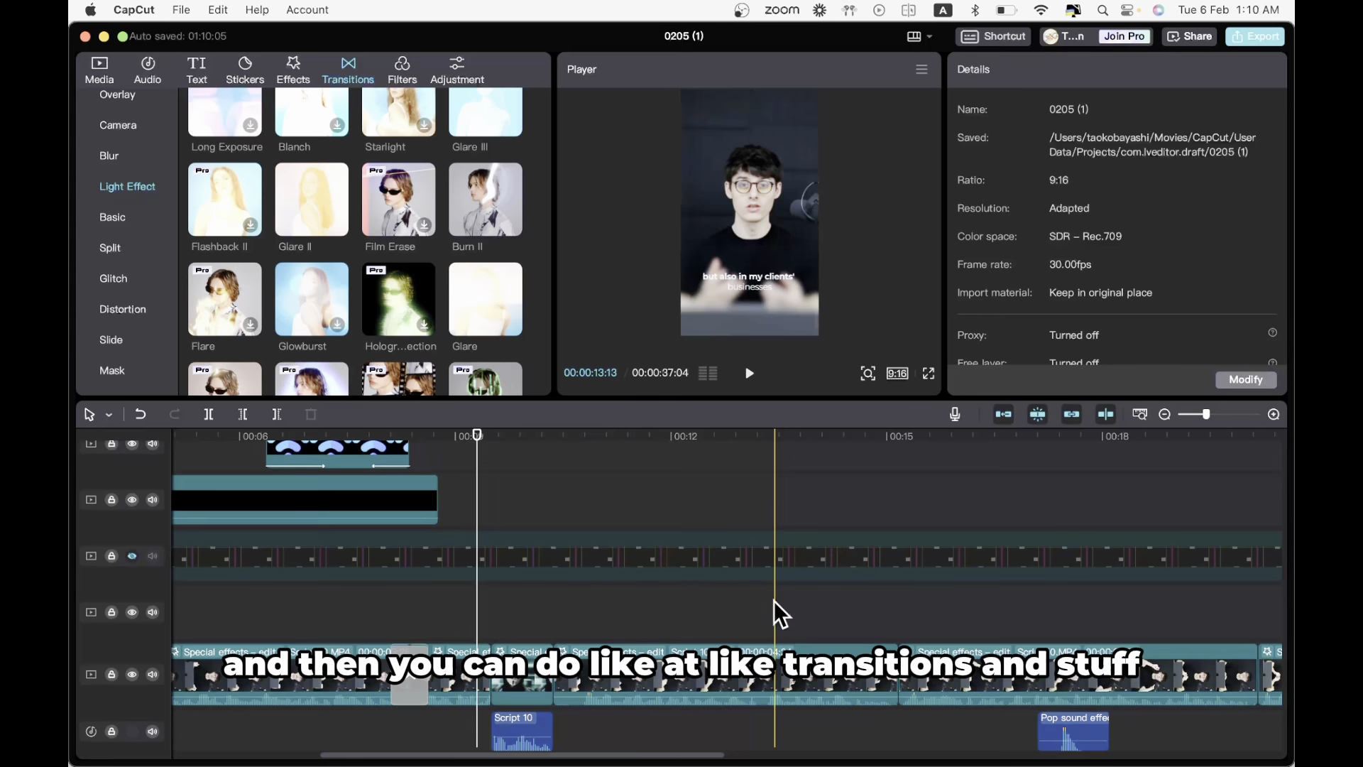
scroll(779, 615, down, 5)
scroll(888, 632, down, 2)
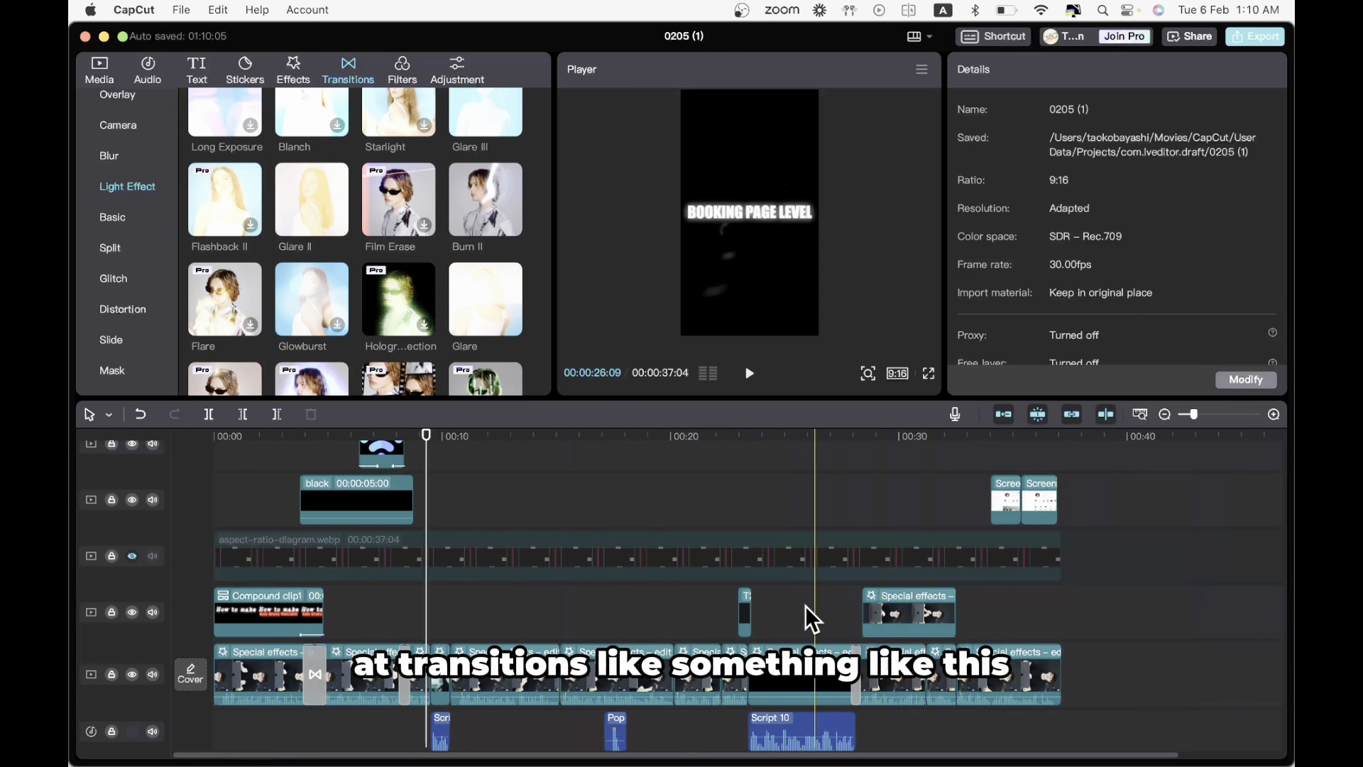
click(745, 603)
scroll(746, 604, down, 10)
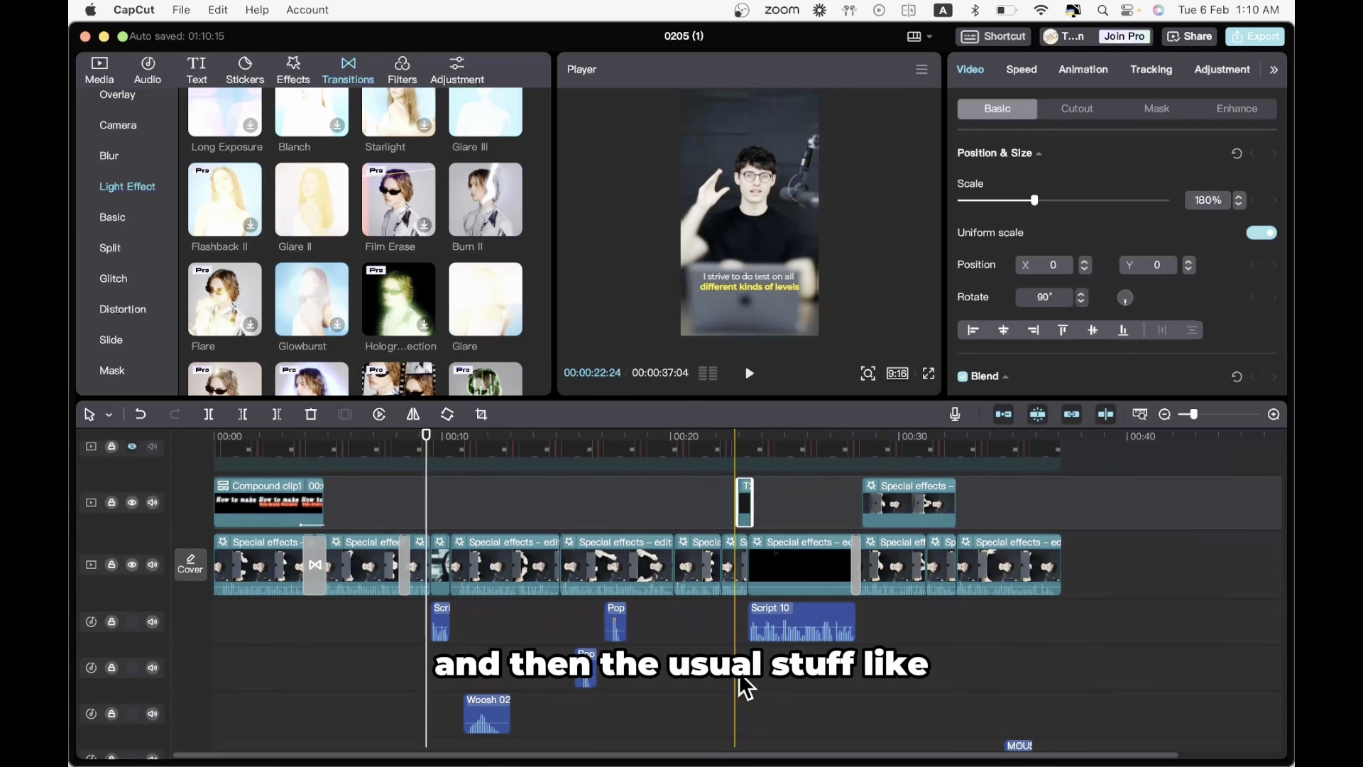
click(745, 688)
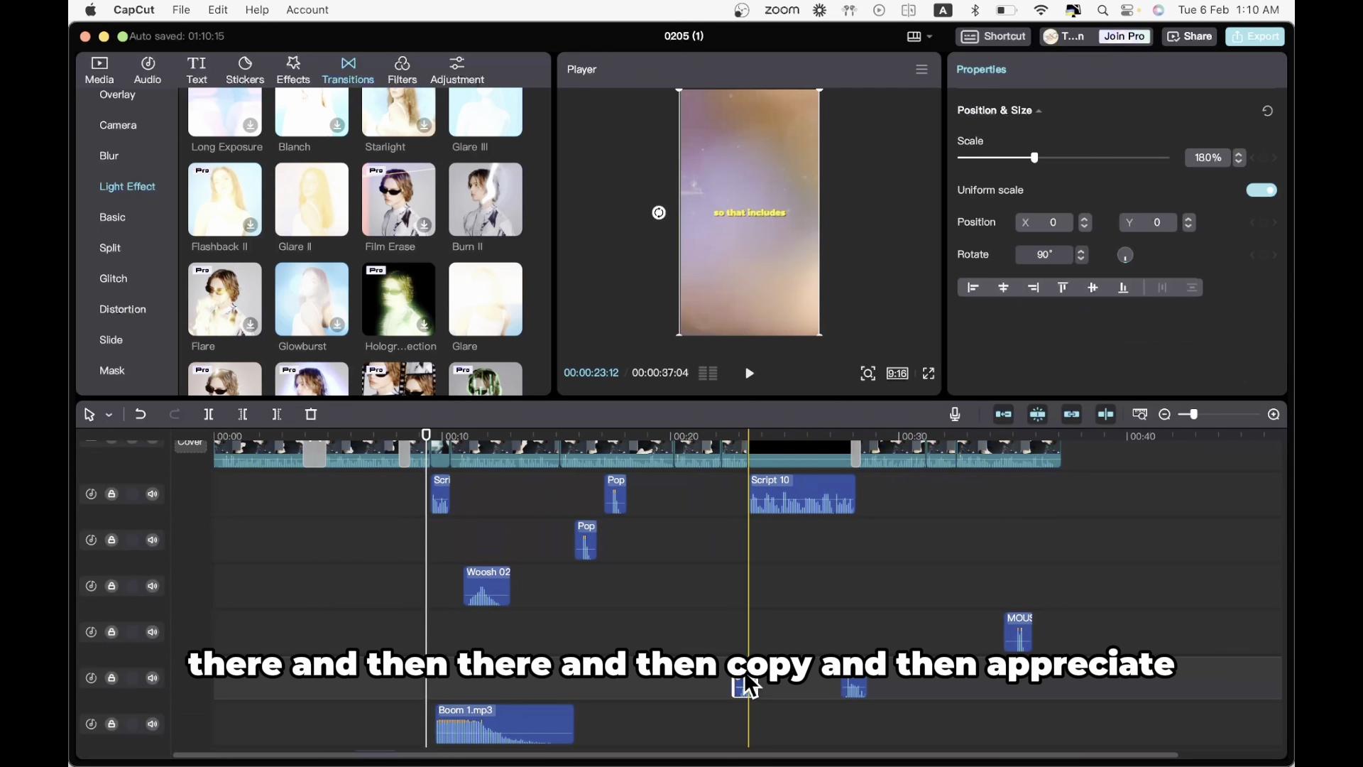
key(super+c)
scroll(749, 683, up, 7)
key(super+v)
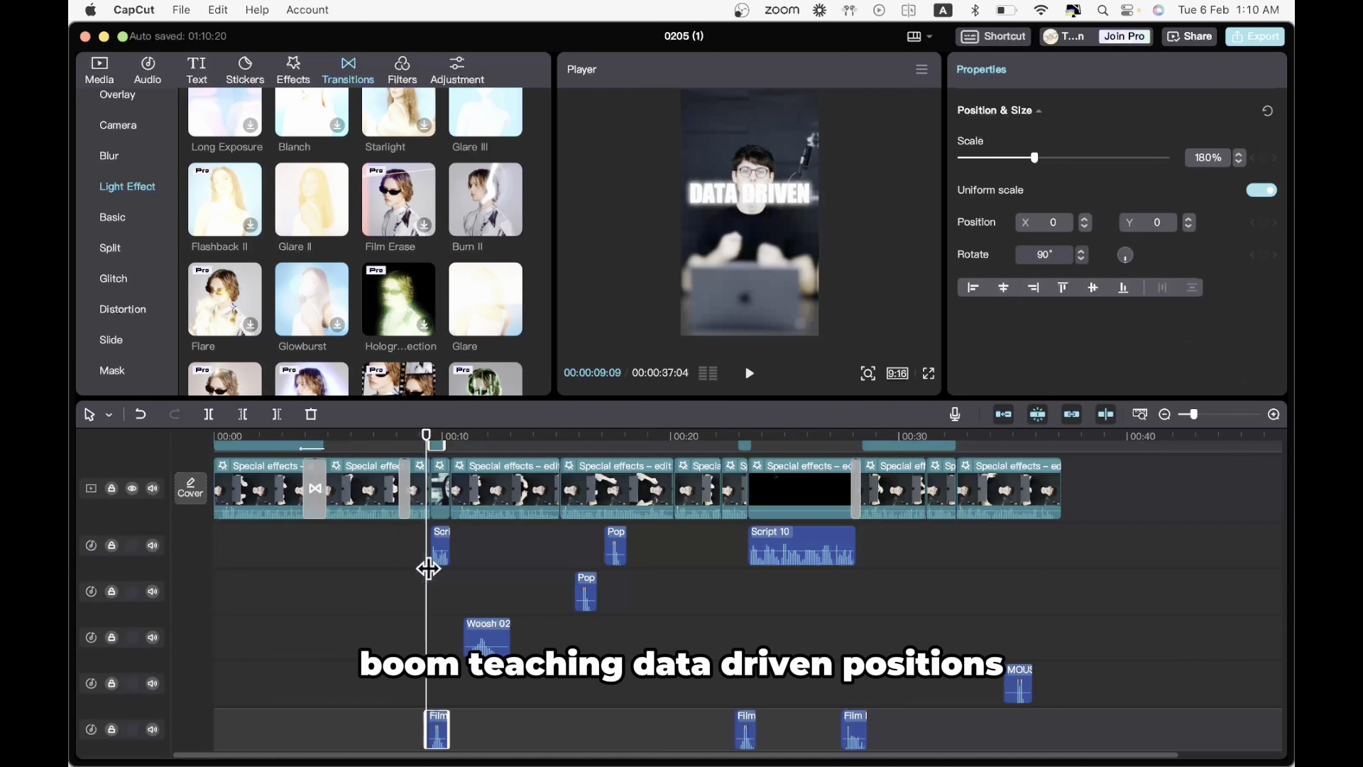
- Play the section around the masked-figure clip to check the film-burn transition and its sound
click(411, 591)
key(space)
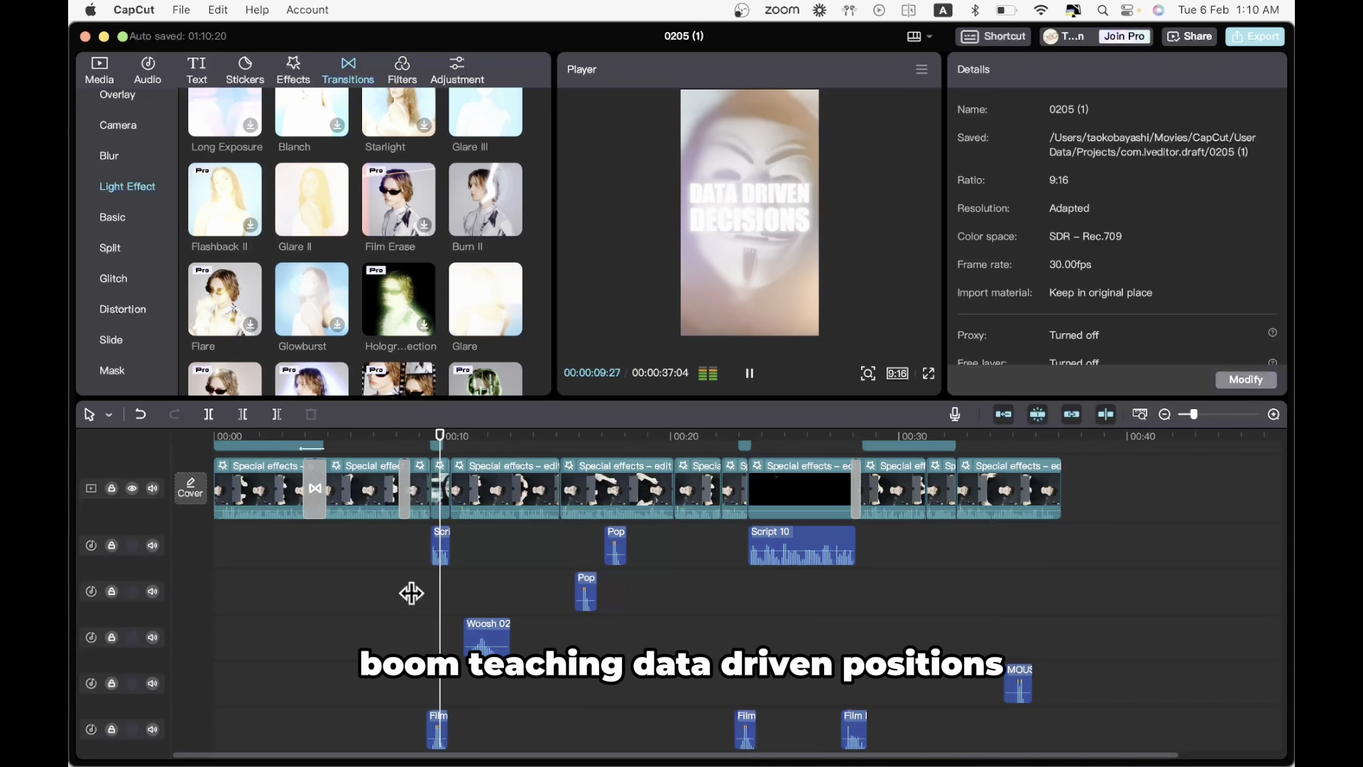
key(space)
scroll(441, 596, up, 2)
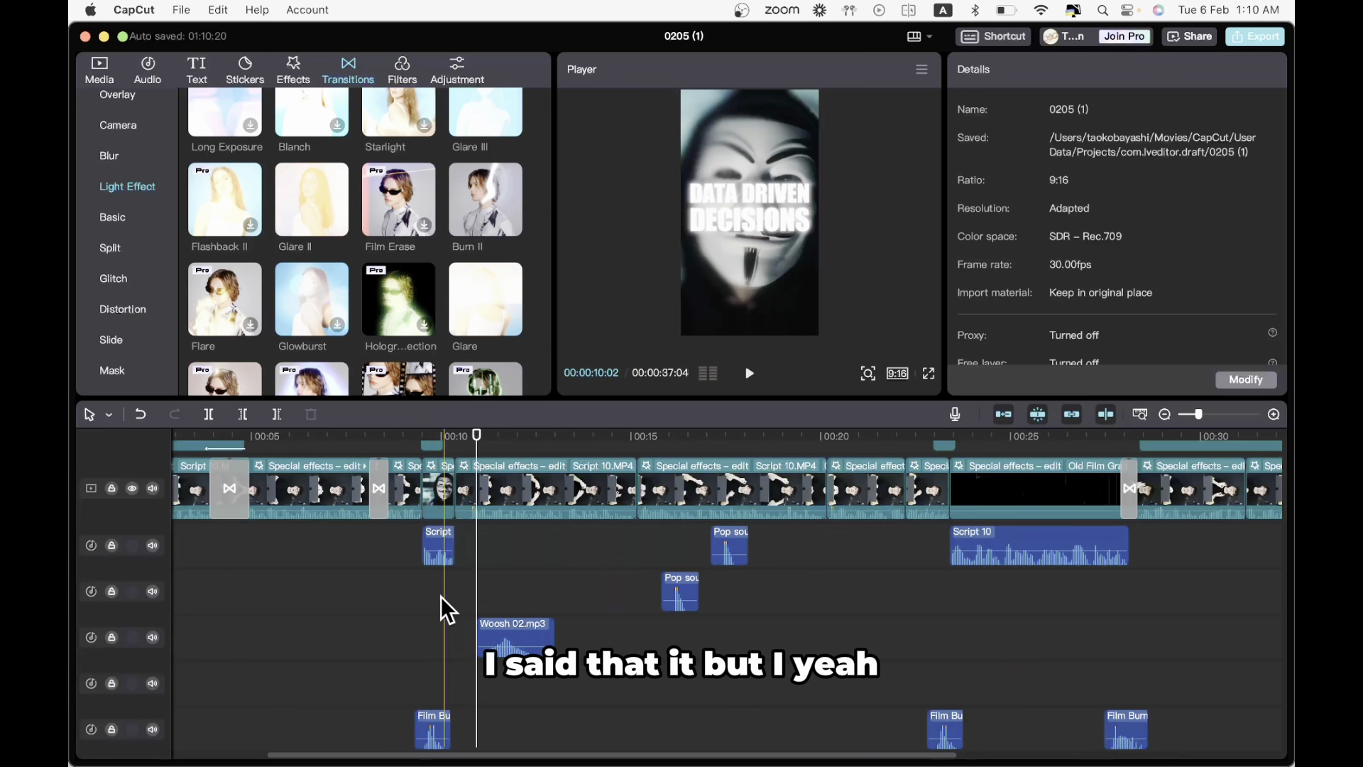
scroll(360, 496, up, 1)
- Undo the pasted transition, the stock-footage replacement, the audio extraction and the splits, and replay the restored section
click(141, 414)
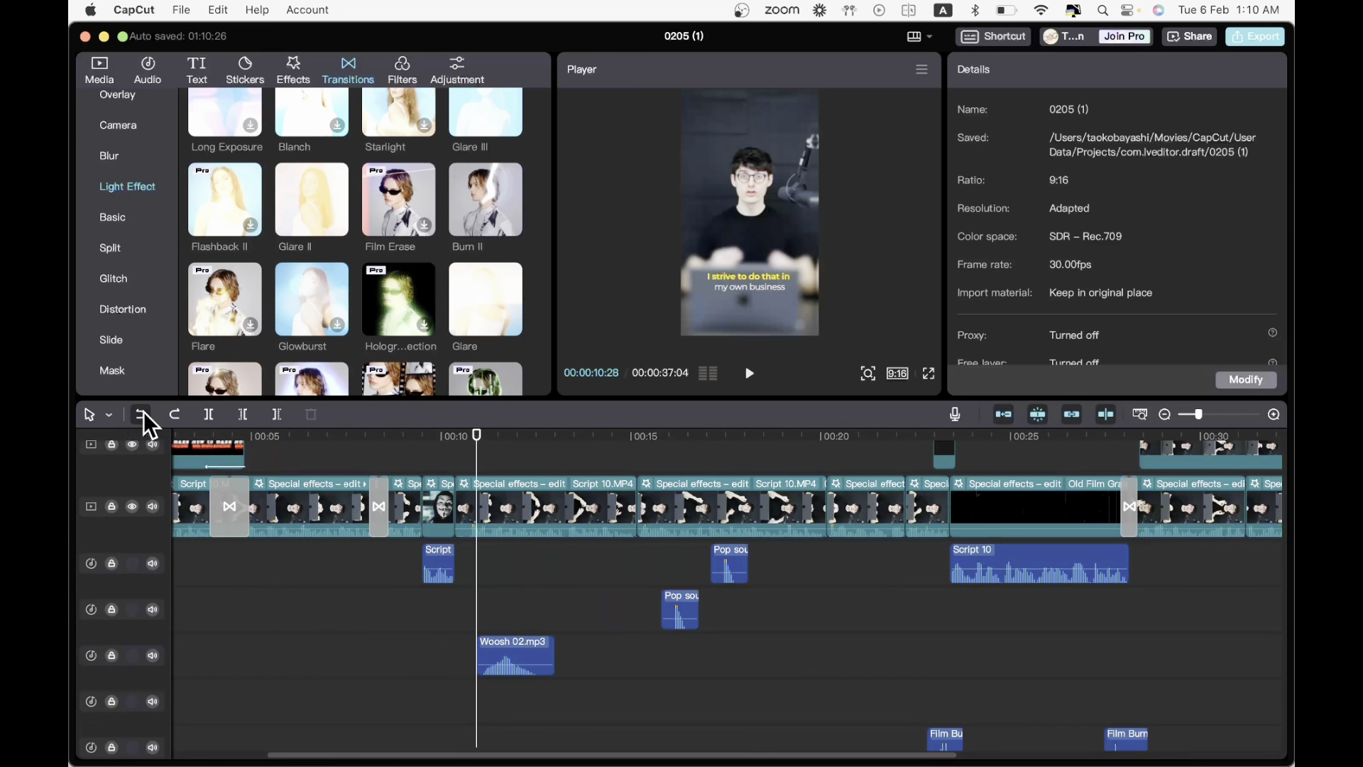
click(142, 413)
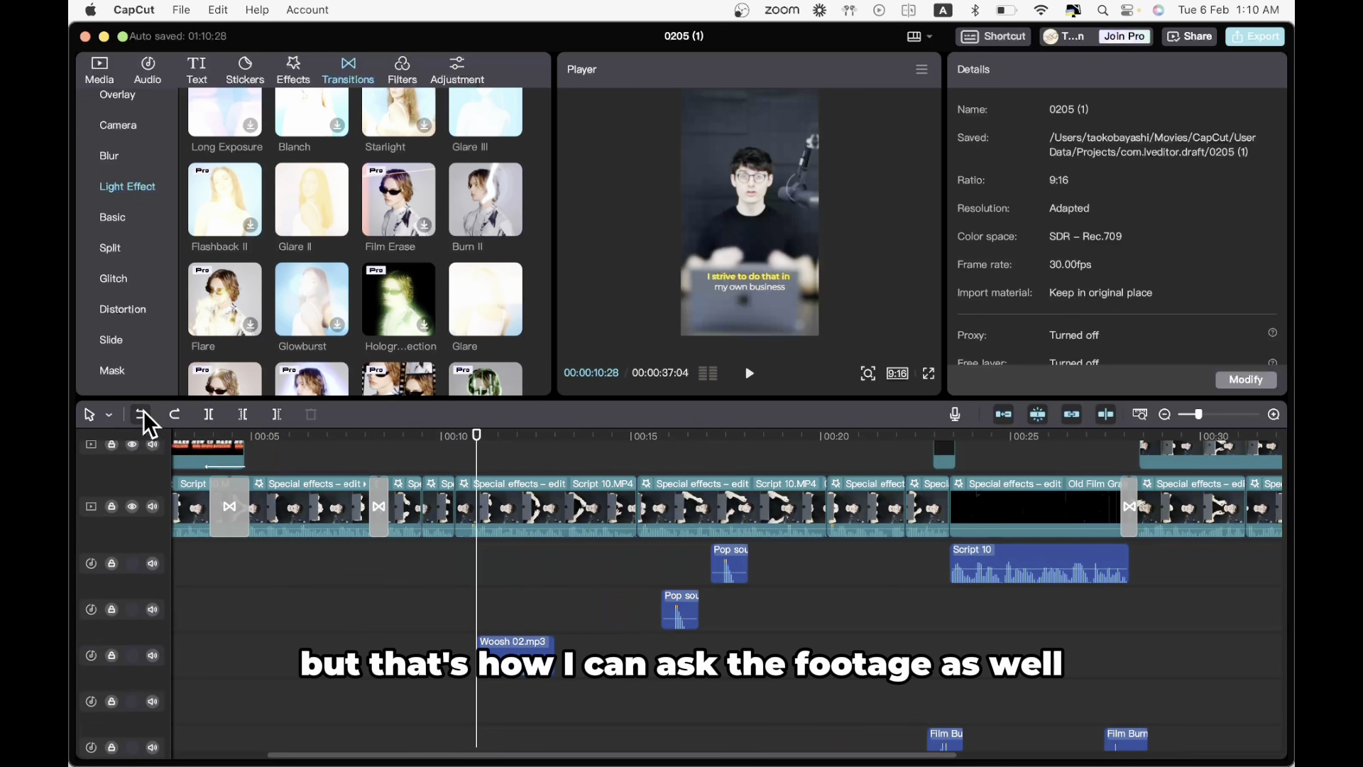
click(142, 413)
click(144, 416)
click(390, 631)
key(space)
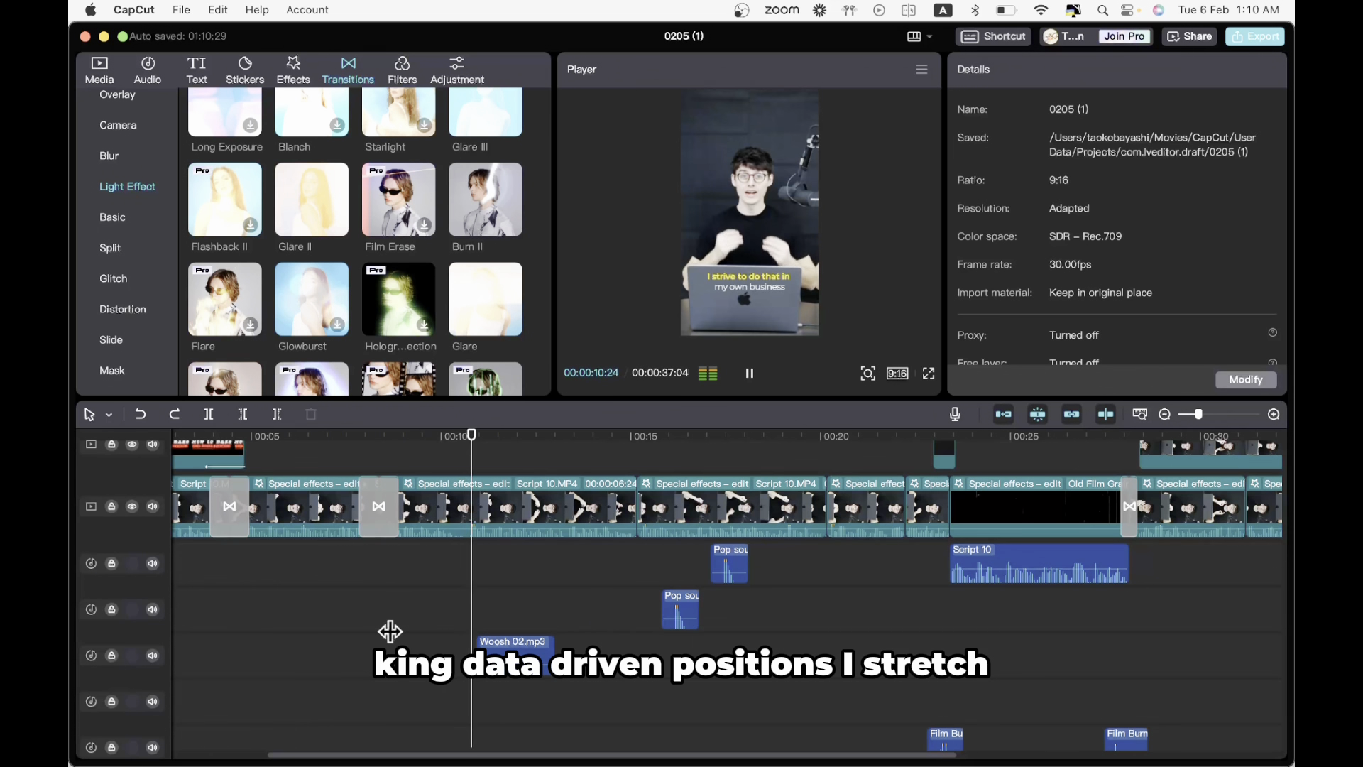
- Preview the talking-head clip at about 0:11 full screen and compare it with its Hazy effect off and on
key(space)
click(543, 511)
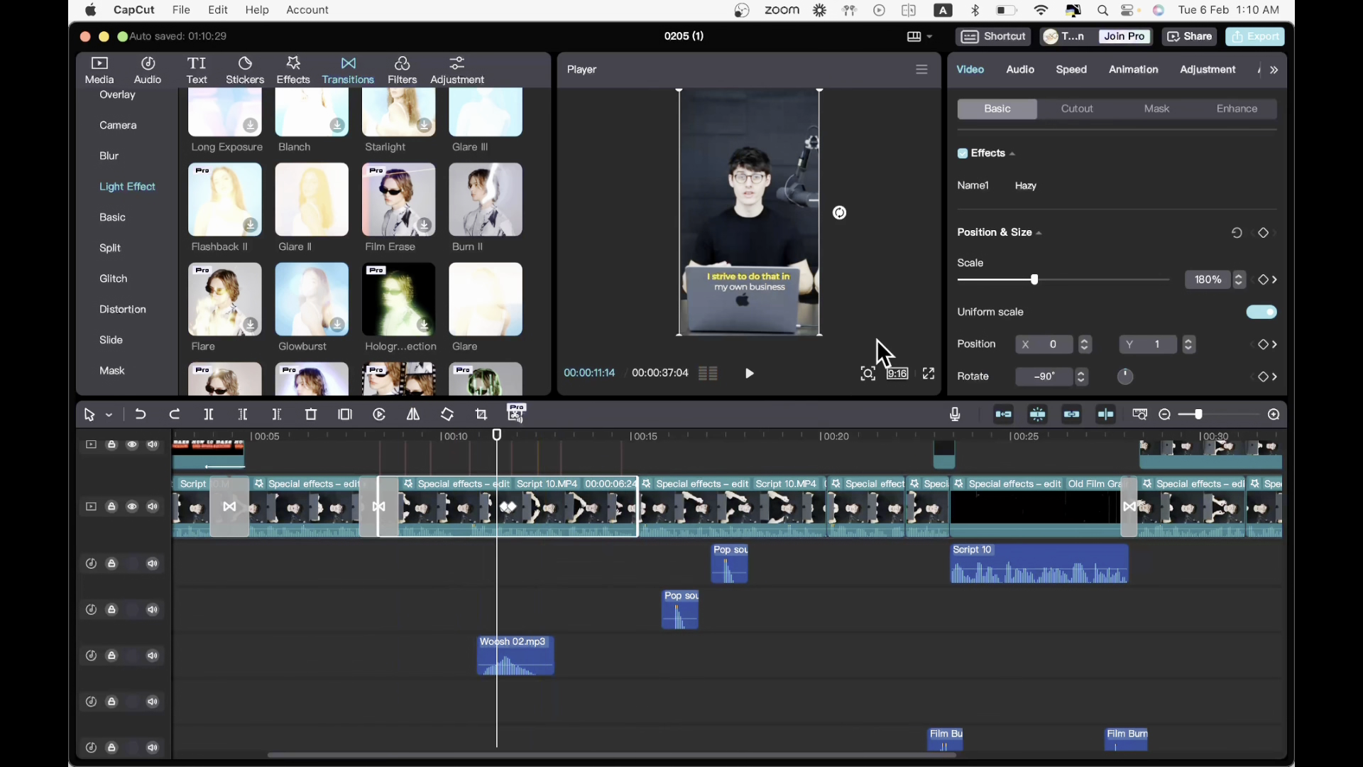
click(930, 372)
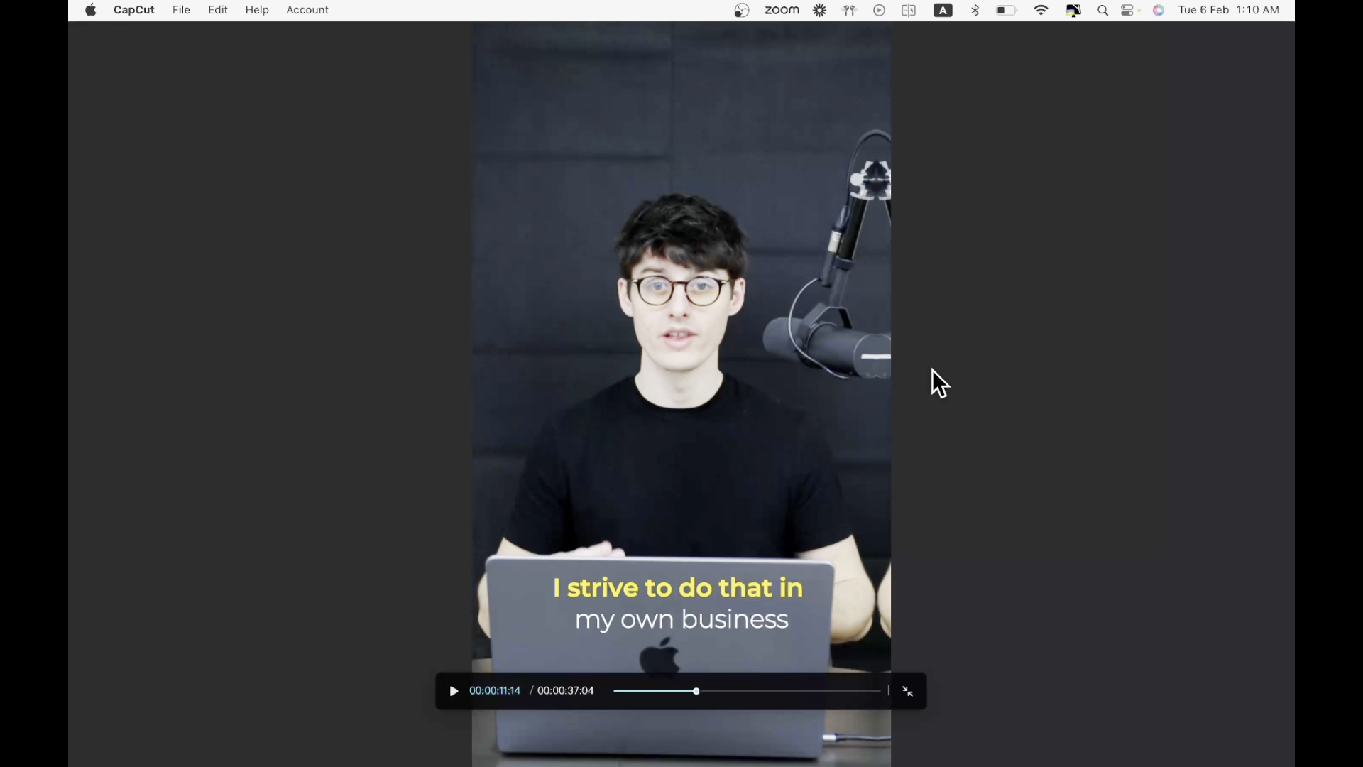
key(Escape)
click(963, 154)
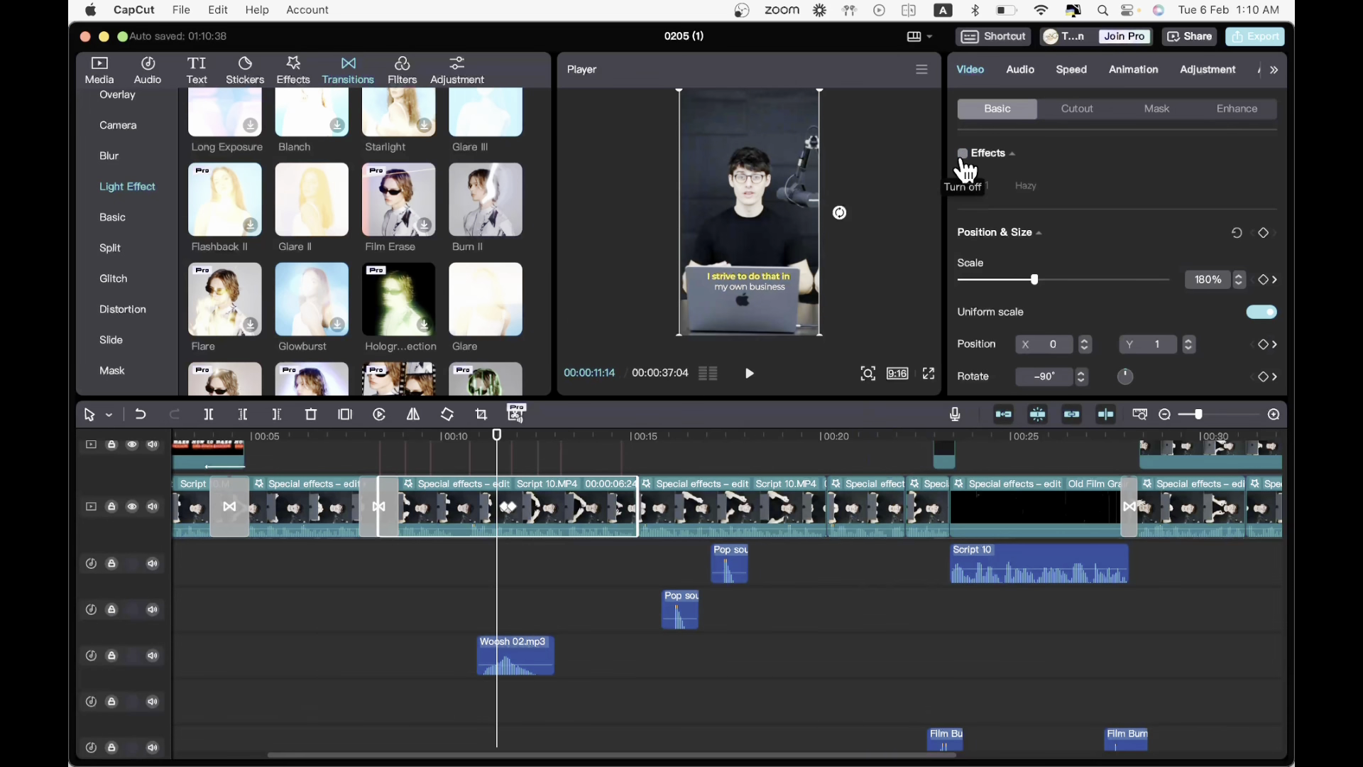
click(963, 154)
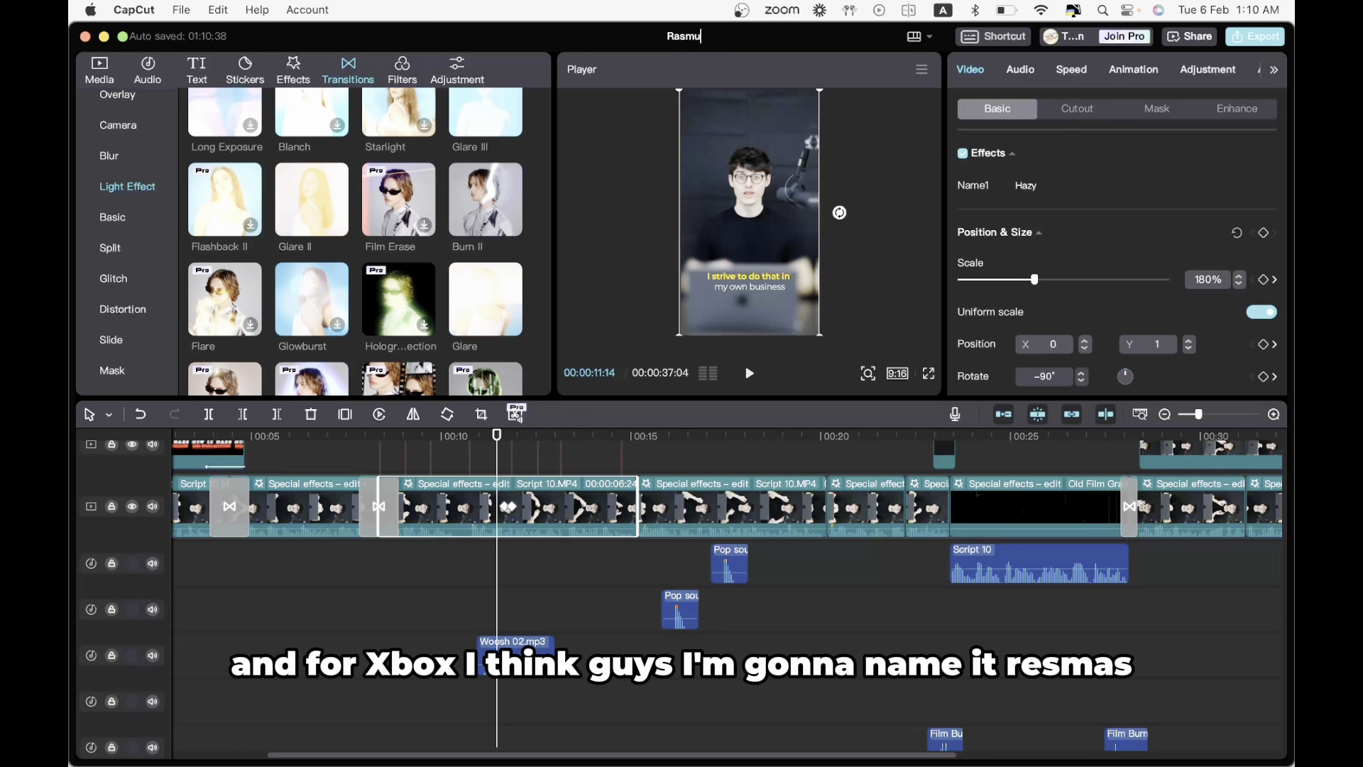
- Check the browser's download history for the source video's name and rename the project with the client's first name followed by "script 10"
text(script)
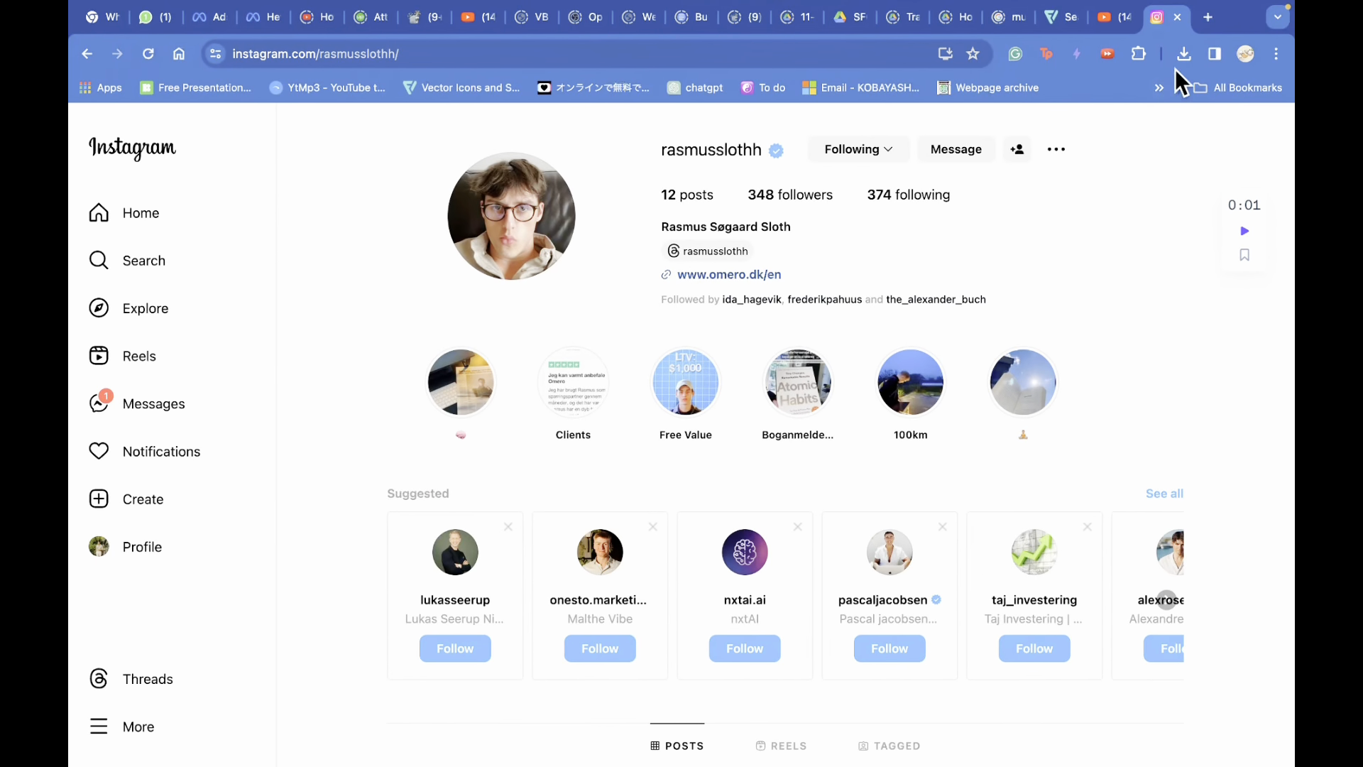
click(1185, 52)
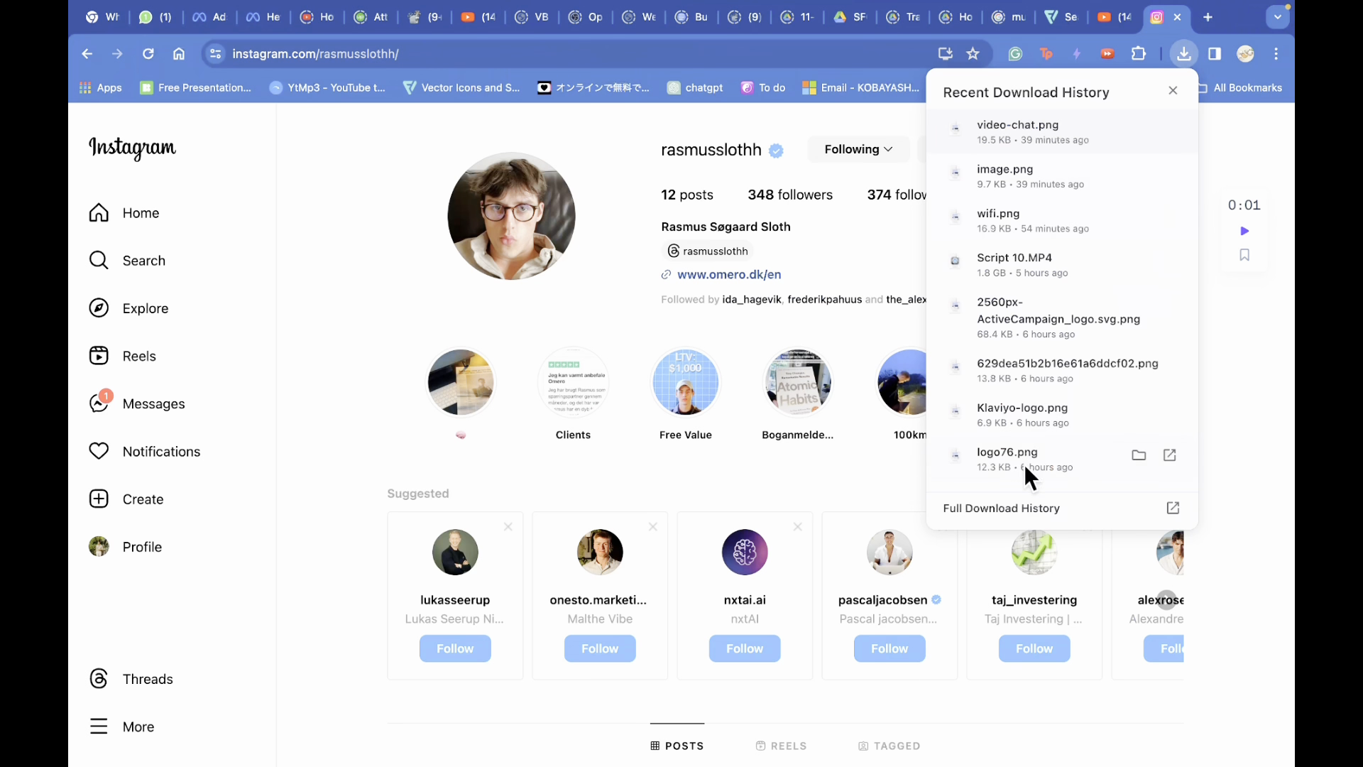
click(1033, 507)
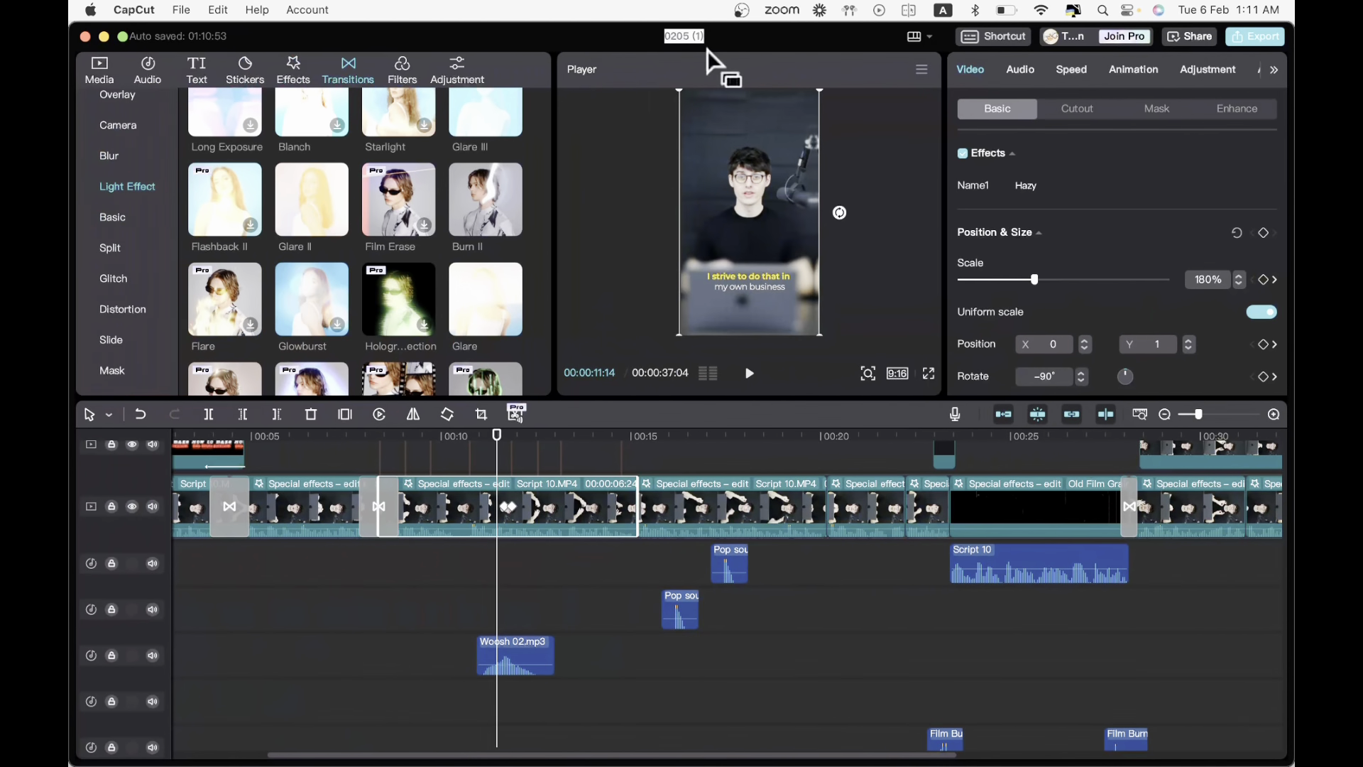
text(rasmus script 10)
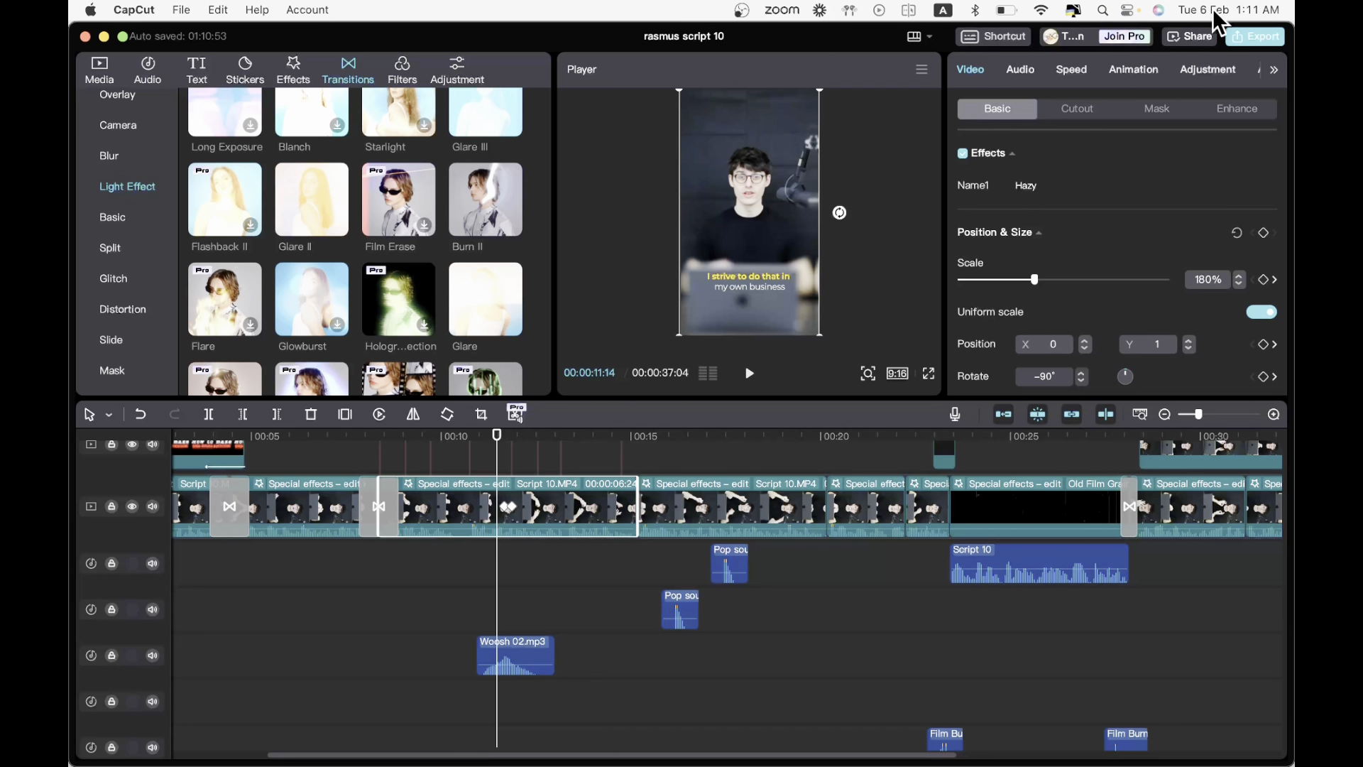
- Export the video as a 1080P H.264 mp4 with the frame rate set to 50 fps
click(1282, 39)
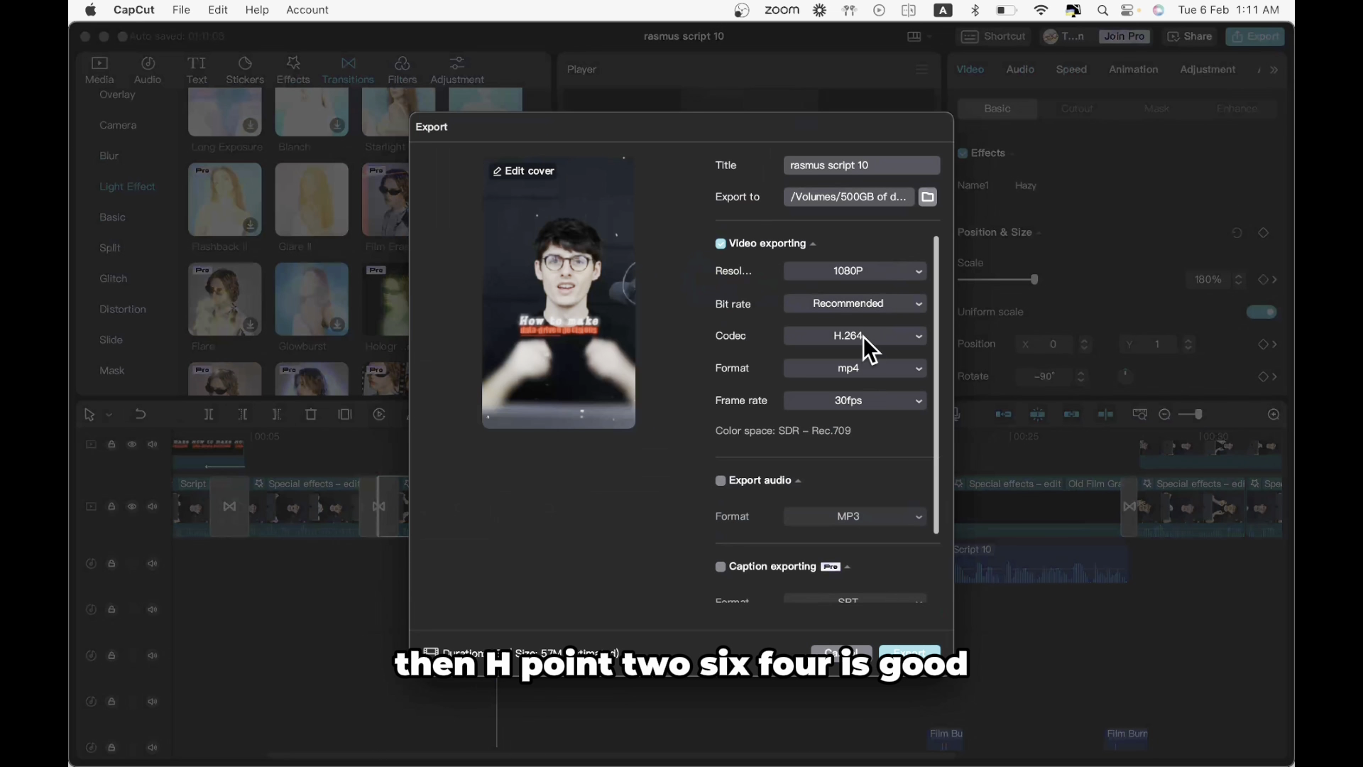
click(847, 400)
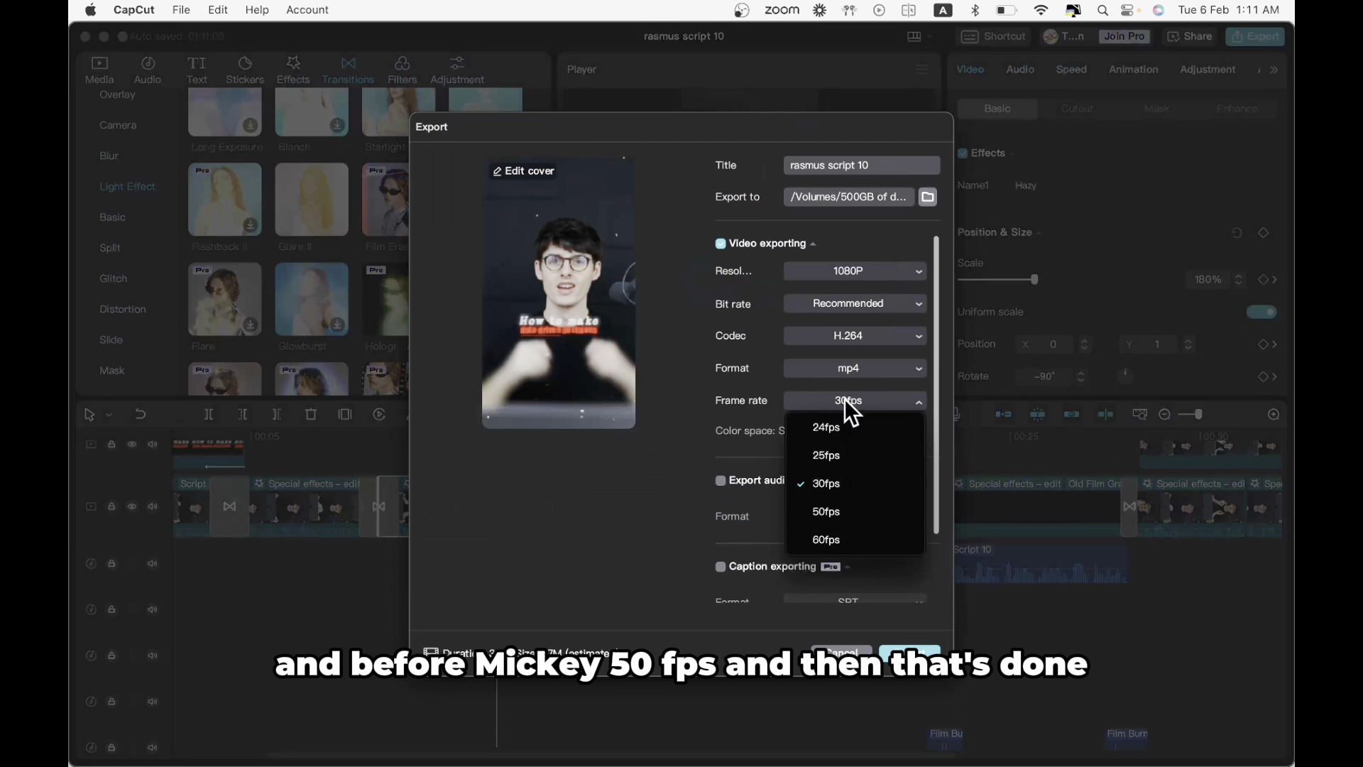
click(835, 514)
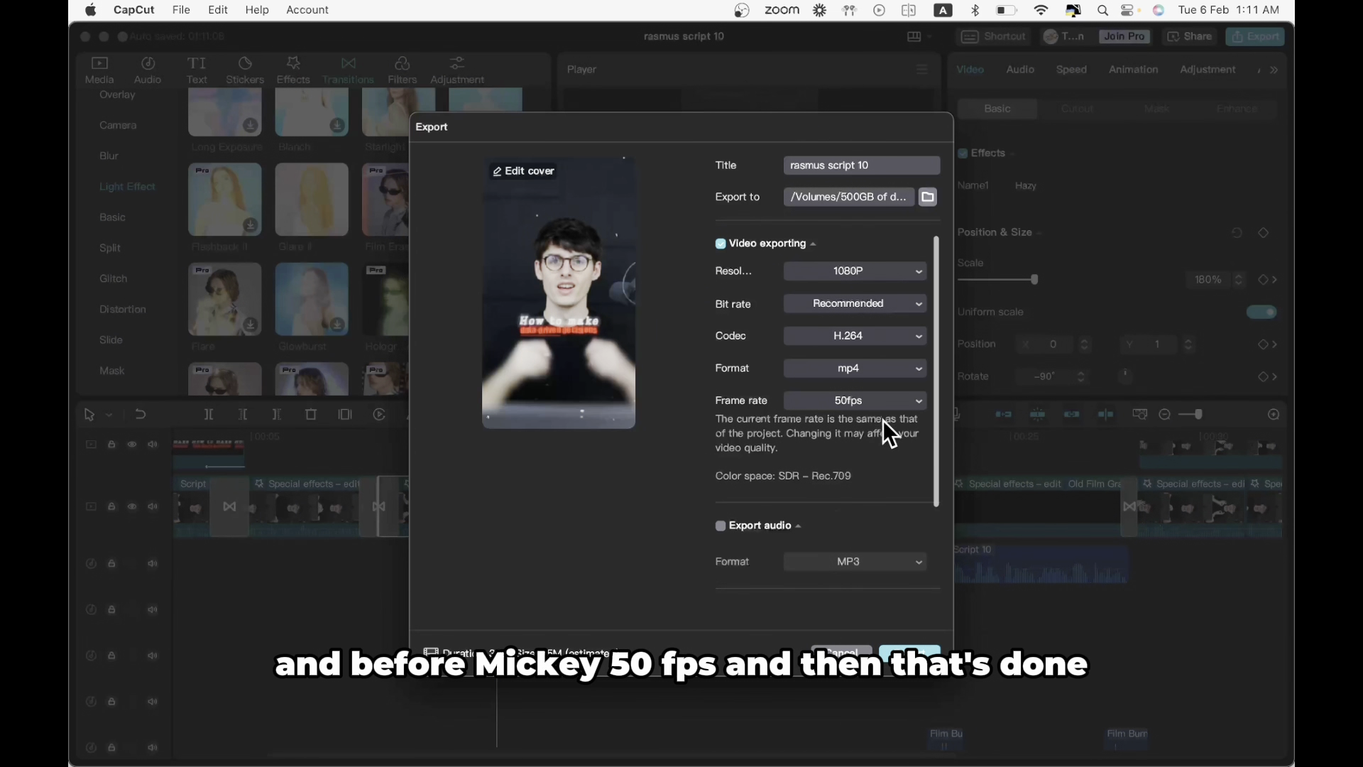
scroll(883, 397, down, 1)
scroll(872, 417, up, 1)
click(926, 650)
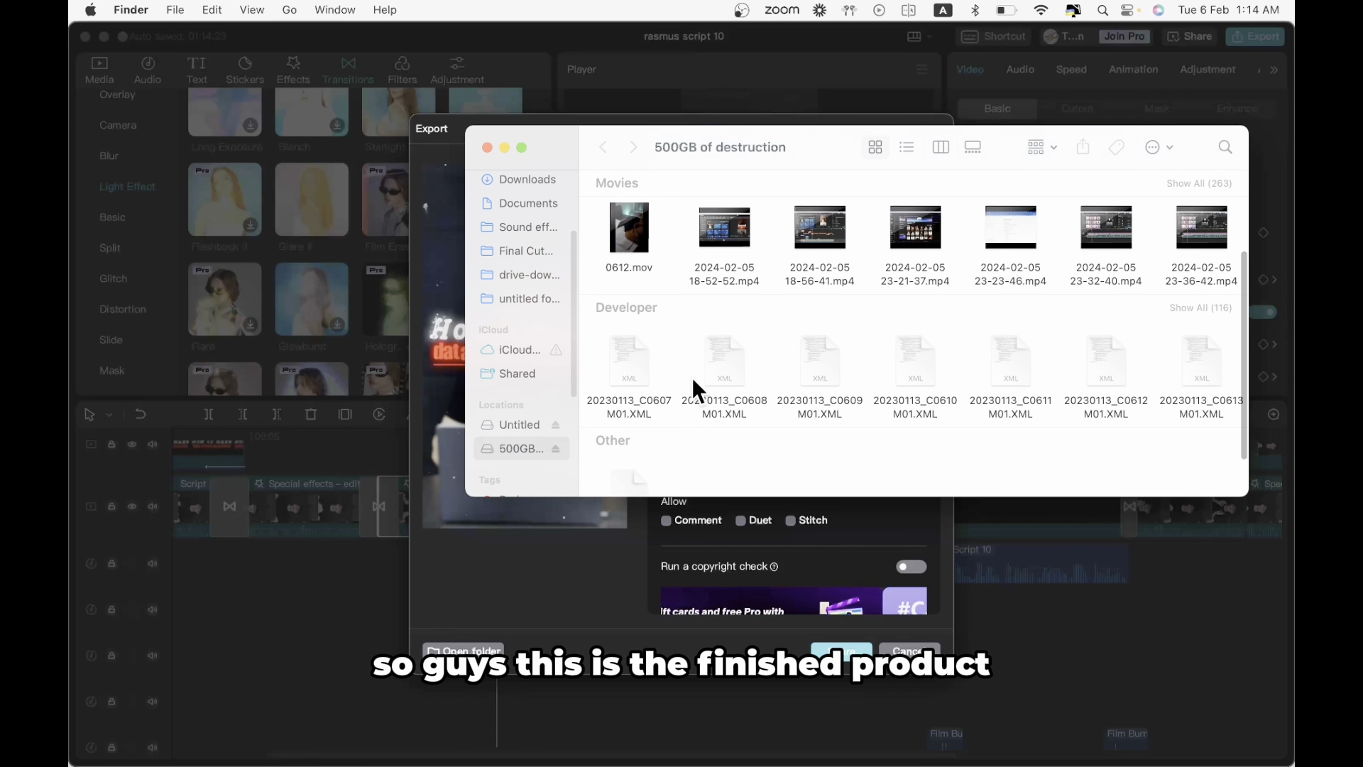
- Find the exported video on the 500GB of destruction drive in Finder and open it full screen in QuickTime Player
scroll(694, 377, up, 3)
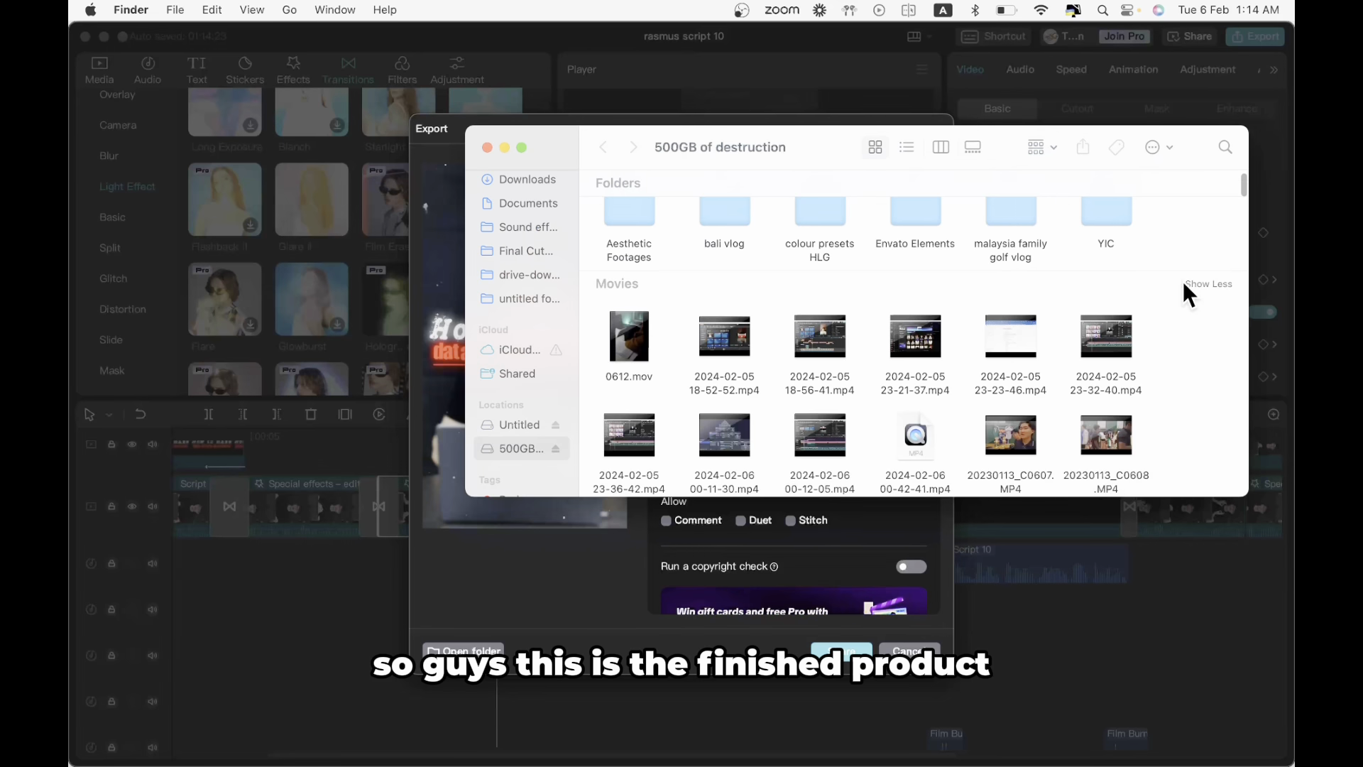
scroll(1017, 342, down, 5)
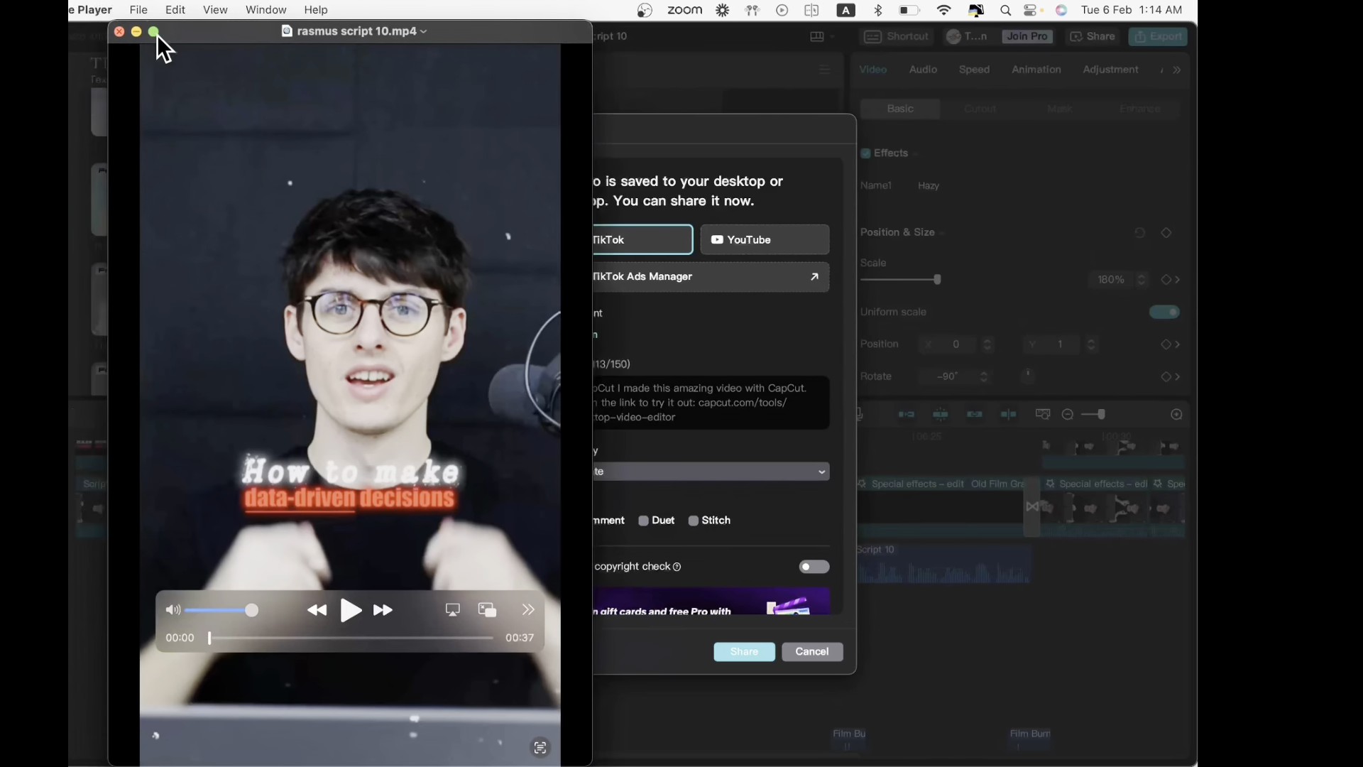
click(156, 36)
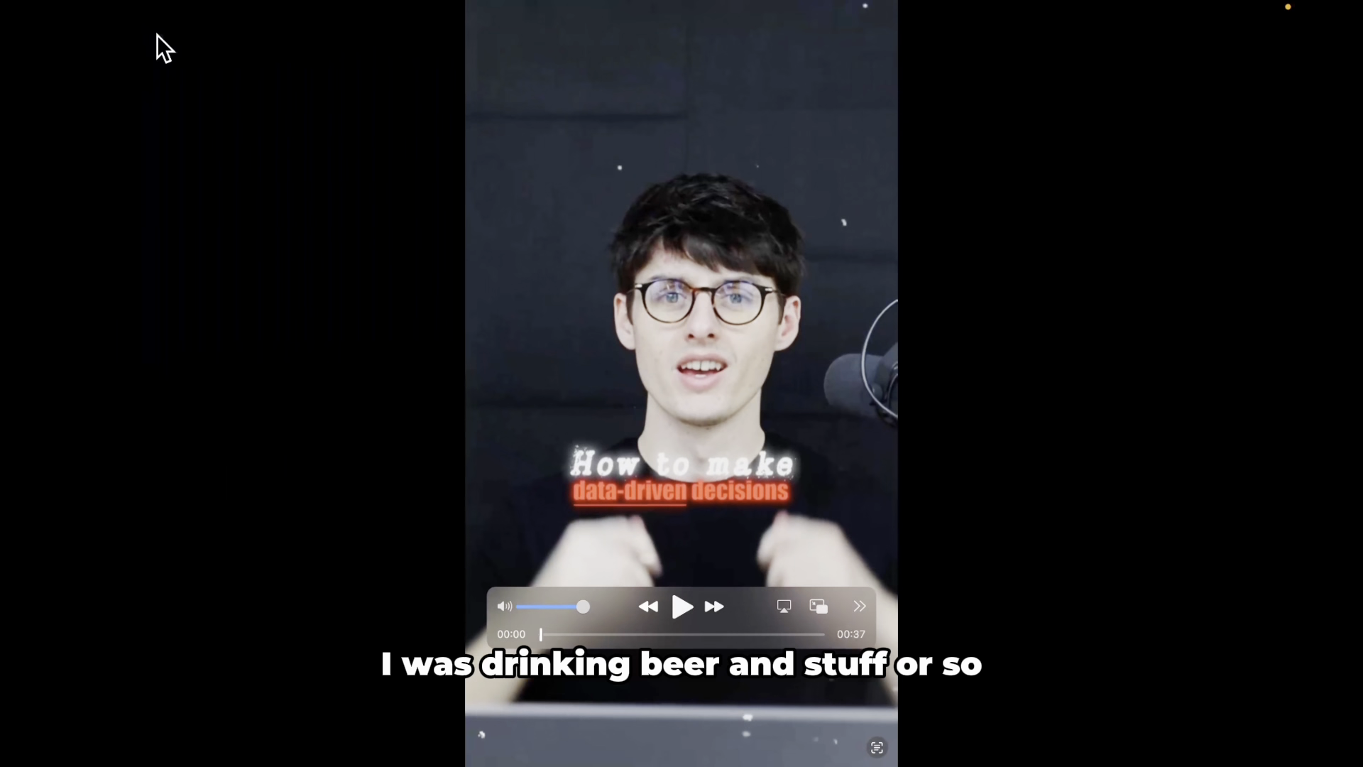